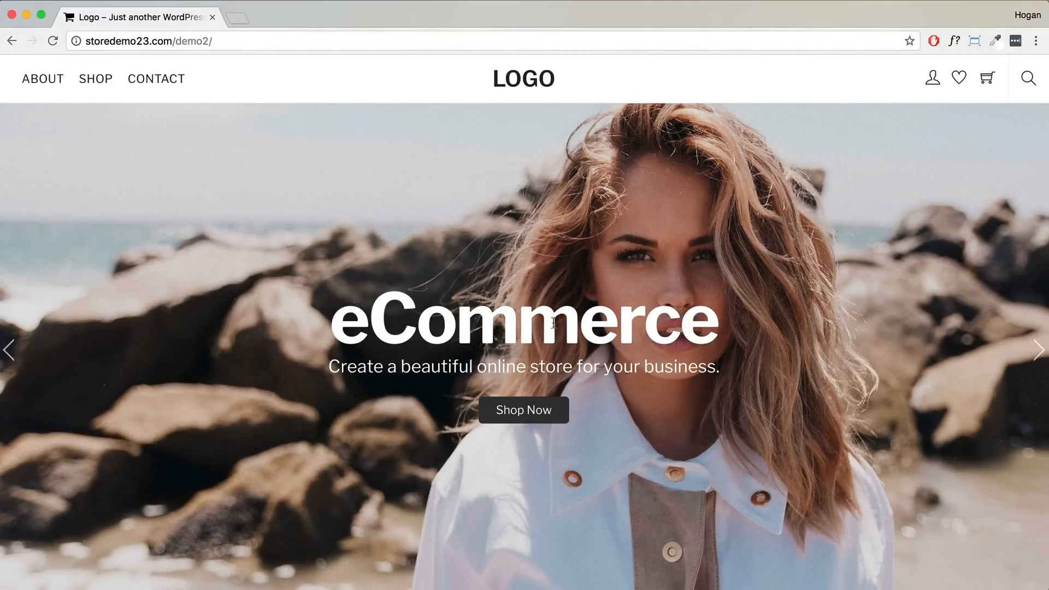
- Go from the home page to the shop and filter the products to the Jumpers category
scroll(597, 283, "down", 9)
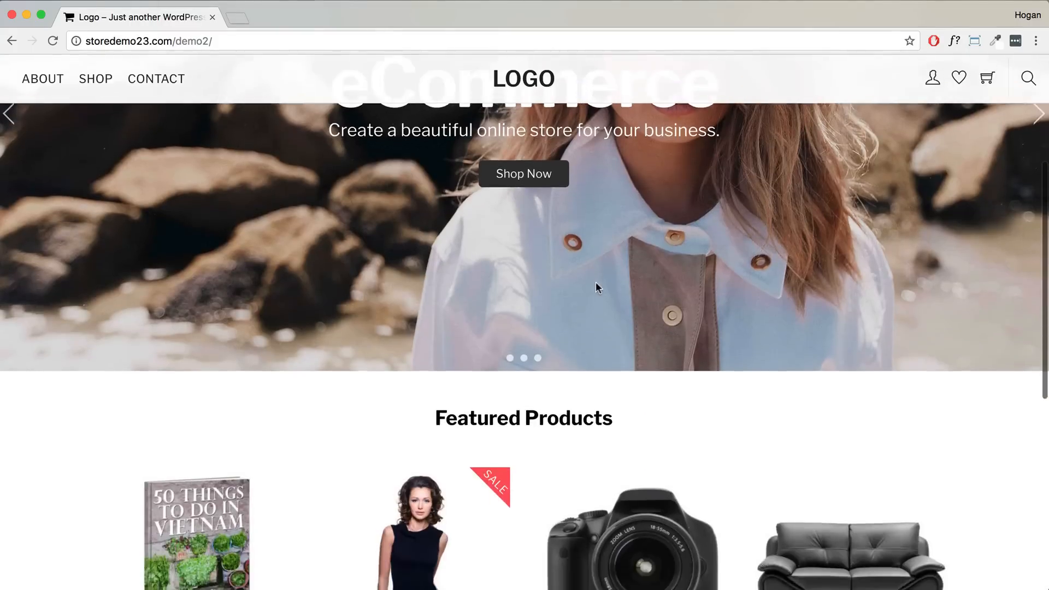
scroll(597, 287, "down", 3)
scroll(597, 287, "up", 9)
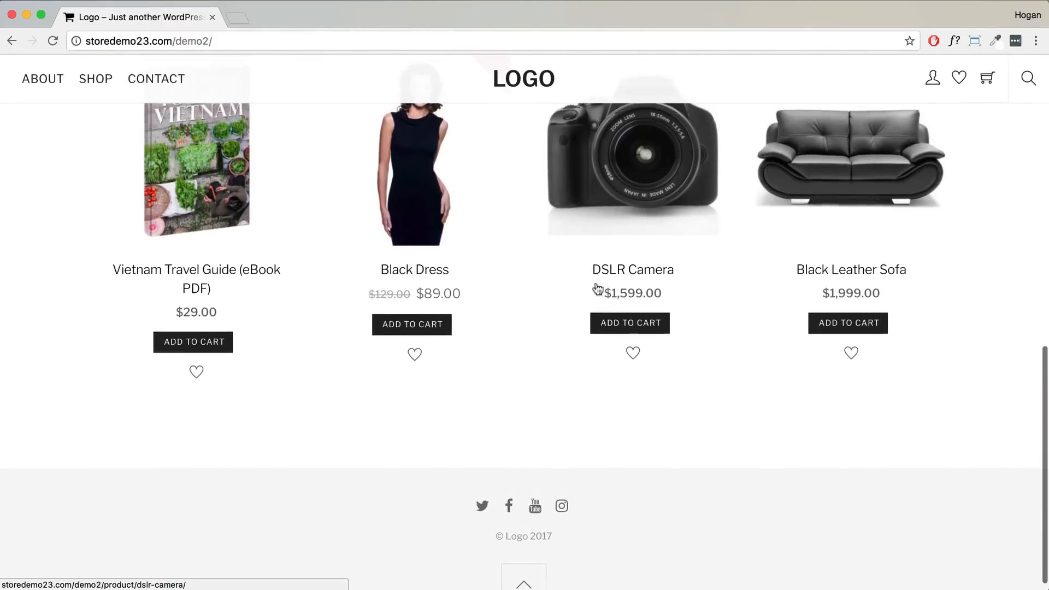
scroll(598, 289, "up", 4)
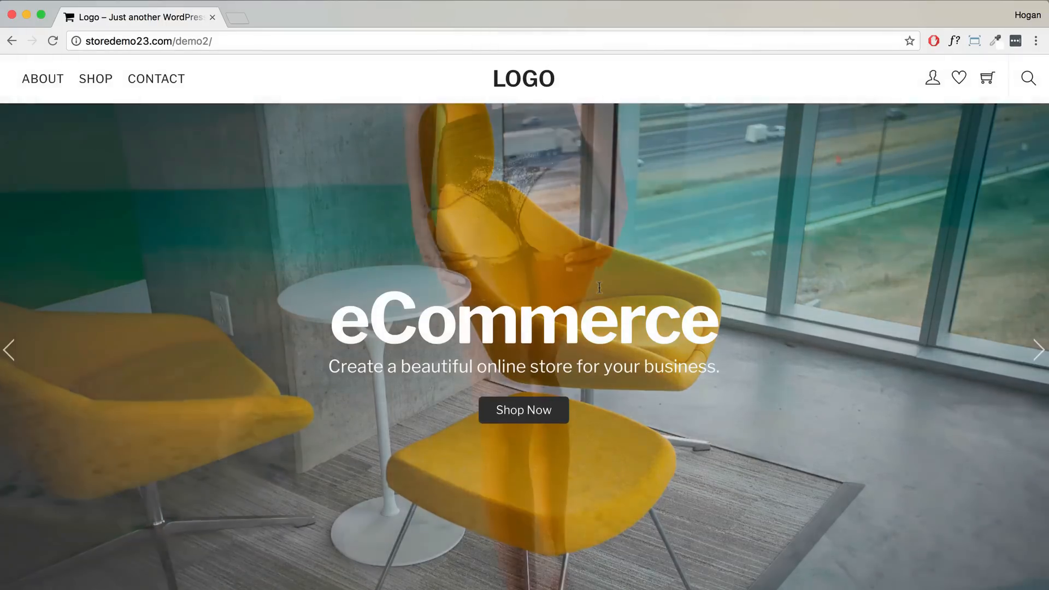
scroll(568, 314, "down", 3)
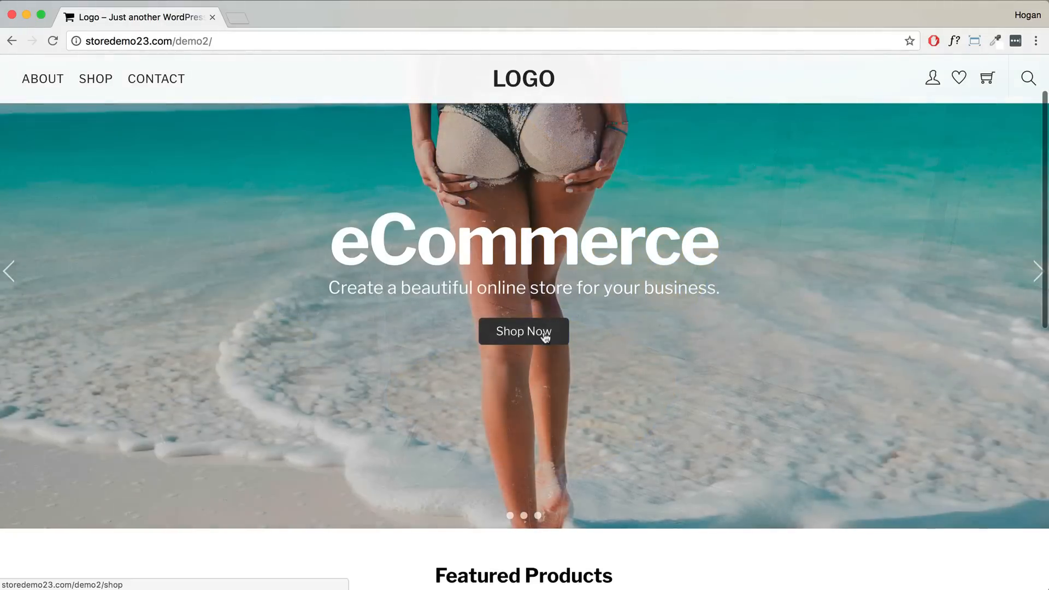
left_click(545, 337)
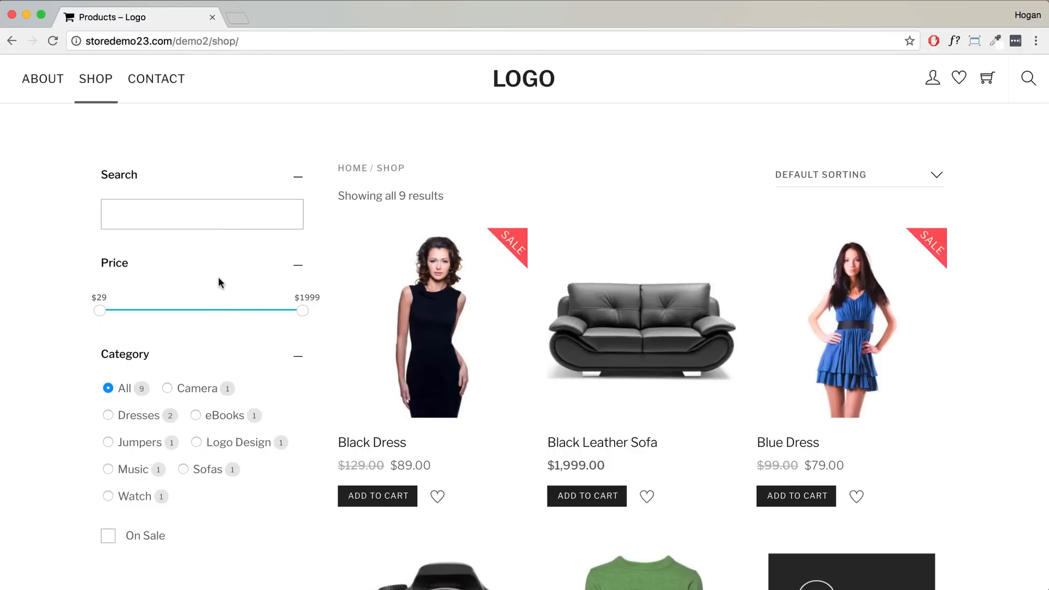
scroll(241, 305, "down", 5)
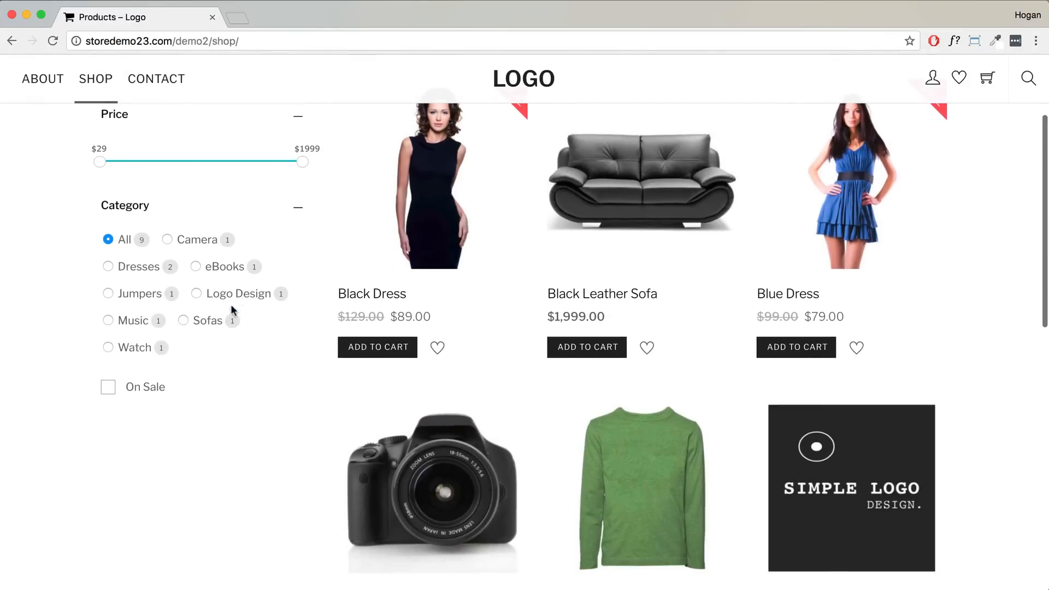
left_click(109, 295)
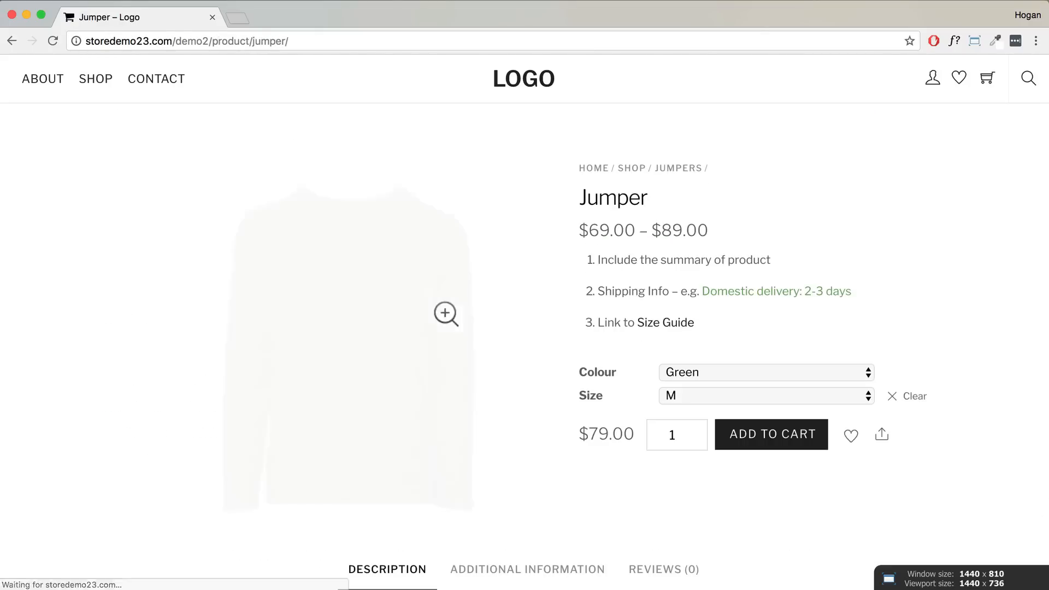
- Choose size S for the $69.00 Jumper and view its Additional Information and Reviews tabs
scroll(627, 282, "down", 2)
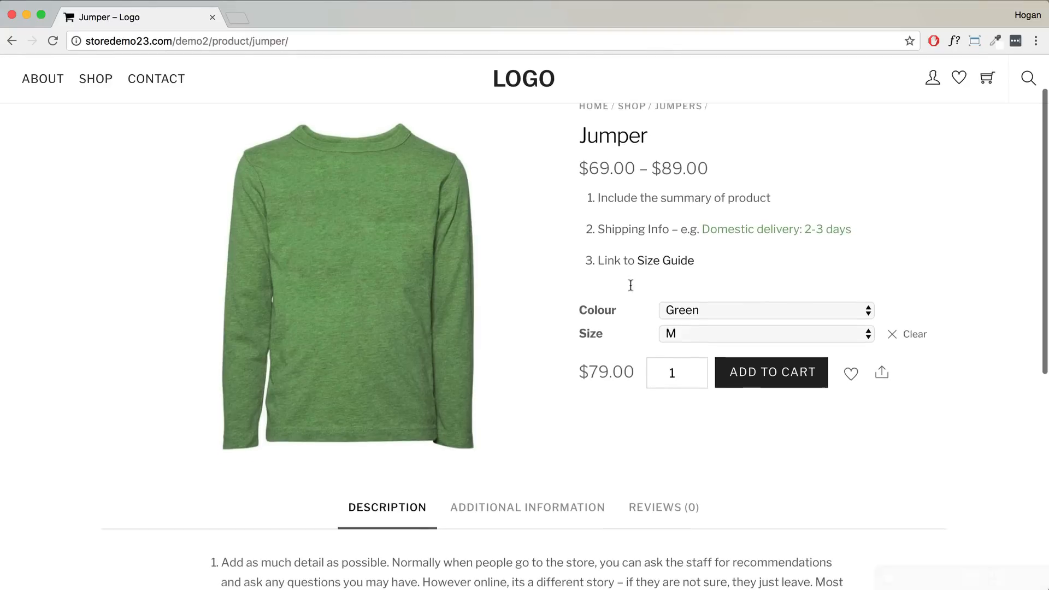
left_click(694, 325)
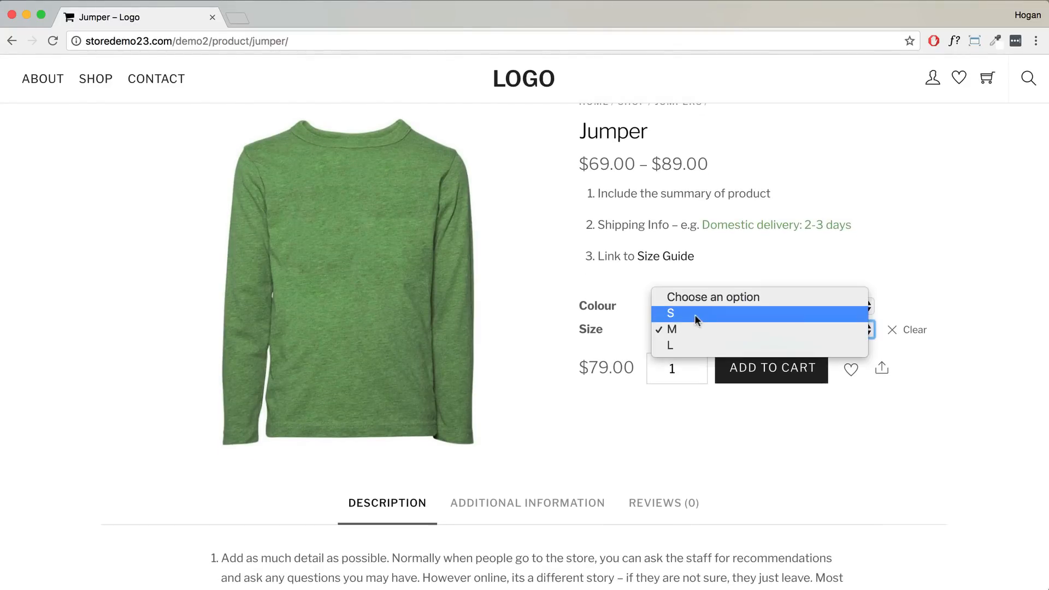
left_click(693, 313)
left_click_drag(635, 367, 580, 367)
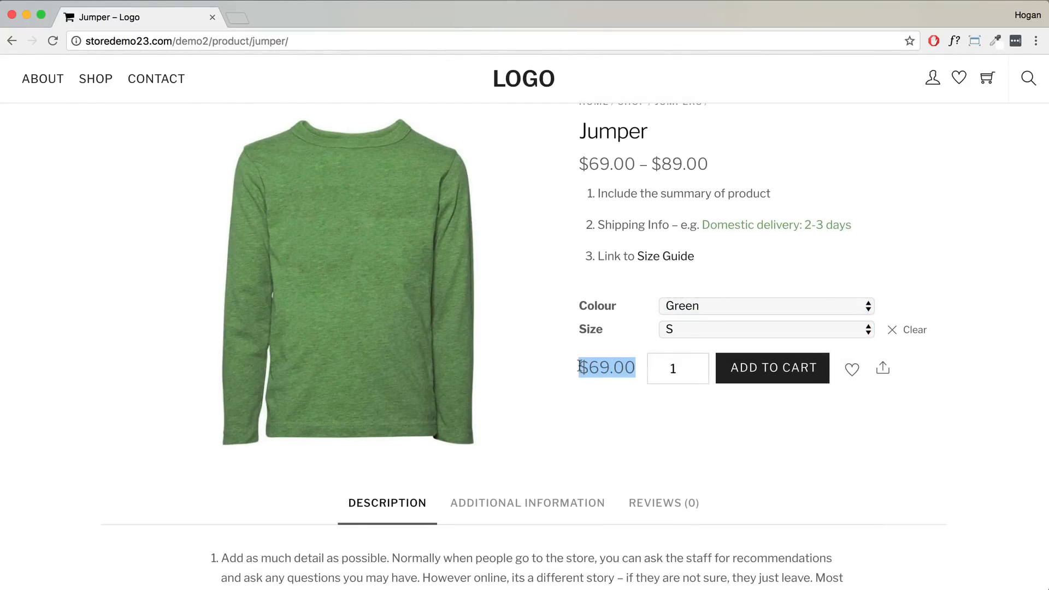
scroll(580, 367, "down", 5)
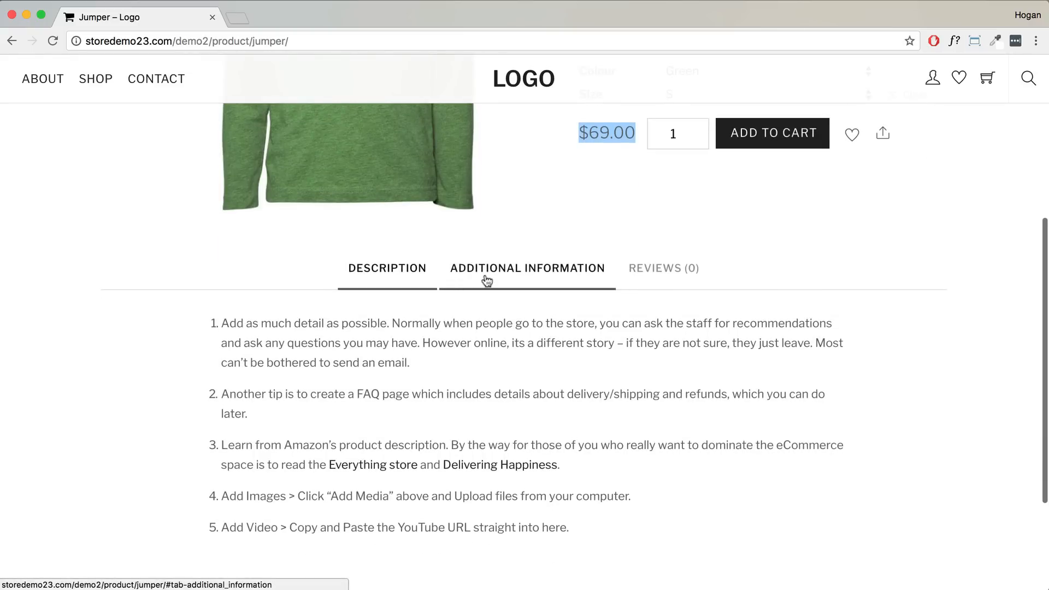
left_click(486, 273)
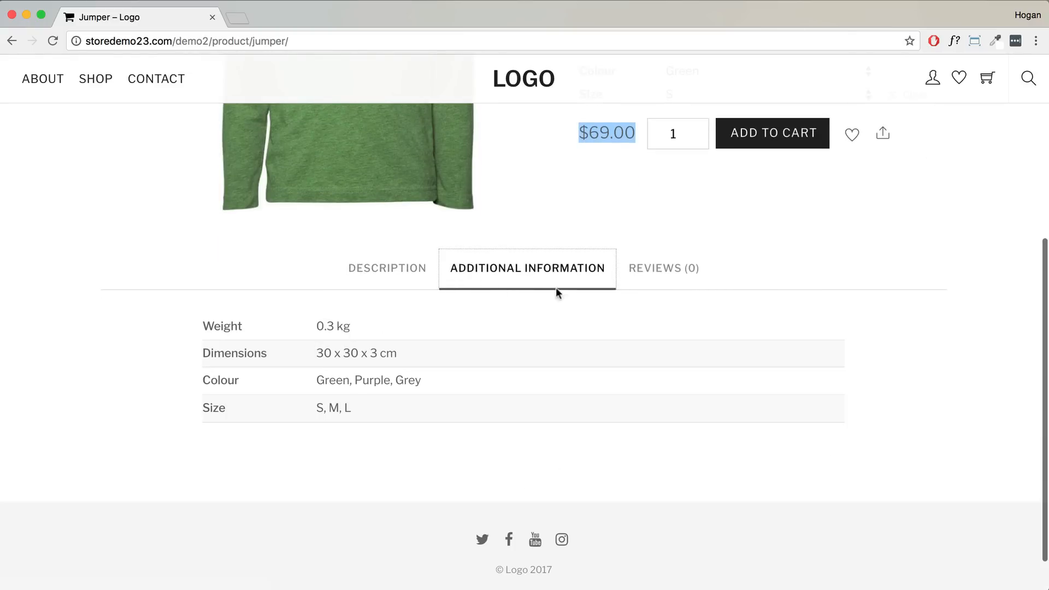
left_click(634, 270)
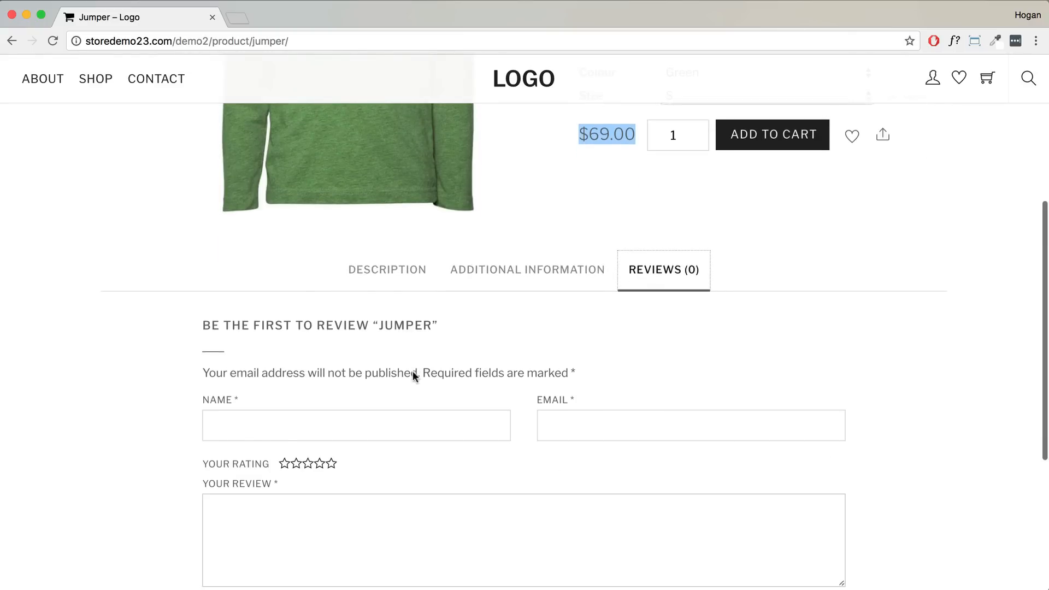
- Add the green size S Jumper to the wishlist and cart, then go to checkout
scroll(412, 371, "down", 3)
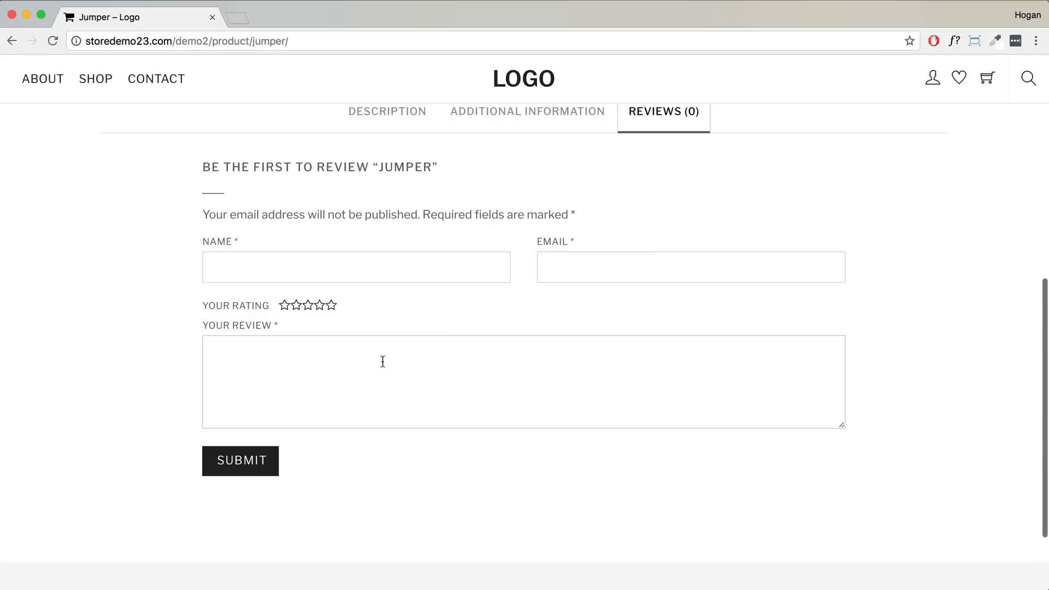
scroll(385, 351, "up", 9)
left_click(851, 435)
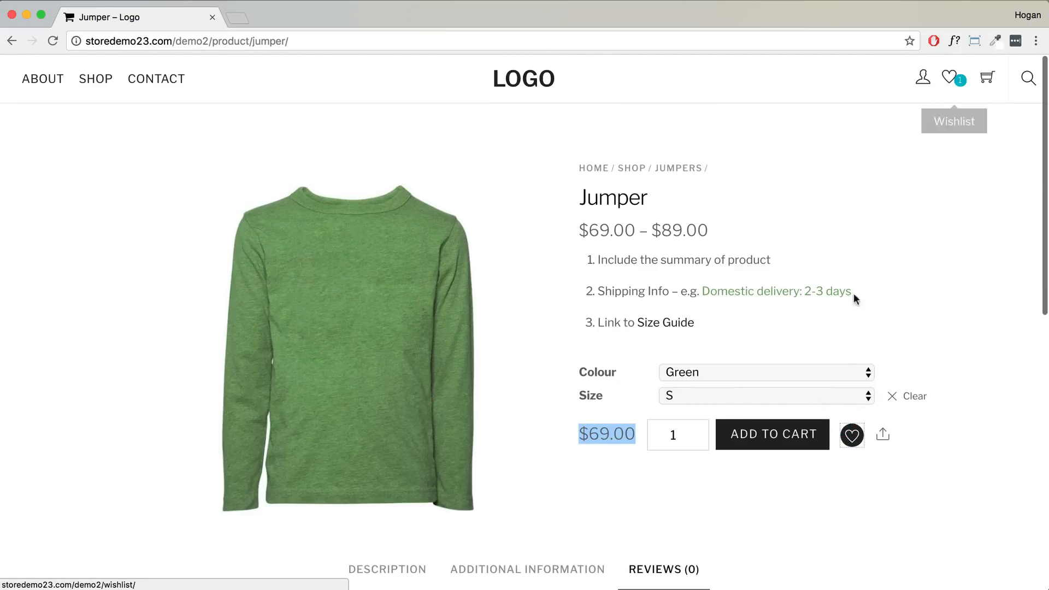
left_click(785, 436)
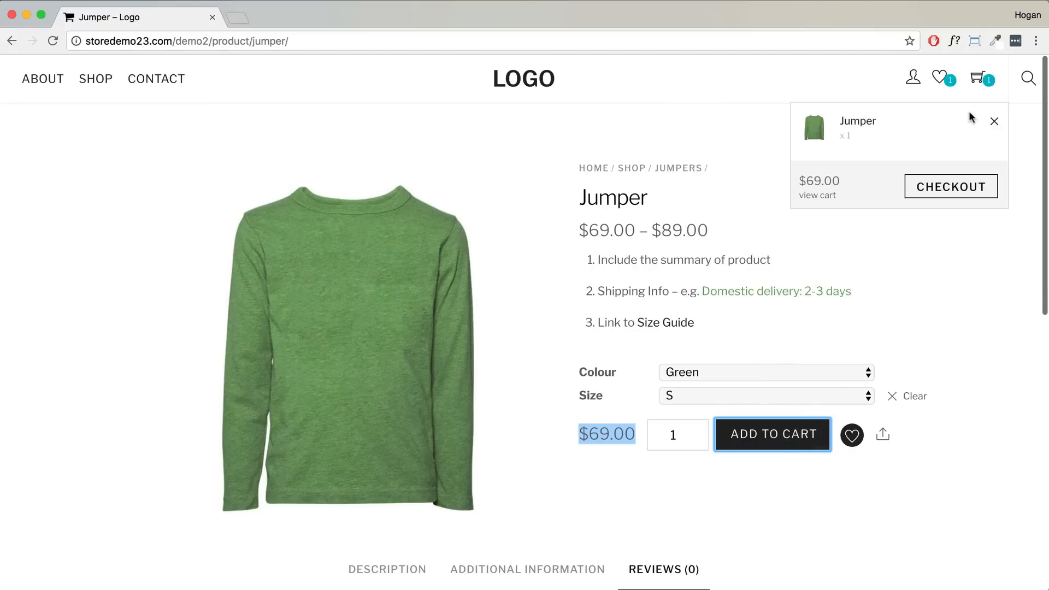
left_click(936, 192)
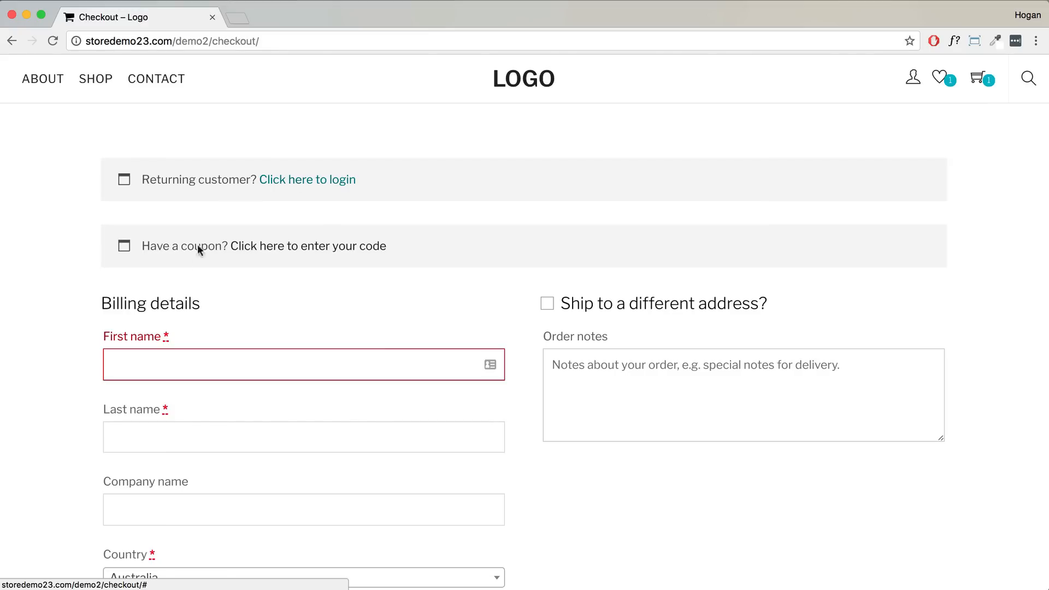
- Apply the coupon code 'black friday' to the order
left_click(235, 249)
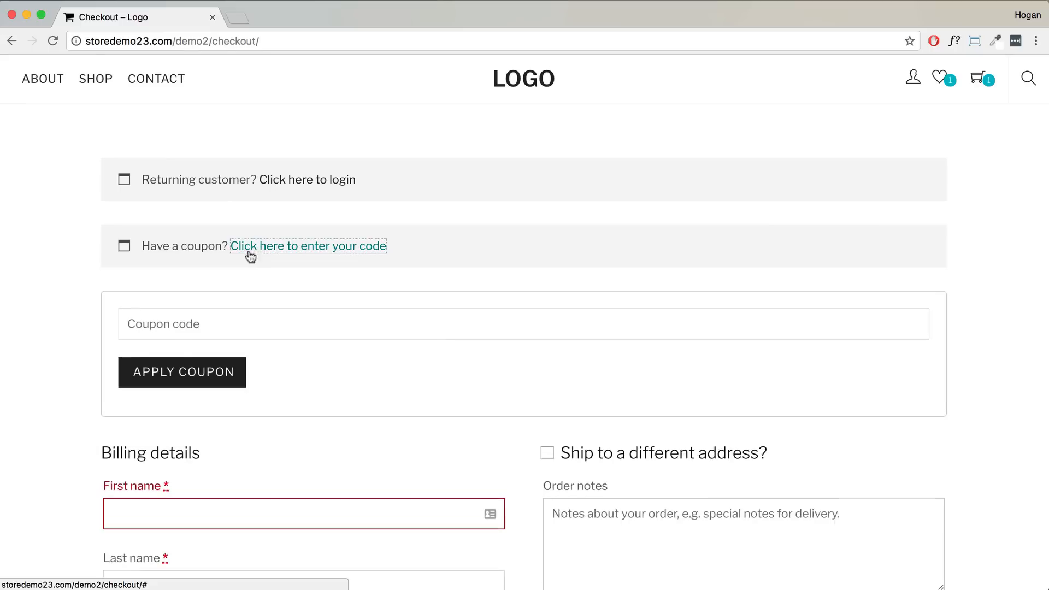
type("black")
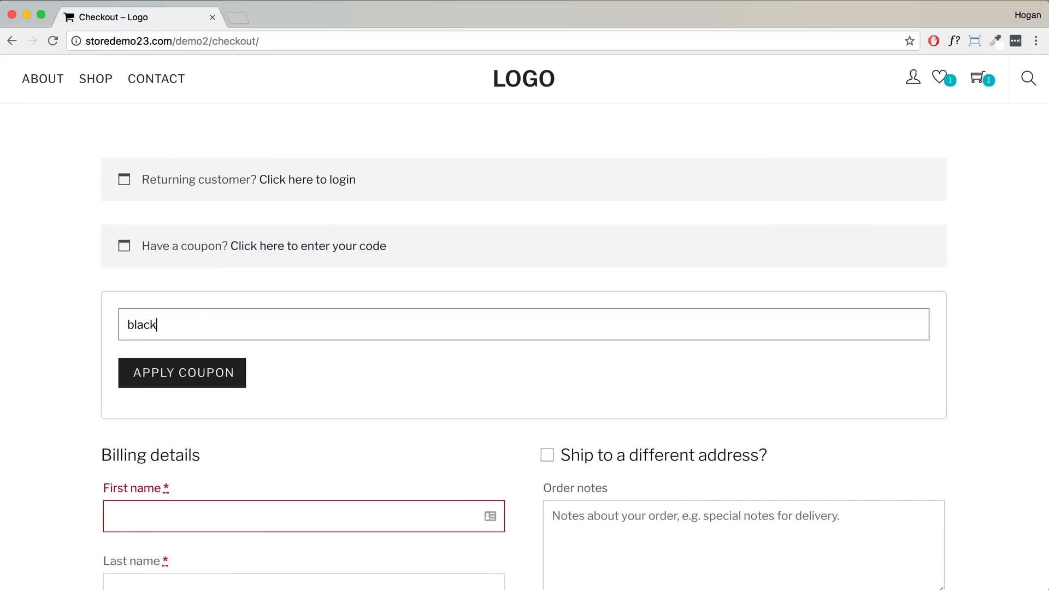
type(" friday")
left_click(121, 382)
- Switch shipping from the $15.00 flat rate to Free Shipping, making the total $6.90
scroll(290, 320, "down", 10)
scroll(290, 320, "down", 15)
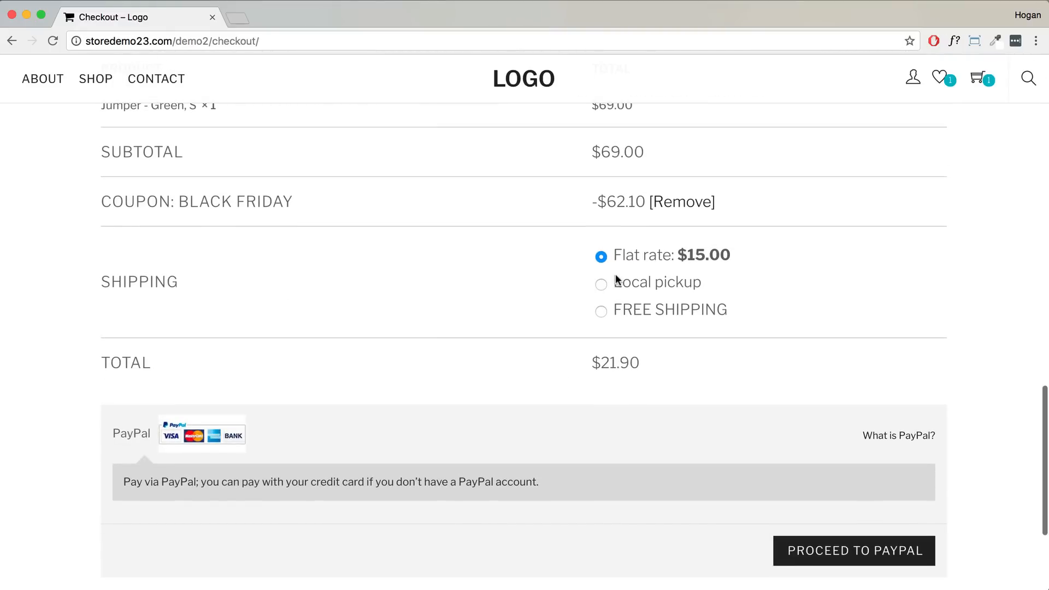
left_click(601, 311)
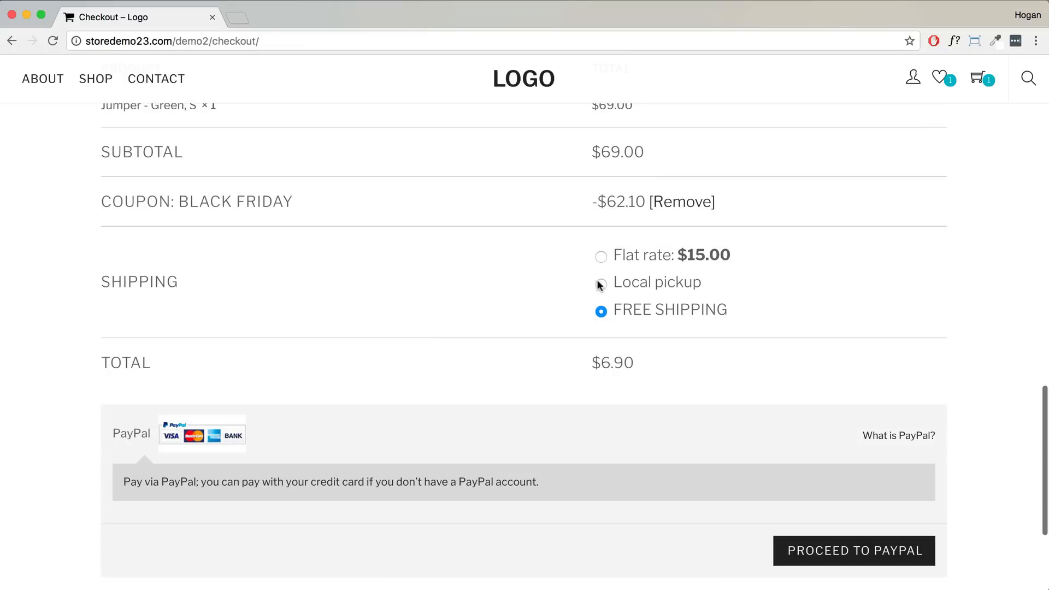
scroll(594, 282, "up", 15)
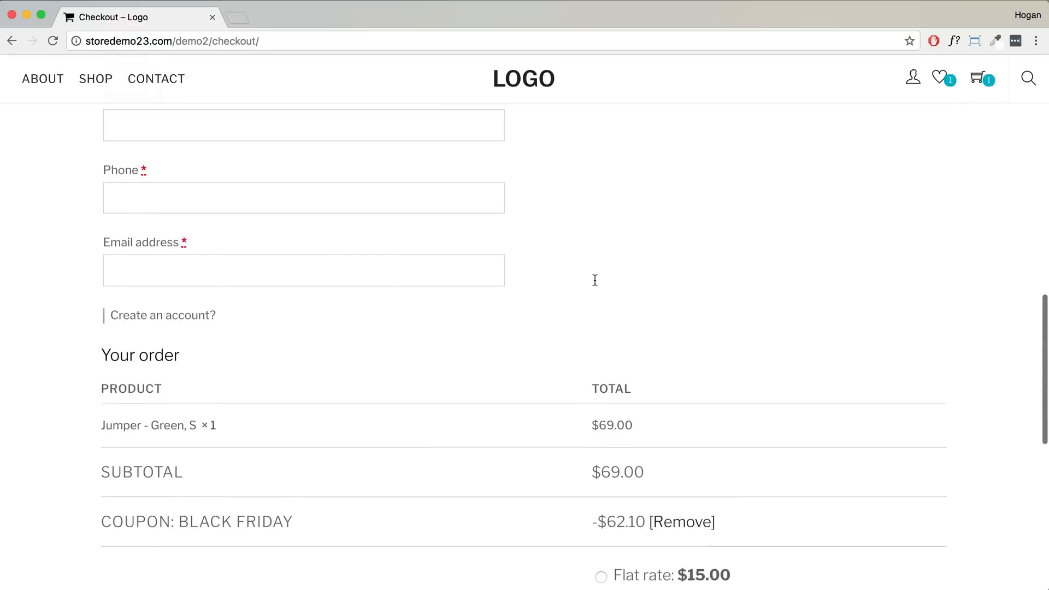
scroll(595, 281, "up", 5)
scroll(595, 279, "down", 2)
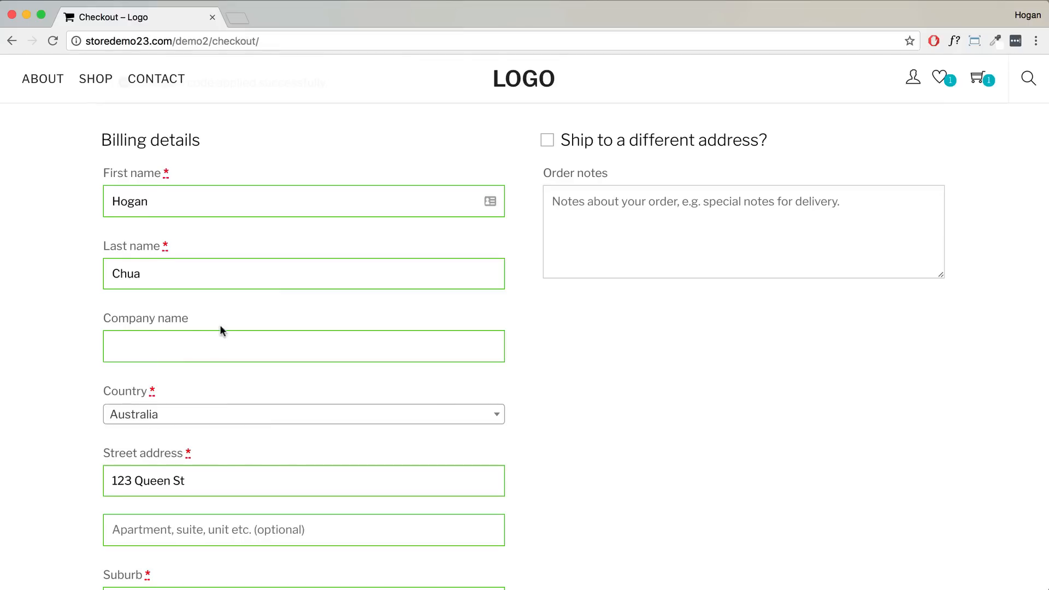
- Choose PayPal as the payment method and submit the $6.90 order to PayPal
scroll(220, 328, "down", 10)
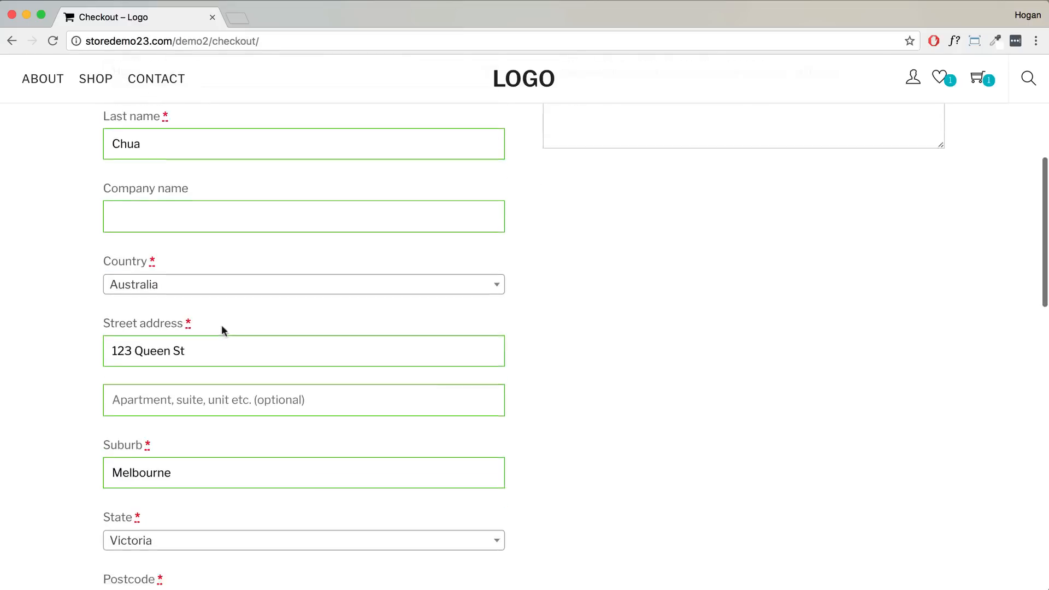
scroll(221, 329, "down", 5)
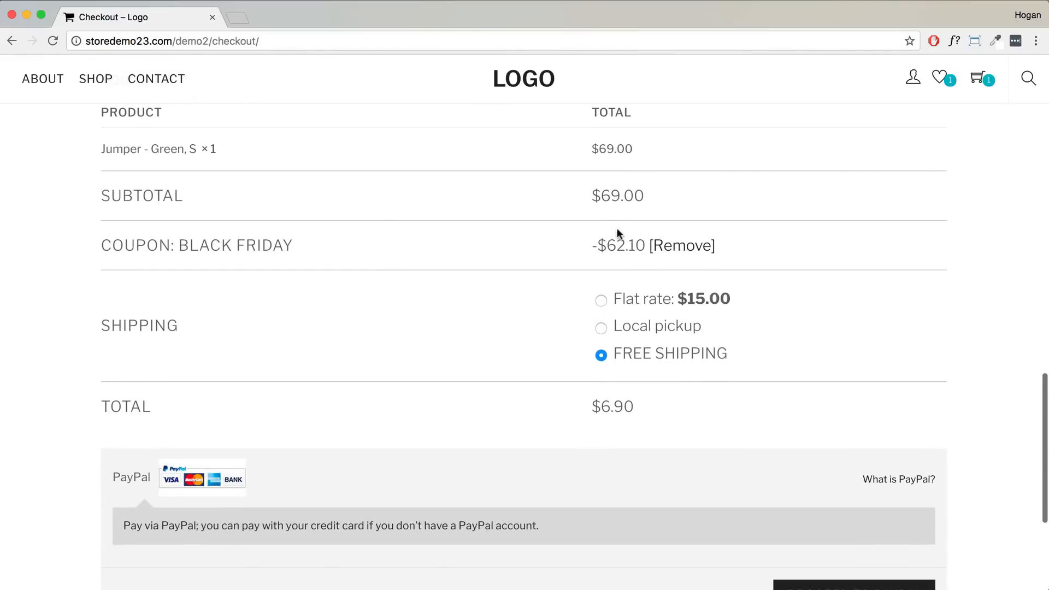
left_click_drag(643, 245, 599, 244)
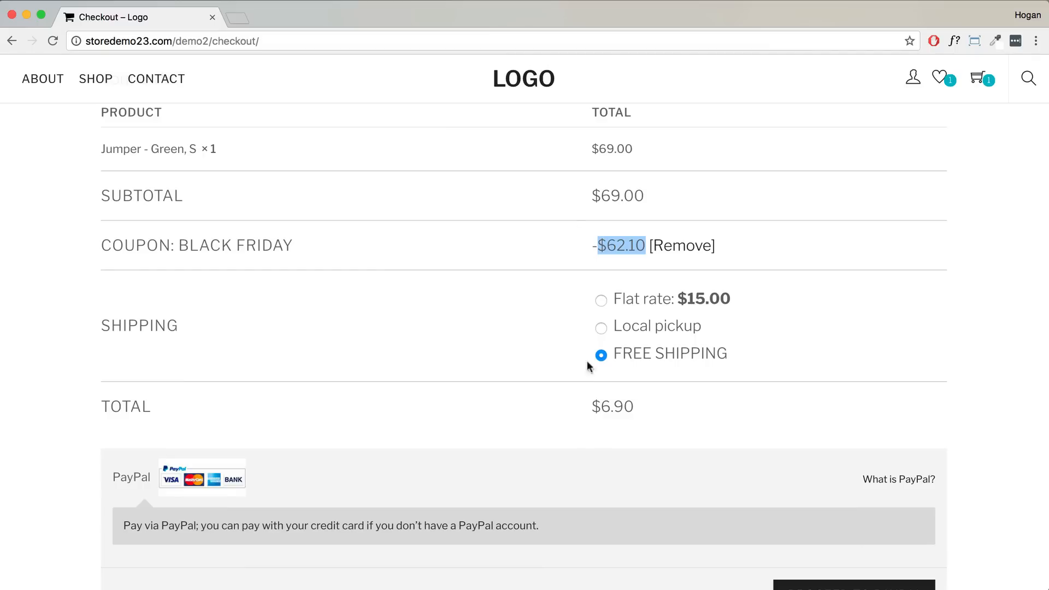
left_click_drag(638, 407, 578, 409)
scroll(658, 400, "down", 2)
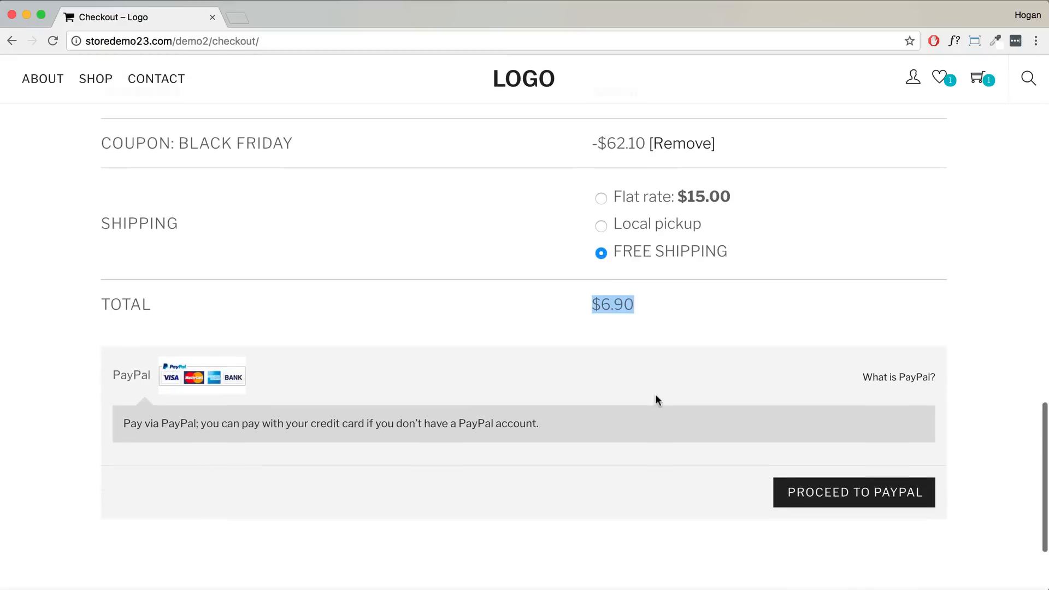
scroll(656, 400, "down", 1)
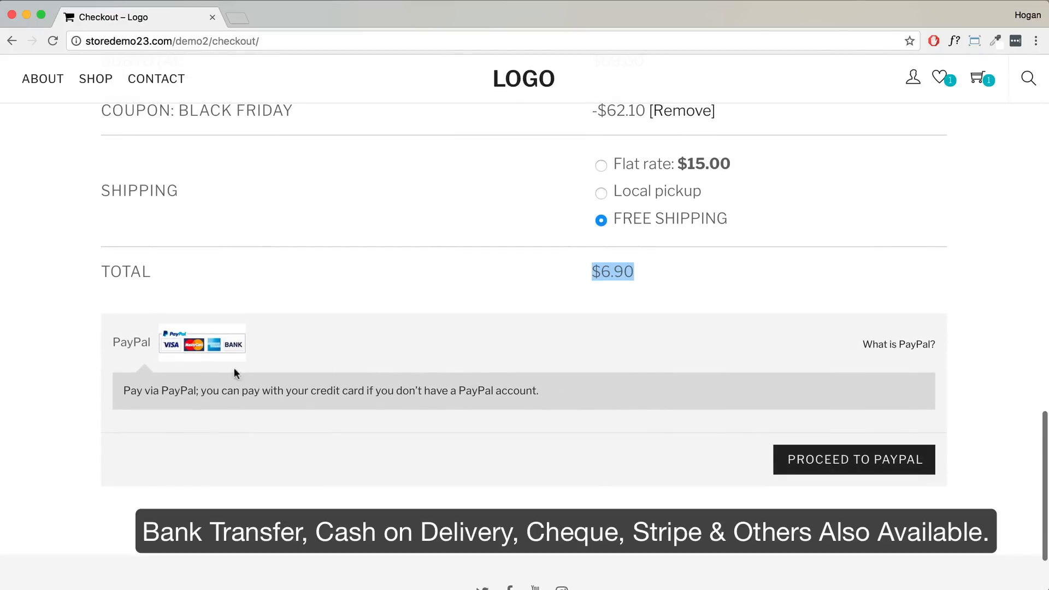
left_click(812, 461)
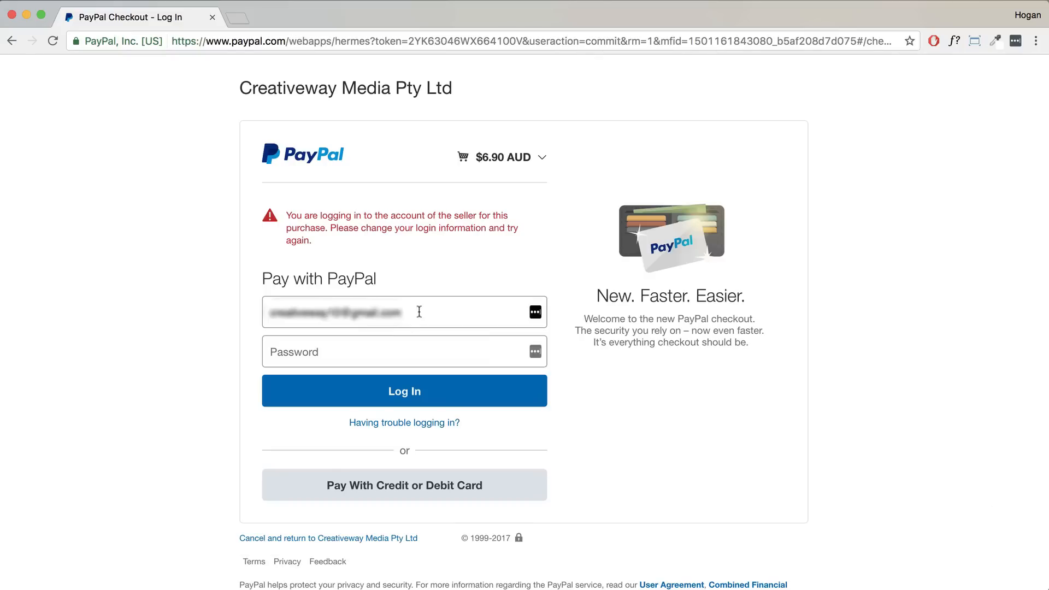
- Log in to PayPal with the buyer's email and password and pay the $6.90 AUD order
left_click_drag(420, 312, 182, 310)
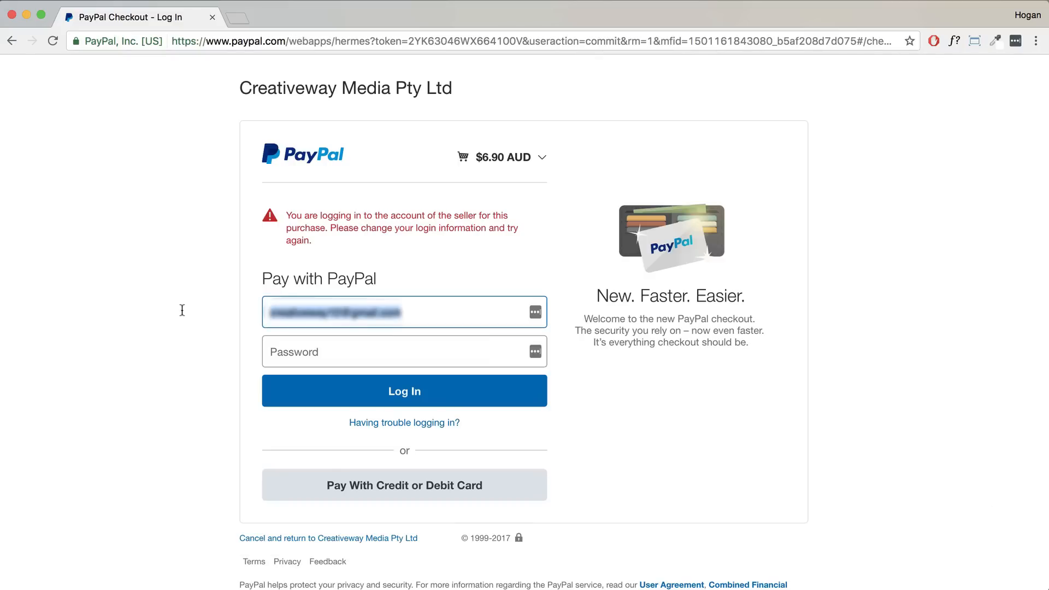
type("[blurred]")
key("BackSpace")
key("BackSpace")
type("[blurred]")
key("Tab")
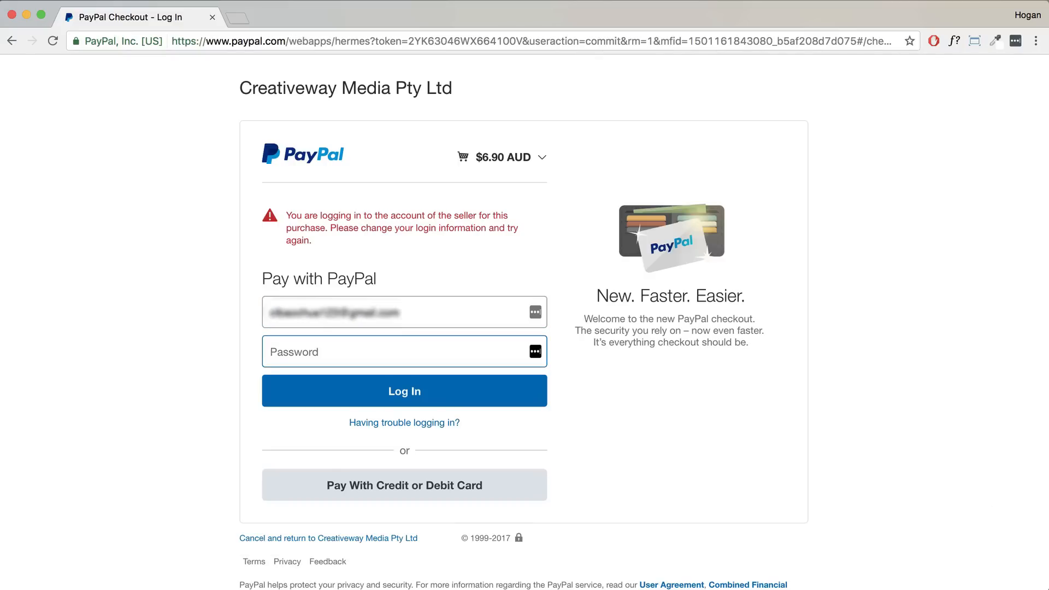
type("••••••••••")
scroll(346, 391, "down", 1)
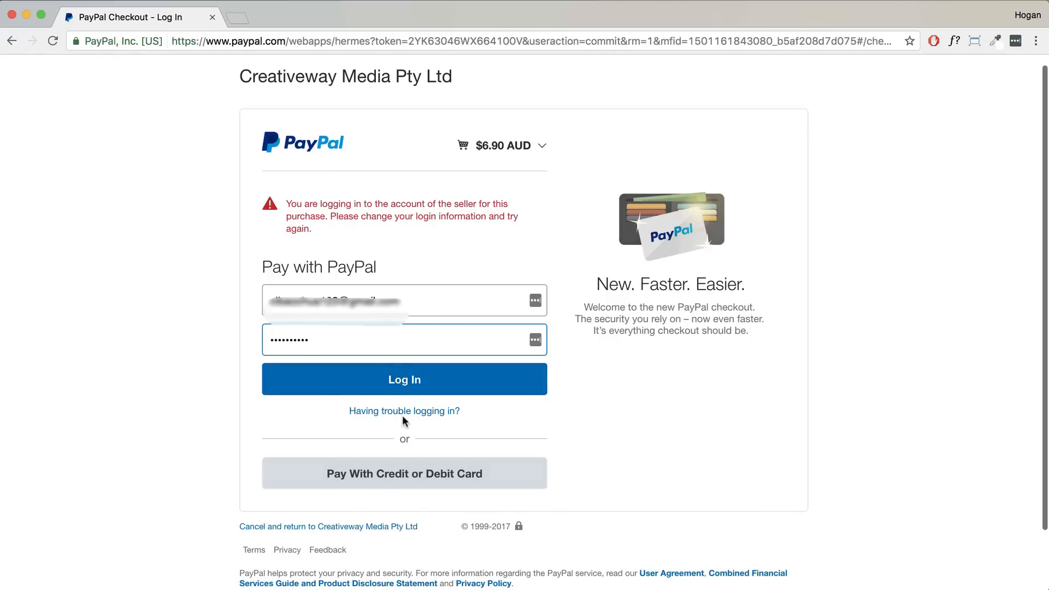
left_click(403, 378)
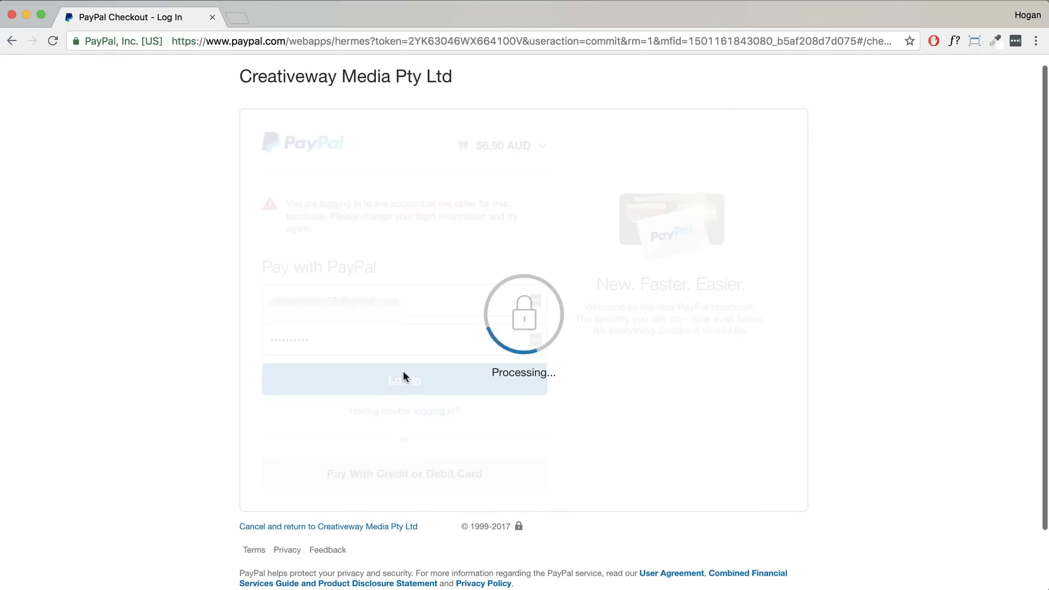
left_click(467, 319)
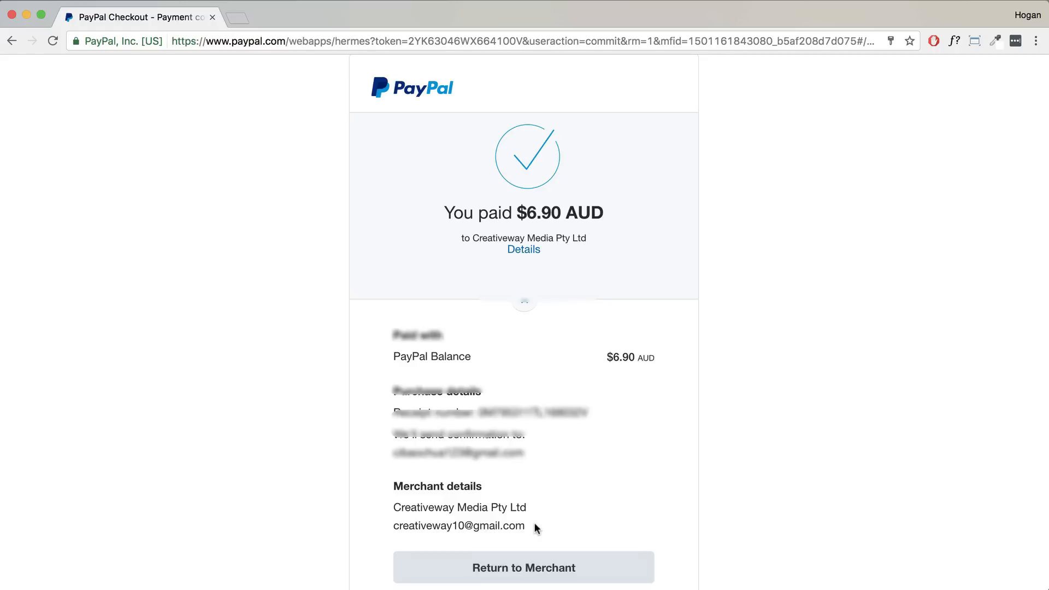
scroll(533, 579, "down", 3)
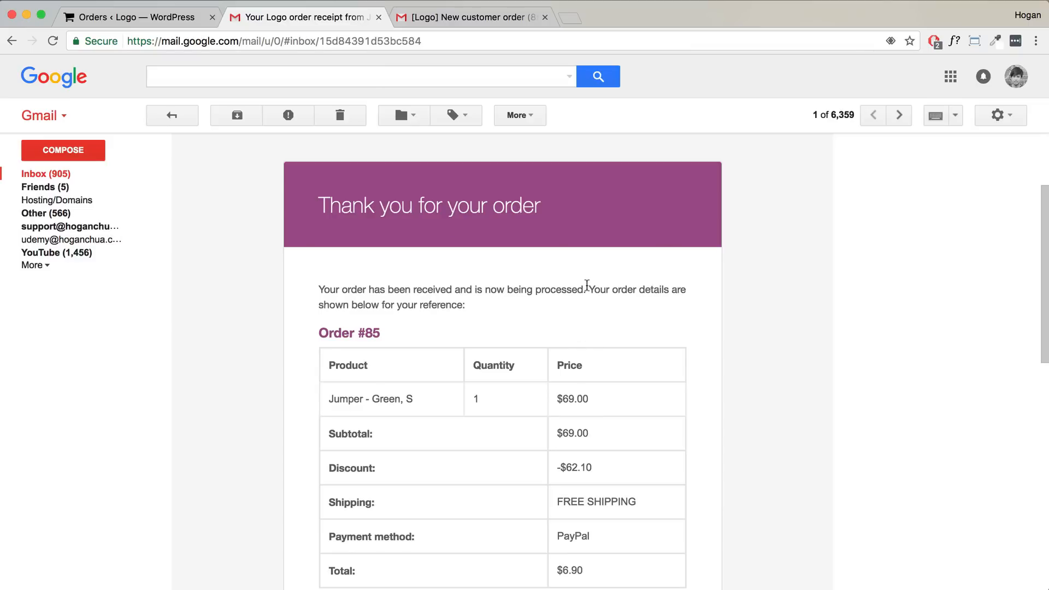
- Read the order #85 receipt and new customer order emails, then return to the store's Orders list
scroll(585, 294, "down", 5)
scroll(587, 289, "up", 3)
scroll(588, 290, "up", 2)
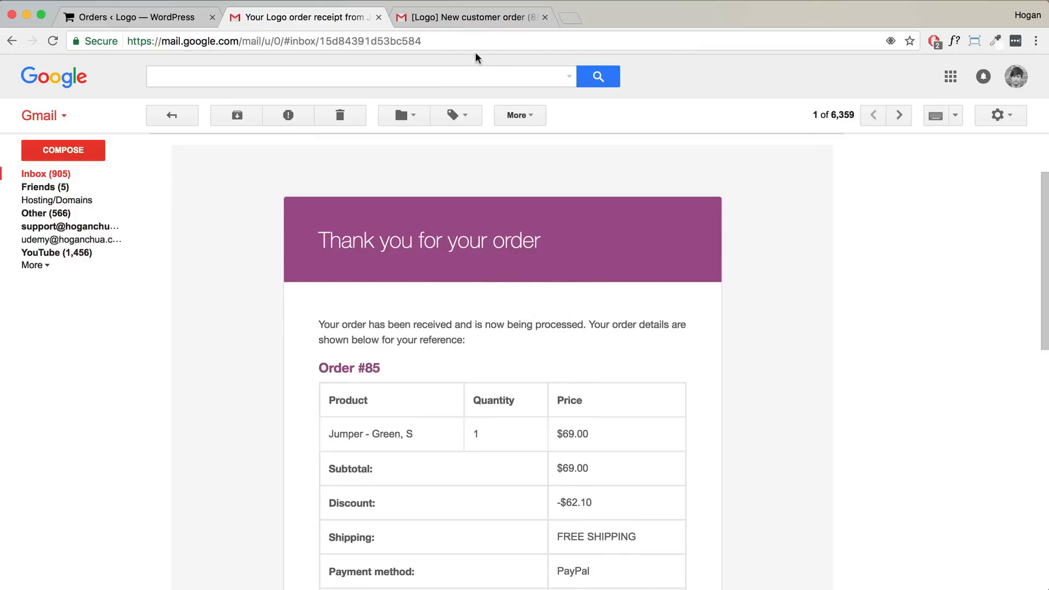
left_click(474, 17)
scroll(442, 288, "up", 5)
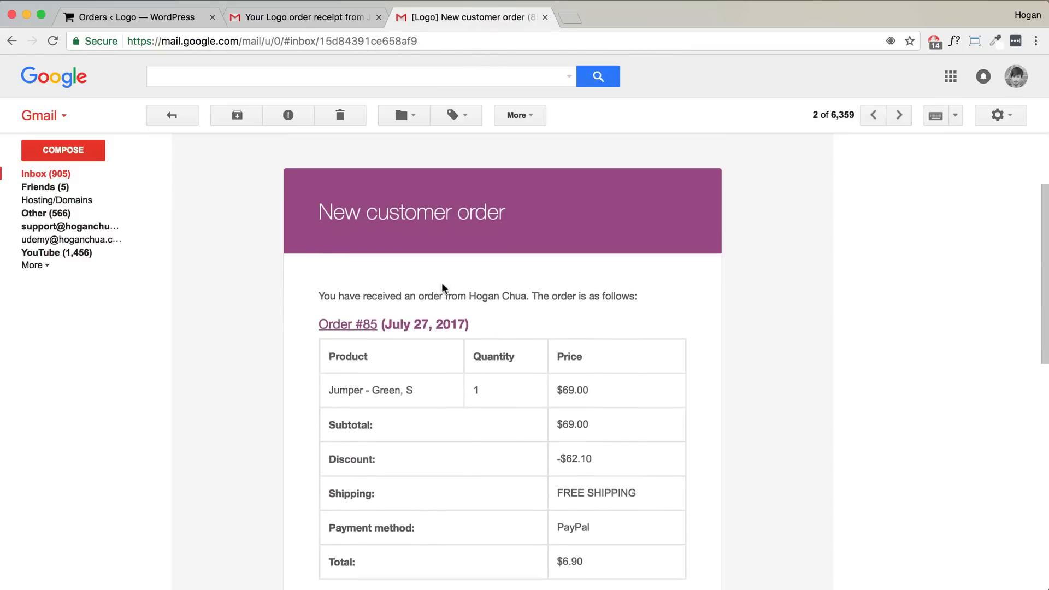
scroll(441, 284, "down", 3)
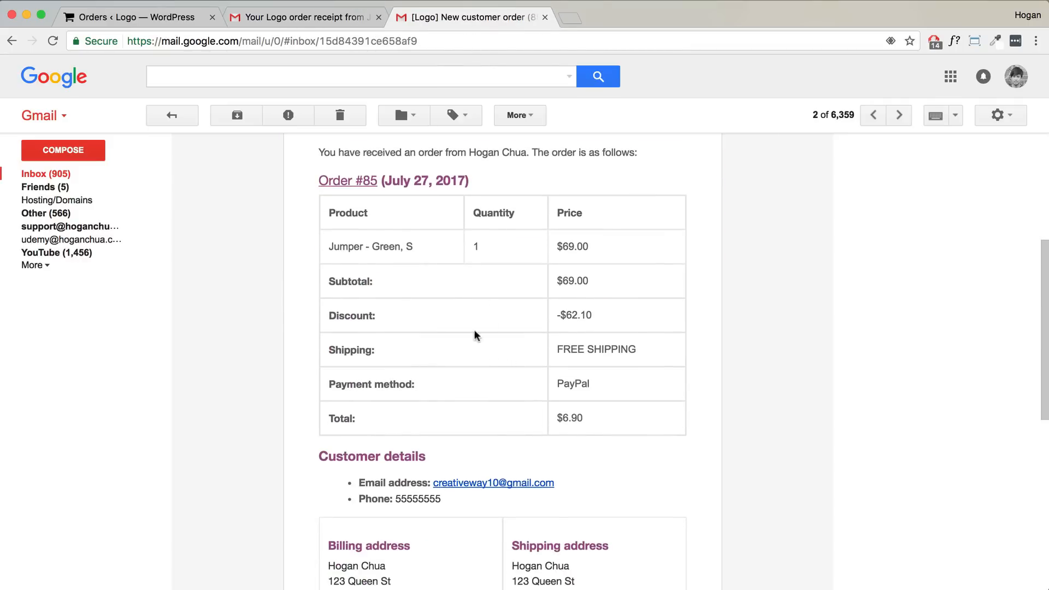
left_click(106, 16)
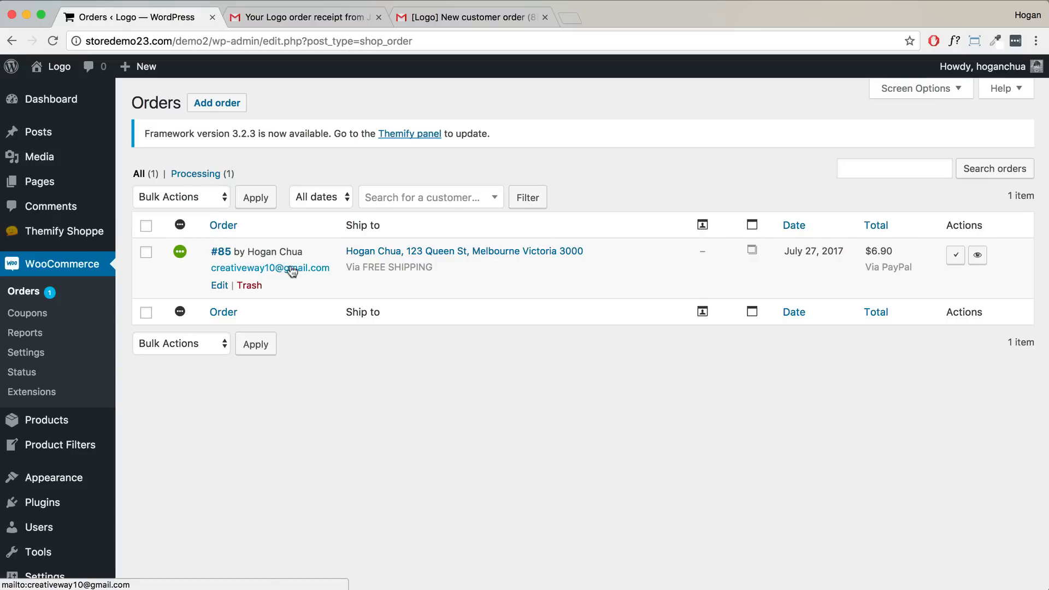
- Review the Last 7 days Sales by date report with its single $6.90 order, then open the Customers report
left_click(21, 335)
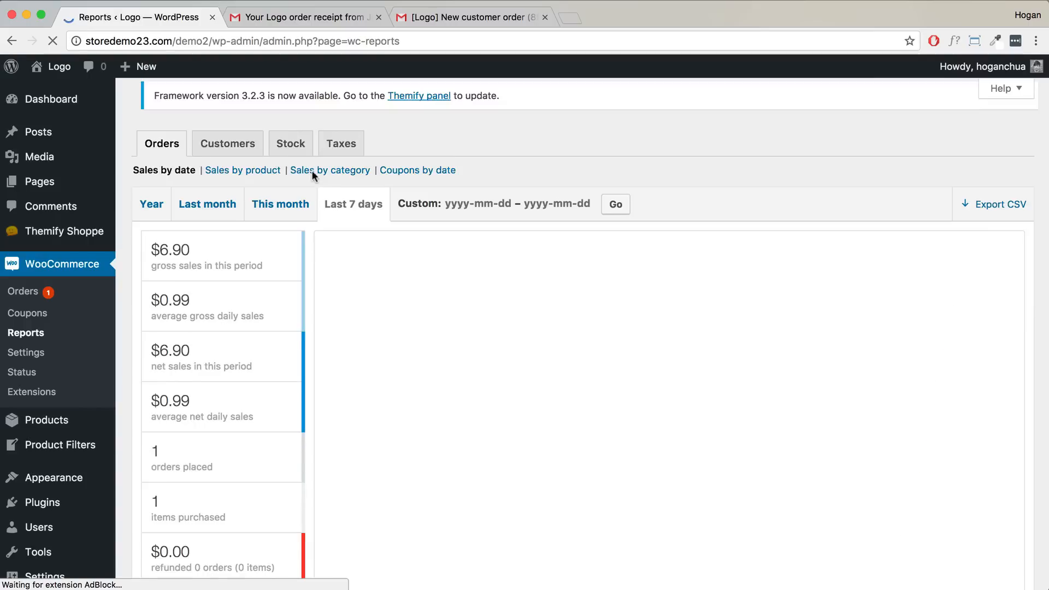
scroll(171, 224, "down", 3)
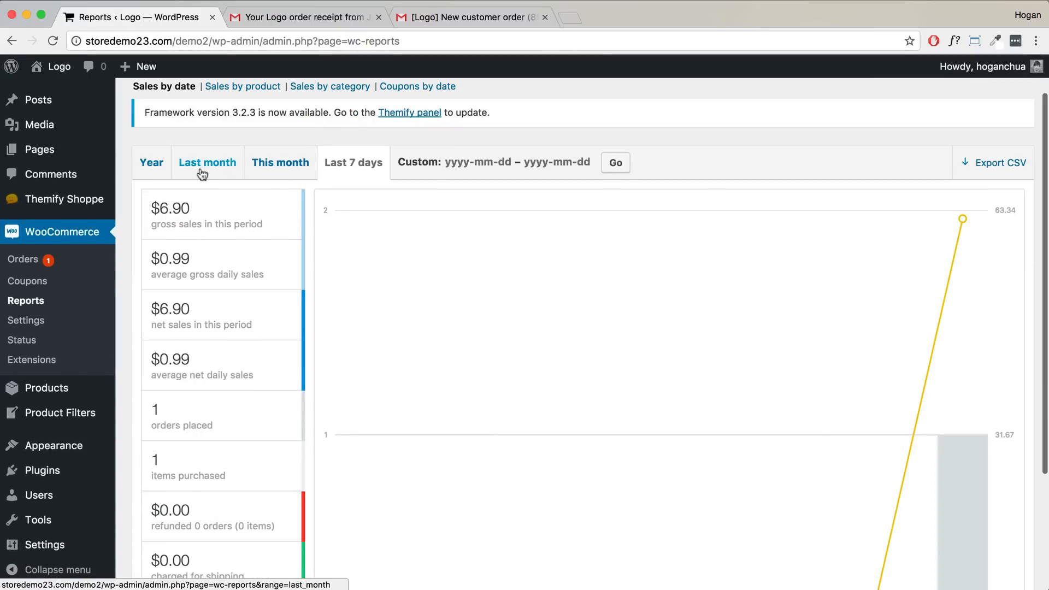
scroll(285, 174, "down", 5)
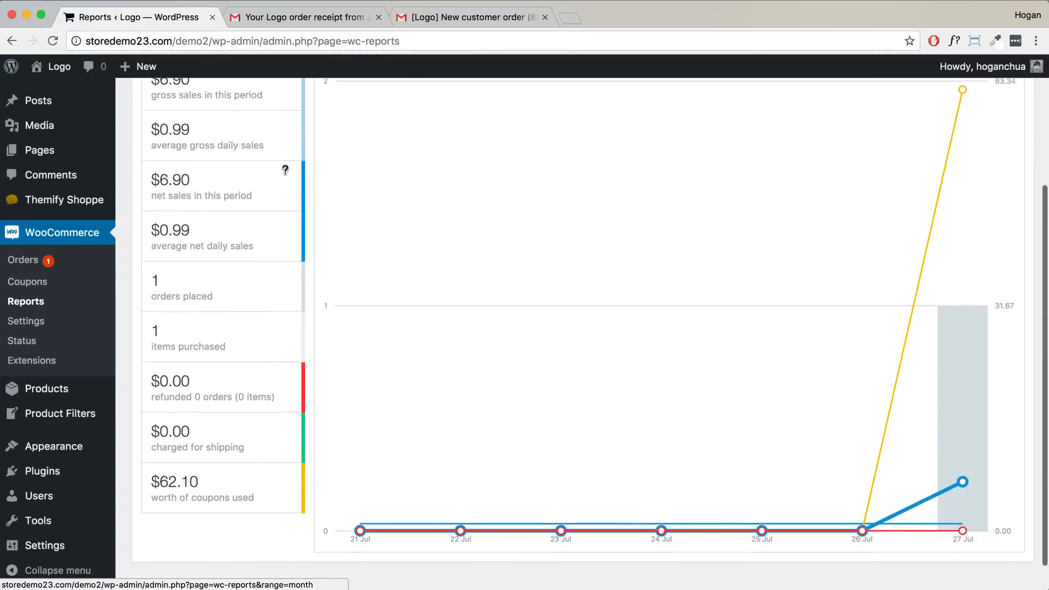
scroll(284, 169, "up", 5)
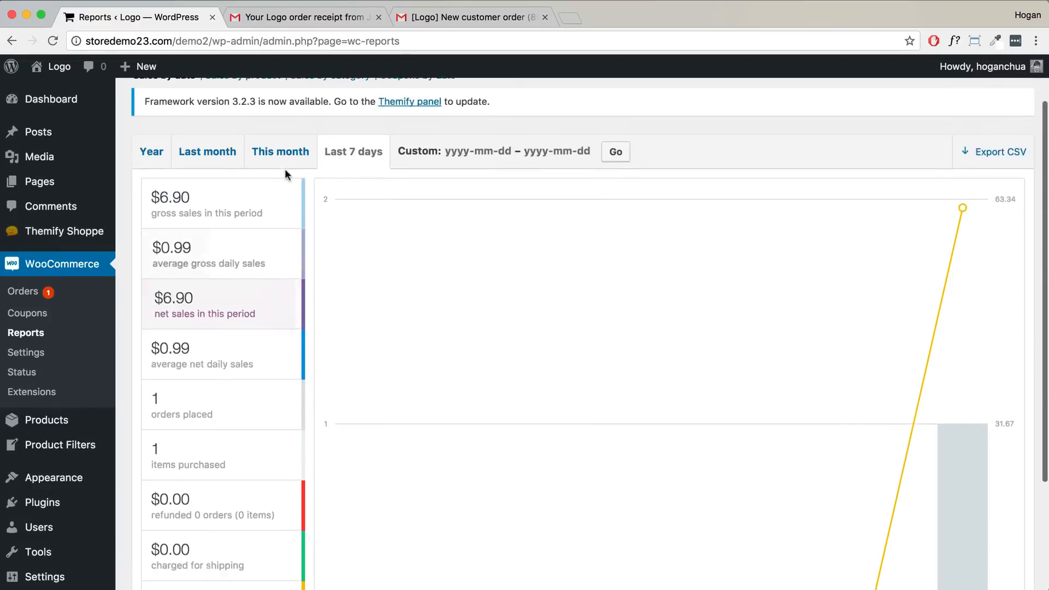
scroll(284, 174, "up", 2)
left_click(243, 117)
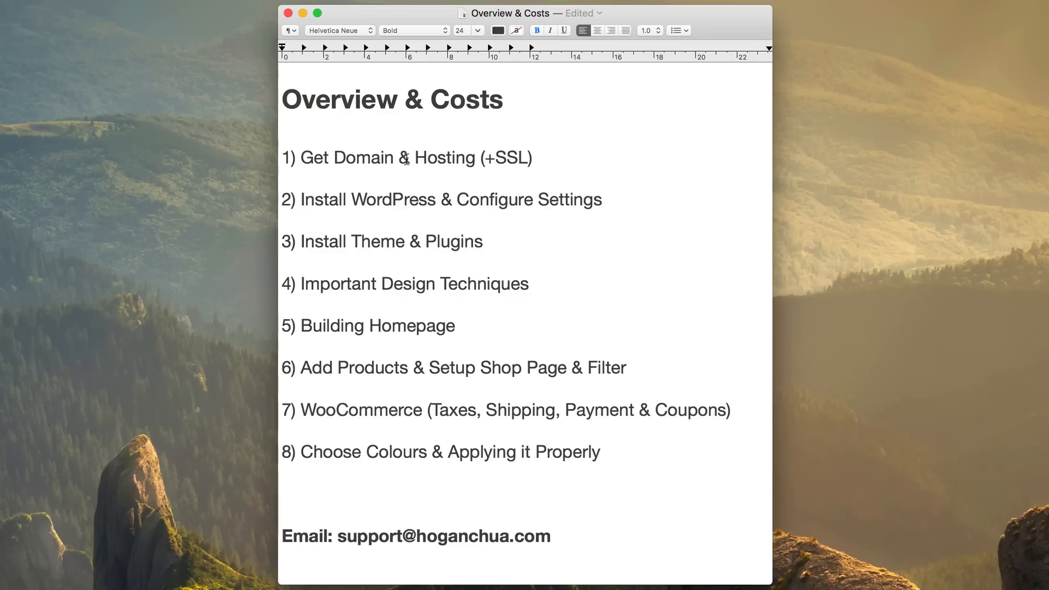
left_click_drag(527, 158, 488, 159)
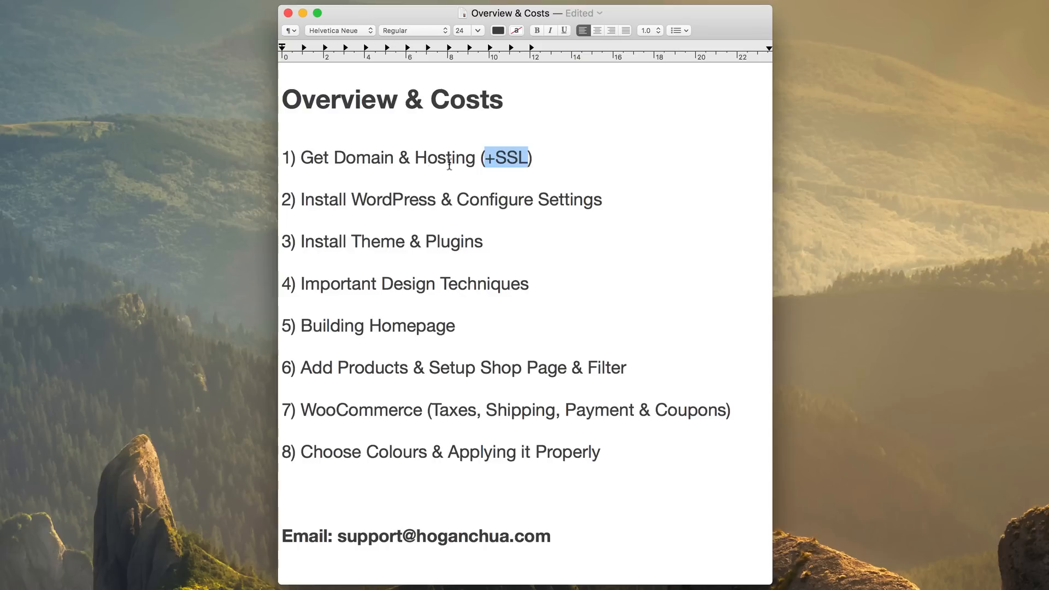
- Price step 1: Domain 5.99/yr, Hosting 10/month and (+SSL) 19/yr
left_click(393, 158)
type("5.99")
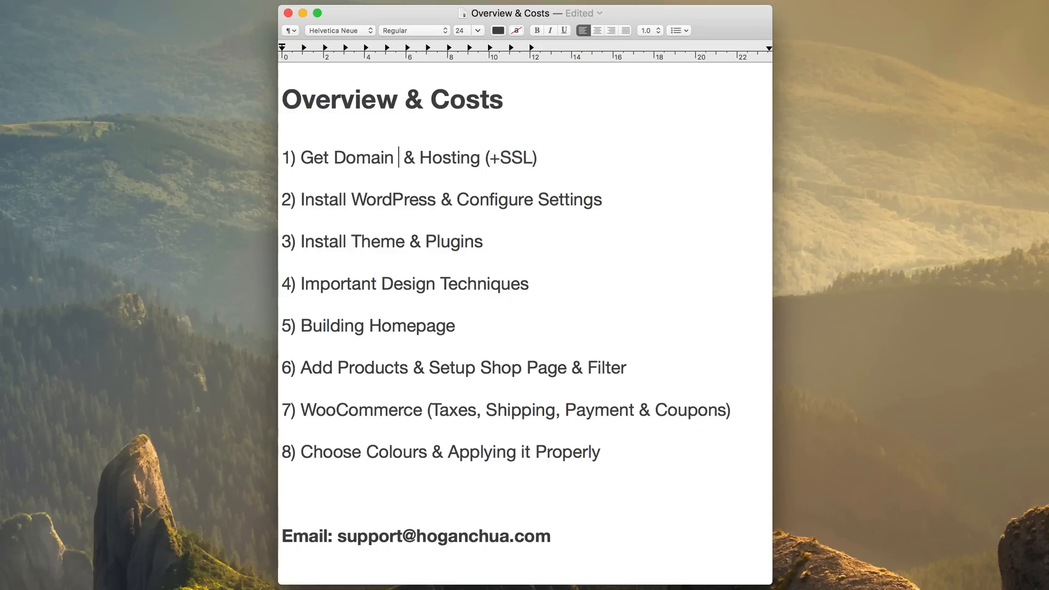
type("/yr")
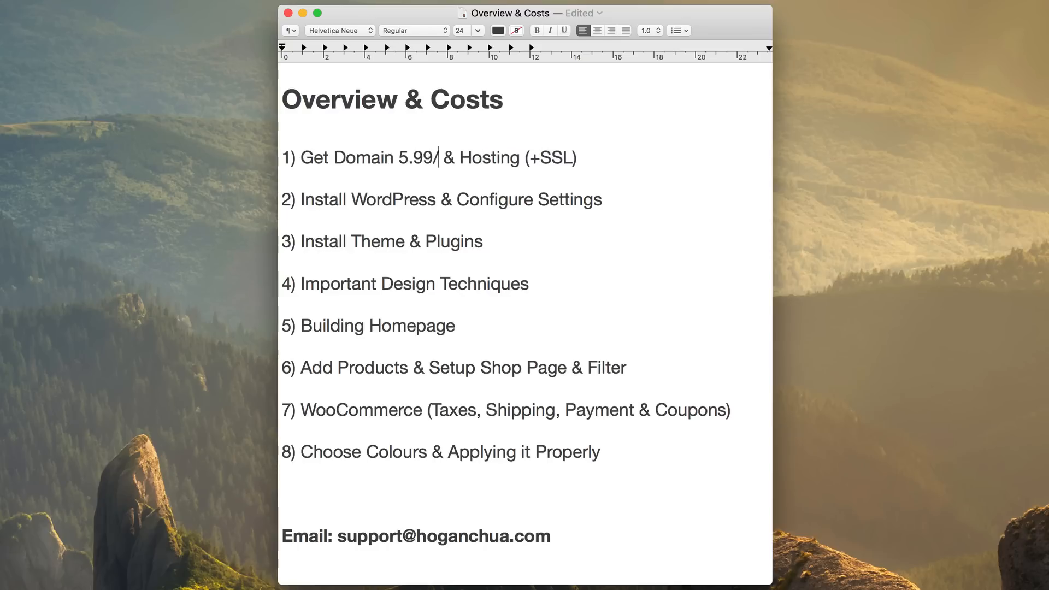
left_click(530, 158)
scroll(605, 230, "up", 1)
scroll(605, 230, "down", 1)
type("10/month")
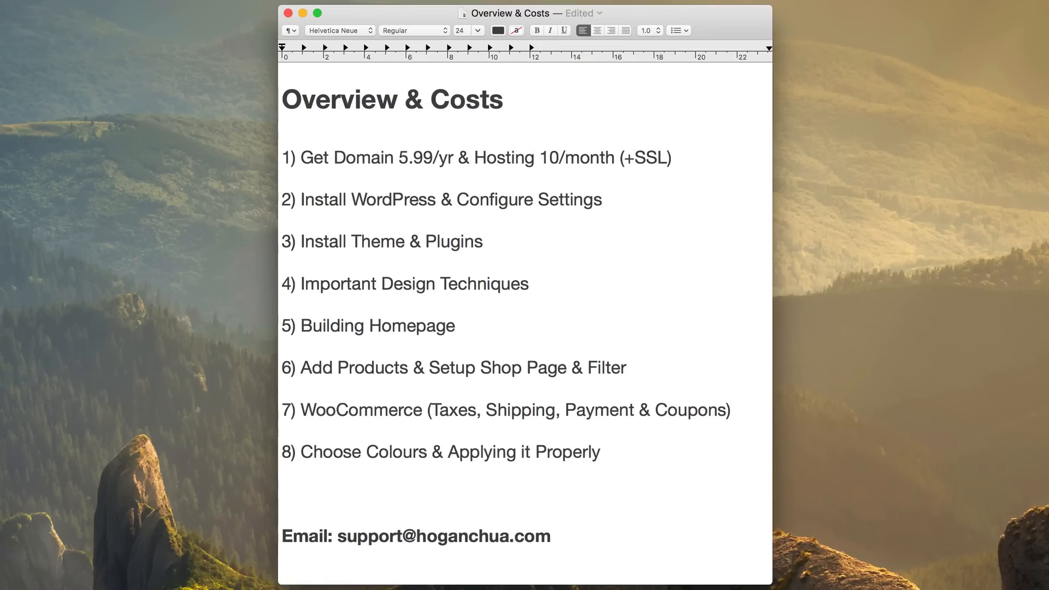
left_click_drag(673, 157, 619, 158)
left_click(686, 156)
type("19/u")
key("BackSpace")
type("yr")
- Highlight the step 1 costs and the words WordPress and Theme in steps 2 and 3
left_click_drag(717, 158, 300, 159)
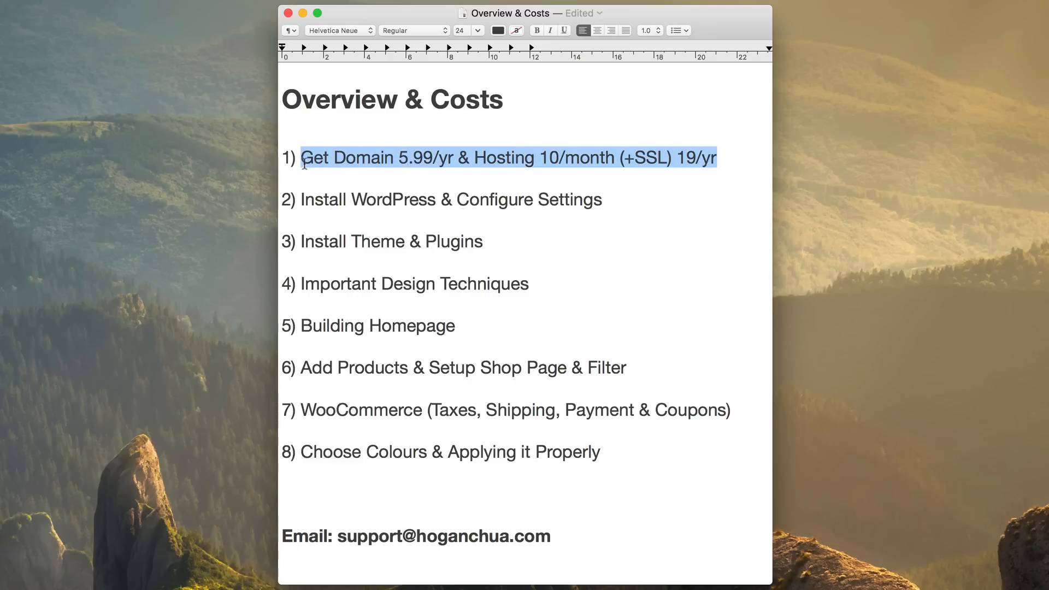
left_click_drag(459, 159, 334, 158)
left_click_drag(474, 160, 605, 159)
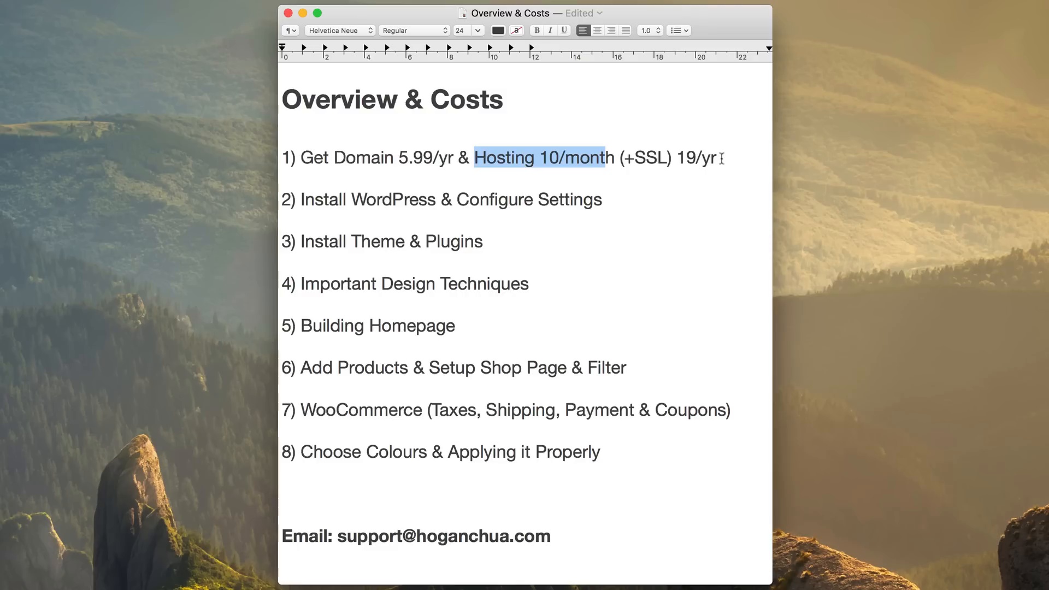
left_click_drag(721, 158, 620, 158)
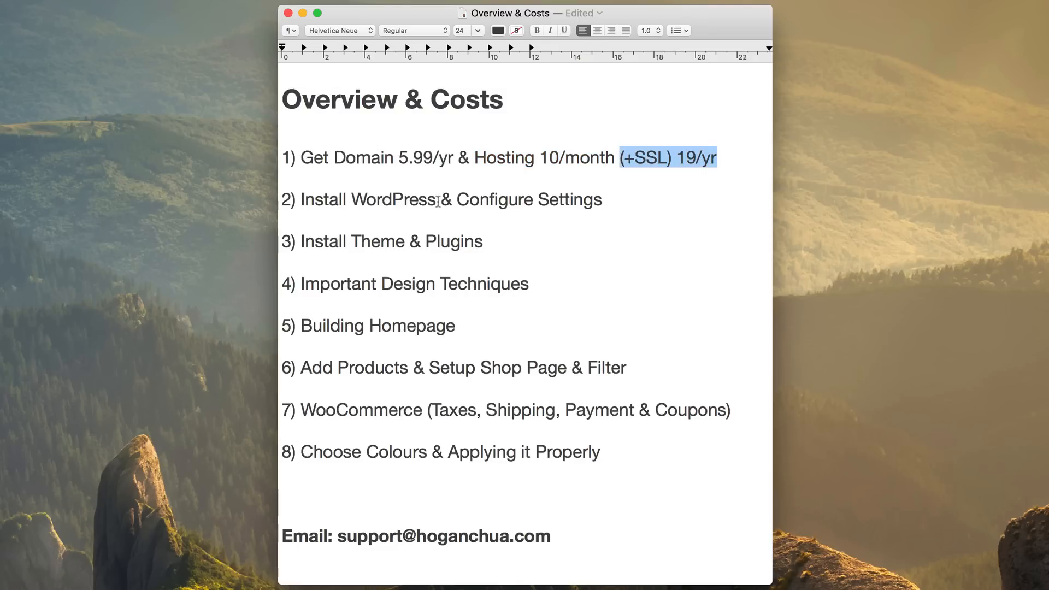
left_click_drag(437, 199, 352, 201)
left_click_drag(405, 241, 351, 241)
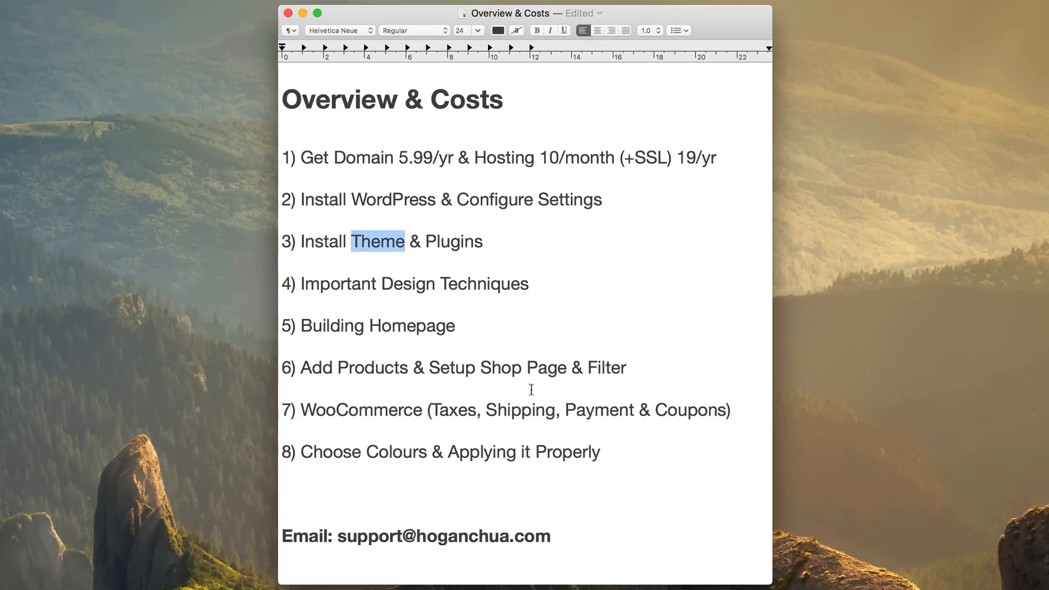
- Add the total line 'total= $15 (35)' on the blank line below step 8
left_click(312, 487)
type("toal")
key("BackSpace")
key("BackSpace")
key("BackSpace")
type("tal=")
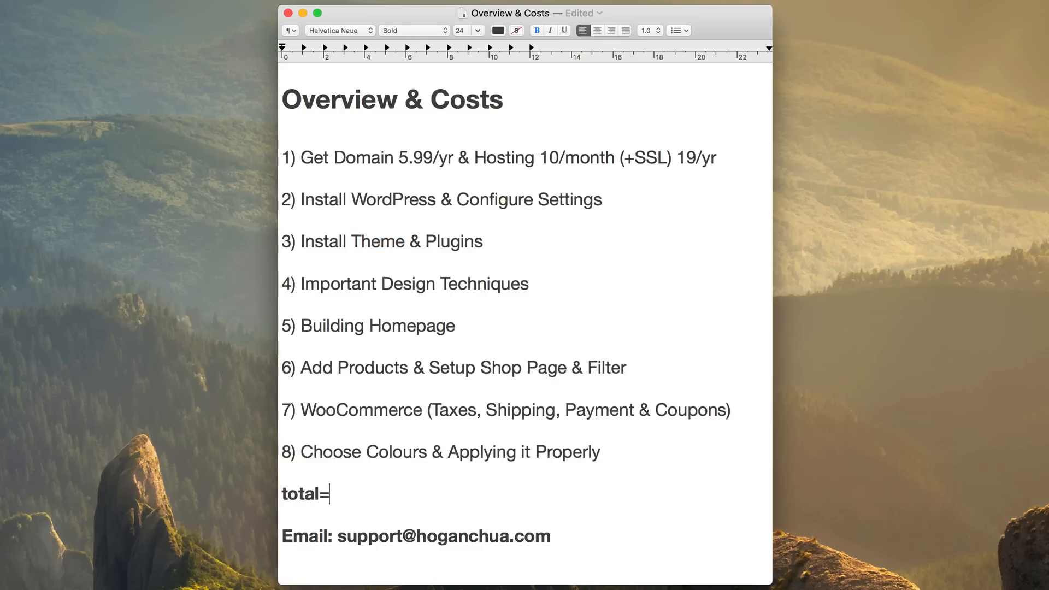
type(" $15 (2")
key("BackSpace")
type("35)")
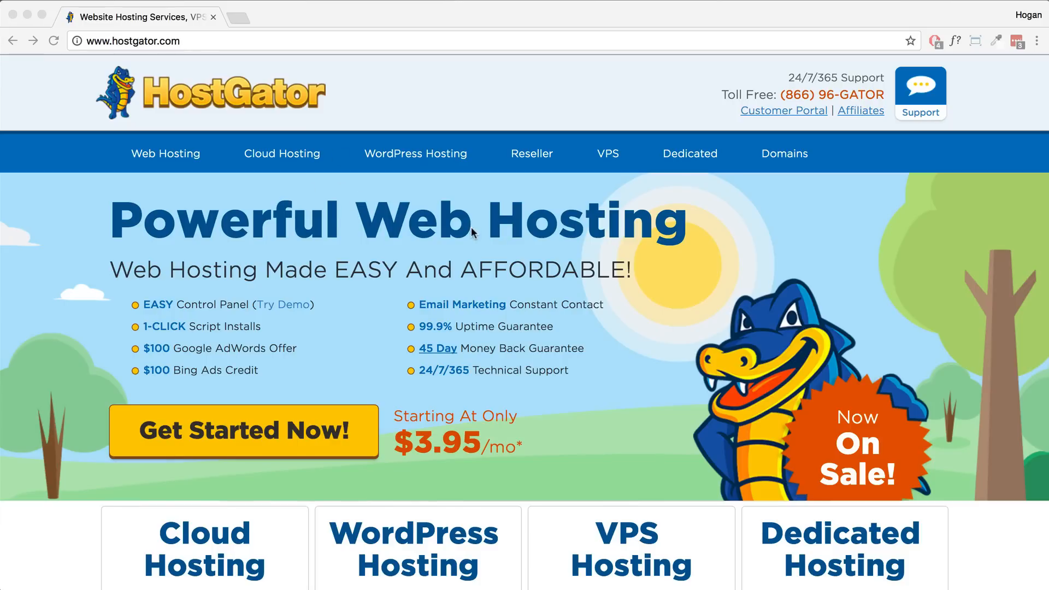
- Bring up the HostGator home page and highlight its Uptime Guarantee, 1-Click Script Installs and 24/7/365 Support features
left_click(555, 327)
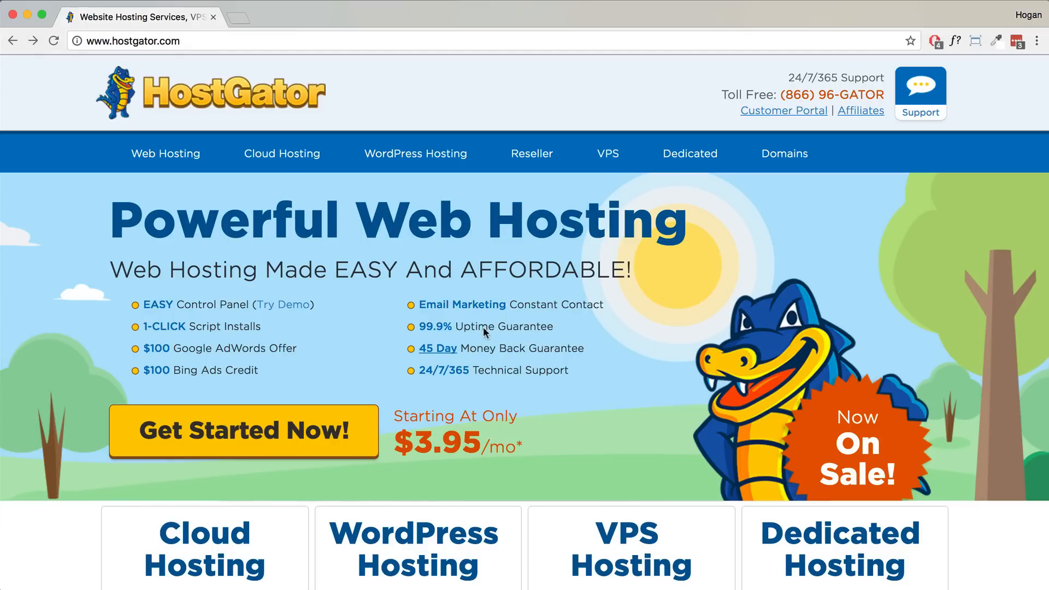
left_click_drag(553, 326, 459, 326)
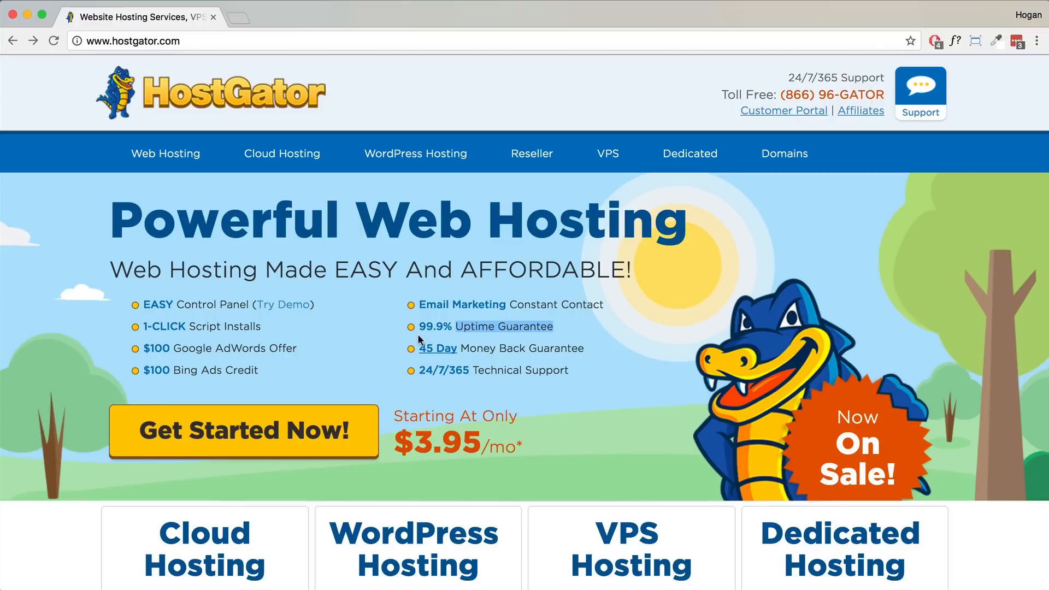
left_click_drag(260, 328, 142, 327)
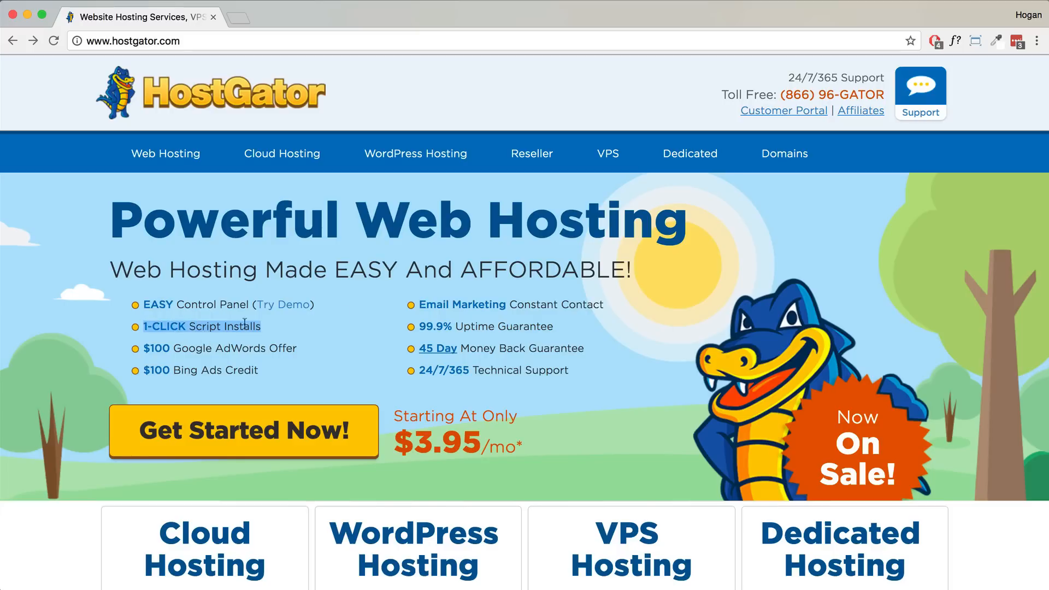
left_click_drag(787, 77, 884, 78)
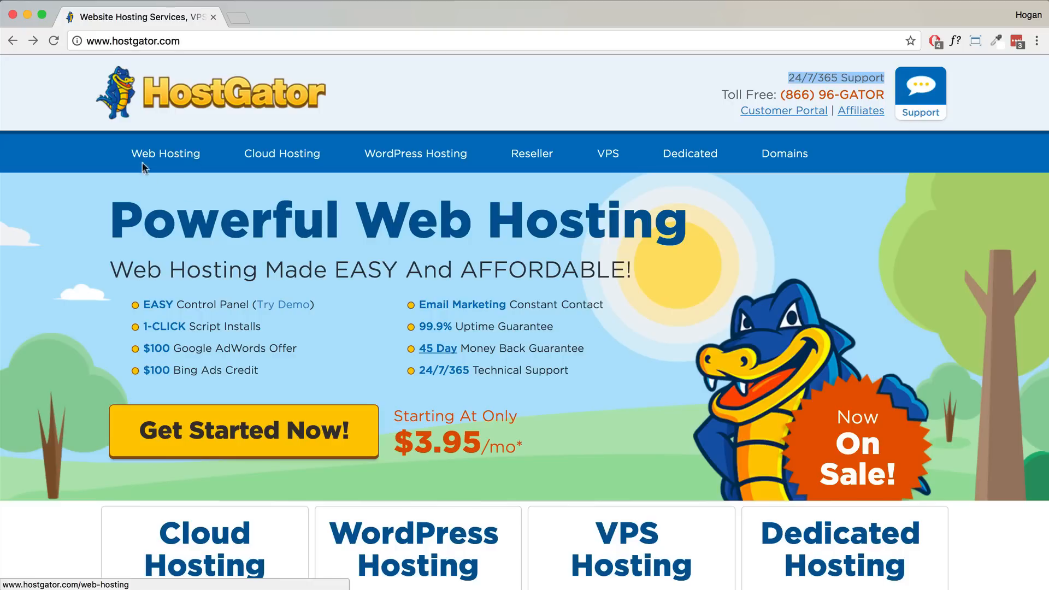
- Open the Web Hosting plans, review the Baby Plan's Unlimited Domains, and sign up for it
left_click(180, 156)
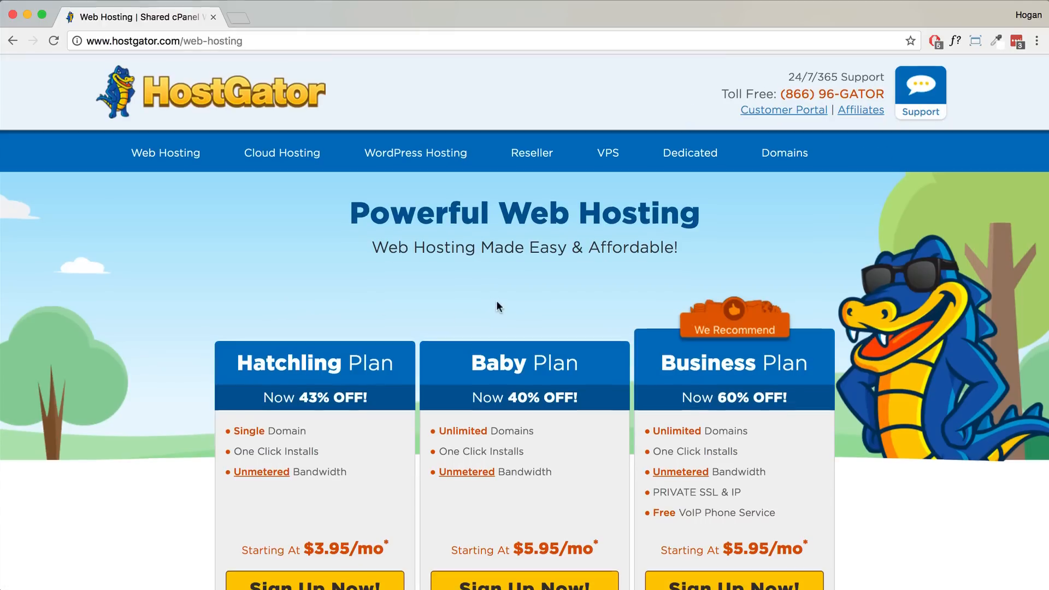
scroll(492, 300, "down", 2)
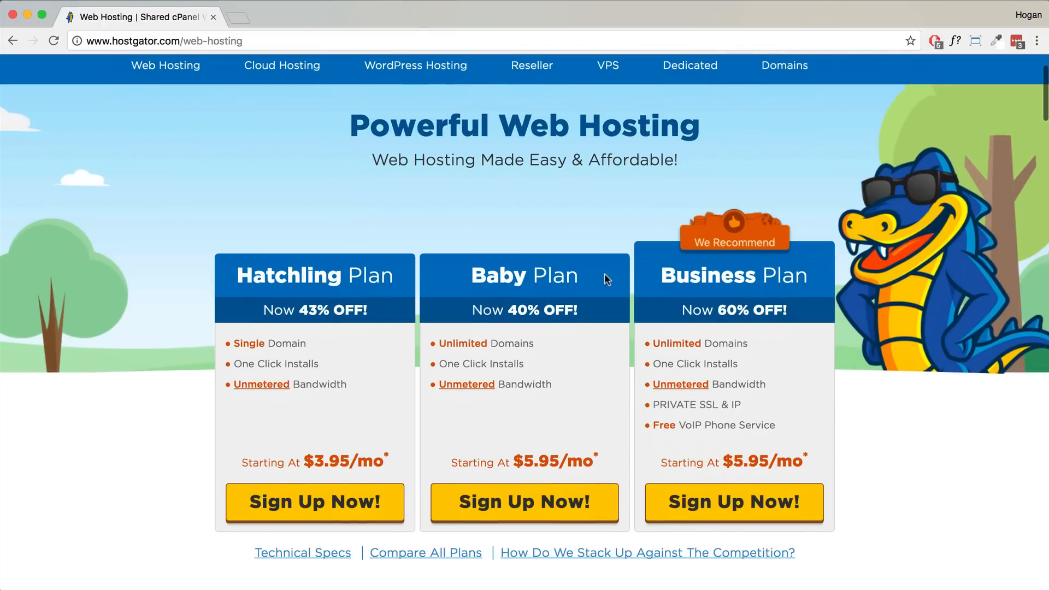
left_click_drag(580, 277, 474, 275)
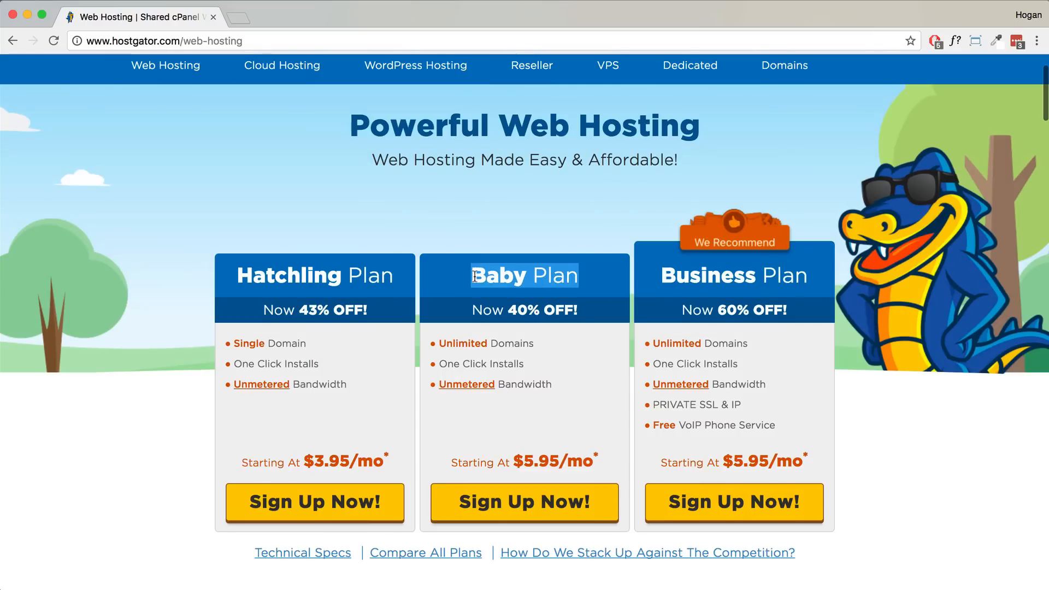
left_click_drag(535, 343, 439, 339)
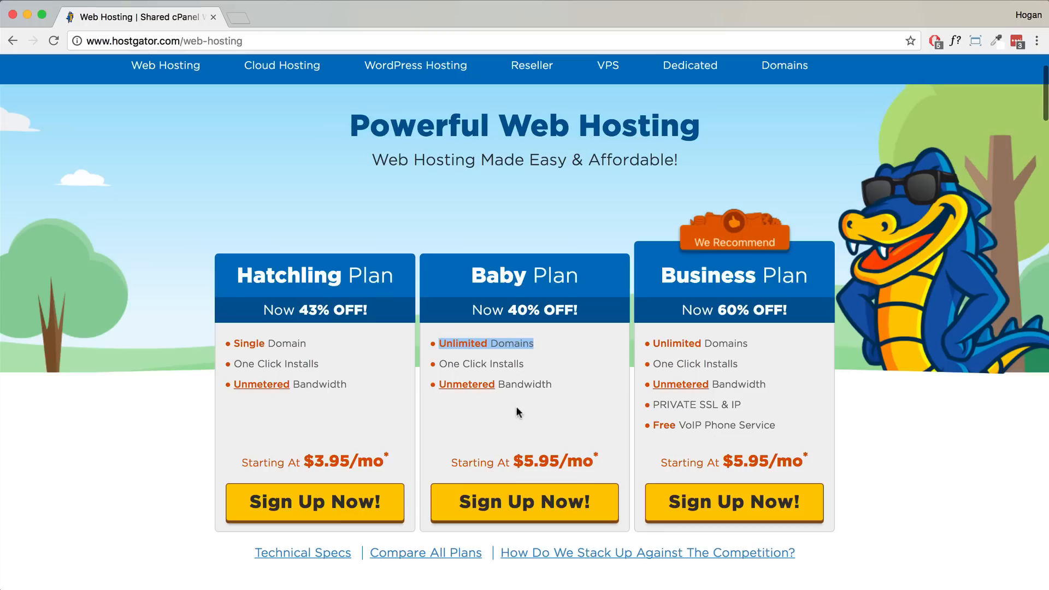
left_click(510, 503)
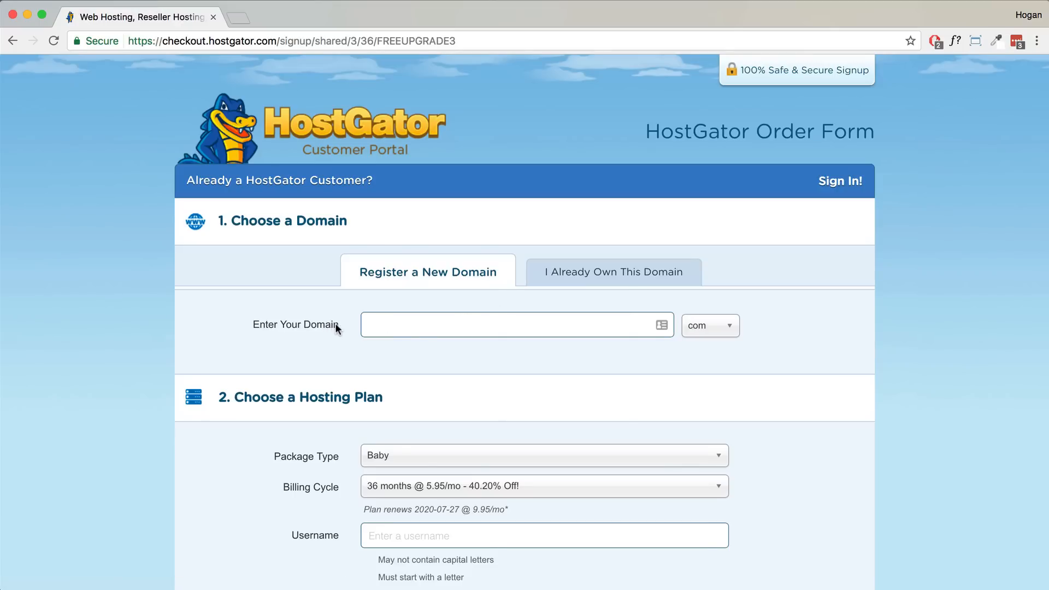
- Search for the domain shopdemo23 with the .com extension in Enter Your Domain
left_click_drag(259, 324, 259, 325)
left_click(418, 318)
type("shopdemo23")
left_click(847, 307)
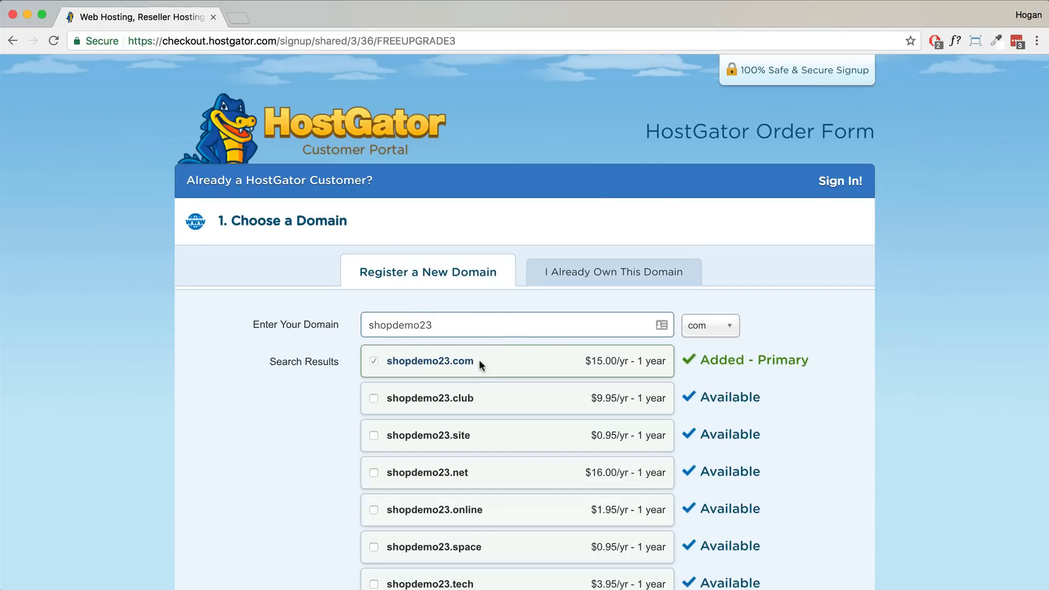
- Check the shopdemo23.com entry and briefly try the use-an-owned-domain option
left_click(444, 326)
left_click_drag(432, 325, 300, 323)
key("Tab")
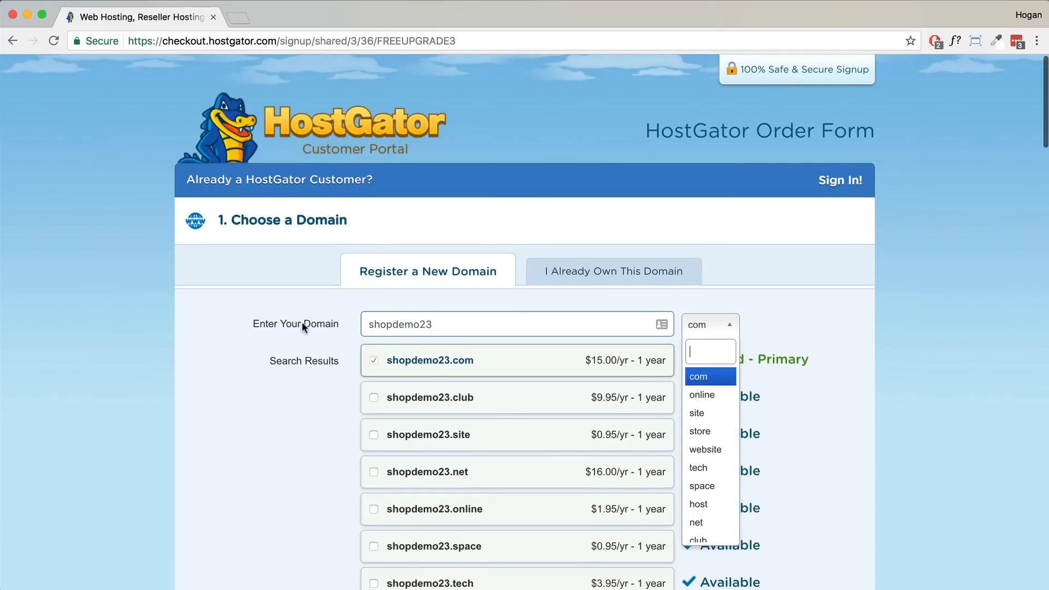
left_click(319, 340)
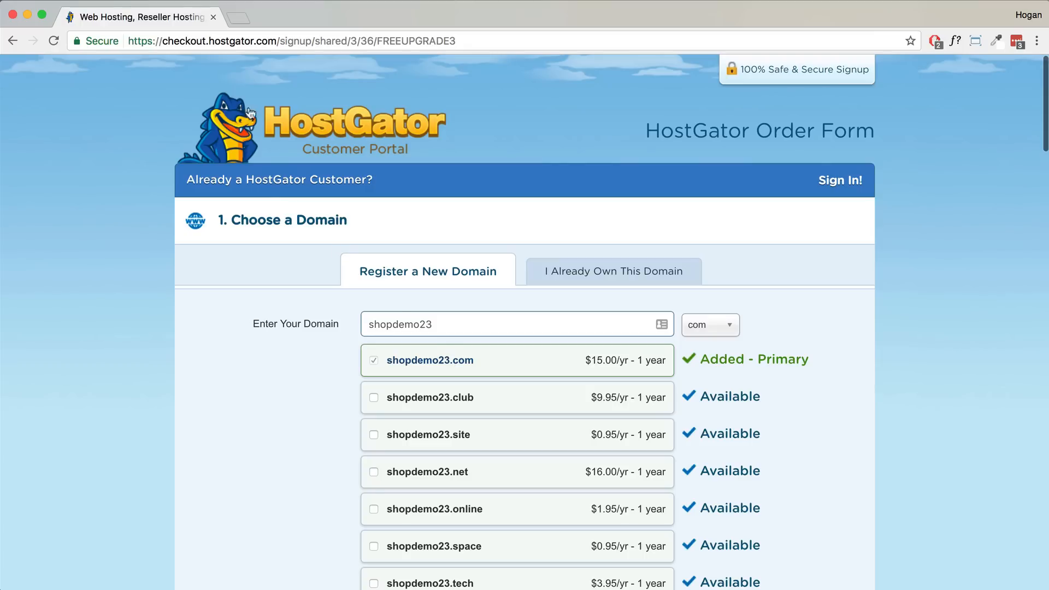
left_click_drag(277, 41, 255, 41)
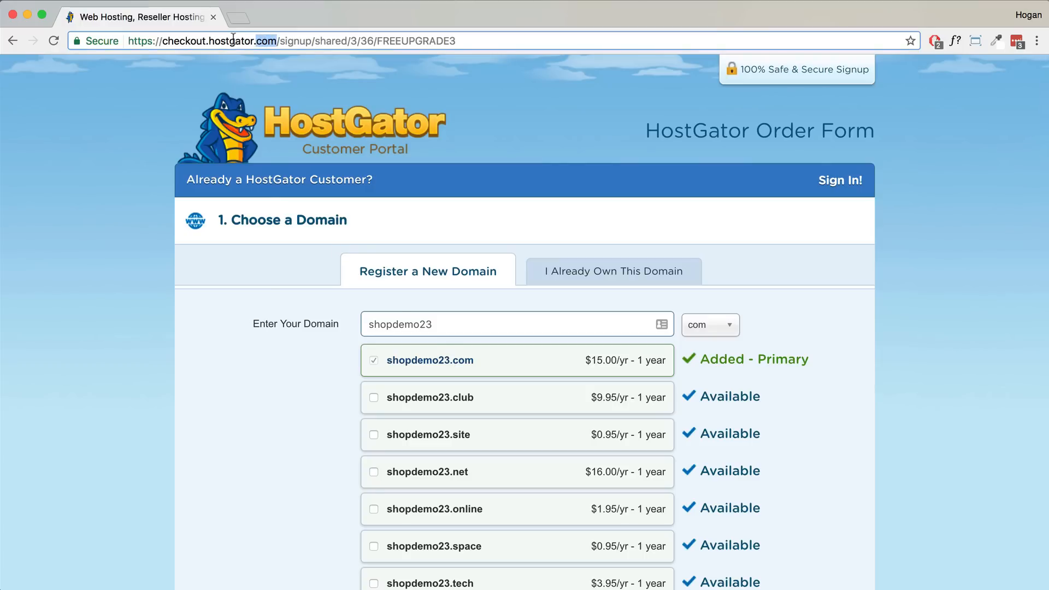
left_click(563, 279)
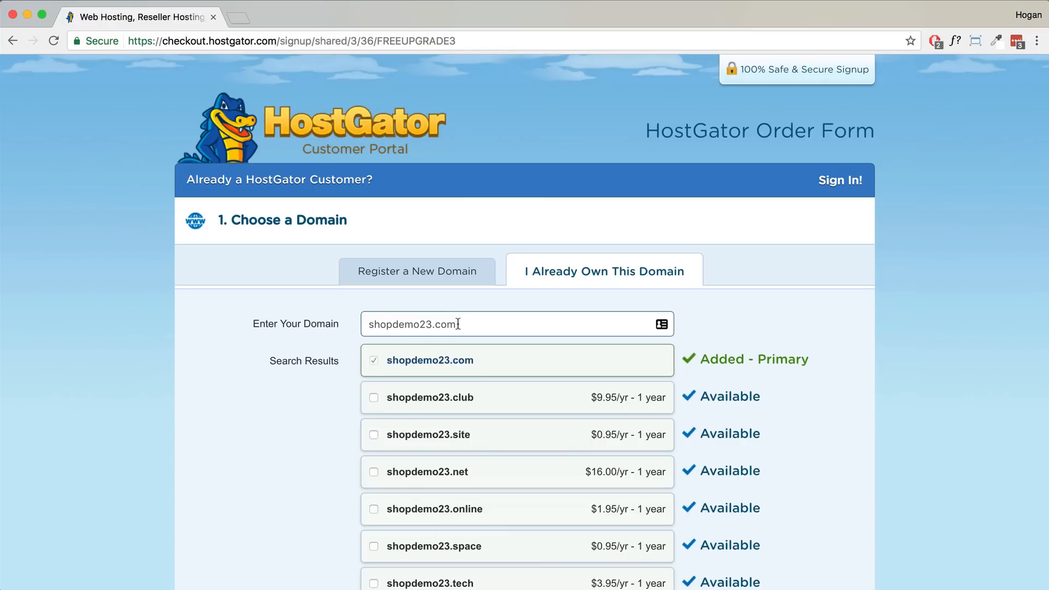
left_click_drag(468, 324, 259, 323)
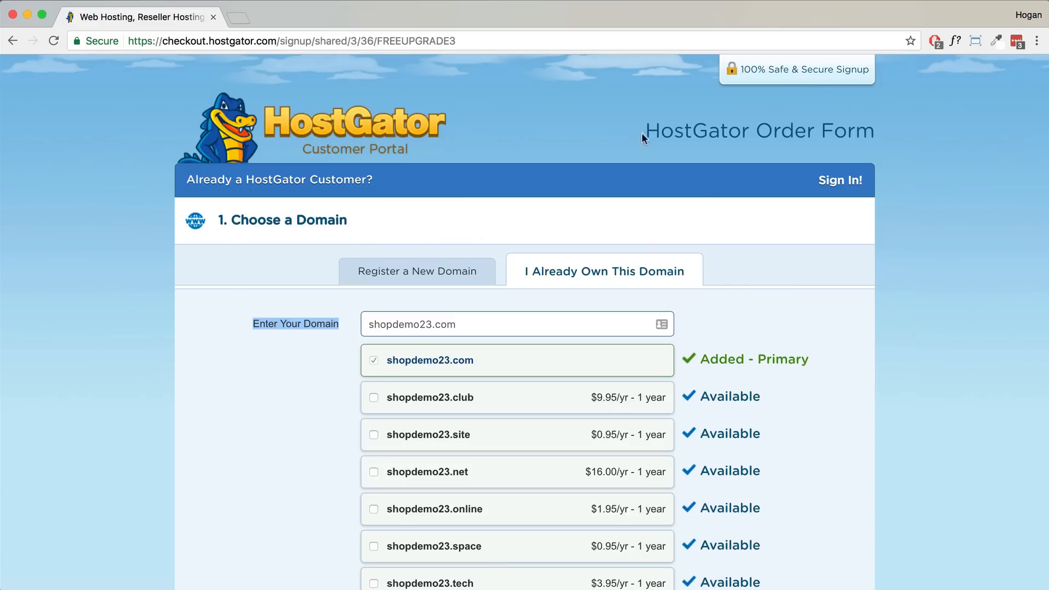
left_click_drag(644, 132, 740, 131)
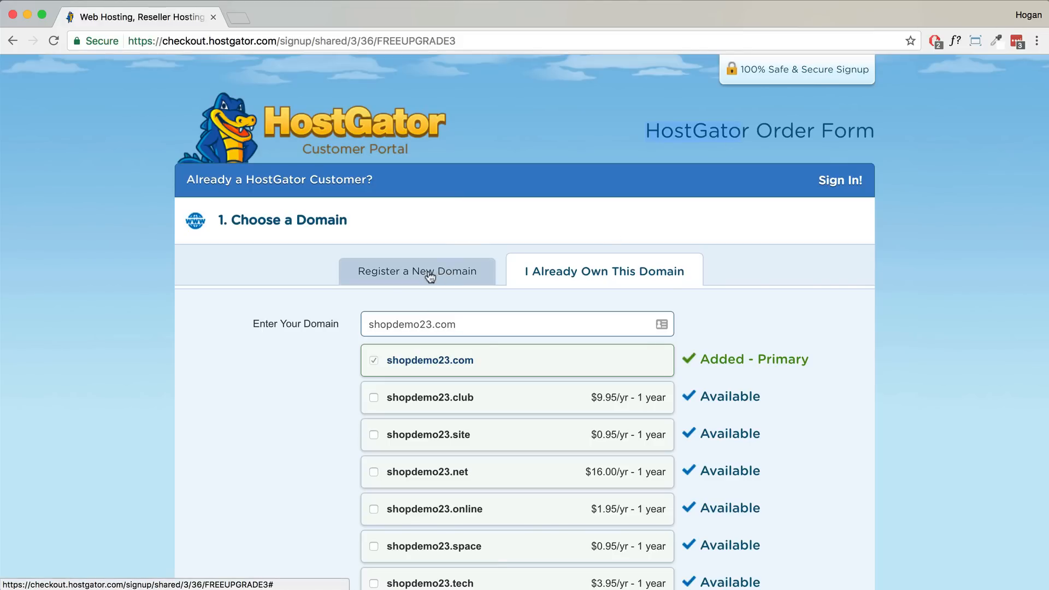
scroll(595, 245, "down", 2)
- Switch back to registering a new domain and choose 12 months at $8.95/mo billing
left_click(383, 188)
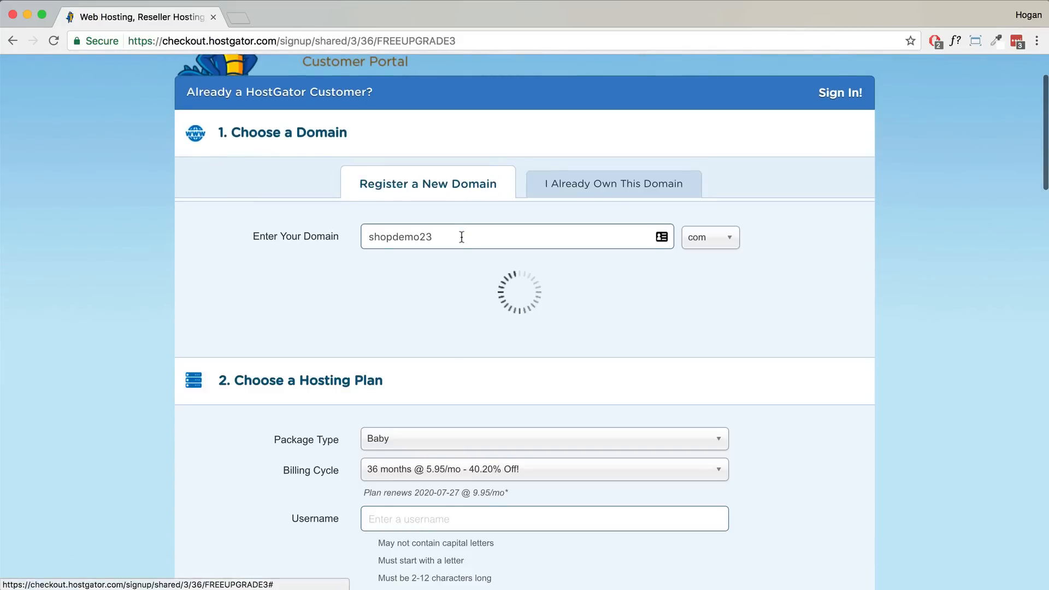
scroll(461, 235, "down", 5)
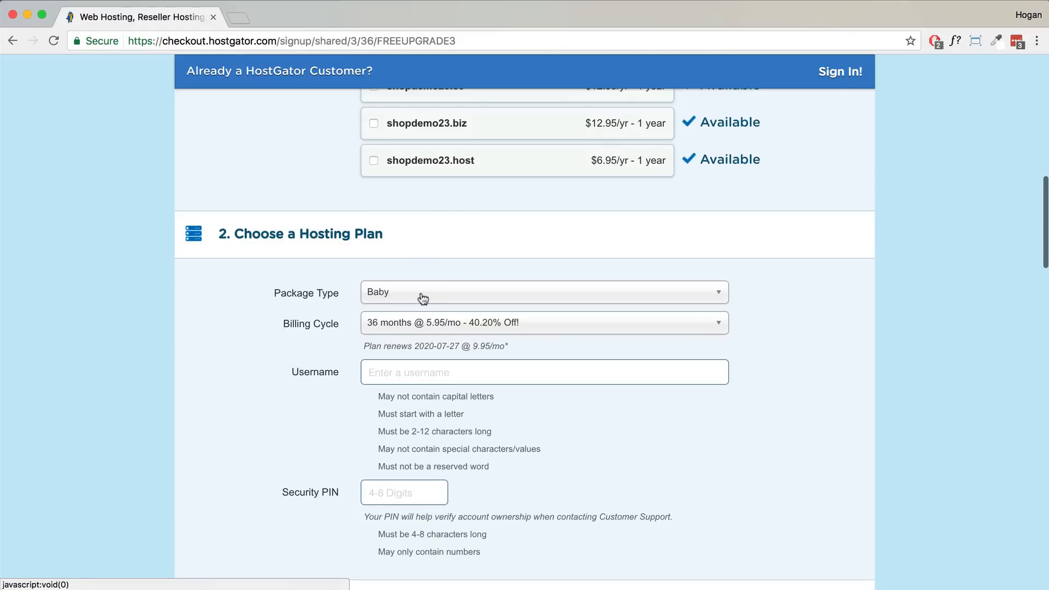
left_click(415, 327)
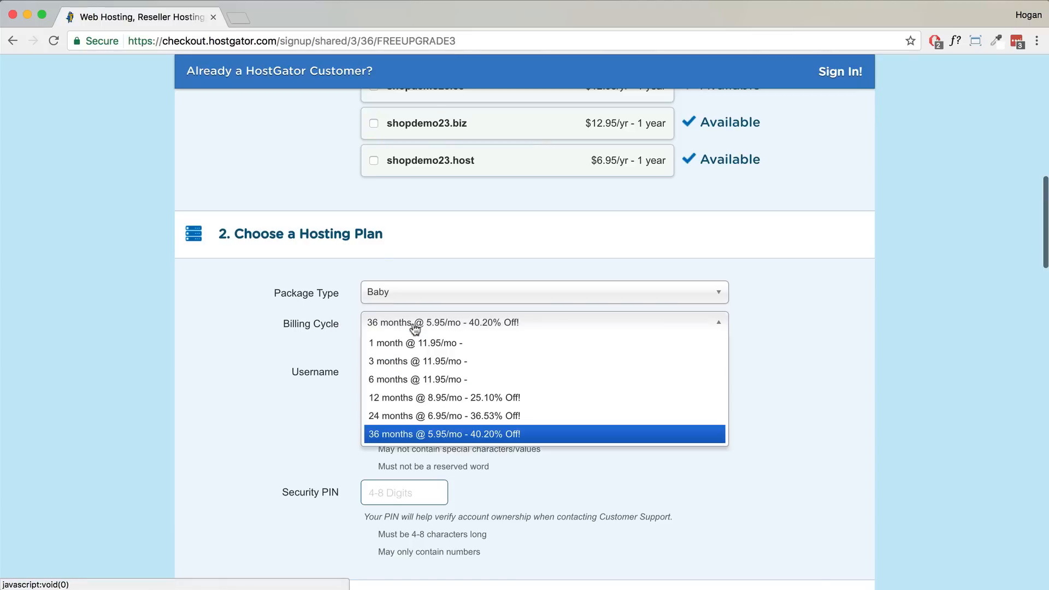
left_click(427, 398)
left_click(460, 331)
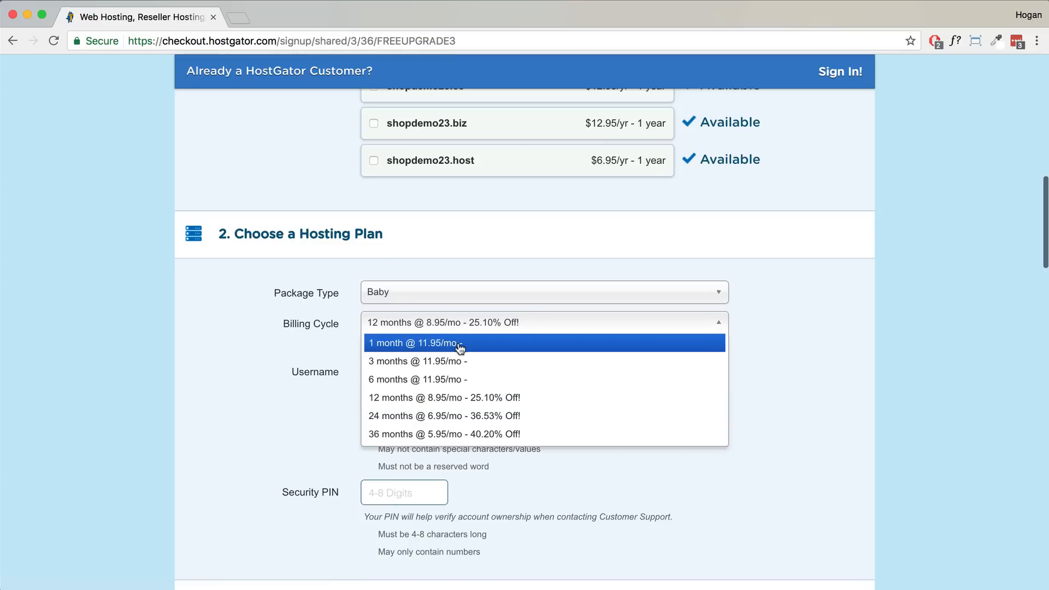
left_click(470, 398)
- Fill in a username and a four-digit security PIN
left_click(432, 377)
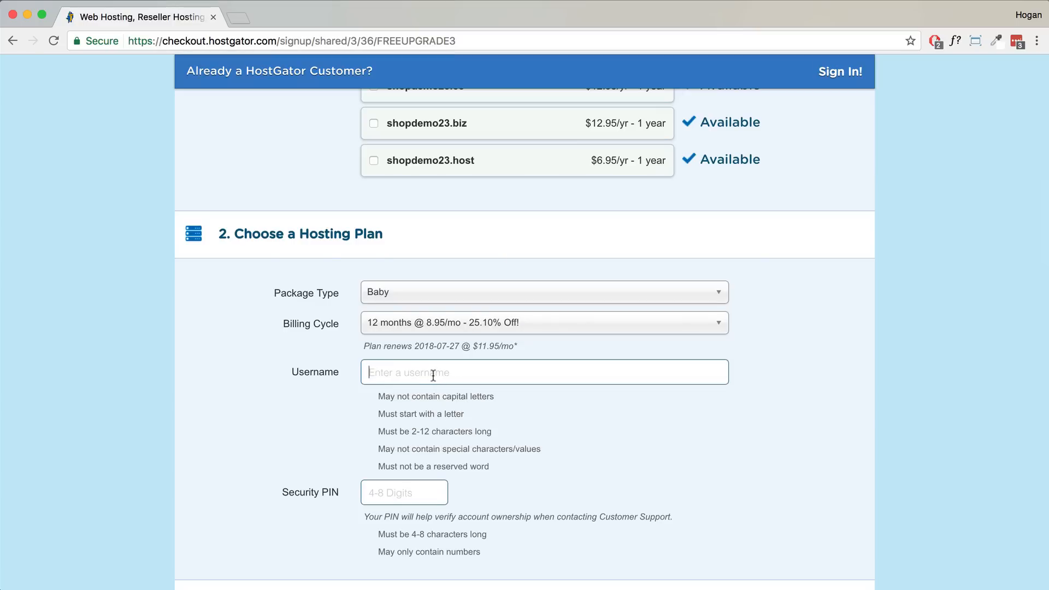
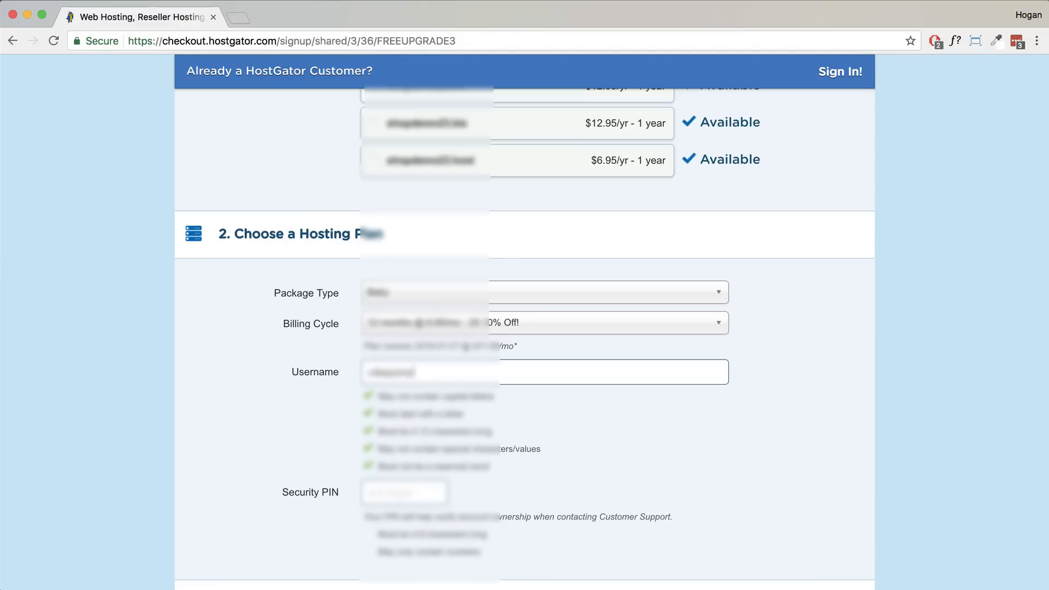
key("Tab")
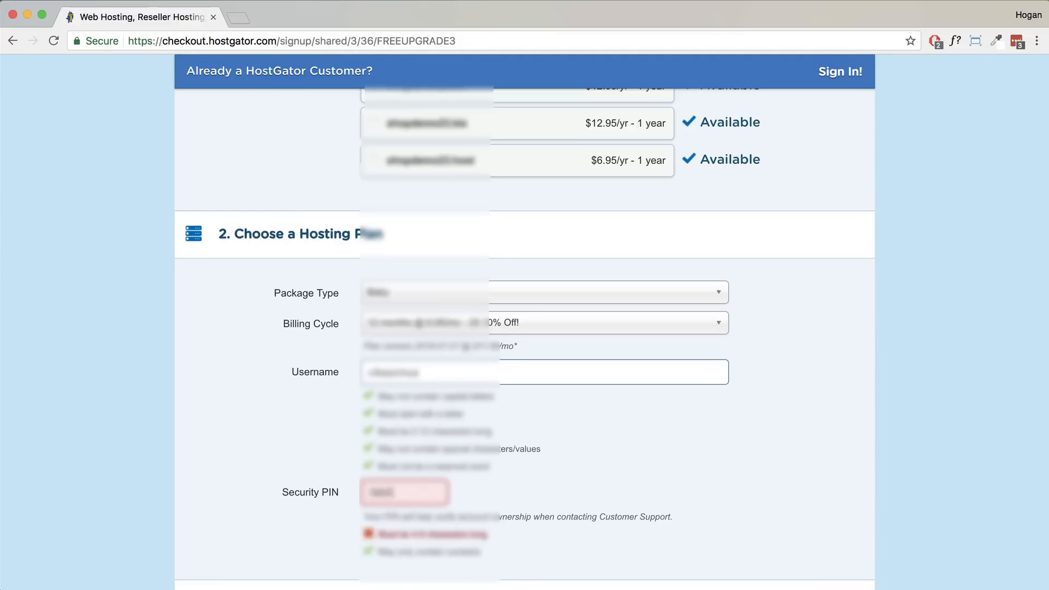
scroll(535, 432, "down", 1)
- Scroll down past the completed billing info to the Add Additional Services options
scroll(533, 431, "down", 8)
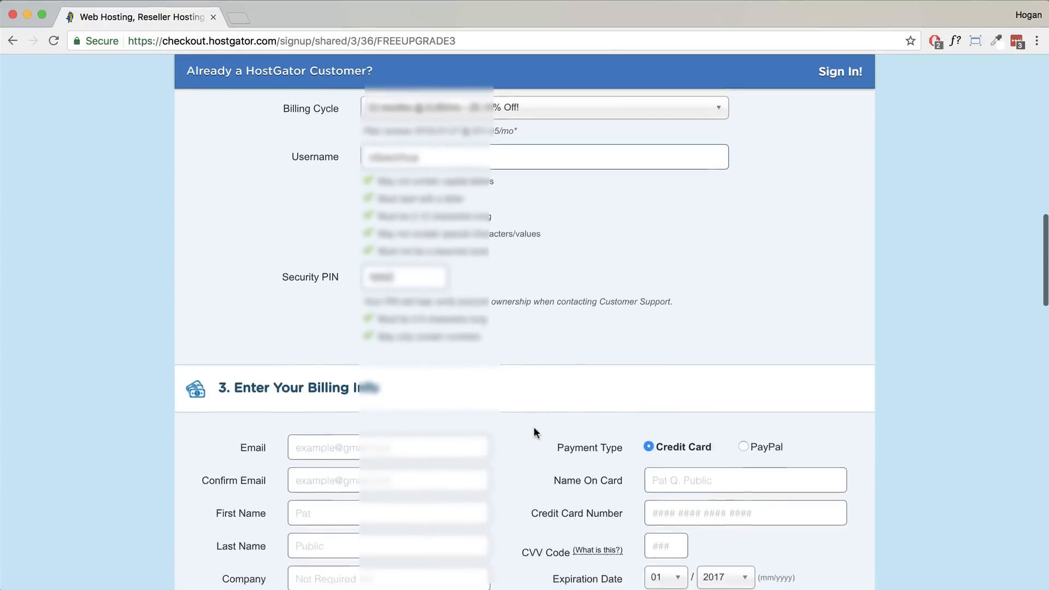
scroll(533, 432, "down", 1)
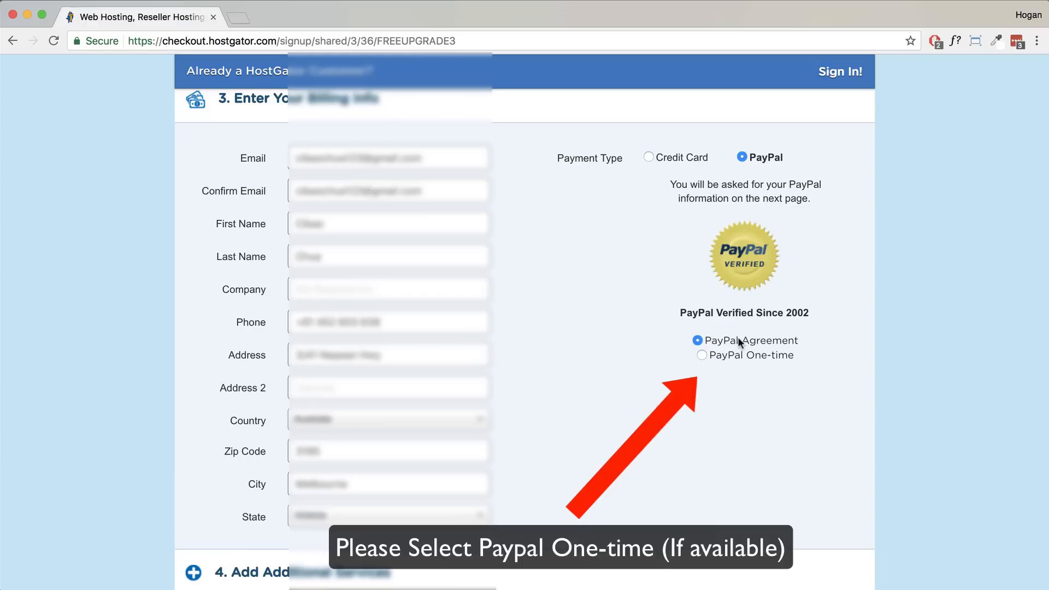
scroll(602, 365, "down", 5)
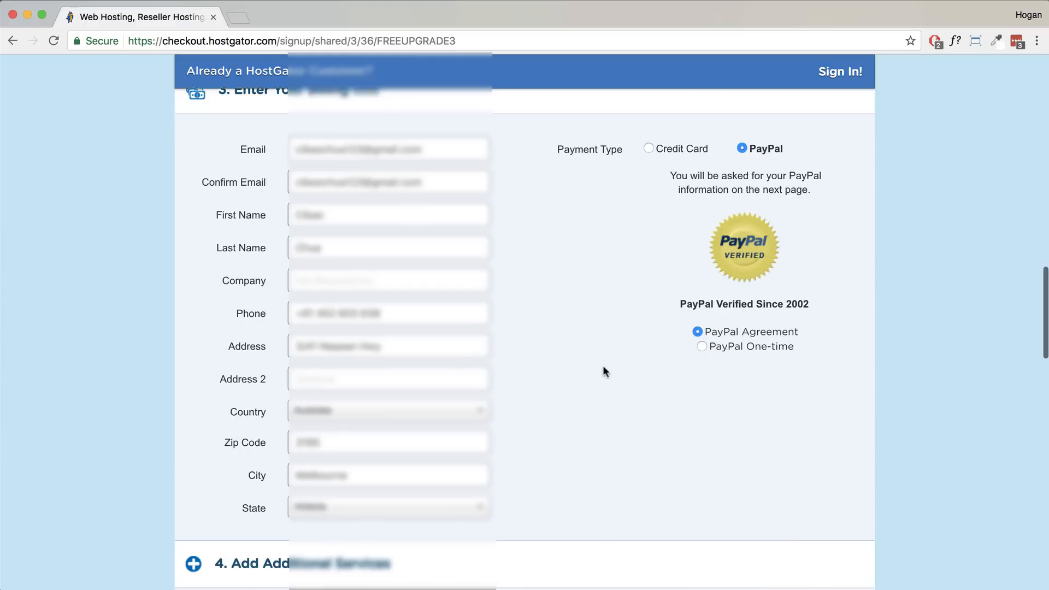
scroll(601, 366, "down", 6)
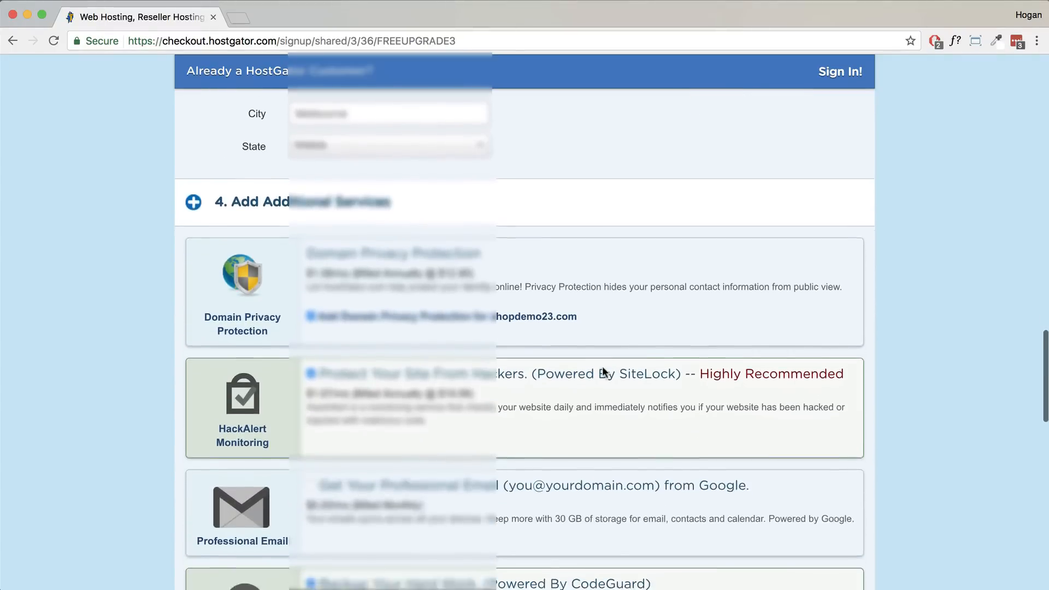
- Review the Add Additional Services options, including the HackAlert description
left_click_drag(401, 129, 232, 123)
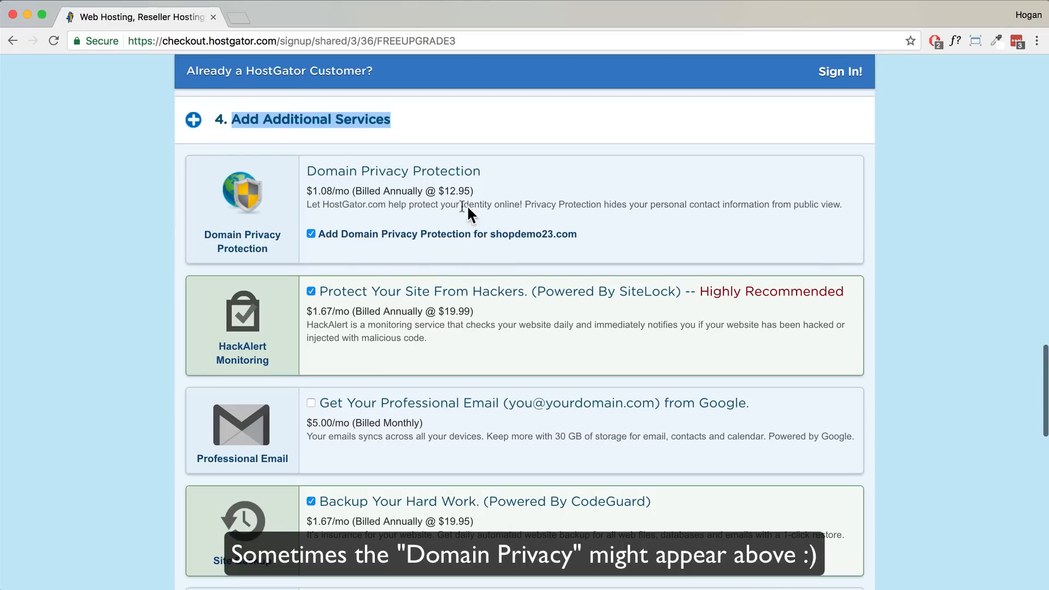
left_click_drag(277, 41, 127, 41)
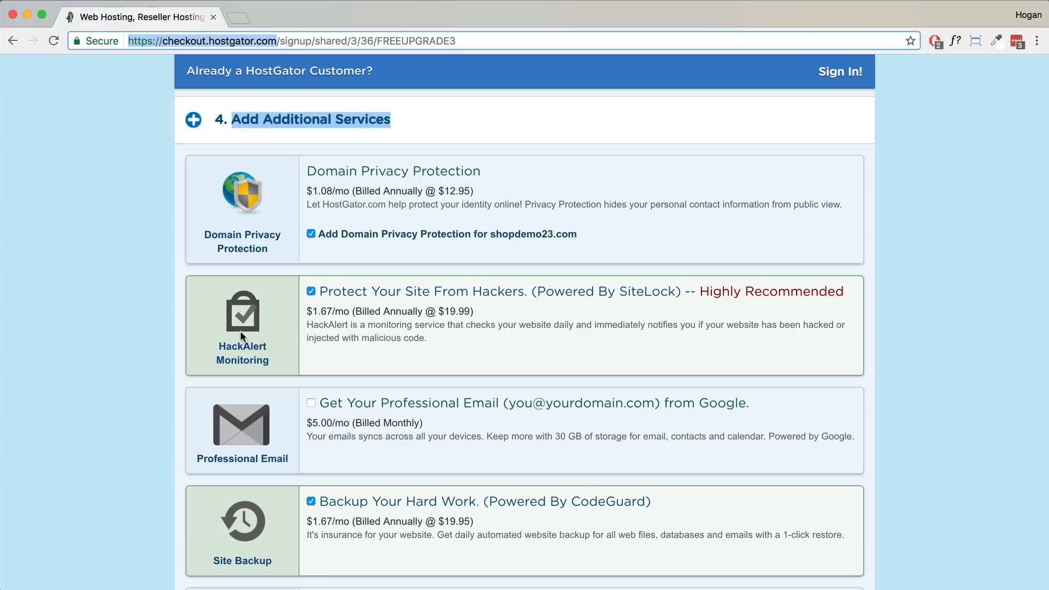
scroll(267, 350, "down", 1)
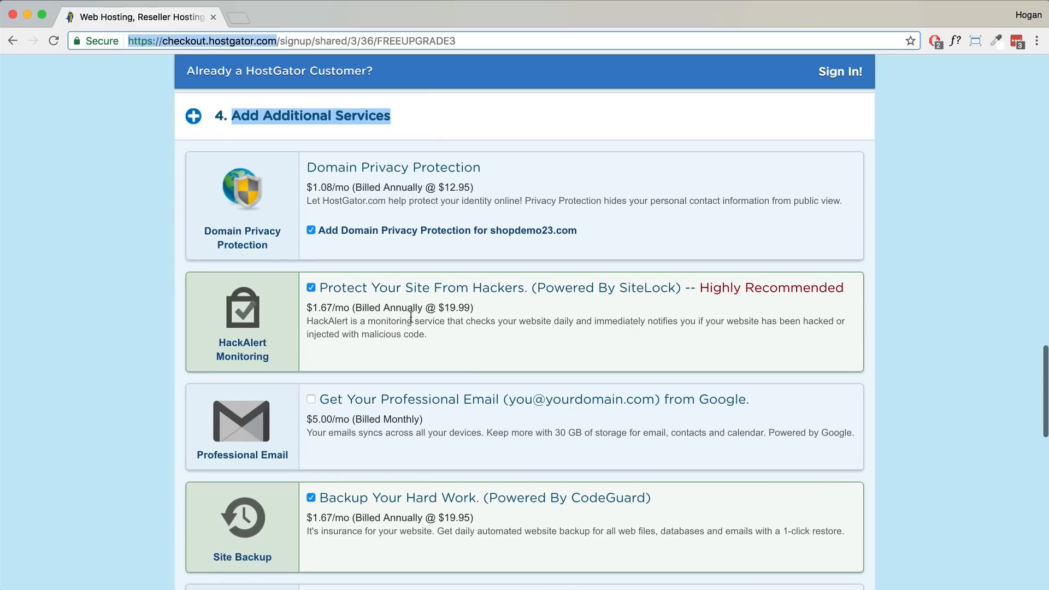
left_click_drag(361, 333, 425, 335)
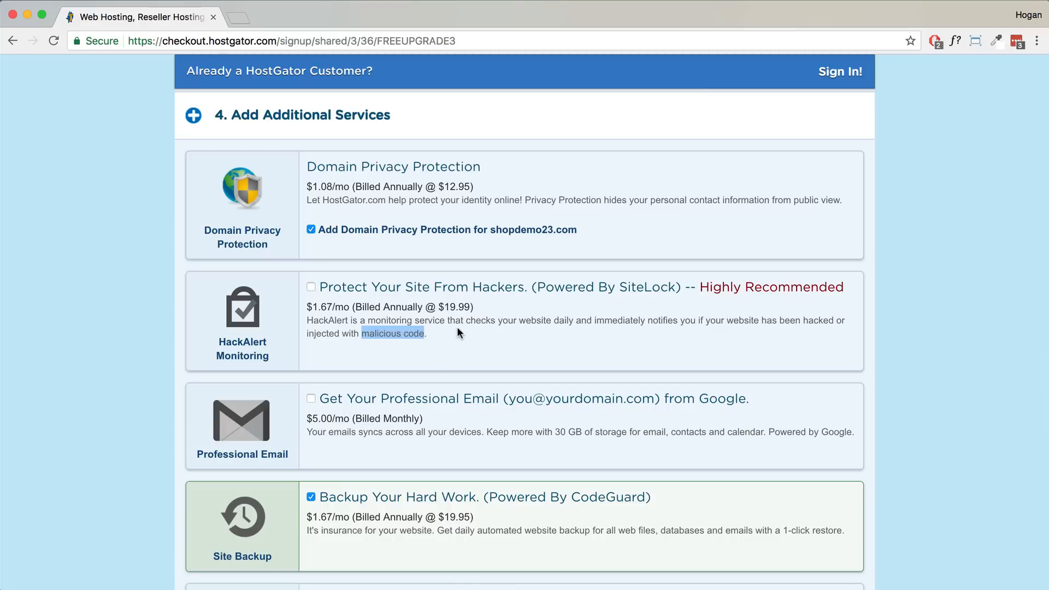
scroll(426, 362, "down", 2)
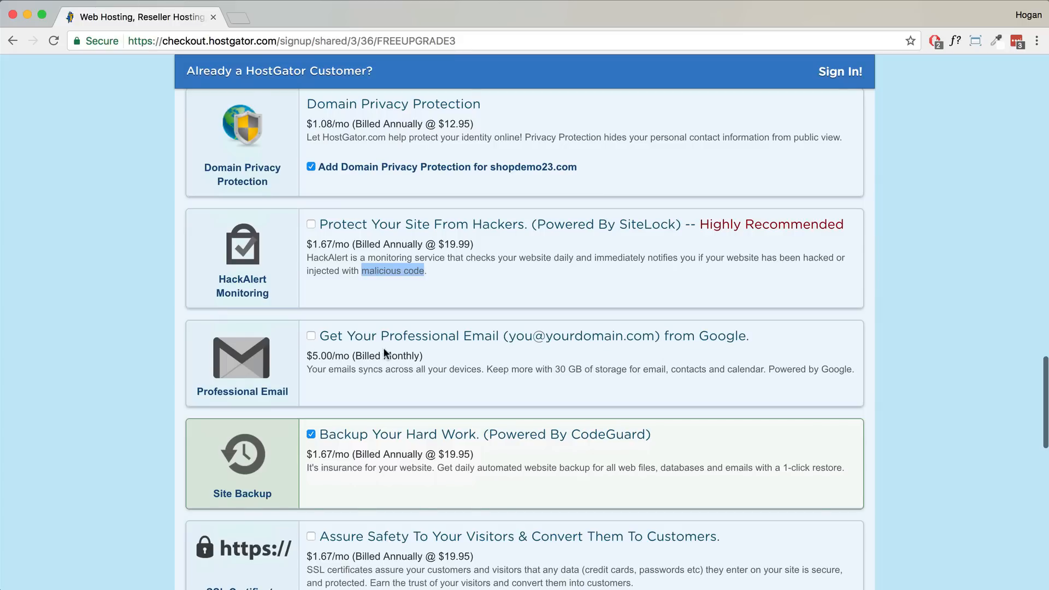
scroll(384, 352, "down", 2)
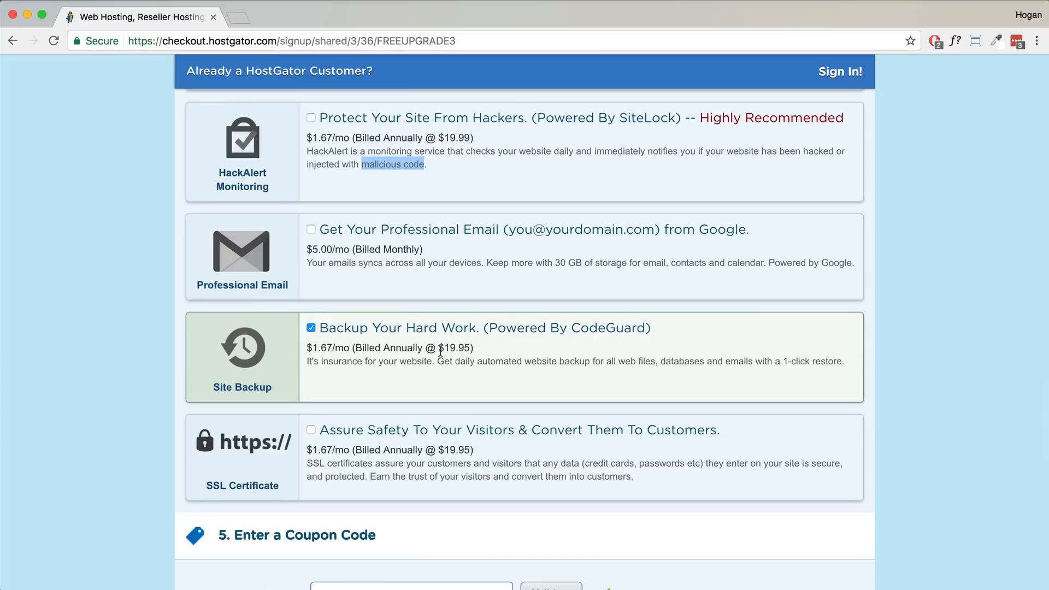
- Drop the Site Backup add-on and add the SSL Certificate at $1.67/mo
left_click(310, 328)
scroll(284, 336, "down", 3)
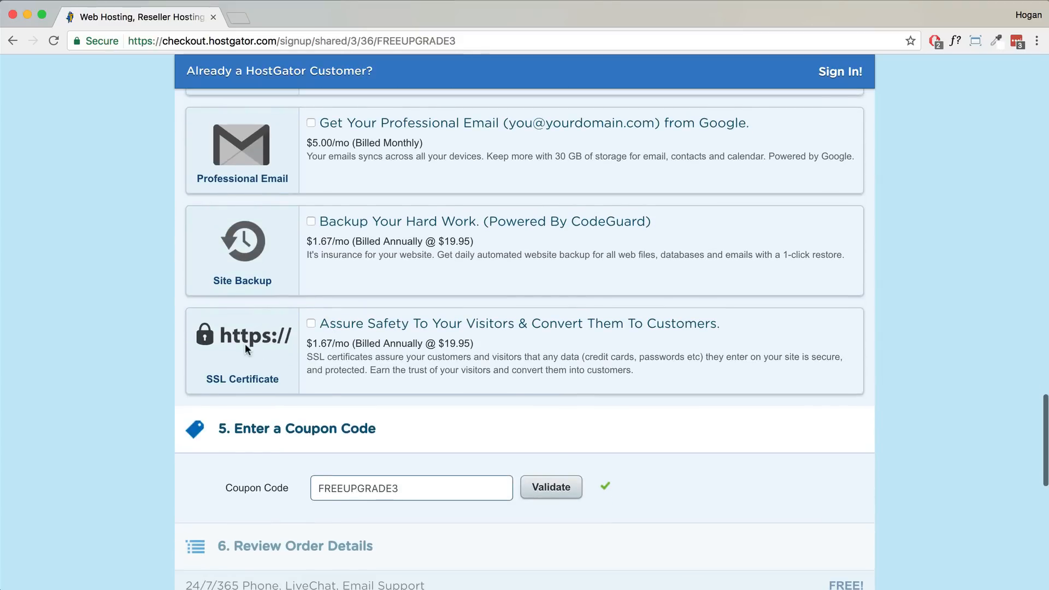
left_click_drag(162, 41, 128, 40)
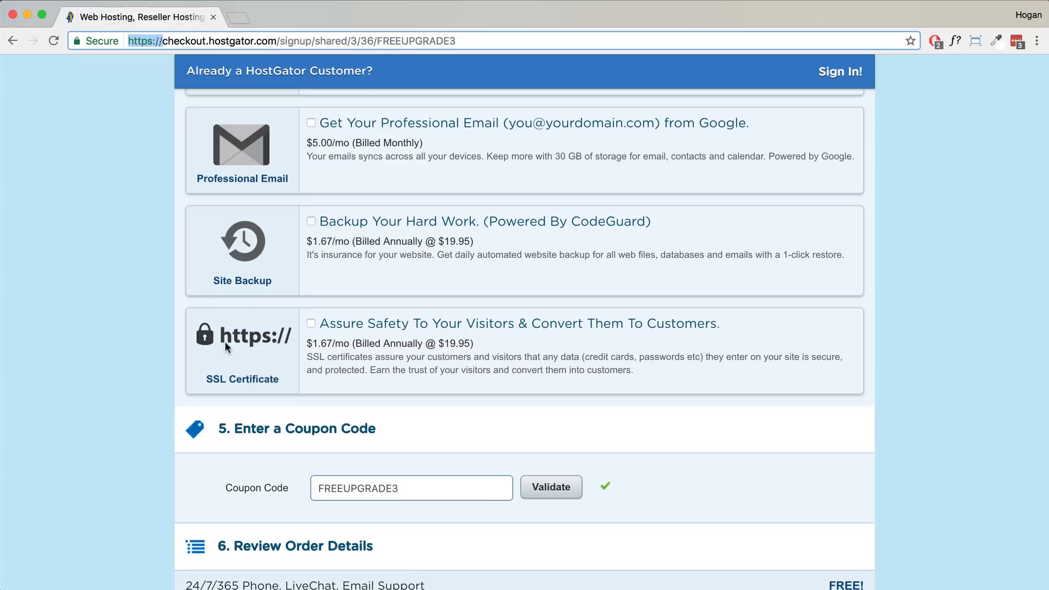
left_click(311, 324)
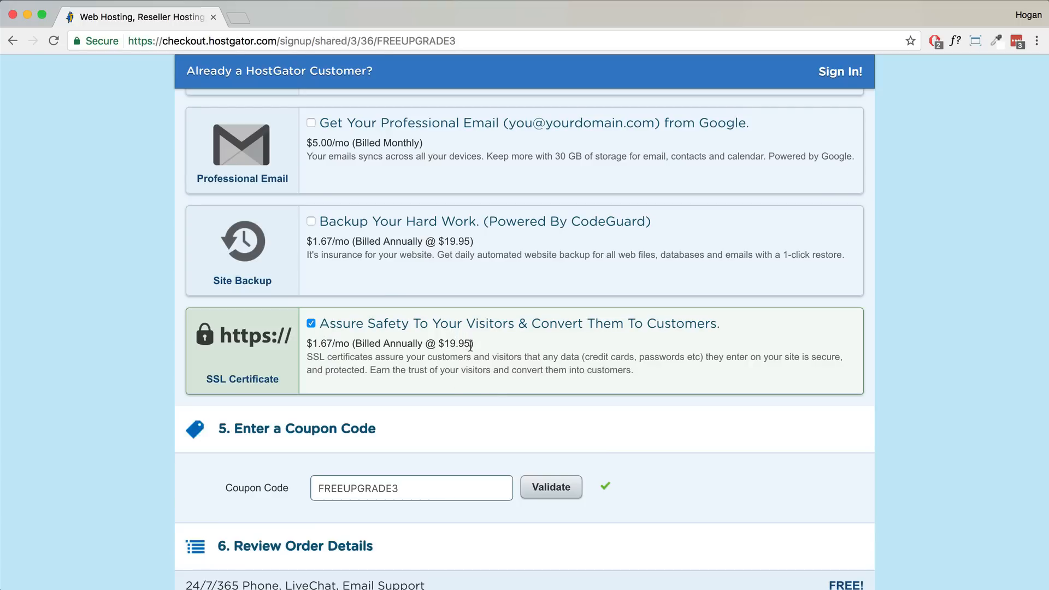
scroll(352, 350, "down", 5)
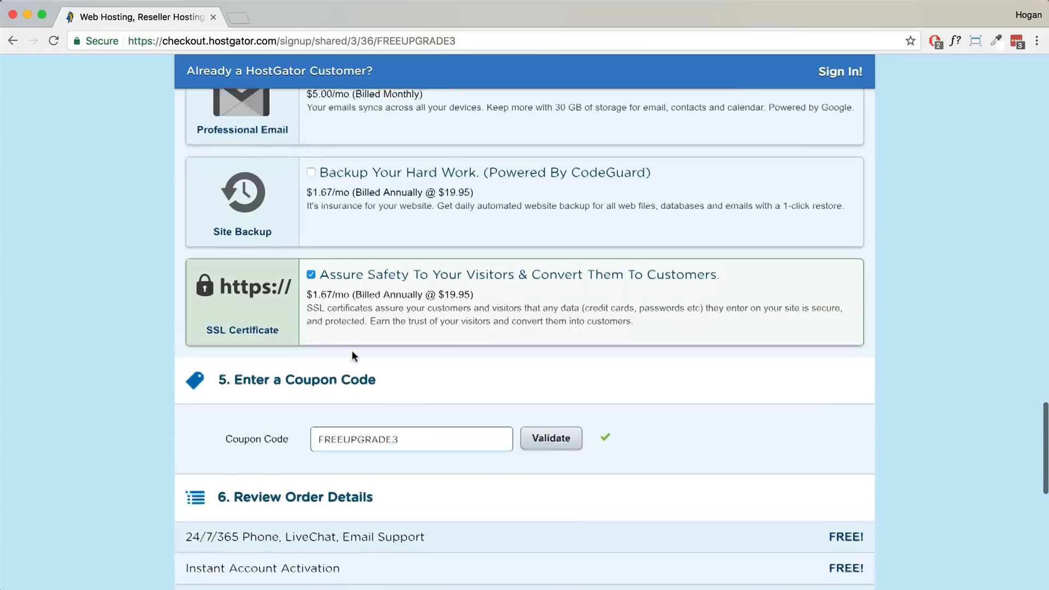
- Replace the coupon code with shopnow and validate it
left_click_drag(418, 345, 283, 345)
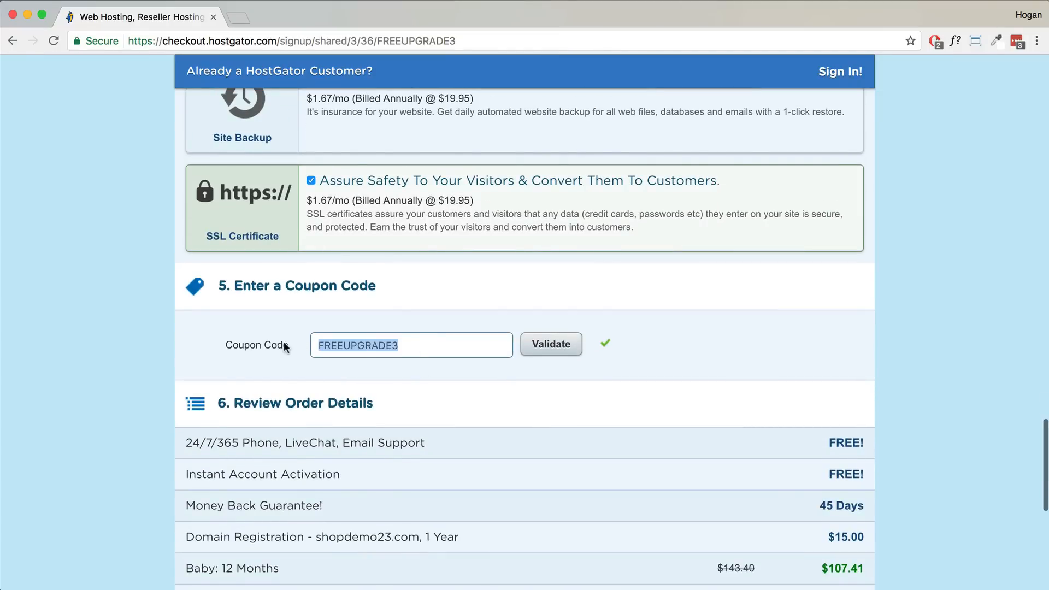
type("shopnow")
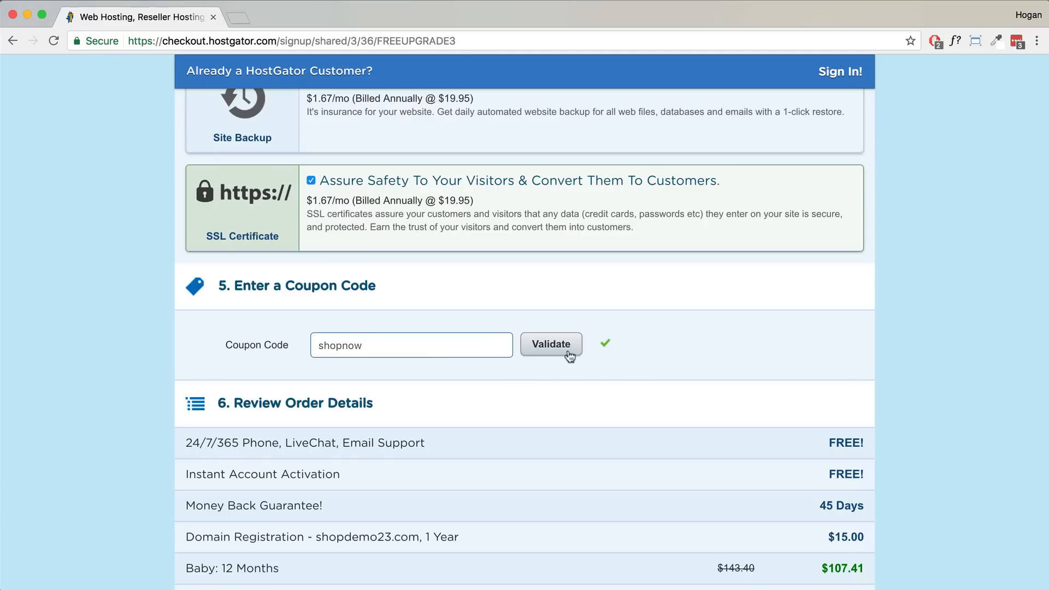
left_click(568, 354)
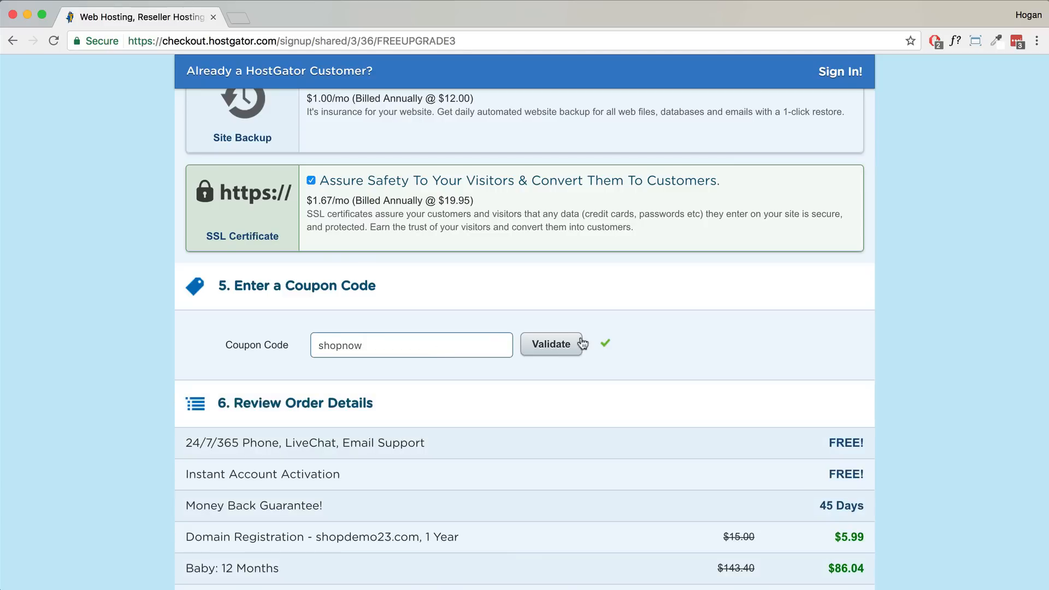
- Keep the 12-month billing cycle and untick HackAlert Monitoring at $2.08/mo
scroll(582, 319, "up", 10)
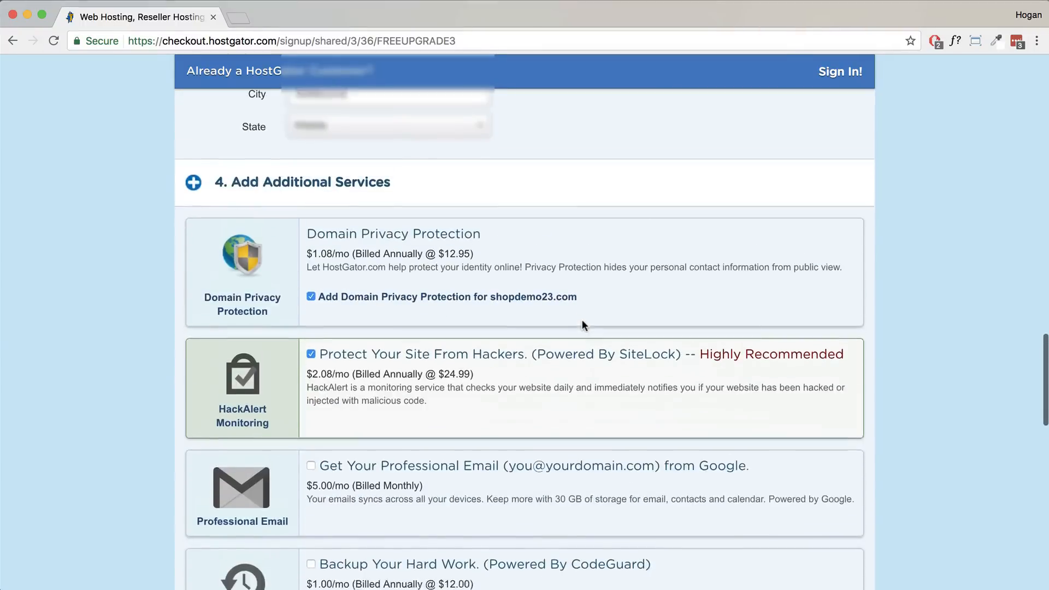
scroll(581, 319, "up", 15)
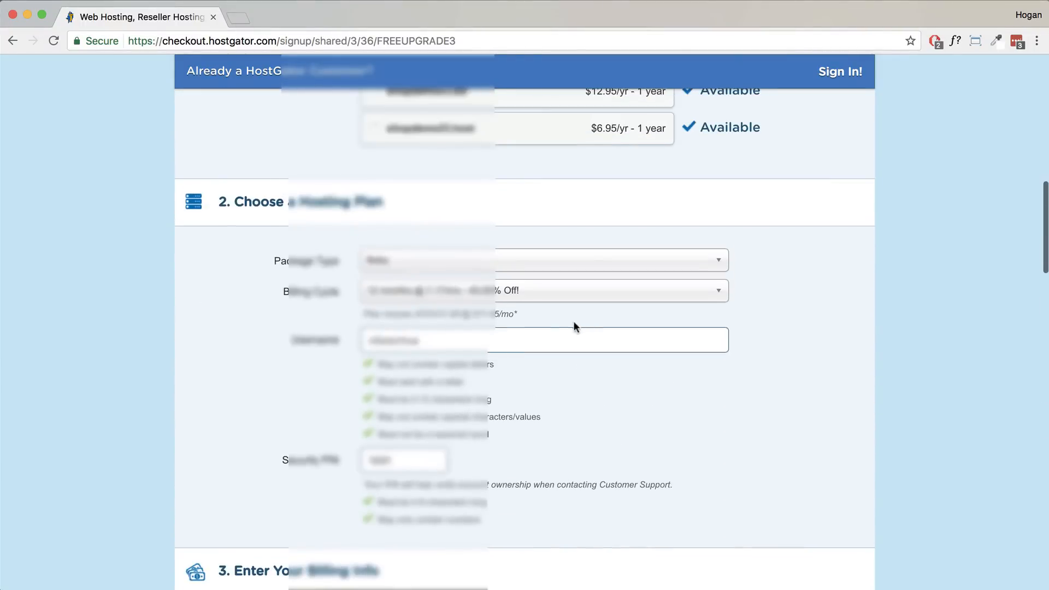
left_click(566, 298)
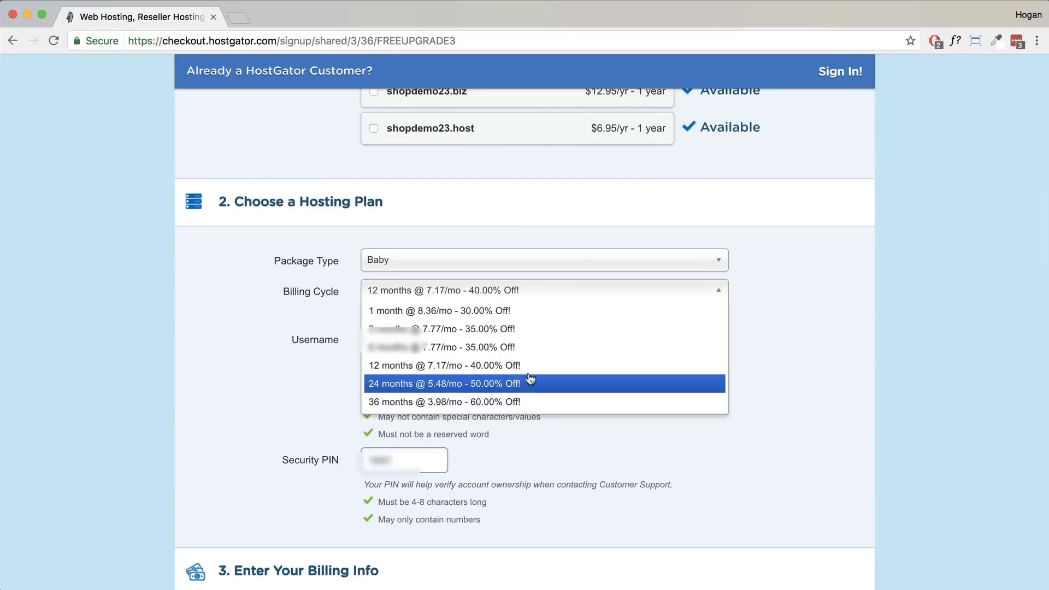
left_click(756, 342)
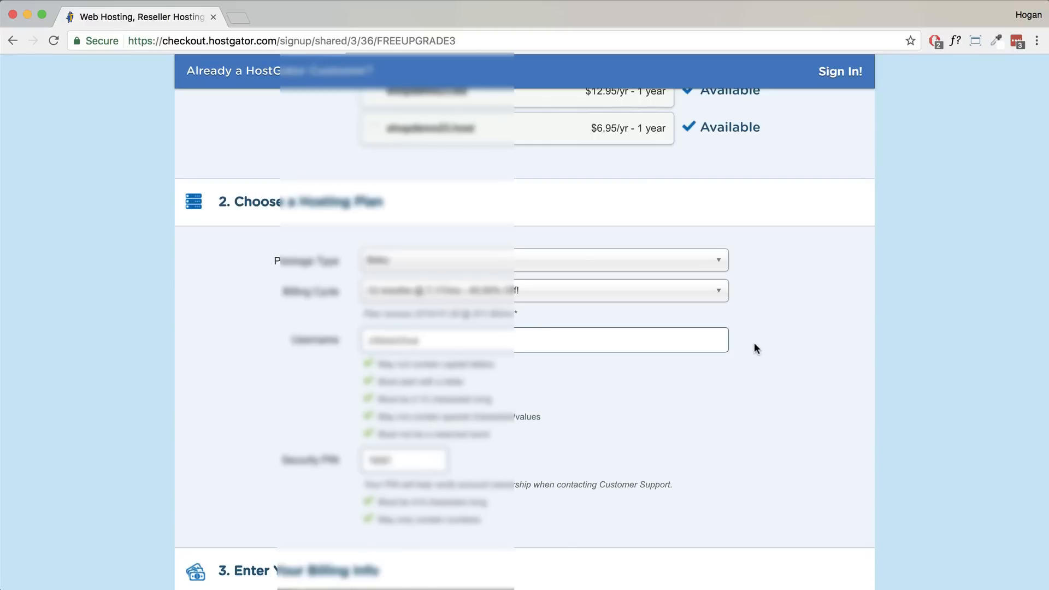
scroll(752, 343, "down", 15)
scroll(752, 344, "down", 2)
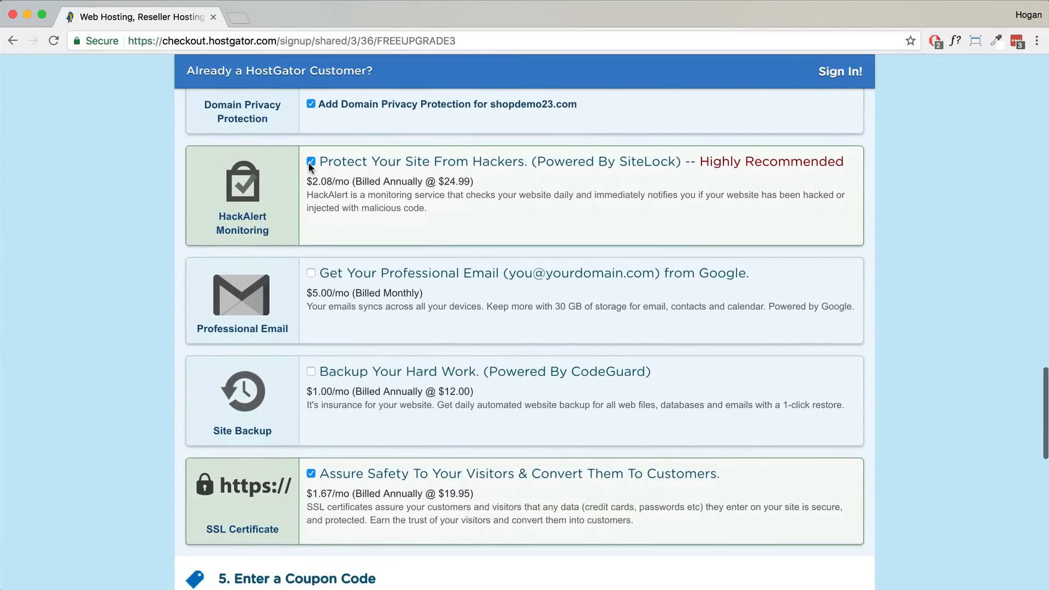
left_click(308, 162)
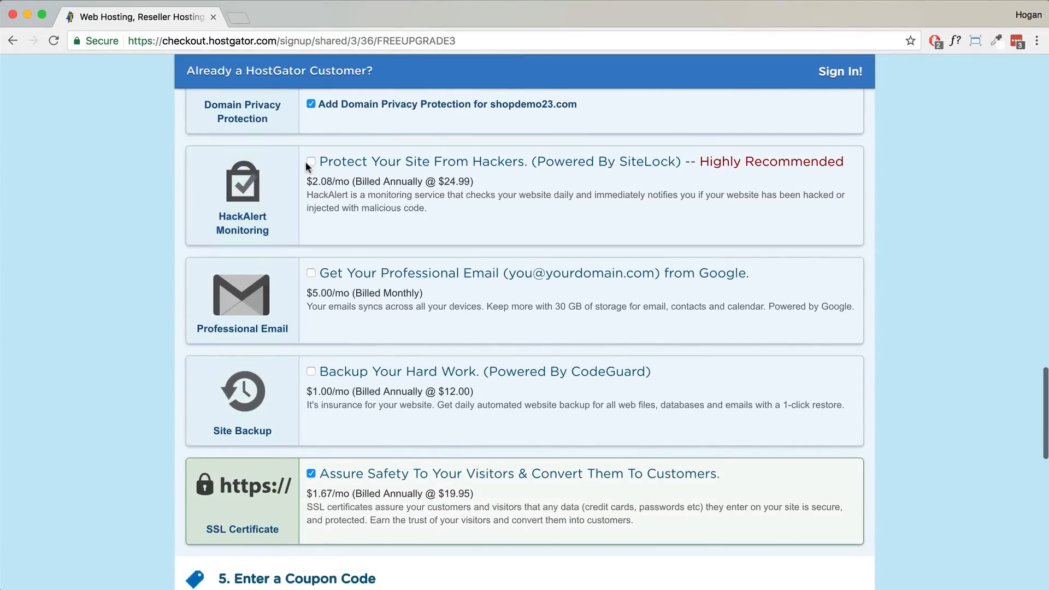
- Review the order totals: the $5.99 discounted domain and $124.93 amount due
scroll(374, 219, "down", 8)
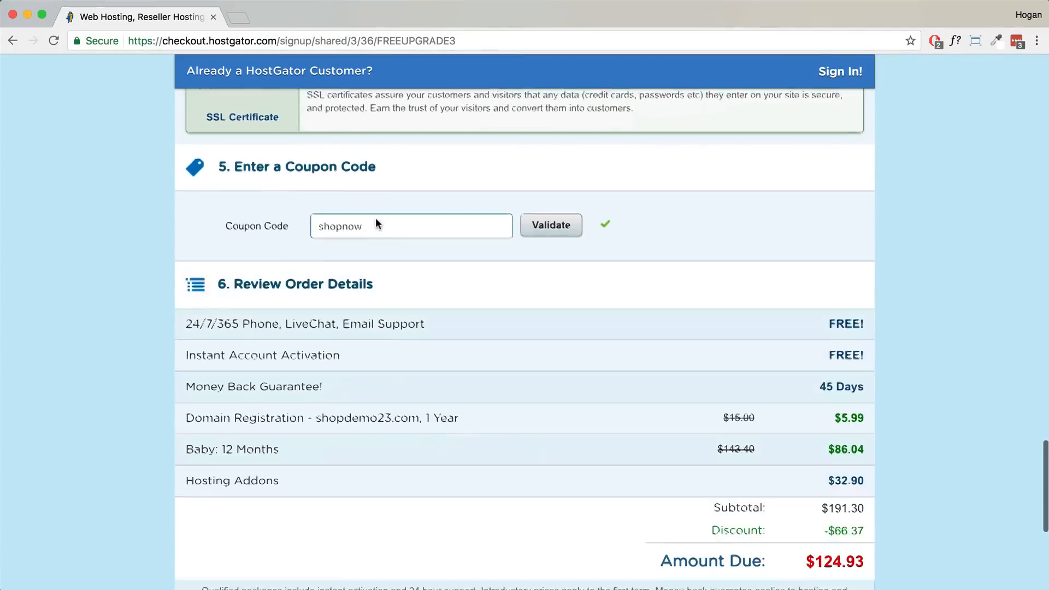
scroll(375, 217, "down", 2)
left_click_drag(186, 291, 458, 292)
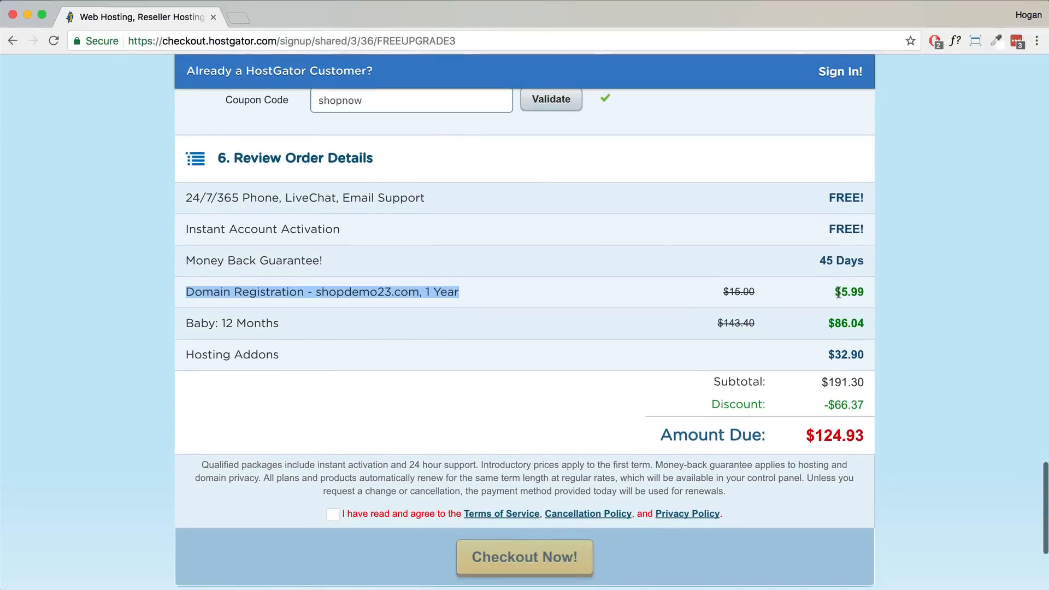
left_click_drag(840, 292, 870, 291)
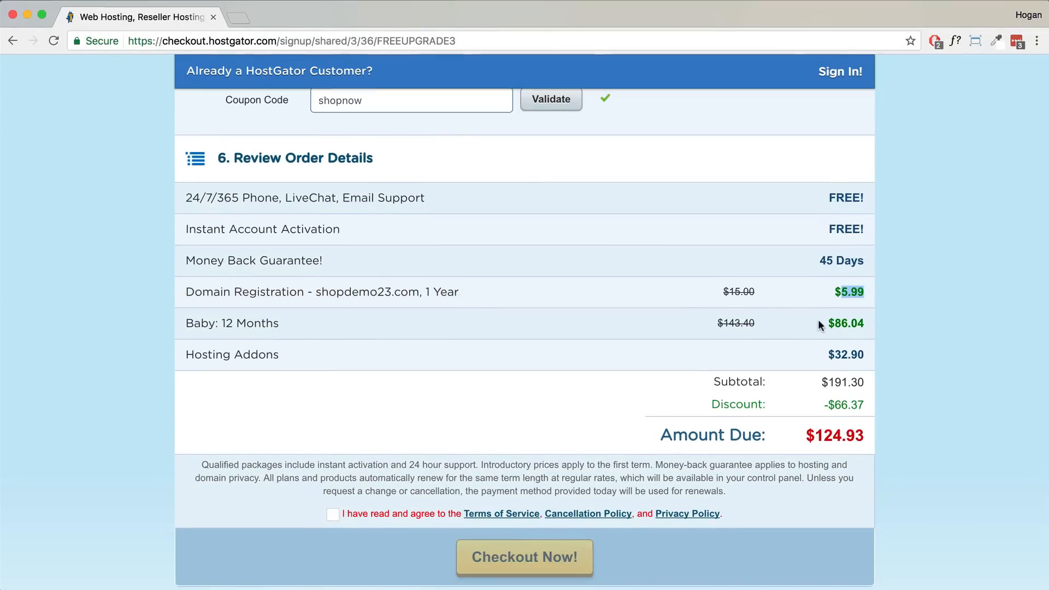
left_click_drag(821, 319, 869, 322)
scroll(847, 327, "down", 2)
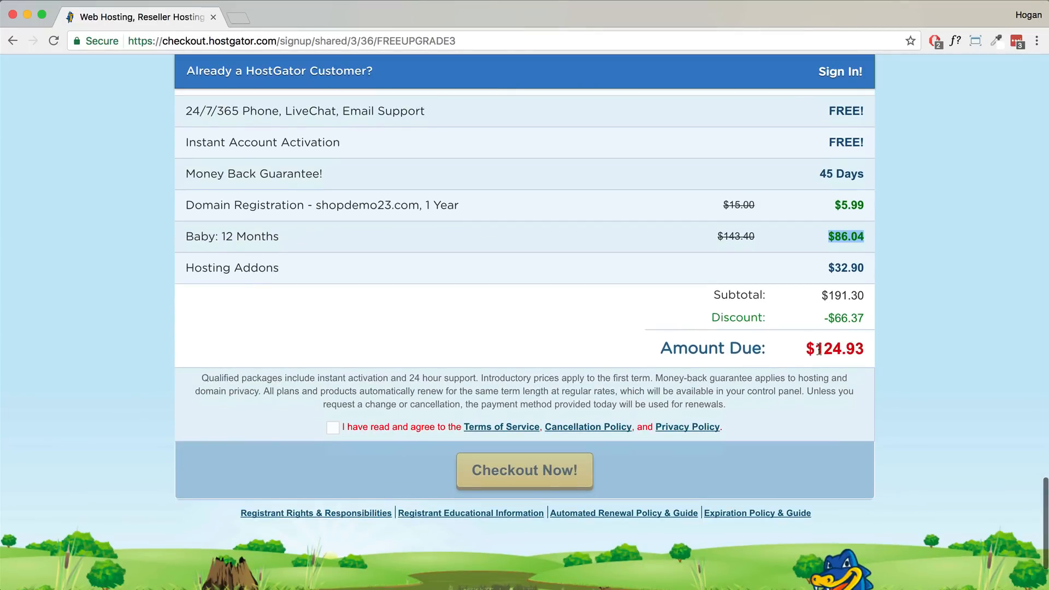
left_click_drag(803, 353, 863, 350)
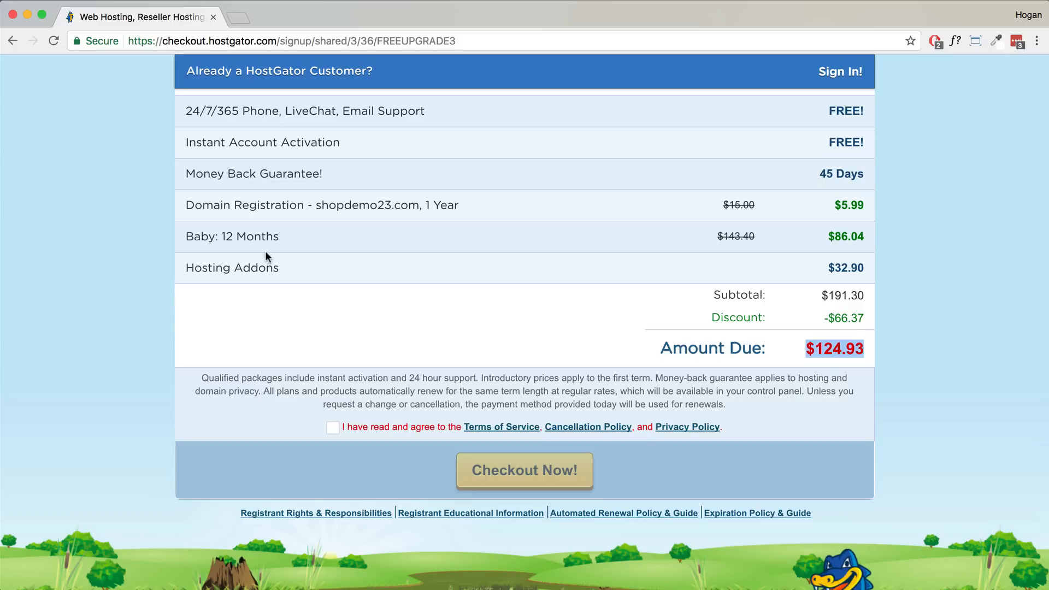
- Tick the Terms of Service agreement checkbox
left_click(332, 428)
scroll(397, 347, "up", 5)
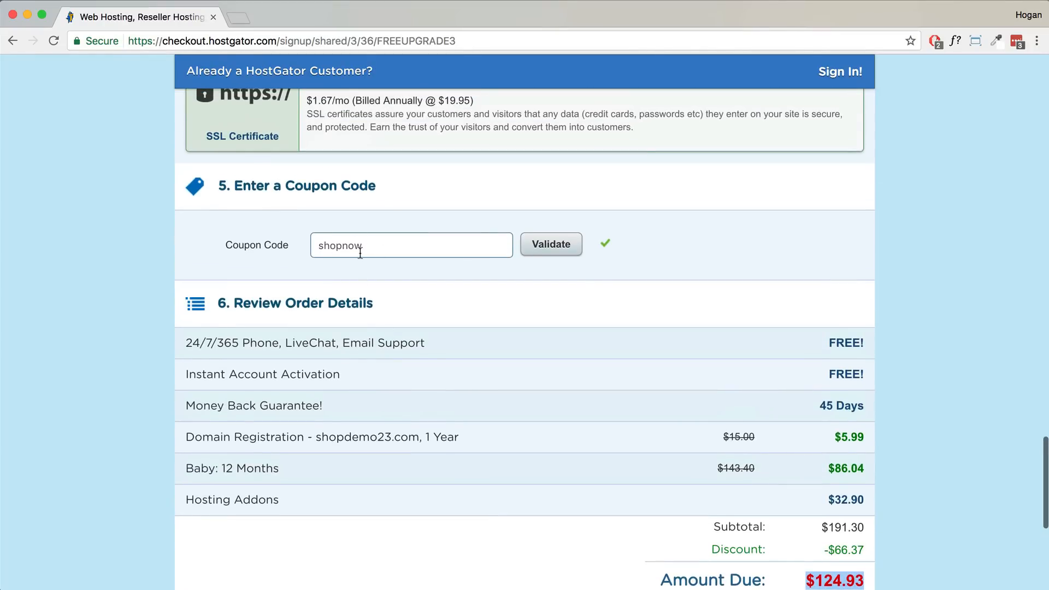
scroll(364, 253, "down", 1)
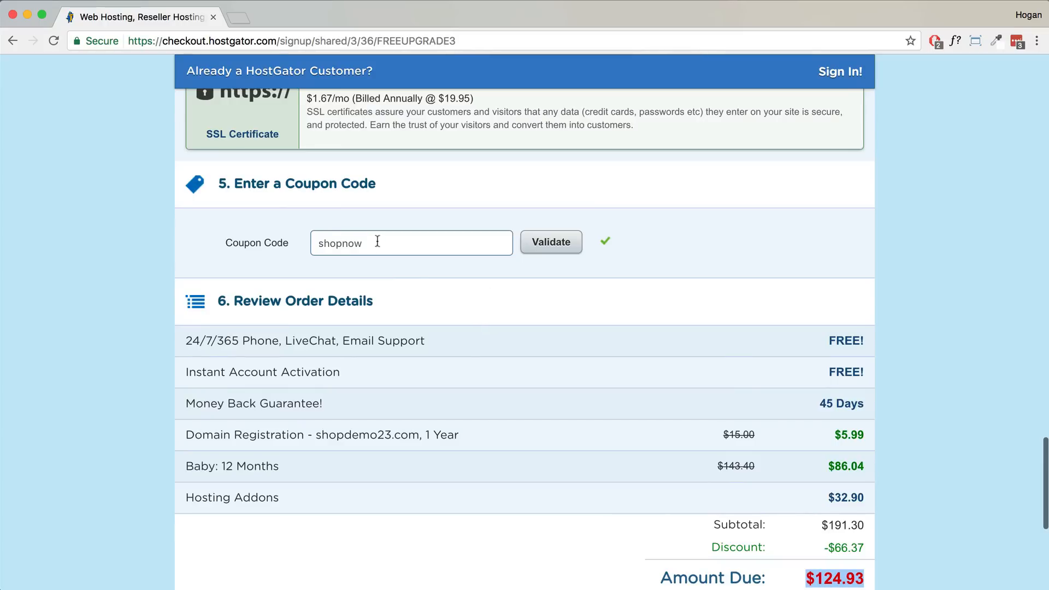
scroll(418, 276, "down", 4)
scroll(418, 280, "down", 1)
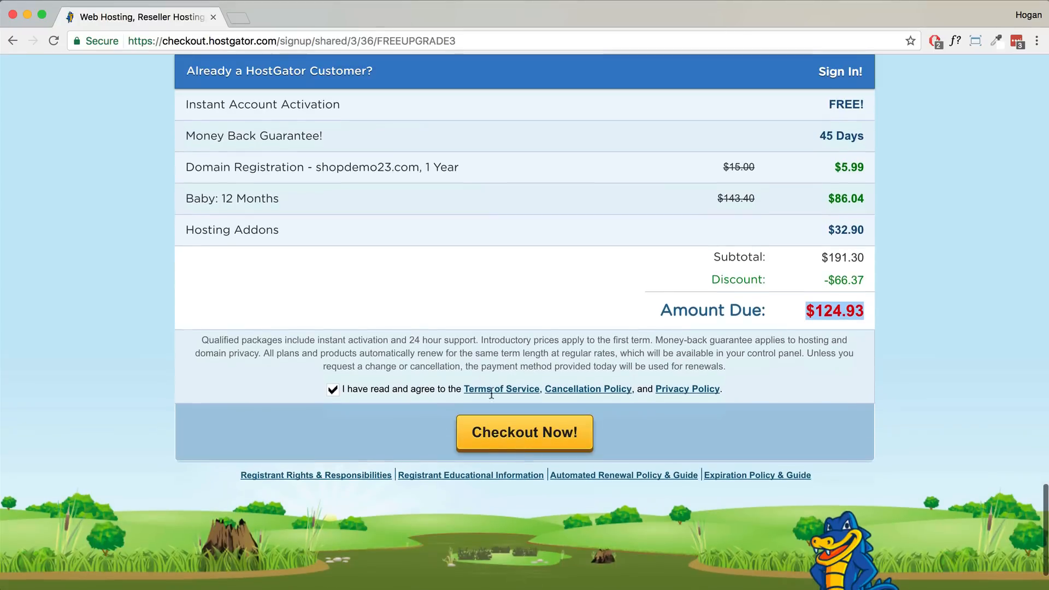
- Check out via PayPal, then return to HostGator's Make a Payment page after the failure
left_click(519, 437)
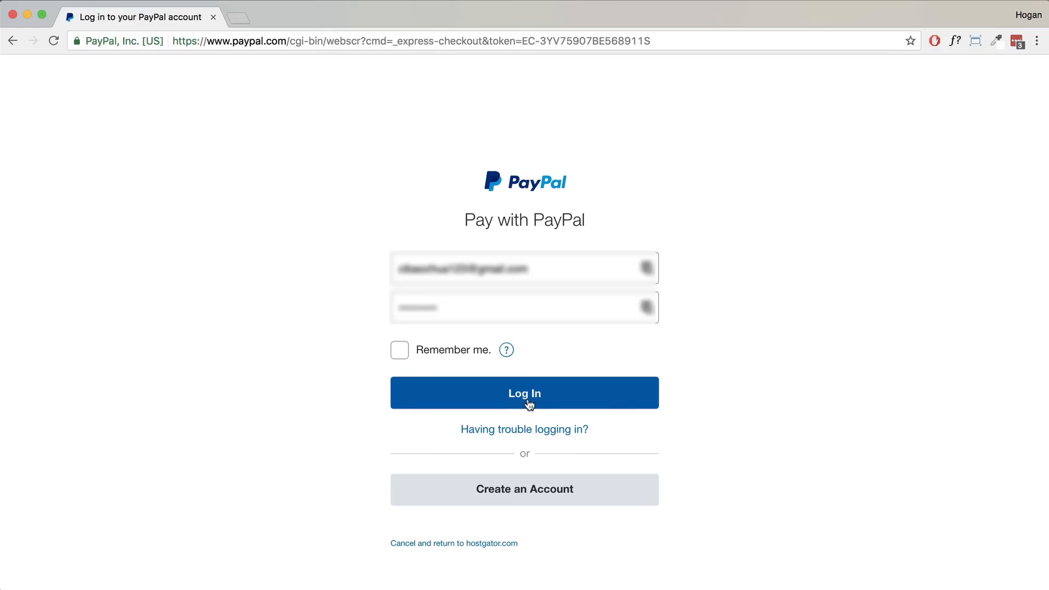
left_click(531, 400)
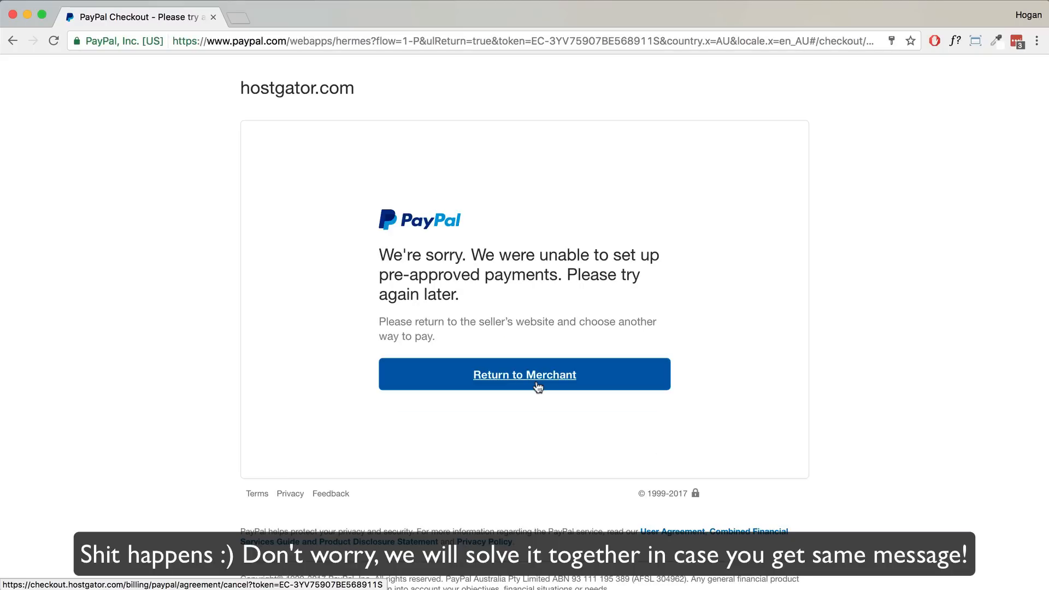
left_click(538, 386)
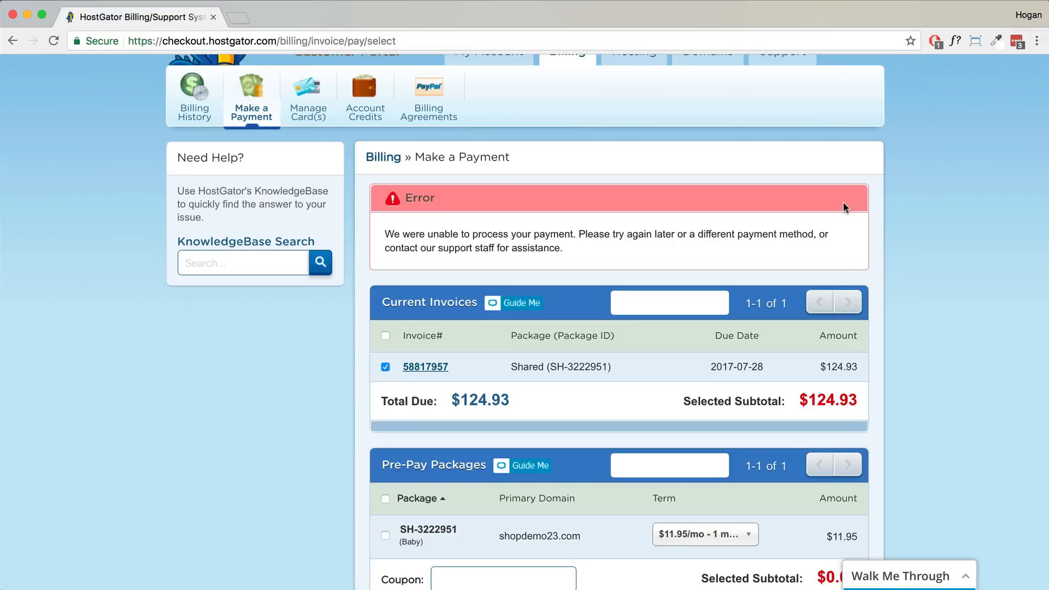
left_click_drag(428, 236, 564, 234)
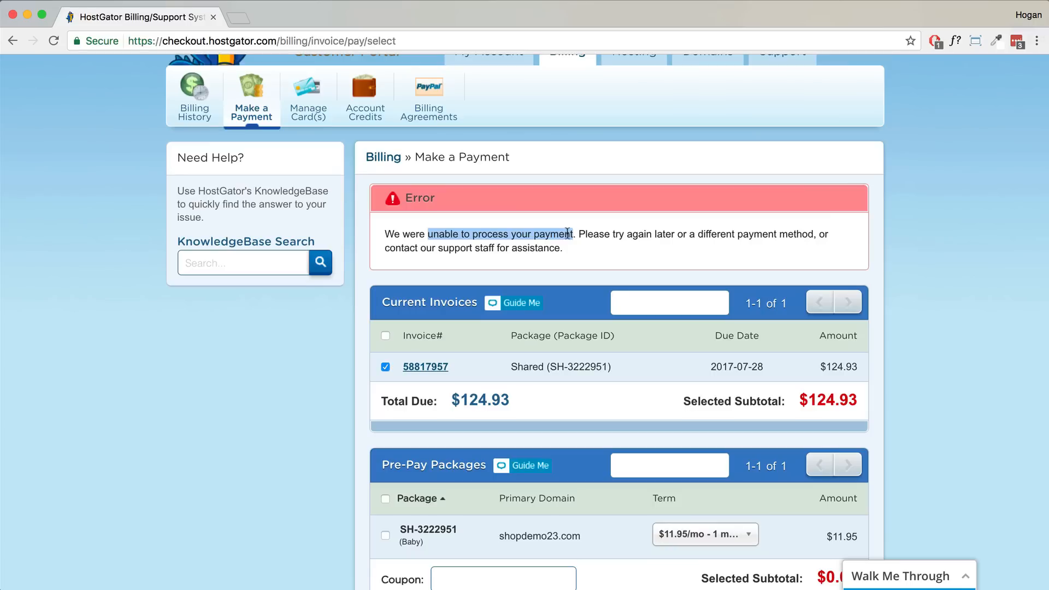
scroll(590, 255, "down", 2)
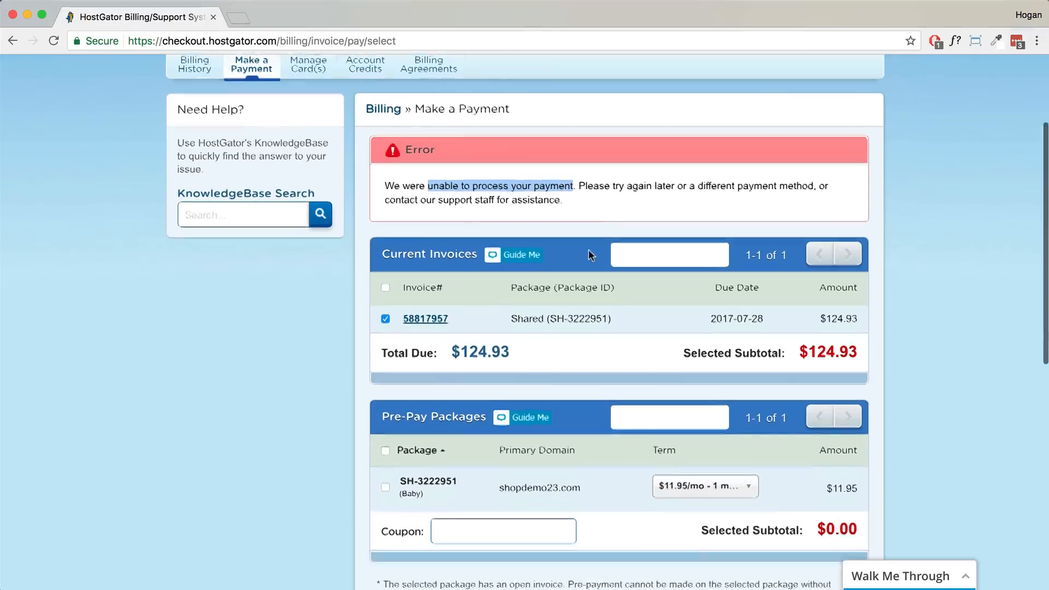
scroll(588, 255, "down", 8)
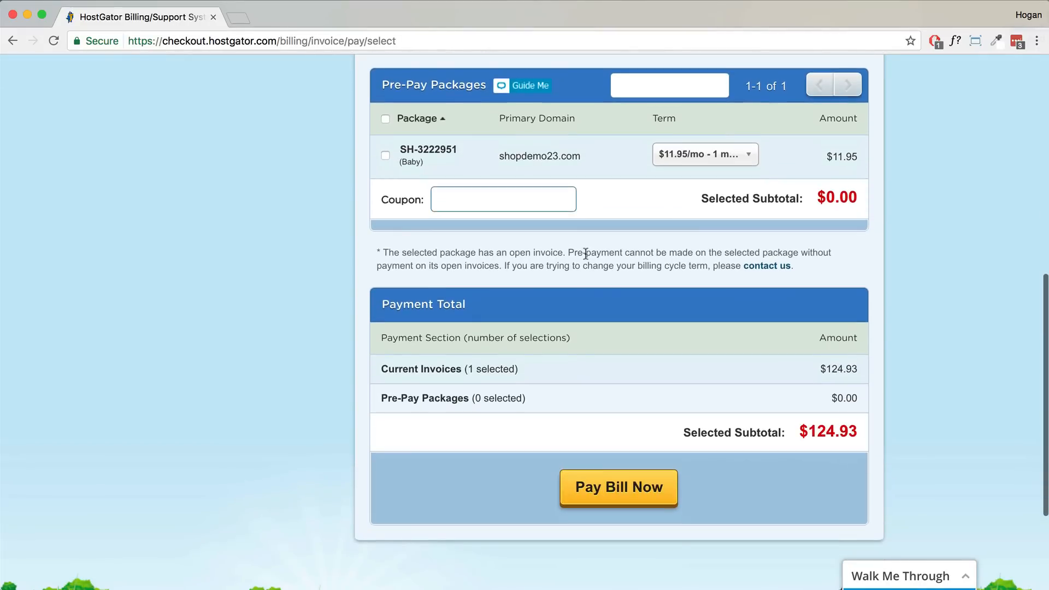
- Start paying the $124.93 invoice with PayPal One-time as the method
left_click(632, 501)
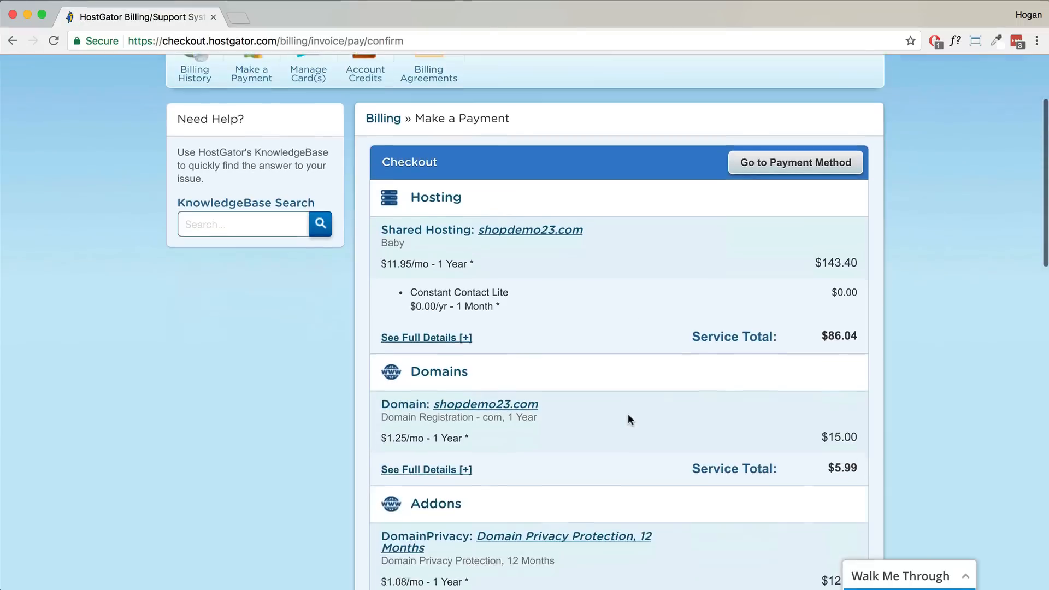
scroll(628, 415, "down", 6)
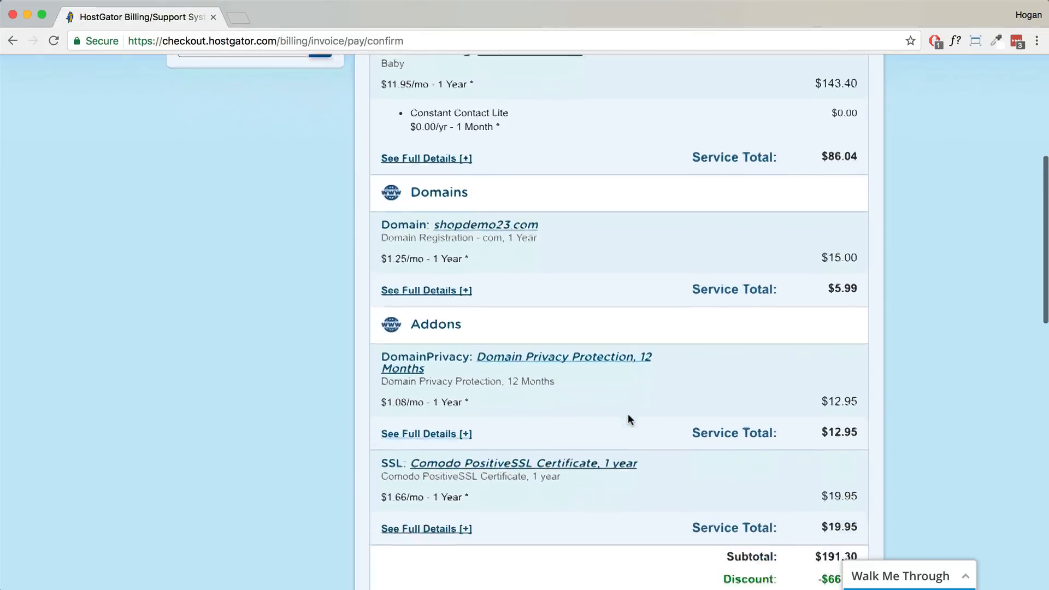
scroll(628, 414, "down", 3)
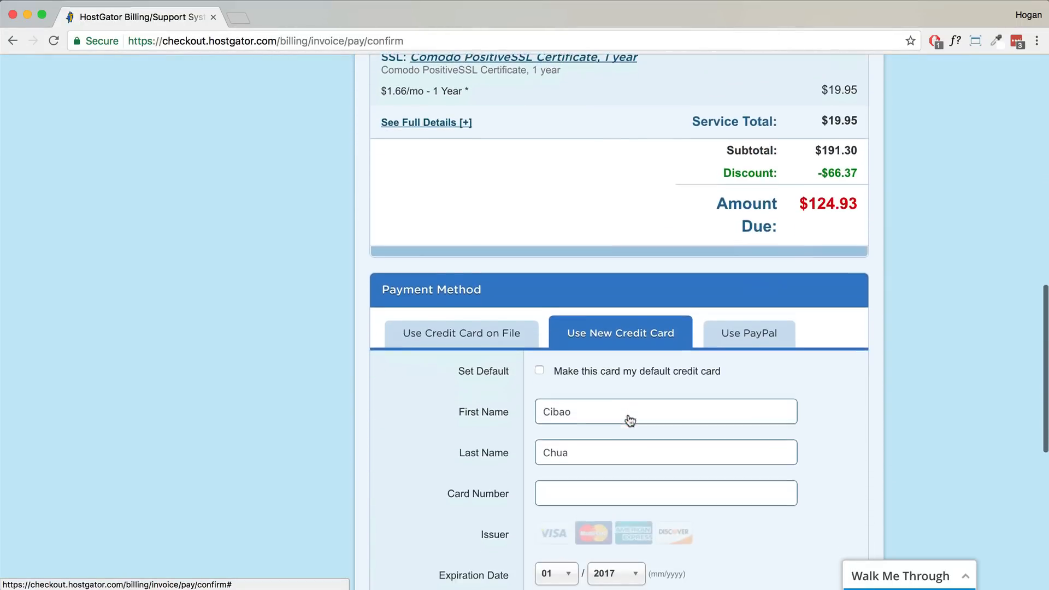
left_click(724, 343)
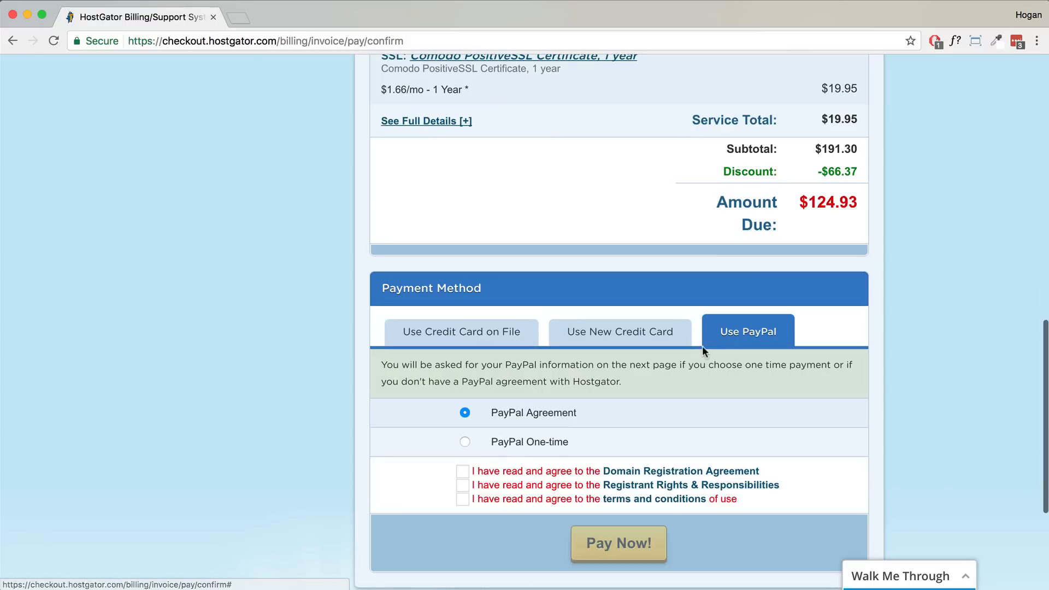
left_click(465, 442)
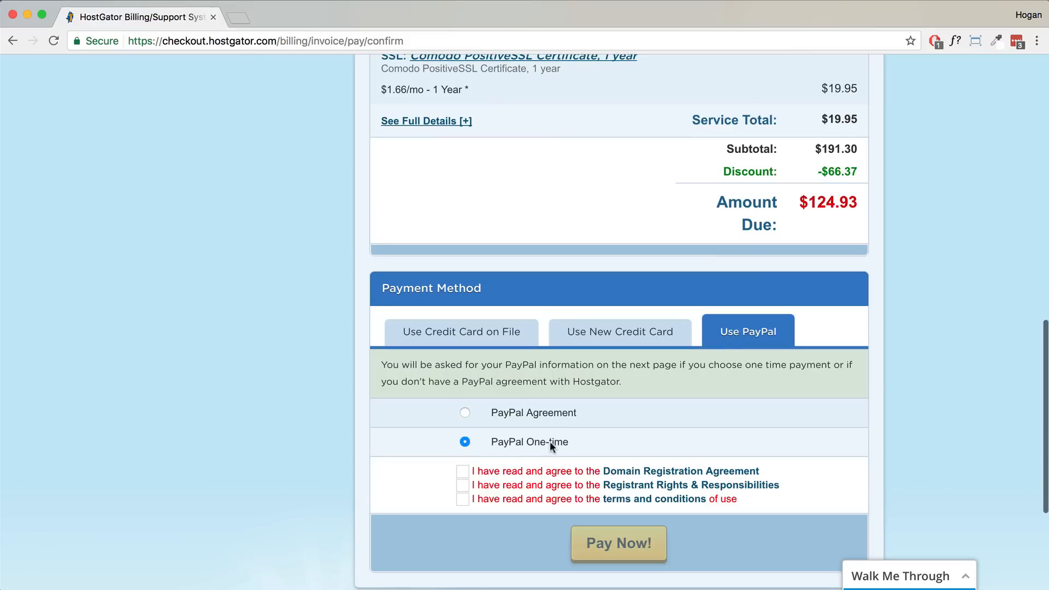
- Accept the Domain Registration, Registrant Rights and terms agreements, then pay with PayPal balance
left_click(463, 471)
left_click(463, 484)
left_click(463, 500)
left_click(596, 550)
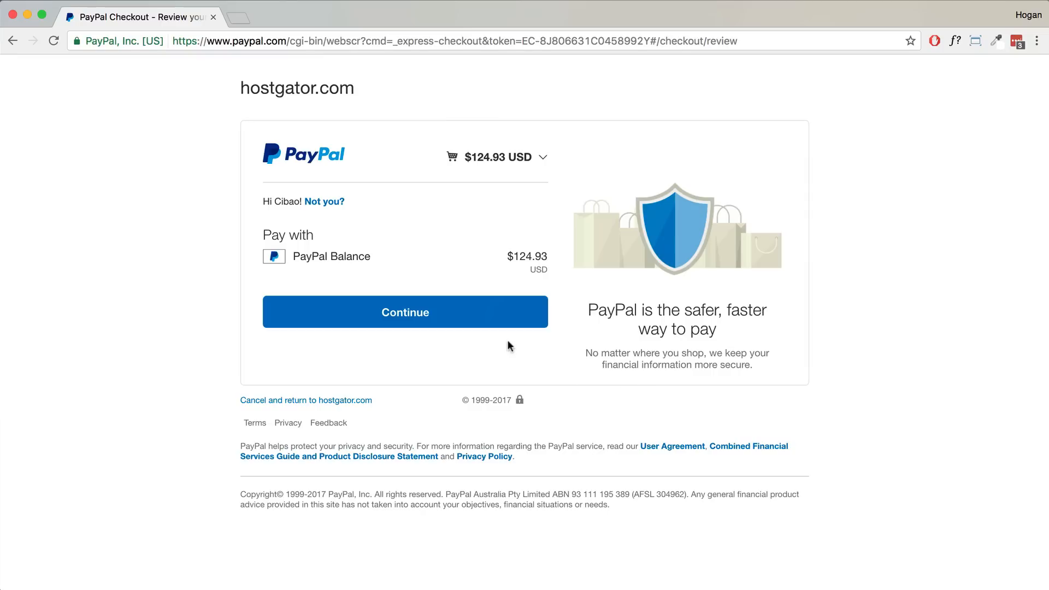
left_click(485, 319)
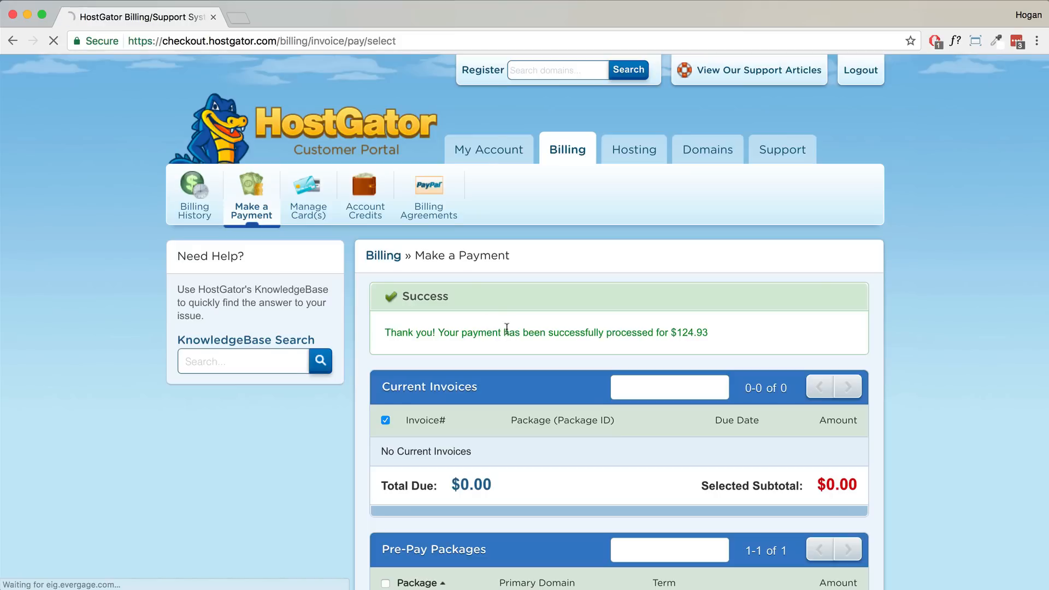
- Copy the control panel login details from the HostGator email into cPanel Login and sign in
left_click_drag(708, 332, 387, 334)
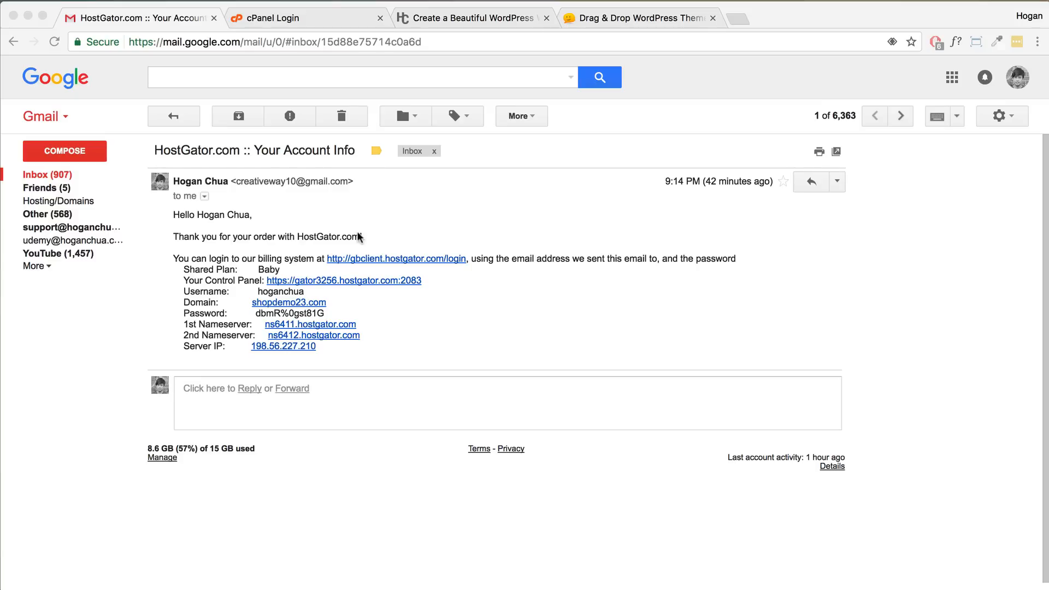
left_click(224, 281)
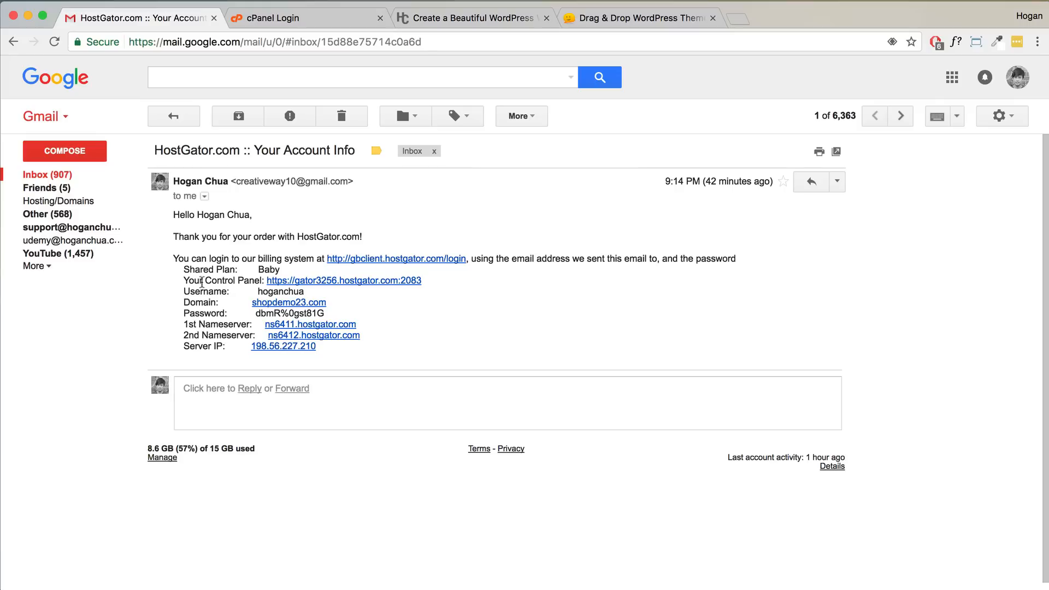
left_click_drag(205, 281, 257, 276)
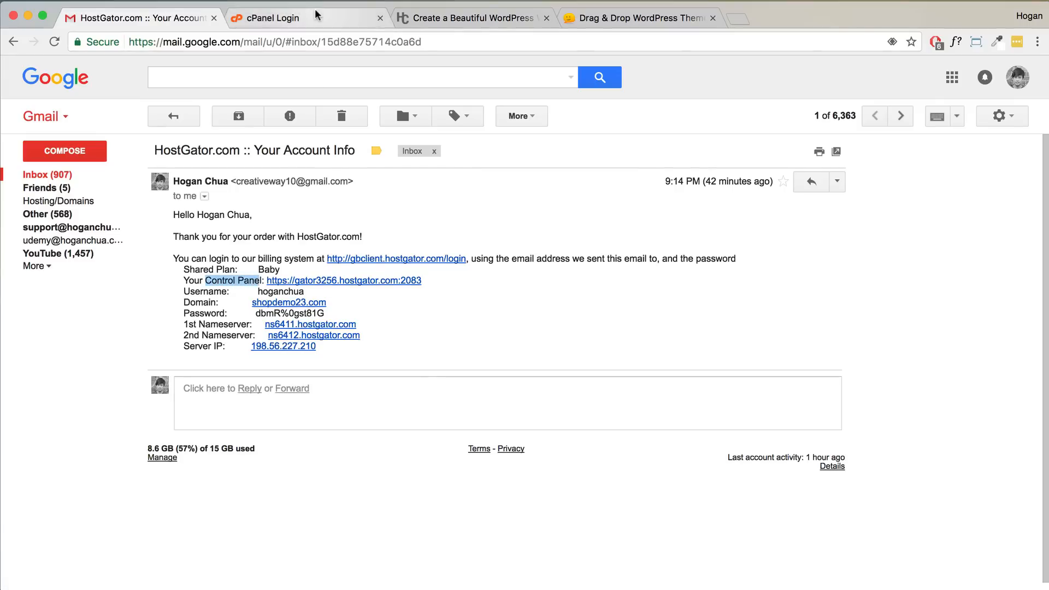
left_click(284, 18)
left_click(340, 42)
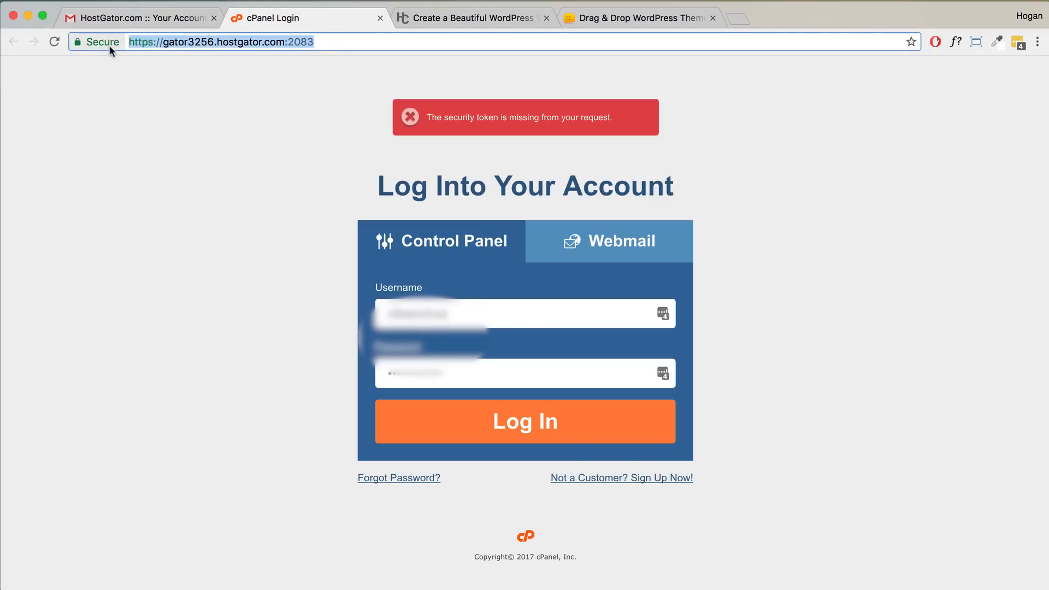
left_click(68, 18)
left_click_drag(304, 292, 253, 292)
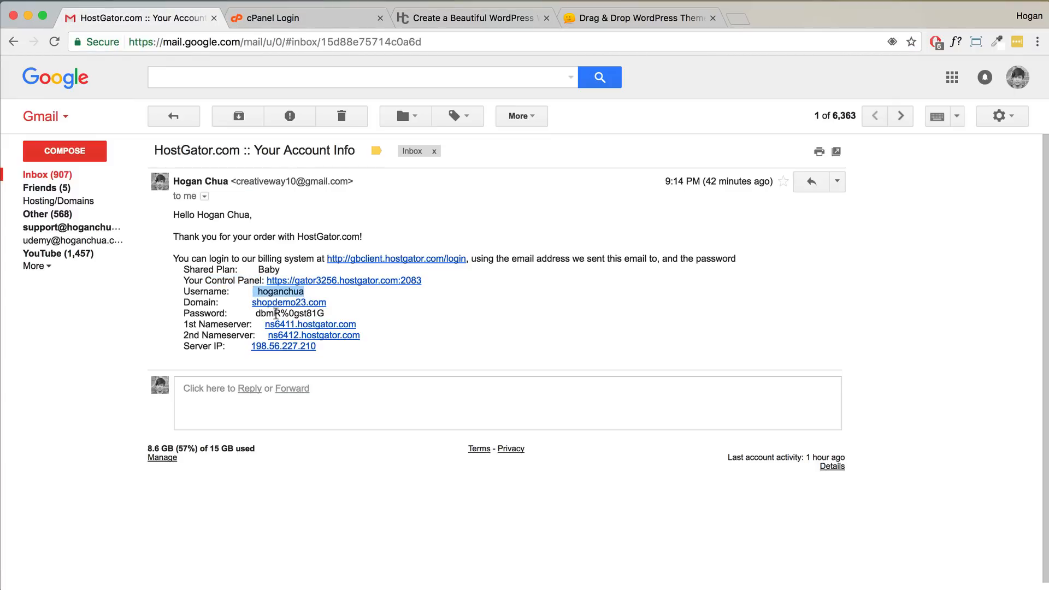
left_click(298, 20)
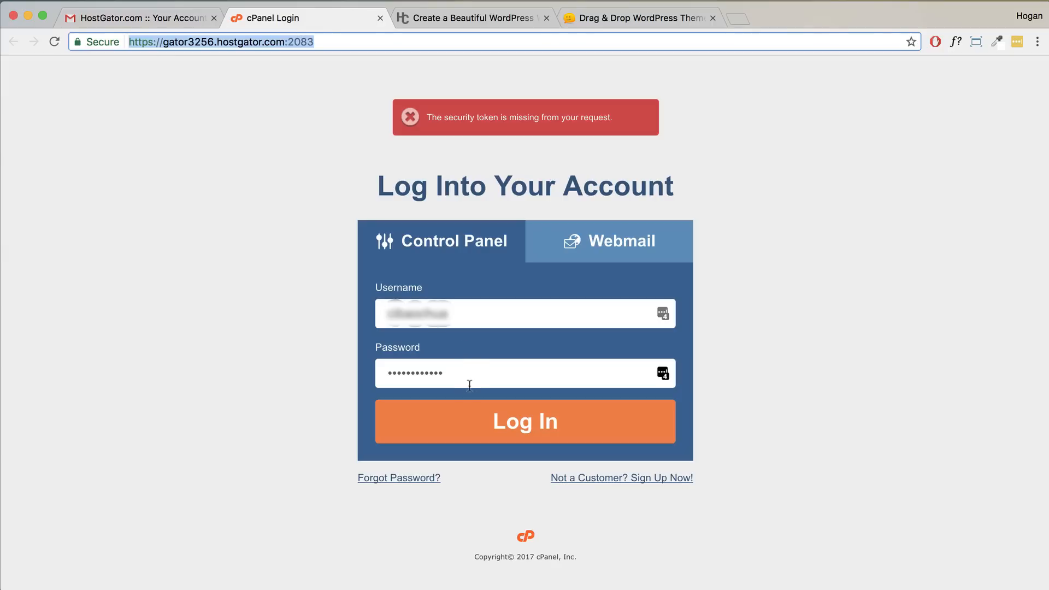
left_click(473, 425)
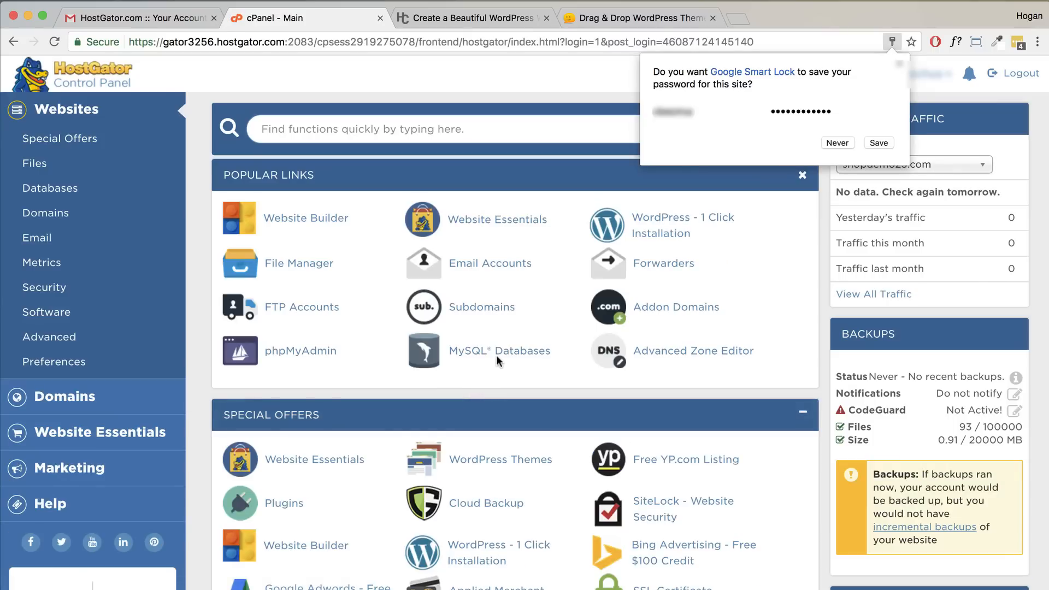
- Dismiss the save-password prompt, start WordPress 1-Click Installation, and open the domain dropdown
left_click(897, 64)
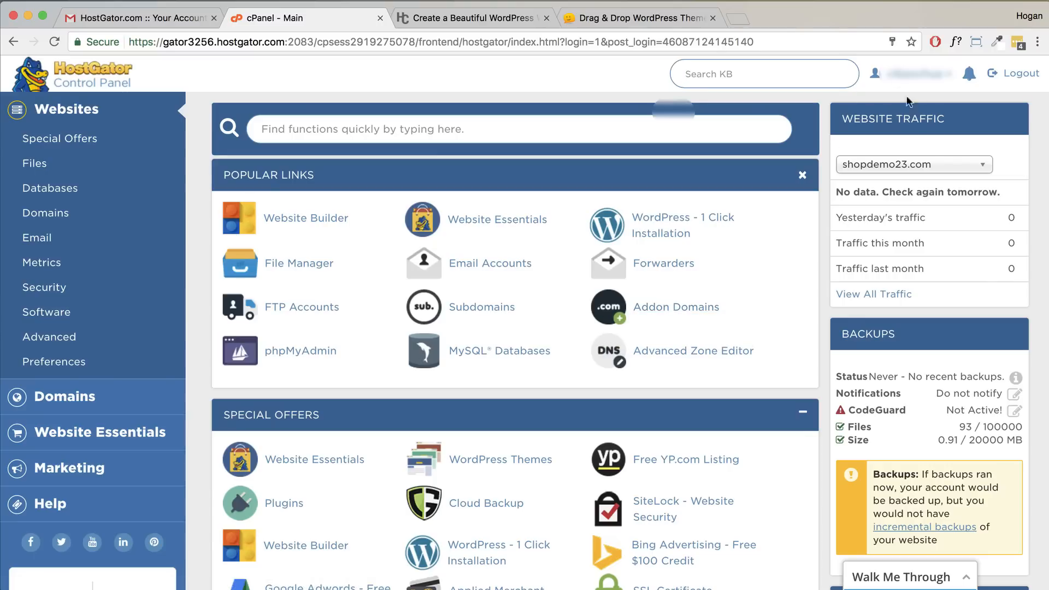
left_click(657, 216)
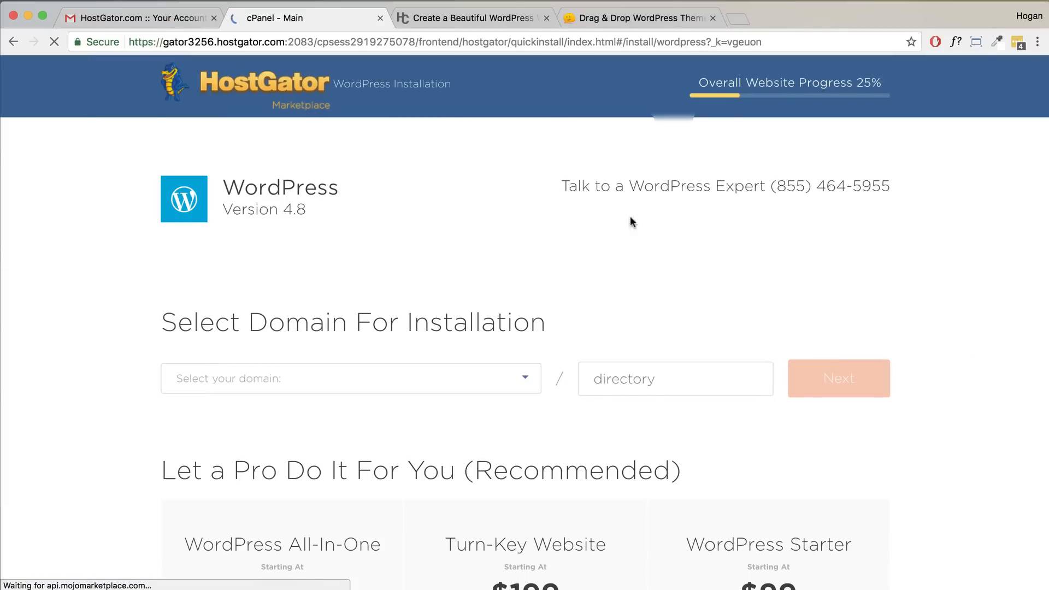
left_click(344, 379)
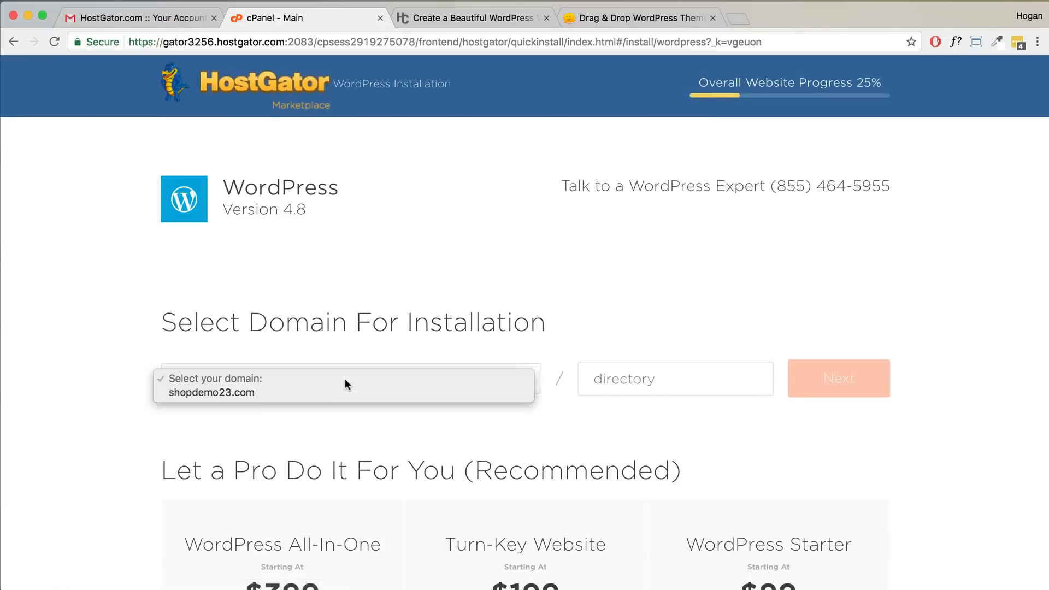
- Choose shopdemo23.com as the install domain and enter the blog title 'Logo'
left_click(218, 392)
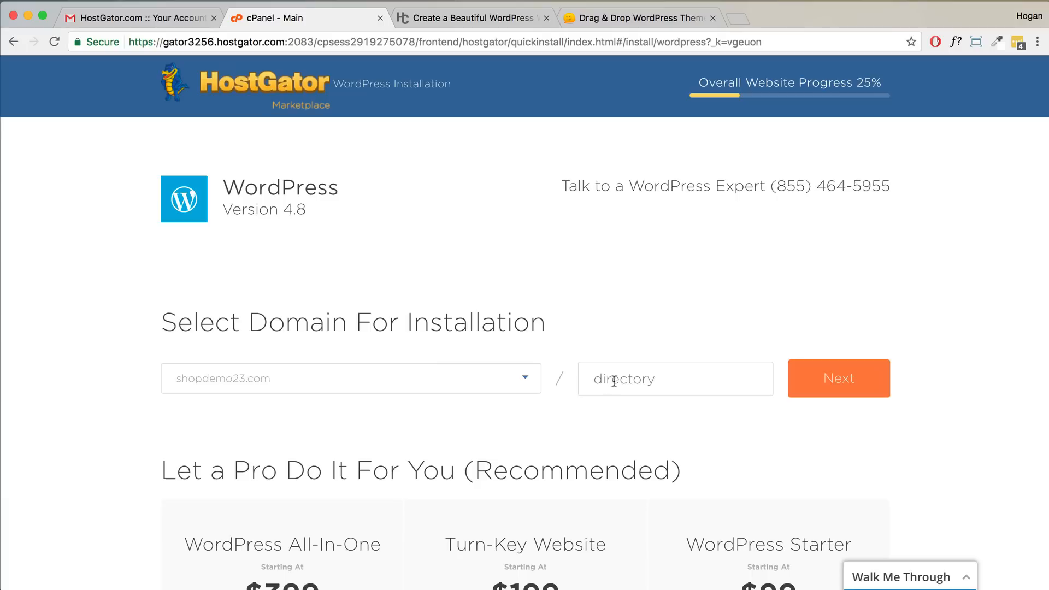
left_click(840, 387)
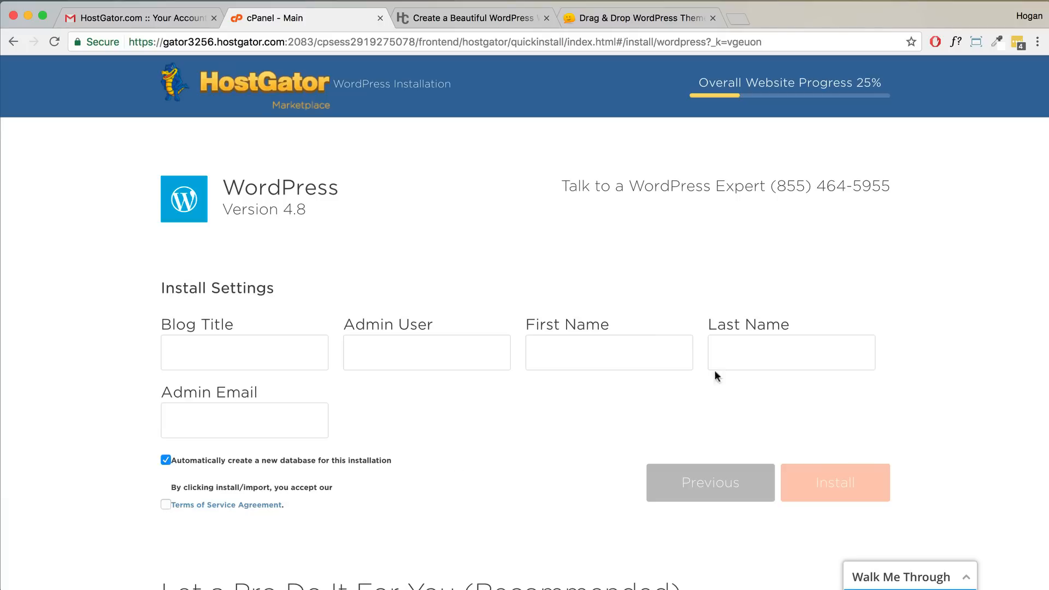
left_click(292, 354)
type("Logo")
left_click_drag(258, 361, 173, 353)
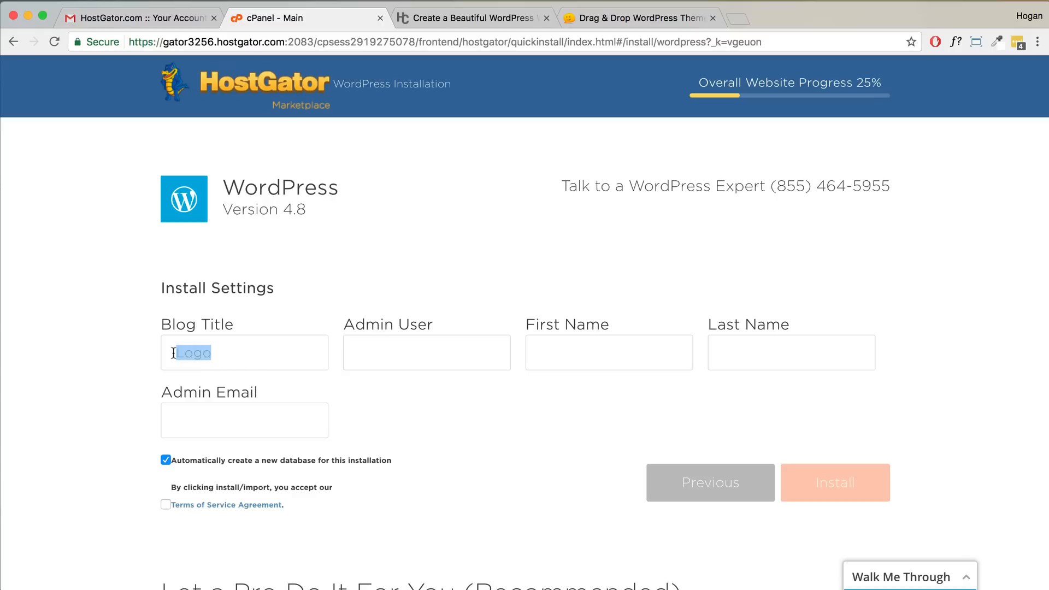
- Fill in the admin username, name and e-mail, accept the Terms of Service, and install WordPress
left_click(385, 354)
type("hoganchua")
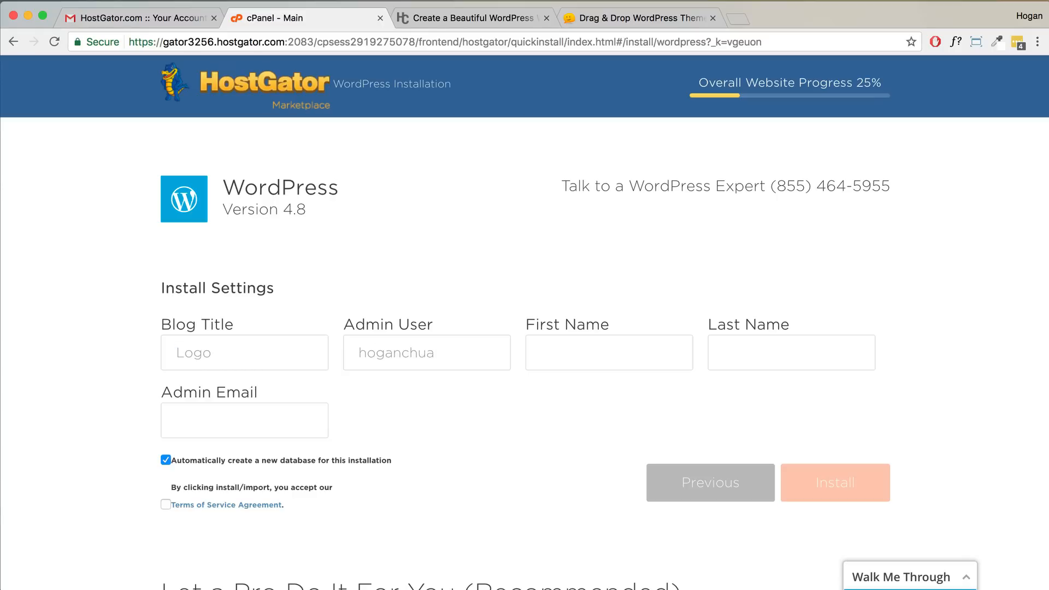
type("Hogan")
key("Tab")
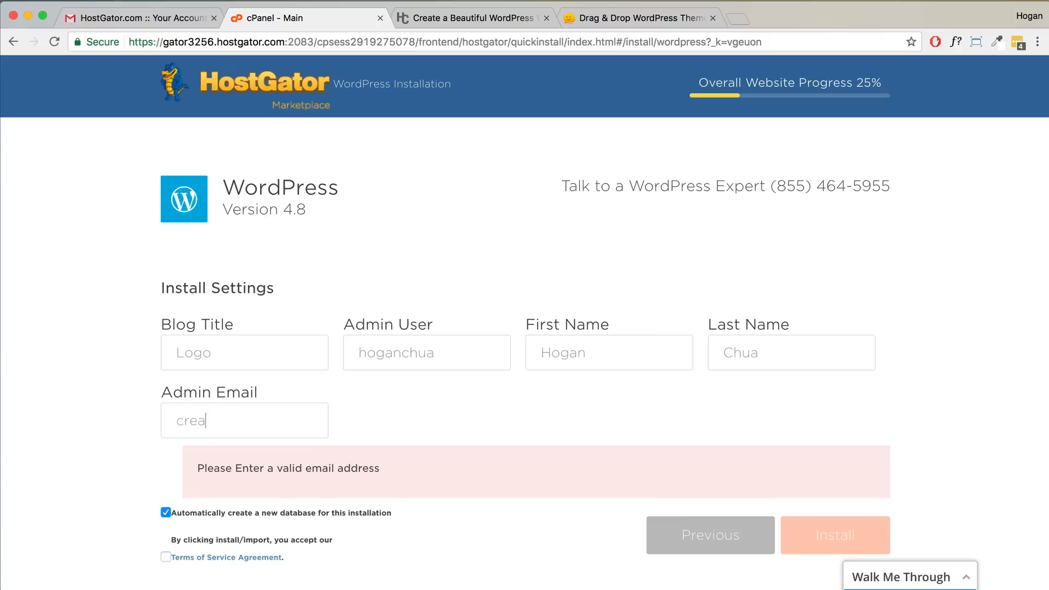
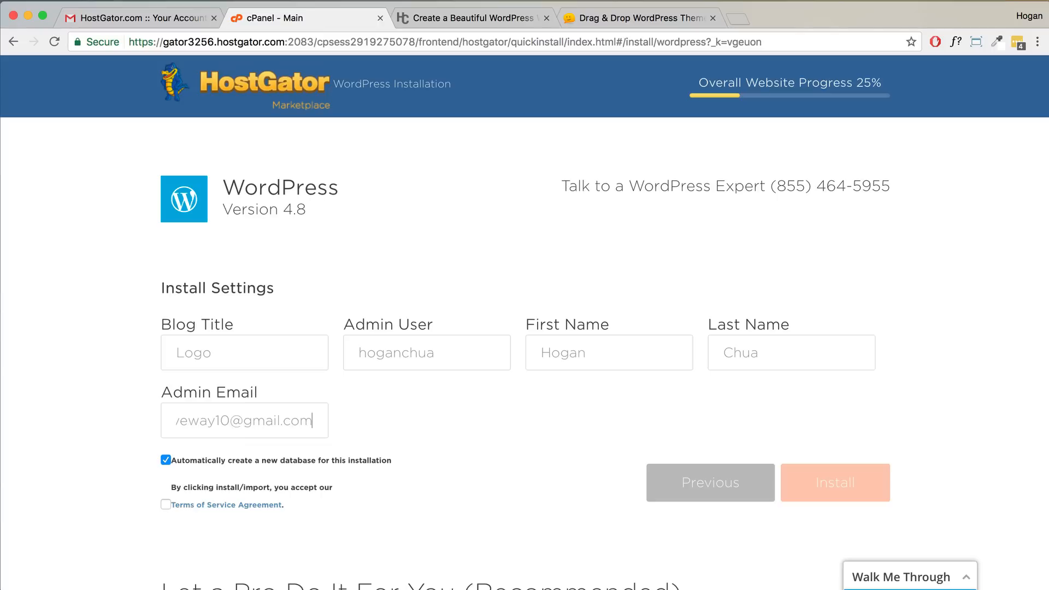
left_click_drag(319, 425, 135, 424)
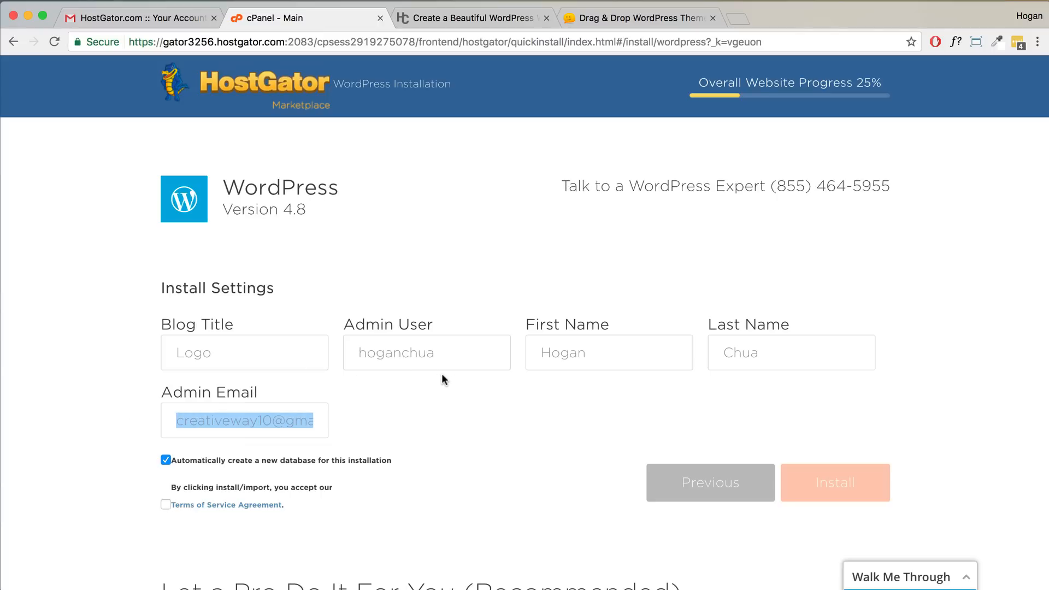
left_click(165, 505)
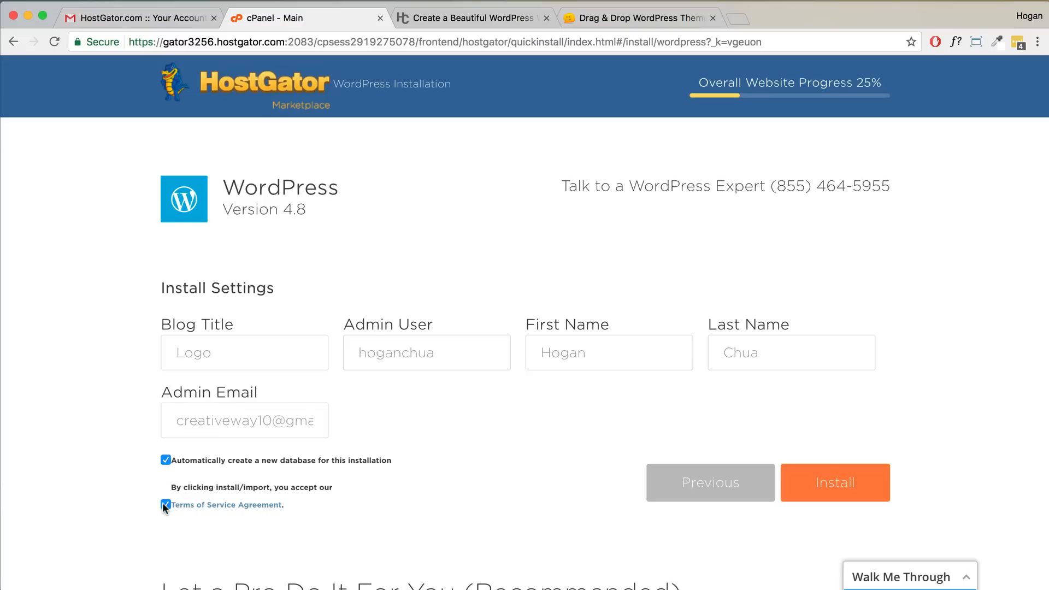
left_click(833, 486)
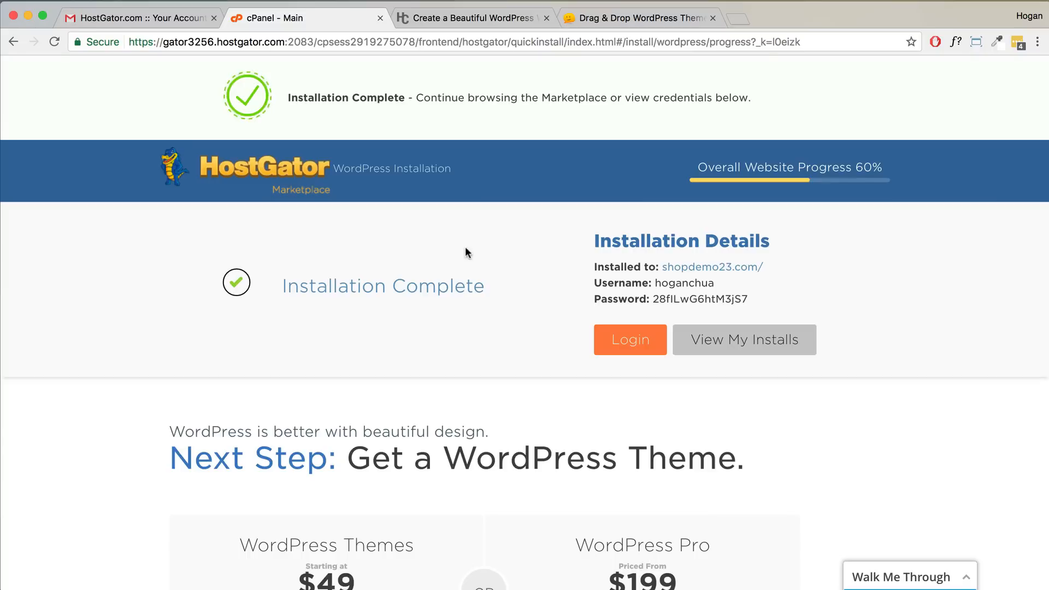
- Copy the generated admin password from the Installation Details
left_click_drag(409, 98, 289, 98)
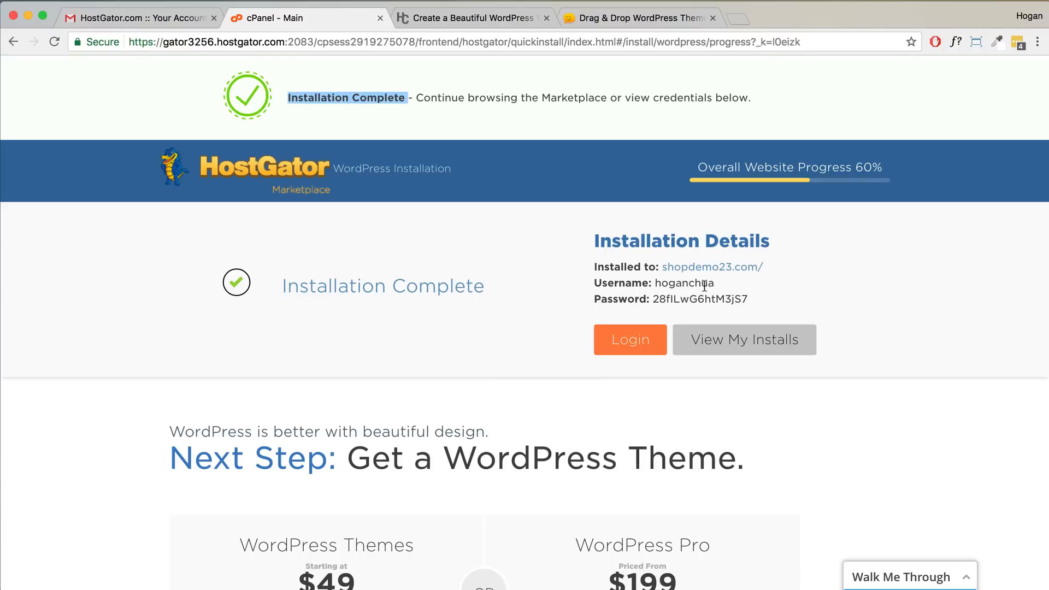
left_click_drag(748, 299, 654, 296)
right_click(654, 296)
left_click(684, 326)
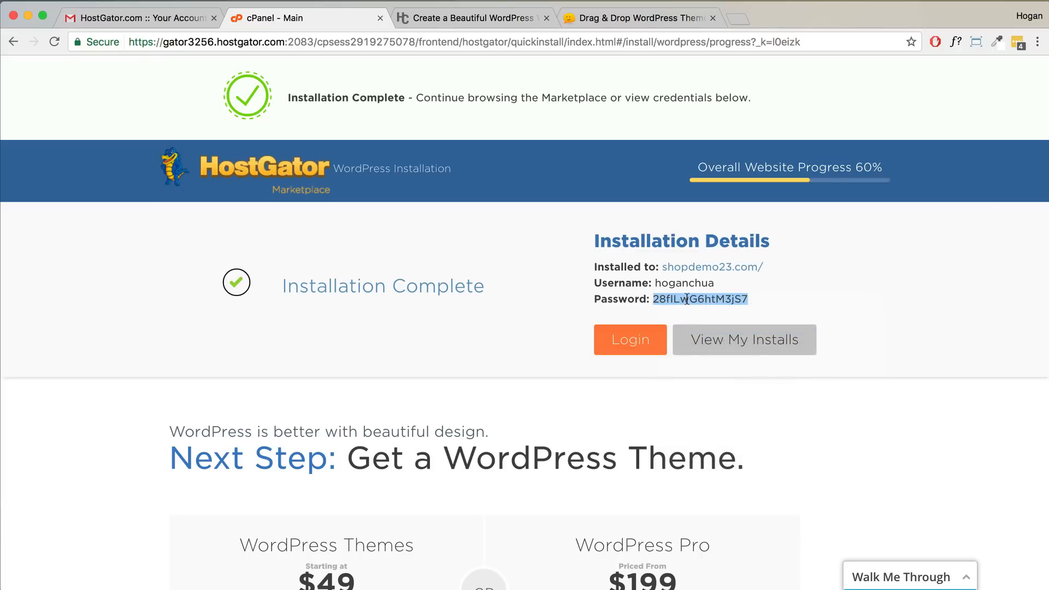
- Open the WordPress login link in a new tab, which shows a site-not-found error
right_click(655, 349)
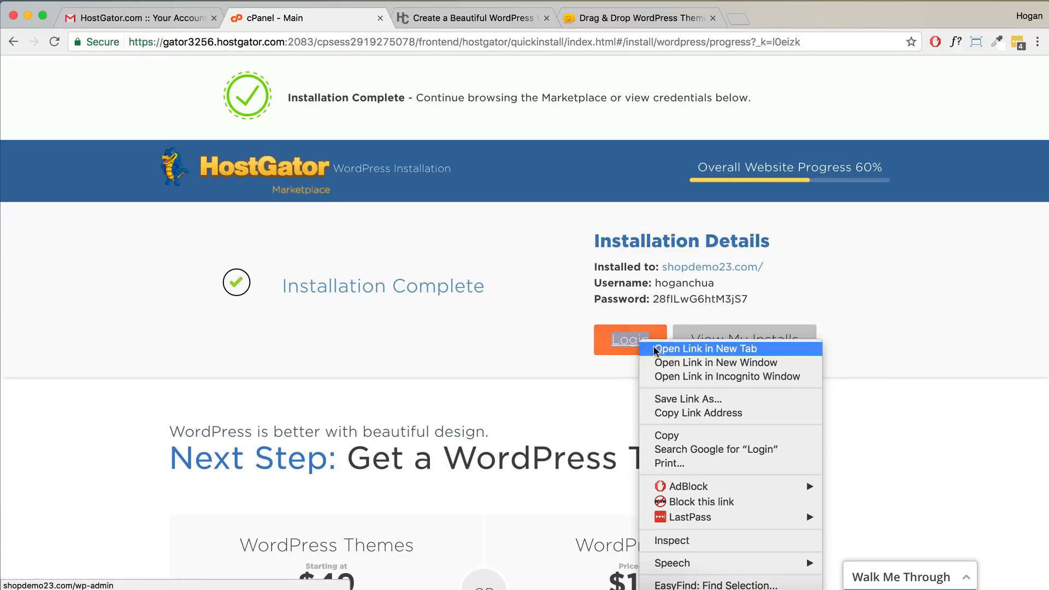
left_click(655, 350)
left_click(450, 17)
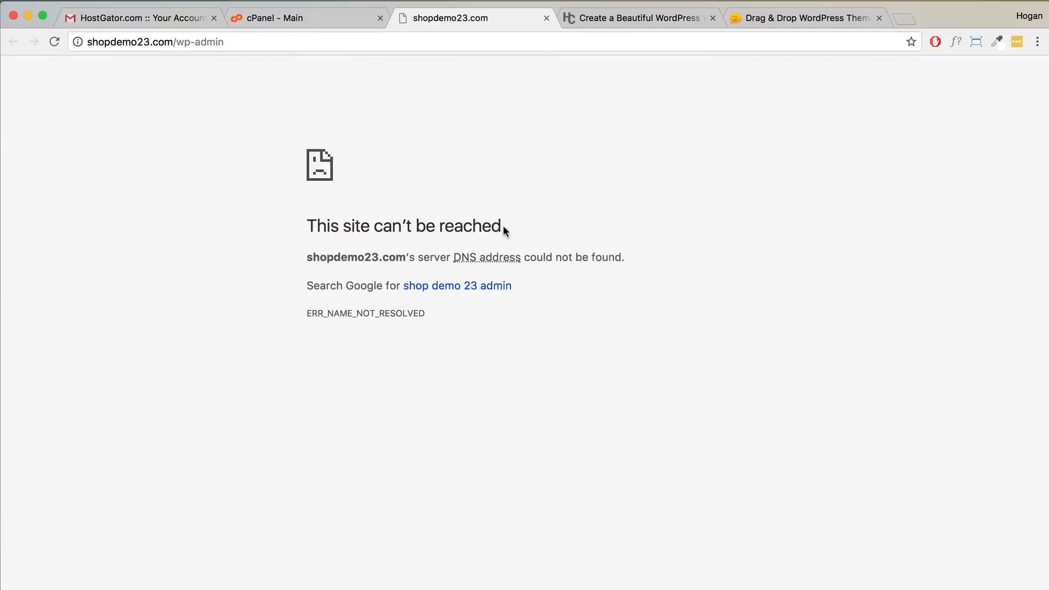
left_click_drag(503, 226, 293, 229)
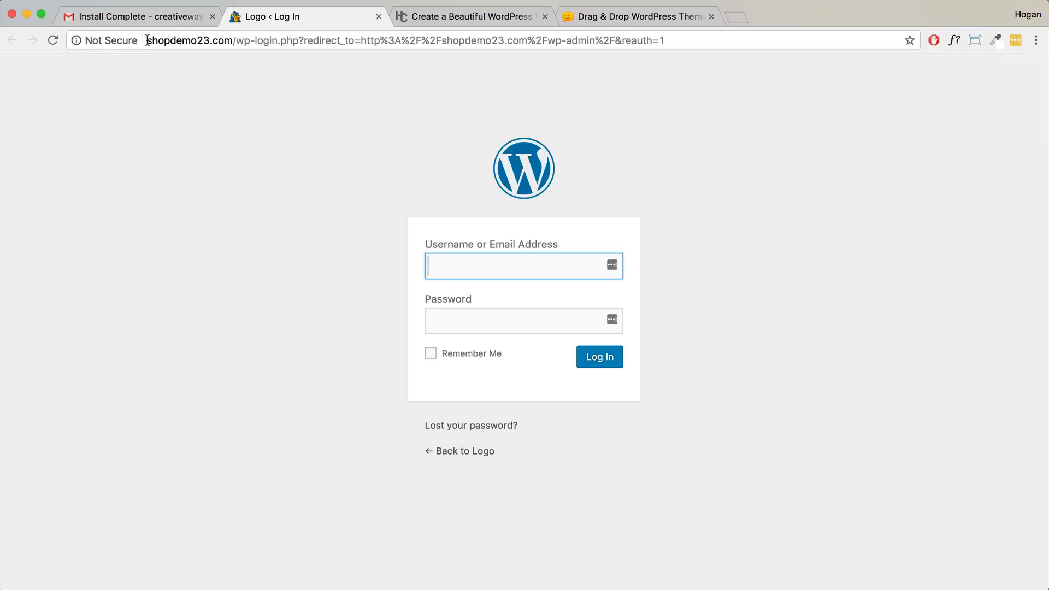
- Open shopdemo23.com/wp-admin in a new tab and close the duplicate login tab
left_click_drag(236, 41, 116, 41)
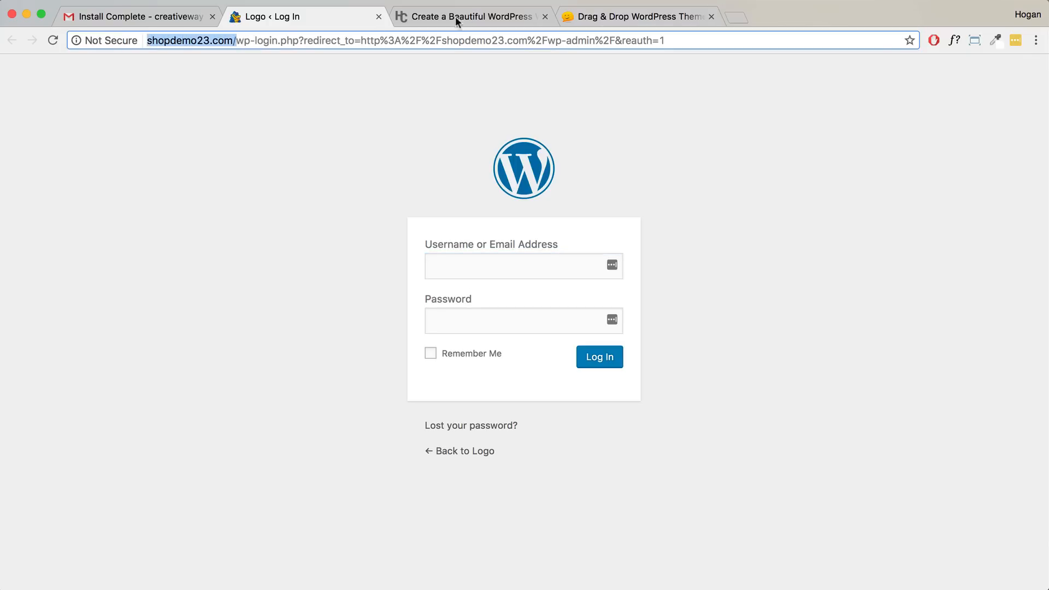
left_click(739, 18)
key("super+v")
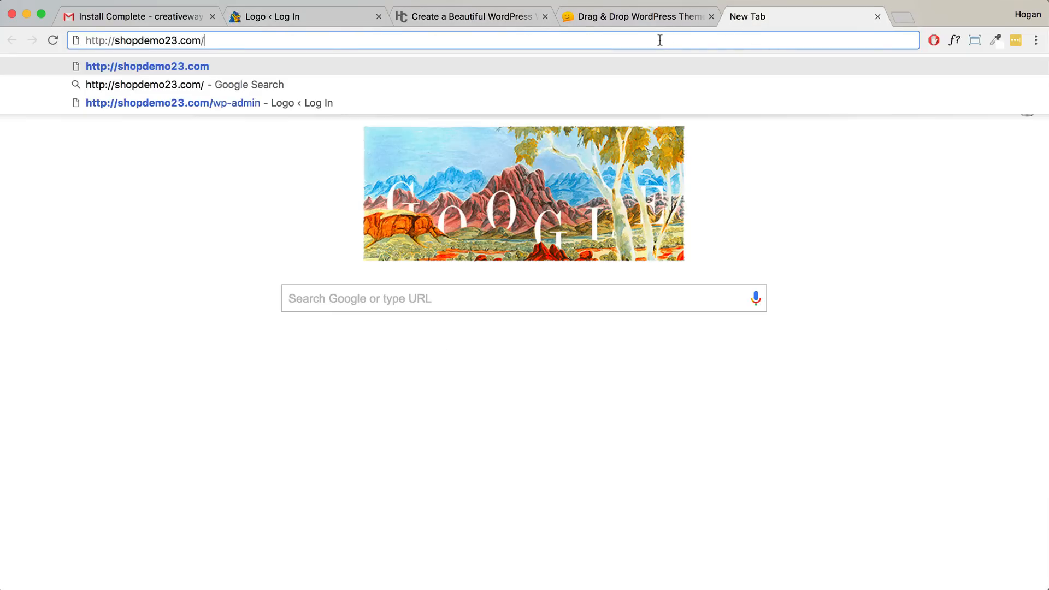
type("wp-admin")
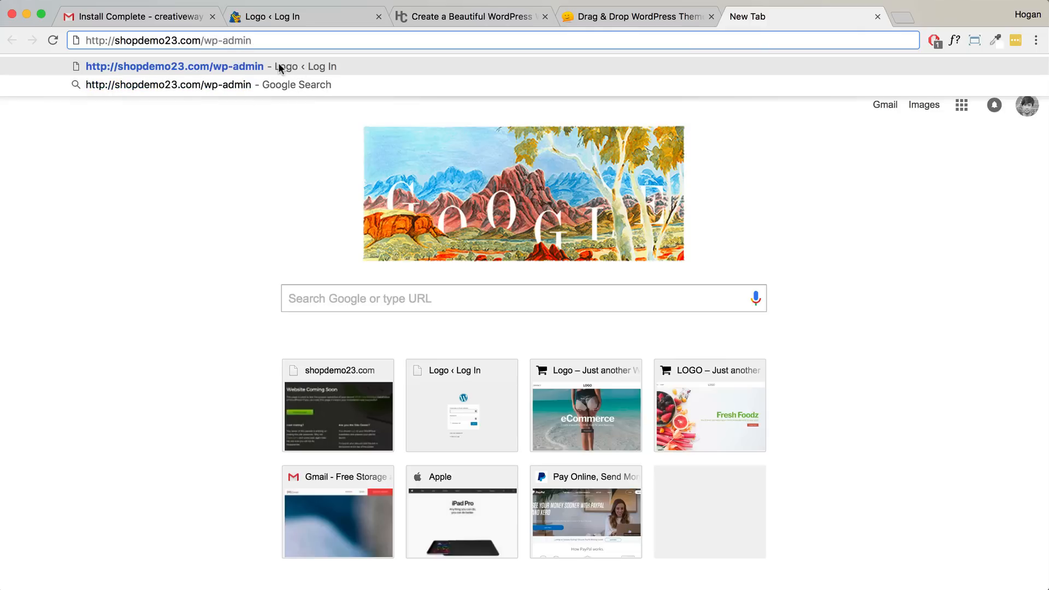
left_click_drag(253, 40, 84, 40)
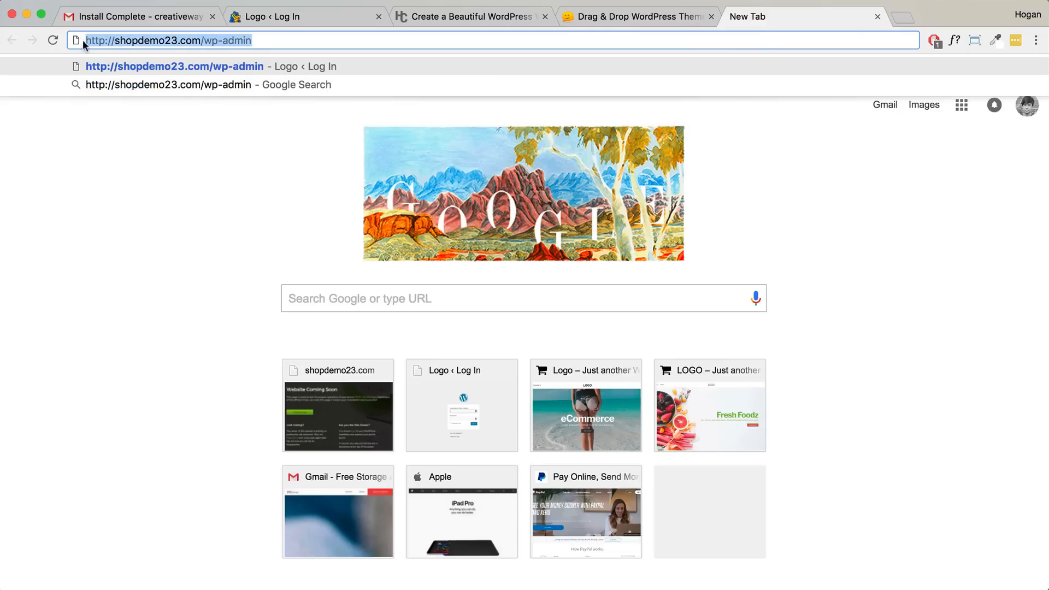
left_click(186, 66)
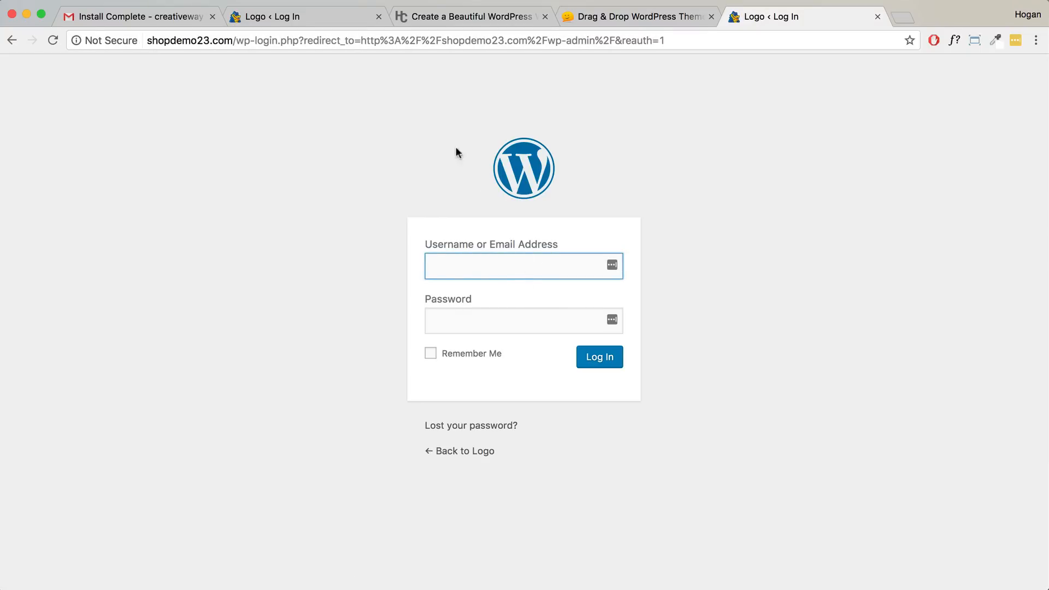
left_click(877, 16)
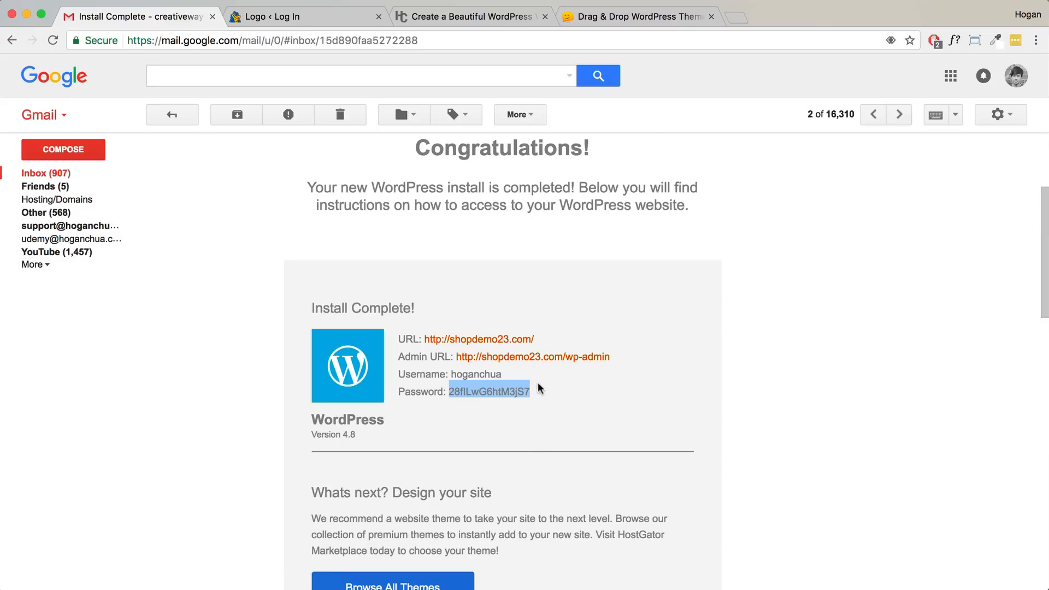
- Copy the password from the install e-mail and log in with the admin username
right_click(513, 388)
left_click(538, 417)
left_click(322, 23)
left_click(492, 266)
type("hoganchua")
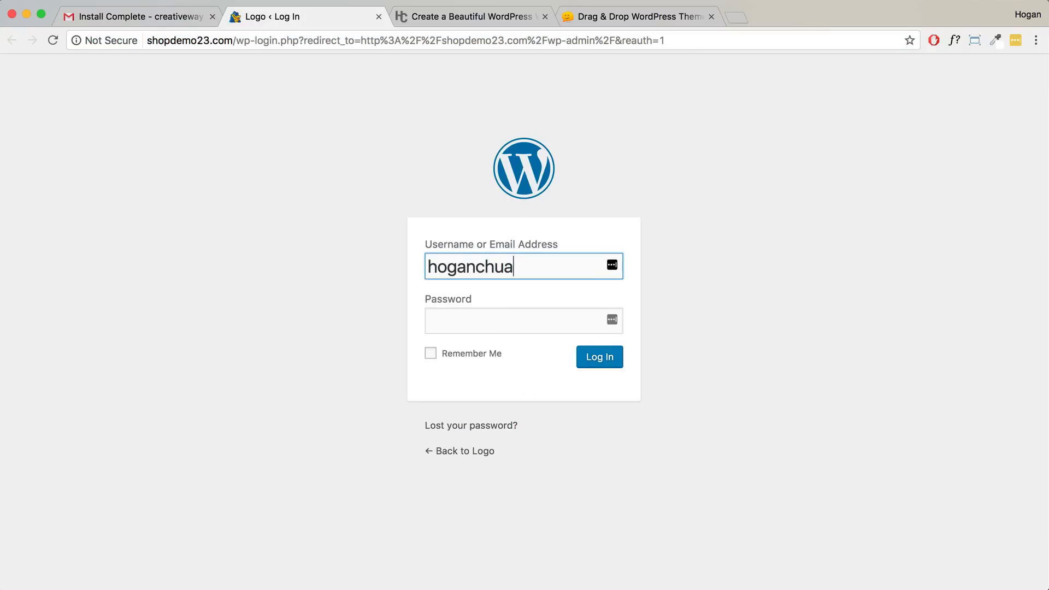
key("Tab")
key("super+v")
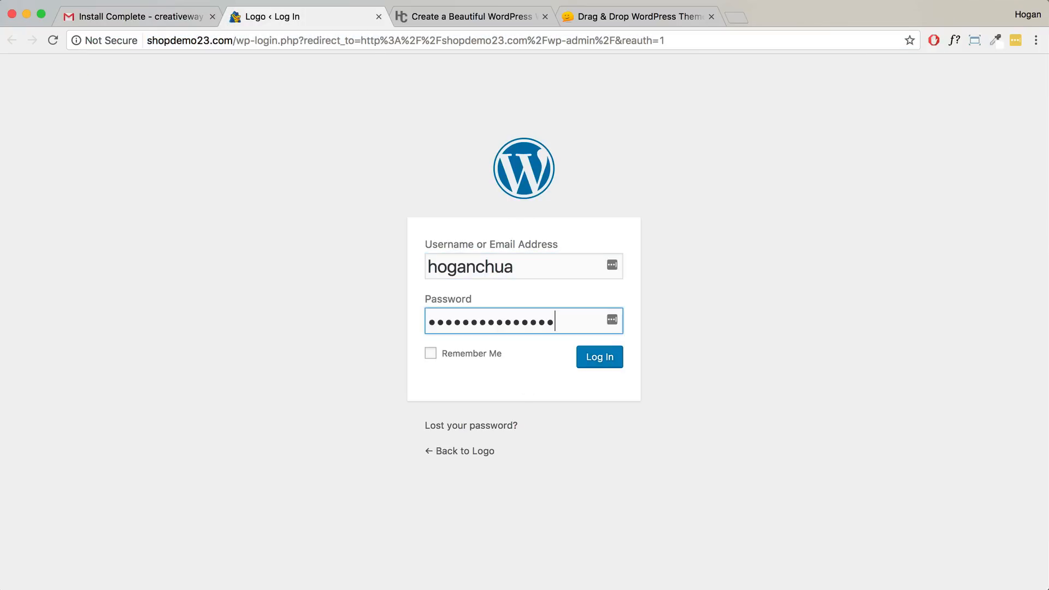
left_click(610, 365)
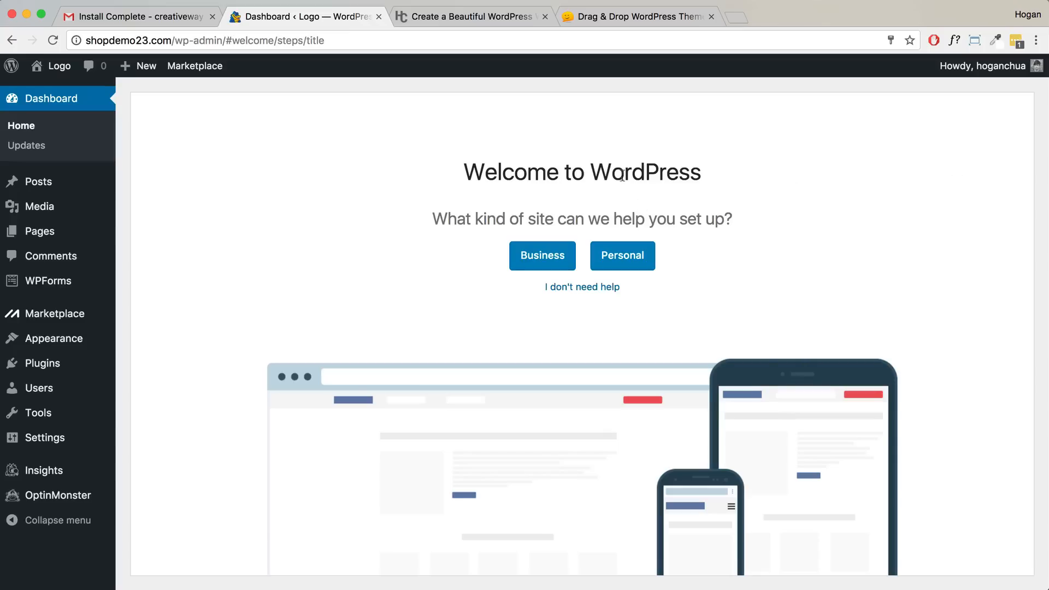
- Skip the setup help and dismiss the WP Live banner, Welcome panel and WPForms notice
left_click_drag(699, 182, 463, 174)
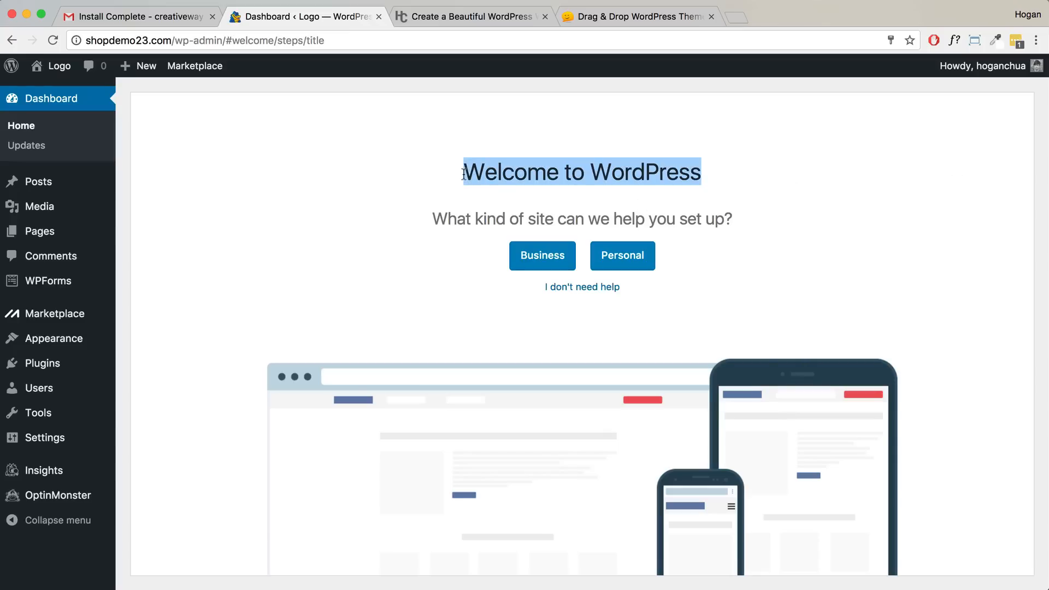
left_click(590, 287)
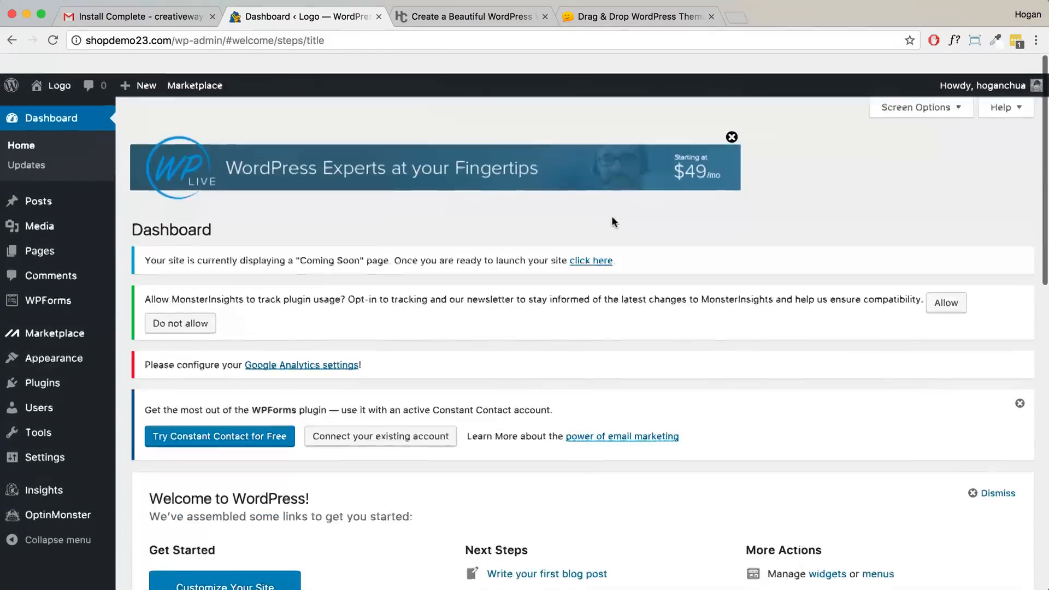
left_click(732, 117)
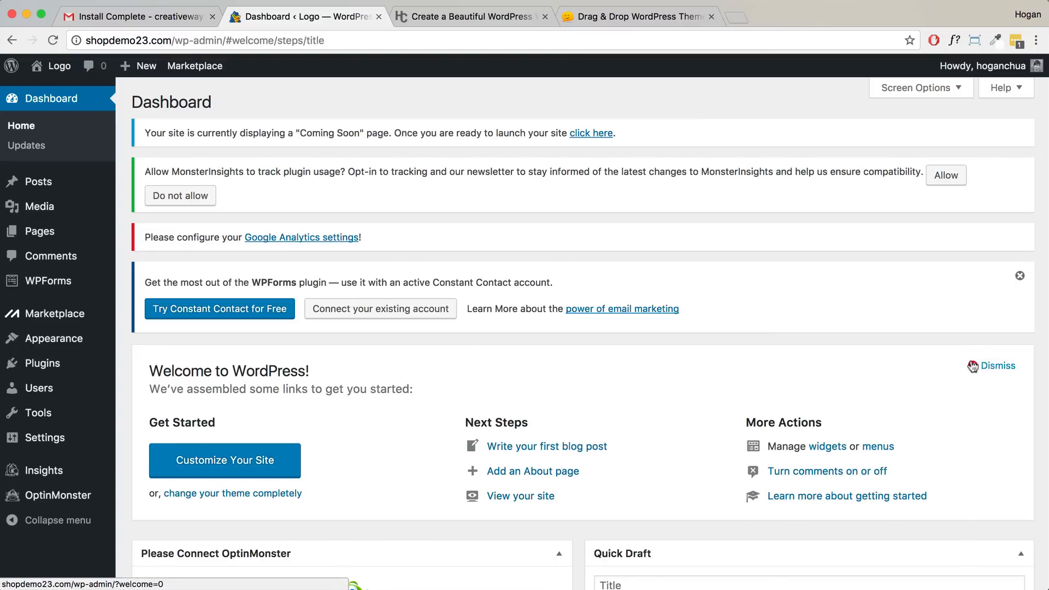
left_click(994, 363)
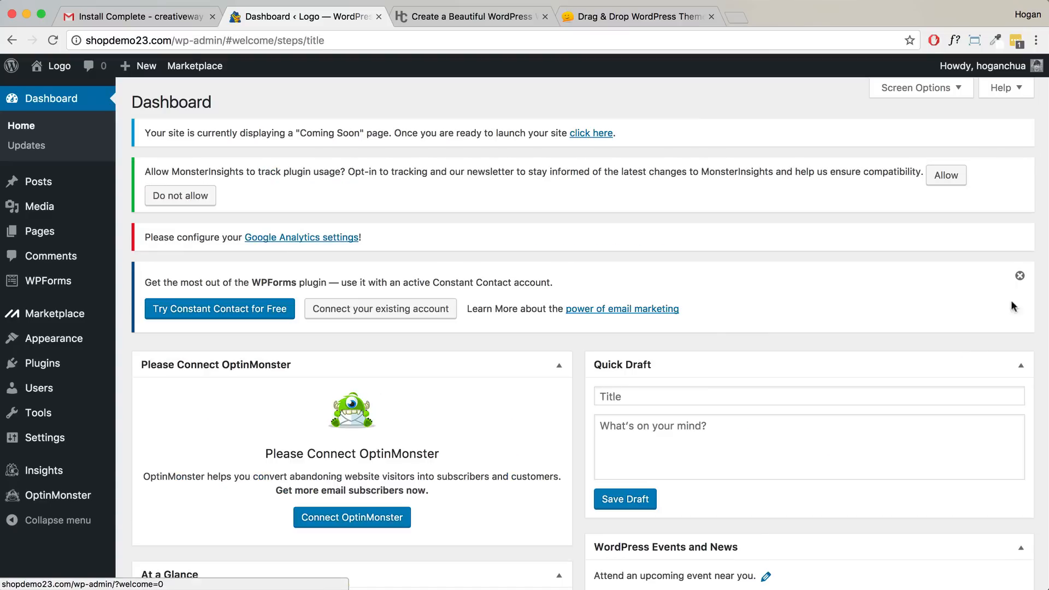
left_click(1020, 275)
- Collapse the Quick Draft, OptinMonster, Activity, Events and News, and At a Glance boxes, then open All Users
left_click(1020, 290)
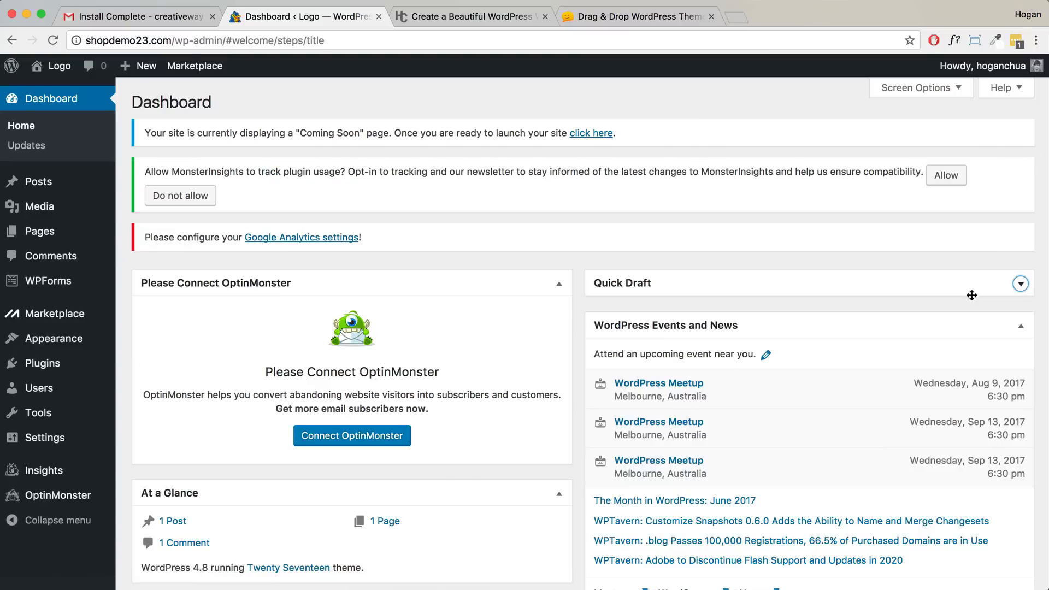
left_click(545, 282)
left_click(549, 382)
left_click(916, 327)
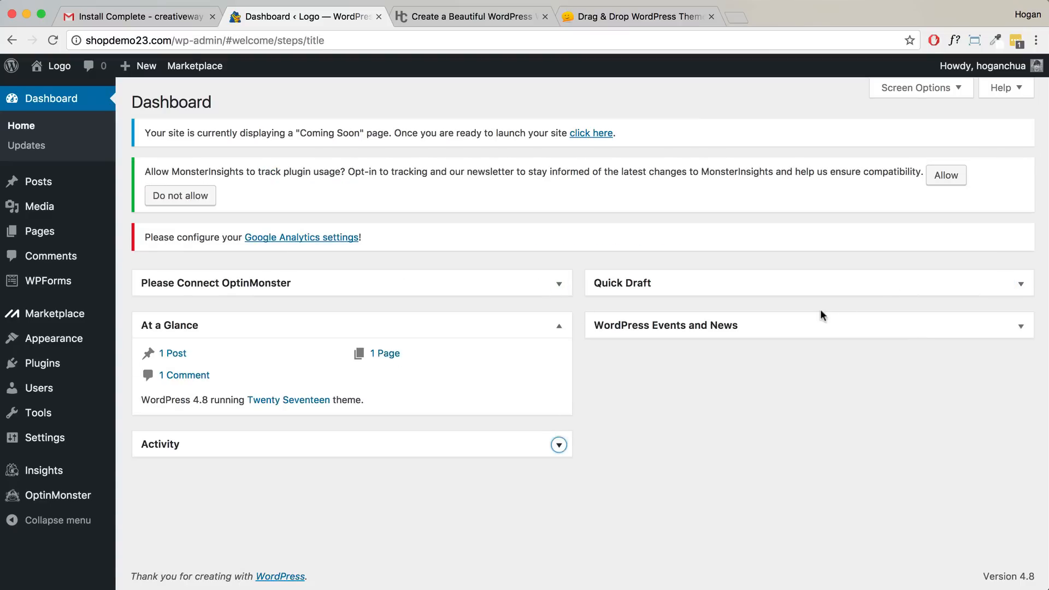
left_click(558, 326)
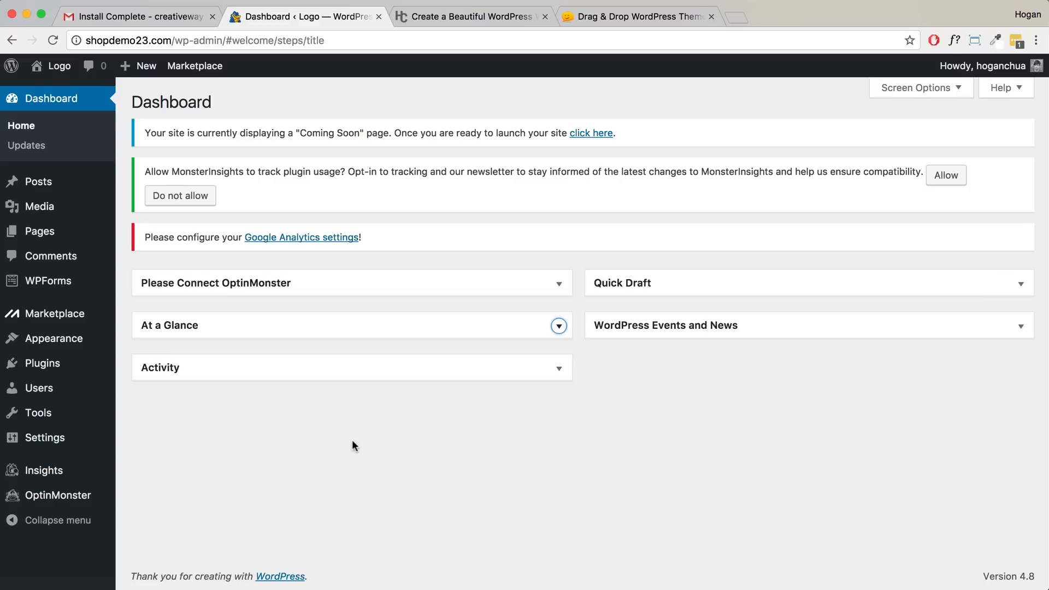
mouse_move(56, 394)
left_click(137, 391)
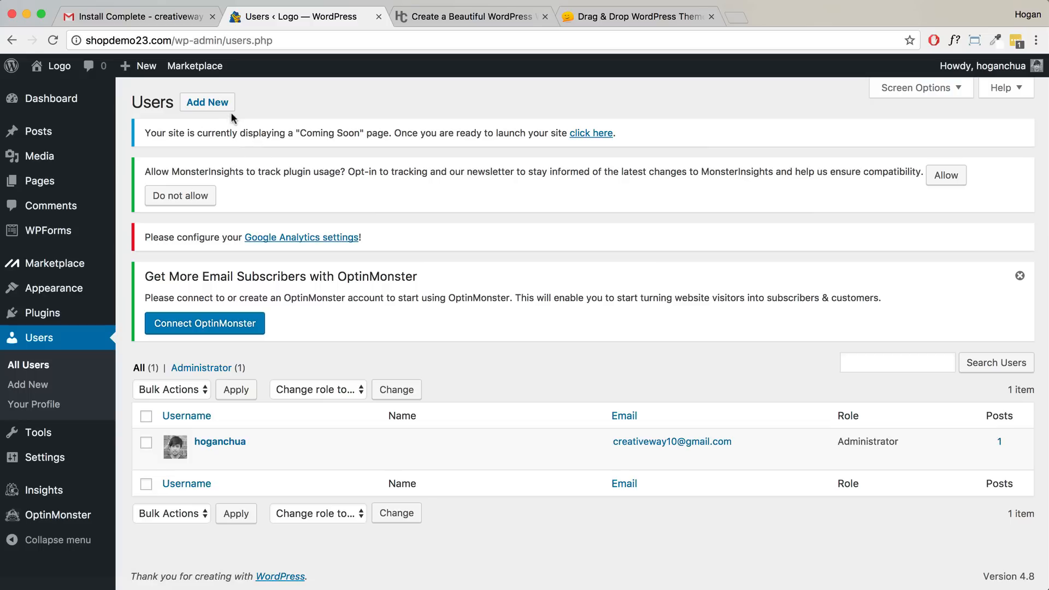
- Give the admin user a new password, confirm use of a weak password, and update the profile
mouse_move(300, 433)
left_click(203, 457)
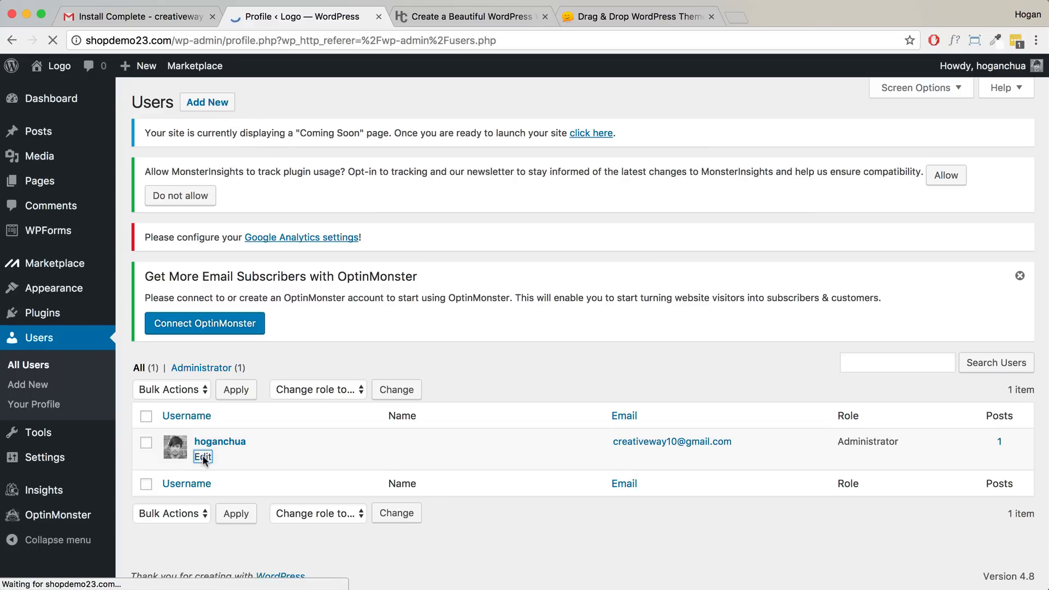
scroll(327, 321, "down", 15)
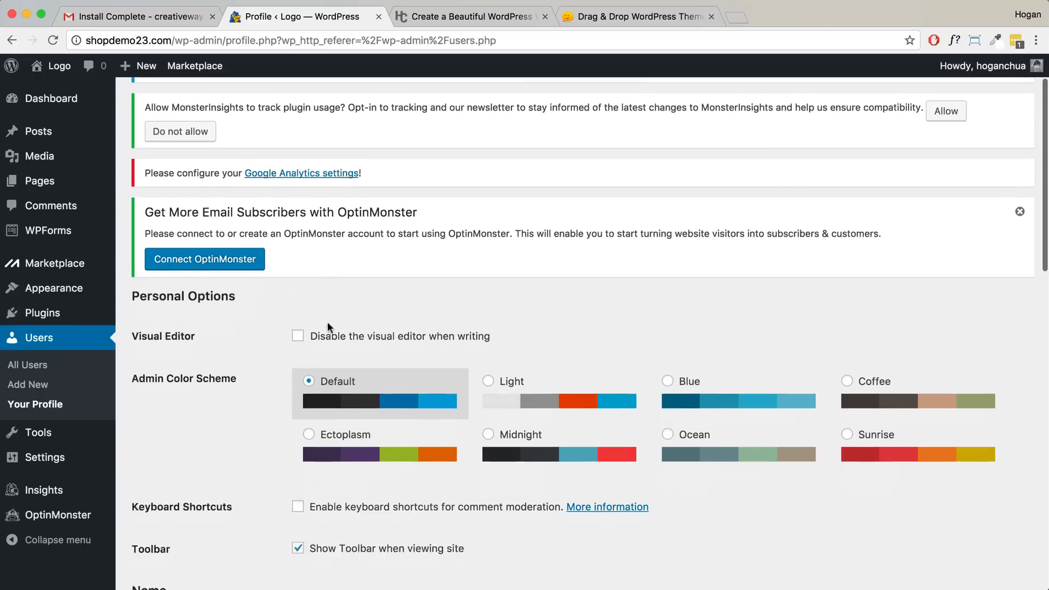
scroll(328, 321, "down", 5)
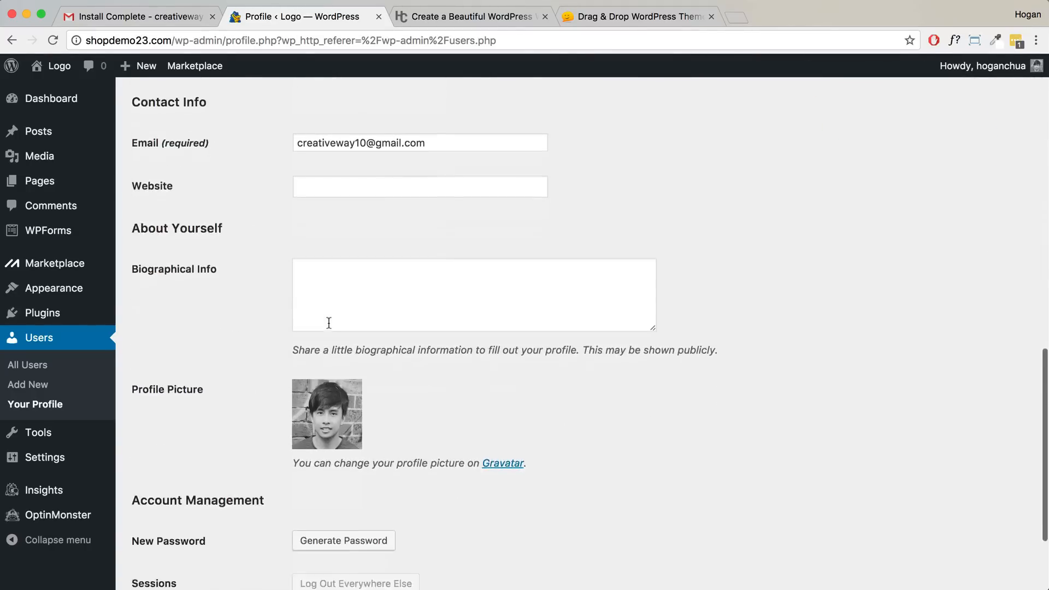
left_click_drag(275, 368, 132, 368)
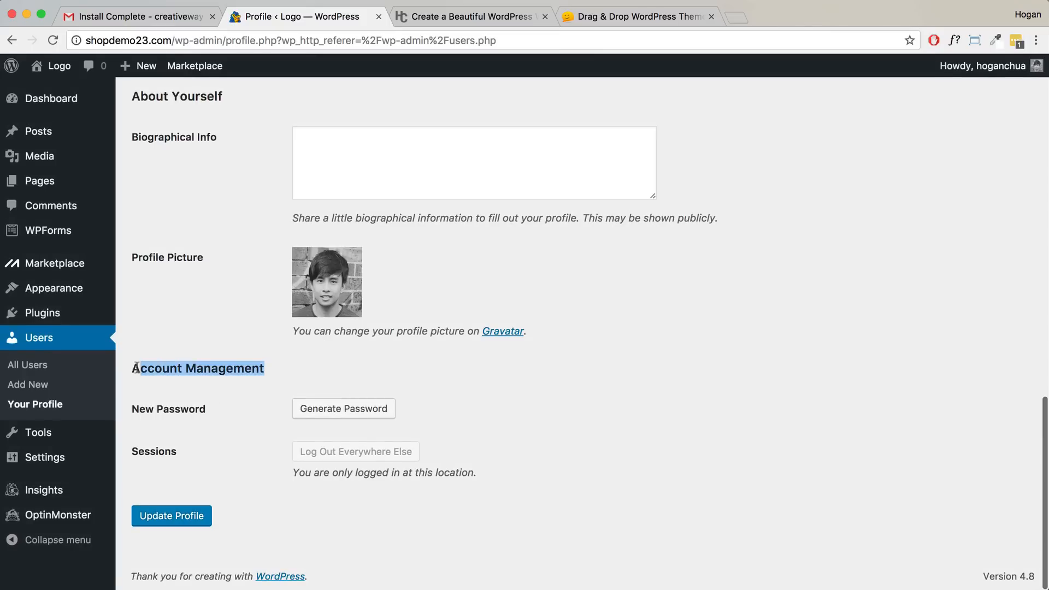
left_click(323, 408)
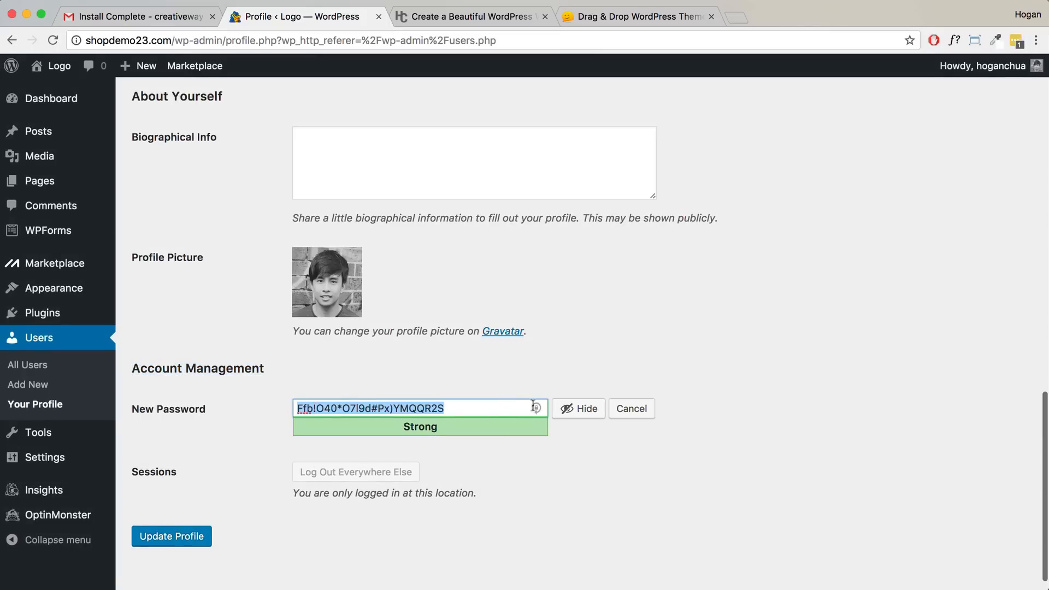
left_click(566, 409)
type("••••••••")
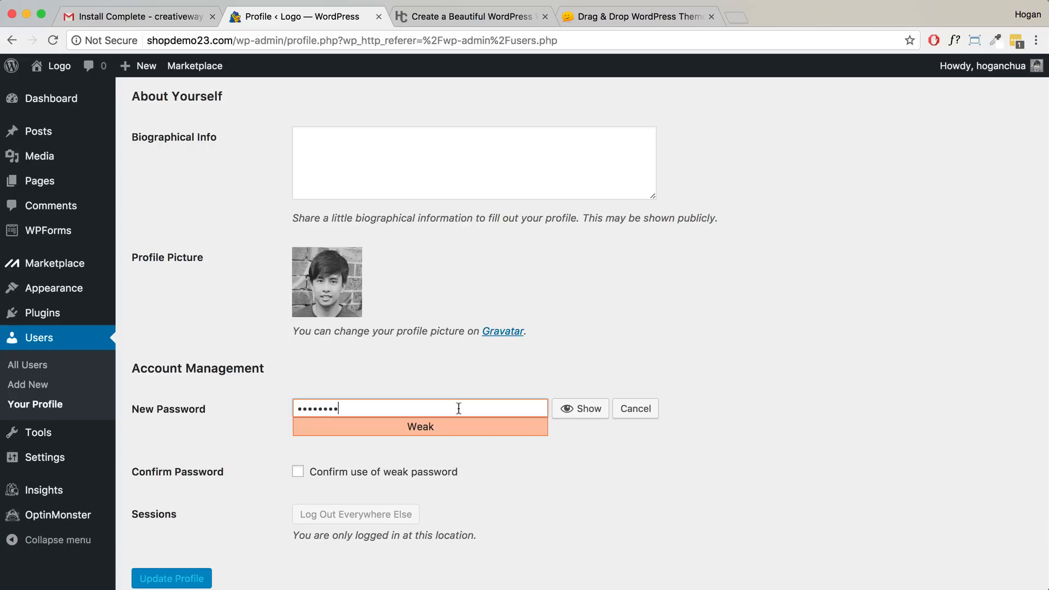
left_click_drag(352, 409, 294, 410)
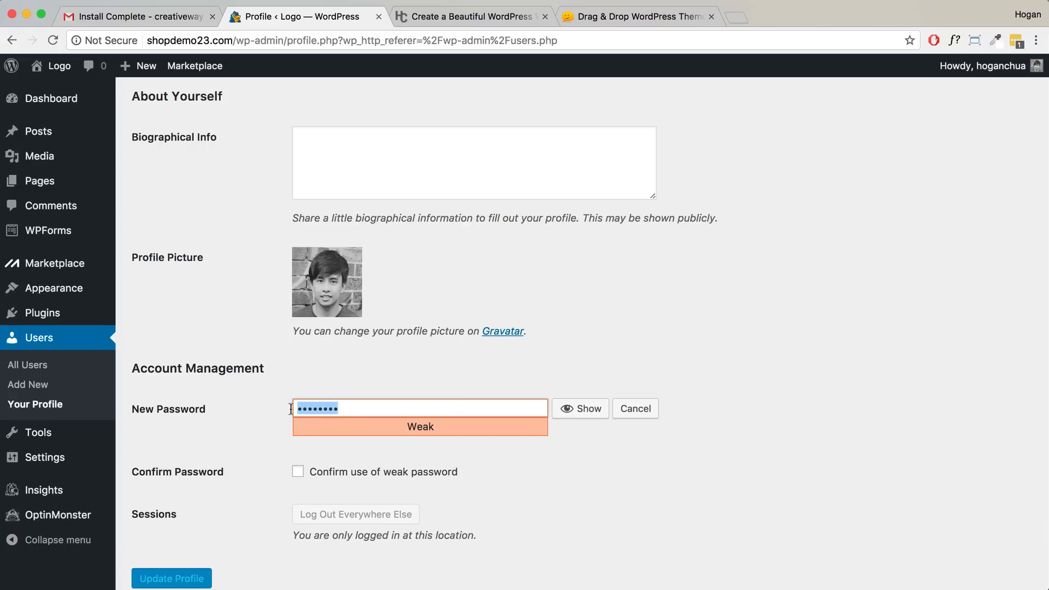
left_click(298, 472)
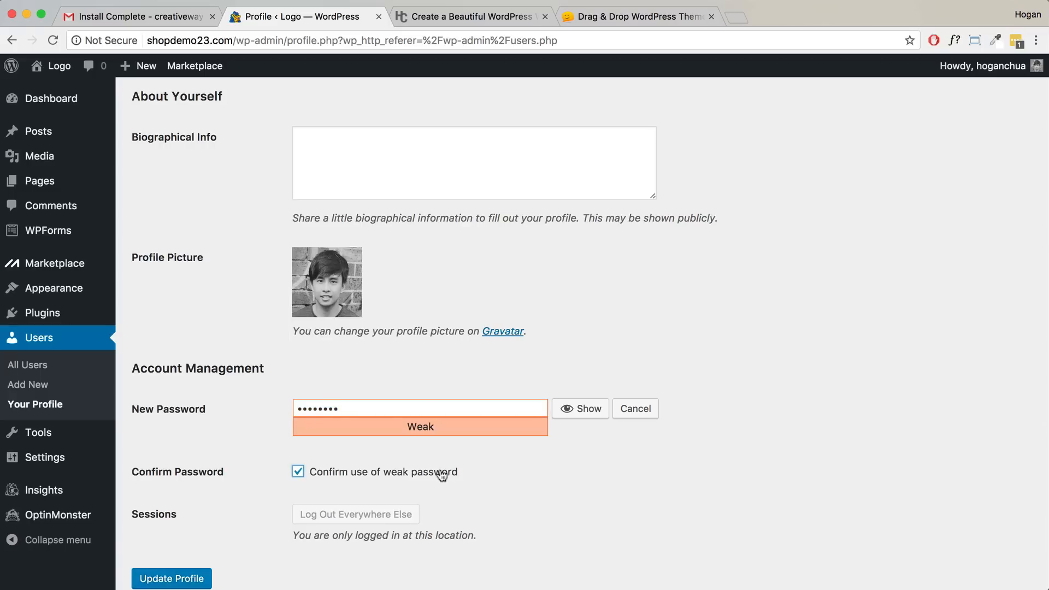
left_click(198, 578)
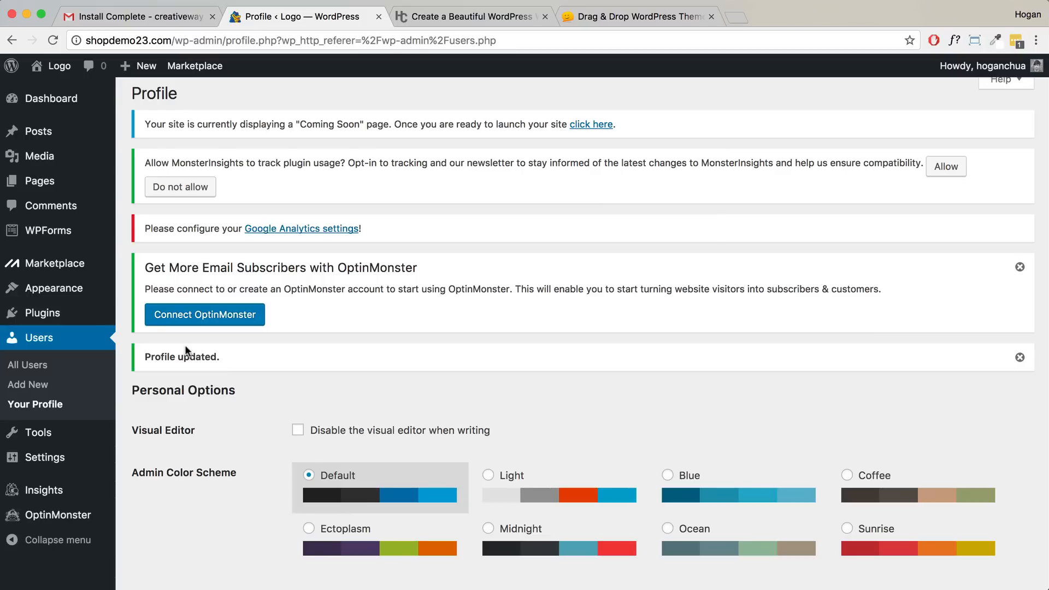
- Open Plugins and scroll through the seven installed plugins, from Akismet to Hello Dolly
mouse_move(51, 268)
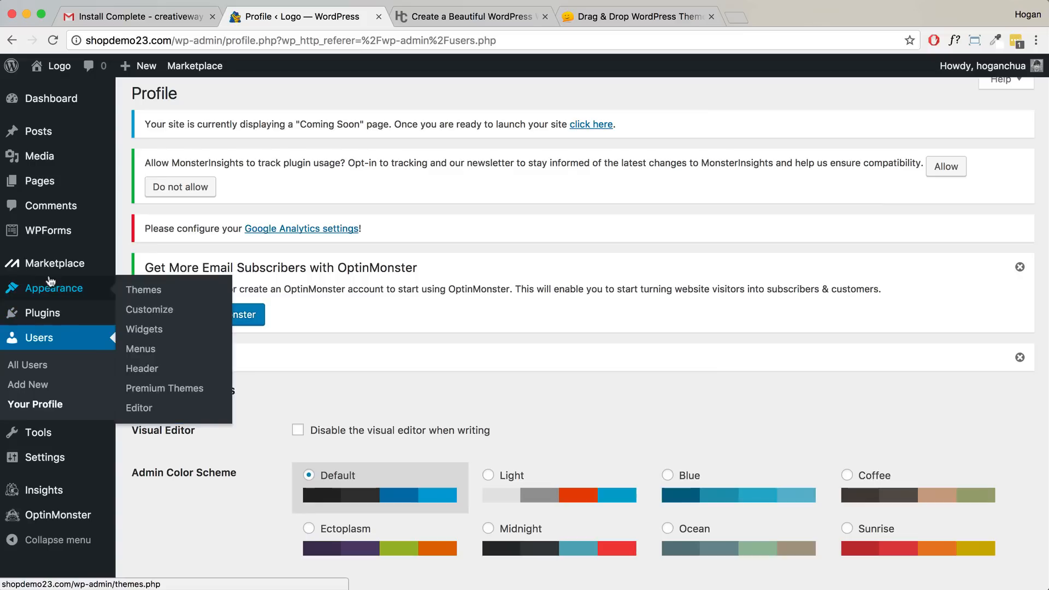
left_click(44, 313)
scroll(194, 354, "down", 3)
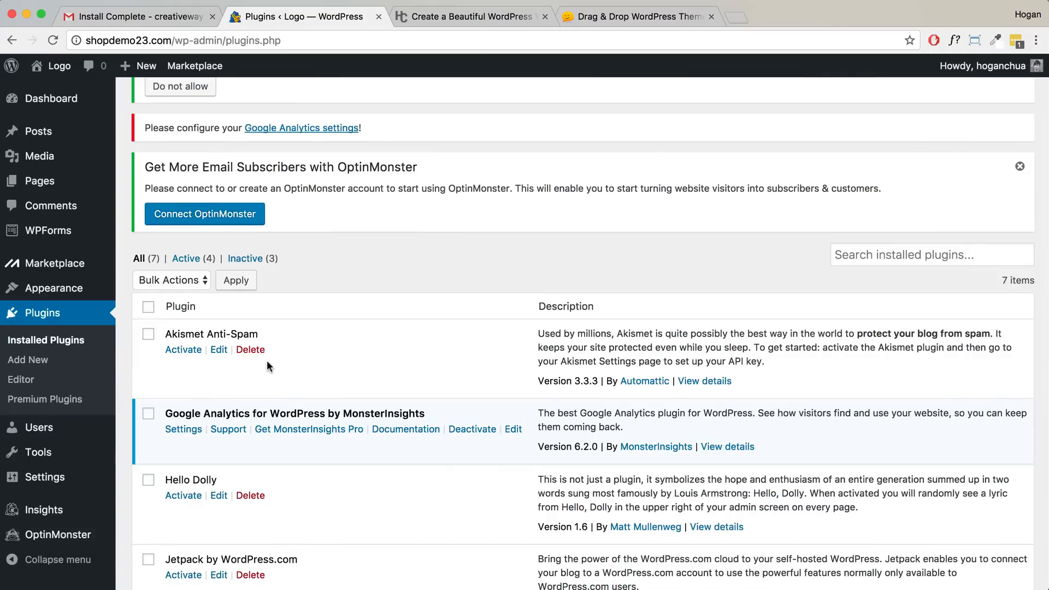
scroll(270, 361, "down", 5)
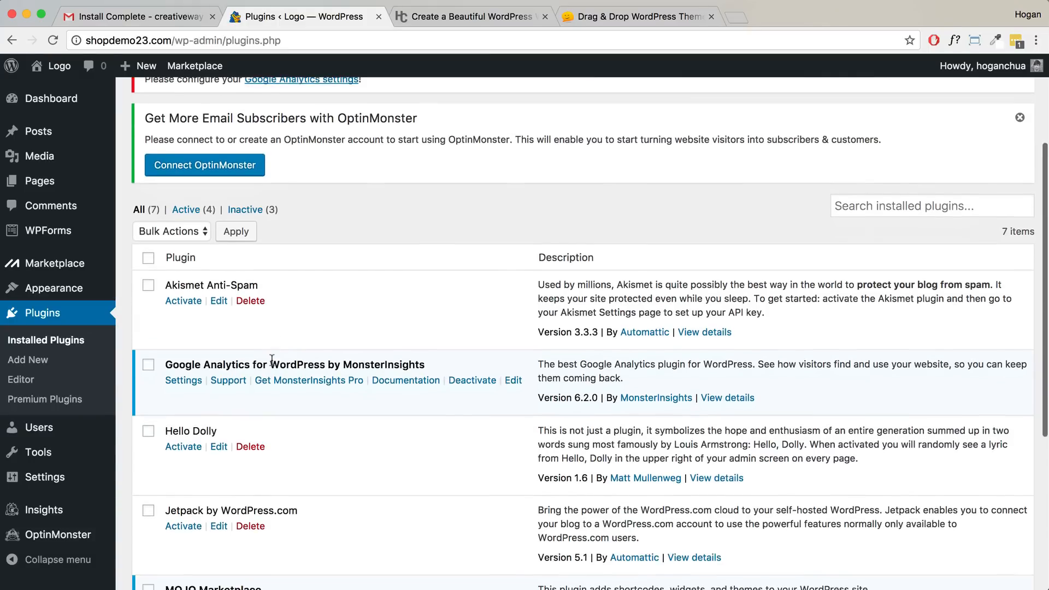
- Select all plugins and deactivate them with the Deactivate bulk action
scroll(273, 342, "down", 3)
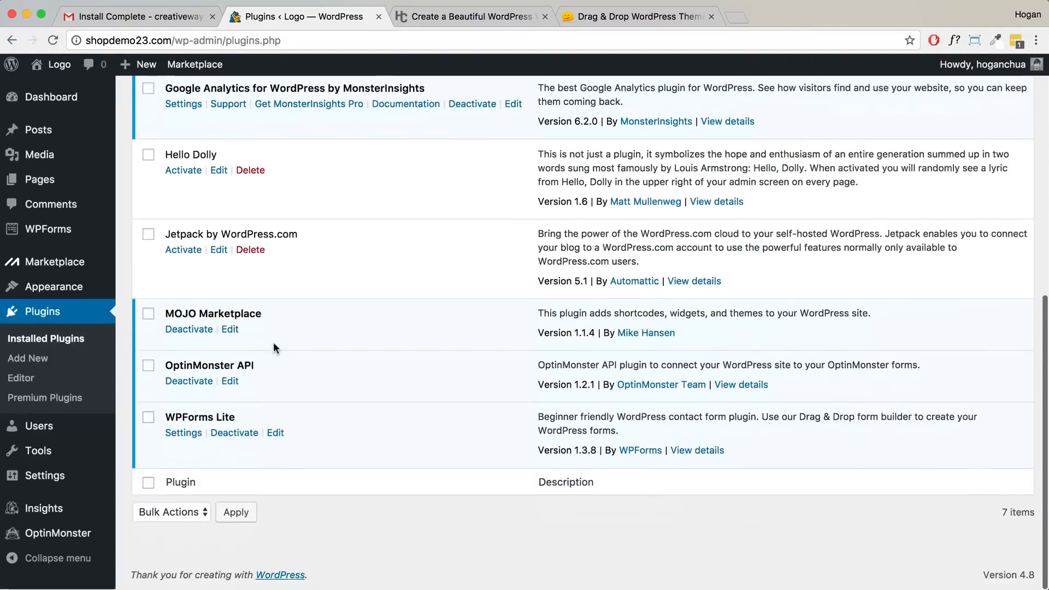
scroll(273, 341, "up", 3)
scroll(273, 342, "up", 2)
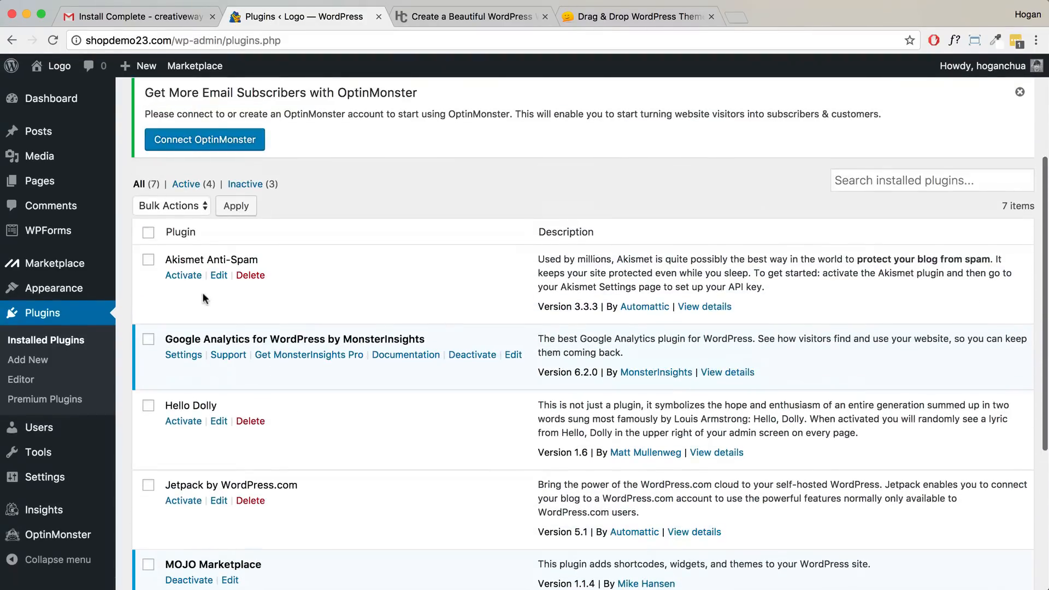
left_click(148, 232)
left_click(170, 207)
left_click(171, 231)
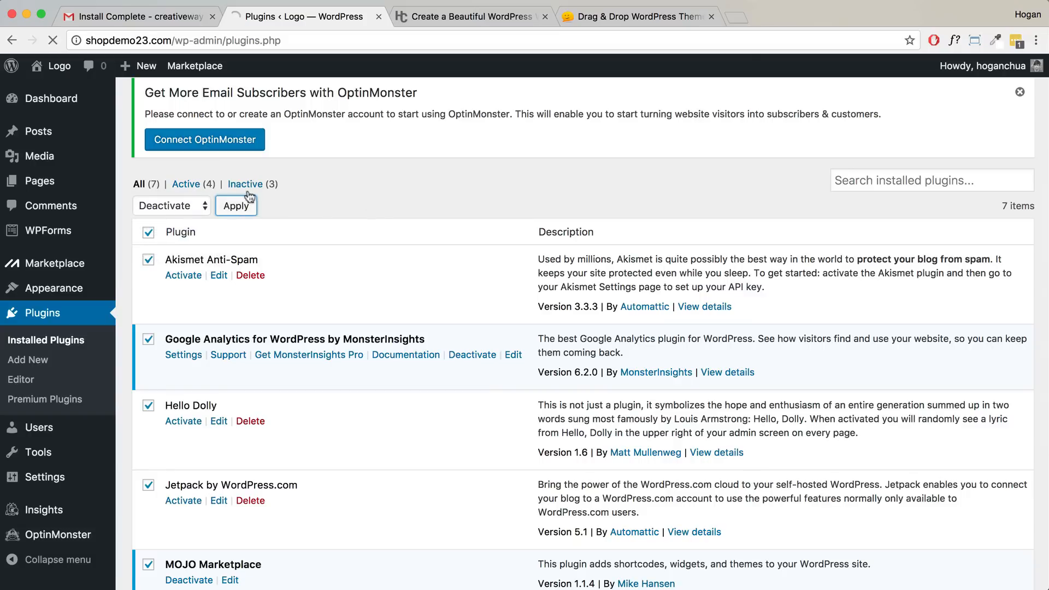
left_click(244, 204)
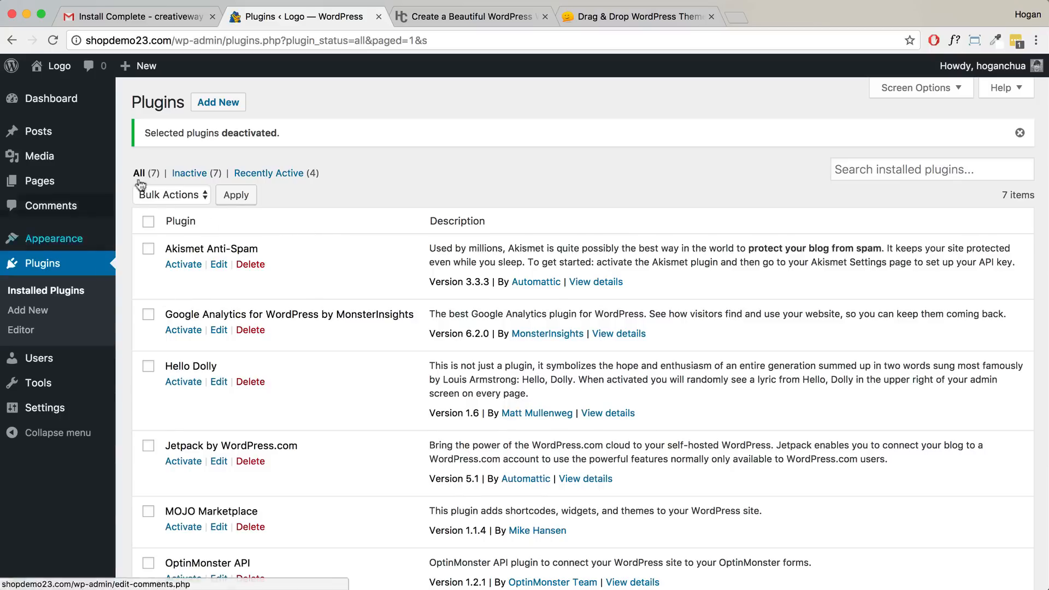
- Select all plugins again and delete them, confirming the deletion of their data
left_click(148, 222)
left_click(167, 198)
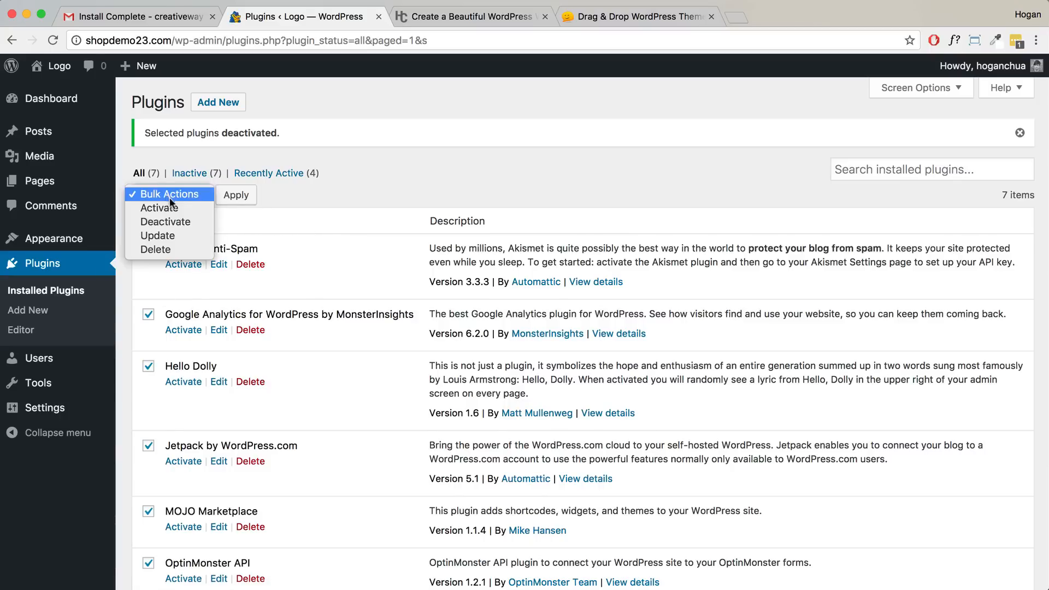
left_click(166, 249)
left_click(228, 195)
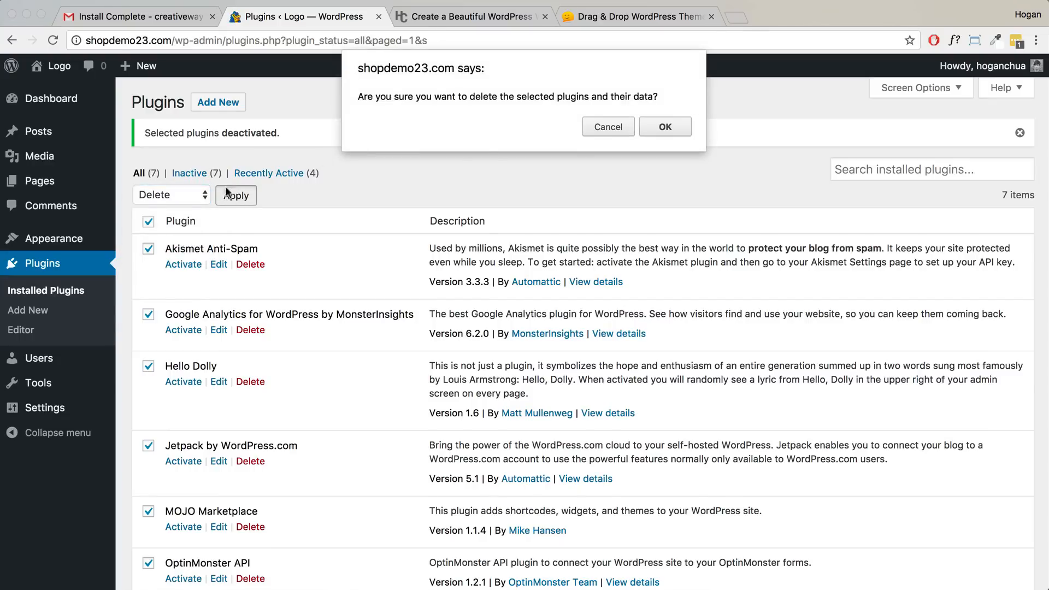
left_click(664, 127)
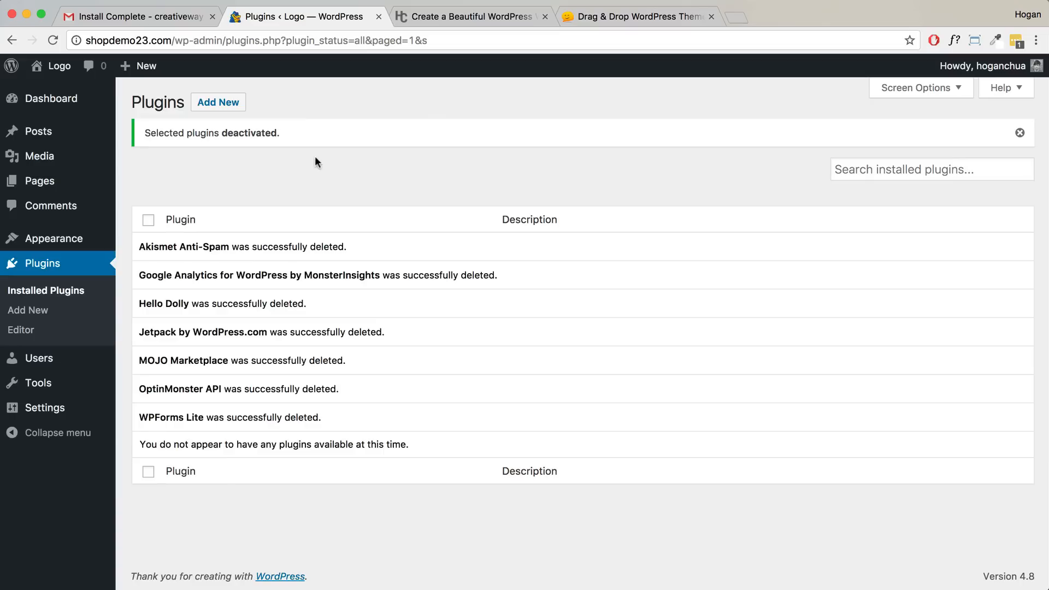
- Open the site's front page in a new browser tab from Visit Site
mouse_move(55, 68)
right_click(57, 94)
left_click(57, 96)
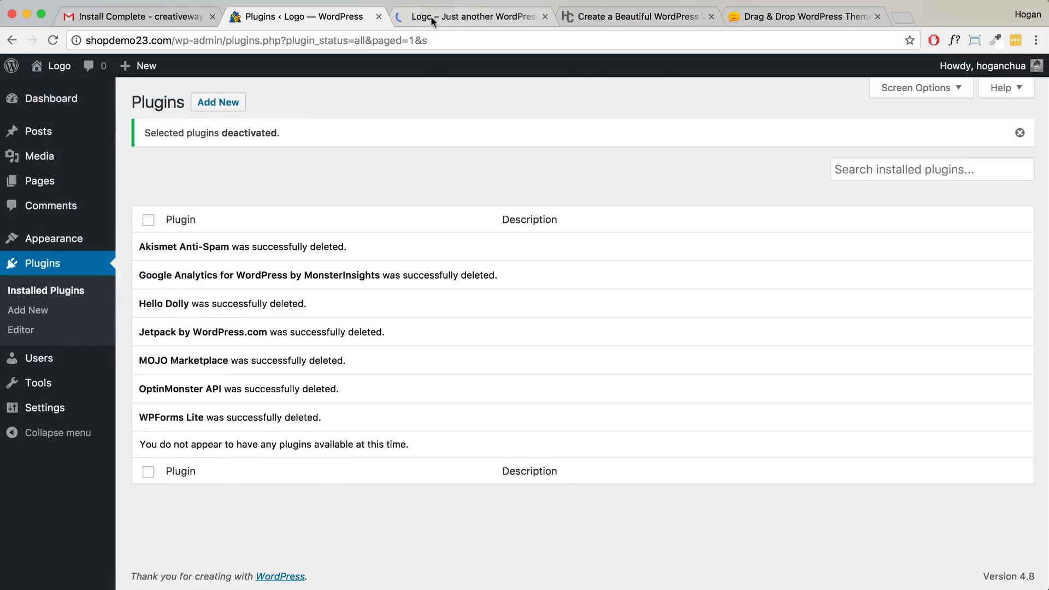
- Scroll through the 'Logo — Just another WordPress site' front page, then return to the Plugins page
left_click(303, 16)
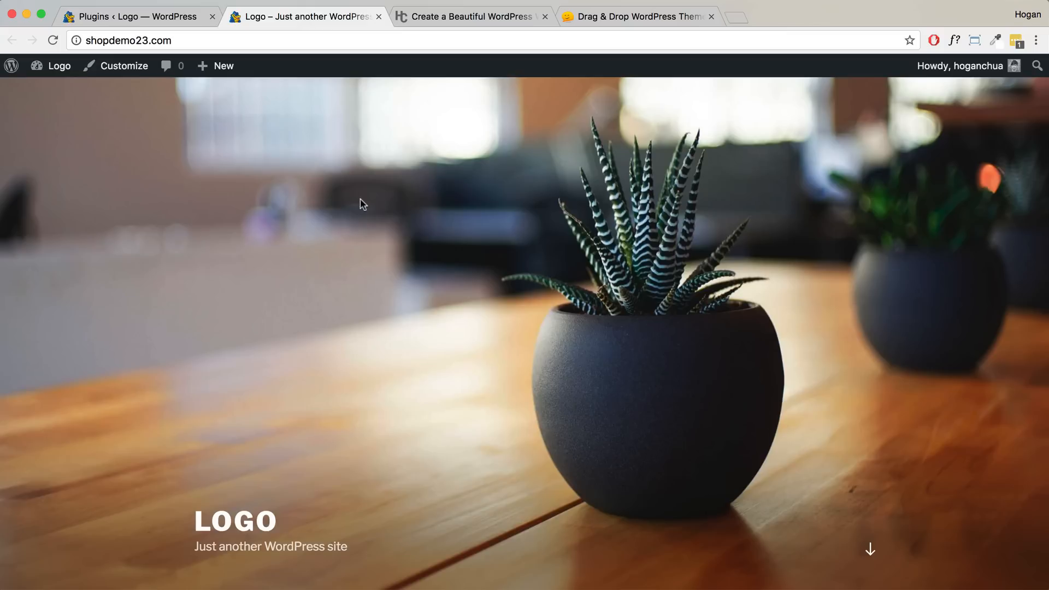
scroll(363, 204, "down", 10)
scroll(361, 201, "up", 10)
scroll(360, 202, "down", 10)
scroll(362, 202, "up", 10)
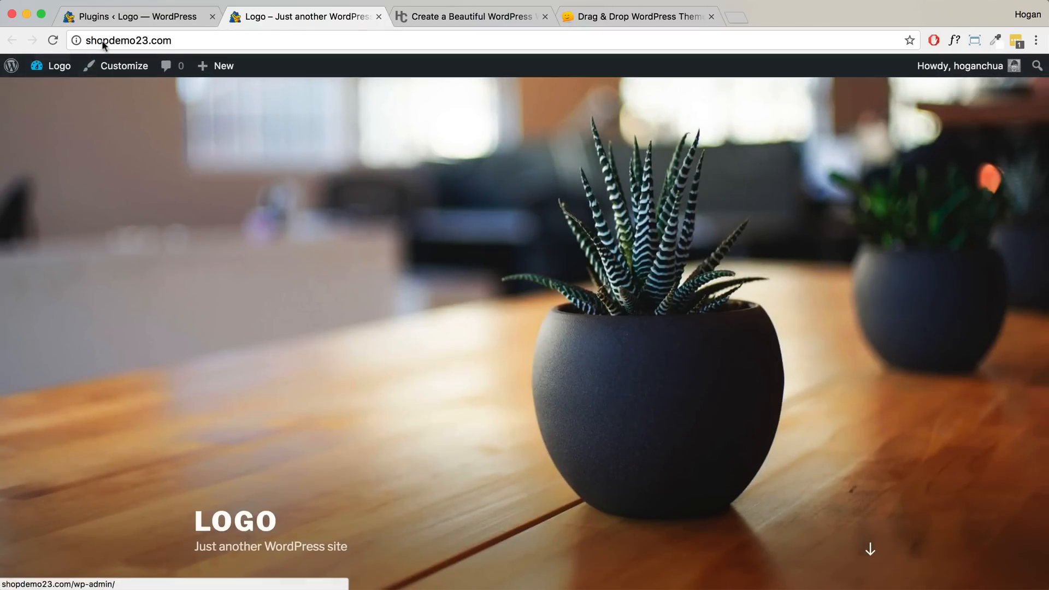
left_click(155, 19)
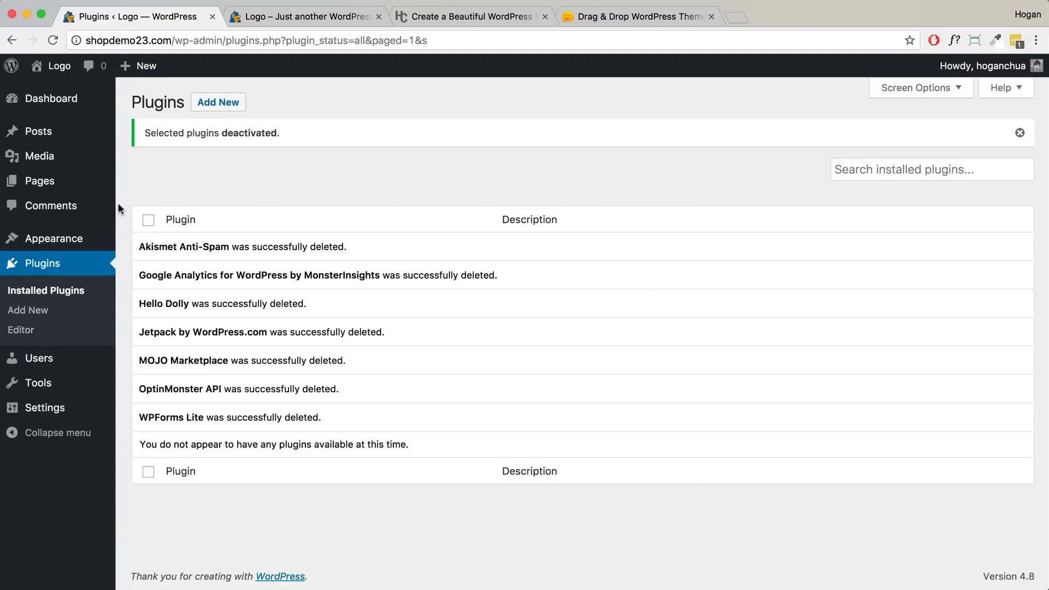
mouse_move(82, 239)
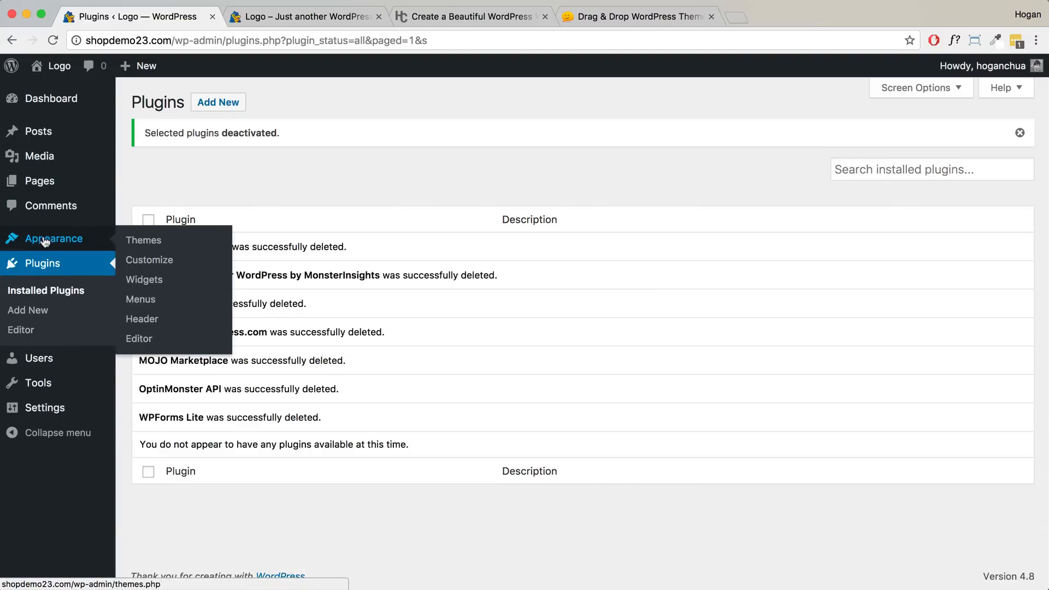
- Go to Appearance > Themes and choose Add New to reach the Add Themes page
left_click(150, 240)
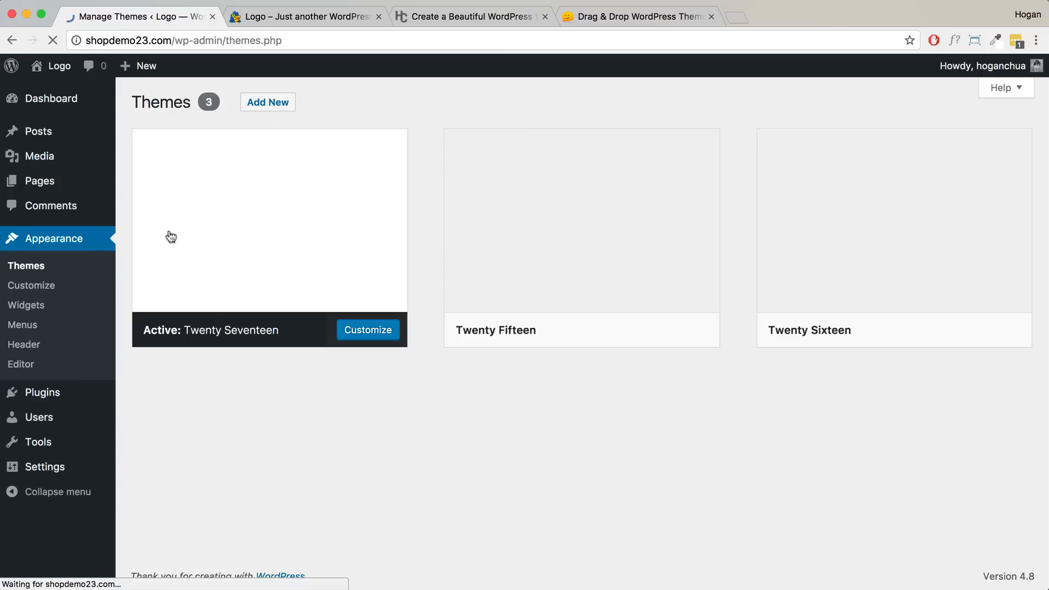
left_click(277, 111)
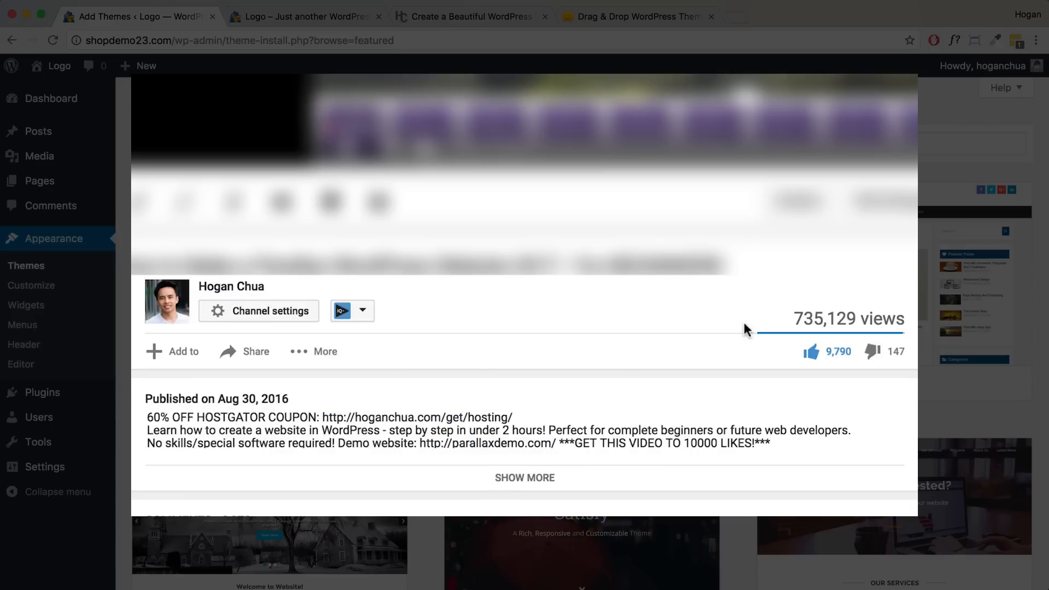
- Expand the video description to reach the Free Theme Download and Free Images Download links
left_click(538, 479)
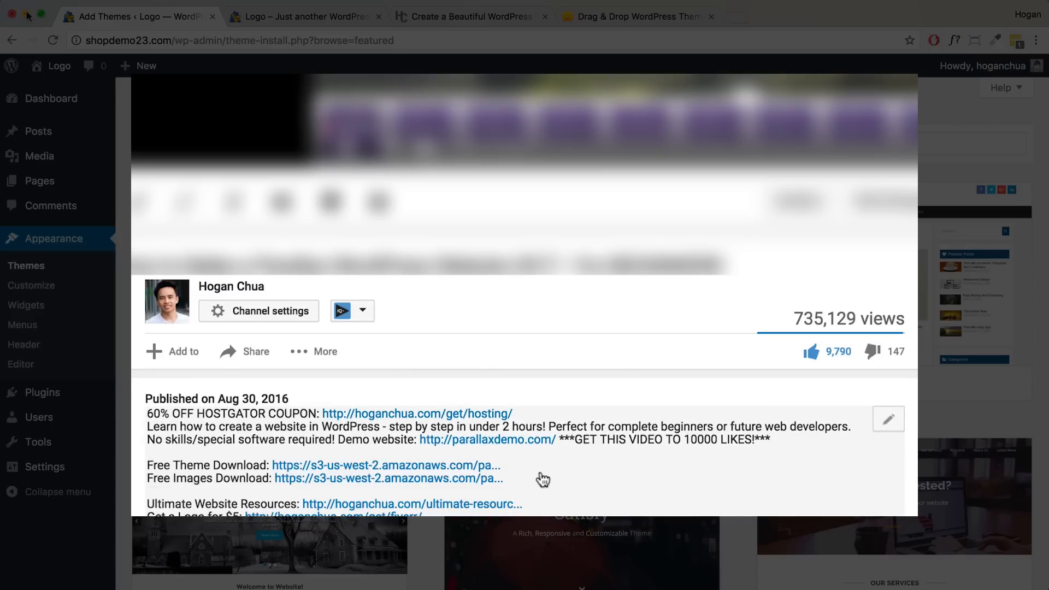
scroll(543, 479, "down", 2)
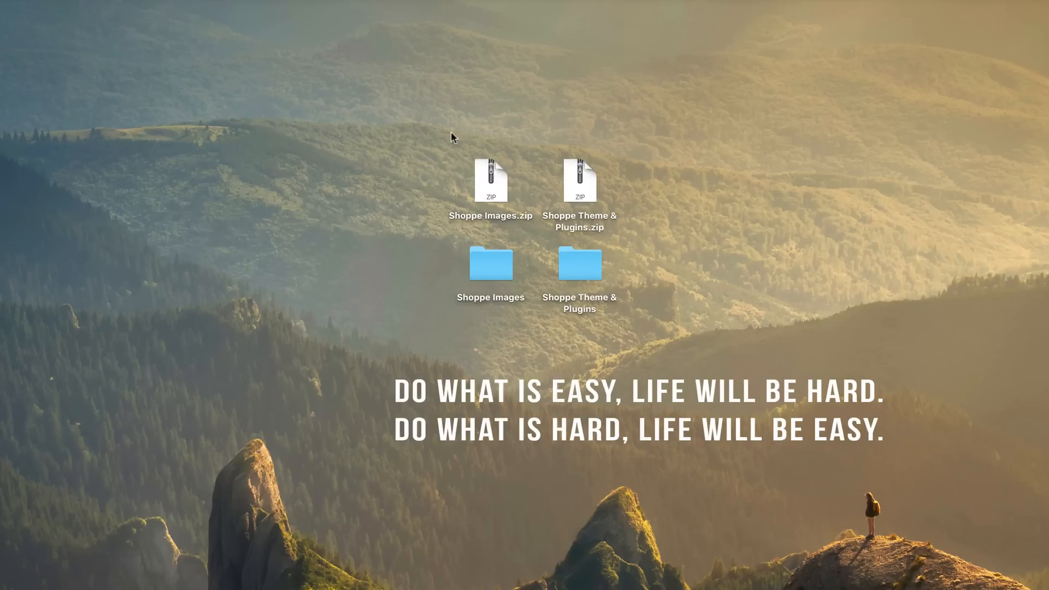
left_click_drag(435, 129, 648, 233)
left_click(529, 180)
- Browse the Shoppe Images and Product Images folders in Finder, then close the window
double_click(486, 264)
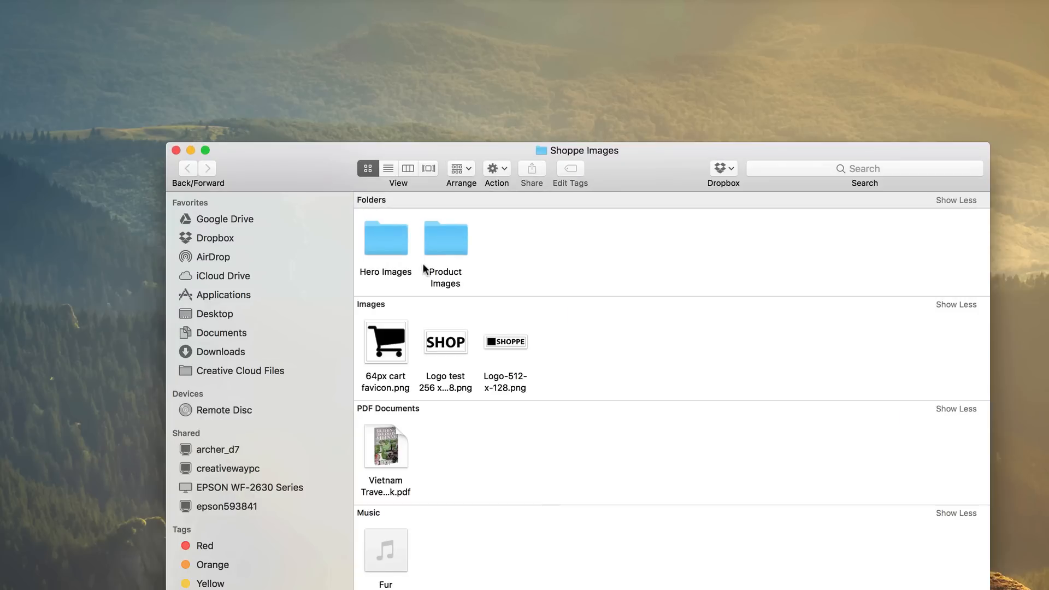
double_click(456, 225)
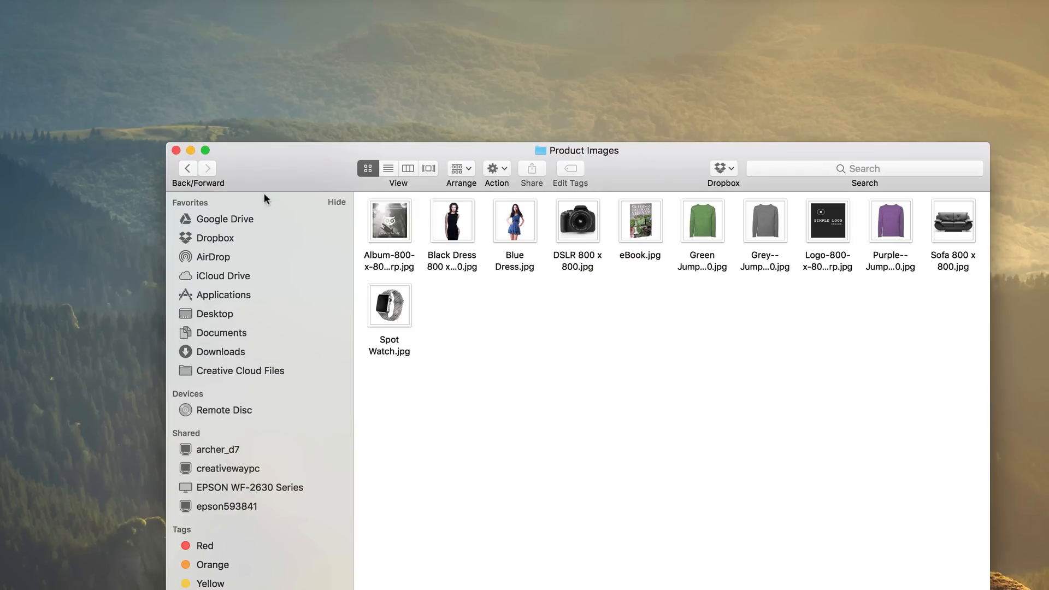
left_click(187, 168)
left_click(176, 150)
- Open the Shoppe Theme & Plugins folder, select its three zip files, then close it
left_click(577, 265)
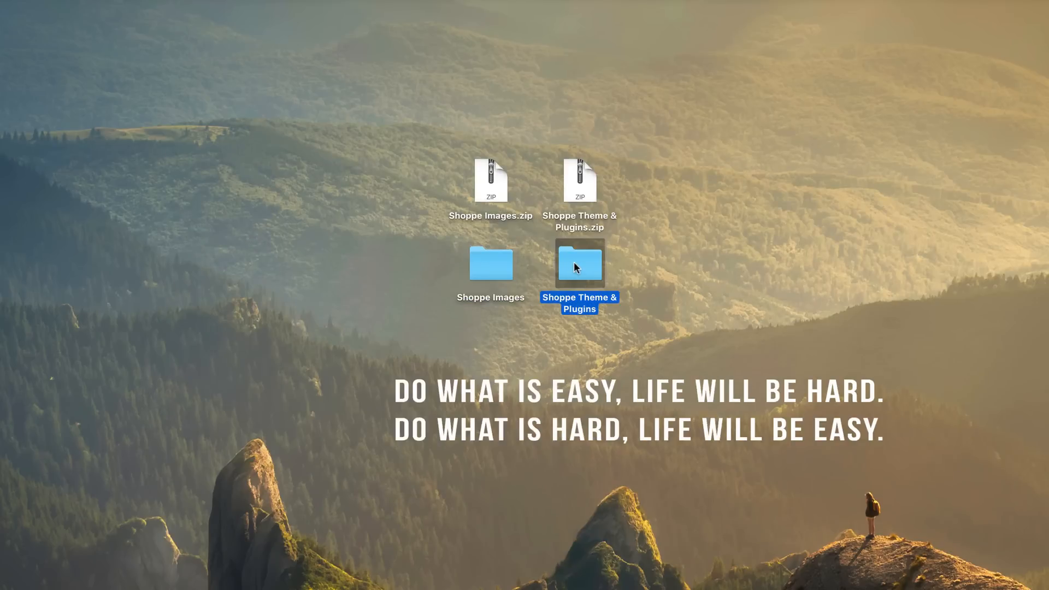
double_click(577, 267)
left_click_drag(589, 273, 395, 178)
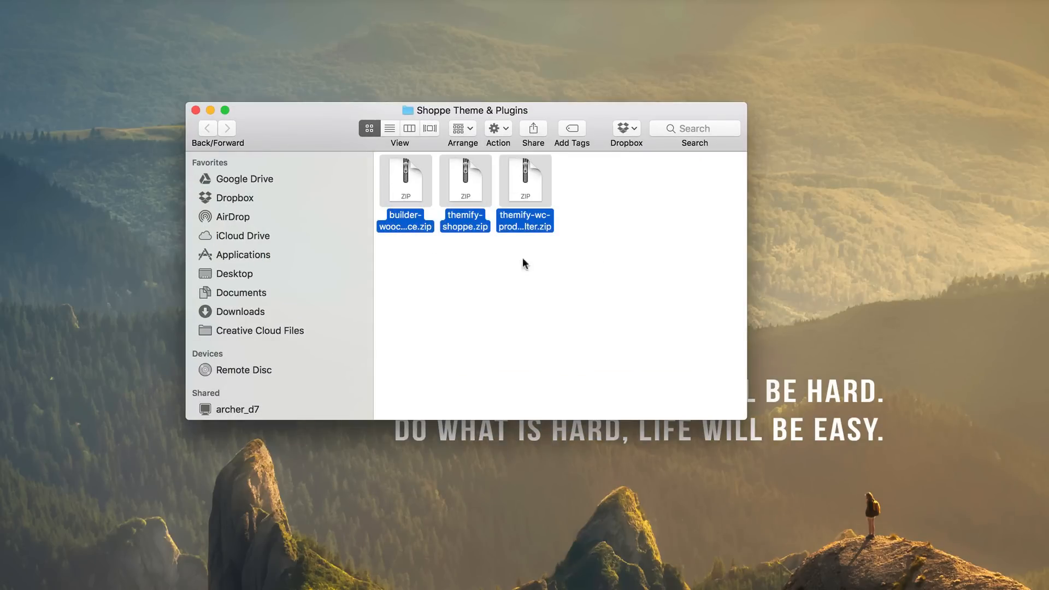
left_click(195, 109)
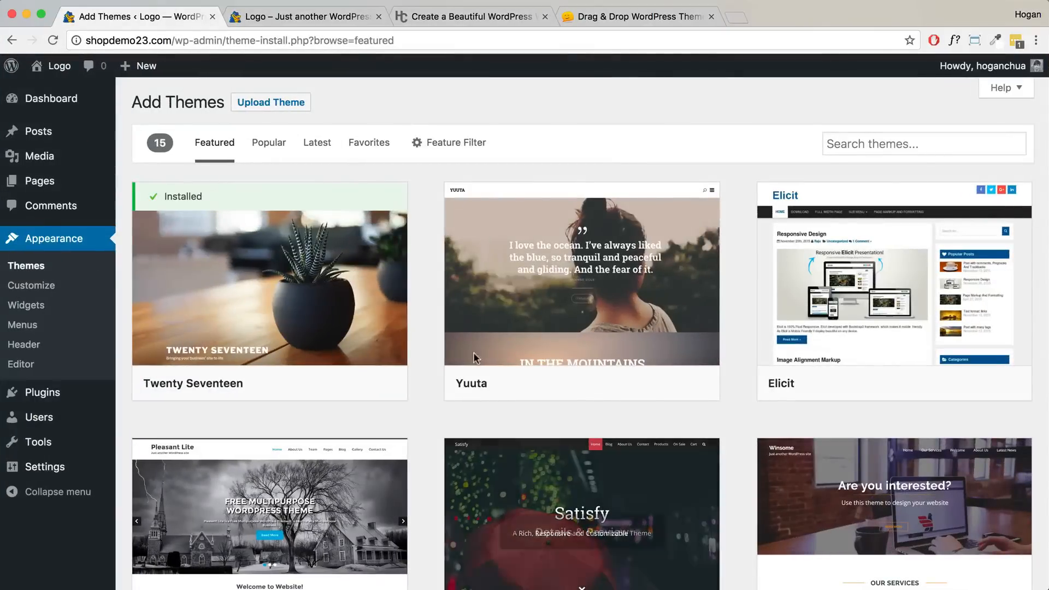
- Upload themify-shoppe.zip as a new theme and start installing it
left_click(292, 109)
left_click(471, 232)
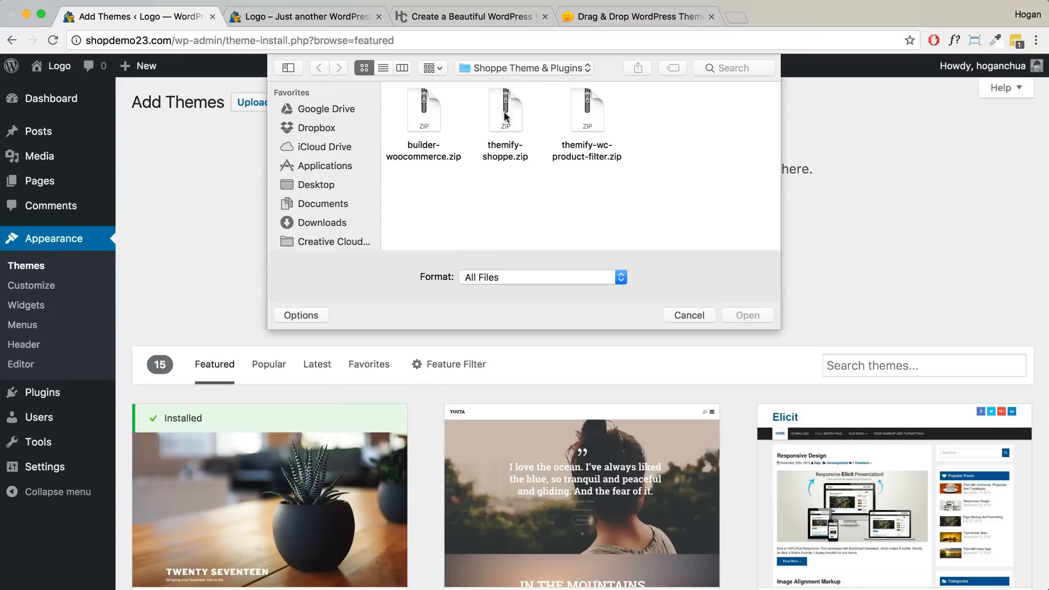
left_click(502, 152)
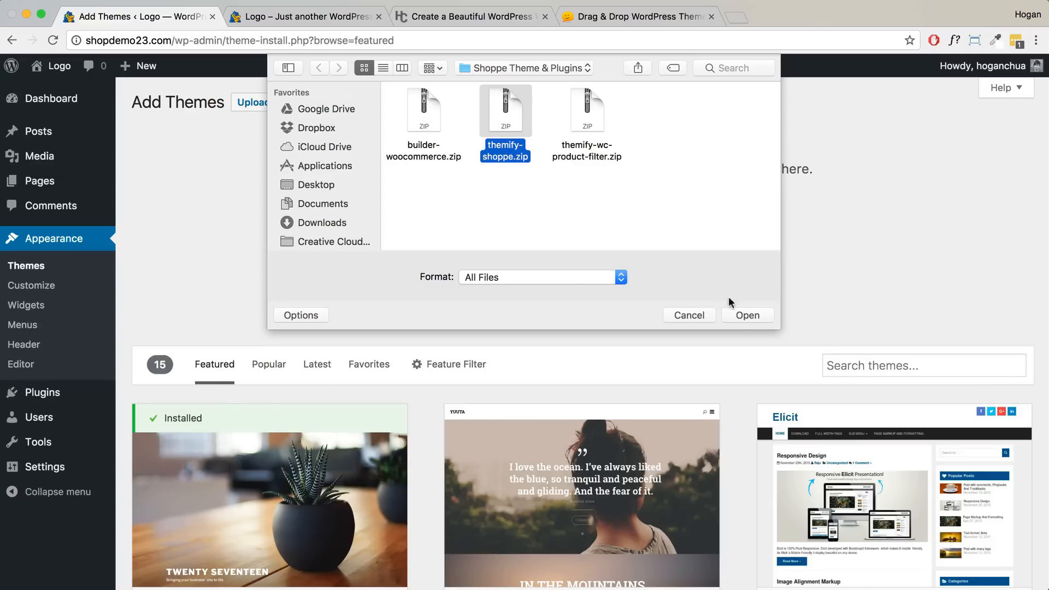
left_click(739, 315)
left_click(491, 258)
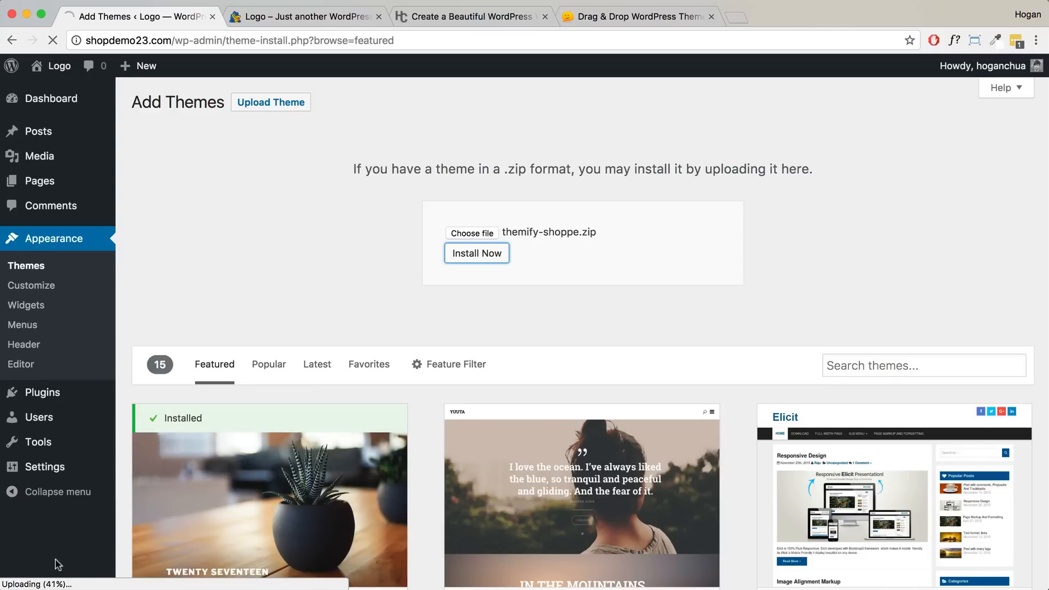
- Switch to the hoganchua.com tab and open its FAQ page
left_click(470, 17)
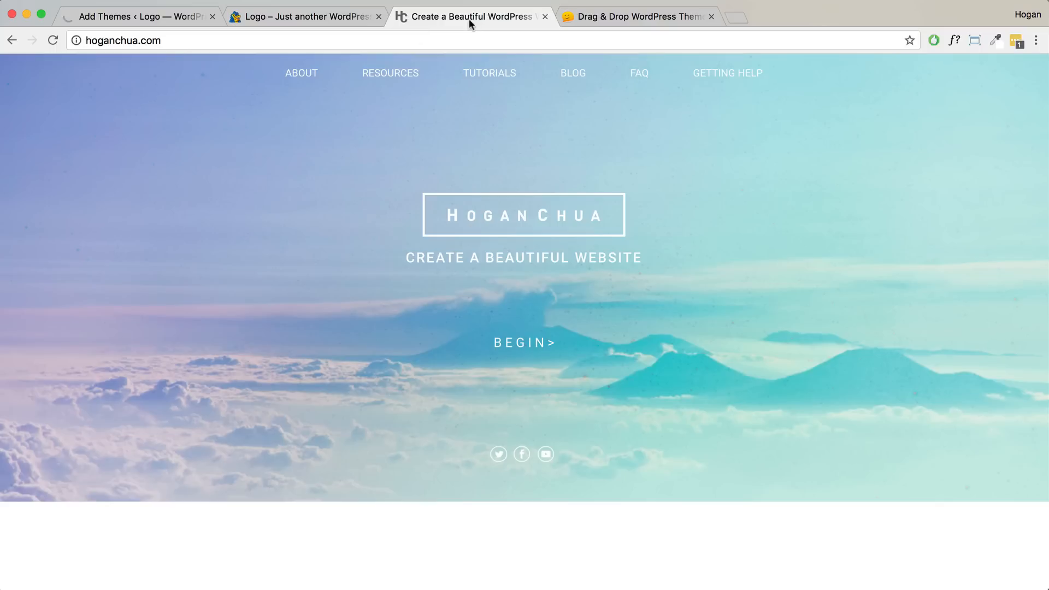
left_click(163, 40)
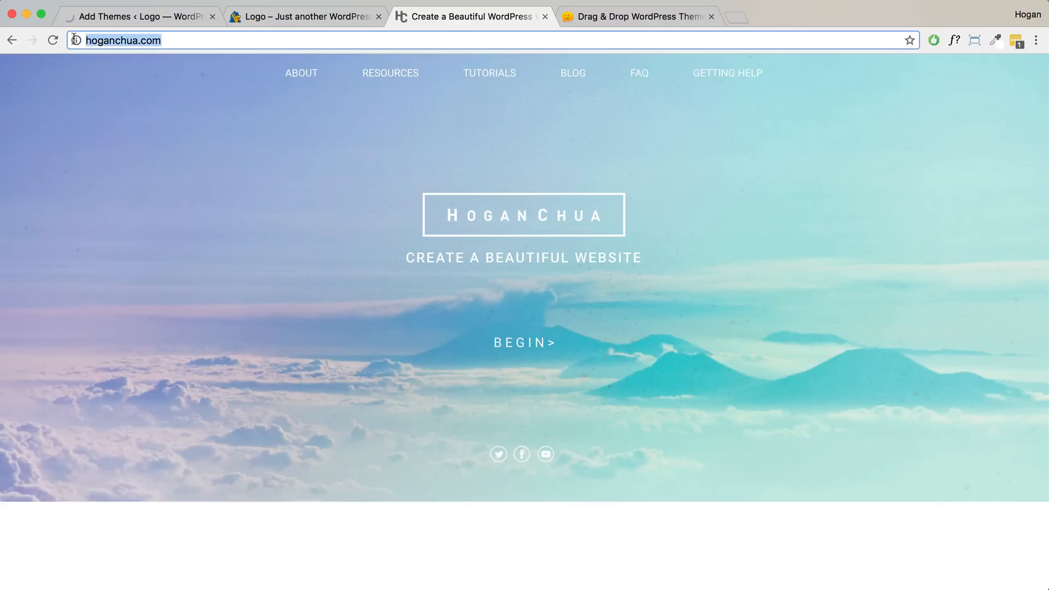
left_click(646, 76)
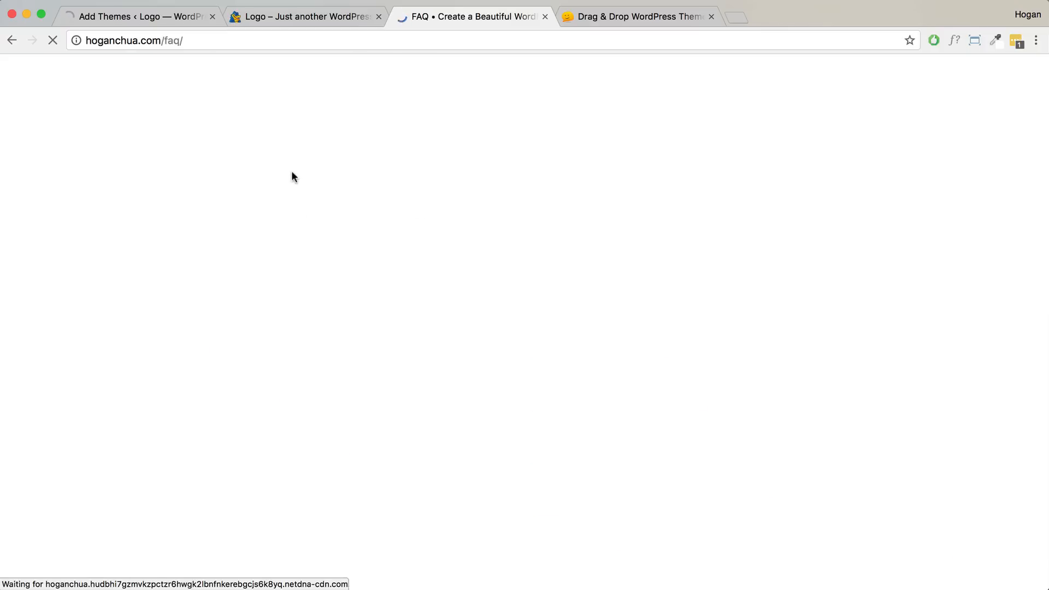
scroll(299, 216, "down", 5)
left_click_drag(216, 326, 91, 323)
left_click(221, 327)
- Read the upload_max_filesize answer, then return to the theme-installed confirmation page
scroll(225, 327, "down", 4)
scroll(222, 326, "up", 1)
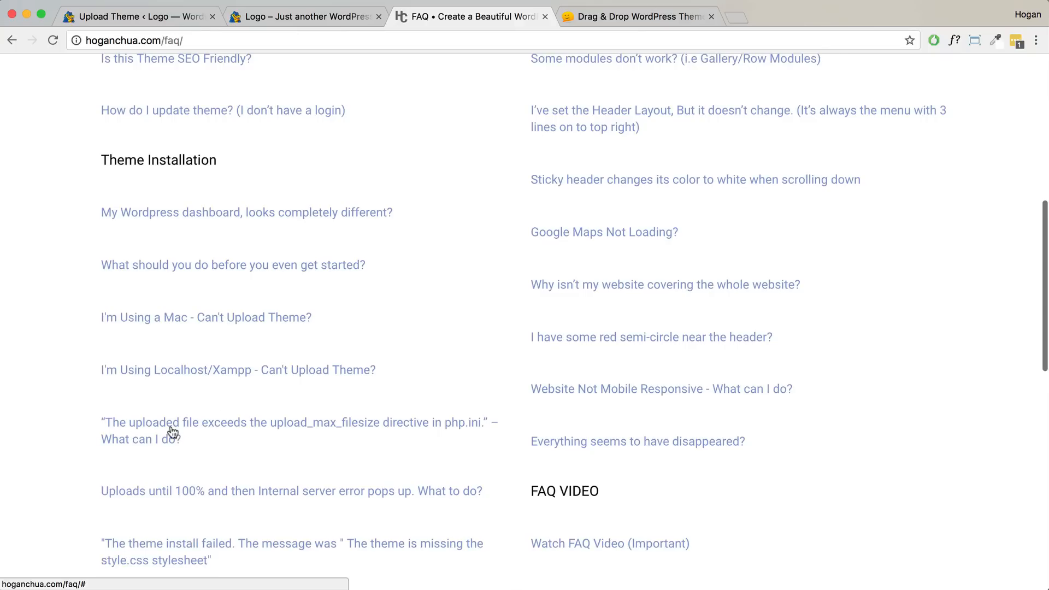
left_click(233, 428)
scroll(234, 428, "down", 5)
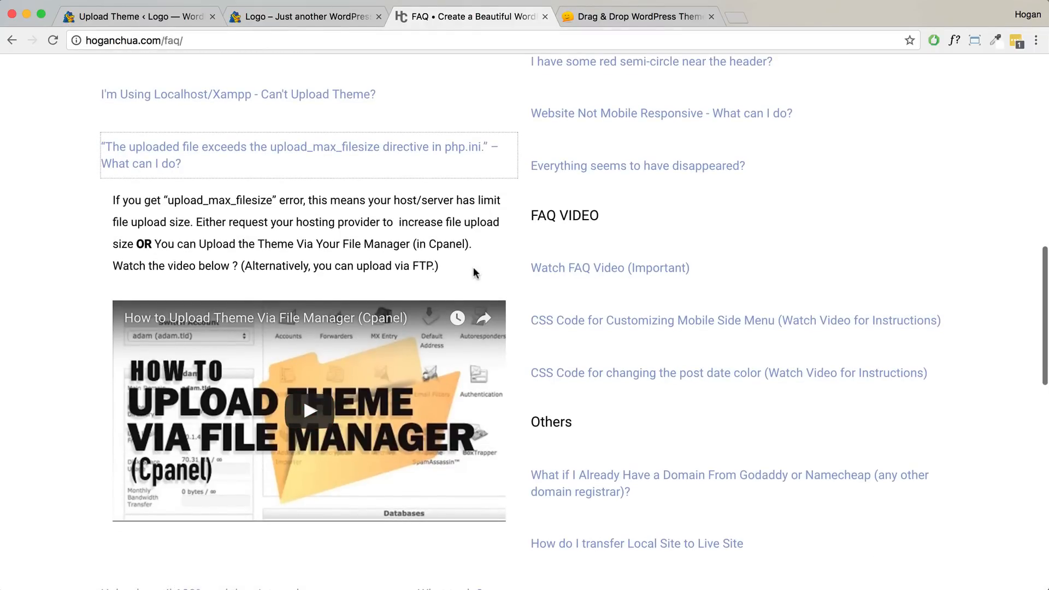
left_click_drag(200, 244, 433, 262)
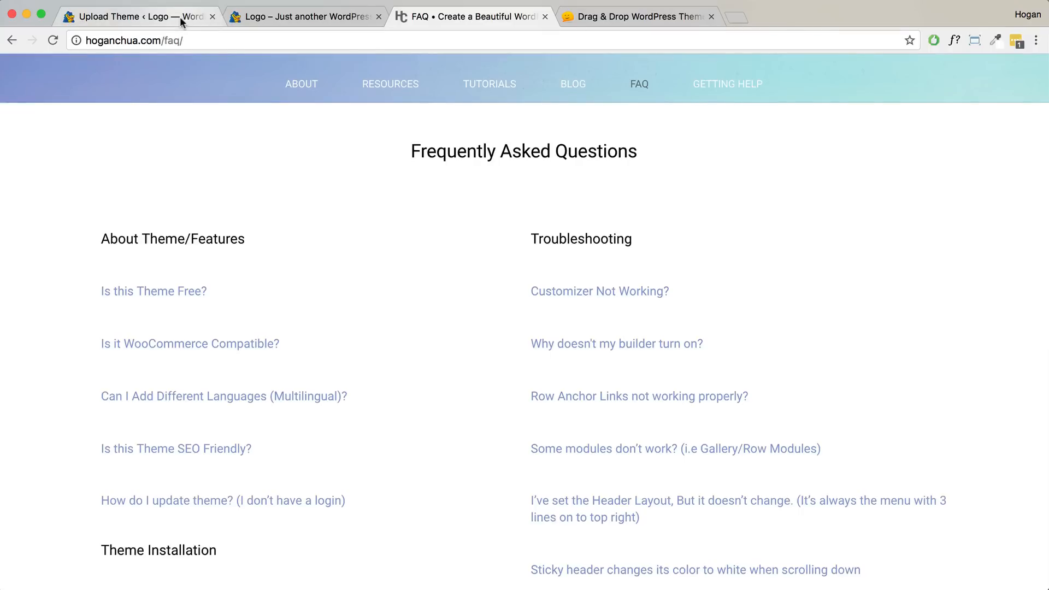
left_click(179, 17)
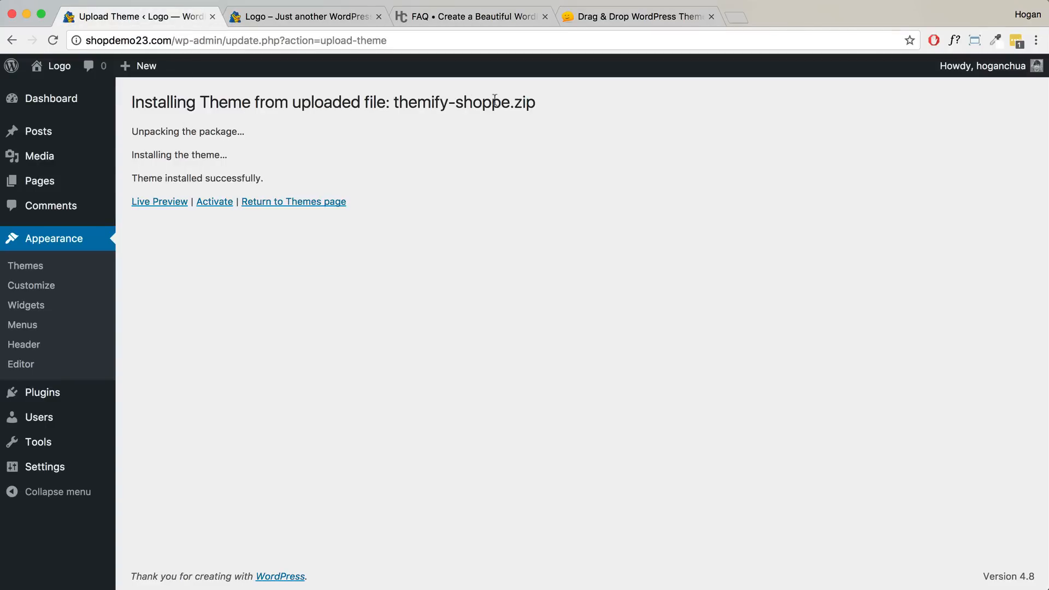
- Activate the Themify Shoppe theme and close the Skins & Demos popup to show Themify Settings
left_click_drag(536, 103, 132, 89)
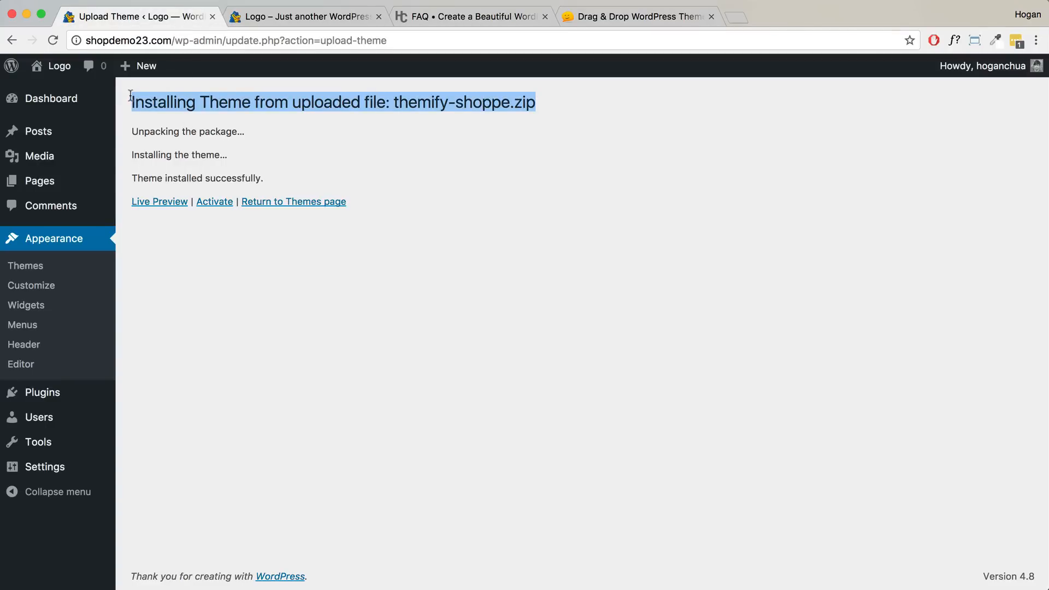
left_click(212, 206)
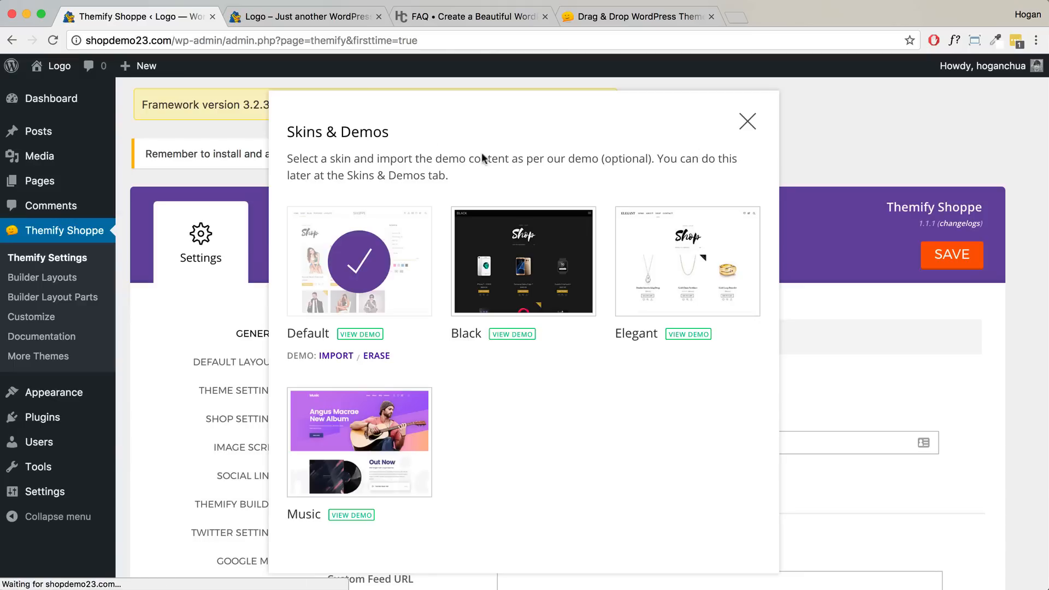
left_click_drag(400, 133, 288, 130)
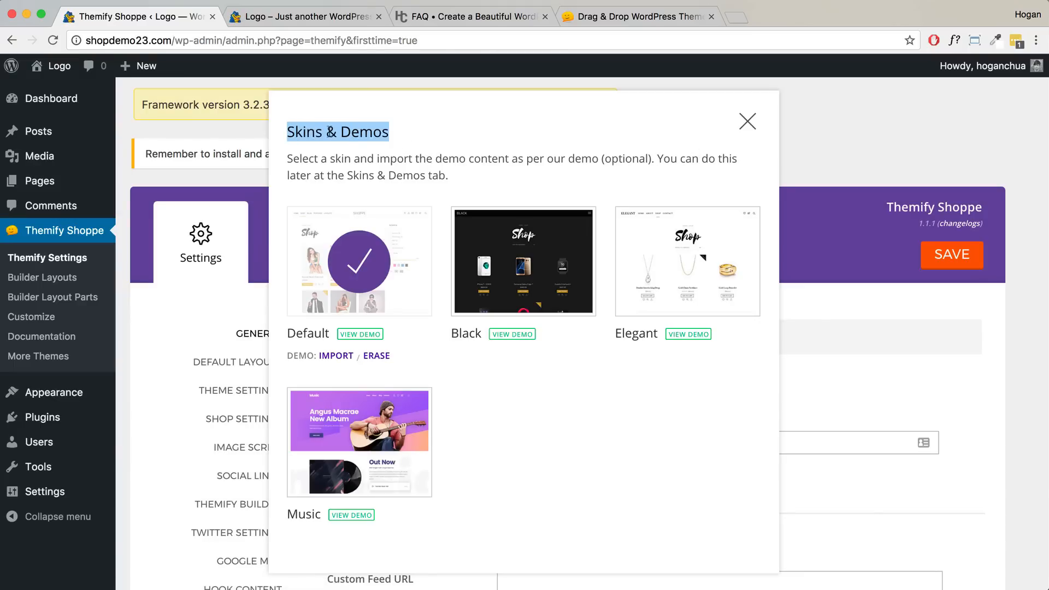
left_click(748, 121)
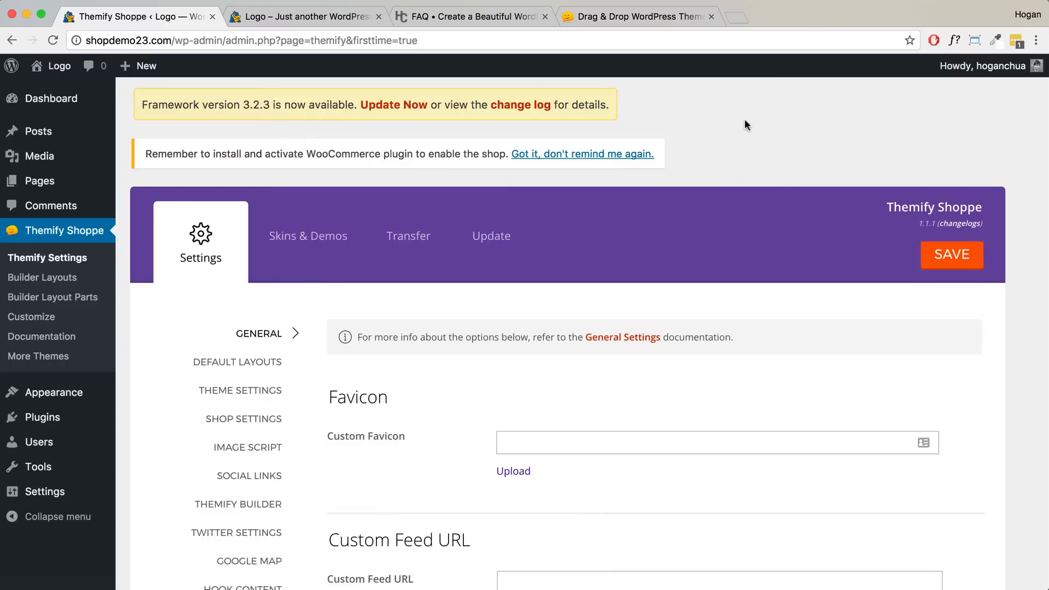
left_click_drag(915, 223, 934, 223)
left_click(642, 21)
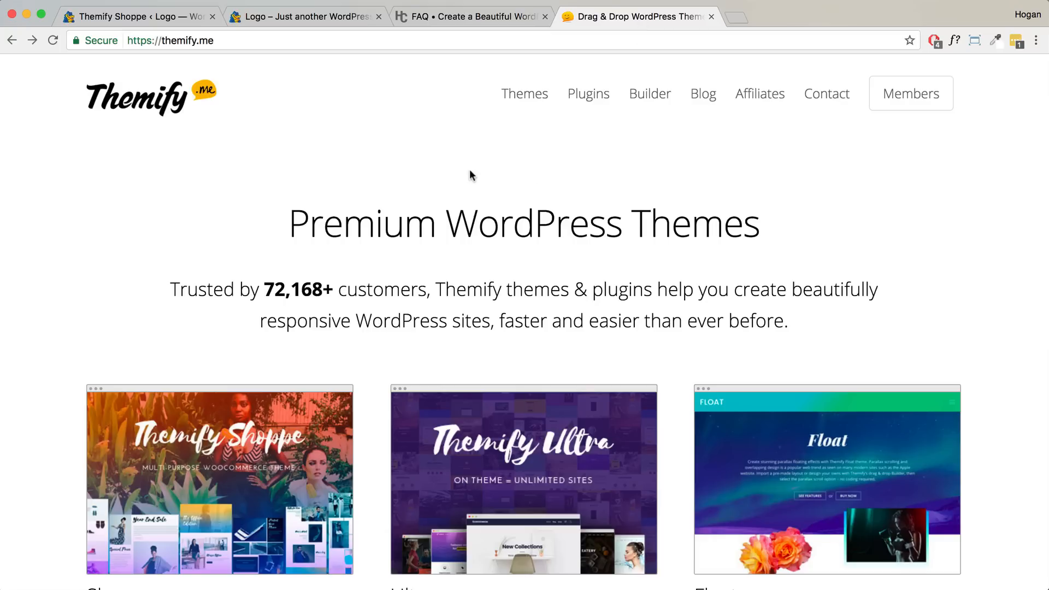
scroll(469, 172, "down", 3)
scroll(468, 171, "up", 3)
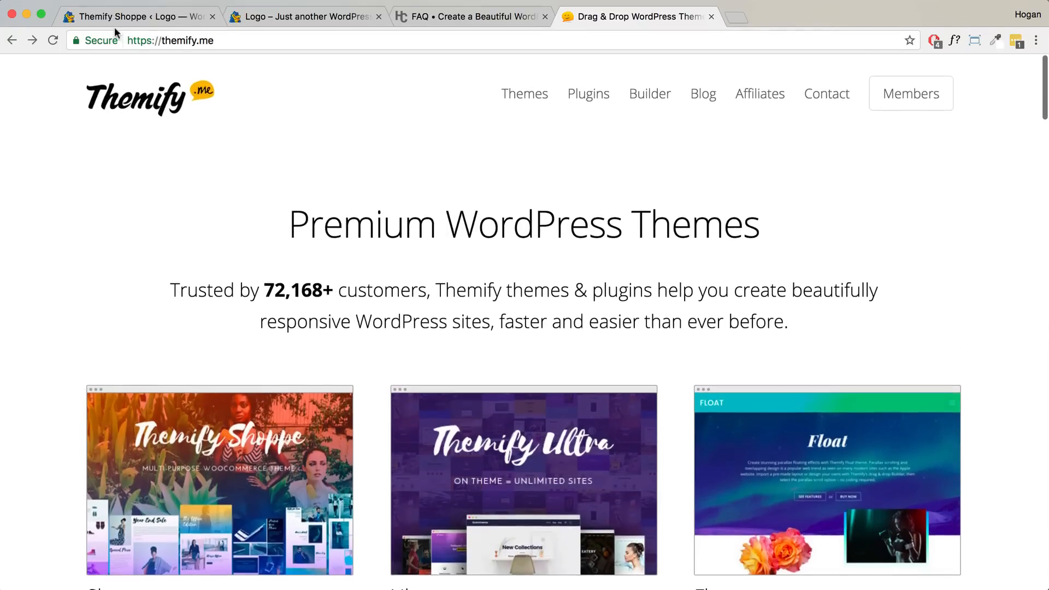
left_click(231, 41)
scroll(271, 176, "down", 3)
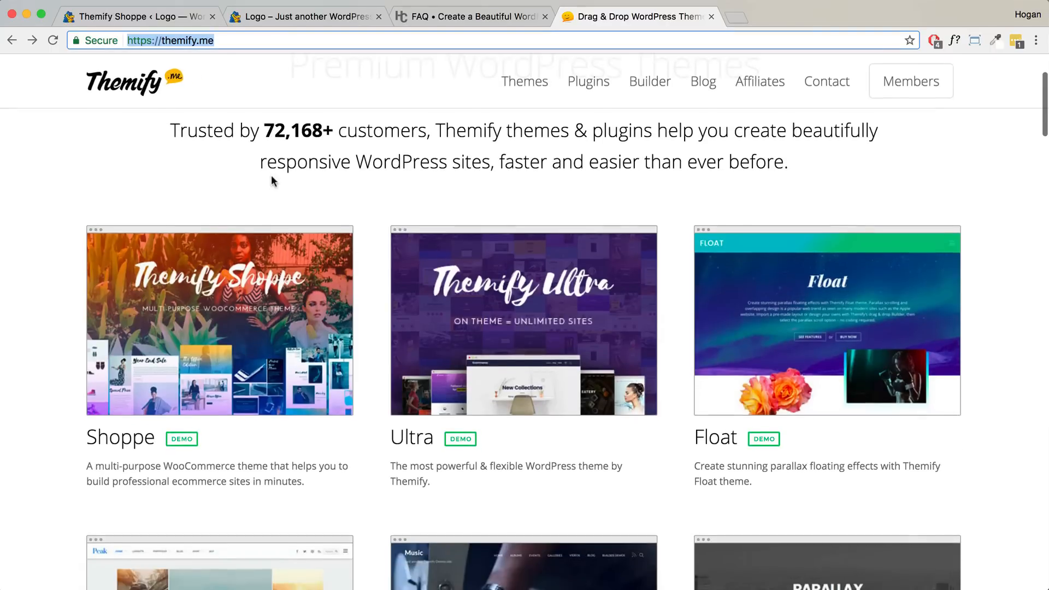
left_click(224, 286)
scroll(428, 304, "down", 1)
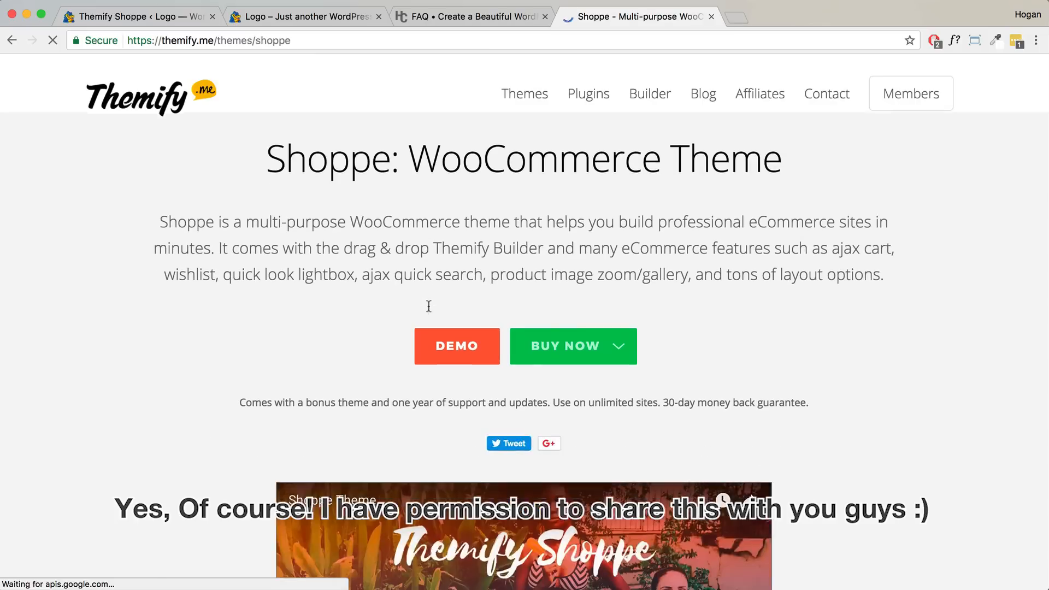
mouse_move(552, 310)
left_click(586, 338)
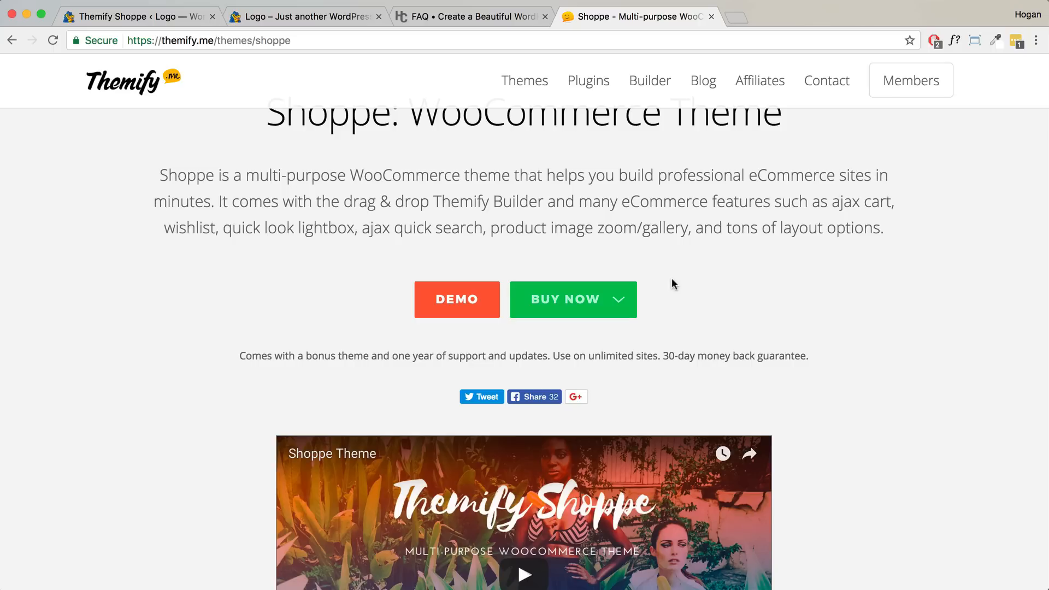
scroll(642, 191, "up", 2)
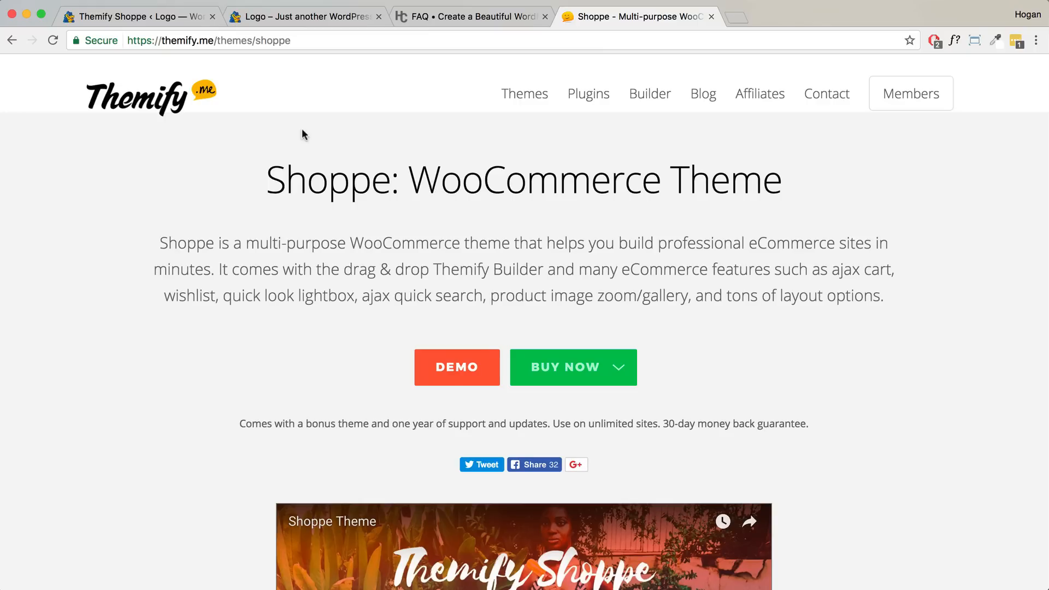
left_click(154, 17)
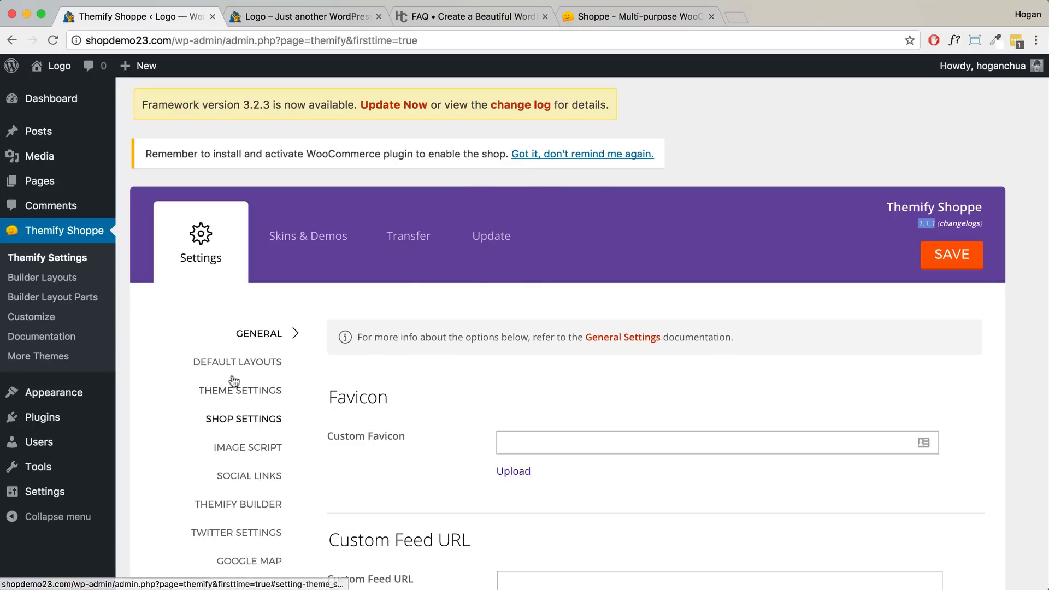
- Go to Plugins > Add New and bring up the Upload Plugin form
scroll(245, 382, "down", 3)
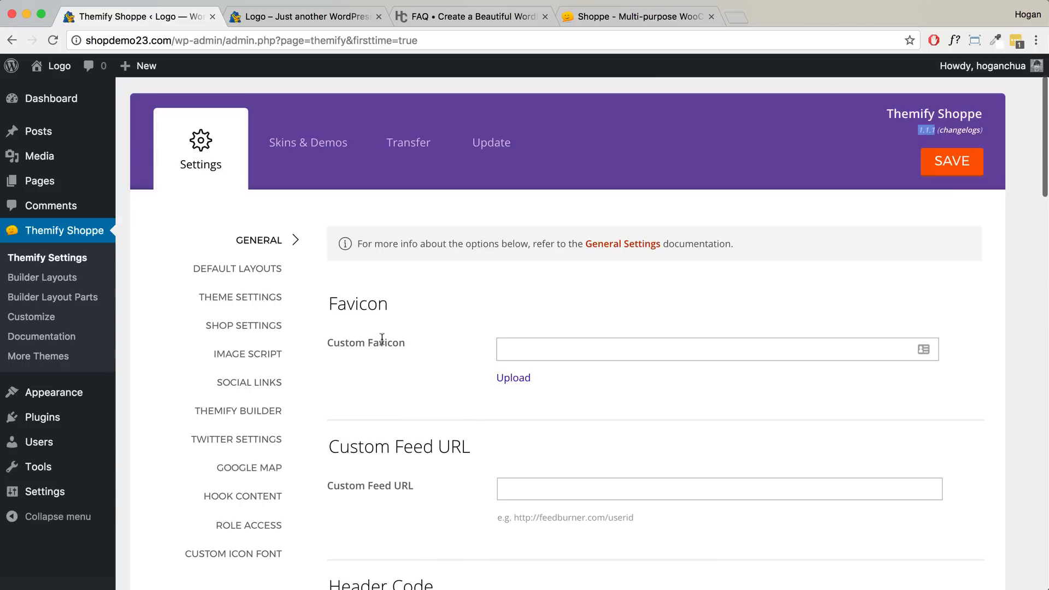
scroll(383, 337, "up", 3)
mouse_move(42, 425)
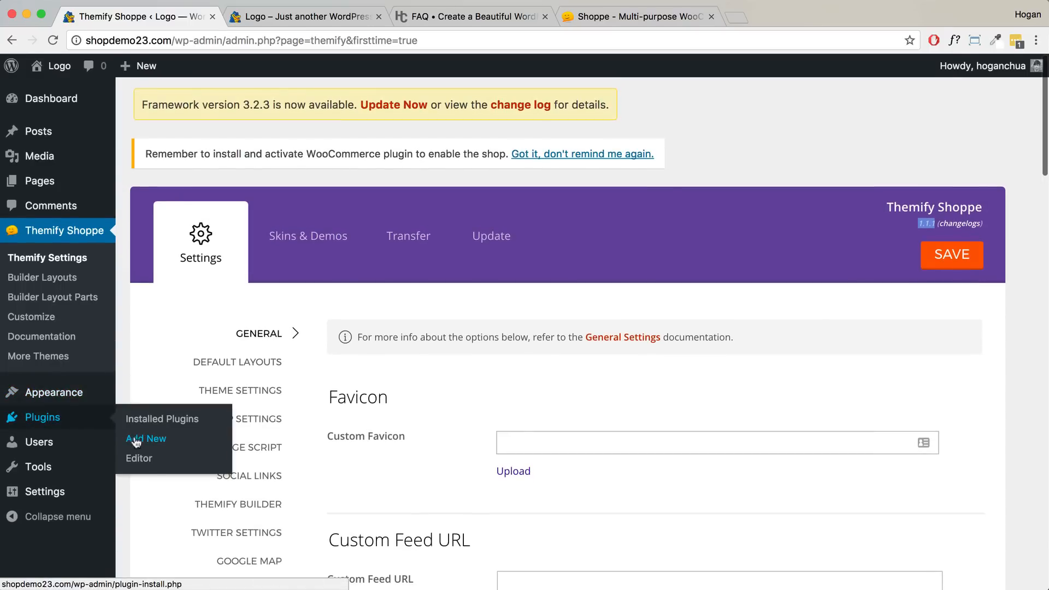
left_click(77, 423)
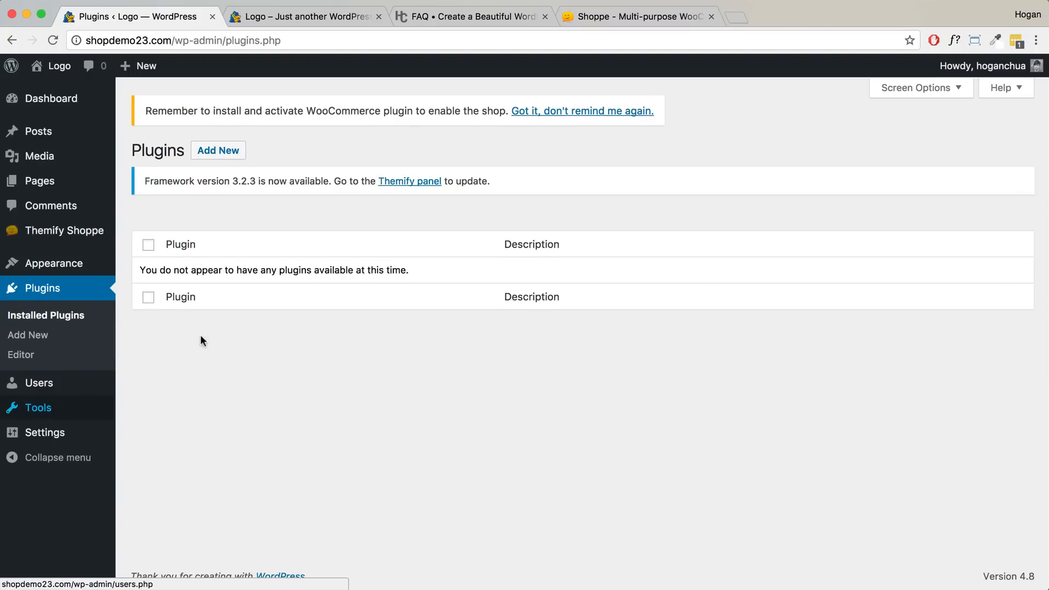
left_click(219, 151)
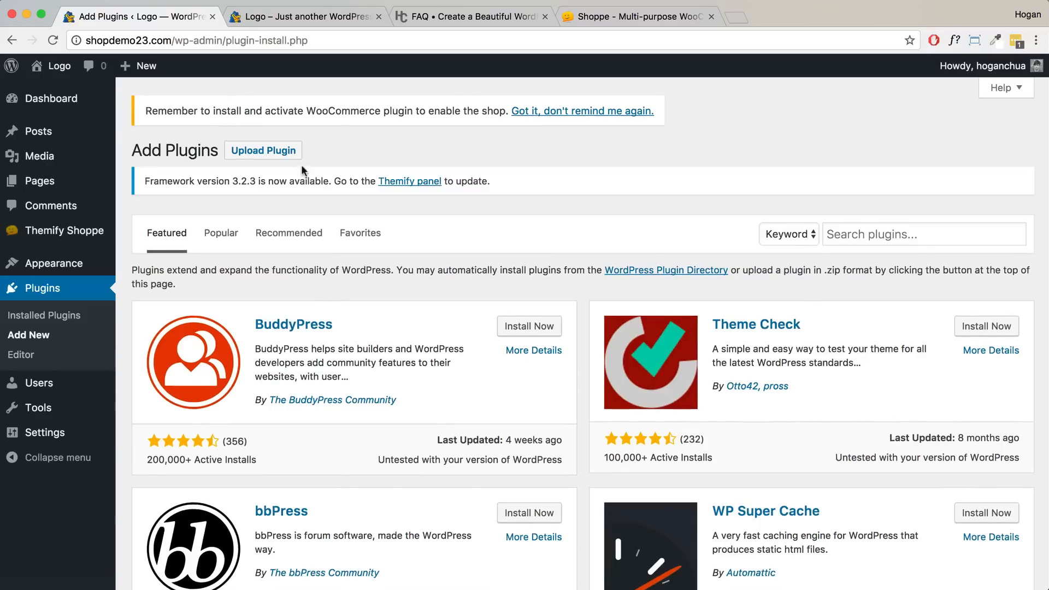
left_click(284, 151)
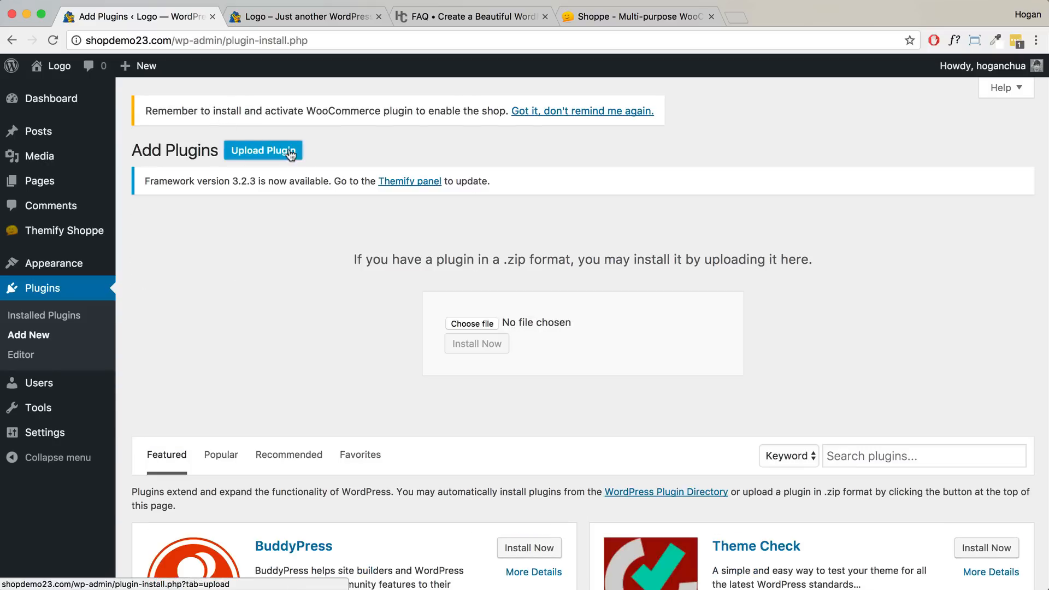
- Upload builder-woocommerce.zip, install it and activate the Builder WooCommerce plugin
left_click(474, 324)
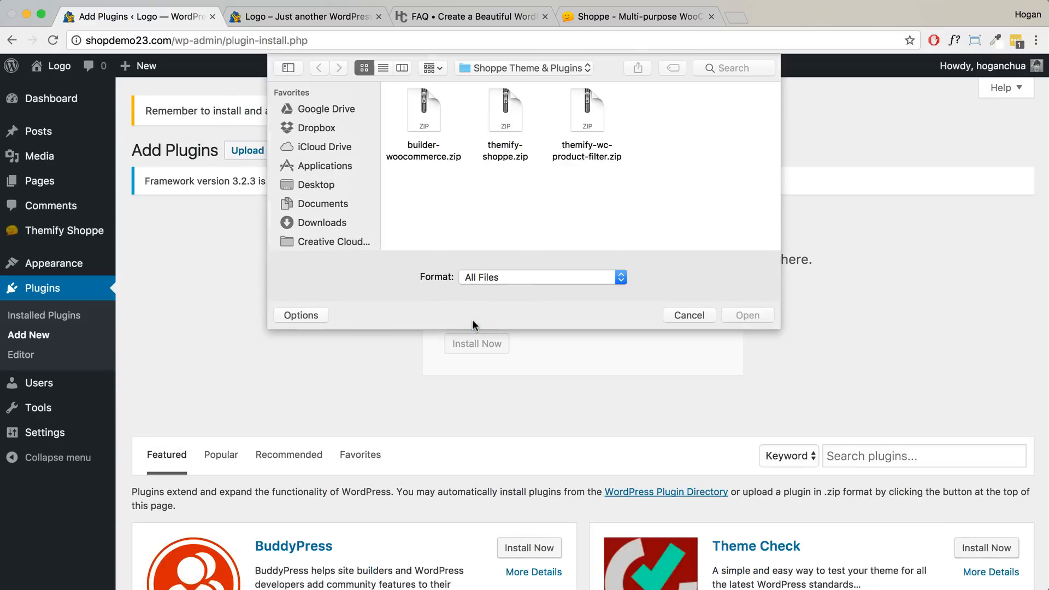
left_click(429, 109)
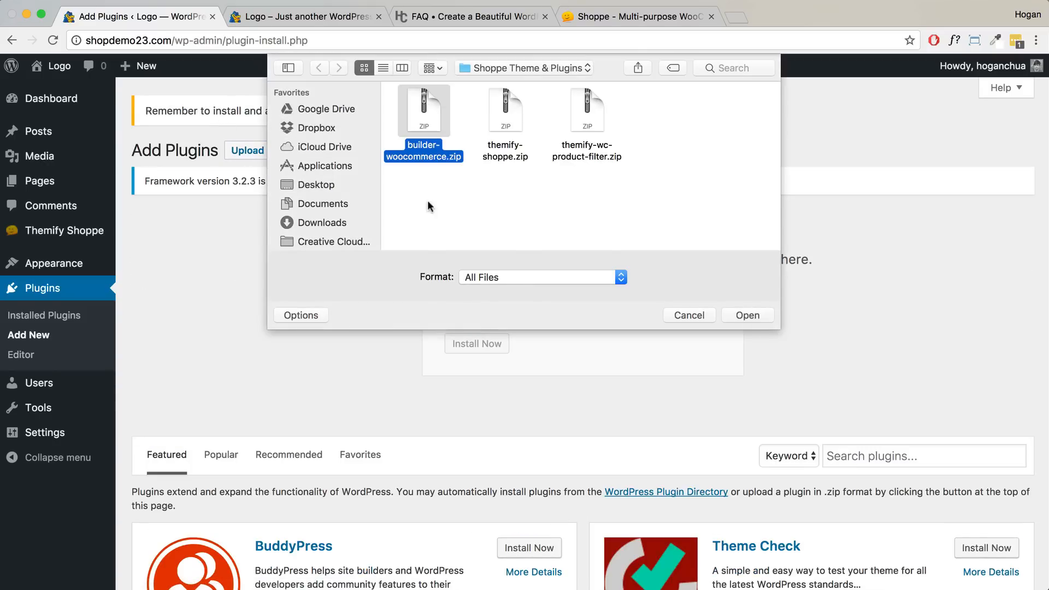
left_click(735, 314)
left_click(479, 344)
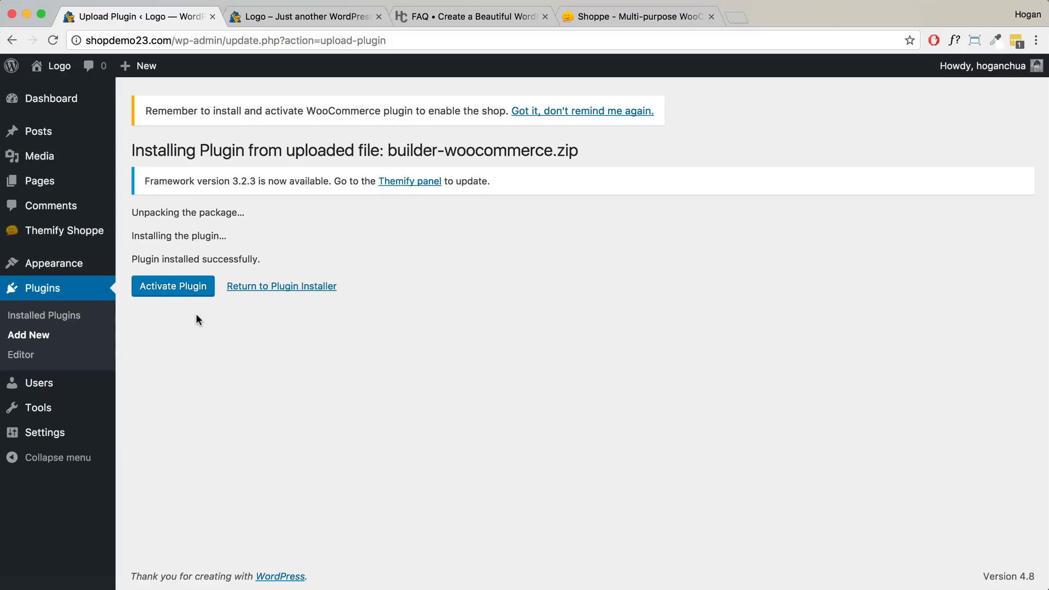
left_click(165, 289)
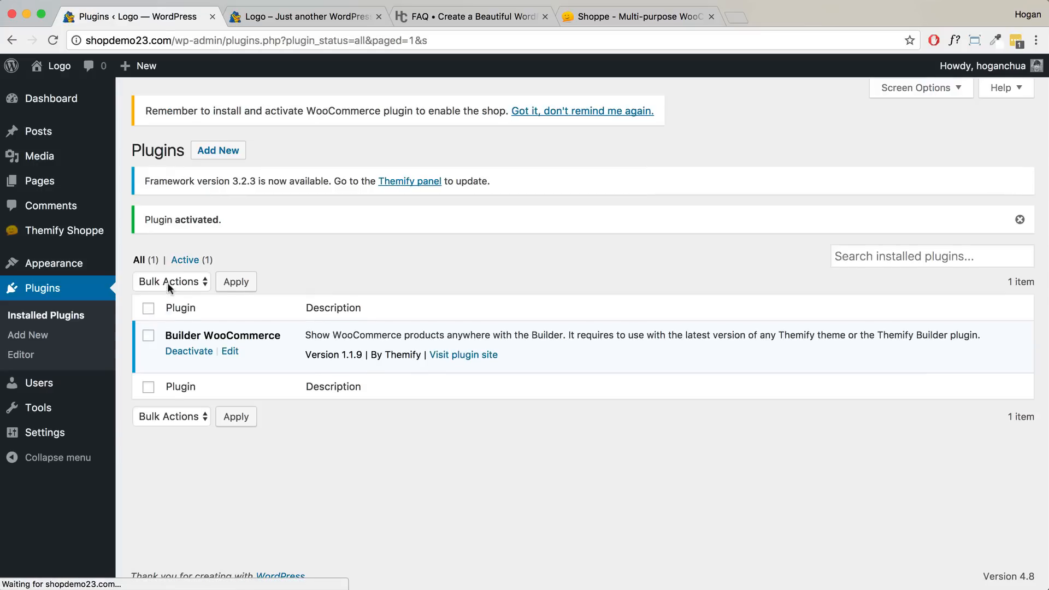
left_click(244, 158)
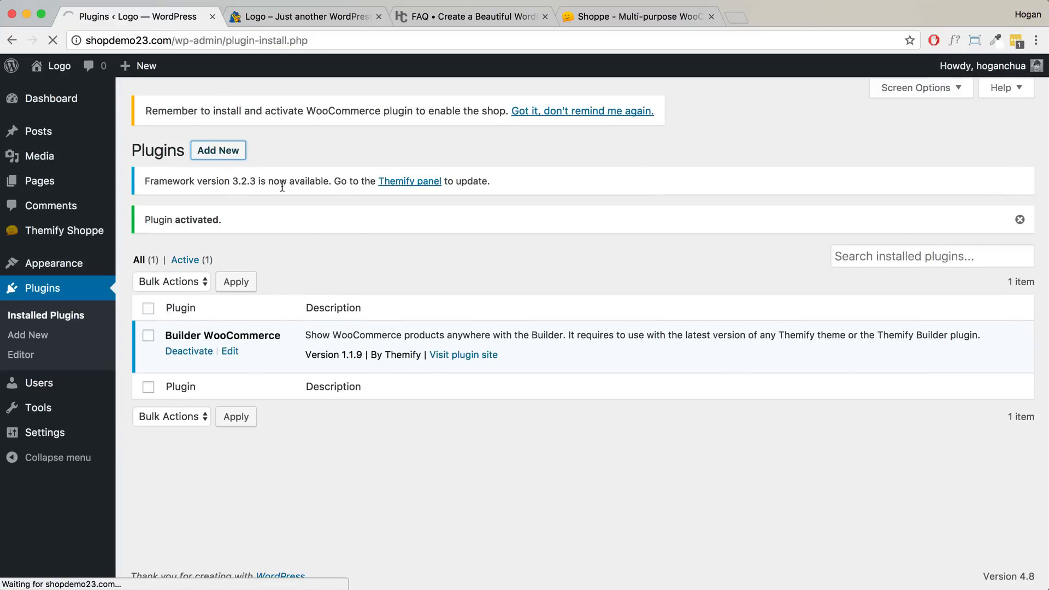
- Upload and install themify-wc-product-filter.zip, then activate Themify Product Filter, which warns WooCommerce is needed
left_click(275, 155)
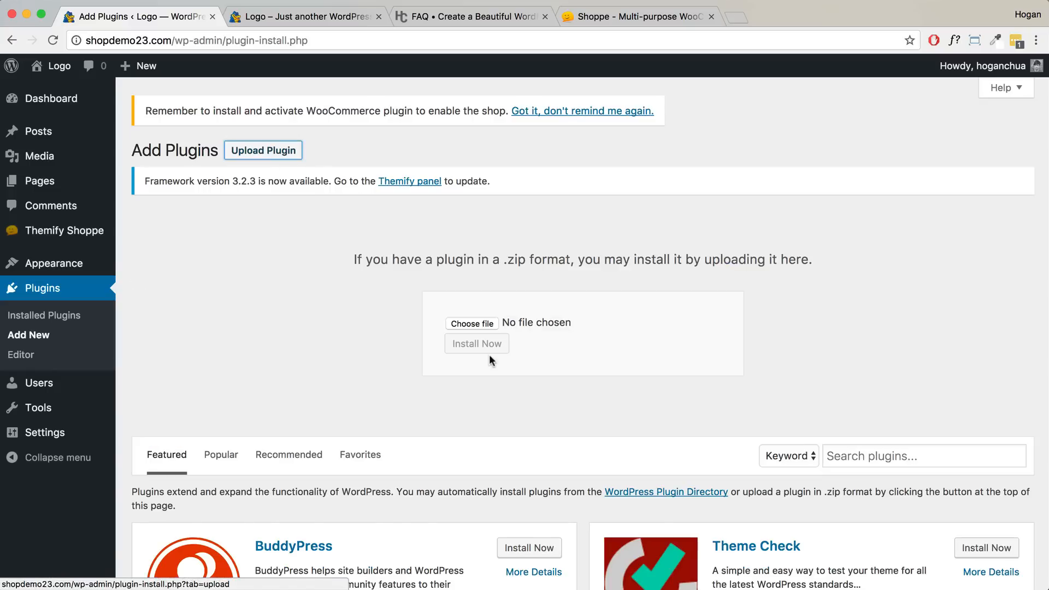
left_click(471, 325)
left_click(580, 157)
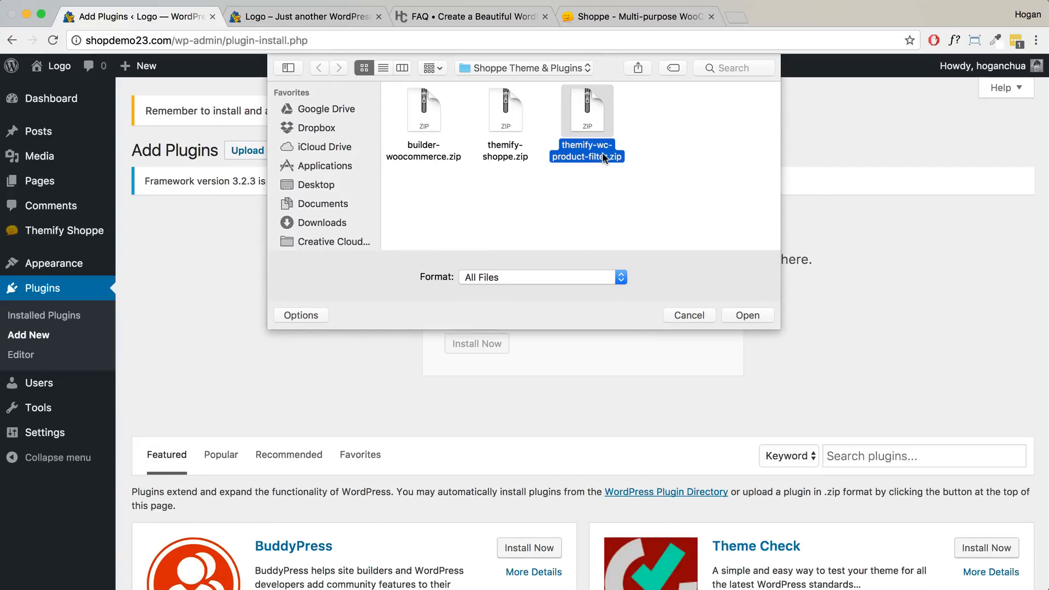
left_click(766, 319)
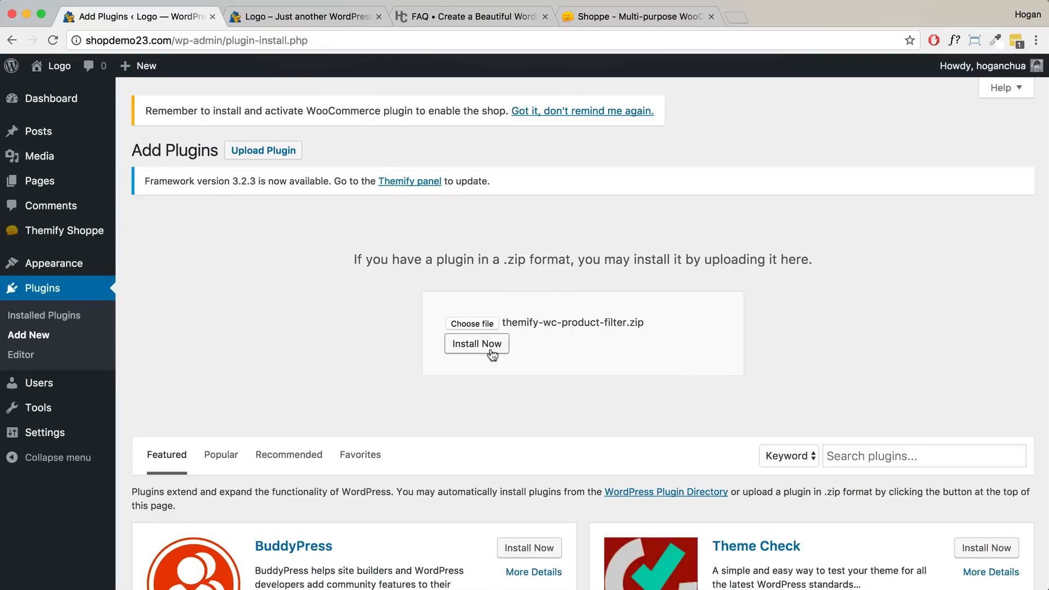
left_click(490, 345)
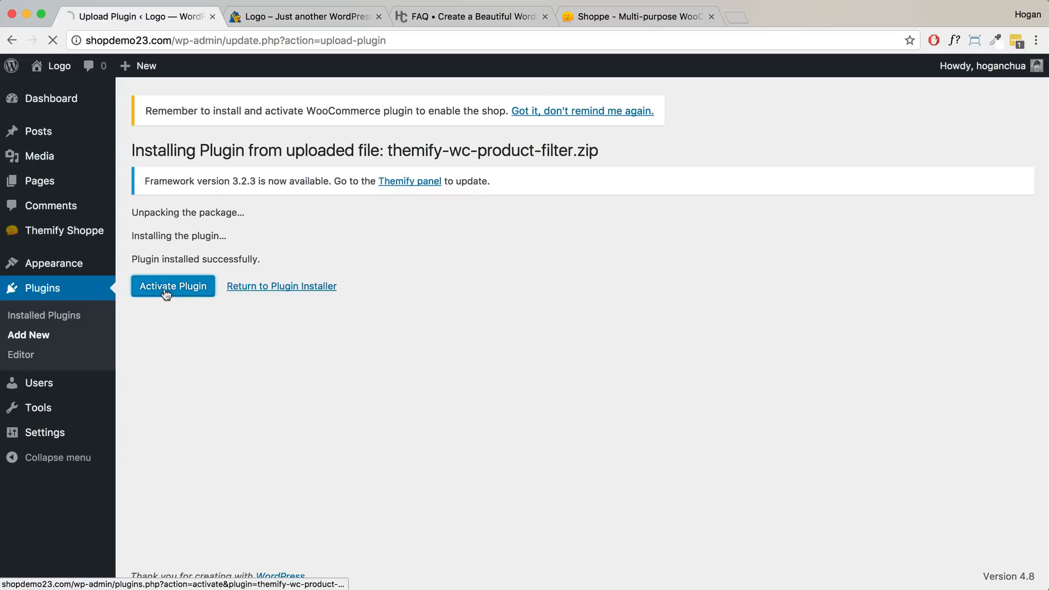
left_click(166, 293)
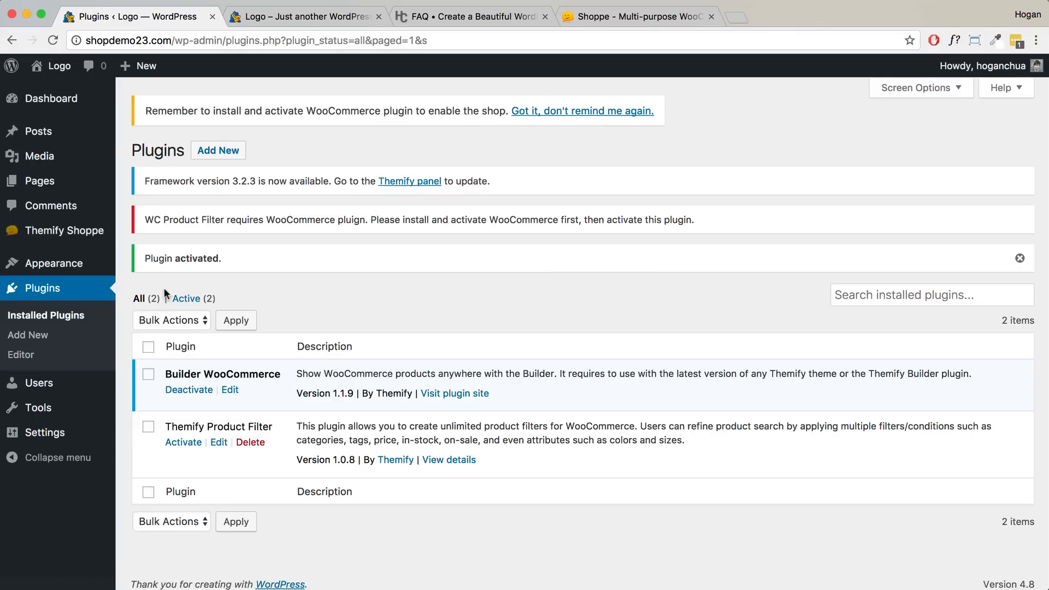
left_click_drag(273, 426, 165, 423)
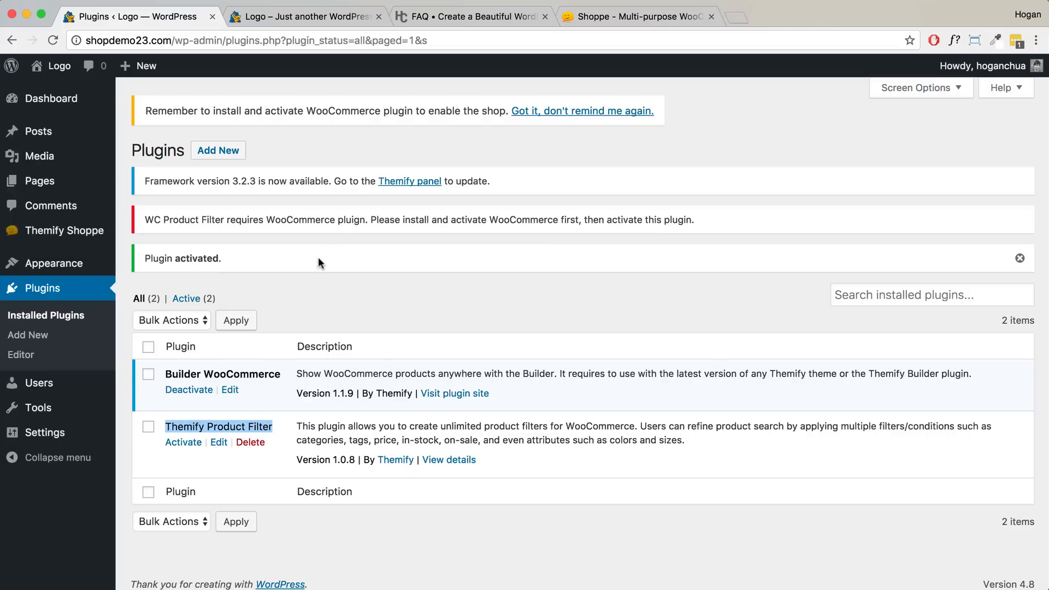
left_click_drag(413, 112, 309, 111)
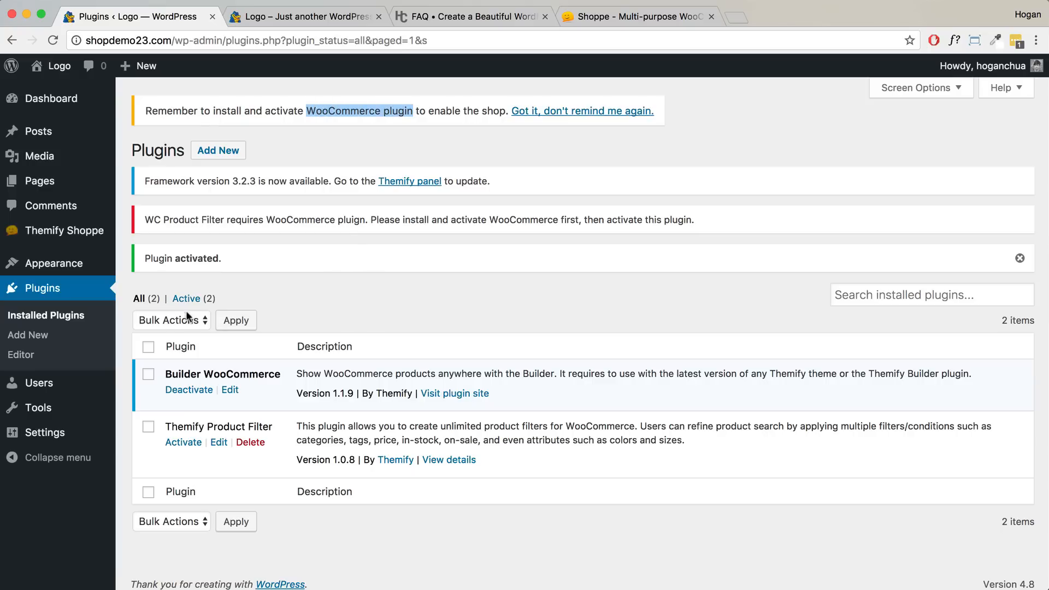
- Search the plugin directory for 'WooCommerce', install it and activate it
left_click(218, 154)
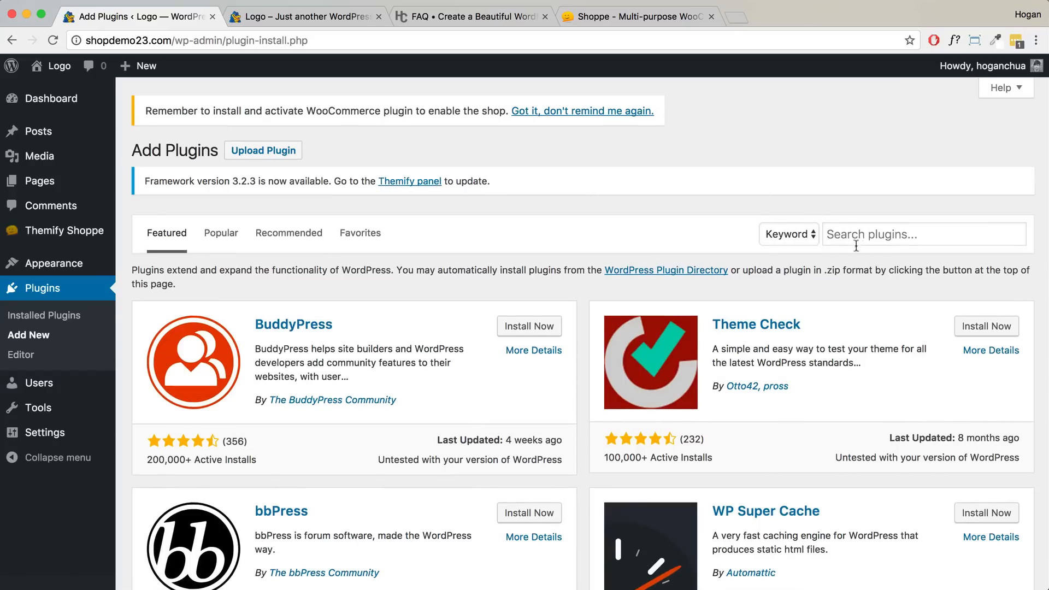
left_click(852, 236)
type("WooCommerce")
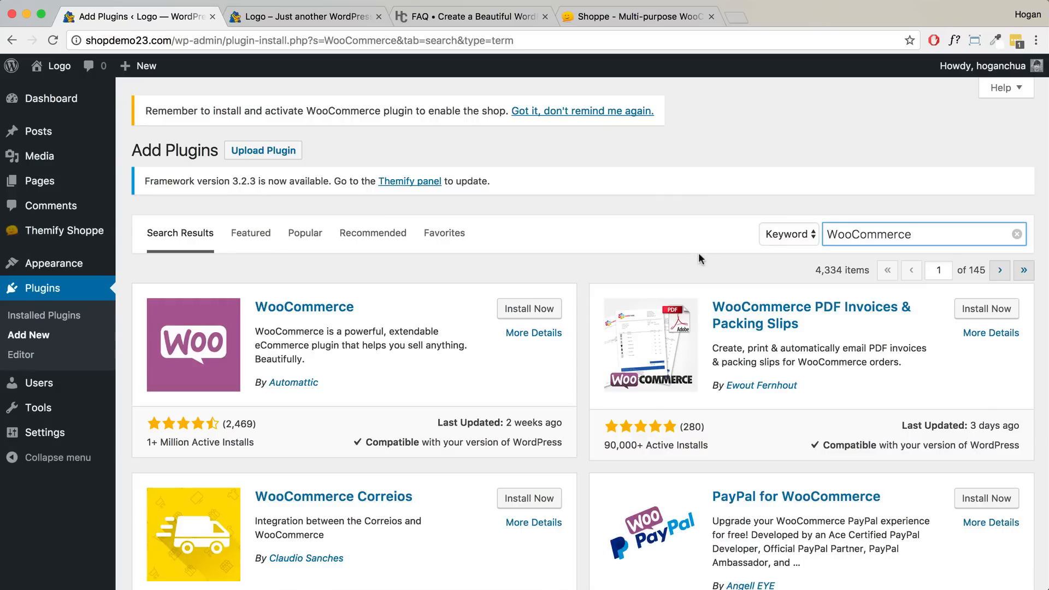
left_click(533, 309)
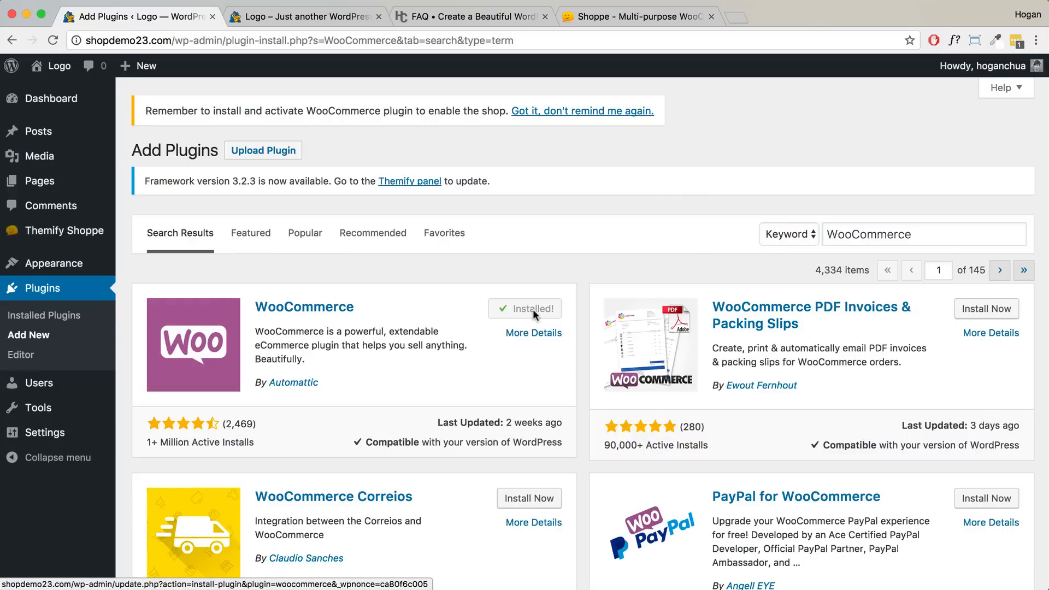
left_click(533, 310)
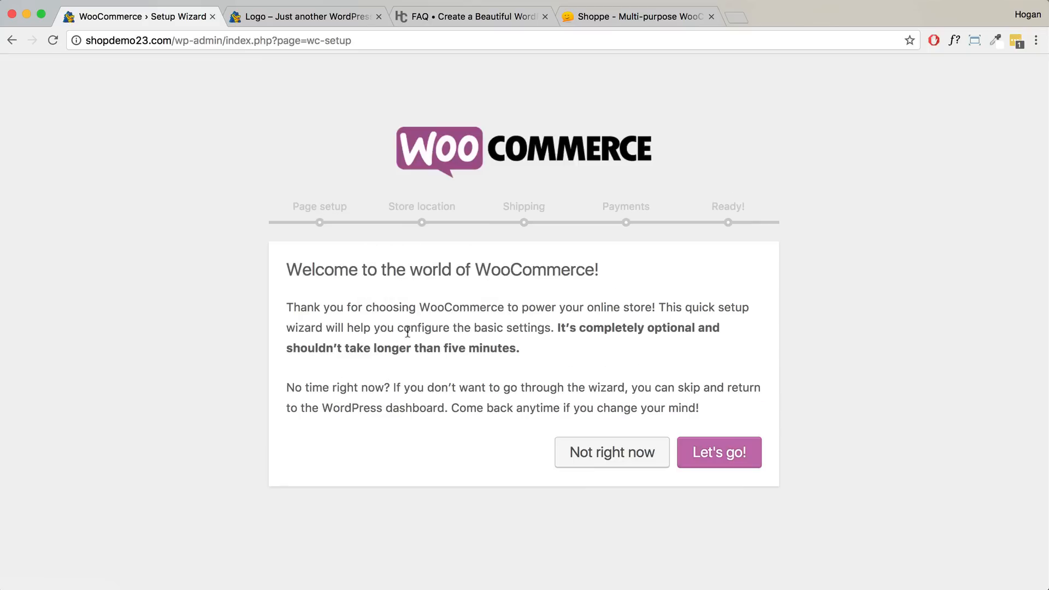
- Launch the setup wizard and accept creating the Shop, Cart, Checkout and My account pages
left_click_drag(287, 269, 603, 268)
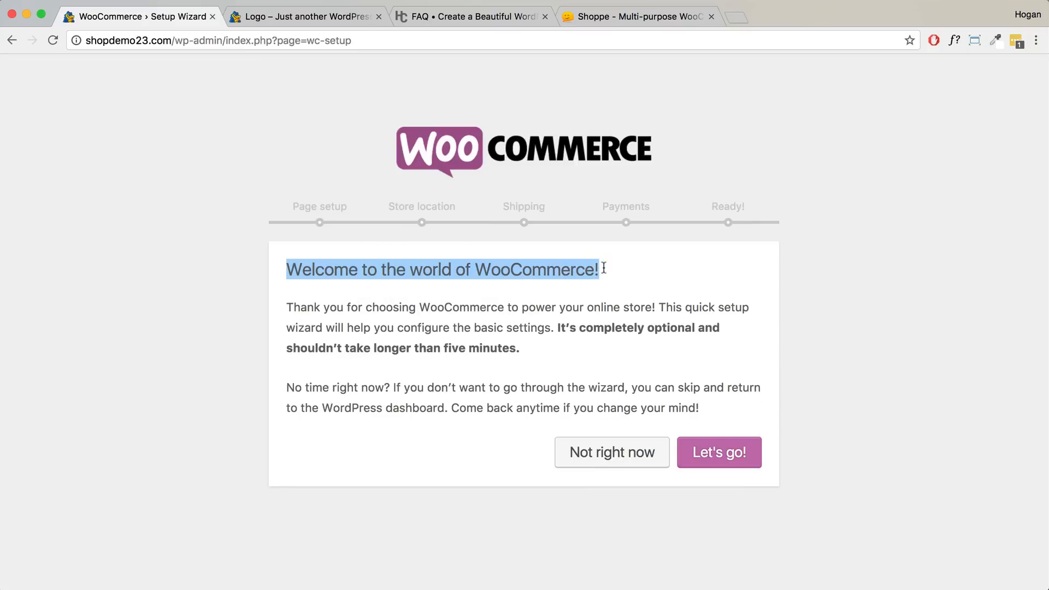
left_click(659, 340)
left_click(705, 456)
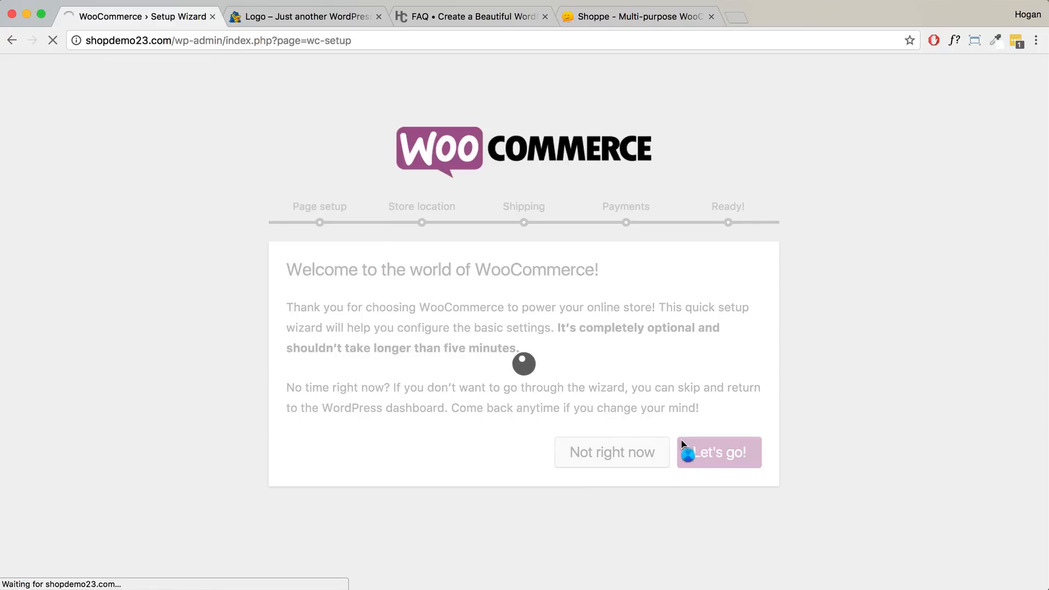
left_click_drag(374, 269, 284, 270)
scroll(405, 320, "down", 3)
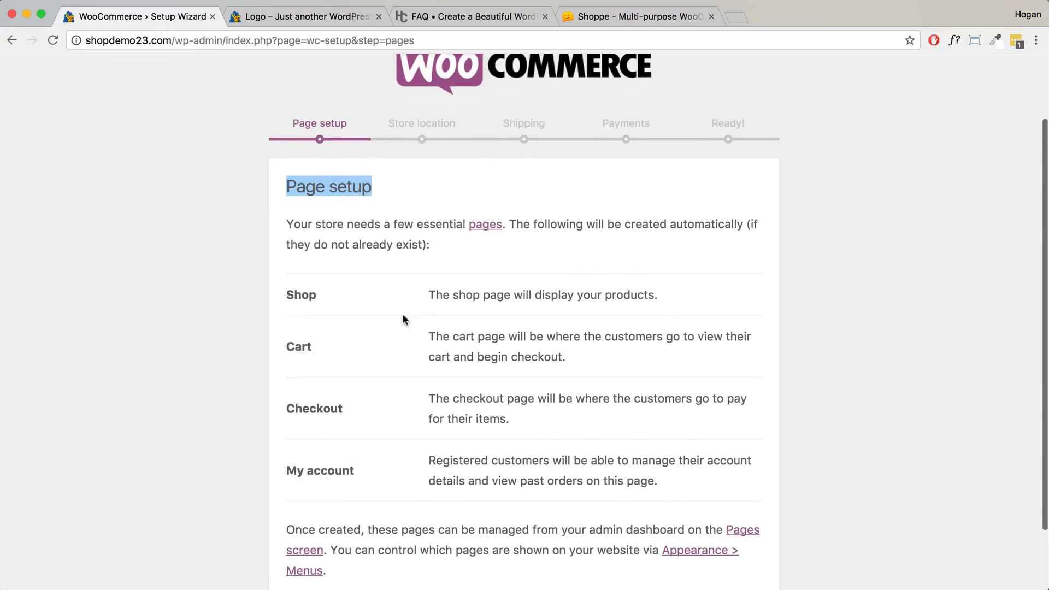
left_click_drag(356, 304, 285, 295)
scroll(360, 332, "down", 3)
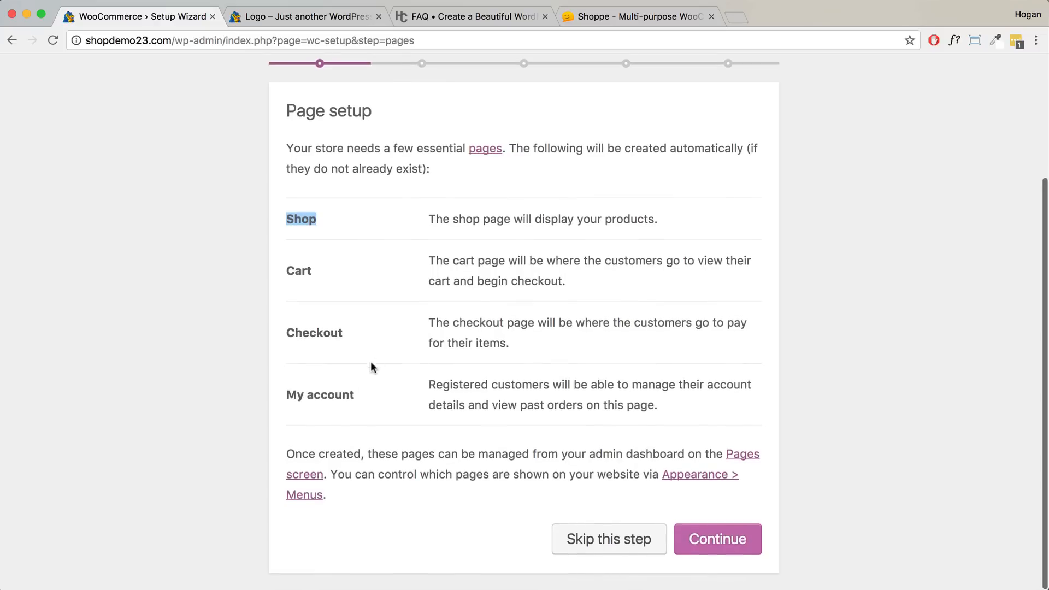
left_click_drag(362, 400, 259, 386)
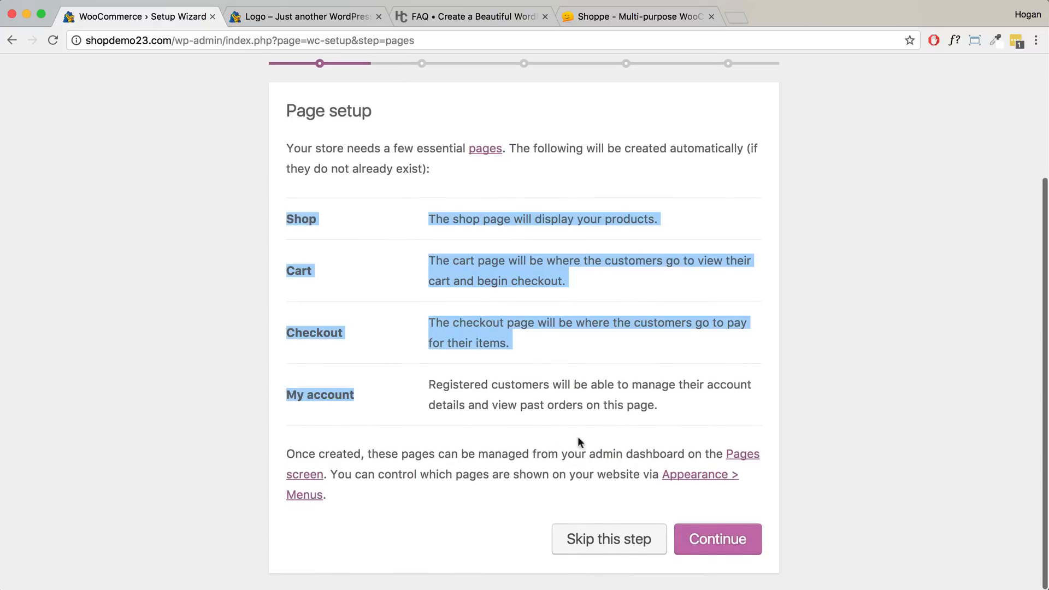
left_click(734, 542)
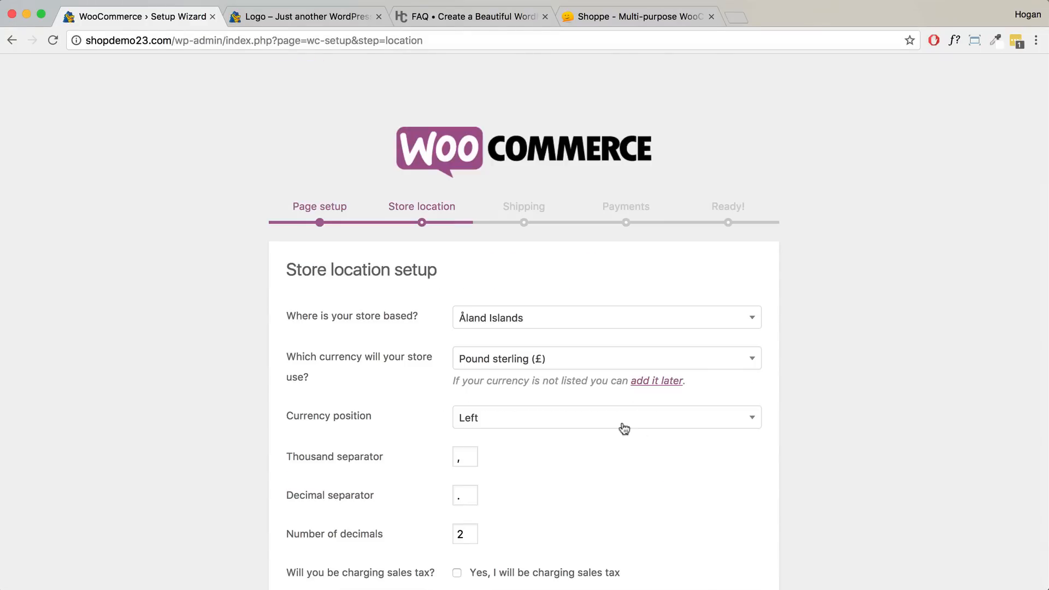
- Set the store location to Australia — Victoria, enable sales tax with prices exclusive of tax, and continue
left_click(505, 321)
type("Au")
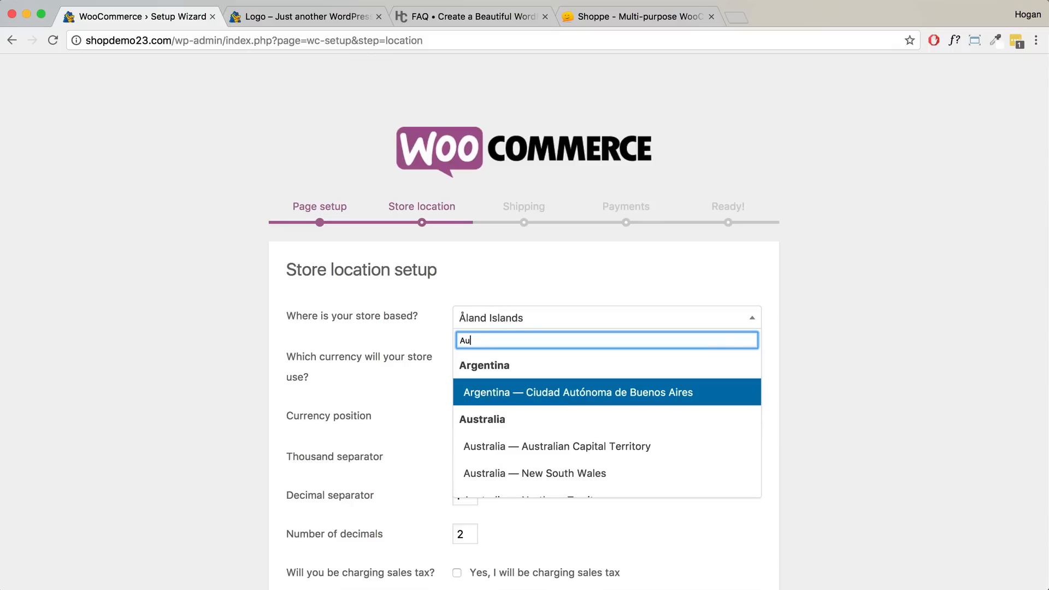
type("stra")
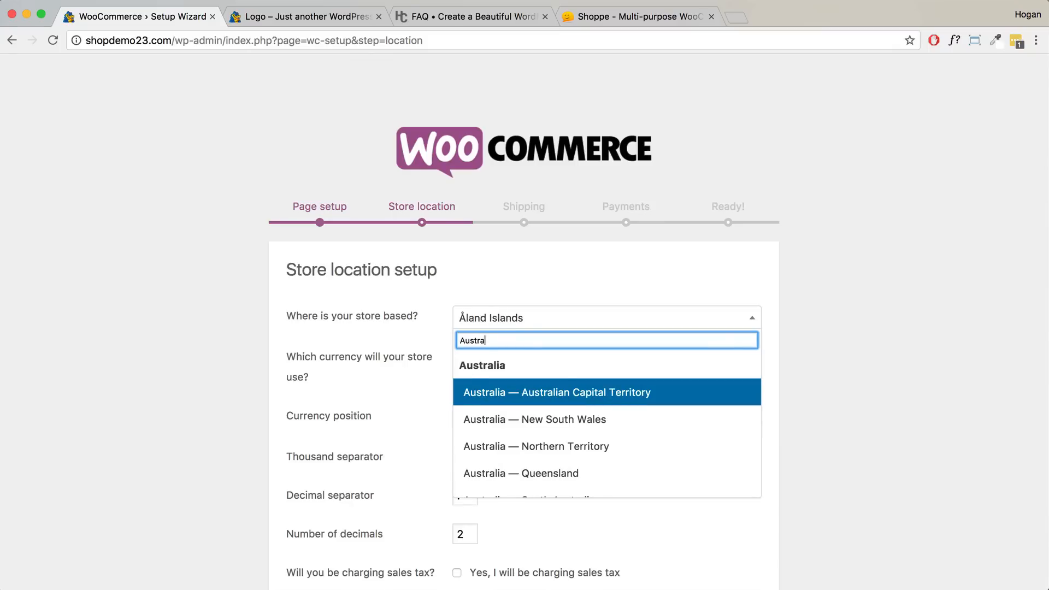
scroll(513, 418, "down", 3)
left_click(510, 459)
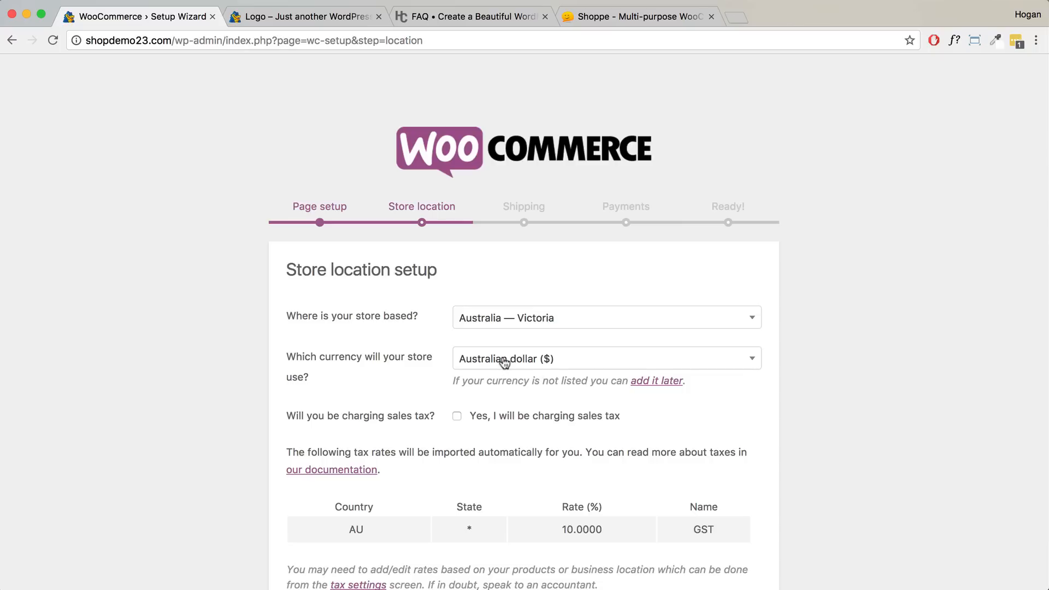
scroll(494, 362, "down", 3)
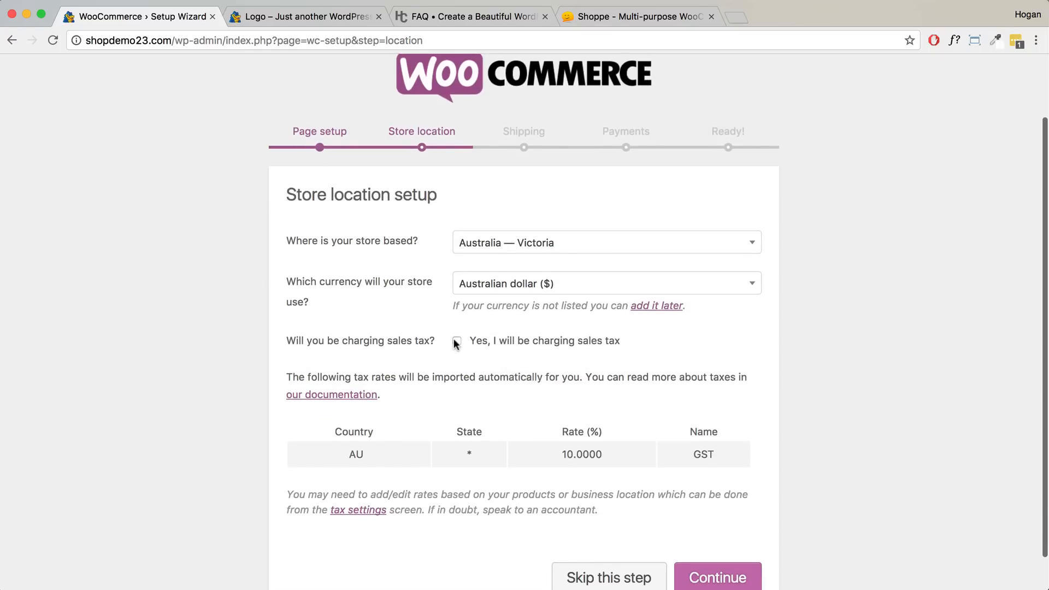
left_click(455, 339)
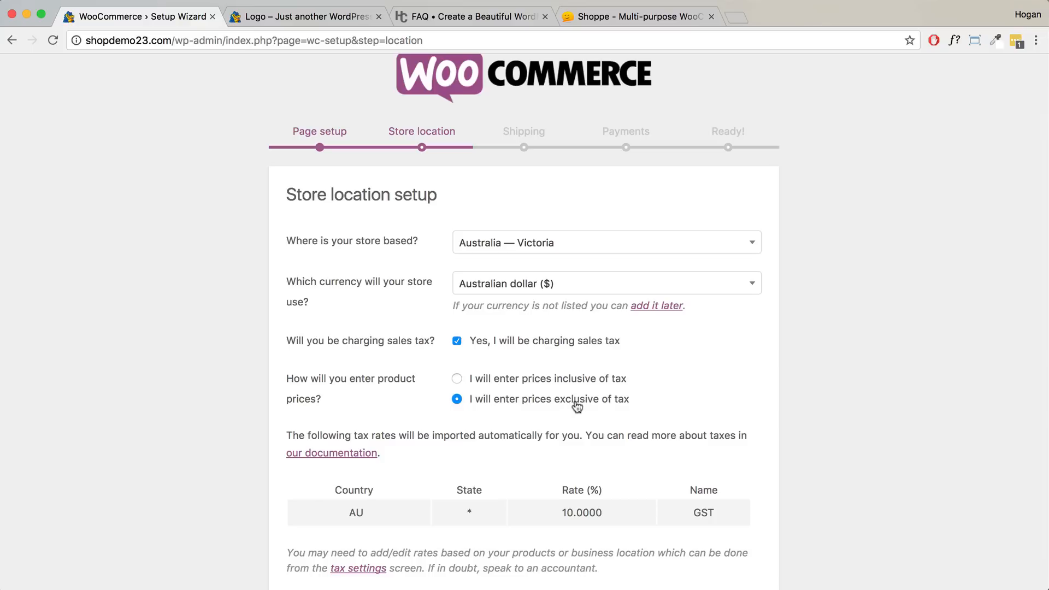
scroll(628, 404, "down", 3)
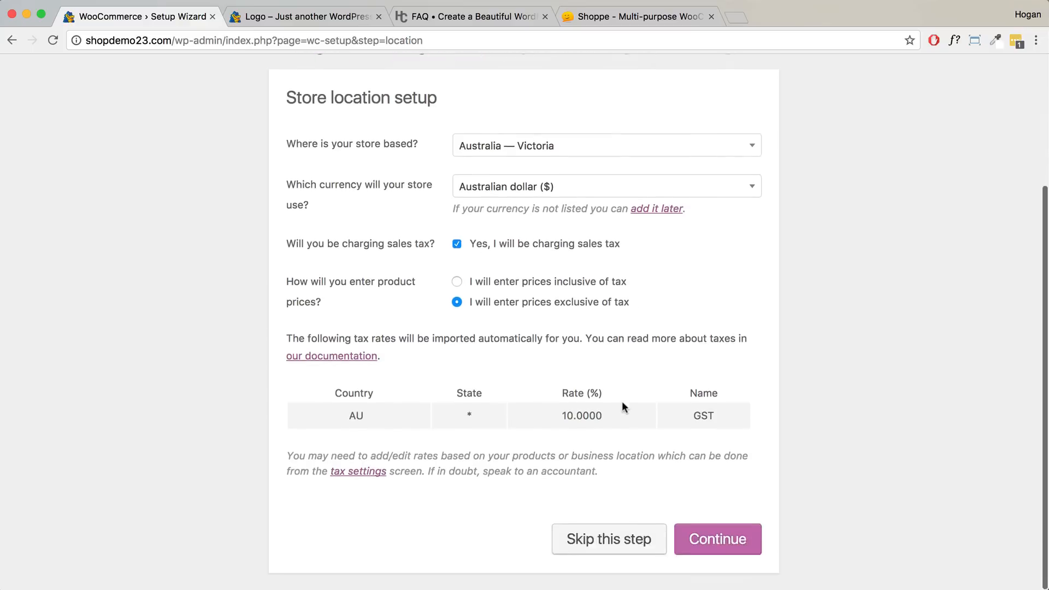
left_click_drag(335, 419, 404, 413)
left_click(711, 549)
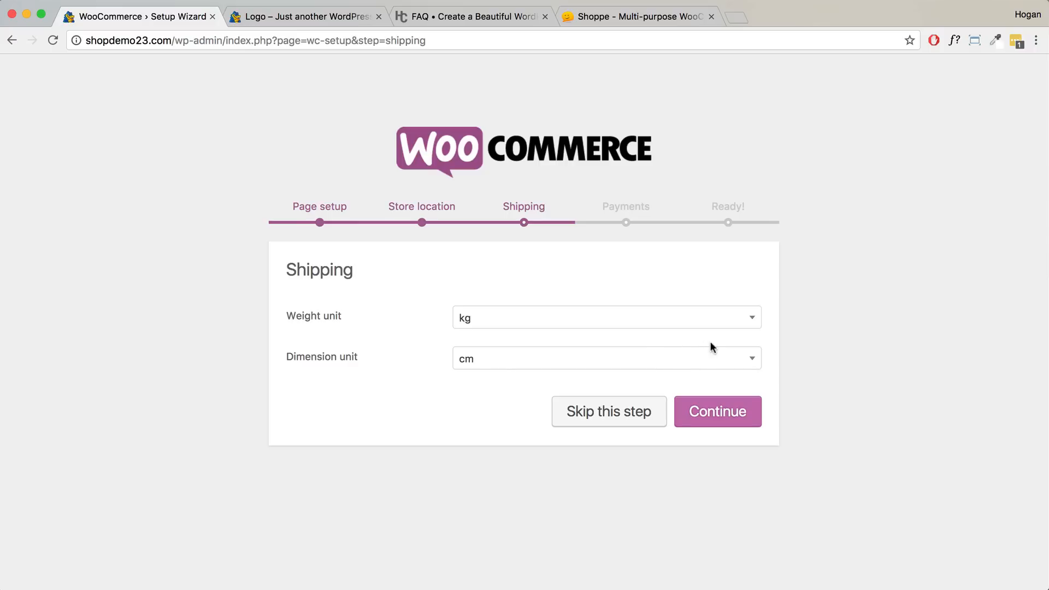
- Keep kg and cm shipping units, then enable PayPal Standard and select its PayPal e-mail field
left_click(718, 415)
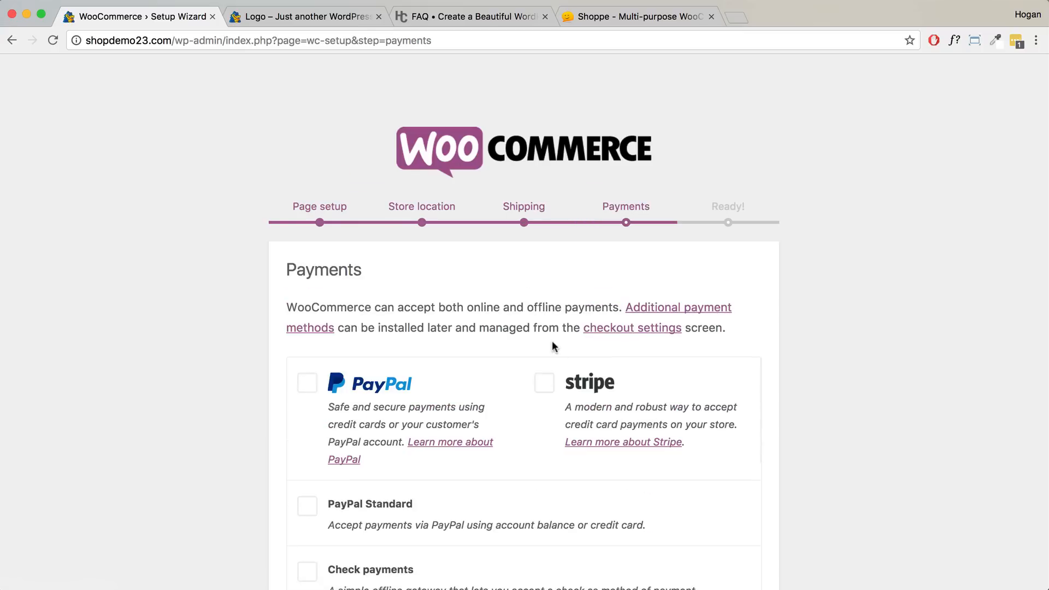
scroll(437, 297, "down", 4)
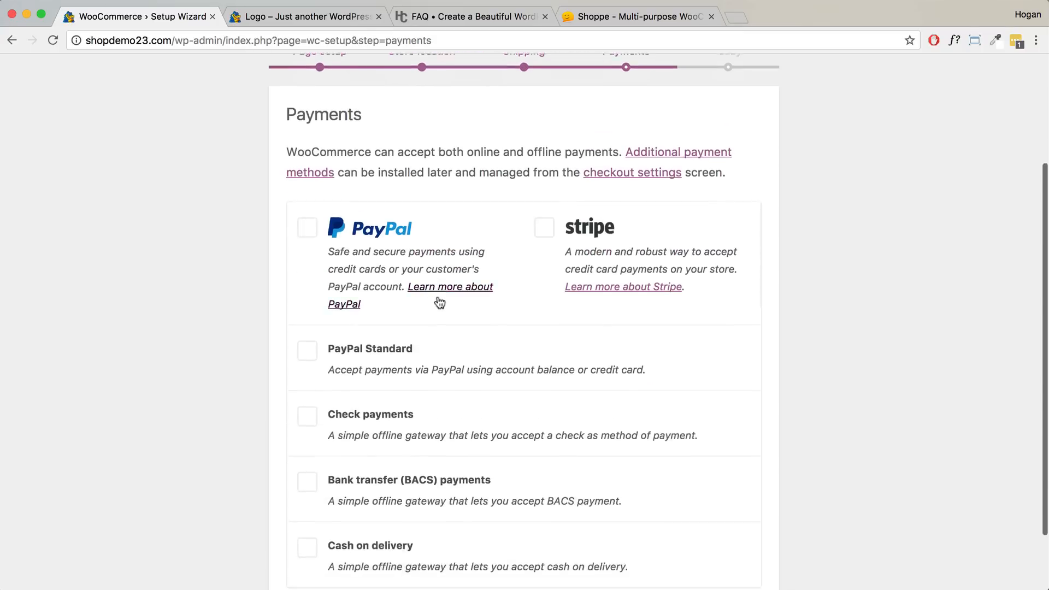
left_click(310, 312)
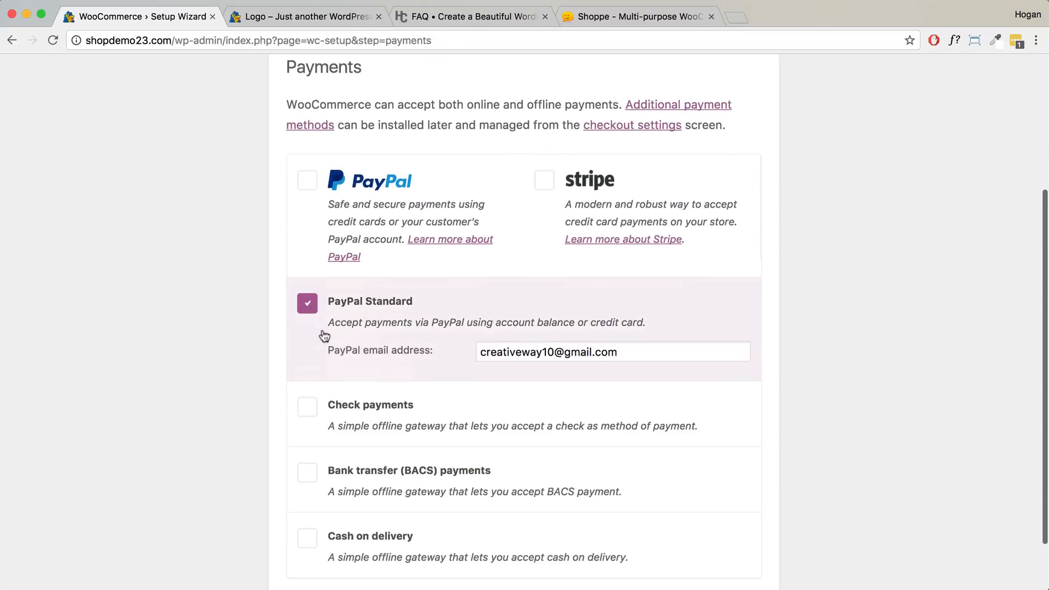
scroll(325, 335, "down", 2)
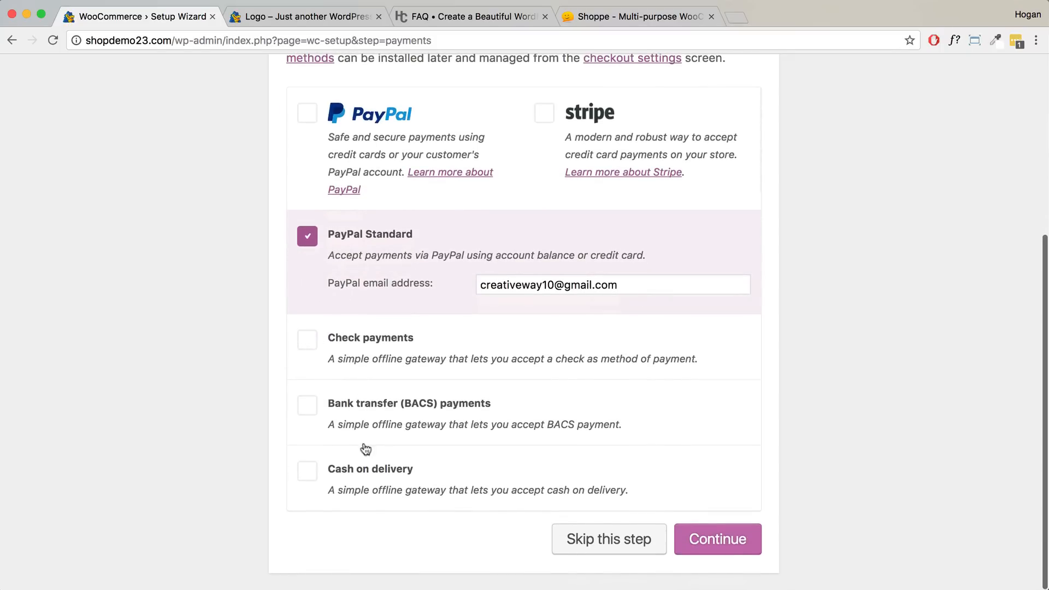
left_click_drag(627, 284, 452, 282)
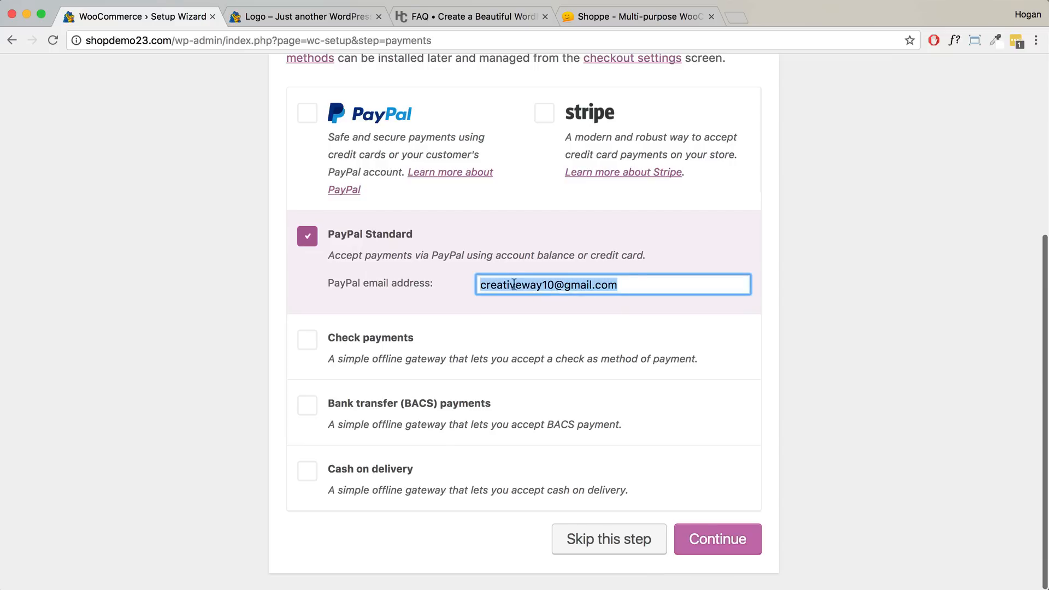
- Load paypal in a new browser tab and go to its For Your Business page
left_click(735, 19)
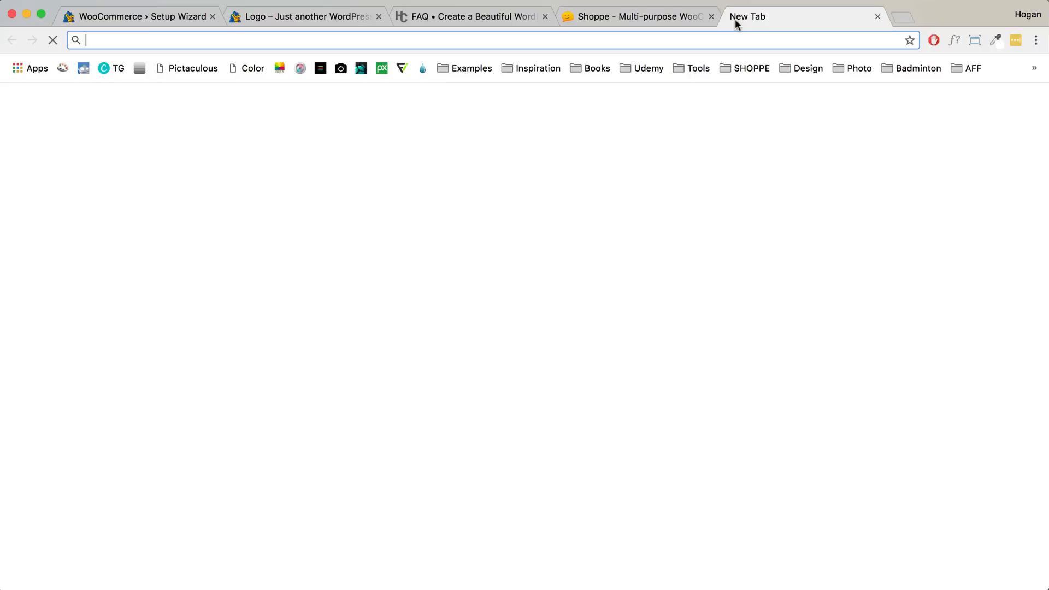
type("paypal.com")
key("Return")
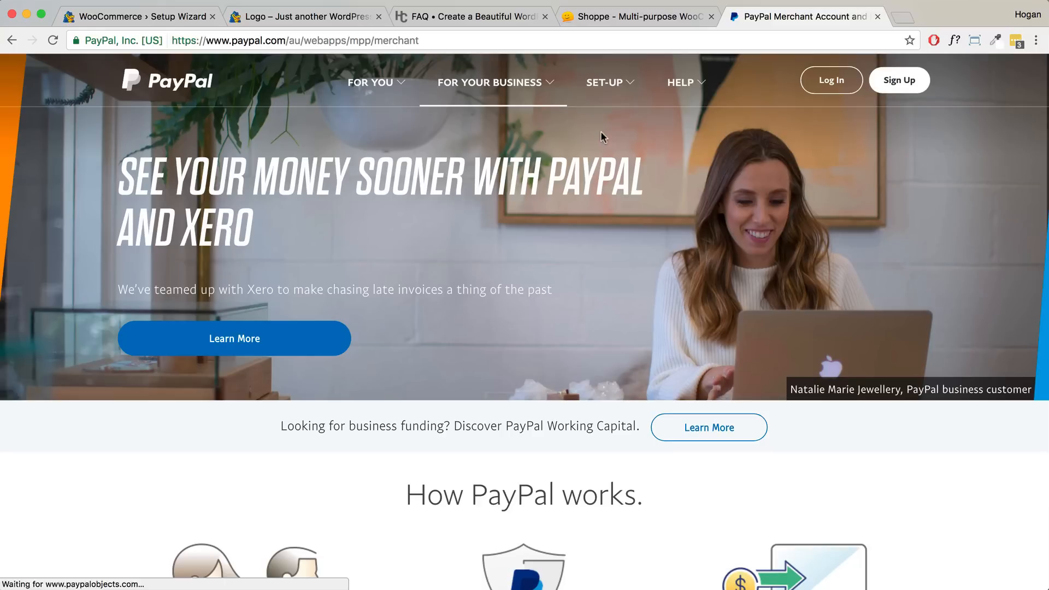
left_click(485, 84)
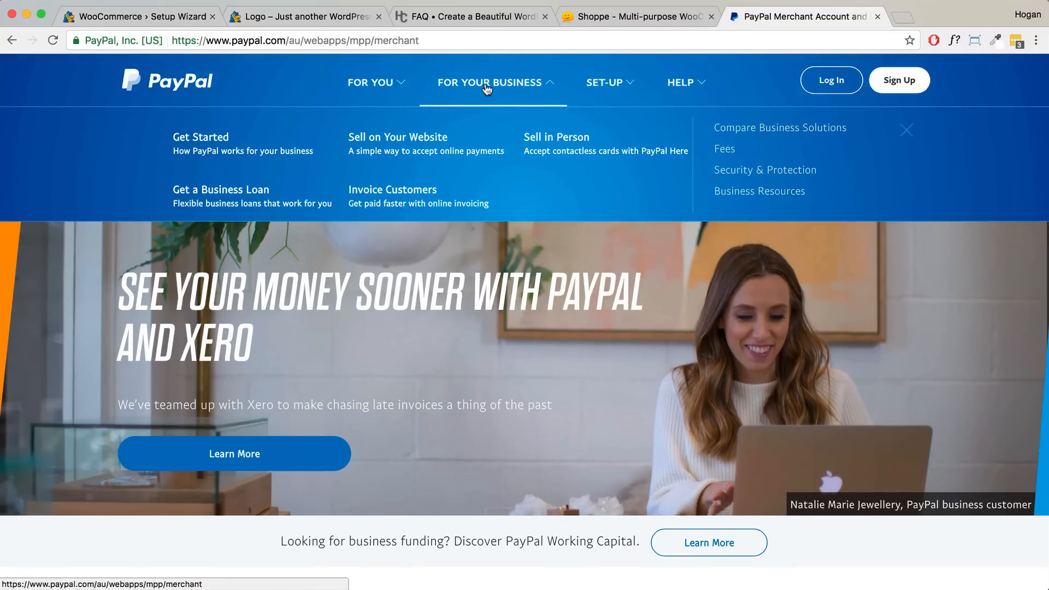
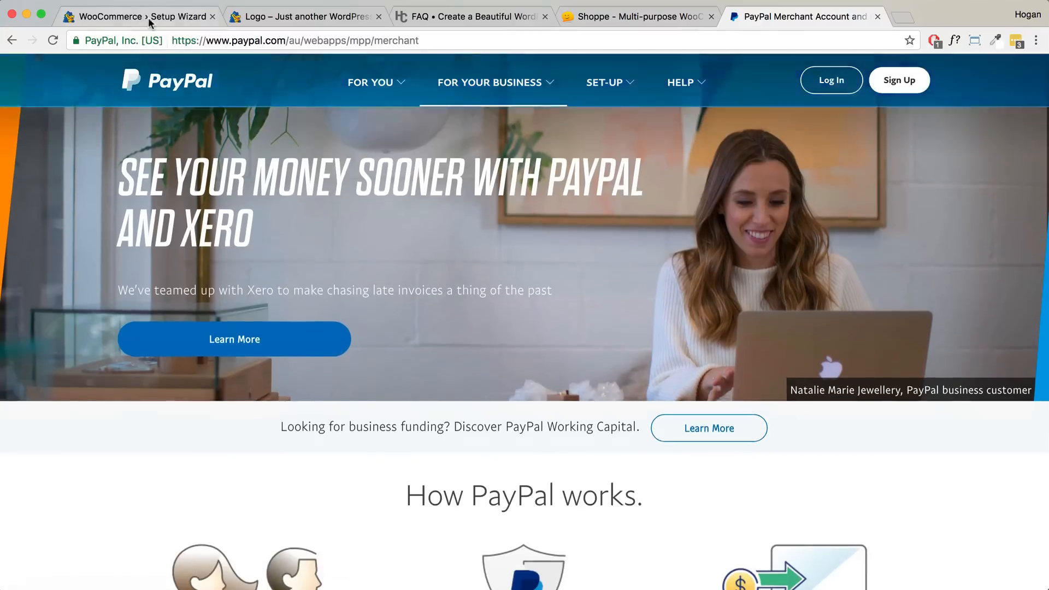
- Submit the payments step with PayPal Standard enabled to reach the 'Your store is ready!' page
left_click(150, 18)
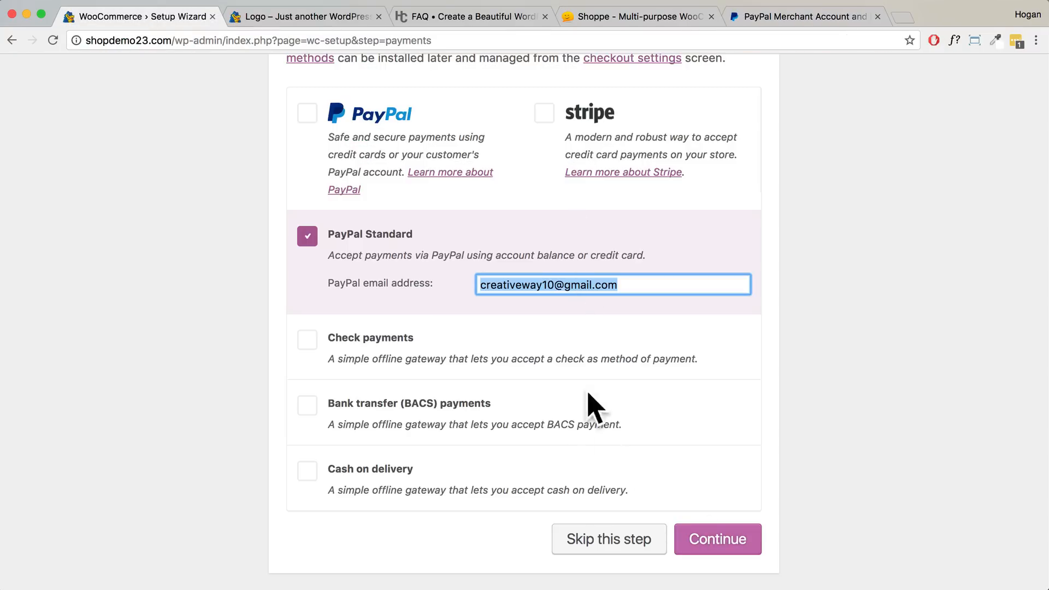
left_click(713, 544)
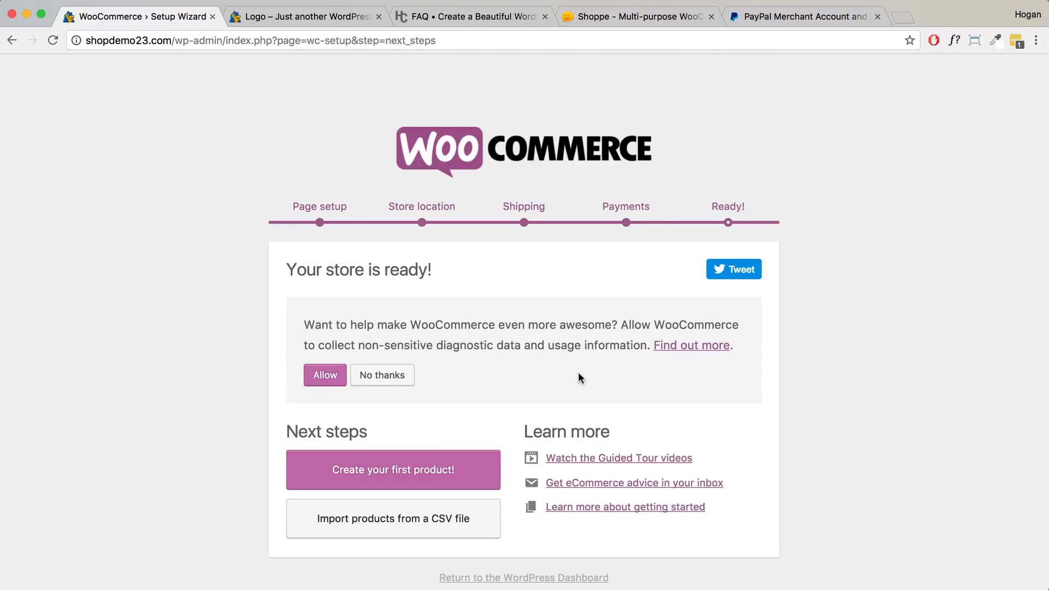
- Open the Guided Tour videos documentation in a new tab, browse it, then return to the wizard
right_click(612, 463)
left_click(637, 436)
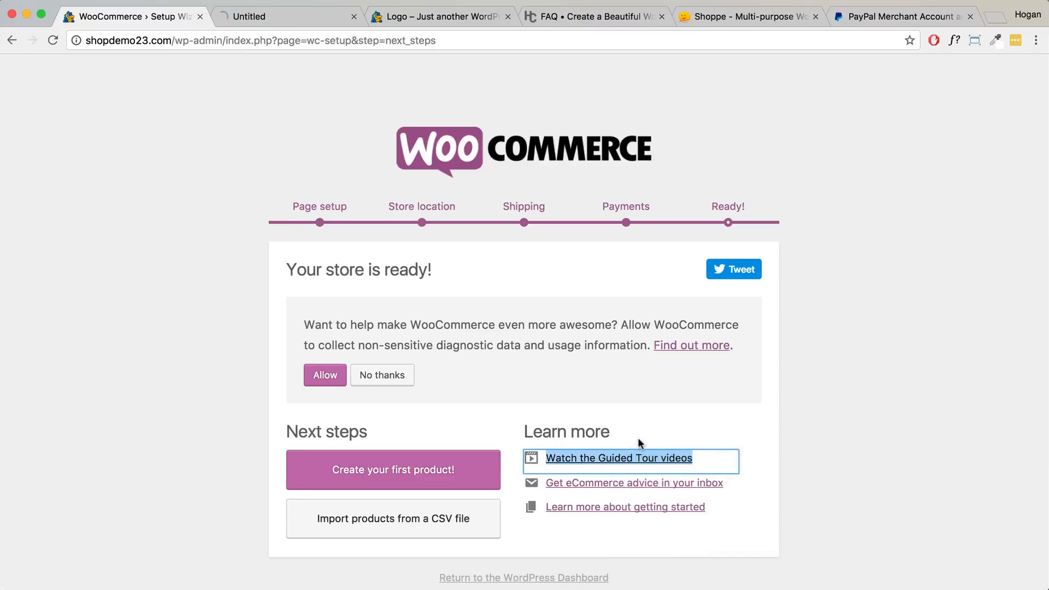
left_click(311, 17)
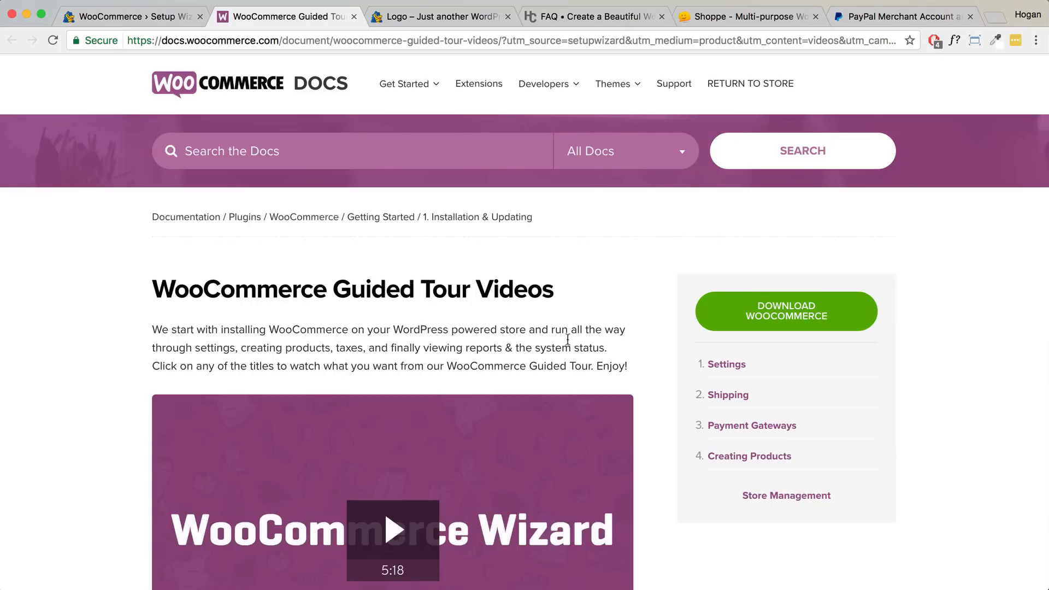
scroll(635, 365, "down", 3)
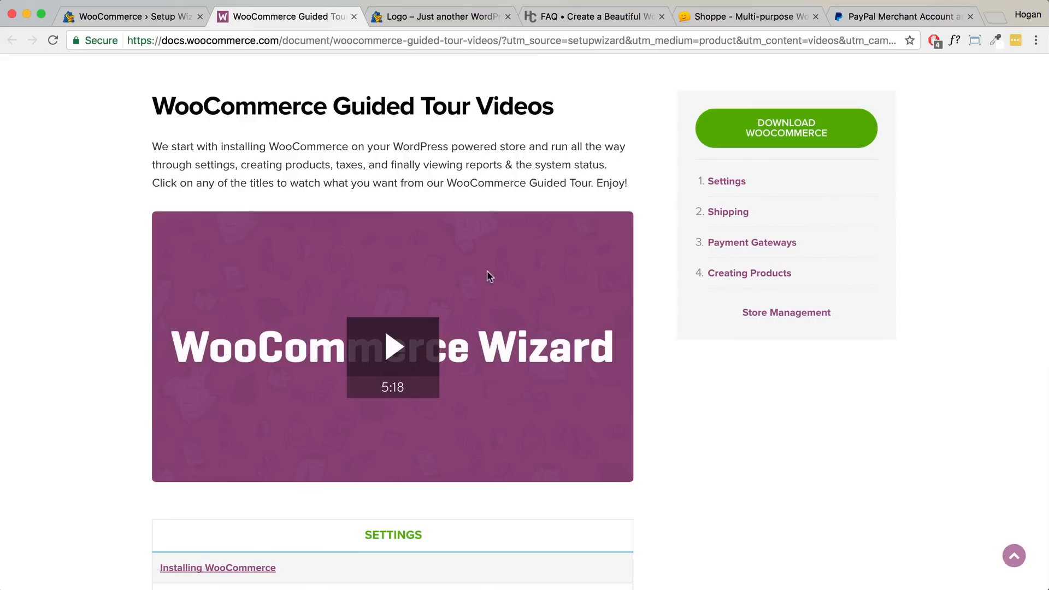
left_click(162, 17)
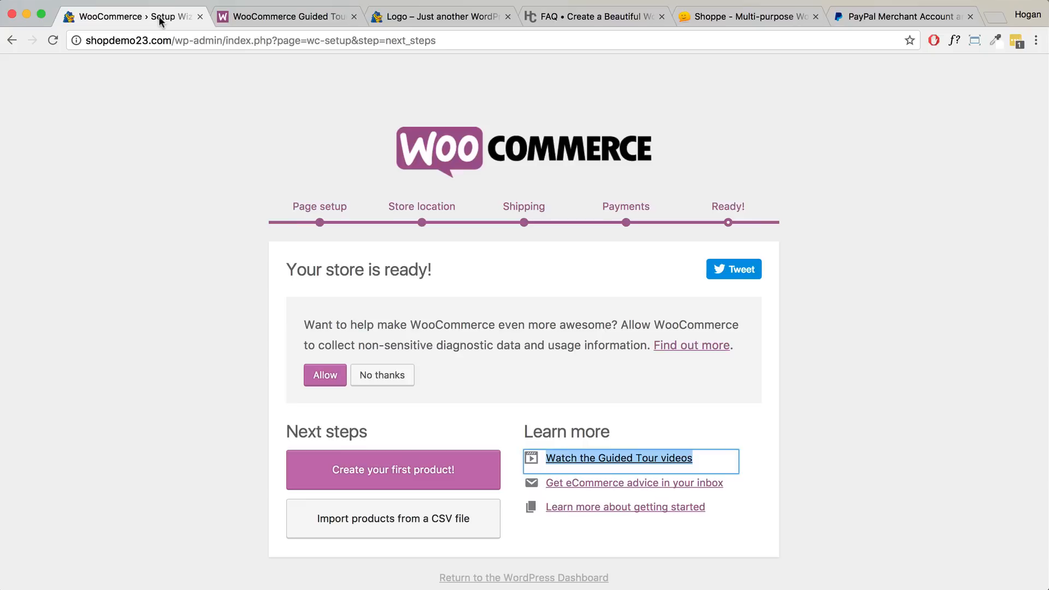
scroll(548, 387, "down", 1)
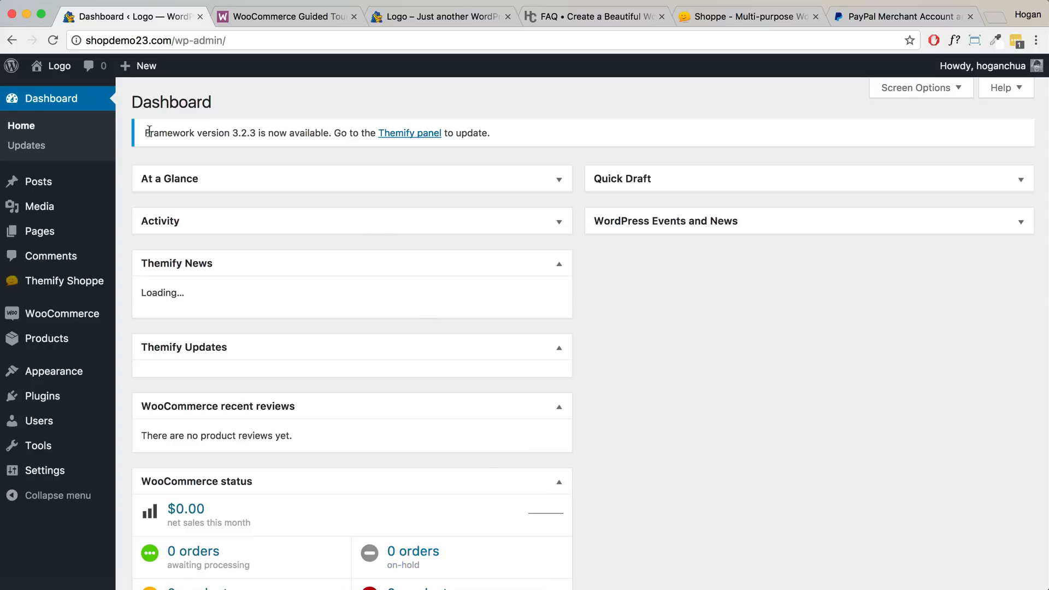
- Update the Themify framework from the Themify panel, accepting the backup warning
left_click_drag(149, 131, 326, 129)
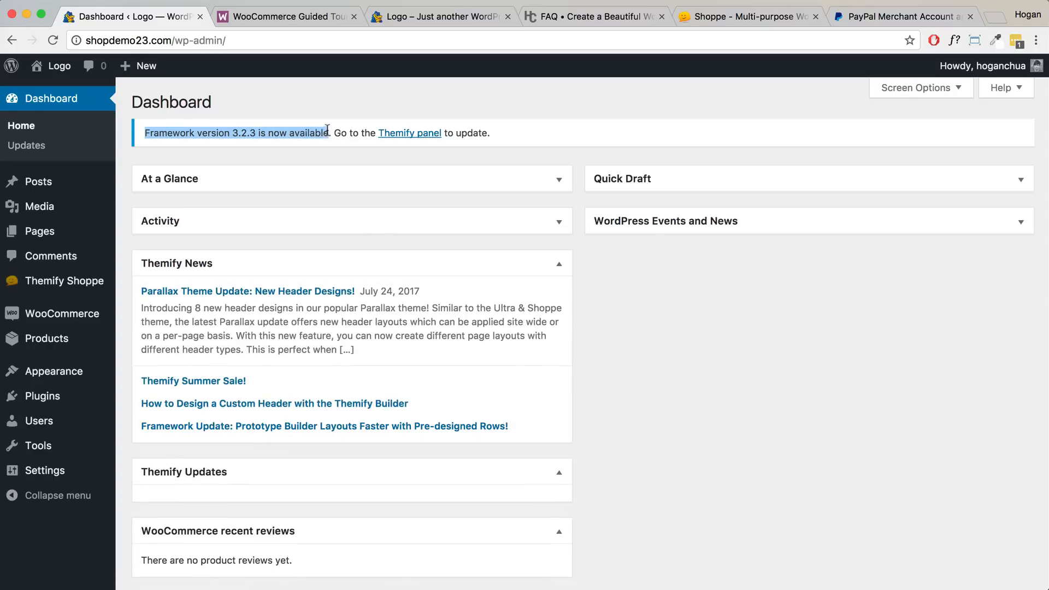
left_click(393, 133)
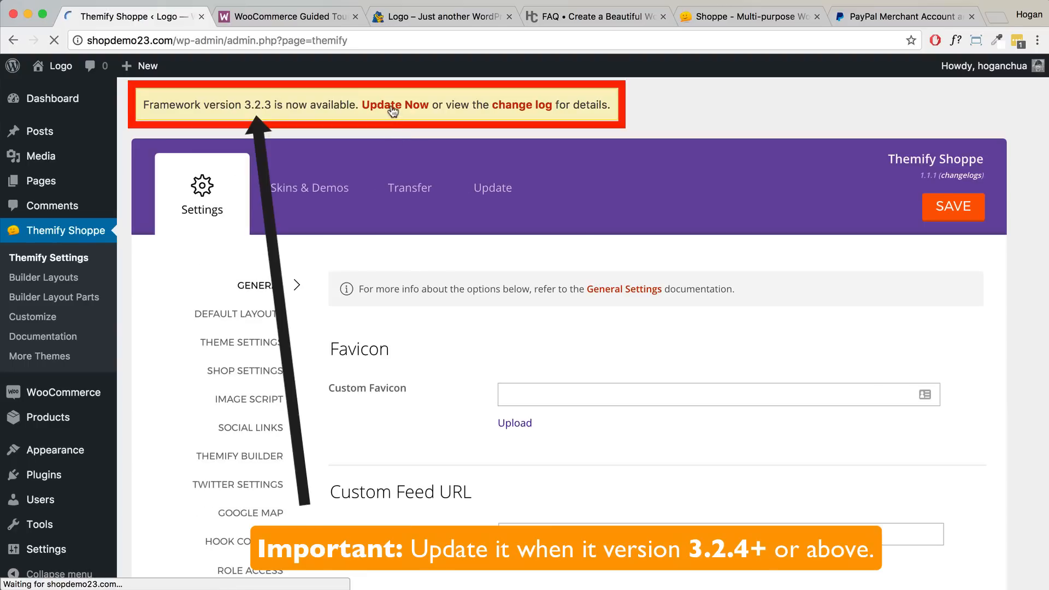
left_click(392, 106)
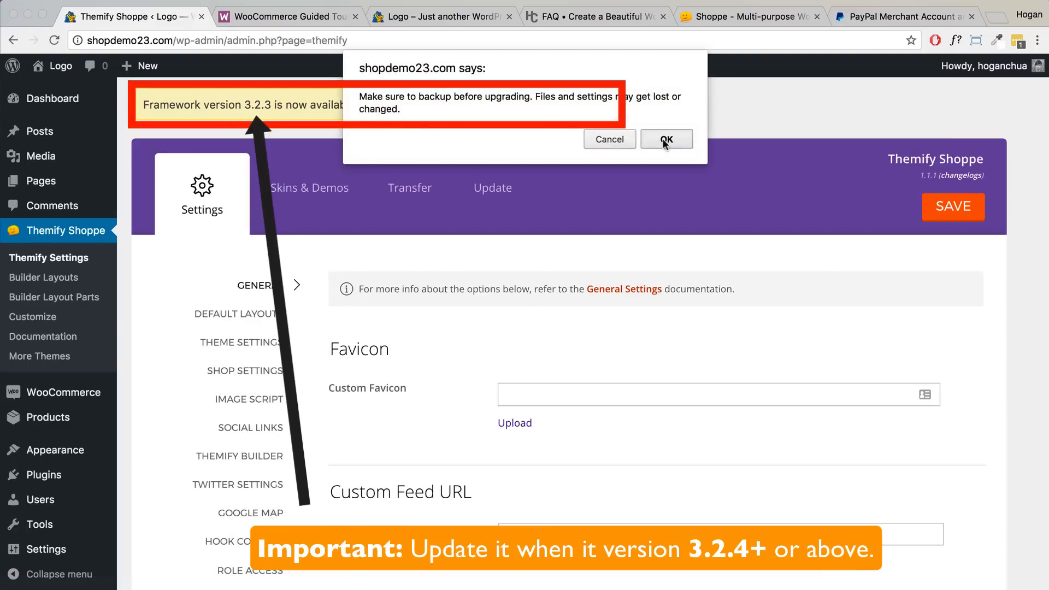
left_click(663, 140)
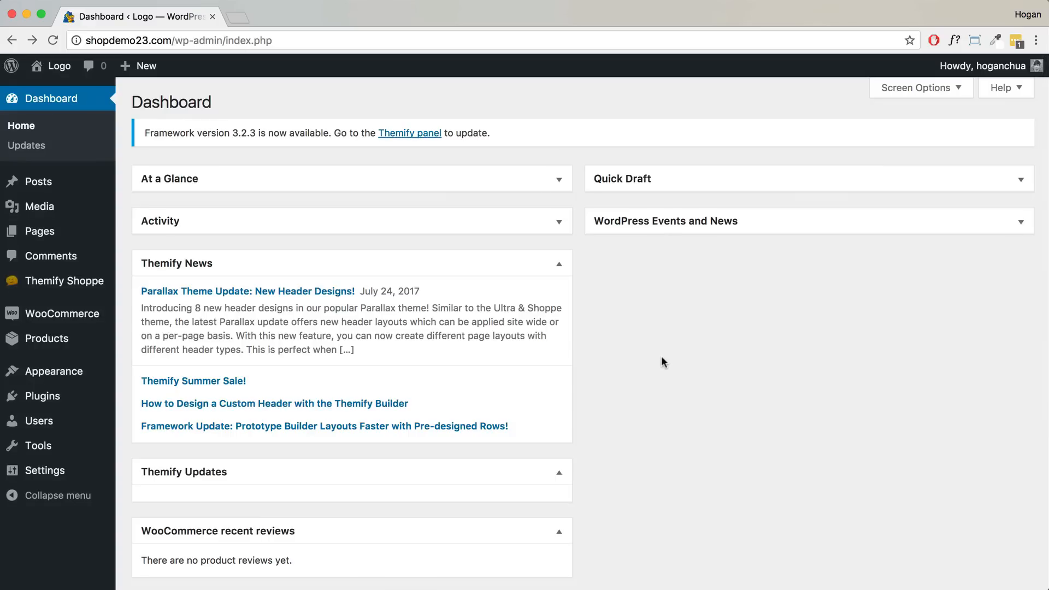
mouse_move(43, 236)
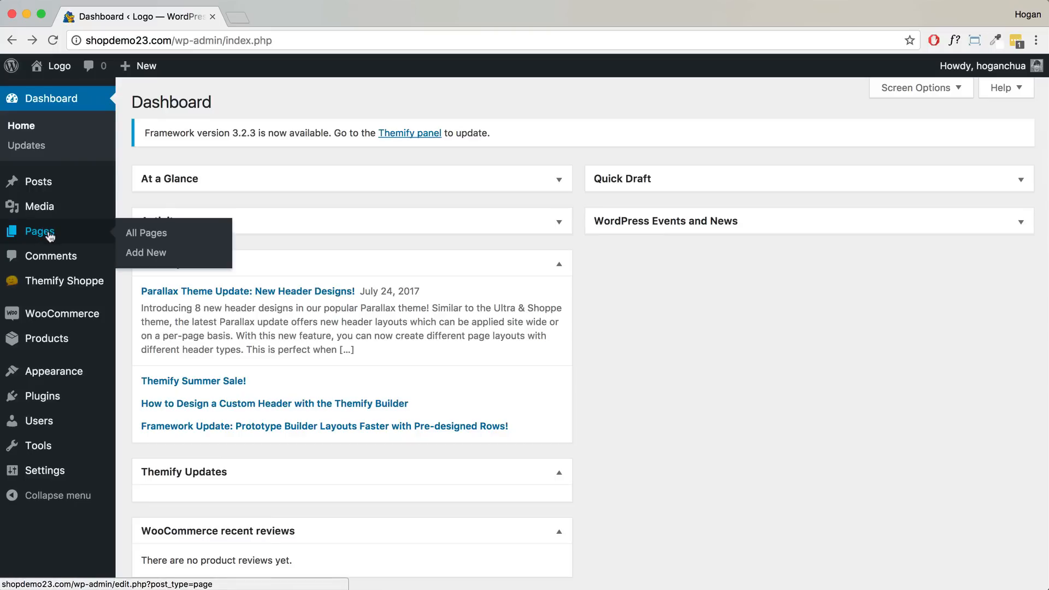
- Trash the Sample Page from All Pages and permanently delete it from the Trash
left_click(39, 234)
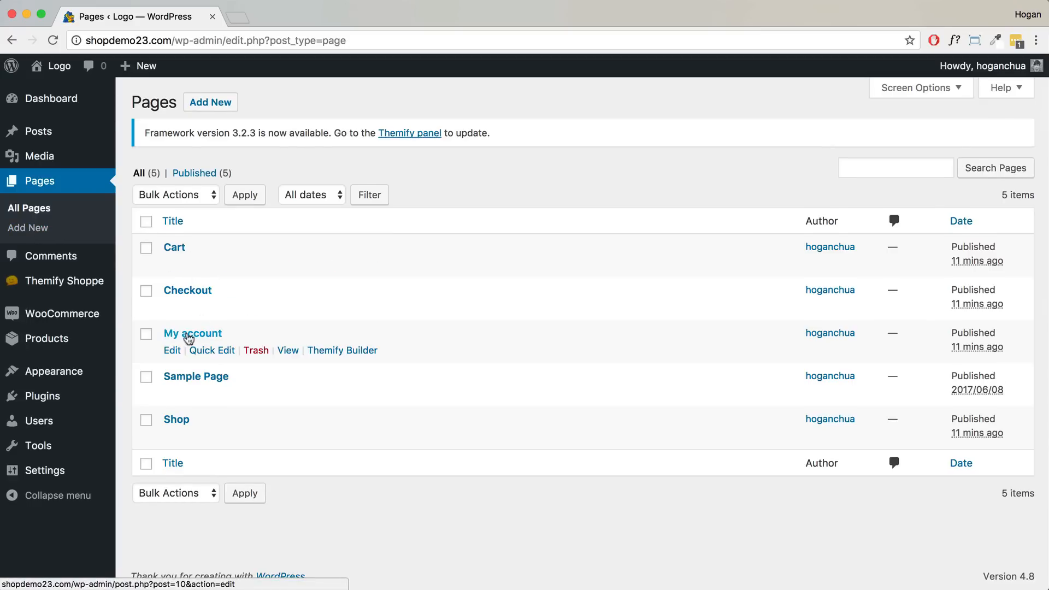
left_click(255, 393)
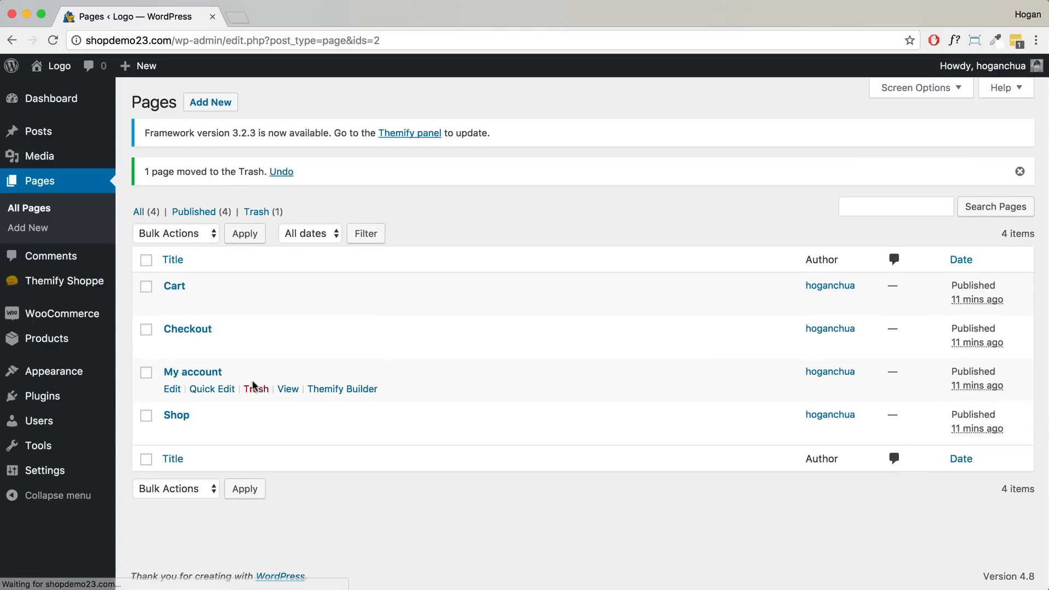
left_click(256, 213)
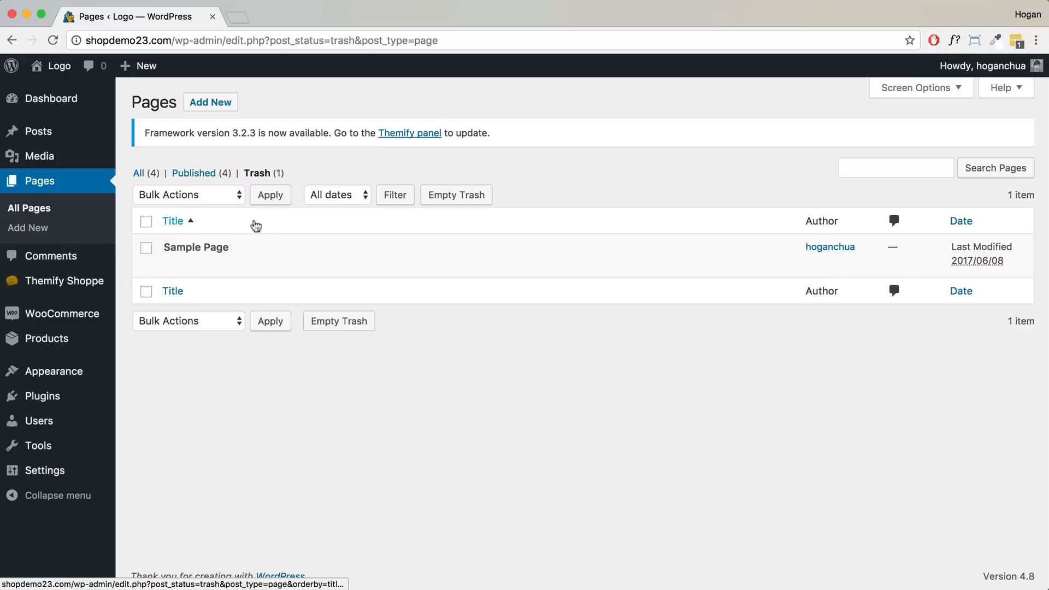
left_click(226, 265)
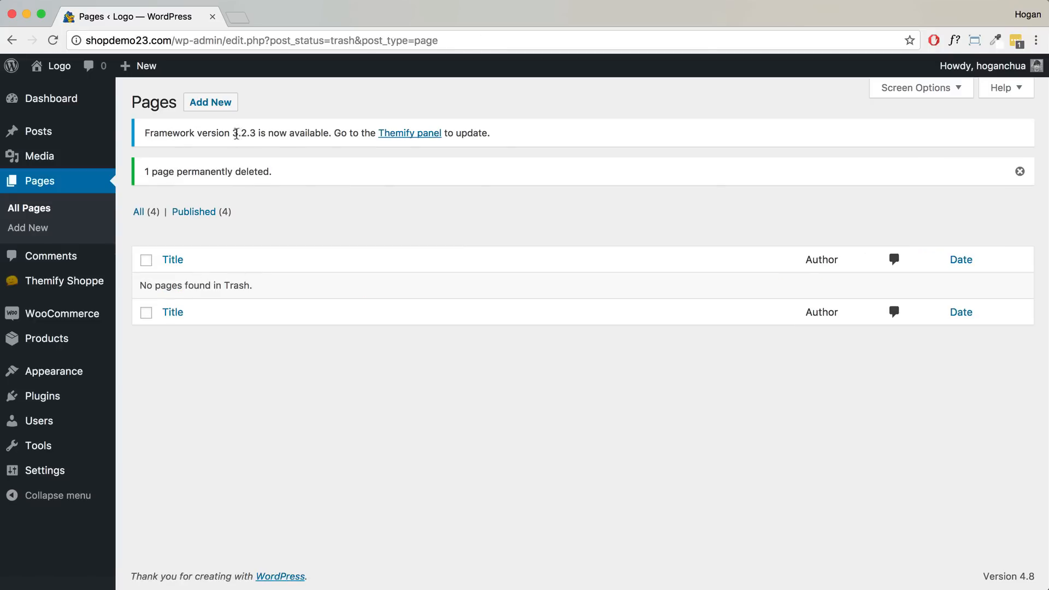
left_click(221, 105)
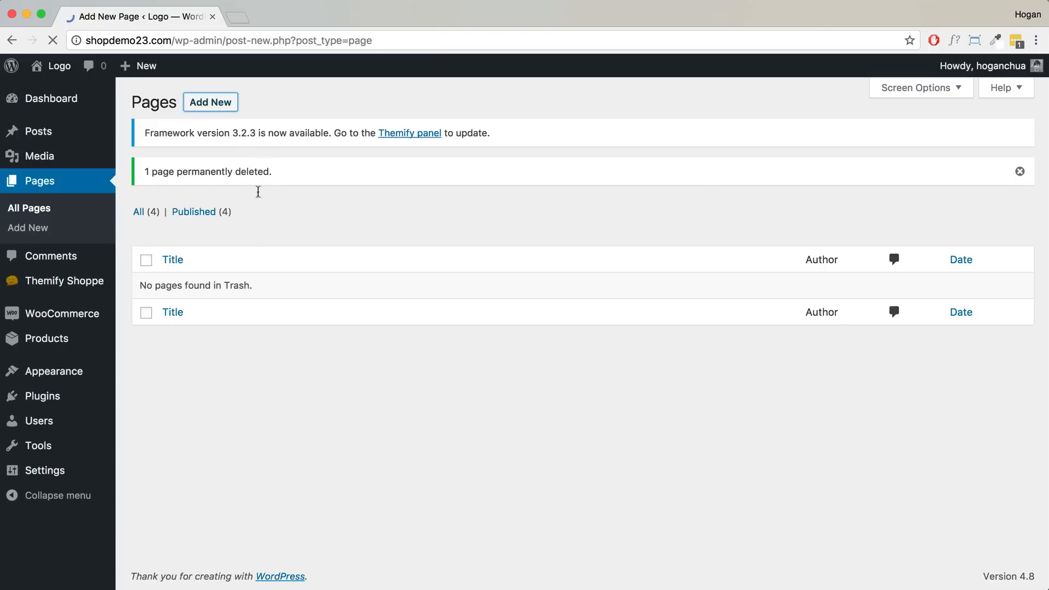
- Publish blank pages titled Home, Wishlist, About and Contact one after another
type("Home")
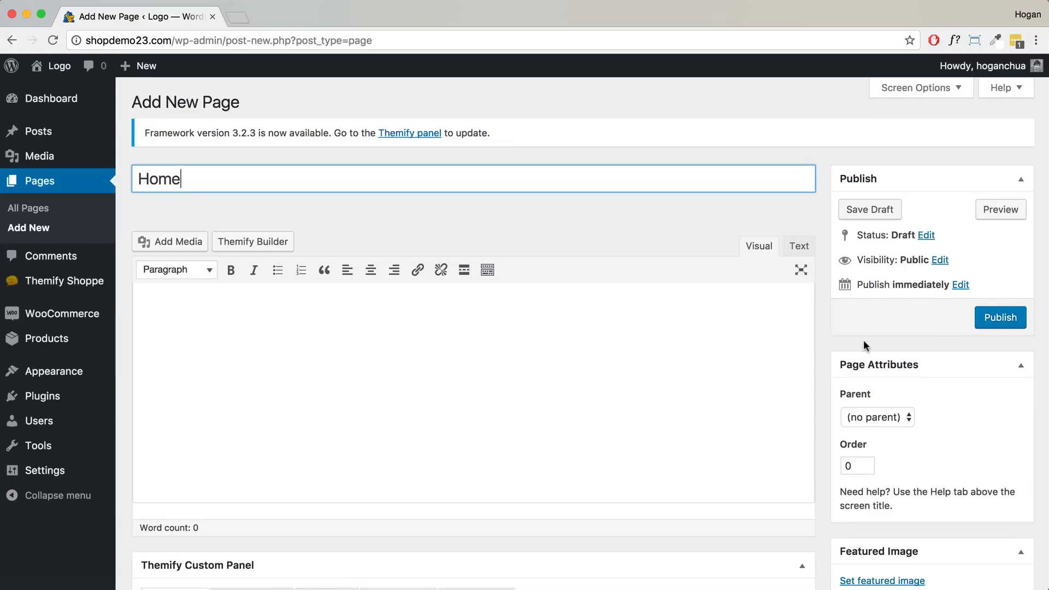
left_click(1014, 321)
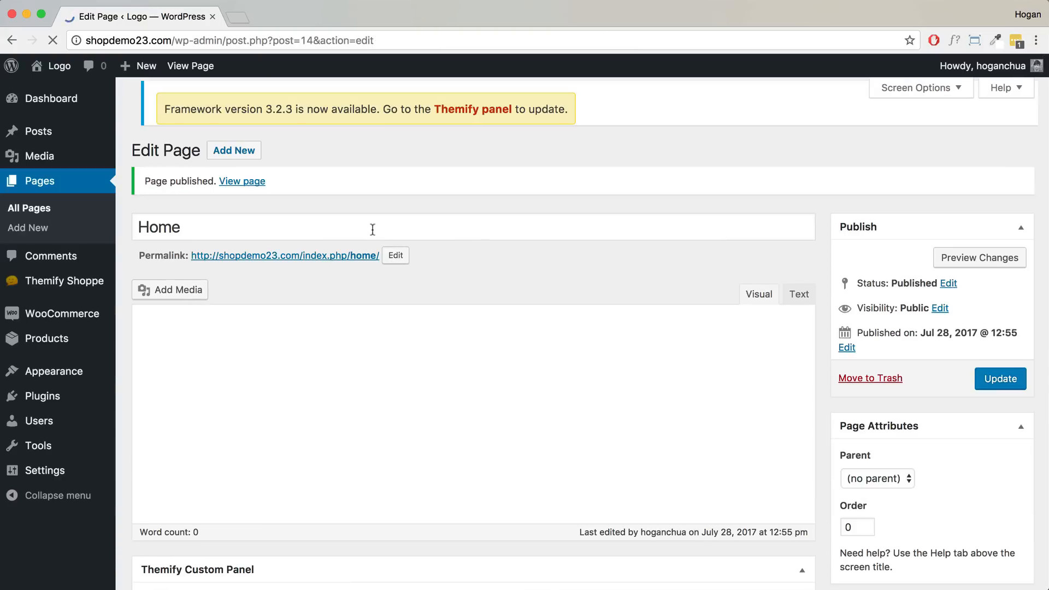
left_click(230, 157)
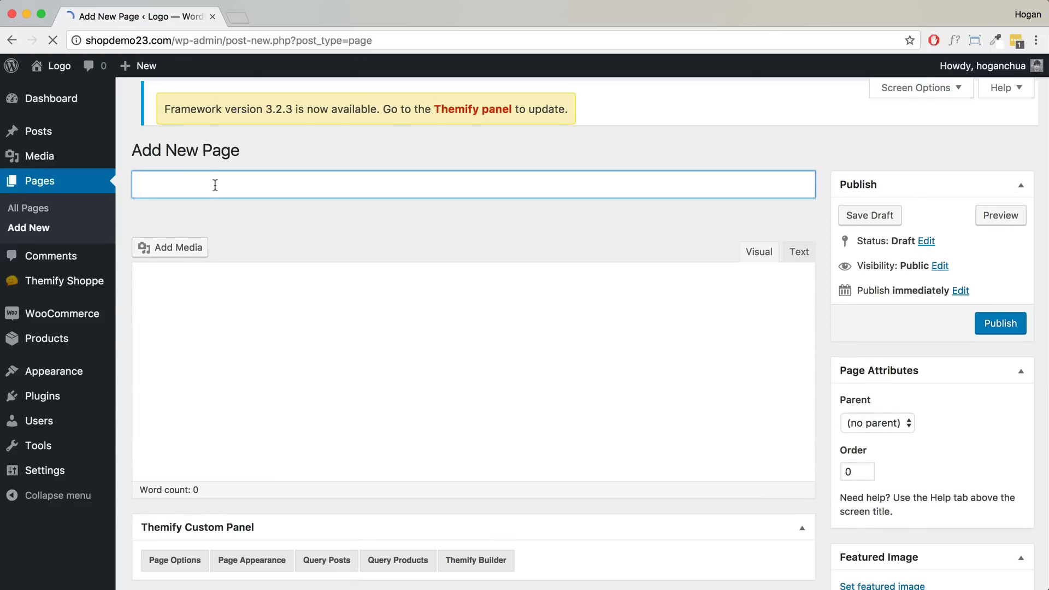
type("Wishlist")
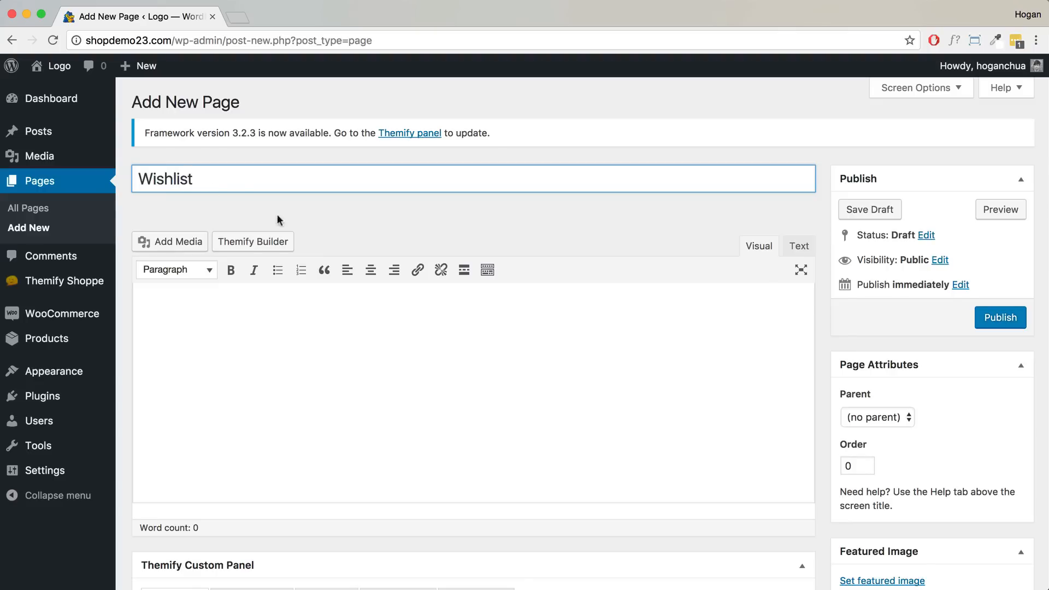
left_click(1013, 324)
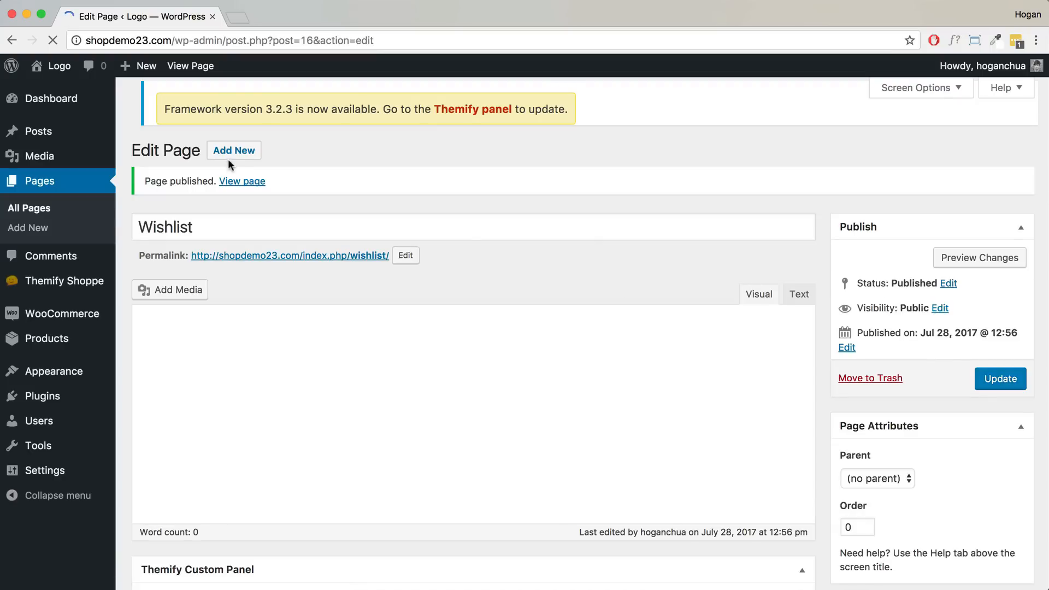
left_click(236, 104)
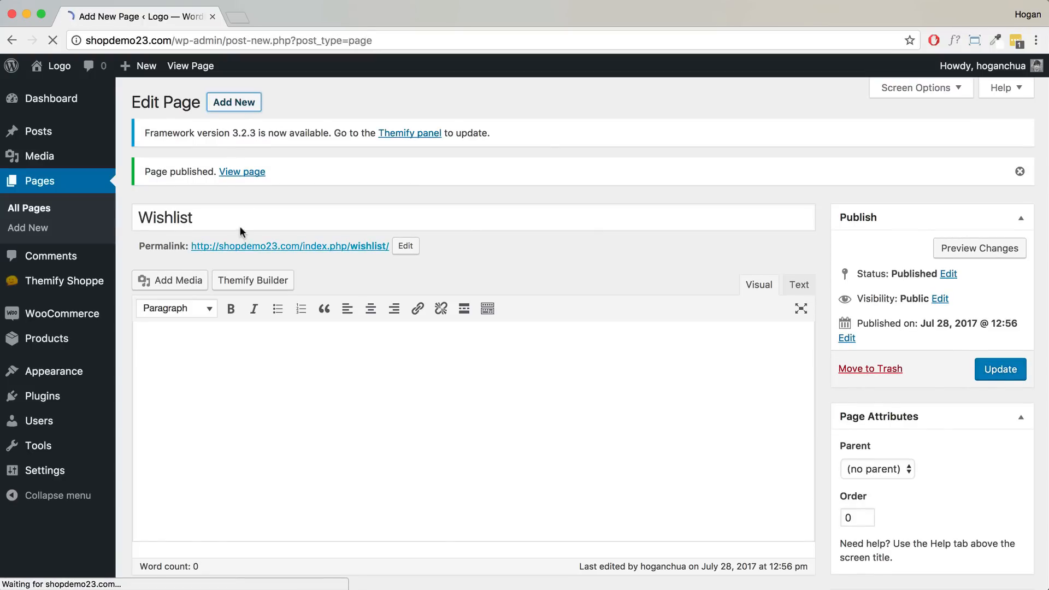
type("About")
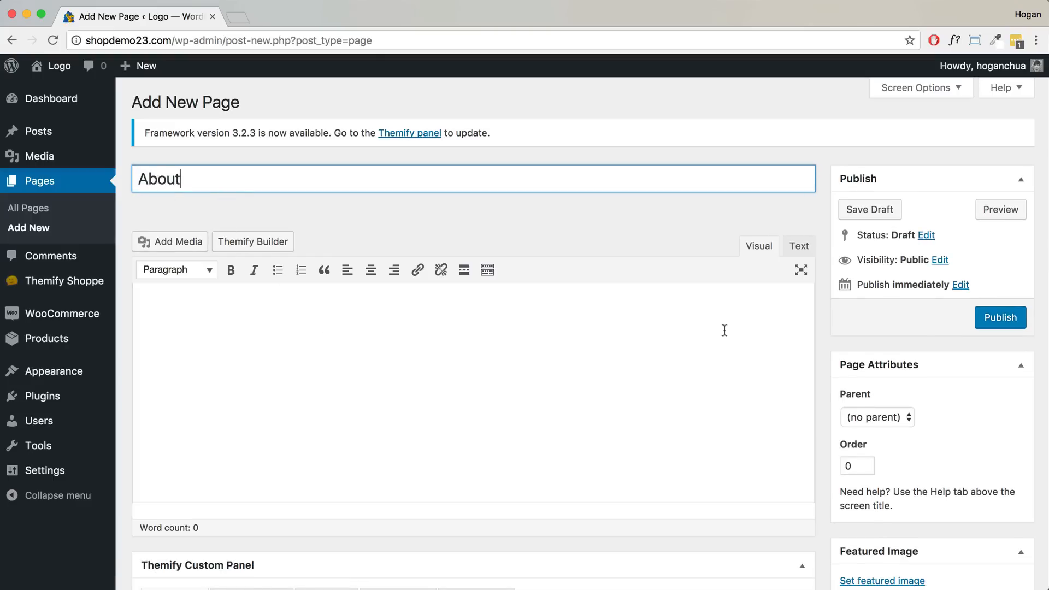
left_click(1011, 326)
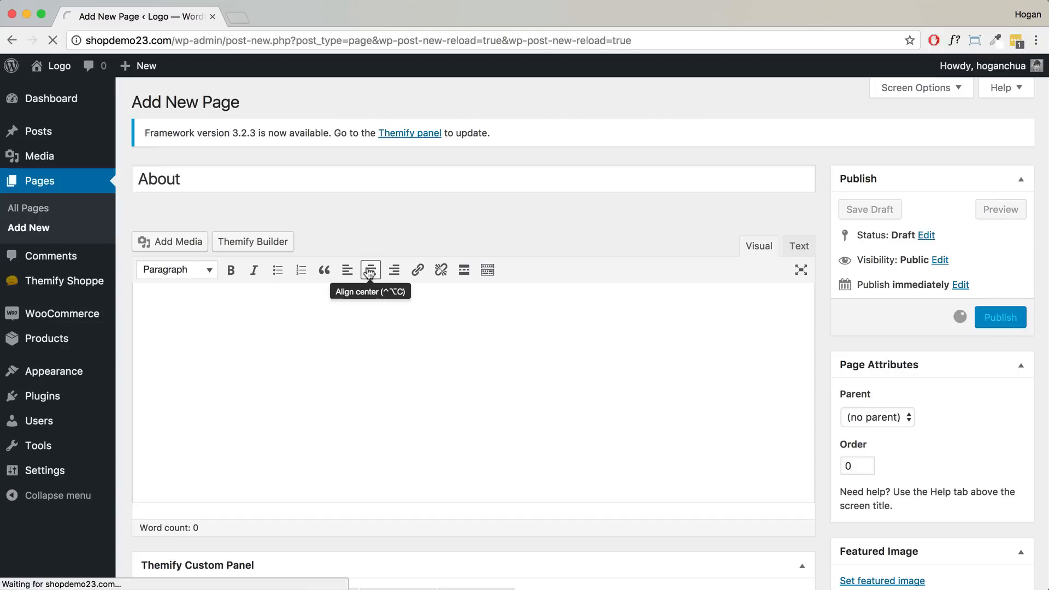
left_click(242, 153)
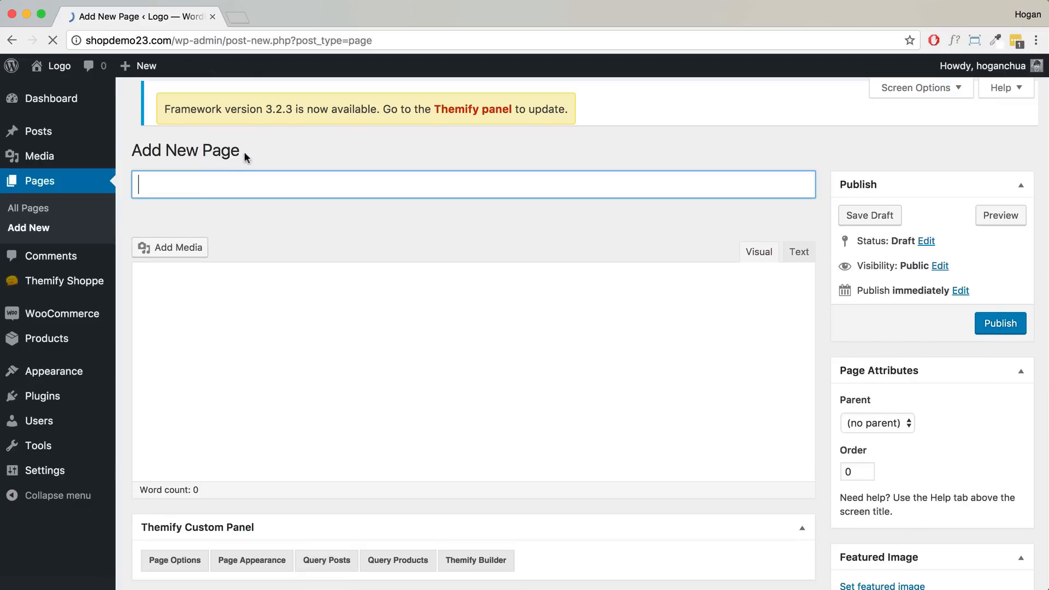
type("Contact")
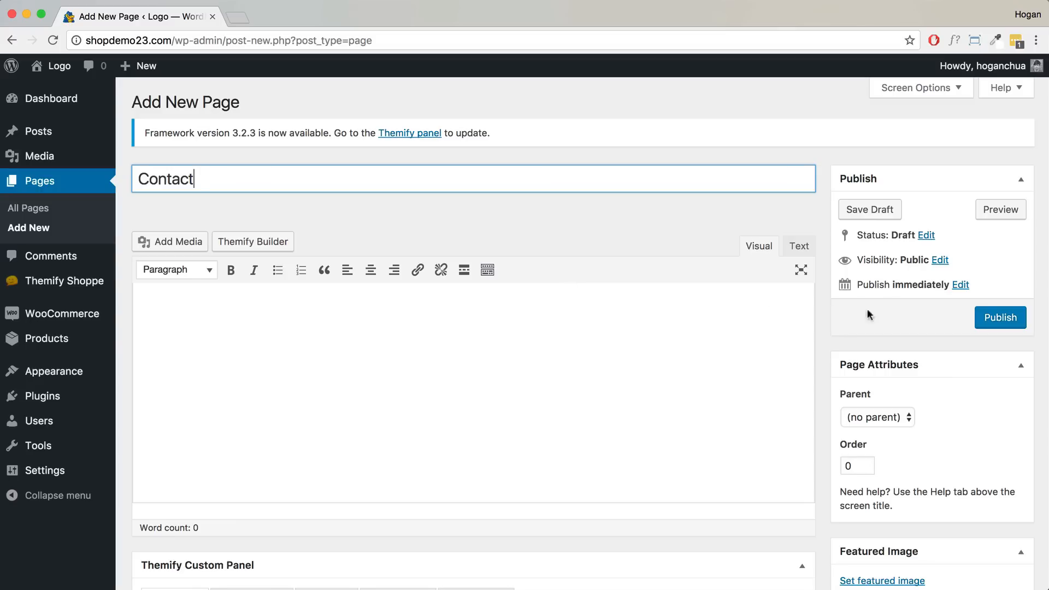
left_click(1000, 321)
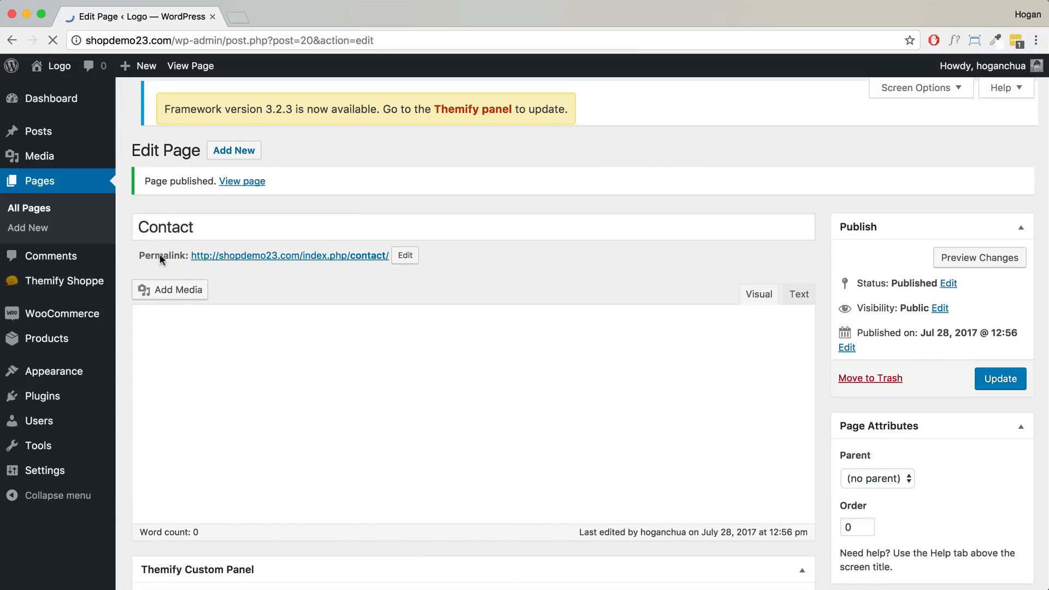
right_click(244, 246)
- Open the live Contact page in a new tab and note the index.php in its address
left_click(254, 251)
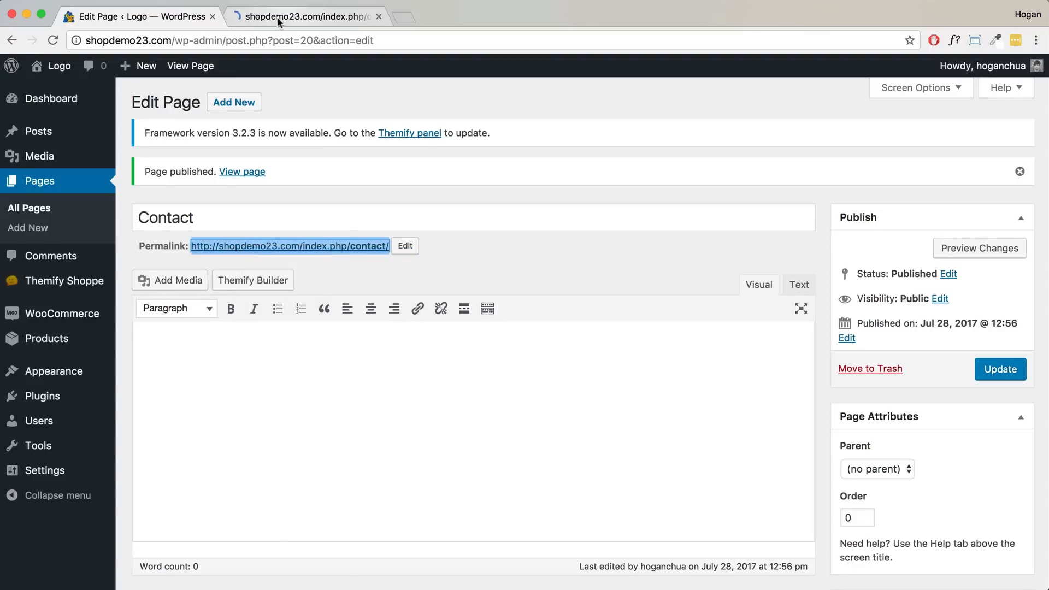
left_click(277, 17)
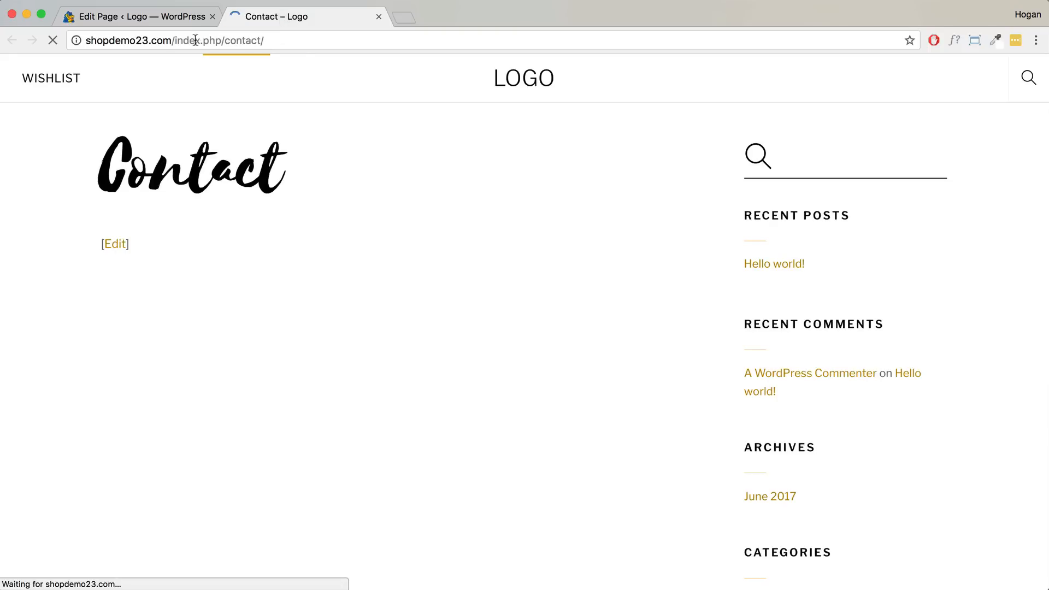
left_click_drag(215, 40, 224, 40)
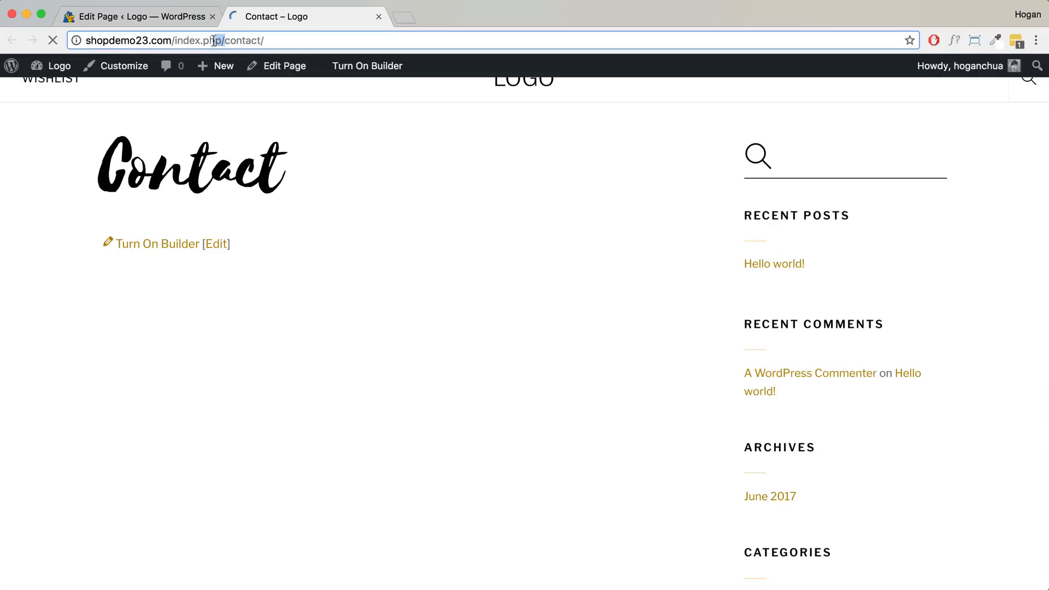
left_click(169, 17)
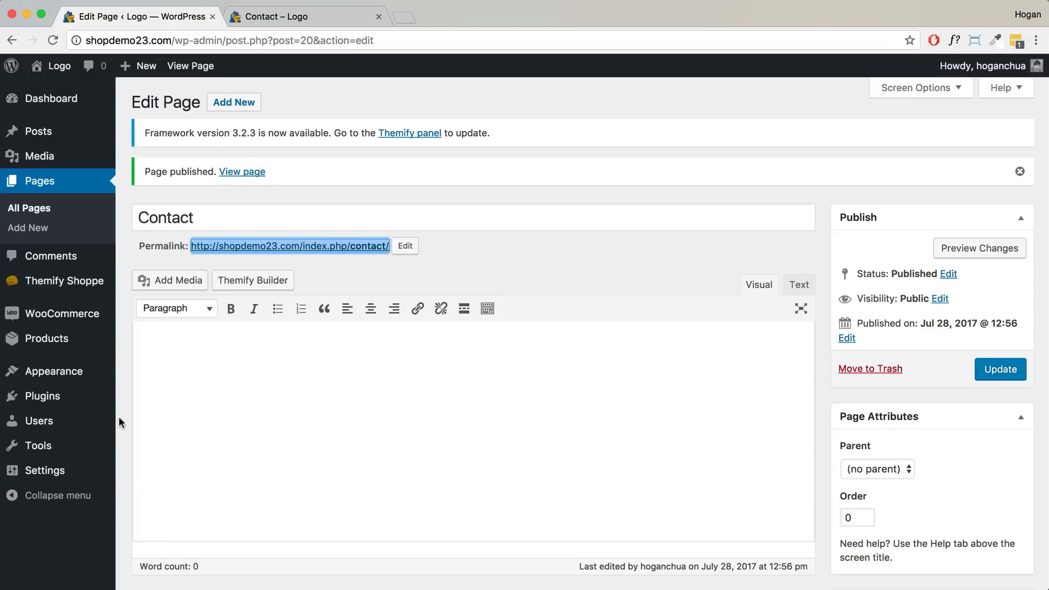
- Switch the permalink setting to the Post name structure and save the changes
mouse_move(59, 475)
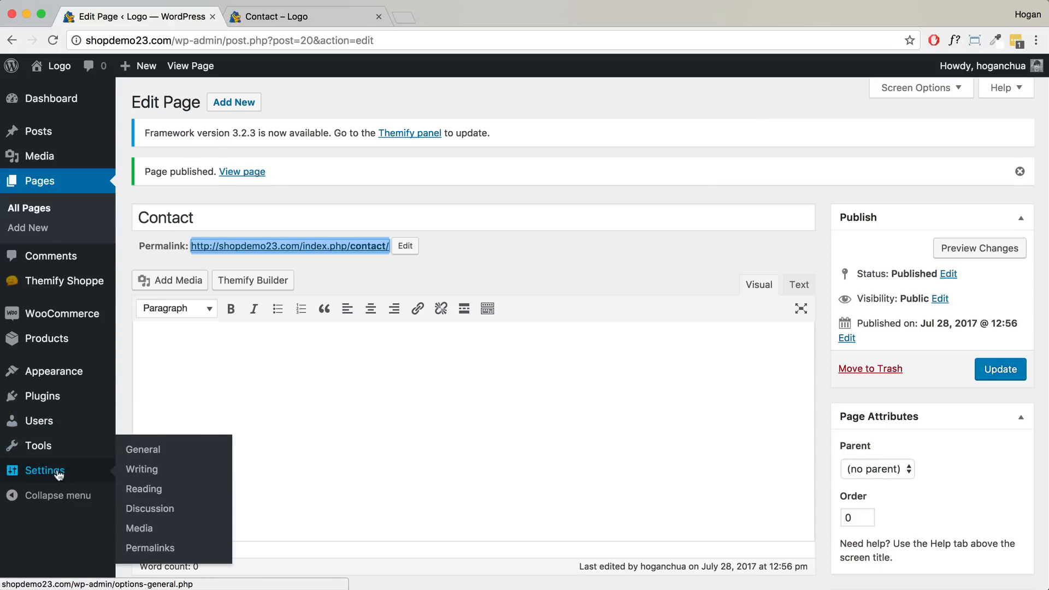
left_click(157, 549)
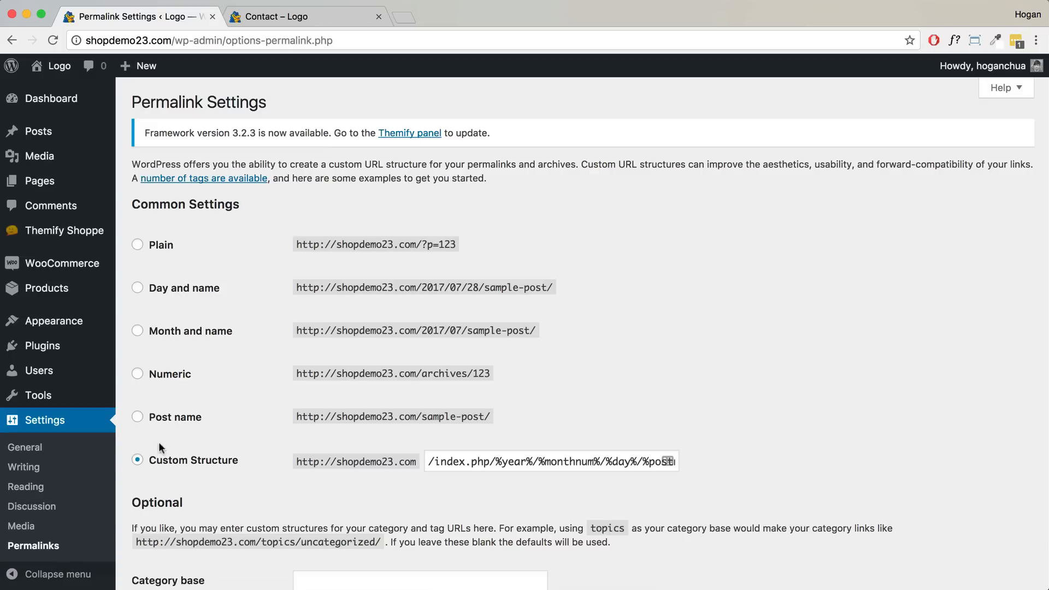
left_click(158, 419)
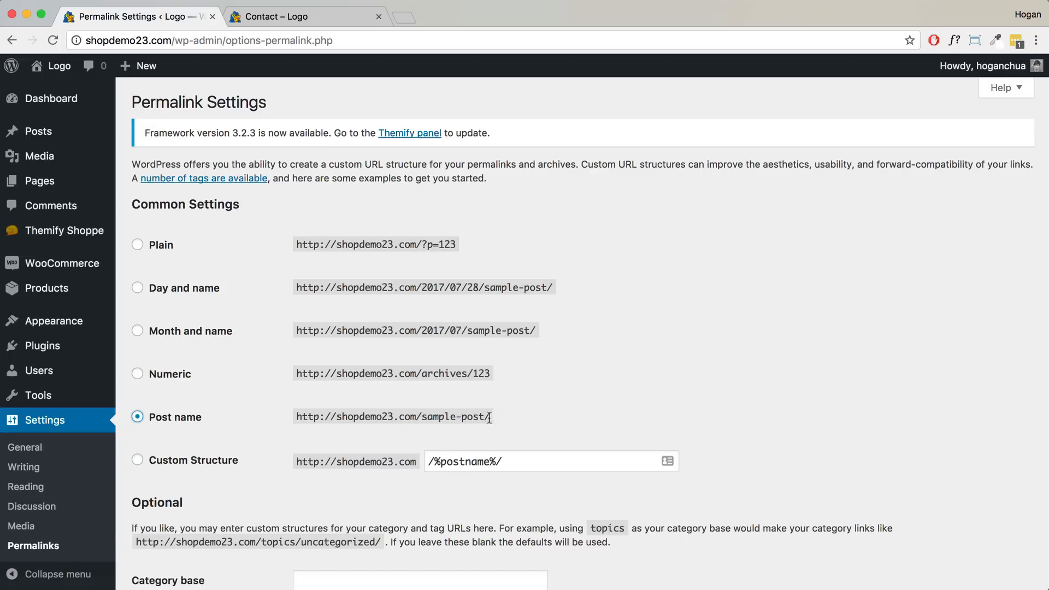
left_click_drag(484, 417, 425, 416)
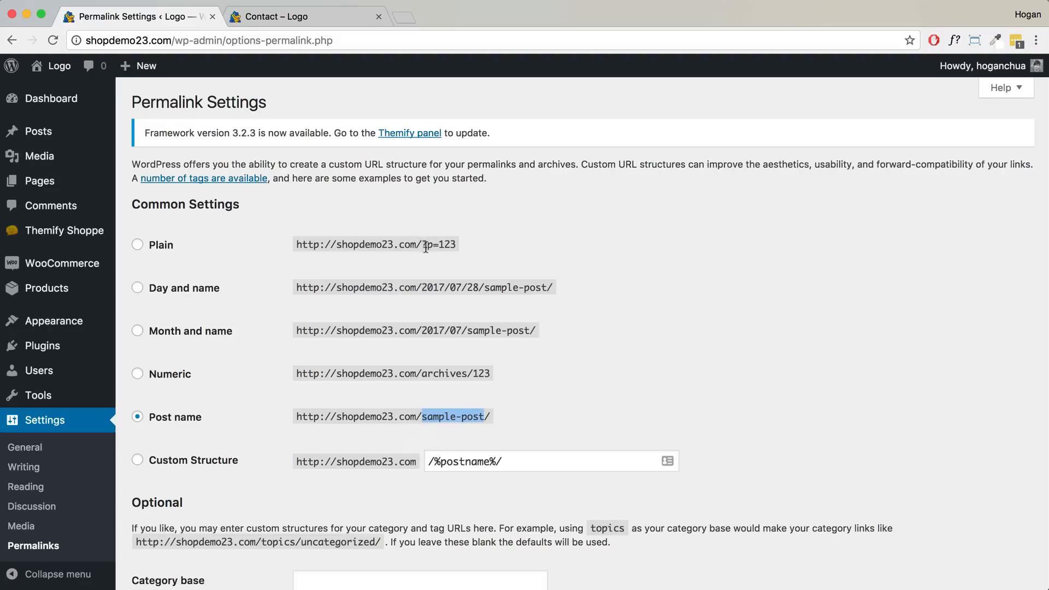
left_click_drag(422, 245, 435, 244)
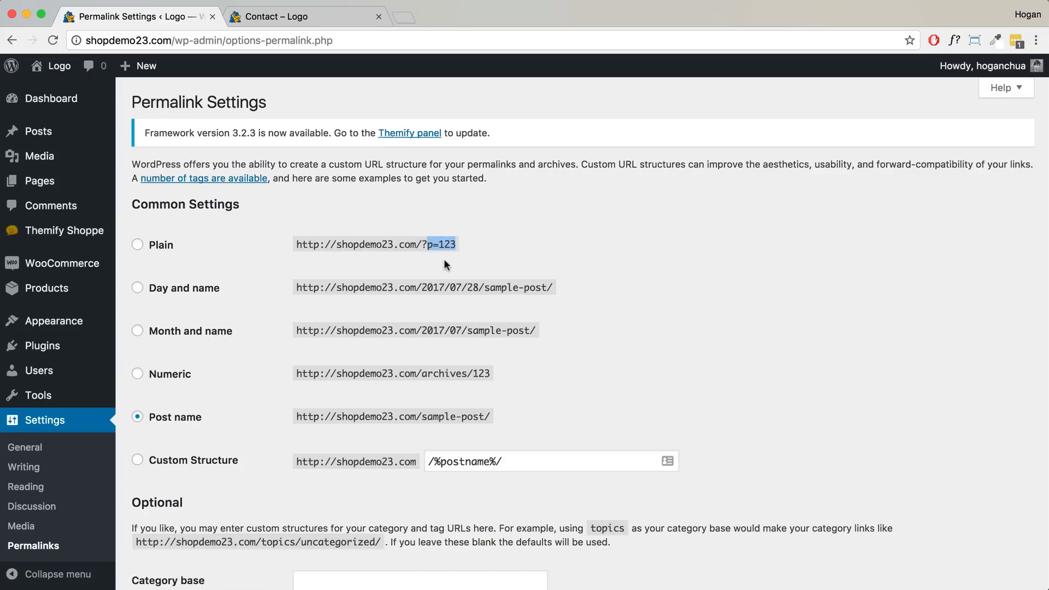
left_click_drag(488, 416, 295, 415)
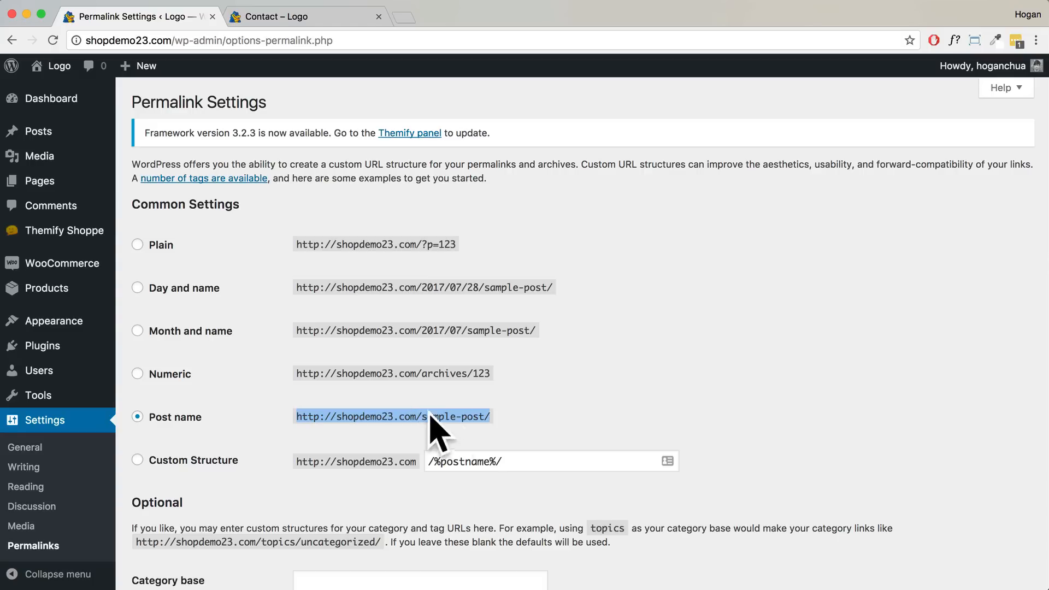
scroll(424, 415, "down", 10)
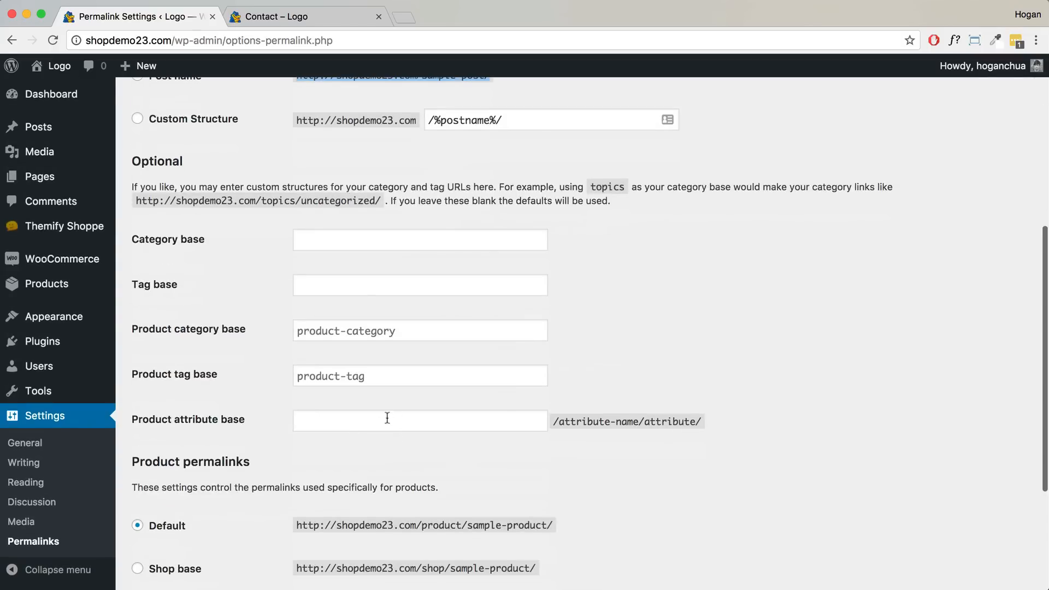
left_click(188, 522)
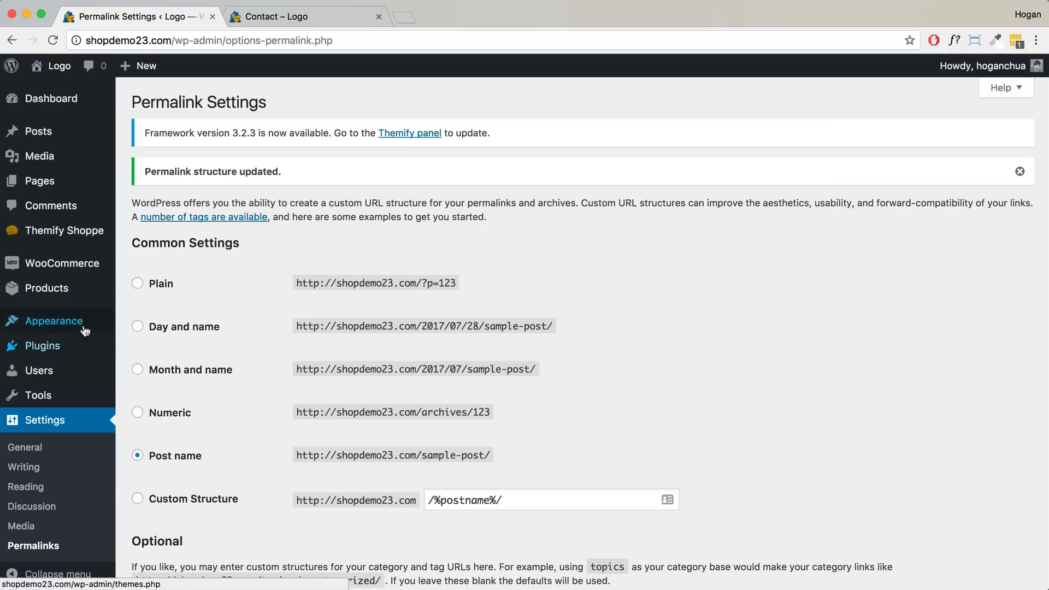
mouse_move(88, 328)
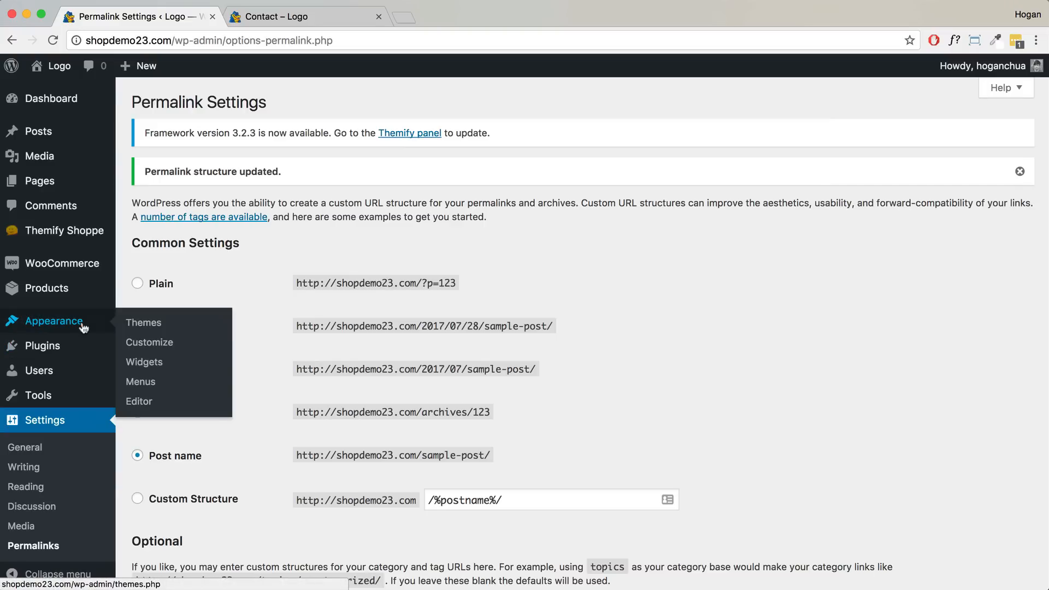
- Create a new menu named Top Nav
left_click(135, 384)
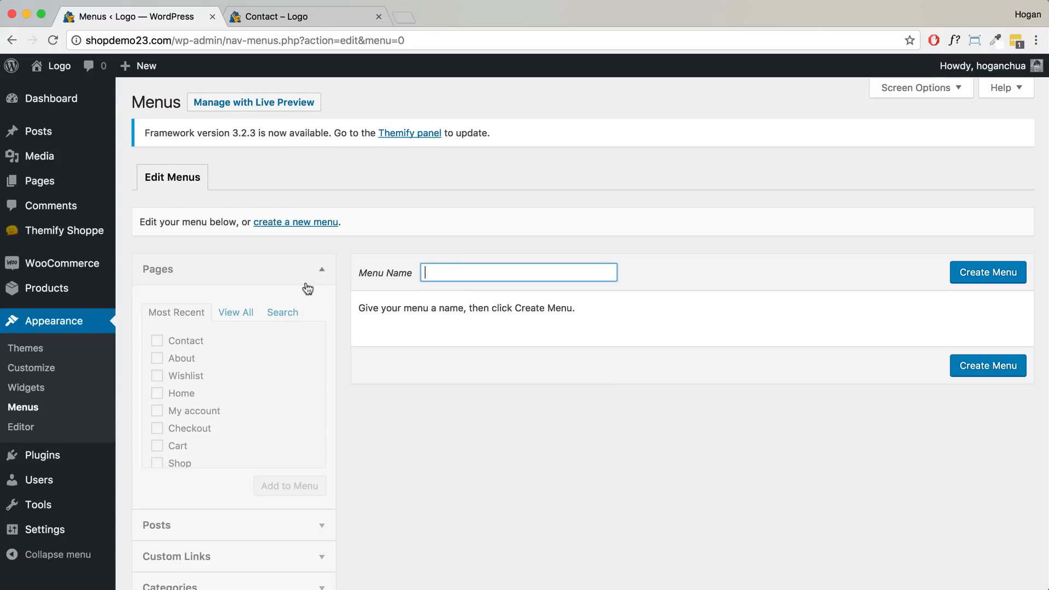
left_click(433, 271)
type("Top Nav")
left_click(972, 273)
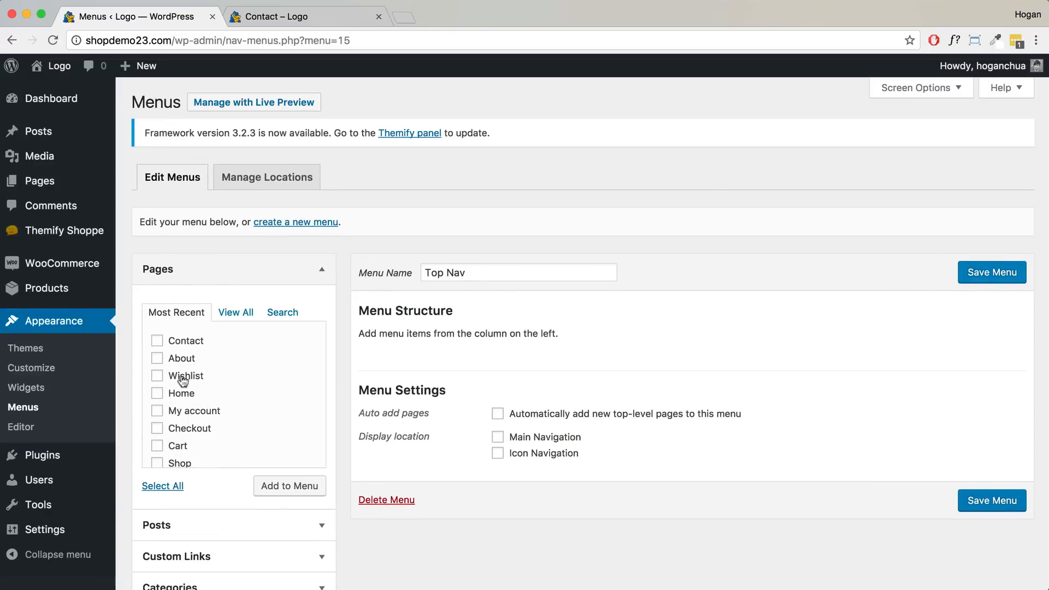
- Add the About, Contact and Shop pages to the menu, with Contact nested under About
left_click(239, 13)
scroll(91, 164, "up", 2)
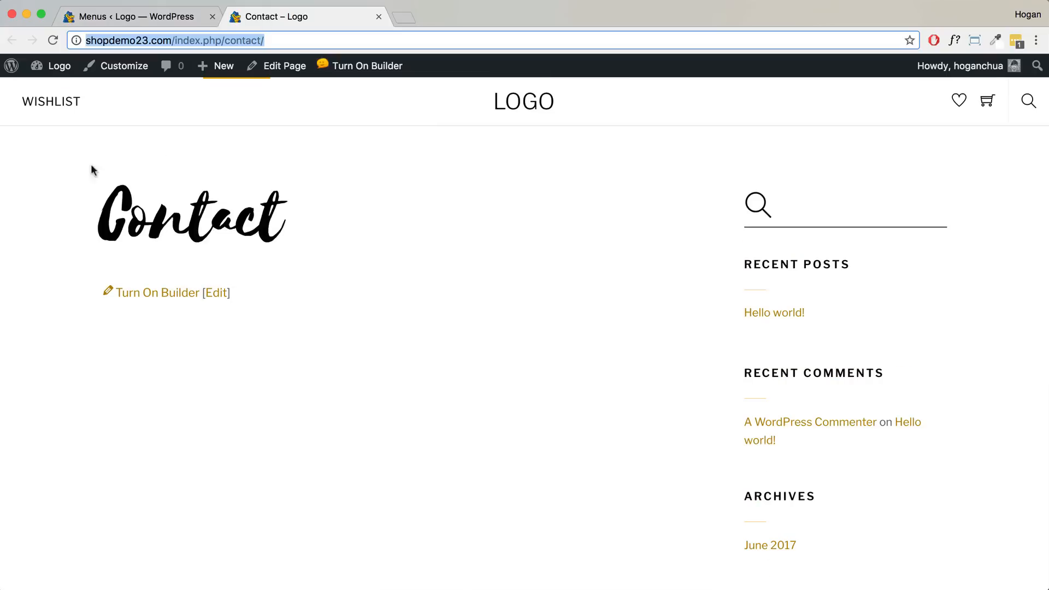
left_click(142, 18)
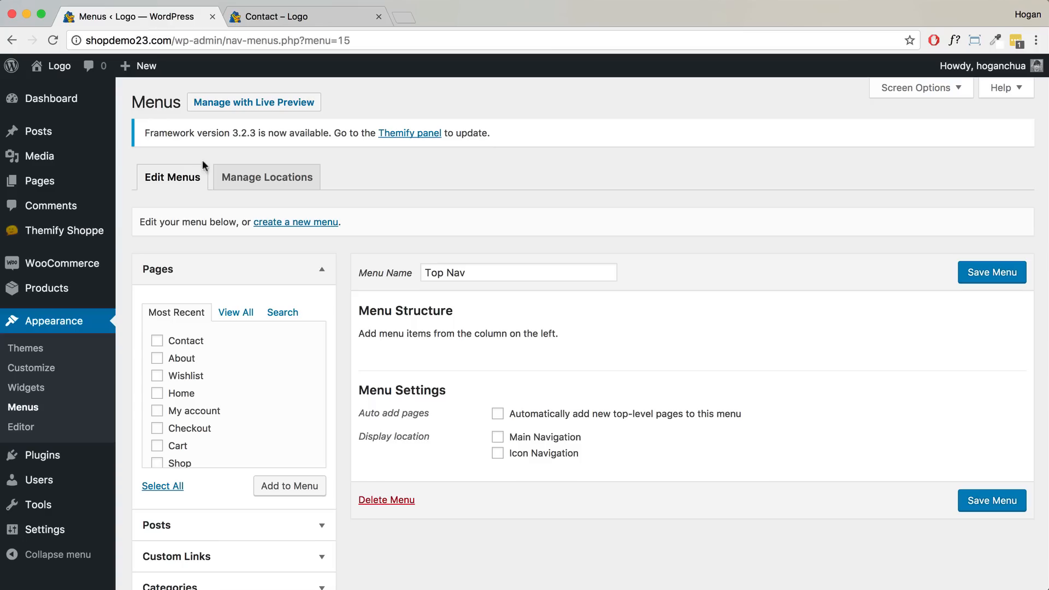
left_click(157, 358)
left_click(157, 340)
scroll(183, 410, "down", 2)
left_click(157, 401)
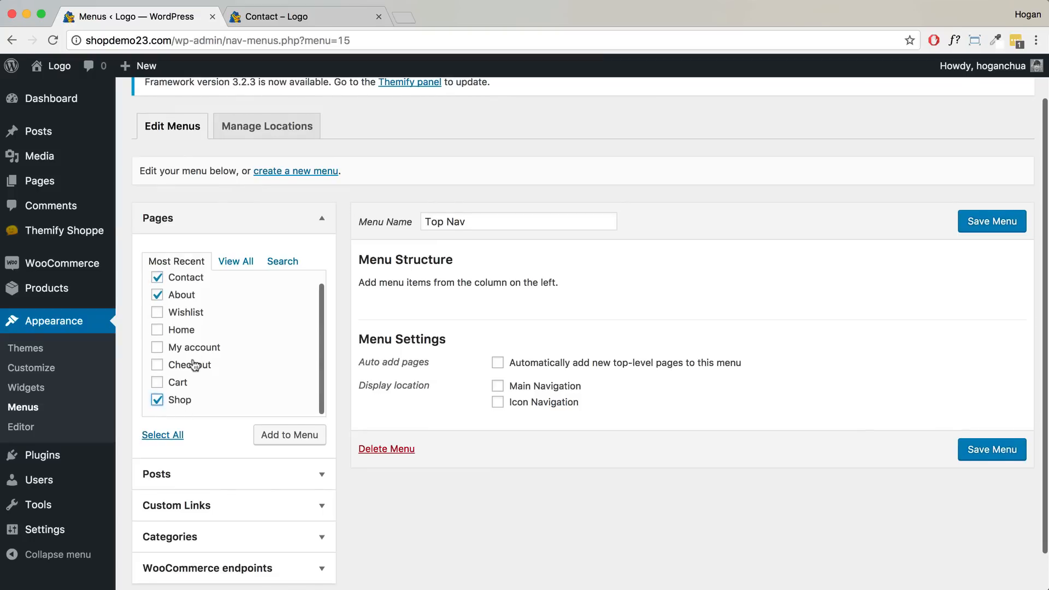
scroll(196, 361, "up", 2)
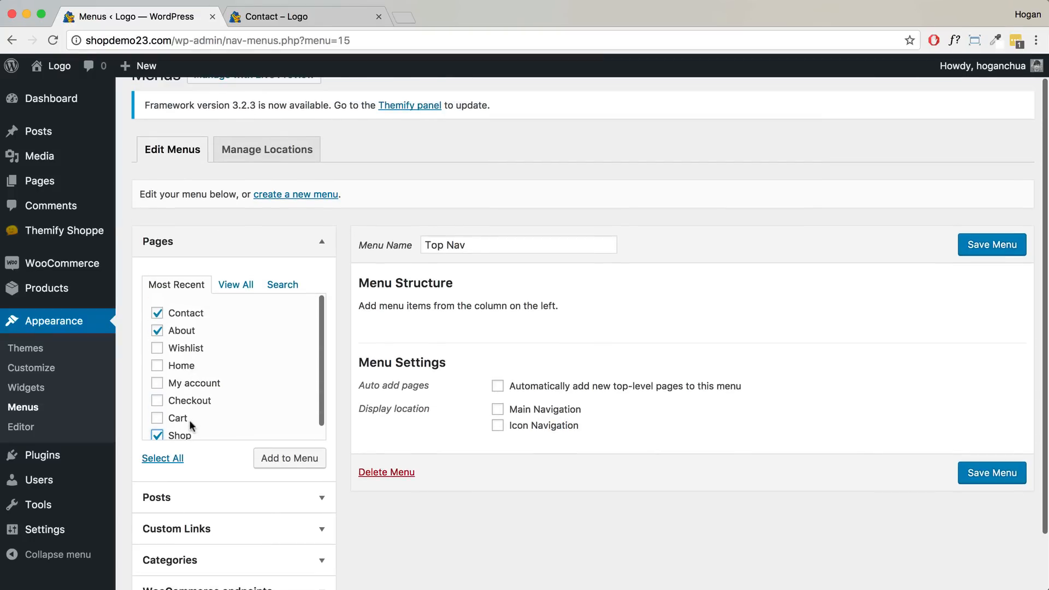
left_click(285, 463)
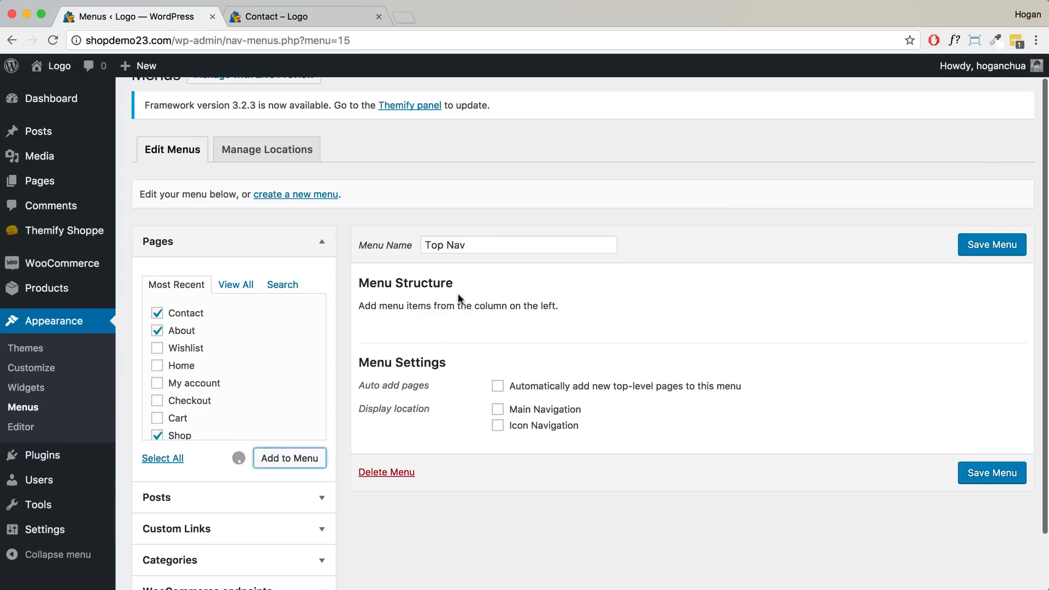
left_click_drag(457, 381, 467, 341)
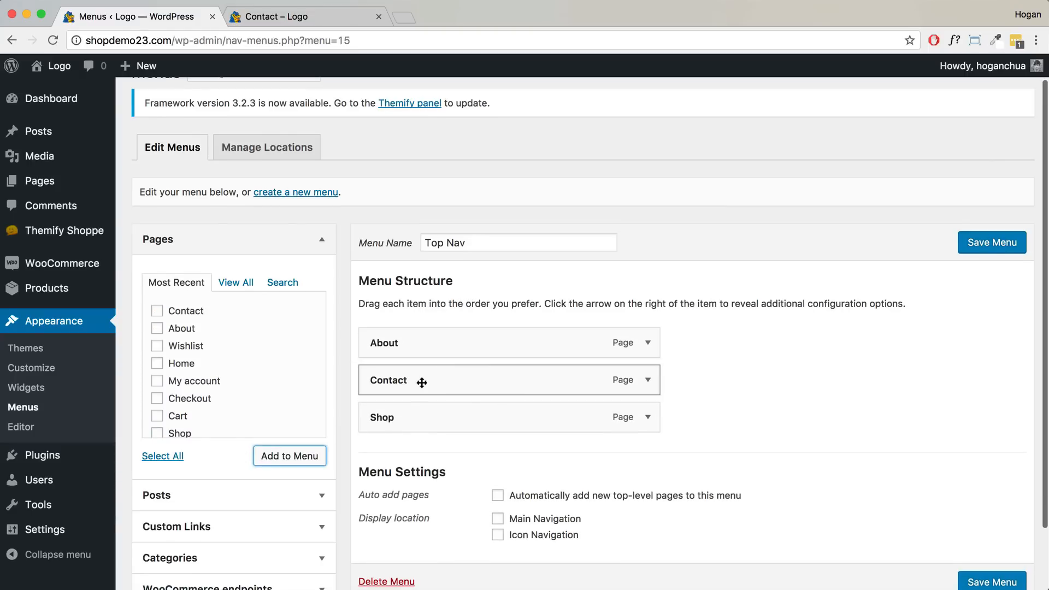
left_click_drag(409, 378, 433, 382)
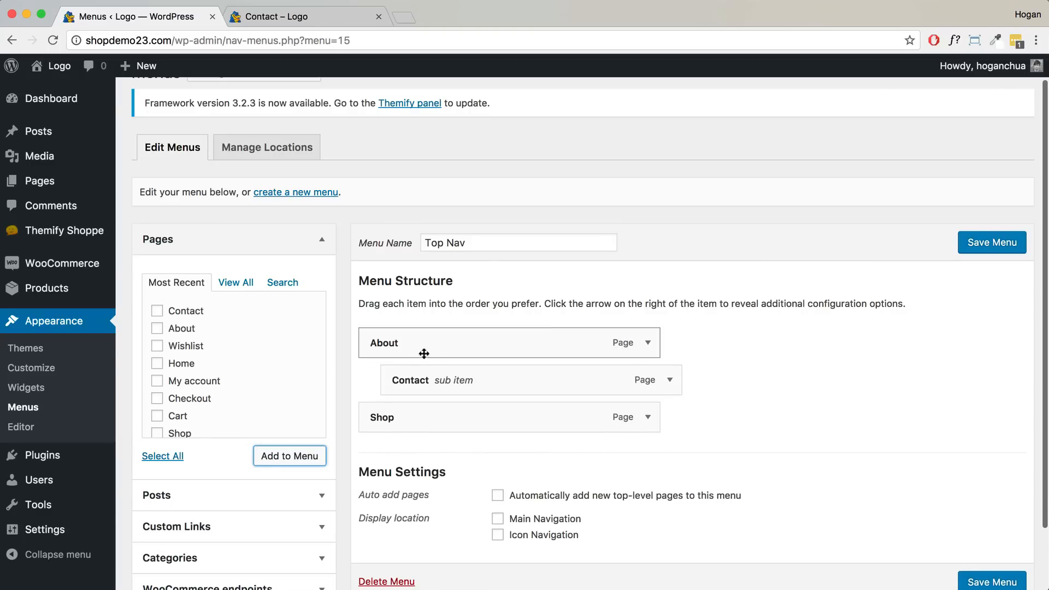
- Enable auto-add of new top-level pages, assign Main Navigation, and save the menu
scroll(606, 475, "down", 1)
left_click(497, 472)
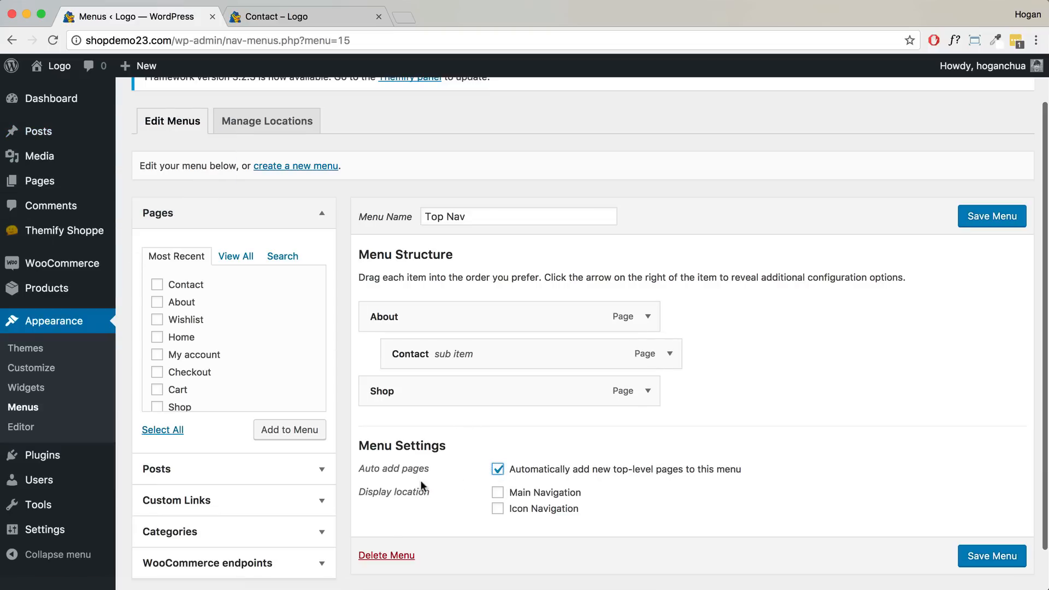
left_click_drag(434, 496, 363, 490)
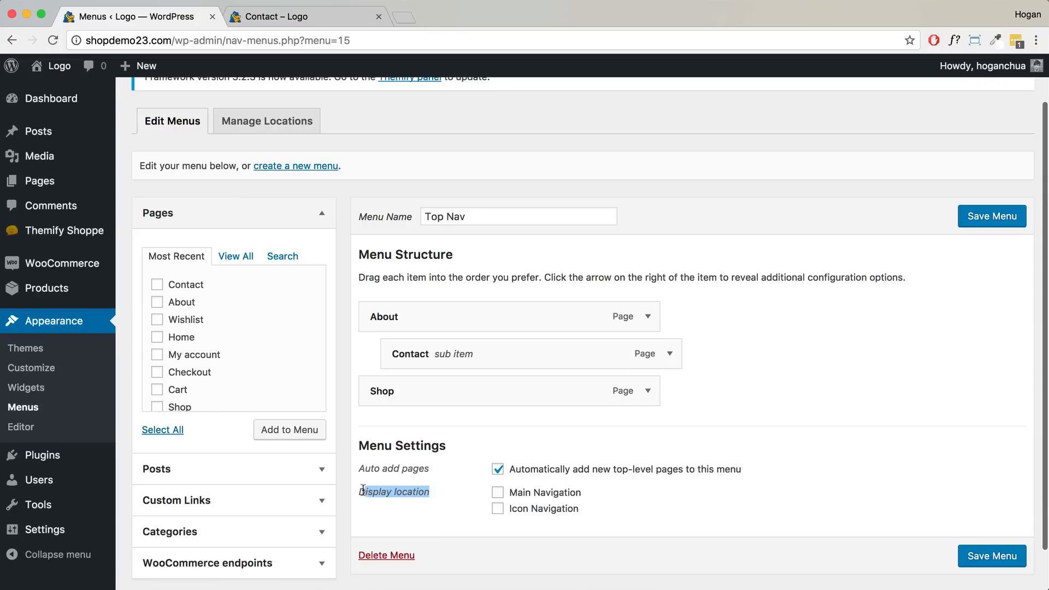
left_click(497, 492)
left_click(992, 215)
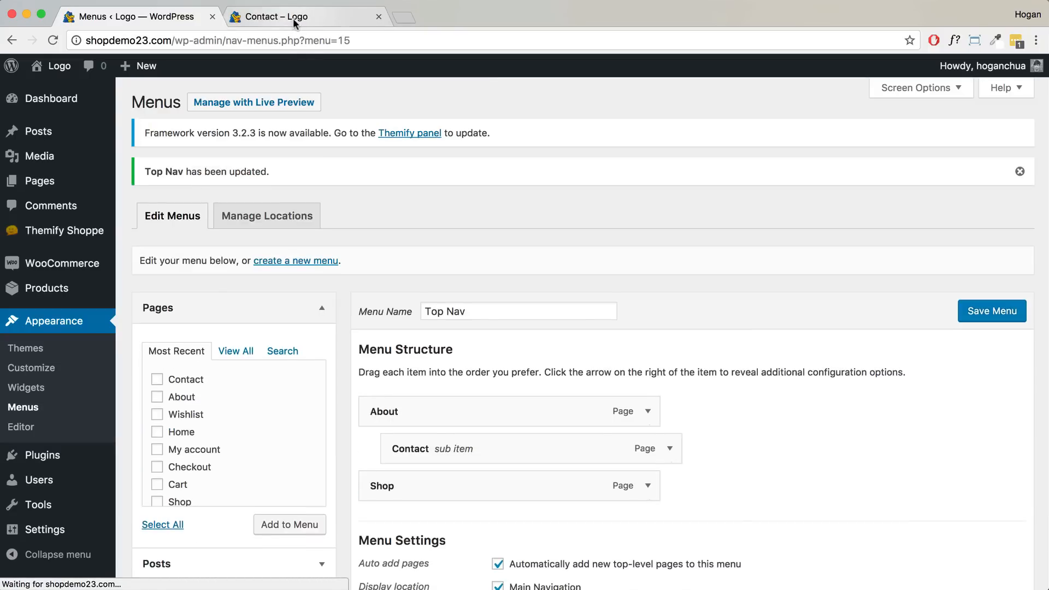
- Reload the live Contact page to check the new Top Nav menu
left_click(293, 17)
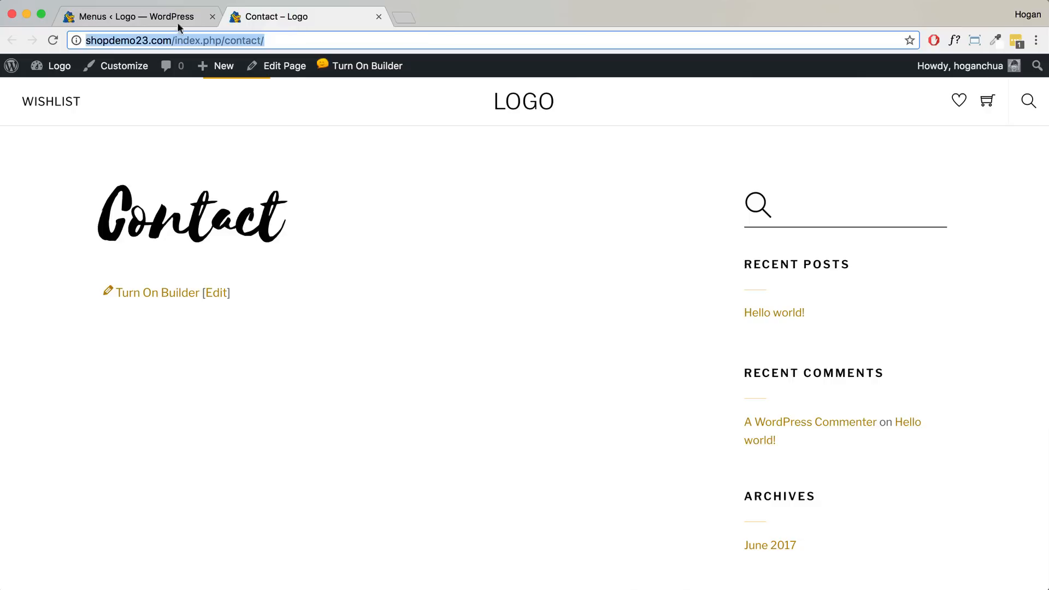
key("Return")
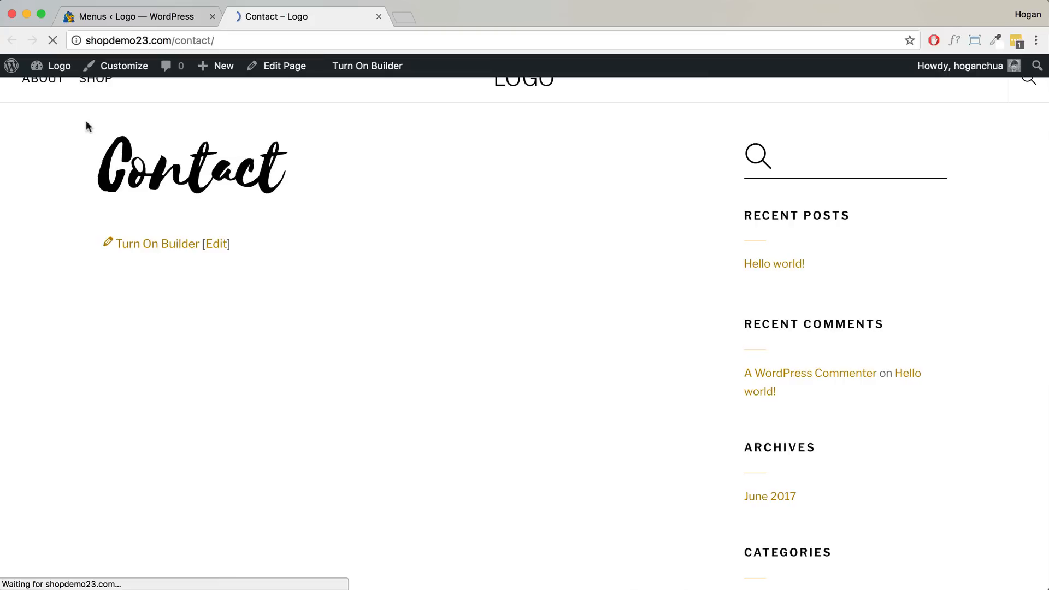
mouse_move(43, 109)
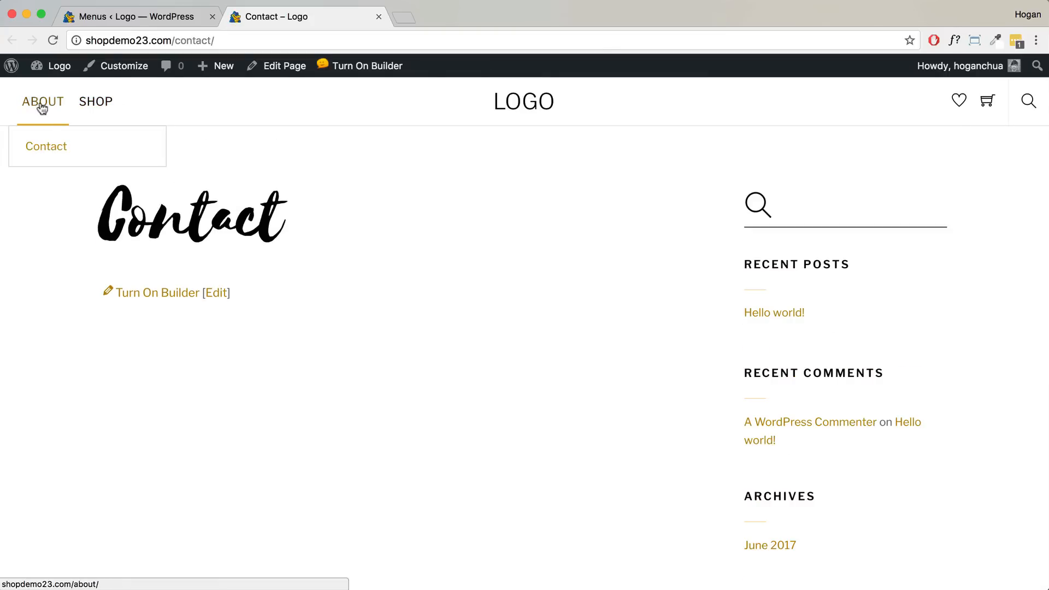
- Move Contact back to the top level of Top Nav and save the menu
left_click(128, 17)
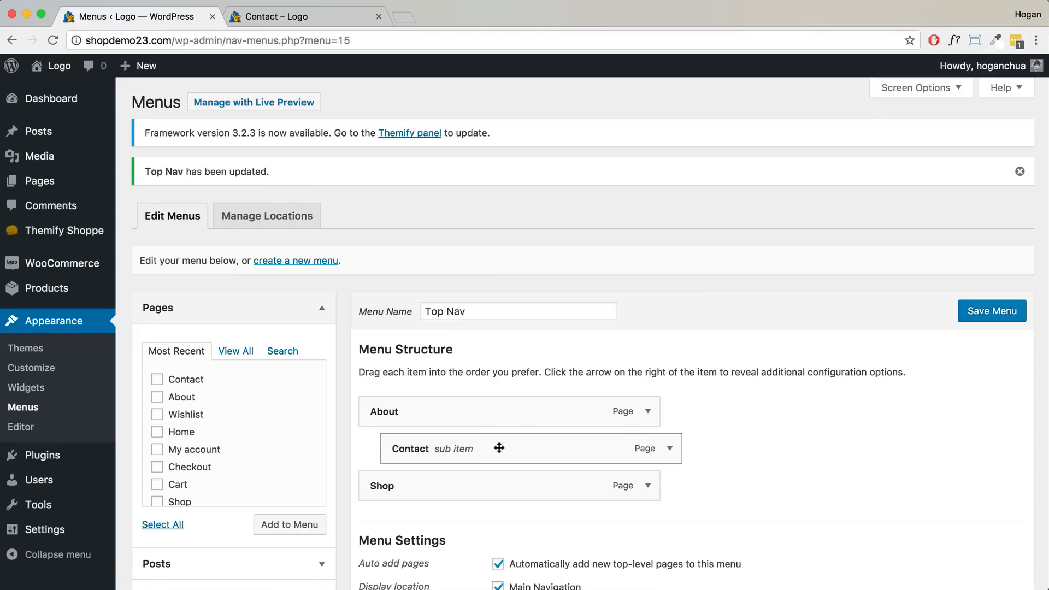
left_click_drag(501, 448, 486, 445)
scroll(759, 394, "down", 3)
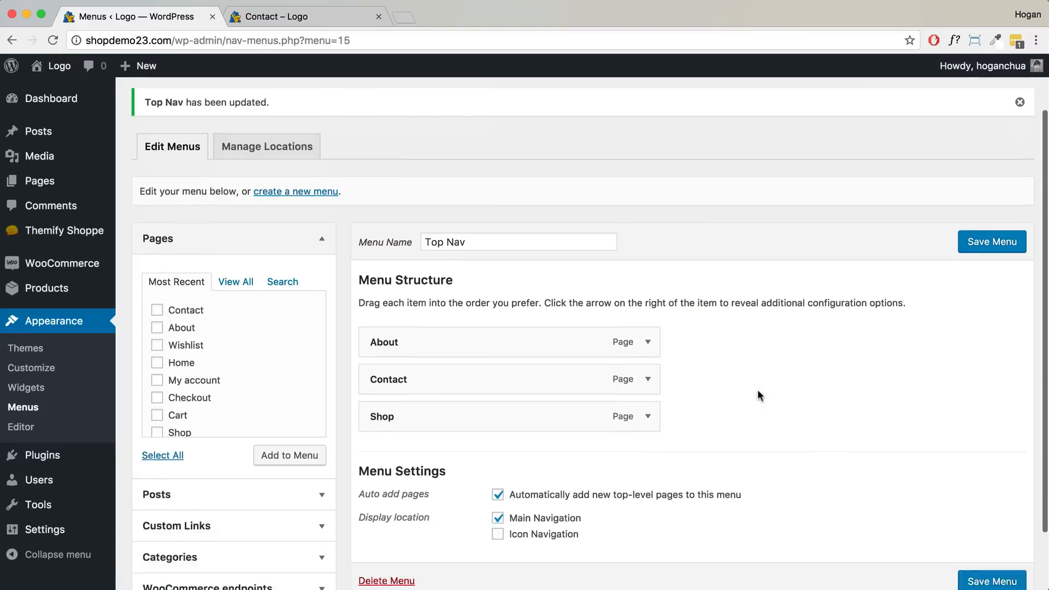
left_click(987, 218)
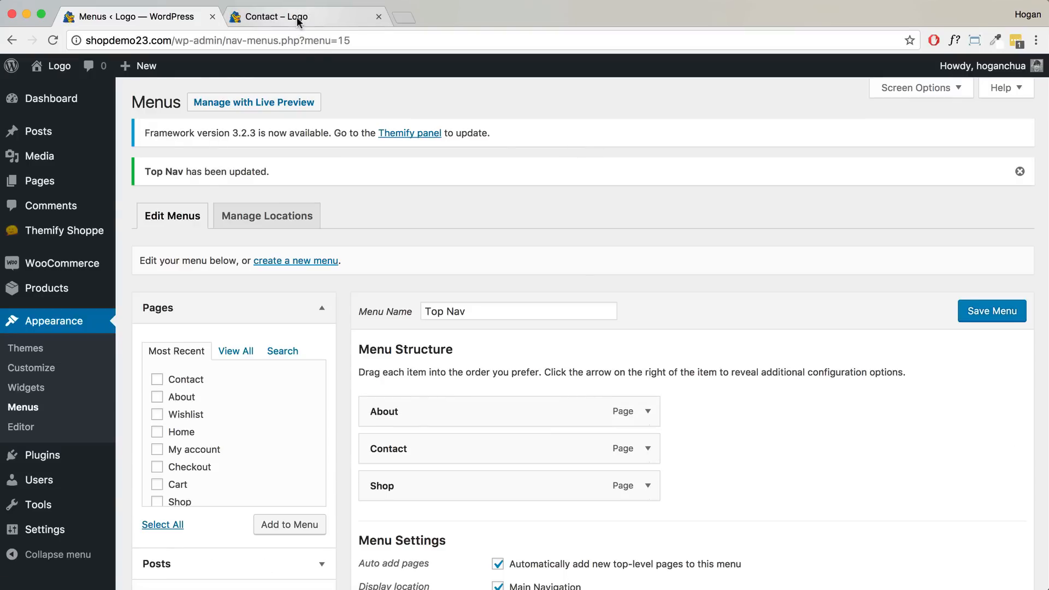
left_click(297, 17)
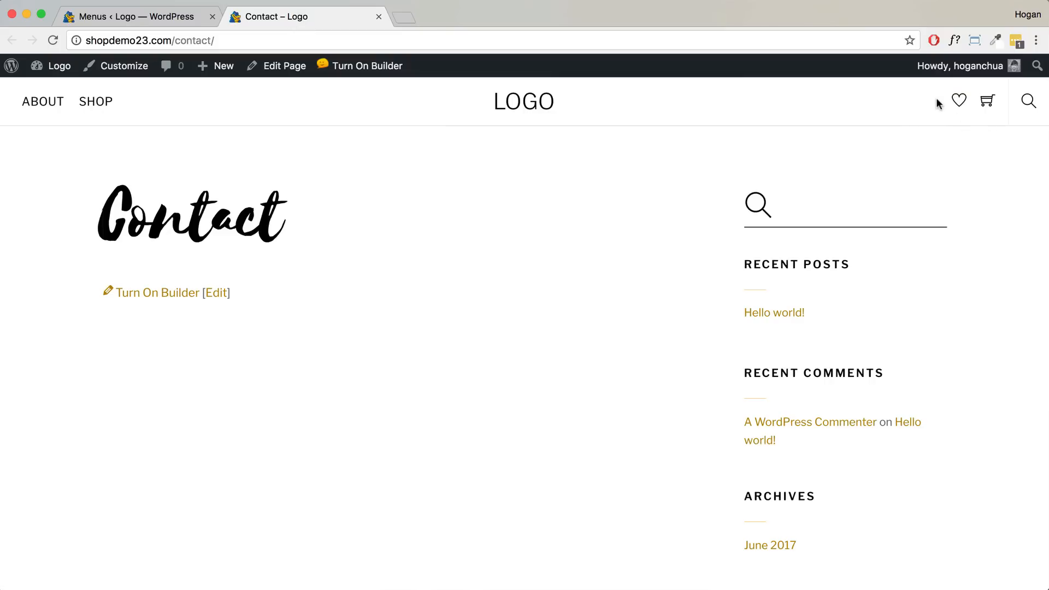
left_click(175, 20)
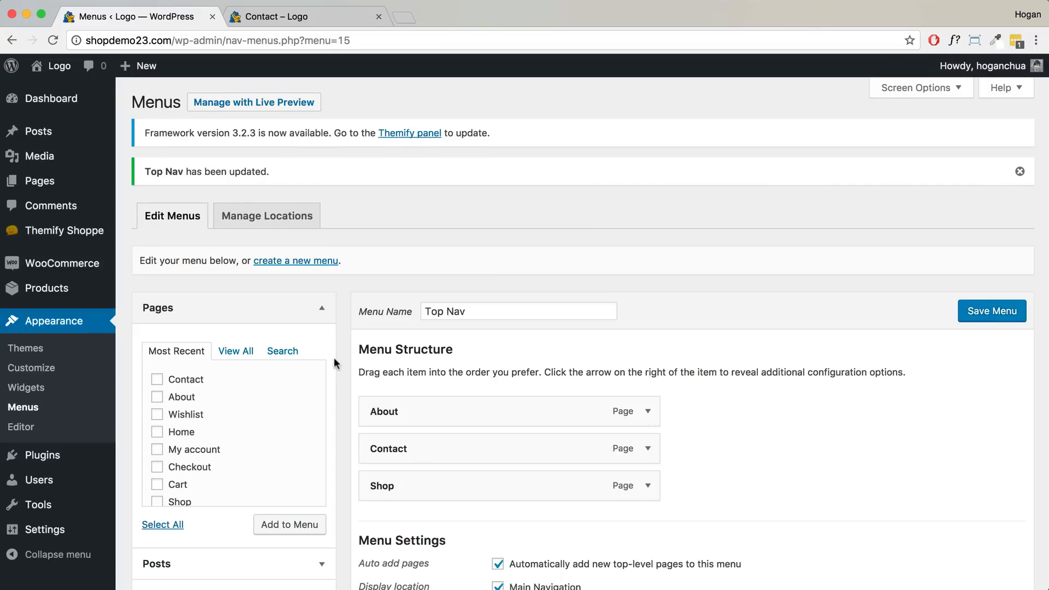
scroll(335, 357, "down", 2)
- Create an Icon Nav menu containing My account and assign it to Icon Navigation
left_click(304, 195)
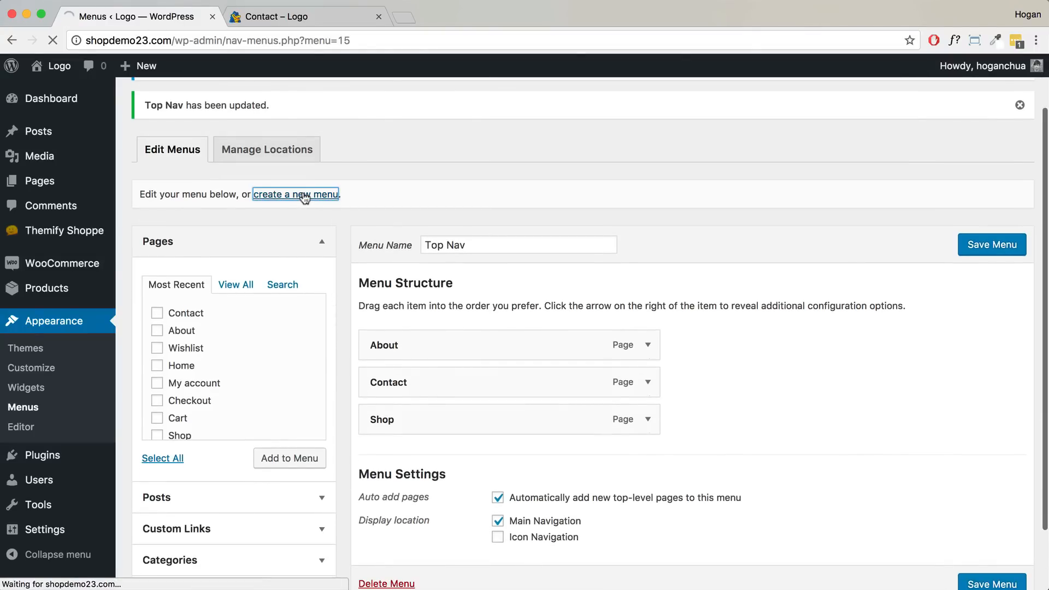
left_click(491, 275)
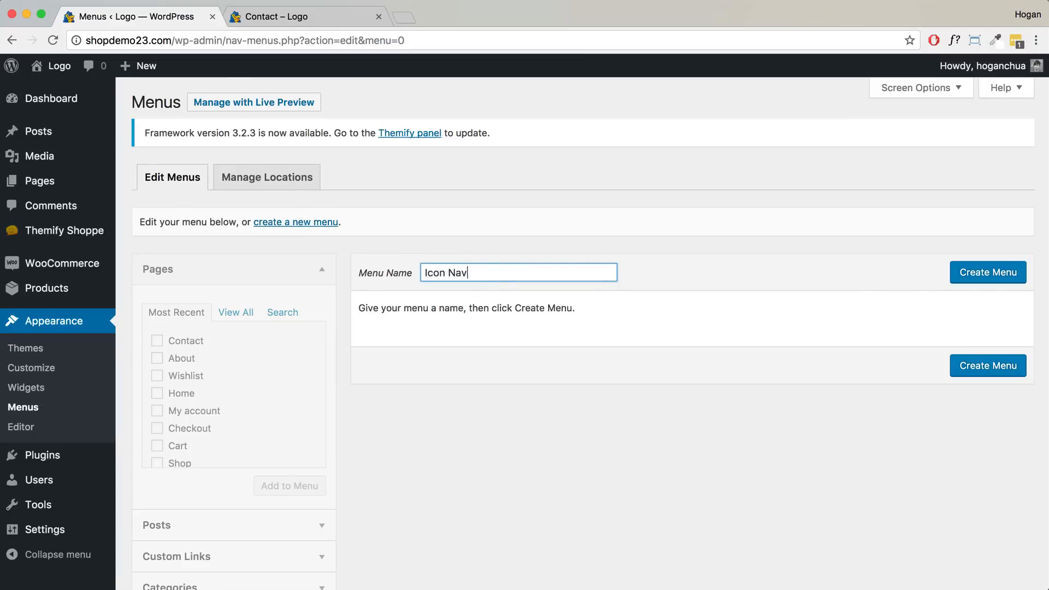
left_click(991, 277)
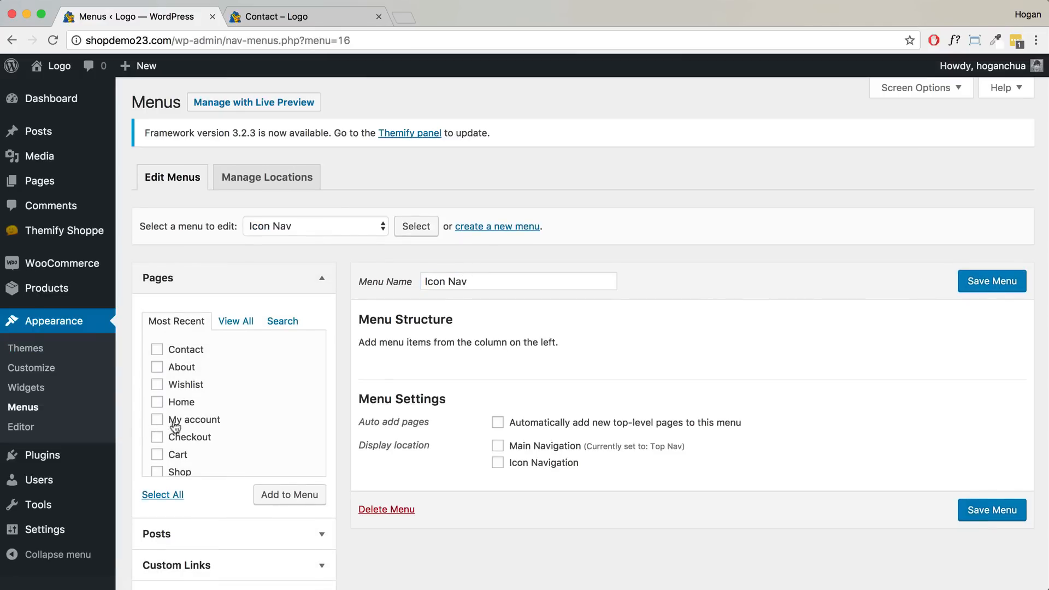
left_click(158, 420)
left_click(274, 496)
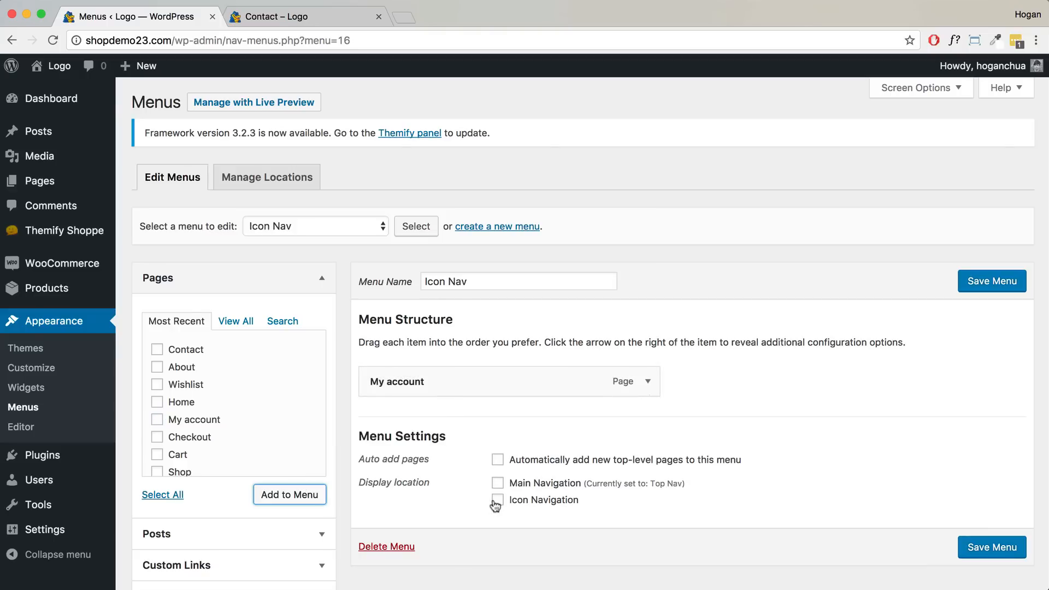
left_click(497, 500)
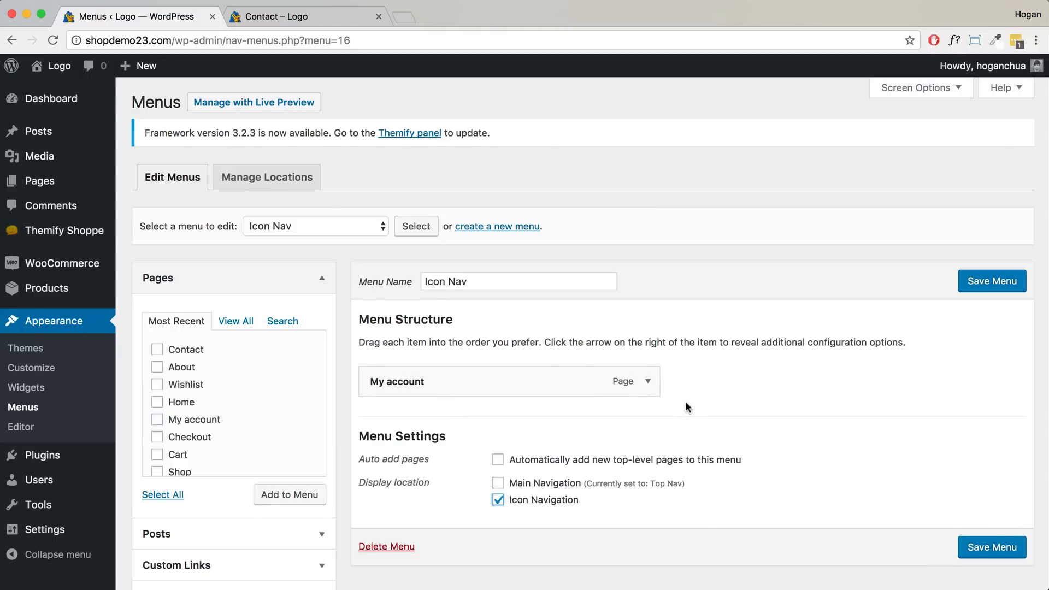
scroll(672, 383, "down", 2)
- Give the My account item the Themify user icon and save the Icon Nav menu
left_click(649, 336)
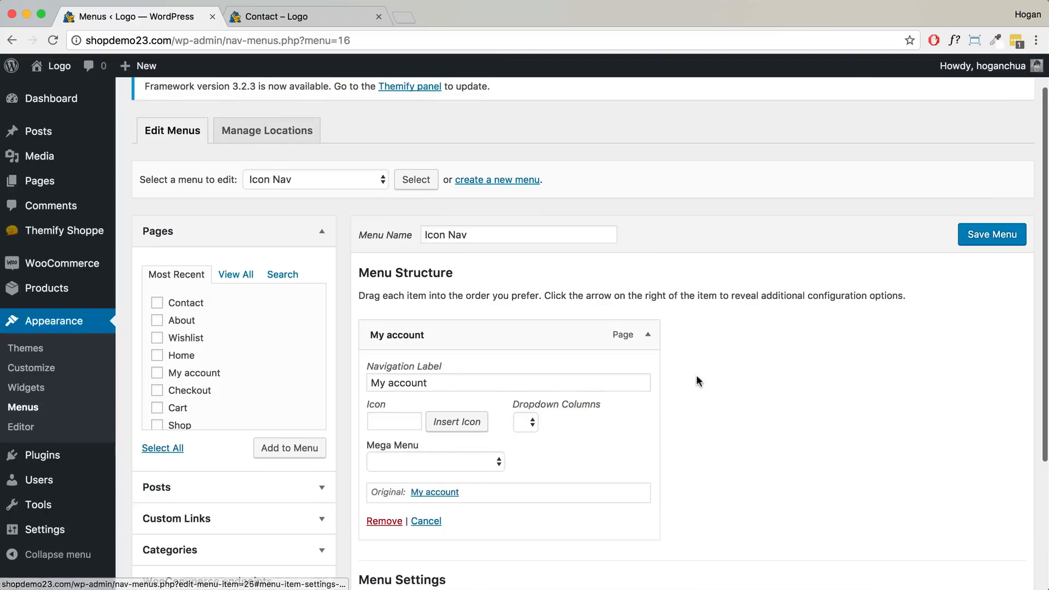
scroll(699, 374, "down", 3)
left_click(441, 362)
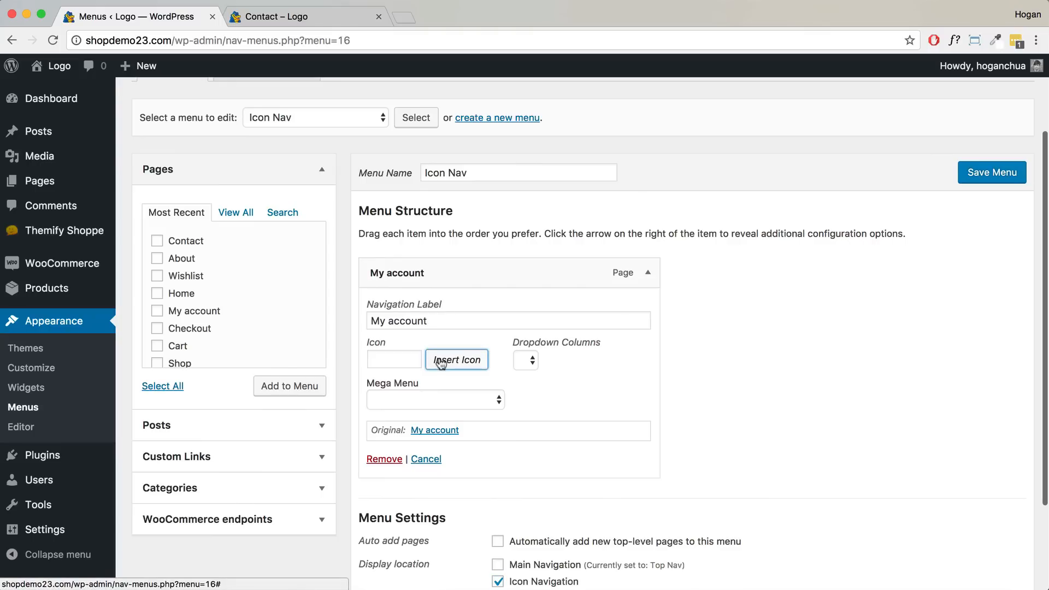
left_click(300, 17)
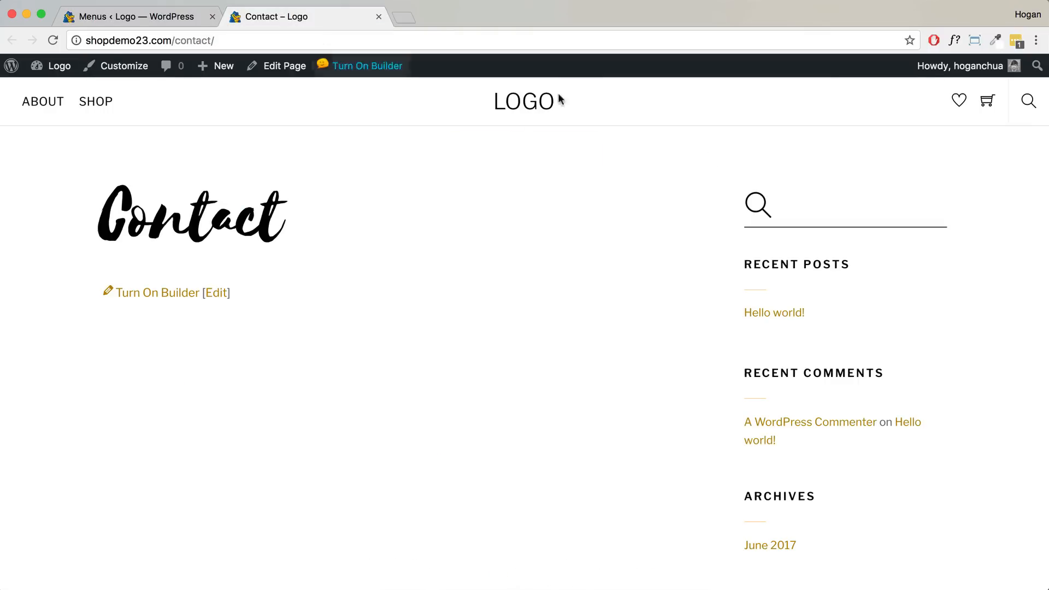
left_click(131, 16)
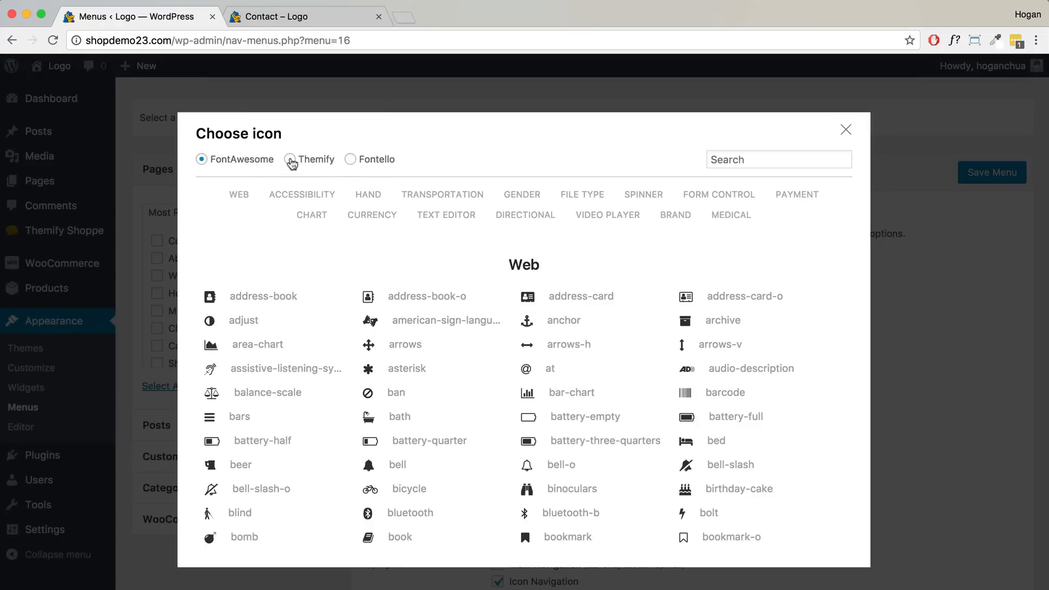
scroll(381, 317, "down", 20)
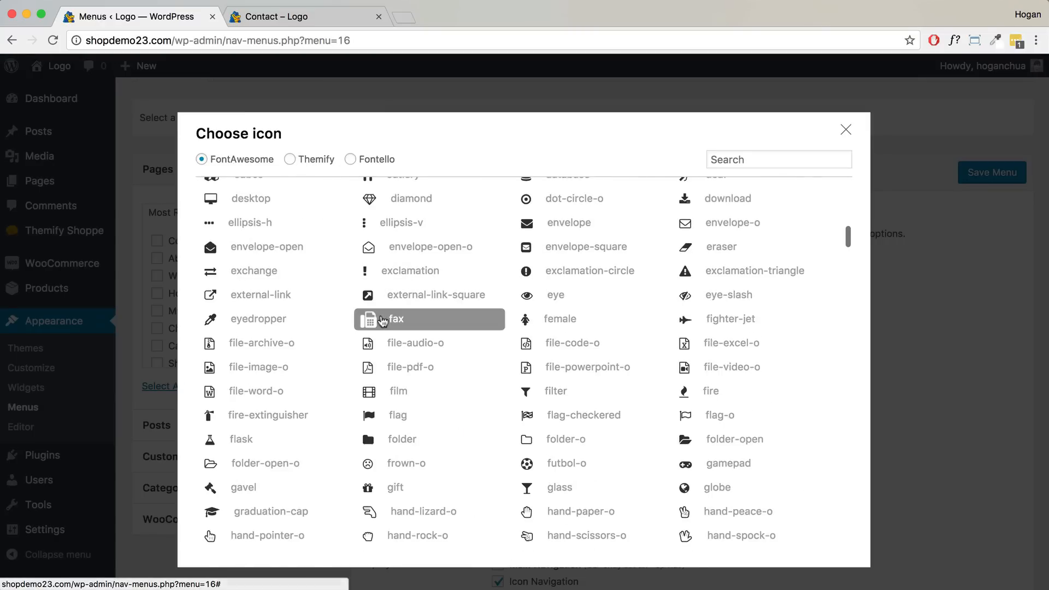
scroll(380, 319, "up", 20)
left_click(289, 268)
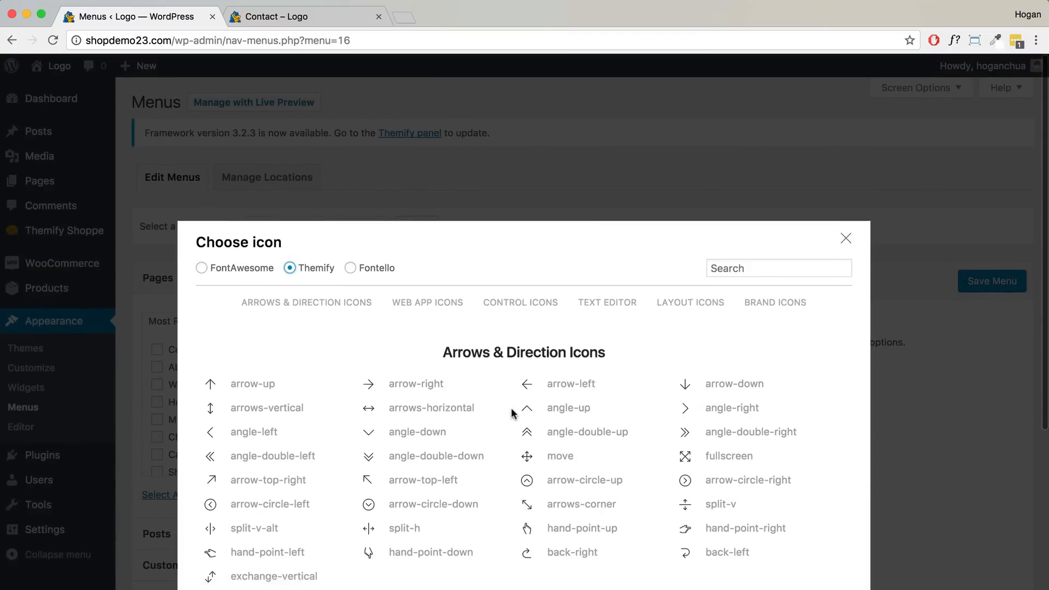
scroll(511, 410, "down", 5)
scroll(511, 413, "down", 4)
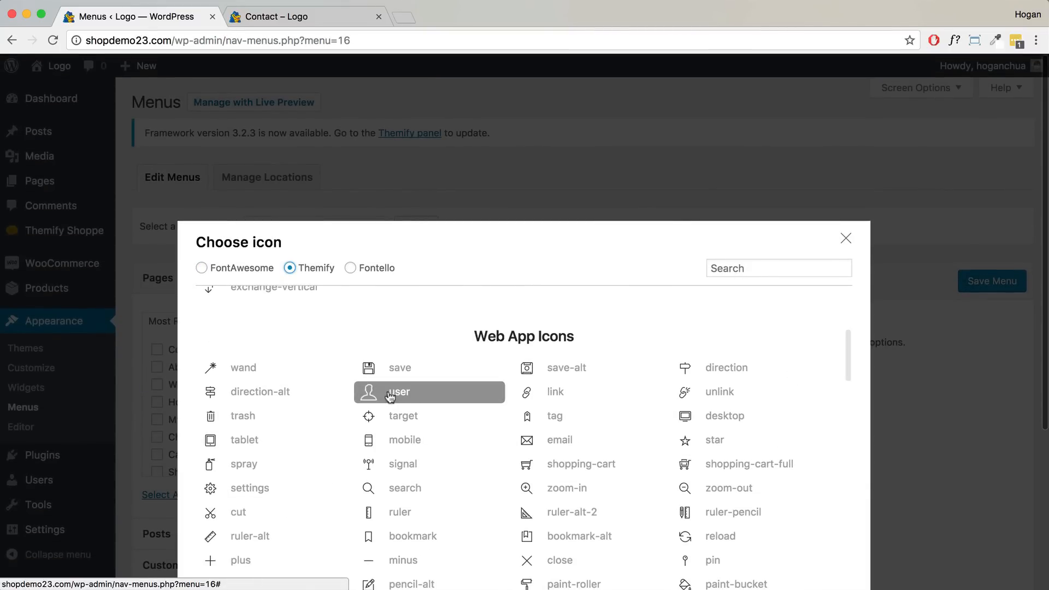
left_click(394, 397)
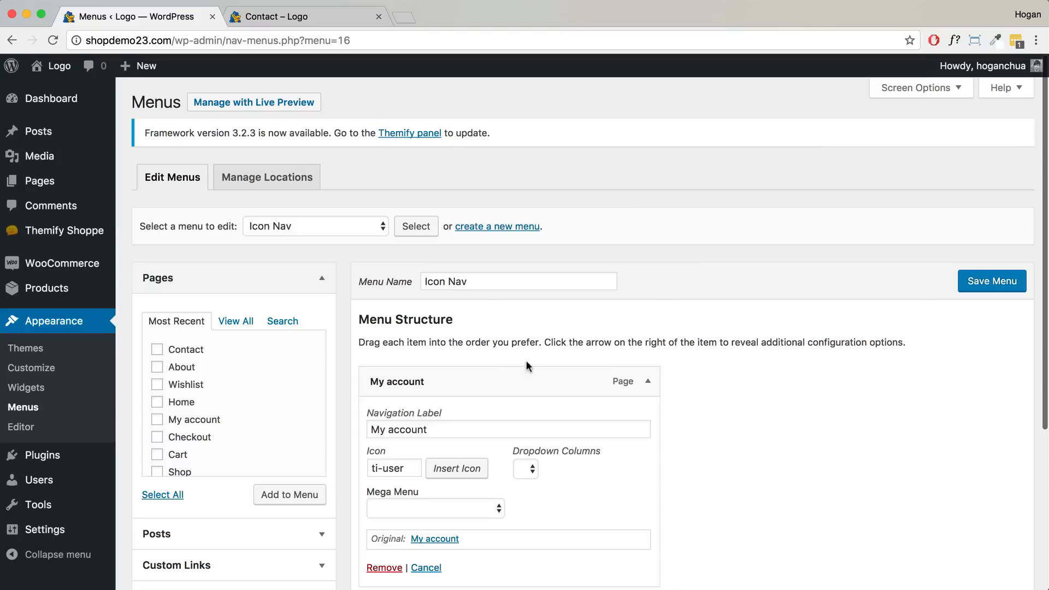
scroll(570, 338, "down", 5)
scroll(796, 265, "up", 2)
left_click(989, 161)
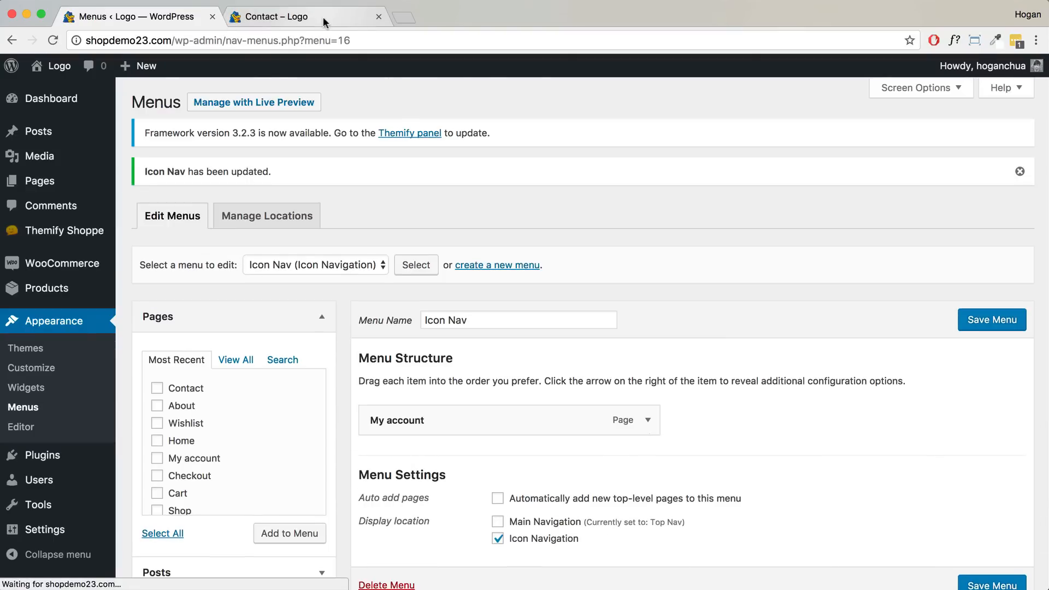
scroll(453, 198, "down", 4)
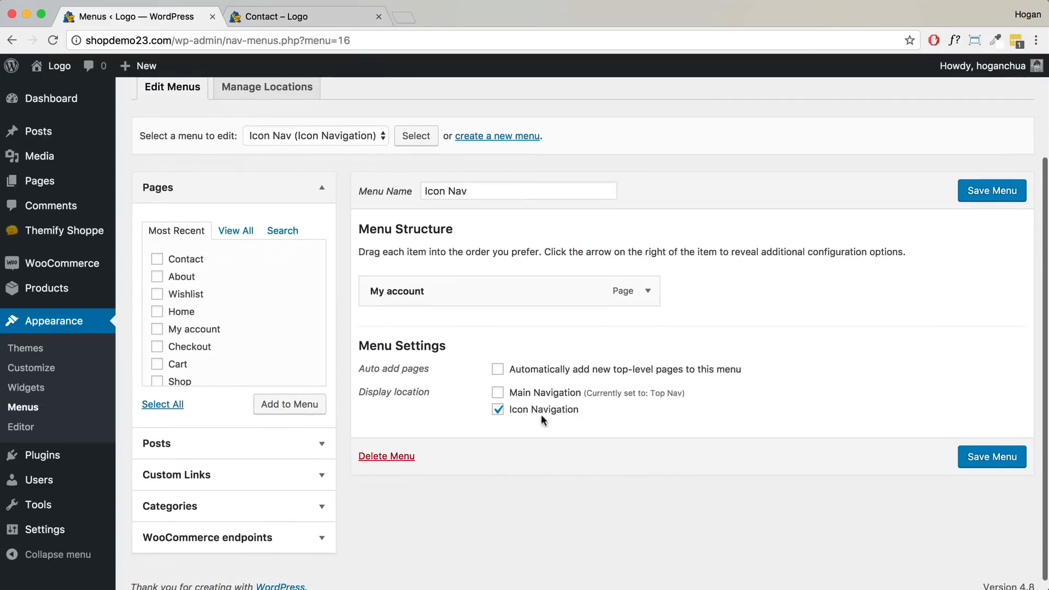
- Reload the live site and load shopdemo23.com/home/ to see the user icon in the header
left_click(300, 16)
left_click(52, 40)
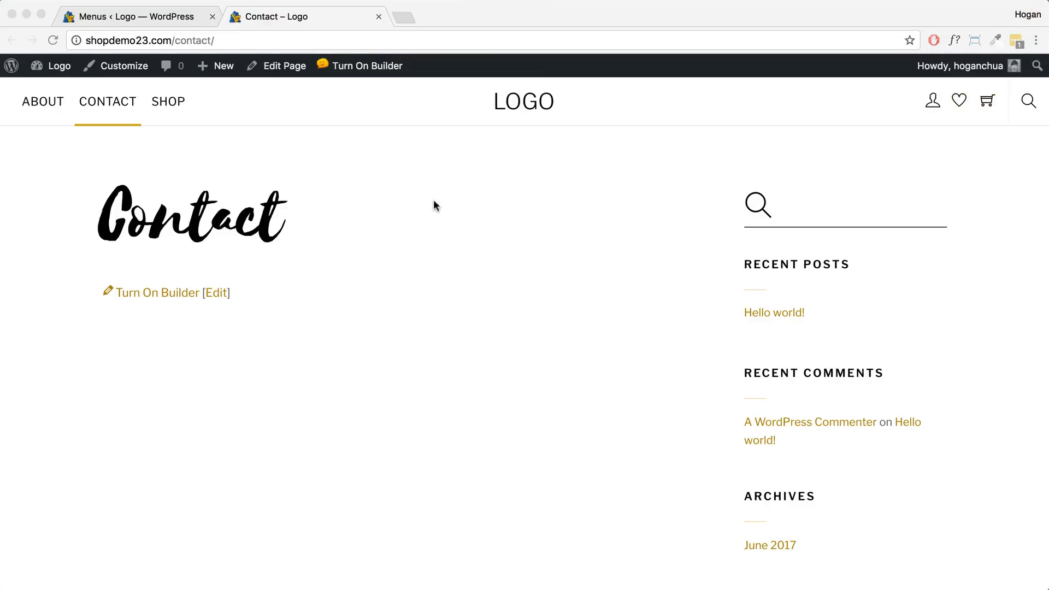
left_click_drag(221, 40, 176, 39)
type("home")
key("Return")
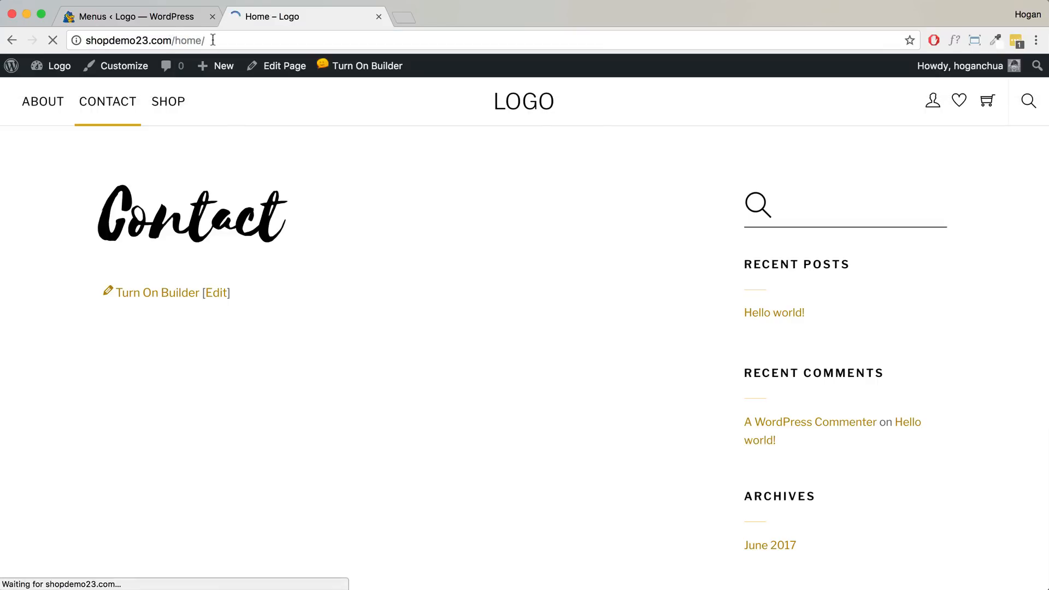
left_click_drag(273, 219, 80, 214)
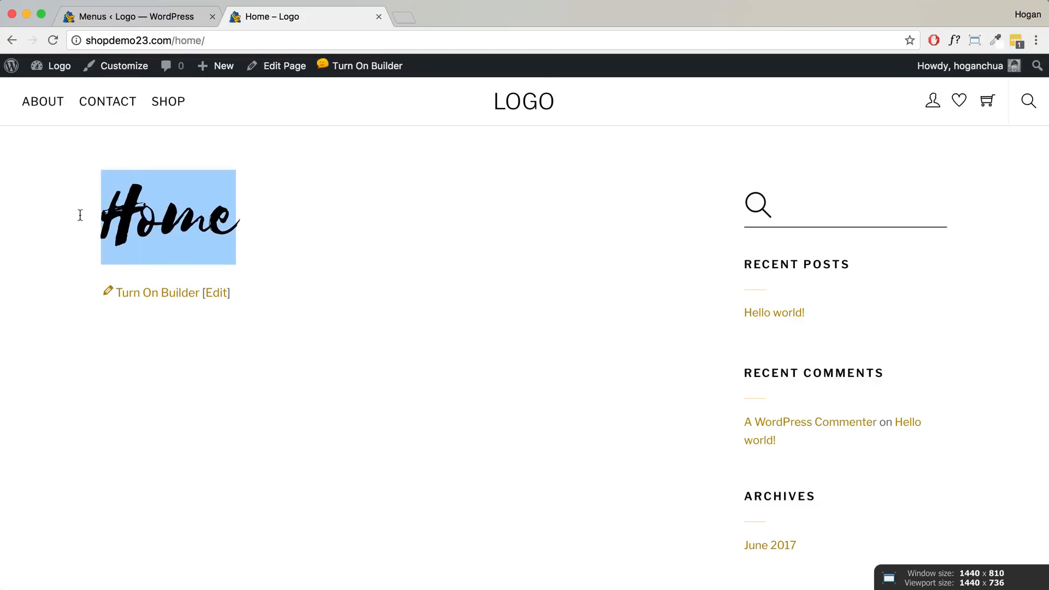
left_click_drag(210, 39, 79, 39)
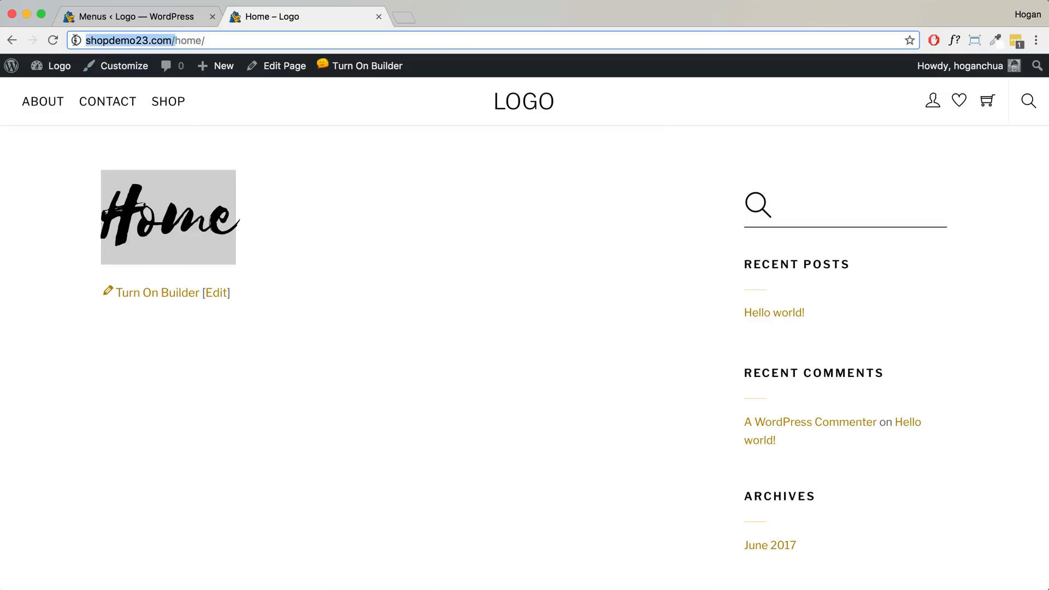
- In the Customizer, make Home the static front page, publish it, and close the Customizer
left_click(117, 66)
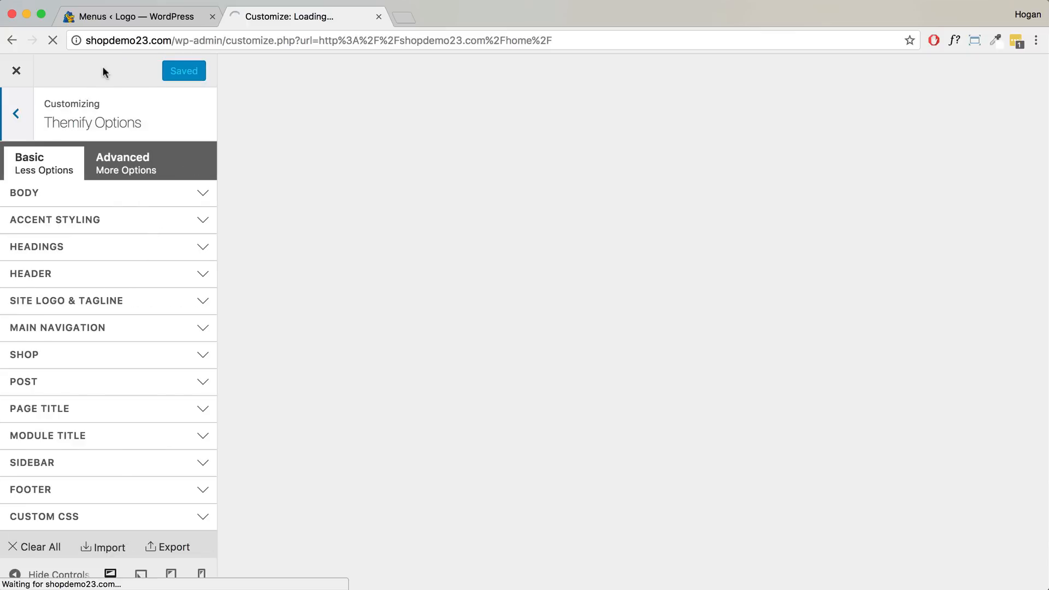
left_click_drag(139, 123, 42, 122)
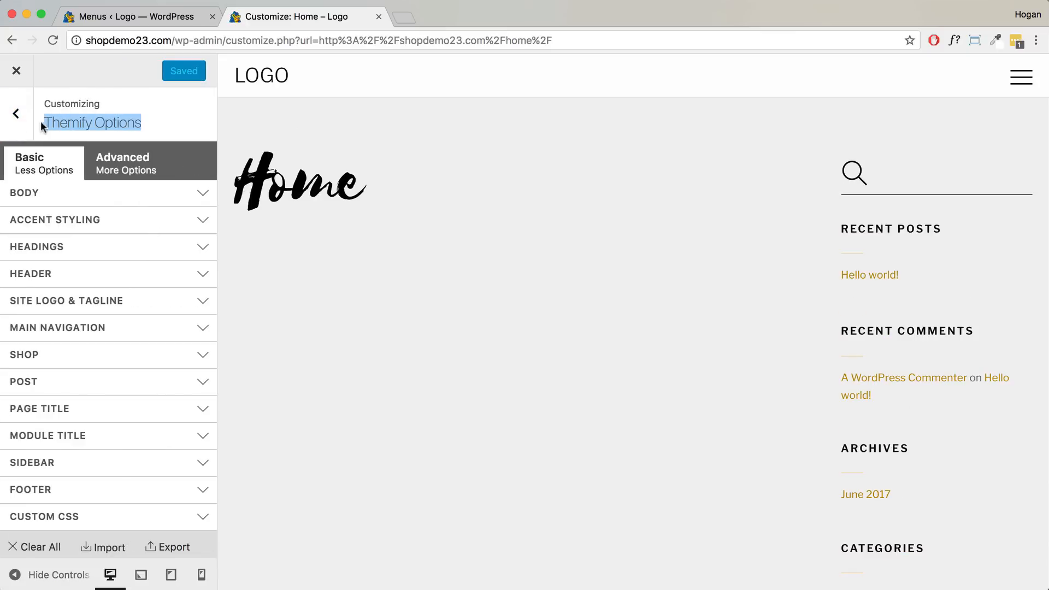
left_click(17, 114)
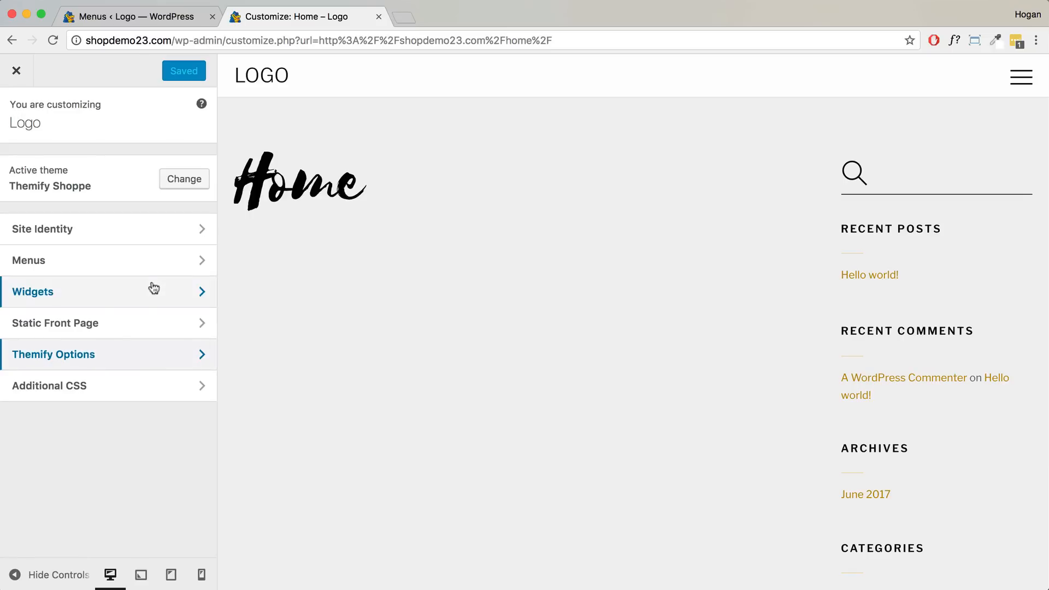
left_click(82, 326)
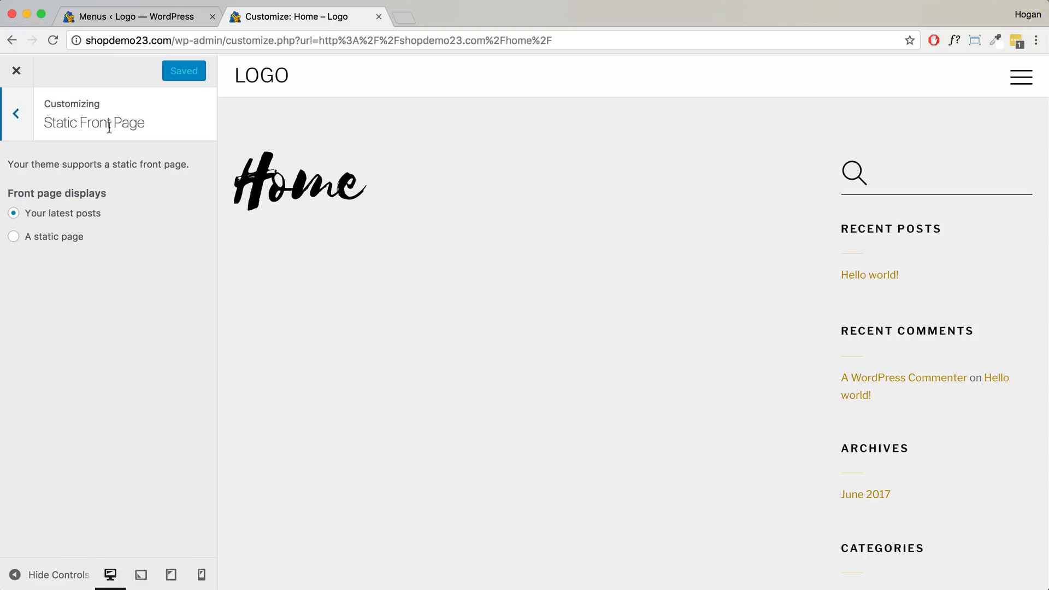
left_click(30, 238)
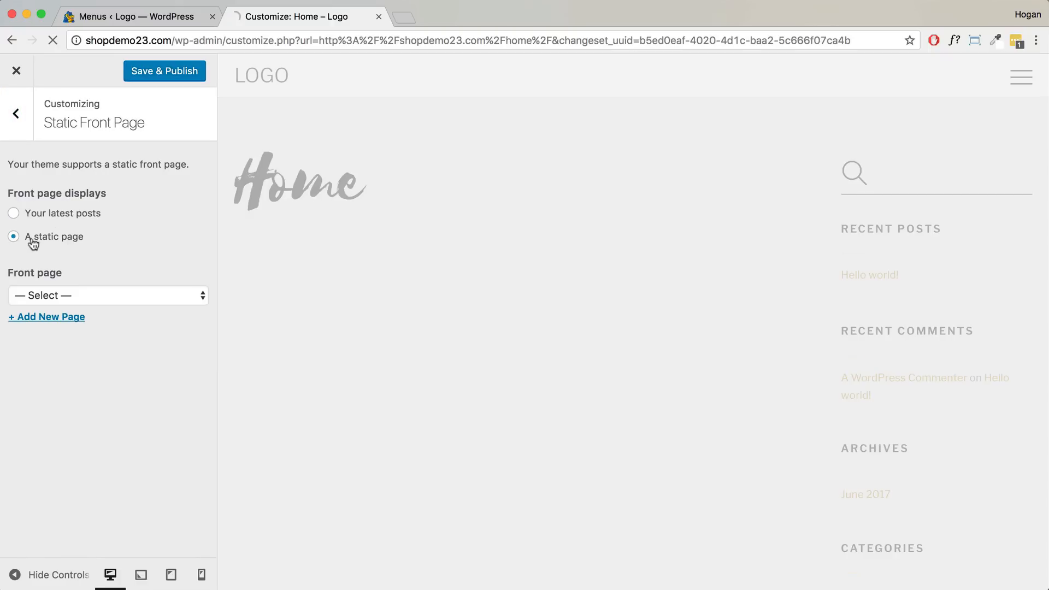
left_click(104, 297)
left_click(74, 363)
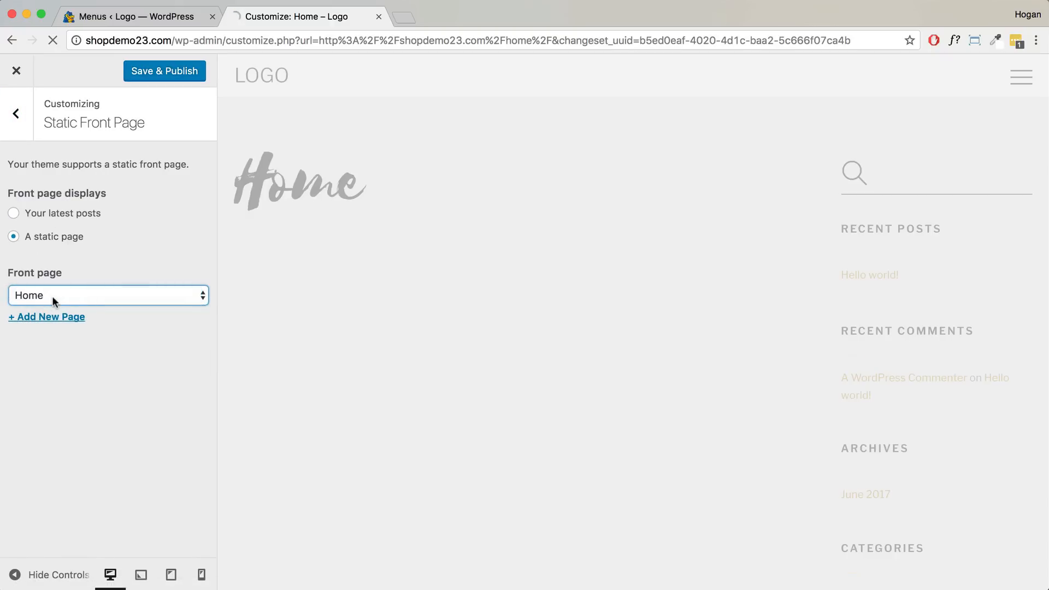
left_click(151, 80)
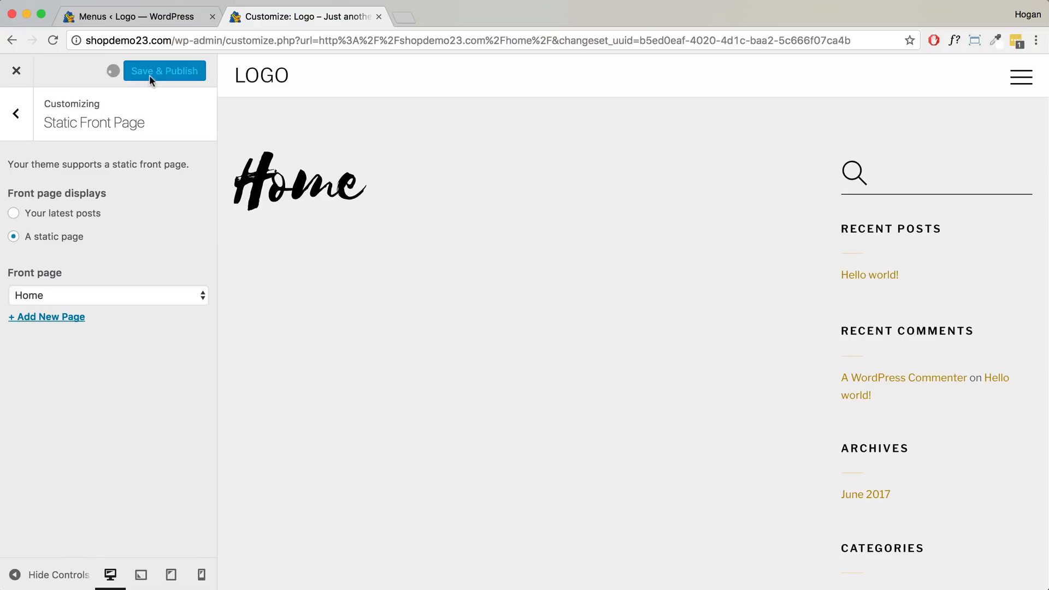
left_click(19, 75)
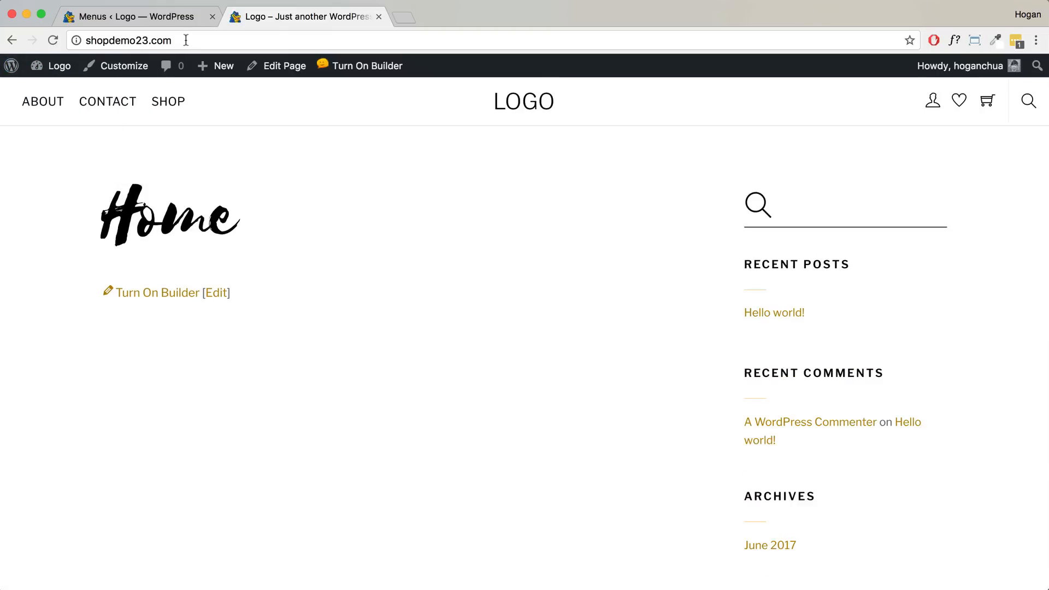
- Leave the live site for the admin Dashboard through the site-name menu in the admin bar
left_click(187, 39)
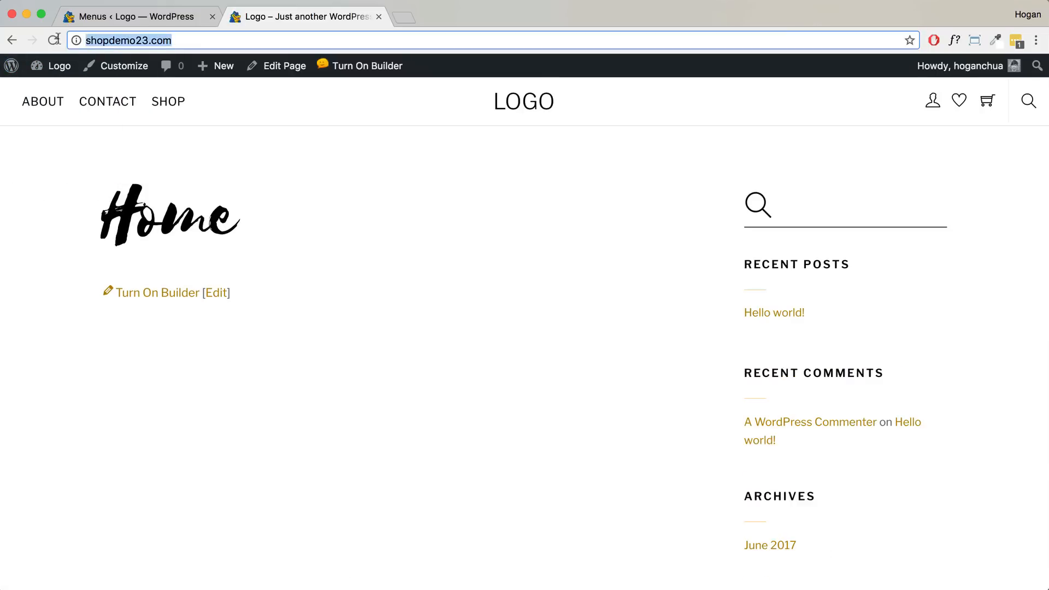
left_click_drag(230, 257, 92, 217)
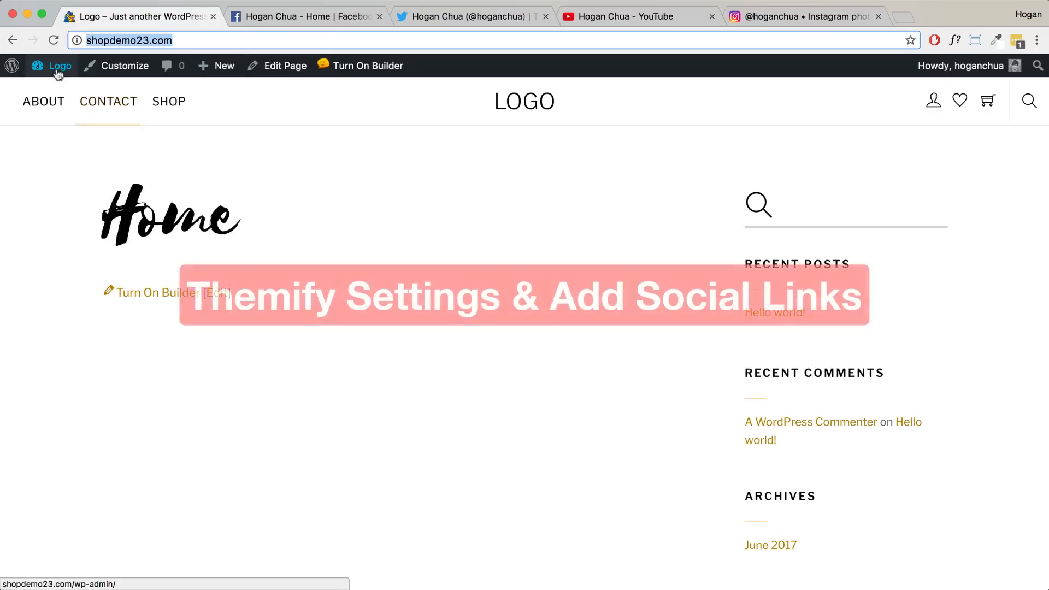
mouse_move(54, 66)
left_click(51, 93)
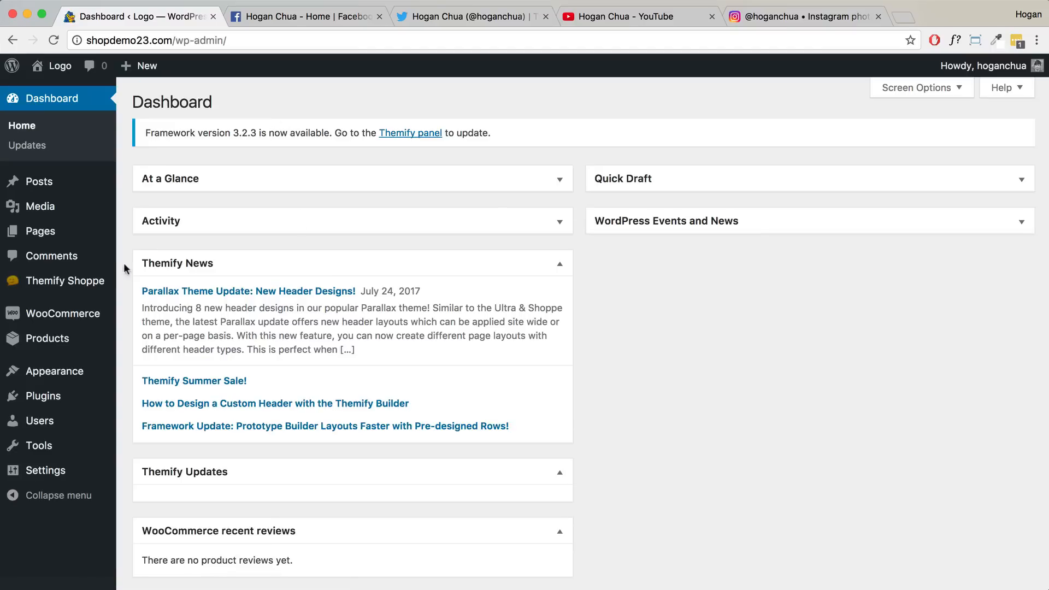
mouse_move(98, 280)
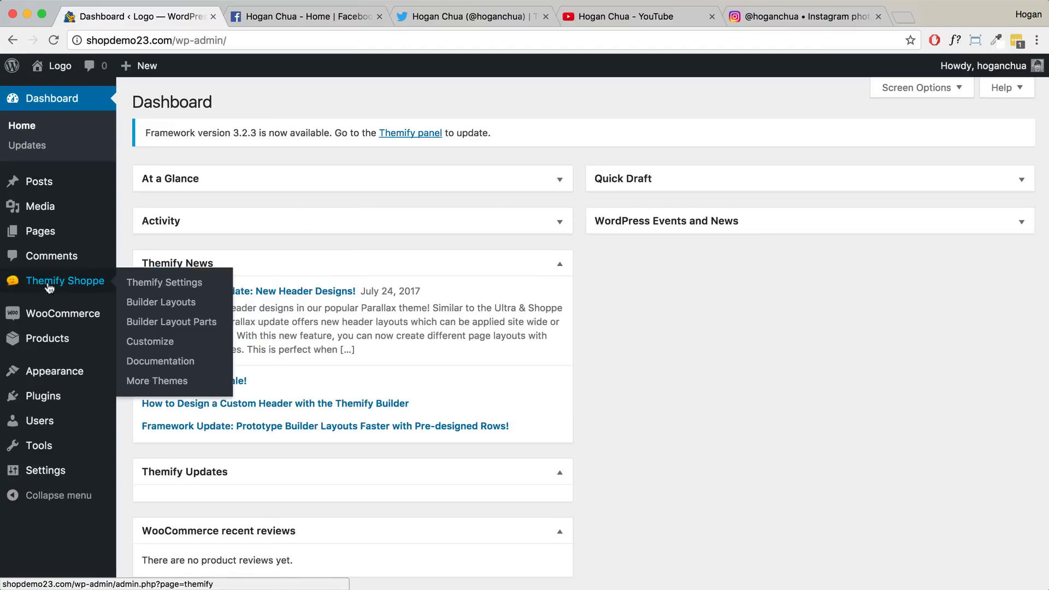
- In Themify Settings General, set Google Fonts to 'Show all Google Fonts' and save
left_click(135, 285)
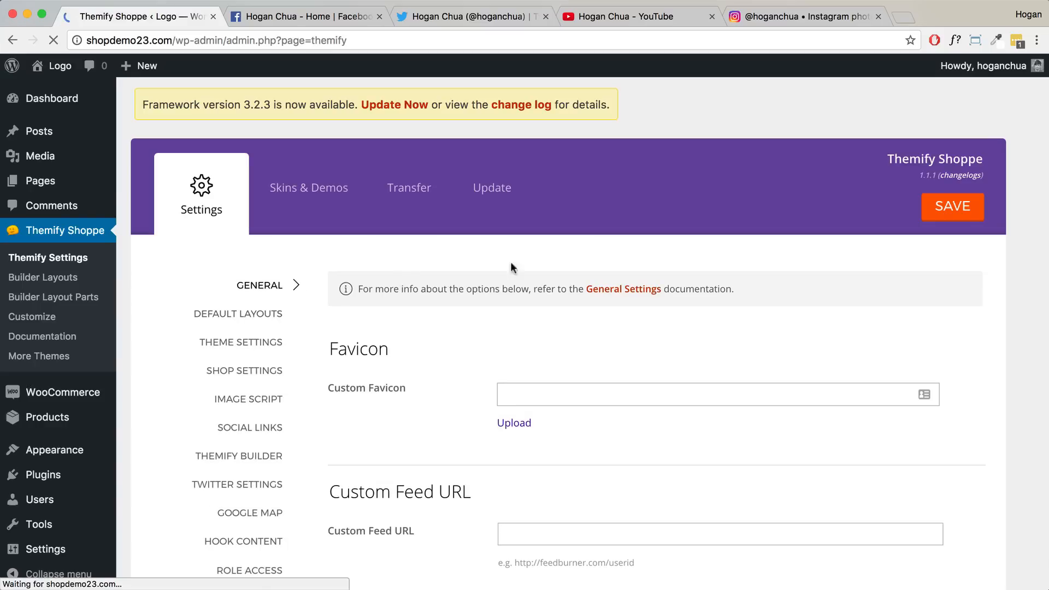
scroll(593, 276, "down", 8)
scroll(592, 277, "down", 5)
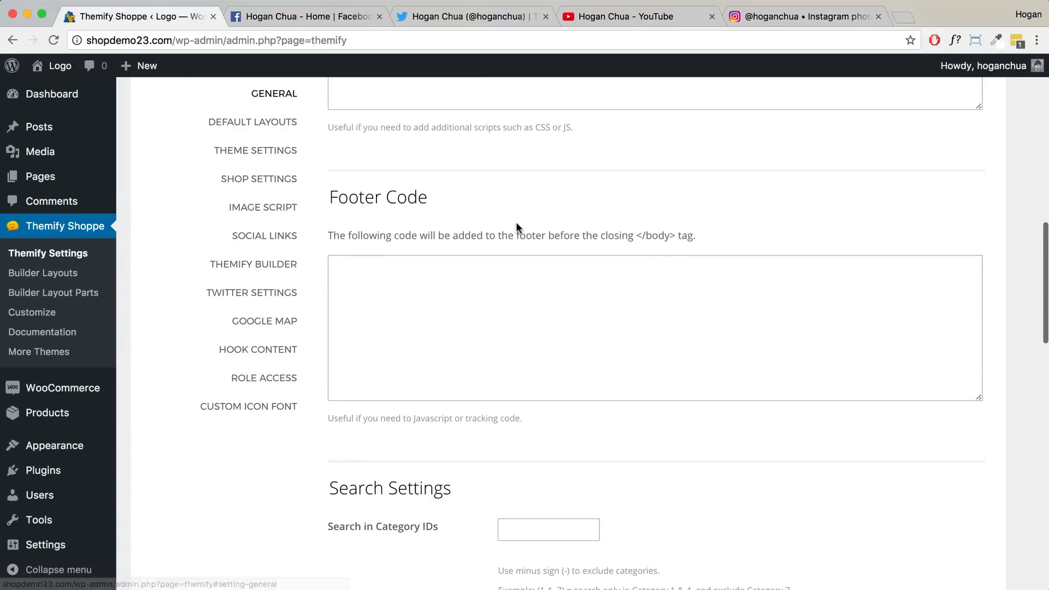
scroll(516, 221, "down", 11)
scroll(519, 226, "down", 5)
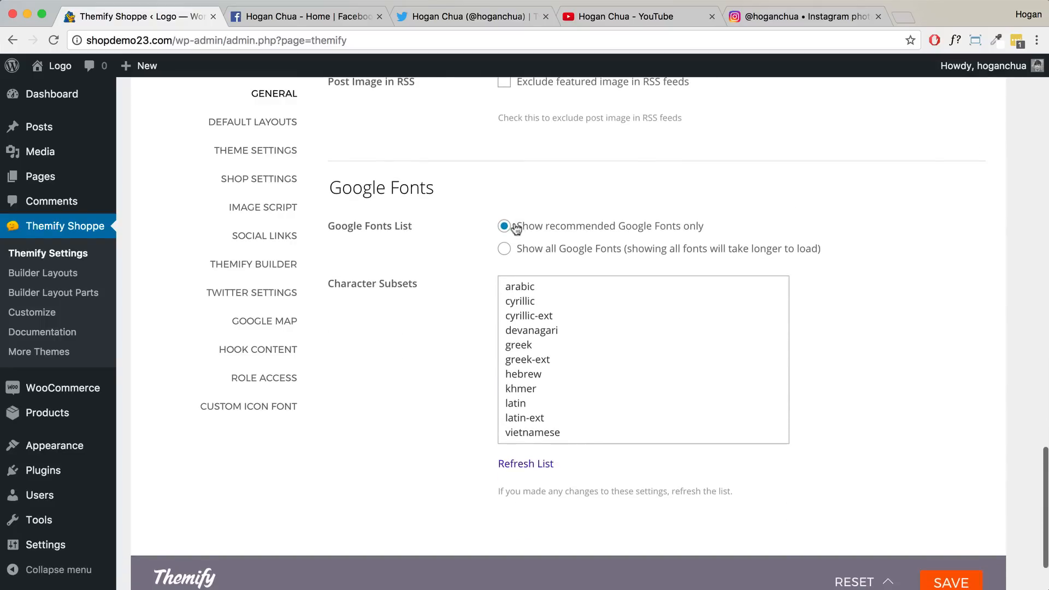
left_click_drag(438, 188, 329, 184)
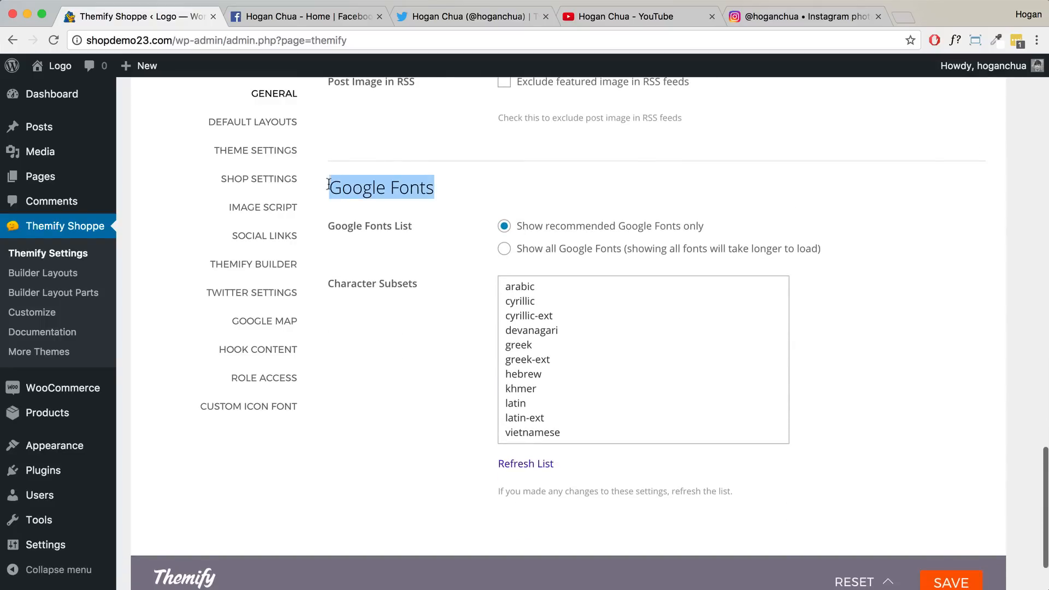
left_click(503, 248)
left_click(953, 581)
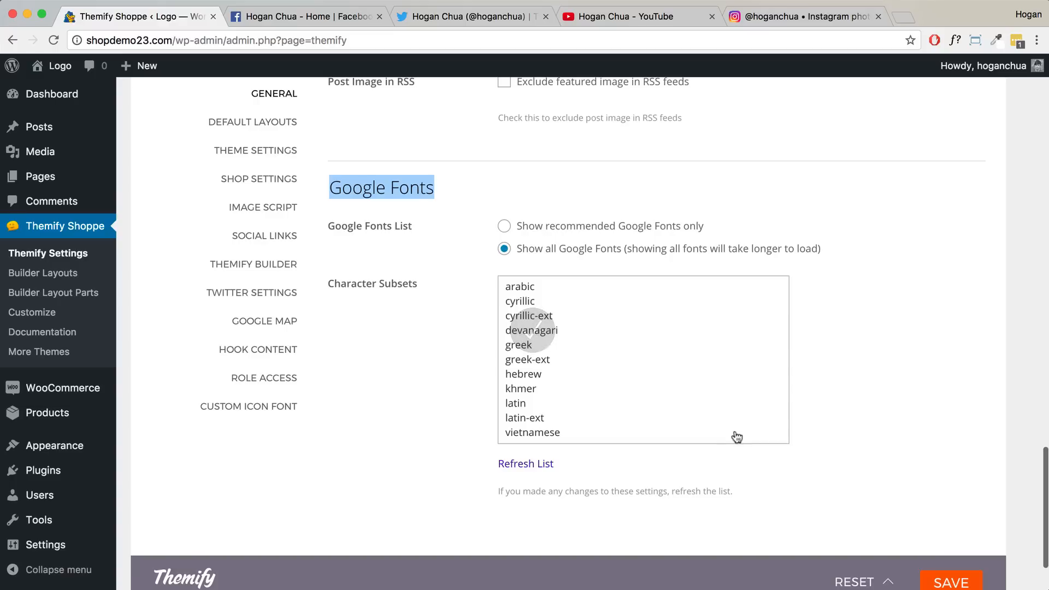
- Open Default Layouts and review the Archive, Single Post and Page layout sections
left_click(275, 123)
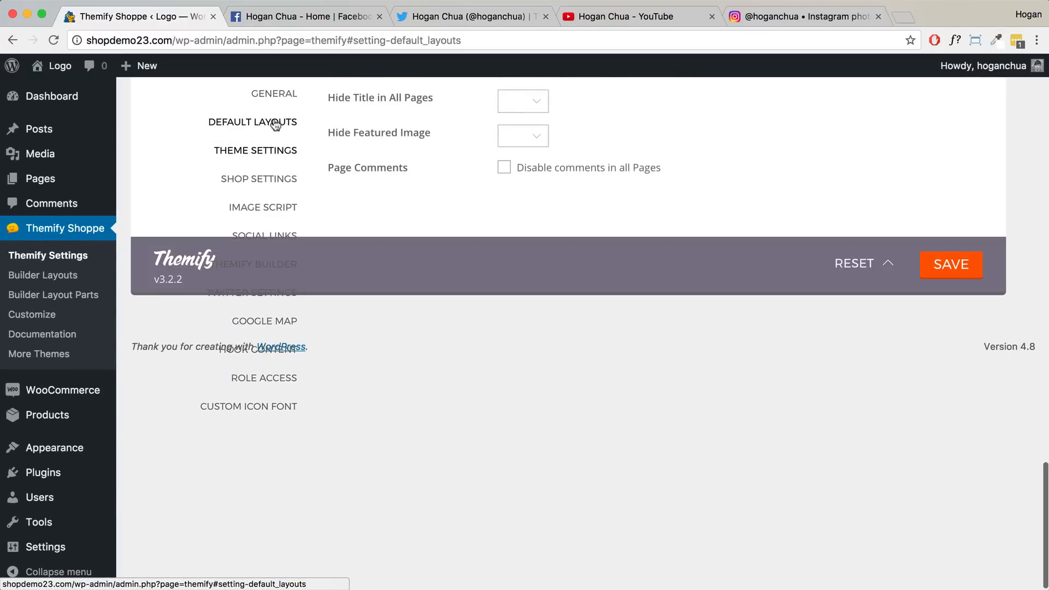
scroll(361, 197, "up", 15)
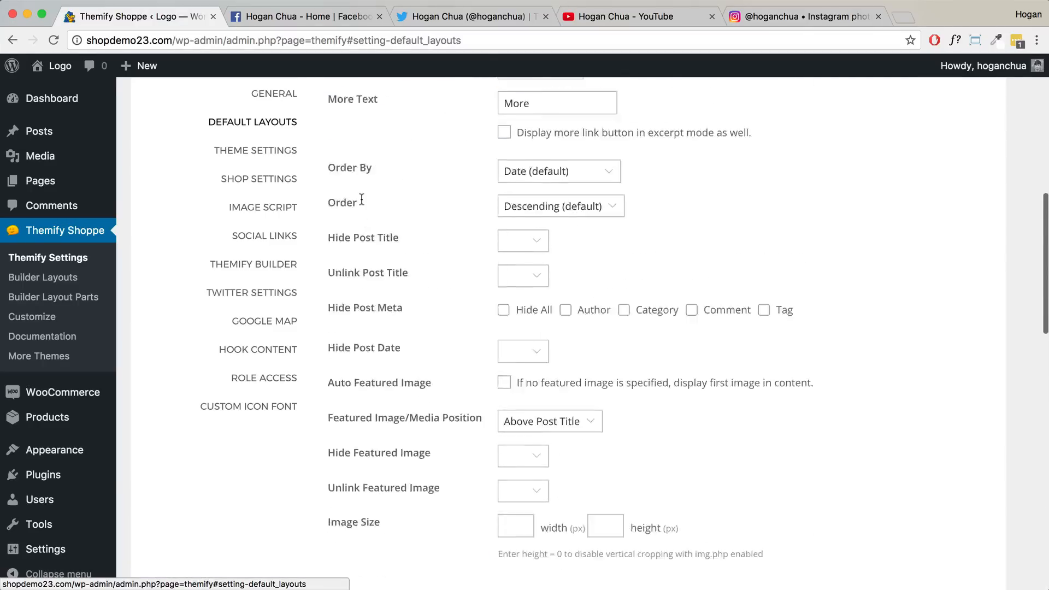
scroll(361, 200, "up", 8)
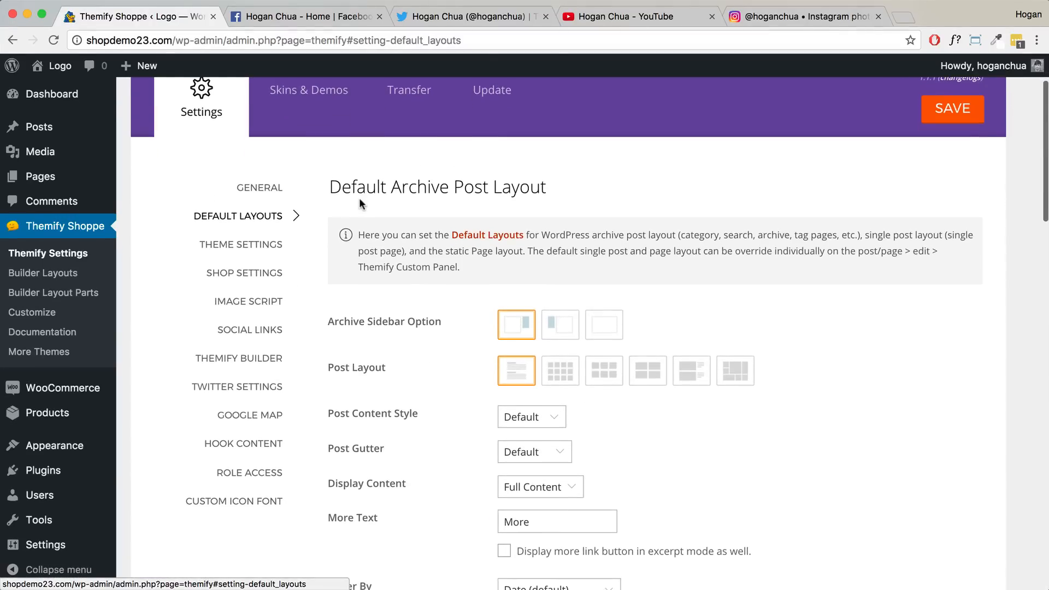
left_click_drag(554, 191, 331, 186)
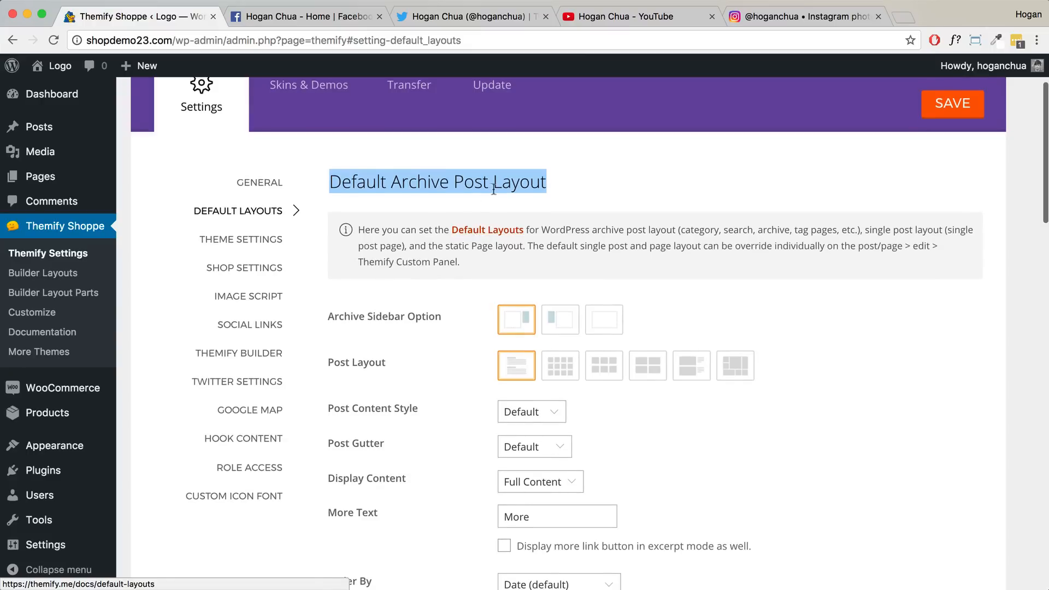
scroll(321, 200, "down", 2)
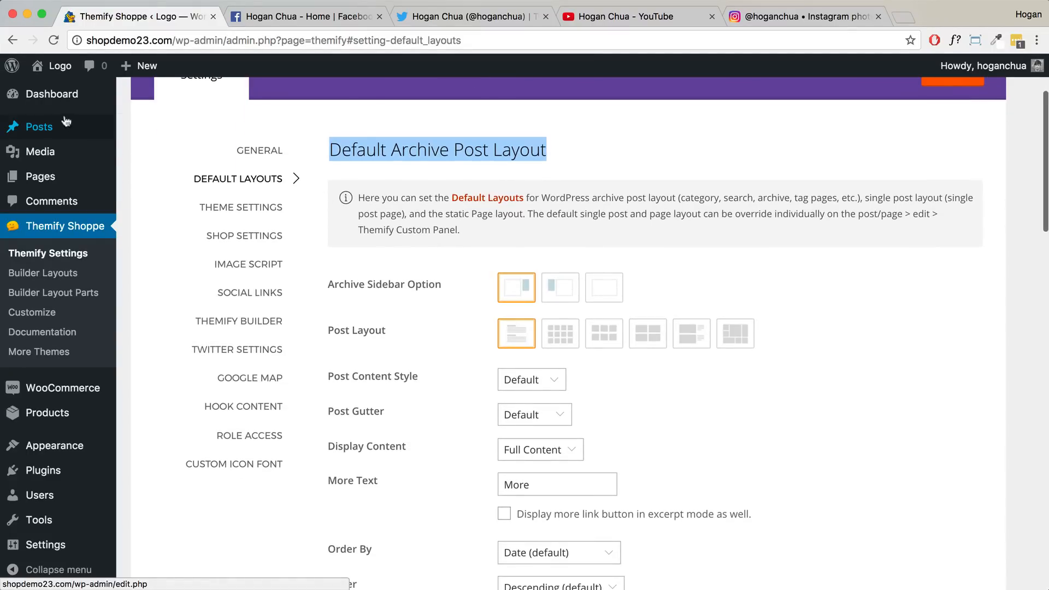
mouse_move(55, 129)
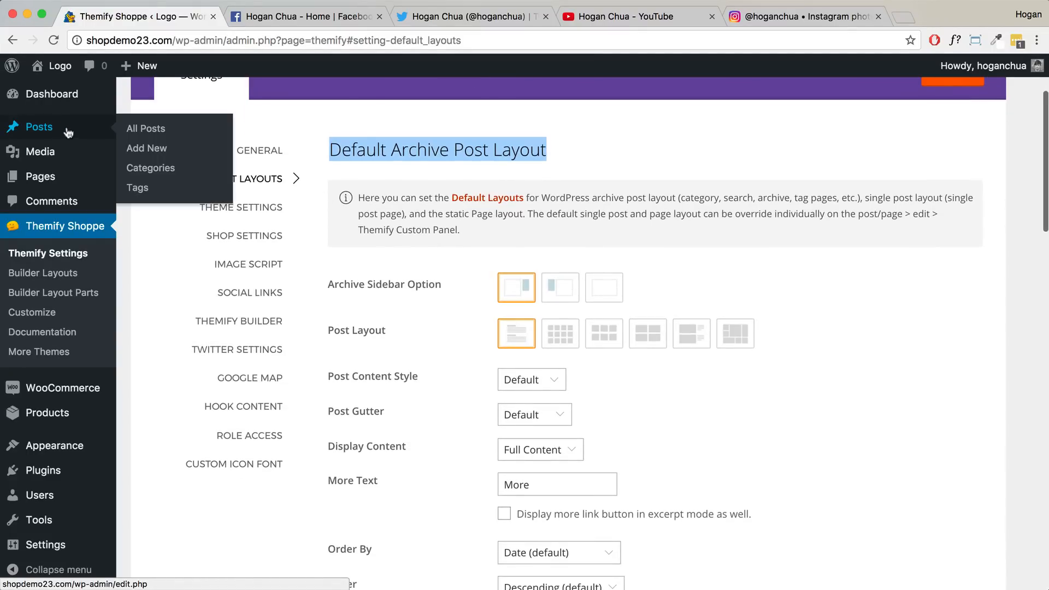
scroll(506, 204, "down", 10)
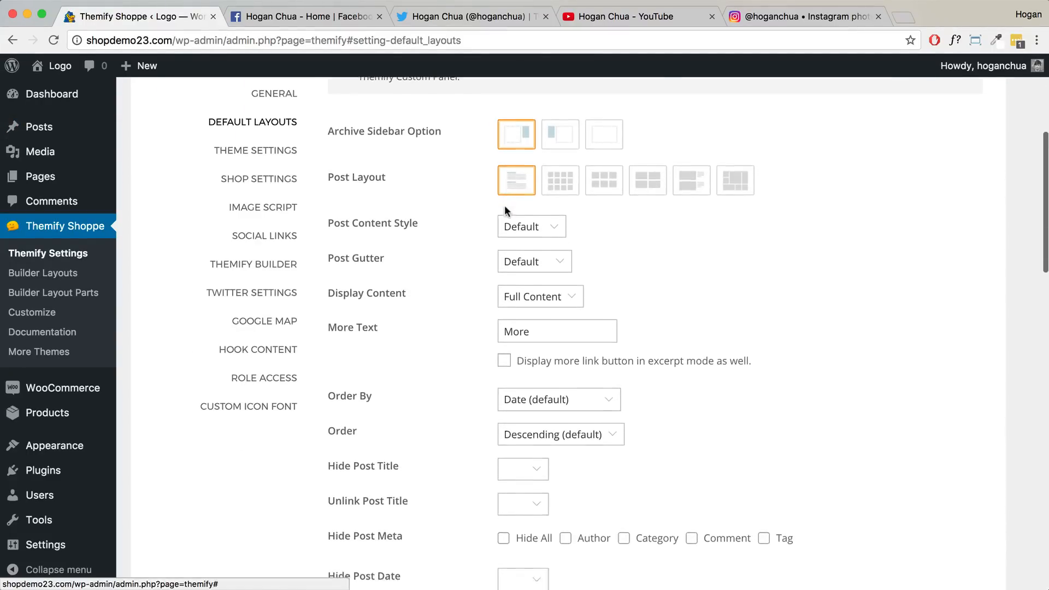
scroll(506, 210, "down", 15)
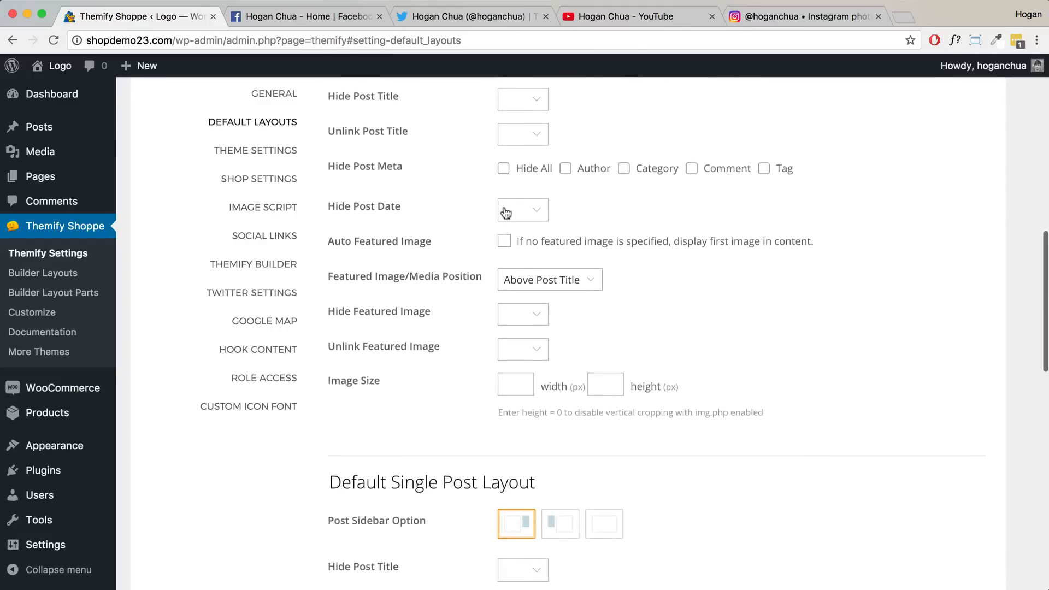
scroll(503, 210, "down", 5)
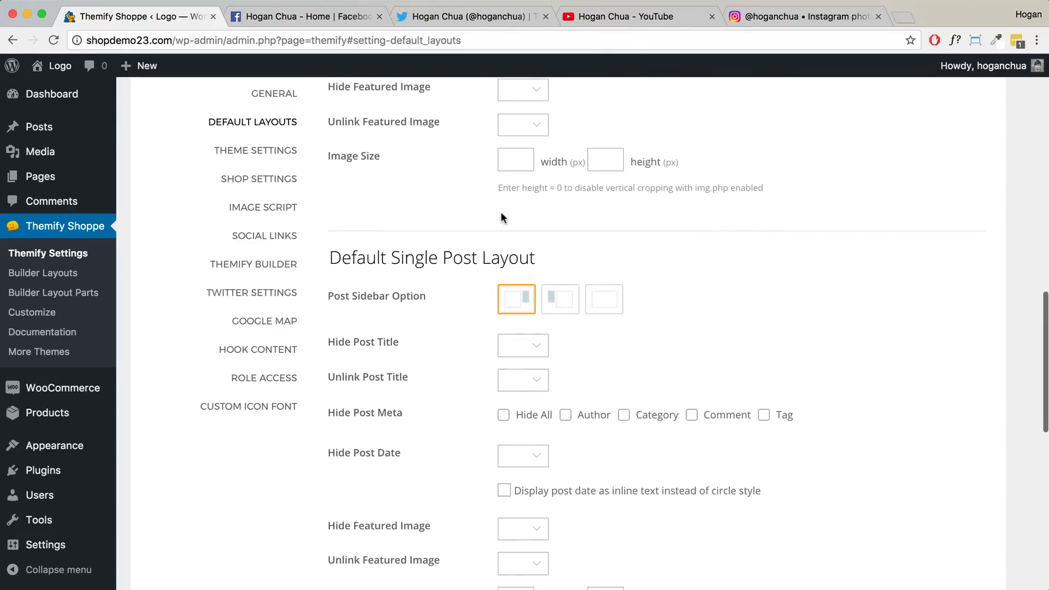
left_click_drag(543, 202, 328, 202)
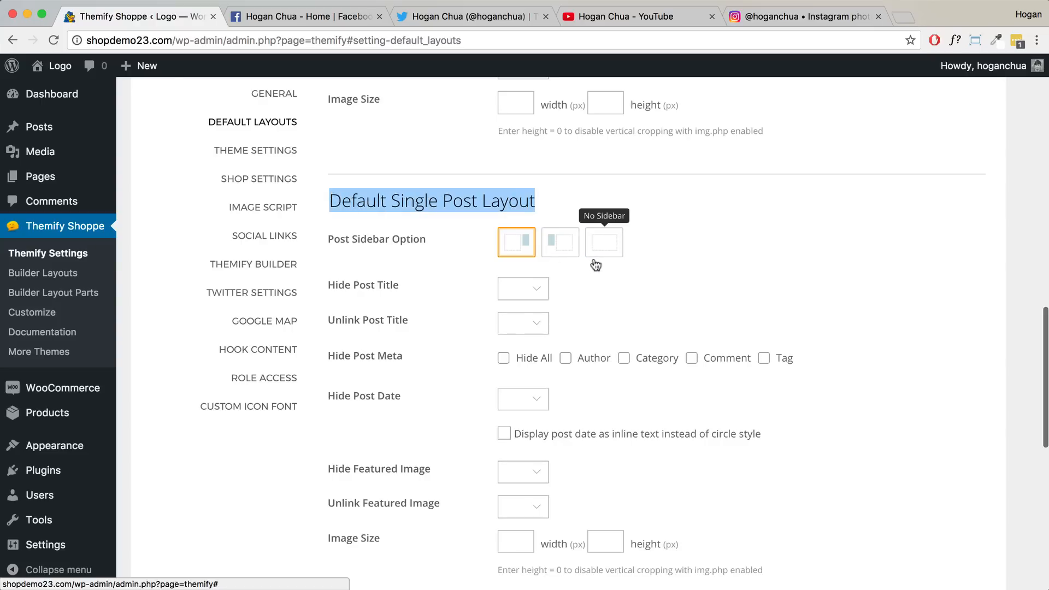
scroll(449, 221, "down", 10)
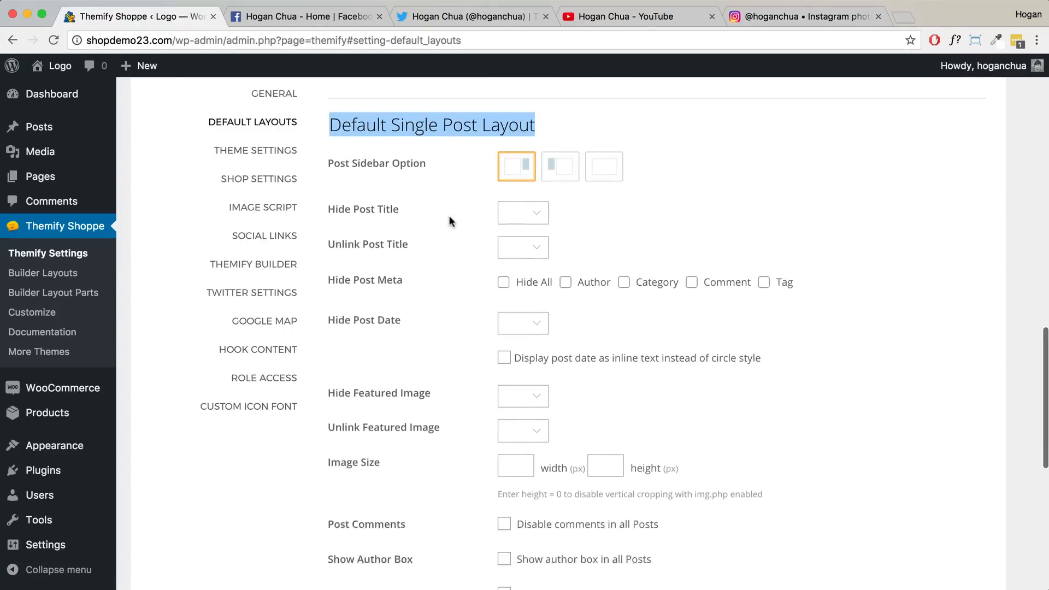
scroll(449, 221, "down", 8)
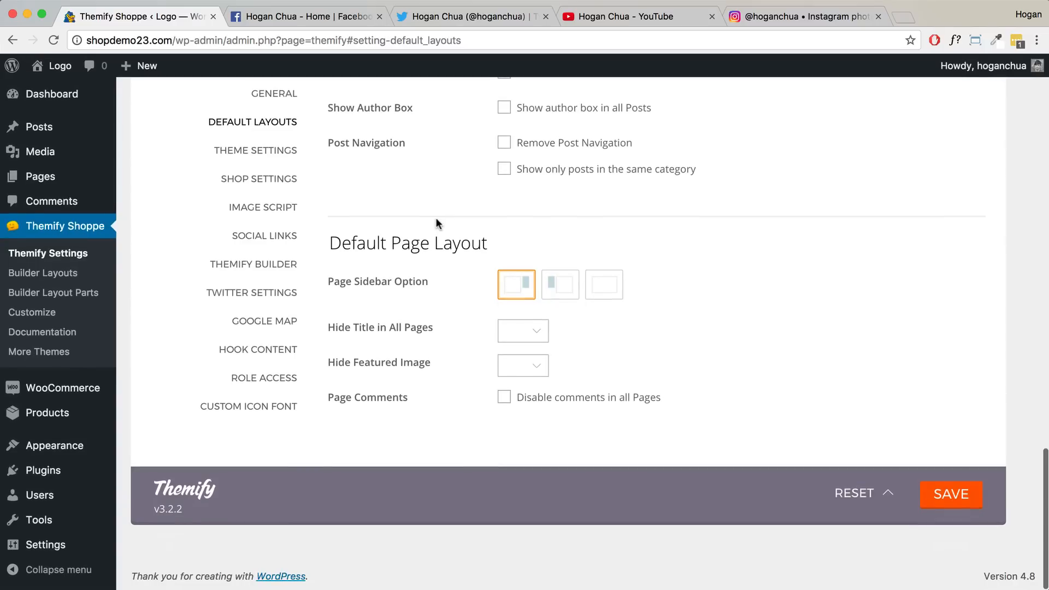
left_click_drag(493, 243, 330, 242)
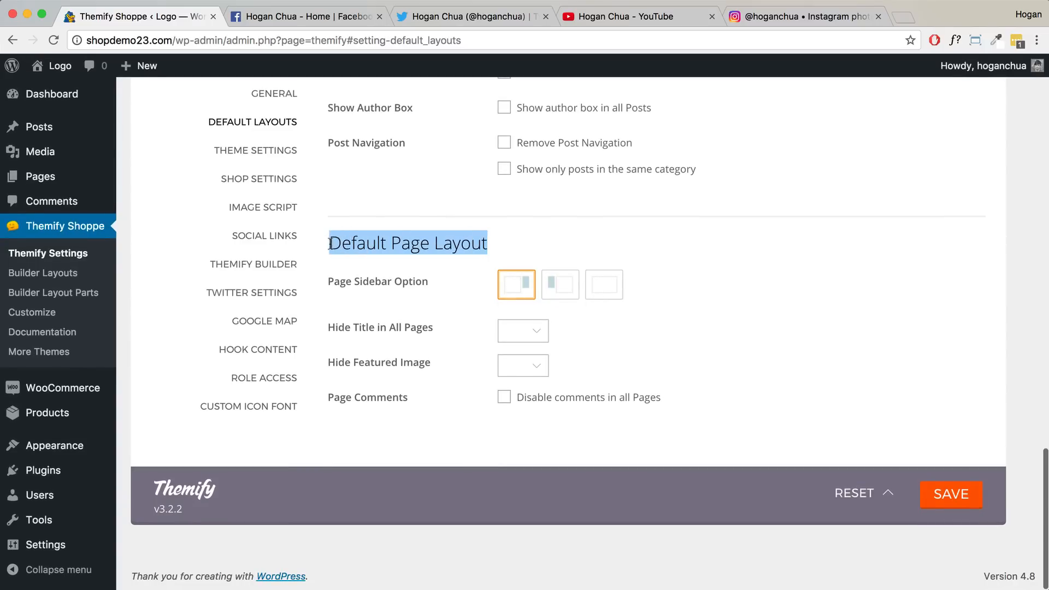
- Open the live site's Home page in a new tab, then return to the settings
mouse_move(54, 67)
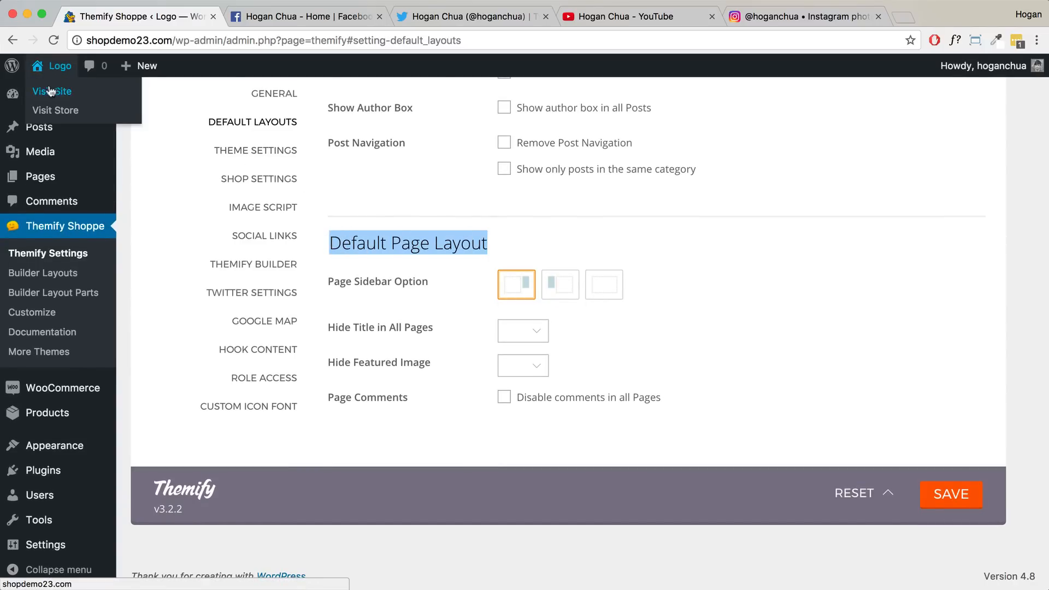
right_click(50, 91)
left_click(82, 94)
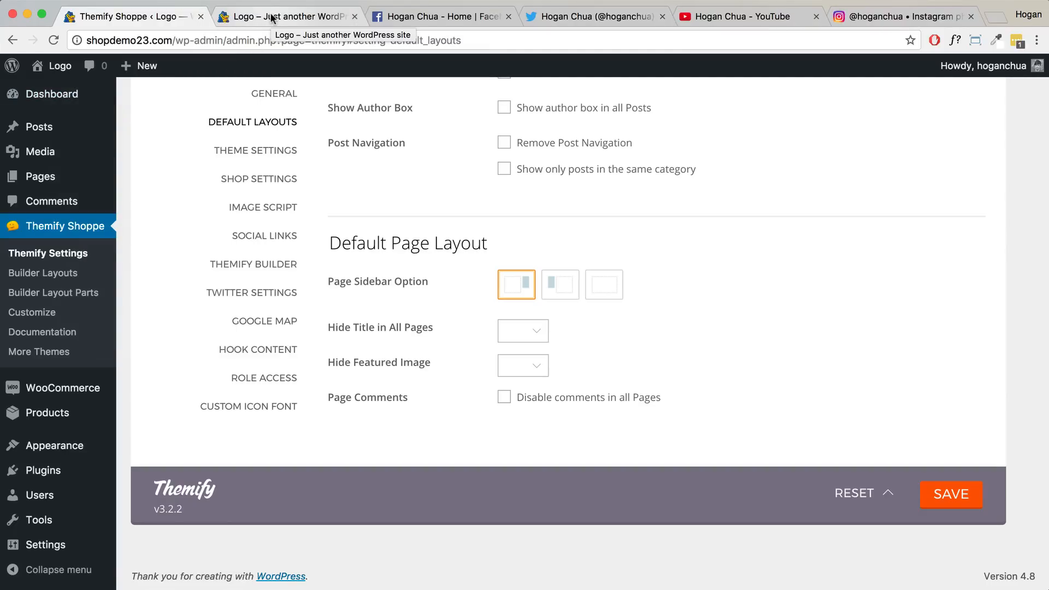
left_click(271, 18)
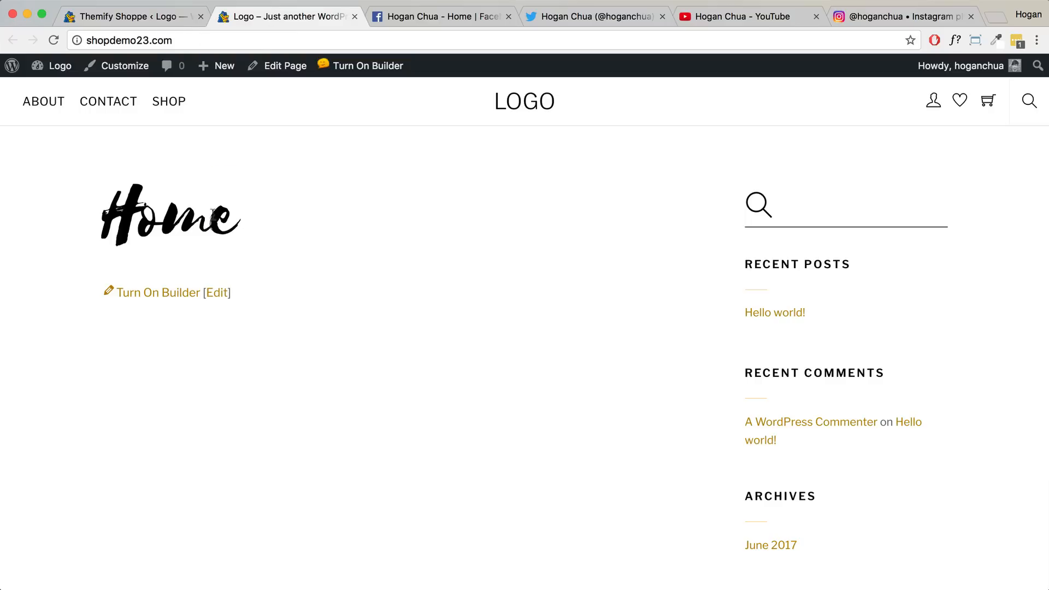
left_click_drag(213, 214, 98, 211)
left_click(118, 19)
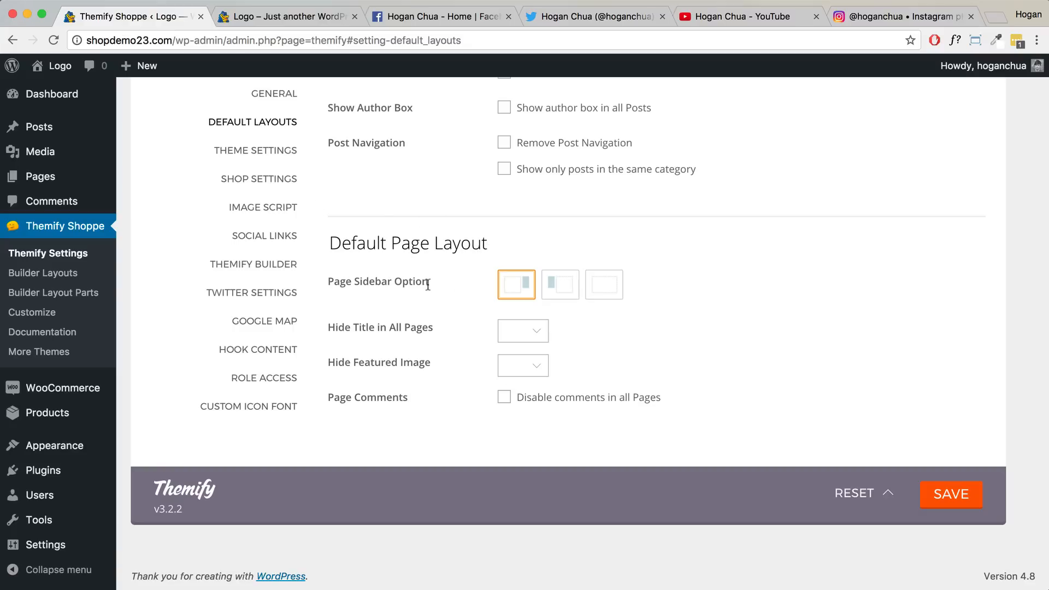
- Set pages to No Sidebar, Hide Title Yes and comments disabled, save, then reload the Home page
left_click(598, 288)
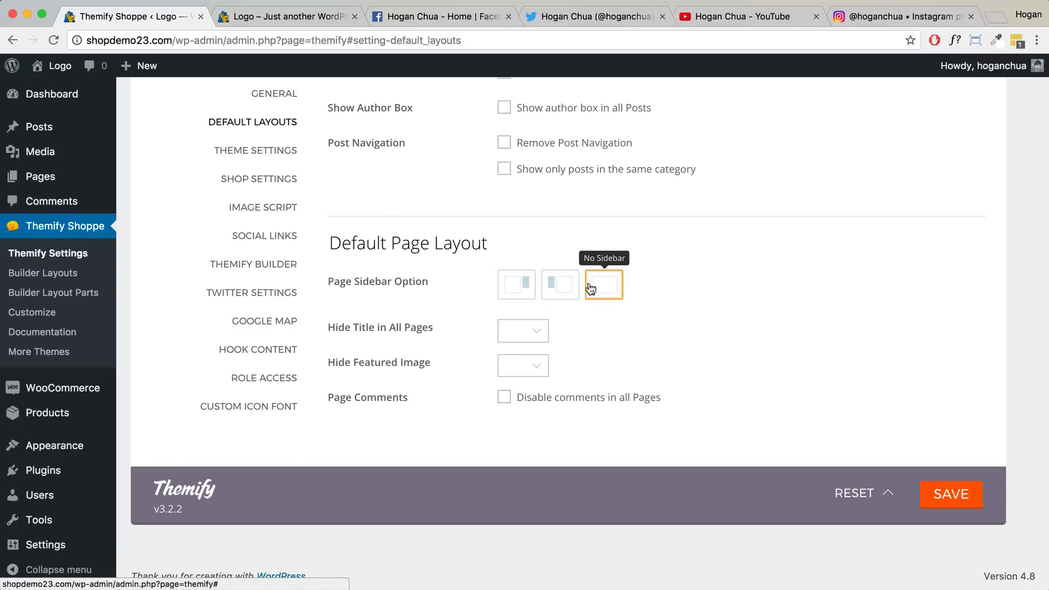
left_click(522, 331)
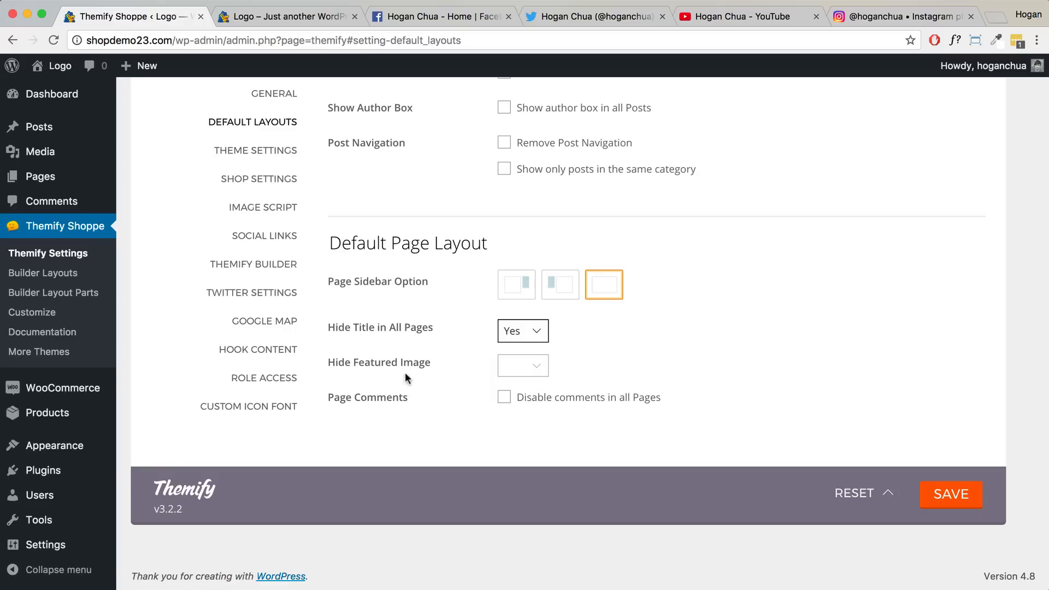
left_click(504, 398)
left_click(309, 22)
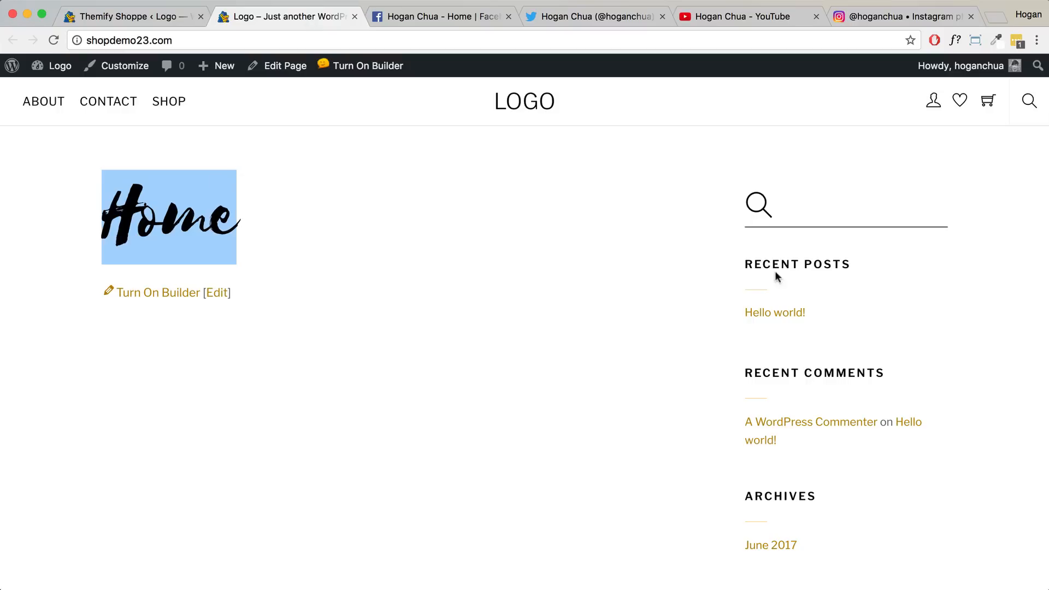
left_click(114, 19)
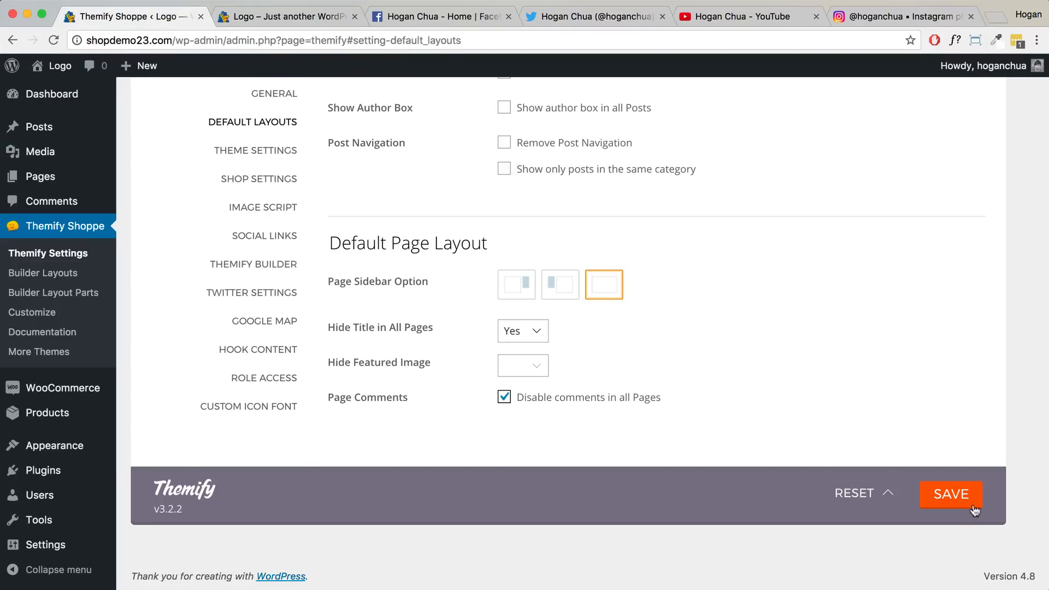
left_click(951, 498)
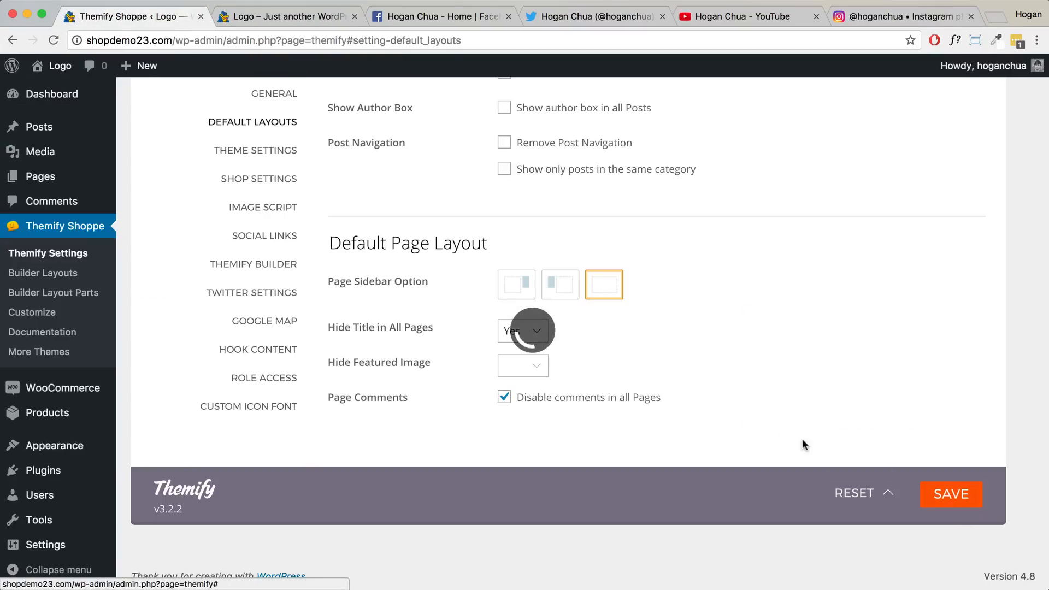
left_click(286, 17)
left_click(51, 41)
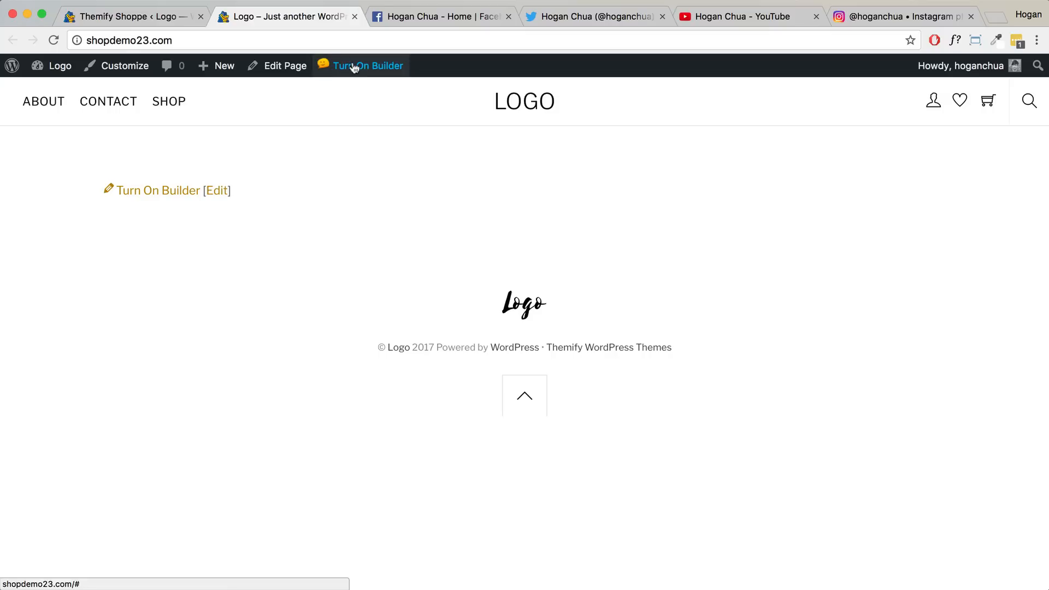
- Open Theme Settings and scroll down to Theme Appearance's Header Design checkboxes
left_click(165, 20)
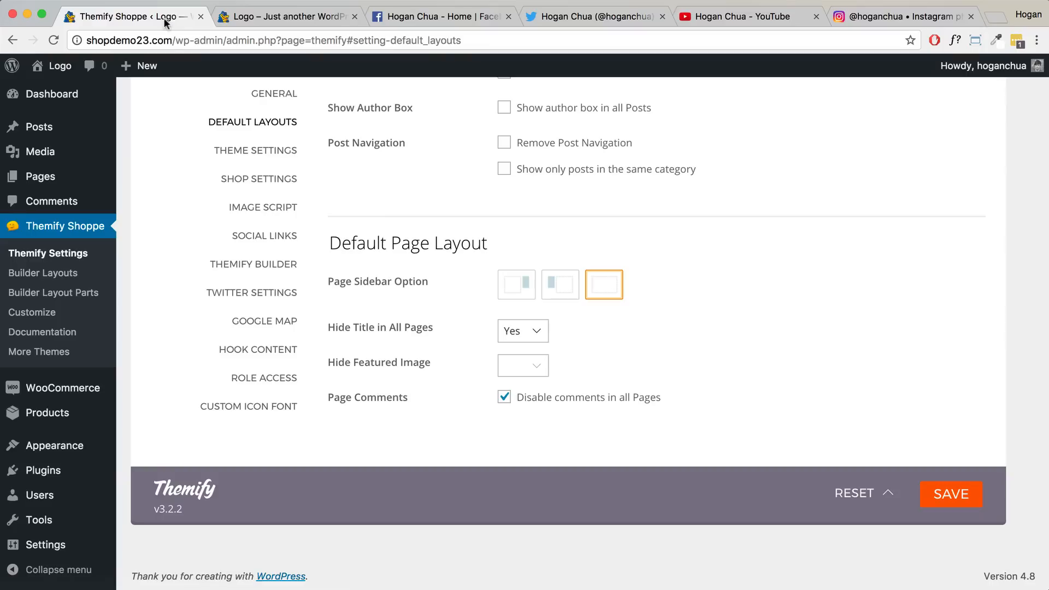
left_click(294, 150)
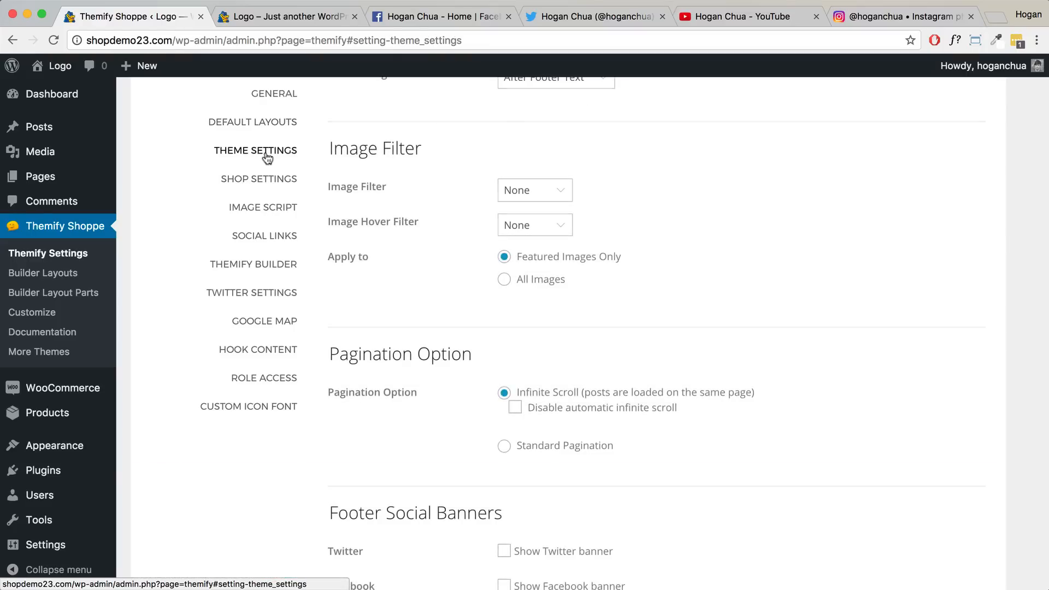
scroll(539, 217, "up", 20)
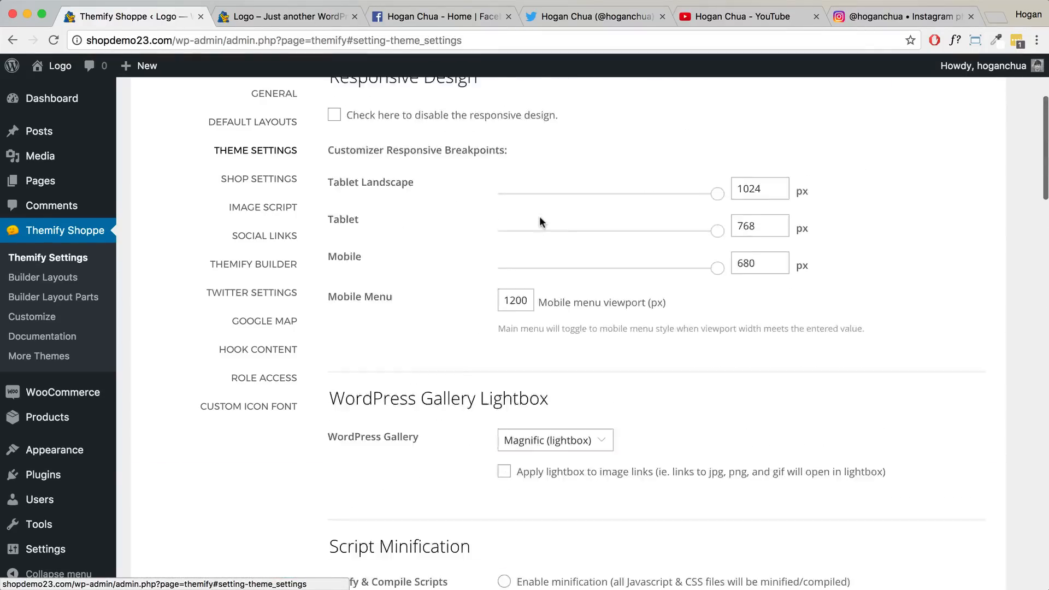
scroll(540, 215, "down", 5)
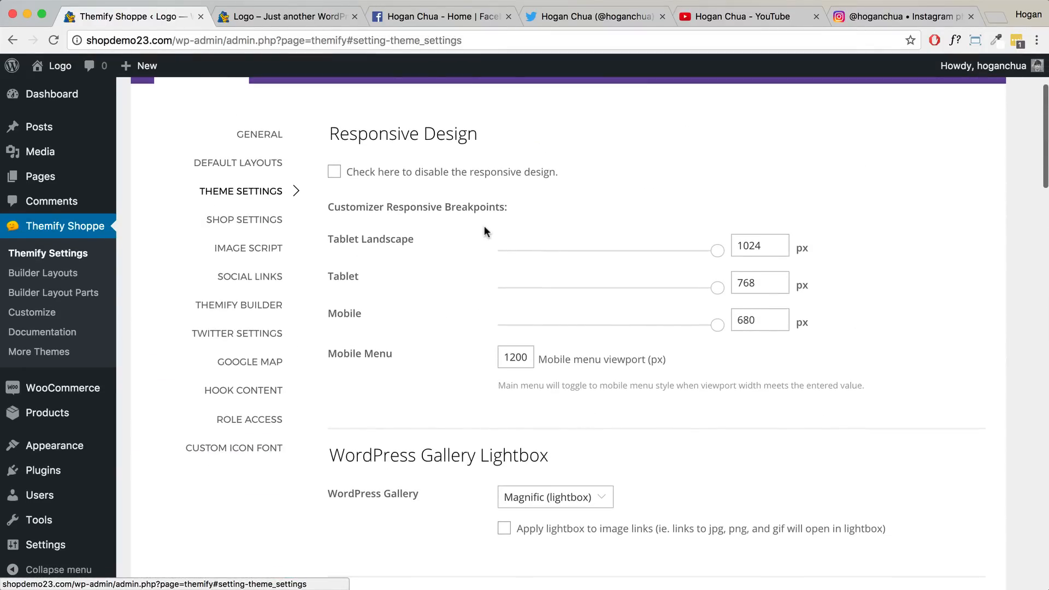
scroll(484, 225, "down", 3)
scroll(484, 226, "down", 5)
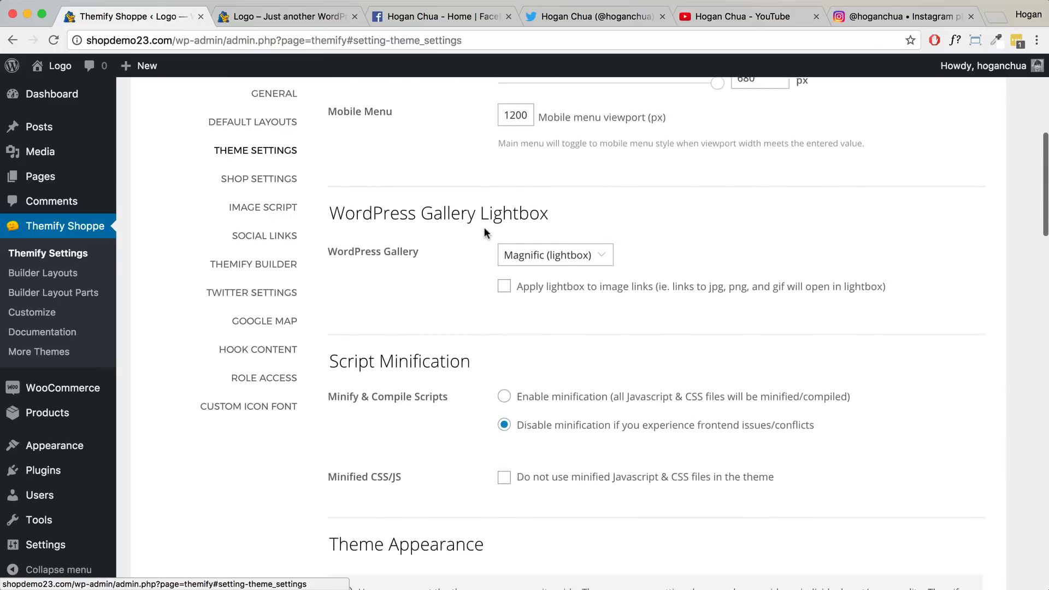
scroll(484, 229, "down", 4)
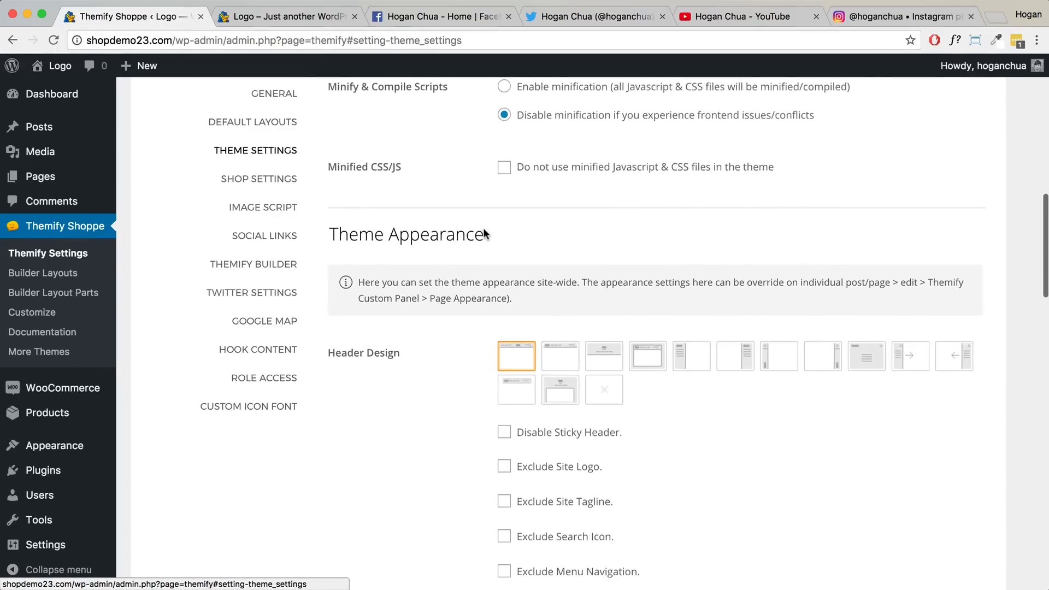
left_click_drag(495, 211, 332, 212)
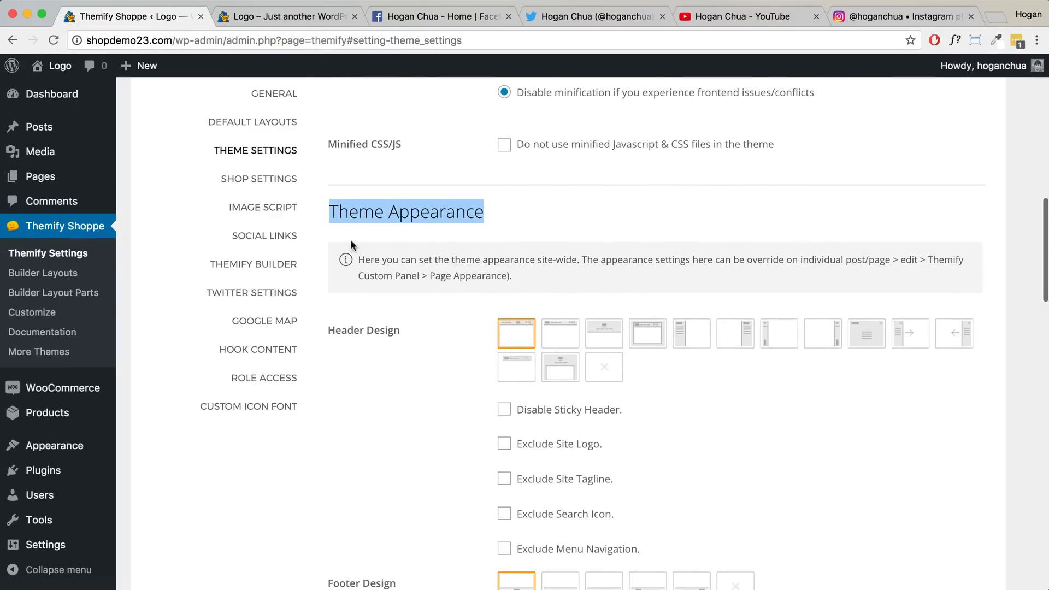
scroll(350, 239, "down", 2)
left_click_drag(395, 229, 332, 232)
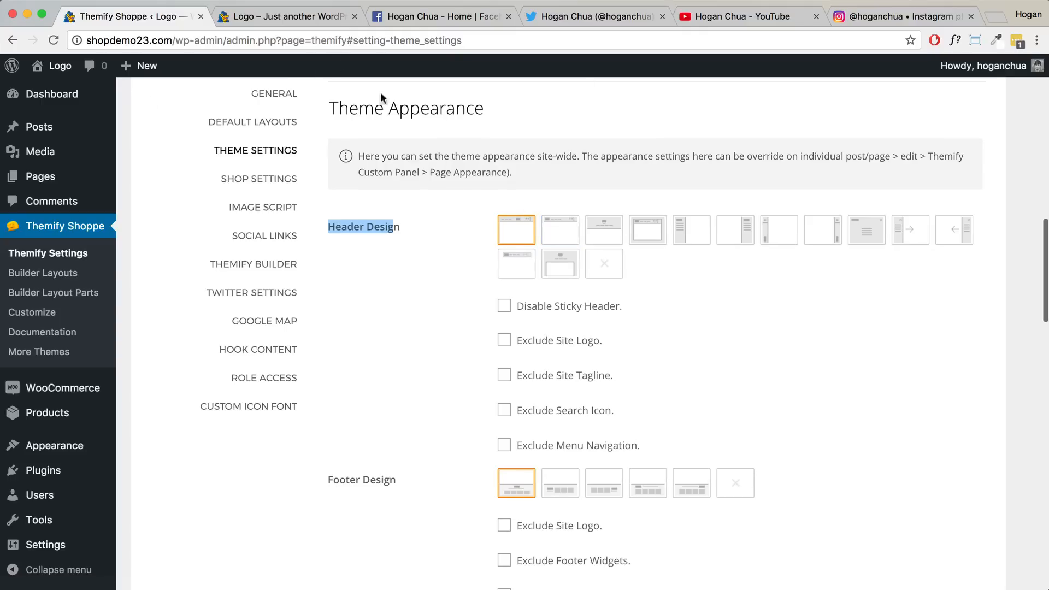
scroll(382, 96, "down", 1)
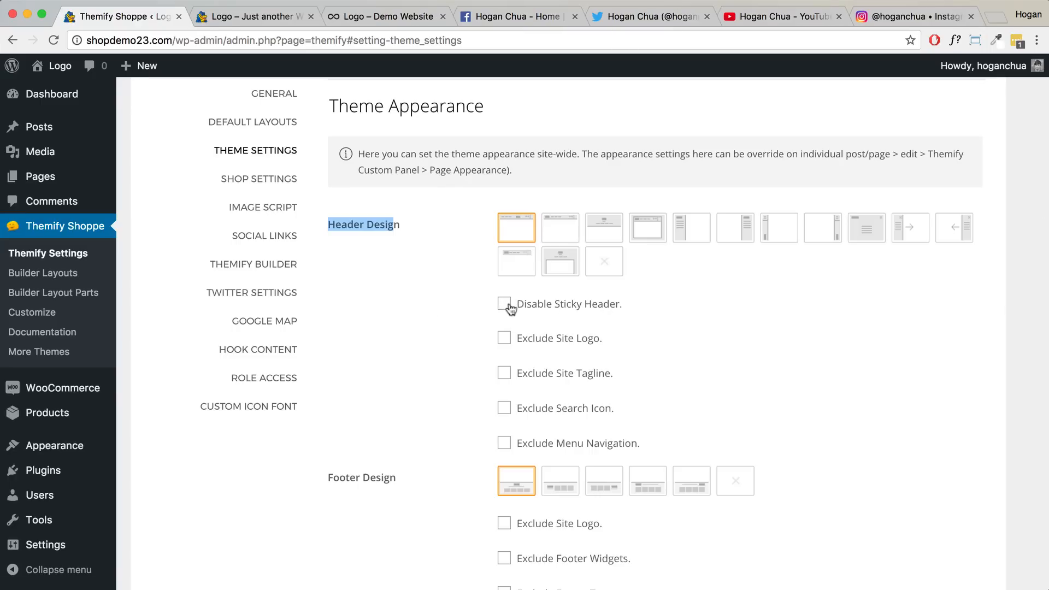
left_click(352, 20)
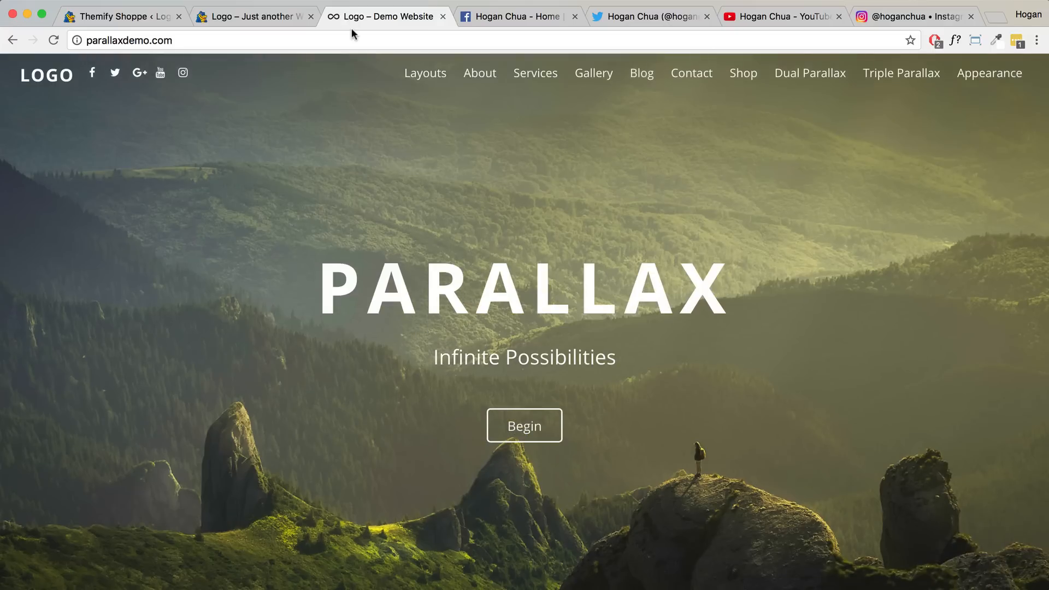
scroll(318, 223, "down", 5)
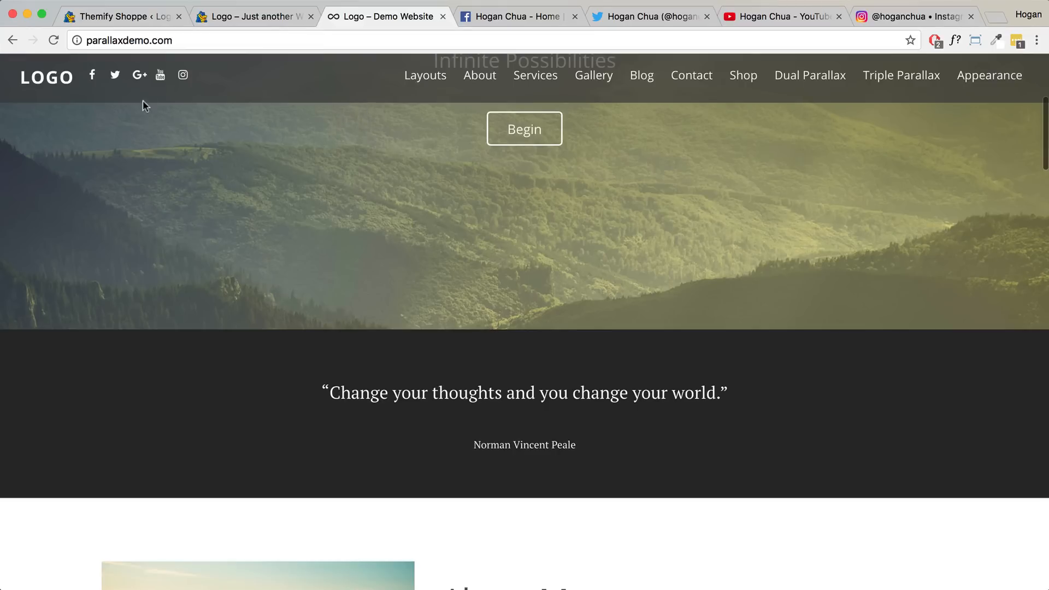
scroll(361, 120, "down", 5)
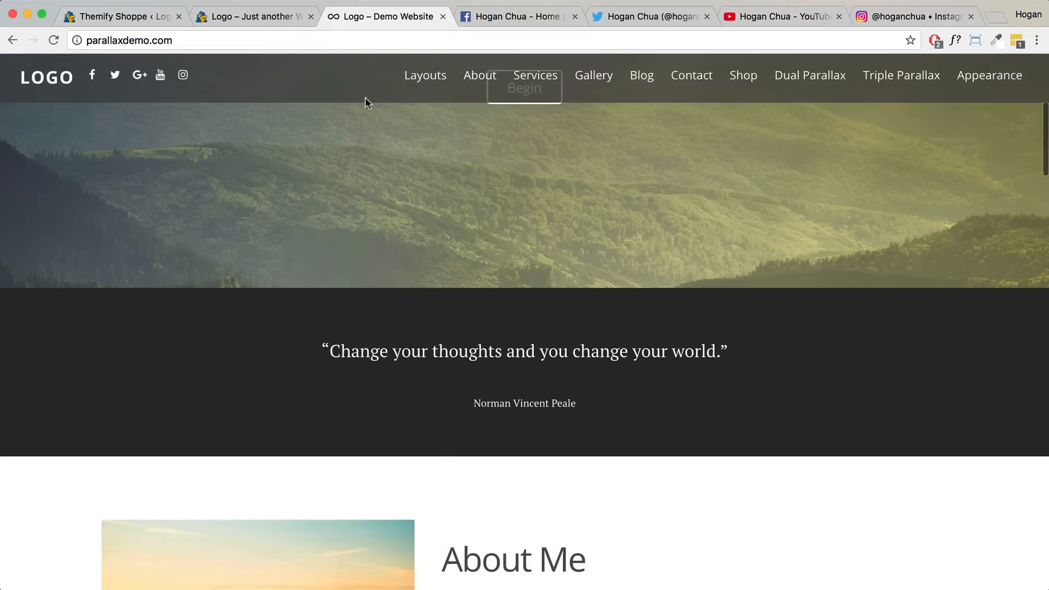
scroll(371, 108, "up", 5)
left_click(128, 17)
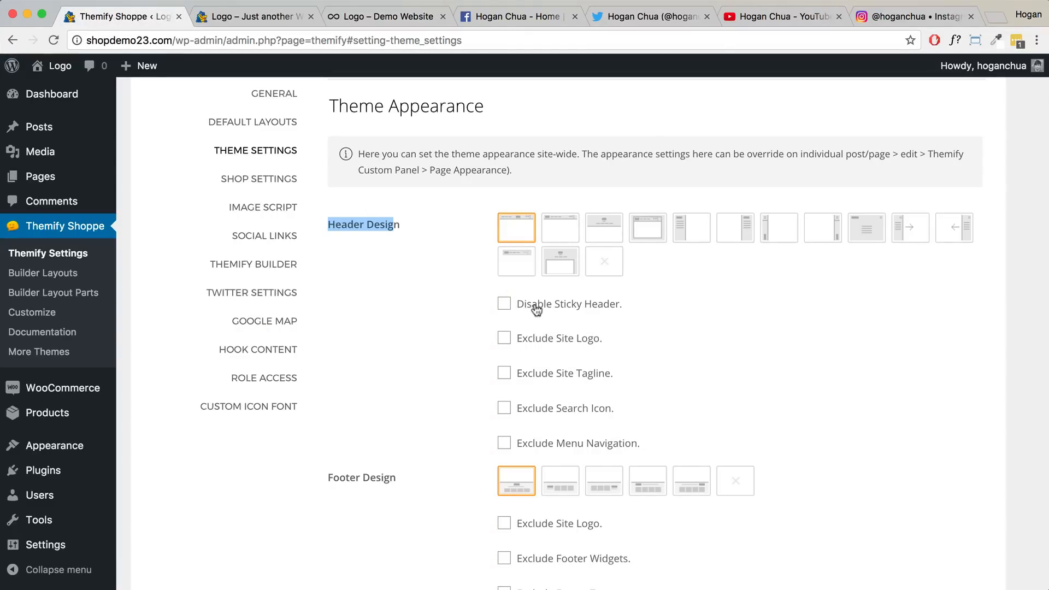
- Tick 'Exclude Site Tagline' under Header Design, checking the store header before and after
scroll(537, 310, "down", 2)
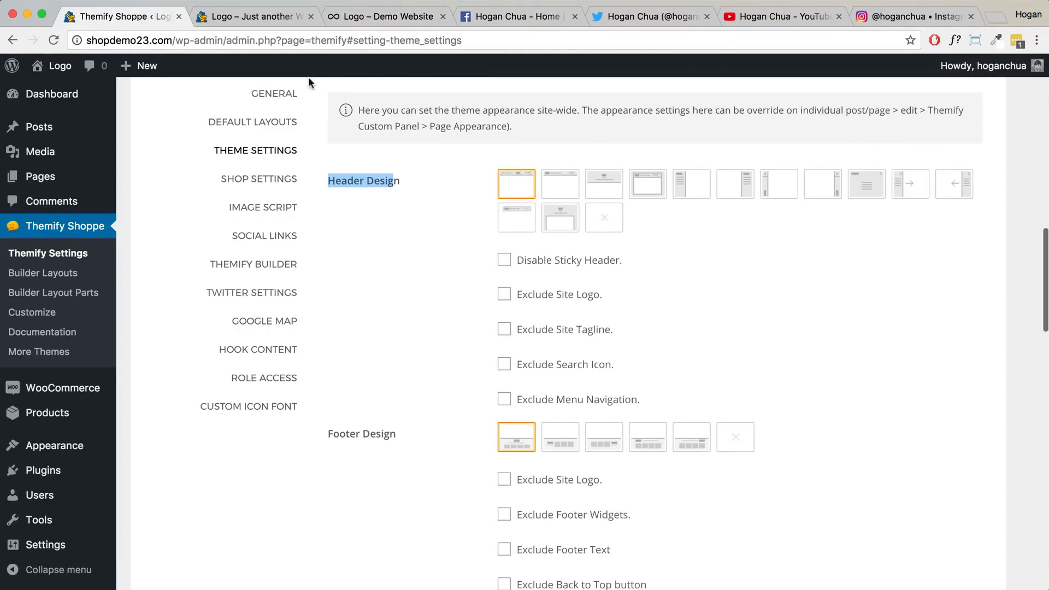
left_click(270, 17)
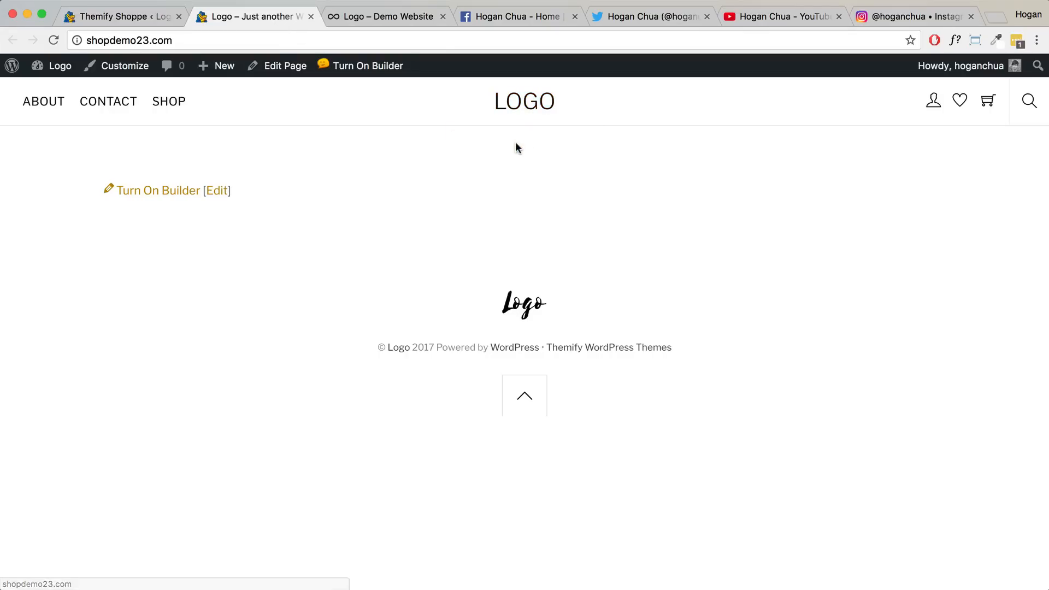
left_click(166, 12)
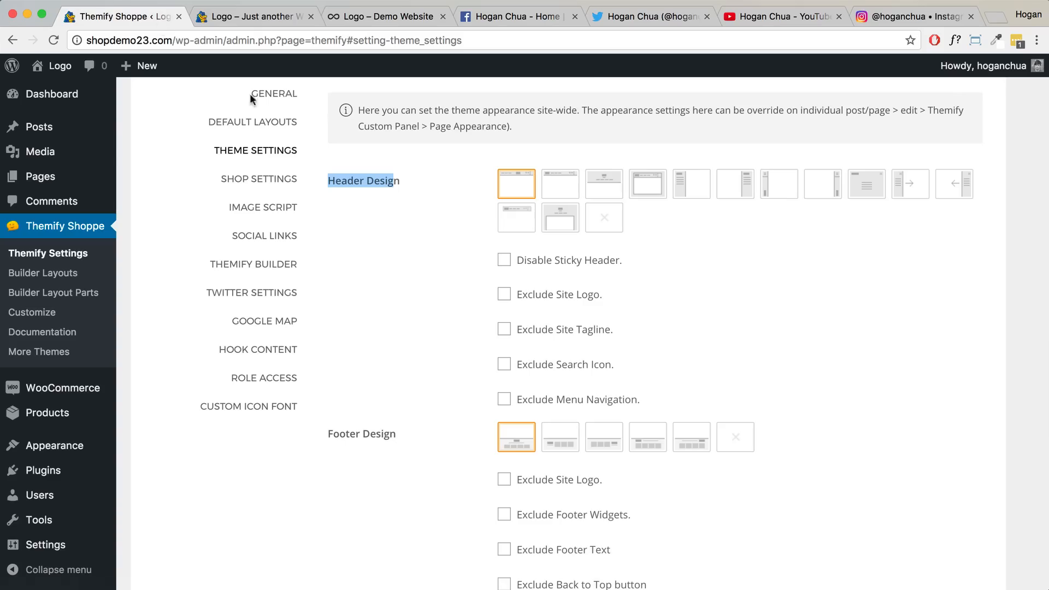
left_click(504, 331)
scroll(540, 300, "down", 4)
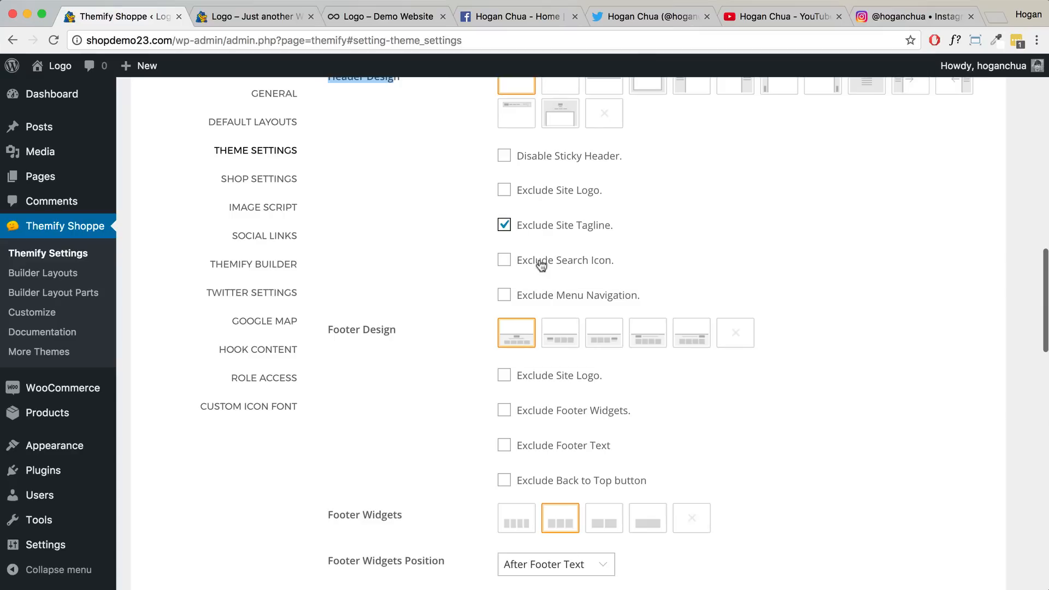
left_click(251, 17)
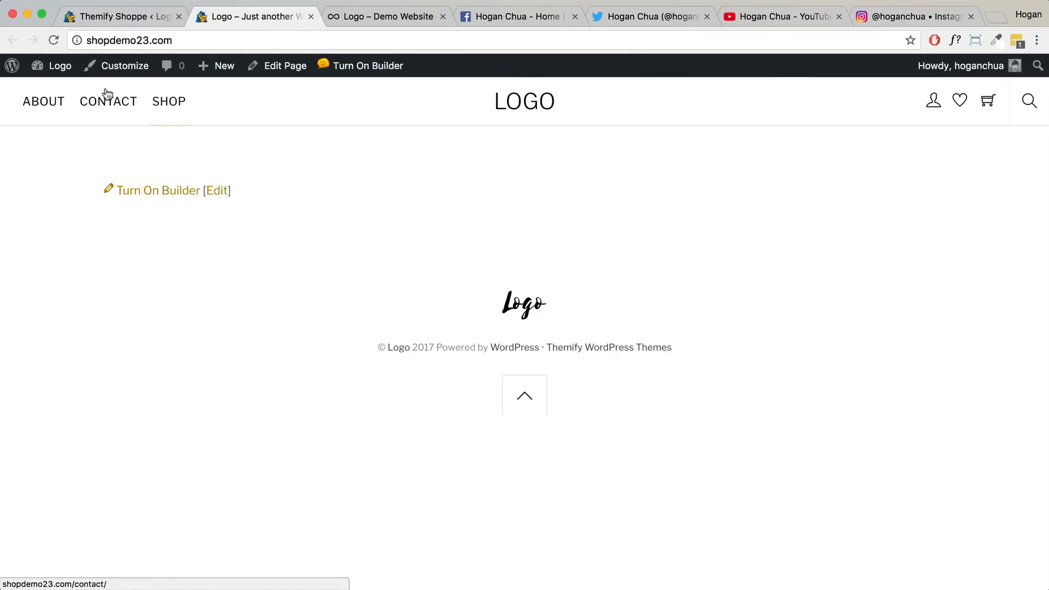
left_click(126, 17)
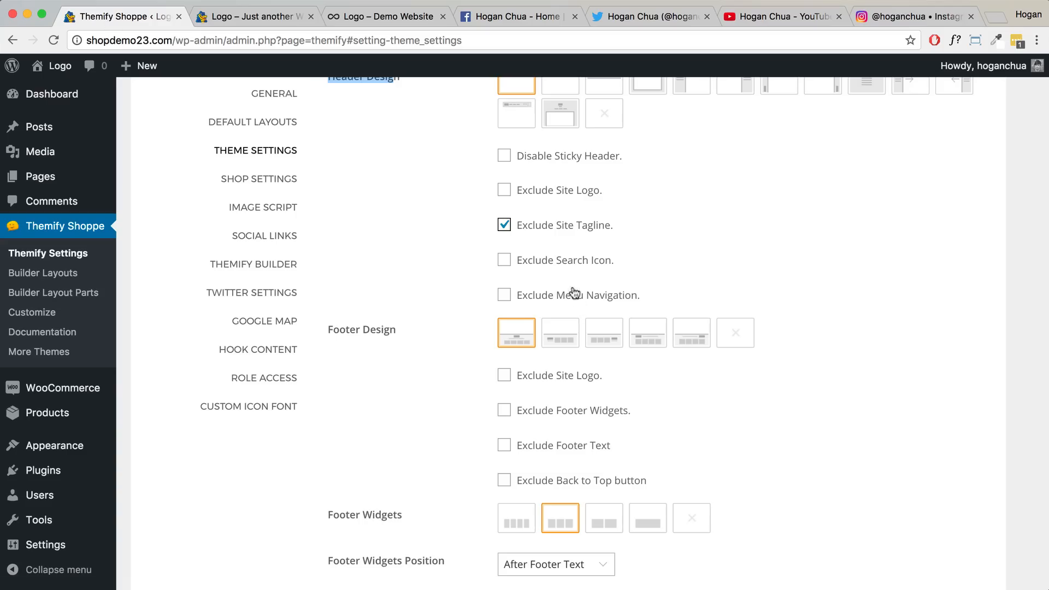
scroll(572, 278, "down", 3)
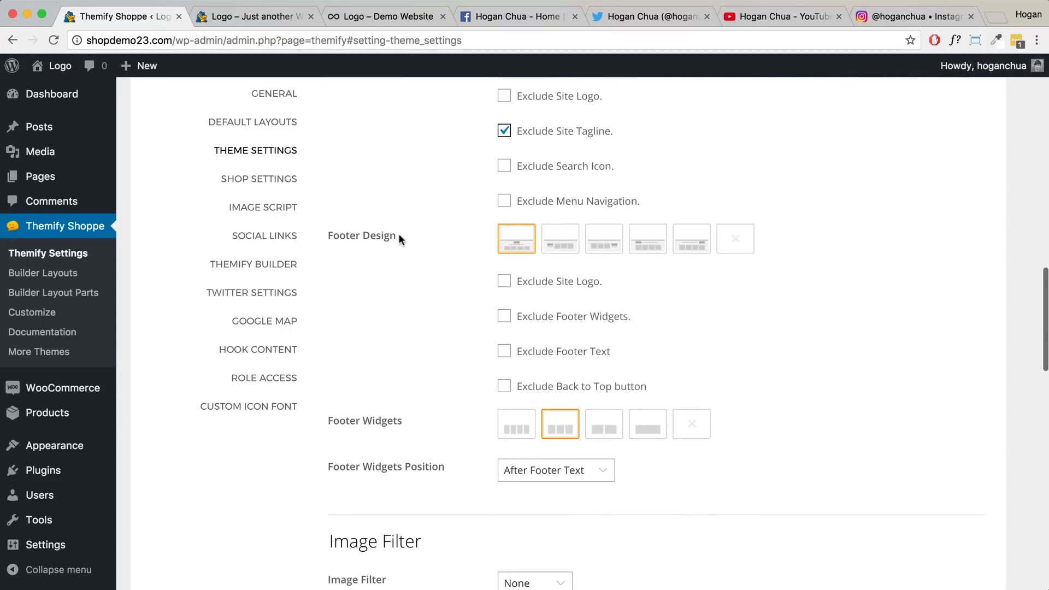
- Tick 'Exclude Site Logo' under Footer Design, comparing against the store front page footer
left_click_drag(398, 234, 330, 235)
left_click(232, 15)
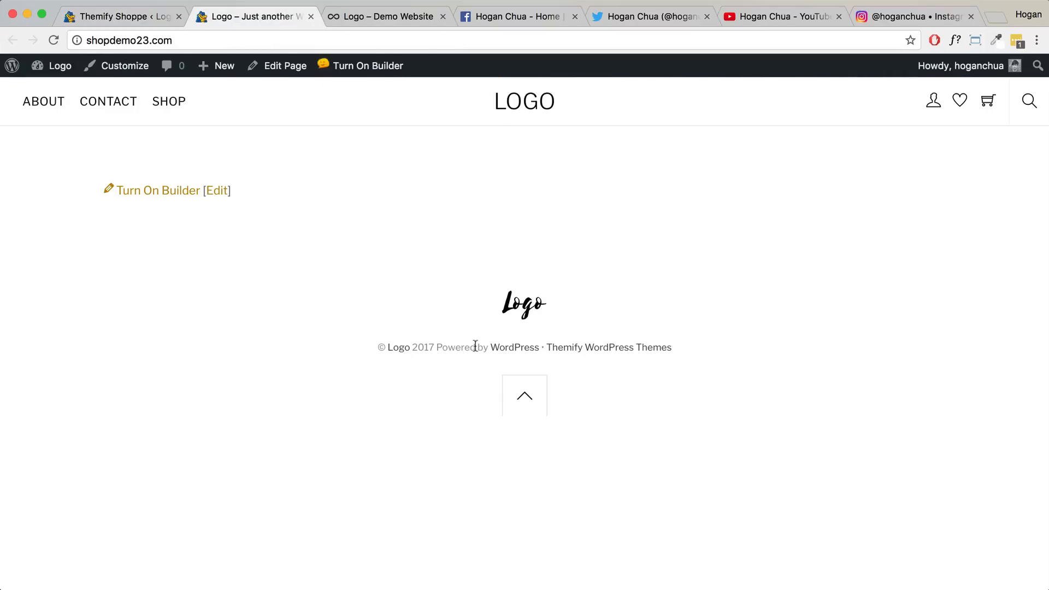
left_click(166, 25)
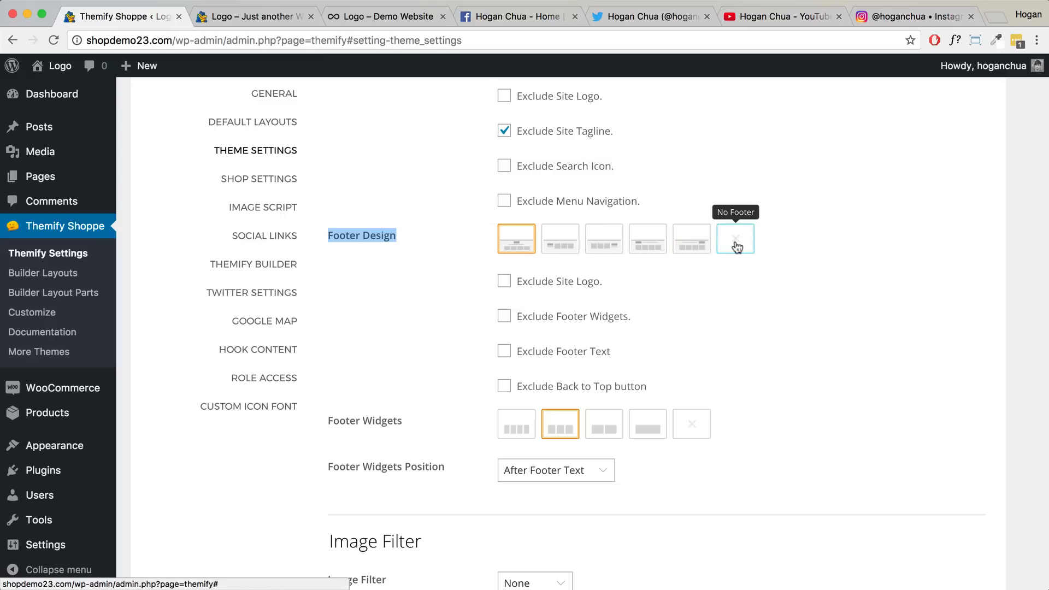
scroll(608, 317, "down", 1)
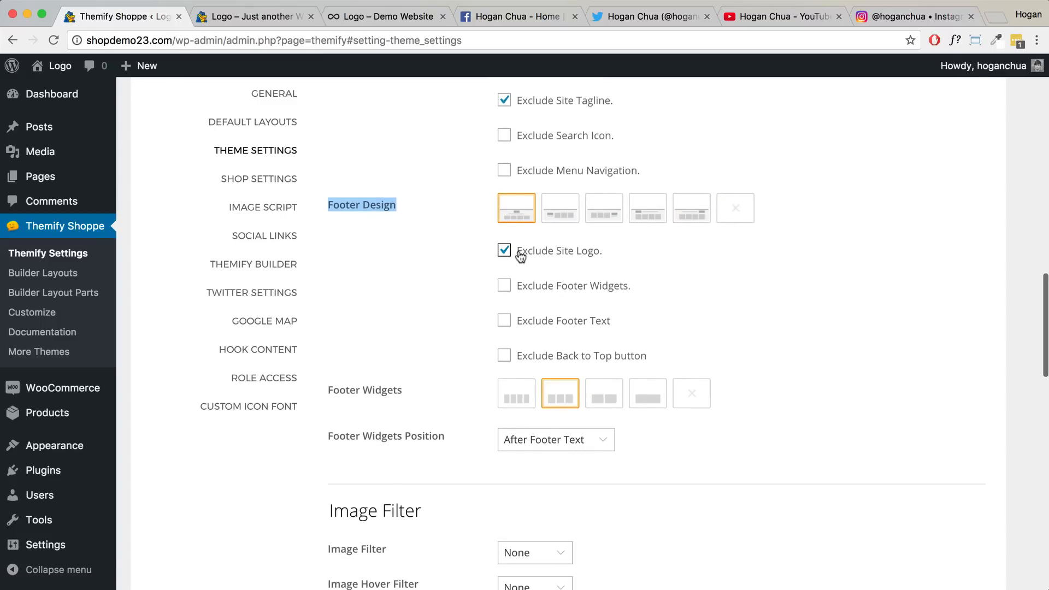
scroll(544, 304, "down", 2)
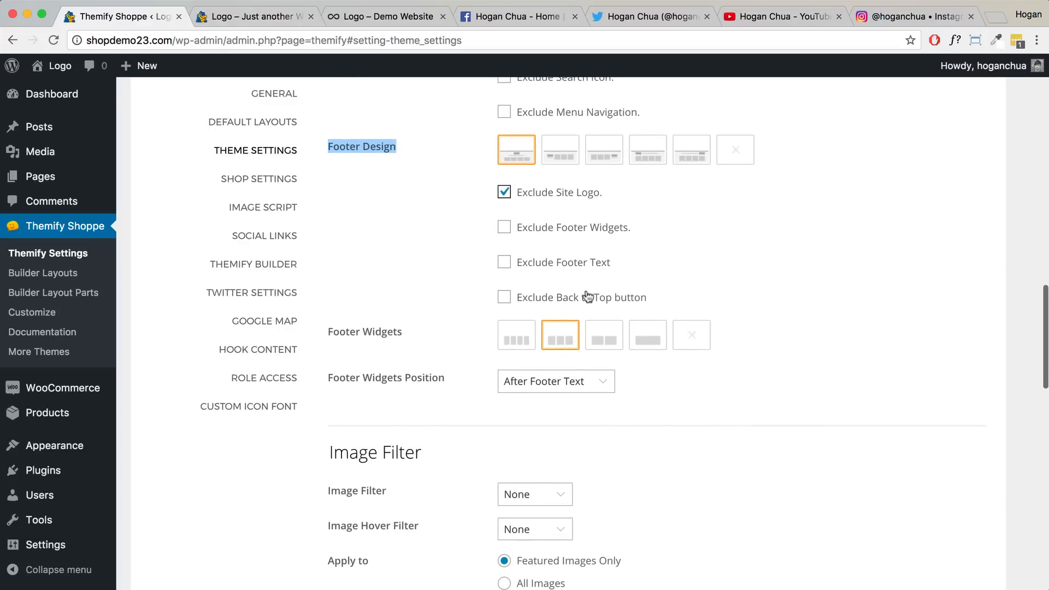
left_click(236, 15)
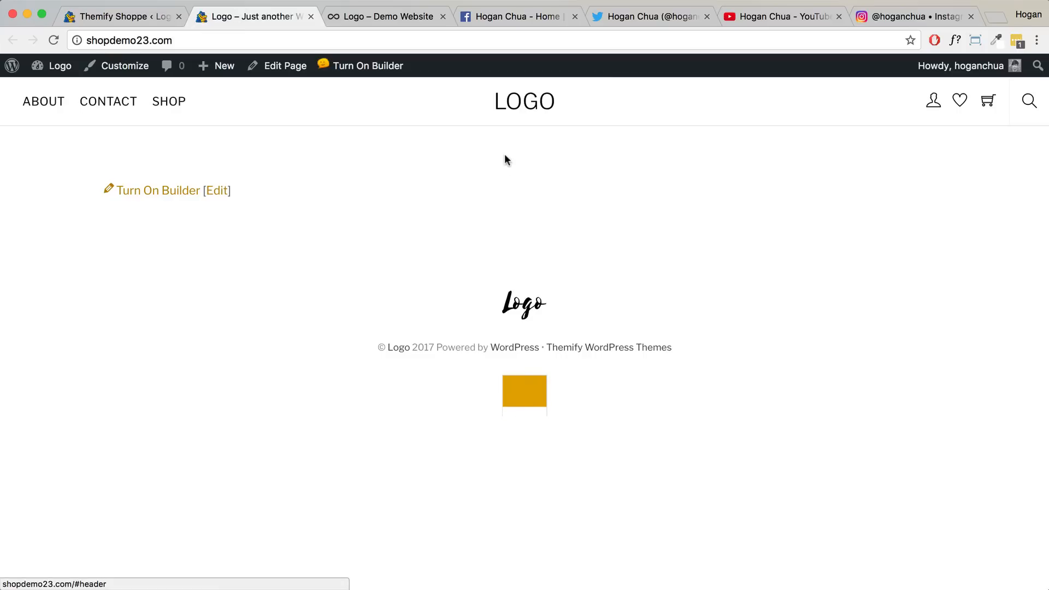
left_click(133, 17)
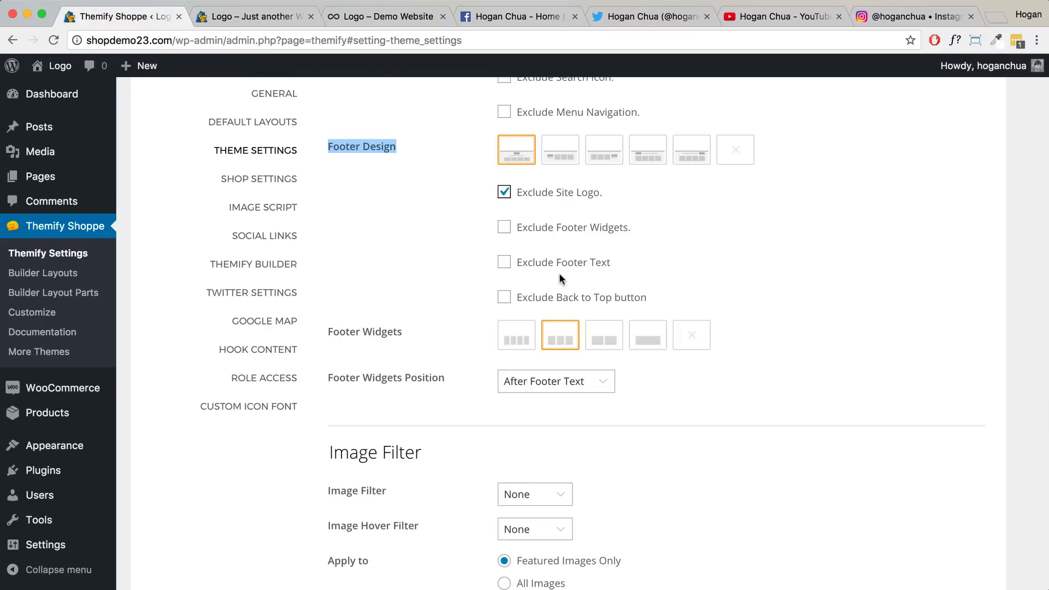
scroll(558, 274, "down", 5)
- Scroll to the Footer Text settings and inspect the 'Powered by' credit line on the store footer
scroll(556, 274, "down", 8)
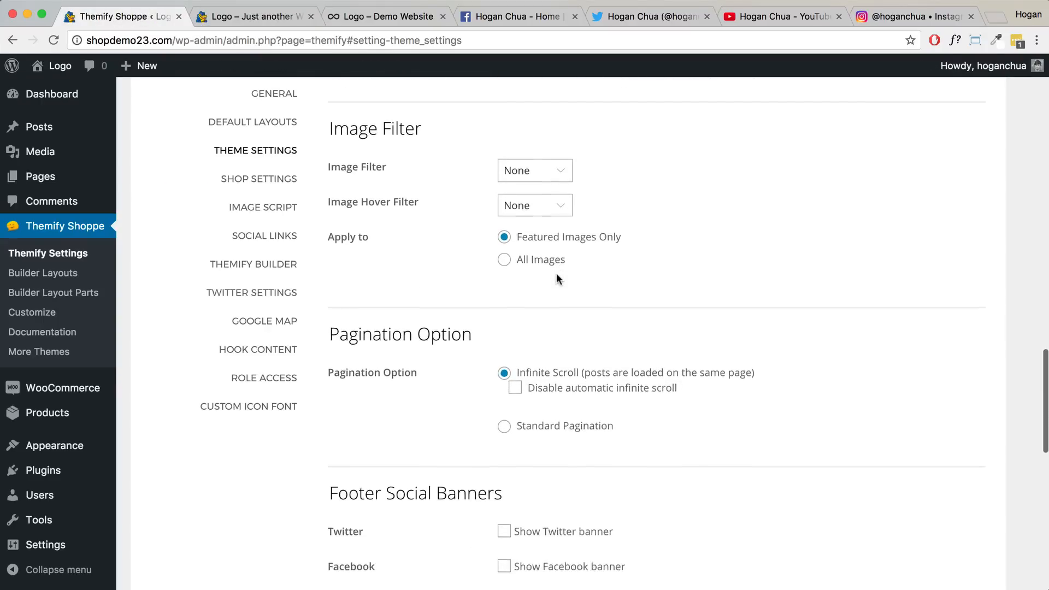
scroll(553, 273, "down", 5)
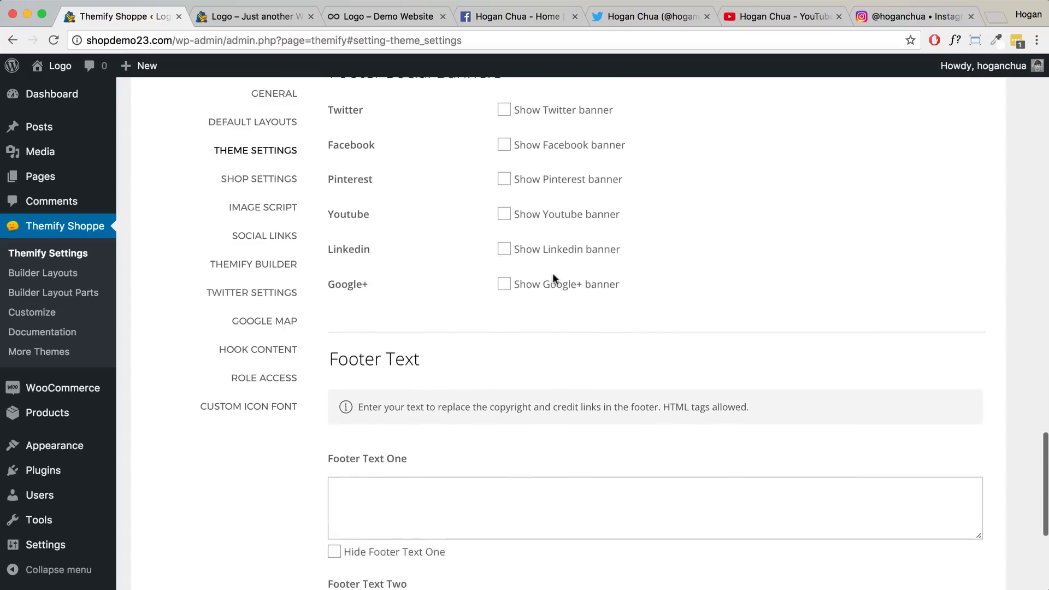
left_click_drag(420, 208, 321, 209)
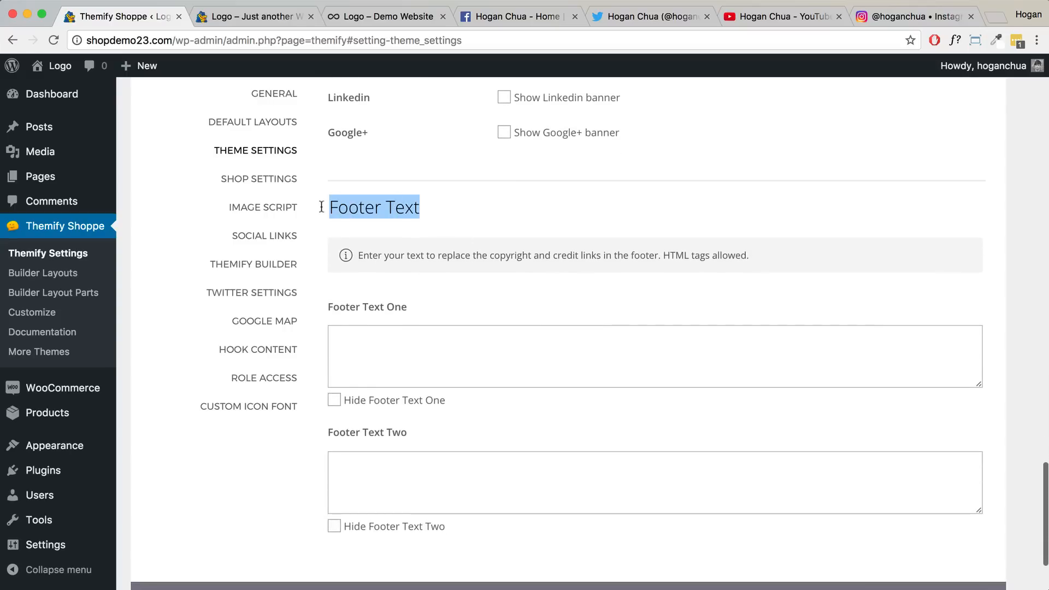
left_click(254, 19)
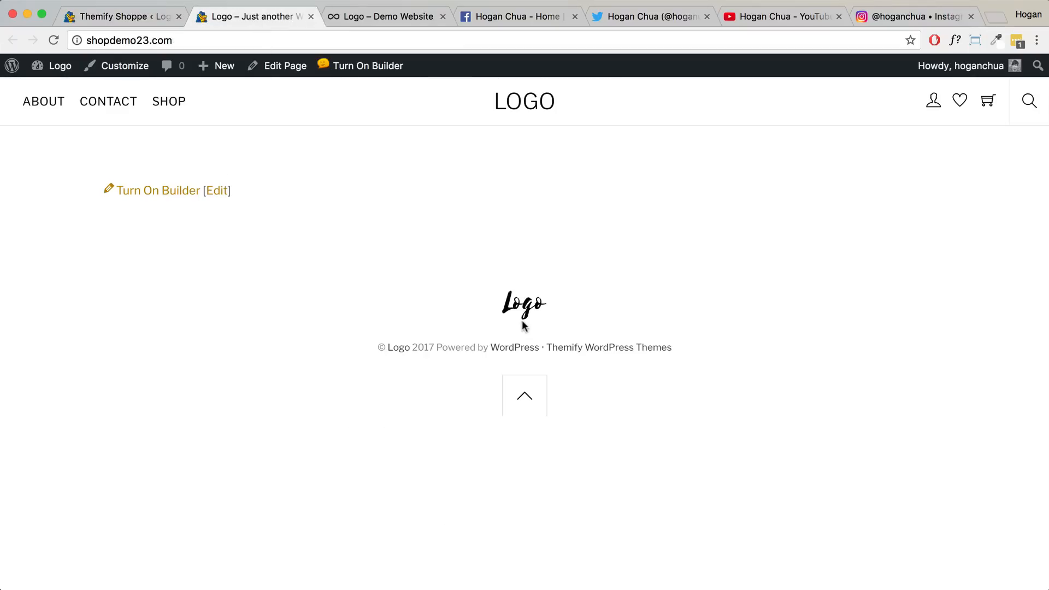
left_click_drag(680, 343, 439, 341)
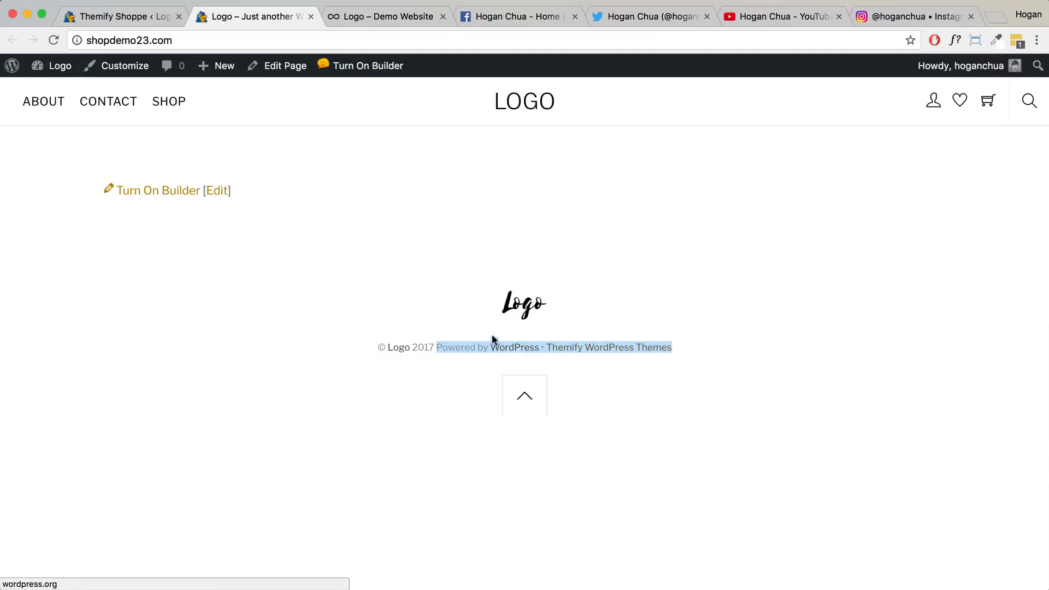
left_click(146, 17)
- Tick Hide Footer Text Two, save, and reload the store so only the © copyright line shows
left_click(334, 442)
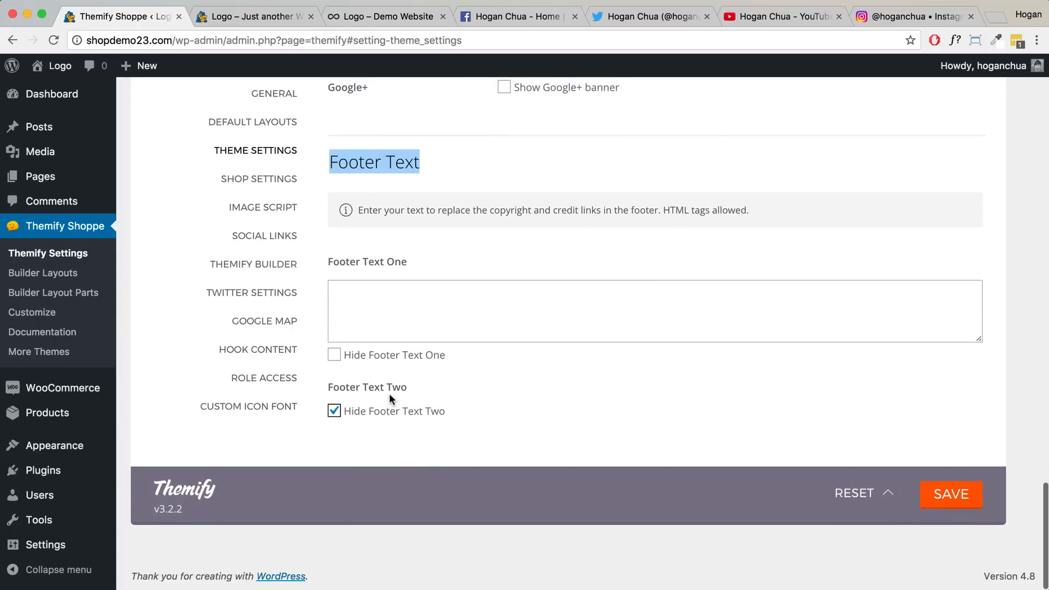
left_click(238, 23)
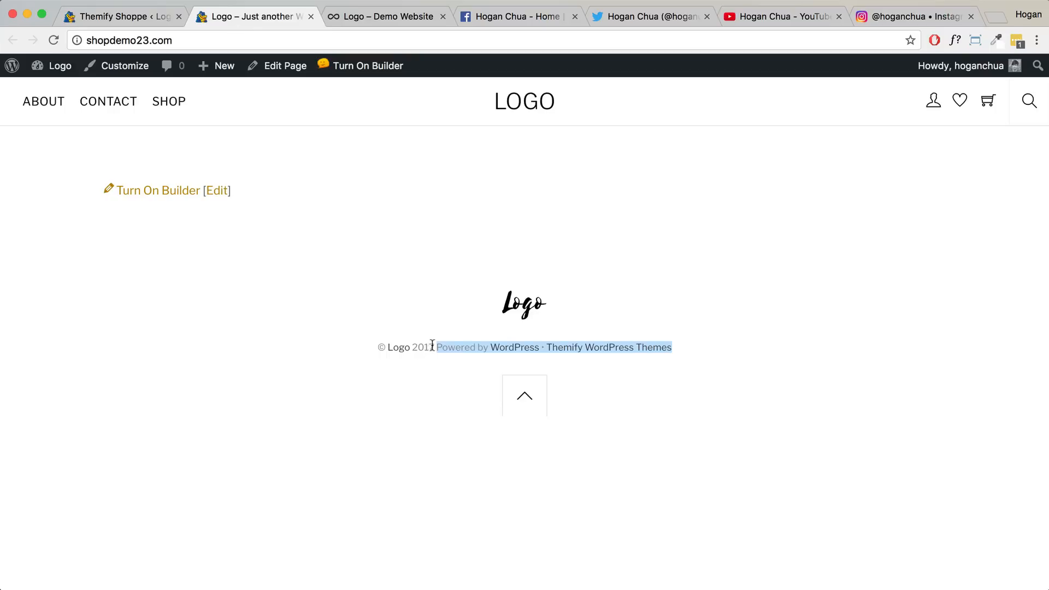
left_click_drag(432, 345, 379, 343)
left_click(103, 12)
left_click(950, 494)
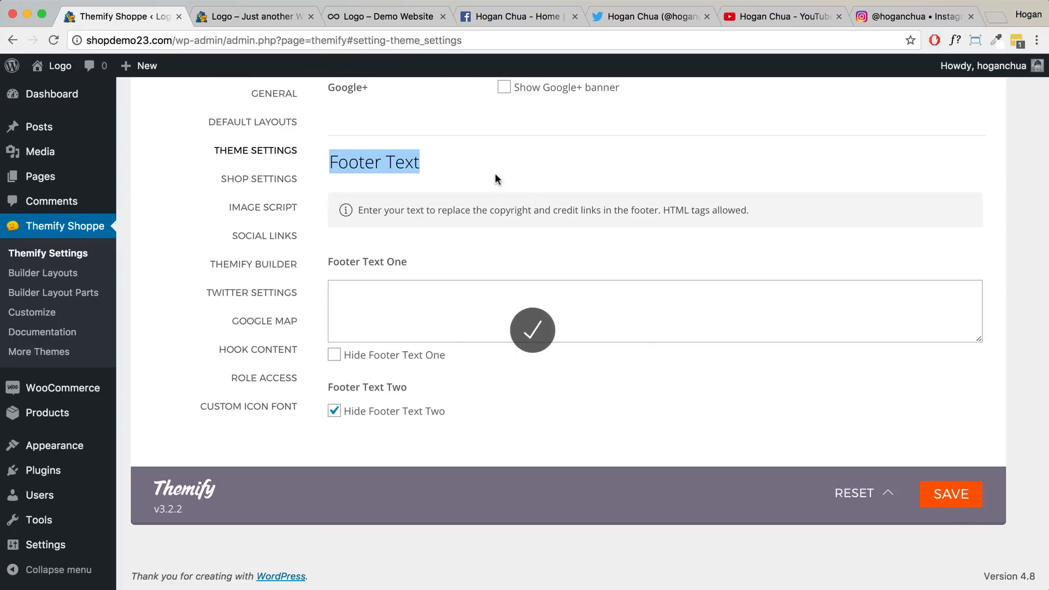
left_click(209, 23)
left_click(53, 40)
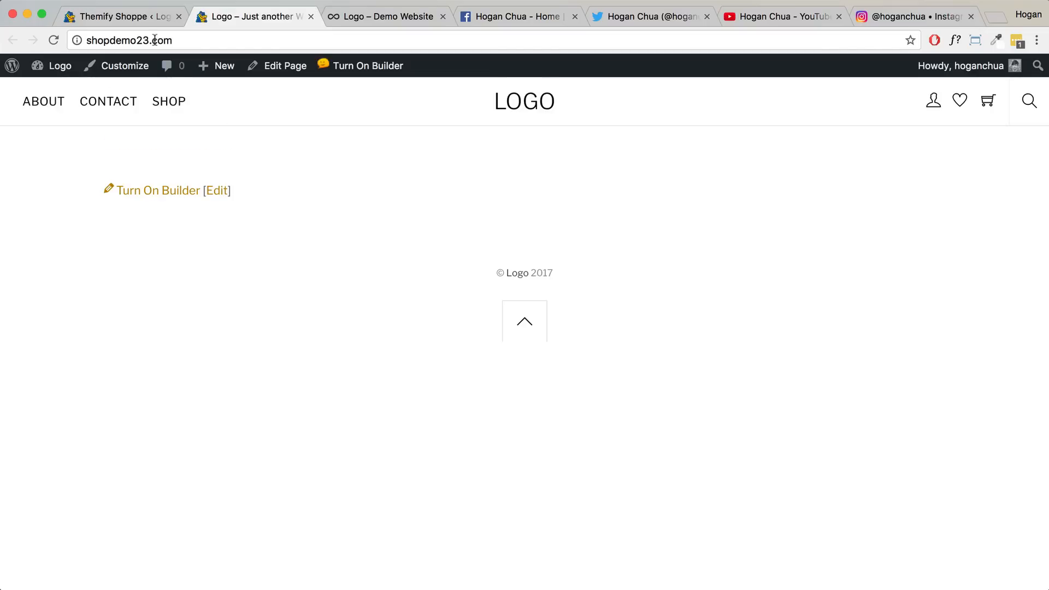
left_click(130, 16)
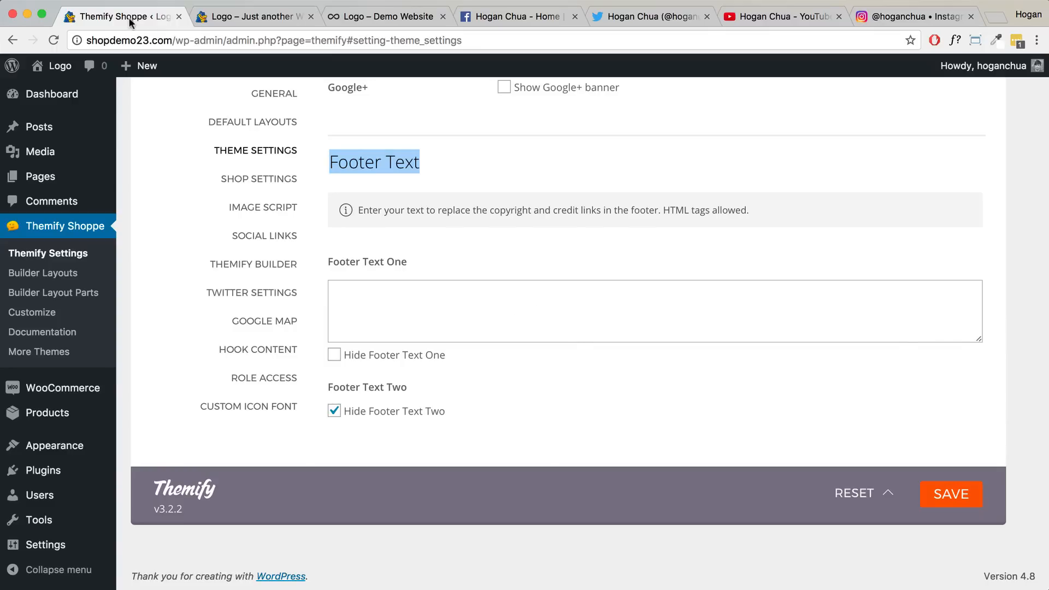
- Open Themify's Shop Settings for the product archive and confirm the live Shop page lists no products
left_click(243, 181)
scroll(416, 186, "down", 5)
scroll(417, 182, "up", 10)
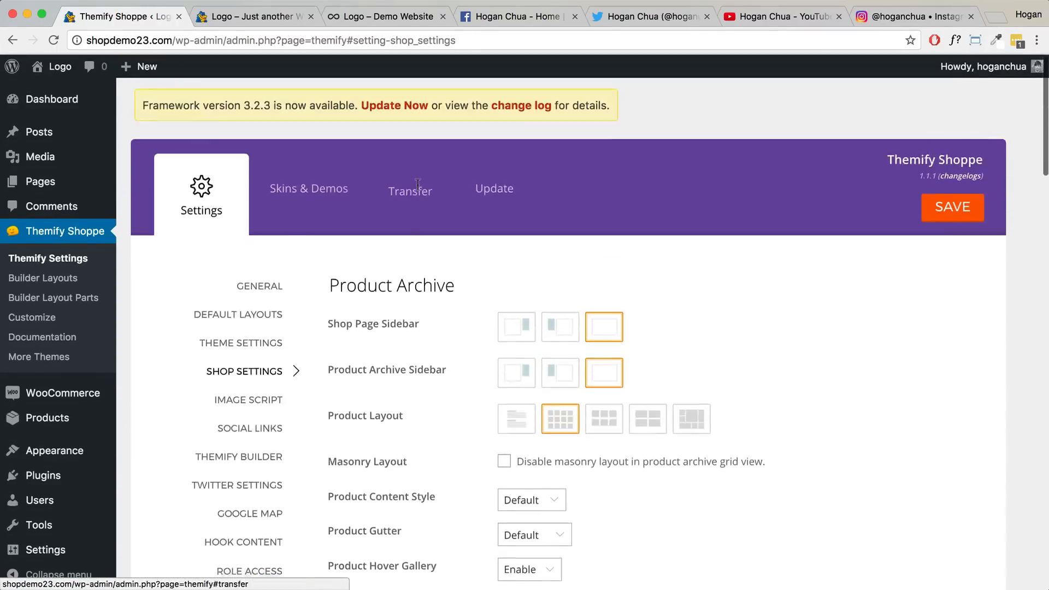
scroll(417, 183, "down", 2)
left_click_drag(480, 180, 327, 176)
left_click(251, 16)
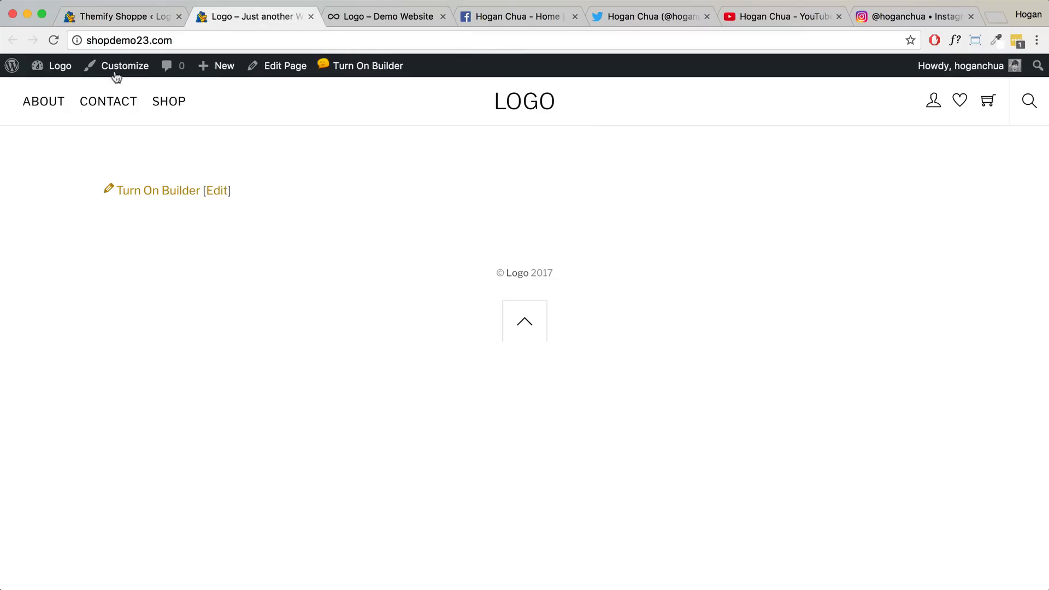
left_click(168, 100)
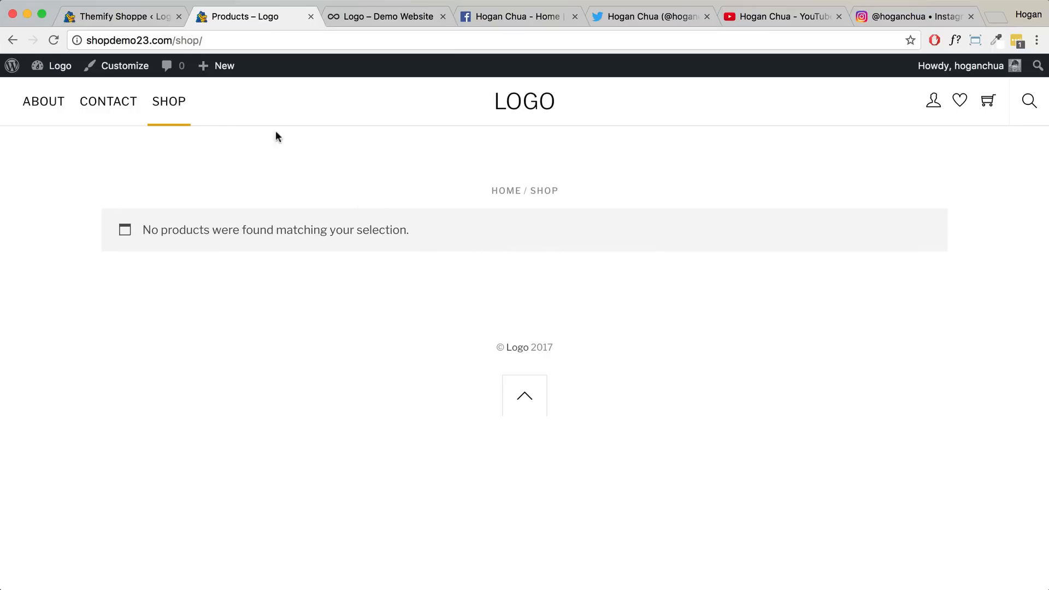
left_click(146, 13)
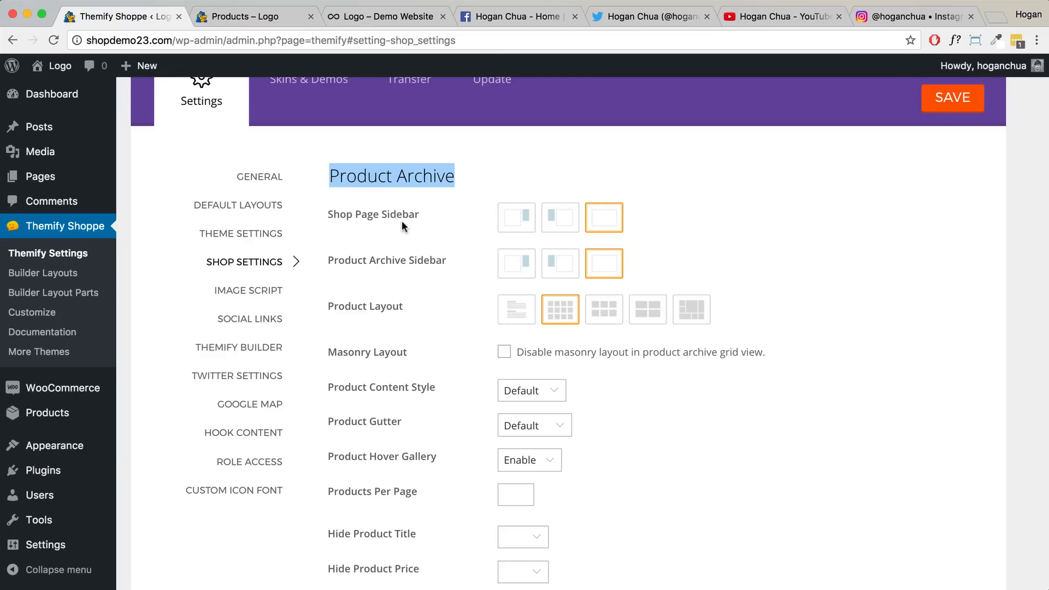
- In Image Script, tick 'Disable image script globally', choose Original Image as default featured size, and save
left_click(254, 297)
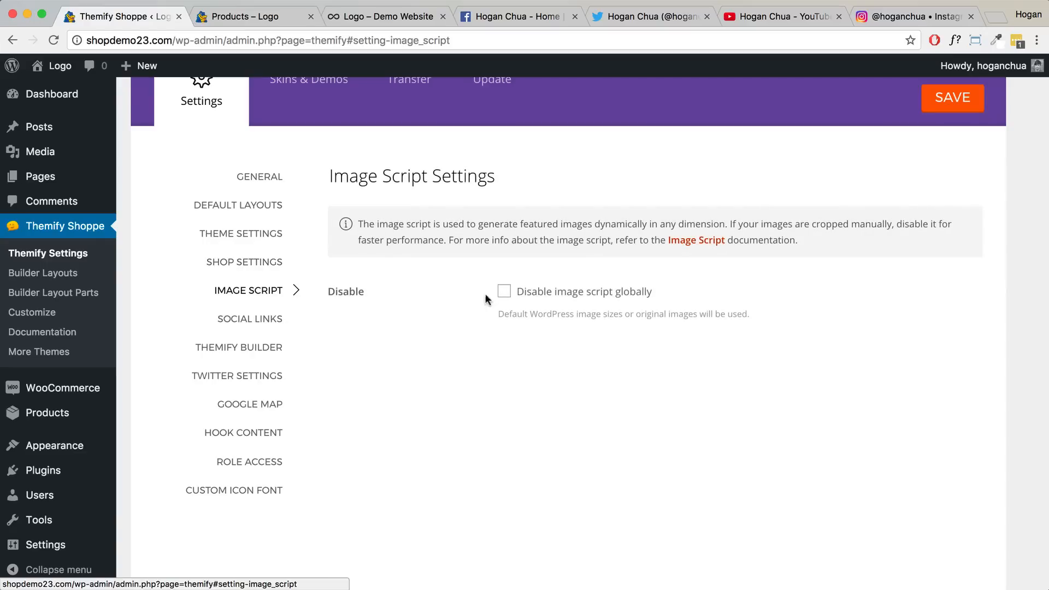
left_click(504, 294)
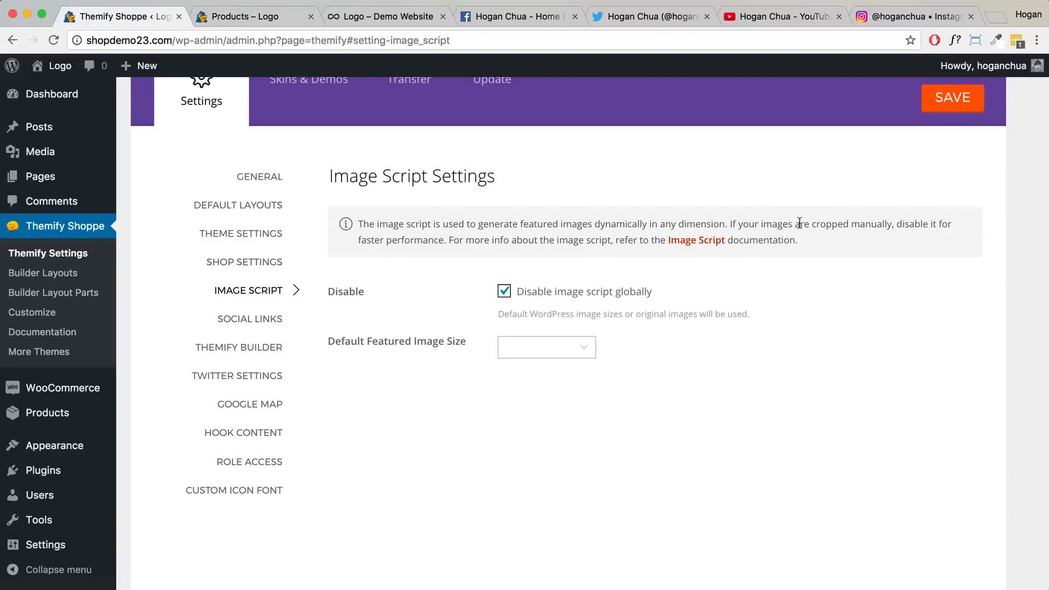
left_click_drag(763, 223, 883, 221)
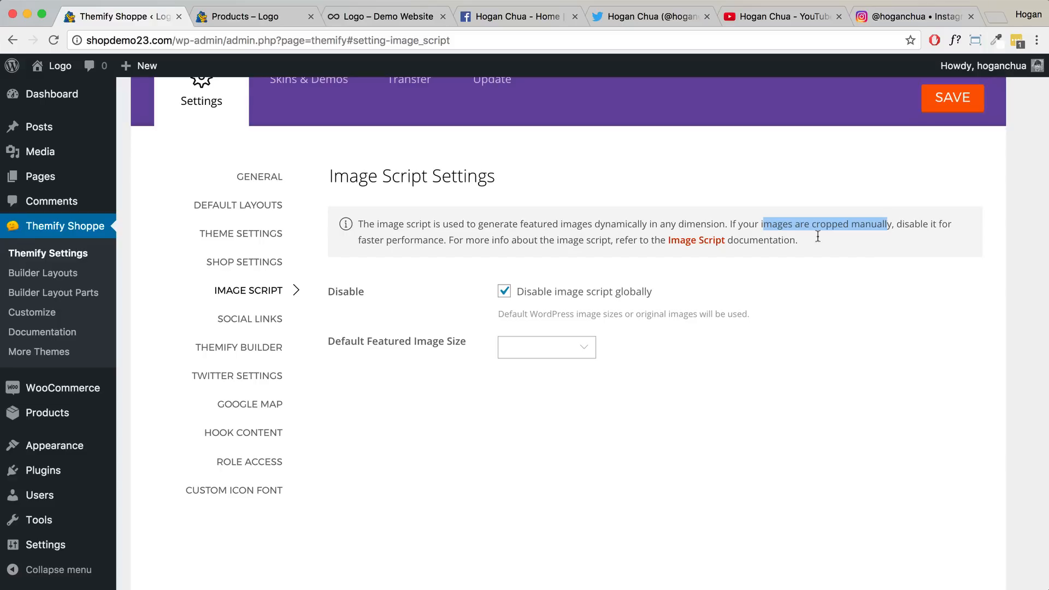
scroll(533, 298, "up", 1)
left_click(525, 344)
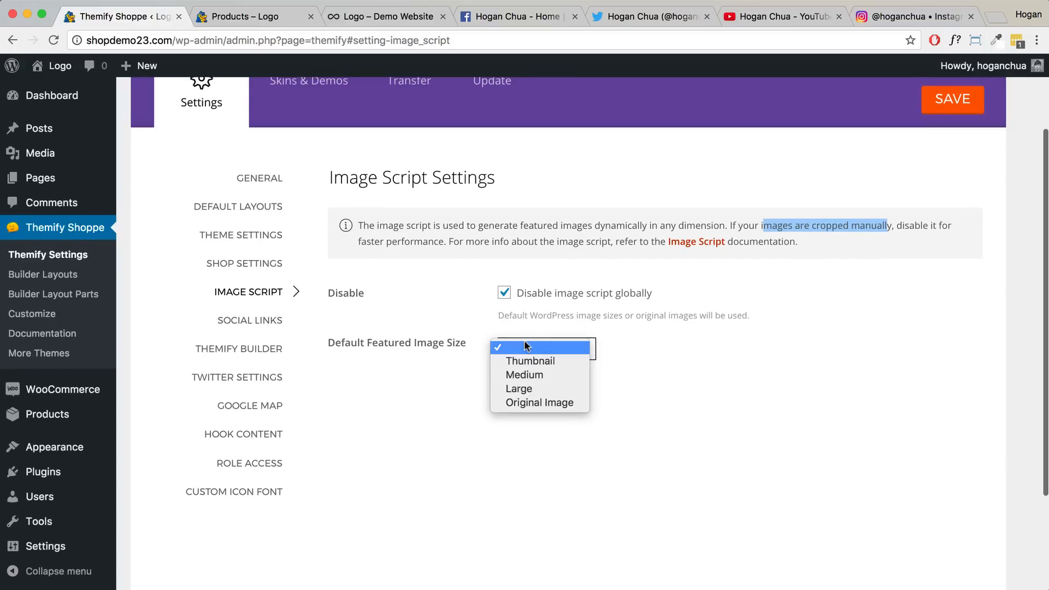
left_click(530, 401)
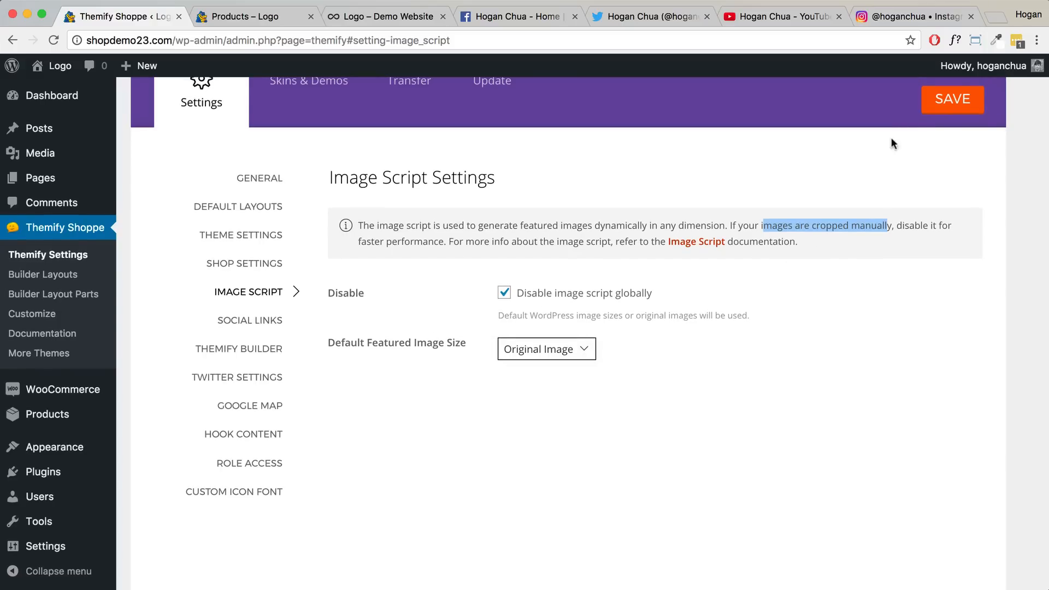
left_click(929, 110)
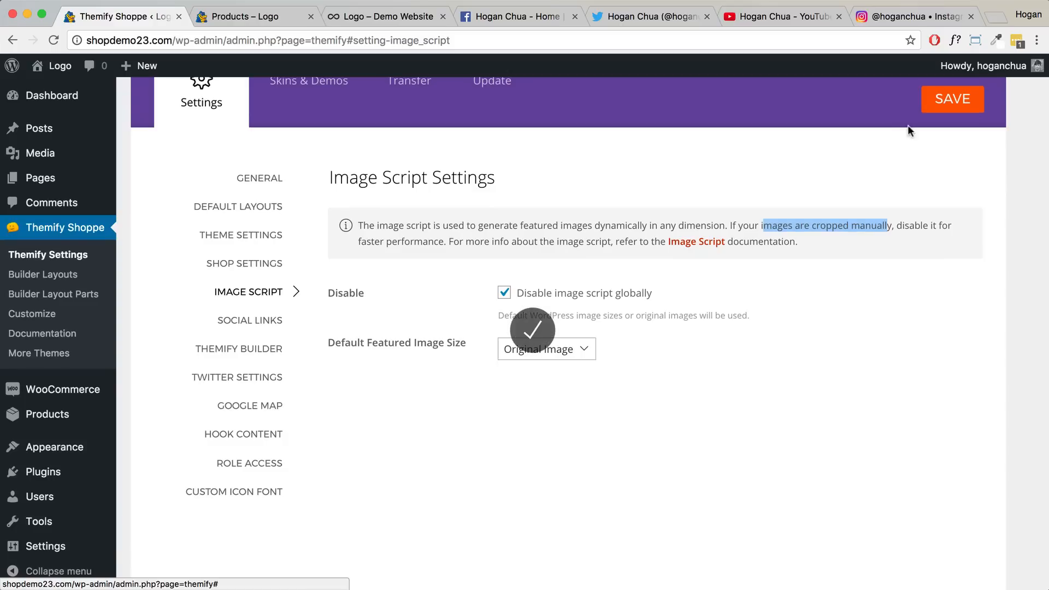
- Copy the Twitter profile address and paste it into the Twitter entry's Link field
left_click(255, 324)
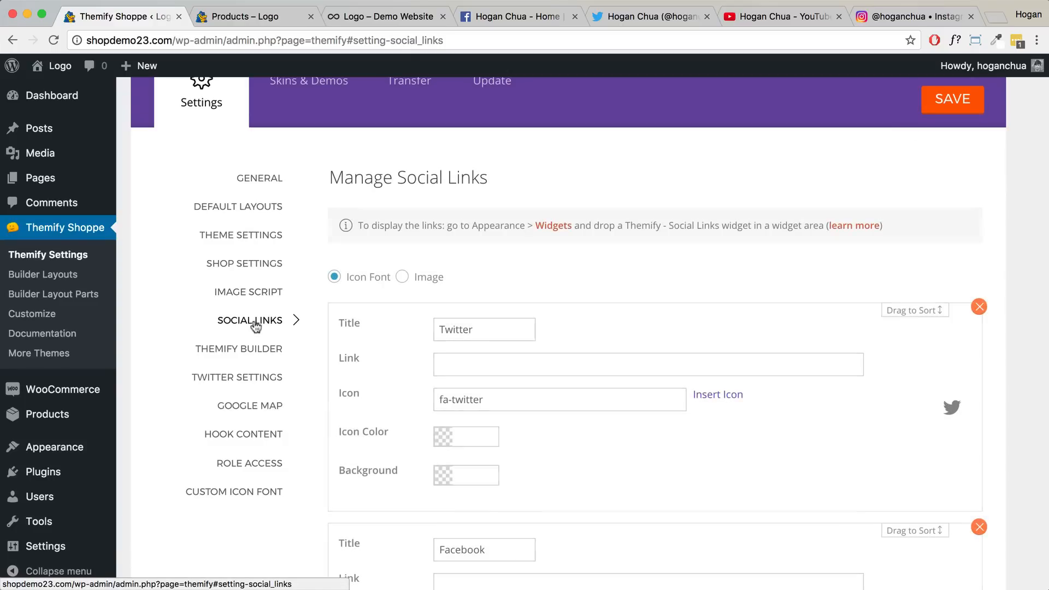
scroll(502, 311, "down", 3)
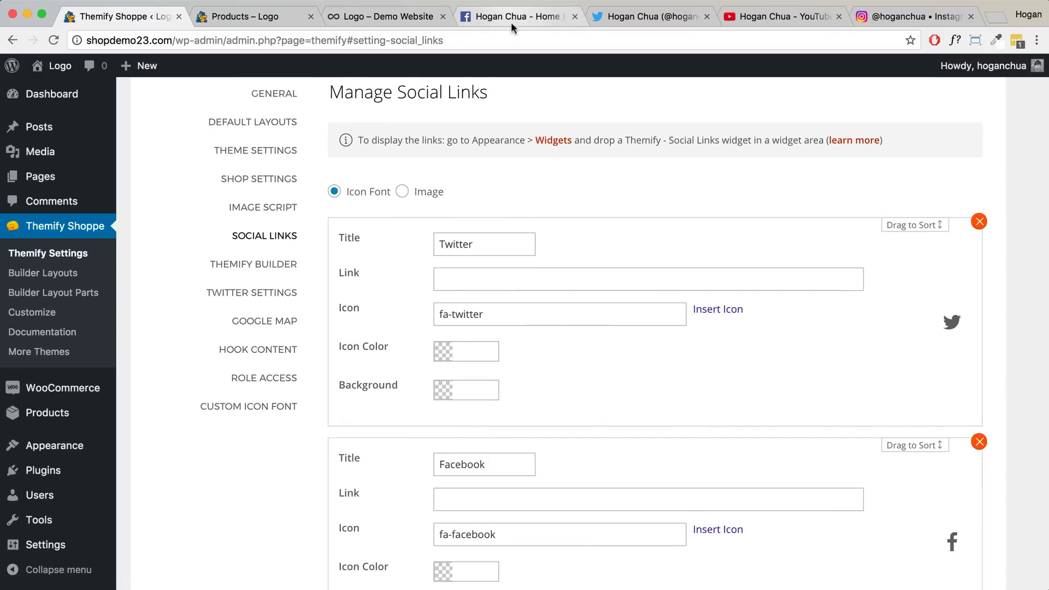
left_click(623, 17)
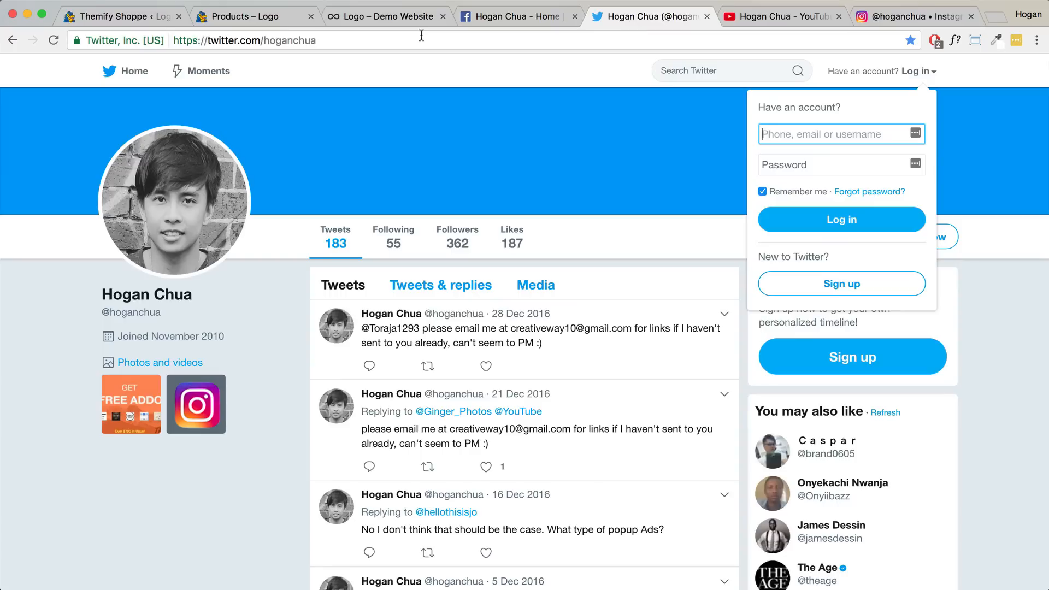
left_click(330, 40)
right_click(208, 38)
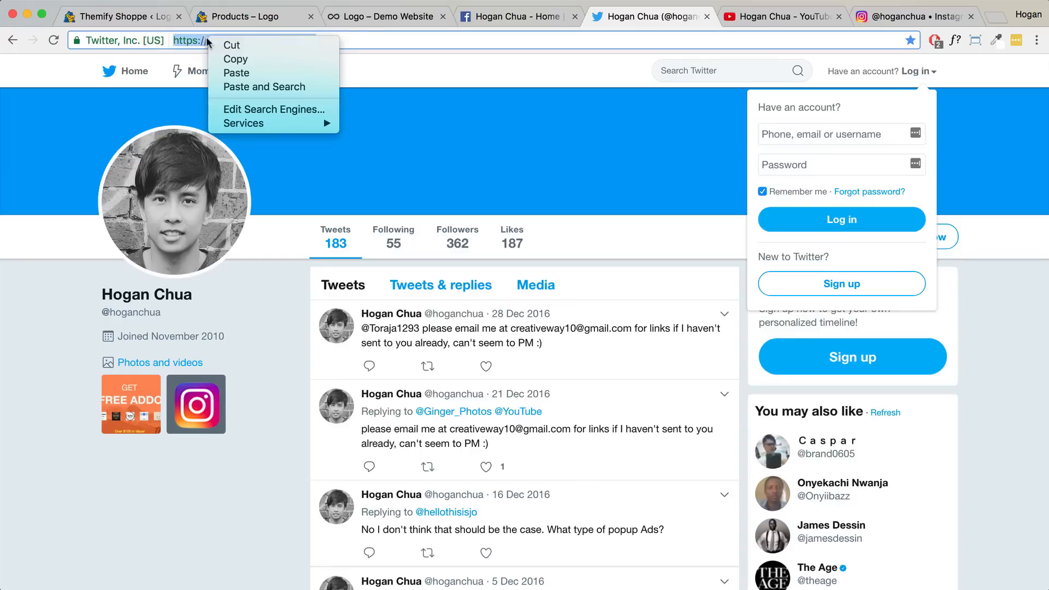
left_click(233, 59)
left_click(130, 15)
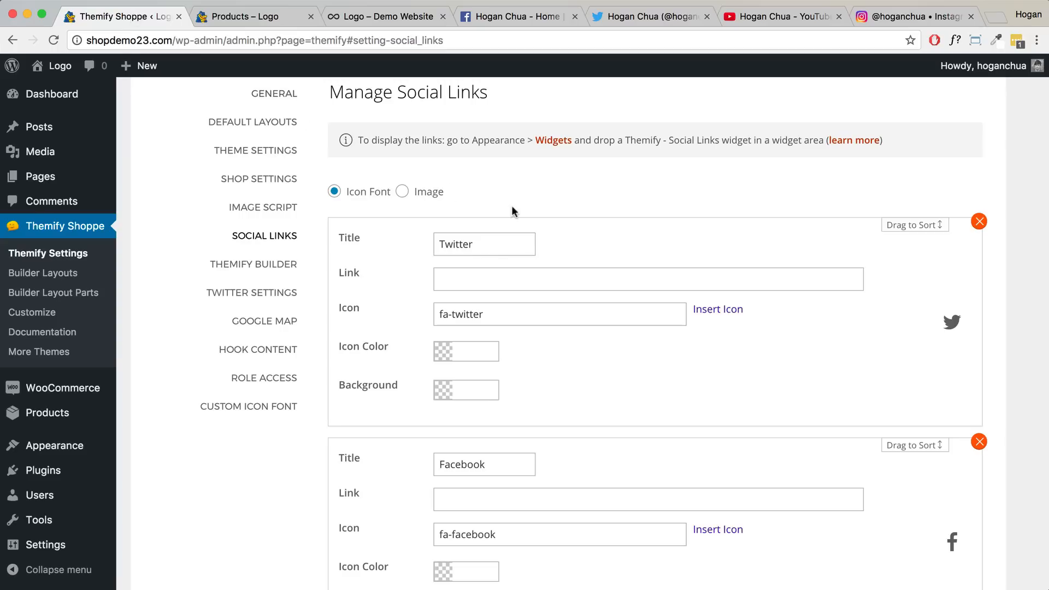
left_click(465, 278)
key("super+v")
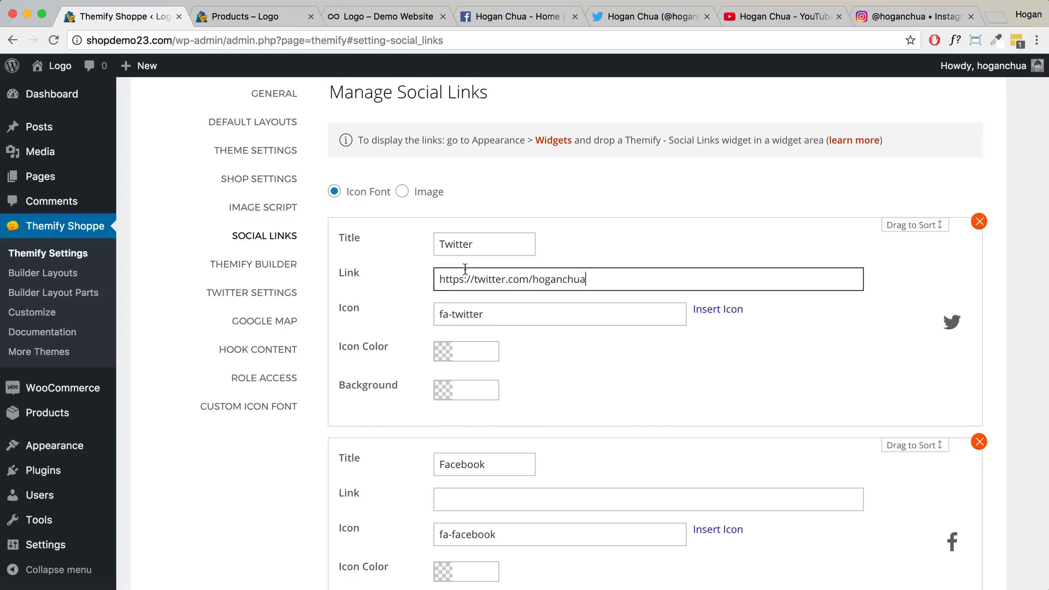
- Check the demo's social icons, then paste the Facebook page address into the Facebook Link field
scroll(594, 215, "down", 2)
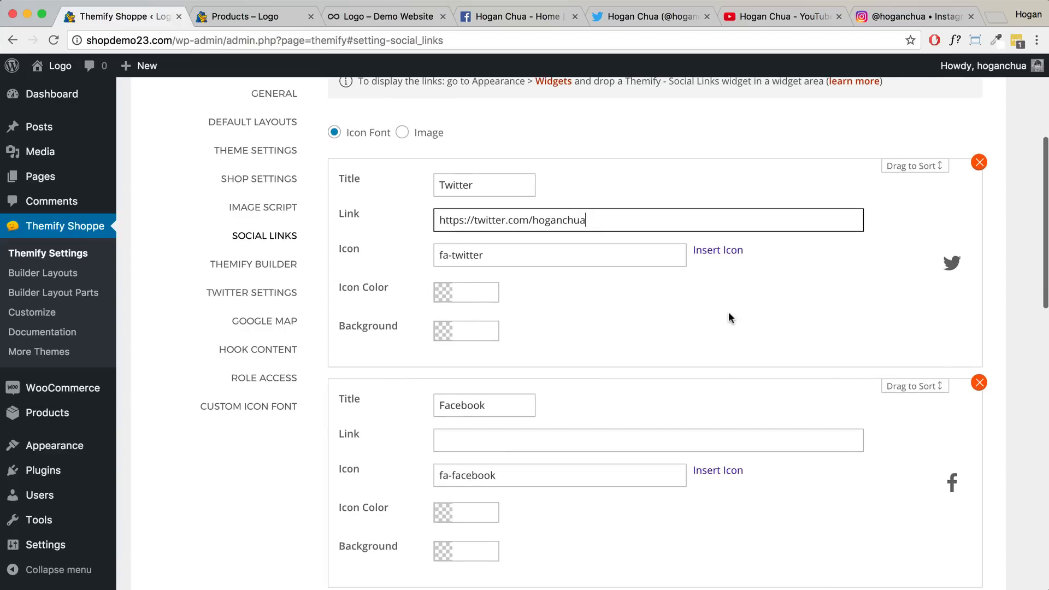
left_click(372, 19)
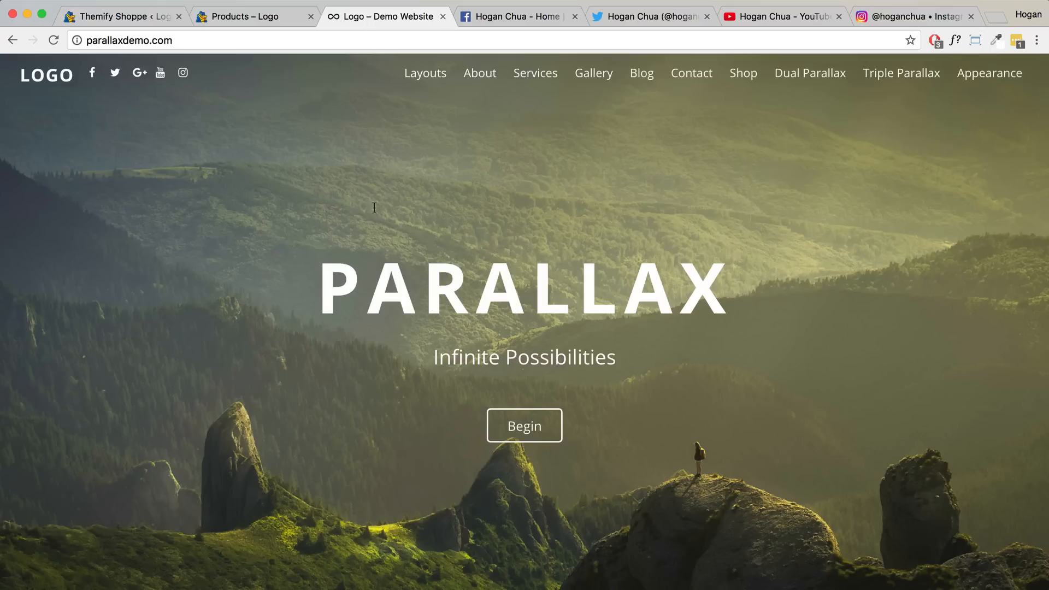
left_click(266, 18)
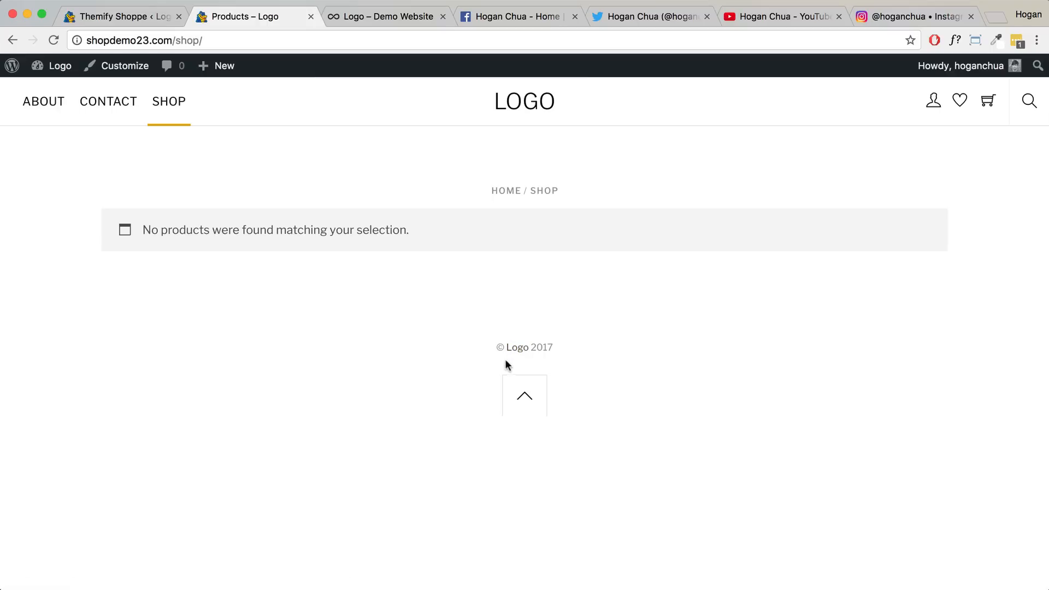
left_click(146, 18)
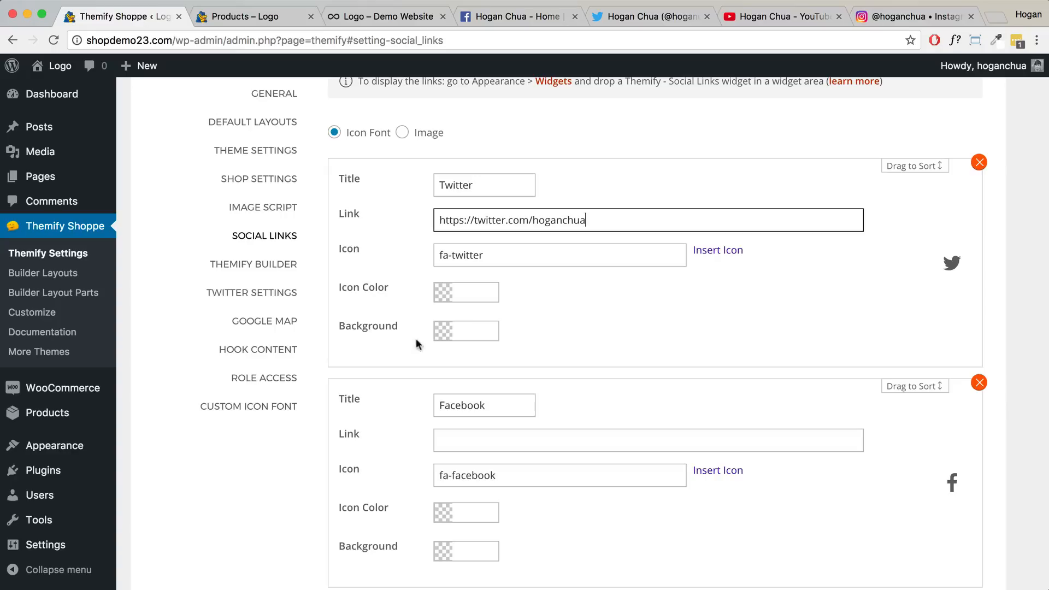
scroll(525, 306, "down", 3)
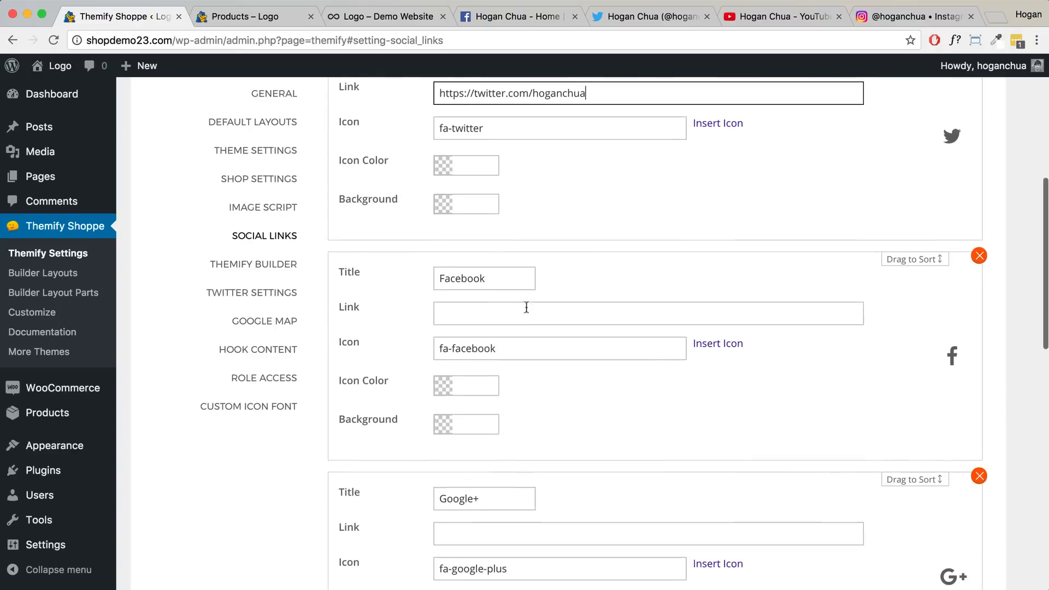
left_click(502, 313)
left_click(524, 17)
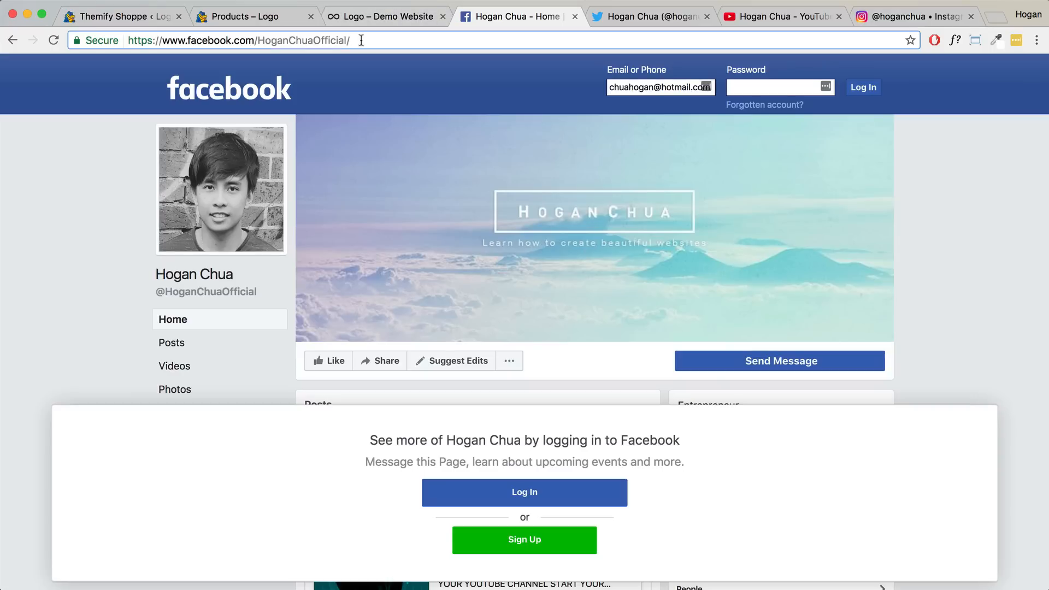
left_click_drag(353, 40, 99, 36)
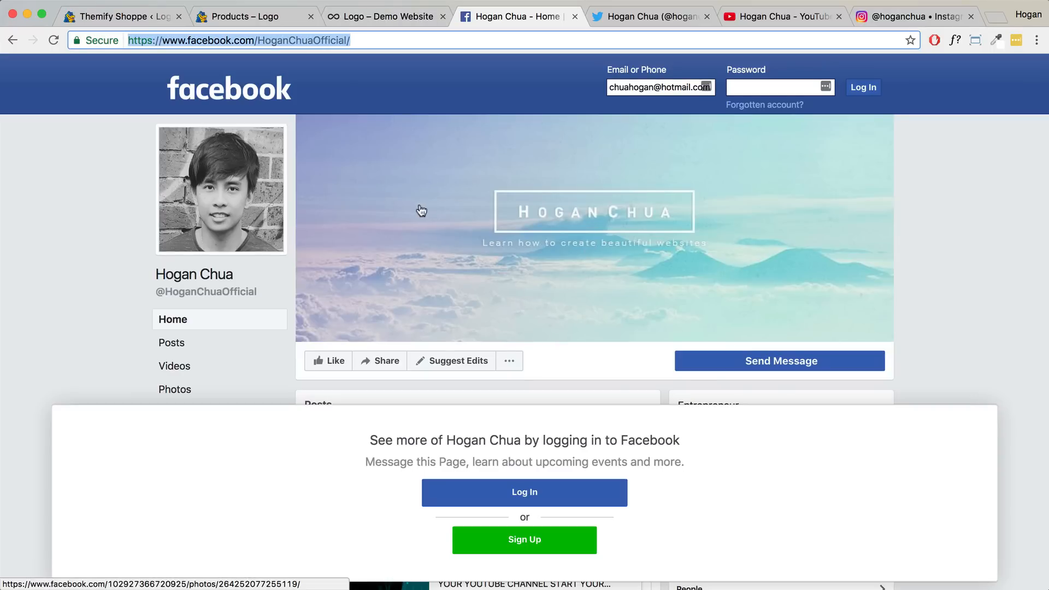
left_click(114, 18)
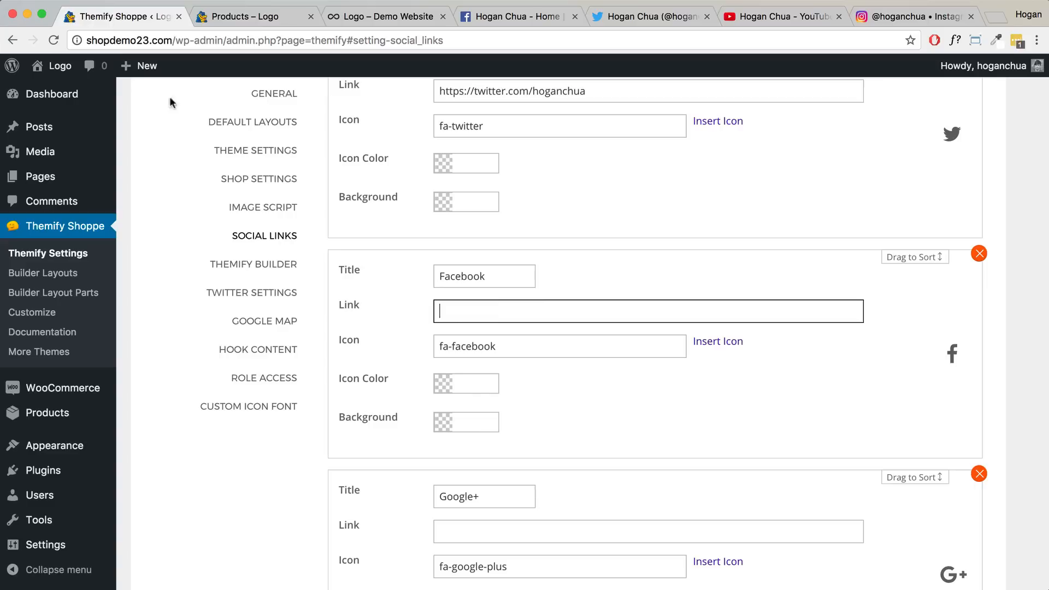
key("super+v")
- Copy the YouTube channel address and paste it into the YouTube entry's Link field
scroll(539, 312, "down", 4)
left_click(507, 336)
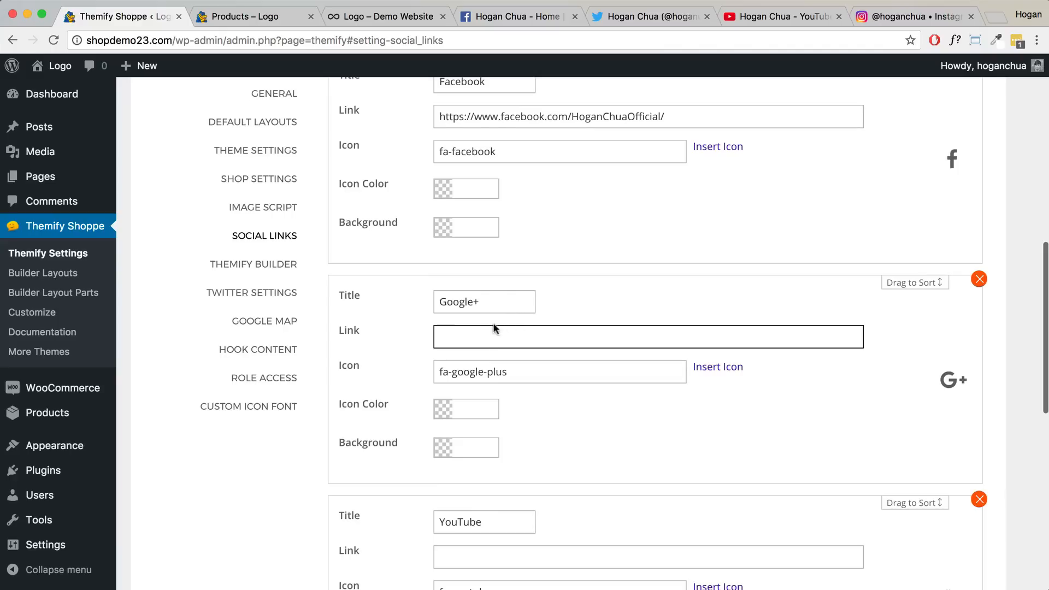
scroll(538, 335, "down", 4)
left_click(529, 334)
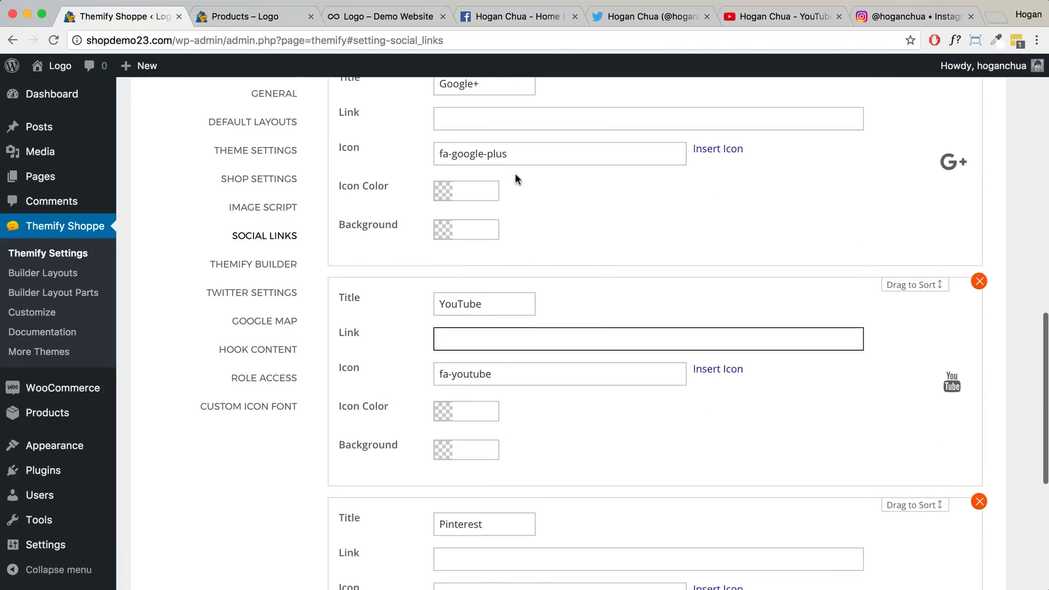
left_click(781, 18)
left_click(410, 40)
key("super+c")
left_click(126, 16)
key("super+v")
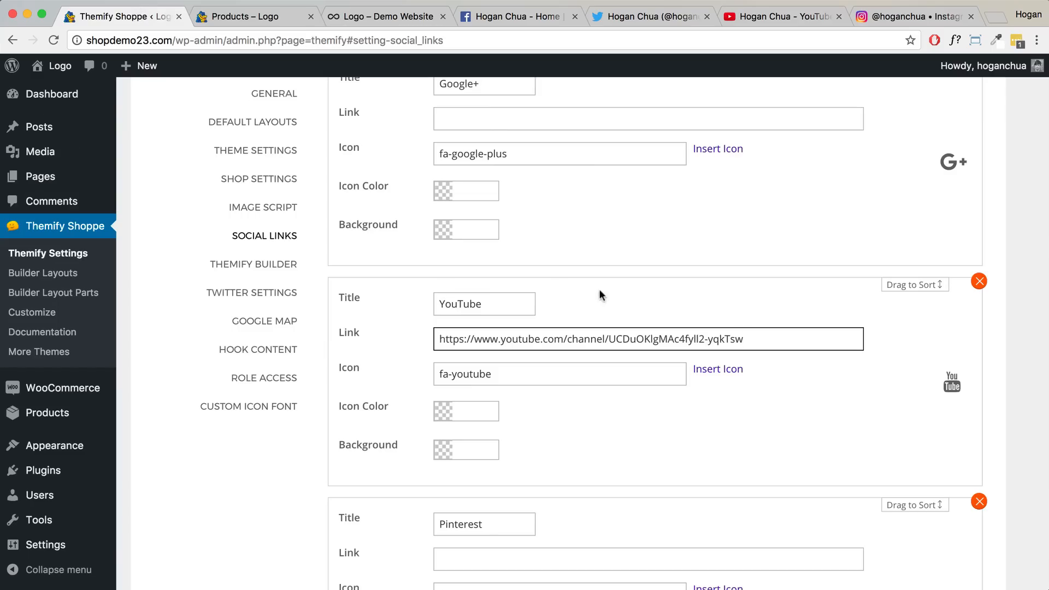
scroll(598, 295, "down", 1)
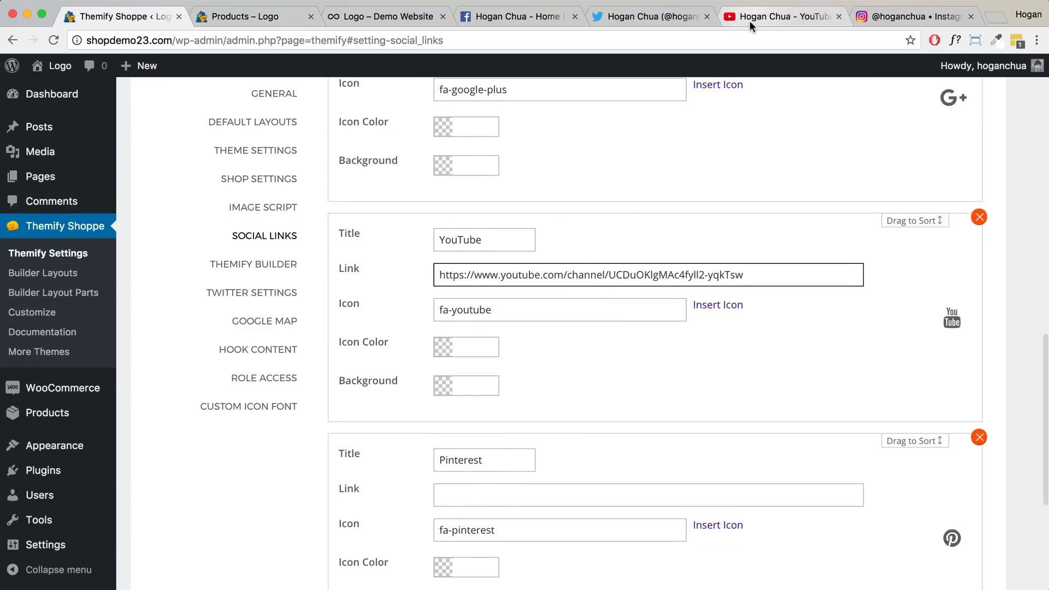
scroll(621, 269, "down", 2)
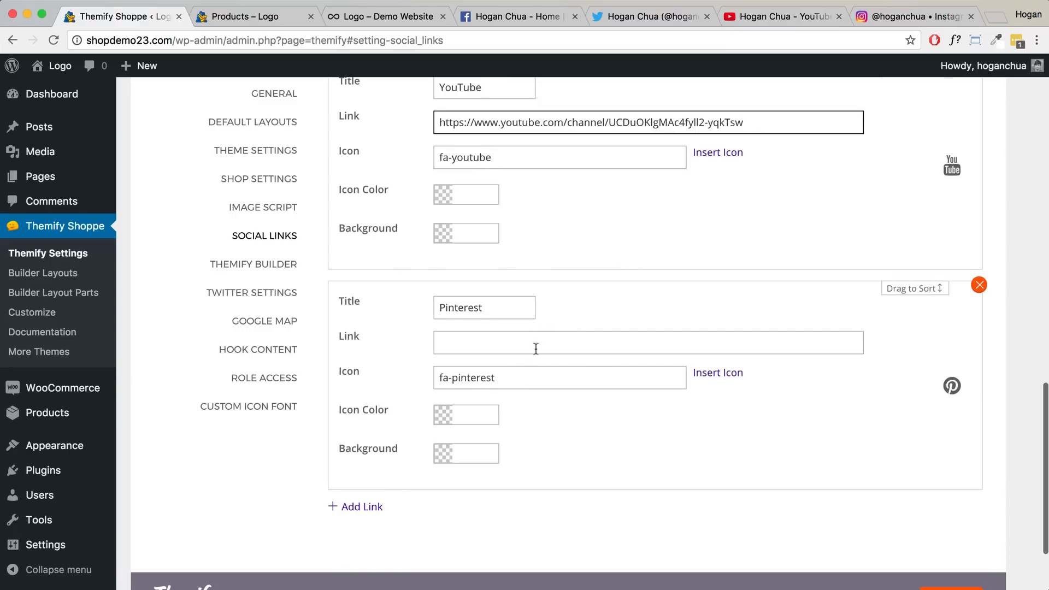
- Add a new social link entry and title it Instagram
left_click(362, 507)
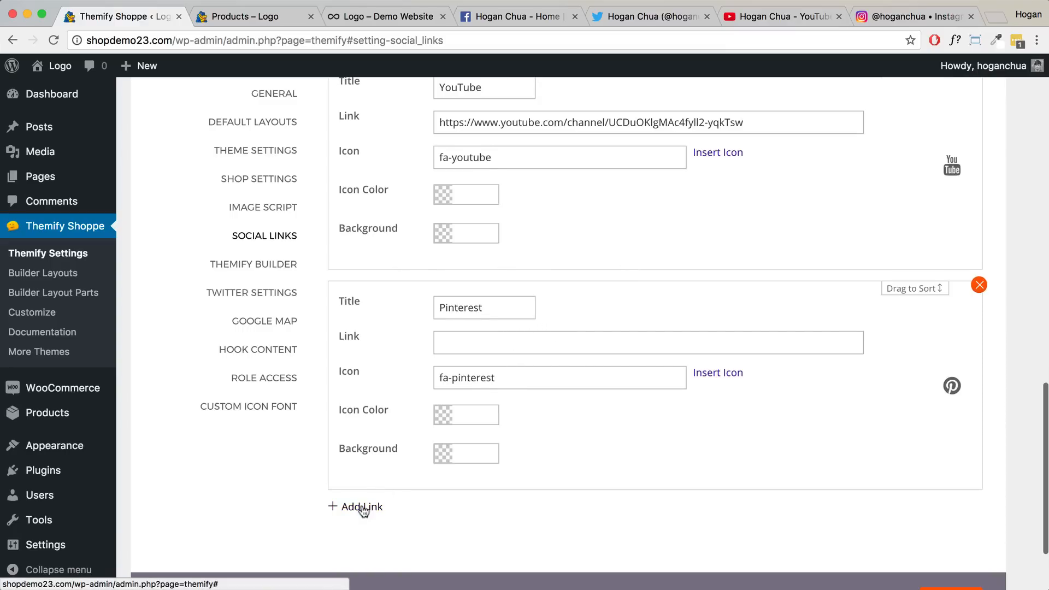
left_click(353, 507)
scroll(376, 485, "down", 4)
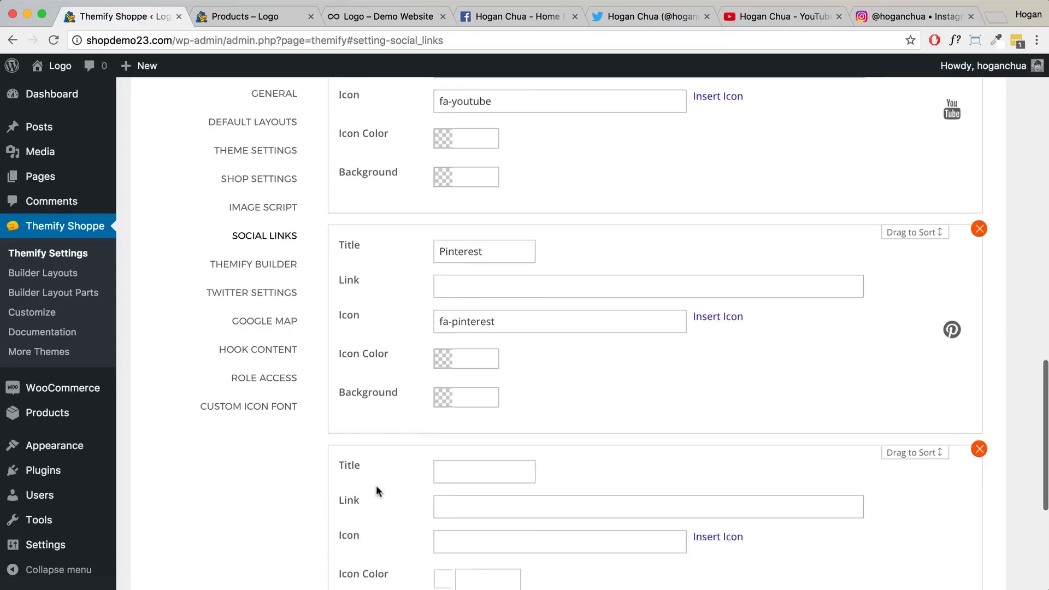
left_click(463, 263)
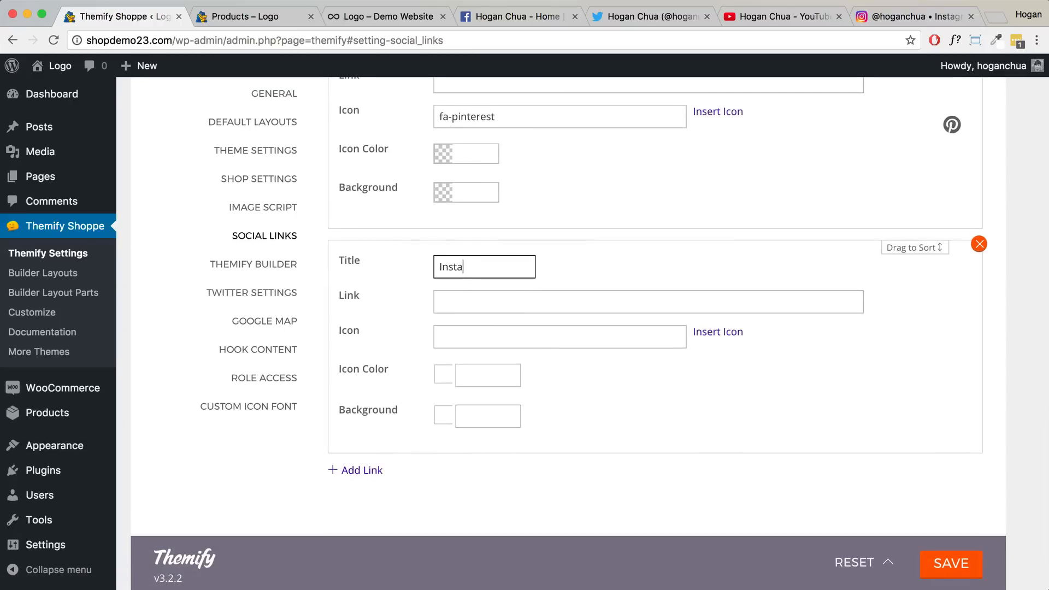
left_click(460, 306)
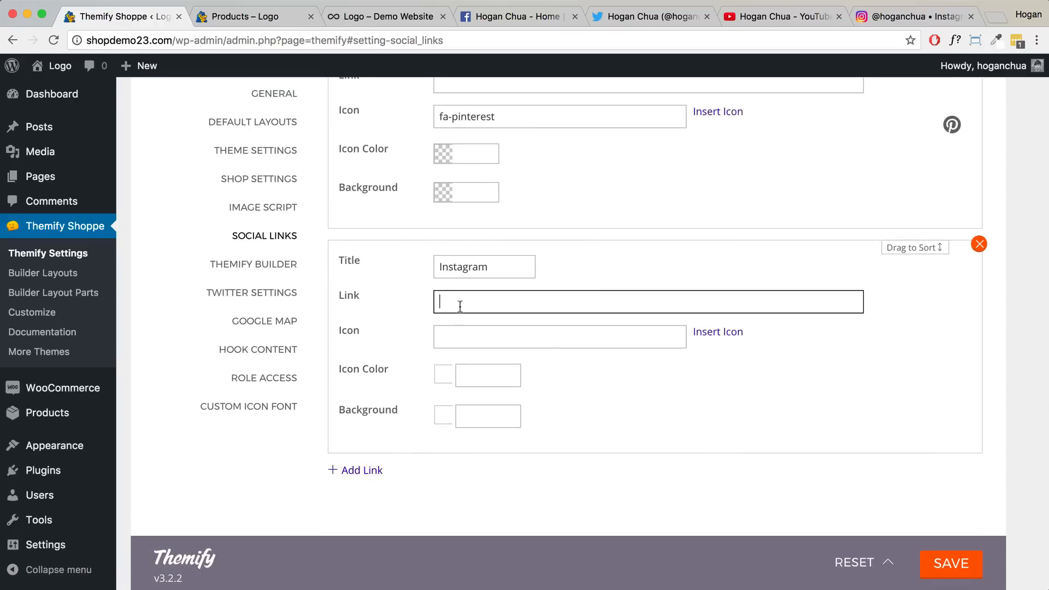
- Paste the Instagram profile address as the entry's link and open its icon chooser
left_click(901, 17)
left_click(227, 41)
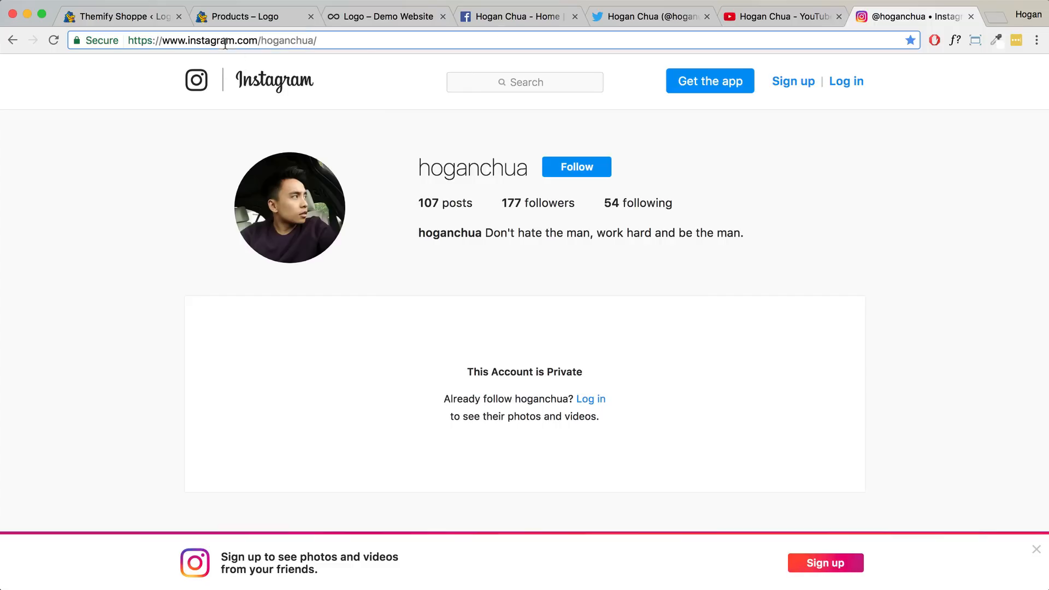
right_click(227, 41)
left_click(254, 59)
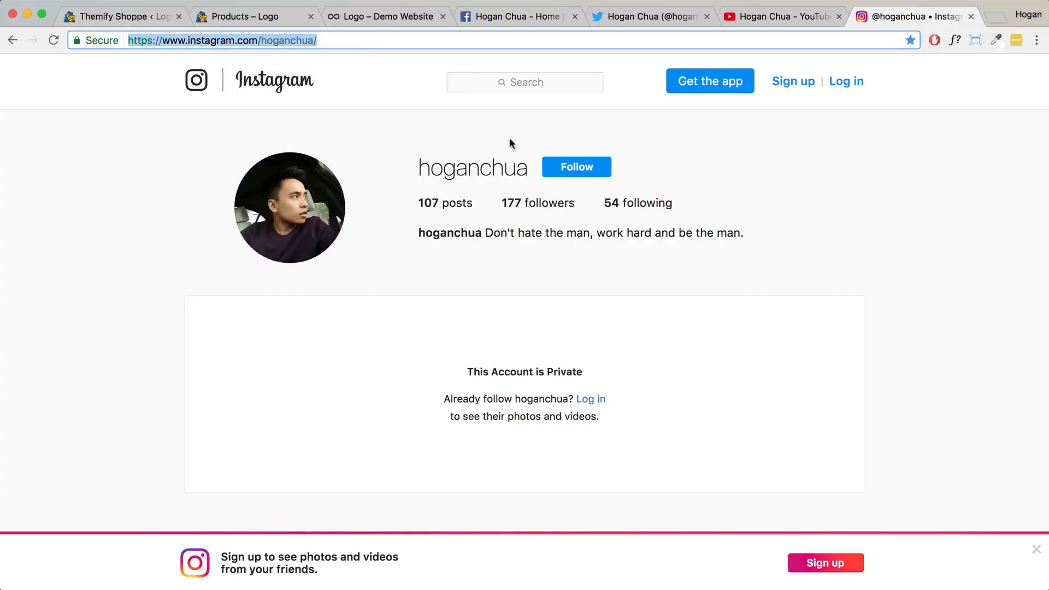
left_click(124, 20)
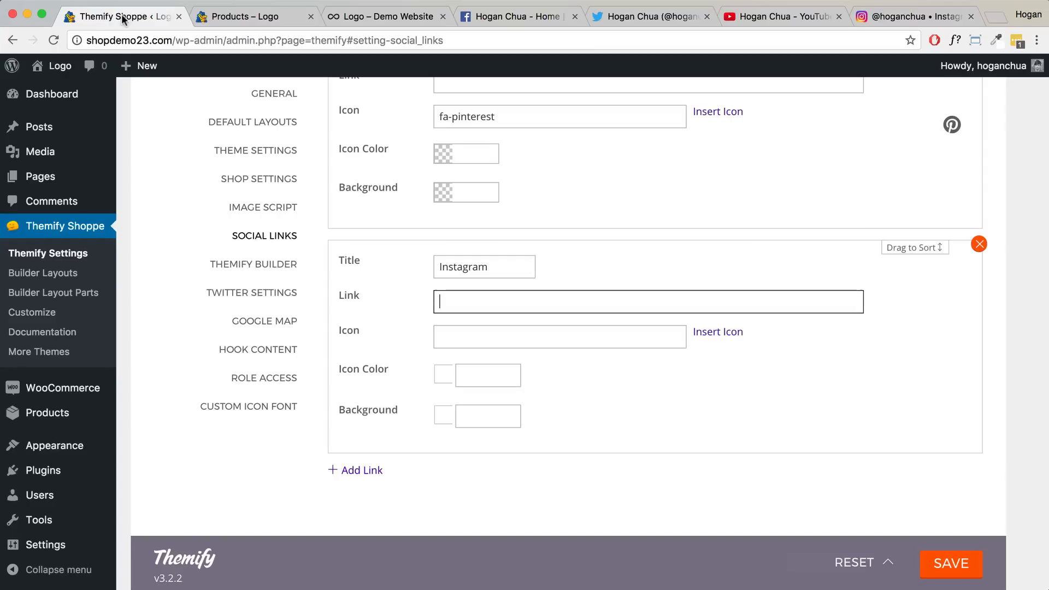
key("super+v")
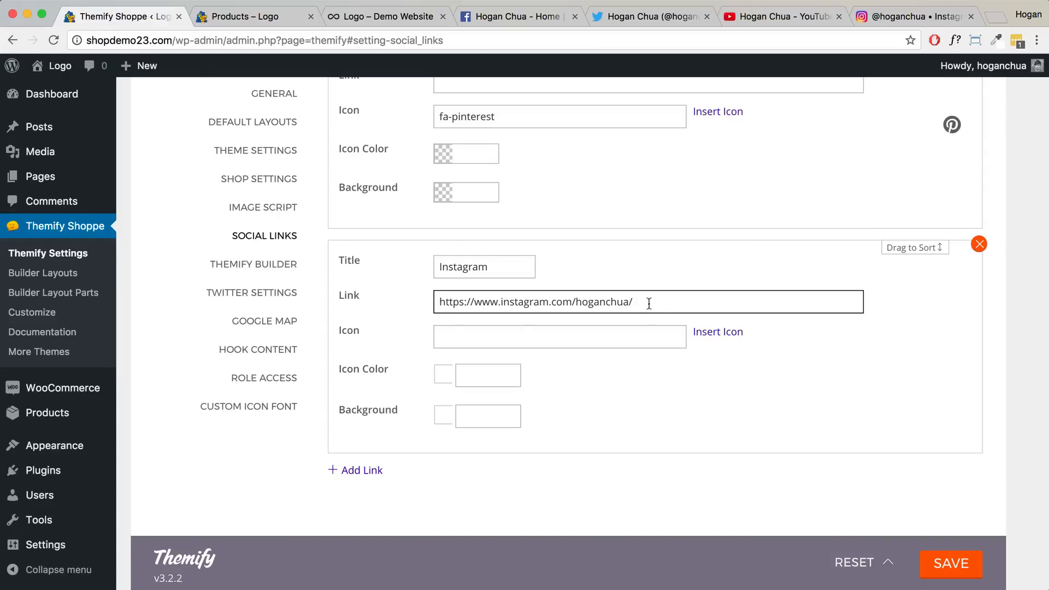
left_click(592, 336)
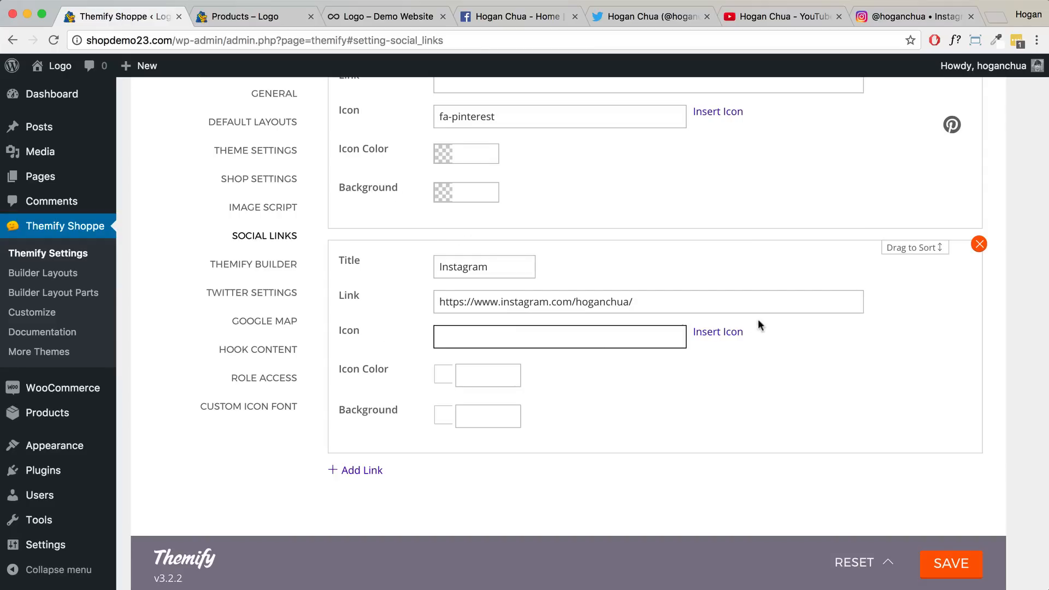
left_click(719, 331)
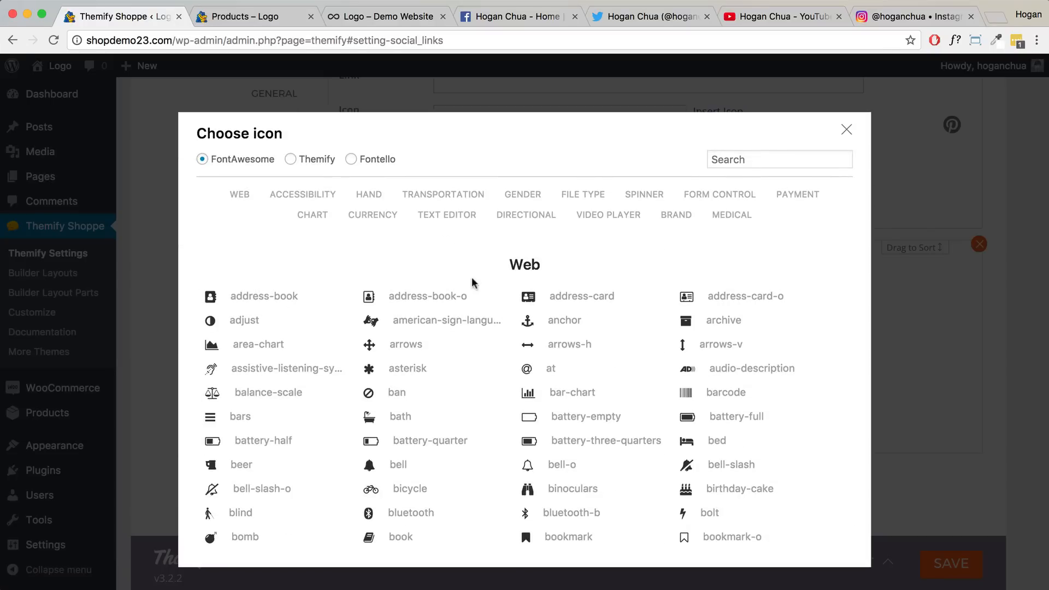
- Filter the icons to Brand, search 'inst', and pick the fa-instagram icon
left_click(676, 215)
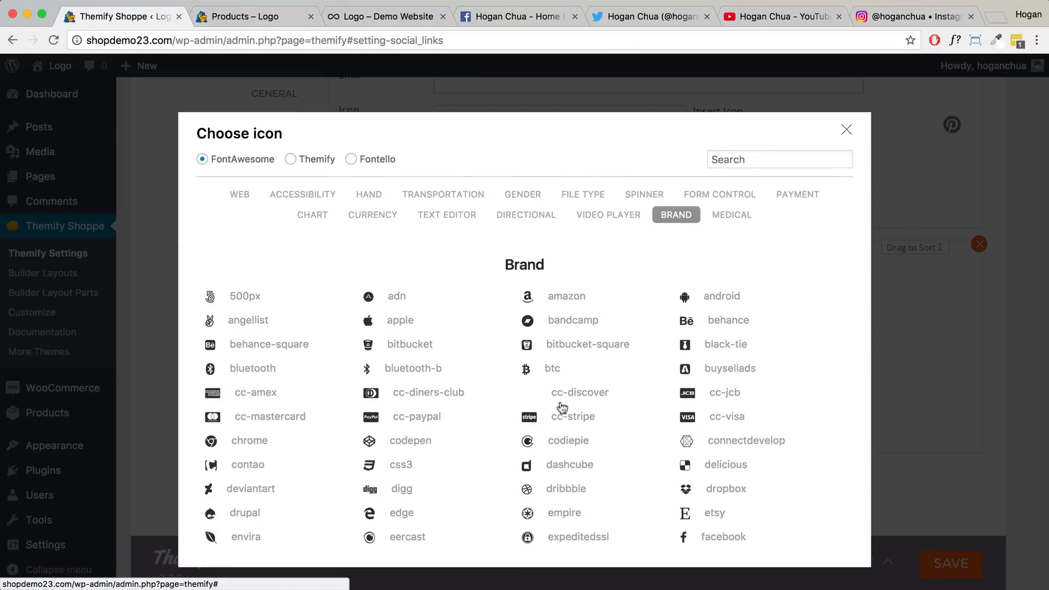
scroll(653, 400, "down", 10)
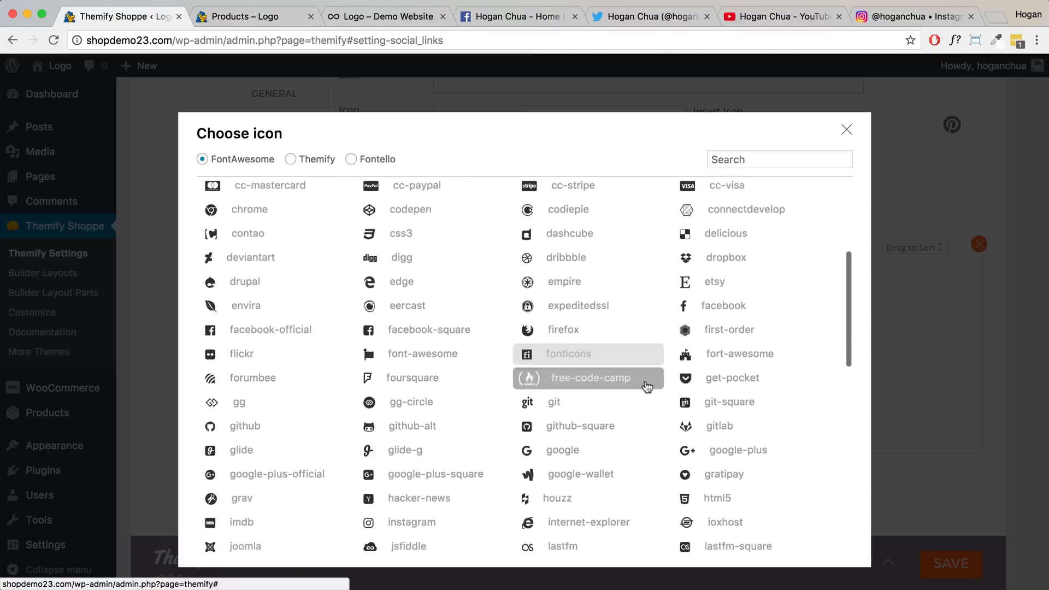
scroll(710, 186, "up", 5)
left_click(733, 158)
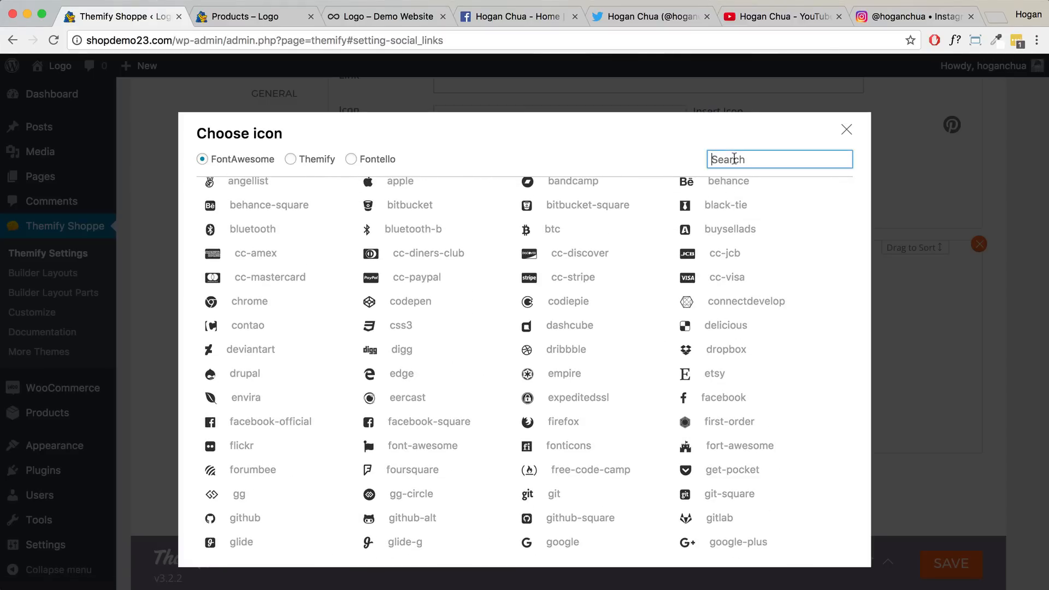
type("ins")
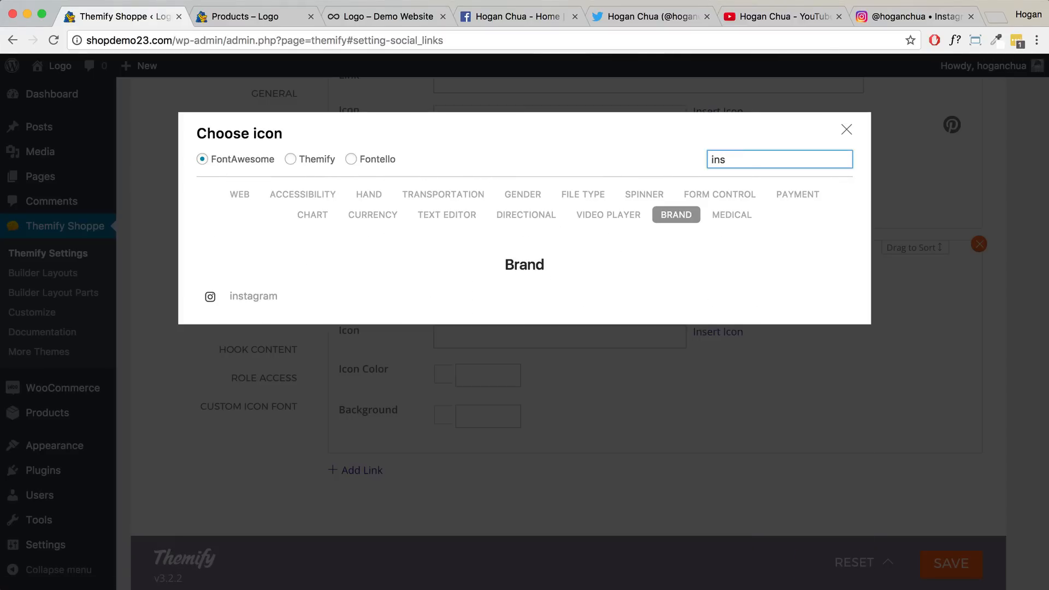
type("t")
left_click(264, 301)
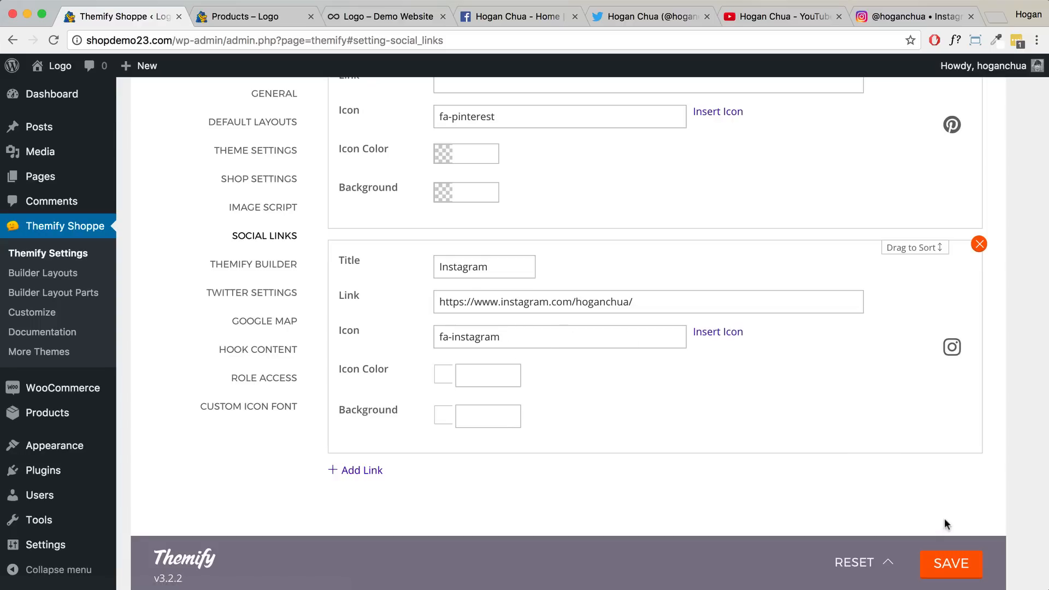
- Save the social links, glance at the shop page, then go to Appearance > Widgets
left_click(948, 564)
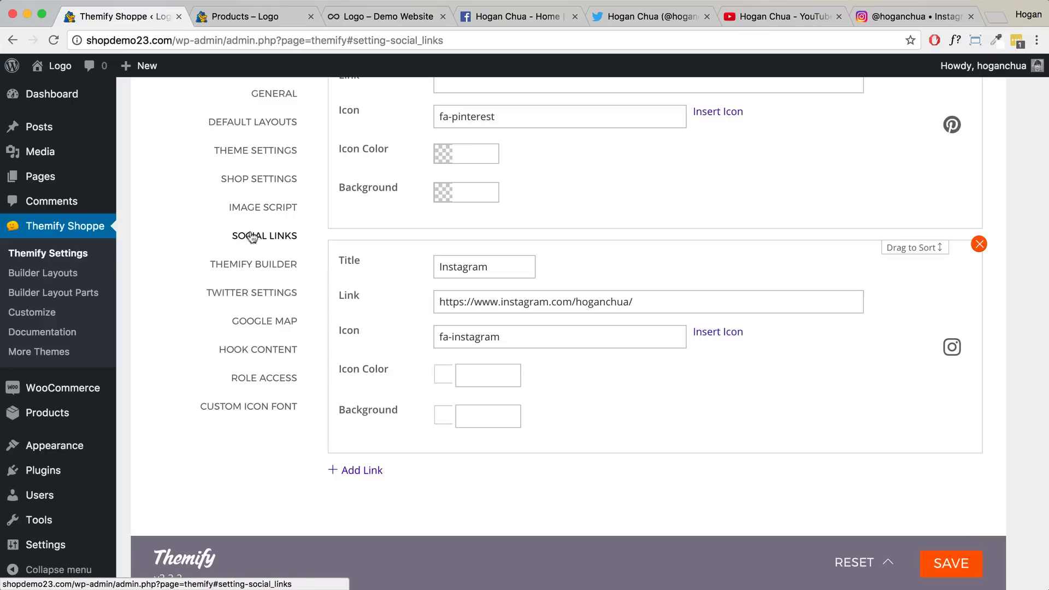
left_click(244, 17)
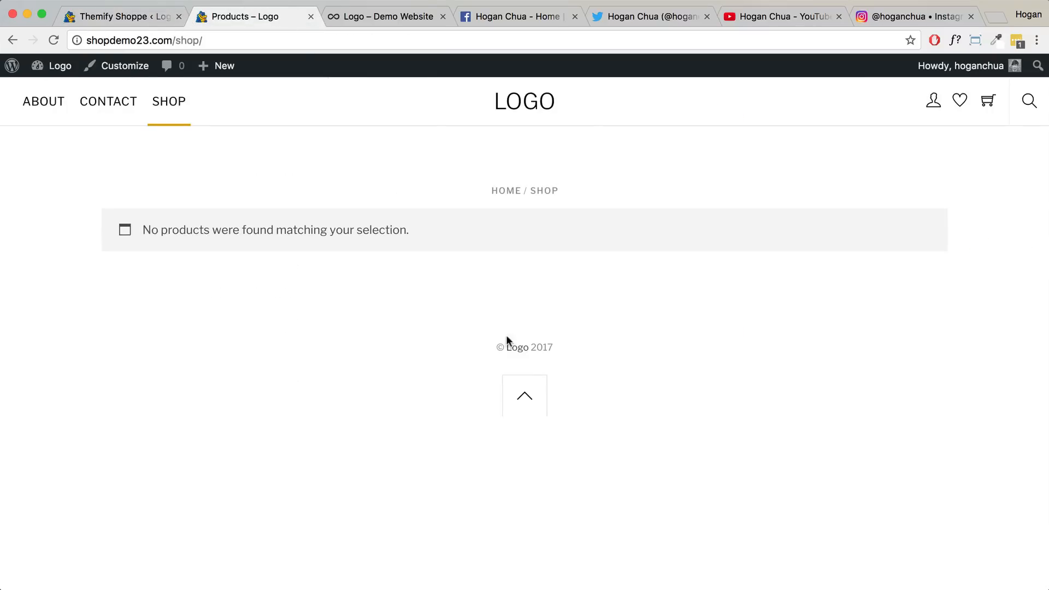
left_click(141, 16)
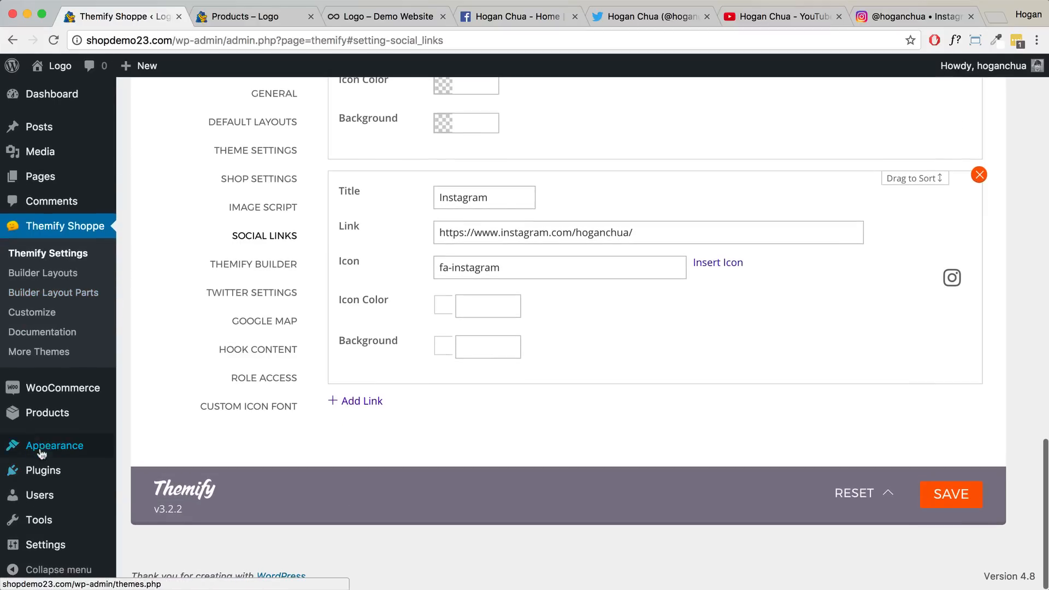
mouse_move(46, 448)
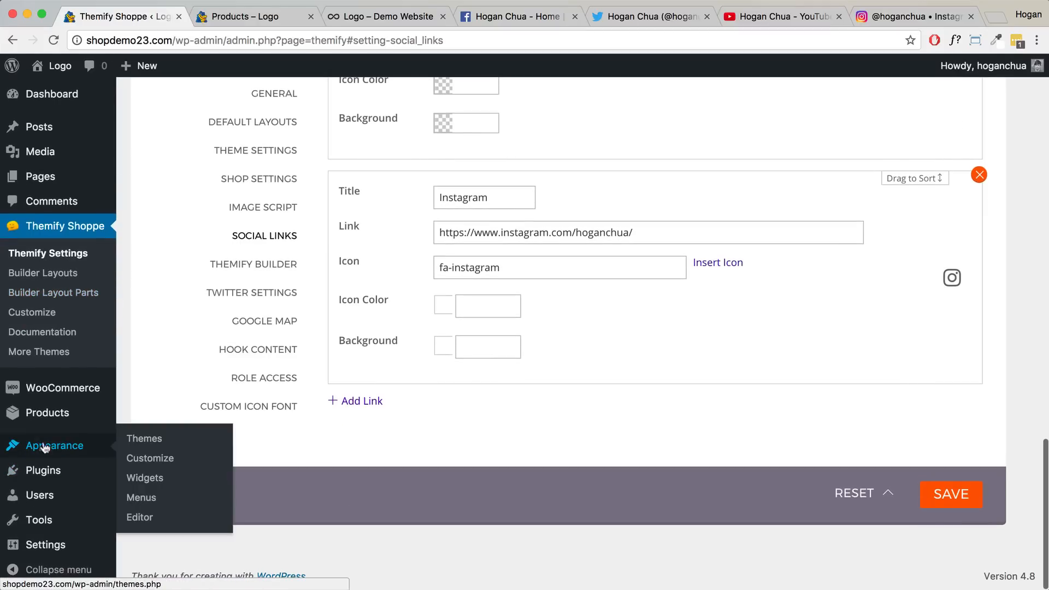
left_click(145, 479)
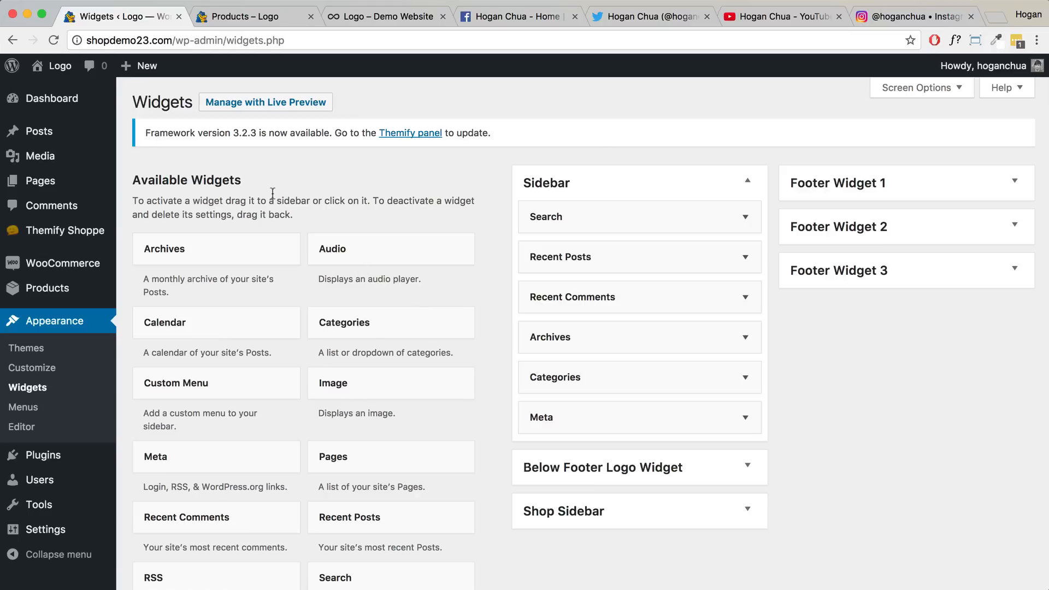
- Add Themify - Social Links to Below Footer Logo Widget with new-window links, save, and reload the shop
left_click(143, 181)
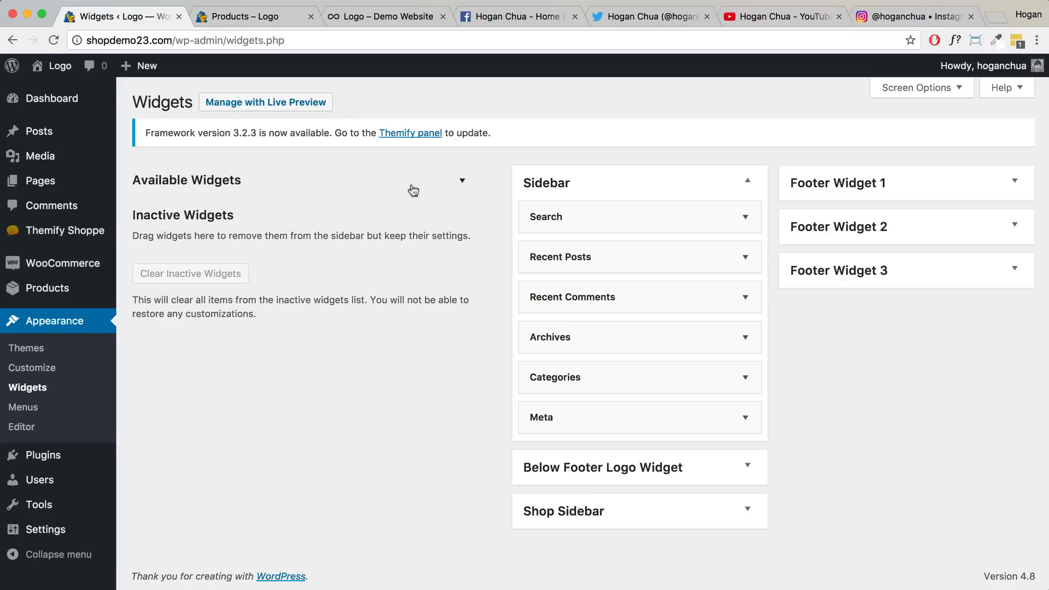
left_click(335, 186)
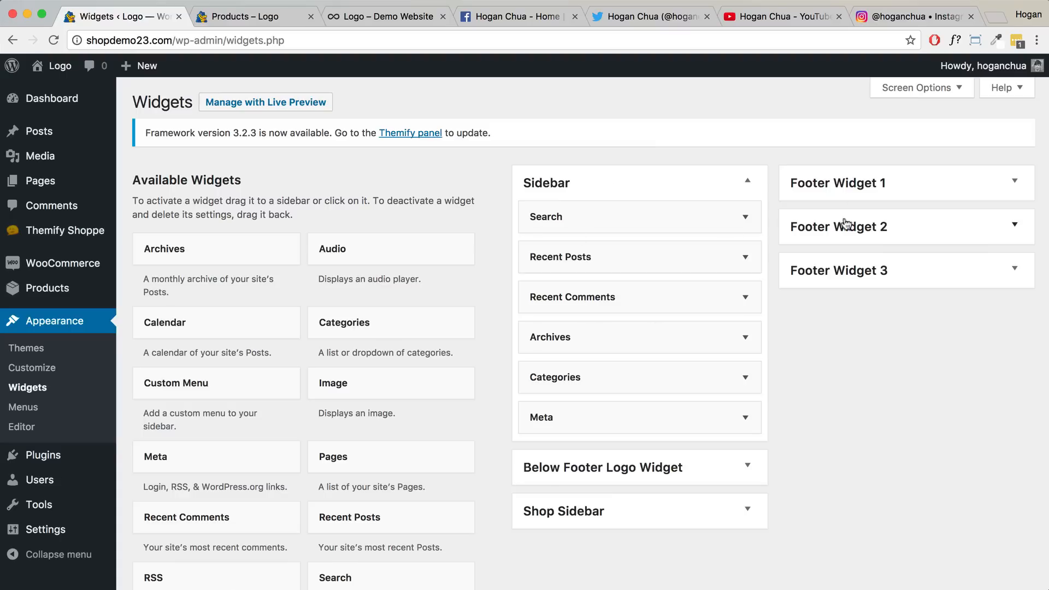
scroll(326, 356, "down", 6)
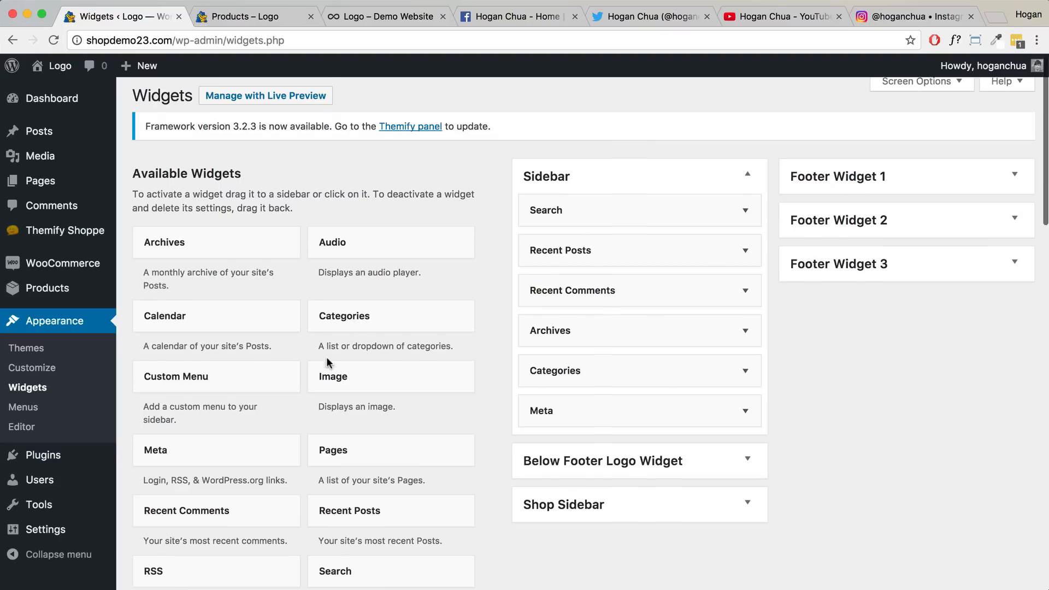
scroll(327, 360, "down", 3)
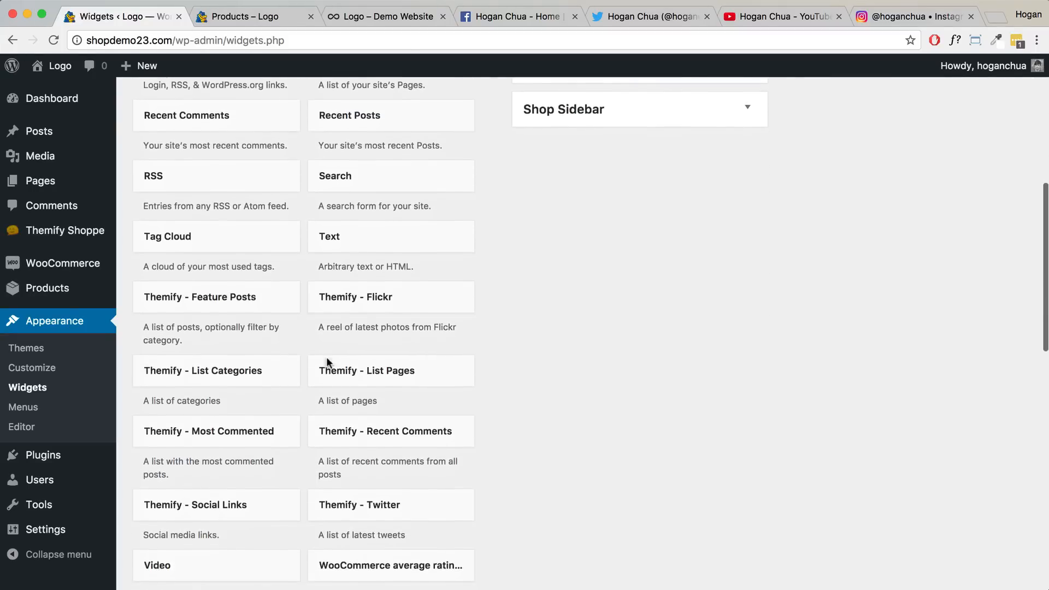
left_click_drag(182, 425, 586, 510)
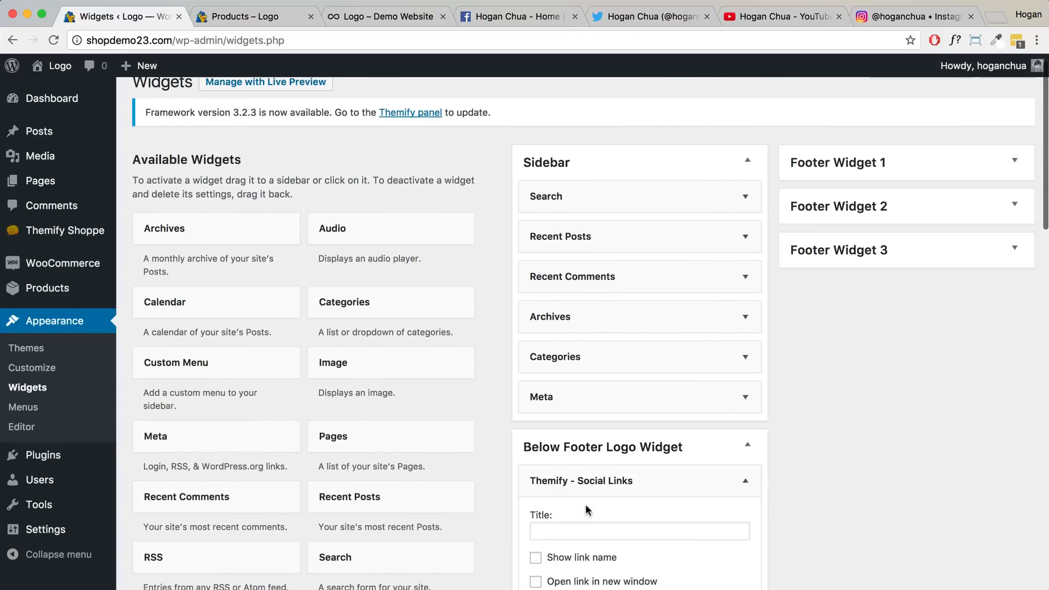
scroll(587, 510, "down", 5)
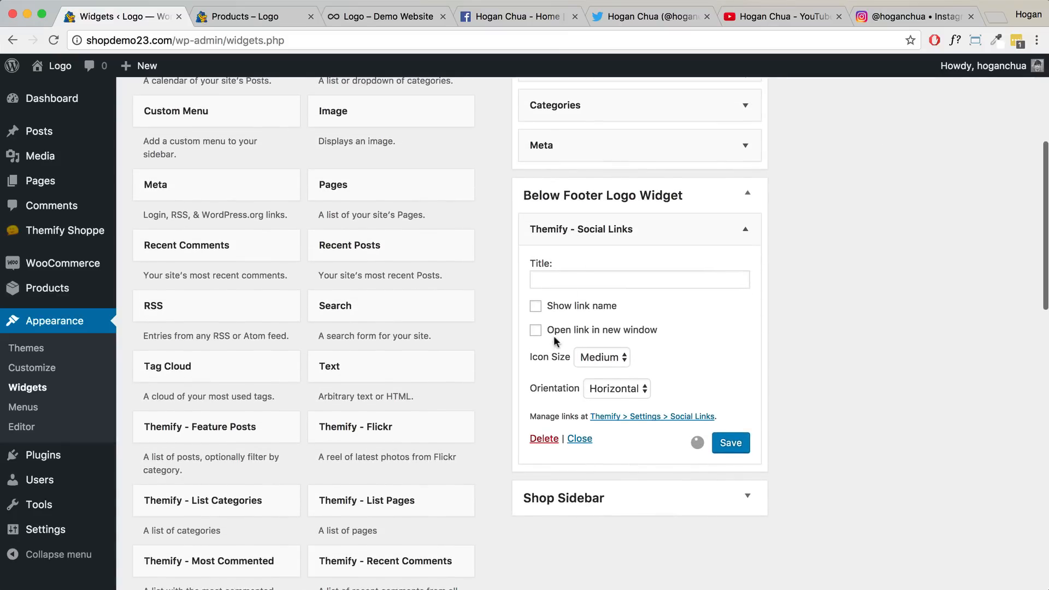
left_click(537, 328)
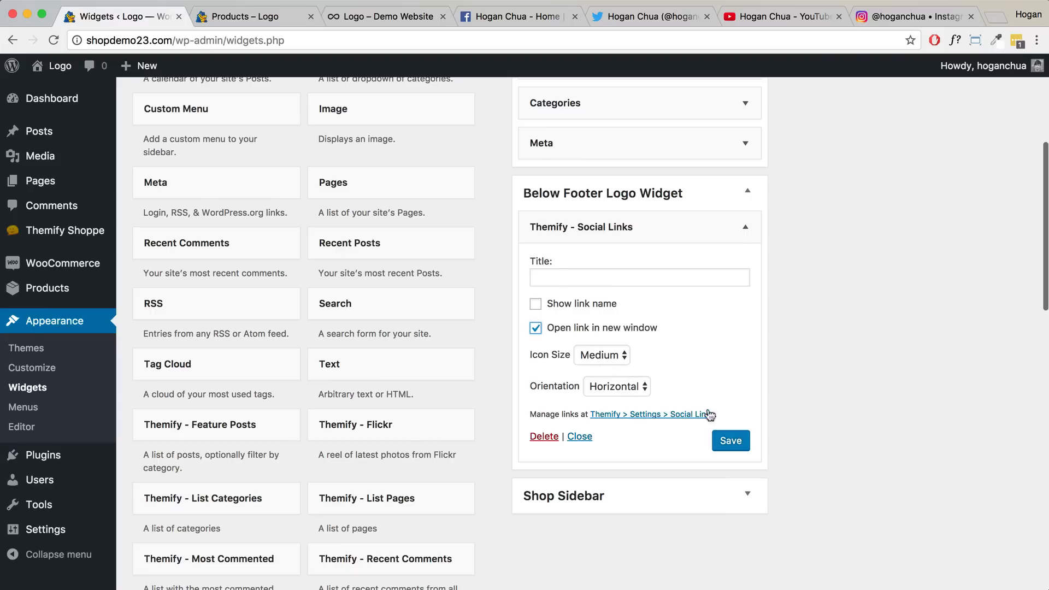
left_click(723, 441)
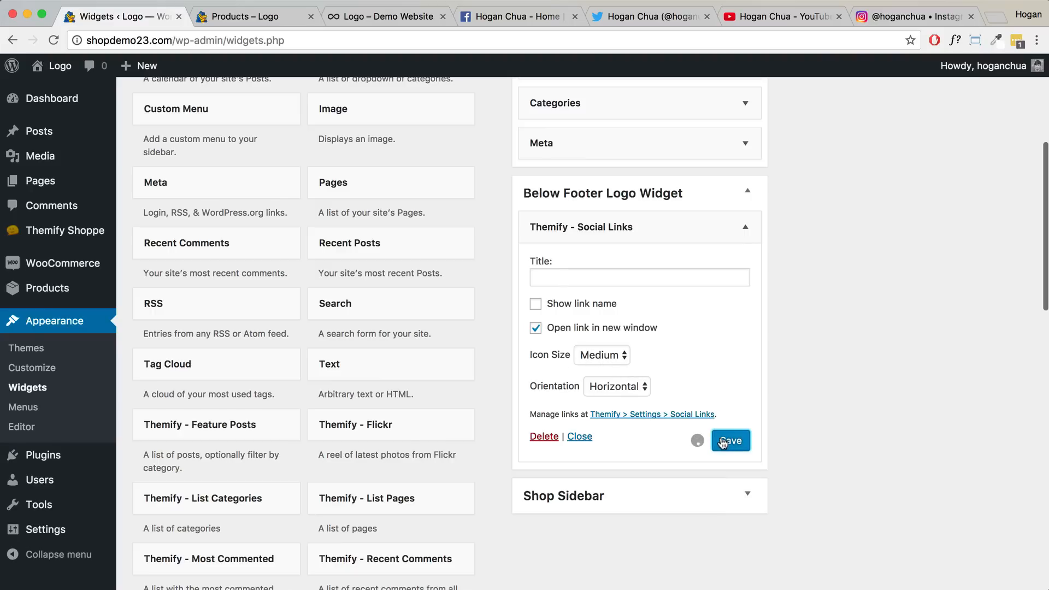
left_click(267, 22)
left_click(53, 40)
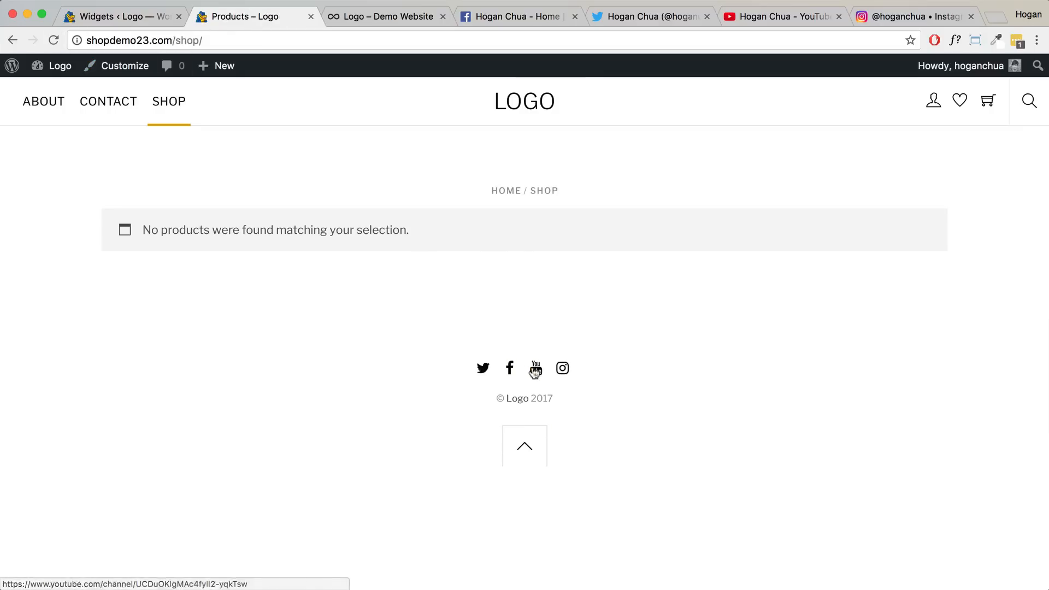
- Check the Twitter, Facebook, YouTube and Instagram icons in the live site's footer
left_click(124, 17)
scroll(653, 241, "up", 3)
scroll(654, 237, "up", 4)
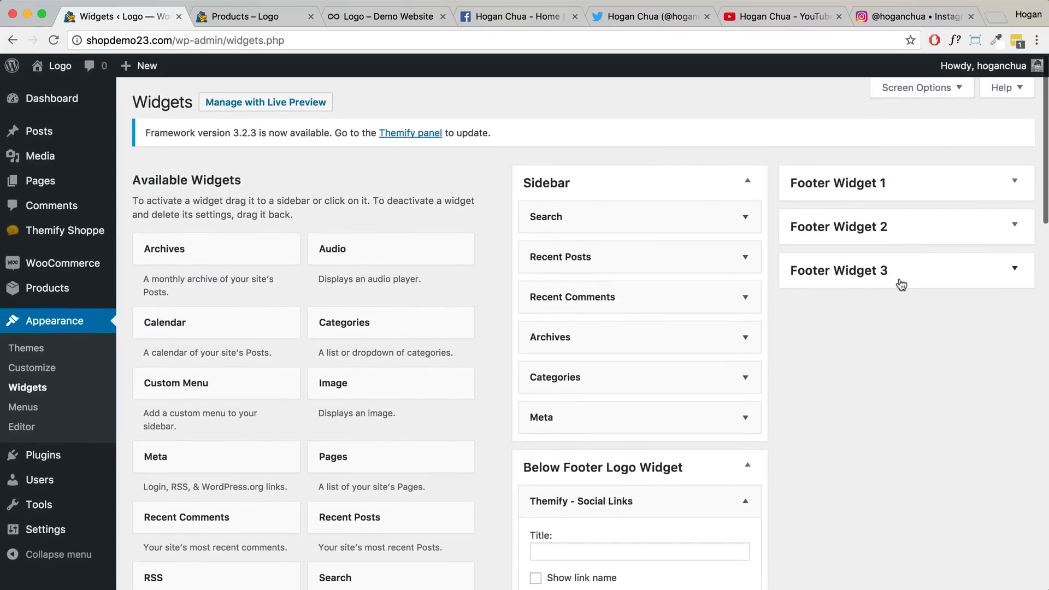
scroll(383, 345, "down", 5)
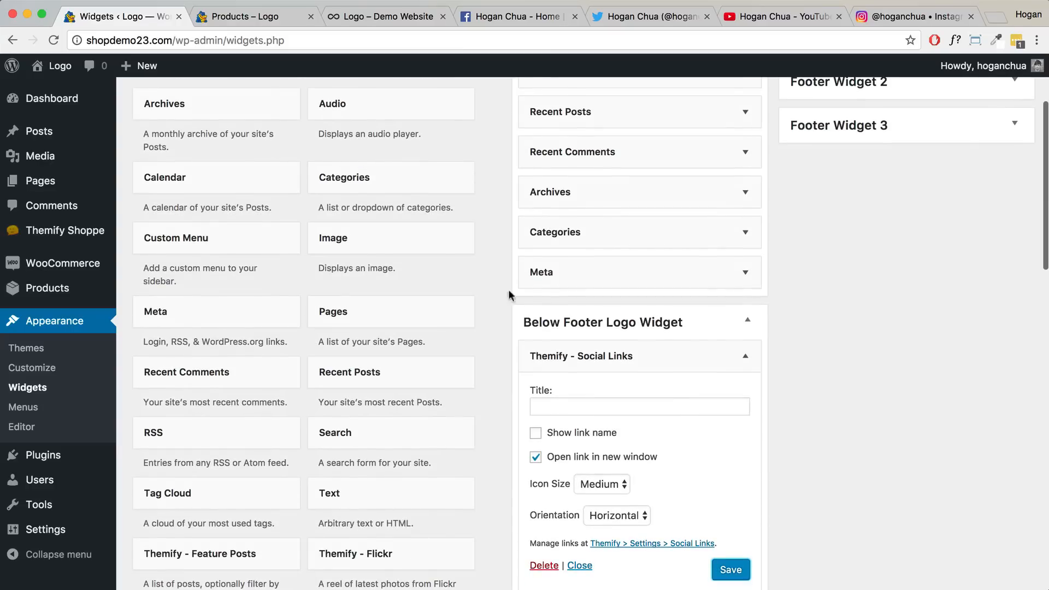
left_click(303, 16)
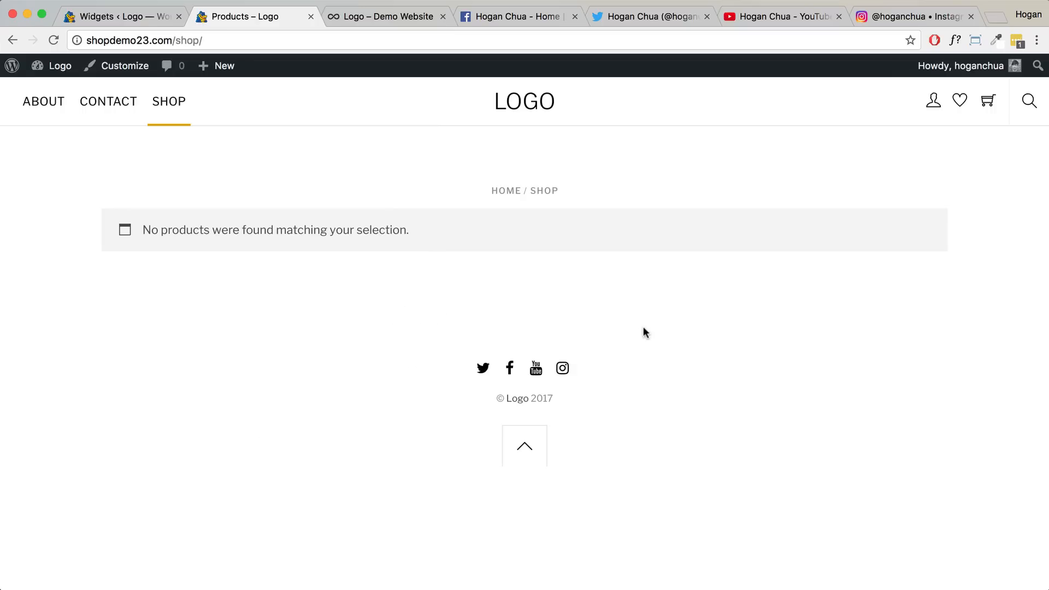
left_click(150, 19)
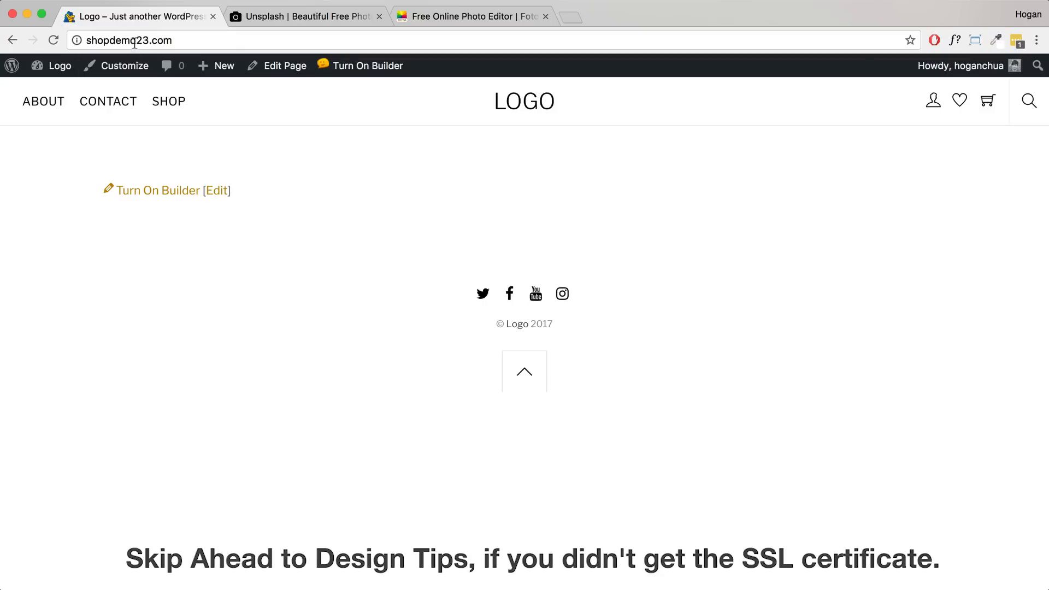
- Inspect the site's web address, then choose Dashboard from the site-name menu in the admin bar
left_click(192, 41)
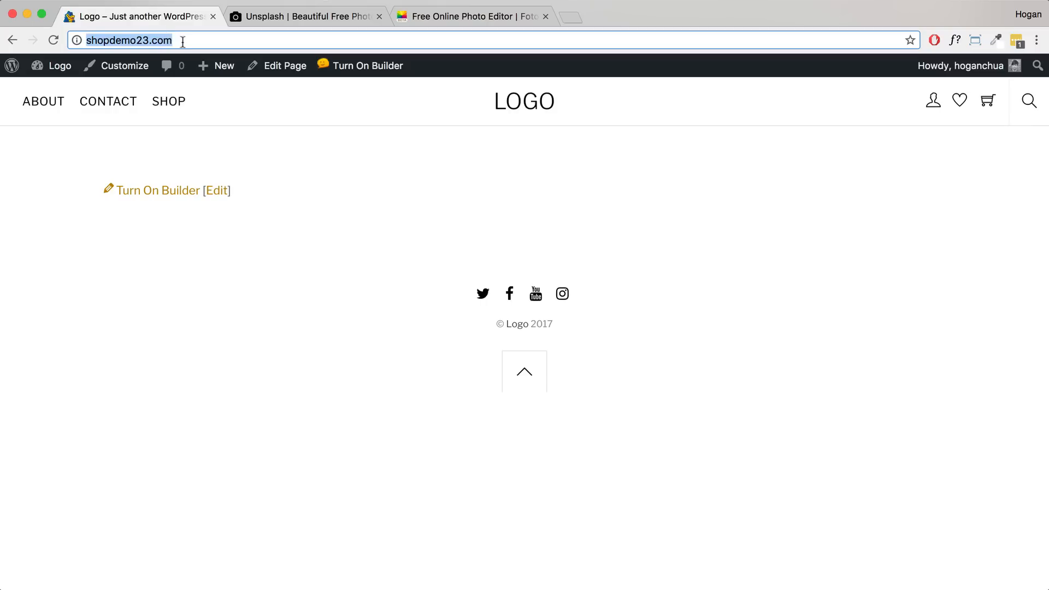
left_click(98, 37)
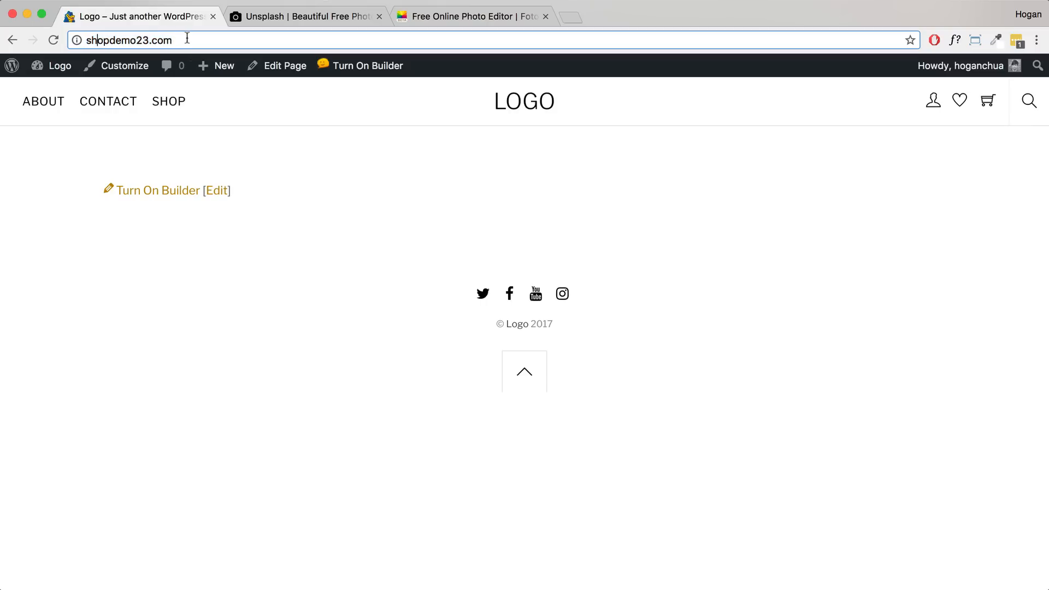
left_click_drag(187, 39, 82, 33)
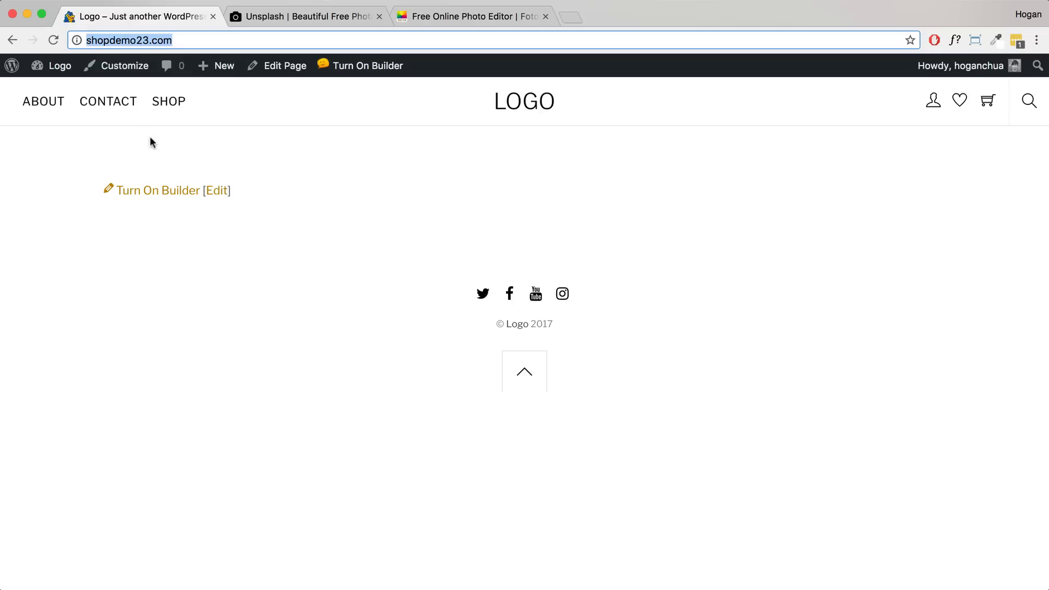
mouse_move(67, 73)
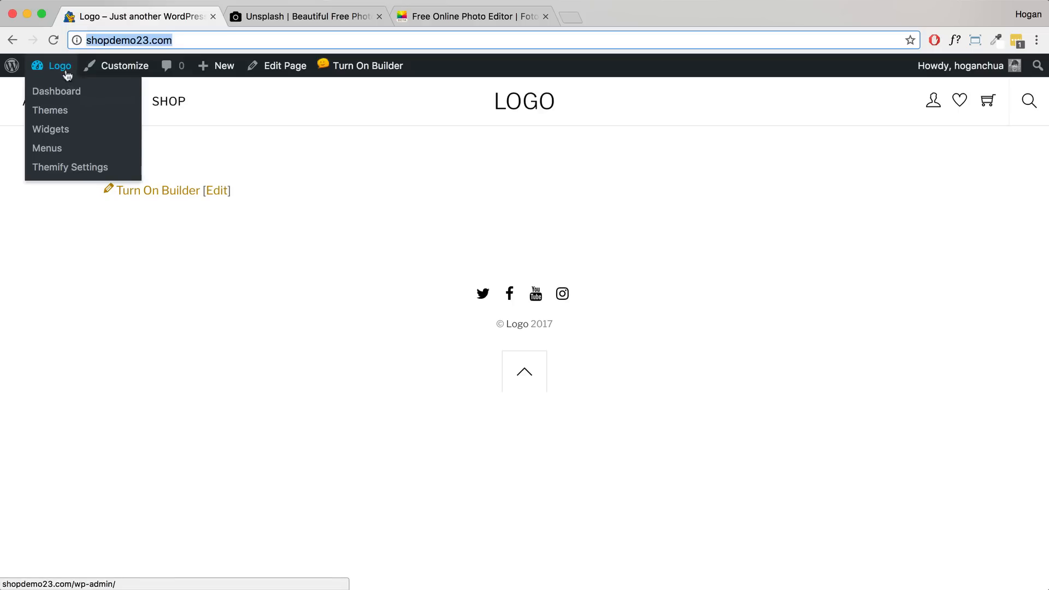
left_click(62, 93)
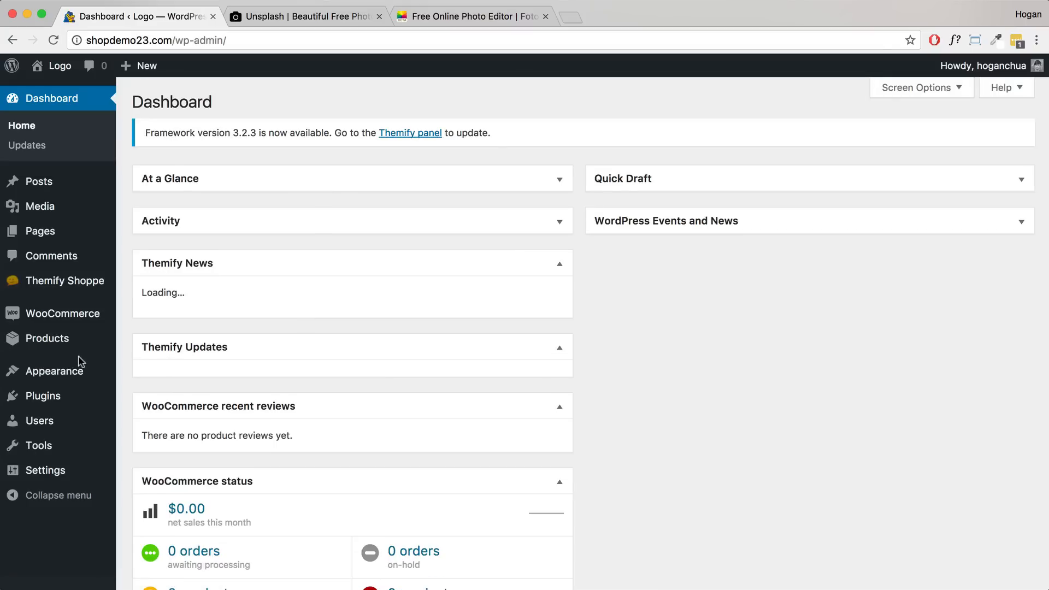
- Search Plugins > Add New for 'really simple ssl', then install and activate Really Simple SSL
mouse_move(49, 398)
left_click(145, 422)
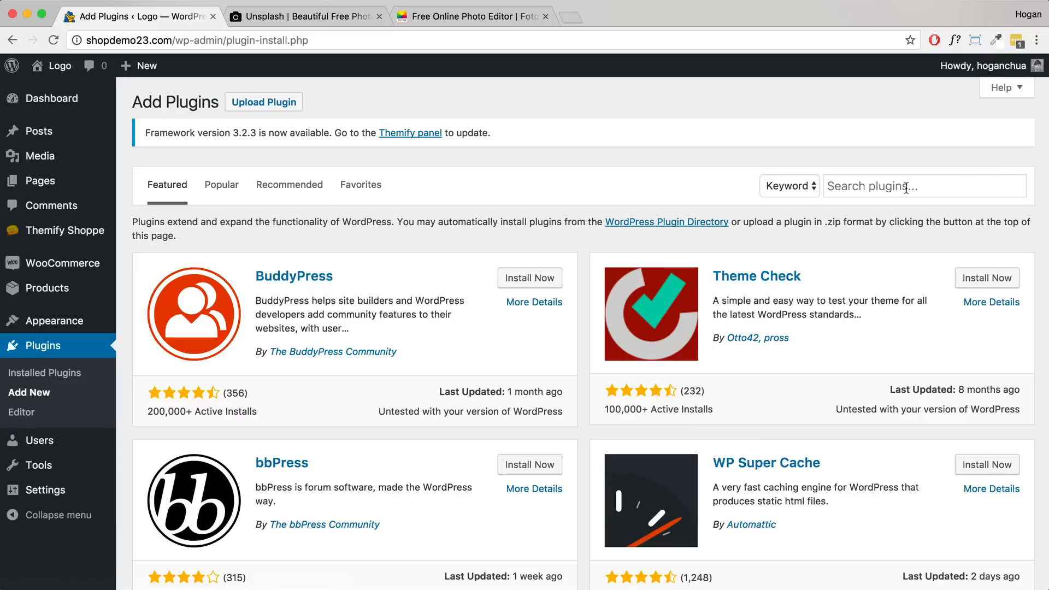
left_click(906, 187)
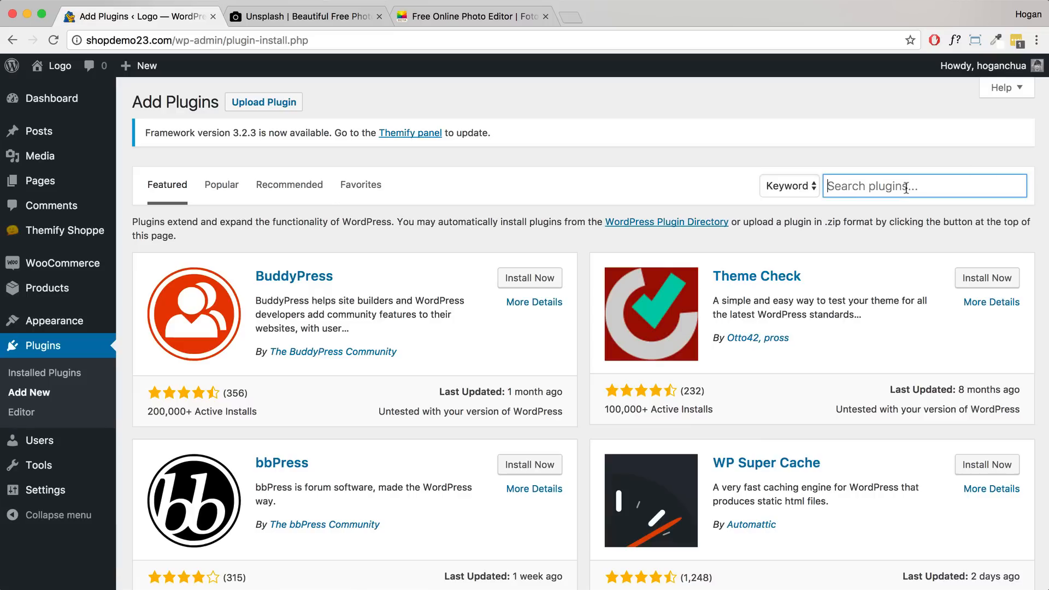
type("really")
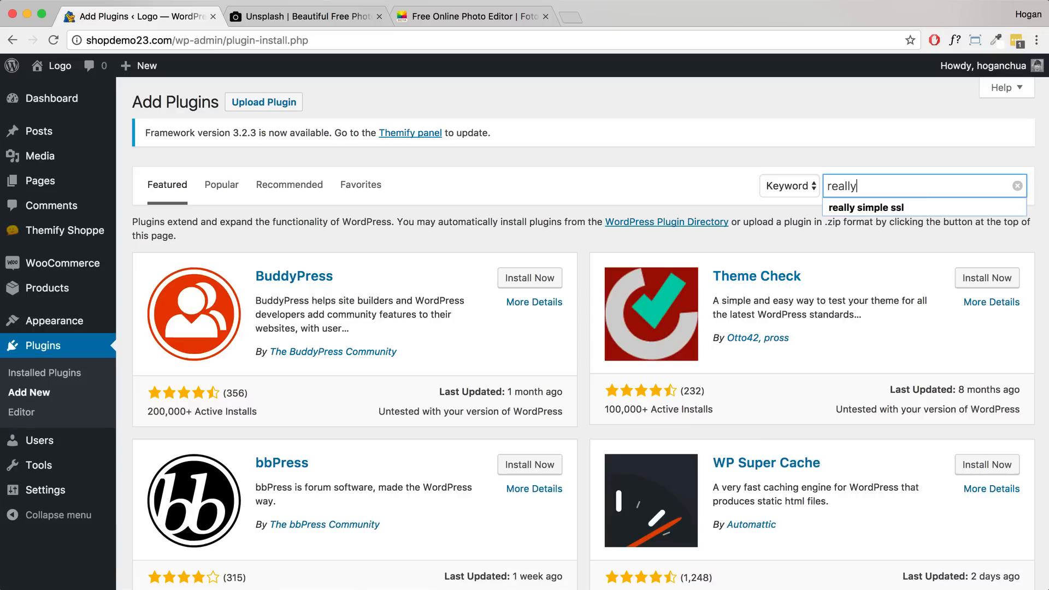
type(" simple ssl")
key("Return")
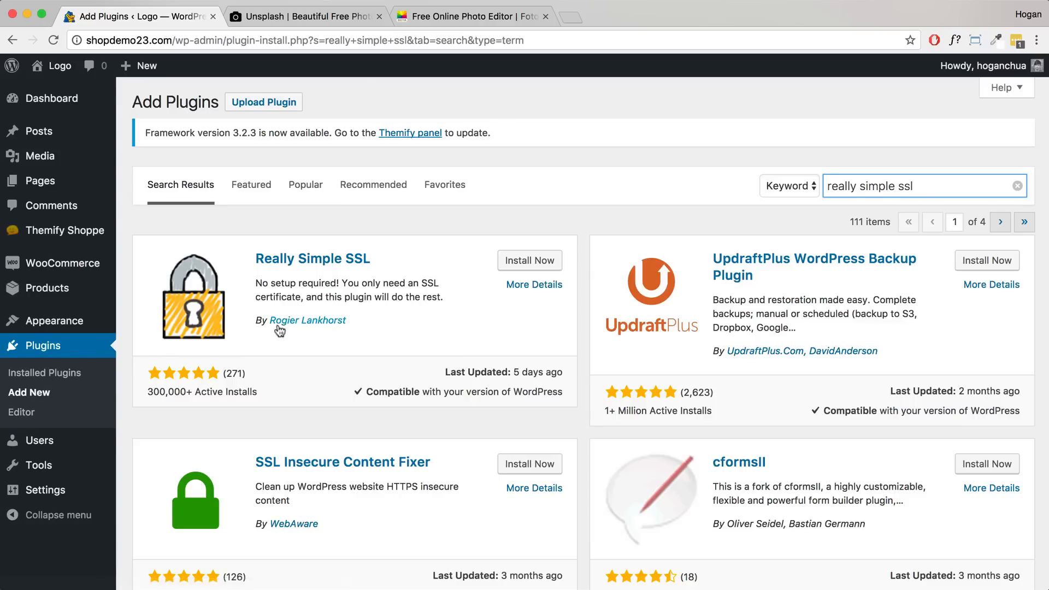
left_click(522, 263)
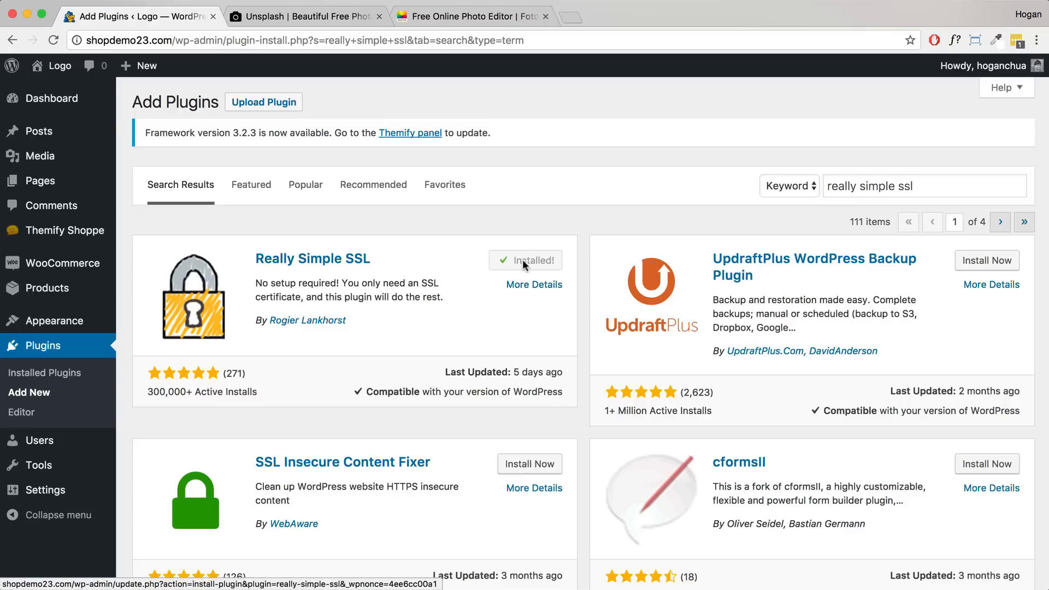
left_click(524, 260)
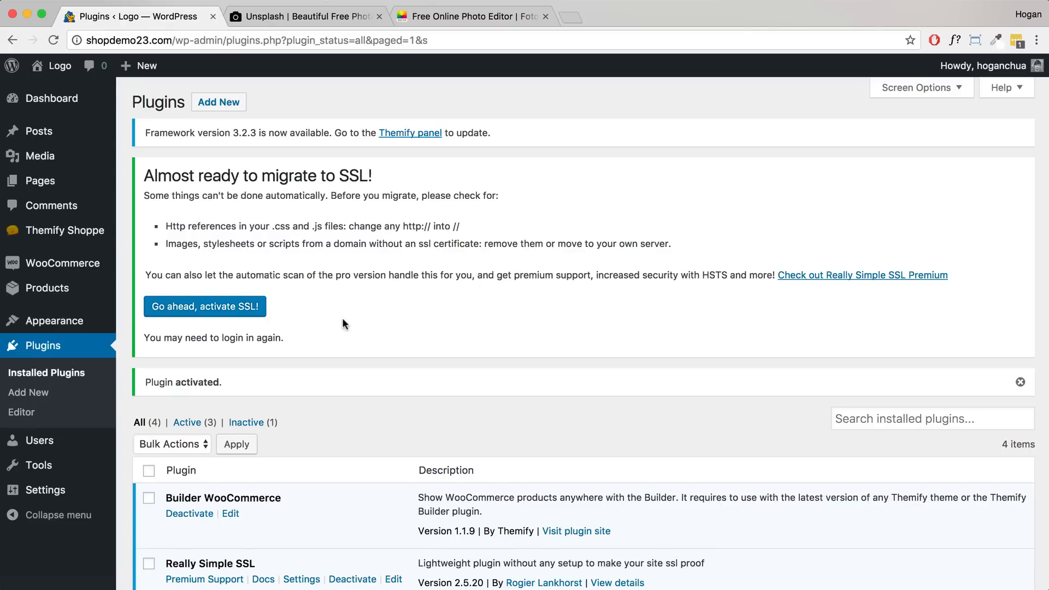
- In Really Simple SSL settings, choose 'Go ahead, activate SSL!' and reload the admin over HTTPS
scroll(341, 317, "down", 5)
left_click(304, 349)
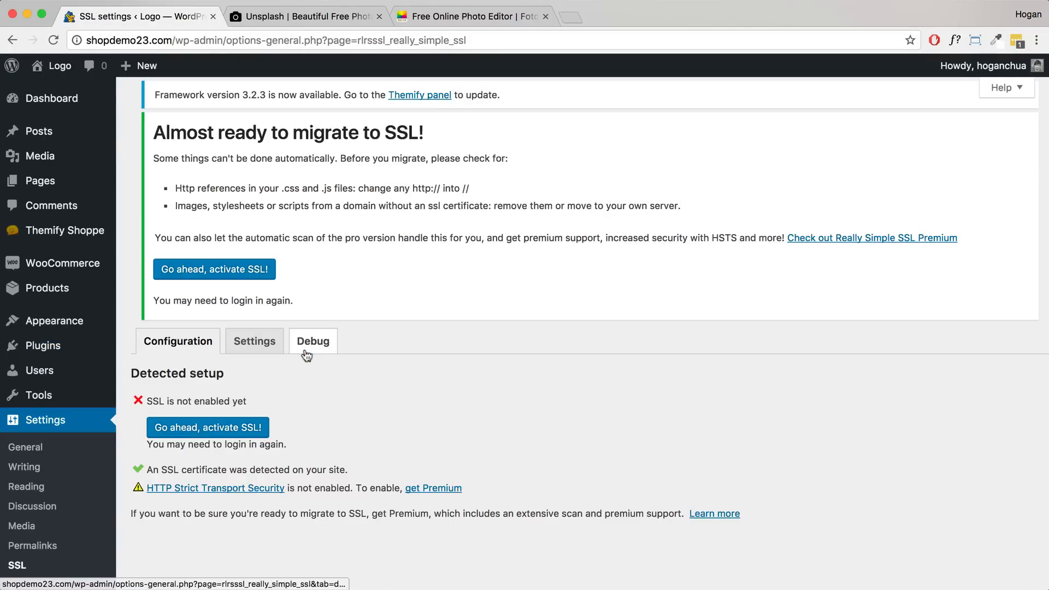
scroll(306, 355, "down", 1)
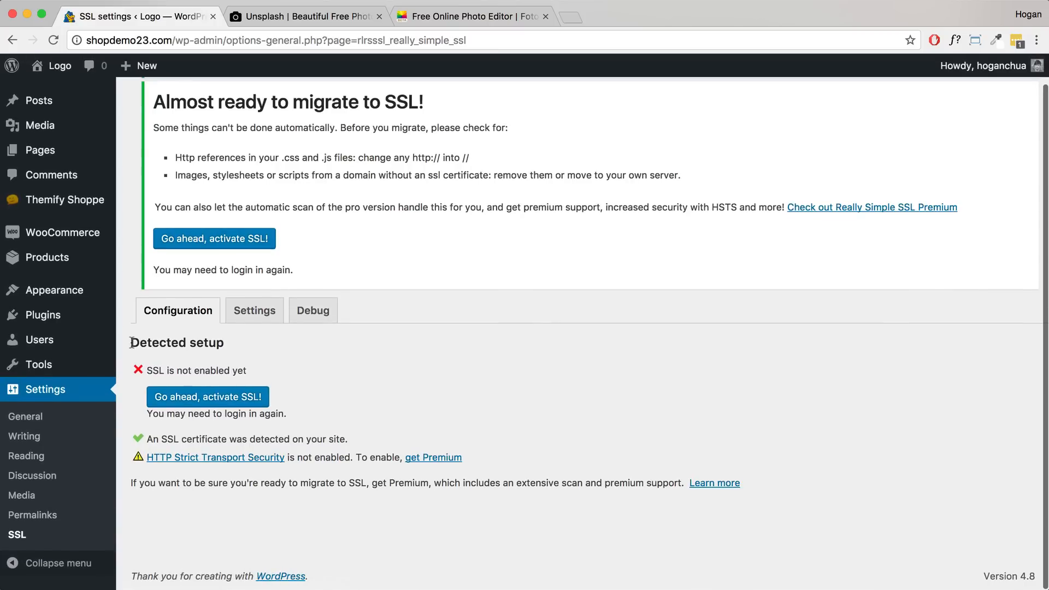
left_click_drag(133, 343, 225, 345)
left_click_drag(353, 439, 159, 437)
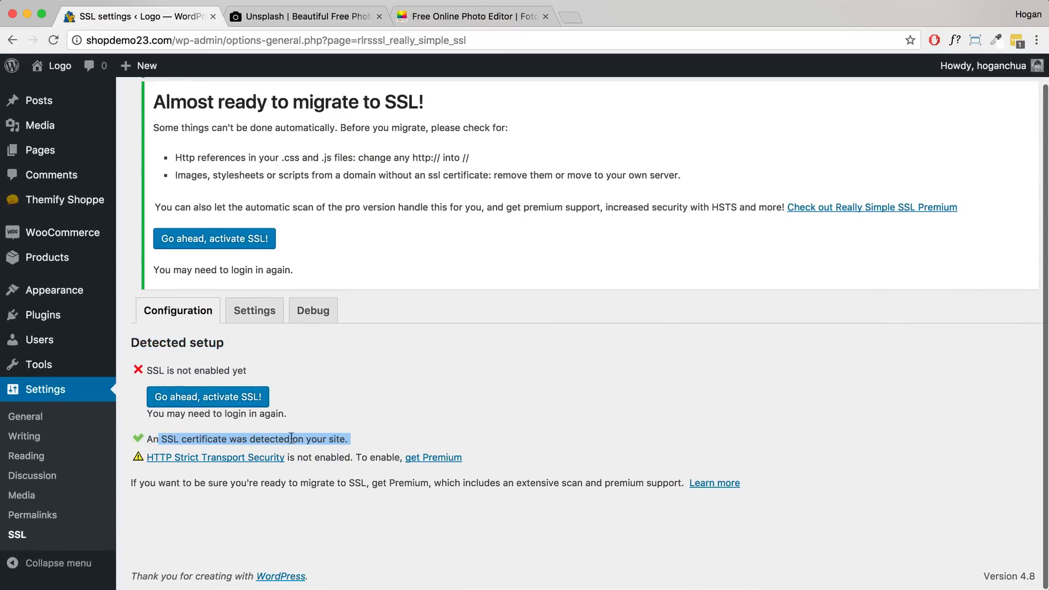
left_click_drag(346, 438, 267, 436)
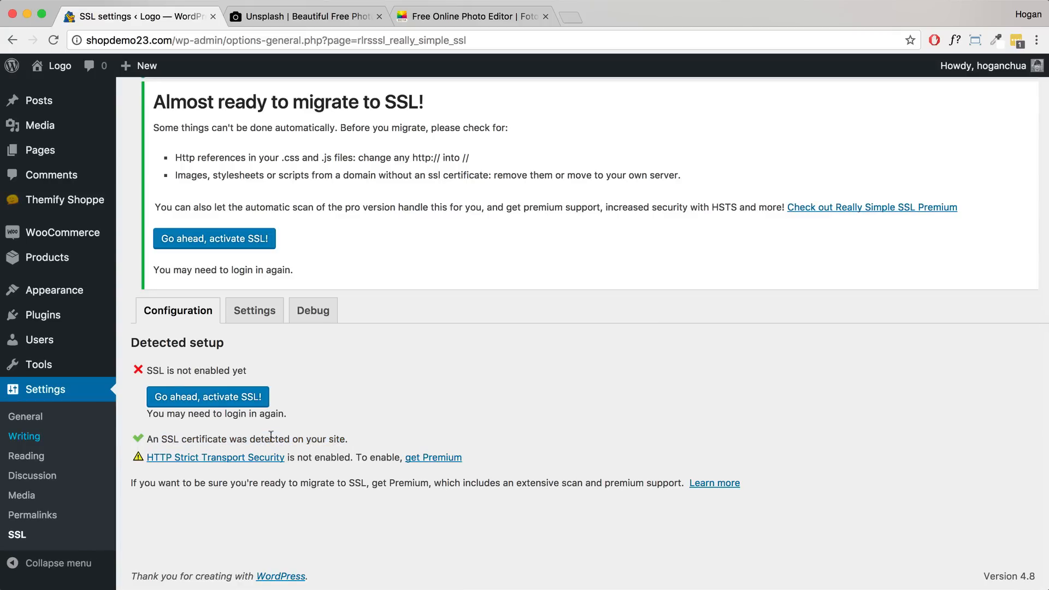
left_click(225, 399)
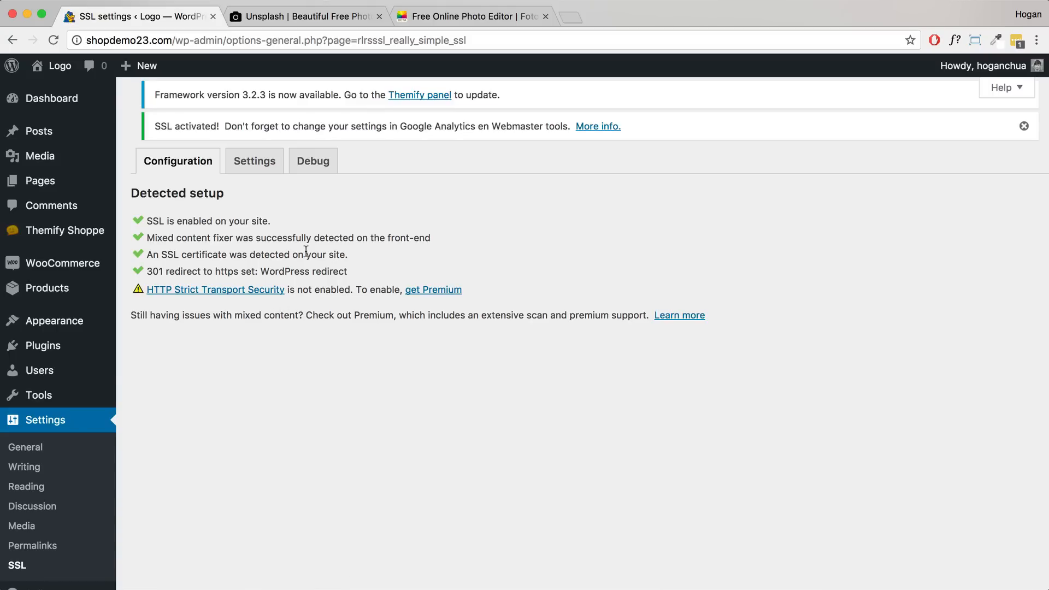
scroll(81, 64, "down", 1)
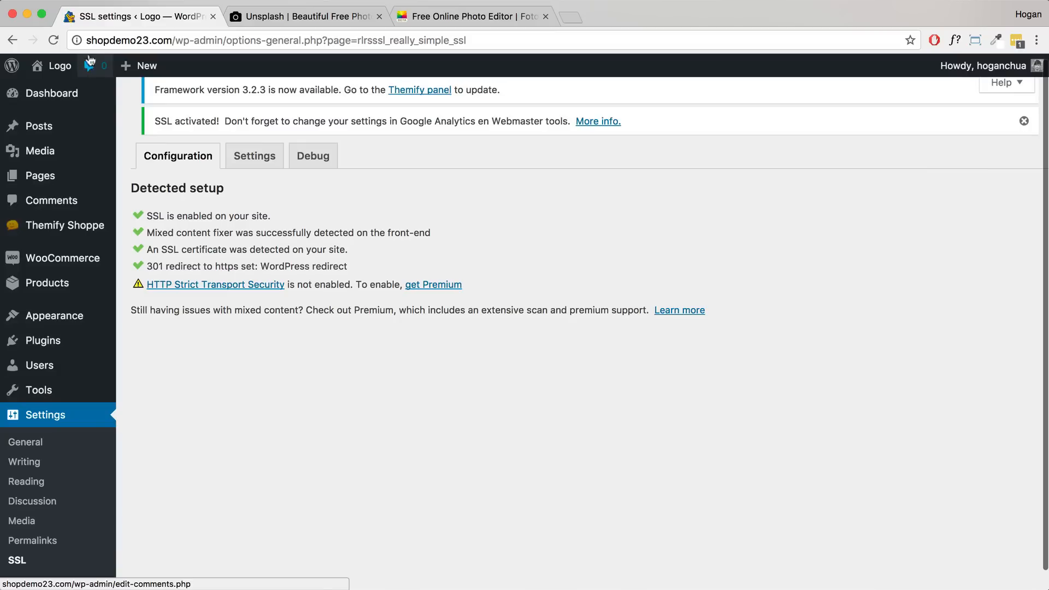
left_click(53, 40)
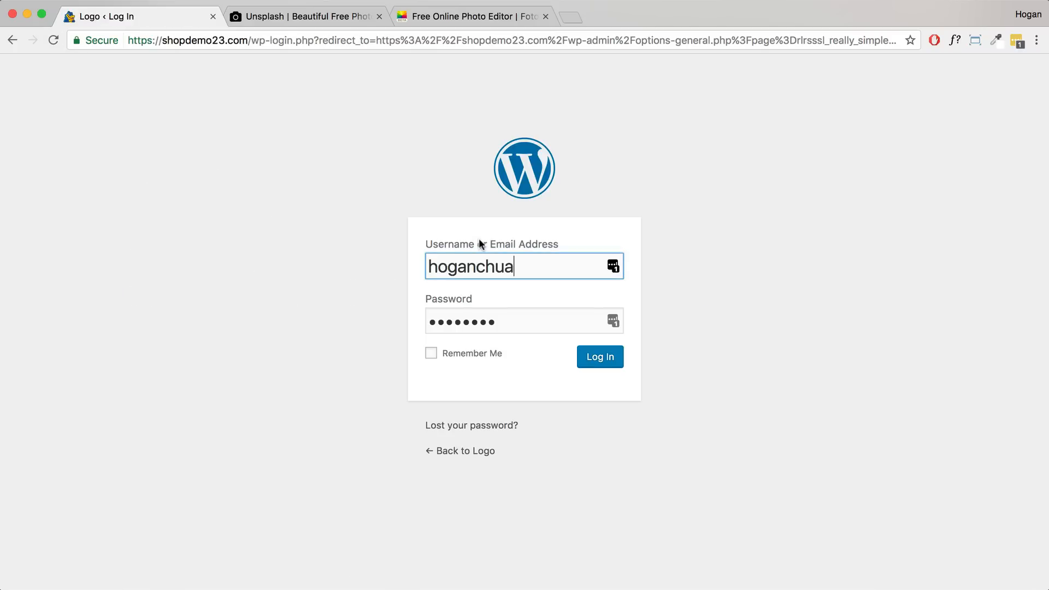
left_click_drag(252, 40, 128, 39)
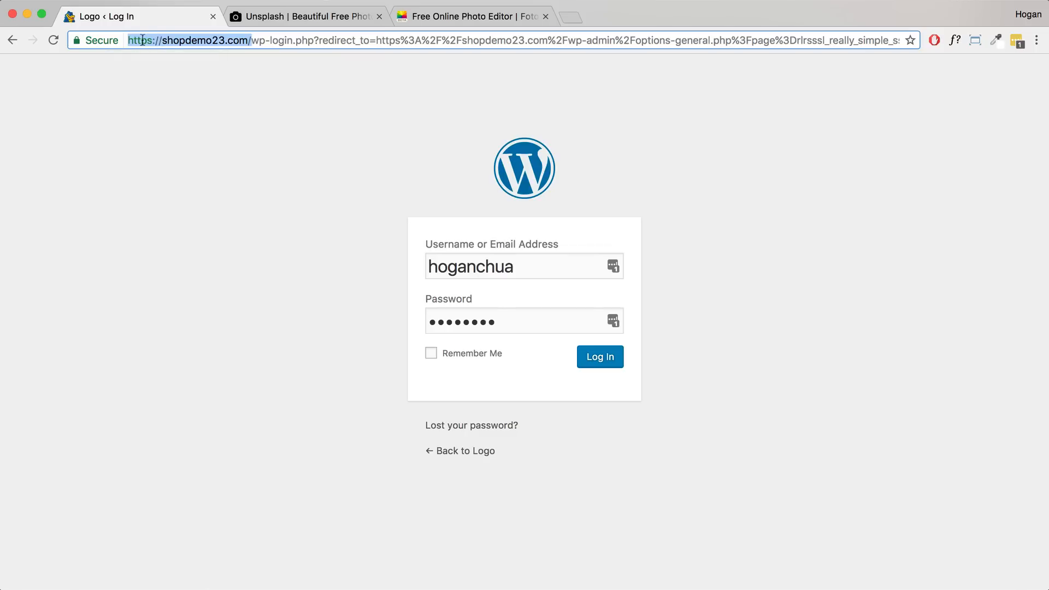
left_click(238, 42)
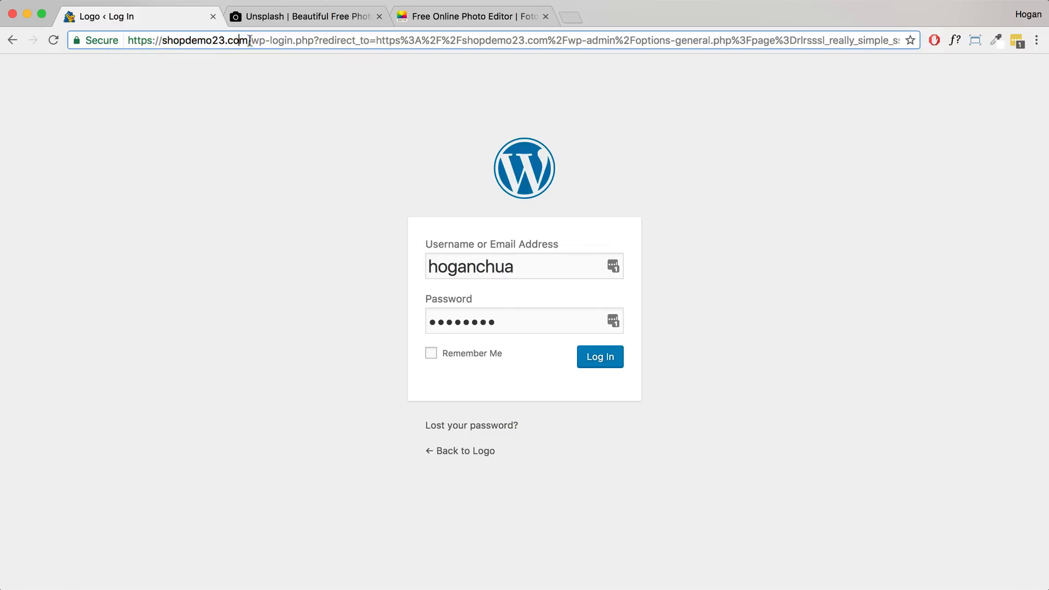
left_click(609, 361)
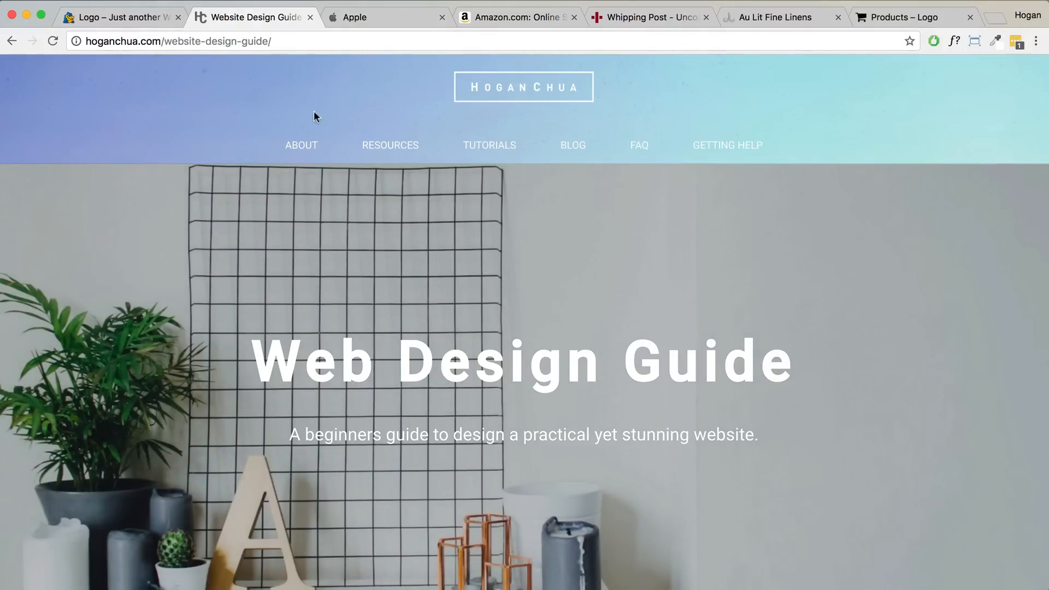
- Scroll the Web Design Guide to its Contents, from 1. Choosing Fonts to 13. Shipping Zones
mouse_move(386, 146)
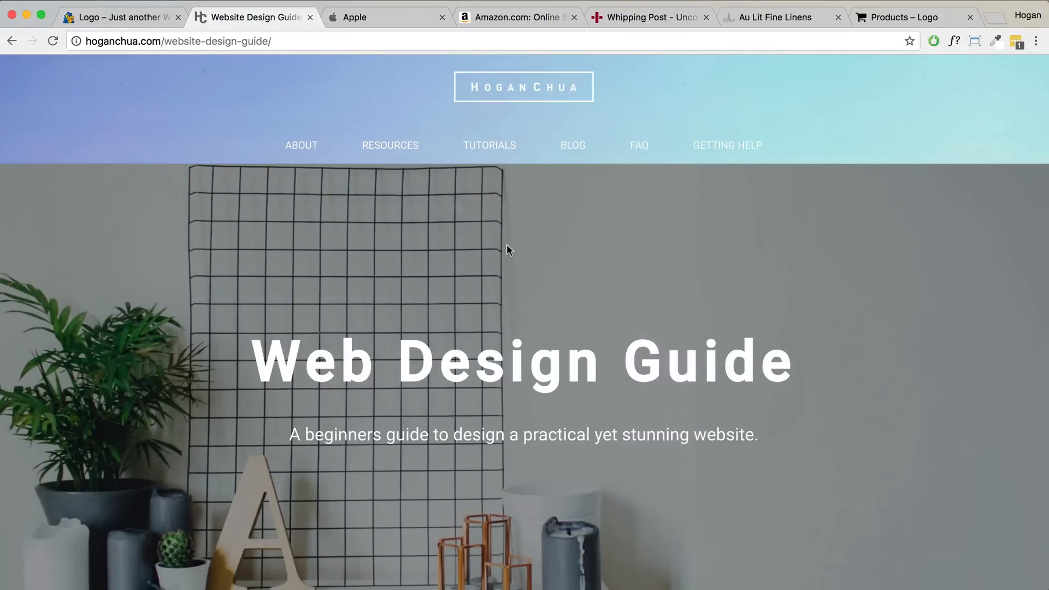
scroll(507, 246, "down", 5)
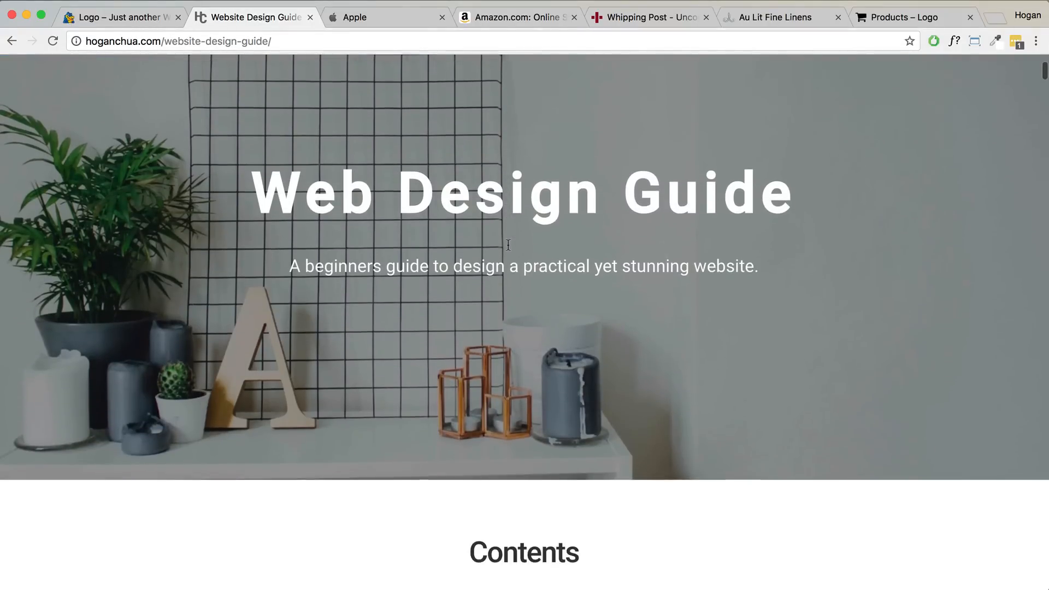
scroll(508, 246, "down", 5)
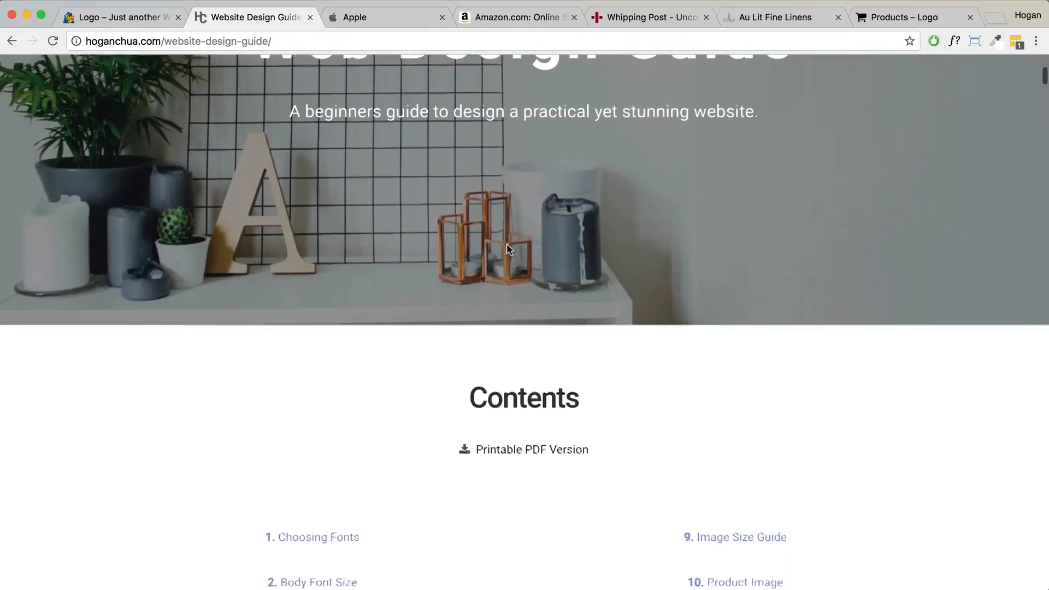
scroll(506, 246, "down", 5)
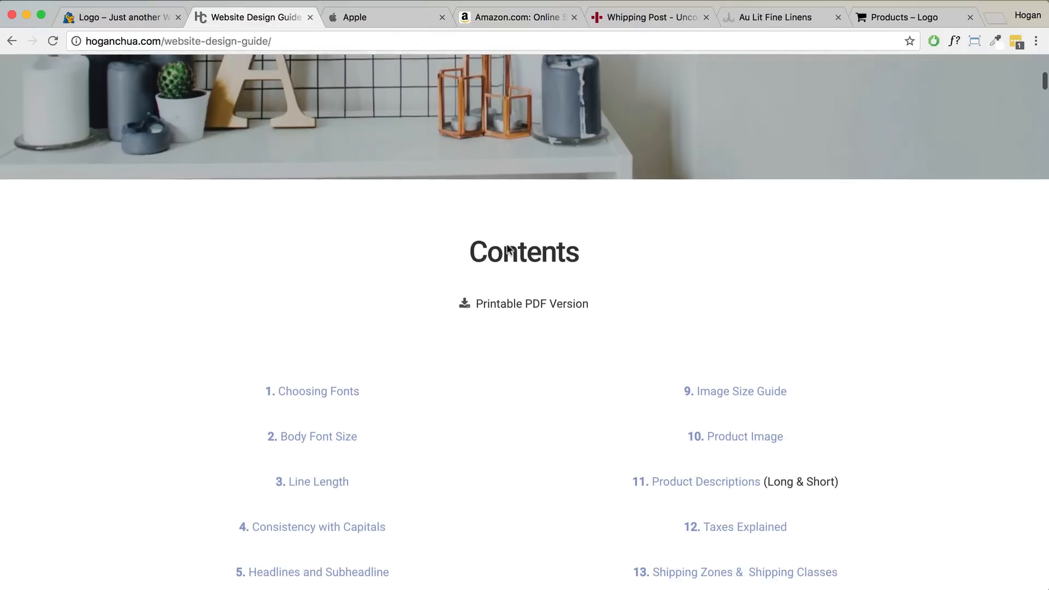
scroll(506, 247, "down", 1)
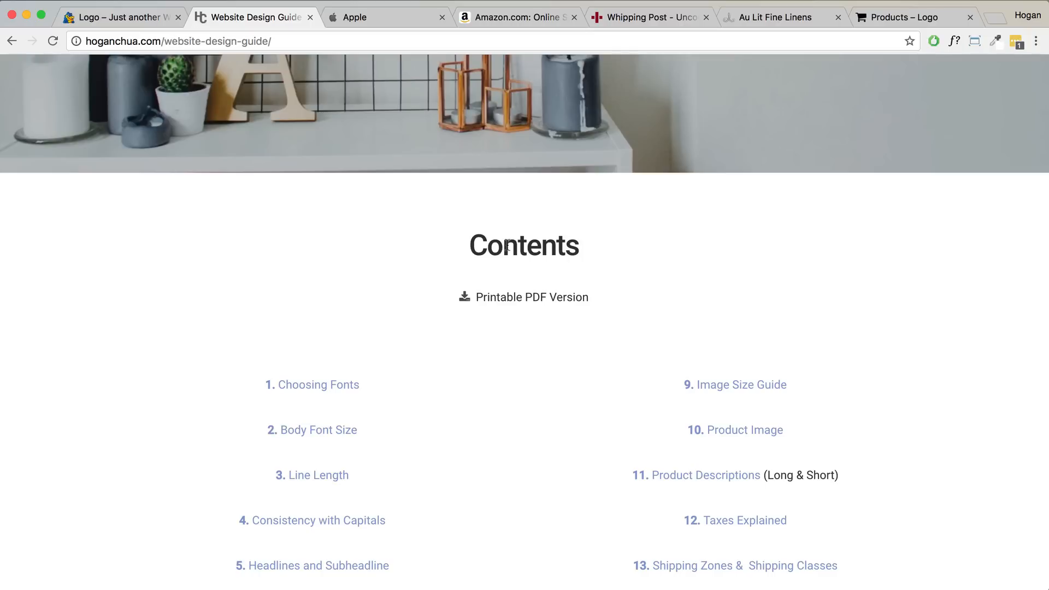
scroll(507, 245, "down", 5)
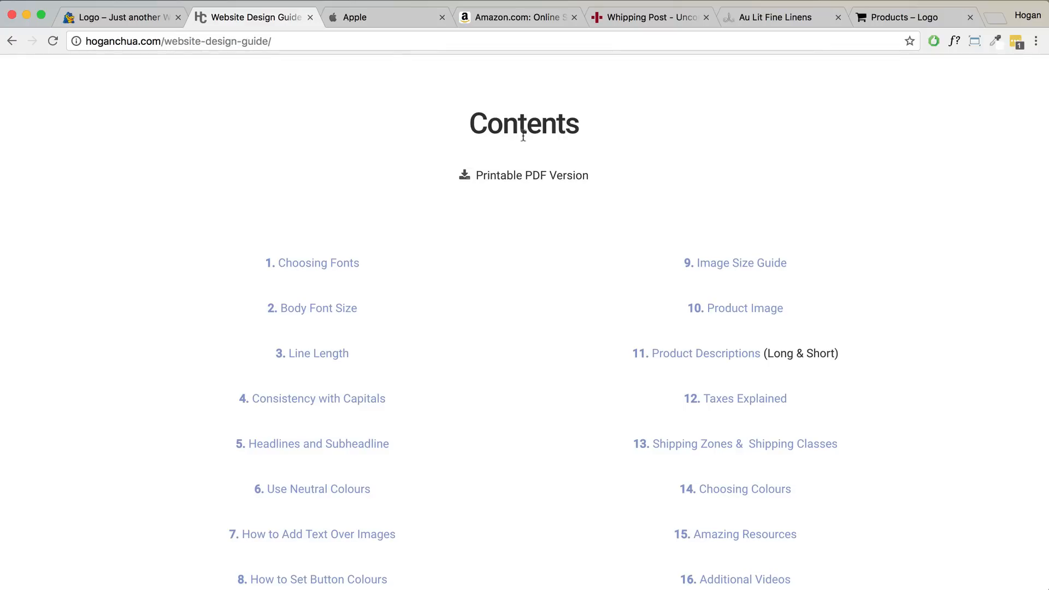
- Jump to the guide's Choosing Fonts section, highlight 'Focus on consistency', then bring up Apple's site
left_click(312, 262)
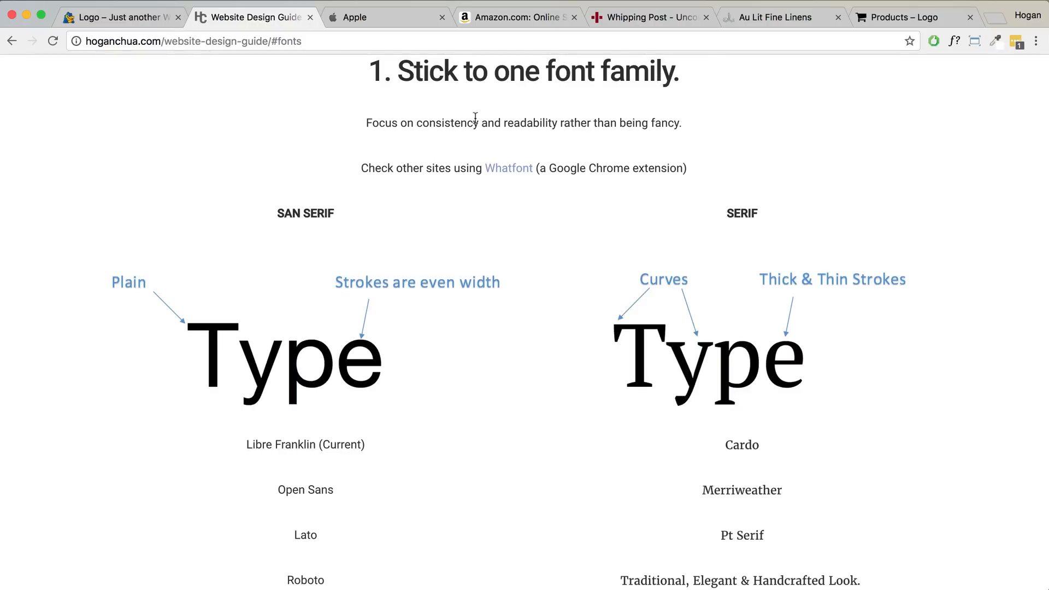
left_click_drag(479, 122, 358, 125)
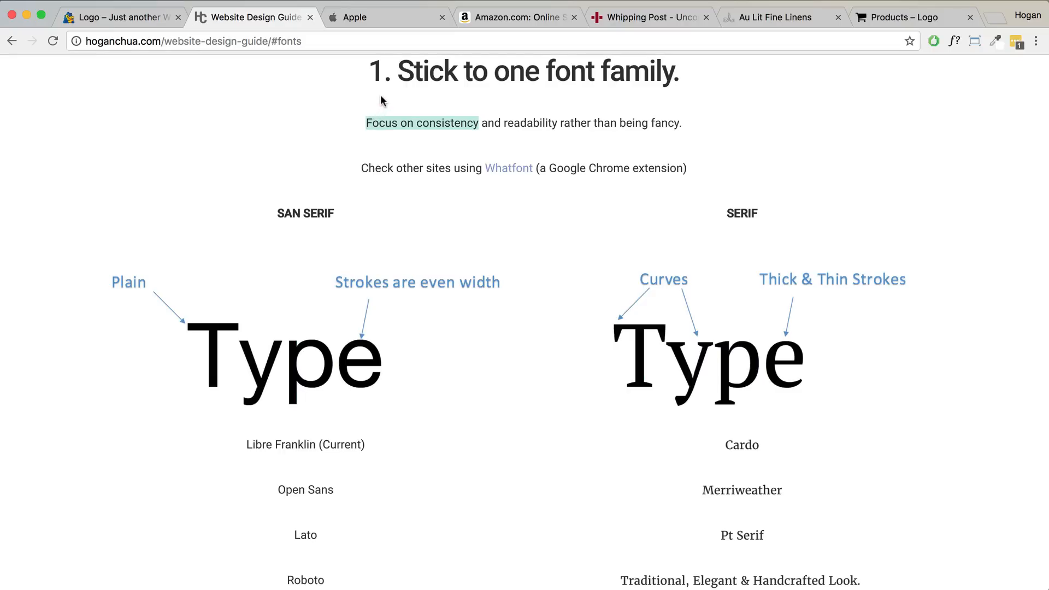
left_click(398, 19)
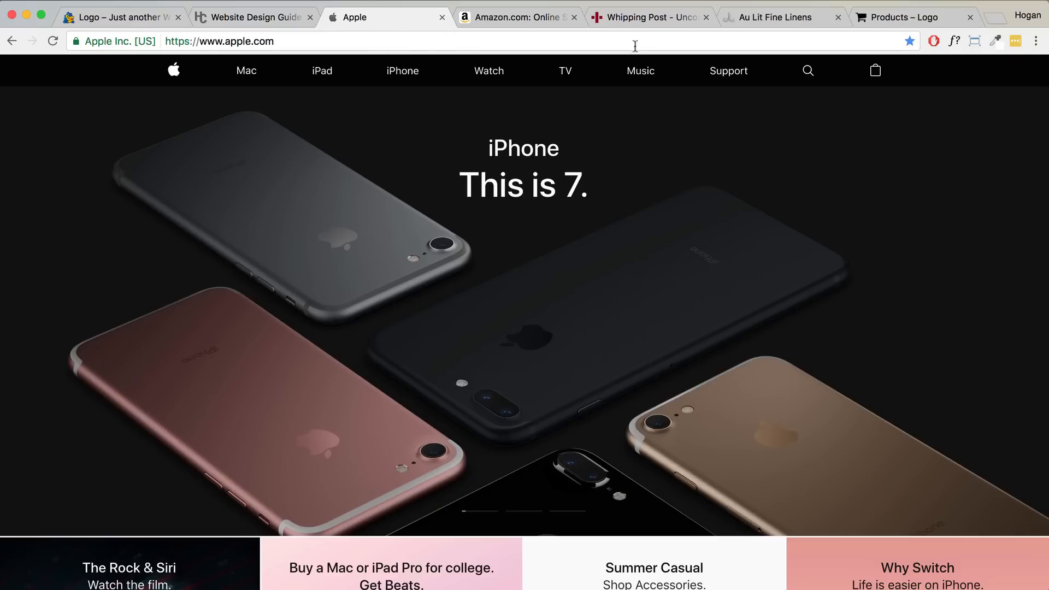
- Identify the fonts with WhatFont: SF Pro Text on Apple, Arial on Amazon
left_click(954, 41)
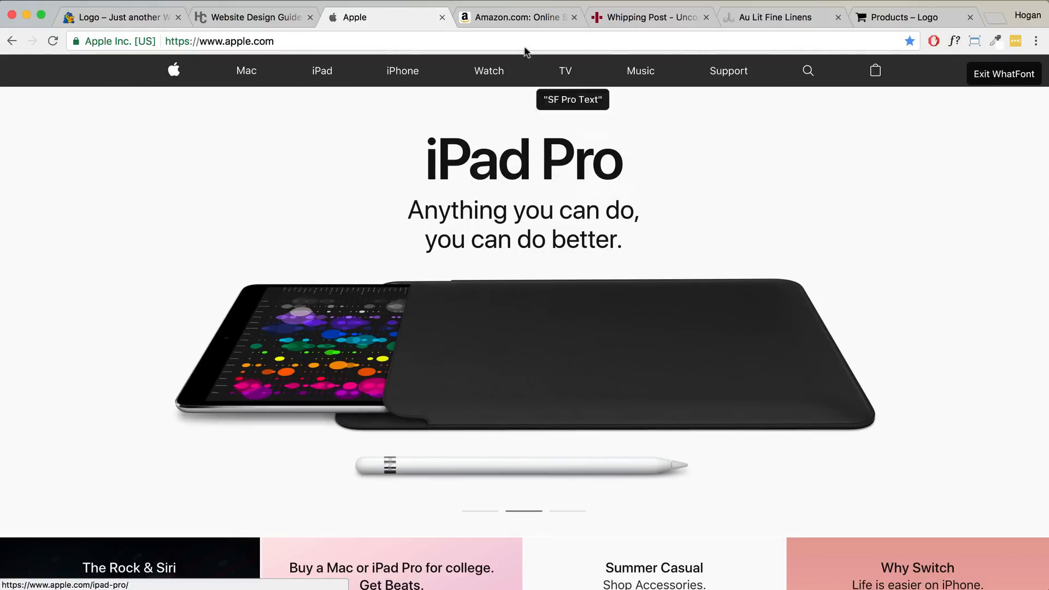
left_click(521, 17)
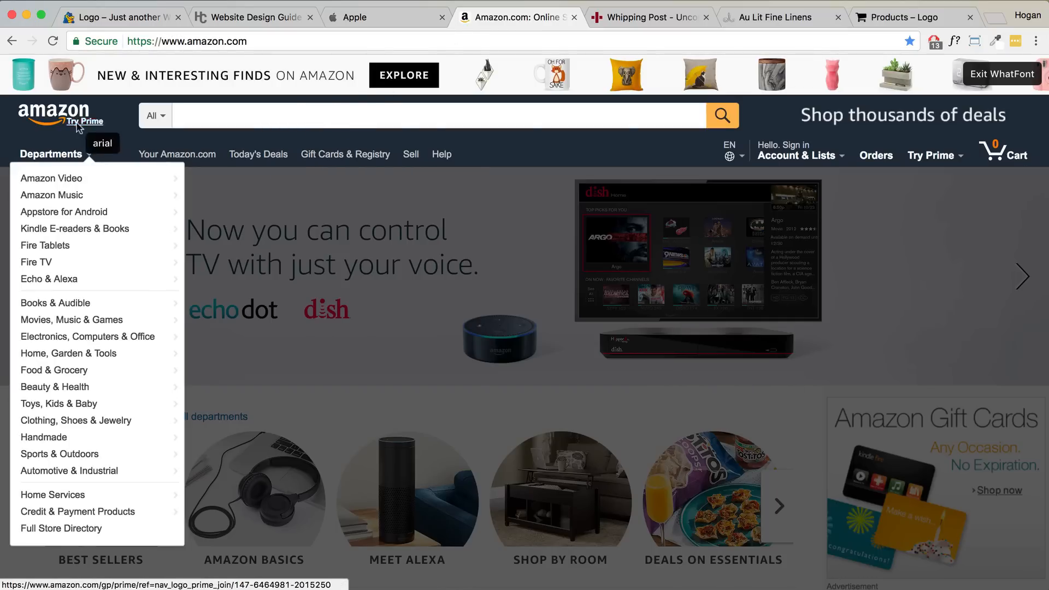
mouse_move(78, 122)
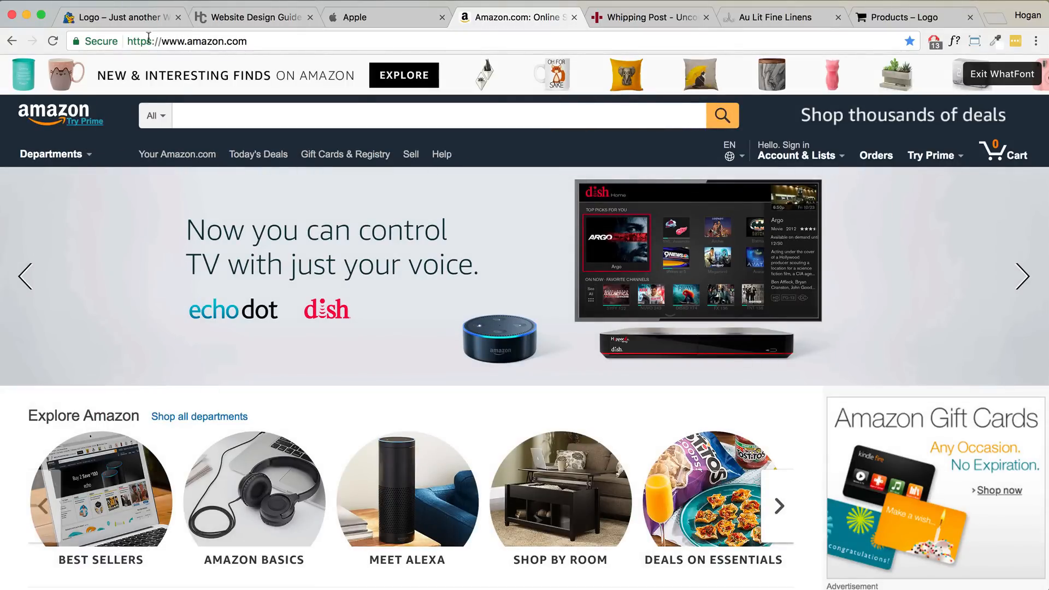
- Compare the guide's font section against the Apple and Amazon pages again, ending on the guide
left_click(250, 19)
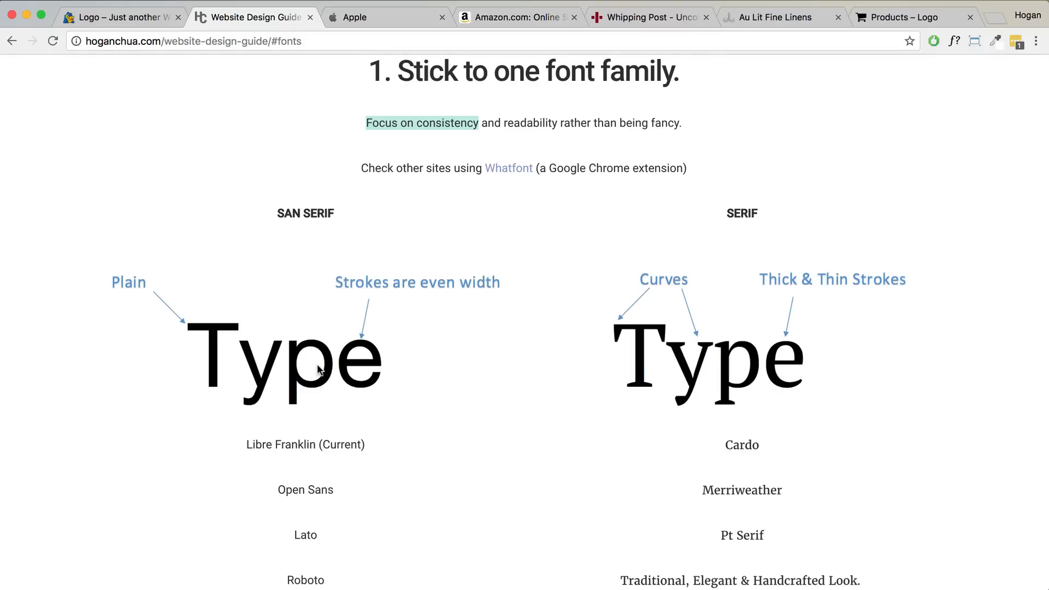
left_click(385, 22)
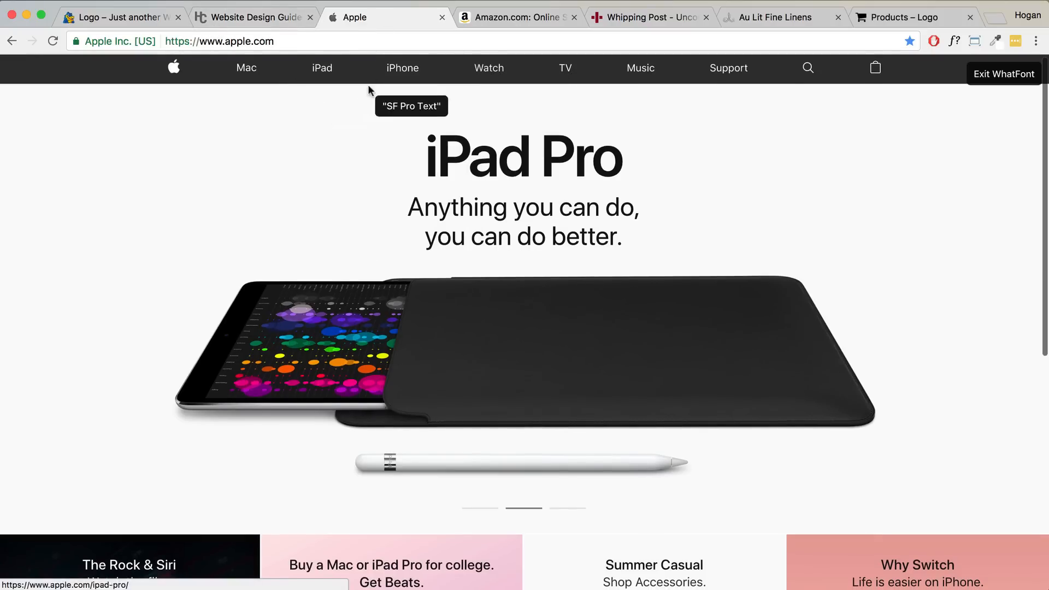
scroll(405, 76, "down", 1)
left_click(497, 17)
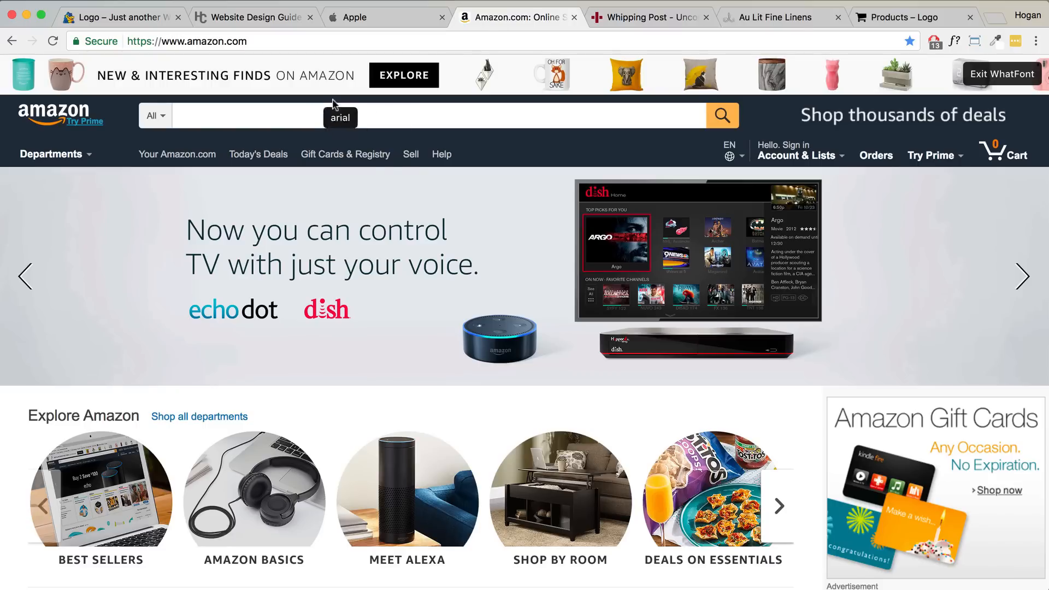
left_click(281, 18)
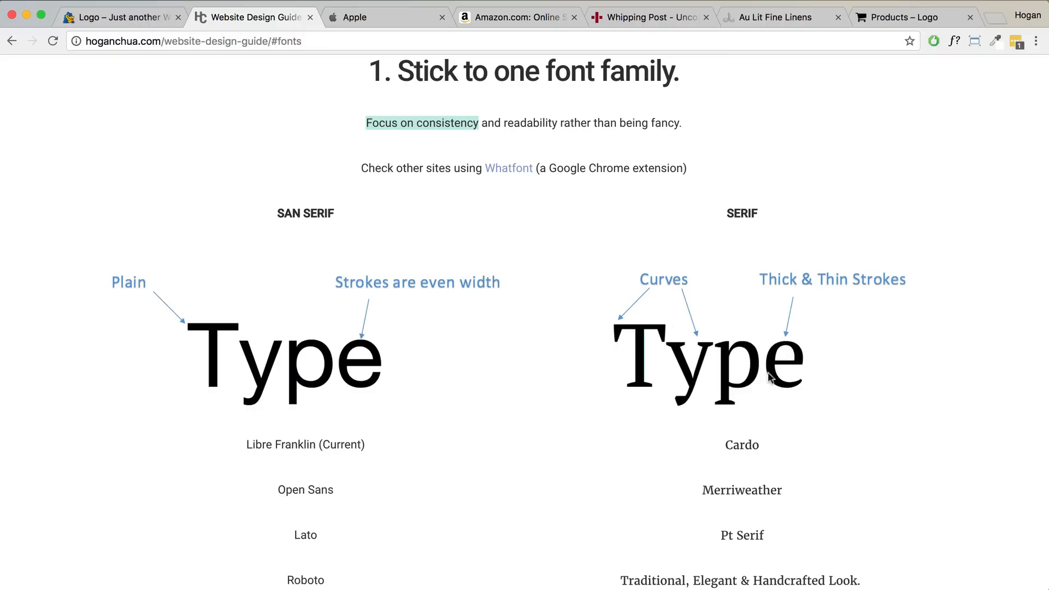
scroll(765, 385, "down", 2)
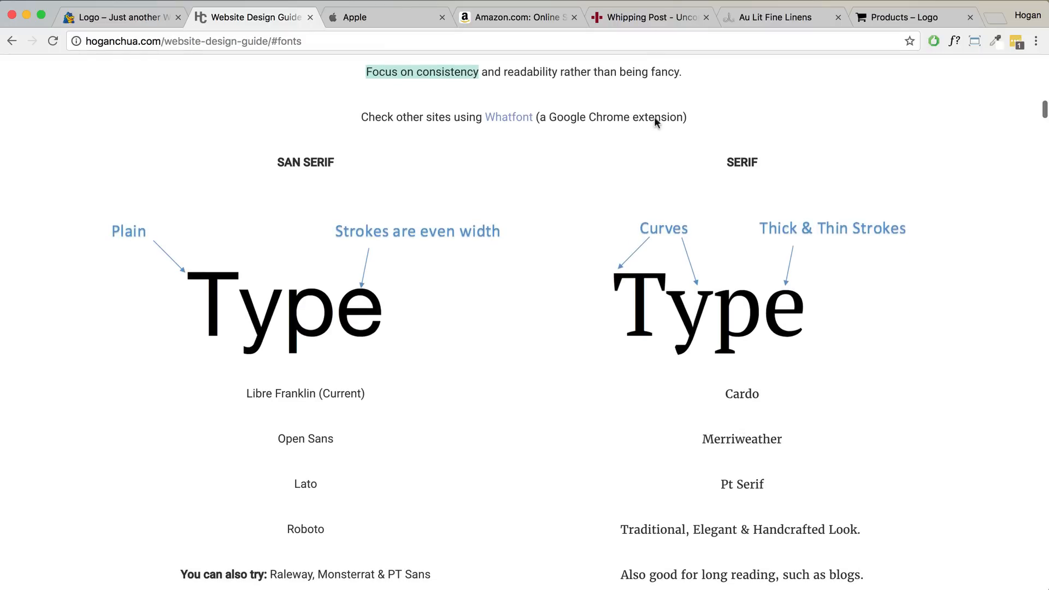
left_click(637, 18)
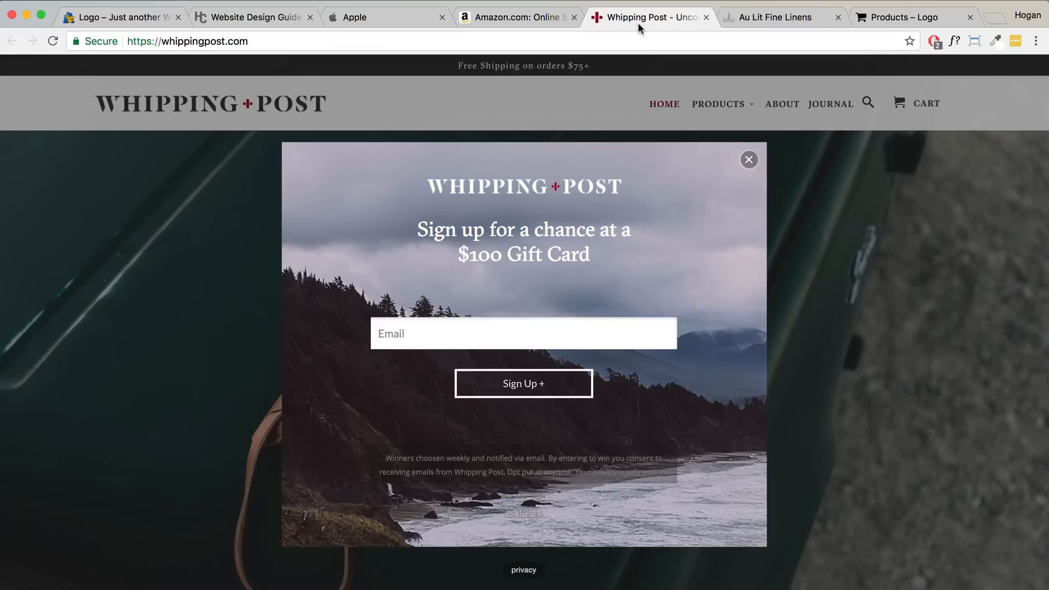
left_click(748, 159)
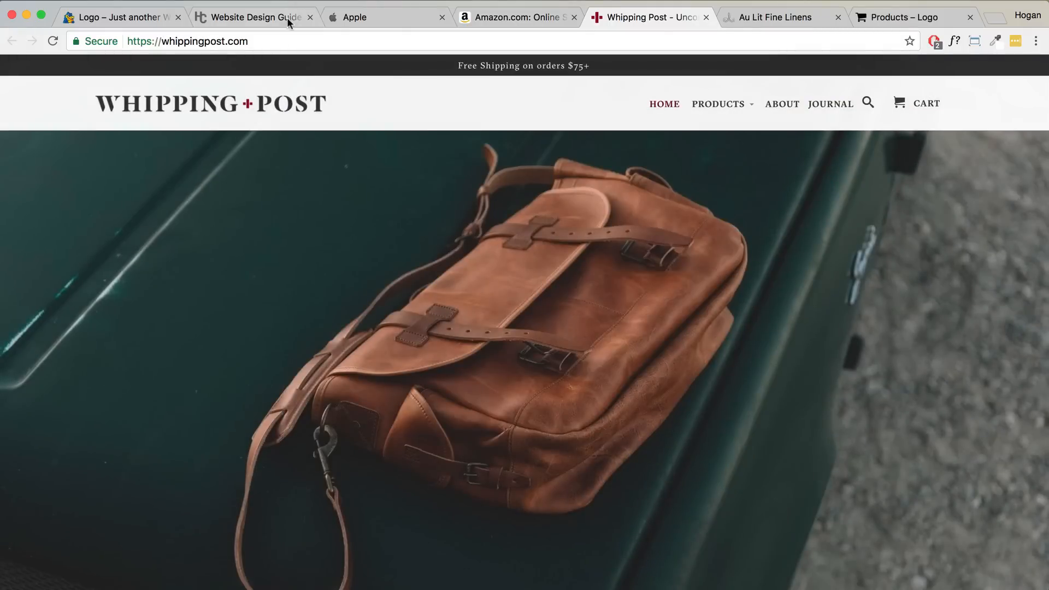
mouse_move(702, 110)
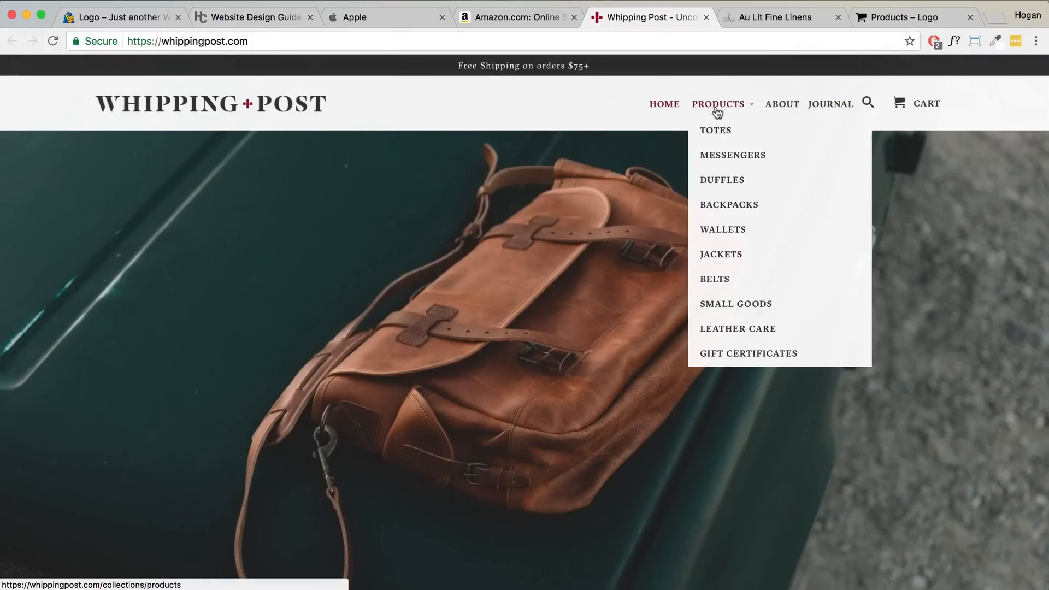
scroll(489, 216, "down", 5)
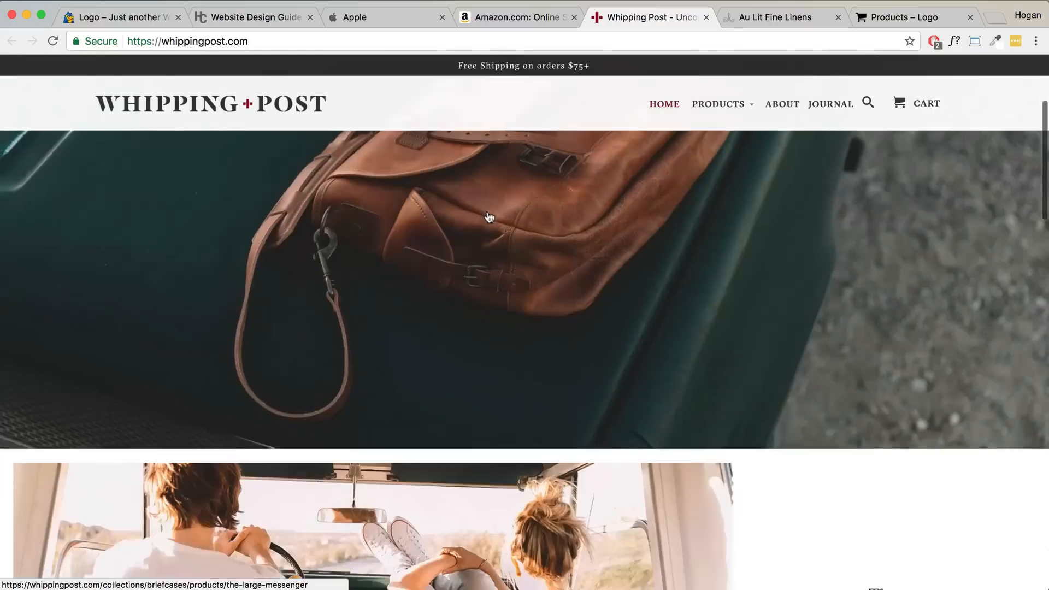
scroll(489, 217, "down", 10)
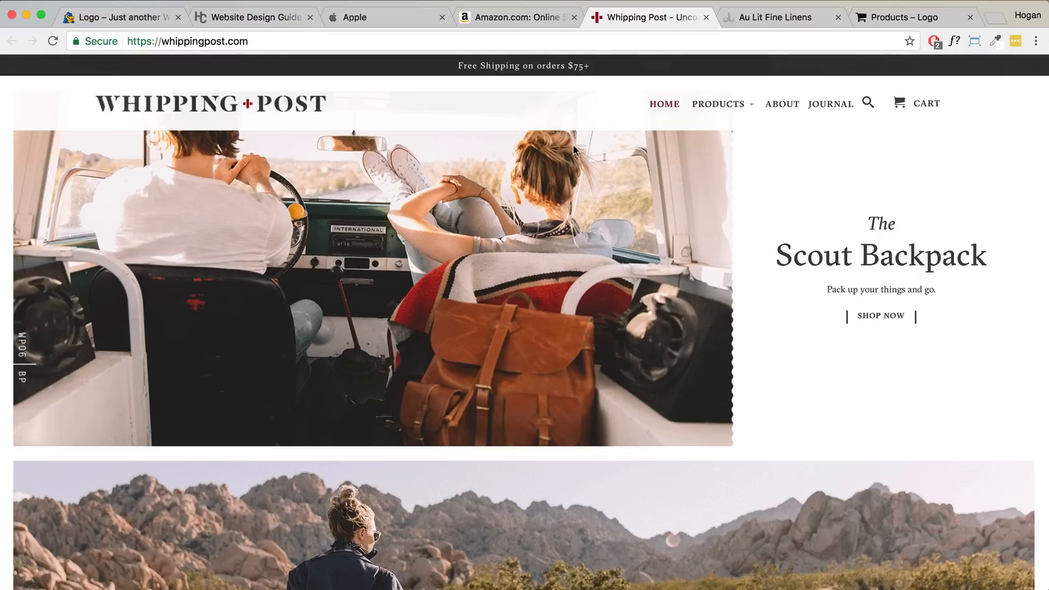
left_click(130, 19)
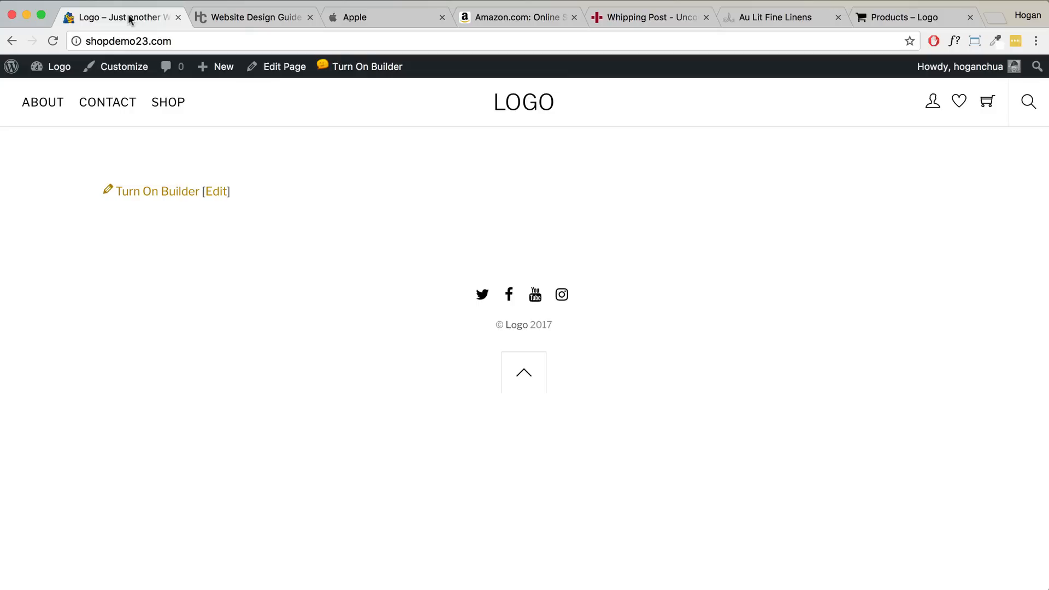
left_click(238, 19)
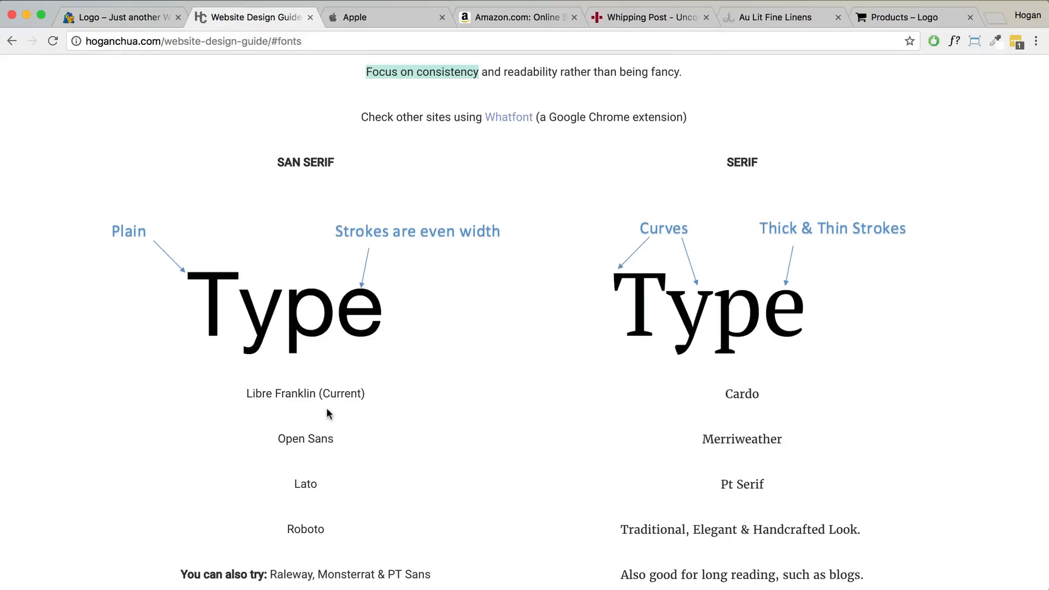
- Highlight the font names Libre Franklin (Current) and Open Sans, then scroll to body text size
left_click_drag(245, 394, 383, 395)
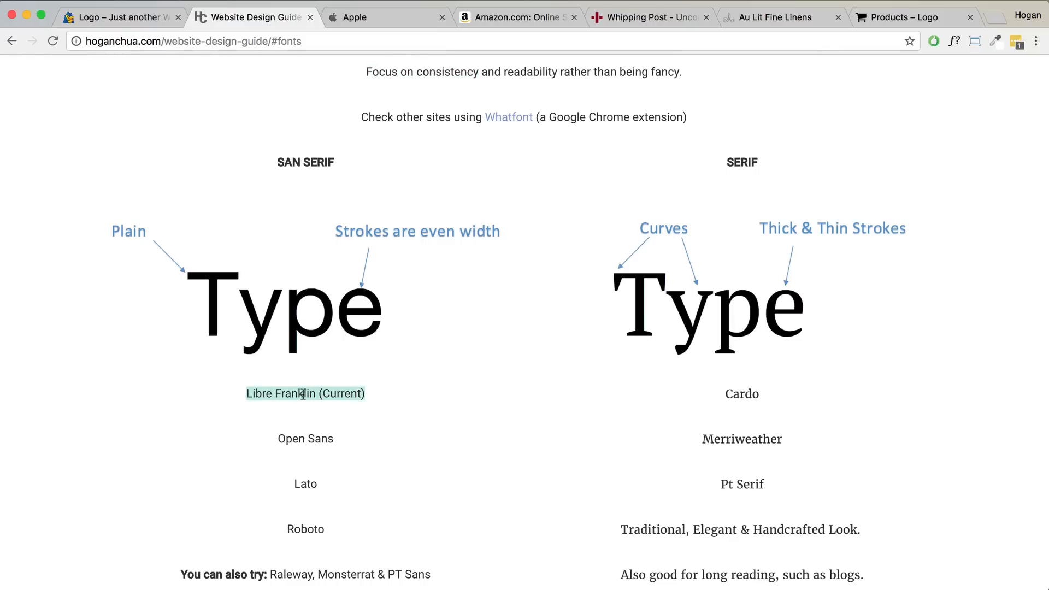
left_click_drag(339, 438, 279, 440)
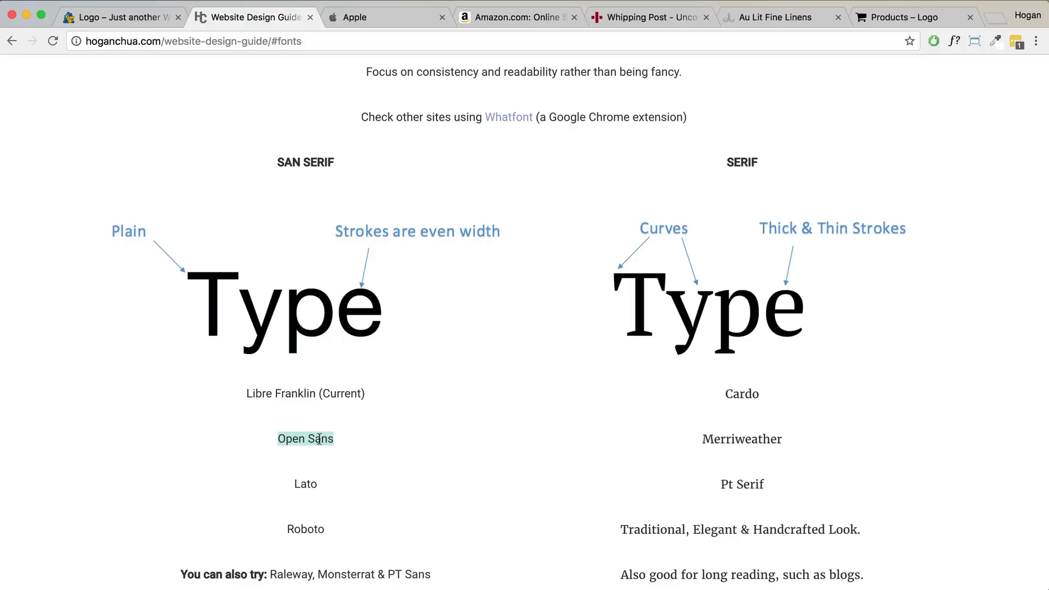
scroll(355, 498, "down", 2)
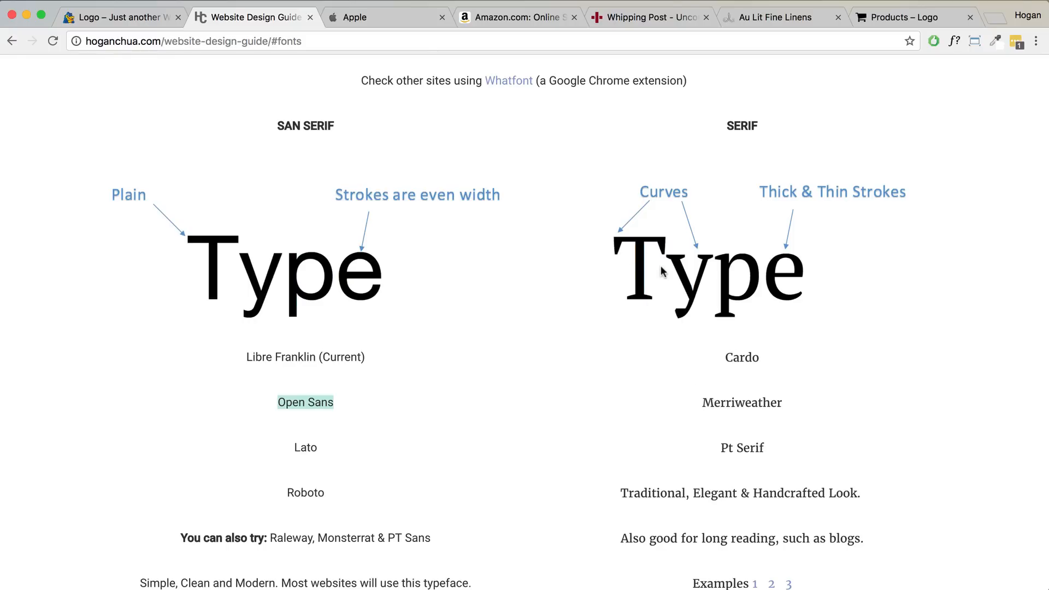
scroll(734, 358, "down", 9)
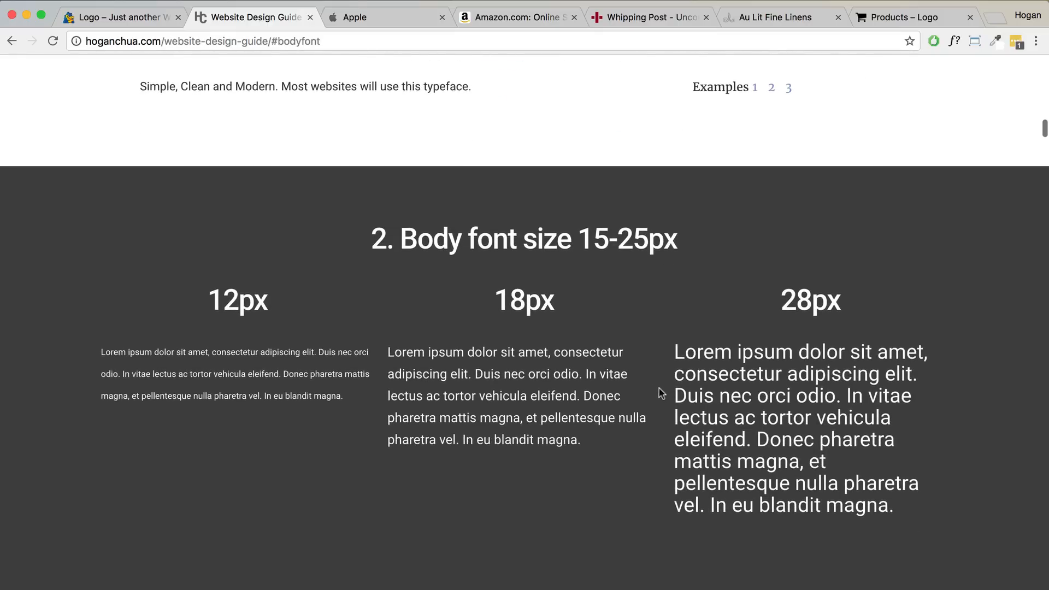
- Highlight the 18px and 12px sample paragraphs, then continue down the guide
left_click_drag(590, 442, 385, 353)
left_click_drag(342, 397, 102, 351)
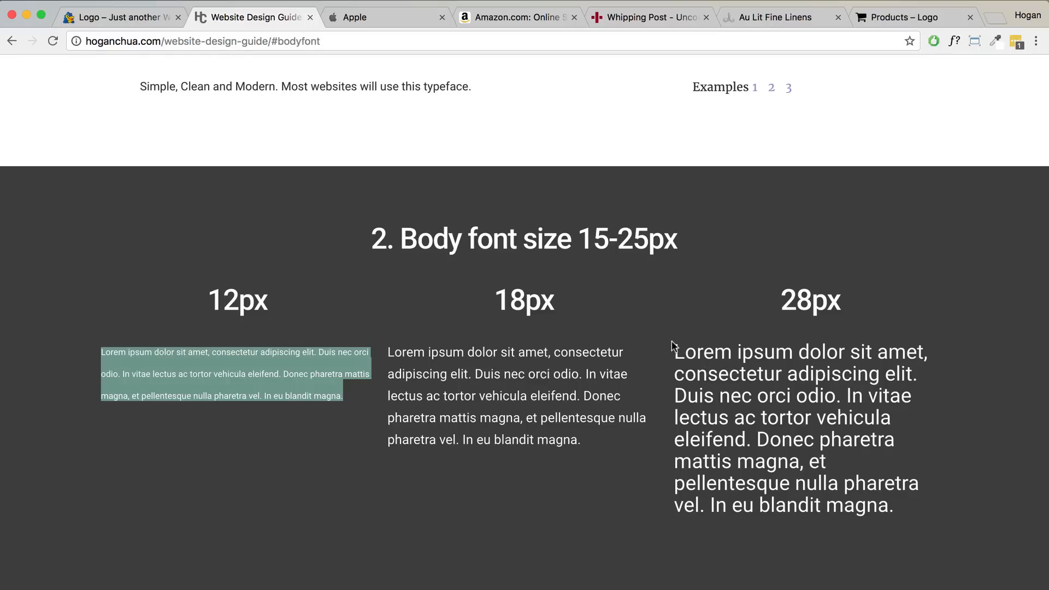
scroll(674, 346, "down", 5)
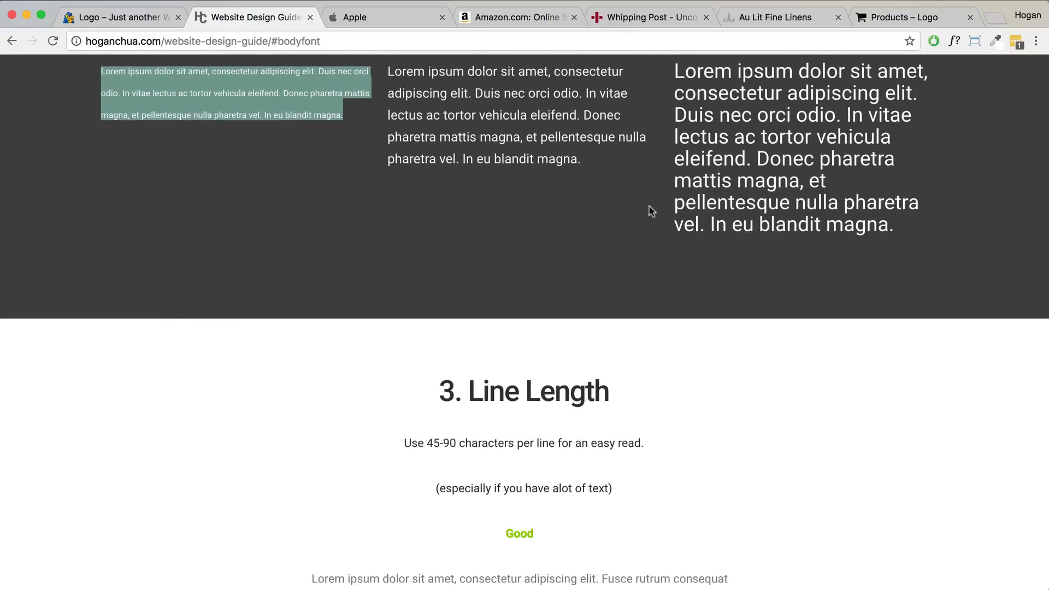
scroll(648, 213, "down", 3)
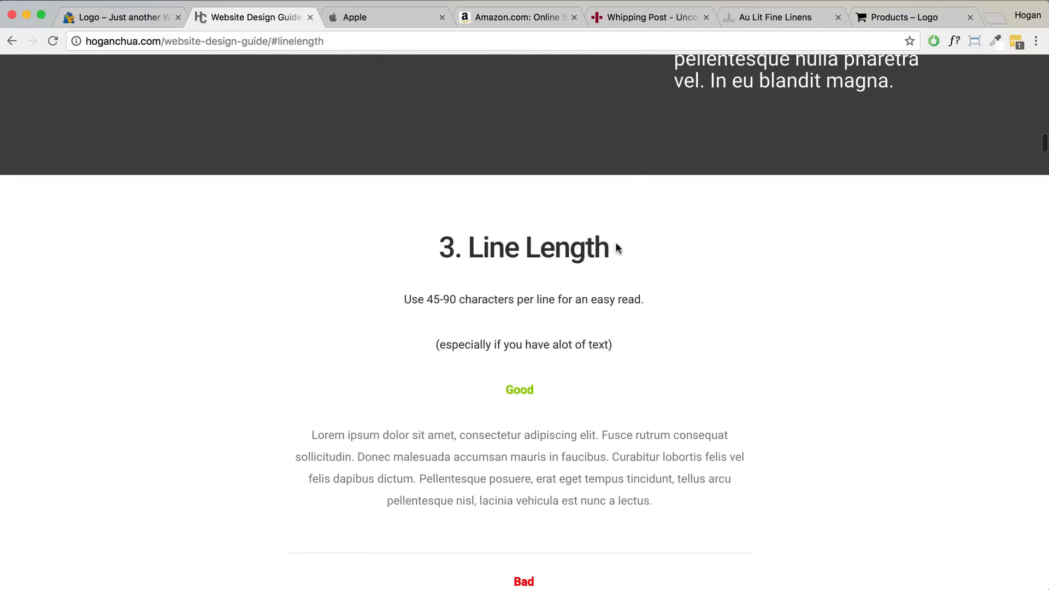
- Highlight the Good line-length example and scroll to section 4, Be Consistent with Capitals
scroll(615, 241, "down", 2)
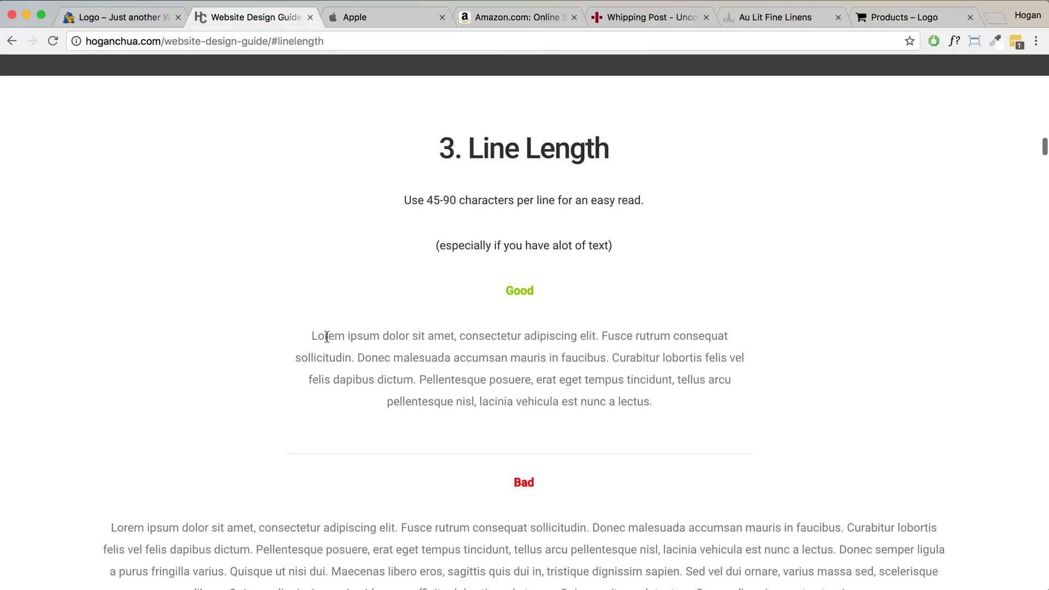
left_click_drag(327, 336, 763, 358)
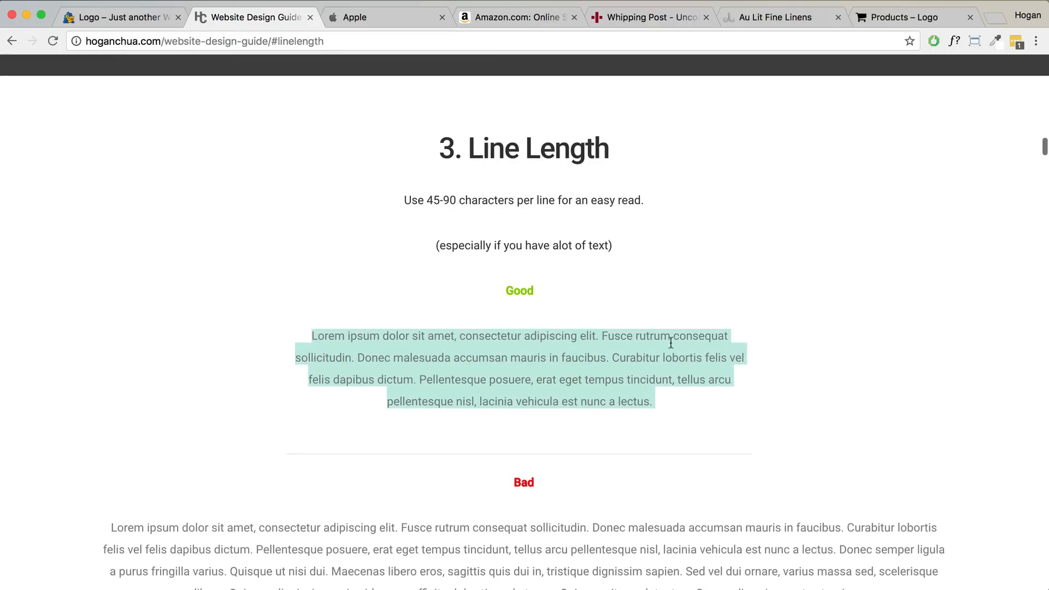
scroll(672, 342, "down", 3)
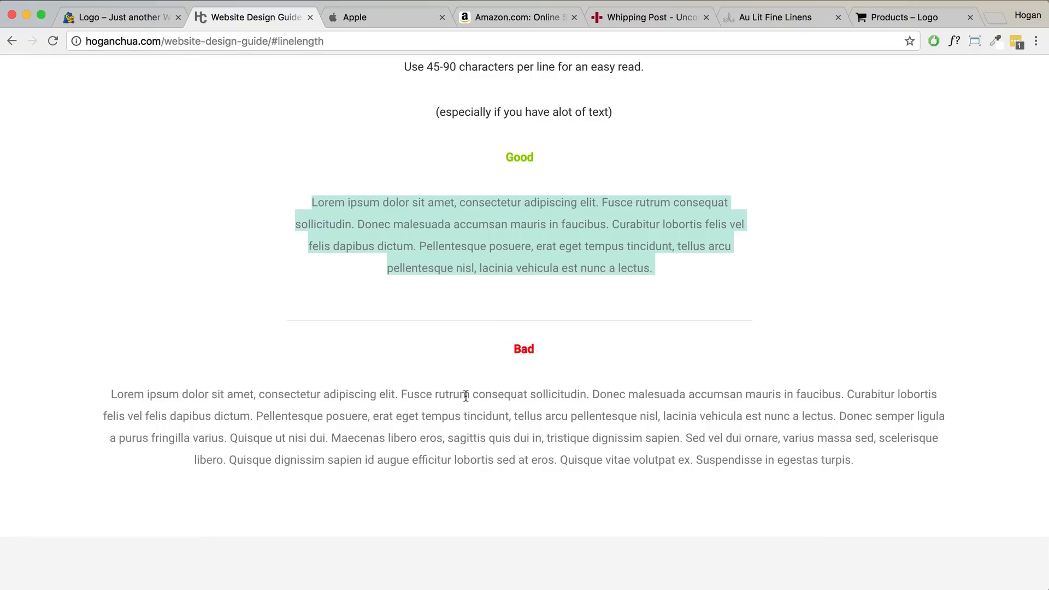
scroll(466, 394, "down", 6)
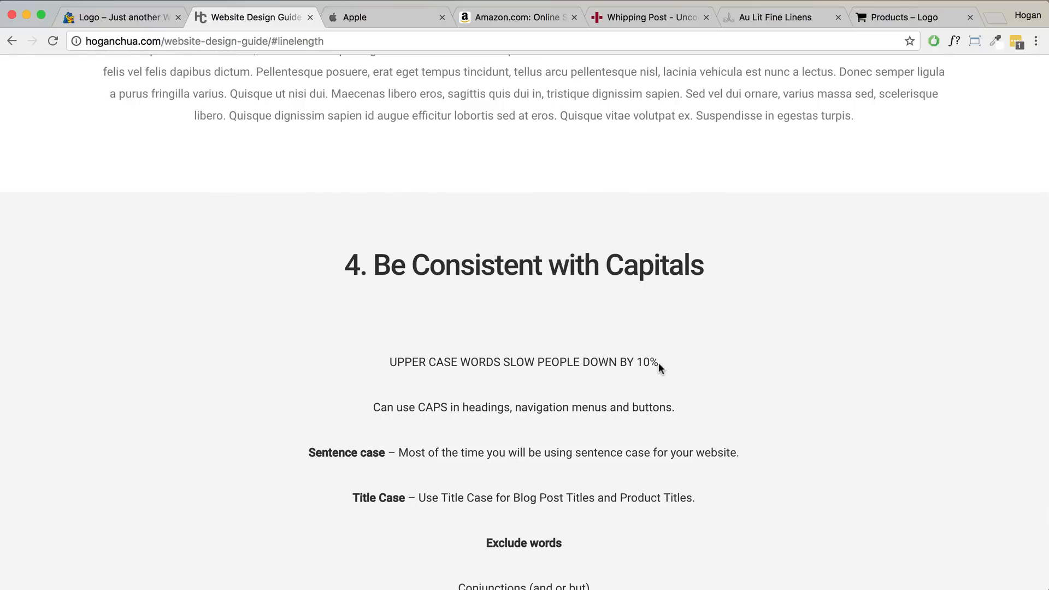
- Highlight the Sentence case rule and its explanation in the Capitals section
left_click(465, 408)
left_click_drag(309, 452, 383, 450)
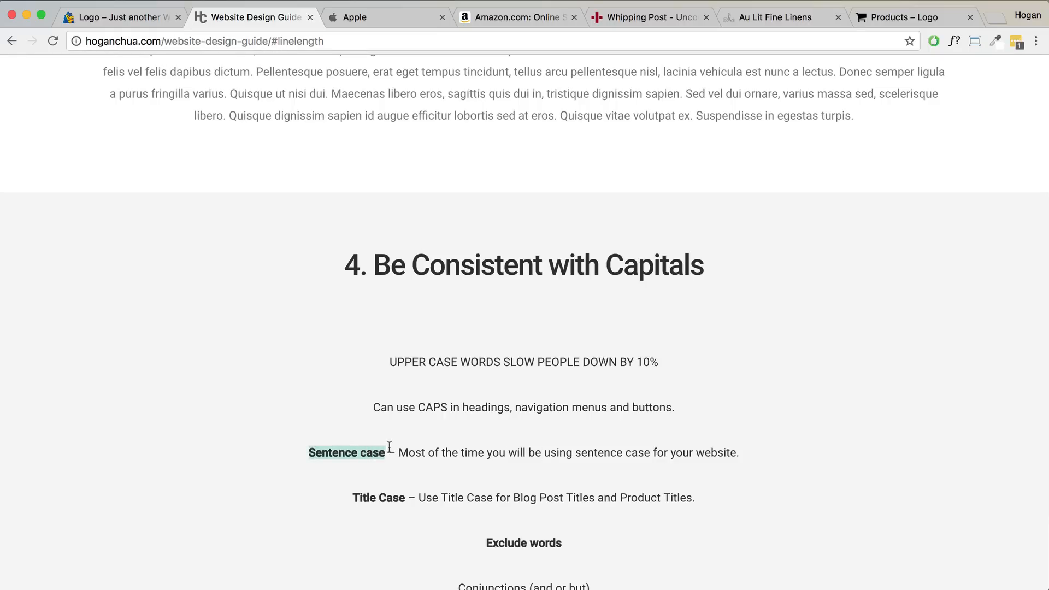
left_click(407, 453)
left_click_drag(398, 453, 737, 455)
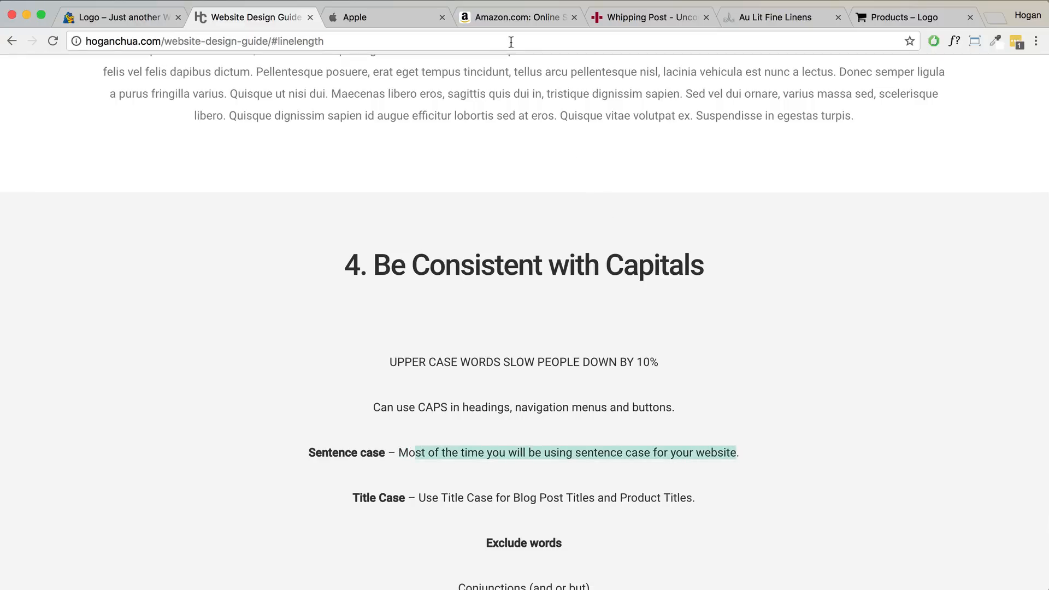
- Check Amazon's heading font, then go back to the design guide
left_click(515, 21)
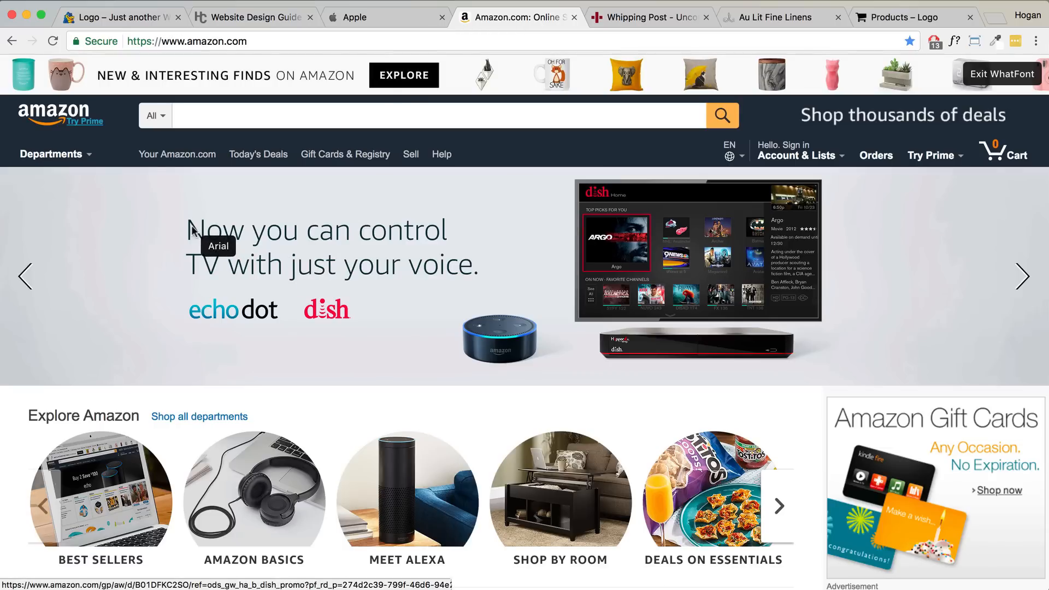
scroll(336, 256, "down", 1)
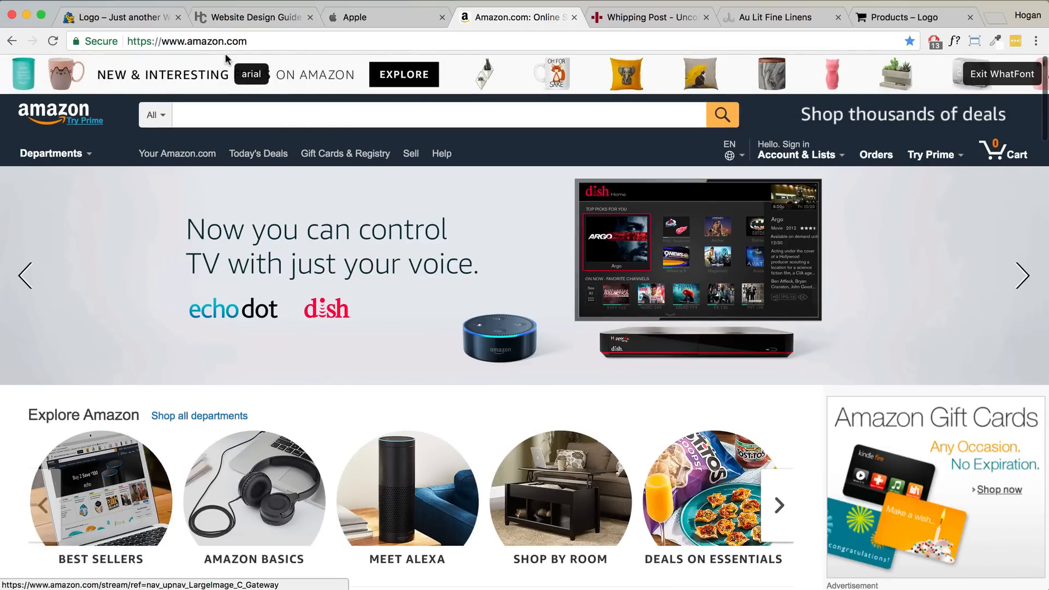
left_click(235, 16)
- Highlight the Title Case uses, Blog Post Titles and Product Titles, then view the Products – Logo page
left_click_drag(357, 391, 420, 387)
left_click_drag(514, 386, 597, 383)
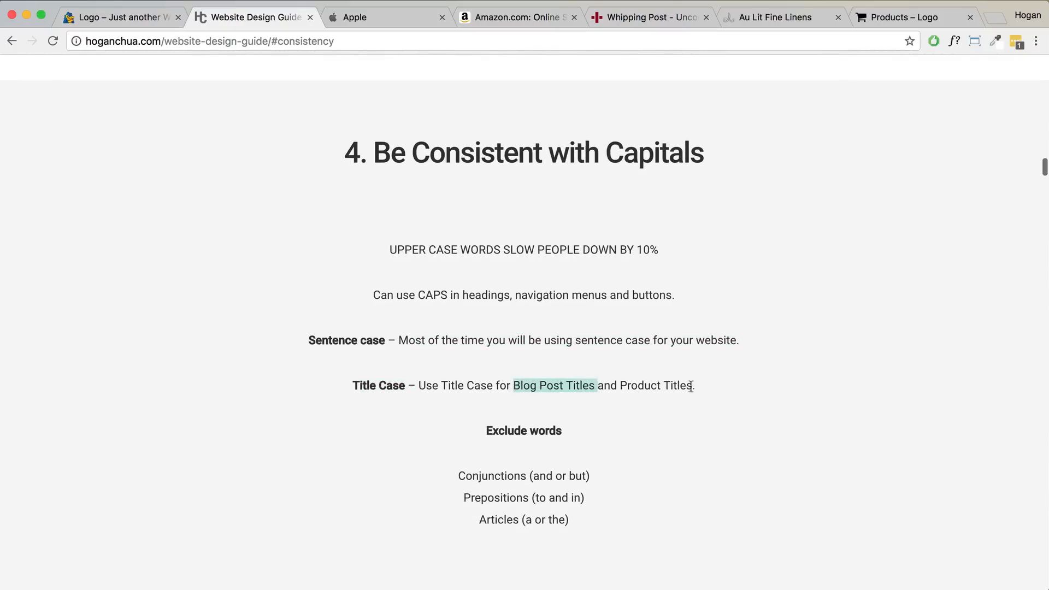
left_click_drag(695, 385, 620, 385)
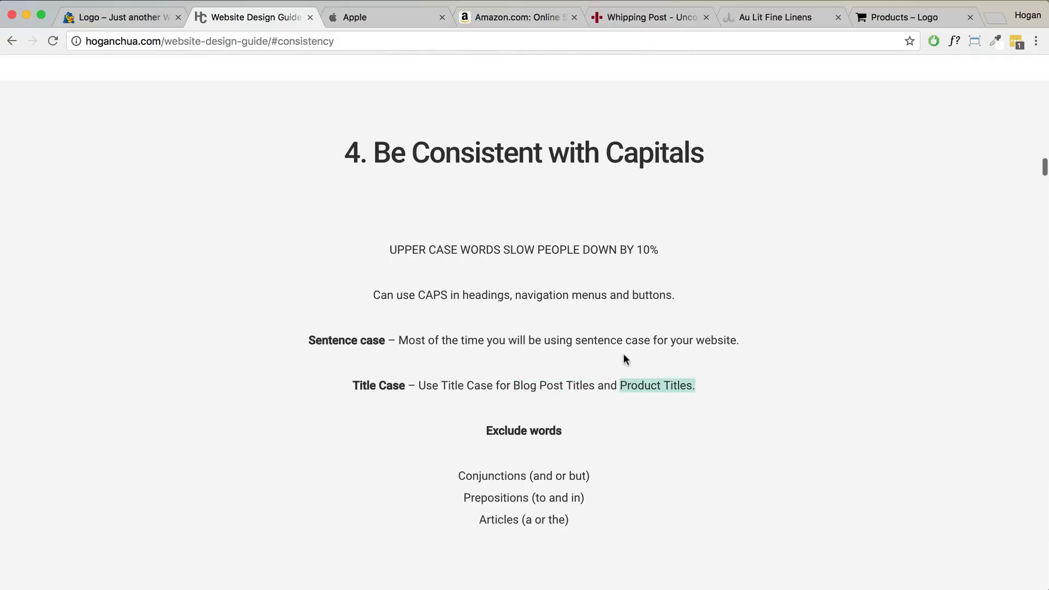
left_click(885, 18)
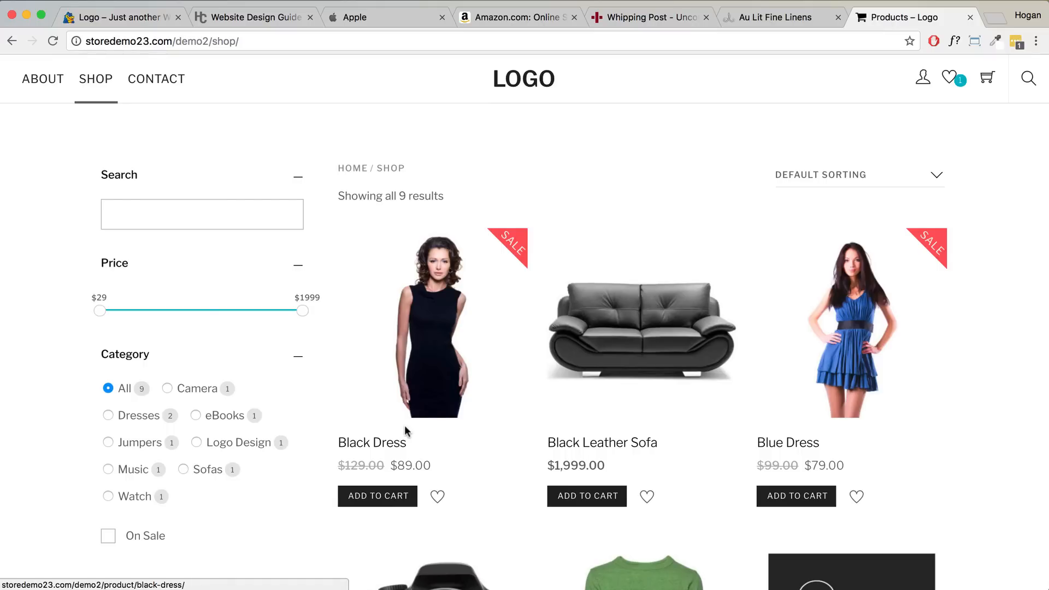
- Scroll the shop page, then scroll the guide to section 5, Using Headlines & Subheadlines
scroll(405, 428, "down", 3)
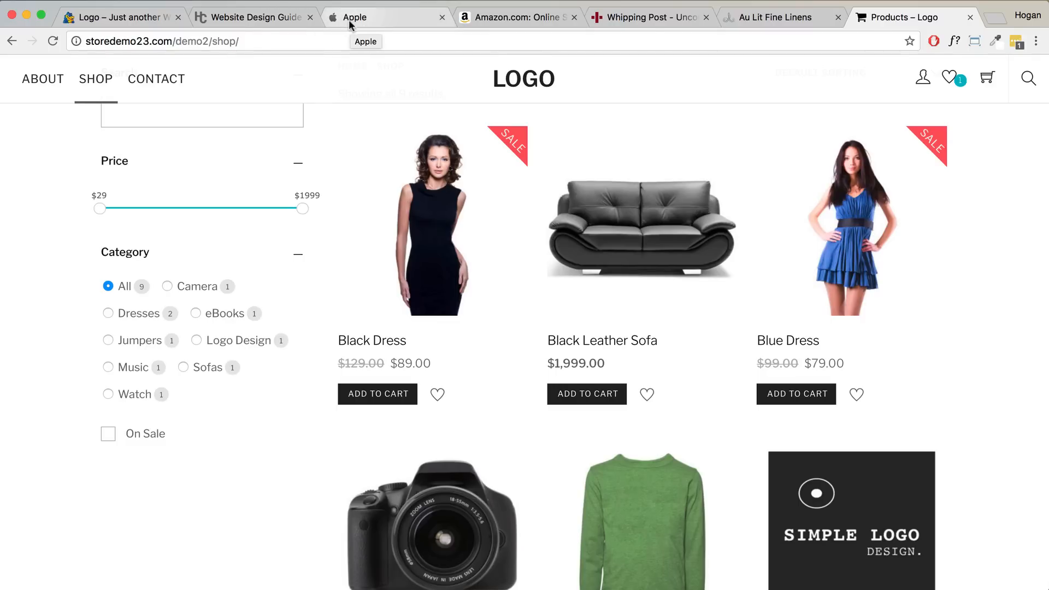
left_click(251, 17)
scroll(561, 286, "down", 2)
scroll(560, 286, "down", 5)
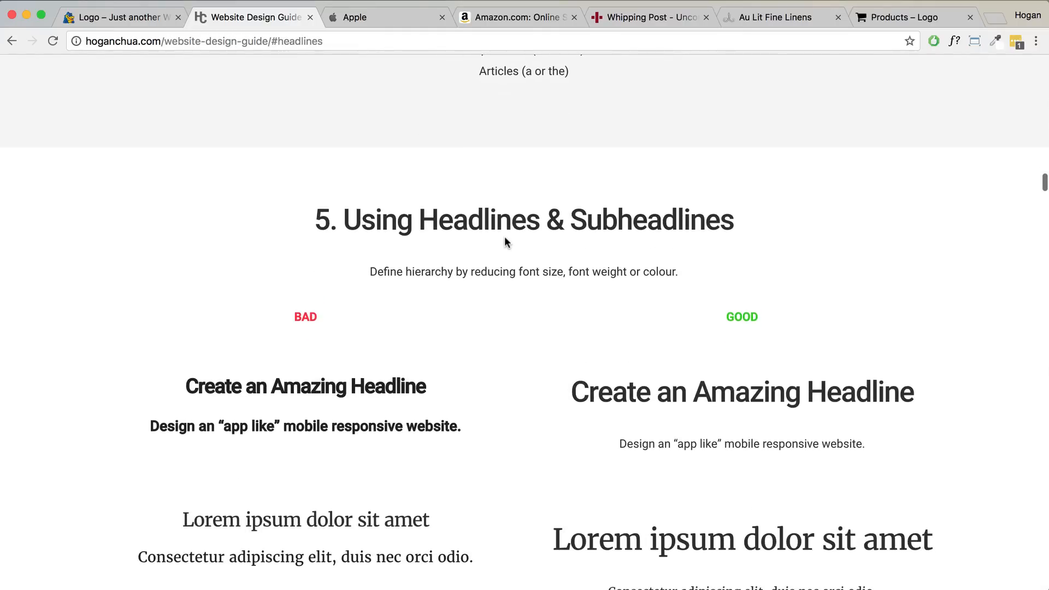
scroll(505, 242, "down", 1)
left_click_drag(405, 221, 563, 222)
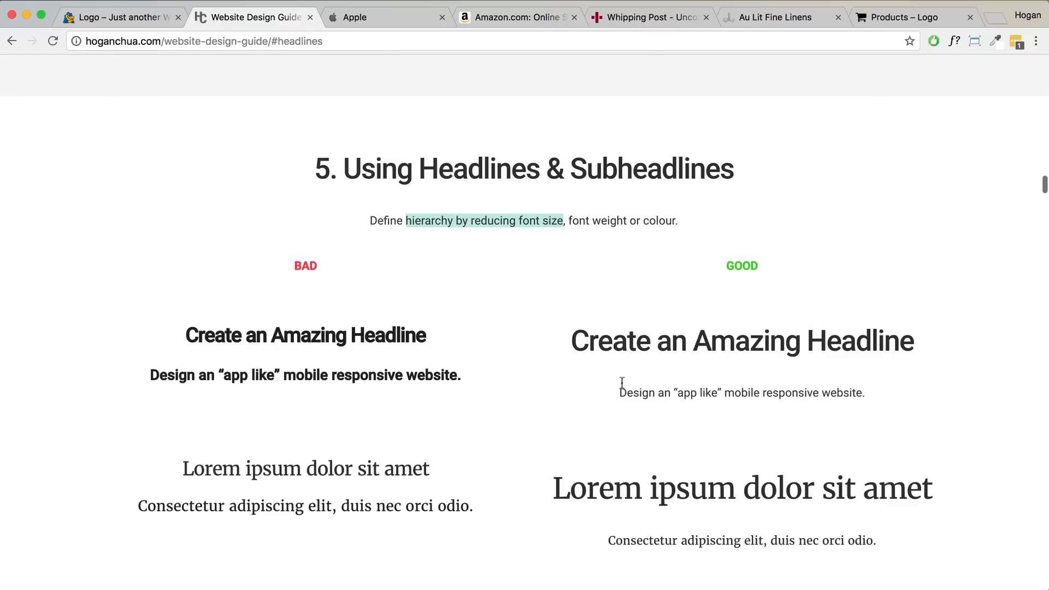
left_click(532, 224)
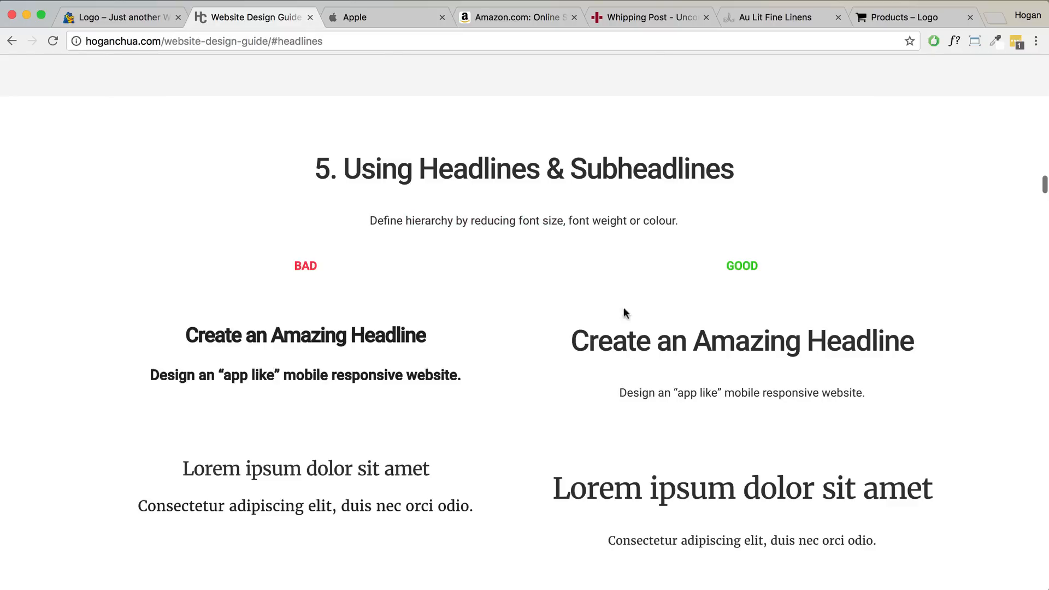
left_click_drag(572, 341, 917, 344)
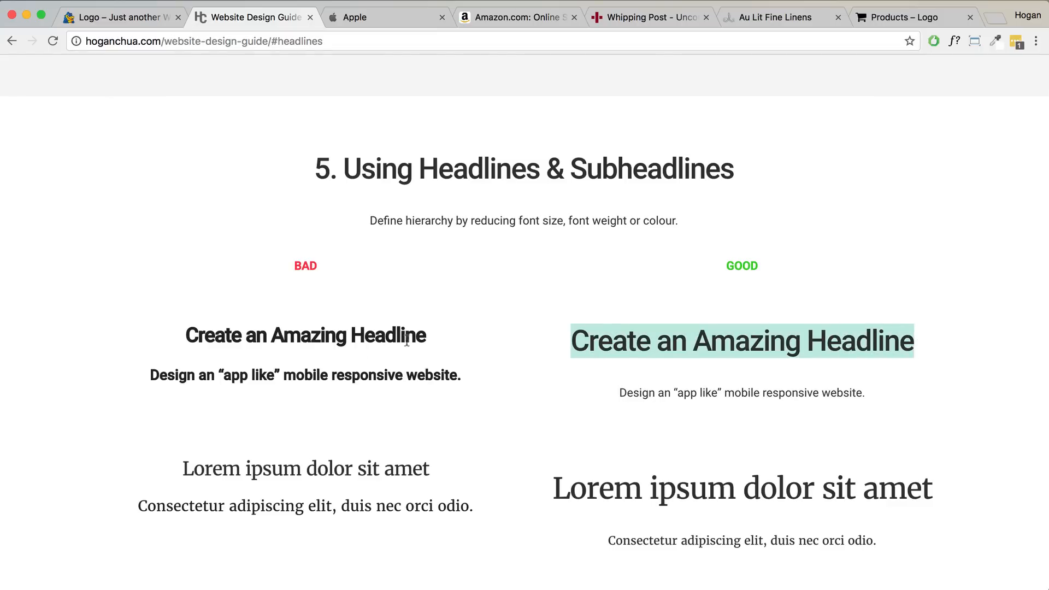
left_click_drag(470, 381, 187, 340)
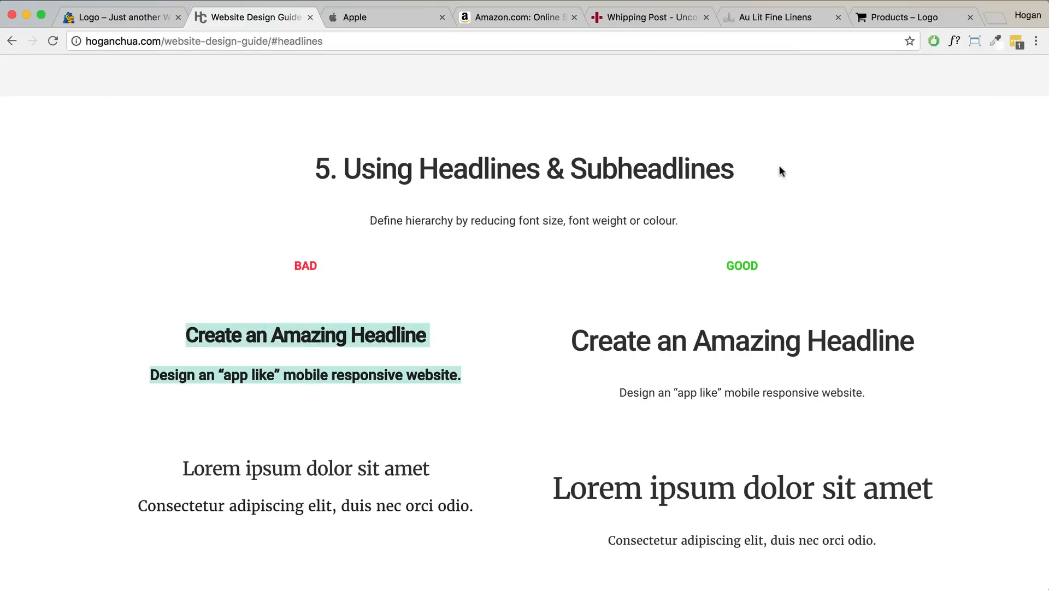
left_click(404, 22)
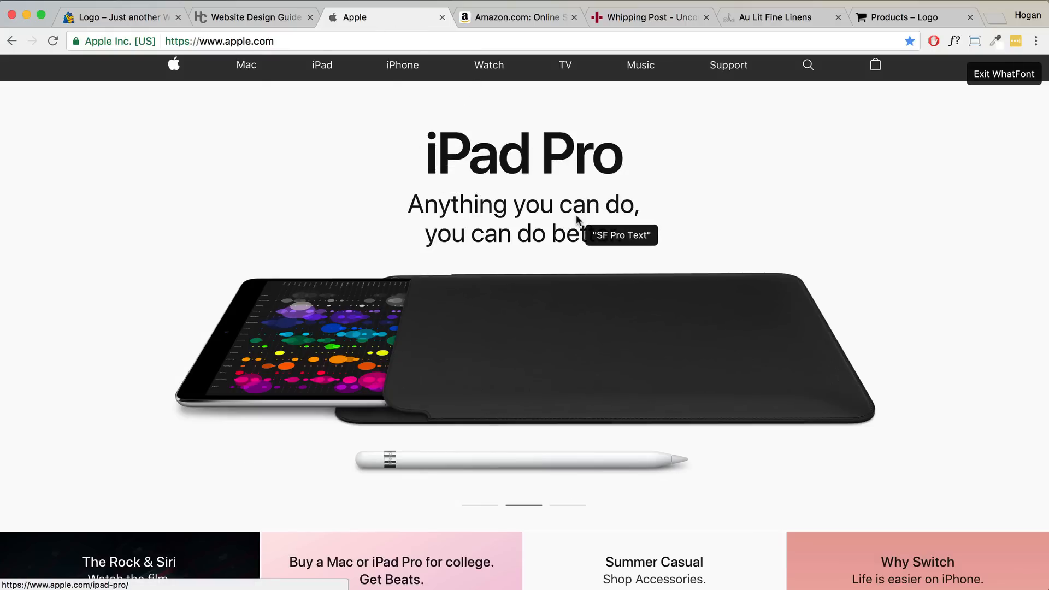
- Scroll Apple's homepage, then scroll the guide to section 6, Use Neutral Colours
scroll(578, 219, "down", 5)
scroll(578, 219, "down", 3)
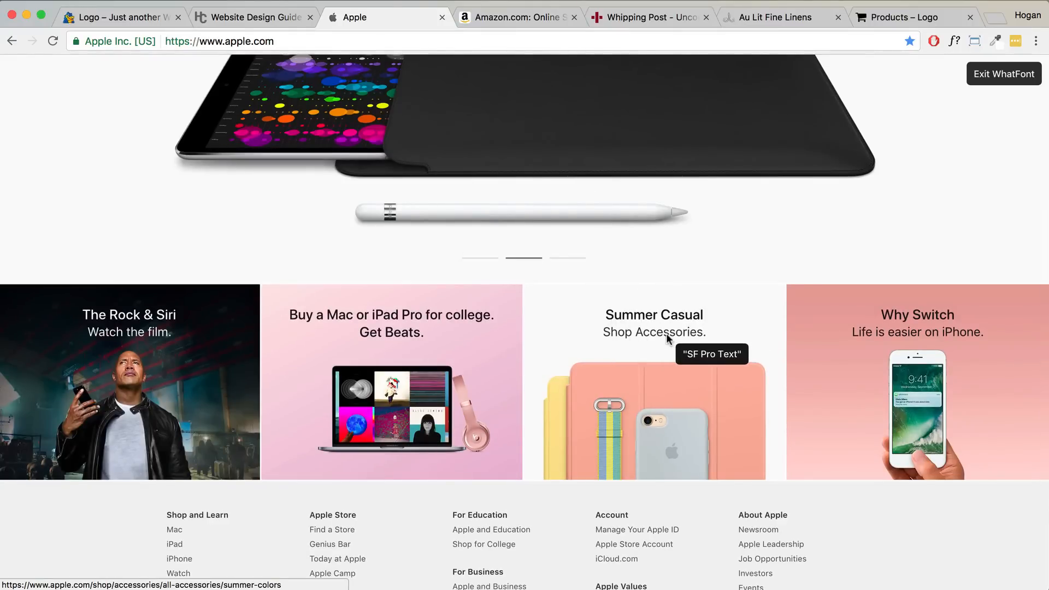
left_click(255, 23)
scroll(580, 341, "down", 8)
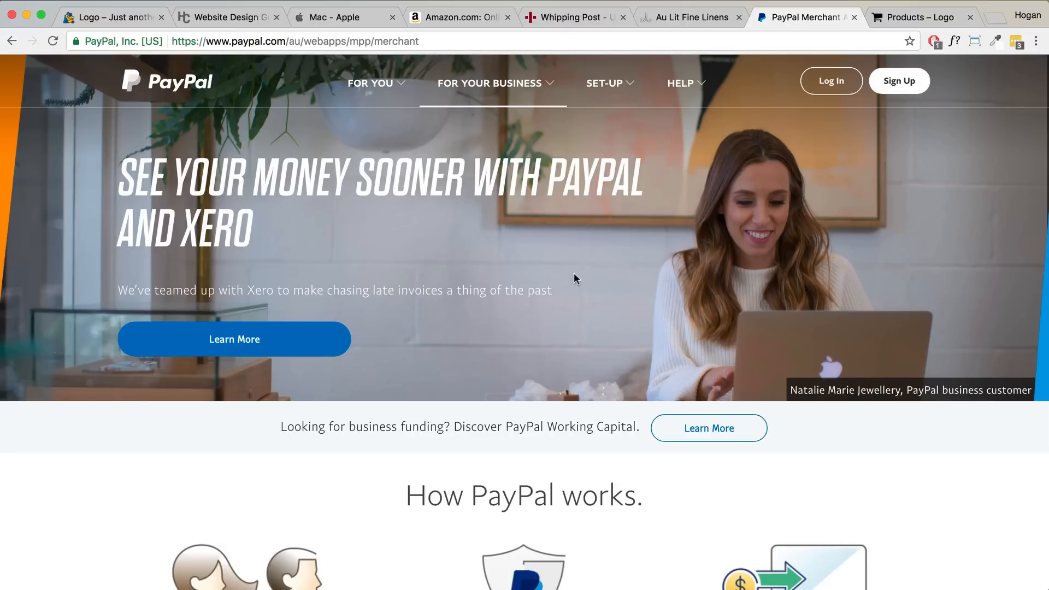
- Scroll the PayPal merchant page down to 'Get PayPal for your business today'
scroll(568, 254, "down", 5)
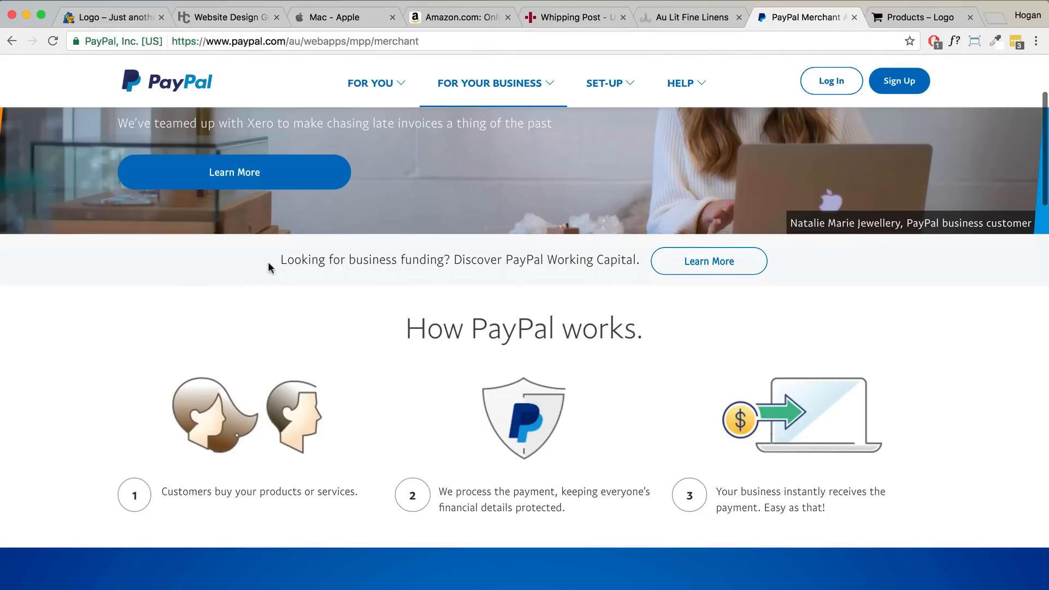
scroll(293, 285, "down", 4)
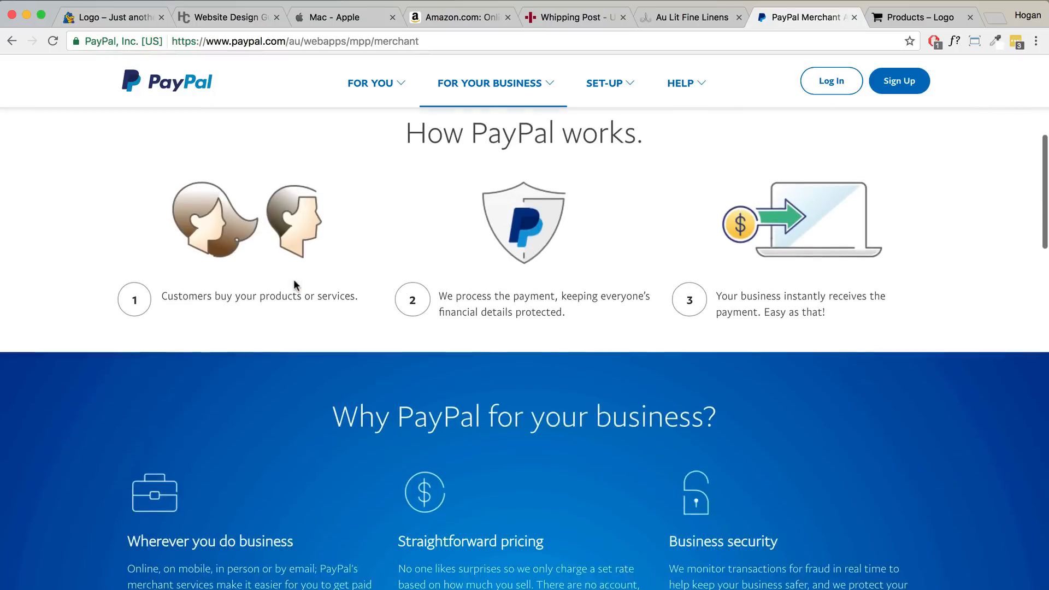
scroll(294, 284, "down", 3)
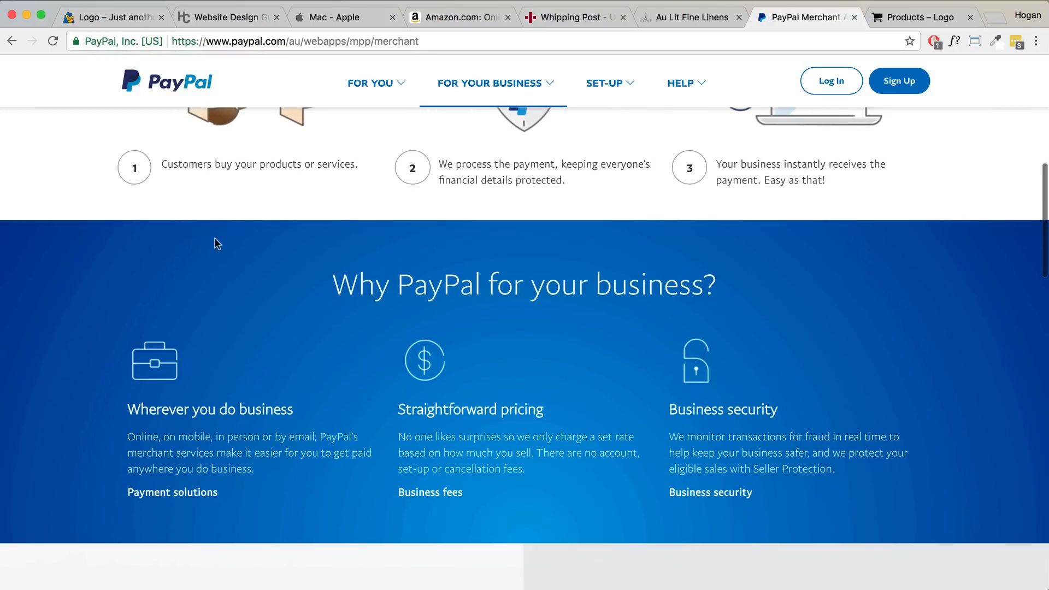
scroll(215, 240, "down", 7)
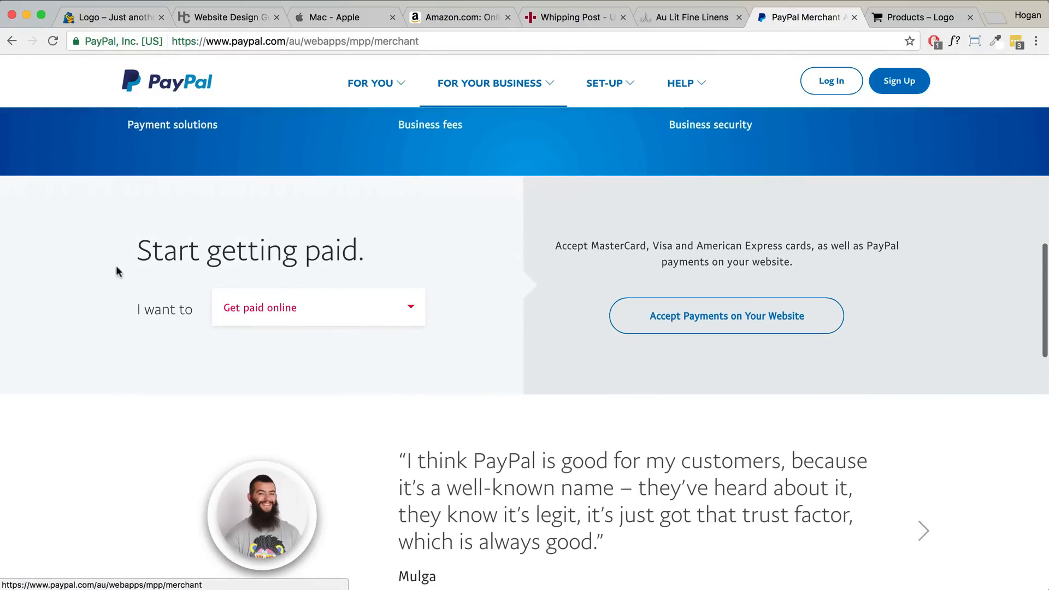
scroll(126, 265, "down", 10)
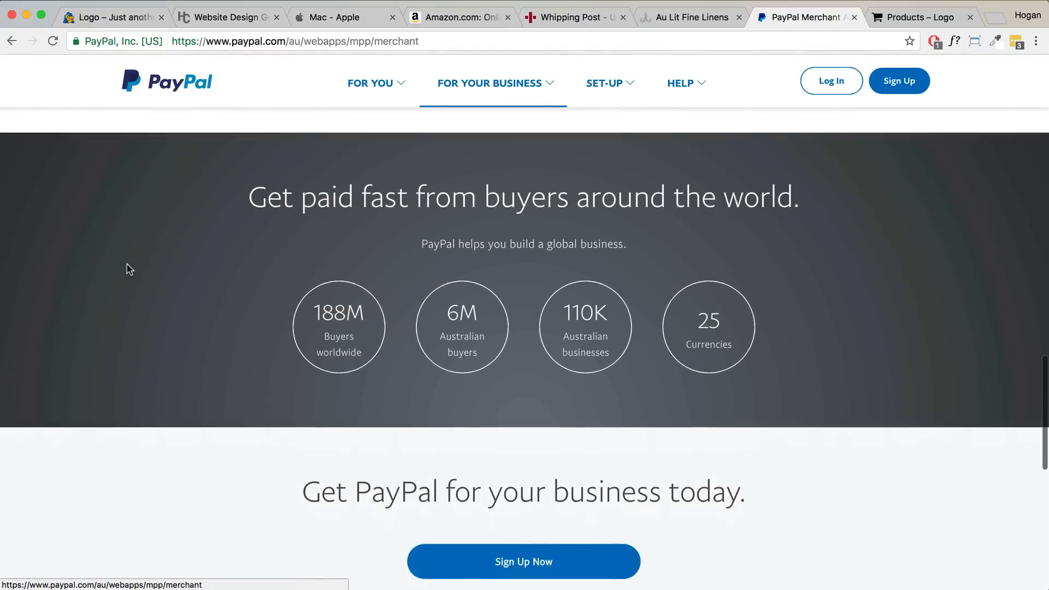
scroll(167, 292, "down", 4)
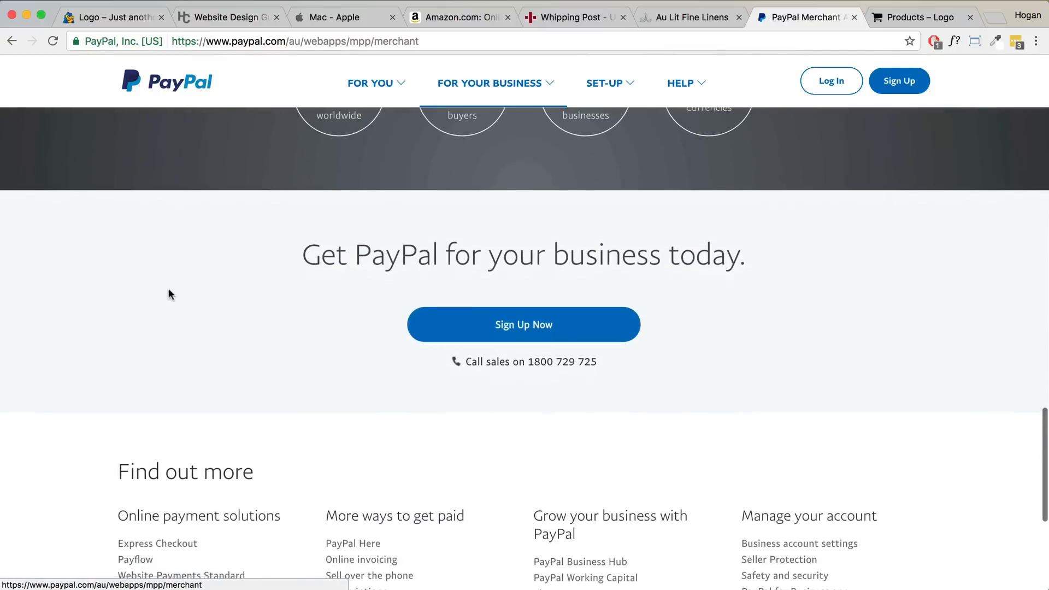
scroll(168, 287, "down", 2)
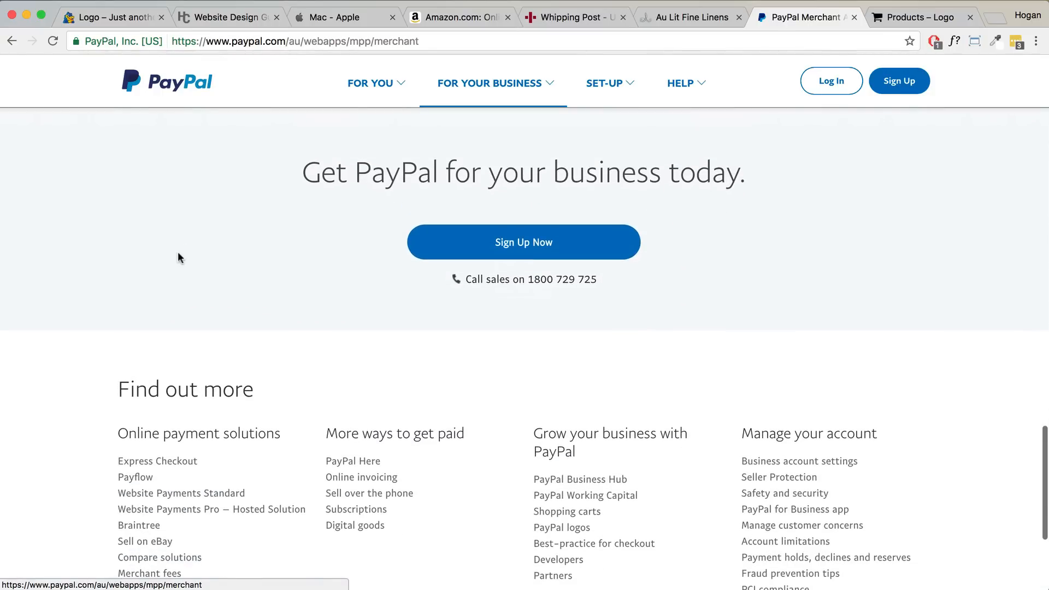
- Glance at the PayPal page again, then scroll the guide to section 7, How to Add Text Over Images
left_click(244, 21)
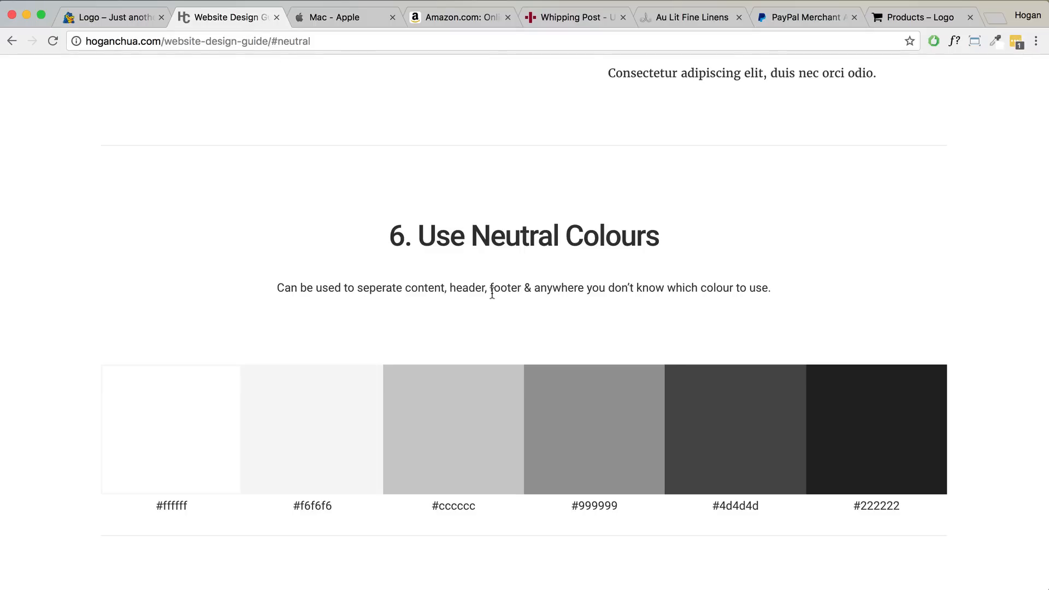
scroll(498, 287, "down", 1)
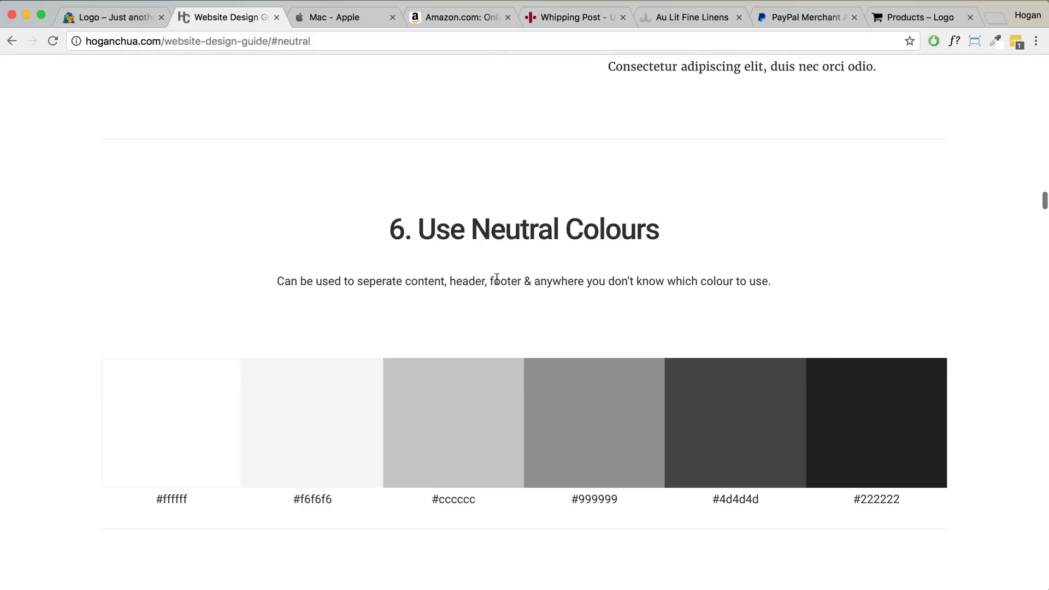
left_click(821, 17)
scroll(601, 115, "up", 10)
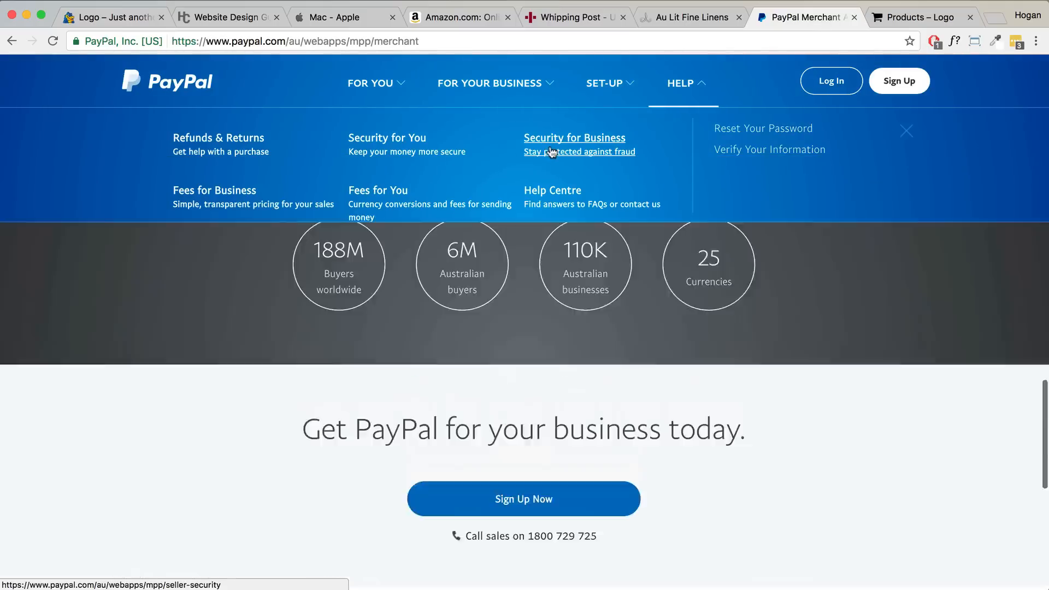
mouse_move(548, 82)
scroll(569, 181, "down", 15)
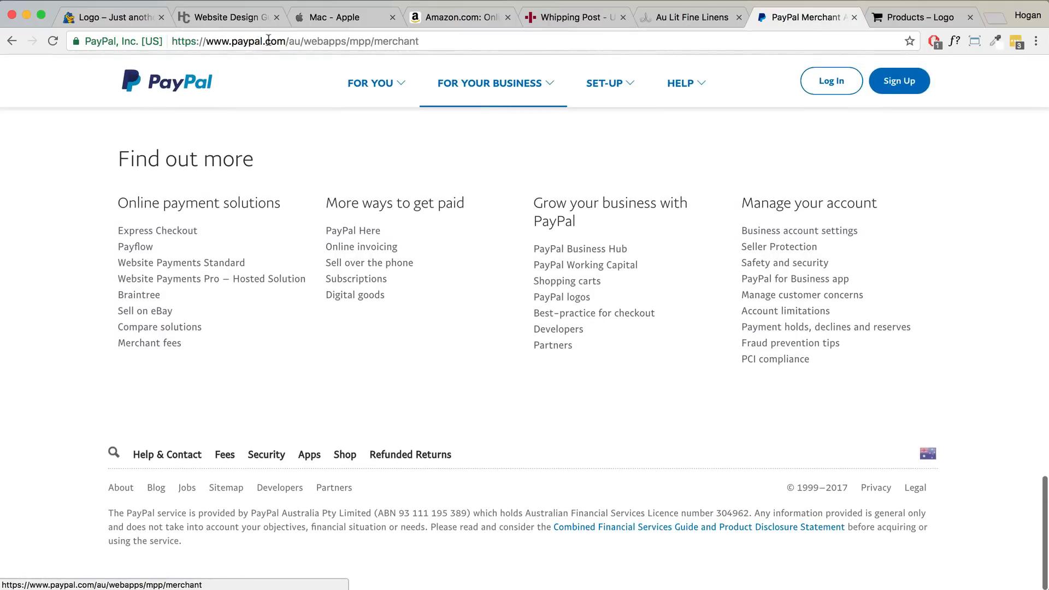
left_click(232, 16)
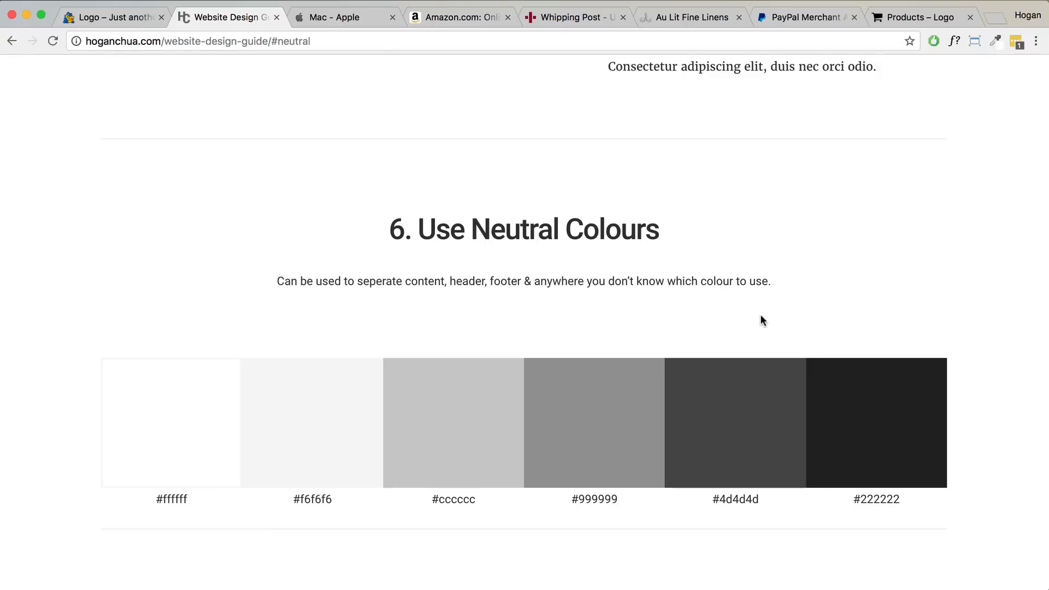
scroll(721, 262, "down", 4)
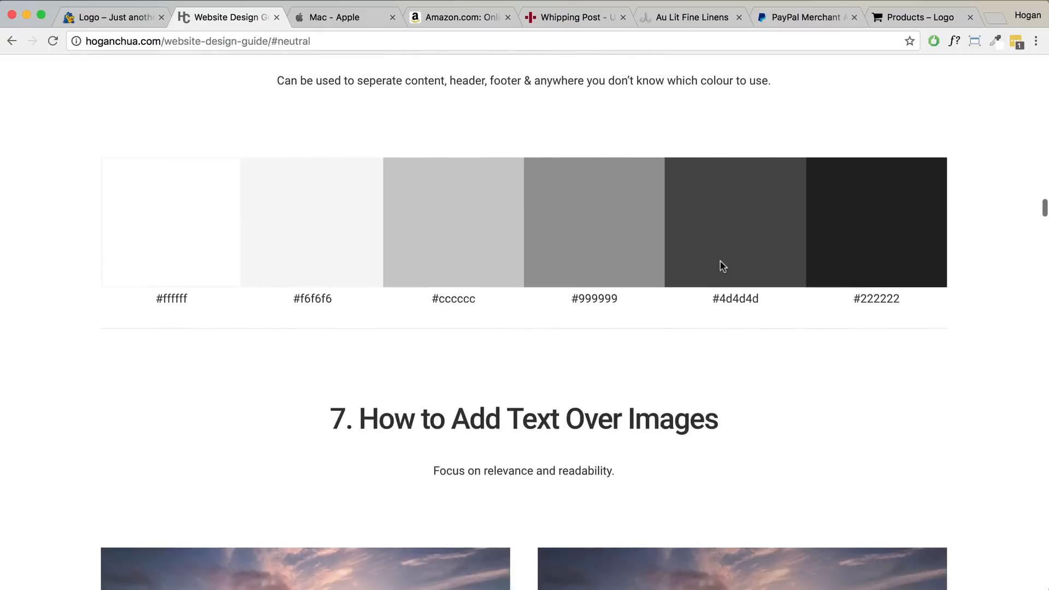
scroll(628, 219, "down", 4)
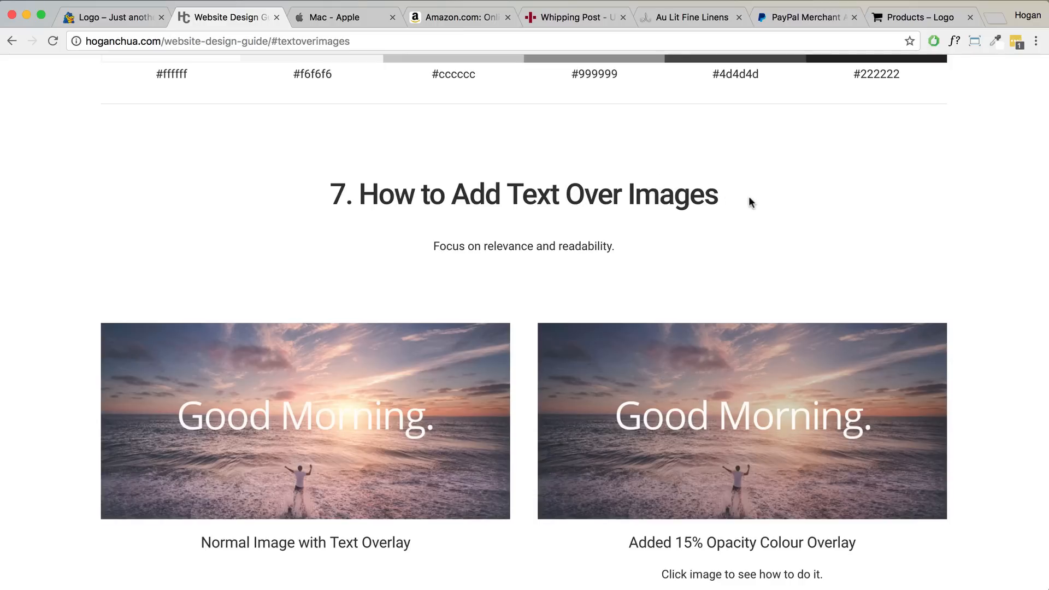
- Highlight 'Focus on relevance', then scroll to the normal and repositioned 'Explore.' overlay examples
left_click_drag(433, 247, 533, 243)
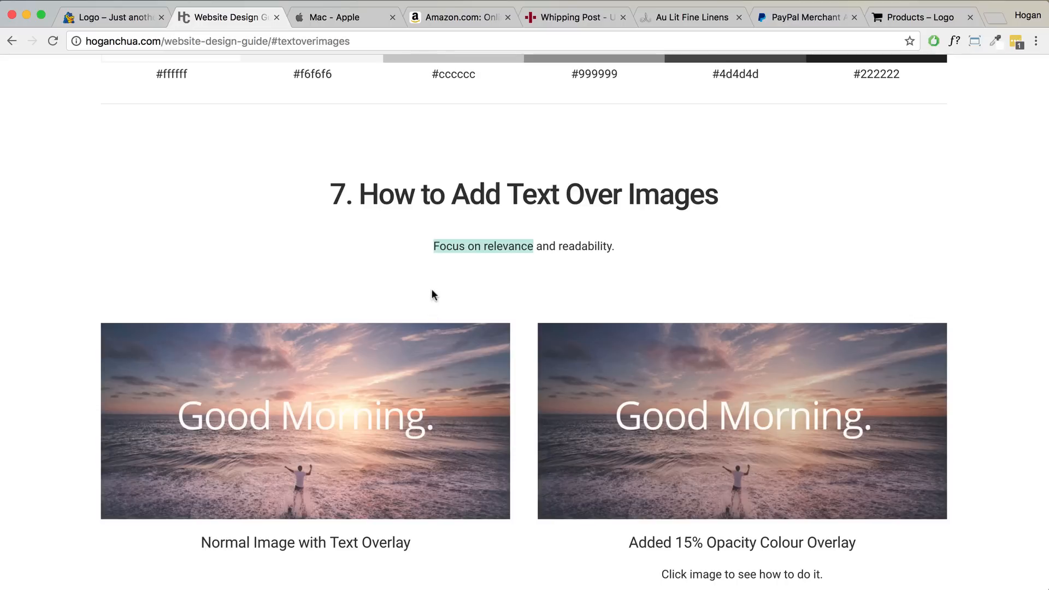
scroll(431, 293, "down", 2)
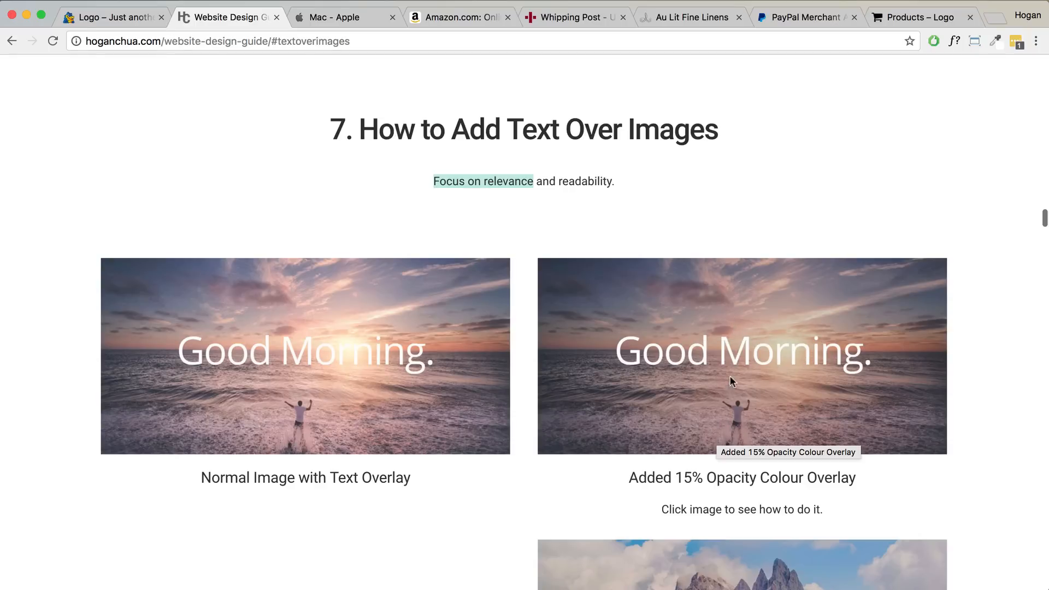
scroll(729, 365, "down", 7)
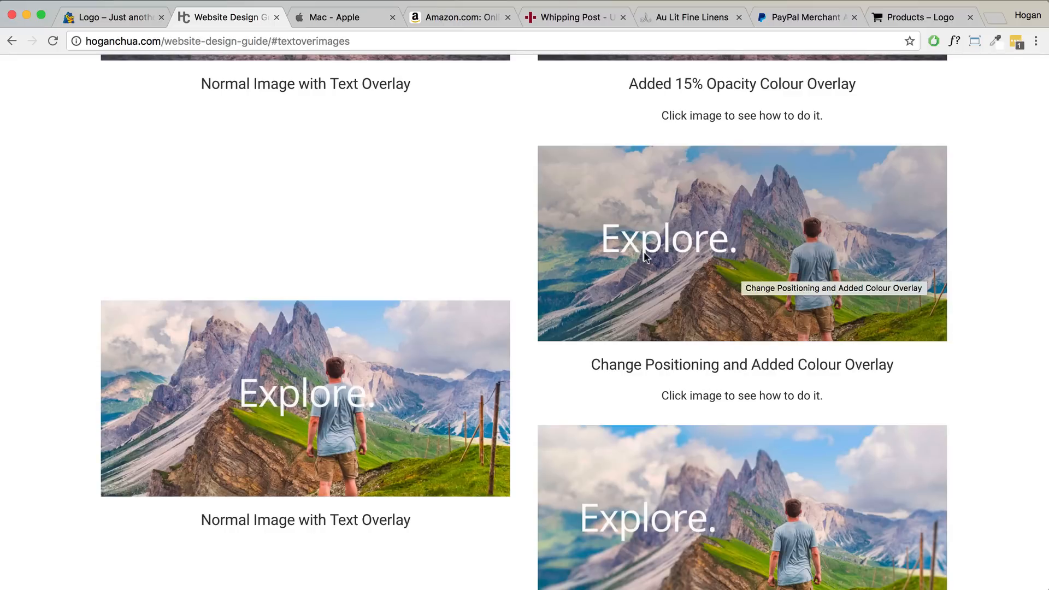
- Scroll past the blur, text-background and PayPal examples to section 8, How to Set Button Colours
scroll(652, 250, "down", 5)
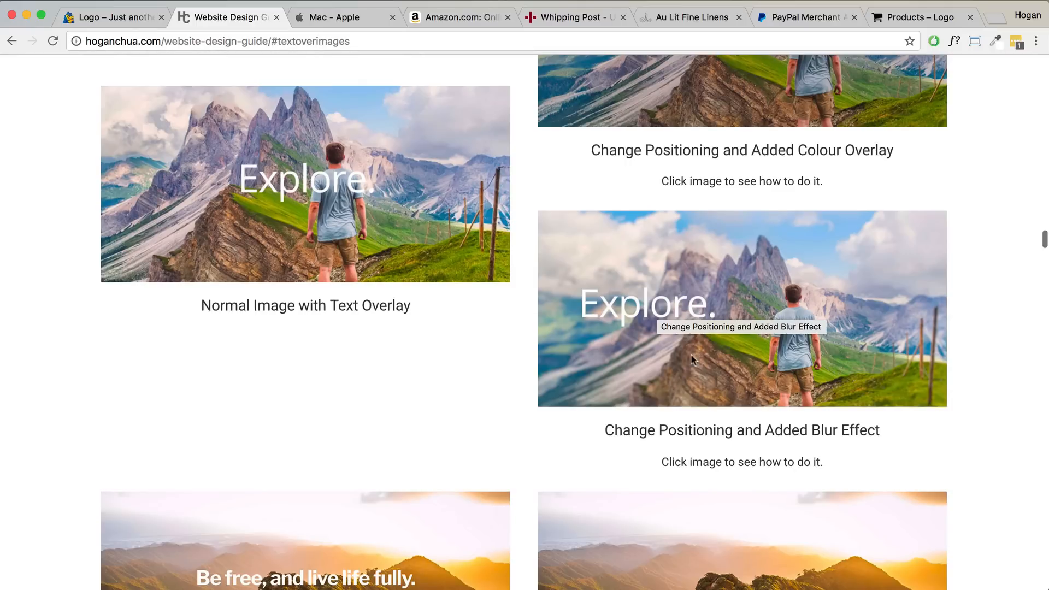
scroll(671, 331, "down", 7)
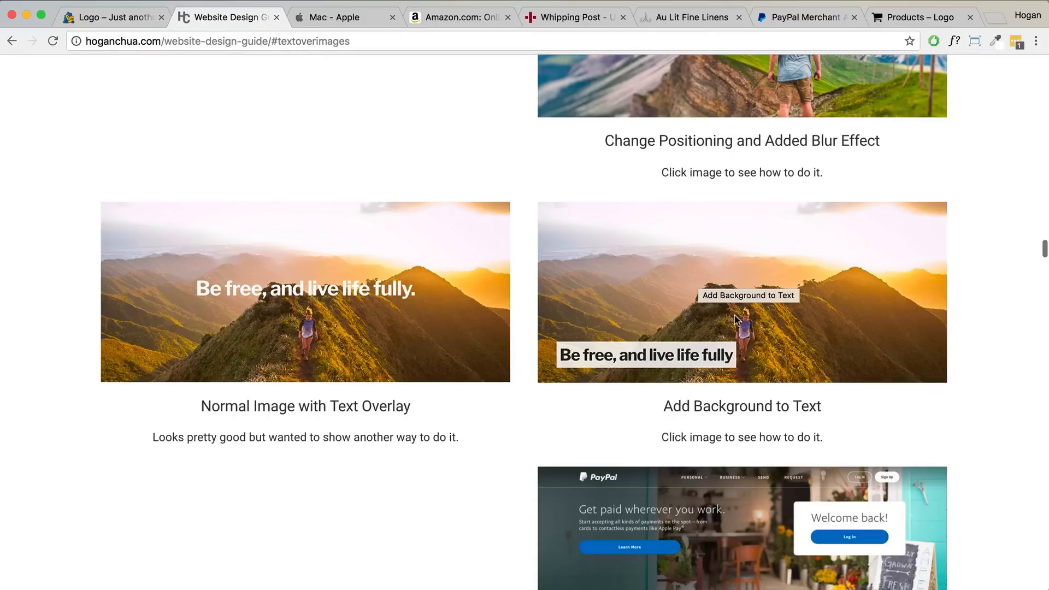
scroll(748, 322, "down", 5)
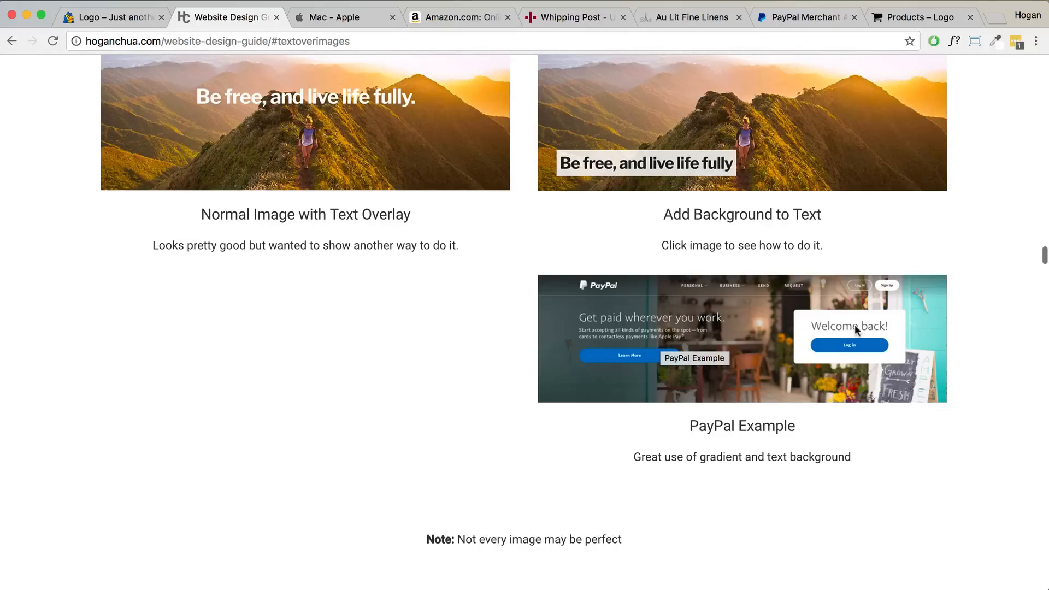
scroll(712, 370, "down", 10)
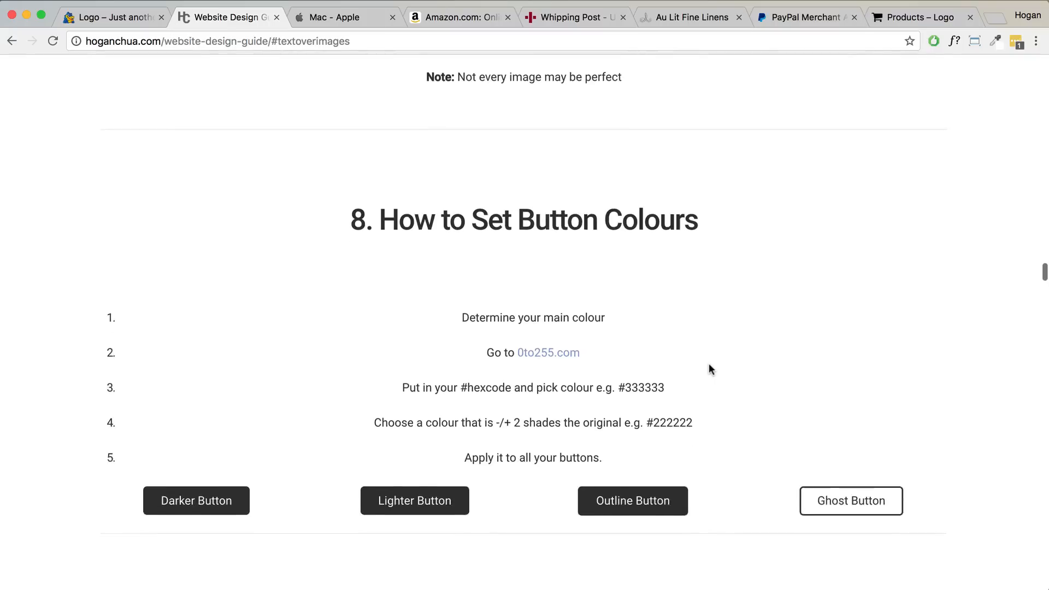
- Highlight the section 8 heading, compare PayPal and Amazon button examples, then return to section 9
left_click_drag(713, 197, 380, 191)
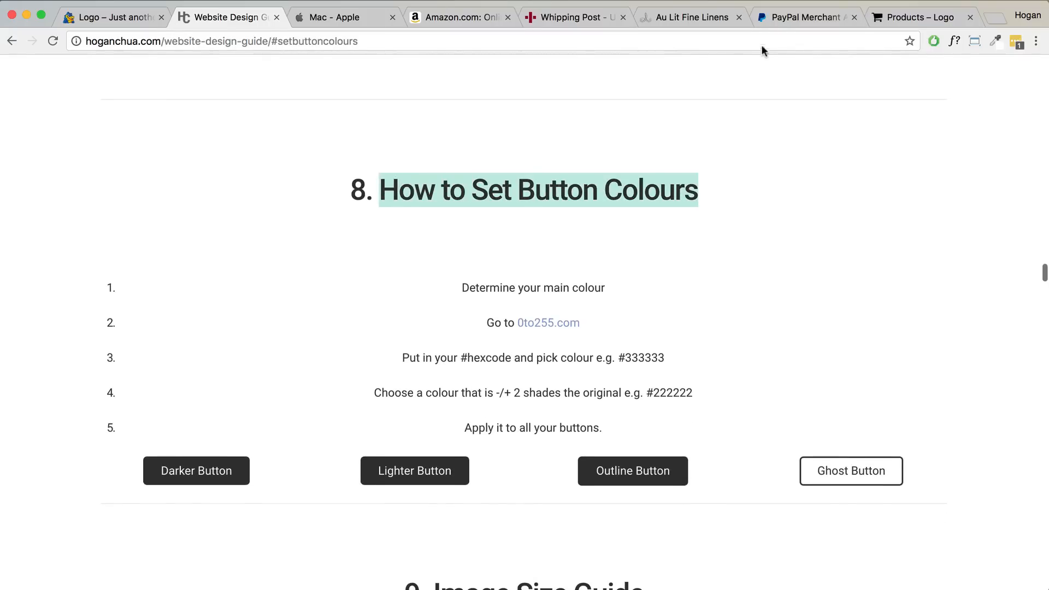
left_click(783, 18)
scroll(797, 168, "up", 15)
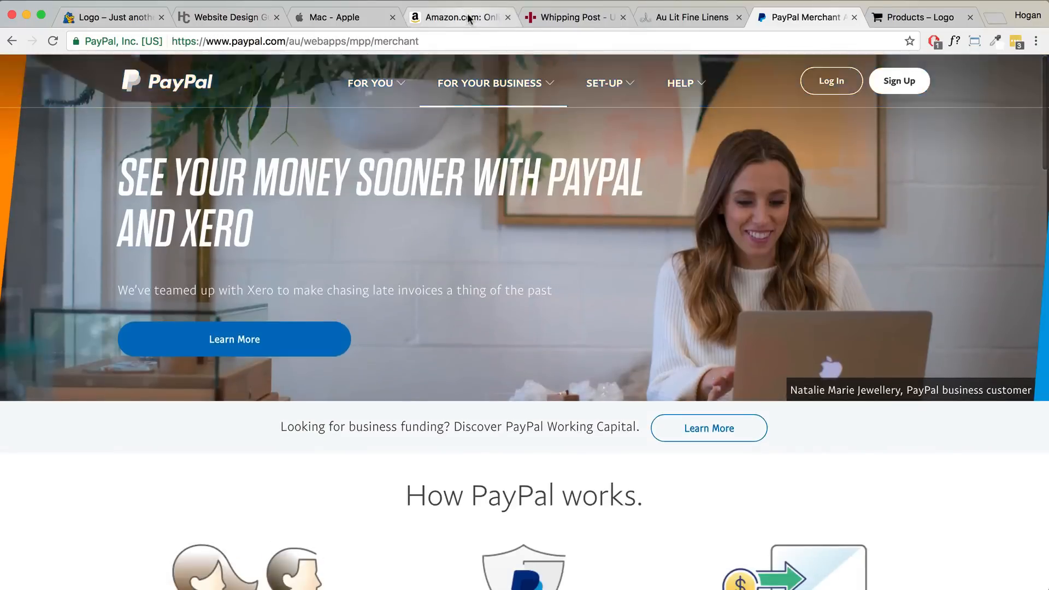
left_click(467, 17)
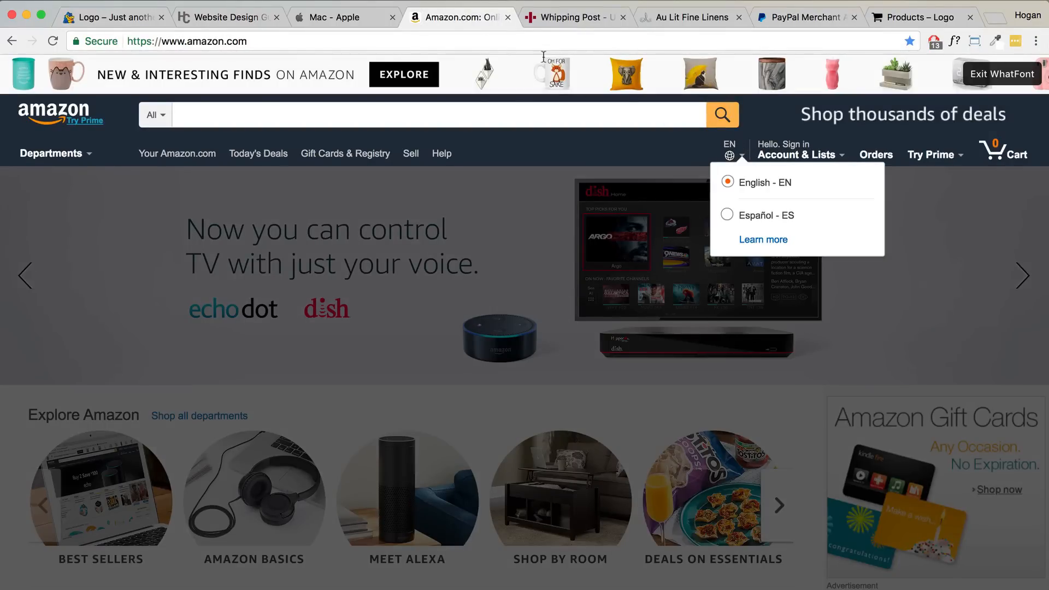
left_click(807, 18)
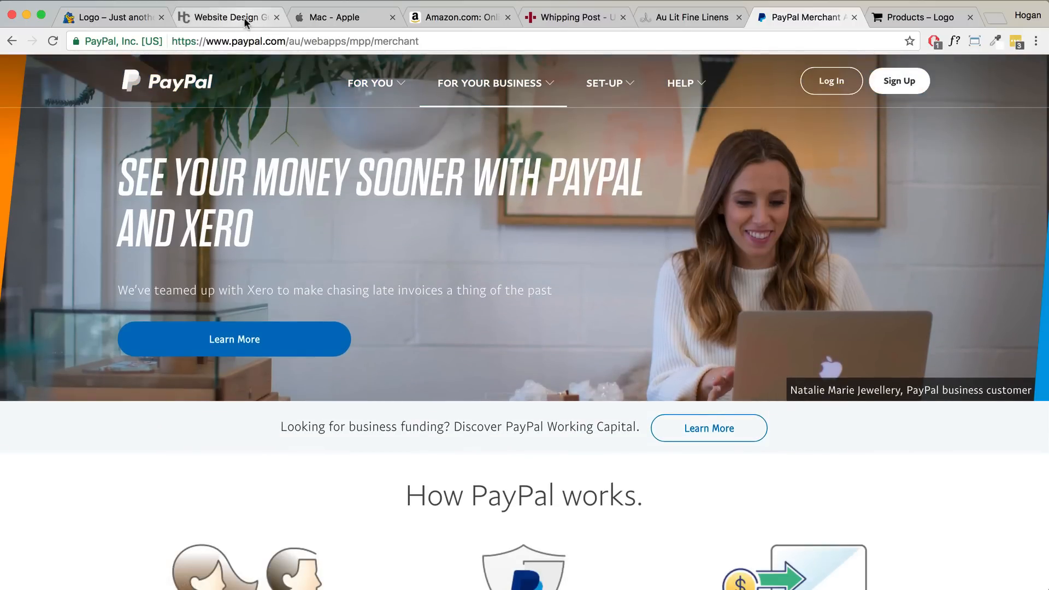
left_click(243, 17)
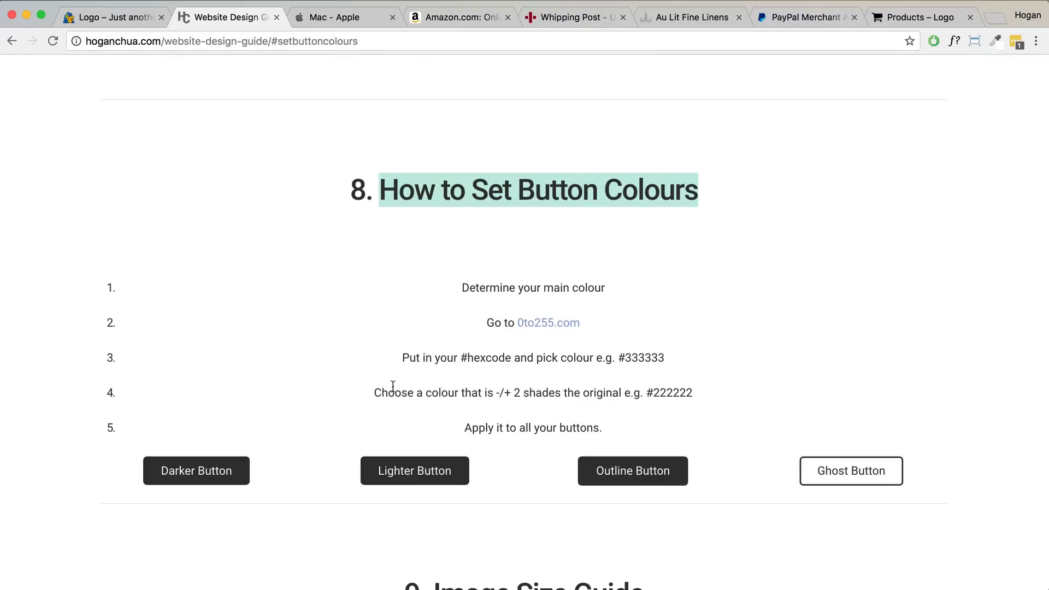
scroll(355, 390, "down", 7)
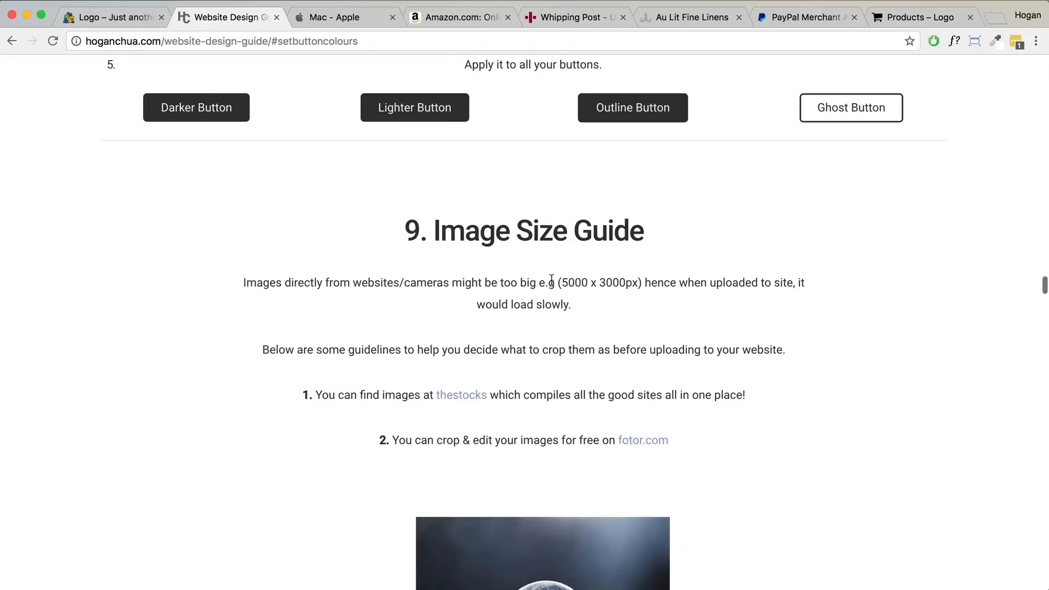
- Highlight the 5000 x 3000px and 400 x 305 sizes, then read through to the Hero Image entry
left_click_drag(562, 282, 635, 281)
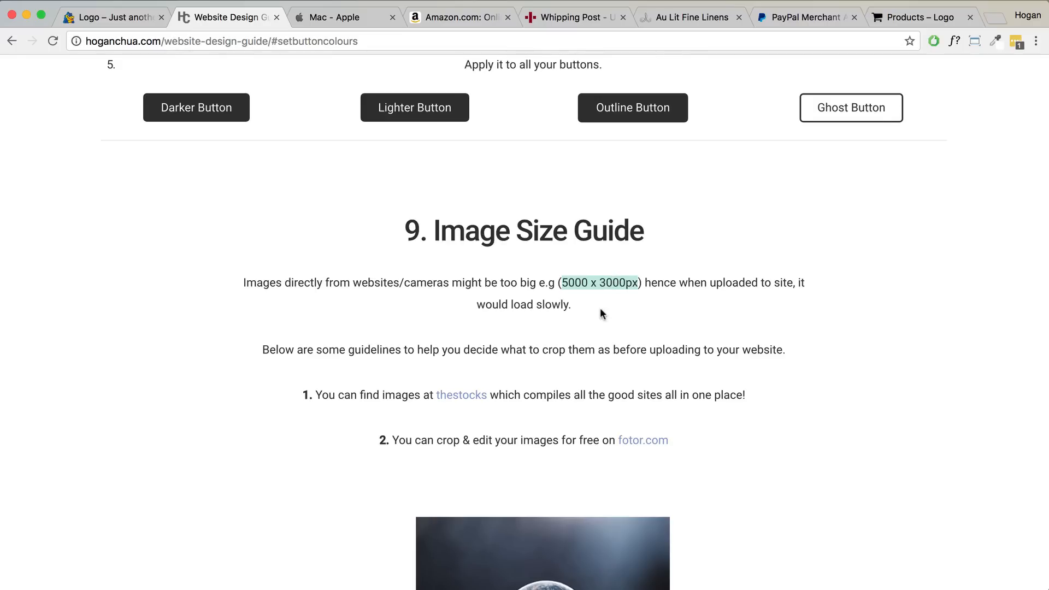
scroll(600, 313, "down", 5)
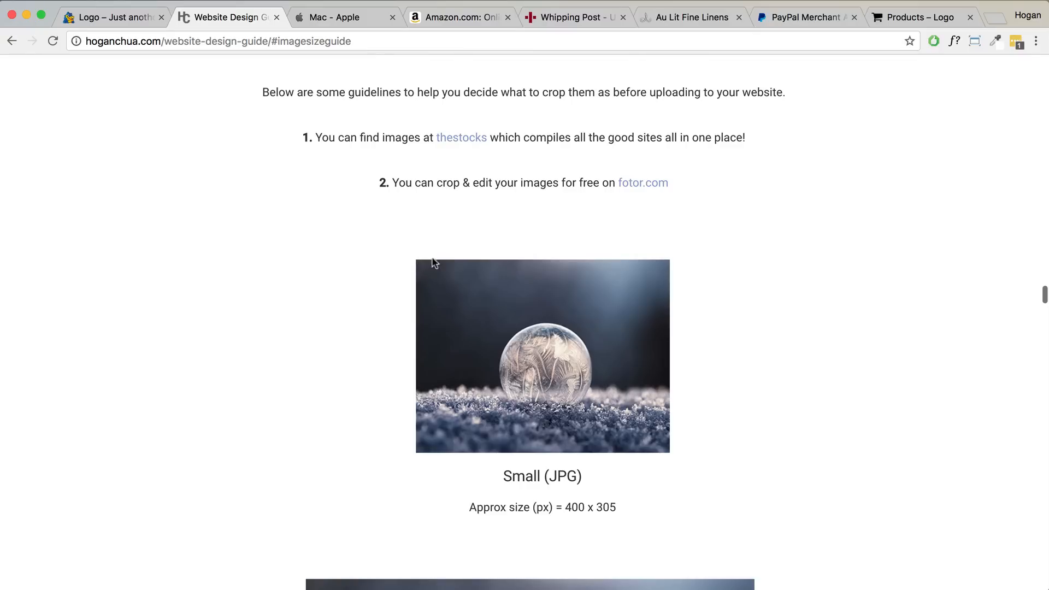
scroll(543, 368, "down", 4)
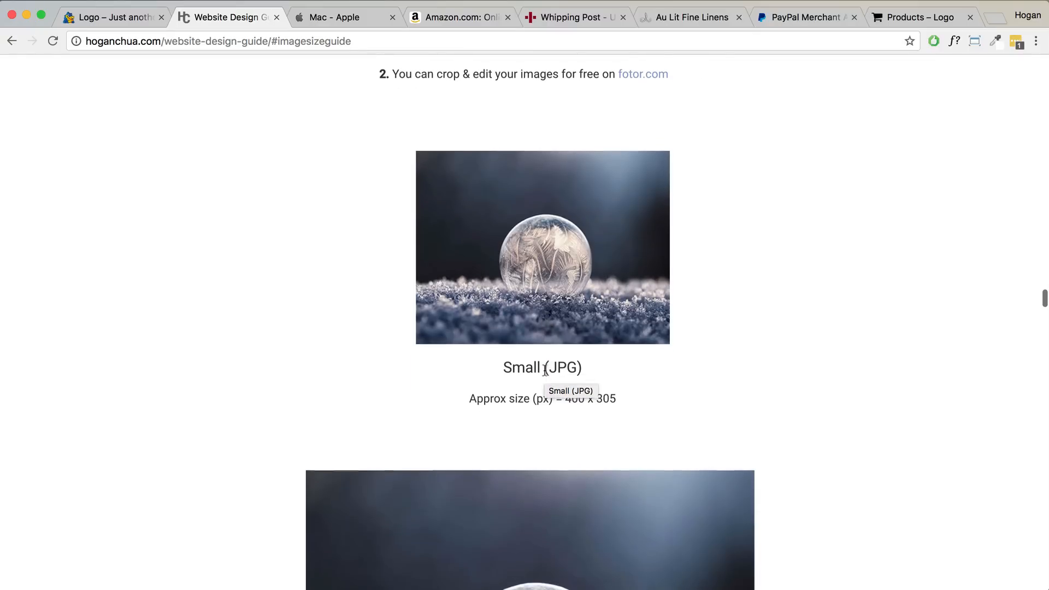
left_click_drag(616, 398, 564, 397)
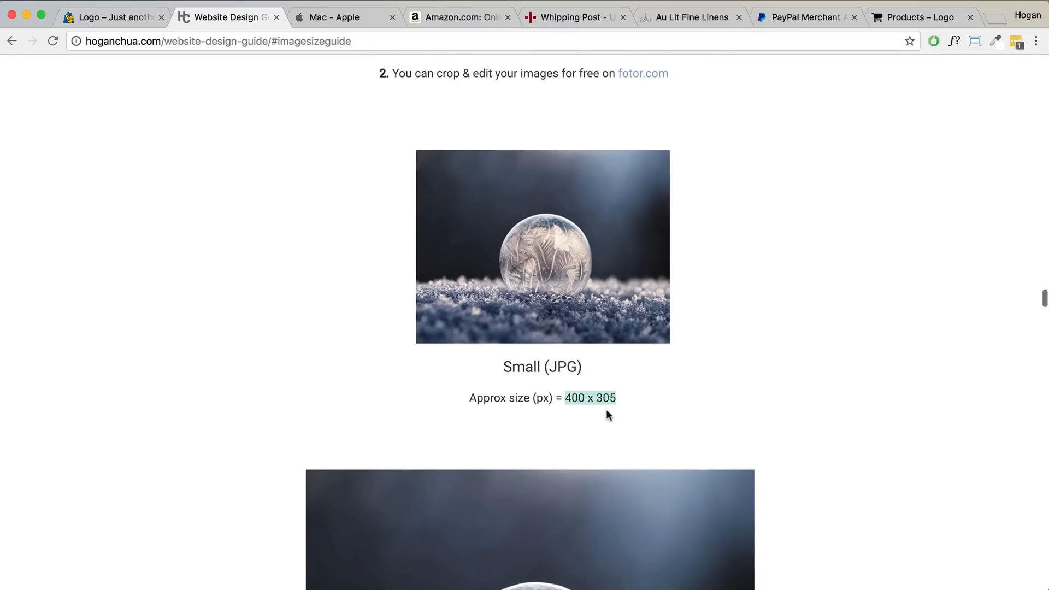
scroll(601, 399, "down", 10)
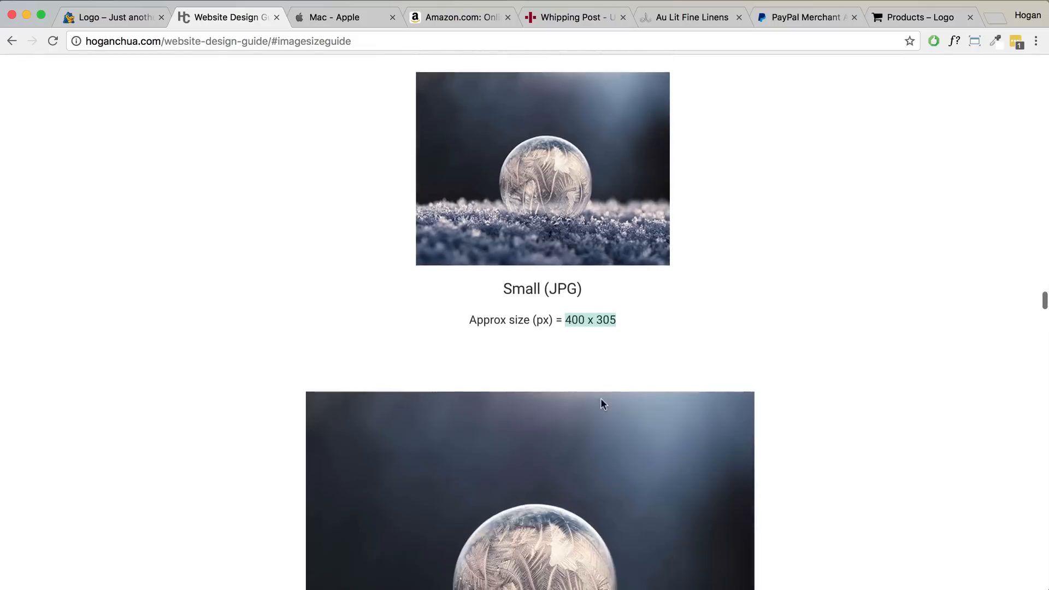
scroll(600, 398, "down", 15)
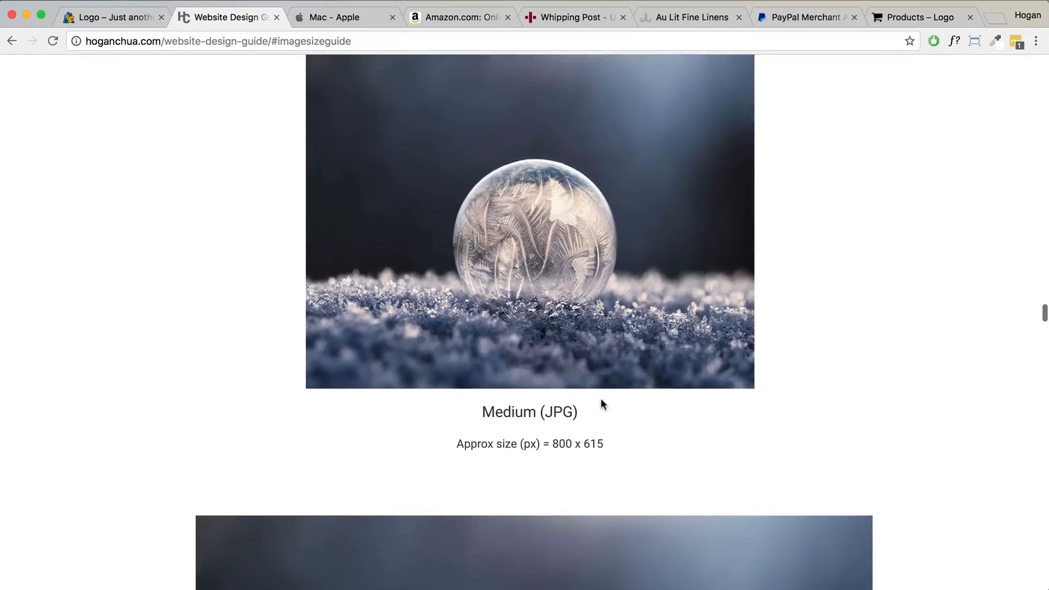
scroll(601, 401, "down", 12)
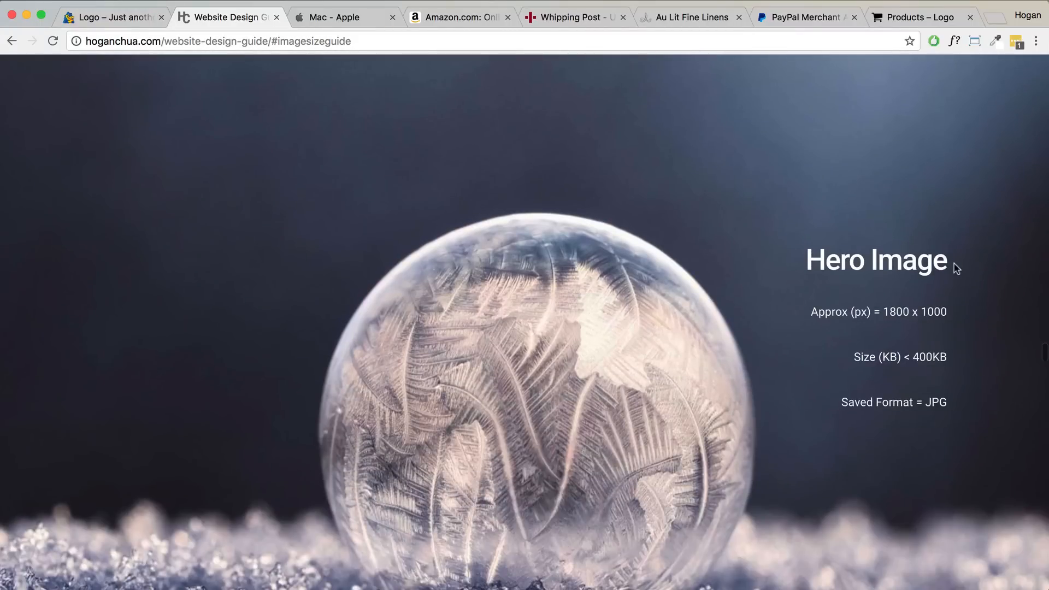
left_click_drag(955, 263, 795, 266)
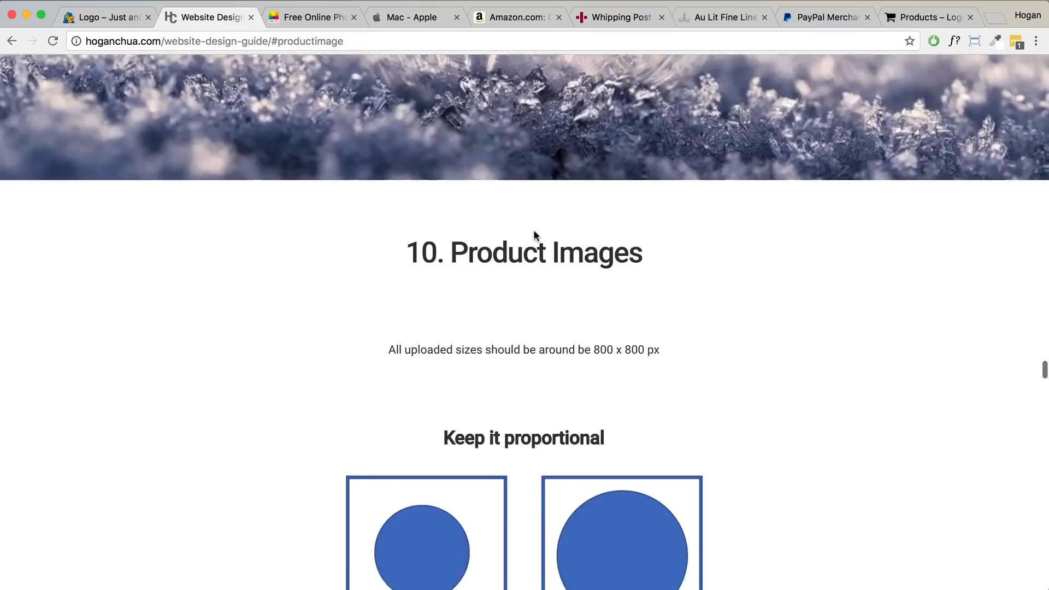
- Highlight the '10. Product Images' heading in the design guide
left_click_drag(653, 165, 413, 158)
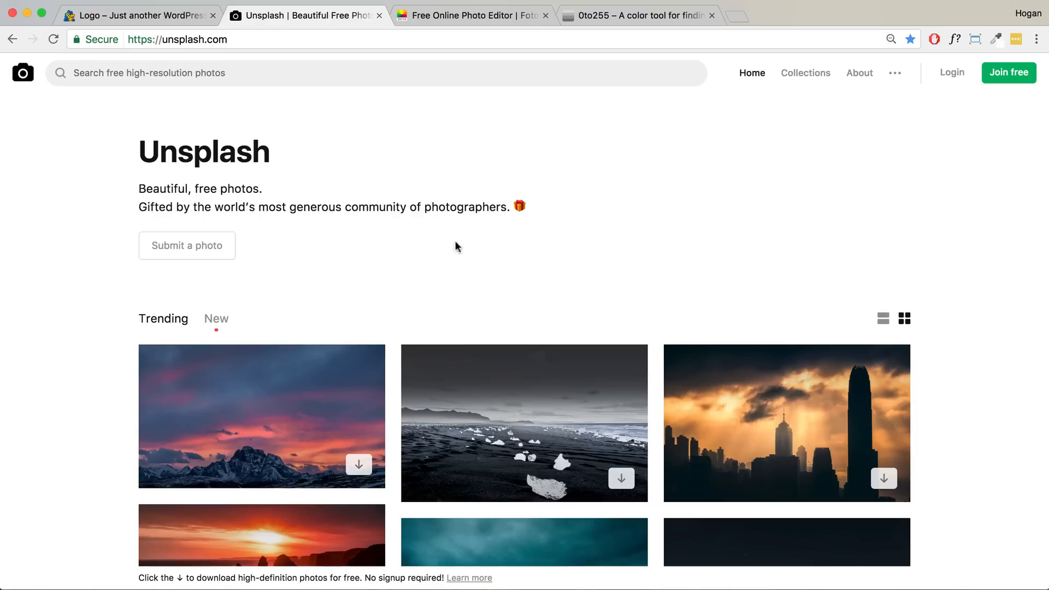
- Highlight the unsplash.com address, browse the Trending photo grid, and open a new tab
left_click_drag(234, 38, 169, 38)
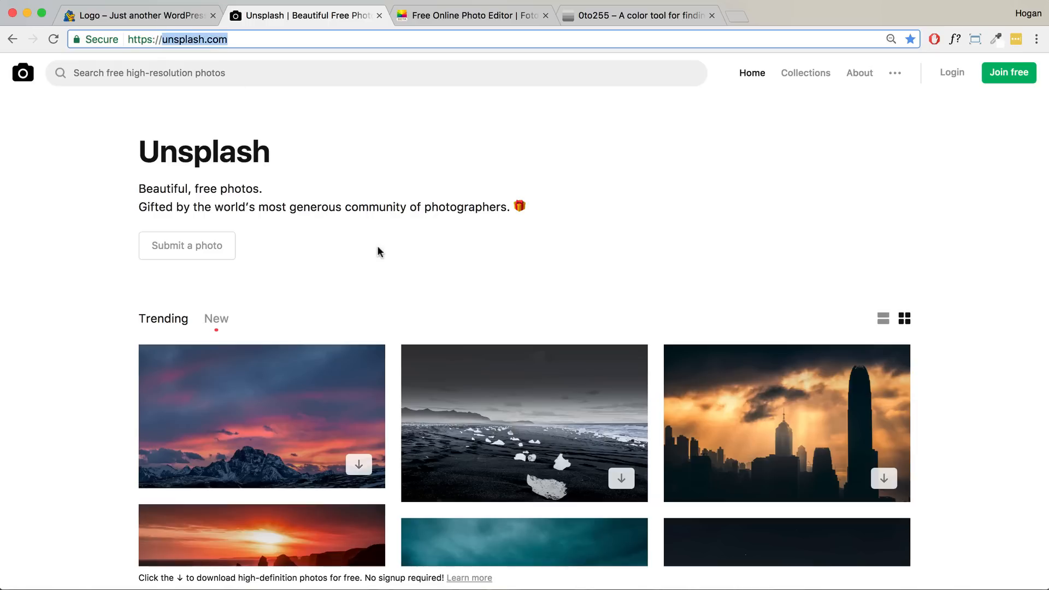
scroll(379, 251, "down", 5)
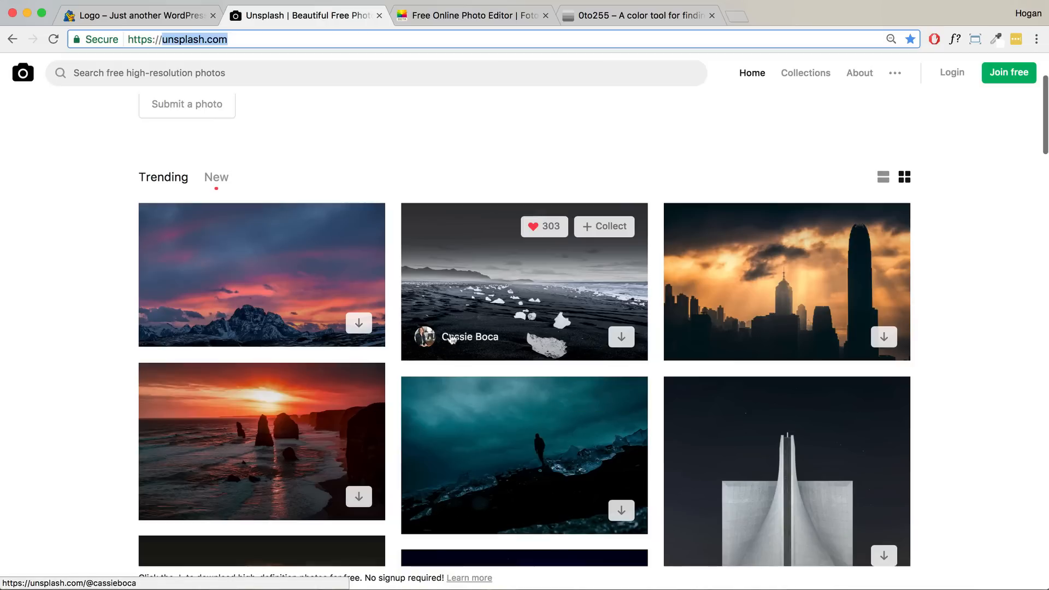
scroll(432, 350, "down", 2)
scroll(333, 358, "down", 2)
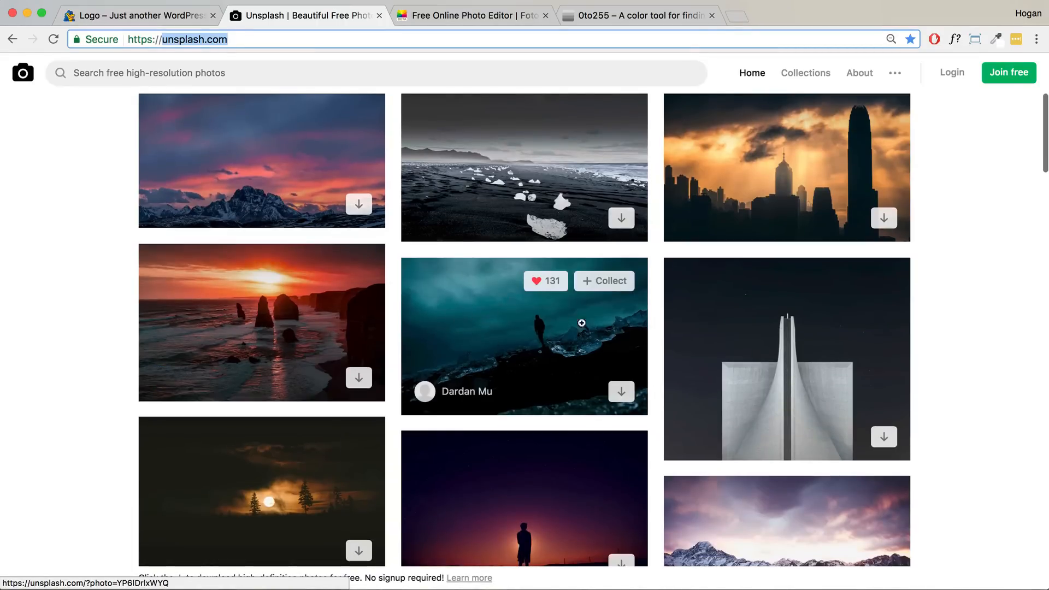
scroll(547, 330, "down", 4)
scroll(543, 334, "down", 2)
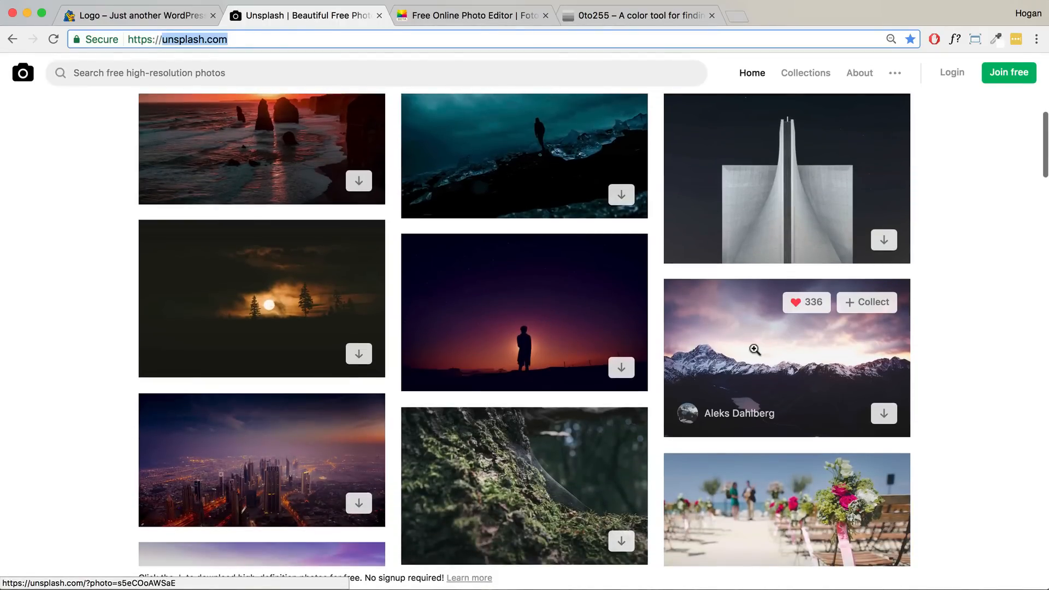
scroll(757, 346, "down", 4)
scroll(757, 347, "down", 5)
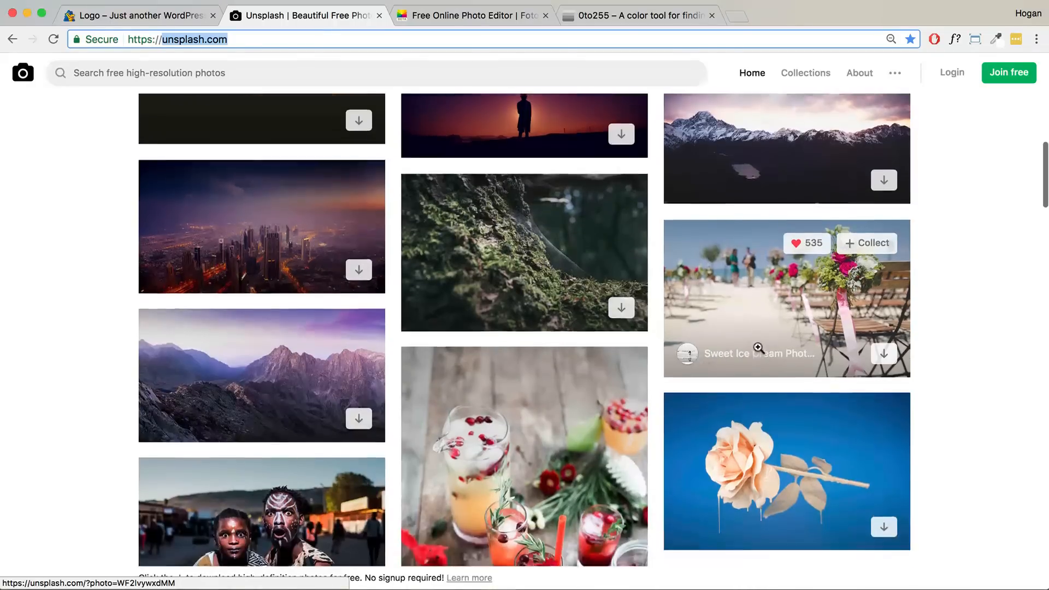
scroll(758, 347, "down", 2)
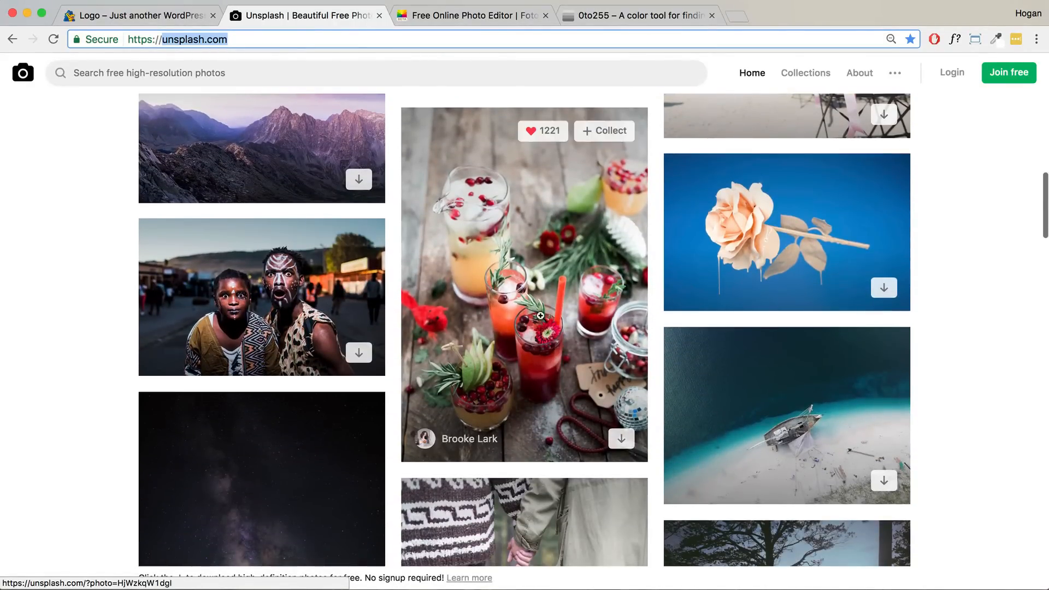
scroll(540, 316, "down", 7)
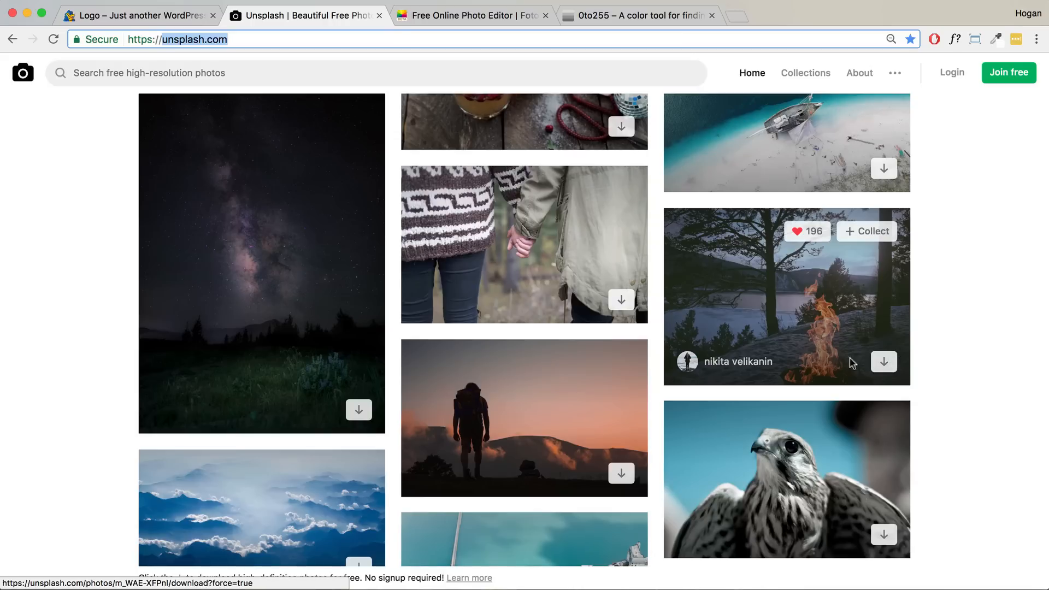
scroll(833, 353, "down", 4)
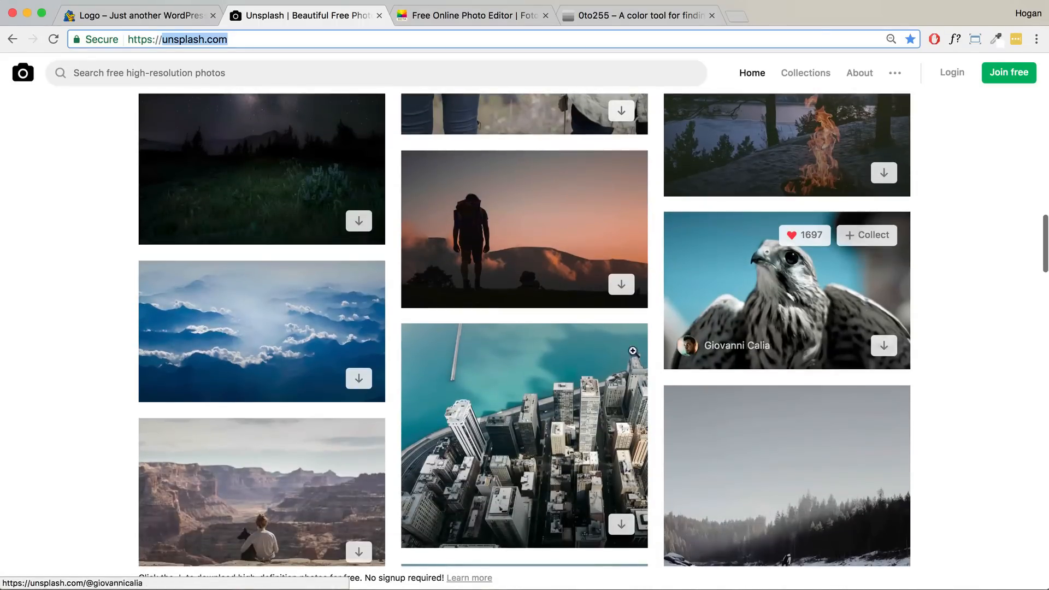
scroll(327, 370, "down", 2)
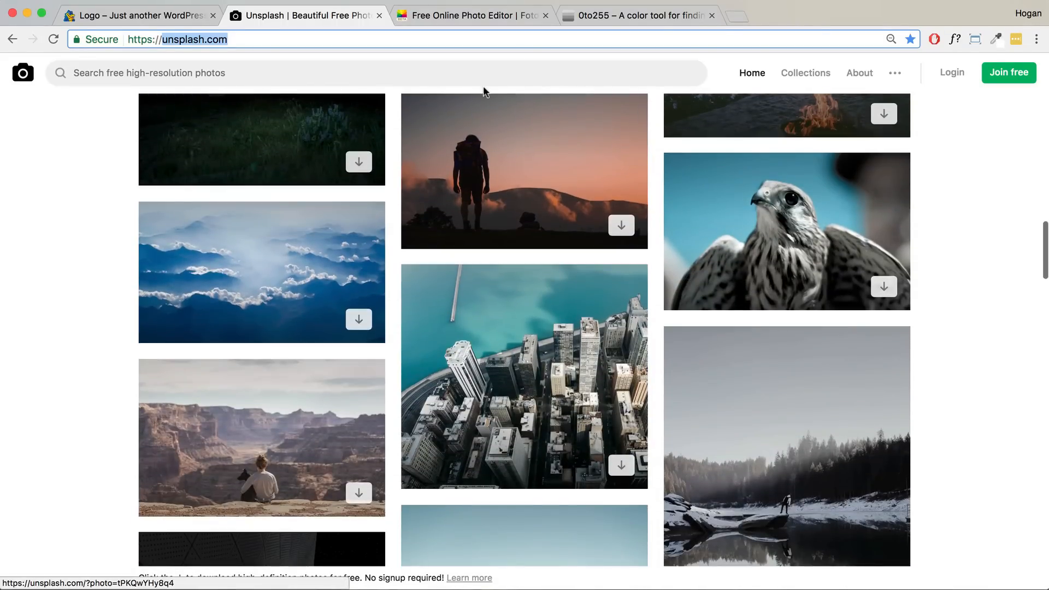
left_click(735, 18)
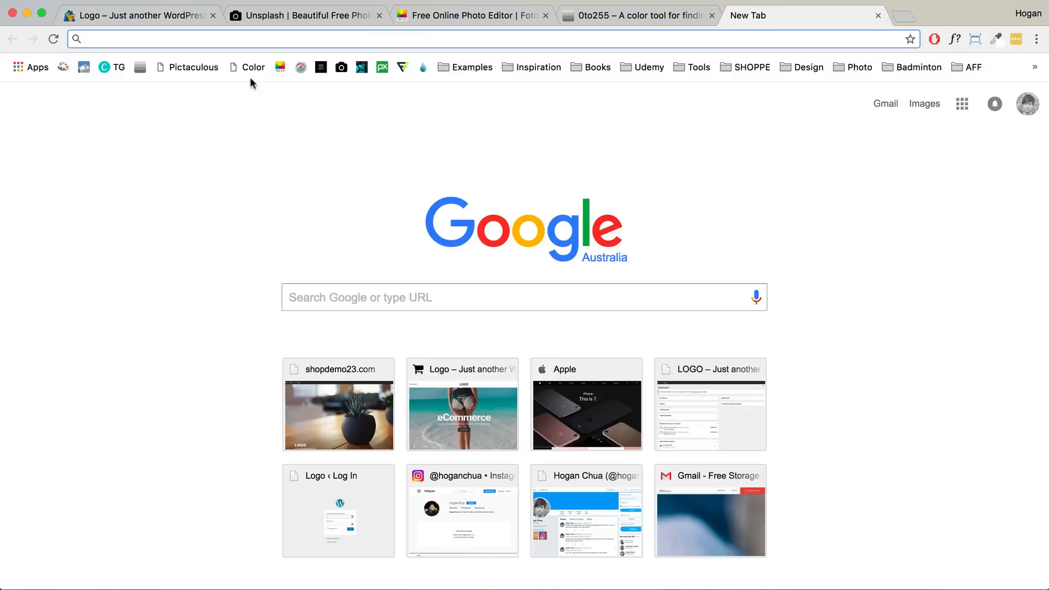
- Load The Stocks site, start then cancel saving the Unsplash hiker photo, and switch to Fotor
left_click(321, 67)
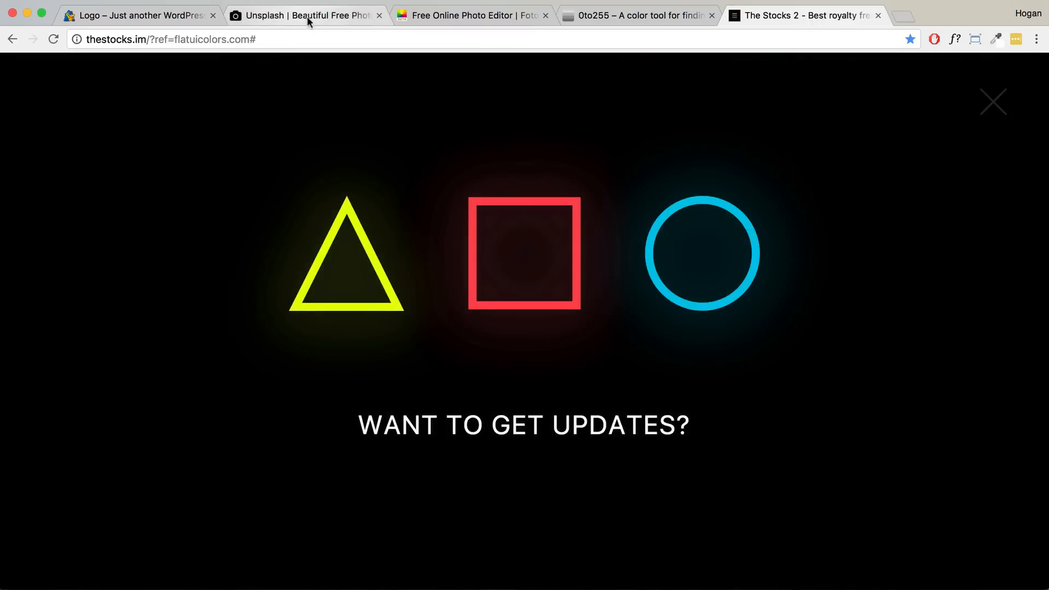
left_click(307, 17)
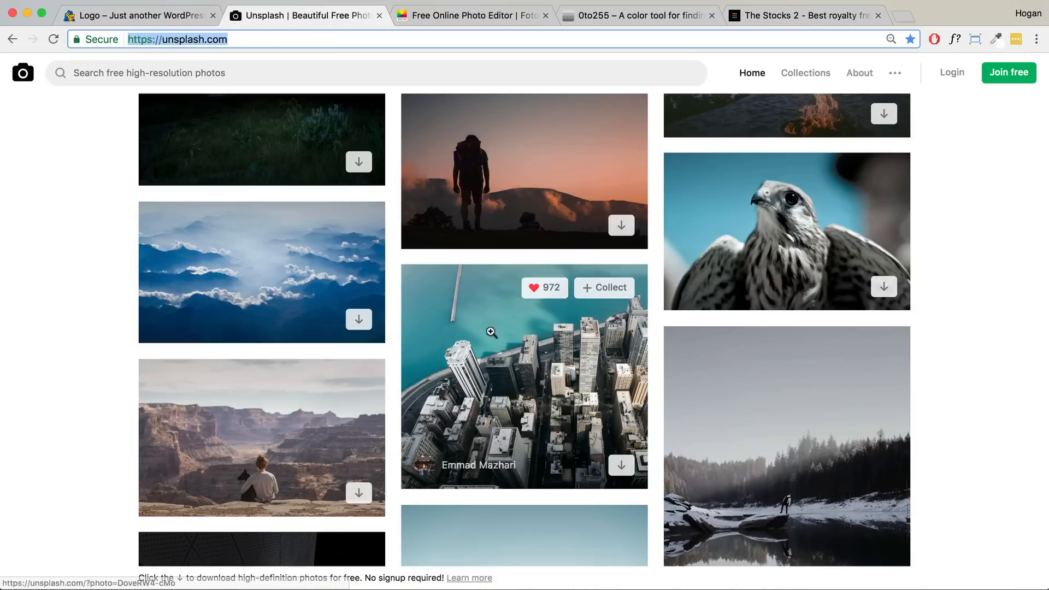
left_click(625, 228)
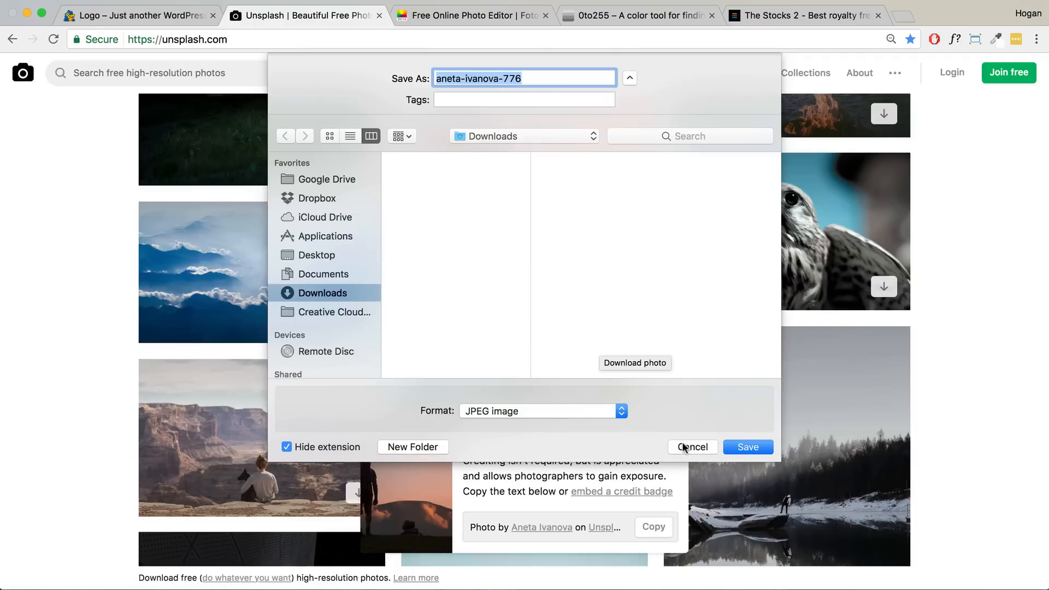
left_click(683, 448)
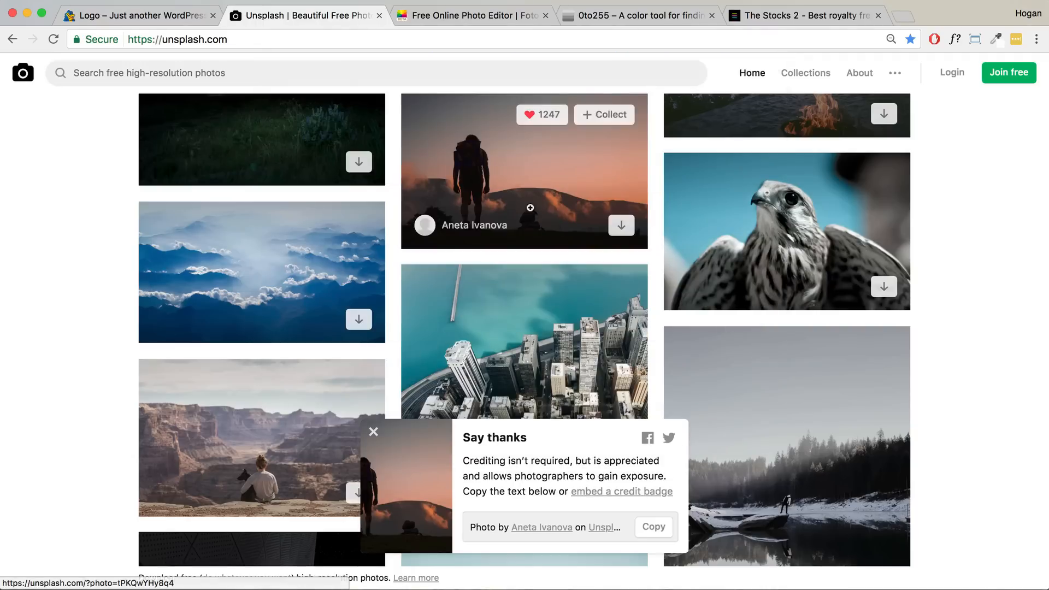
left_click(480, 15)
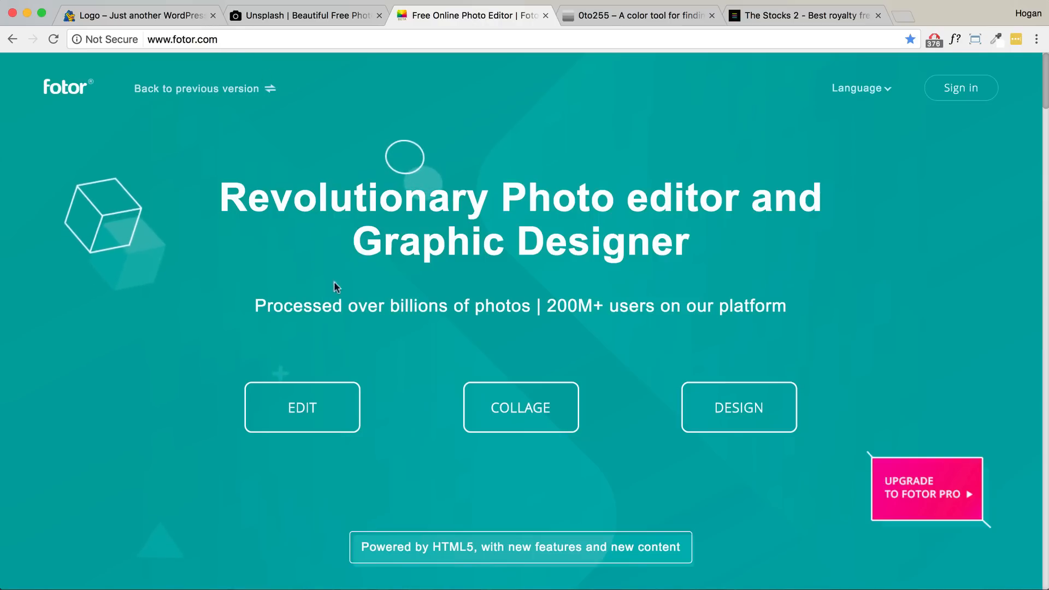
- Open Uncropped.jpg from Desktop > Shoppe Images > Hero Images in Fotor's editor
left_click(306, 411)
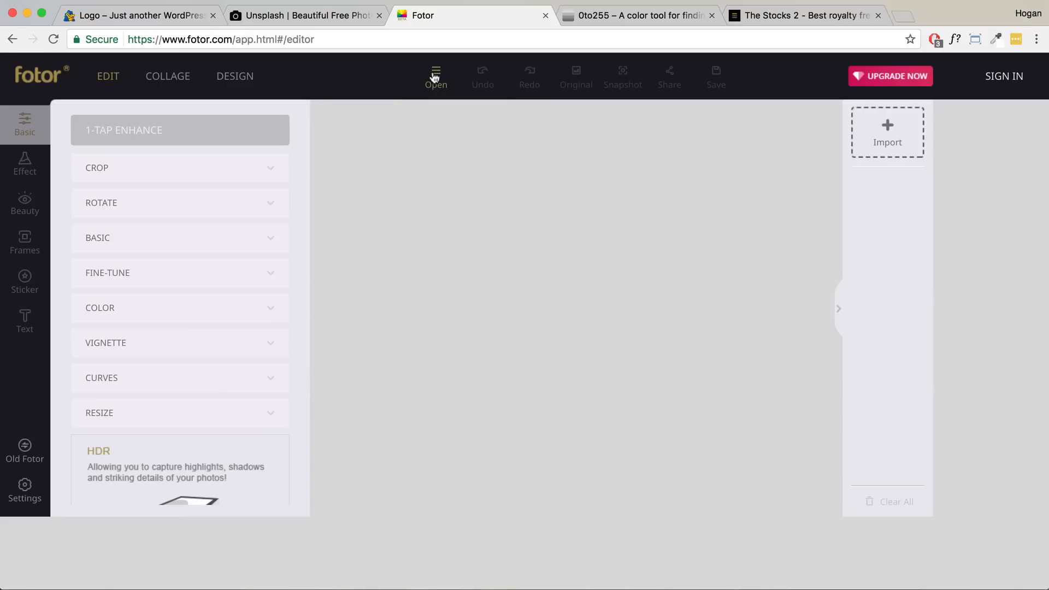
left_click(436, 76)
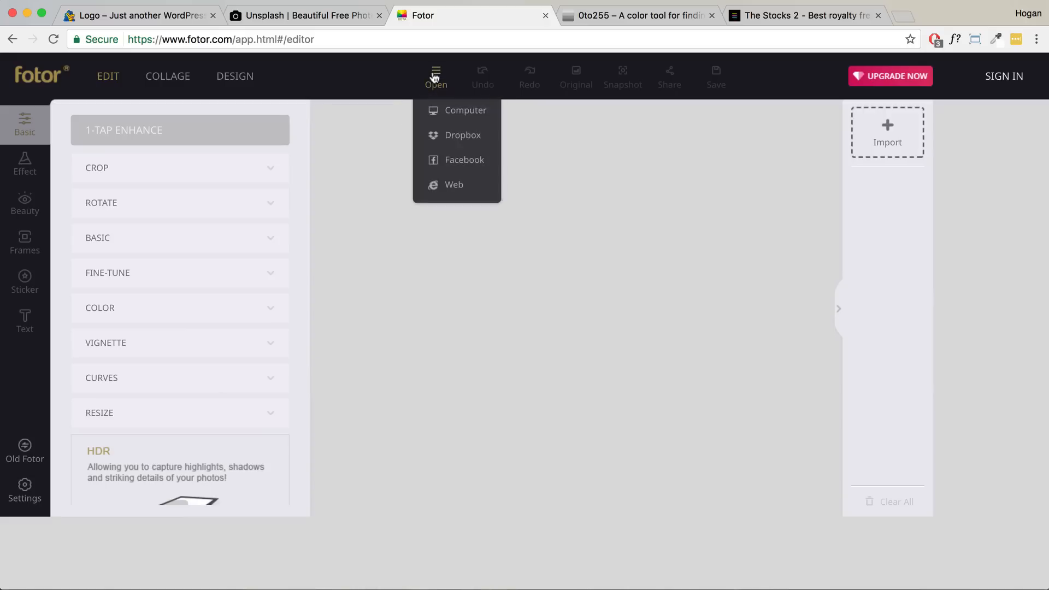
left_click(462, 116)
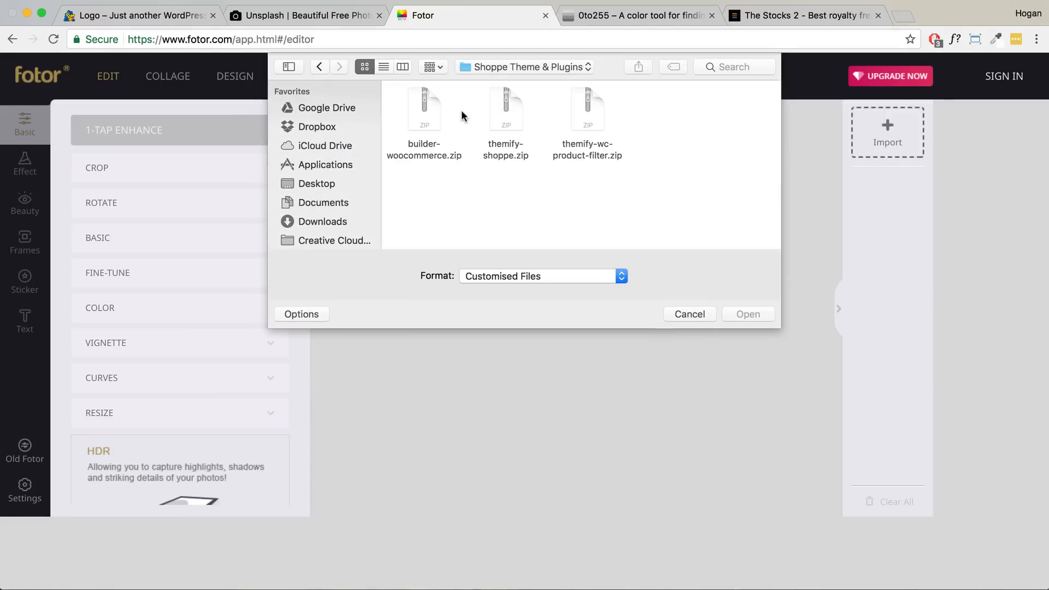
left_click(543, 65)
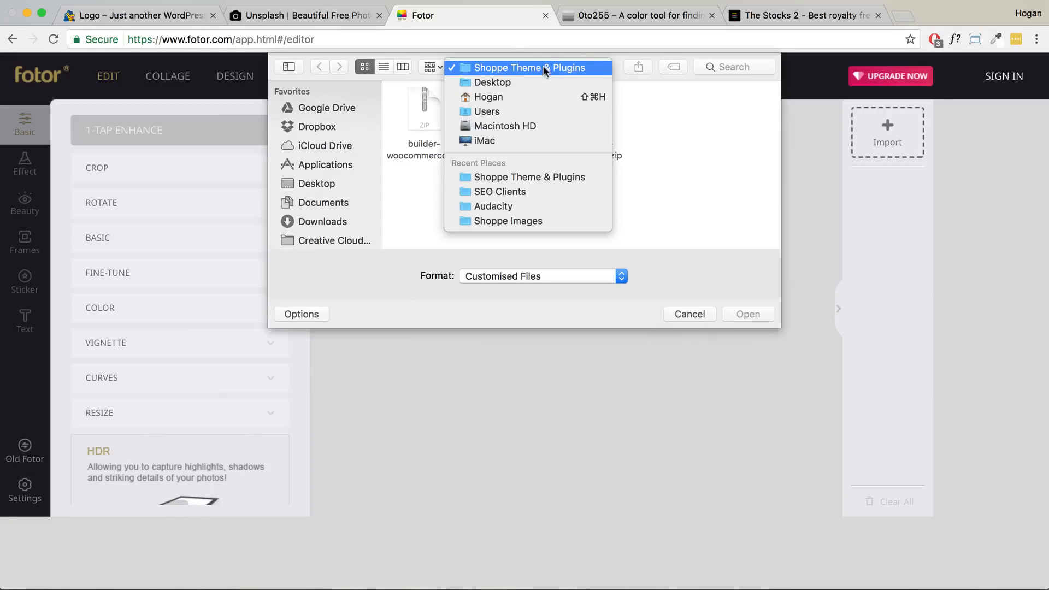
left_click(538, 77)
scroll(577, 133, "down", 5)
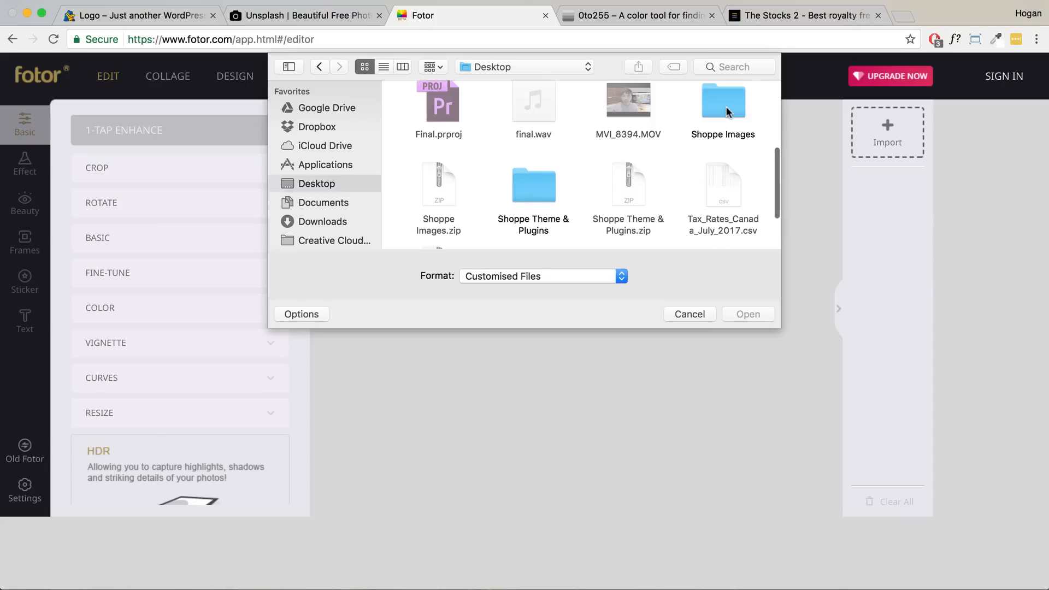
double_click(725, 106)
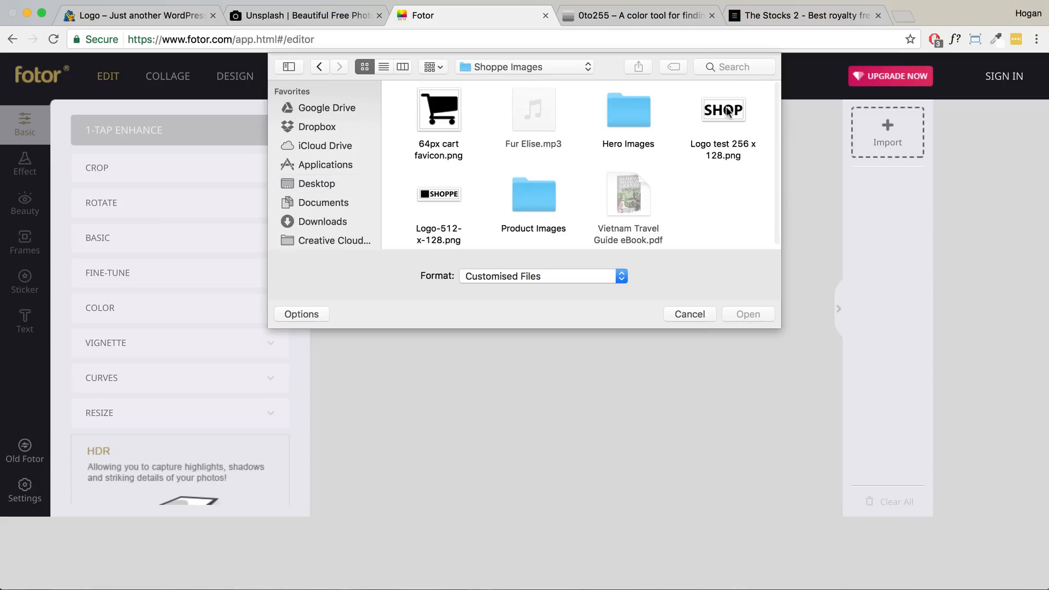
double_click(624, 114)
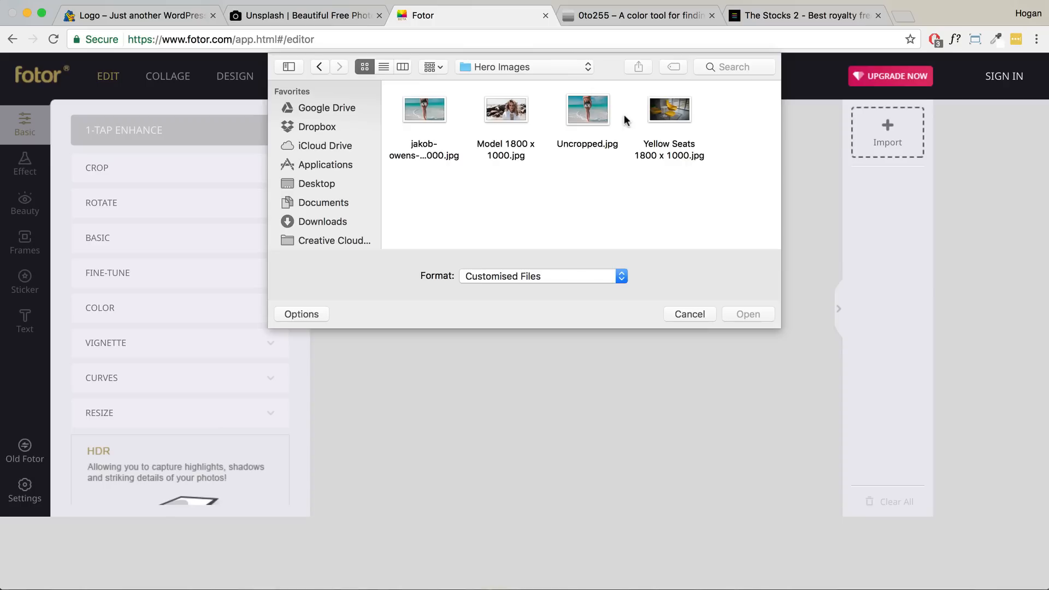
left_click(583, 109)
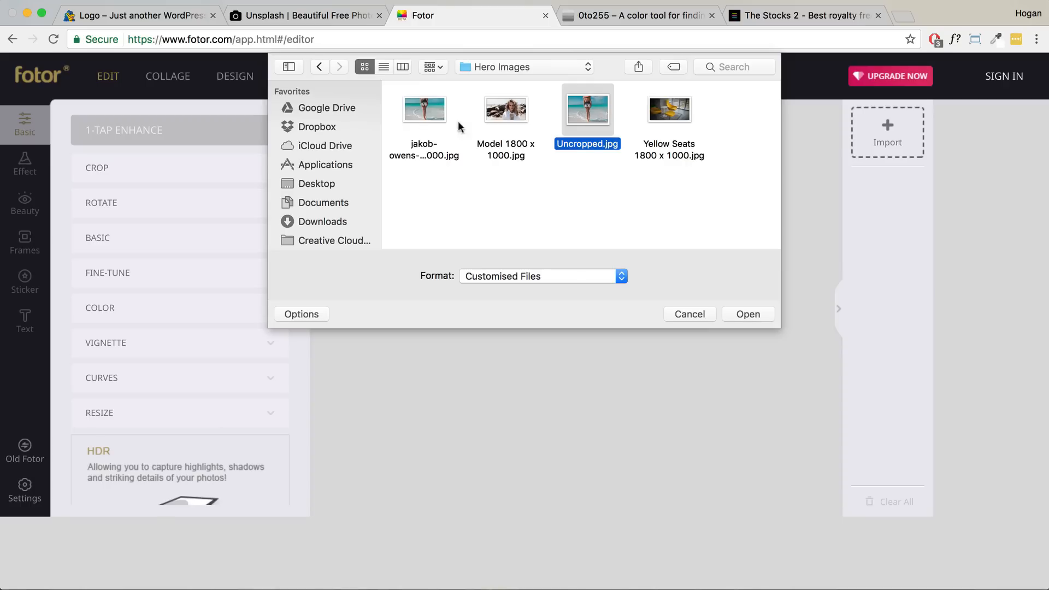
left_click(747, 314)
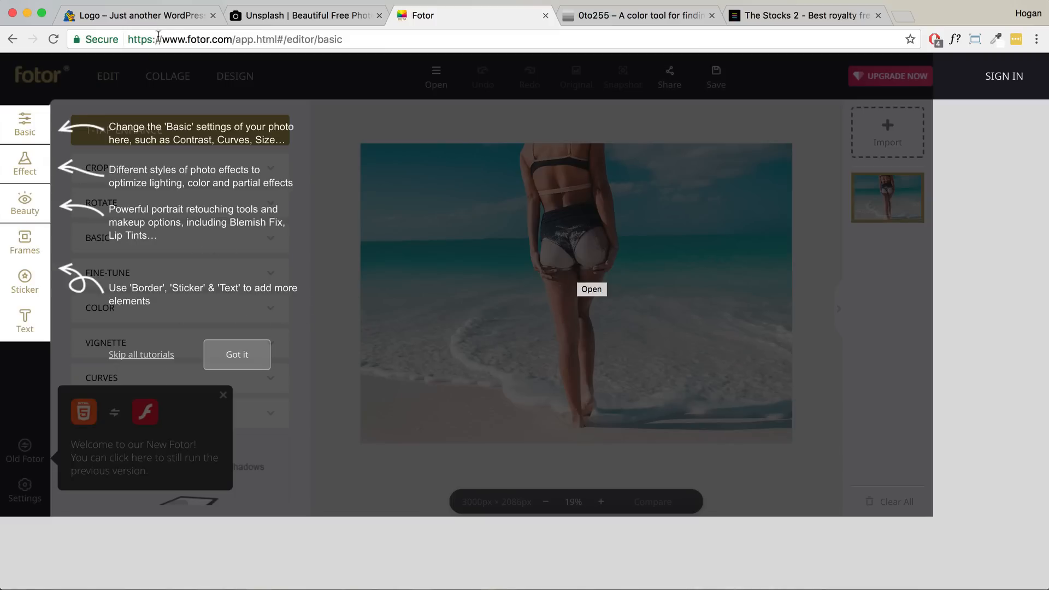
- Dismiss both Fotor tutorial hints and close the 'Welcome to our New Fotor!' popup
left_click_drag(236, 40, 121, 35)
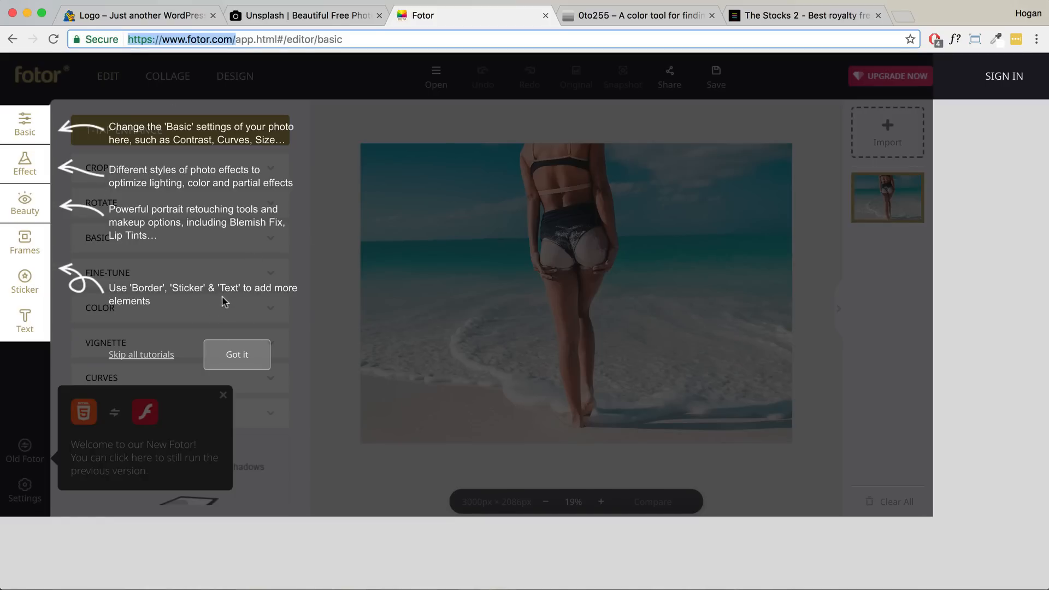
left_click(237, 354)
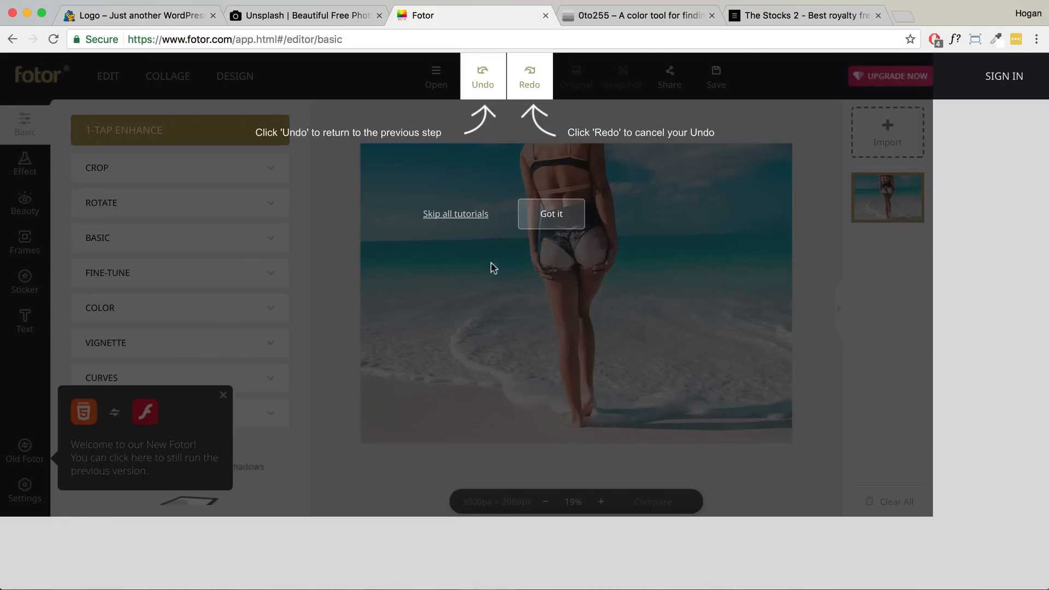
left_click(456, 214)
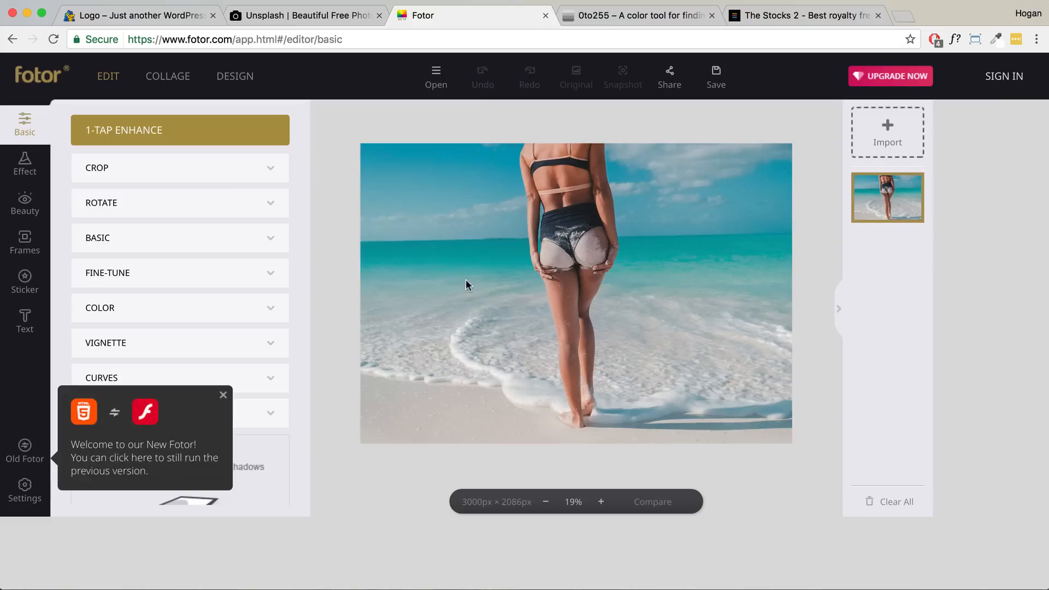
left_click(224, 395)
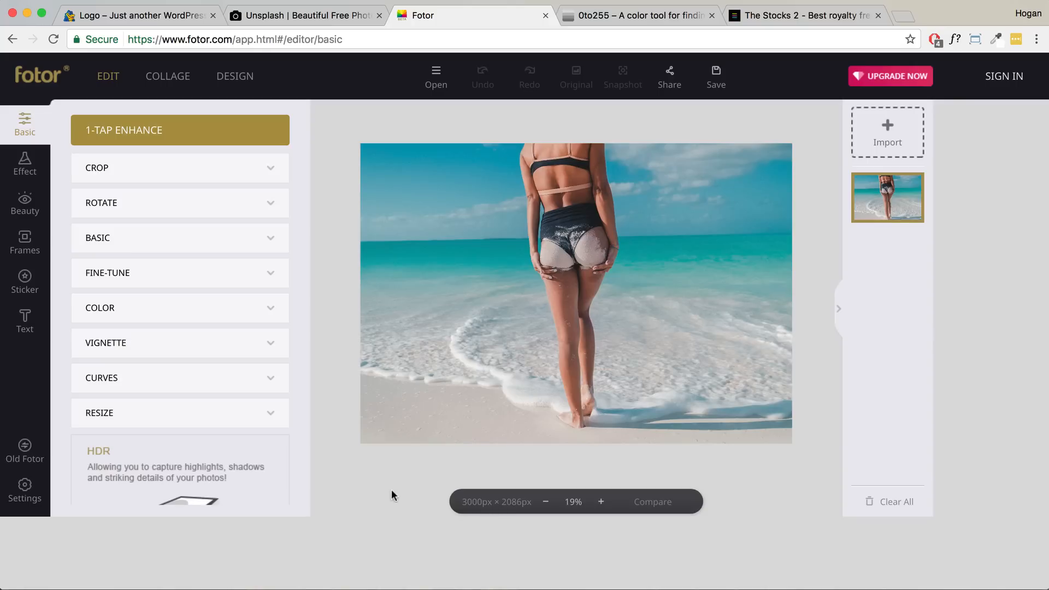
- Resize the photo to 1800 px wide with the proportion lock on, giving 1800 × 1252
left_click(129, 408)
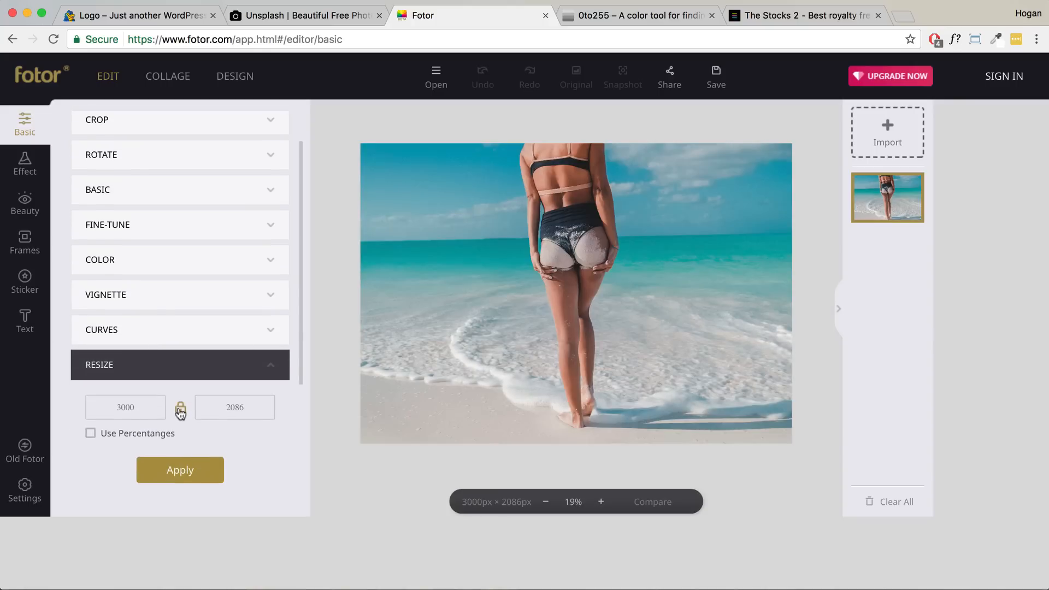
left_click_drag(117, 407, 139, 406)
type("1800")
left_click(187, 471)
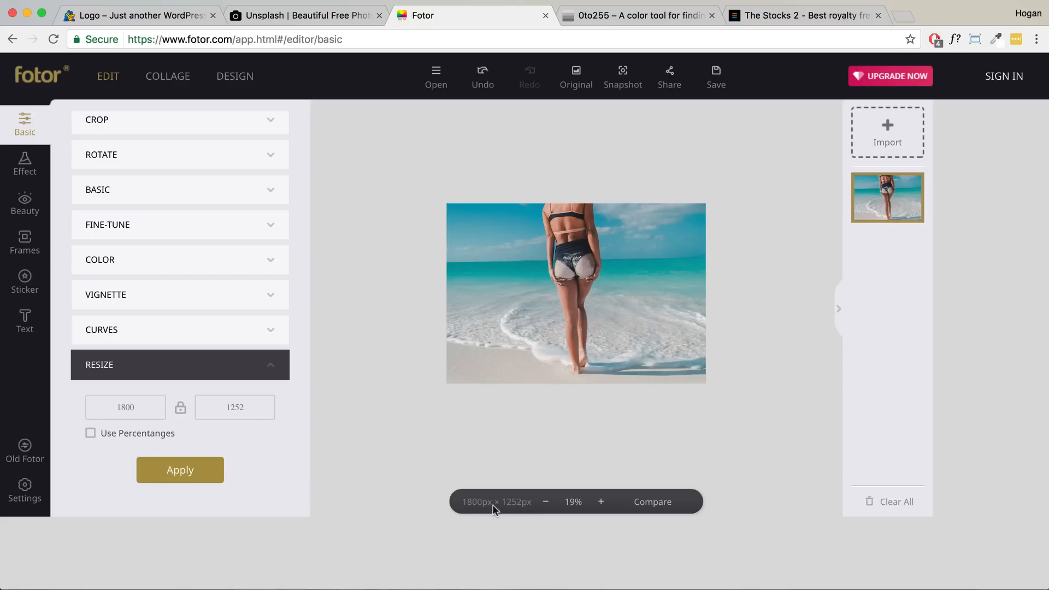
scroll(206, 323, "up", 3)
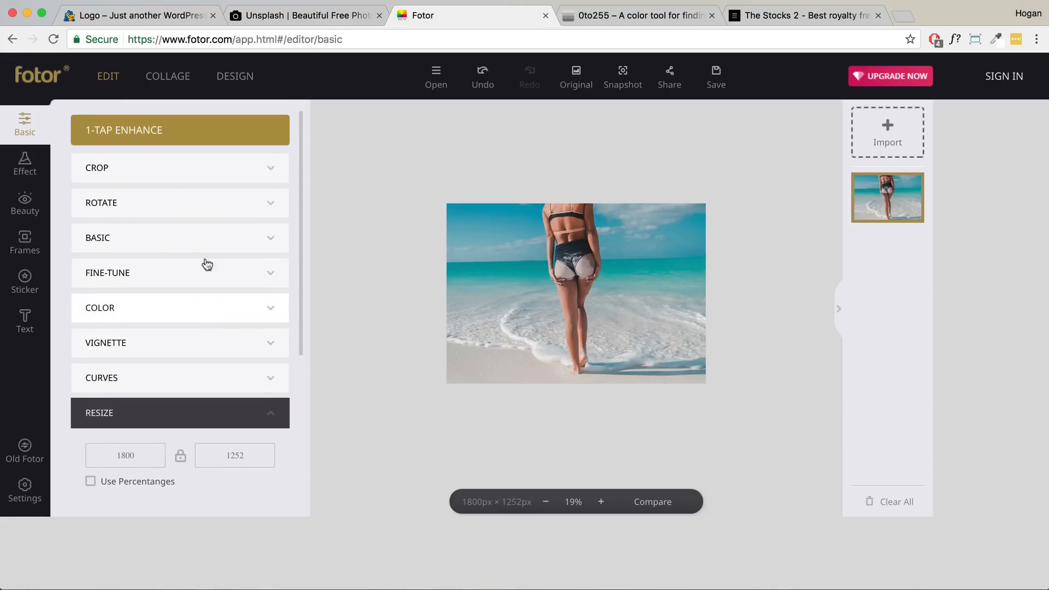
- Crop the beach photo to 1800 × 1000 aligned to its left edge, then apply 1-Tap Enhance
left_click(172, 176)
double_click(120, 247)
double_click(118, 247)
scroll(130, 245, "down", 1)
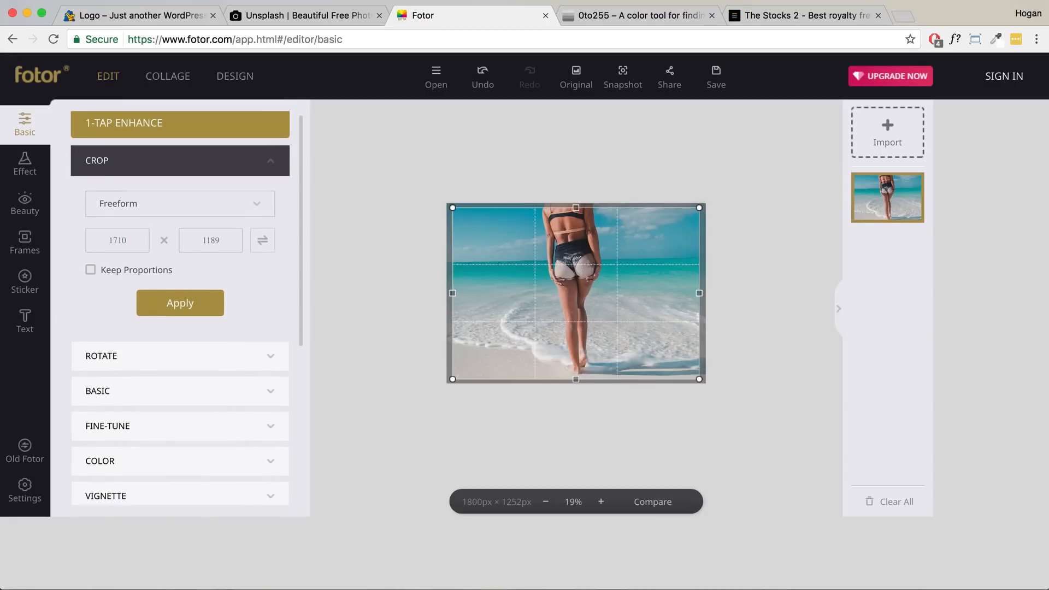
double_click(137, 244)
type("1800")
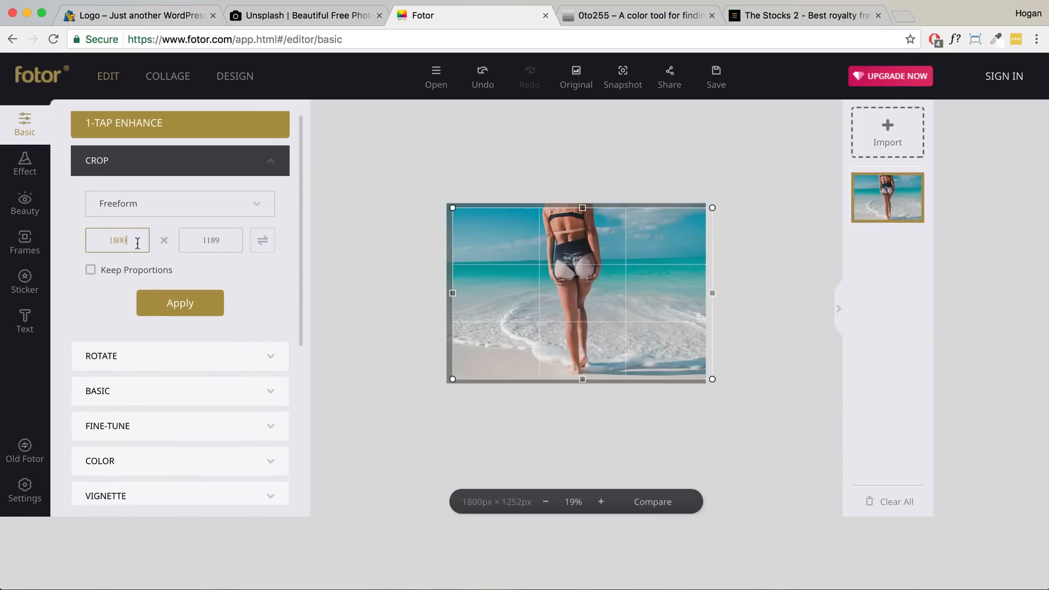
double_click(216, 242)
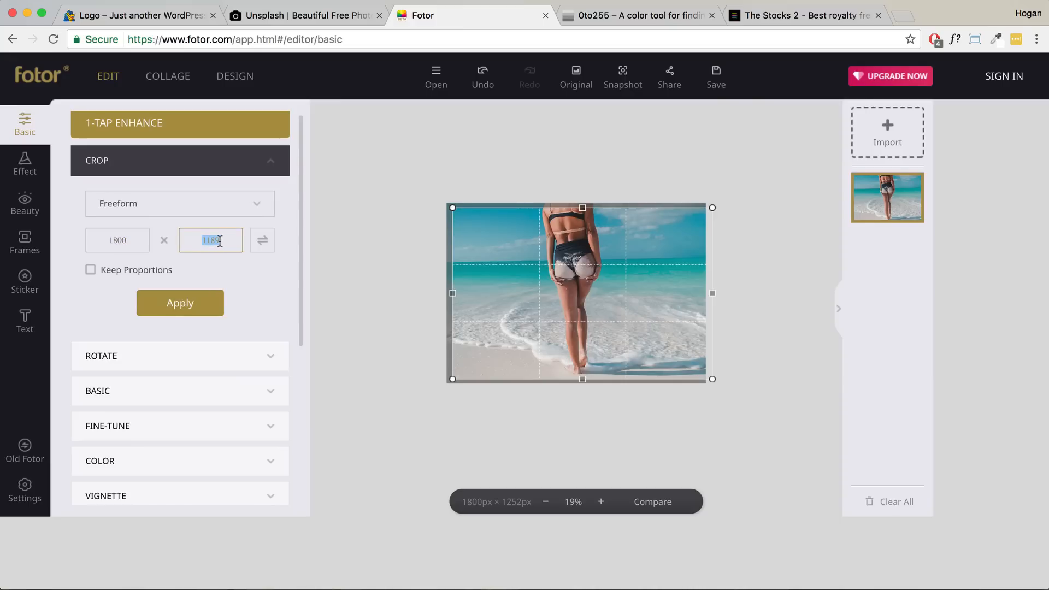
type("1000")
mouse_move(635, 295)
left_mouse_down()
mouse_move(623, 290)
mouse_move(621, 305)
left_mouse_up()
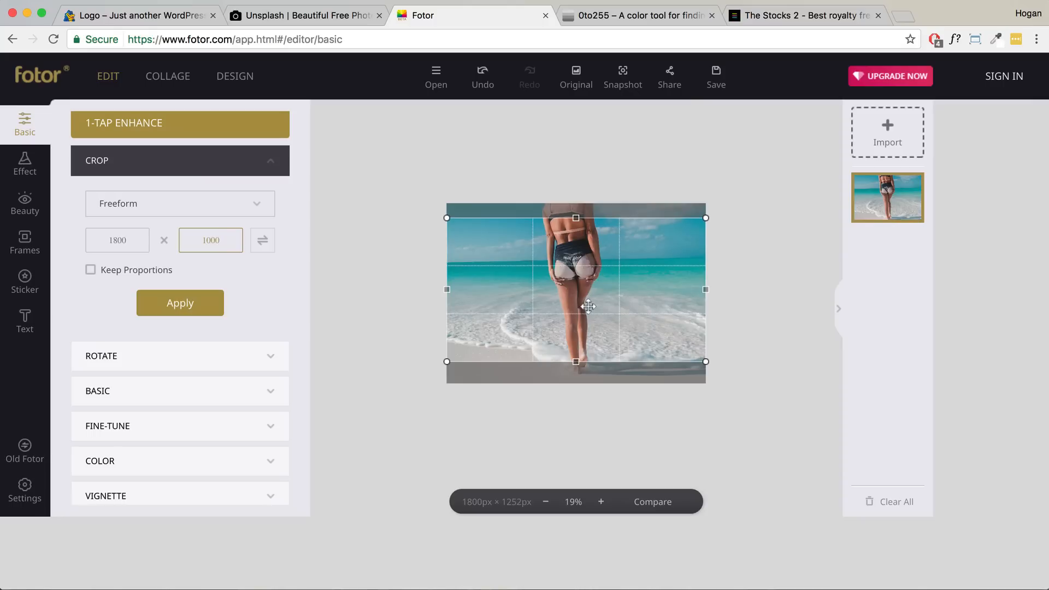
left_click(158, 305)
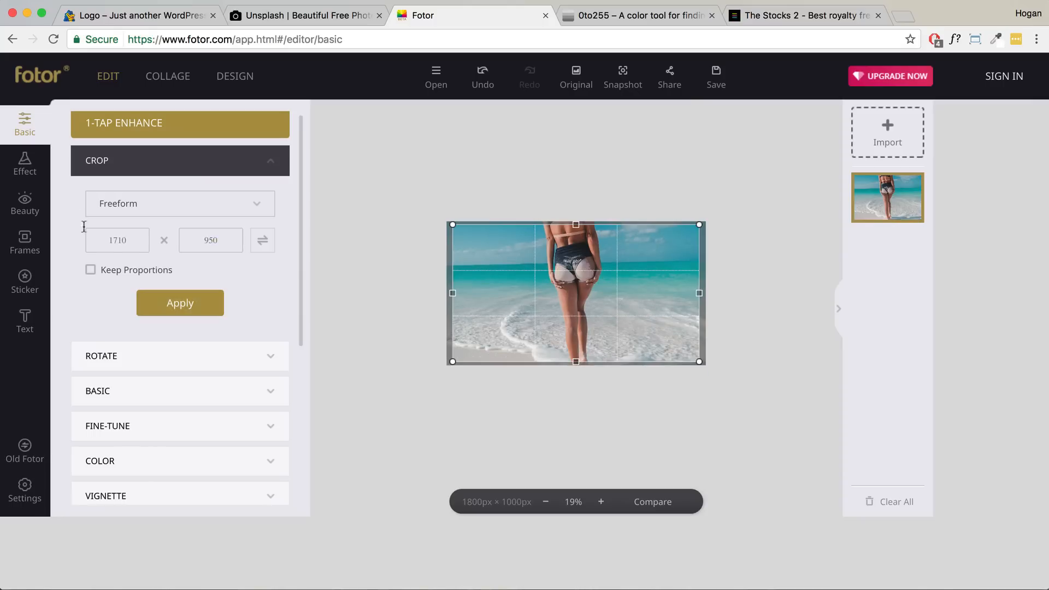
left_click(141, 133)
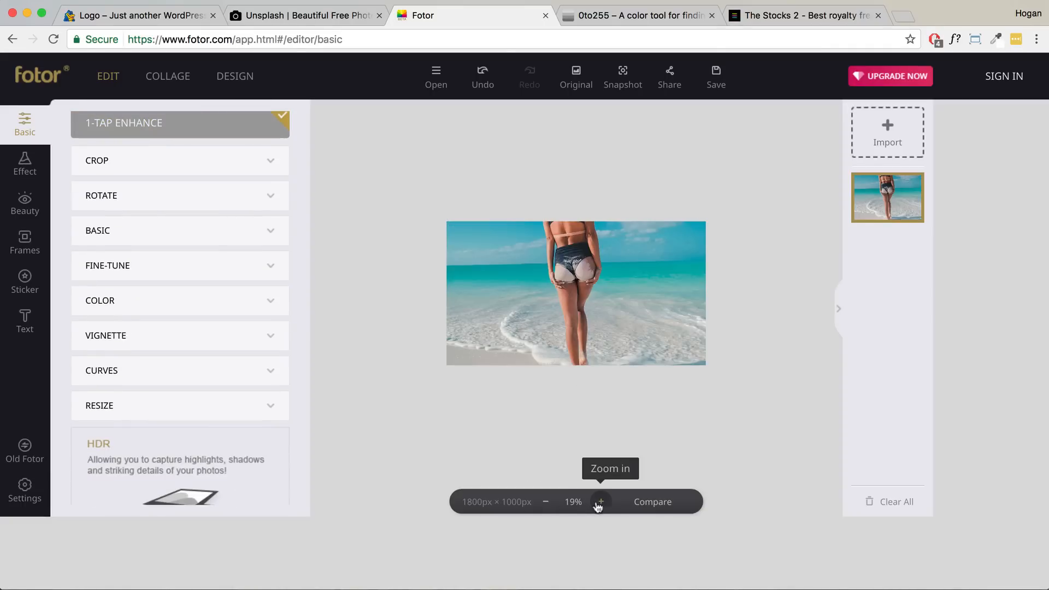
- Raise the beach photo's sharpness to 8, then browse the effect filter categories
left_click(601, 502)
left_click(600, 502)
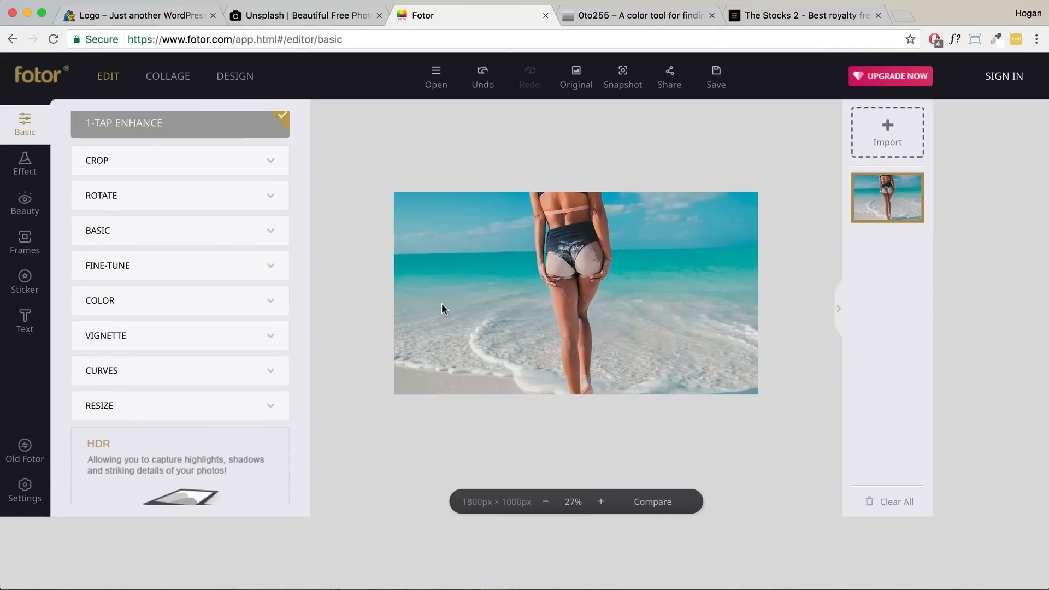
left_click(224, 230)
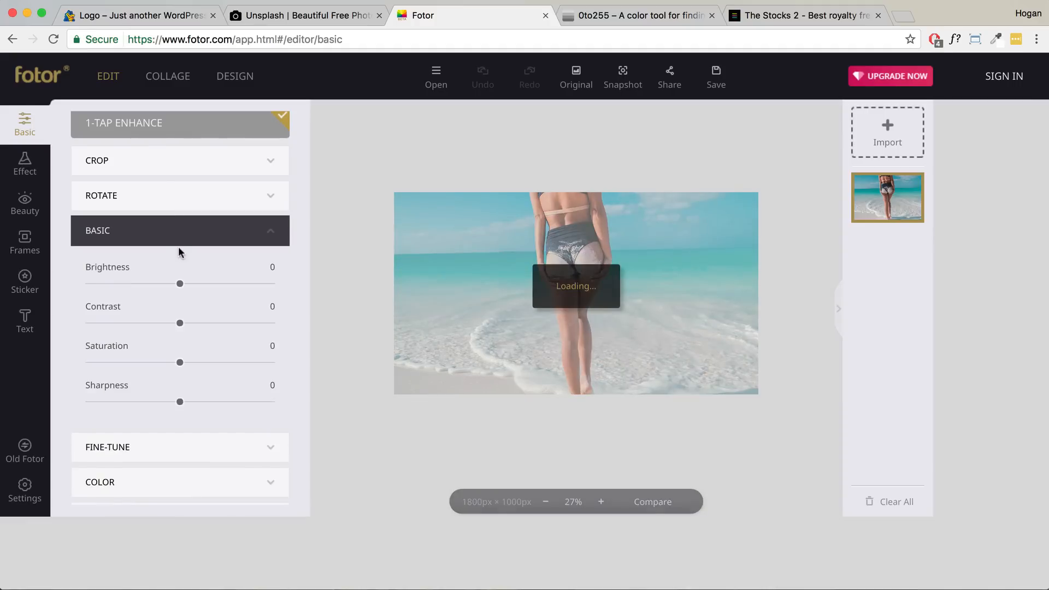
left_click_drag(180, 401, 184, 406)
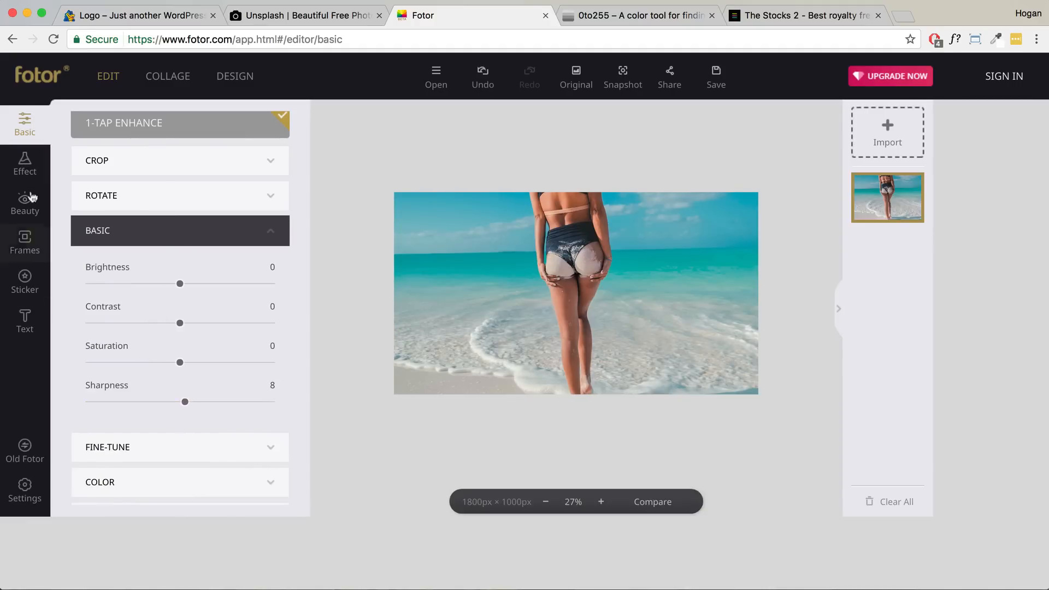
left_click(24, 166)
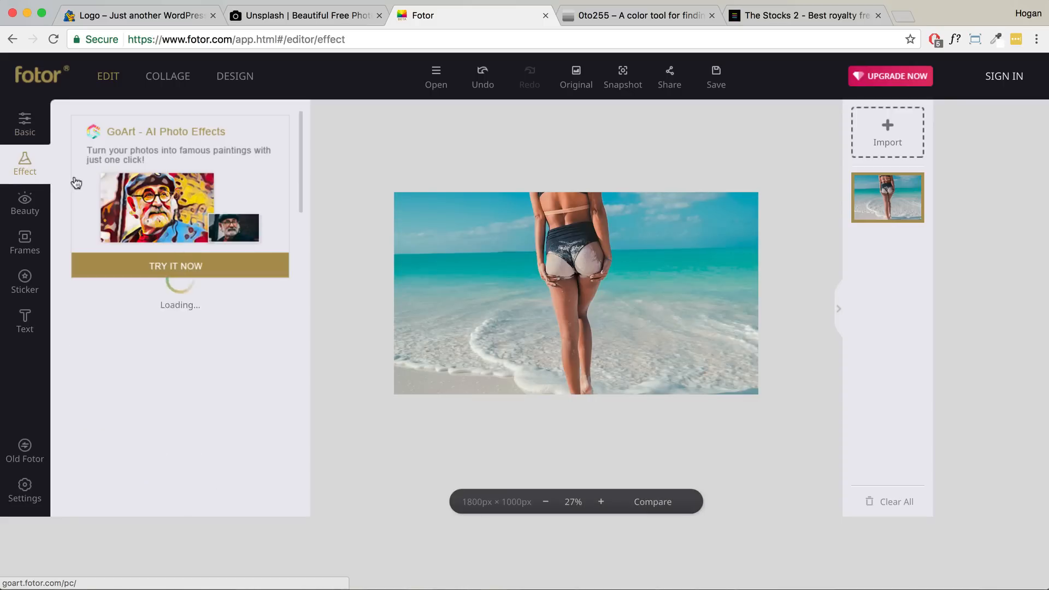
scroll(188, 319, "down", 2)
scroll(188, 321, "down", 4)
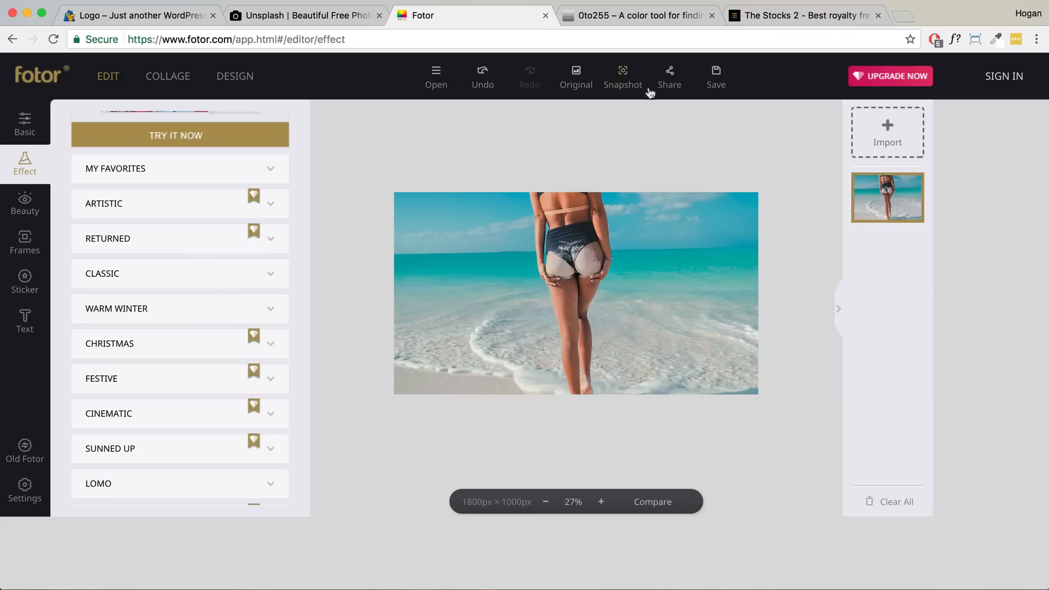
- Name the Fotor export 'Hero Image 1800 x 1000' and set quality to High
left_click(717, 80)
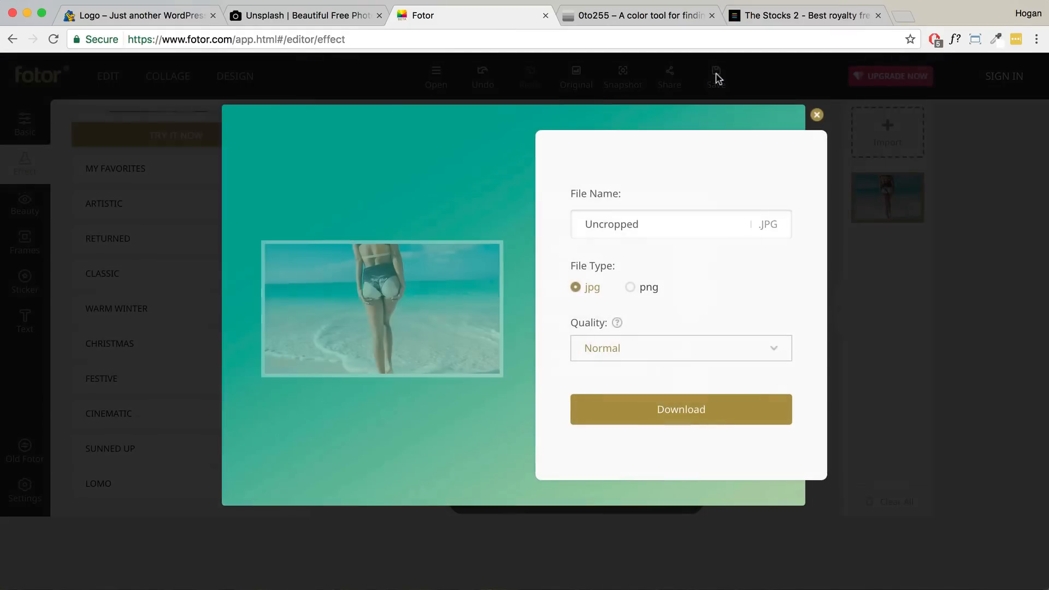
left_click_drag(676, 226, 580, 224)
type("Hero Image 1800 x 1000")
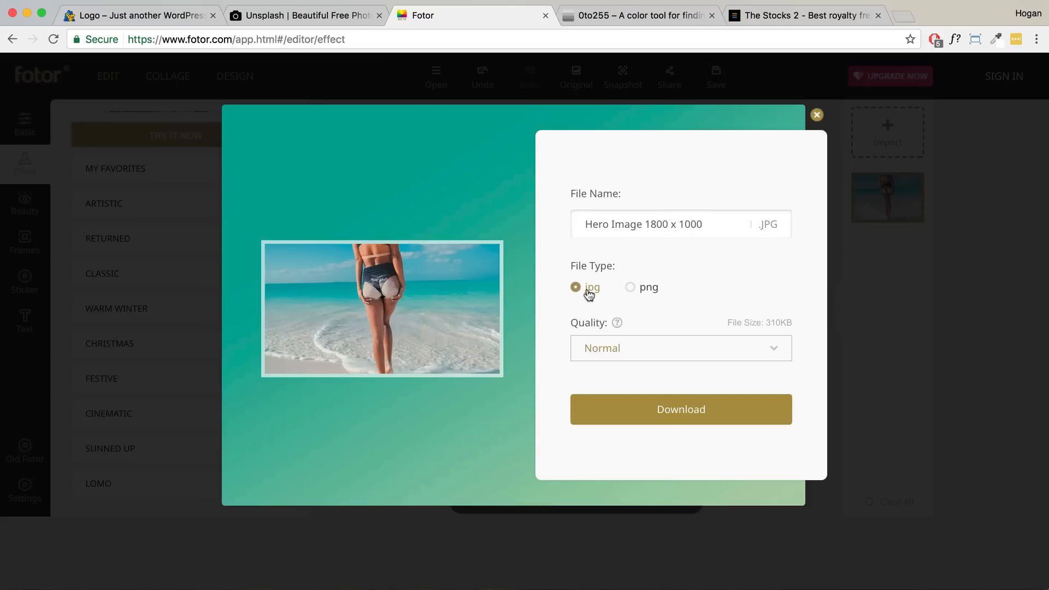
left_click(644, 350)
left_click(626, 392)
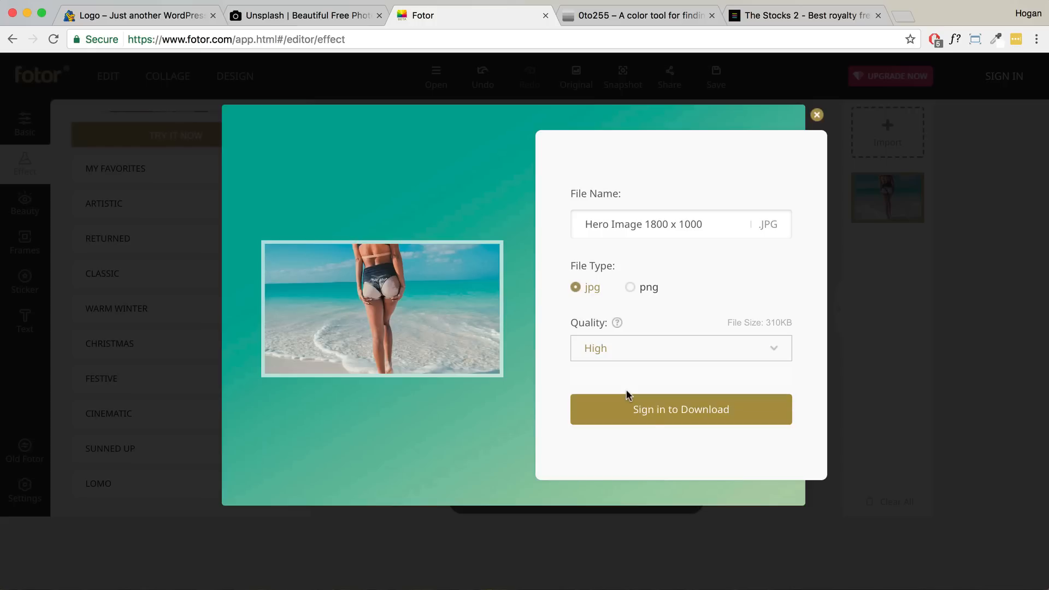
- Start the download, dismiss the sign-up form, and return to the WordPress site
left_click(668, 418)
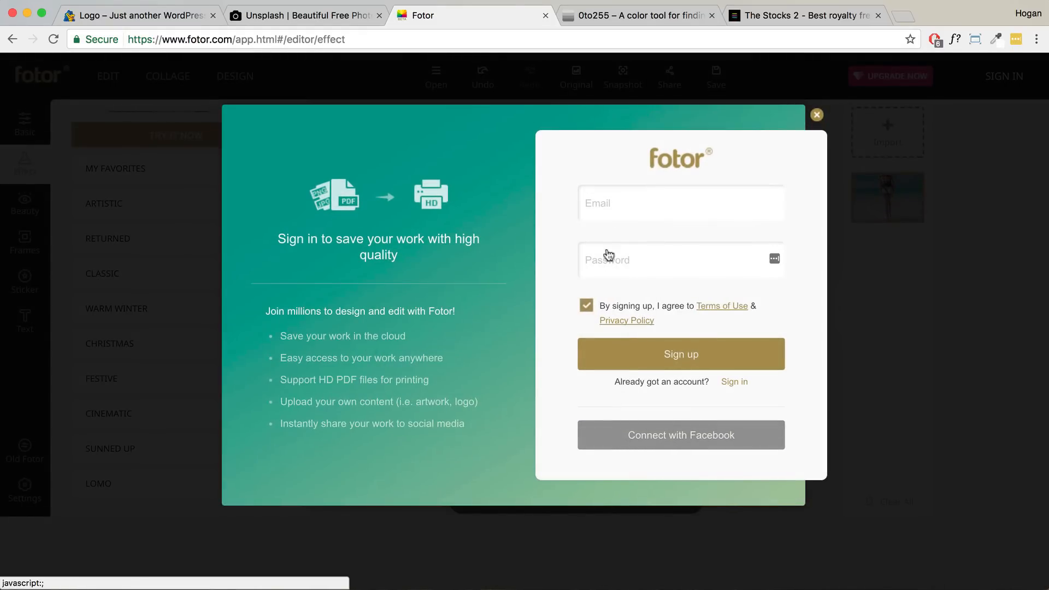
left_click(816, 115)
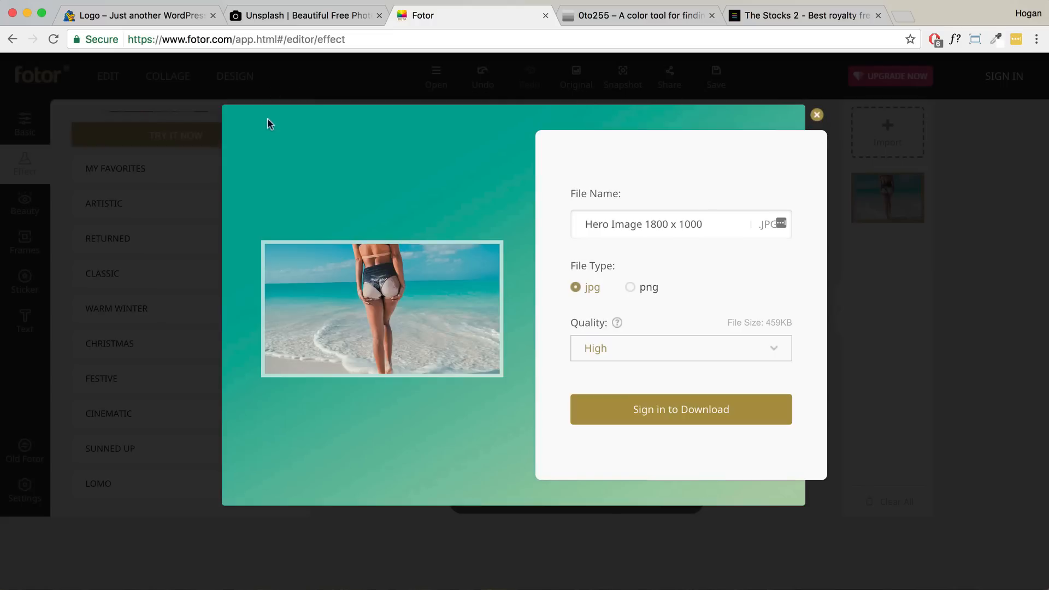
left_click(149, 17)
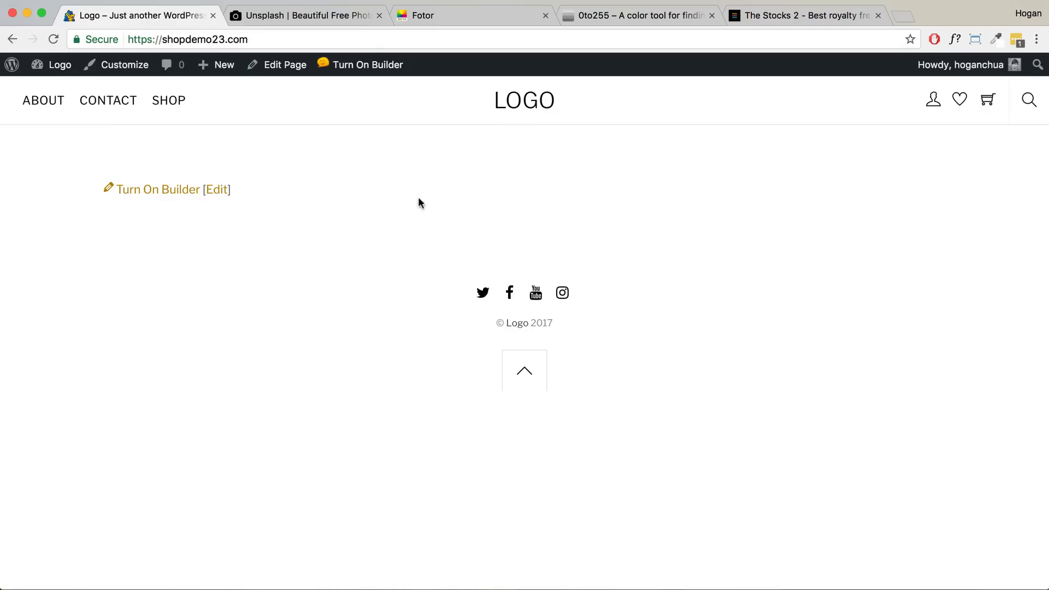
- Reload the shop demo page and turn on the front-end page builder
left_click(53, 39)
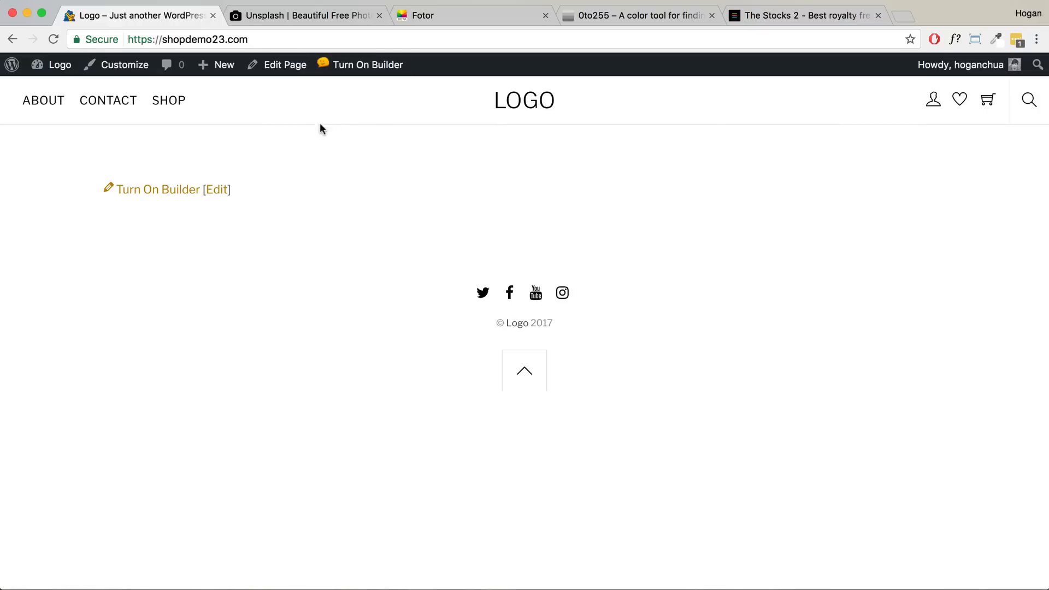
left_click(352, 66)
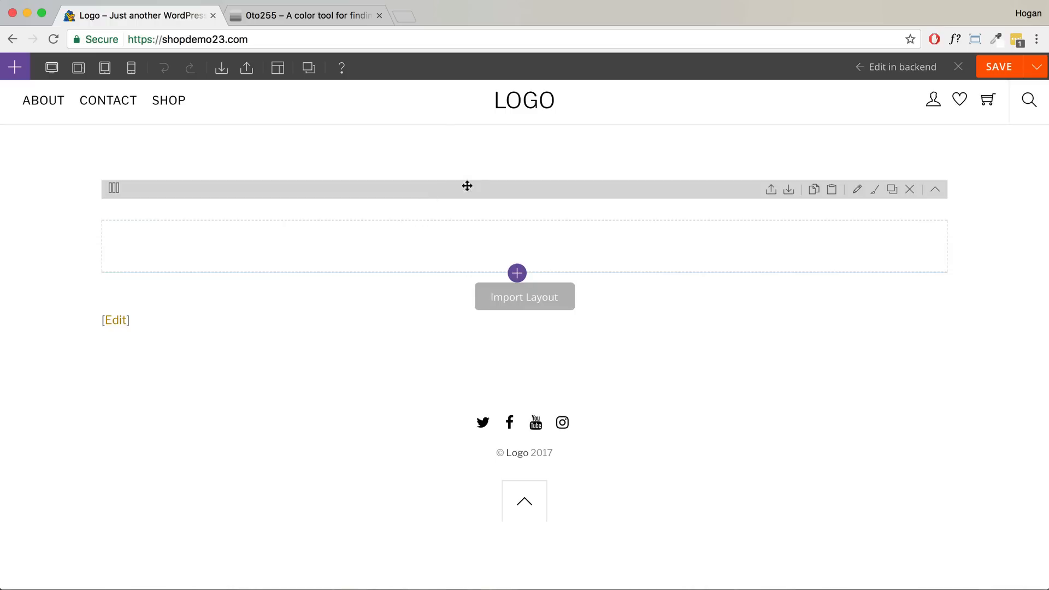
- Set the empty row's width to Fullwidth row container
left_click(856, 190)
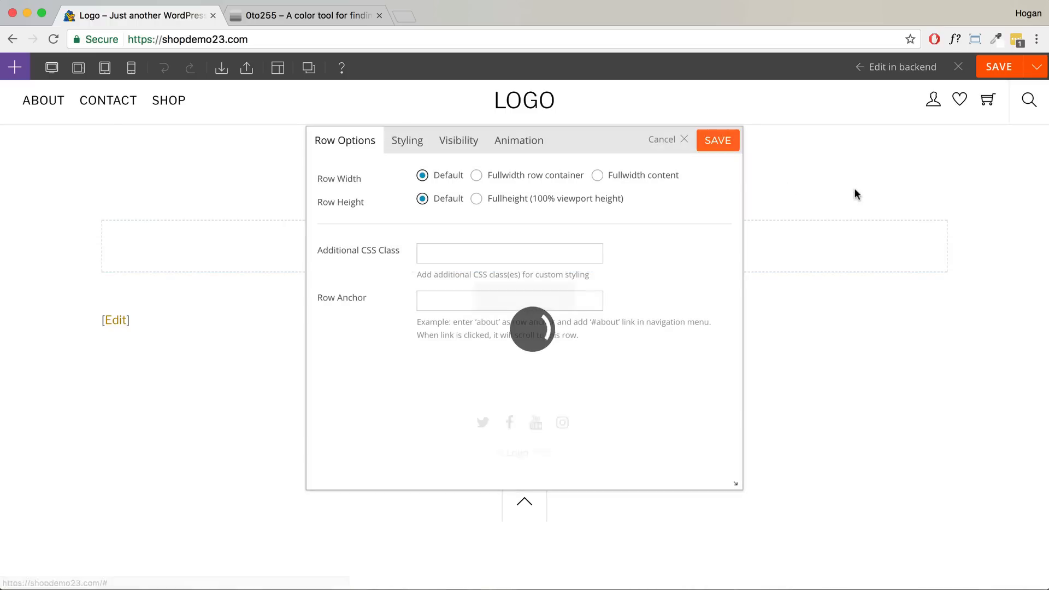
left_click_drag(363, 176, 316, 179)
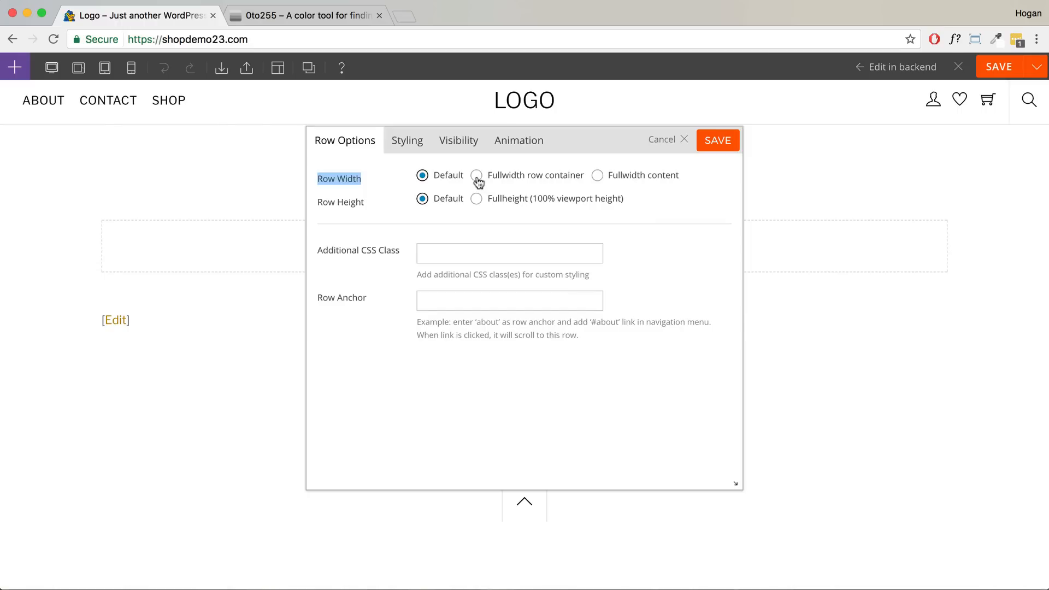
left_click(477, 177)
left_click(599, 178)
left_click(477, 176)
- Go to the row's Styling settings and select the Background Image field
left_click(409, 144)
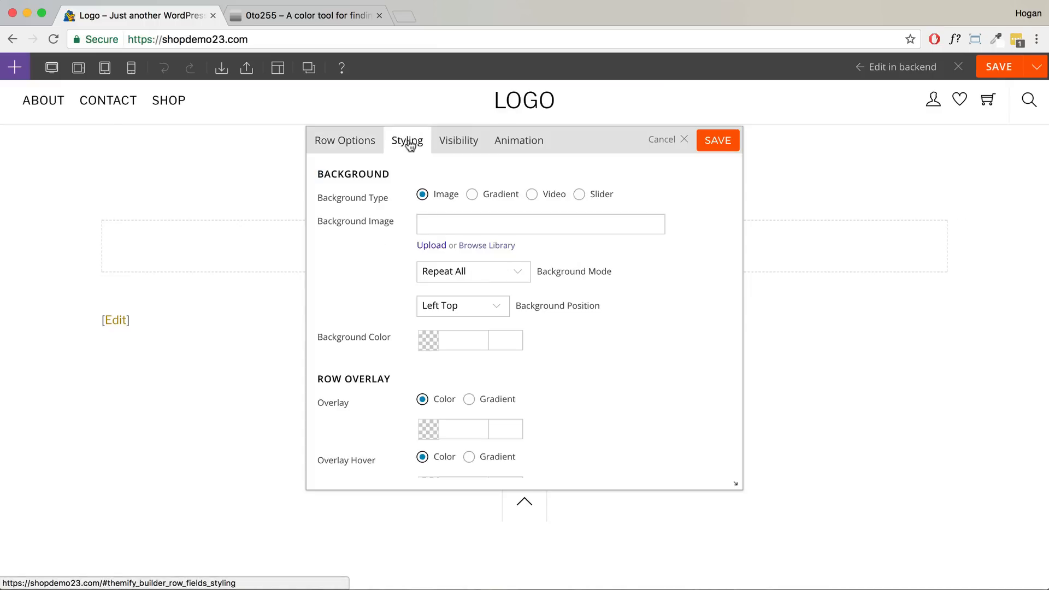
left_click_drag(398, 224, 317, 219)
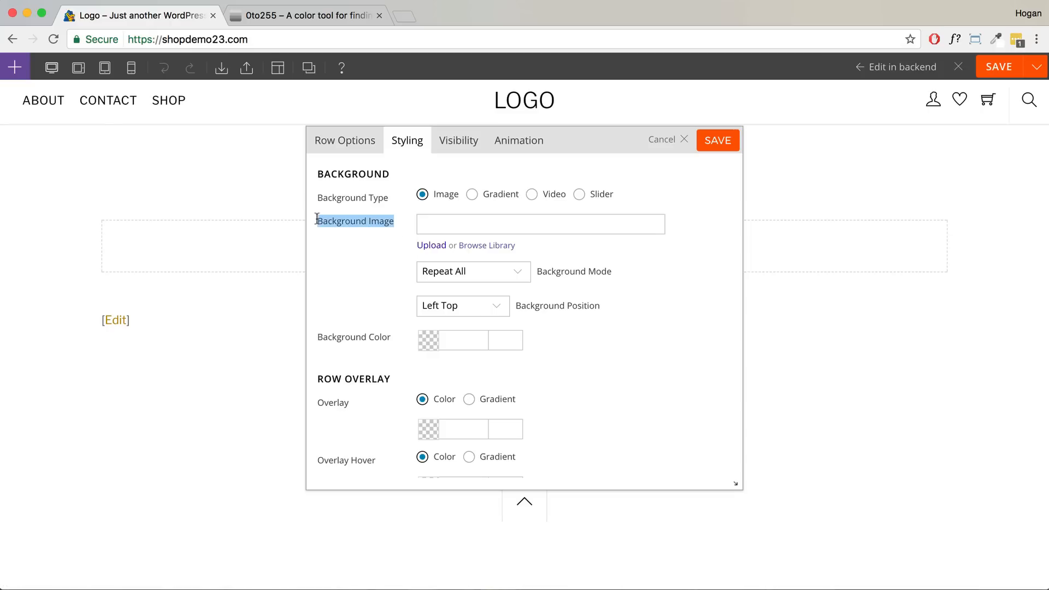
left_click(434, 224)
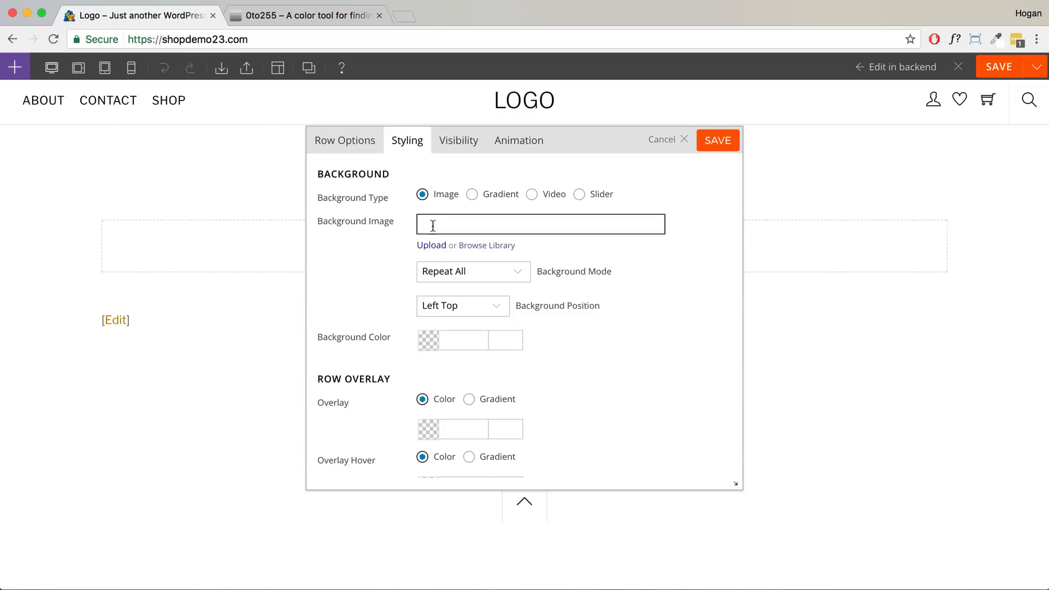
- Upload jakob-owens-1800x1000.jpg and insert it as the row's background image
left_click(476, 245)
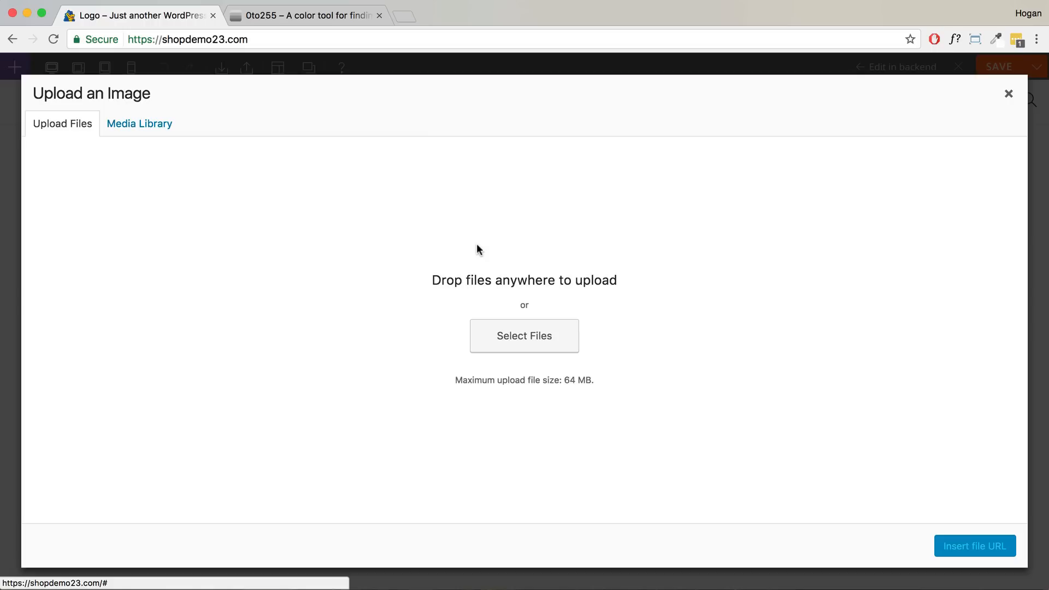
left_click(525, 349)
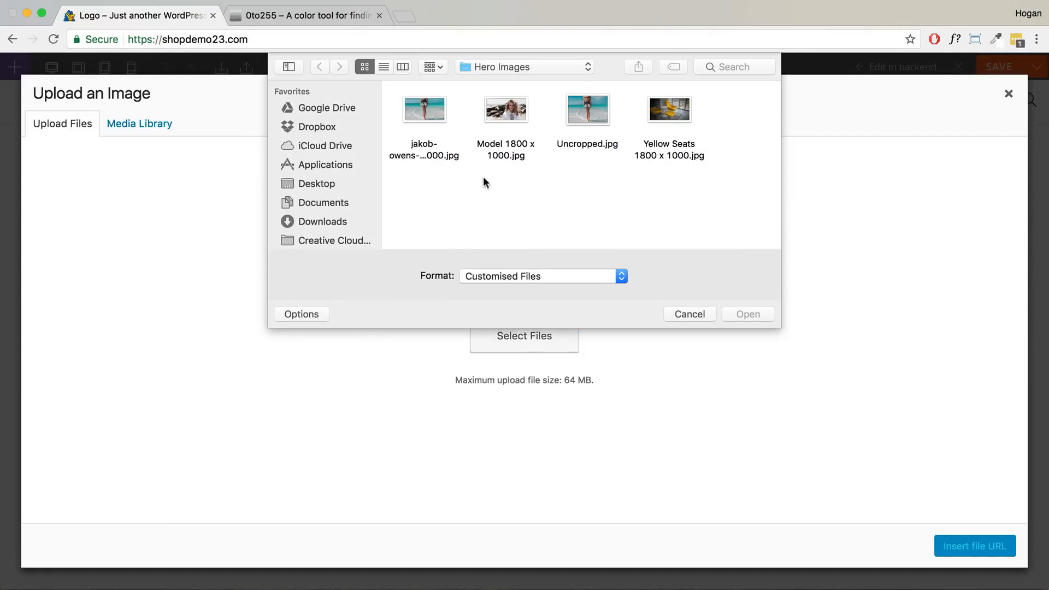
left_click(437, 111)
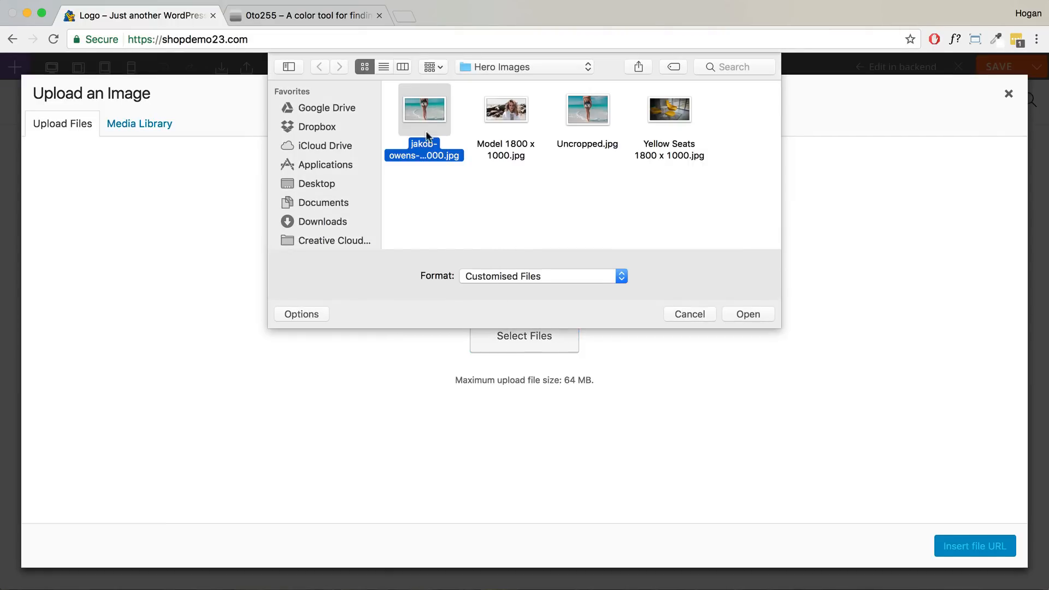
left_click(760, 316)
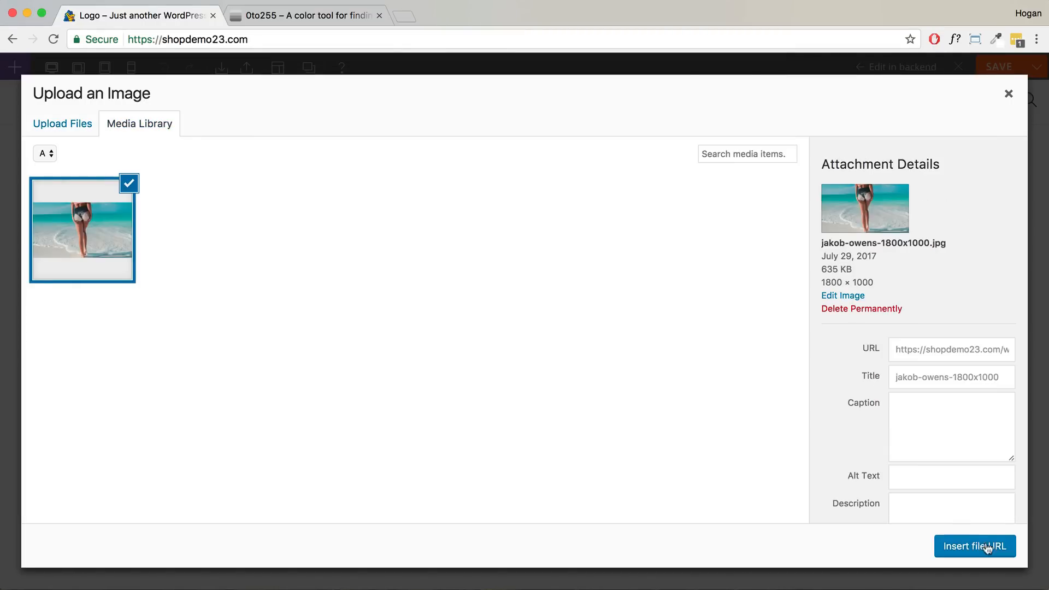
left_click(987, 548)
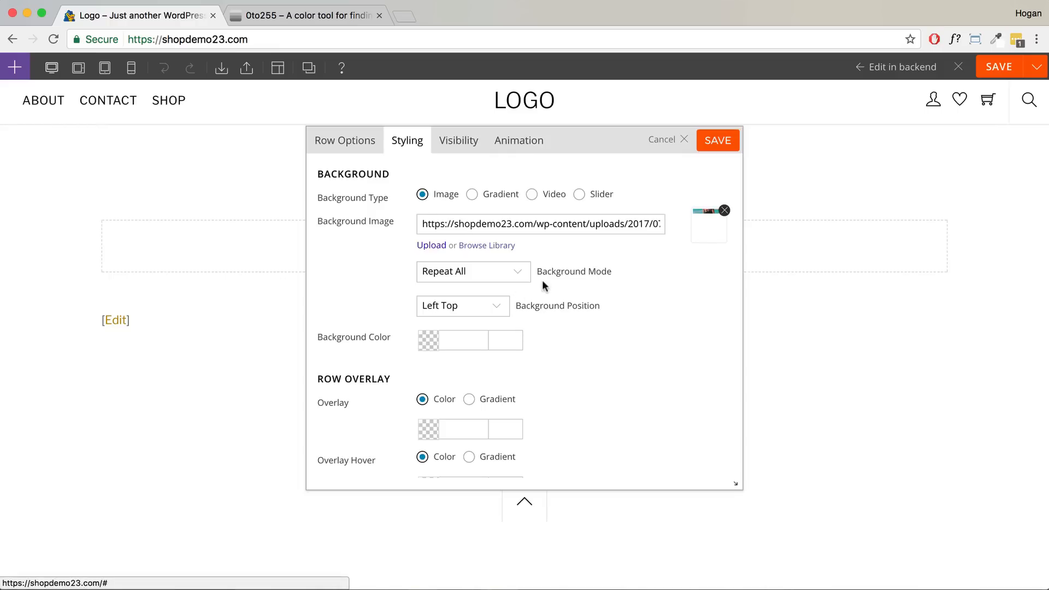
- Set Background Mode to Fullcover and Background Position to Center Center
left_click_drag(536, 272, 609, 272)
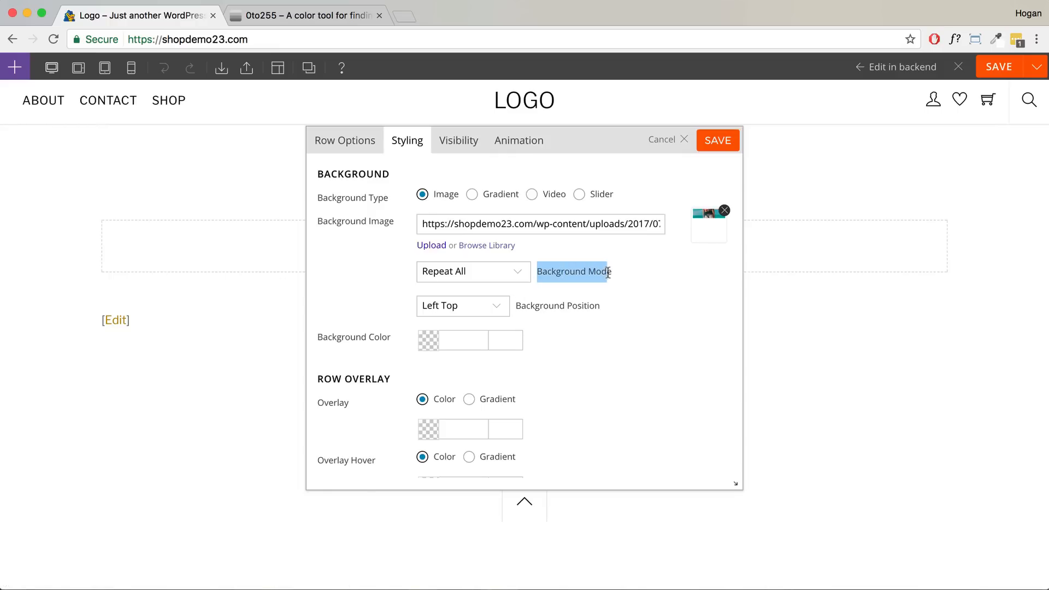
left_click(463, 273)
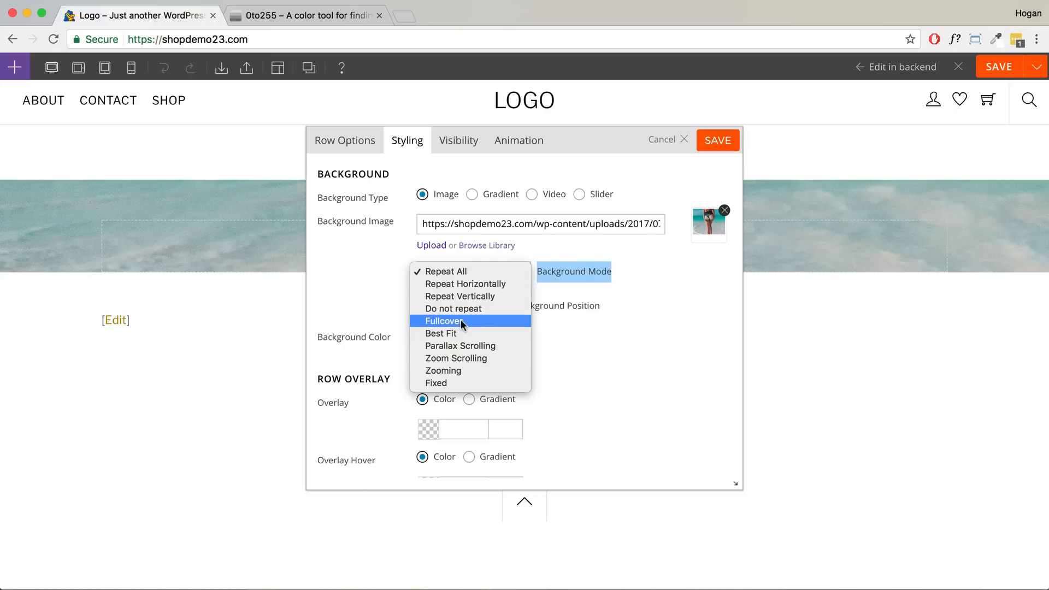
left_click(461, 321)
left_click(486, 271)
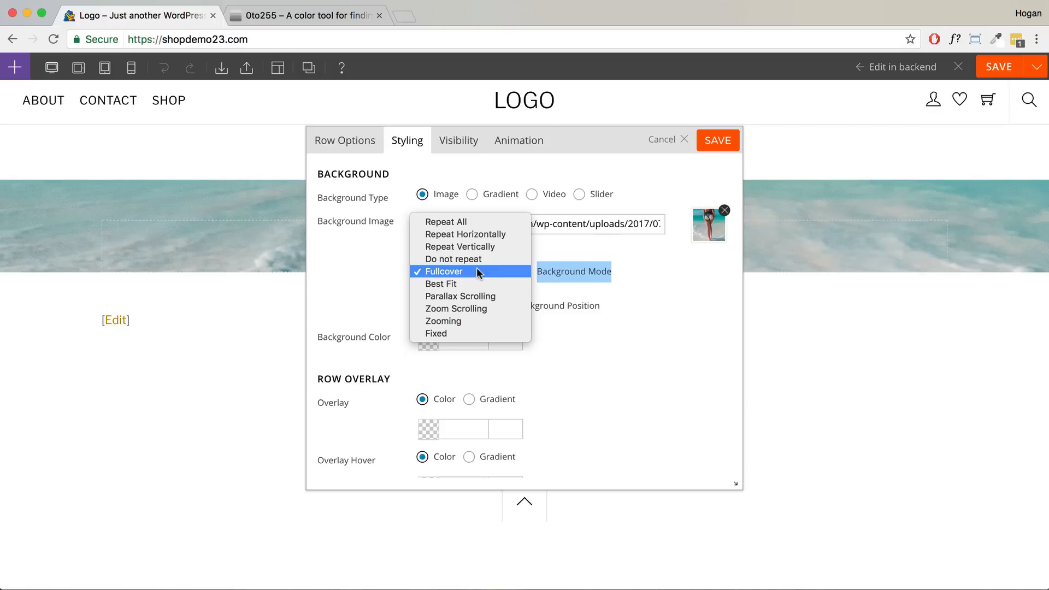
left_click(485, 271)
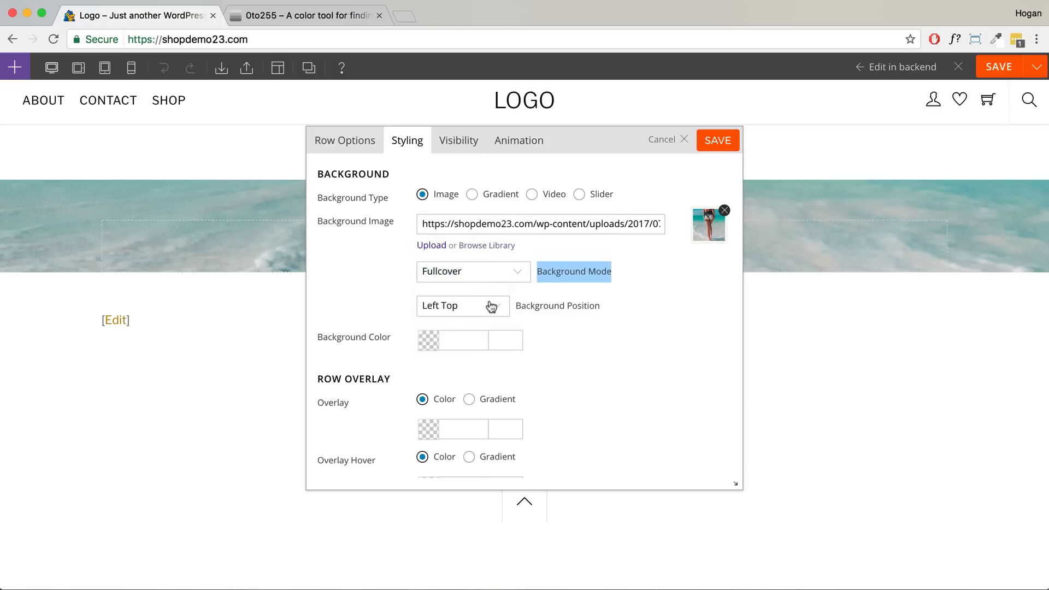
left_click(488, 303)
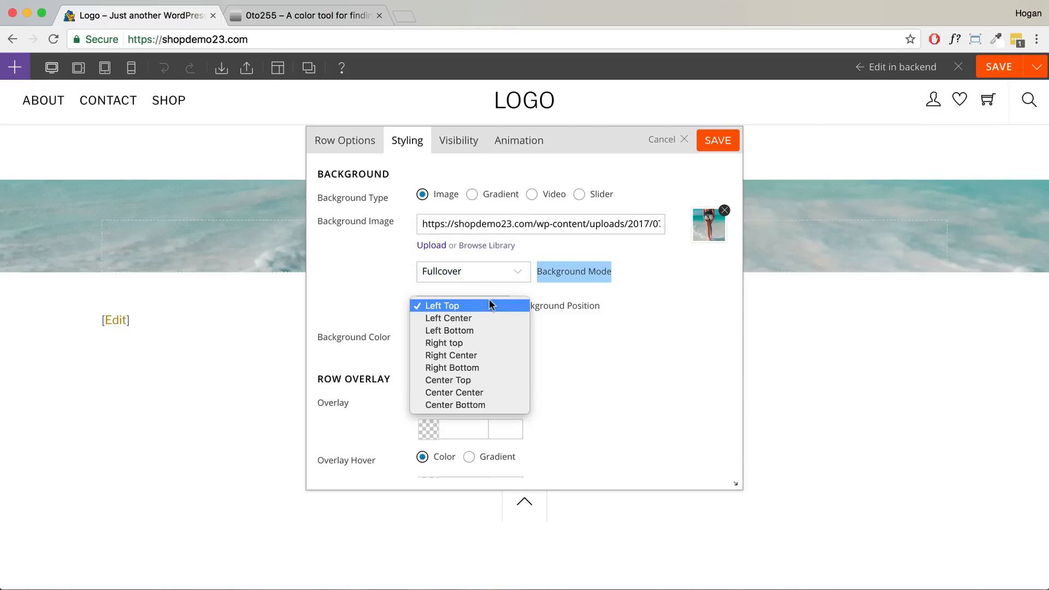
left_click(465, 393)
- Switch padding to per-side and set the top padding to 17.5%
scroll(554, 312, "down", 5)
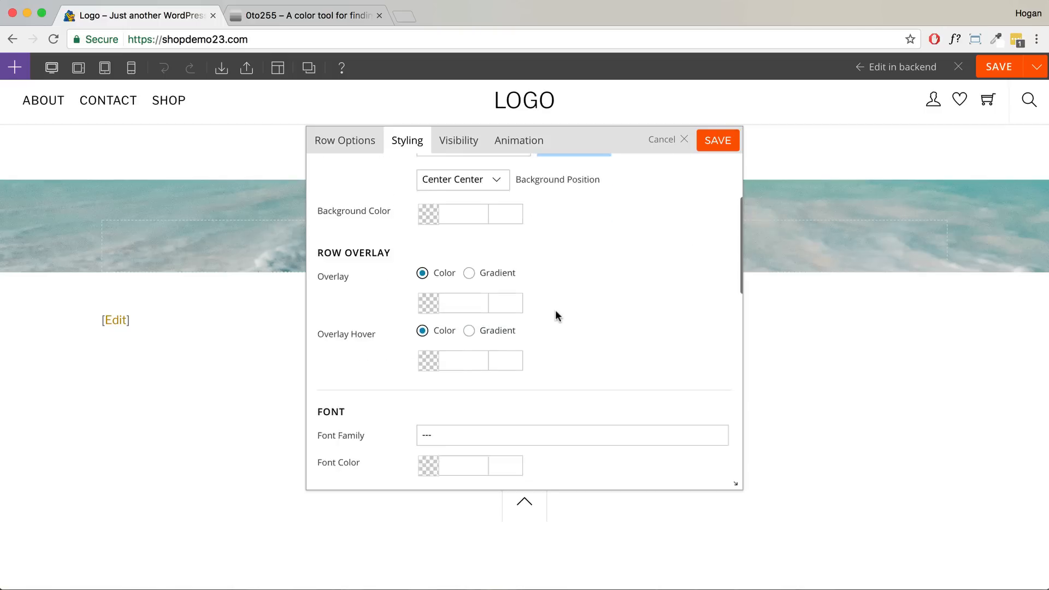
scroll(556, 312, "down", 10)
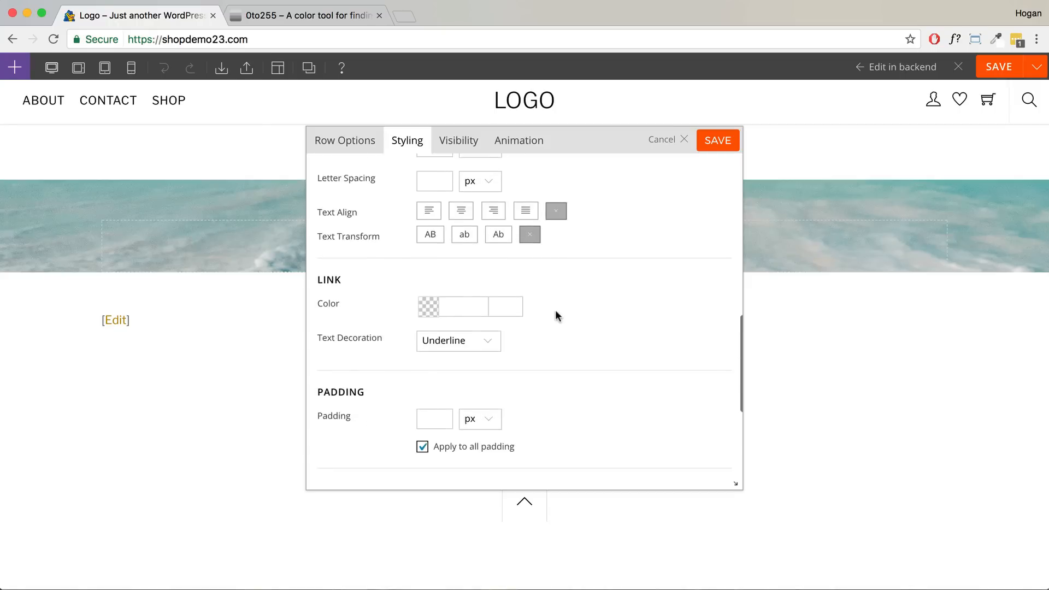
scroll(556, 311, "down", 1)
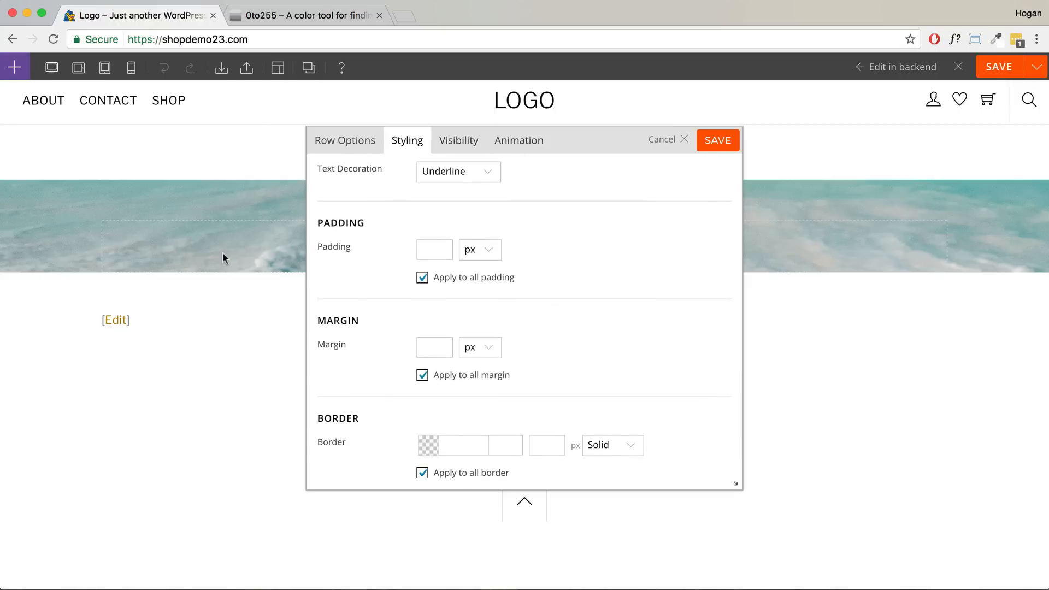
left_click(422, 278)
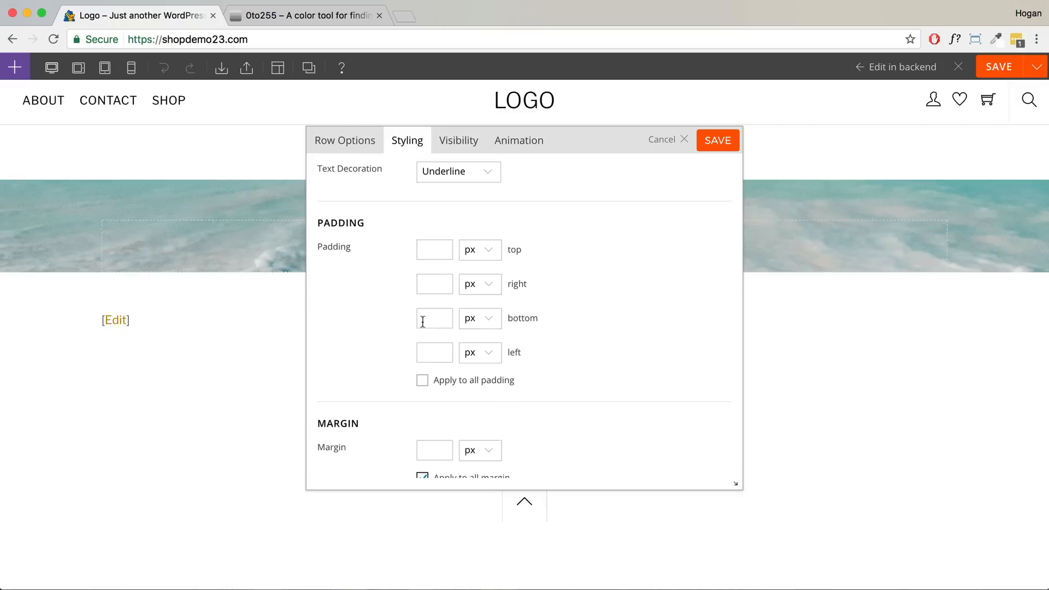
left_click(433, 250)
type("1")
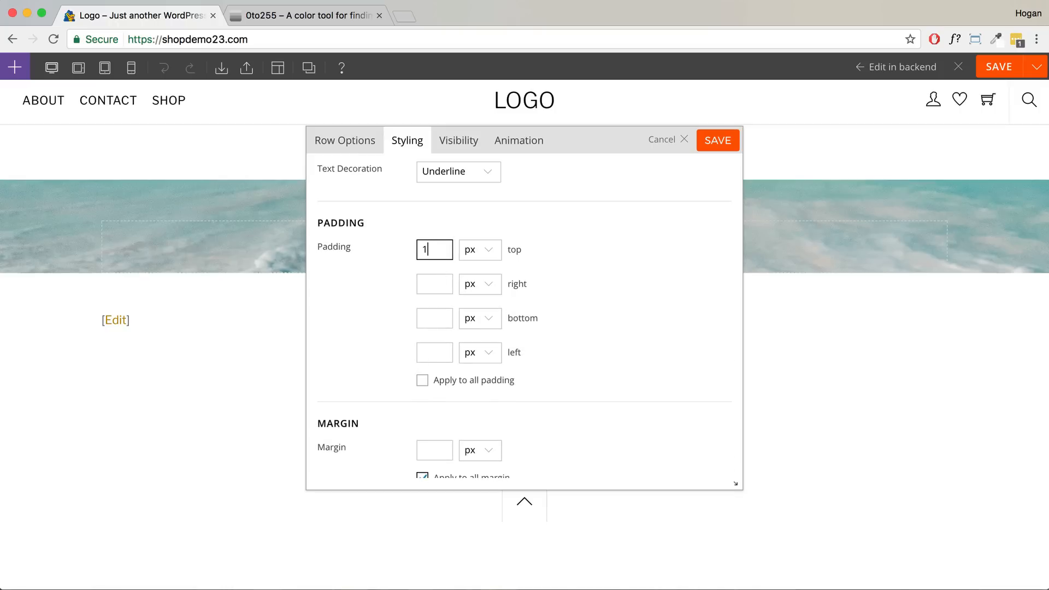
type("7.5")
left_click(467, 255)
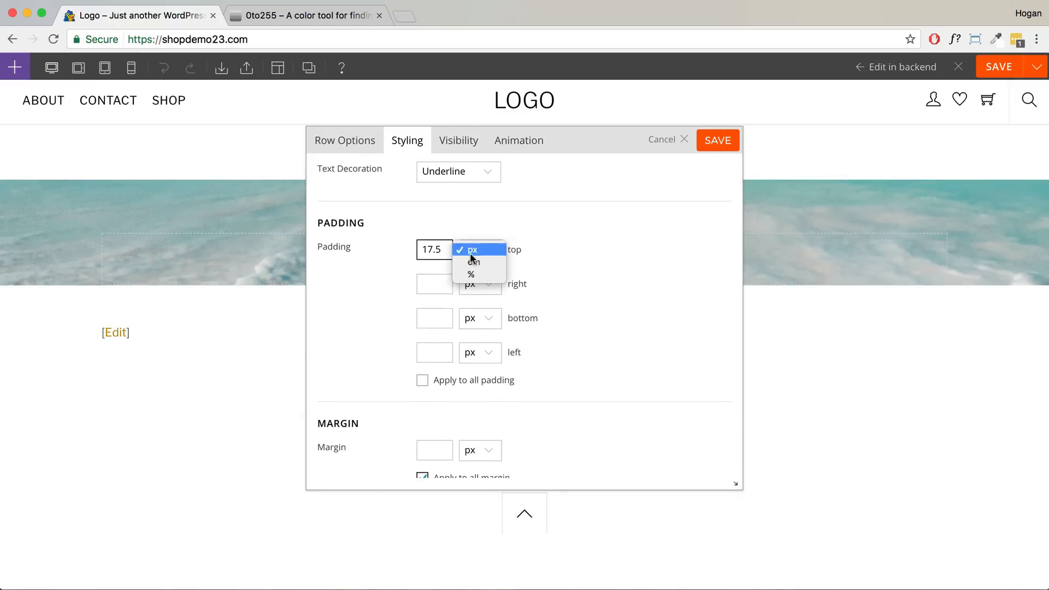
left_click(473, 273)
- Change the bottom padding unit to %, keeping 17.5, and view the row
left_click(438, 318)
type("17.5")
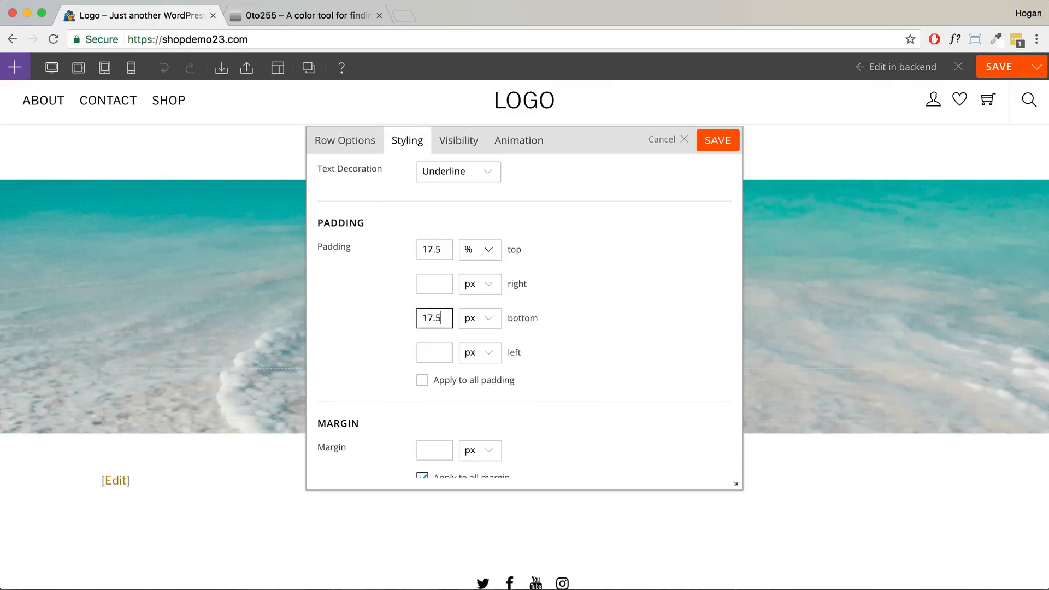
left_click(480, 322)
left_click(480, 343)
left_click_drag(534, 158, 765, 139)
scroll(353, 260, "down", 3)
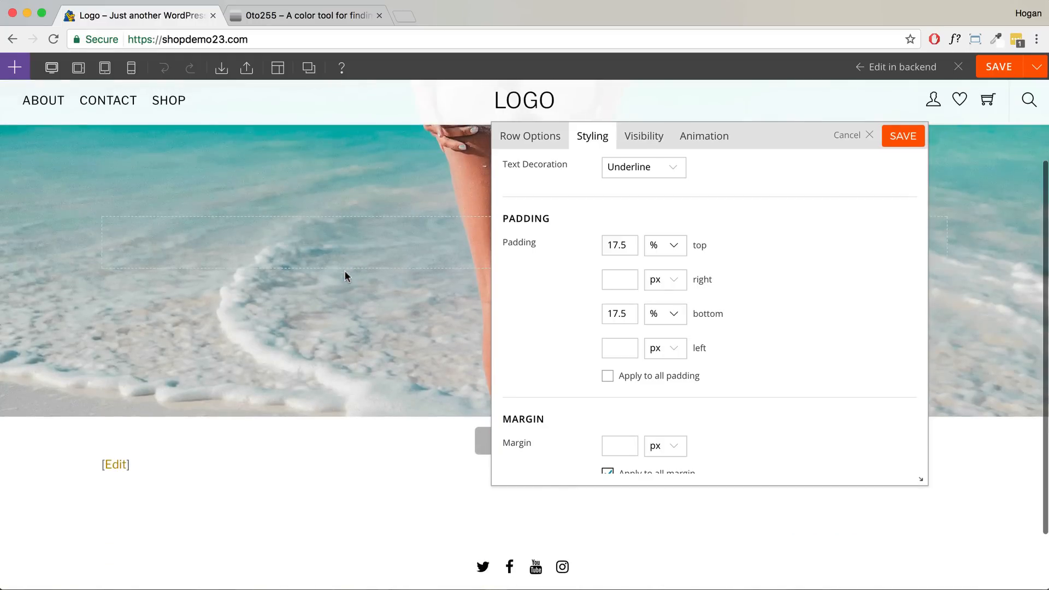
scroll(405, 250, "up", 3)
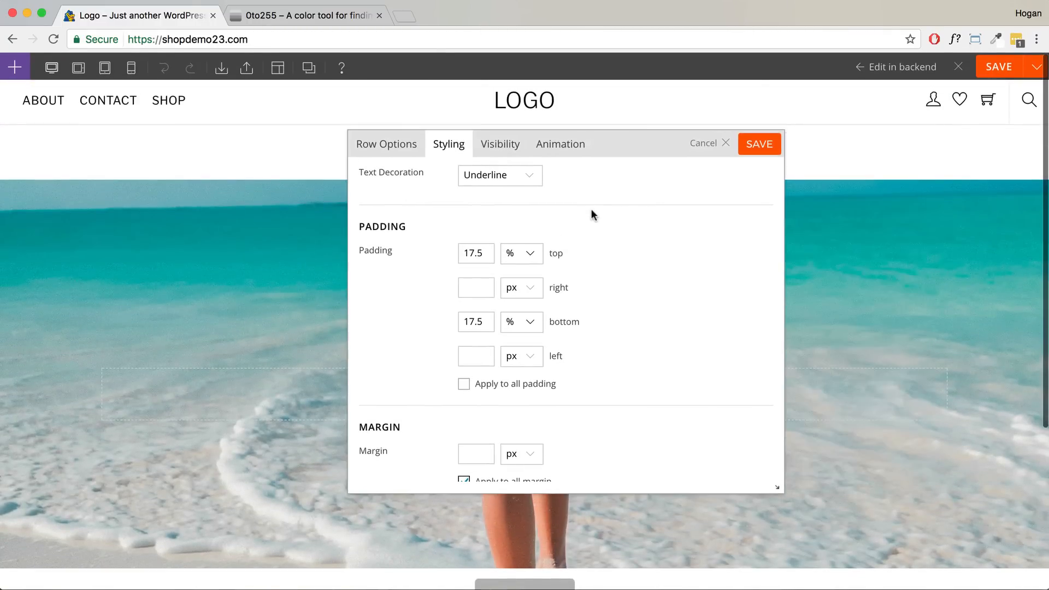
scroll(592, 210, "up", 10)
scroll(592, 214, "up", 6)
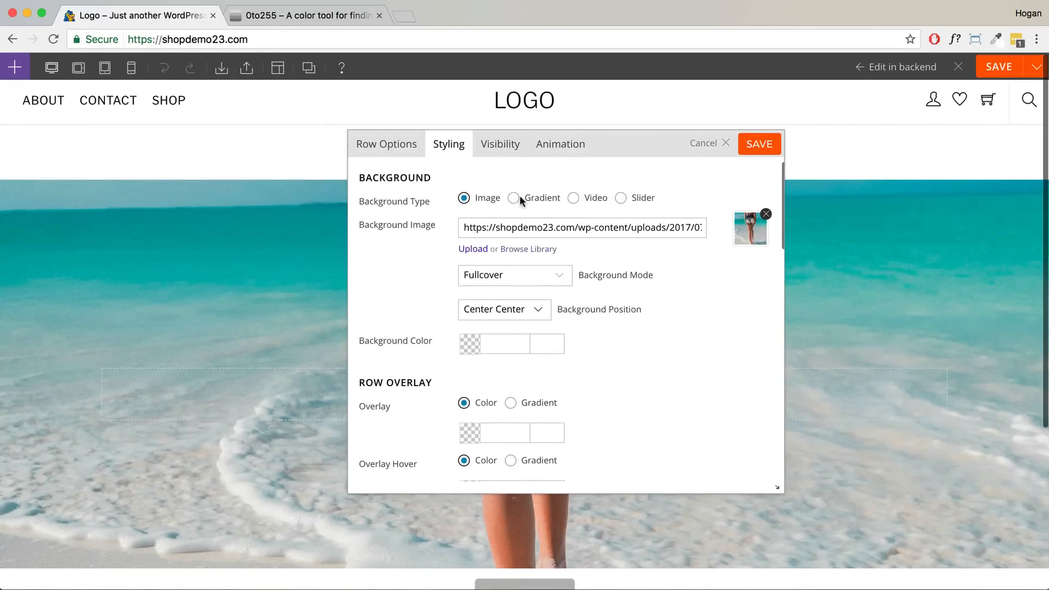
left_click(517, 199)
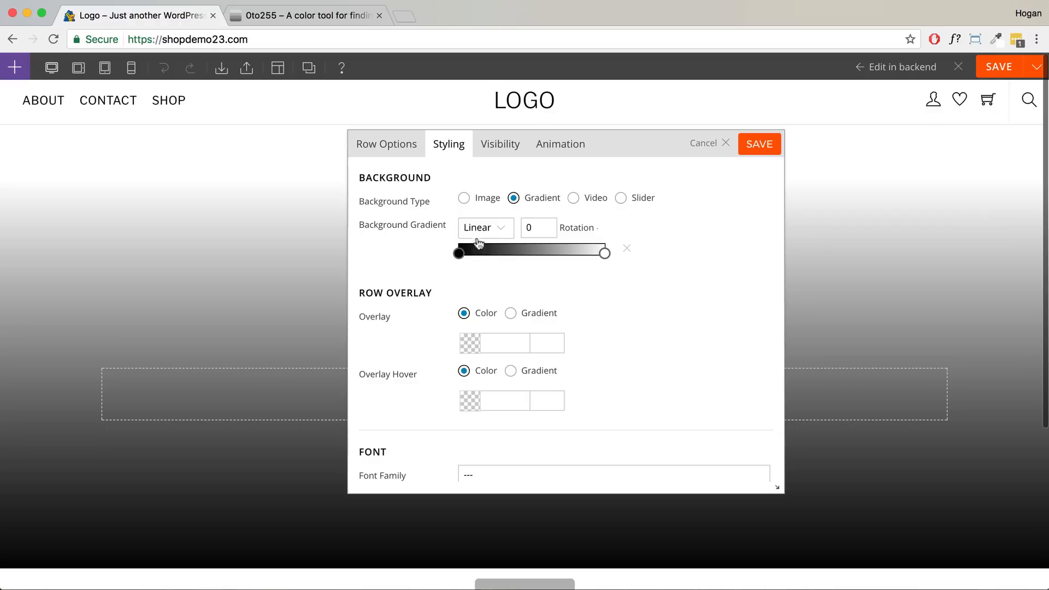
left_click(459, 253)
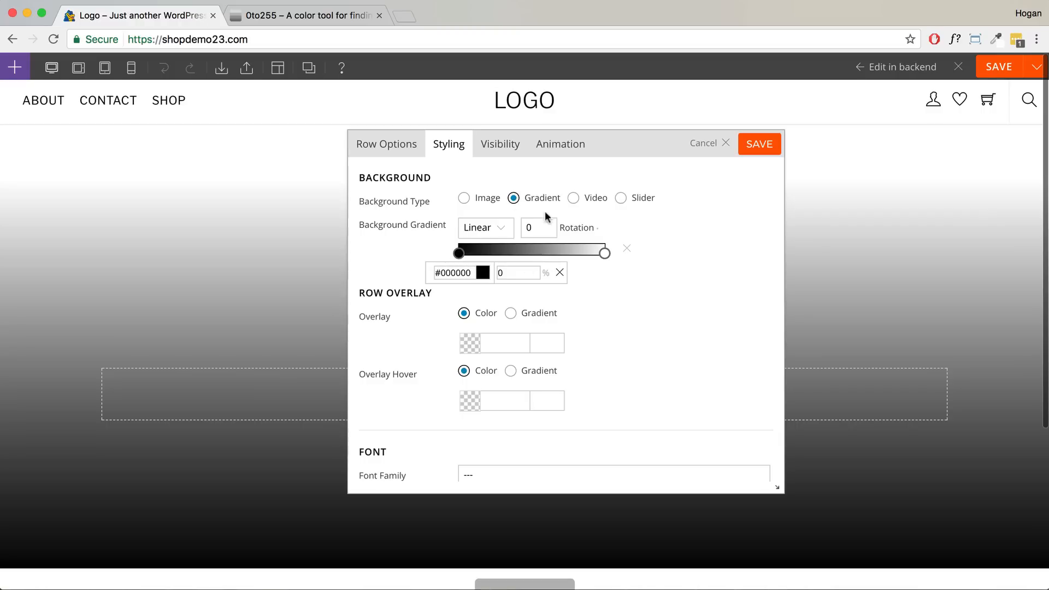
left_click(573, 200)
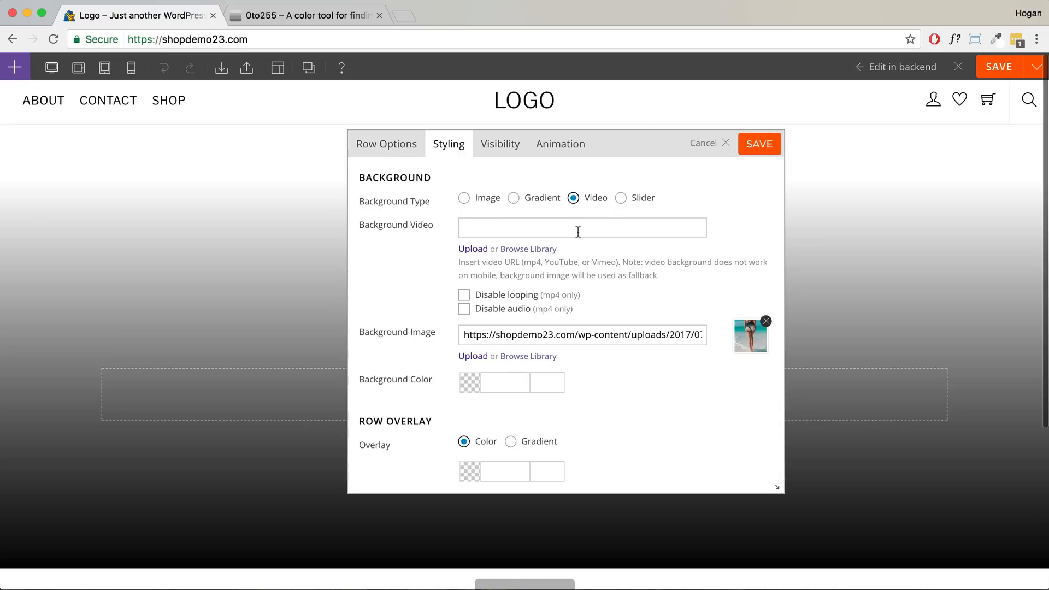
left_click_drag(576, 261, 546, 262)
left_click(533, 228)
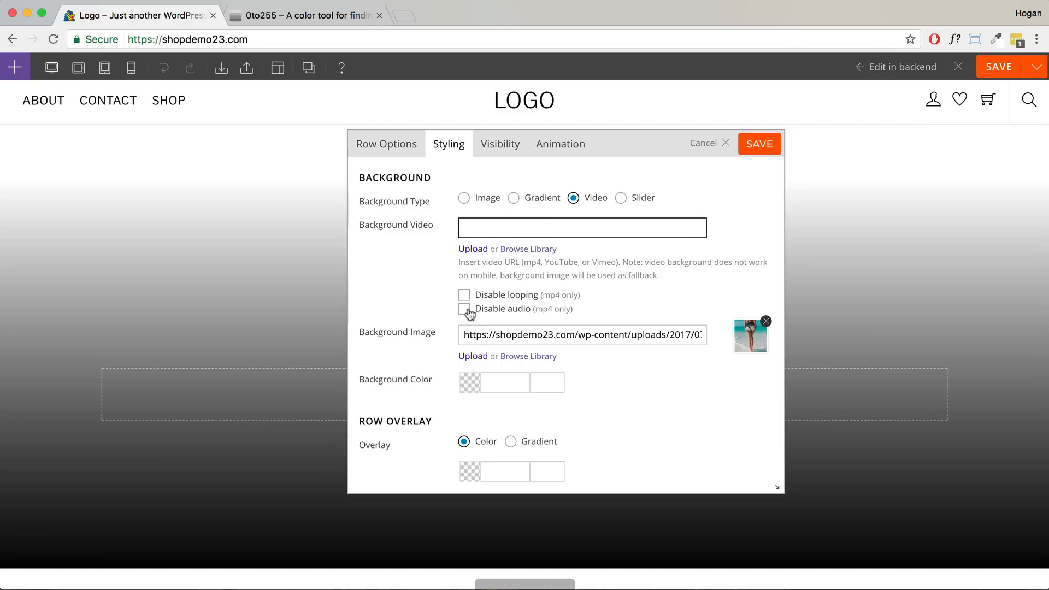
left_click(620, 199)
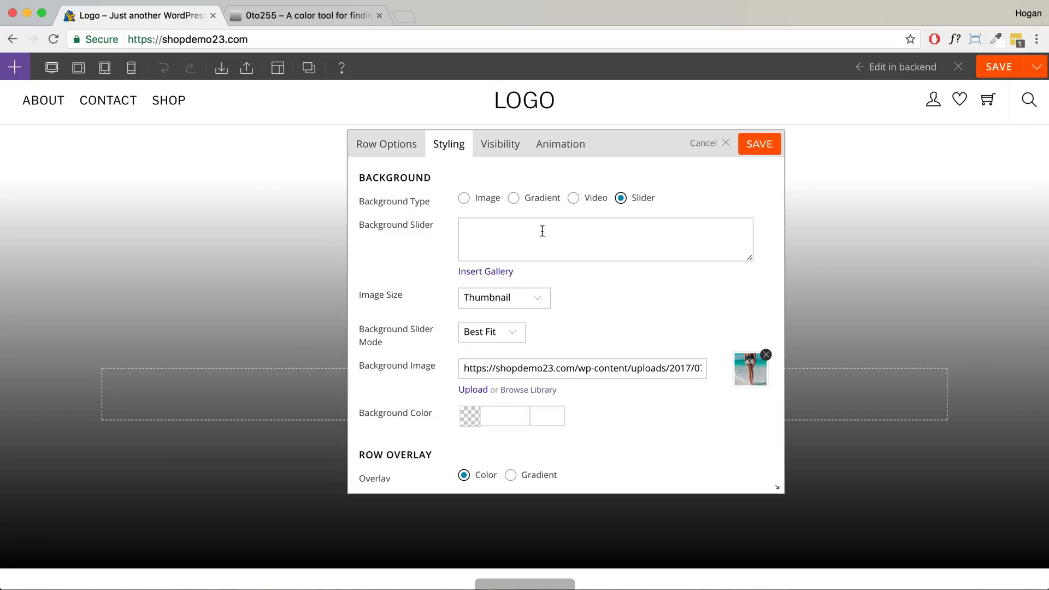
left_click(503, 271)
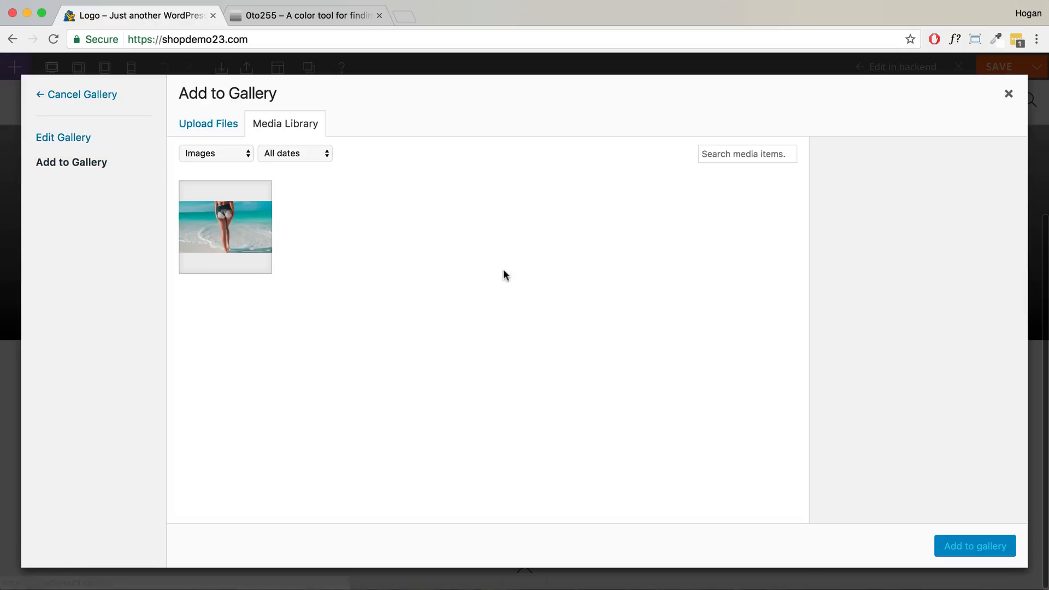
left_click(221, 127)
left_click(571, 336)
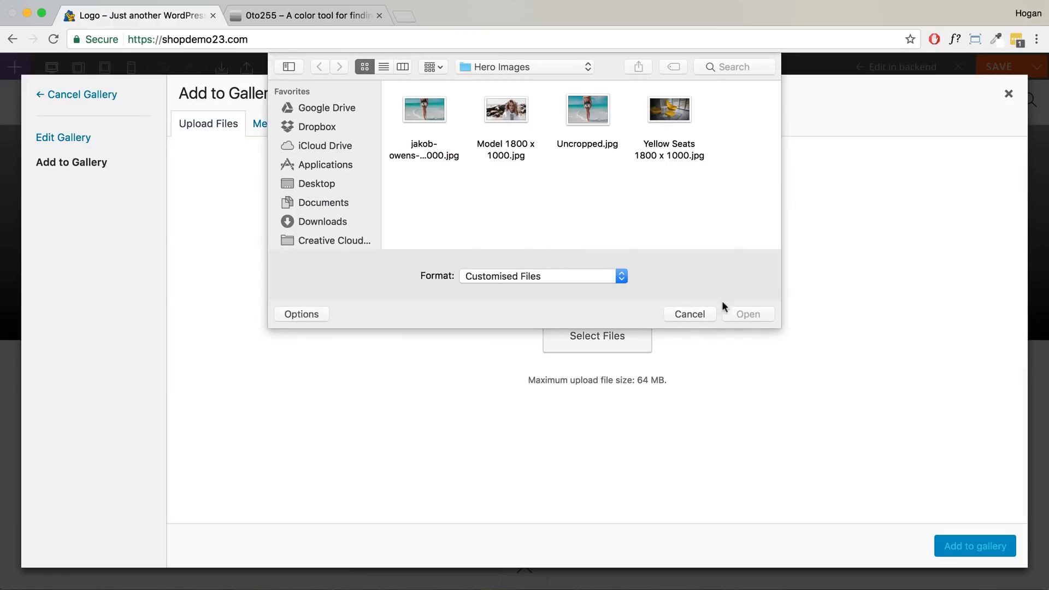
left_click(705, 314)
left_click(1008, 94)
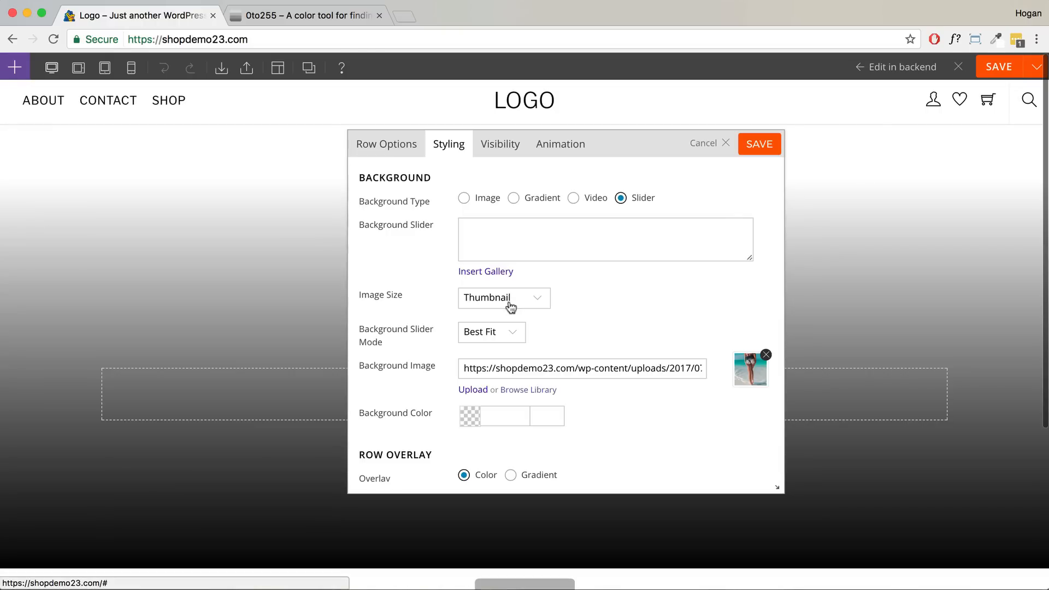
left_click_drag(405, 295, 358, 294)
left_click(464, 299)
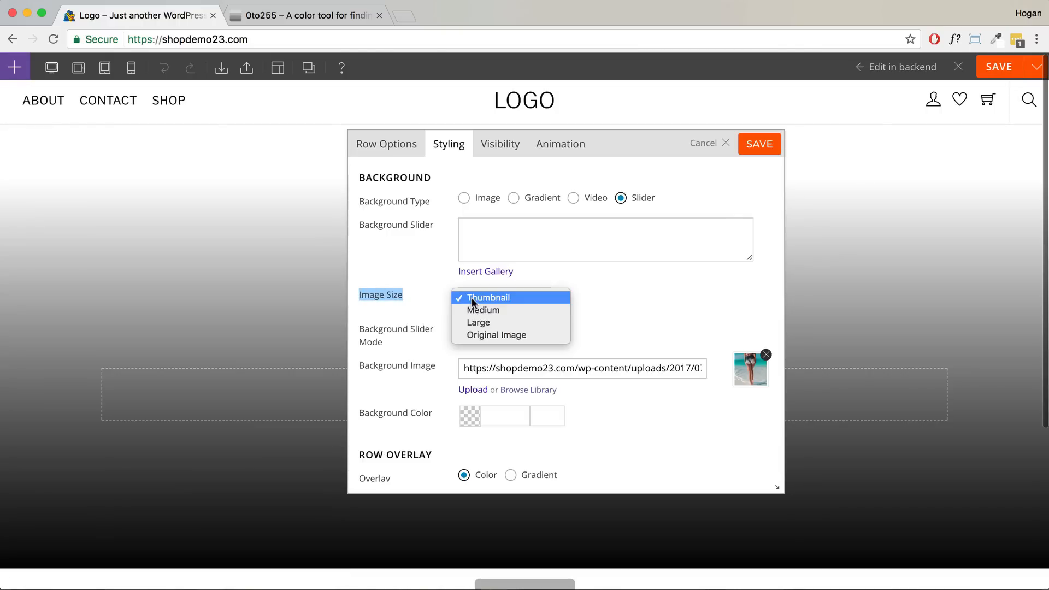
left_click(487, 332)
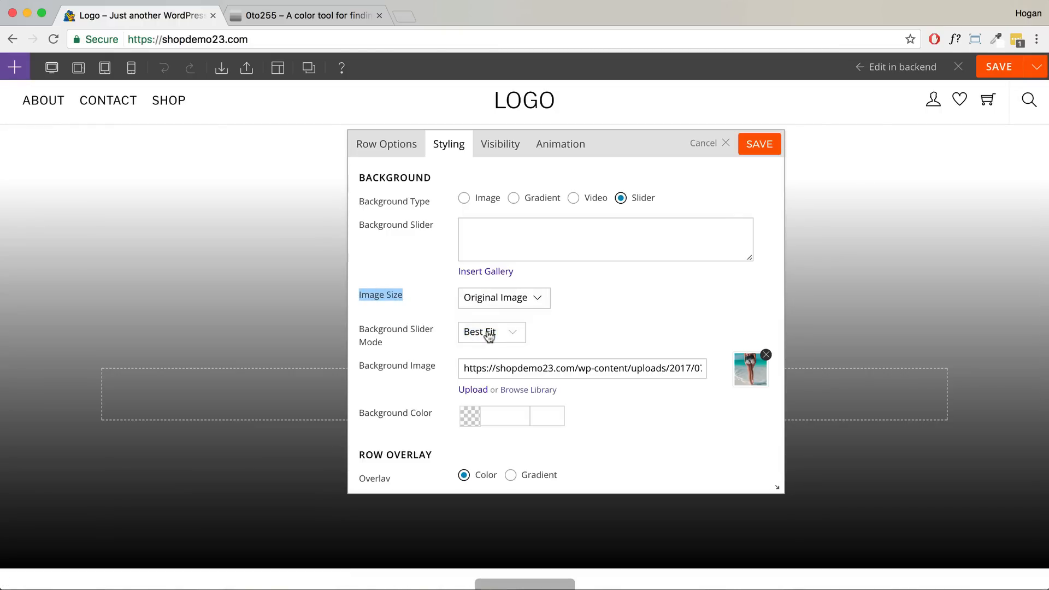
left_click_drag(404, 349, 355, 330)
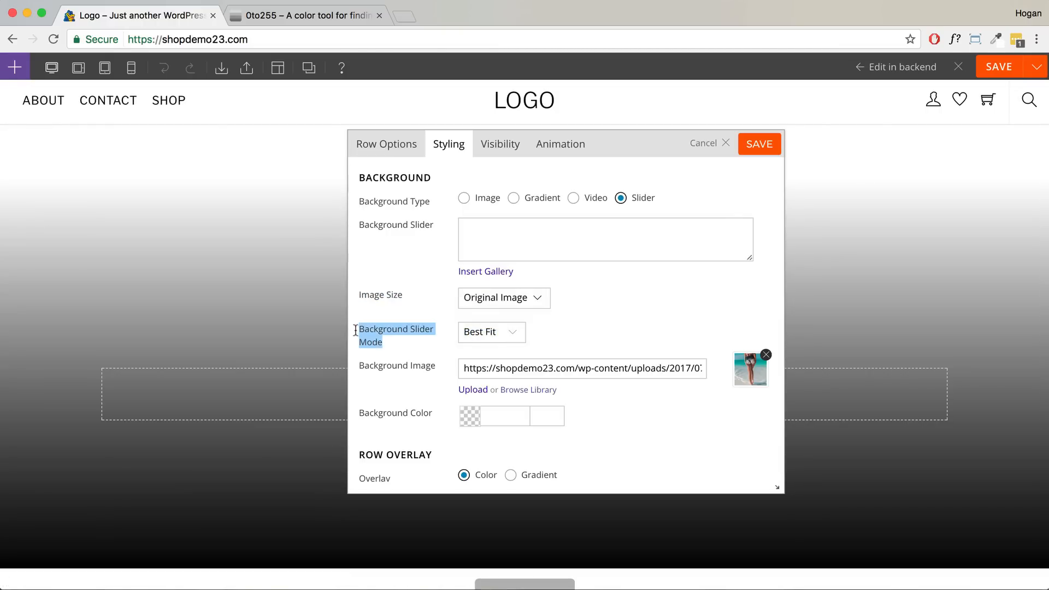
left_click(467, 332)
left_click(484, 342)
scroll(565, 326, "down", 1)
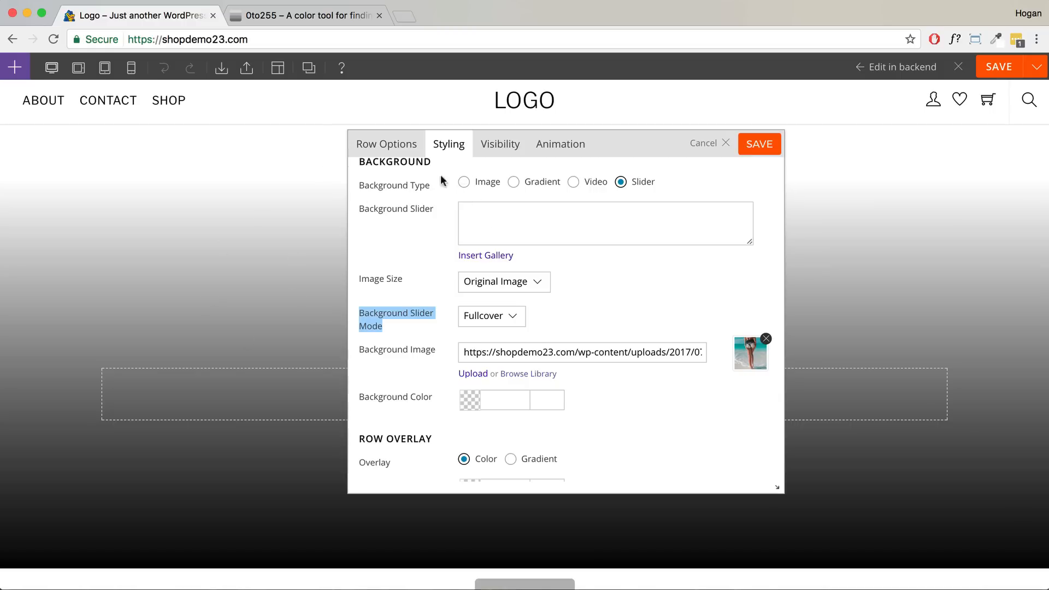
left_click(464, 183)
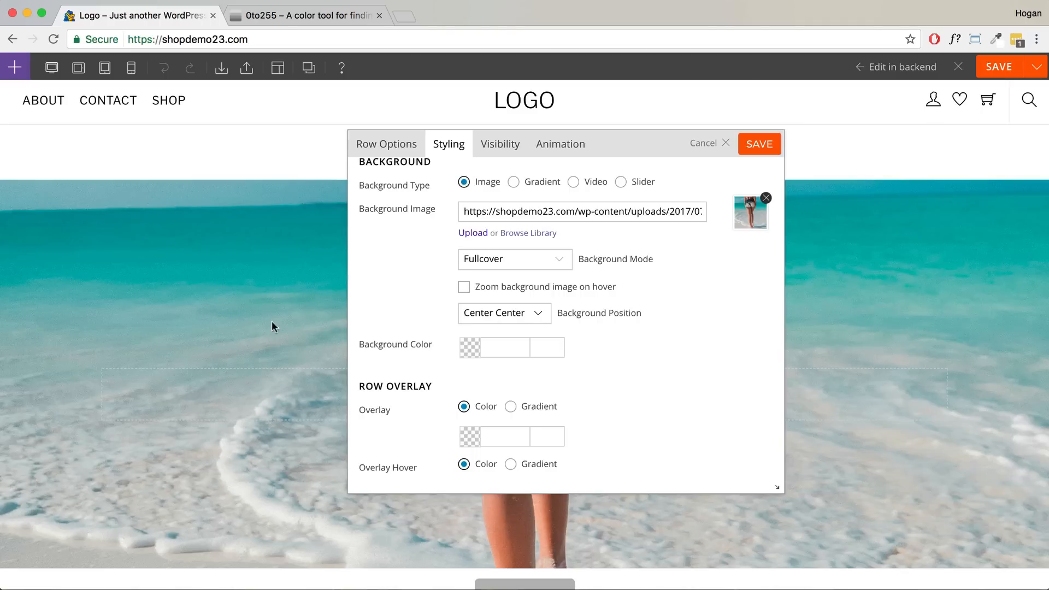
- Save the hero row's styling changes
scroll(261, 333, "down", 1)
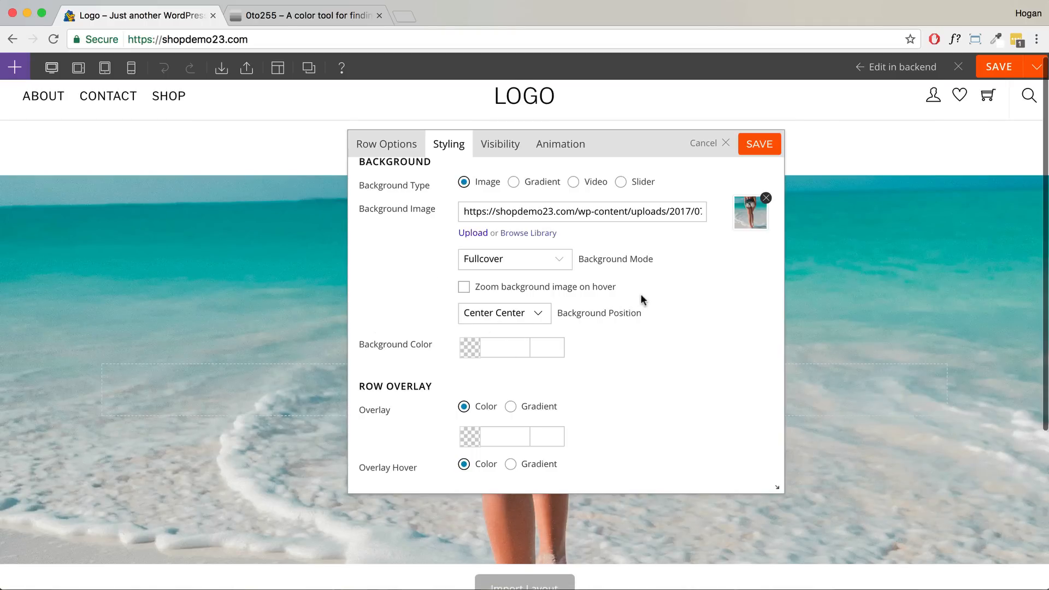
scroll(683, 284, "down", 1)
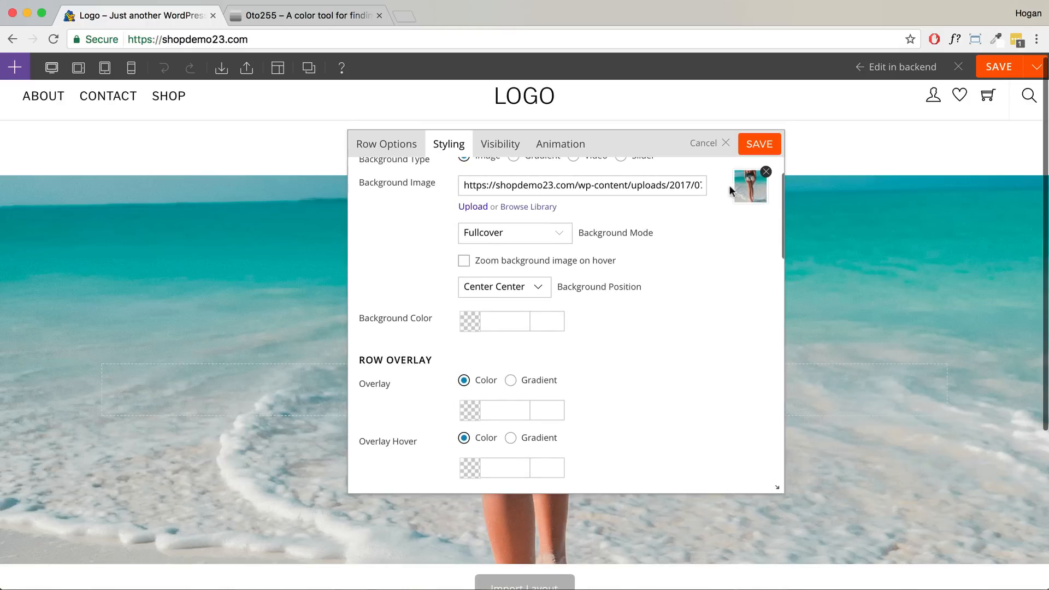
left_click(759, 144)
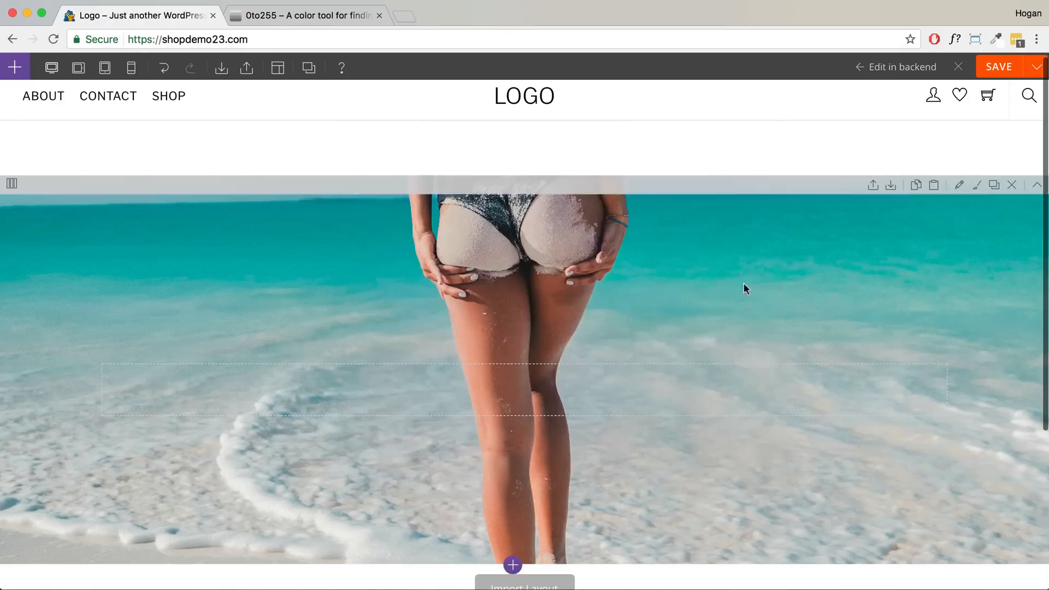
- Drag a Text module into the hero row and select its placeholder text
left_click(14, 68)
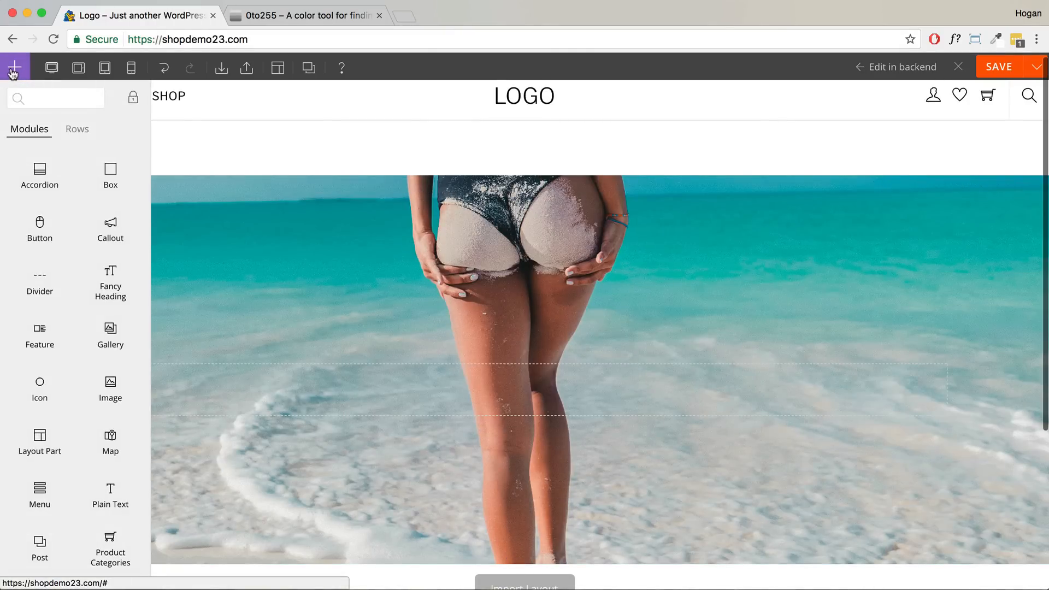
left_click(13, 68)
left_click(14, 70)
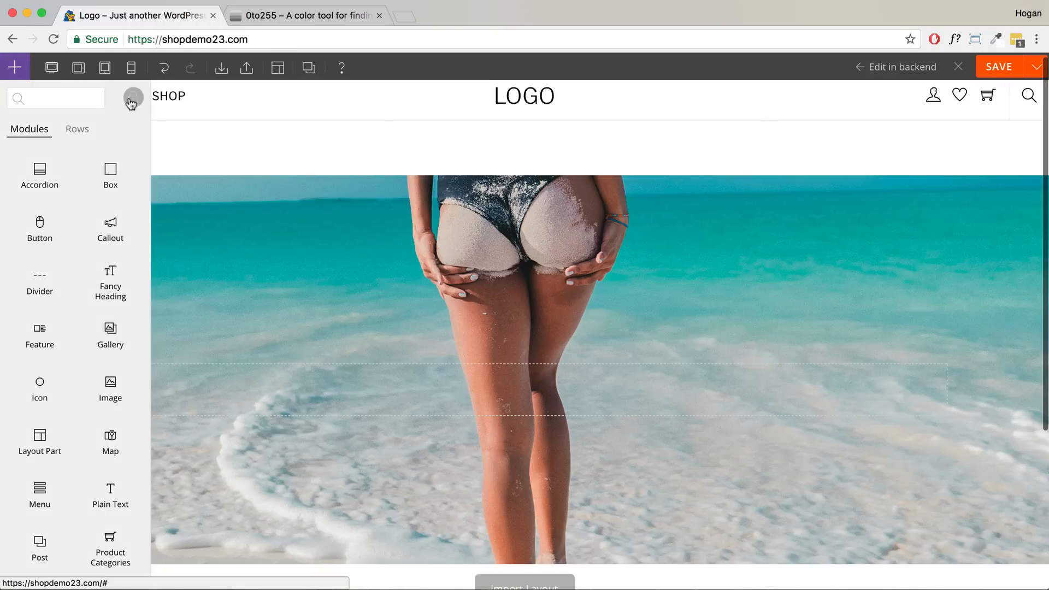
scroll(103, 297, "down", 5)
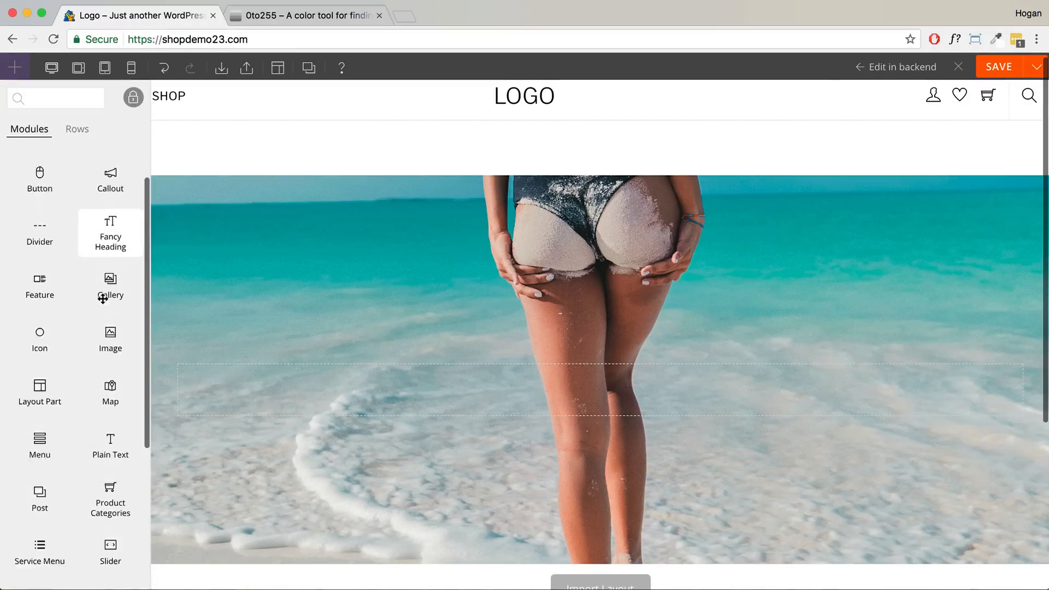
left_click_drag(40, 466, 563, 389)
left_click_drag(440, 276, 295, 271)
- Type 'eCommerce', format it as Heading 1, and check its HTML markup
type("eCommerce")
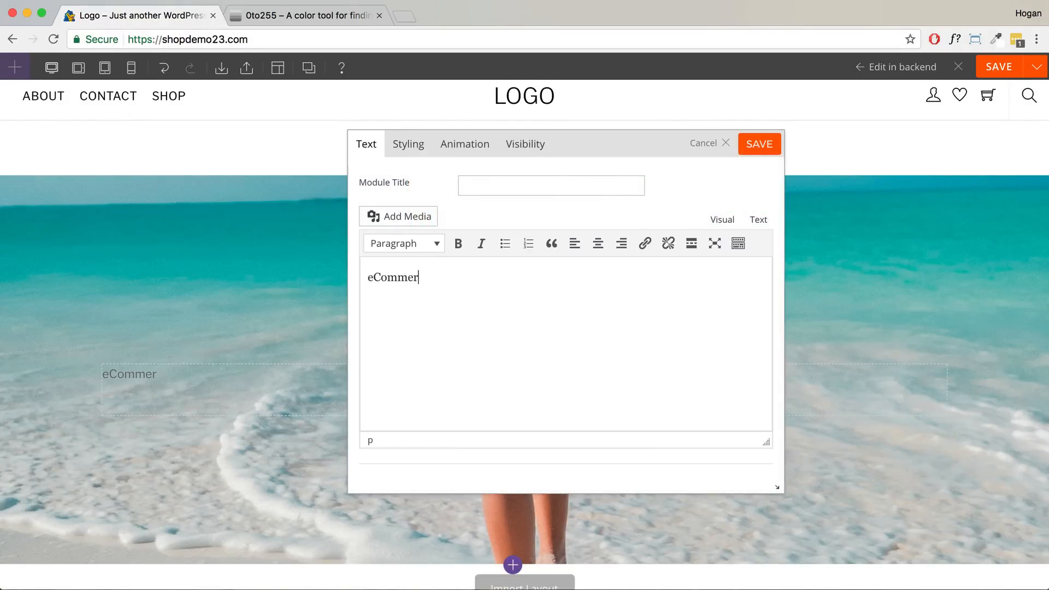
left_click_drag(461, 278, 338, 272)
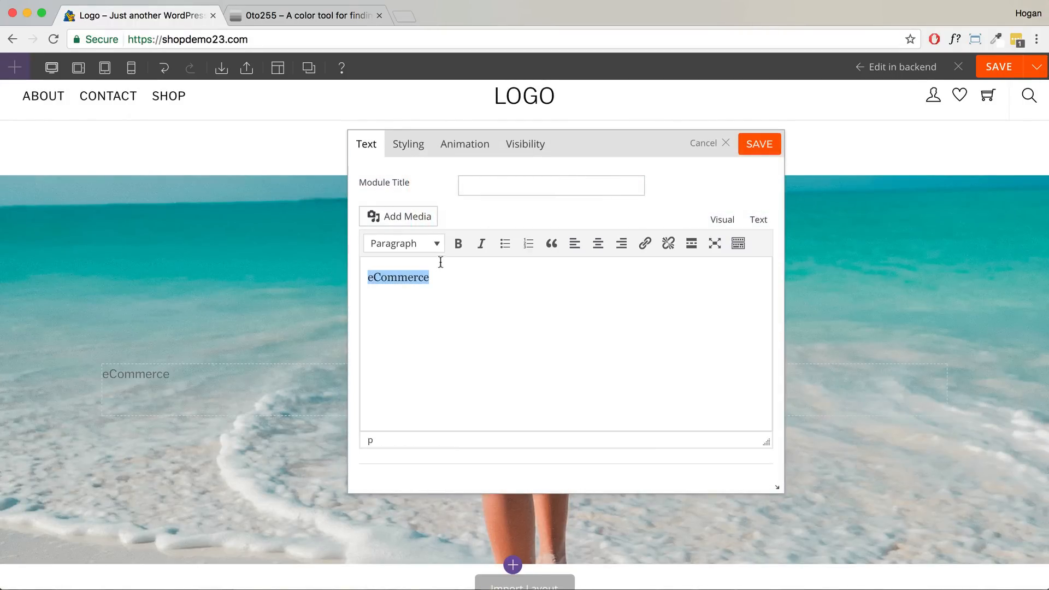
left_click(436, 244)
left_click(431, 302)
left_click_drag(592, 144, 744, 139)
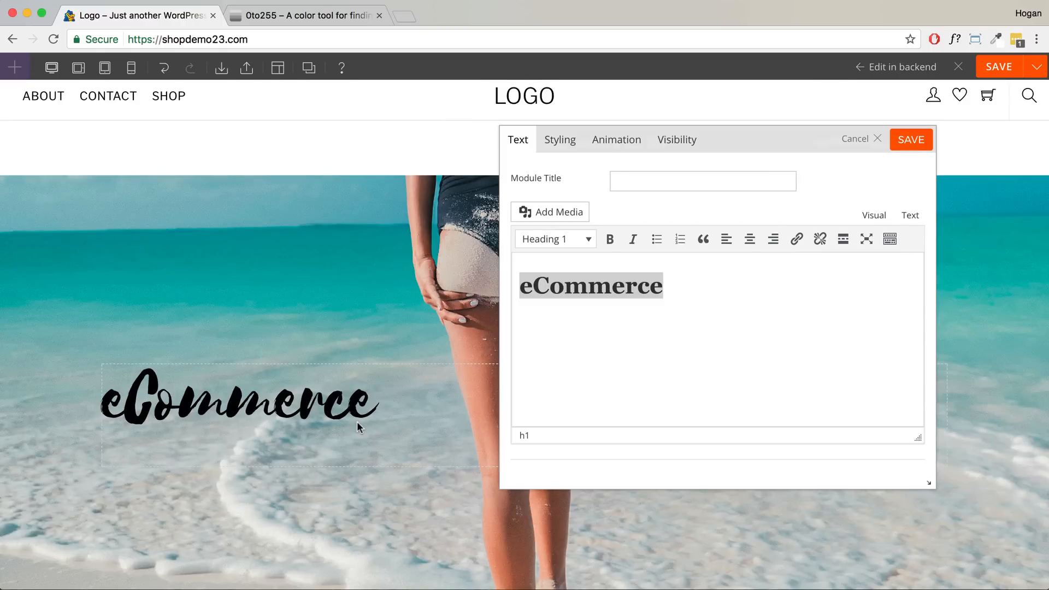
left_click(909, 217)
left_click_drag(617, 261, 540, 258)
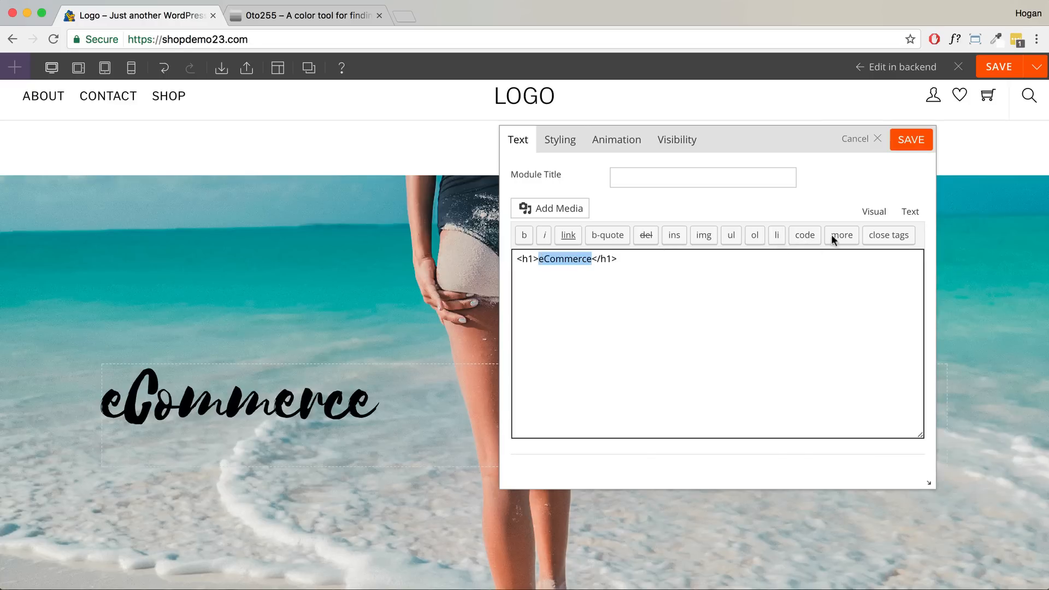
left_click(873, 212)
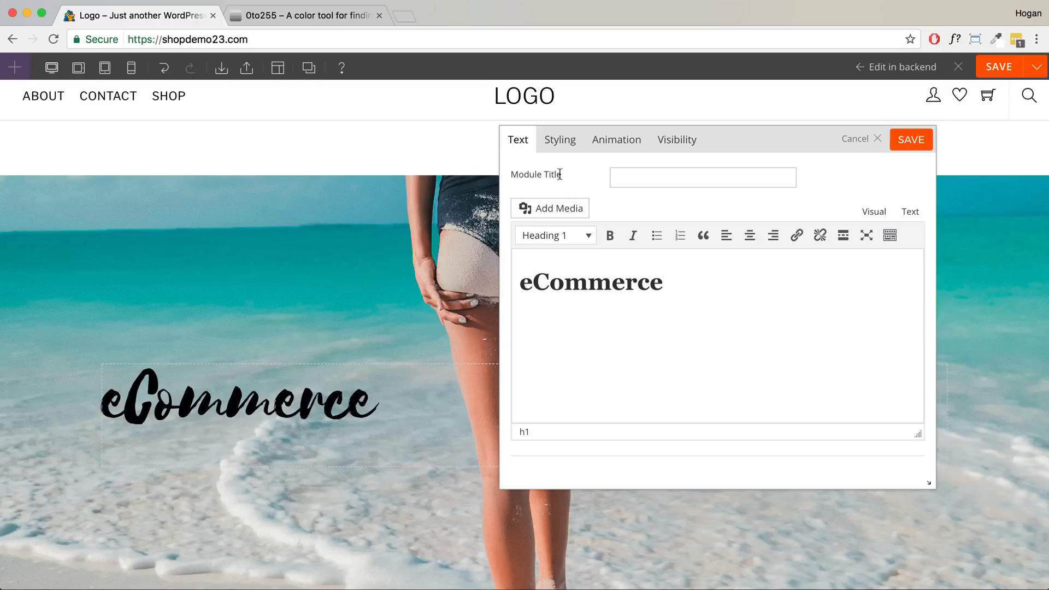
- Bring up the text module's Heading 1 font styling settings
left_click(561, 143)
scroll(621, 266, "down", 3)
scroll(634, 284, "down", 2)
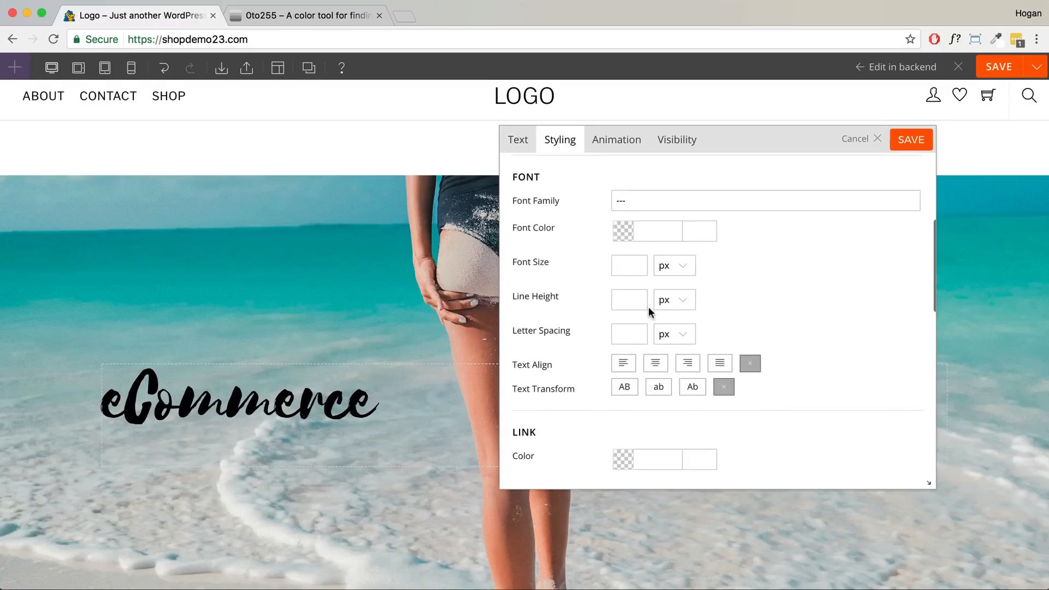
scroll(710, 256, "up", 6)
left_click(665, 182)
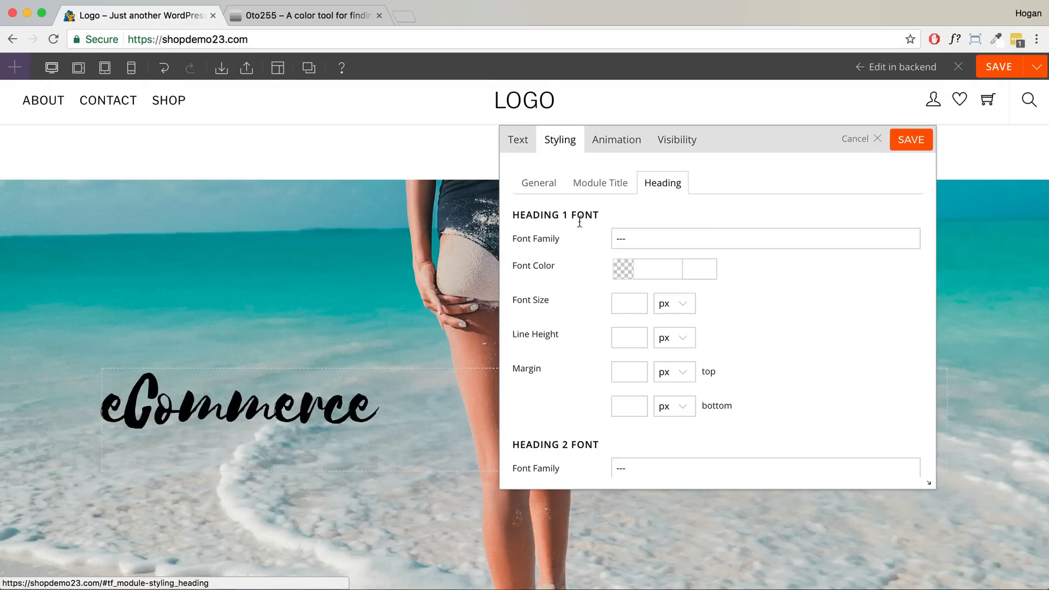
- Center-align the eCommerce heading text in the module's general styling
left_click_drag(600, 216, 498, 213)
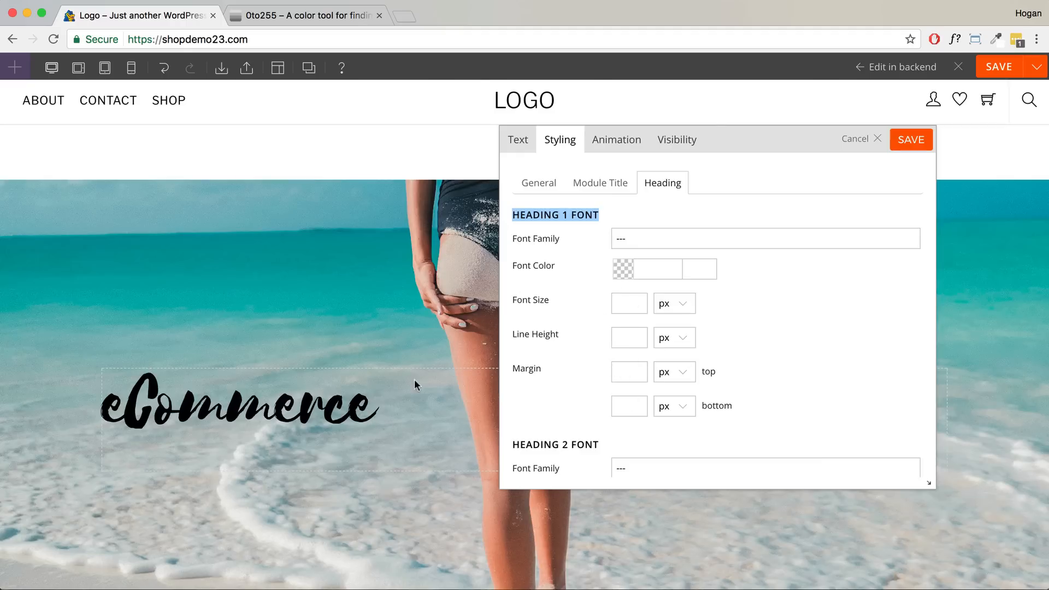
scroll(785, 265, "down", 3)
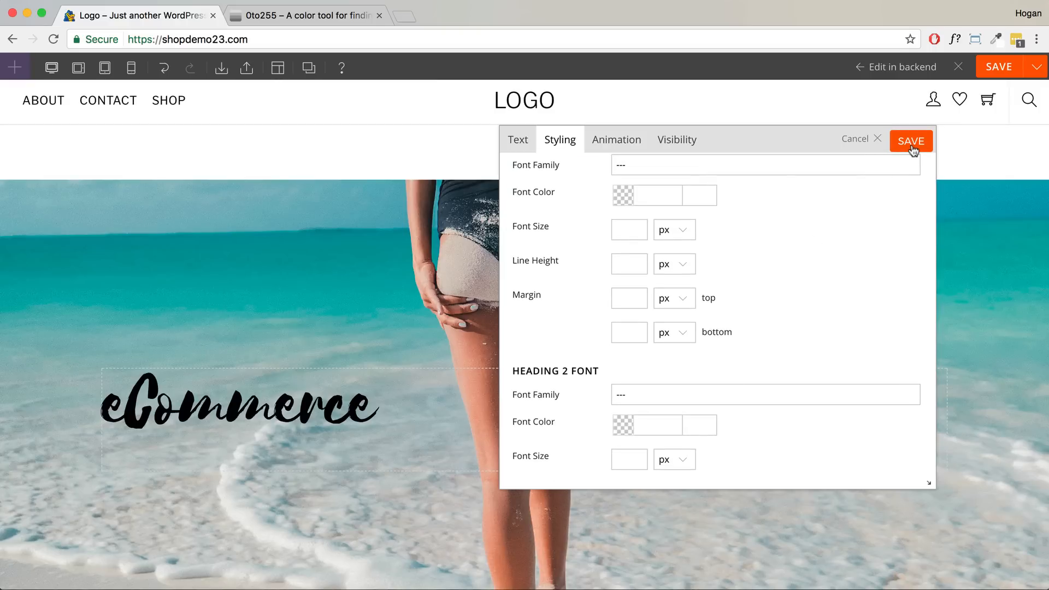
scroll(656, 242, "up", 3)
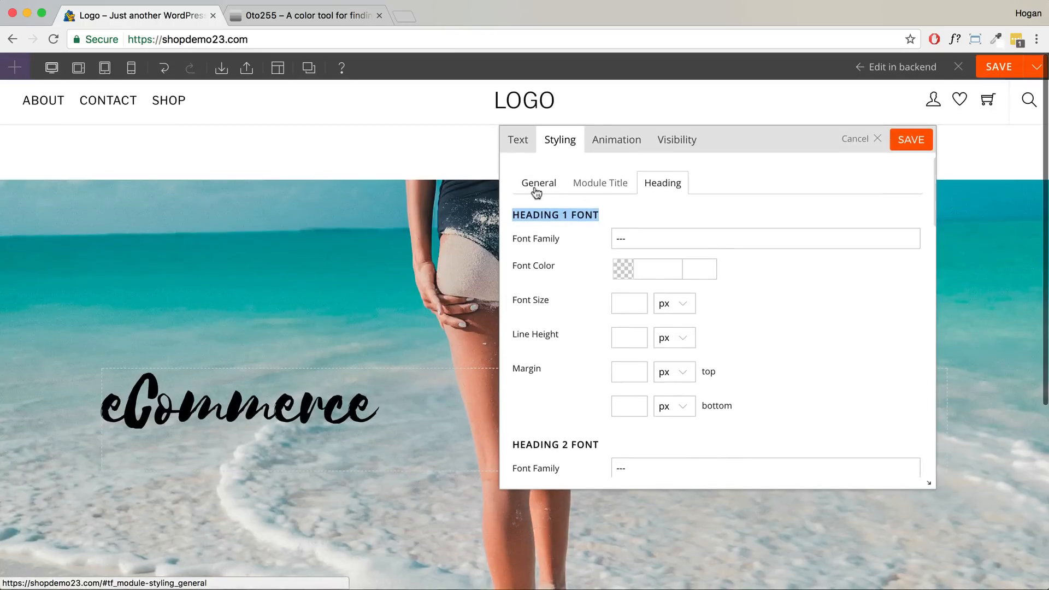
left_click(554, 181)
scroll(654, 240, "down", 5)
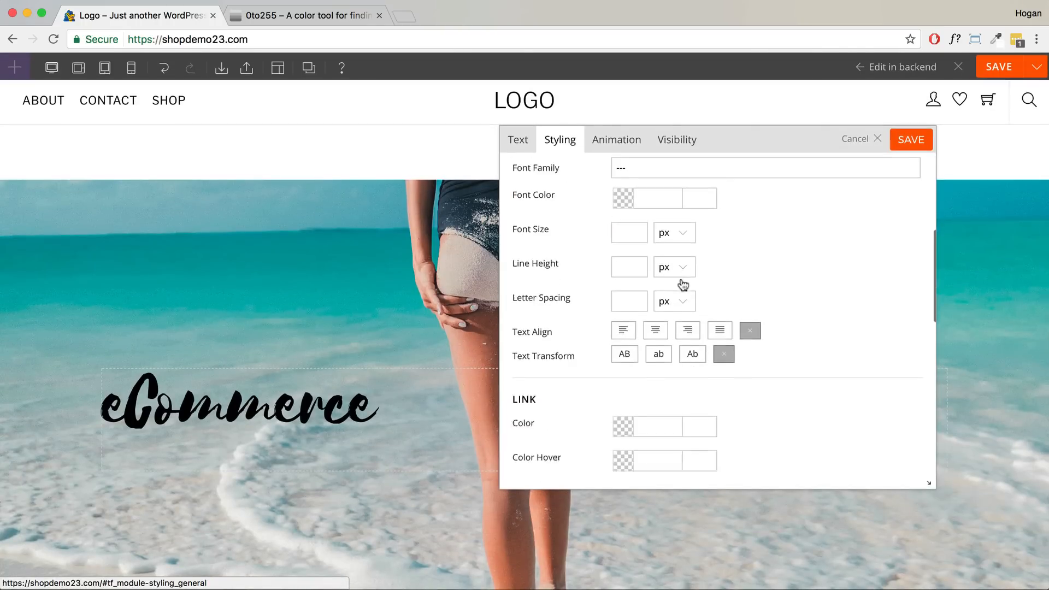
left_click_drag(553, 308, 519, 308)
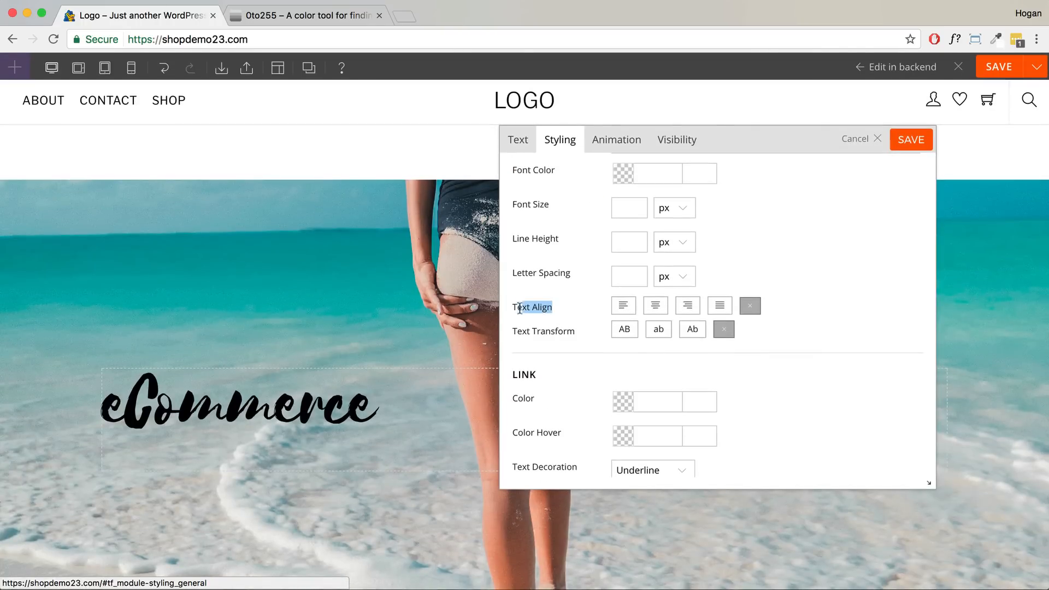
left_click(657, 307)
- Set the heading's font colour to white (ffffff) and save the styling
scroll(699, 277, "up", 2)
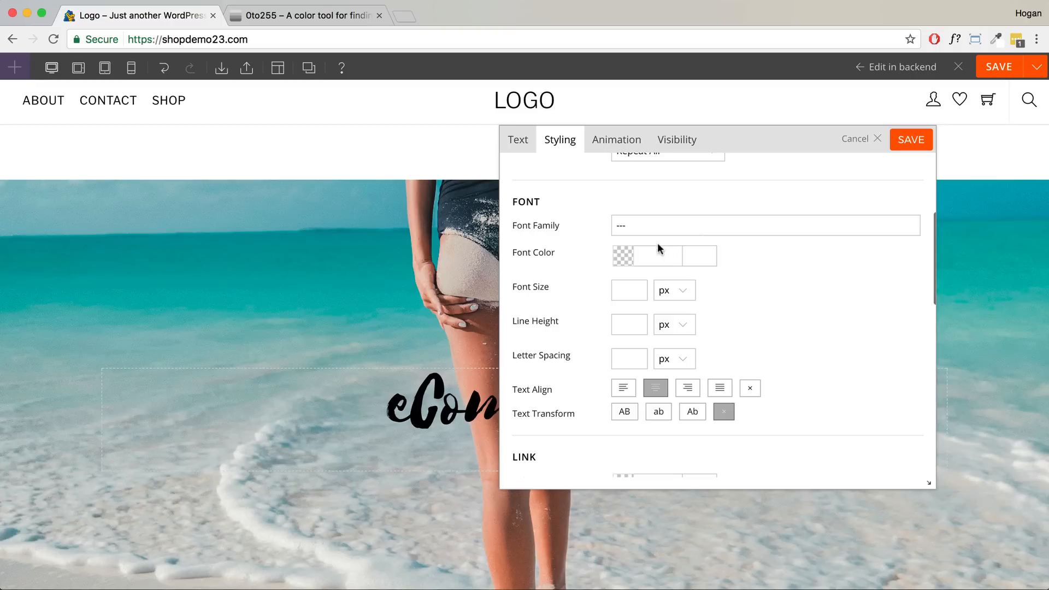
left_click(624, 253)
left_click_drag(658, 284, 536, 238)
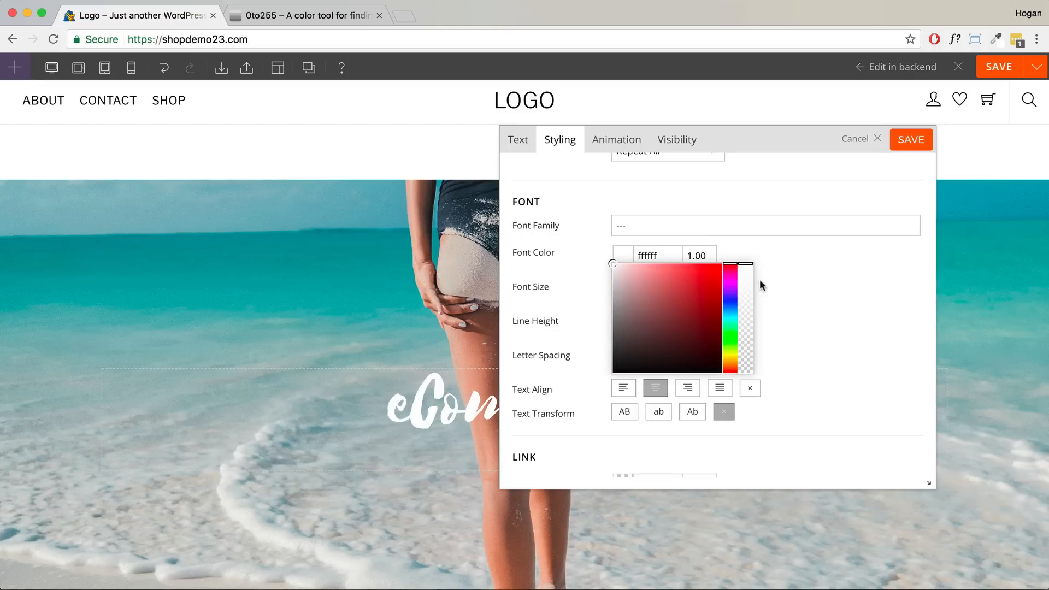
left_click_drag(745, 150, 741, 147)
left_click(904, 138)
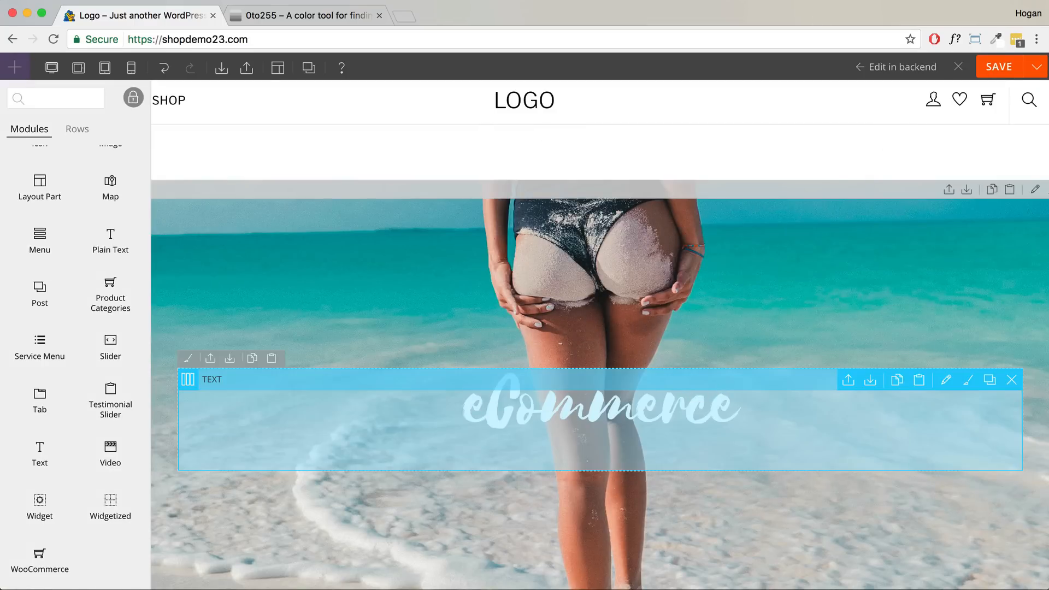
- Duplicate the eCommerce text module
scroll(648, 401, "down", 1)
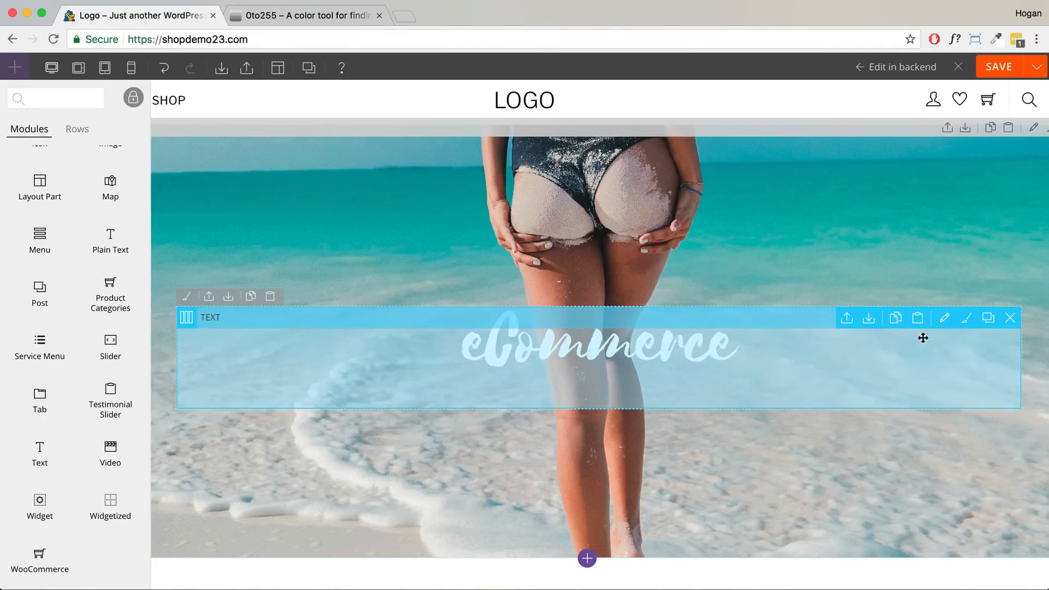
left_click(990, 319)
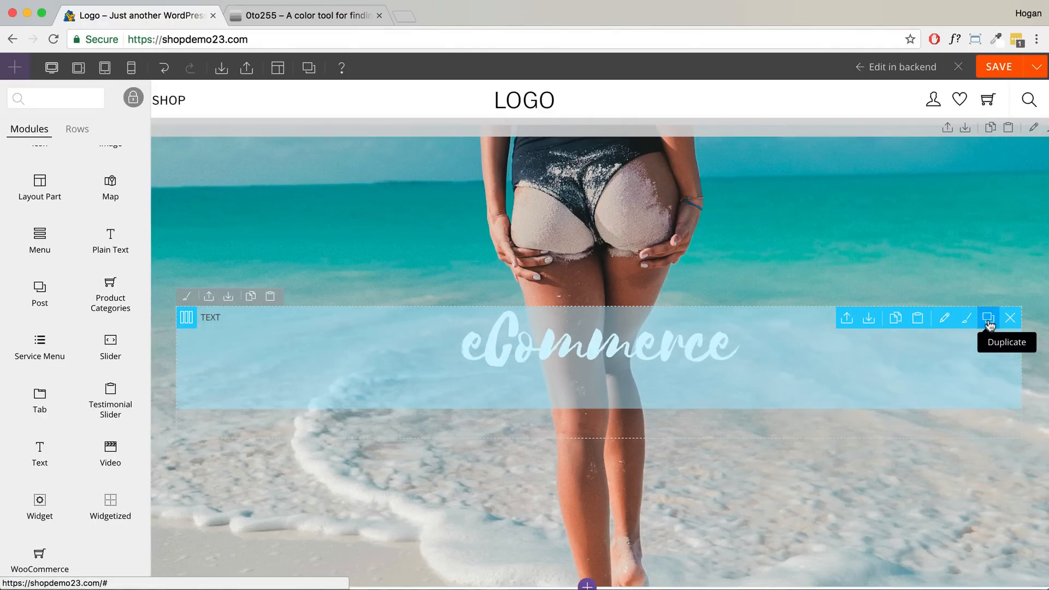
scroll(769, 375, "down", 1)
scroll(769, 376, "down", 1)
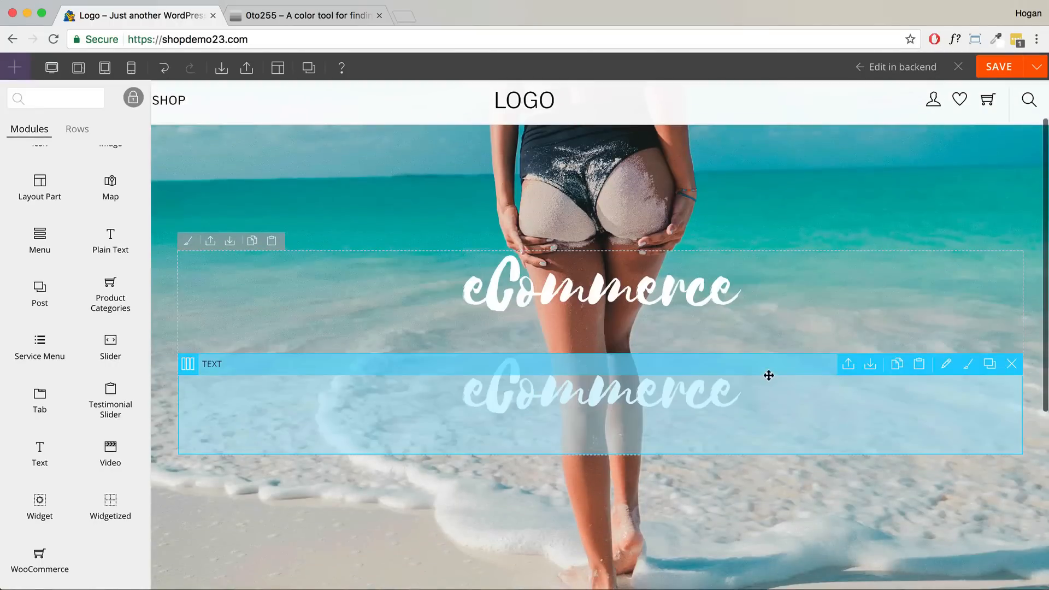
scroll(768, 375, "up", 1)
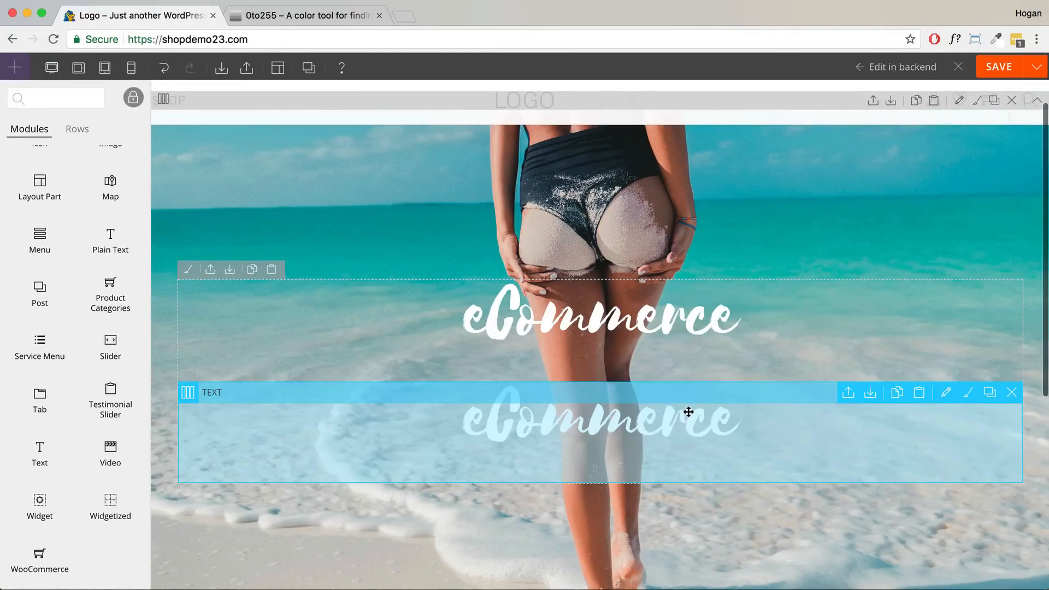
- Replace the copy's text with 'Create a beautiful online store for your business'
double_click(688, 412)
left_click_drag(663, 285, 467, 271)
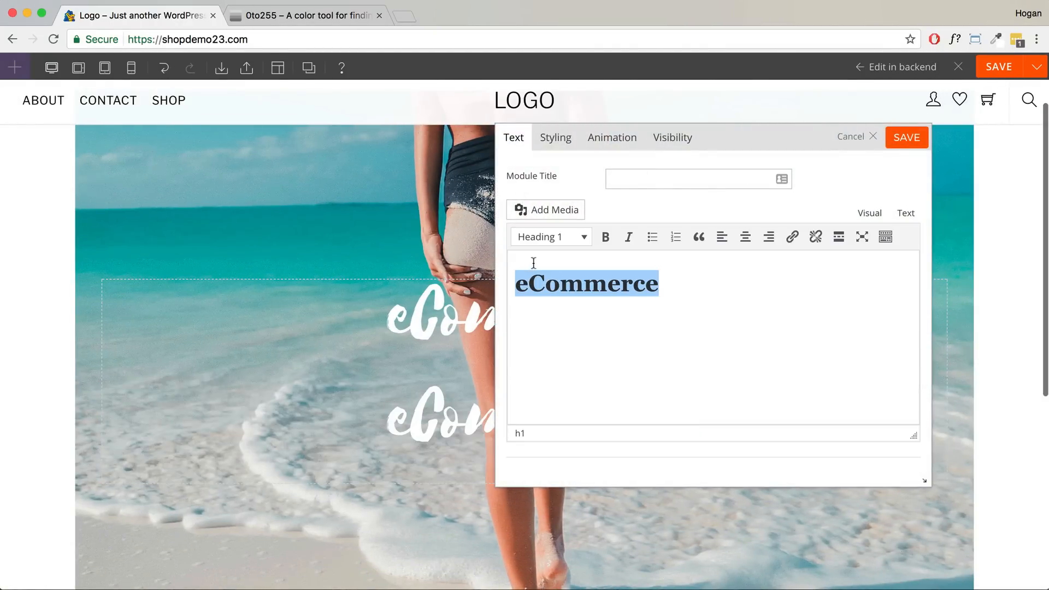
key("BackSpace")
type("Create")
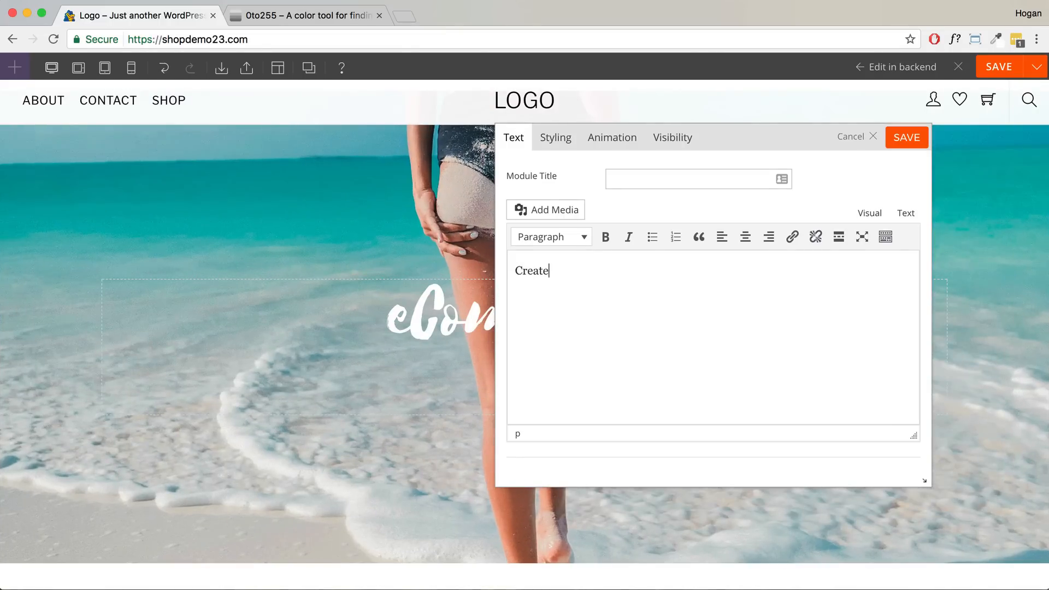
type(" a beautiful onli")
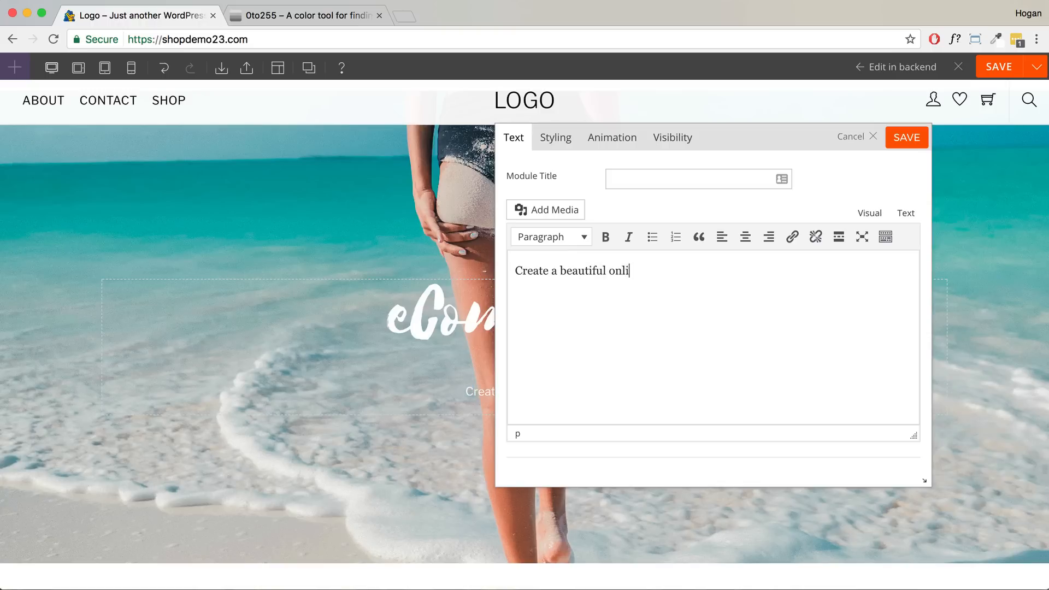
type("ne store for")
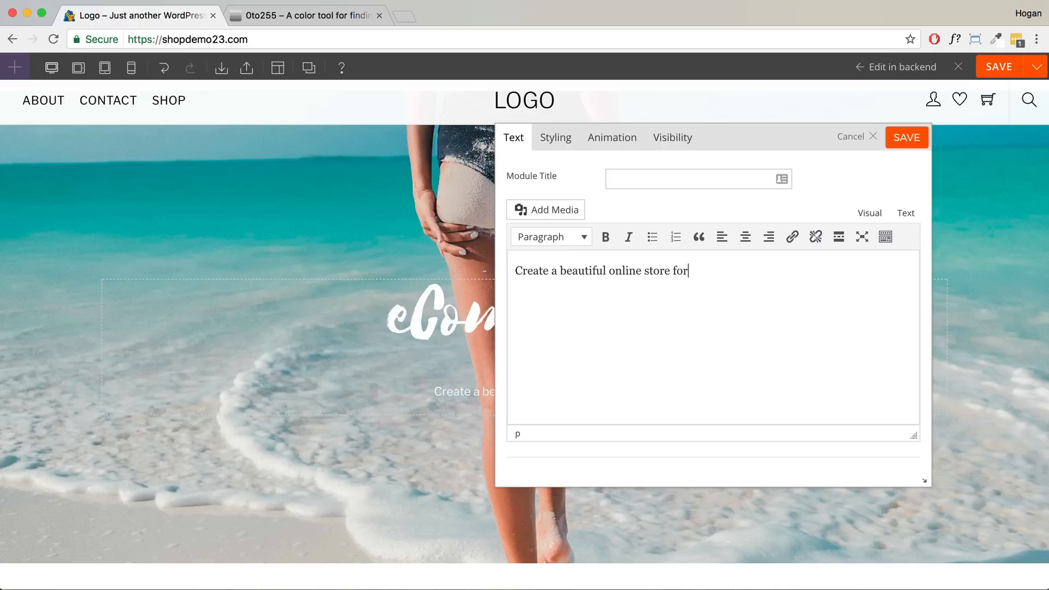
type(" your business.")
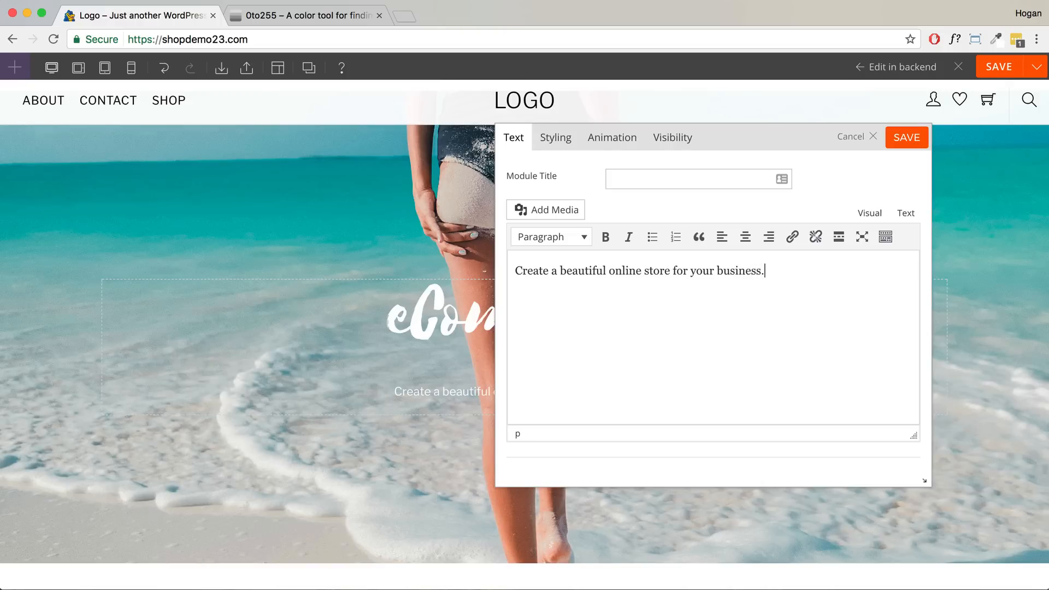
key("BackSpace")
left_click_drag(770, 274, 442, 258)
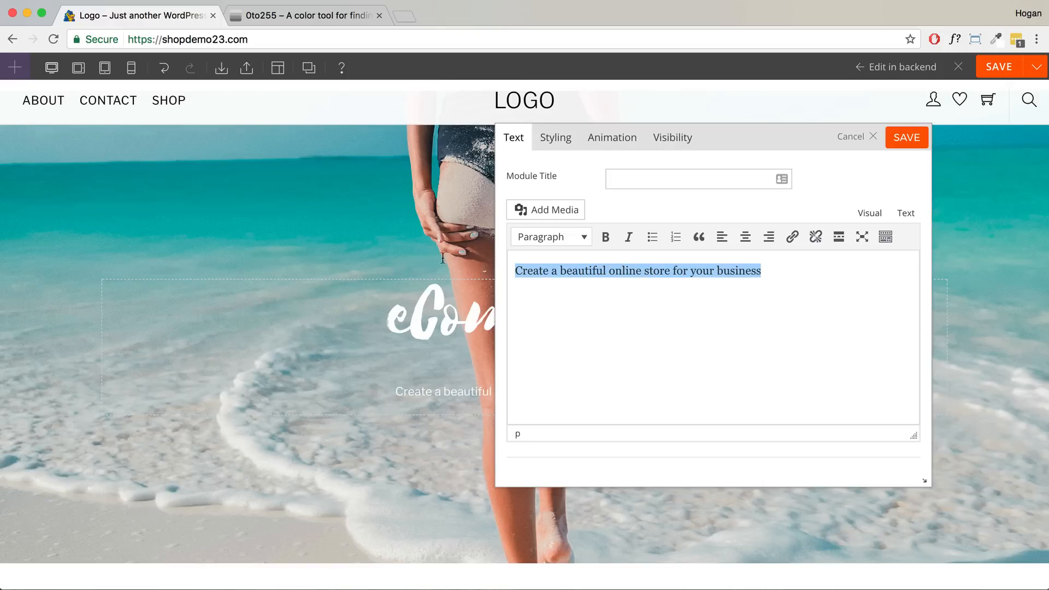
- Set the subtitle's font size to 24 px and save the module
left_click(555, 139)
scroll(584, 314, "down", 4)
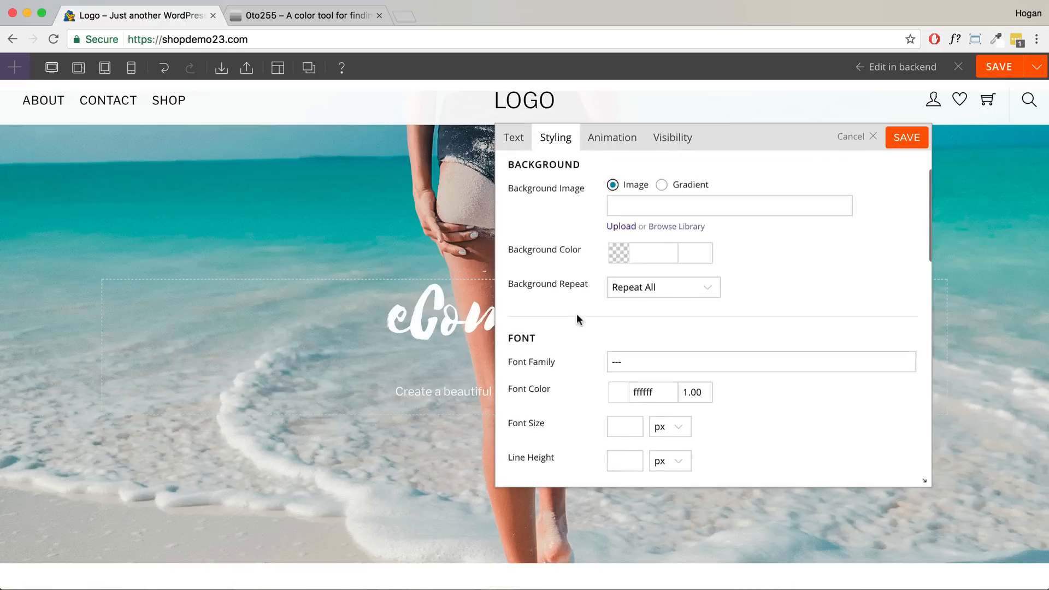
left_click_drag(554, 269, 497, 262)
scroll(610, 336, "down", 2)
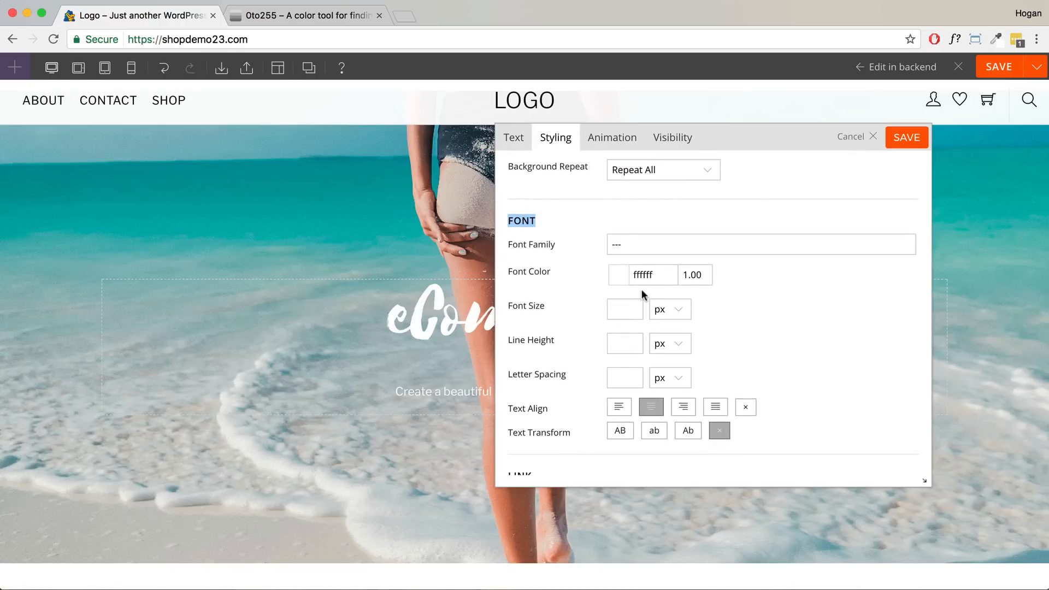
left_click(627, 309)
type("24")
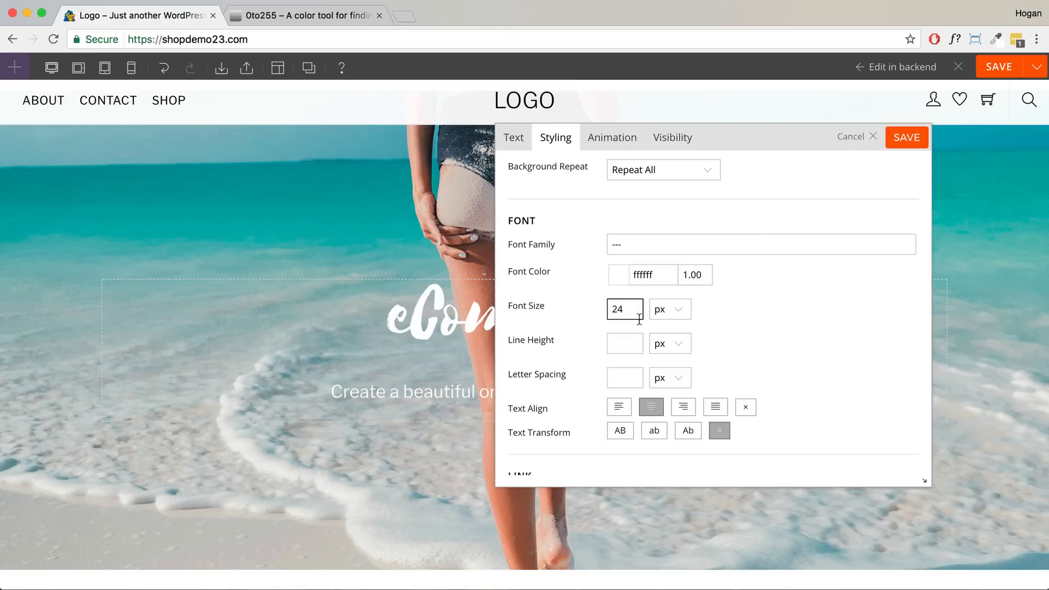
scroll(814, 282, "down", 5)
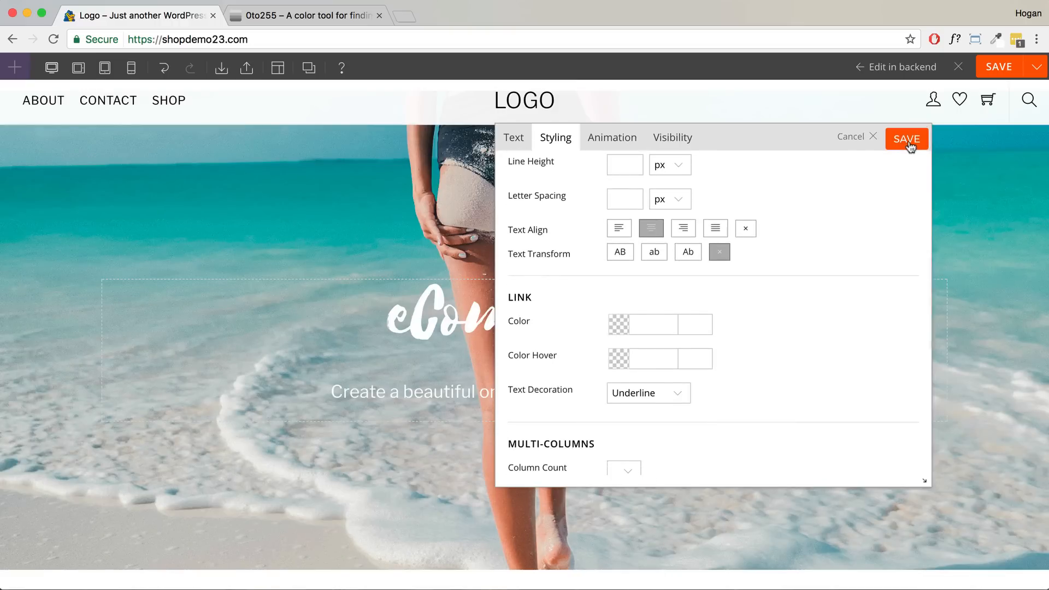
left_click(906, 140)
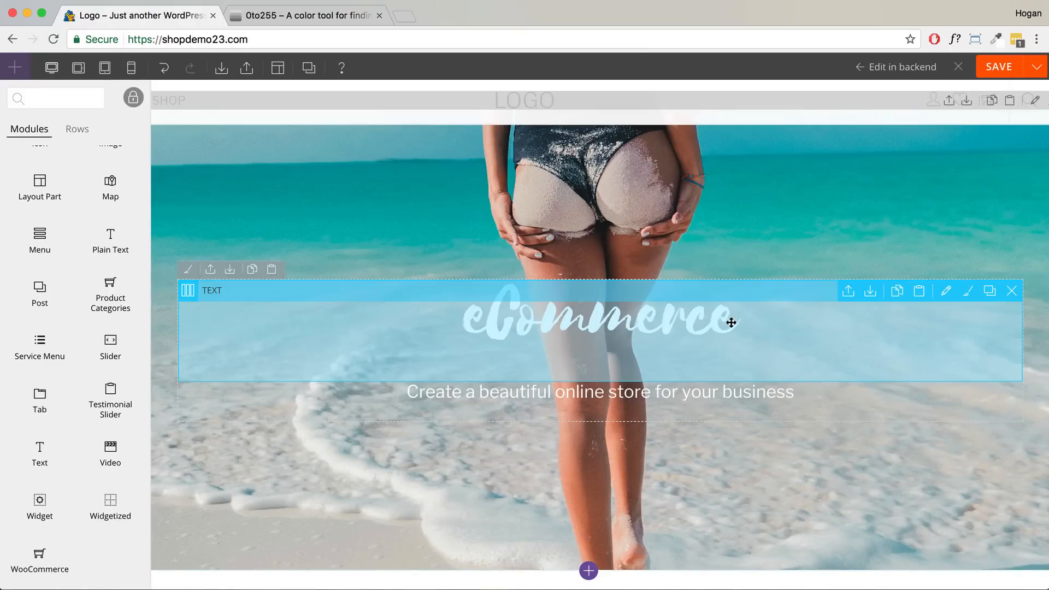
- Add a button module labelled 'Shop Now' below the subtitle in the hero
scroll(115, 373, "up", 3)
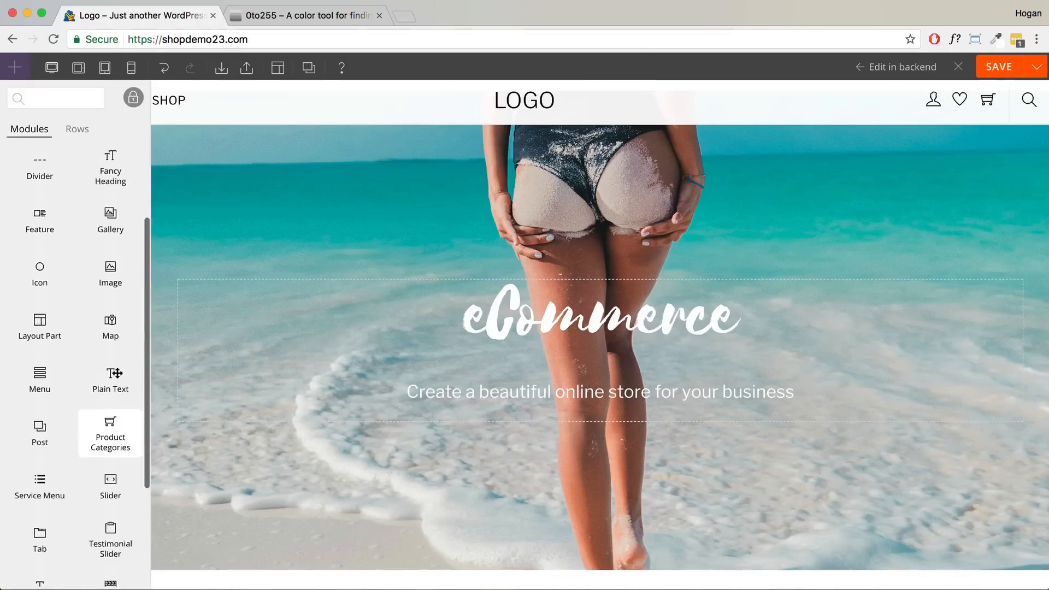
scroll(110, 390, "up", 3)
left_click_drag(40, 230, 579, 492)
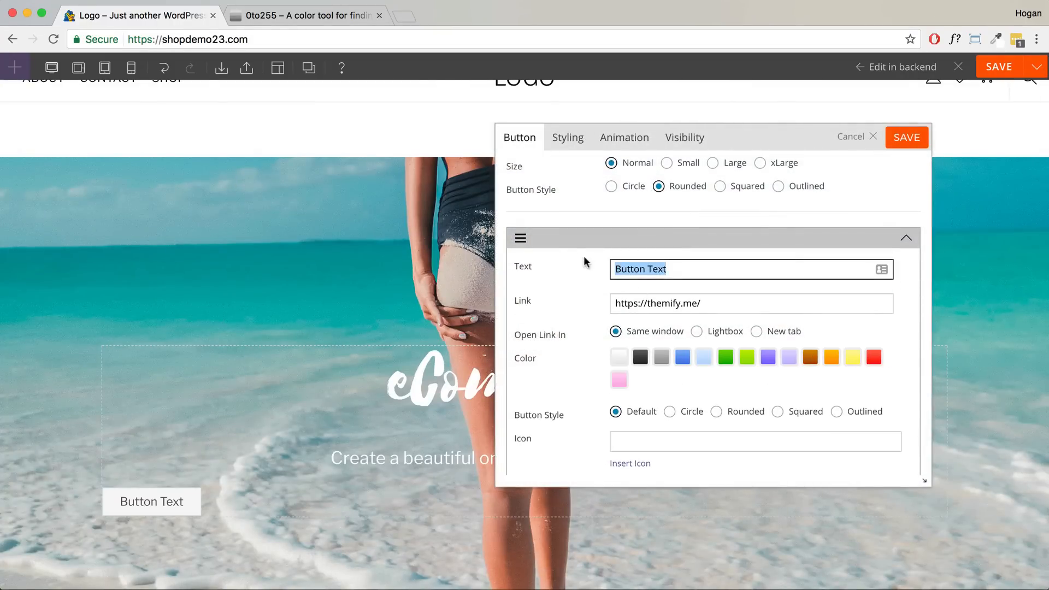
type("Shop Now")
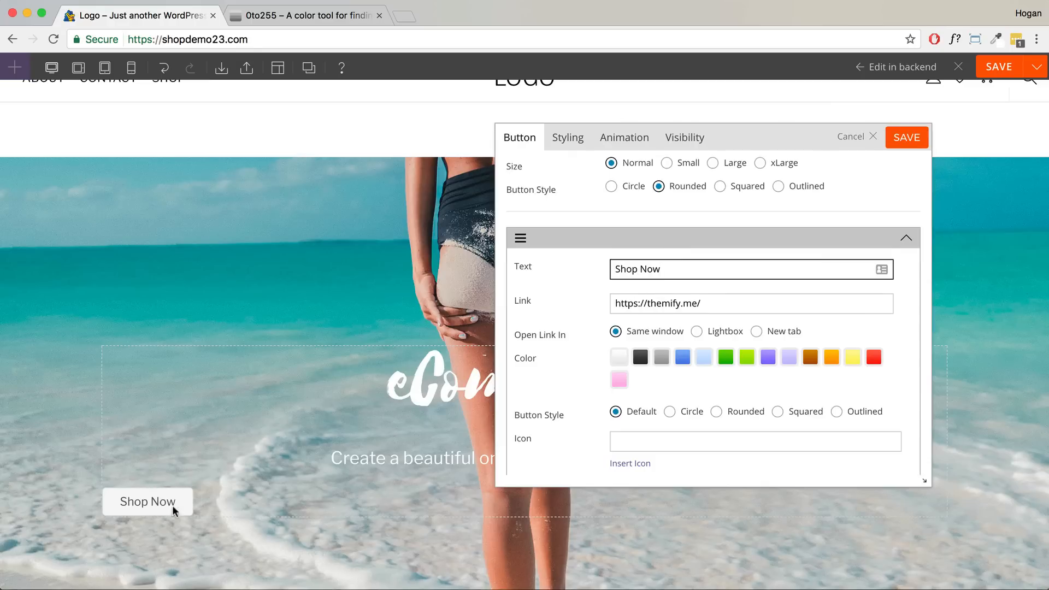
- Set the button's link to the site's web address copied from the address bar
triple_click(724, 303)
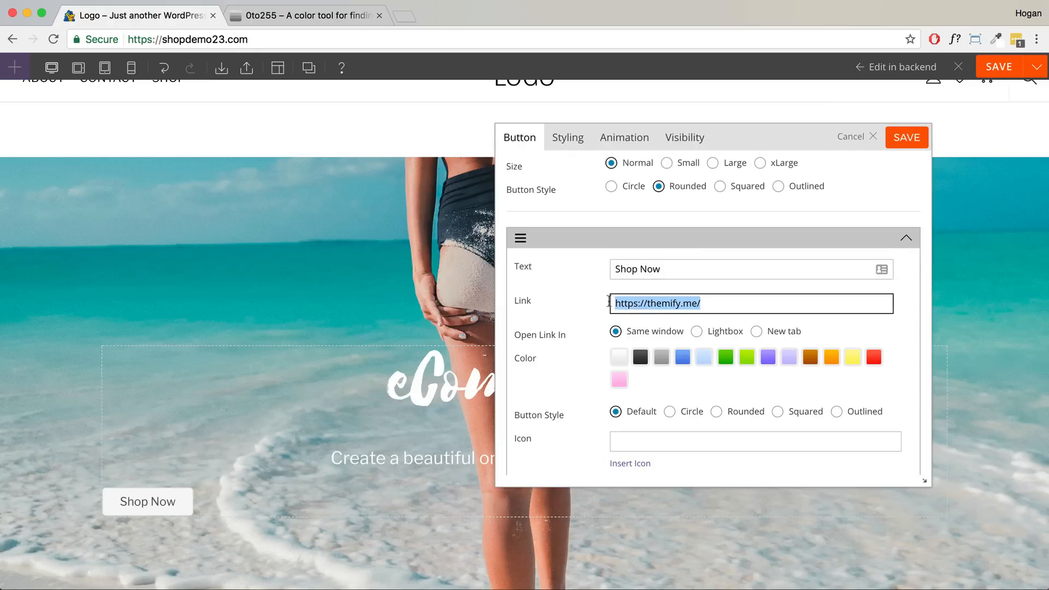
scroll(265, 227, "up", 1)
left_click(204, 44)
right_click(204, 44)
left_click(224, 55)
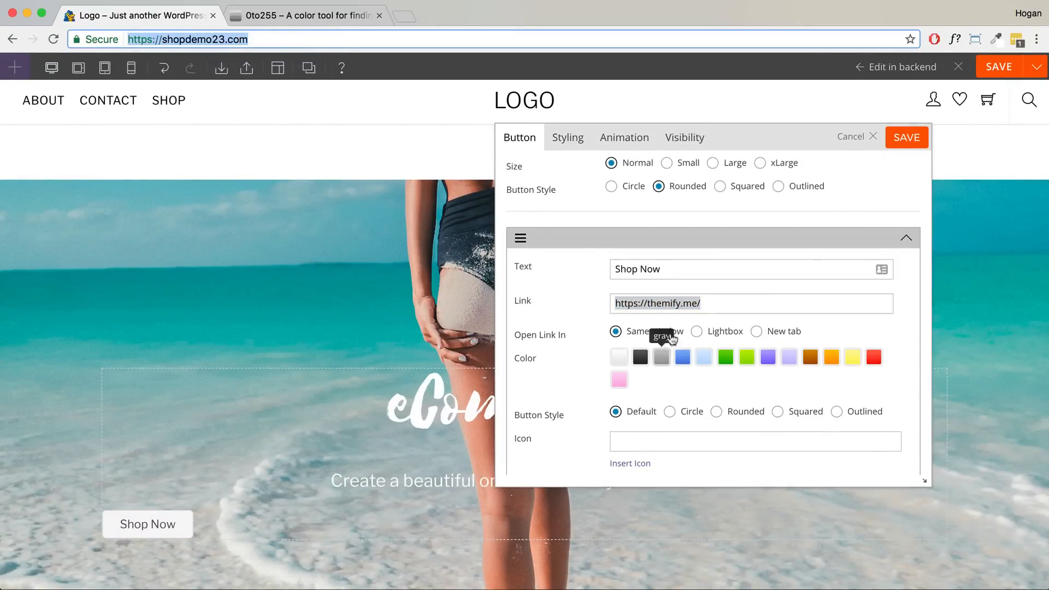
key("super+v")
left_click(705, 305)
key("super+a")
key("super+v")
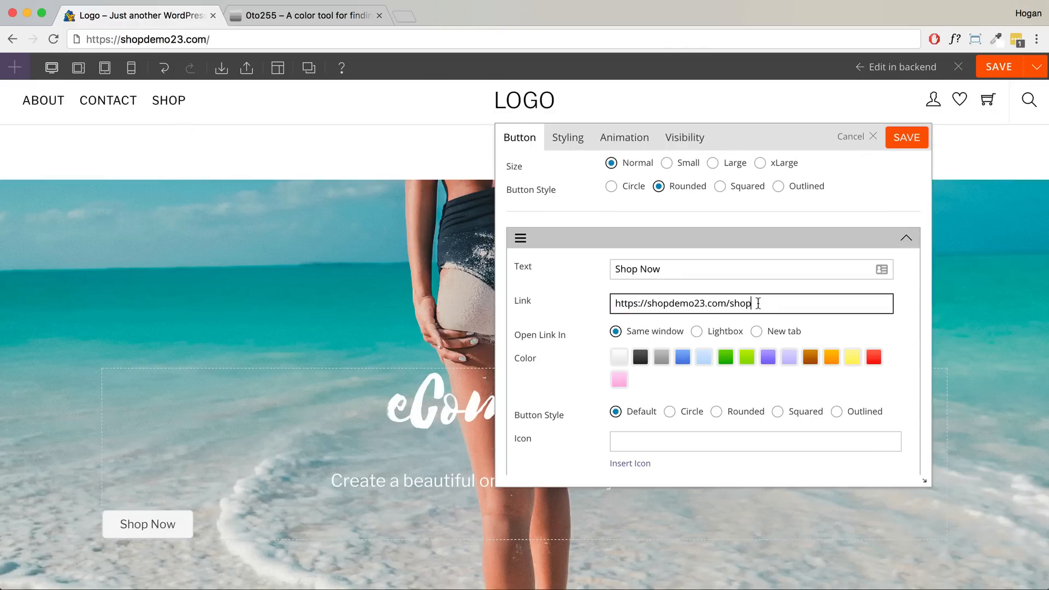
left_click_drag(757, 304, 591, 301)
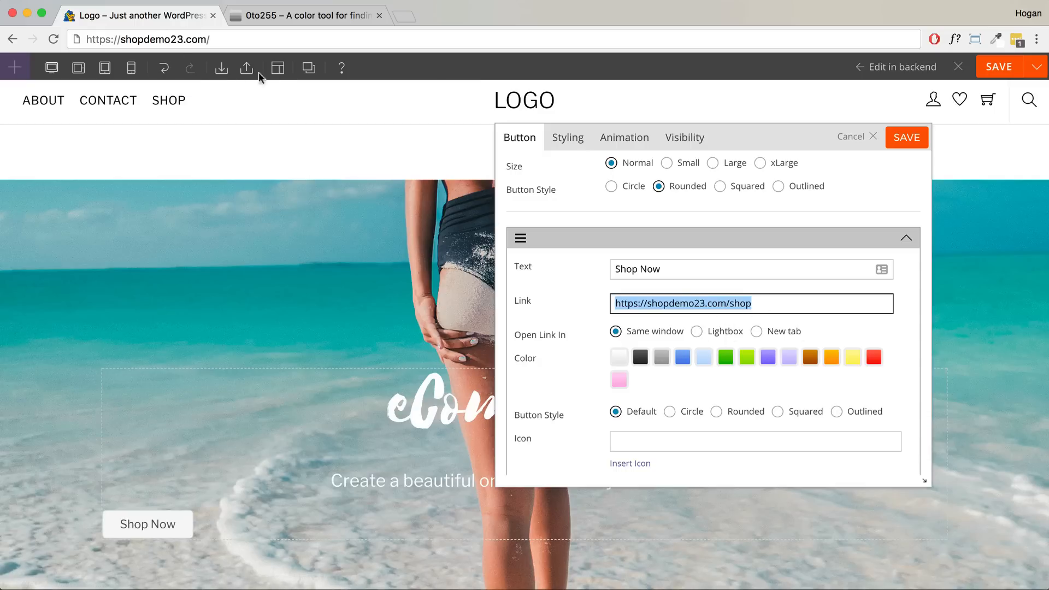
left_click(730, 305)
scroll(762, 363, "down", 3)
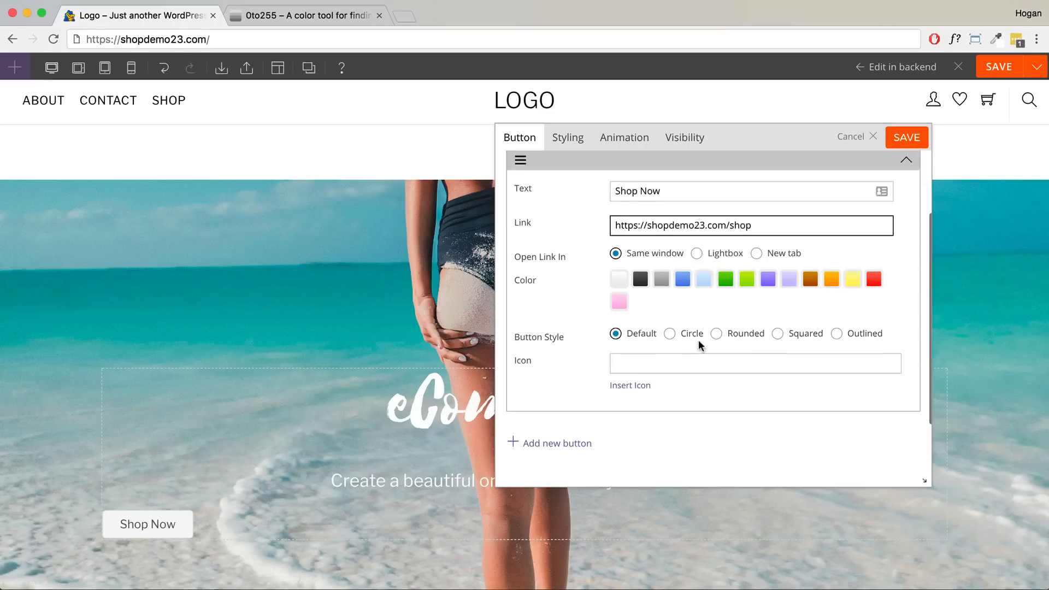
scroll(671, 319, "up", 3)
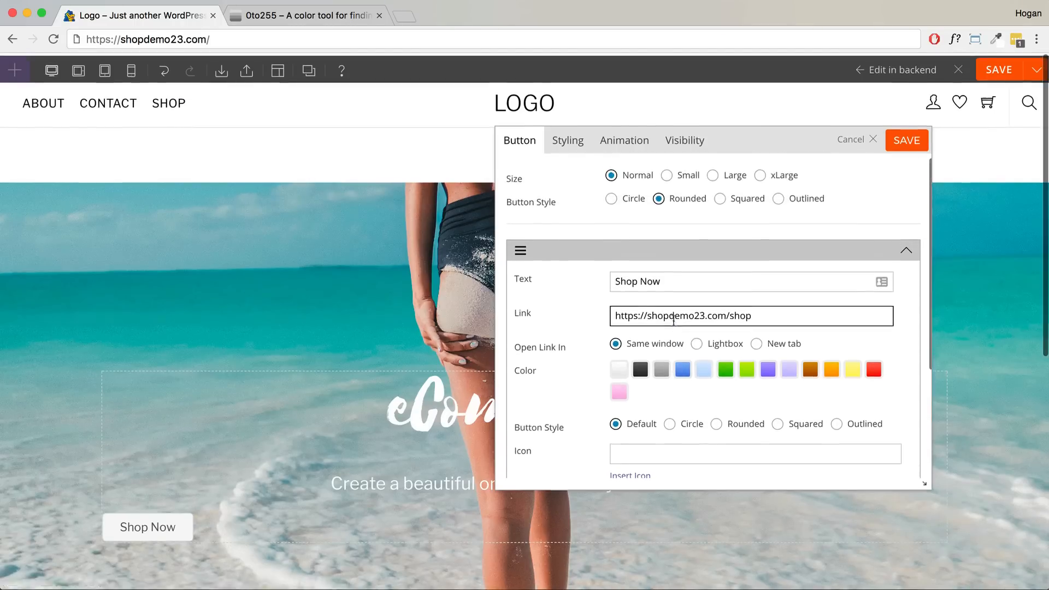
- Try the Squared, Circle and Outlined button styles, then settle on Rounded
left_click(720, 198)
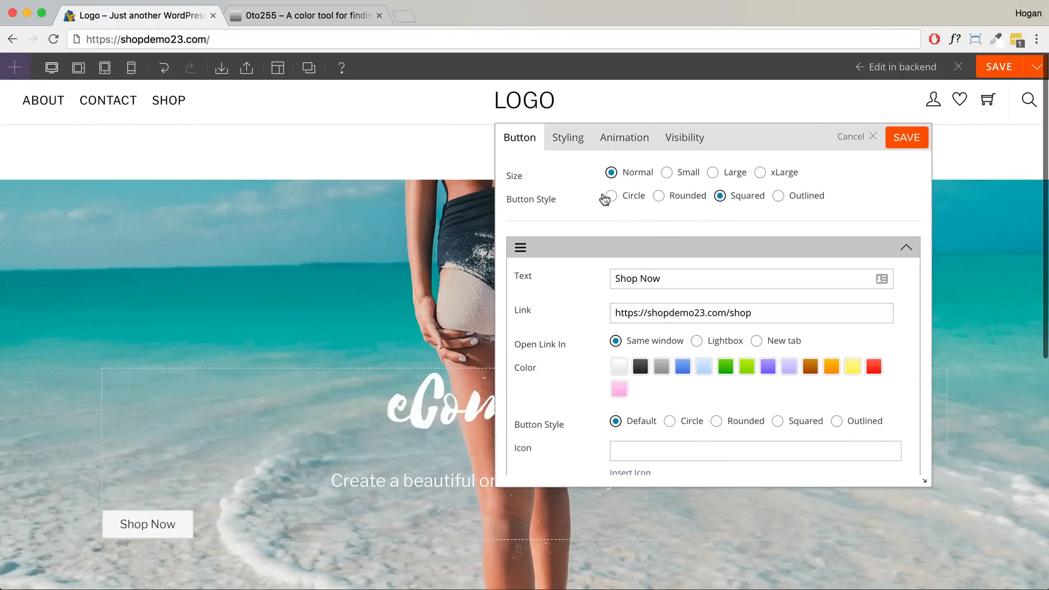
left_click(609, 198)
left_click(659, 199)
left_click(720, 198)
left_click(778, 198)
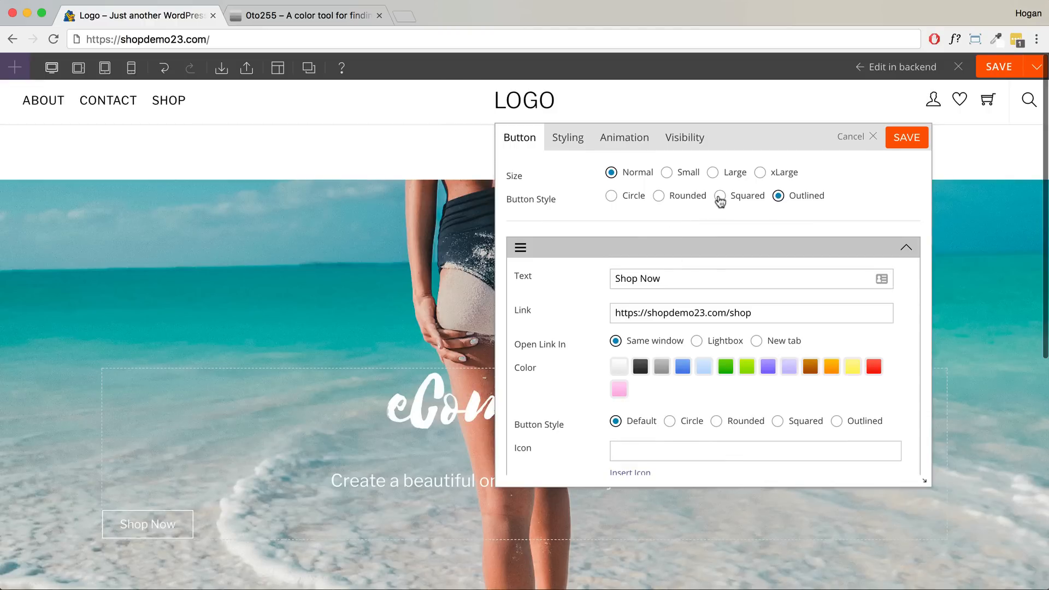
left_click(719, 197)
left_click(659, 197)
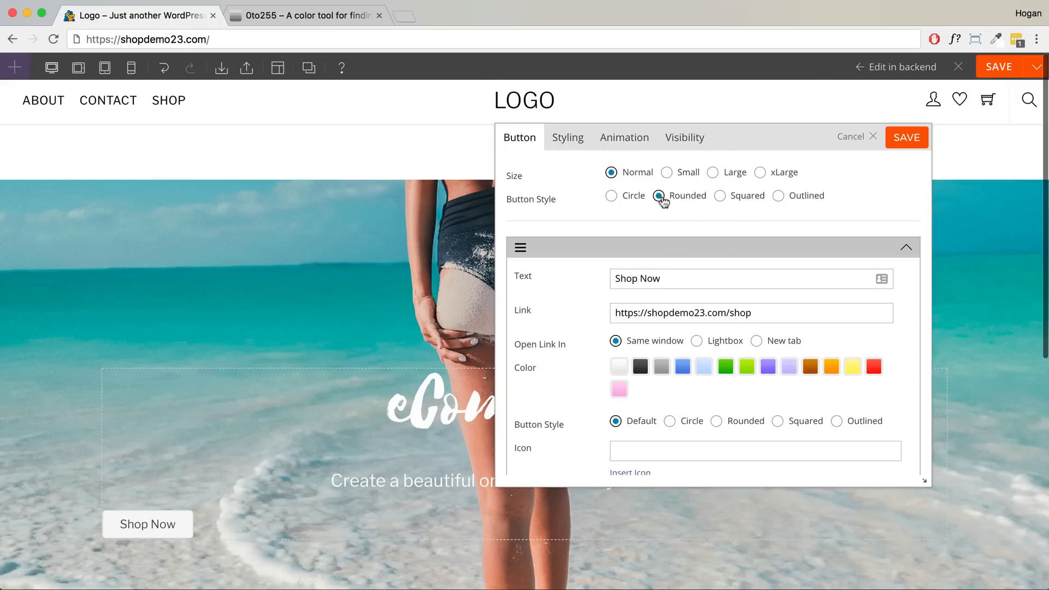
left_click(562, 141)
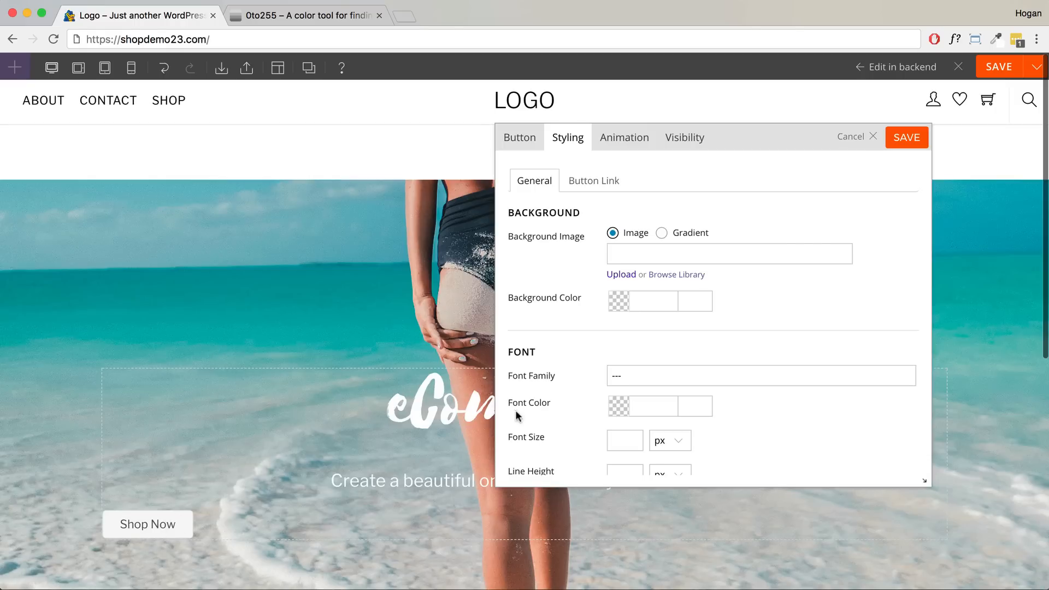
- Try a pink button background, clear it, open Button Link styling, and switch to 0to255
scroll(699, 360, "down", 10)
scroll(699, 362, "up", 10)
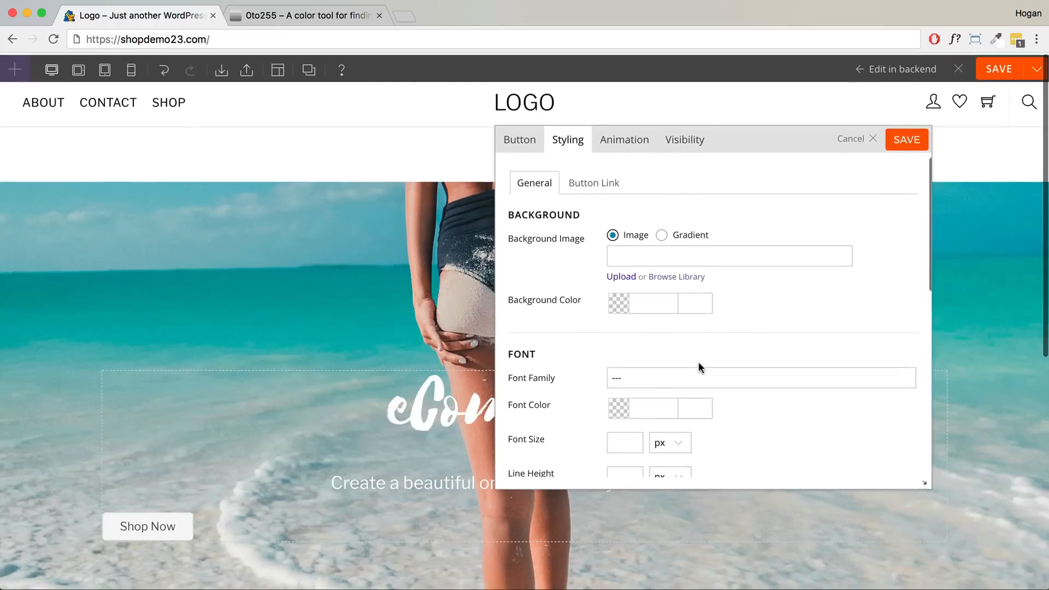
scroll(698, 362, "down", 1)
left_click(619, 275)
left_click(638, 283)
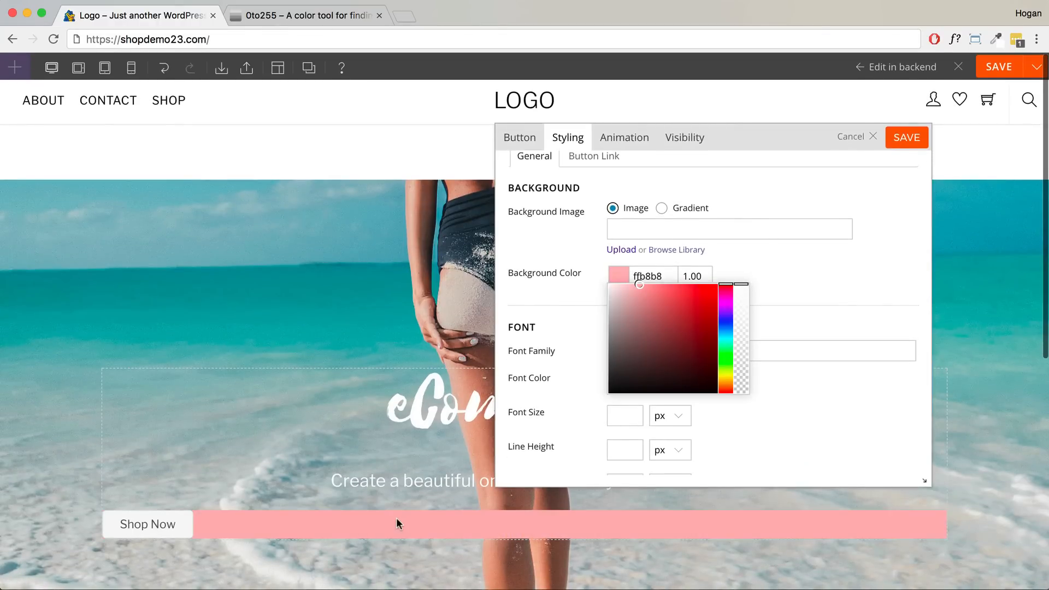
double_click(668, 277)
key("BackSpace")
left_click(593, 156)
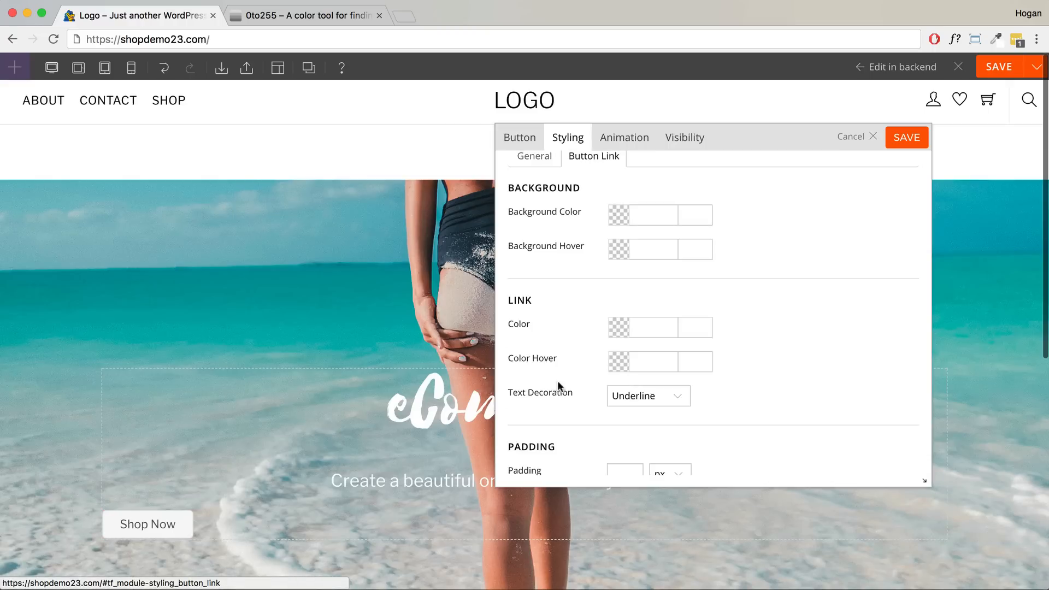
left_click(346, 15)
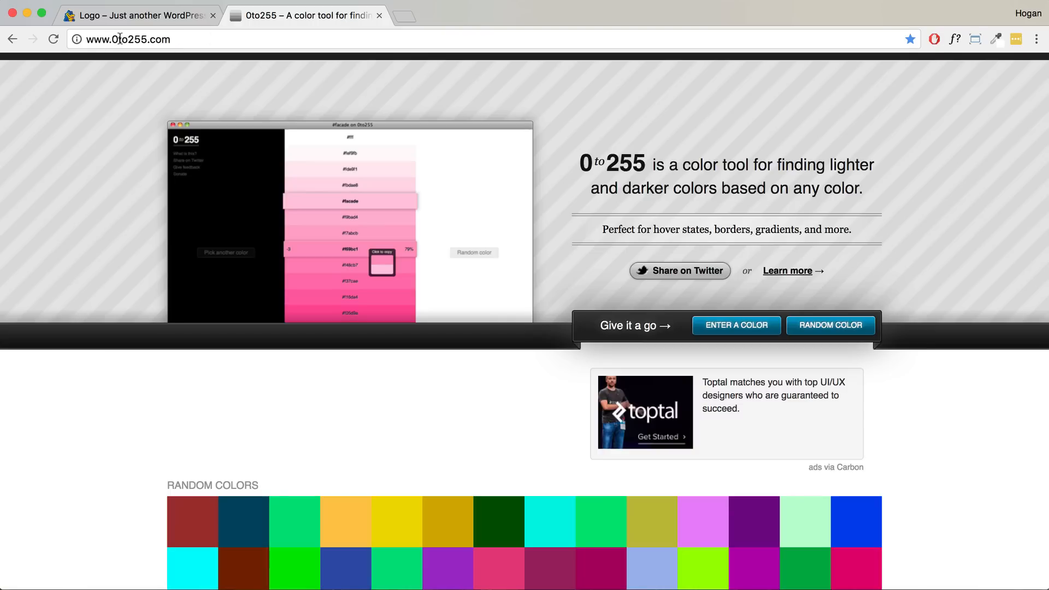
- In 0to255, enter 333333 and show its lighter and darker shades
left_click(177, 41)
left_click(758, 328)
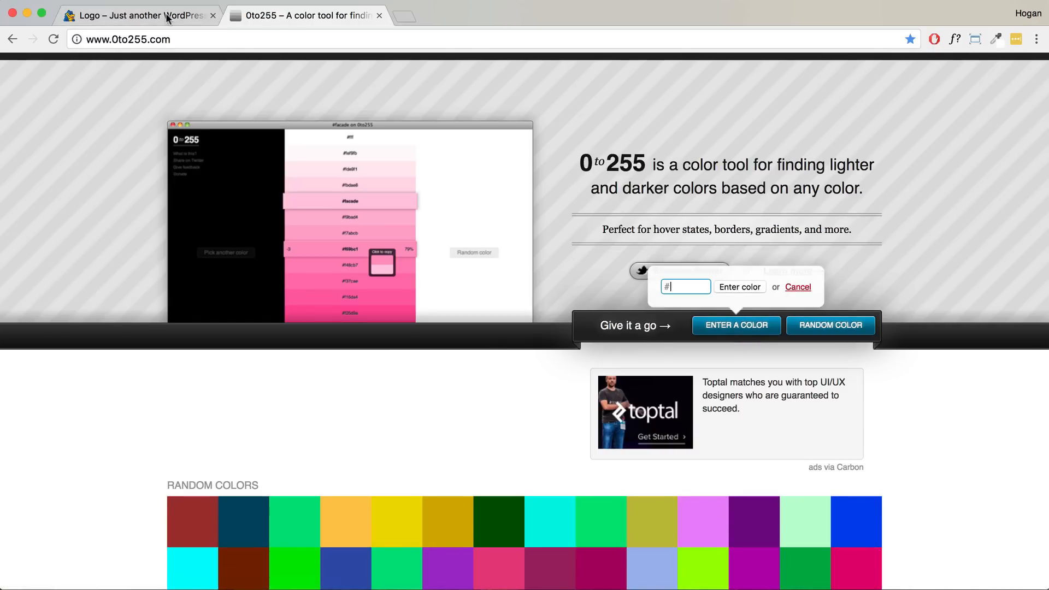
left_click(168, 18)
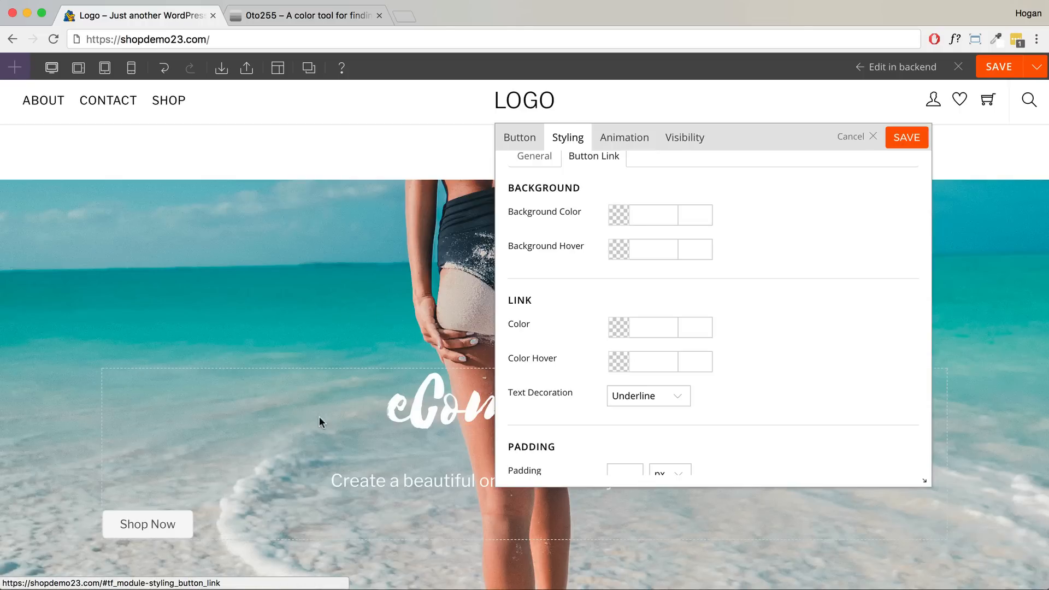
scroll(319, 418, "down", 2)
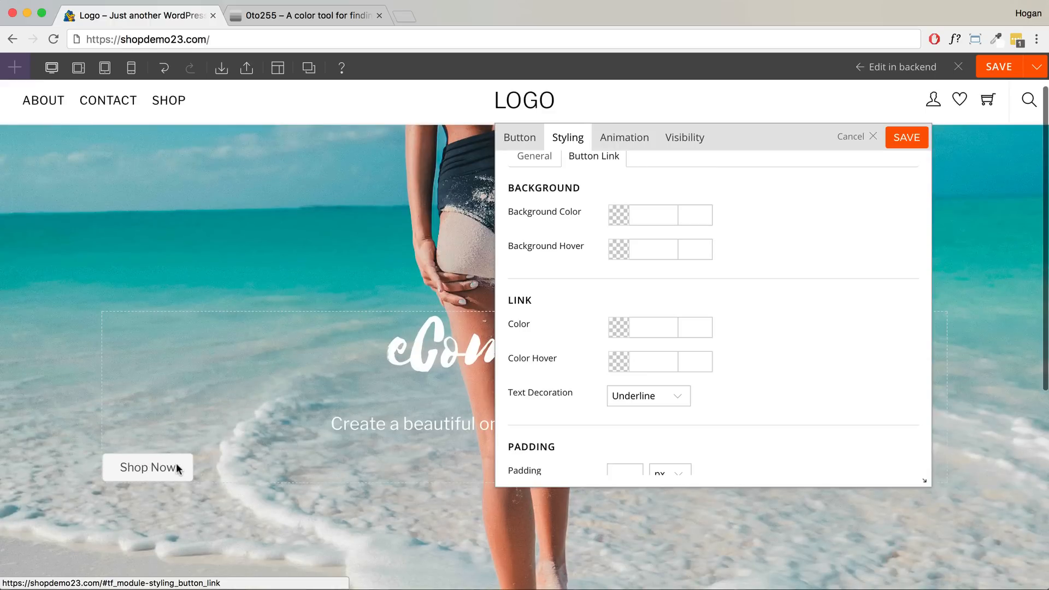
left_click(288, 16)
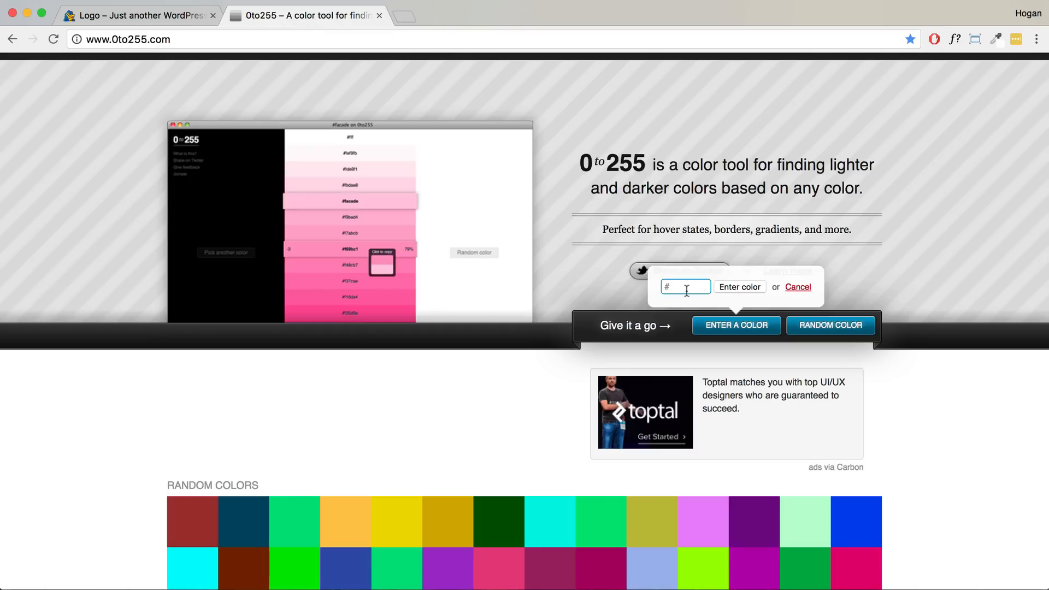
type("333333")
left_click(721, 287)
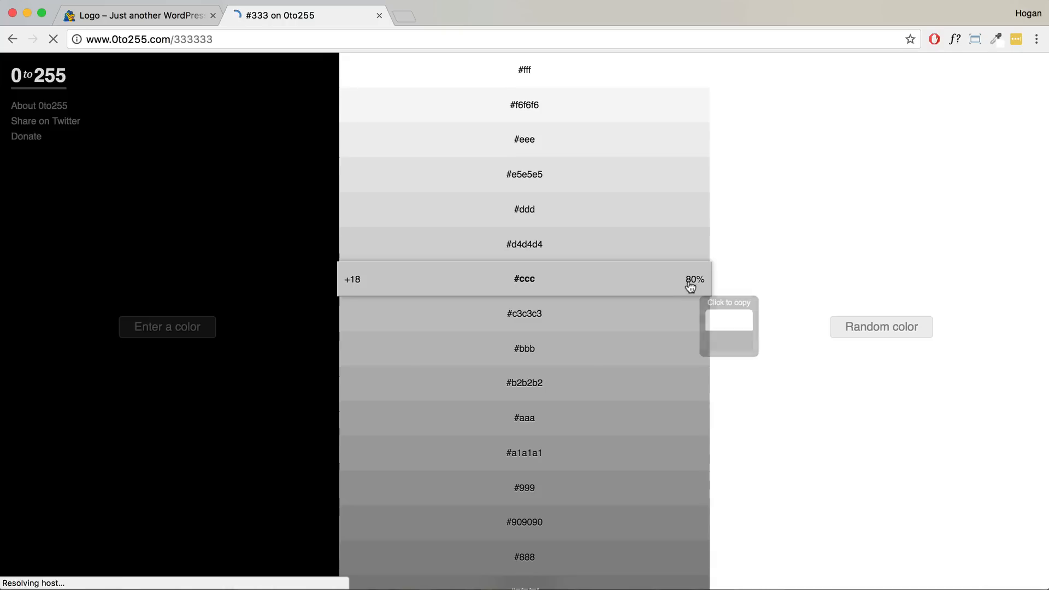
scroll(534, 382, "down", 6)
scroll(534, 383, "up", 3)
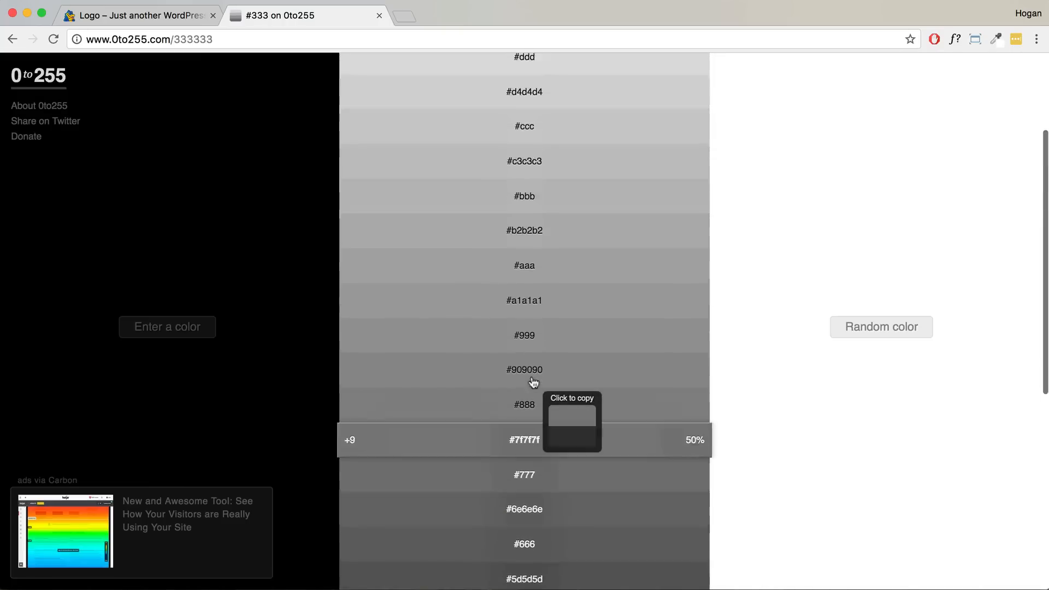
scroll(534, 383, "up", 4)
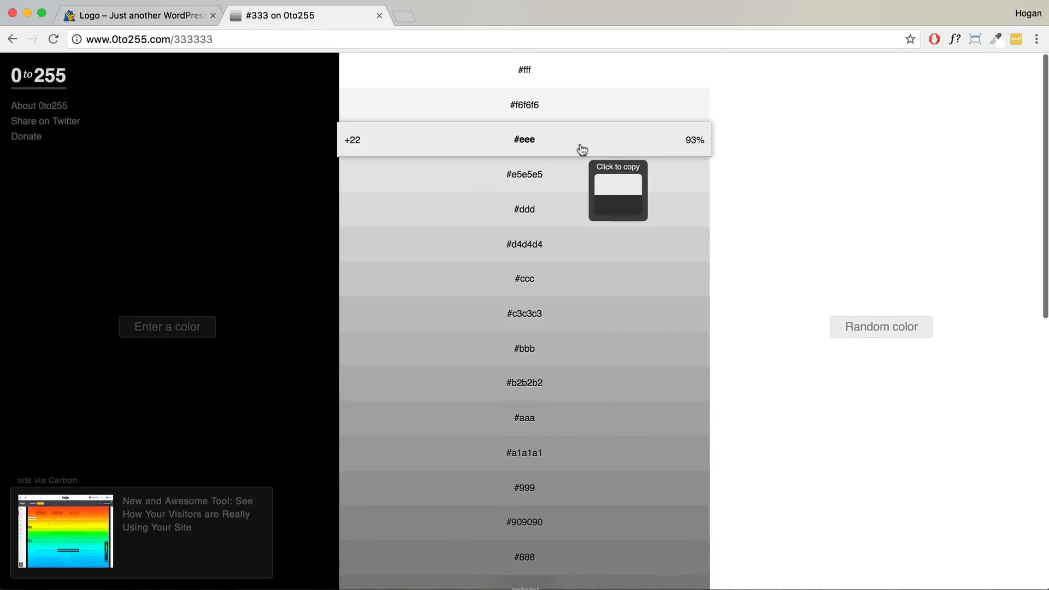
scroll(578, 204, "down", 10)
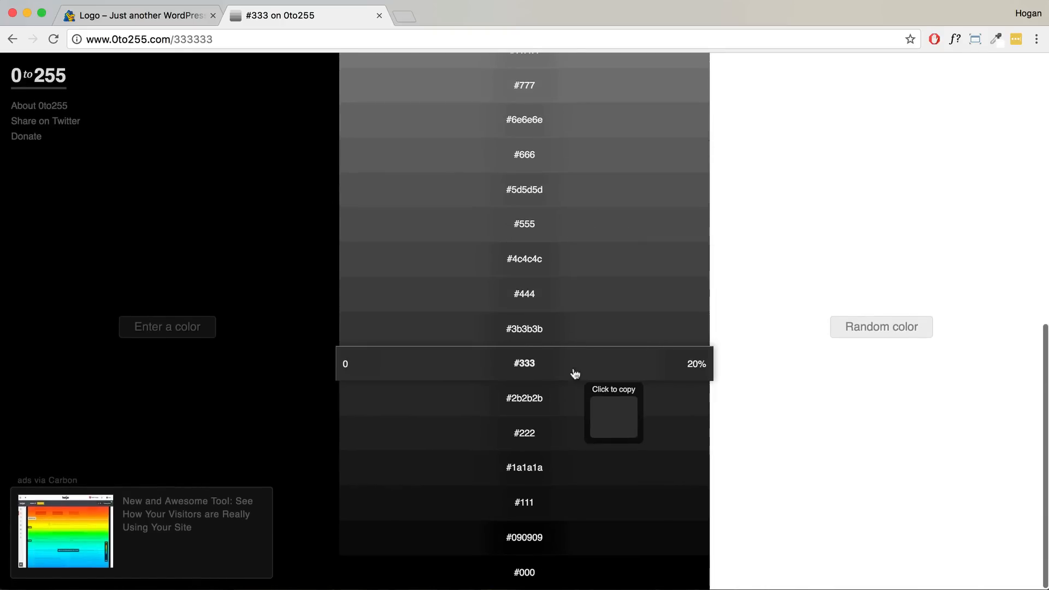
- Copy #333 and set it as the Shop Now button's background colour
left_click(573, 372)
key("ctrl+shift+Tab")
left_click(639, 214)
key("super+v")
left_click(741, 218)
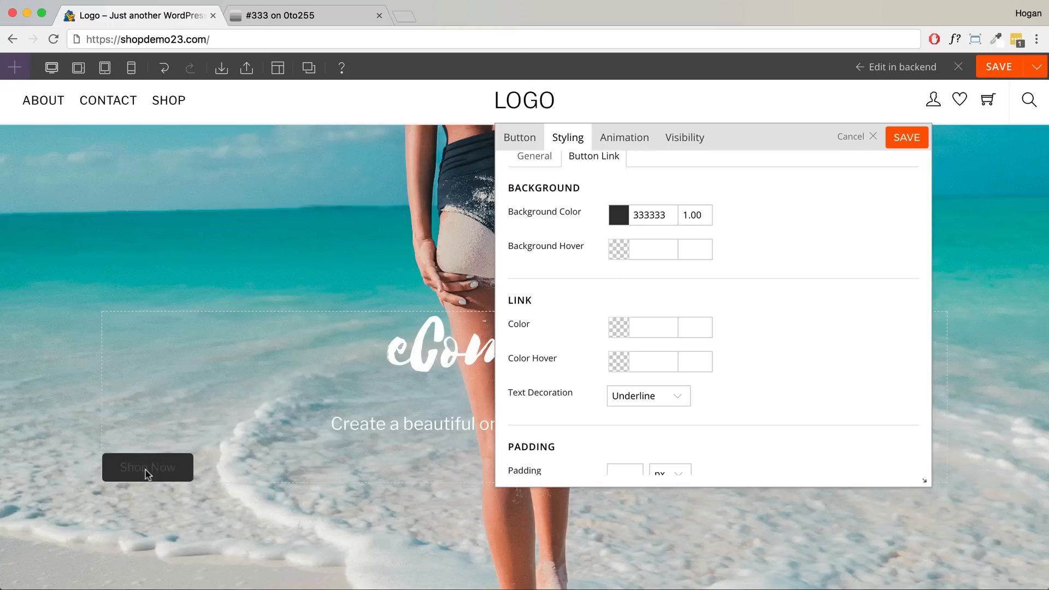
- Copy #444 from 0to255 and set it as the button's hover background
left_click_drag(585, 248, 510, 245)
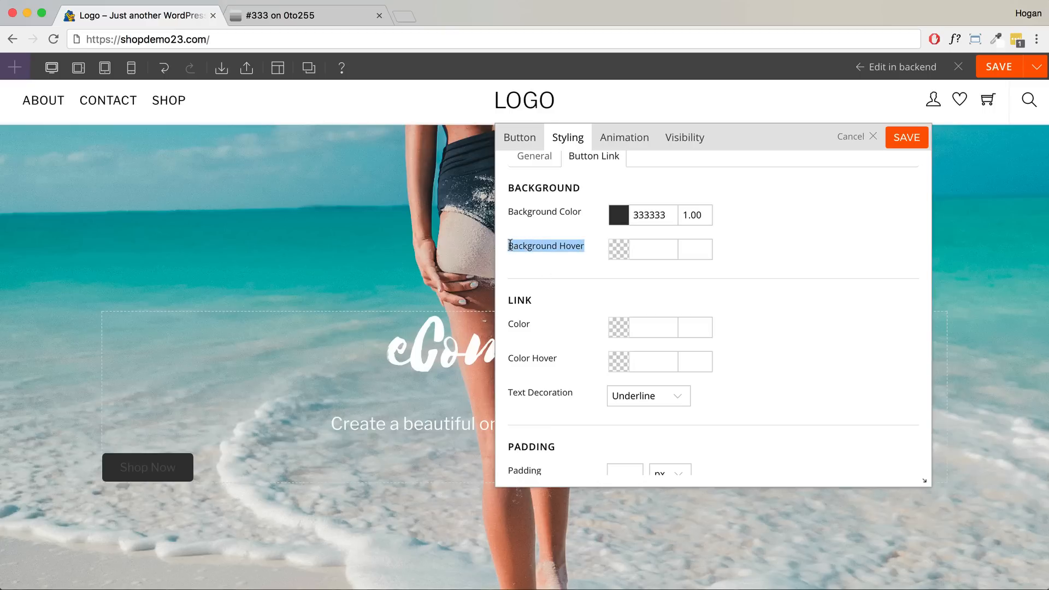
left_click(327, 16)
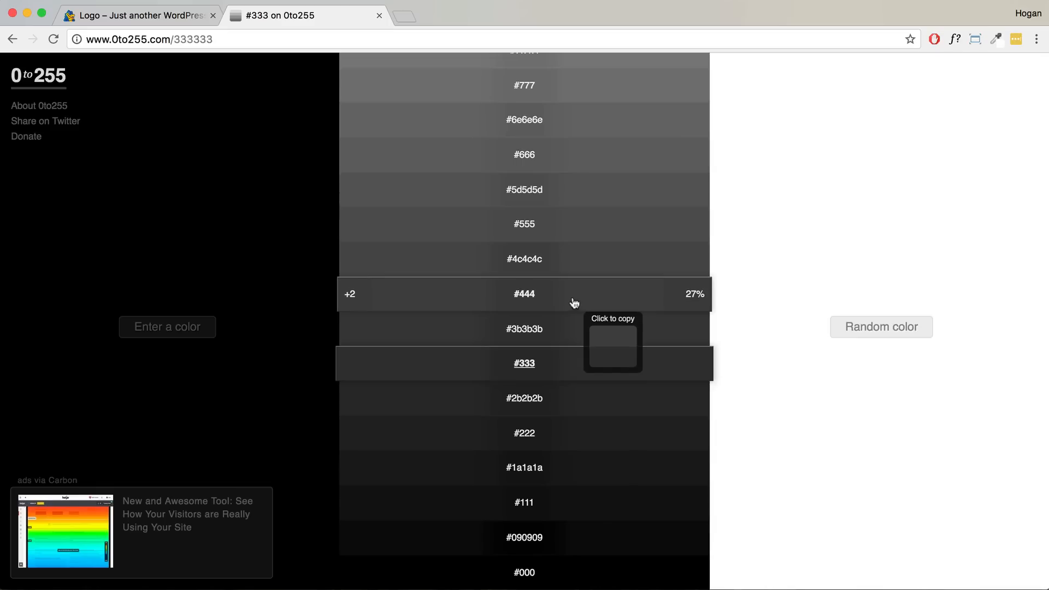
key("ctrl+shift+Tab")
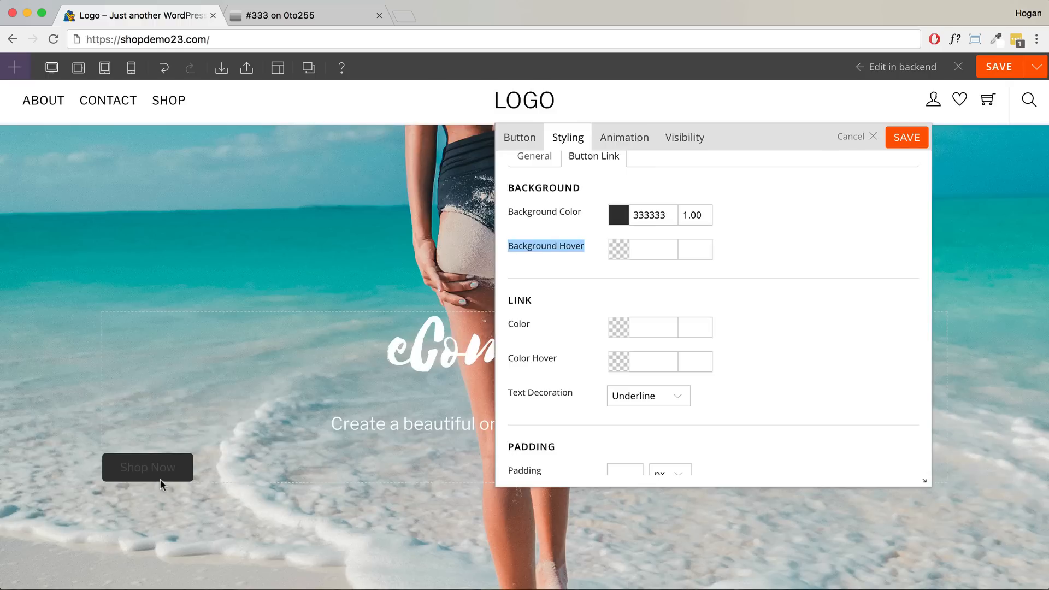
left_click(291, 18)
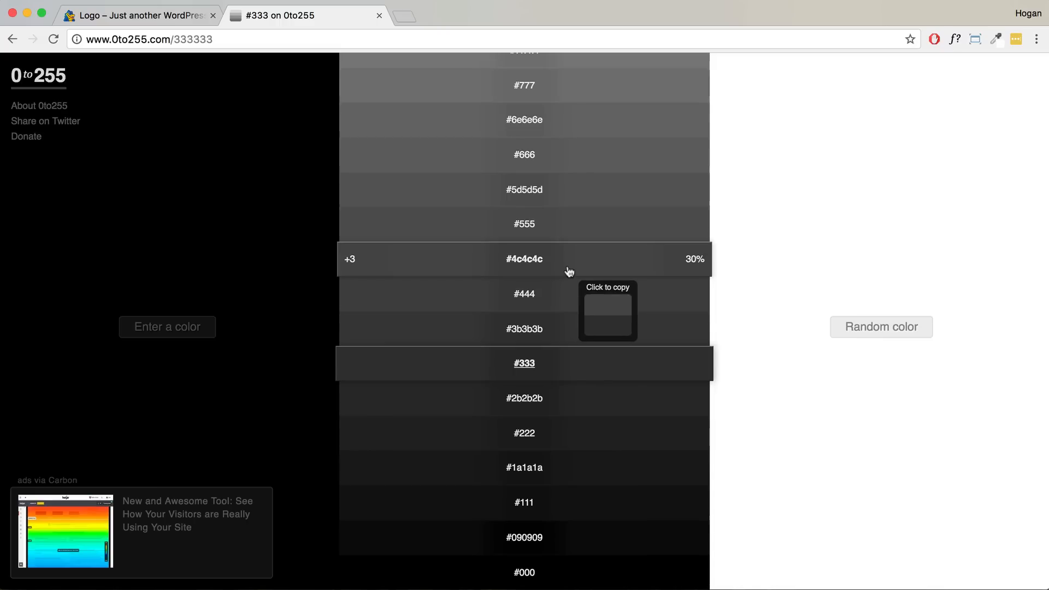
left_click(571, 296)
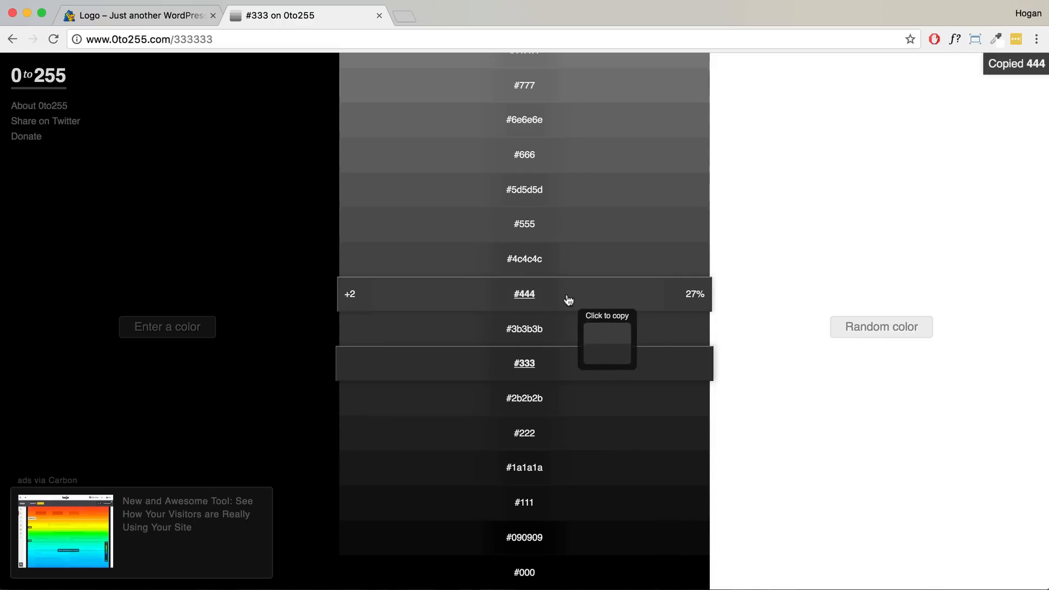
left_click(139, 15)
left_click(653, 251)
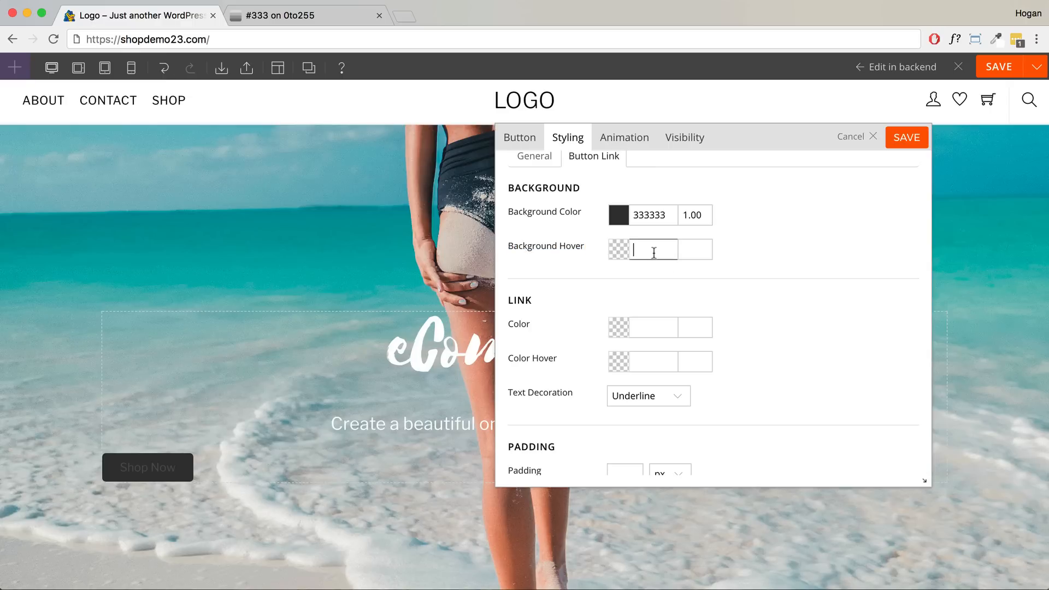
key("super+v")
left_click(743, 250)
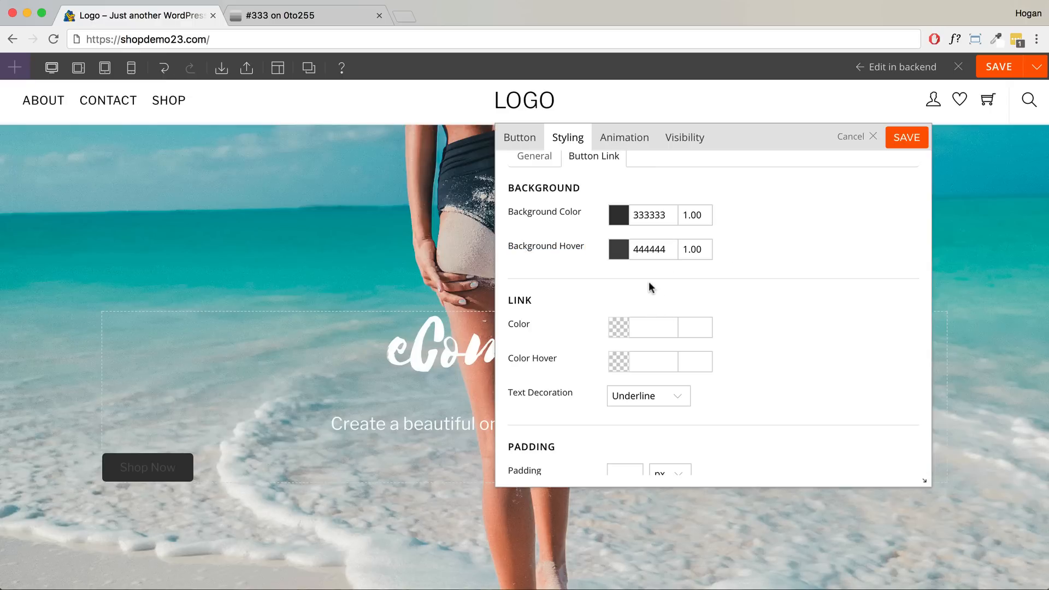
- Set the link colour and hover colour to ffffff with text decoration None
left_click_drag(533, 326, 508, 300)
left_click(643, 328)
type("ffffff")
left_click(760, 335)
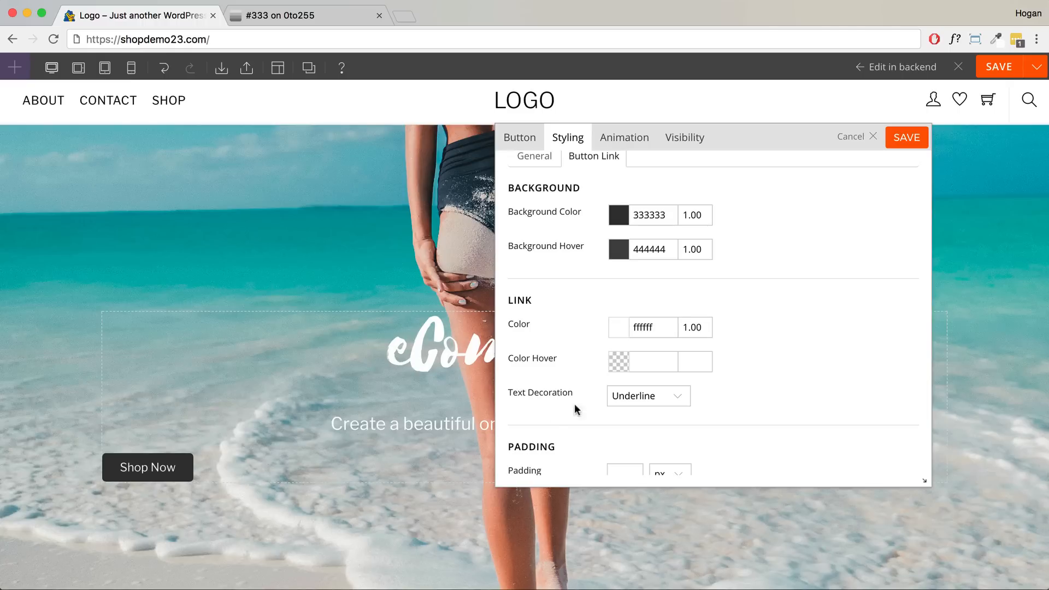
left_click(661, 363)
type("ffffff")
left_click(749, 363)
left_click(667, 392)
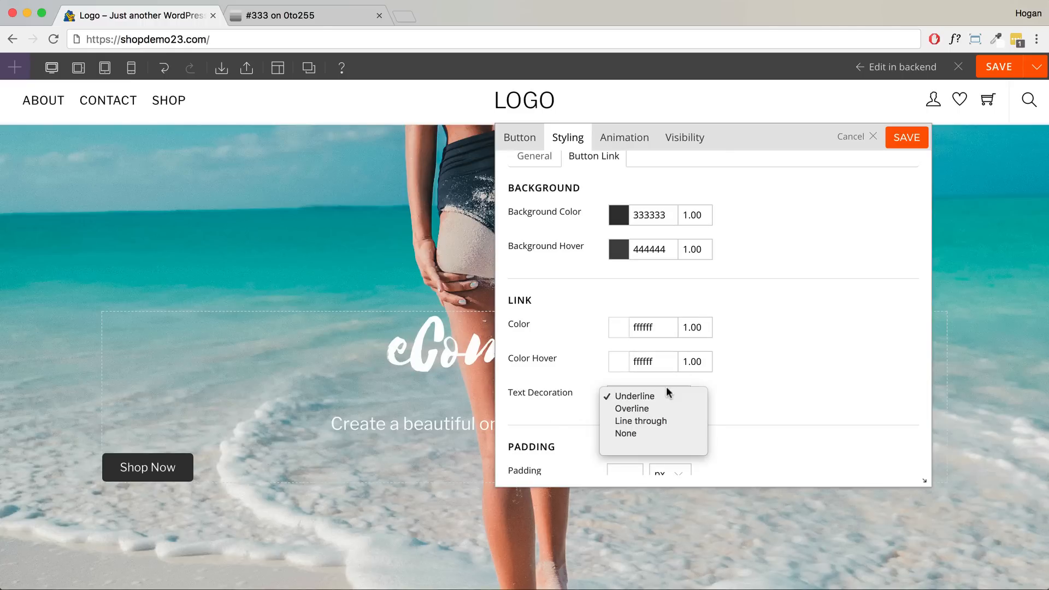
left_click(633, 433)
scroll(706, 368, "down", 5)
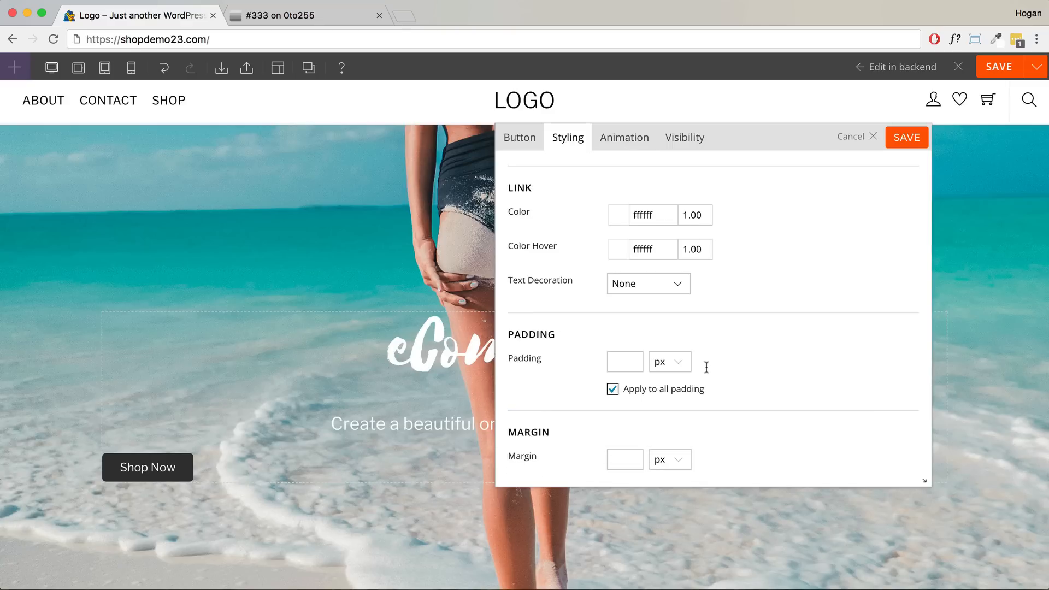
- Save the button settings, then reopen its styling and close without changes
left_click(894, 141)
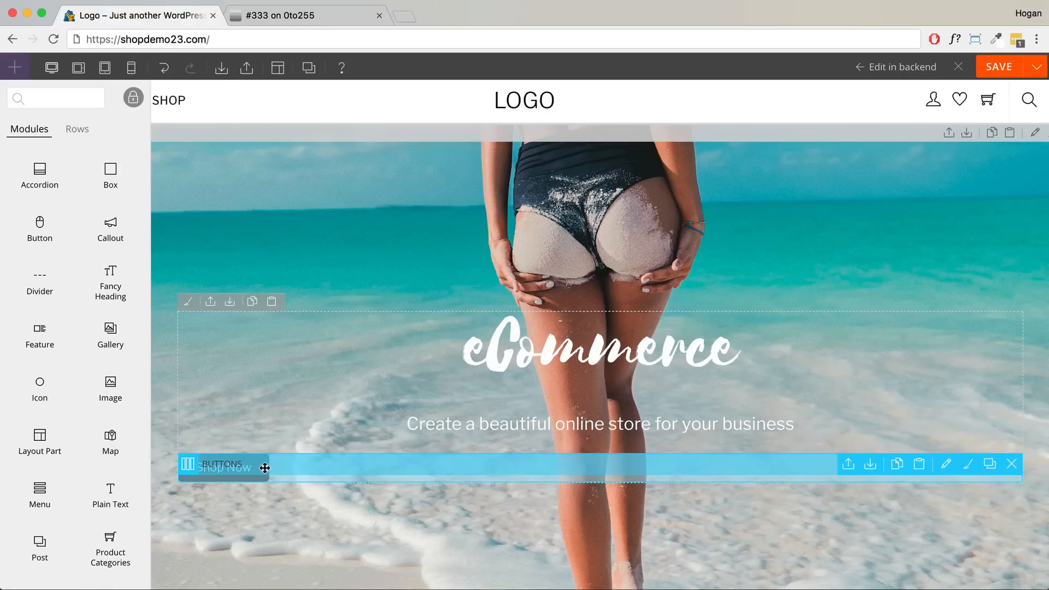
double_click(462, 465)
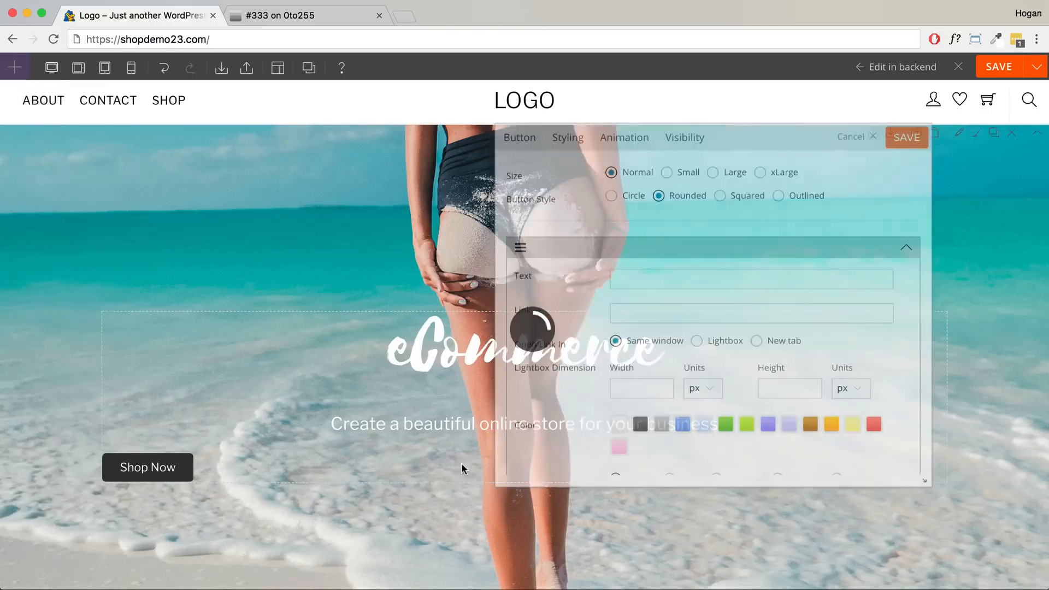
left_click(568, 137)
scroll(637, 242, "down", 5)
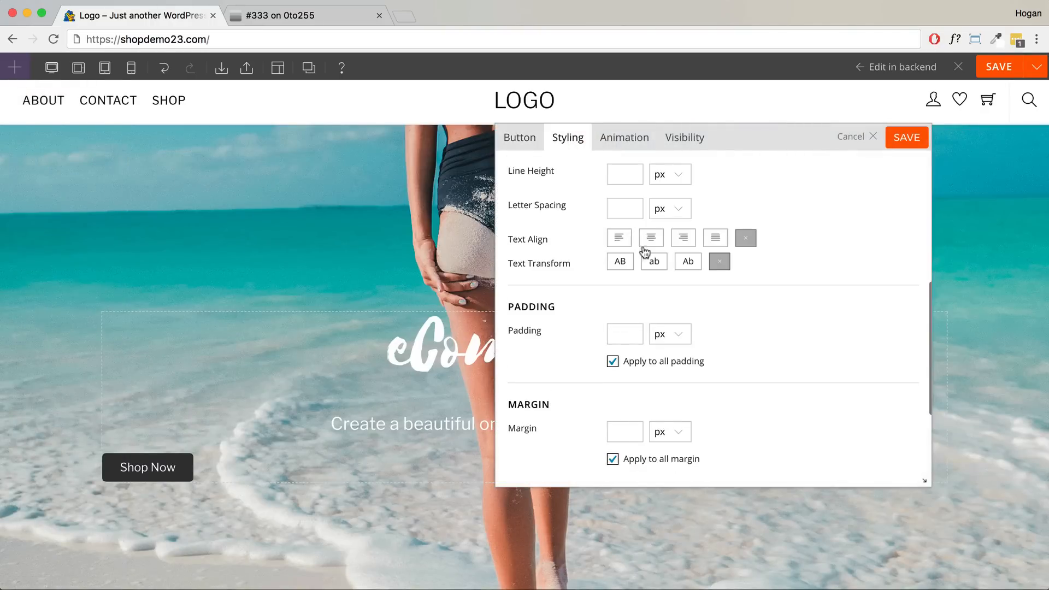
left_click(870, 136)
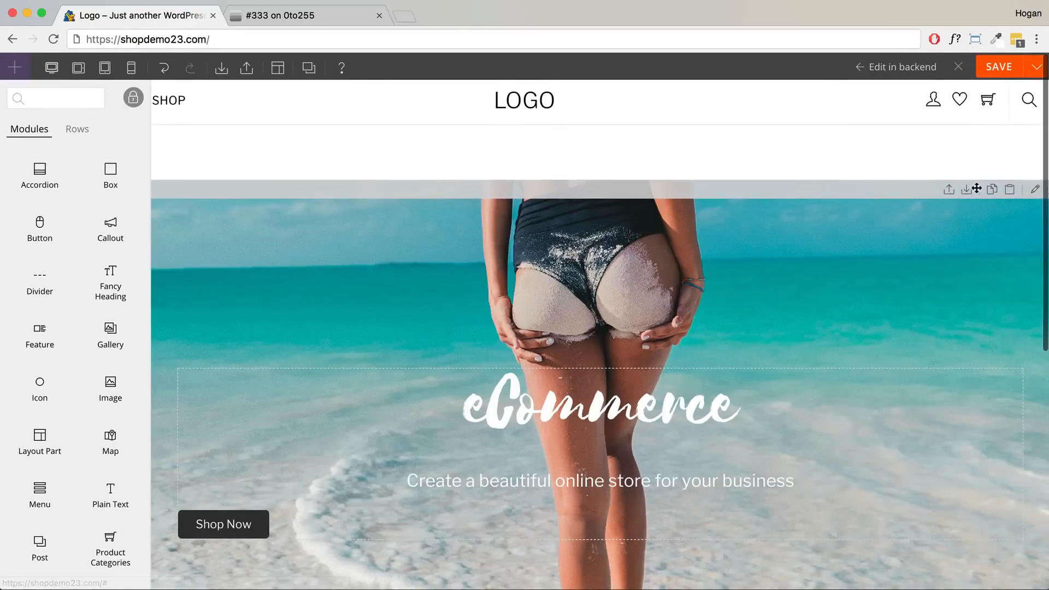
- Set the hero row's Text Align to center in its Styling settings and save
left_click(1034, 189)
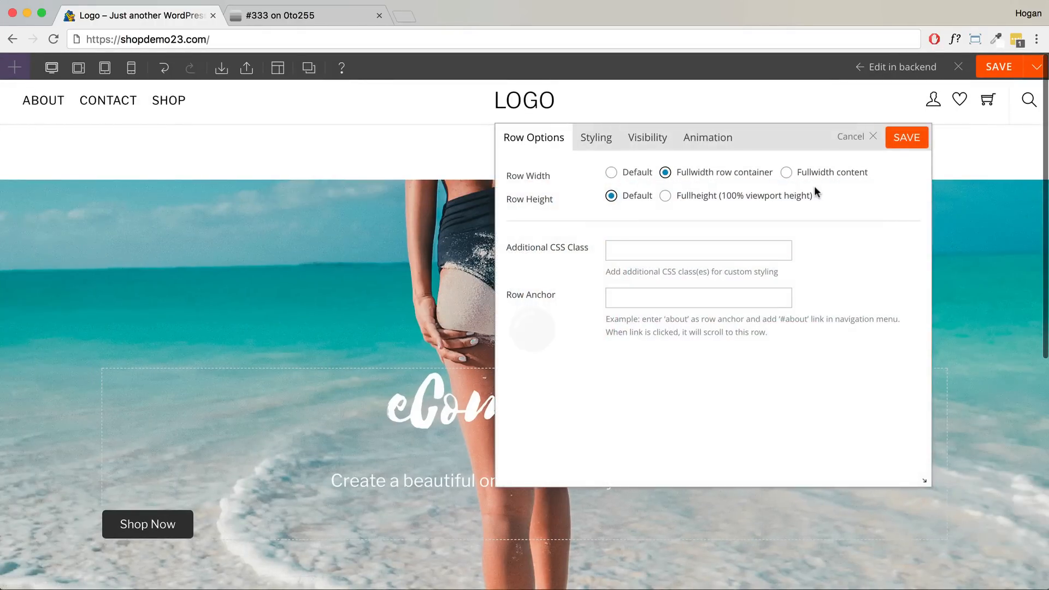
left_click(596, 141)
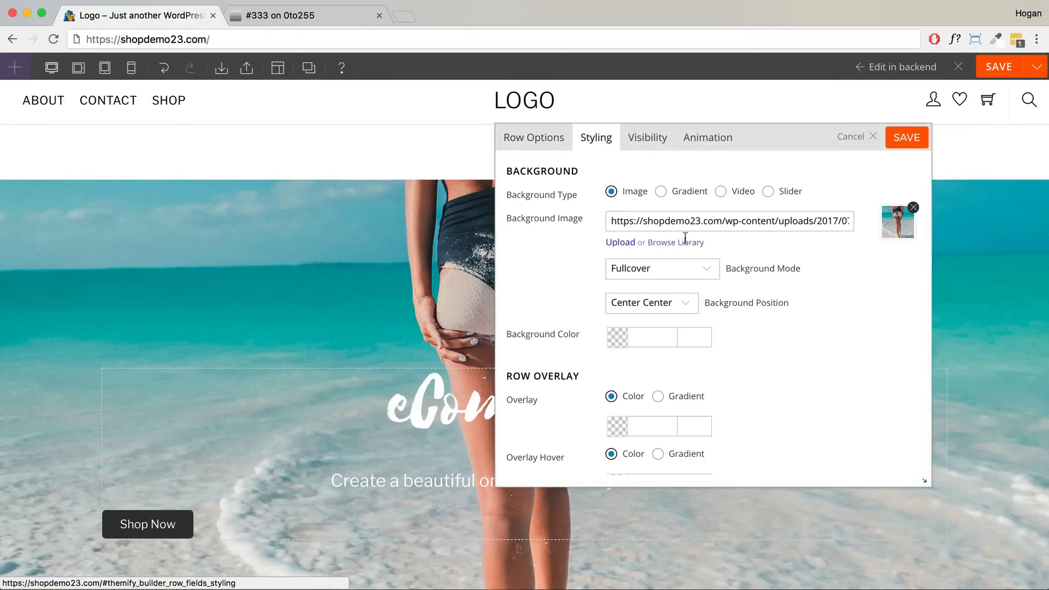
scroll(696, 253, "down", 10)
scroll(695, 252, "up", 3)
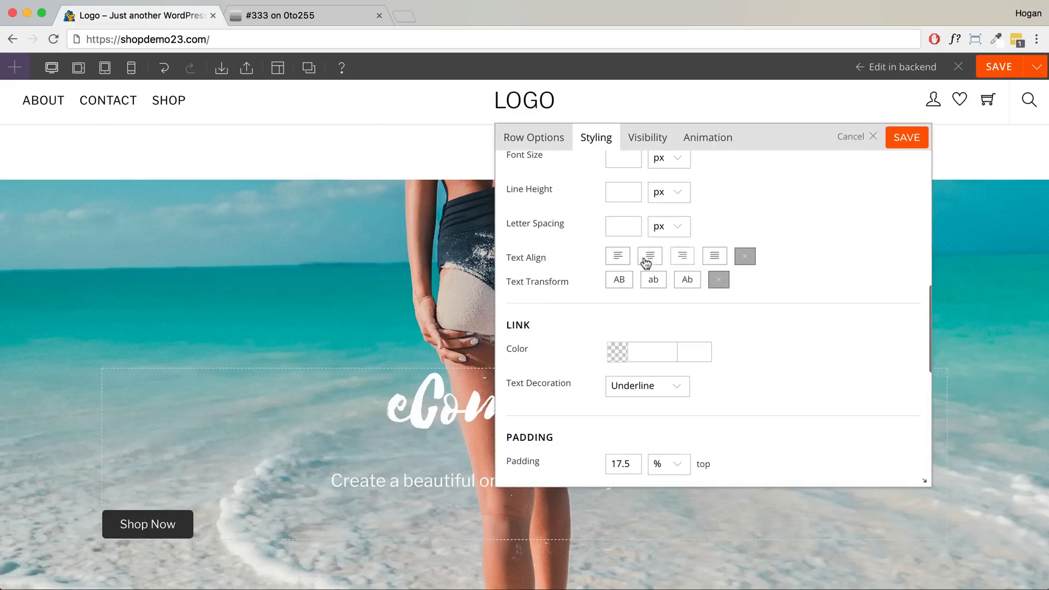
left_click(650, 255)
left_click(897, 140)
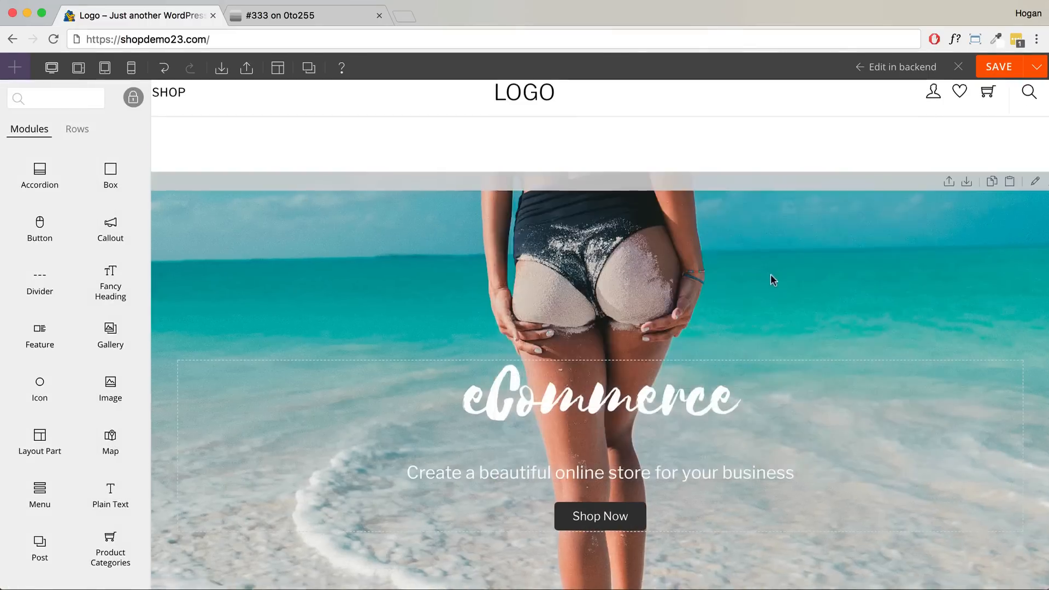
- Move the Shop Now button module to the row below, then back under the tagline
scroll(771, 274, "down", 3)
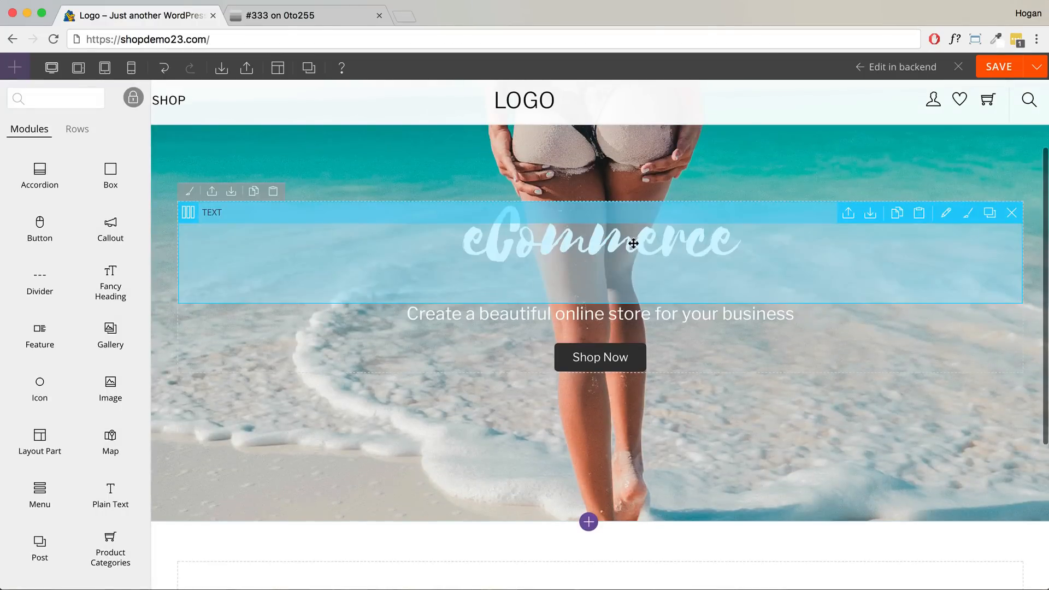
scroll(645, 331, "up", 3)
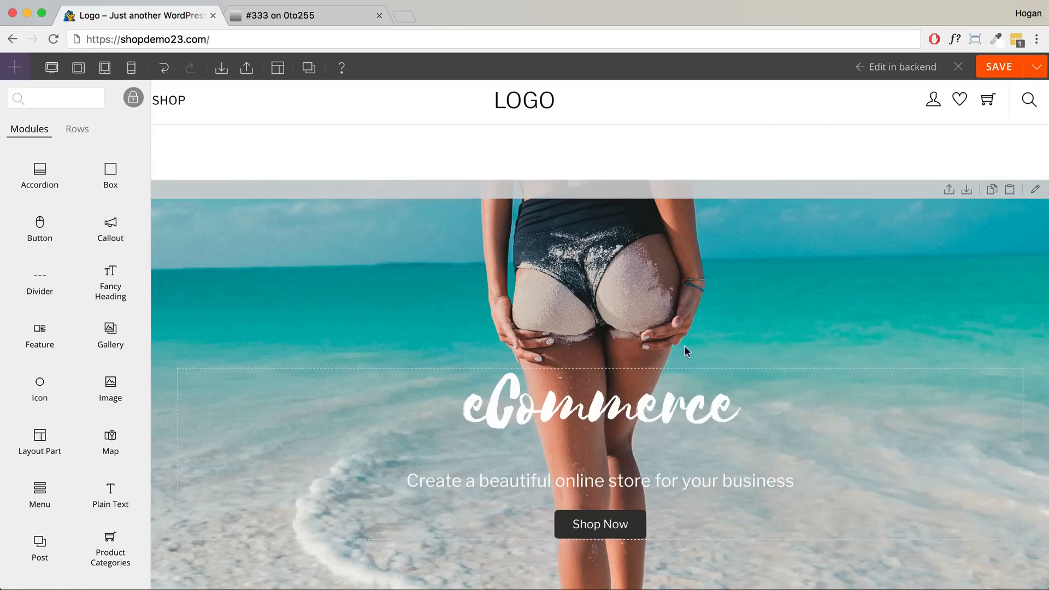
scroll(685, 354, "down", 3)
scroll(684, 293, "down", 2)
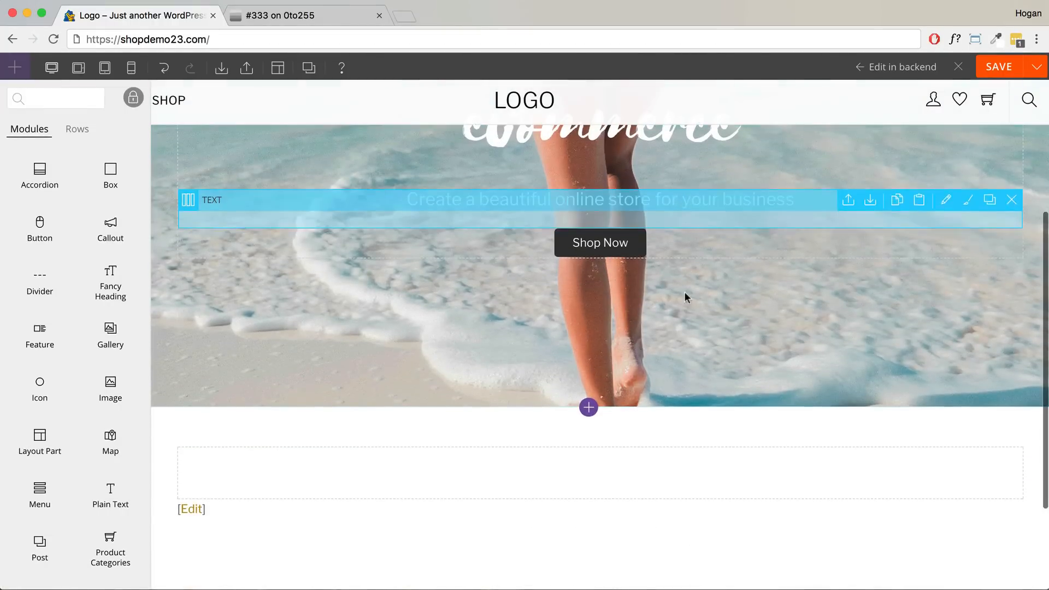
left_click_drag(620, 245, 558, 438)
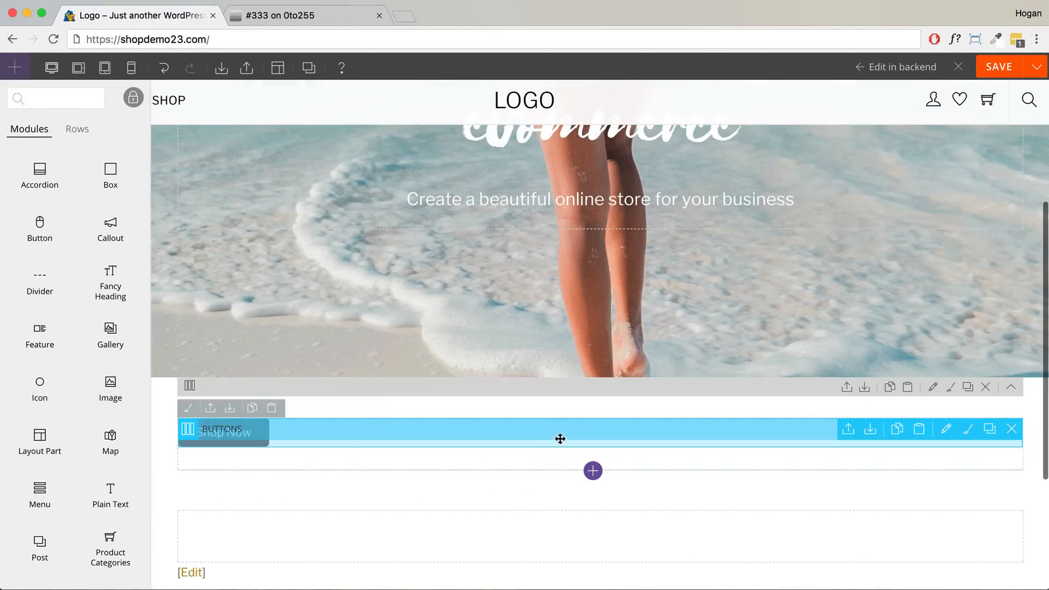
scroll(427, 386, "up", 1)
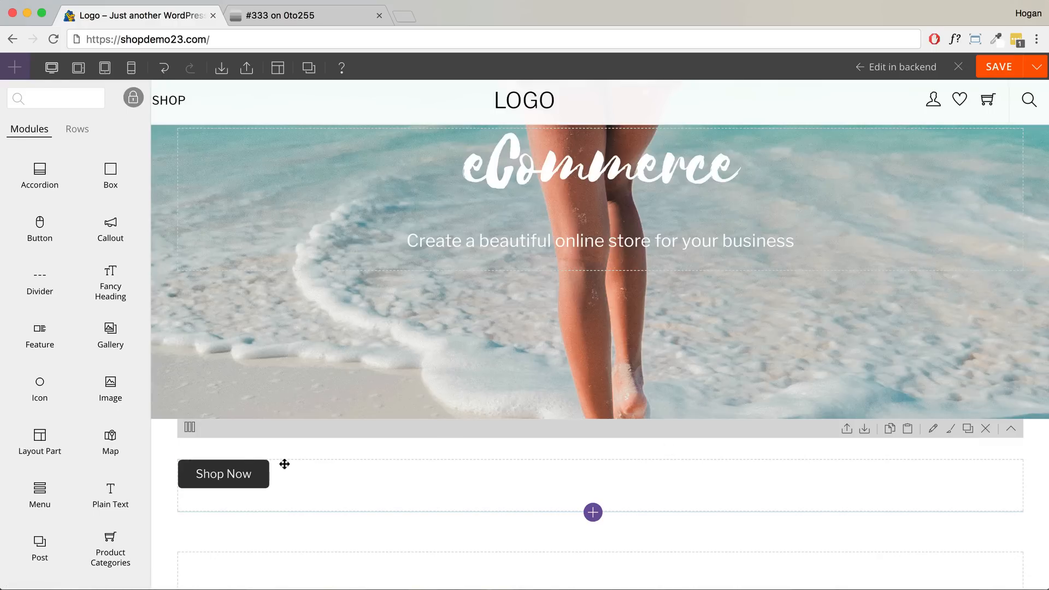
left_click_drag(297, 472, 544, 291)
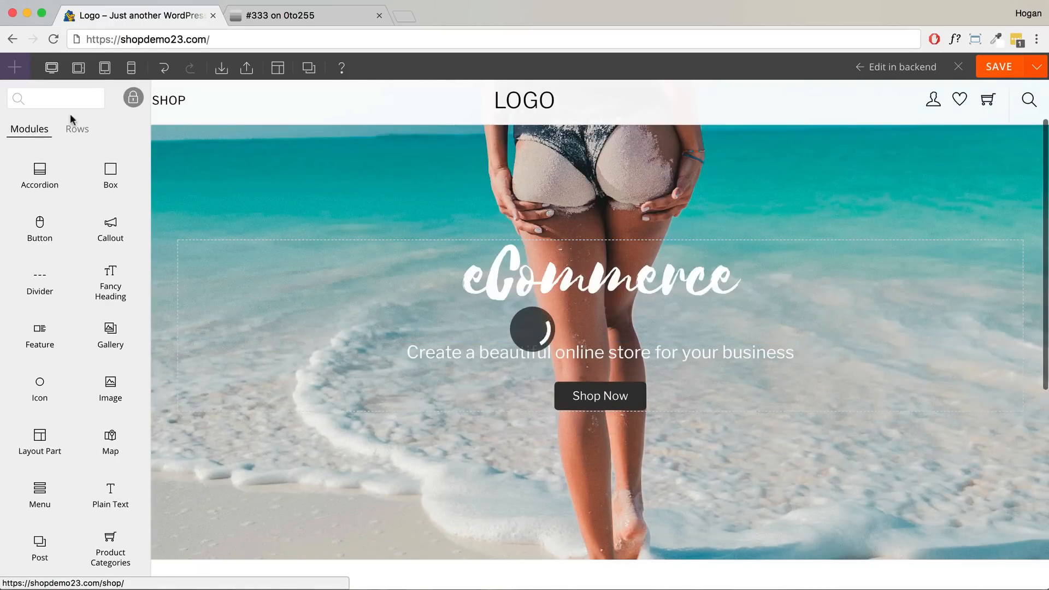
- Close the builder, confirm saving with OK, and go to Edit Page from the admin bar
left_click(959, 68)
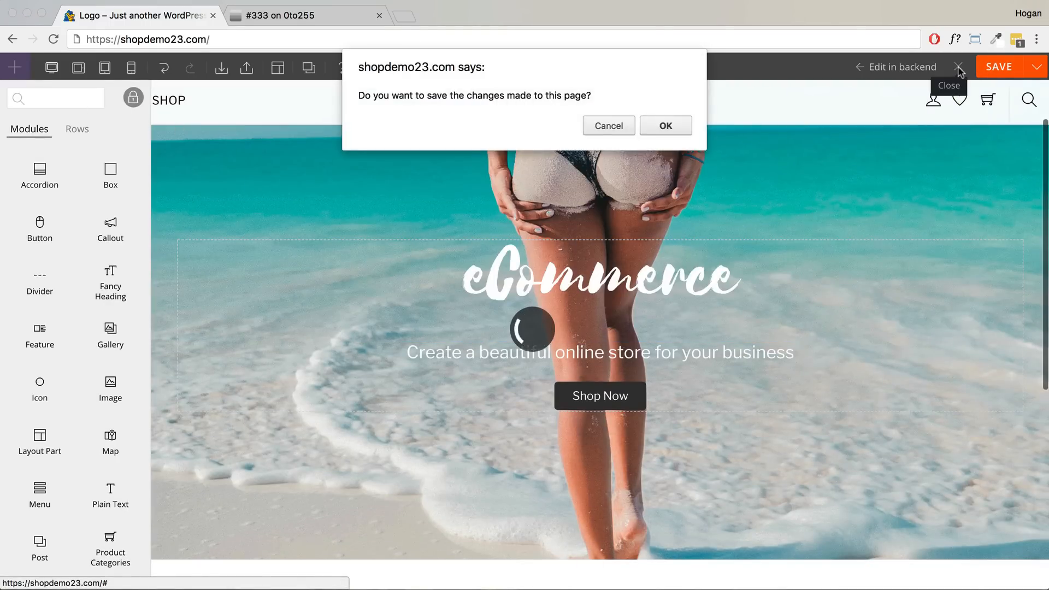
left_click(617, 127)
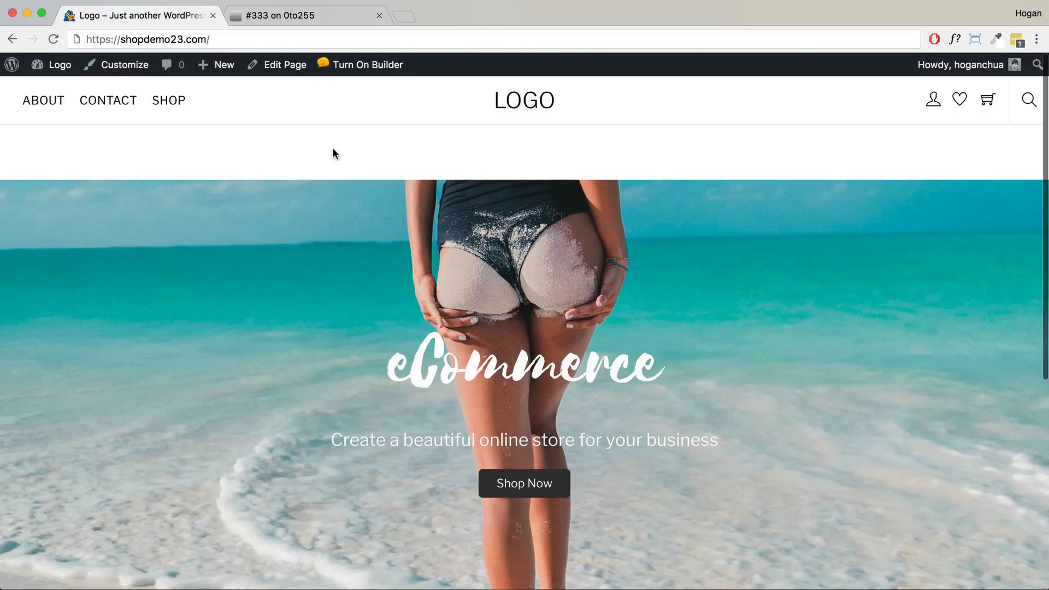
left_click(282, 66)
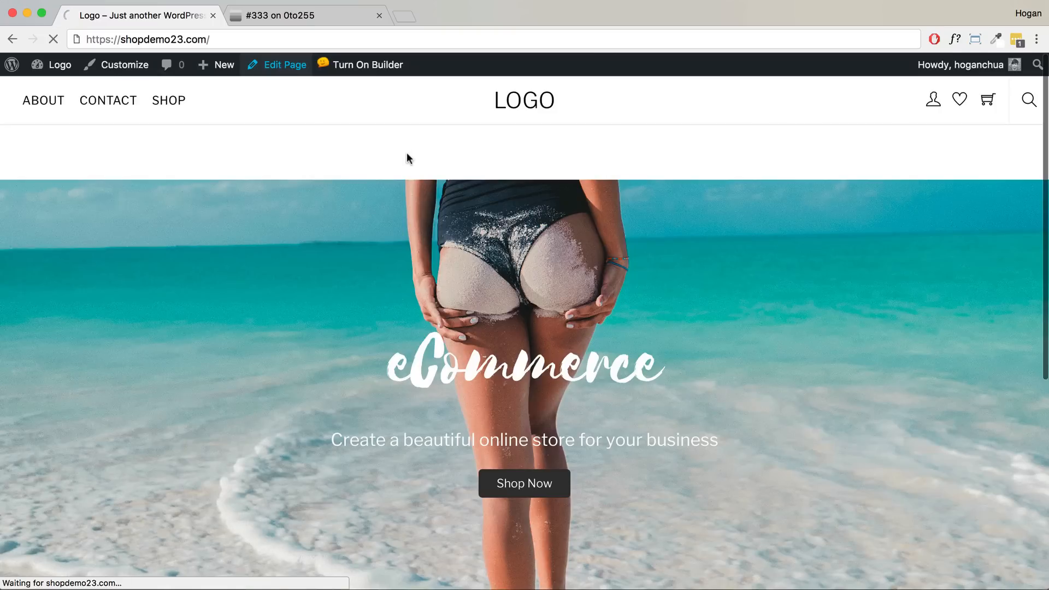
scroll(608, 314, "down", 10)
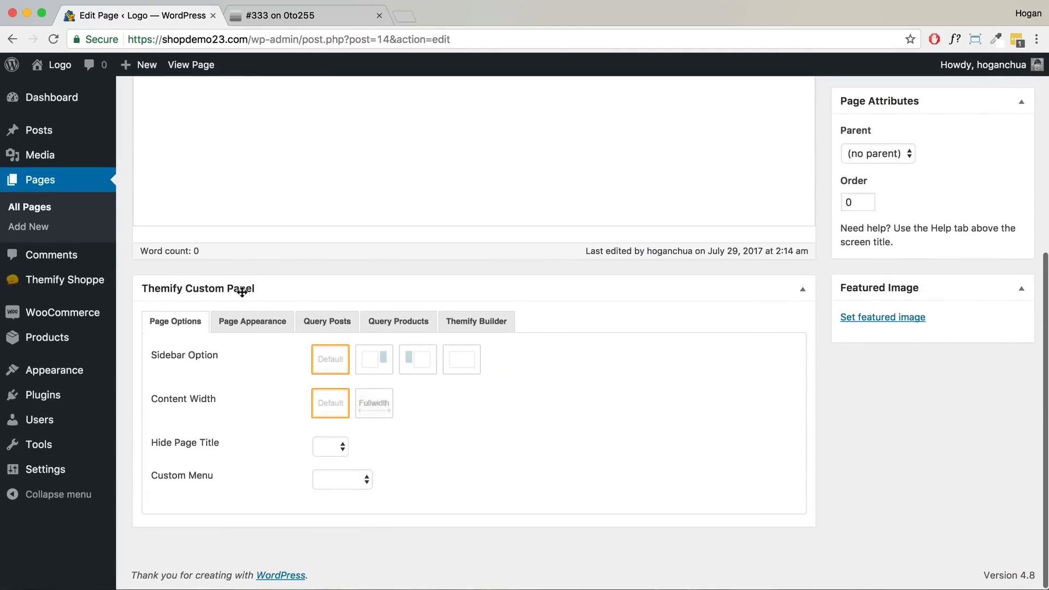
- Choose Fullwidth for Content Width in Page Options and update the page
left_click_drag(218, 402, 156, 401)
left_click(367, 407)
scroll(524, 395, "up", 10)
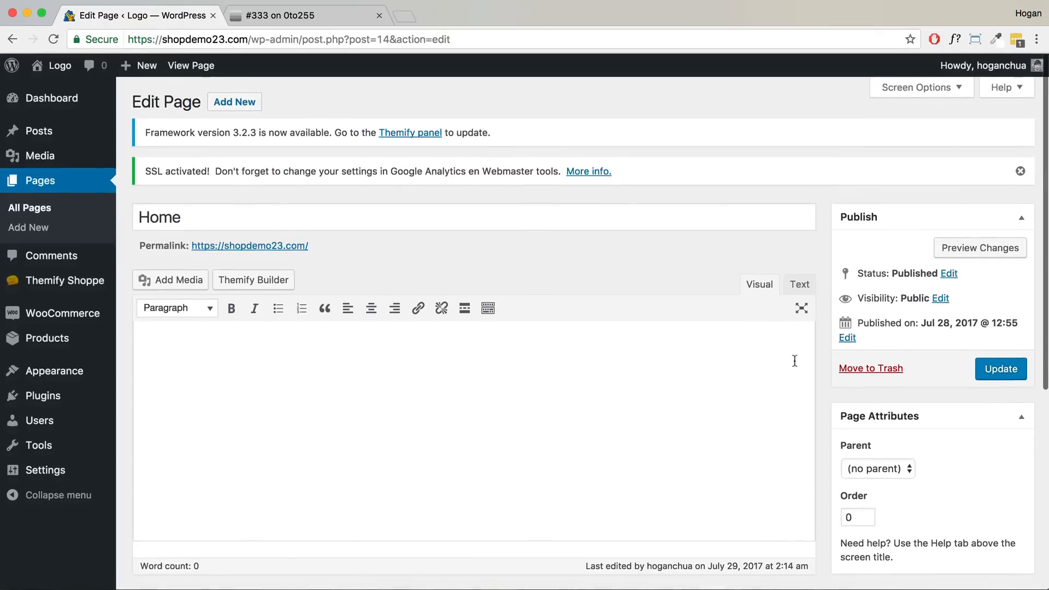
left_click(1001, 371)
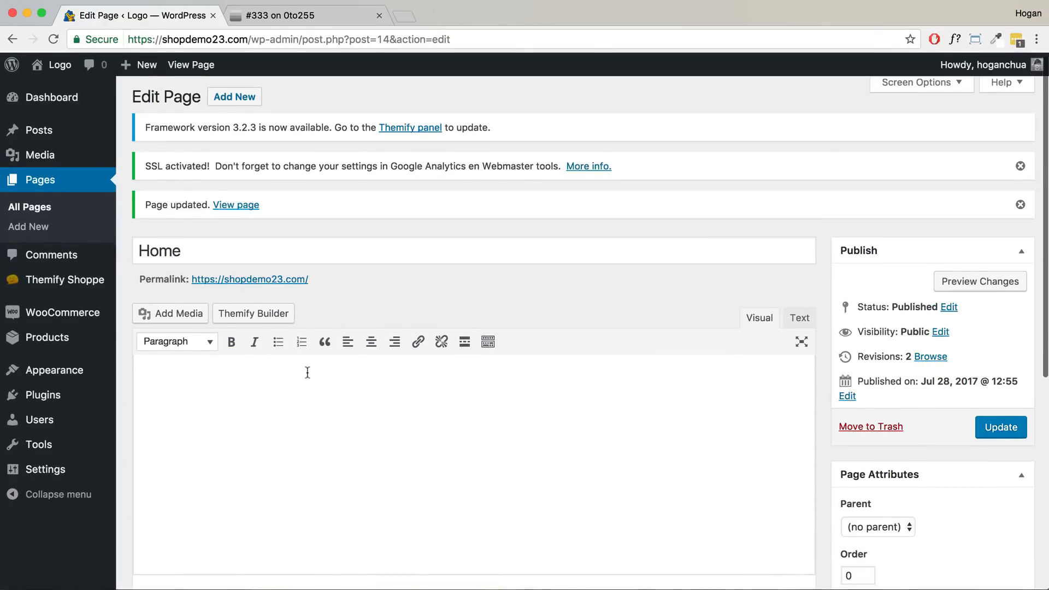
scroll(308, 373, "down", 6)
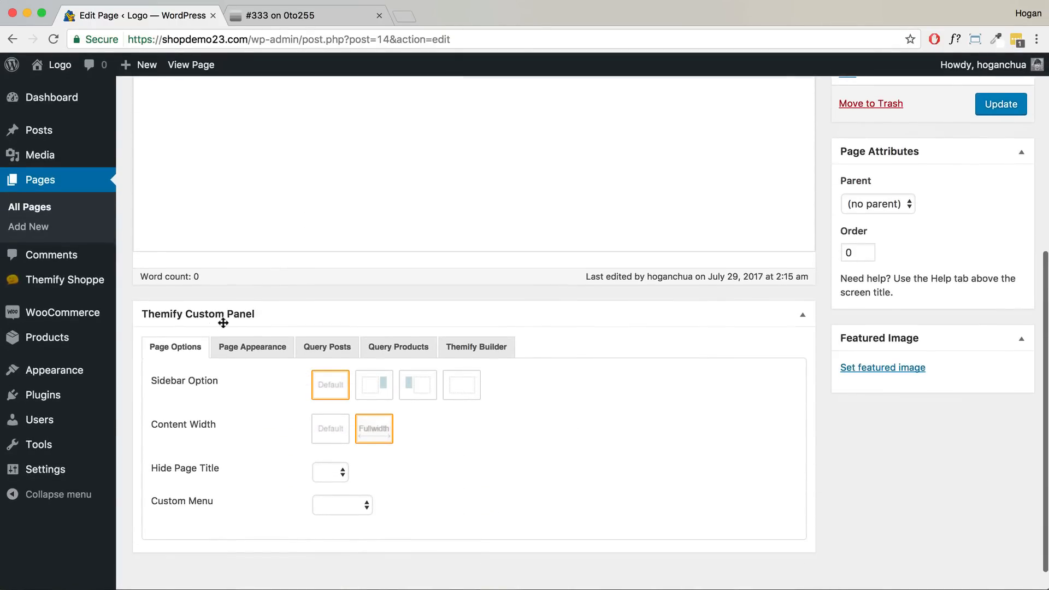
- Browse the Page Appearance settings, then view the page from the update notice
left_click(249, 349)
left_click_drag(217, 381, 148, 381)
scroll(221, 426, "down", 5)
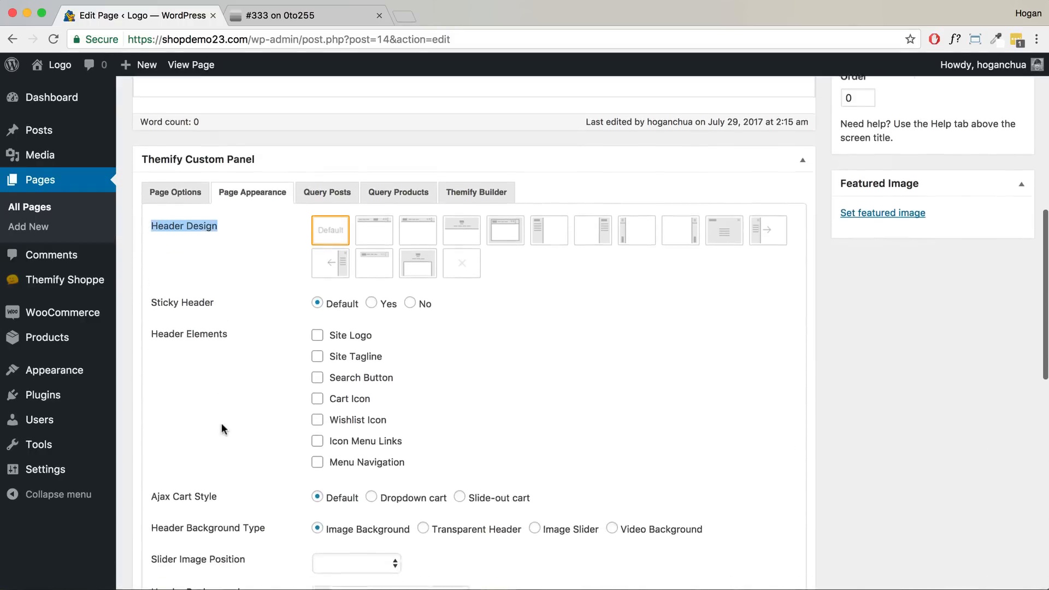
scroll(221, 423, "down", 12)
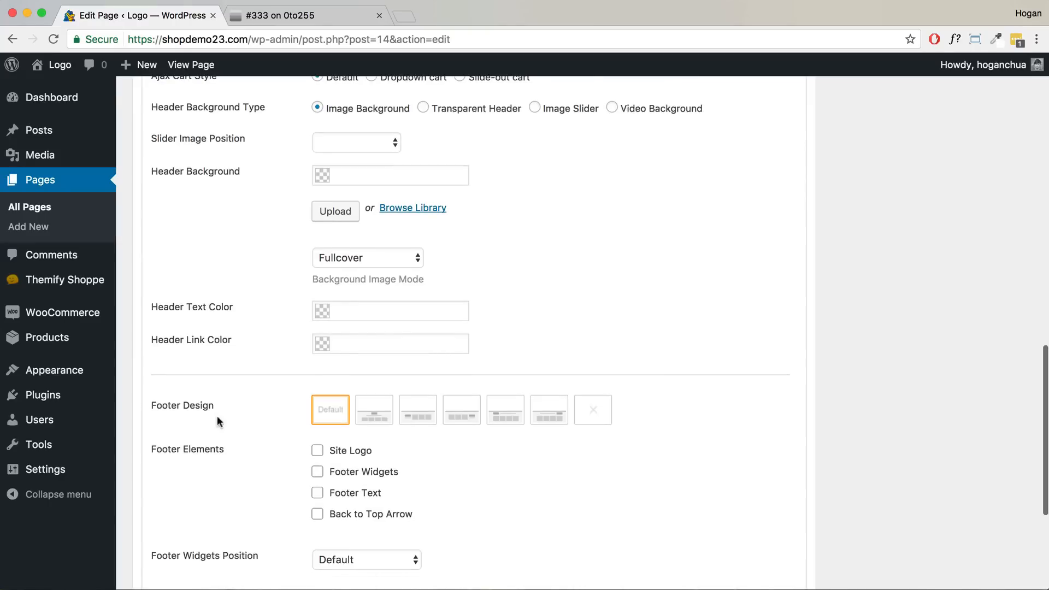
scroll(259, 406, "up", 15)
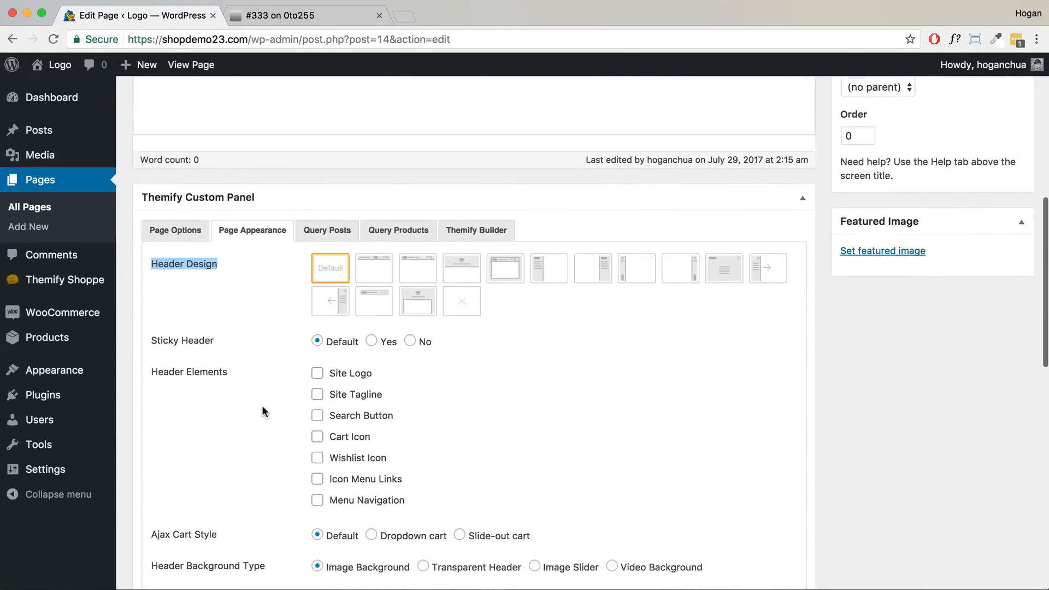
scroll(261, 411, "up", 3)
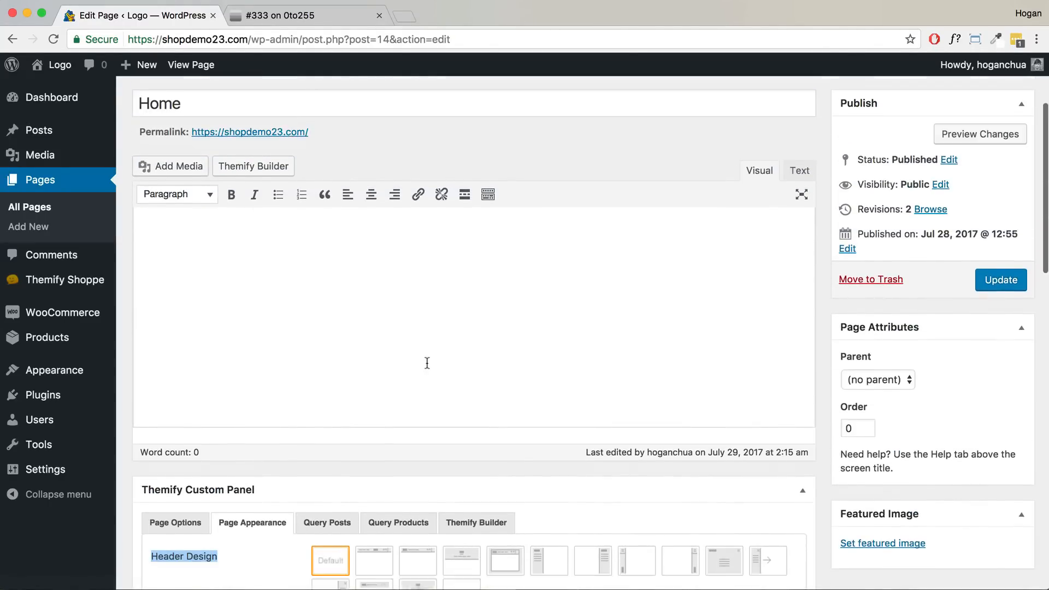
scroll(426, 363, "down", 3)
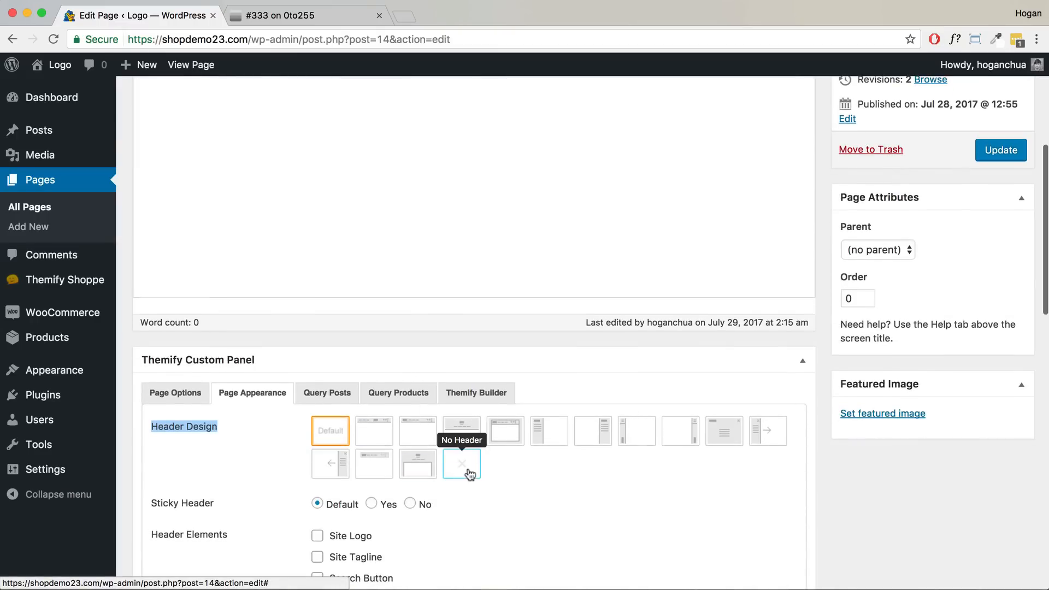
scroll(470, 471, "down", 9)
scroll(467, 473, "down", 5)
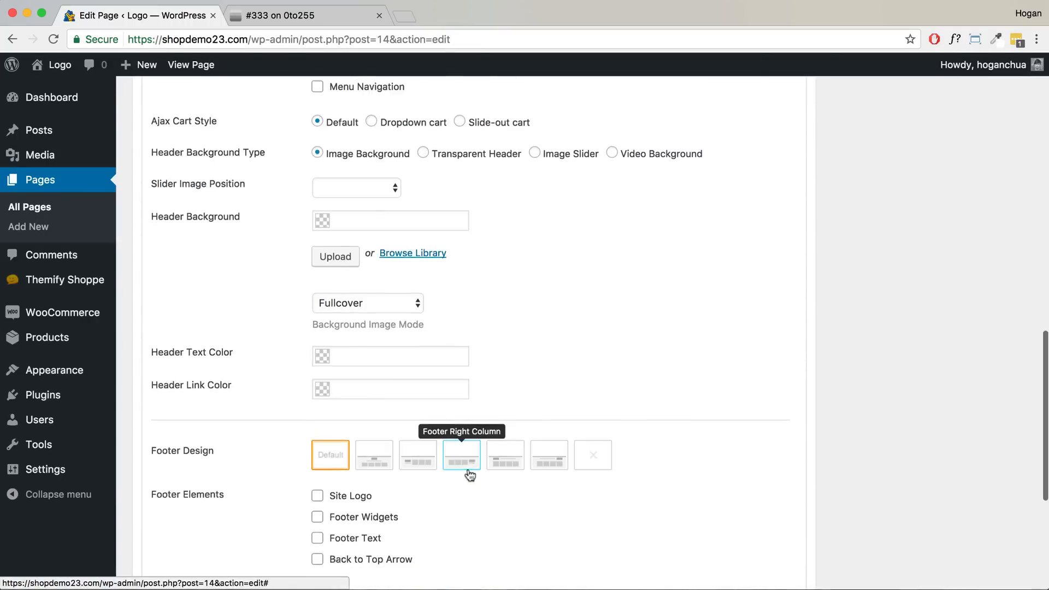
scroll(599, 253, "up", 15)
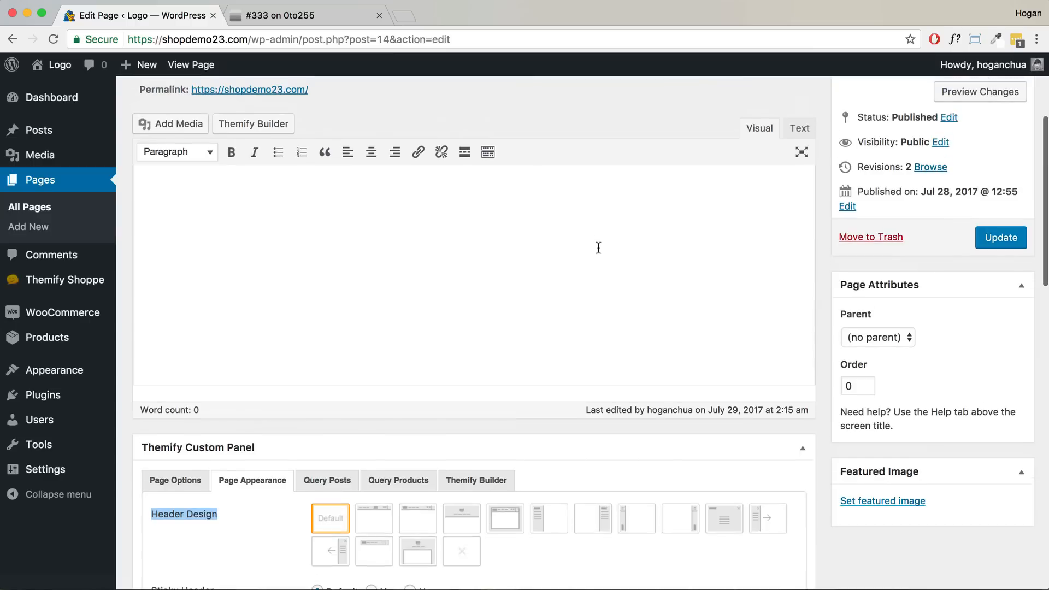
scroll(610, 275, "up", 3)
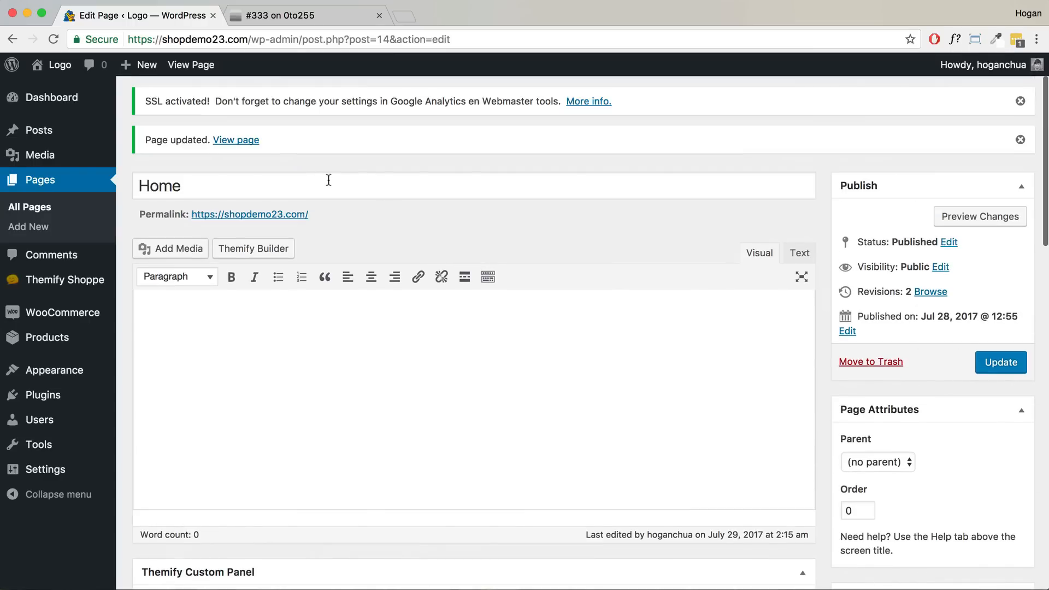
left_click(245, 145)
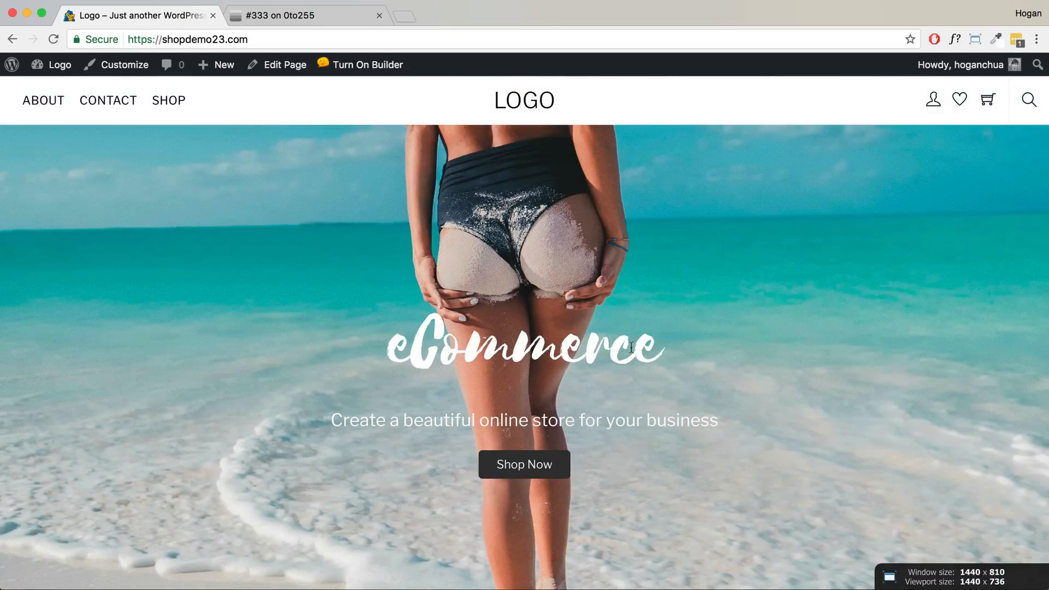
- Select the eCommerce heading on the live page, then go to Customize in the admin bar
left_click_drag(657, 346, 393, 336)
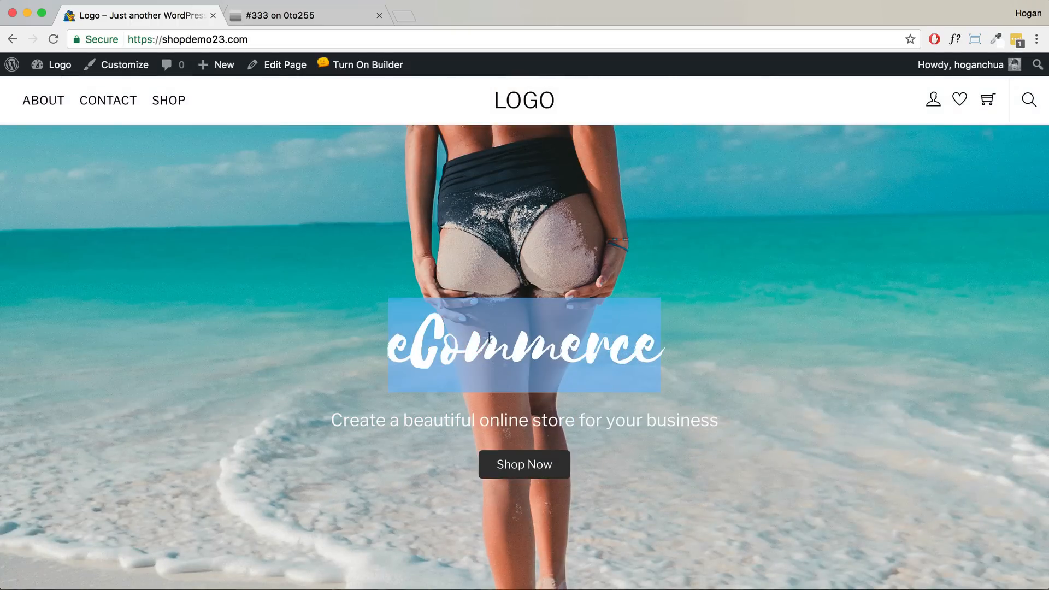
left_click(120, 64)
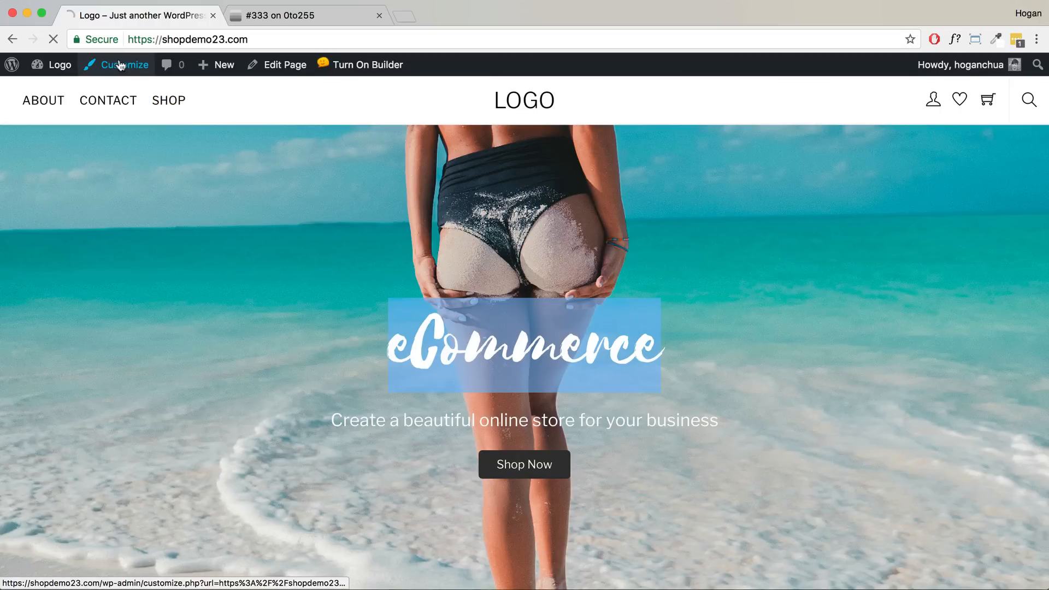
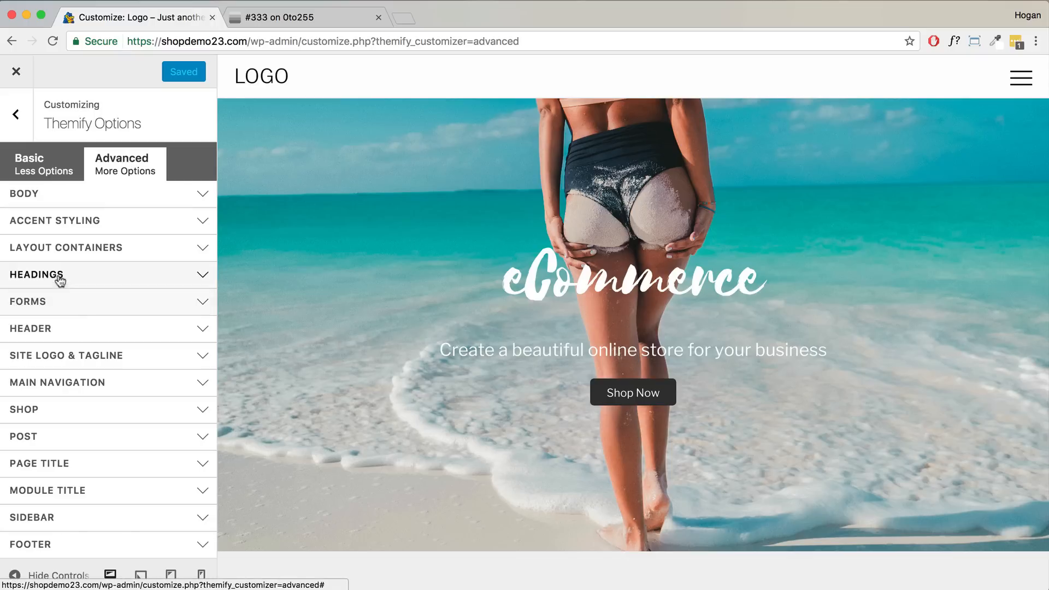
- Set the Heading 1 font to 95 px bold Libre Franklin under Advanced > Headings
left_click(78, 281)
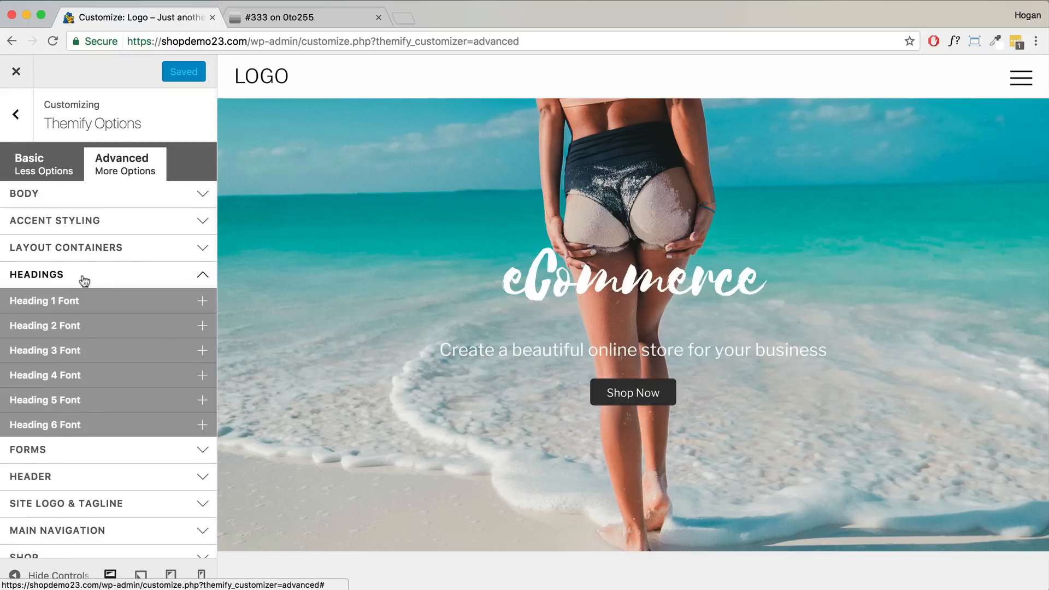
left_click(86, 303)
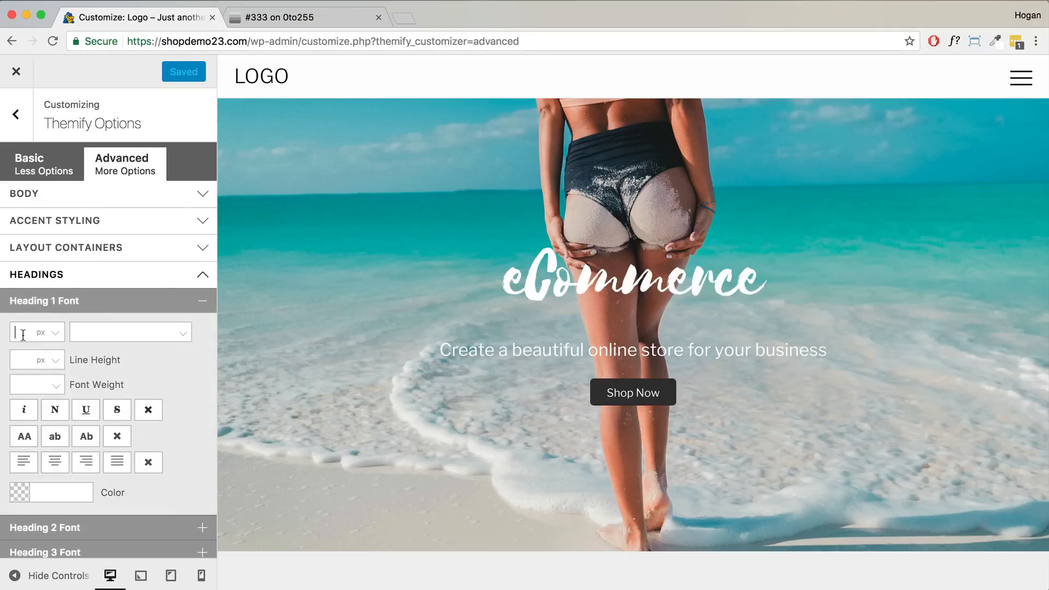
type("95")
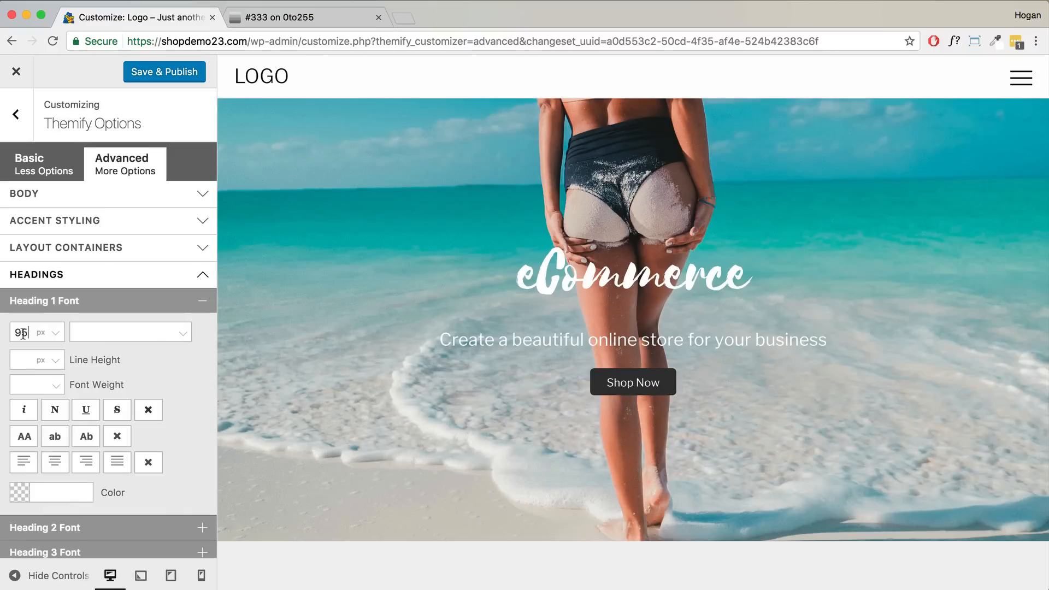
left_click(94, 332)
type("Libre")
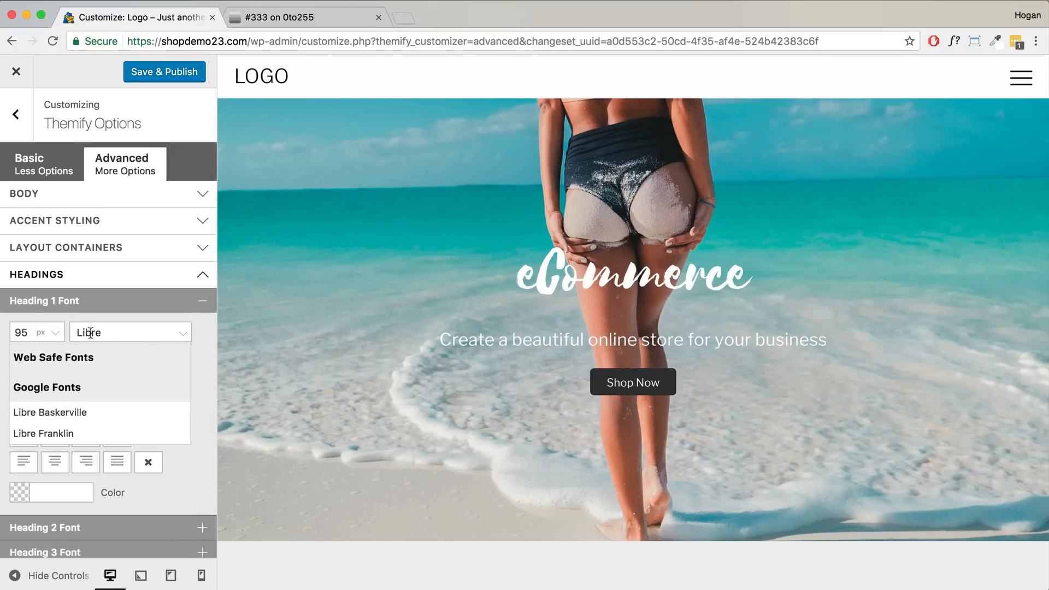
left_click(64, 434)
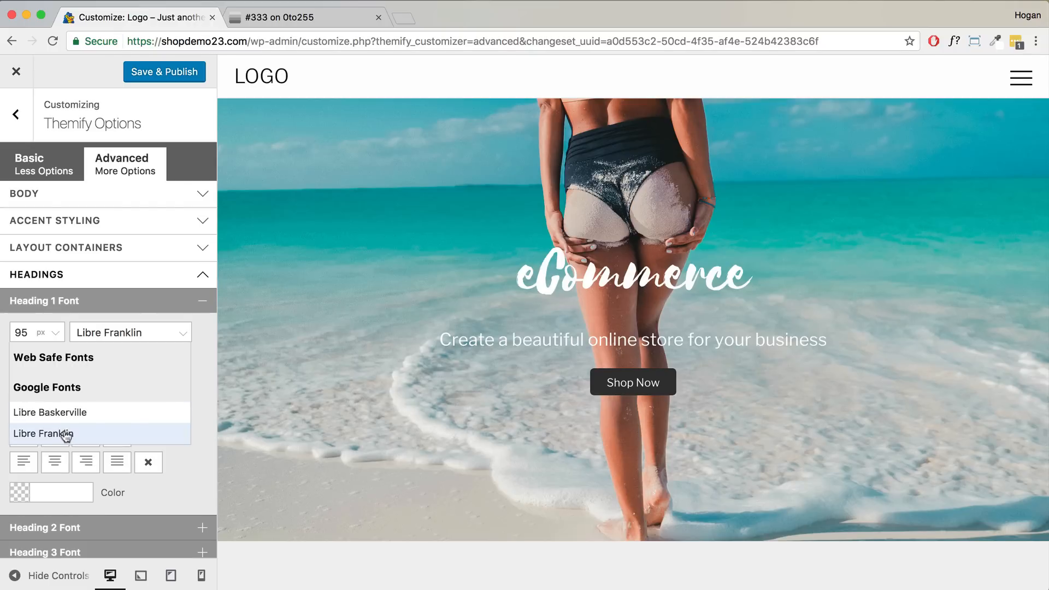
left_click(52, 388)
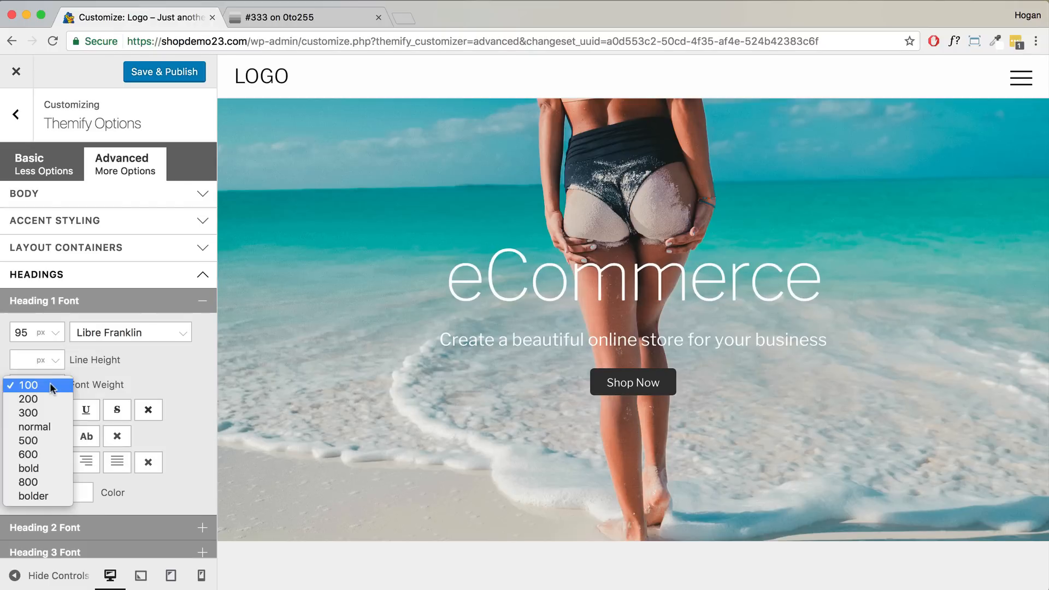
left_click(33, 468)
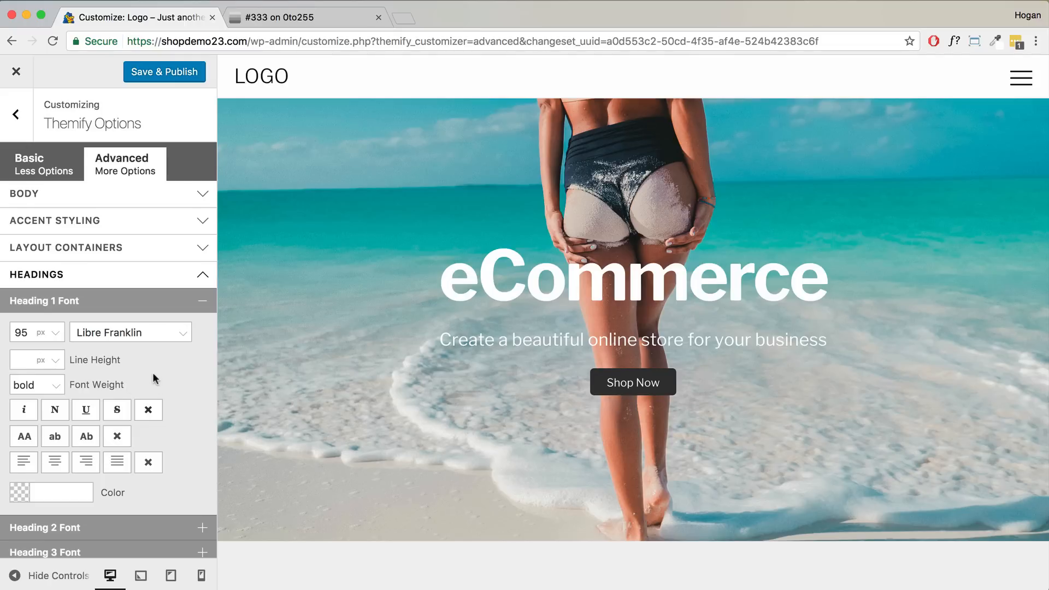
- Check the restyled eCommerce heading, publish, and close the Customizer
scroll(151, 376, "down", 1)
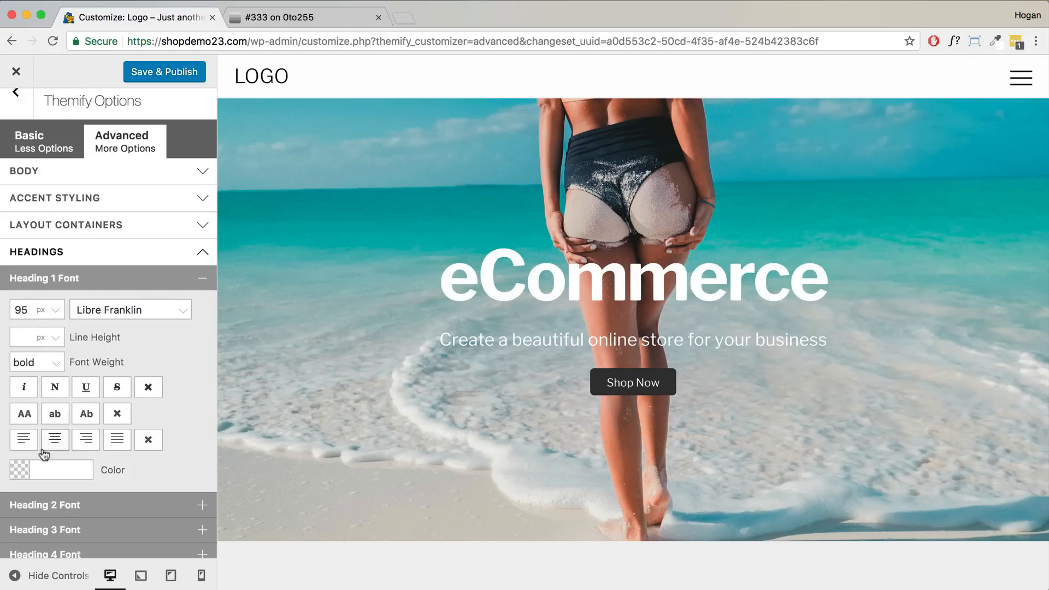
left_click_drag(442, 275, 836, 280)
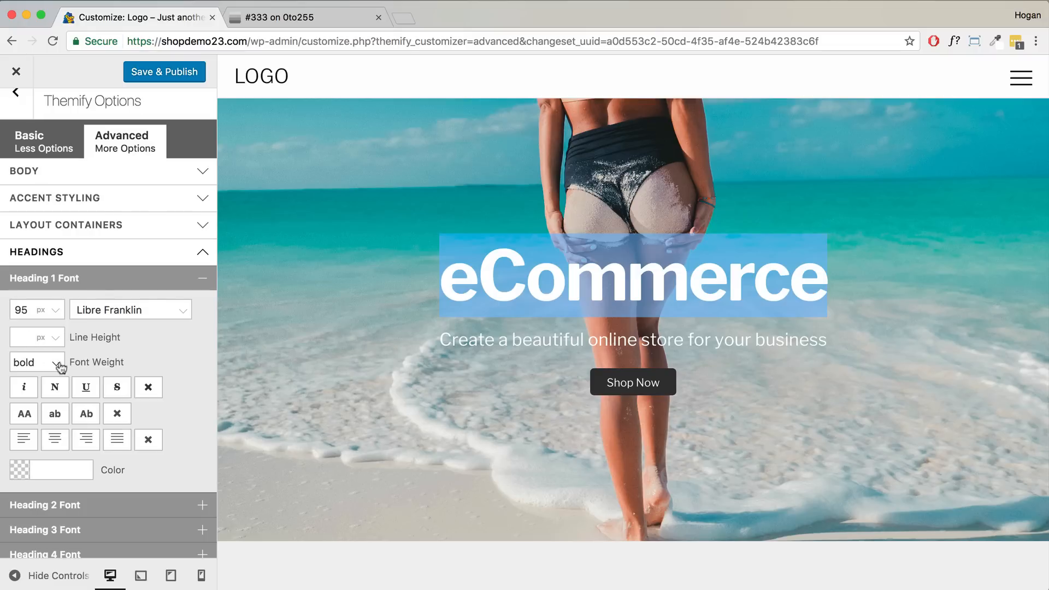
left_click(181, 71)
left_click(16, 74)
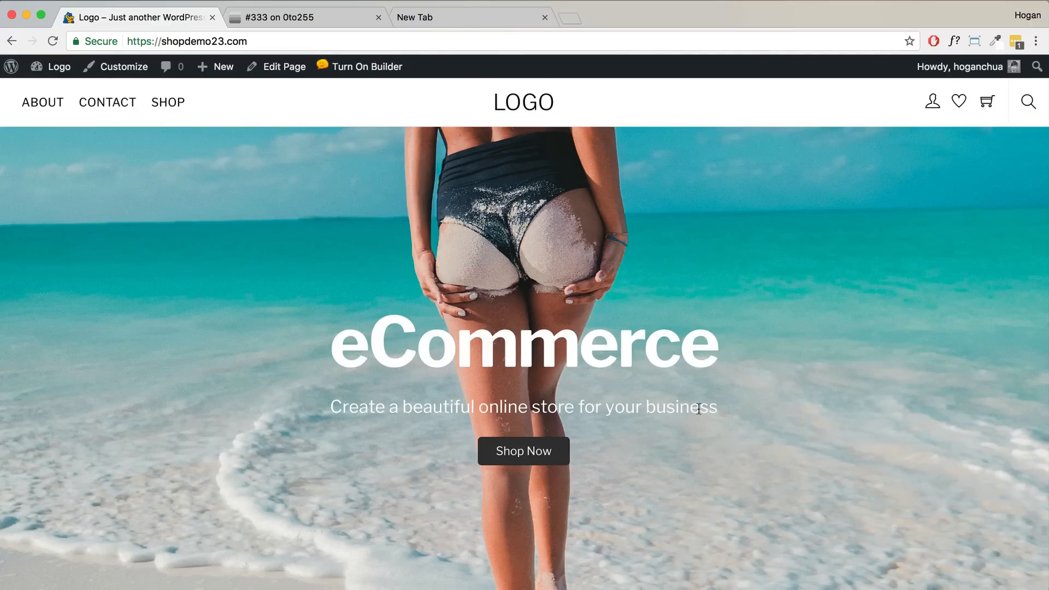
- Turn on the Builder and open the eCommerce text module's Styling settings
left_click_drag(698, 408, 381, 402)
scroll(518, 386, "down", 1)
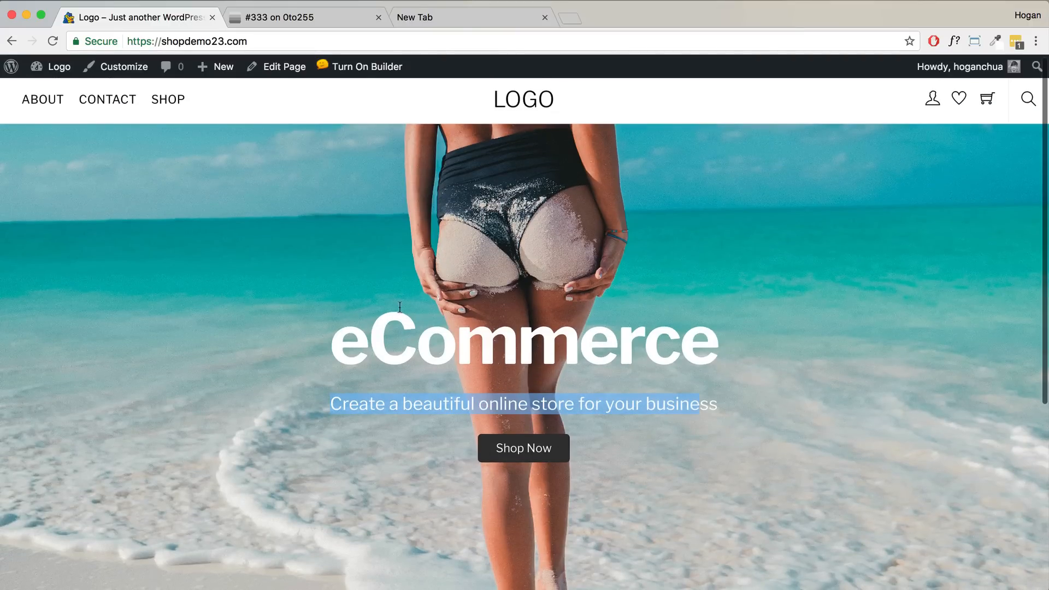
left_click_drag(682, 403, 300, 344)
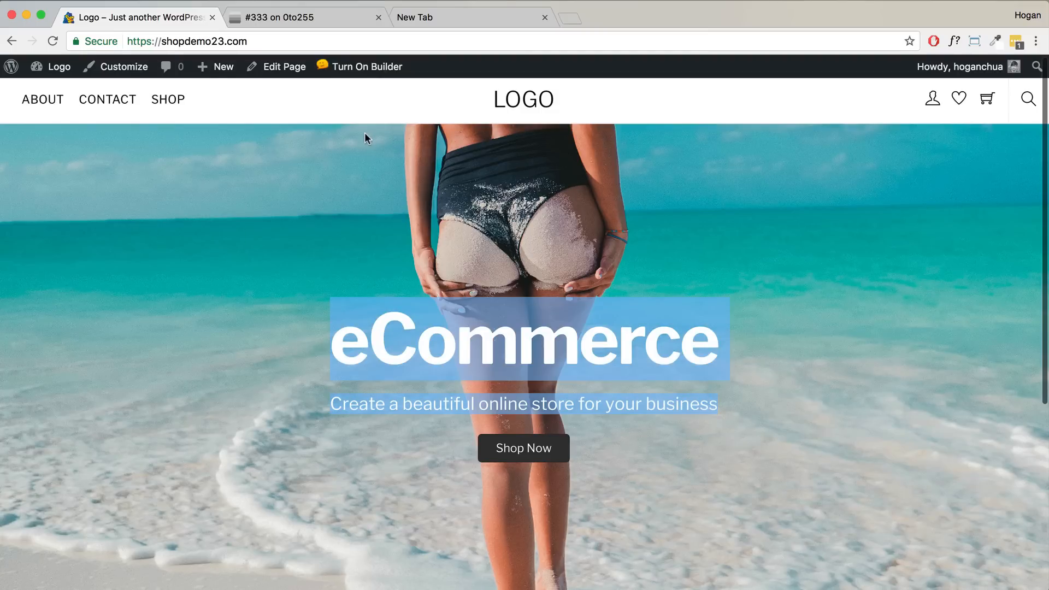
left_click(357, 68)
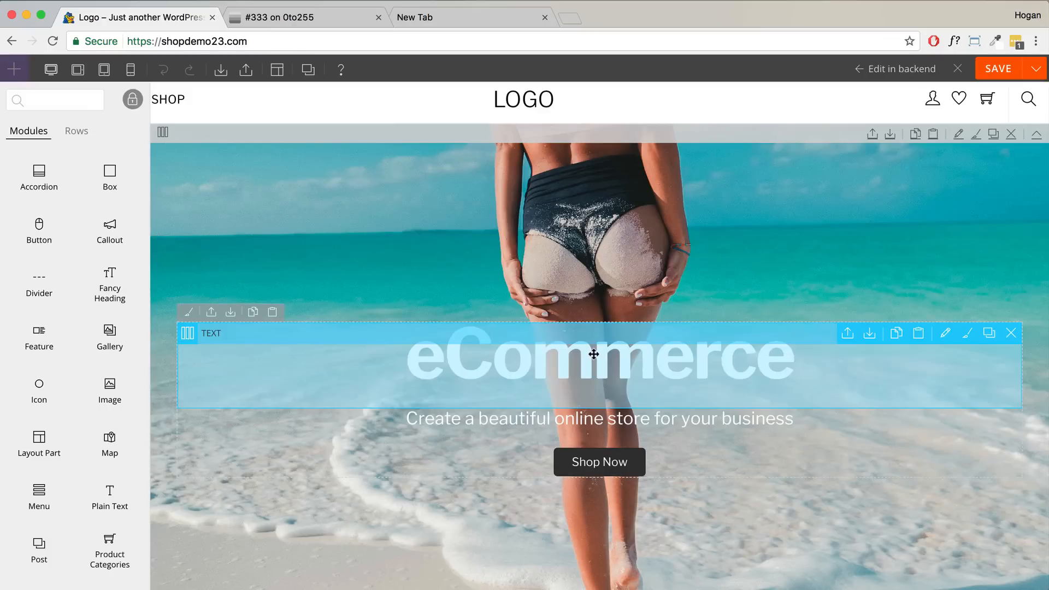
double_click(591, 355)
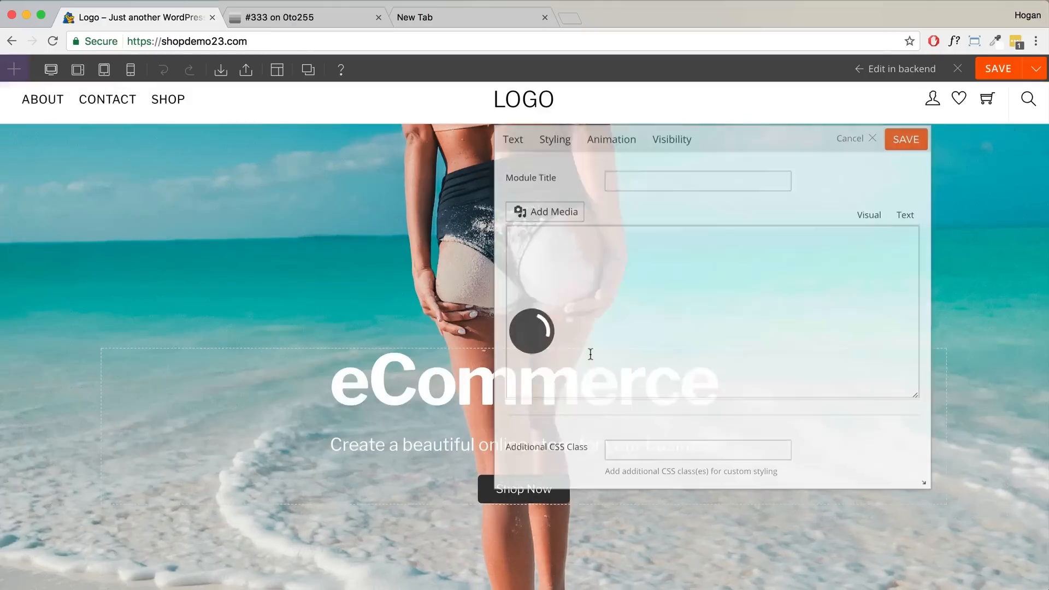
left_click(556, 140)
scroll(708, 344, "down", 15)
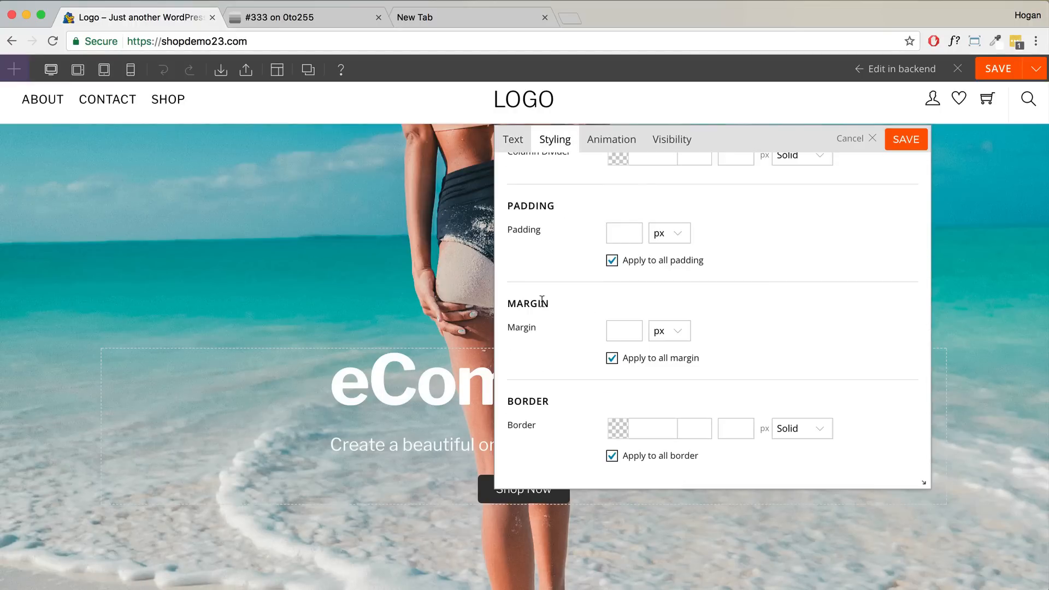
- Unlink the margins, set the bottom margin to -2 %, and save the module
double_click(505, 302)
left_click(611, 358)
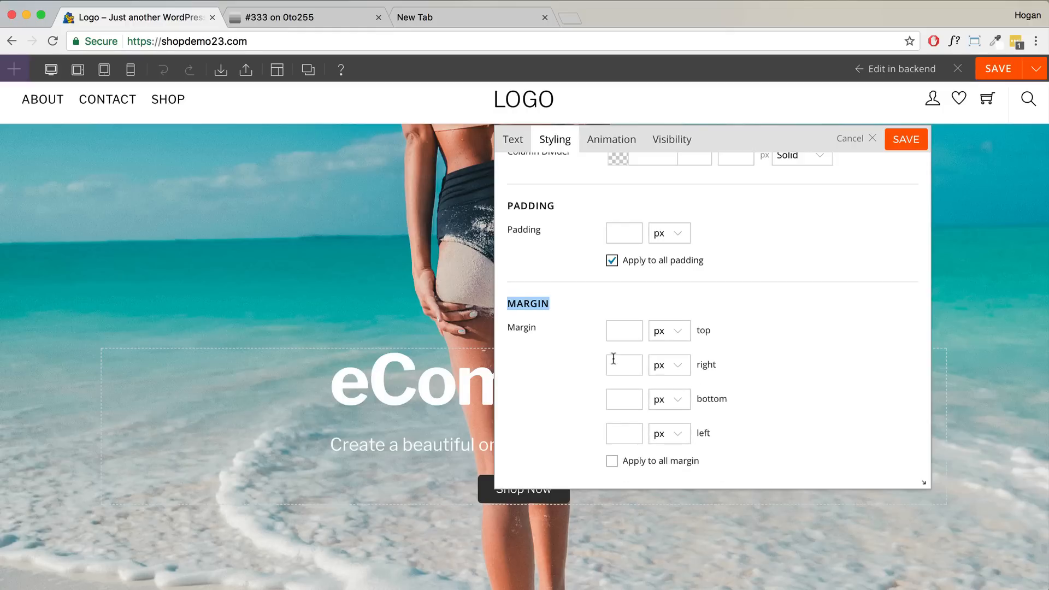
left_click(622, 400)
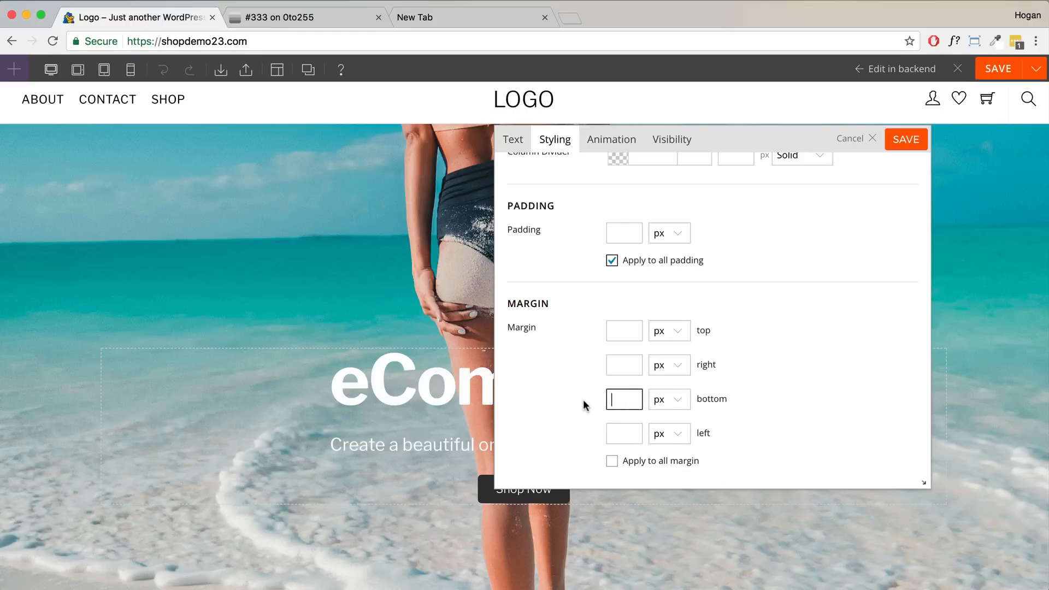
type("-2")
left_click(674, 405)
left_click(672, 403)
left_click(672, 403)
left_click(669, 411)
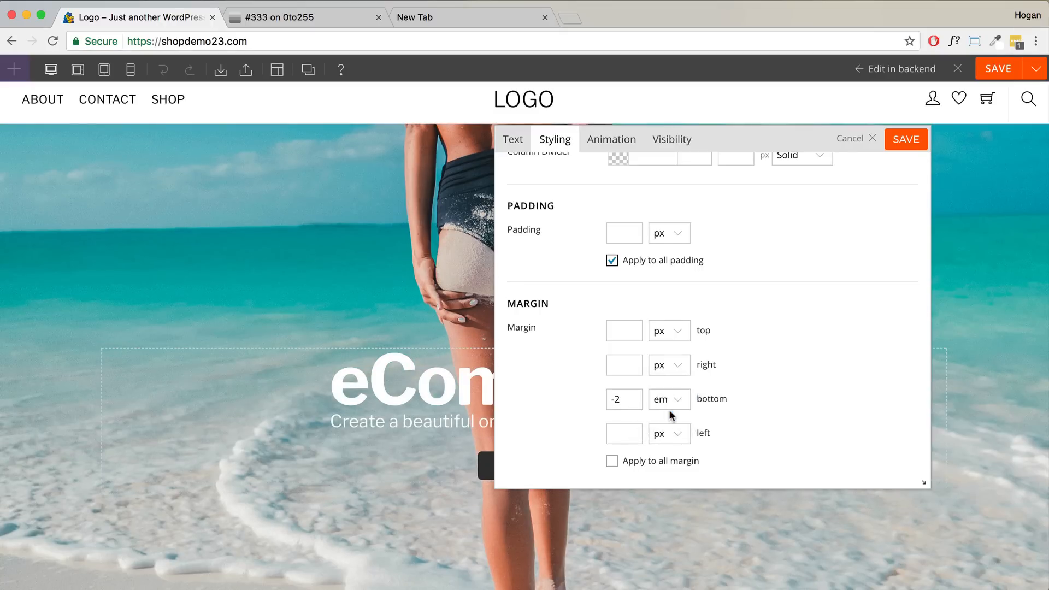
left_click(630, 399)
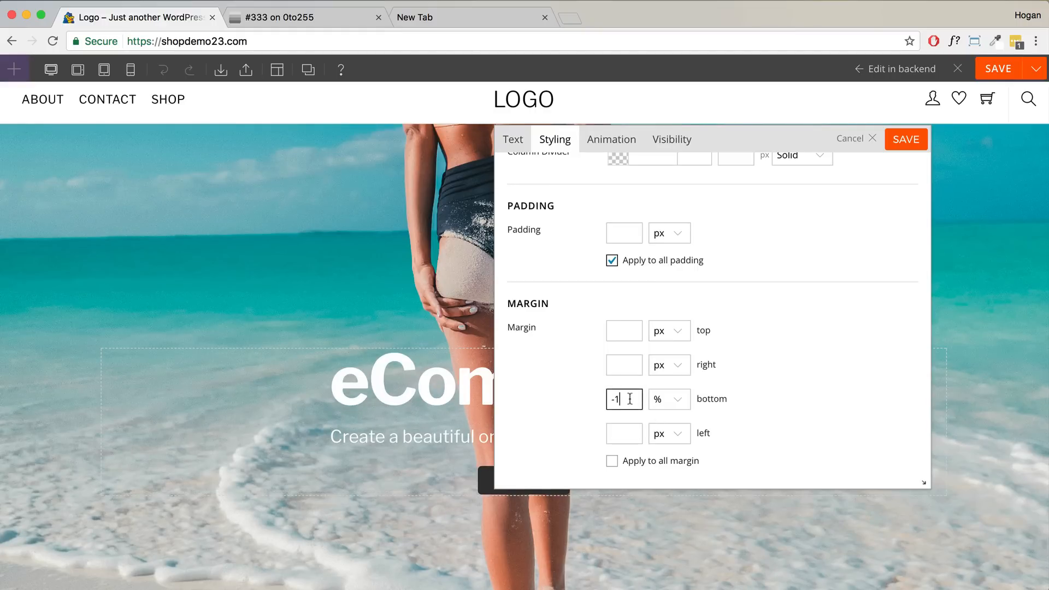
key("BackSpace")
type("2")
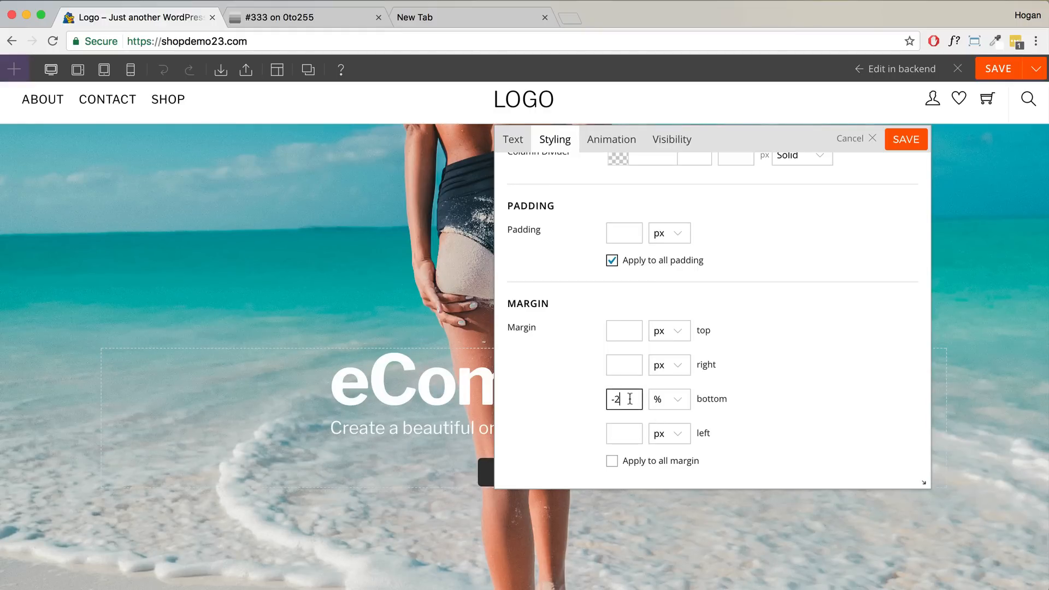
left_click(906, 141)
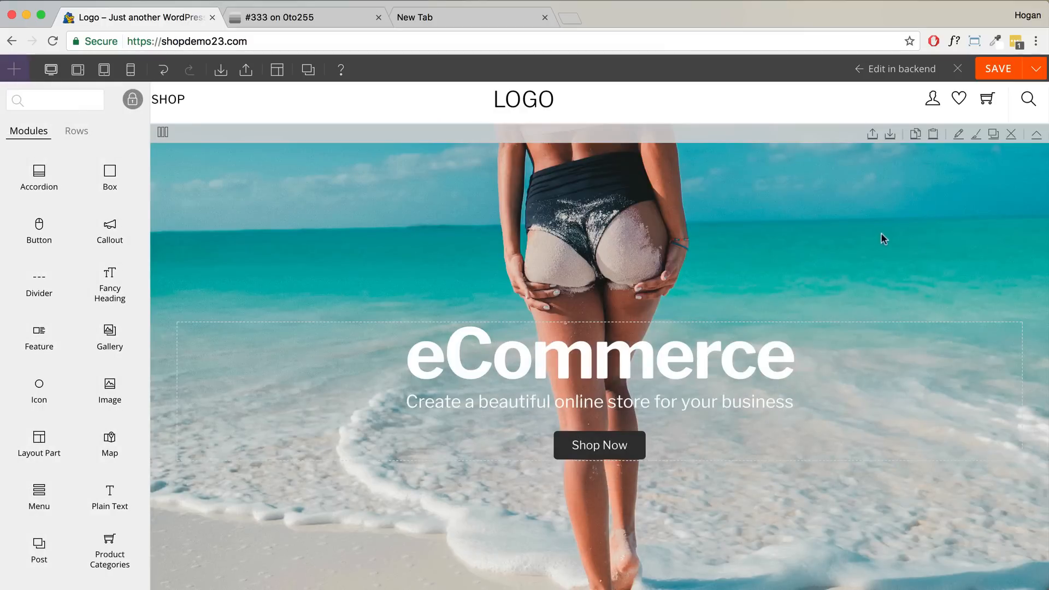
- In the hero row's Styling, make the overlay black at 0.10 opacity
left_click(958, 133)
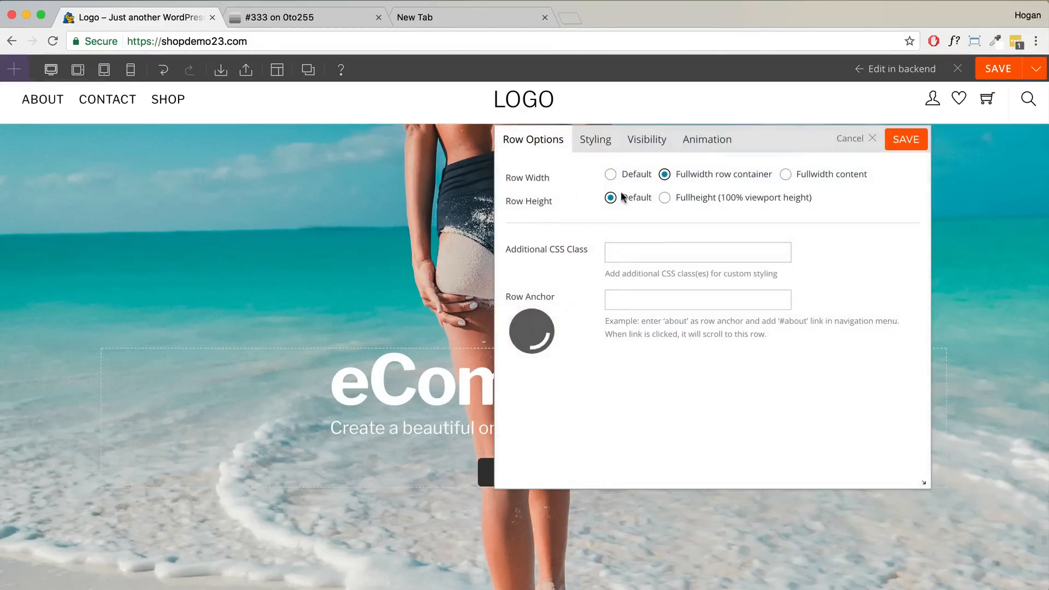
left_click(592, 147)
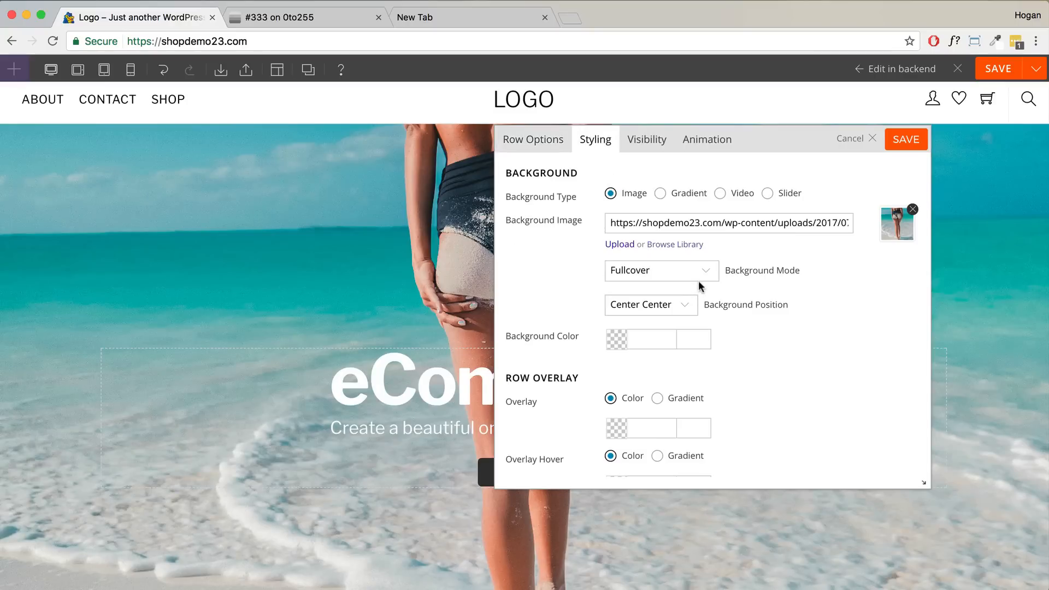
scroll(700, 281, "down", 2)
scroll(700, 282, "down", 1)
left_click_drag(586, 296, 508, 296)
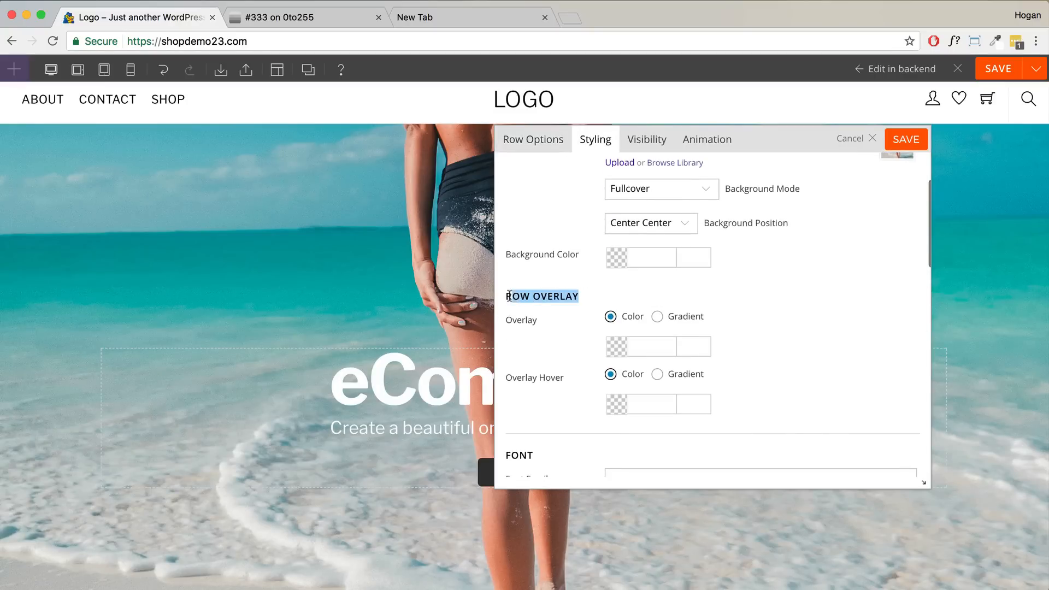
left_click(615, 343)
left_click_drag(634, 423, 558, 476)
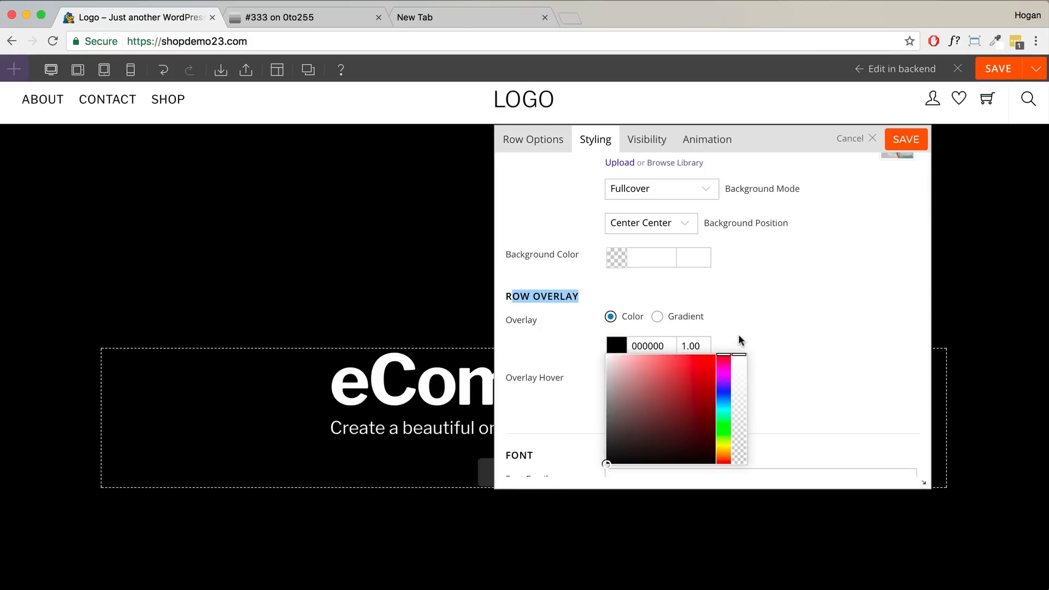
left_click(738, 447)
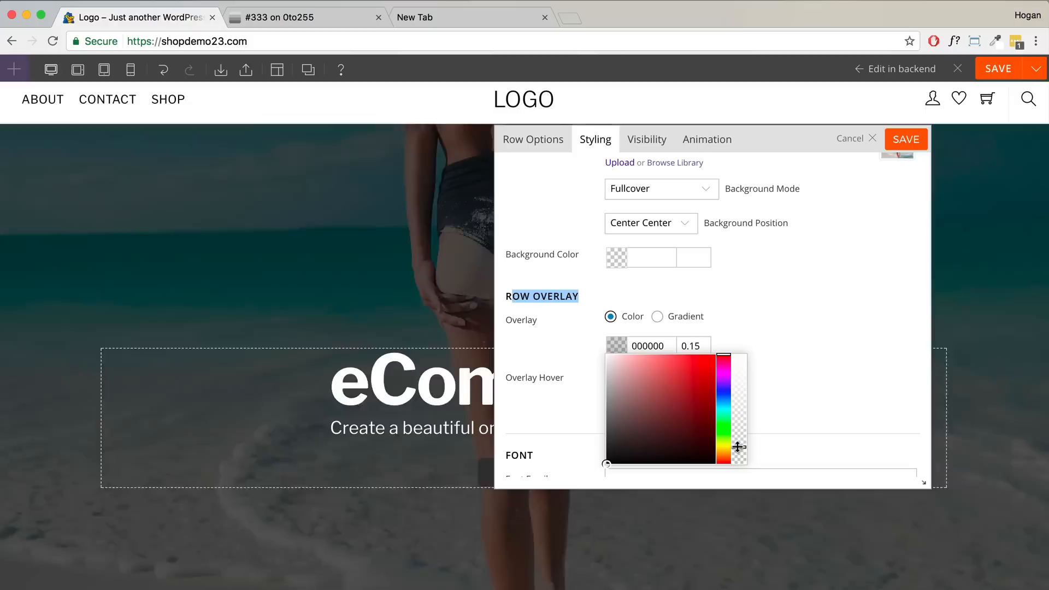
left_click(700, 344)
key("BackSpace")
left_click(721, 343)
- Lower the row's hover overlay opacity to 0.05 and save the row
left_click_drag(583, 382, 503, 380)
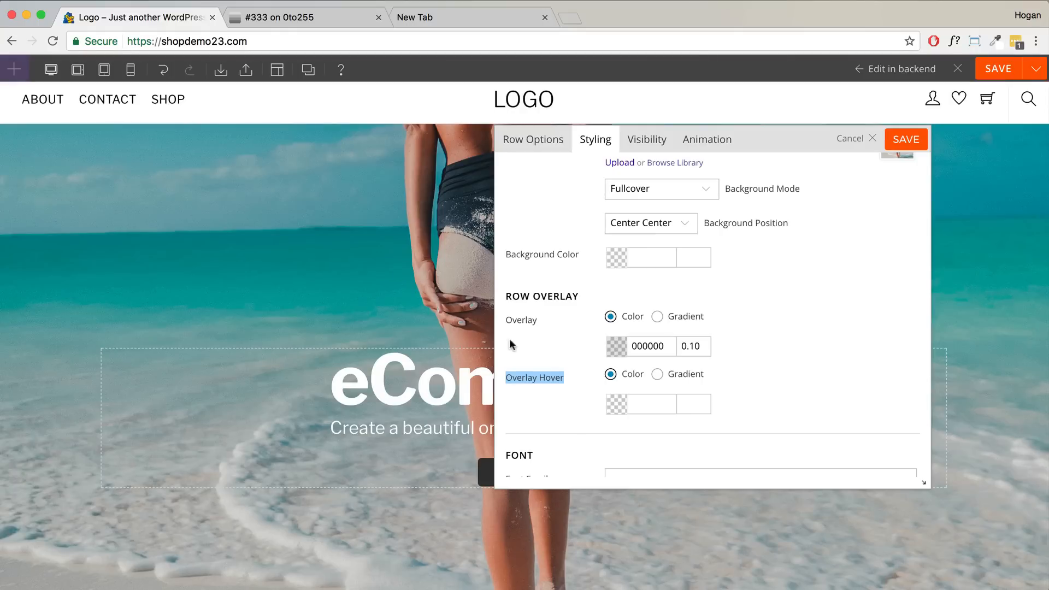
left_click(621, 408)
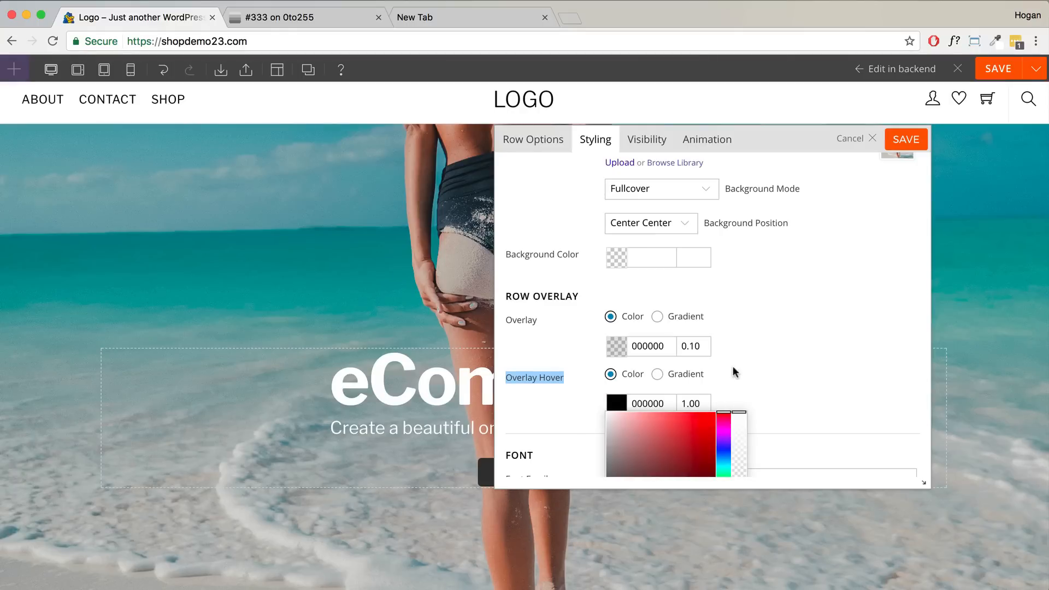
scroll(734, 385, "down", 3)
left_click_drag(737, 330, 732, 421)
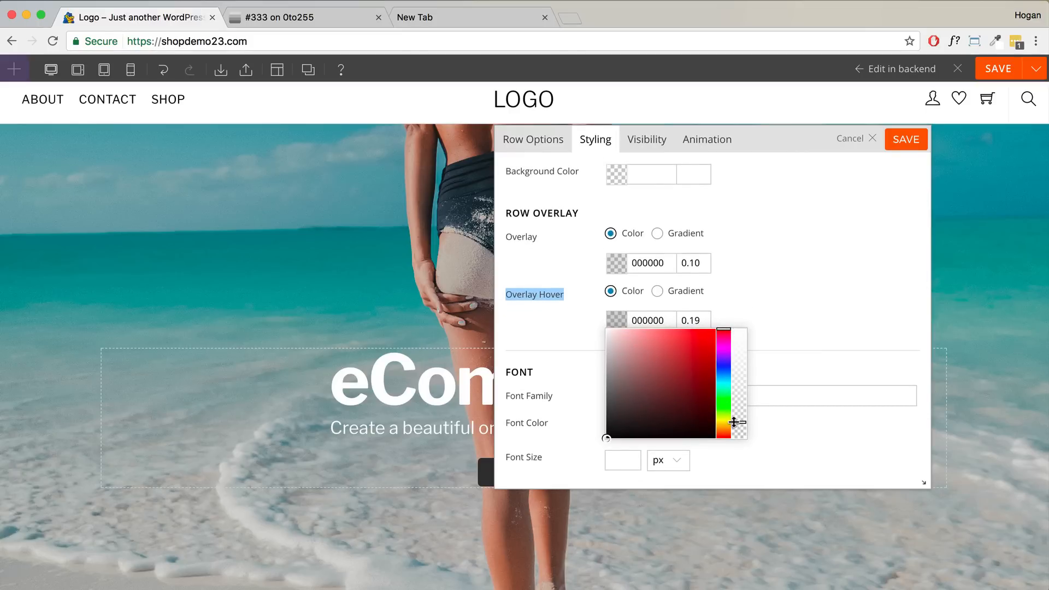
left_click_drag(703, 321, 693, 318)
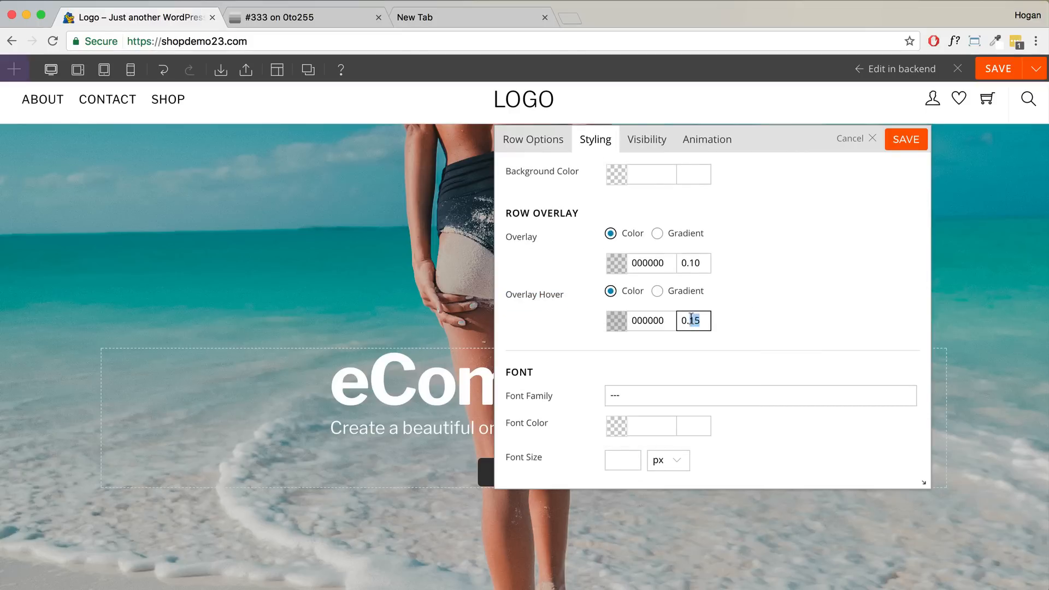
type("05")
left_click(908, 143)
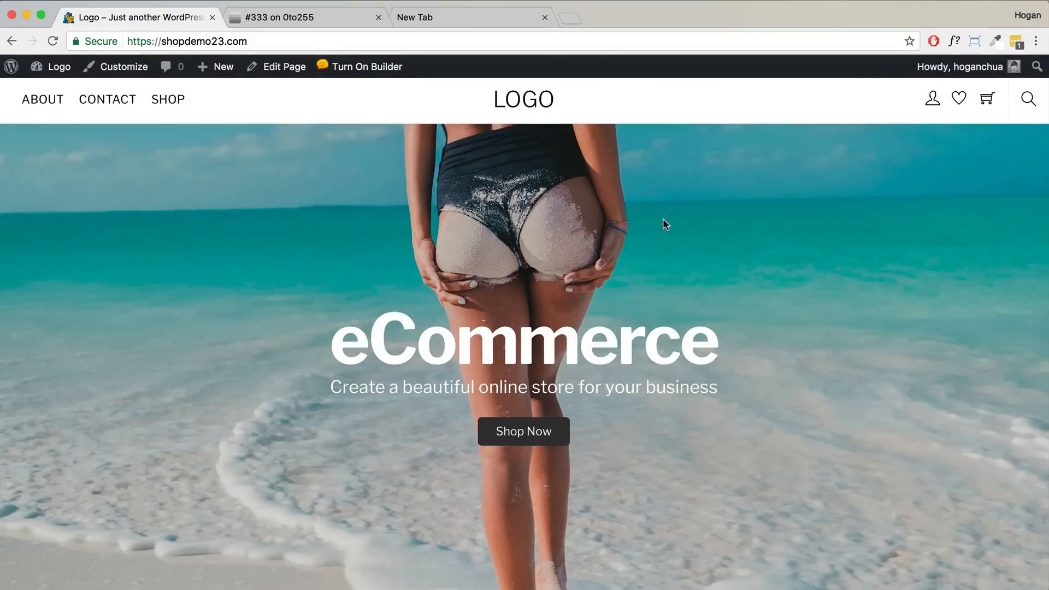
- Turn on the Builder and give the eCommerce heading a fadeIn animation
scroll(648, 251, "down", 3)
scroll(648, 252, "up", 3)
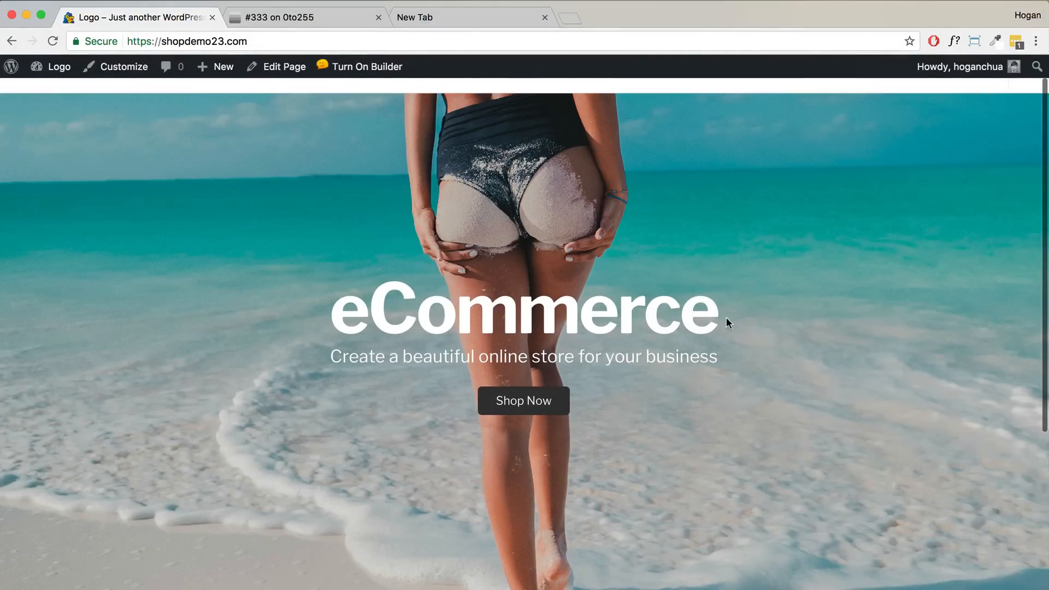
left_click_drag(727, 314, 326, 305)
left_click(364, 66)
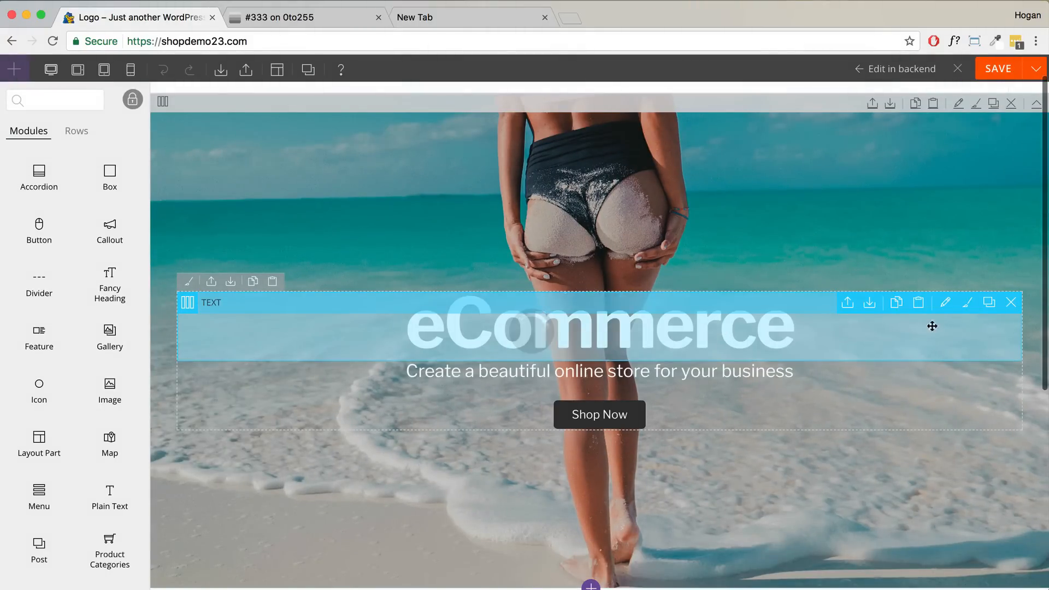
left_click(944, 302)
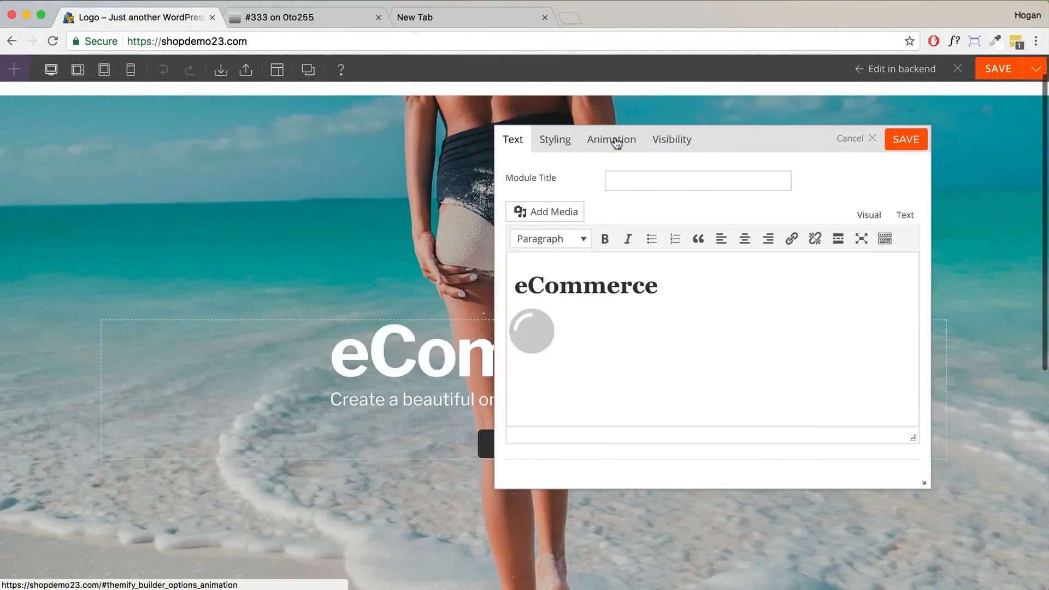
left_click(615, 142)
left_click(693, 199)
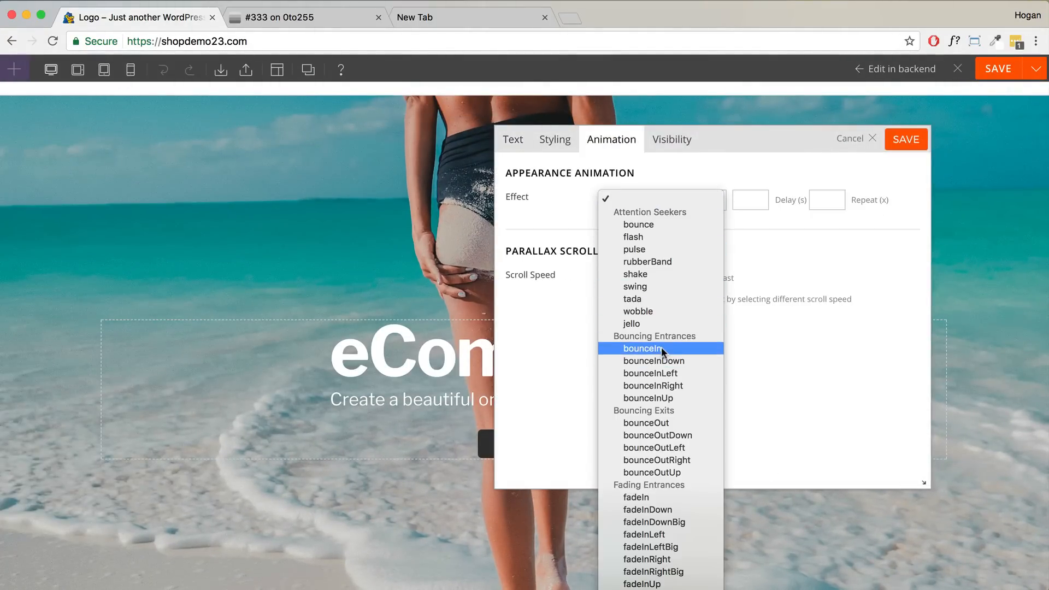
scroll(659, 347, "down", 5)
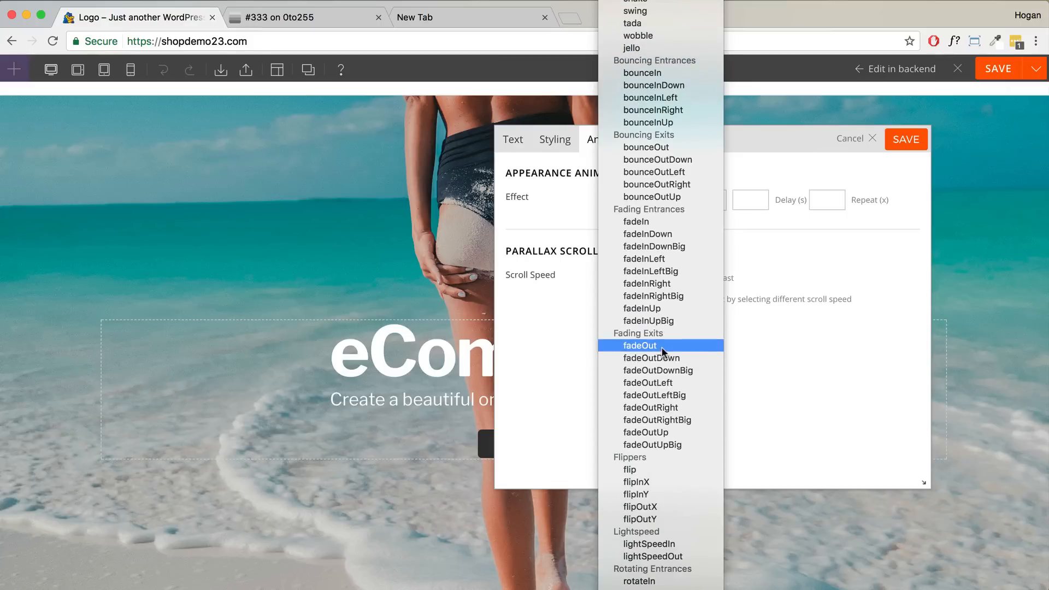
left_click(702, 222)
left_click(894, 143)
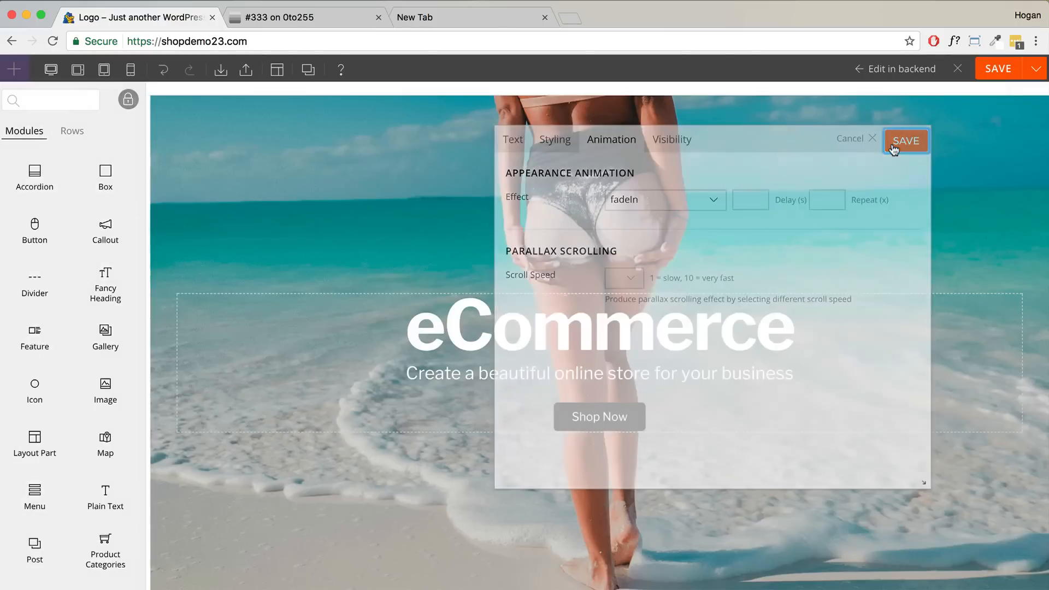
- Give the subtitle text module a fadeIn animation
double_click(708, 376)
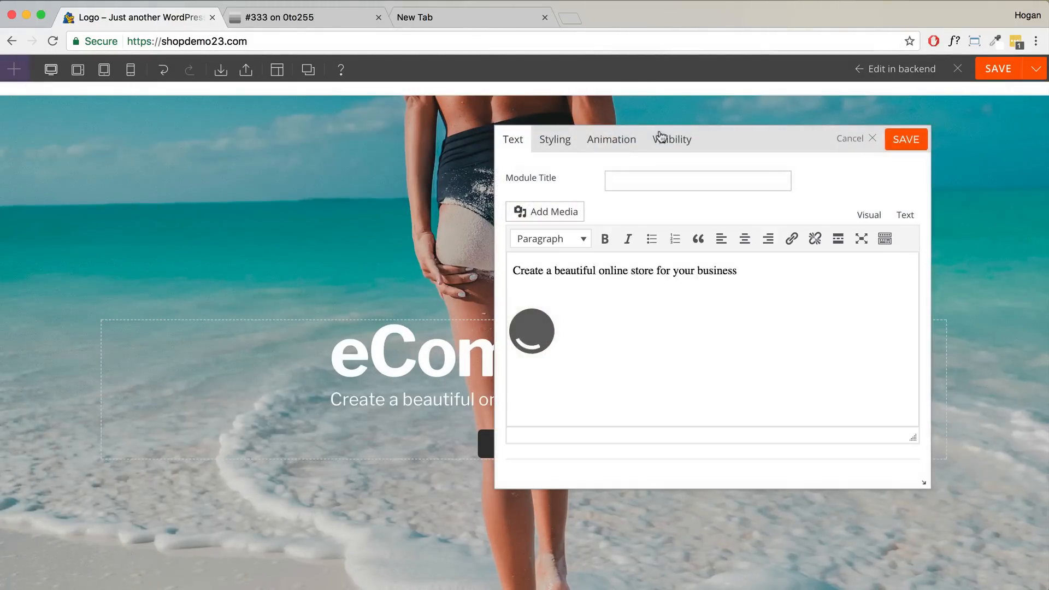
left_click(616, 140)
left_click(653, 204)
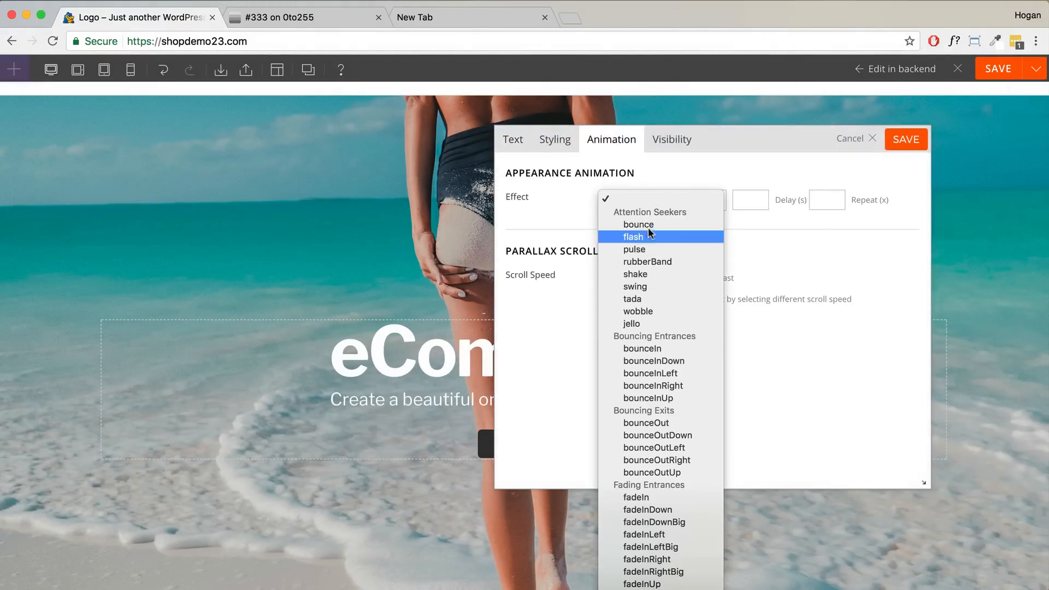
left_click(636, 497)
left_click(752, 213)
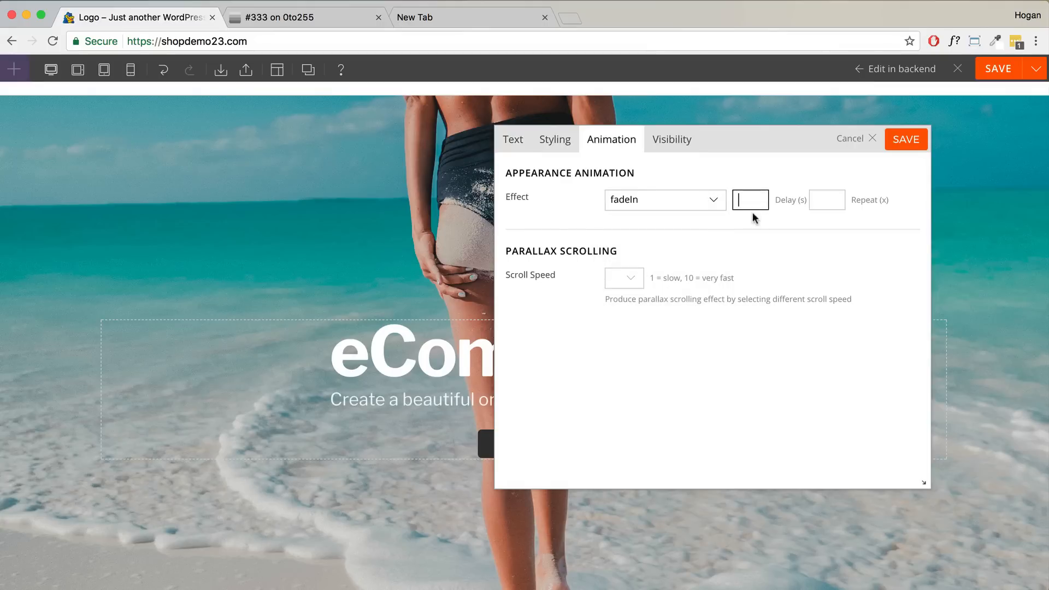
left_click(896, 140)
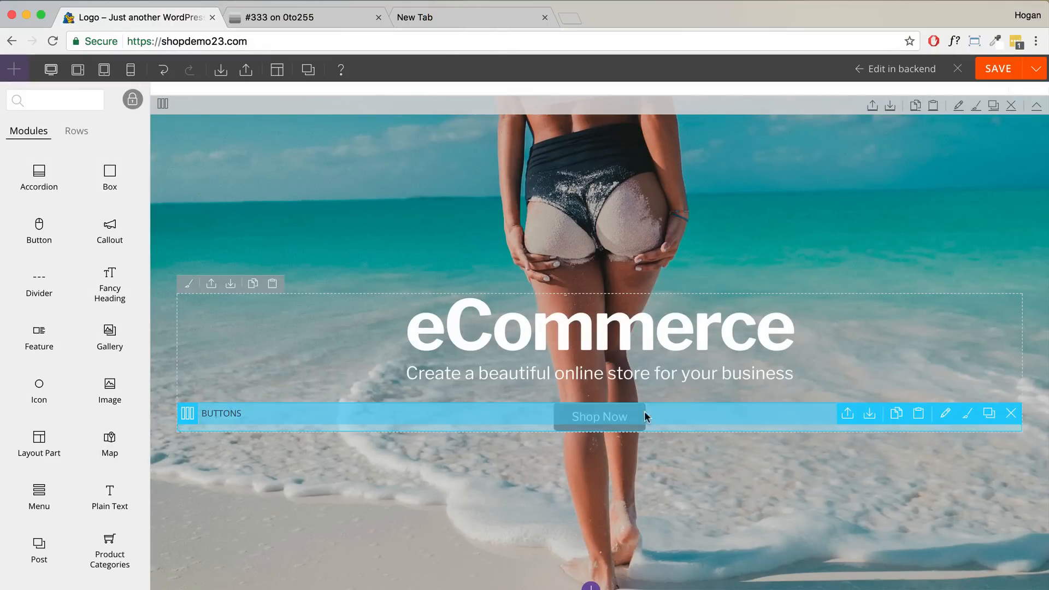
- Give Shop Now a fadeIn with duration 1, then drag it above the subtitle and undo
double_click(645, 415)
left_click(616, 141)
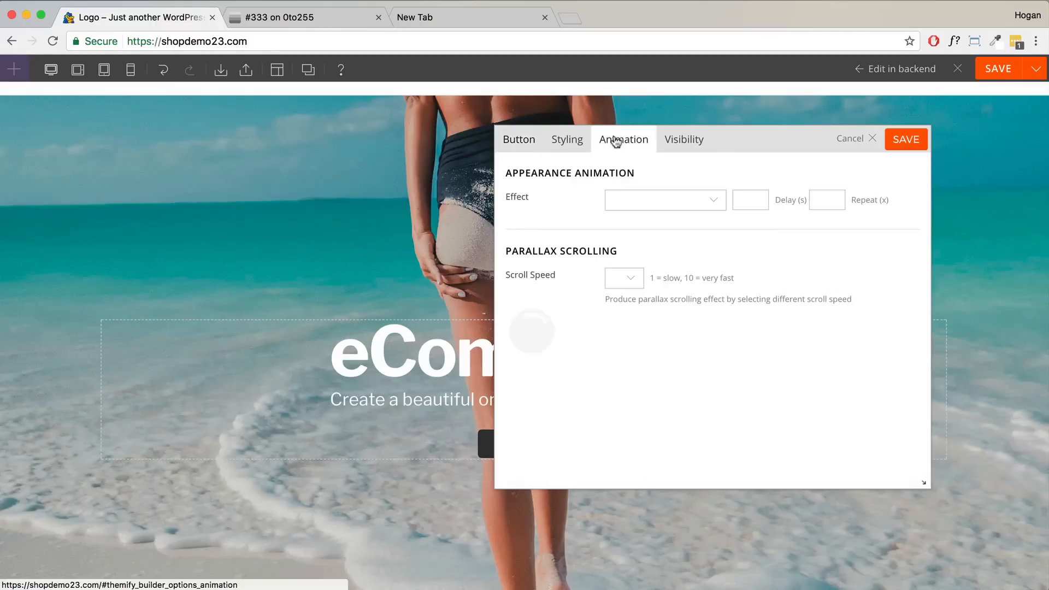
left_click(660, 203)
left_click(658, 497)
left_click(750, 200)
type("1")
left_click(898, 152)
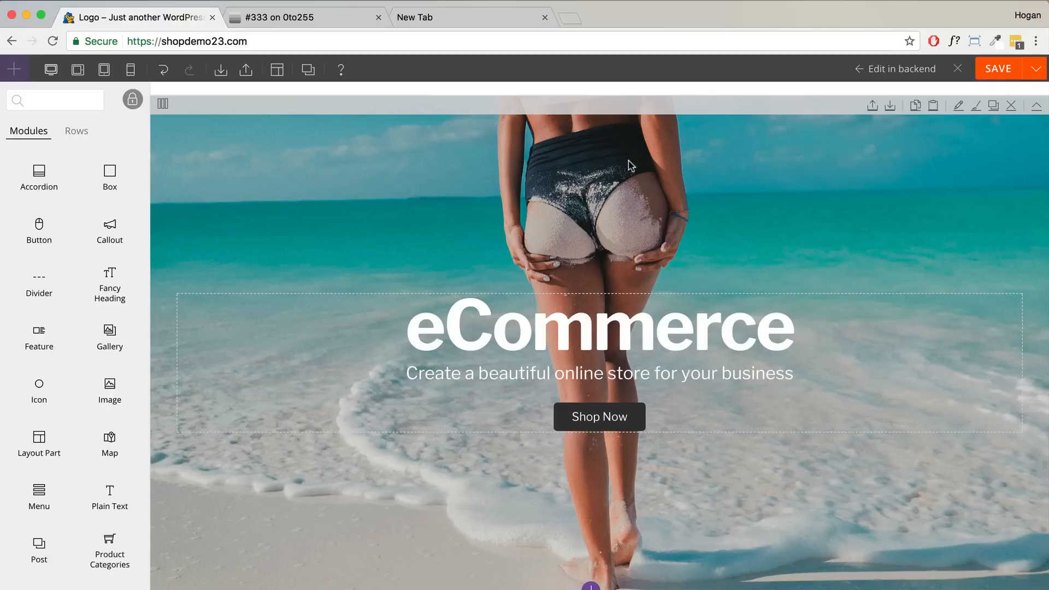
left_click_drag(627, 417, 627, 367)
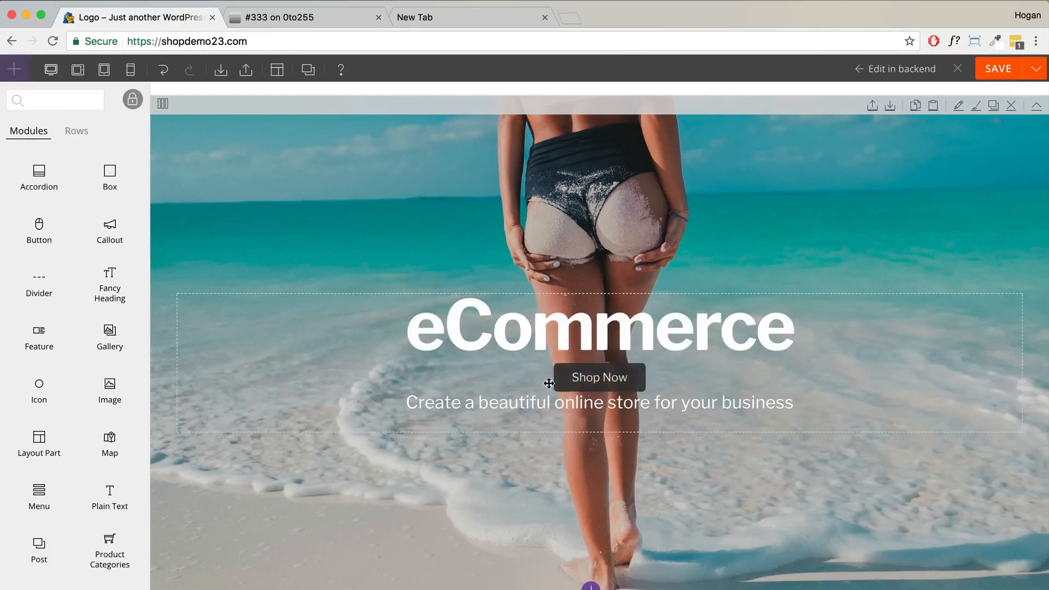
left_click(164, 70)
- Put Shop Now back below the subtitle and save a revision commented 'hero image done'
left_click(189, 70)
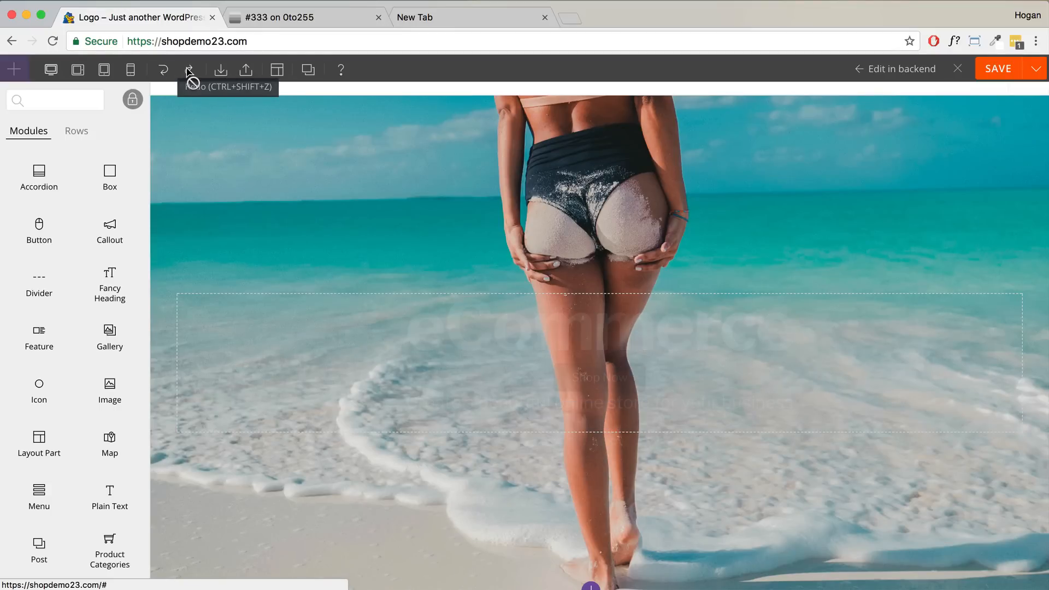
left_click(164, 69)
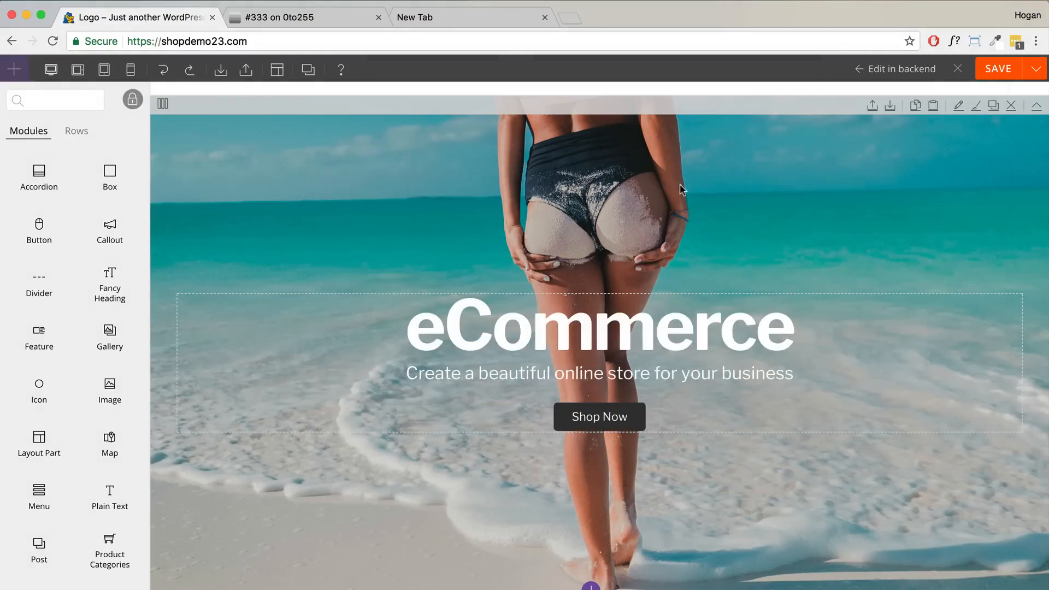
left_click(1034, 72)
left_click(1006, 90)
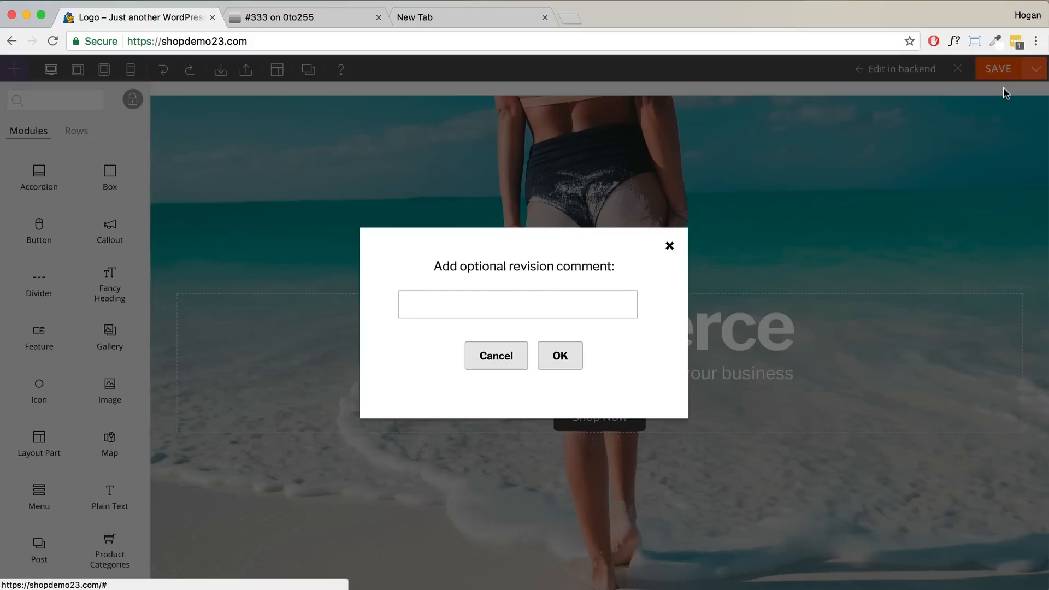
type("hero image done")
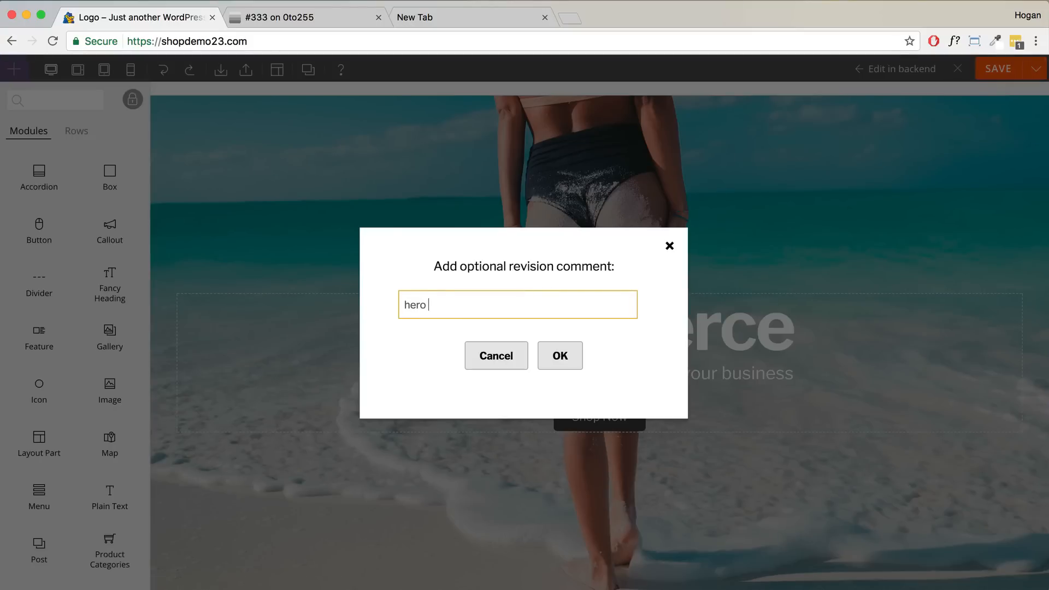
left_click(556, 356)
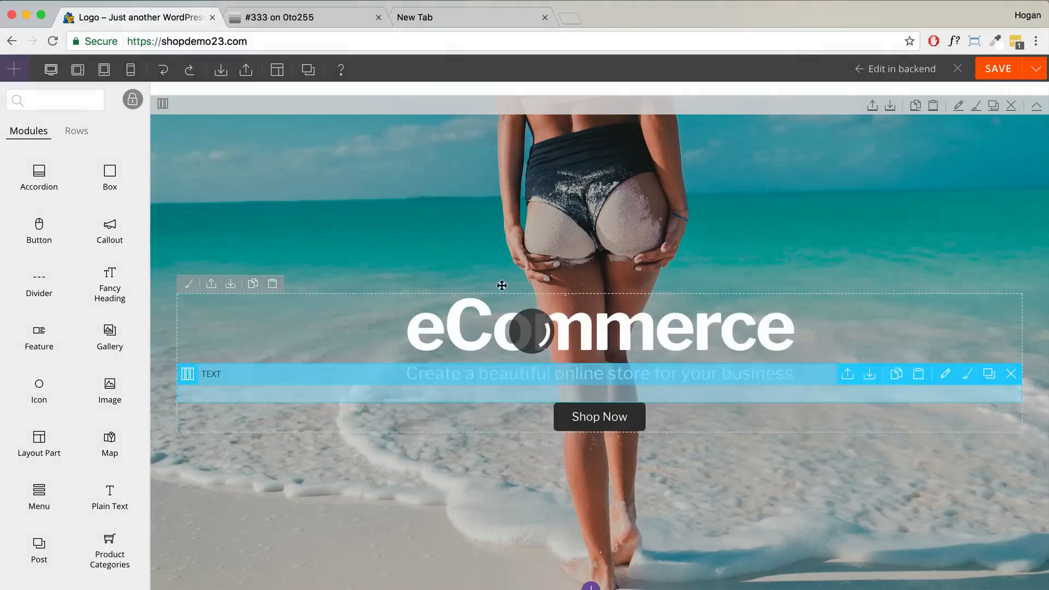
left_click(1035, 73)
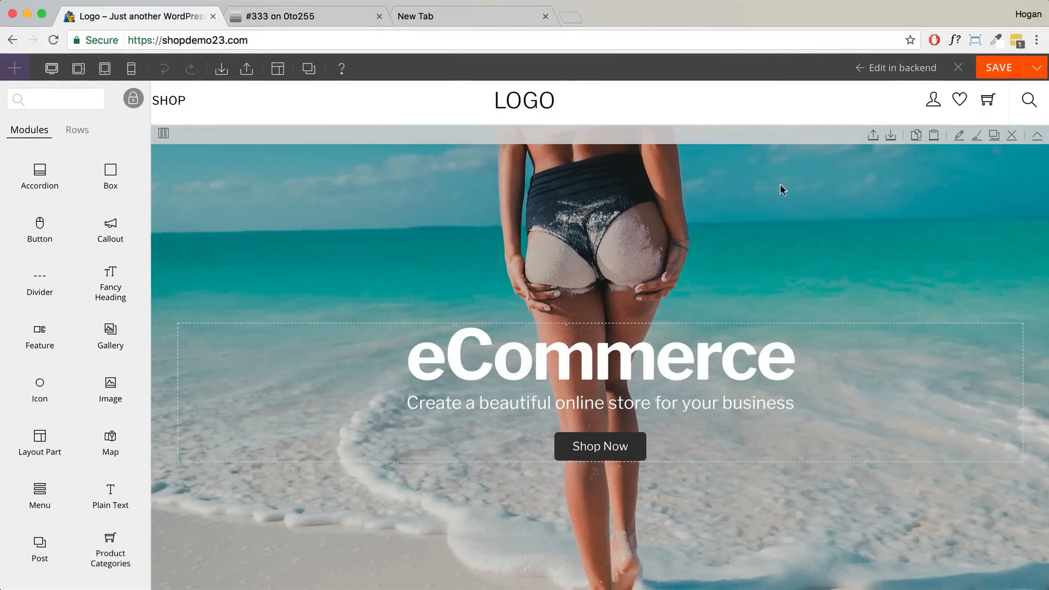
left_click(277, 69)
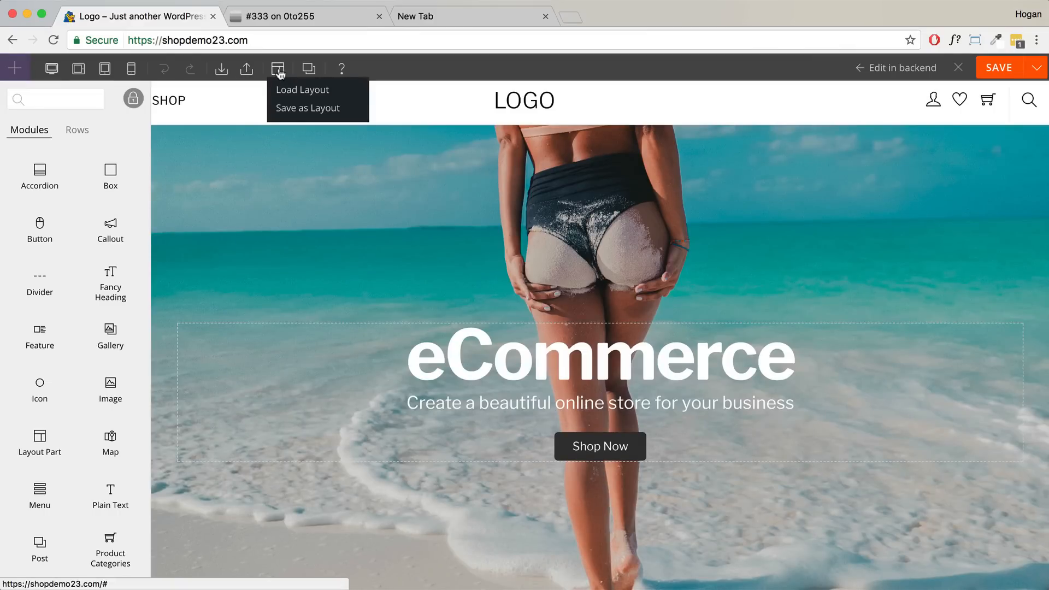
- Cancel Save as Layout and the Export dialog, then close the builder to the live page
left_click(295, 109)
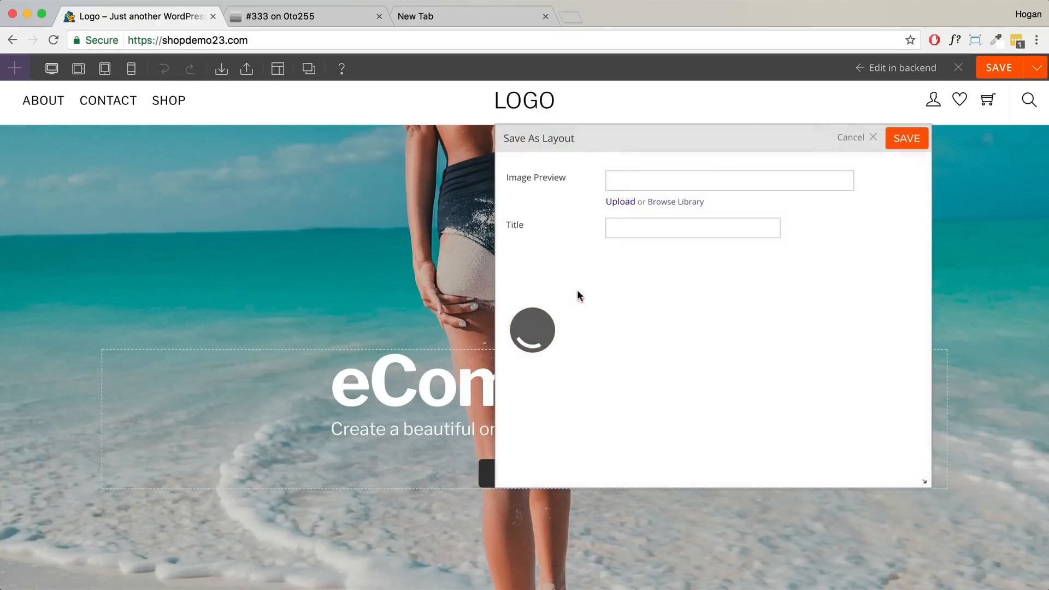
left_click(870, 143)
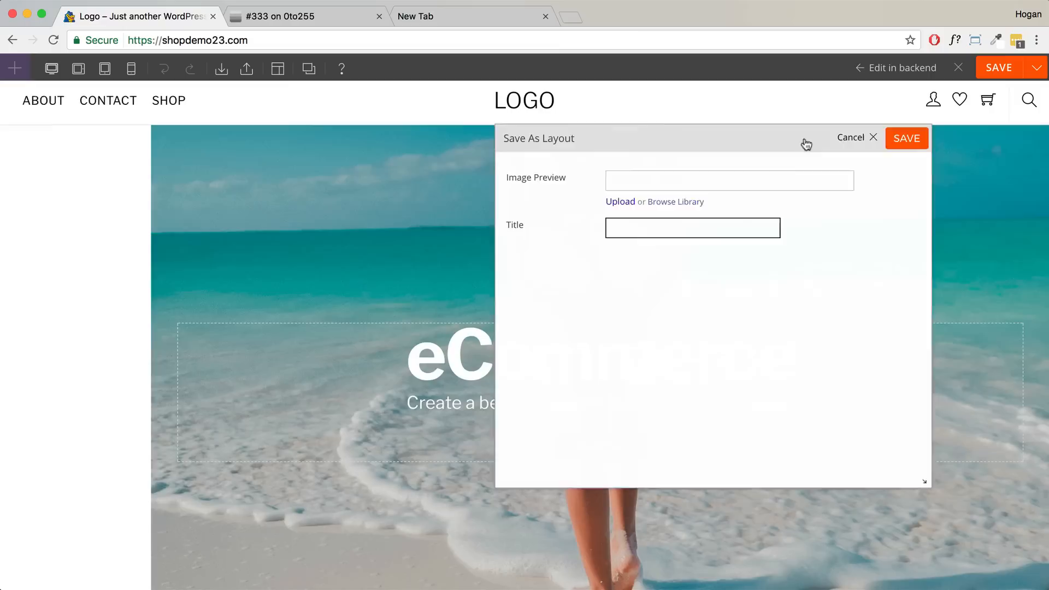
mouse_move(282, 73)
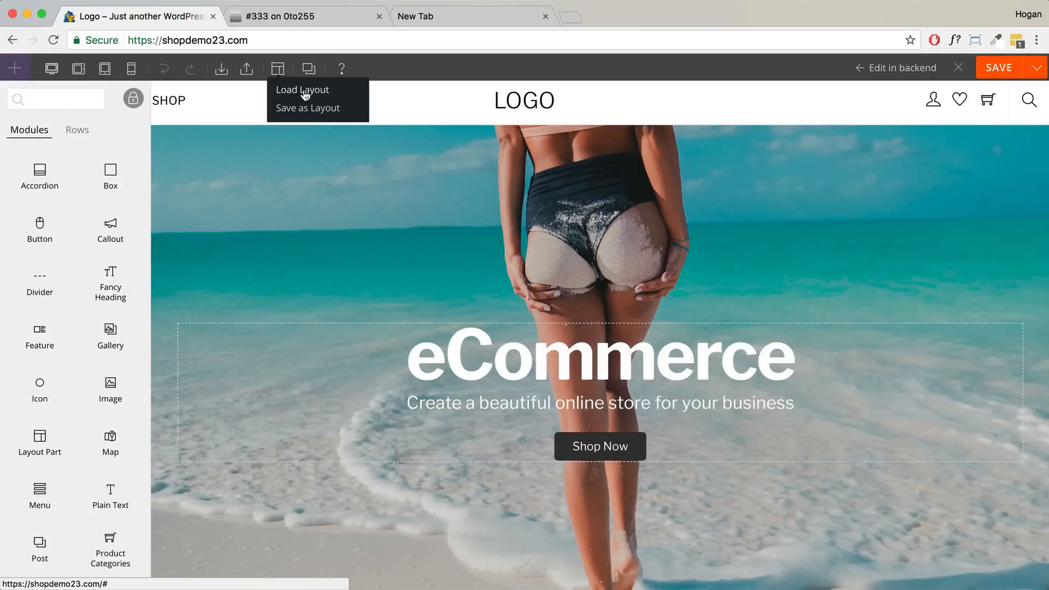
left_click(129, 41)
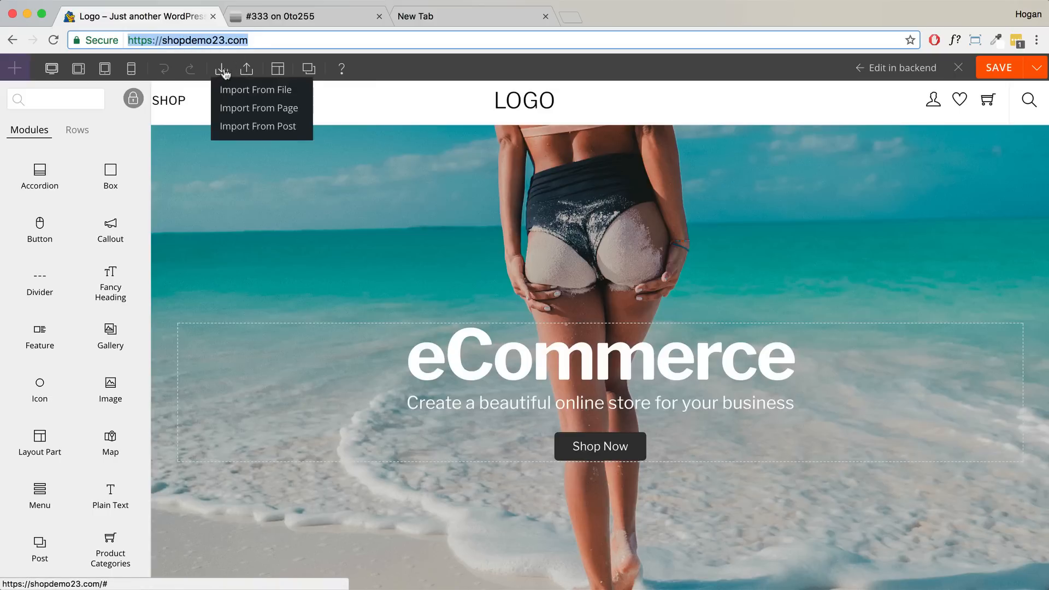
left_click(247, 70)
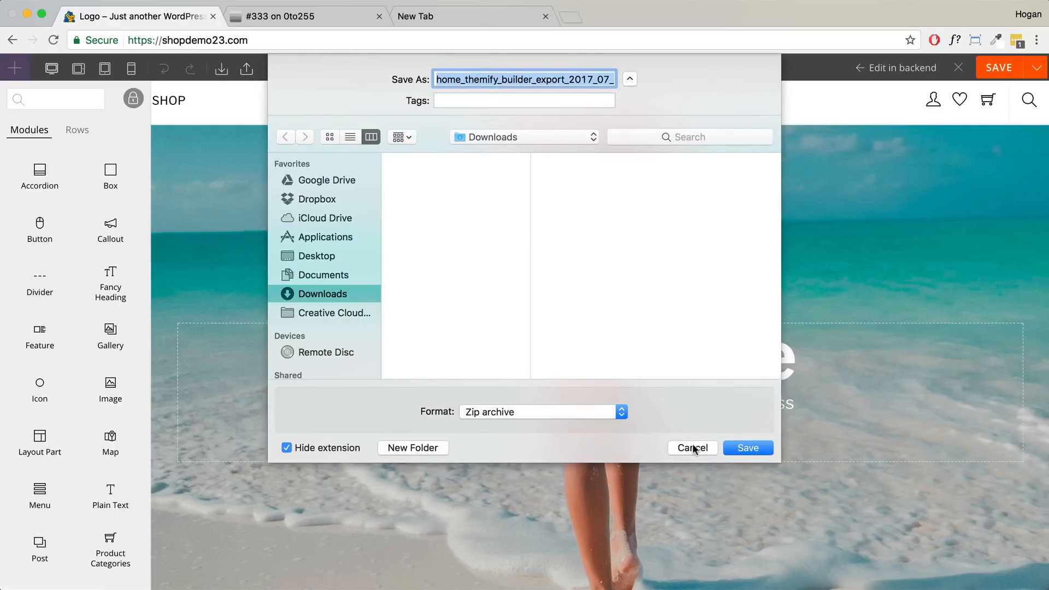
left_click(691, 446)
mouse_move(222, 72)
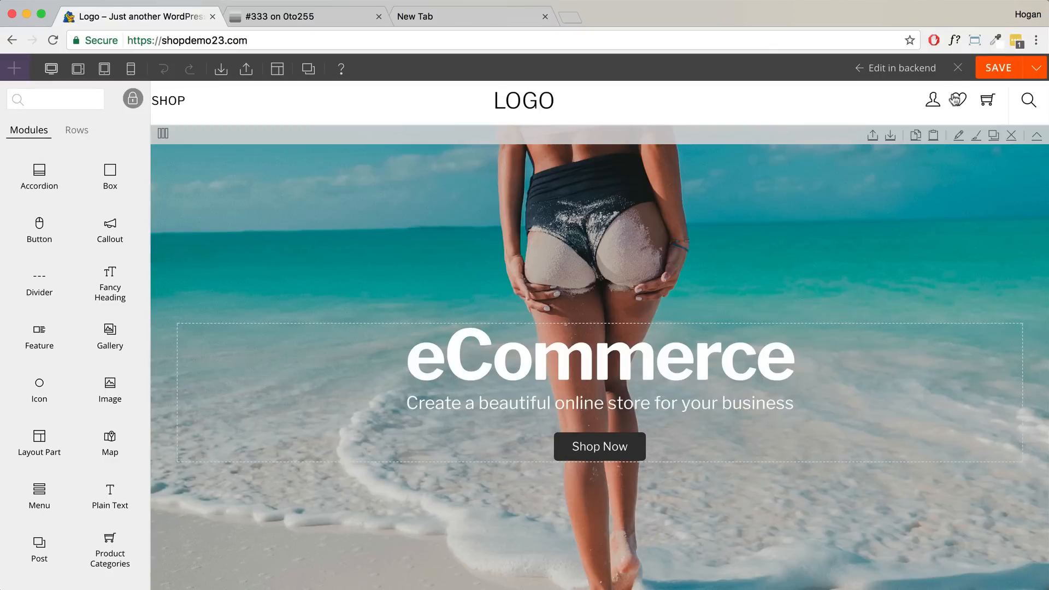
left_click(958, 68)
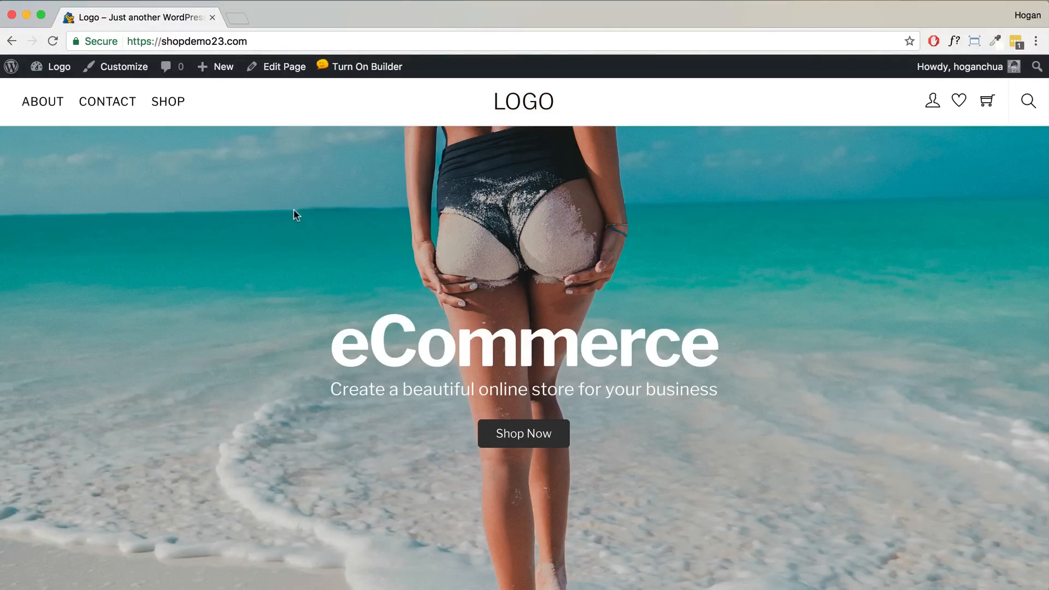
- Go to the dashboard, then to WooCommerce Settings on the General tab
mouse_move(64, 68)
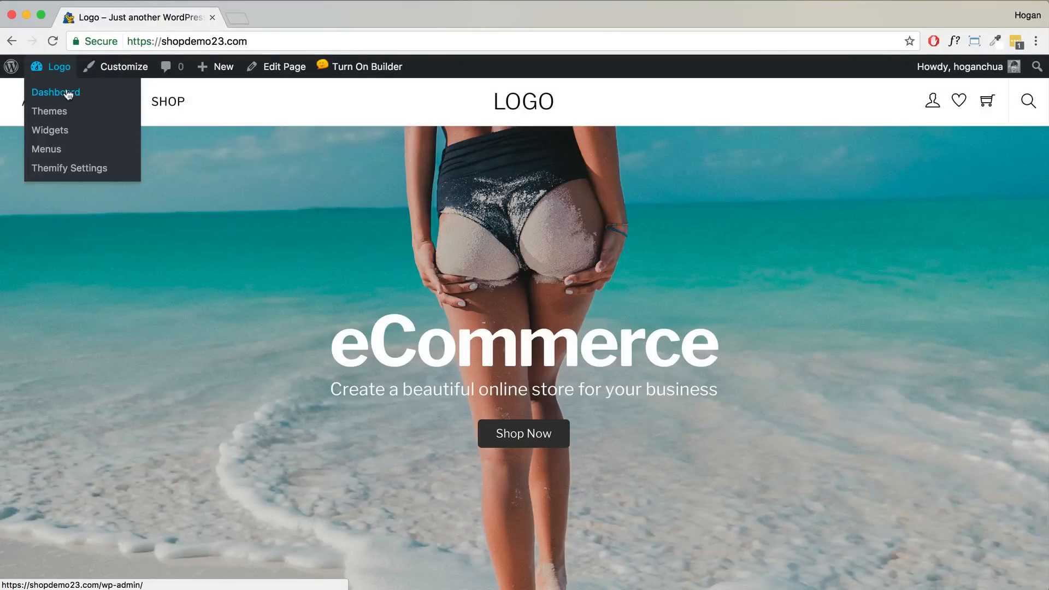
left_click(65, 95)
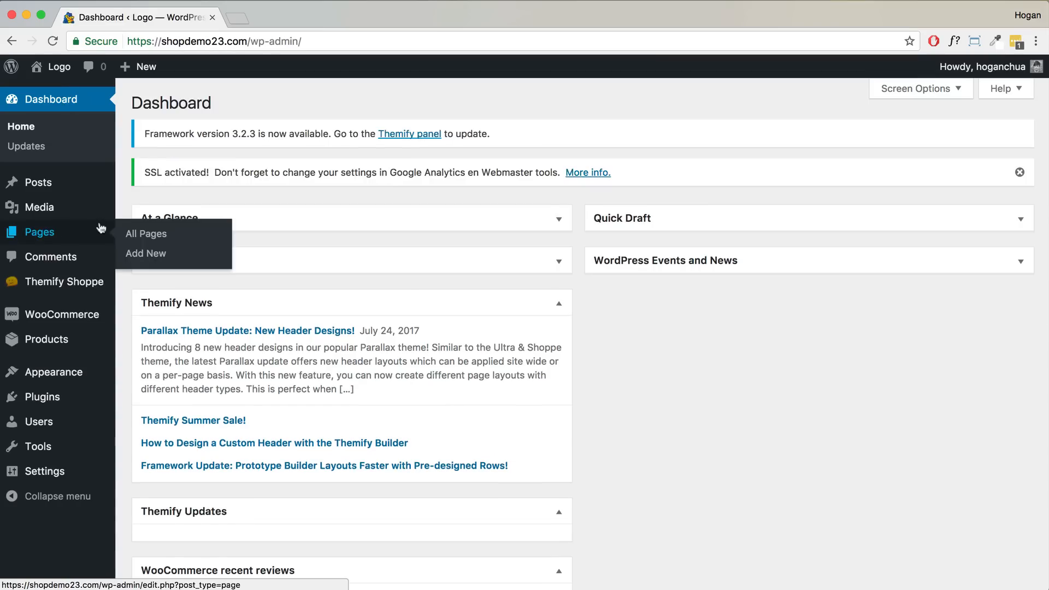
mouse_move(66, 316)
left_click(144, 374)
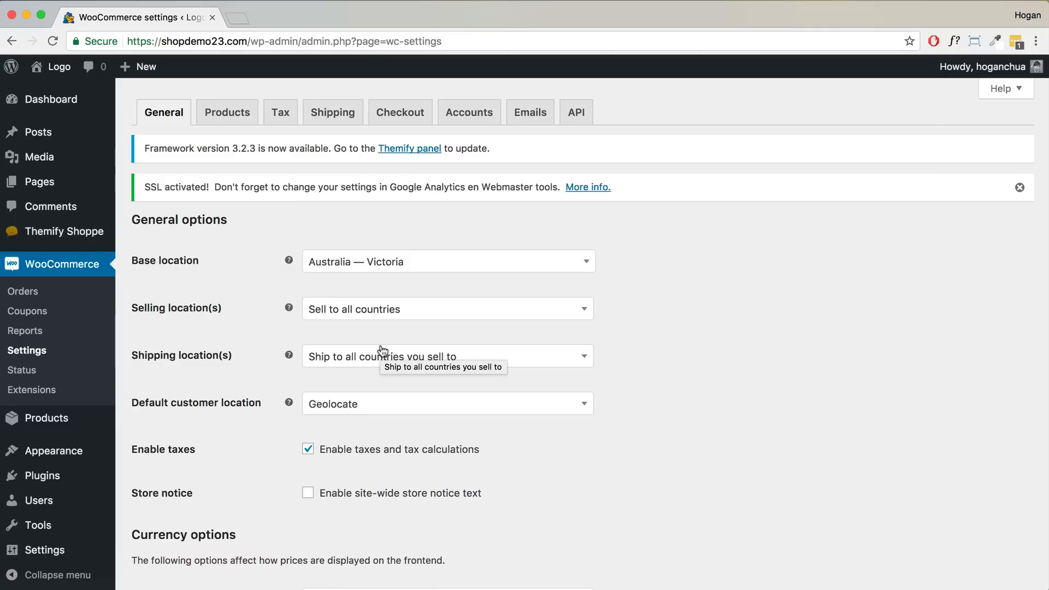
- Under Products > Display, set catalog images to 400 × 320
mouse_move(45, 524)
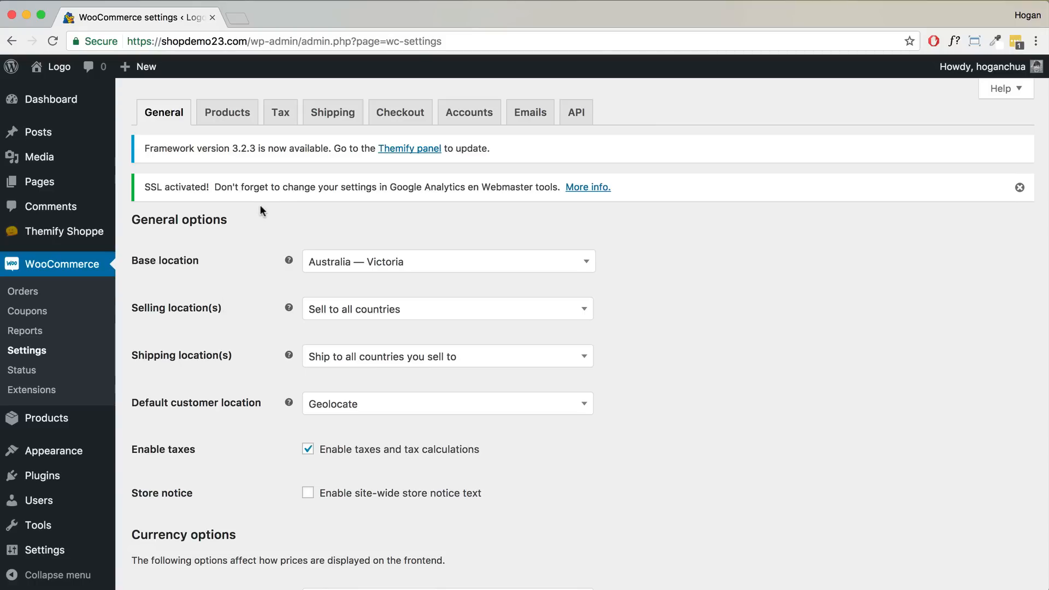
left_click(233, 114)
left_click(204, 218)
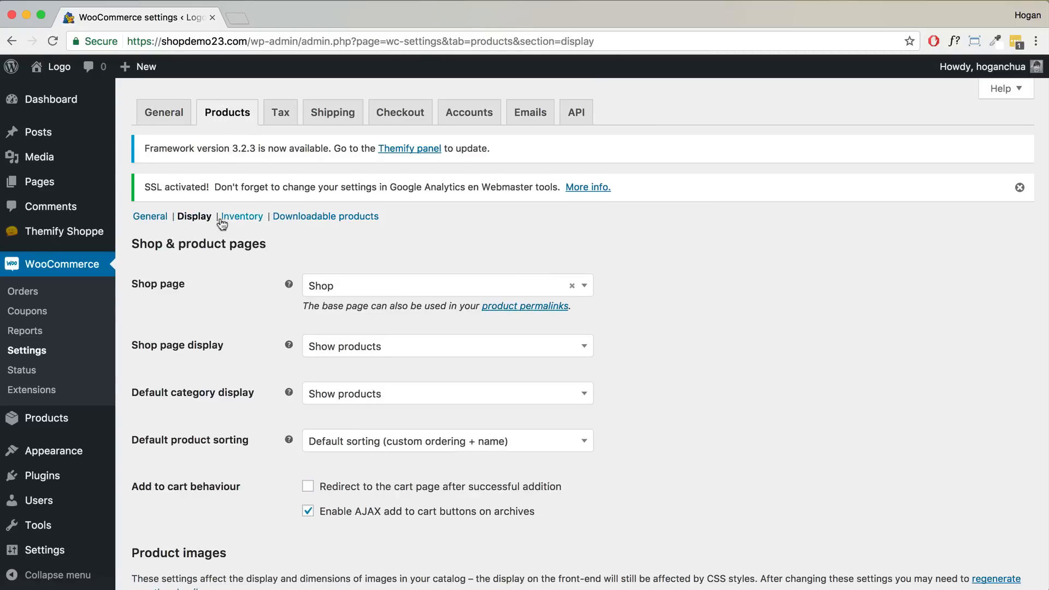
scroll(317, 283, "down", 5)
left_click_drag(228, 296, 133, 296)
left_click_drag(212, 375, 131, 375)
left_click(316, 376)
double_click(315, 375)
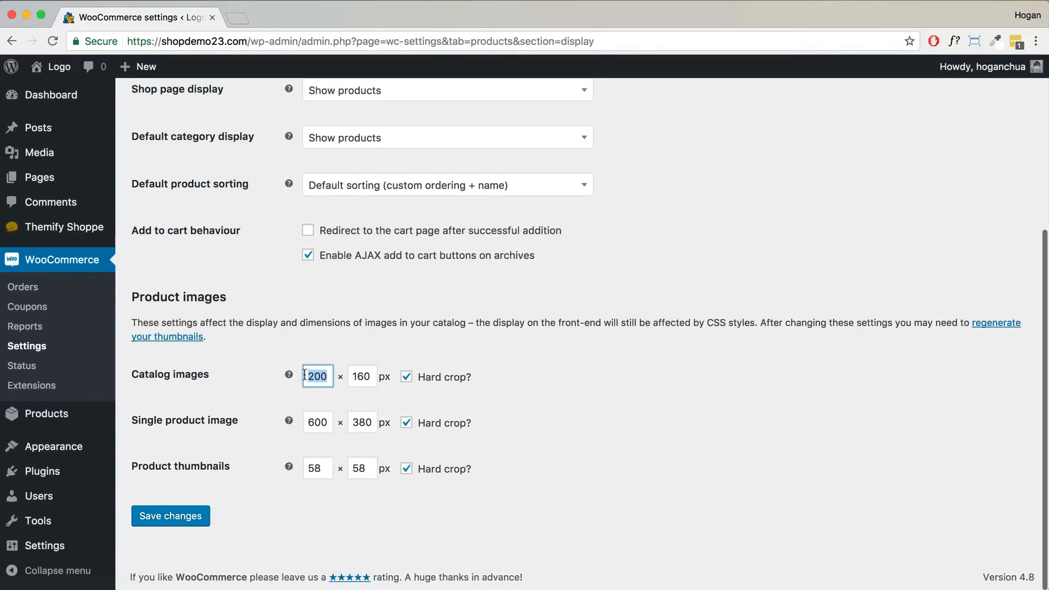
type("400")
key("Tab")
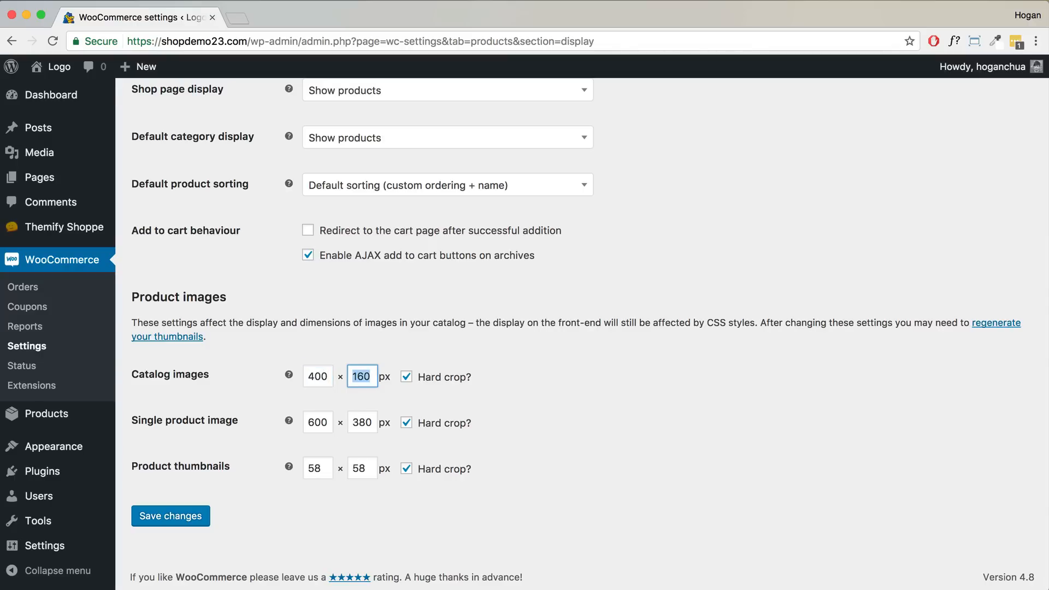
type("320")
- Set single product images to 720 × 456 and product thumbnails to 150 × 150
left_click_drag(328, 422, 300, 418)
type("720")
key("Tab")
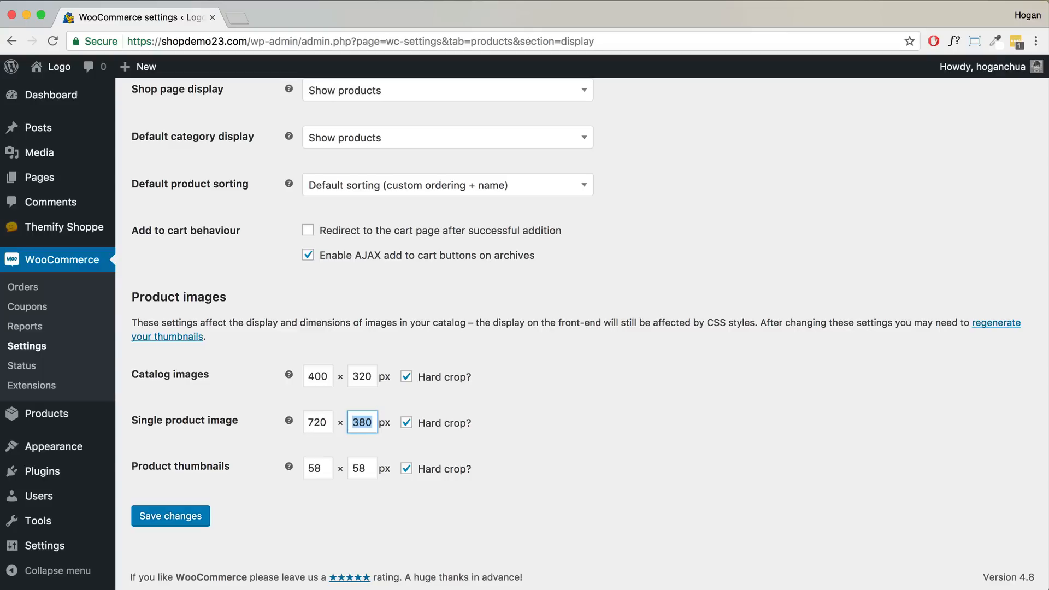
type("456")
double_click(323, 468)
mouse_move(288, 466)
type("150")
key("Tab")
type("150")
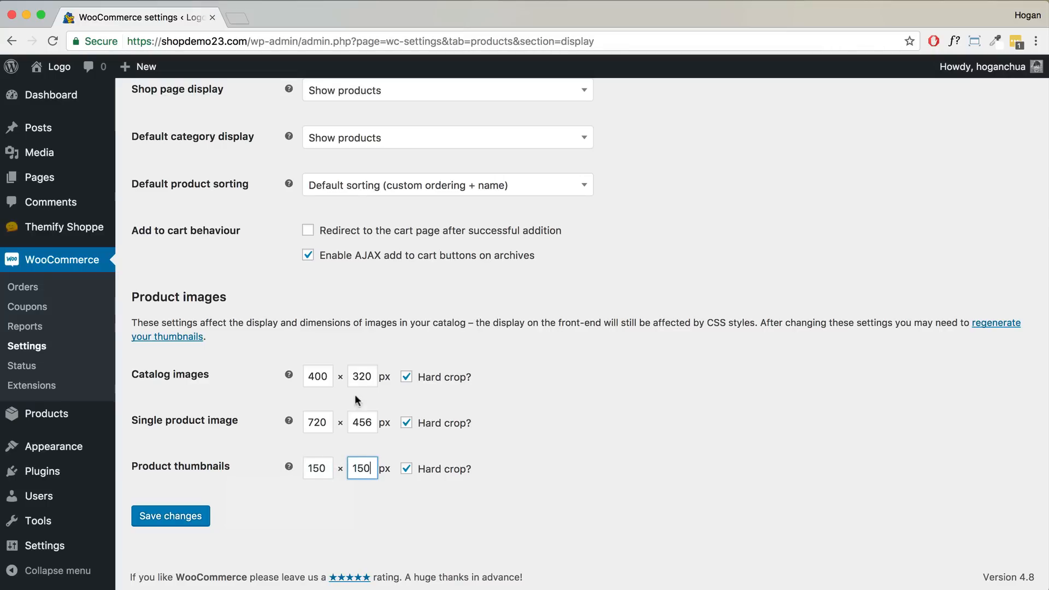
- Untick Hard crop for all three image sizes and save the changes
left_click(406, 376)
left_click(406, 422)
left_click(406, 468)
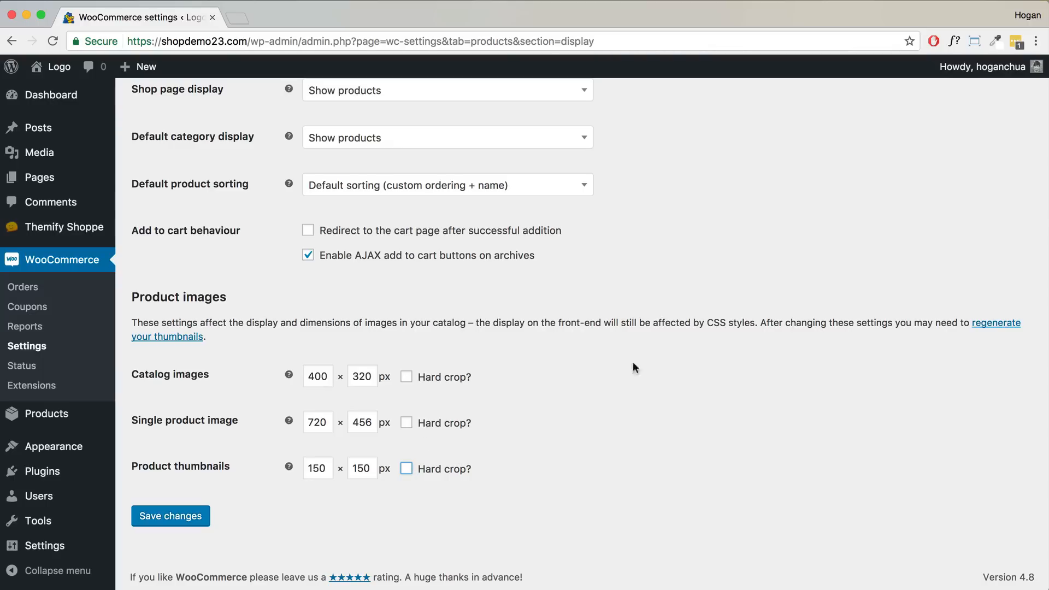
left_click(217, 494)
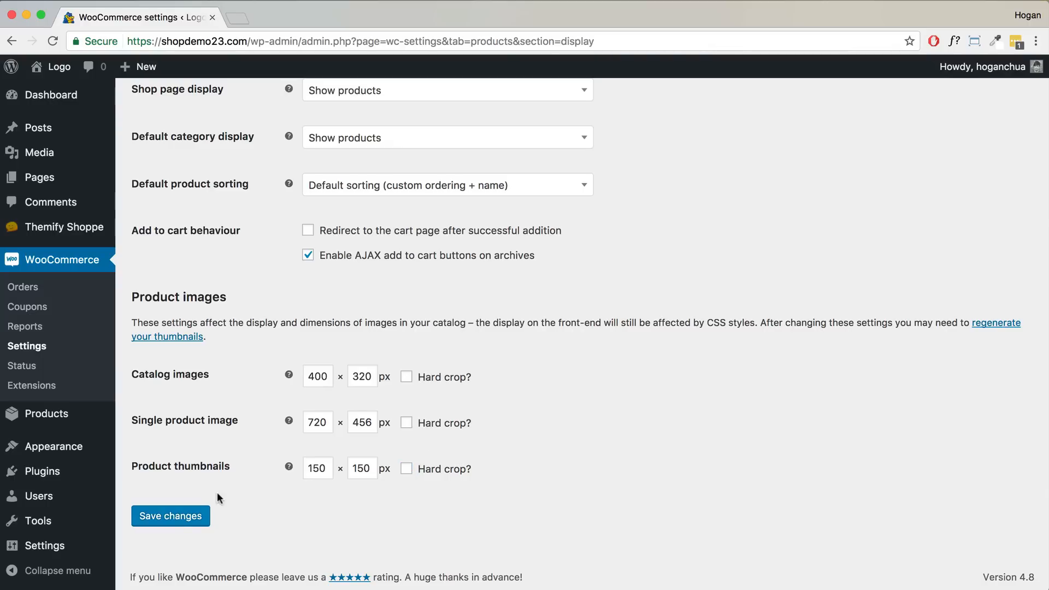
left_click(176, 517)
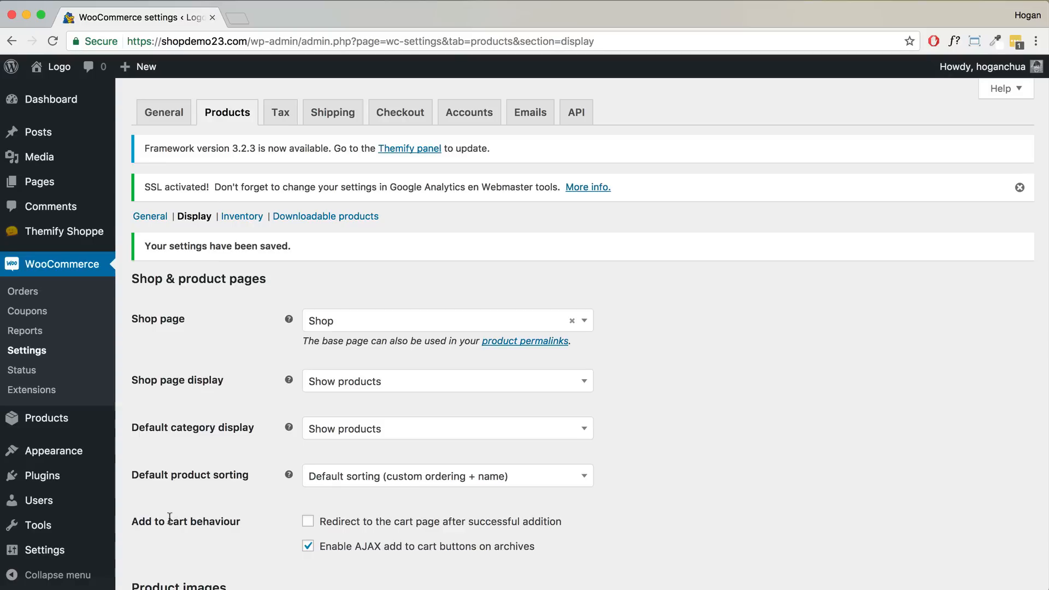
- Save a 400 × 400 medium image size in Settings > Media, then go to the Website Design Guide
mouse_move(64, 553)
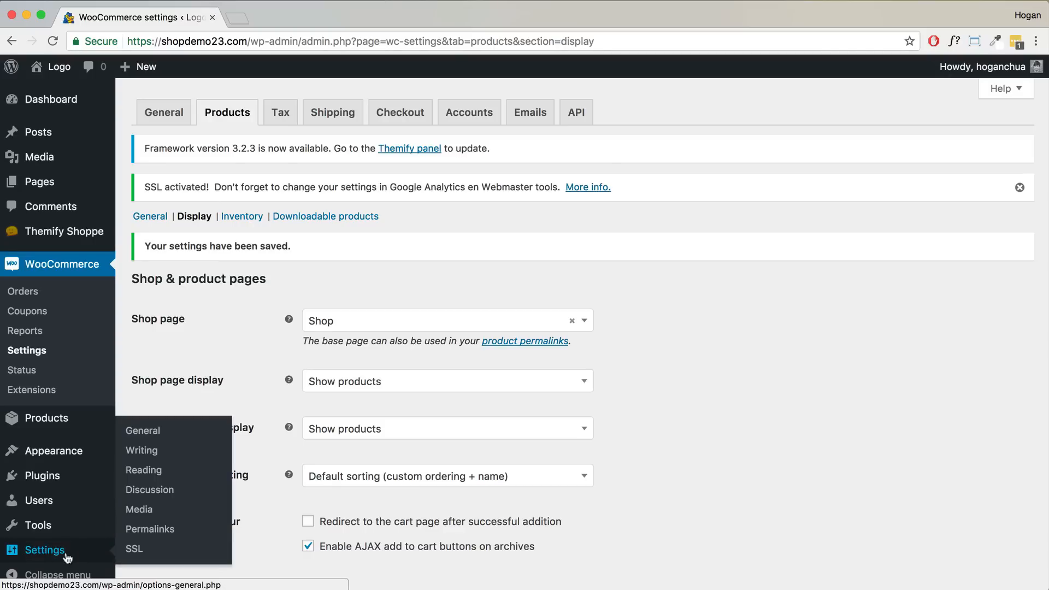
left_click(144, 510)
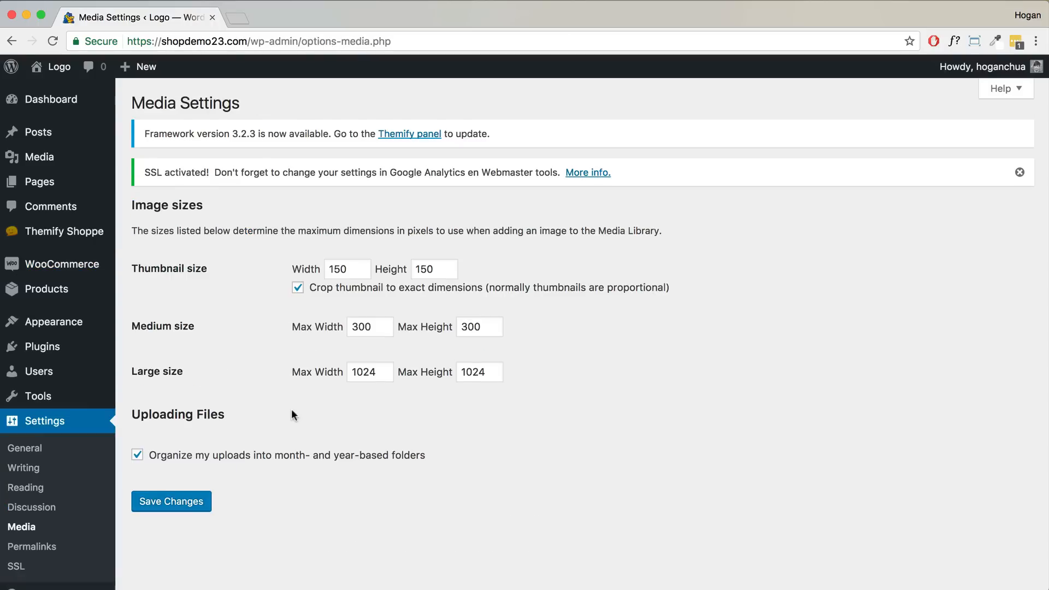
left_click(339, 328)
type("400")
key("Tab")
type("400")
left_click(200, 506)
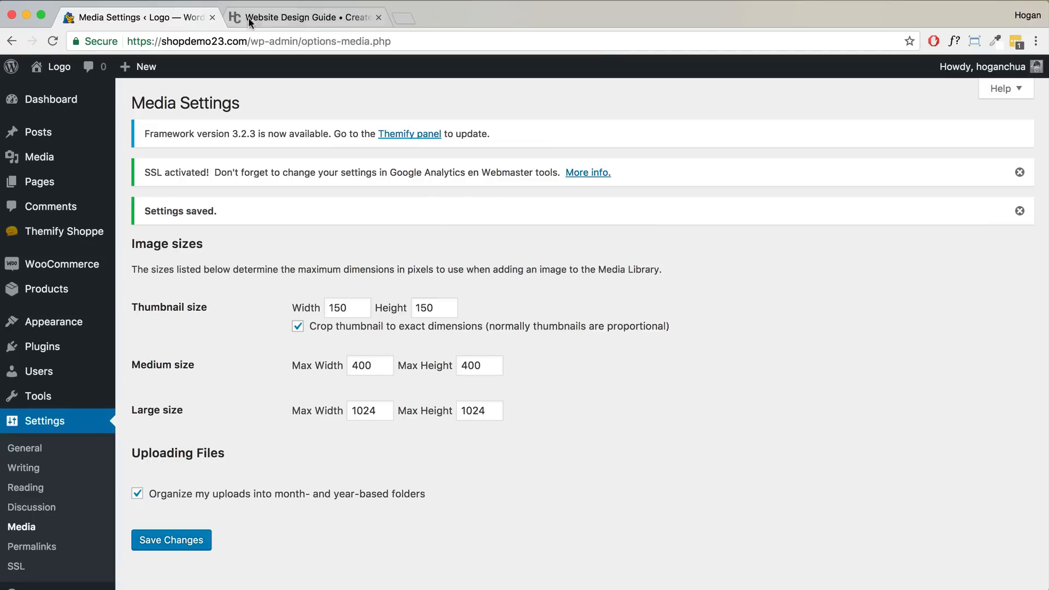
left_click(248, 17)
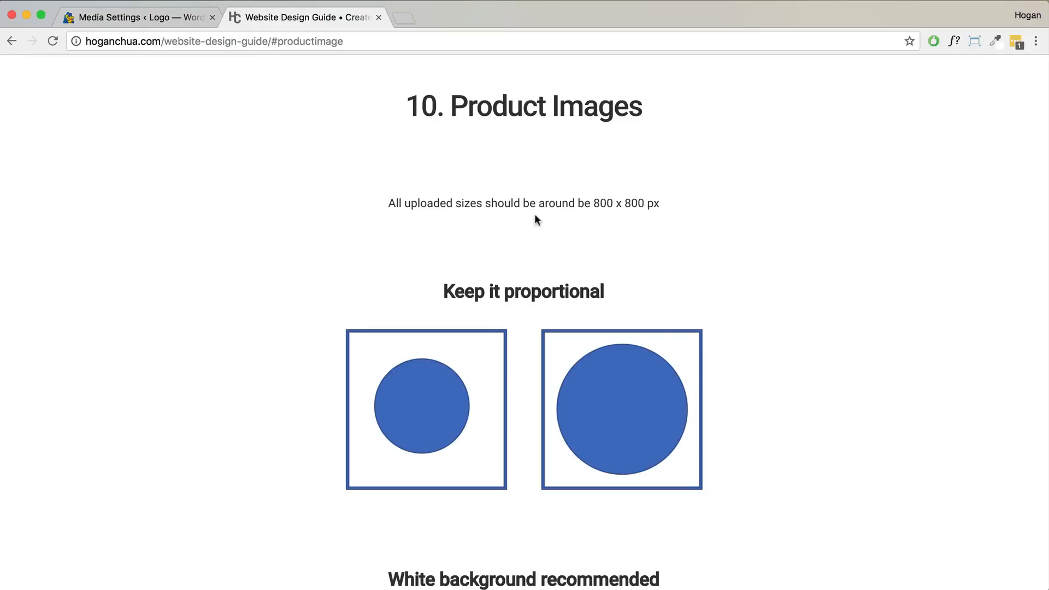
- Highlight the 800 x 800 px advice, scroll through Product Images, and return to Media Settings
left_click_drag(404, 203, 477, 203)
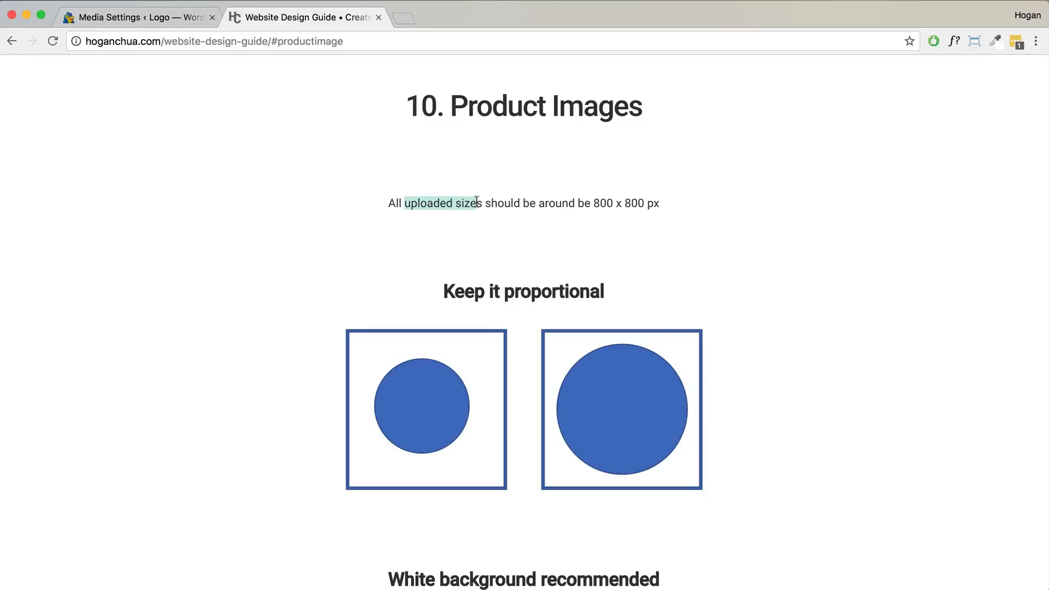
left_click(596, 203)
double_click(597, 203)
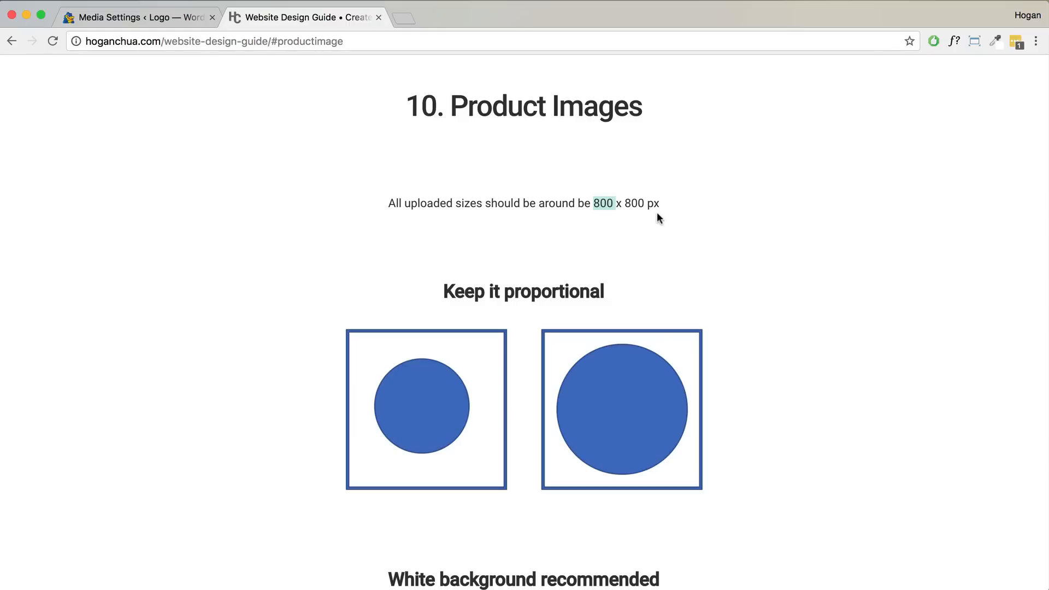
left_click_drag(665, 203, 594, 203)
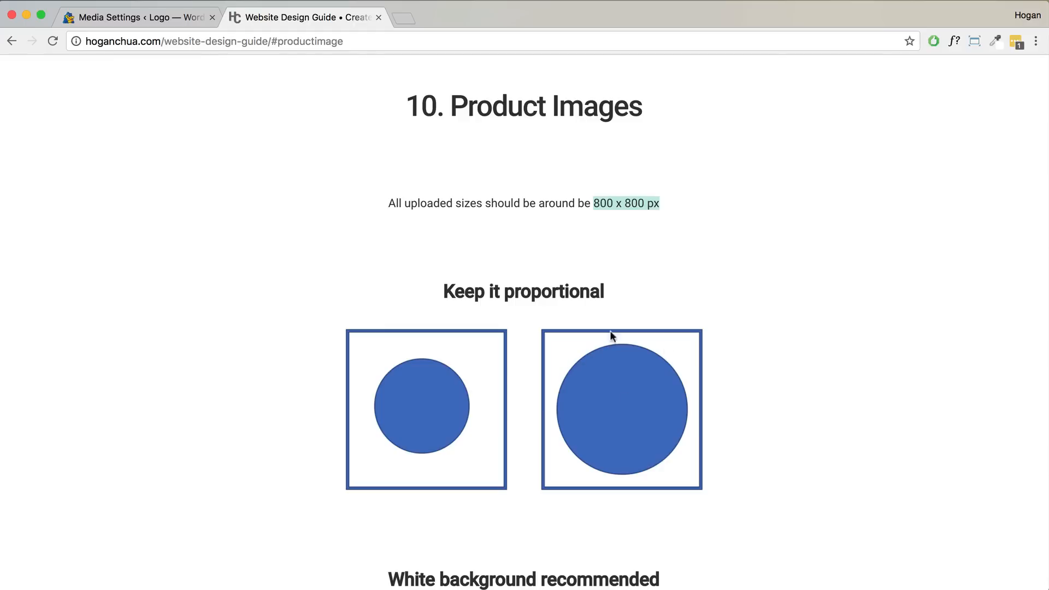
scroll(640, 416, "down", 6)
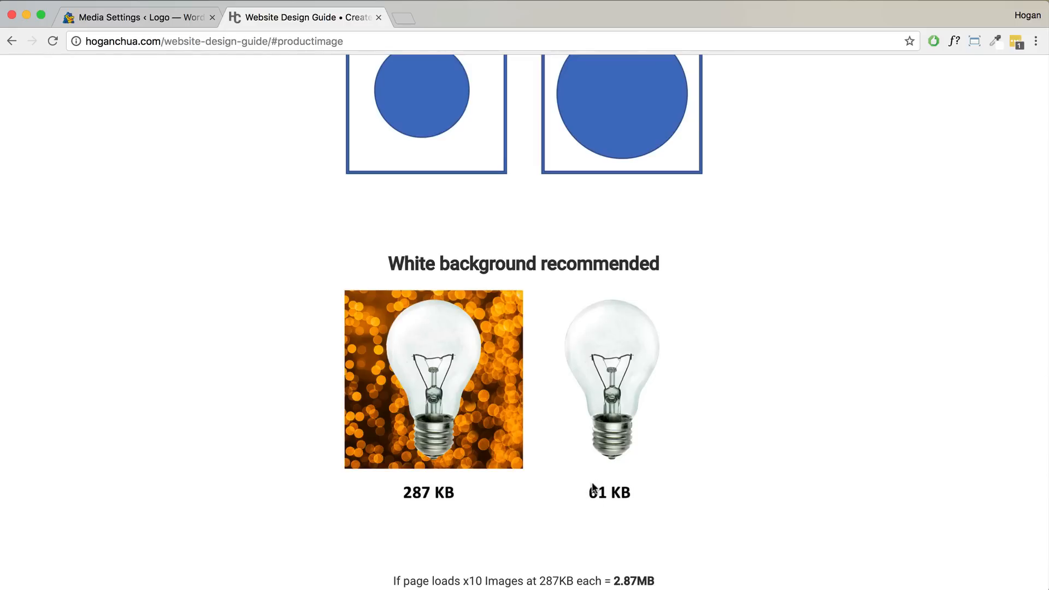
scroll(592, 487, "down", 1)
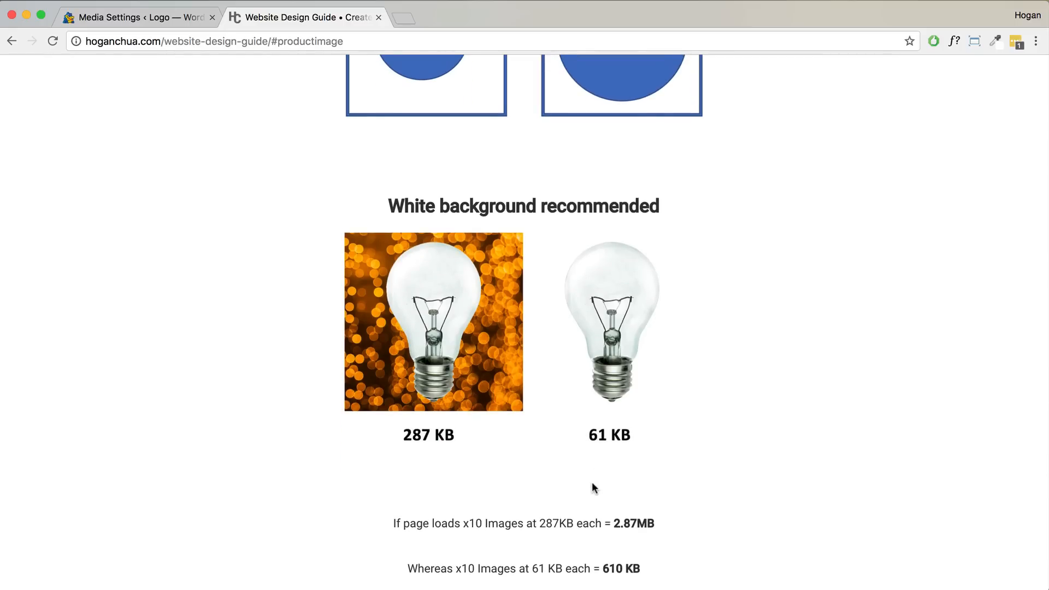
scroll(523, 459, "down", 3)
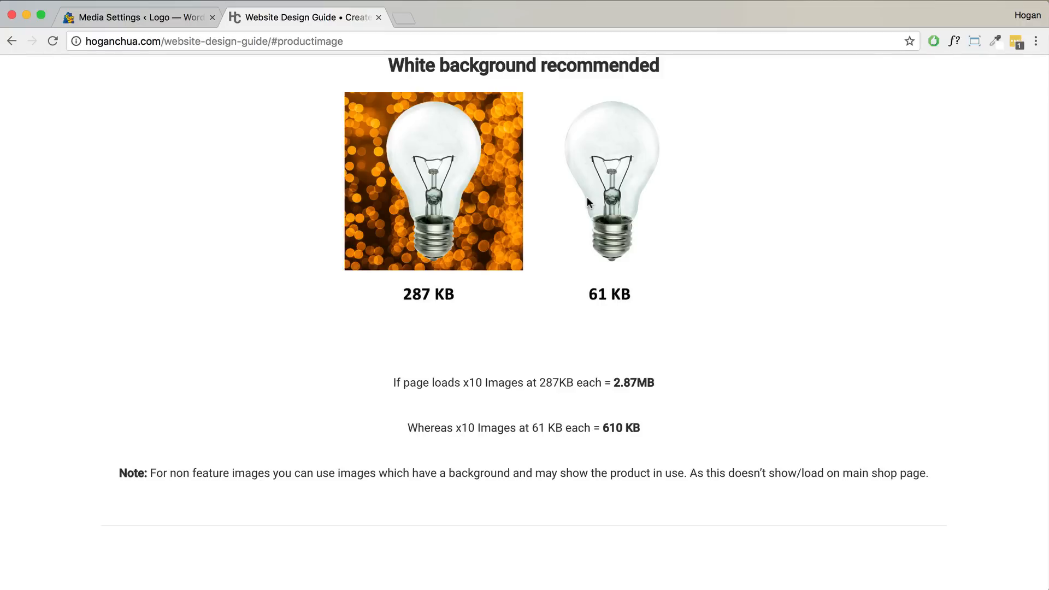
scroll(590, 205, "down", 3)
scroll(558, 216, "down", 5)
left_click(108, 18)
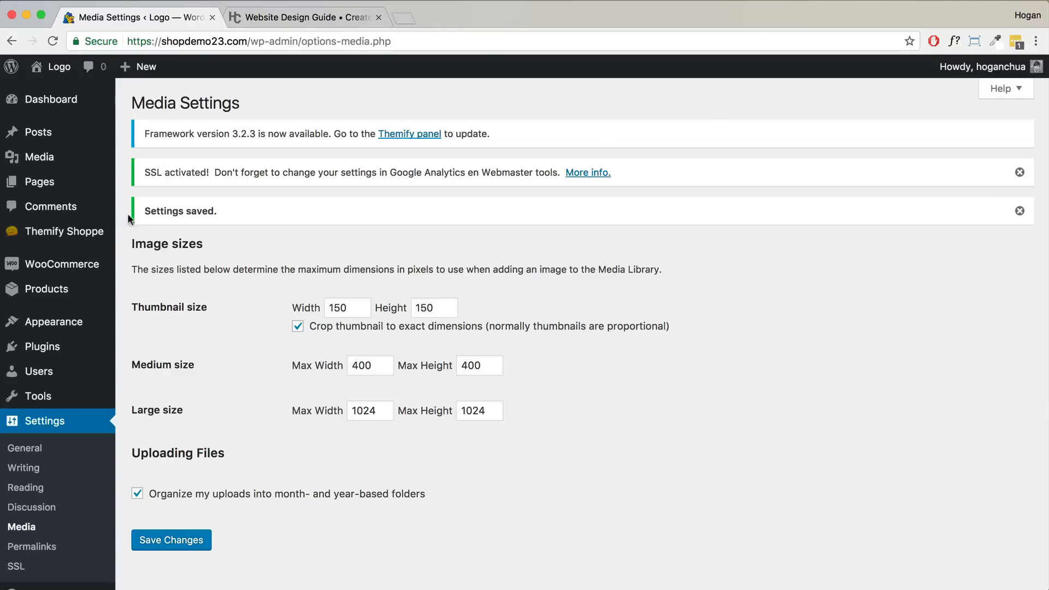
- Add a new WooCommerce product titled 'Black Dress', then bring up the Website Design Guide tab
mouse_move(58, 296)
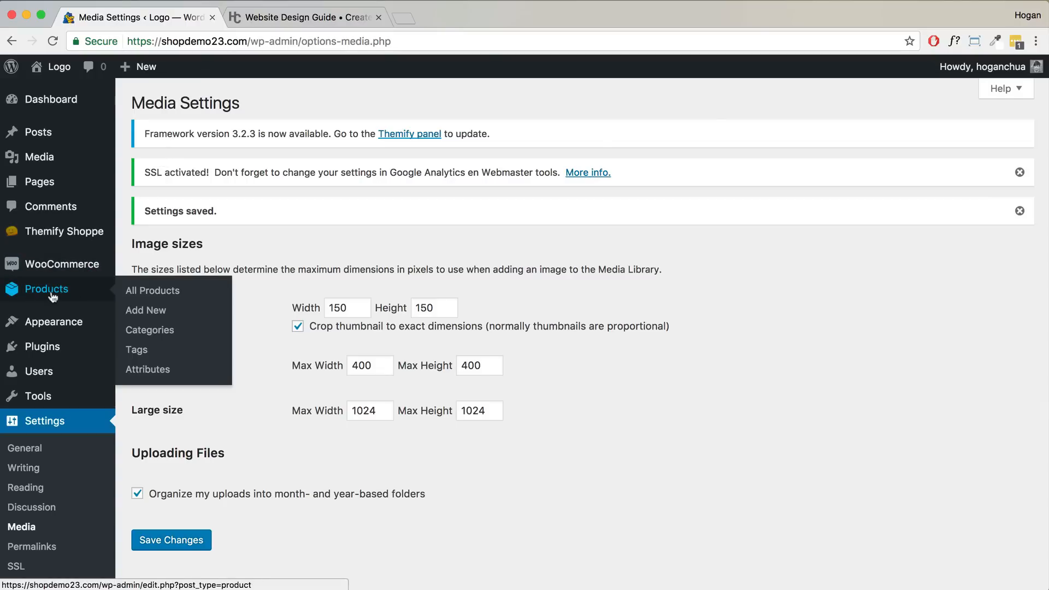
left_click(140, 311)
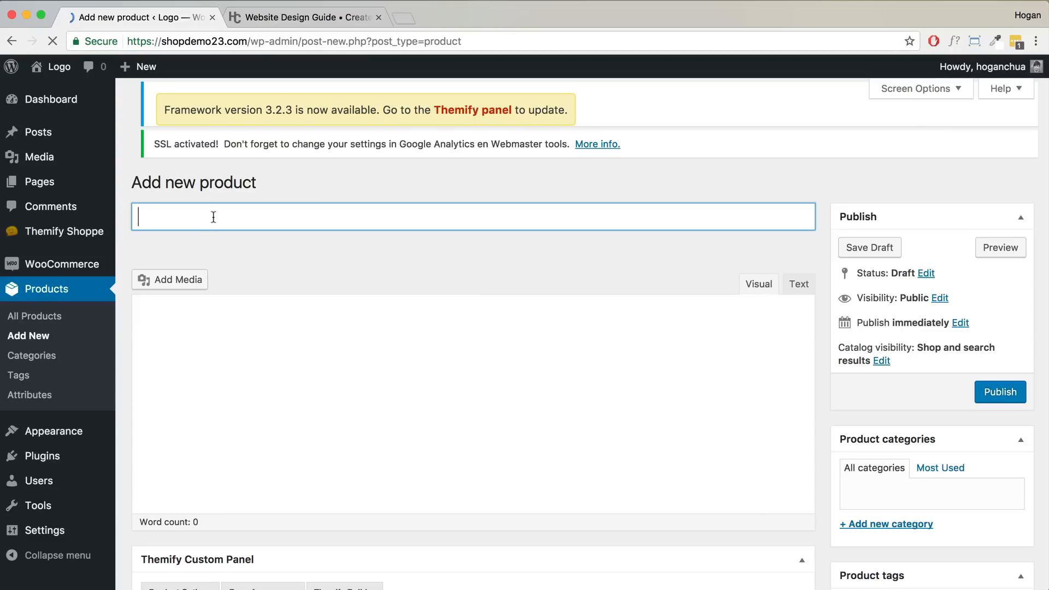
type("Black Dress")
left_click(194, 326)
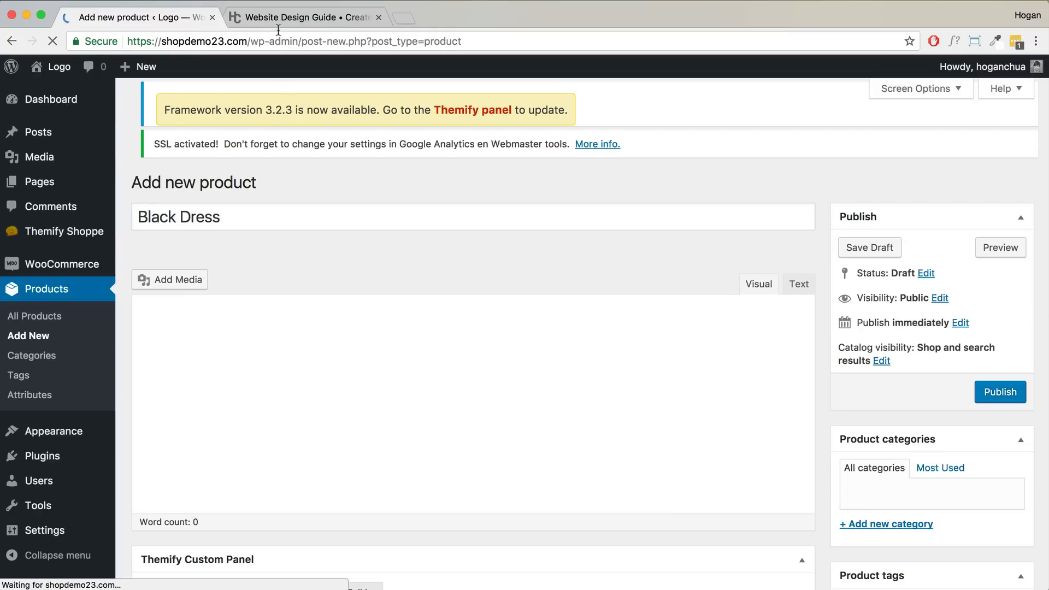
left_click(289, 17)
- Copy the guide's five Long Description tips and place the cursor in the Black Dress description
scroll(359, 280, "down", 3)
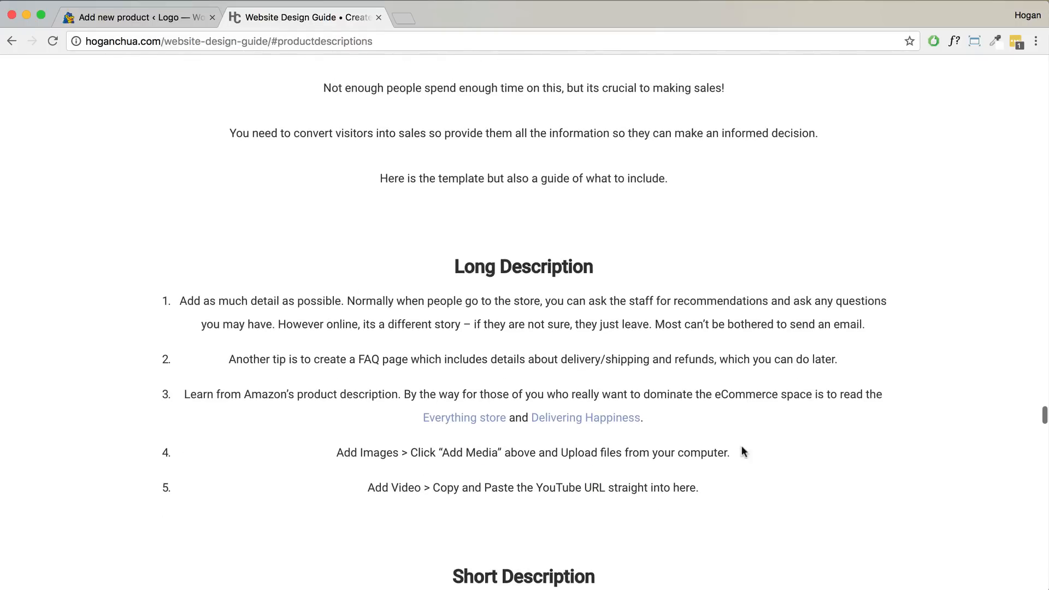
left_click_drag(700, 492, 288, 298)
key("super+c")
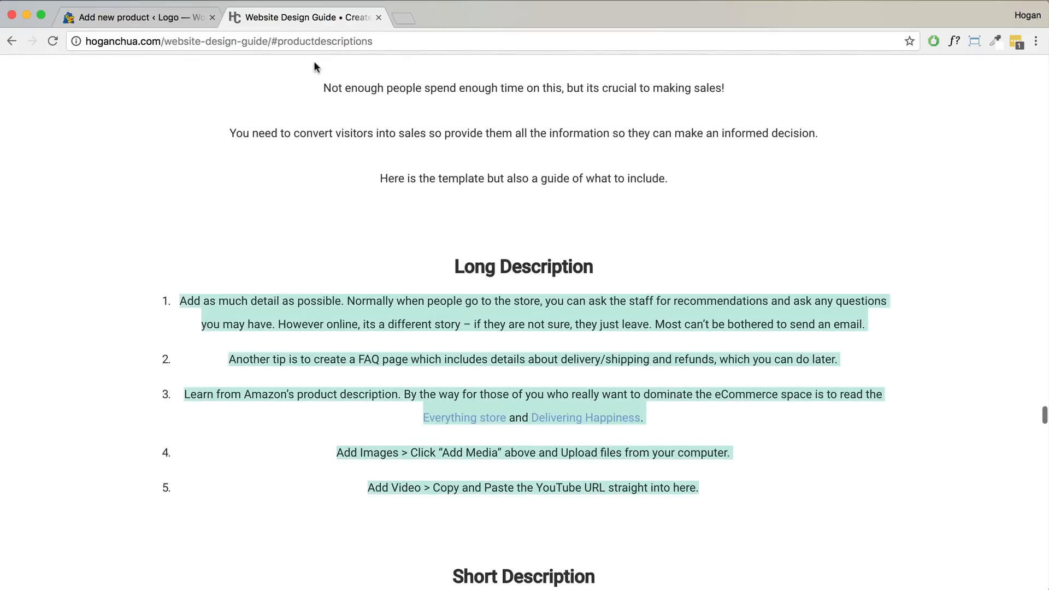
right_click(495, 312)
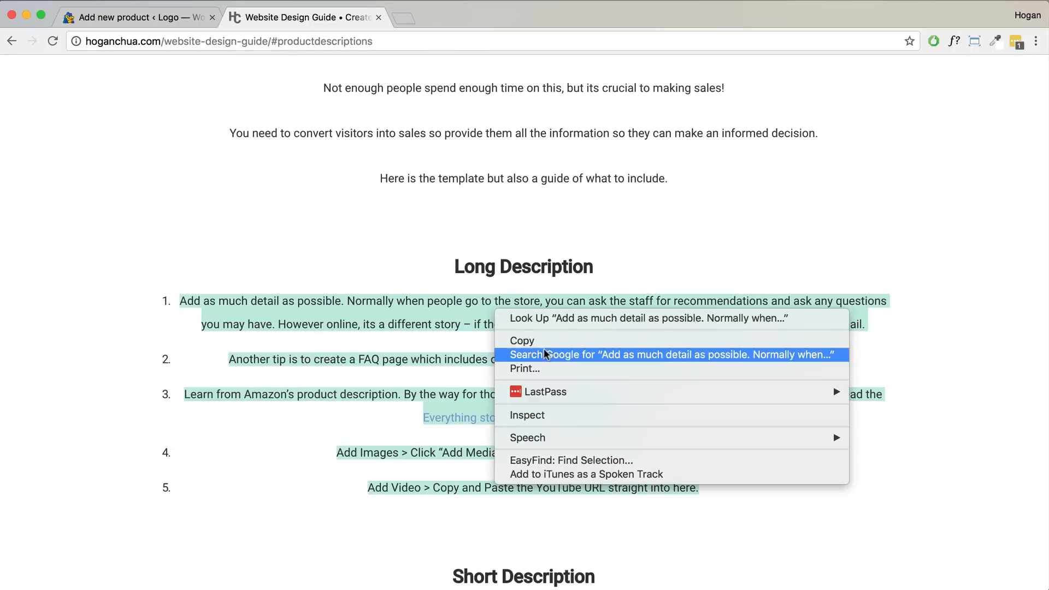
left_click(540, 340)
key("ctrl+shift+Tab")
left_click(199, 348)
- Paste the five tips into the description and move down to the Regular price field
key("super+v")
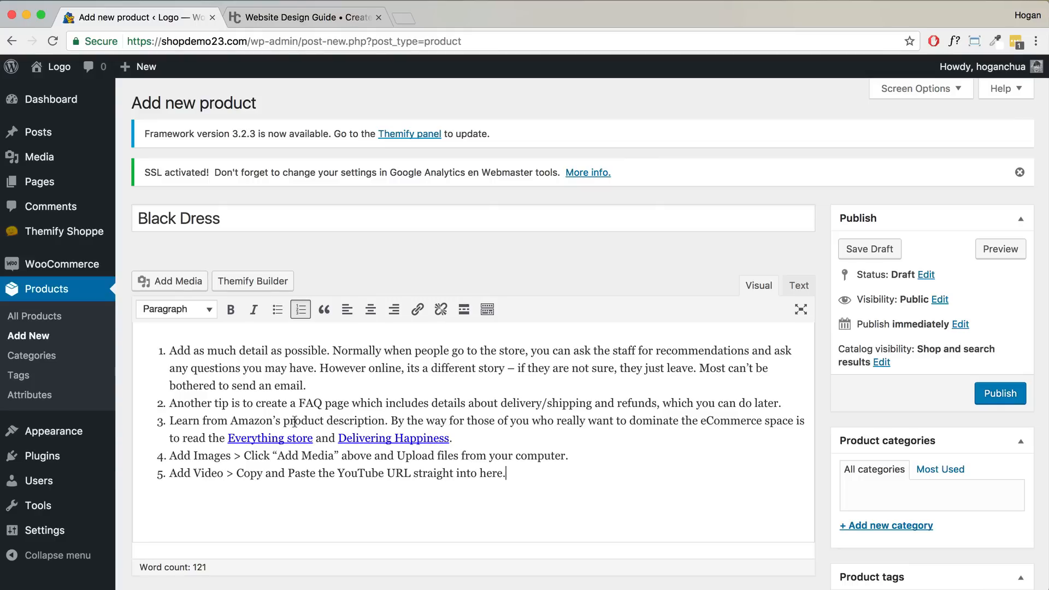
scroll(357, 279, "down", 10)
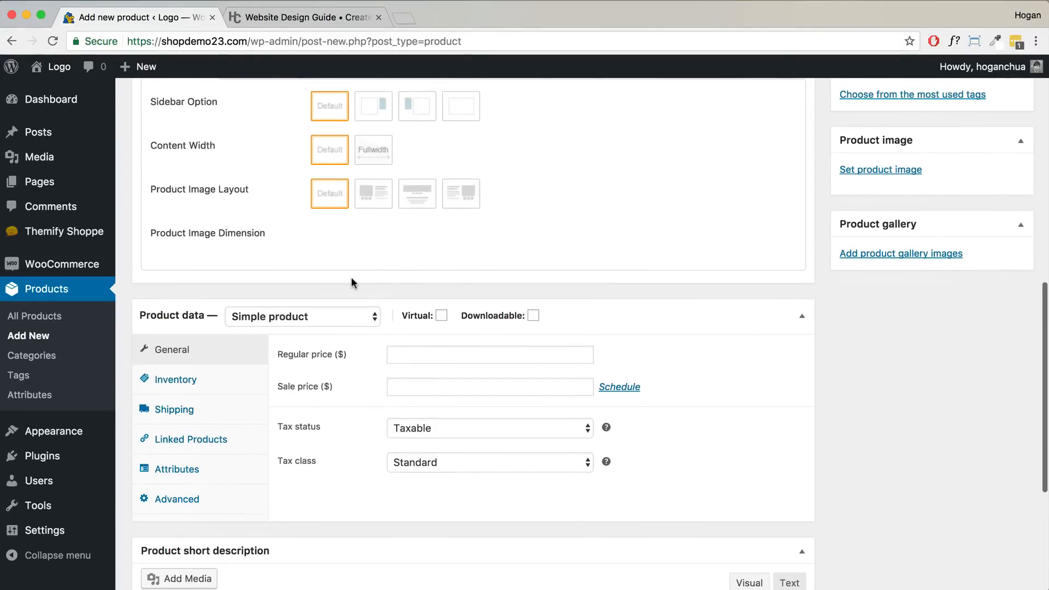
scroll(350, 277, "down", 3)
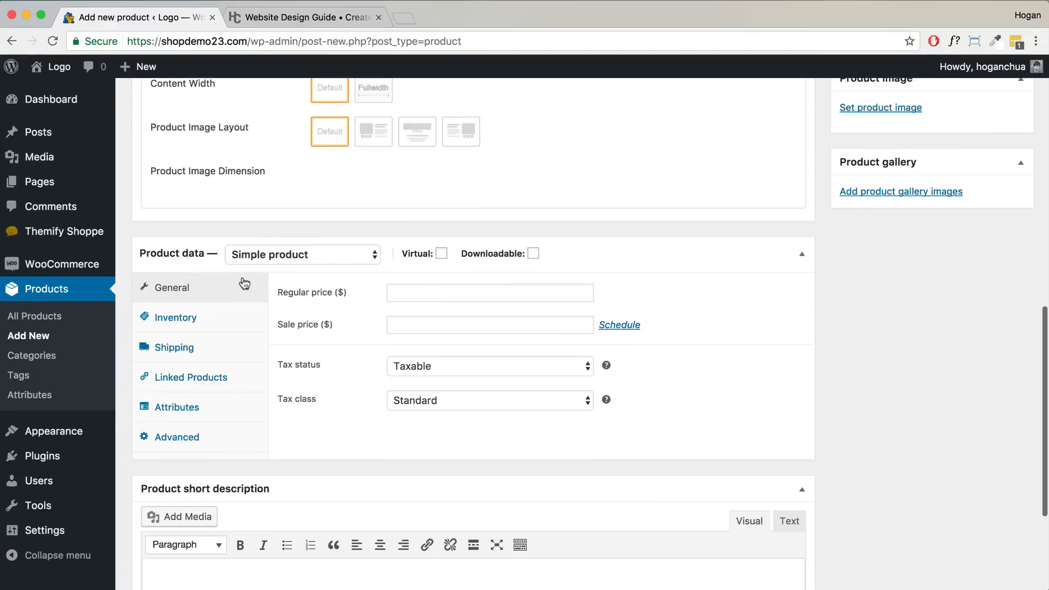
left_click(405, 290)
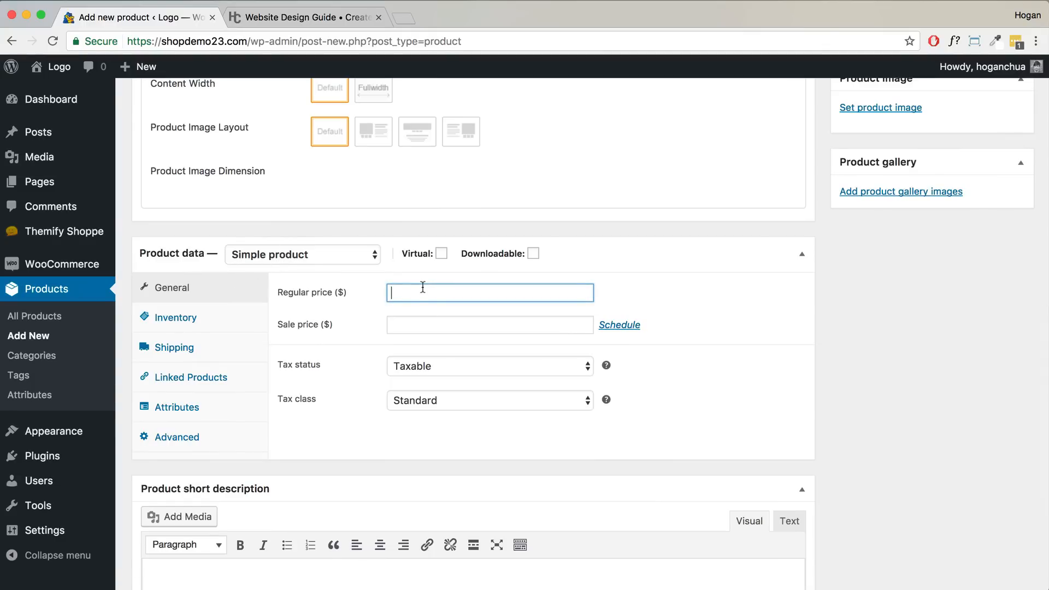
- Set the regular price to 129 and the sale price to 89
type("129")
key("Tab")
type("89")
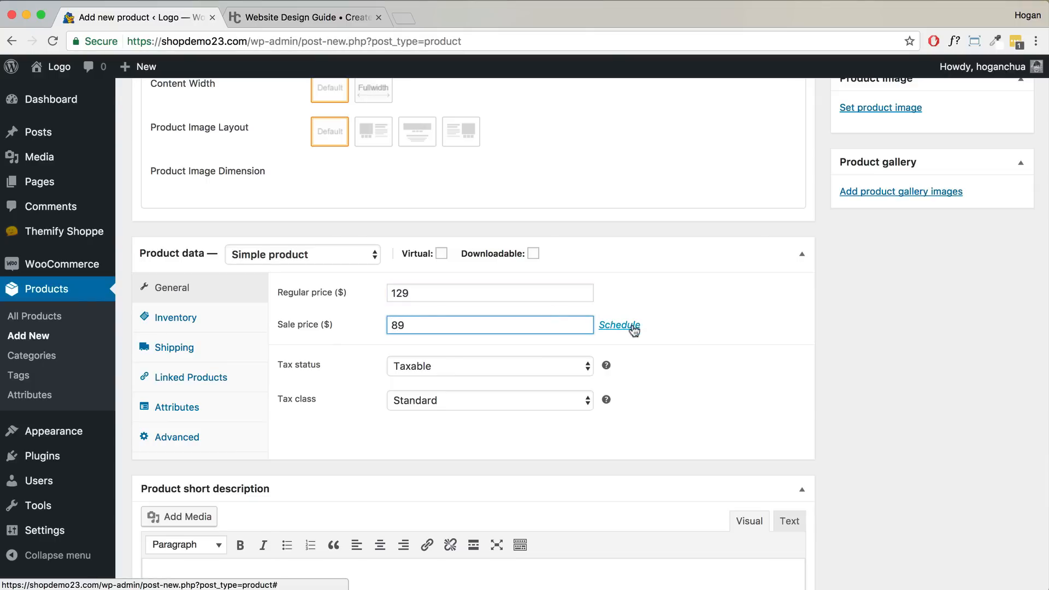
- Enable stock management in Inventory with a stock quantity of 5
left_click(216, 328)
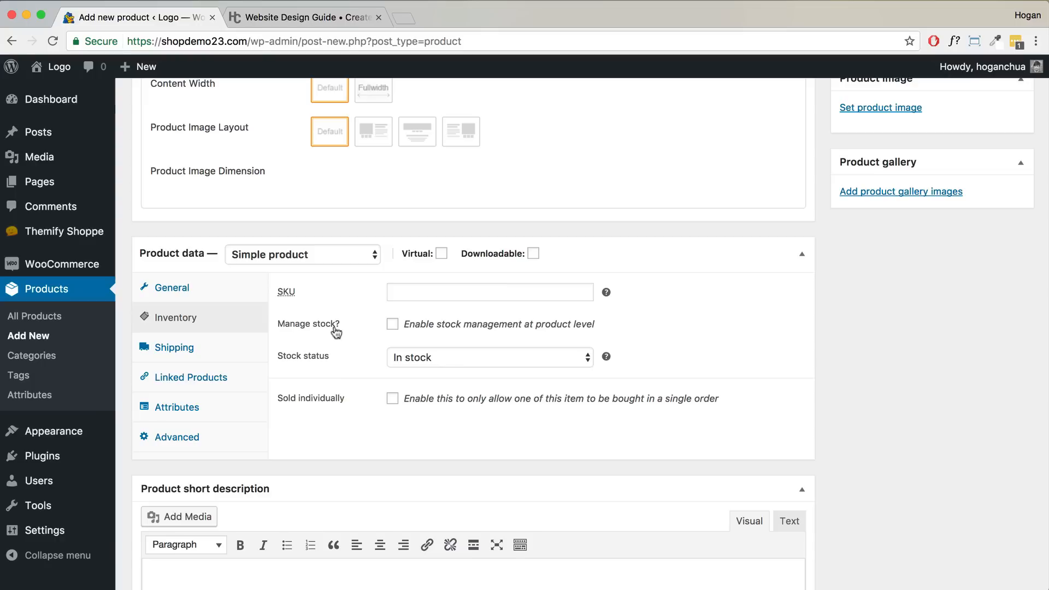
left_click(391, 324)
double_click(424, 358)
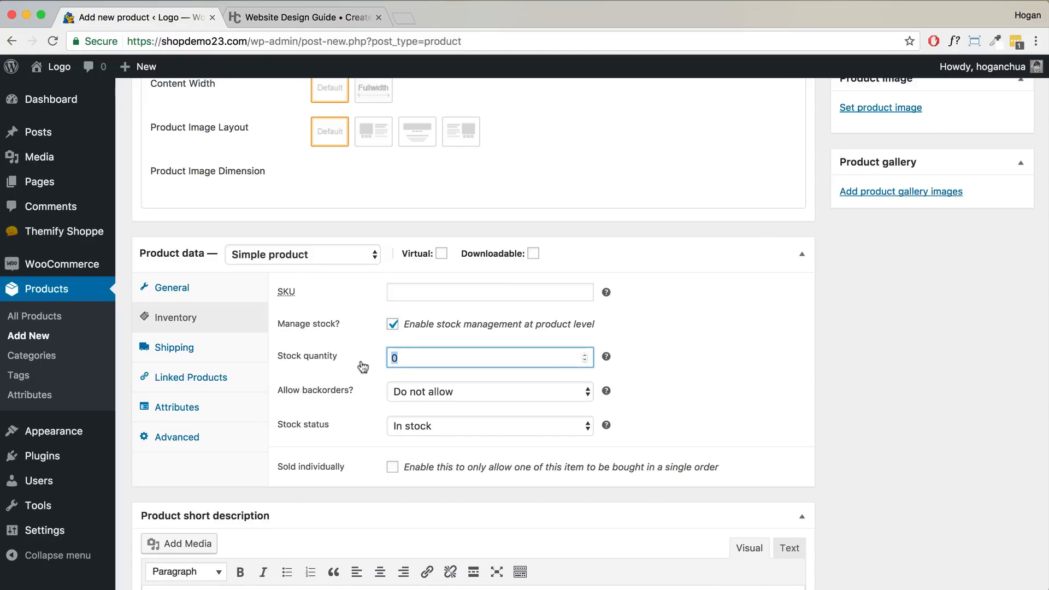
type("5")
left_click(649, 360)
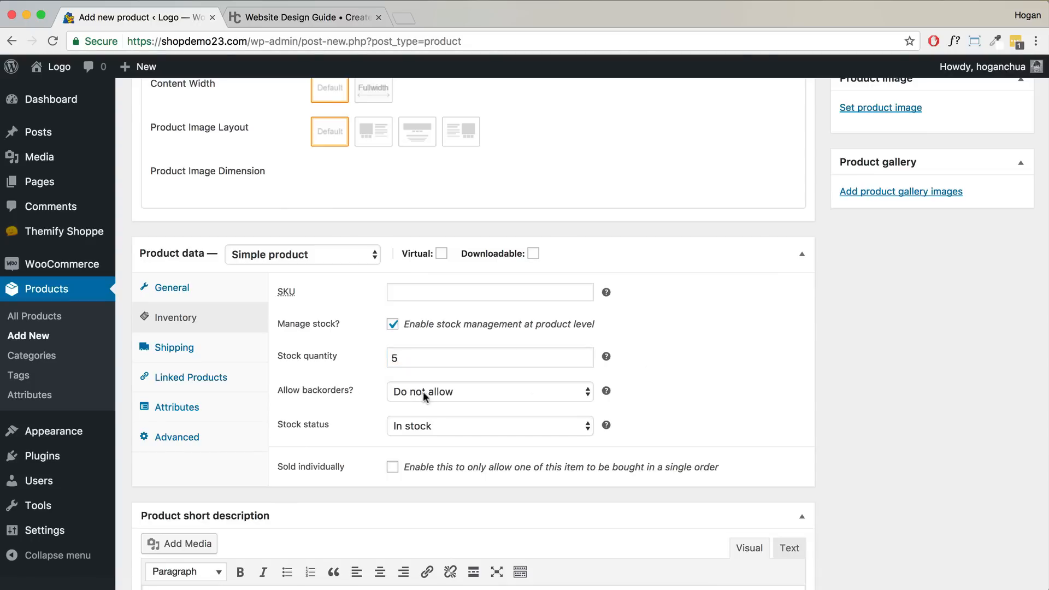
- Enter a 0.2 kg weight and 30 × 30 × 3 cm length, width and height under Shipping
left_click(178, 353)
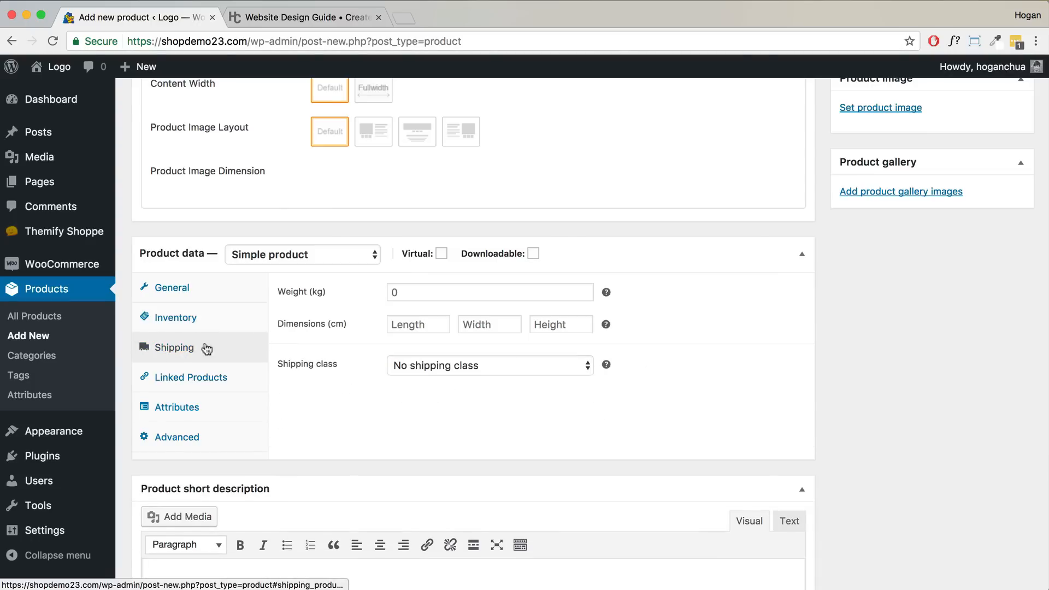
left_click(425, 292)
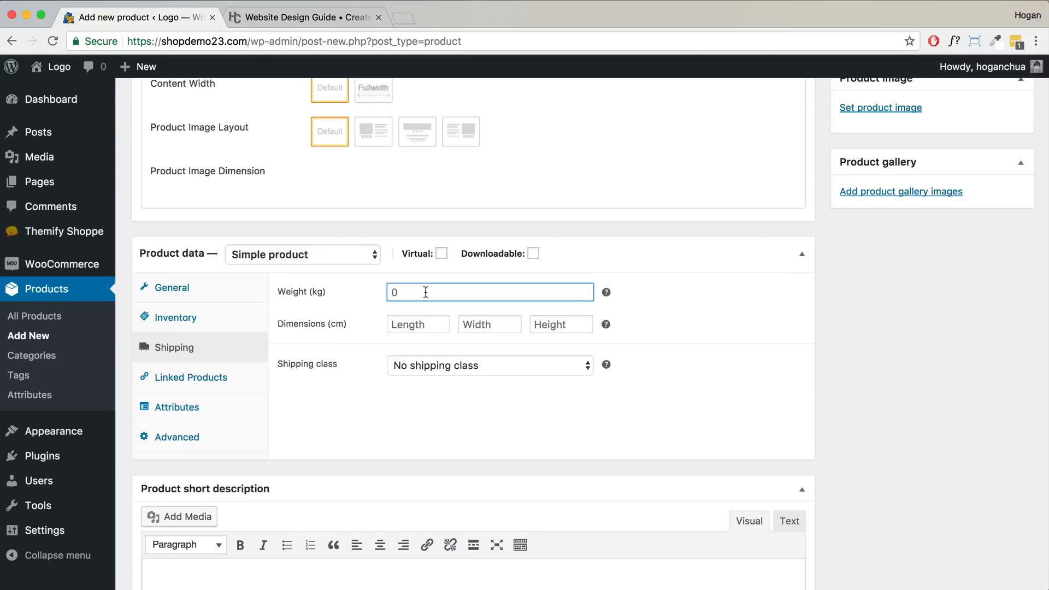
type("0.2")
left_click(433, 328)
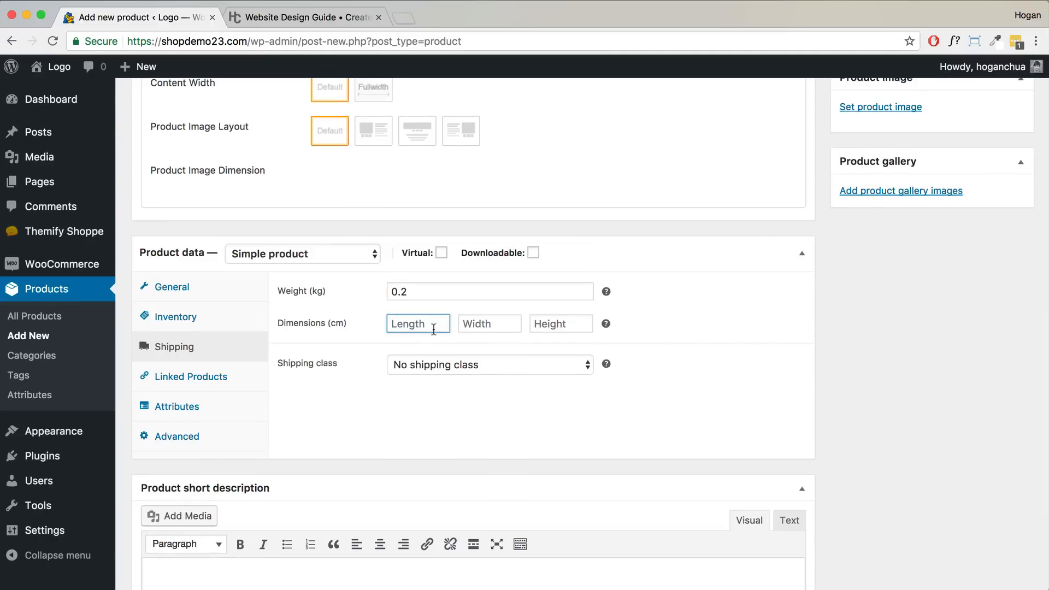
type("30")
key("Tab")
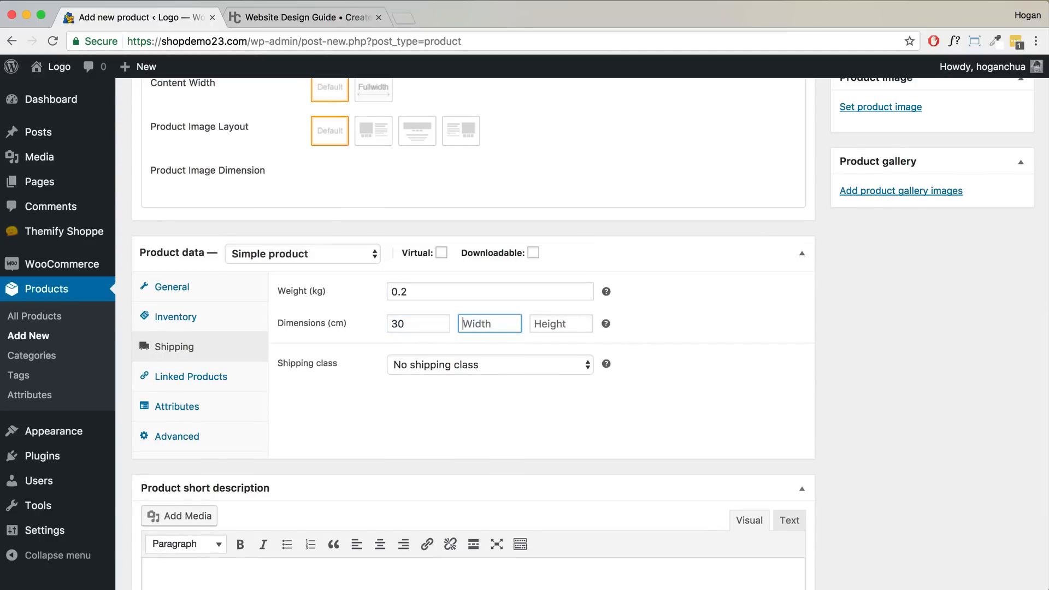
type("30")
key("Tab")
type("3")
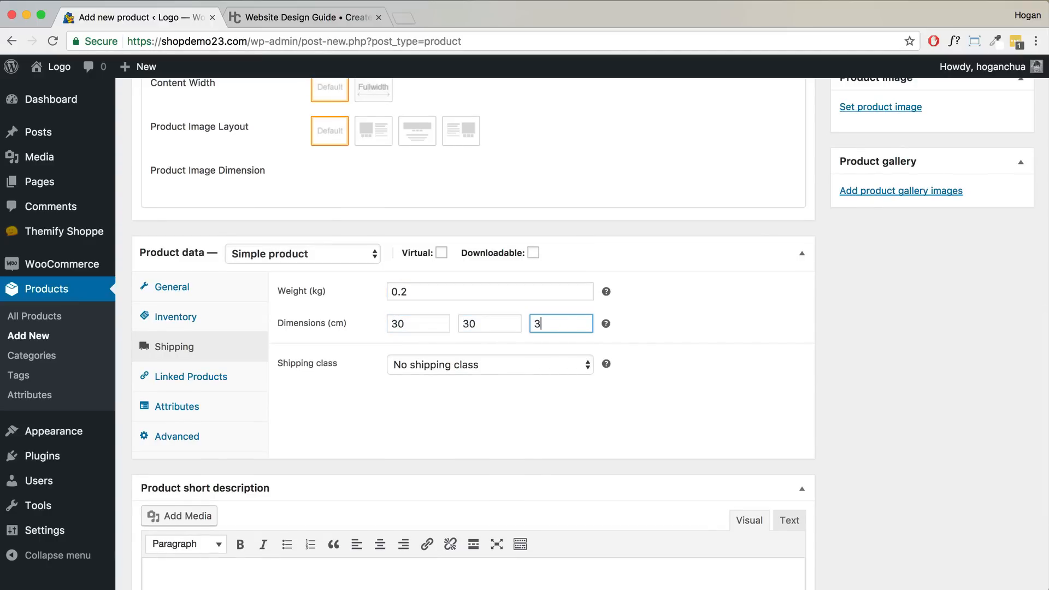
left_click(216, 377)
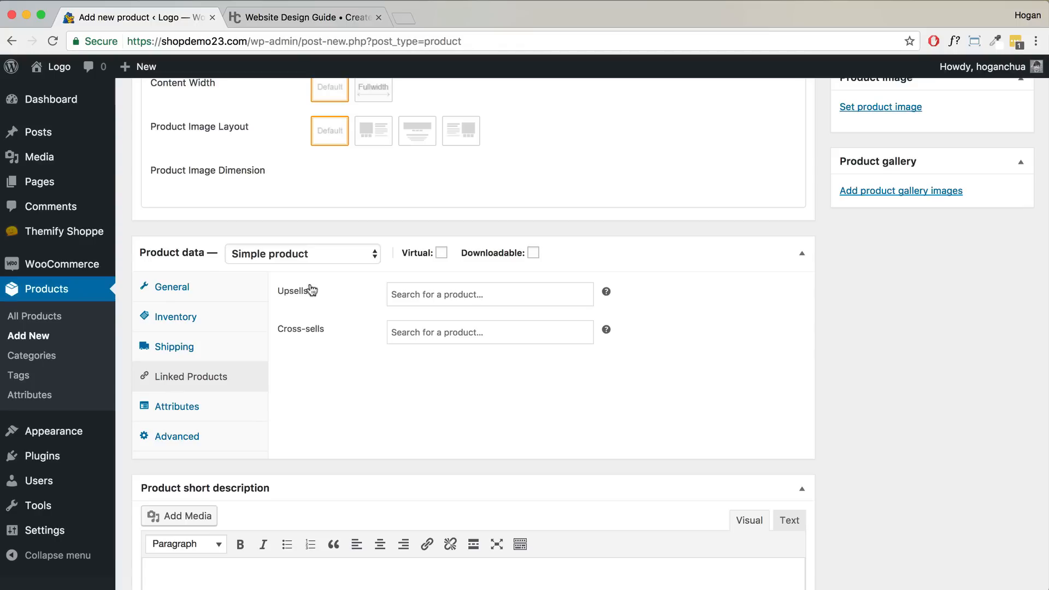
- Look through the Upsells and Cross-sells search fields under Linked Products
right_click(461, 292)
left_click(420, 295)
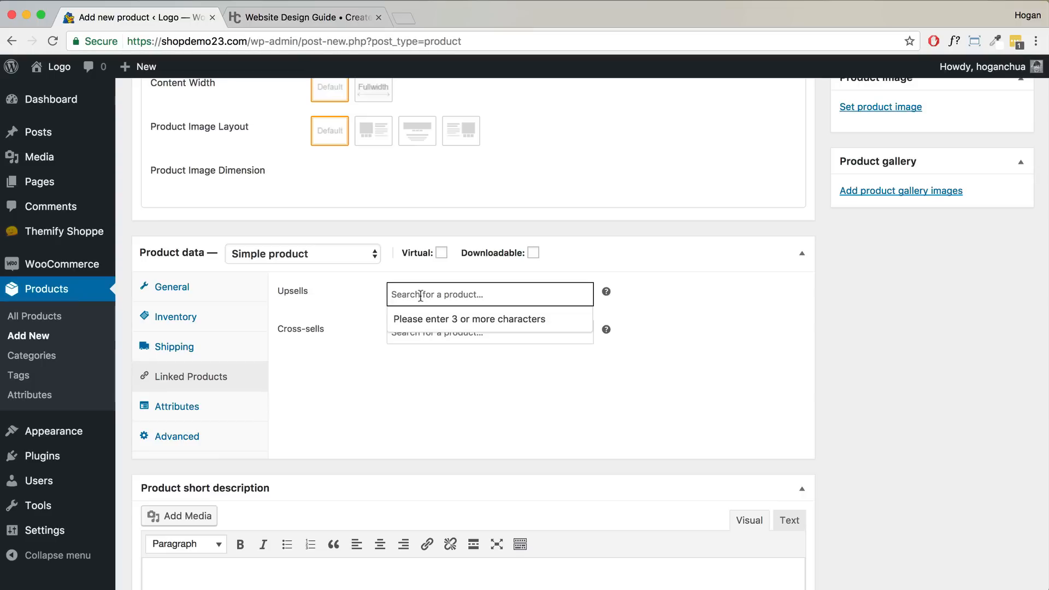
scroll(420, 298, "up", 15)
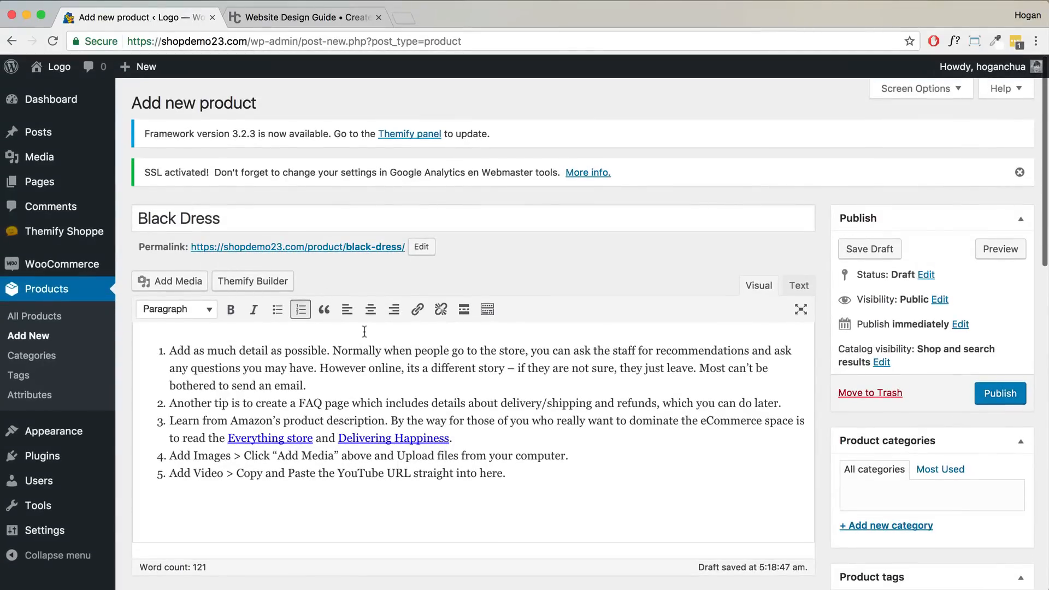
scroll(363, 330, "down", 7)
scroll(365, 339, "down", 4)
left_click(347, 366)
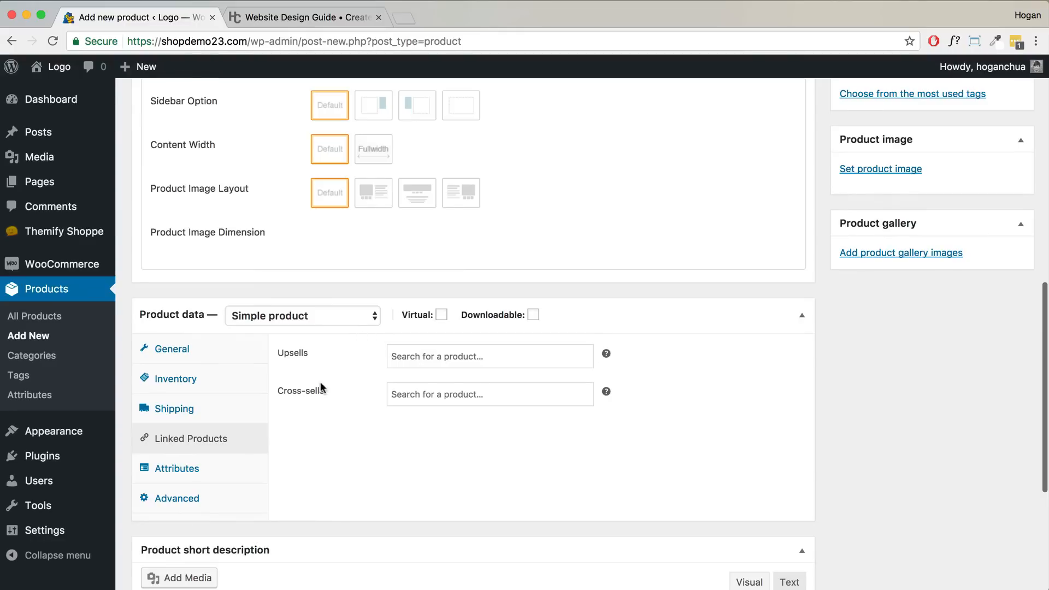
left_click(434, 396)
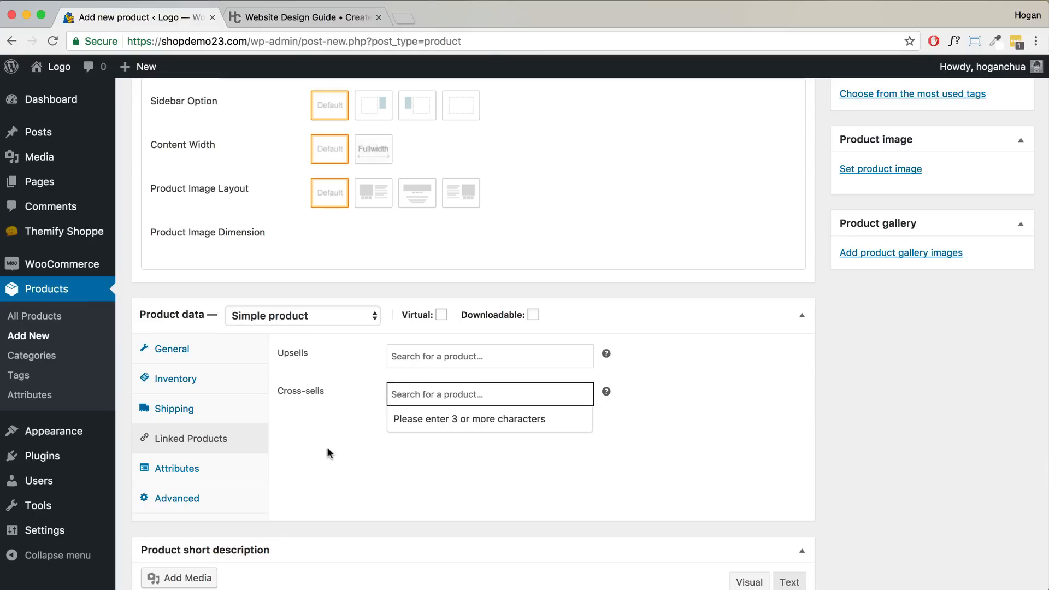
- Review the Attributes and Advanced settings, including Purchase note, then move to the short description
left_click(215, 471)
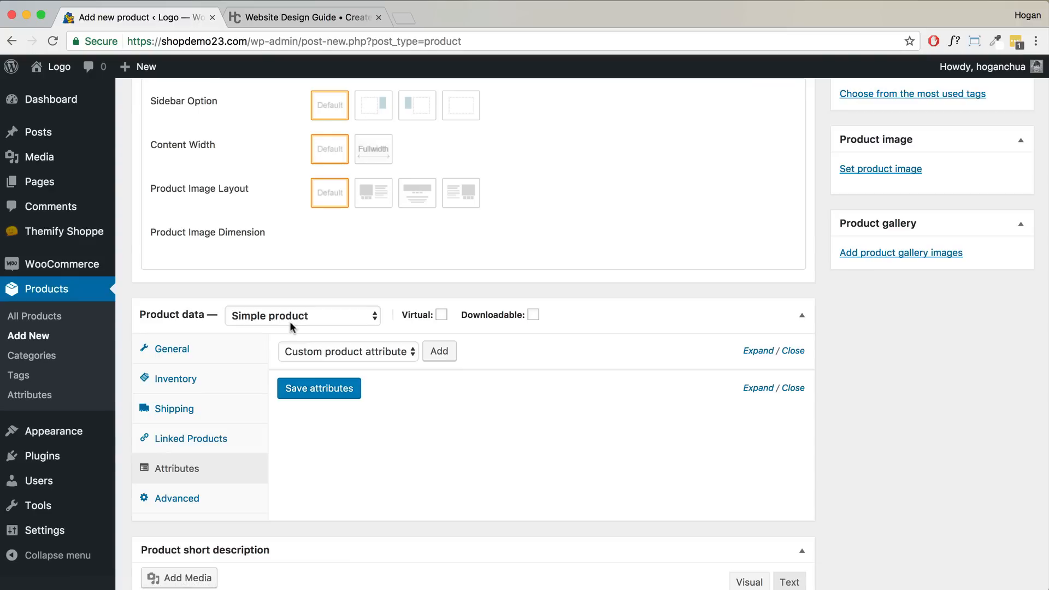
left_click(211, 505)
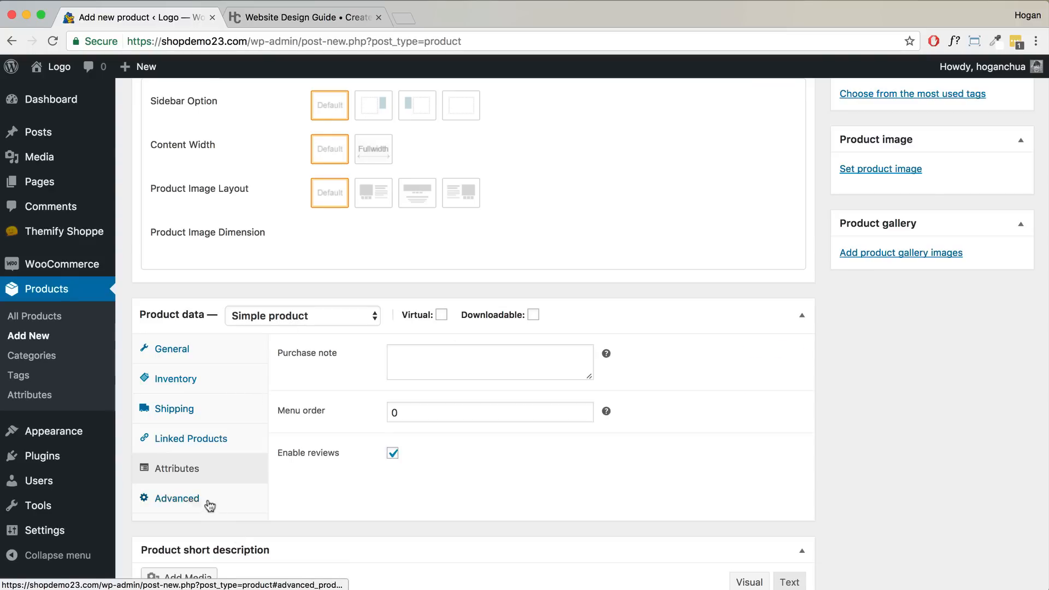
left_click(417, 355)
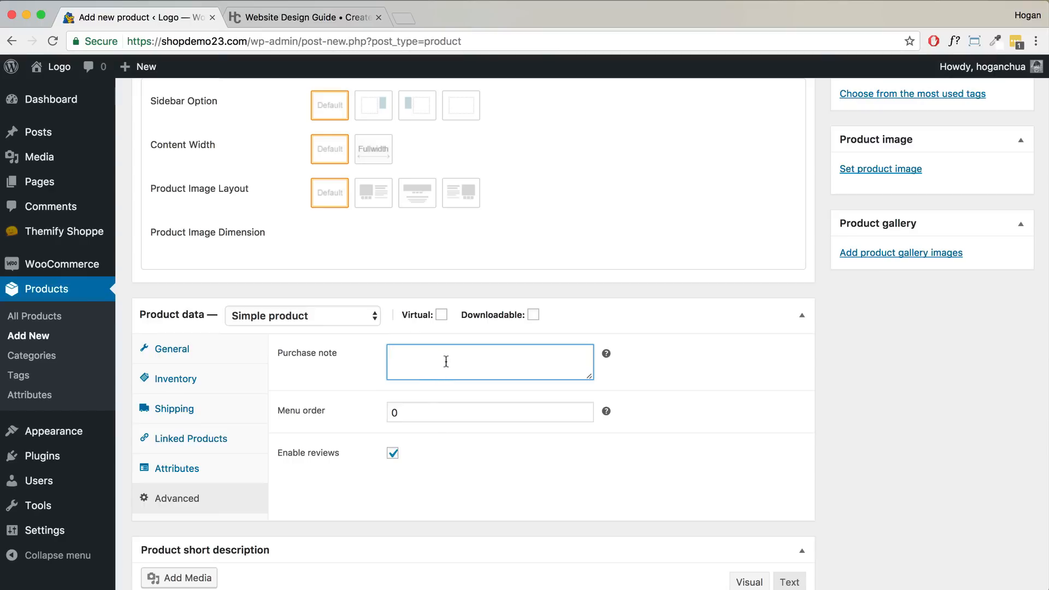
scroll(449, 362, "down", 3)
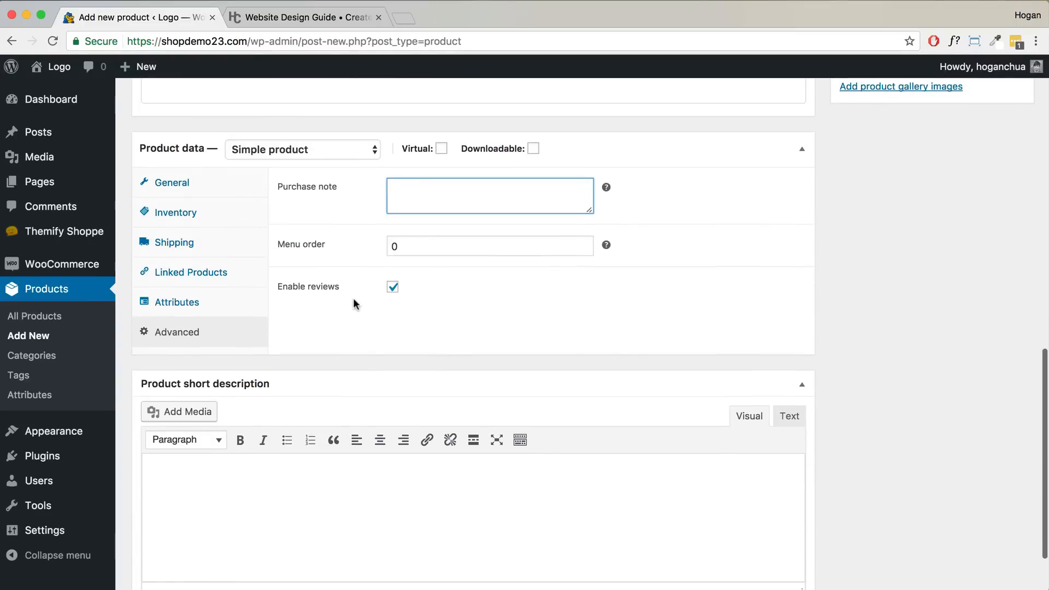
left_click(208, 481)
left_click(292, 18)
- Copy the guide's three short description tips and paste them into the product's short description
scroll(561, 306, "down", 6)
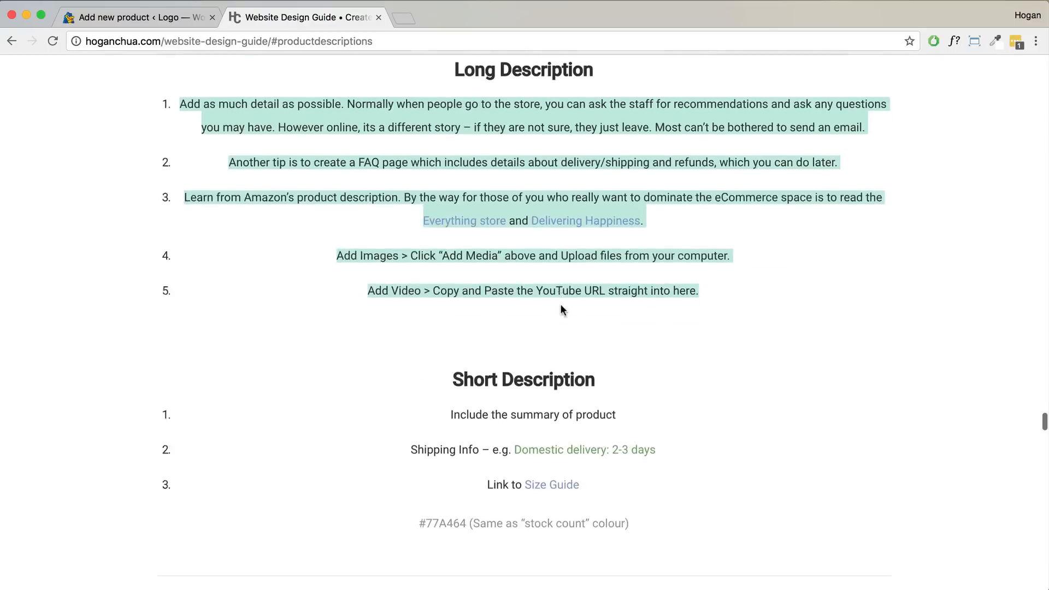
left_click_drag(605, 360, 429, 285)
right_click(524, 283)
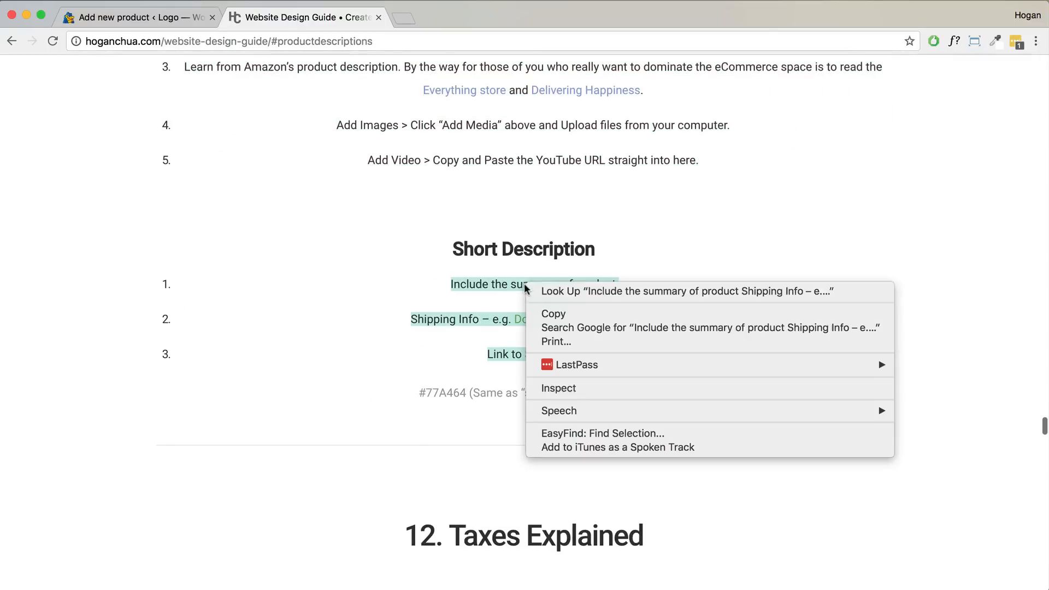
left_click(540, 311)
left_click(190, 24)
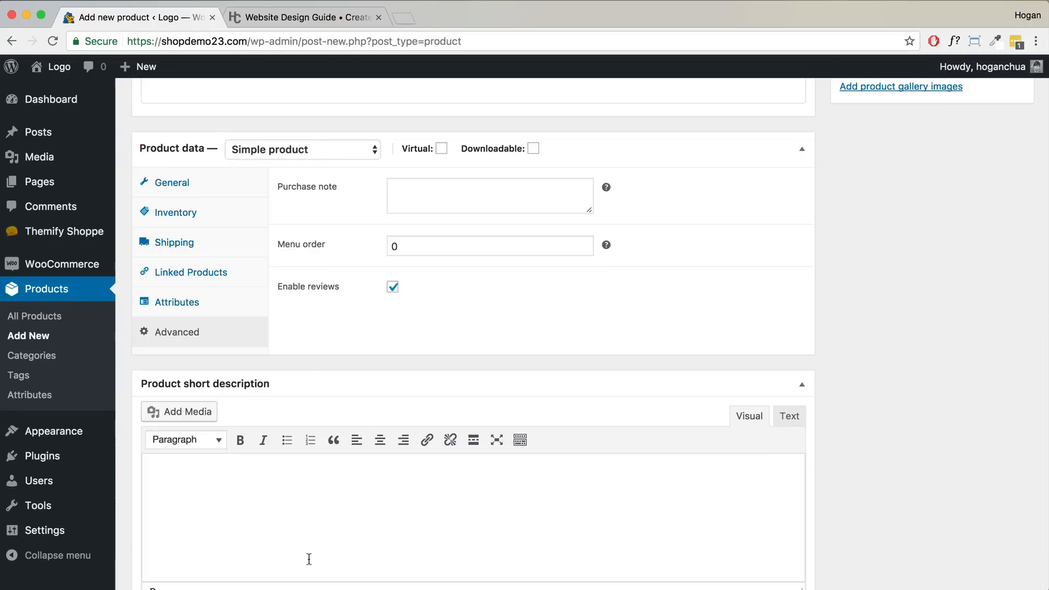
key("super+v")
left_click_drag(441, 493, 284, 492)
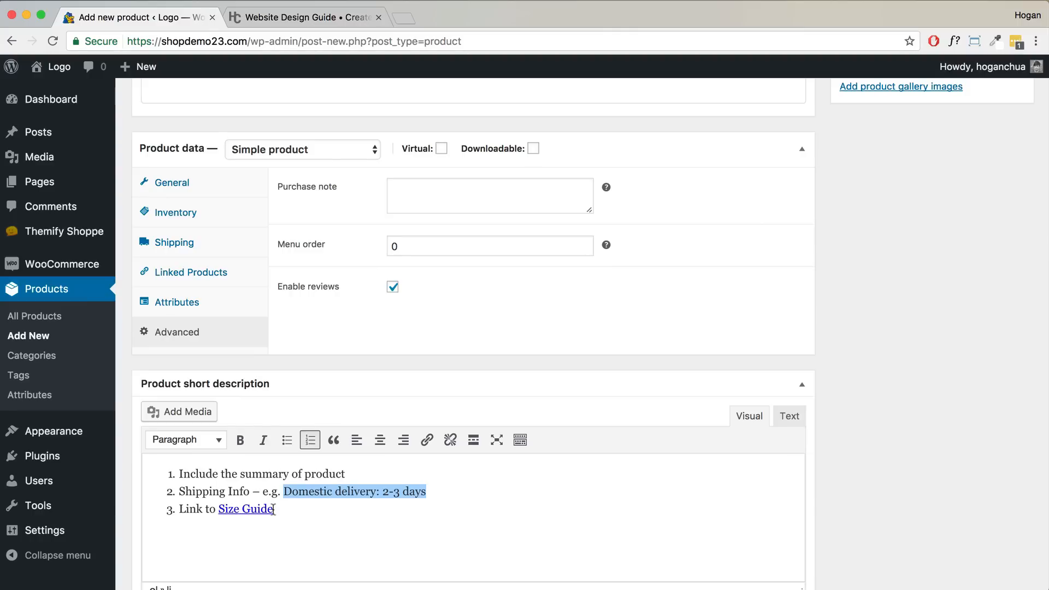
- Make the Size Guide link open in a new tab
left_click_drag(273, 508, 216, 508)
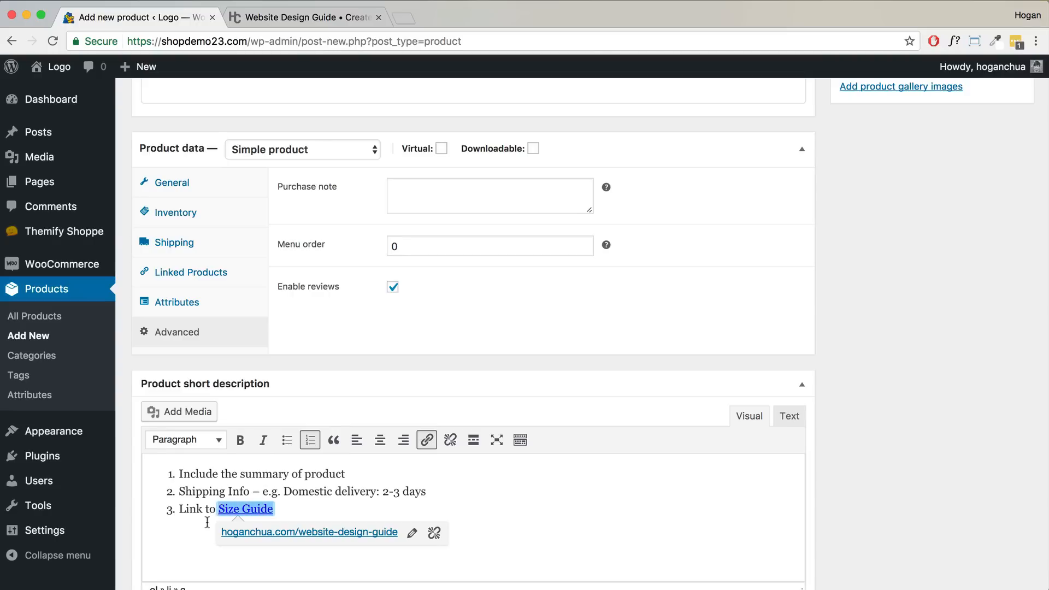
left_click(427, 440)
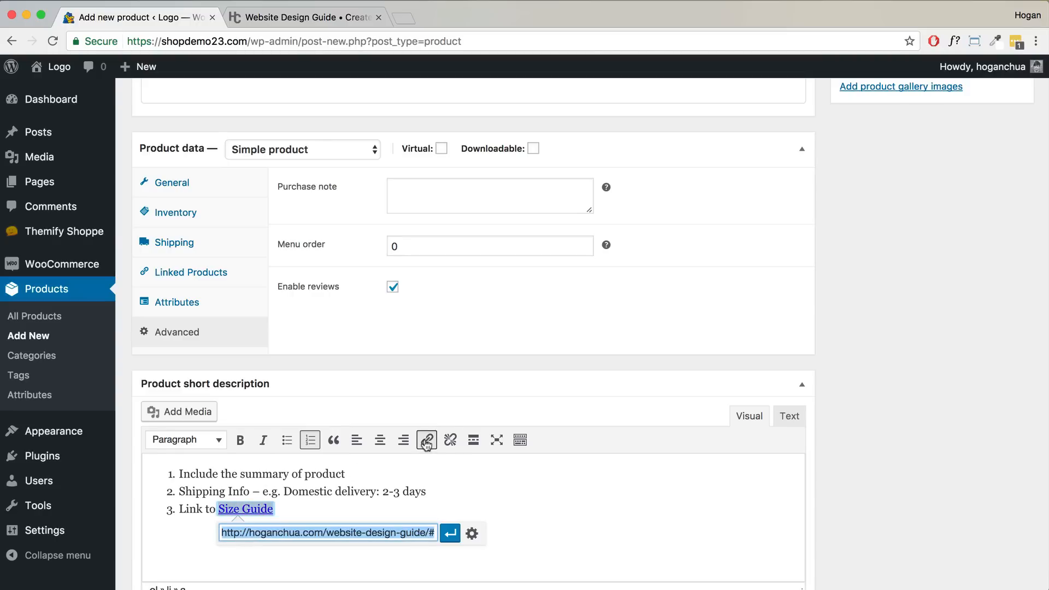
left_click(471, 534)
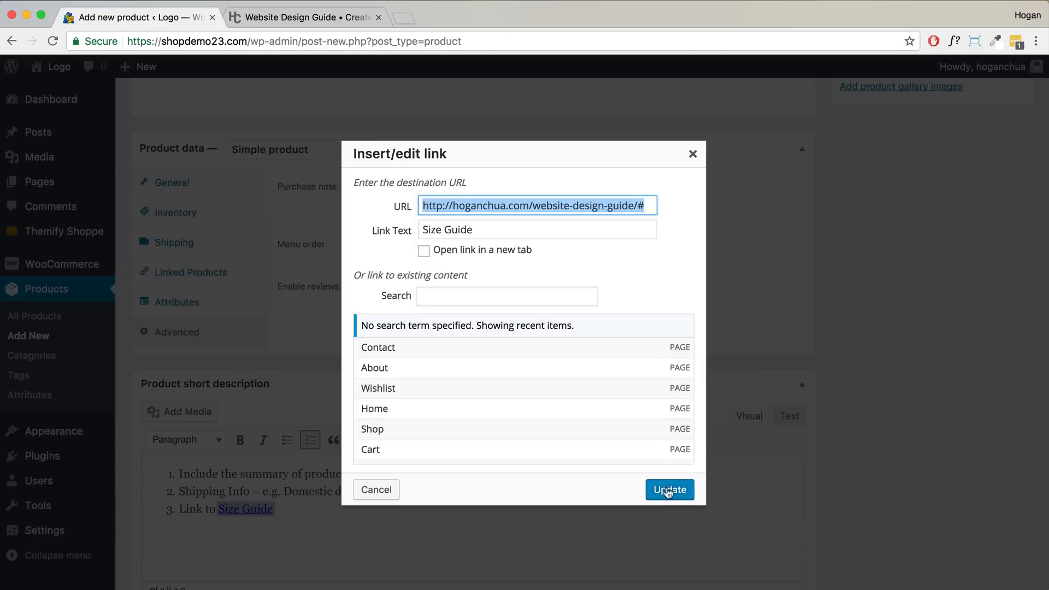
left_click(521, 252)
left_click(669, 490)
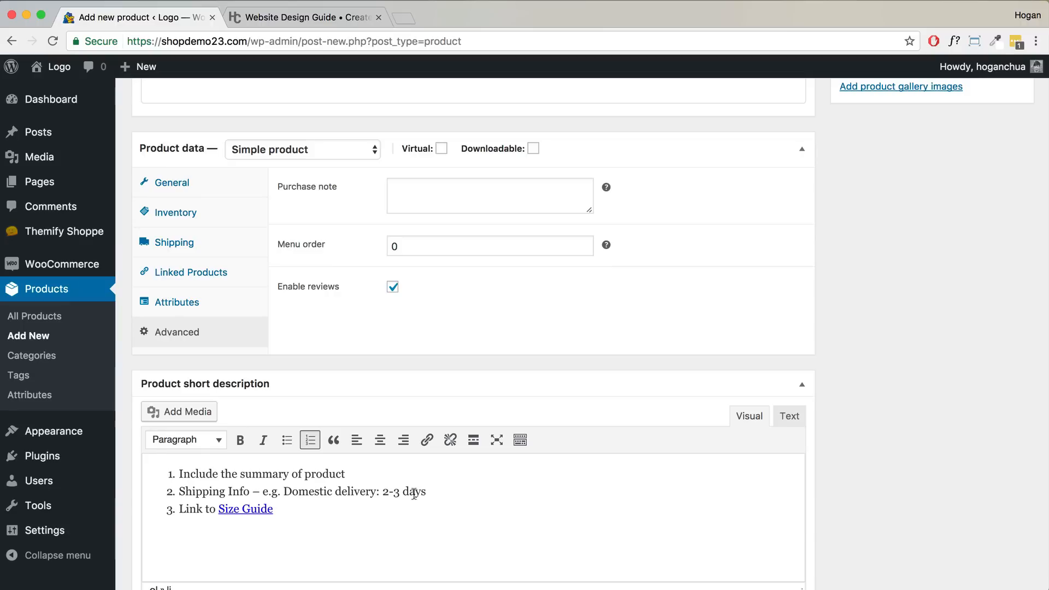
- Select the 'Domestic delivery: 2-3 days' text and bring up the custom text colour picker
left_click_drag(428, 491, 284, 489)
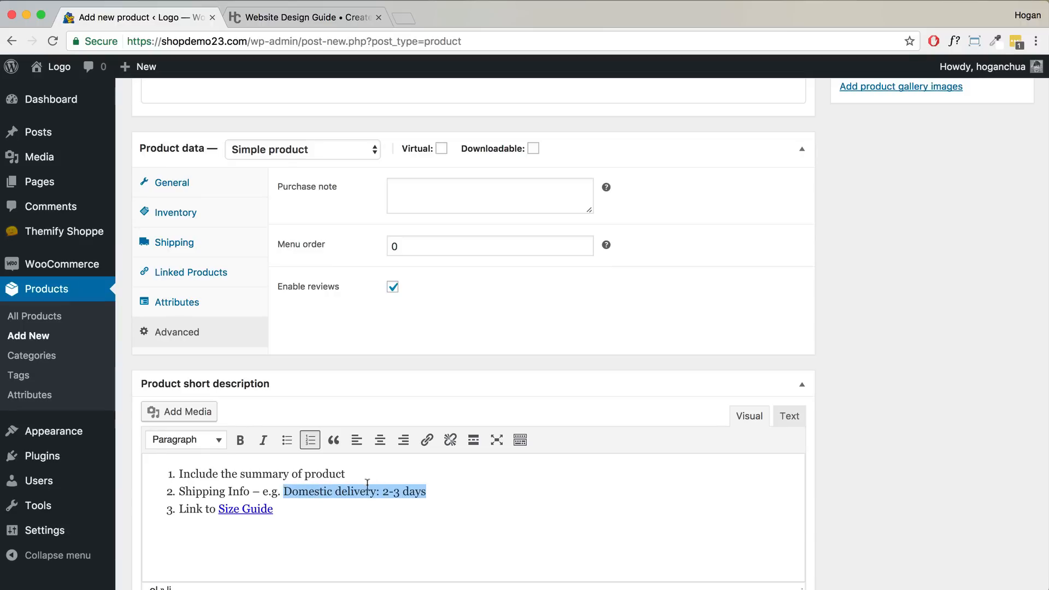
left_click(522, 441)
left_click(219, 463)
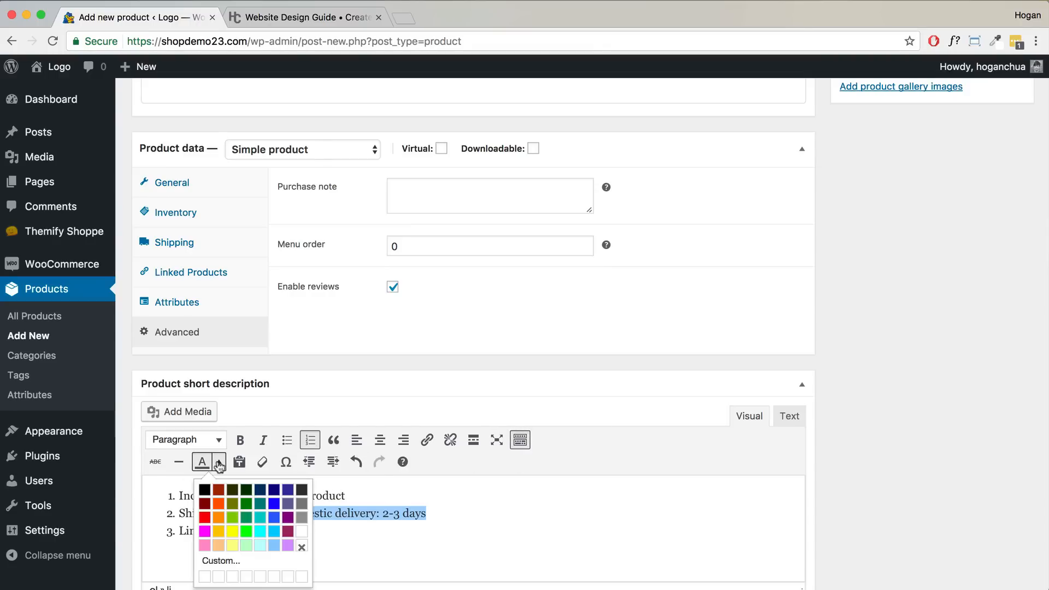
left_click(218, 561)
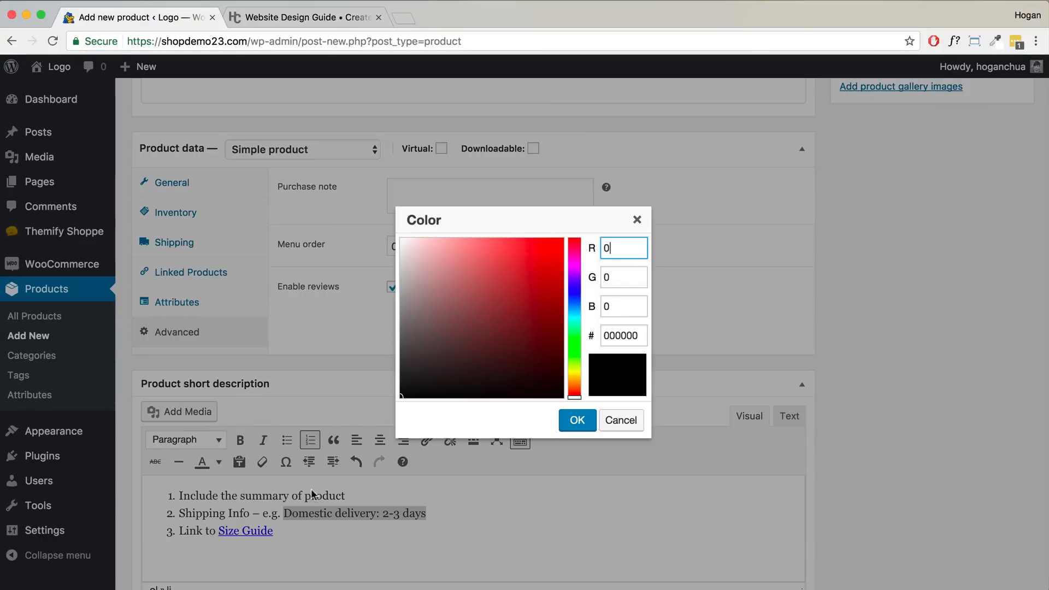
- Copy 77A464 from the guide and apply it as the delivery text colour
left_click(257, 17)
left_click(558, 374)
left_click_drag(468, 392, 427, 389)
right_click(447, 392)
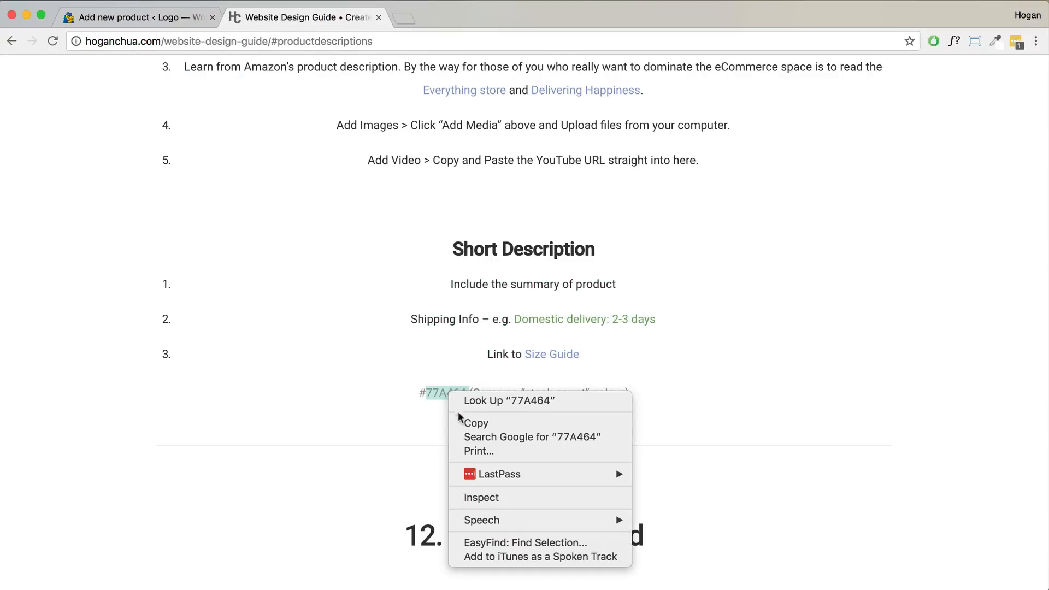
left_click(472, 424)
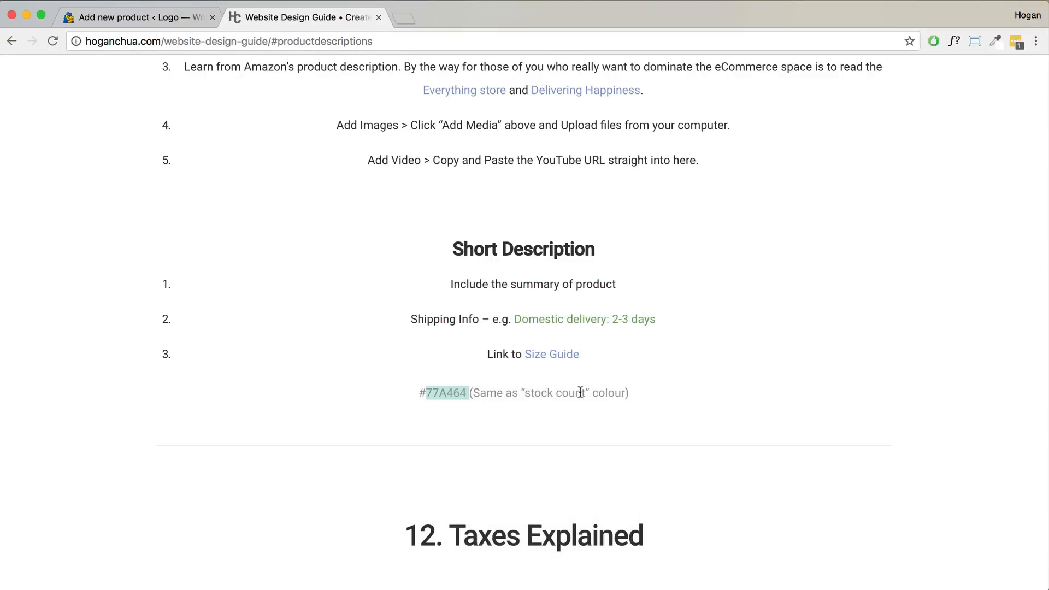
left_click(164, 17)
left_click(636, 339)
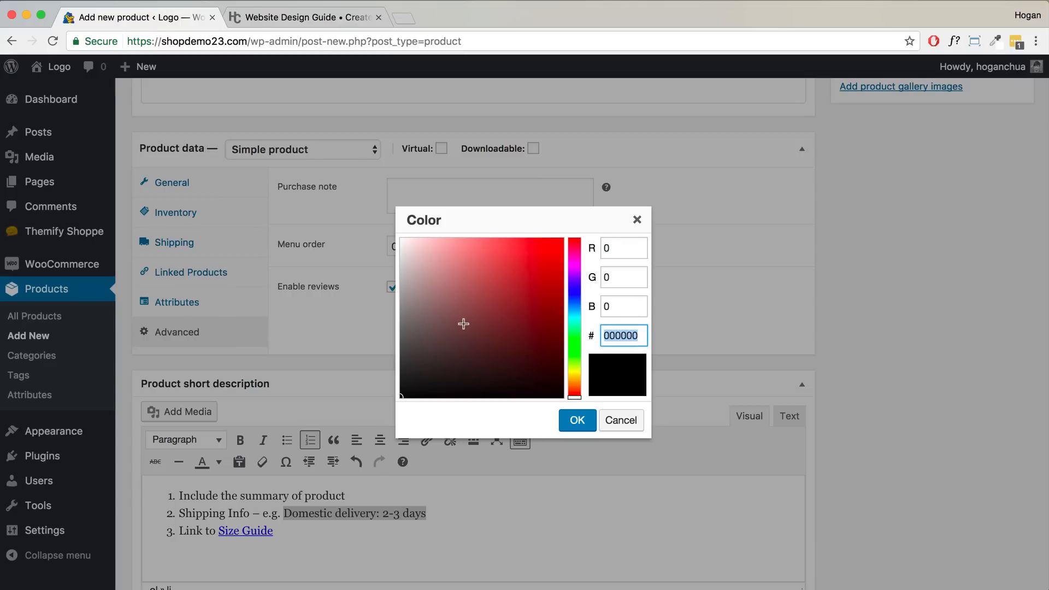
key("super+v")
left_click(576, 420)
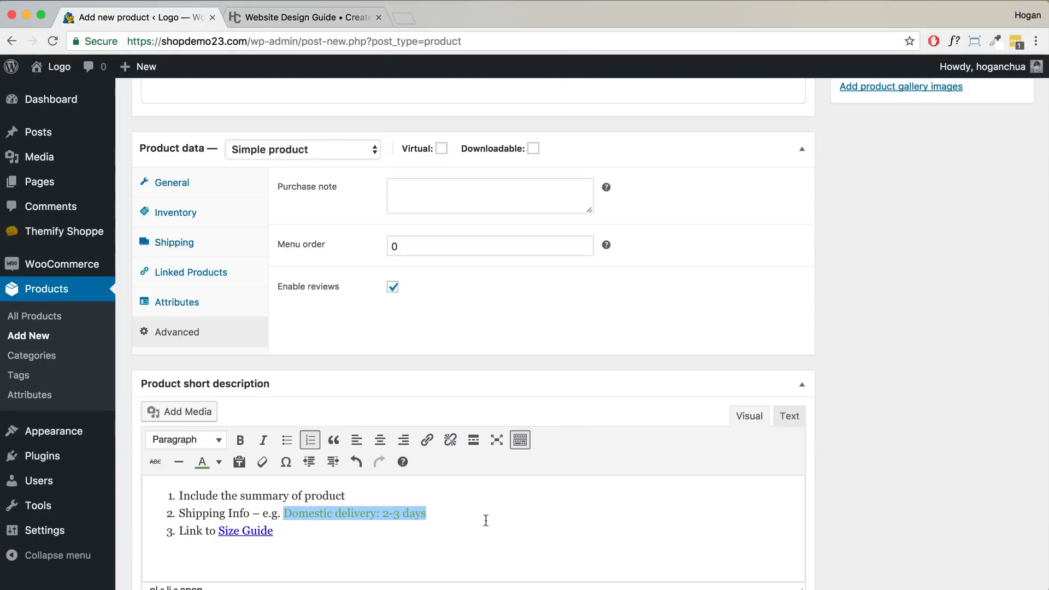
scroll(546, 407, "up", 10)
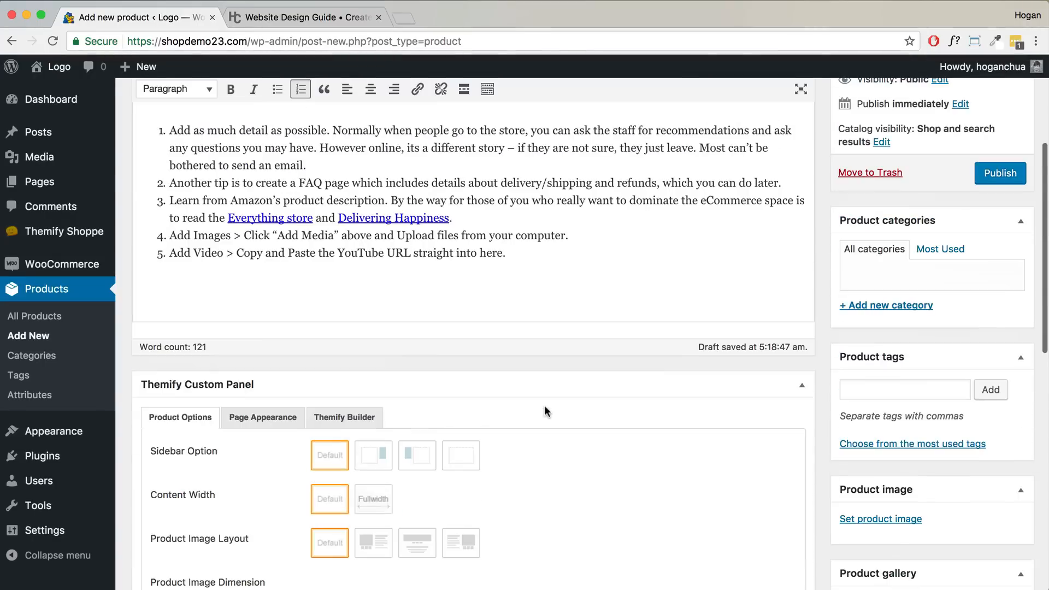
- Create a new Dresses product category
scroll(662, 380, "up", 3)
left_click(892, 384)
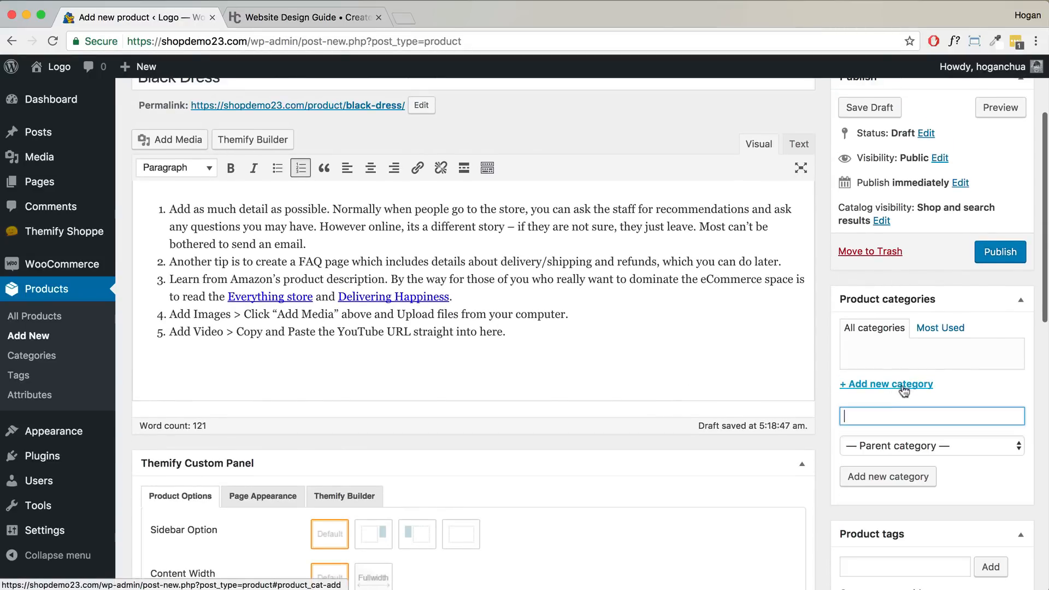
type("Dresses")
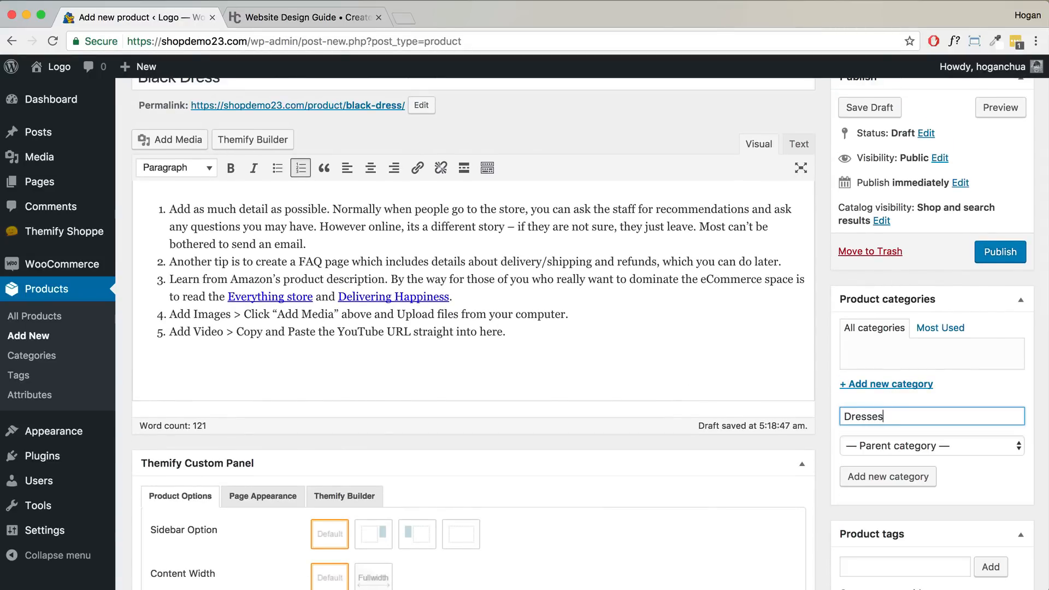
left_click(893, 475)
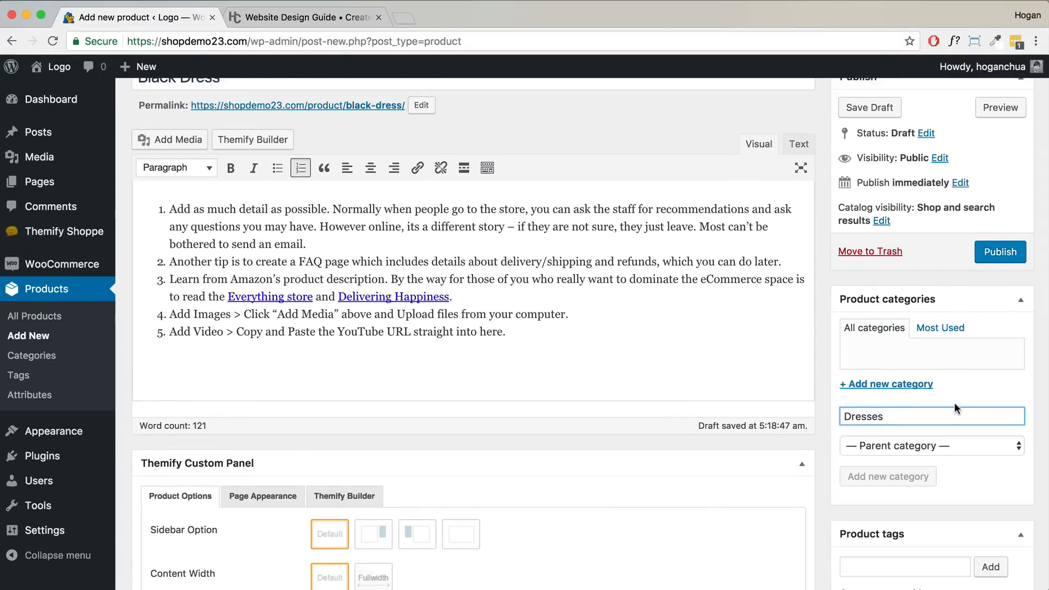
- Add the product tags 'brand of dress' and 'color of dress'
scroll(940, 444, "down", 5)
left_click(919, 399)
type("brand of dress,")
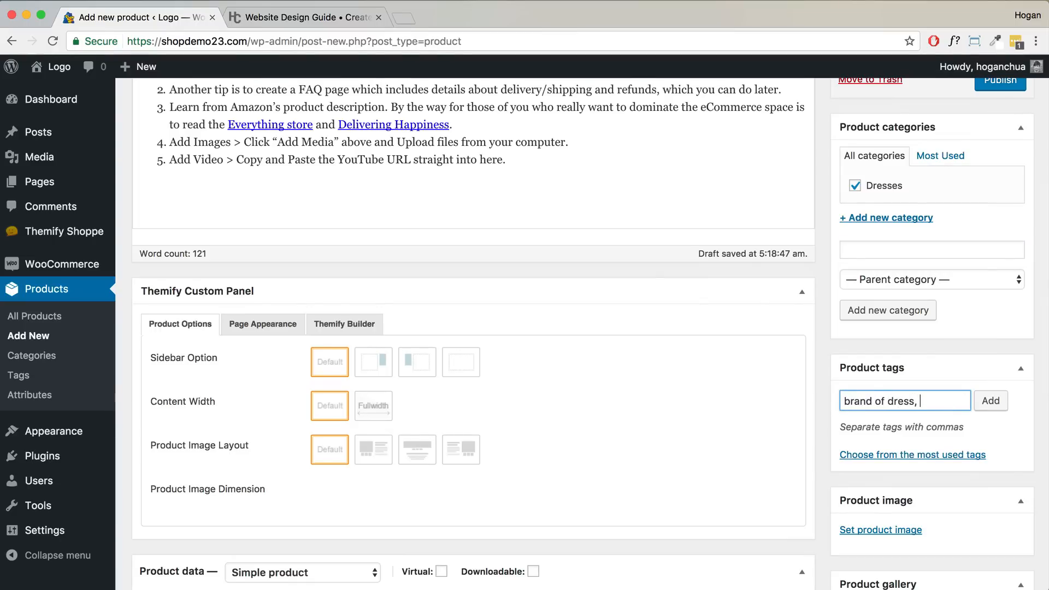
type(" colo")
type("r of dress")
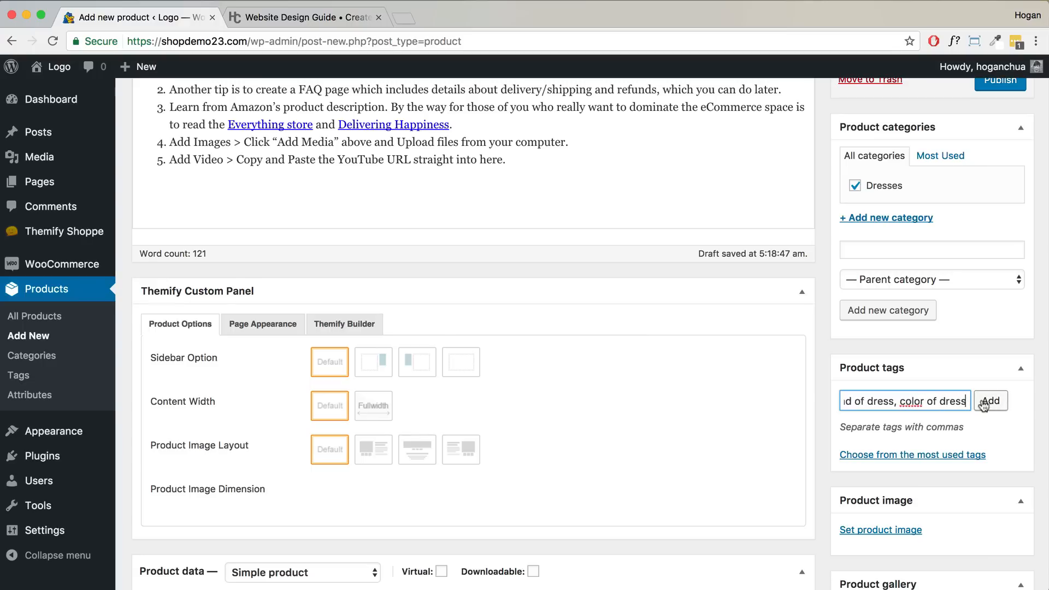
left_click(992, 401)
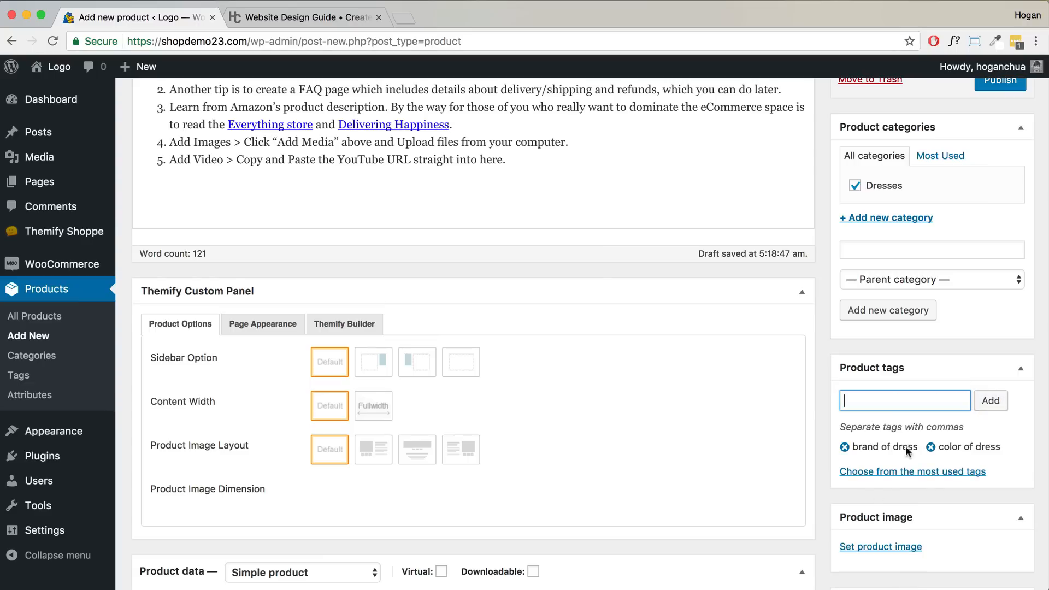
scroll(904, 445, "down", 5)
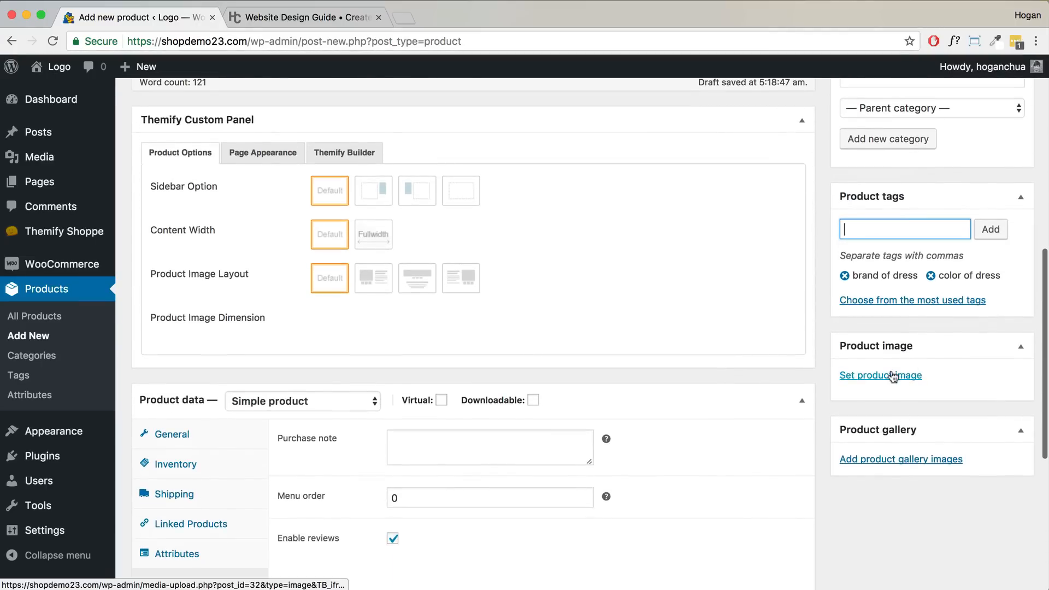
- Upload all eleven photos from Shoppe Images > Product Images and set the black dress photo as featured image
left_click(891, 374)
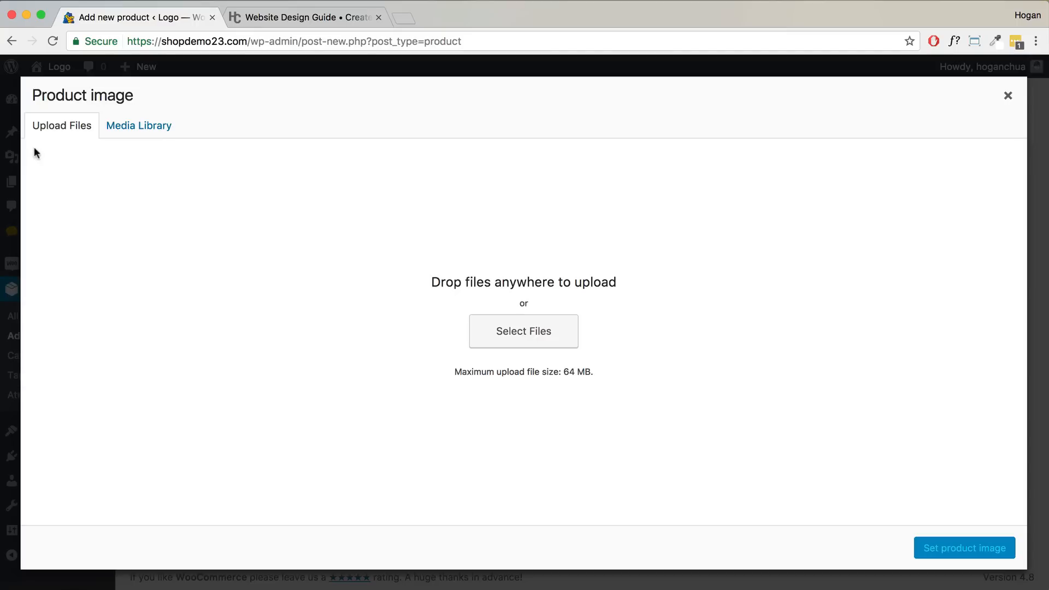
left_click(484, 332)
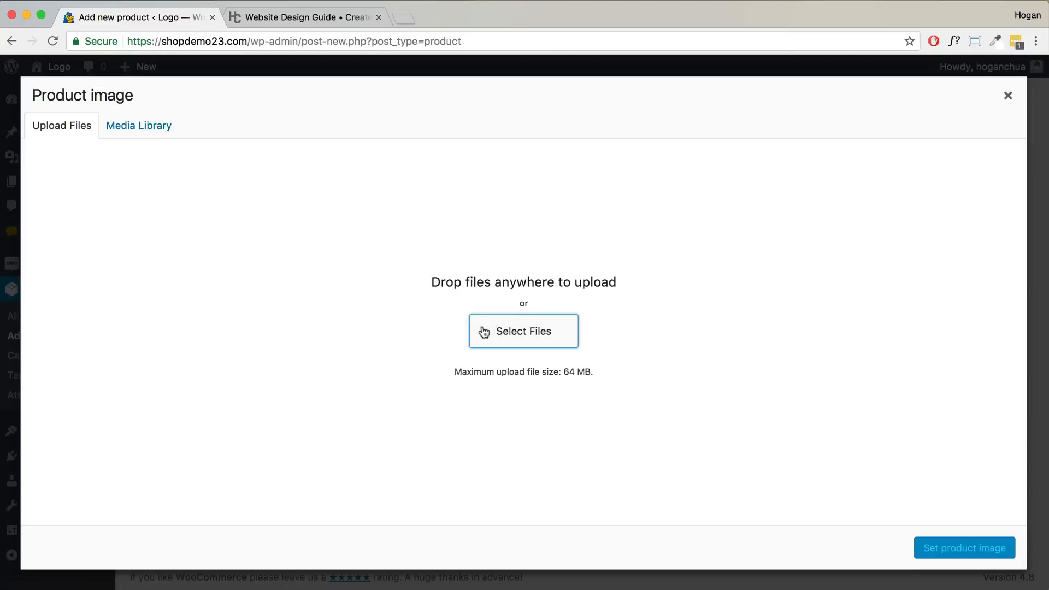
left_click(487, 70)
left_click(497, 81)
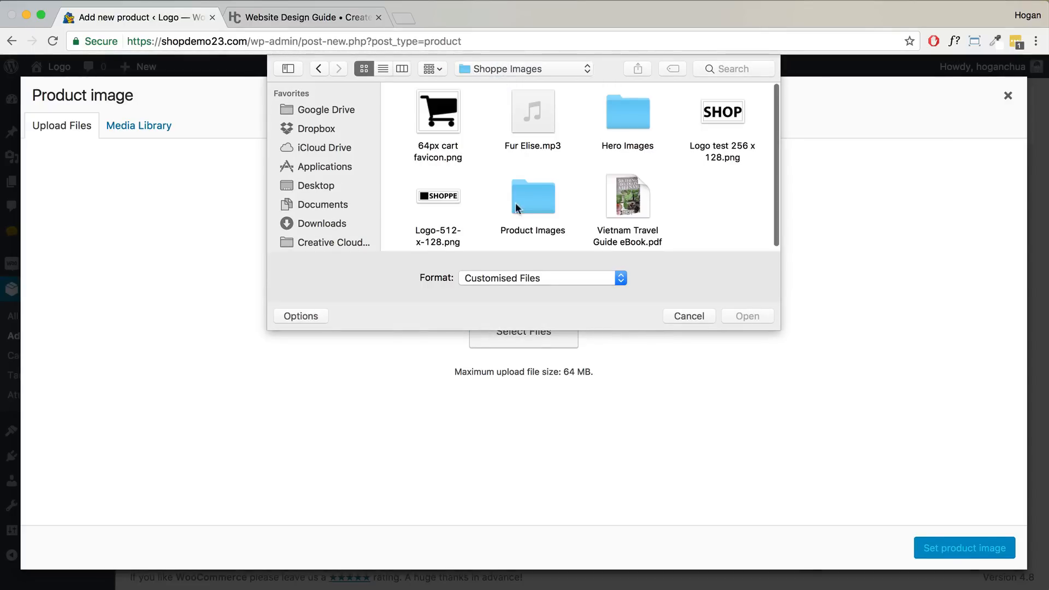
double_click(535, 197)
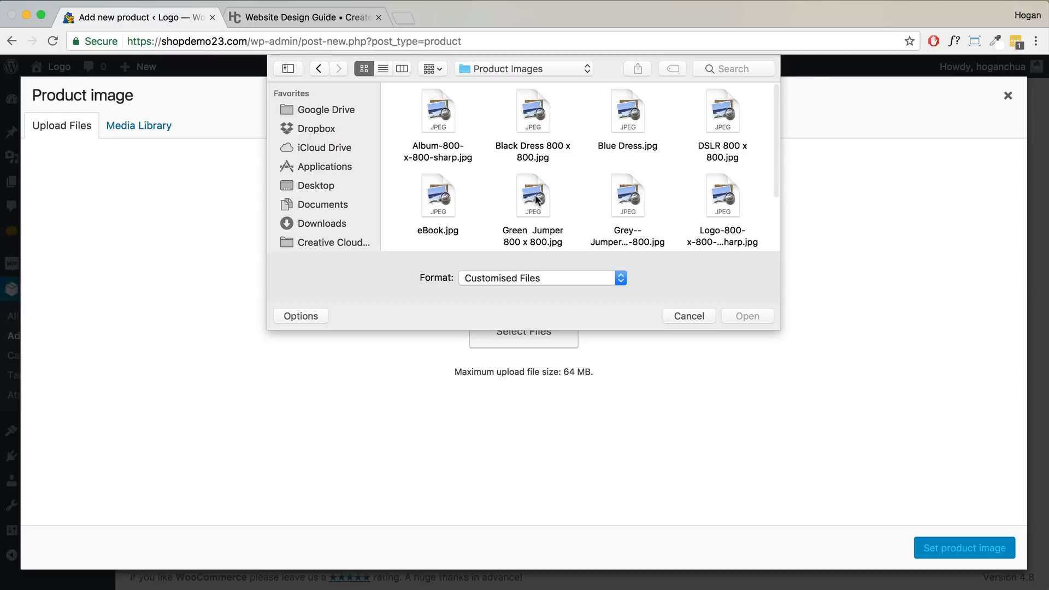
left_click_drag(775, 329, 822, 405)
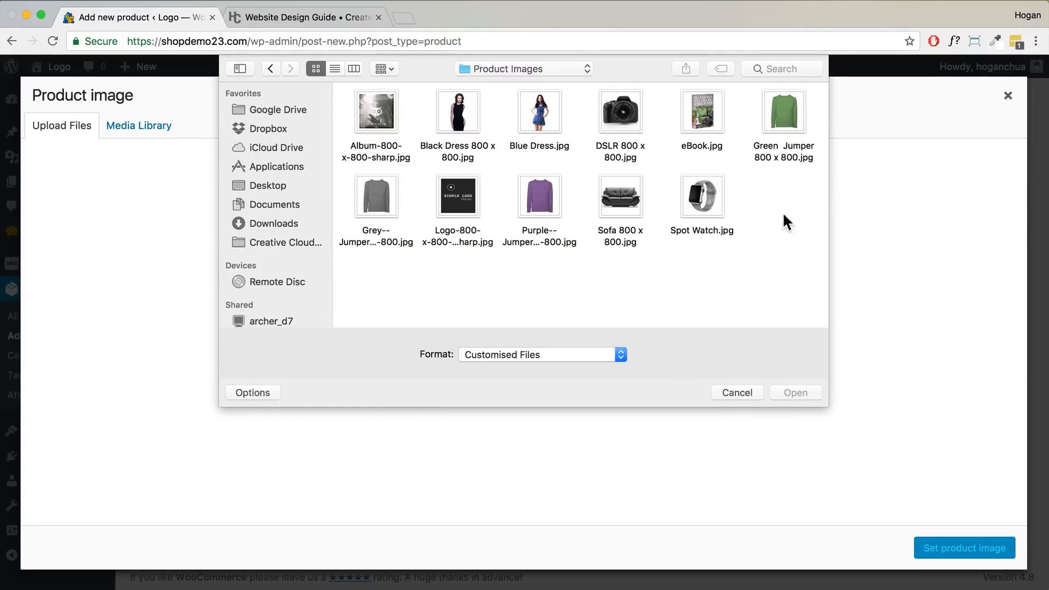
left_click_drag(816, 267, 382, 103)
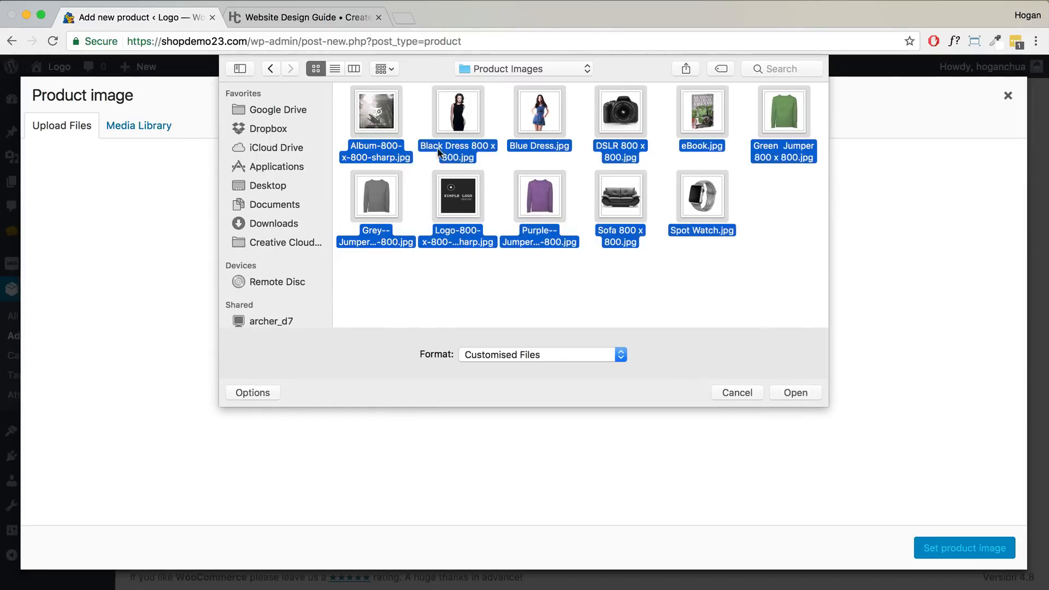
left_click(809, 397)
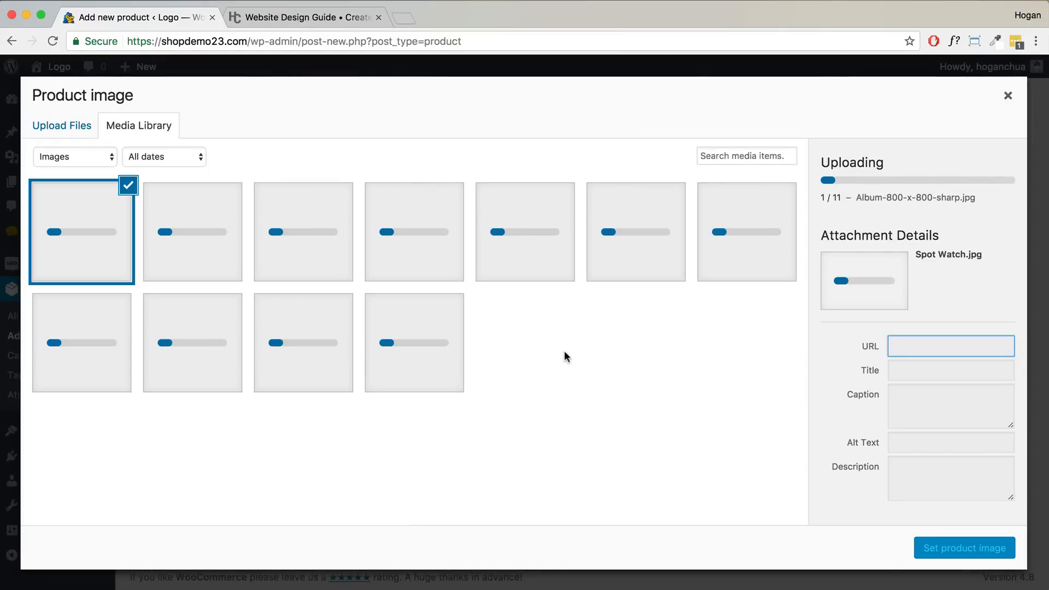
left_click(295, 363)
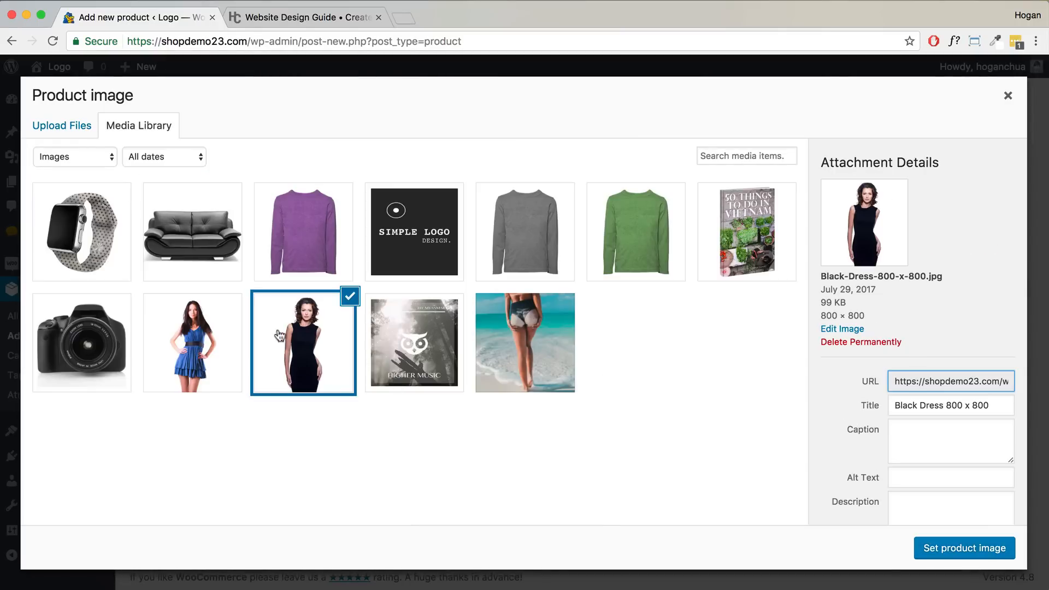
left_click(957, 548)
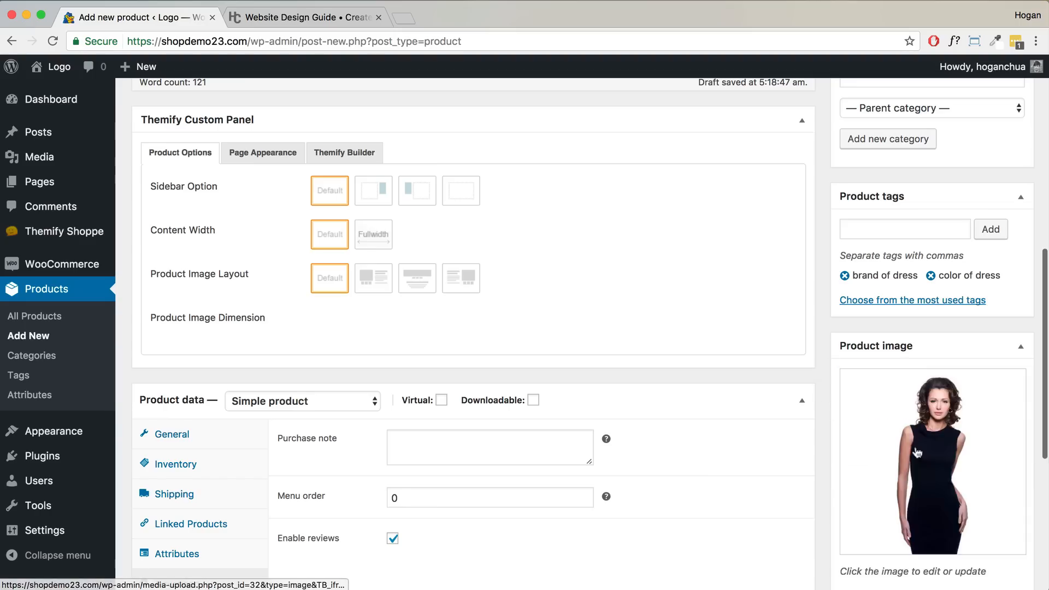
- Publish the Black Dress product and open its View Product link in a new tab
scroll(917, 442, "down", 3)
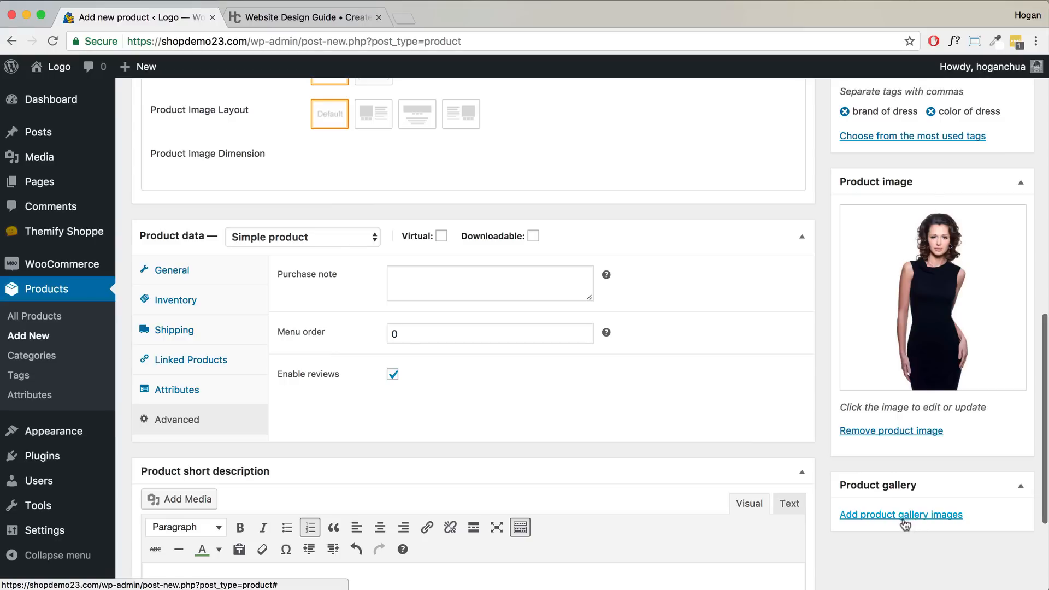
scroll(699, 352, "up", 7)
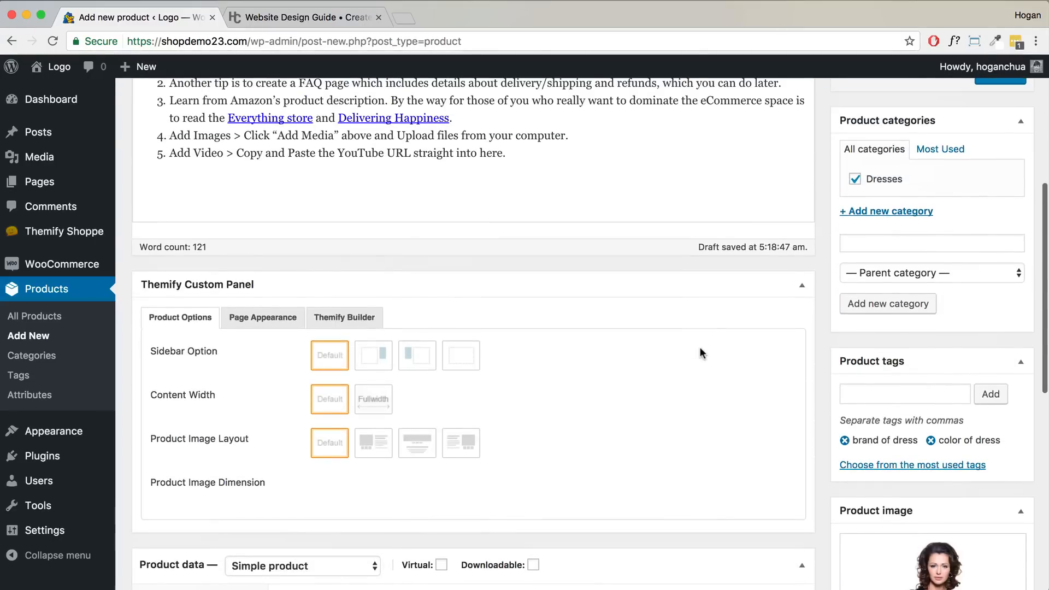
scroll(700, 346, "up", 4)
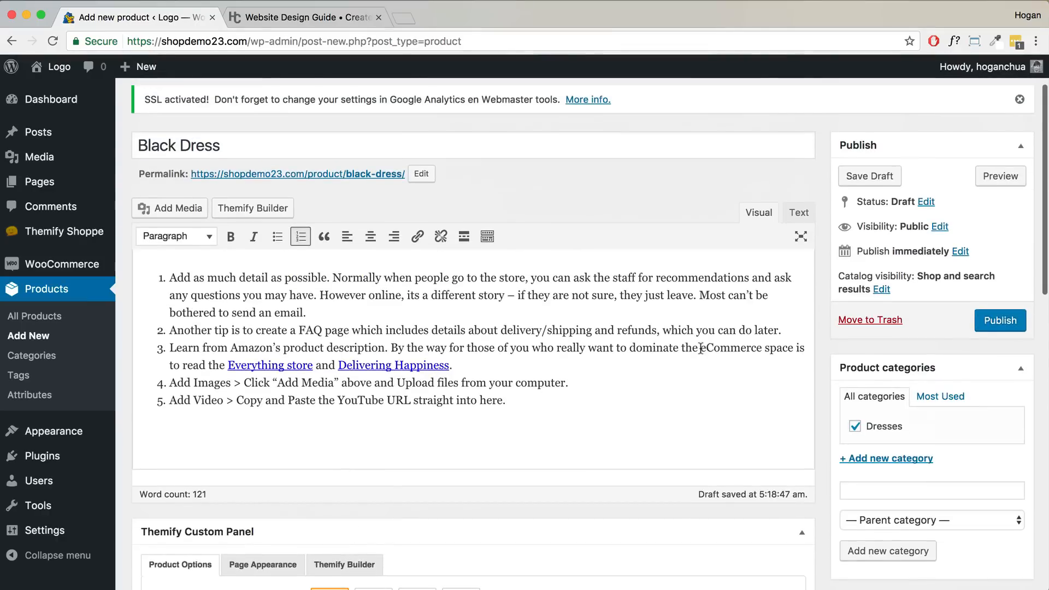
left_click(982, 323)
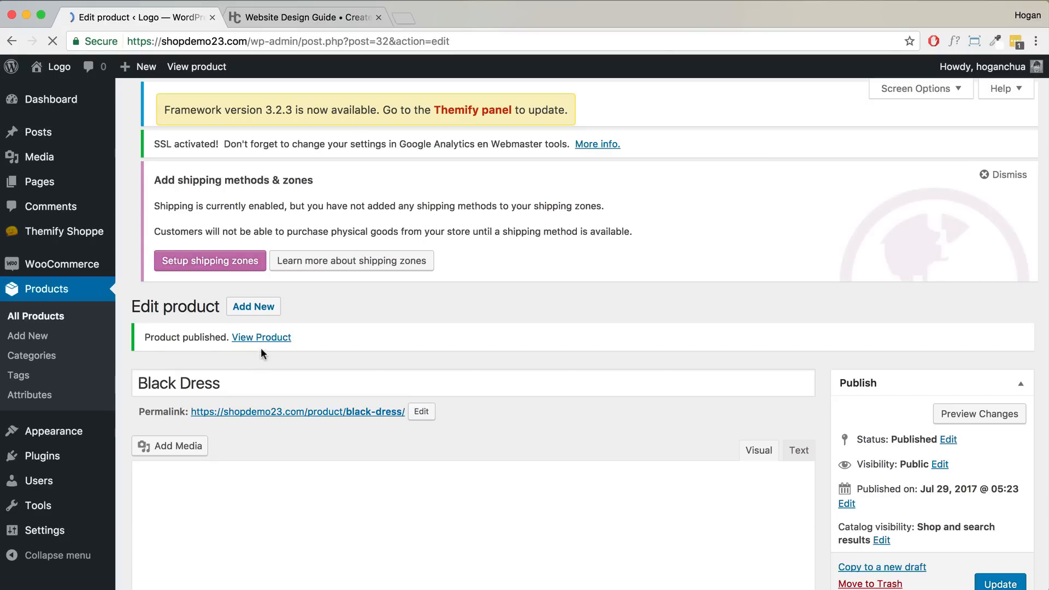
right_click(272, 338)
left_click(272, 340)
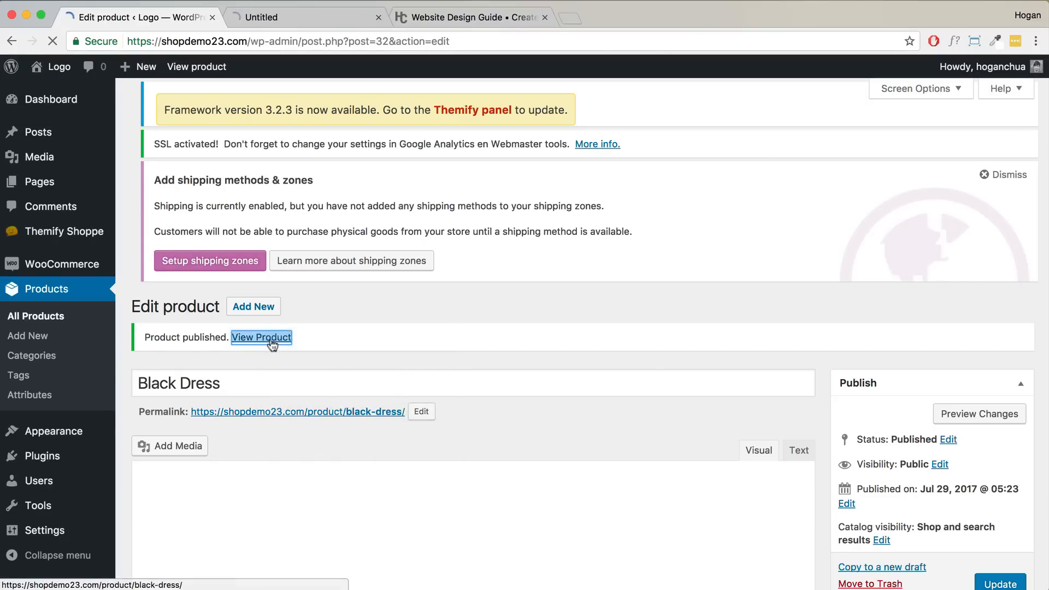
- Check the live Black Dress page's delivery text and 5-in-stock status, then return to its editor
left_click(258, 19)
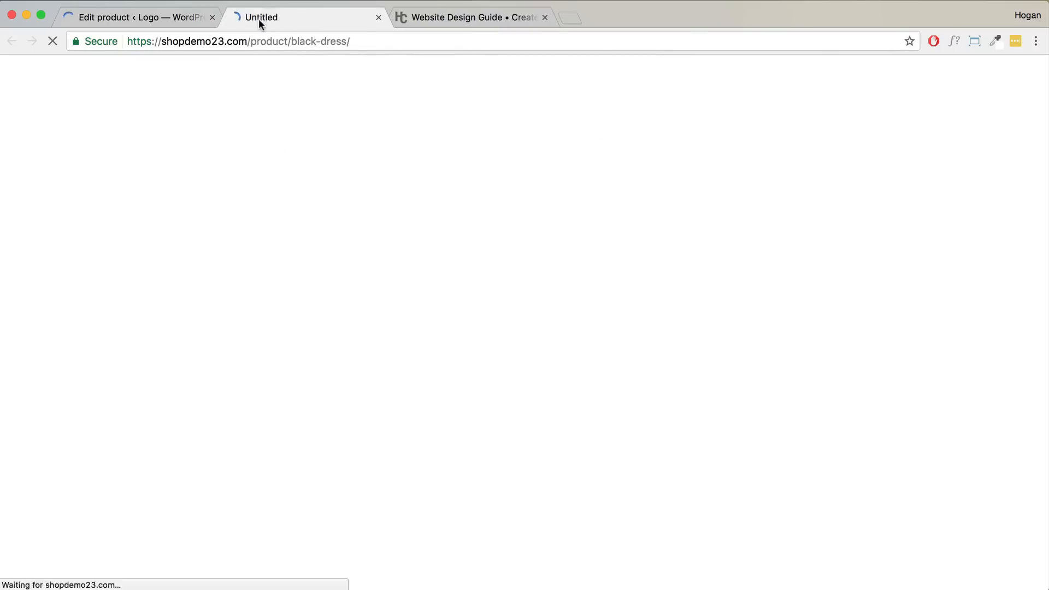
scroll(670, 197, "down", 3)
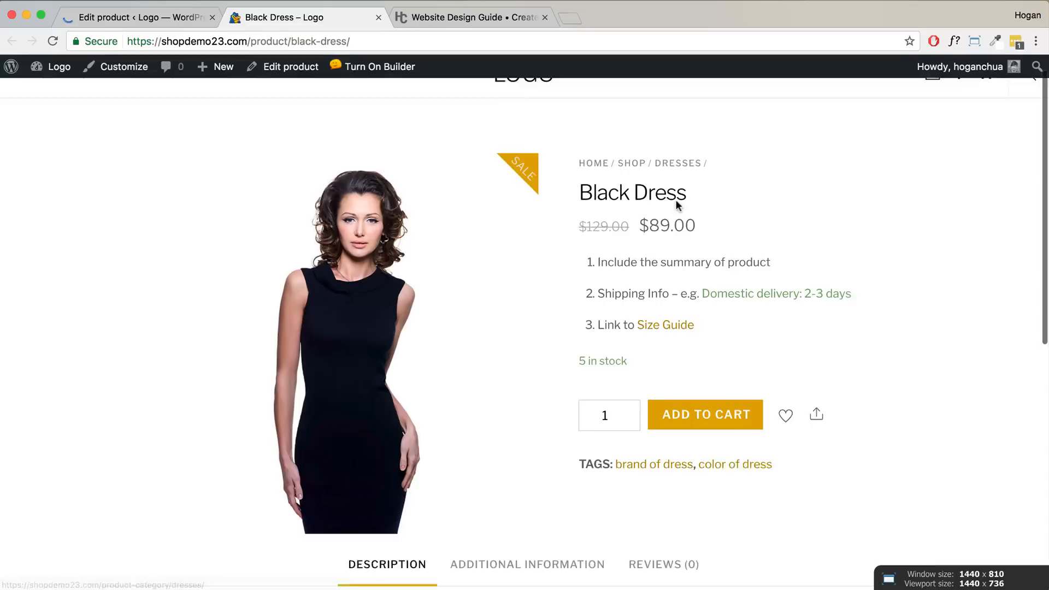
scroll(375, 271, "up", 3)
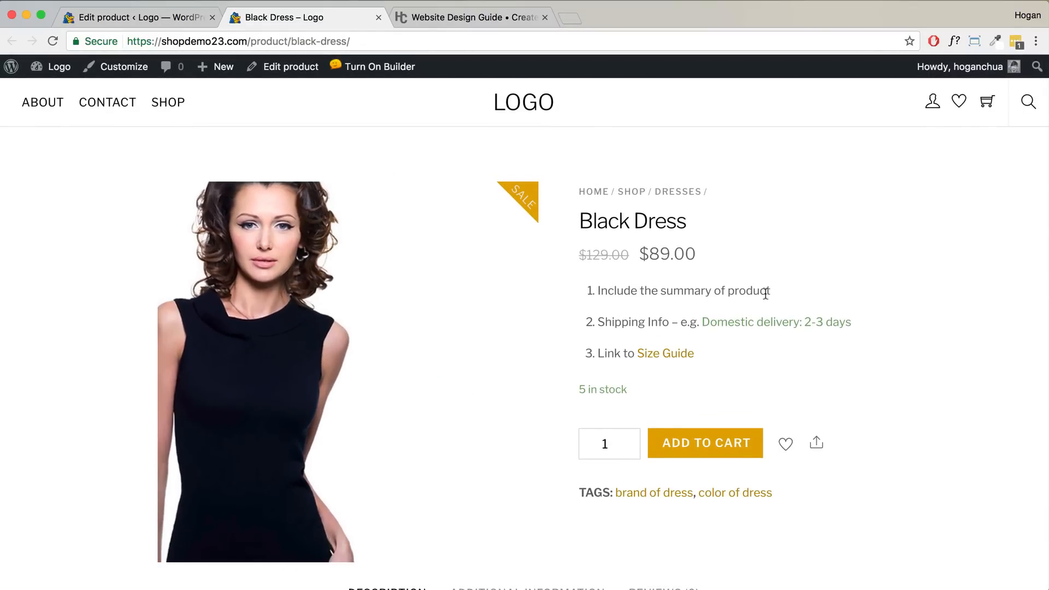
left_click_drag(856, 326, 711, 322)
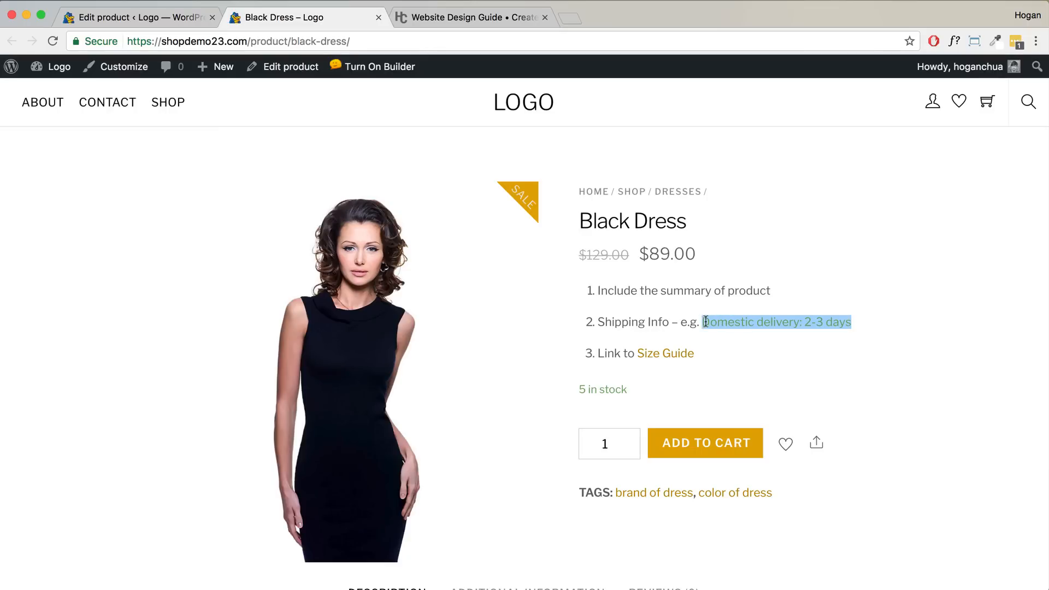
left_click_drag(633, 390, 576, 388)
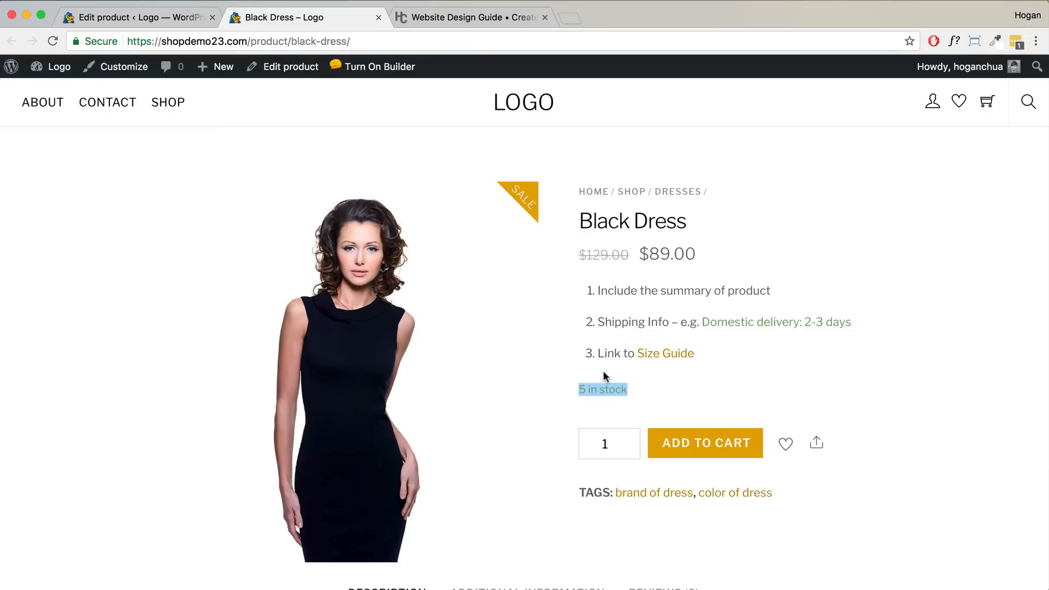
scroll(662, 379, "down", 3)
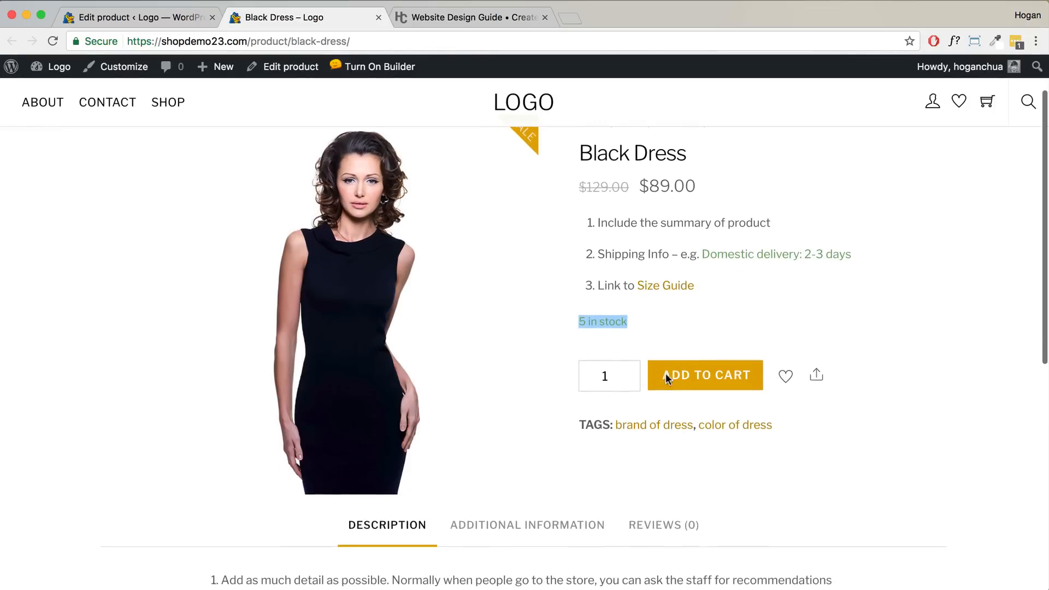
scroll(665, 373, "down", 4)
scroll(687, 372, "up", 6)
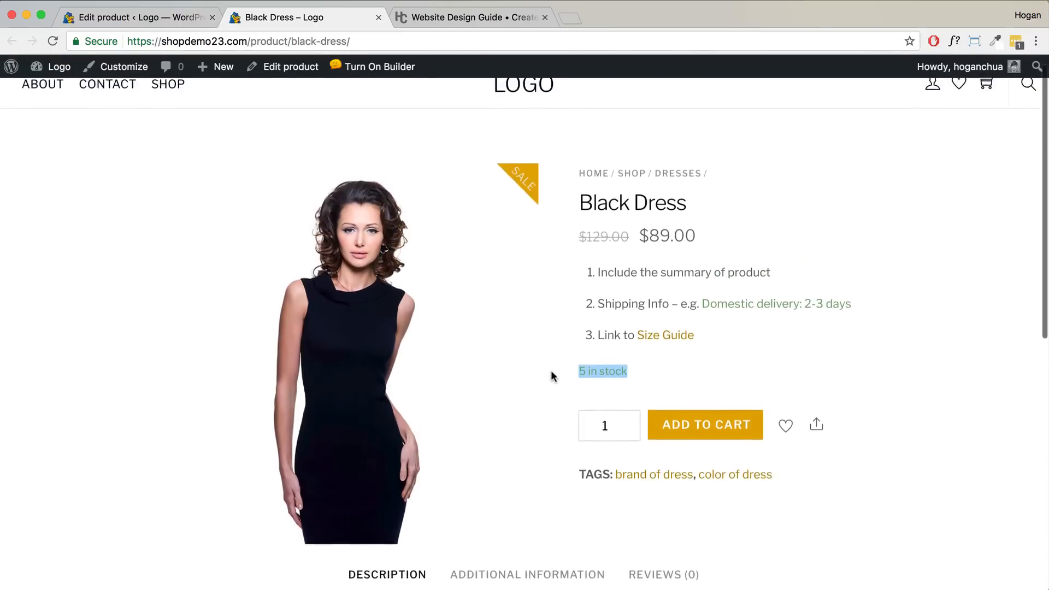
scroll(552, 371, "down", 10)
scroll(554, 367, "up", 3)
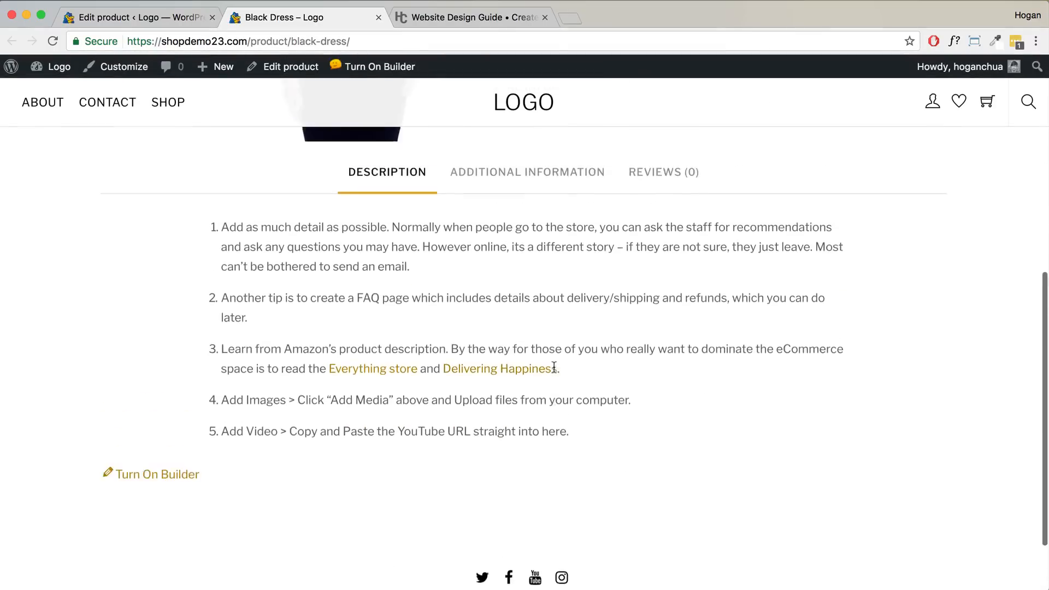
scroll(554, 367, "up", 10)
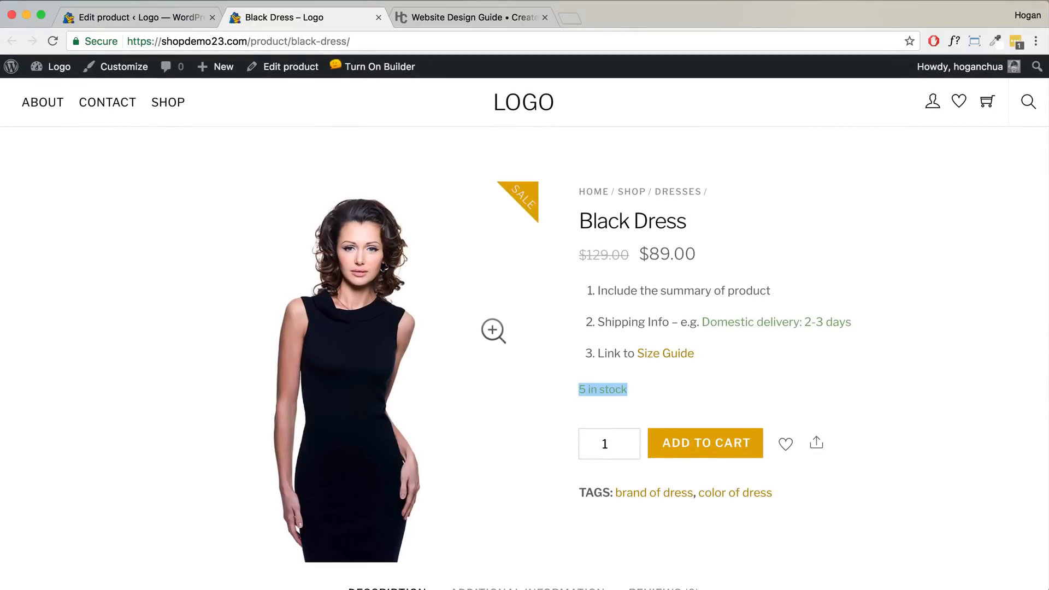
left_click(165, 20)
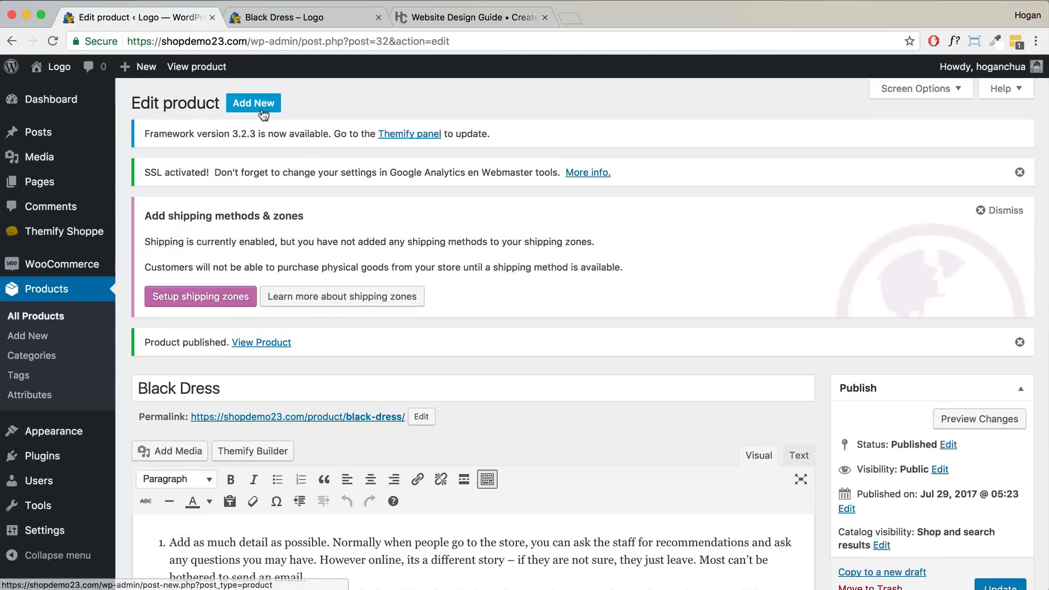
- Create a new product titled 'Jumper'
left_click(259, 110)
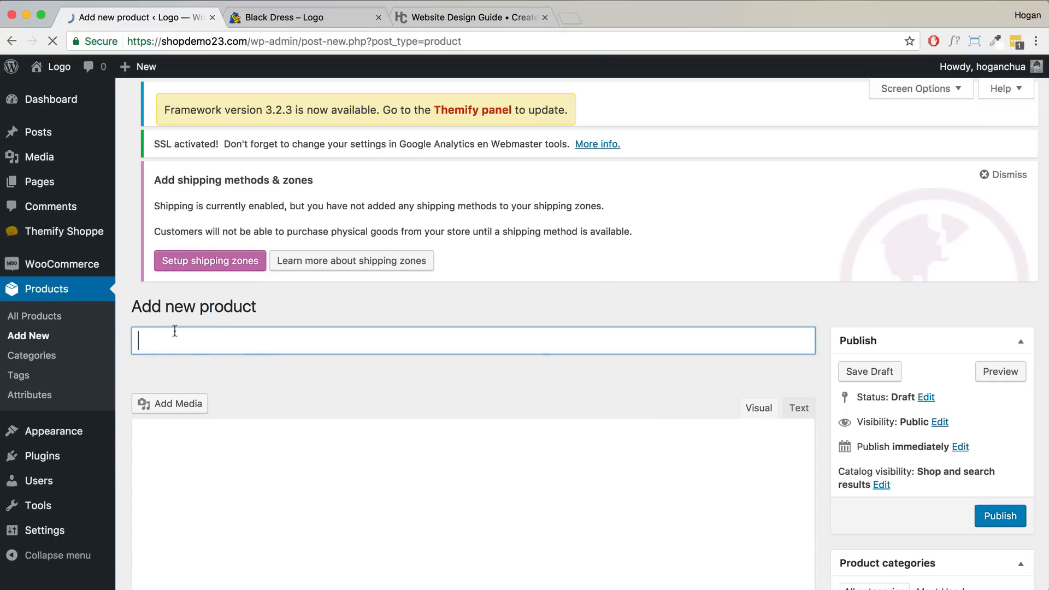
type("Jumper")
left_click(199, 437)
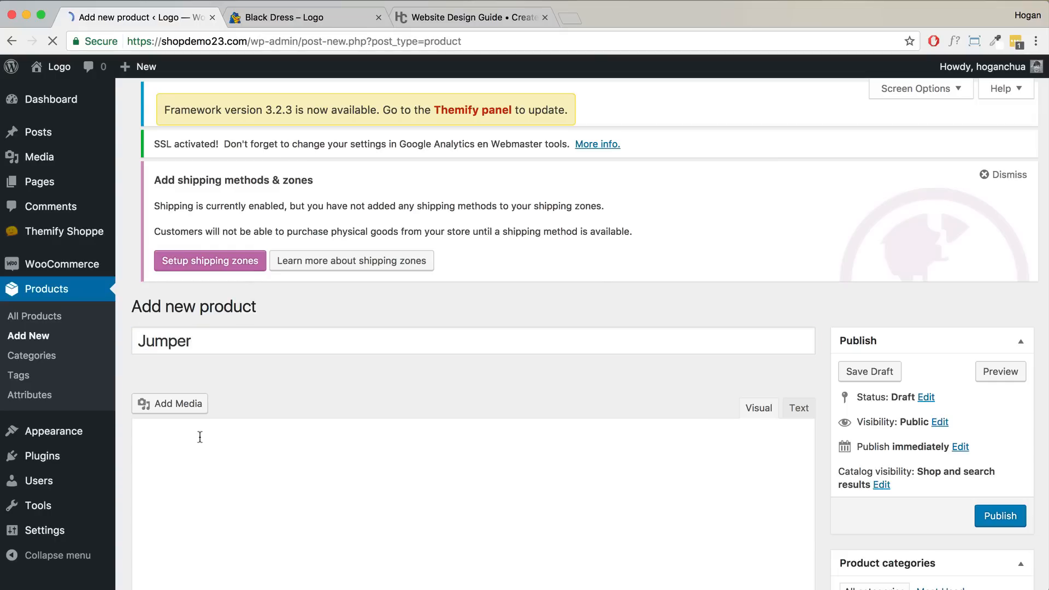
- Copy the guide's five-item Long Description list into the Jumper's description
left_click(470, 16)
scroll(491, 234, "up", 5)
left_click_drag(725, 362, 179, 149)
key("super+c")
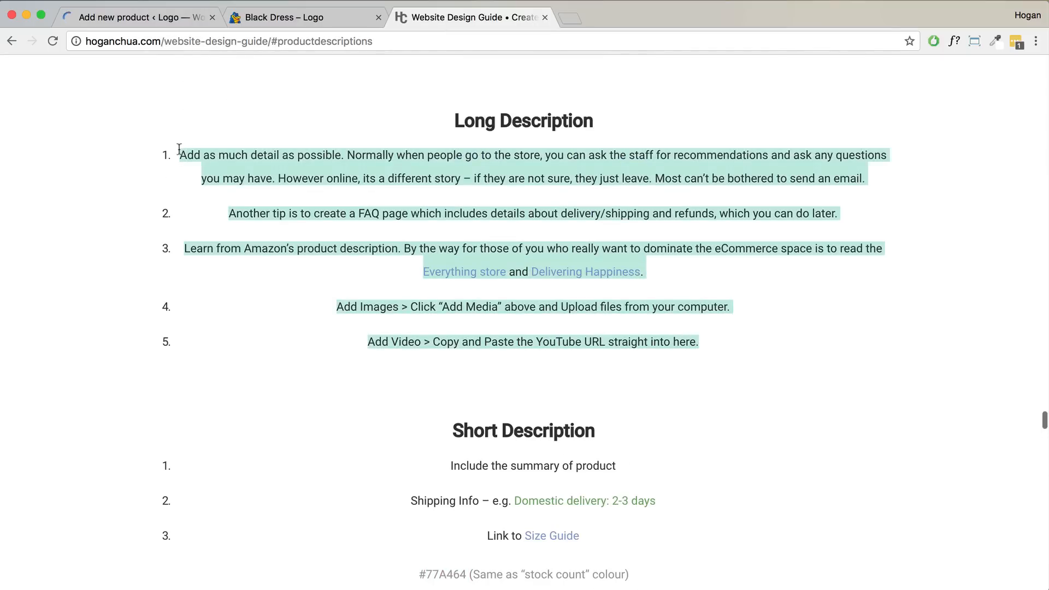
left_click(158, 21)
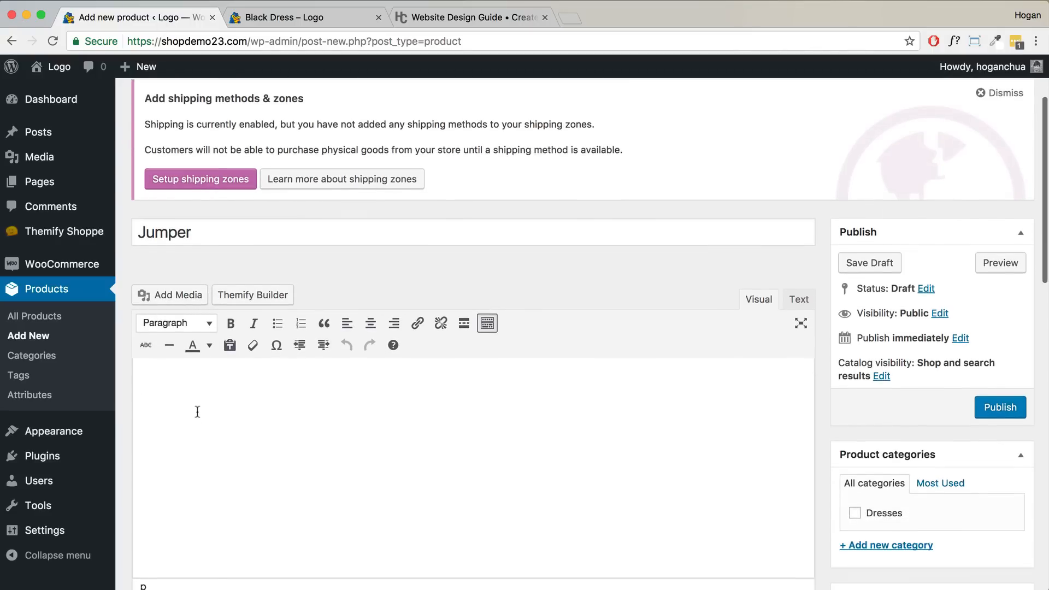
key("super+v")
scroll(351, 379, "down", 15)
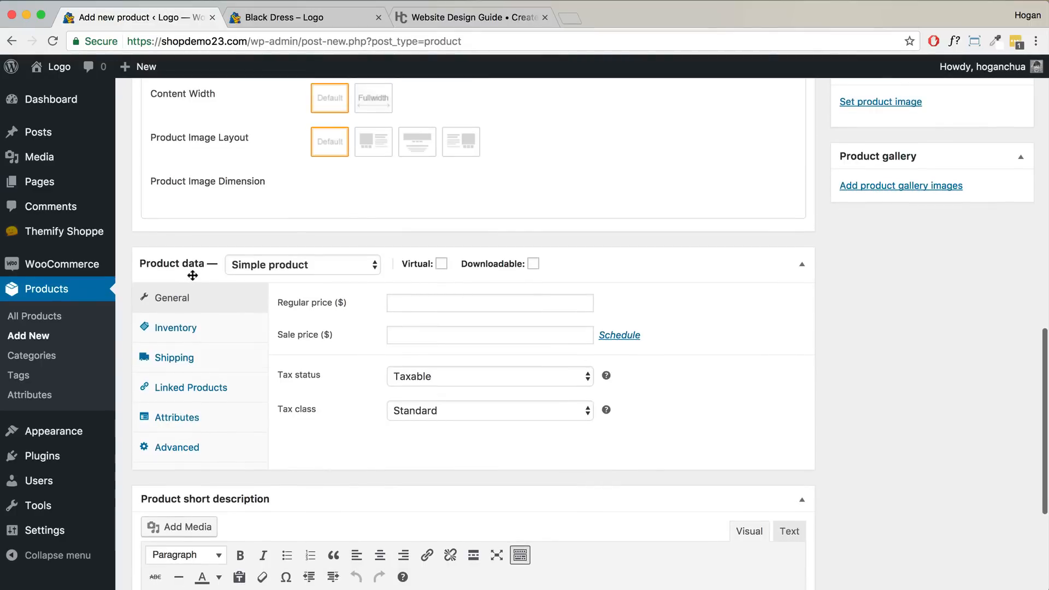
- Set the Jumper's product type to Variable product
left_click(263, 264)
left_click(270, 307)
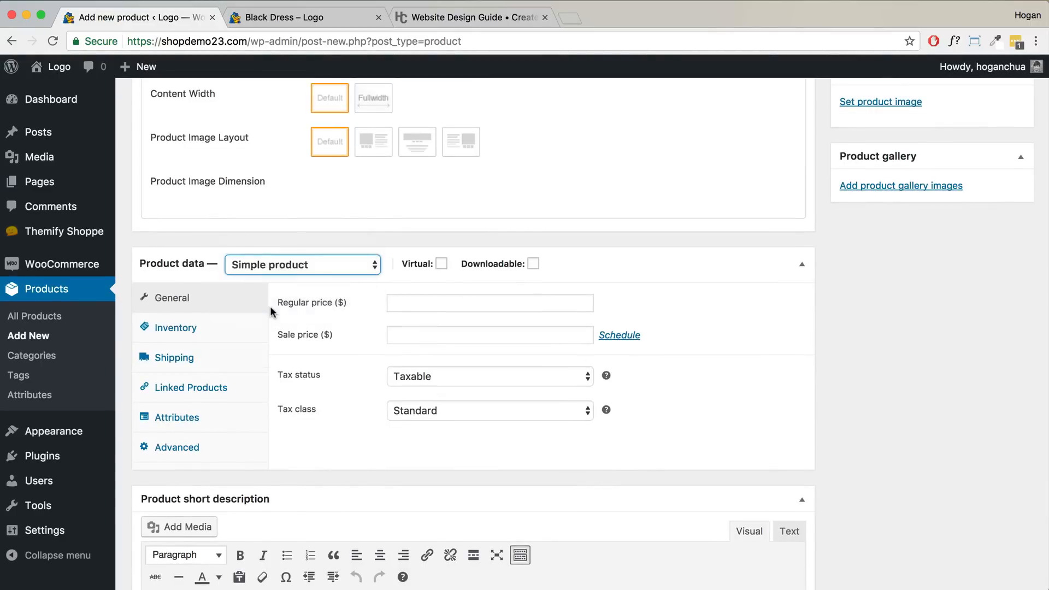
left_click(199, 328)
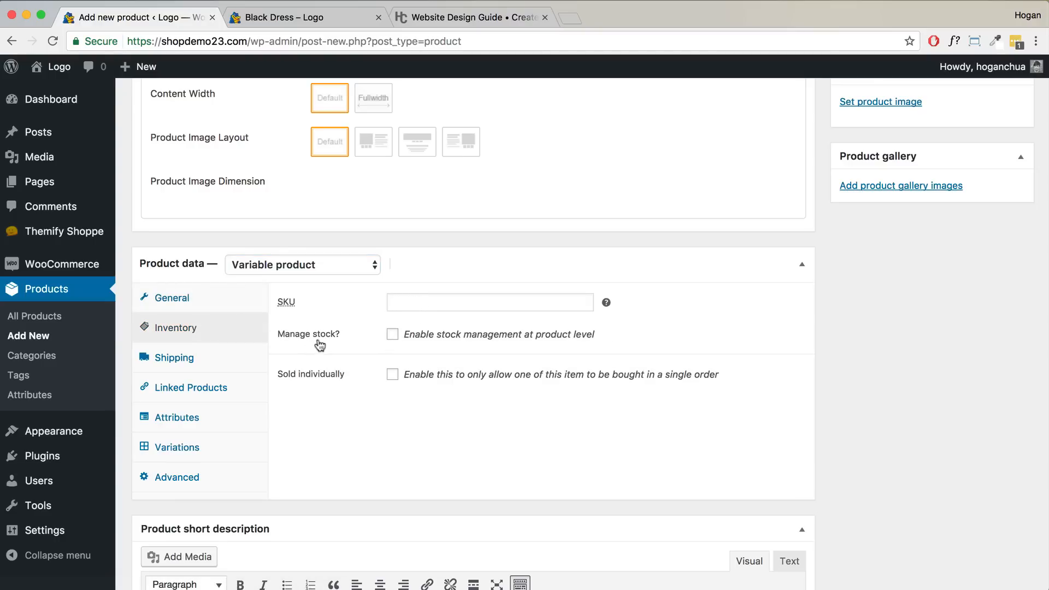
- Enter shipping weight 0.3 kg and dimensions 30 × 30 × 4 cm
left_click(228, 365)
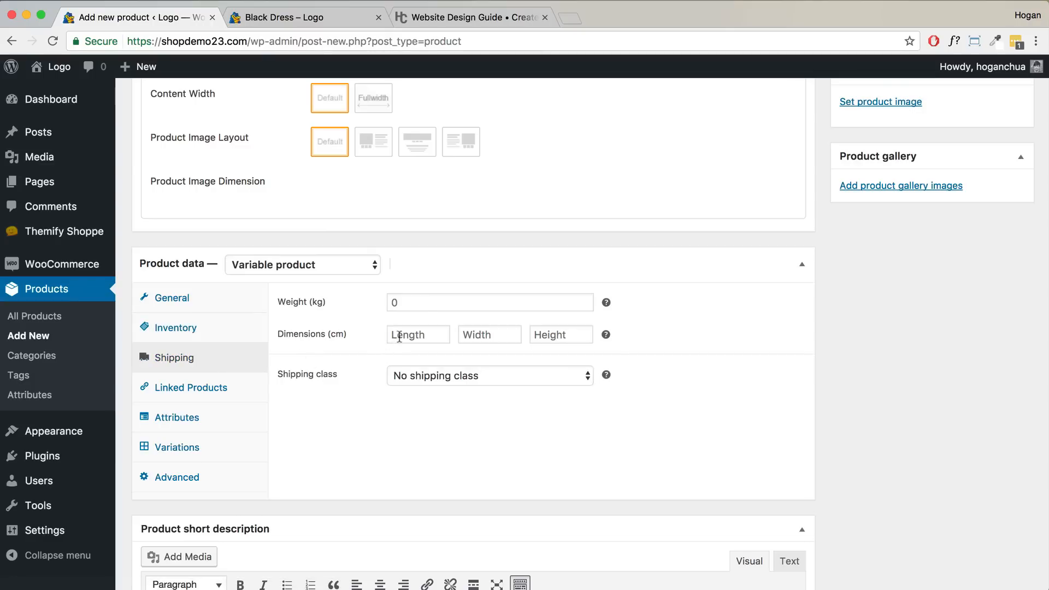
left_click(426, 302)
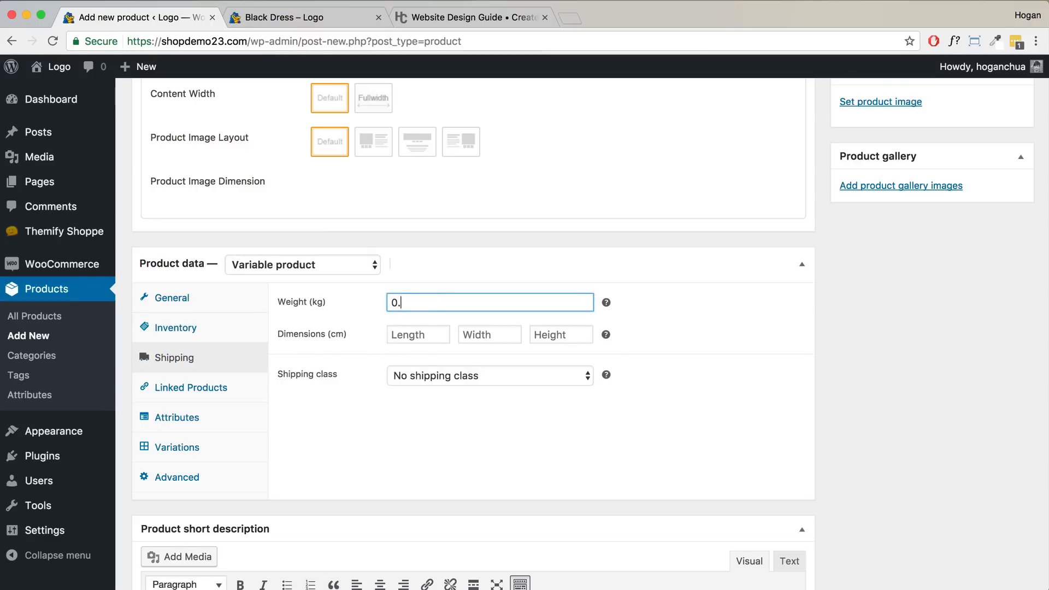
left_click(435, 338)
type("30")
key("Tab")
type("30")
key("Tab")
type("4")
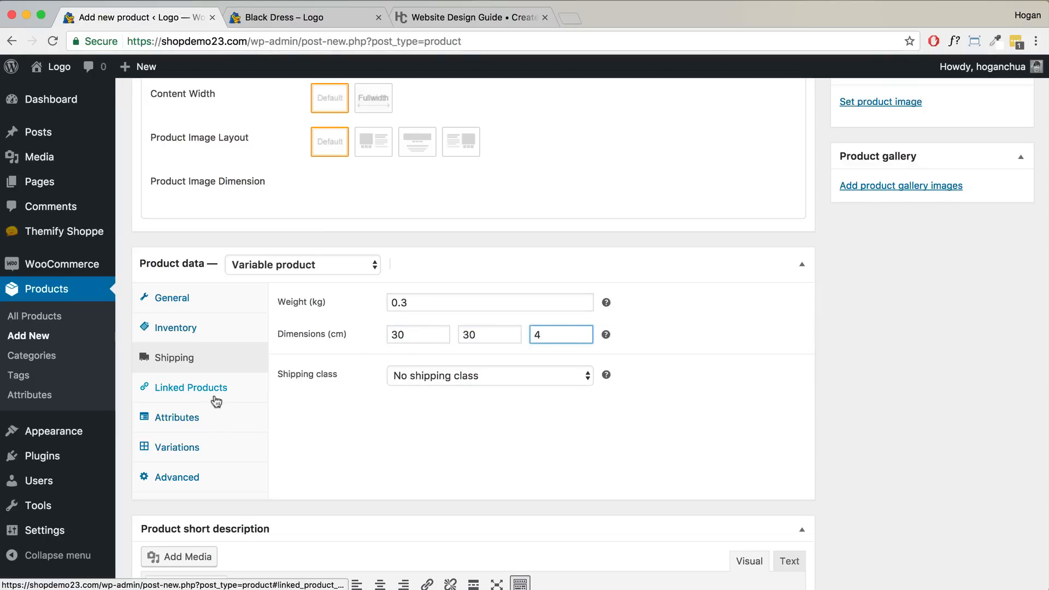
- Try and clear a 'black' upsell search, leaving linked products empty, then show the Attributes settings
left_click(197, 389)
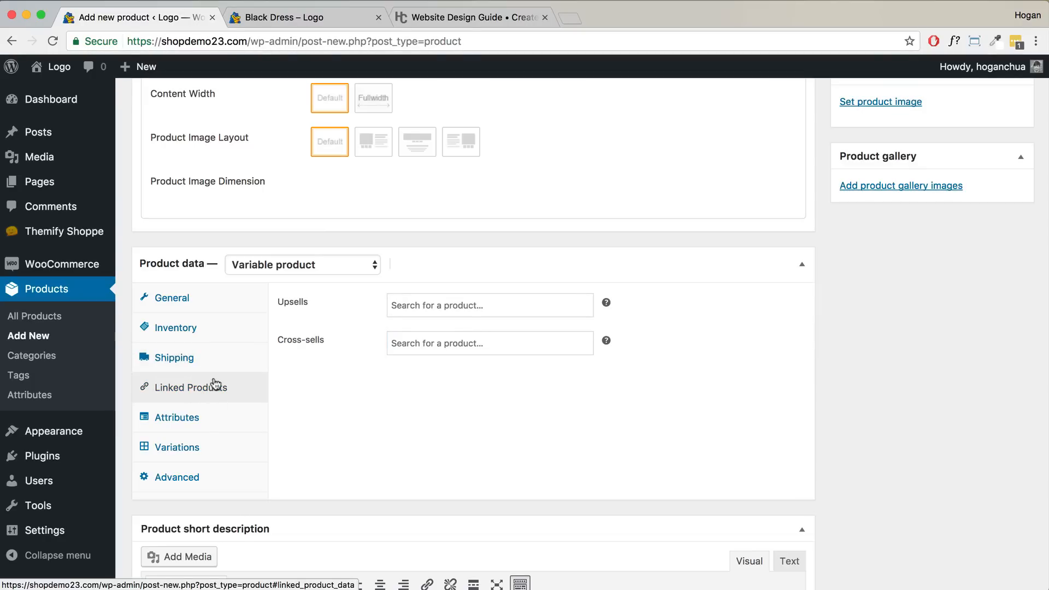
left_click(427, 307)
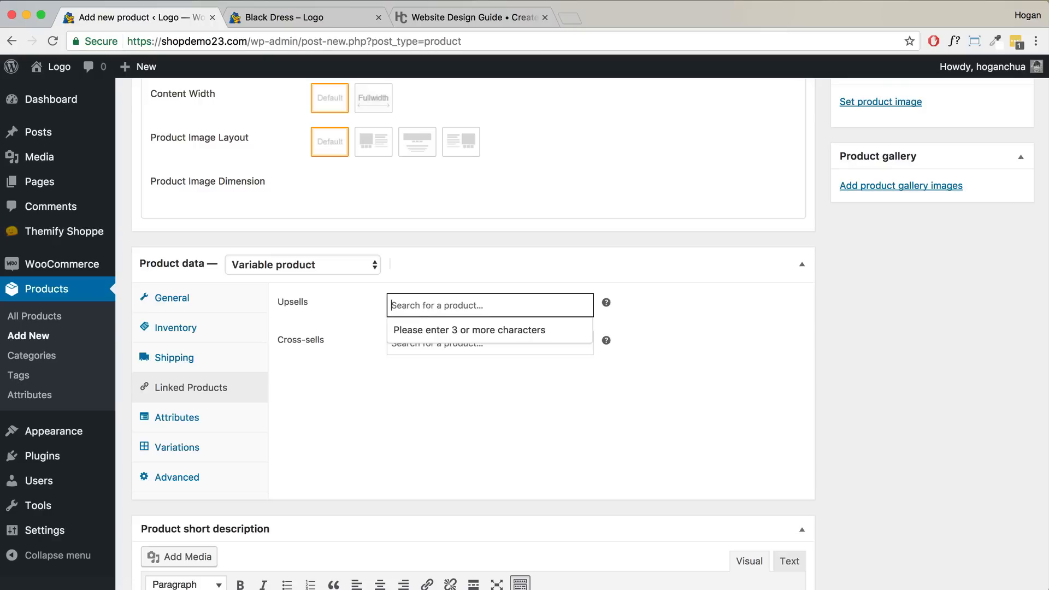
type("black")
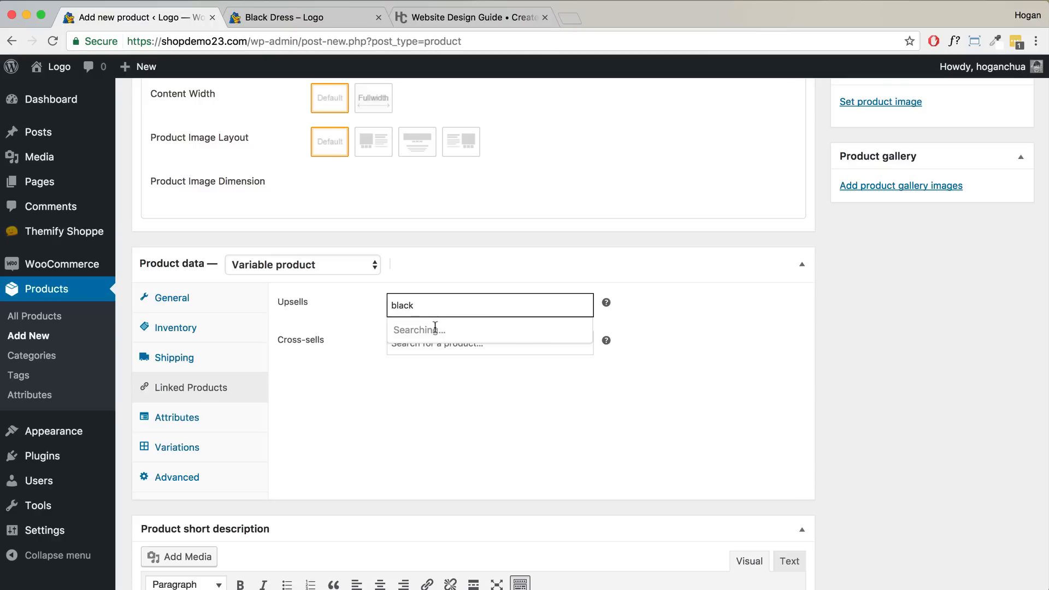
key("super+a")
key("BackSpace")
left_click(329, 343)
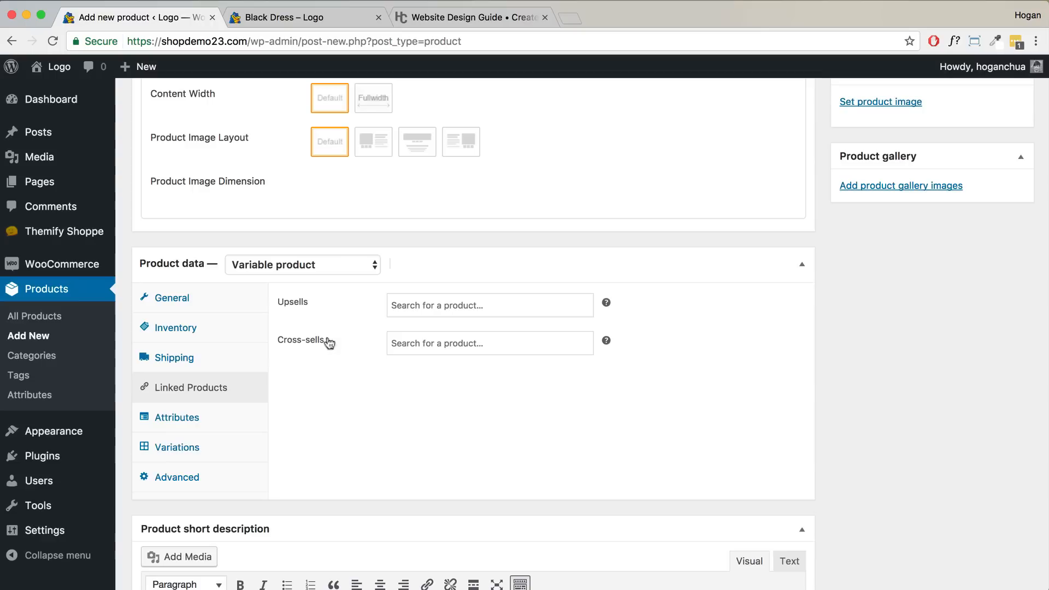
left_click(192, 419)
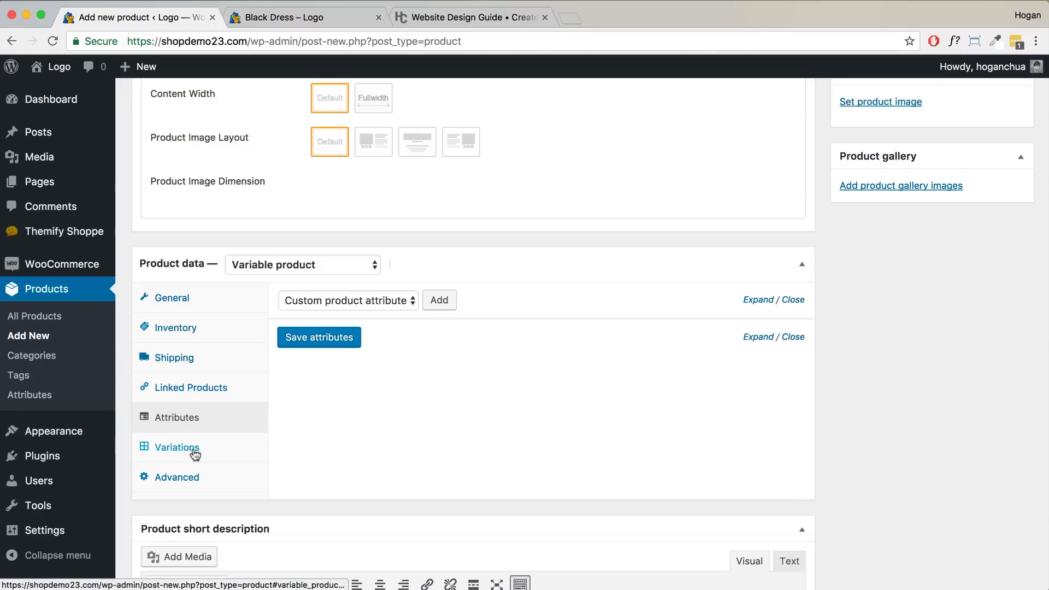
- Add and save a custom Colour attribute with Green | Purple | Grey, used for variations
left_click(434, 304)
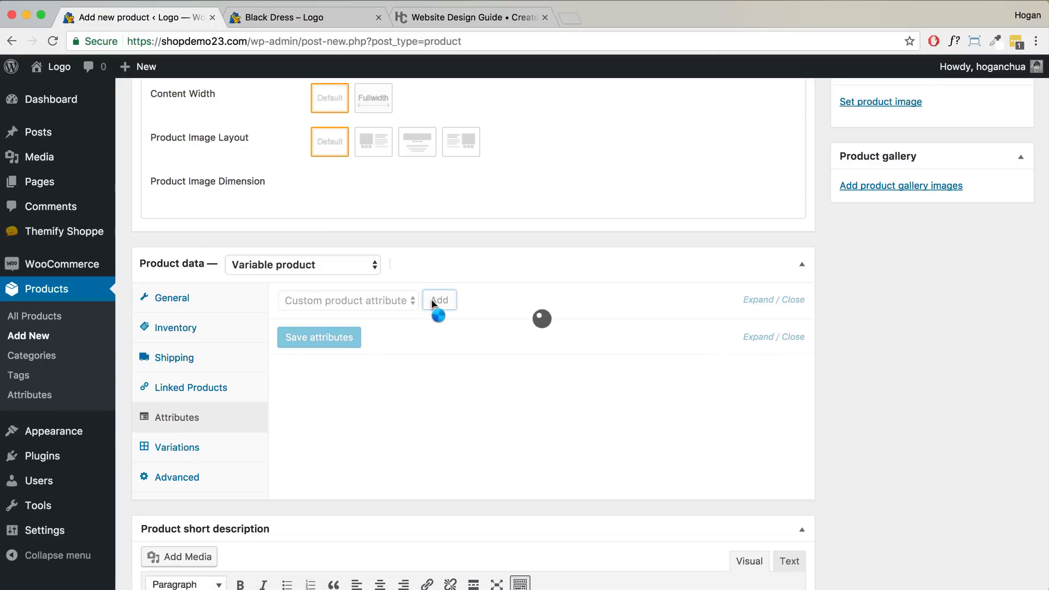
left_click(374, 383)
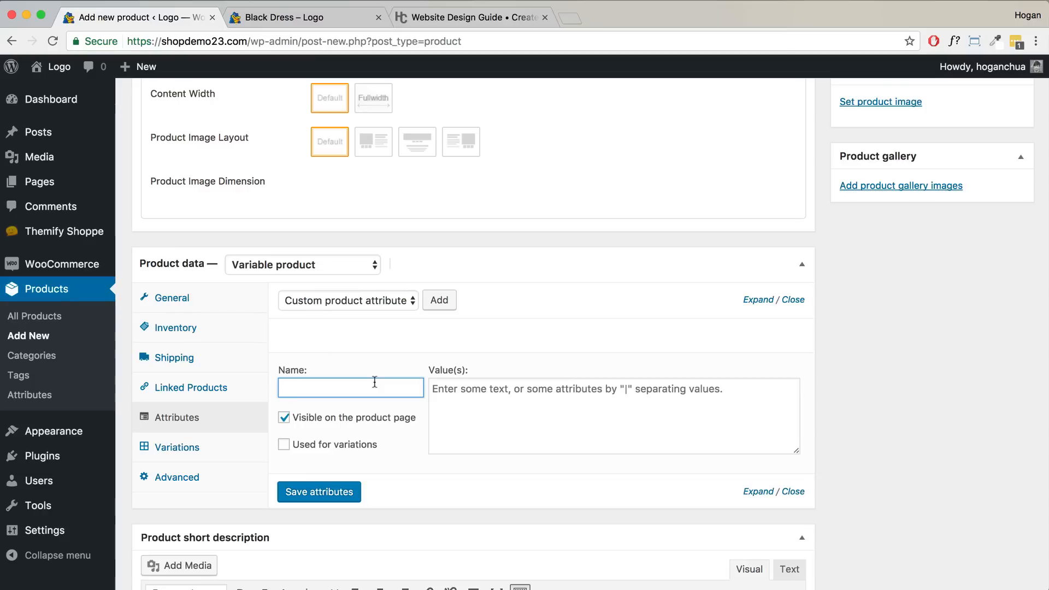
key("Tab")
type("Green")
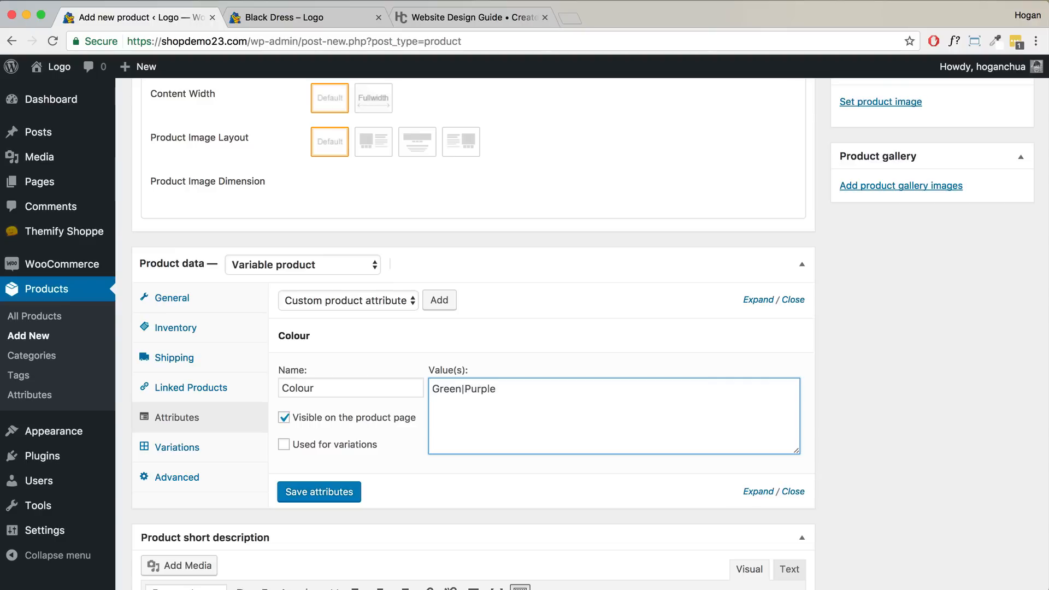
type("rey")
left_click(301, 444)
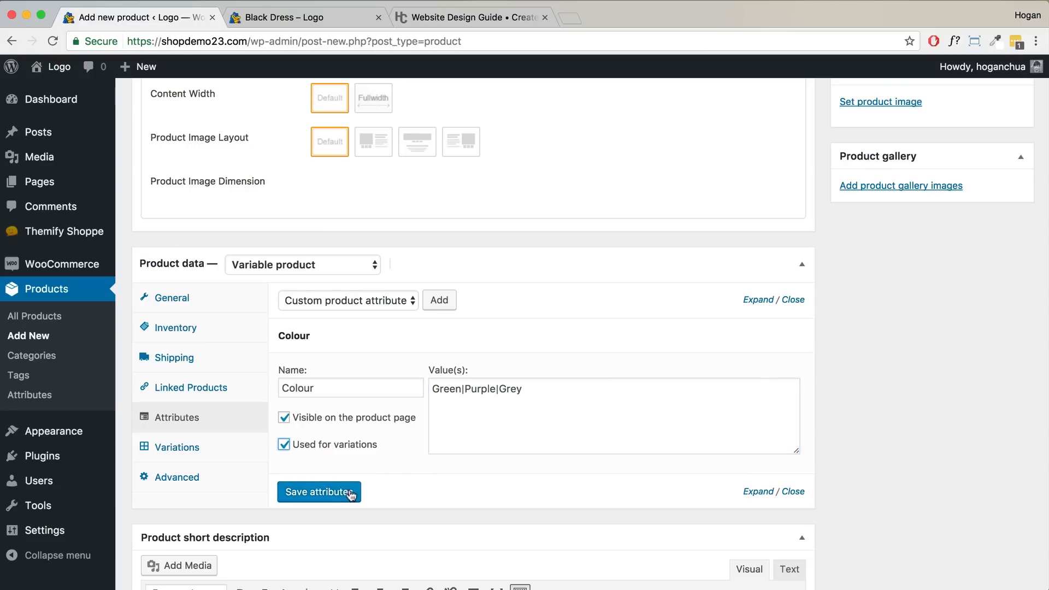
left_click(349, 493)
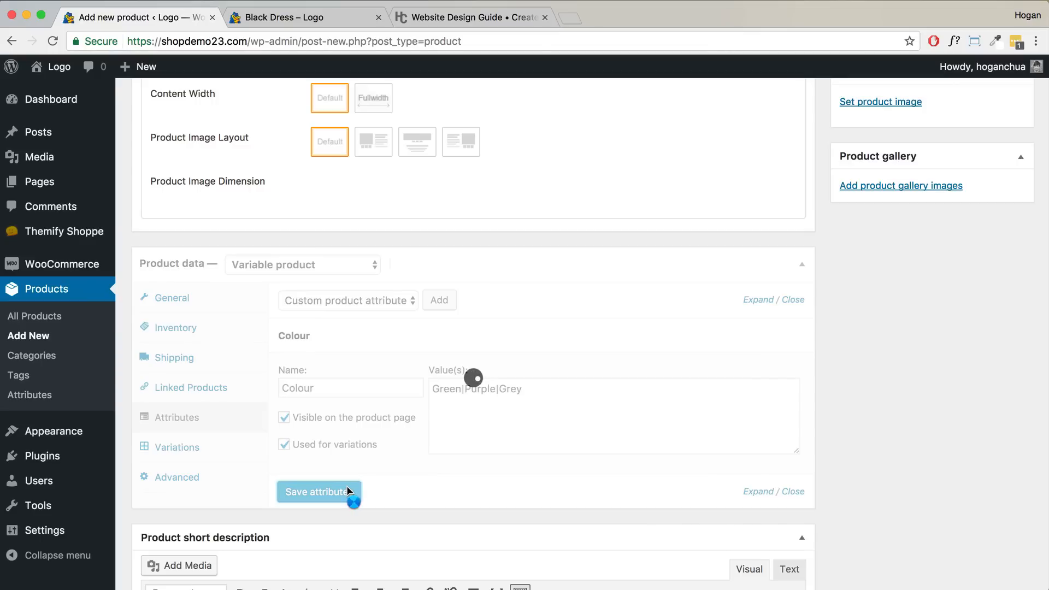
- Add and save a Size attribute with values S | M | L, used for variations
left_click(440, 301)
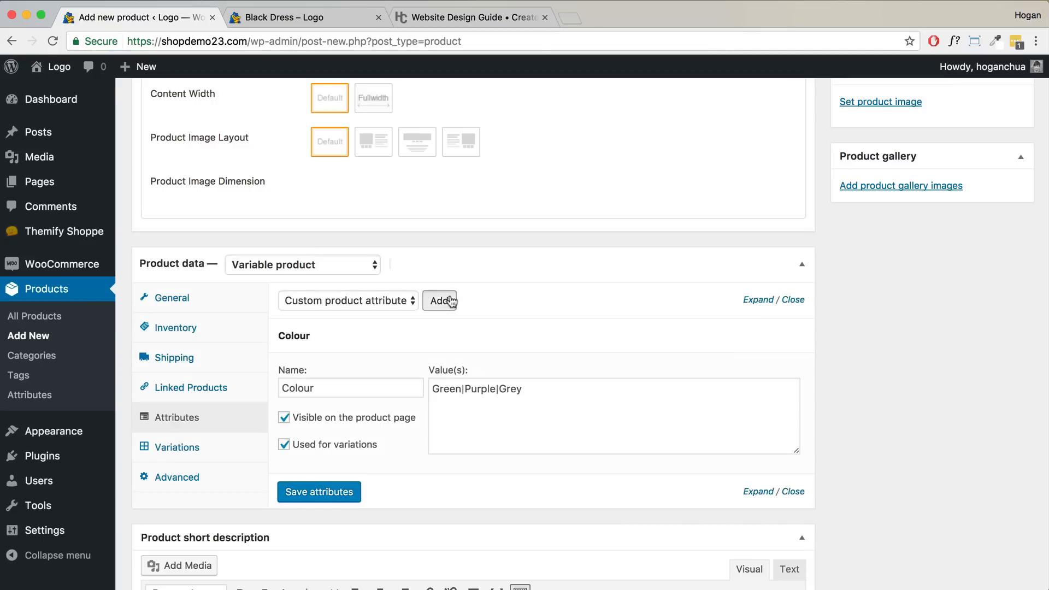
left_click(307, 537)
type("Size")
left_click(493, 566)
scroll(494, 563, "down", 2)
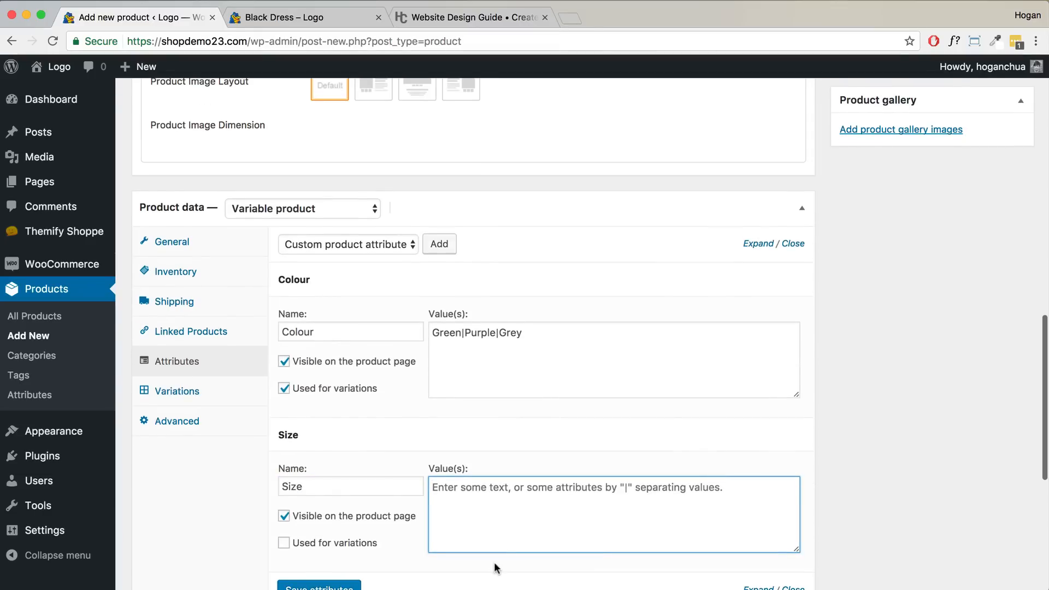
type("S")
type("|M|L")
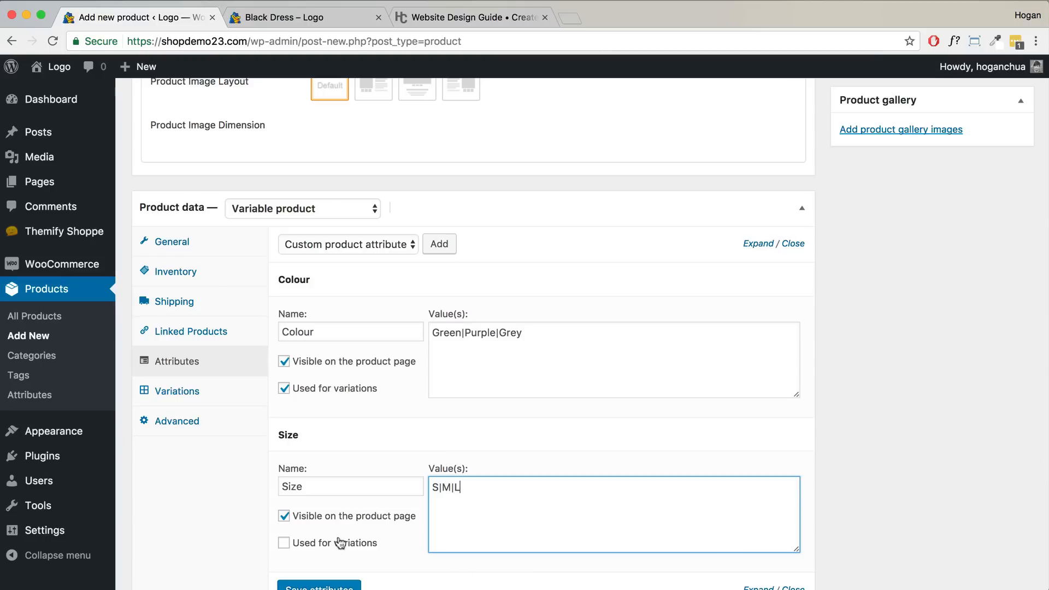
left_click(336, 544)
scroll(334, 544, "down", 3)
left_click(327, 468)
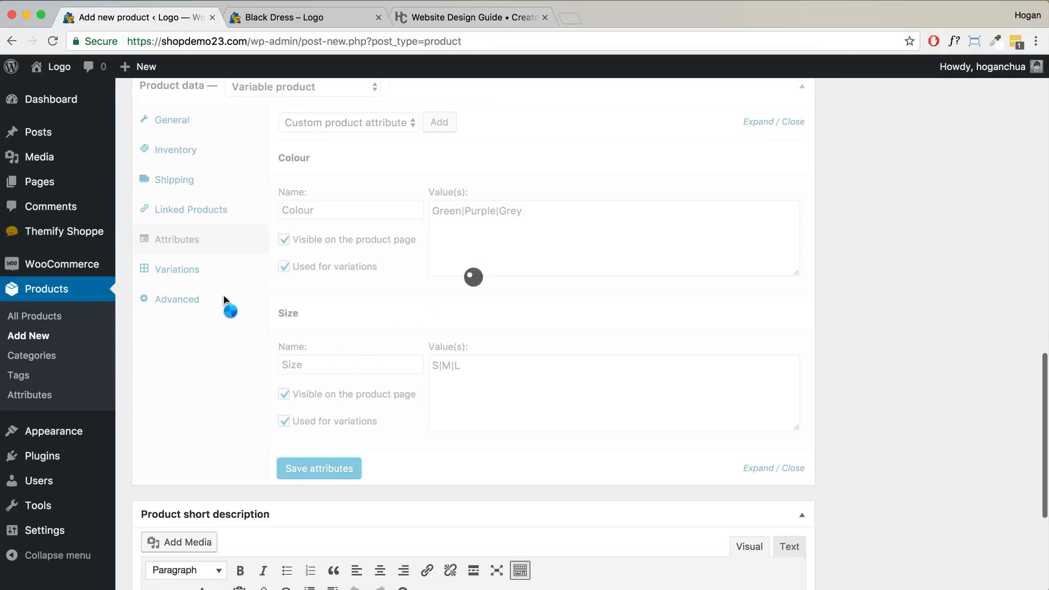
left_click(198, 274)
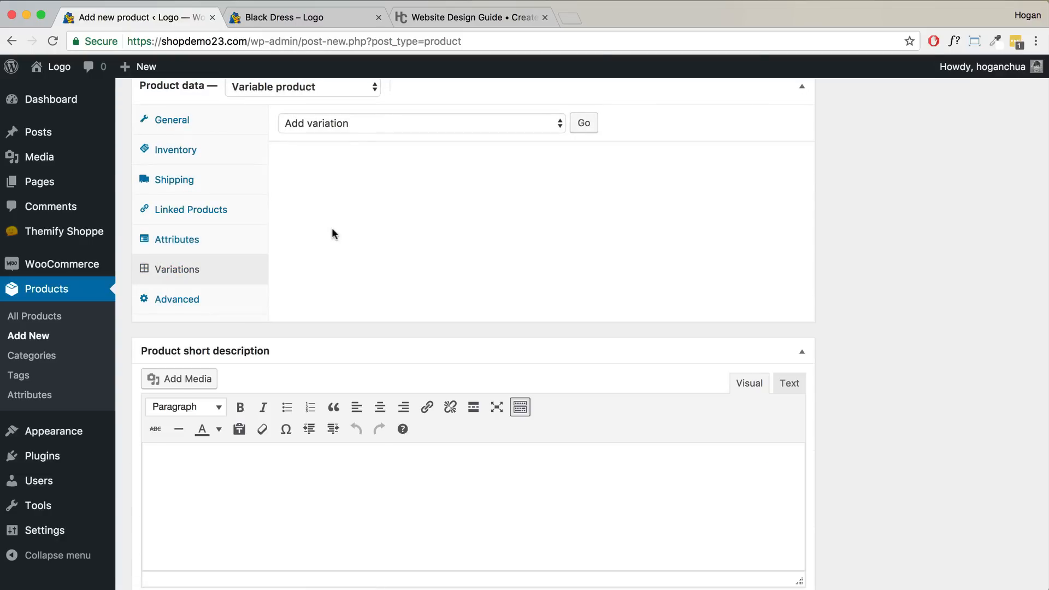
- Create variations from all attributes and confirm that 9 variations were added
left_click(368, 125)
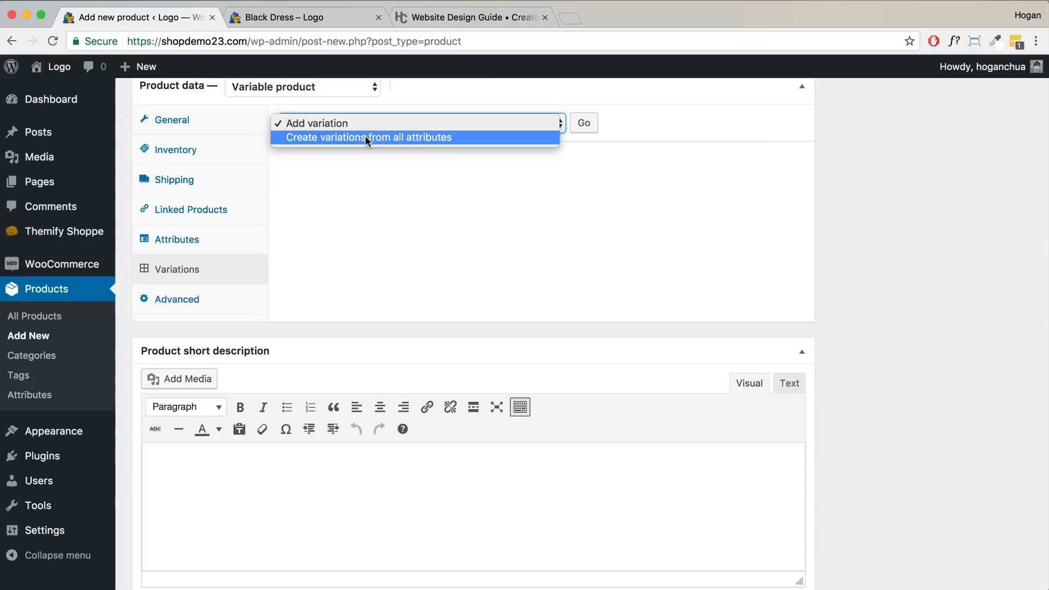
left_click(411, 137)
left_click(576, 128)
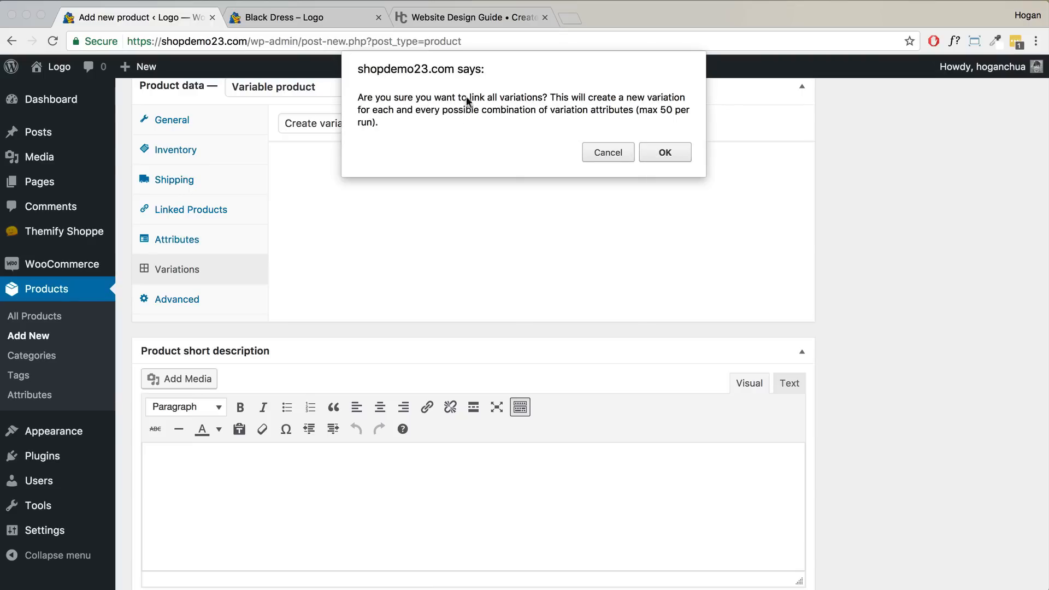
left_click(653, 145)
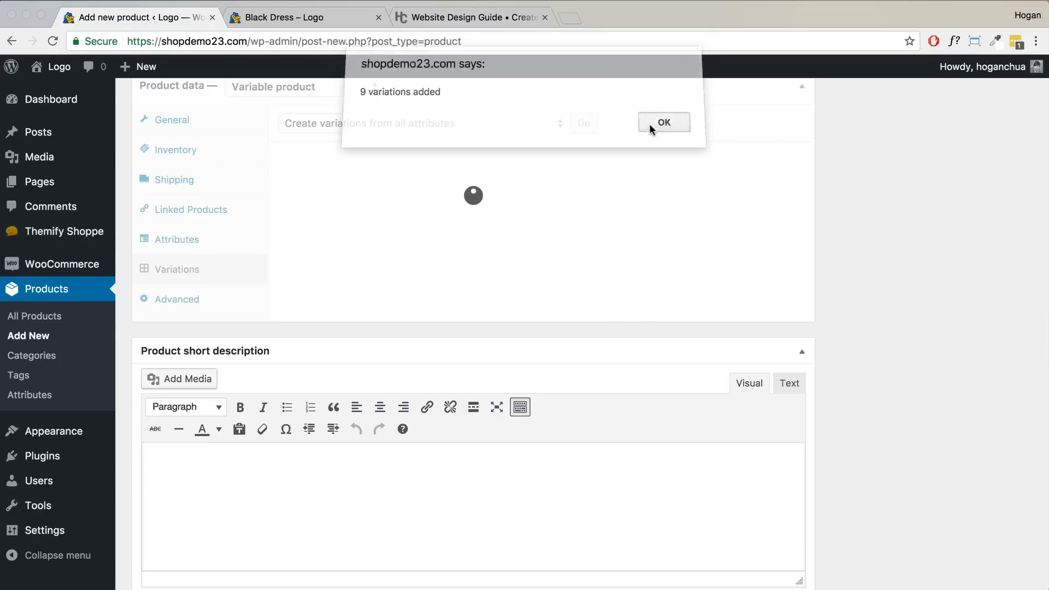
left_click(663, 123)
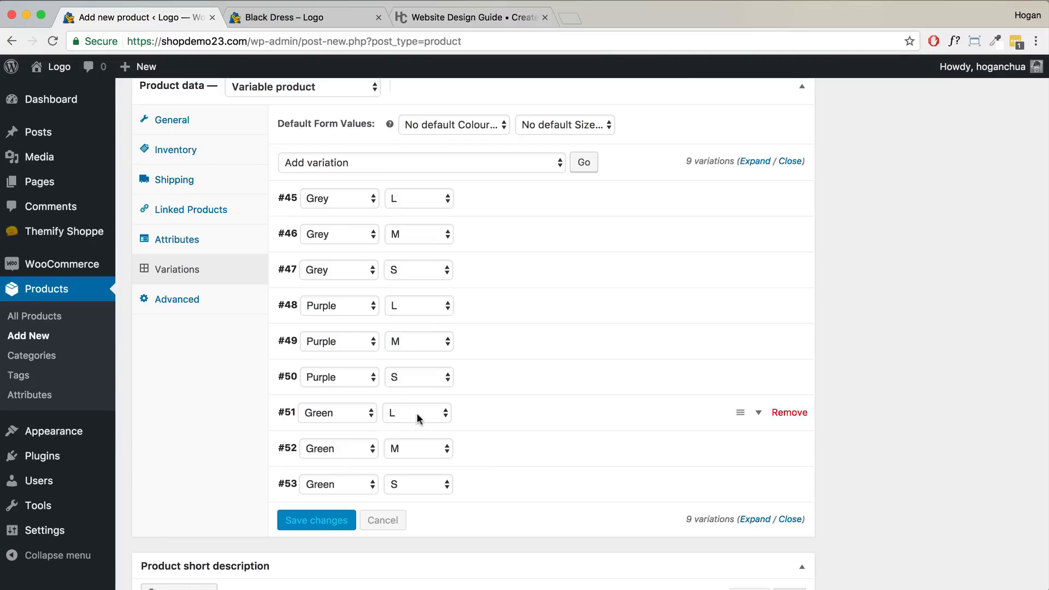
- Give variation #45 (Grey L) the Grey-Jumper-800-x-800.jpg image and a regular price of 89
scroll(706, 267, "up", 2)
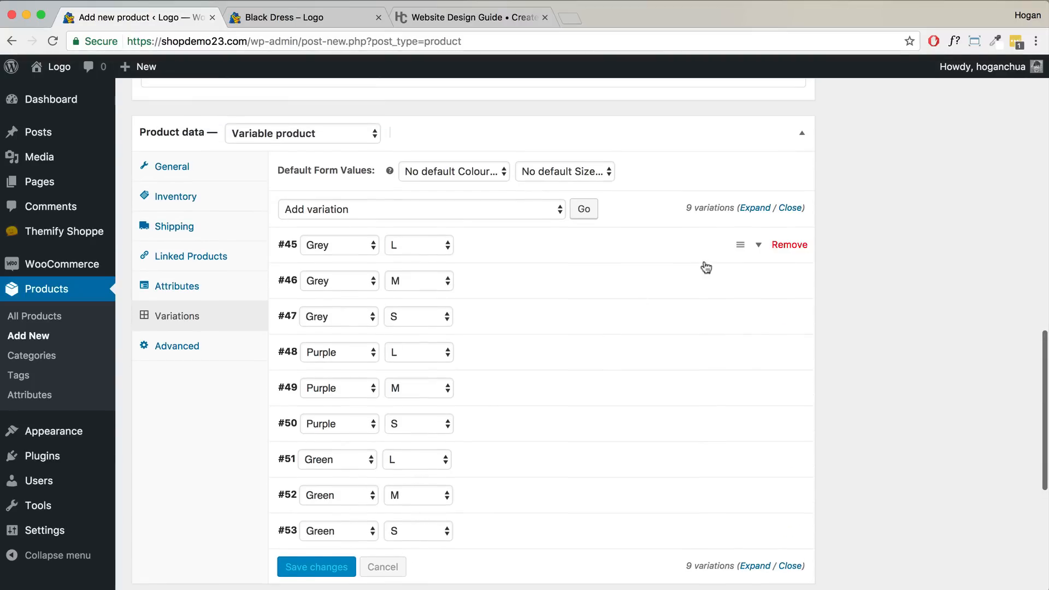
left_click(756, 247)
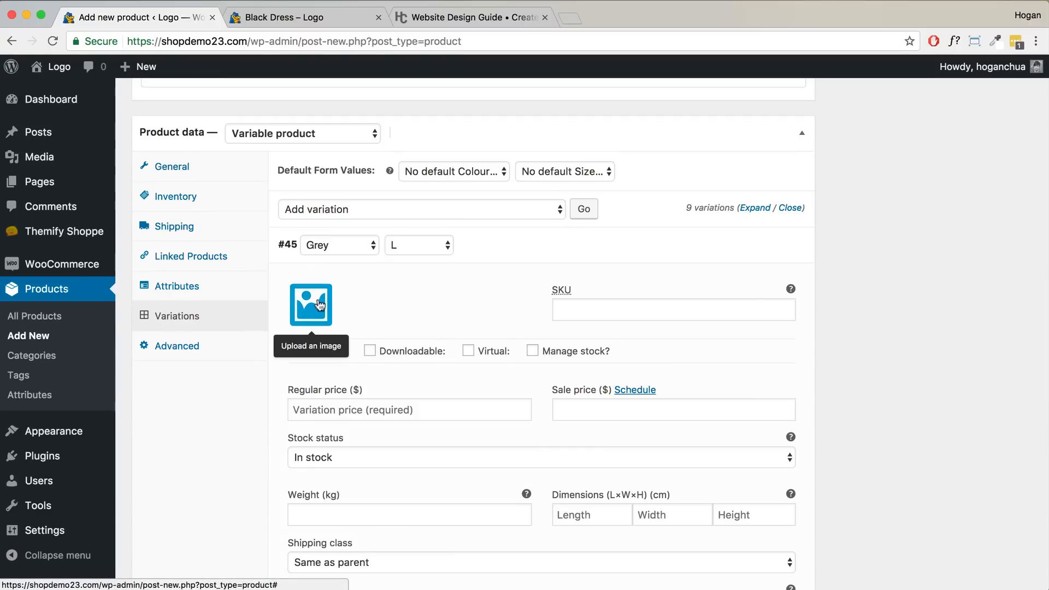
left_click(320, 304)
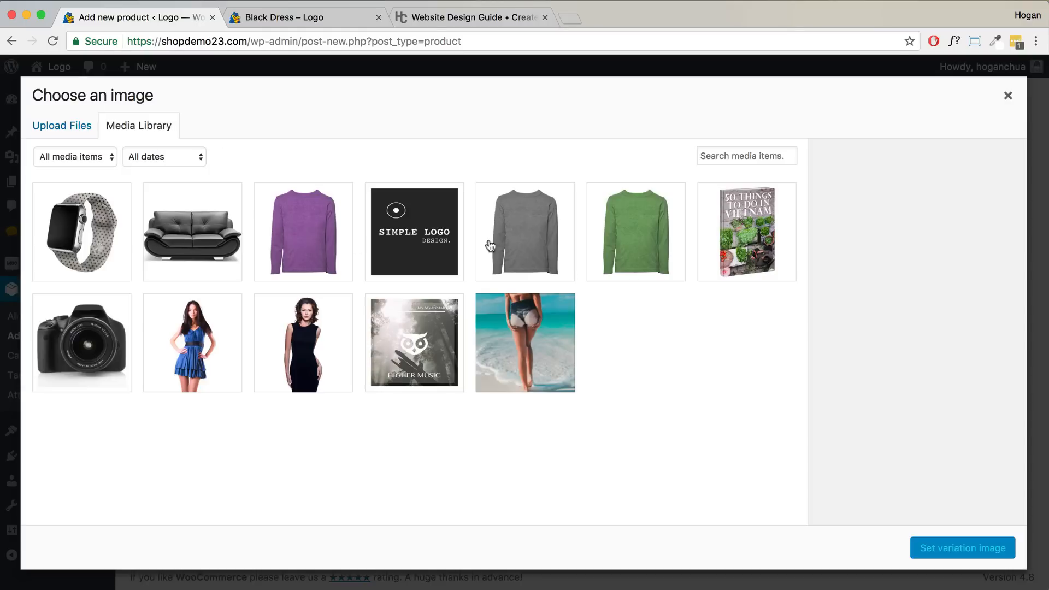
left_click(529, 244)
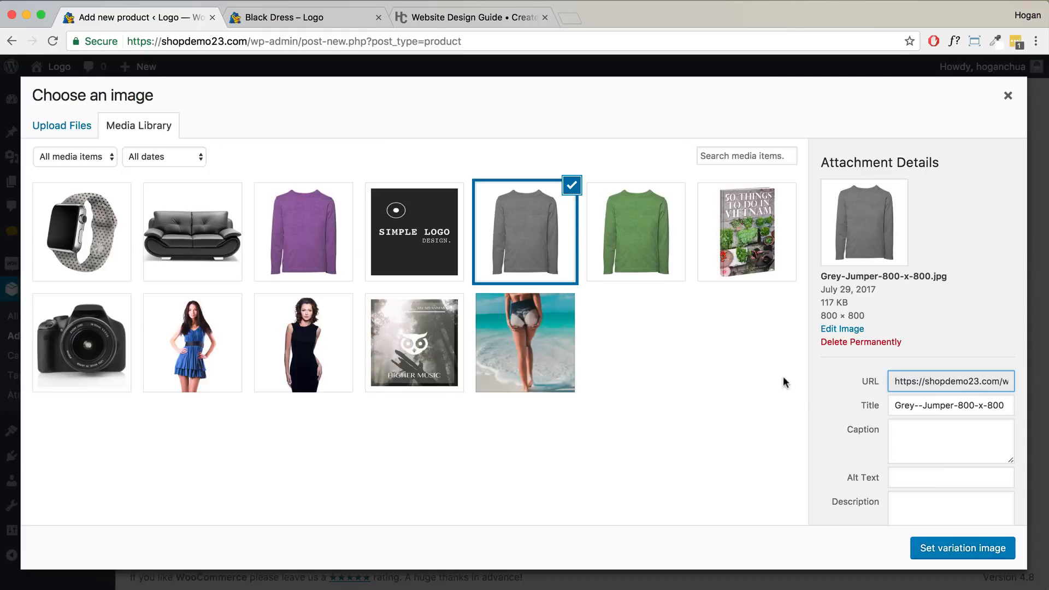
left_click(936, 550)
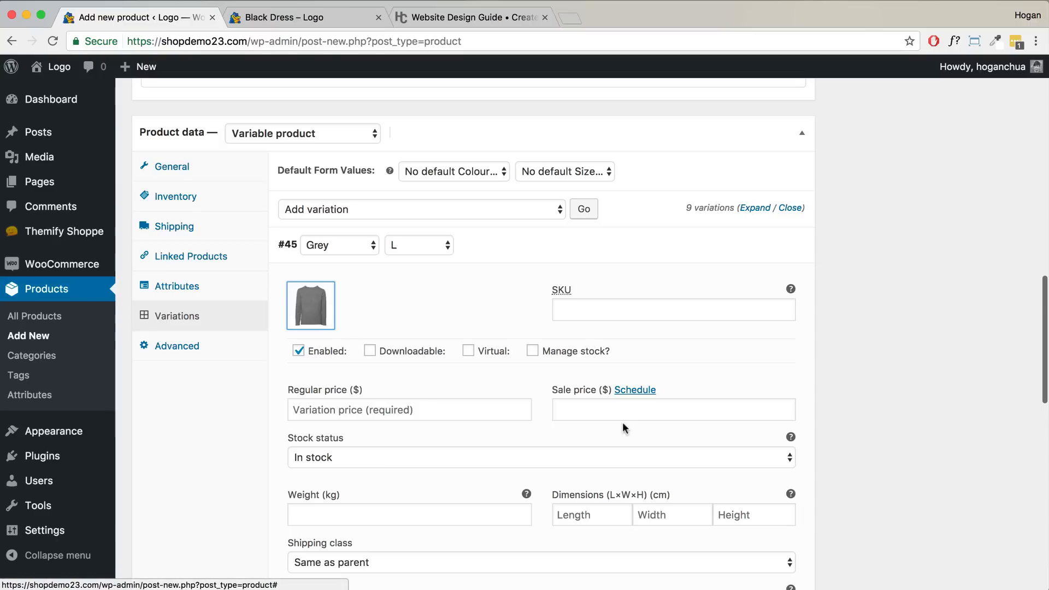
left_click(458, 408)
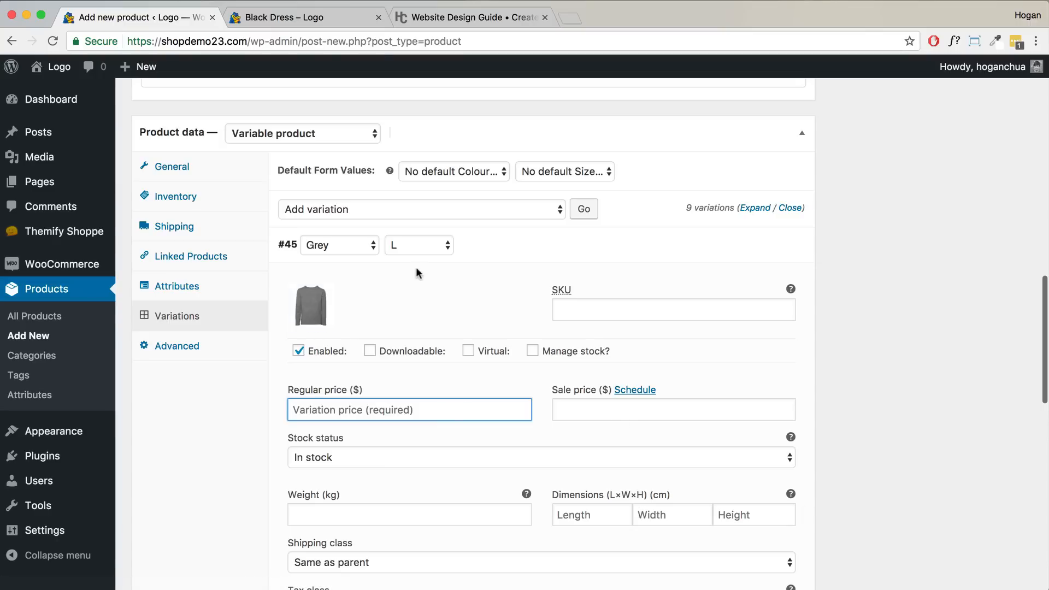
type("89")
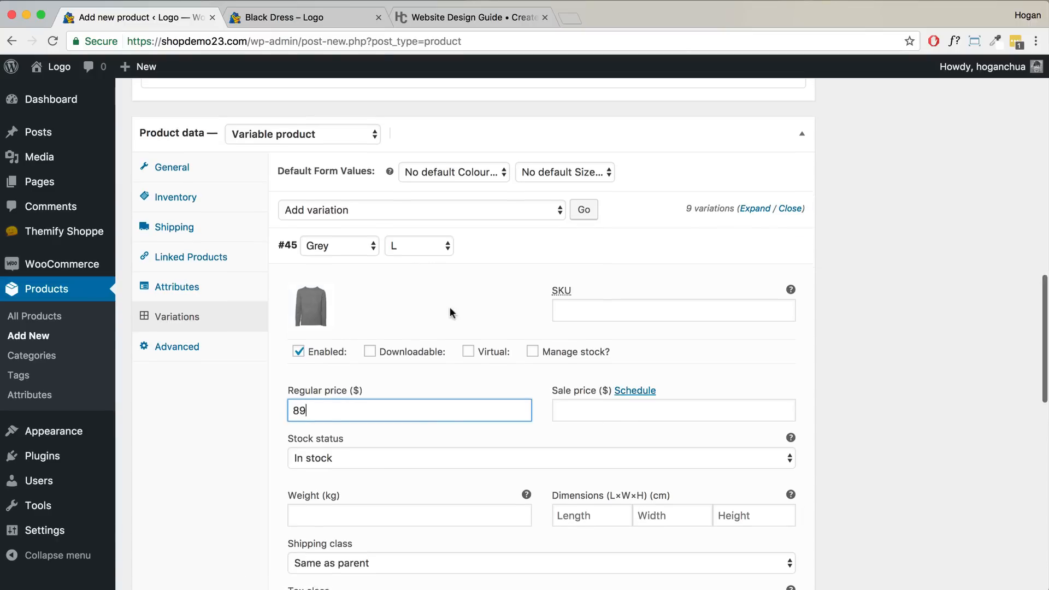
scroll(451, 307, "down", 2)
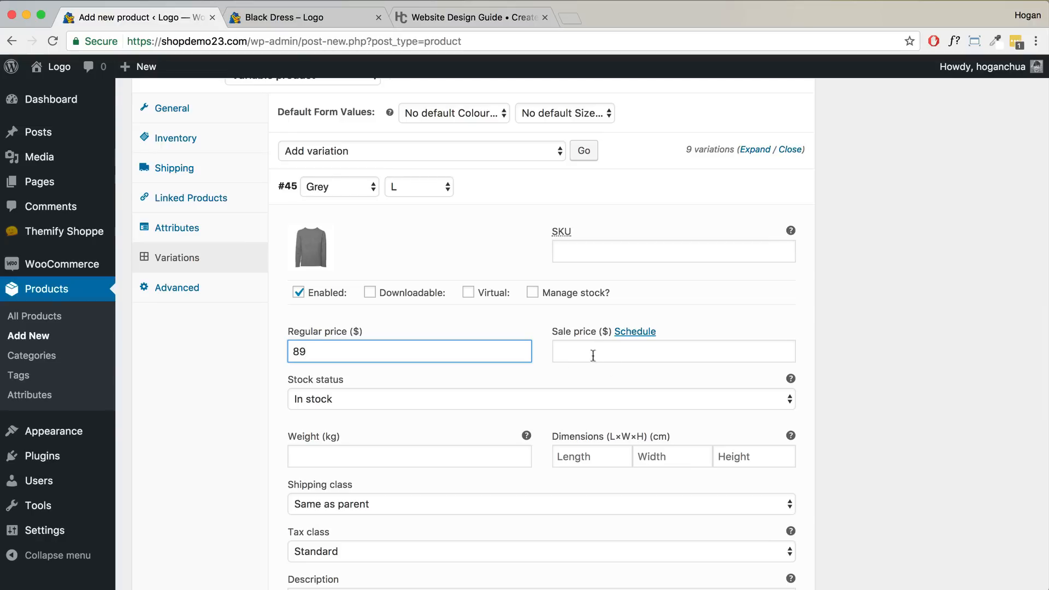
scroll(579, 352, "down", 3)
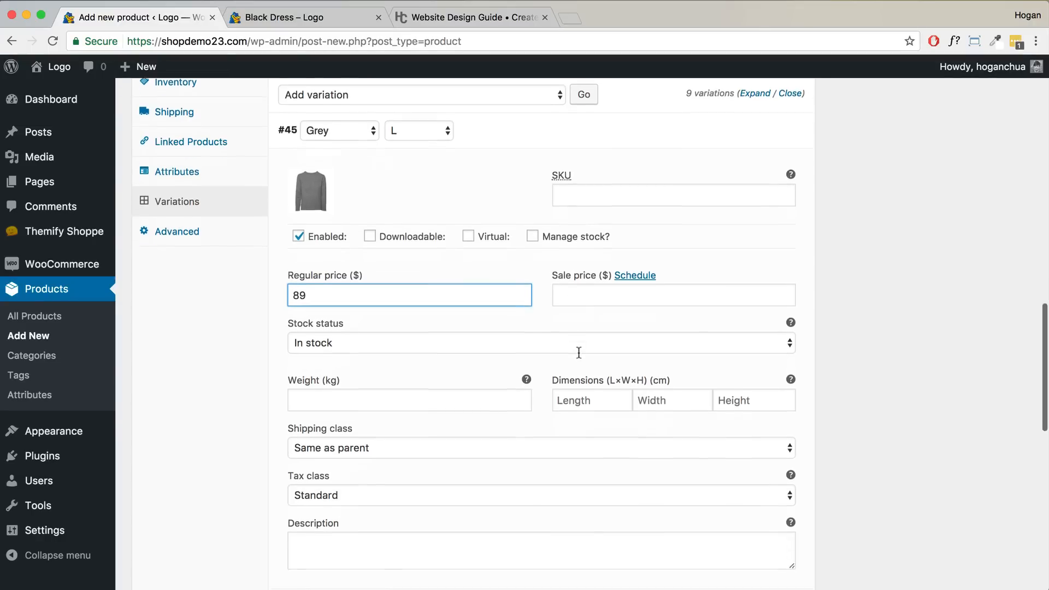
scroll(465, 363, "down", 2)
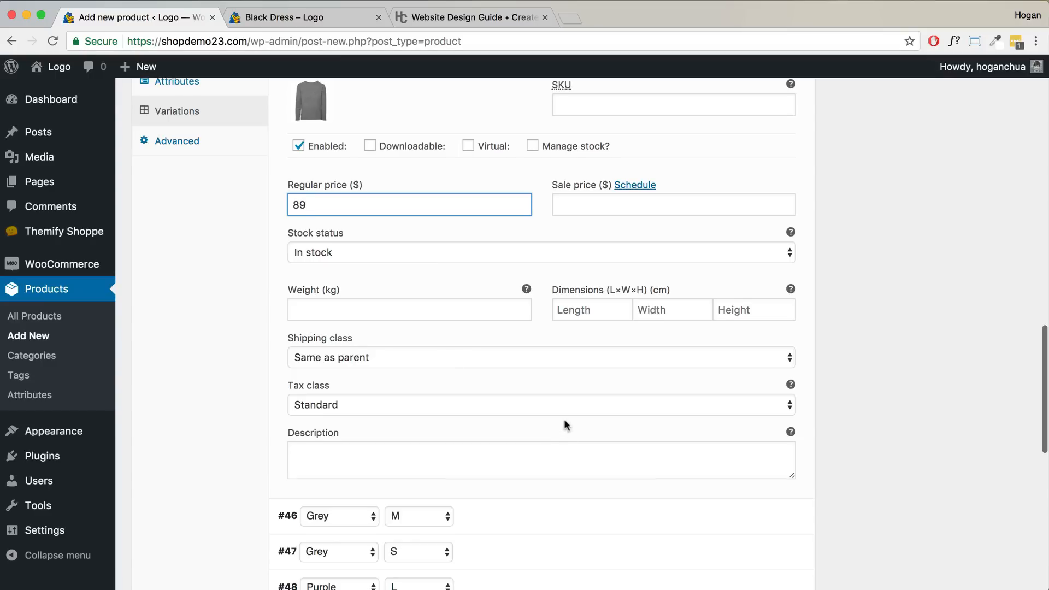
scroll(564, 422, "down", 4)
- Give variation #46 the grey jumper image and a regular price of 79
left_click(760, 395)
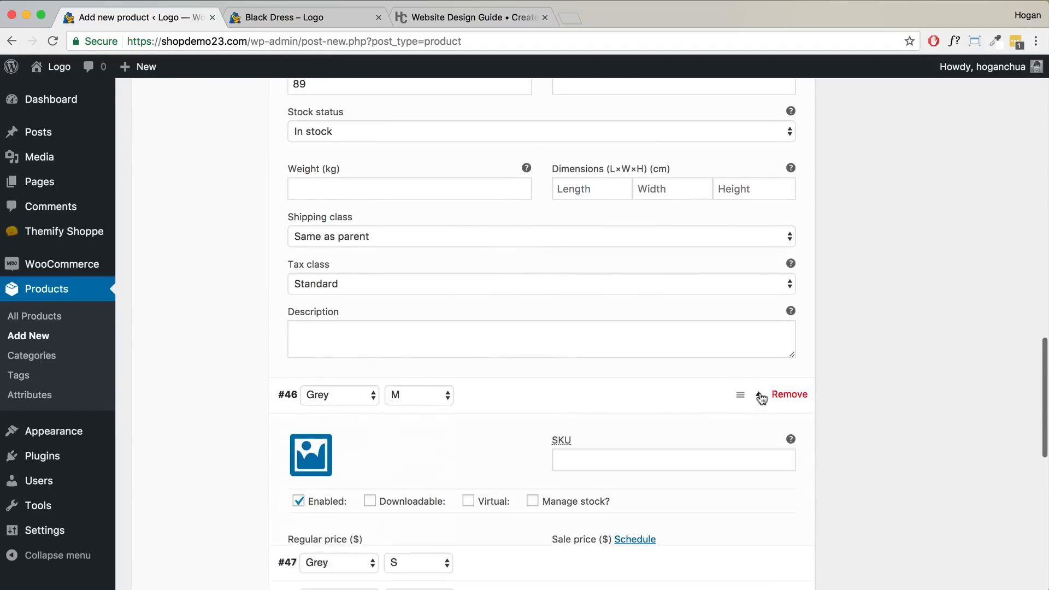
scroll(491, 393, "down", 3)
left_click(307, 382)
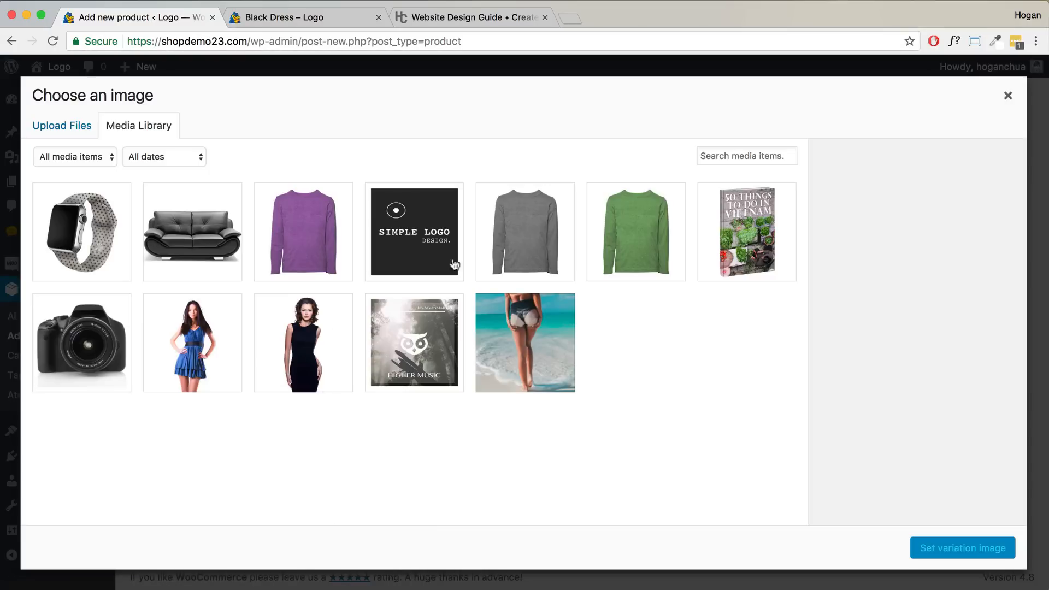
left_click(501, 255)
left_click(961, 548)
left_click(319, 465)
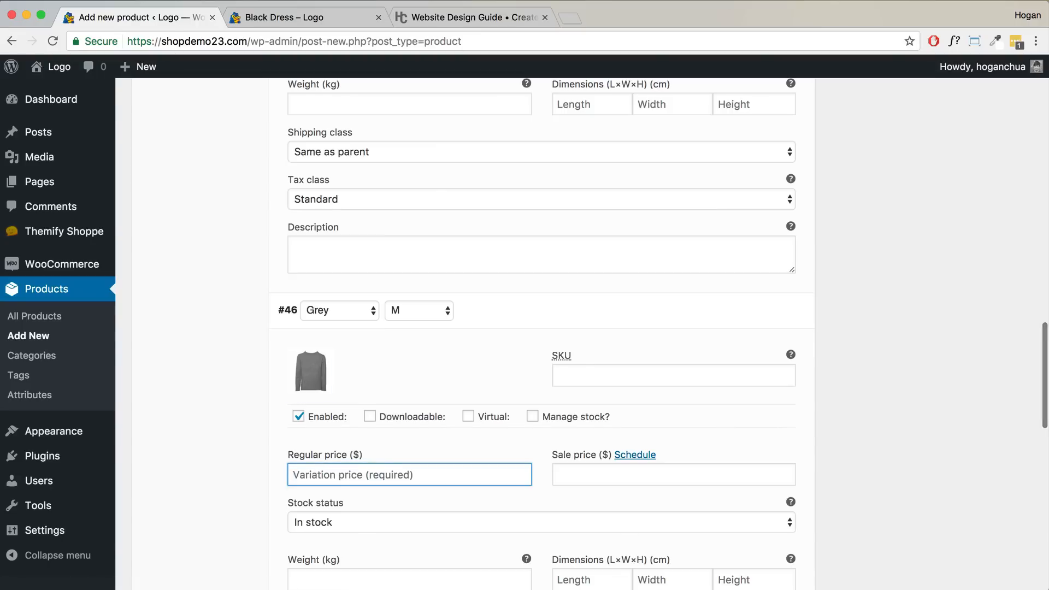
type("79")
scroll(370, 441, "down", 7)
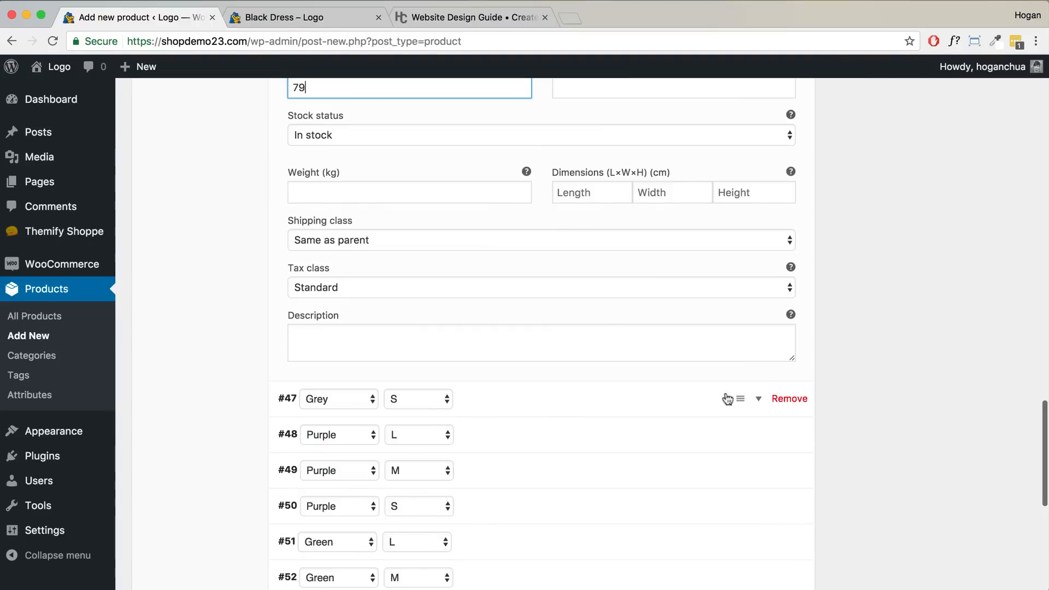
- Give variation #47 the grey jumper image and a regular price of 69
left_click(759, 398)
left_click(304, 457)
left_click(555, 242)
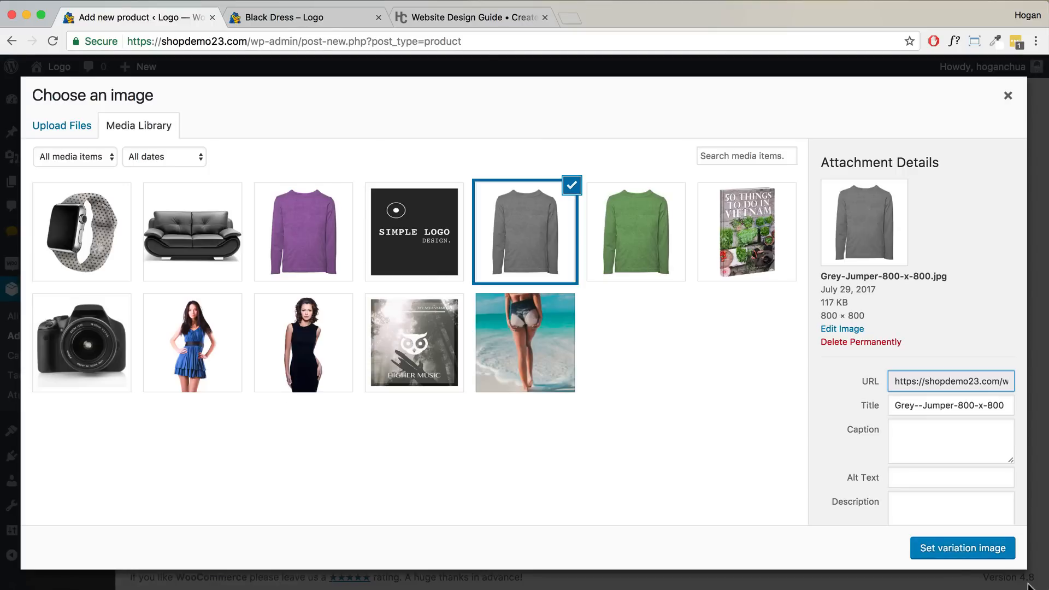
left_click(992, 557)
scroll(424, 518, "down", 3)
left_click(425, 488)
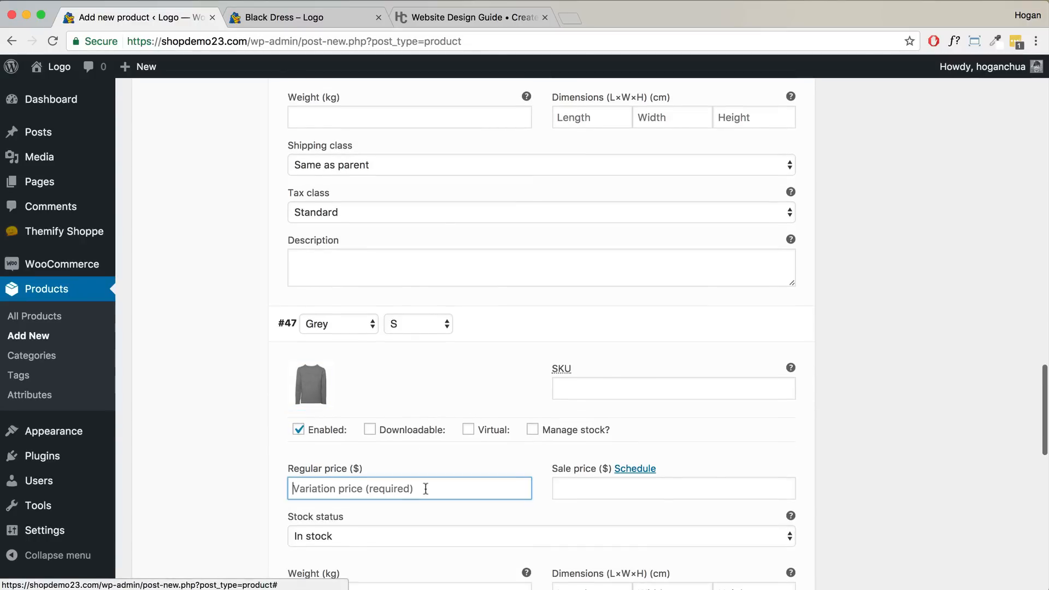
type("69")
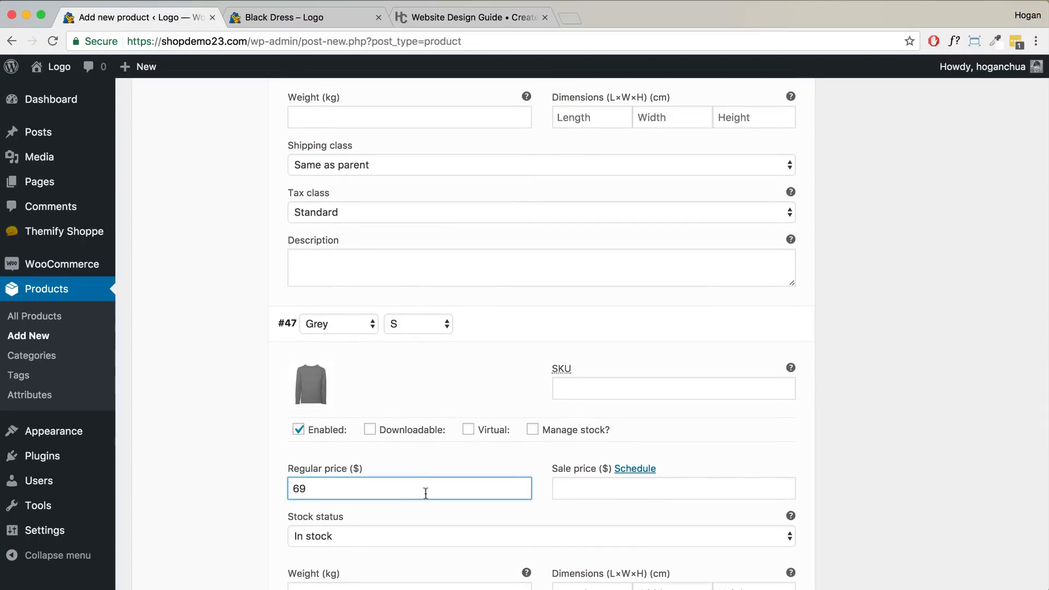
scroll(426, 493, "down", 10)
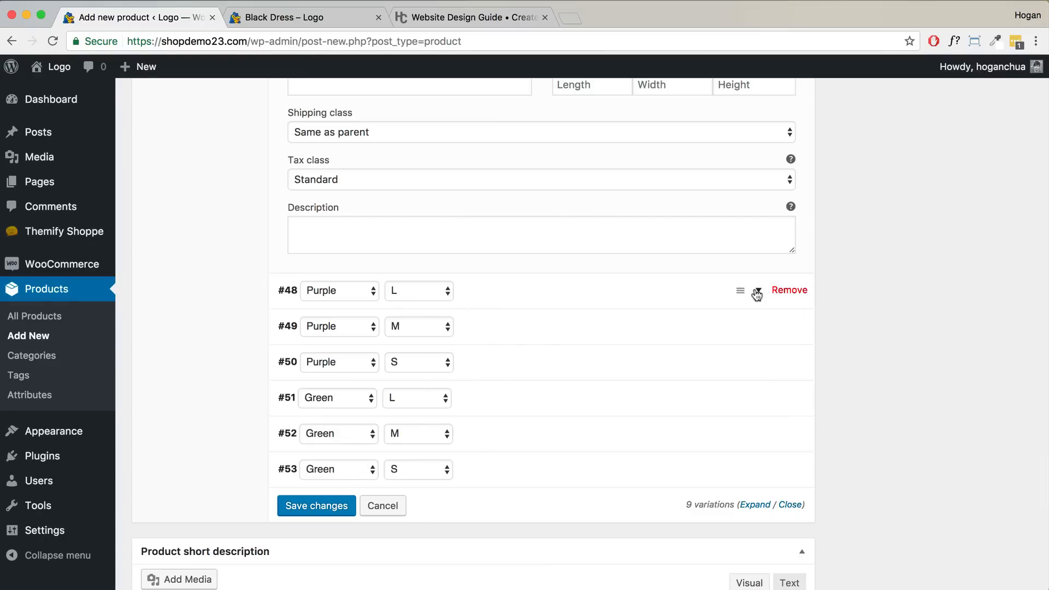
- Start choosing an image for variation #48 and set variation #52's regular price to 79
left_click(758, 294)
scroll(437, 328, "down", 1)
left_click(307, 300)
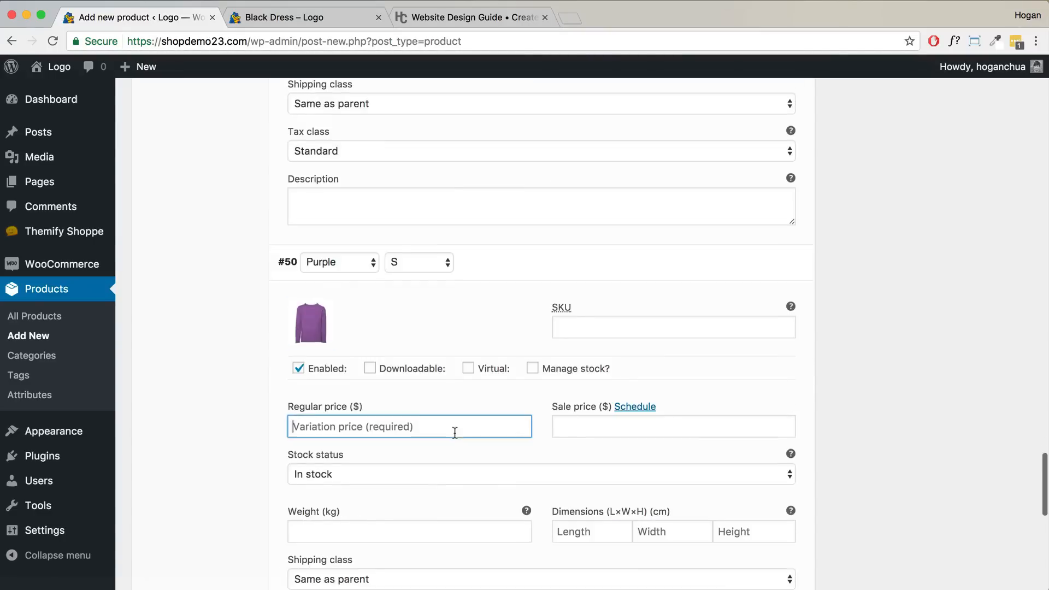
scroll(516, 369, "down", 6)
left_click(426, 406)
type("79")
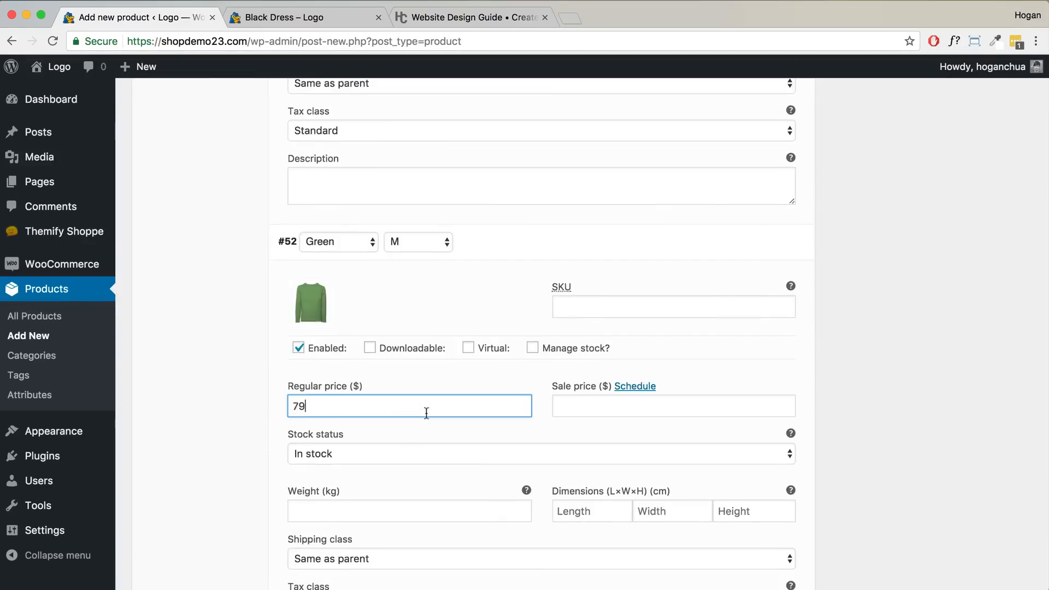
scroll(382, 415, "down", 6)
- Give variation #53 (Green S) the green jumper image and price 69, then save the variations
left_click(306, 417)
left_click(635, 227)
left_click(935, 547)
left_click(463, 346)
type("69")
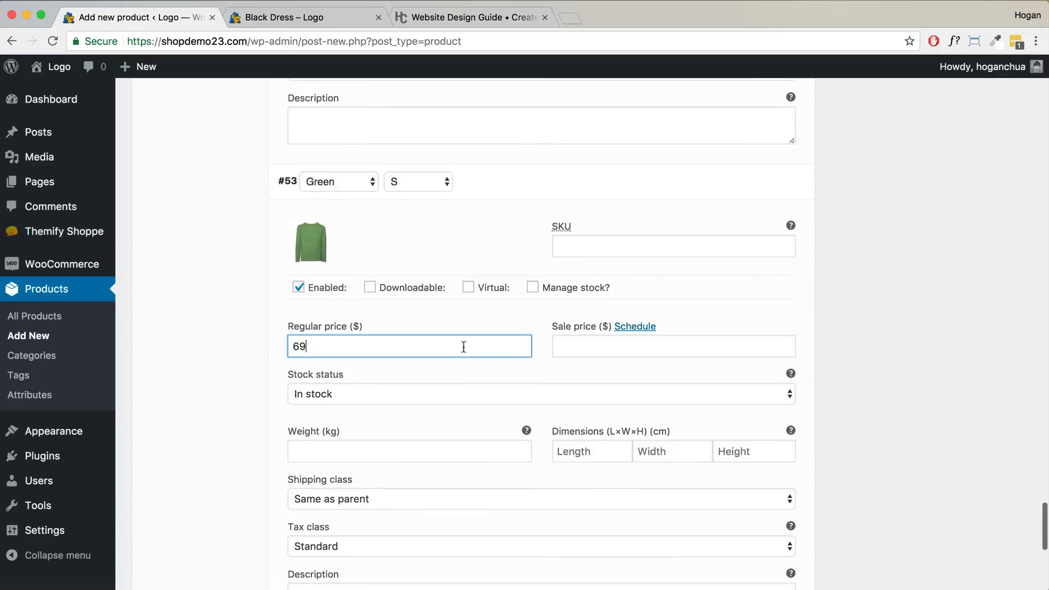
scroll(460, 349, "down", 5)
left_click(309, 425)
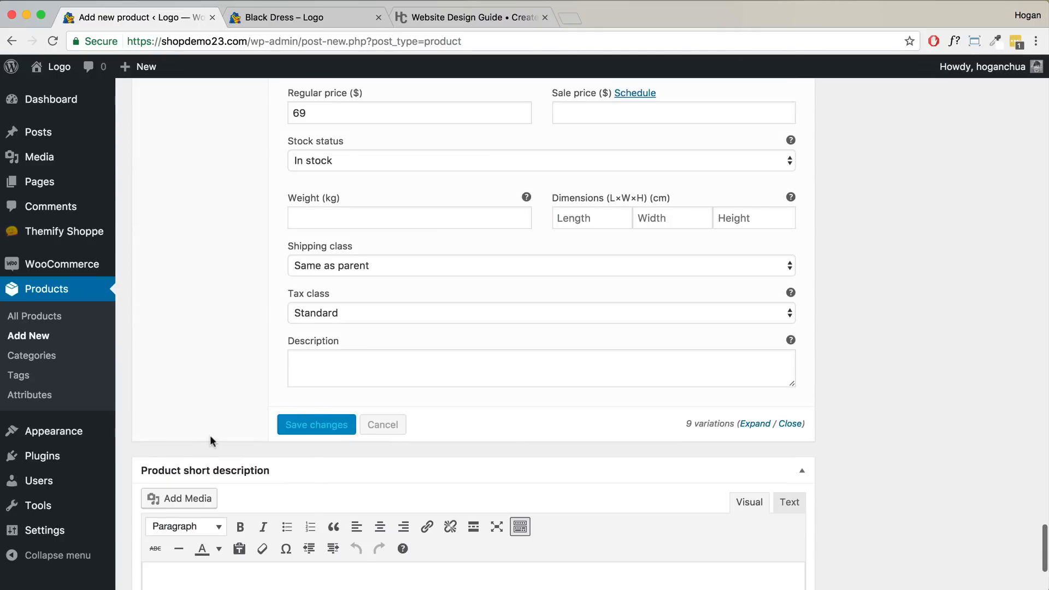
- Copy the guide's Short Description list into the Jumper's short description
left_click(459, 16)
scroll(547, 382, "down", 5)
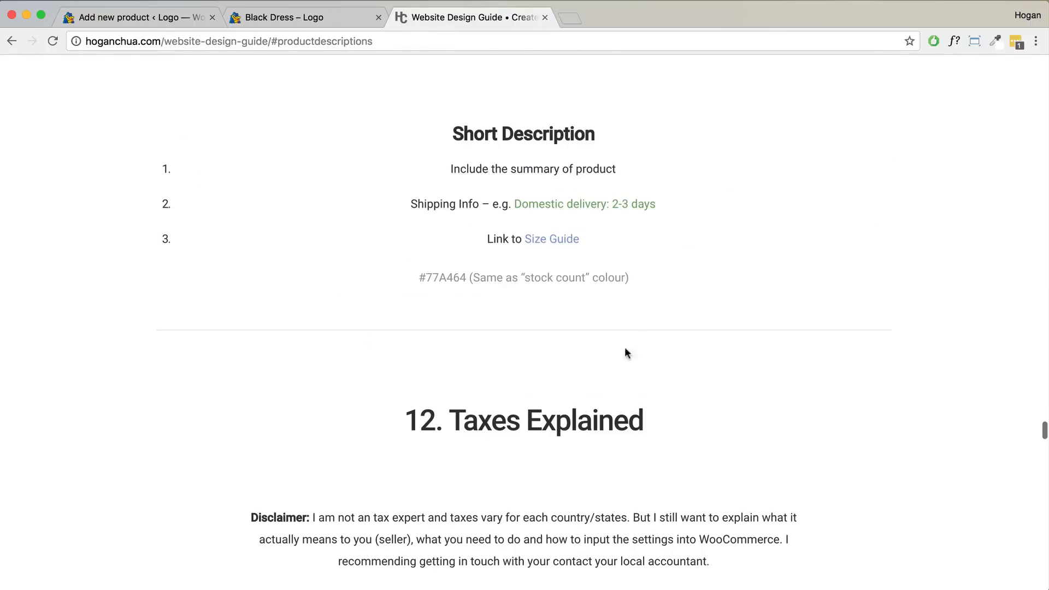
left_click_drag(606, 242, 375, 162)
right_click(508, 169)
left_click(538, 190)
double_click(539, 191)
left_click_drag(586, 241, 452, 169)
right_click(462, 164)
left_click(495, 200)
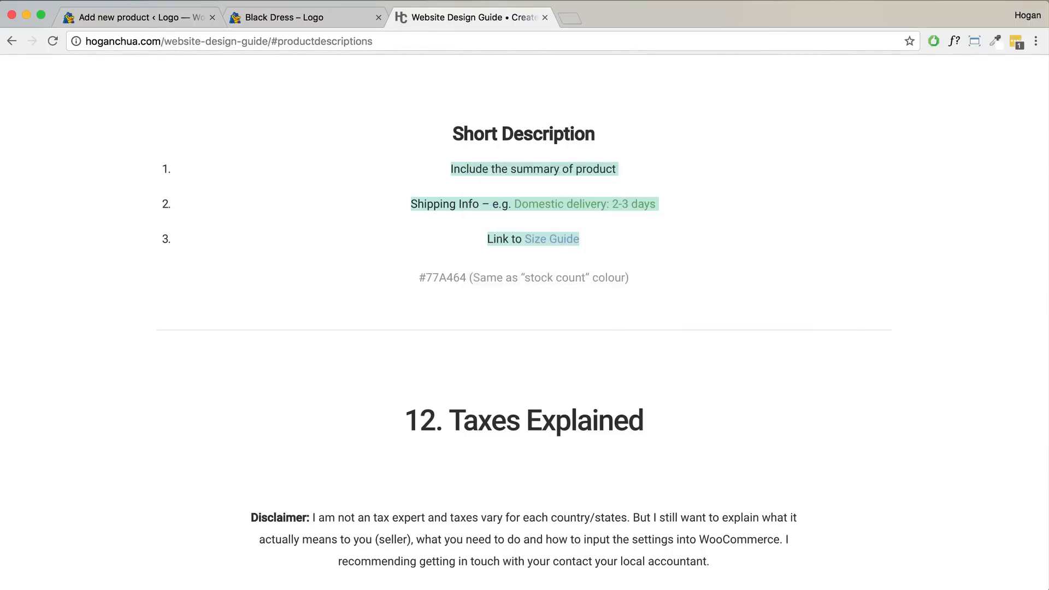
left_click(129, 21)
scroll(201, 416, "down", 4)
key("super+v")
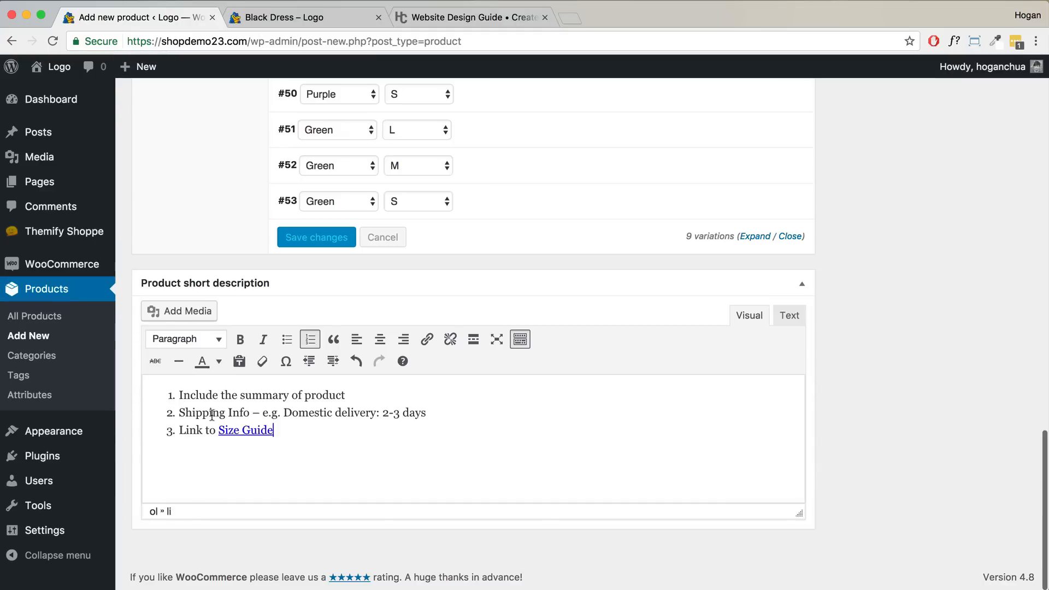
- Colour the 'Domestic delivery: 2-3 days' text with the guide's custom green #77A464
left_click_drag(421, 416, 273, 414)
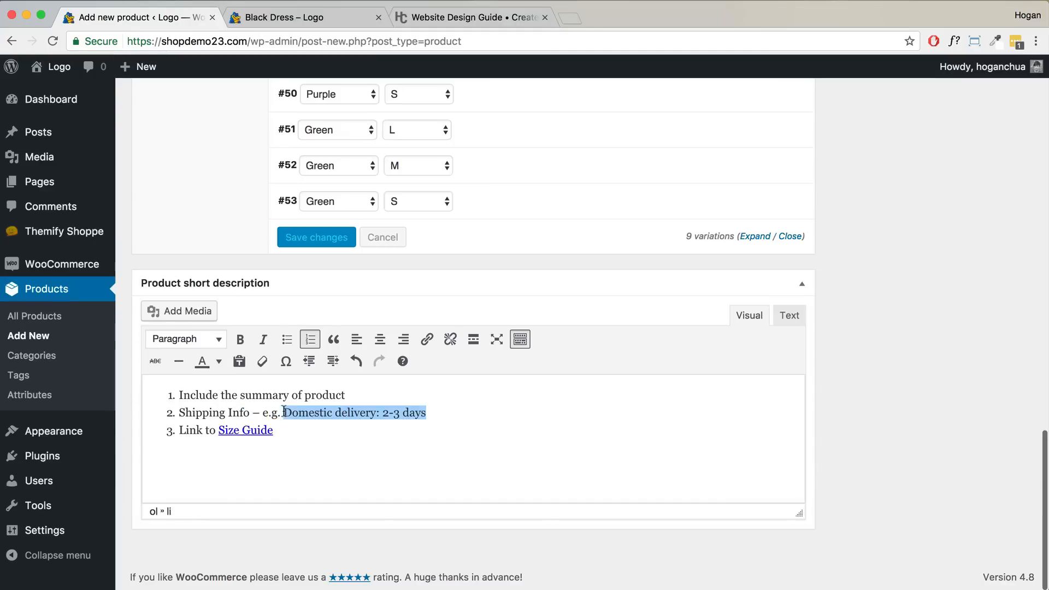
left_click(219, 362)
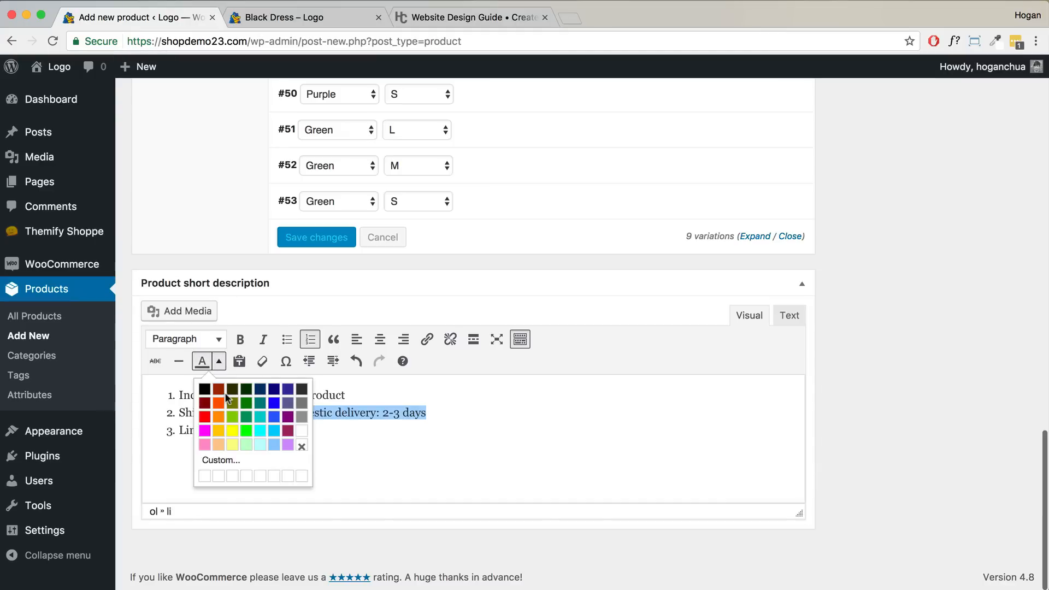
left_click(221, 458)
left_click(469, 17)
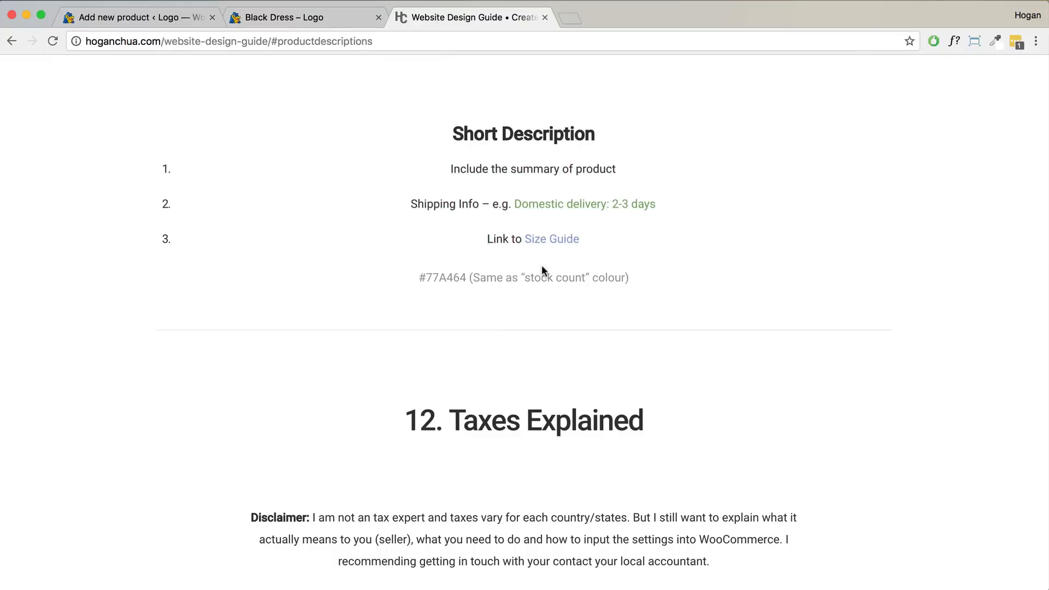
left_click_drag(467, 275, 416, 275)
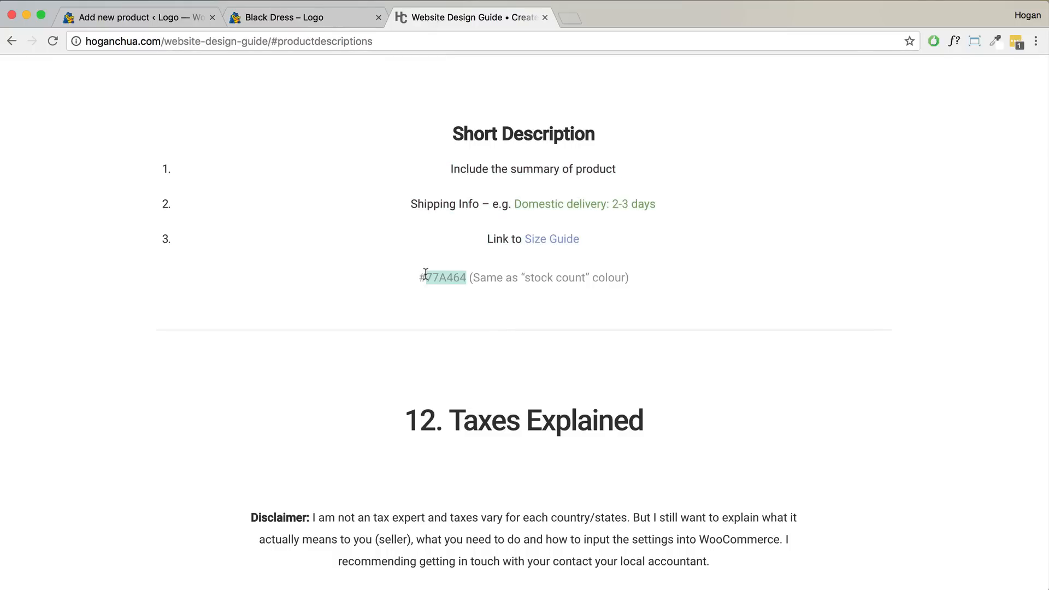
left_click(158, 17)
double_click(639, 339)
key("super+v")
left_click(578, 421)
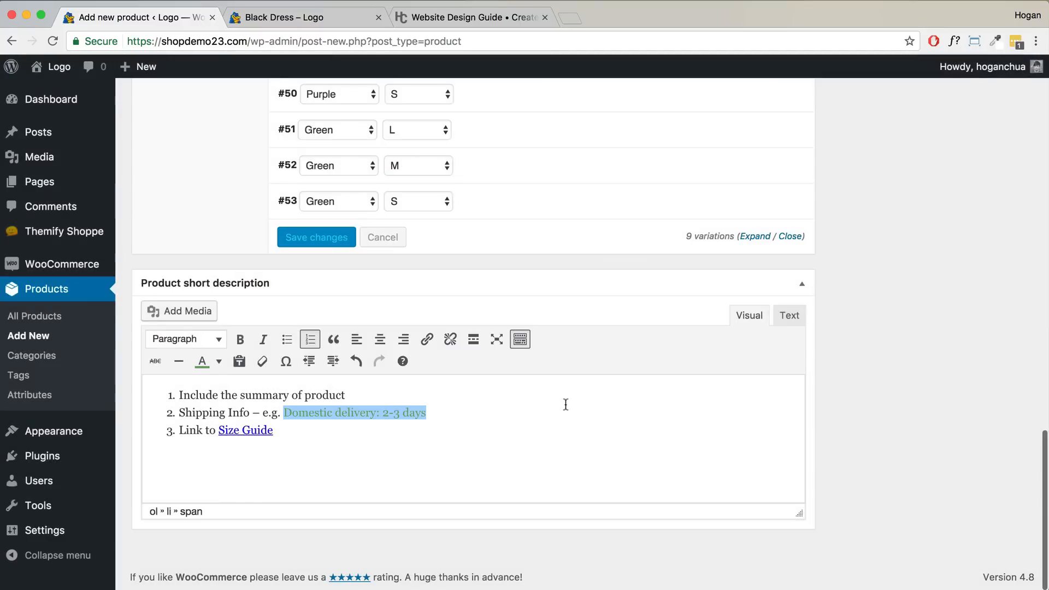
scroll(566, 404, "up", 15)
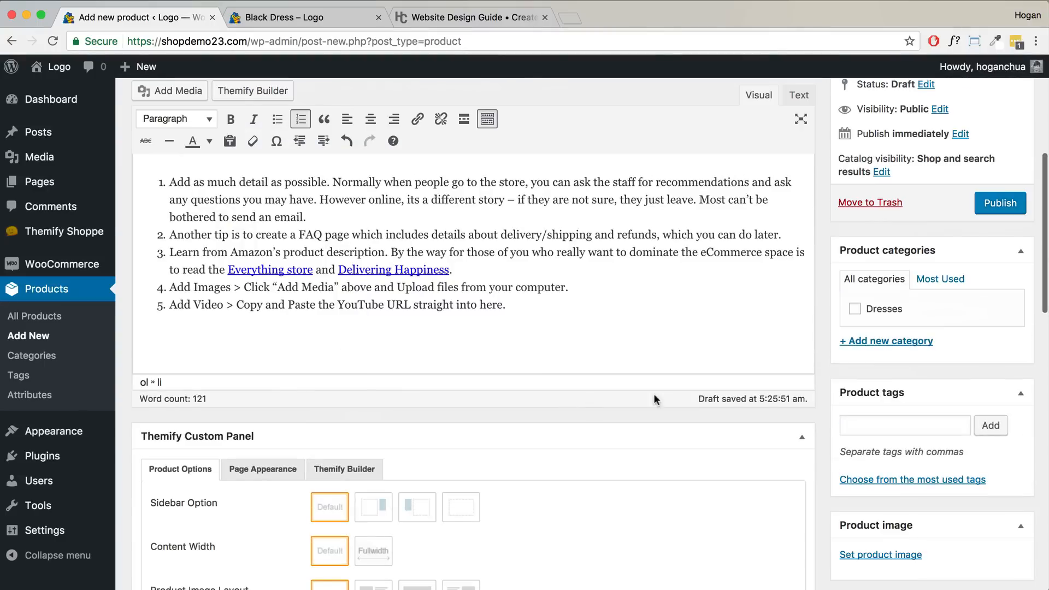
- Create a new product category named Jumpers and assign it to the Jumper
left_click(912, 339)
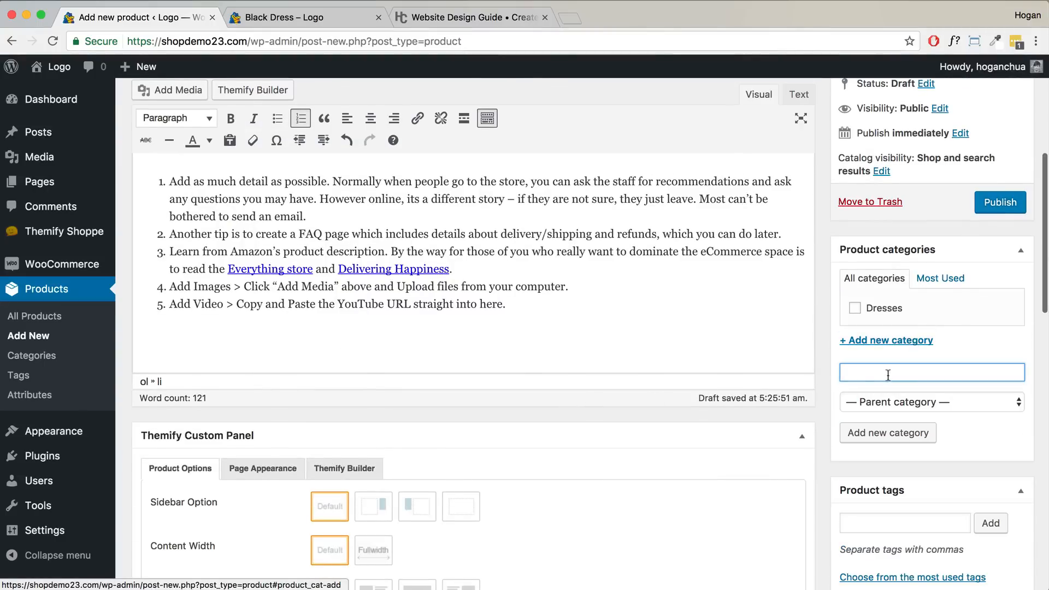
type("Jumpers")
left_click(885, 427)
- Tag the product with 'brand of jumpers' and 'cotton jumper'
scroll(905, 398, "down", 3)
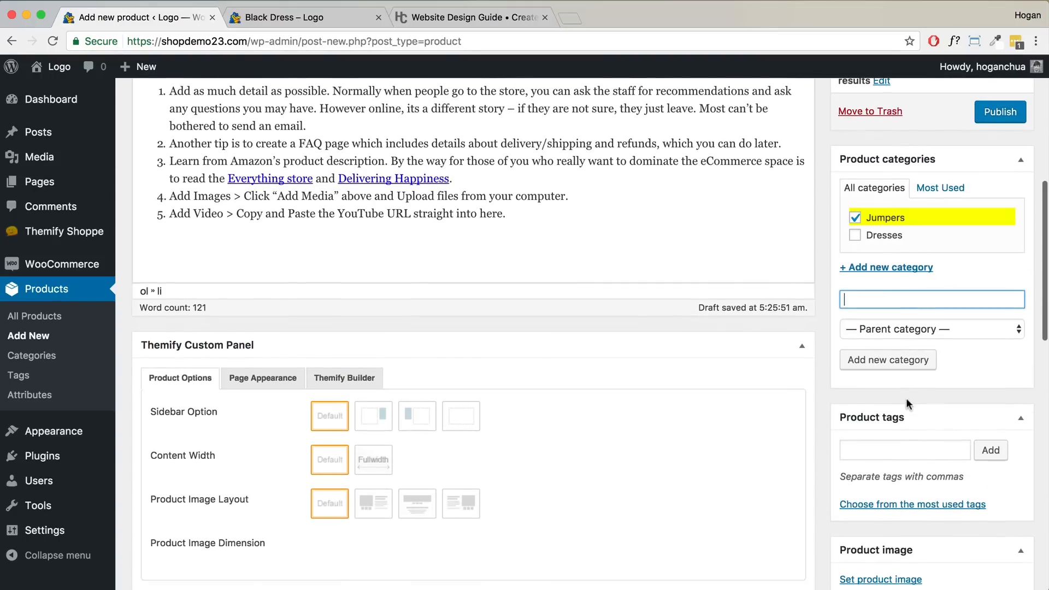
scroll(880, 424, "down", 1)
left_click(857, 415)
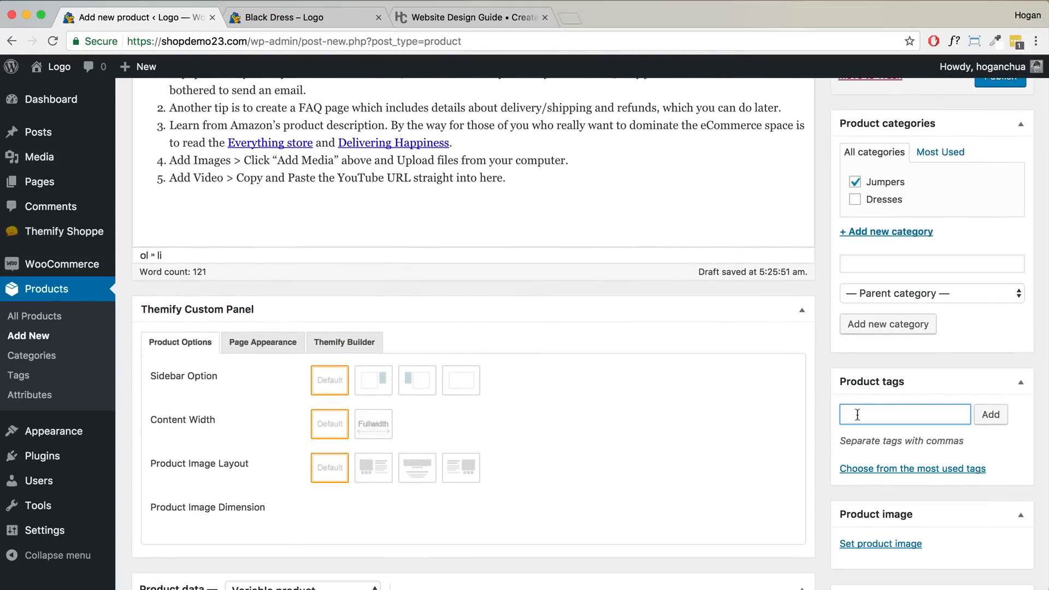
type("brand of jumpers,")
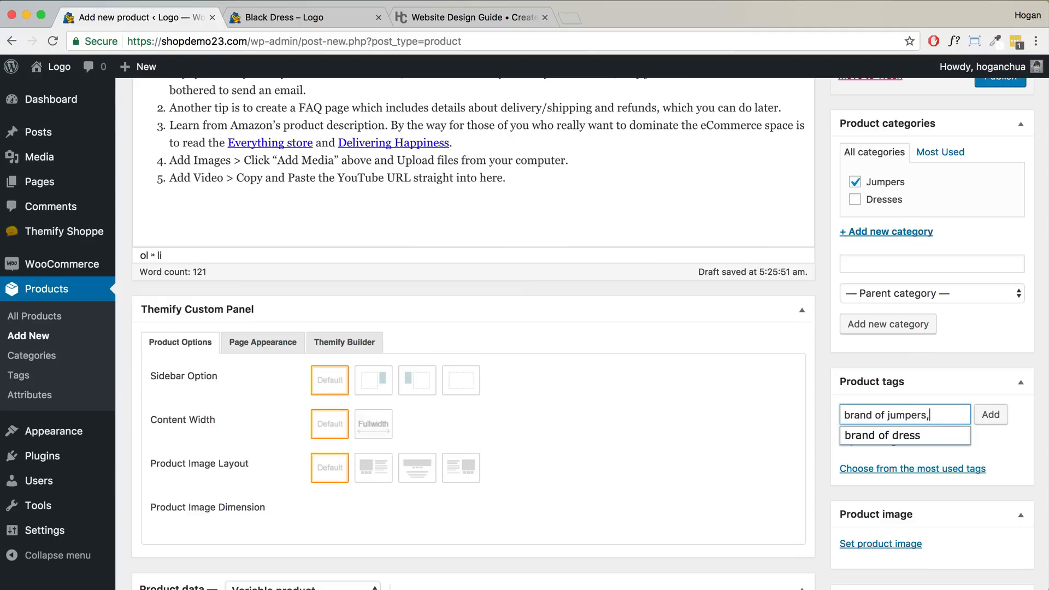
type(" cotton jumper")
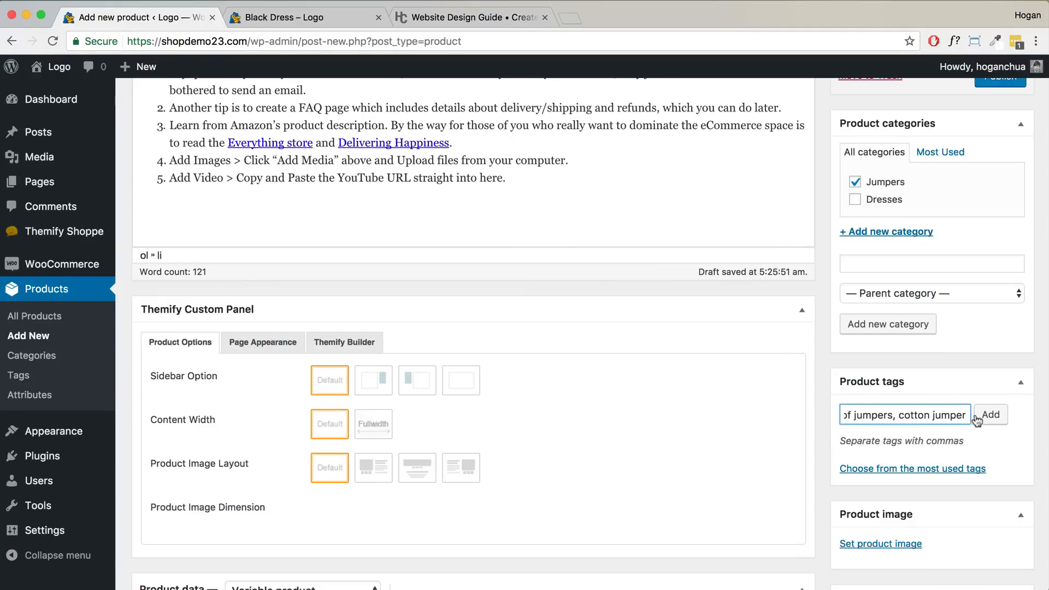
left_click(990, 416)
- Set the green jumper picture as the product image
scroll(981, 428, "down", 5)
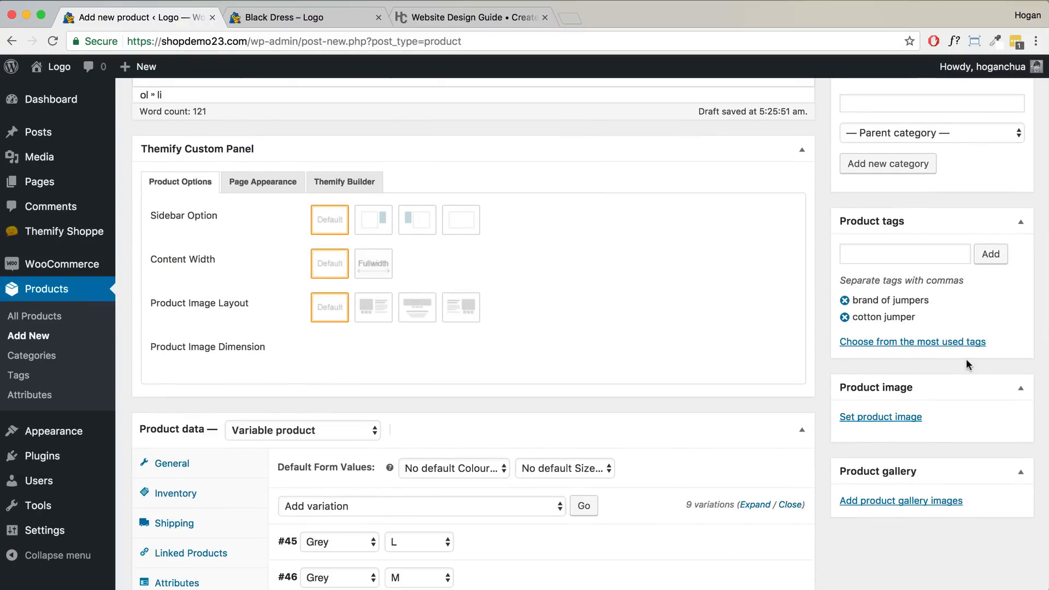
left_click(893, 416)
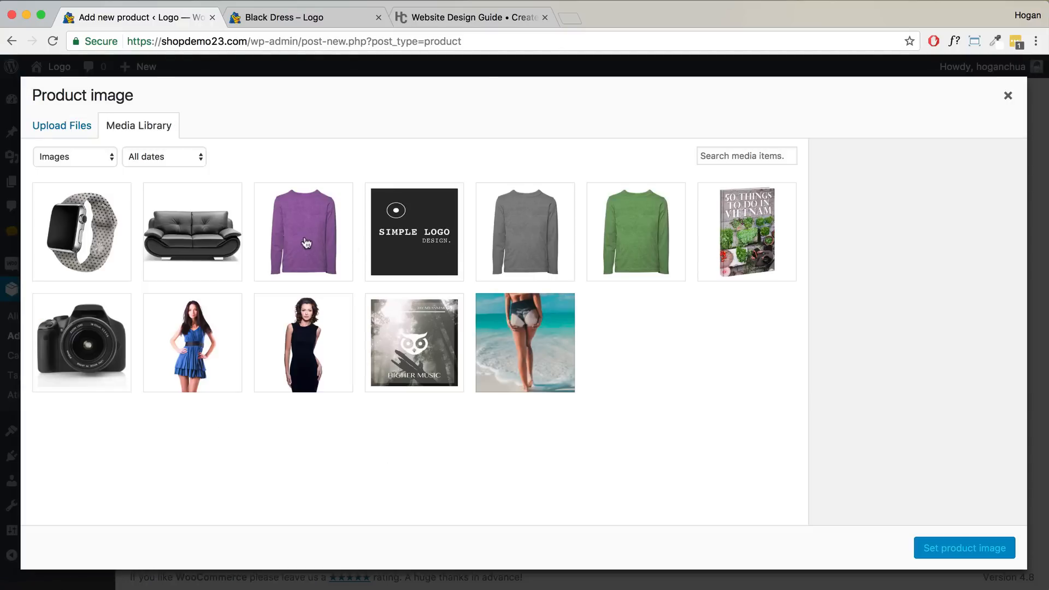
left_click(621, 218)
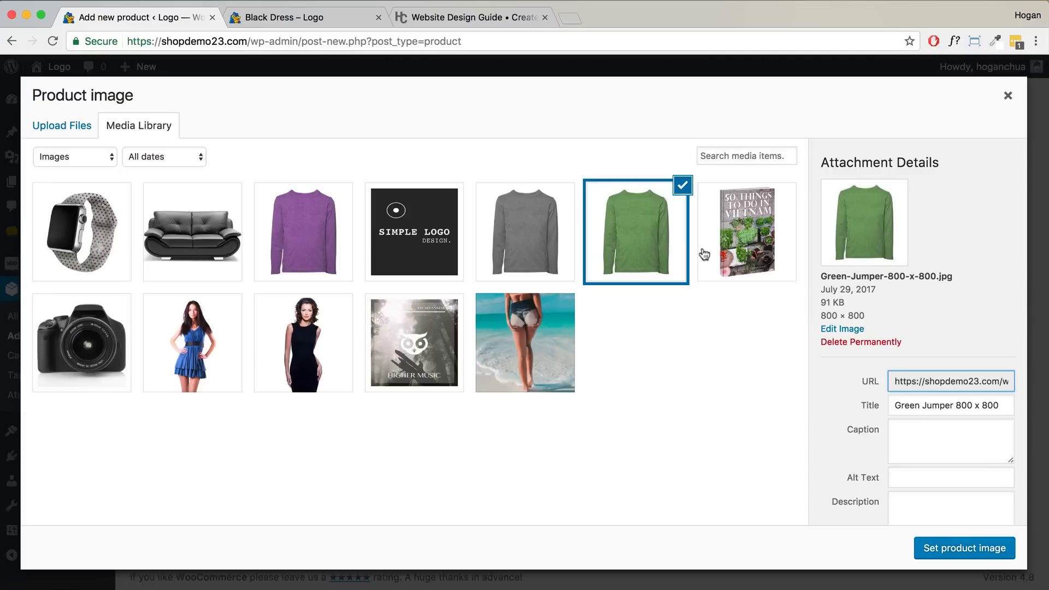
left_click(964, 547)
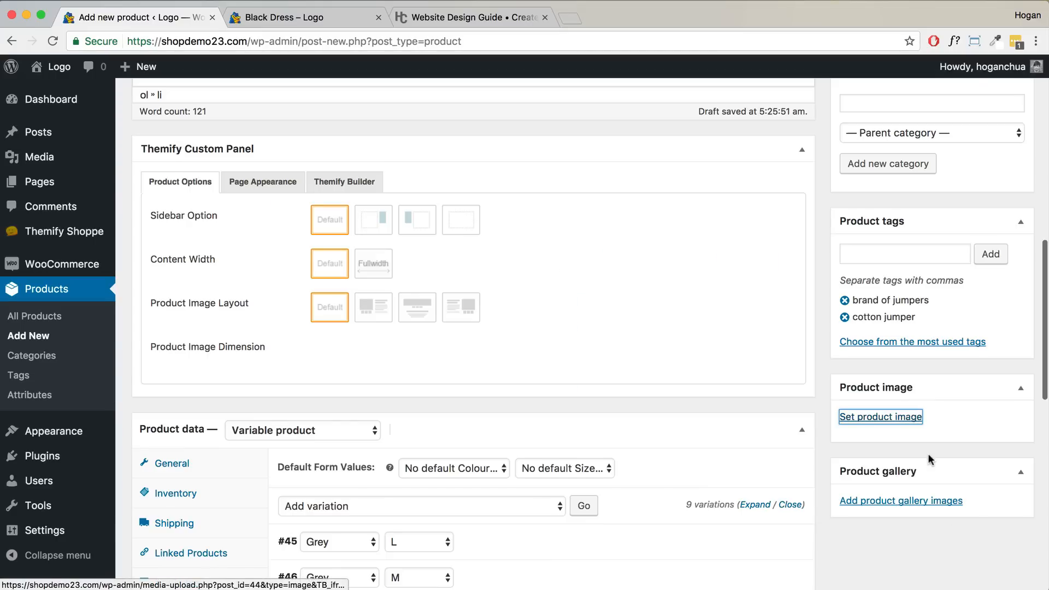
scroll(927, 453, "down", 3)
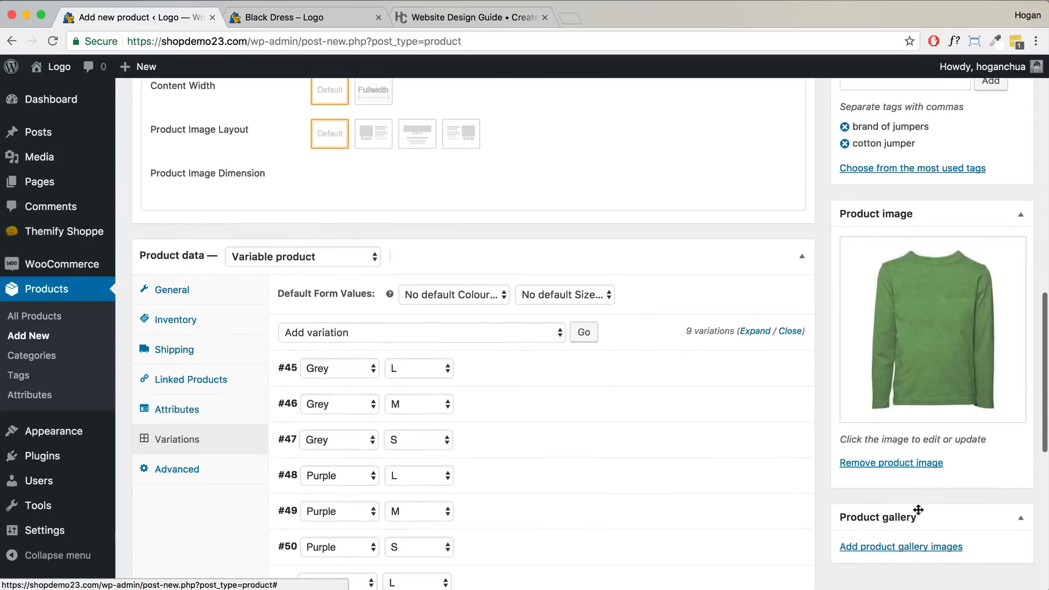
- Publish the Jumper product
scroll(712, 415, "up", 1)
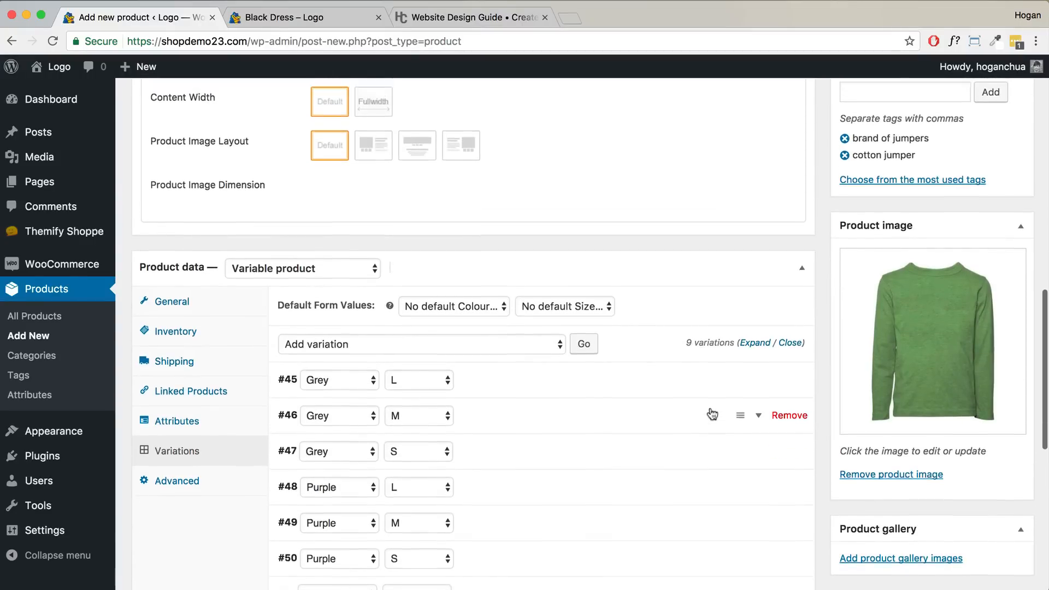
scroll(712, 415, "up", 10)
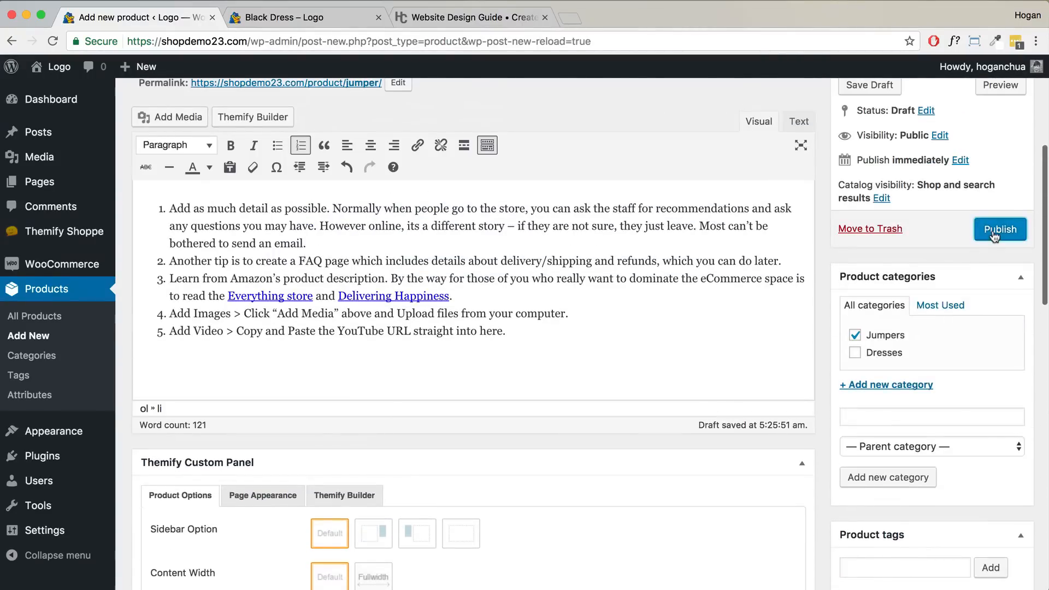
left_click(995, 240)
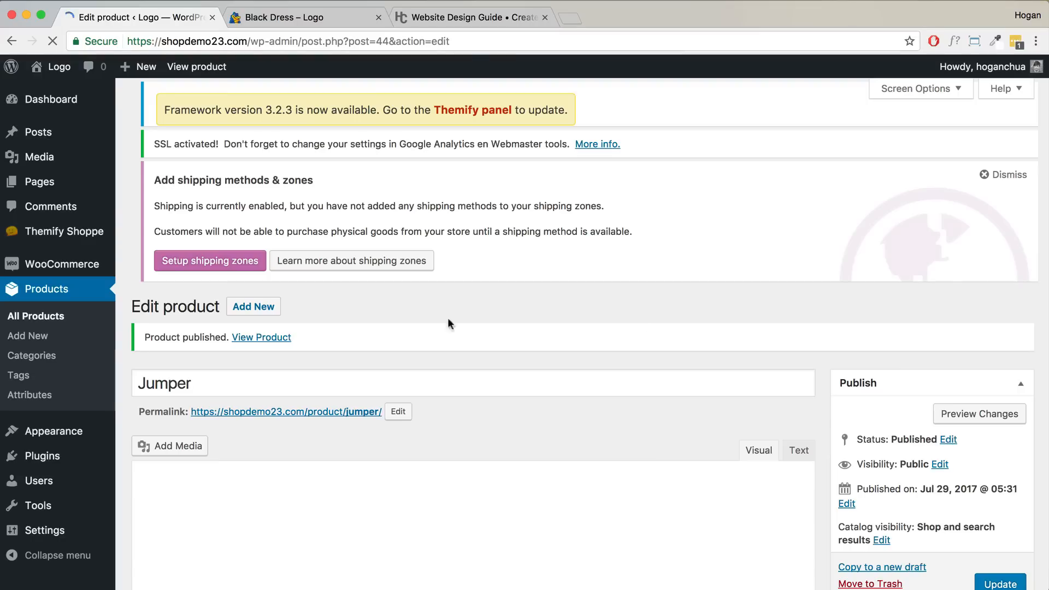
- Open the live Jumper product page in a new browser tab and switch to it
right_click(278, 340)
left_click(306, 344)
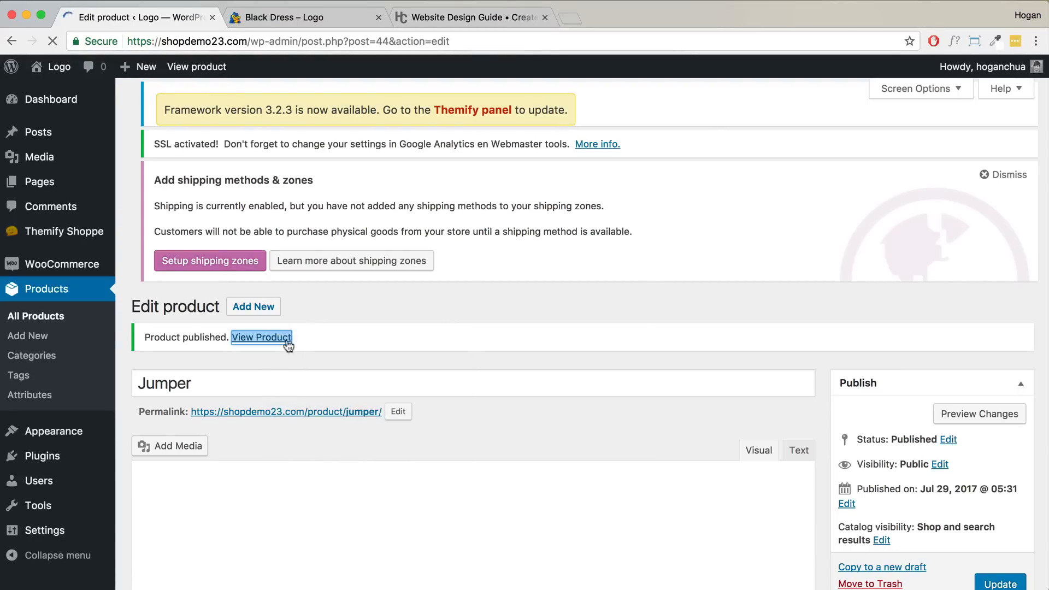
left_click(336, 23)
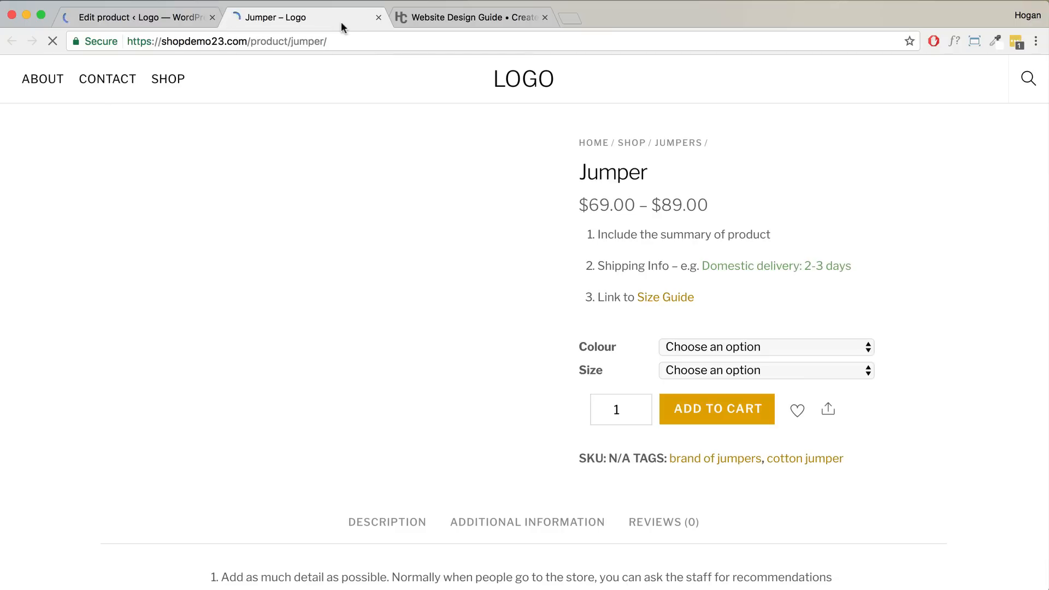
scroll(693, 329, "down", 2)
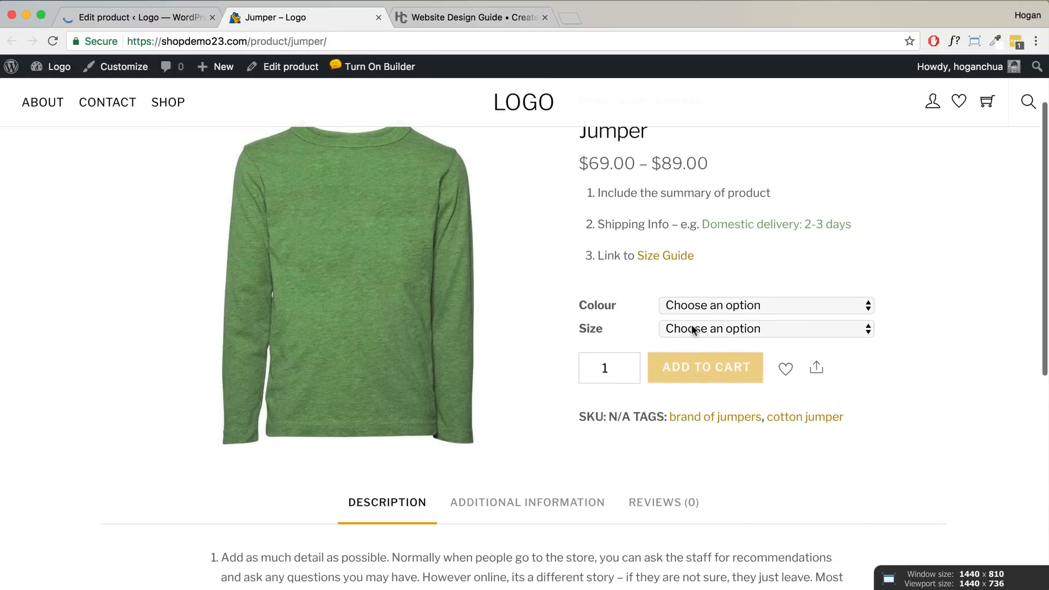
left_click(719, 306)
left_click(710, 320)
left_click(719, 327)
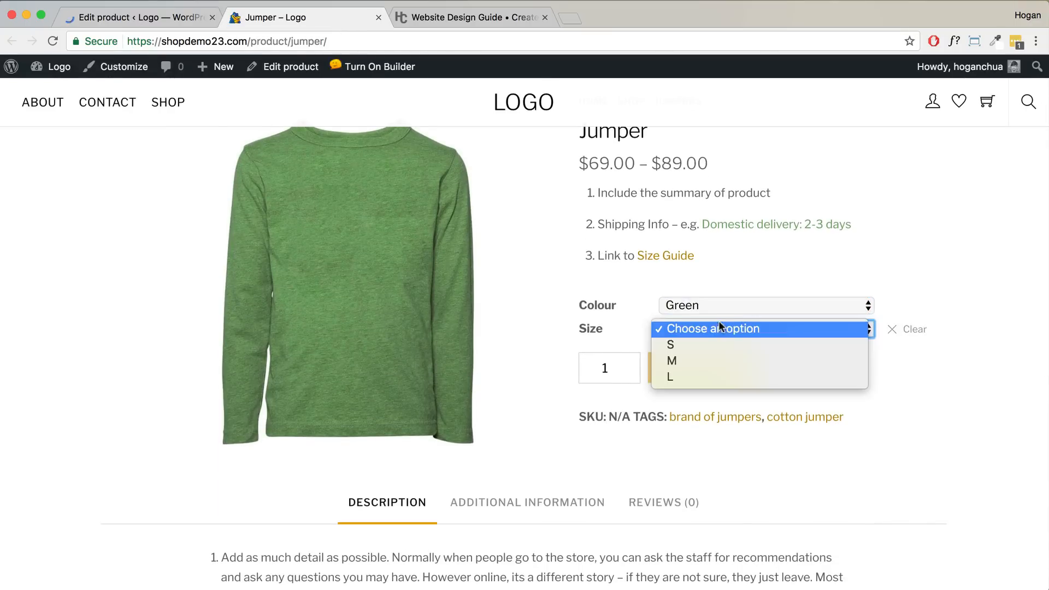
left_click(714, 346)
left_click(713, 327)
left_click(701, 342)
left_click(709, 308)
key("Escape")
left_click(709, 319)
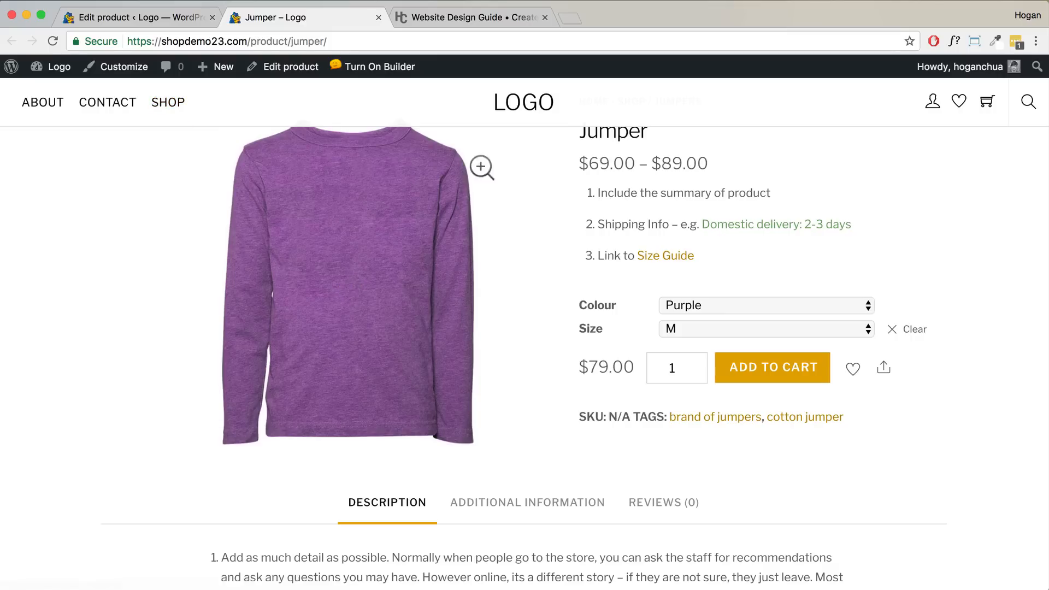
left_click(52, 41)
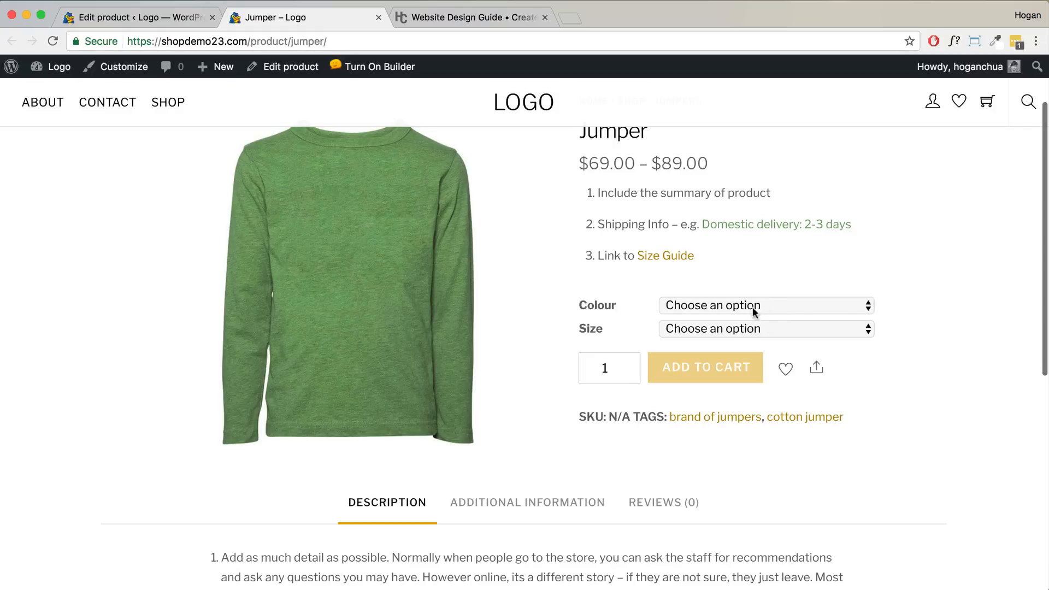
- Back in the Jumper editor, set the default variation to Colour Green and Size M
left_click(136, 16)
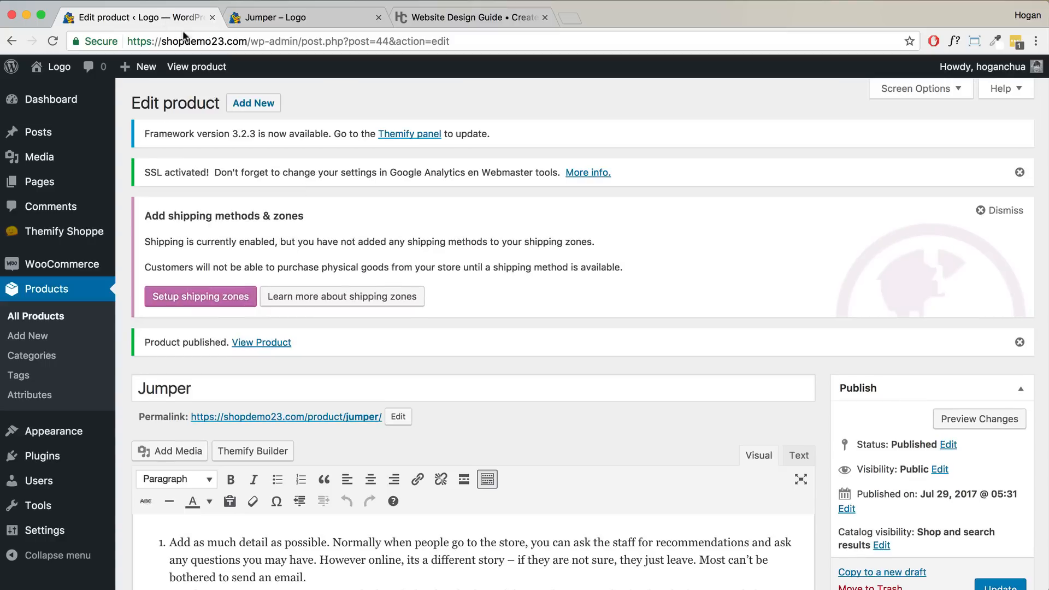
scroll(372, 281, "down", 3)
double_click(164, 231)
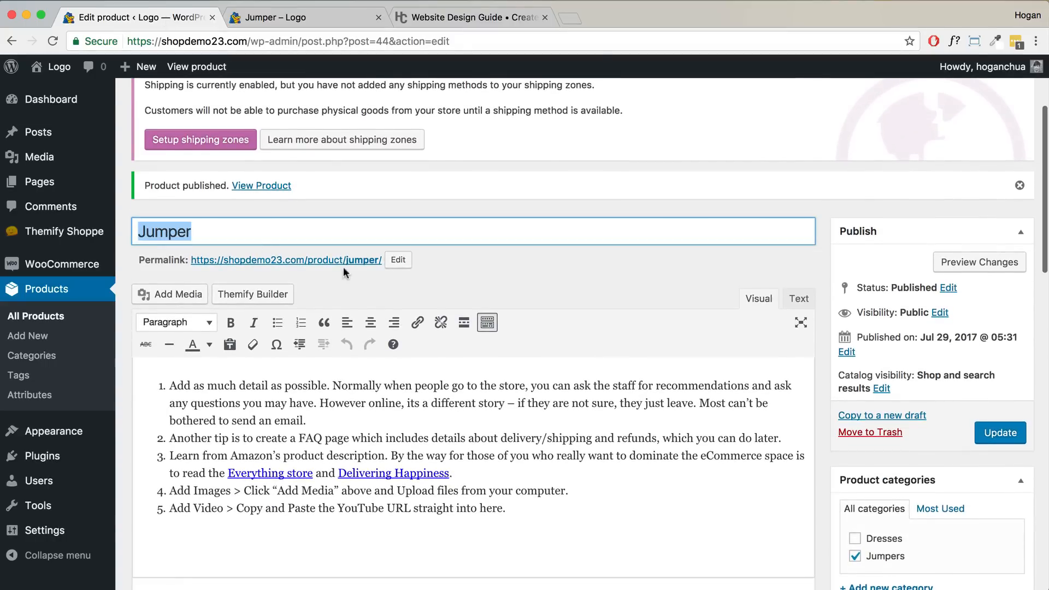
scroll(342, 269, "down", 12)
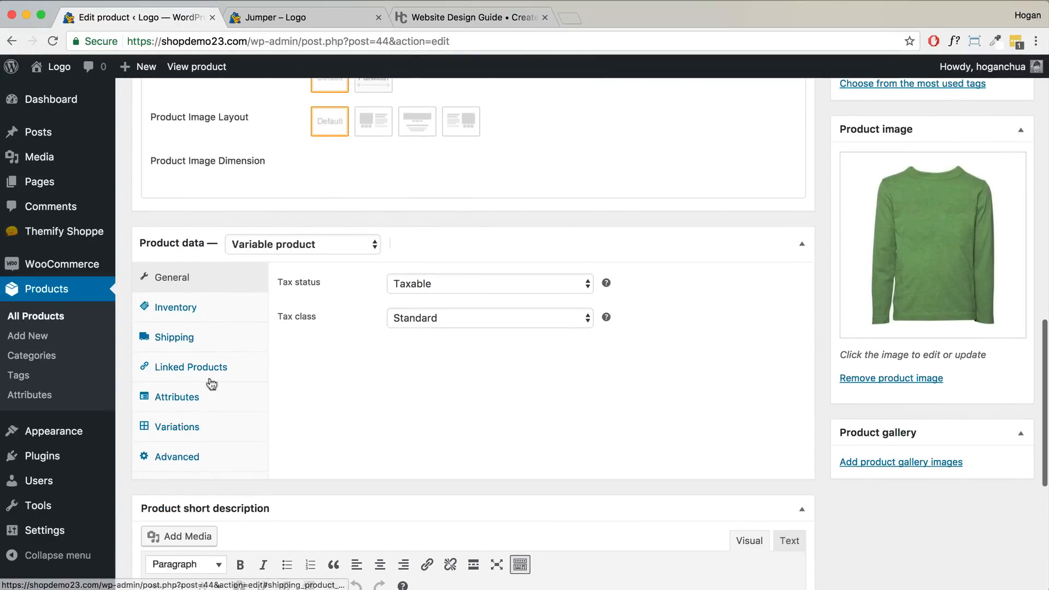
left_click(196, 431)
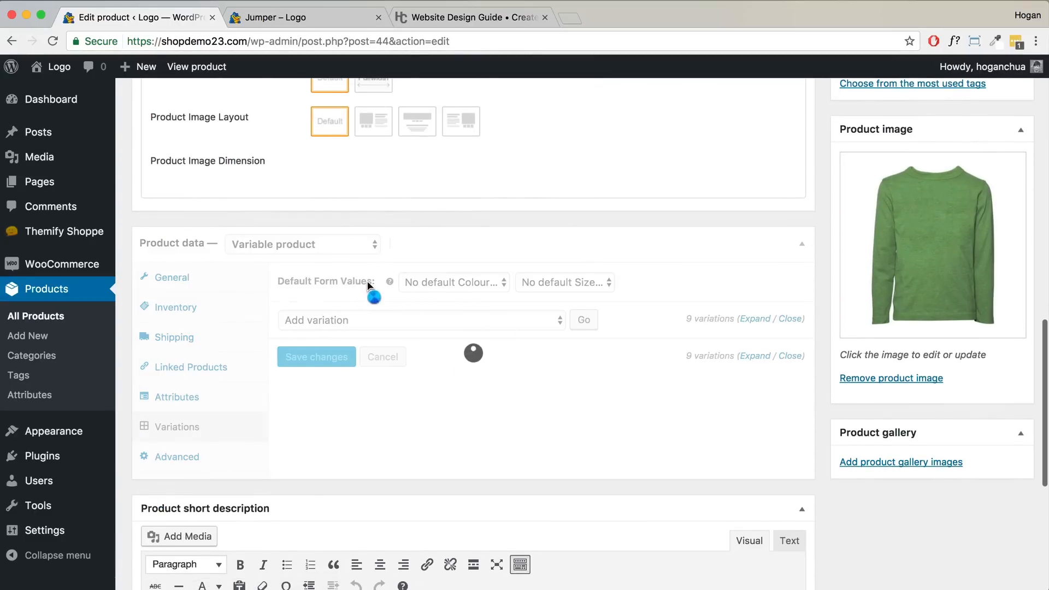
left_click(466, 283)
left_click(467, 298)
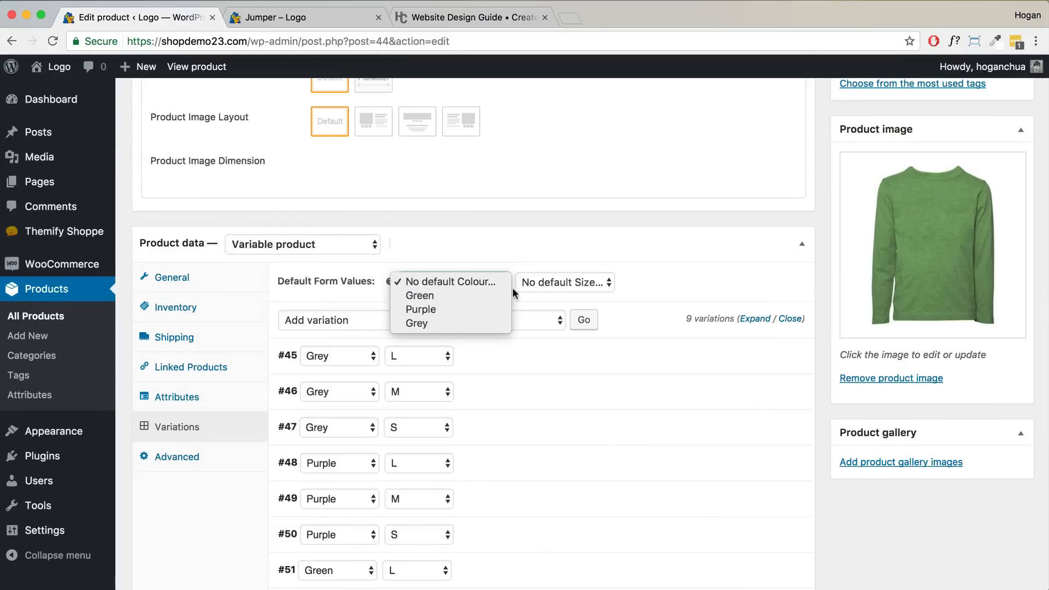
left_click(594, 284)
left_click(574, 309)
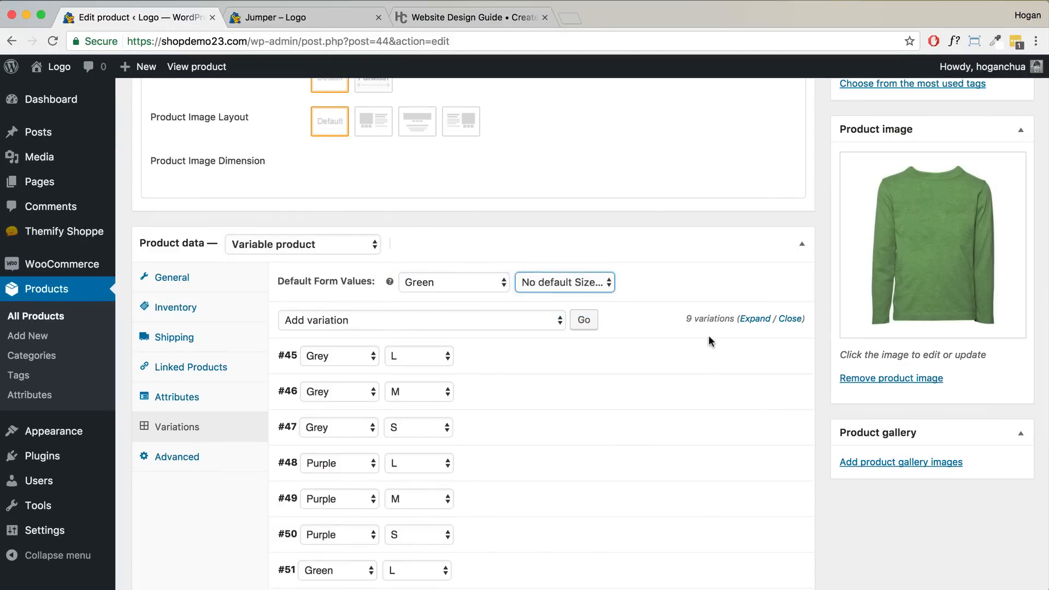
- Update the Jumper product and switch to its storefront tab
scroll(716, 328, "up", 10)
left_click(994, 202)
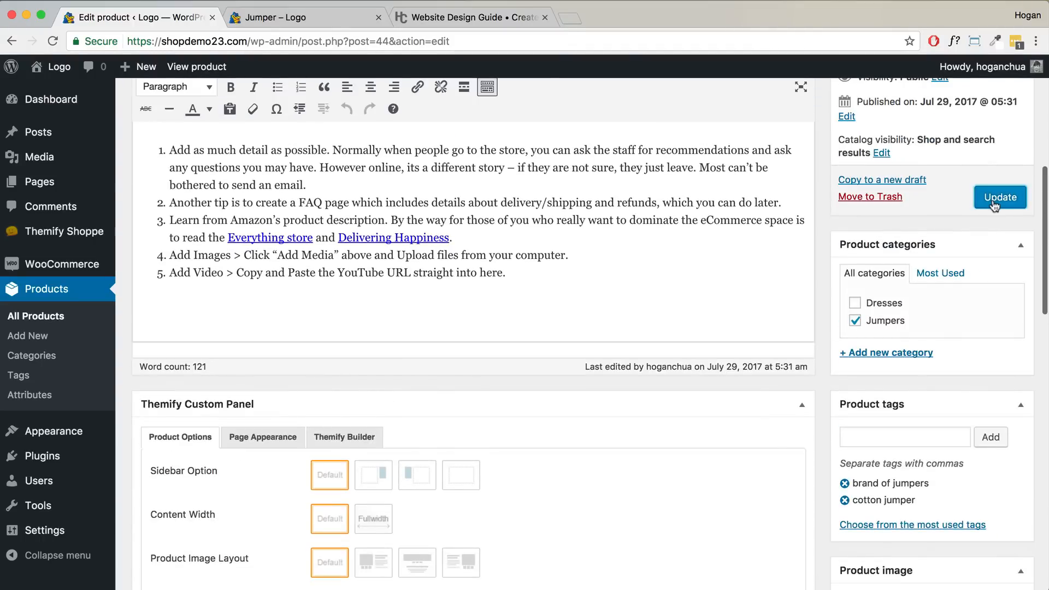
left_click(311, 22)
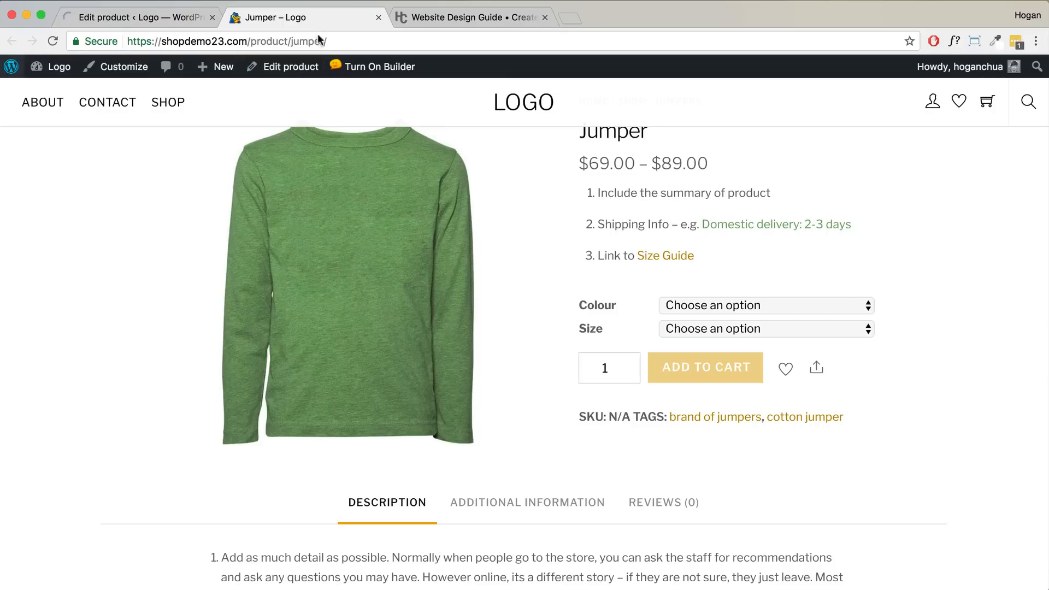
- Reload the storefront to confirm Green and M preselected at $79.00, then return to the editor
left_click(53, 41)
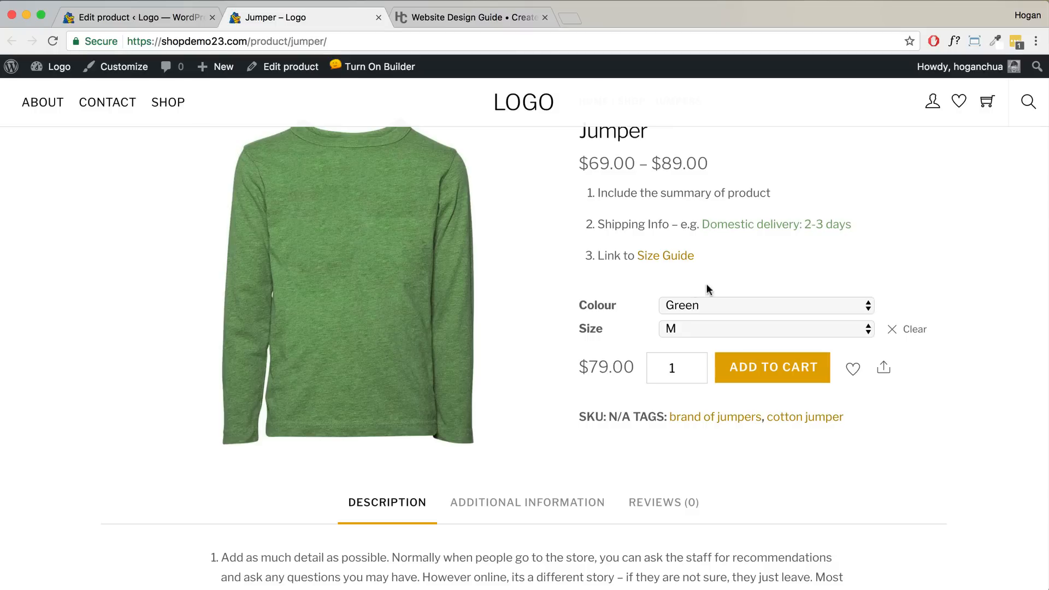
left_click(148, 21)
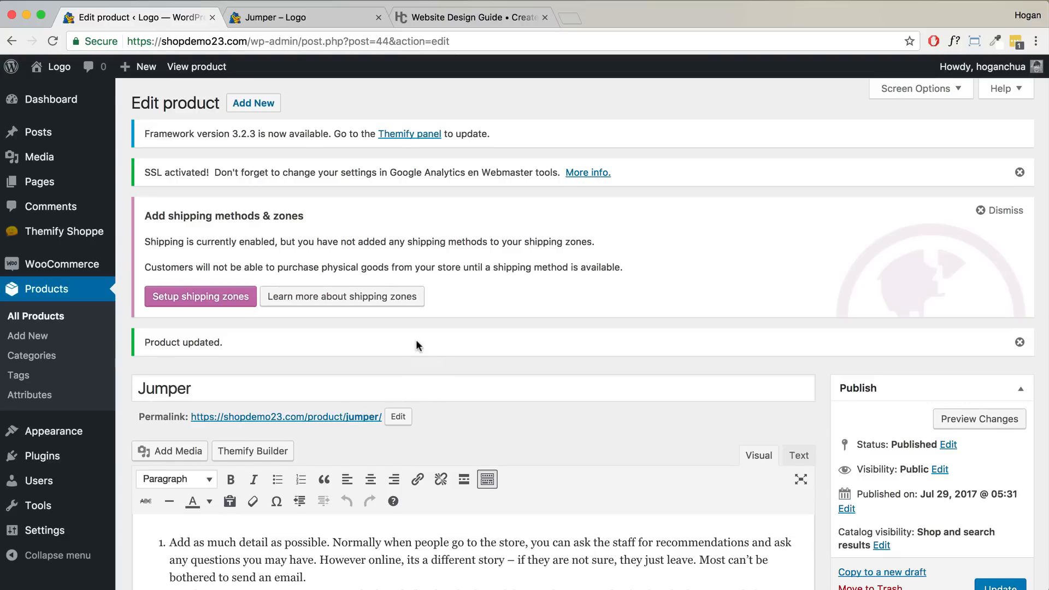
- Start a new product from the products screen
scroll(415, 339, "down", 5)
scroll(416, 341, "down", 10)
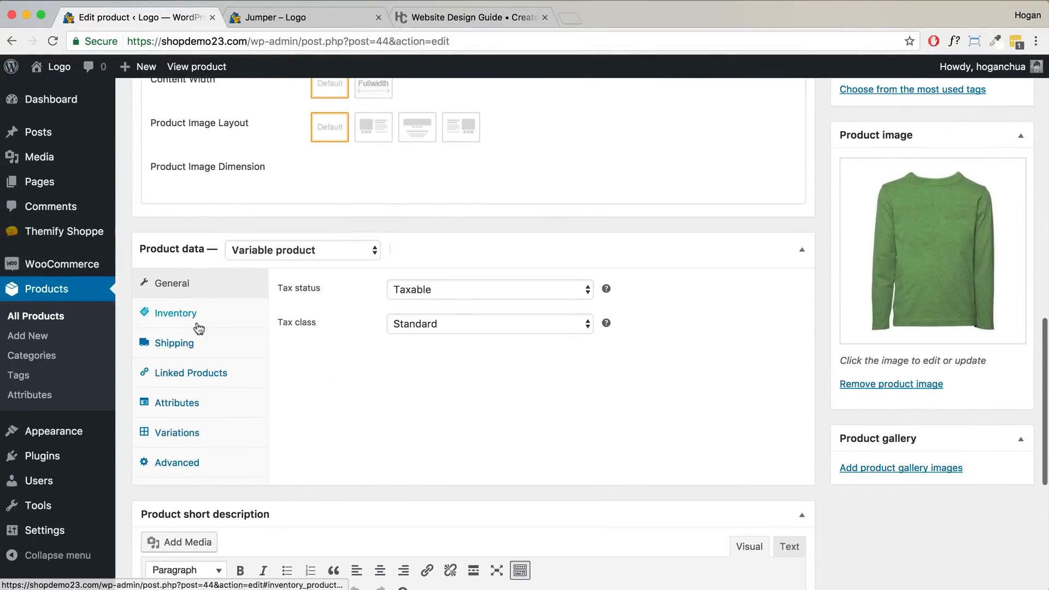
scroll(69, 320, "up", 15)
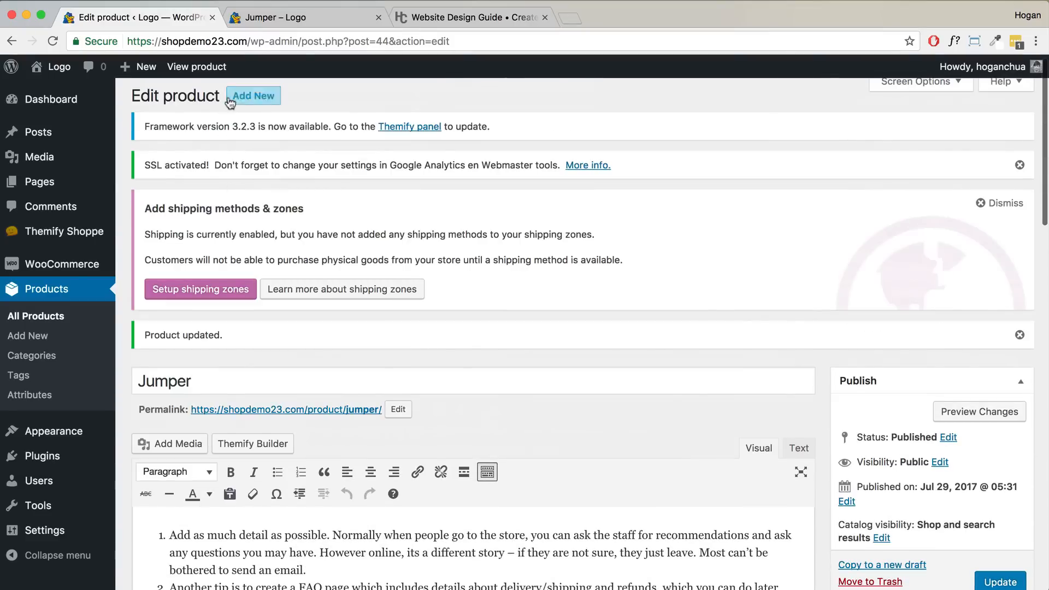
left_click(242, 101)
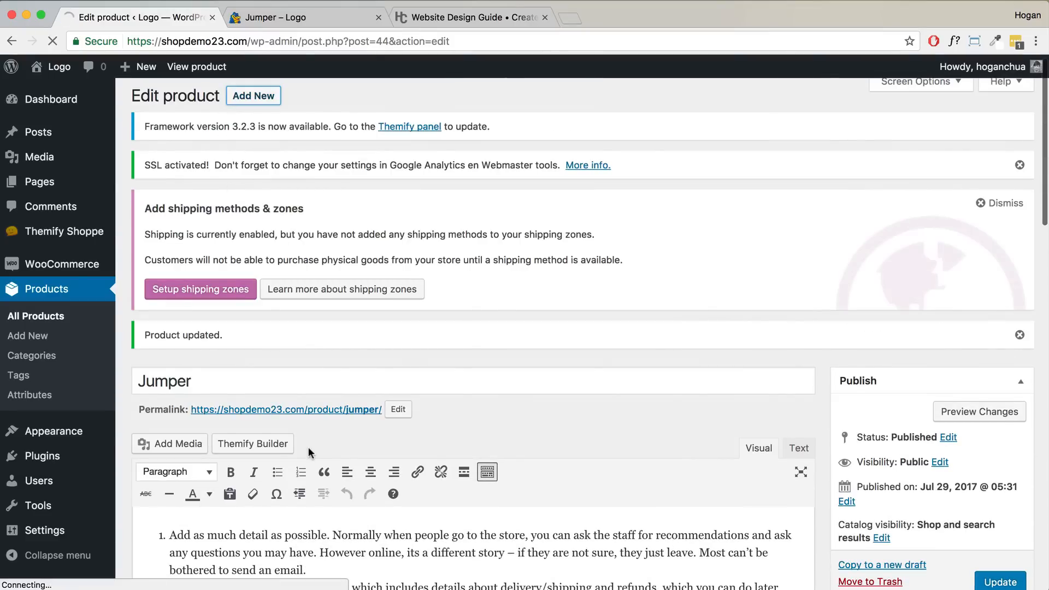
- Mark the new product as Virtual, leaving Downloadable unticked
scroll(315, 487, "down", 13)
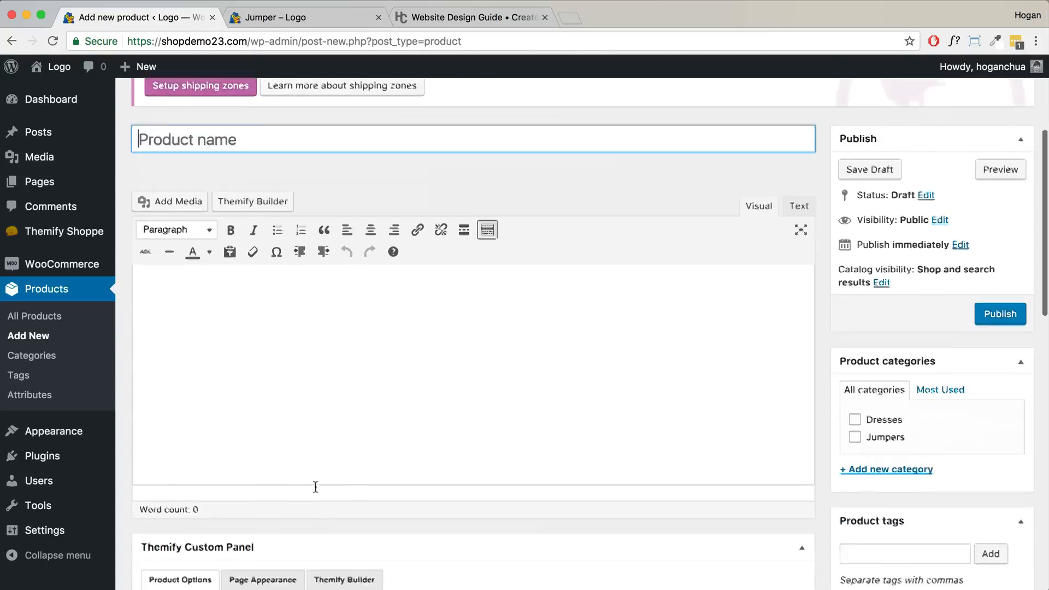
scroll(314, 485, "down", 2)
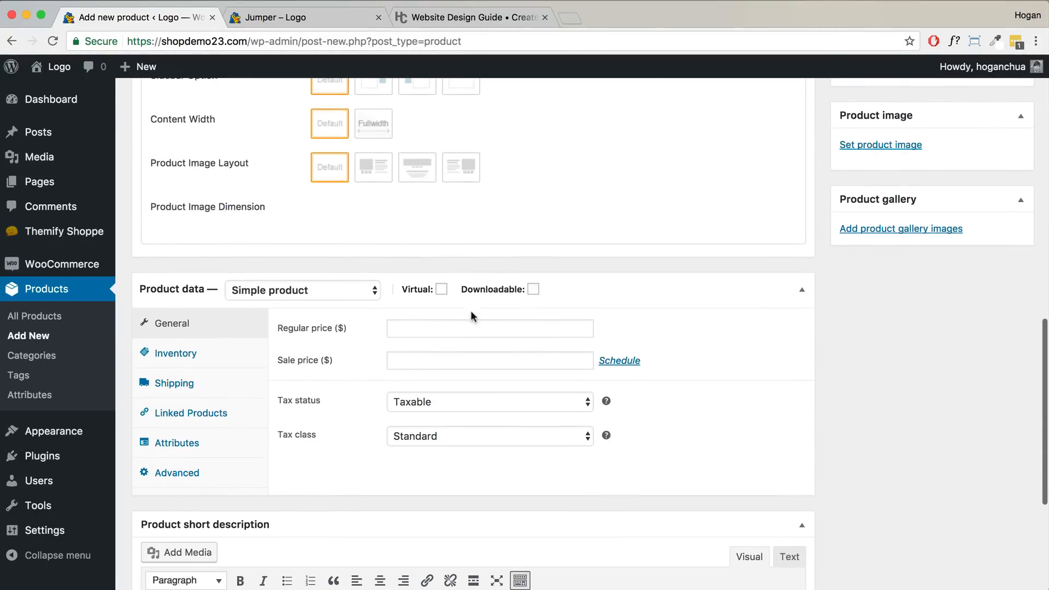
left_click(533, 289)
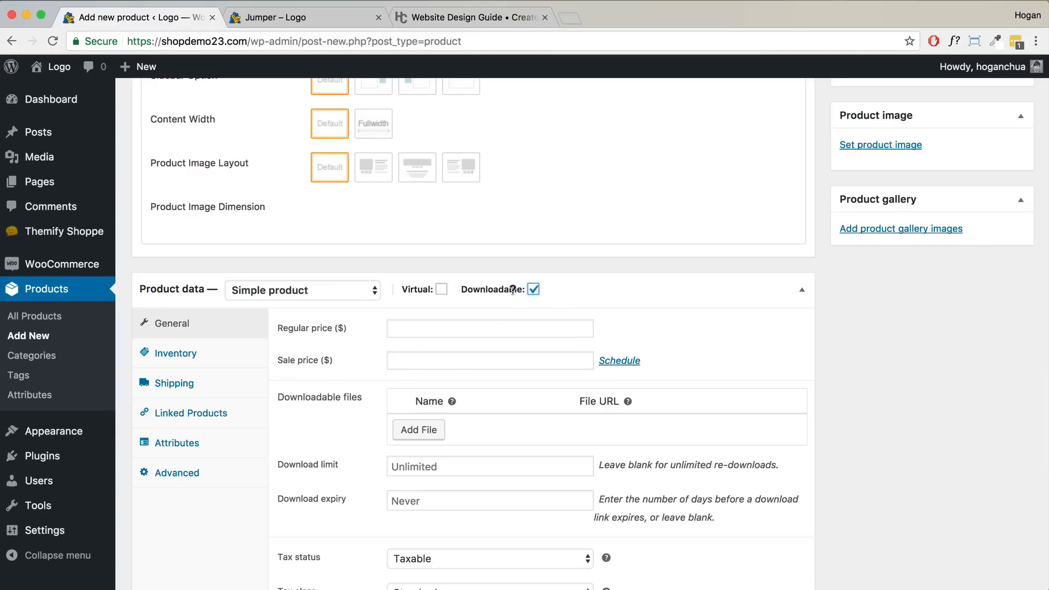
left_click(442, 289)
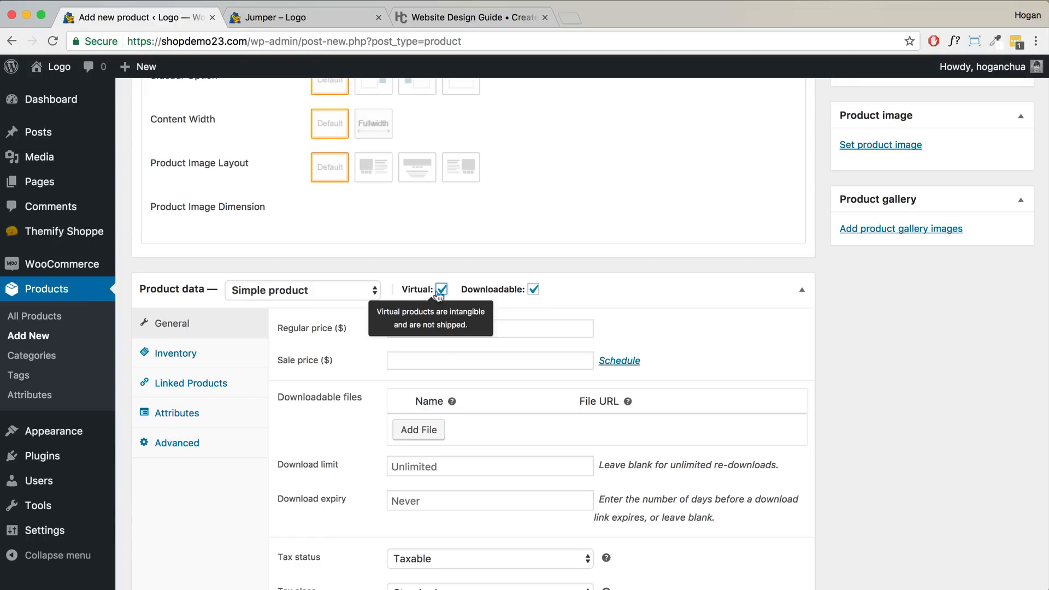
left_click(532, 290)
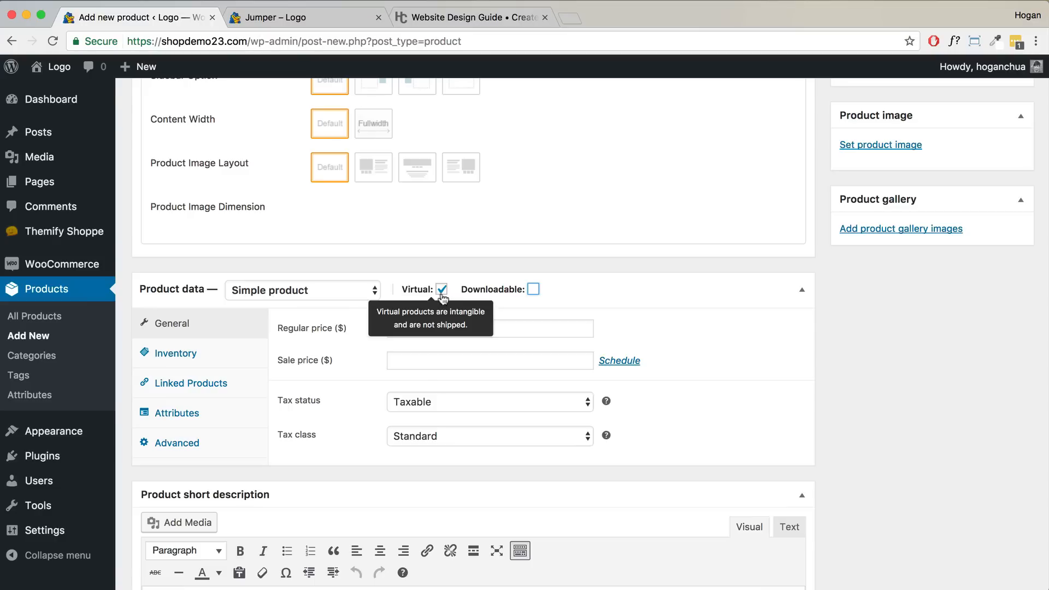
- Bring up the Advanced tab's Purchase note field, then open a new tab with the Examples bookmarks
left_click(178, 447)
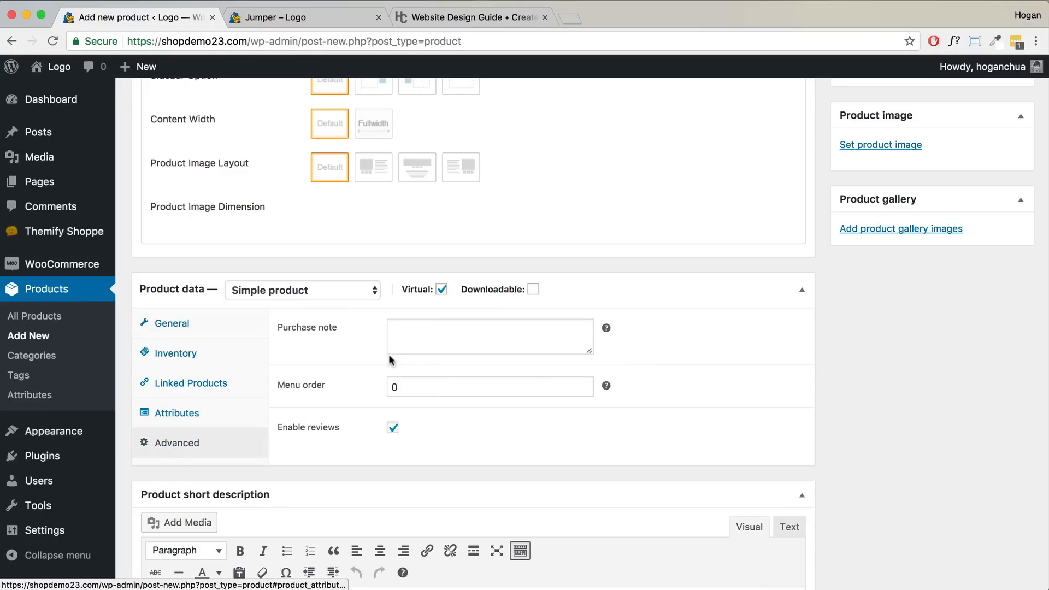
left_click(413, 342)
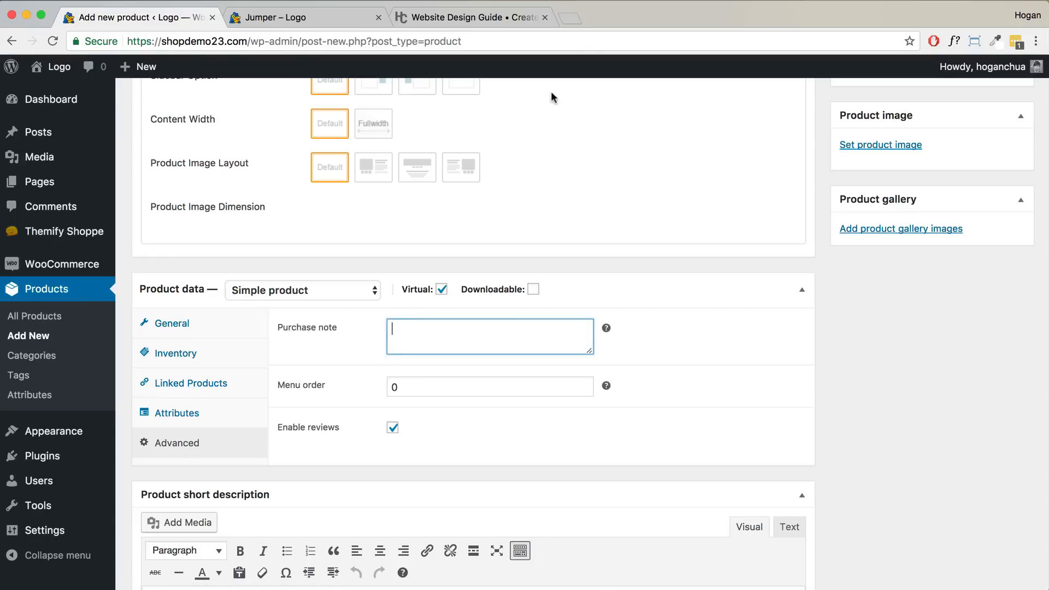
left_click(570, 19)
left_click(541, 69)
- Open the Wufoo Logo Design Questionaire form from the 'Virtual Product - WUFOO' bookmark
mouse_move(490, 68)
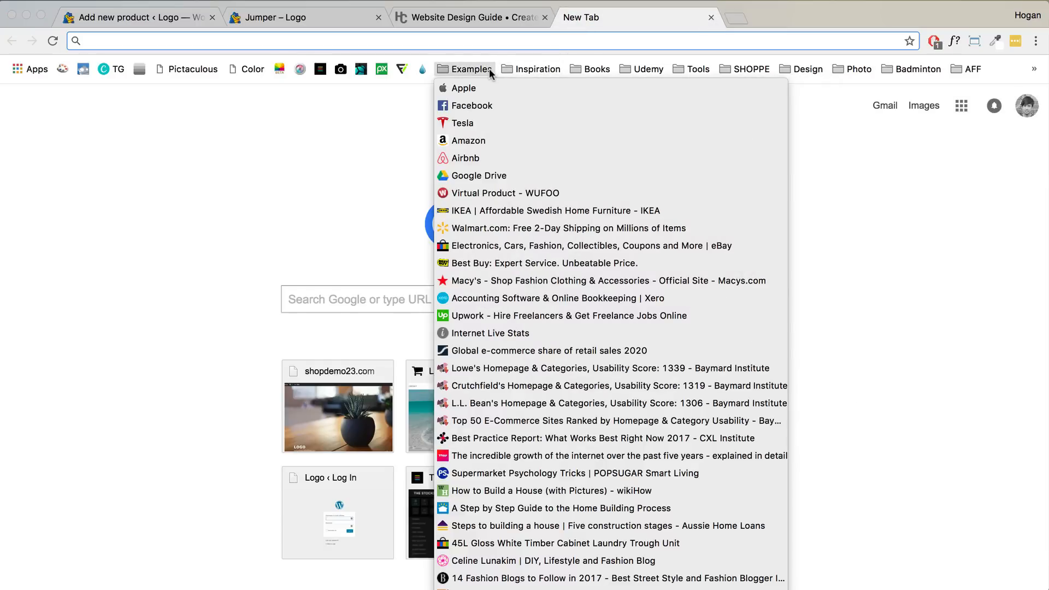
left_click(489, 192)
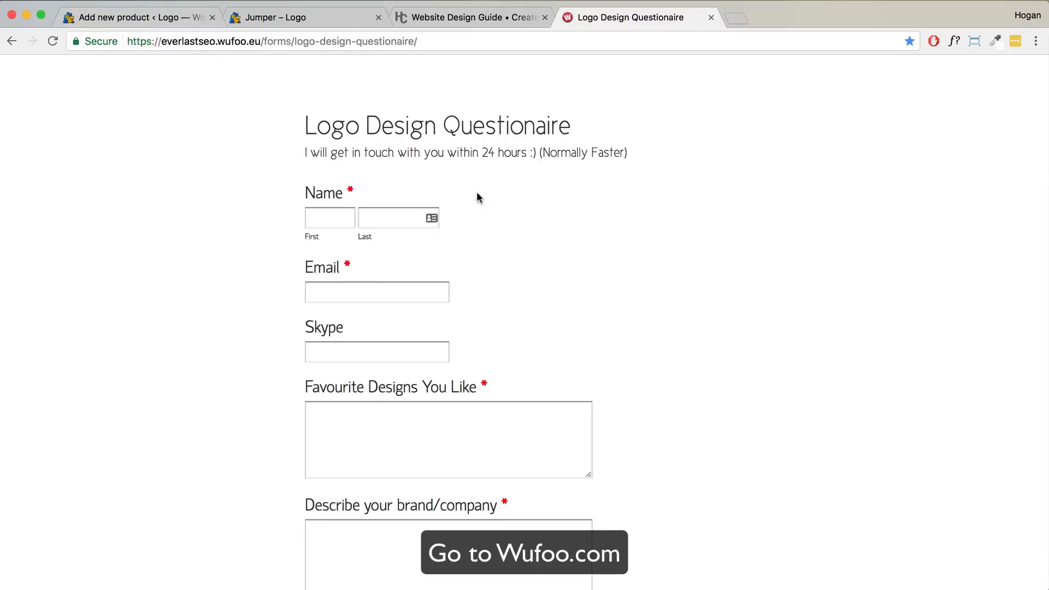
scroll(476, 180, "down", 5)
scroll(475, 186, "down", 2)
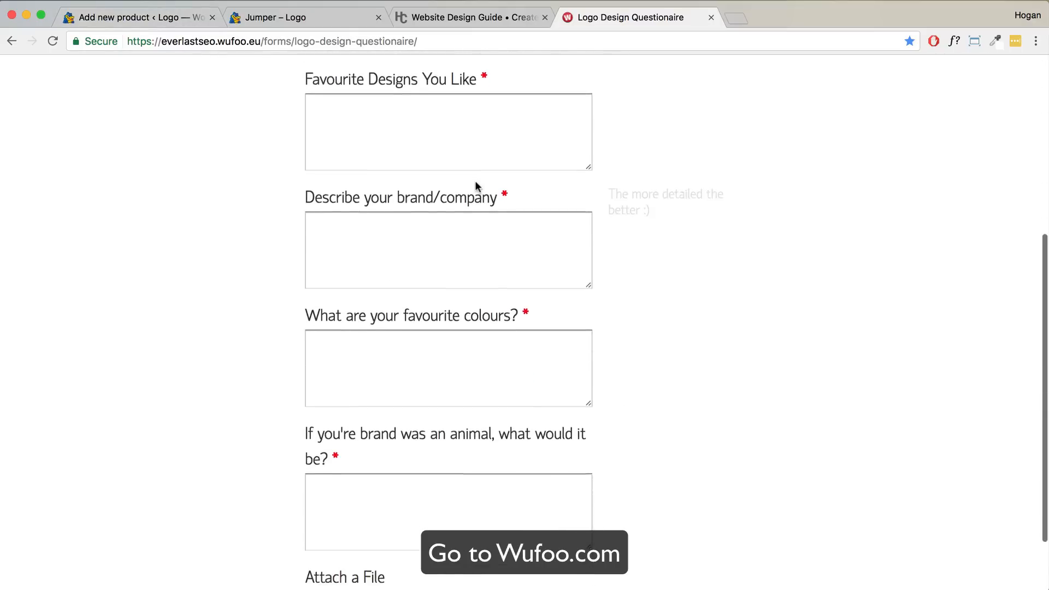
scroll(476, 182, "up", 1)
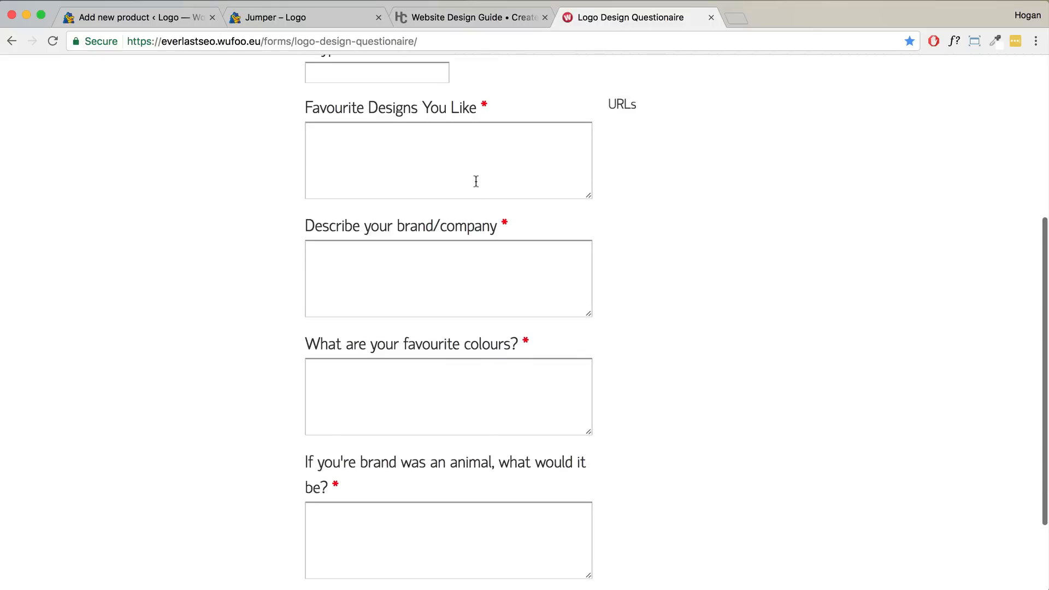
scroll(475, 181, "up", 3)
- Copy the form's web address from the address bar
left_click(313, 41)
right_click(316, 42)
left_click(339, 64)
- Paste the Logo Design Questionaire form link into the new product's Purchase note
left_click(153, 19)
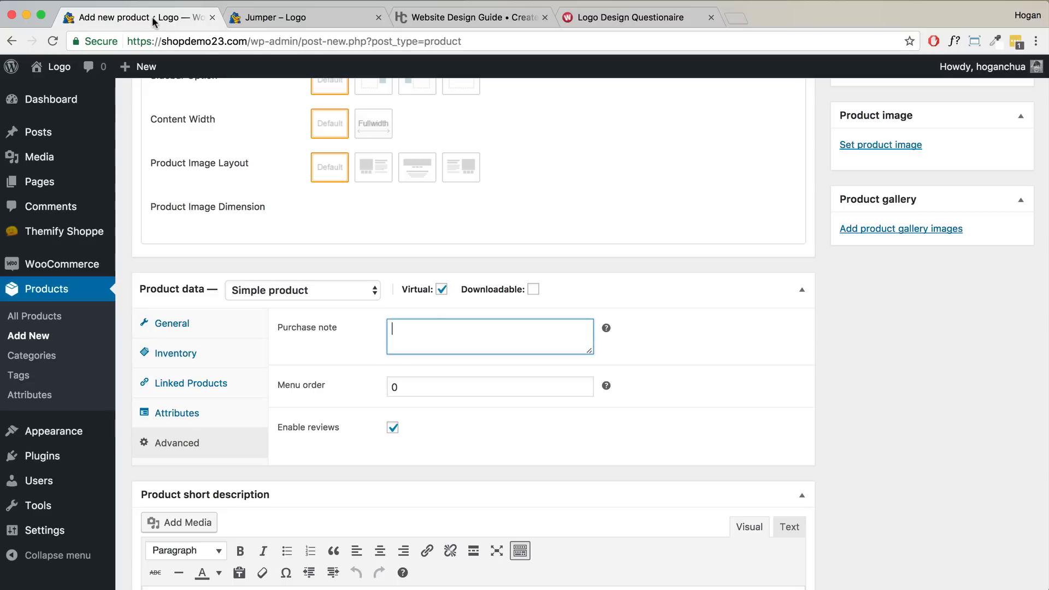
key("super+v")
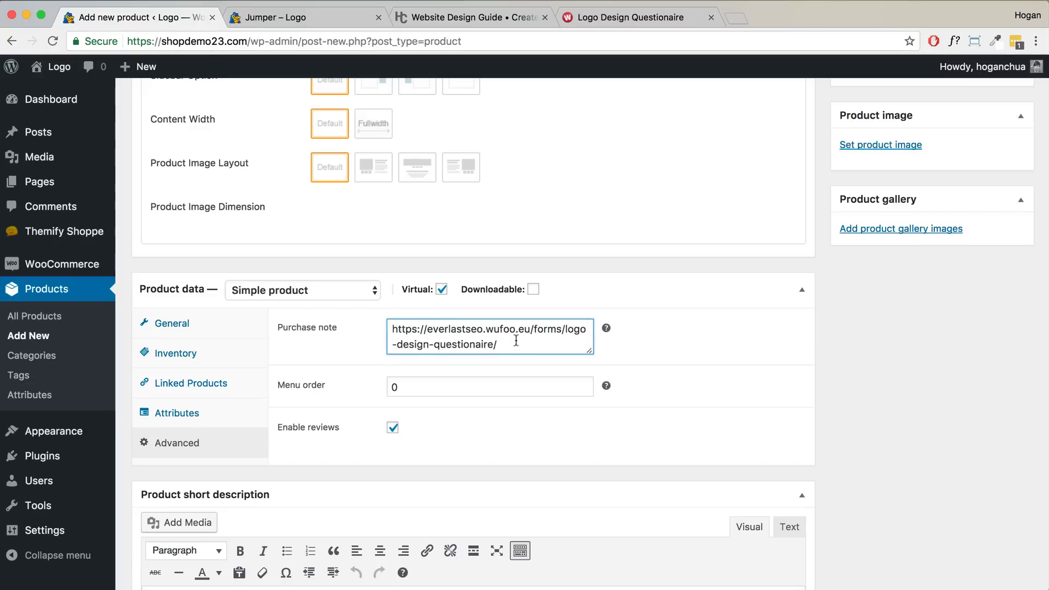
left_click_drag(515, 343, 394, 321)
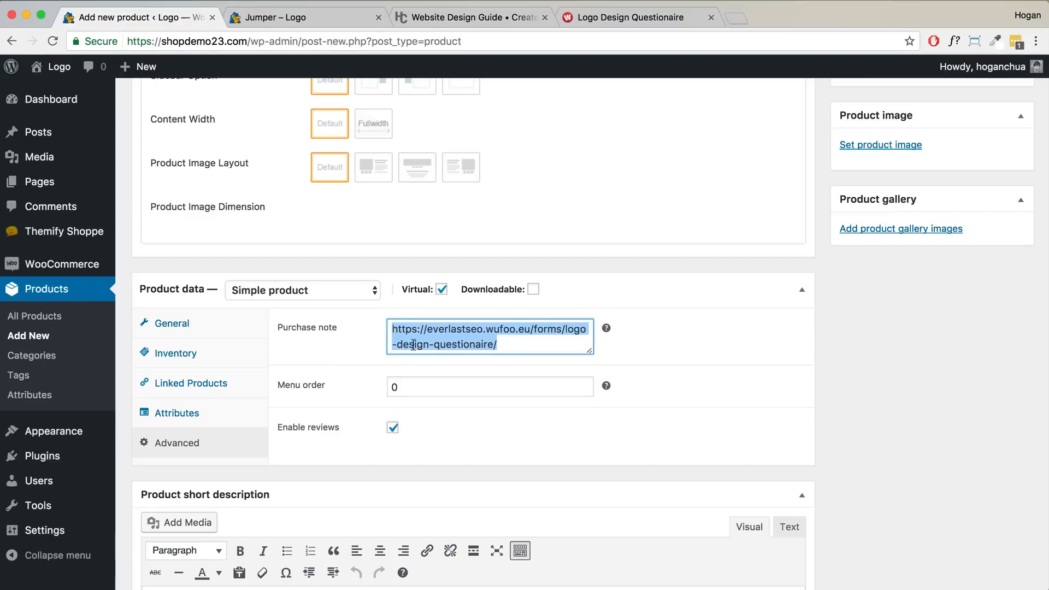
- Make the Purchase note box taller and select the shop's domain in the address bar
left_click_drag(587, 354, 580, 414)
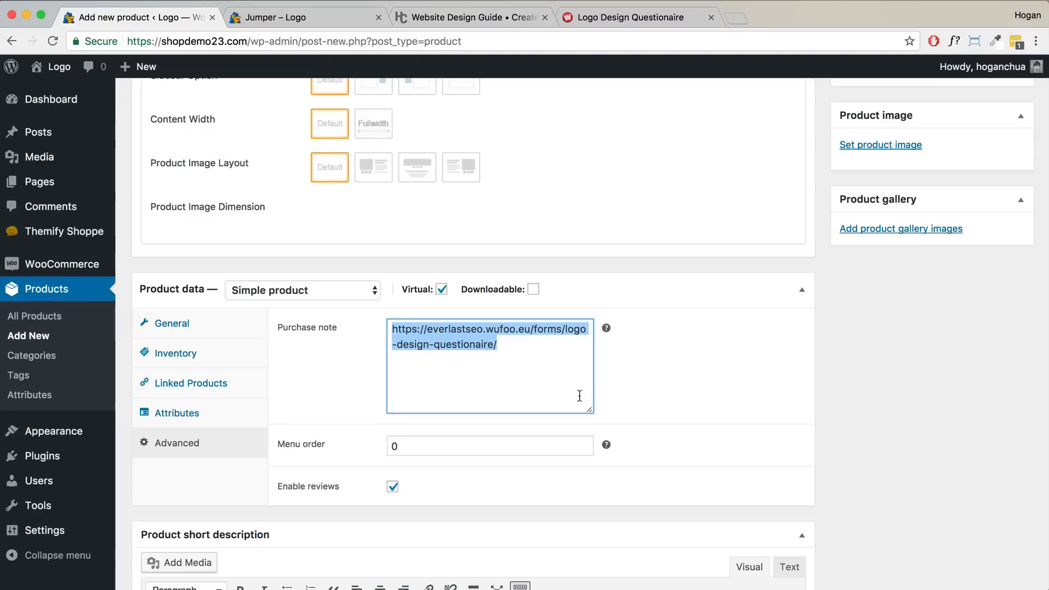
scroll(584, 378, "down", 2)
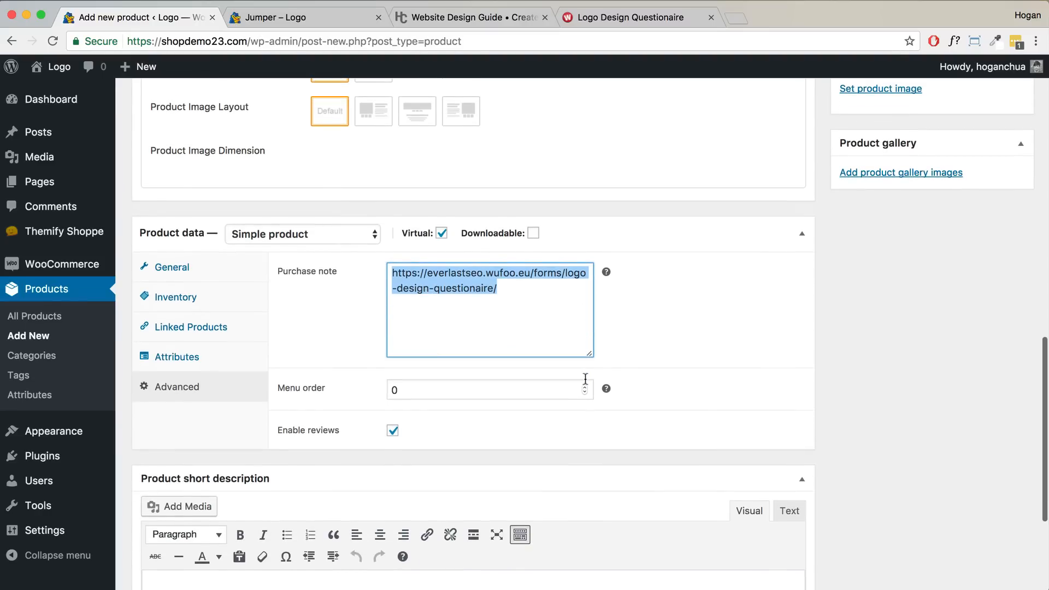
scroll(413, 314, "up", 4)
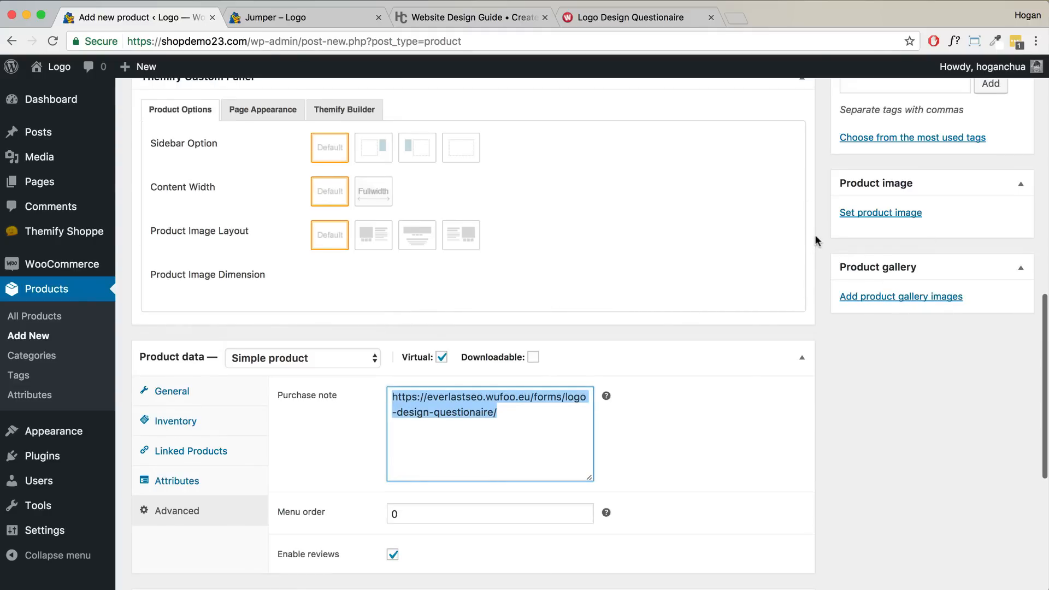
scroll(781, 229, "up", 10)
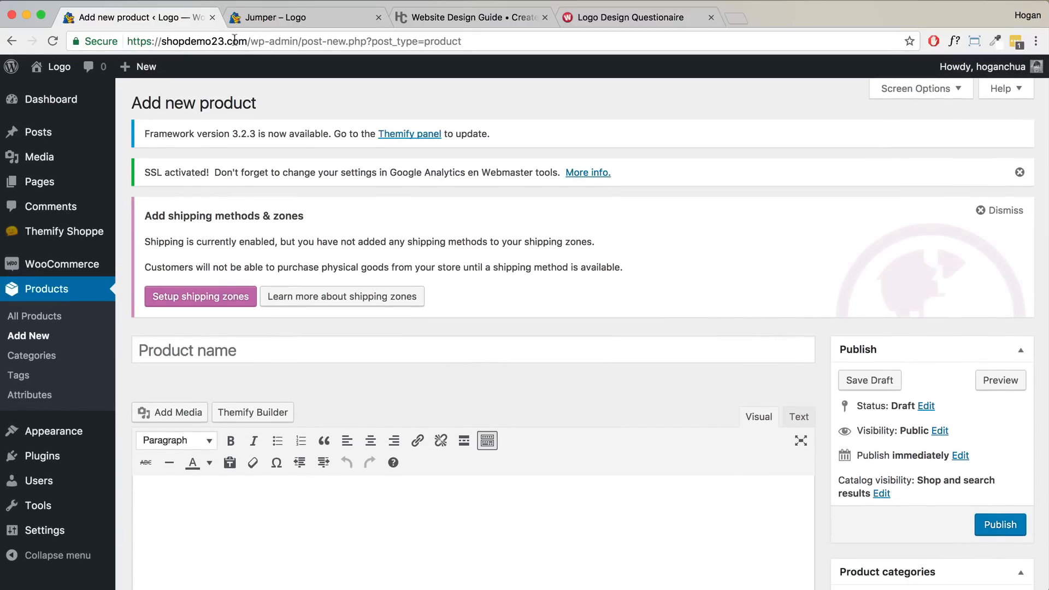
left_click_drag(249, 41, 134, 37)
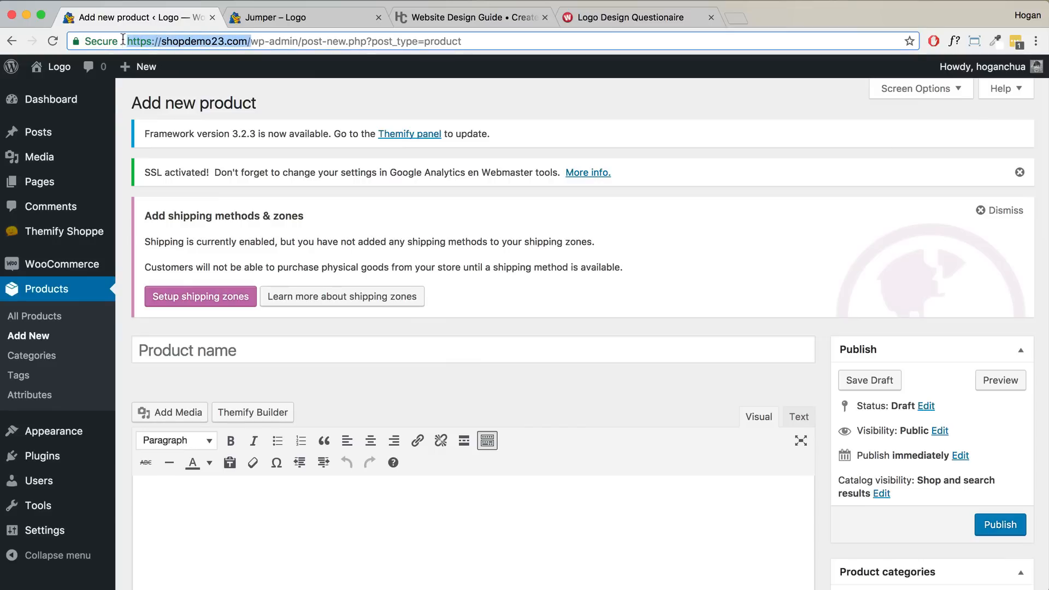
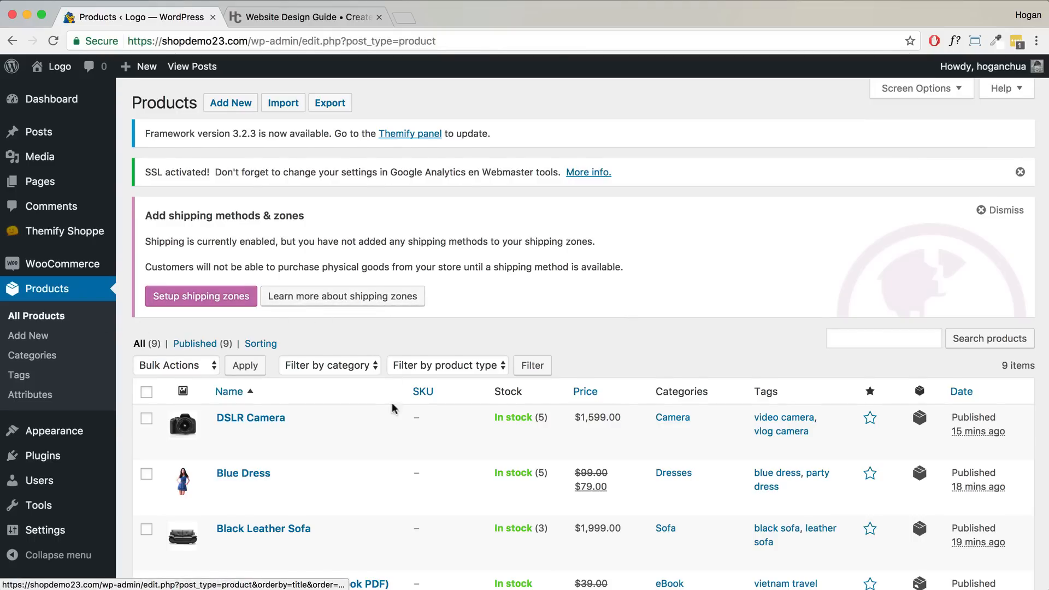
- Open the storefront in a new browser tab from the admin bar's Visit Store link
scroll(393, 407, "down", 5)
scroll(393, 407, "down", 3)
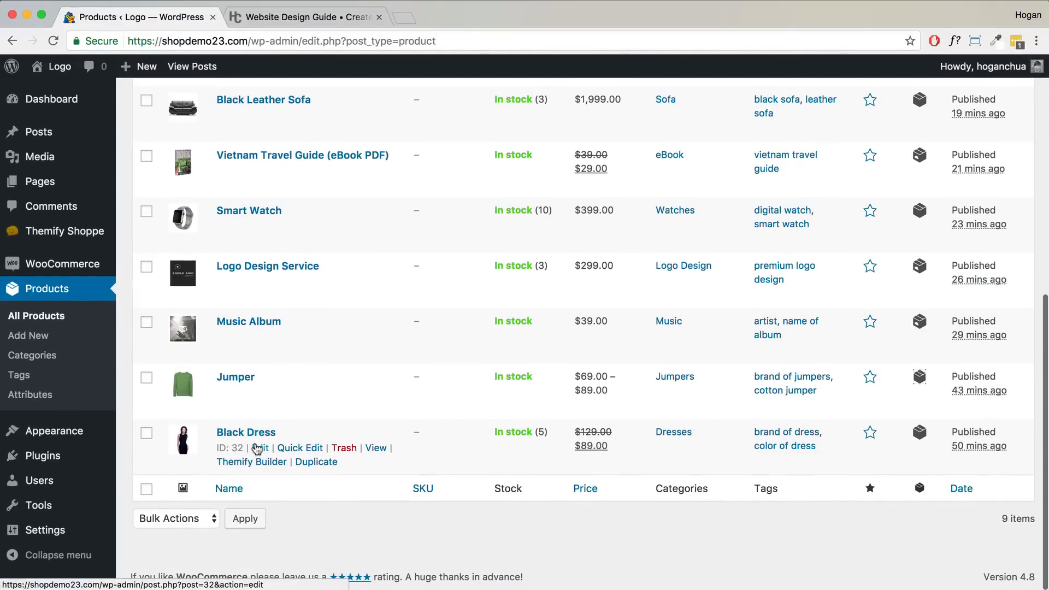
scroll(251, 445, "up", 5)
scroll(255, 447, "up", 1)
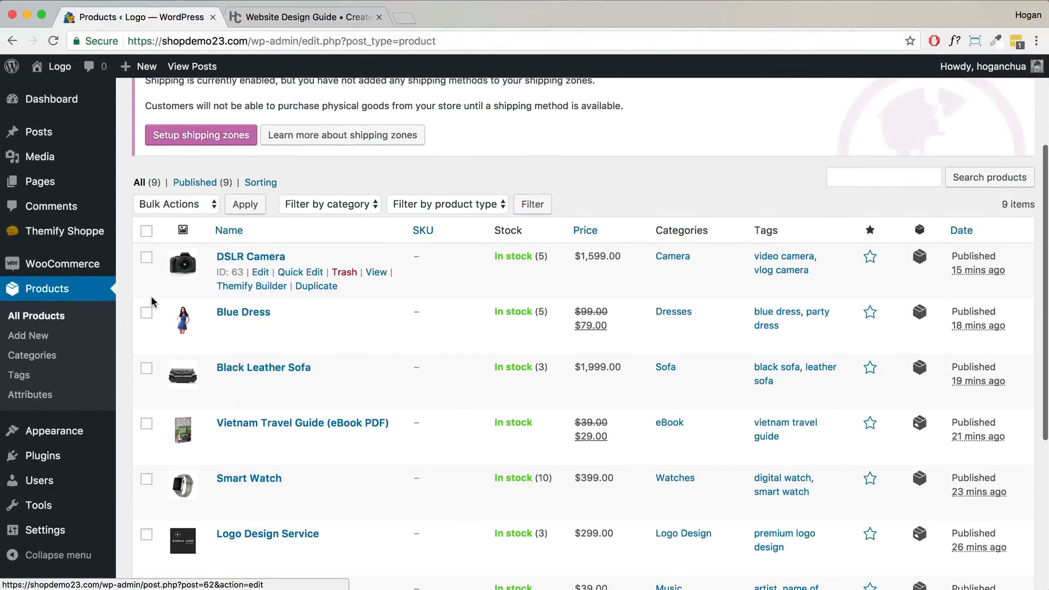
mouse_move(51, 75)
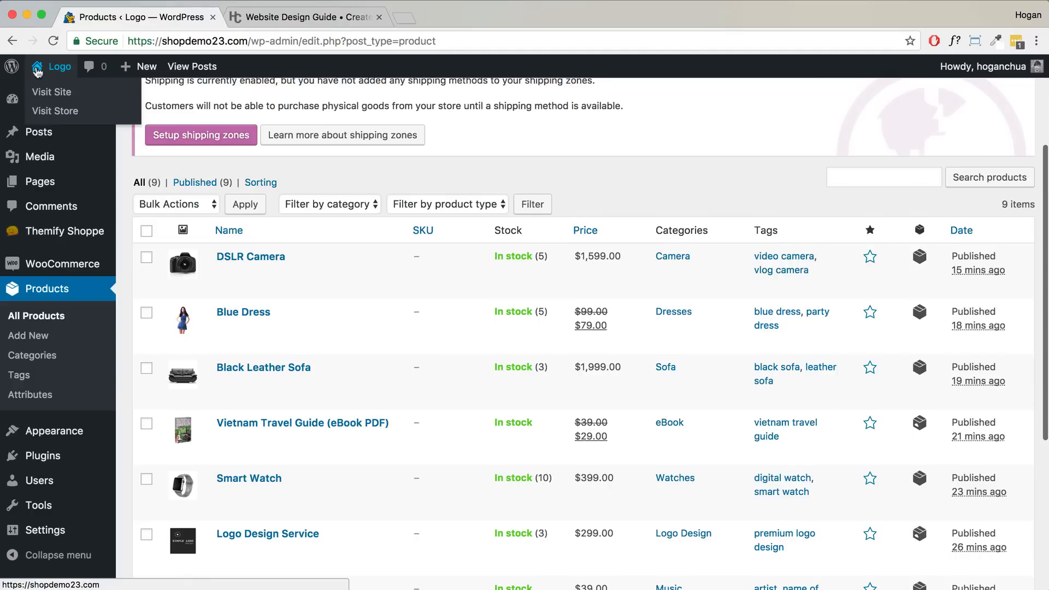
right_click(43, 107)
left_click(50, 113)
- Browse all nine products on the live shop page, then return to the Products tab
left_click(262, 20)
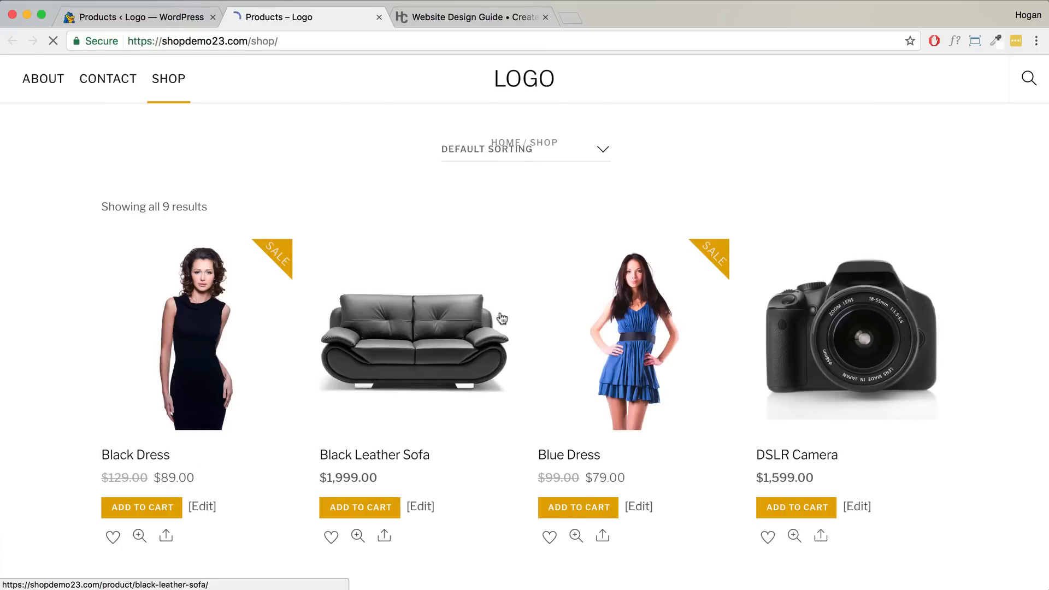
scroll(499, 319, "down", 6)
scroll(504, 318, "down", 5)
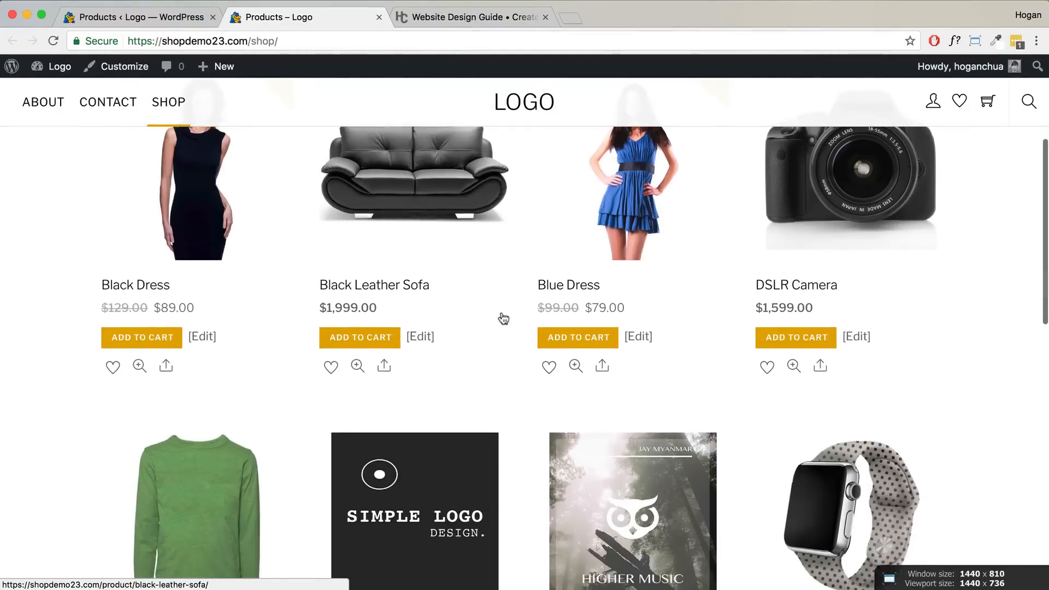
scroll(502, 317, "down", 4)
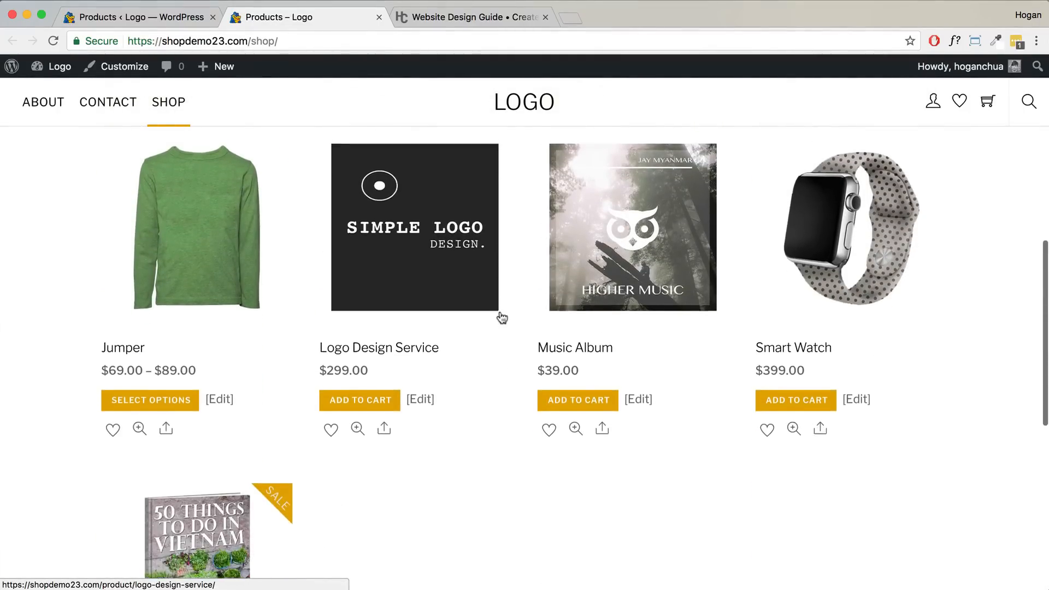
scroll(500, 317, "down", 2)
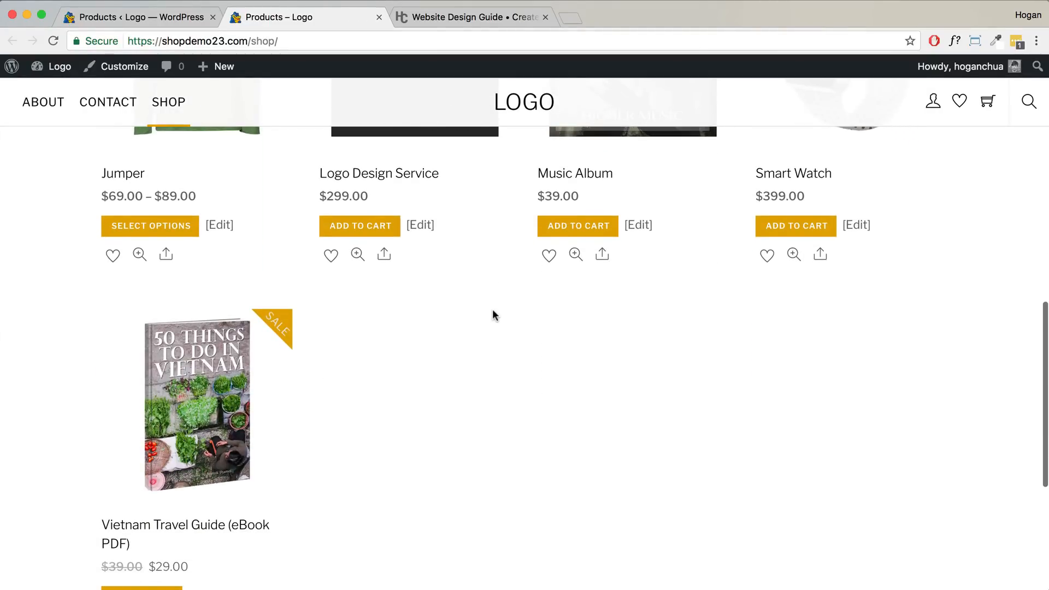
scroll(494, 309, "up", 6)
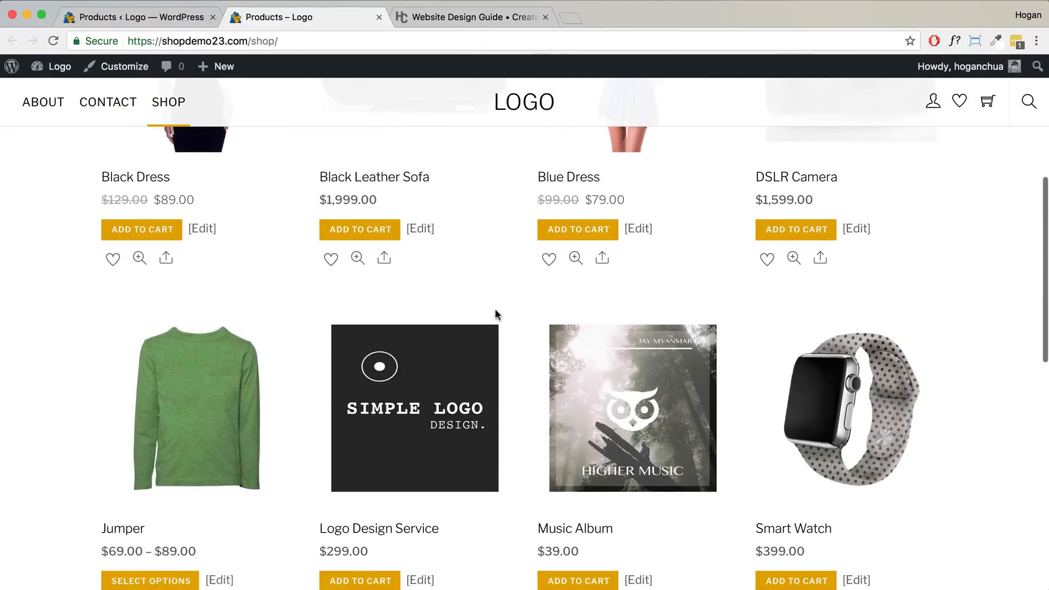
scroll(494, 311, "up", 6)
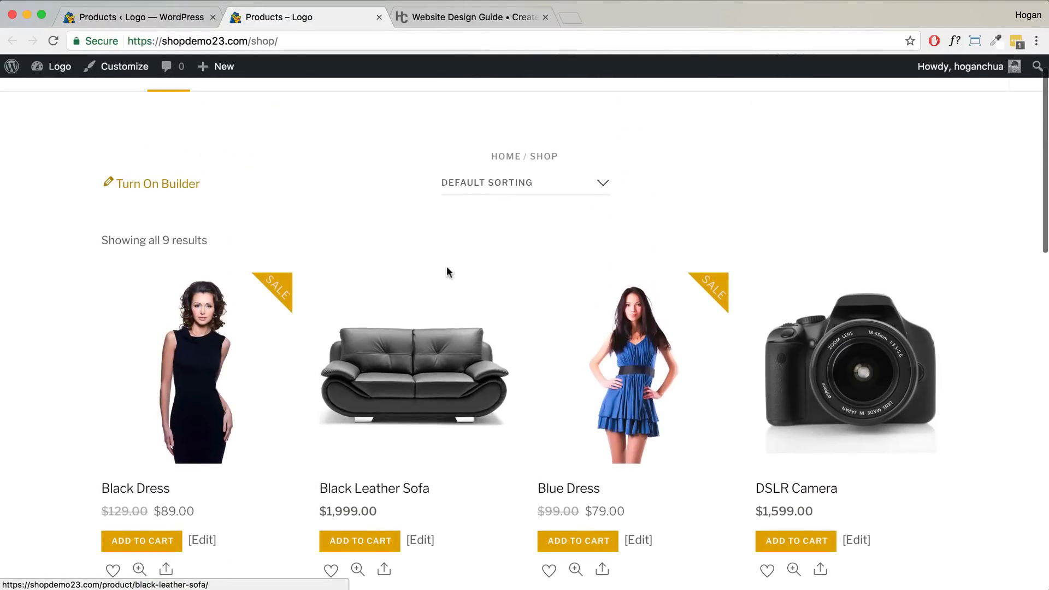
left_click(152, 20)
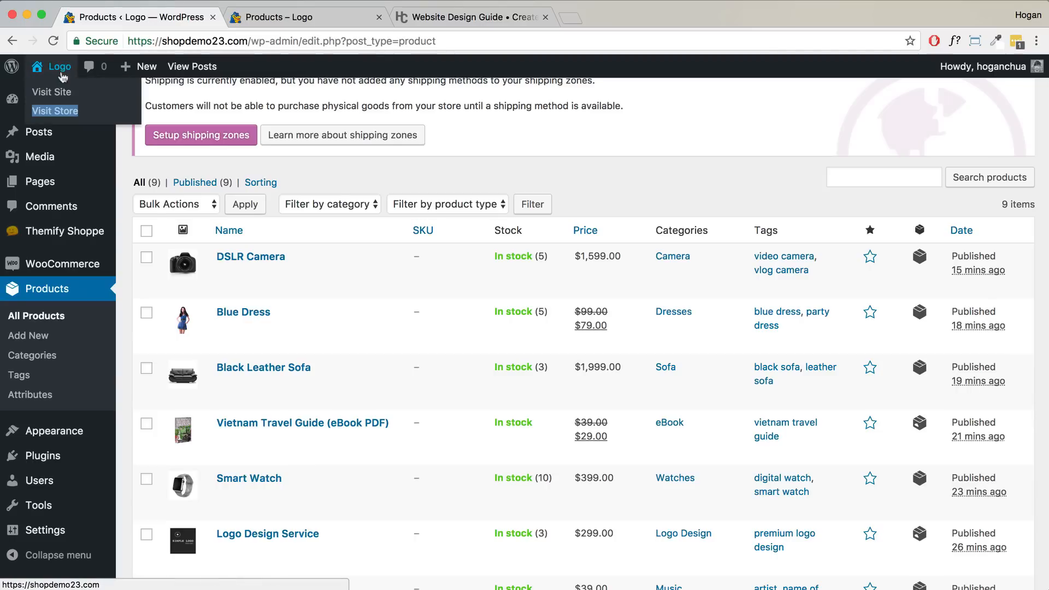
- Close the extra shop tab and turn on the page builder for the home page
left_click(378, 17)
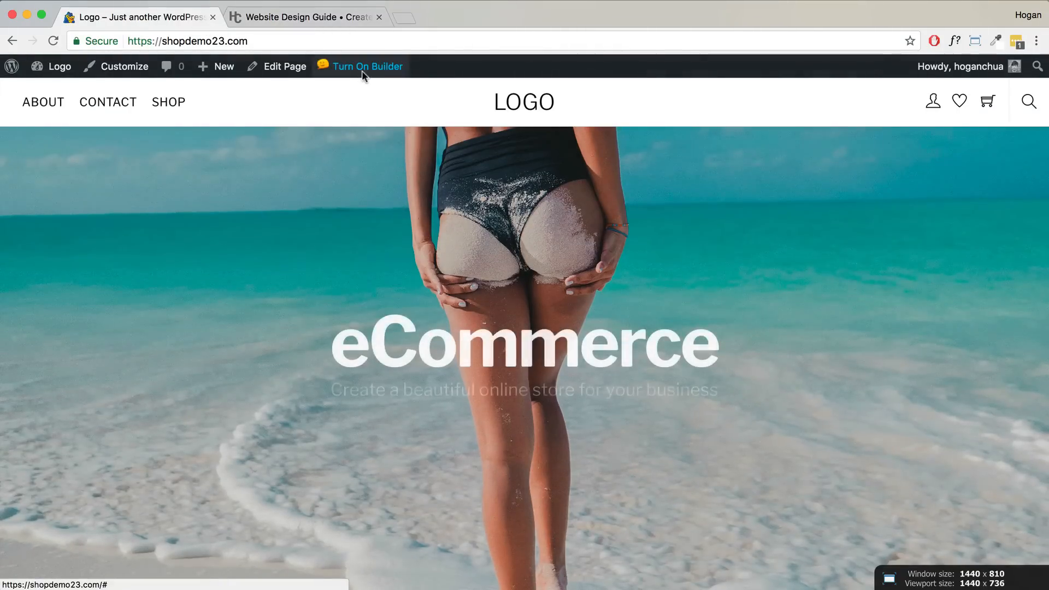
left_click(363, 68)
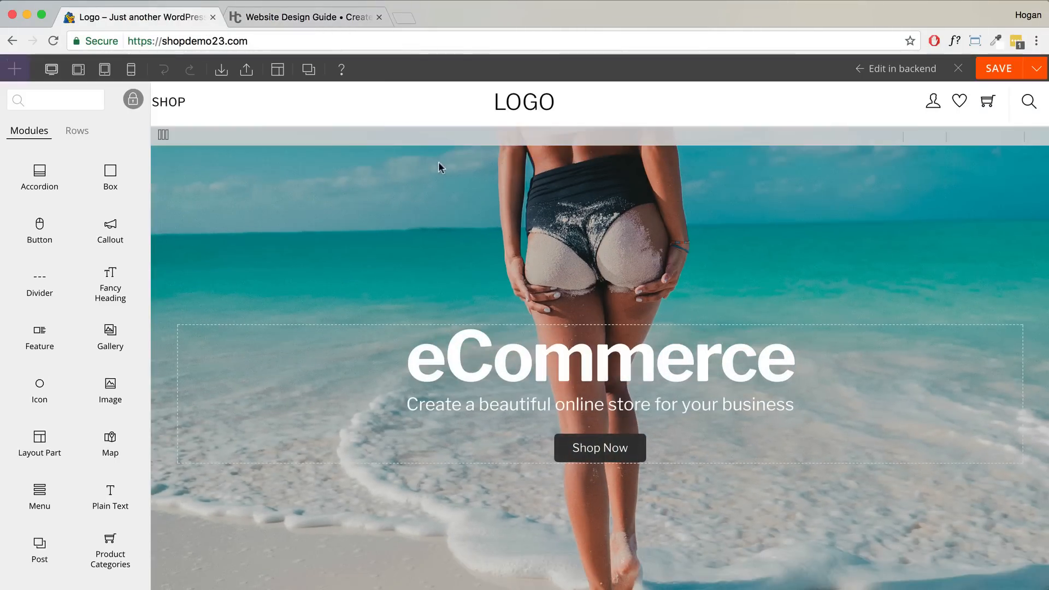
scroll(435, 166, "down", 10)
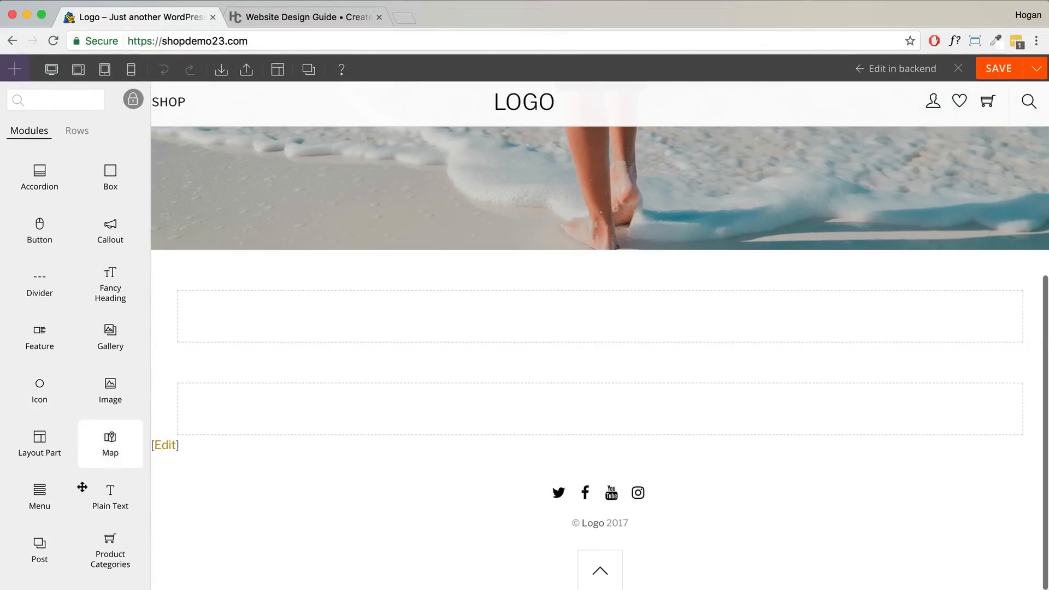
scroll(88, 478, "down", 2)
scroll(82, 480, "down", 6)
- Add a Text module below the hero and replace its text with 'Featured Products'
left_click_drag(47, 519, 557, 322)
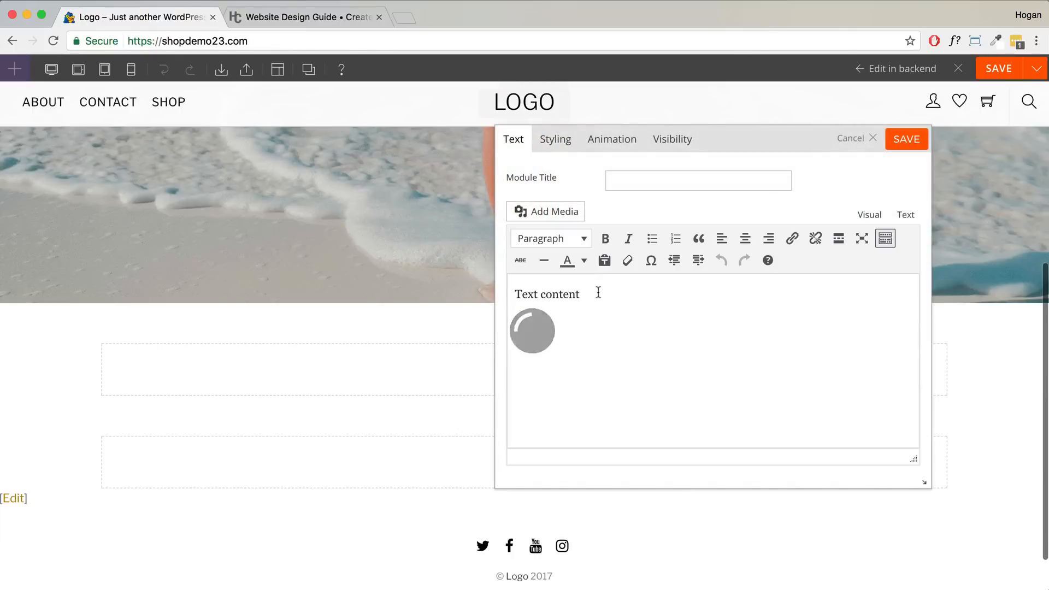
left_click_drag(594, 294, 479, 292)
type("Featured")
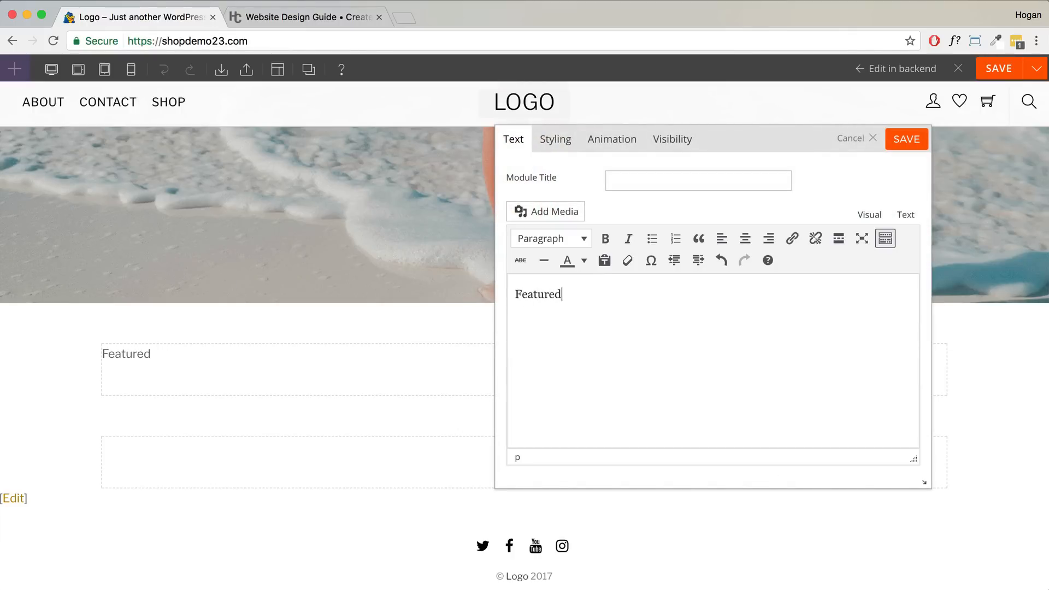
type(" Prodiuc")
key("BackSpace")
type("iuc")
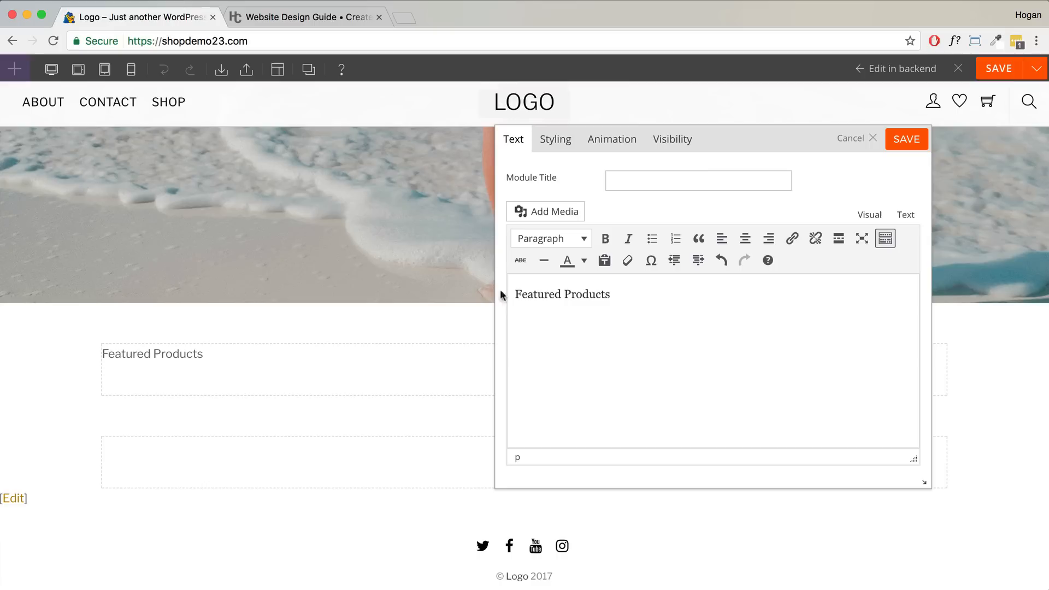
- Format 'Featured Products' as a bold Heading 2
left_click_drag(665, 297, 507, 294)
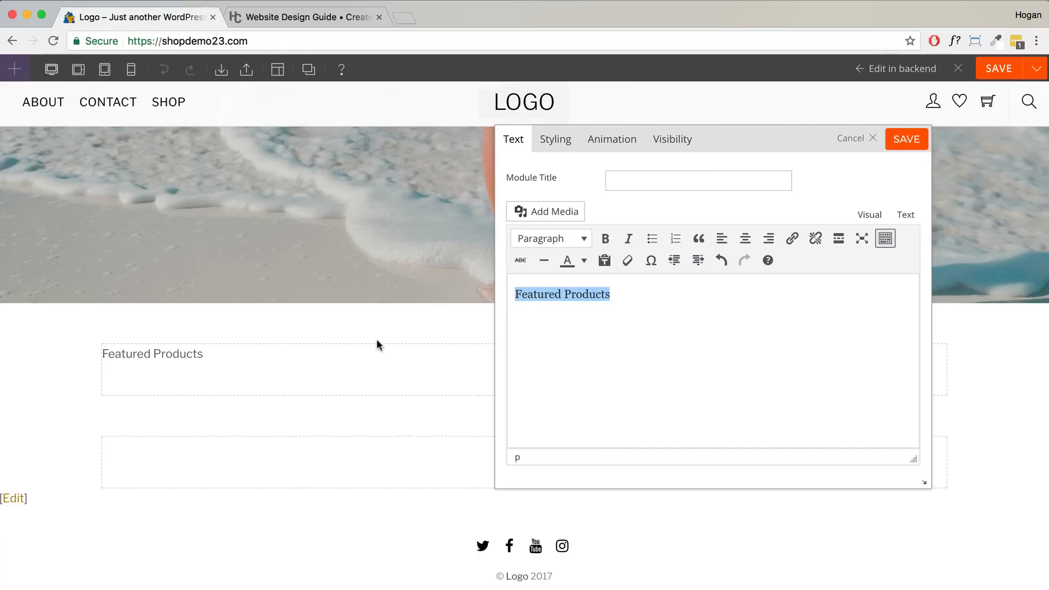
left_click(575, 243)
left_click(583, 326)
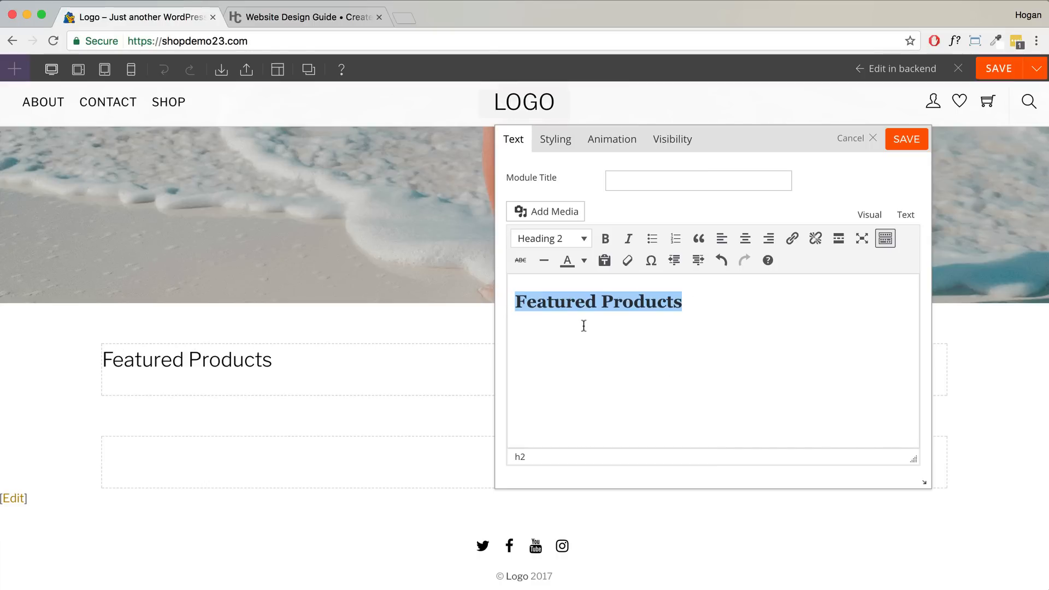
left_click(609, 240)
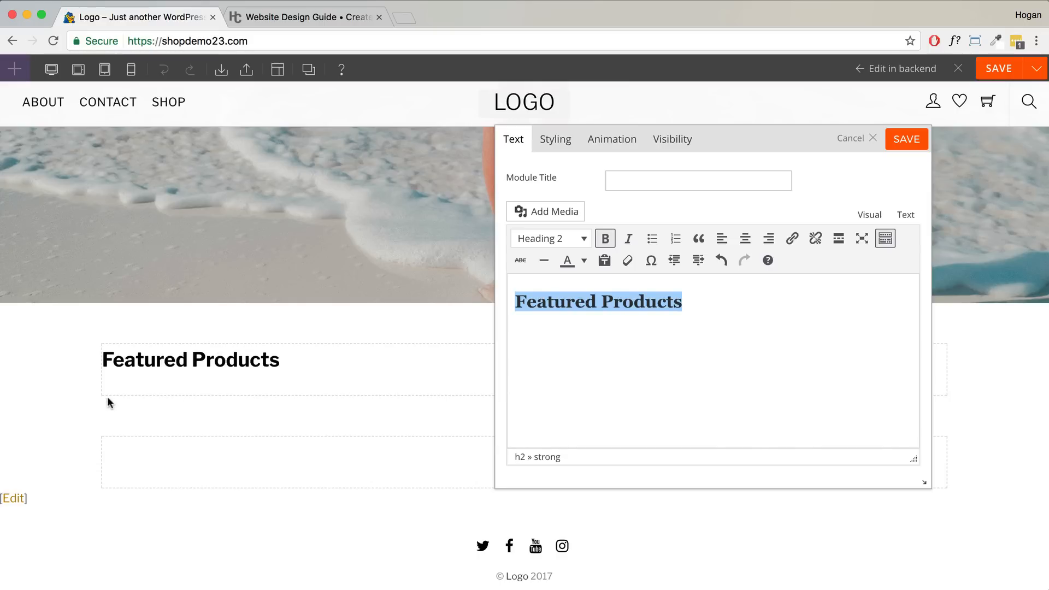
- Give the Featured Products text block a 3% bottom padding and save it
left_click(555, 139)
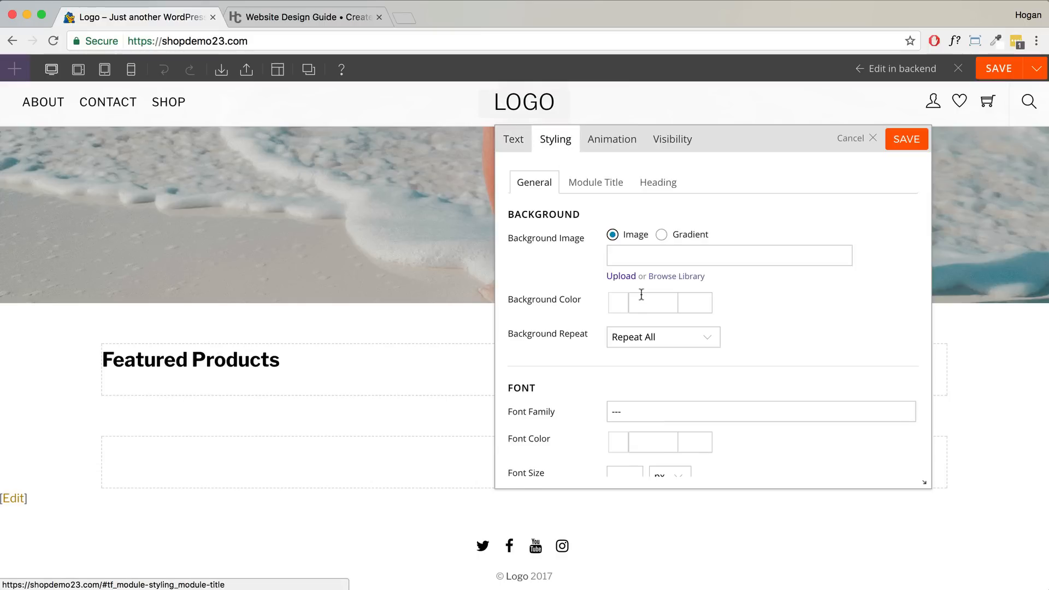
scroll(641, 294, "down", 10)
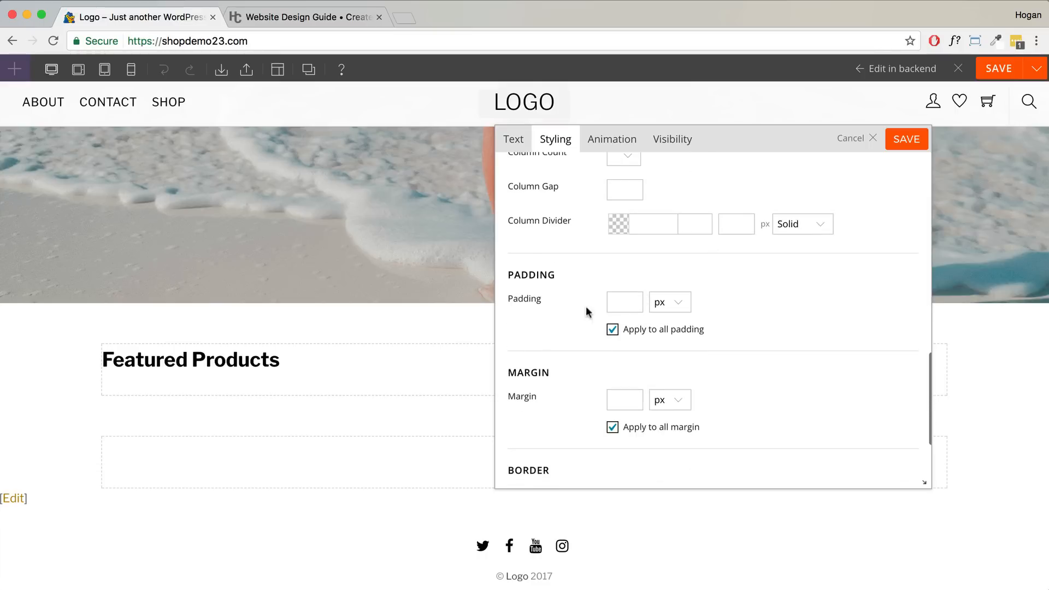
left_click(613, 330)
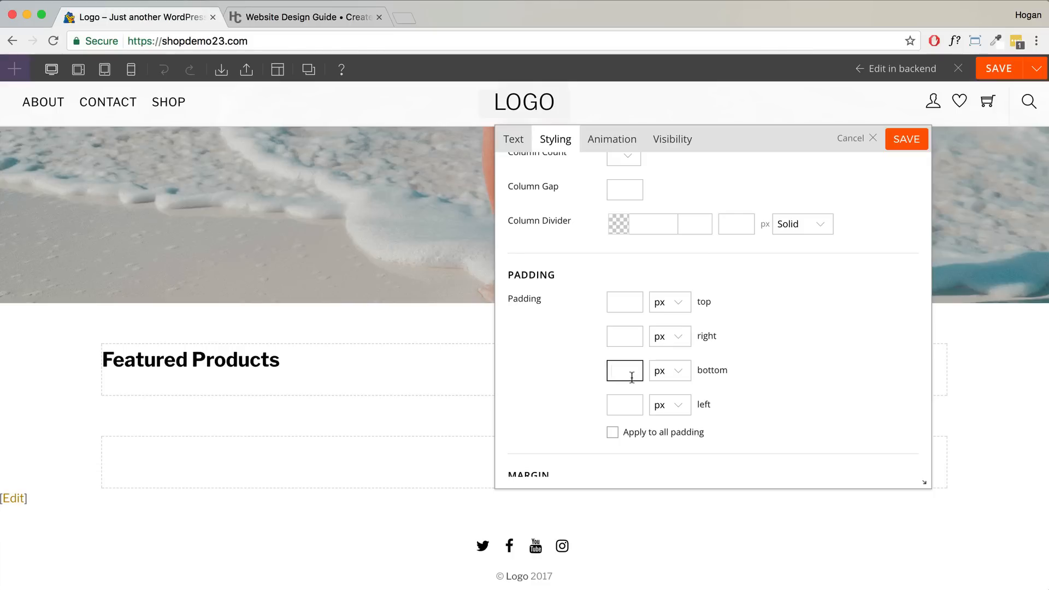
type("3")
left_click(659, 382)
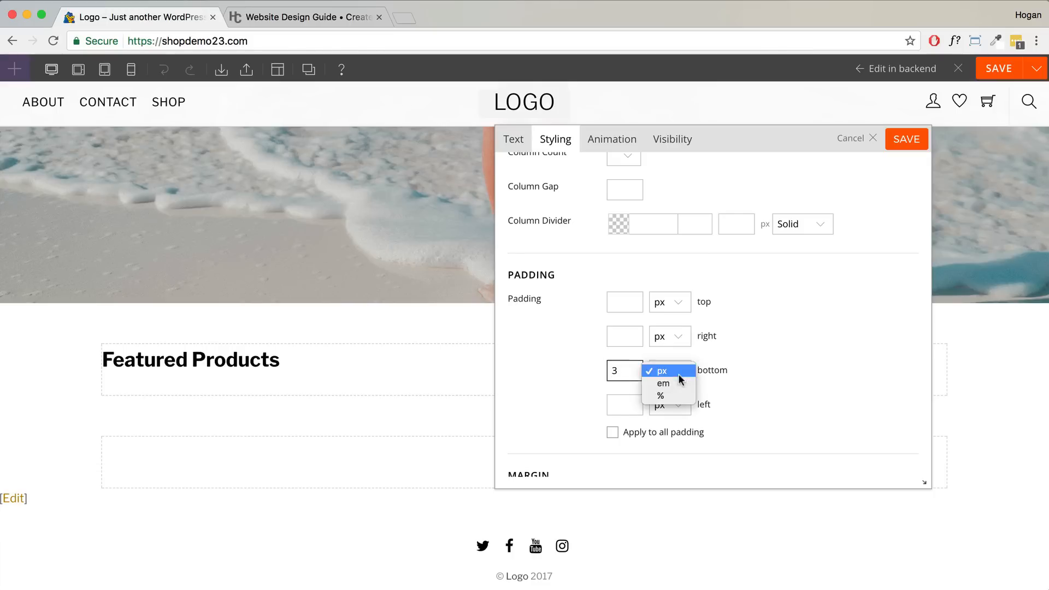
left_click(662, 384)
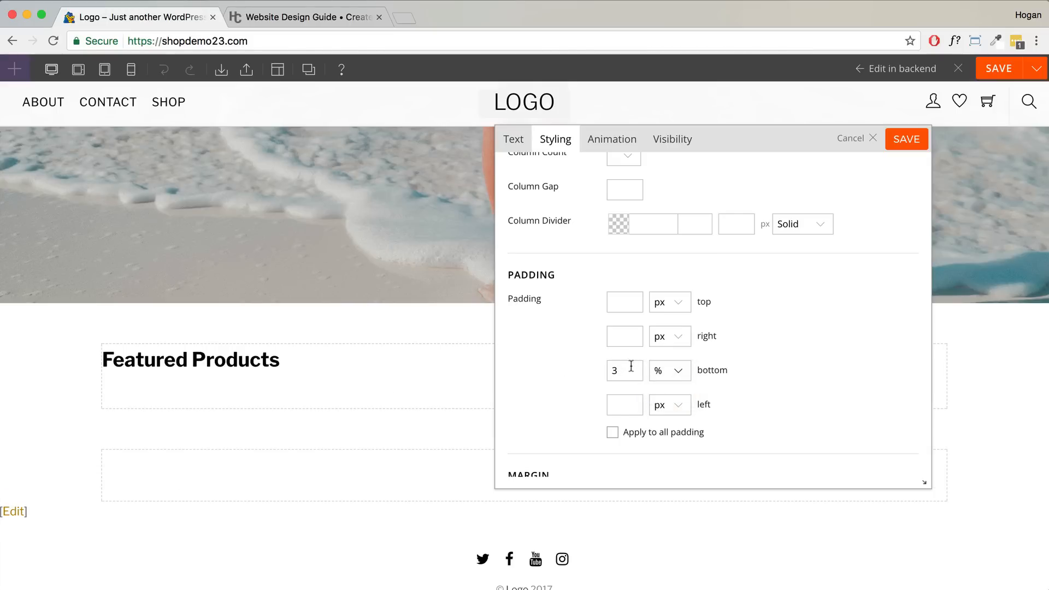
left_click(912, 140)
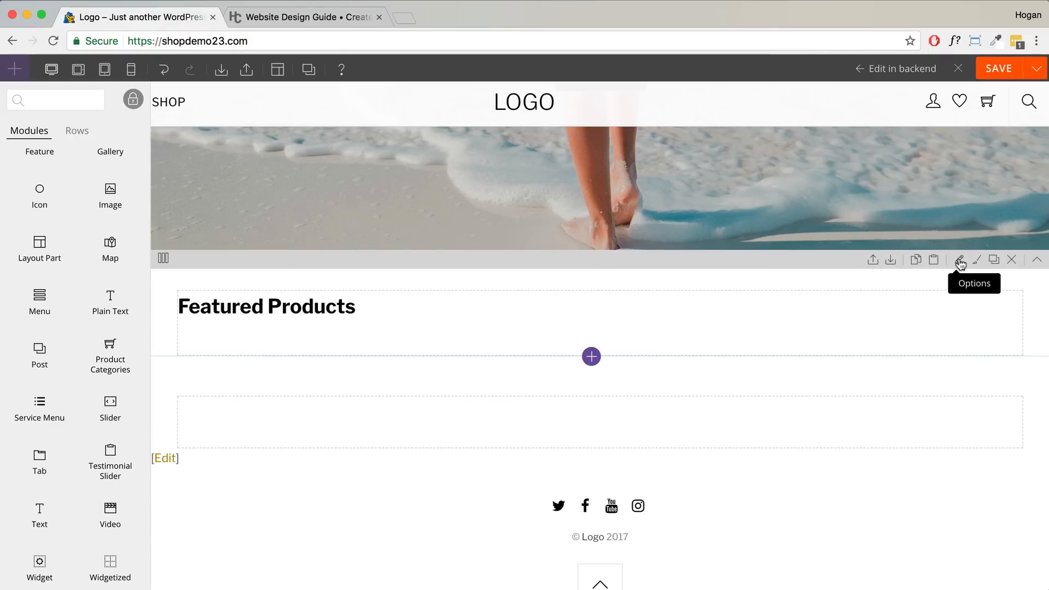
- Open the heading row's styling settings and center the Featured Products heading
left_click(960, 264)
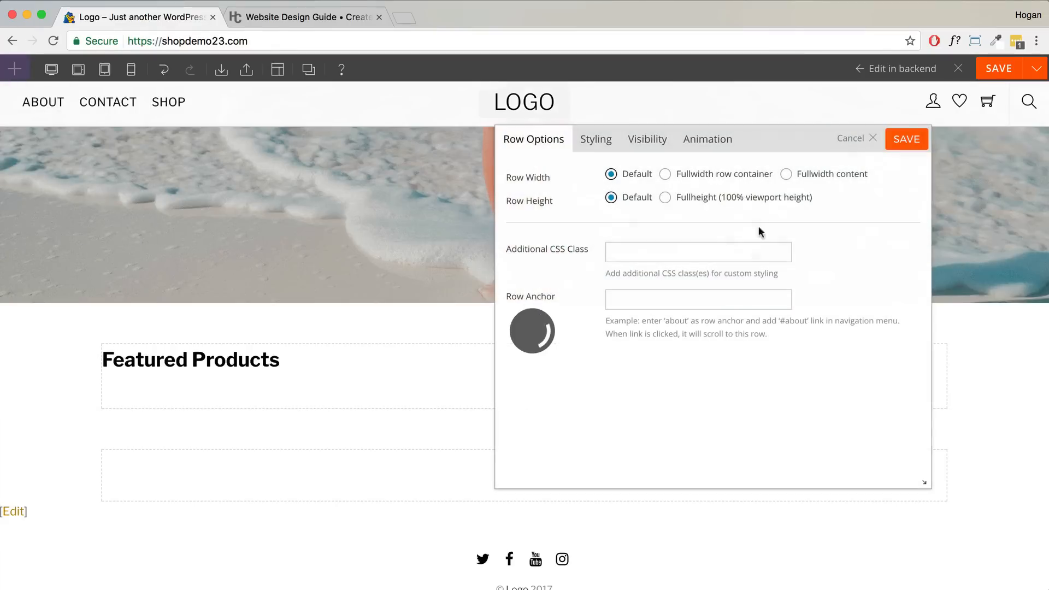
left_click(601, 144)
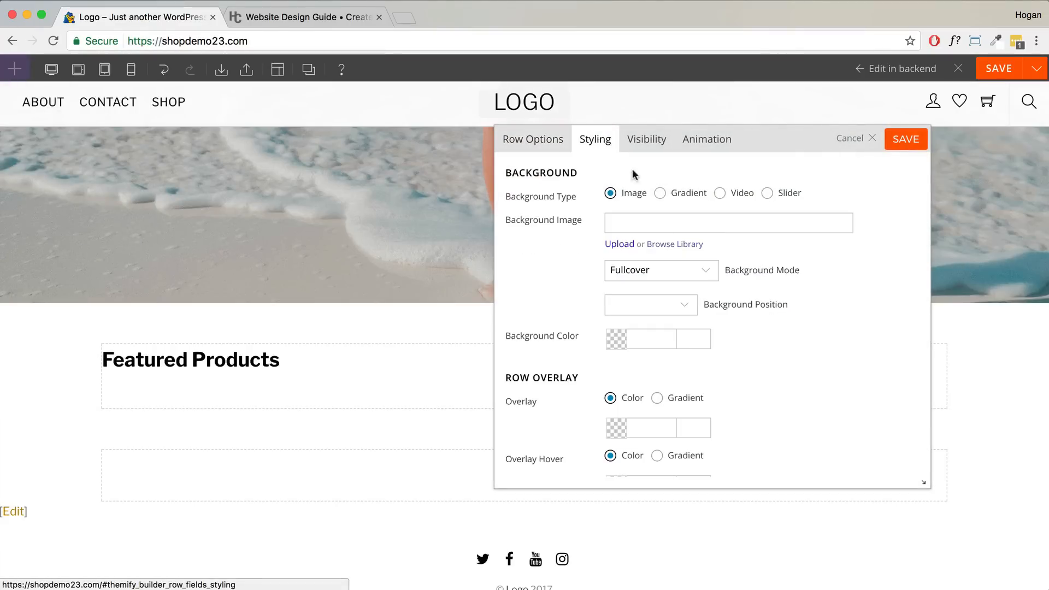
scroll(676, 271, "down", 10)
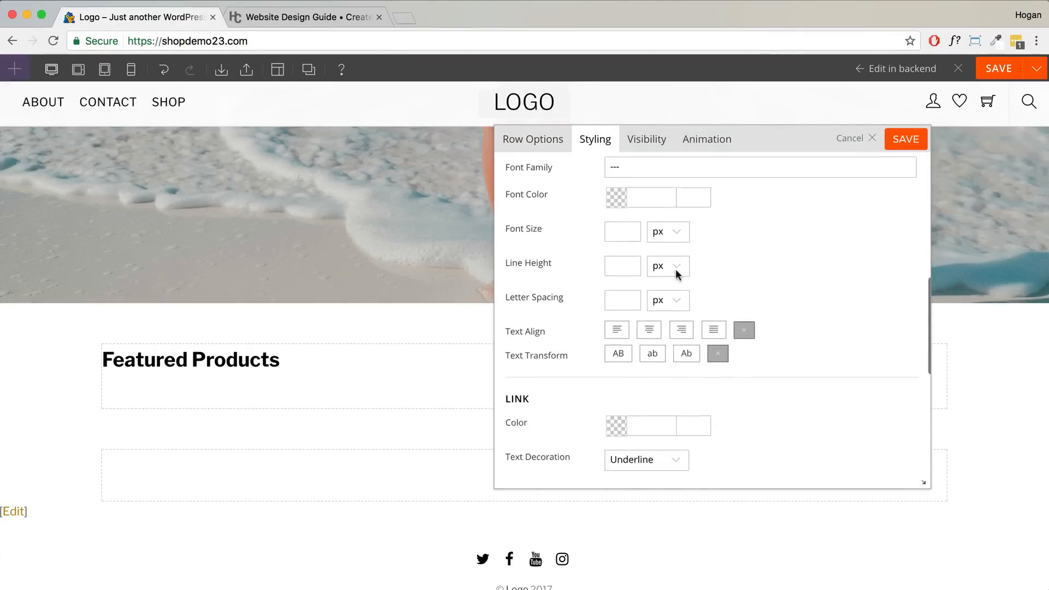
scroll(675, 269, "down", 3)
left_click_drag(544, 279, 621, 277)
left_click(649, 278)
- Set the row's top and bottom padding to 3% each and save
scroll(647, 322, "down", 2)
scroll(646, 322, "down", 8)
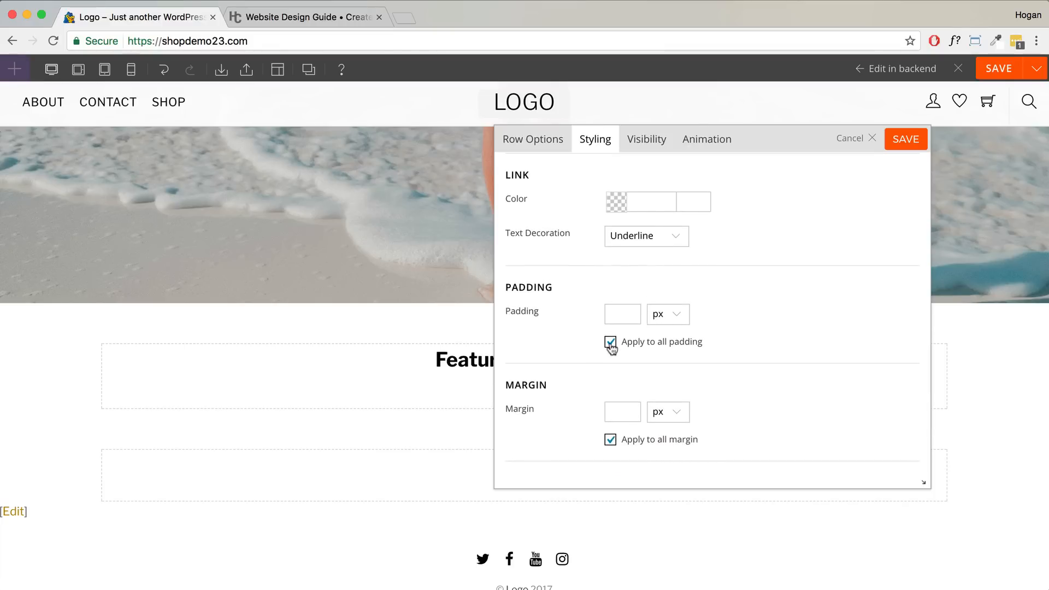
left_click(610, 342)
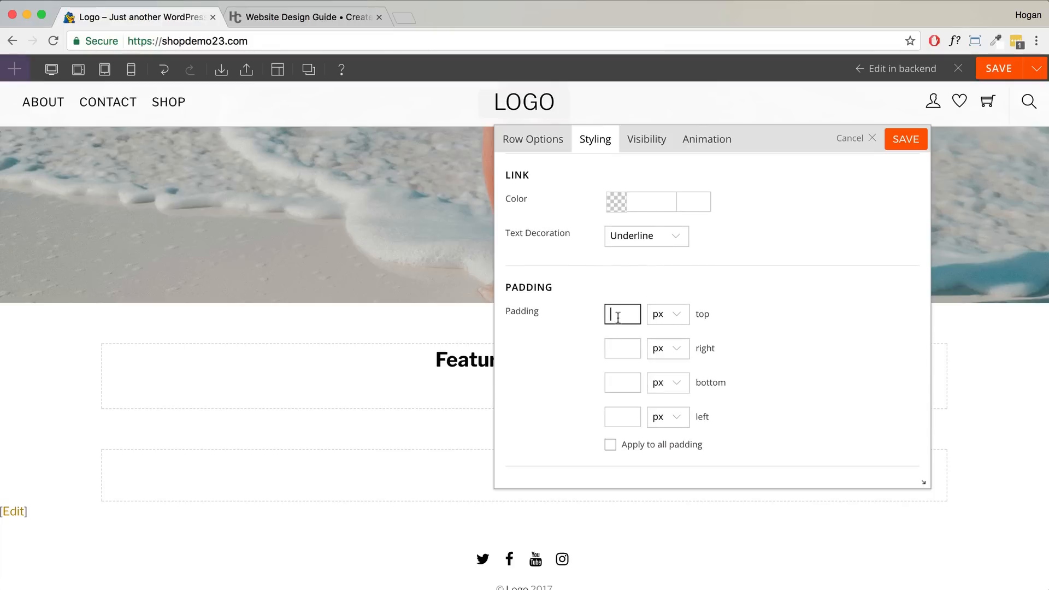
type("3")
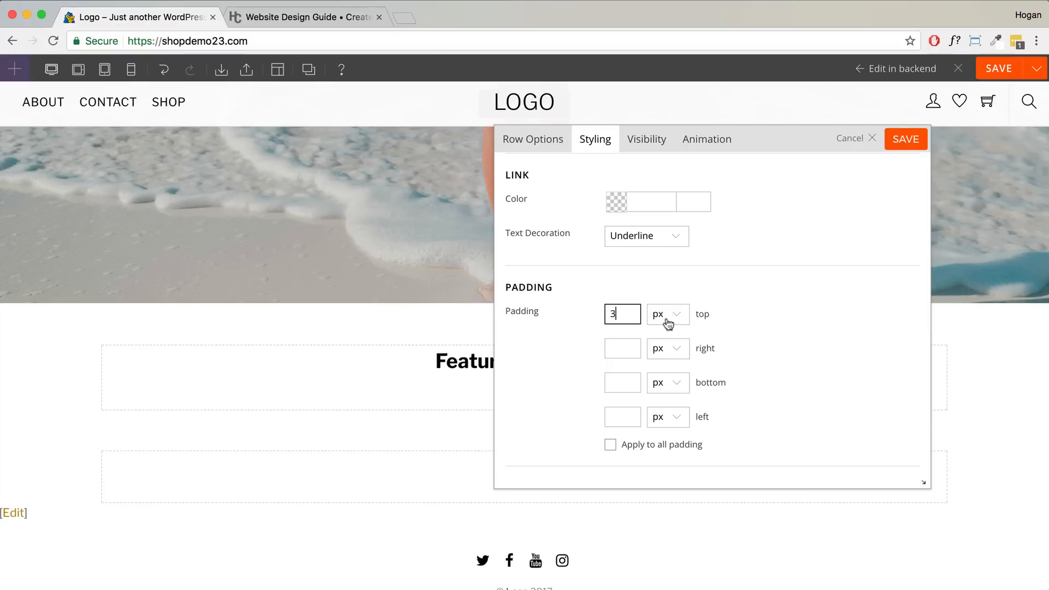
left_click(669, 322)
left_click(665, 341)
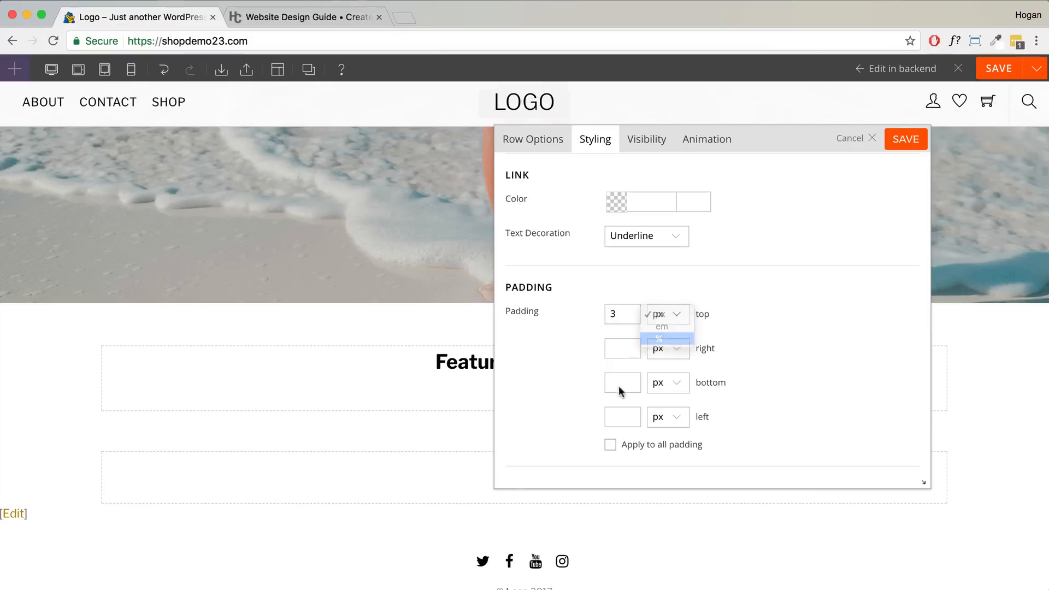
left_click(621, 381)
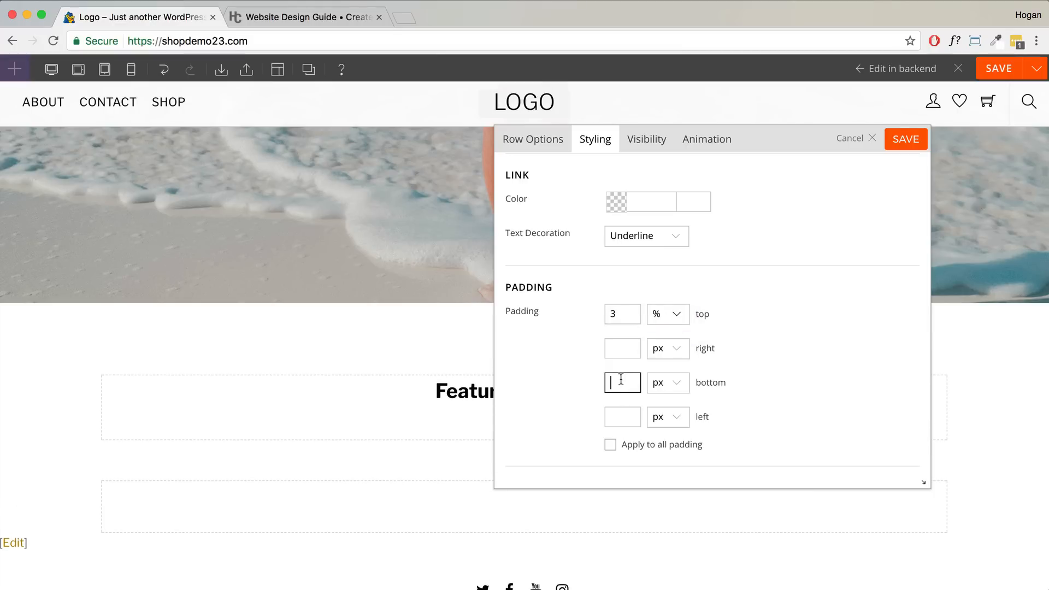
type("3")
left_click(656, 385)
left_click(658, 403)
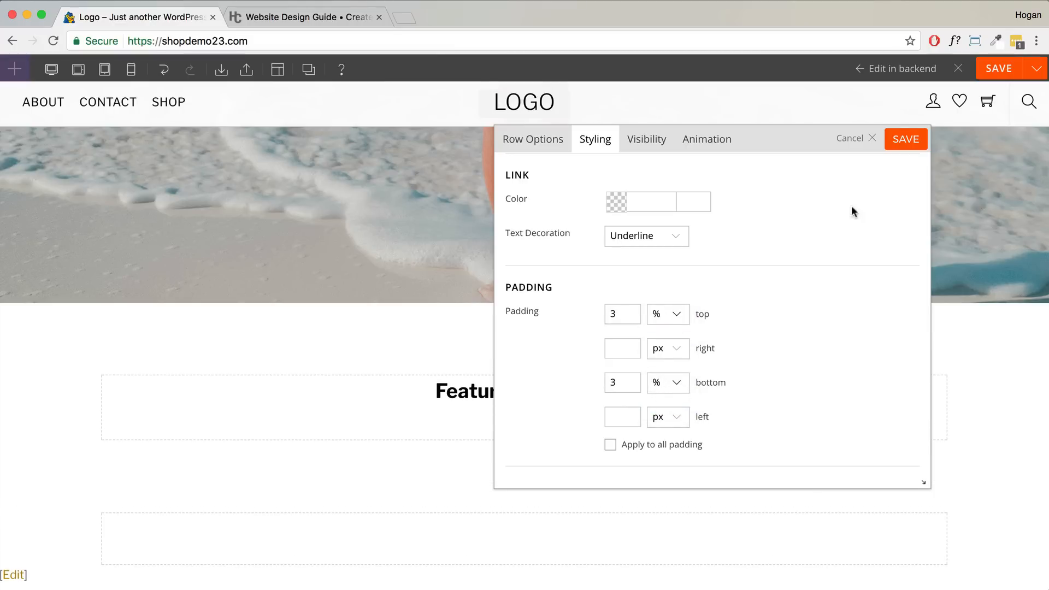
left_click(905, 138)
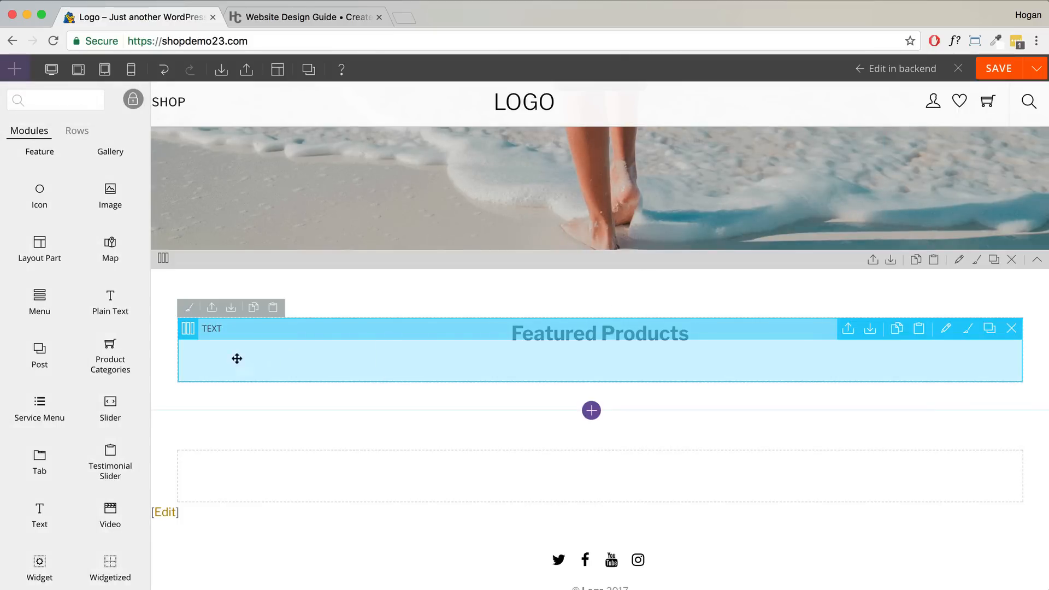
- Place a WooCommerce products module under Featured Products with a limit of 8
scroll(104, 344, "down", 5)
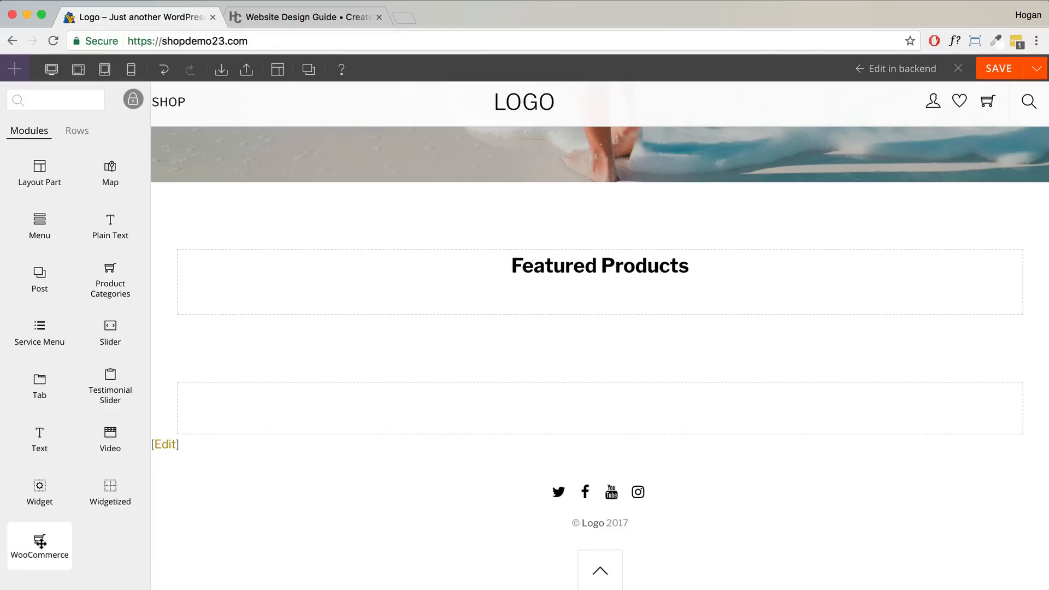
left_click_drag(39, 544, 581, 305)
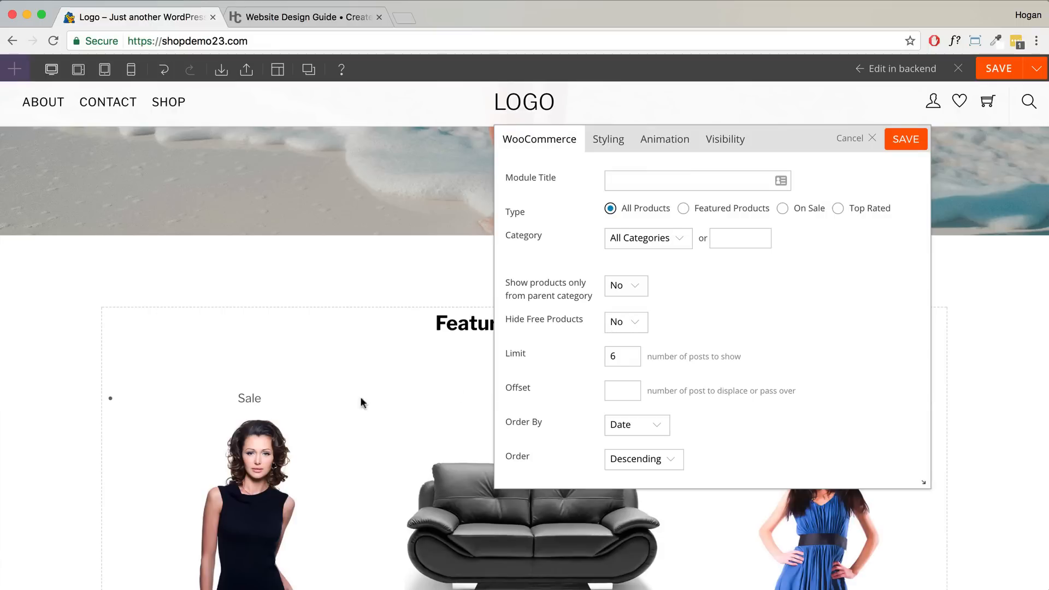
left_click_drag(617, 358, 606, 357)
type("8")
- Sort the products by Price in Ascending order
scroll(686, 328, "down", 2)
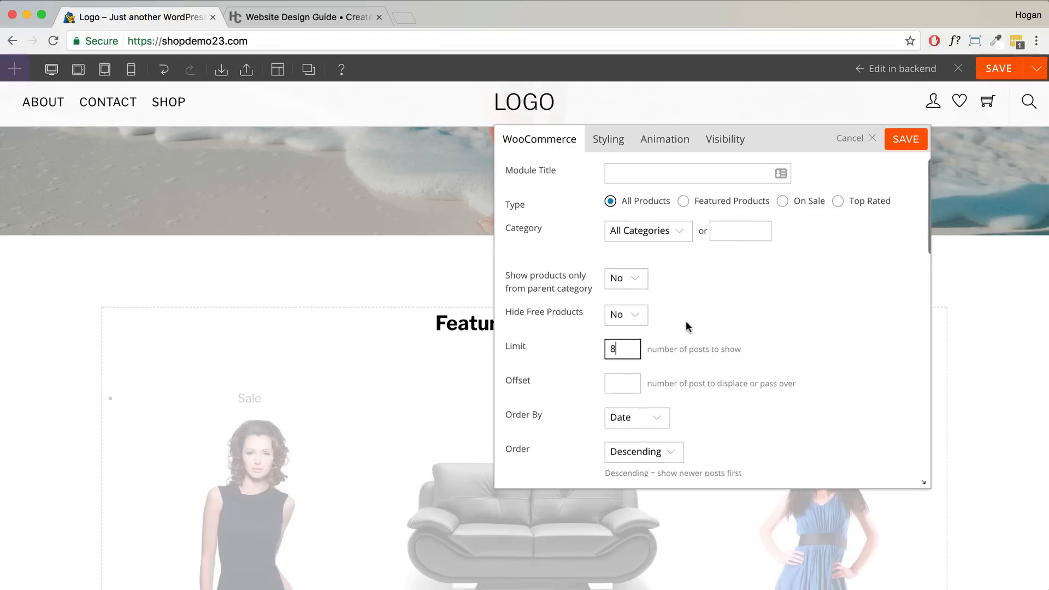
left_click(624, 376)
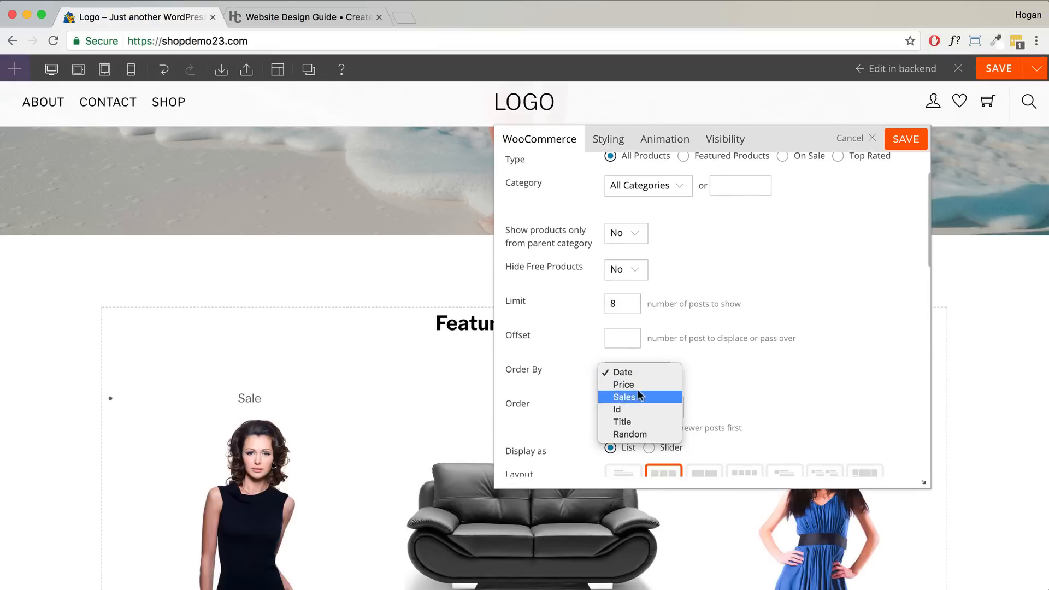
left_click(645, 384)
left_click(638, 406)
left_click(635, 418)
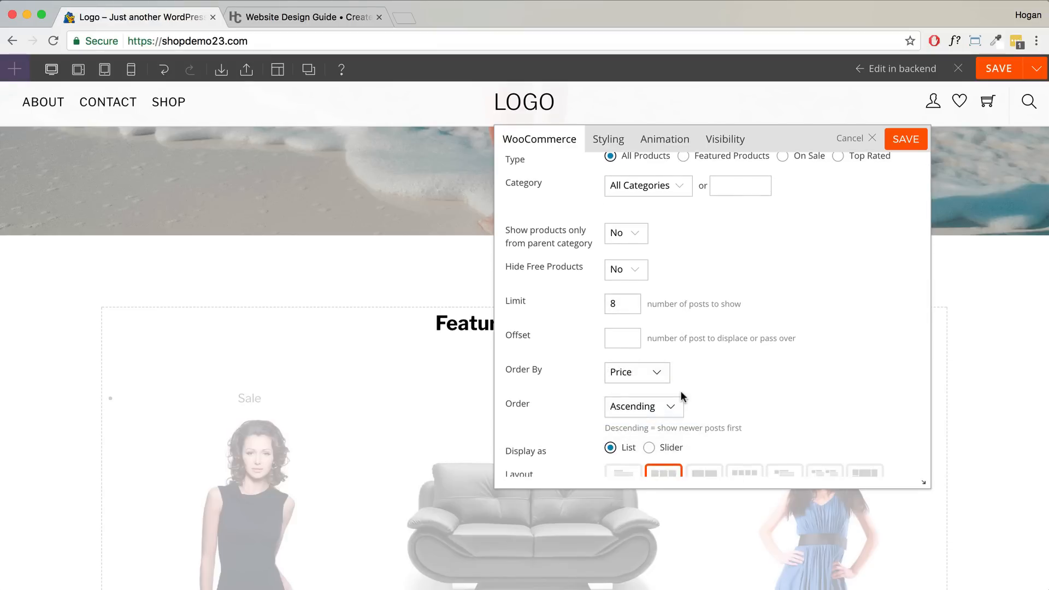
- Choose the four-column grid layout, save the module and exit the builder
scroll(697, 371, "down", 5)
left_click(745, 341)
scroll(723, 361, "down", 3)
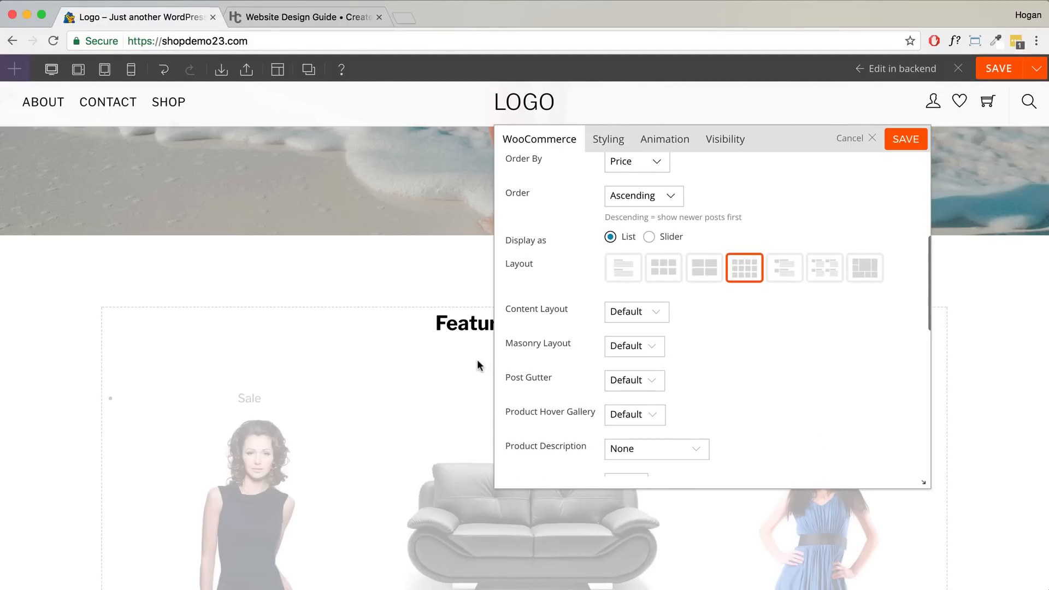
scroll(478, 365, "down", 6)
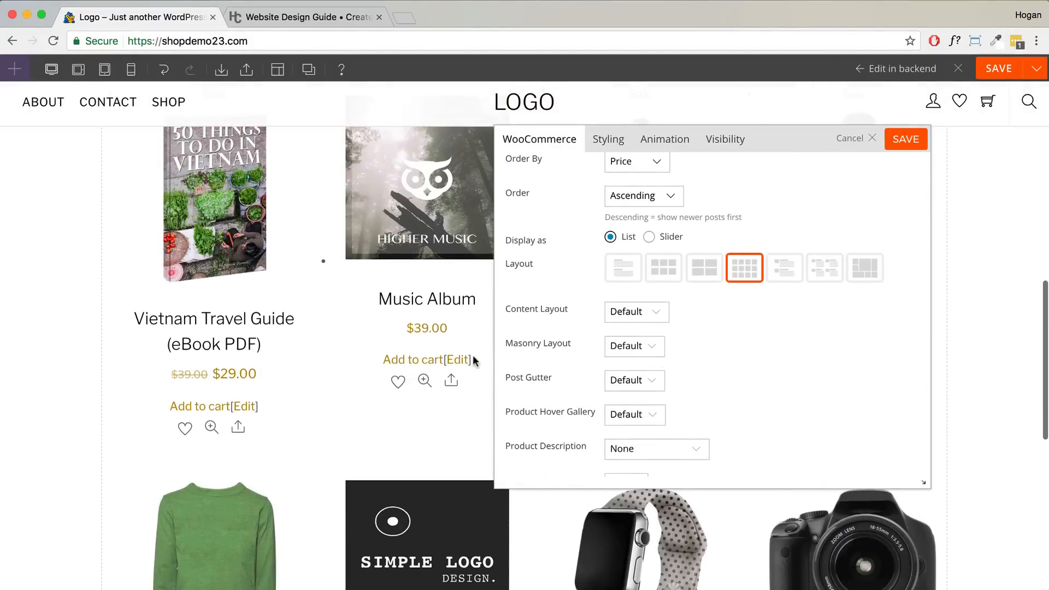
left_click(905, 141)
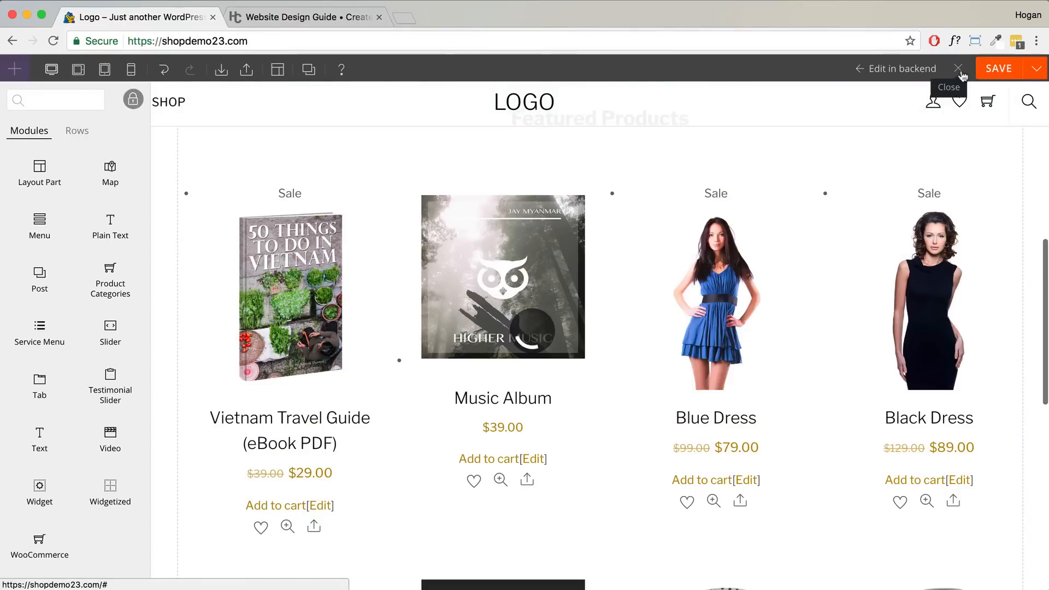
left_click(960, 74)
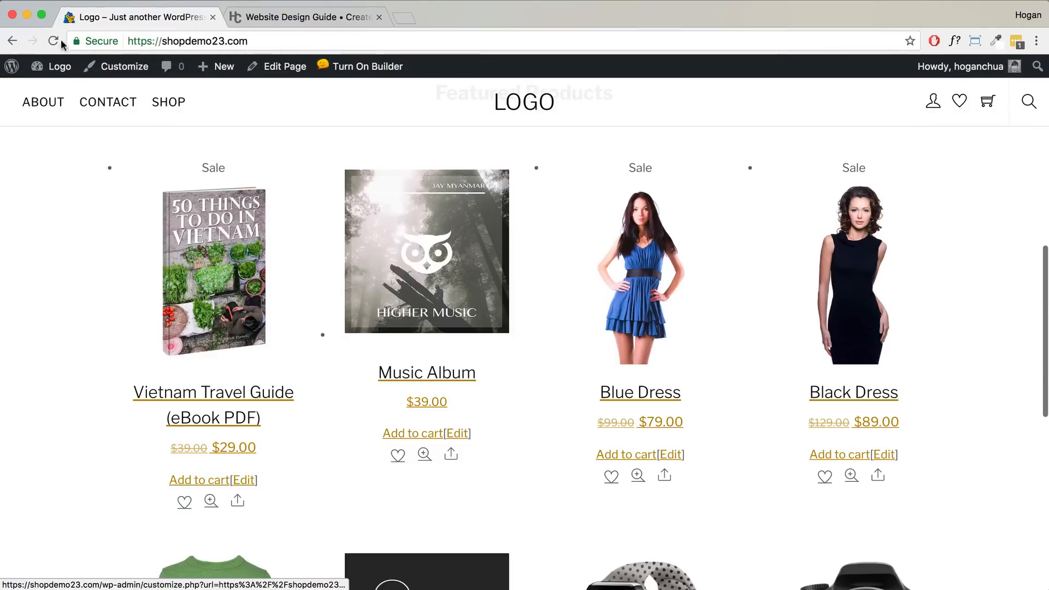
- Reload the home page and scroll through the new four-column product grid
left_click(53, 41)
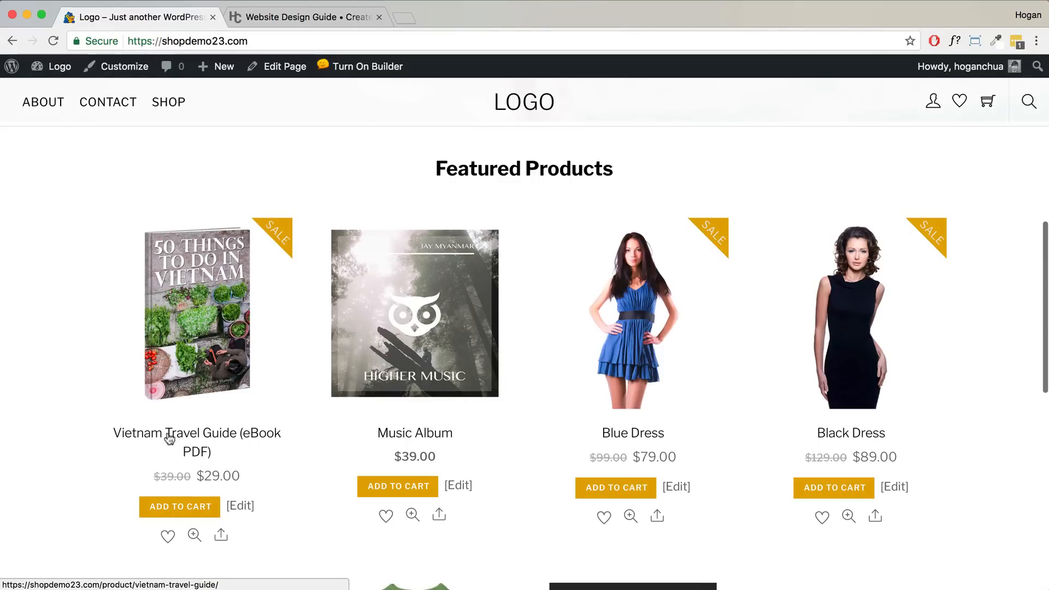
scroll(194, 454, "down", 3)
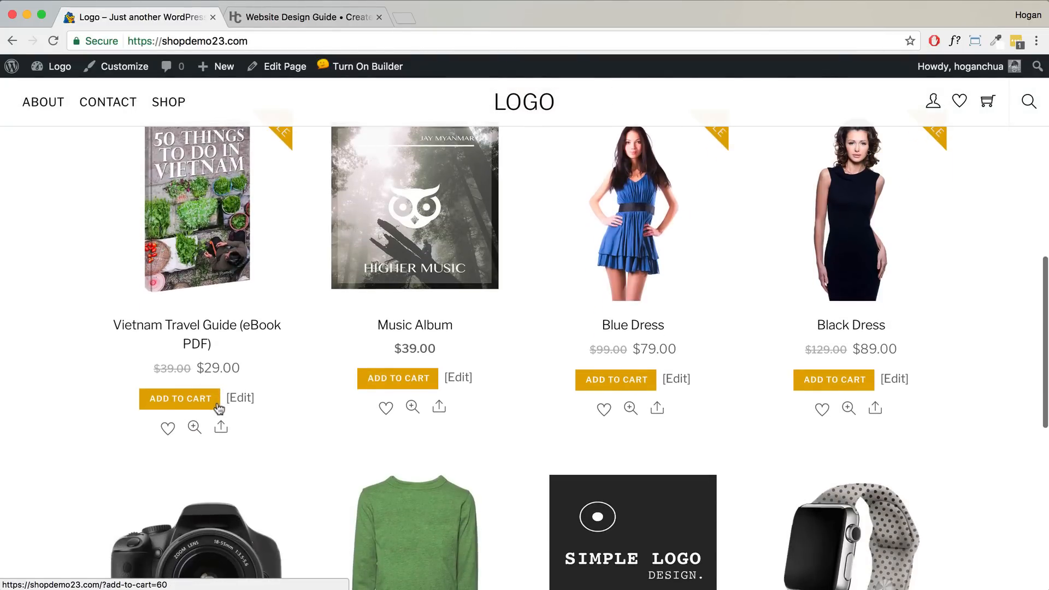
scroll(216, 405, "down", 5)
scroll(198, 376, "down", 2)
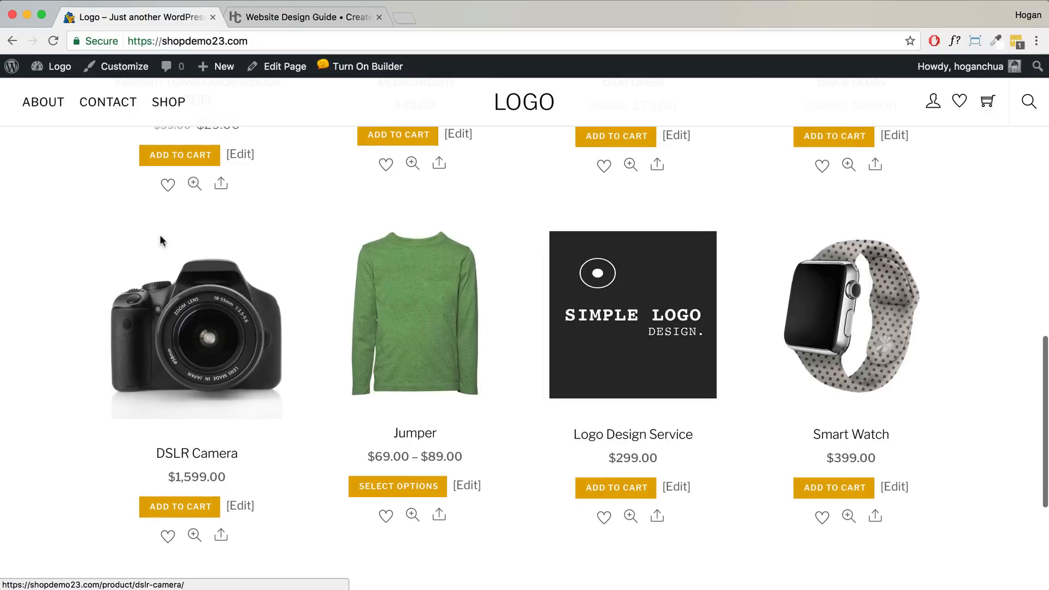
scroll(932, 382, "up", 3)
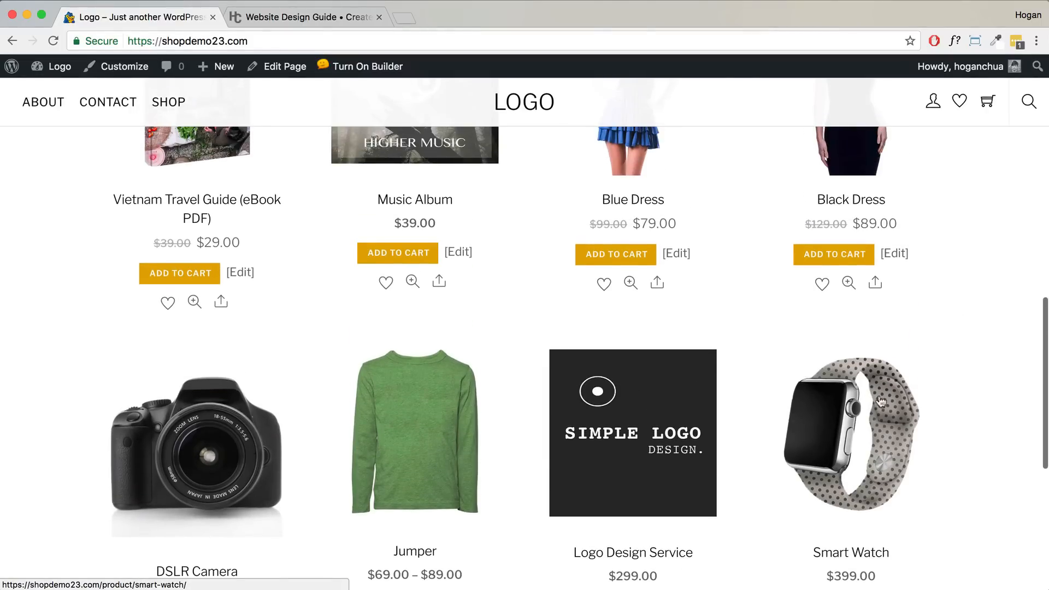
scroll(714, 412, "up", 2)
scroll(501, 419, "up", 2)
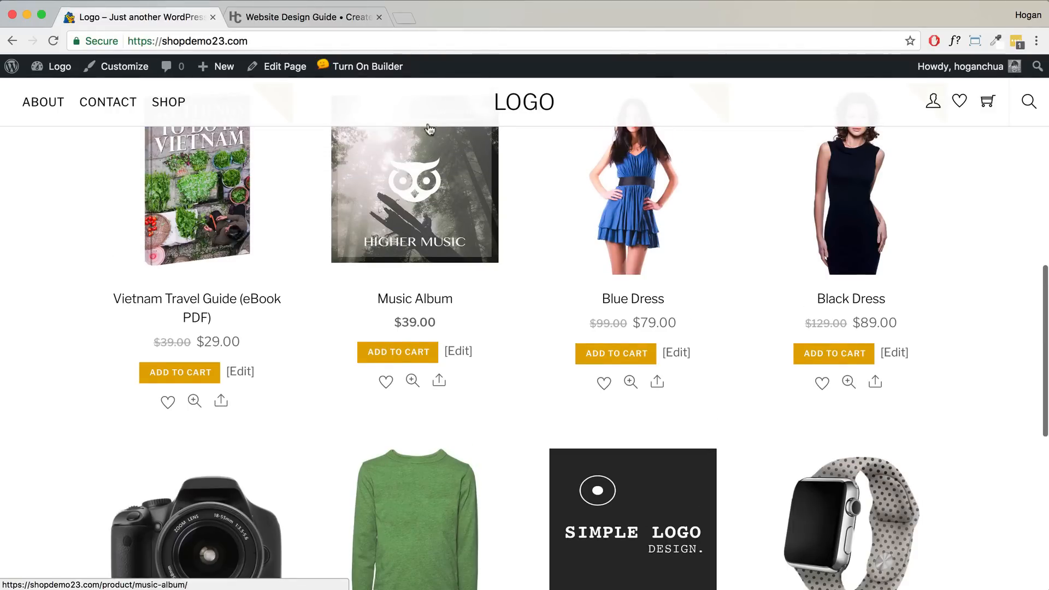
- Reopen the page builder on the home page
left_click(368, 66)
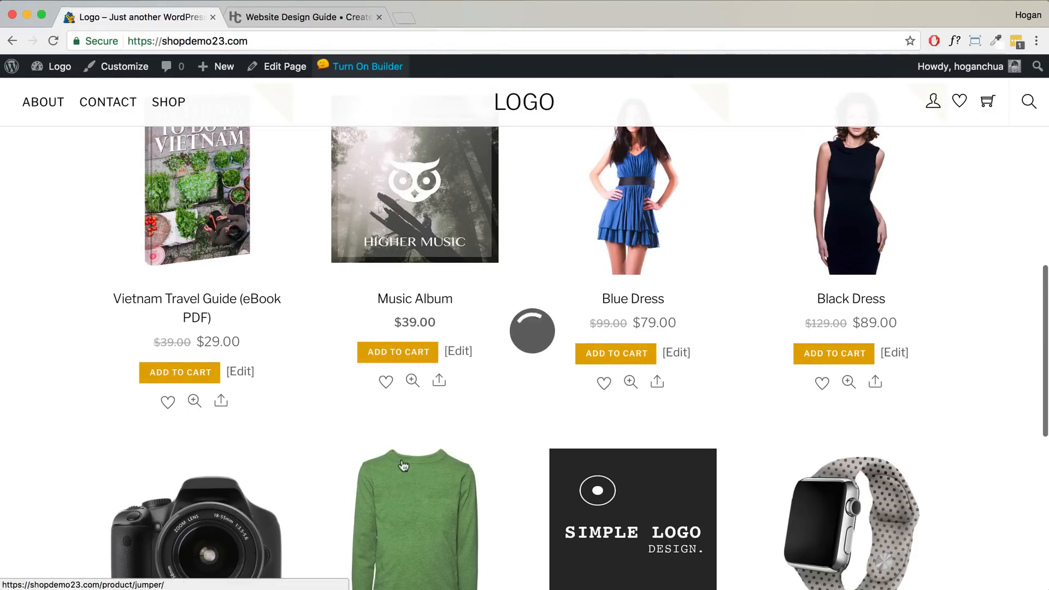
scroll(148, 460, "down", 3)
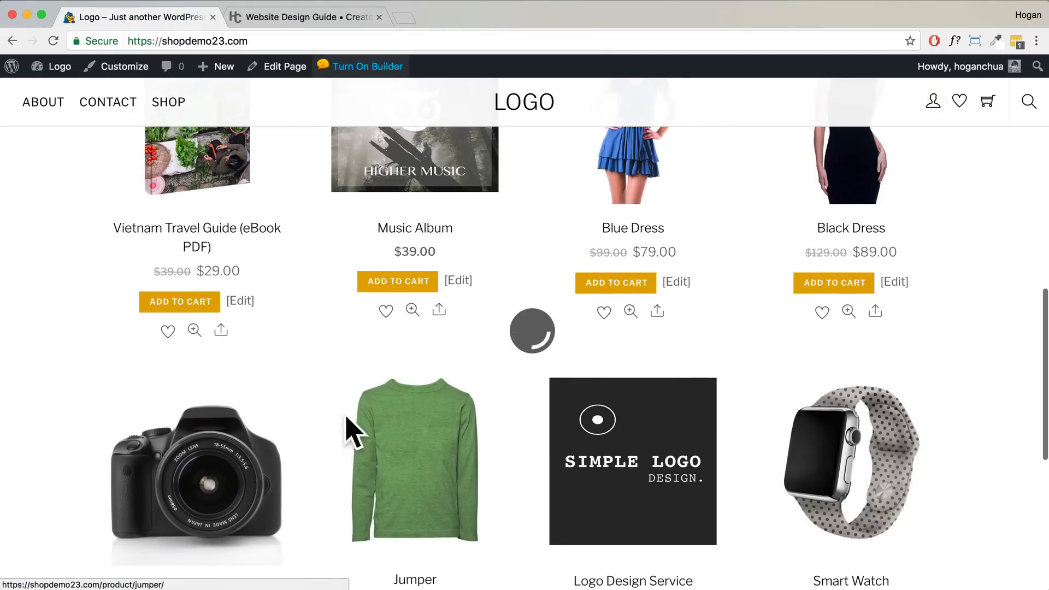
scroll(342, 417, "up", 3)
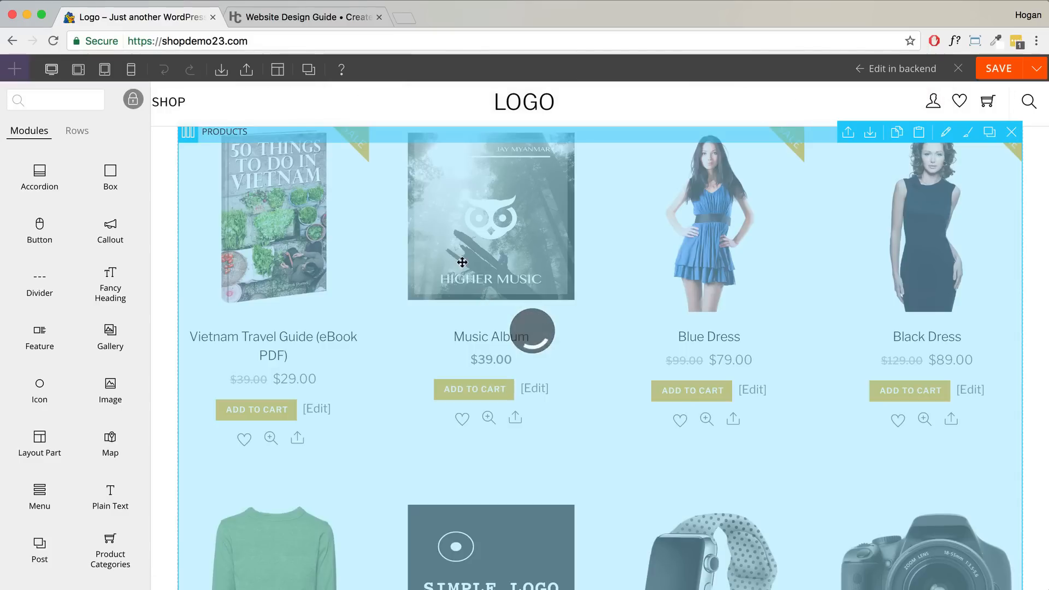
- Set the products module's Masonry Layout to No, save the page and close the builder
scroll(643, 288, "down", 10)
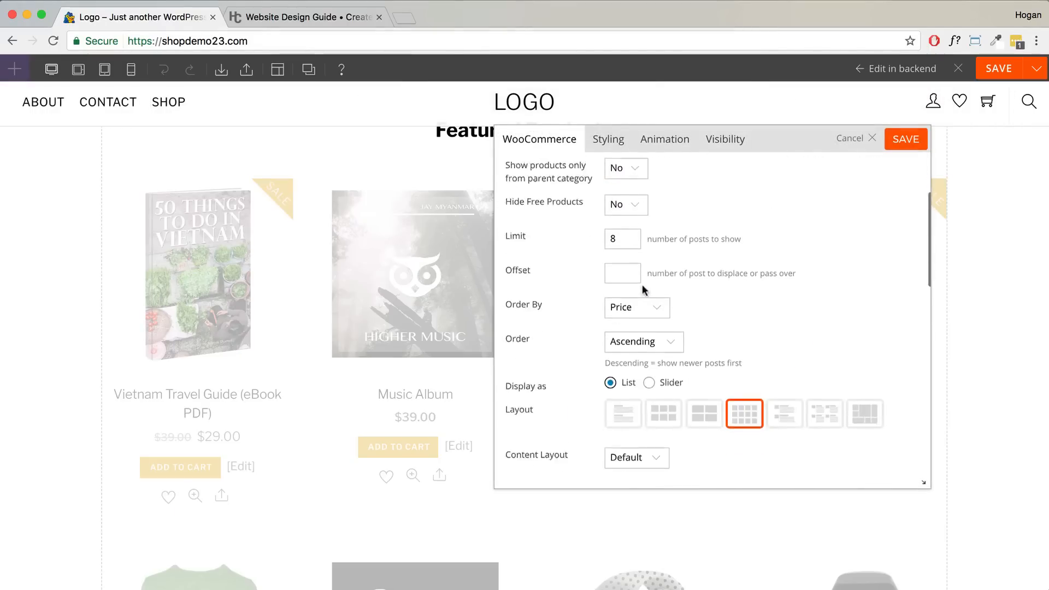
left_click(611, 218)
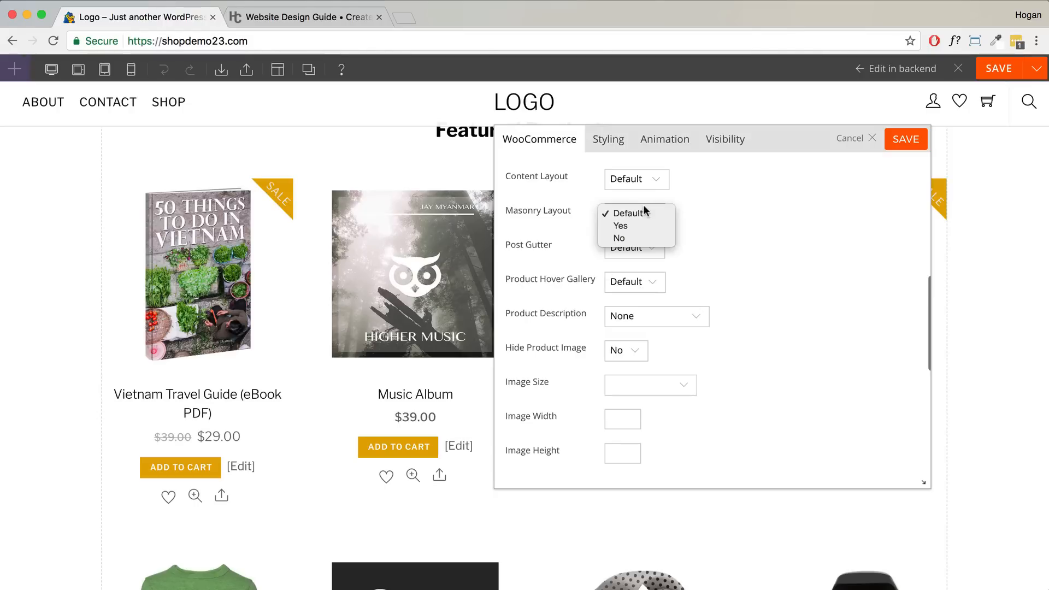
left_click(628, 241)
left_click(899, 147)
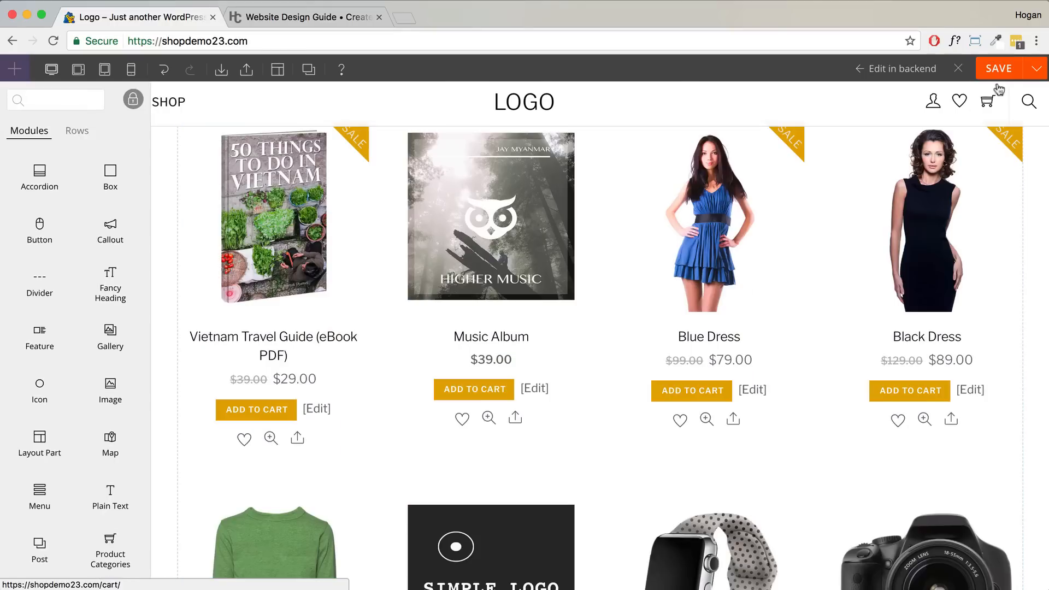
left_click(1001, 75)
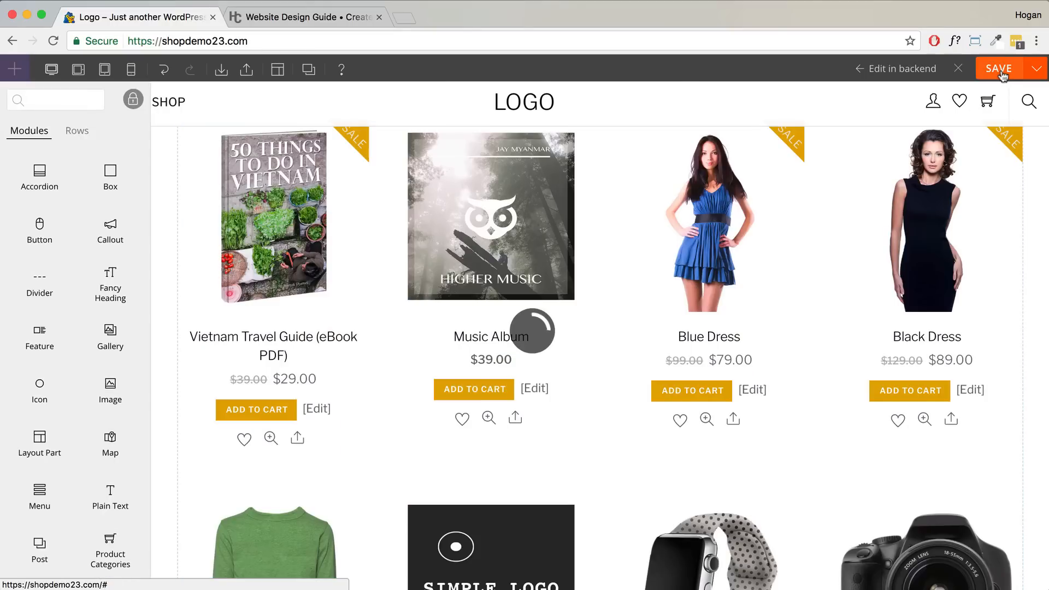
left_click(959, 70)
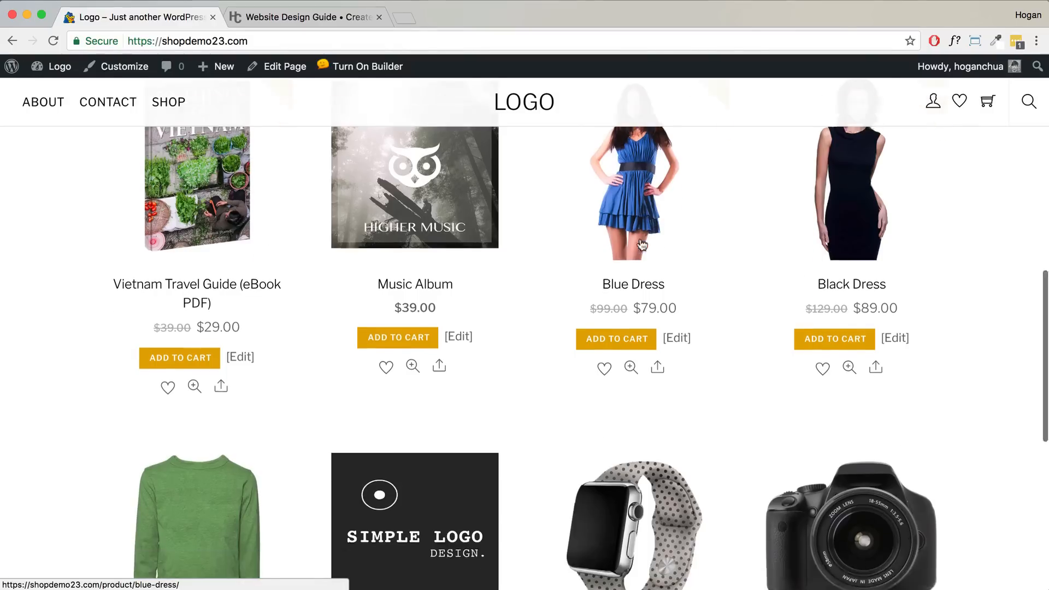
scroll(643, 243, "down", 5)
scroll(643, 245, "up", 1)
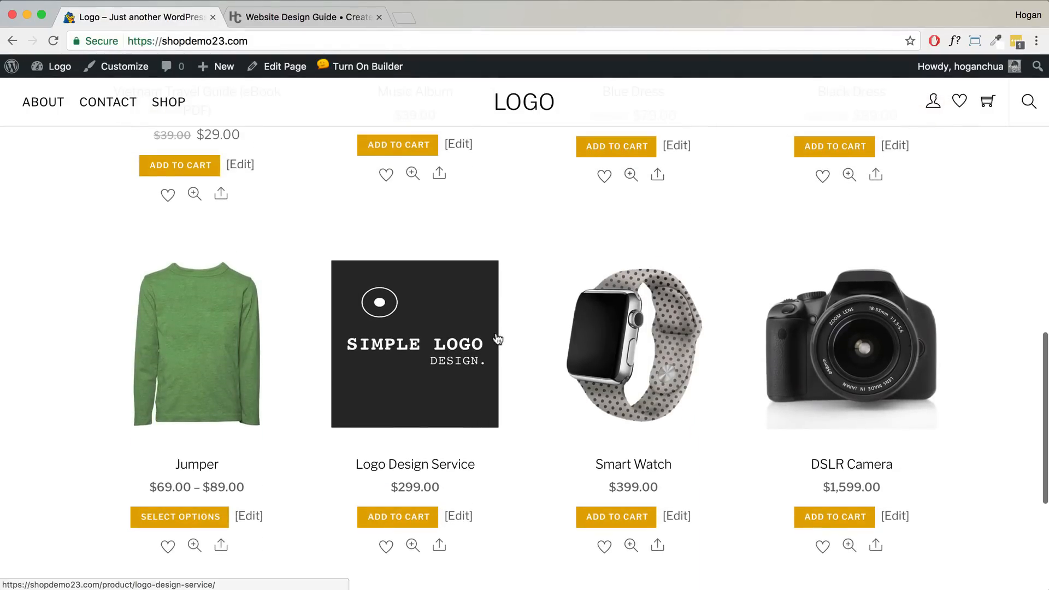
scroll(409, 362, "up", 3)
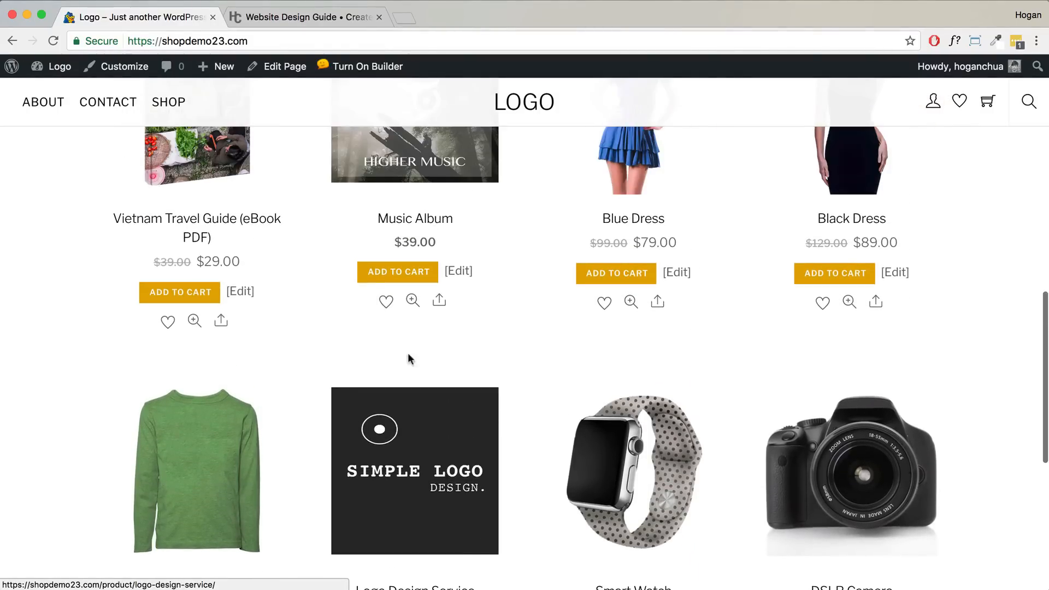
scroll(396, 357, "up", 1)
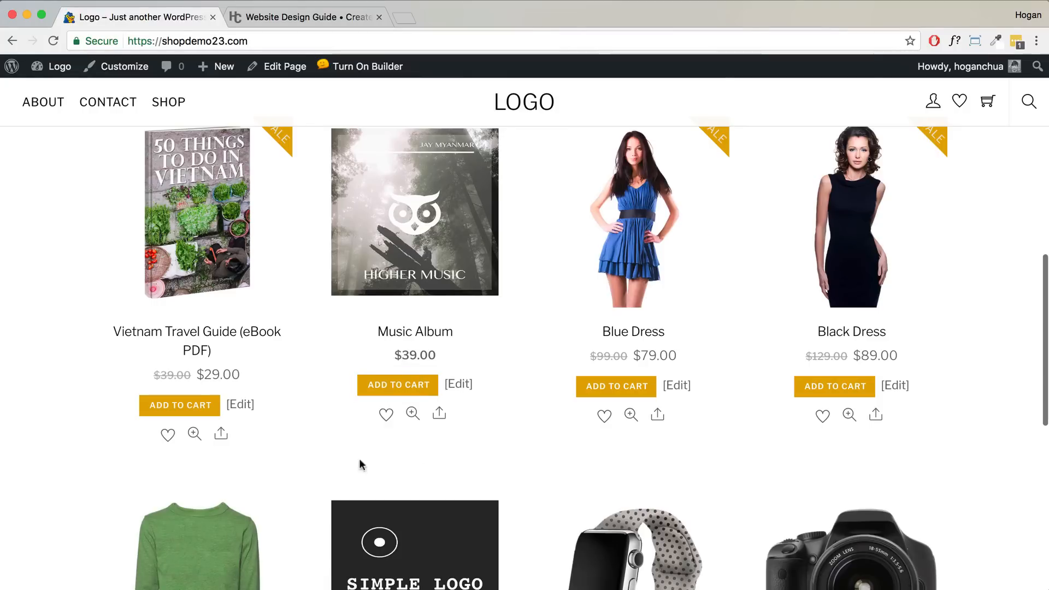
scroll(611, 442, "down", 1)
scroll(611, 442, "down", 5)
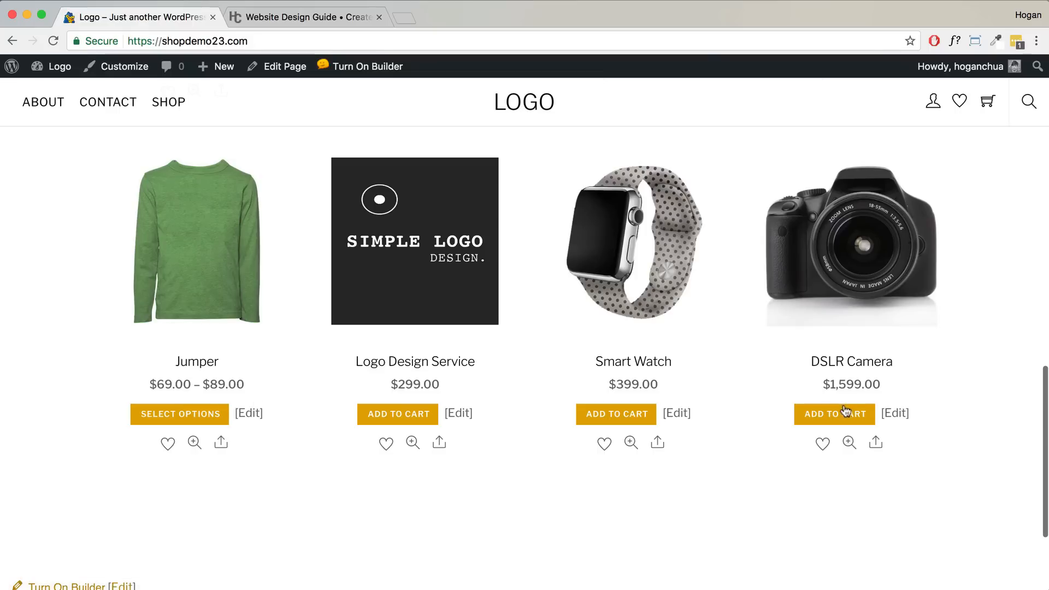
scroll(145, 398, "up", 5)
- In the builder, keep all categories and lower the products module's limit from 8 to 4
left_click(360, 66)
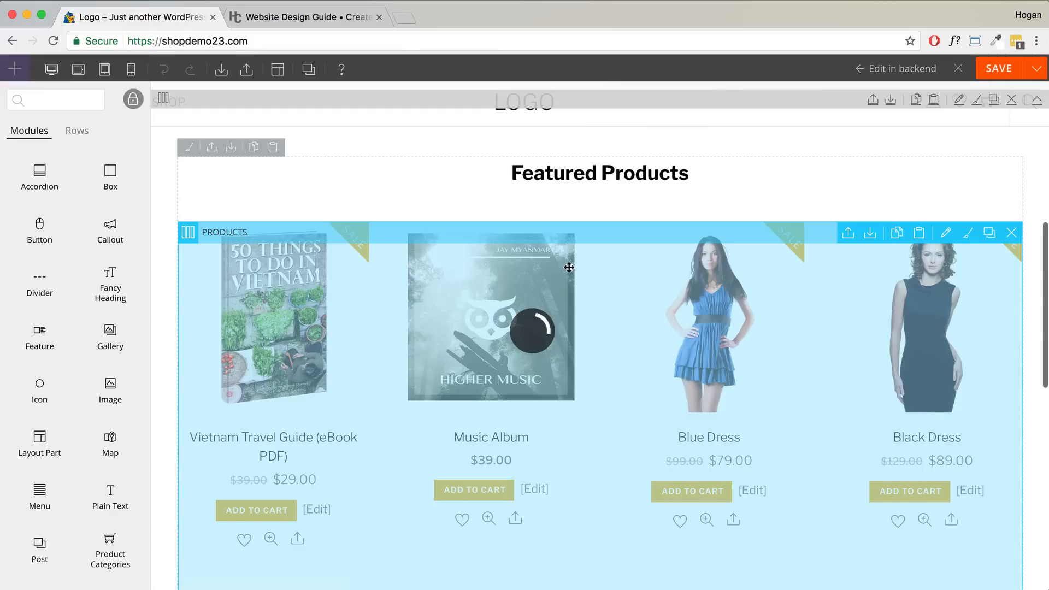
double_click(547, 297)
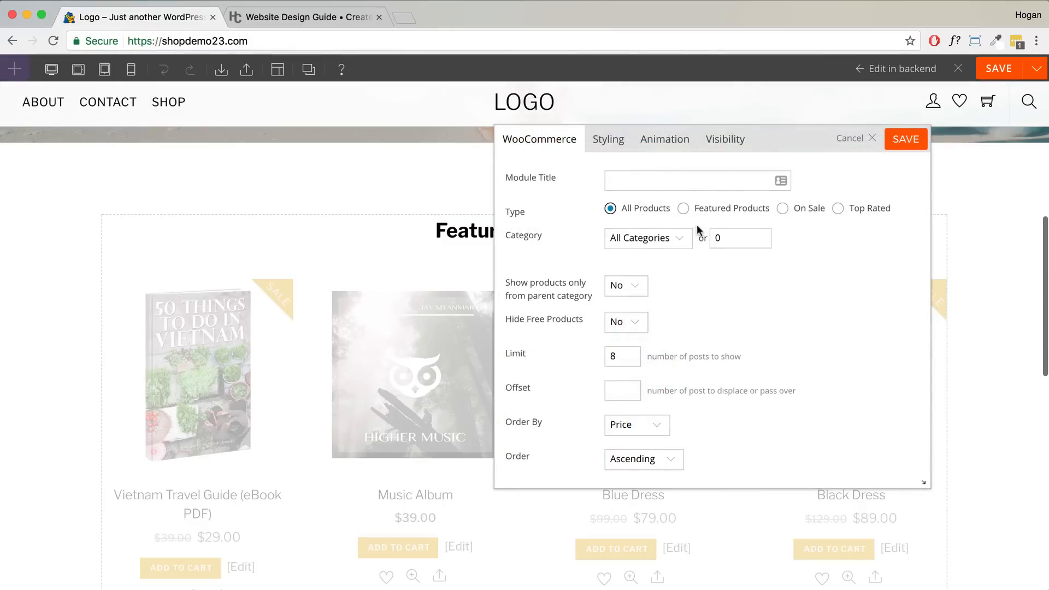
left_click(690, 237)
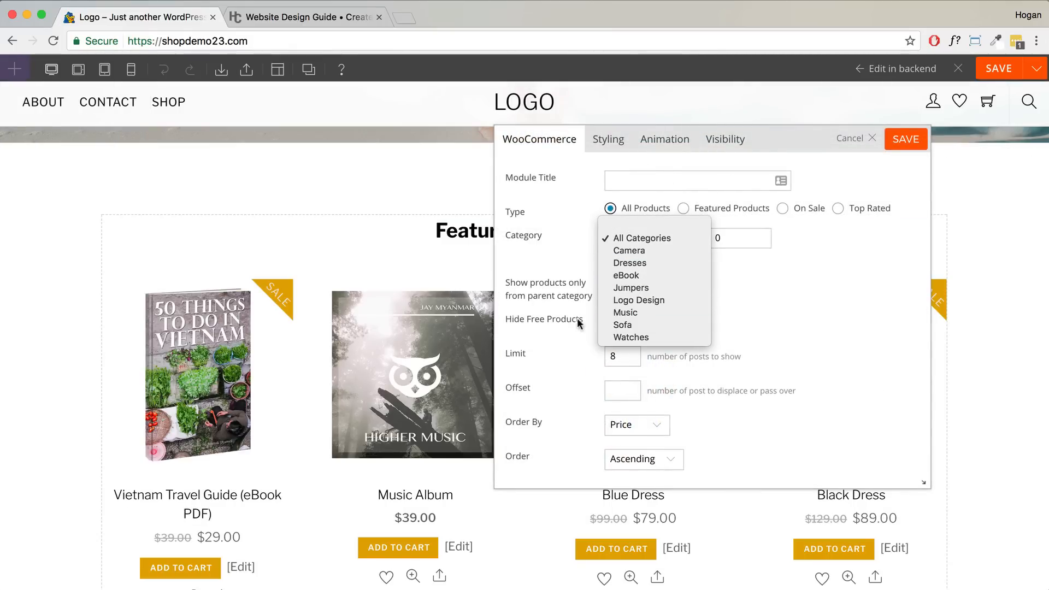
left_click(744, 209)
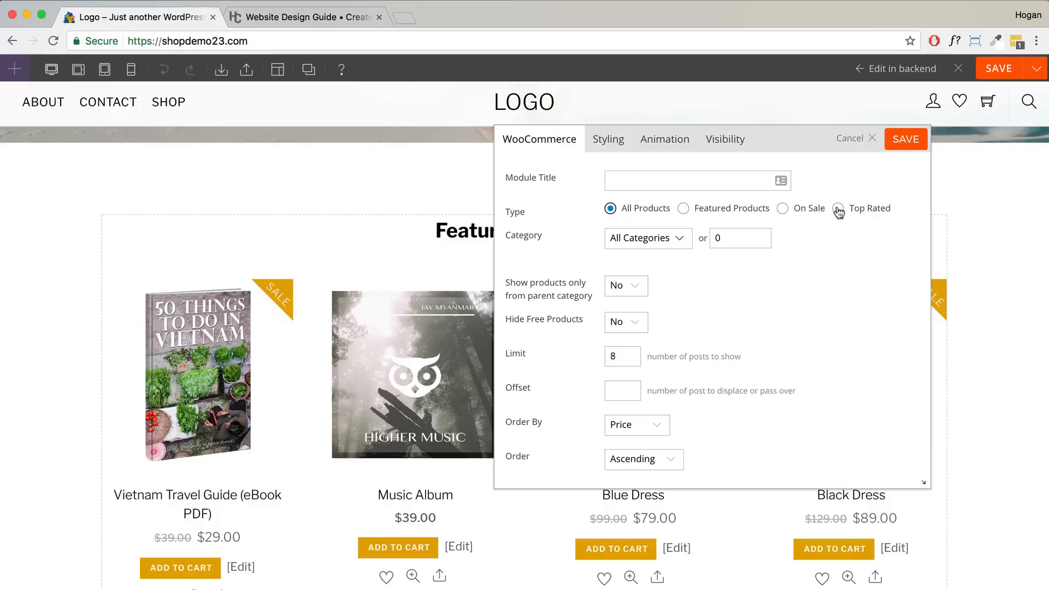
double_click(612, 357)
type("4")
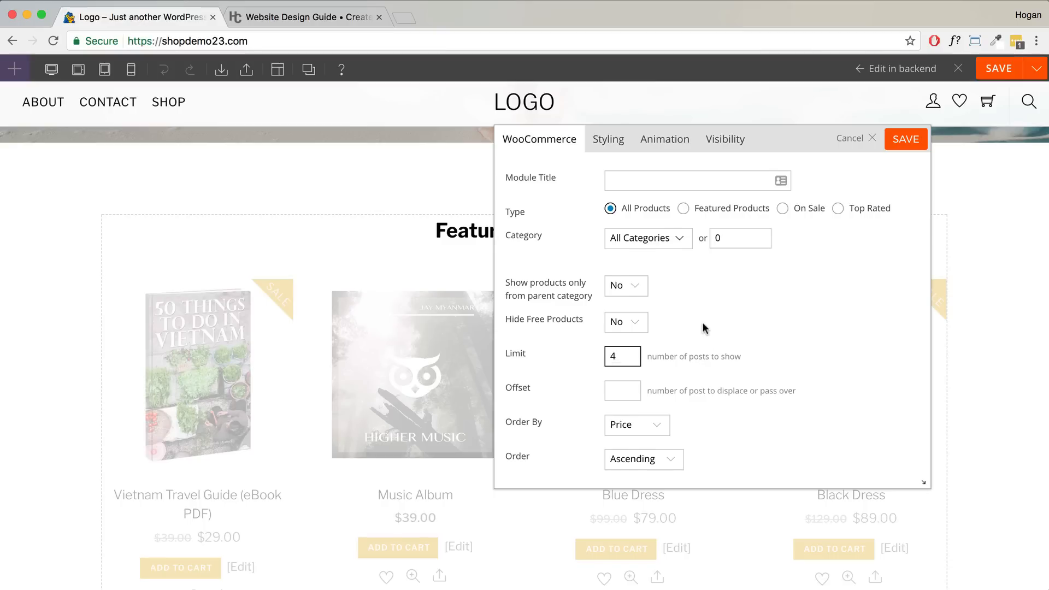
scroll(704, 327, "down", 5)
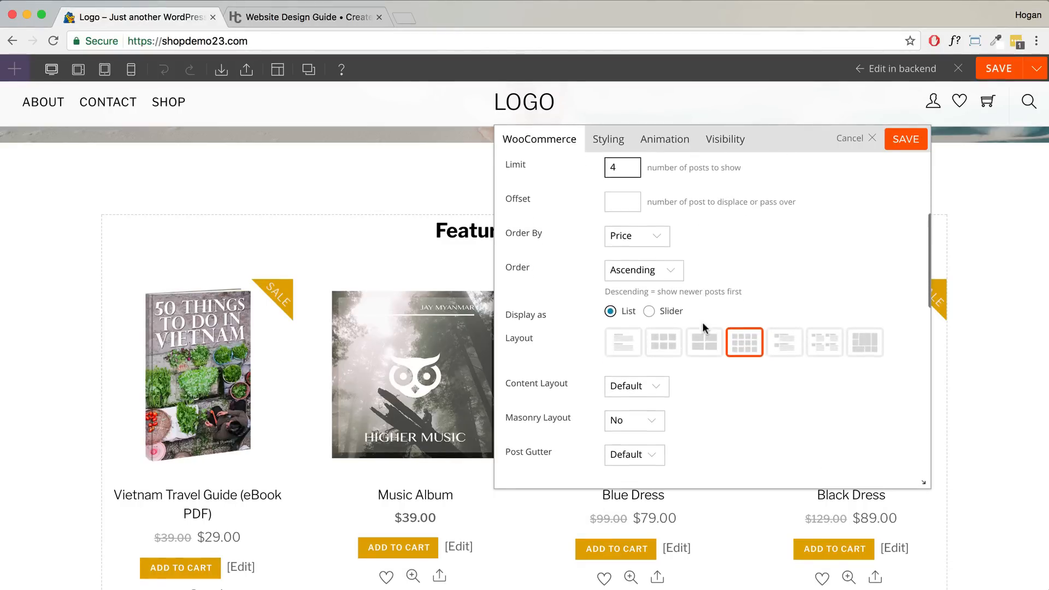
scroll(702, 328, "down", 1)
double_click(540, 330)
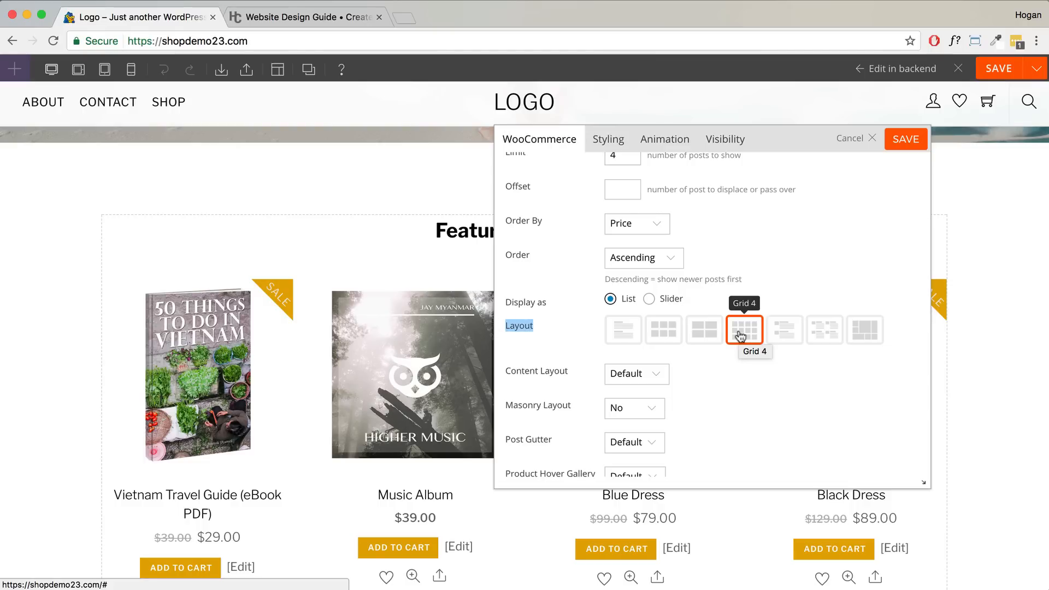
- Preview the products as a slider with 3 visible items and advance its pagination
left_click(649, 299)
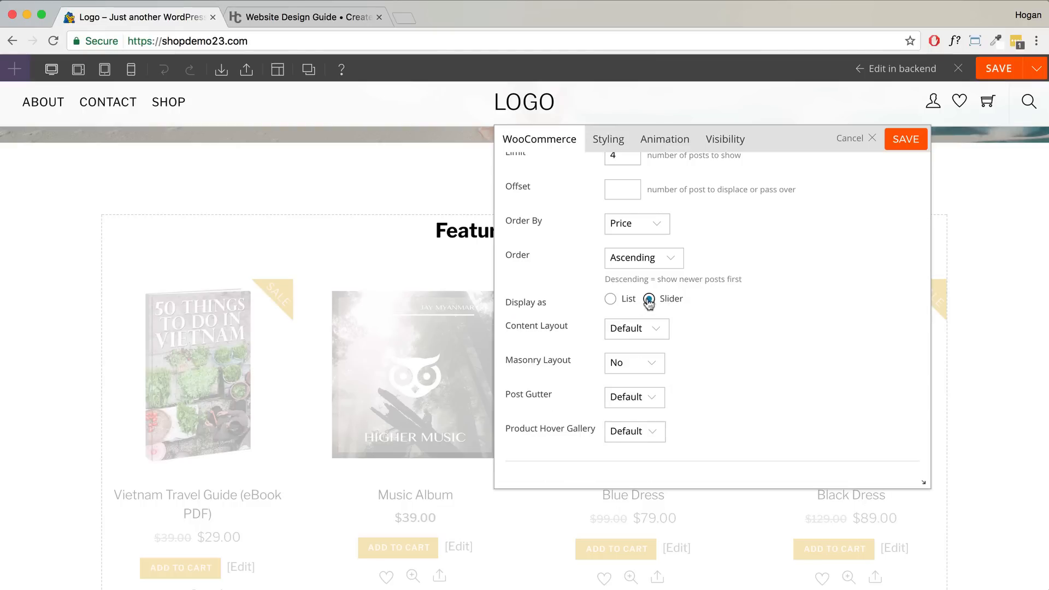
scroll(673, 325, "down", 3)
scroll(674, 351, "down", 4)
scroll(675, 354, "down", 2)
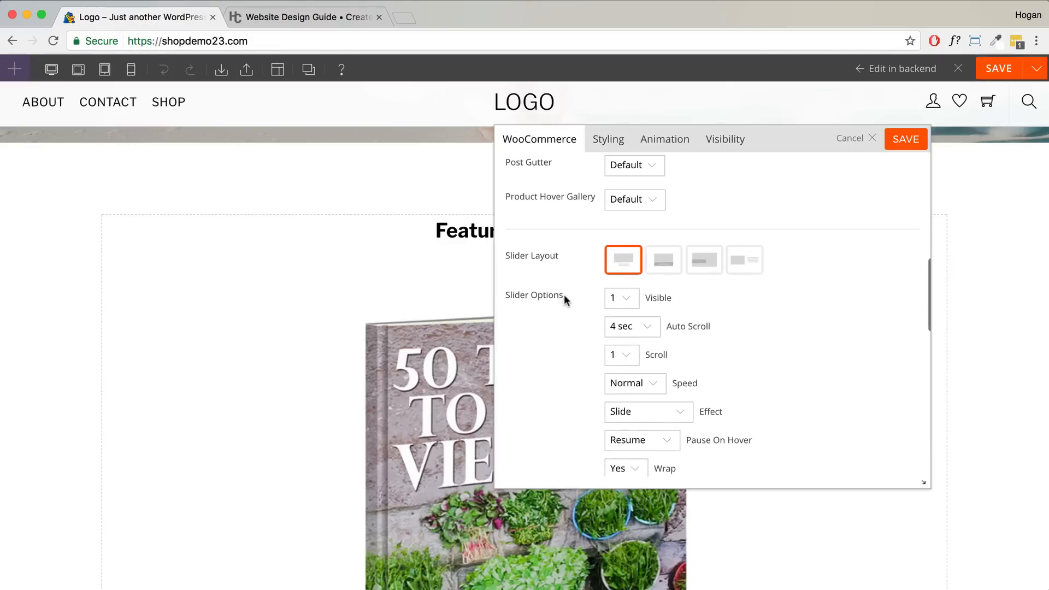
left_click(619, 302)
left_click(620, 324)
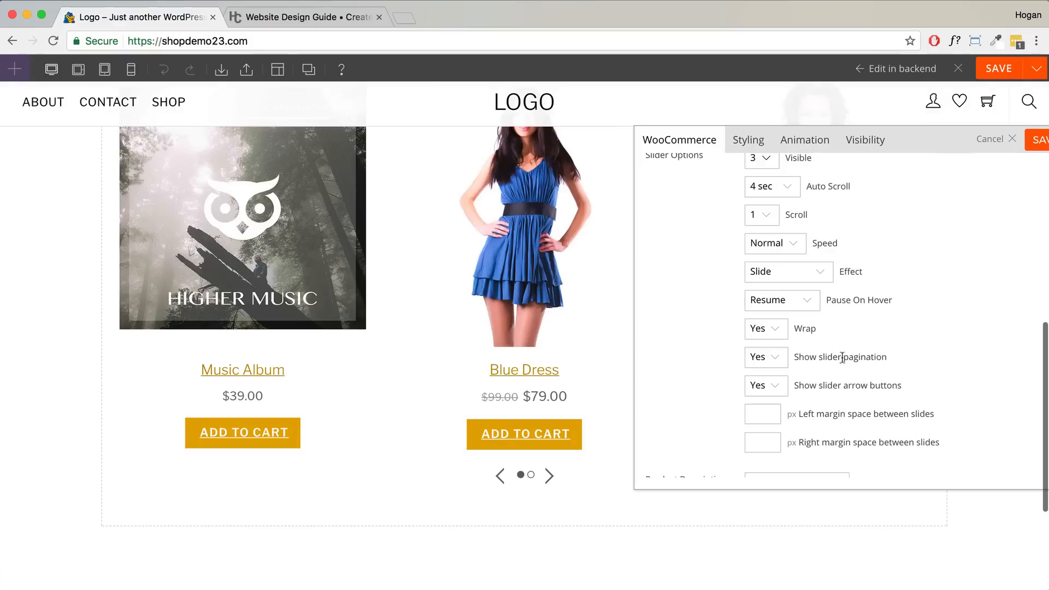
left_click_drag(890, 362, 777, 367)
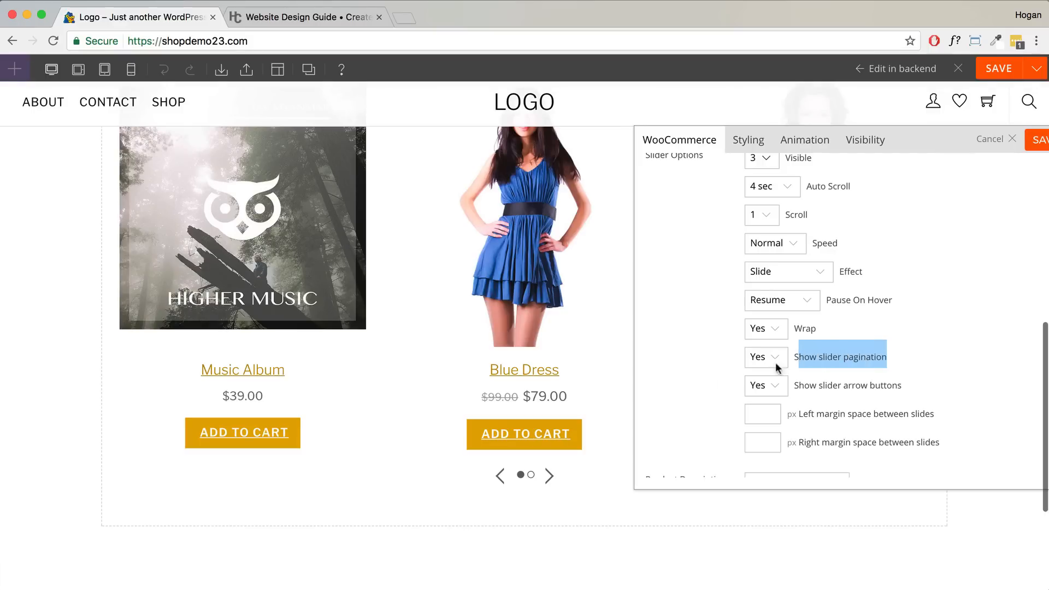
left_click(531, 475)
left_click_drag(900, 385, 855, 387)
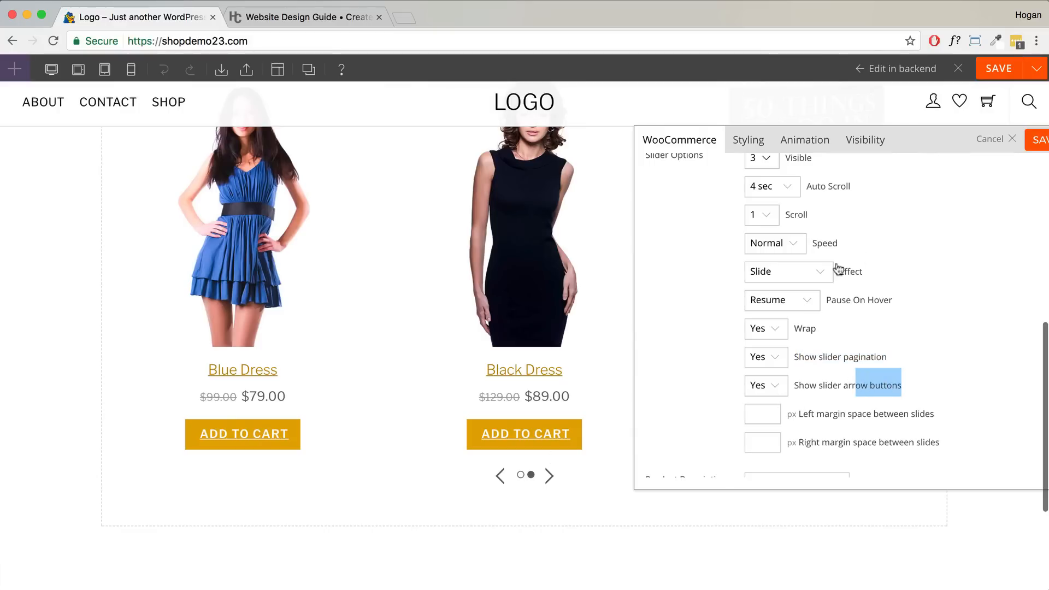
- Switch the products module back to the List display
scroll(871, 252, "up", 5)
scroll(798, 263, "up", 8)
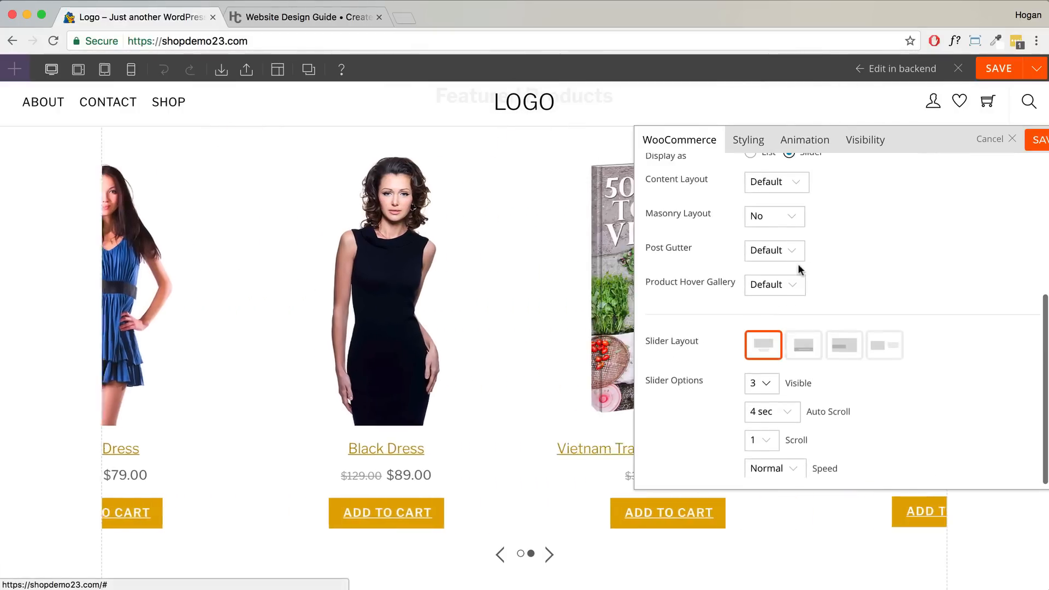
left_click(751, 288)
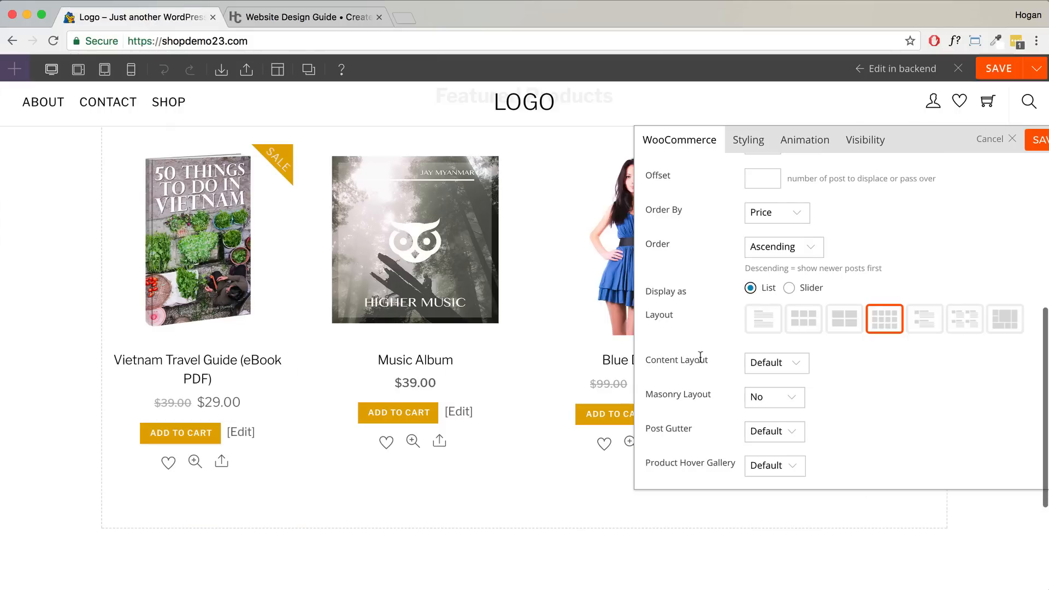
left_click(771, 365)
- Try the Overlay content layout and zero post gutter, then restore both to Default
left_click(772, 386)
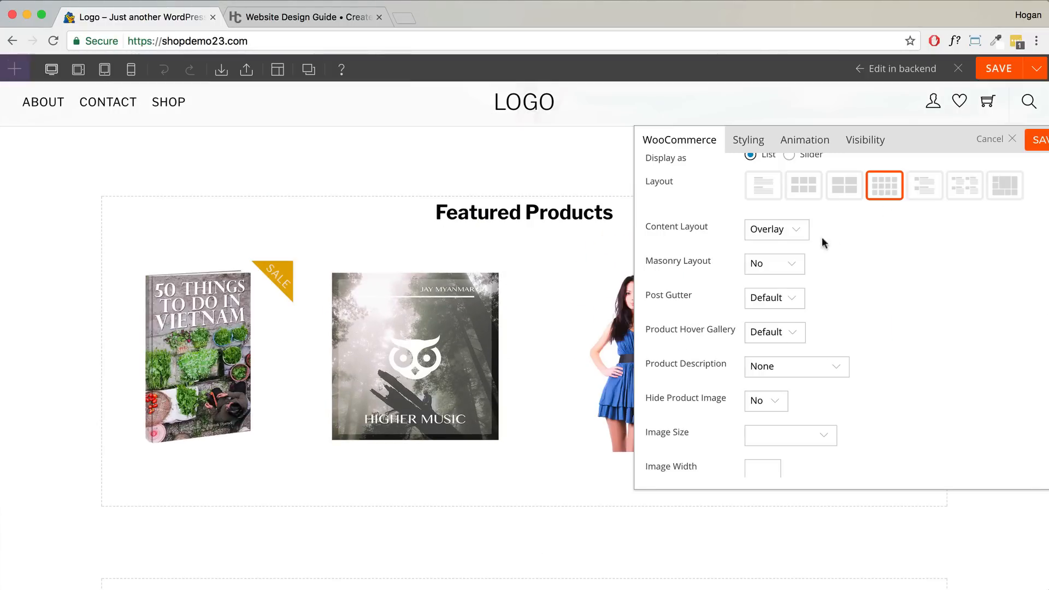
left_click(804, 231)
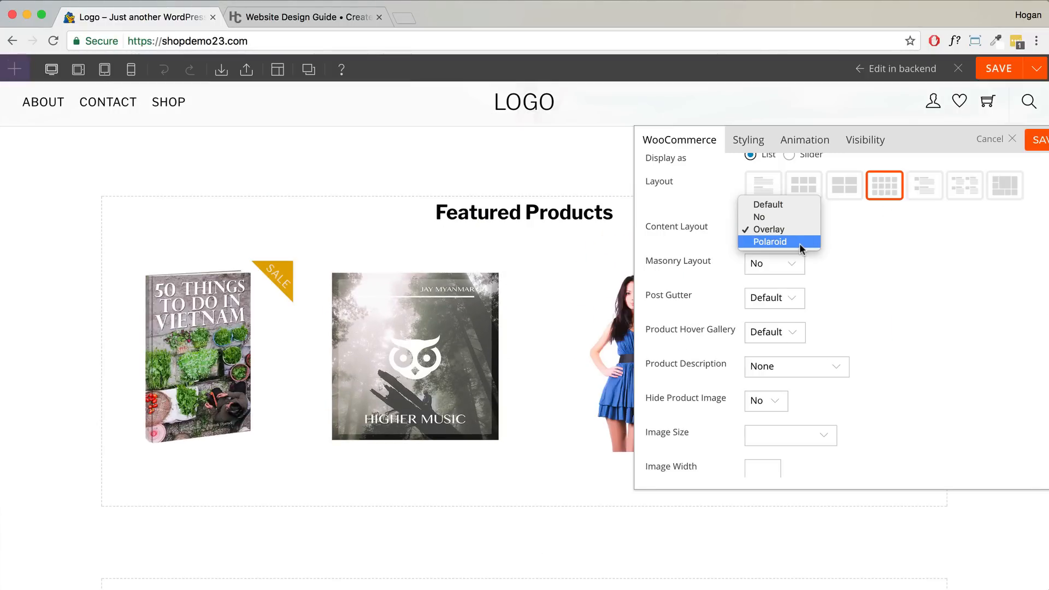
left_click(787, 205)
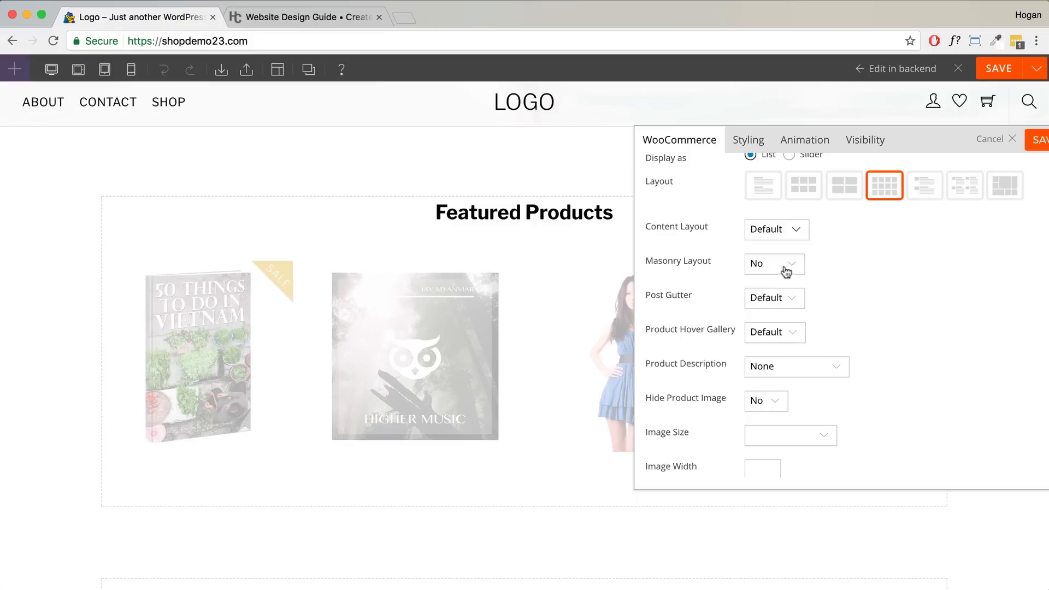
scroll(826, 286, "down", 1)
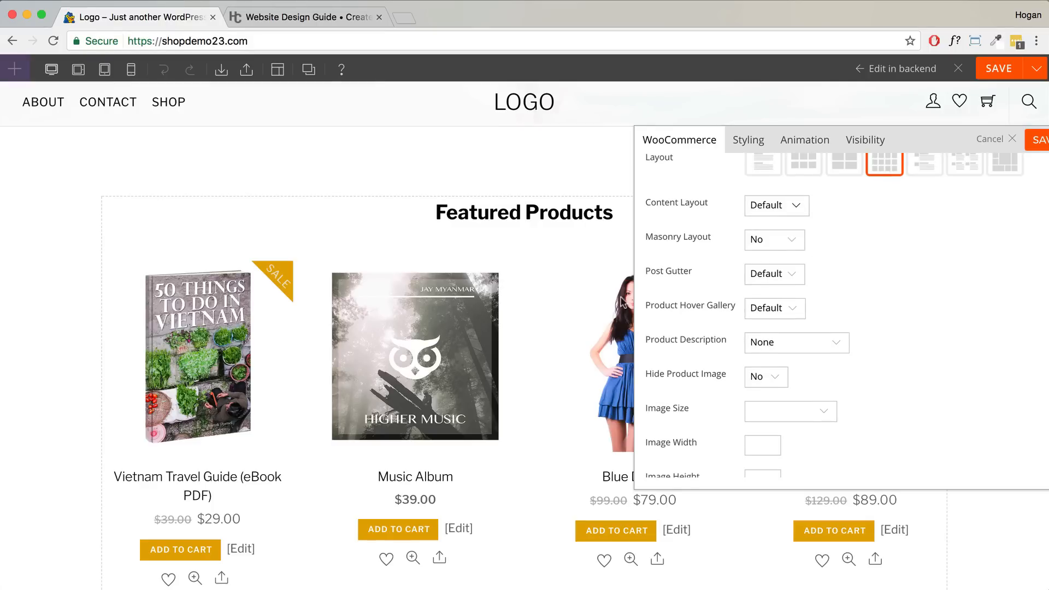
left_click(776, 283)
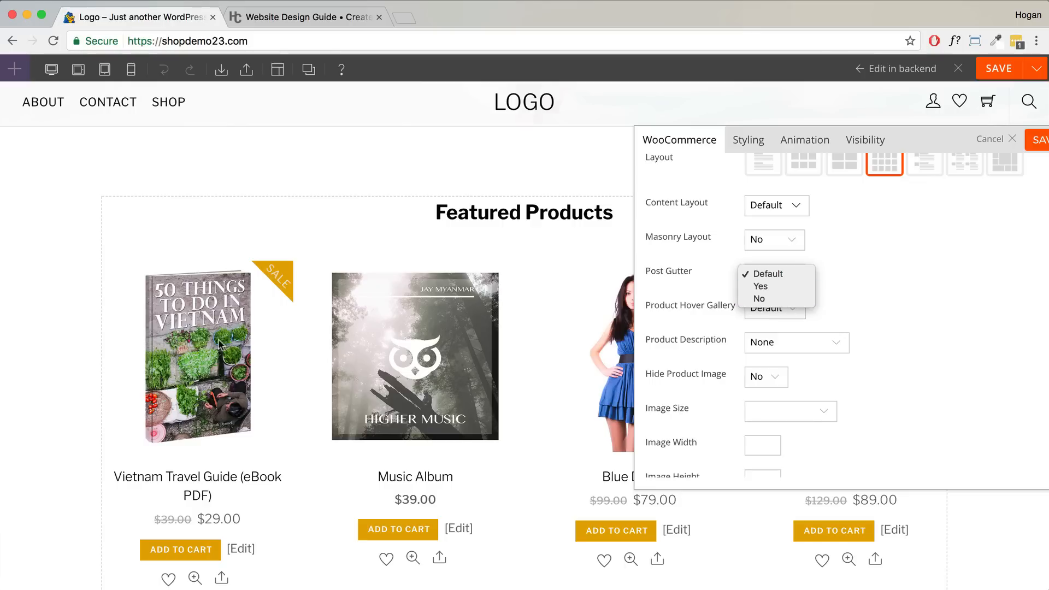
left_click(759, 298)
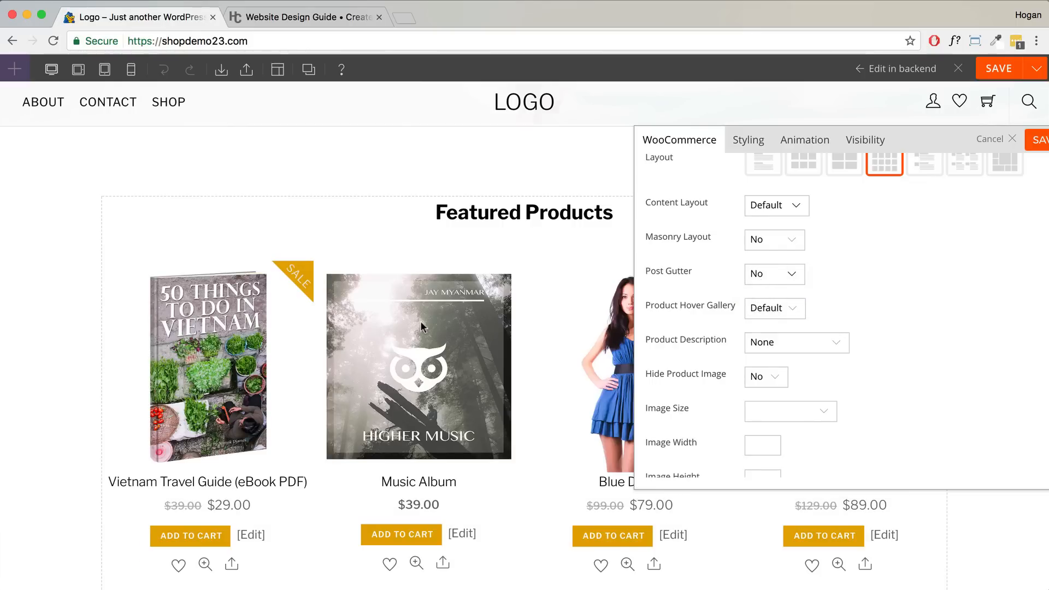
left_click(795, 285)
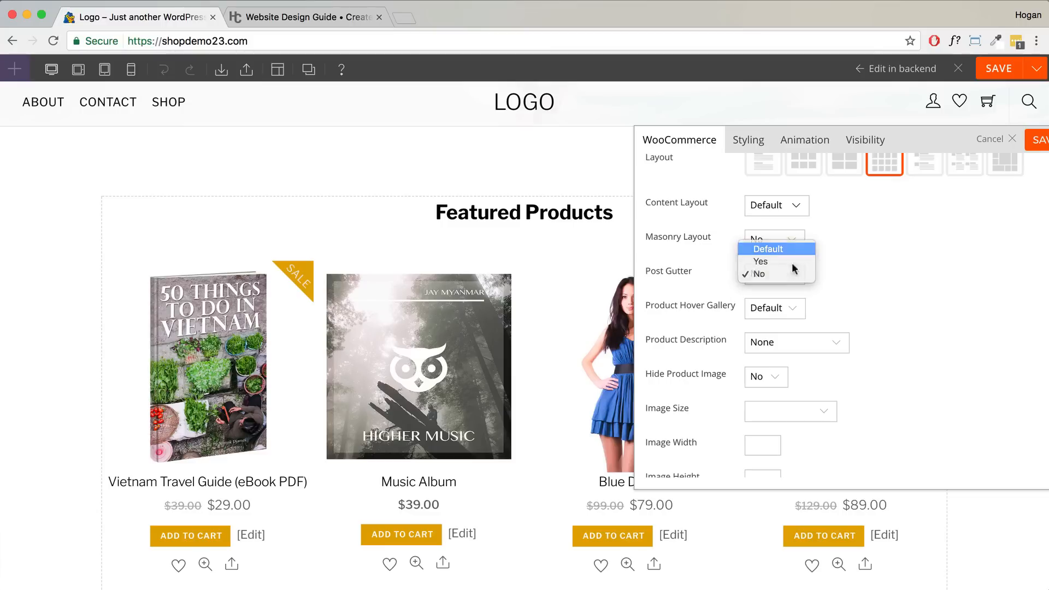
left_click(790, 246)
- Review the module's hide and unlink options
scroll(842, 307, "down", 5)
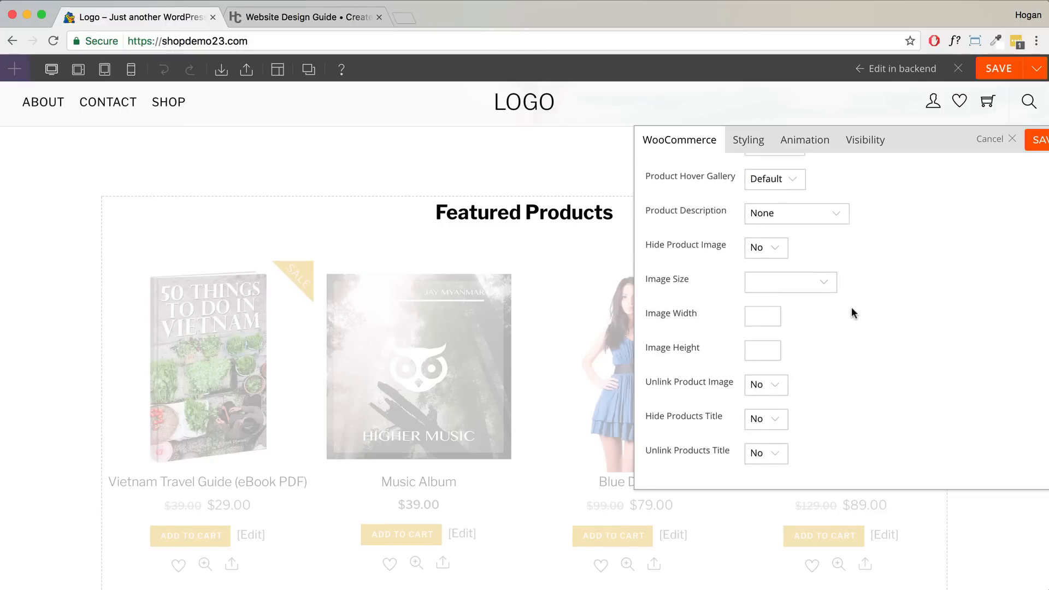
left_click_drag(646, 229, 700, 471)
scroll(707, 404, "down", 2)
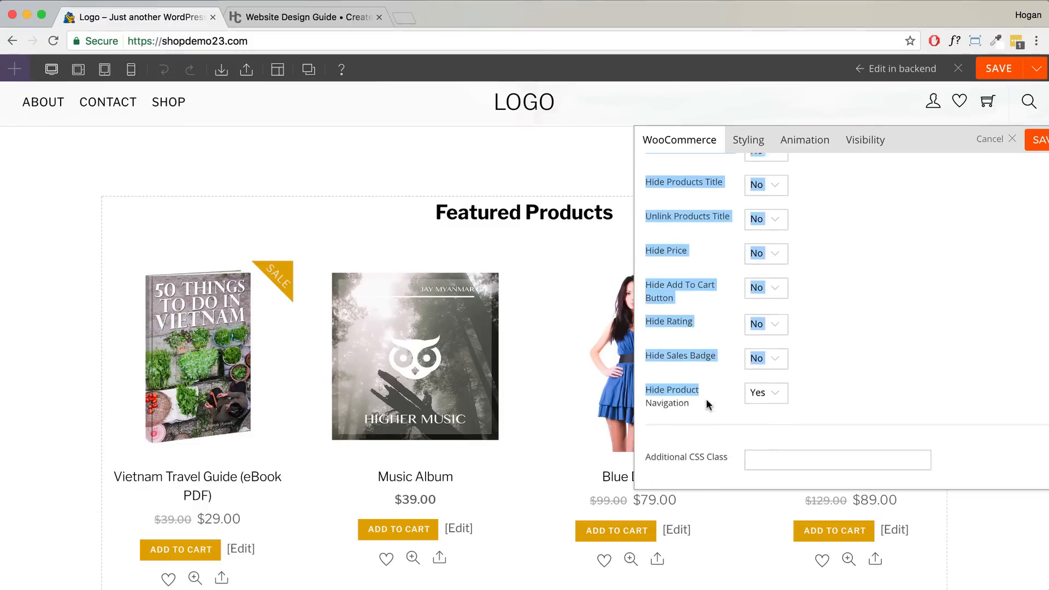
left_click(703, 346)
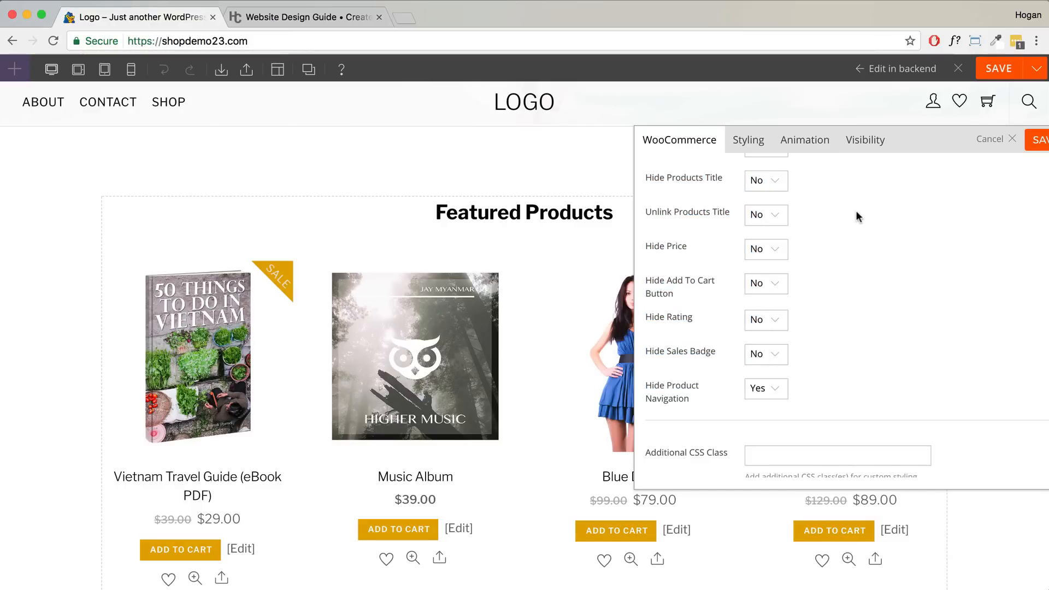
scroll(909, 222, "up", 10)
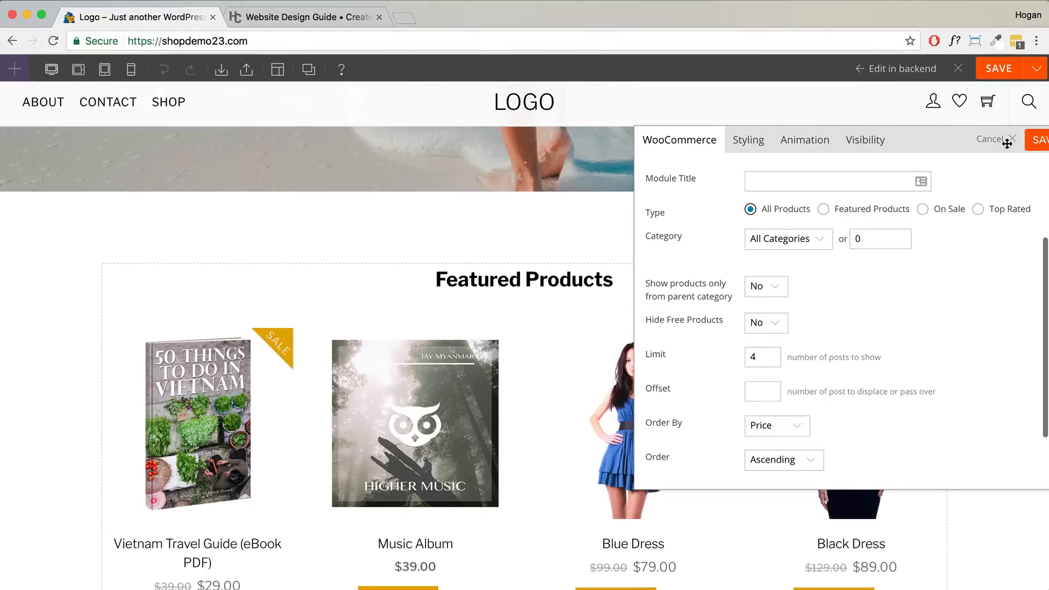
- Limit the module to featured products, save the page and leave the builder
left_click(824, 209)
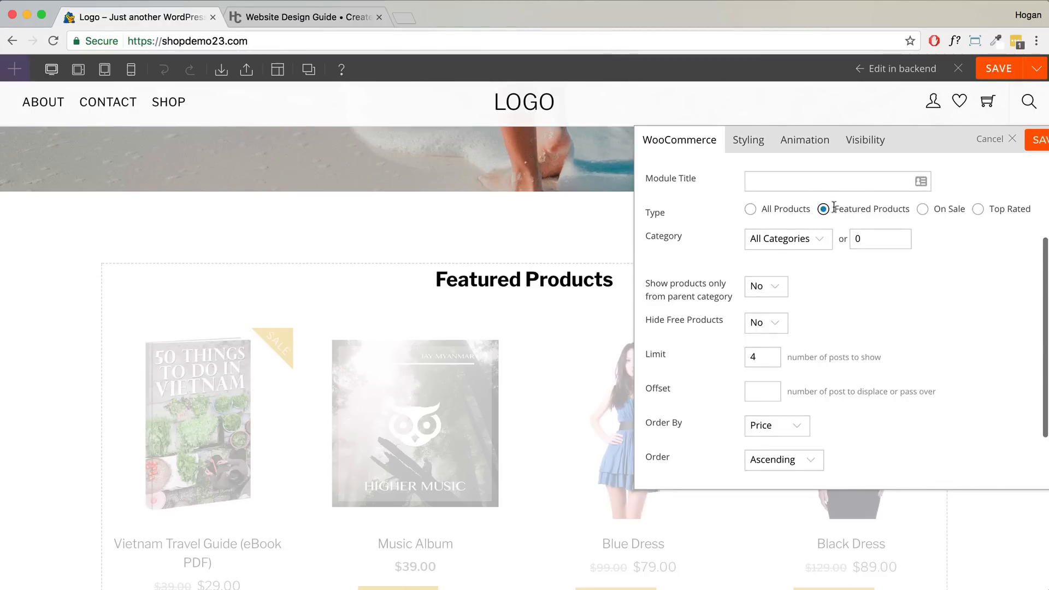
left_click(1032, 143)
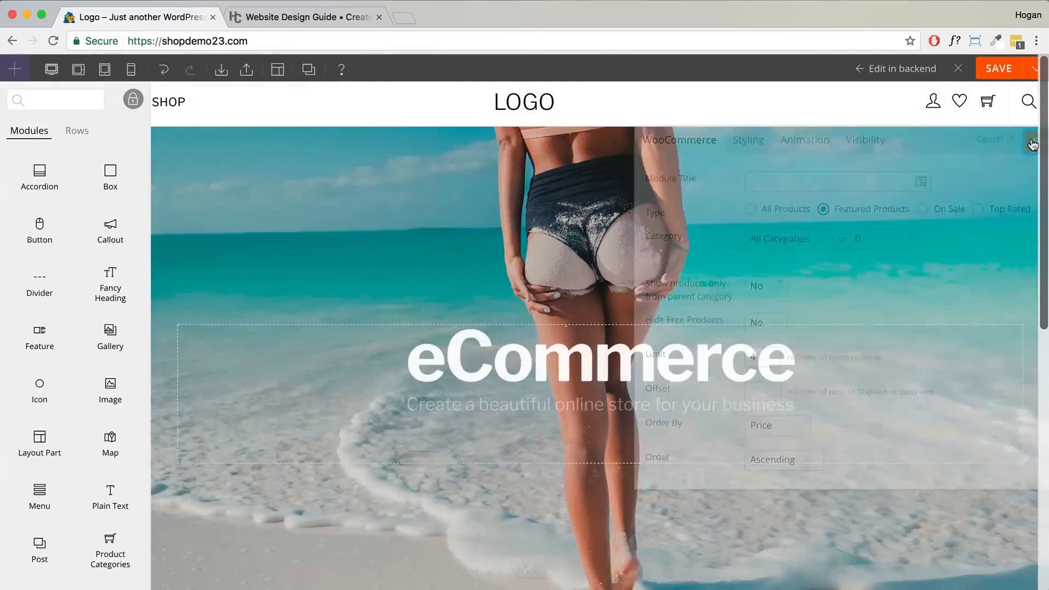
left_click(993, 71)
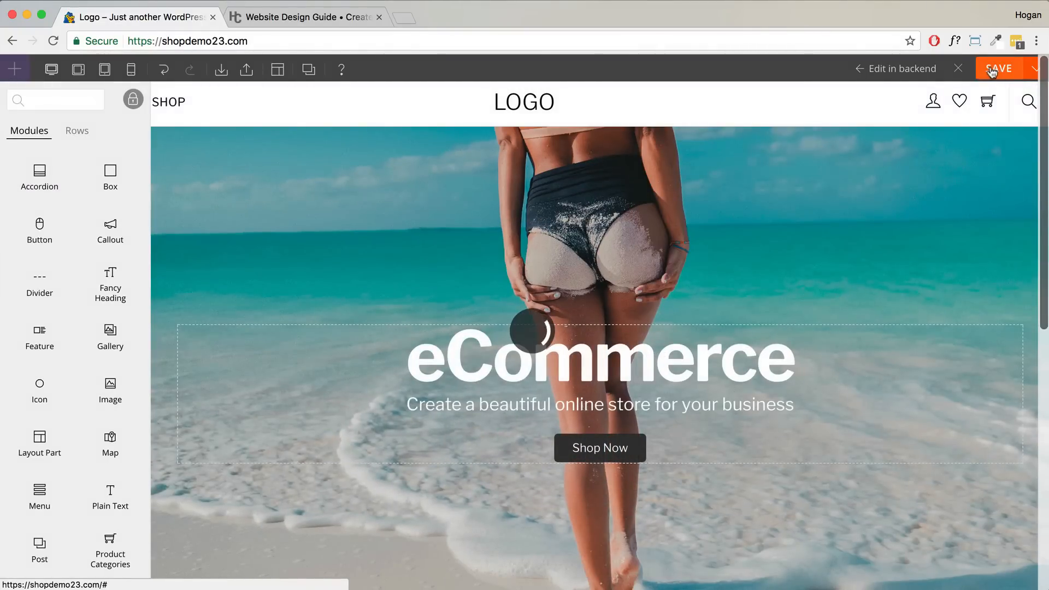
left_click(960, 70)
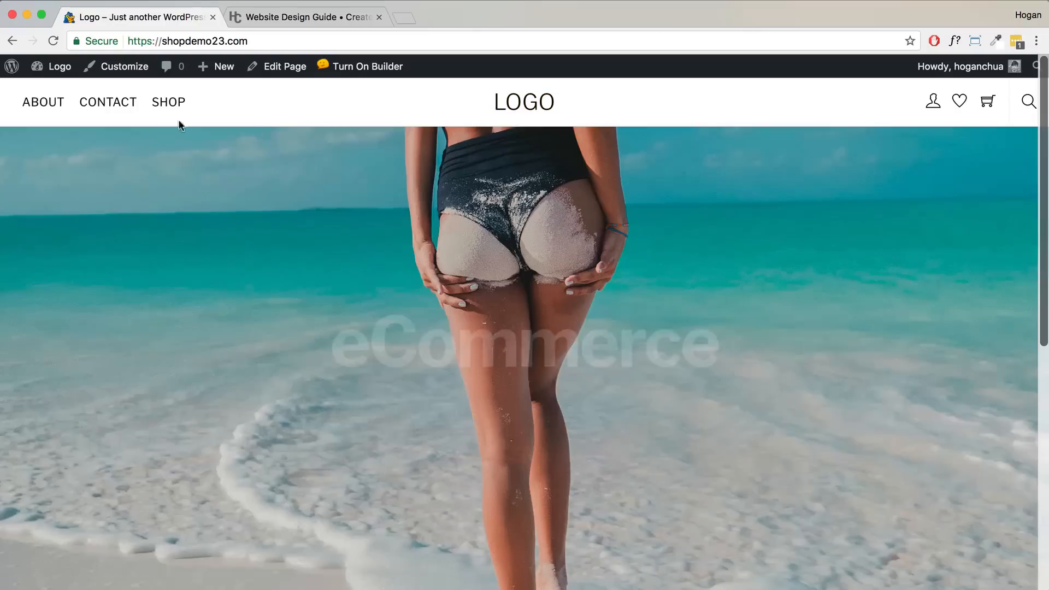
- Go from the admin dashboard to the All Products list
mouse_move(49, 70)
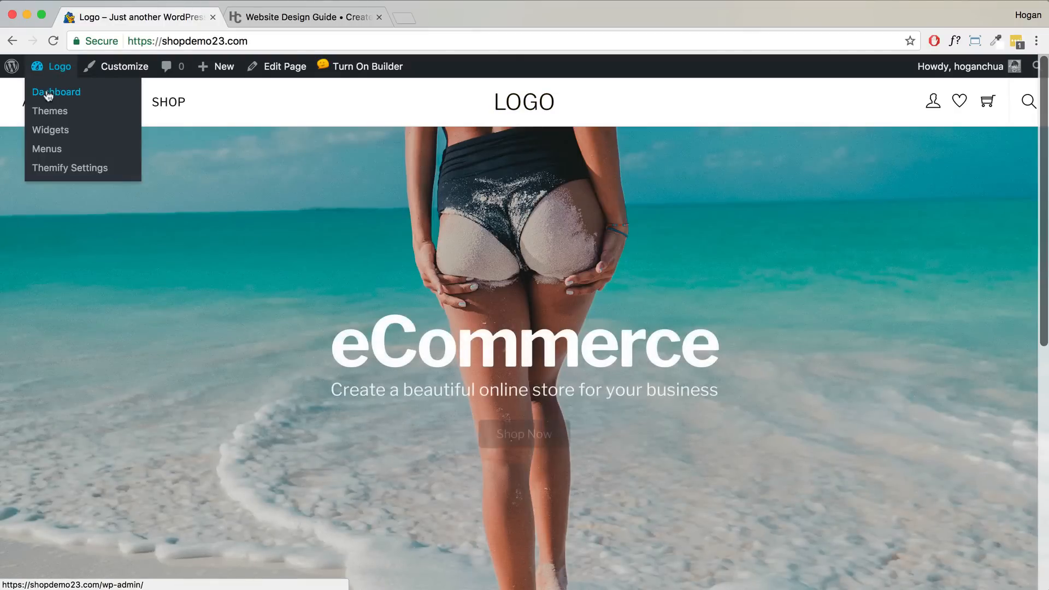
left_click(49, 92)
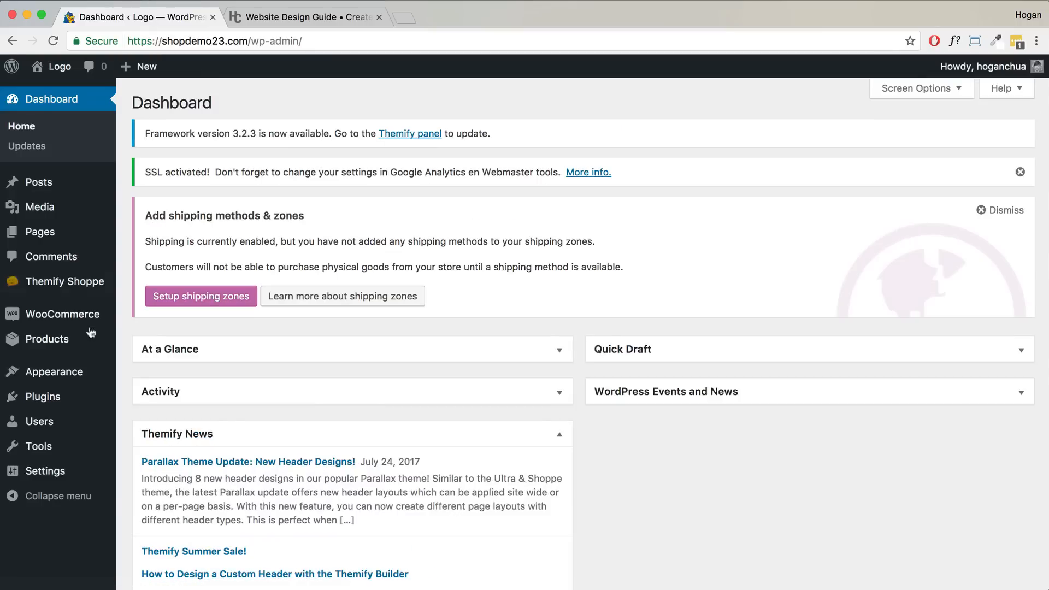
mouse_move(51, 346)
left_click(152, 343)
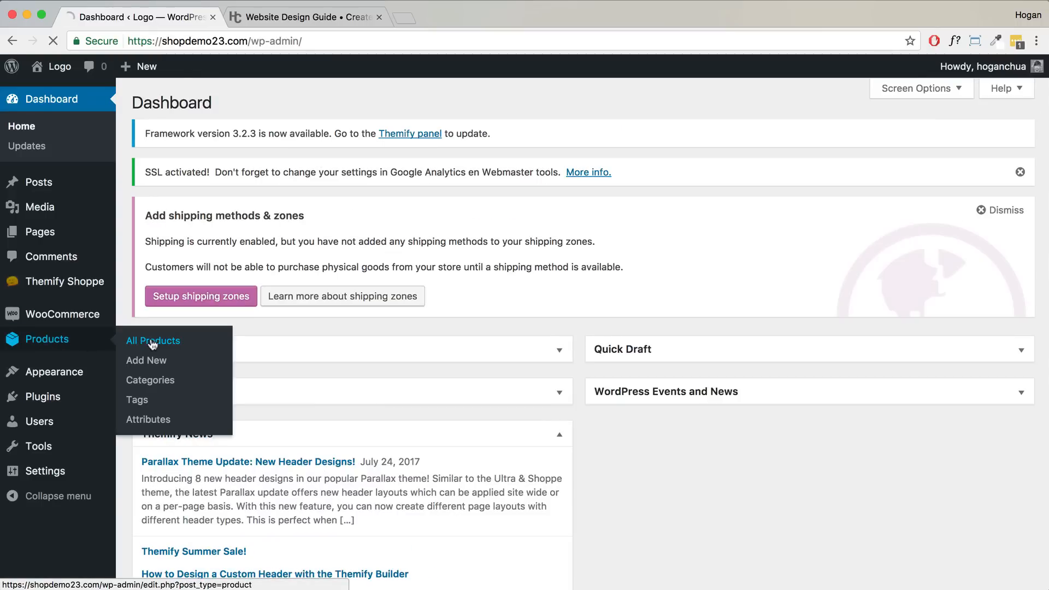
- Star DSLR Camera, Black Leather Sofa, Vietnam Travel Guide and Black Dress as featured products
scroll(644, 316, "down", 3)
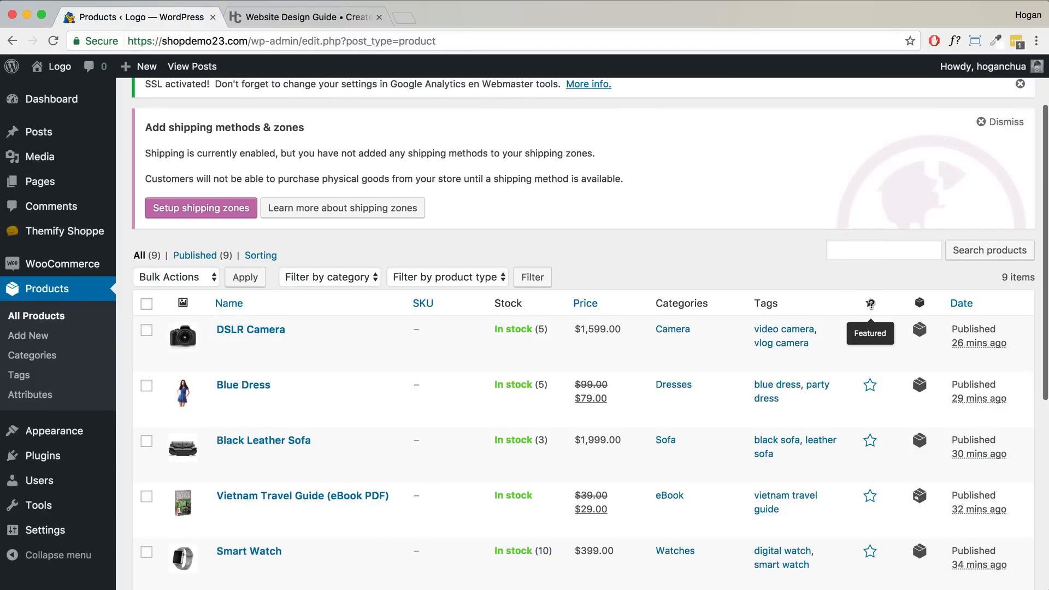
left_click(870, 331)
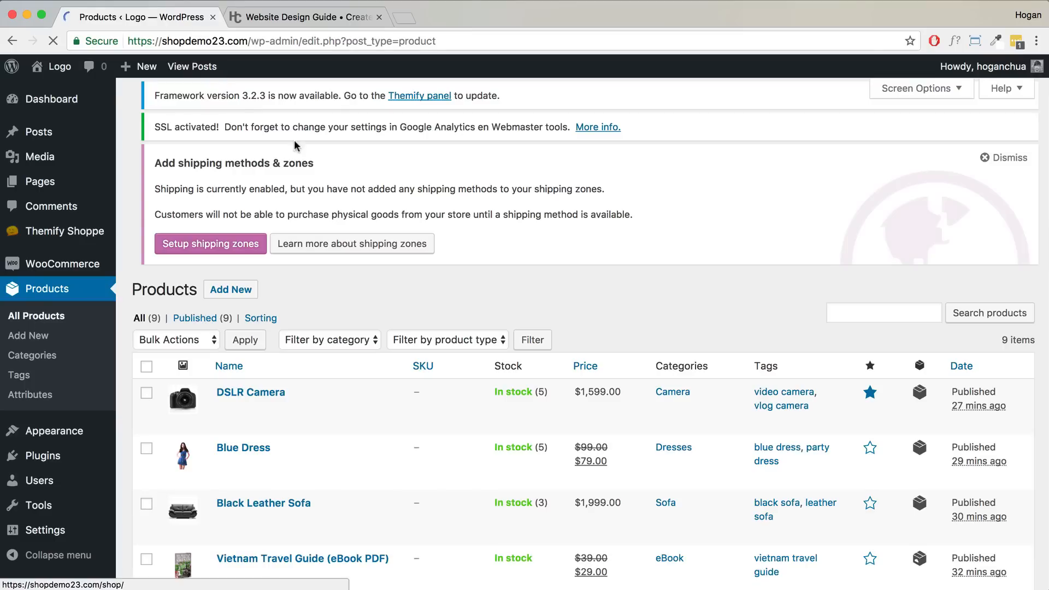
scroll(781, 238, "down", 4)
scroll(781, 238, "up", 4)
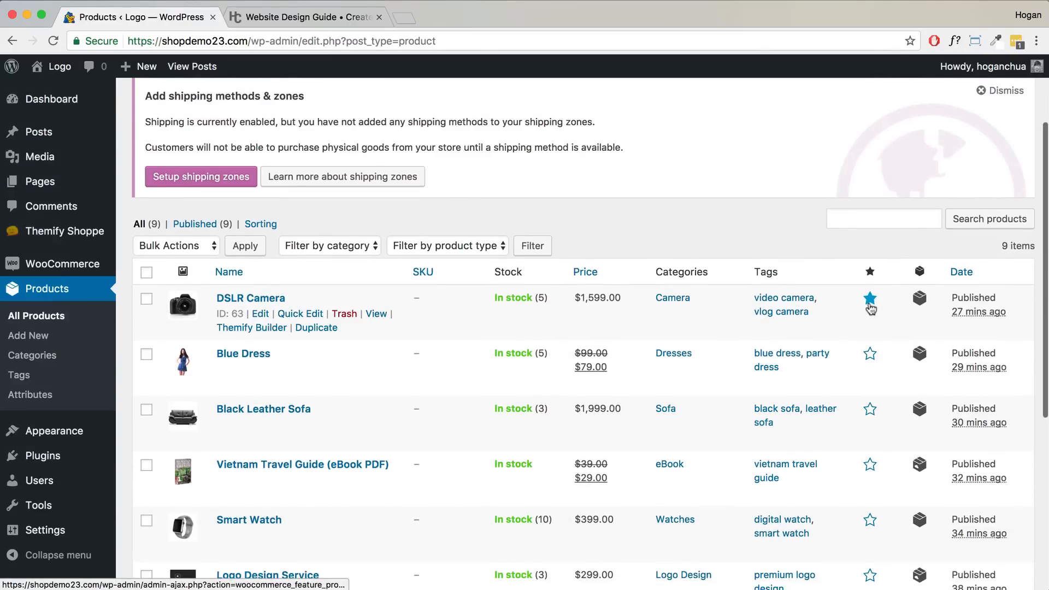
scroll(870, 301, "down", 3)
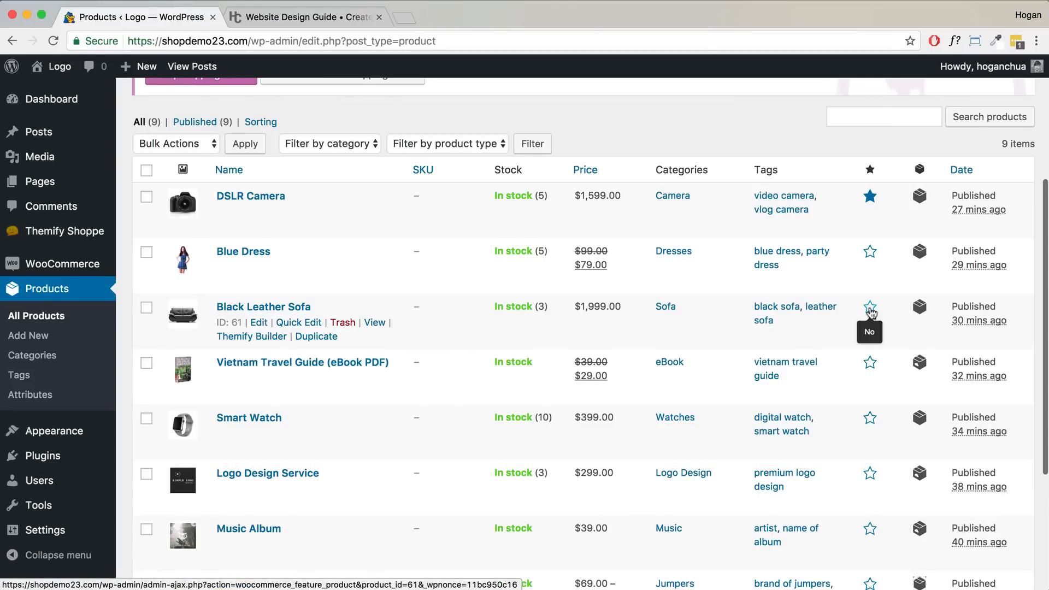
left_click(870, 309)
scroll(821, 267, "down", 4)
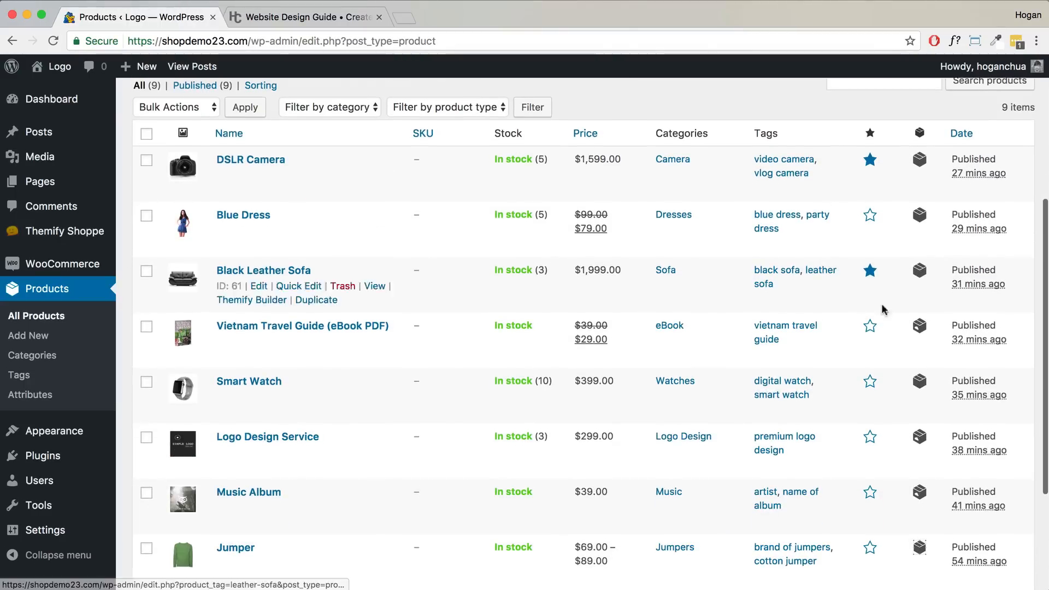
left_click(870, 326)
scroll(765, 271, "down", 3)
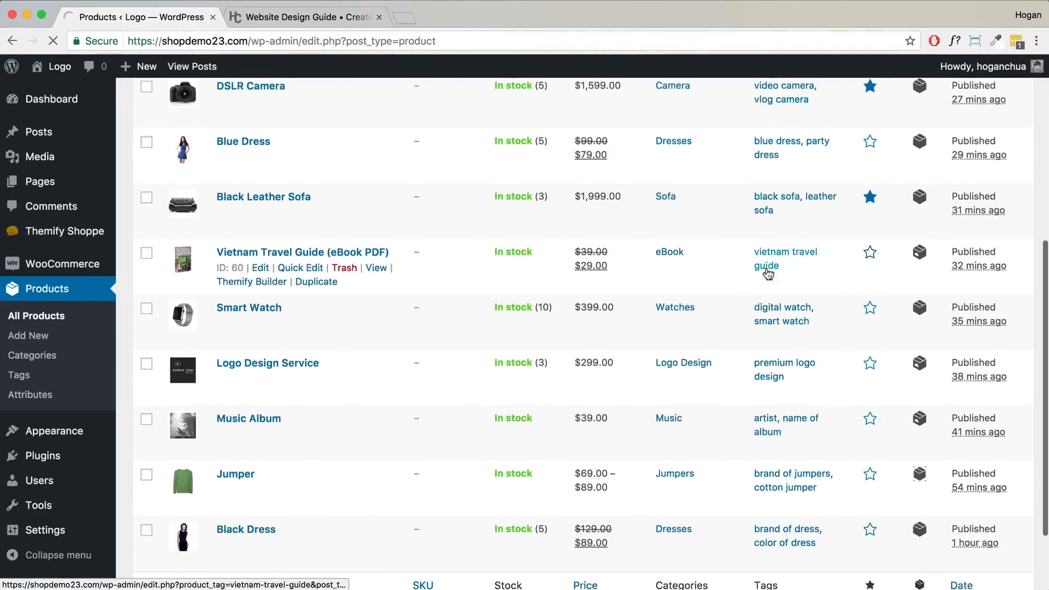
scroll(768, 273, "down", 2)
scroll(776, 266, "down", 8)
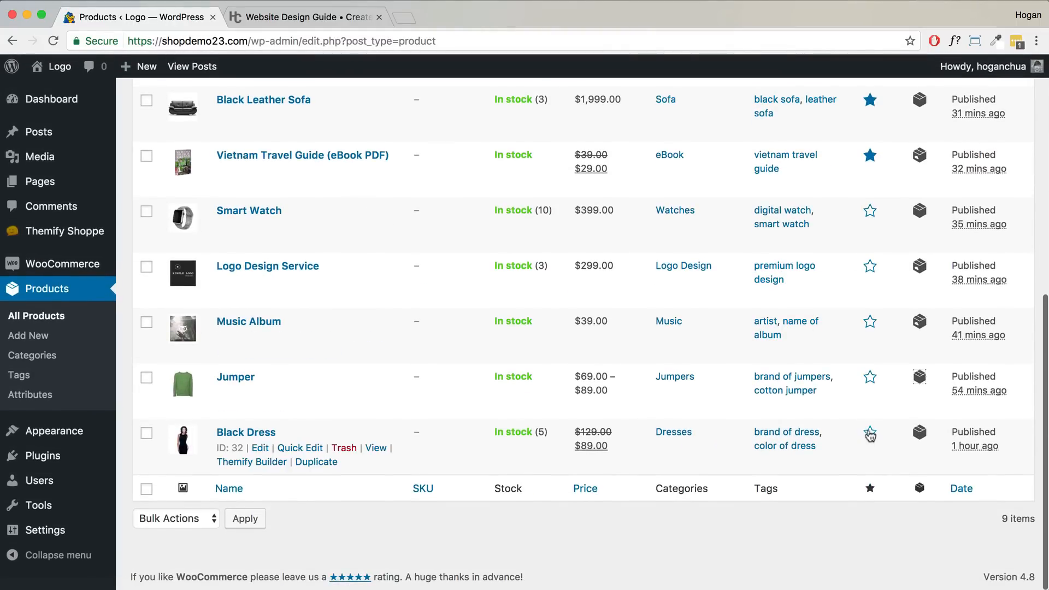
left_click(870, 434)
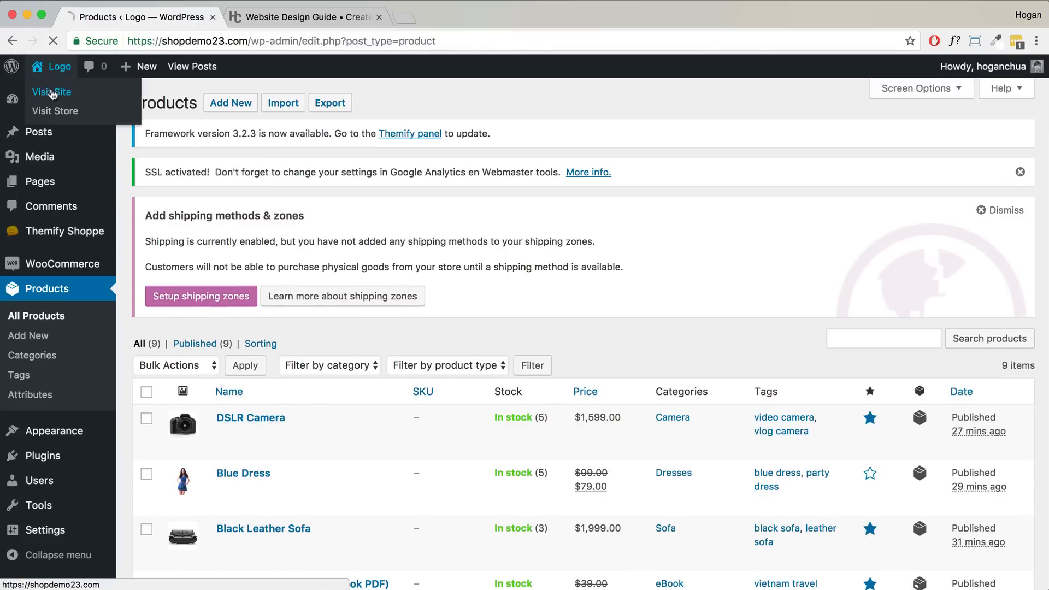
- Visit the storefront, review the Featured Products grid, then open the Shop page
left_click(52, 94)
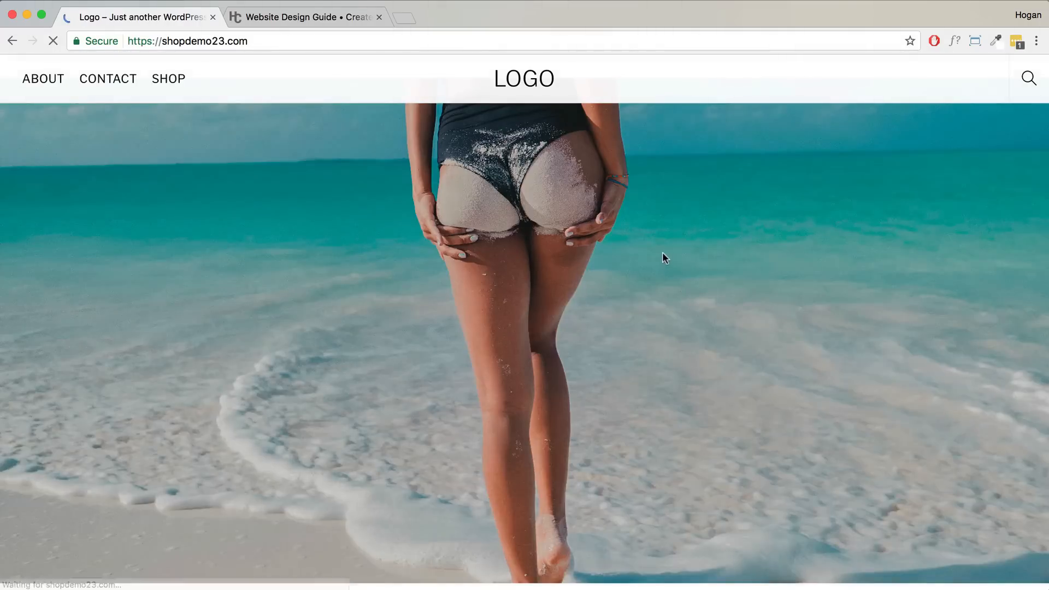
scroll(663, 257, "down", 10)
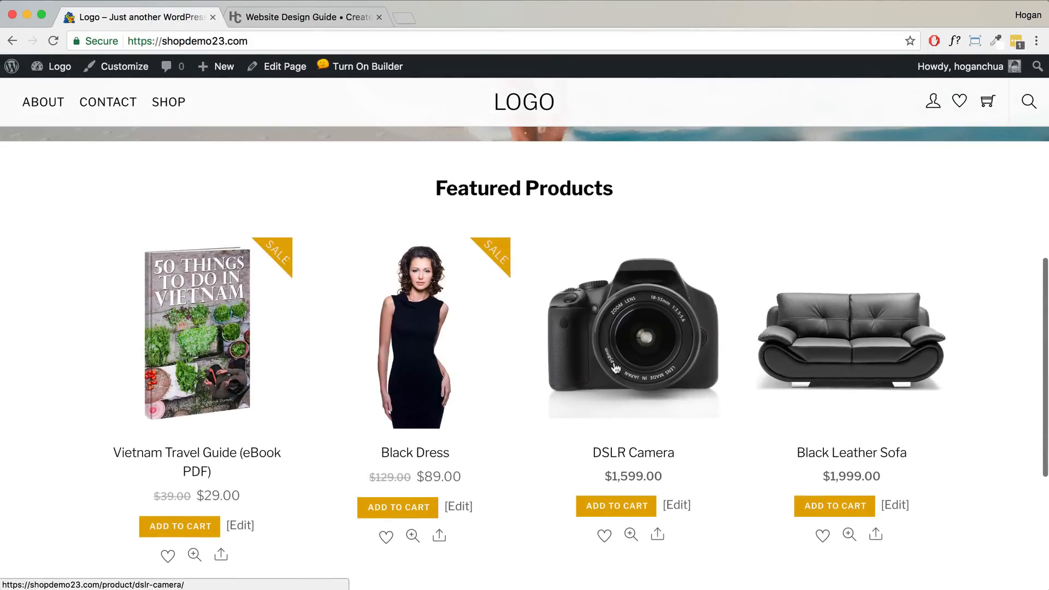
scroll(616, 369, "down", 3)
scroll(613, 365, "up", 2)
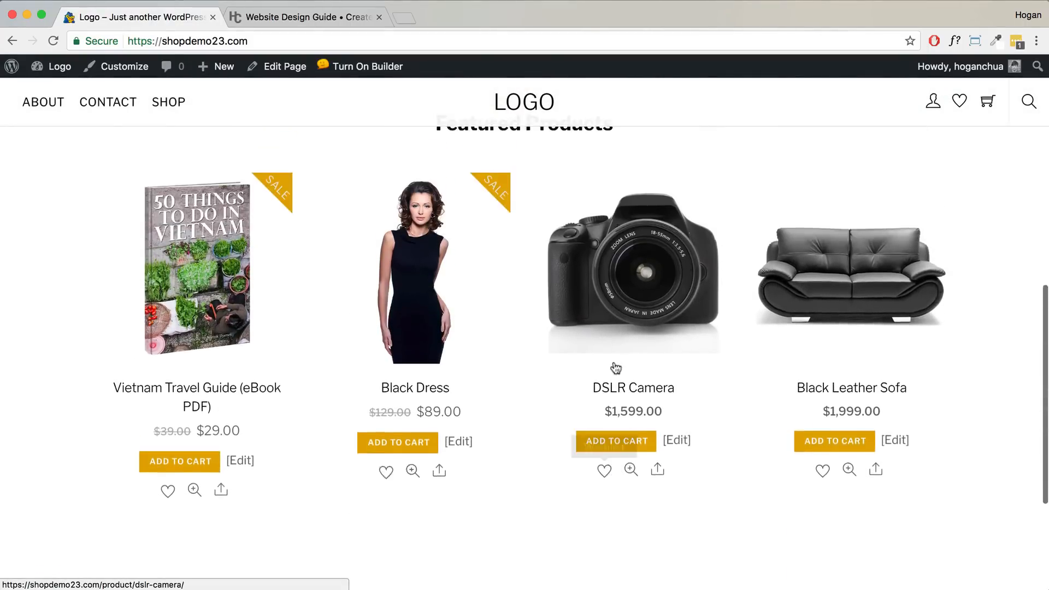
scroll(616, 369, "up", 1)
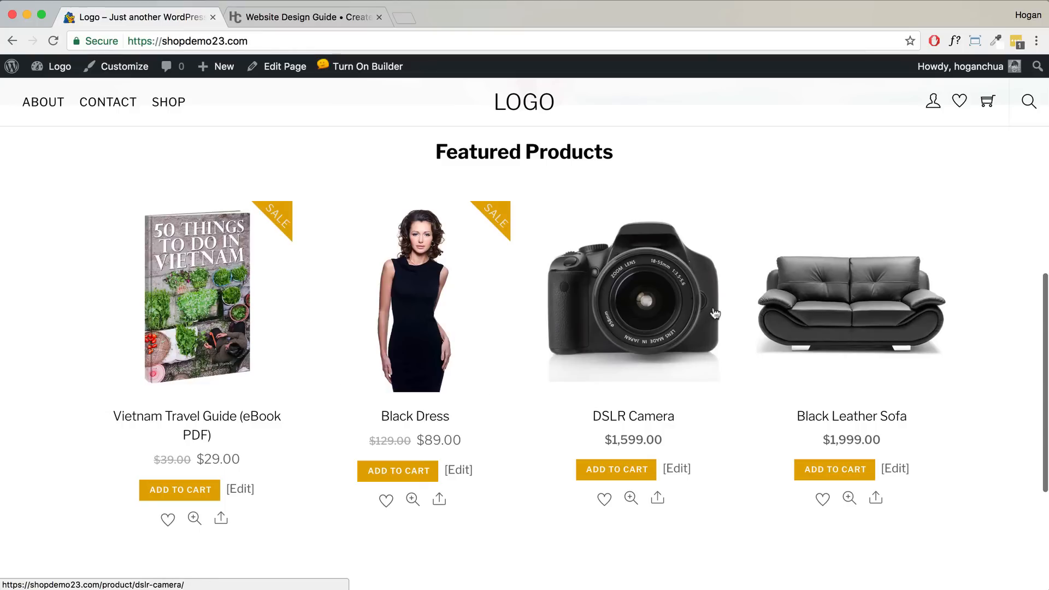
left_click(176, 108)
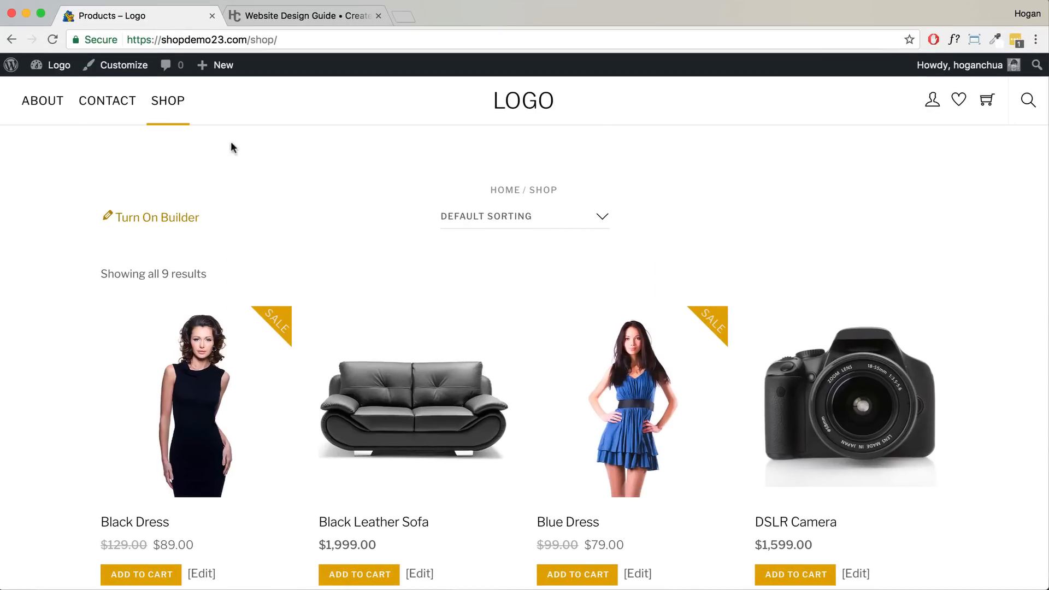
- Go from the admin dashboard to the Installed Plugins list
mouse_move(55, 66)
left_click(53, 92)
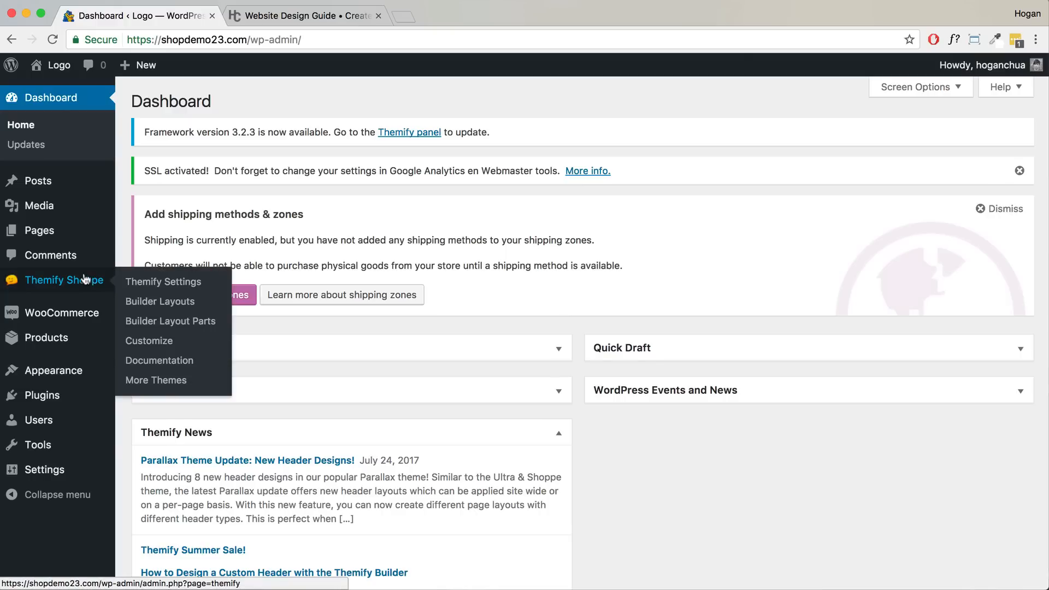
mouse_move(68, 348)
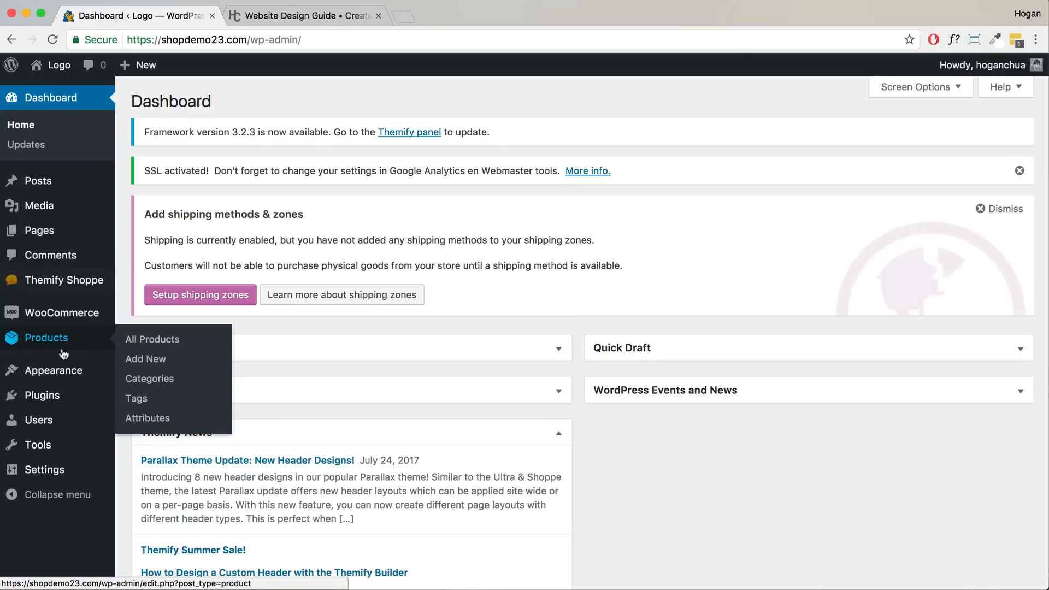
mouse_move(56, 399)
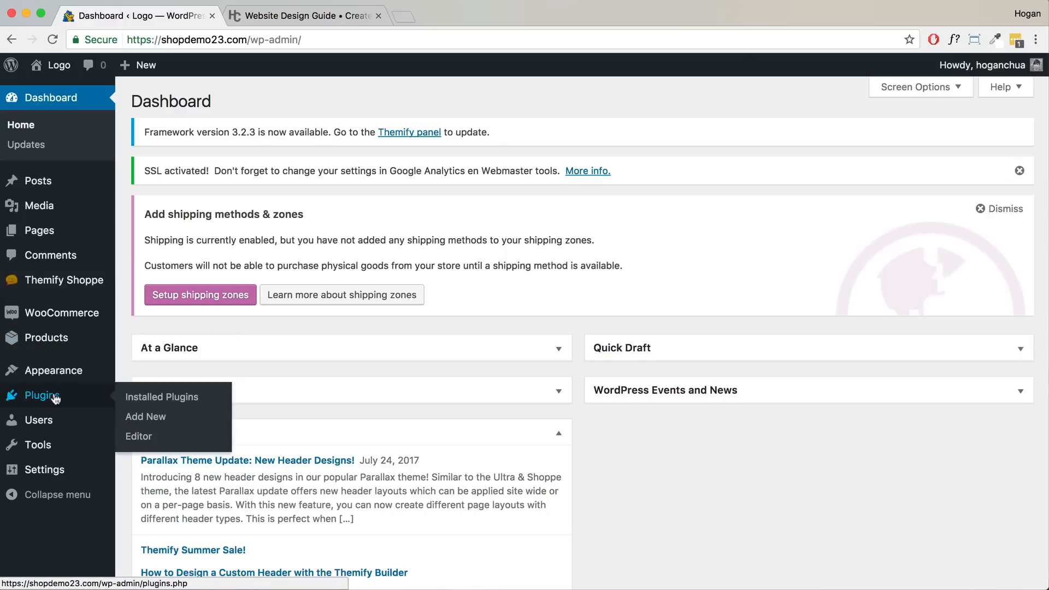
left_click(145, 402)
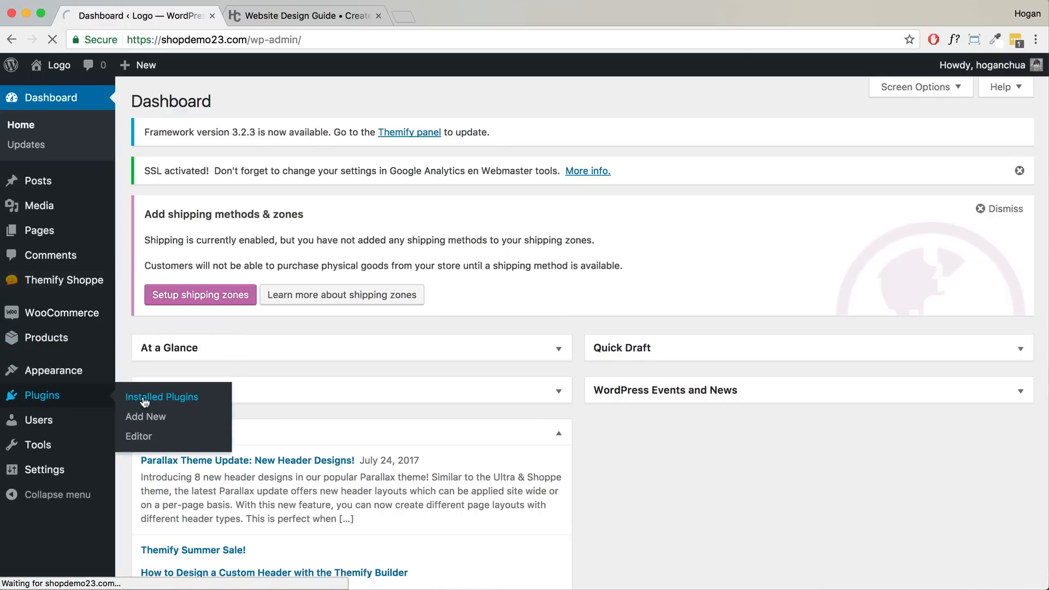
- Activate Themify Product Filter and start a new filter form under Product Filters
scroll(204, 403, "down", 3)
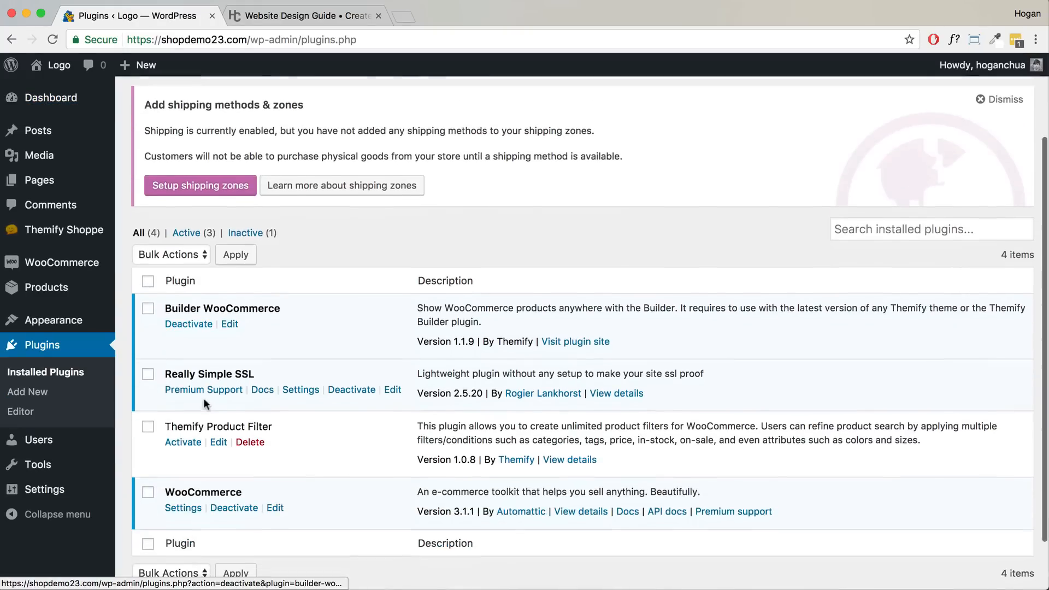
left_click(191, 442)
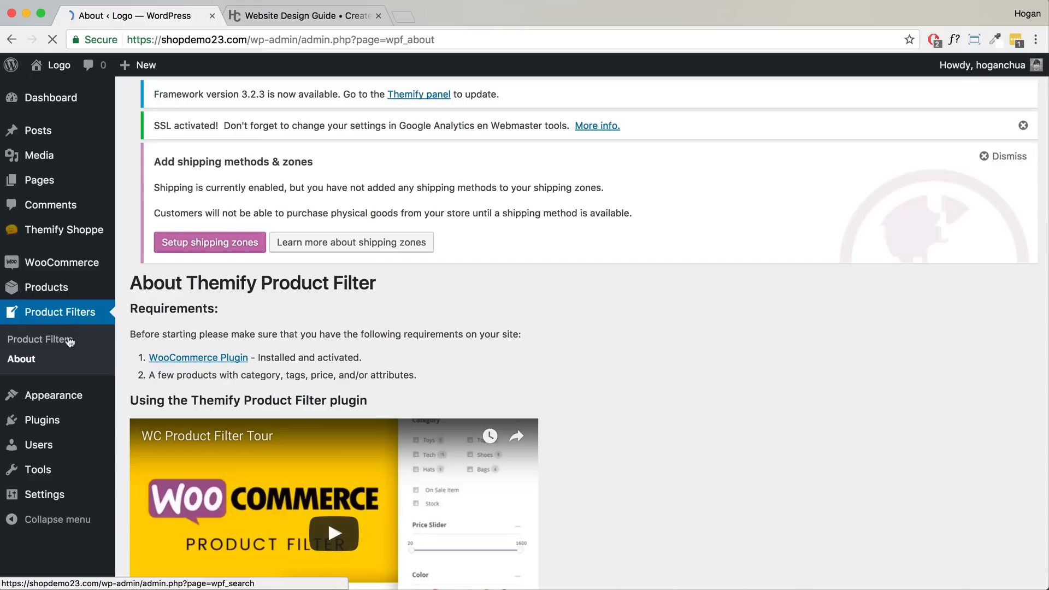
left_click(50, 344)
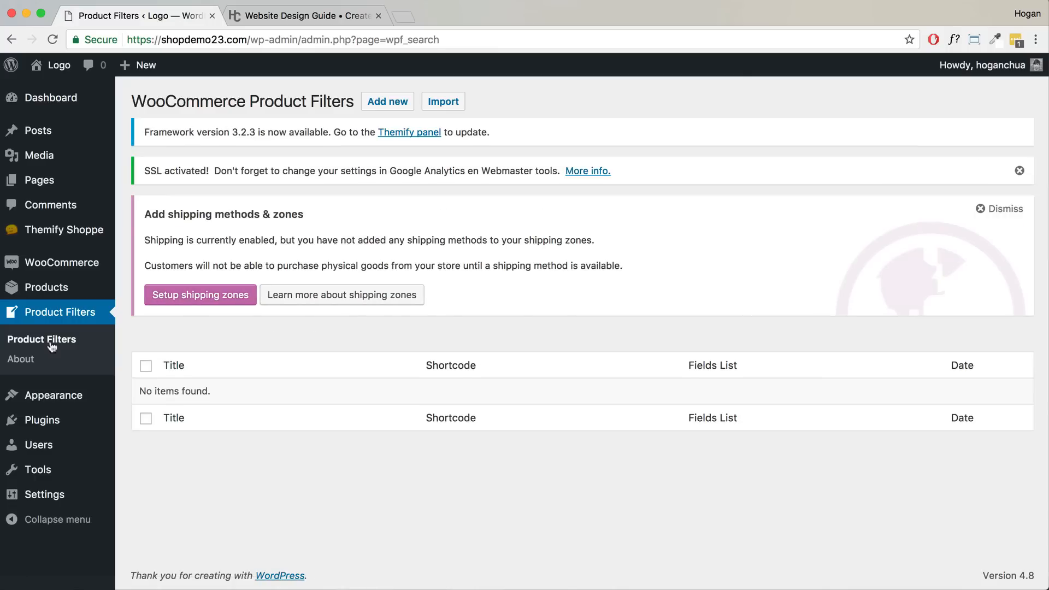
left_click(381, 104)
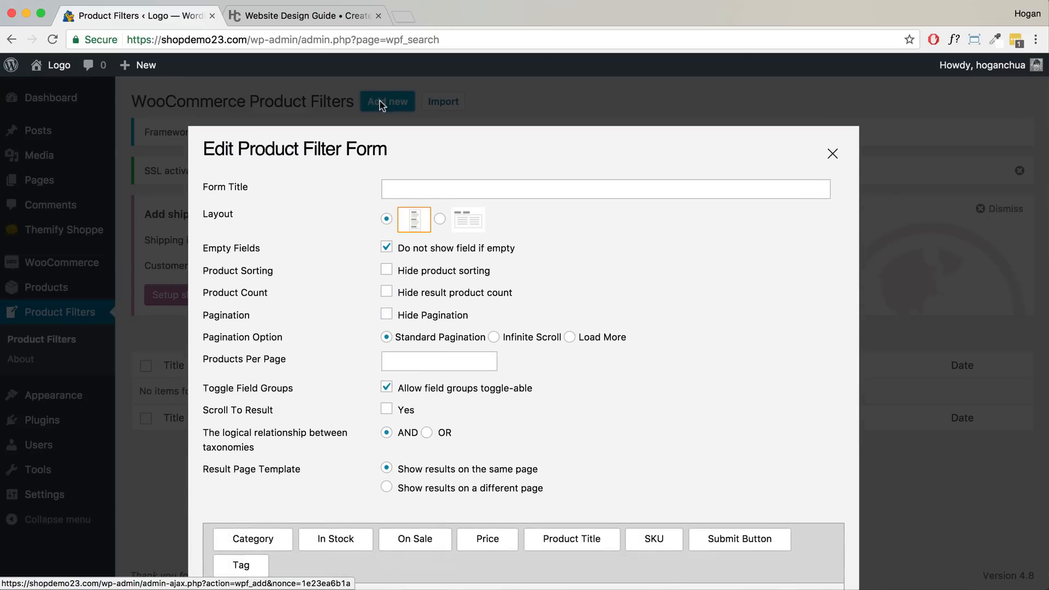
- Title the filter form and add a Product Title field labelled 'Search'
left_click(394, 188)
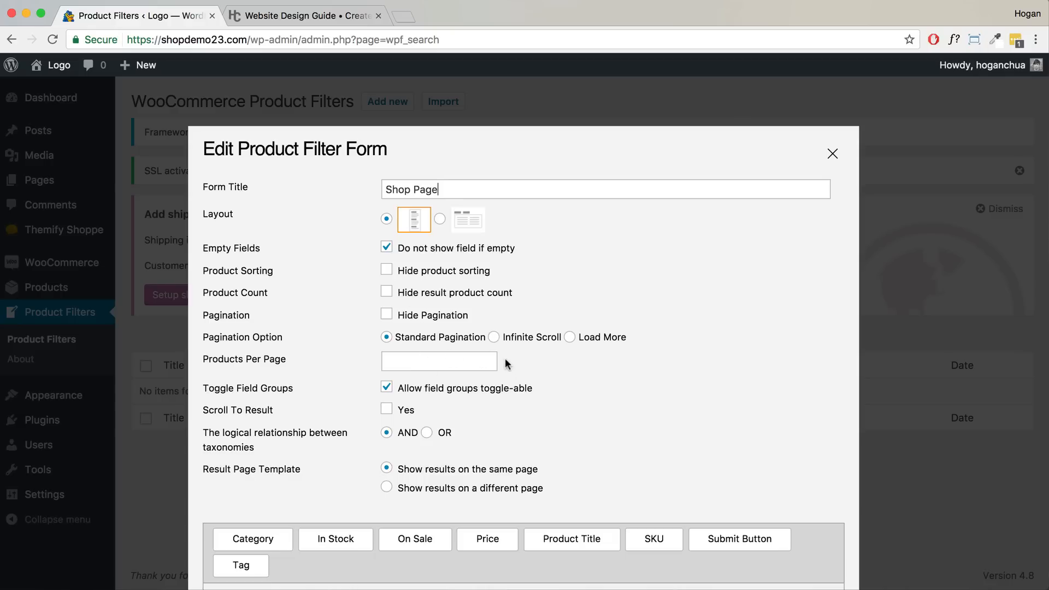
scroll(482, 393, "down", 5)
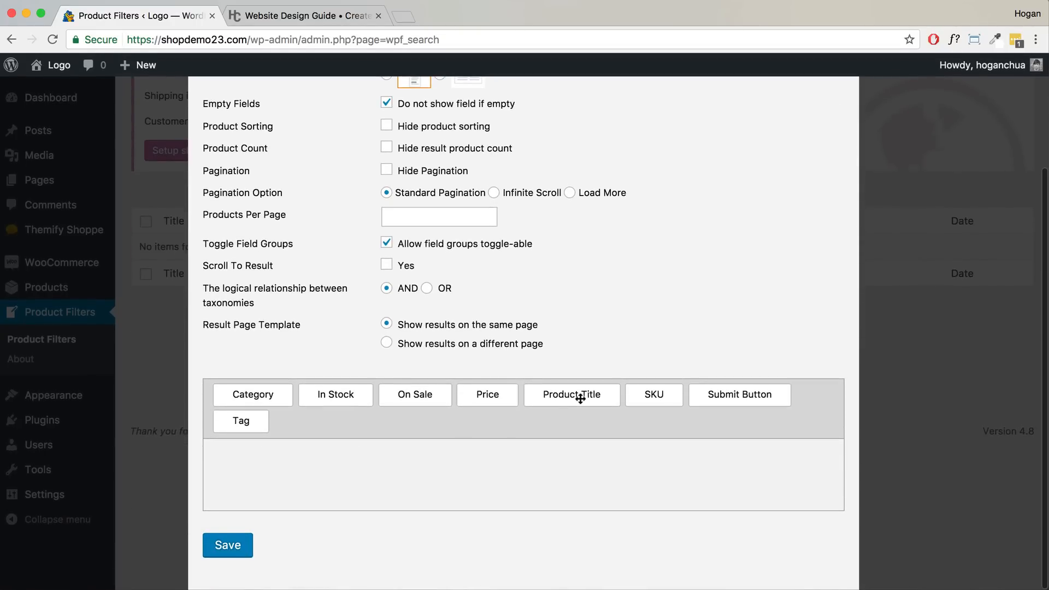
left_click_drag(573, 394, 342, 456)
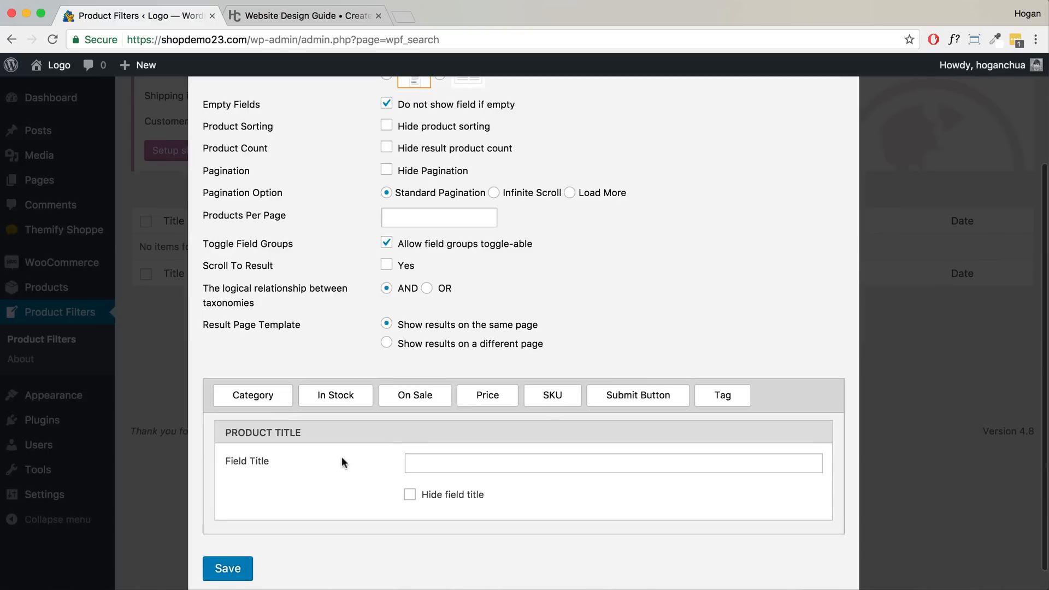
left_click(428, 464)
type("Search")
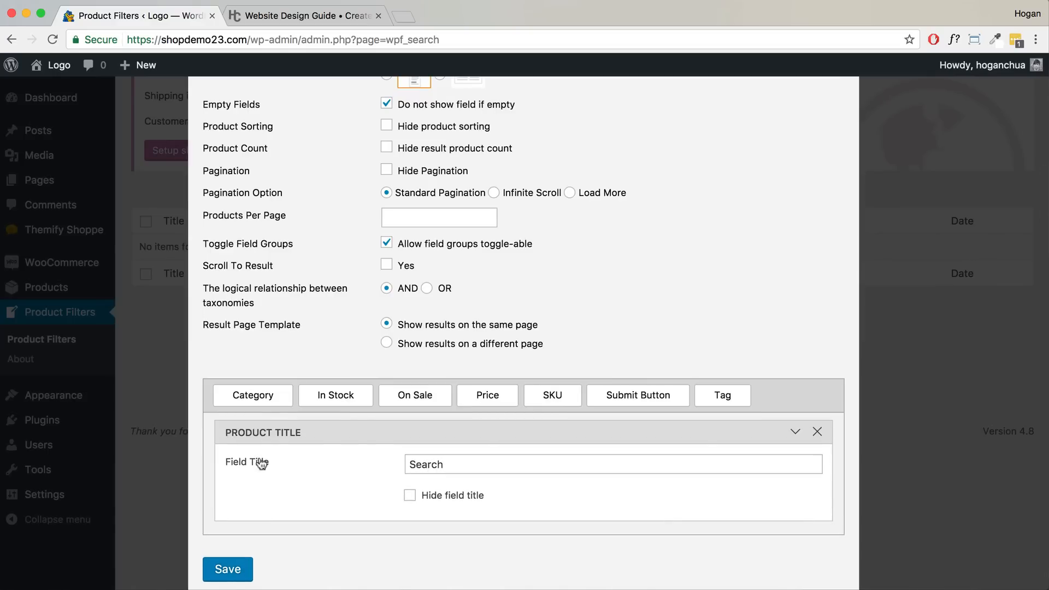
left_click_drag(446, 465, 401, 464)
- Add a Price field and a Category field displayed as Radio buttons
left_click_drag(474, 394, 283, 536)
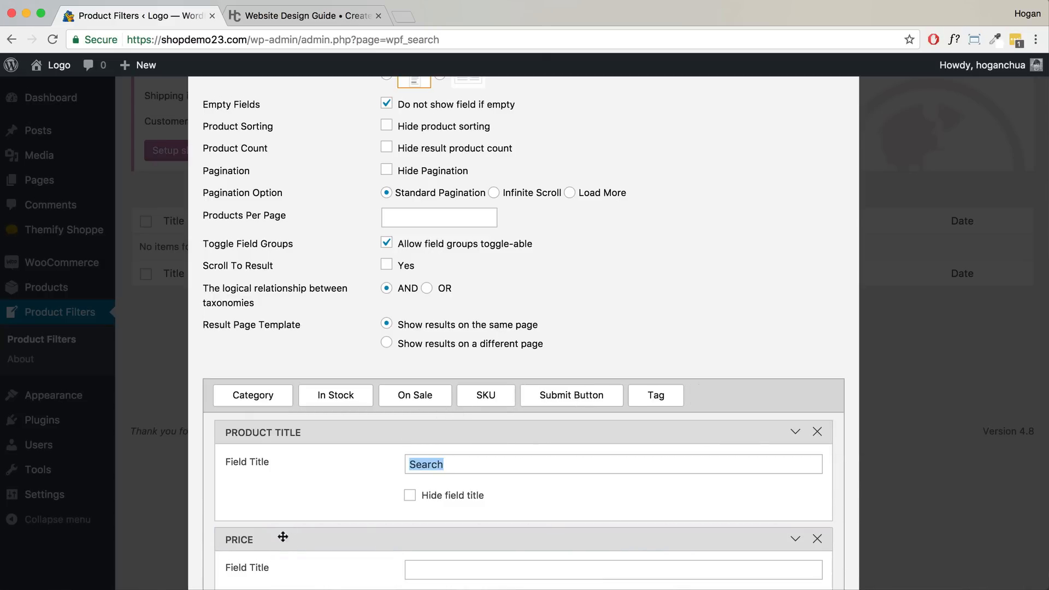
scroll(331, 470, "down", 5)
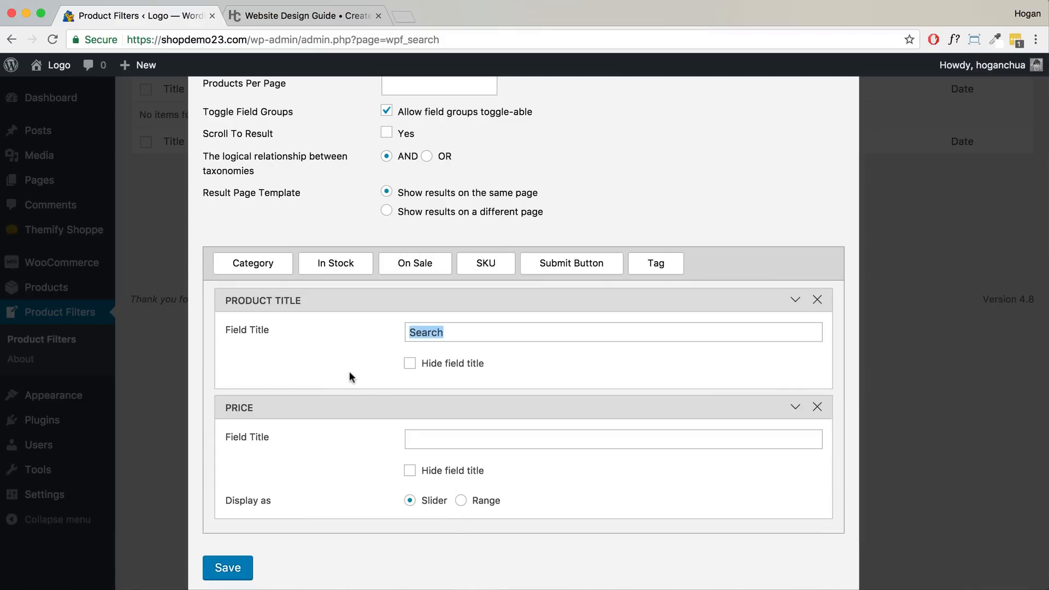
left_click_drag(253, 264, 288, 543)
scroll(305, 493, "down", 2)
scroll(306, 493, "down", 3)
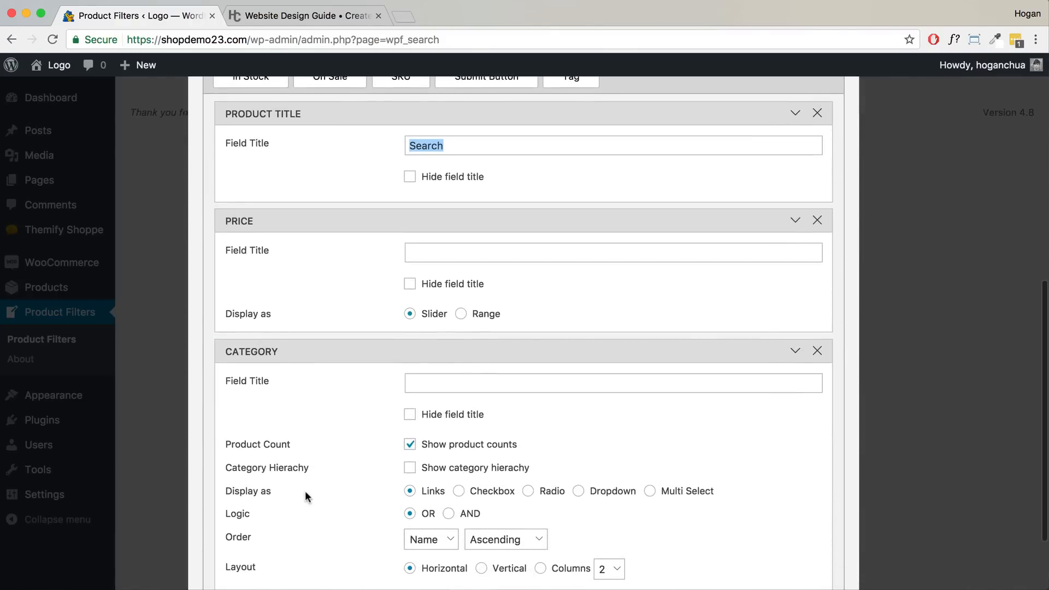
left_click_drag(280, 444, 223, 448)
left_click(528, 446)
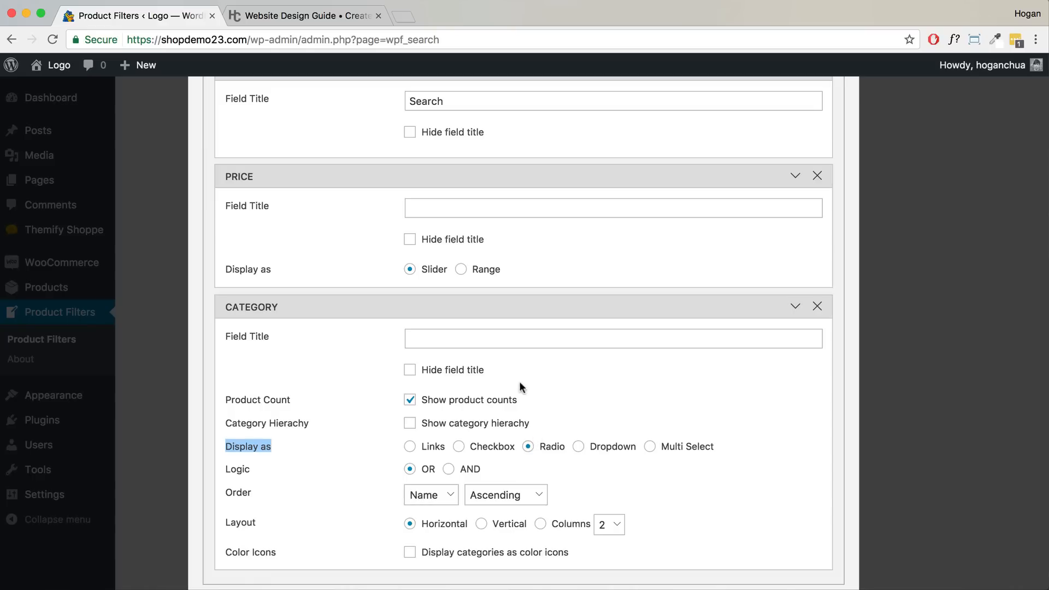
- Add the On Sale filter below Category and save the Shop Page form
scroll(519, 382, "up", 5)
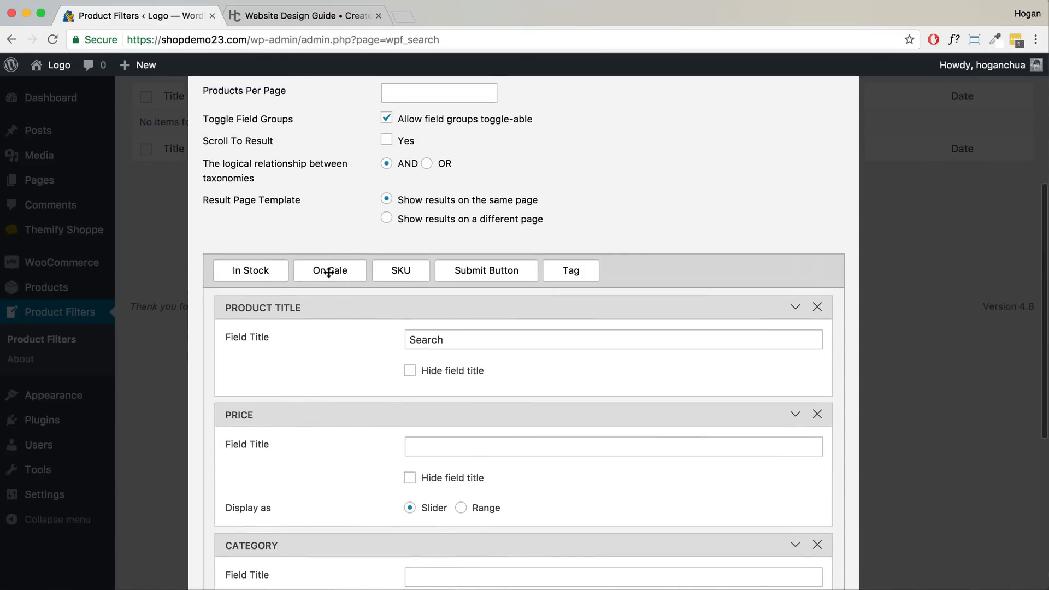
left_click_drag(330, 272, 260, 469)
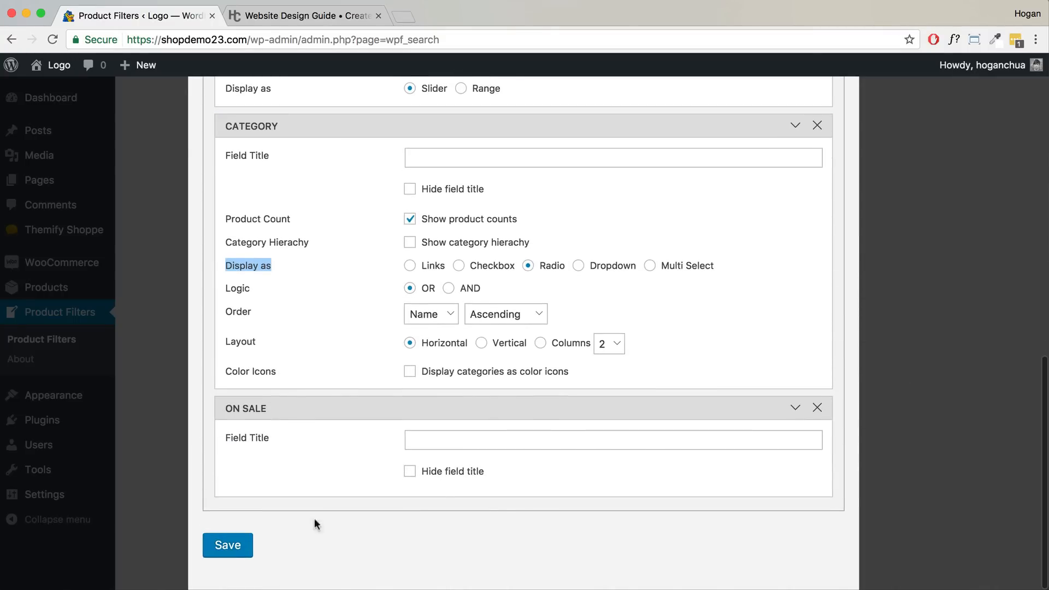
left_click(235, 552)
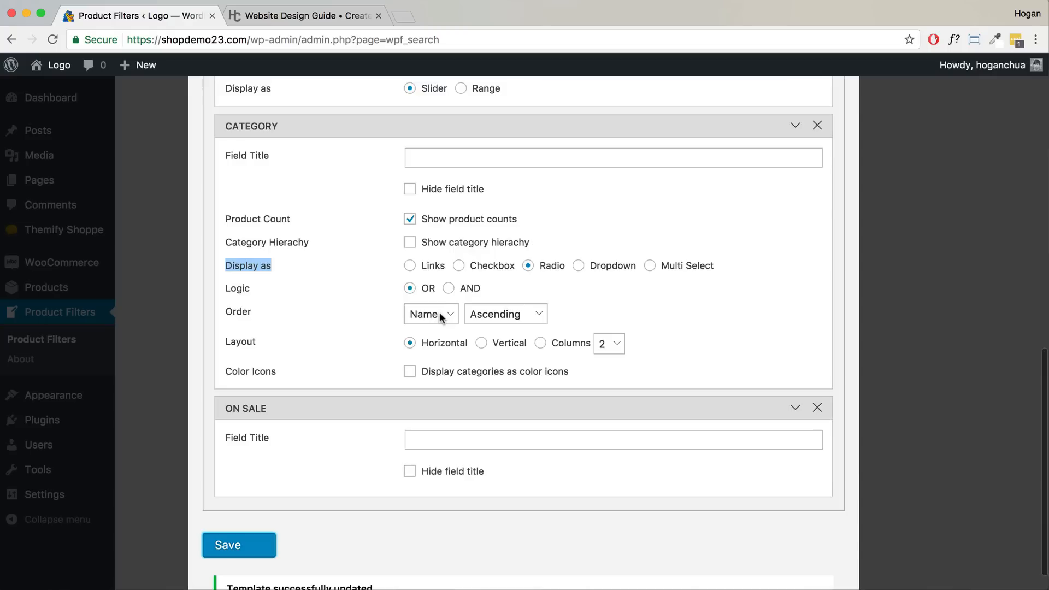
scroll(666, 326, "up", 10)
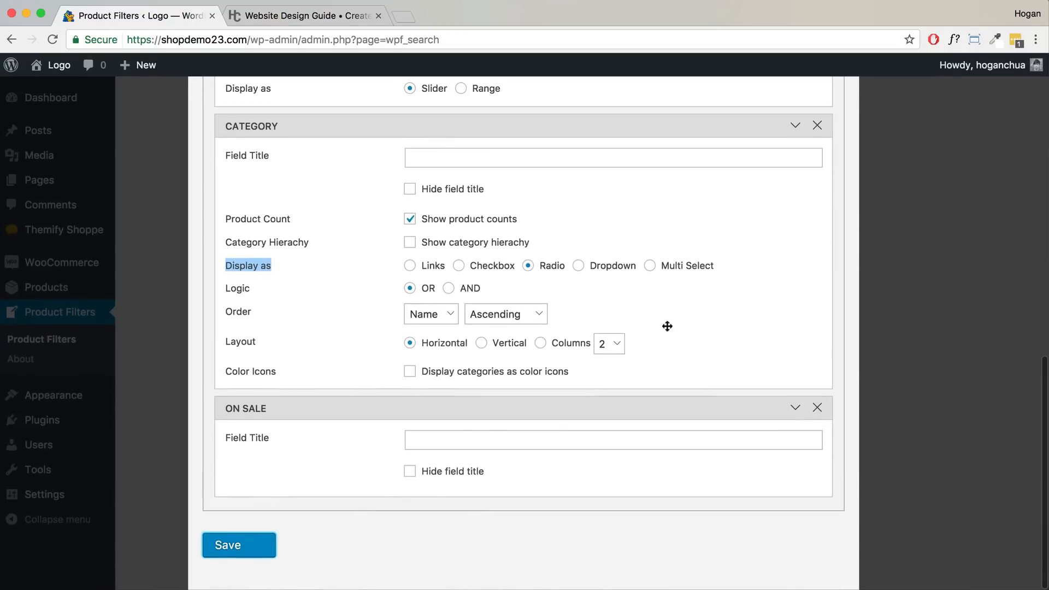
scroll(754, 240, "up", 2)
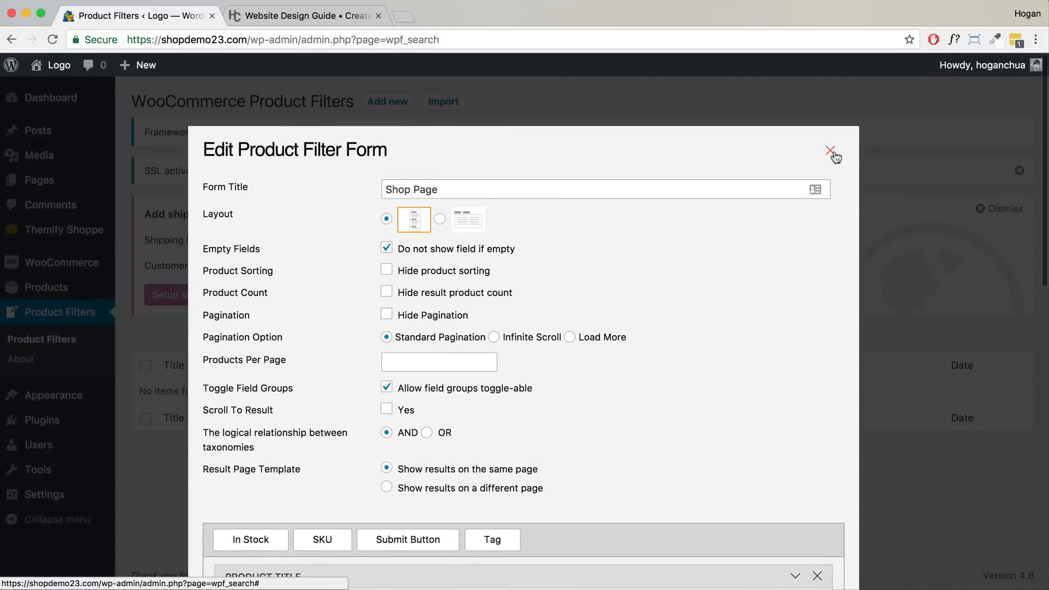
- Close the form editor and copy the shortcode [searchandfilter id="shop_page"]
left_click(830, 152)
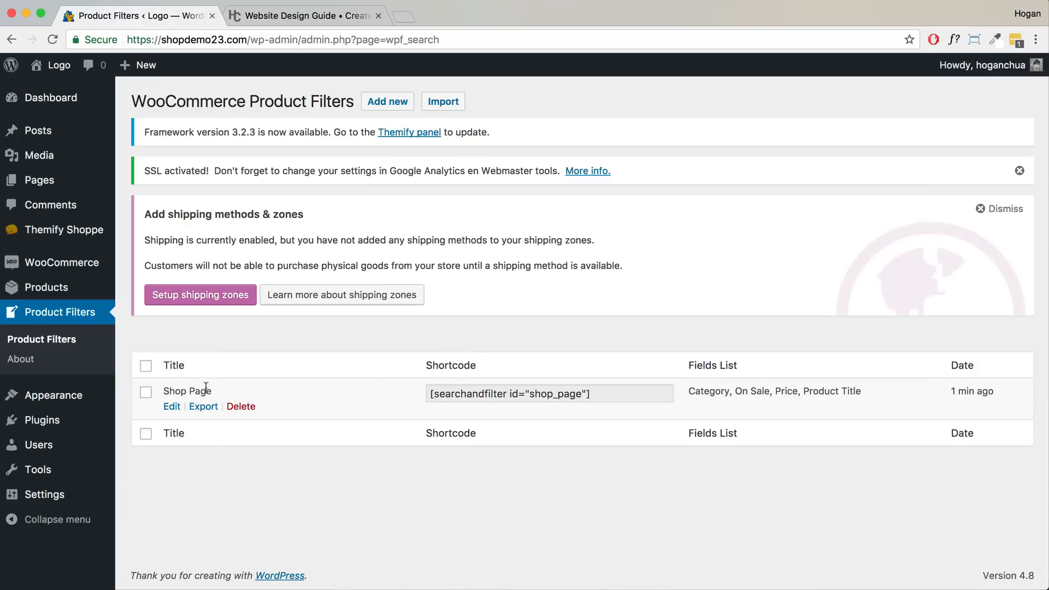
left_click_drag(189, 391, 169, 390)
left_click(588, 393)
right_click(550, 392)
left_click(573, 420)
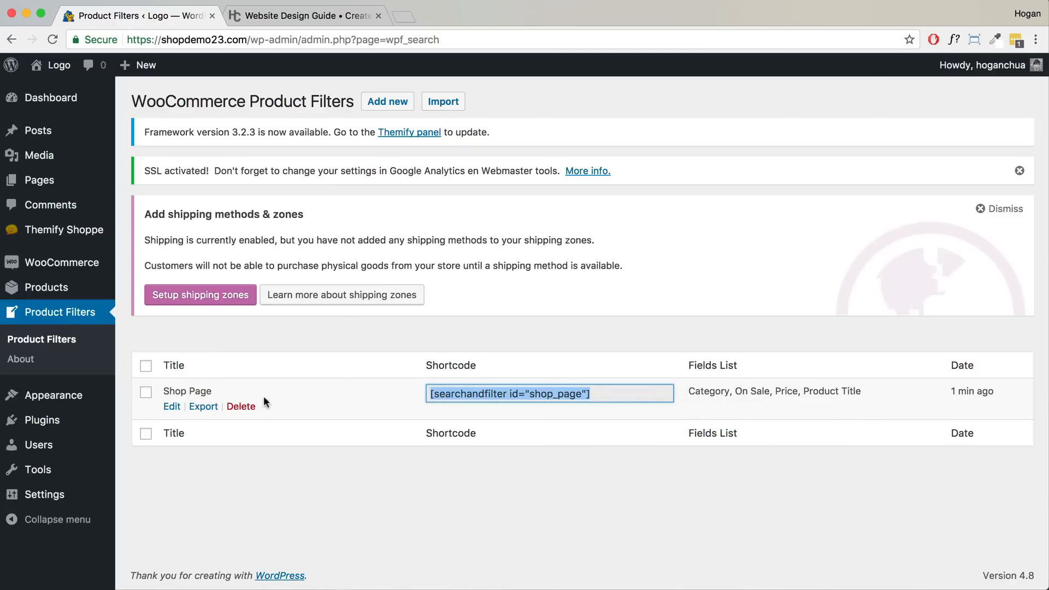
- Go to Appearance > Widgets
mouse_move(55, 399)
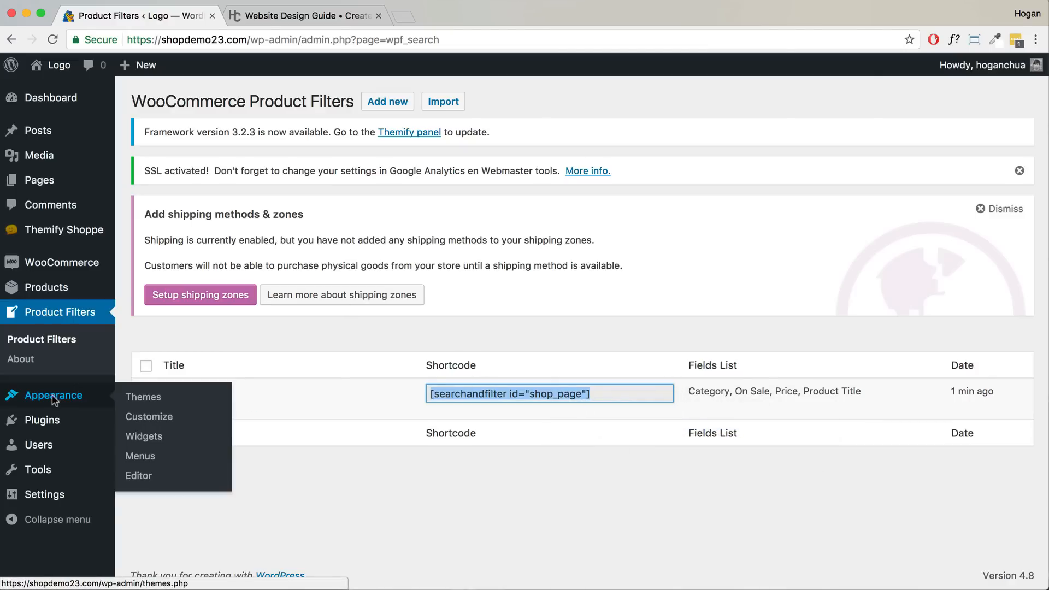
left_click_drag(126, 435, 116, 426)
mouse_move(93, 399)
left_click(134, 437)
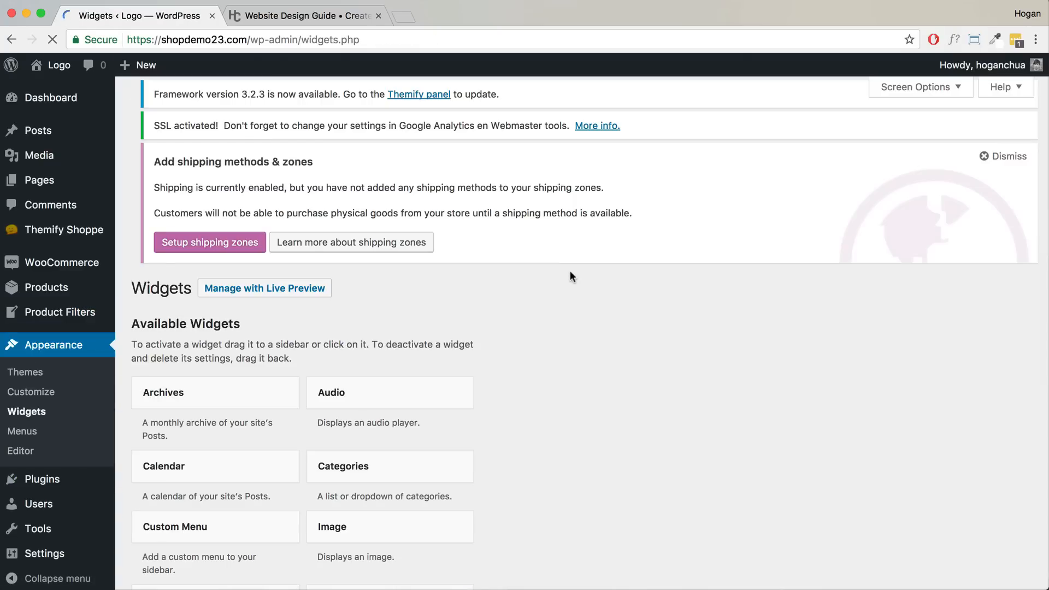
- Add a Text widget to Shop Sidebar with the pasted shop_page shortcode and save it
scroll(644, 247, "down", 5)
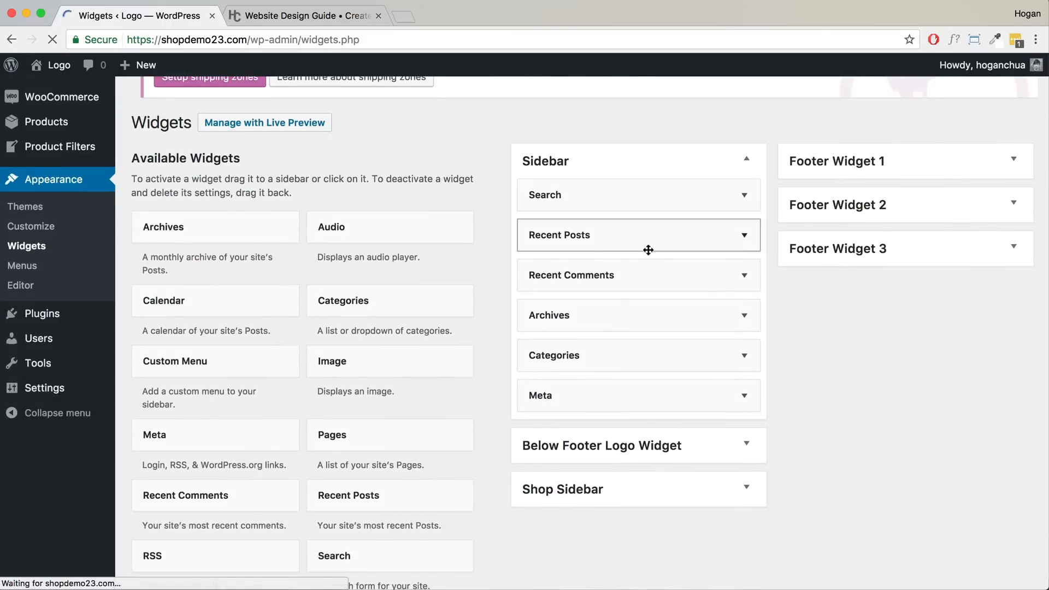
scroll(648, 249, "down", 2)
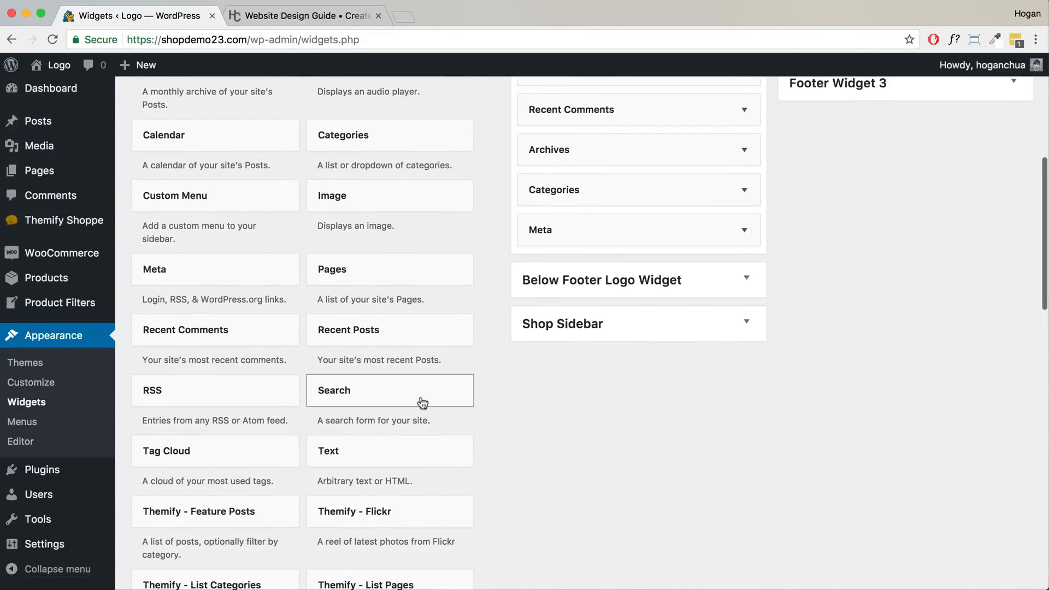
left_click_drag(347, 459, 576, 325)
scroll(539, 446, "down", 3)
left_click(514, 442)
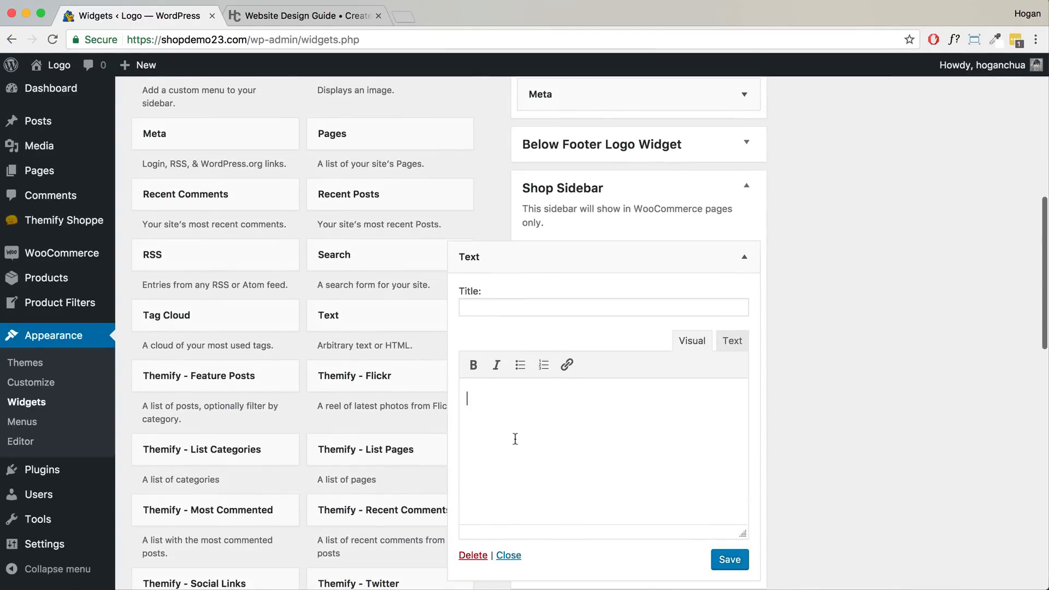
key("super+v")
left_click_drag(653, 398, 430, 399)
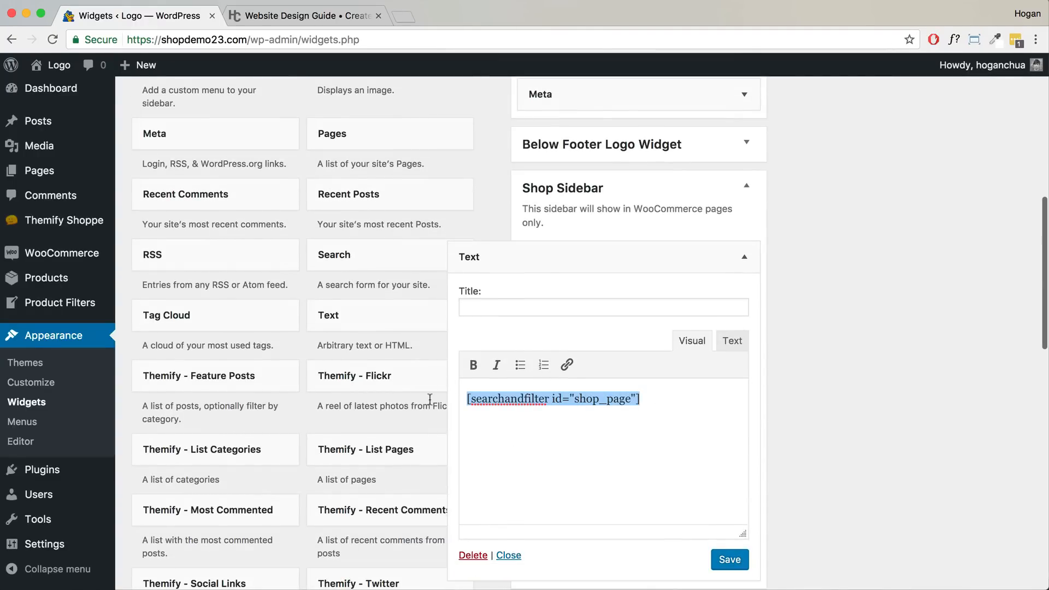
left_click(720, 562)
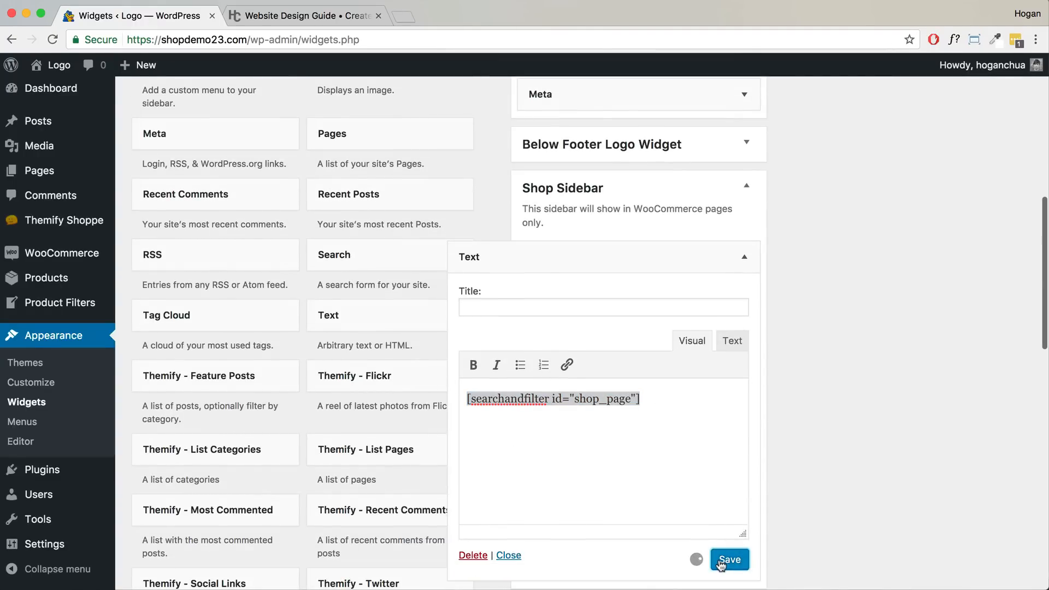
- Open the store in a new tab, view it, and return to Widgets
mouse_move(49, 71)
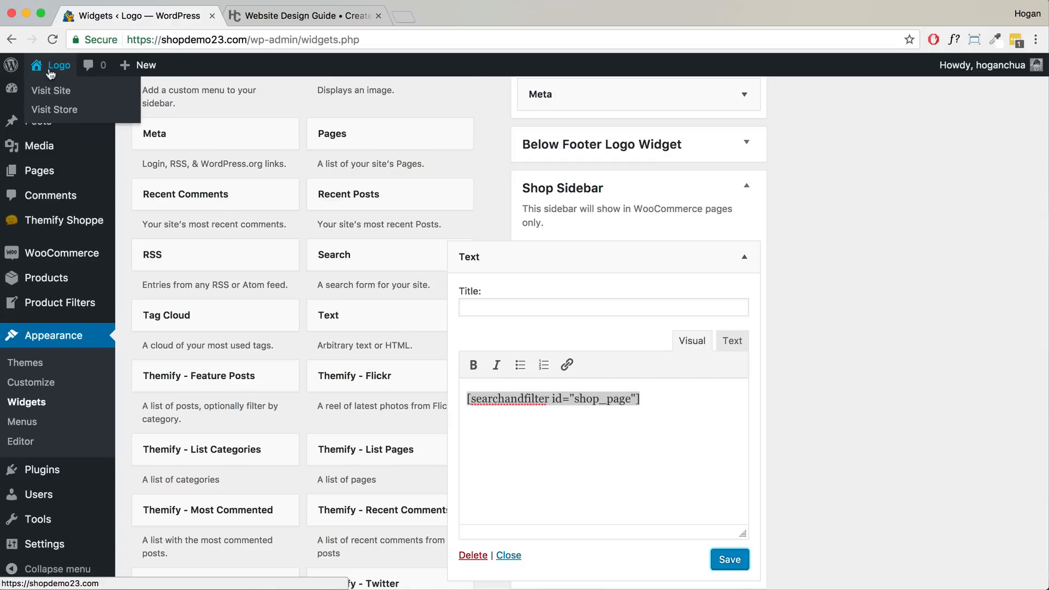
right_click(63, 113)
left_click(70, 118)
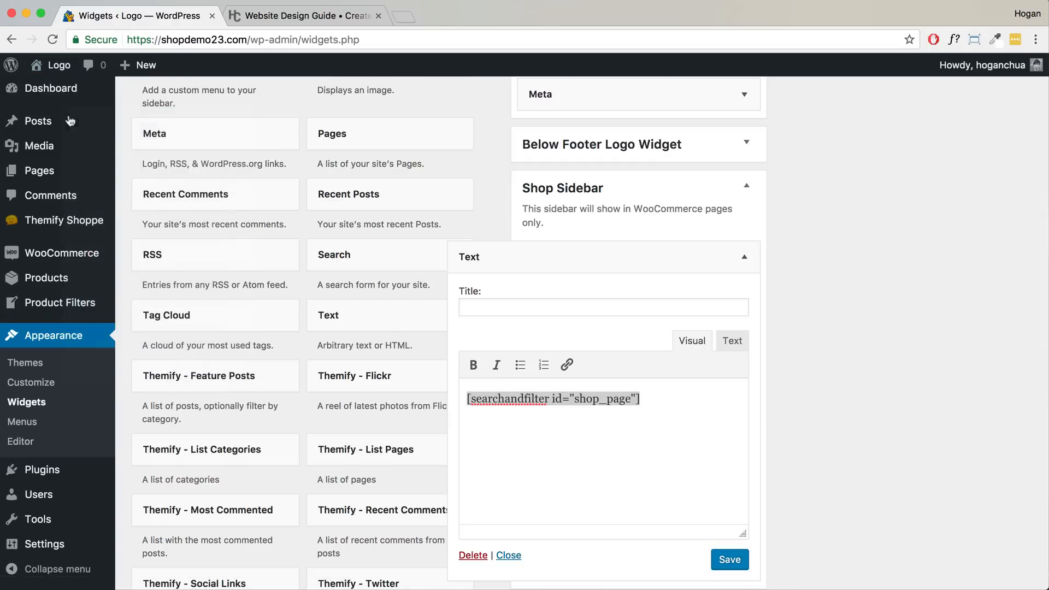
left_click(300, 17)
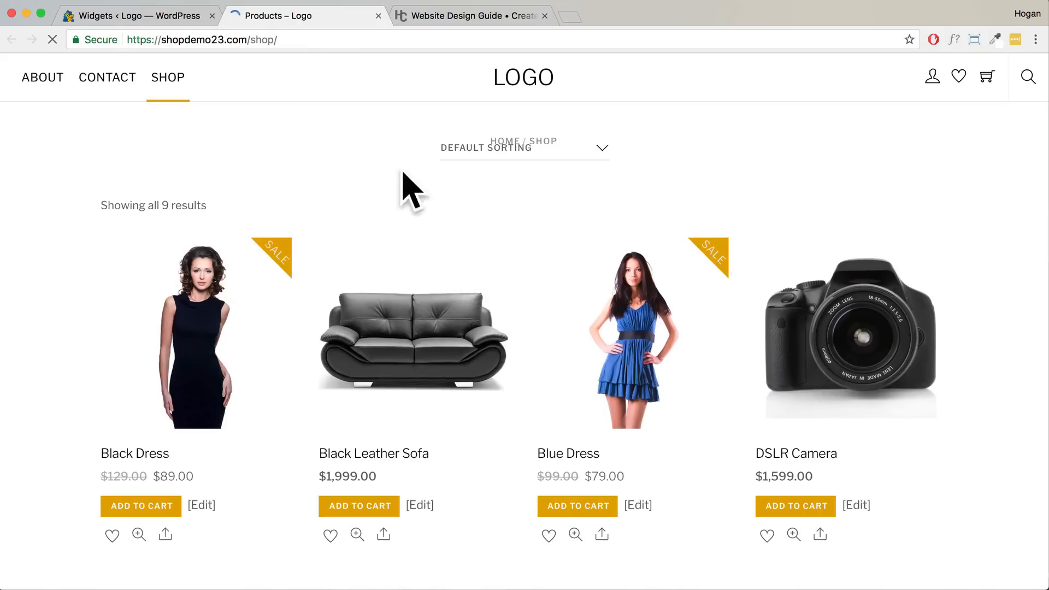
left_click(146, 19)
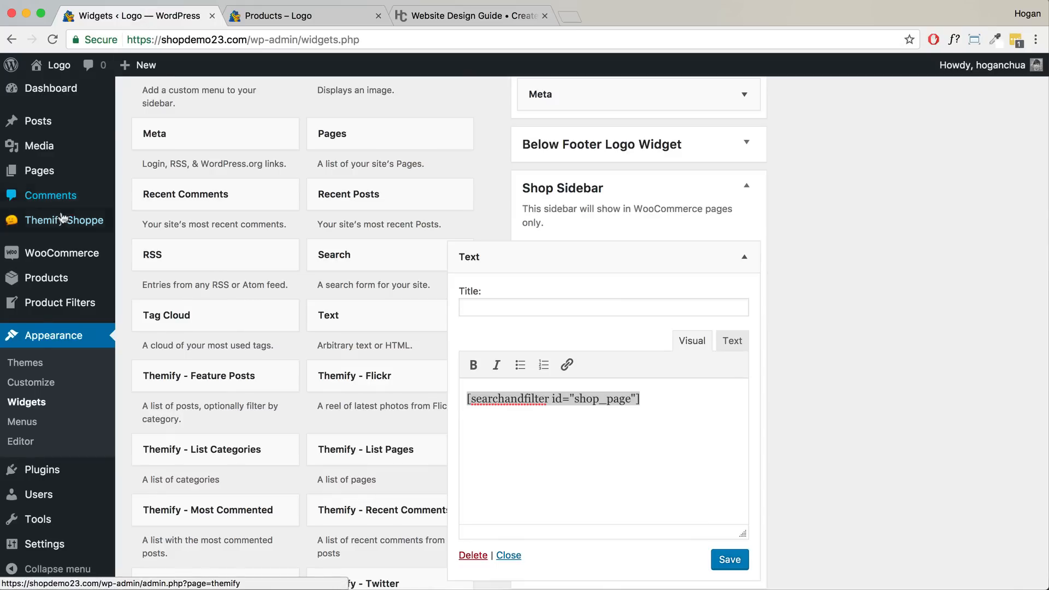
- In Themify Shop Settings, set Shop Page and Product Archive sidebars to Sidebar Left and save
mouse_move(59, 220)
left_click(166, 223)
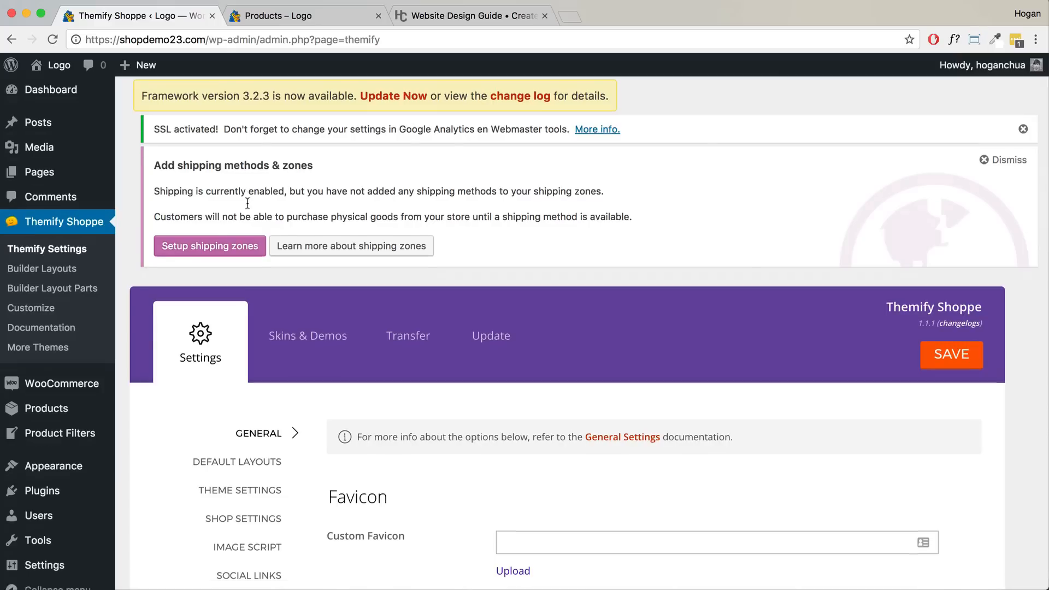
scroll(248, 264, "down", 3)
scroll(248, 267, "down", 1)
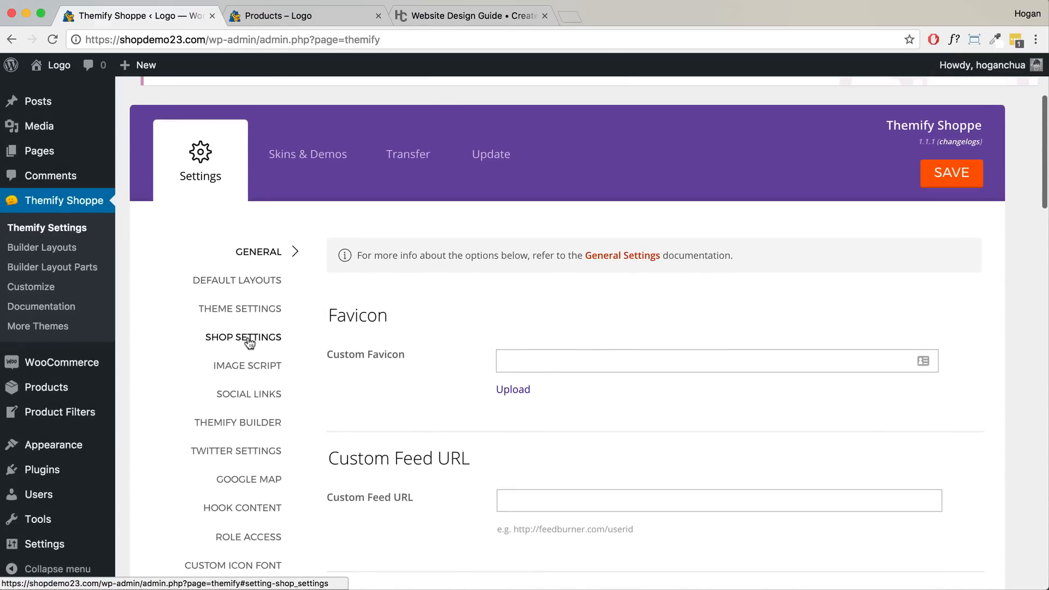
left_click(250, 339)
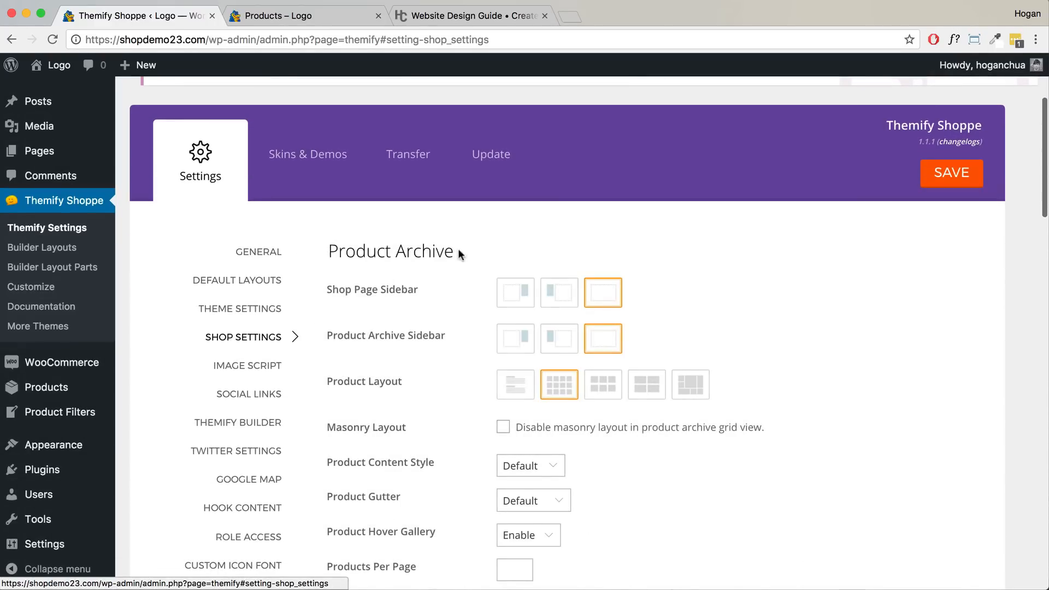
left_click_drag(460, 253, 317, 253)
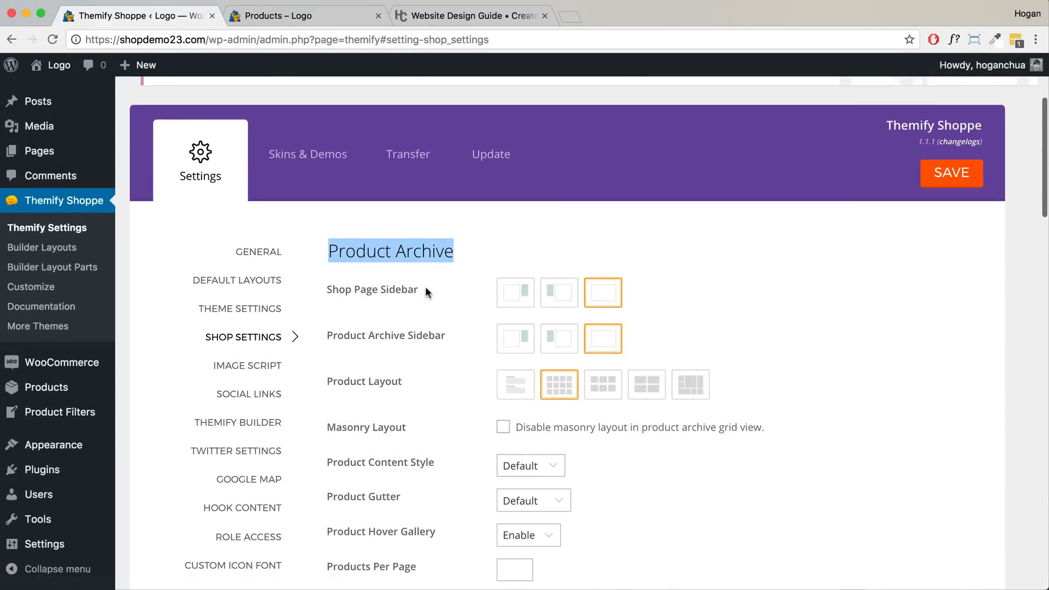
left_click_drag(425, 288, 331, 287)
left_click(559, 295)
left_click_drag(458, 334, 325, 335)
left_click(325, 336)
left_click(556, 341)
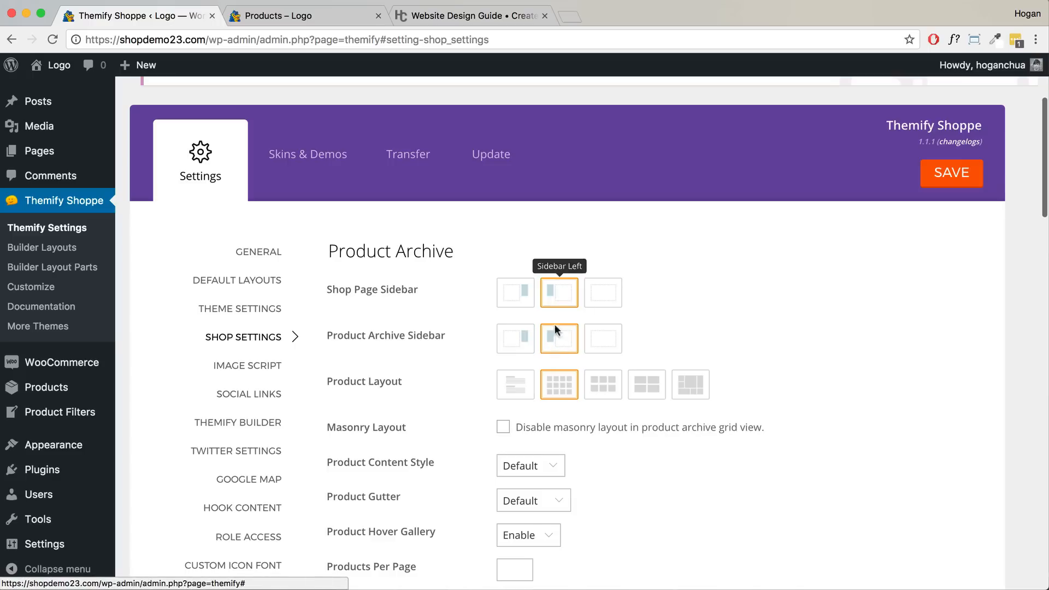
left_click(951, 173)
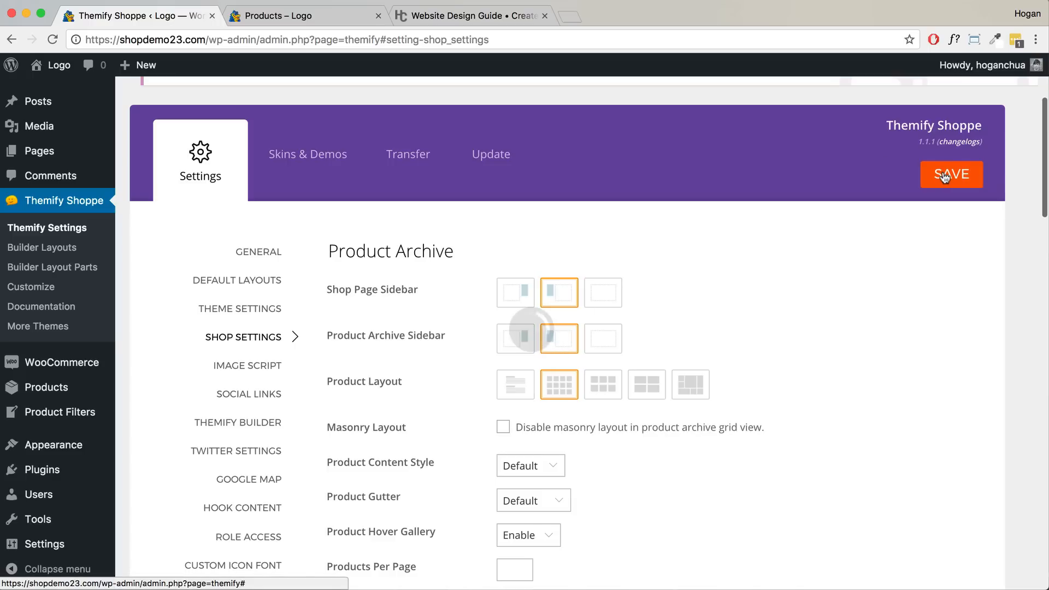
- Reload the shop tab to confirm the left filter sidebar appears
left_click(316, 16)
left_click(53, 40)
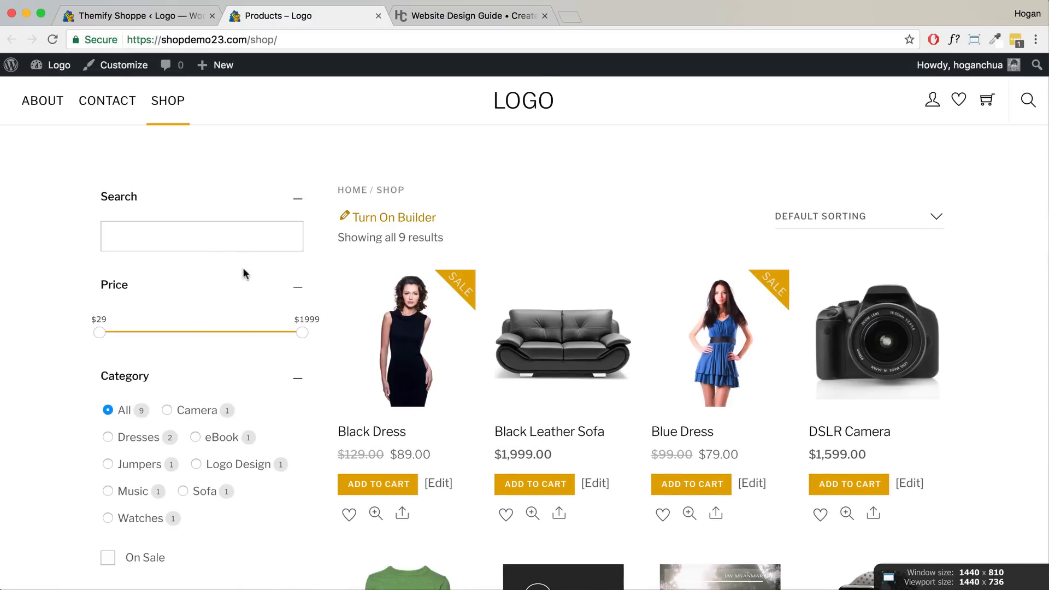
scroll(562, 314, "down", 7)
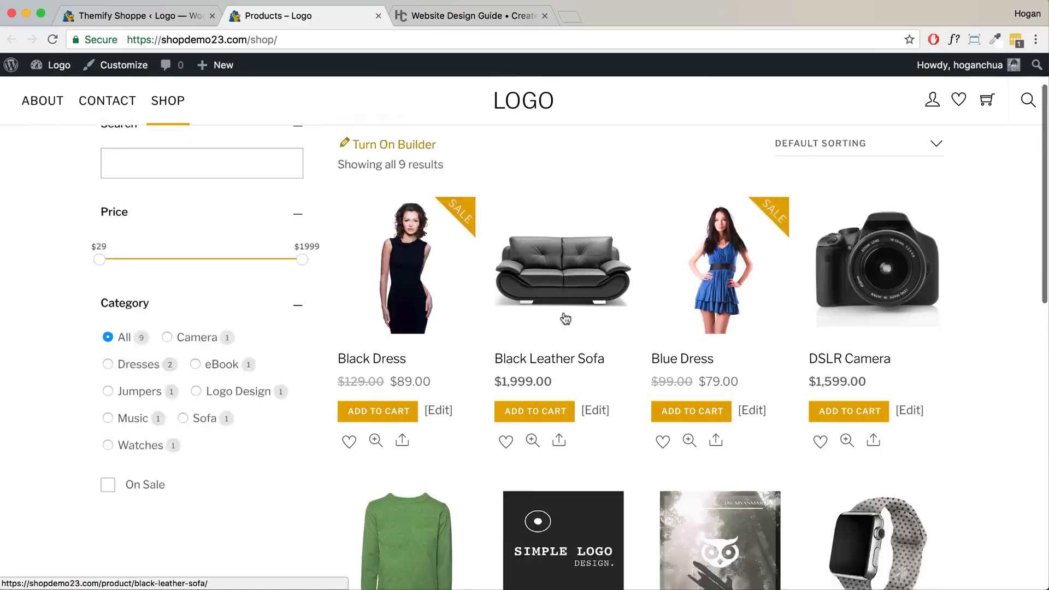
scroll(564, 317, "down", 3)
scroll(564, 317, "up", 6)
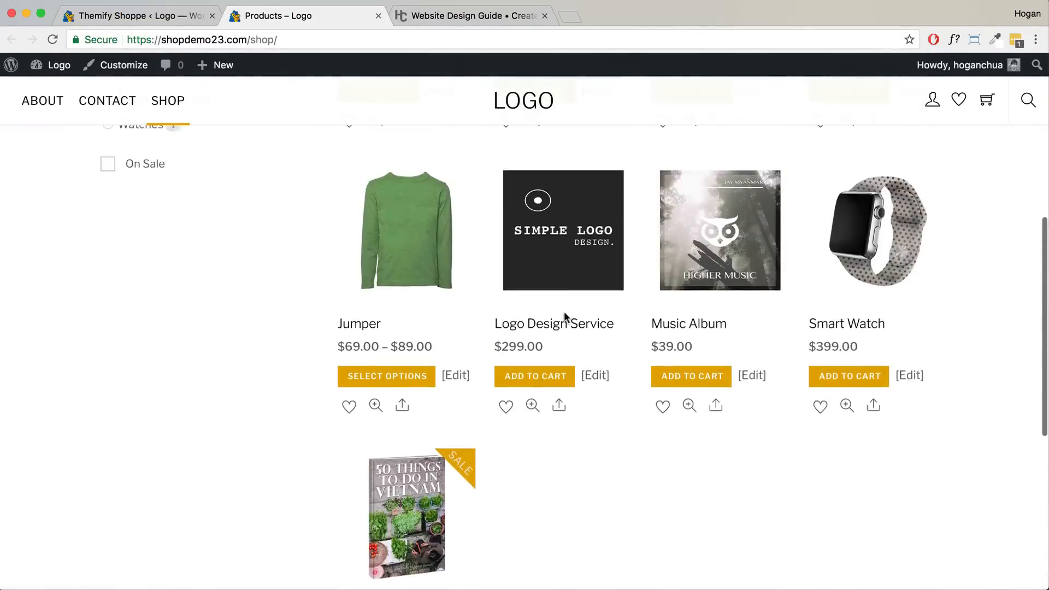
left_click(180, 18)
- Choose the Grid 3 product layout and compare it against the shop page
scroll(644, 320, "down", 3)
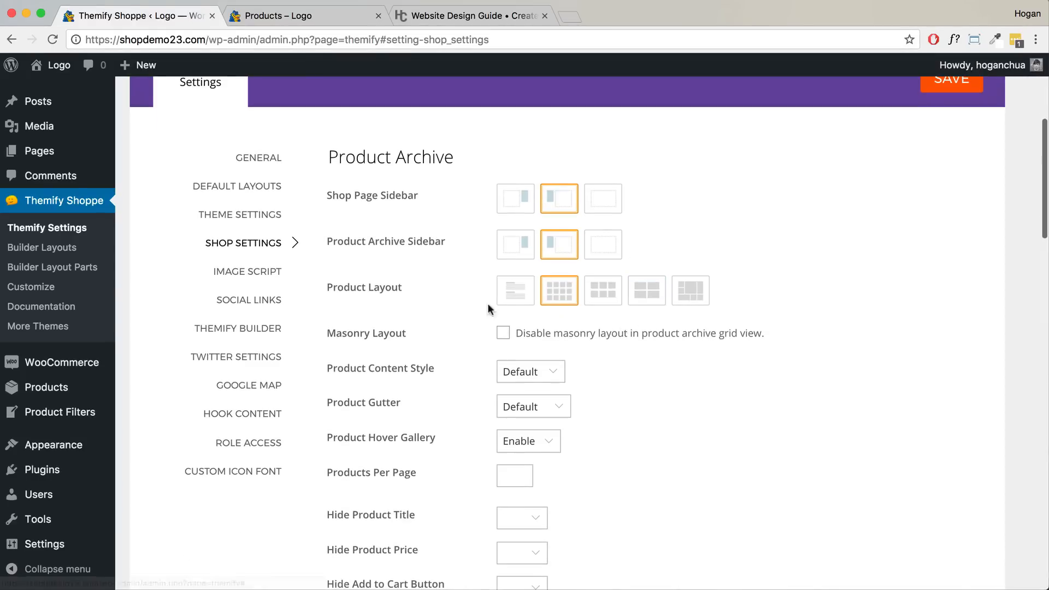
left_click_drag(416, 286, 329, 287)
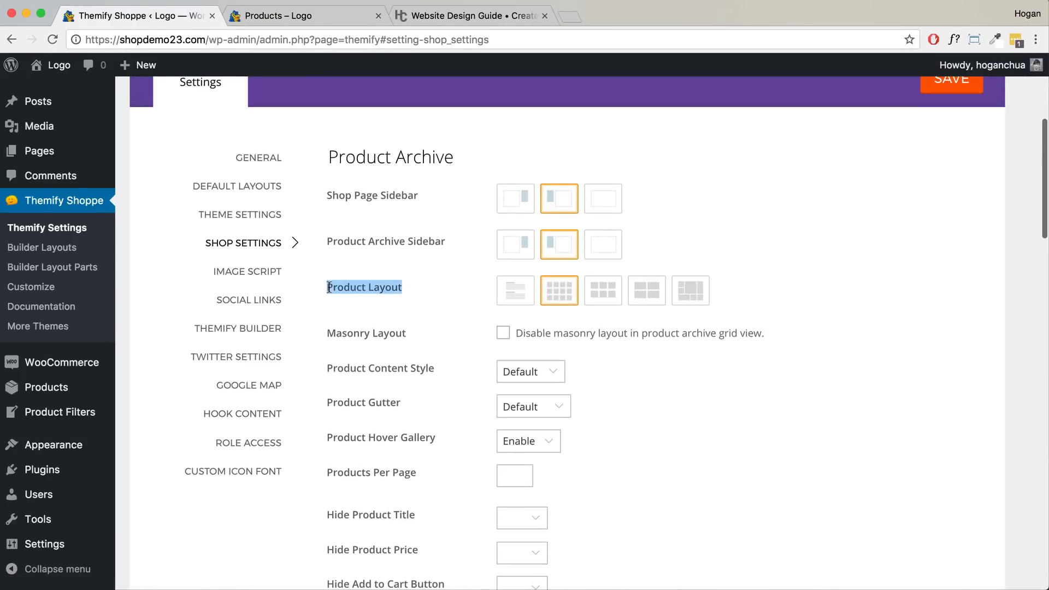
left_click(600, 289)
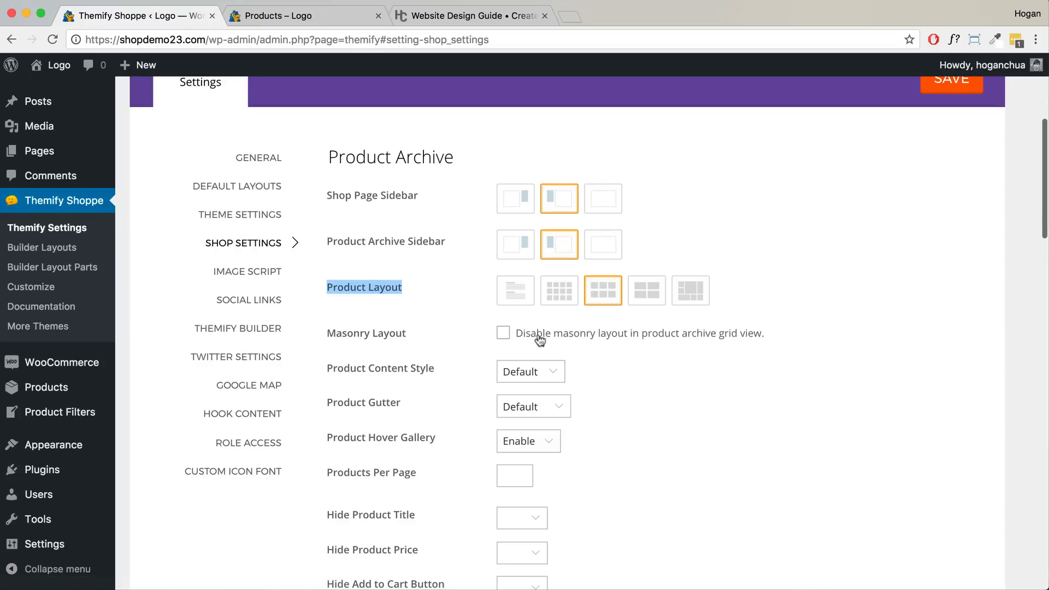
left_click(342, 16)
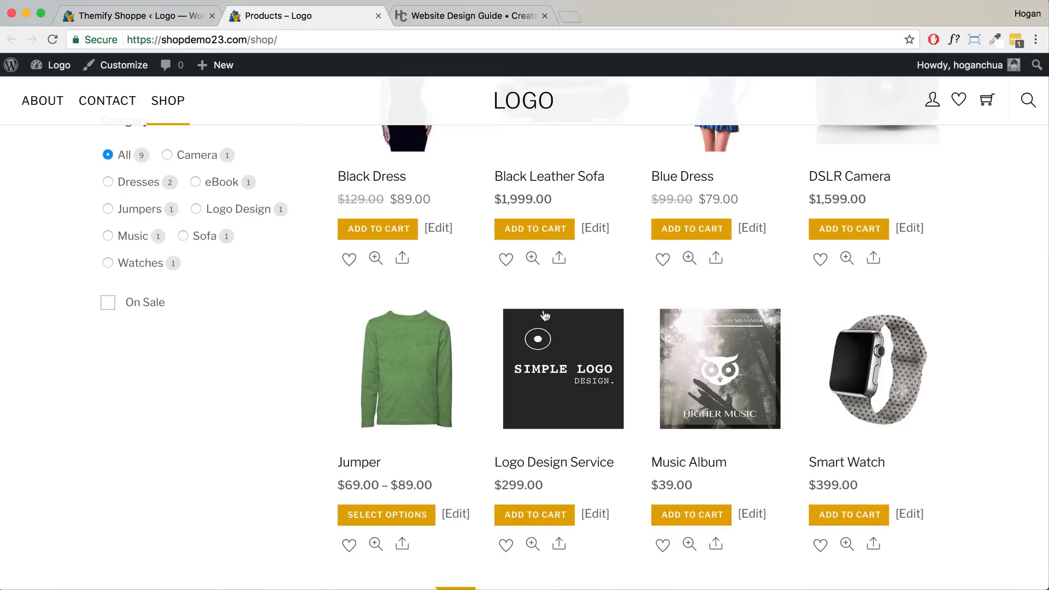
scroll(541, 316, "down", 10)
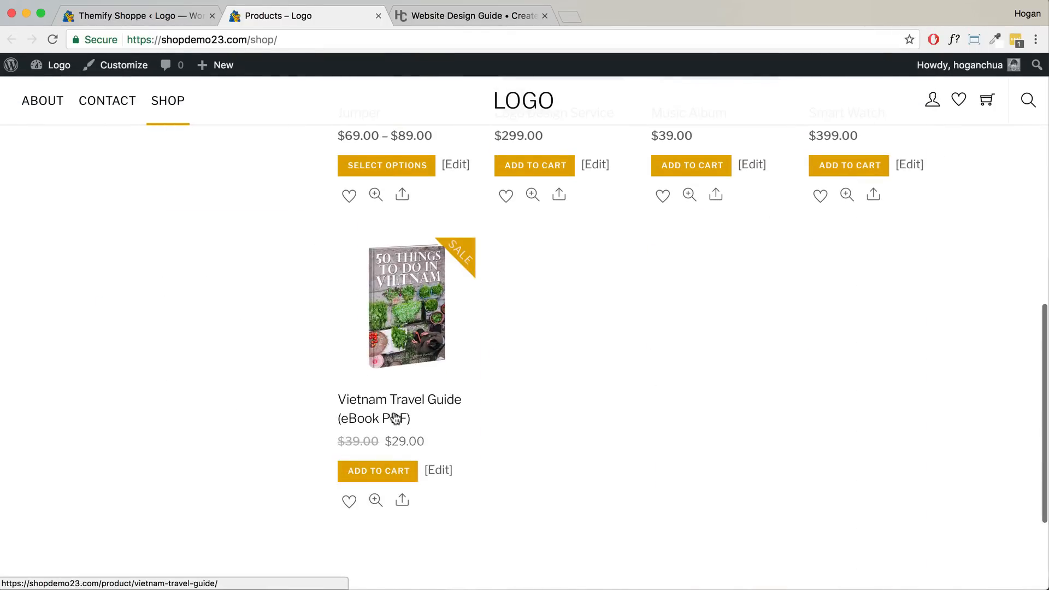
left_click(180, 15)
- Disable masonry and keep the Default product content style
left_click(503, 334)
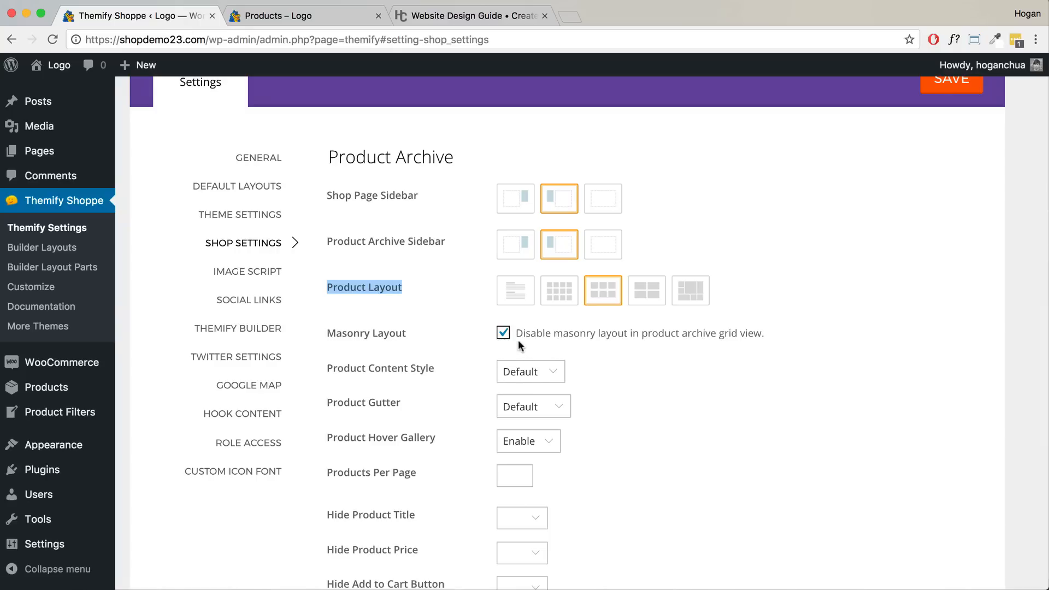
scroll(410, 384, "down", 1)
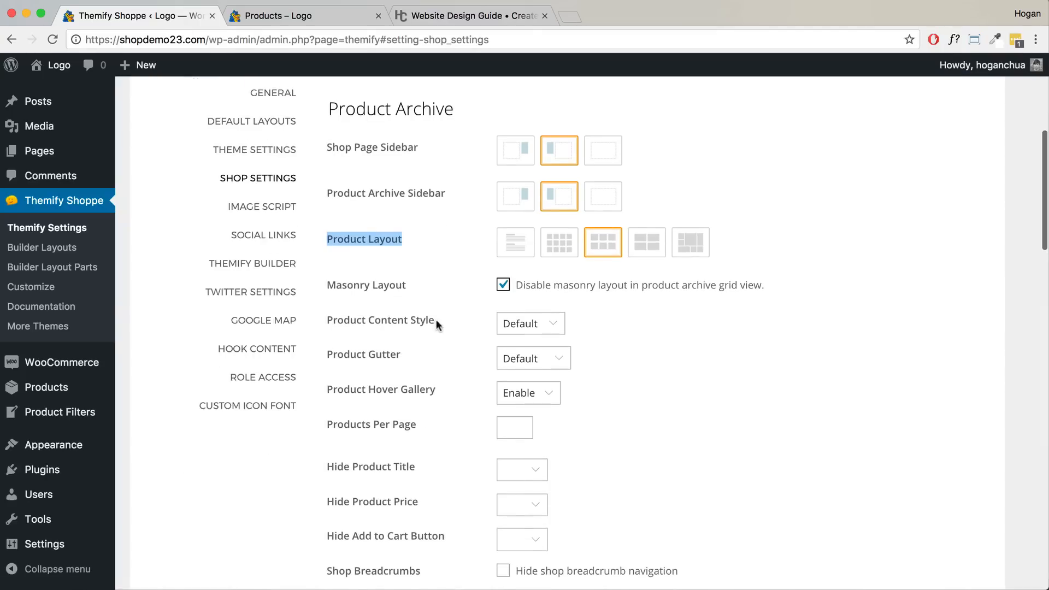
left_click(529, 323)
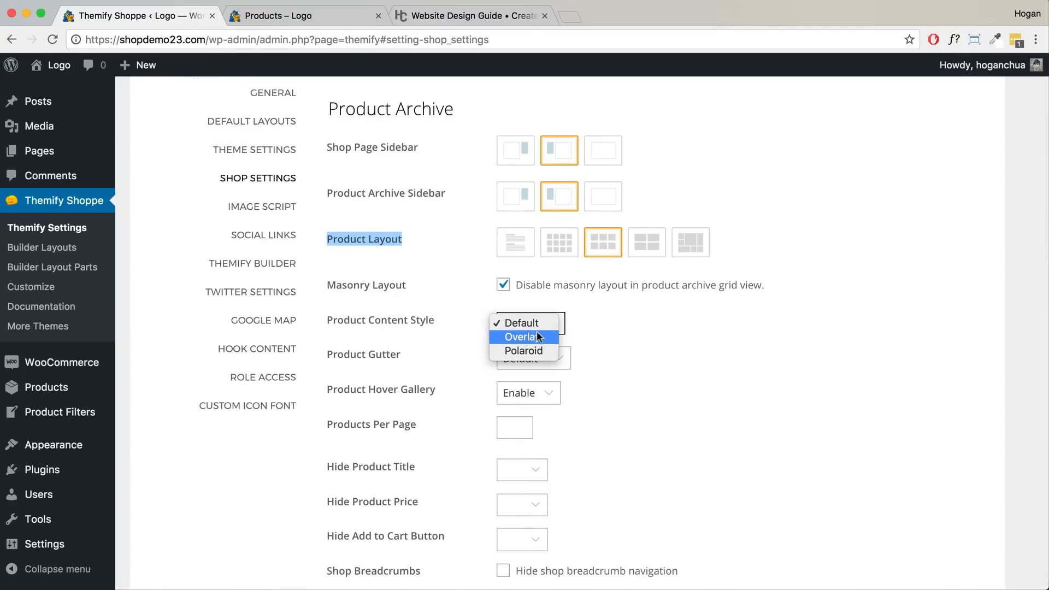
left_click(537, 325)
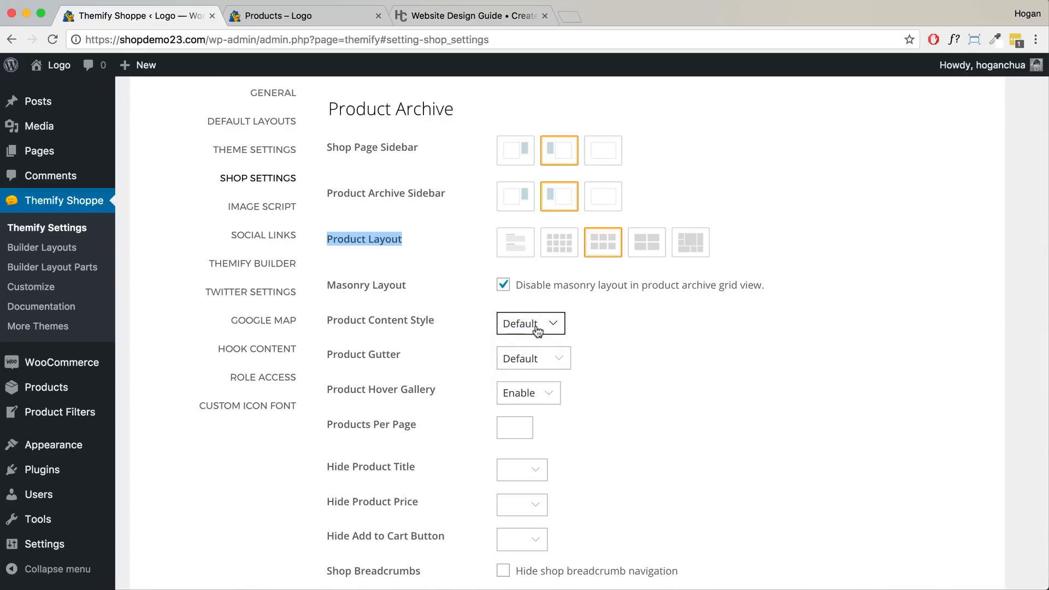
scroll(538, 328, "down", 1)
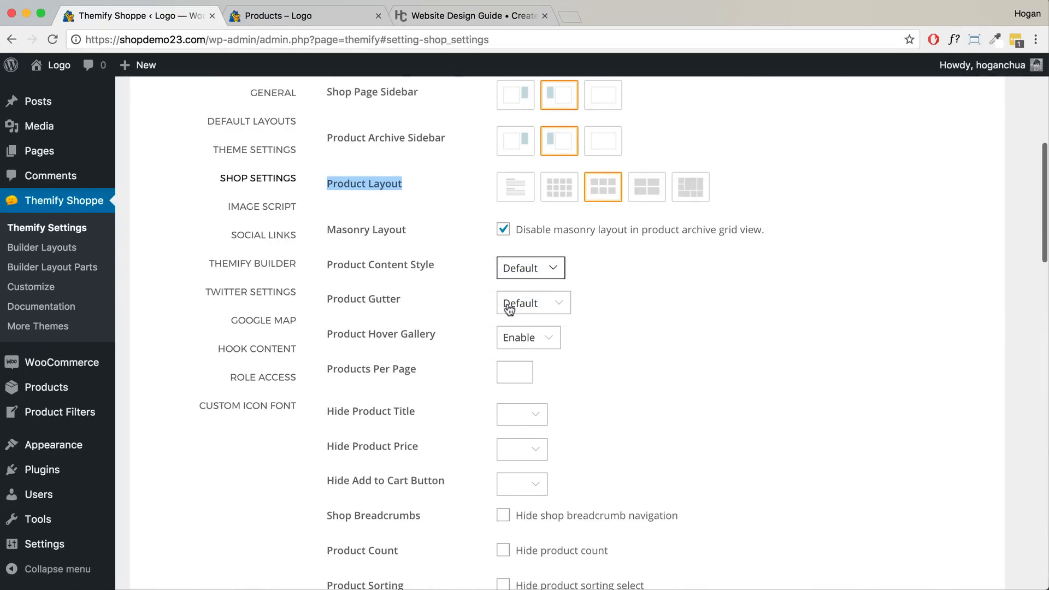
scroll(491, 361, "down", 3)
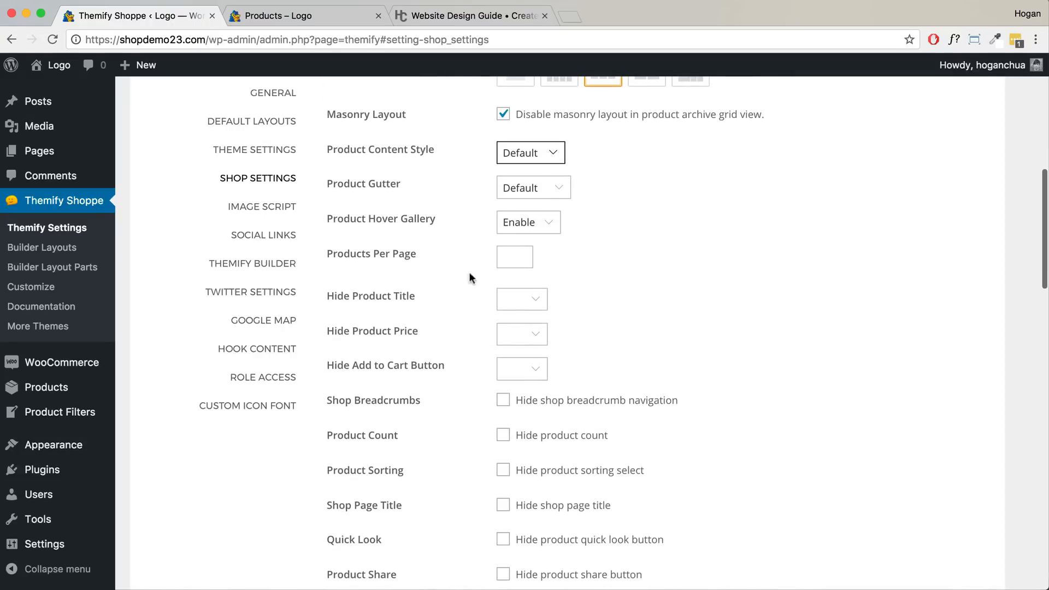
scroll(457, 323, "down", 2)
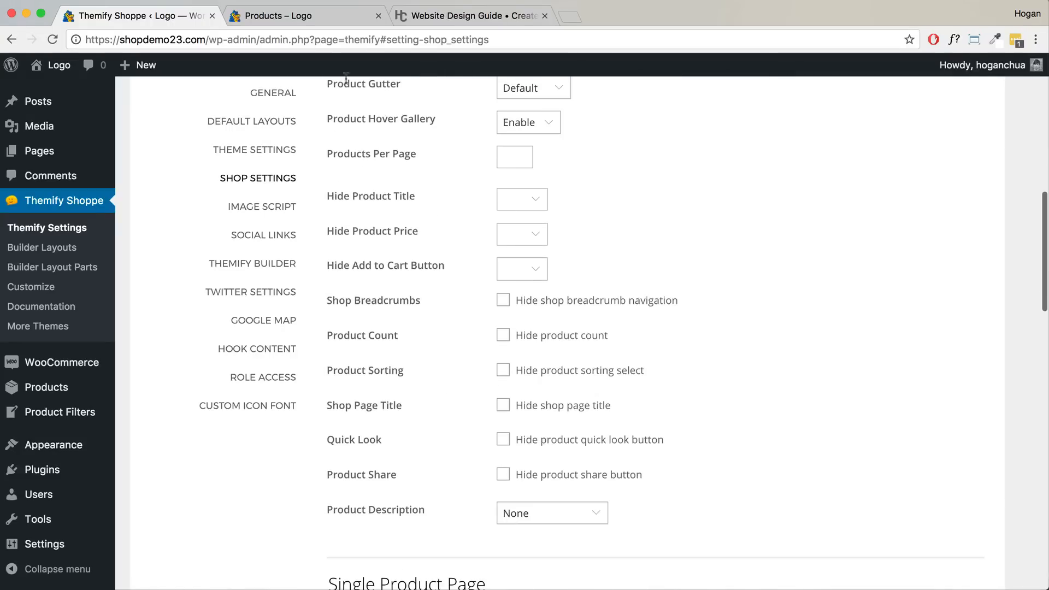
- Reload the shop page to preview the layout before further settings changes
left_click(332, 19)
left_click_drag(279, 42, 129, 38)
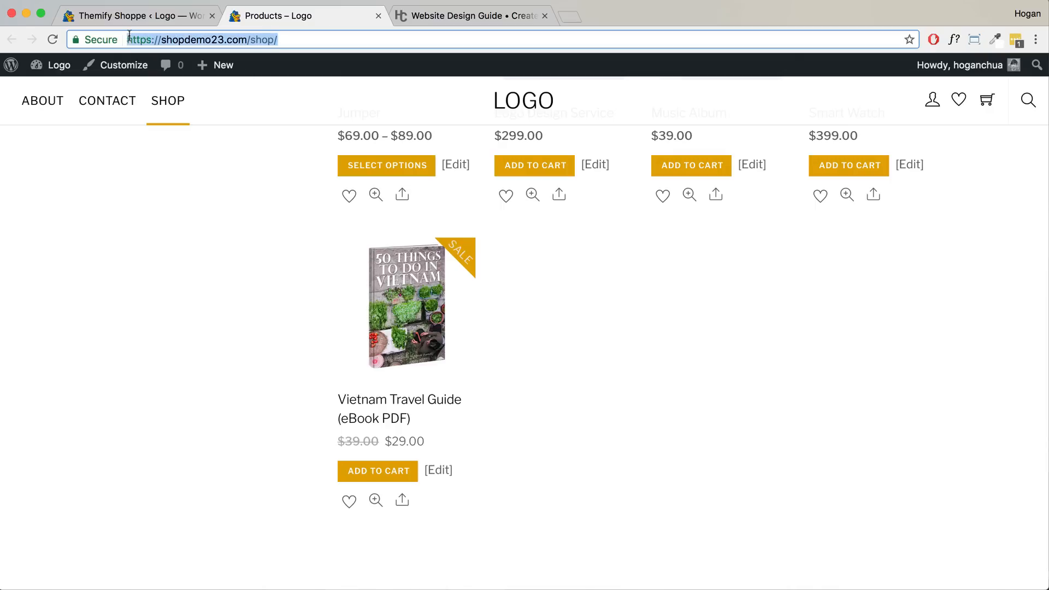
scroll(463, 311, "up", 6)
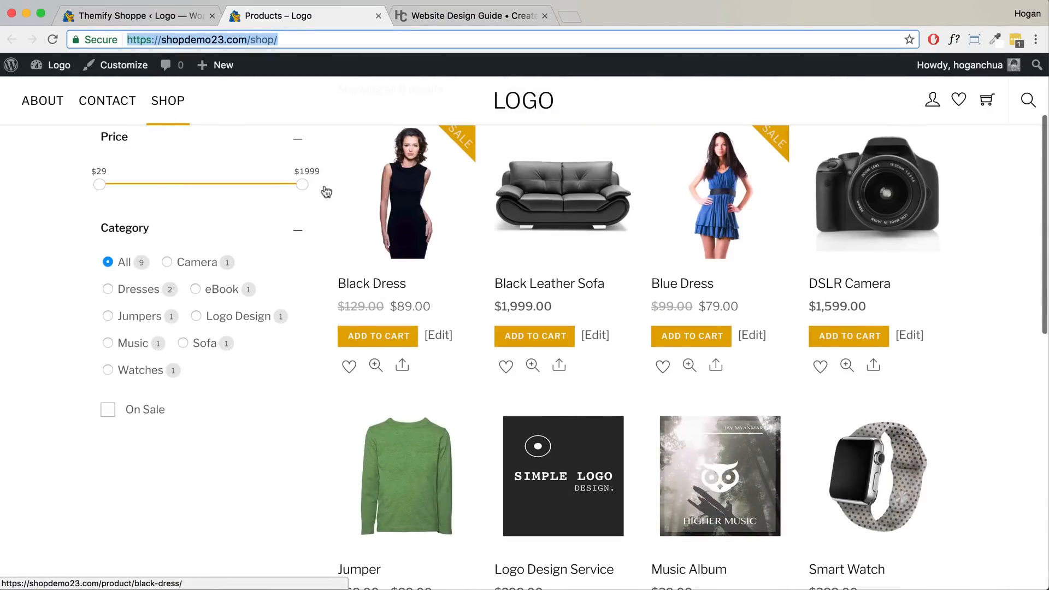
left_click(51, 40)
left_click(112, 20)
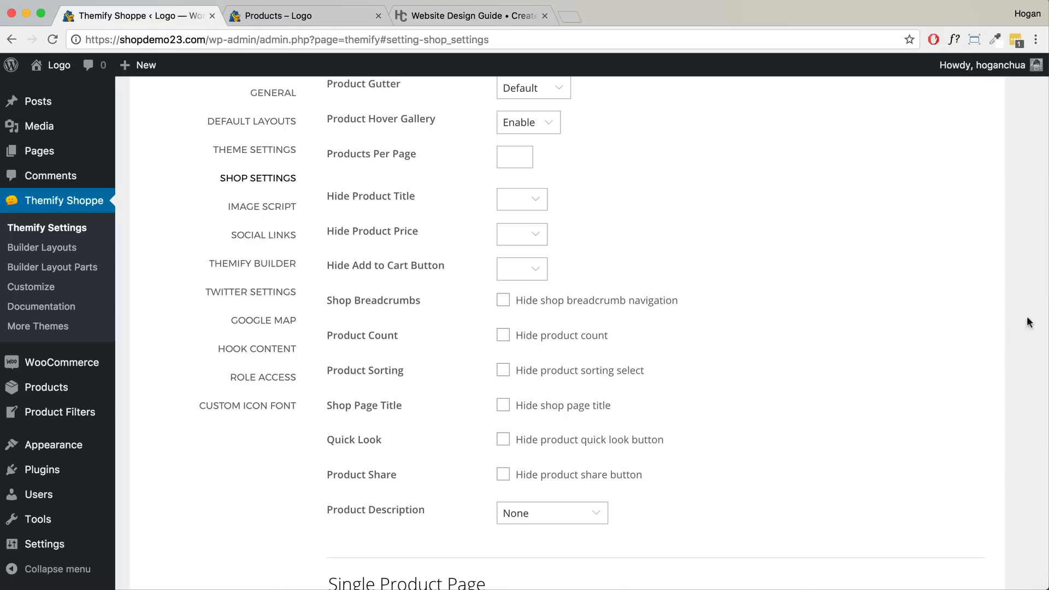
left_click(321, 17)
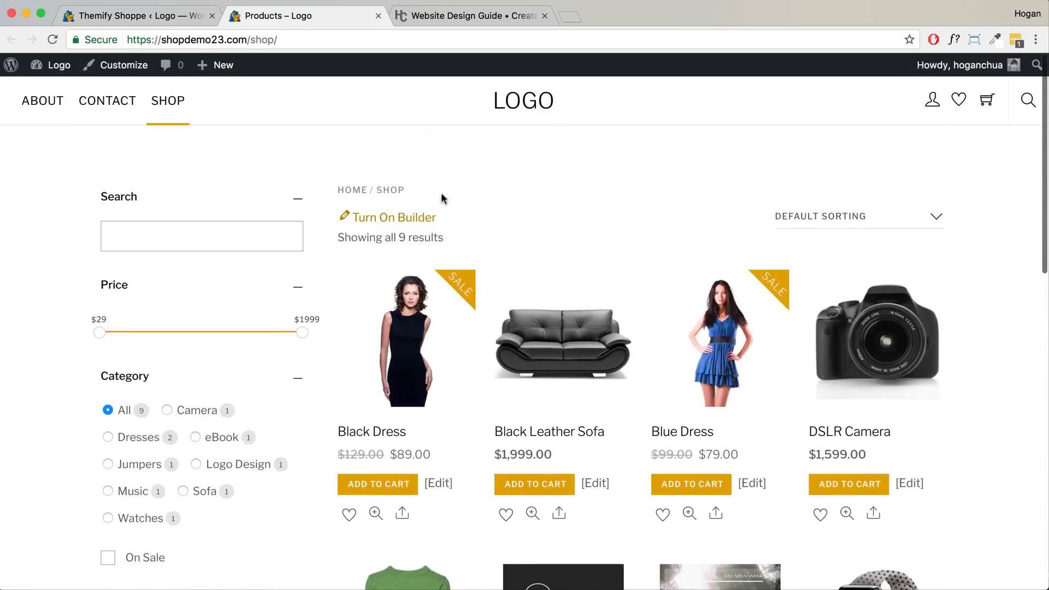
left_click(182, 19)
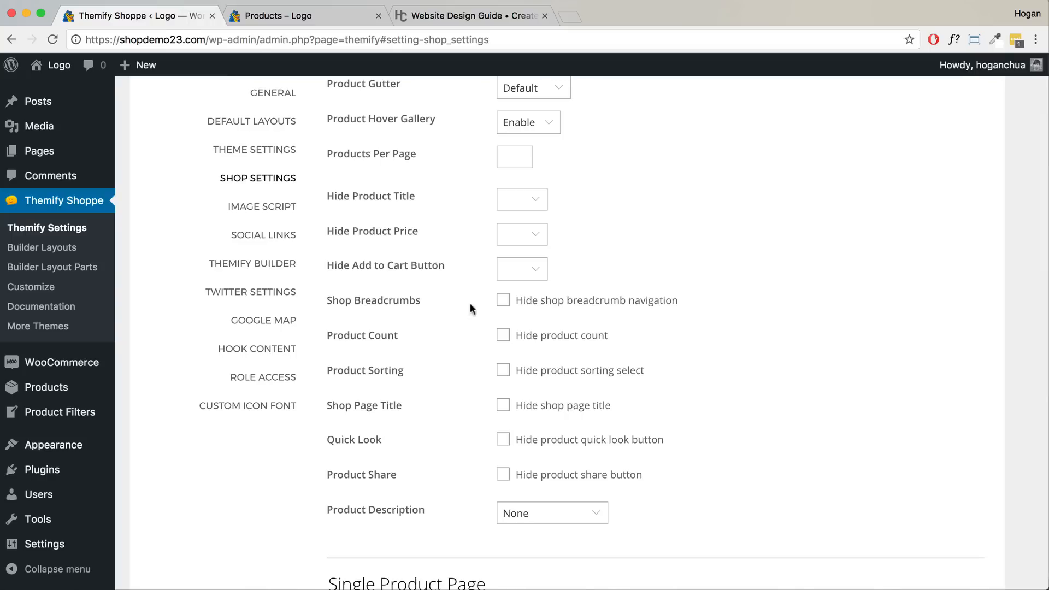
- Tick Hide product share button and save the shop settings
scroll(482, 304, "down", 3)
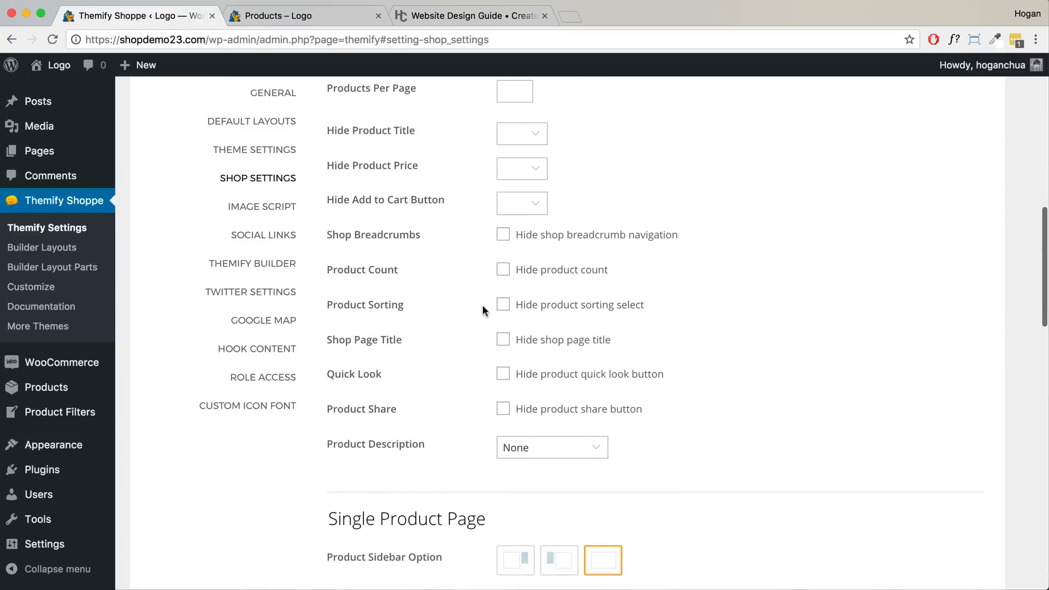
left_click_drag(326, 408, 507, 411)
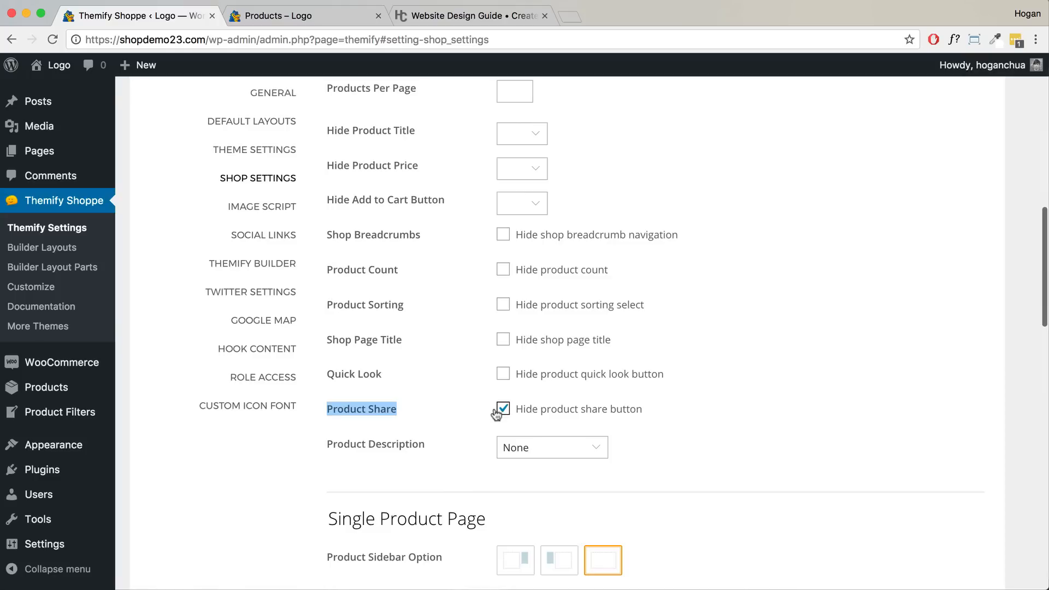
scroll(511, 292, "up", 3)
scroll(510, 295, "up", 2)
scroll(510, 297, "down", 4)
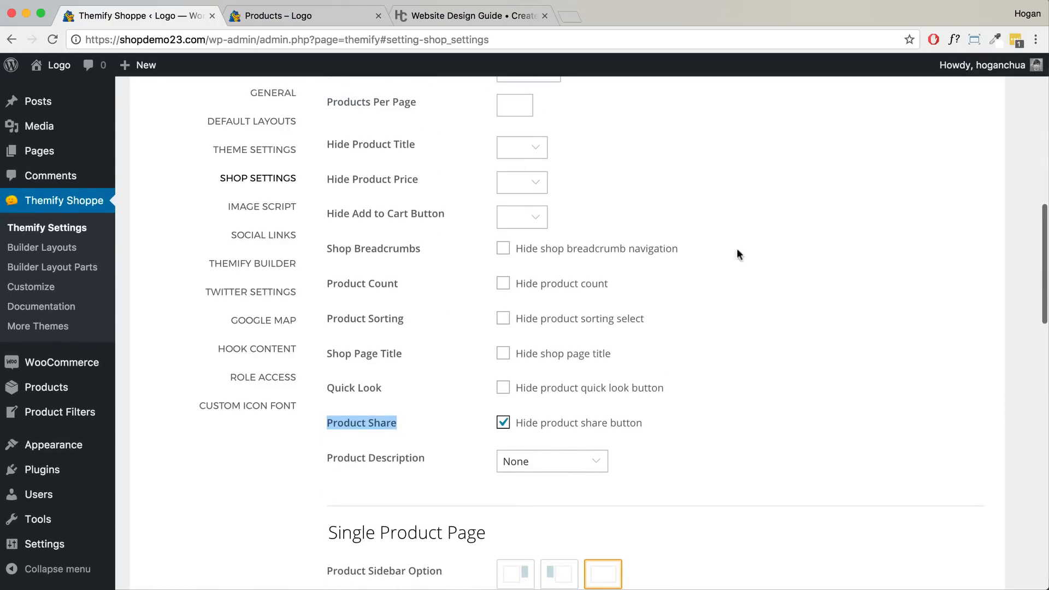
scroll(792, 229, "up", 10)
left_click(951, 175)
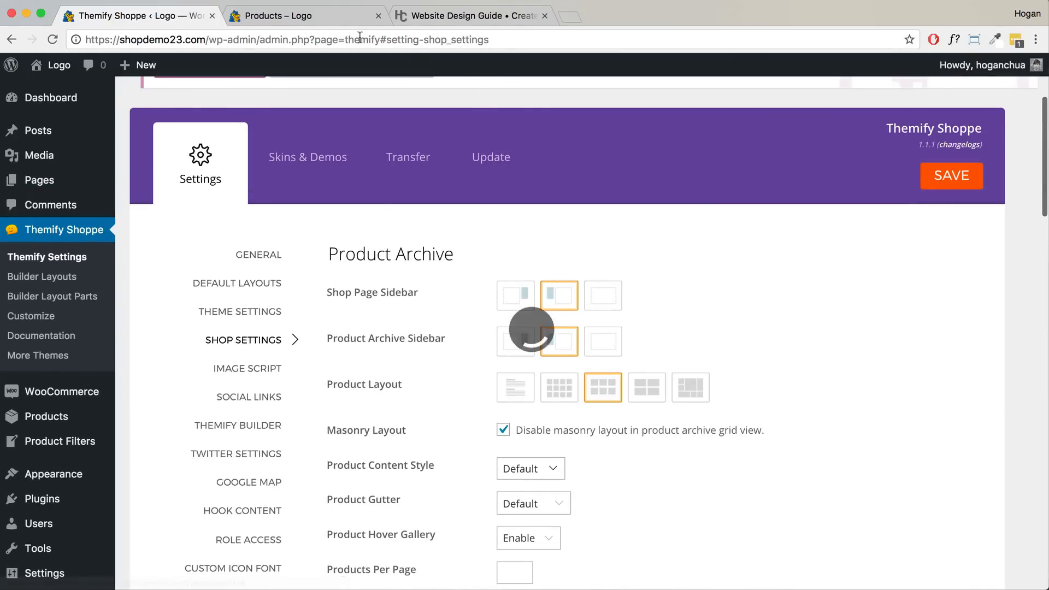
- Reload the shop page to confirm products show without share icons
left_click(320, 16)
scroll(384, 405, "down", 3)
mouse_move(407, 377)
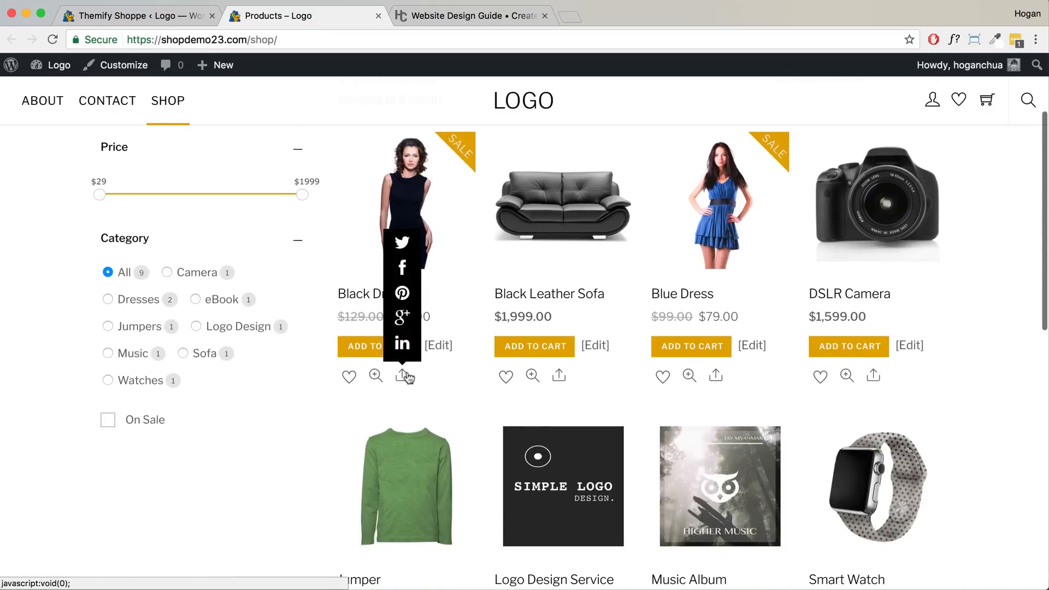
left_click(52, 39)
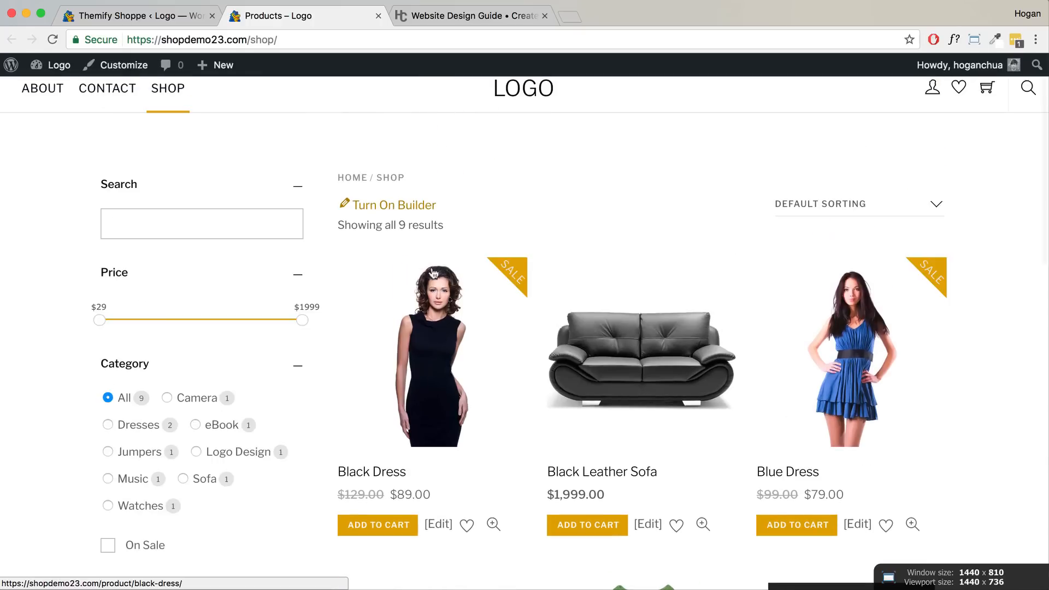
scroll(424, 279, "down", 2)
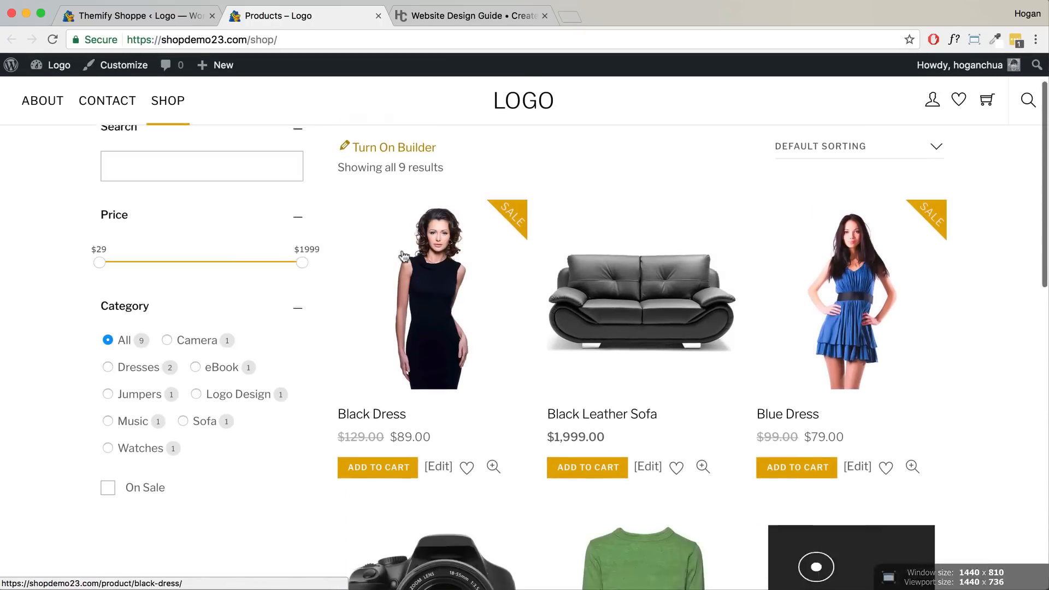
left_click(95, 21)
scroll(383, 309, "down", 15)
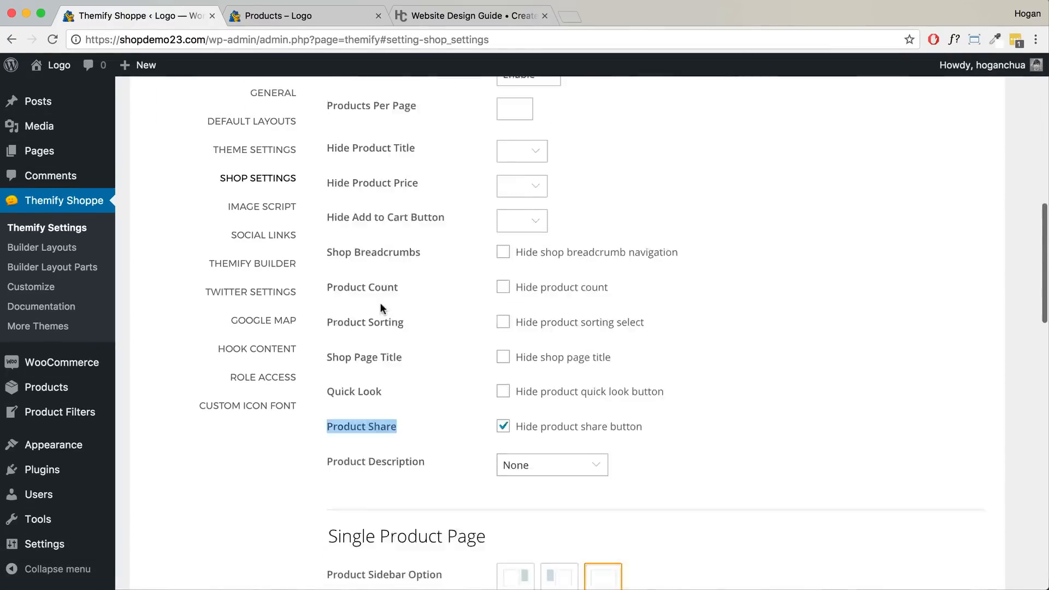
- Compare the Single Product Page settings with the Black Dress product page
left_click_drag(485, 177, 319, 149)
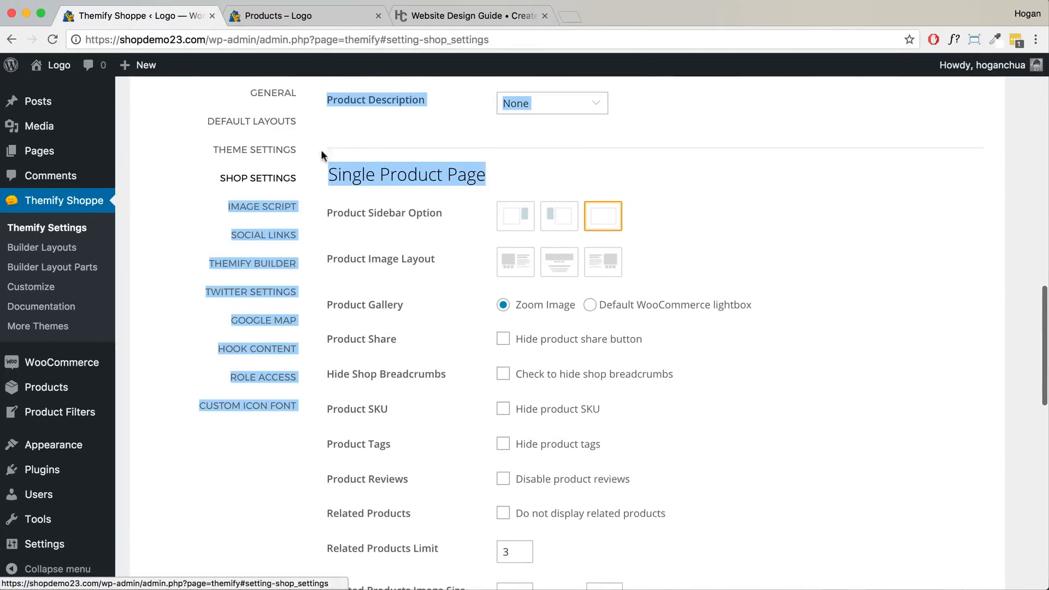
left_click(327, 16)
left_click(386, 266)
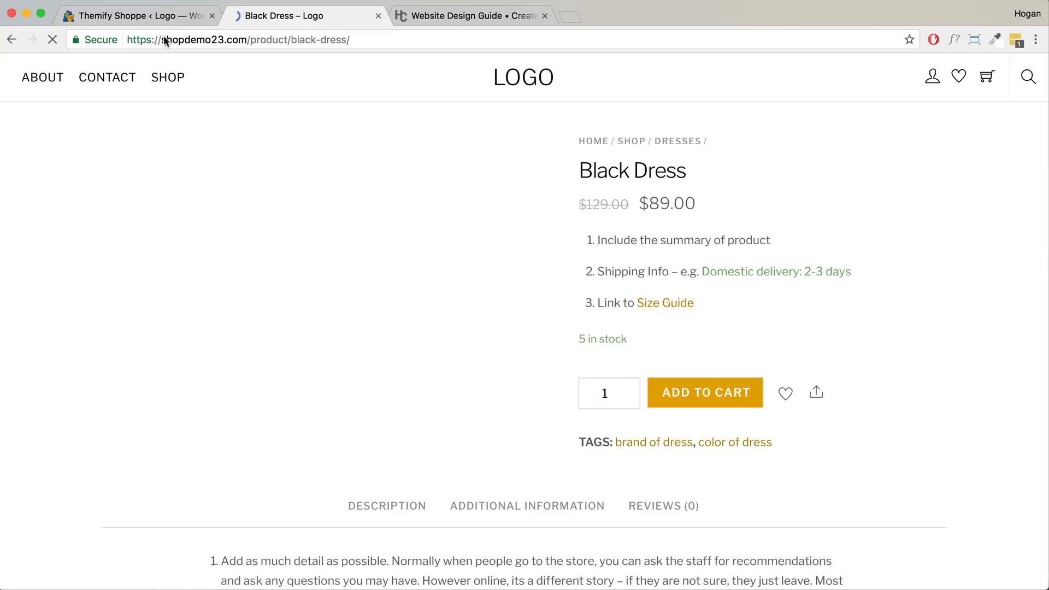
left_click(169, 16)
scroll(430, 356, "down", 2)
left_click_drag(431, 357, 429, 348)
left_click_drag(494, 100, 330, 102)
scroll(336, 102, "up", 2)
- Inspect the Black Dress product page, including its tags line
left_click(303, 16)
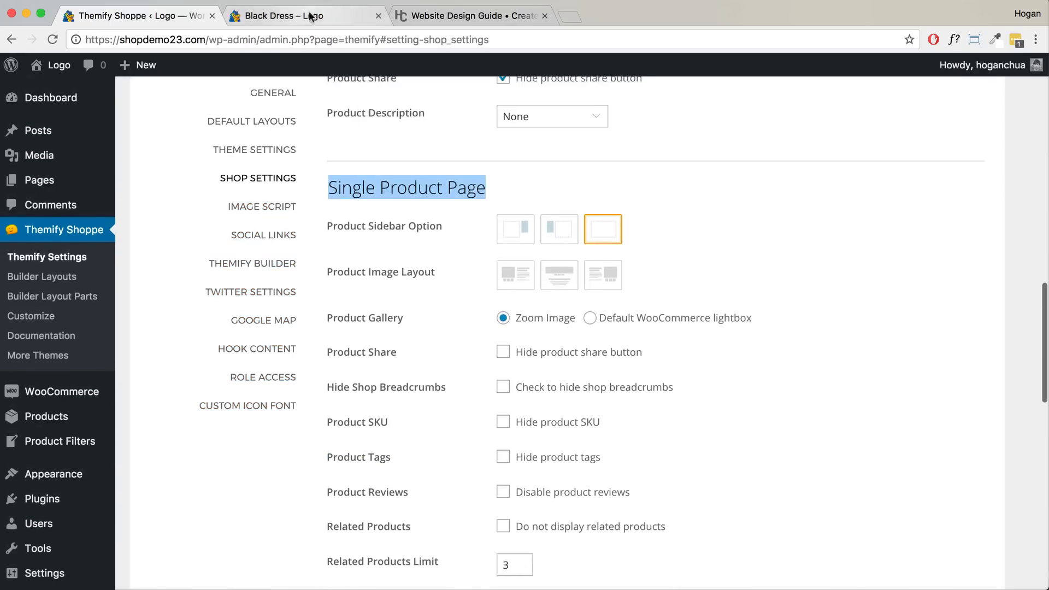
scroll(382, 273, "down", 2)
scroll(520, 295, "down", 8)
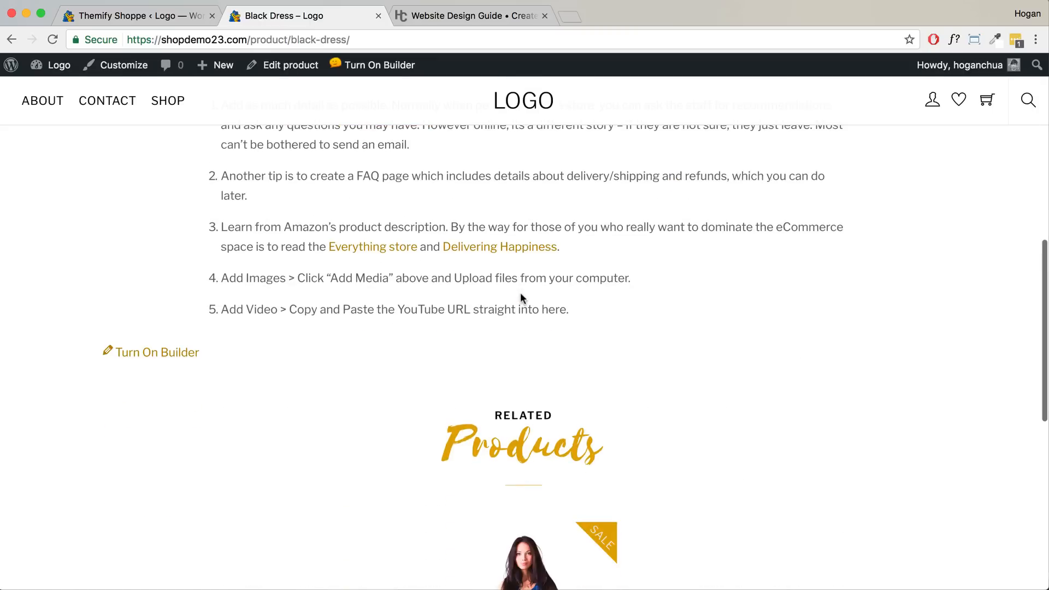
scroll(520, 294, "up", 7)
scroll(535, 308, "up", 2)
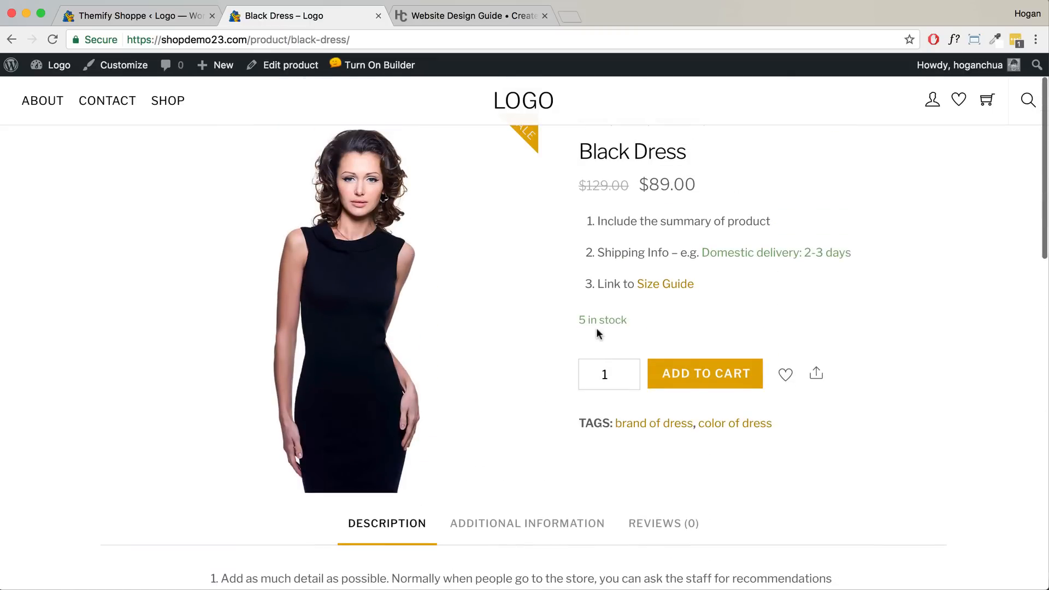
left_click_drag(784, 425, 583, 420)
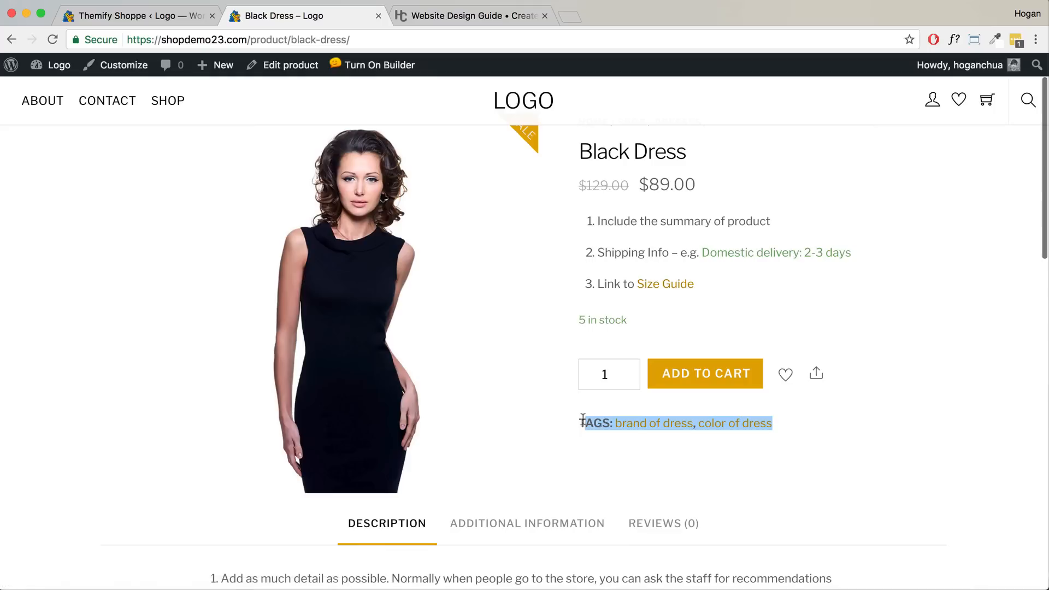
left_click(586, 445)
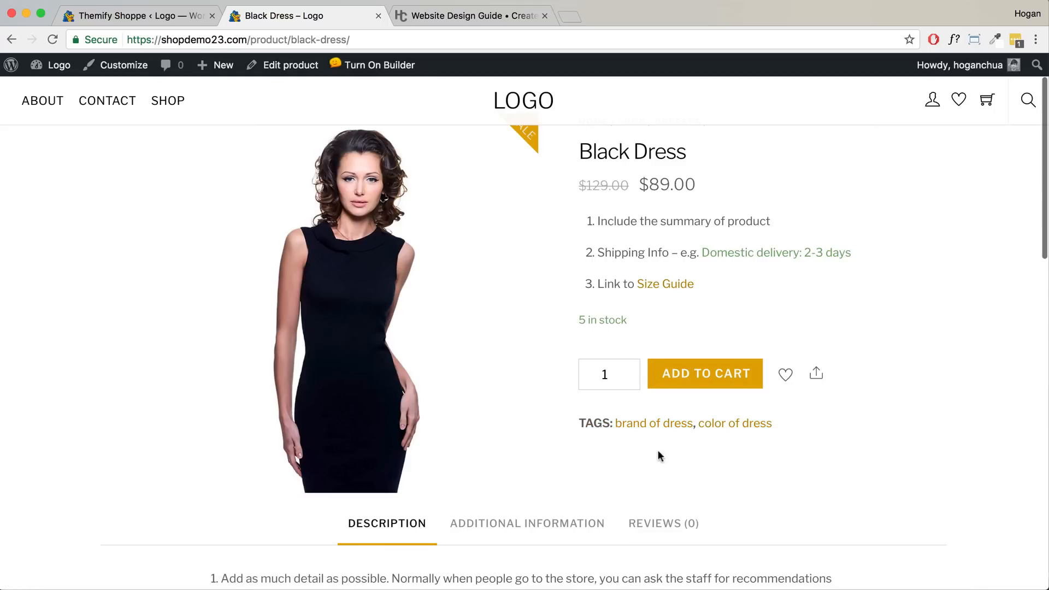
- Tick Hide product SKU, tags and share button, then check the Black Dress page
left_click(158, 14)
scroll(557, 294, "down", 2)
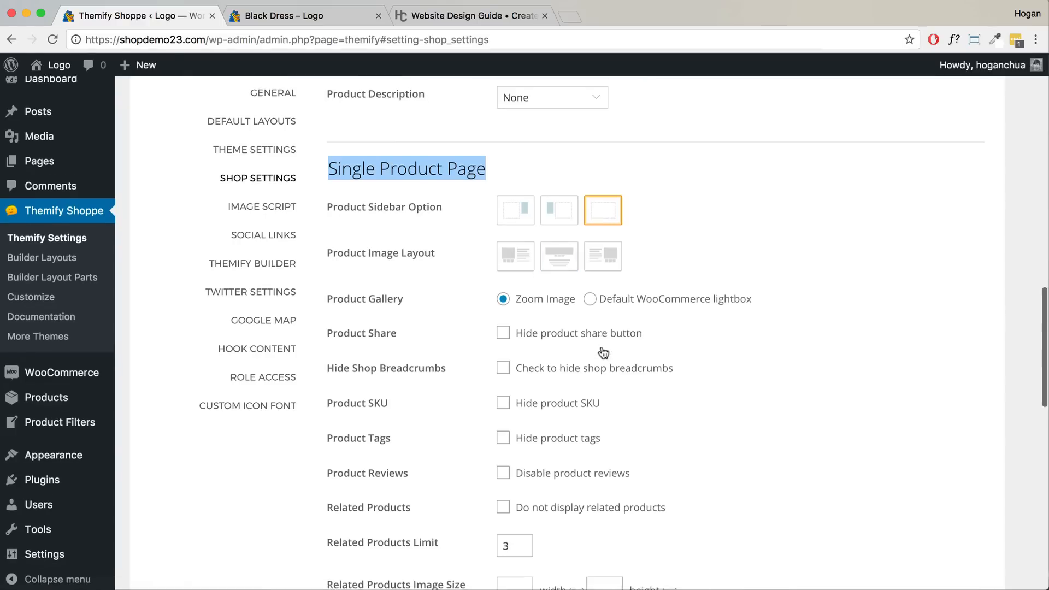
left_click(502, 375)
left_click(502, 411)
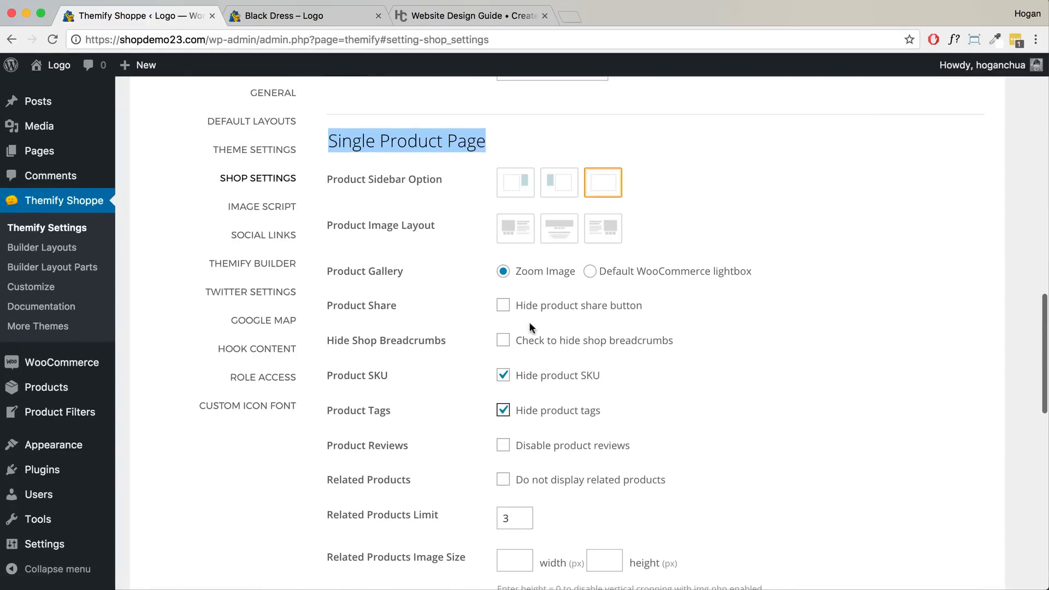
left_click(503, 305)
scroll(519, 330, "down", 3)
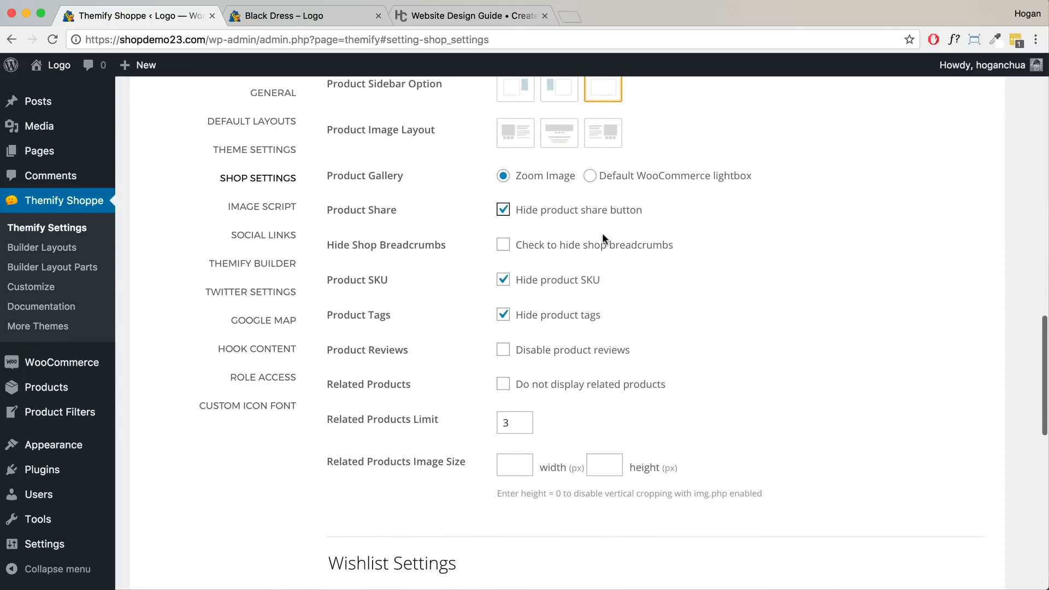
left_click(366, 17)
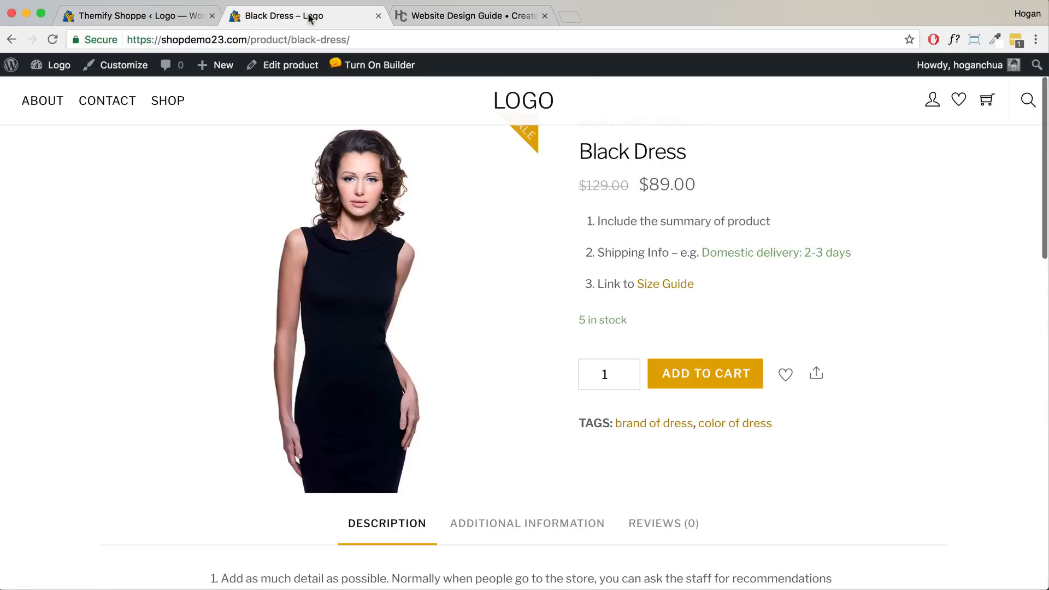
left_click(386, 43)
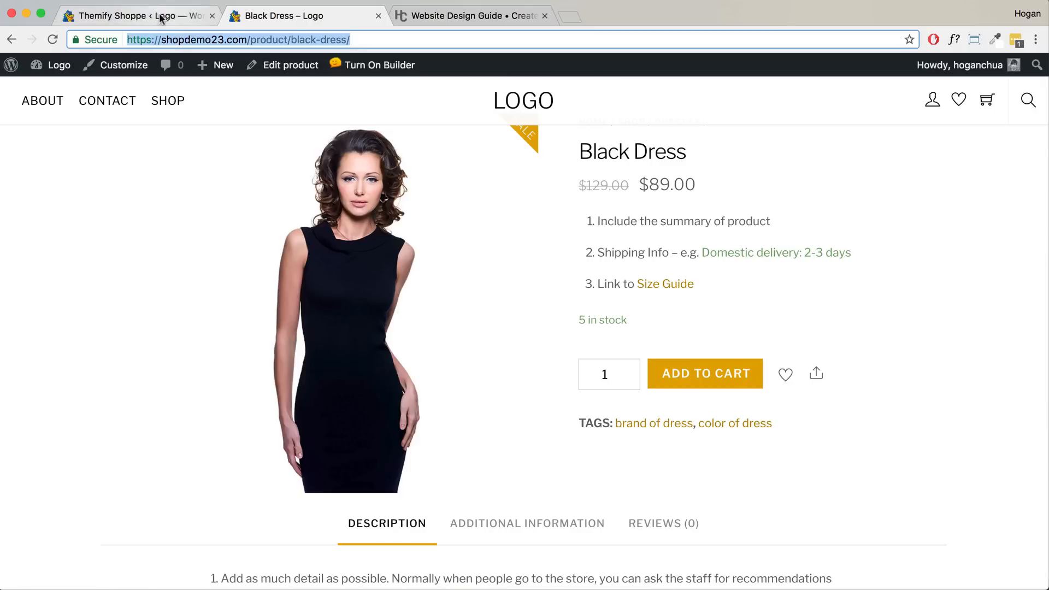
- Try the default WooCommerce lightbox for the product gallery, then revert to Zoom Image
left_click(137, 15)
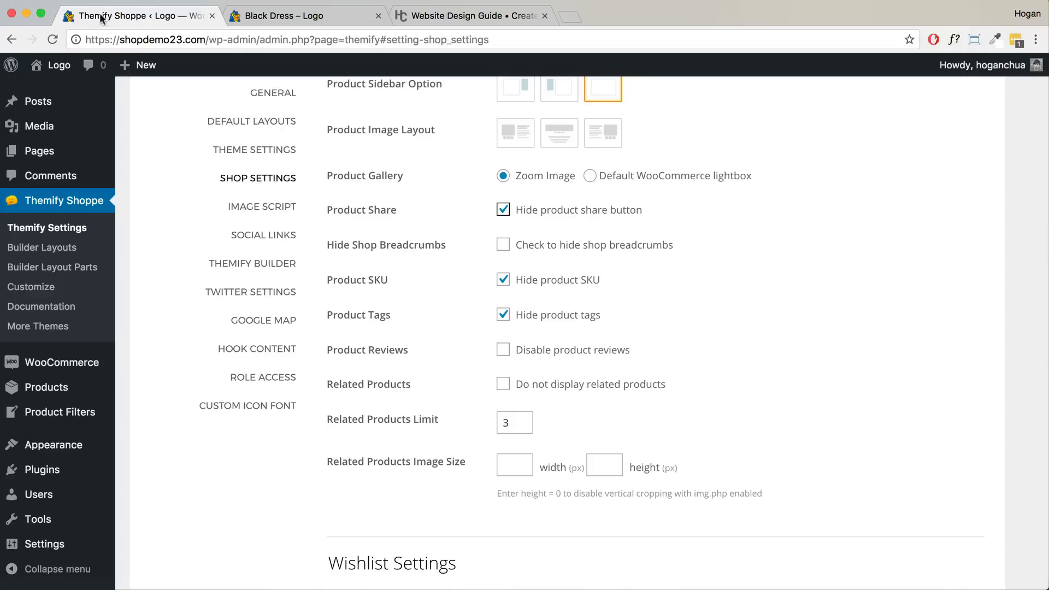
scroll(611, 326, "down", 2)
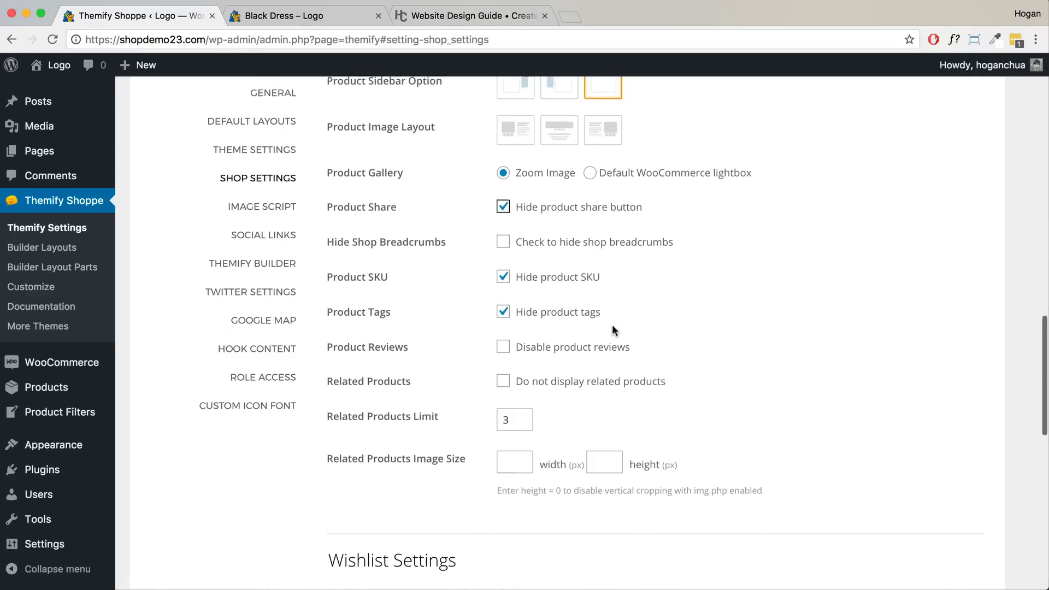
scroll(608, 322, "up", 3)
scroll(609, 319, "up", 1)
left_click(590, 215)
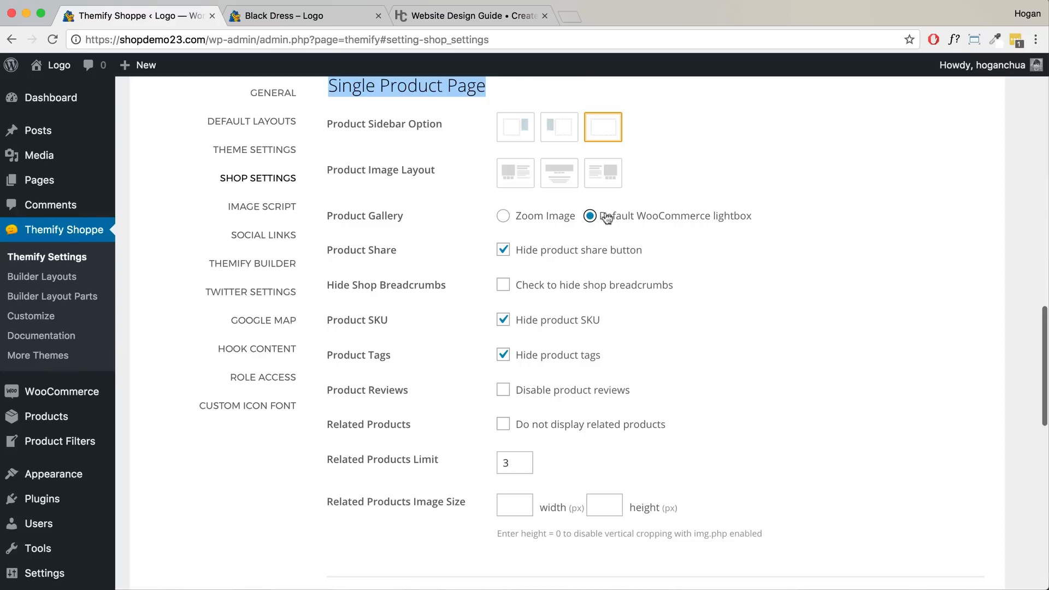
left_click(503, 215)
- Choose Wishlist as the Wishlist Page under Wishlist Settings
scroll(662, 267, "down", 5)
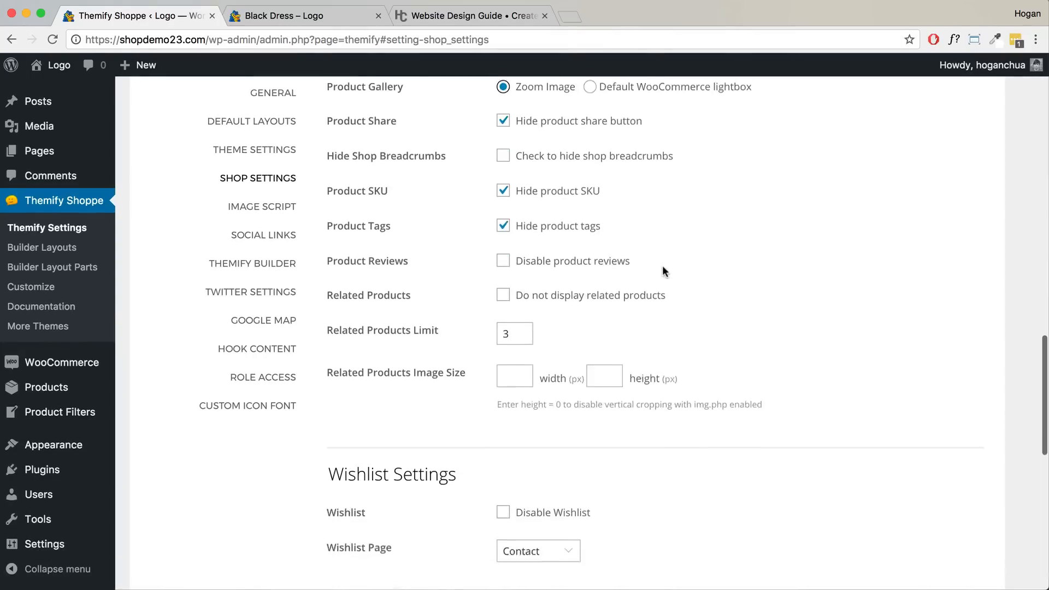
left_click_drag(472, 331, 316, 323)
left_click(539, 398)
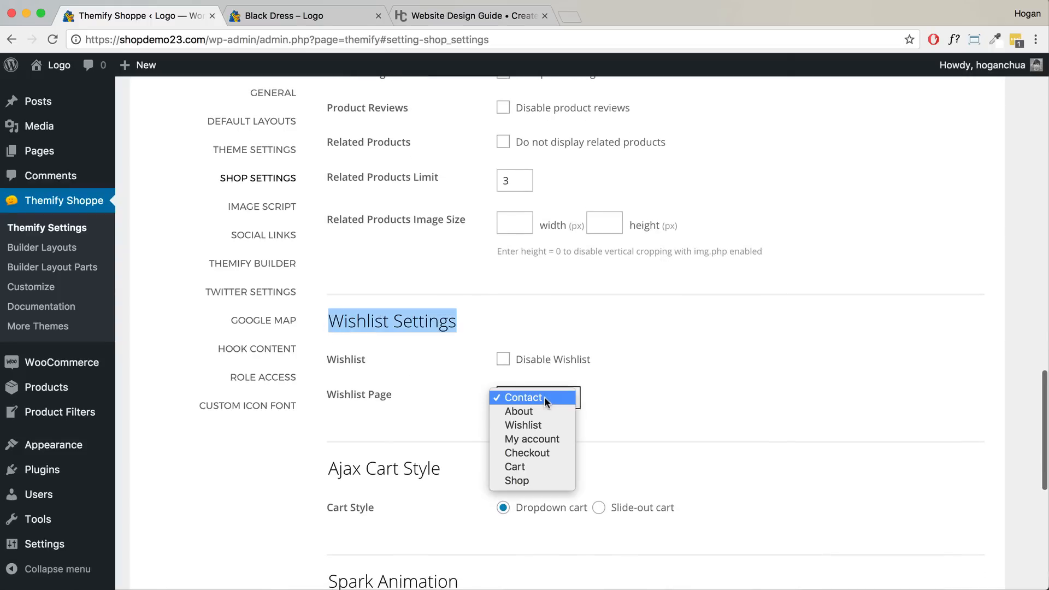
left_click(537, 426)
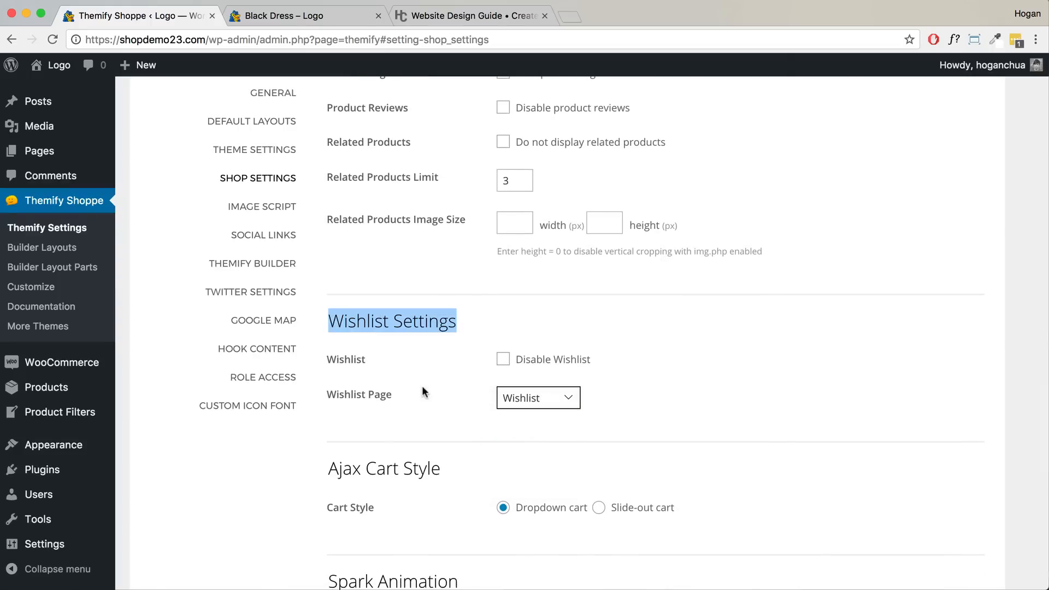
left_click(337, 20)
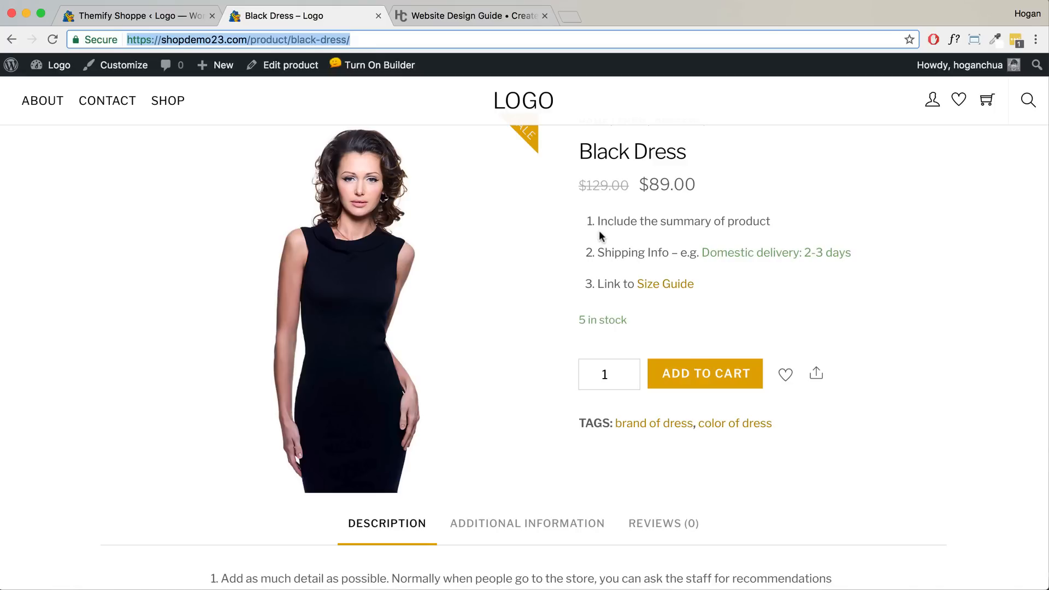
- Save the Themify Shoppe shop settings
left_click(136, 16)
scroll(778, 176, "up", 15)
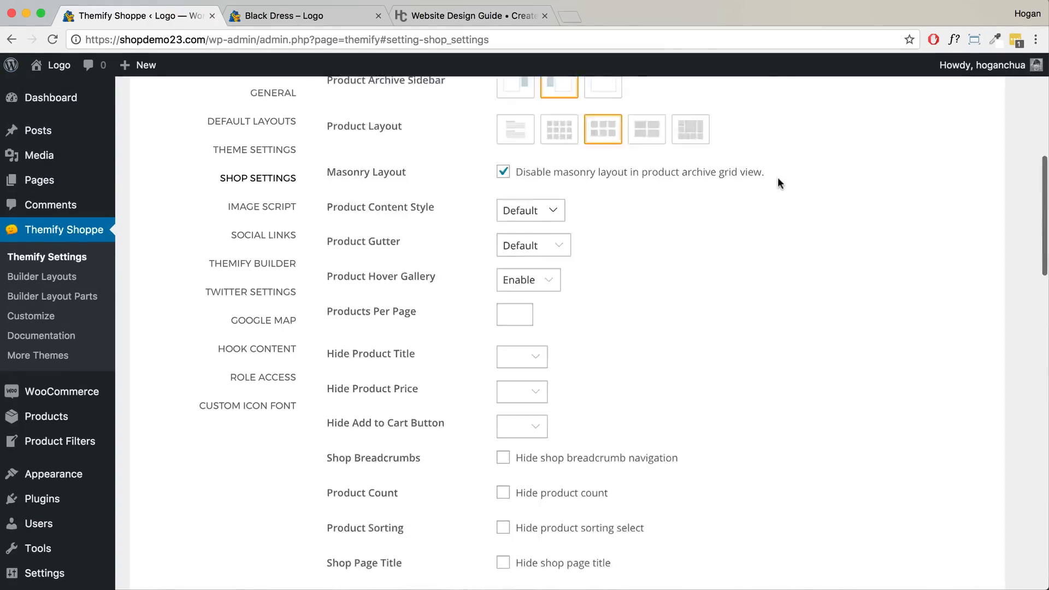
left_click(951, 274)
scroll(592, 187, "down", 6)
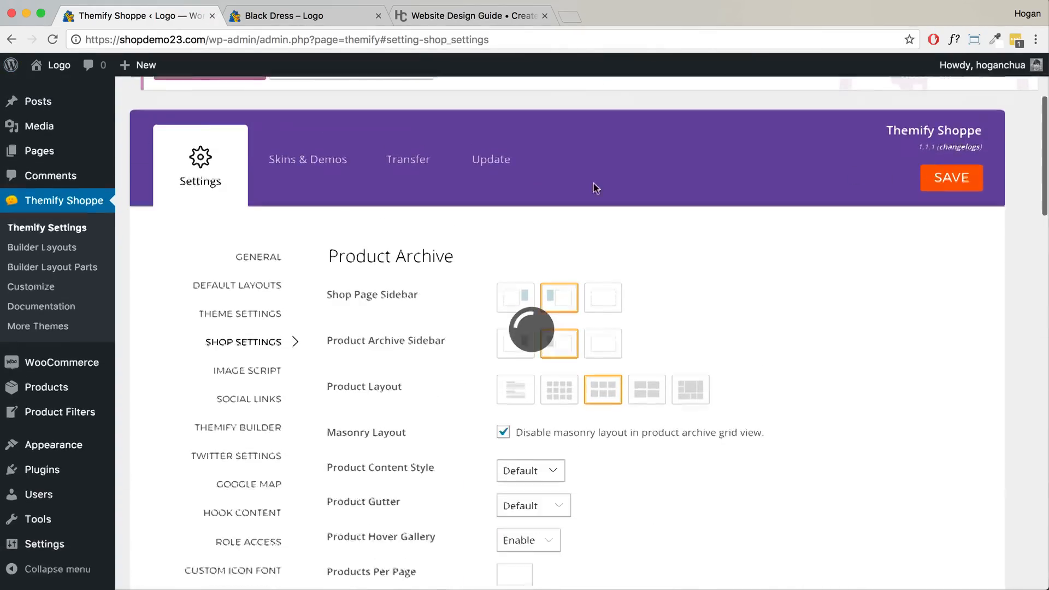
- Reload the Black Dress page, add it to the wishlist and view the wishlist page
left_click(336, 17)
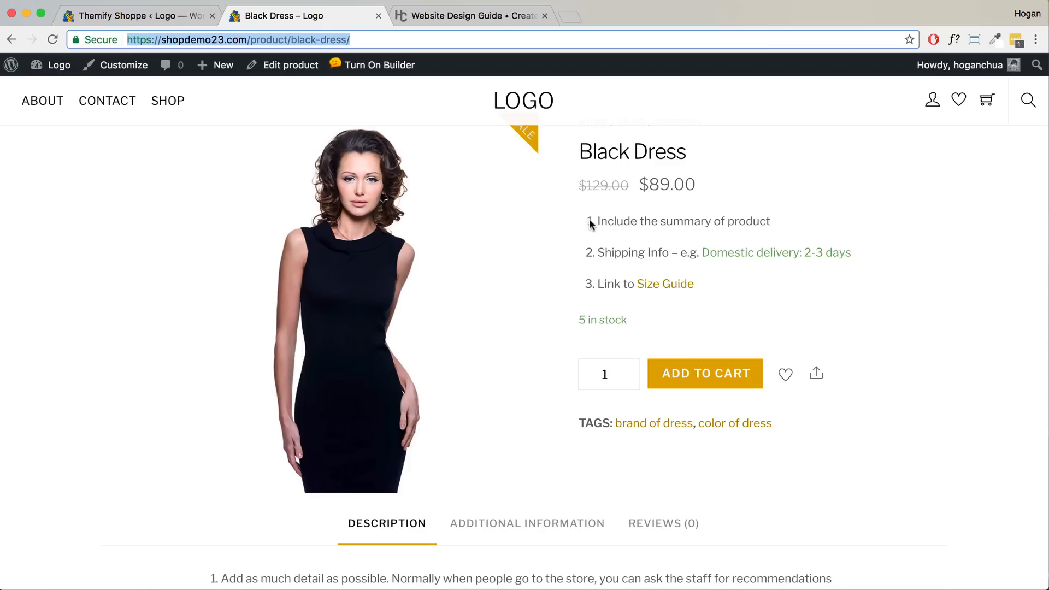
key("super+r")
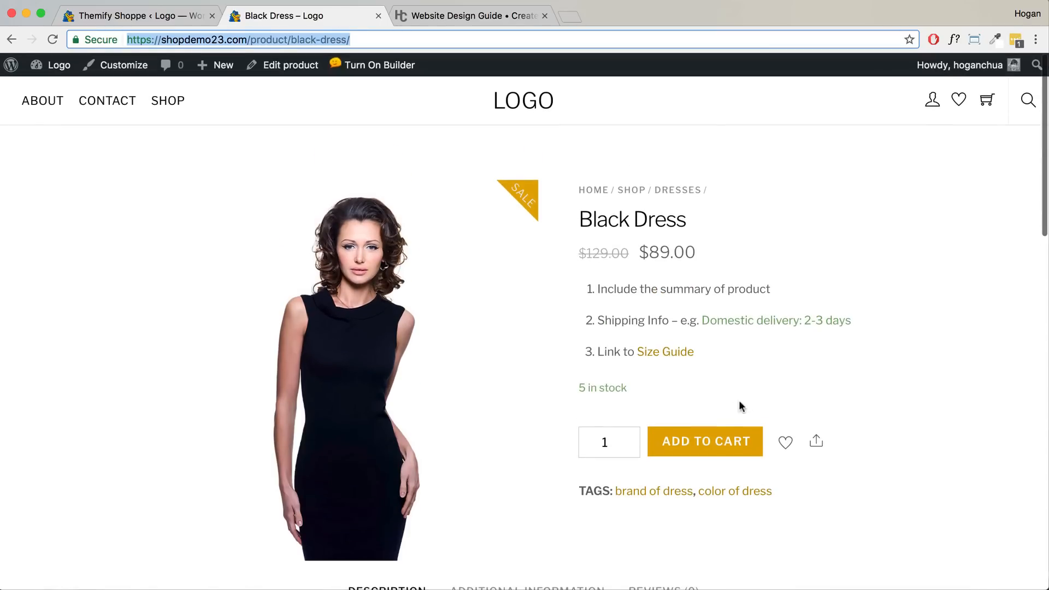
left_click(785, 442)
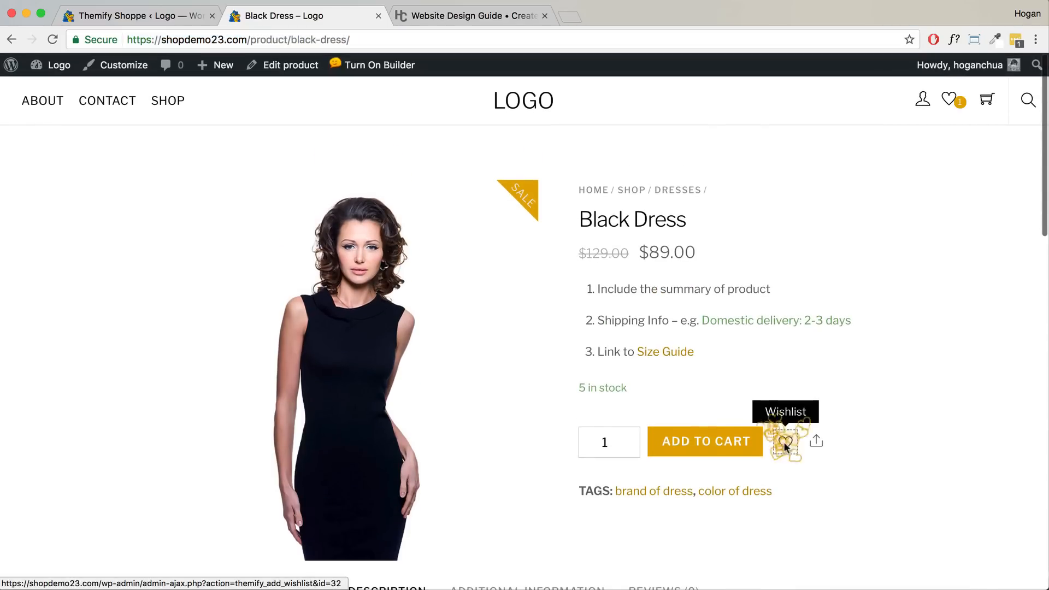
left_click(955, 103)
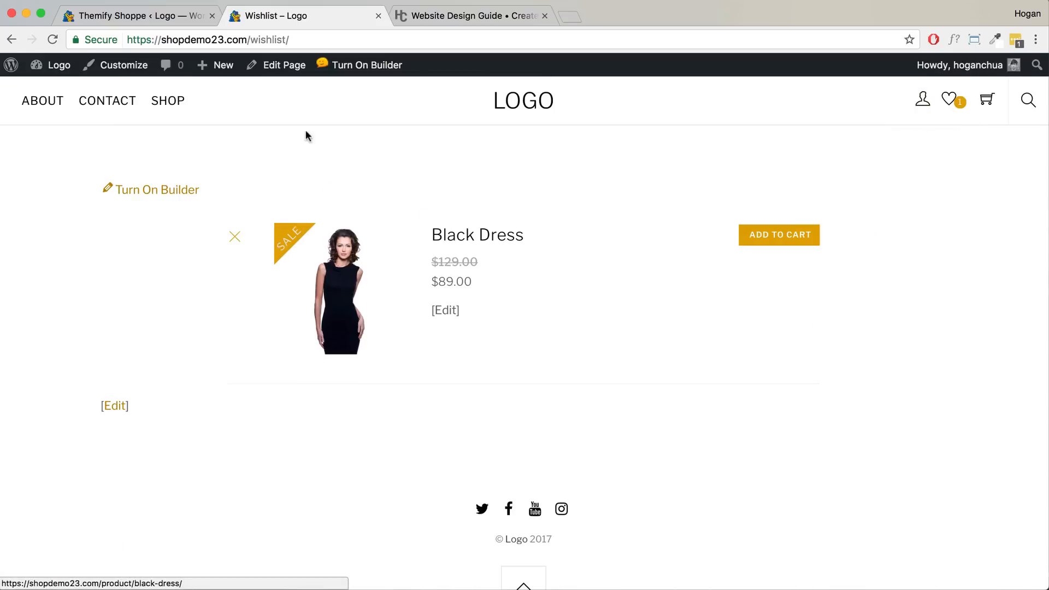
left_click_drag(298, 39, 260, 39)
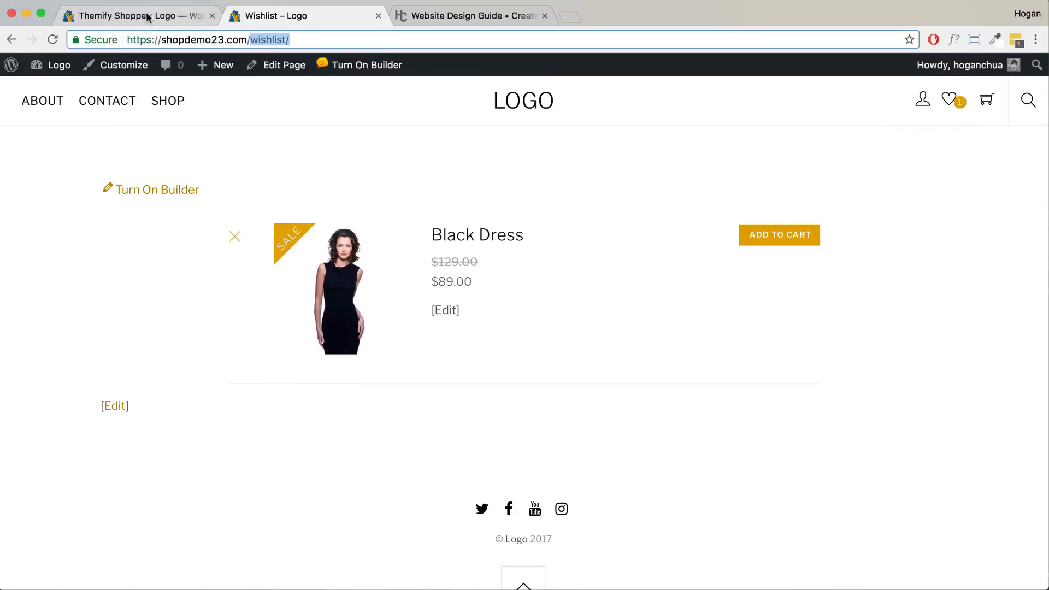
- Remove the Black Dress from the wishlist using its heart icon on the shop page
left_click(152, 16)
scroll(467, 296, "up", 3)
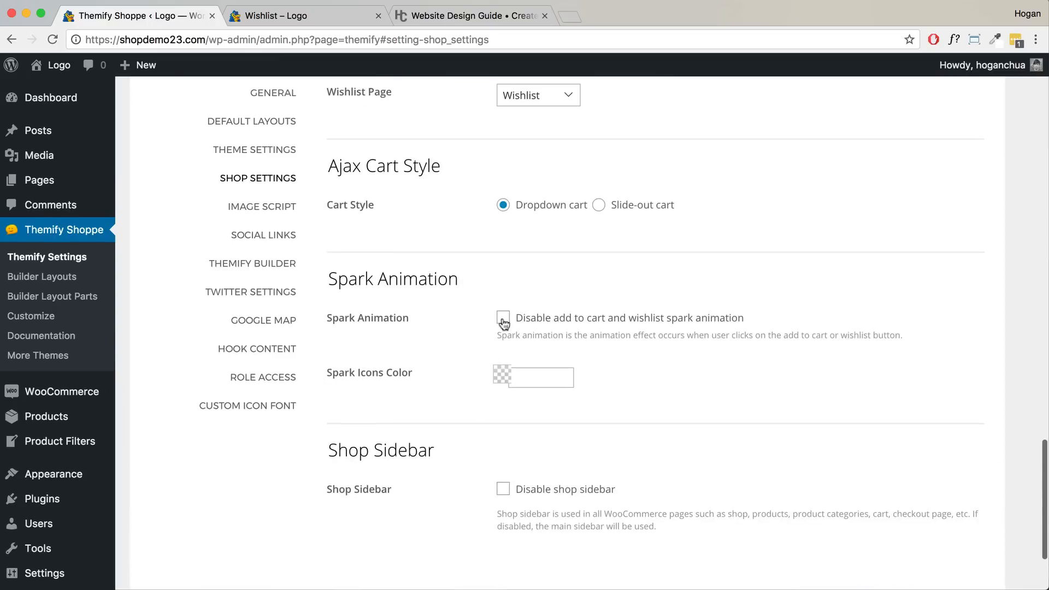
left_click(290, 20)
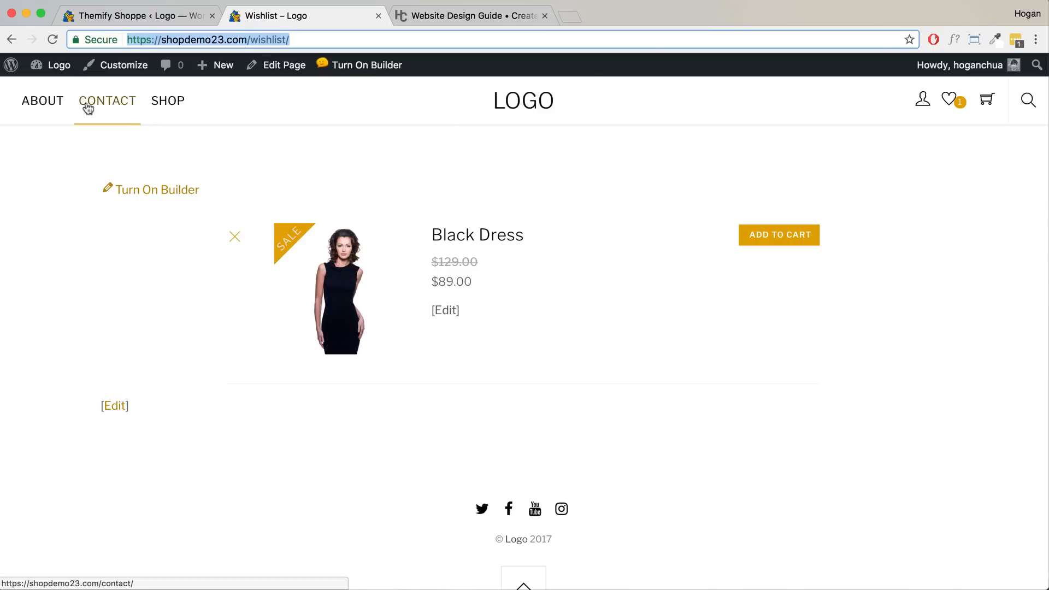
left_click(170, 102)
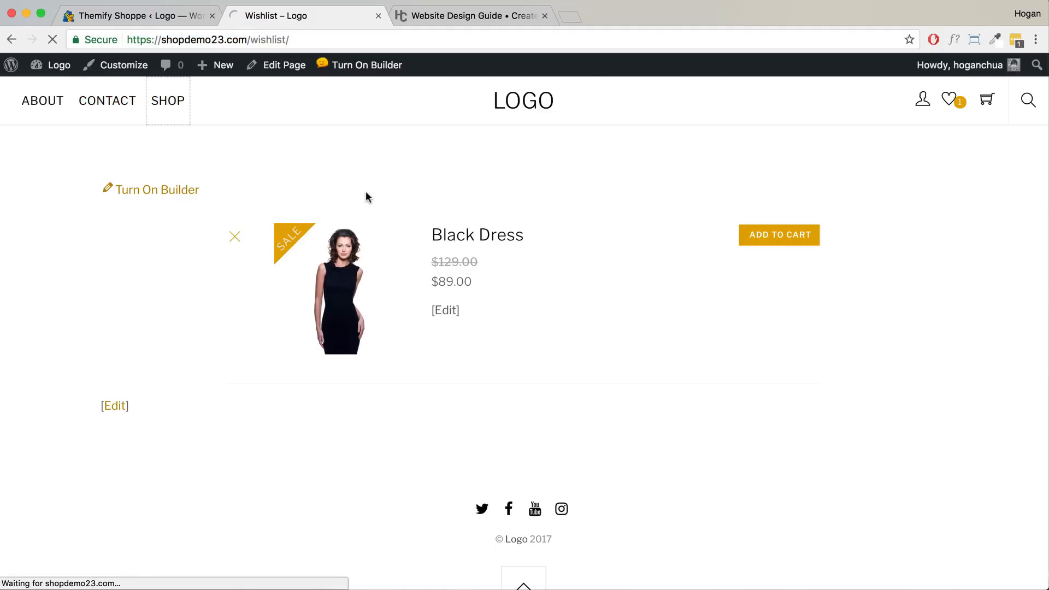
scroll(518, 345, "down", 3)
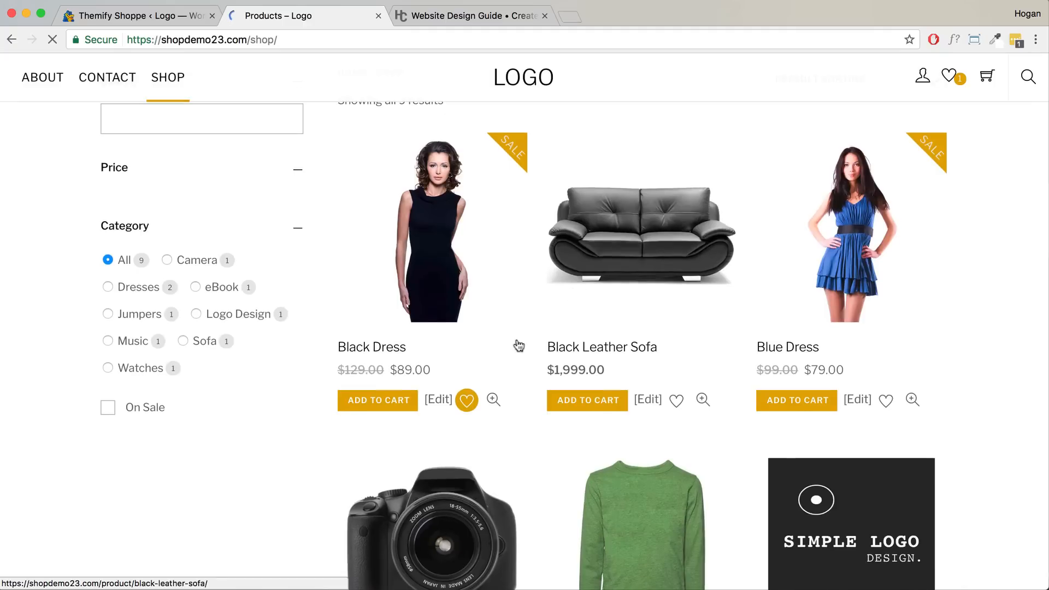
left_click(469, 422)
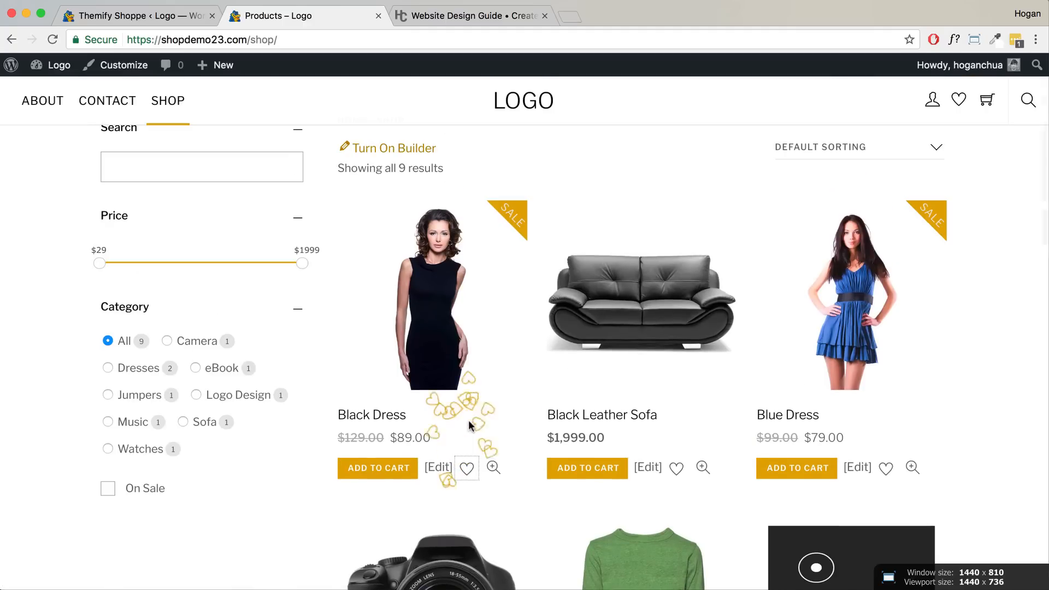
left_click(164, 16)
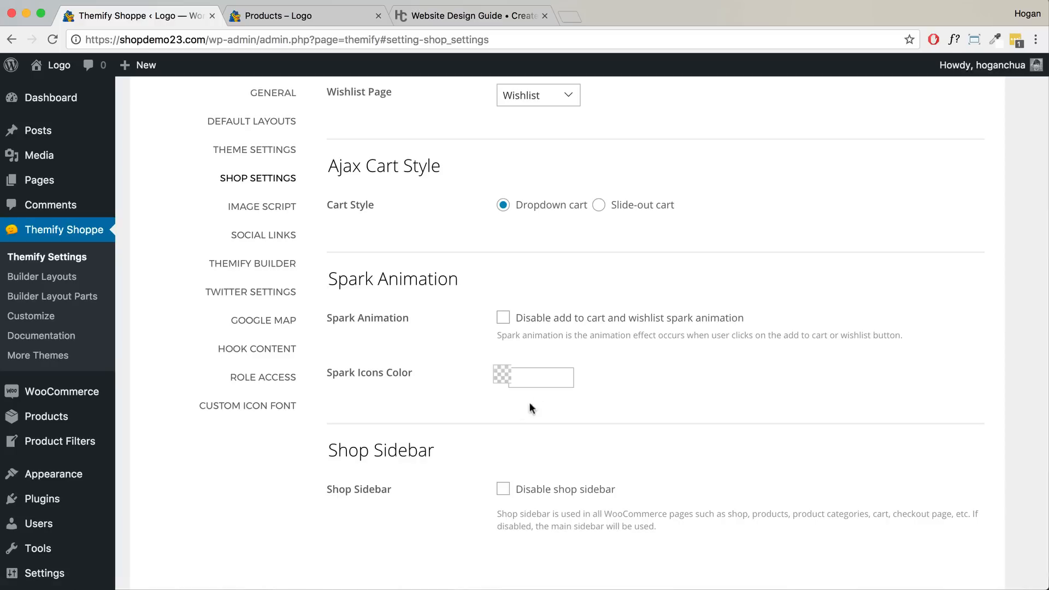
- Dismiss the Spark Icons Color picker without changing it, then save the shop settings
left_click(535, 377)
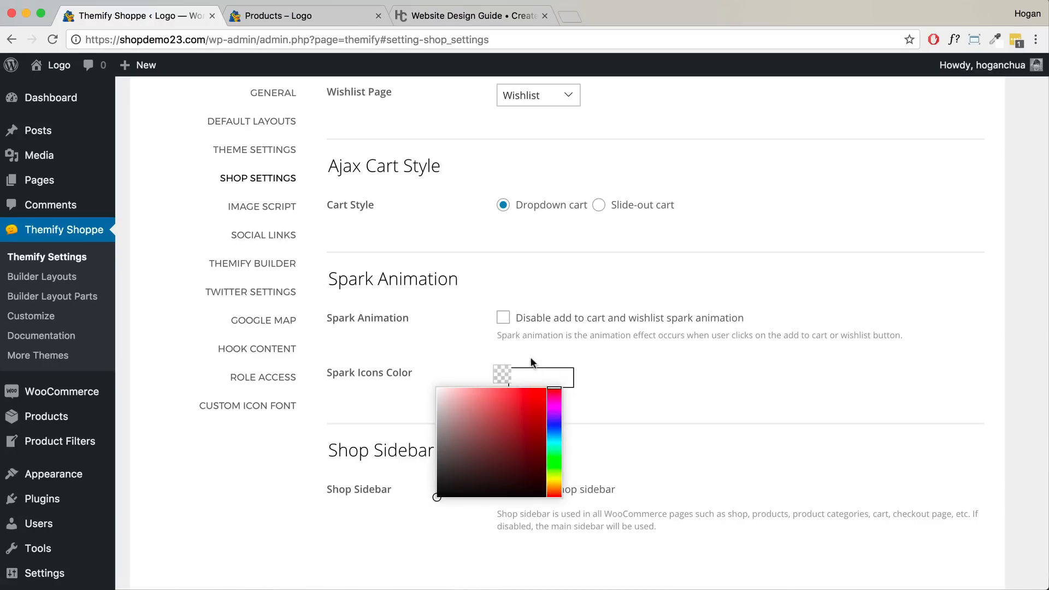
scroll(557, 331, "down", 2)
left_click(666, 334)
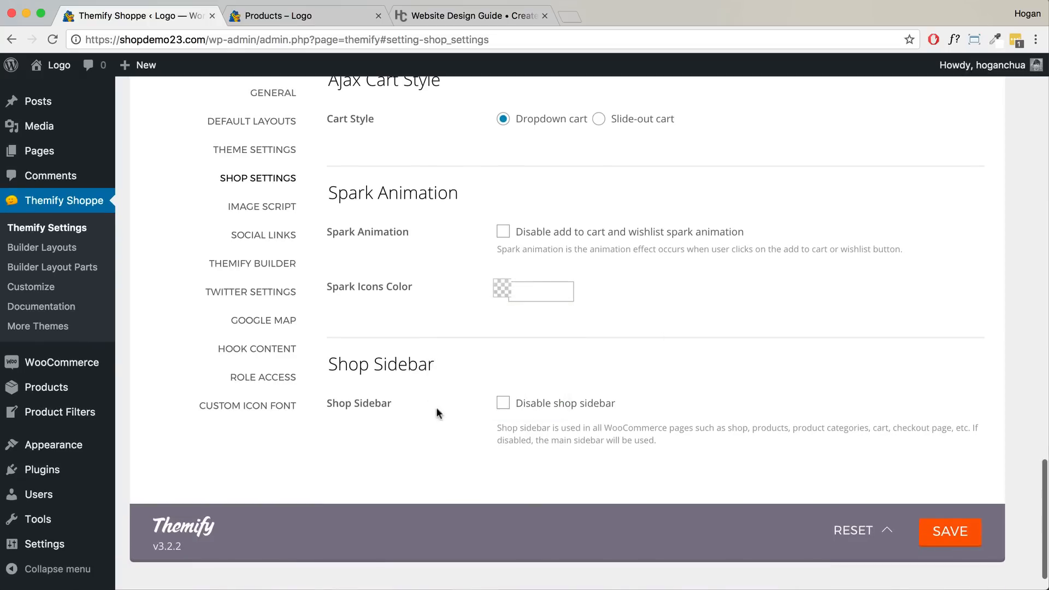
left_click_drag(434, 364, 358, 365)
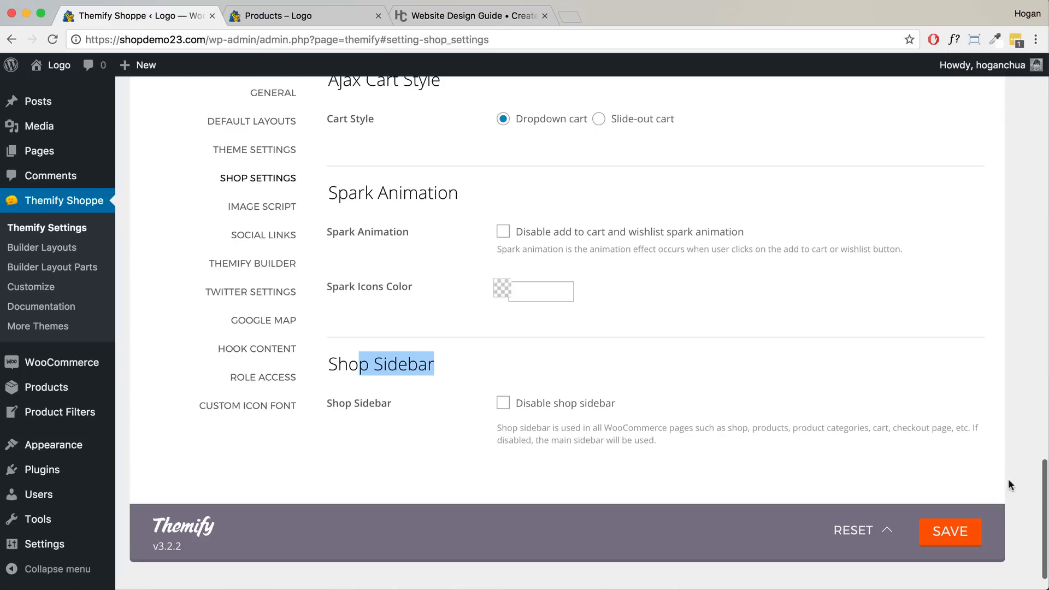
left_click(946, 531)
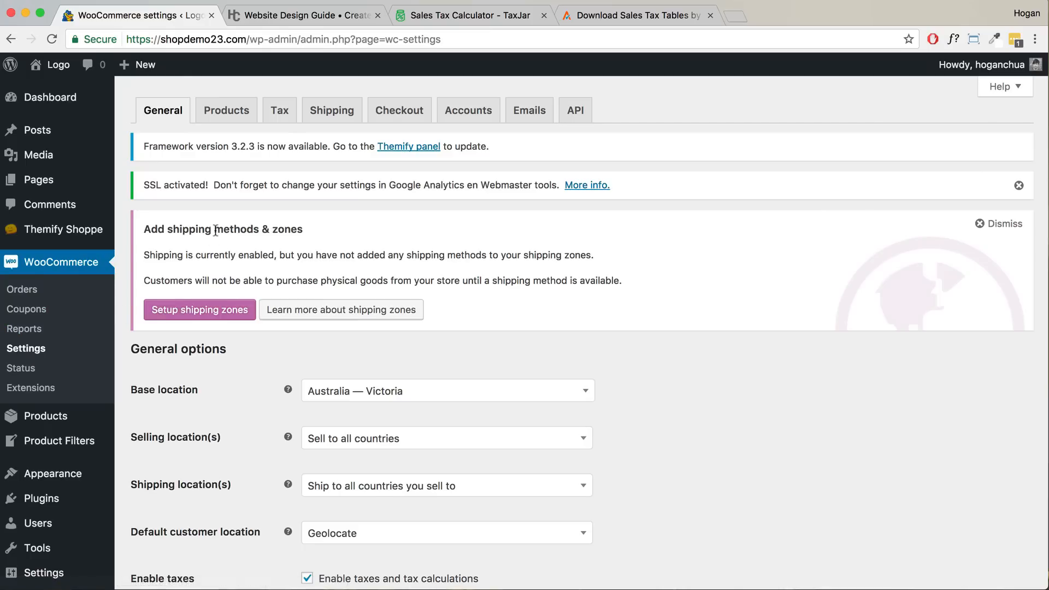
- Review the Tax options page, then show the Standard rates table with AU GST 10%
left_click(277, 119)
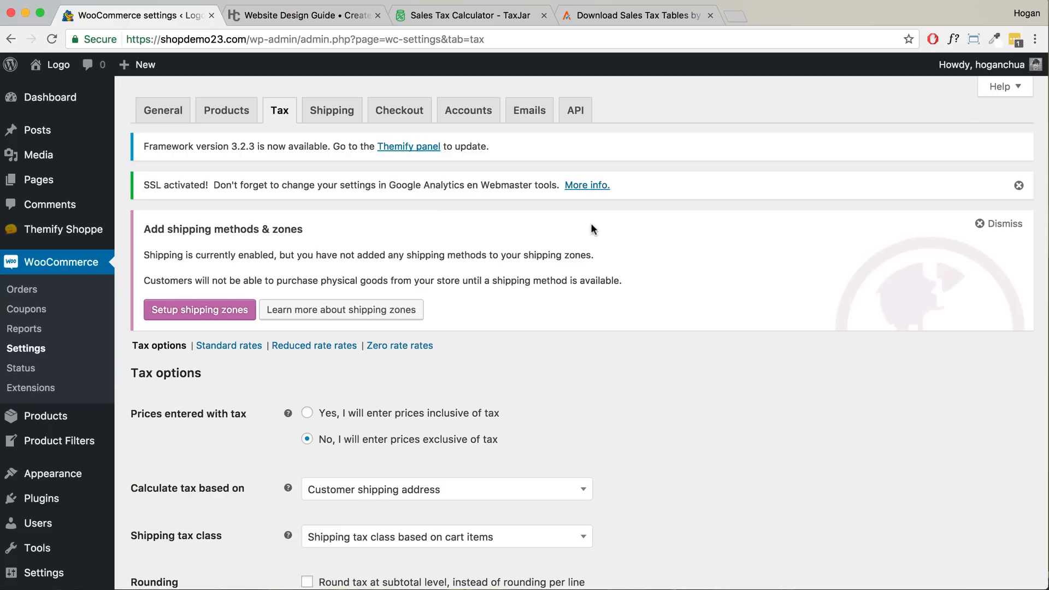
scroll(572, 281, "down", 5)
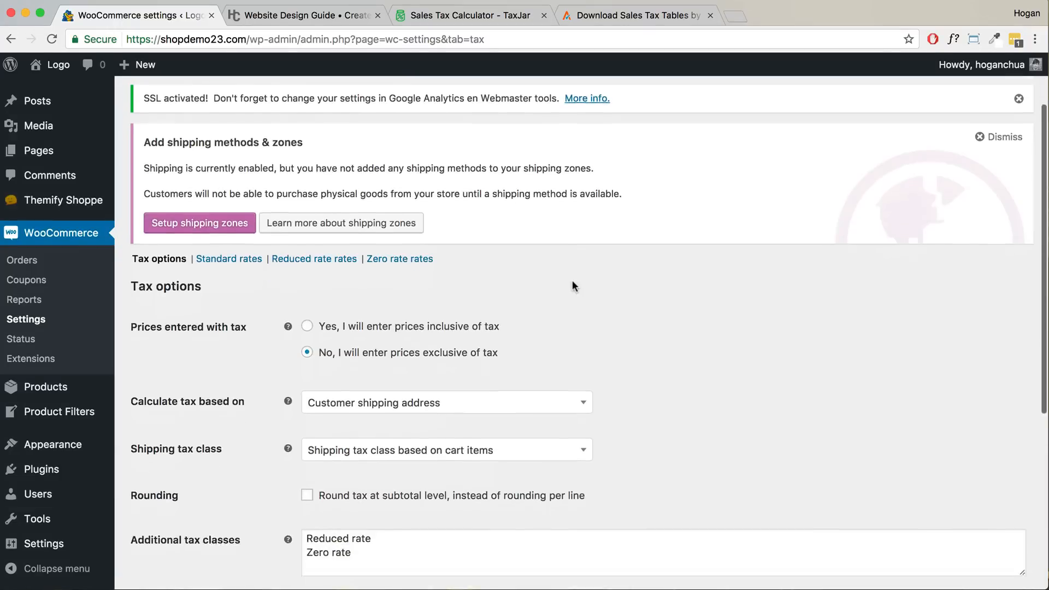
scroll(571, 285, "down", 1)
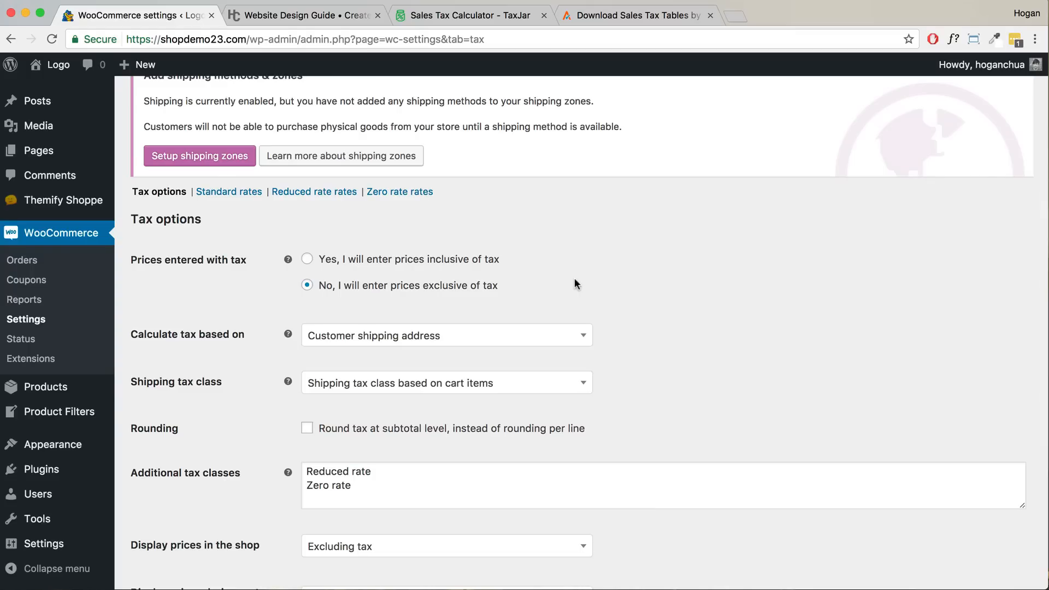
scroll(558, 289, "down", 5)
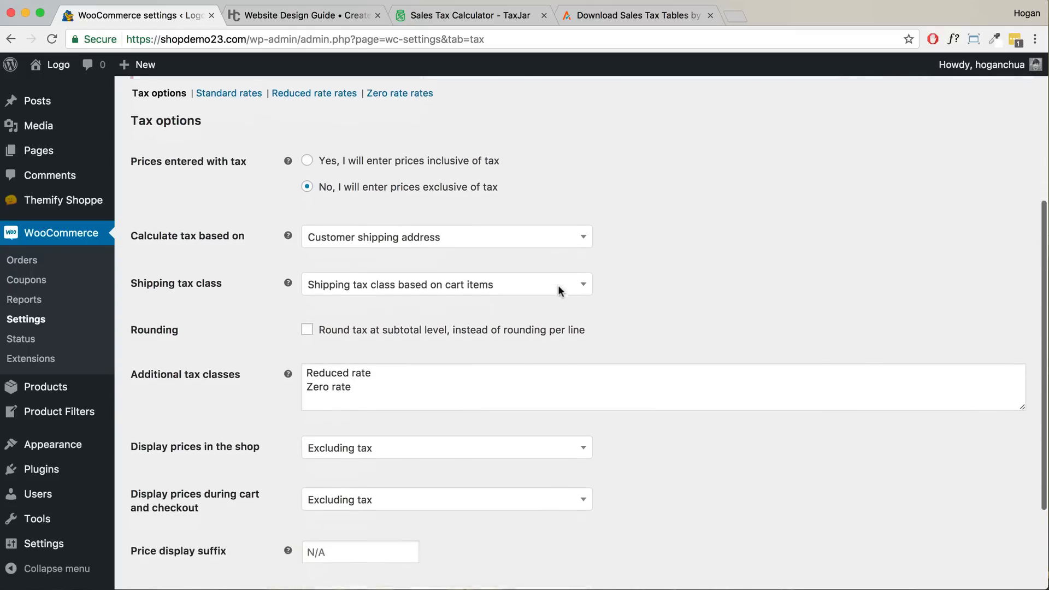
scroll(558, 289, "up", 5)
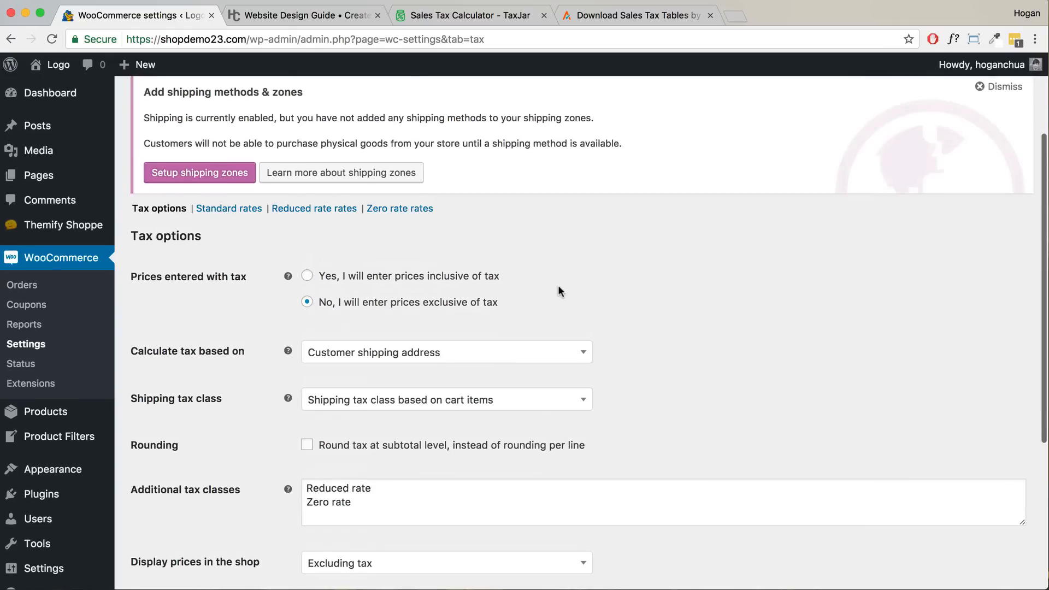
left_click(205, 214)
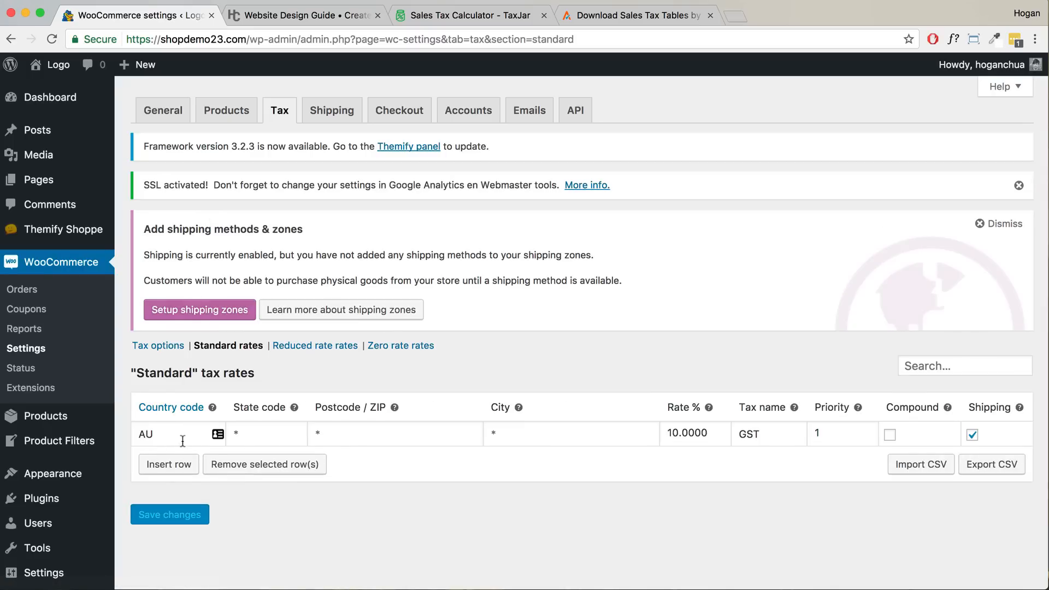
- Insert a blank rate row below AU GST and open the ISO 3166-1 code reference in a new tab
left_click_drag(153, 434, 137, 434)
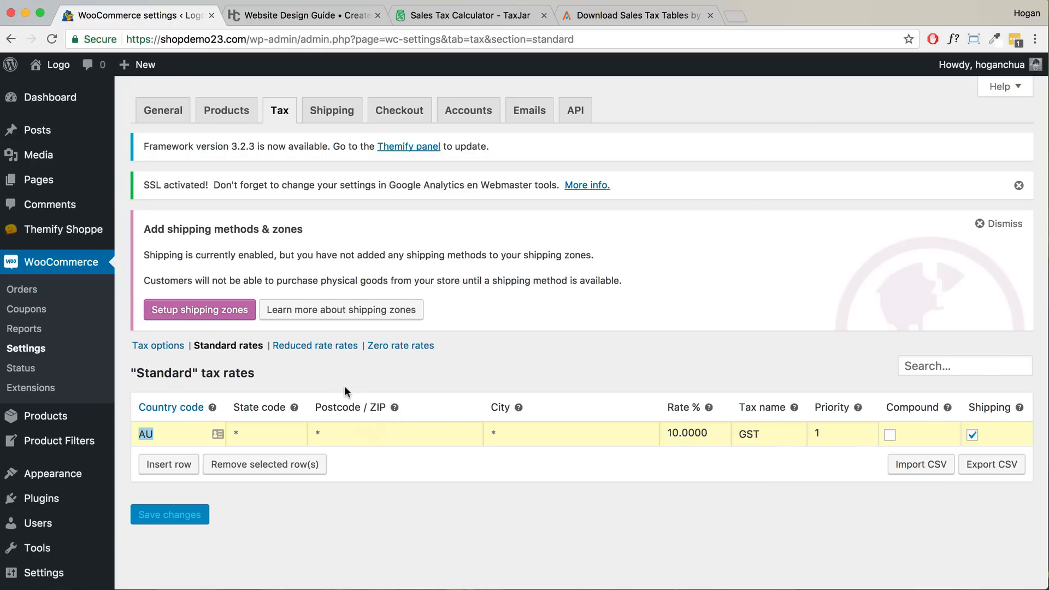
left_click(167, 463)
left_click(167, 459)
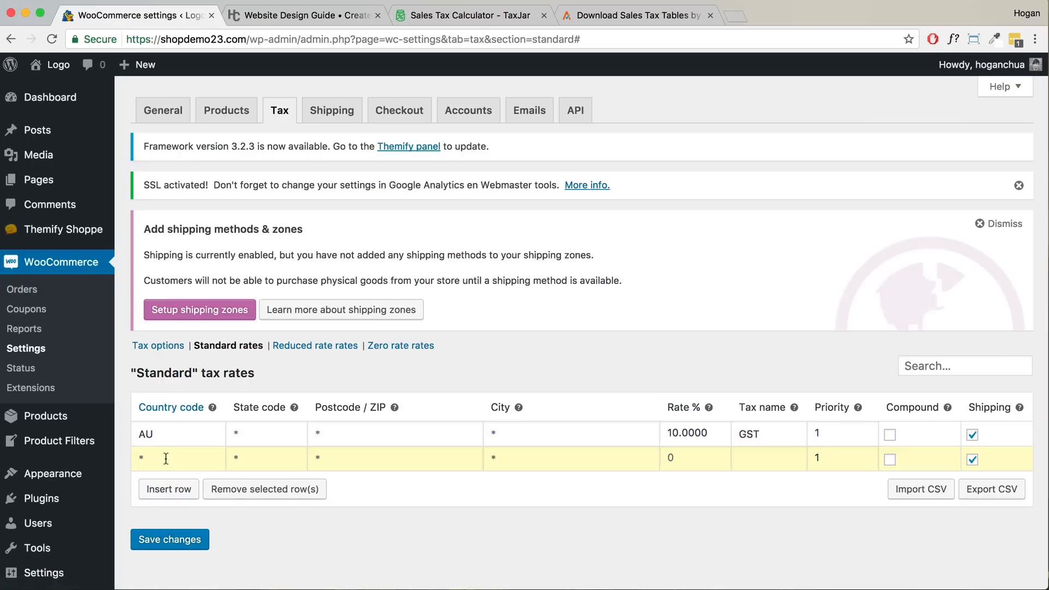
right_click(180, 415)
left_click(188, 415)
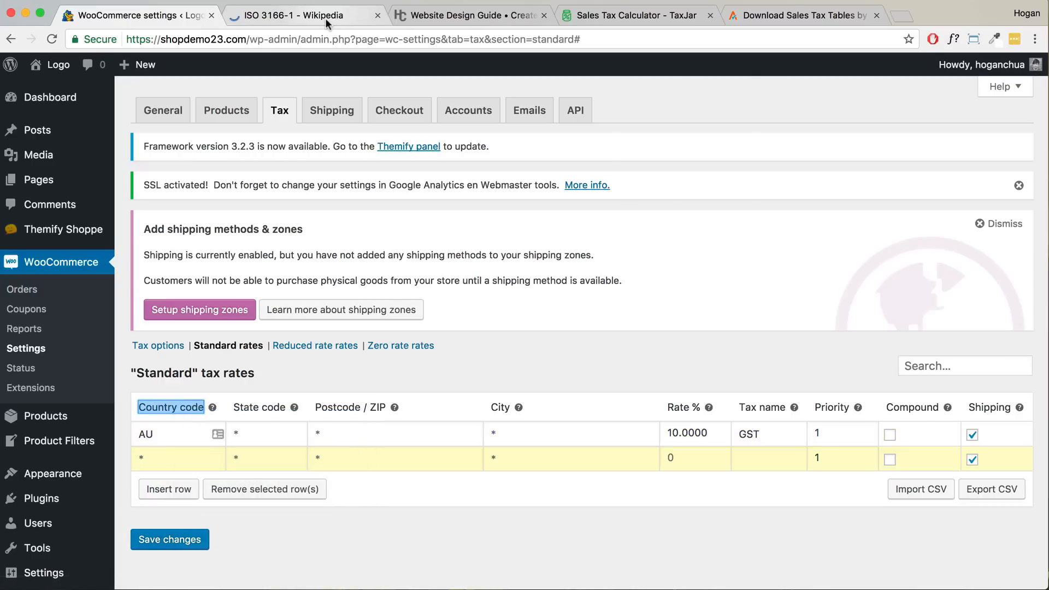
- Find United Kingdom's code GB in the ISO 3166-1 list and enter it as the new row's country
left_click(326, 19)
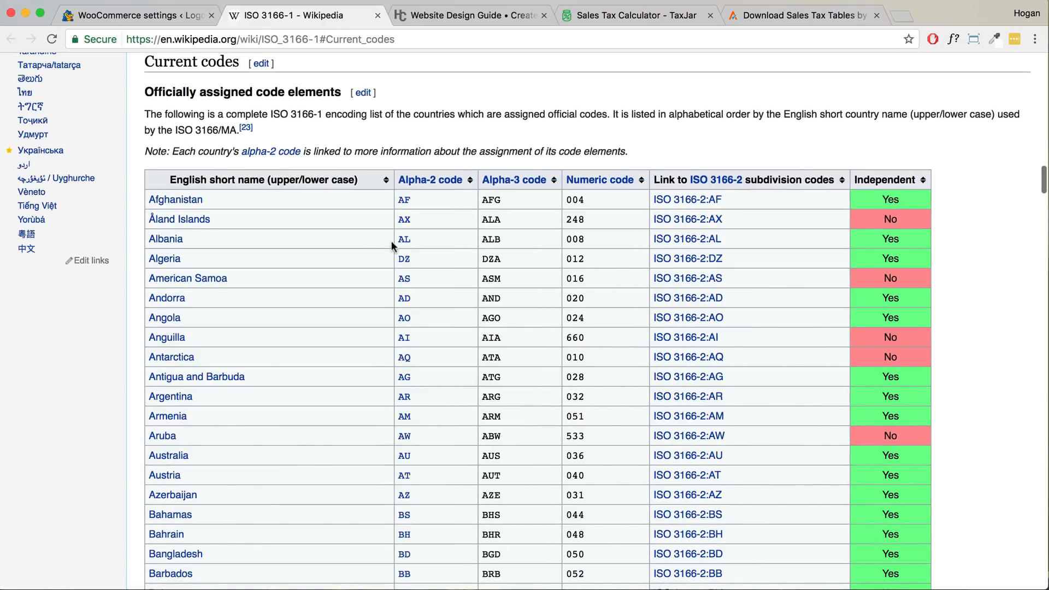
scroll(369, 245, "down", 15)
scroll(371, 248, "down", 20)
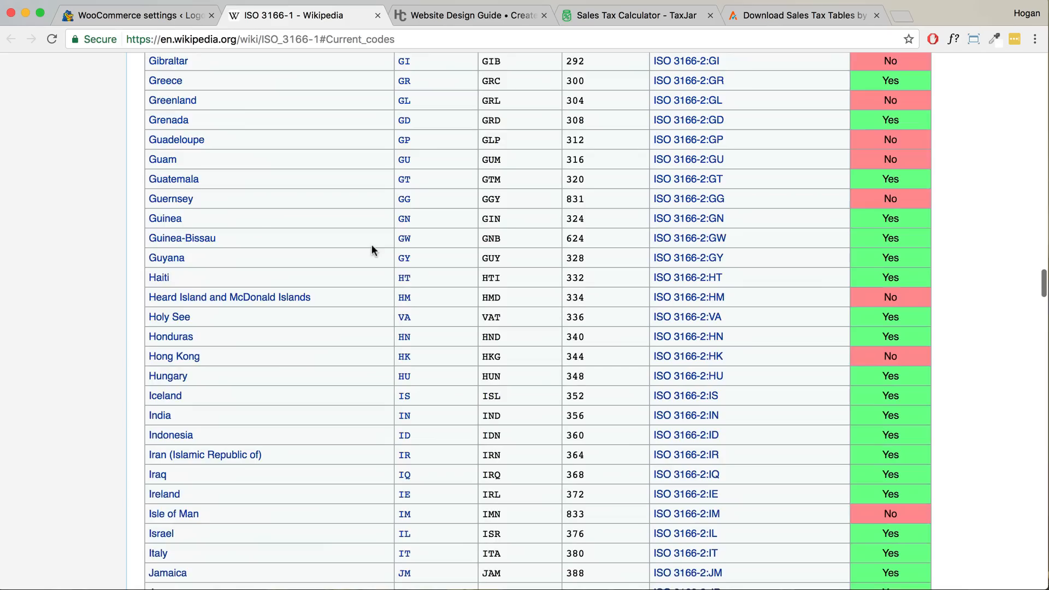
scroll(371, 249, "down", 20)
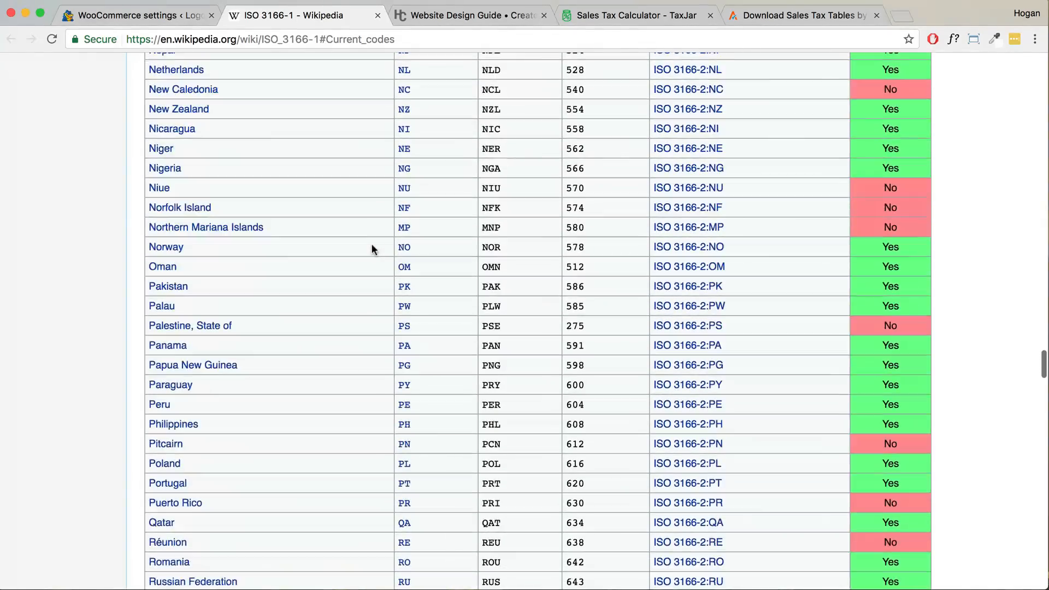
scroll(371, 249, "down", 20)
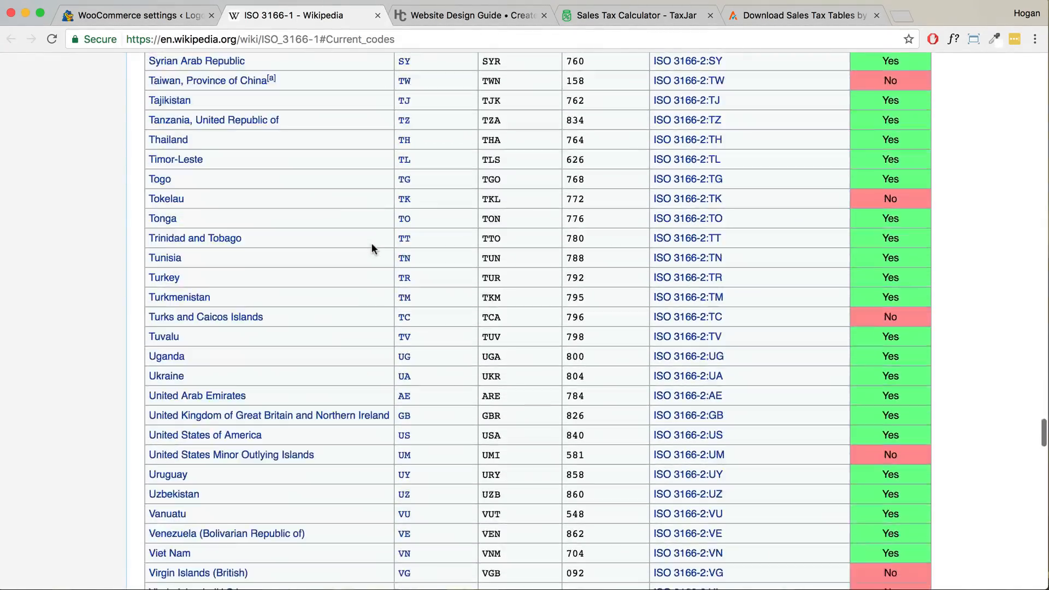
scroll(273, 273, "up", 1)
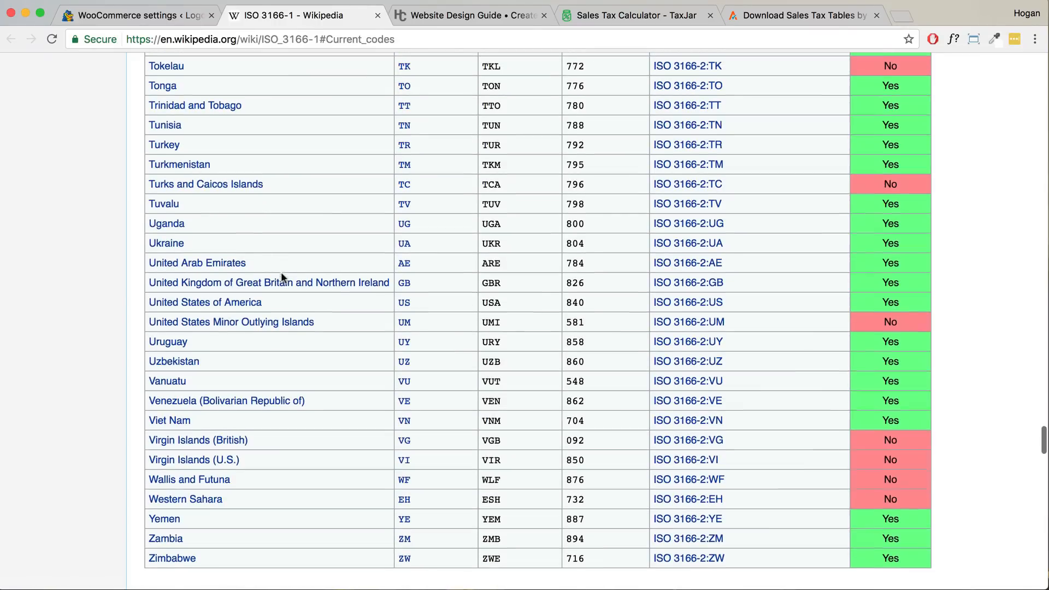
left_click(164, 16)
left_click(197, 463)
type("GB")
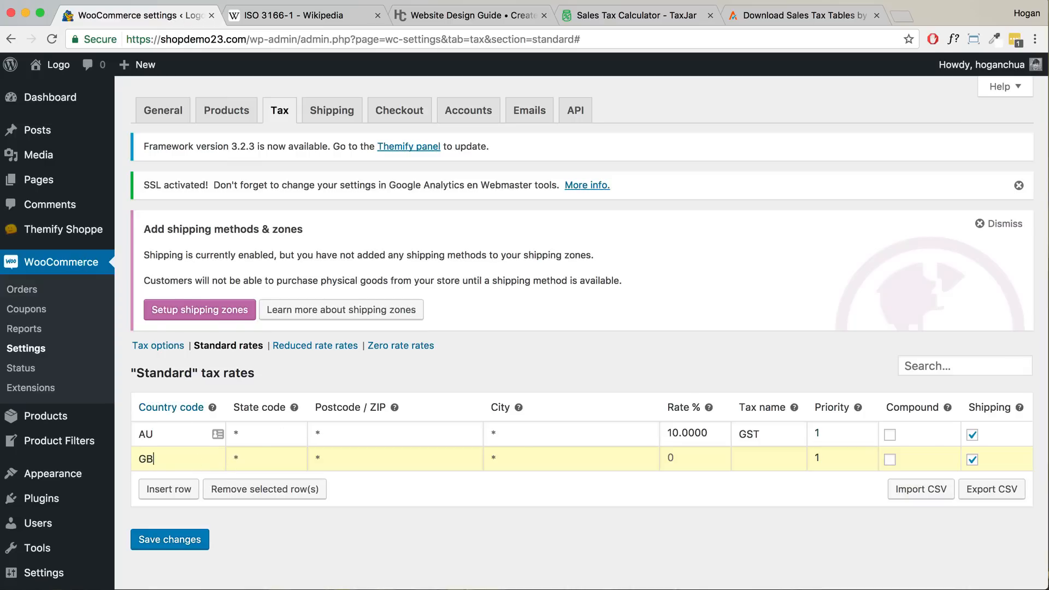
left_click(322, 16)
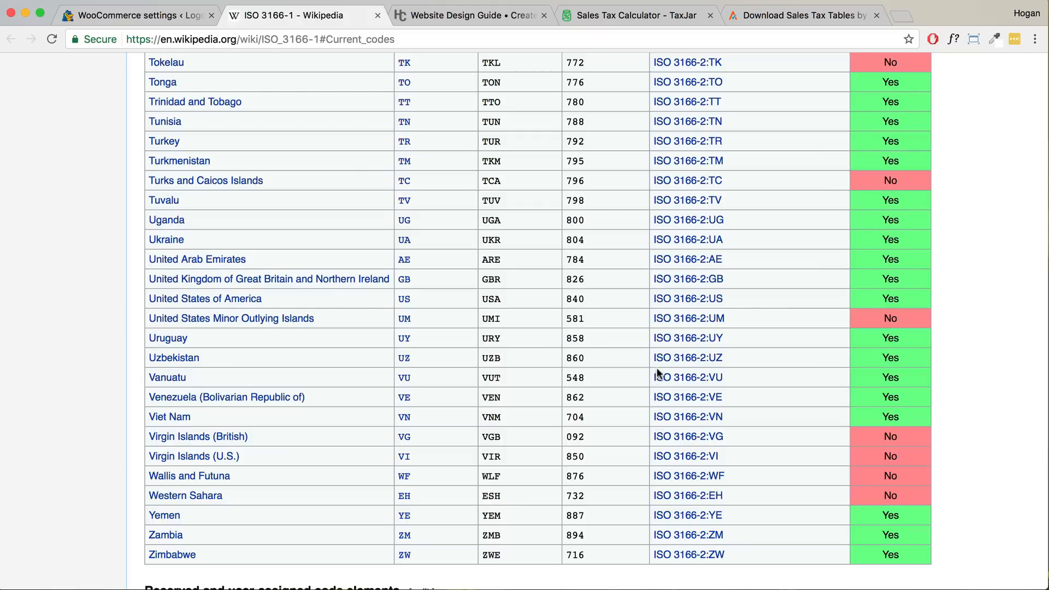
- Give the GB row a 20% rate named VAT and save the standard rates
left_click(126, 16)
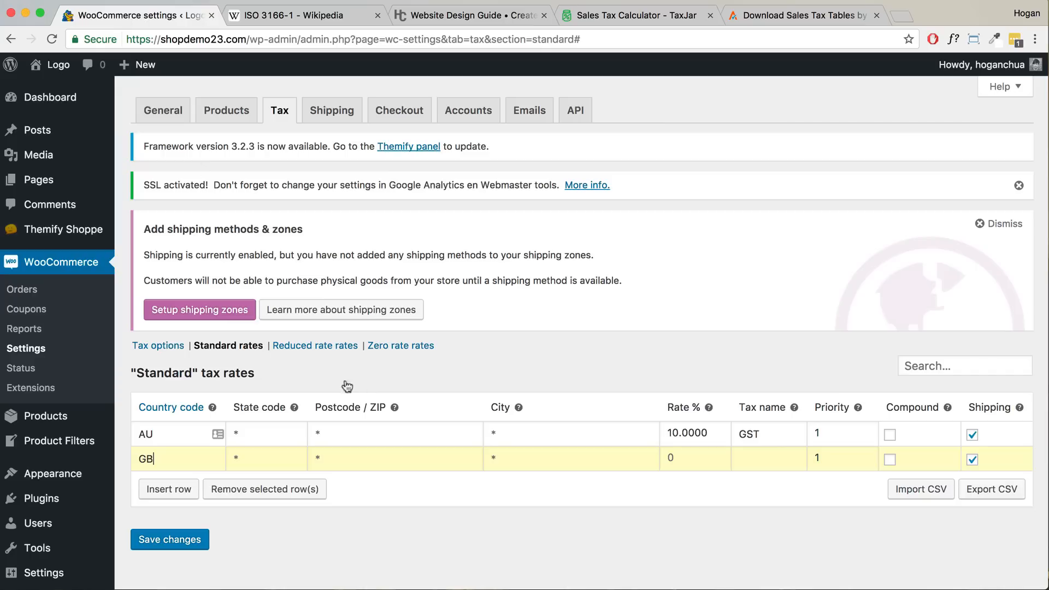
left_click(693, 450)
type("20")
left_click(779, 454)
type("VAT")
left_click(184, 541)
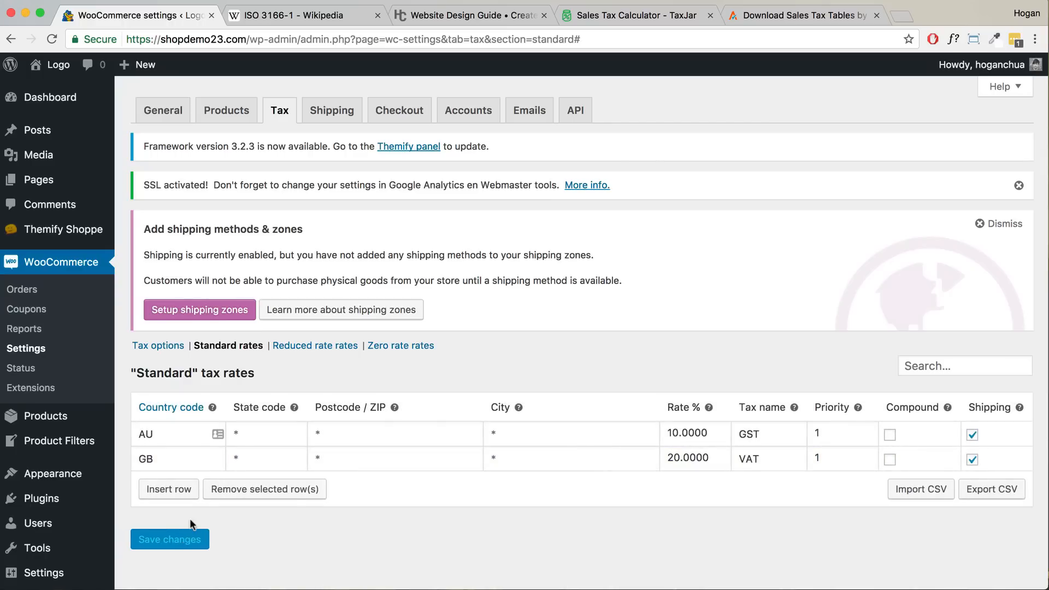
left_click(169, 346)
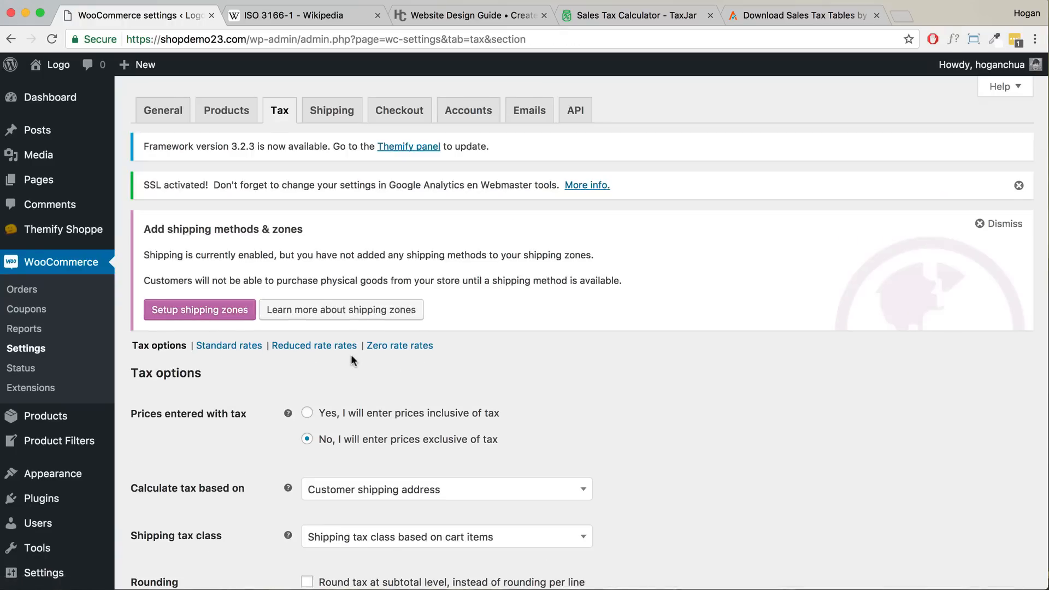
- Keep shop prices displayed excluding tax
scroll(350, 354, "down", 3)
scroll(352, 362, "down", 5)
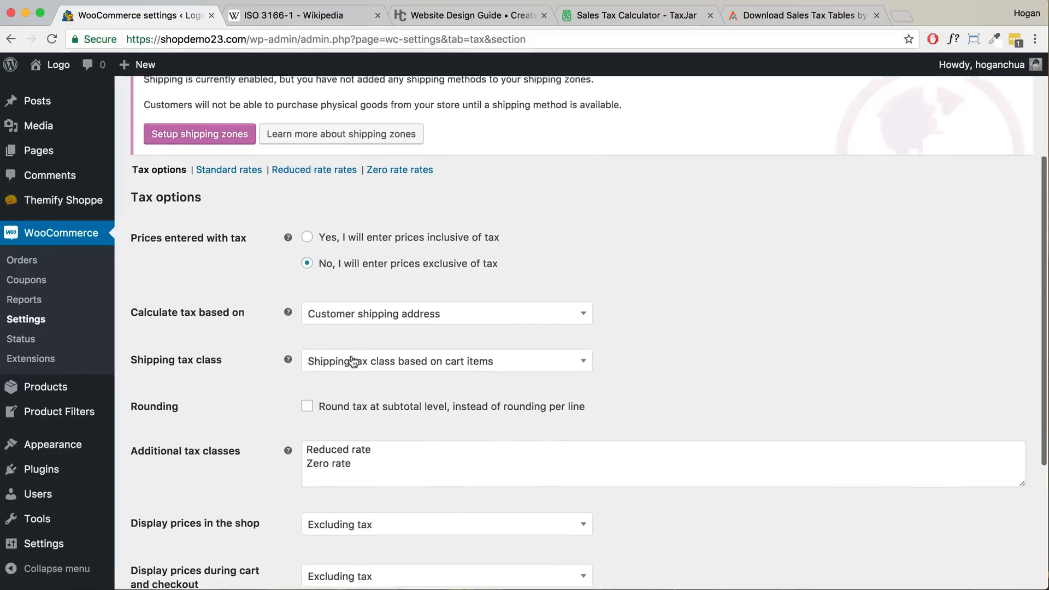
left_click_drag(260, 359, 137, 359)
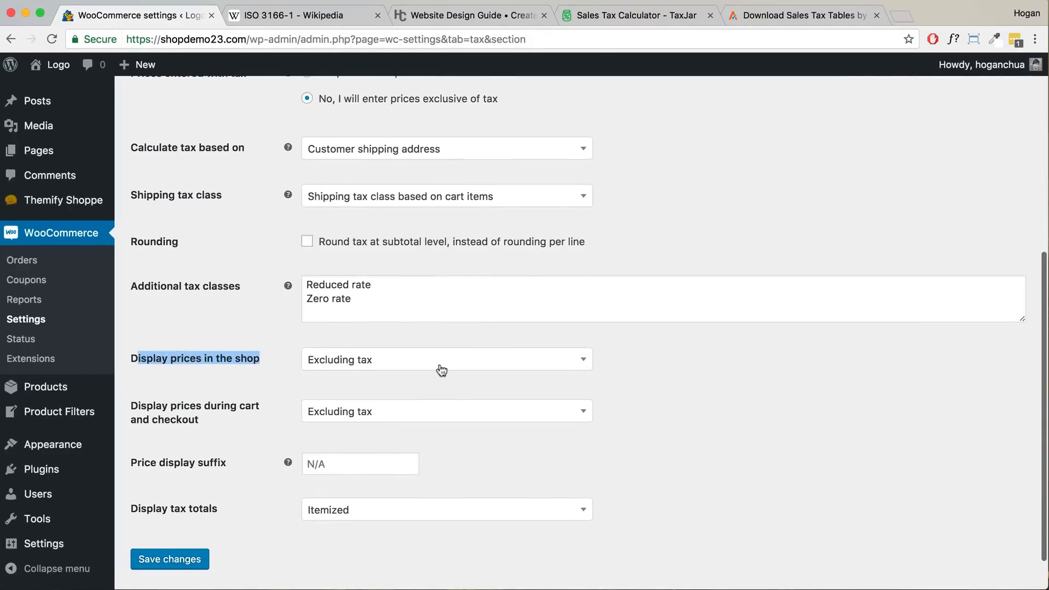
left_click(443, 368)
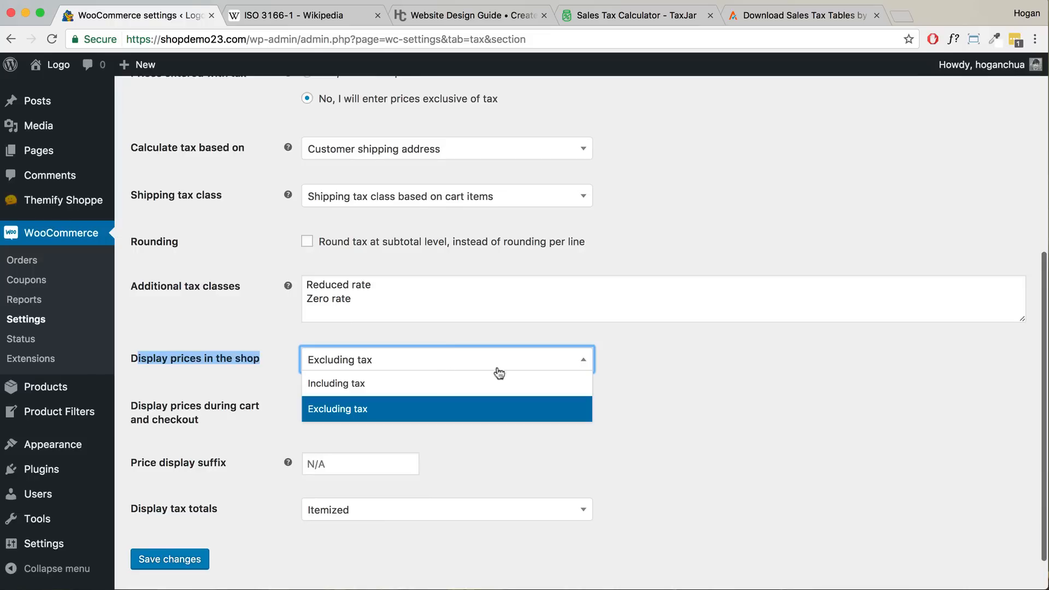
left_click(667, 365)
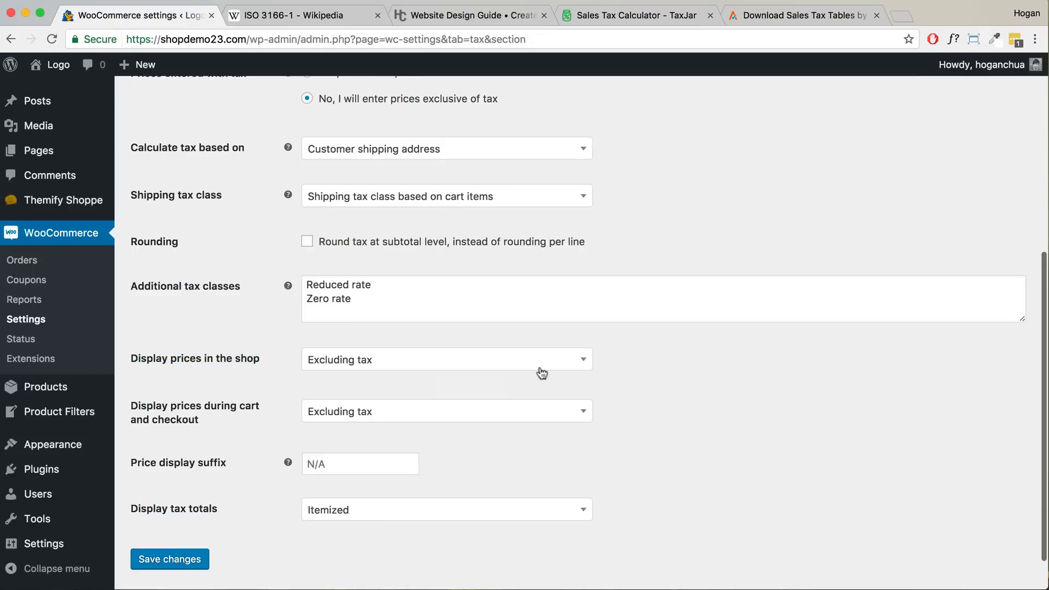
left_click(364, 365)
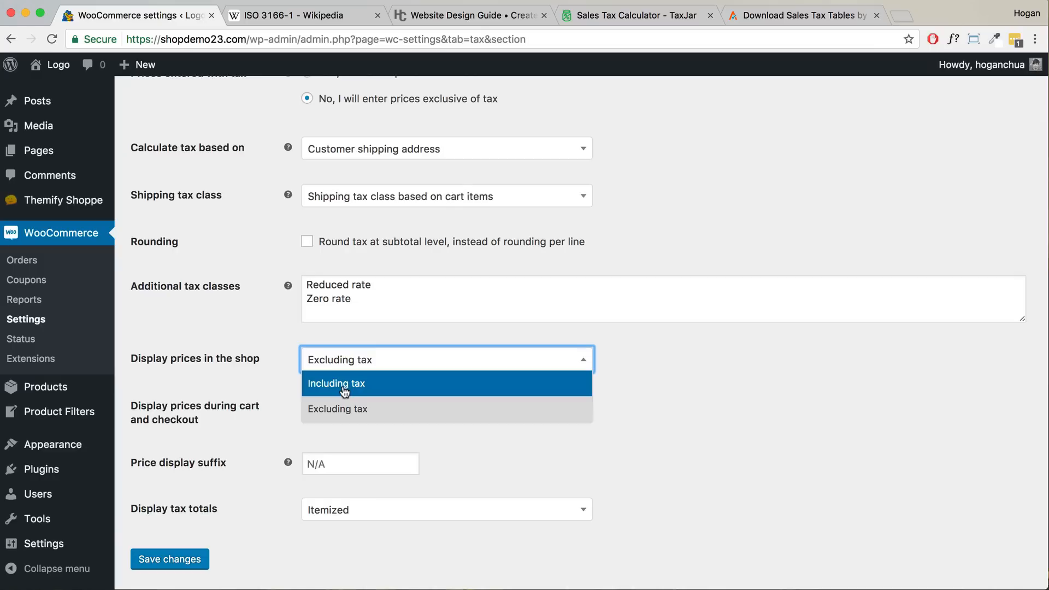
left_click(705, 379)
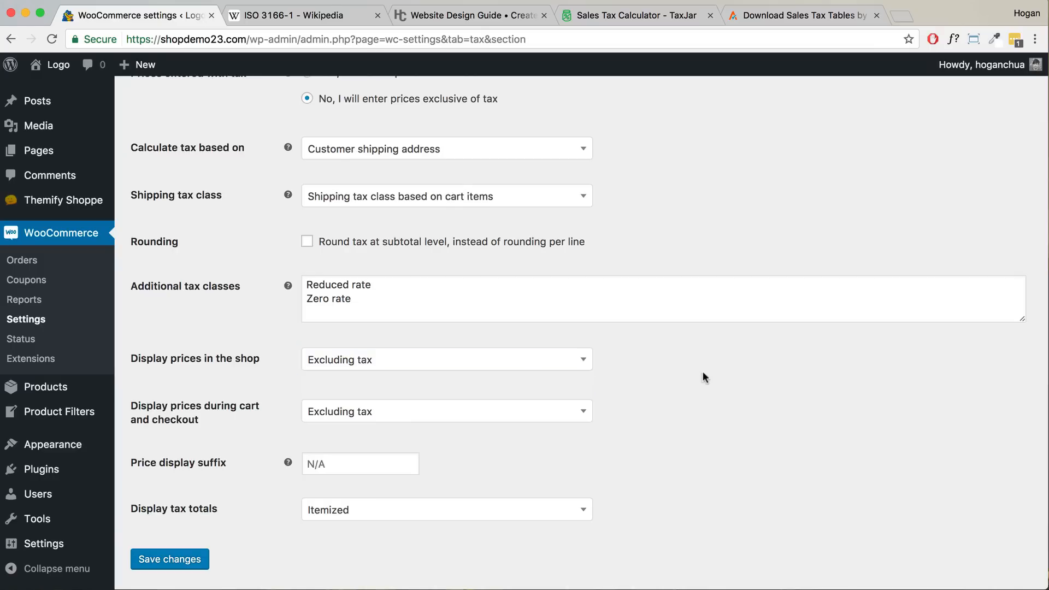
- Keep cart and checkout prices excluding tax and save the tax options
triple_click(200, 418)
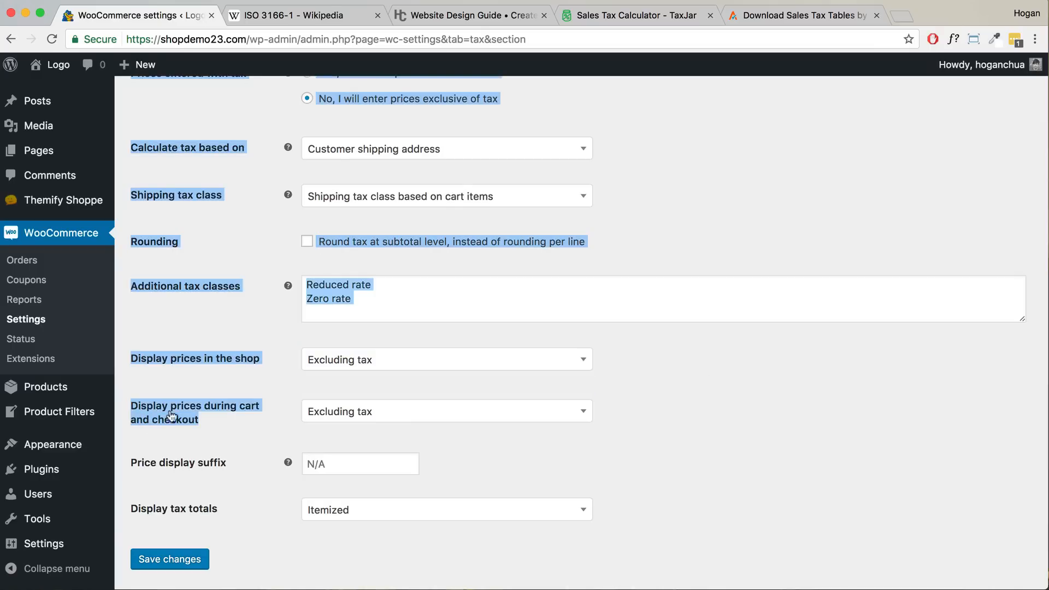
left_click(199, 418)
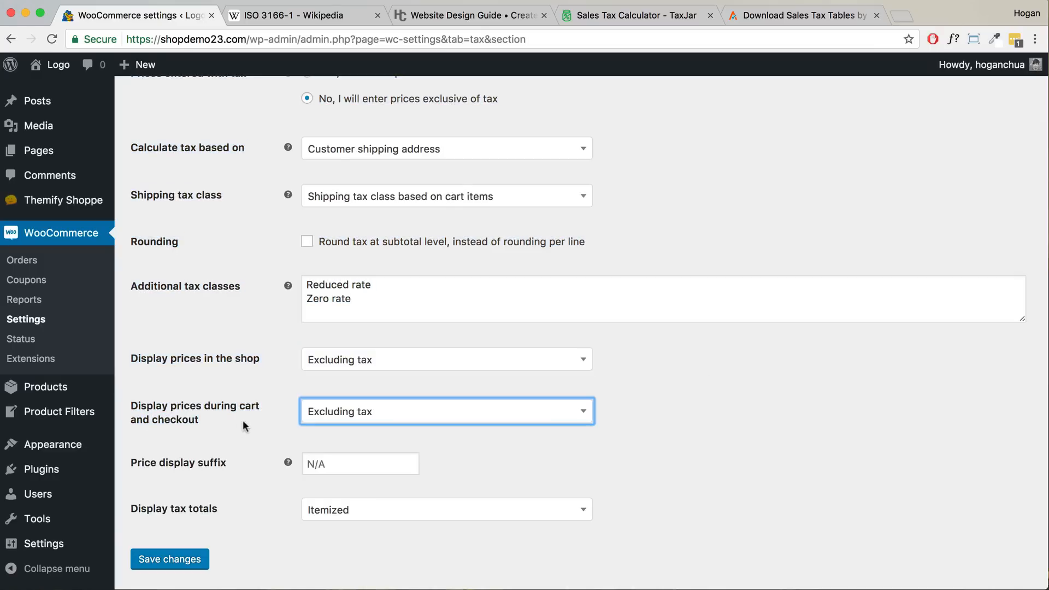
left_click(375, 416)
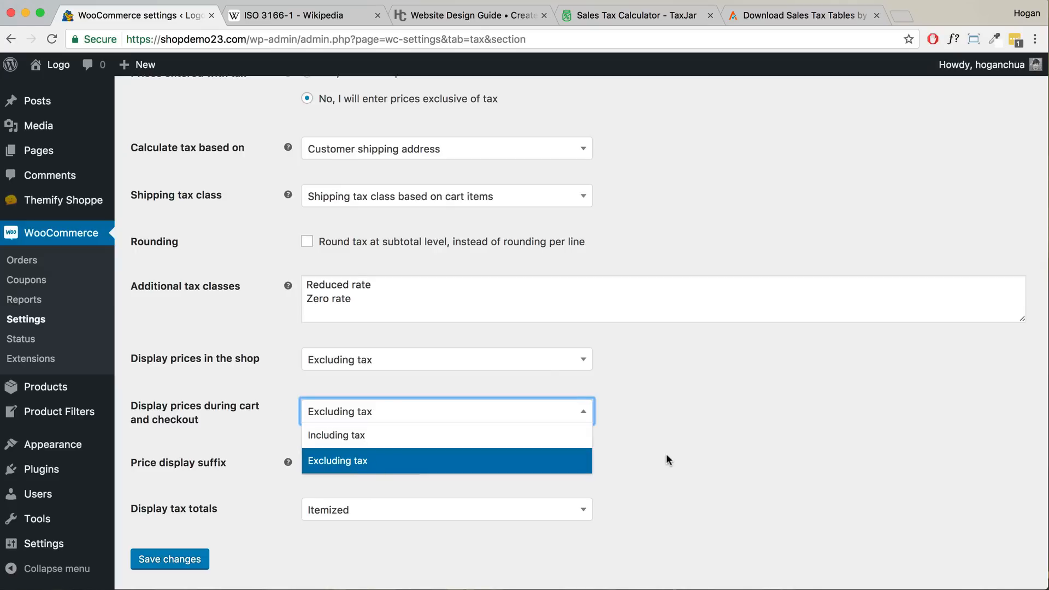
left_click(650, 464)
left_click(182, 560)
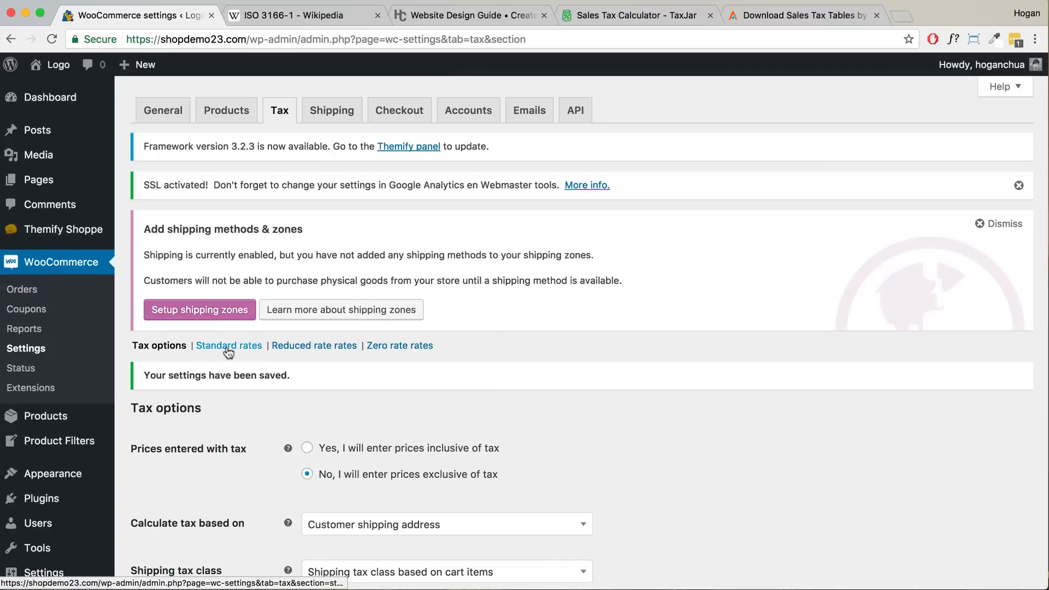
left_click(229, 348)
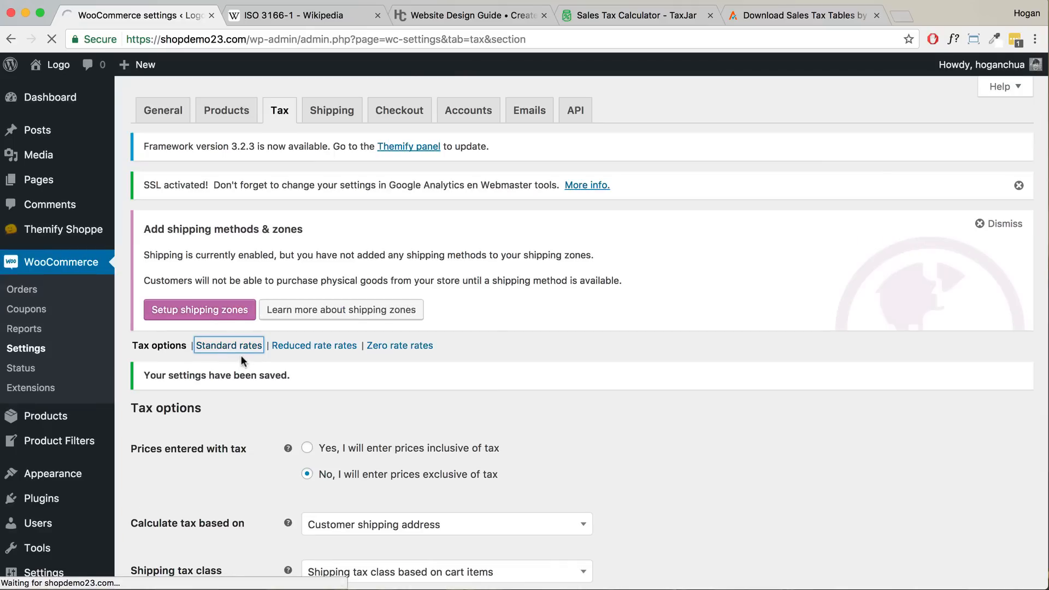
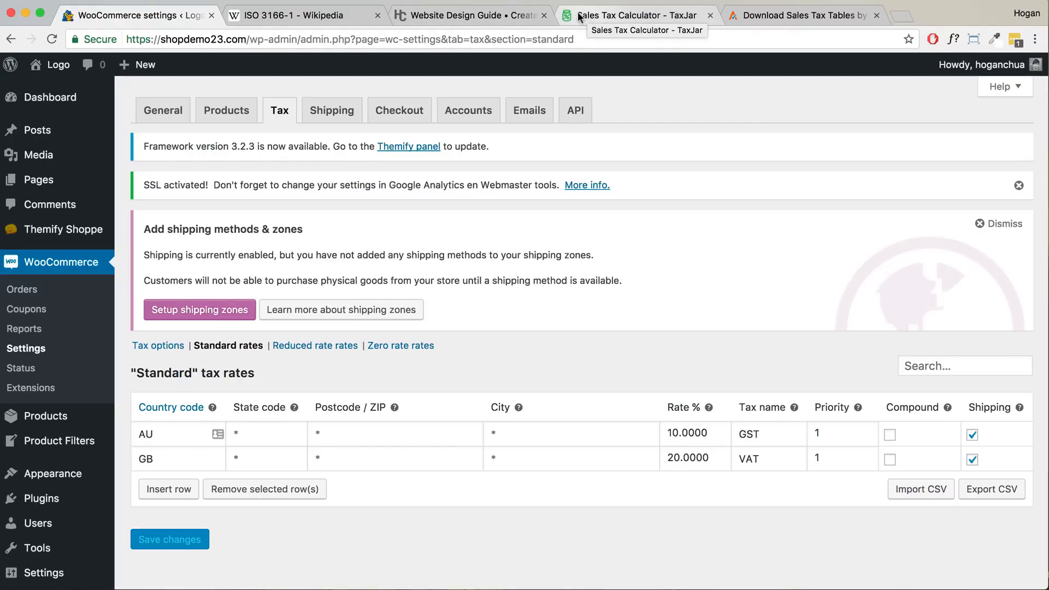
- Read the guide's Taxes Explained section, highlighting the Origin Based State Tax line
left_click(443, 20)
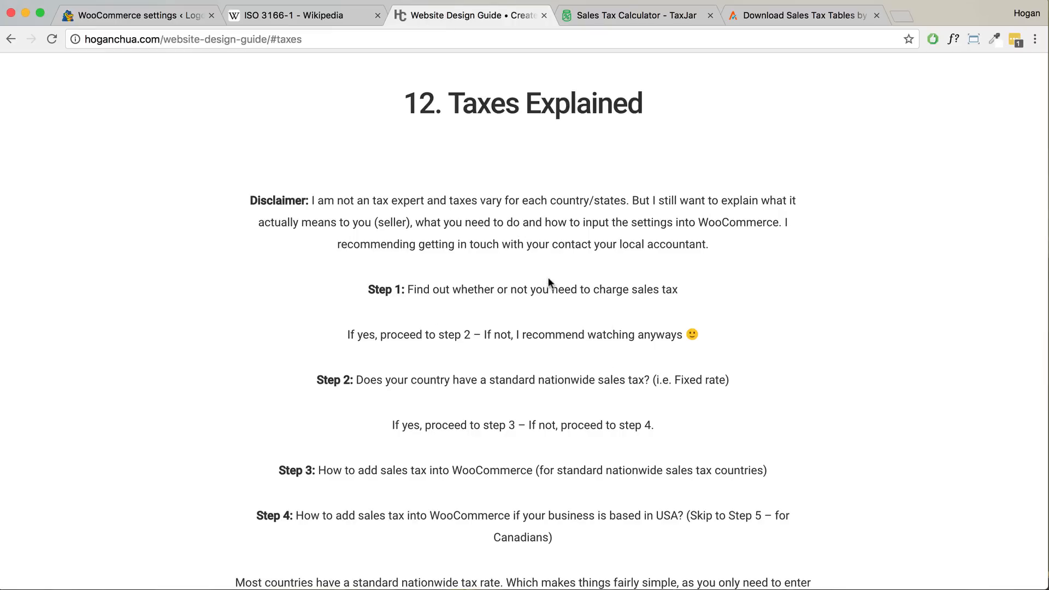
scroll(549, 277, "down", 10)
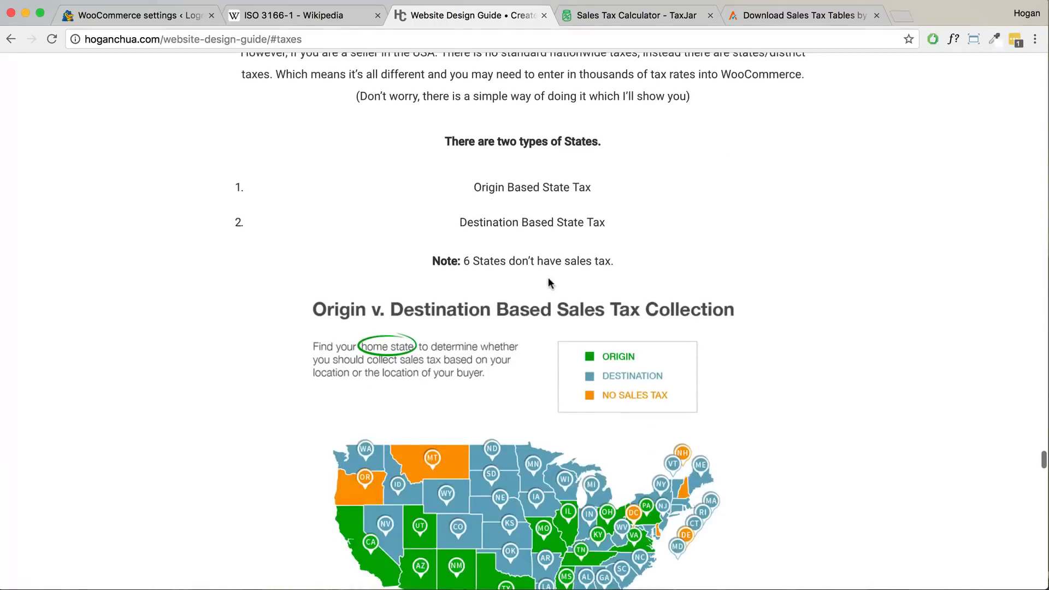
scroll(548, 282, "up", 3)
left_click_drag(603, 231, 443, 231)
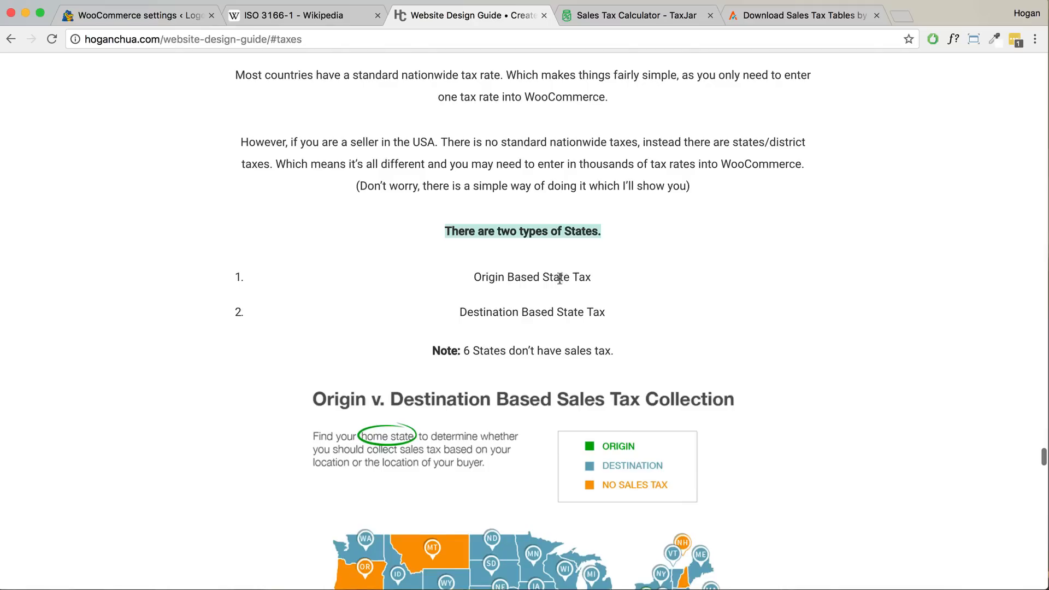
left_click_drag(591, 277, 625, 260)
scroll(486, 278, "down", 2)
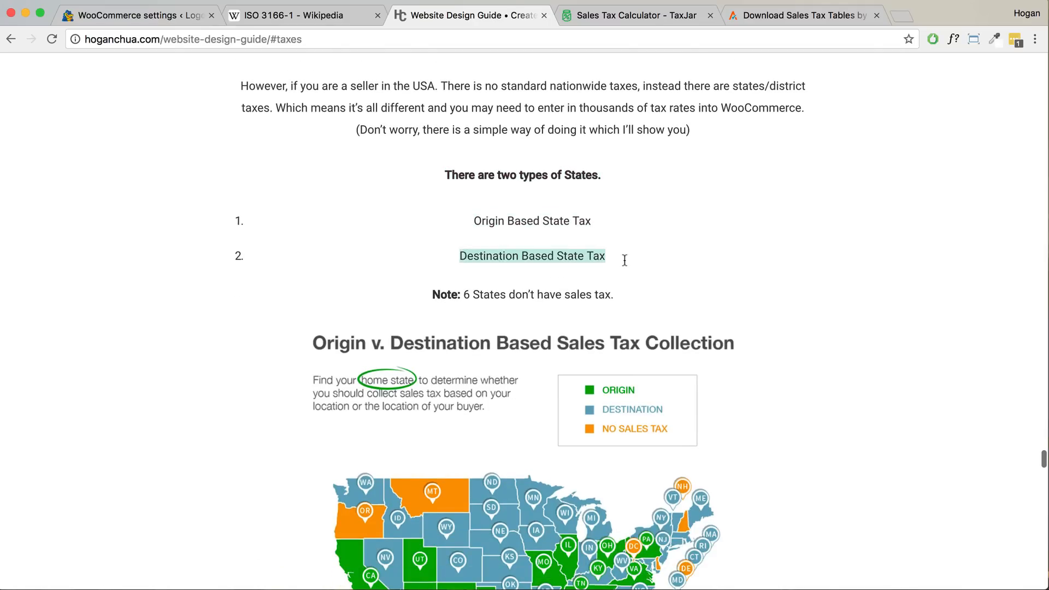
left_click(623, 266)
- Highlight the line about taxing by business location, then bring up the TaxJar calculator
scroll(620, 267, "down", 5)
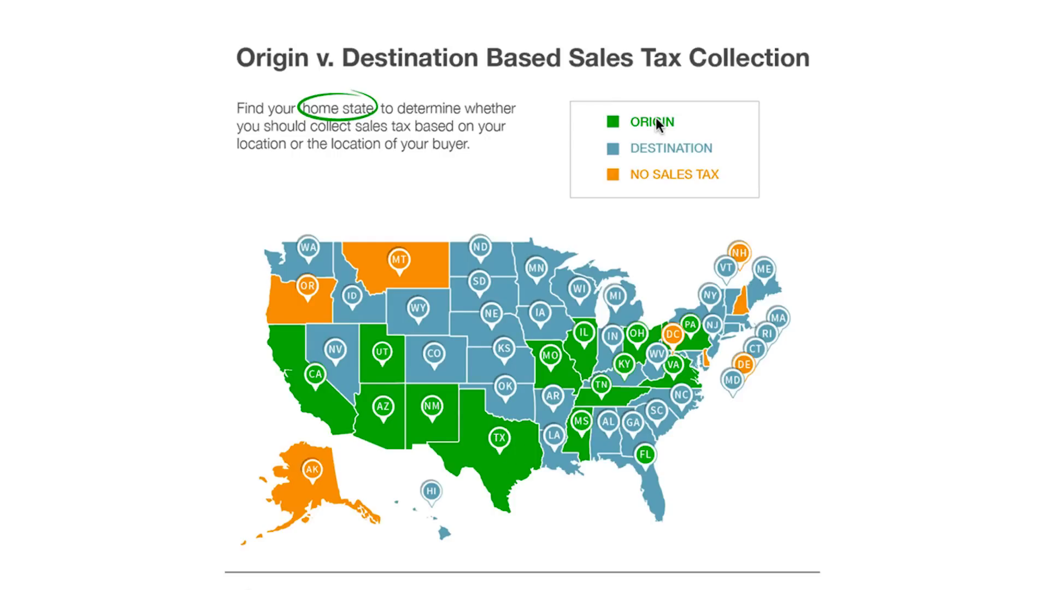
scroll(634, 219, "down", 5)
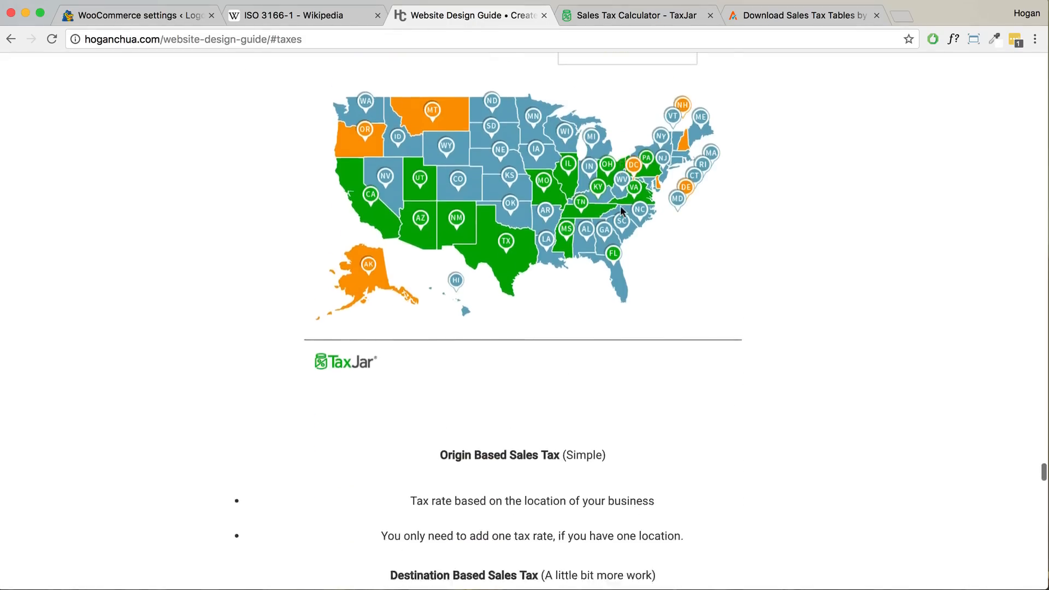
scroll(621, 210, "down", 4)
left_click_drag(407, 358, 658, 358)
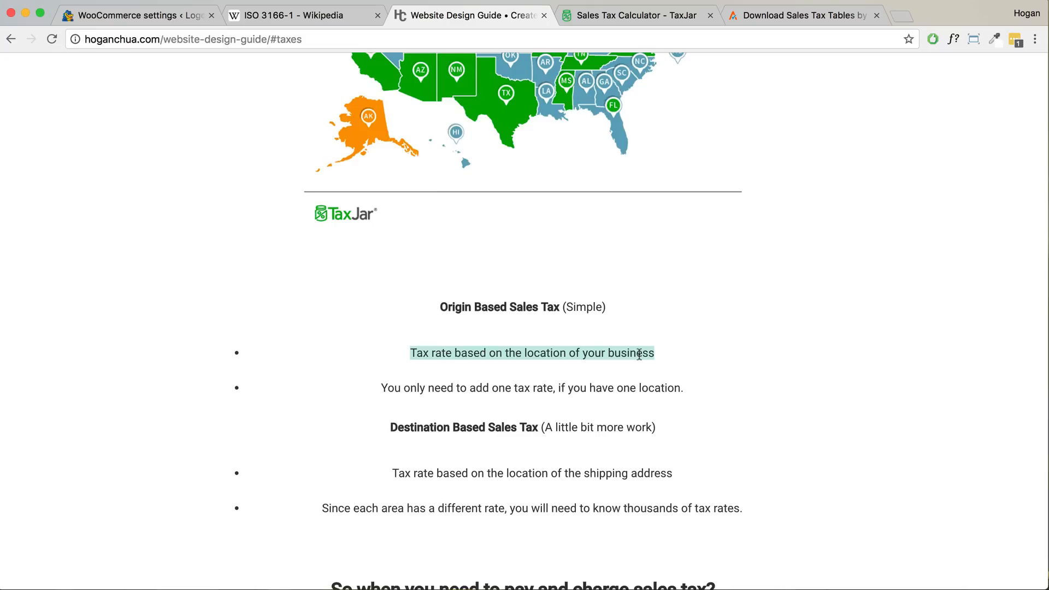
left_click(620, 18)
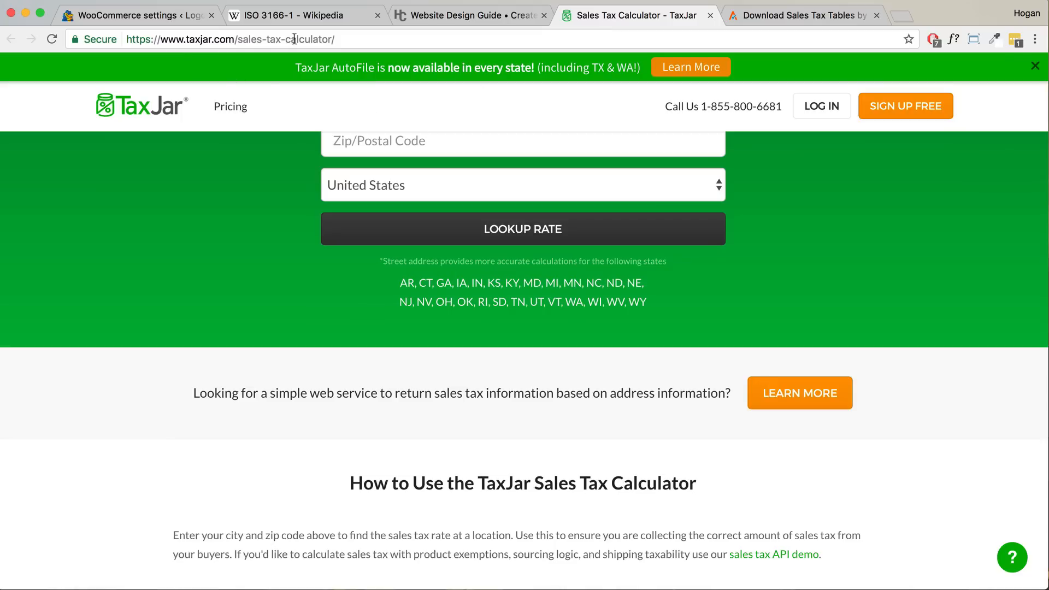
- Look up zip 77001 in TaxJar and note its 8.250% total sales tax rate
left_click_drag(346, 38, 238, 38)
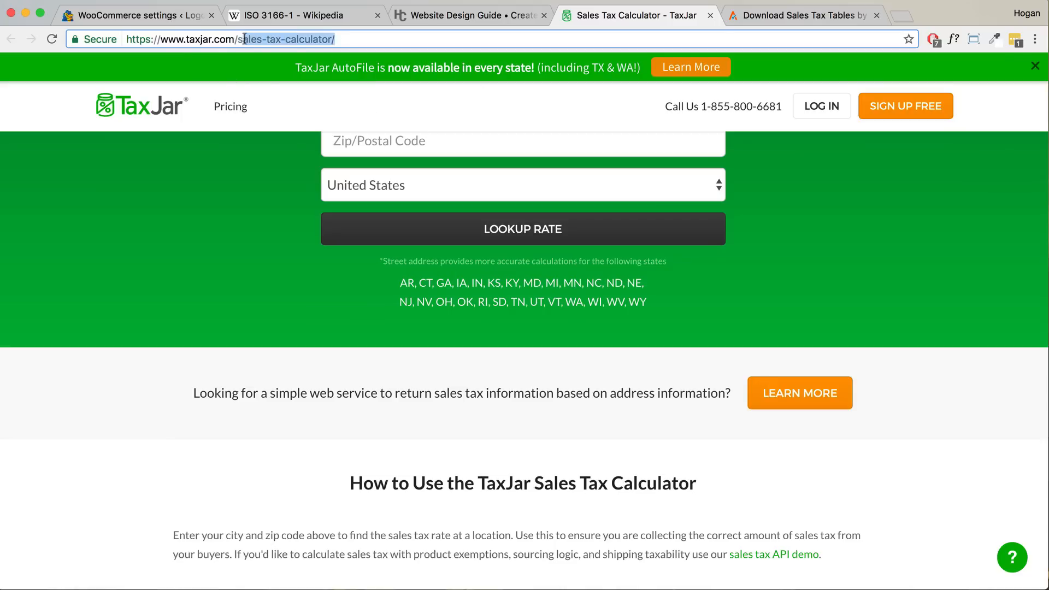
scroll(434, 211, "up", 3)
left_click(433, 240)
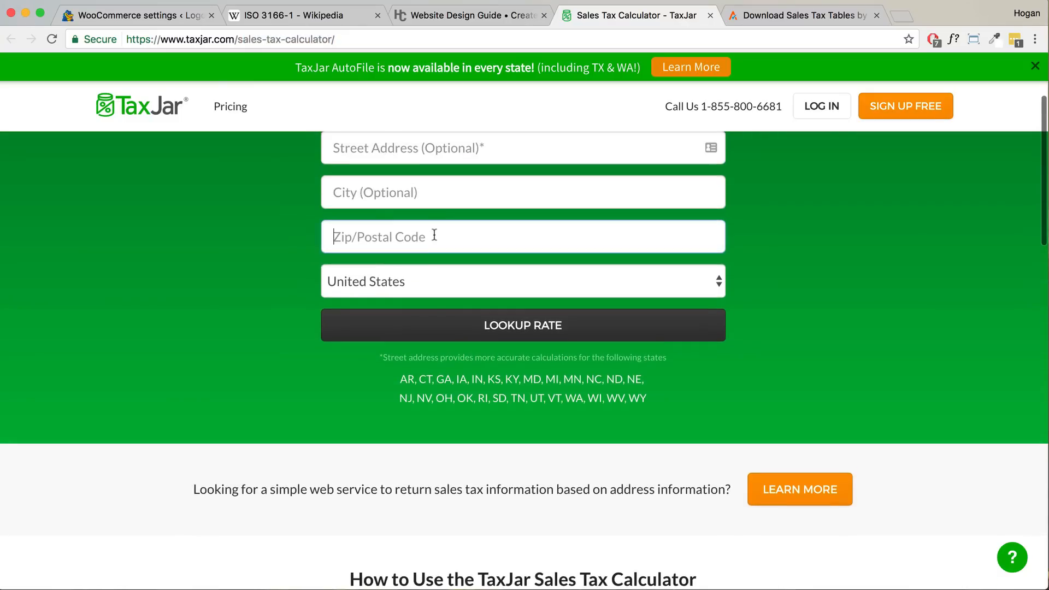
type("77001")
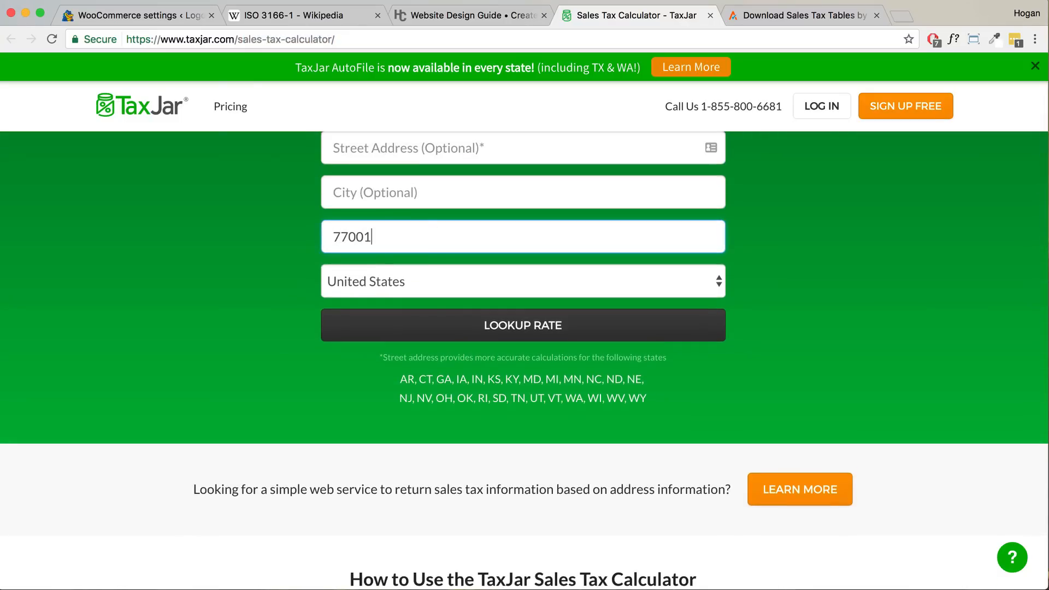
left_click(518, 336)
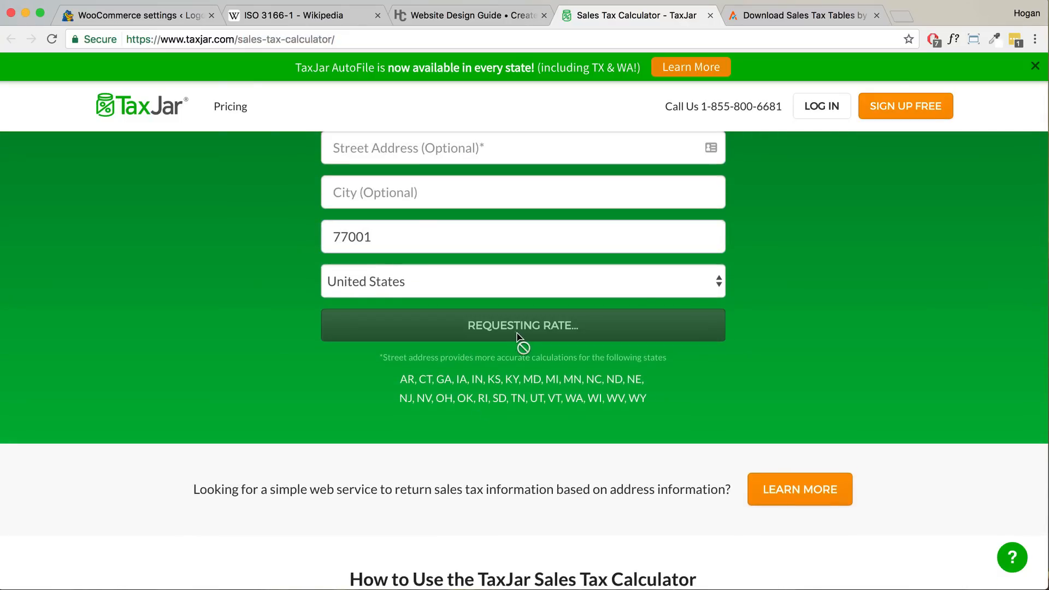
scroll(517, 336, "down", 2)
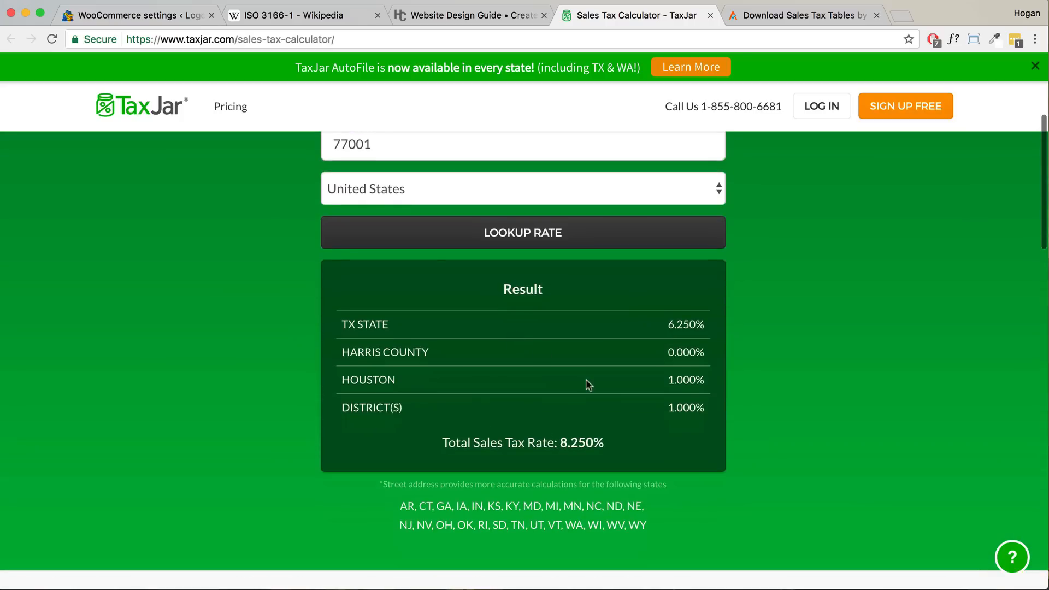
left_click_drag(607, 446, 558, 443)
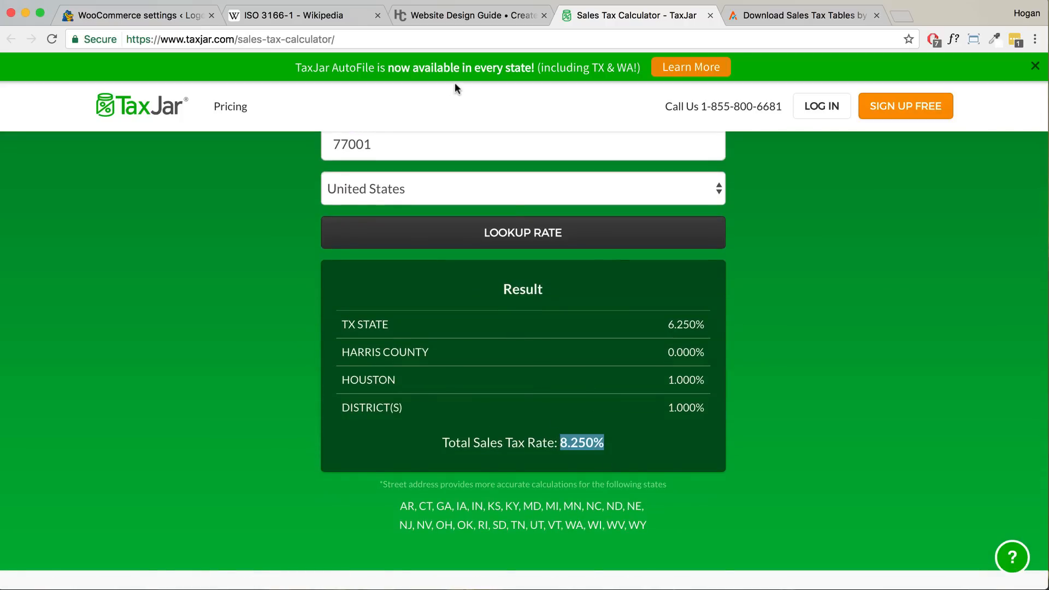
left_click(146, 17)
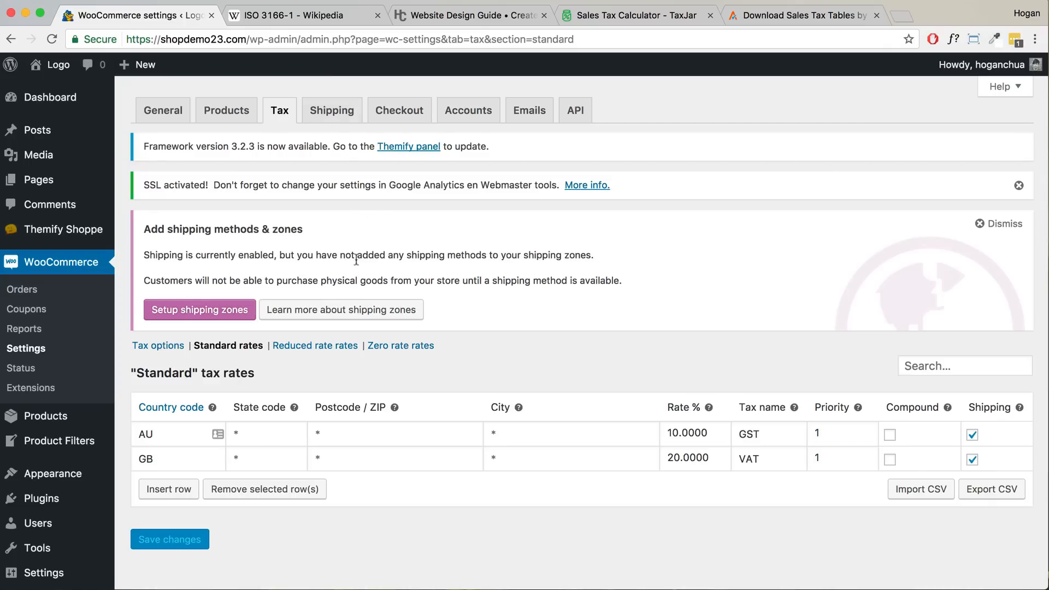
- Insert a new standard tax rate row with country US (United States)
scroll(357, 314, "down", 1)
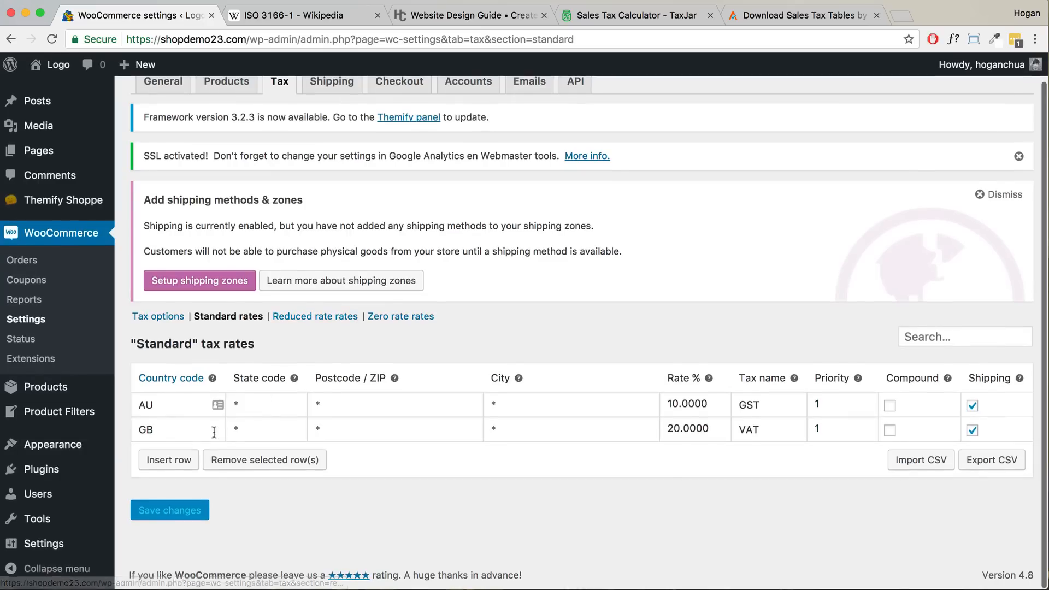
left_click(168, 459)
left_click(156, 486)
type("US")
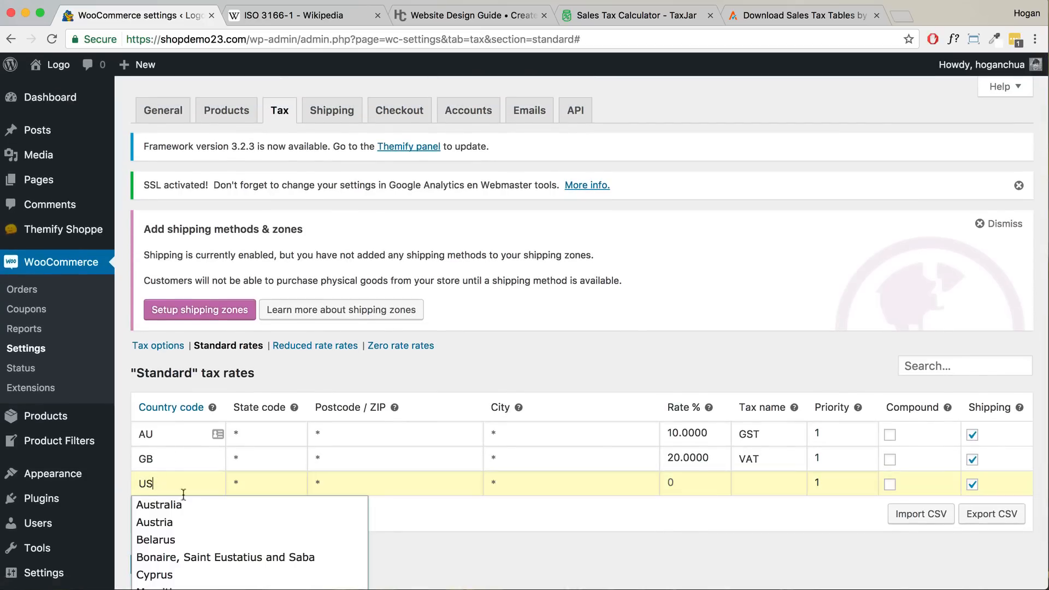
scroll(183, 495, "down", 2)
left_click(213, 540)
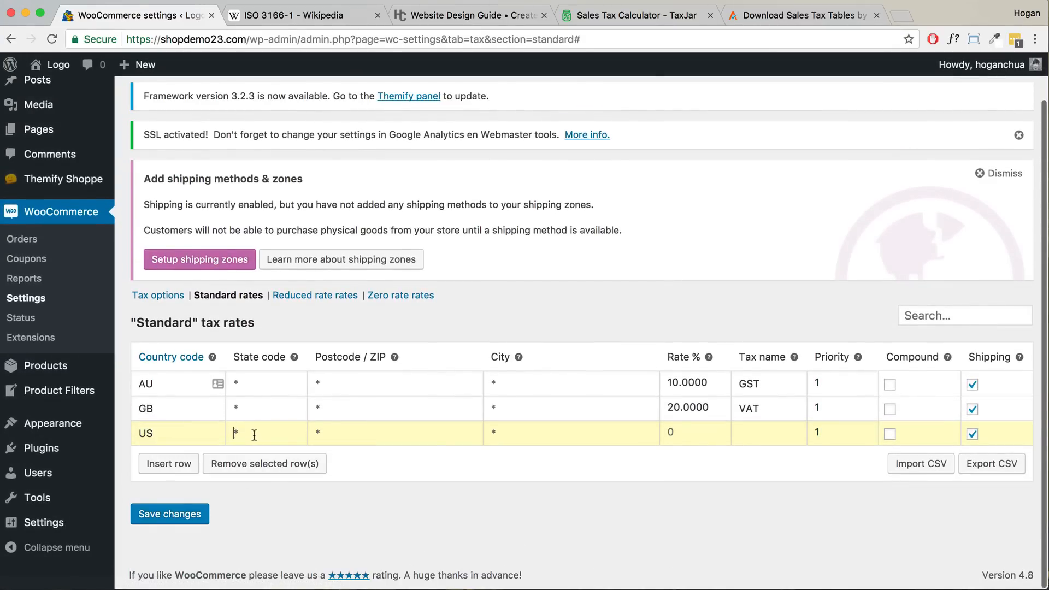
left_click(441, 17)
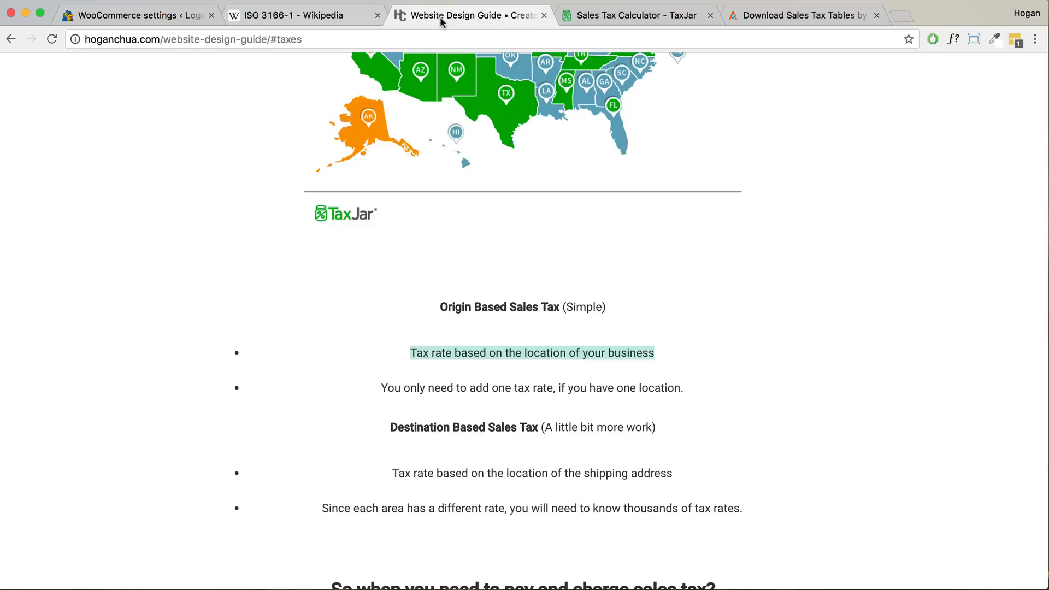
scroll(507, 284, "up", 4)
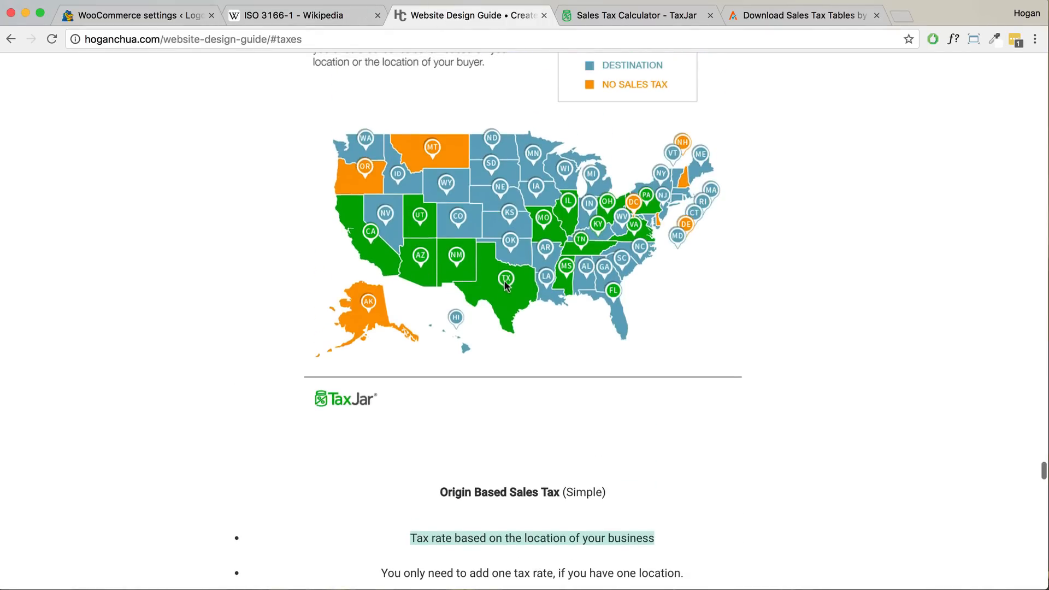
left_click(155, 20)
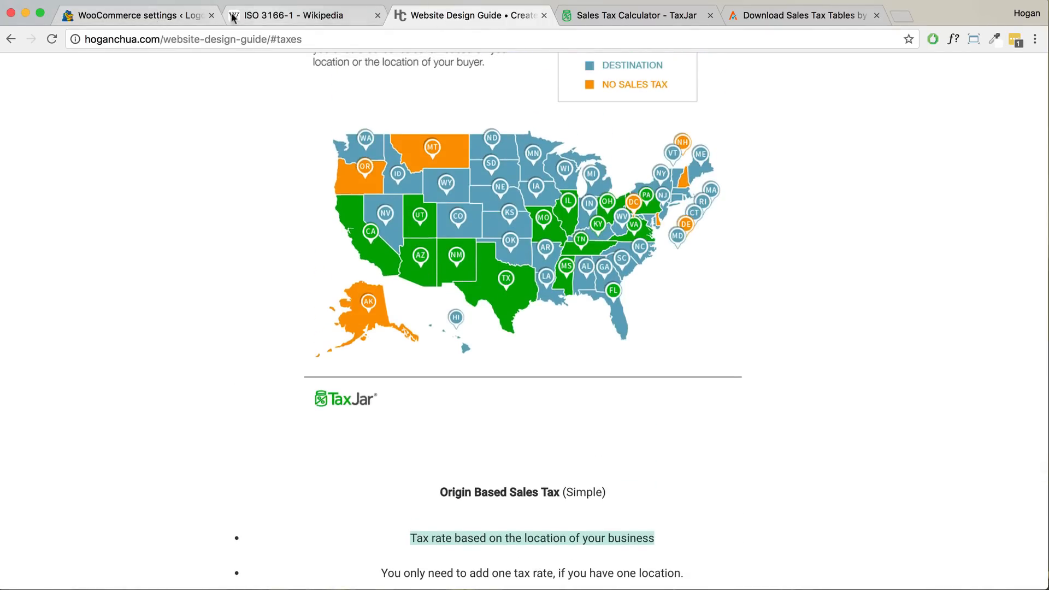
- Fill the row with state TX, rate 8.25 and name Sales Tax, and save
type("TX")
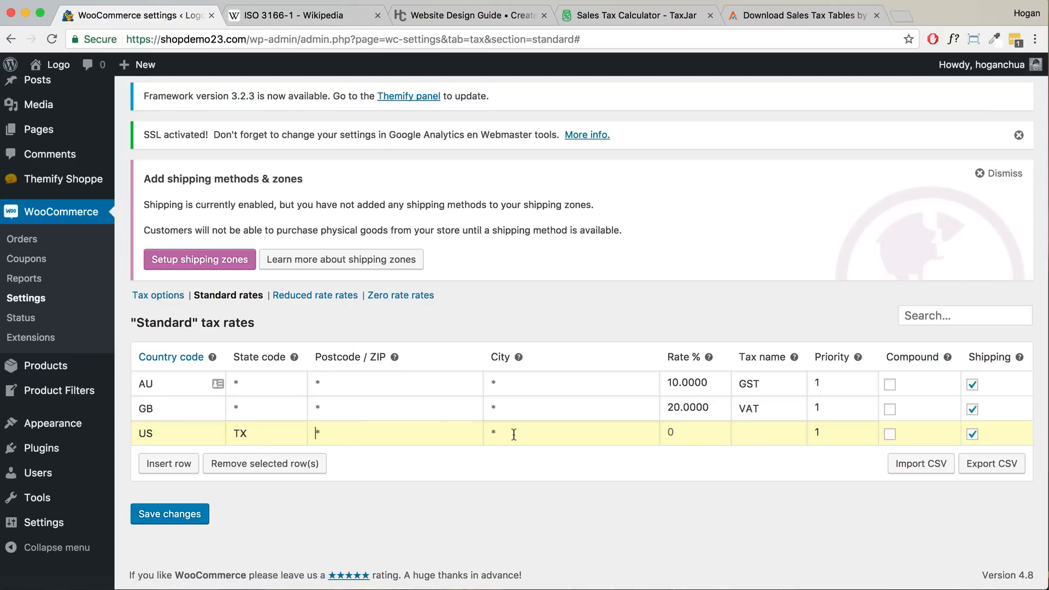
left_click(689, 434)
left_click(629, 10)
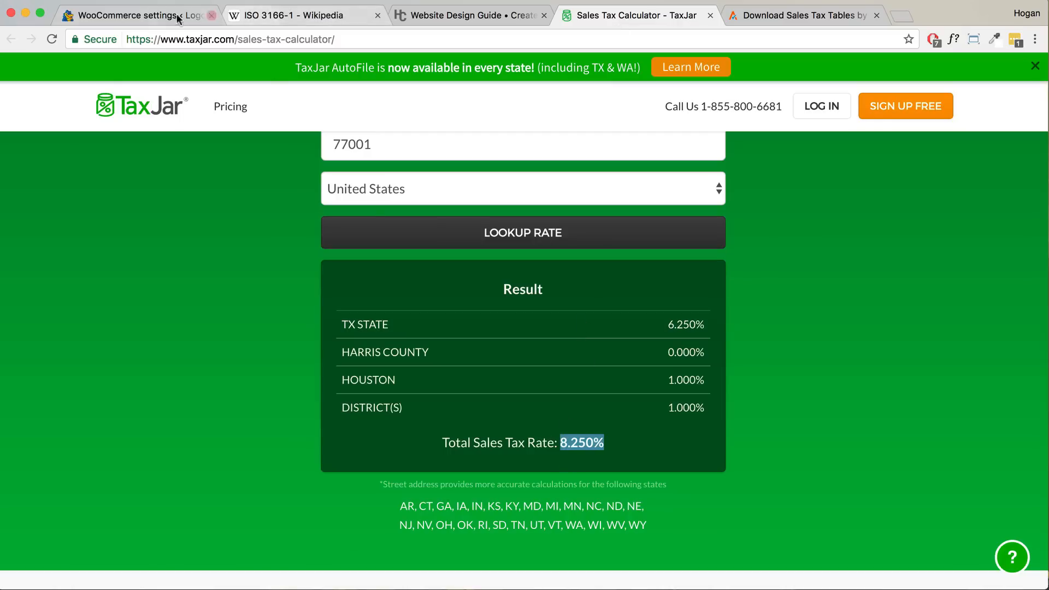
left_click(158, 14)
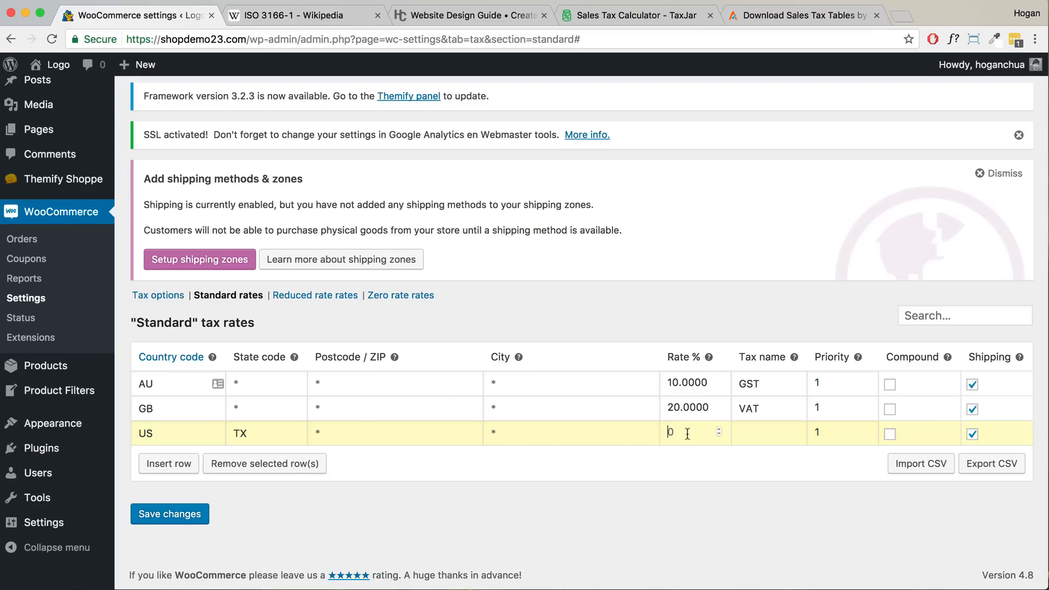
type("8.25")
type("Sale")
type("s Tax")
left_click(633, 17)
left_click_drag(237, 41, 123, 39)
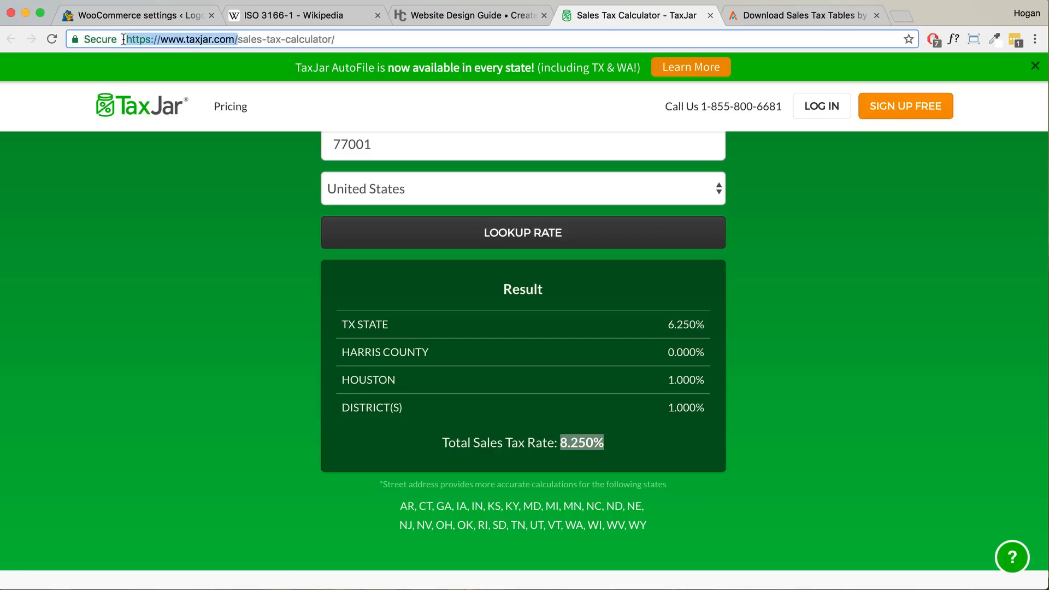
left_click(157, 17)
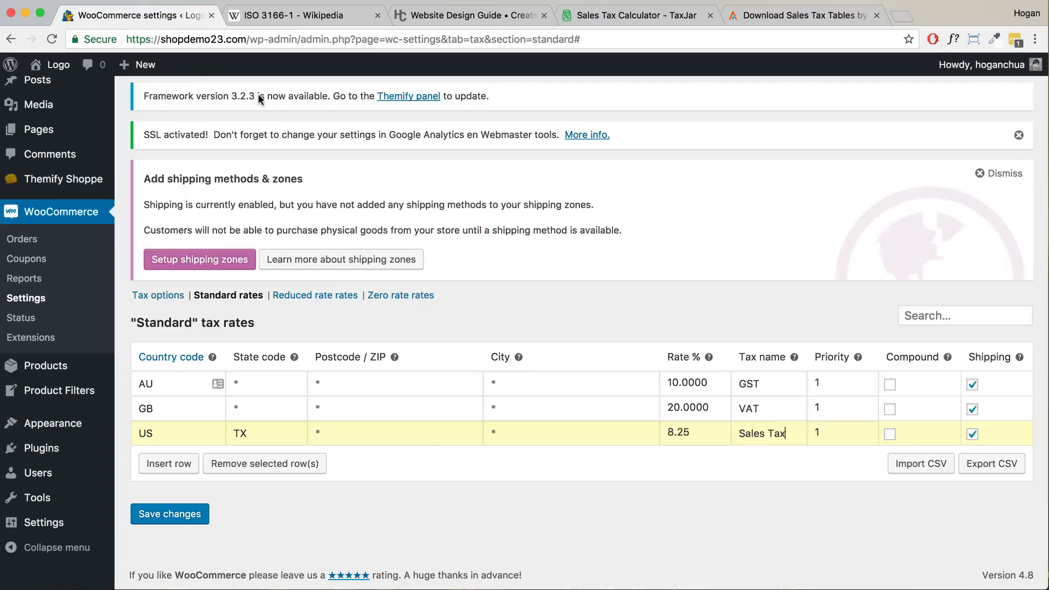
left_click(173, 516)
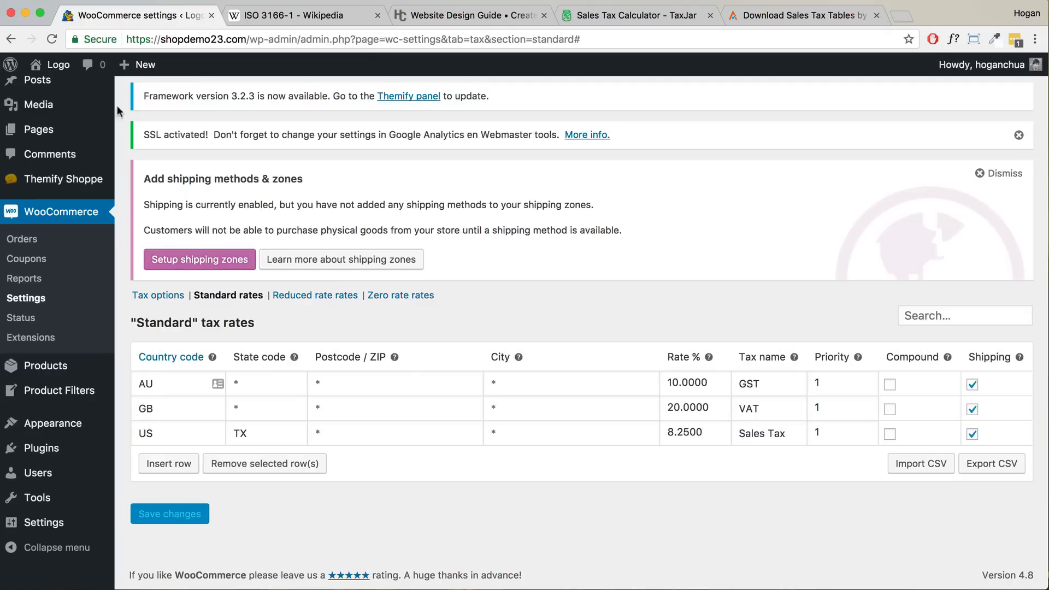
- Open the storefront from Visit Store in a new tab
mouse_move(62, 66)
right_click(61, 110)
left_click(73, 114)
left_click(259, 19)
- Add the Black Dress to the cart and proceed to checkout
left_click(405, 18)
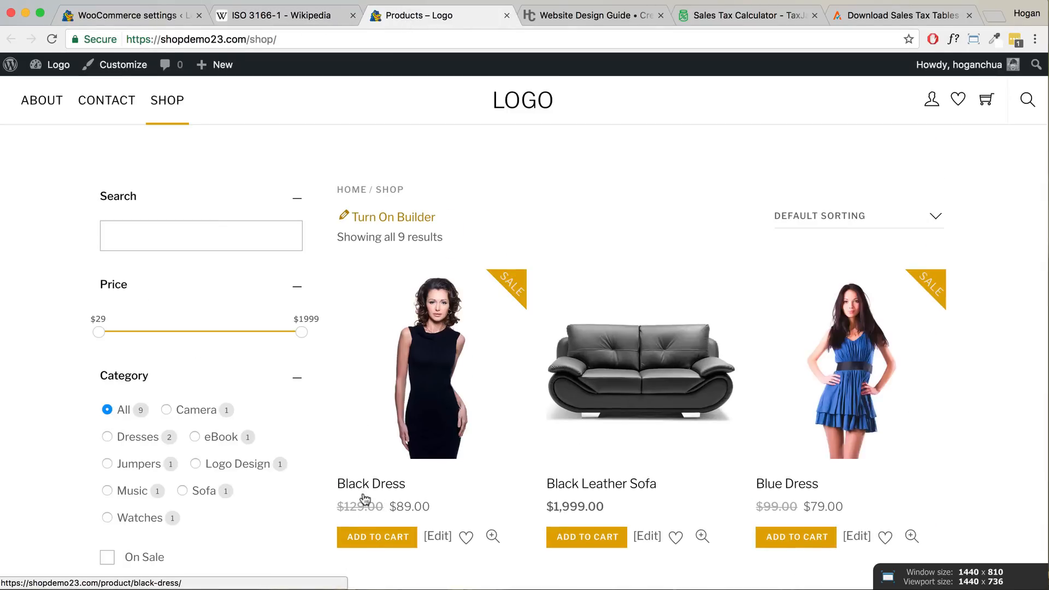
left_click(368, 537)
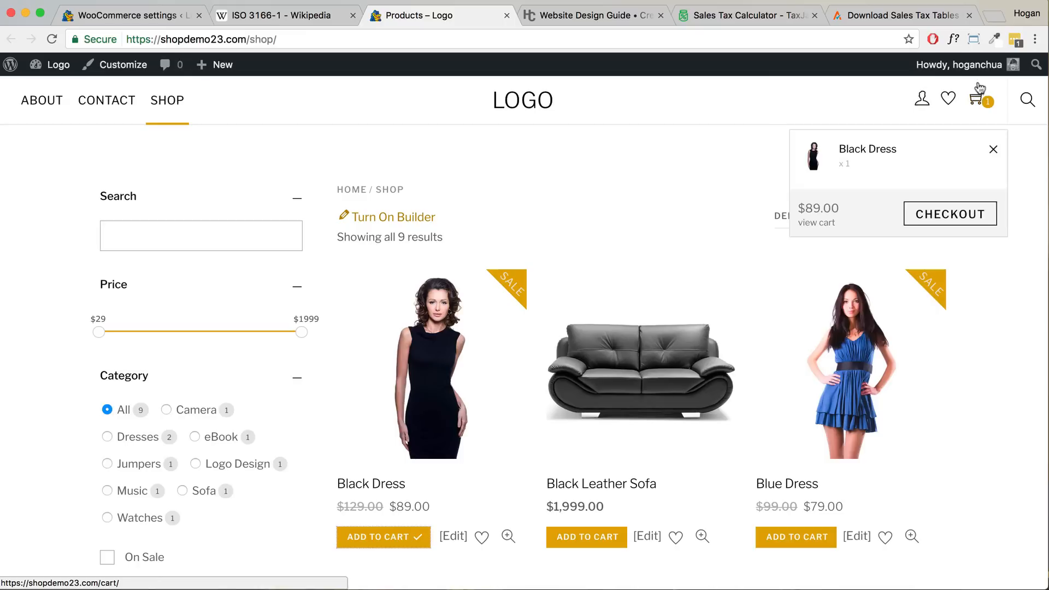
left_click(949, 213)
scroll(847, 214, "down", 4)
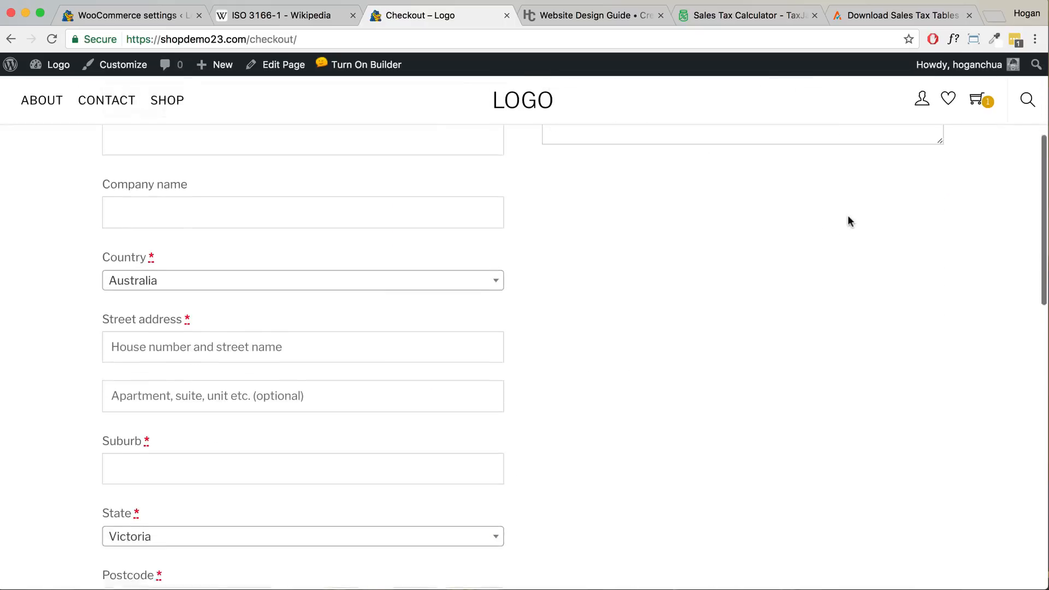
scroll(847, 221, "down", 2)
- Set the billing country to United States, state Texas, ZIP 77005
left_click(375, 227)
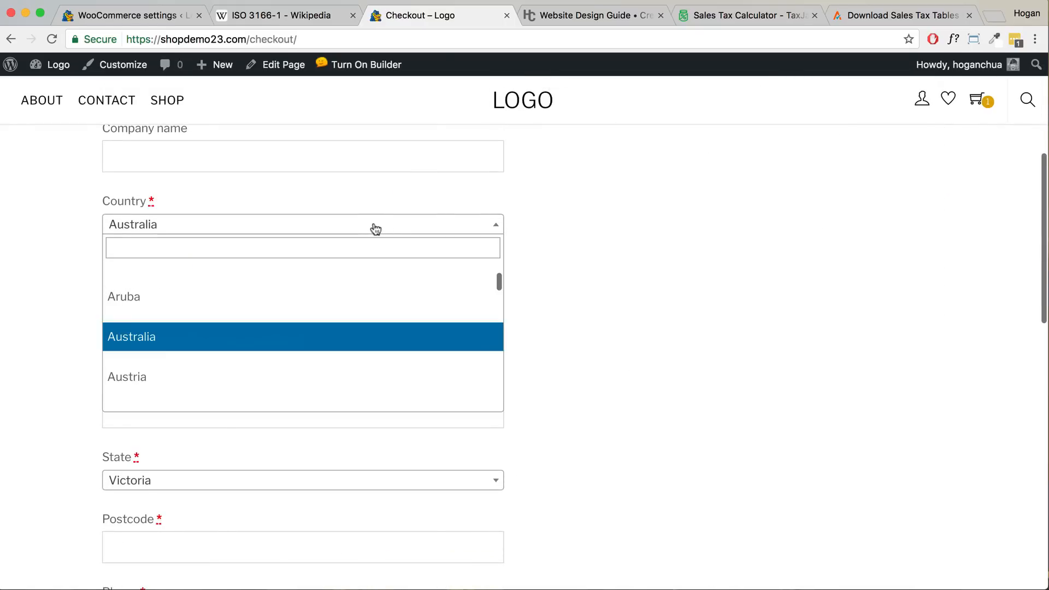
type("United")
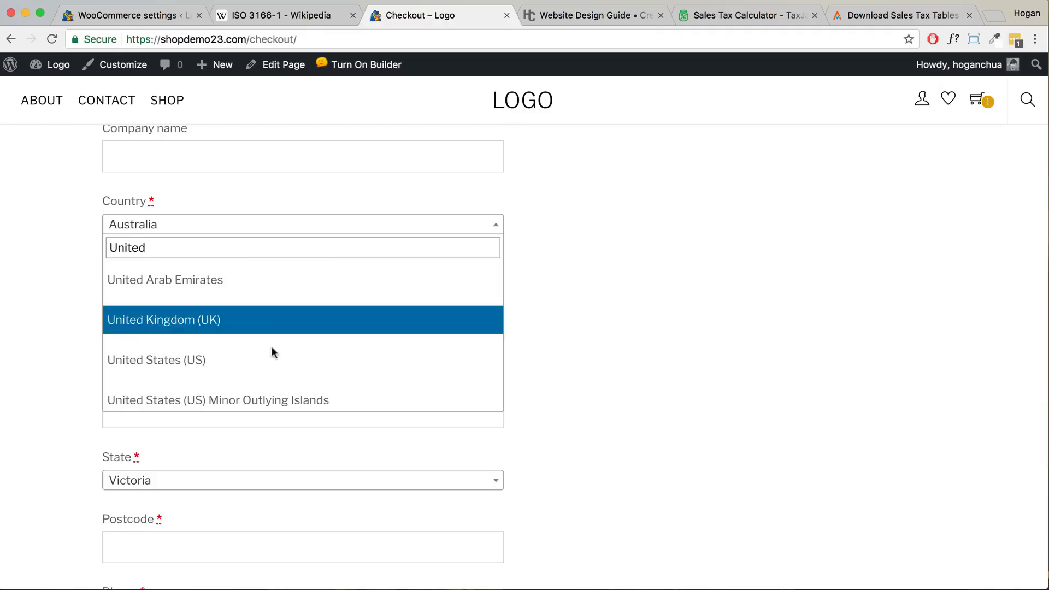
left_click(269, 350)
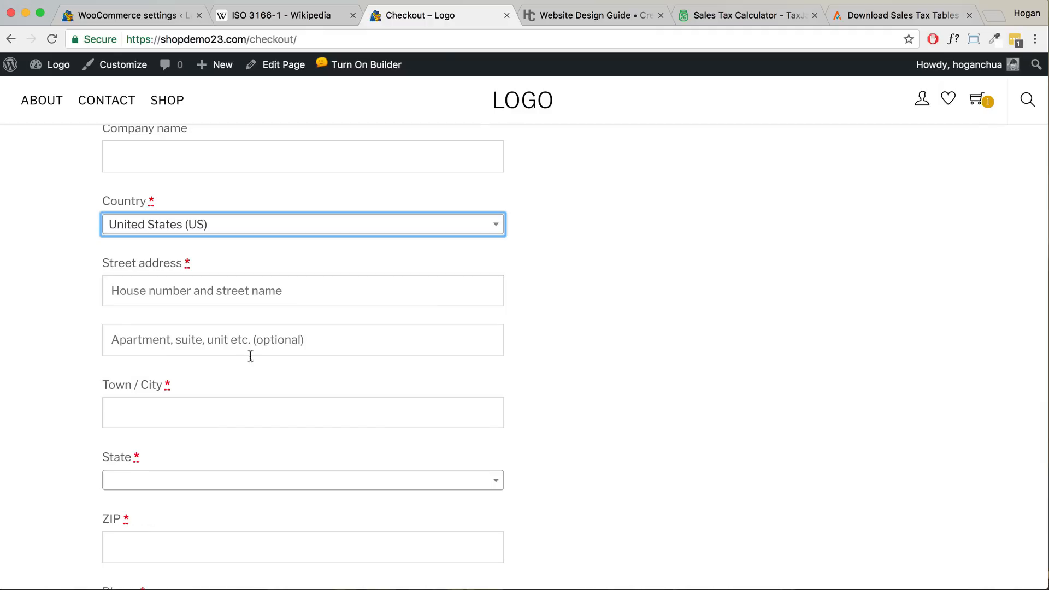
scroll(223, 412, "down", 3)
left_click(206, 387)
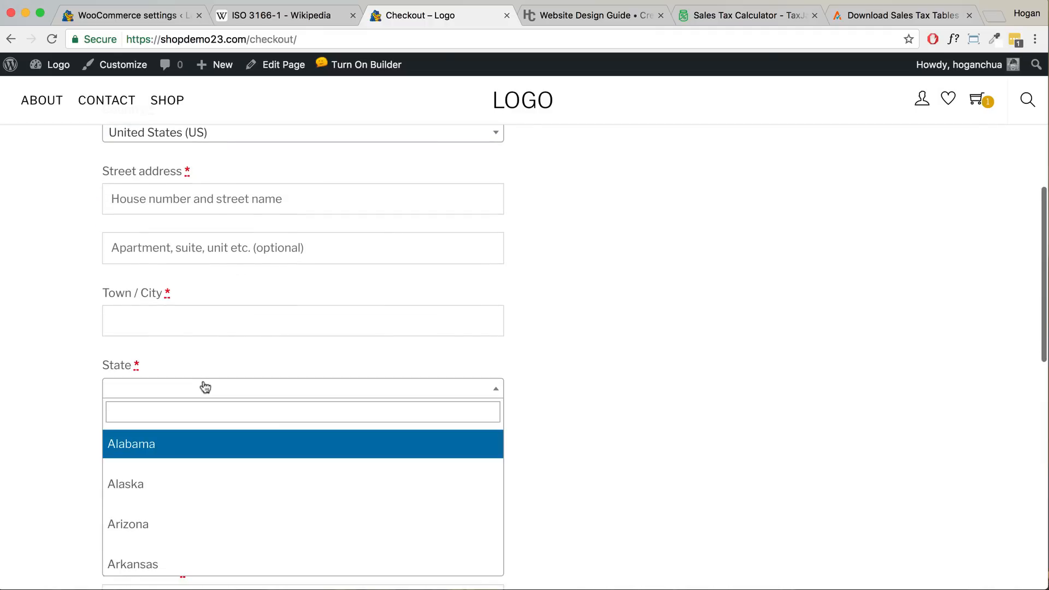
type("texas")
left_click(176, 443)
left_click(178, 445)
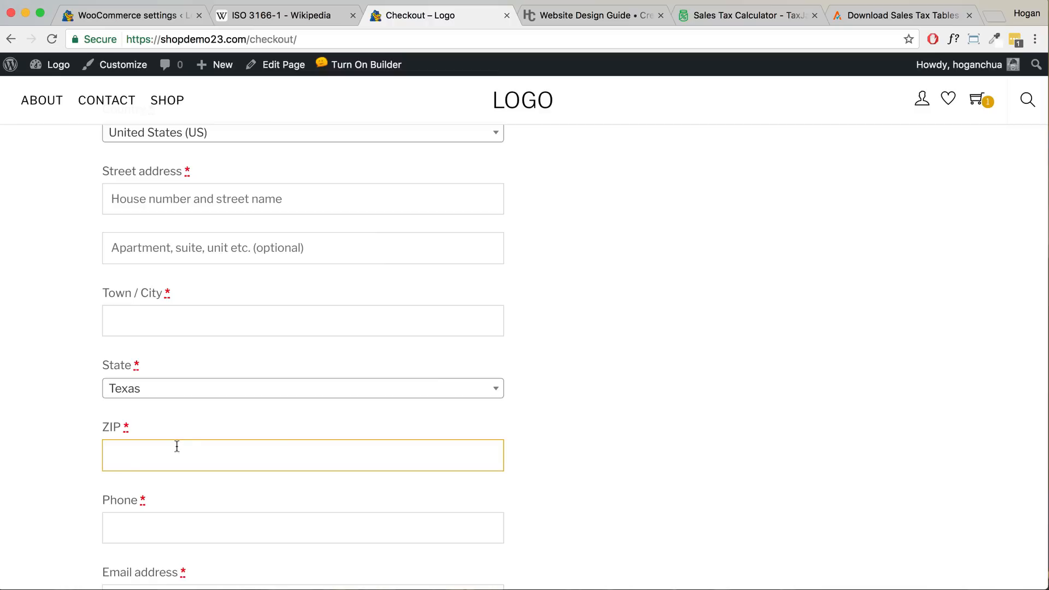
type("77005")
- Fill in a Houston street address and phone number, noting the $7.34 sales tax
scroll(589, 408, "down", 3)
scroll(589, 409, "down", 4)
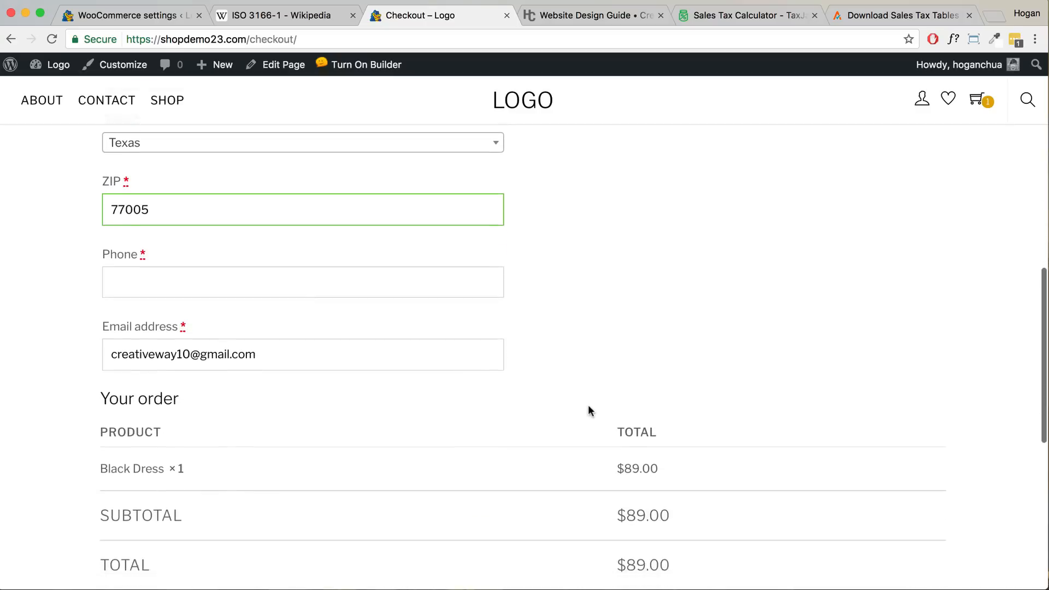
scroll(588, 410, "up", 5)
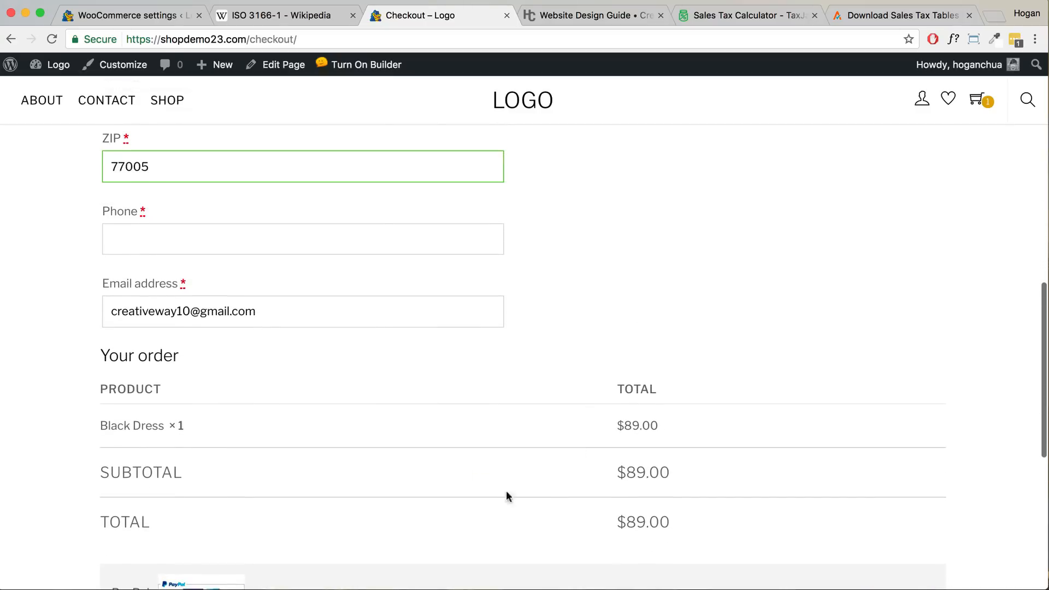
scroll(420, 389, "up", 5)
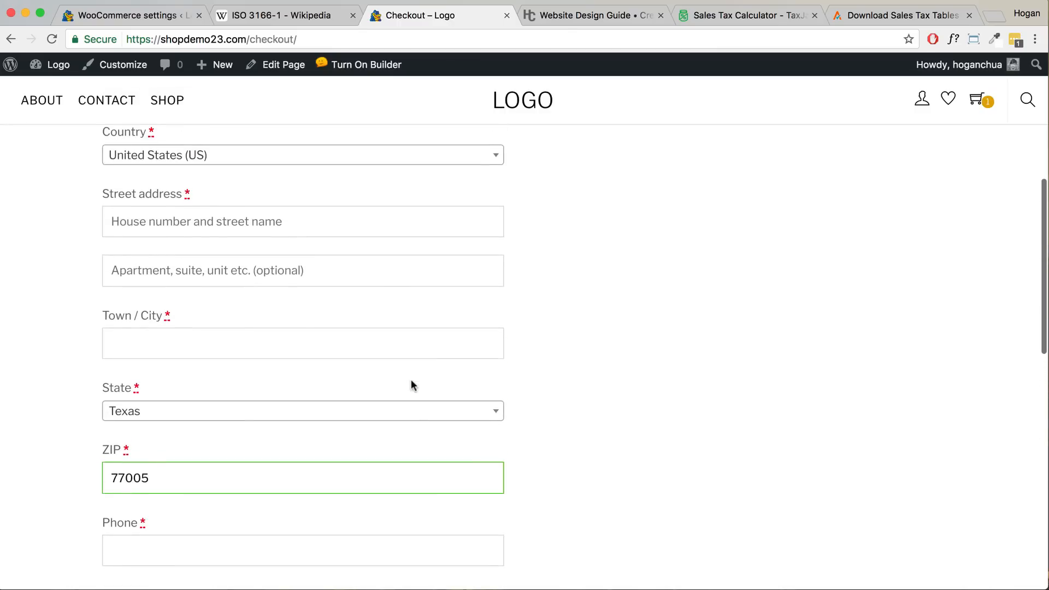
left_click(392, 306)
type("123 Queen St")
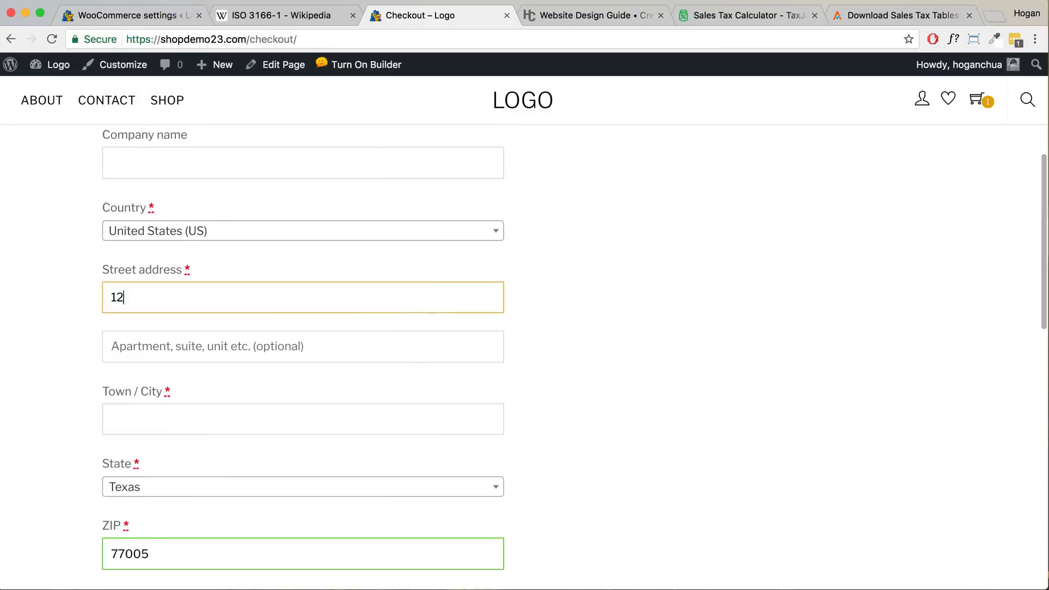
key("Tab")
key("Tab")
type("Houston")
scroll(370, 418, "down", 4)
left_click(370, 408)
type("555")
scroll(590, 391, "down", 5)
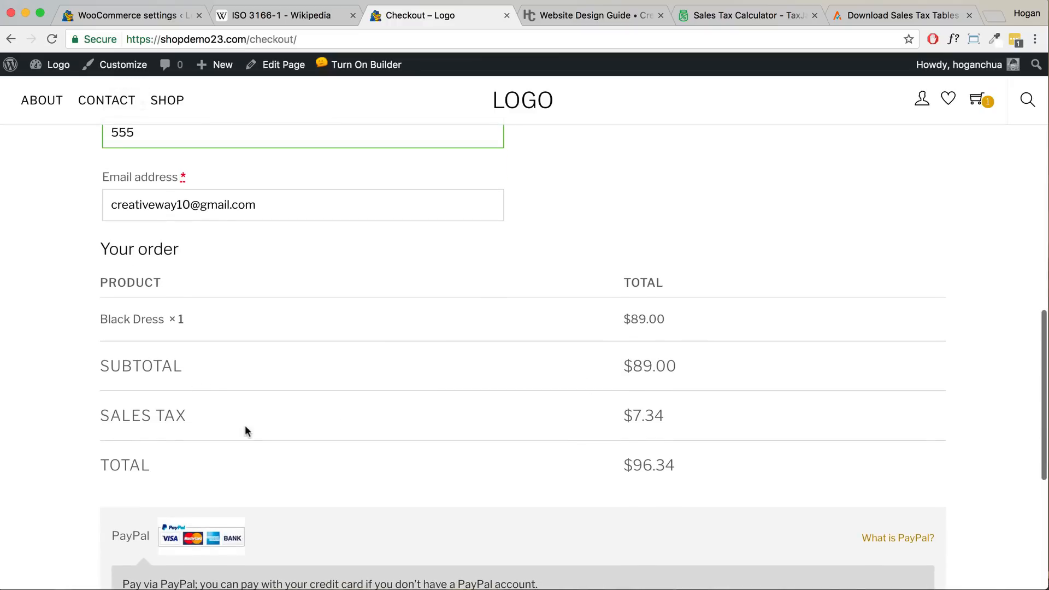
left_click_drag(669, 417, 621, 416)
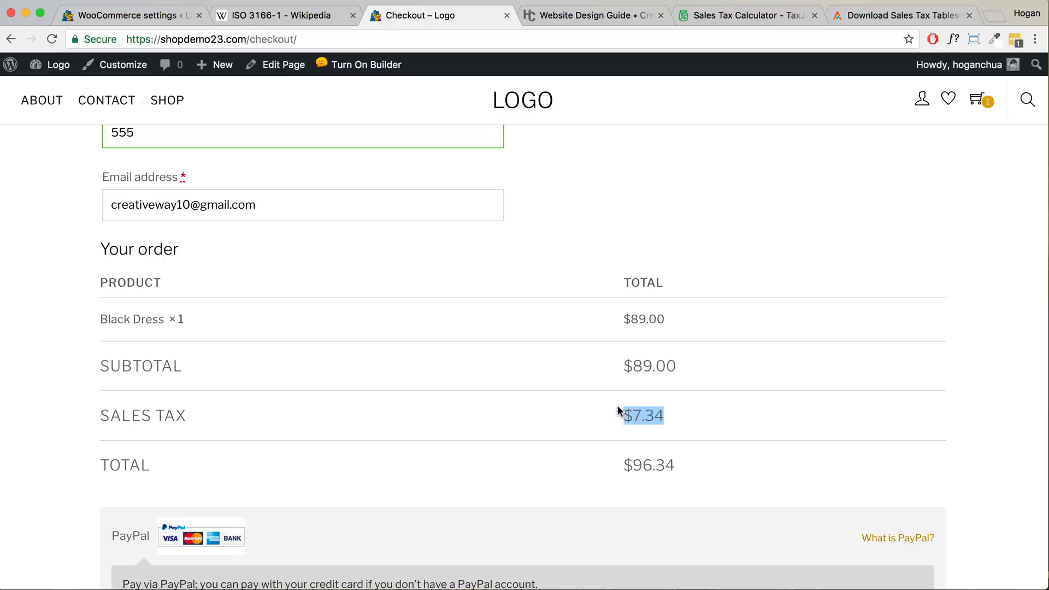
- Change the state to New York and ZIP to 10001, leaving the order untaxed at $89.00
scroll(614, 404, "up", 5)
left_click(382, 254)
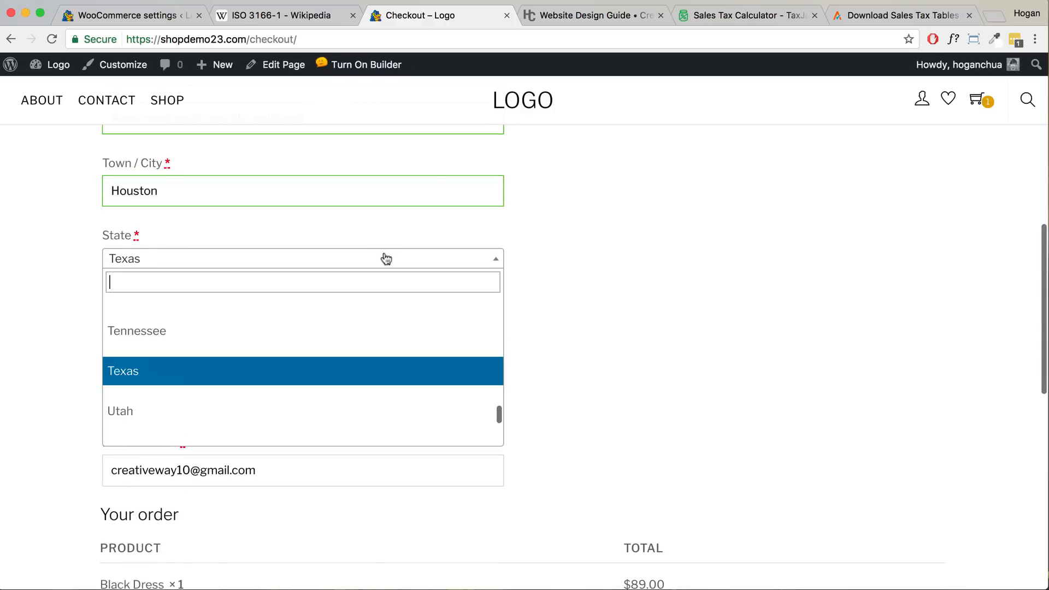
type("New Yor")
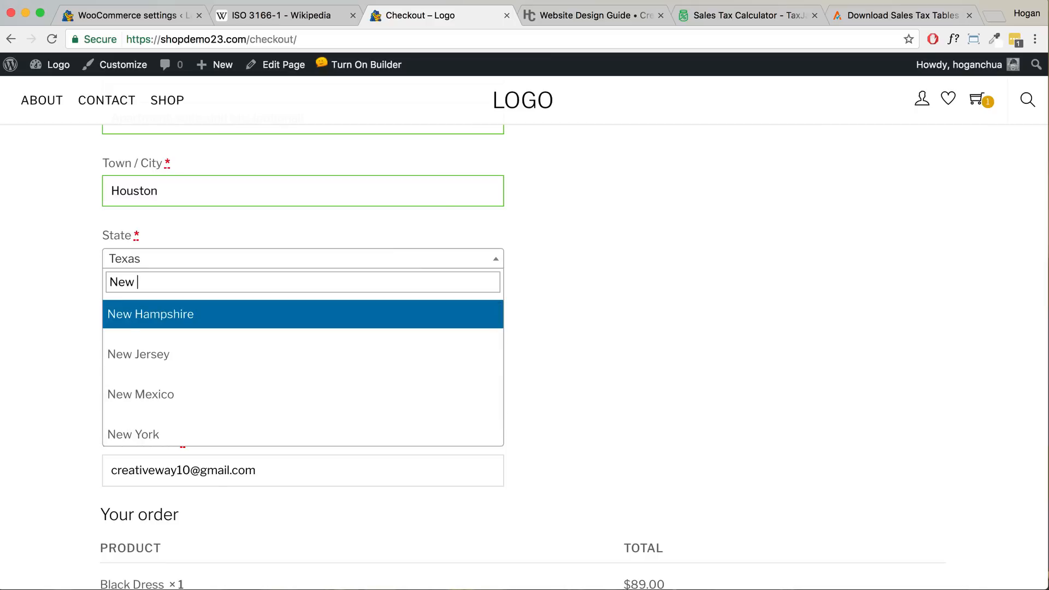
left_click(330, 314)
left_click_drag(246, 322, 68, 319)
type("10001")
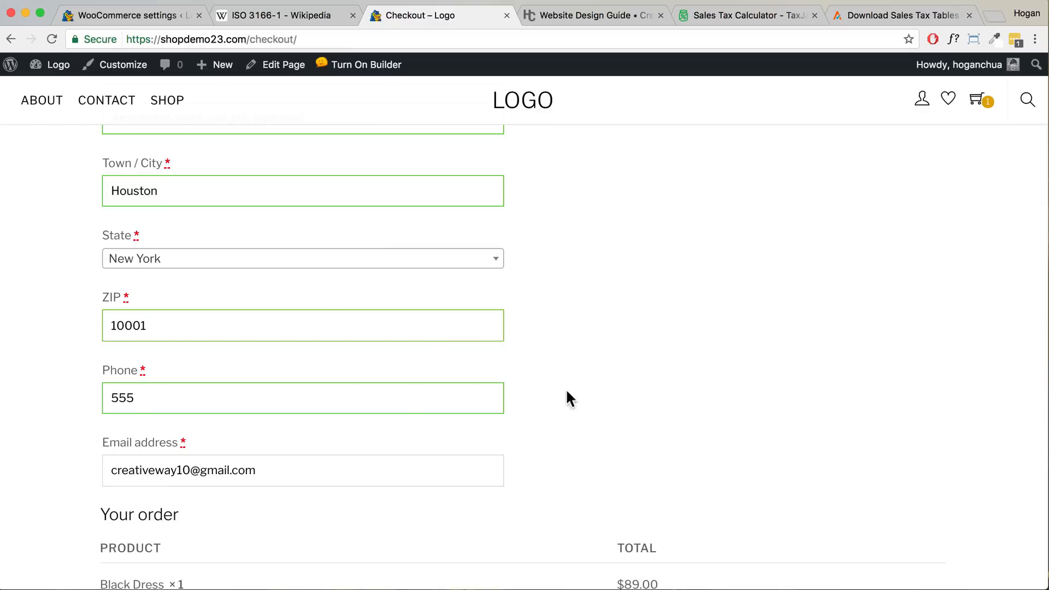
scroll(567, 391, "down", 5)
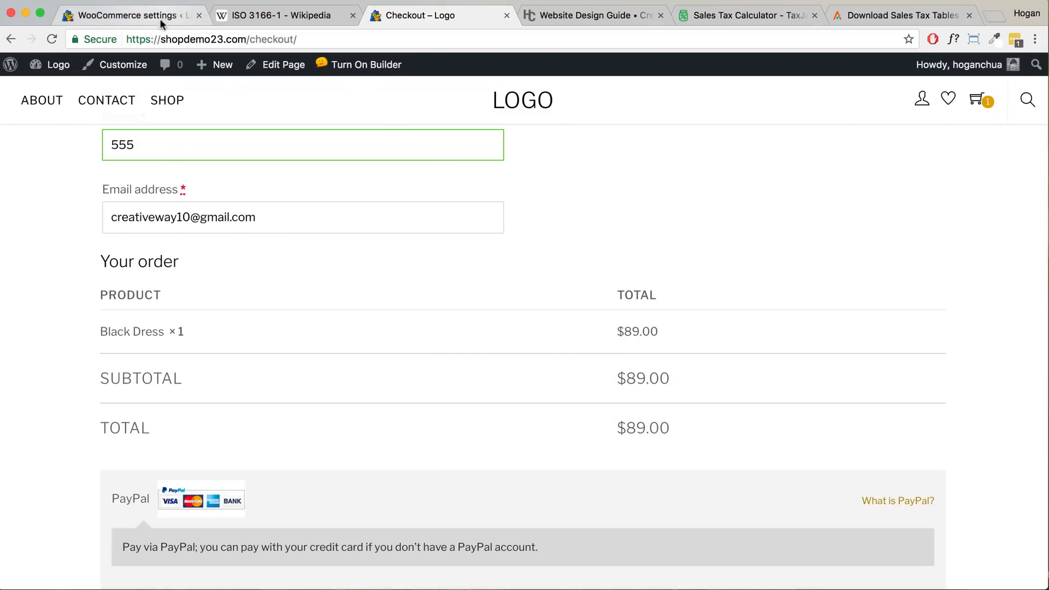
left_click(586, 17)
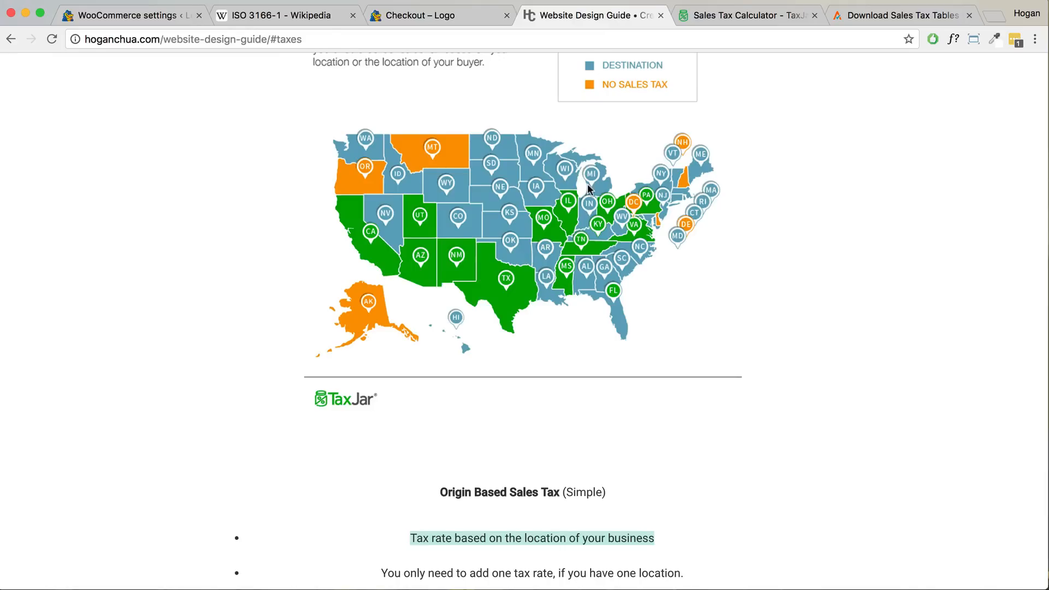
- Highlight the guide's lines on shipping-address rates and thousands of tax rates, then go back to WooCommerce
scroll(588, 188, "up", 5)
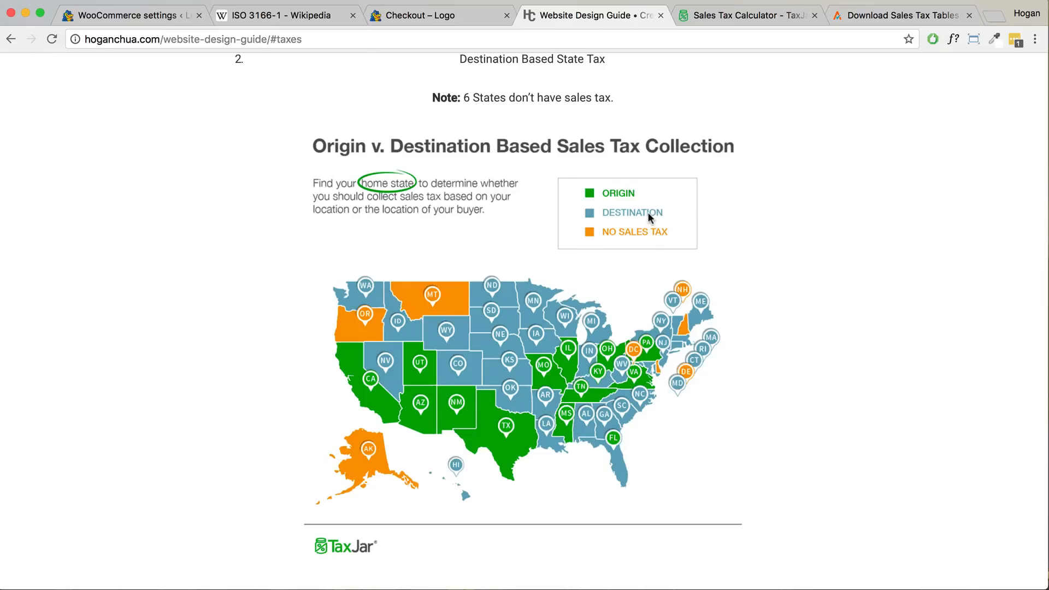
scroll(648, 216, "down", 9)
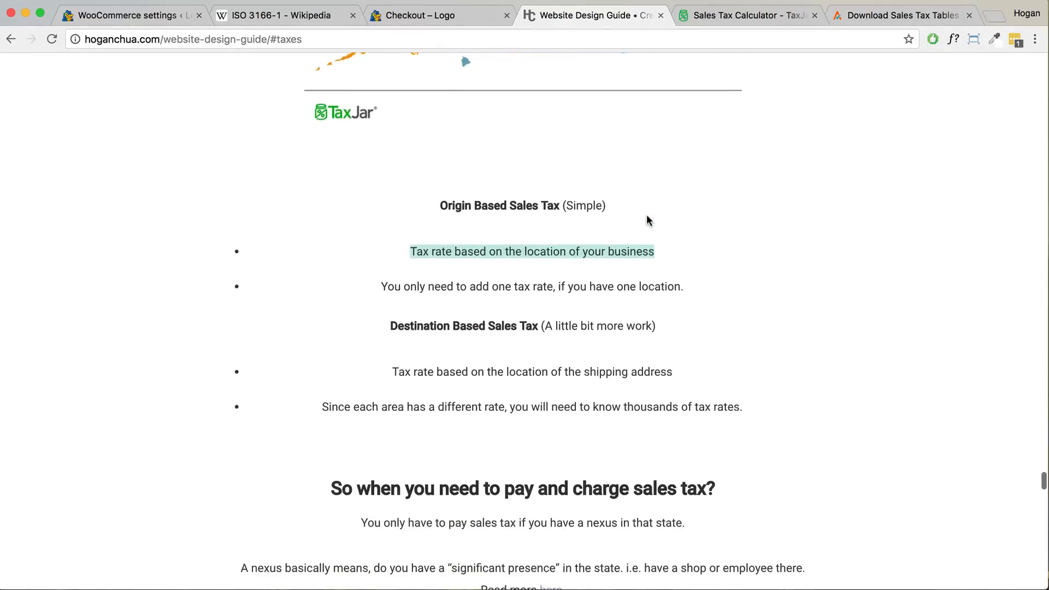
left_click_drag(390, 335, 677, 344)
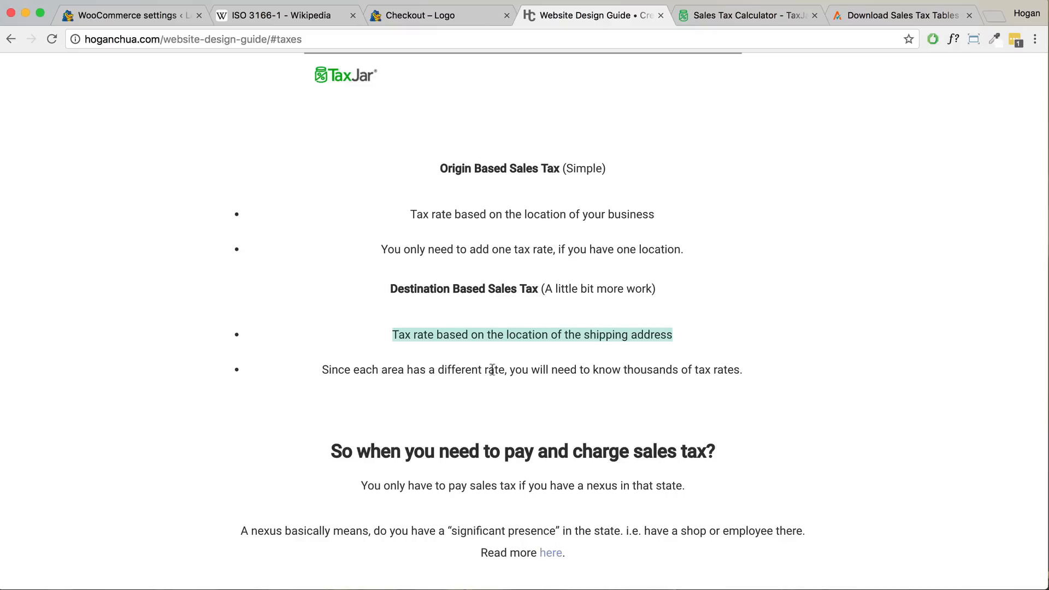
left_click_drag(744, 371, 340, 374)
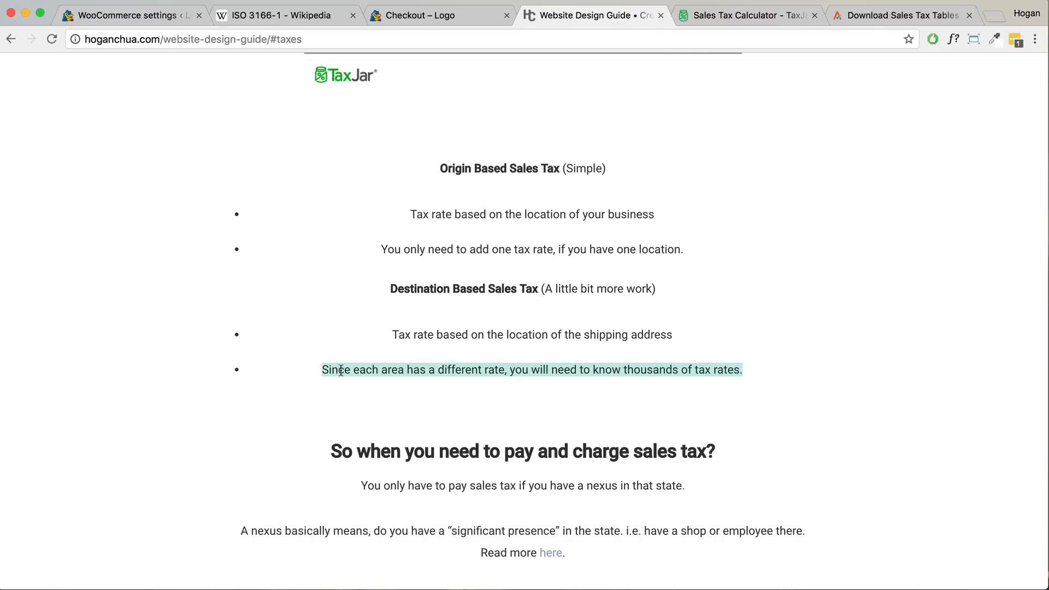
left_click(341, 371)
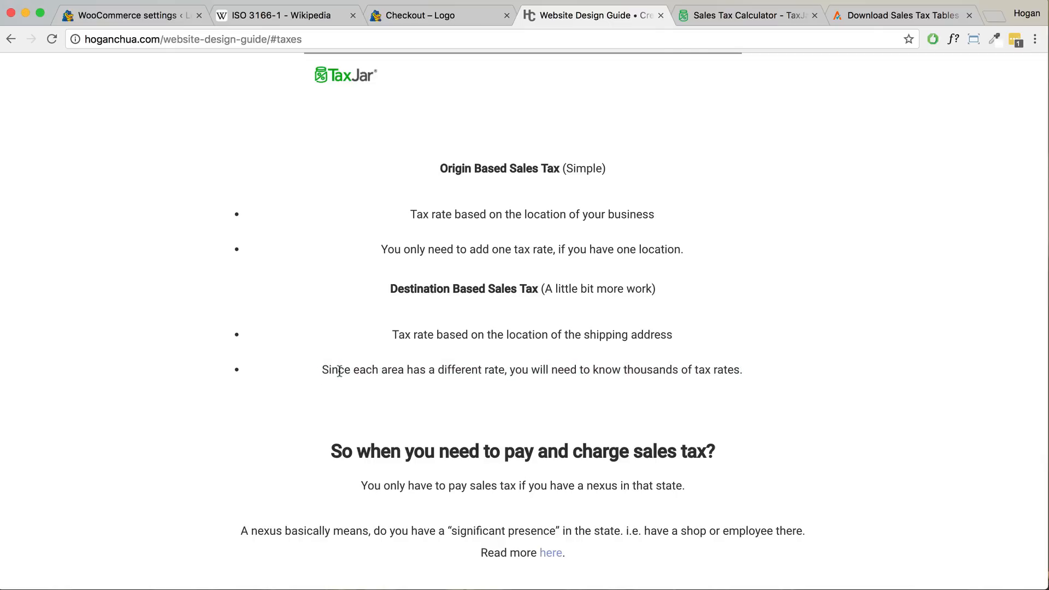
left_click(128, 12)
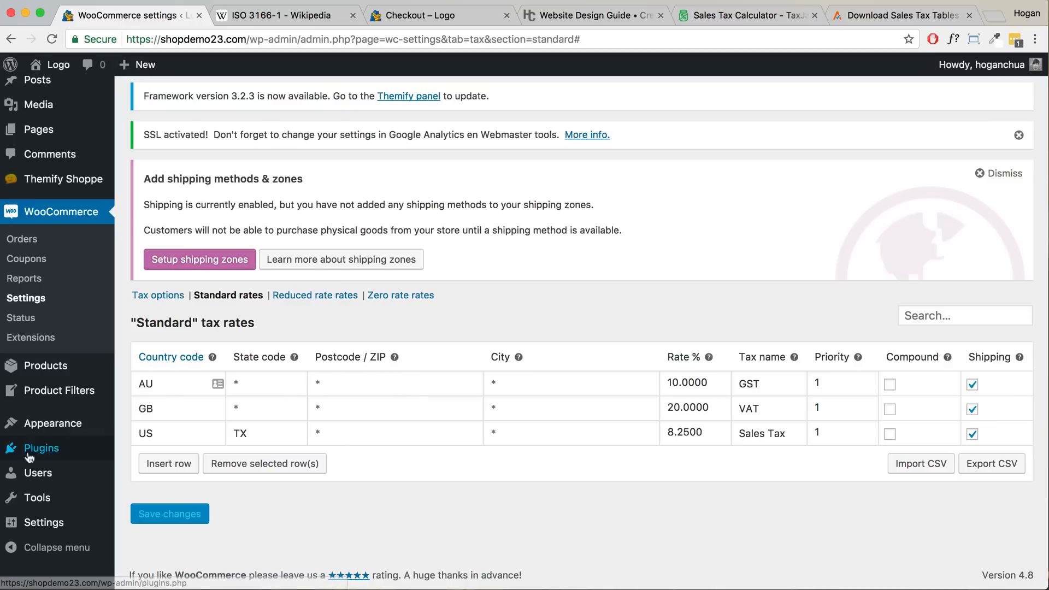
- Search Plugins > Add New for Tax Rate Upload, install it and activate it
mouse_move(30, 456)
left_click(154, 473)
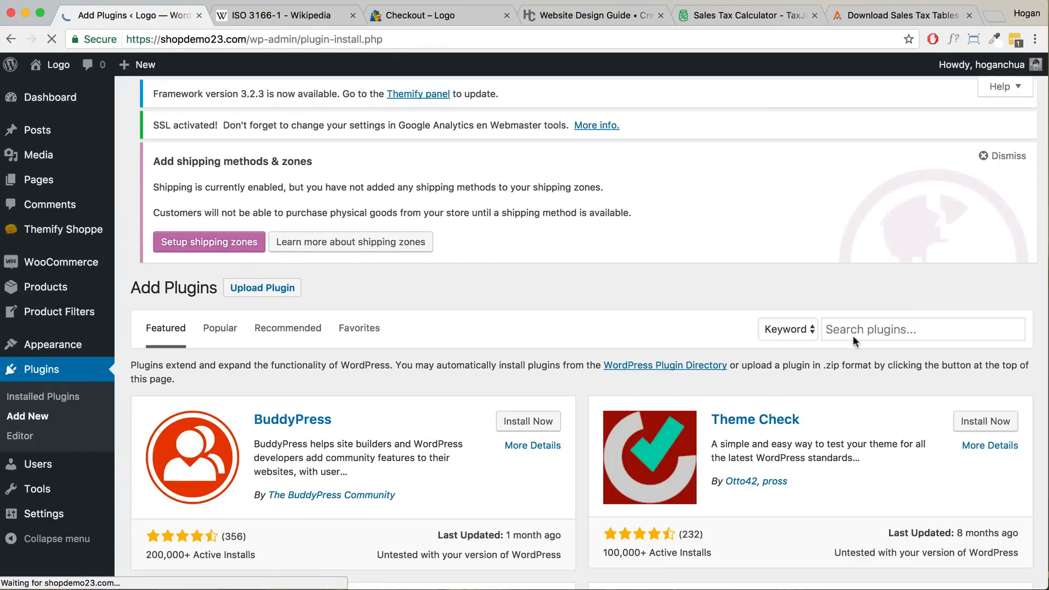
left_click(855, 332)
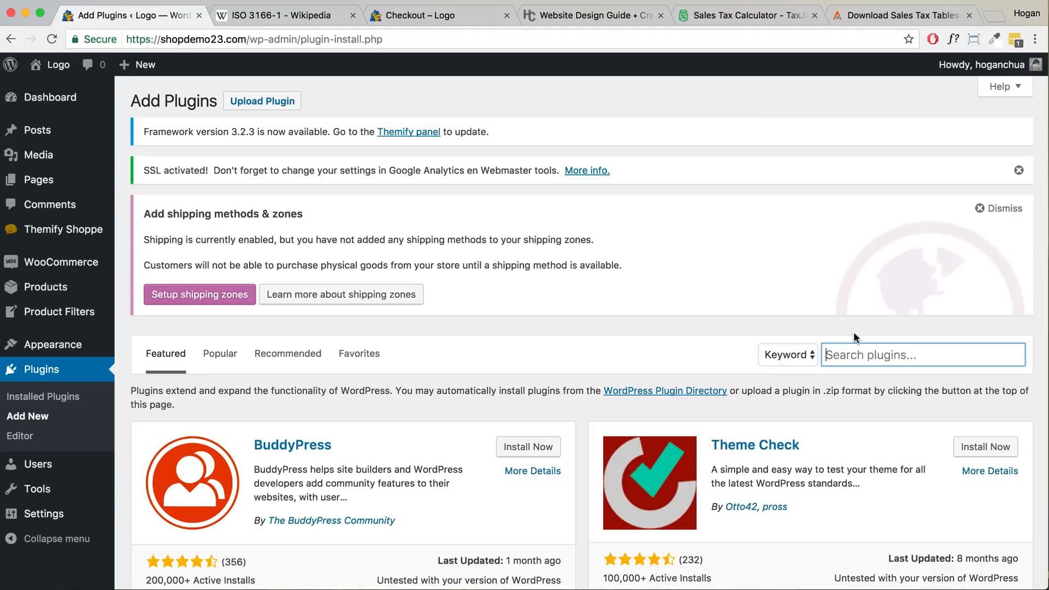
type("Tax Rate Upload")
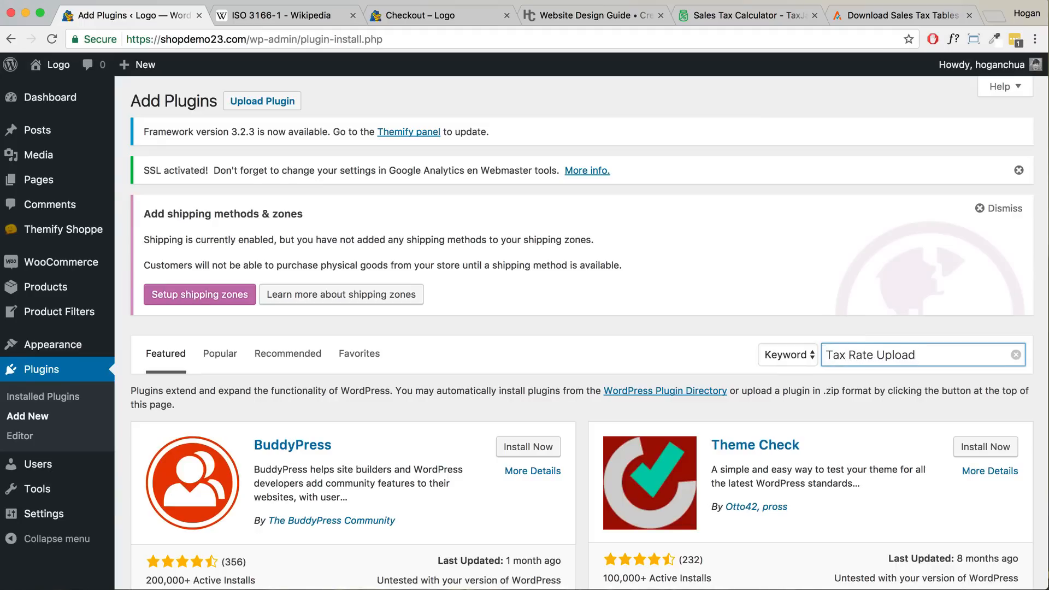
scroll(619, 329, "down", 6)
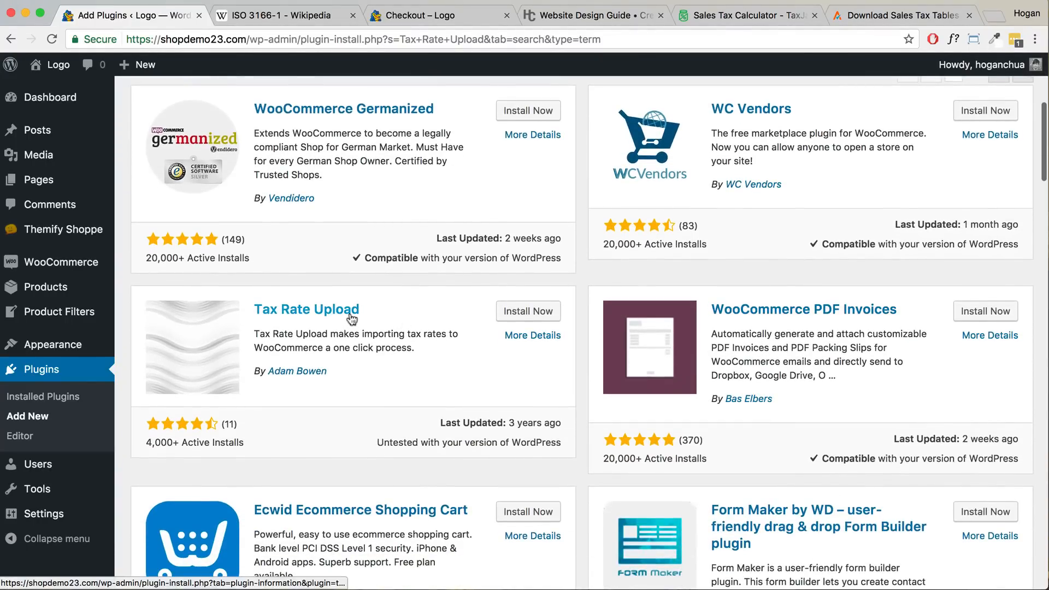
left_click(521, 316)
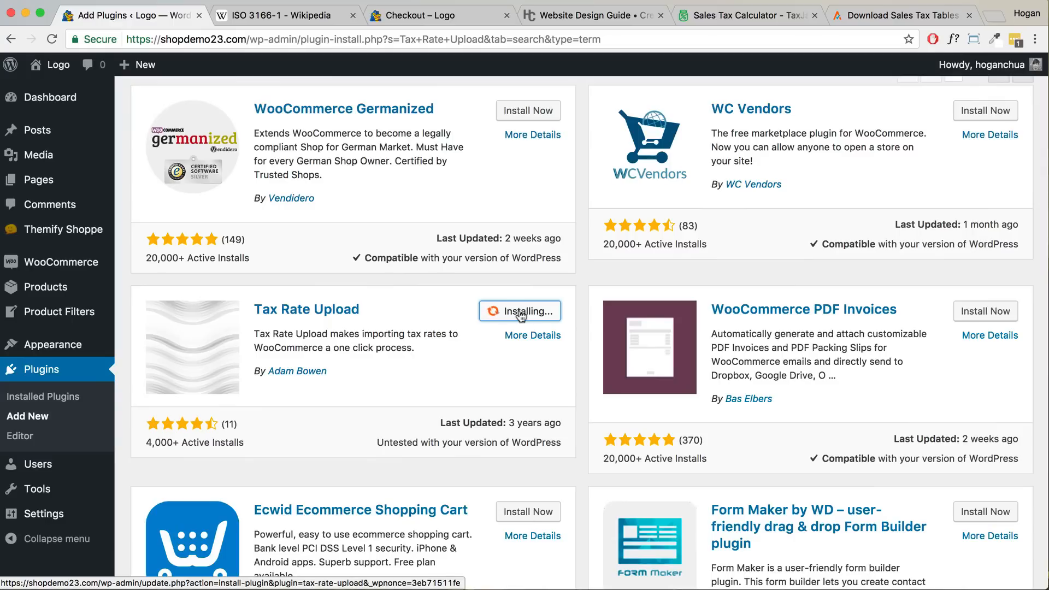
left_click(519, 314)
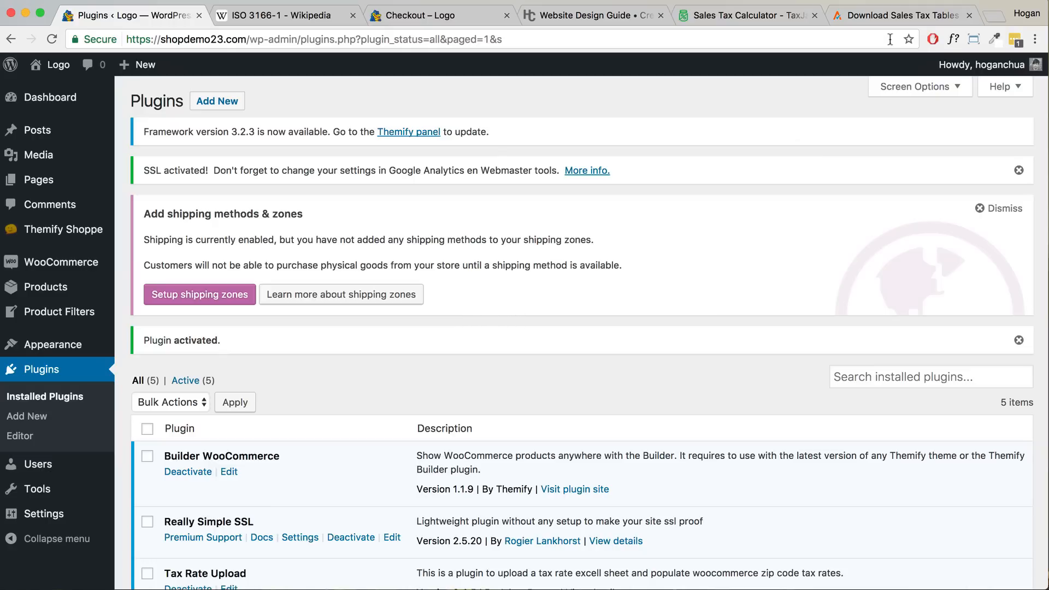
left_click(889, 16)
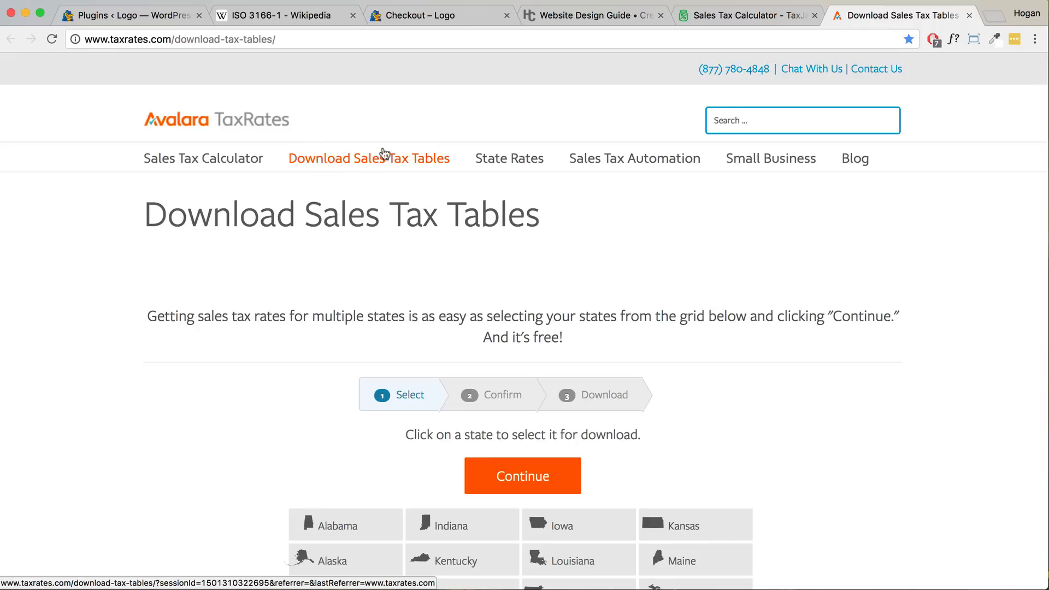
- Choose New York on Avalara's tax tables page and continue to the download form
scroll(445, 201, "down", 6)
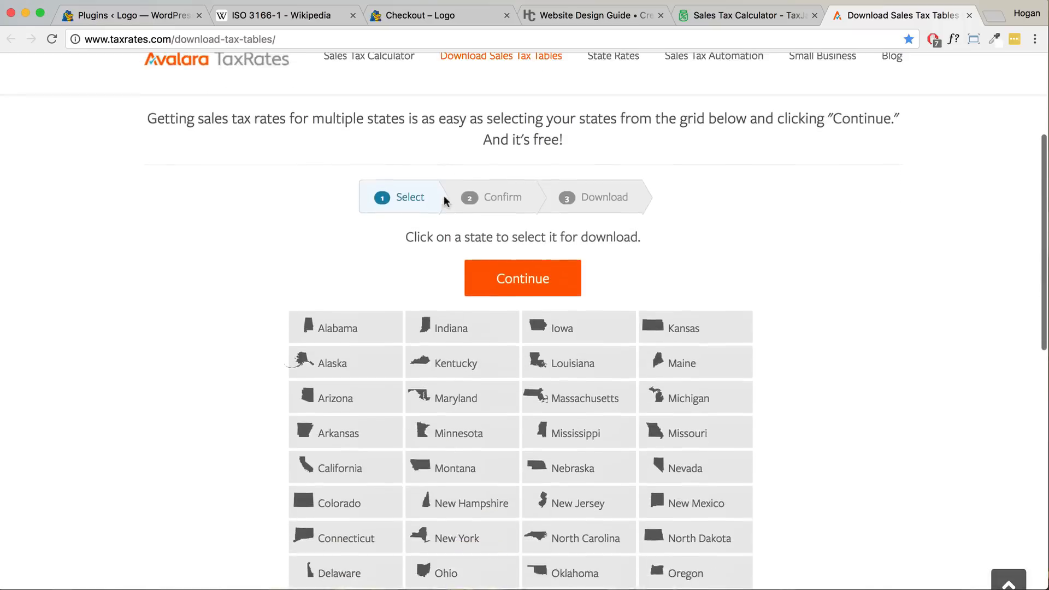
scroll(445, 201, "down", 2)
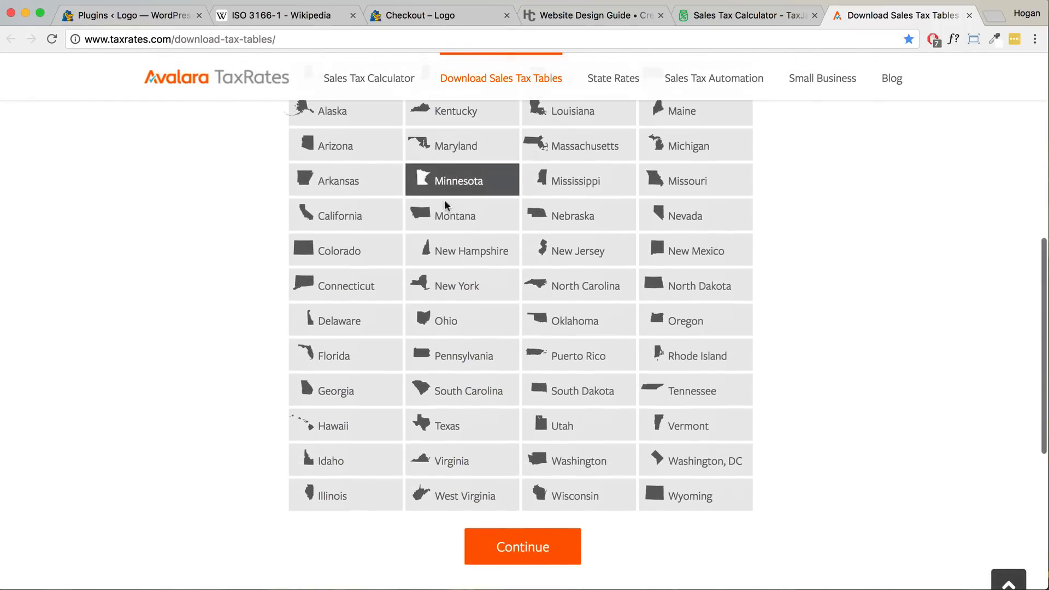
left_click(449, 289)
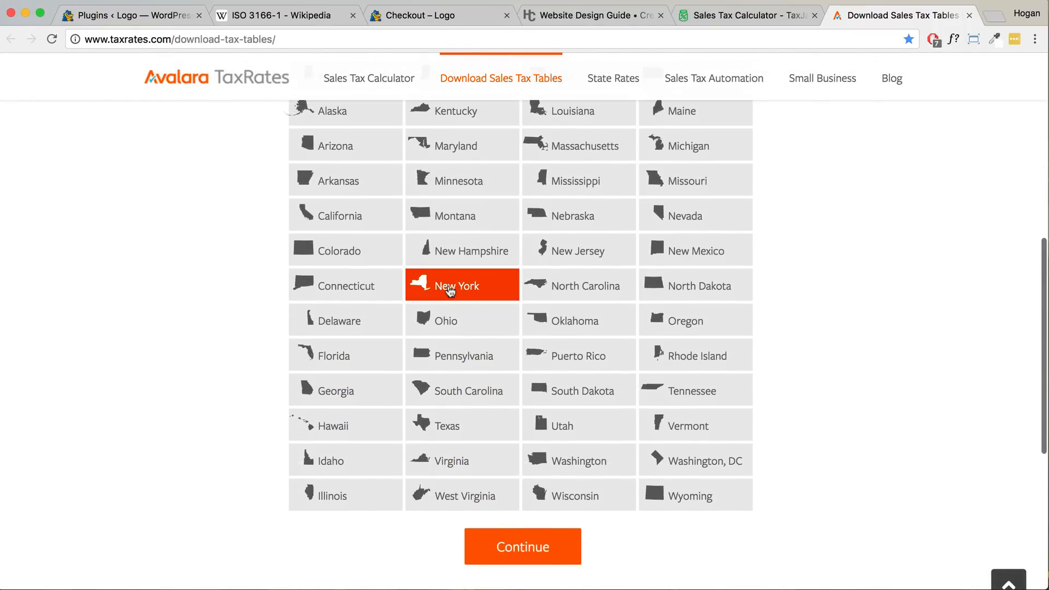
left_click(512, 545)
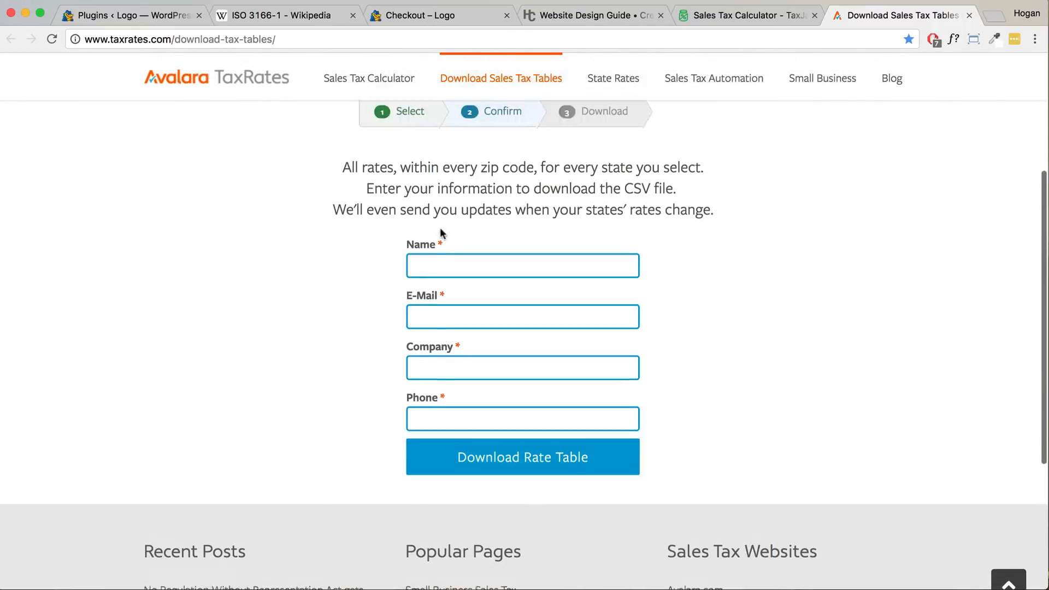
left_click(449, 262)
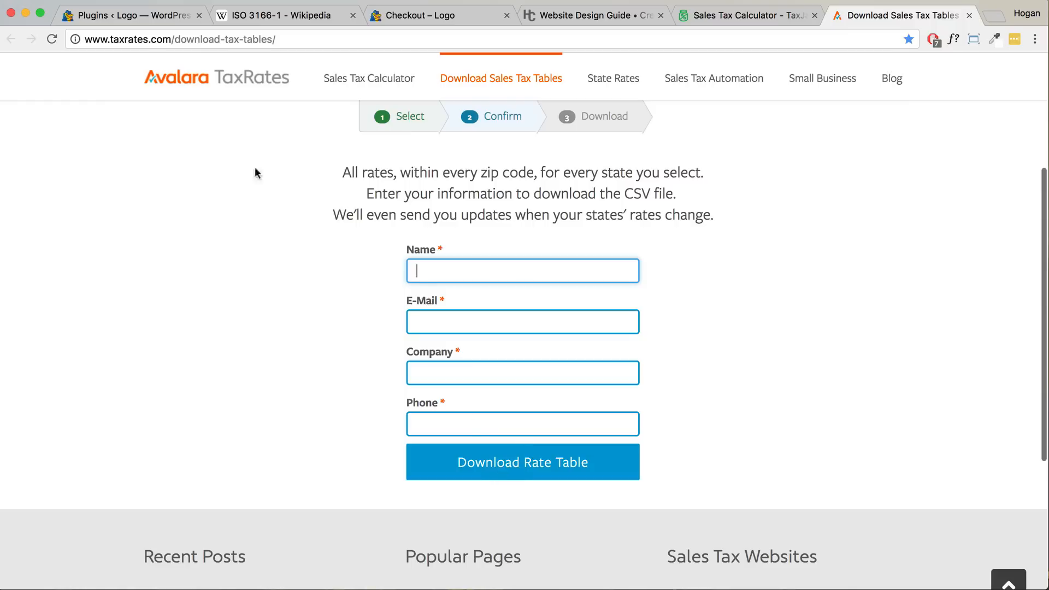
left_click(25, 13)
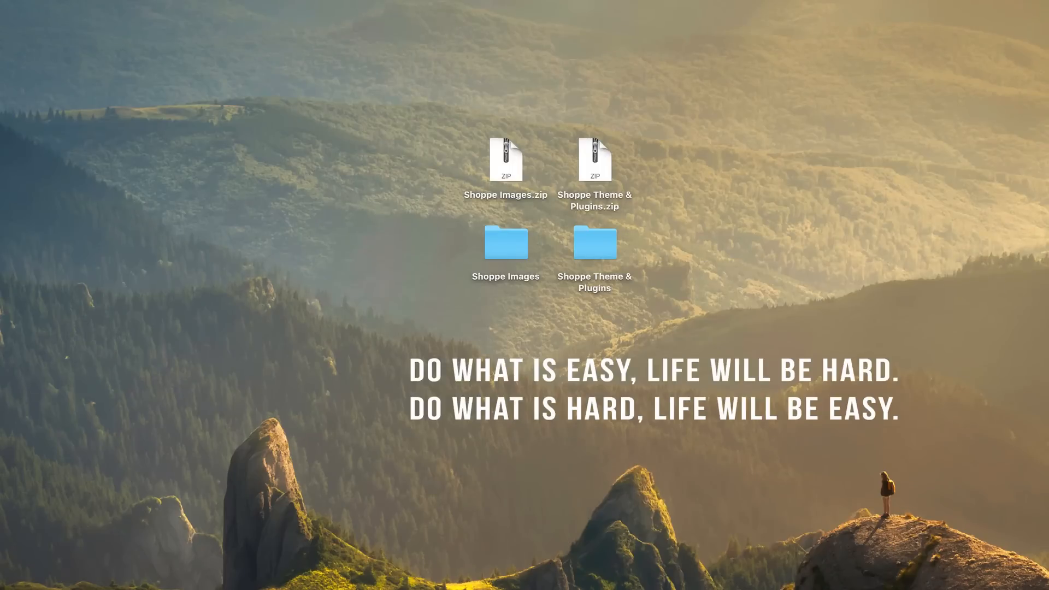
- Put TAXRATES_ZIP5_201705.zip on the desktop, unzip it and locate the CSV inside
left_click_drag(1046, 176, 712, 178)
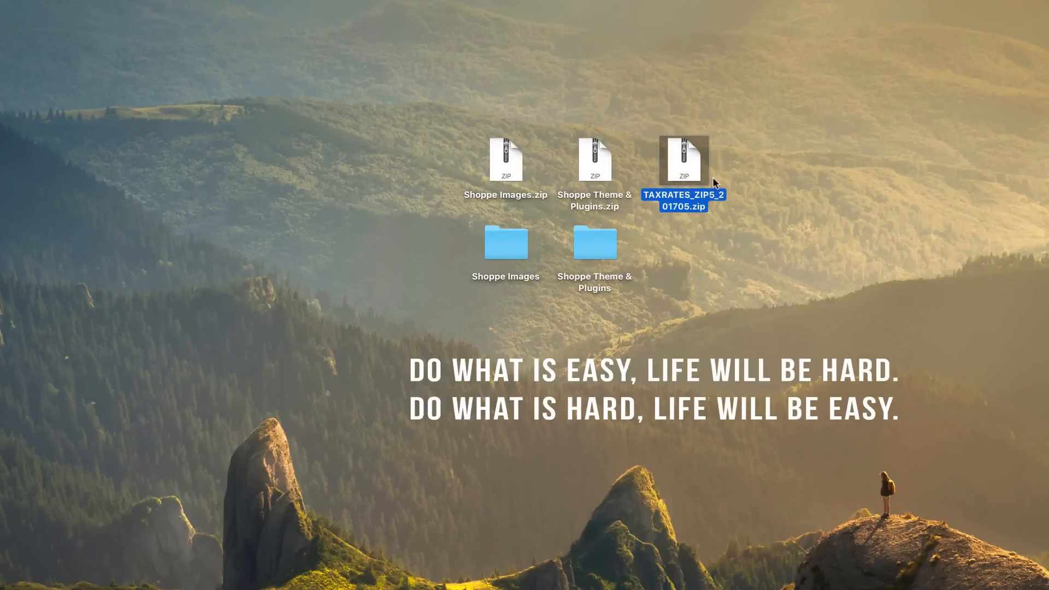
double_click(679, 169)
left_click_drag(714, 163, 700, 235)
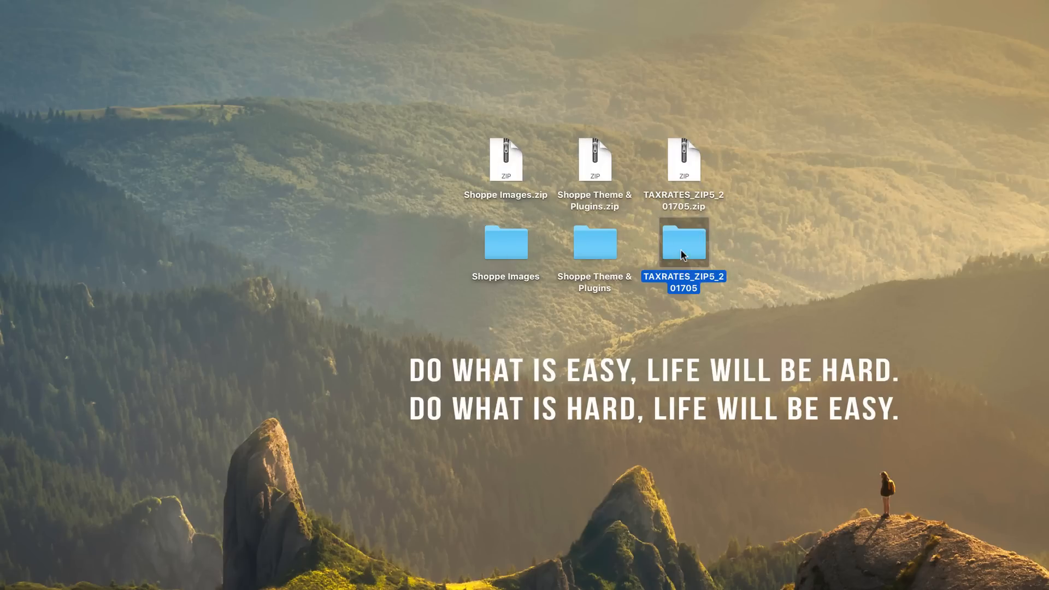
double_click(680, 249)
left_click(591, 146)
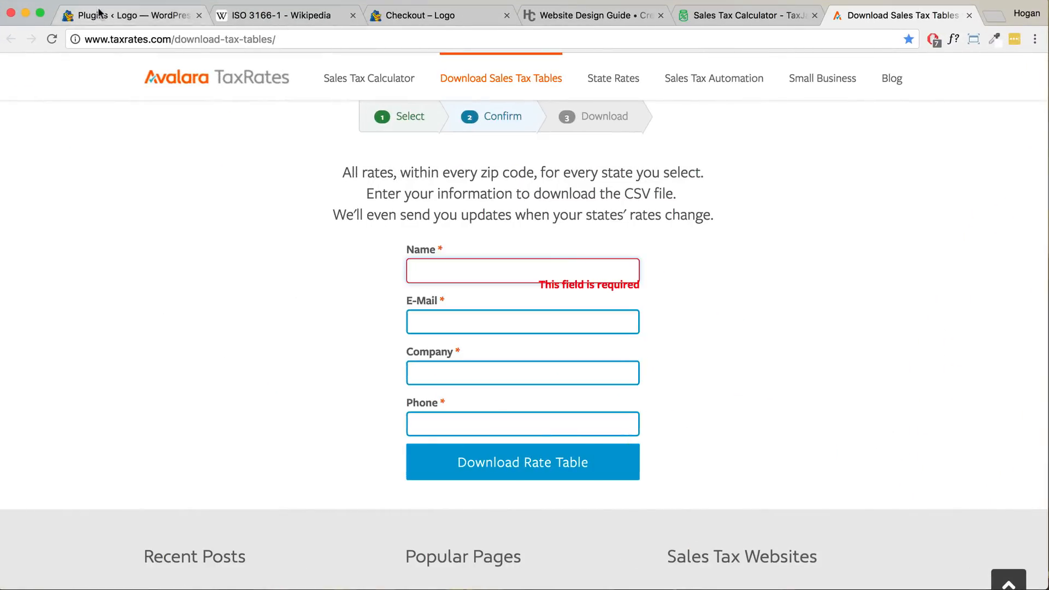
left_click(88, 16)
scroll(109, 425, "down", 3)
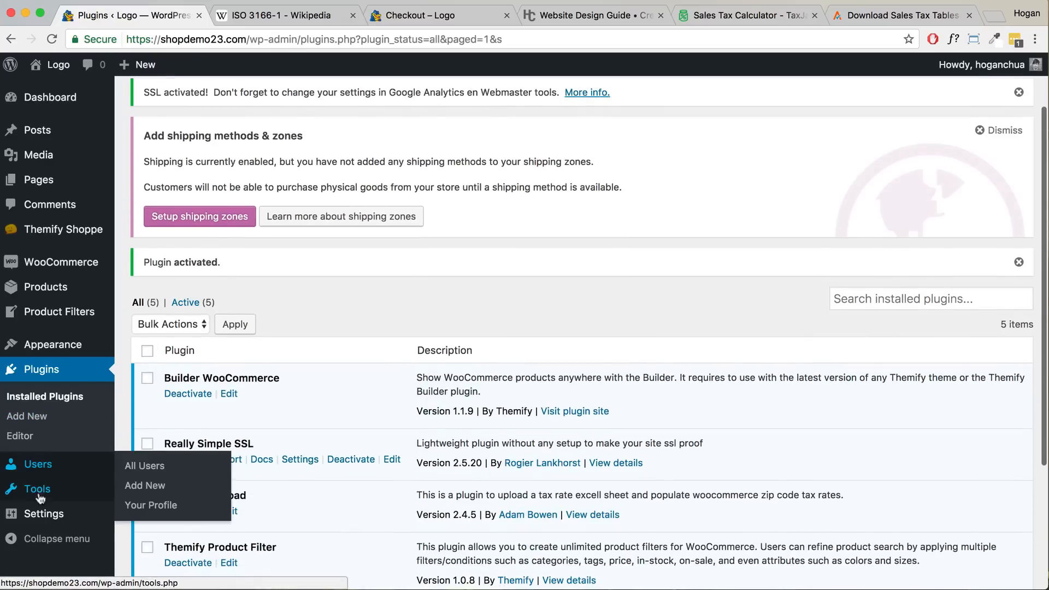
- Import TAXRATES_ZIP5_NY201705.csv from the desktop folder via Settings > Tax Rate Upload
mouse_move(38, 517)
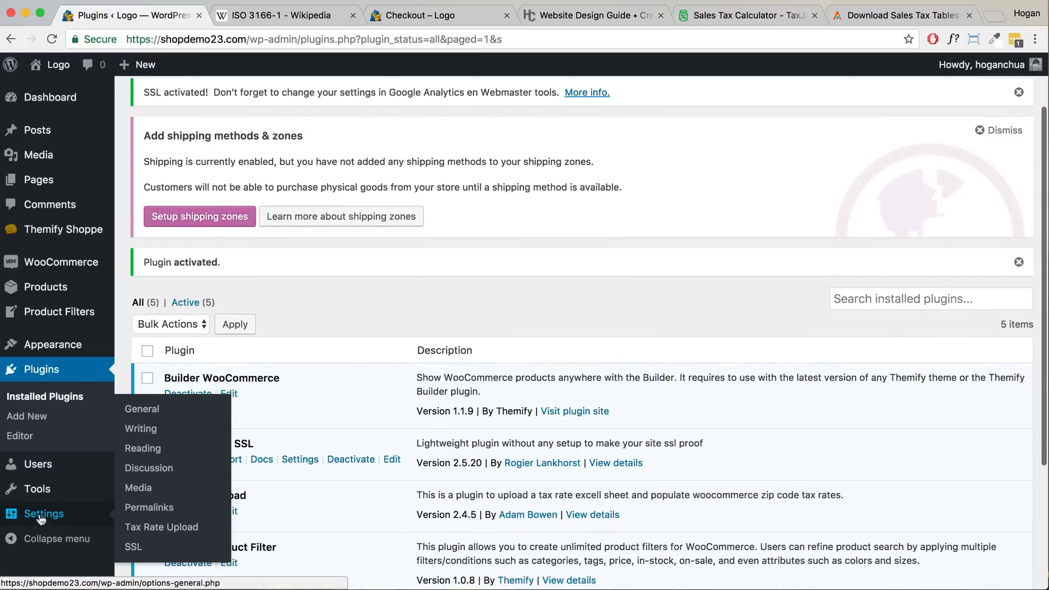
left_click(163, 532)
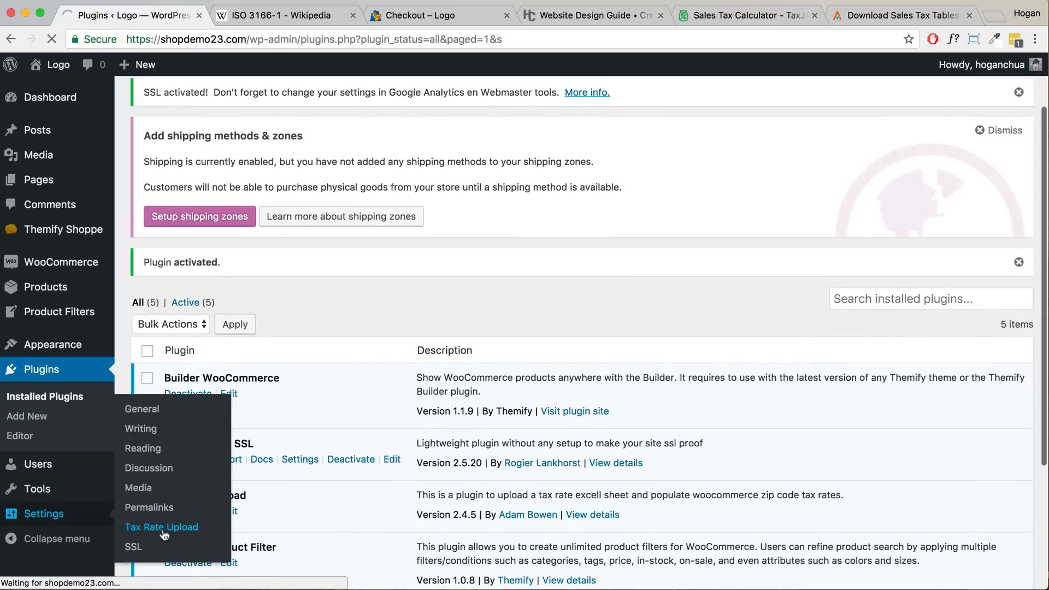
scroll(164, 465, "down", 3)
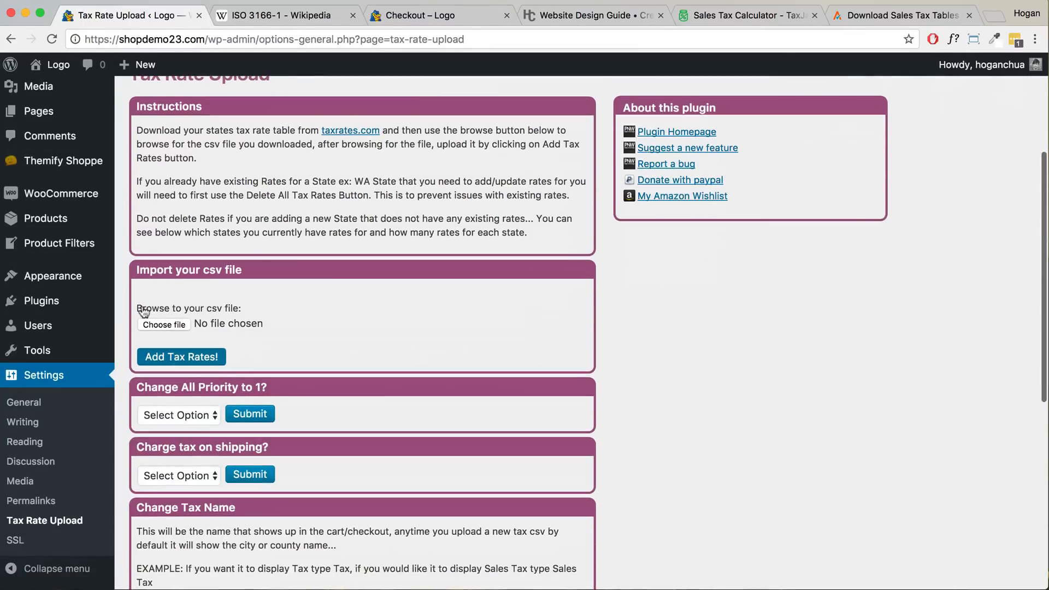
left_click(149, 325)
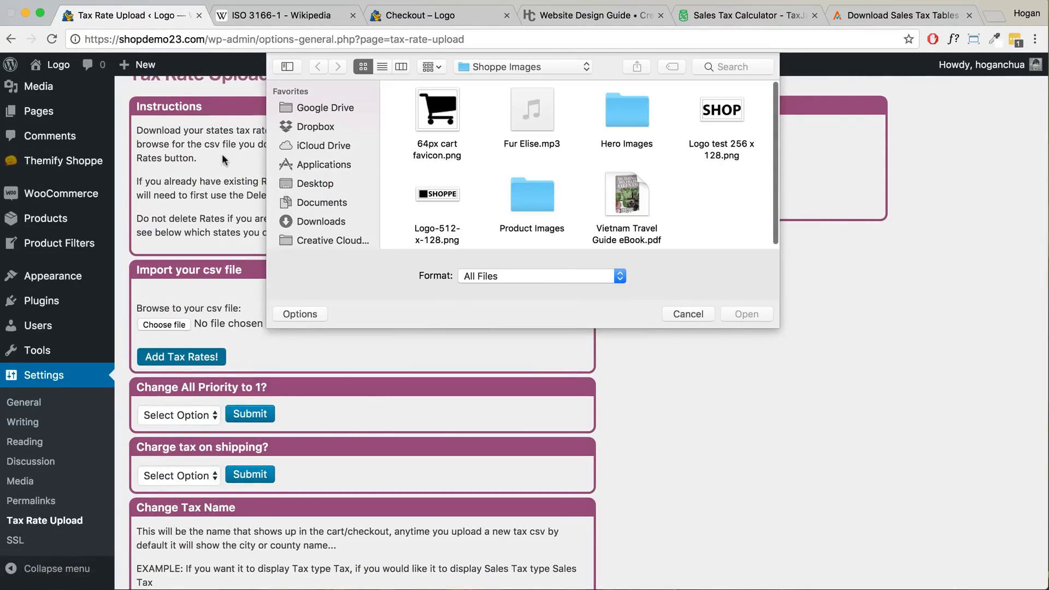
left_click(318, 182)
scroll(588, 155, "down", 5)
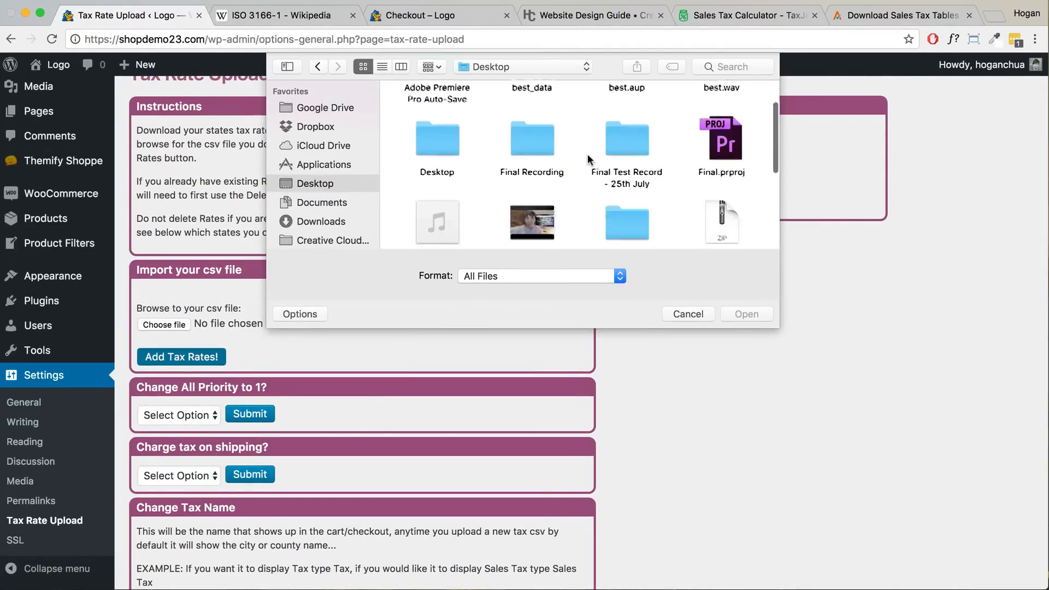
double_click(734, 126)
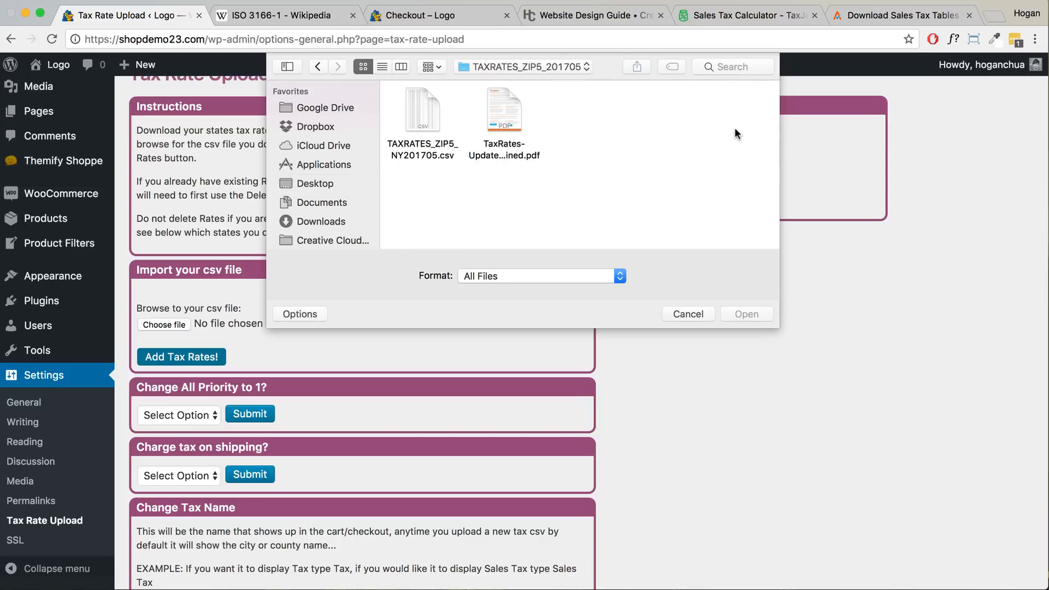
left_click(427, 109)
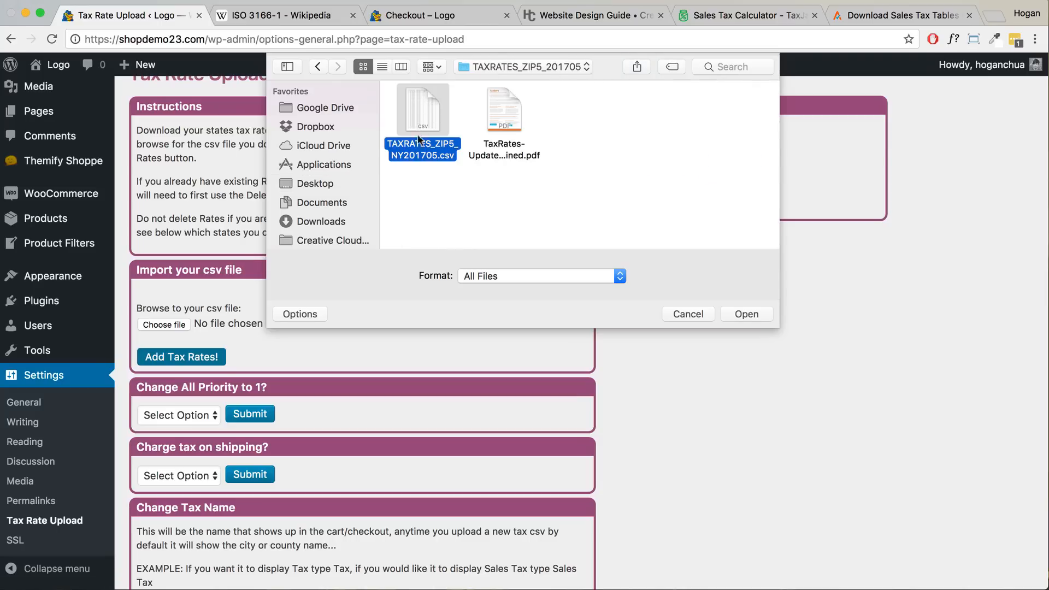
left_click(750, 315)
left_click(205, 358)
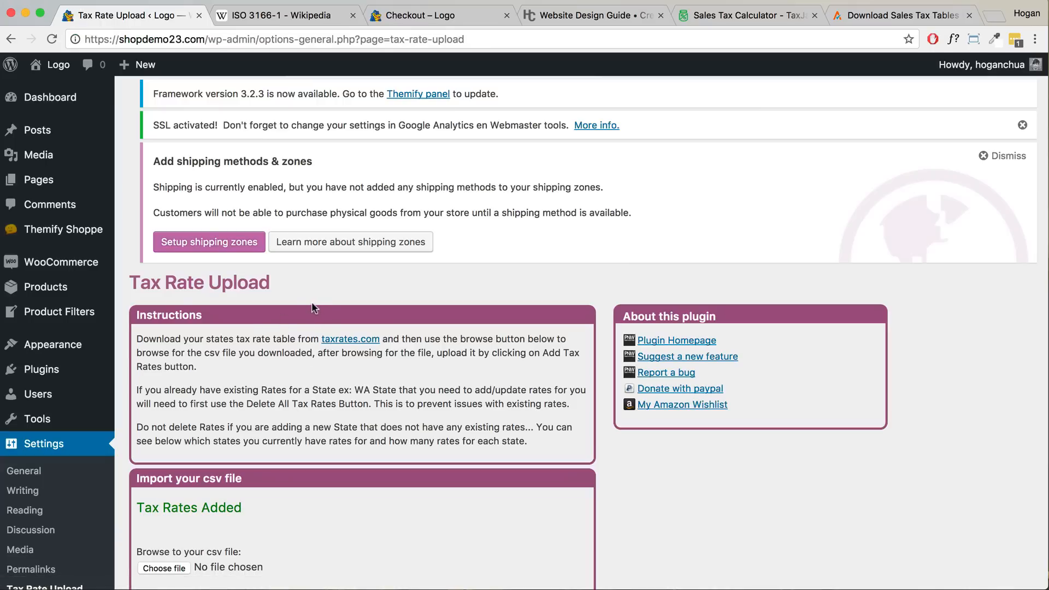
- Set all tax rate priorities to 1 and enable charging tax on shipping
scroll(316, 306, "down", 6)
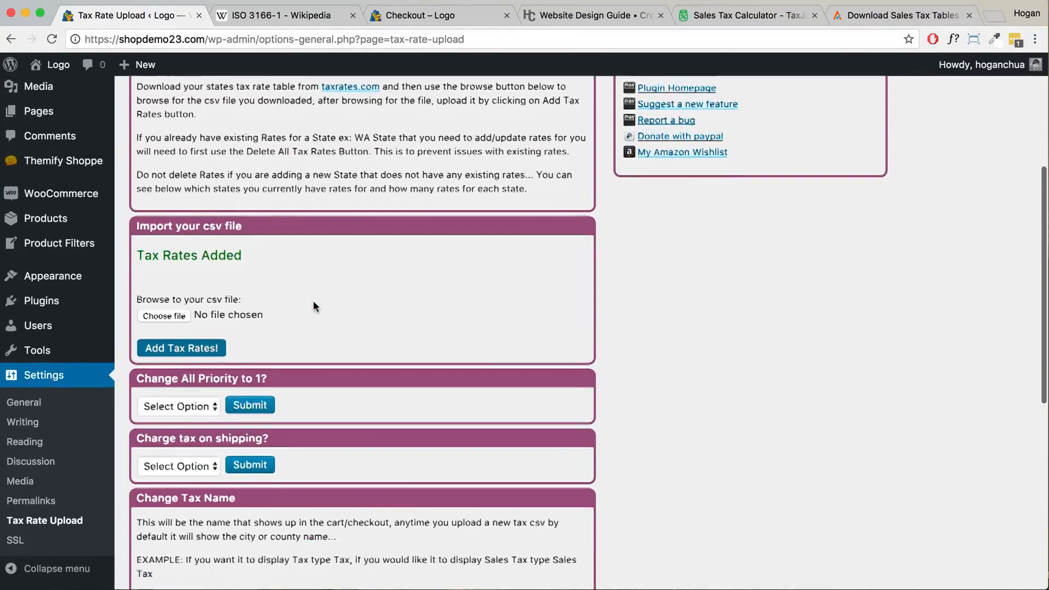
scroll(157, 329, "up", 1)
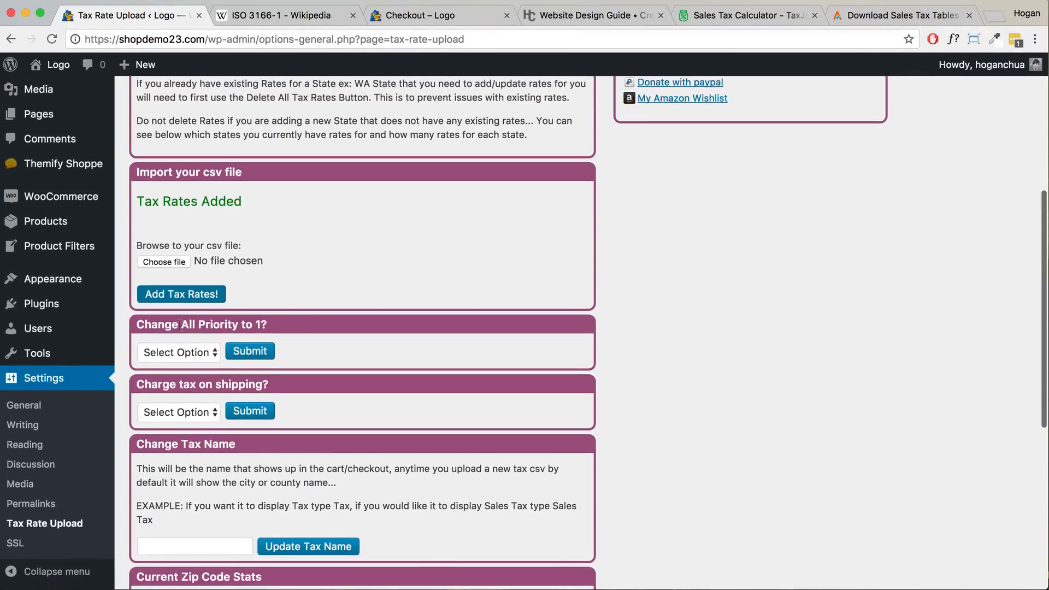
left_click(181, 362)
left_click(179, 363)
left_click(254, 351)
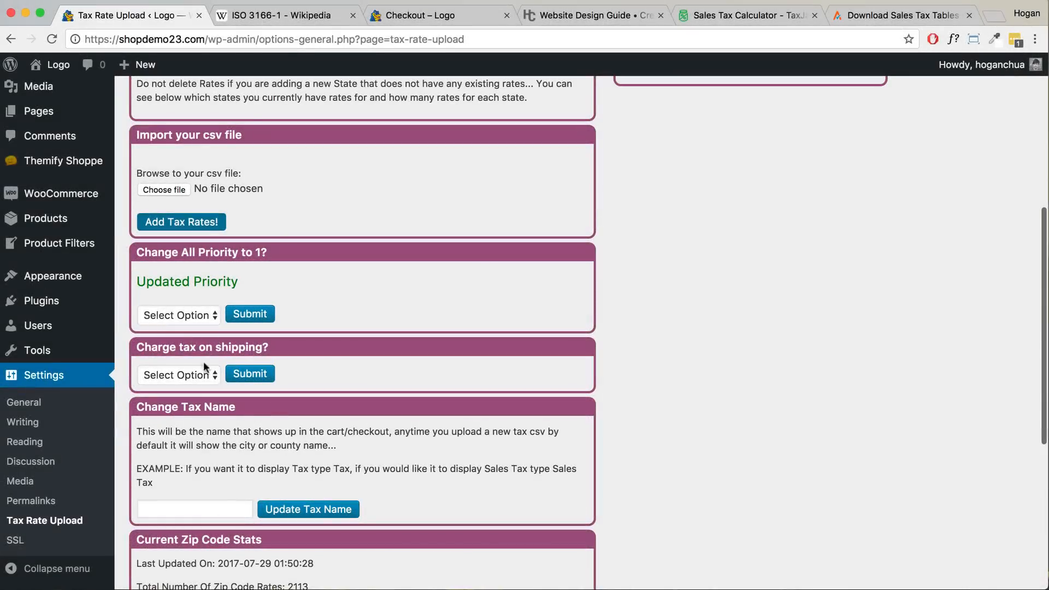
left_click(188, 373)
left_click(164, 387)
left_click(246, 378)
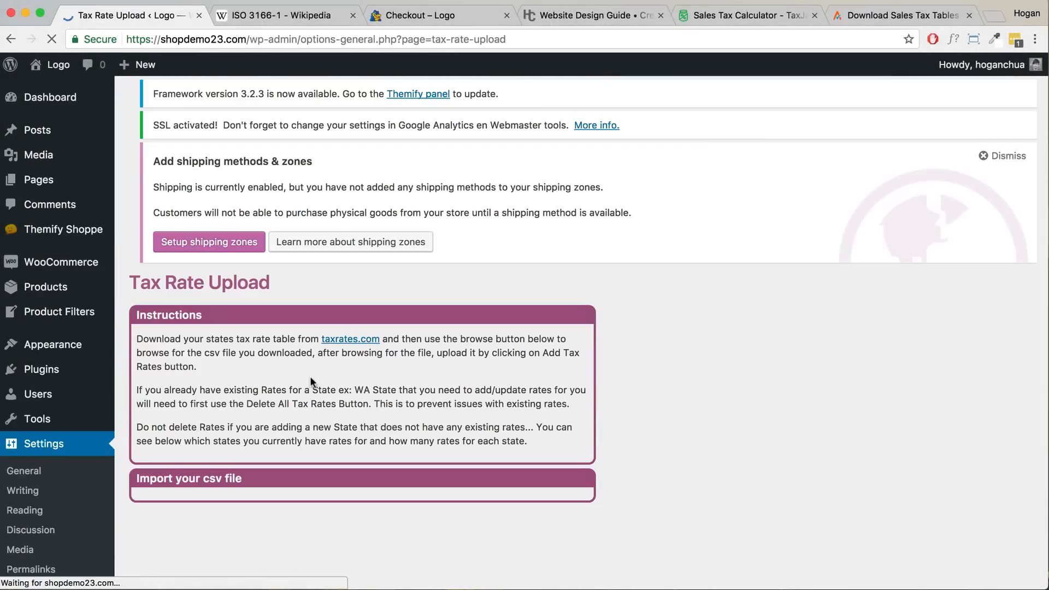
- Check the zip code stats showing 2110 New York rates out of 2113
scroll(309, 374, "down", 1)
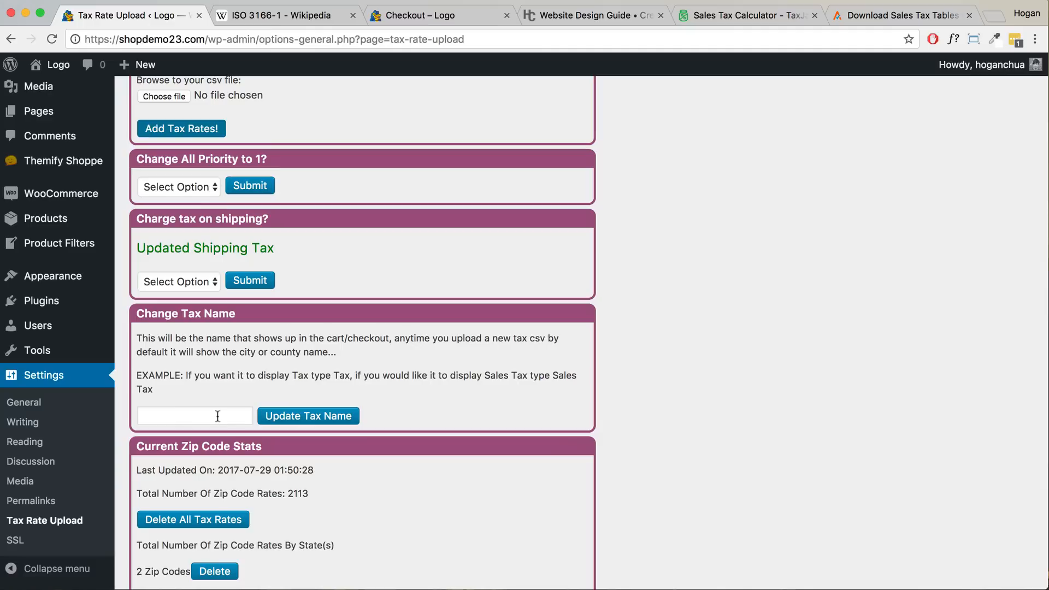
left_click(195, 417)
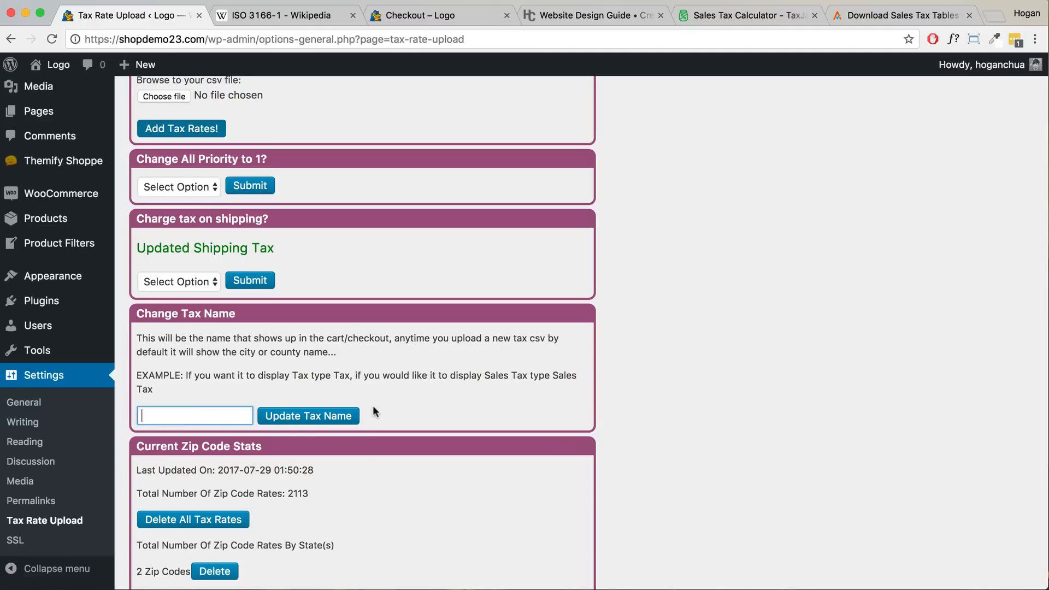
scroll(375, 404, "down", 3)
scroll(374, 406, "down", 3)
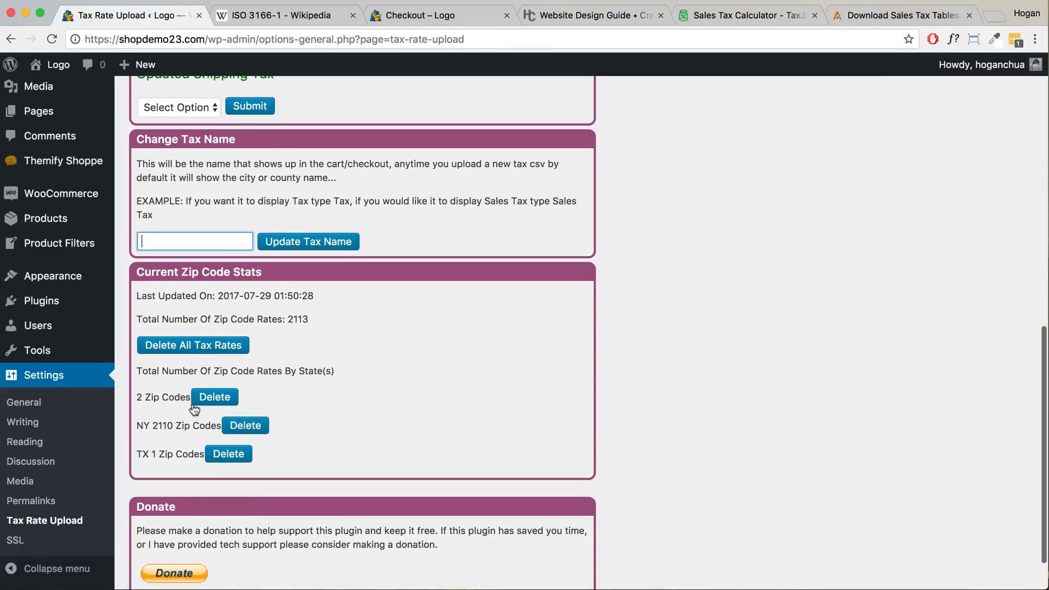
left_click_drag(151, 425, 199, 425)
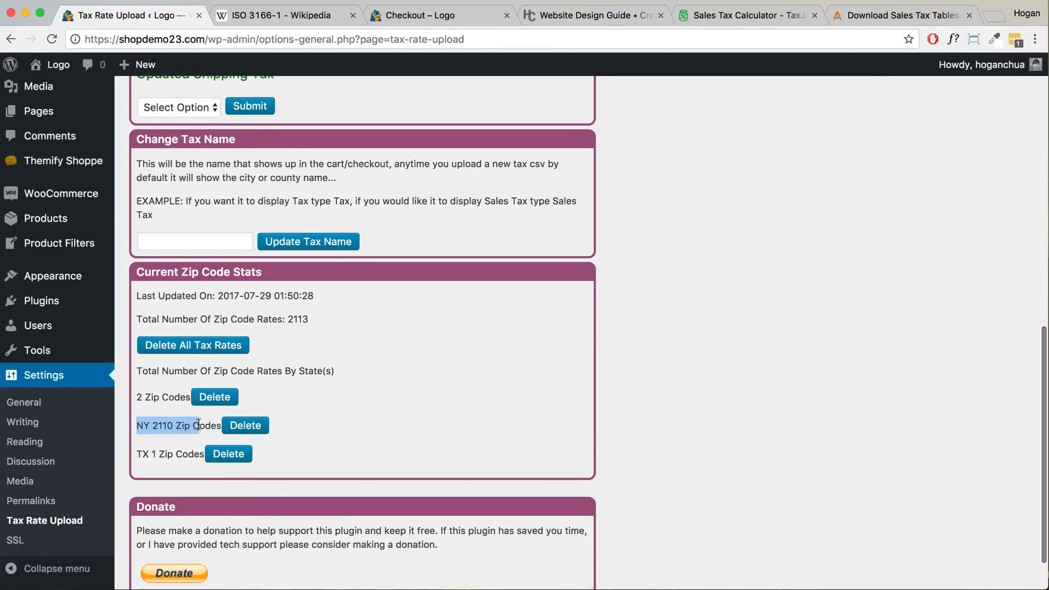
scroll(196, 424, "down", 2)
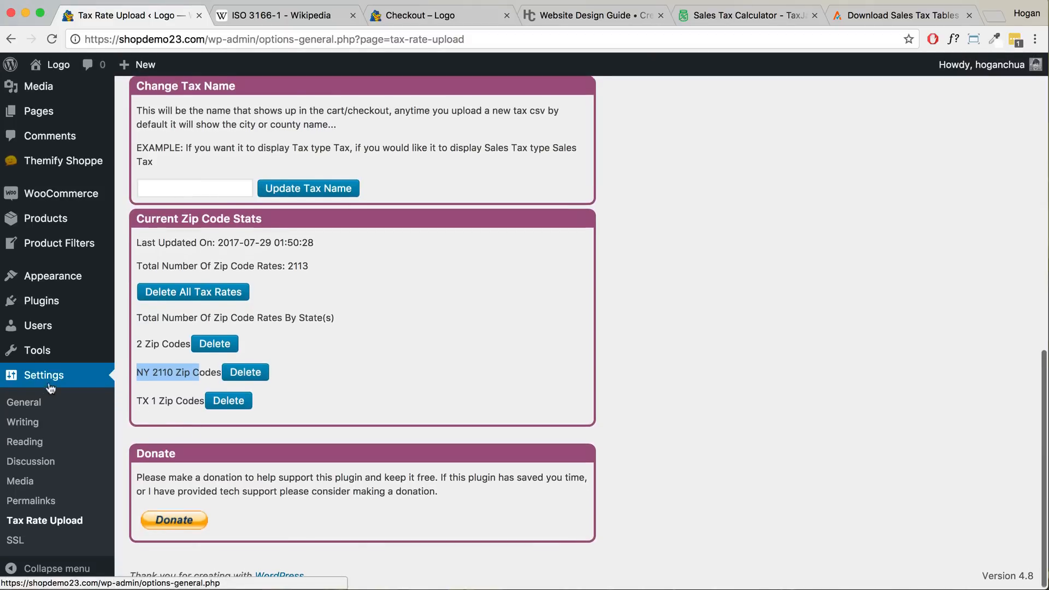
scroll(47, 391, "up", 5)
mouse_move(64, 261)
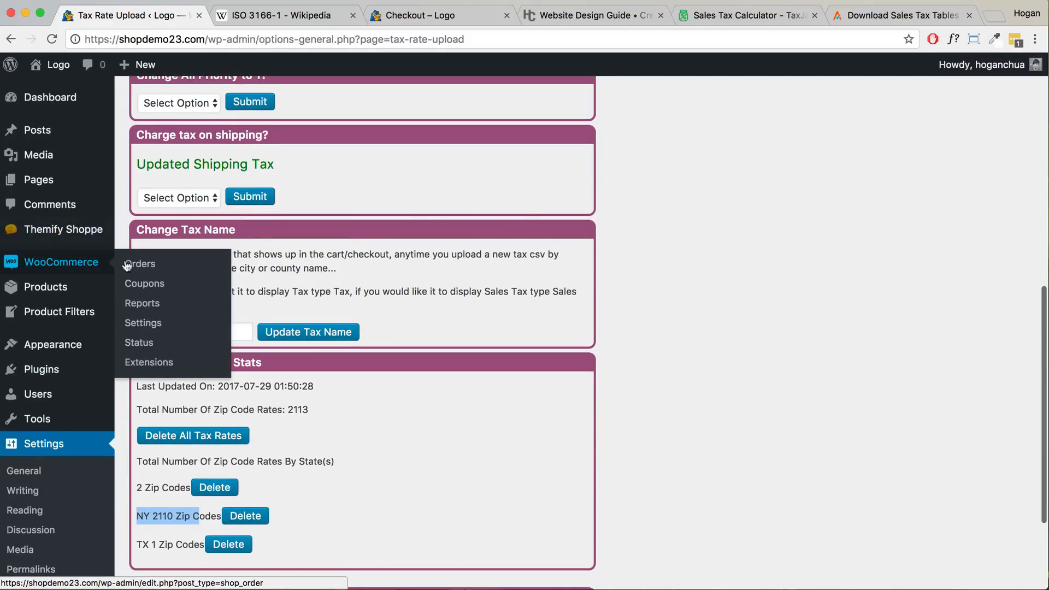
left_click(131, 324)
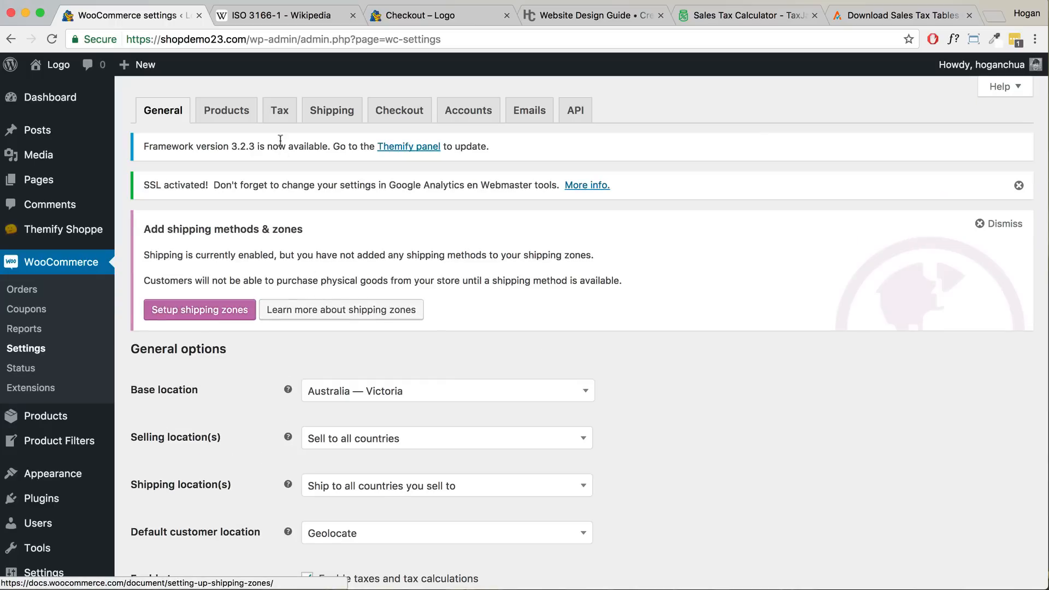
left_click(279, 117)
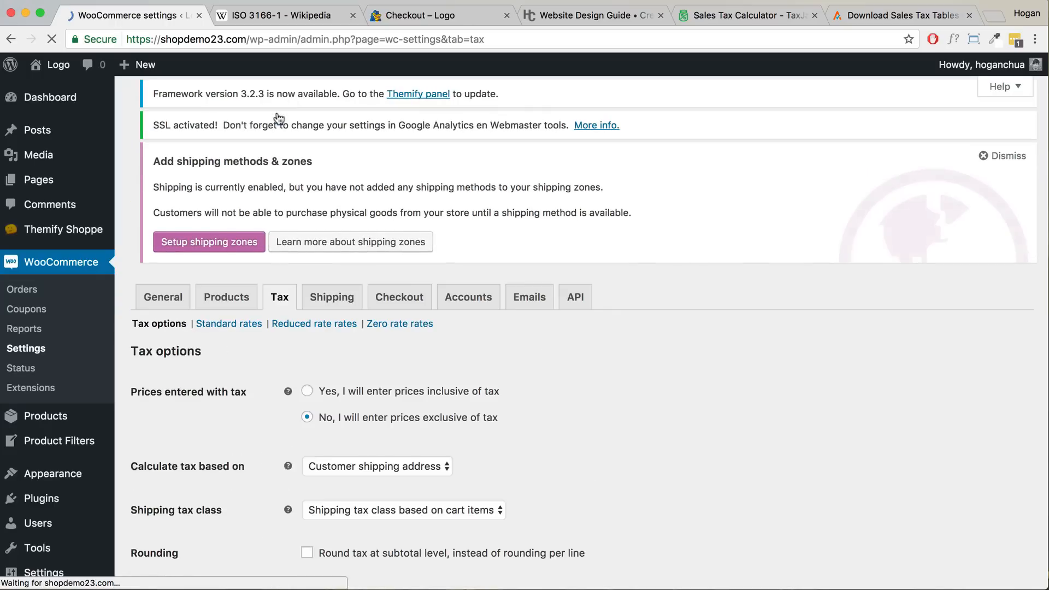
left_click(232, 347)
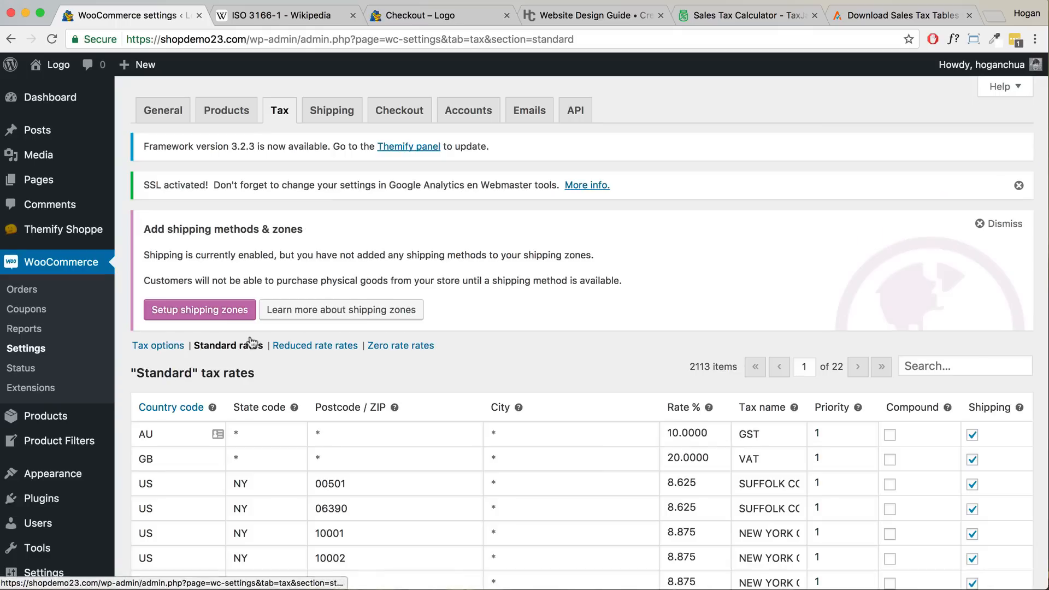
left_click_drag(688, 365, 737, 369)
scroll(707, 397, "down", 5)
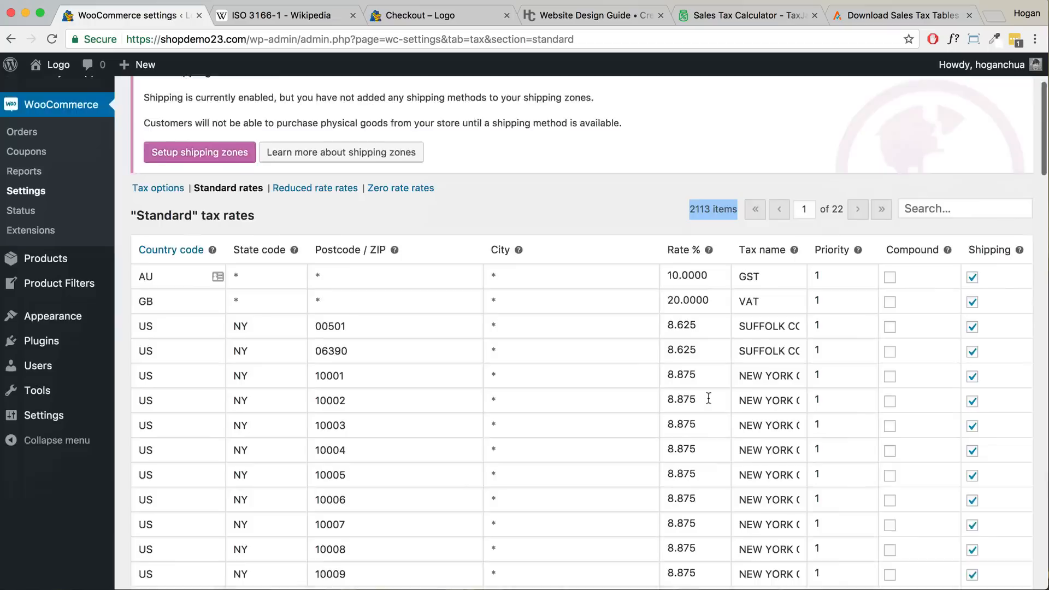
left_click_drag(357, 236, 322, 237)
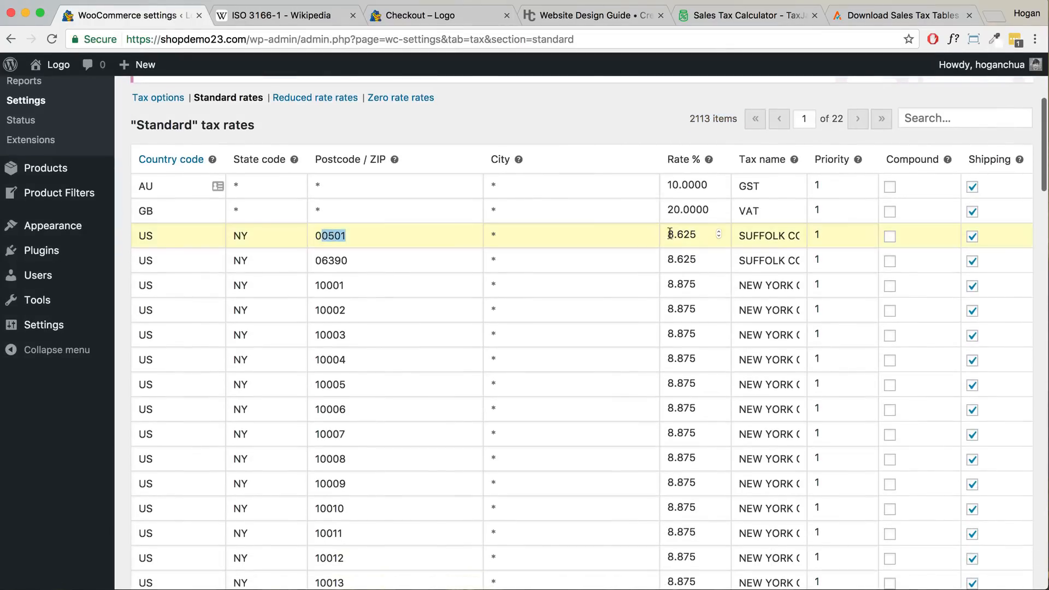
scroll(678, 284, "down", 2)
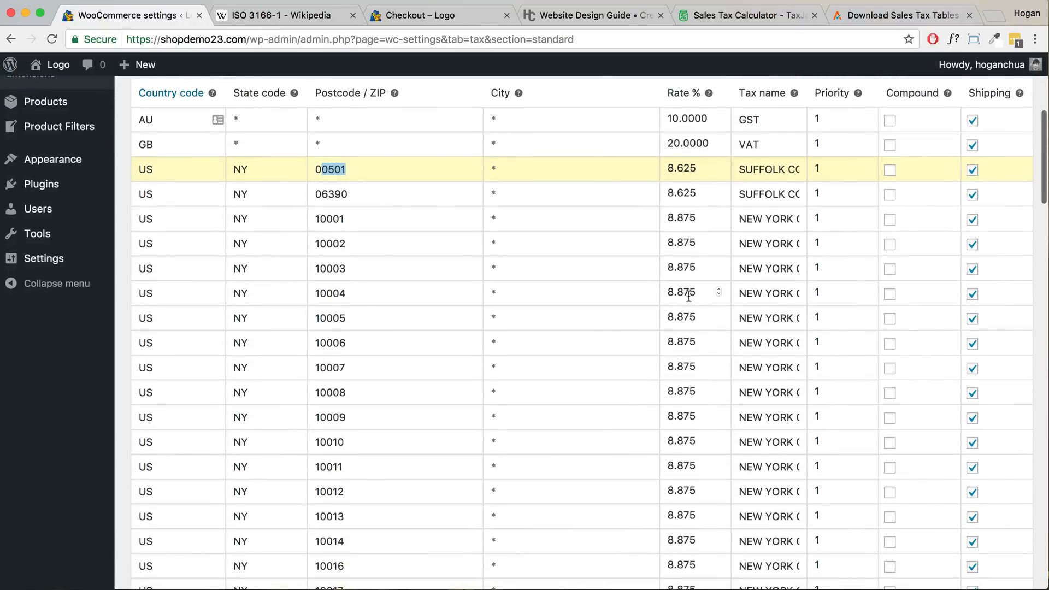
scroll(688, 296, "down", 20)
scroll(685, 300, "down", 15)
scroll(686, 300, "up", 20)
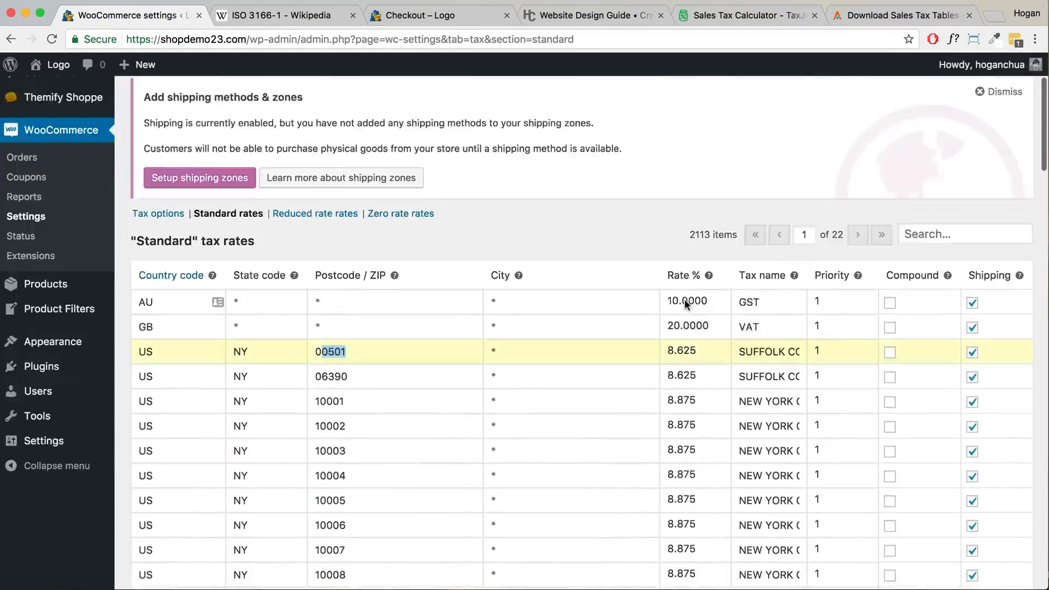
scroll(684, 300, "up", 5)
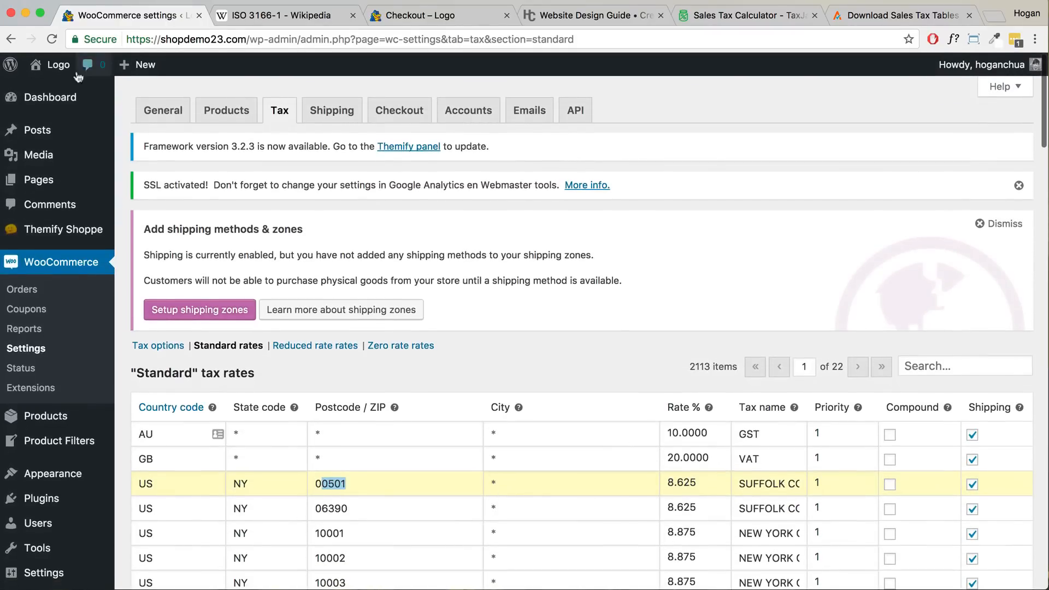
mouse_move(59, 70)
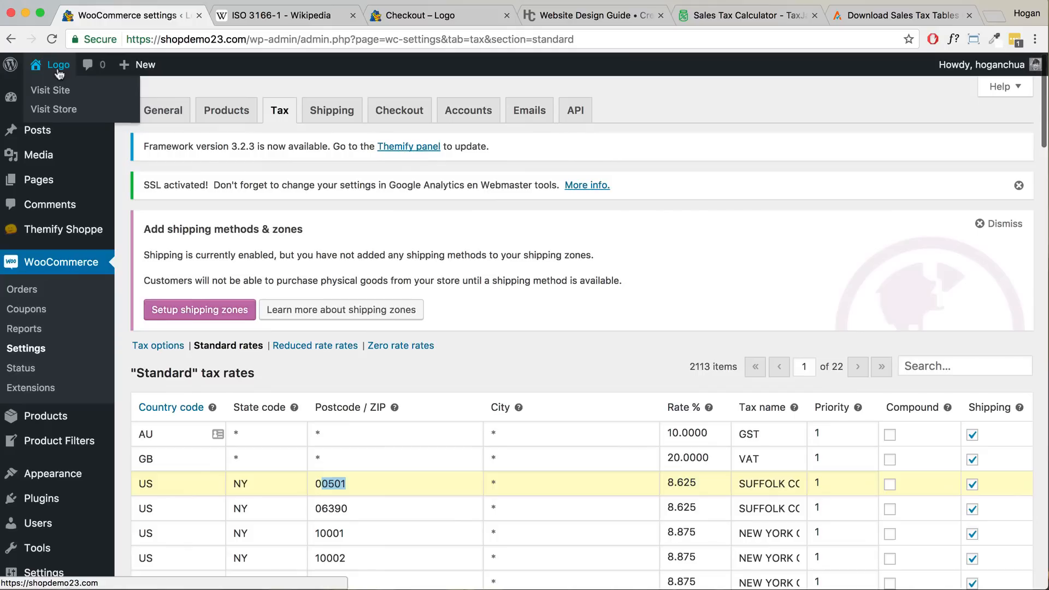
- Go from the store to checkout for the $89.00 Black Dress and bring the ZIP field and order summary into view
left_click(54, 110)
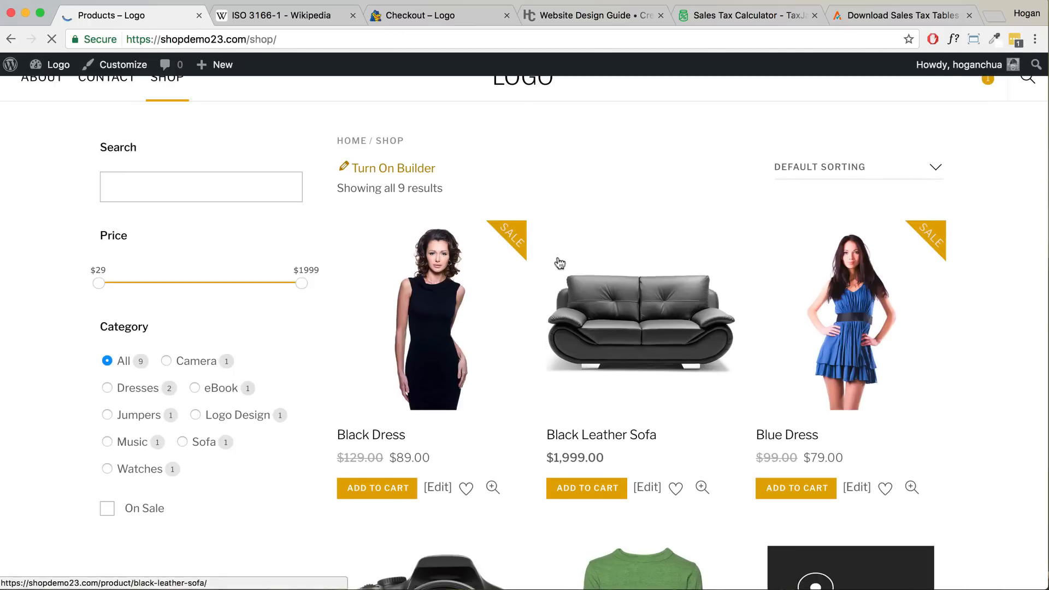
mouse_move(977, 100)
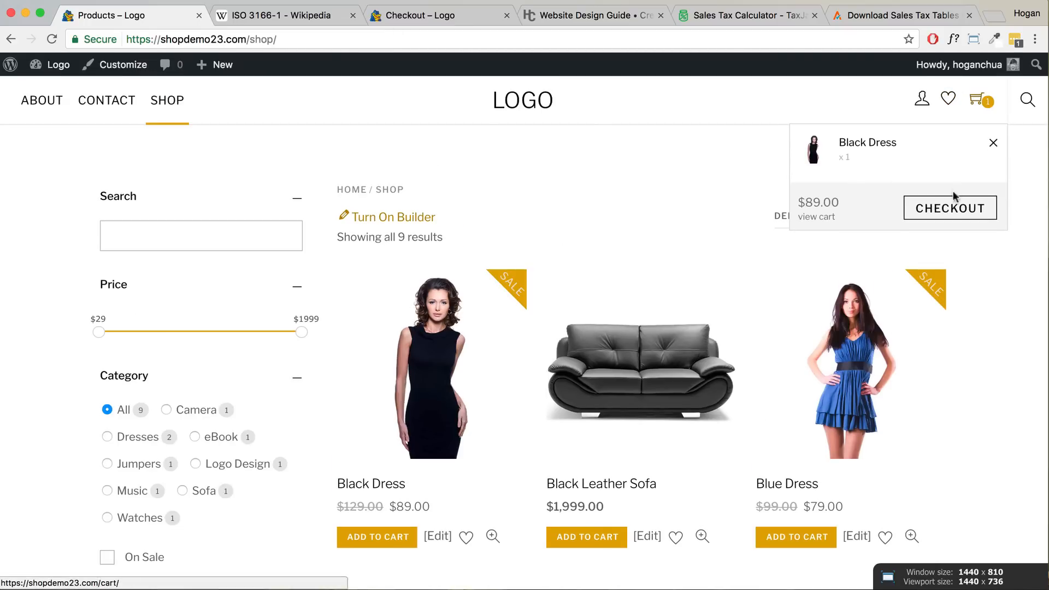
left_click(947, 211)
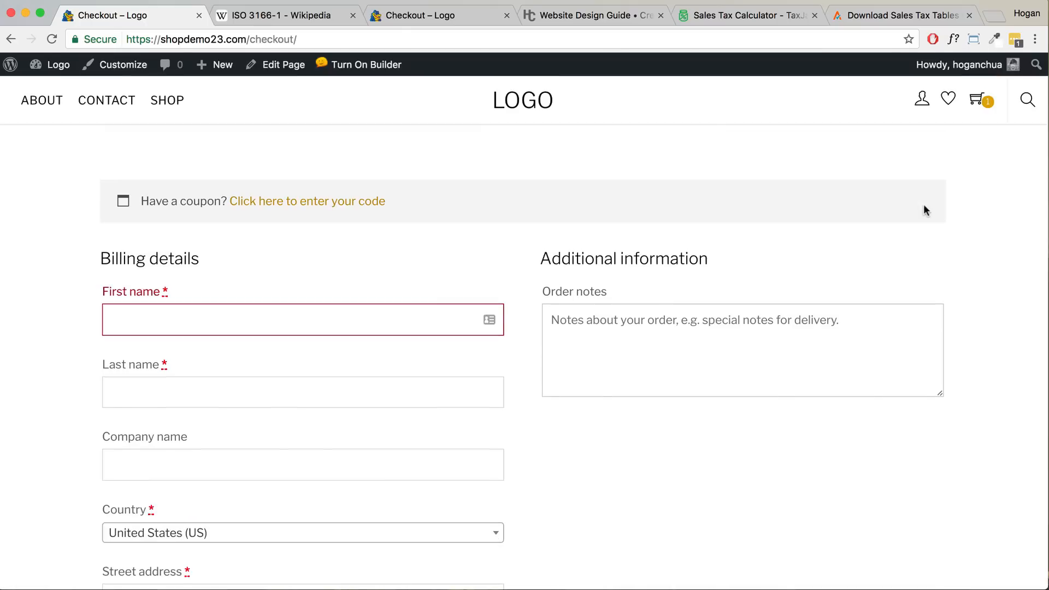
scroll(904, 205, "down", 10)
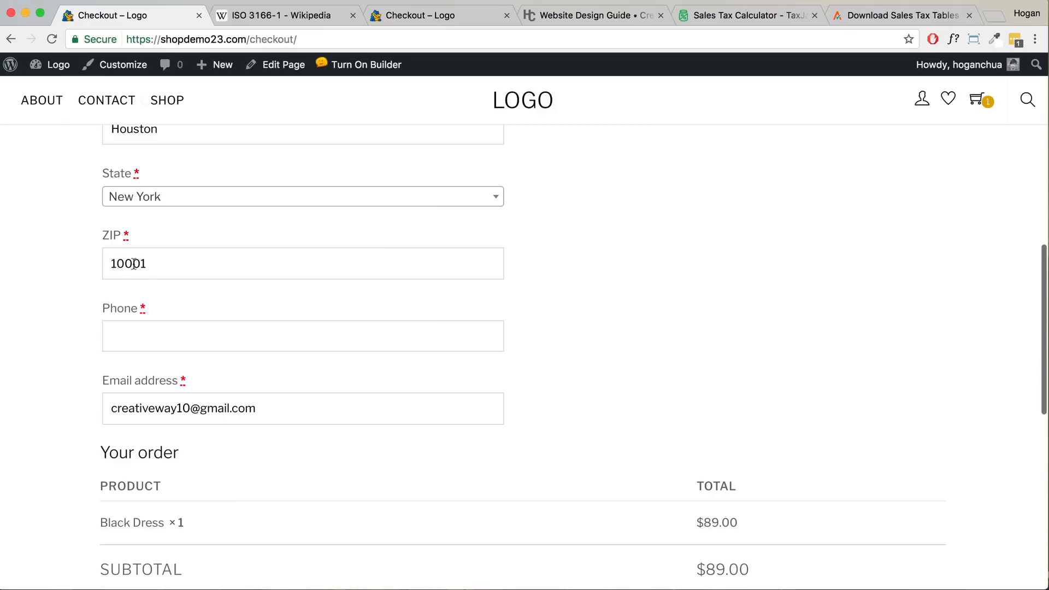
- Look up ZIP 10001 in TaxJar, which returns an 8.875% total rate for New York
left_click(732, 15)
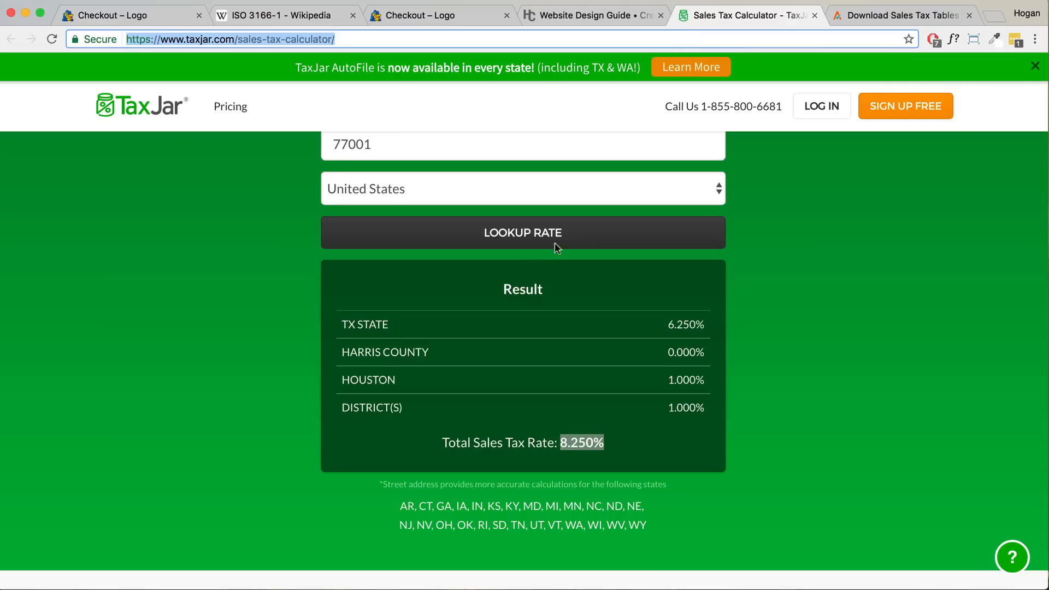
scroll(558, 249, "up", 2)
double_click(405, 241)
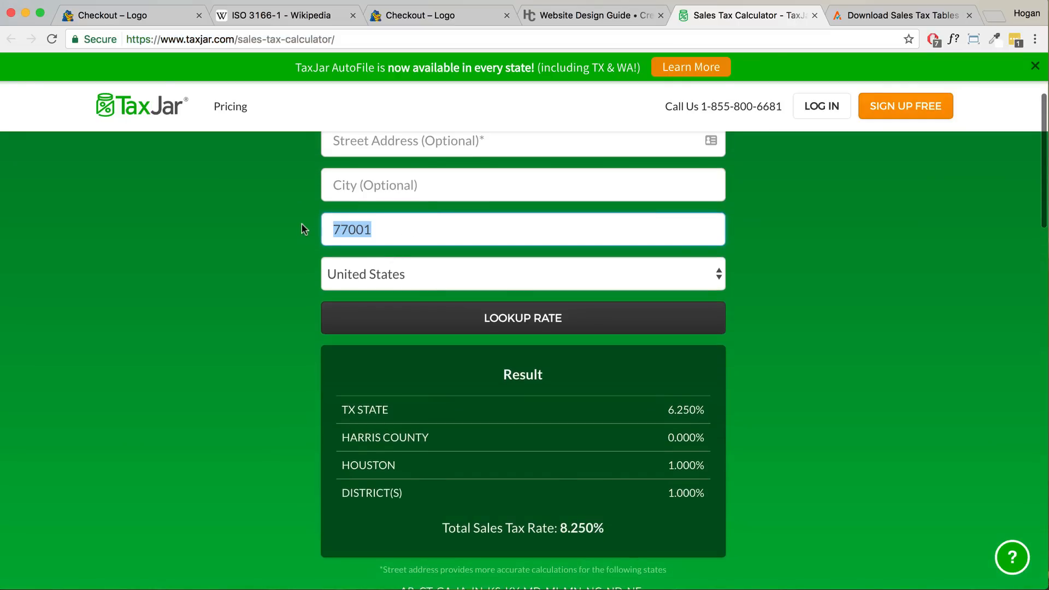
type("10")
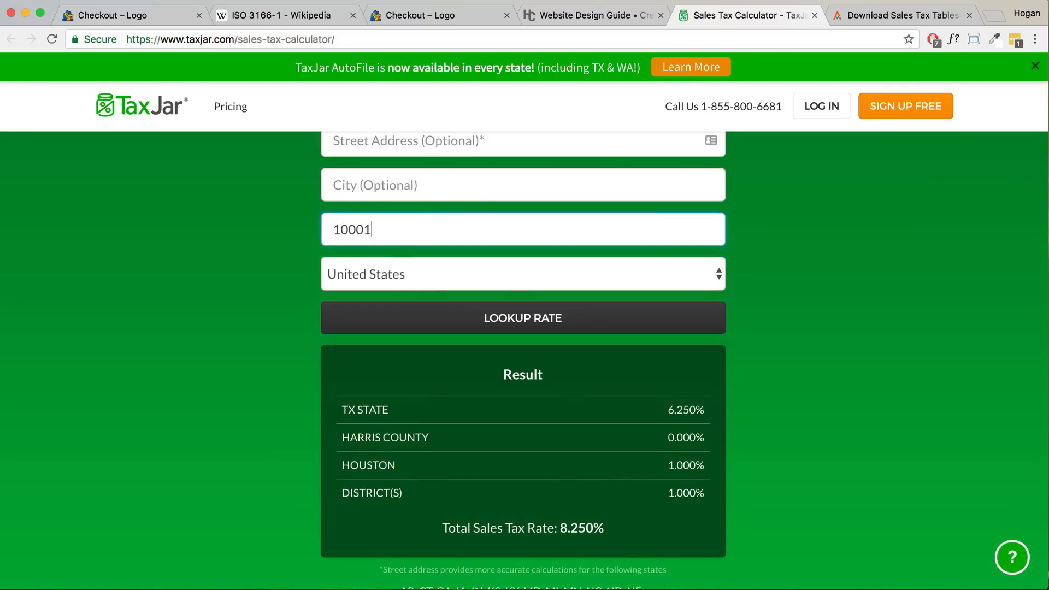
left_click(508, 328)
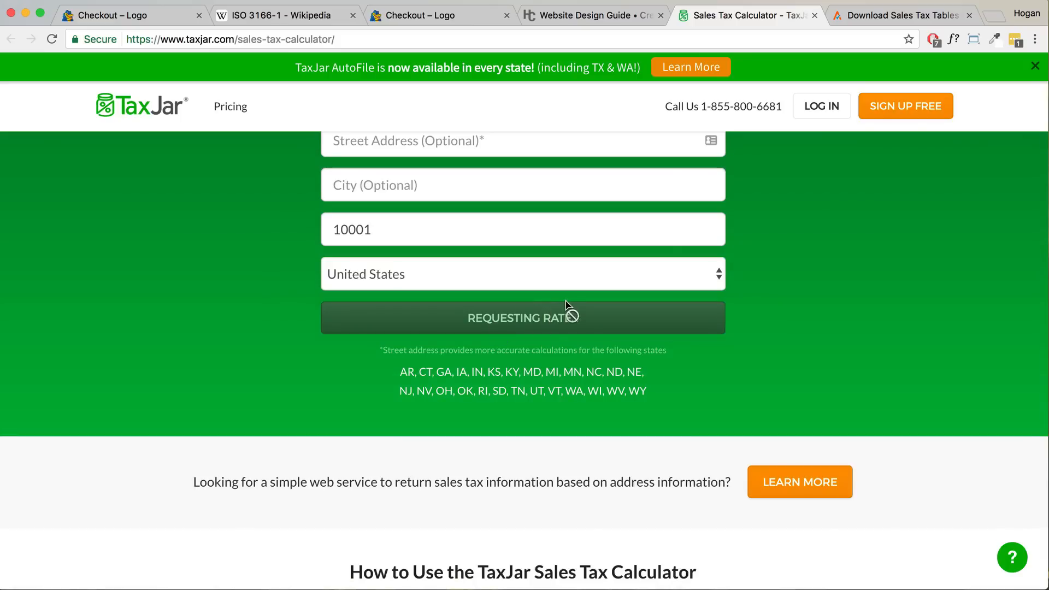
scroll(573, 382, "down", 2)
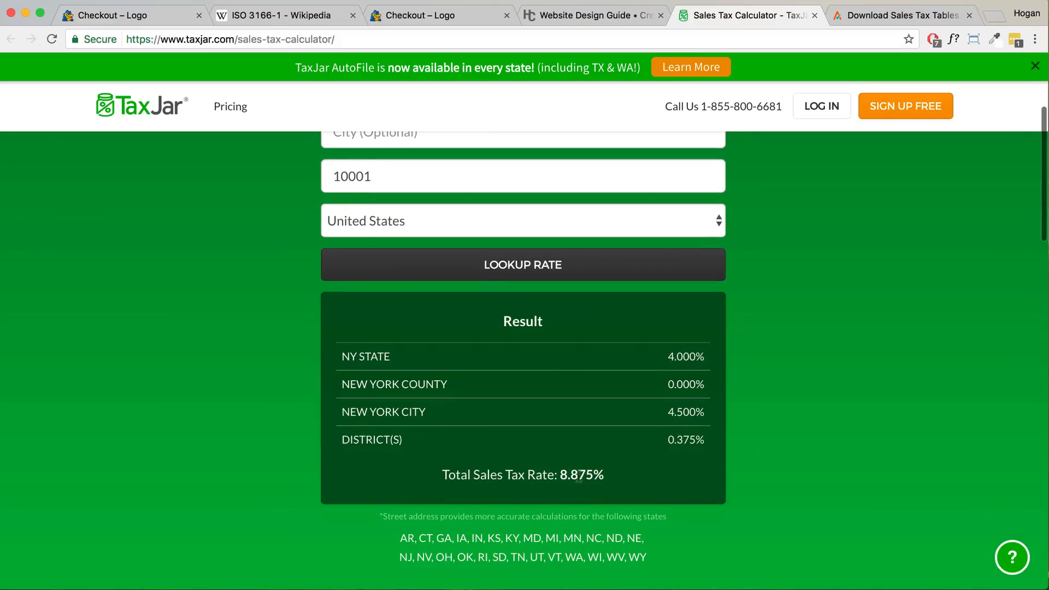
left_click_drag(599, 475, 556, 474)
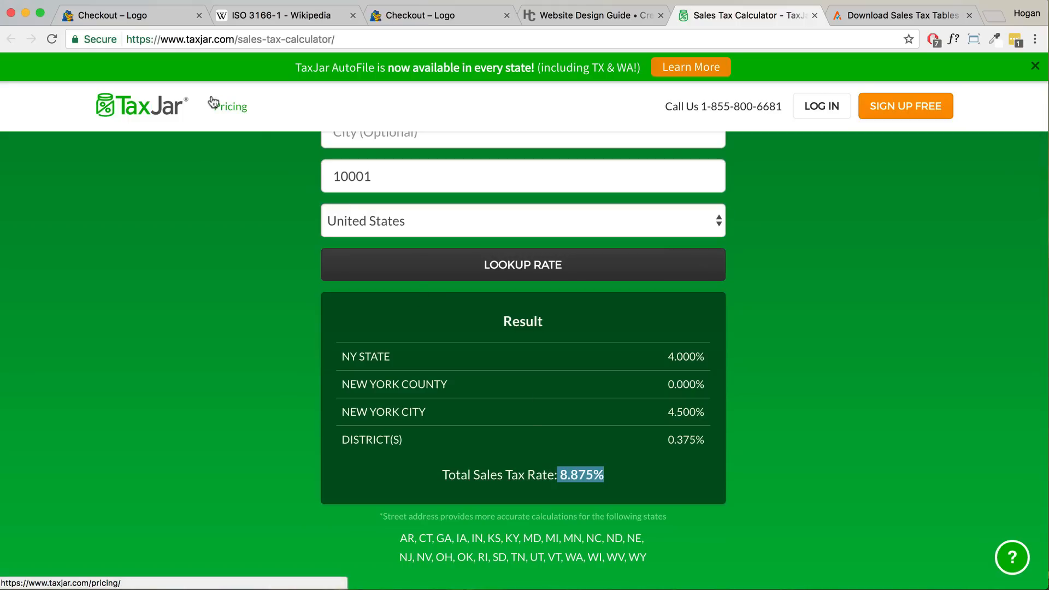
- Change the checkout ZIP to 13201 and check the updated order summary
left_click(129, 20)
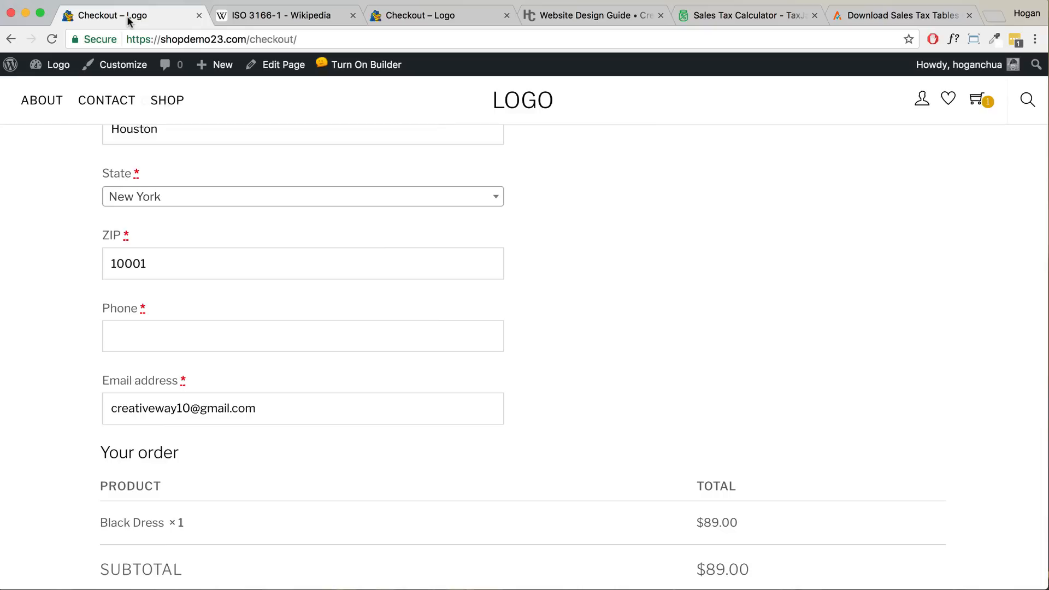
left_click_drag(202, 266, 50, 258)
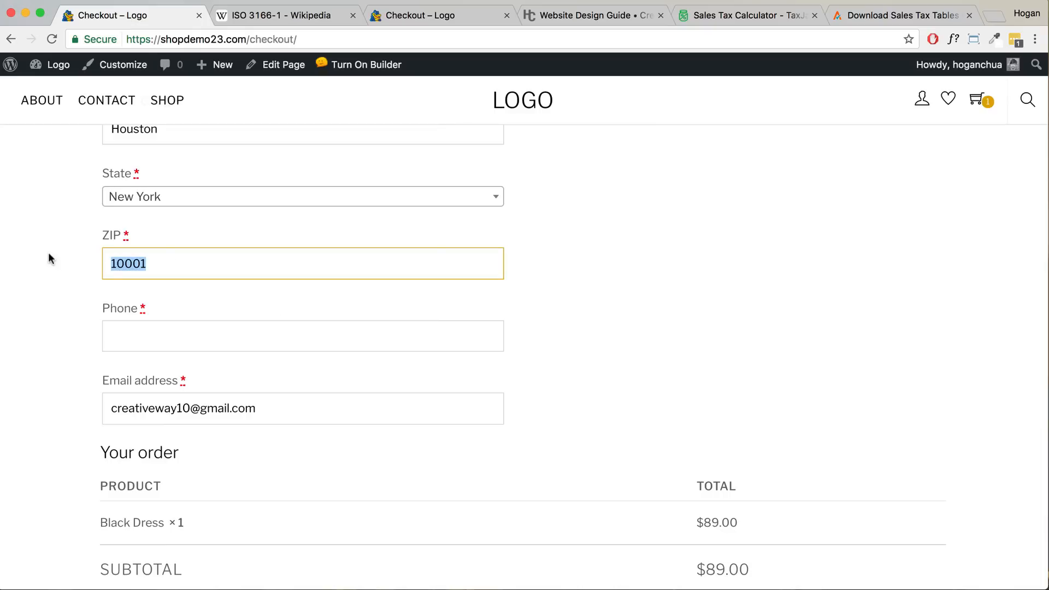
type("13")
scroll(650, 277, "down", 3)
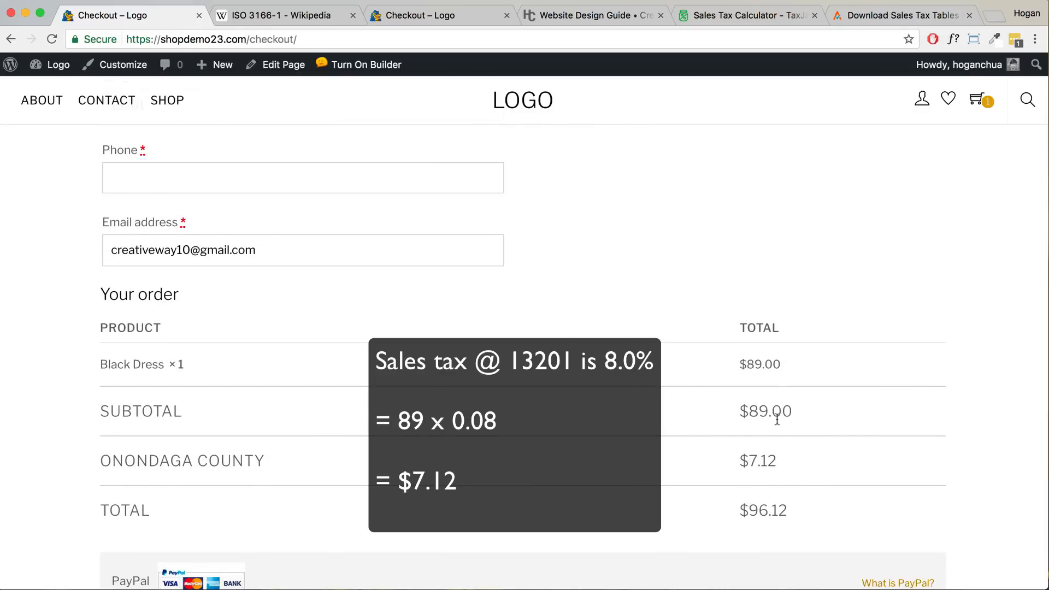
scroll(51, 181, "up", 2)
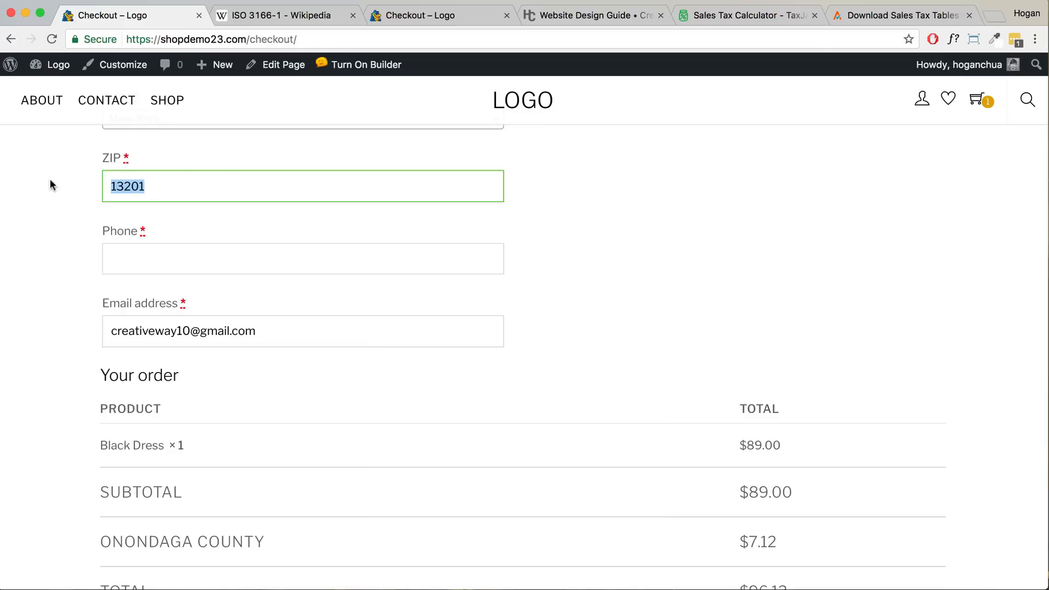
- Change the checkout ZIP to 14201, giving $7.79 Erie County tax and a $96.79 total
type("14")
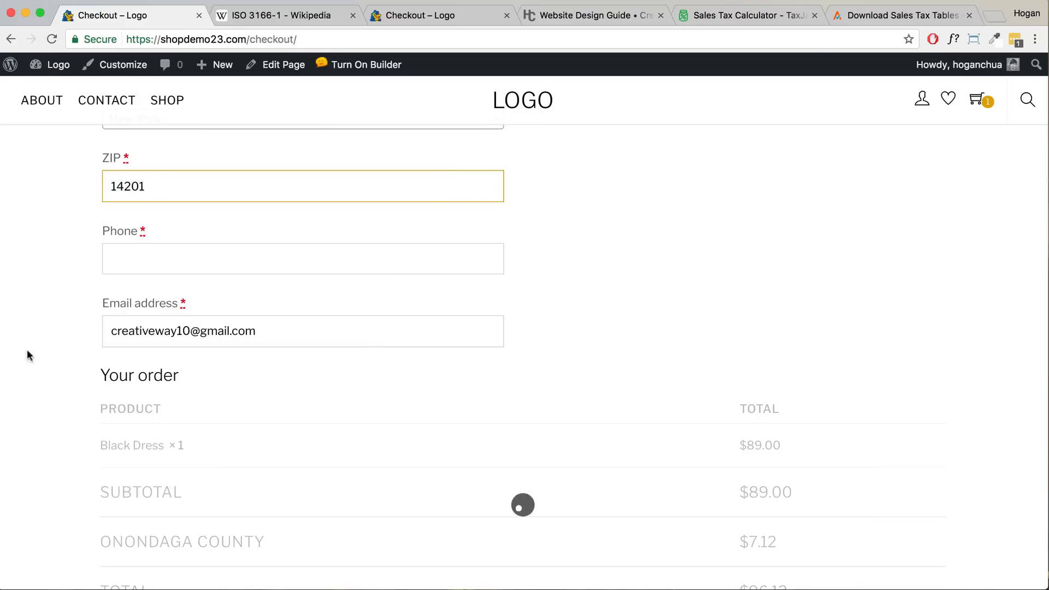
scroll(437, 330, "down", 2)
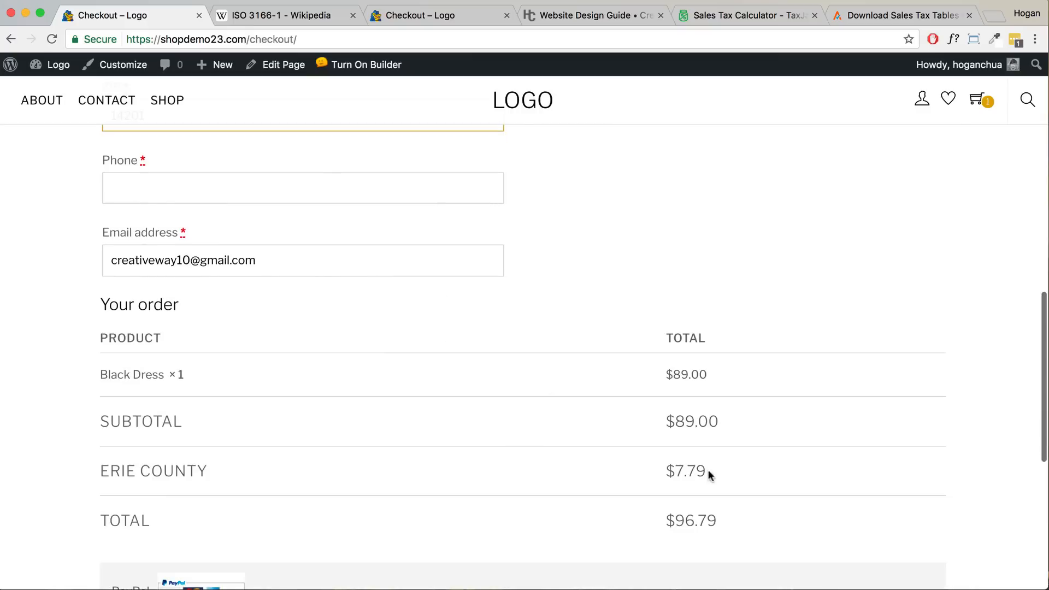
left_click_drag(708, 471, 660, 471)
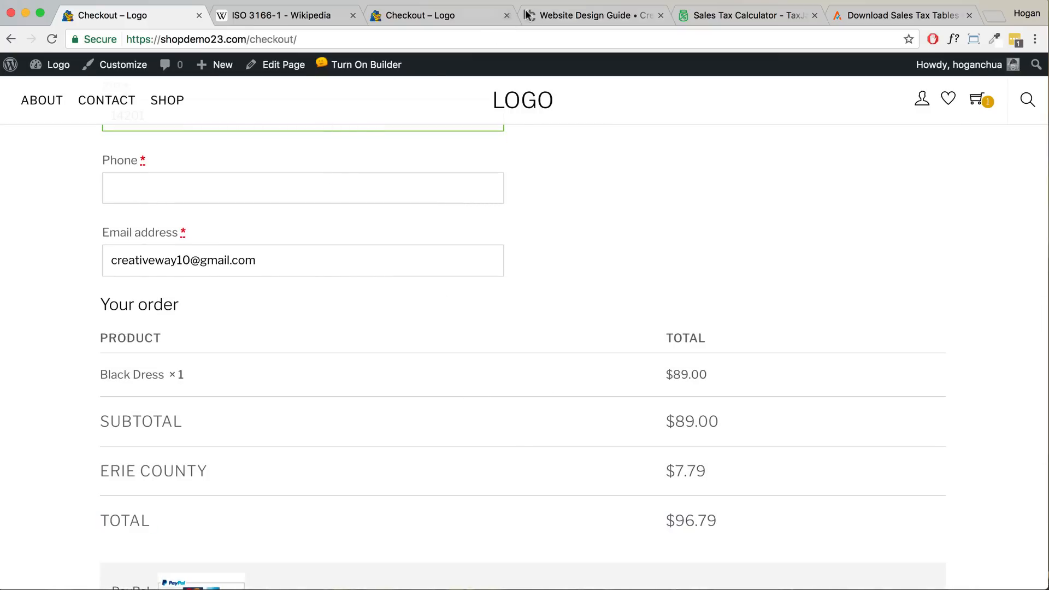
left_click(580, 17)
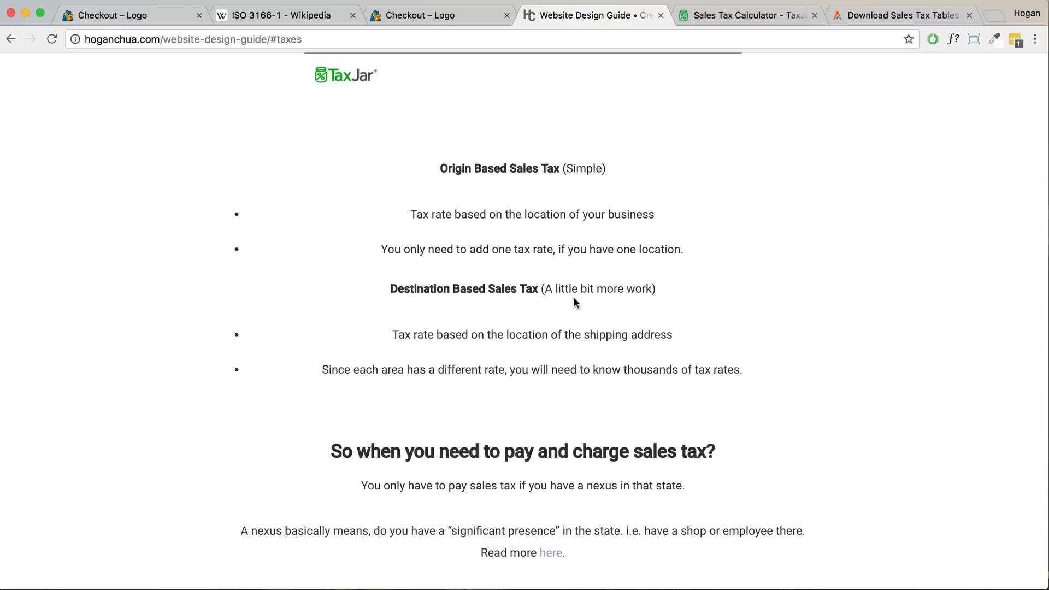
- Highlight the design guide's sales tax heading and the phrases 'nexus in that state' and 'significant presence'
scroll(575, 299, "down", 3)
left_click_drag(329, 275, 717, 280)
left_click_drag(589, 309, 678, 310)
left_click_drag(453, 355, 555, 356)
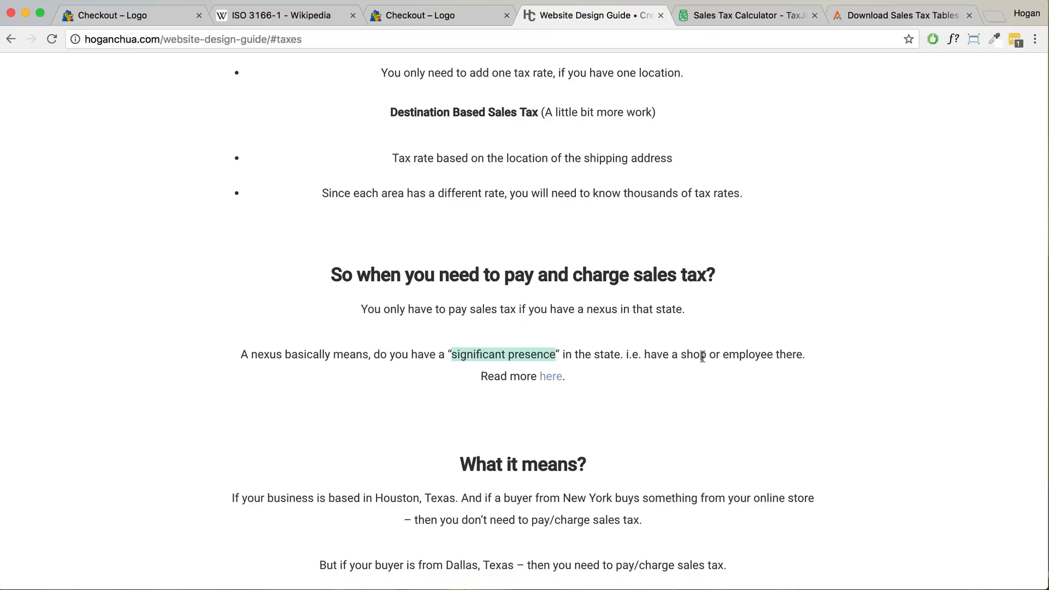
- Open TaxJar's Sales Tax Nexus Defined article, then return to the guide and scroll to 'How it works?'
left_click(550, 377)
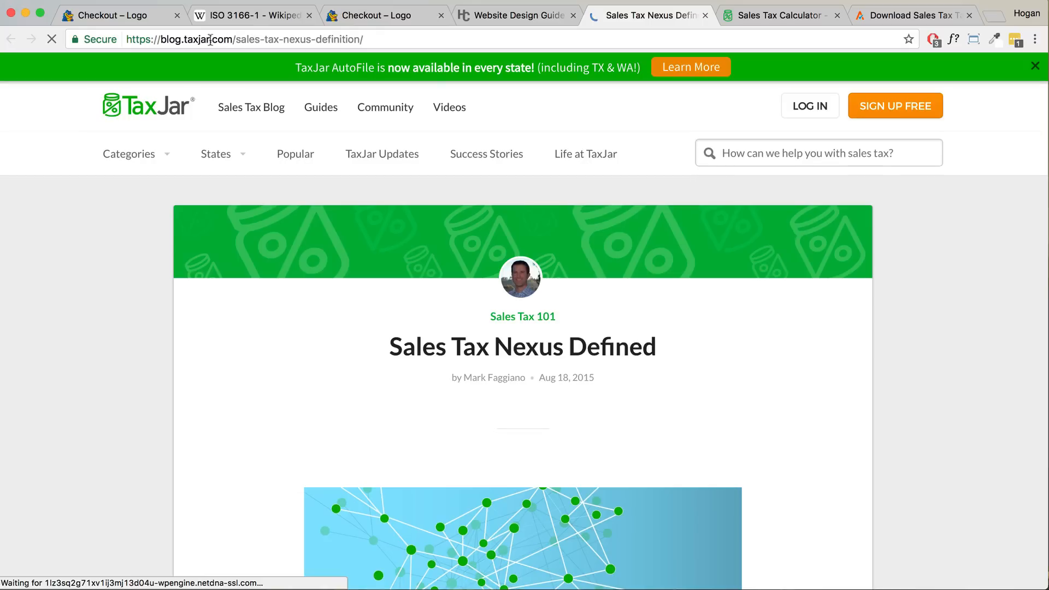
left_click_drag(233, 40, 121, 39)
left_click(518, 16)
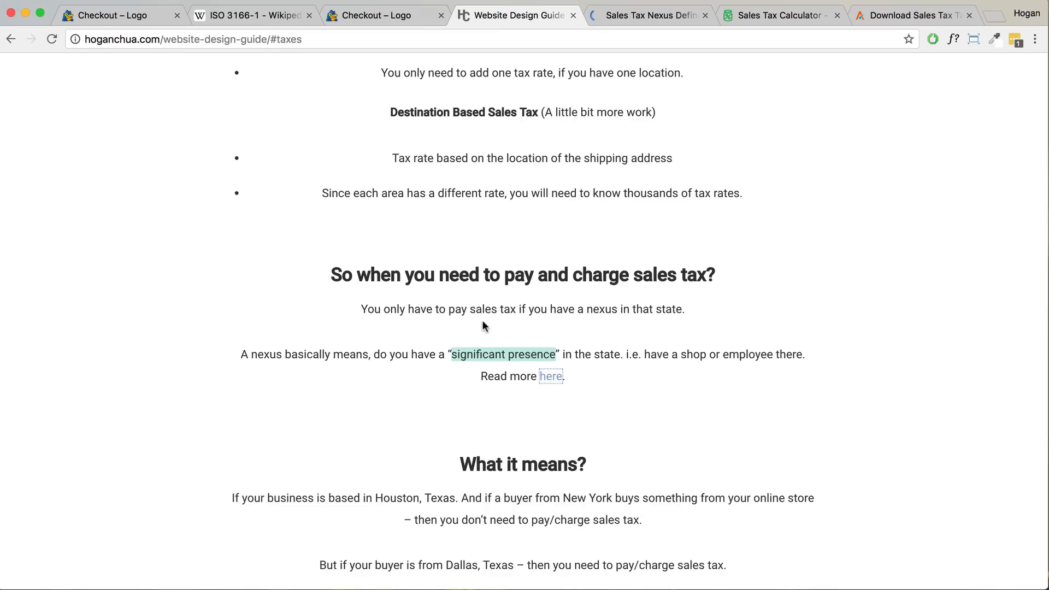
scroll(485, 322, "down", 7)
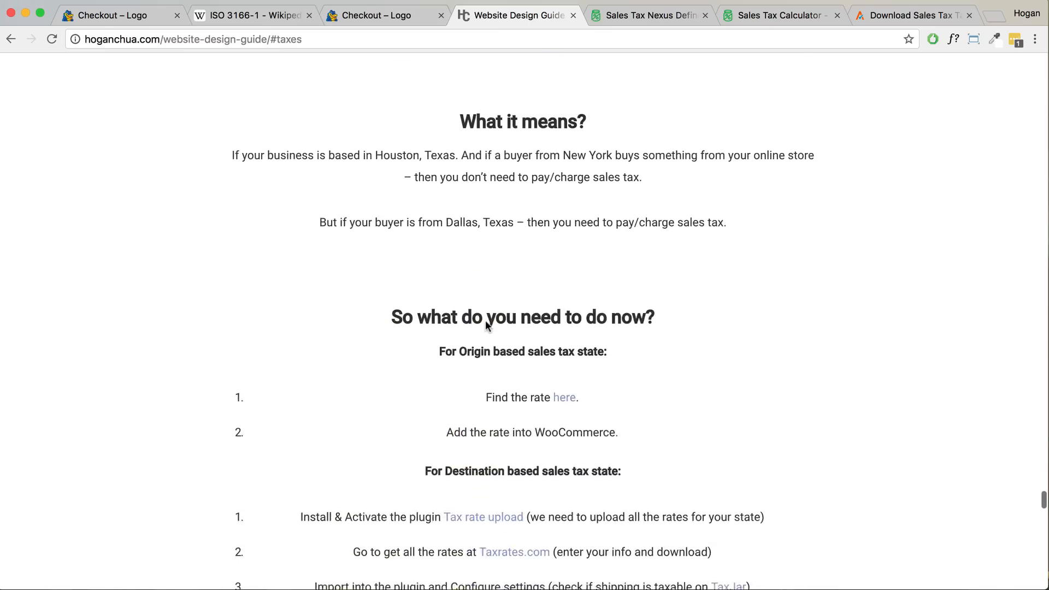
scroll(486, 326, "down", 6)
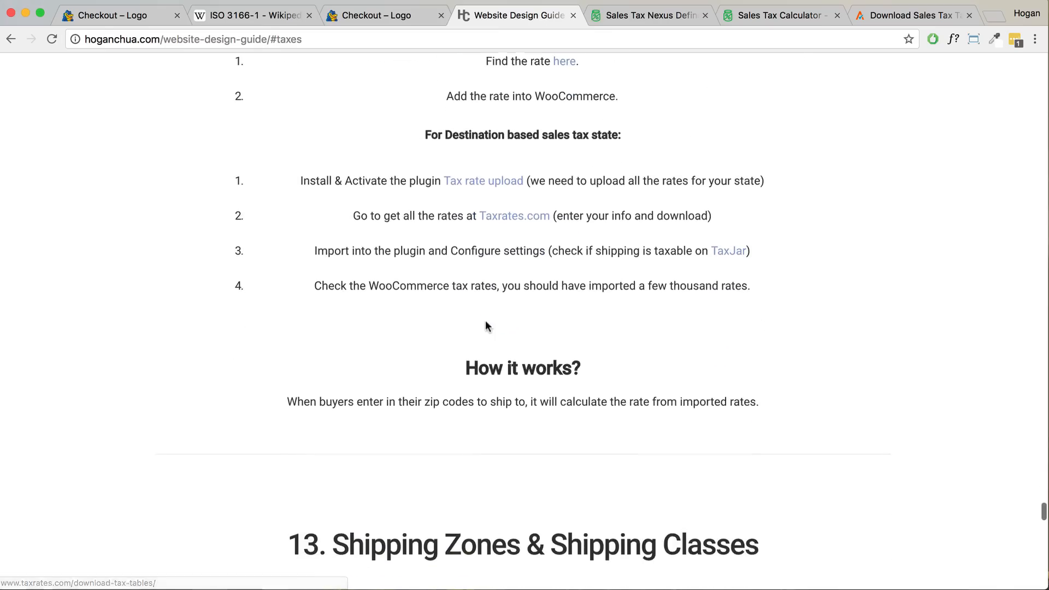
scroll(480, 326, "down", 1)
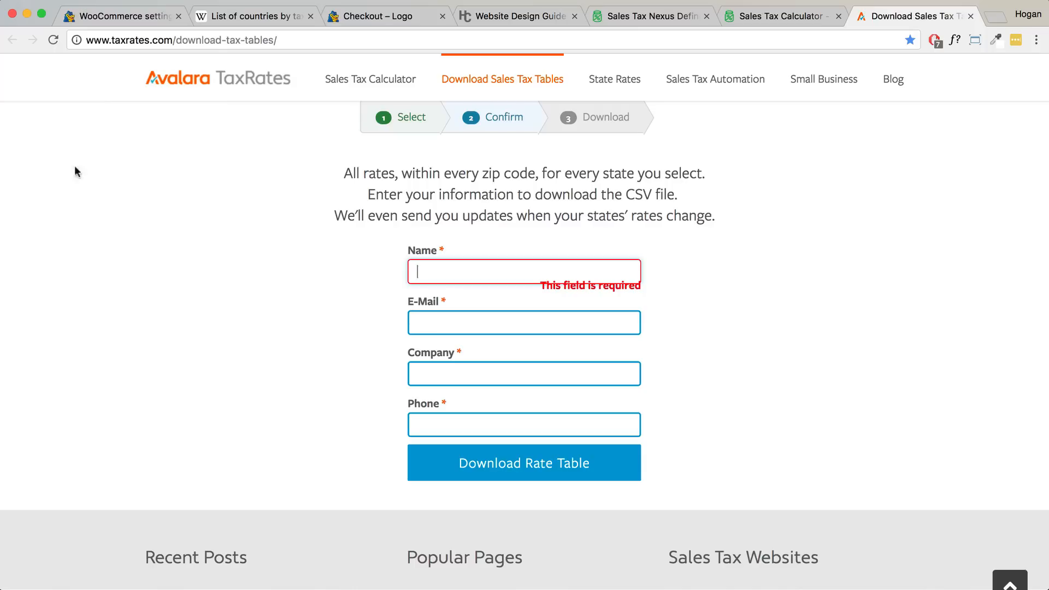
- Highlight the UK's 20% standard, 5% reduced and 0% zero VAT rates in Wikipedia's tax table
left_click(243, 17)
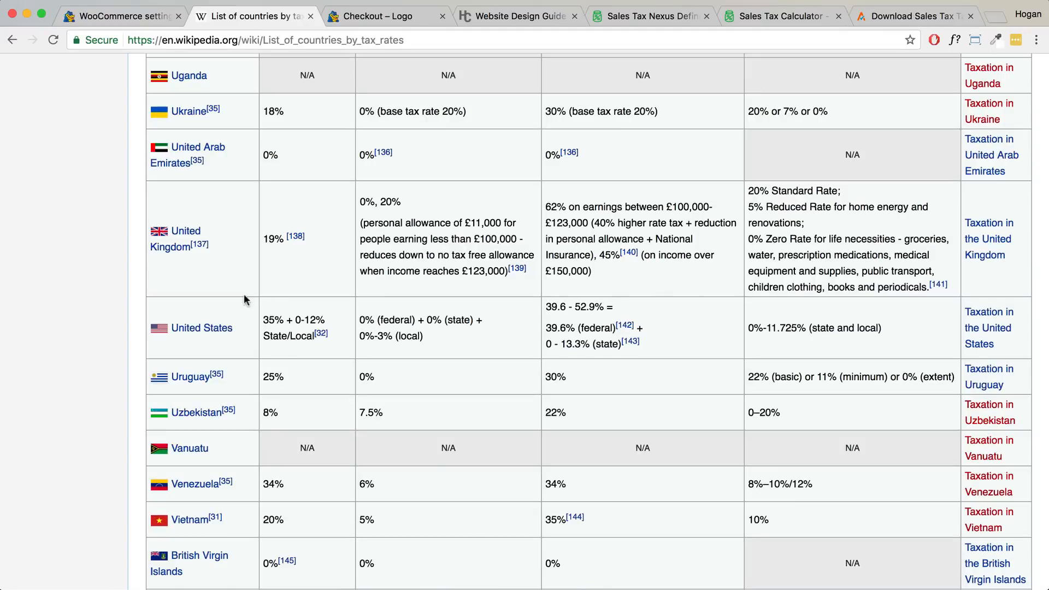
left_click_drag(172, 234, 136, 225)
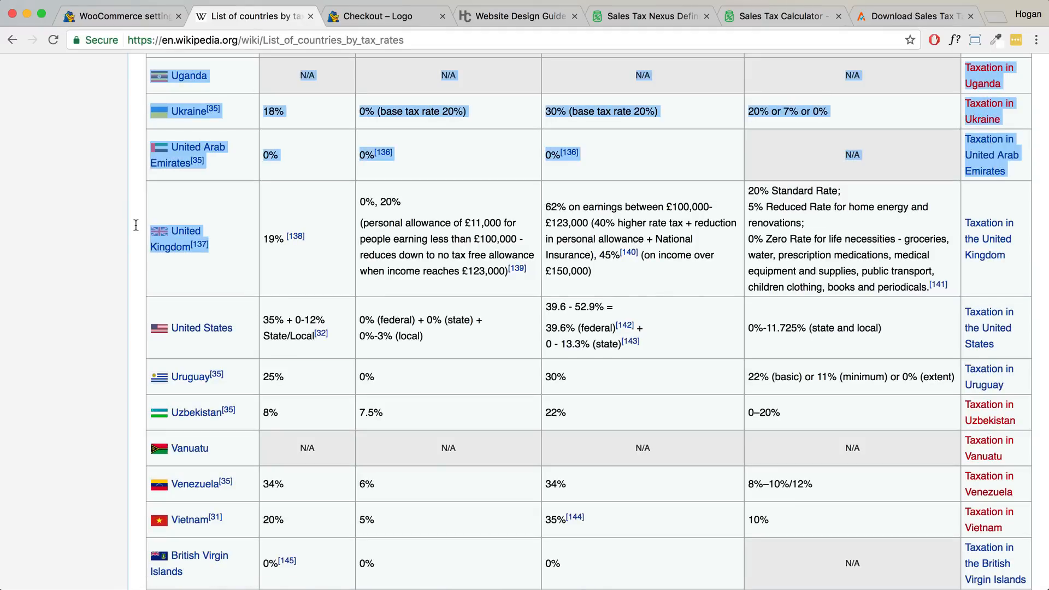
left_click_drag(841, 191, 753, 195)
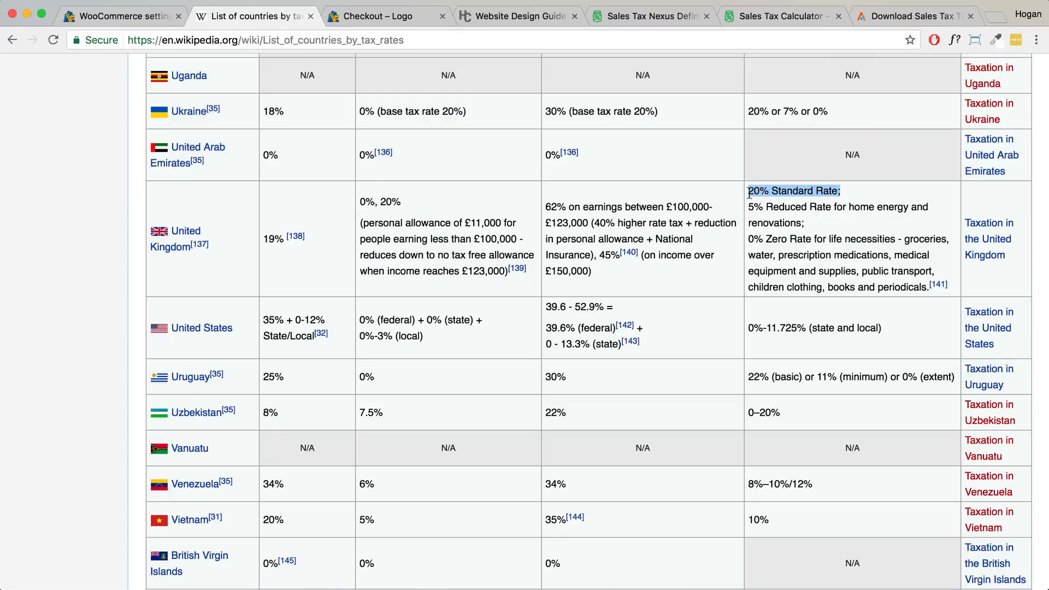
left_click(749, 208)
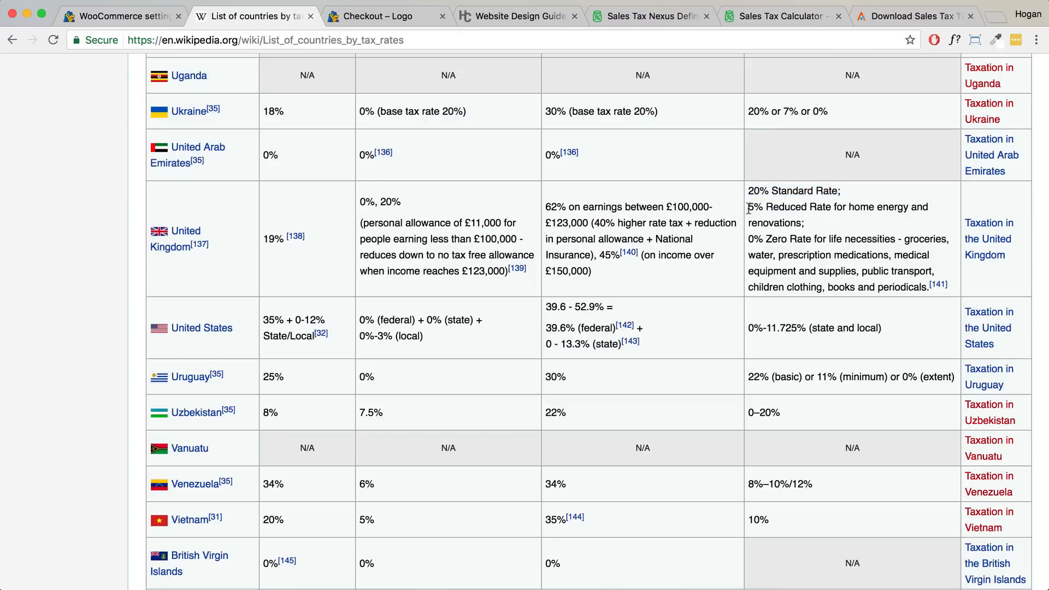
left_click_drag(849, 208, 902, 211)
mouse_move(800, 222)
left_mouse_down()
mouse_move(754, 222)
mouse_move(750, 208)
mouse_move(809, 240)
left_mouse_up()
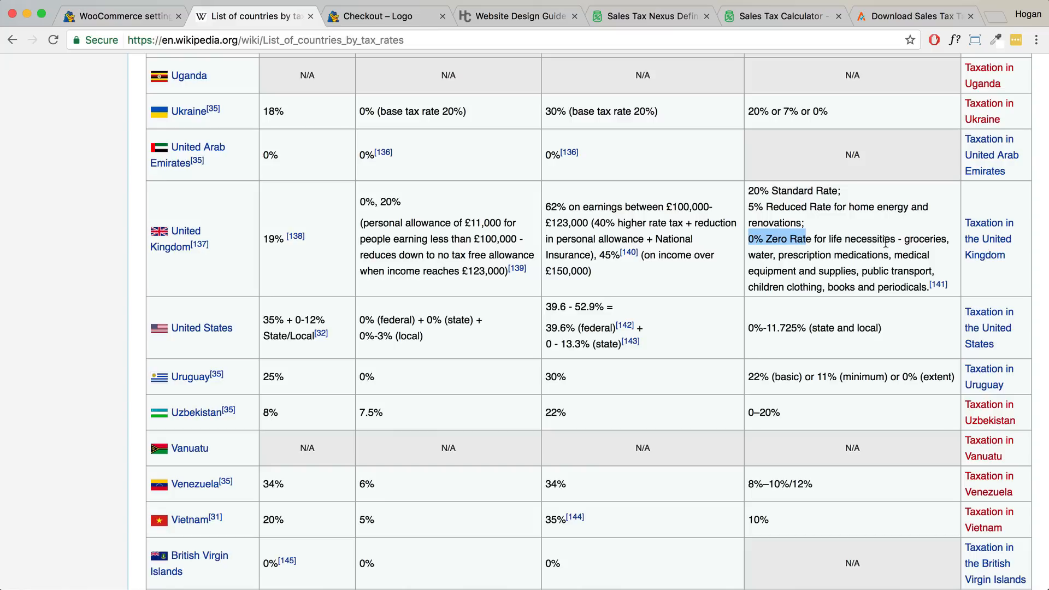
left_click_drag(905, 238, 944, 237)
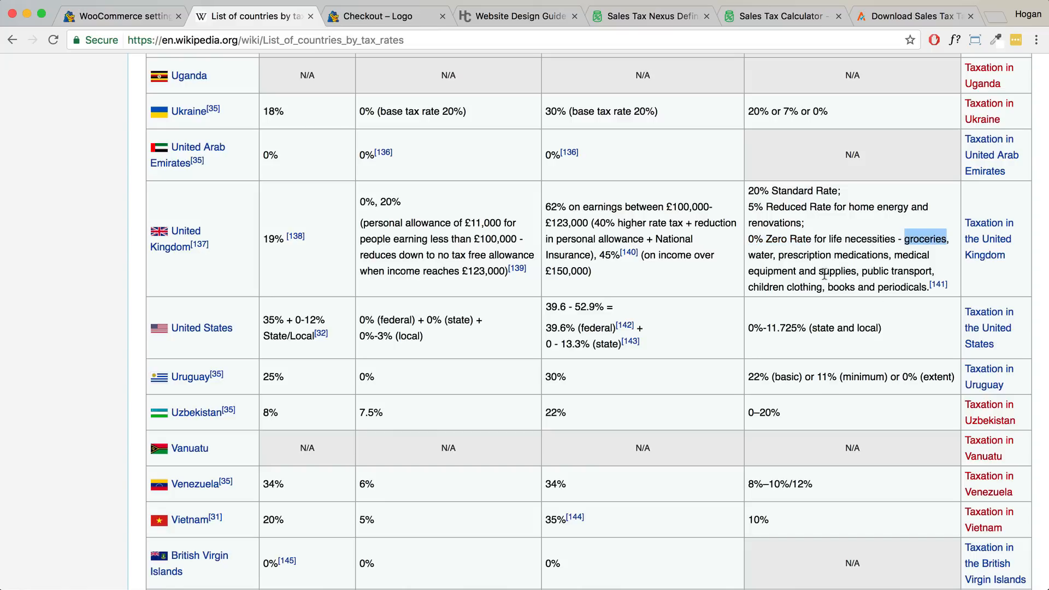
left_click(125, 16)
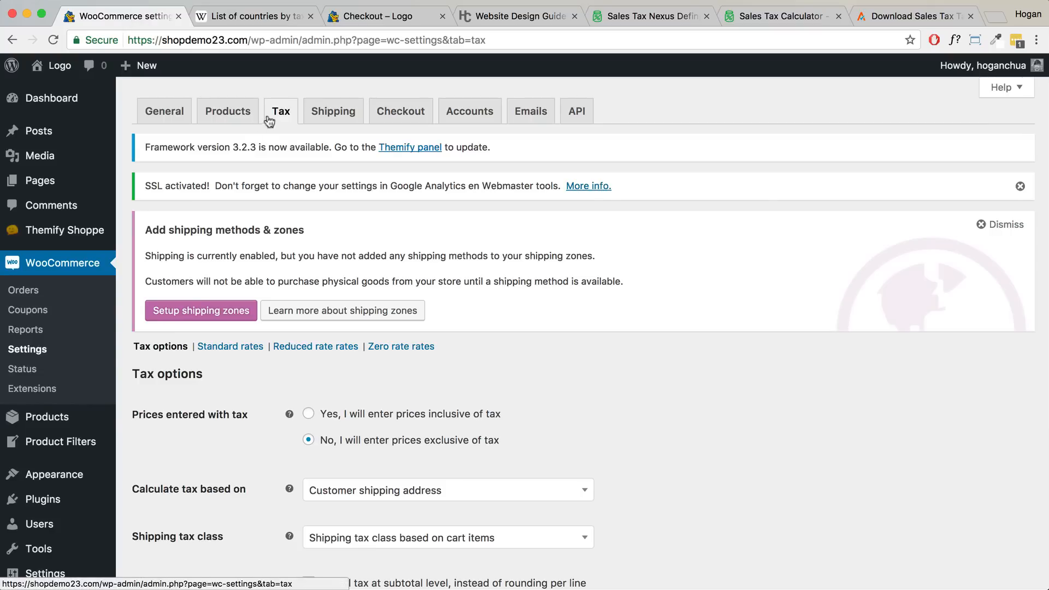
- Save a GB 5% tax rate named Reduced rate in the Reduced rate table, then open All Products
scroll(268, 235, "down", 3)
scroll(157, 261, "up", 3)
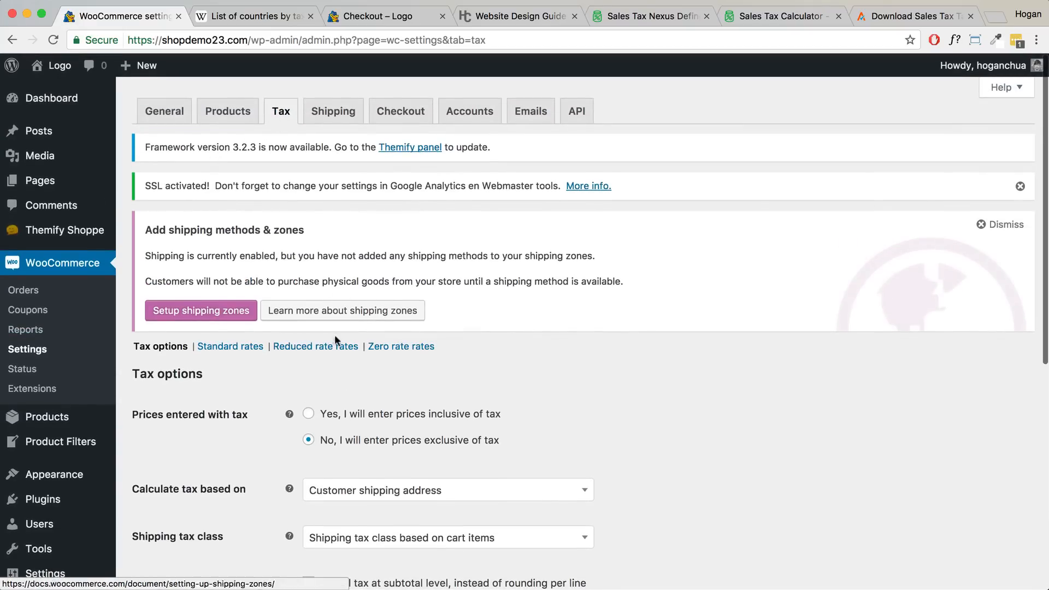
left_click(306, 348)
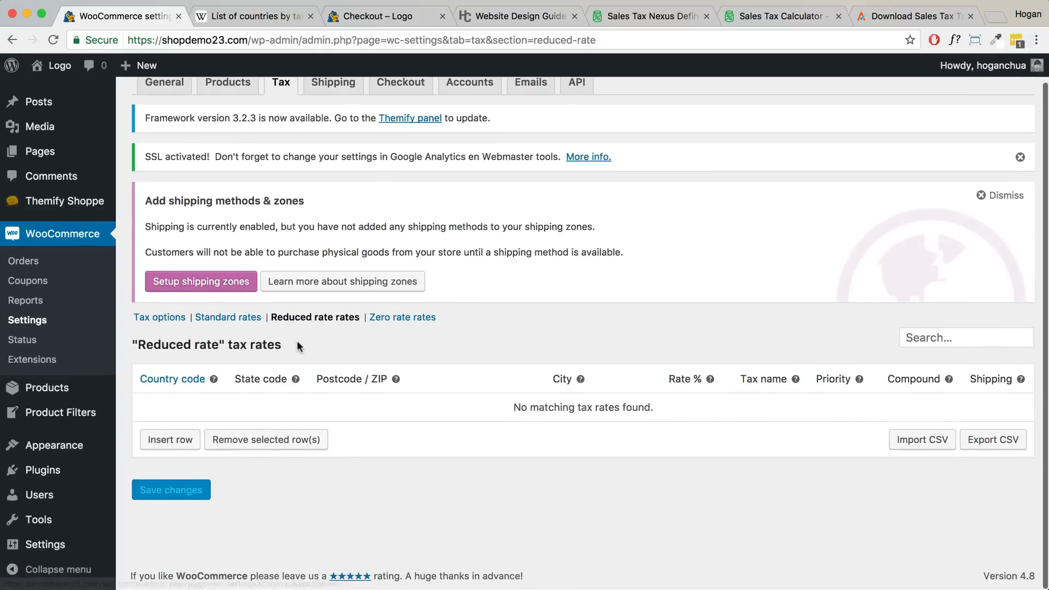
left_click(148, 440)
type("GB")
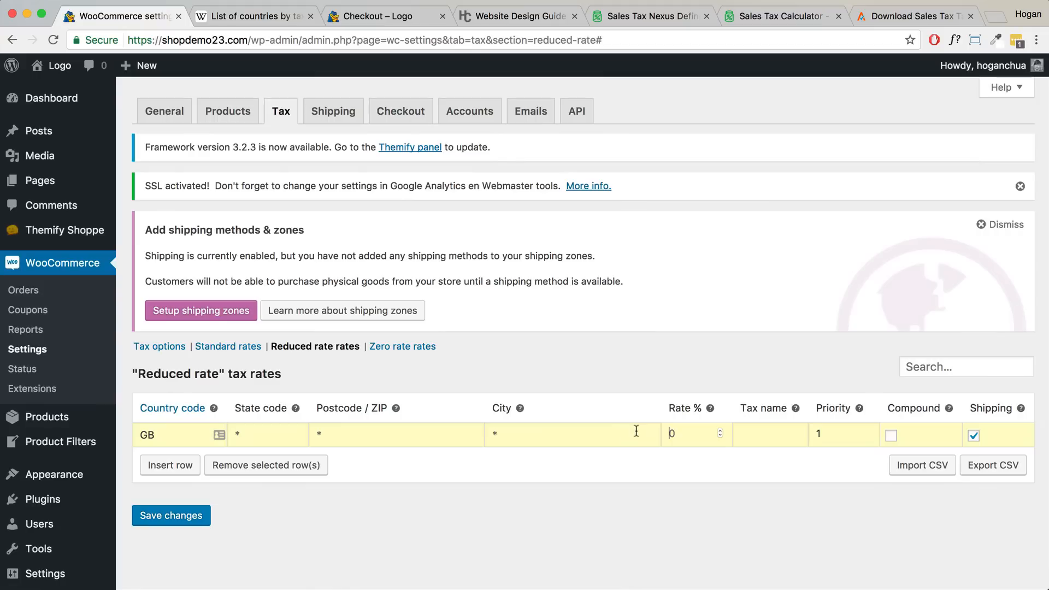
left_click(682, 431)
type("5")
left_click(762, 437)
type("Recuced rate")
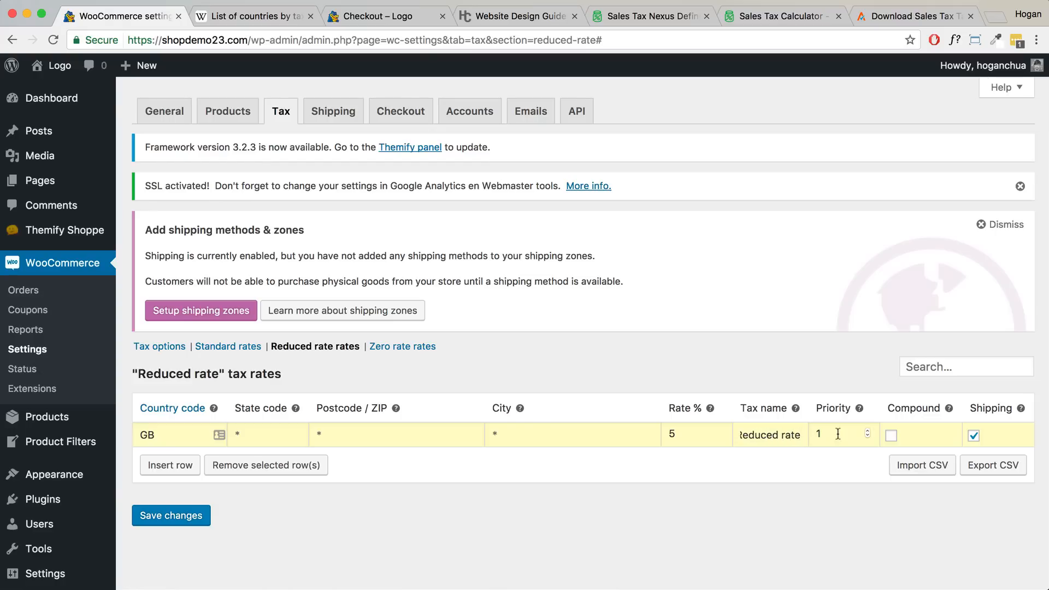
left_click(180, 516)
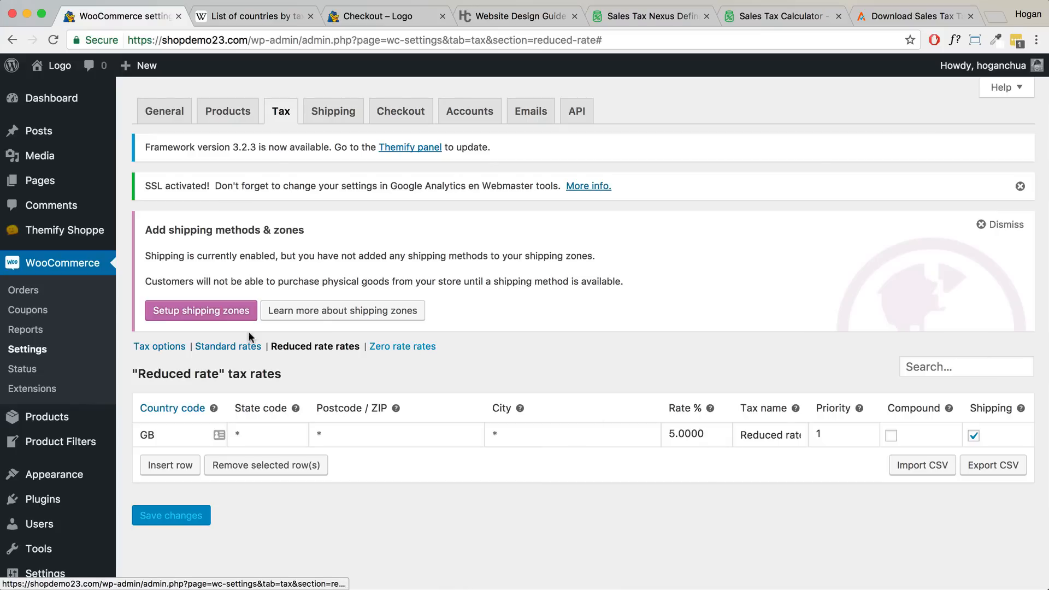
mouse_move(57, 425)
left_click(156, 425)
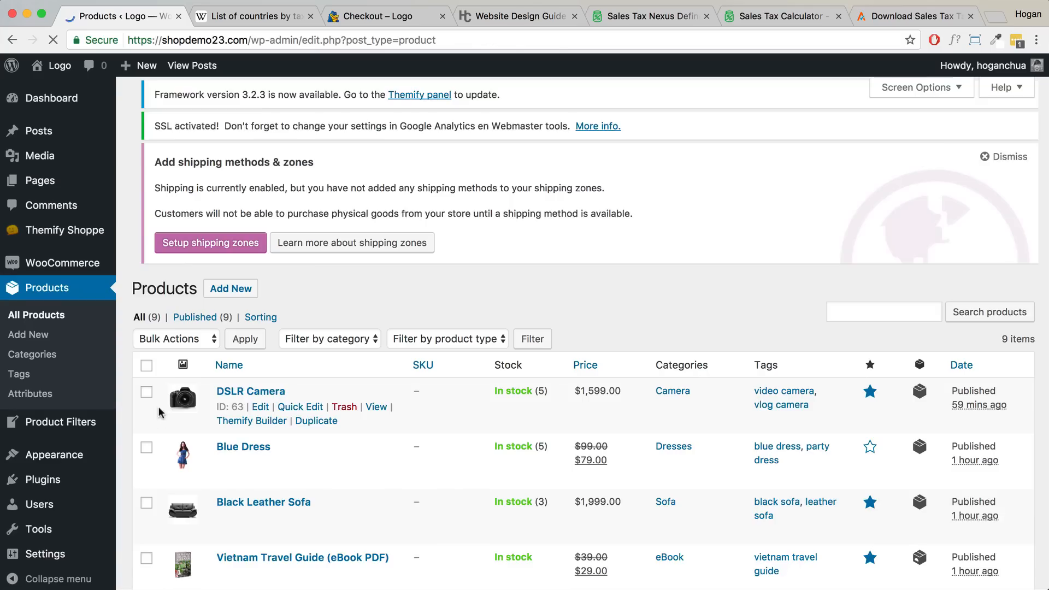
- Set the Vietnam Travel Guide eBook's tax class to Reduced rate and update the product
scroll(355, 421, "down", 5)
scroll(355, 423, "down", 3)
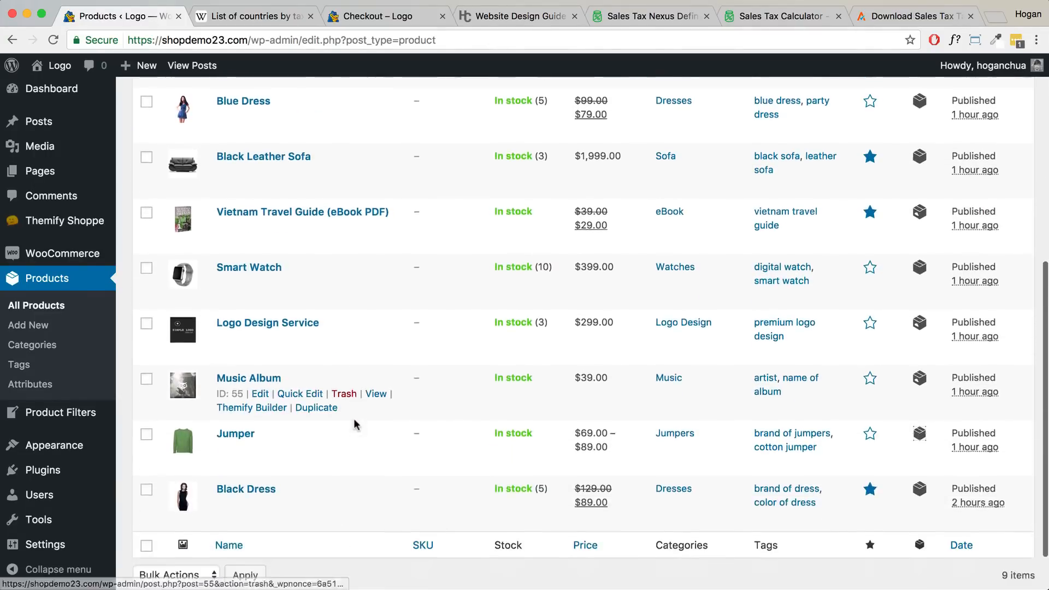
scroll(269, 254, "up", 2)
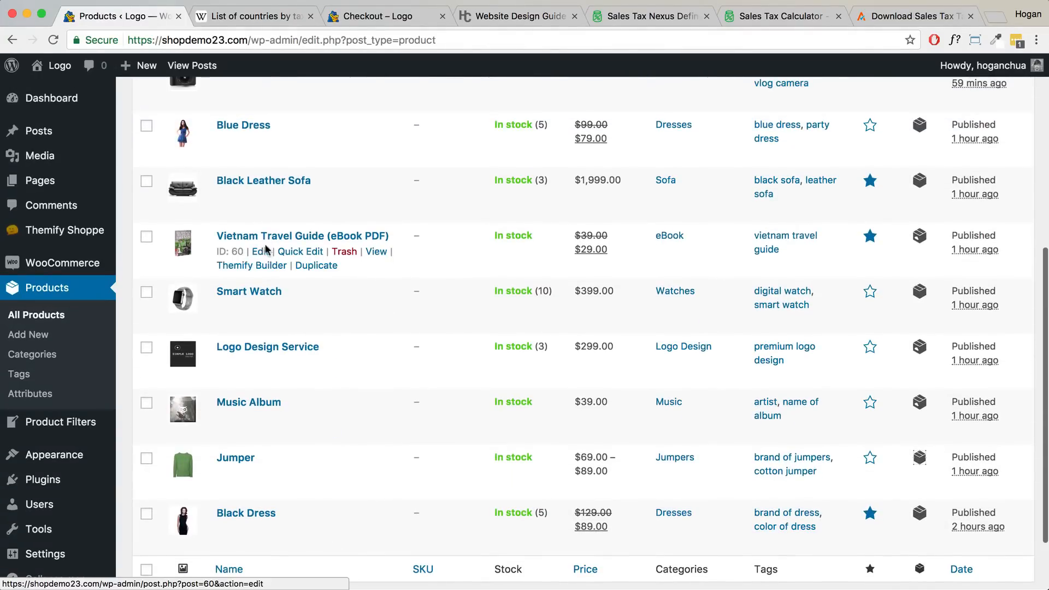
left_click(261, 253)
scroll(403, 367, "down", 15)
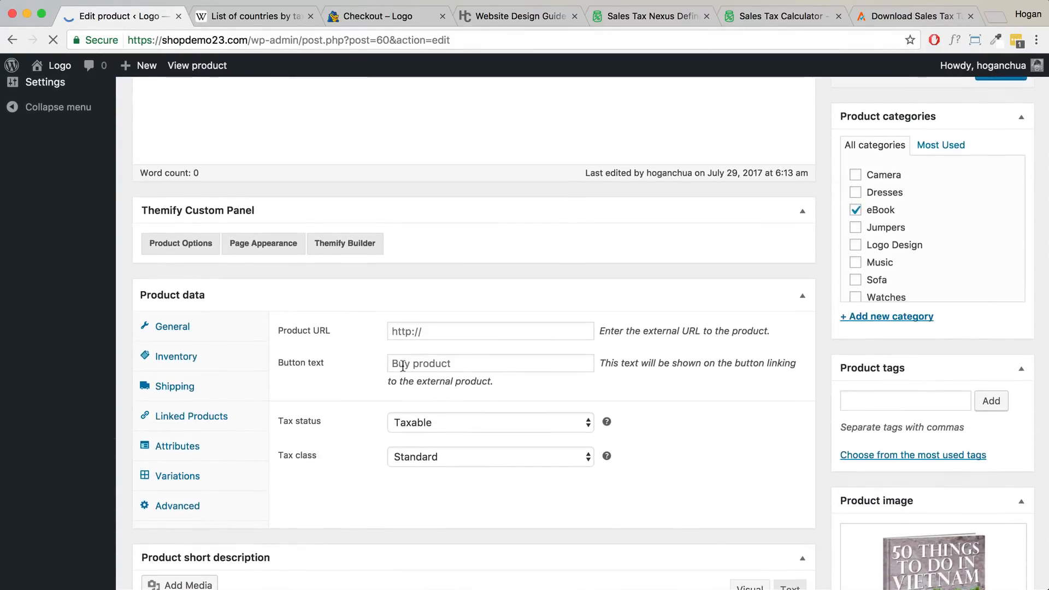
scroll(382, 365, "down", 1)
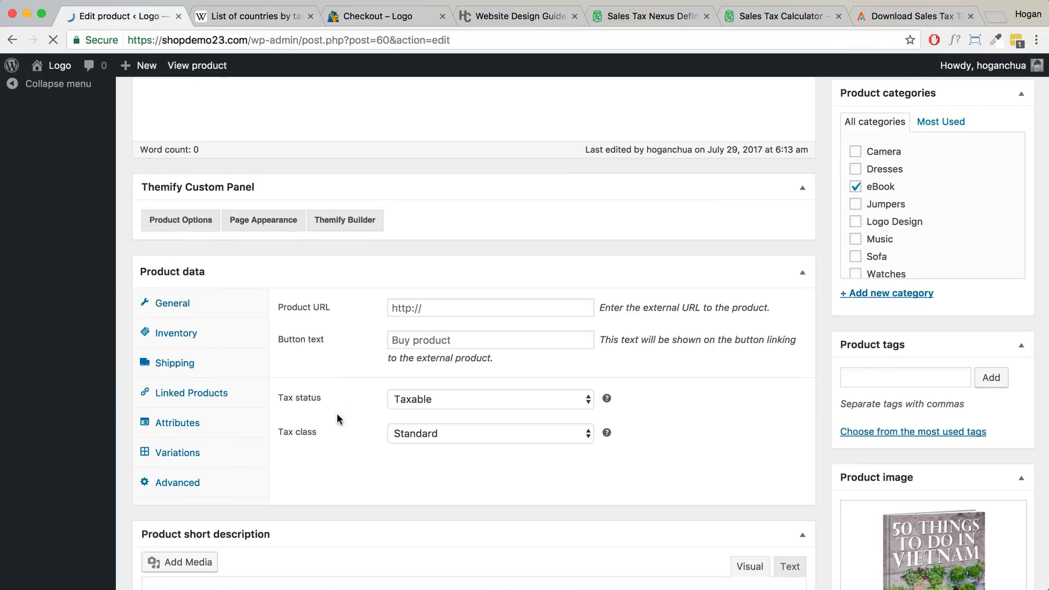
left_click(436, 435)
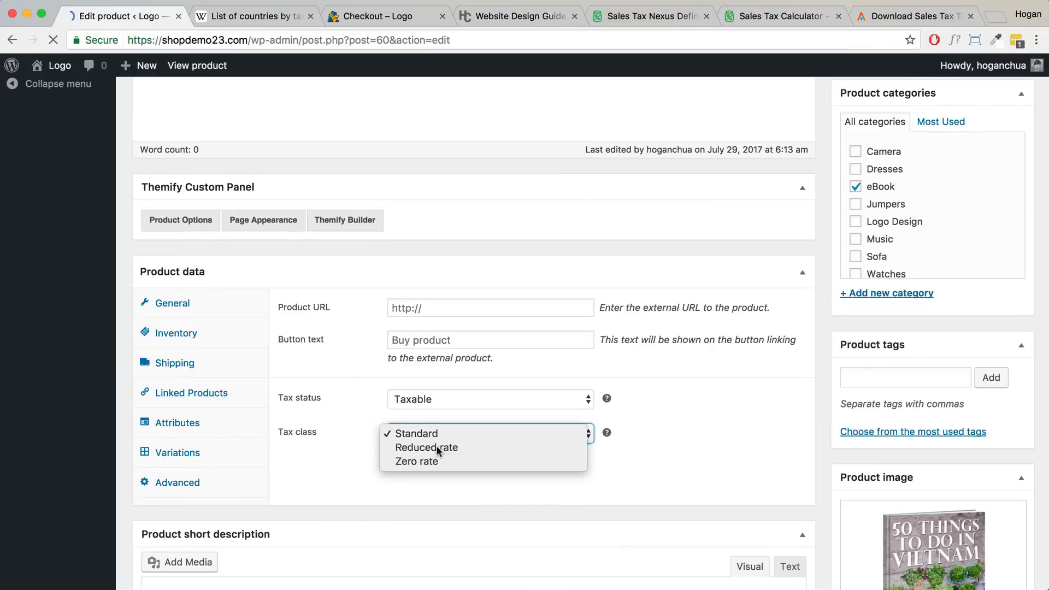
left_click(437, 446)
scroll(772, 360, "up", 5)
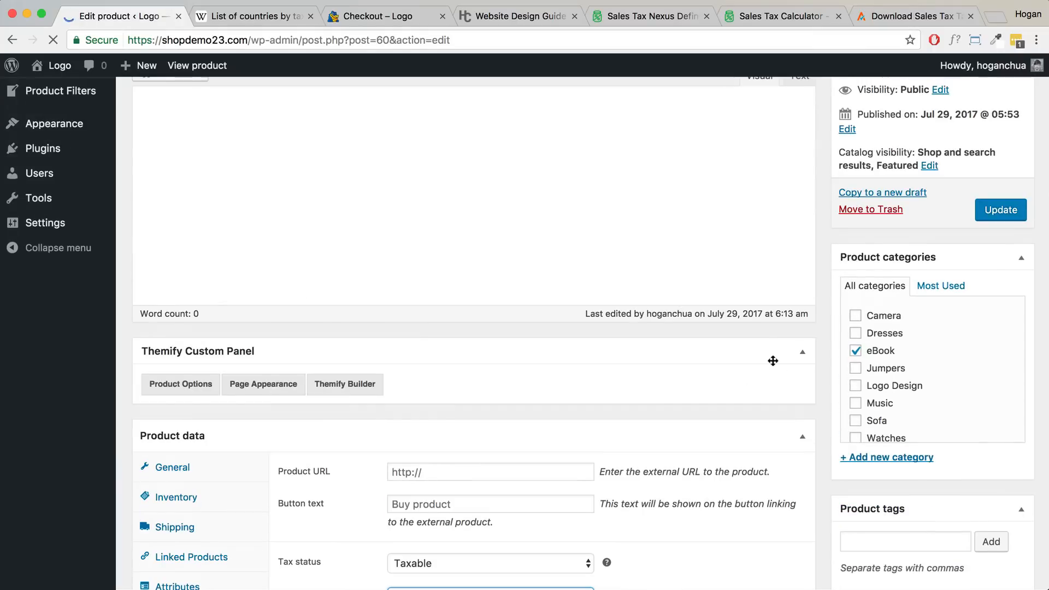
left_click(1010, 208)
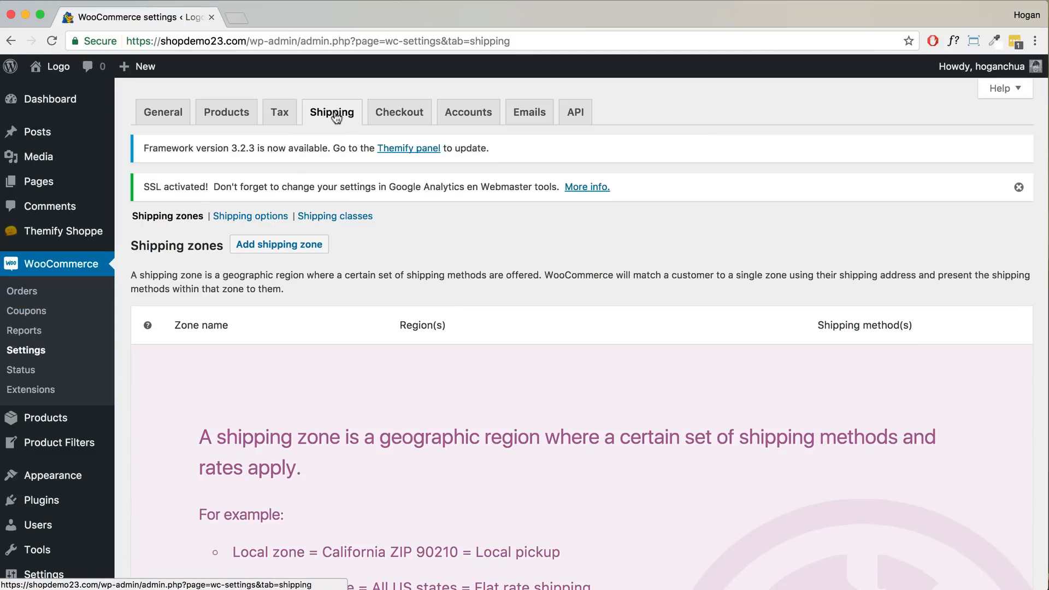
- Create a shipping zone named Domestic with United States (US) and Canada as its regions
left_click(263, 249)
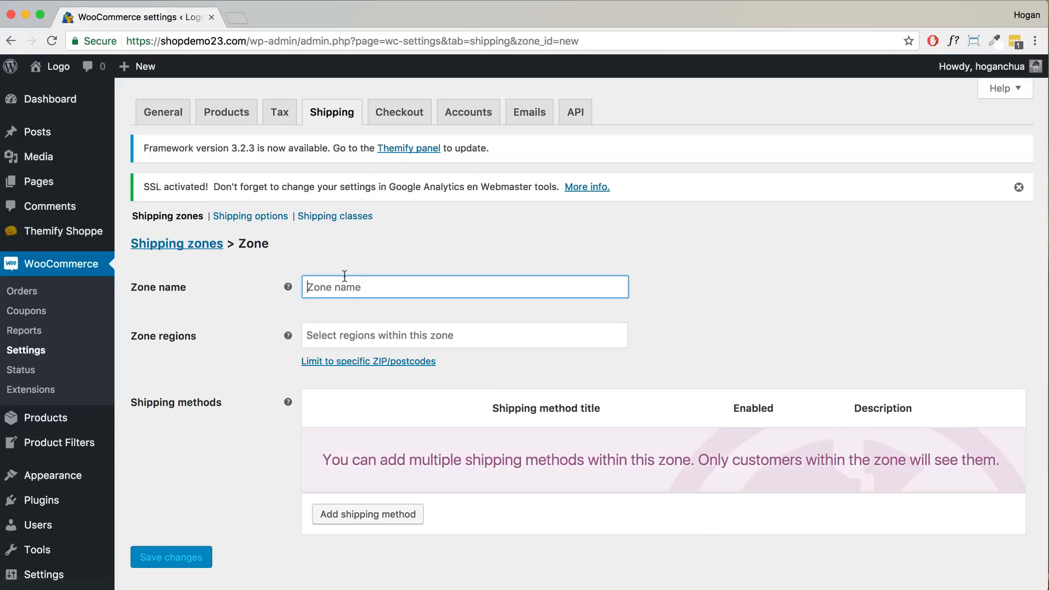
type("Domestic")
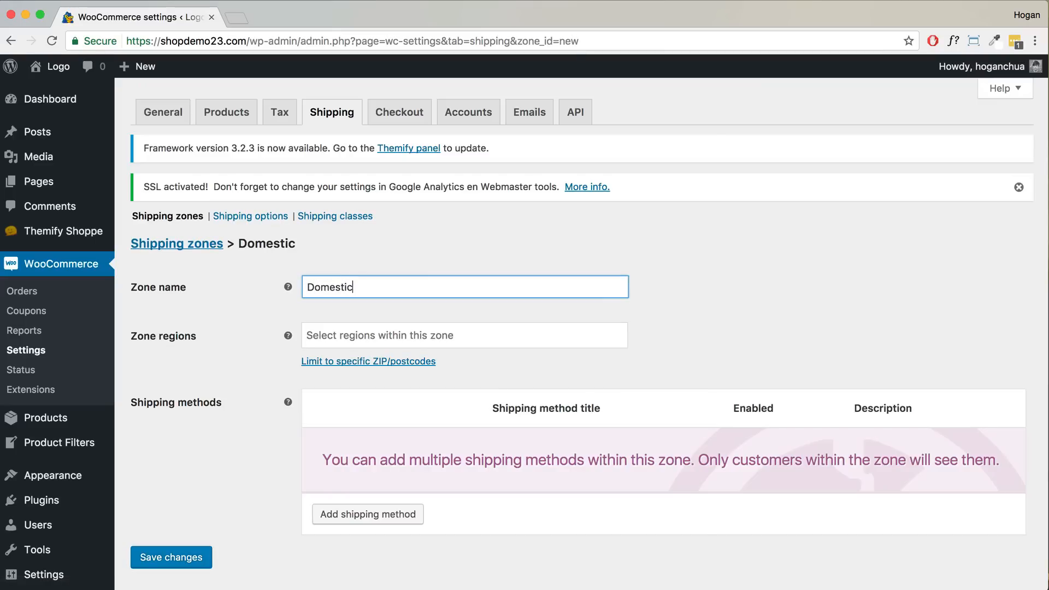
left_click(356, 335)
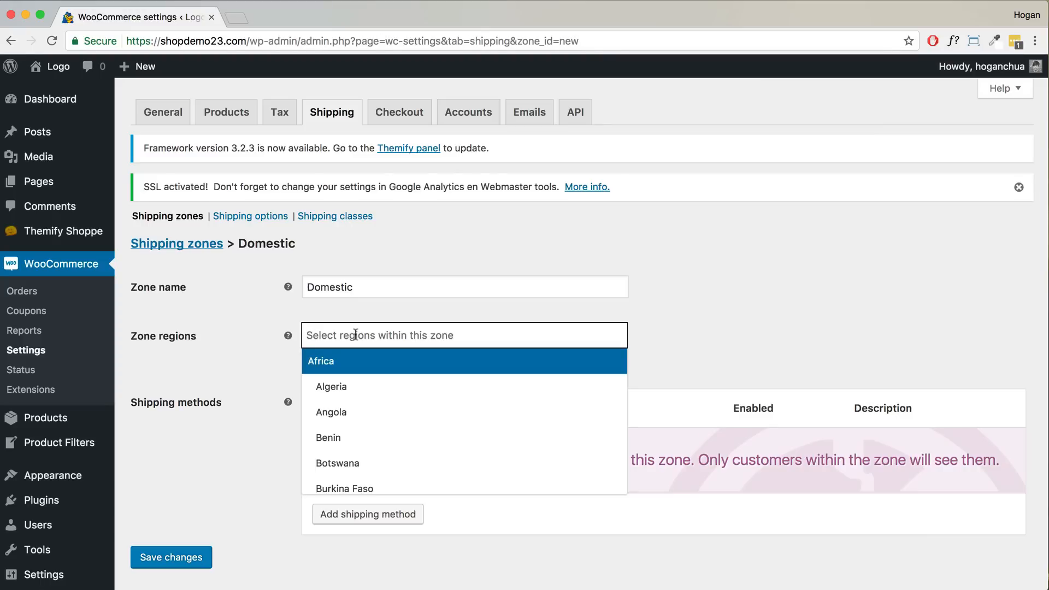
type("United")
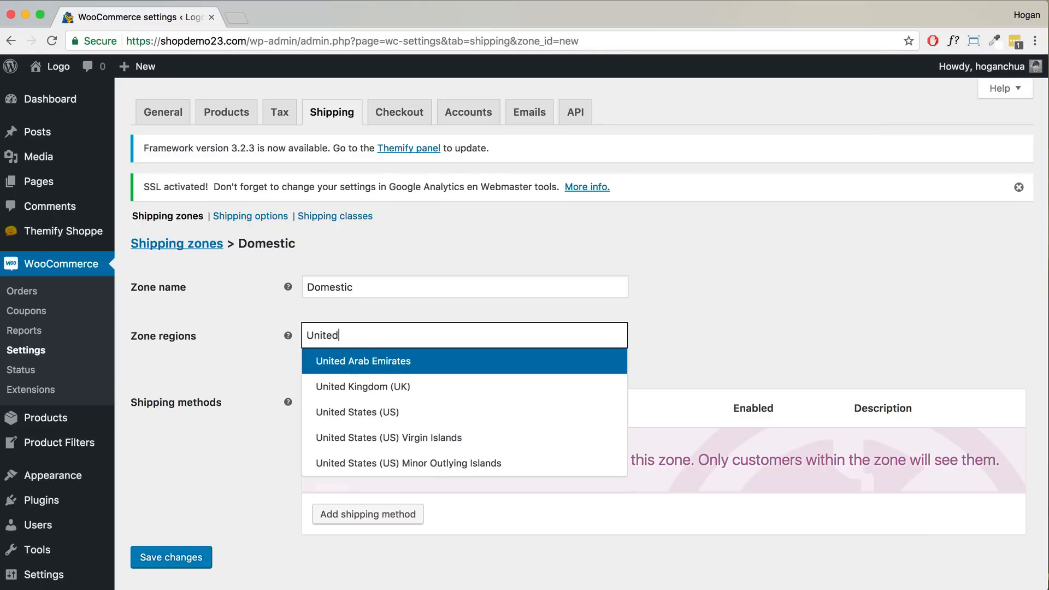
left_click(405, 411)
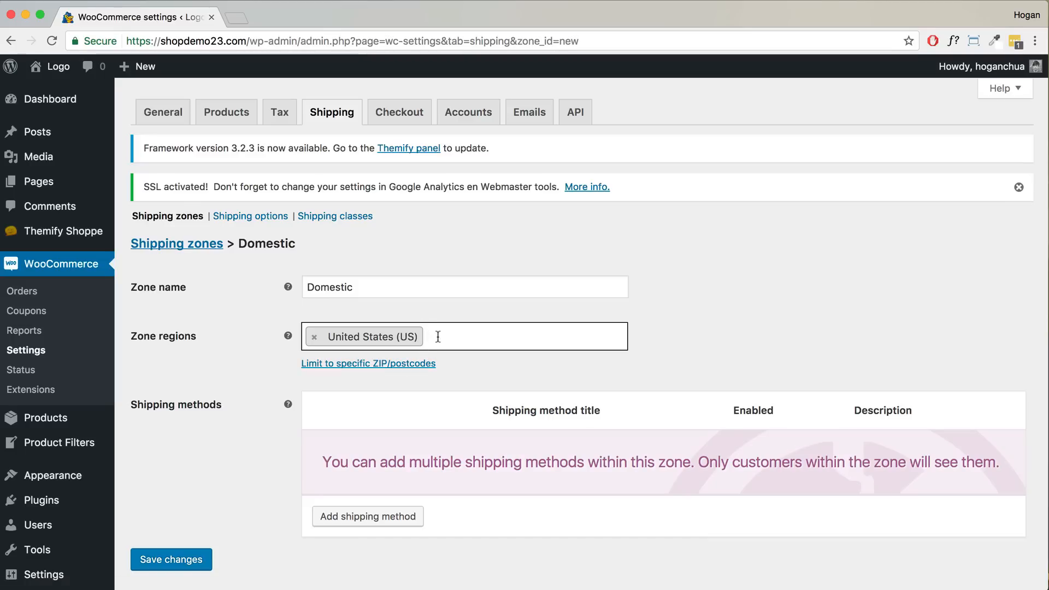
type("Can")
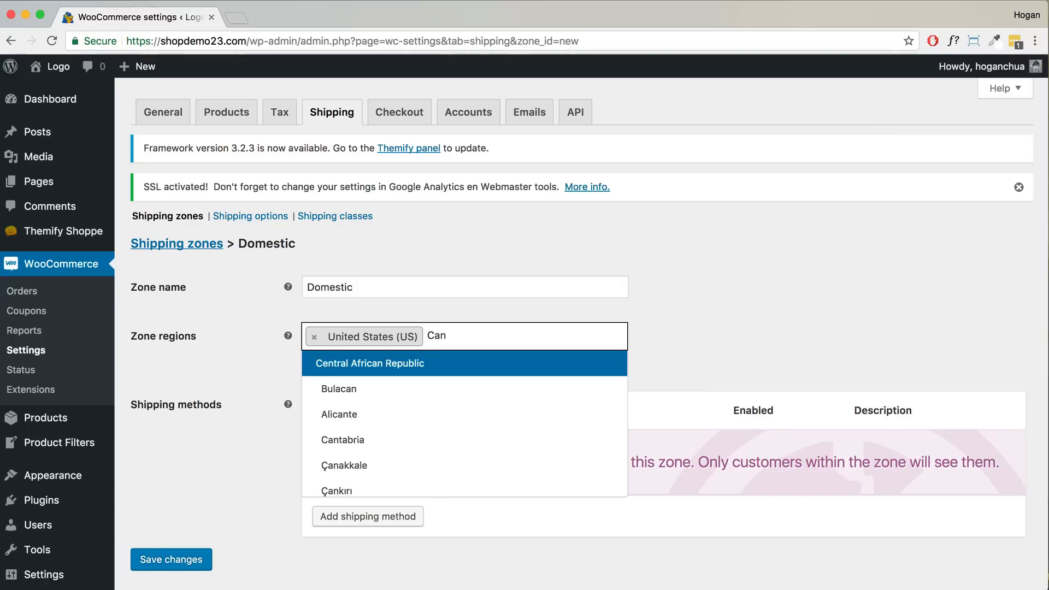
type("ada")
left_click(434, 362)
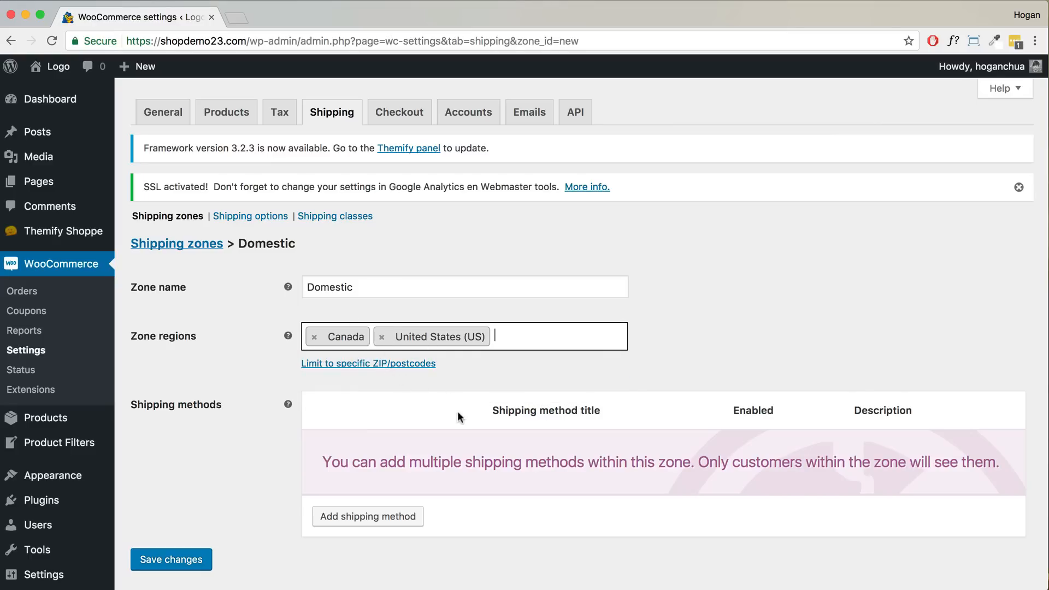
left_click(374, 516)
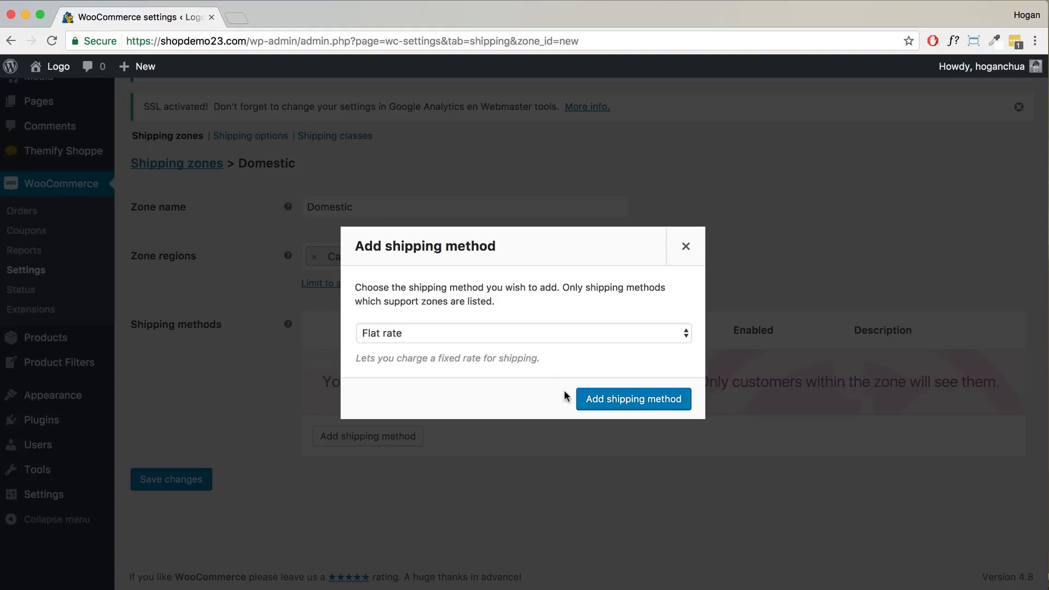
- Add a Flat rate method to the Domestic zone with a cost of 10
left_click(593, 399)
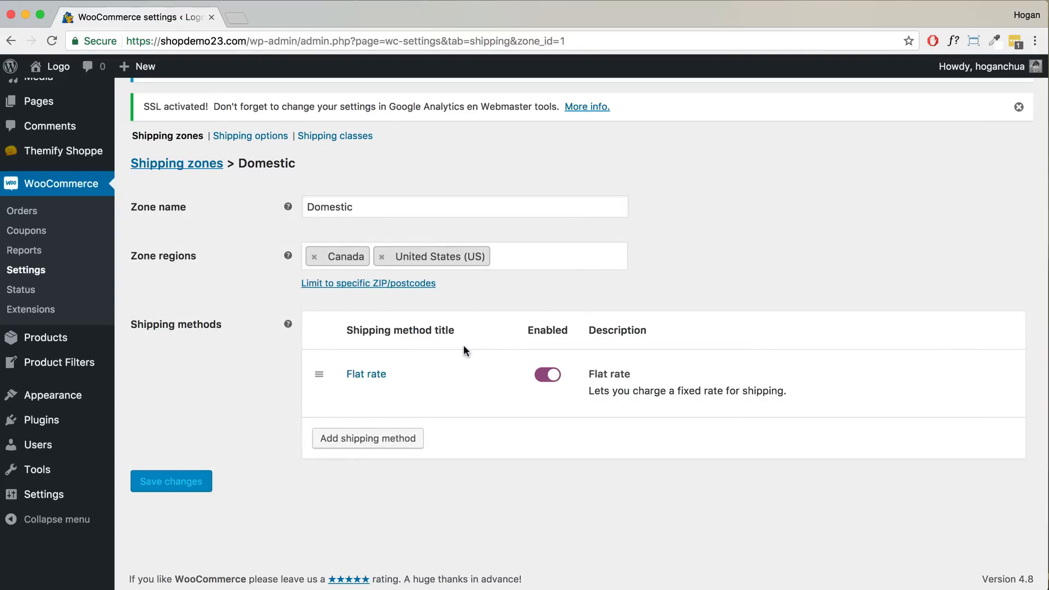
left_click(355, 395)
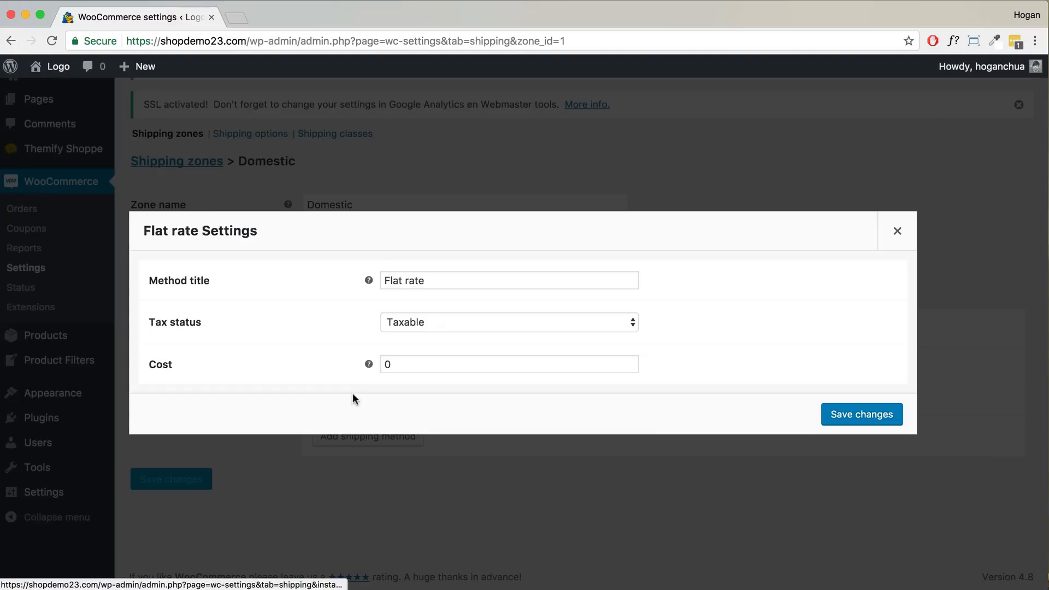
left_click(419, 363)
left_click_drag(418, 363, 364, 361)
type("10")
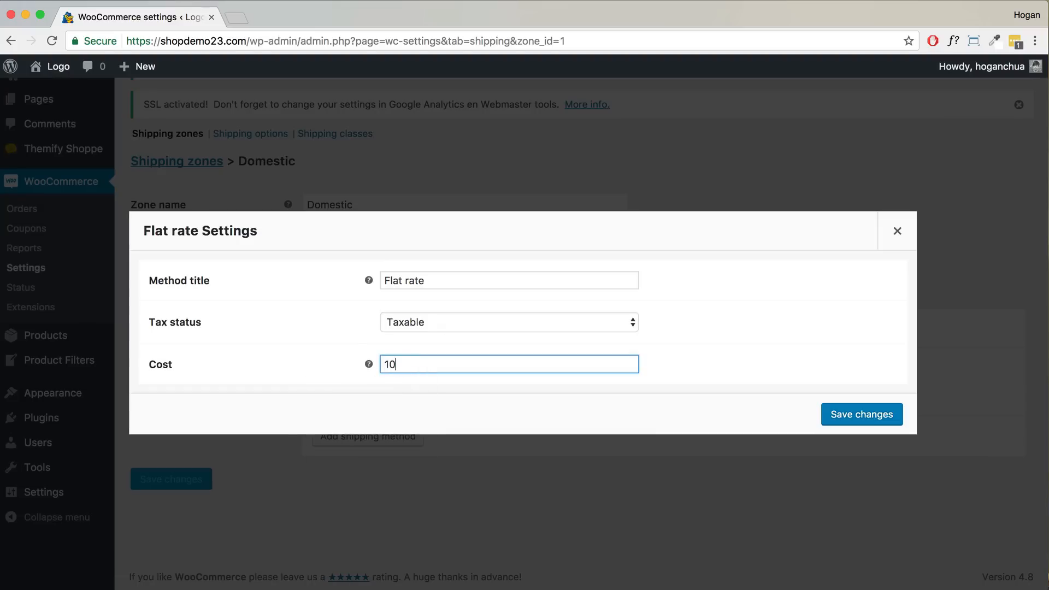
left_click(857, 412)
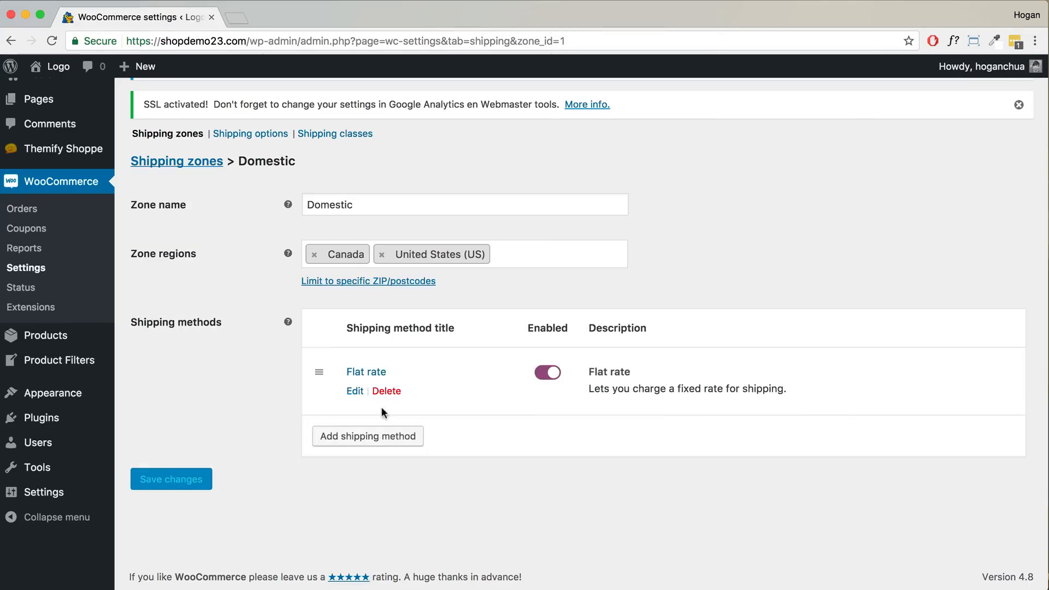
- Add a Local pickup method to the Domestic zone
left_click(366, 439)
left_click(463, 333)
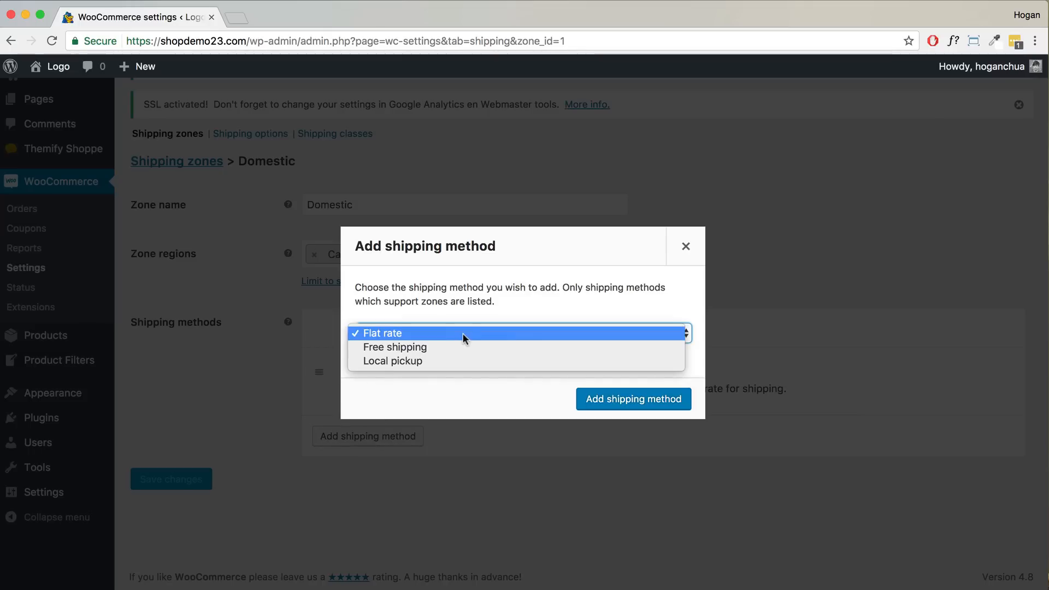
left_click(440, 361)
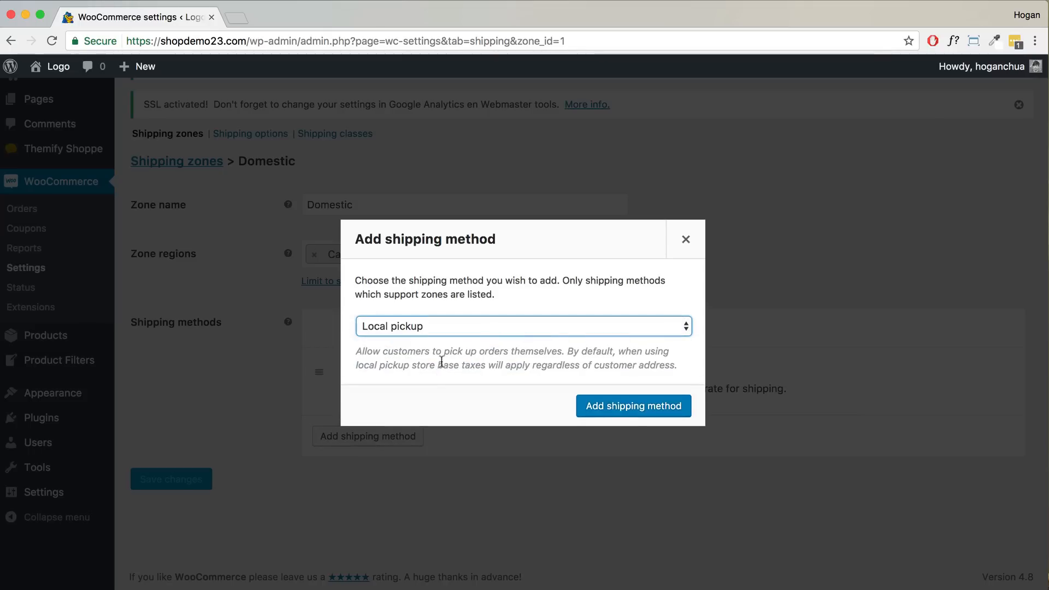
left_click(628, 412)
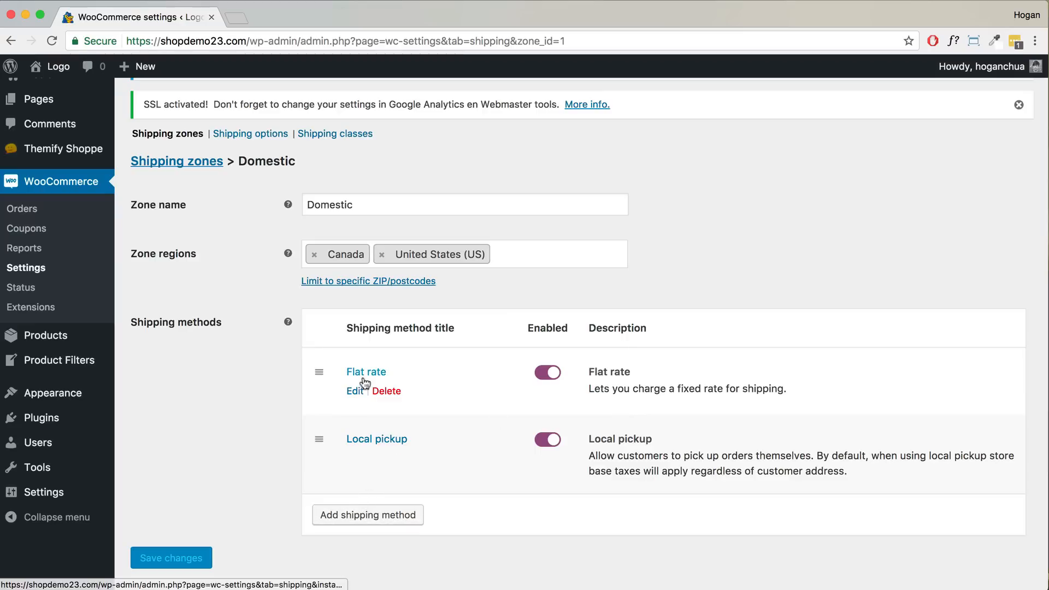
- Add another flat-rate method titled Express rate with a cost of 20
left_click(361, 517)
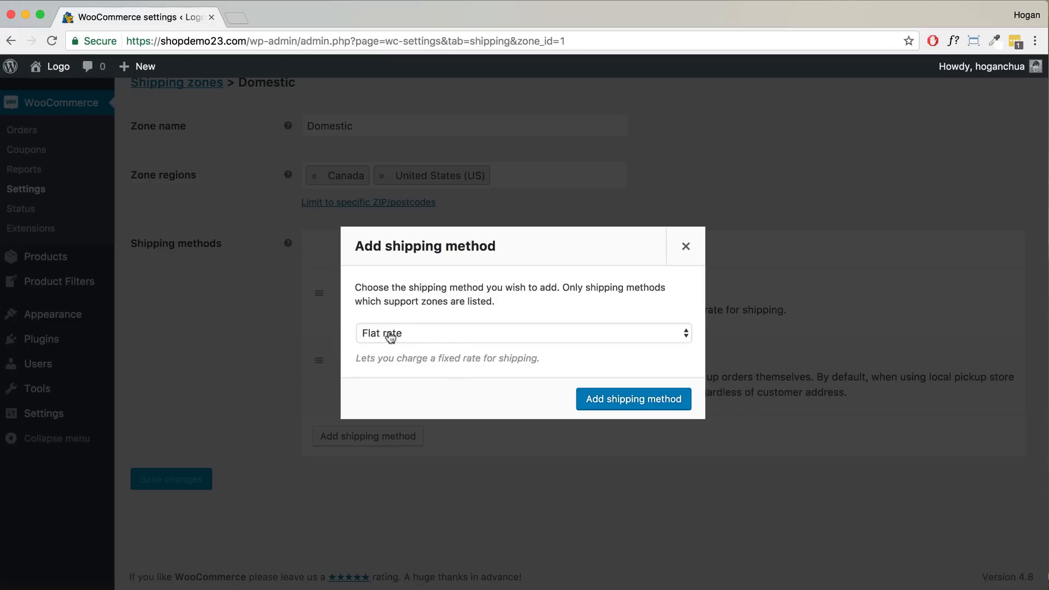
left_click(645, 404)
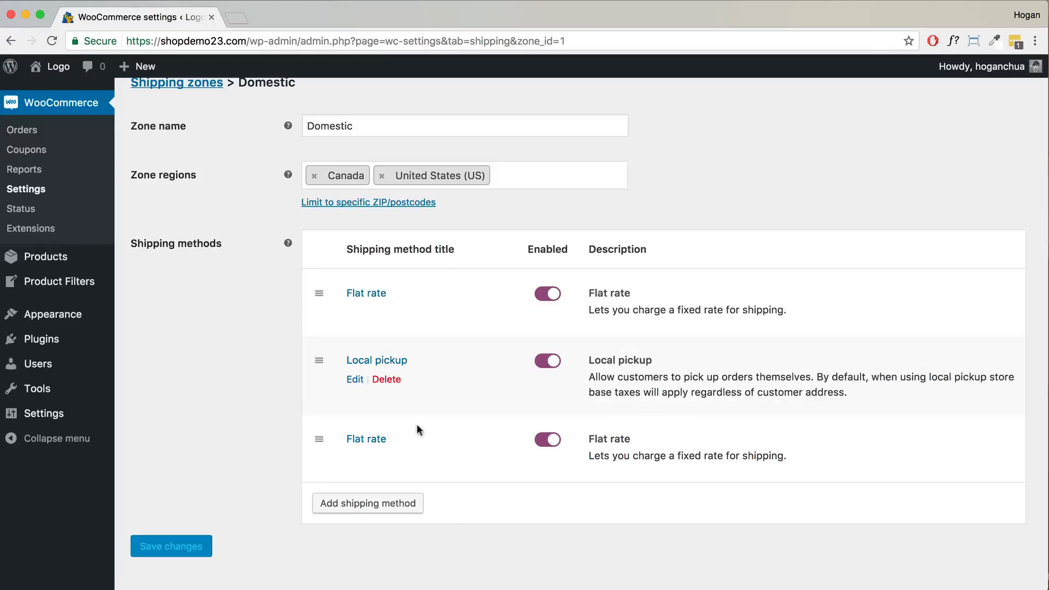
mouse_move(354, 462)
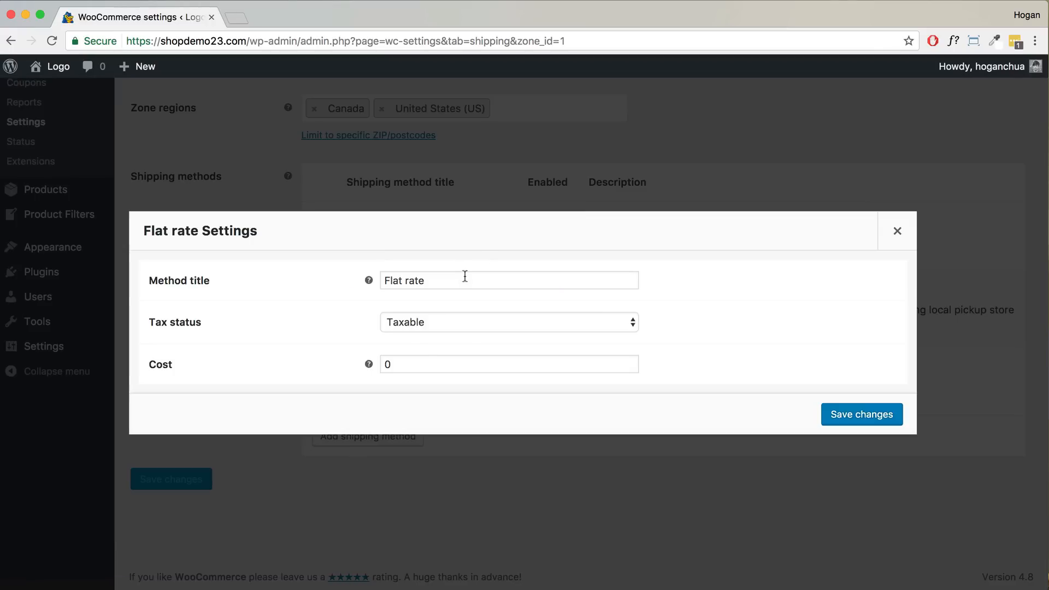
left_click_drag(464, 276, 277, 276)
type("Express")
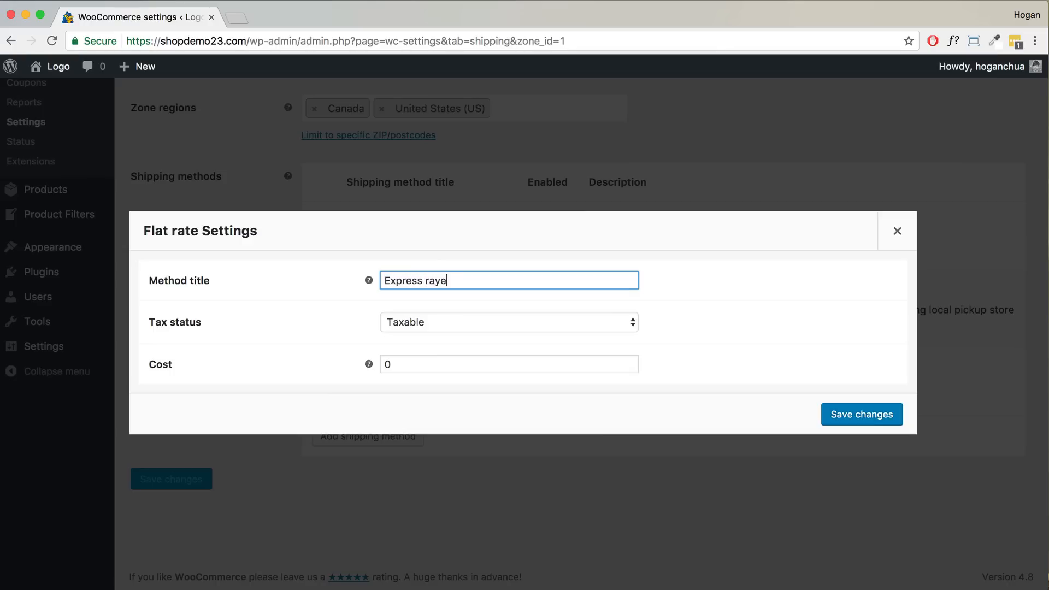
left_click_drag(401, 359, 311, 359)
type("20")
left_click(869, 413)
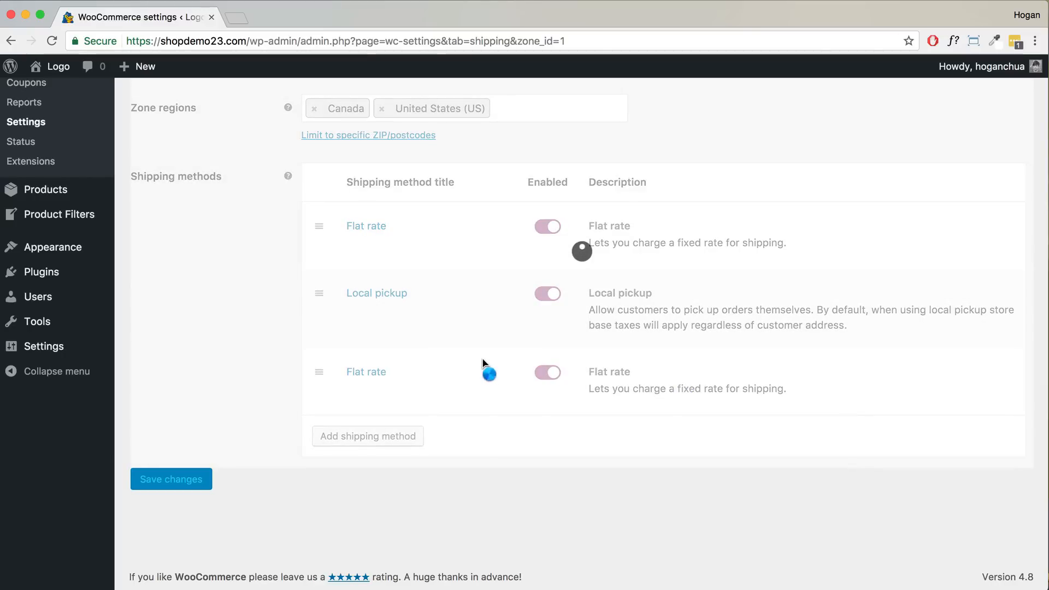
- Order Express rate between Flat rate and Local pickup, then save the Domestic zone
left_click(369, 437)
left_click(429, 334)
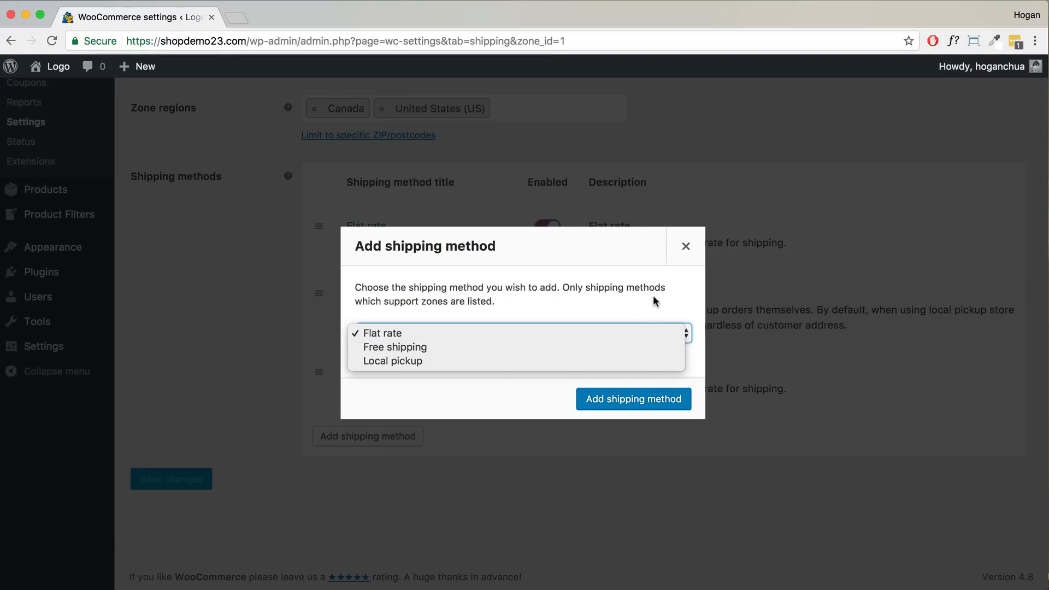
left_click(684, 244)
left_click(685, 244)
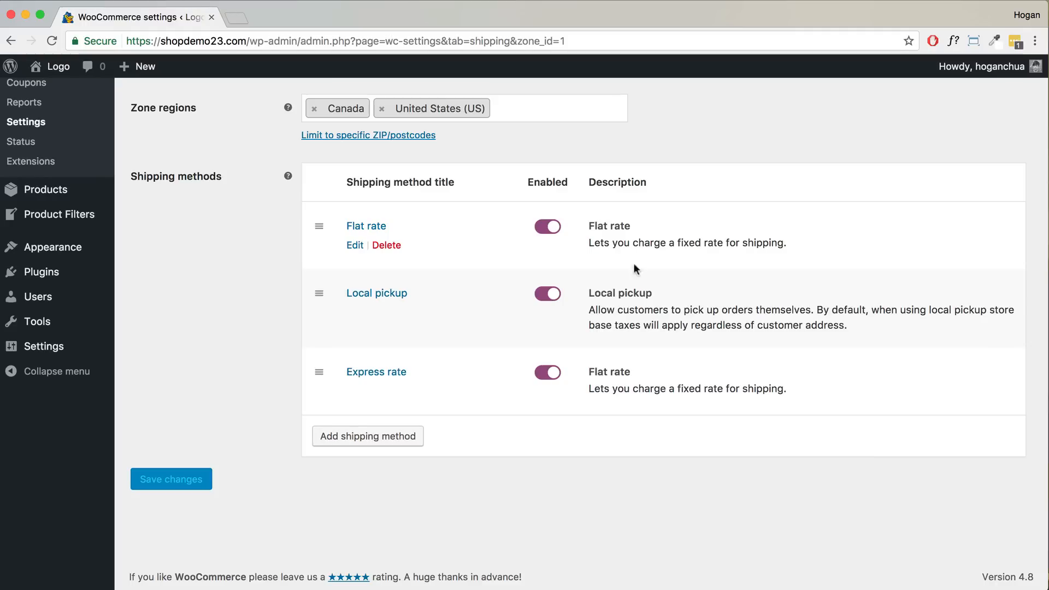
left_click_drag(322, 370, 393, 331)
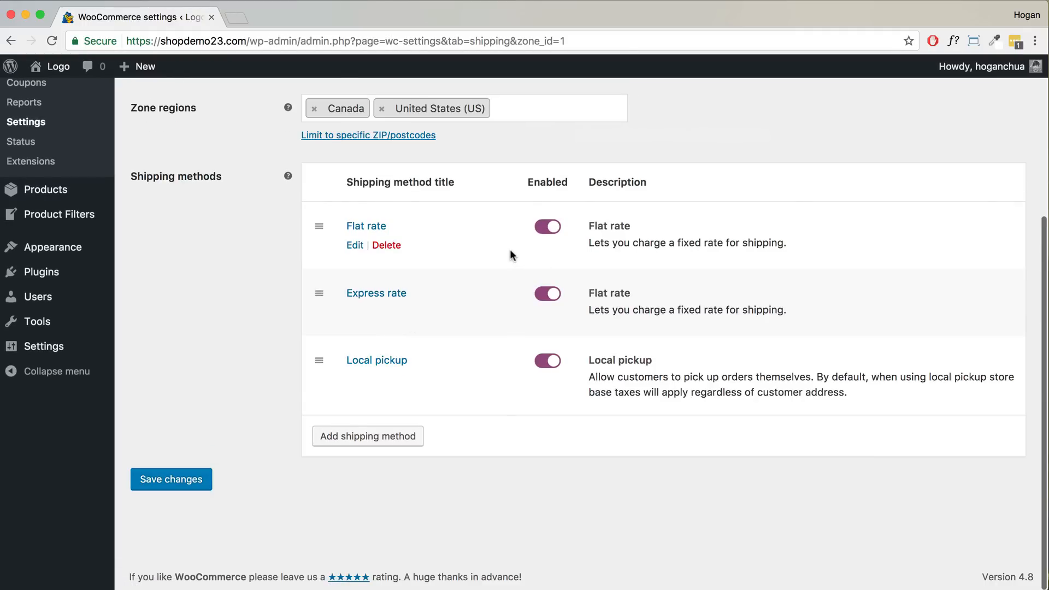
scroll(508, 252, "up", 3)
left_click(174, 554)
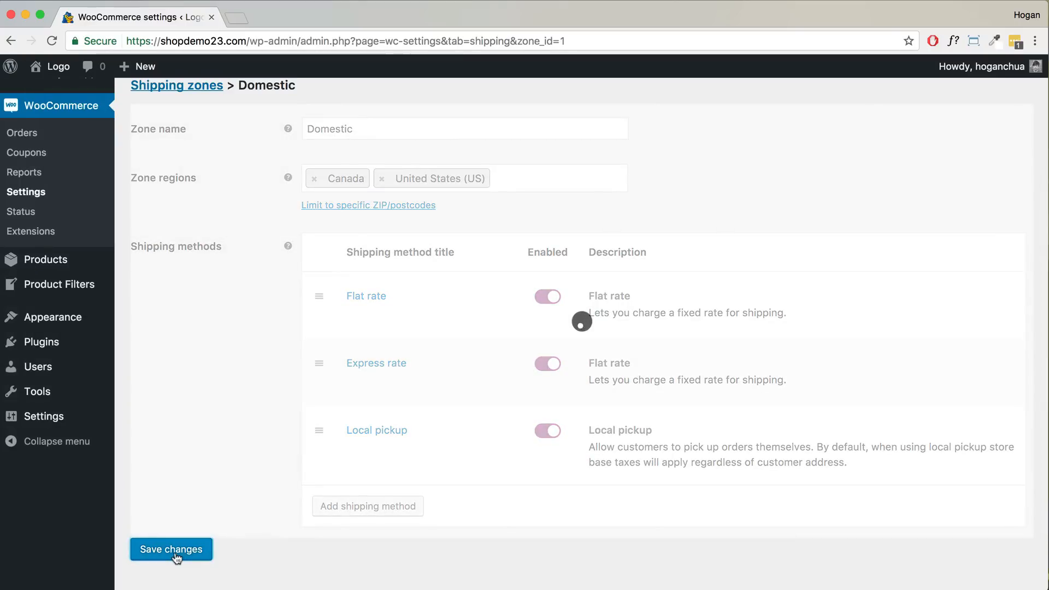
scroll(321, 363, "up", 4)
- Review the shipping zones list and its note on uncovered locations, then open Shipping classes
left_click(172, 245)
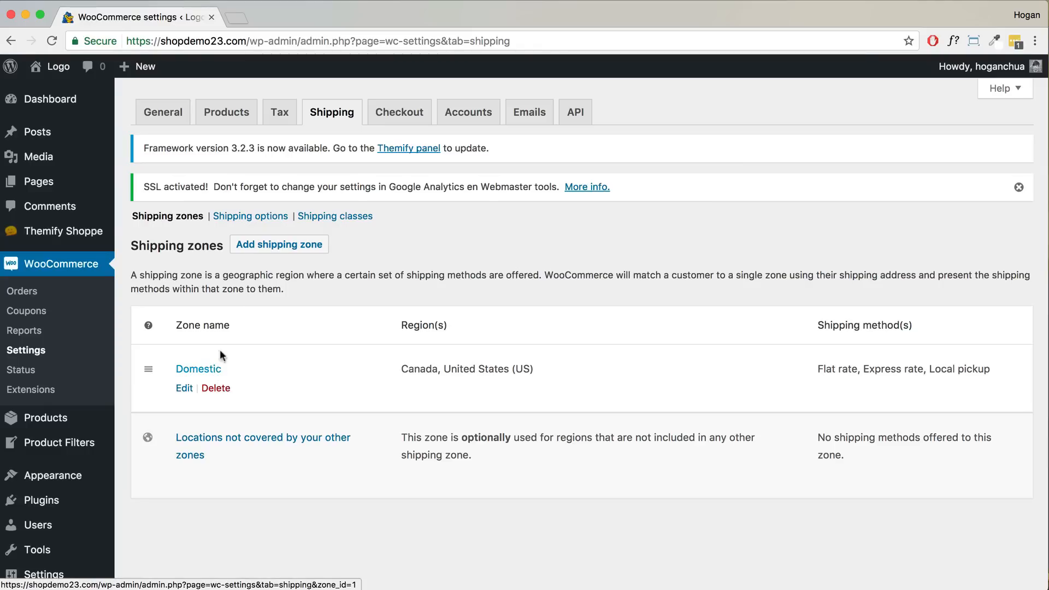
left_click(287, 245)
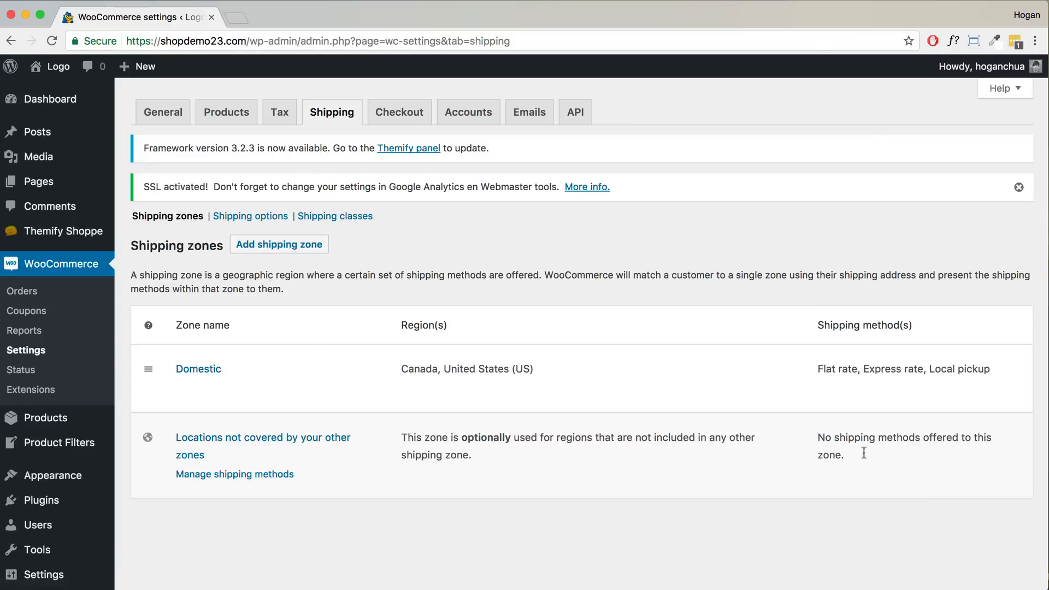
left_click_drag(862, 452, 804, 436)
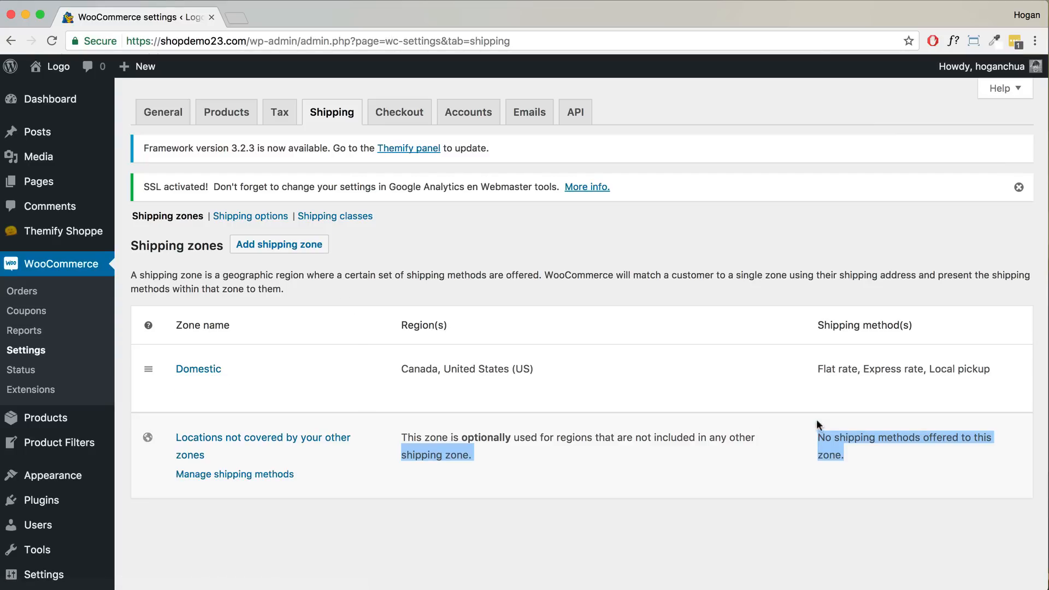
left_click(843, 440)
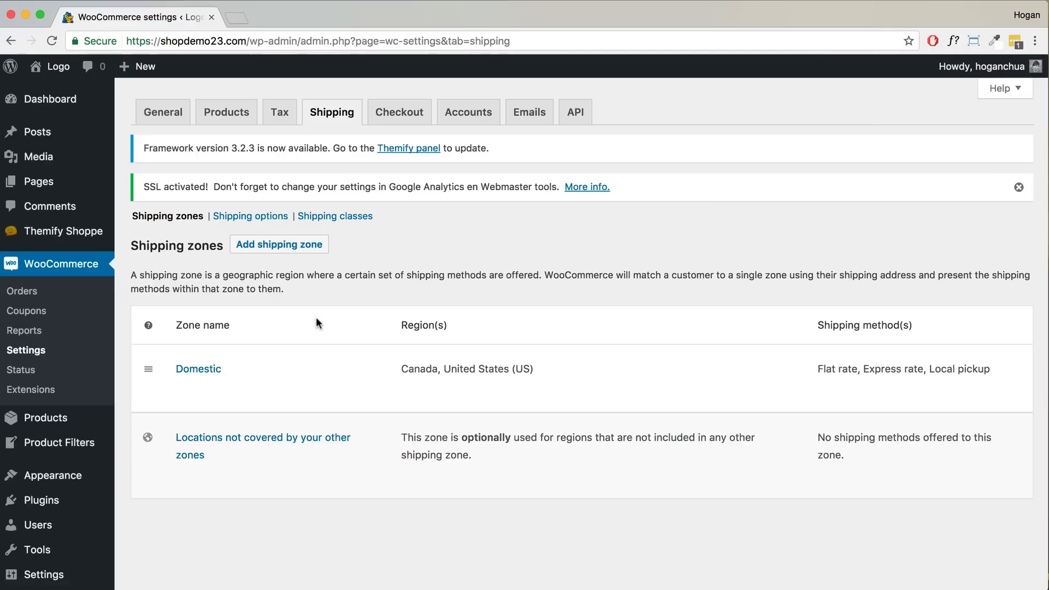
left_click(337, 217)
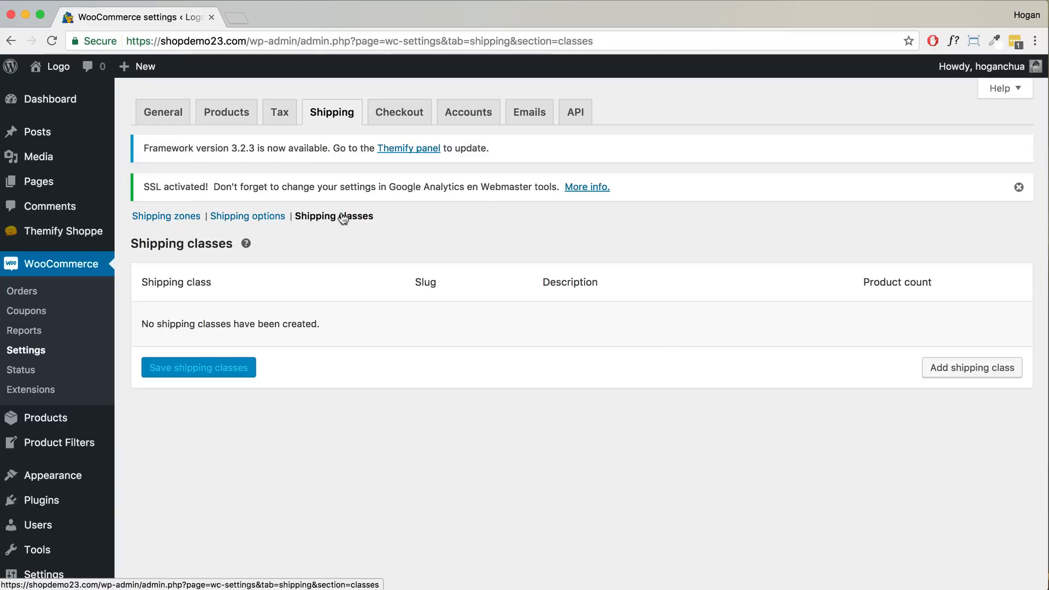
- Add a shipping class named 'heavy item' with the same slug and description, and save it
left_click(1009, 376)
left_click(221, 327)
type("heavy item")
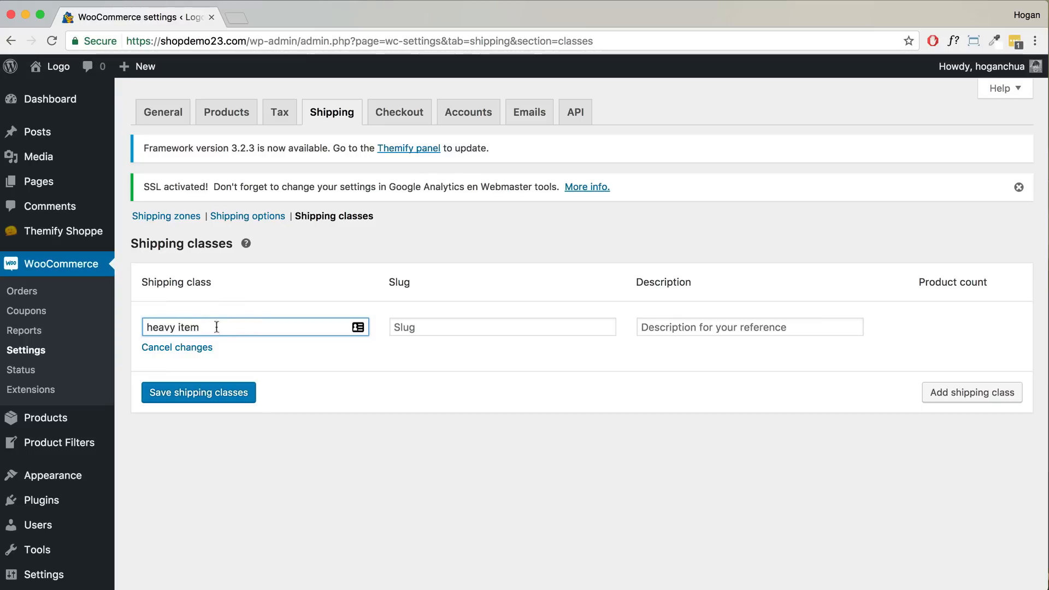
left_click_drag(217, 327, 143, 328)
key("ctrl+c")
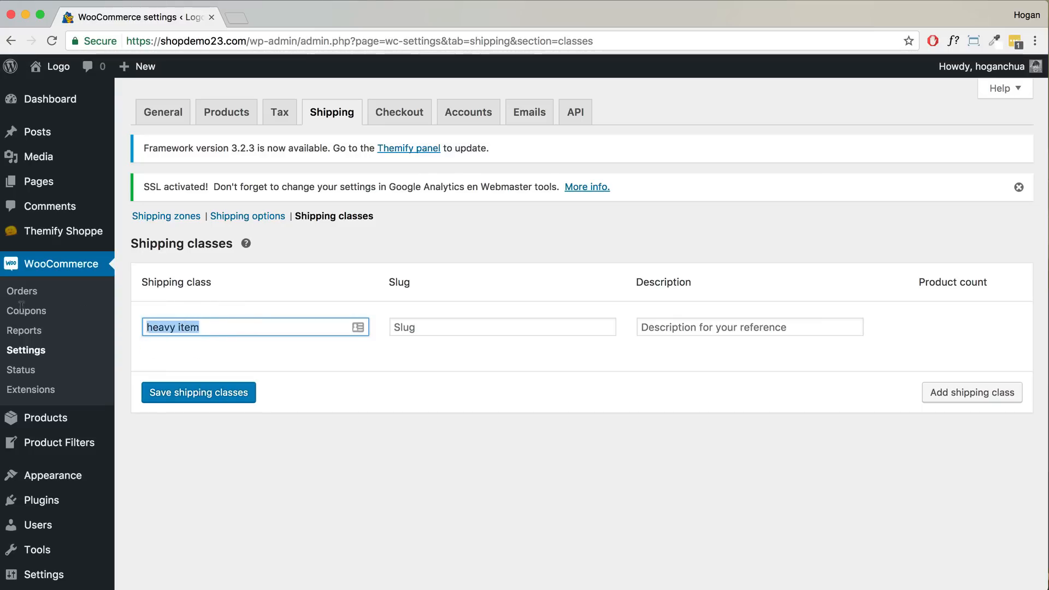
left_click(461, 331)
key("ctrl+v")
left_click(756, 330)
key("ctrl+v")
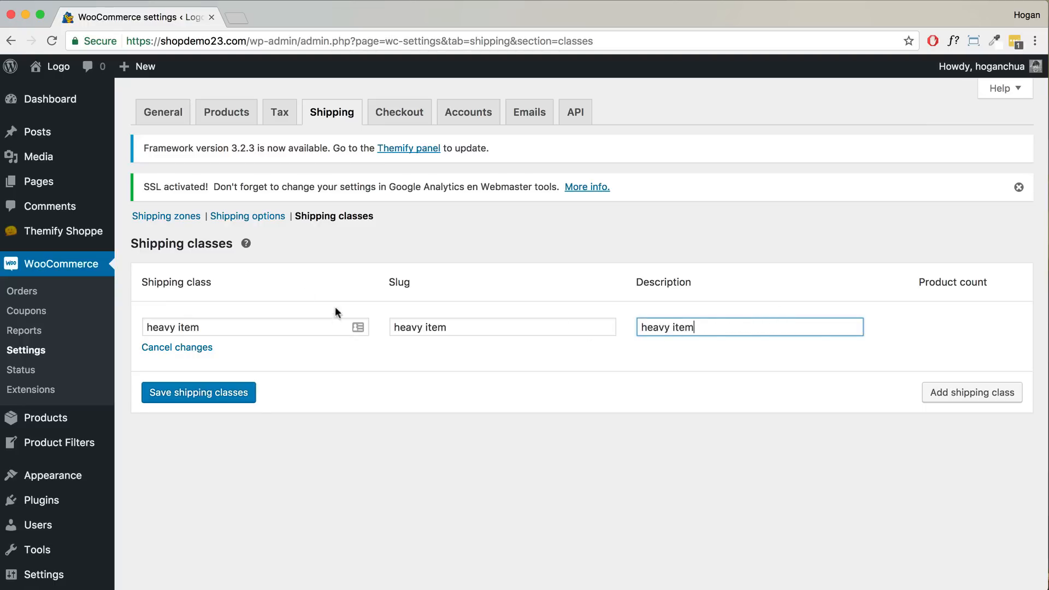
left_click(196, 393)
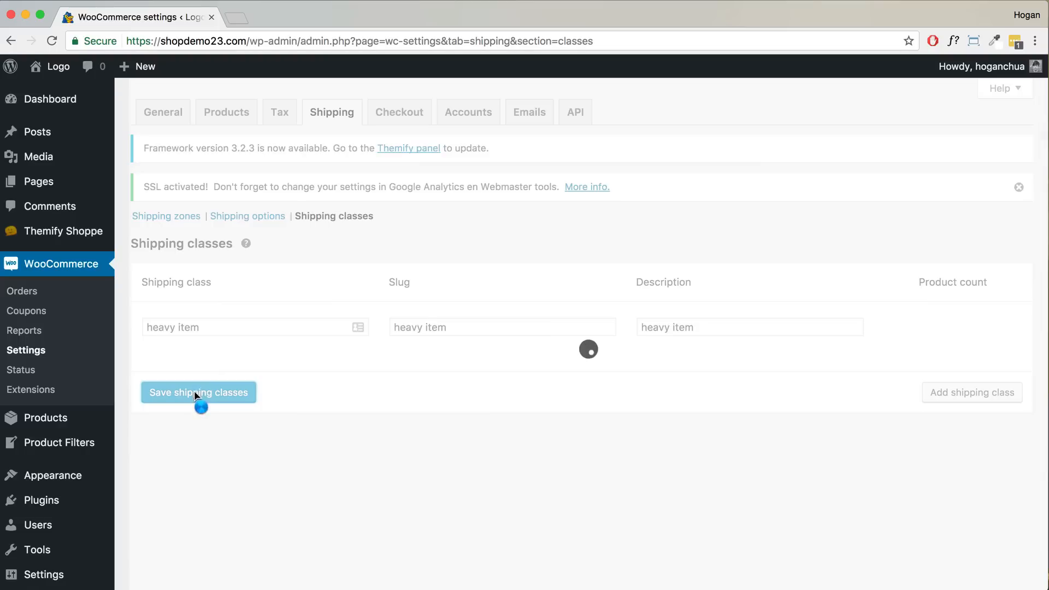
- Bring up and dismiss the link options menu on the admin sidebar
mouse_move(185, 332)
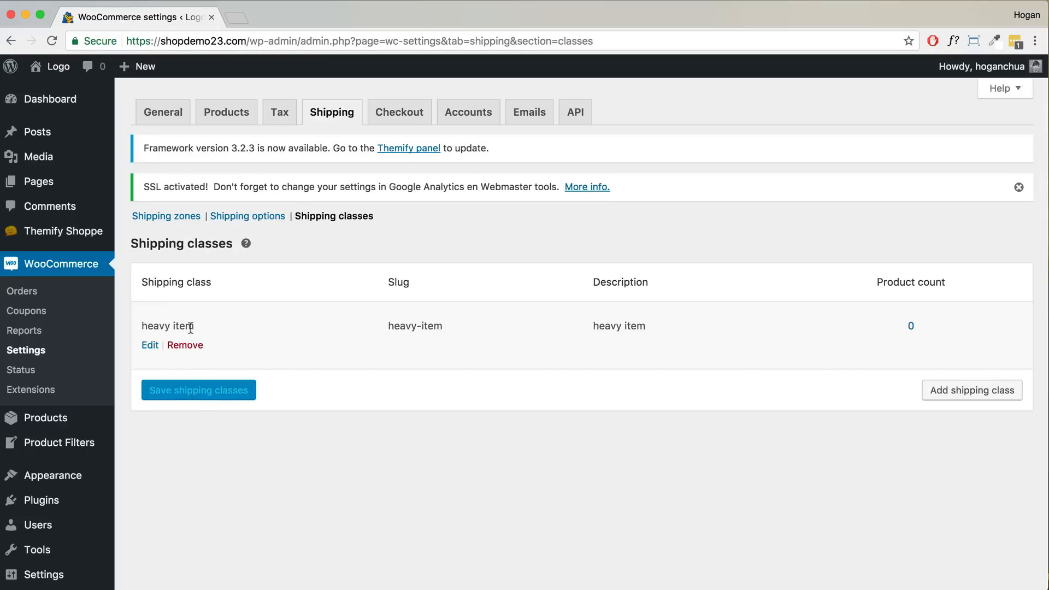
mouse_move(52, 421)
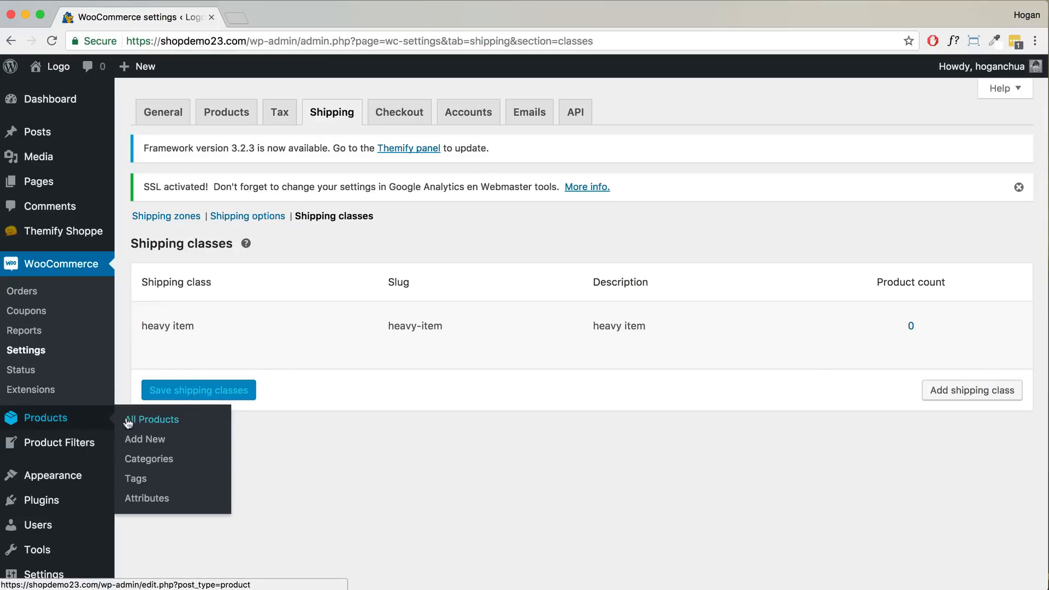
right_click(128, 422)
left_click(52, 421)
- Edit the Black Leather Sofa, set its shipping class to heavy item, and update the product
left_click(157, 421)
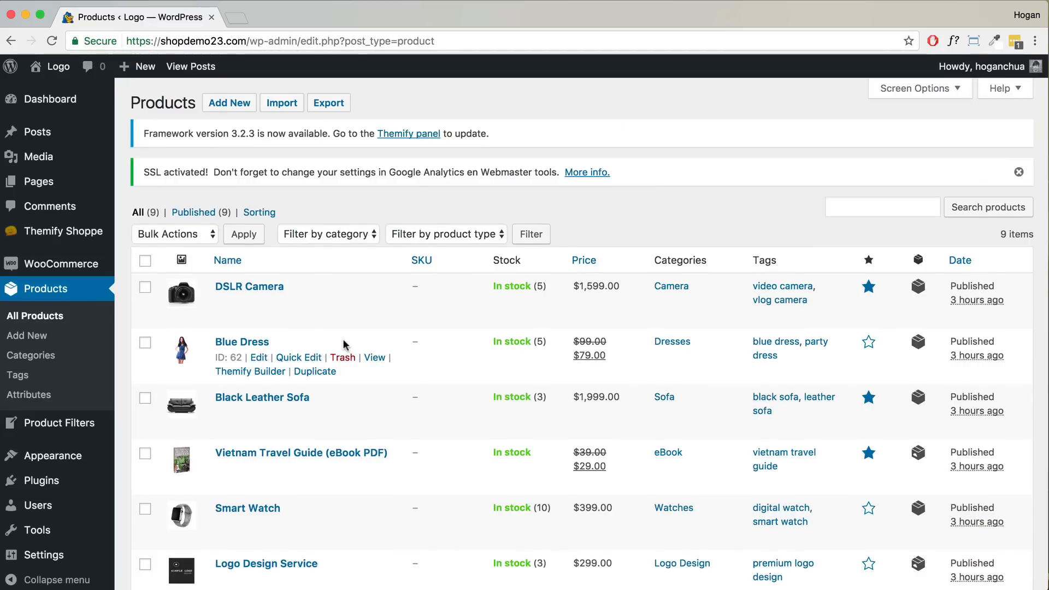
scroll(345, 344, "down", 5)
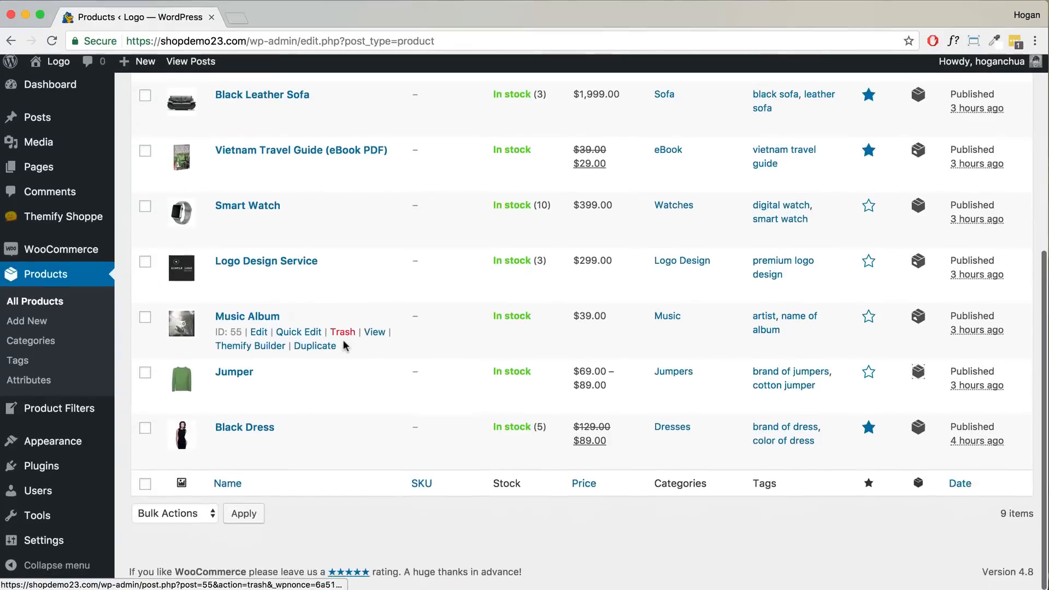
scroll(343, 343, "up", 5)
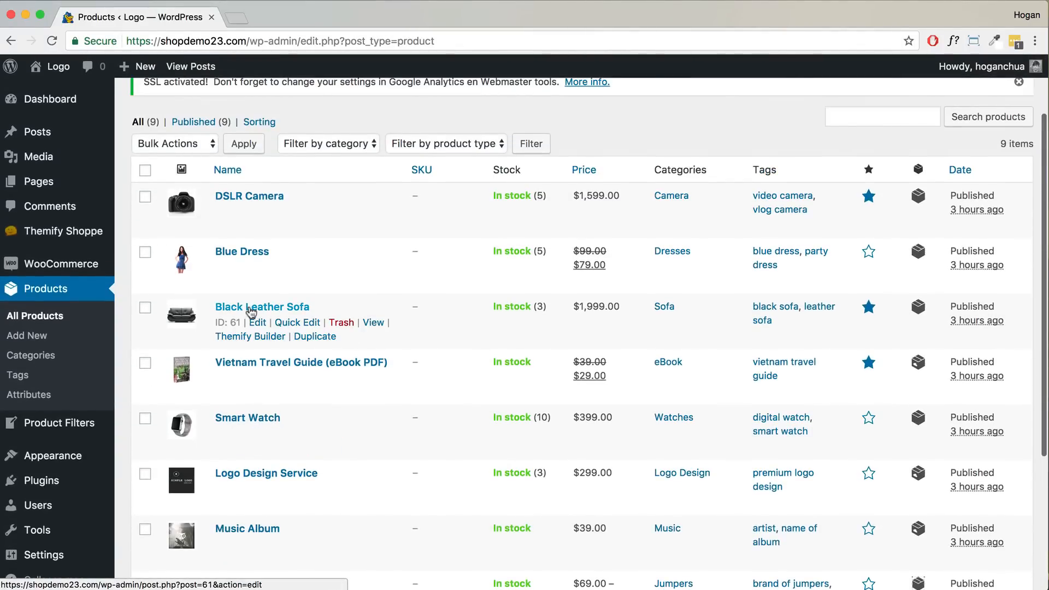
left_click(259, 323)
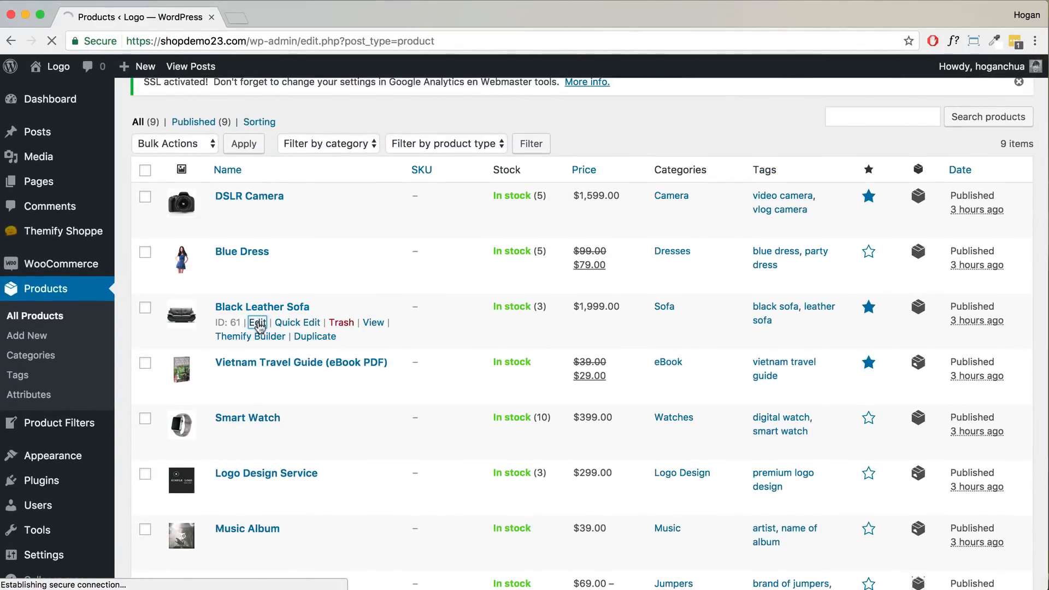
scroll(518, 273, "down", 10)
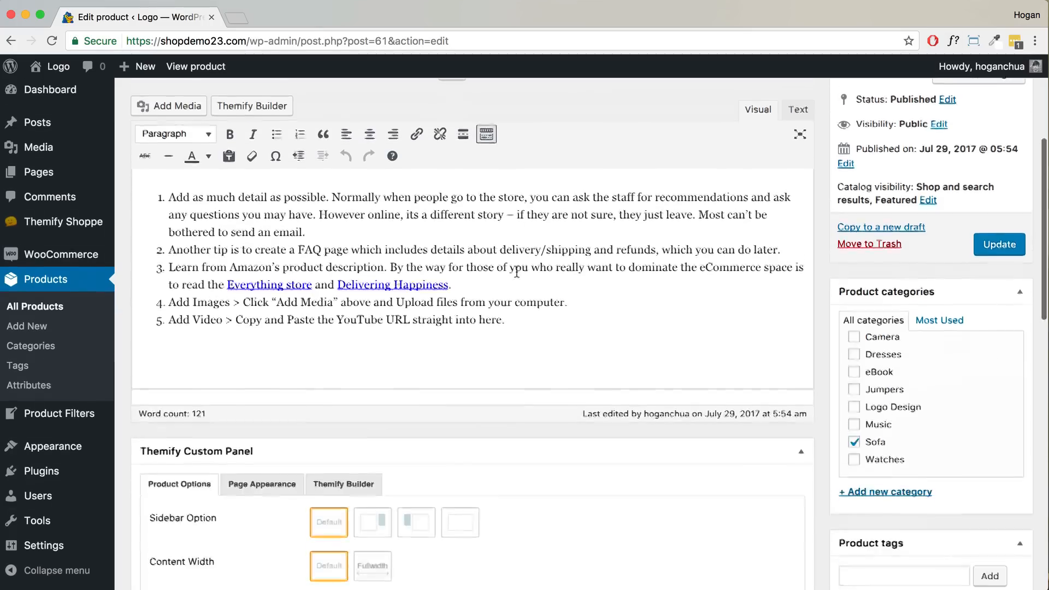
scroll(516, 270, "down", 5)
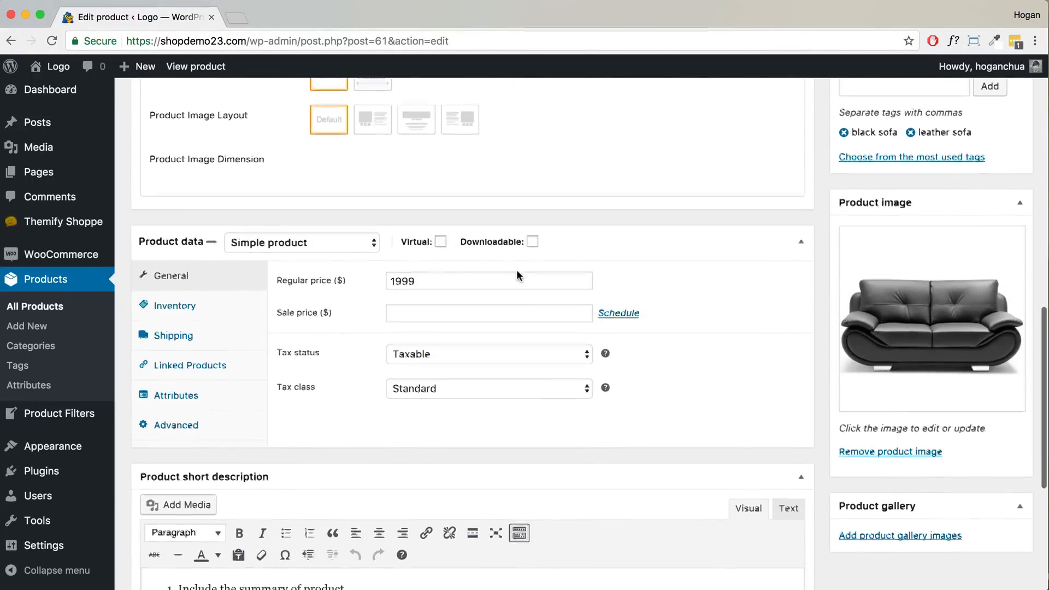
left_click(195, 295)
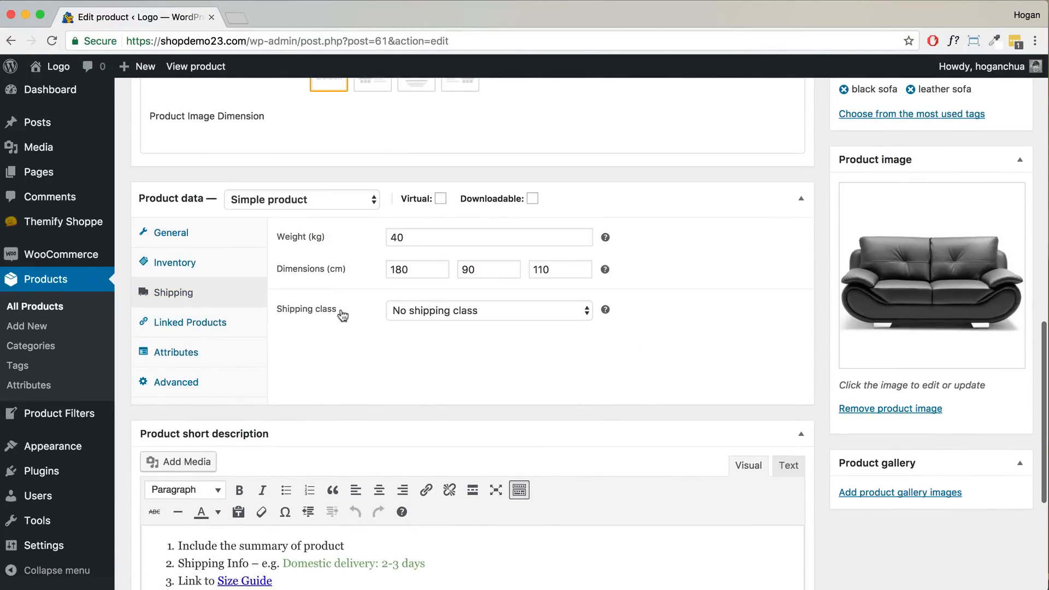
left_click(405, 309)
left_click(425, 324)
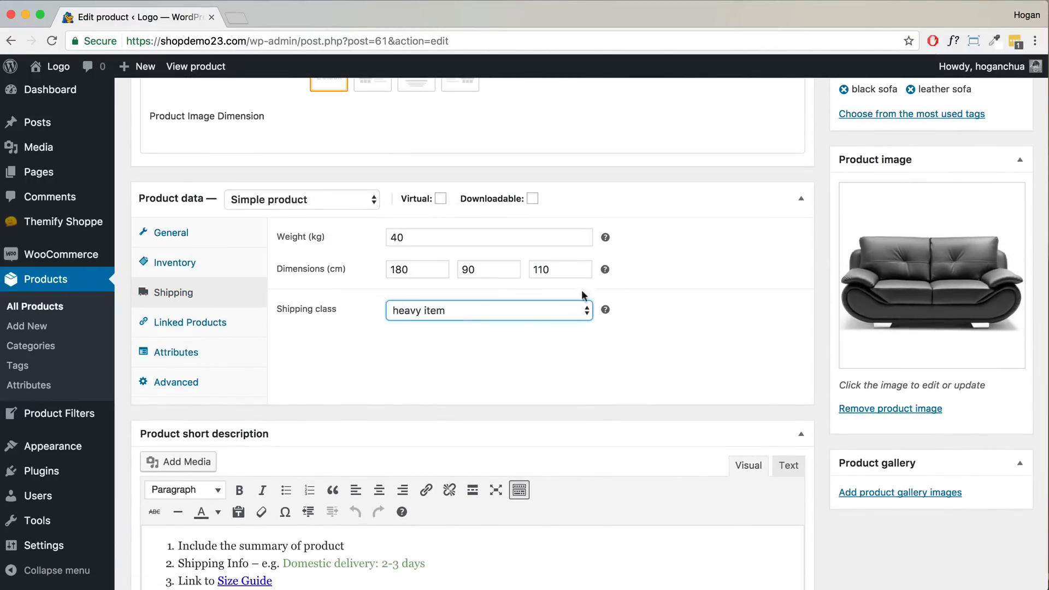
scroll(621, 281, "up", 5)
scroll(646, 276, "up", 5)
left_click(986, 207)
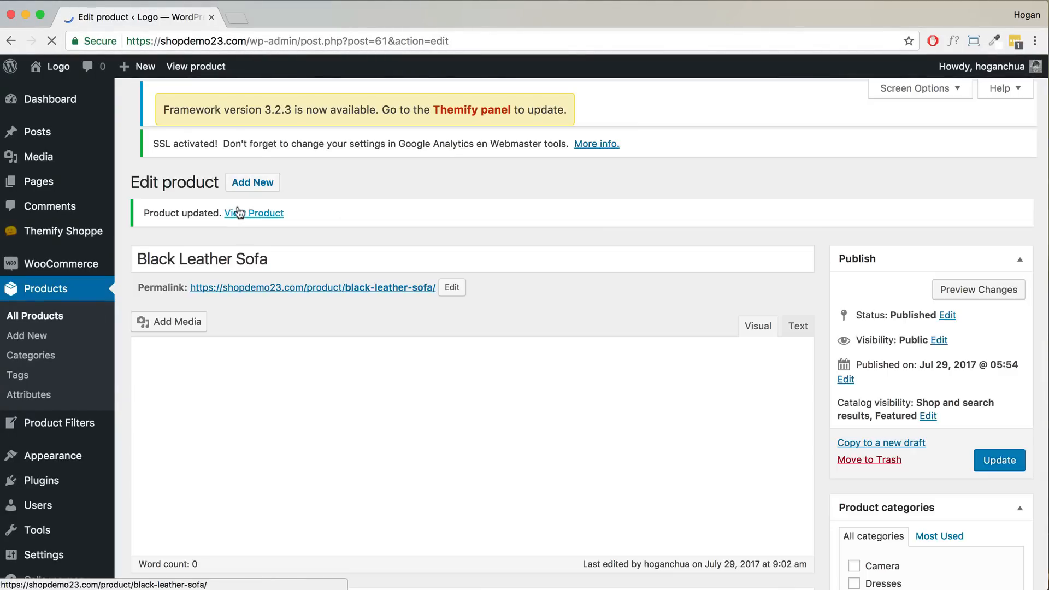
- Open the Domestic zone from WooCommerce shipping settings to view Flat rate, Express rate and Local pickup
left_click(58, 266)
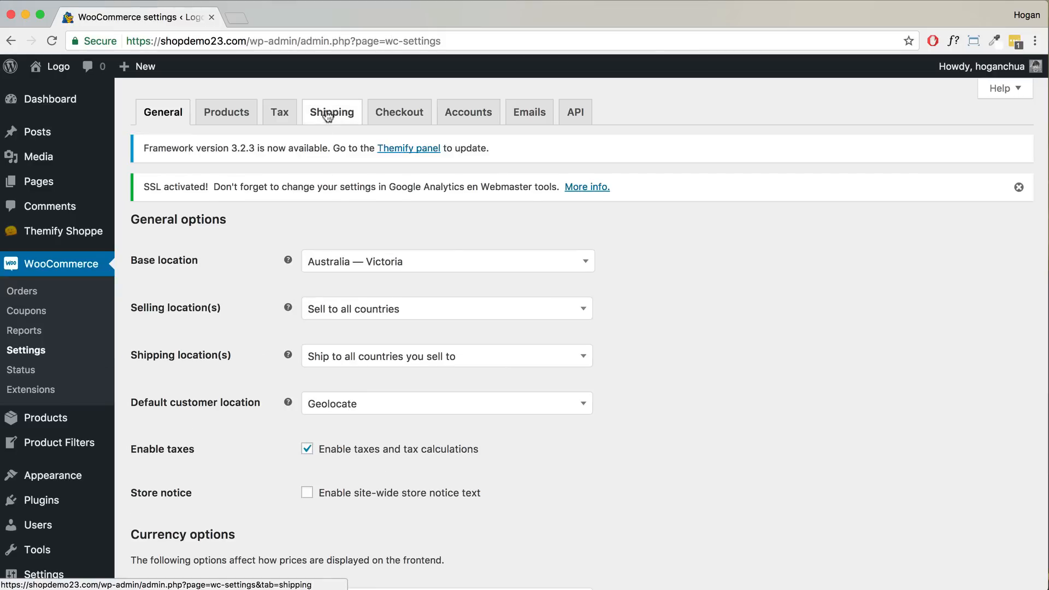
left_click(331, 112)
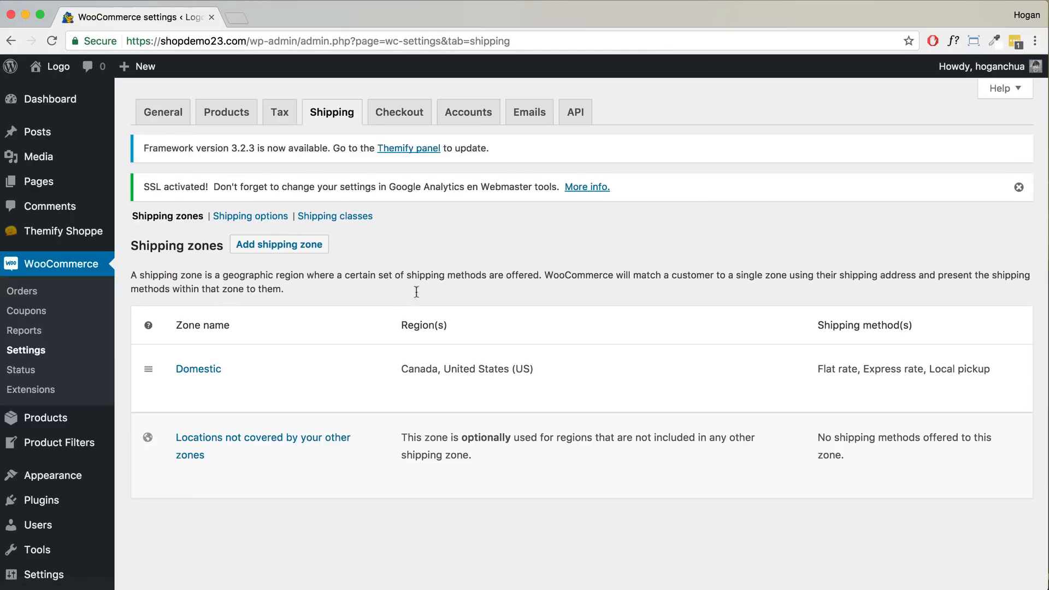
left_click(178, 389)
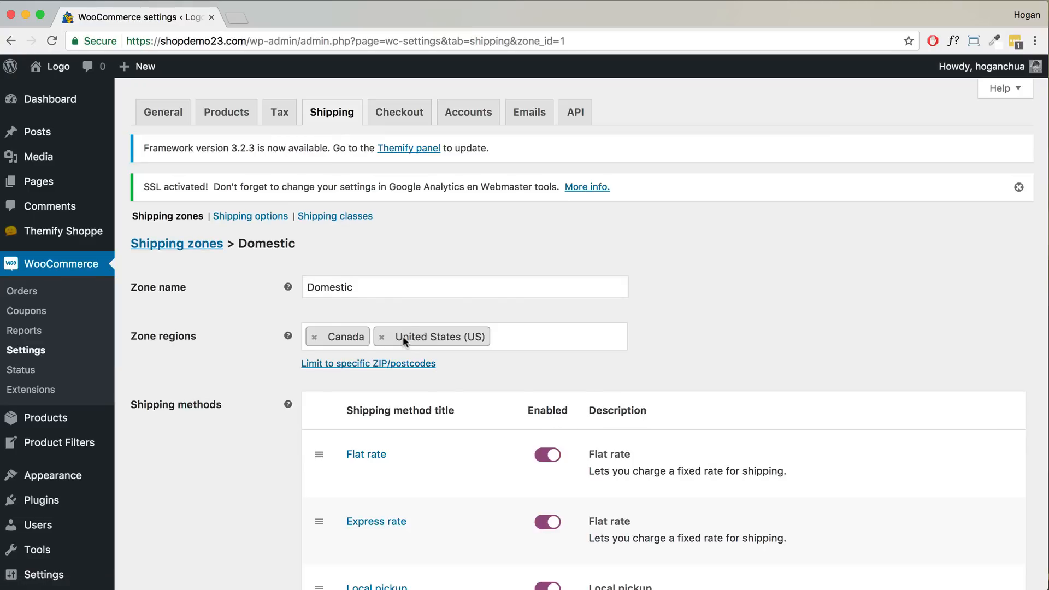
scroll(402, 336, "down", 3)
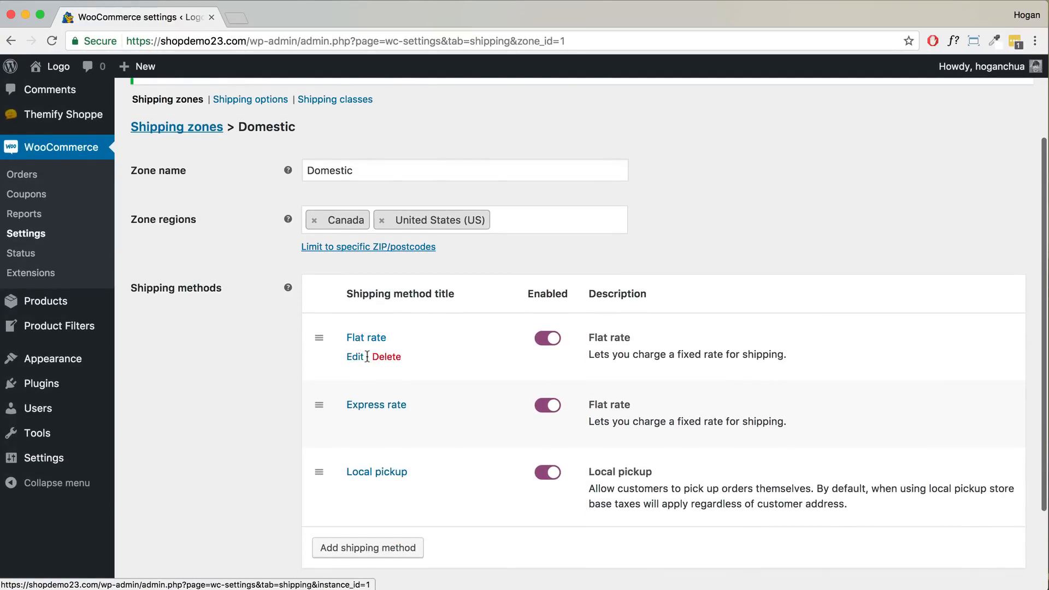
- Give the Domestic Flat rate a heavy item class cost of 90 over its 10 base cost, per-class calculation, and save
left_click(351, 364)
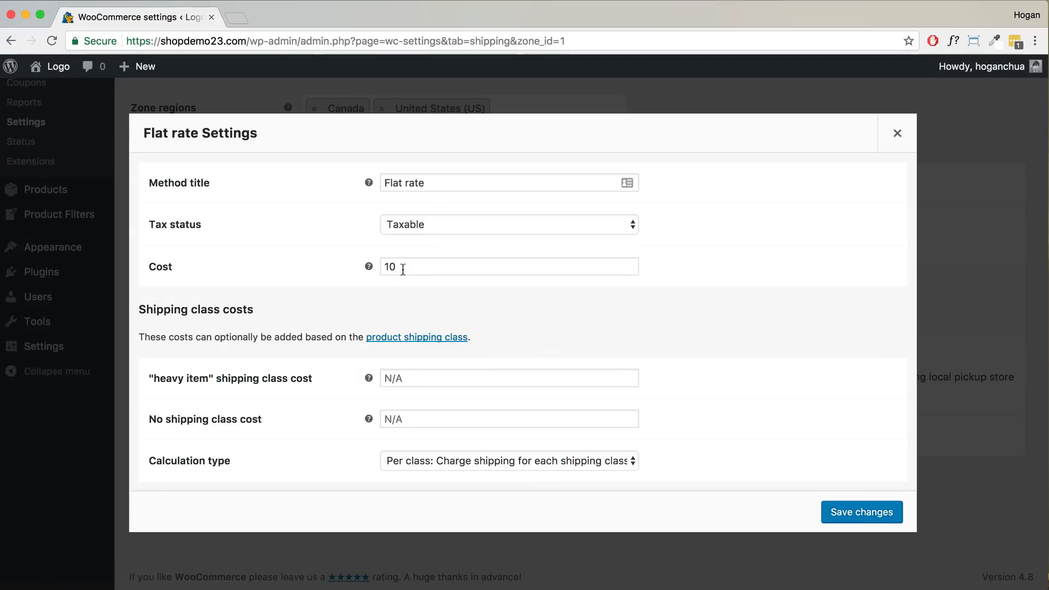
left_click(407, 378)
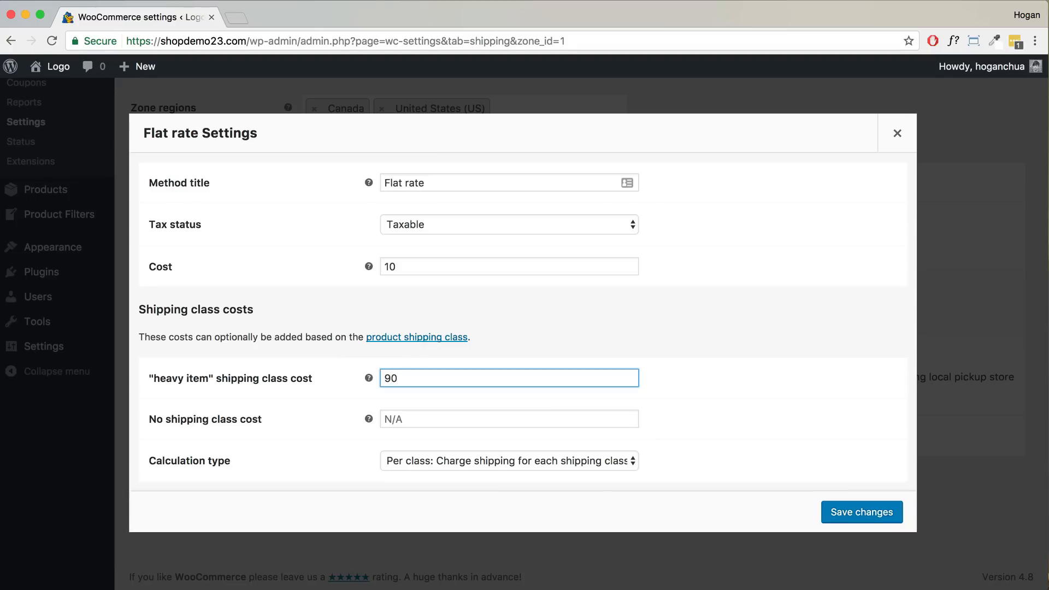
left_click_drag(439, 378, 356, 375)
left_click(427, 265)
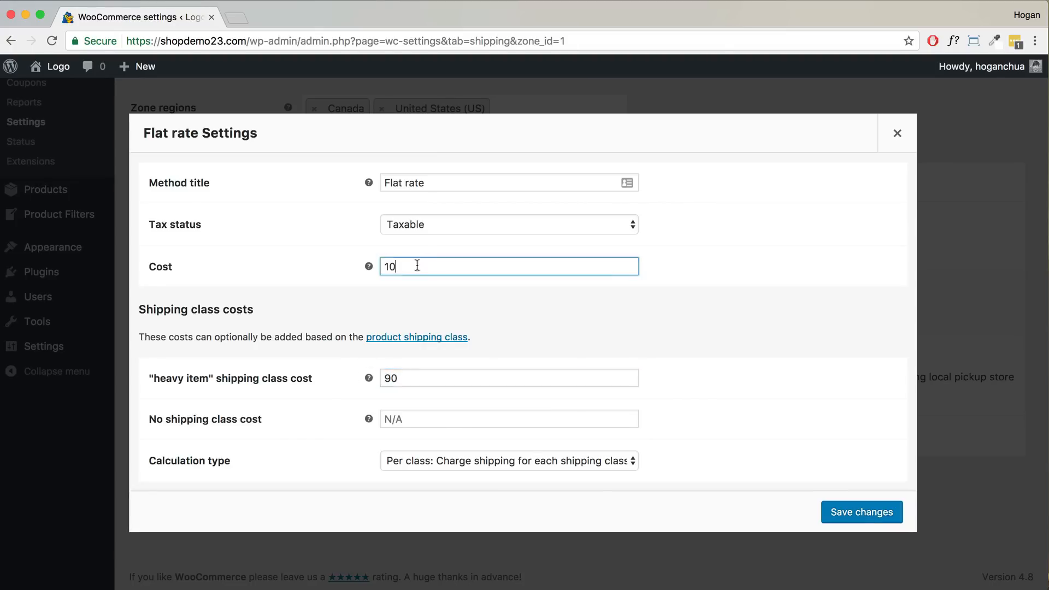
double_click(388, 267)
left_click(504, 459)
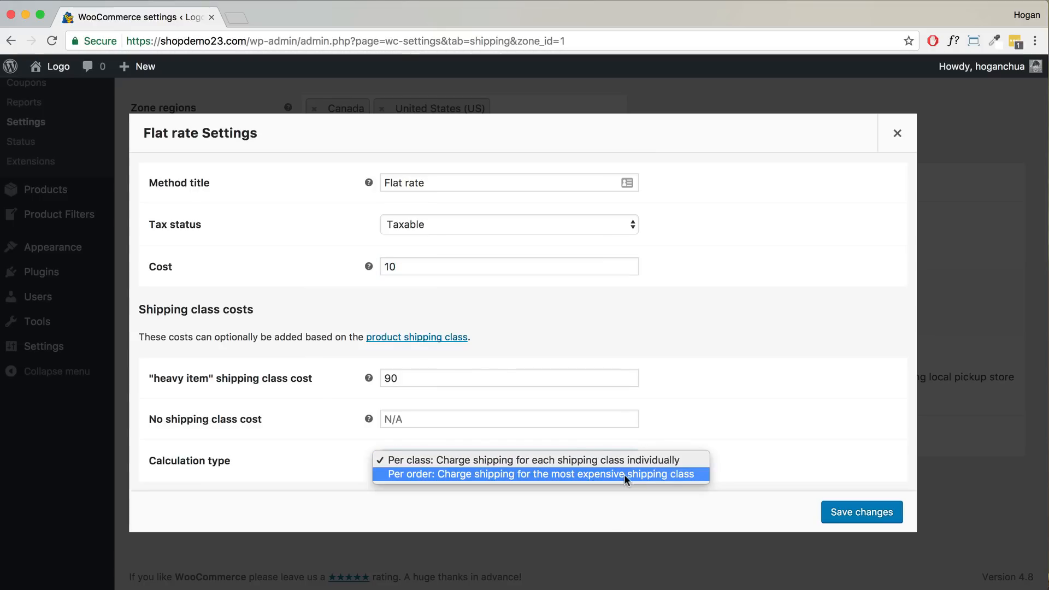
left_click(857, 515)
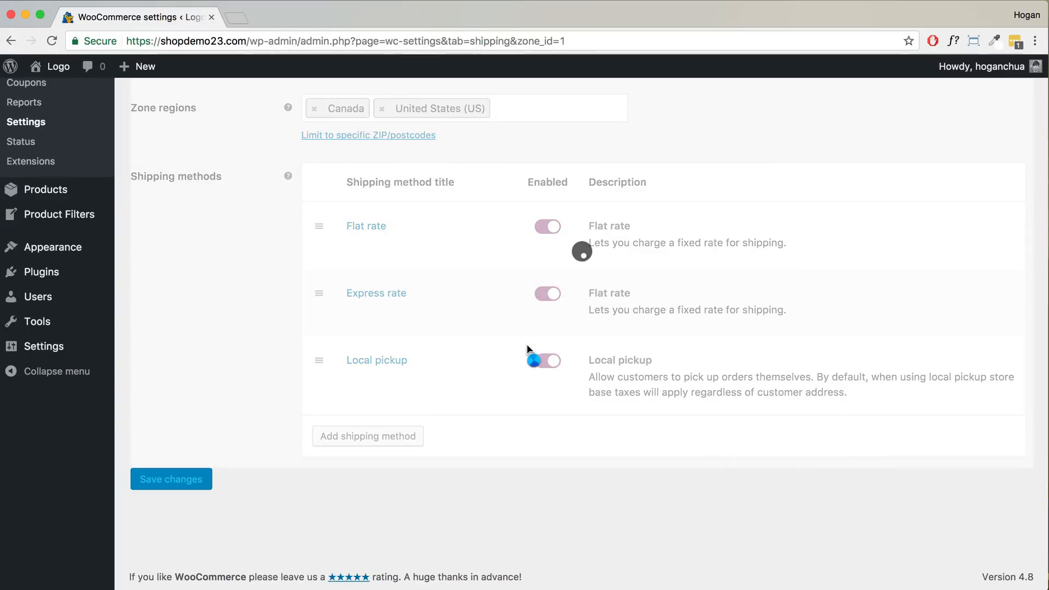
- Set the Express rate's heavy item shipping class cost to 180 and save
mouse_move(489, 327)
left_click(361, 312)
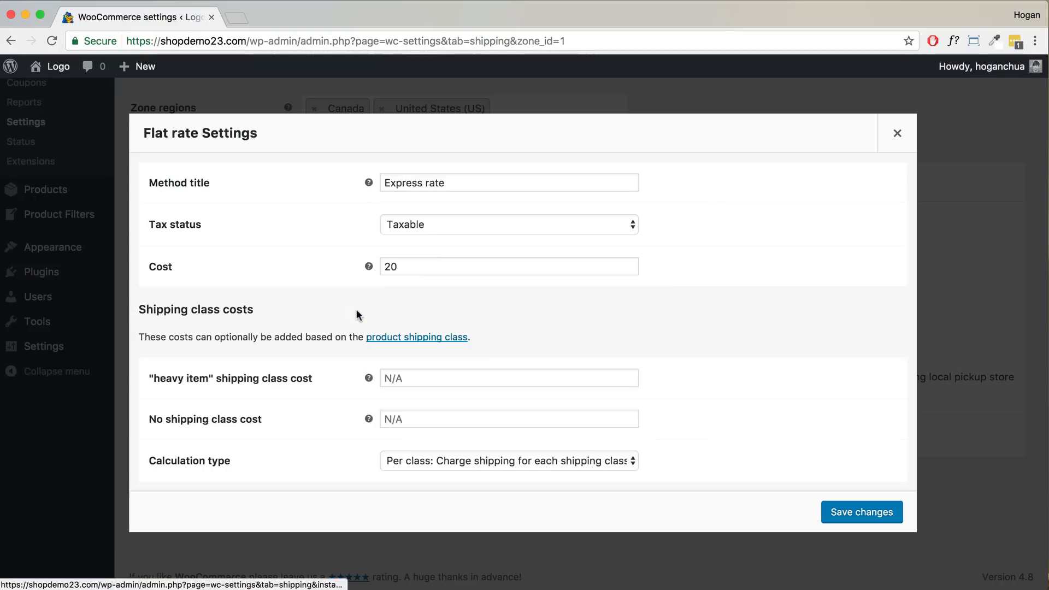
left_click(412, 376)
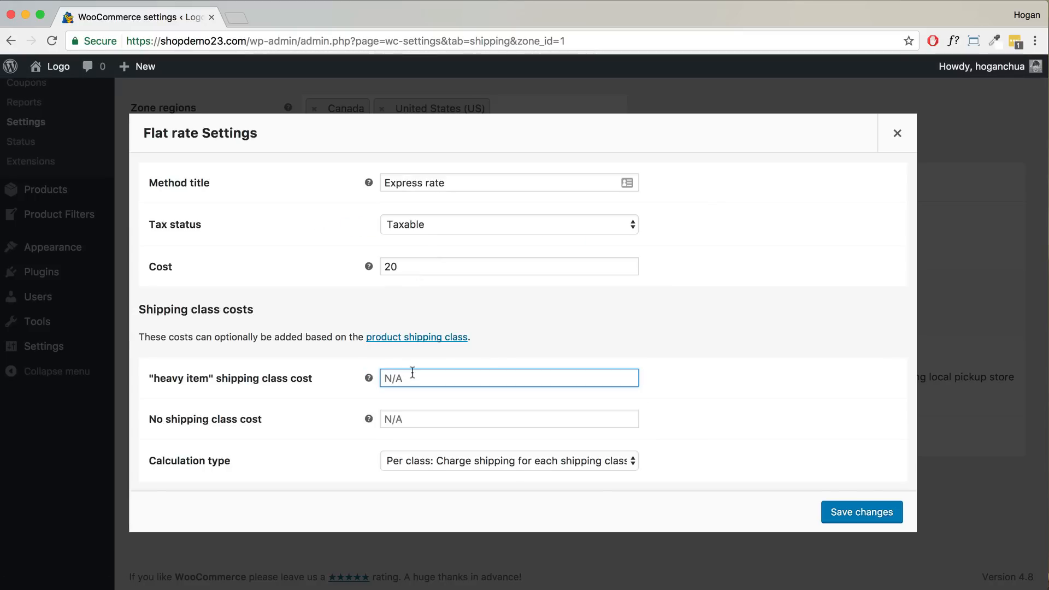
type("180")
left_click(844, 512)
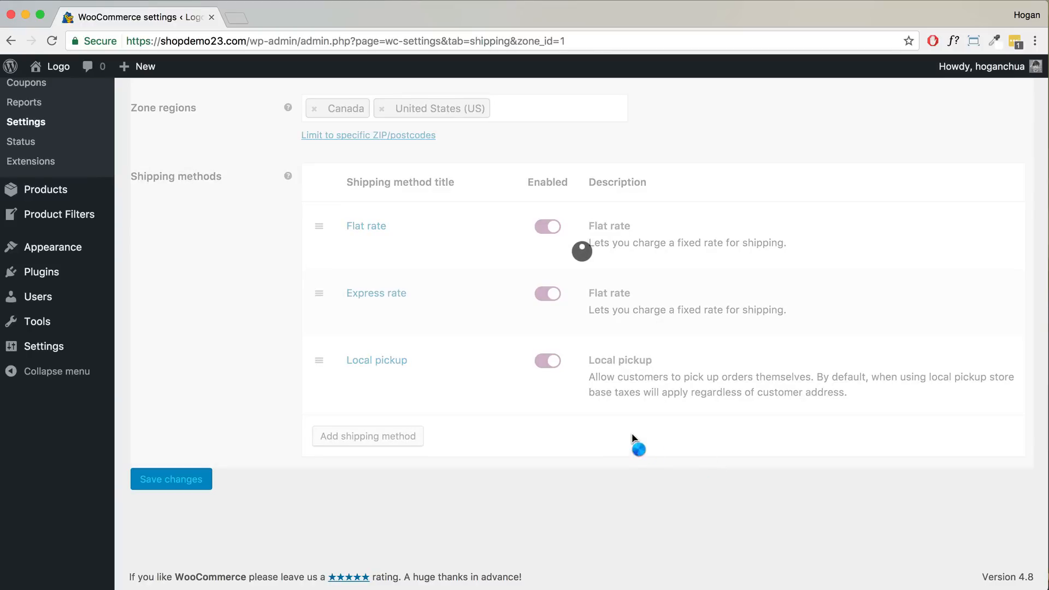
- Open the WordPress dashboard in a new browser tab
mouse_move(353, 311)
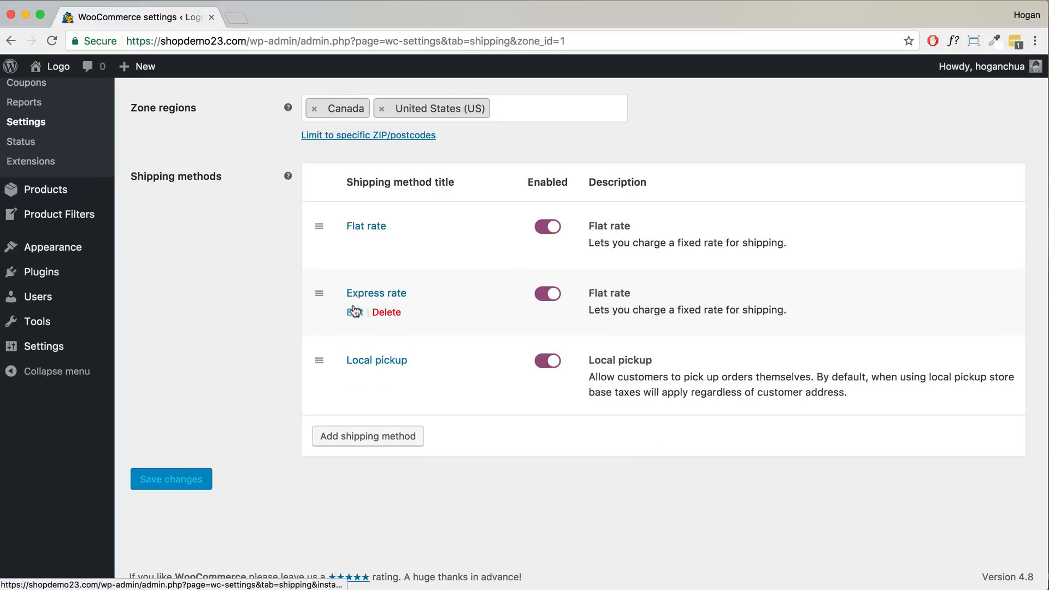
scroll(338, 261, "up", 5)
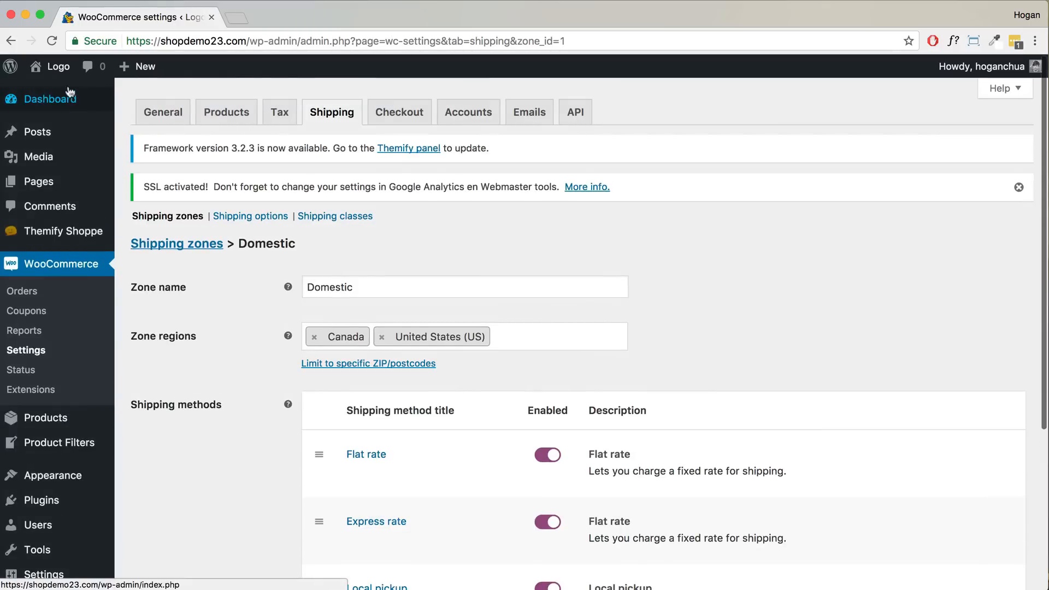
right_click(82, 100)
left_click(115, 109)
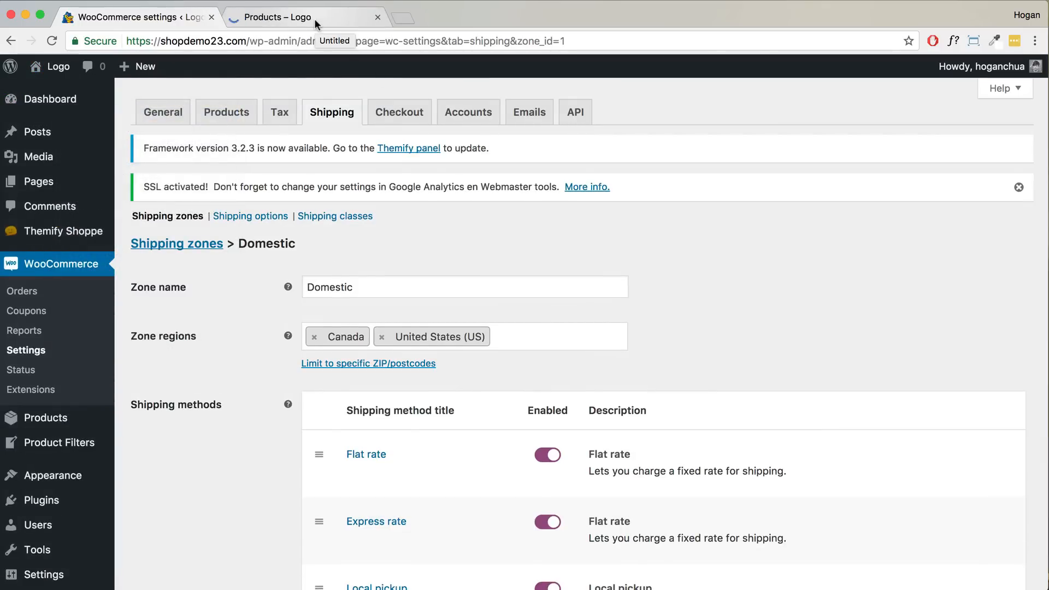
- Go to checkout for the Black Dress and compare US rates: Flat $10.00, Express $20.00
left_click(314, 22)
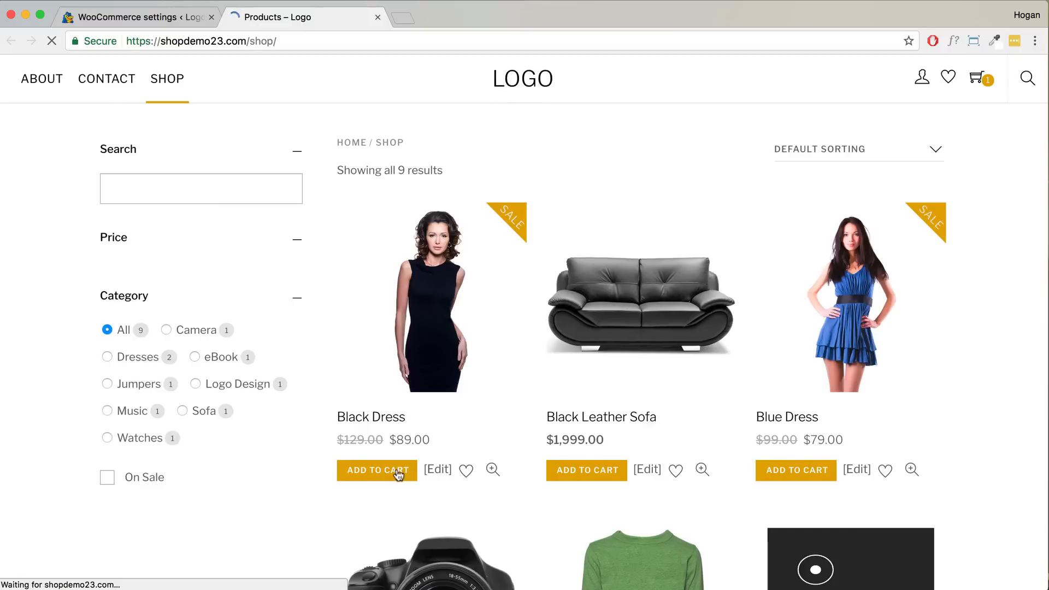
mouse_move(975, 104)
left_click(942, 212)
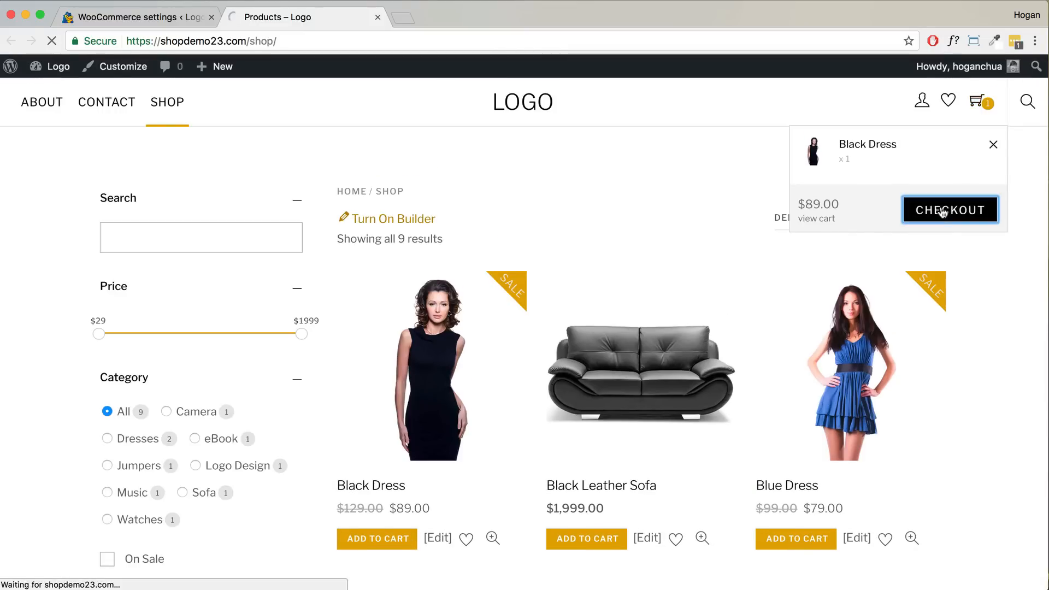
scroll(501, 265, "down", 10)
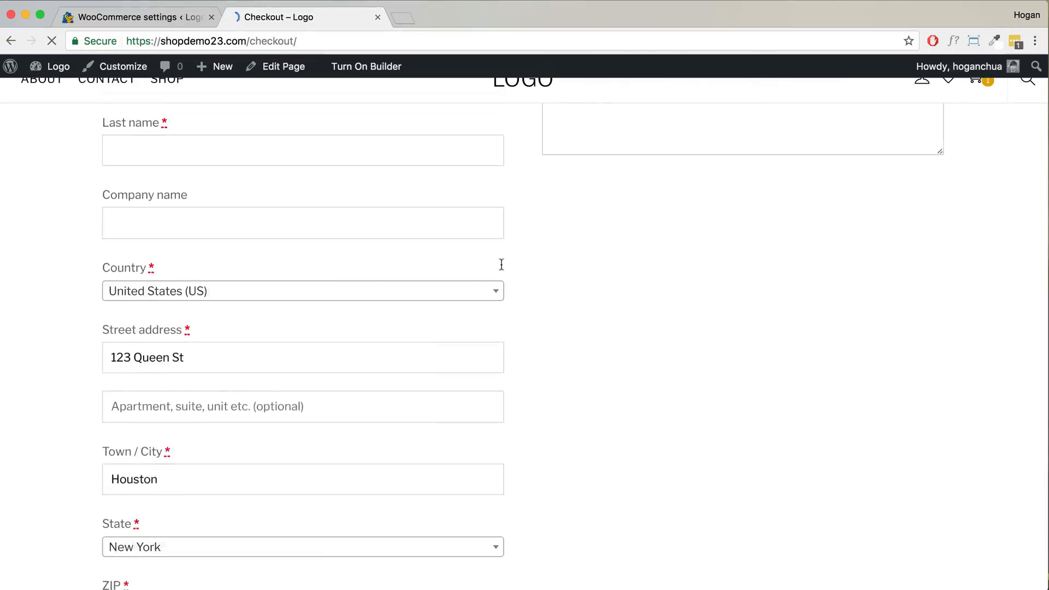
scroll(500, 263, "down", 5)
scroll(501, 263, "up", 8)
scroll(502, 263, "up", 3)
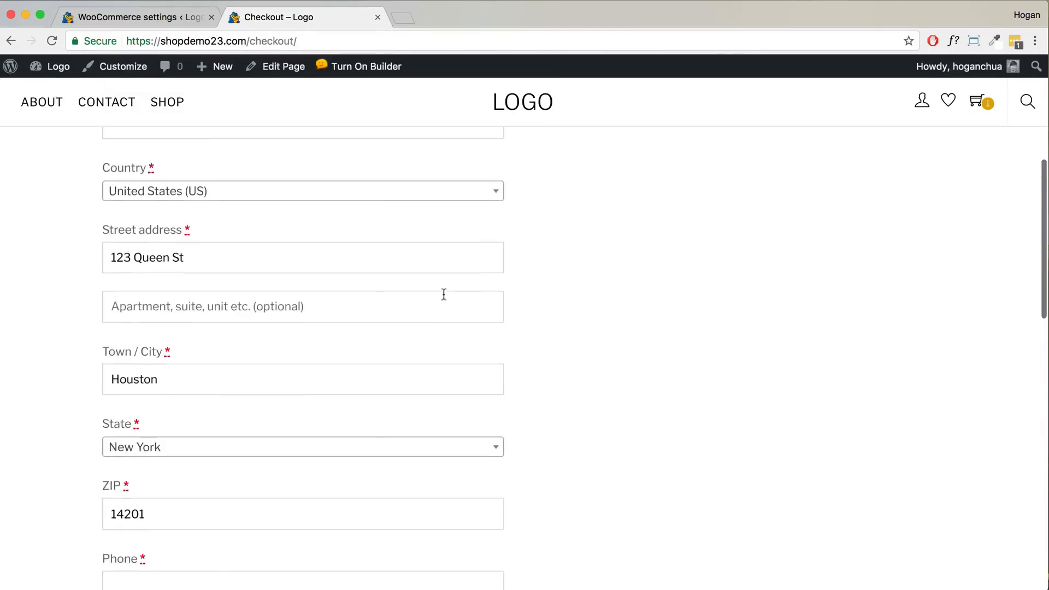
scroll(382, 258, "down", 10)
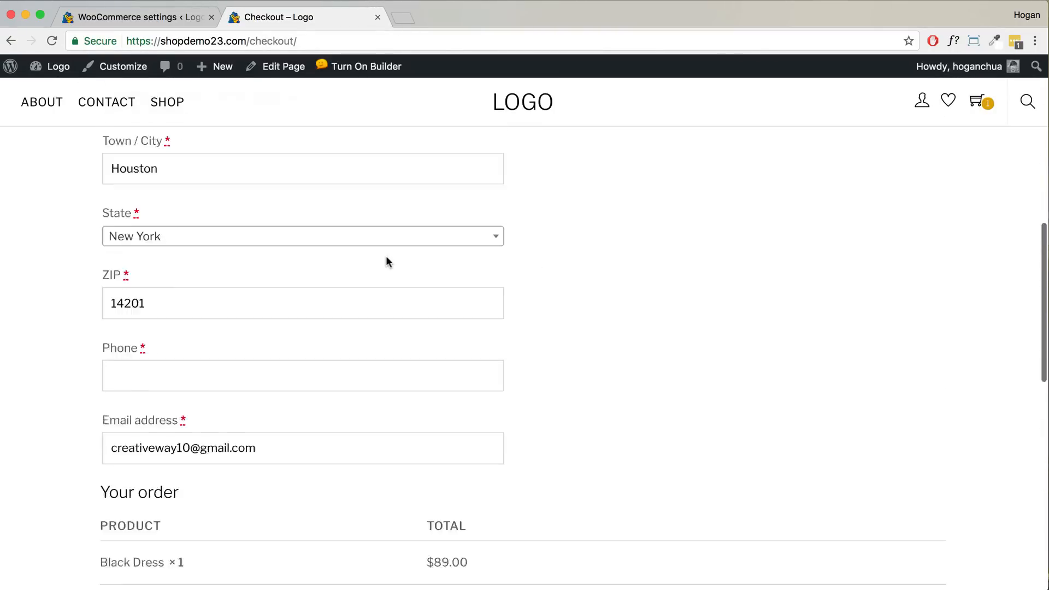
left_click_drag(558, 413, 498, 411)
left_click_drag(602, 441, 538, 440)
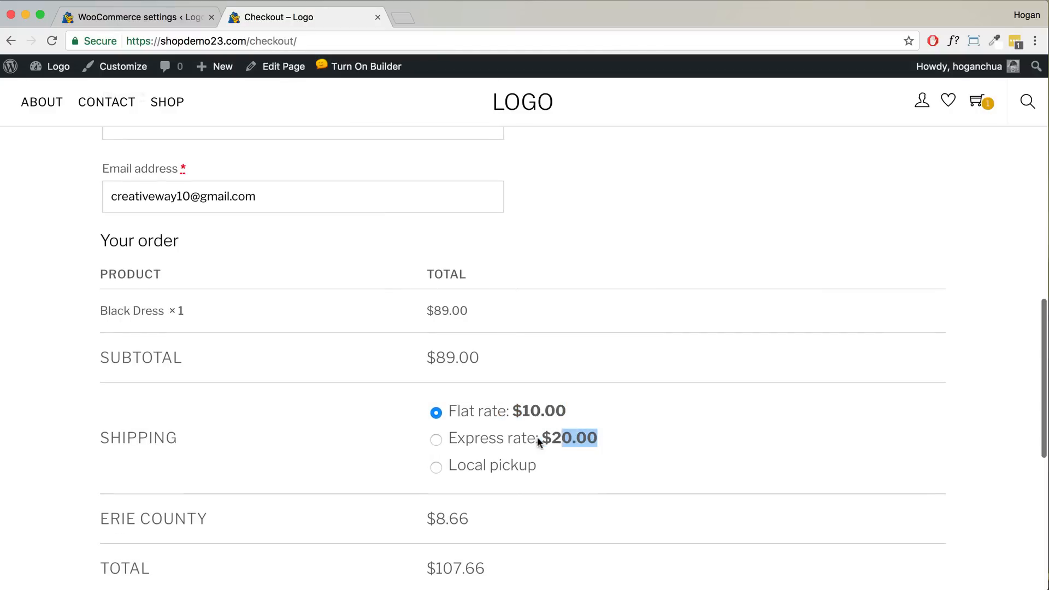
scroll(370, 355, "up", 8)
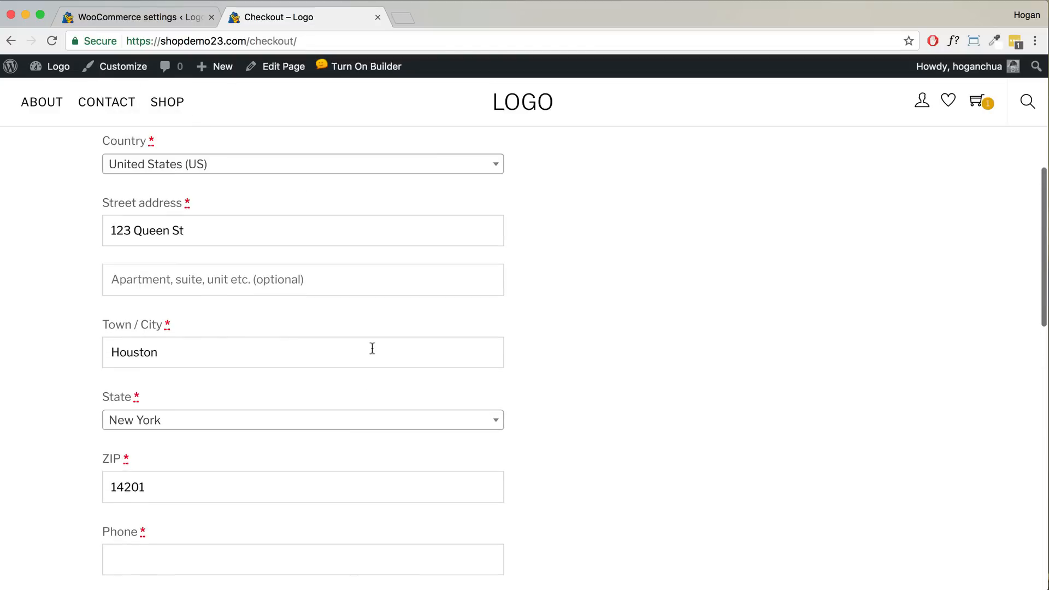
- Switch the billing country to United Kingdom (UK), confirm no shipping methods appear, and return to the shop
left_click(367, 166)
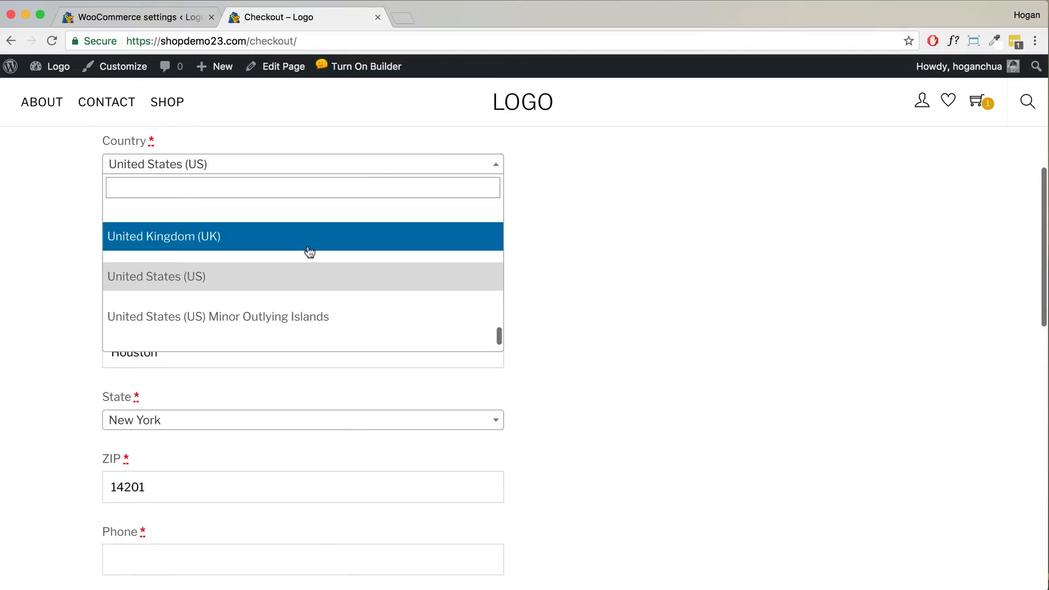
left_click(307, 247)
scroll(601, 352, "down", 8)
scroll(602, 353, "down", 5)
scroll(595, 351, "up", 2)
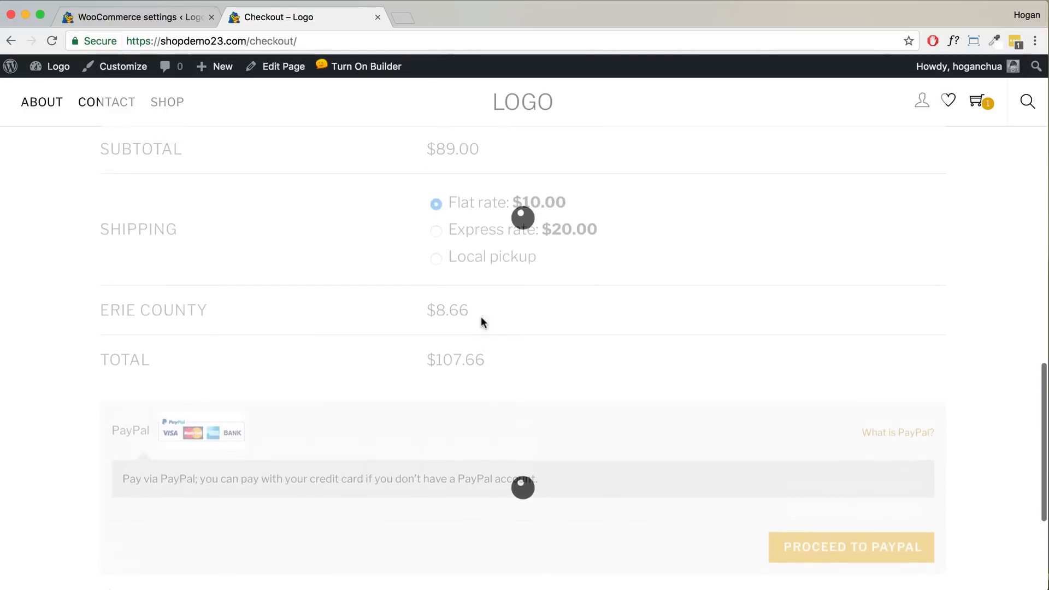
left_click_drag(217, 239, 185, 222)
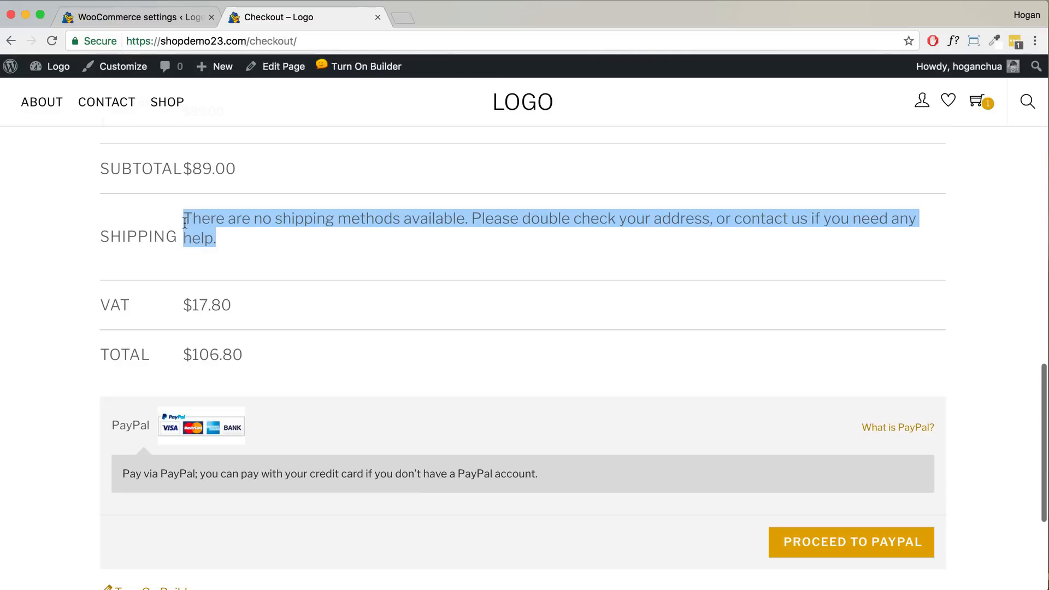
scroll(247, 262, "up", 10)
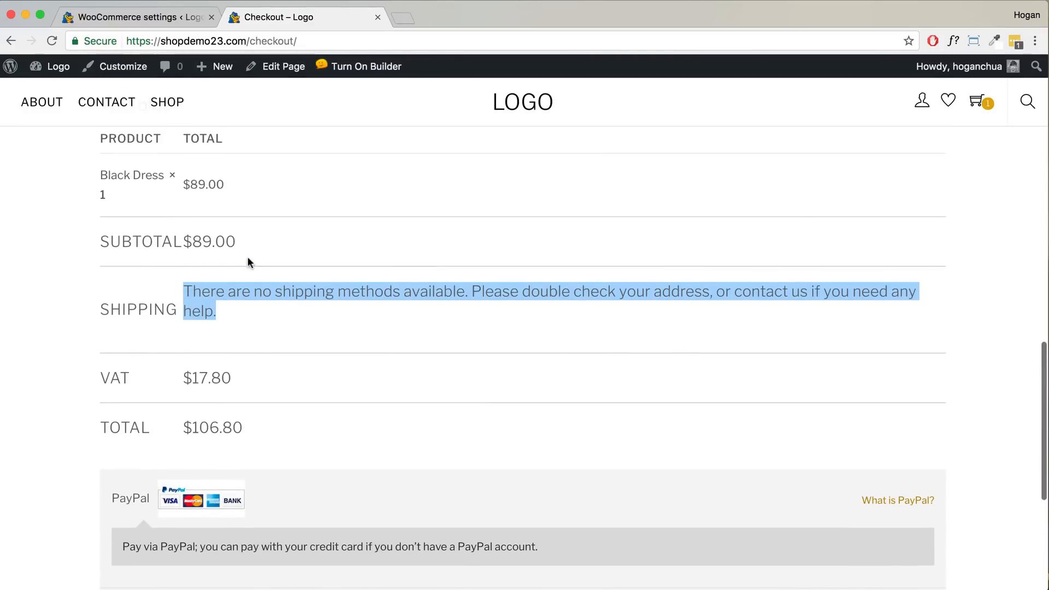
scroll(247, 262, "up", 5)
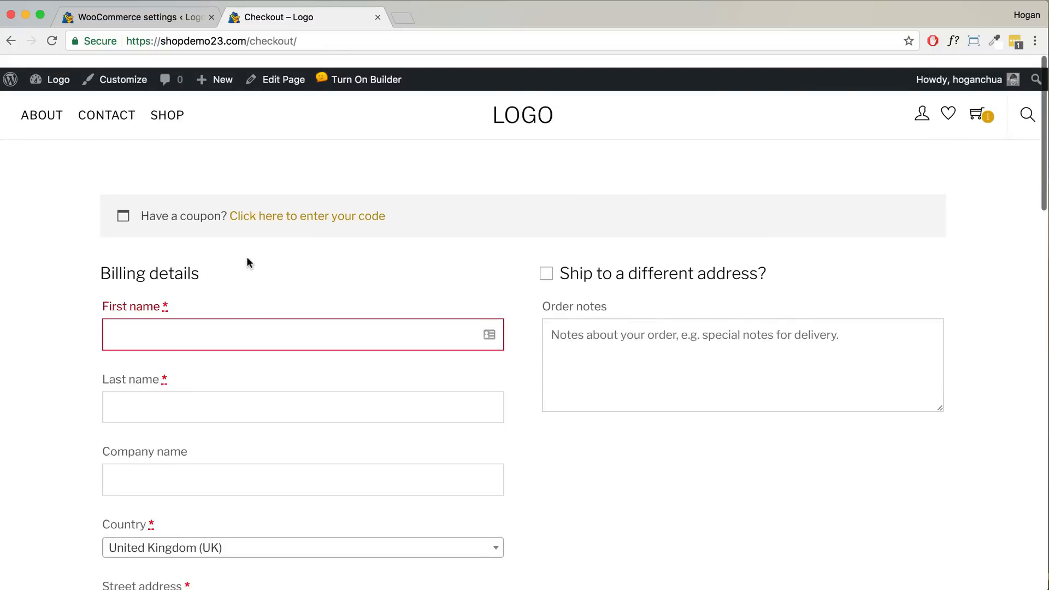
left_click(167, 102)
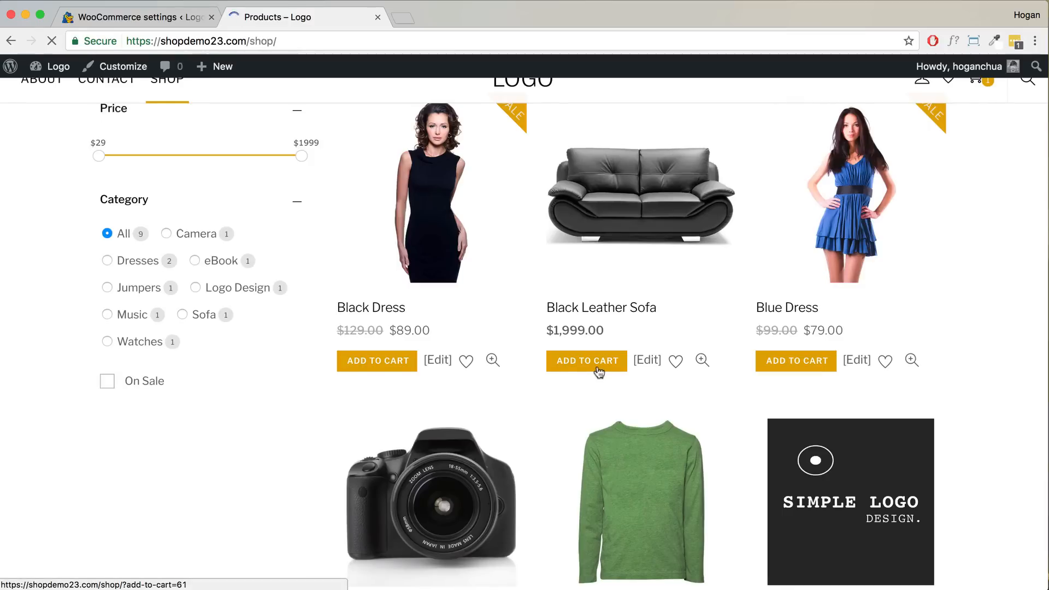
- Add the Black Leather Sofa to the cart and check out with United States (US) as country
left_click(588, 408)
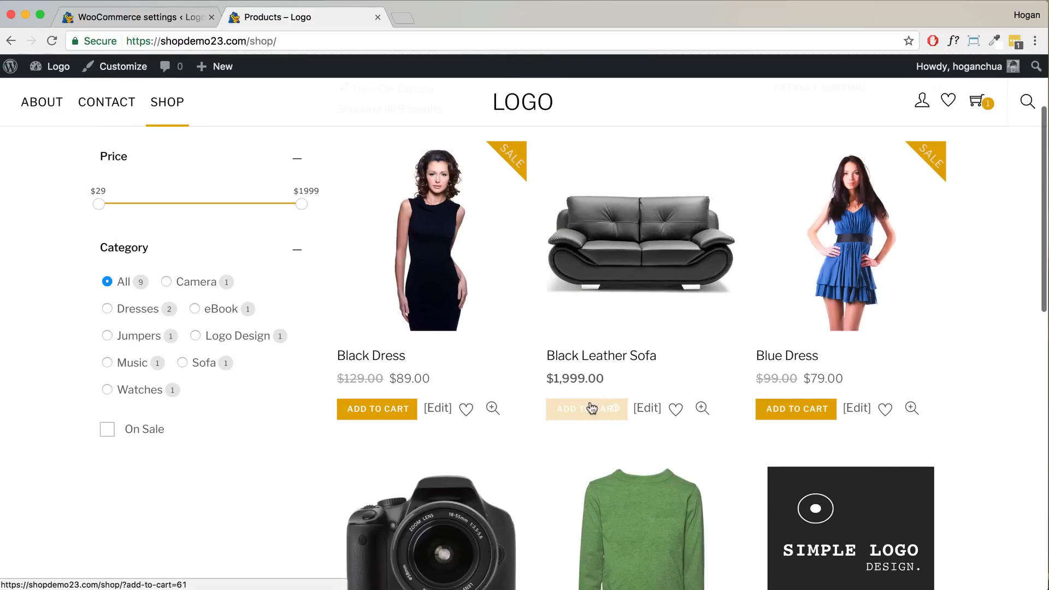
left_click(938, 259)
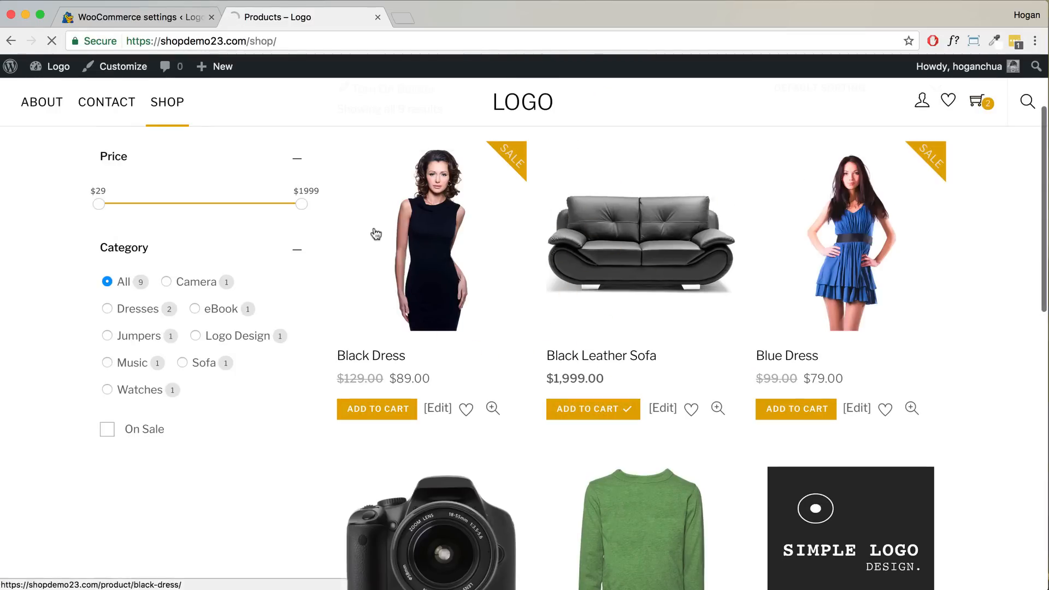
scroll(383, 236, "down", 5)
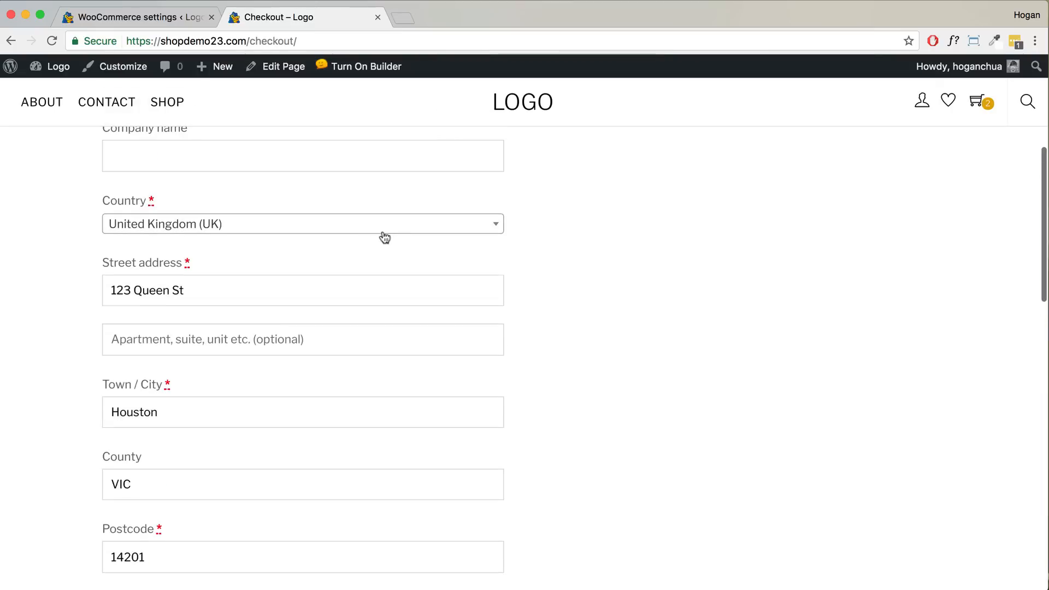
left_click(347, 225)
left_click(248, 375)
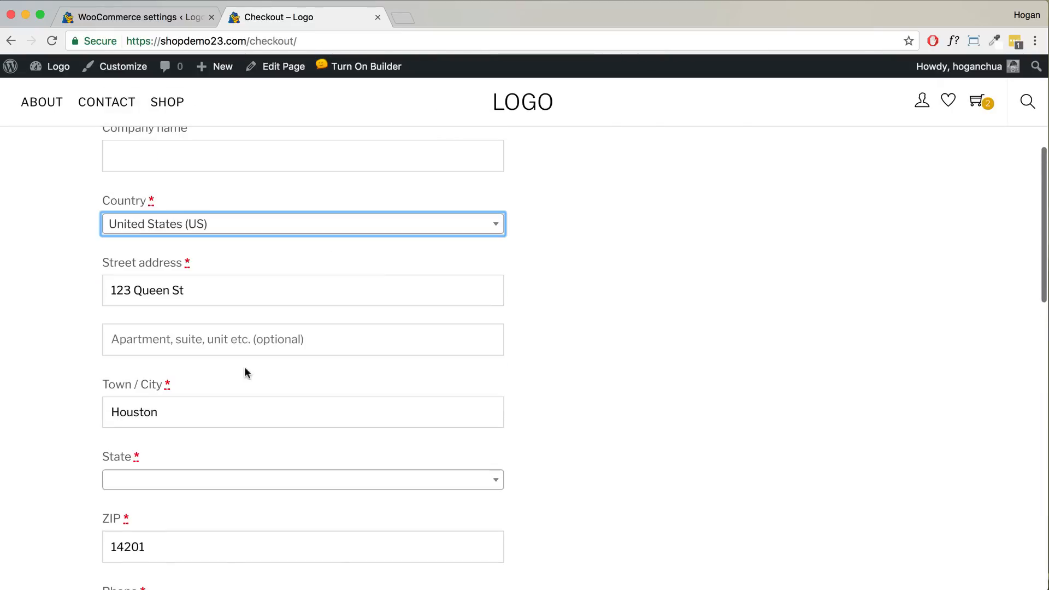
- Compare the shipping options now offered: Flat rate $100.00 and Express rate $200.00
scroll(527, 302, "down", 6)
scroll(528, 302, "down", 3)
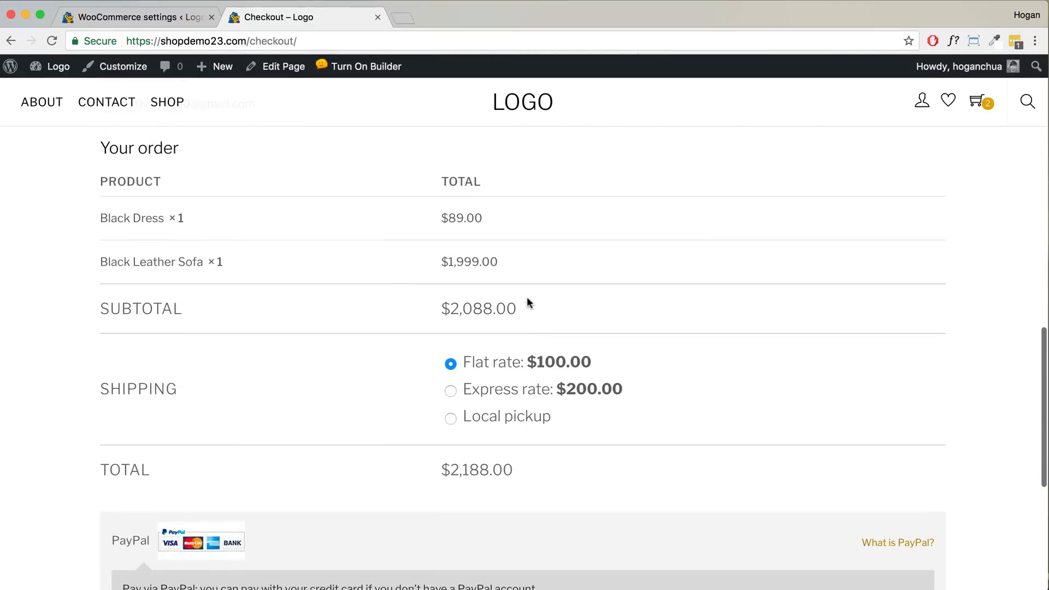
left_click_drag(598, 365, 534, 362)
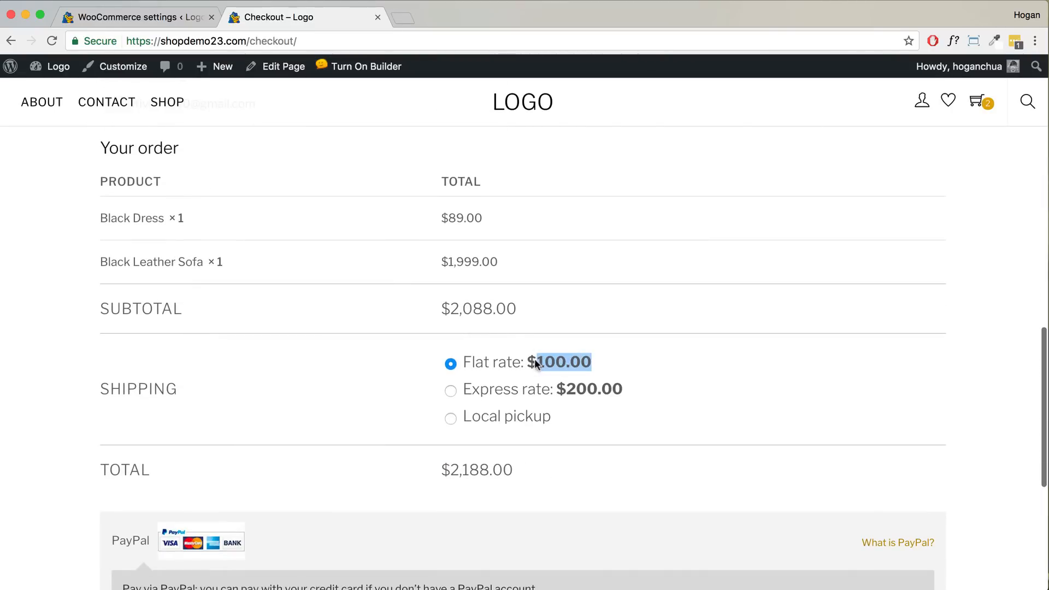
left_click_drag(626, 392, 558, 389)
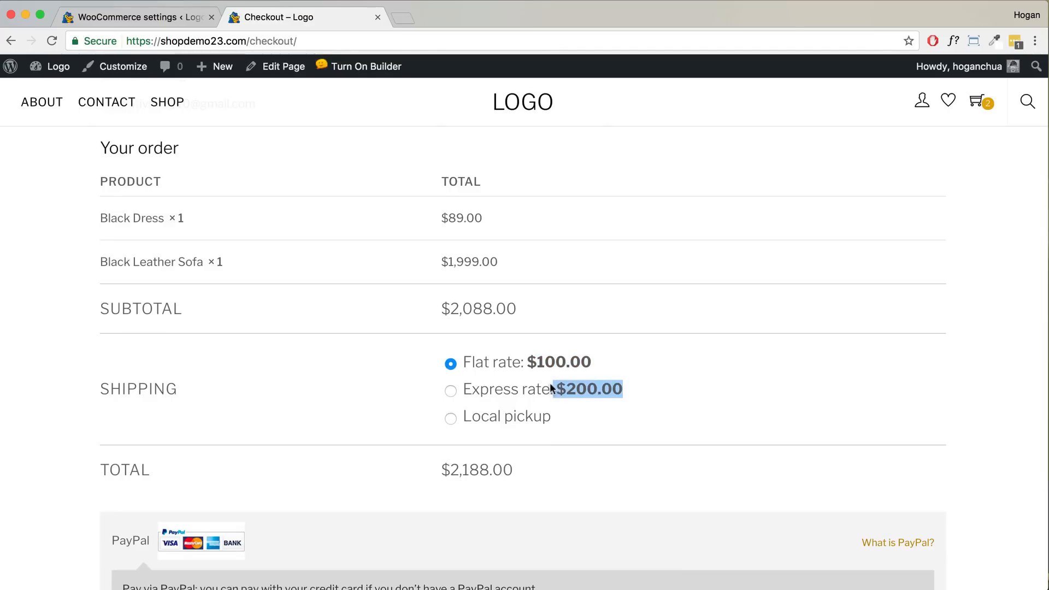
scroll(512, 354, "up", 3)
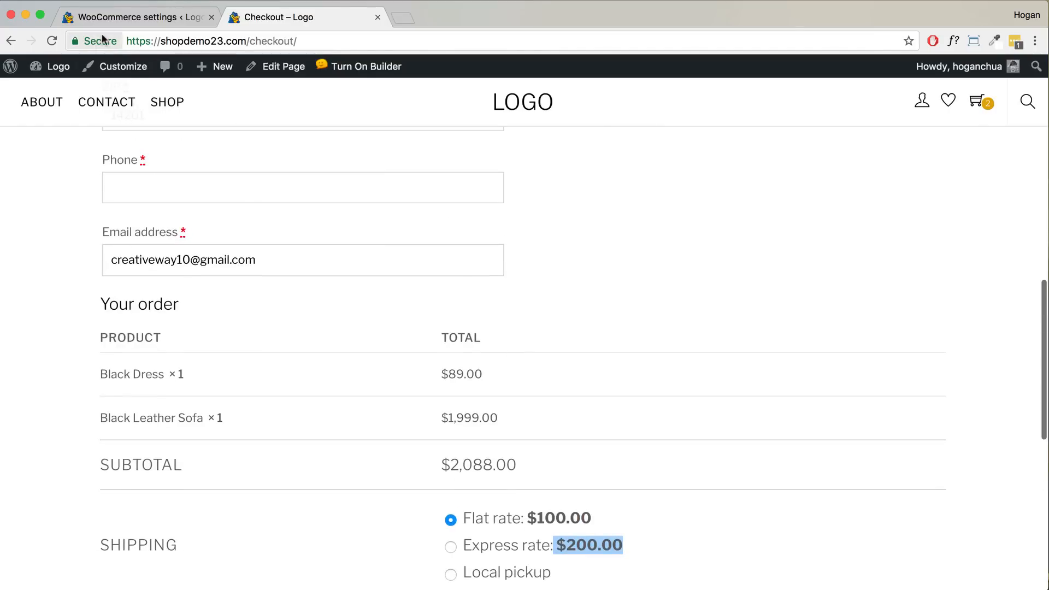
left_click(128, 18)
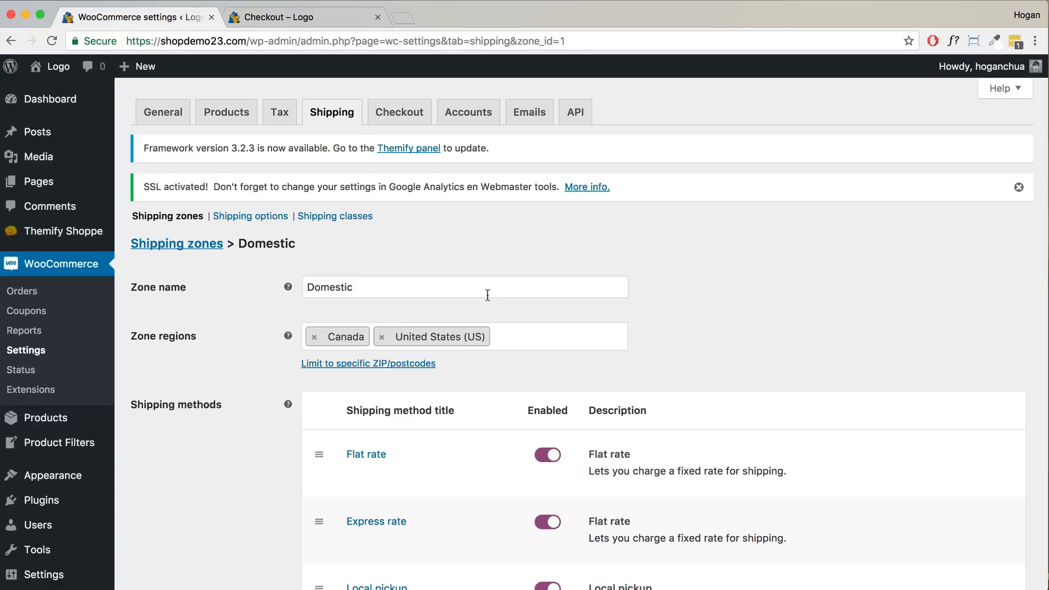
- Search for 'Advanced Free shipping', then install and activate the WooCommerce Advanced Free Shipping plugin
scroll(129, 437, "down", 2)
scroll(125, 448, "down", 2)
mouse_move(82, 401)
left_click(169, 429)
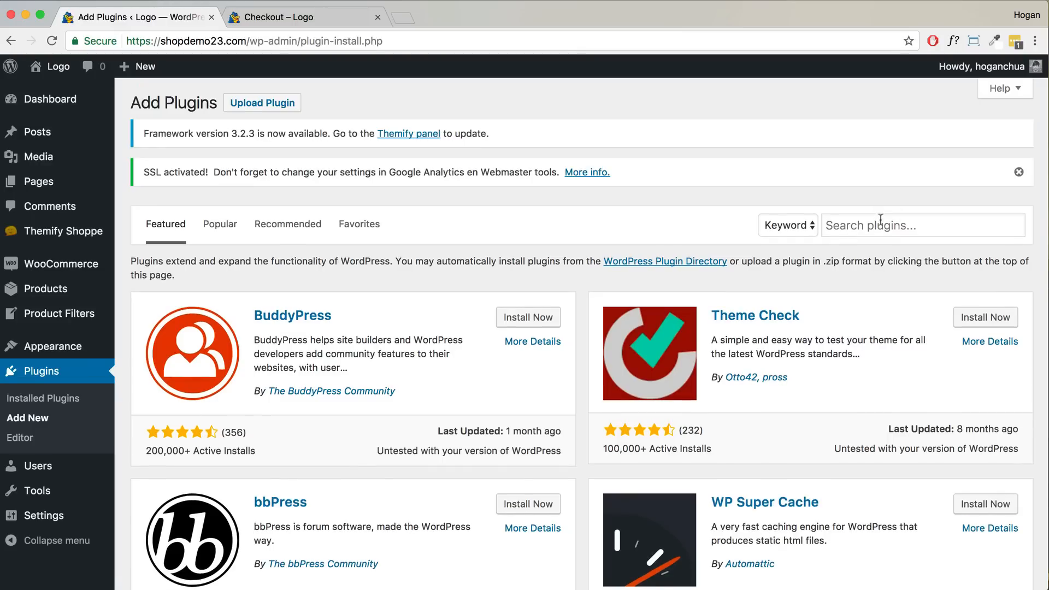
left_click(872, 224)
type("Advanced Free shi")
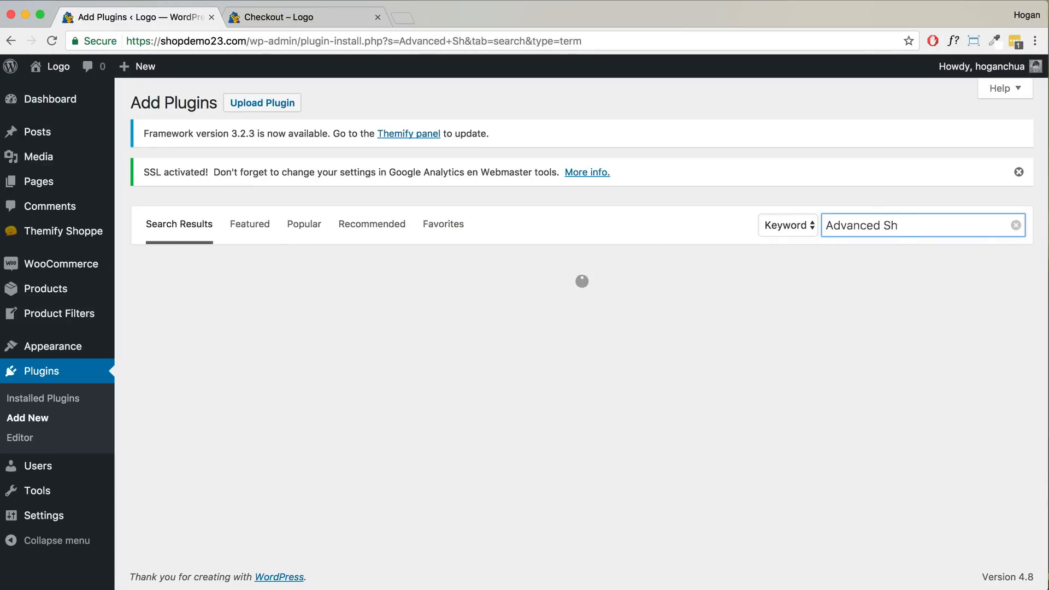
type("pping")
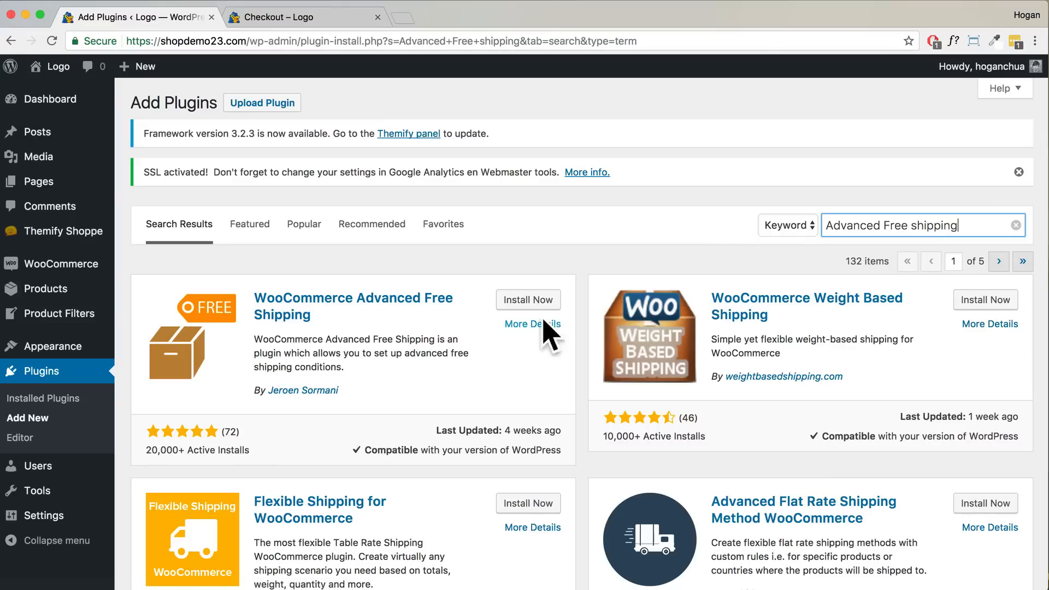
left_click(529, 301)
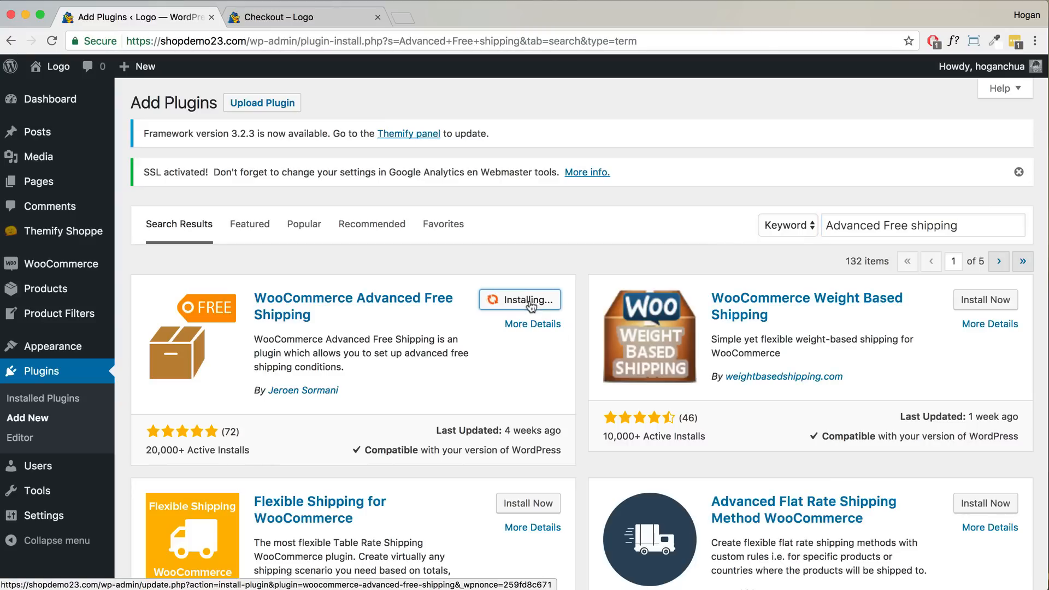
left_click(528, 305)
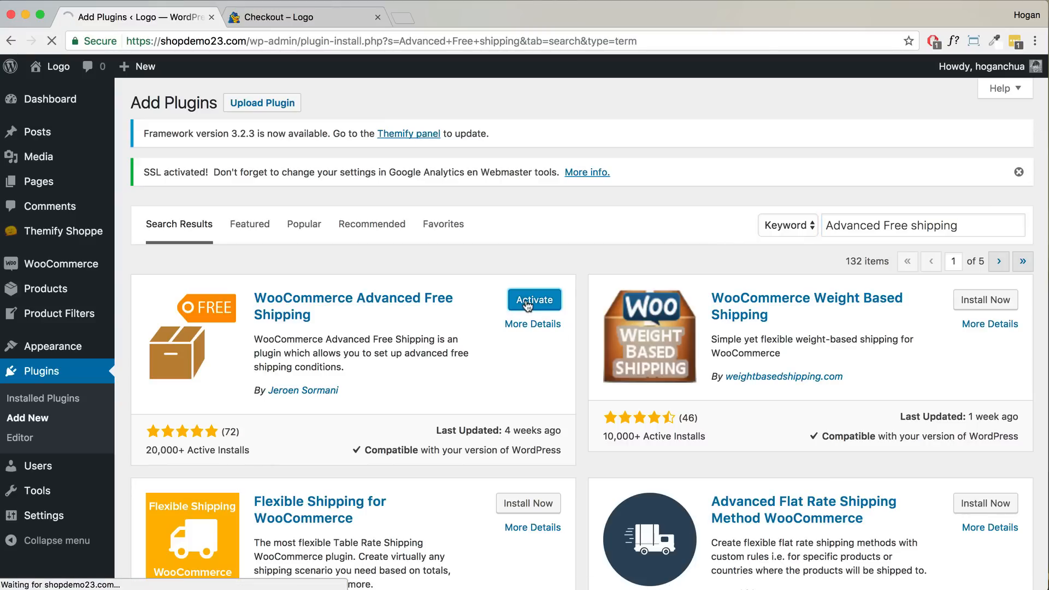
- Go to WooCommerce shipping settings and its Advanced Free Shipping section
mouse_move(94, 274)
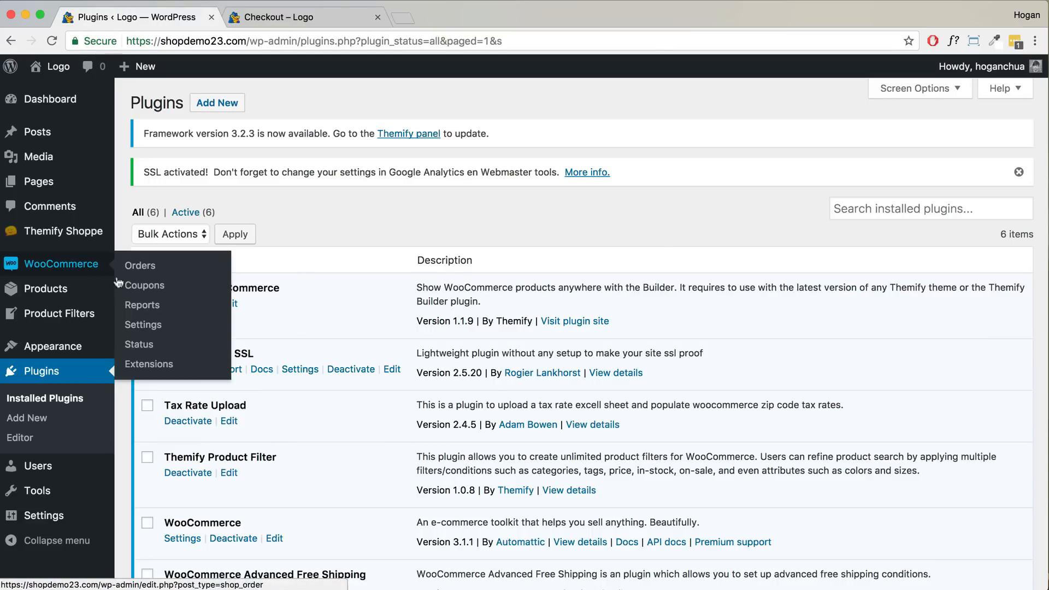
left_click(140, 328)
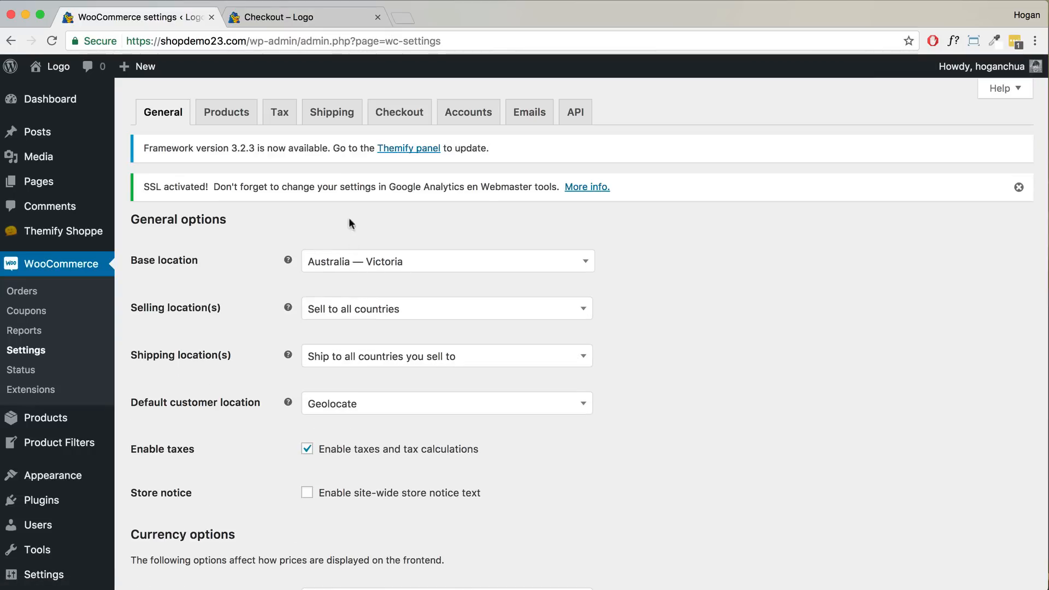
left_click(332, 116)
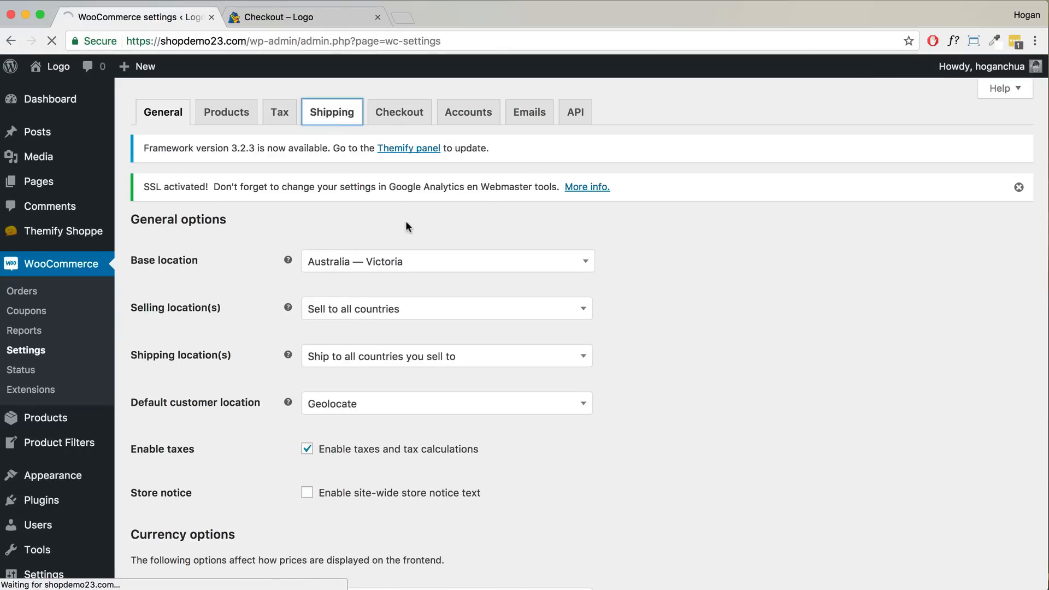
left_click(425, 217)
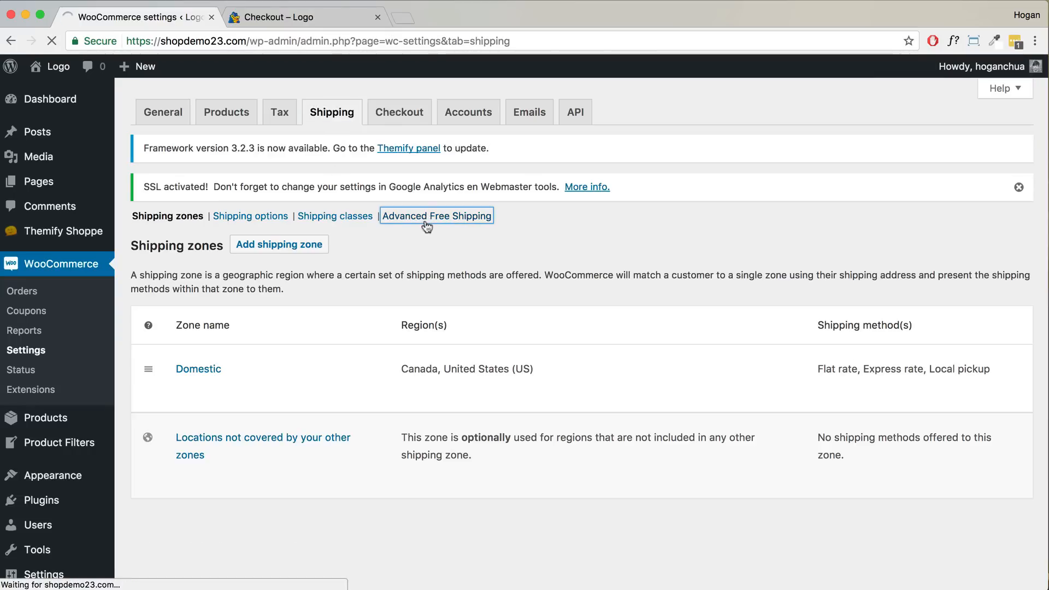
- Start a new free shipping rate titled 'Free Shipping' with a Subtotal greater or equal to 50 condition
scroll(428, 410, "down", 1)
left_click(393, 457)
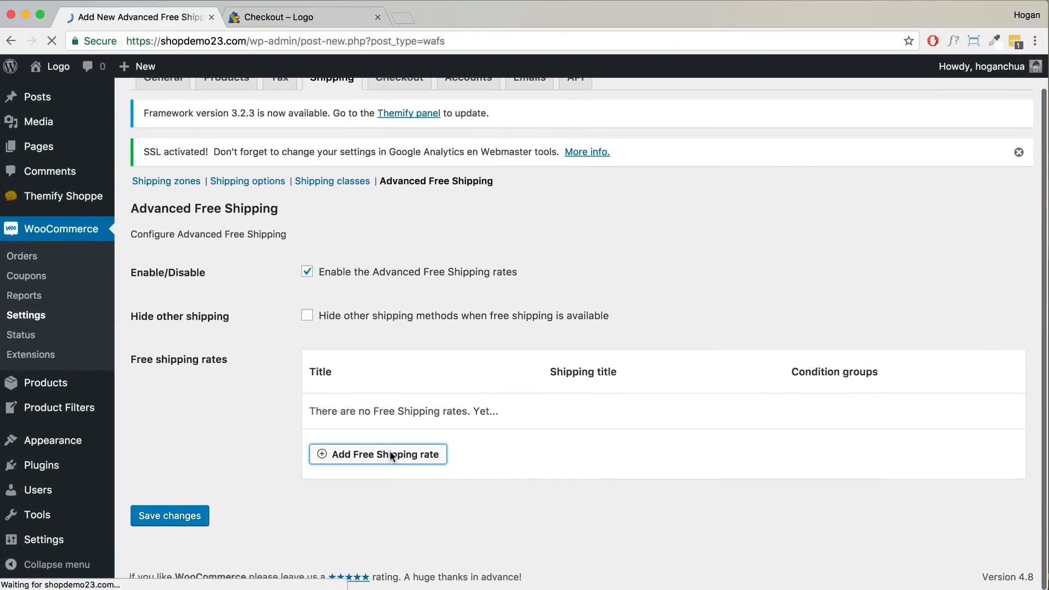
type("Free Shipping")
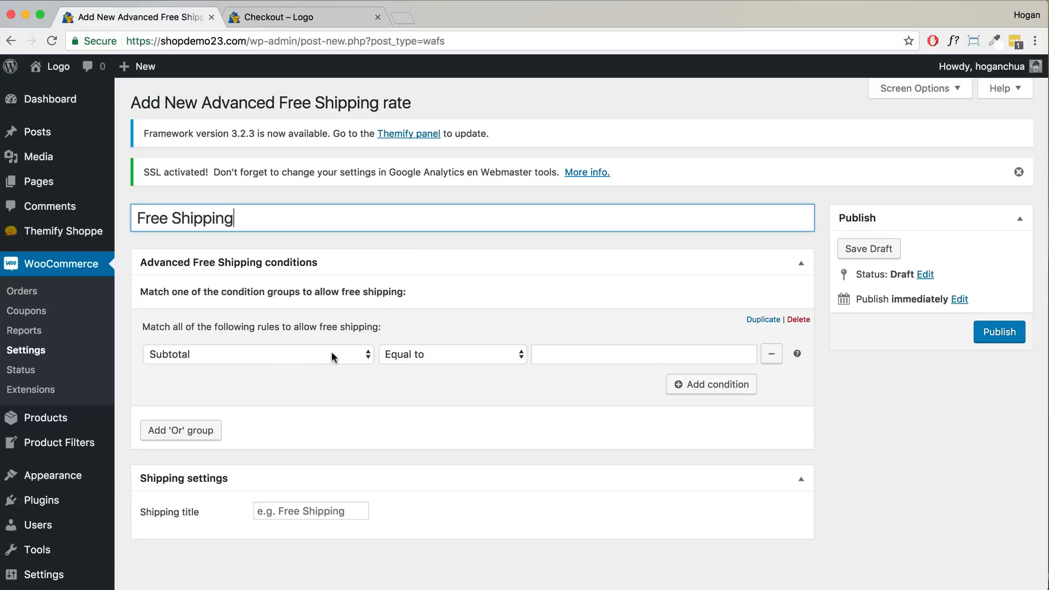
left_click(553, 355)
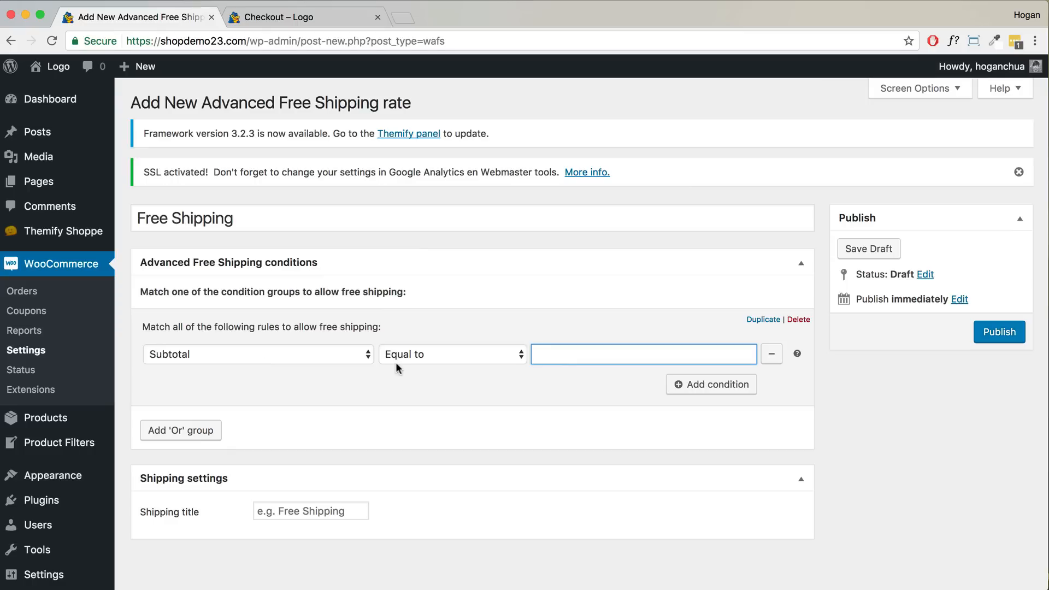
left_click(445, 353)
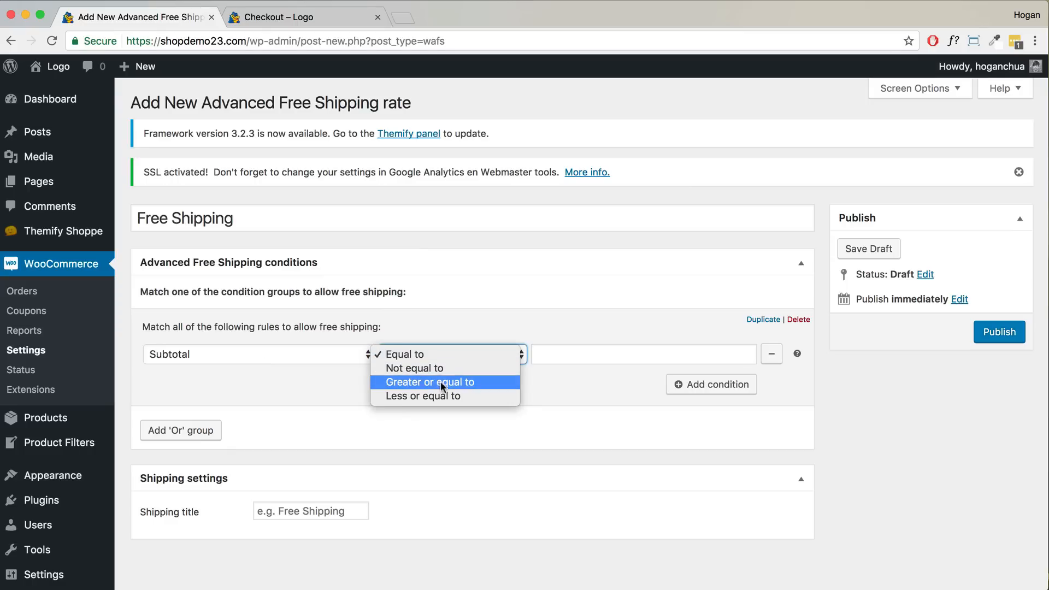
left_click(440, 381)
left_click(594, 353)
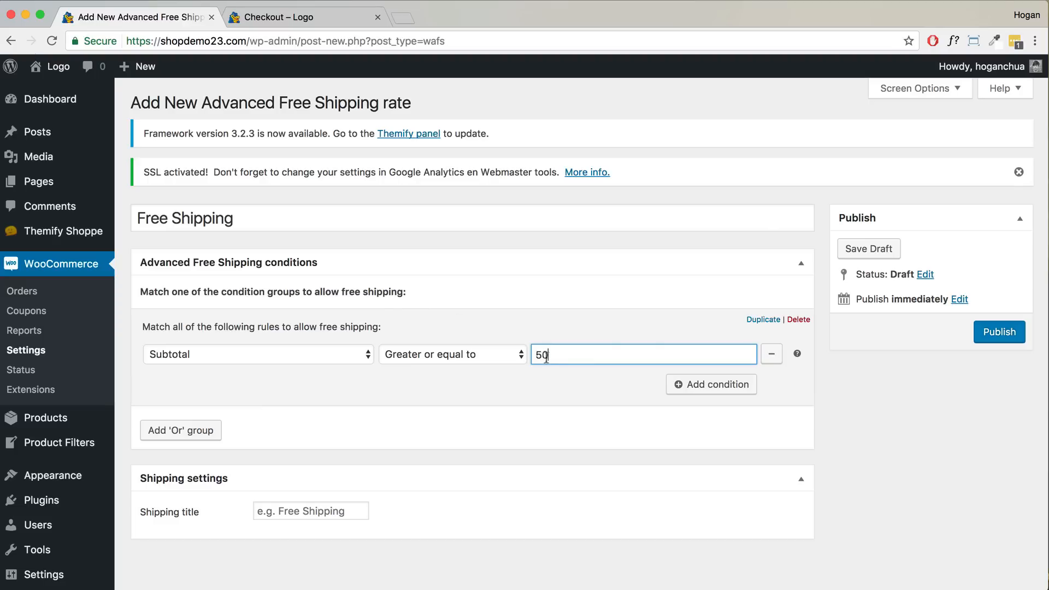
left_click_drag(550, 356, 531, 354)
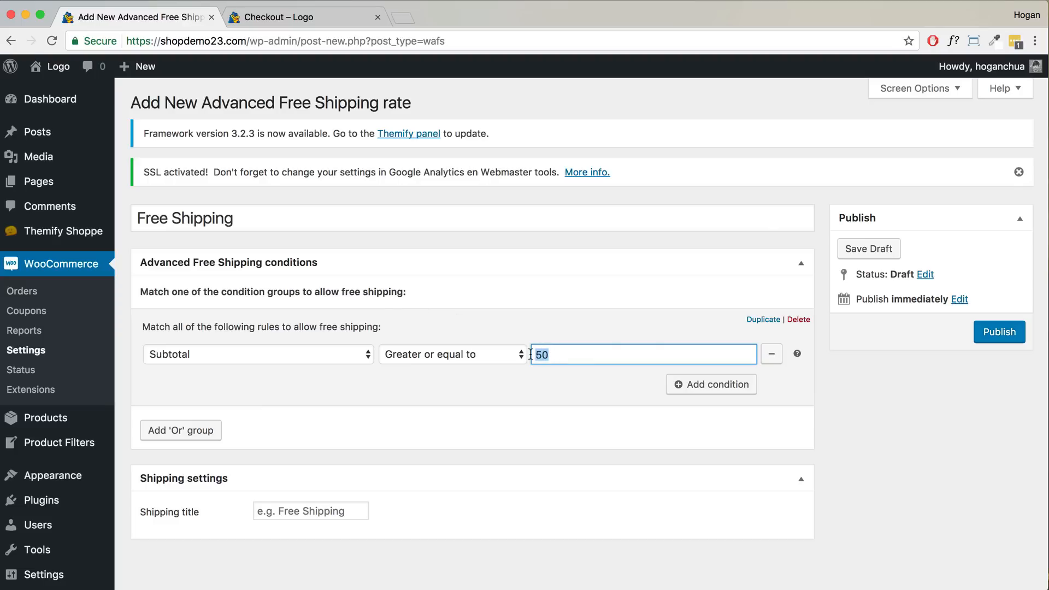
- Add a second condition: Contains shipping class Not equal to heavy item
left_click(697, 389)
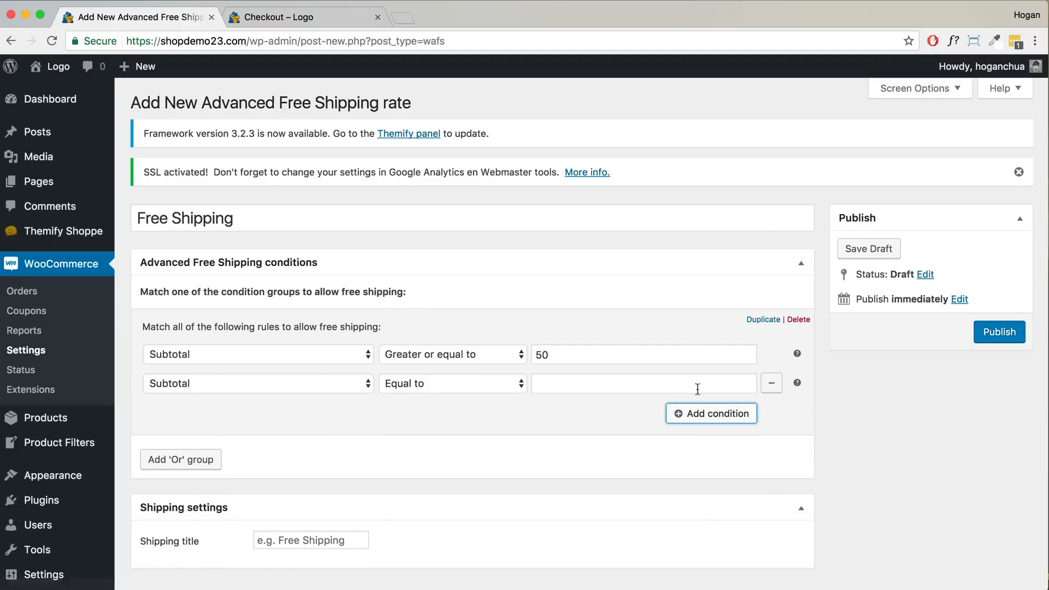
left_click(332, 384)
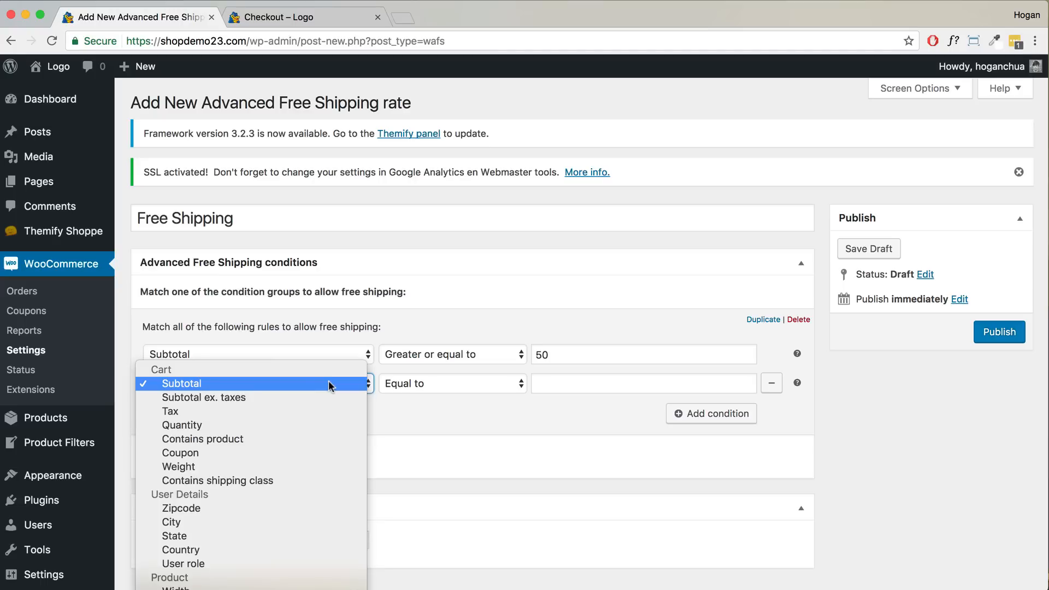
left_click(247, 481)
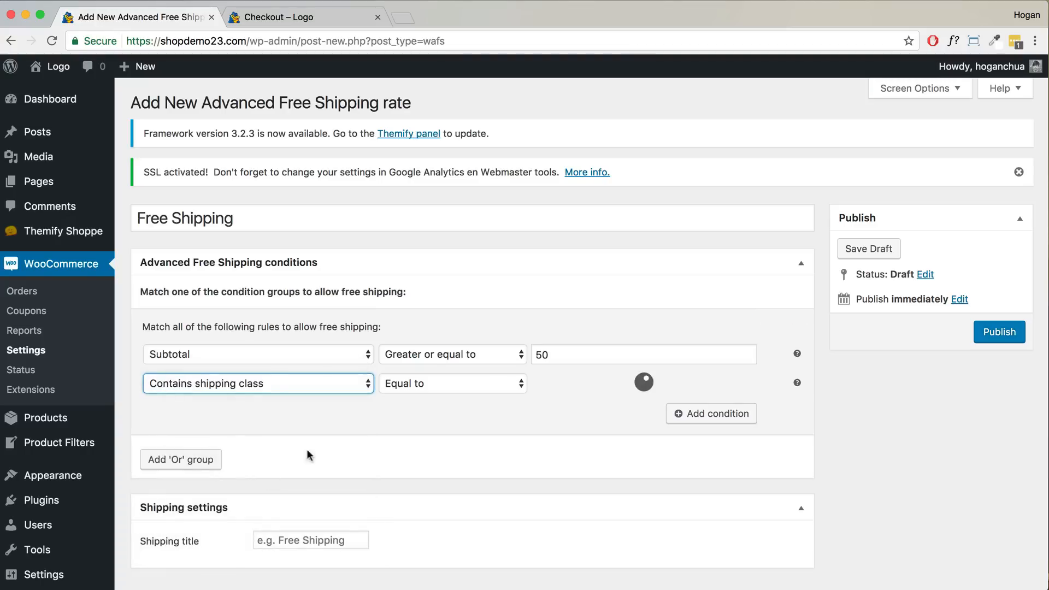
left_click(427, 382)
left_click(418, 398)
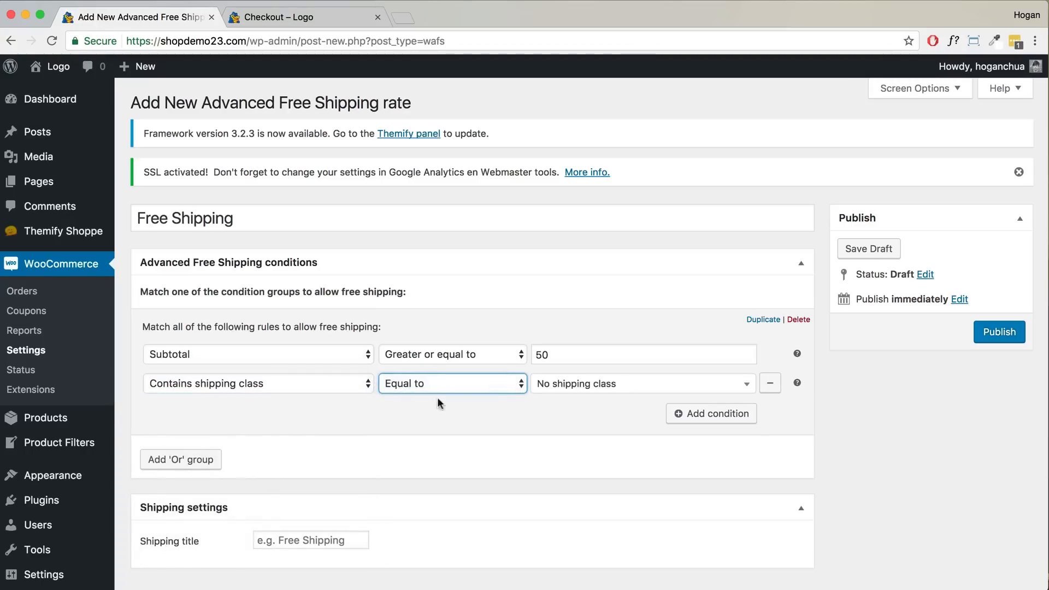
left_click(557, 385)
left_click(558, 430)
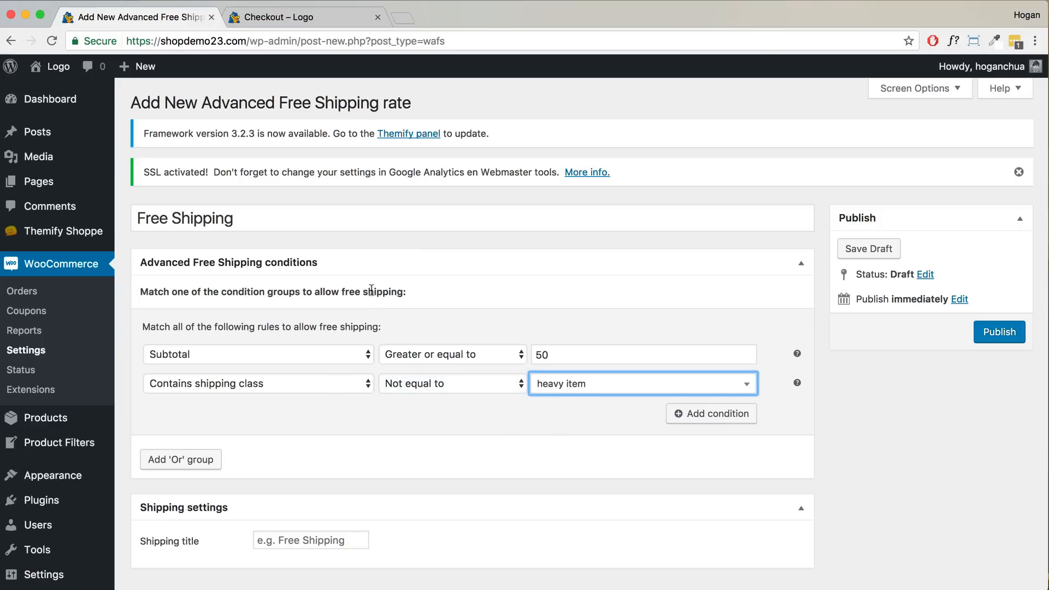
left_click_drag(403, 291, 316, 288)
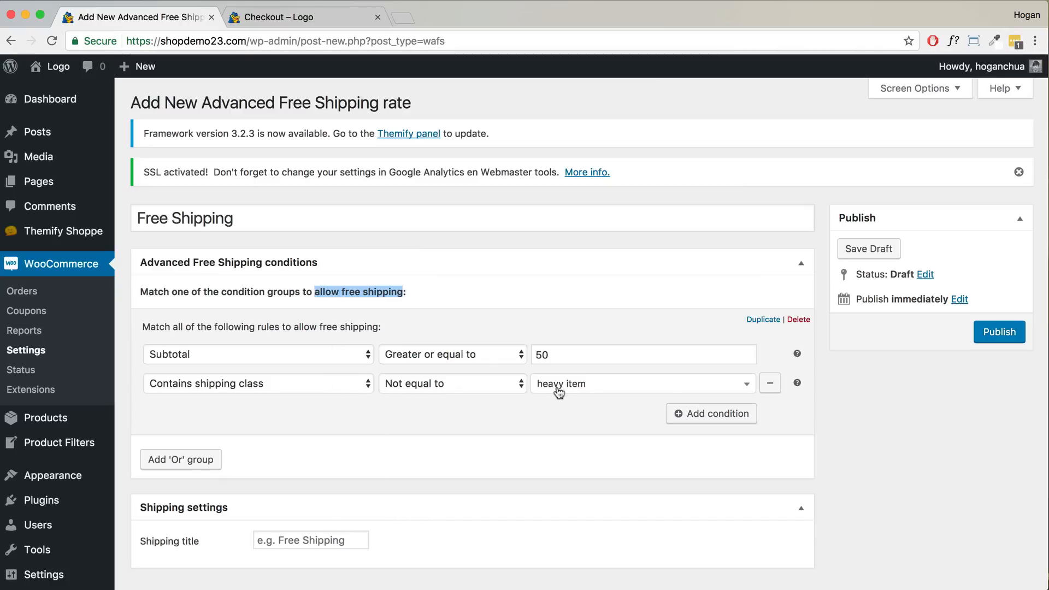
- Publish the rate, set its Shipping title to FREE SHIPPING, and update
left_click(999, 332)
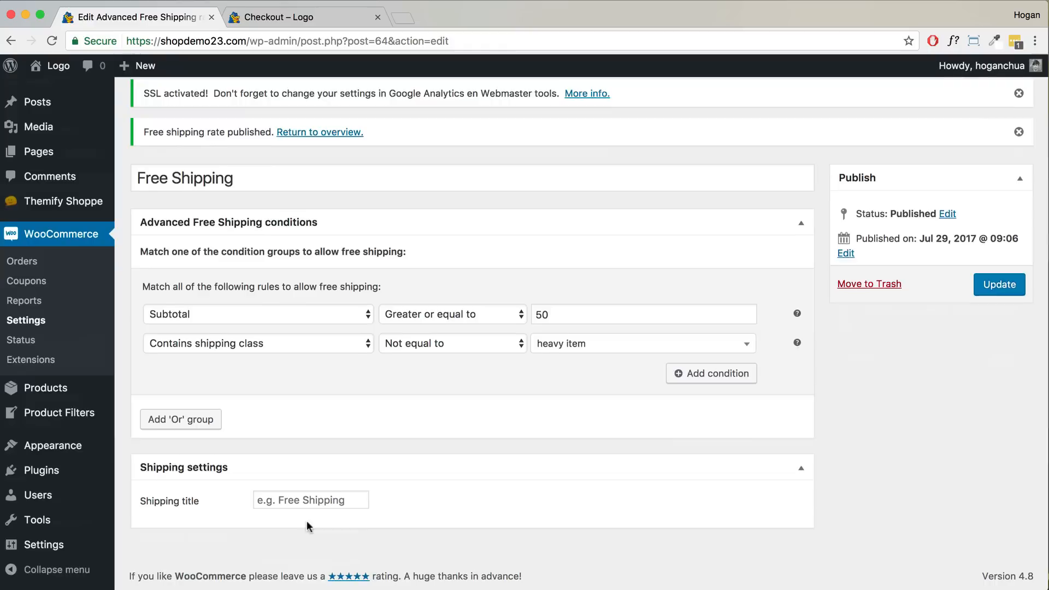
left_click(297, 500)
type("FREE SHIPPING")
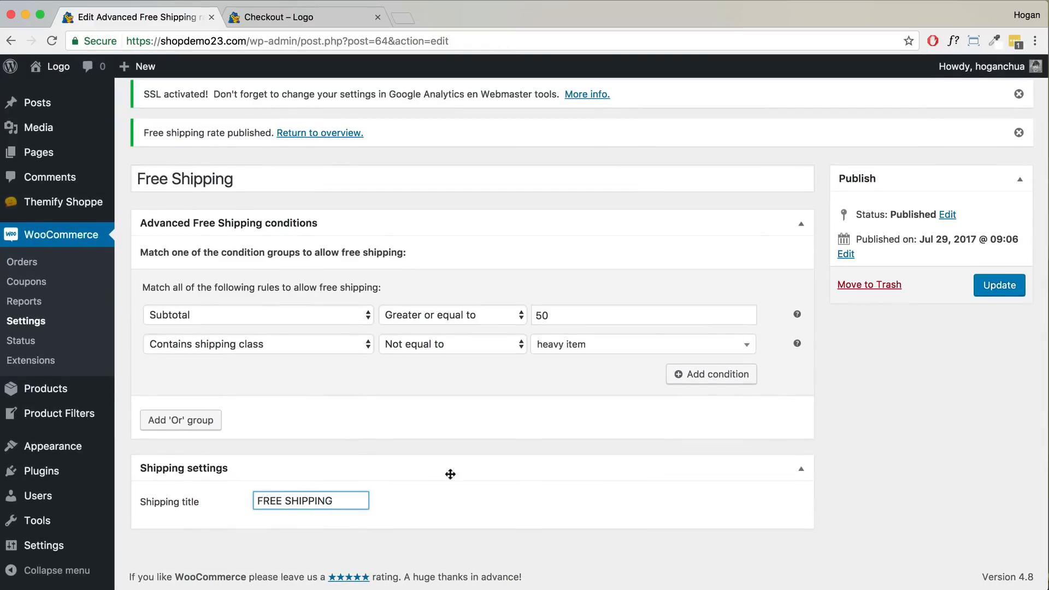
left_click(998, 285)
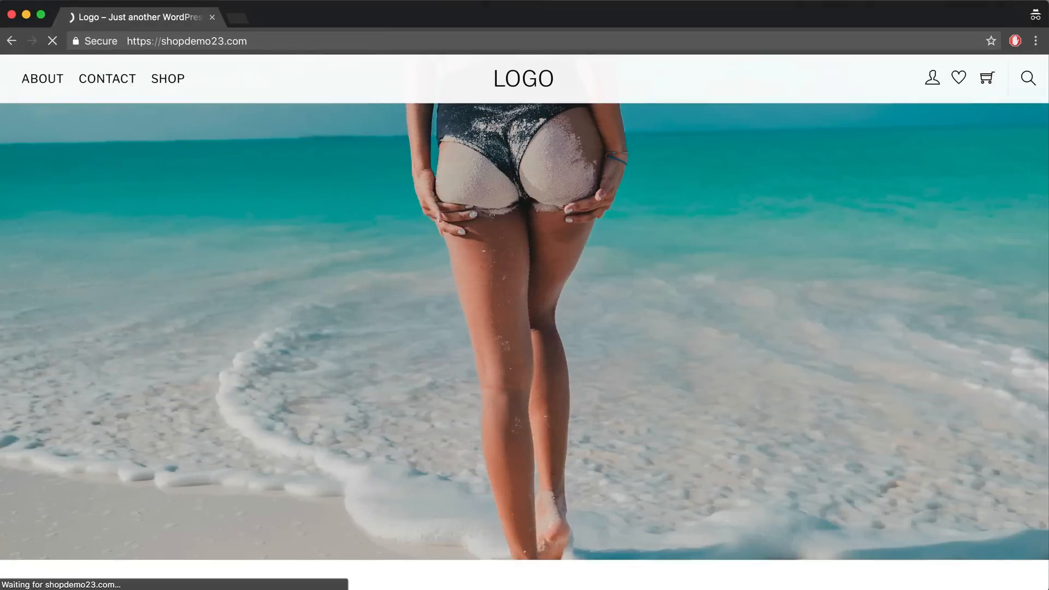
- Add the Black Dress to the cart, check out to United States (US), and select FREE SHIPPING
left_click(177, 85)
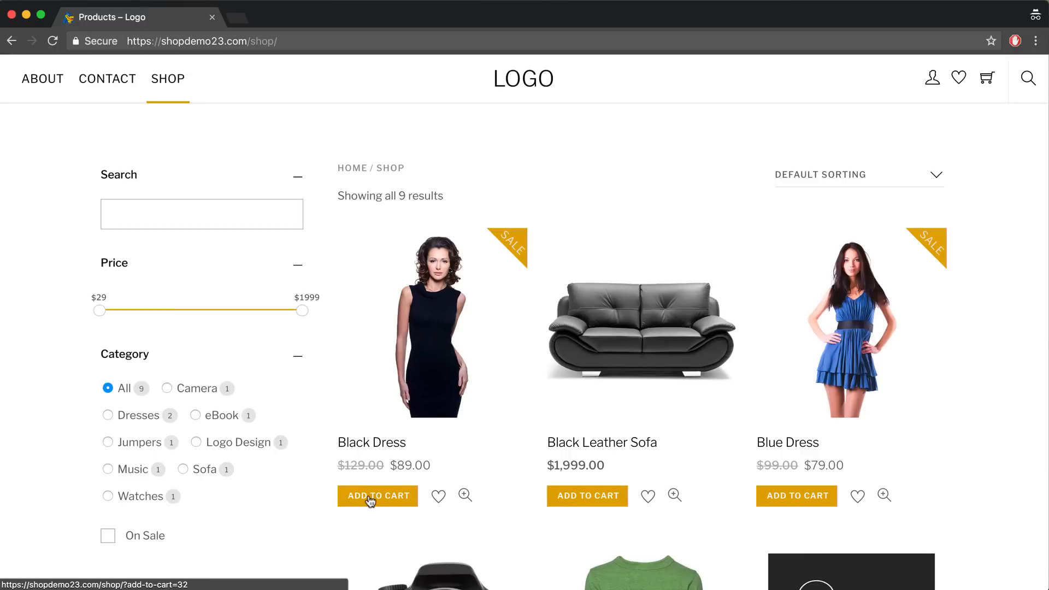
left_click(369, 497)
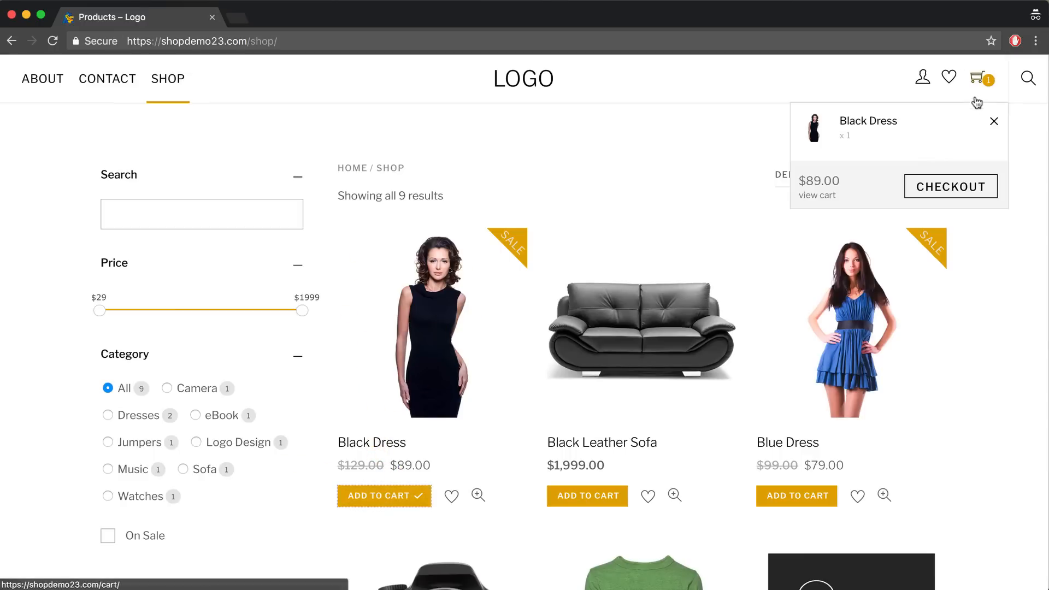
left_click(920, 186)
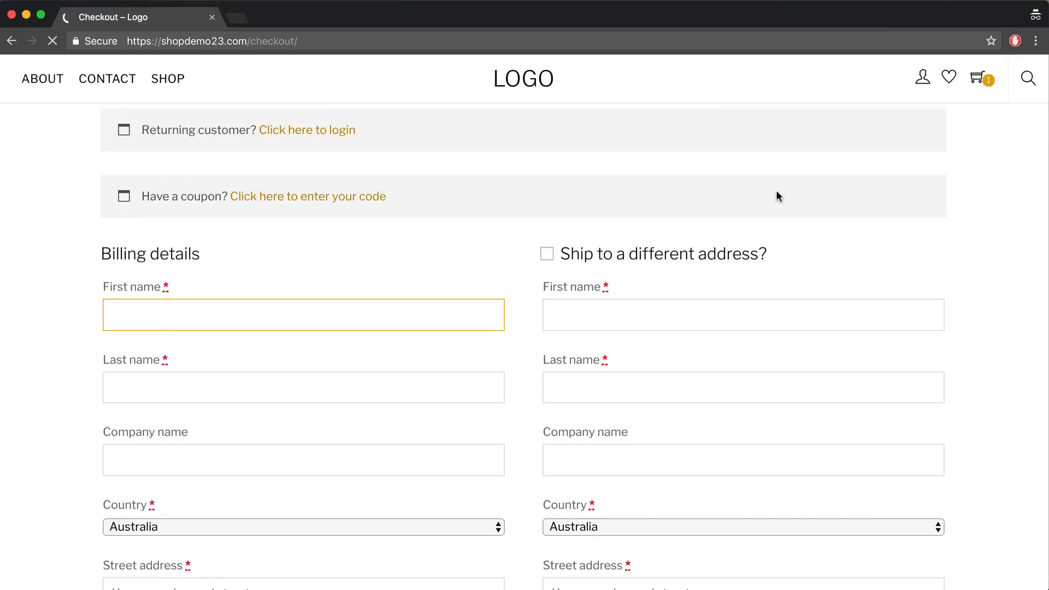
scroll(776, 189, "down", 5)
scroll(209, 241, "up", 1)
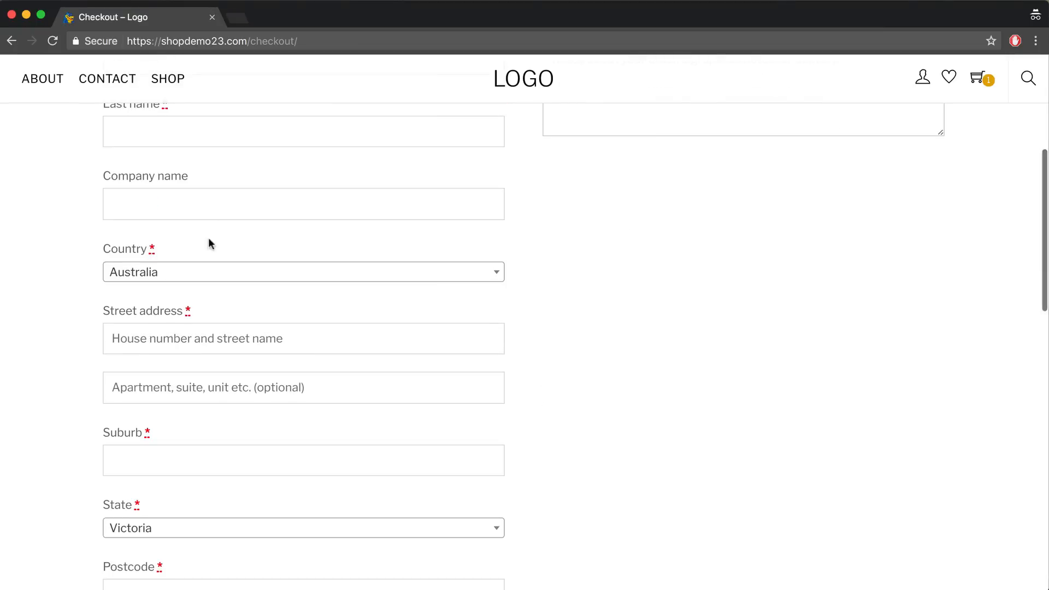
left_click(198, 273)
type("United")
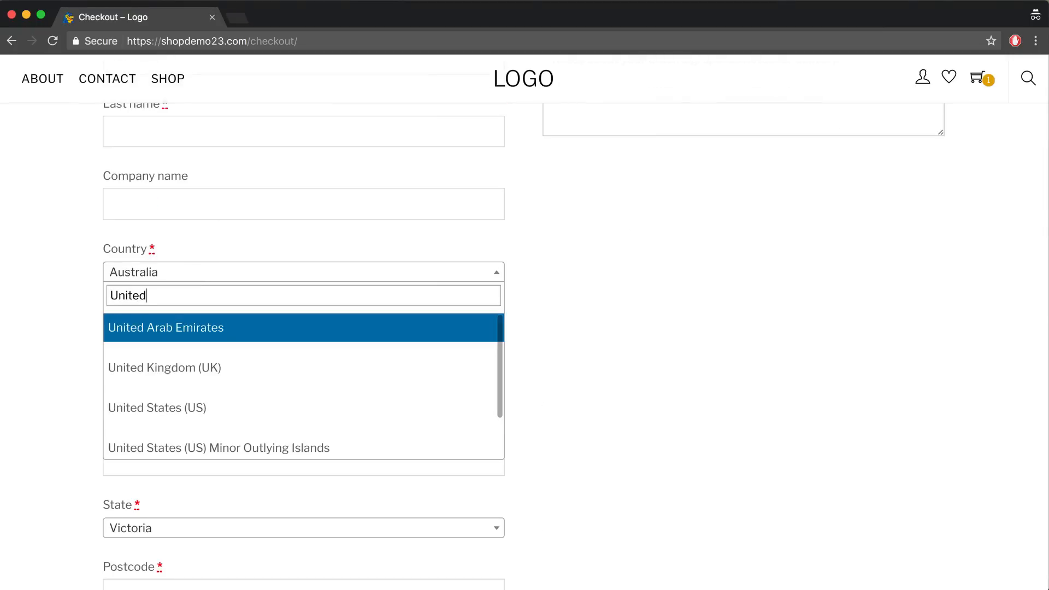
left_click(232, 415)
scroll(393, 403, "down", 10)
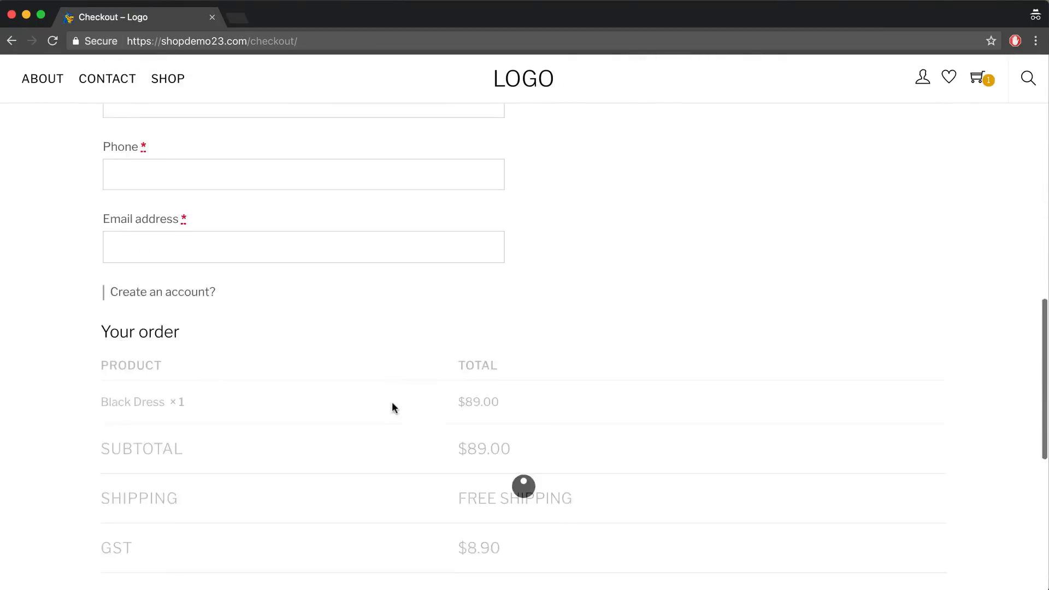
left_click(387, 477)
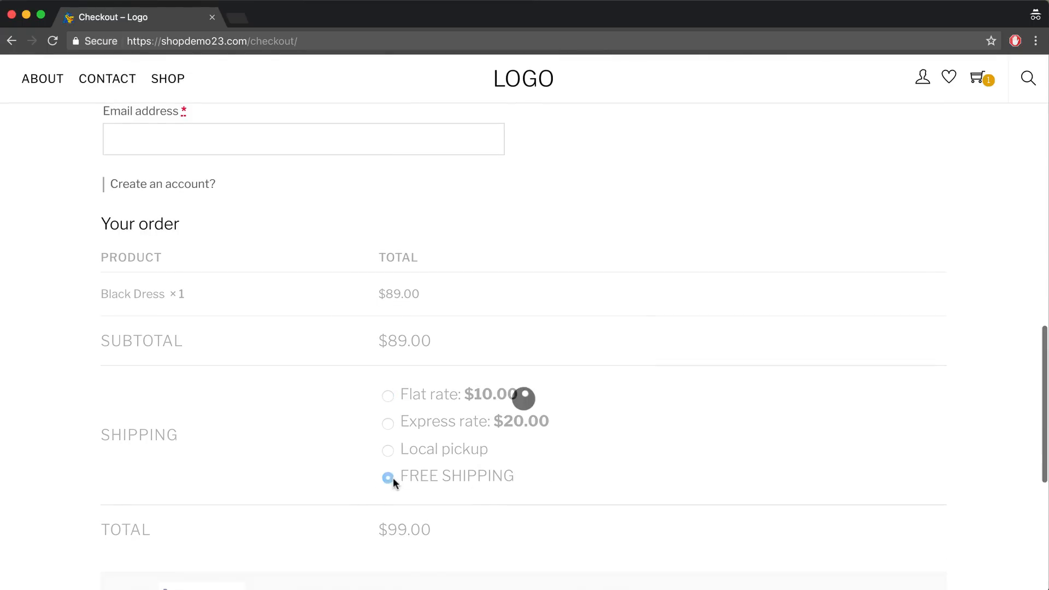
scroll(324, 134, "up", 10)
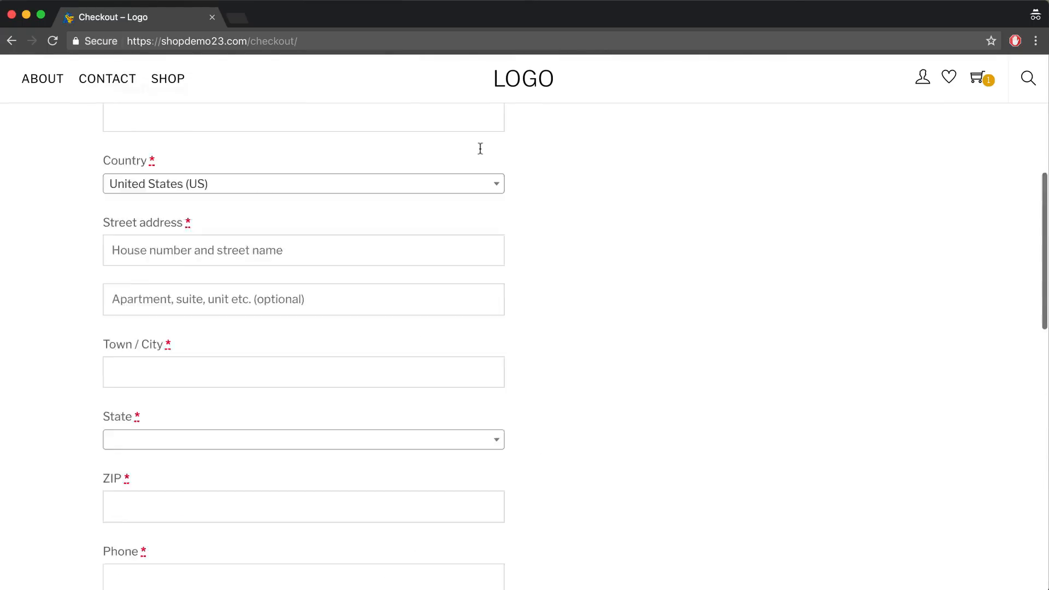
- Add the Black Leather Sofa and confirm checkout offers only Flat $100 and Express $200, no free shipping
left_click(169, 85)
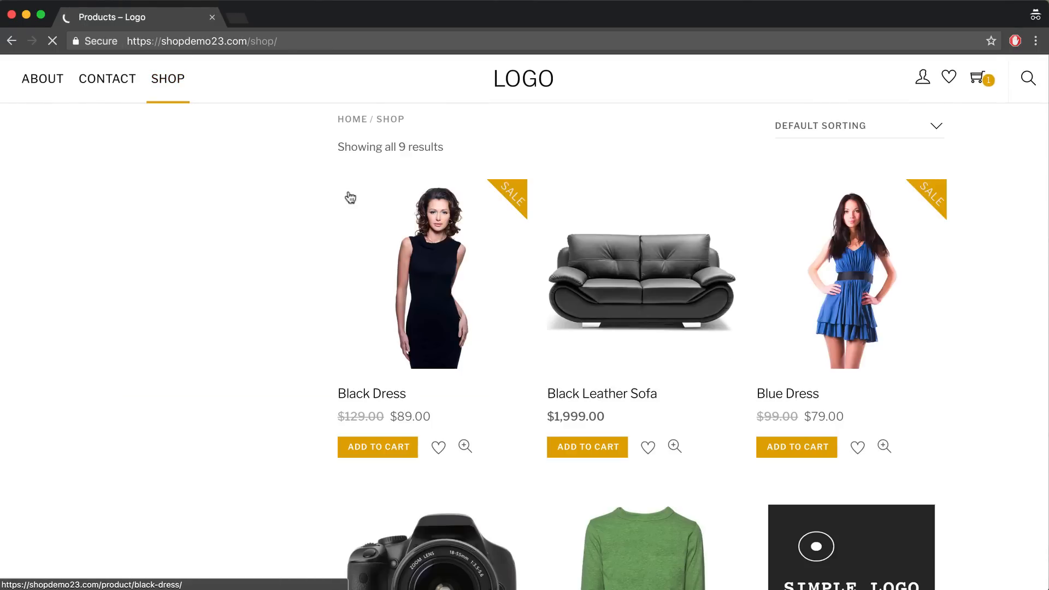
left_click(585, 501)
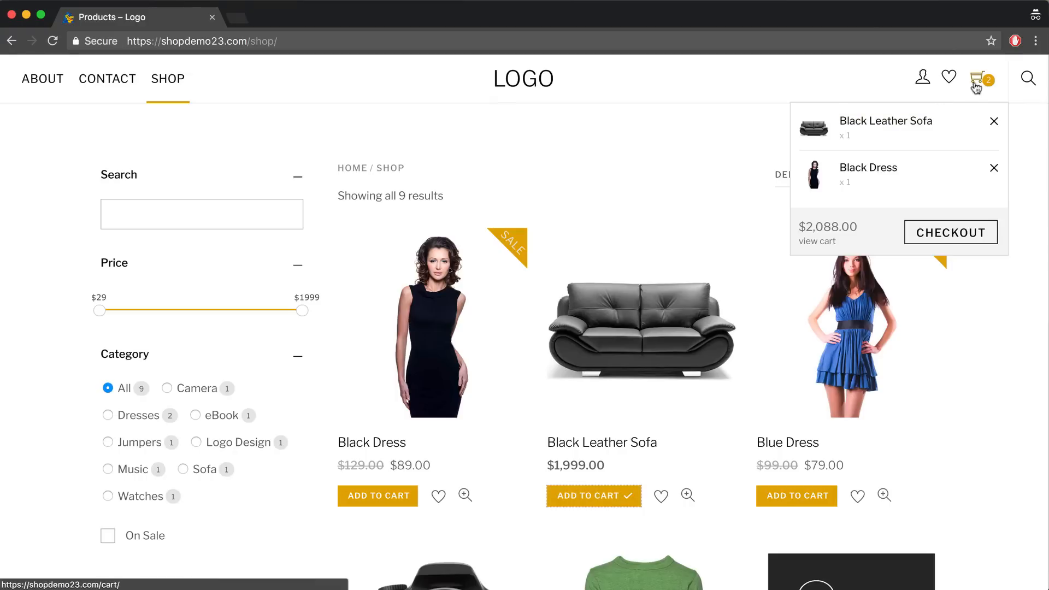
left_click(940, 235)
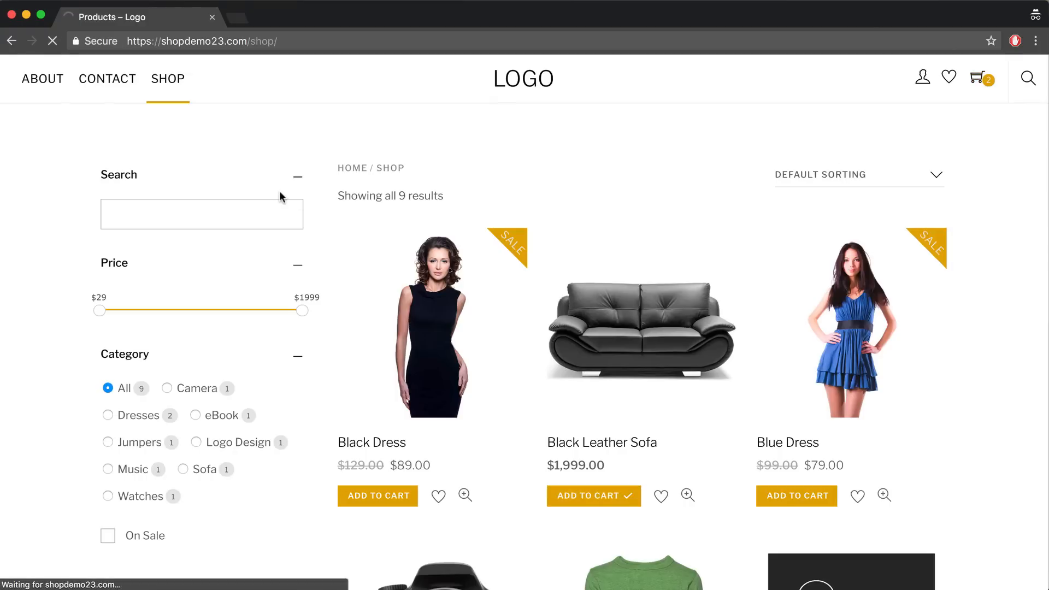
scroll(408, 218, "down", 5)
scroll(406, 217, "down", 15)
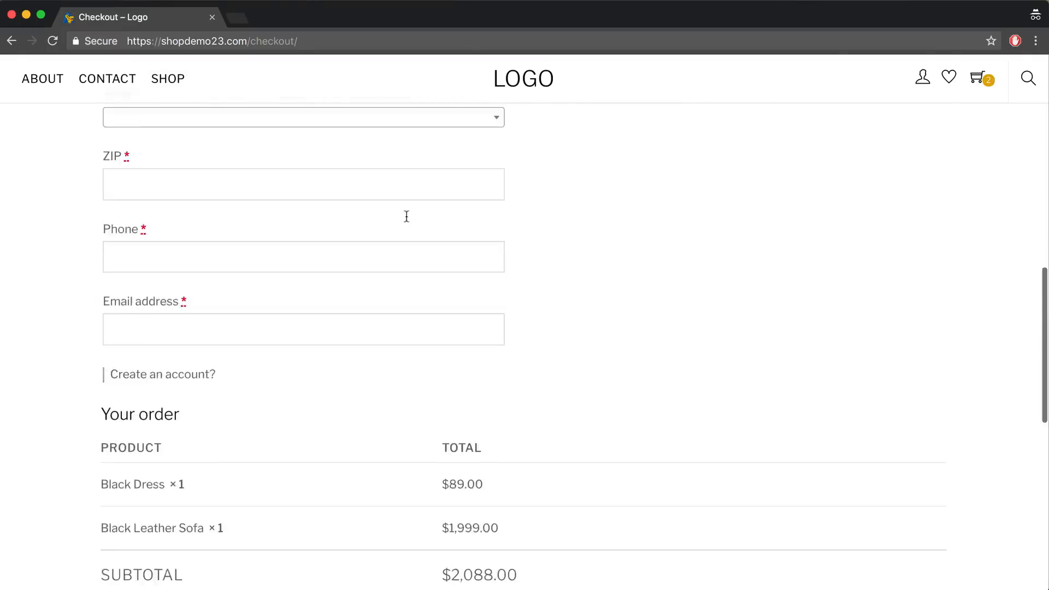
scroll(555, 369, "up", 2)
left_click_drag(569, 384, 461, 328)
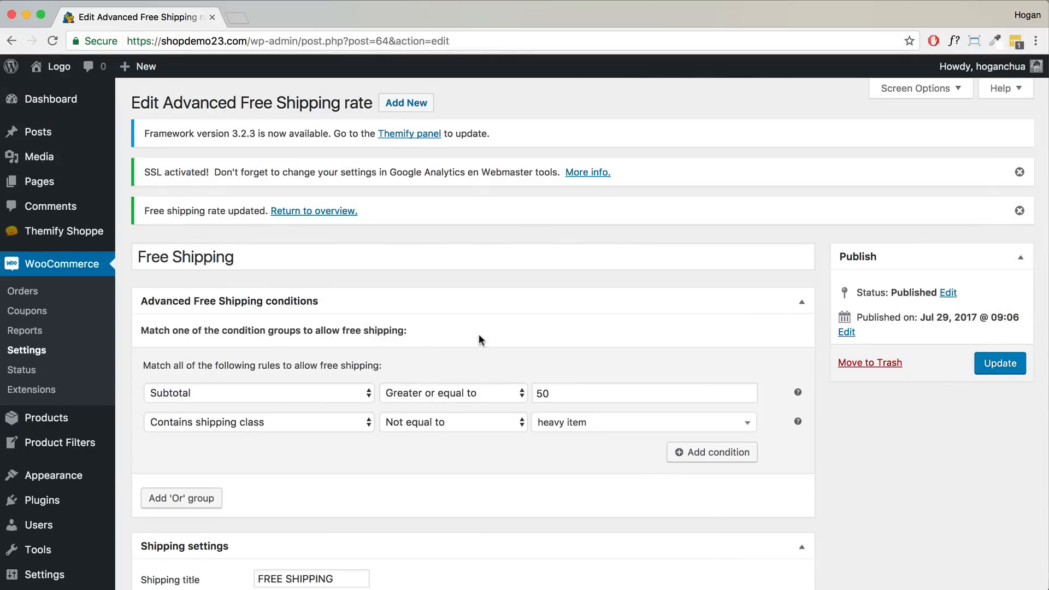
- Add an 'Or' condition group requiring subtotal greater or equal to 100
scroll(466, 340, "down", 3)
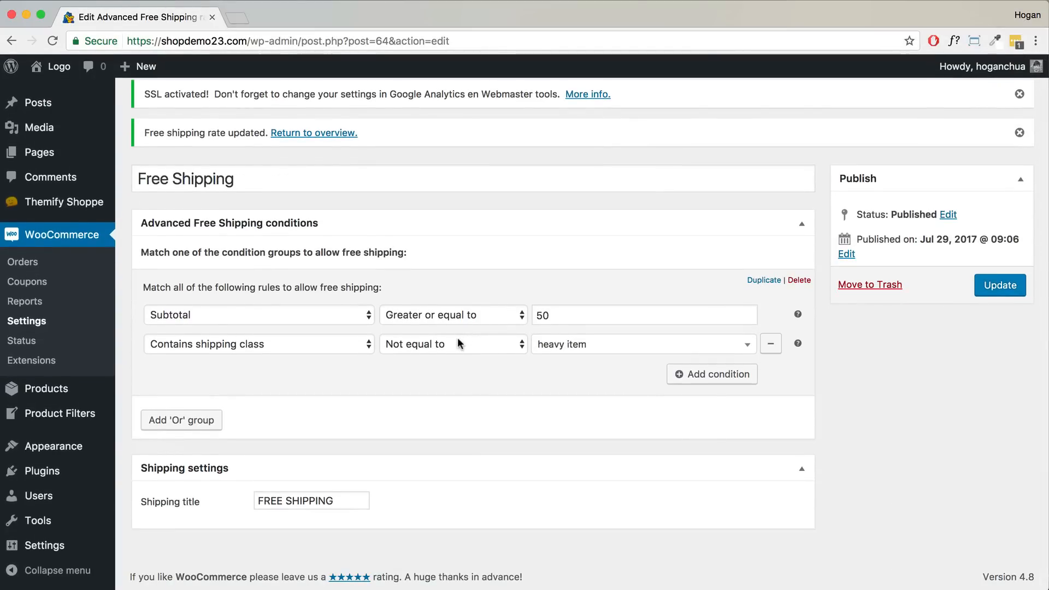
left_click(157, 420)
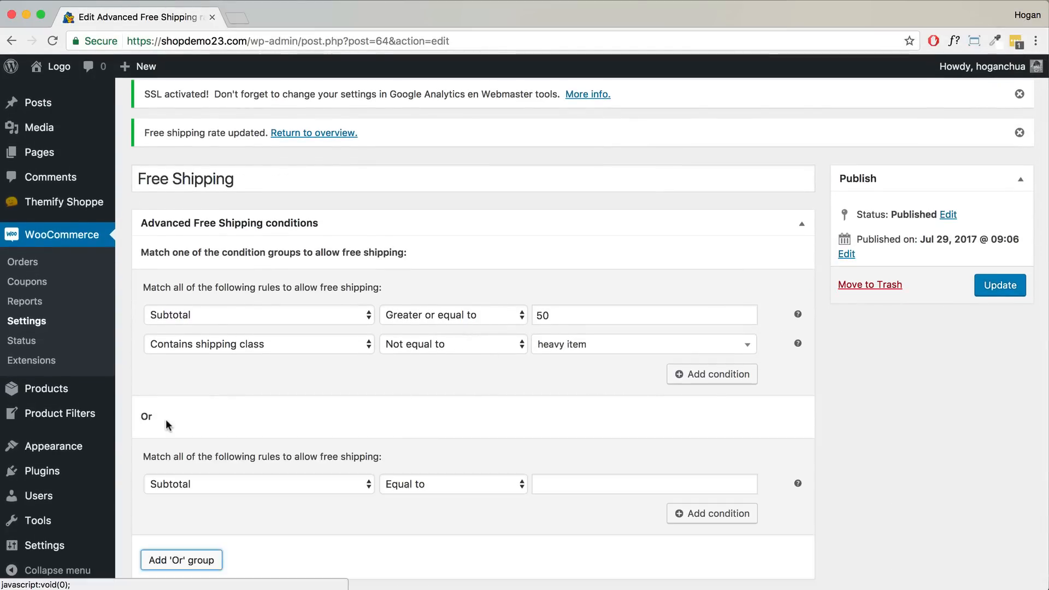
scroll(196, 407, "down", 2)
scroll(196, 406, "down", 1)
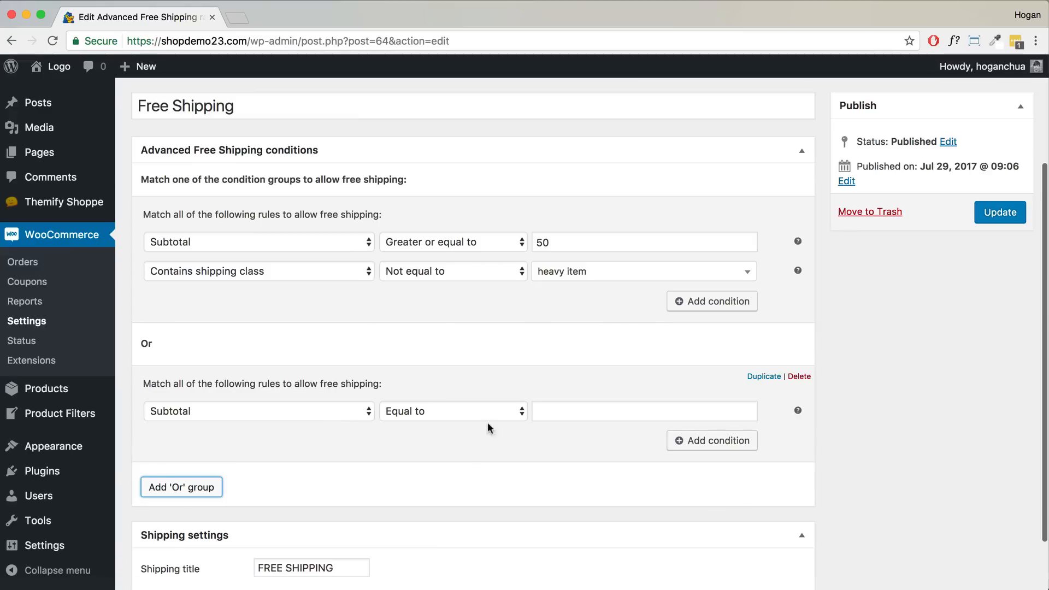
left_click(520, 414)
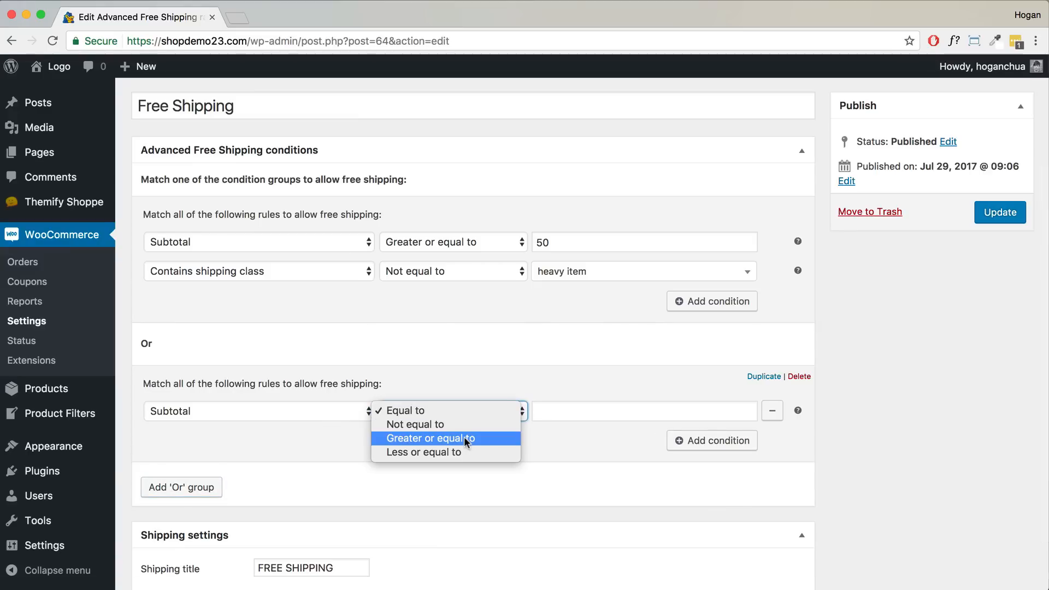
left_click(463, 438)
left_click(581, 411)
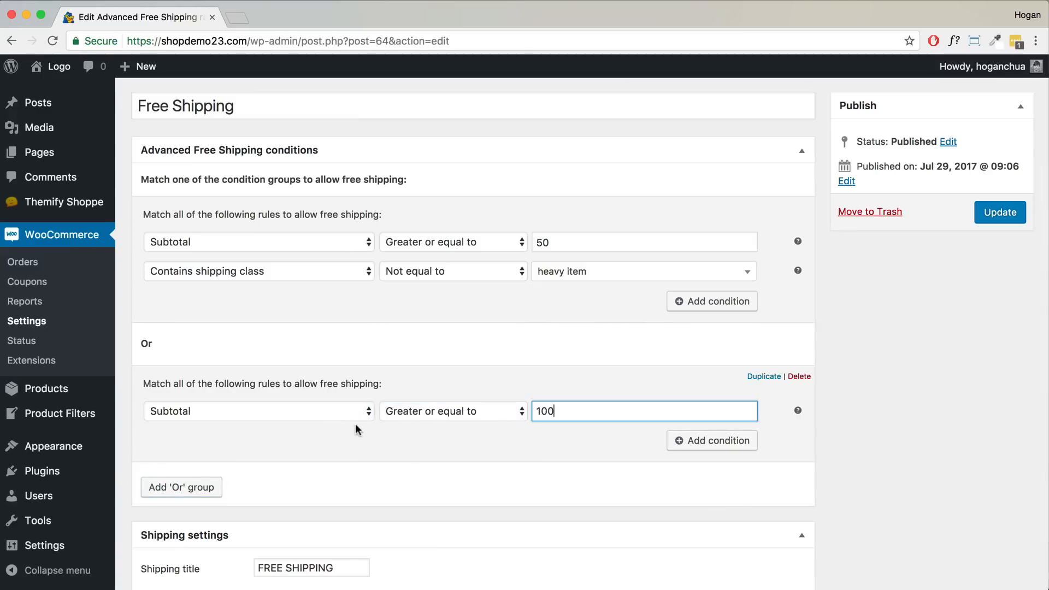
- Add a Country condition set to Australia to that group and update the free-shipping rate
left_click(713, 440)
left_click(316, 445)
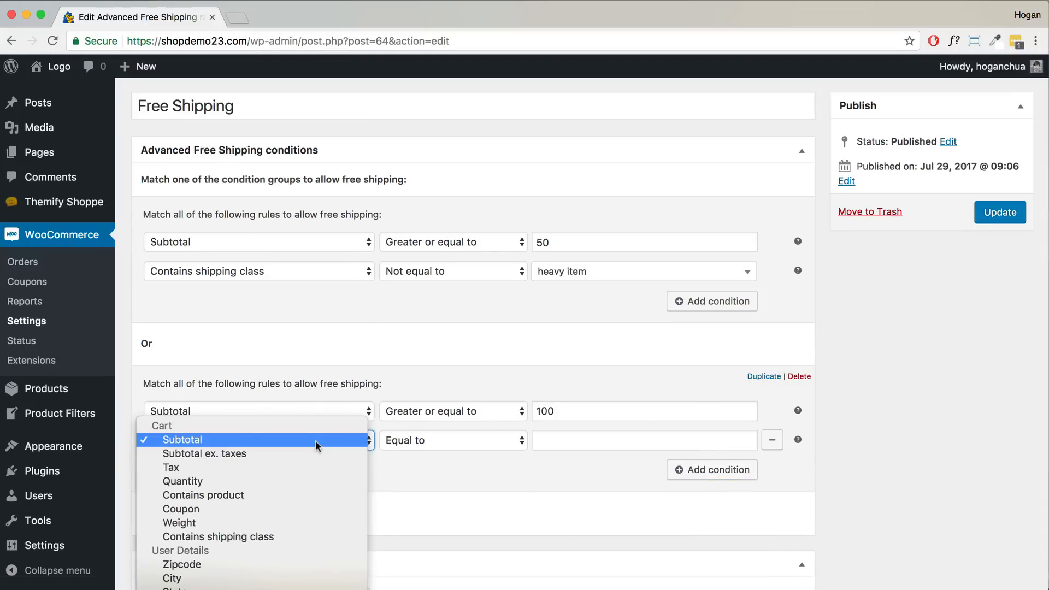
left_click(284, 573)
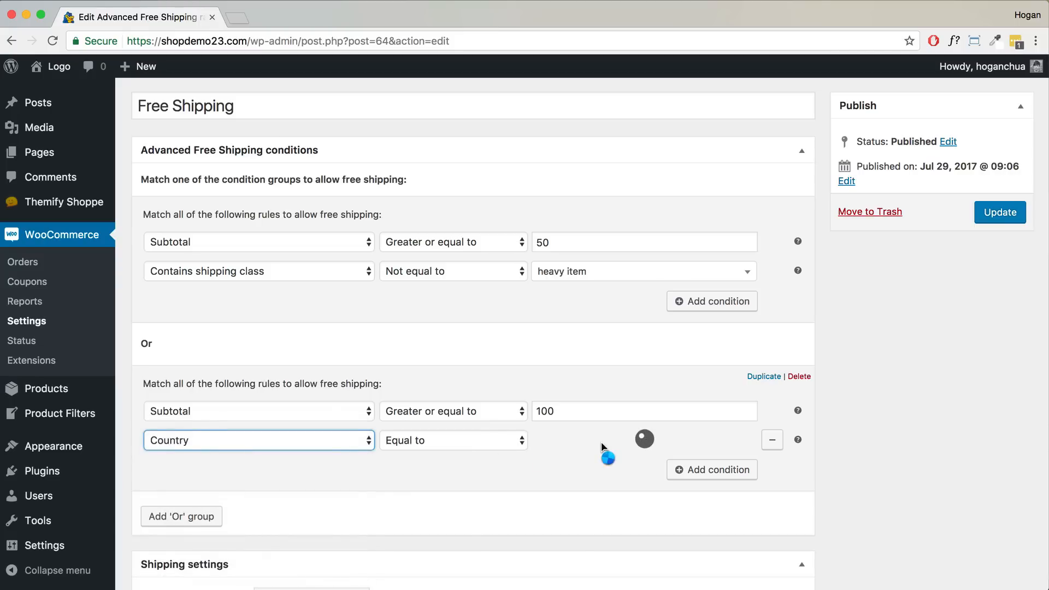
left_click(583, 448)
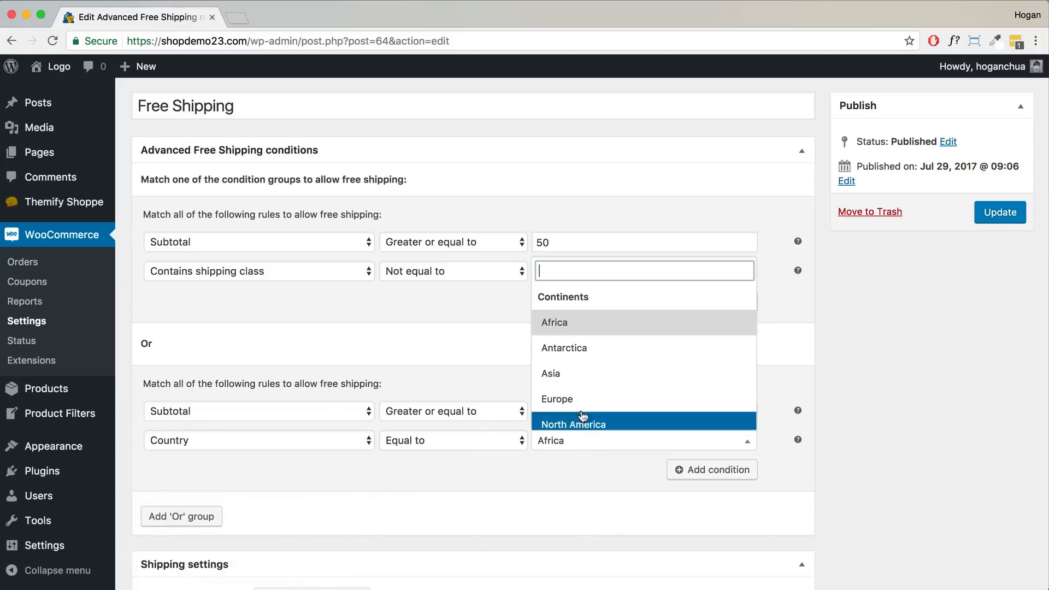
type("Australia")
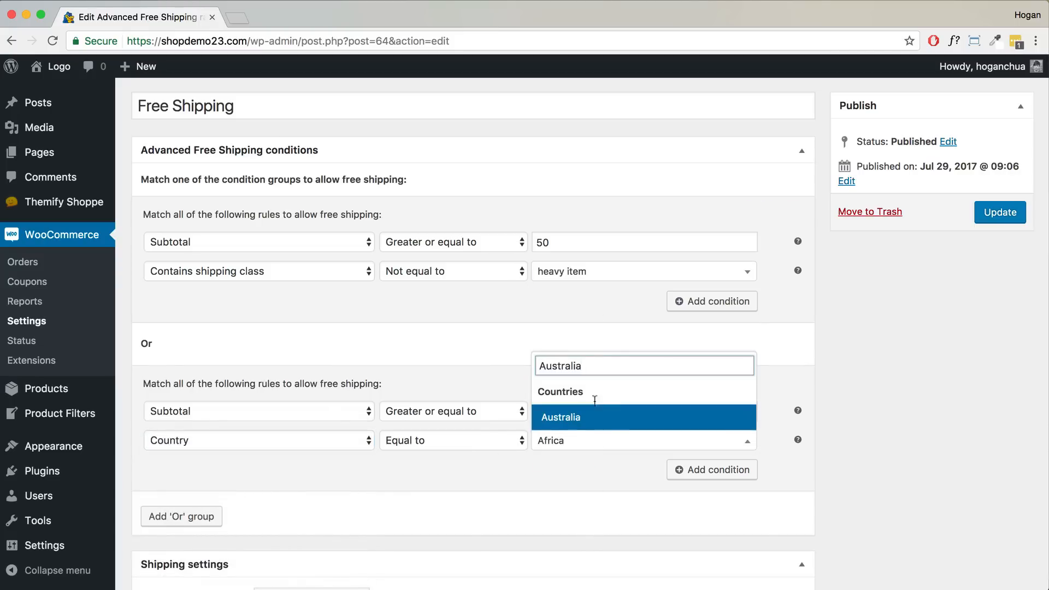
left_click(598, 416)
scroll(586, 424, "down", 3)
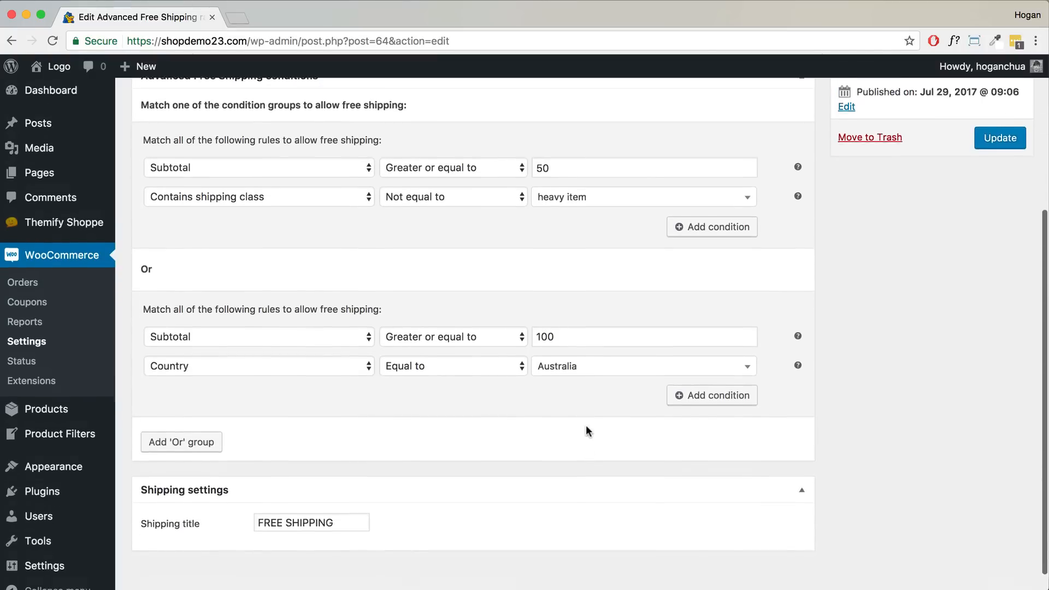
left_click(993, 175)
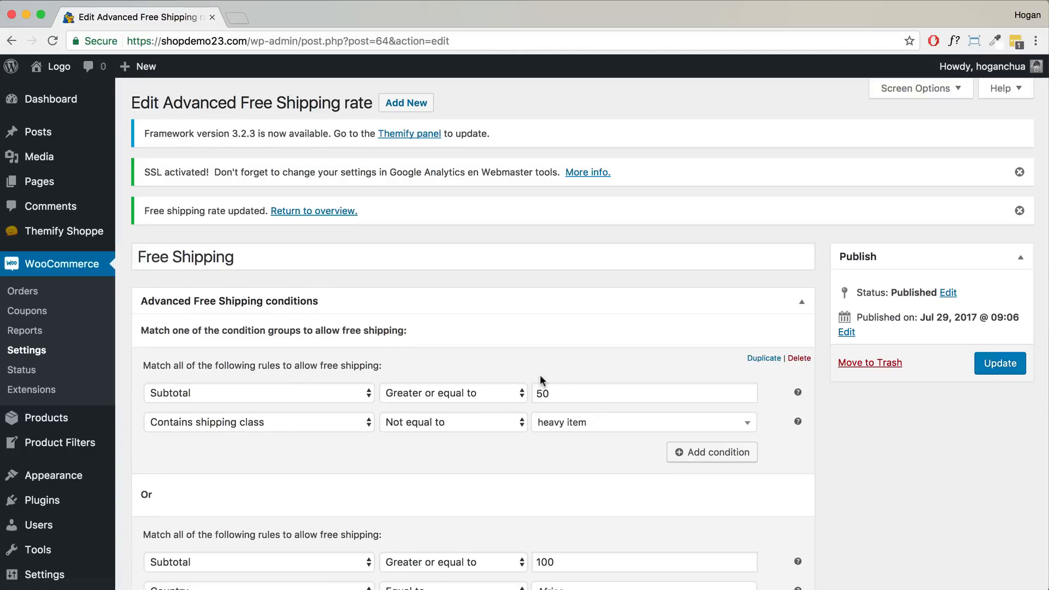
- Go to Plugins > Add New and search the directory for 'Advanced Shipping Validation'
mouse_move(112, 479)
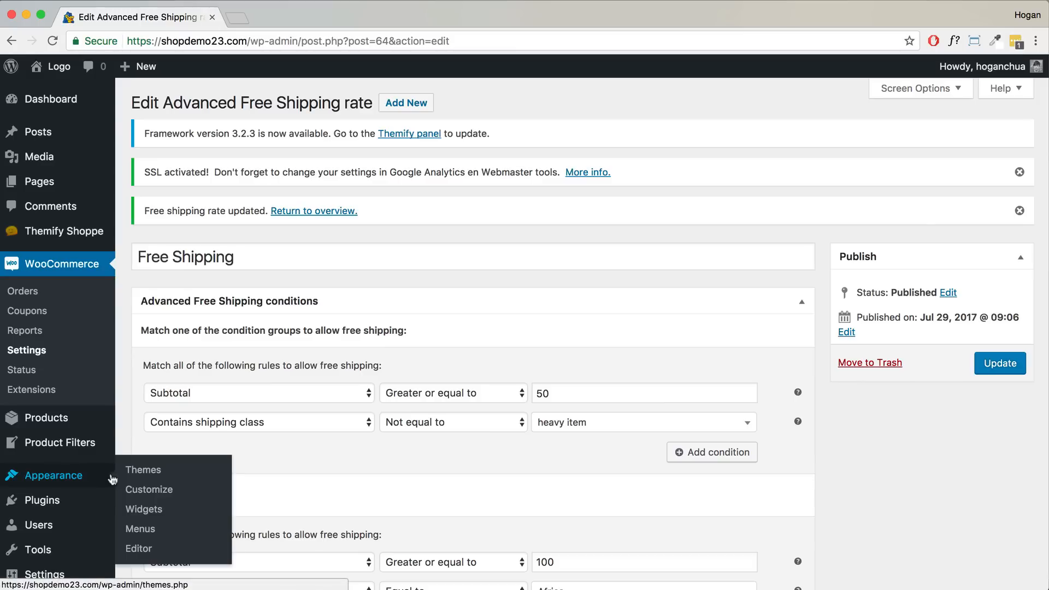
left_click(63, 503)
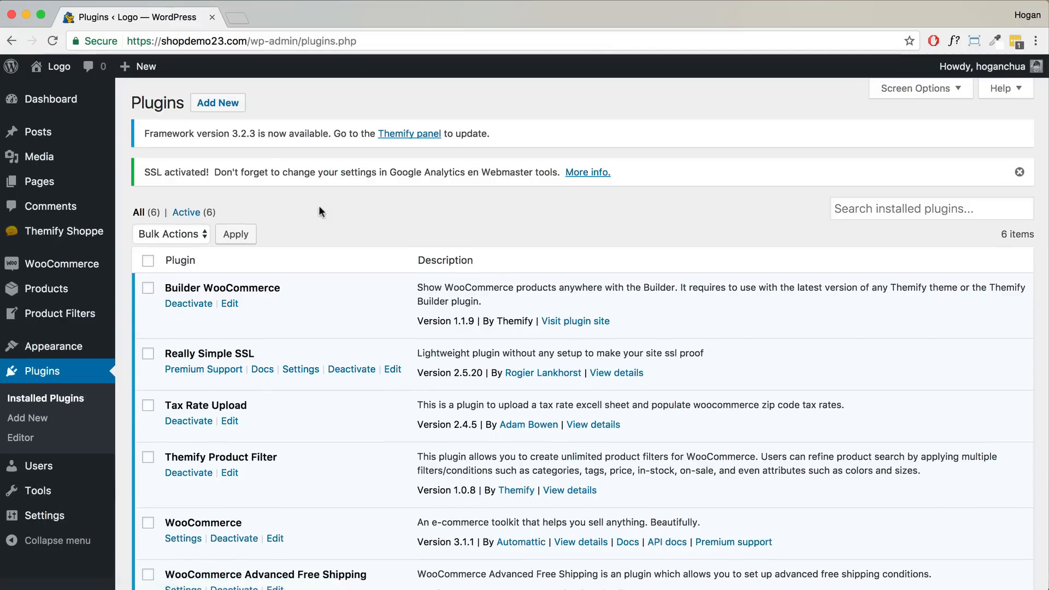
left_click(211, 103)
left_click(210, 104)
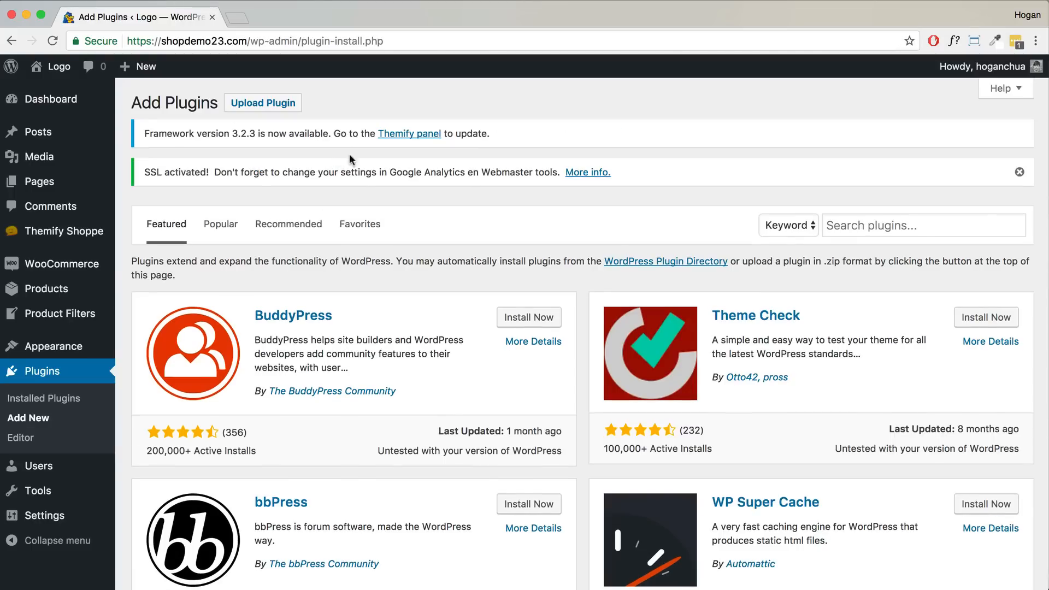
left_click(946, 221)
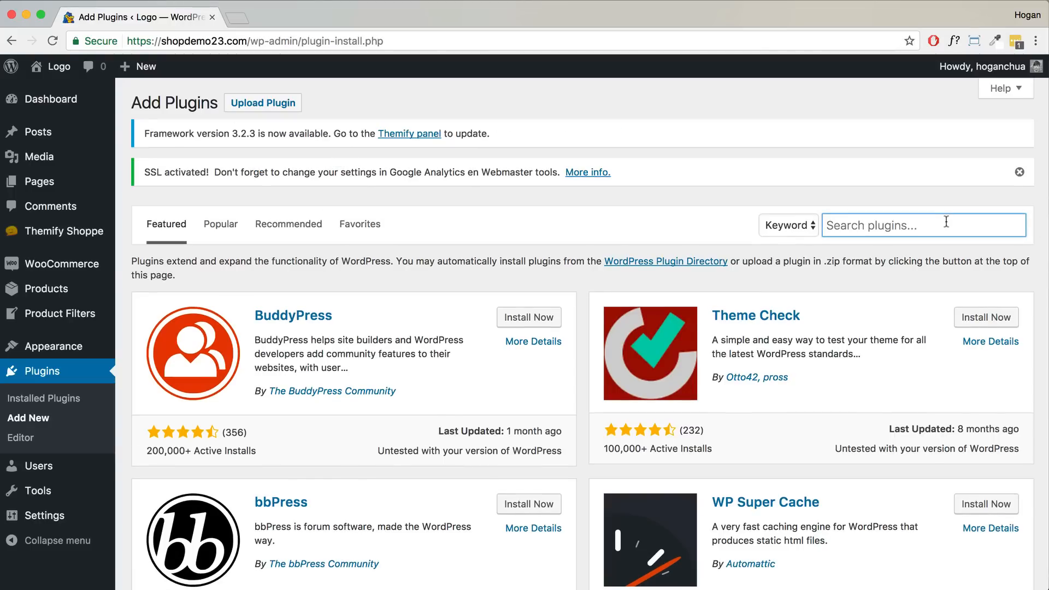
type("Advanced Shi")
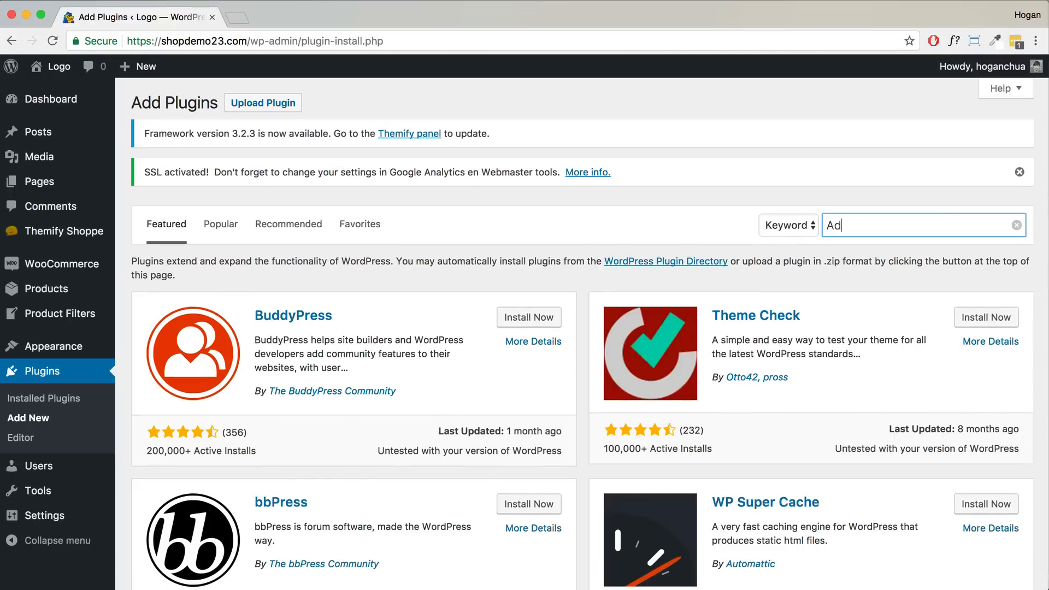
type("pping Validation")
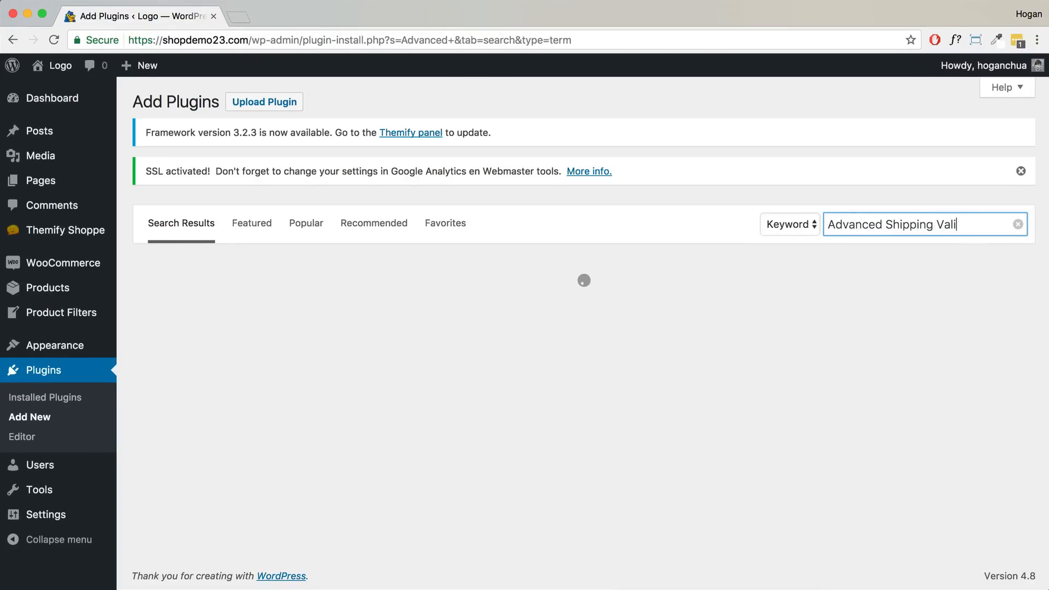
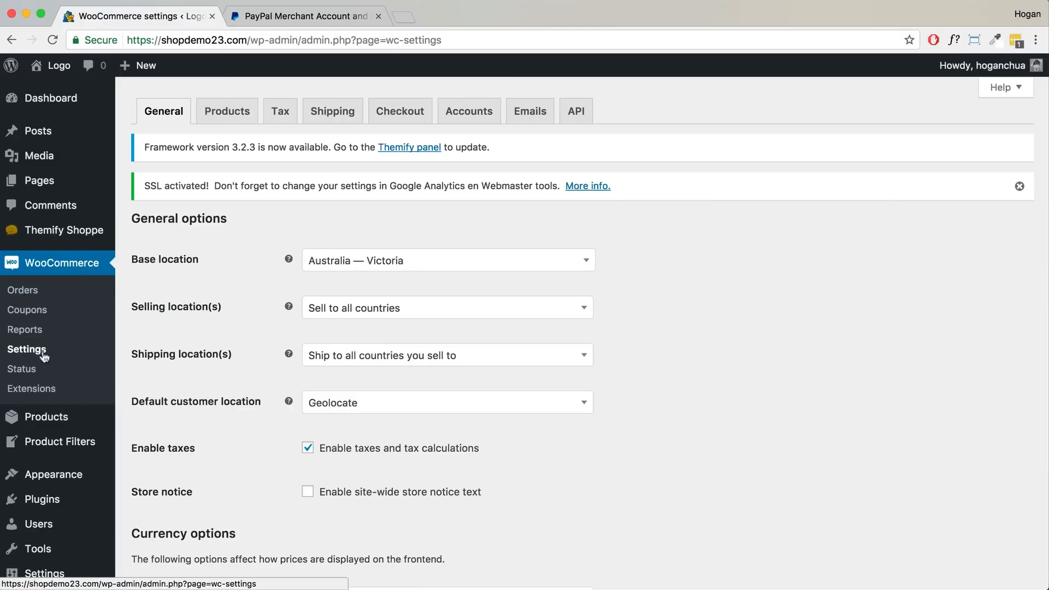
- Go to the Checkout settings tab and check that the site address uses https
scroll(317, 399, "down", 1)
scroll(315, 391, "down", 5)
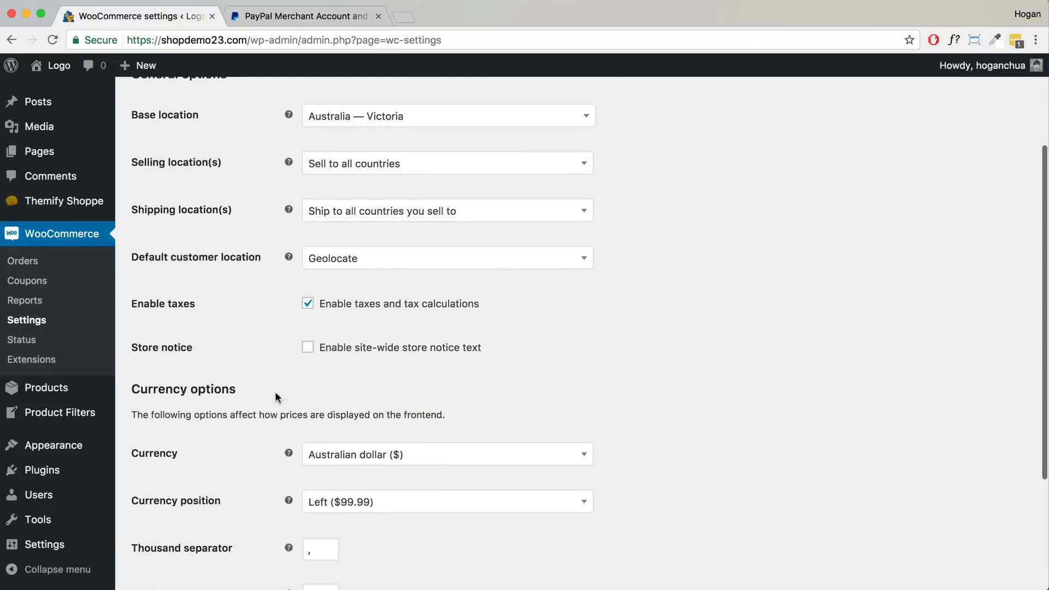
left_click_drag(247, 390, 137, 383)
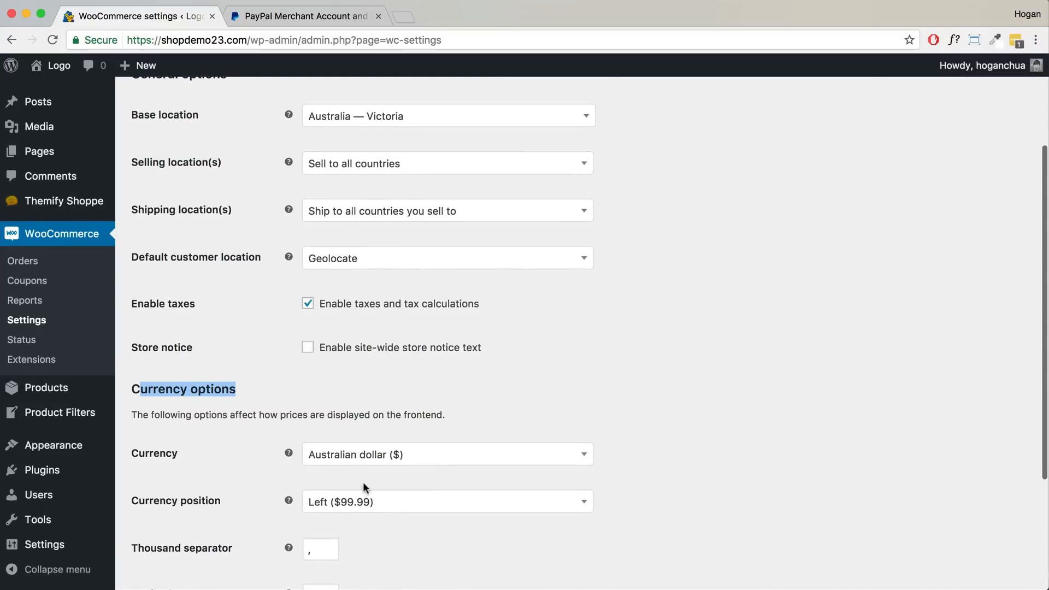
scroll(359, 487, "down", 5)
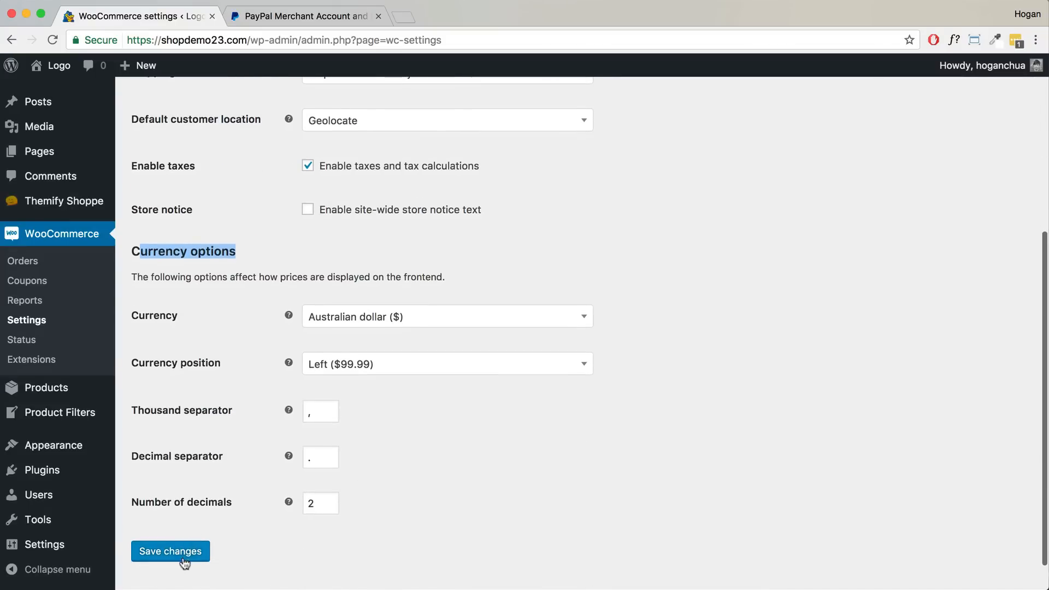
scroll(257, 454, "up", 10)
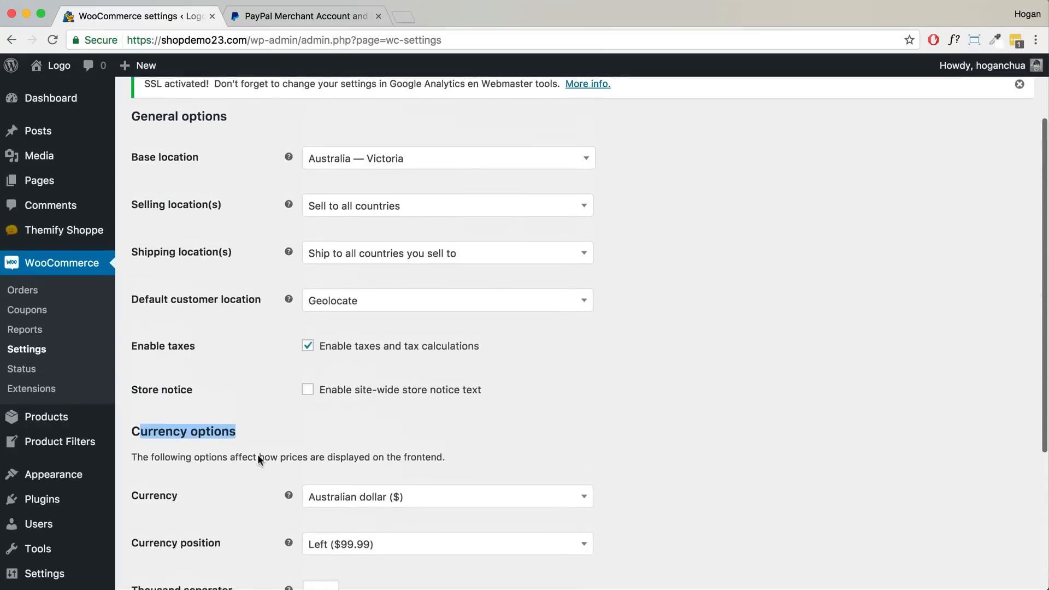
left_click(407, 118)
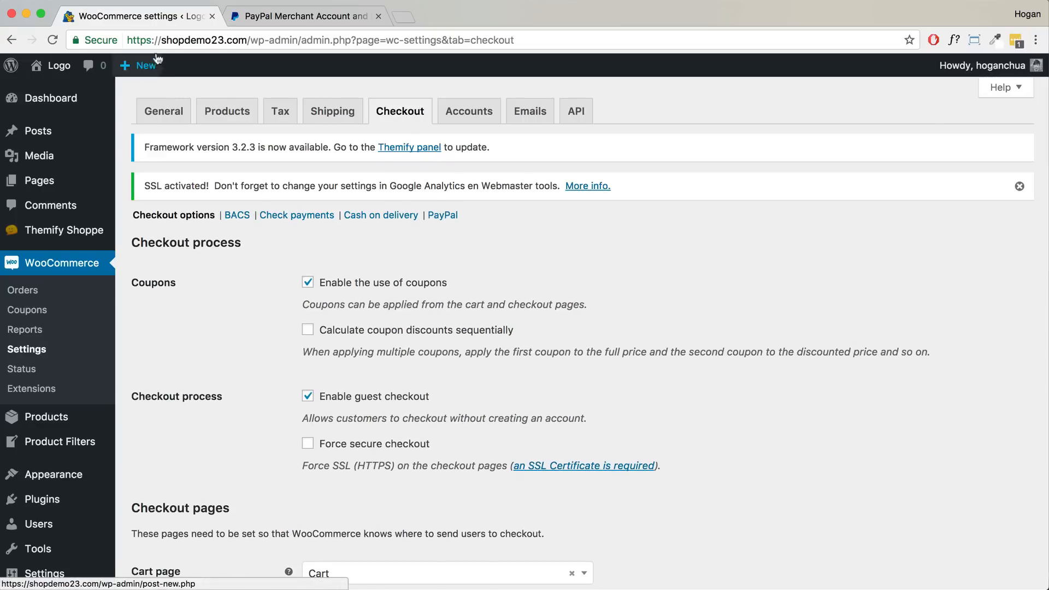
left_click_drag(162, 42, 132, 42)
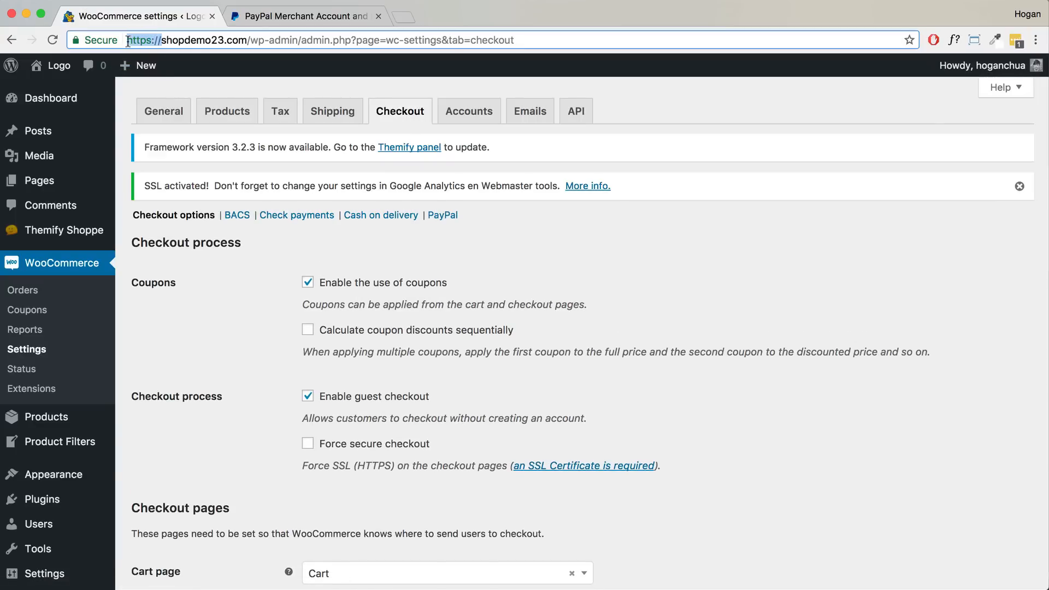
- Enable Force secure checkout and save the checkout options
left_click(308, 443)
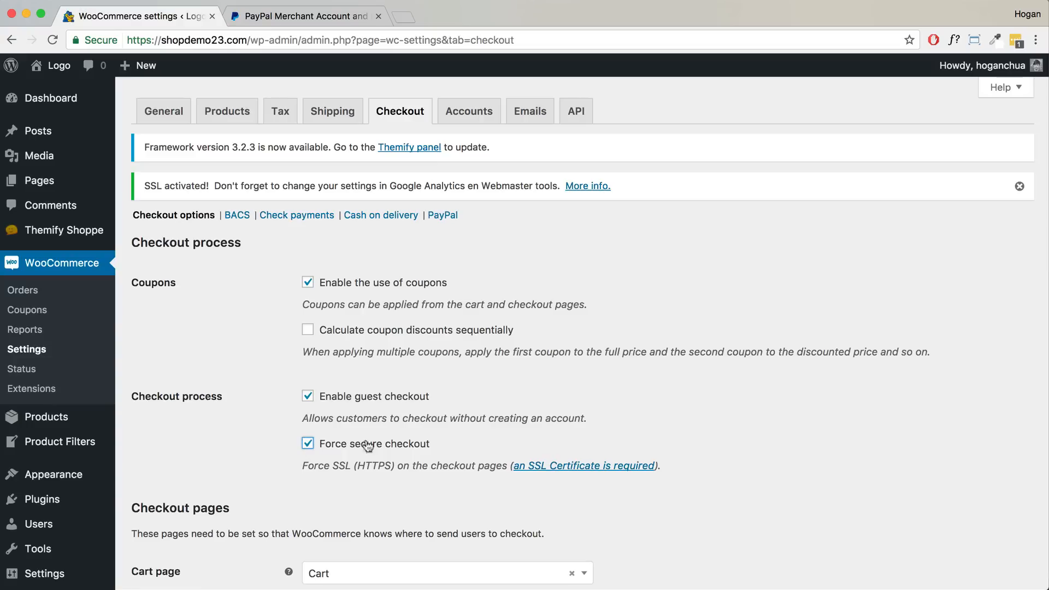
scroll(417, 445, "down", 5)
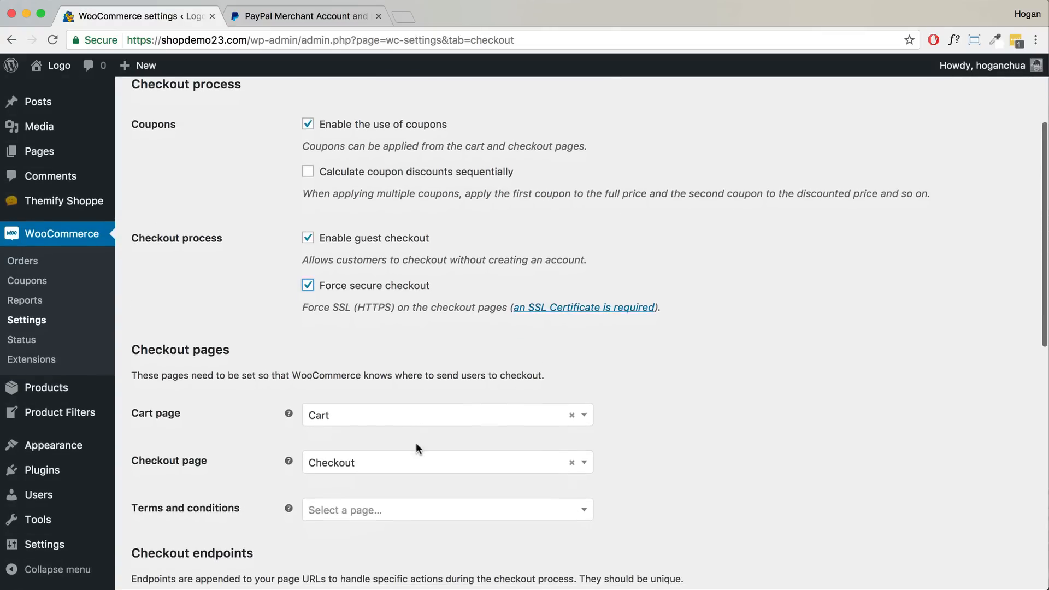
scroll(415, 445, "down", 10)
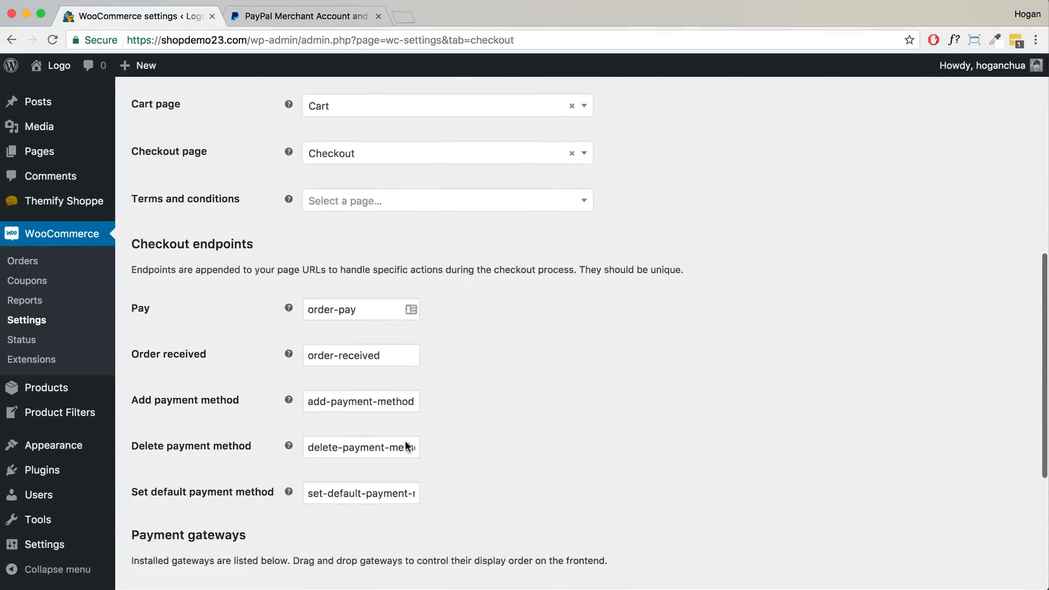
scroll(405, 440, "down", 3)
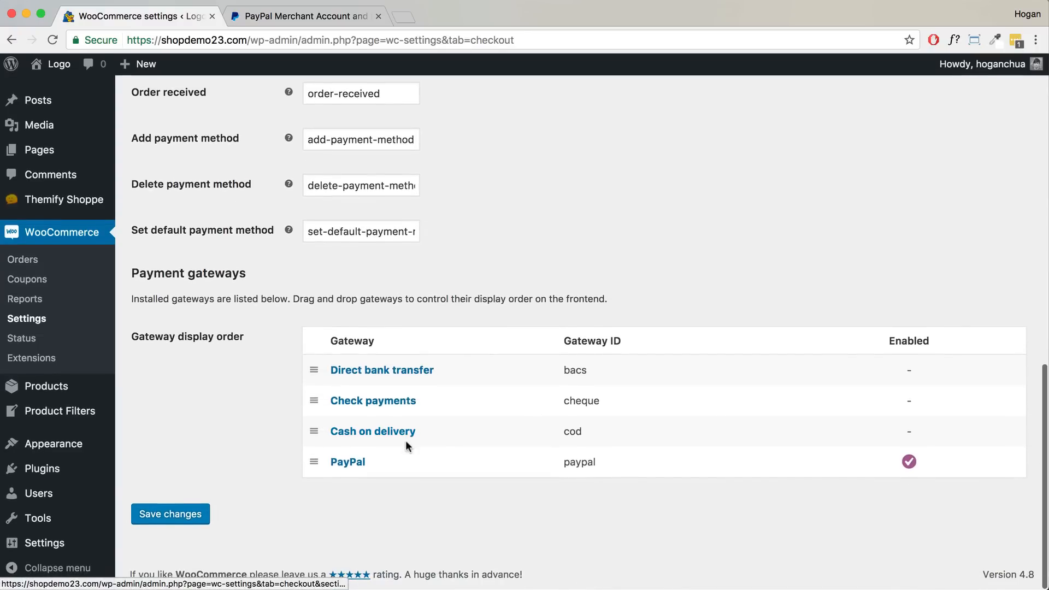
left_click(182, 518)
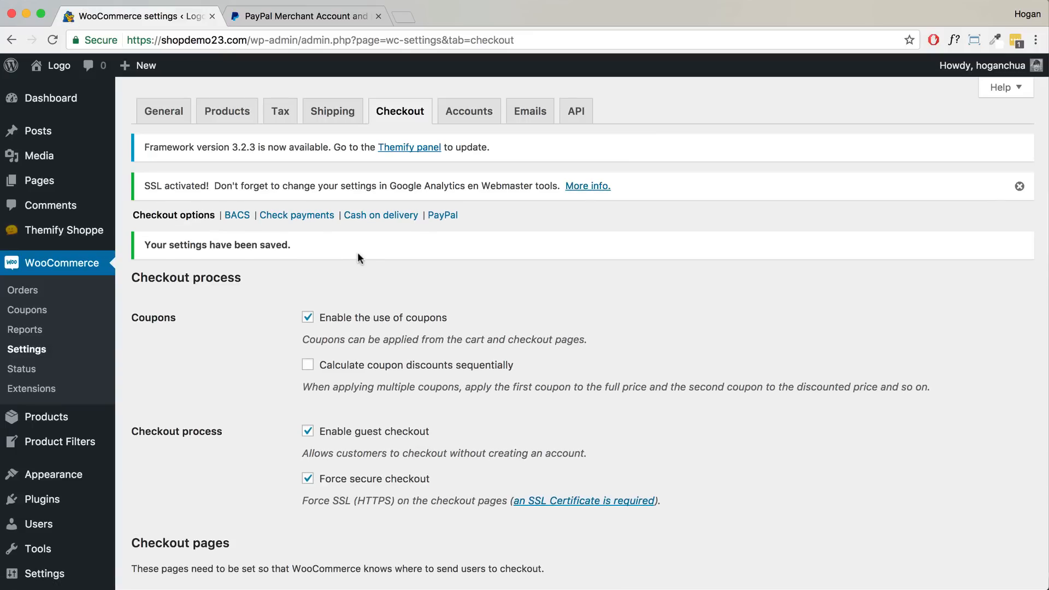
- Turn off direct bank transfer in the BACS payment settings
left_click(238, 219)
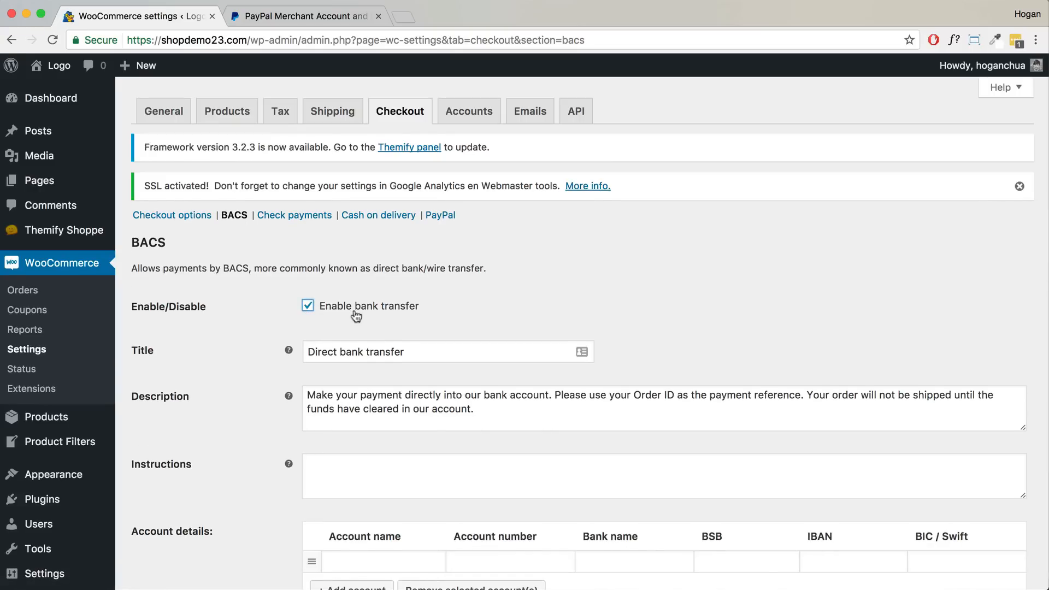
scroll(351, 310, "down", 3)
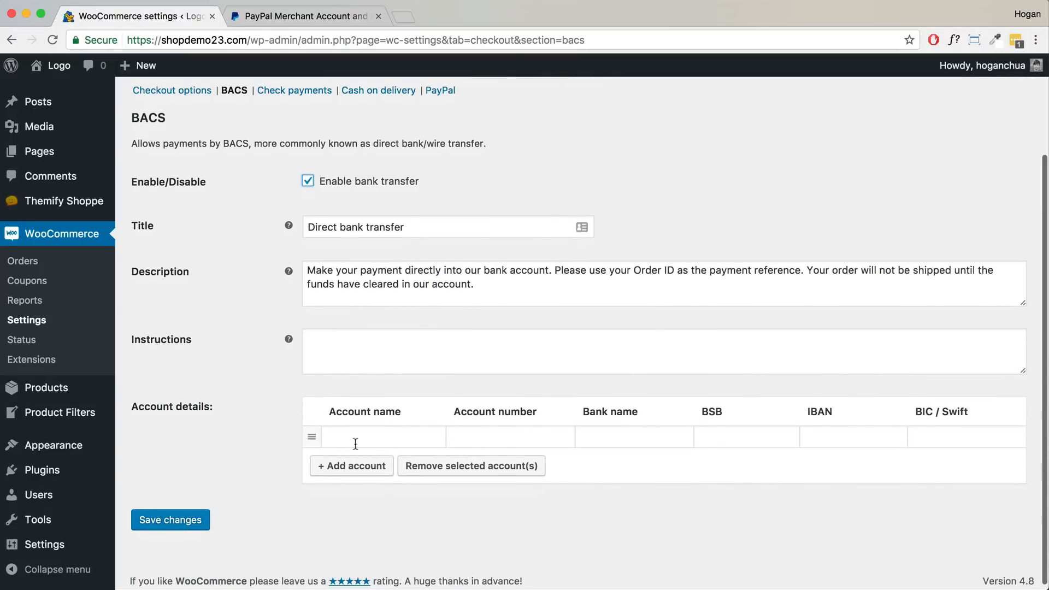
left_click(307, 181)
scroll(306, 175, "up", 1)
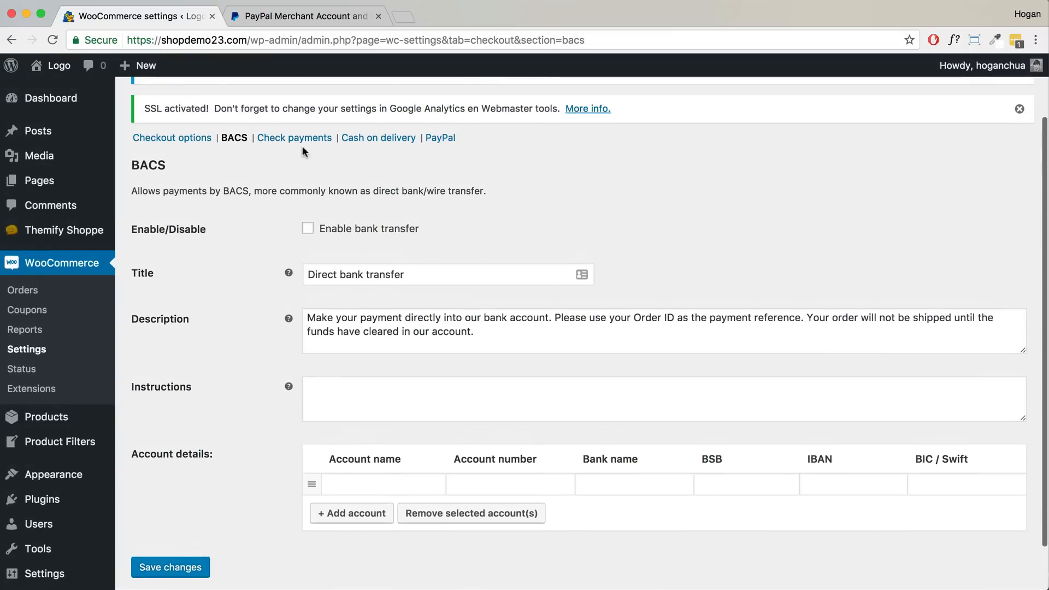
- Untick 'Accept COD if the order is virtual' and save the Cash on delivery settings
left_click(378, 143)
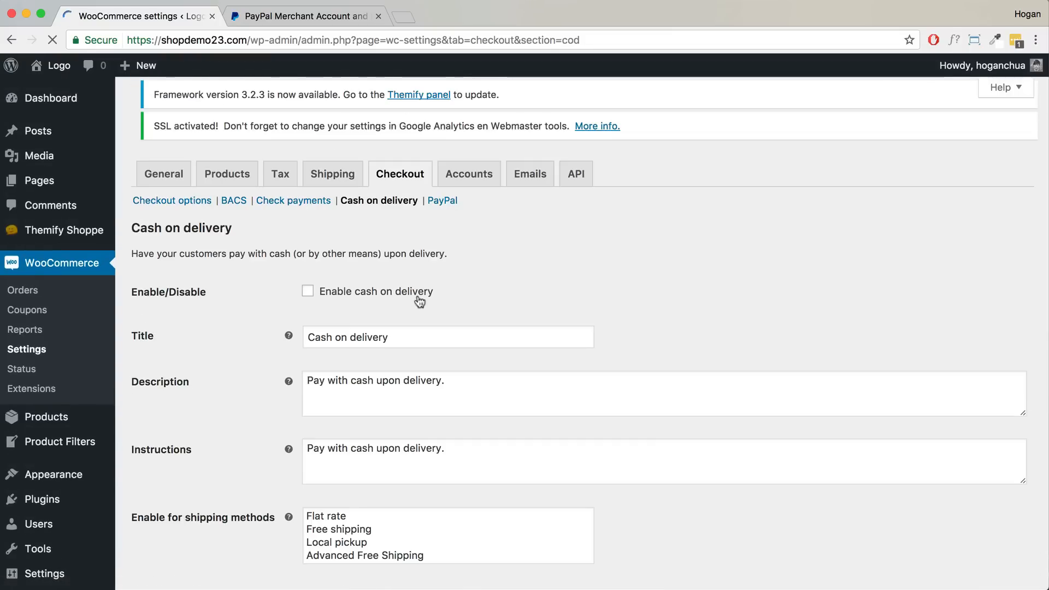
scroll(418, 298, "down", 3)
left_click(306, 469)
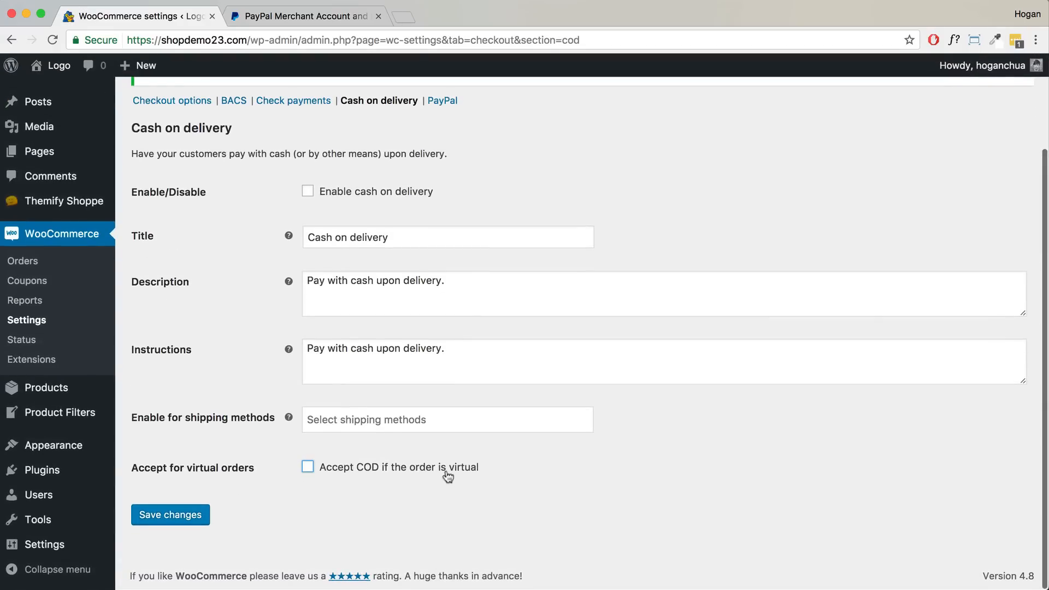
left_click(199, 515)
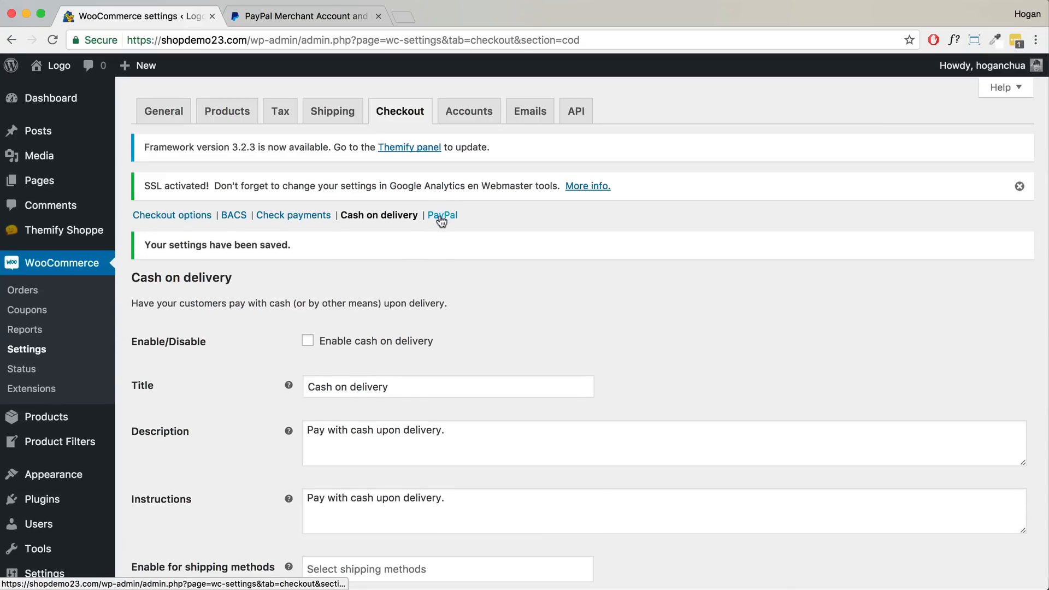
left_click(441, 216)
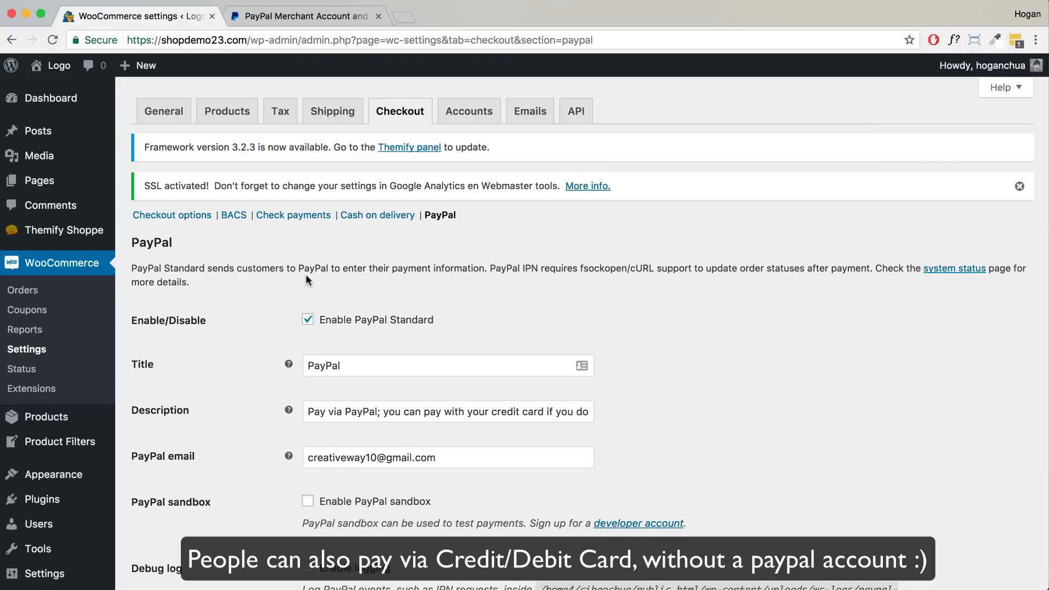
left_click_drag(161, 41, 126, 40)
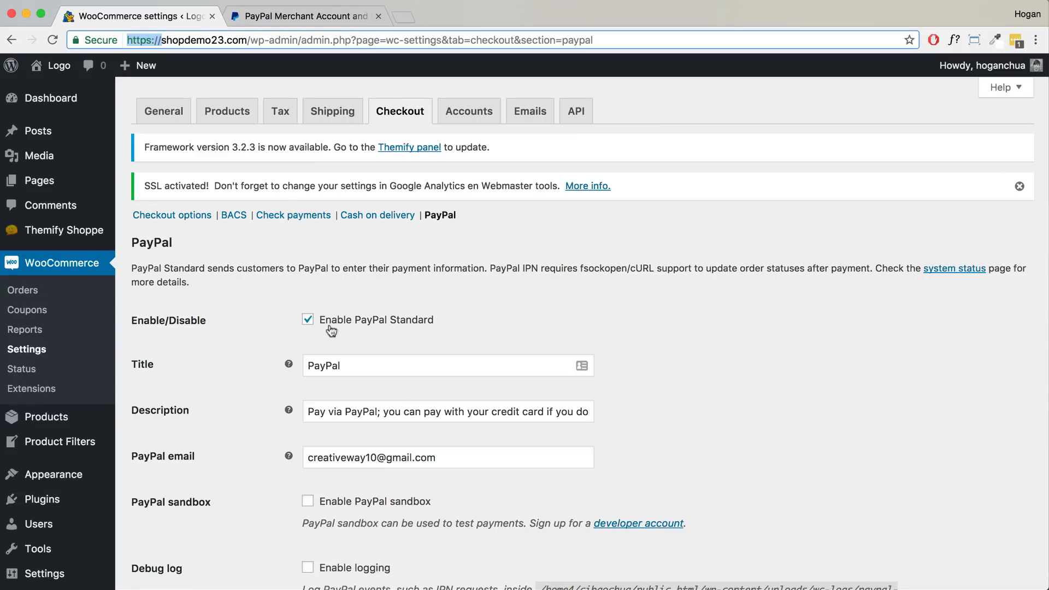
scroll(344, 346, "down", 2)
left_click_drag(447, 392, 290, 389)
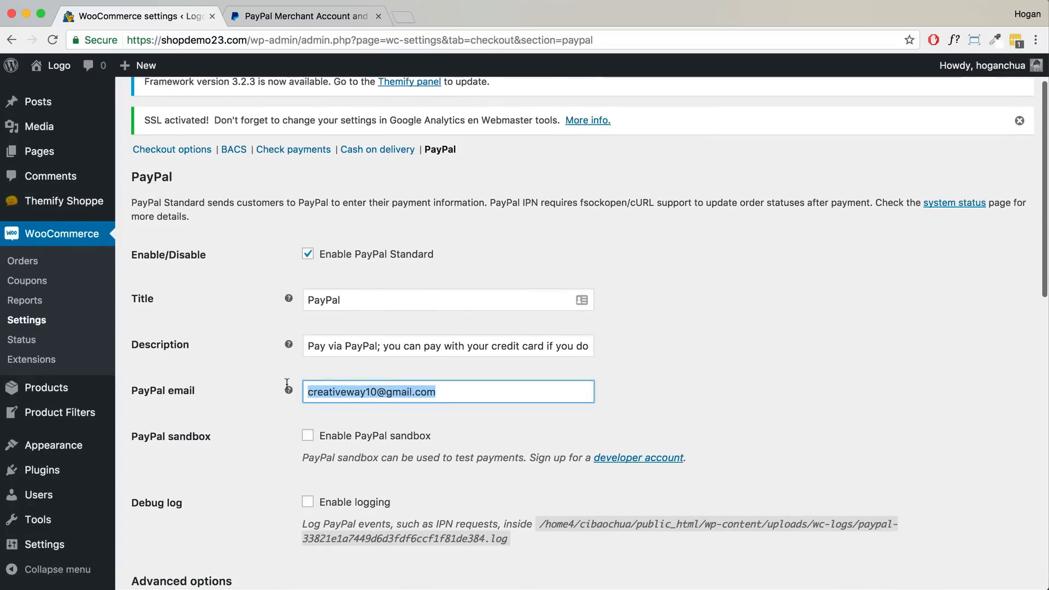
left_click(273, 16)
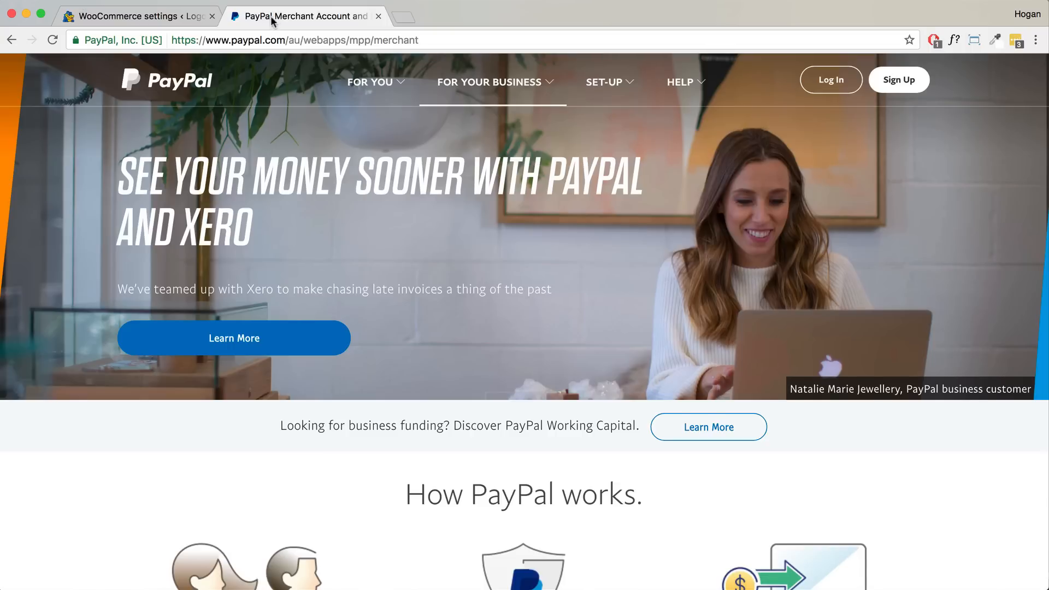
left_click(468, 105)
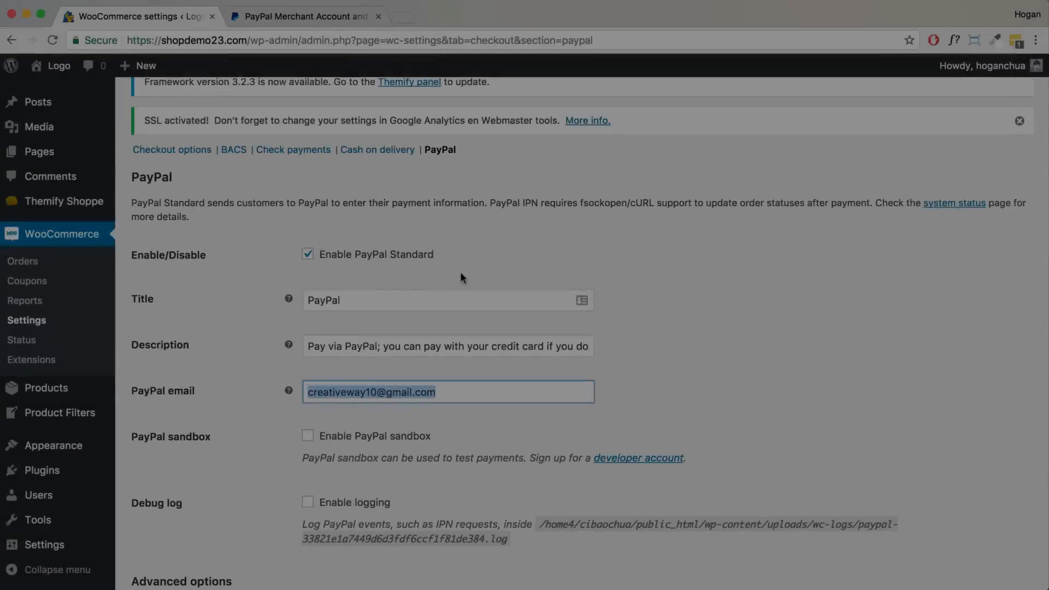
scroll(460, 270, "down", 2)
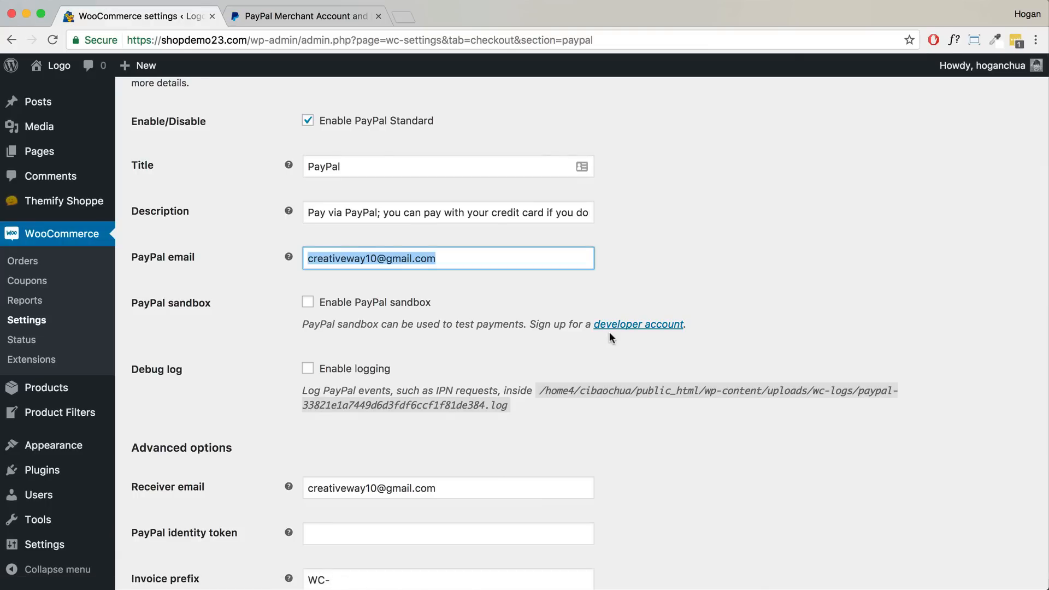
- Review the PayPal API credentials: username, password and signature fields
scroll(536, 336, "down", 5)
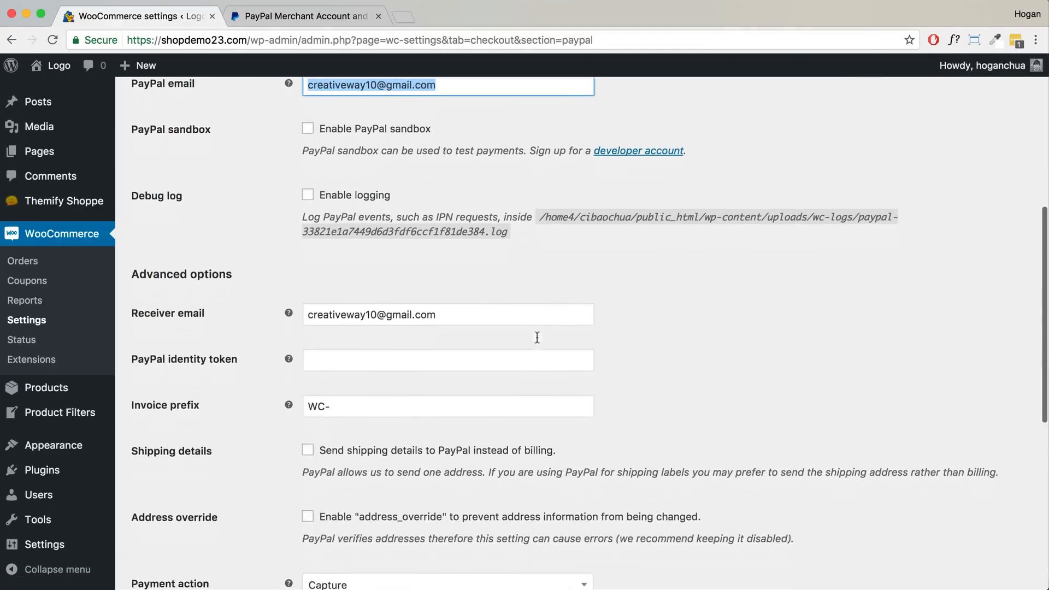
scroll(537, 337, "down", 9)
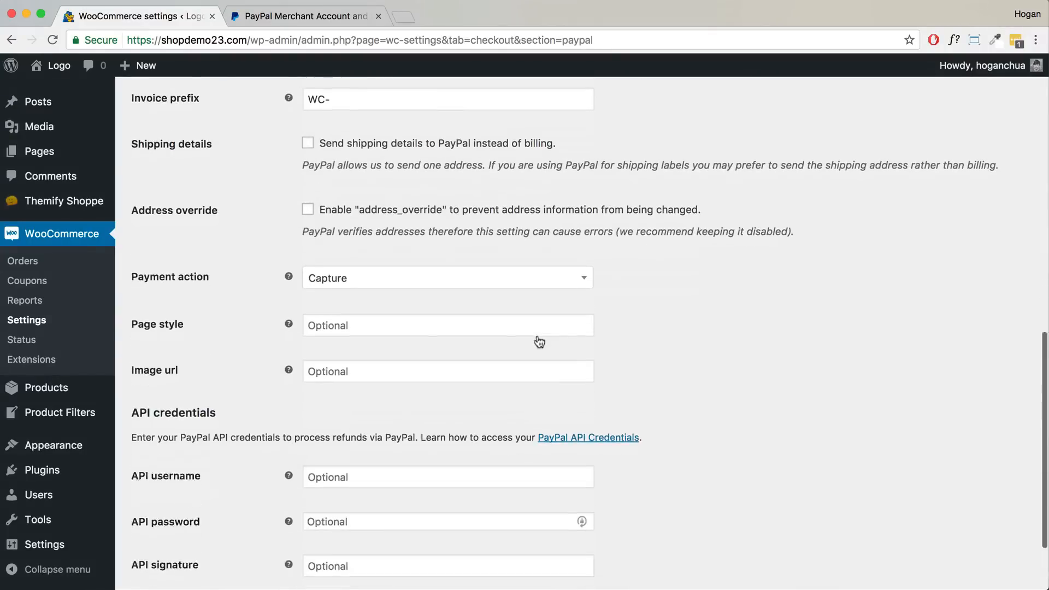
scroll(536, 337, "down", 2)
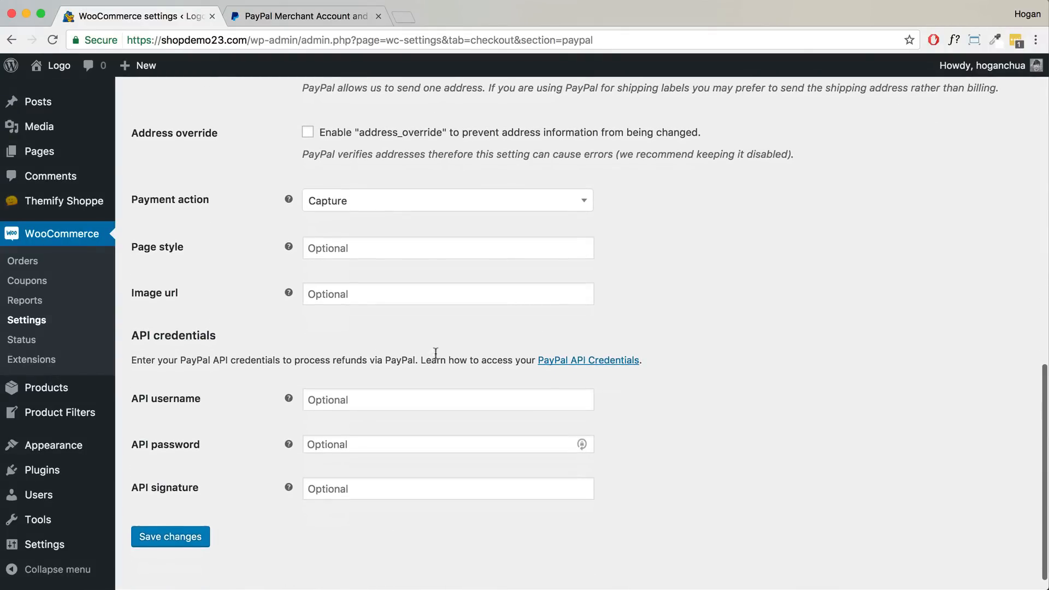
left_click_drag(225, 337, 135, 336)
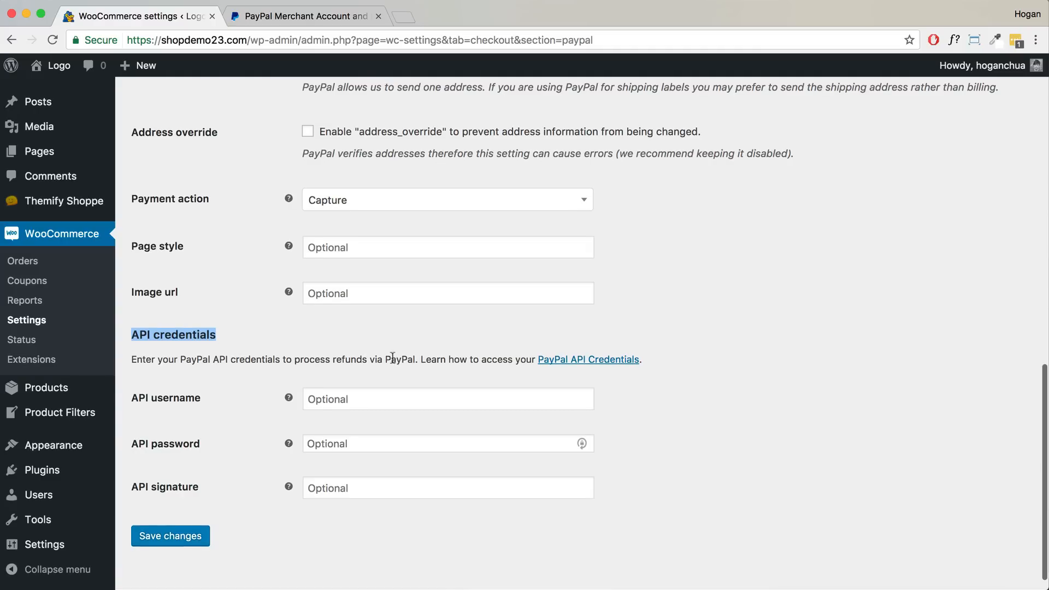
scroll(559, 368, "up", 1)
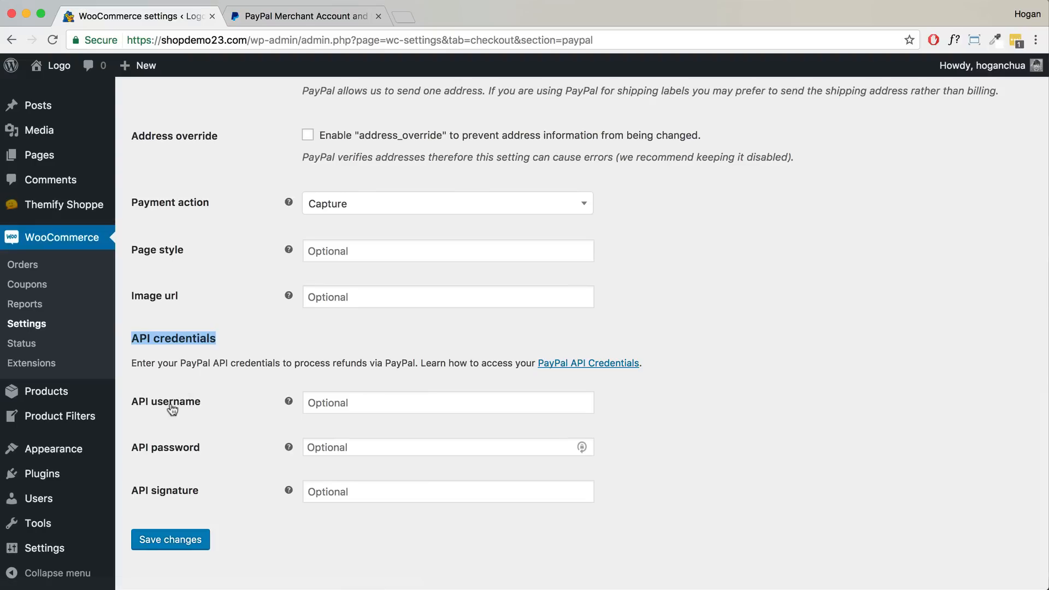
left_click(312, 402)
left_click(334, 447)
left_click(340, 490)
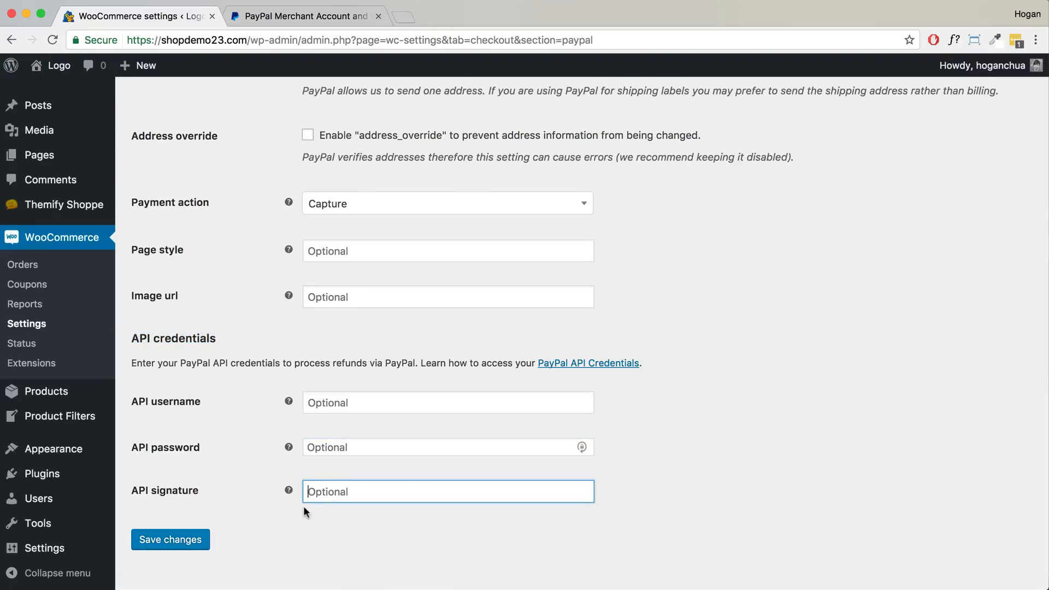
- Return to the top and open the store's Accounts settings
scroll(207, 527, "up", 2)
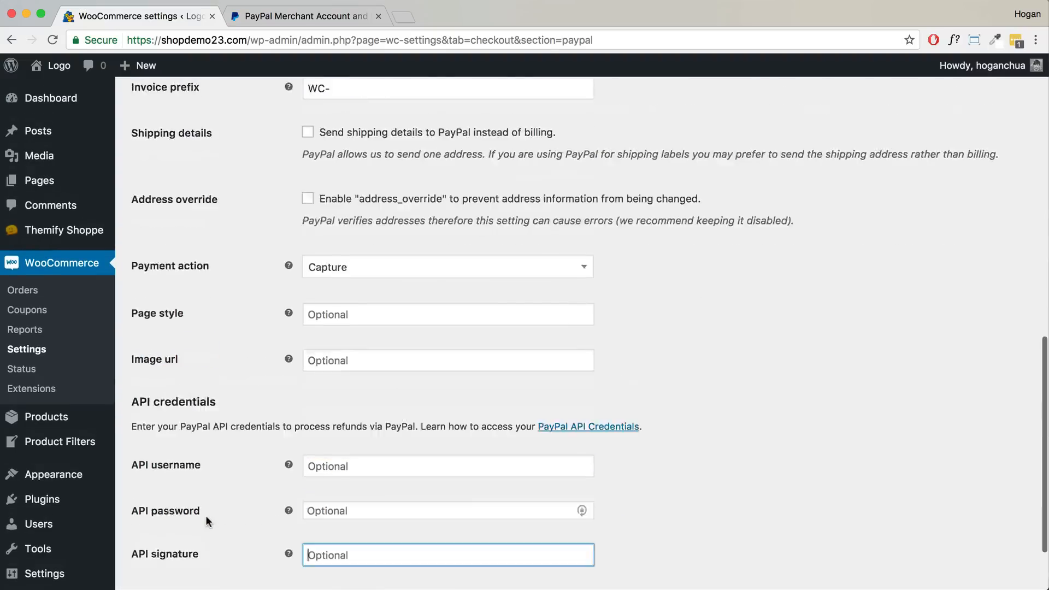
scroll(203, 515, "up", 15)
left_click(470, 115)
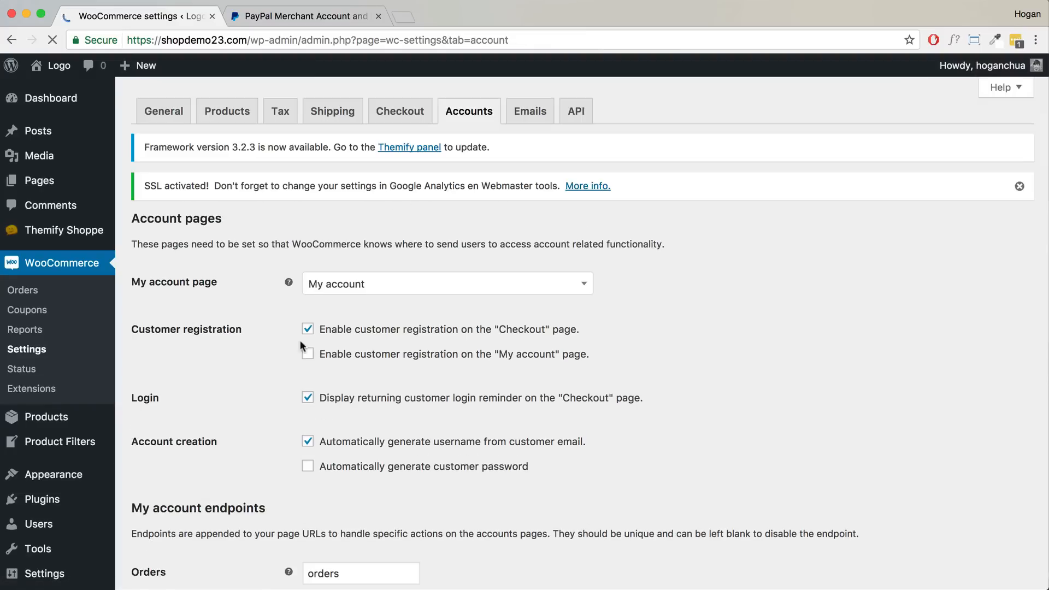
- Enable customer registration on the My account page and save the account settings
left_click(310, 355)
scroll(598, 283, "down", 5)
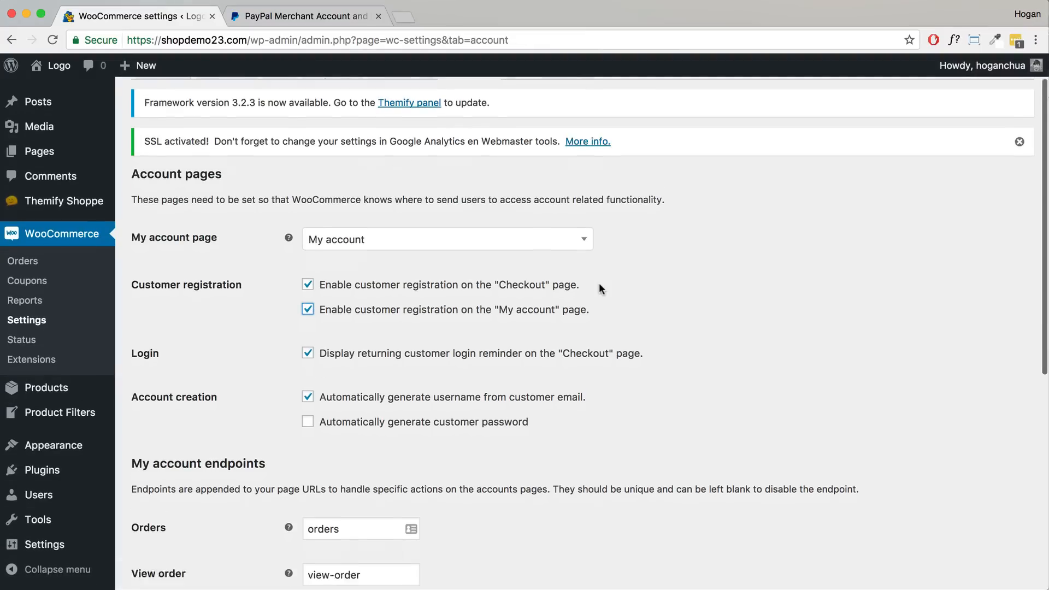
scroll(594, 283, "down", 10)
left_click(176, 519)
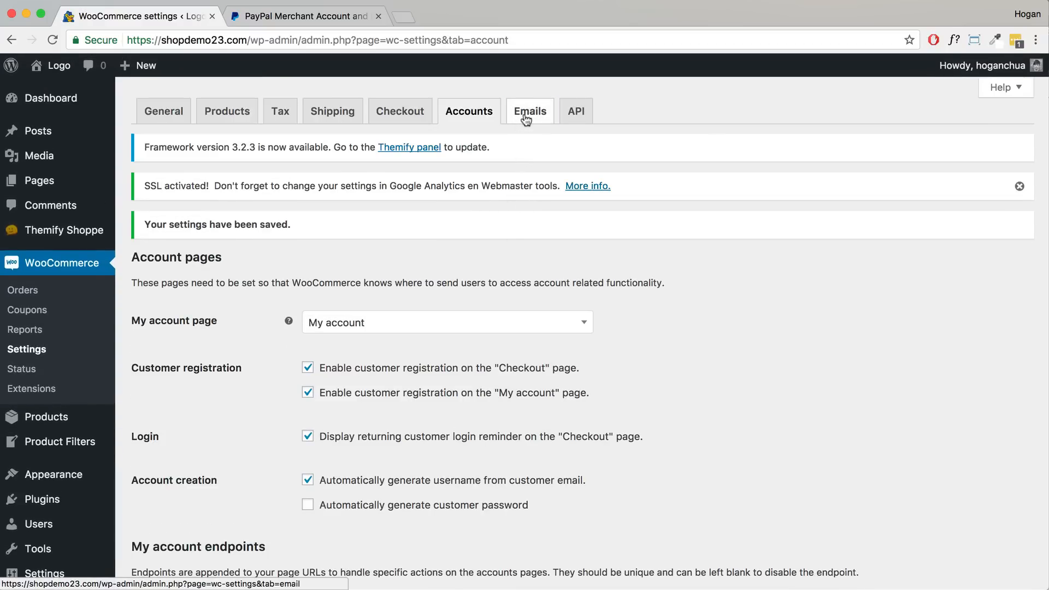
left_click(525, 114)
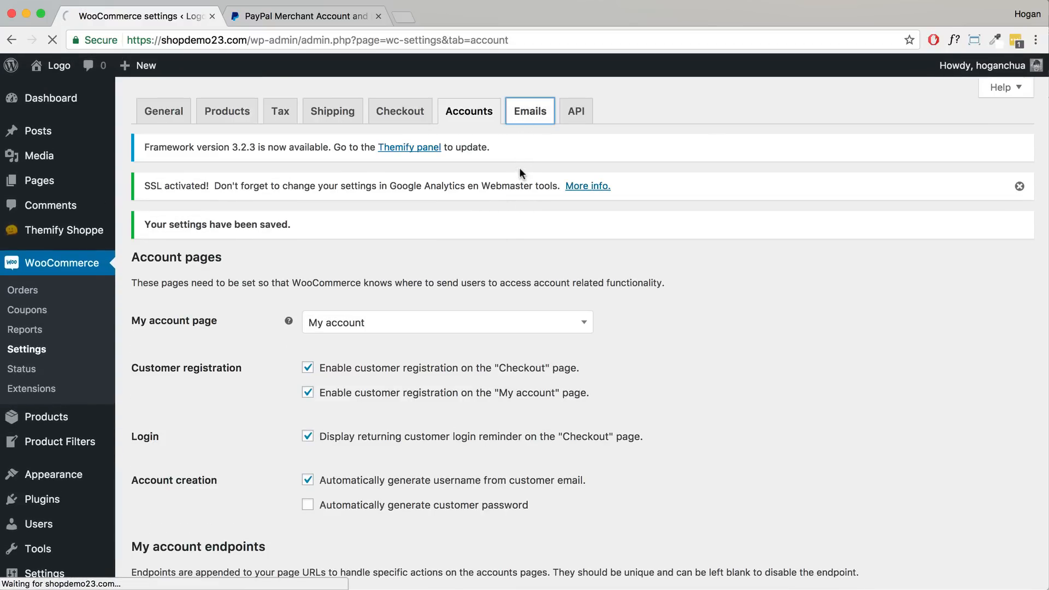
- Open the Media Library in a new tab and view the Spot Watch image's file URL
scroll(473, 240, "down", 3)
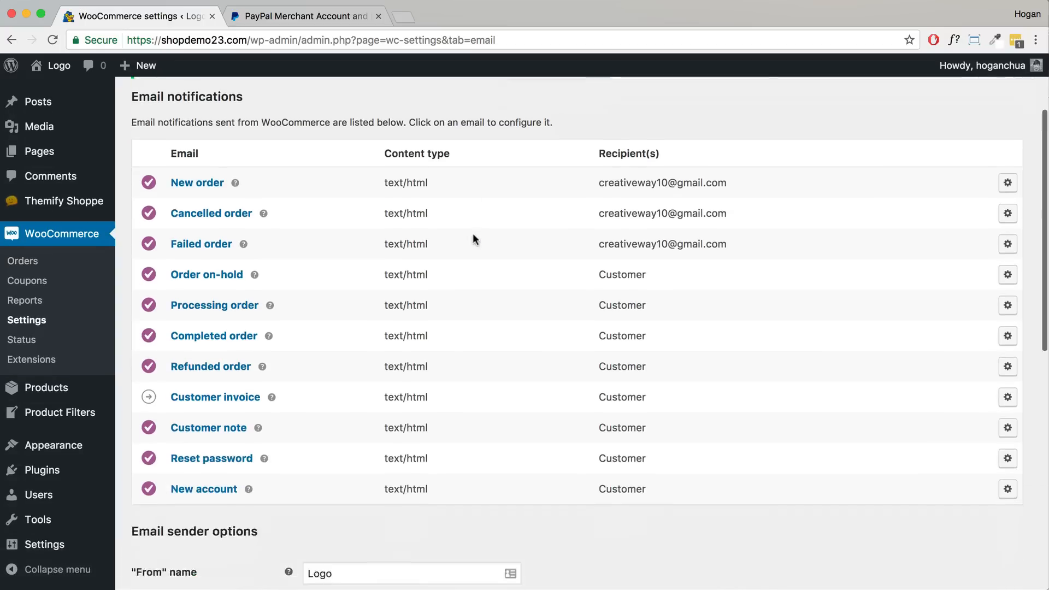
scroll(473, 238, "down", 7)
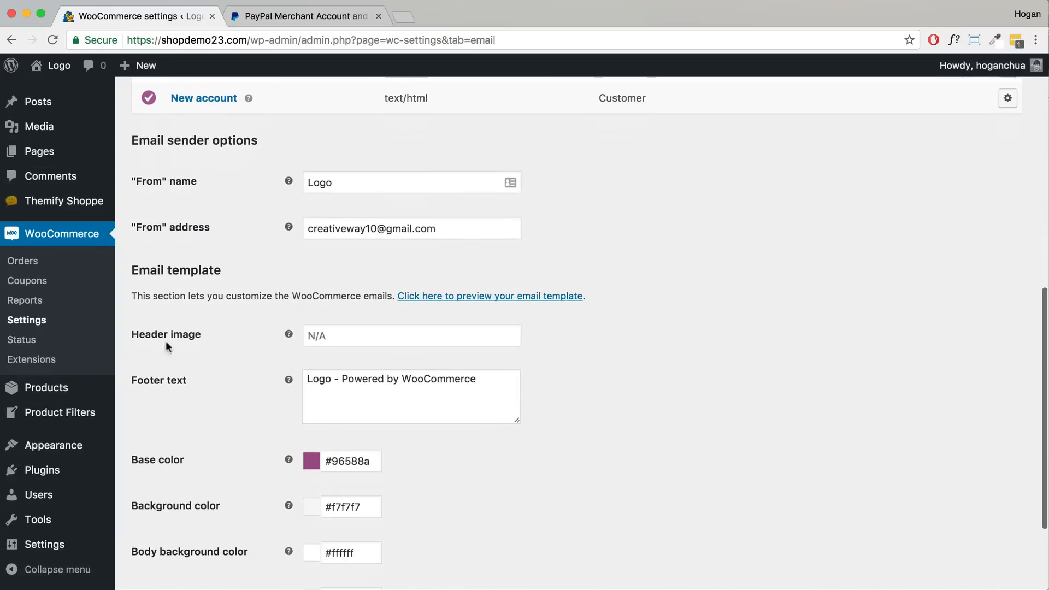
left_click(337, 335)
mouse_move(38, 131)
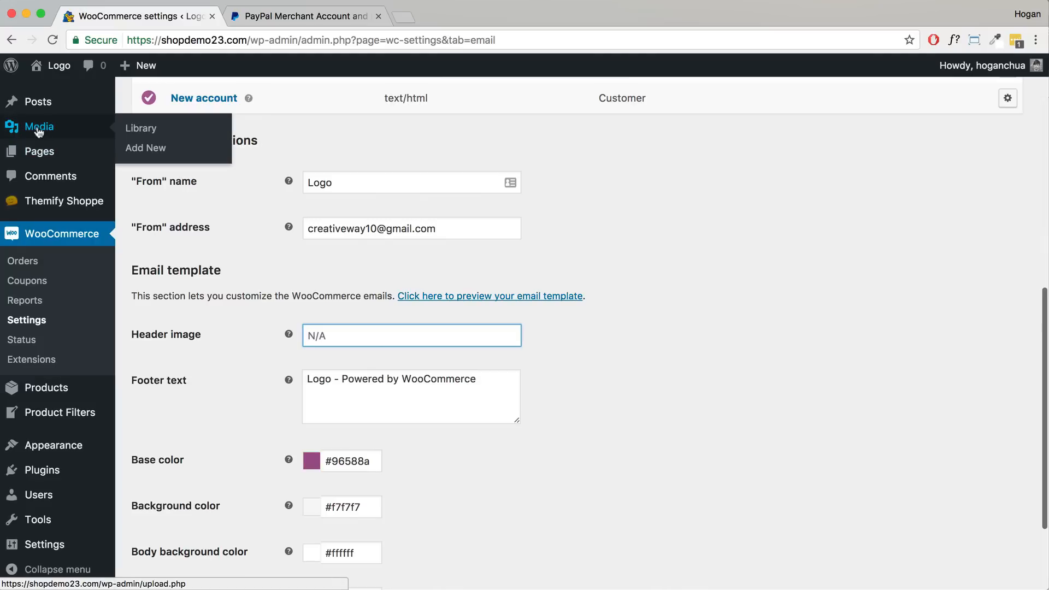
right_click(36, 127)
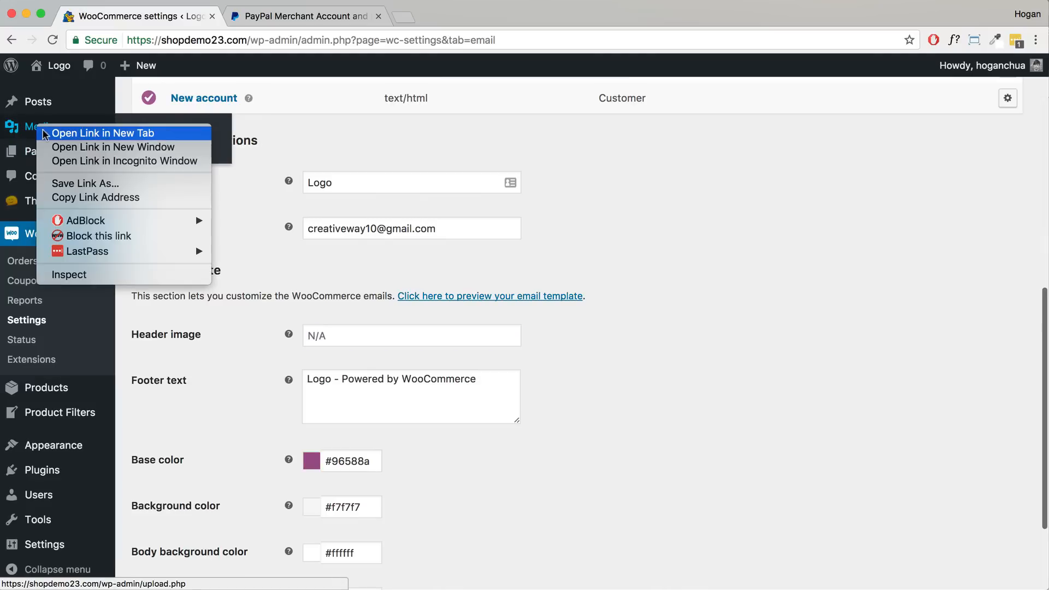
key("Escape")
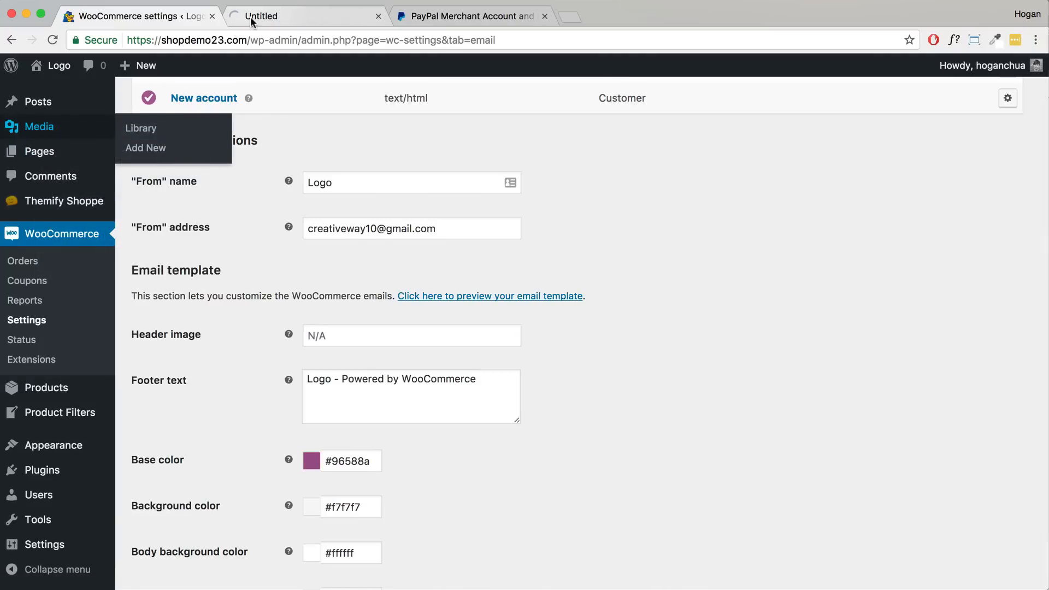
left_click(250, 17)
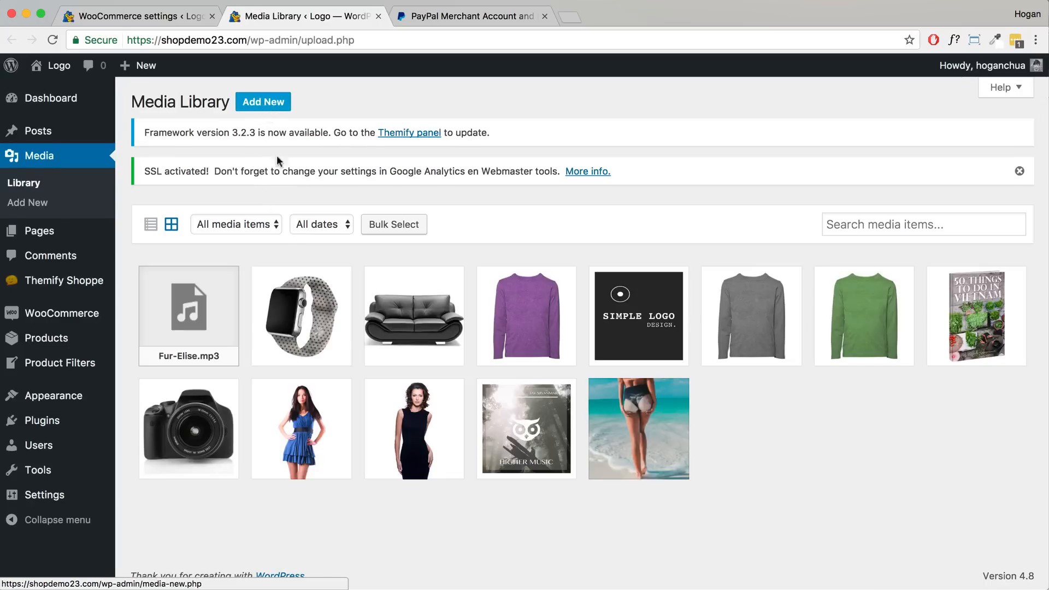
left_click(296, 327)
left_click_drag(805, 221, 1007, 225)
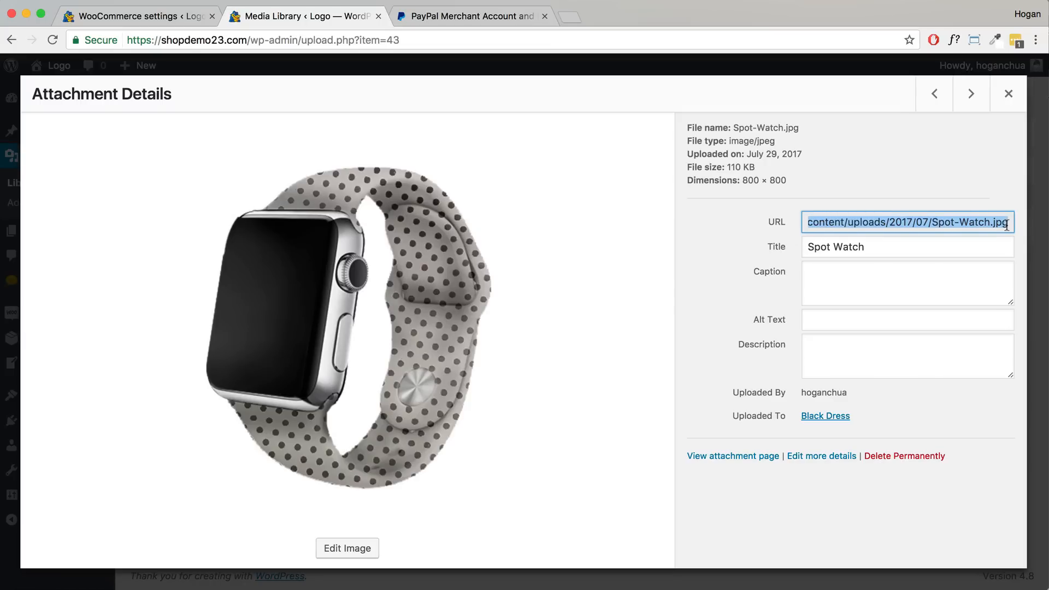
left_click(1006, 95)
left_click(136, 16)
- Save the email settings and start a new coupon from WooCommerce > Coupons
left_click(390, 338)
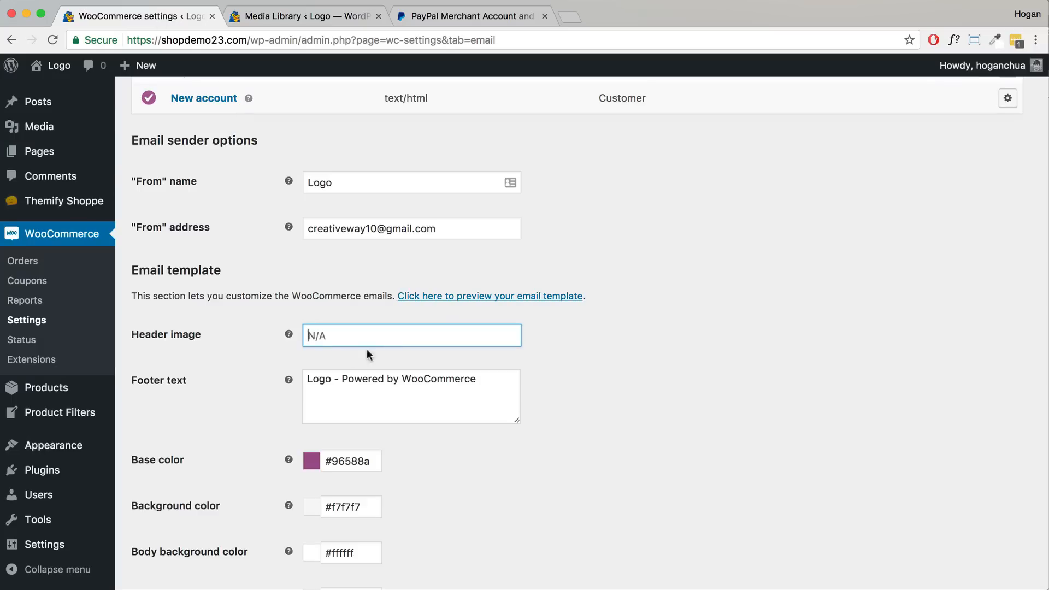
triple_click(487, 384)
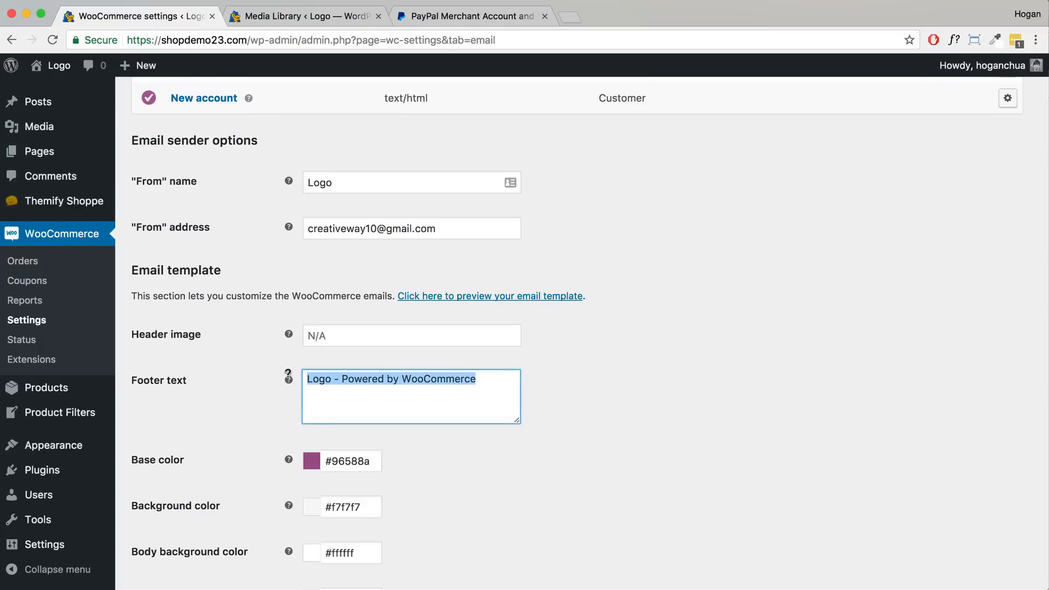
scroll(411, 435, "down", 3)
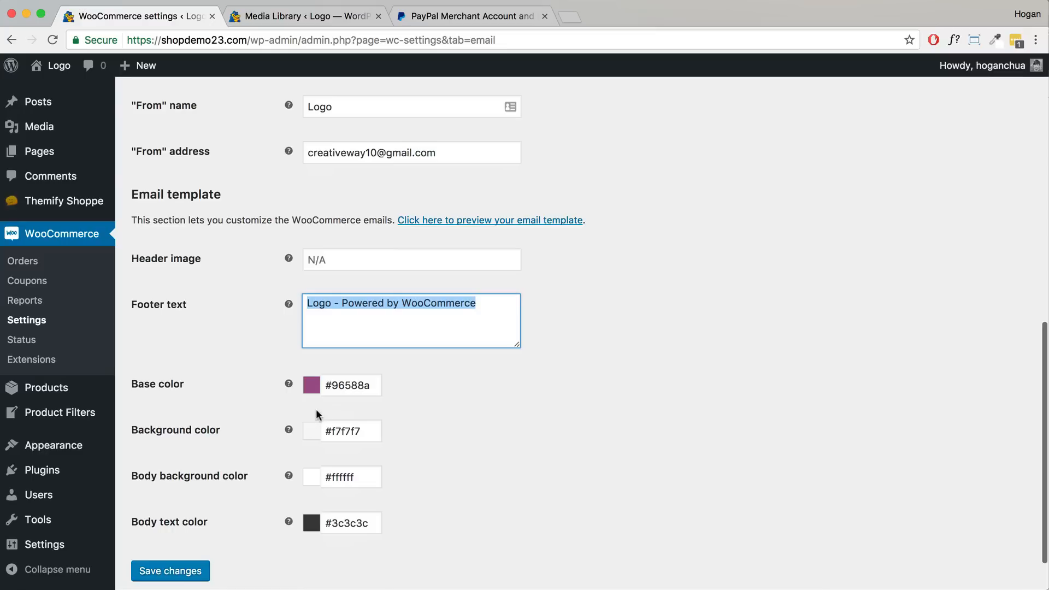
scroll(344, 458, "down", 2)
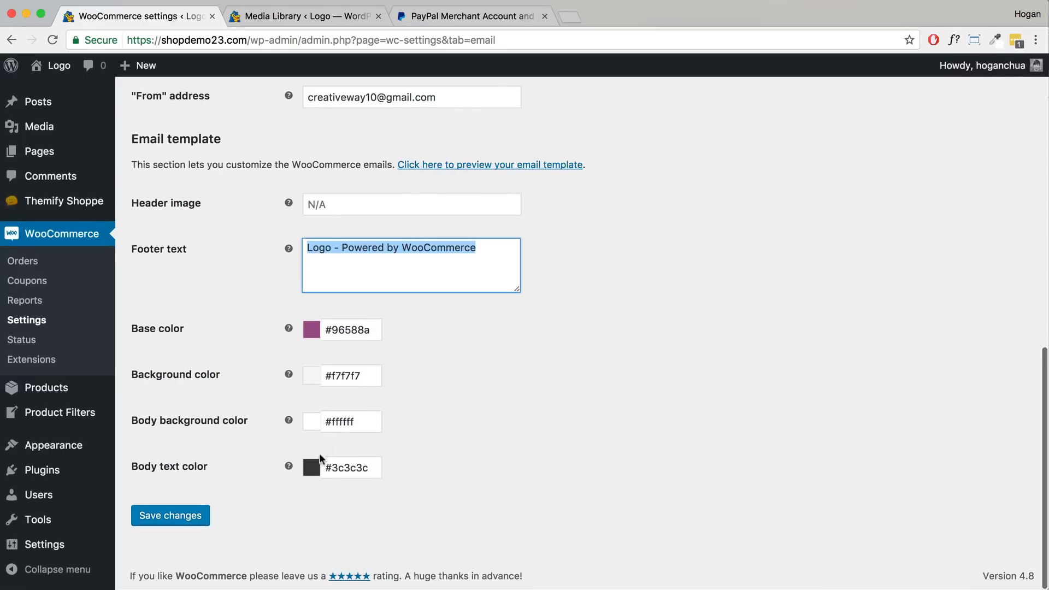
left_click(162, 518)
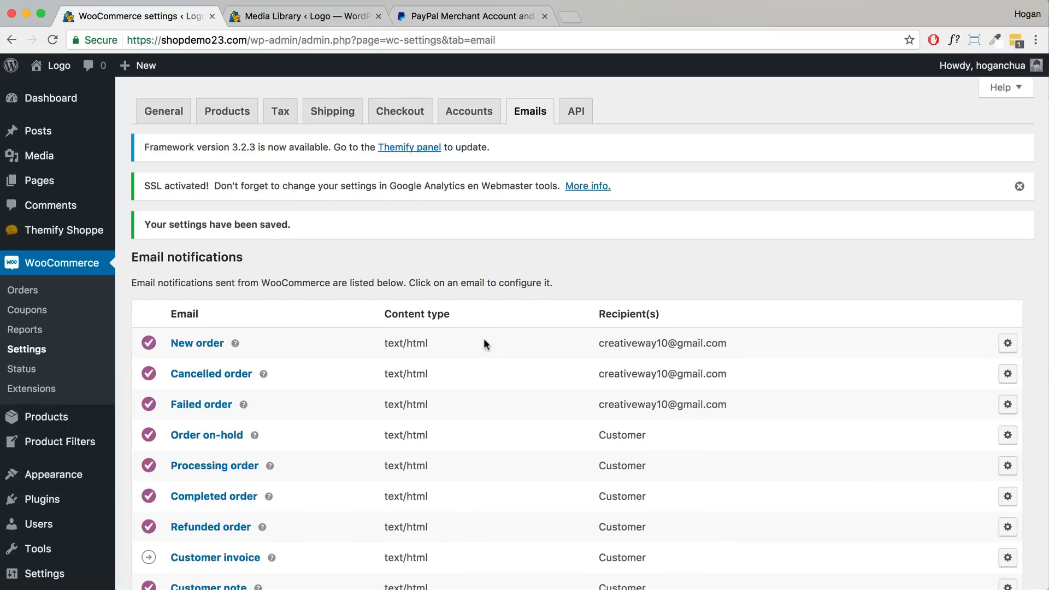
left_click(27, 309)
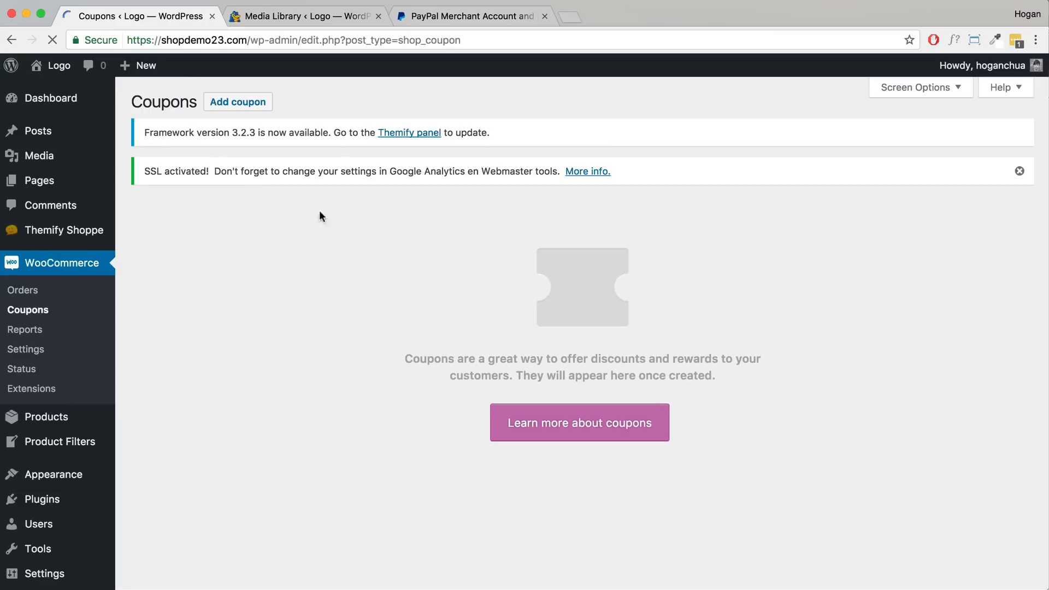
left_click(236, 108)
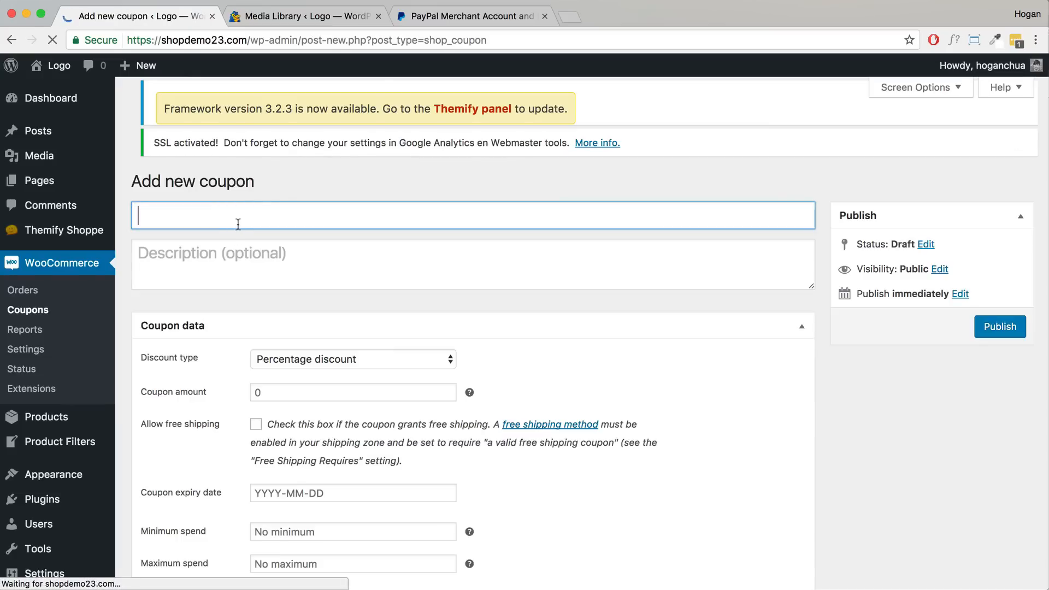
- Enter 'Black Friday' as the coupon code
type("Black Friday")
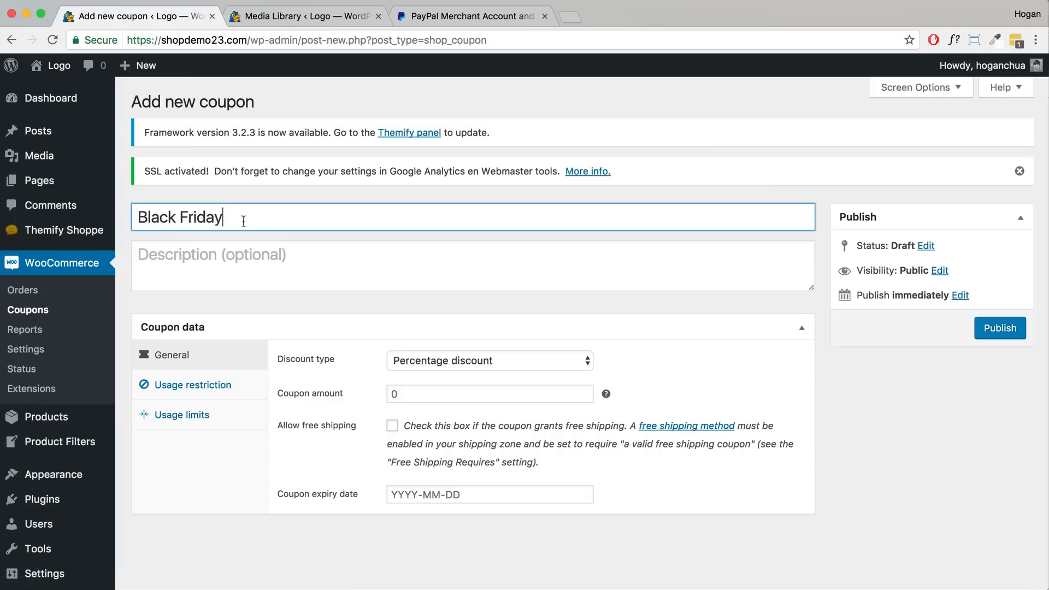
left_click_drag(243, 217, 117, 215)
left_click_drag(243, 219, 102, 214)
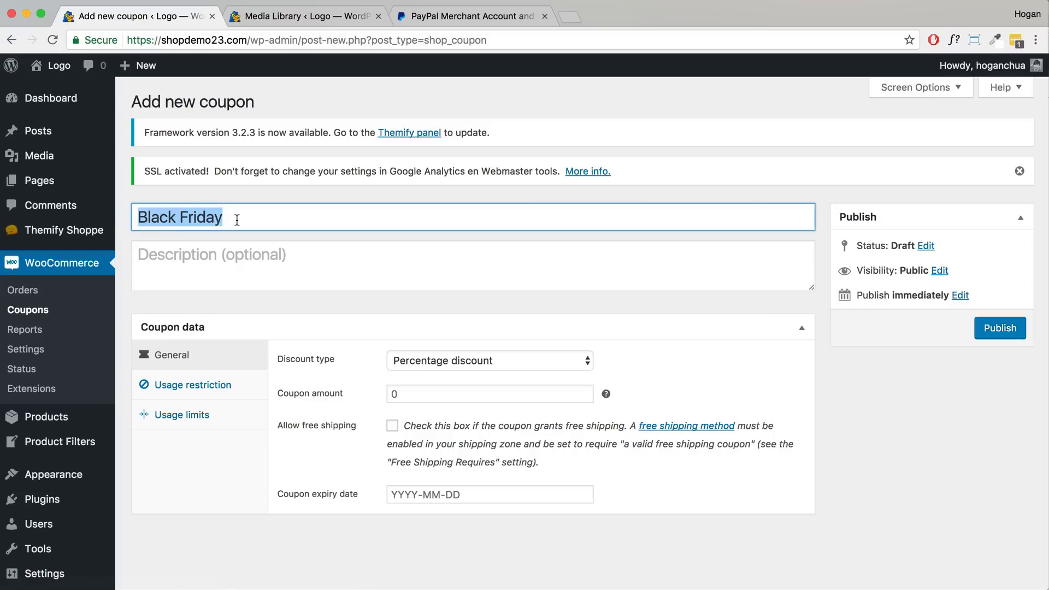
left_click_drag(246, 218, 113, 216)
left_click(180, 217)
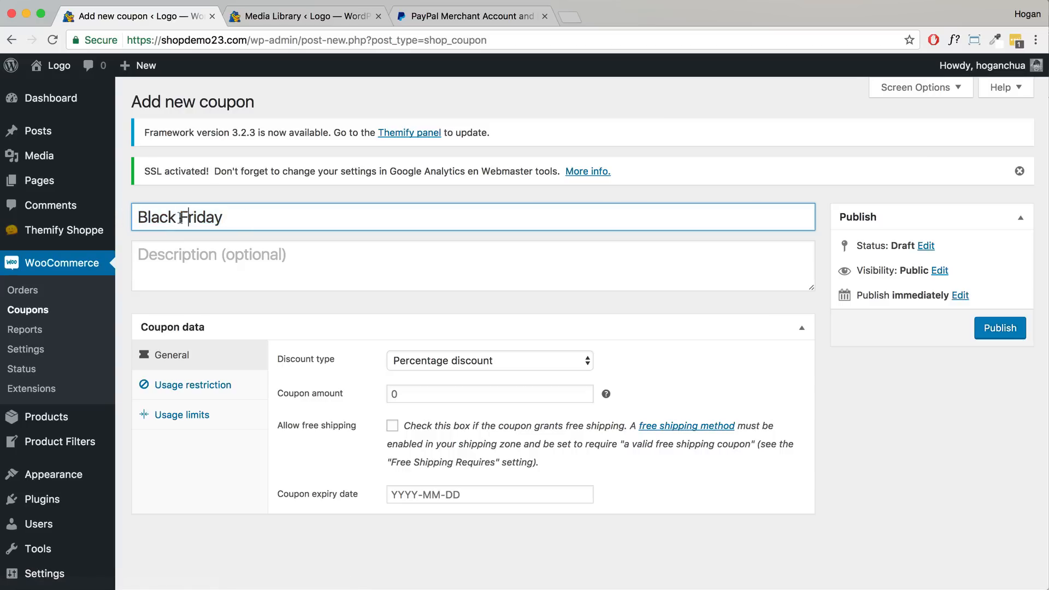
left_click(210, 254)
scroll(347, 323, "down", 1)
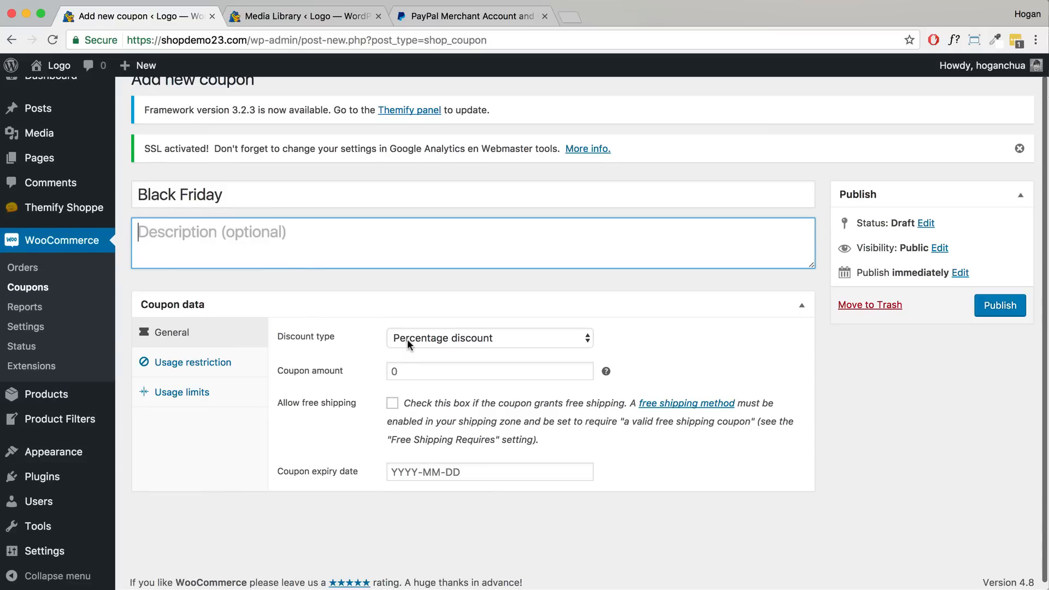
- Make it a fixed cart discount of 20 expiring 2017-07-31
left_click(358, 374)
type("20")
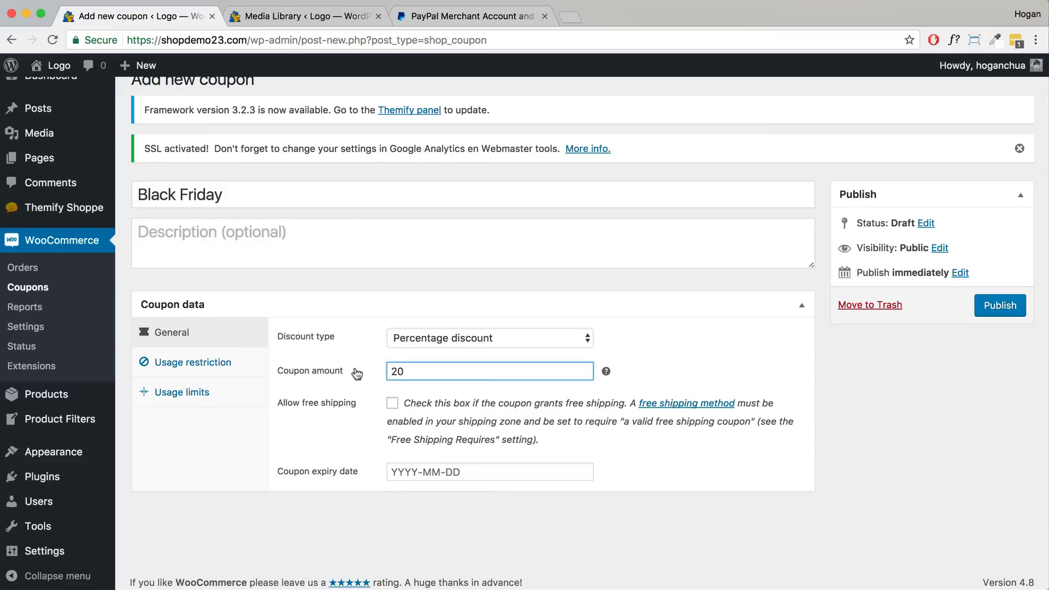
left_click(470, 339)
left_click(474, 353)
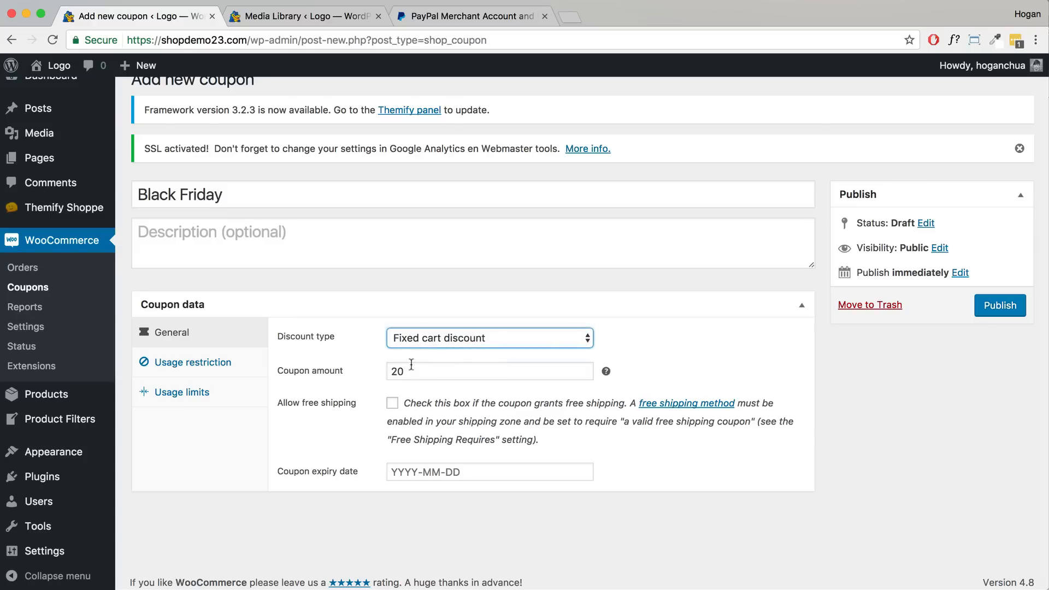
left_click_drag(411, 373, 387, 374)
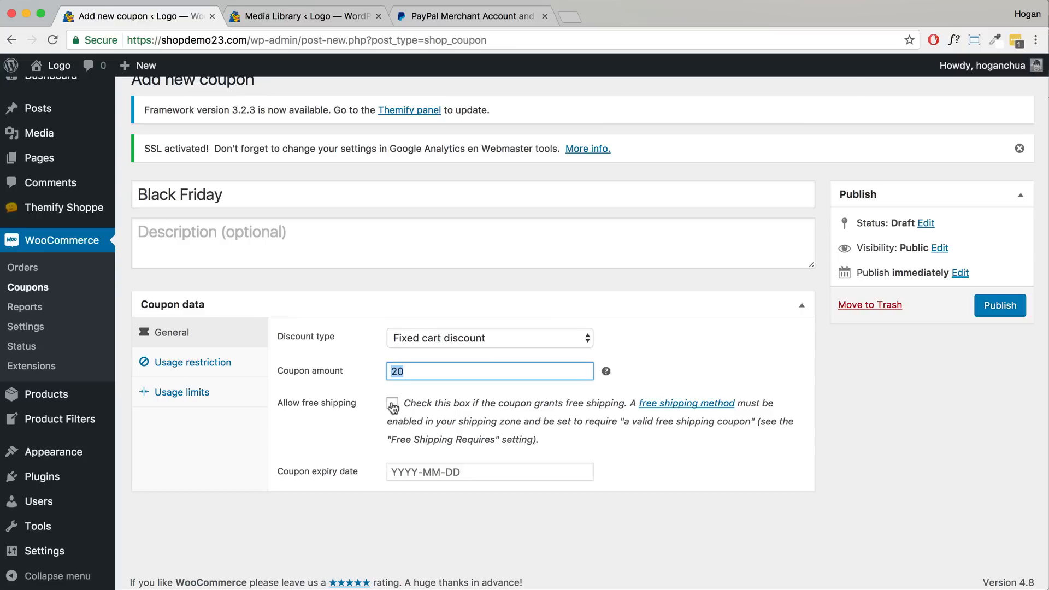
left_click(476, 471)
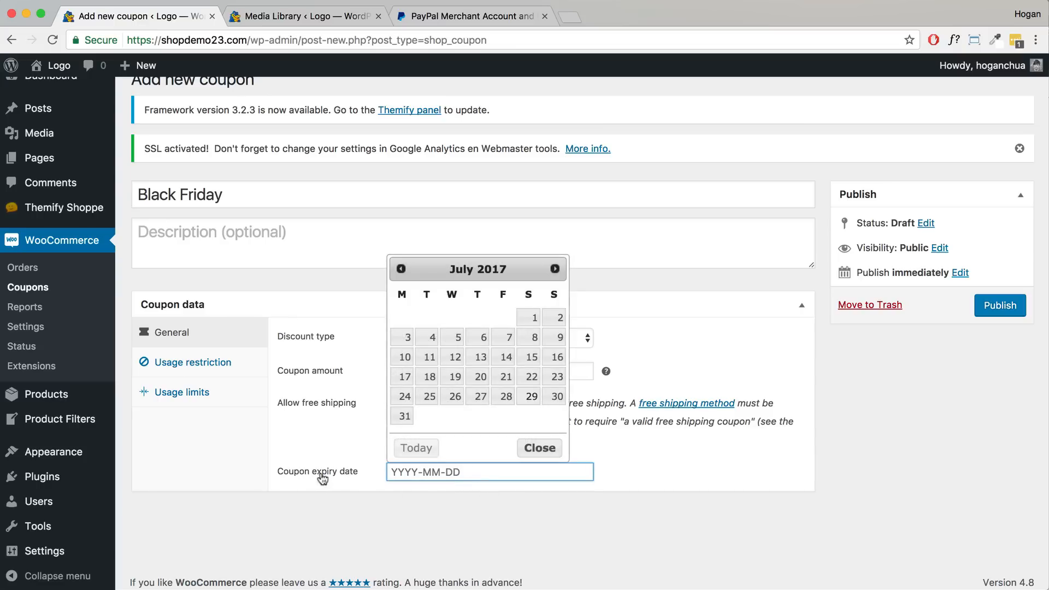
left_click(404, 416)
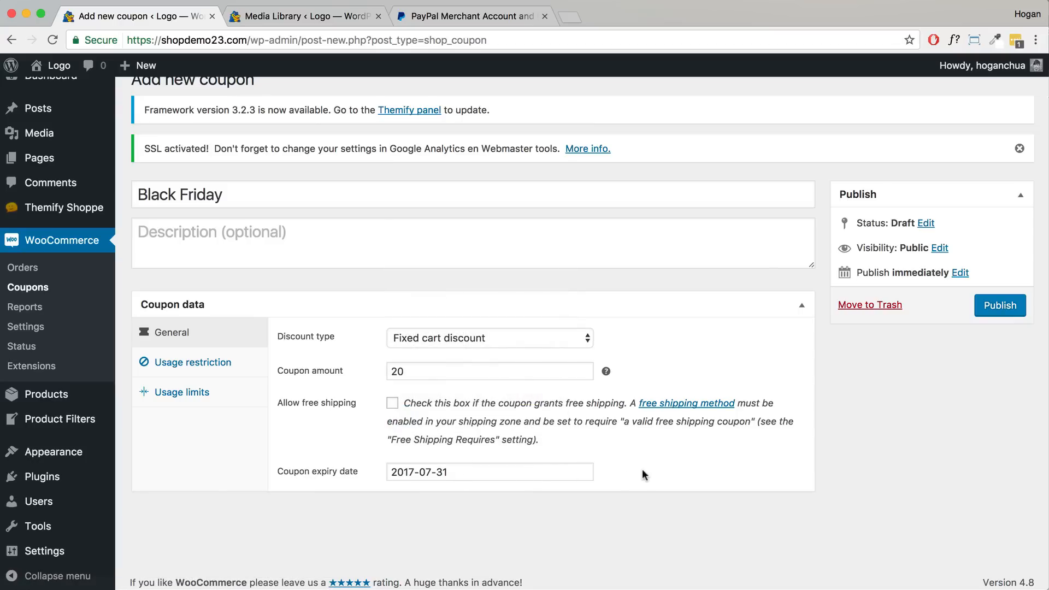
left_click(222, 362)
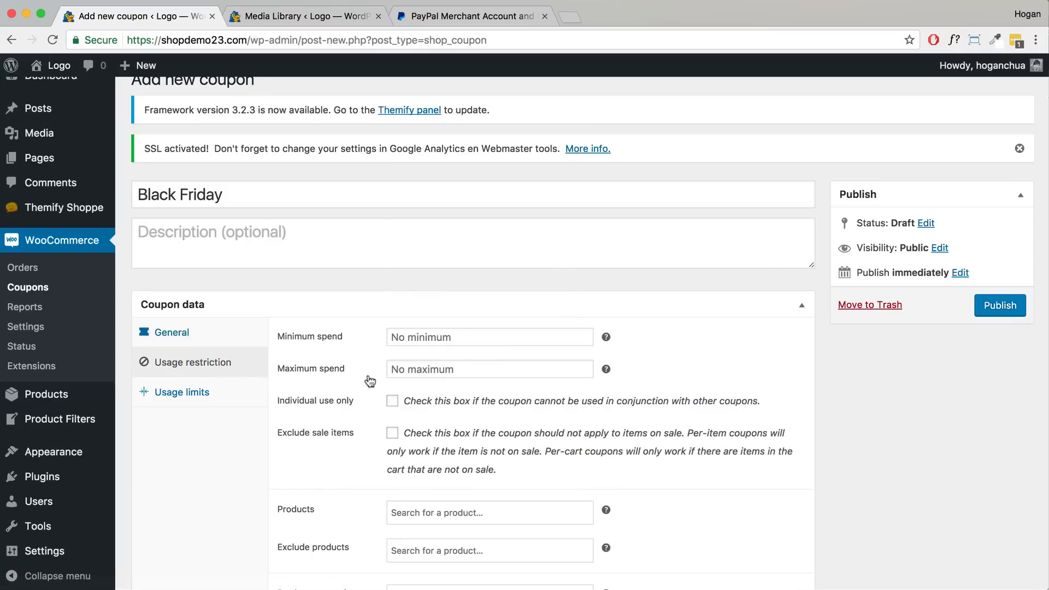
- Check the Black Friday coupon's unlimited usage limits and publish it
scroll(368, 381, "down", 5)
scroll(368, 382, "up", 3)
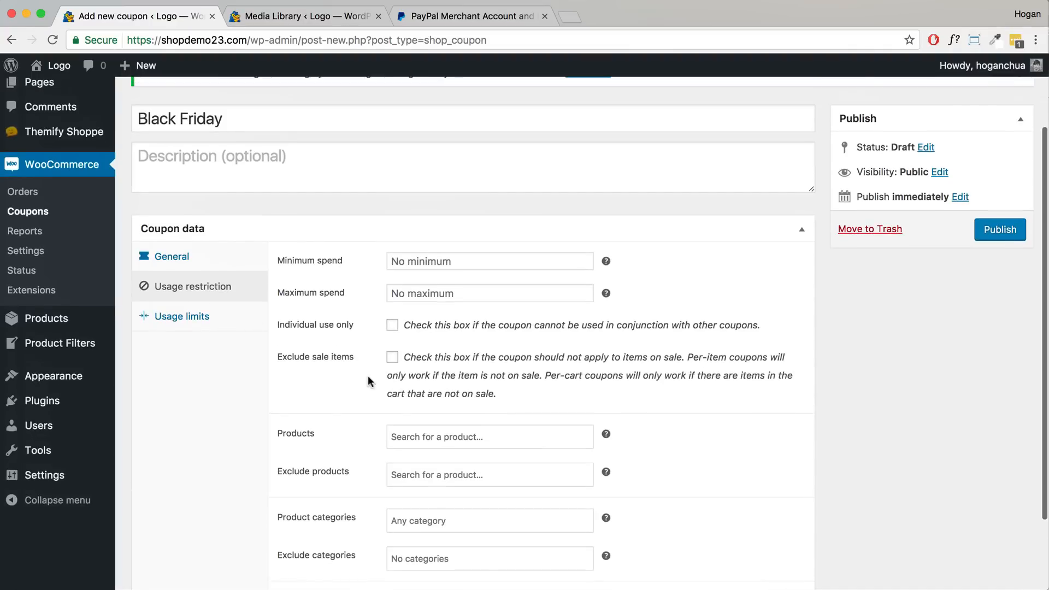
scroll(365, 379, "down", 2)
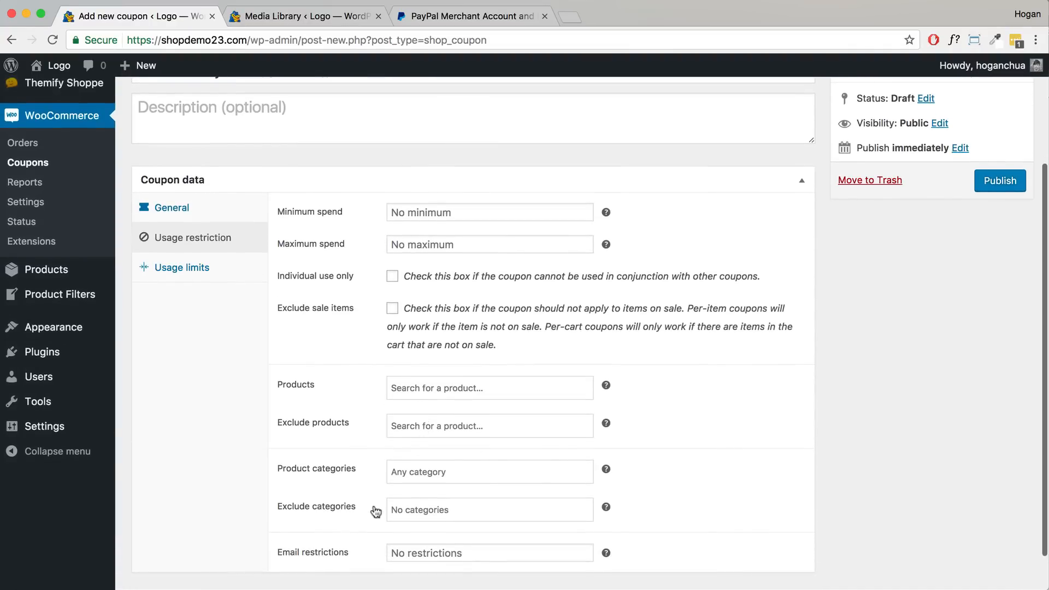
left_click(160, 268)
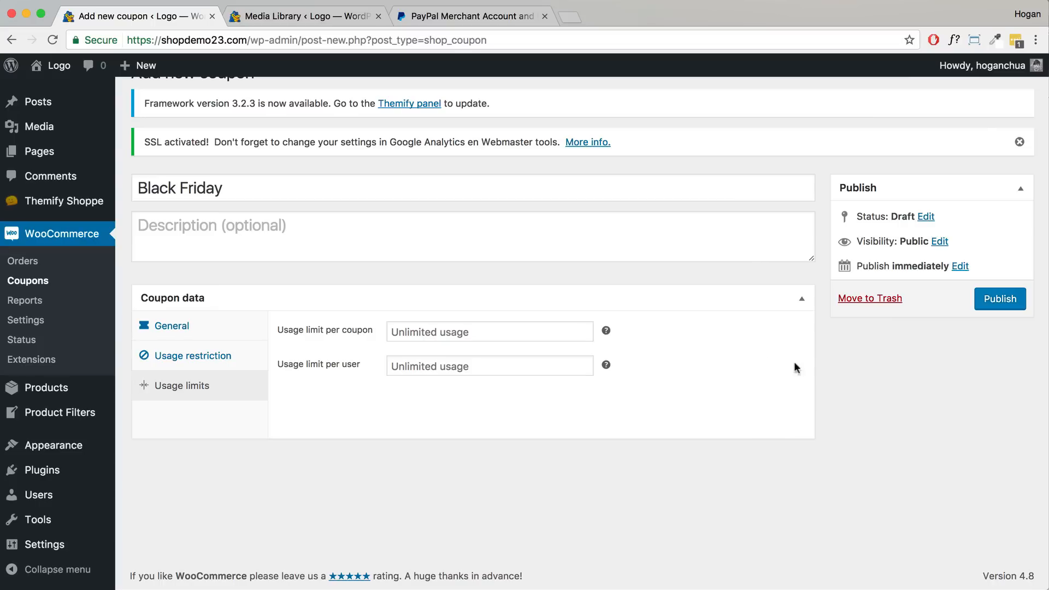
left_click(1010, 302)
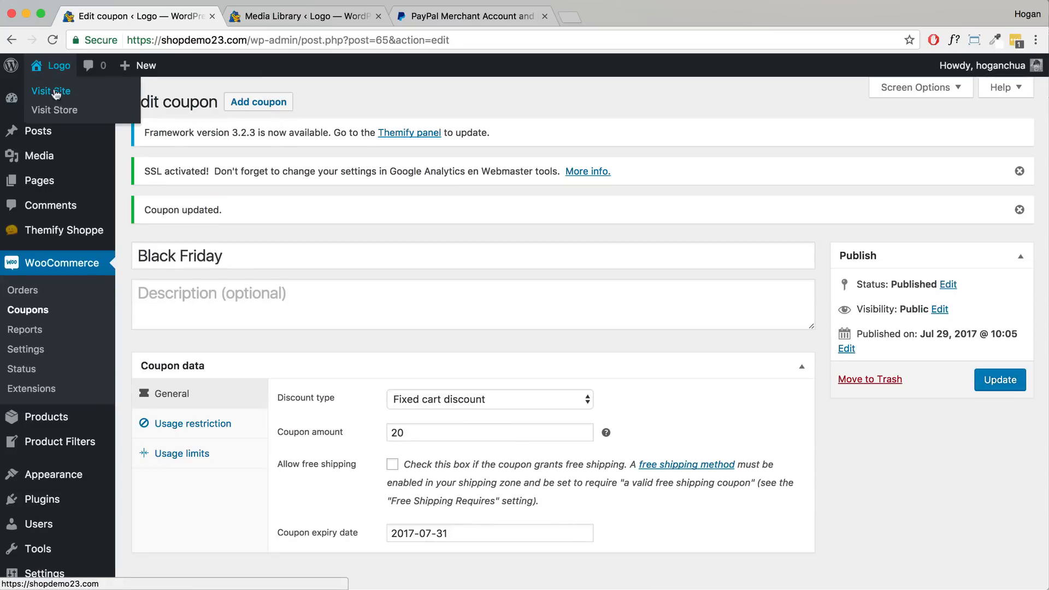
- Open the storefront in a new tab and go to the checkout page
right_click(53, 109)
left_click(82, 113)
left_click(457, 15)
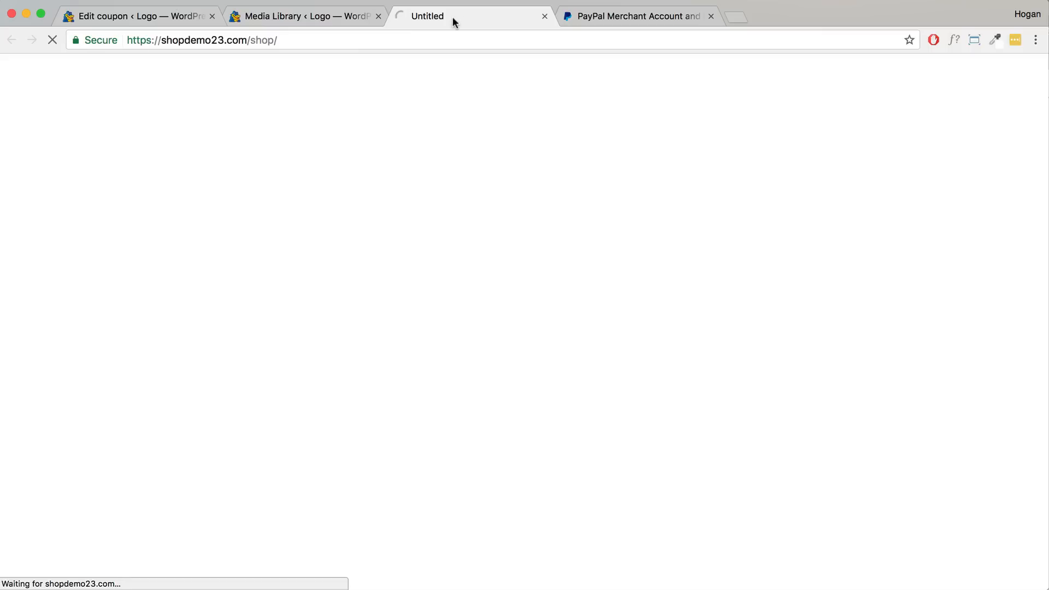
mouse_move(972, 105)
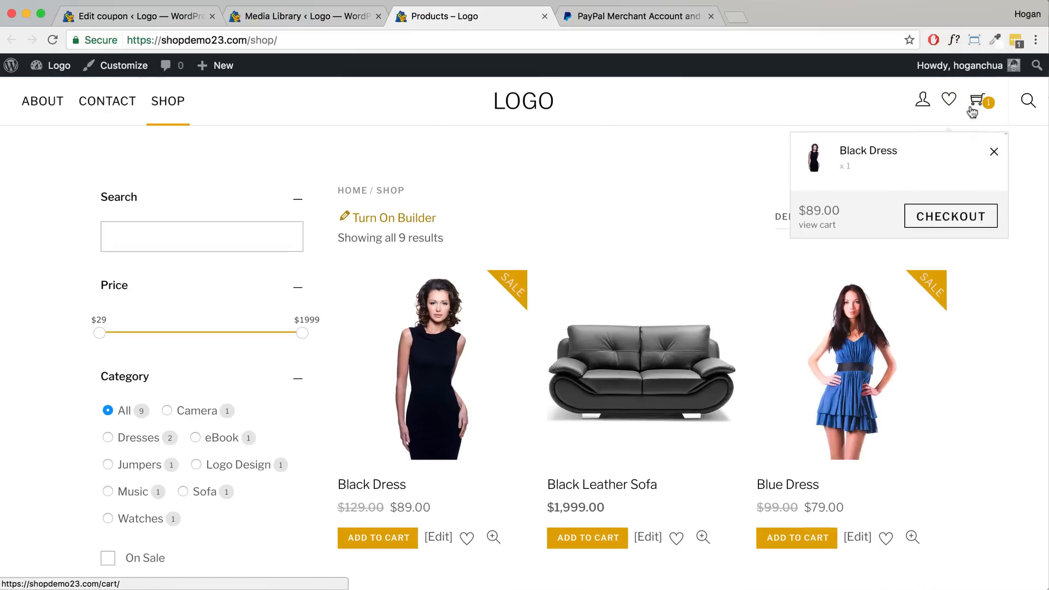
left_click(948, 212)
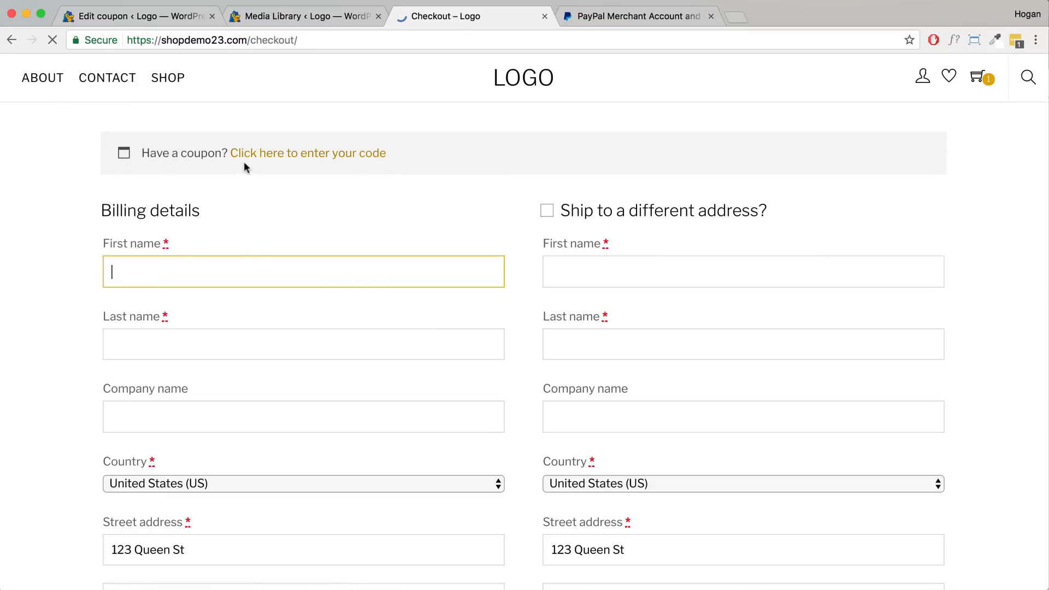
- Apply coupon 'black friday' and confirm the -$20.00 discount and $79.00 total
left_click(279, 204)
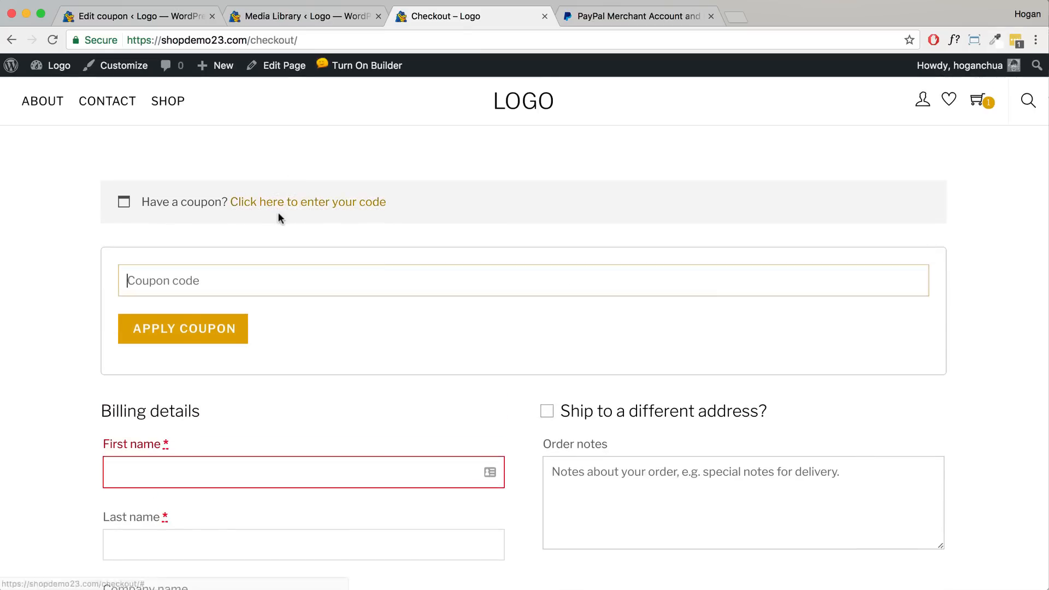
type("black friday")
left_click(236, 332)
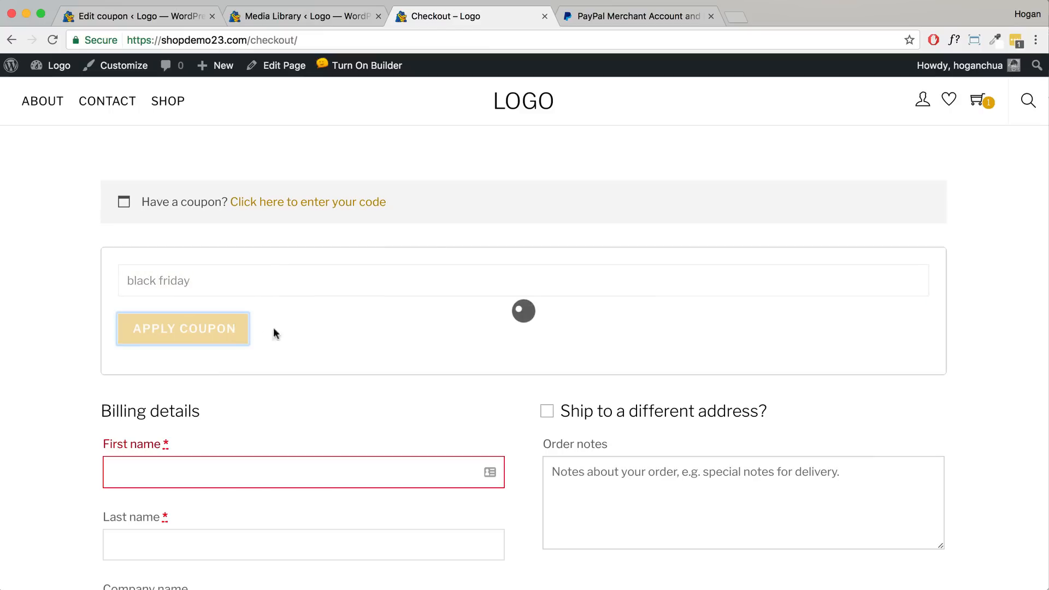
left_click_drag(360, 217, 138, 211)
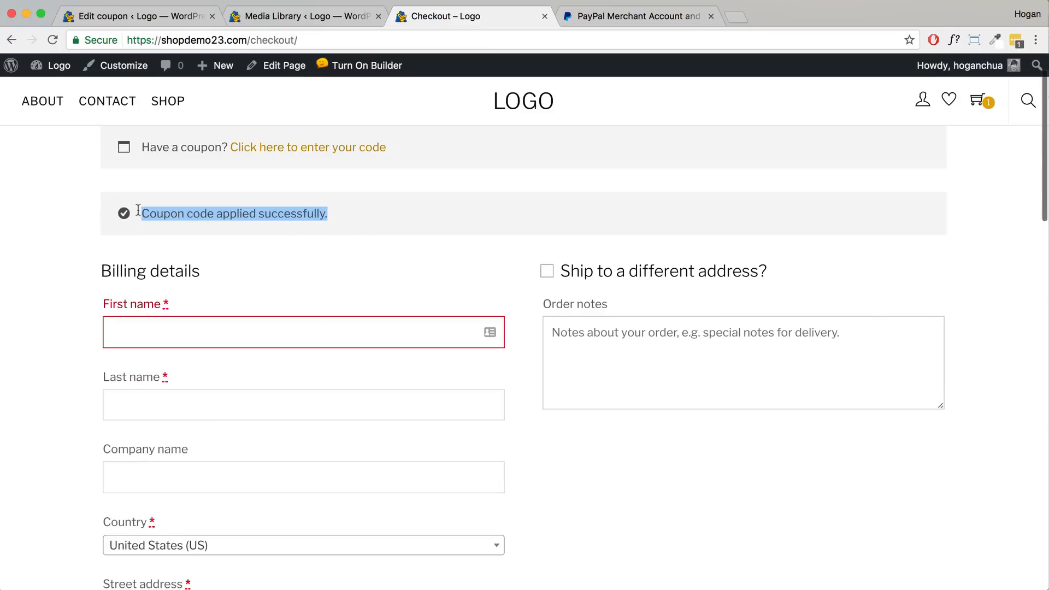
scroll(358, 297, "down", 15)
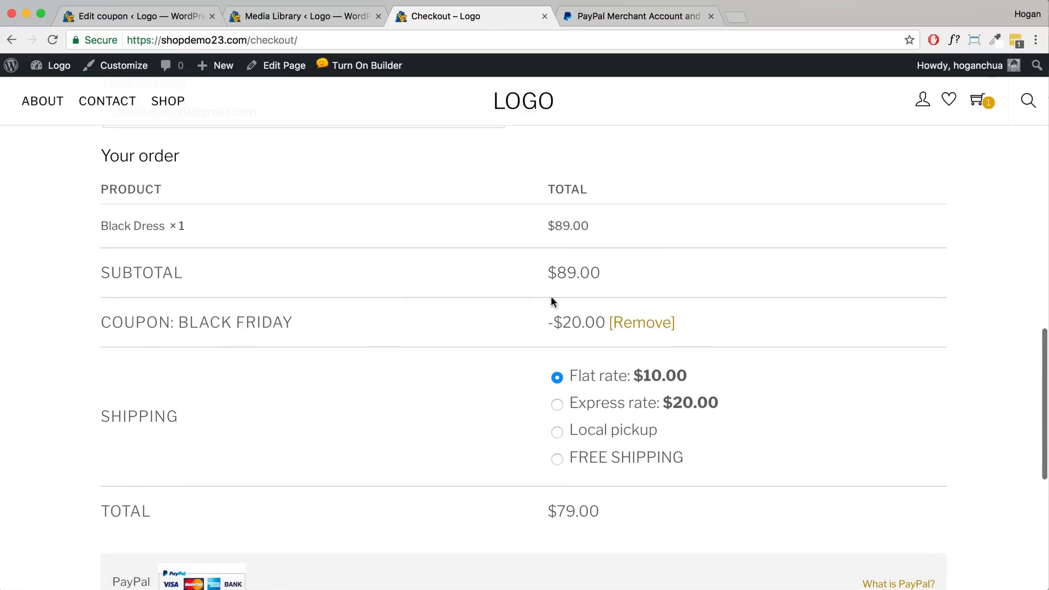
left_click_drag(549, 322, 601, 321)
scroll(583, 331, "down", 4)
left_click_drag(611, 401, 536, 395)
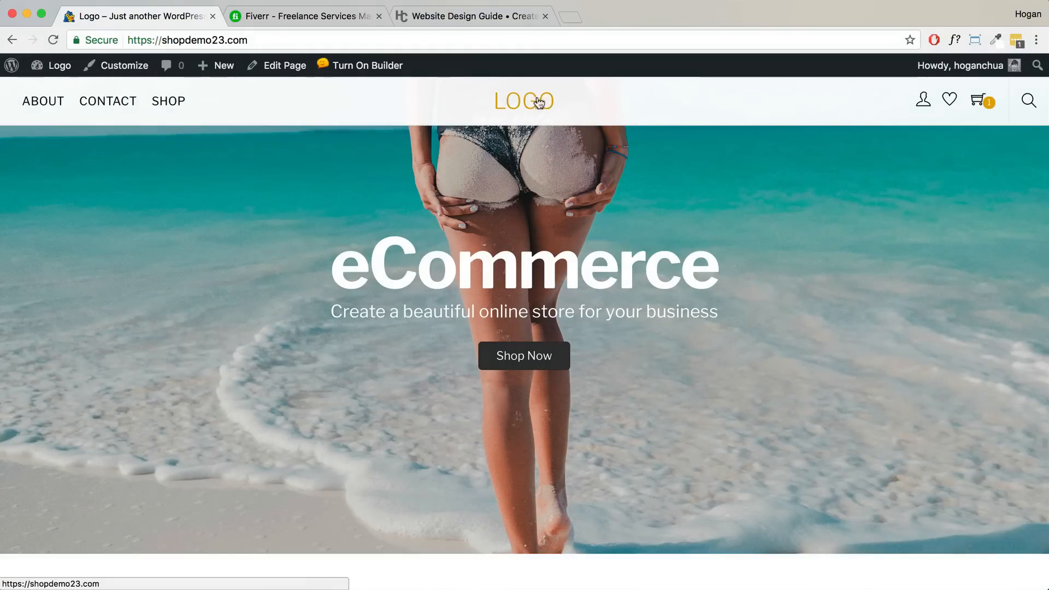
- Open the site Customizer, then search Fiverr for 'Logo Design' services
left_click(116, 67)
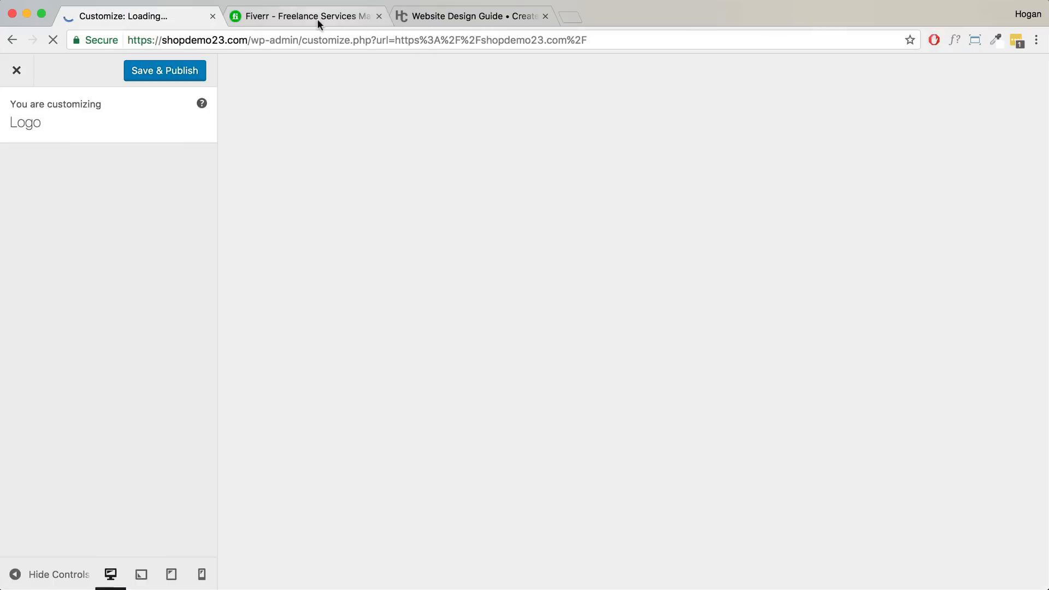
left_click(316, 19)
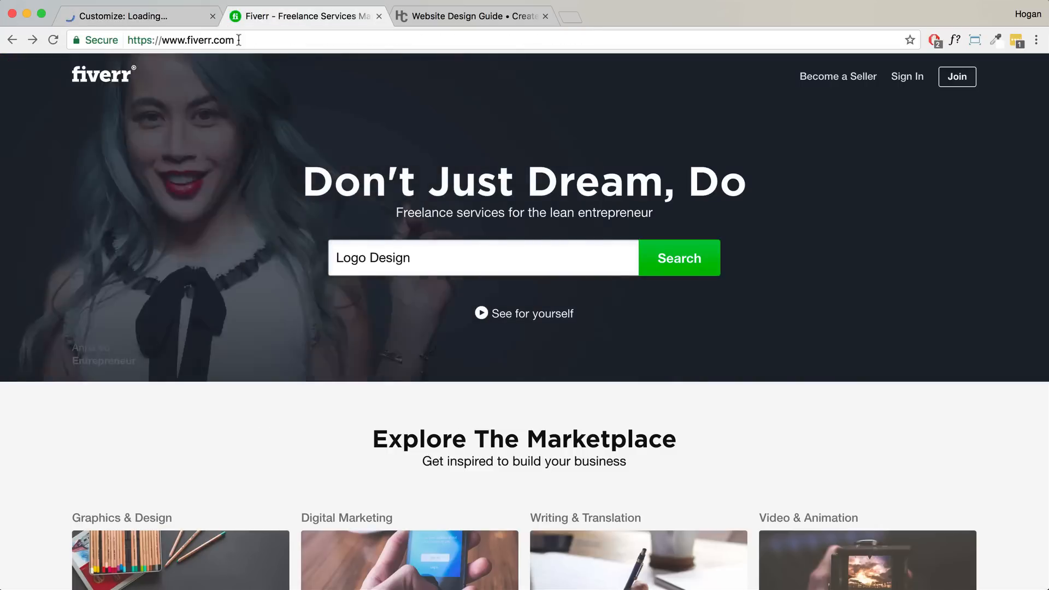
left_click_drag(235, 40, 182, 40)
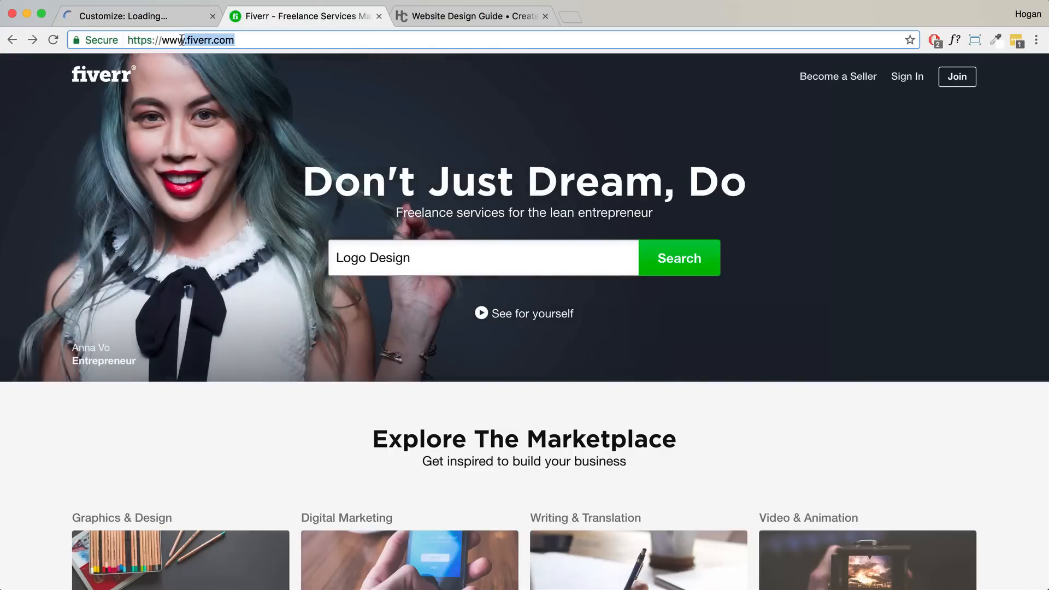
left_click(418, 259)
left_click(445, 257)
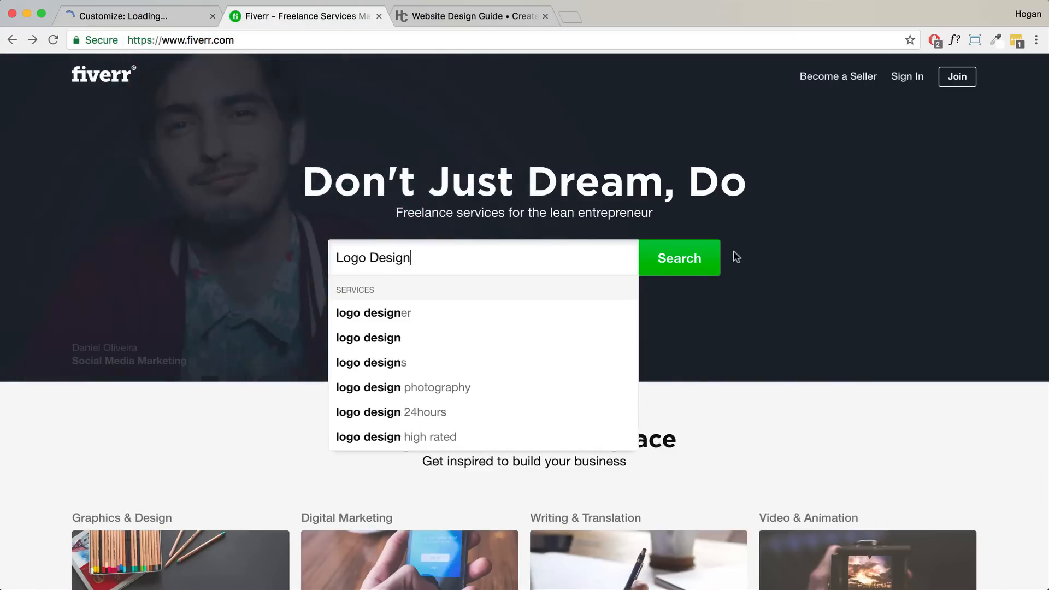
left_click(701, 259)
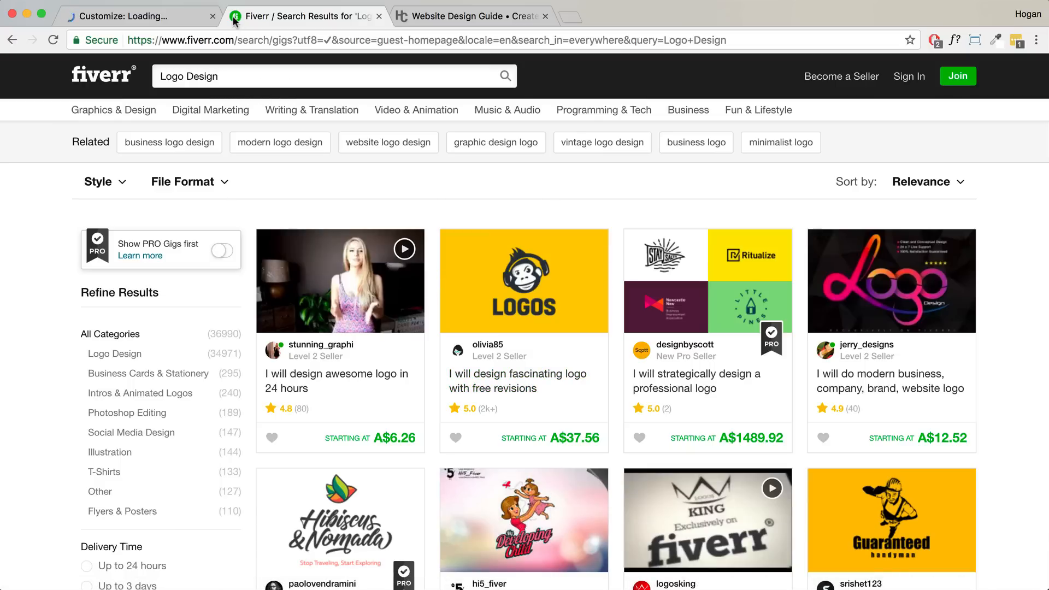
- Back in the Customizer, expand Site Logo & Tagline and its Site Logo settings
left_click(180, 18)
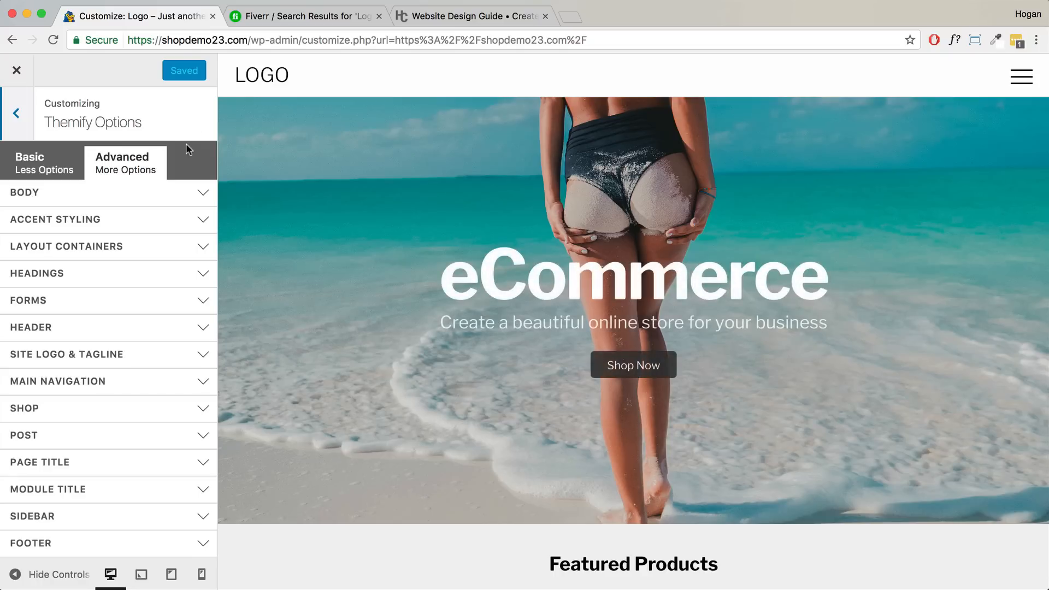
triple_click(151, 359)
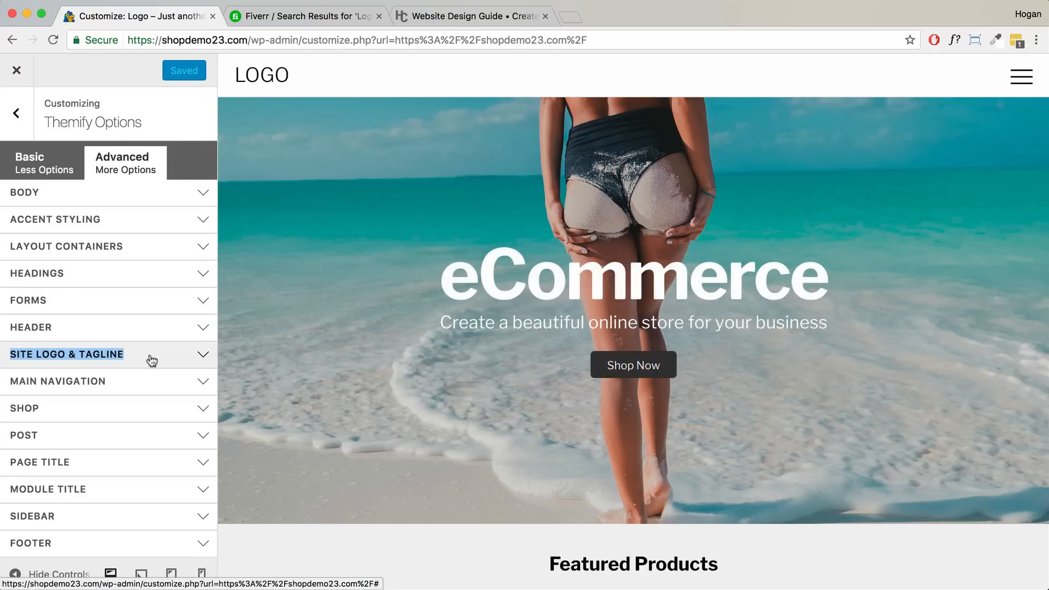
left_click(151, 360)
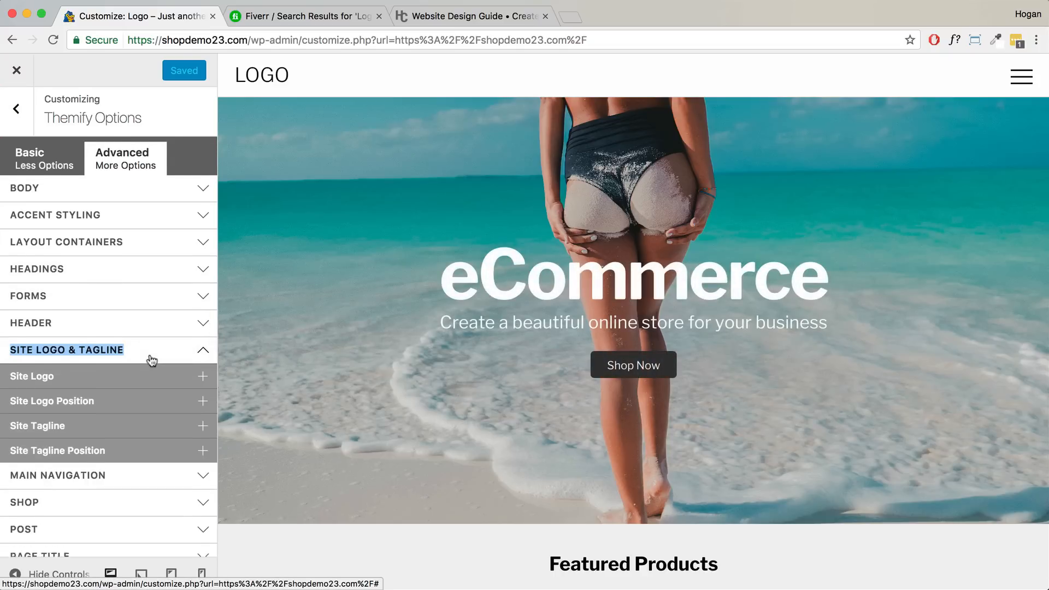
scroll(115, 311, "down", 2)
left_click(118, 308)
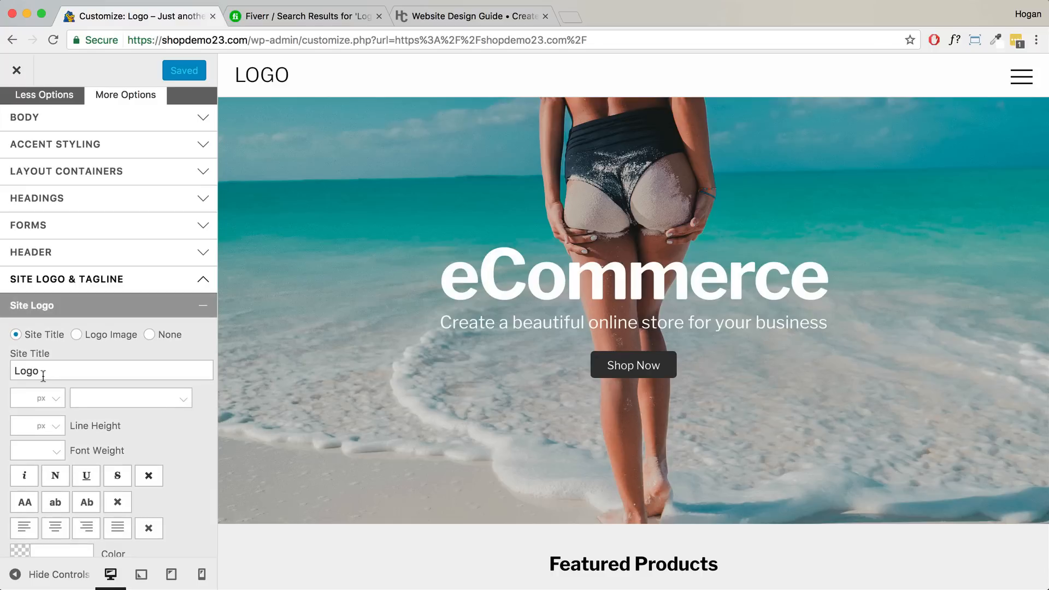
- Set the logo title font weight to 600, then switch the site logo to Logo Image
left_click_drag(51, 370, 16, 368)
left_click(46, 453)
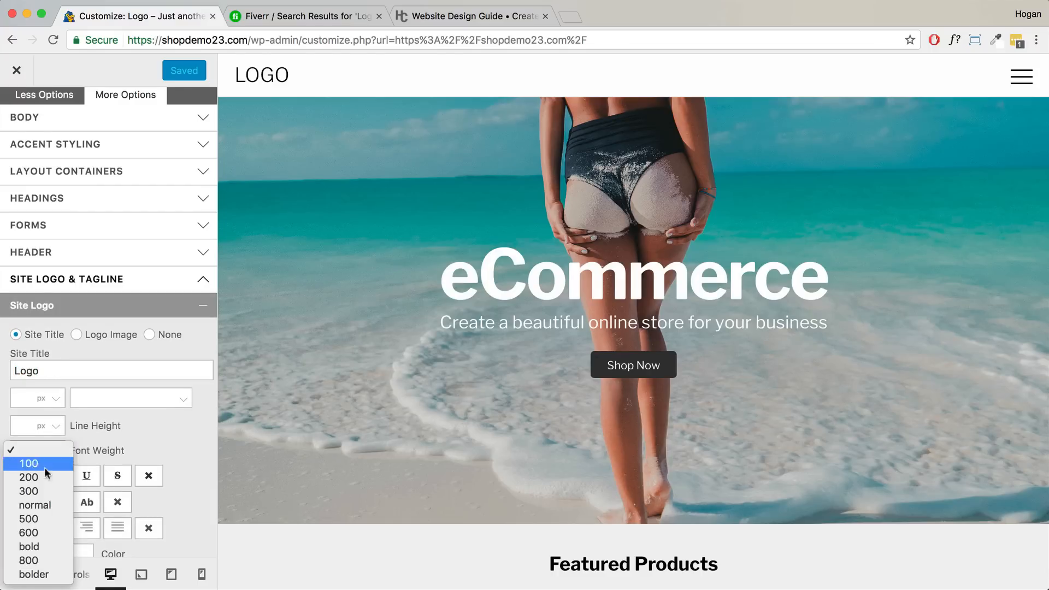
left_click(40, 533)
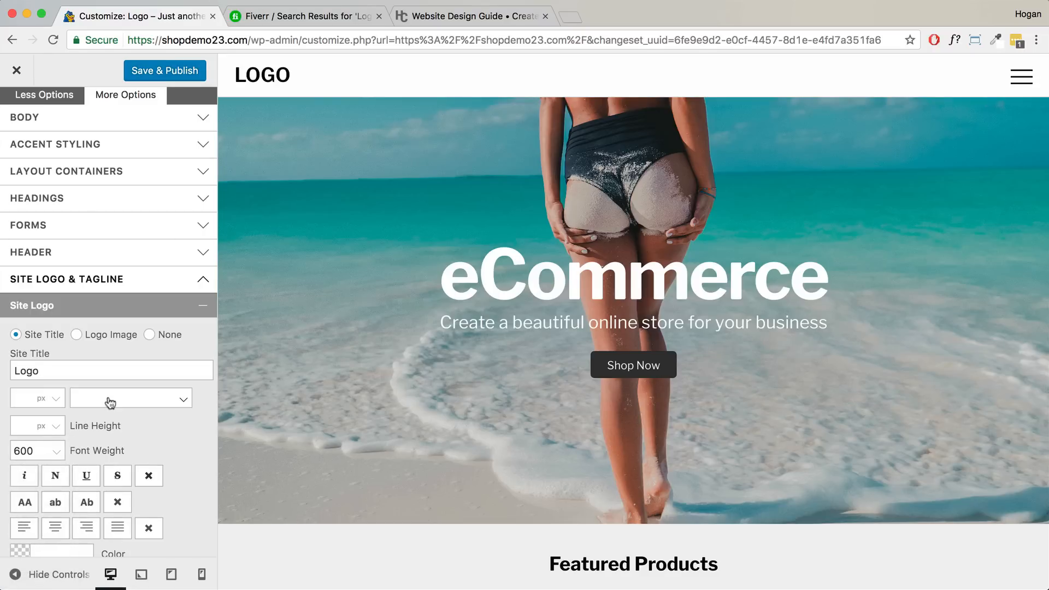
left_click(75, 336)
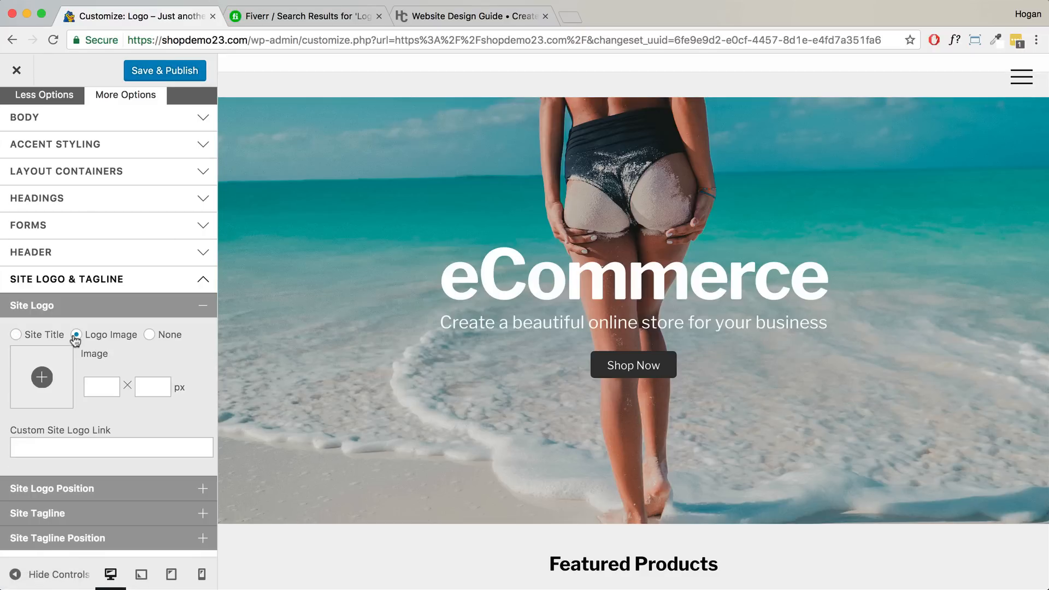
- Open the logo image browser's upload file picker and go to the Desktop folder
left_click(35, 377)
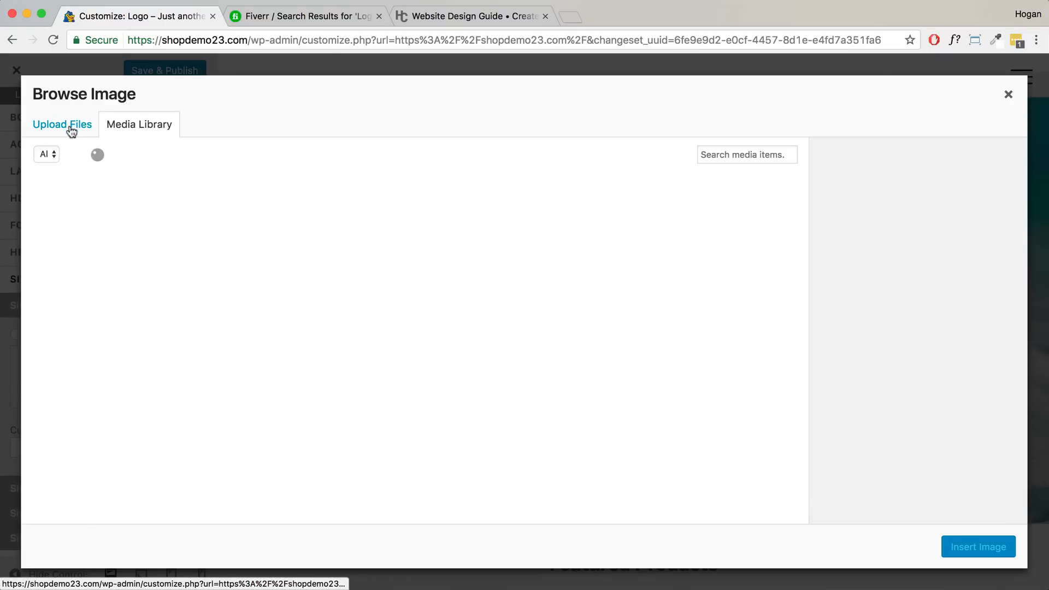
left_click(71, 125)
left_click(504, 336)
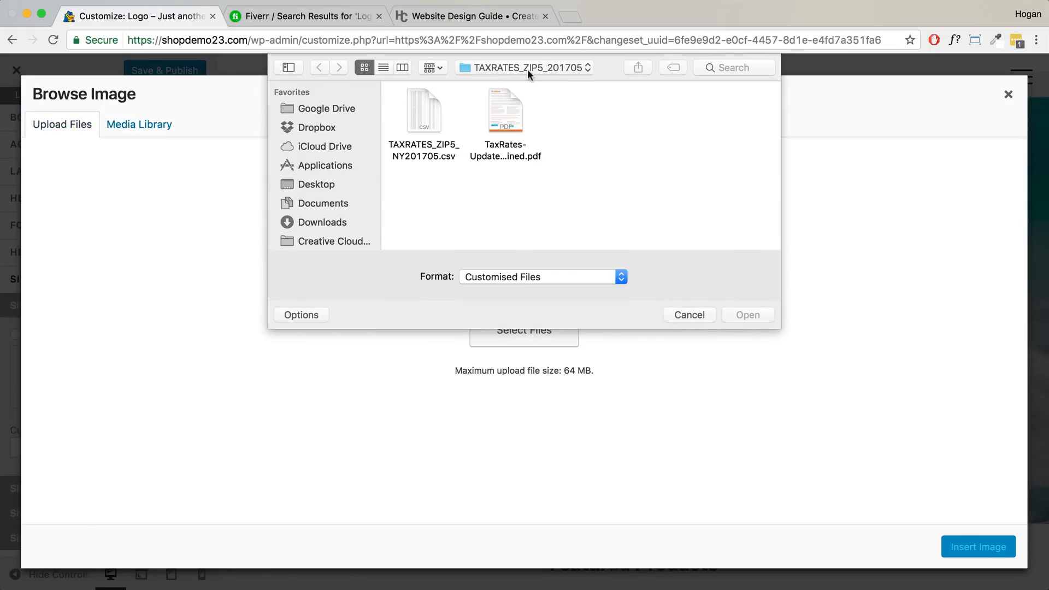
left_click(526, 68)
left_click(525, 80)
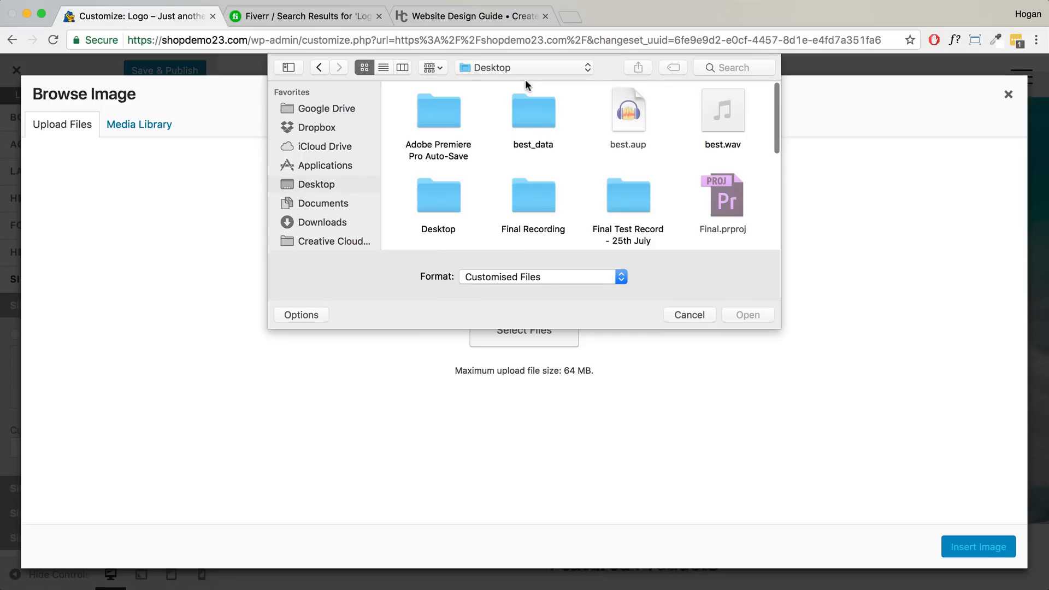
- Pick Logo-512-x-128.png from the Shoppe Images folder and upload it
scroll(637, 188, "down", 5)
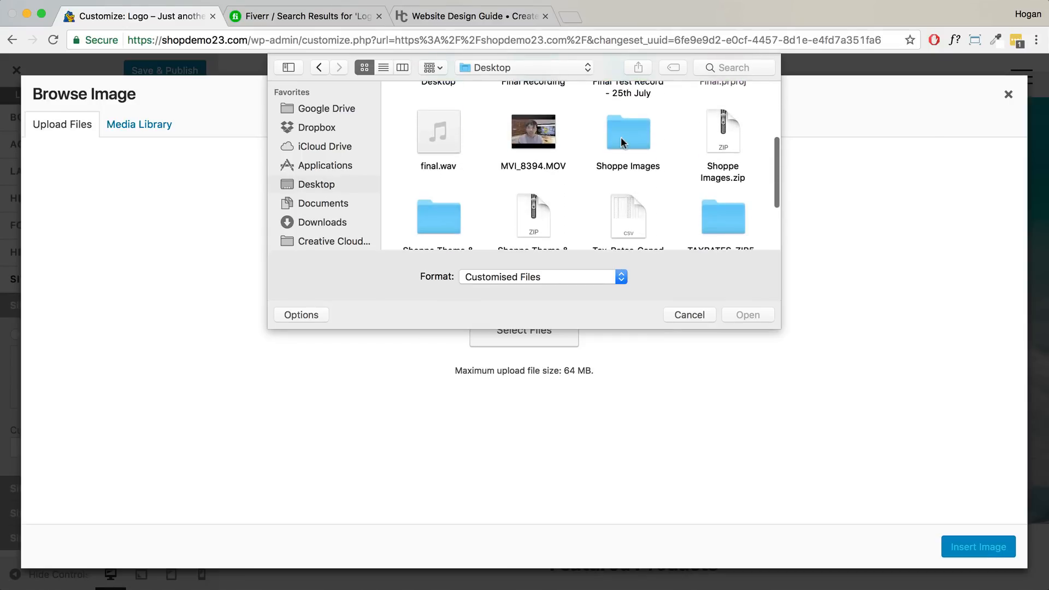
double_click(620, 137)
left_click(723, 115)
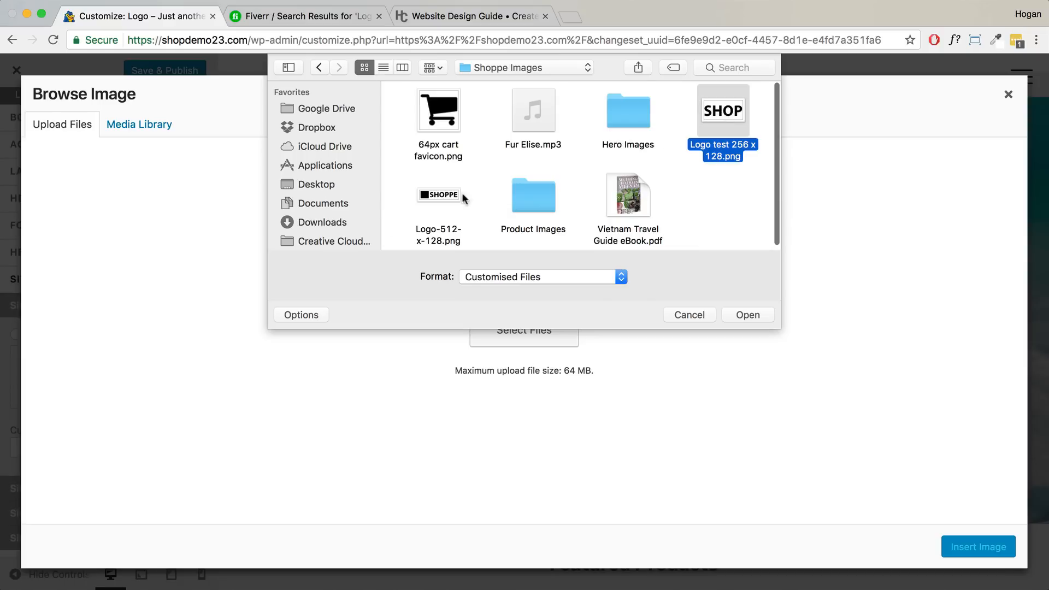
left_click(429, 202)
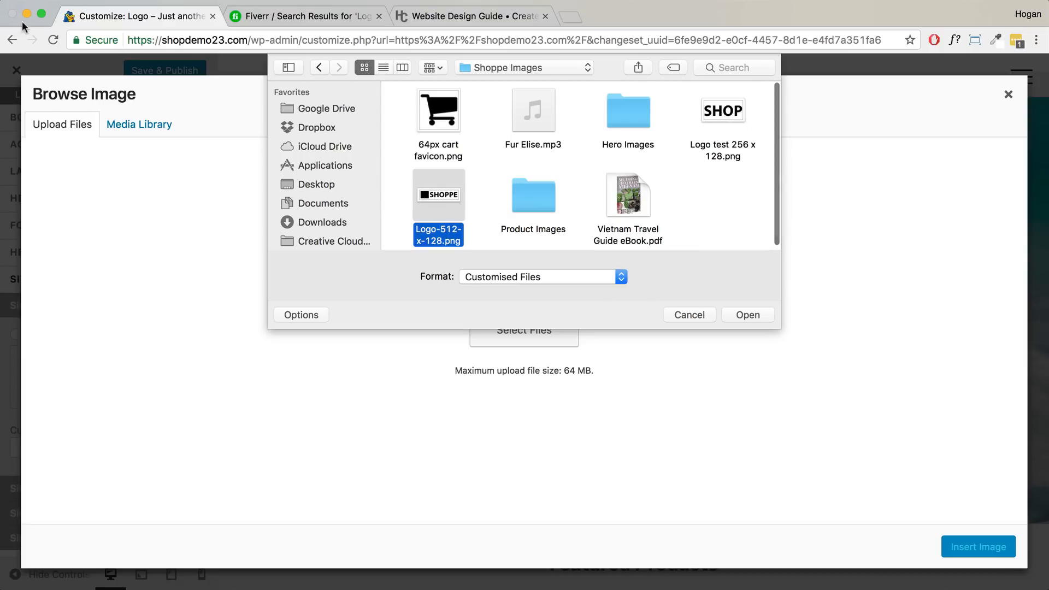
key("Escape")
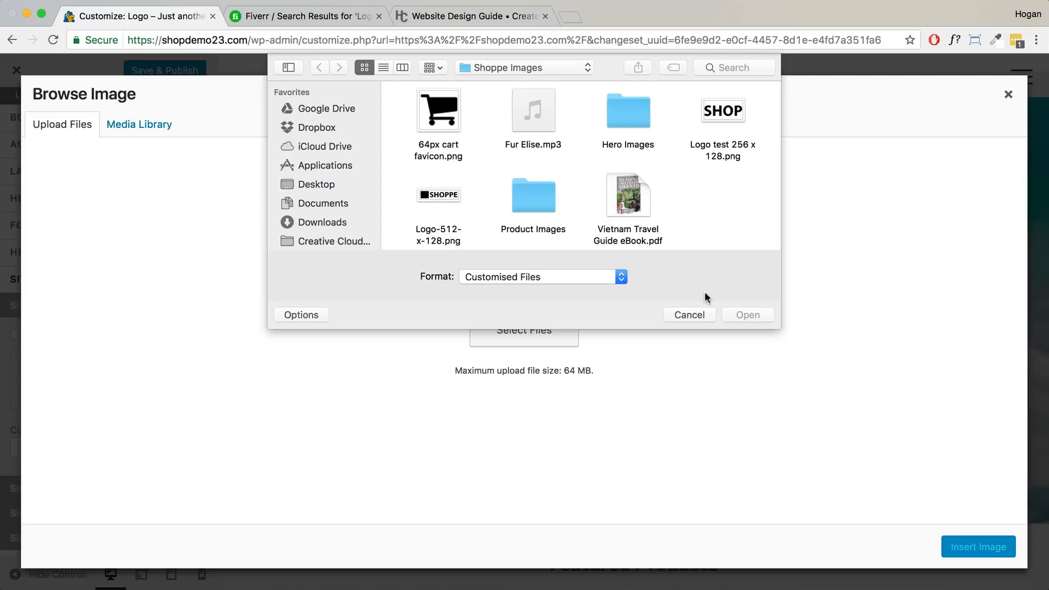
left_click(451, 209)
left_click(747, 315)
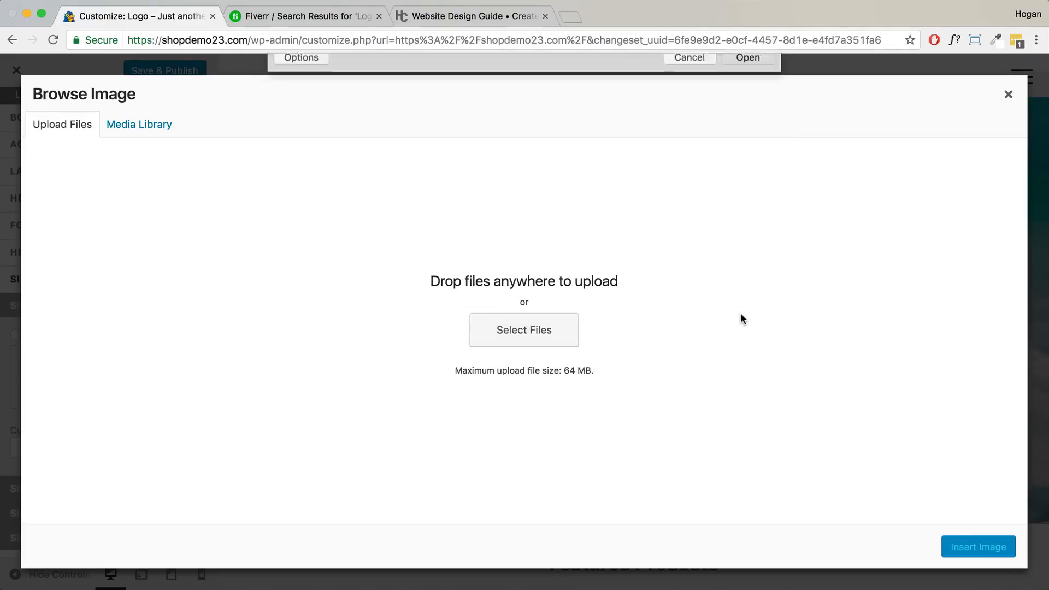
- Insert the uploaded SHOPPE image as the site logo with a 64 px height
left_click(986, 549)
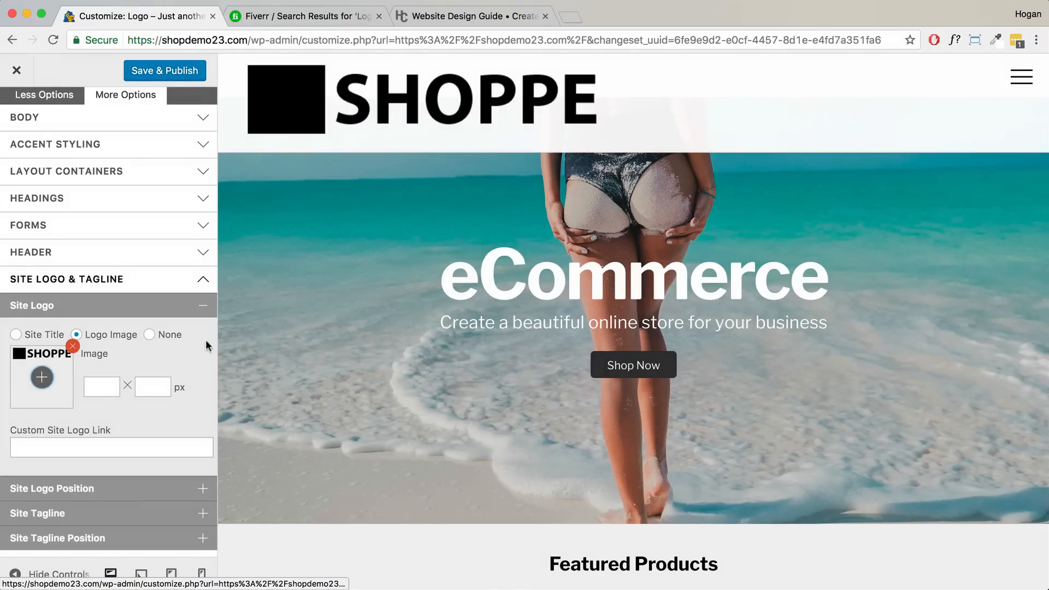
left_click(109, 389)
left_click(158, 389)
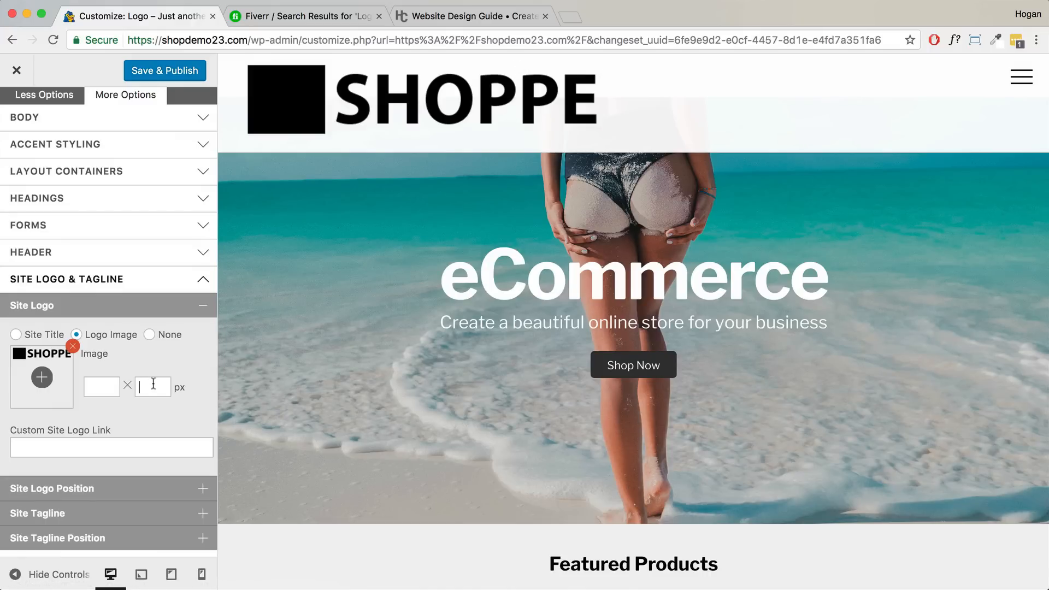
type("64")
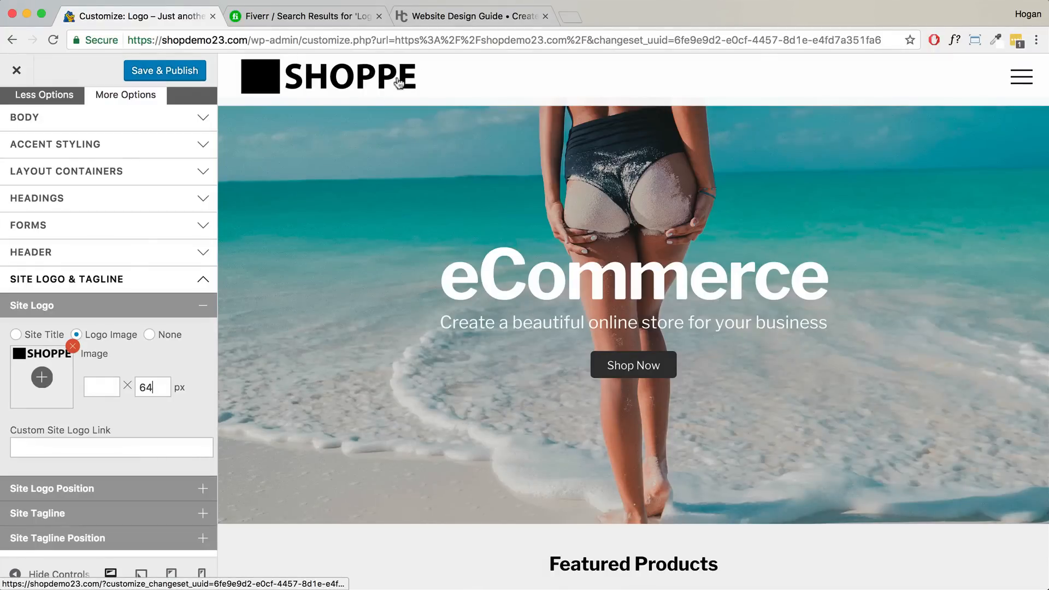
- Zoom the browser out one step to 90%
left_click(1036, 40)
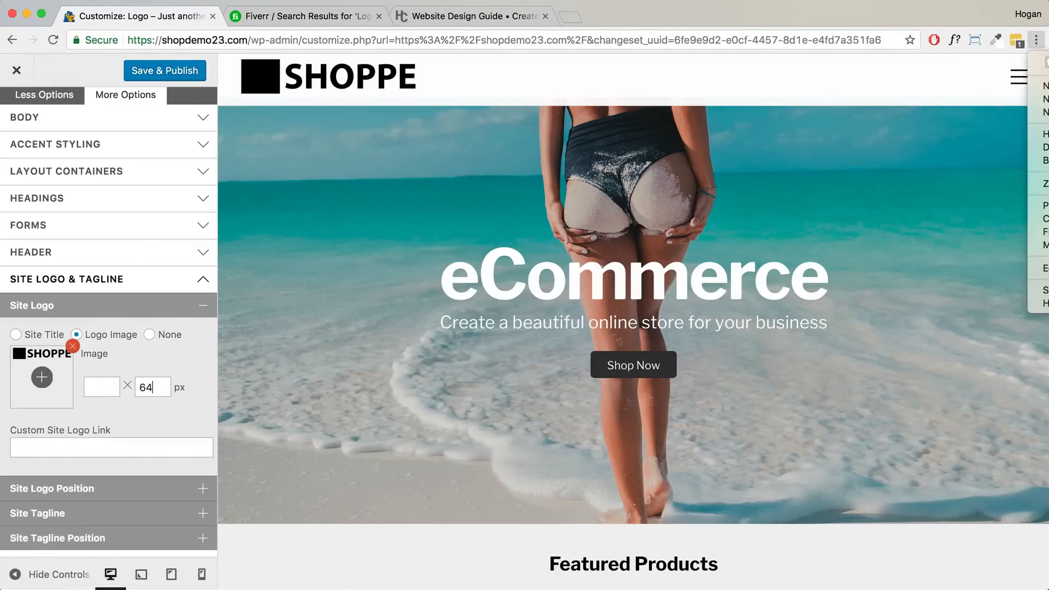
left_click(1048, 183)
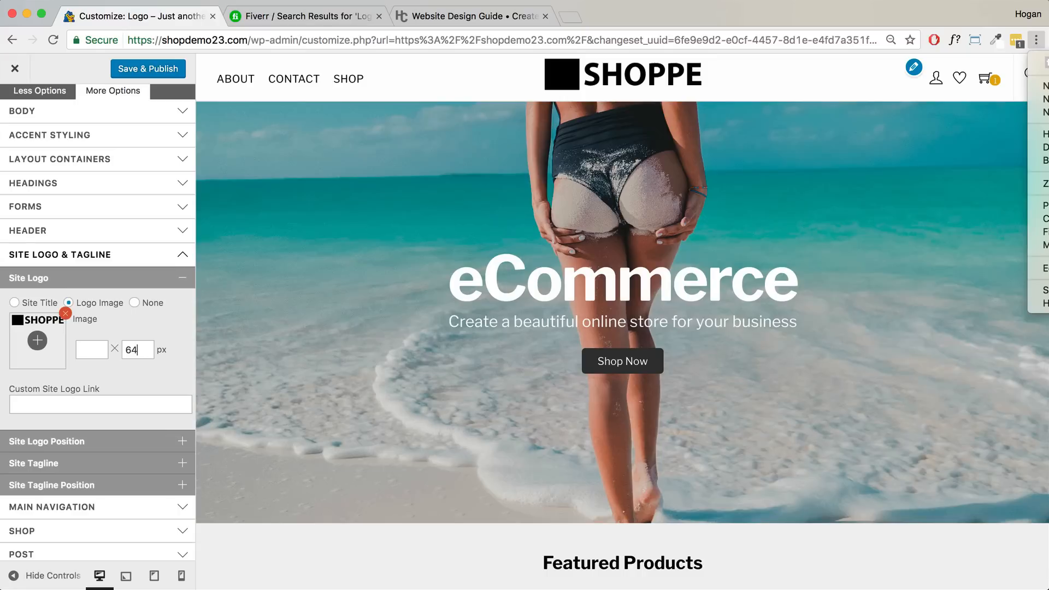
left_click(141, 318)
- Set Site Logo Position to Relative with a 3 px top offset and Save & Publish
left_click(109, 442)
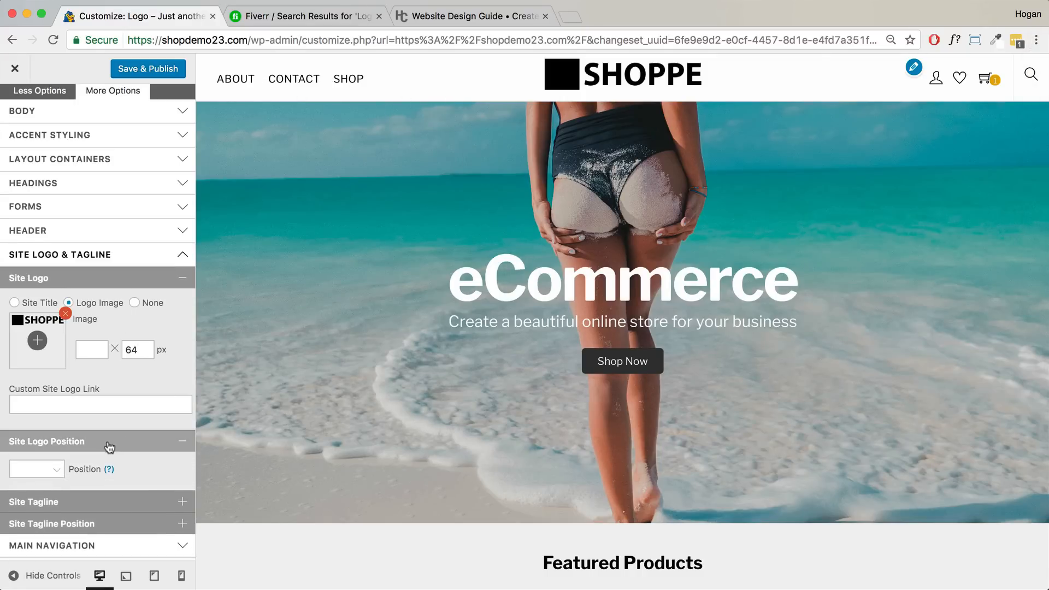
left_click(60, 470)
left_click(55, 492)
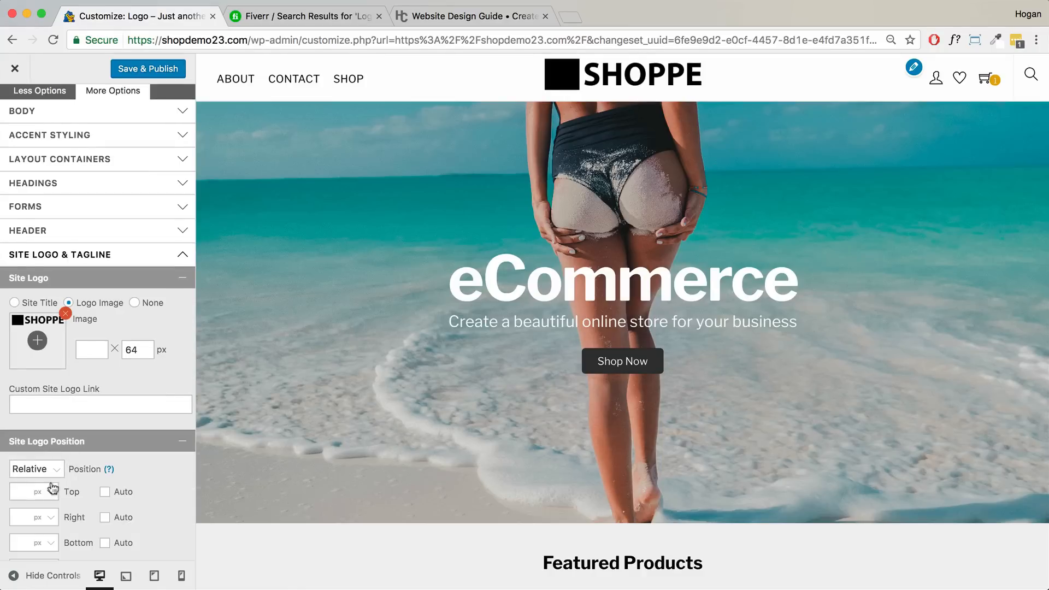
scroll(61, 479, "down", 3)
left_click(21, 420)
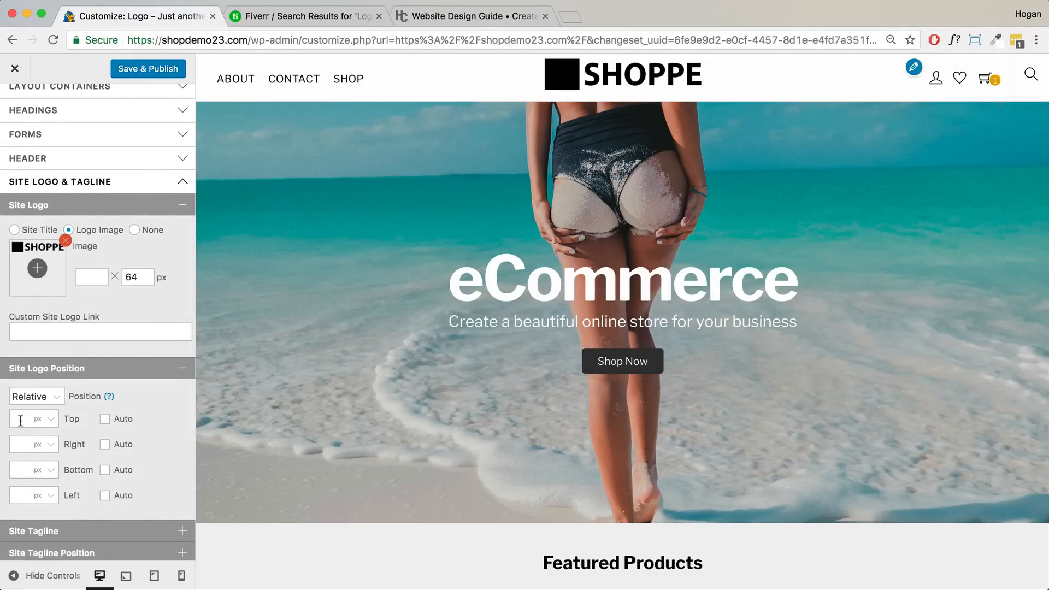
type("-2")
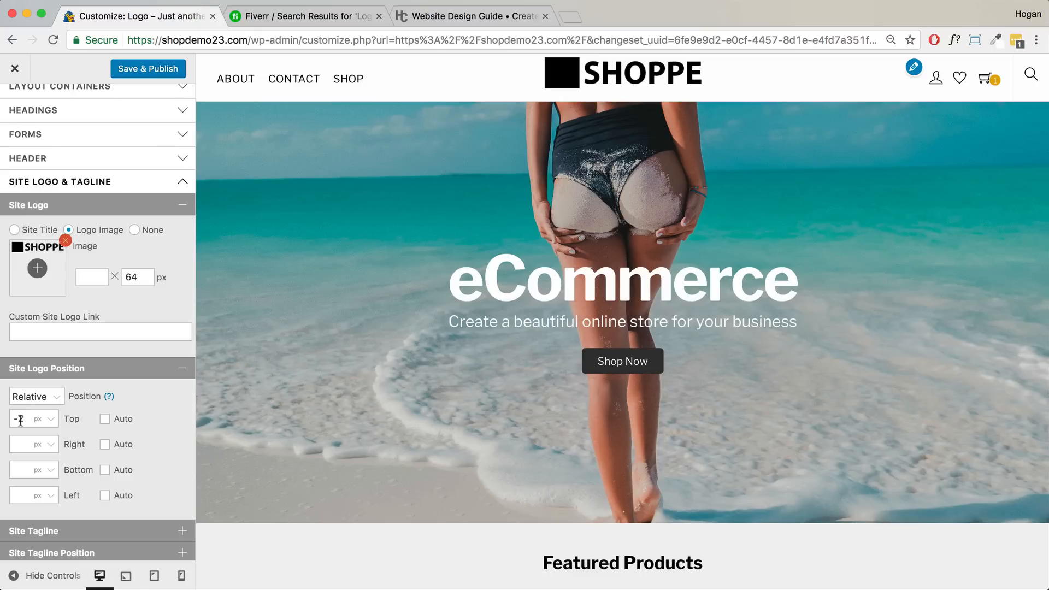
key("BackSpace")
type("2")
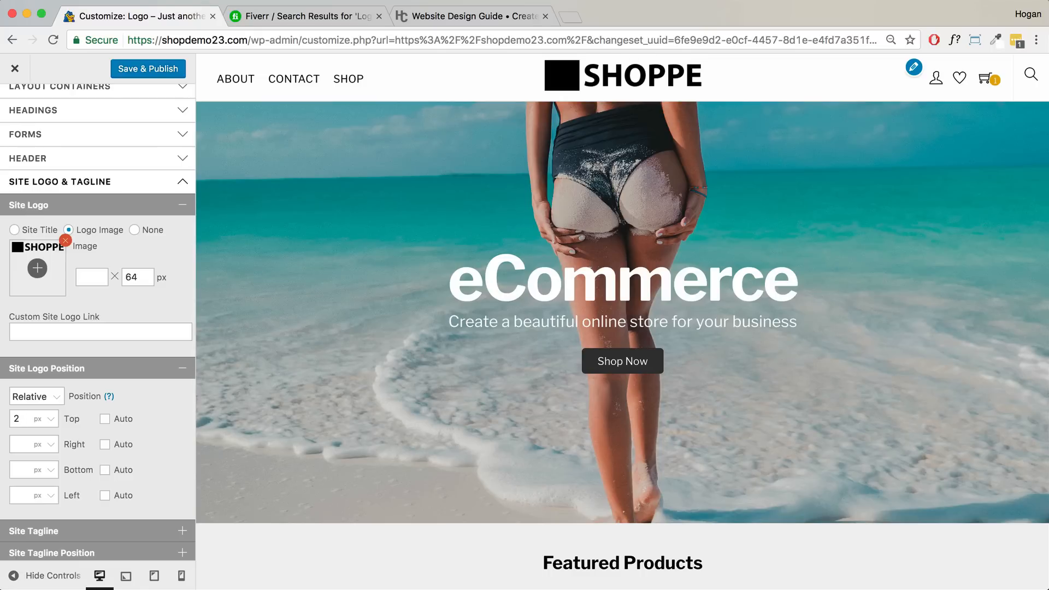
key("BackSpace")
type("3")
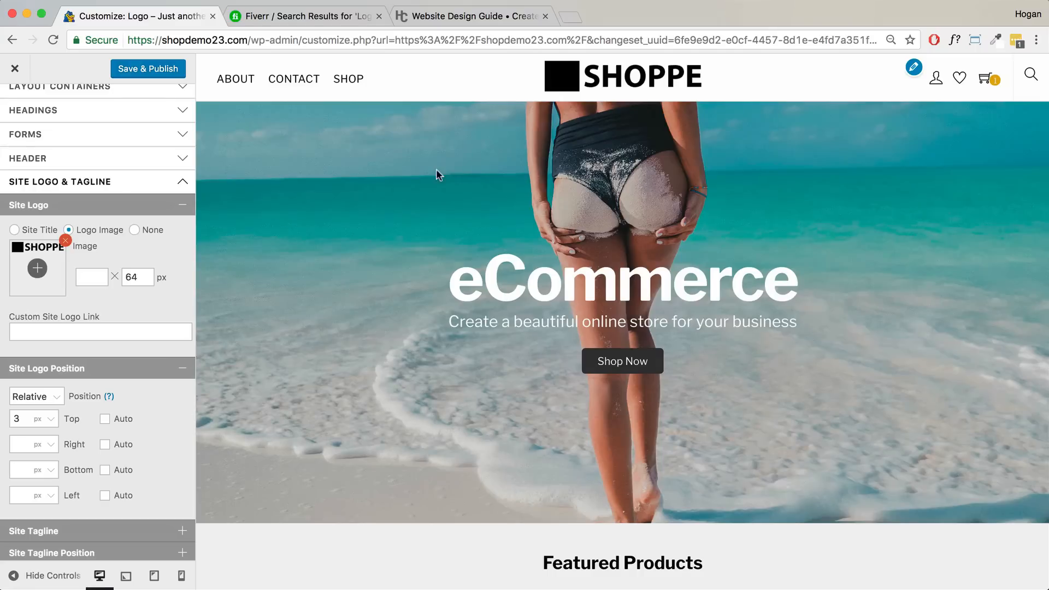
left_click(147, 68)
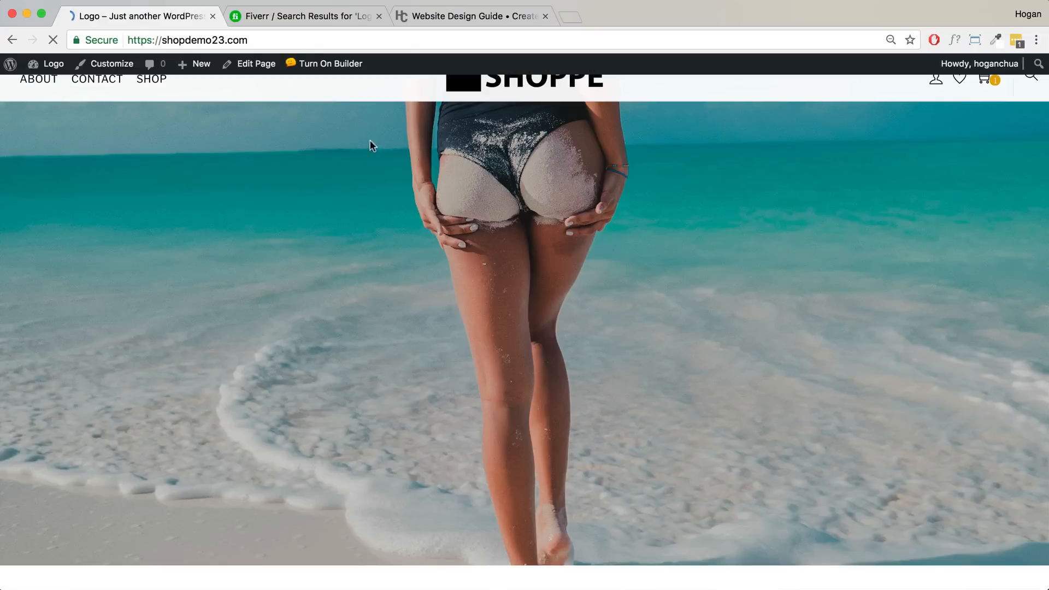
- Reset the page zoom and upload 64px cart favicon.png via Media > Add New
key("super+0")
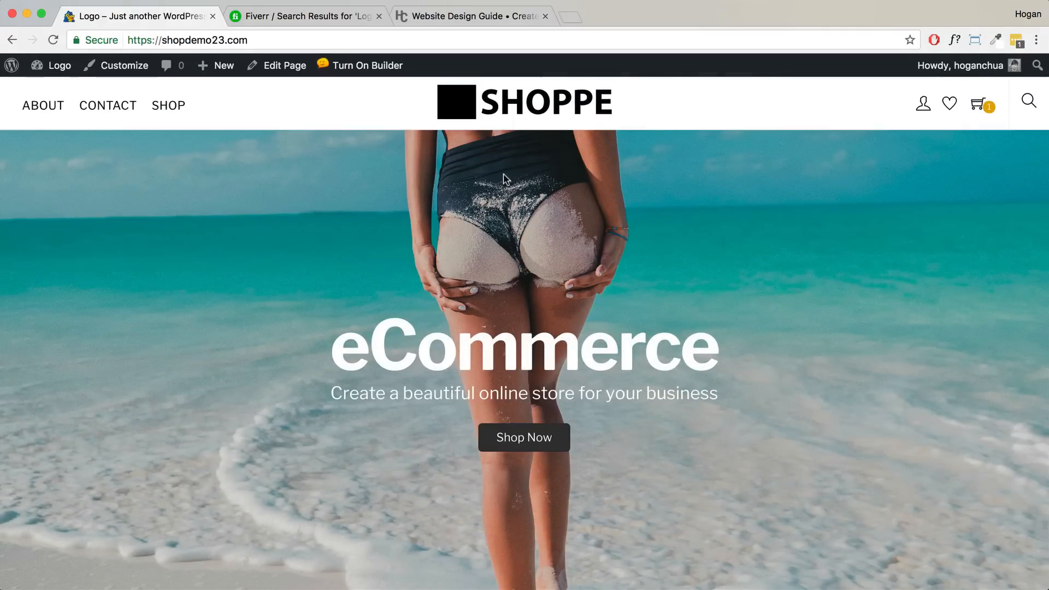
mouse_move(52, 65)
left_click(49, 92)
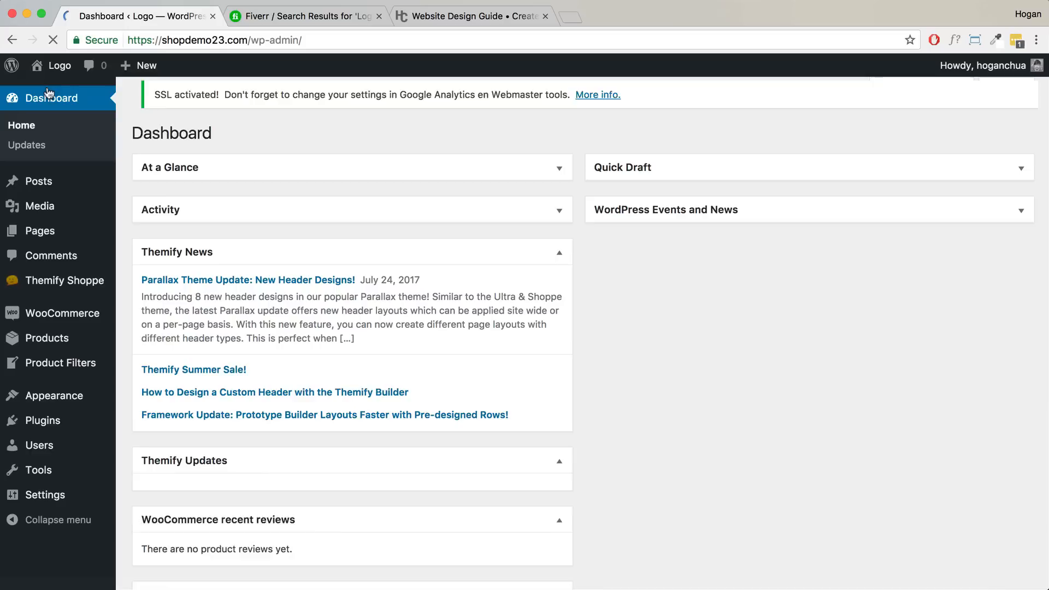
mouse_move(41, 208)
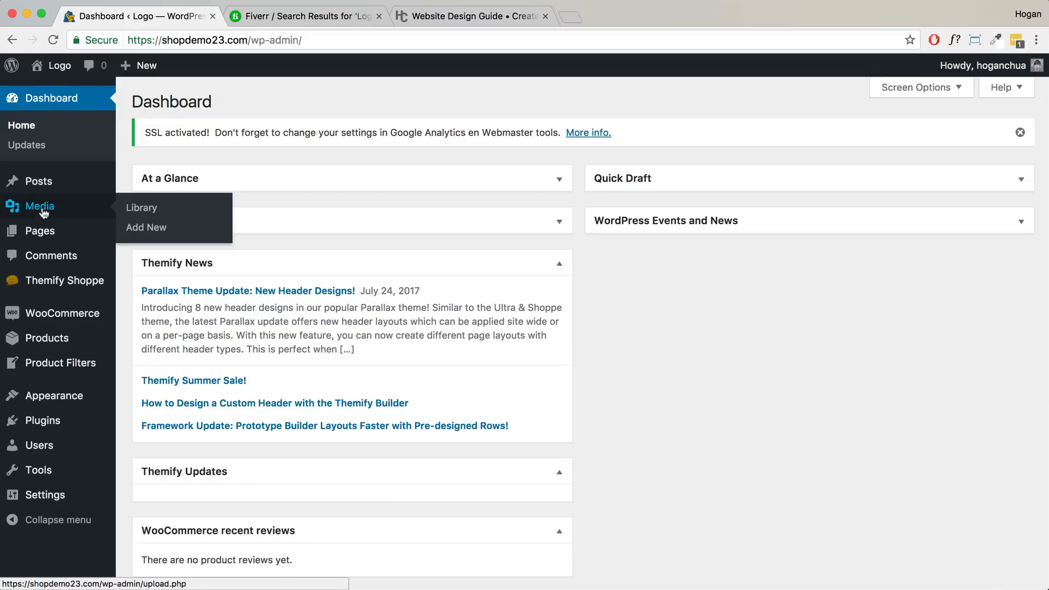
left_click(139, 227)
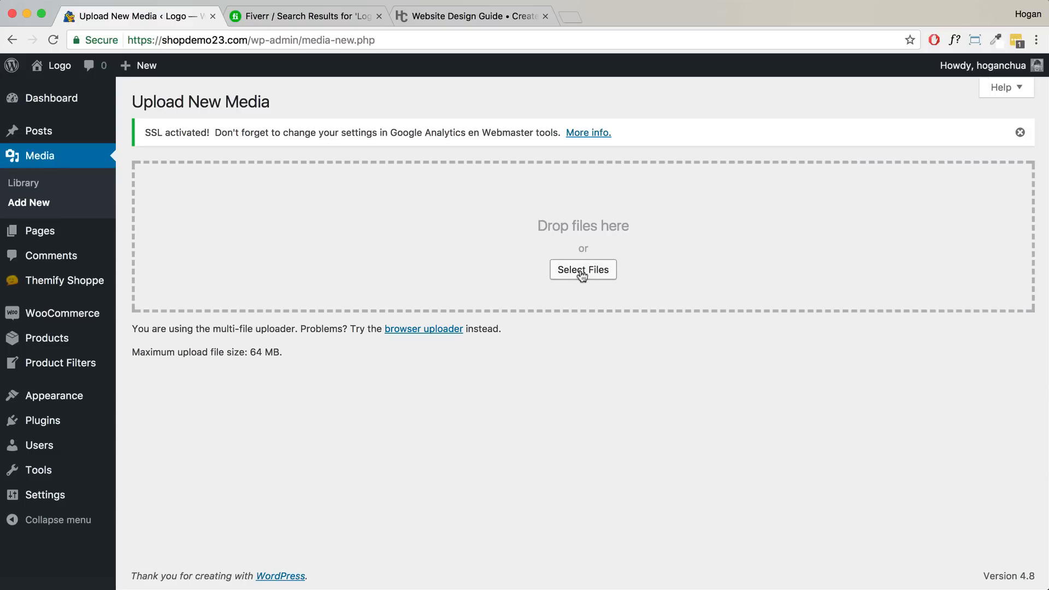
left_click(582, 273)
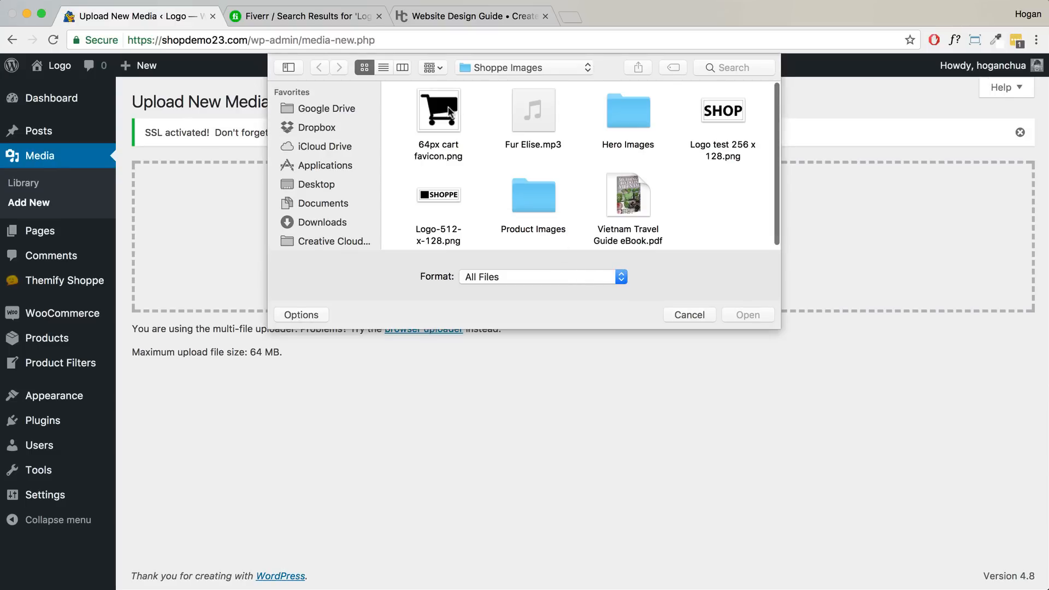
left_click(444, 157)
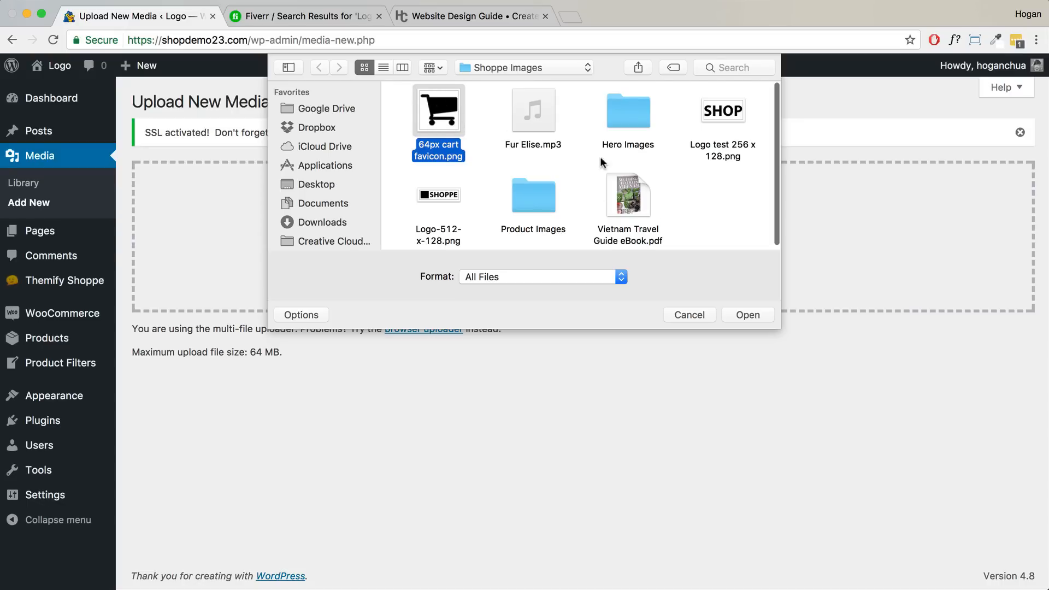
left_click(747, 312)
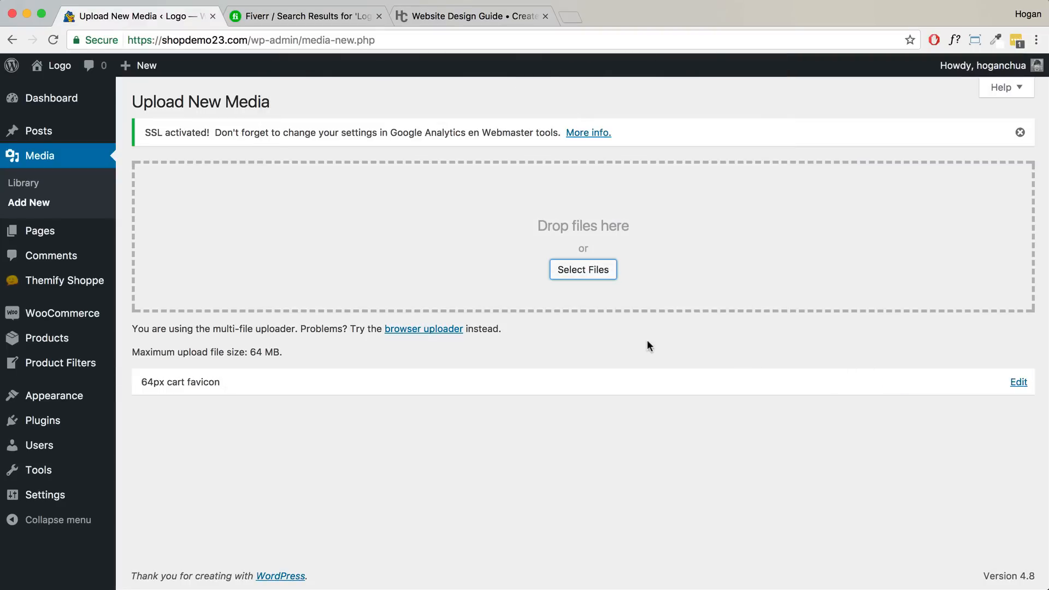
- Copy the uploaded favicon's File URL from its edit details
left_click(1018, 382)
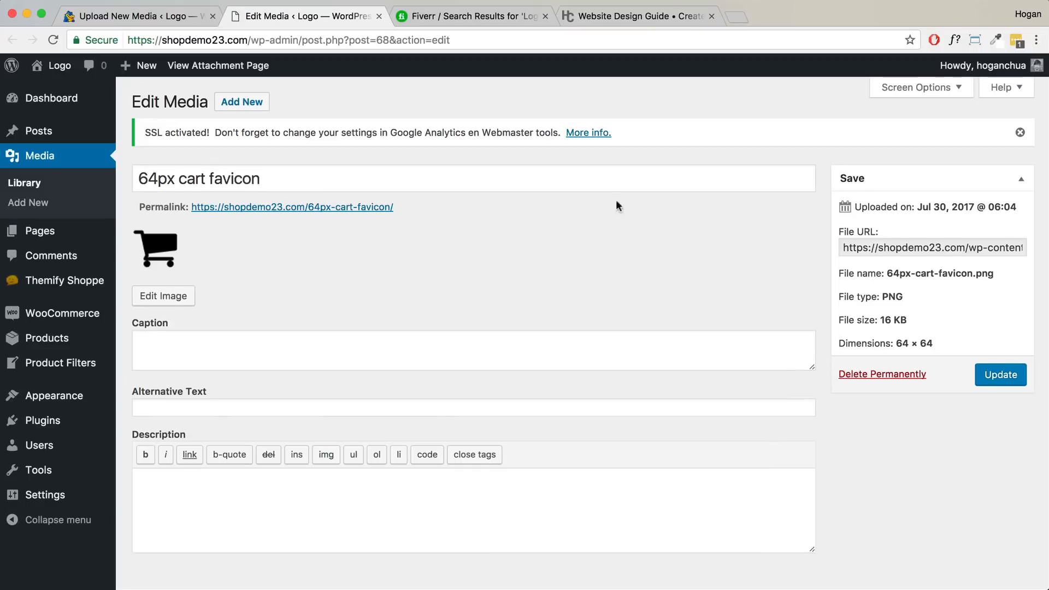
left_click(870, 249)
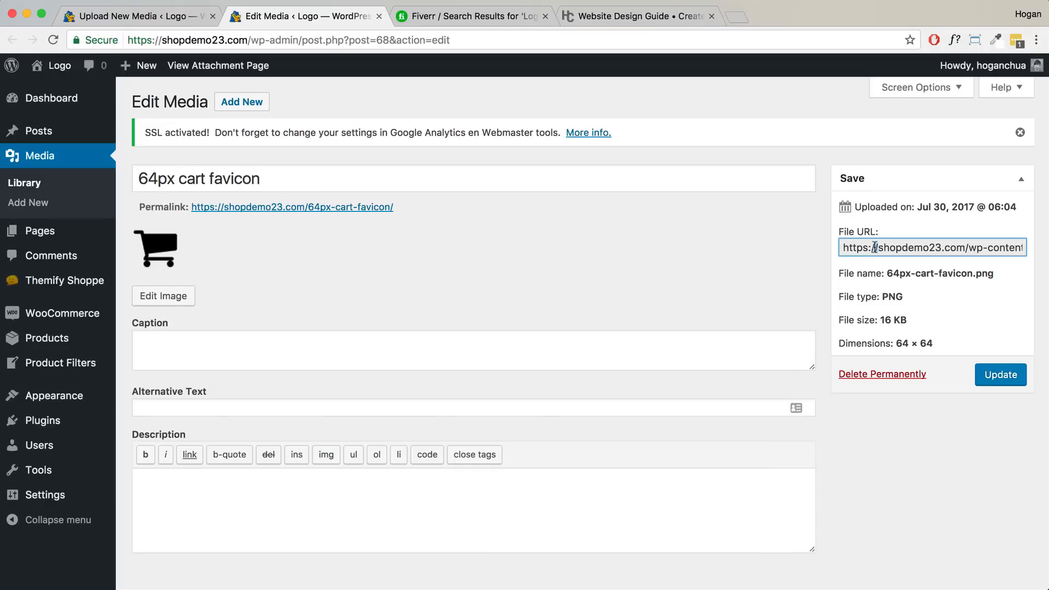
triple_click(875, 248)
right_click(875, 245)
left_click(900, 276)
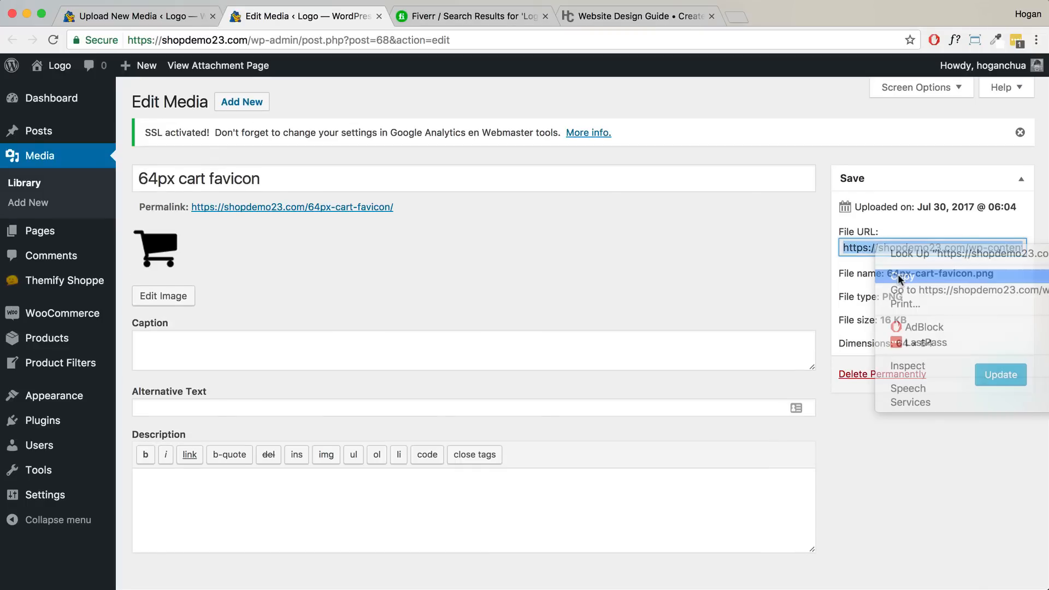
- Paste the URL into Themify Settings' Custom Favicon field and save
left_click(175, 22)
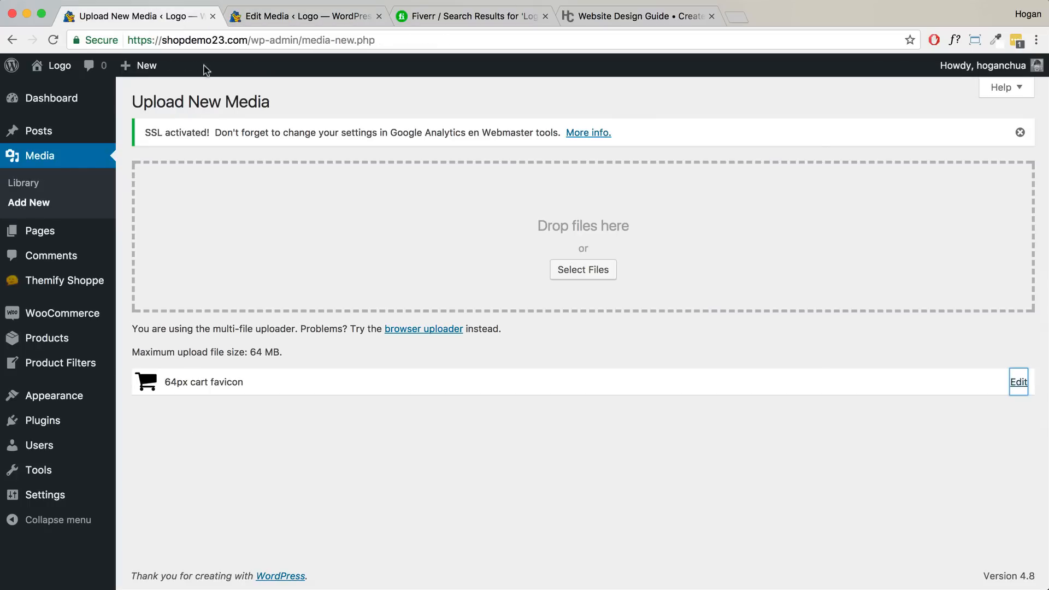
mouse_move(108, 283)
left_click(157, 286)
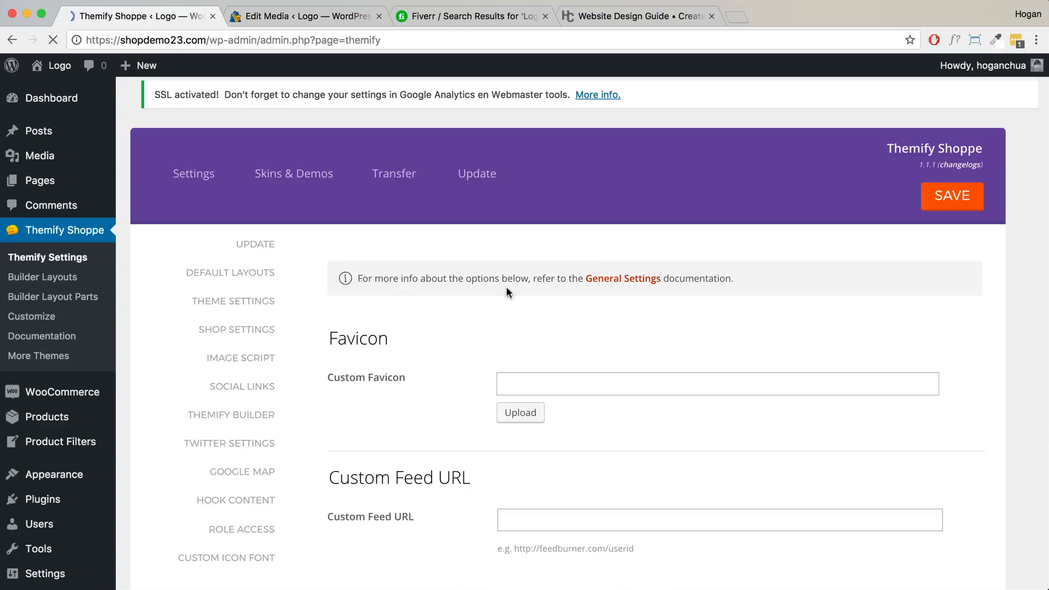
left_click(541, 378)
key("cmd+v")
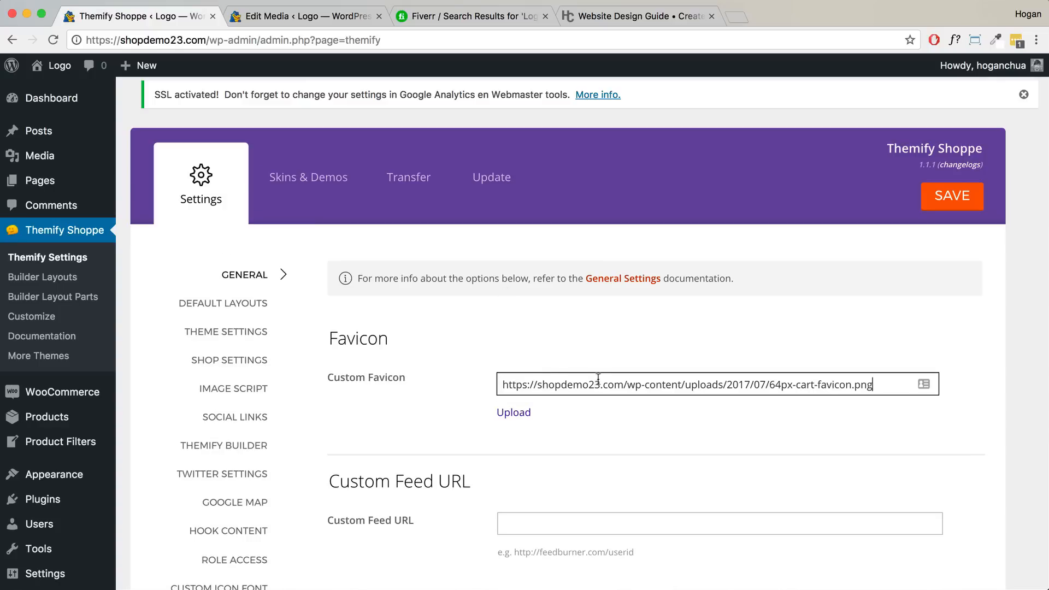
left_click(955, 197)
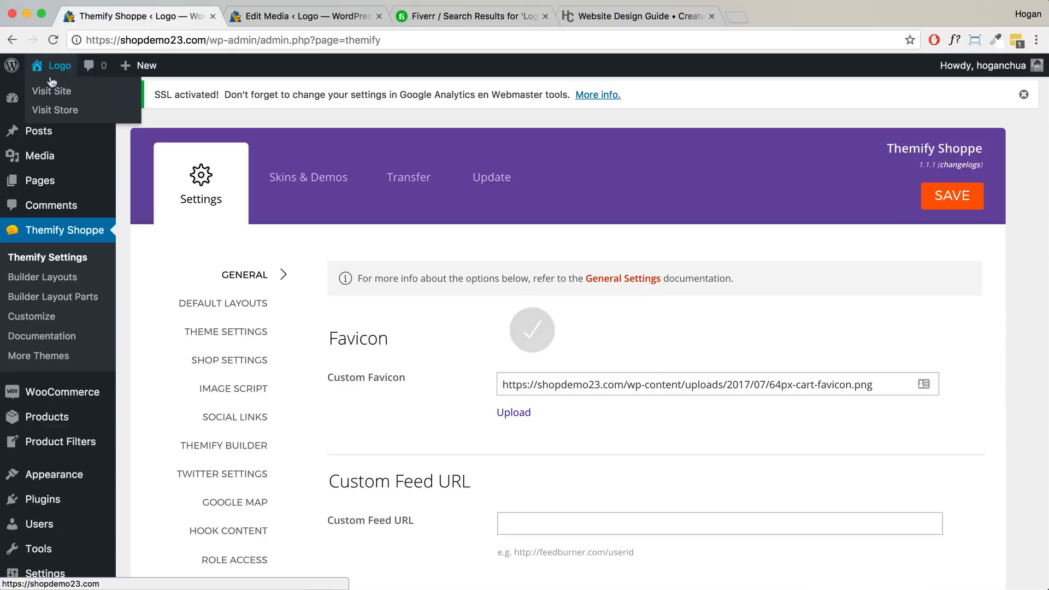
- Visit the live storefront from the admin bar
right_click(49, 86)
left_click(134, 77)
left_click(52, 74)
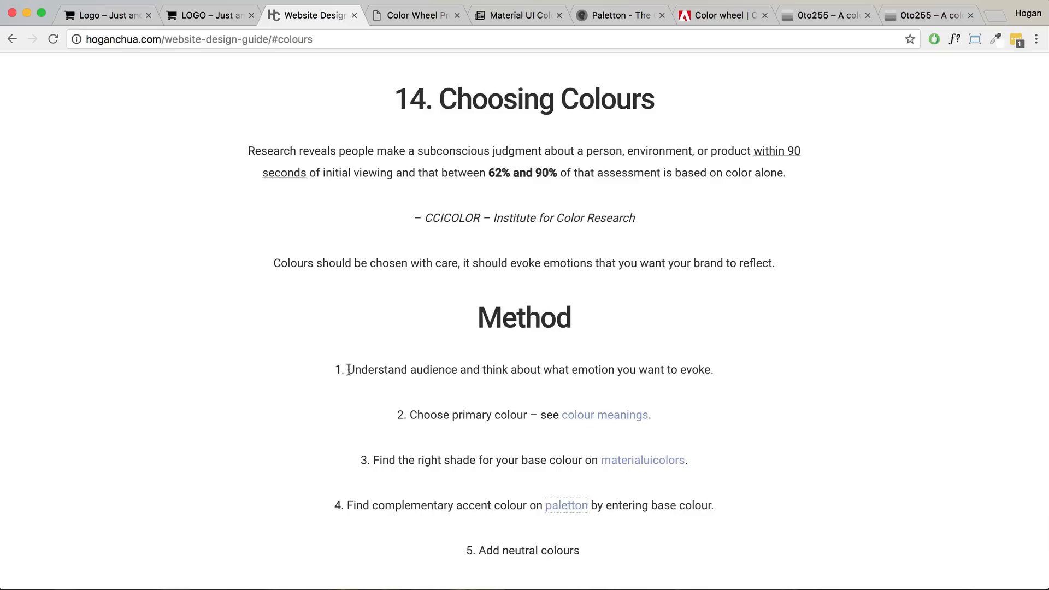
- On the Choosing Colours section, highlight the guide's domain and page path in the address bar
scroll(348, 371, "up", 1)
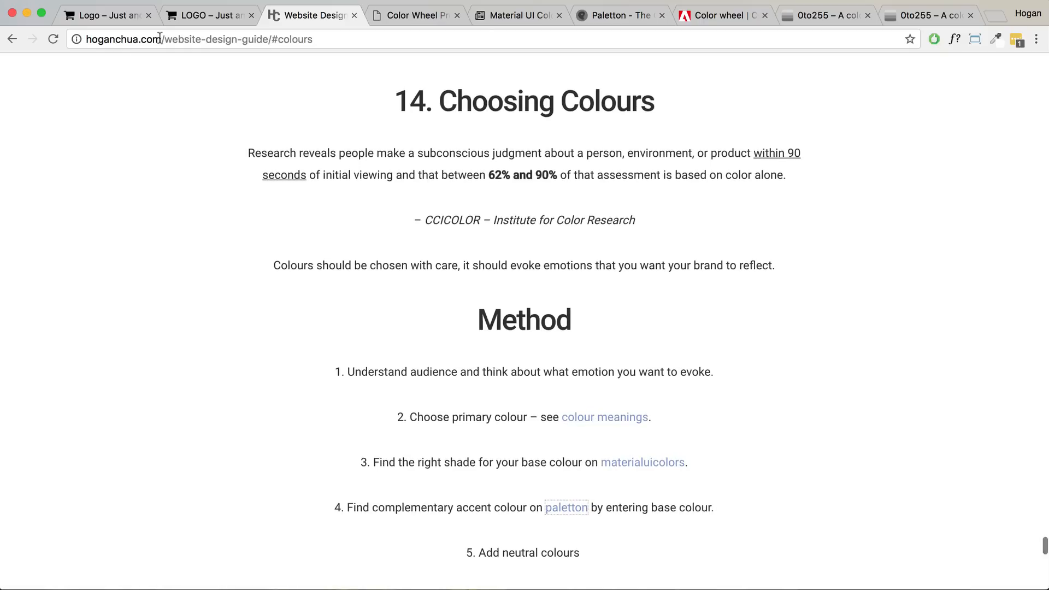
left_click_drag(160, 37, 81, 32)
left_click_drag(271, 39, 163, 39)
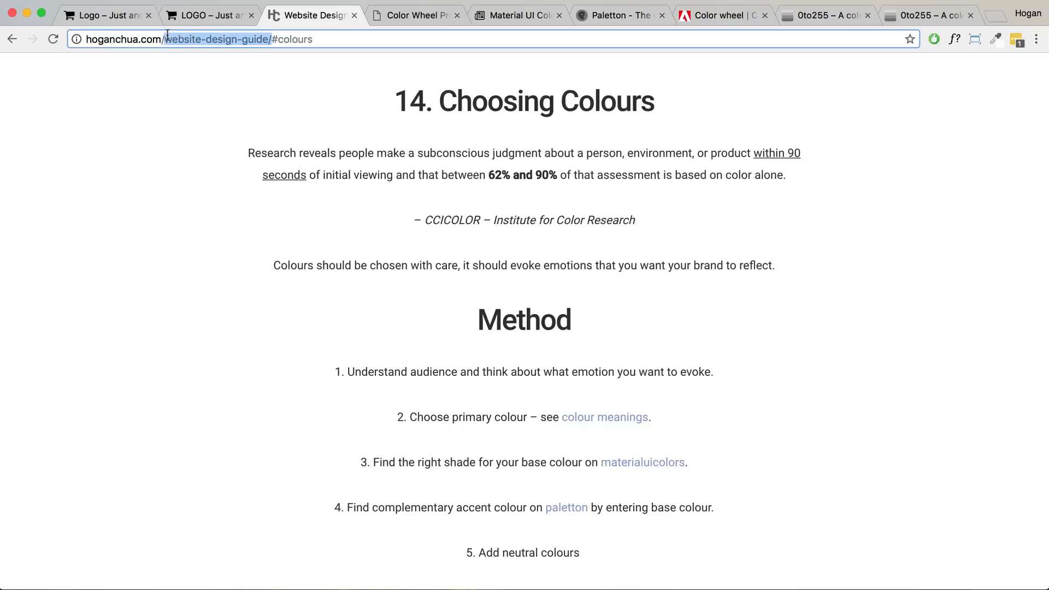
- Open the colour meanings reference and scroll through it
left_click(604, 422)
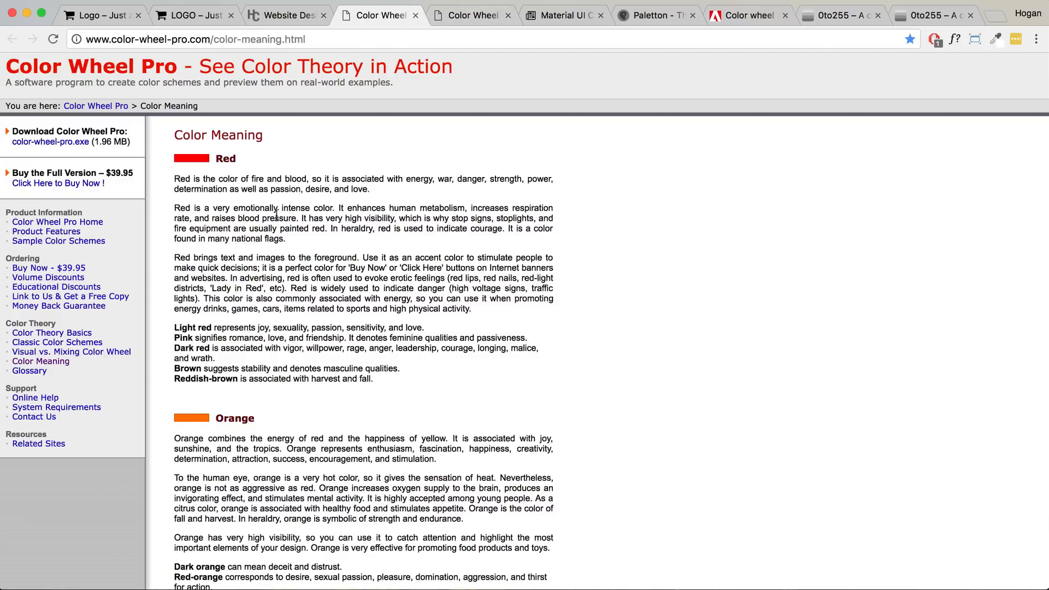
scroll(276, 214, "down", 15)
scroll(276, 219, "down", 18)
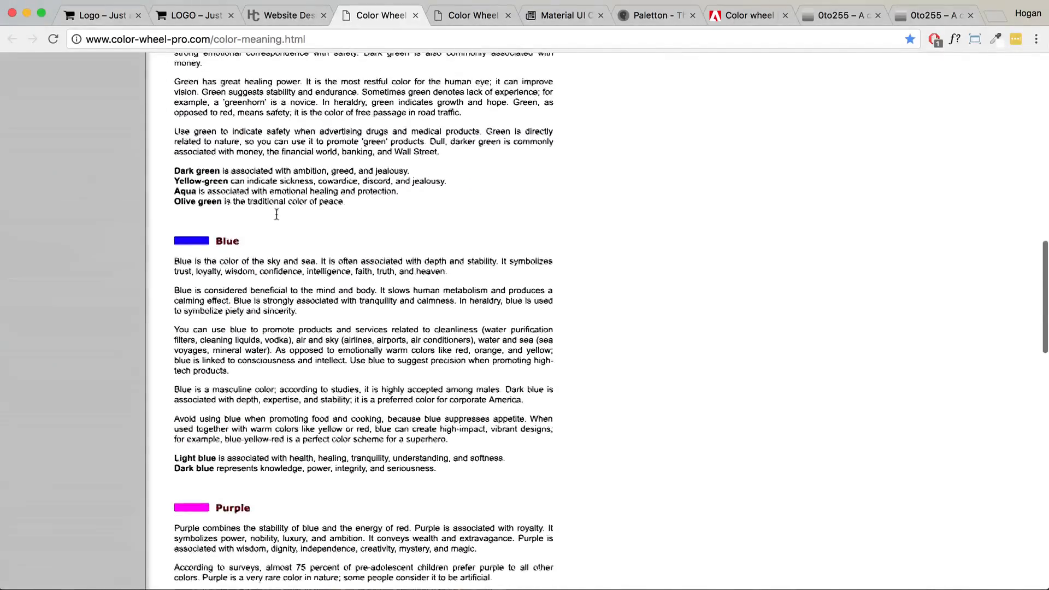
scroll(276, 214, "up", 6)
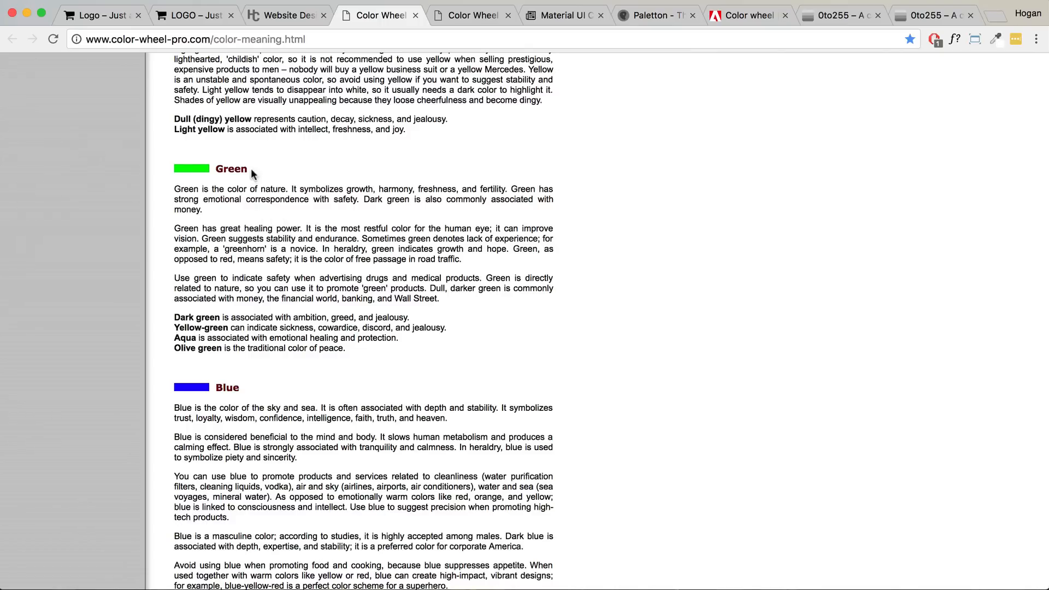
- Mark the Green and Black headings, then go to the Material UI Colors page
left_click_drag(249, 169, 216, 166)
scroll(296, 258, "down", 10)
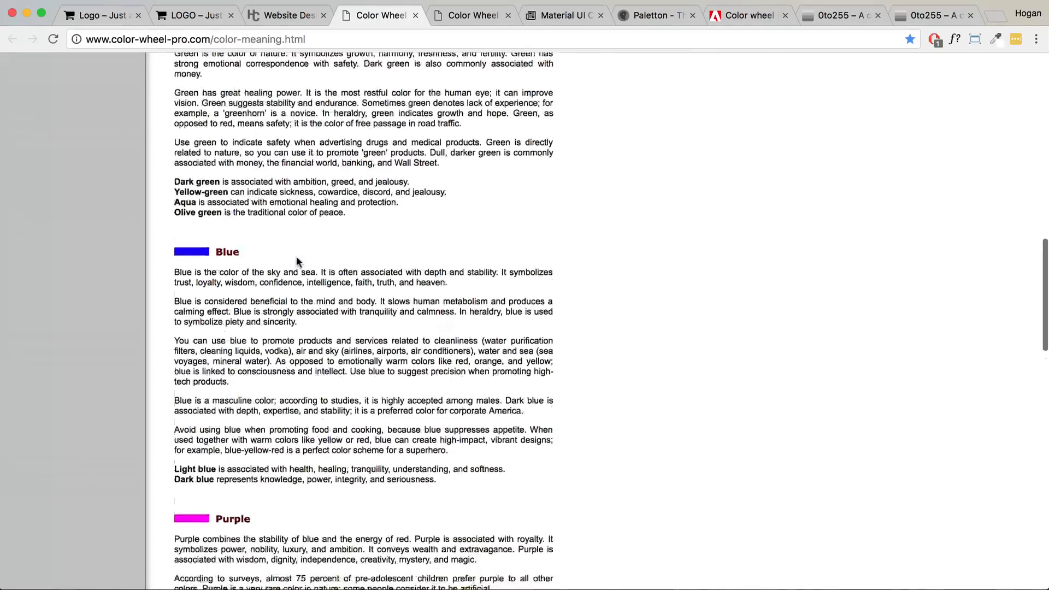
scroll(296, 258, "down", 7)
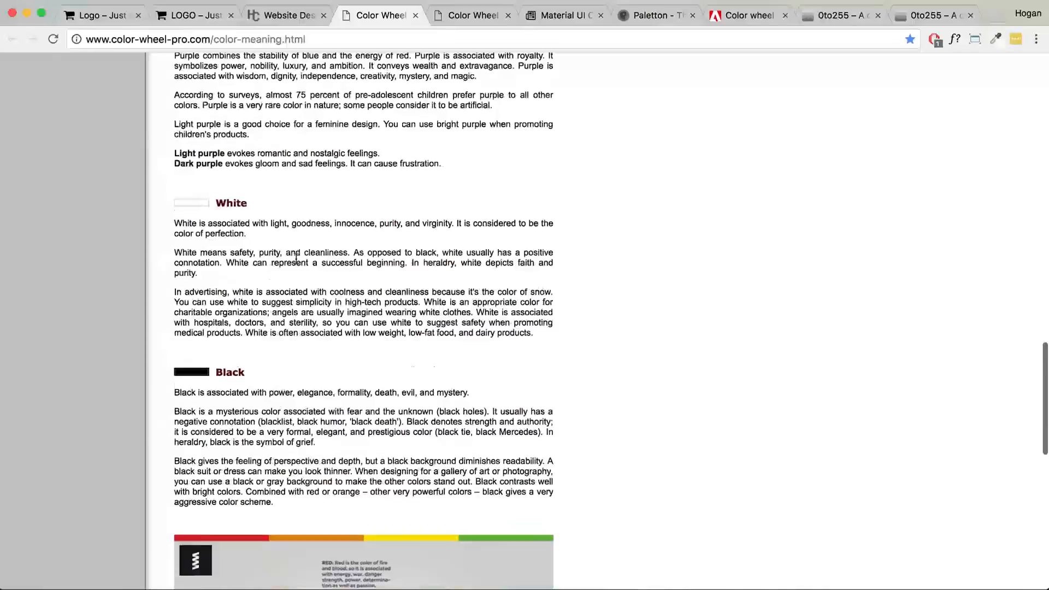
left_click_drag(244, 275, 216, 272)
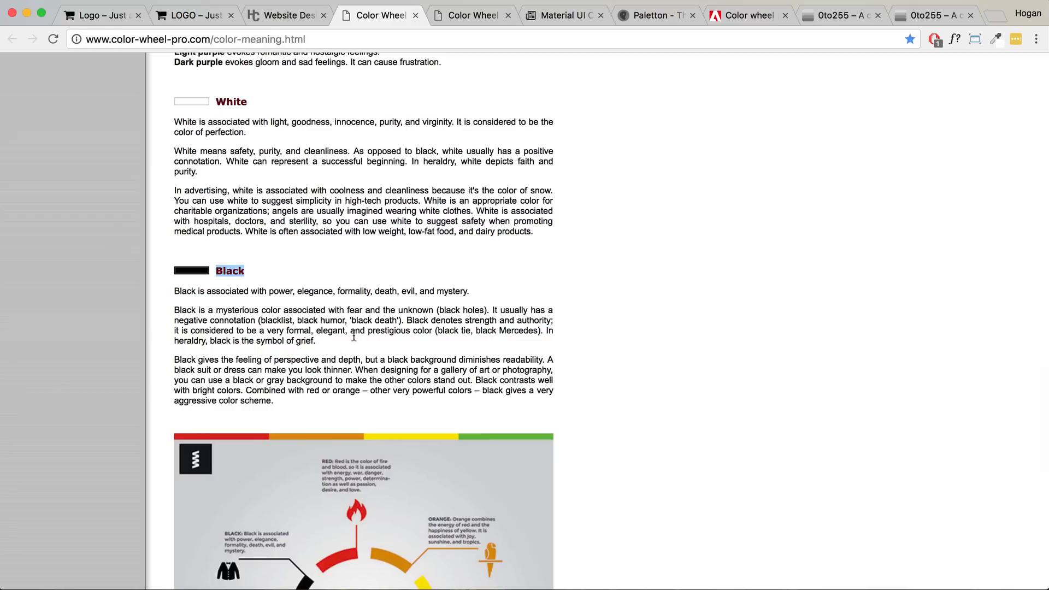
scroll(384, 224, "up", 4)
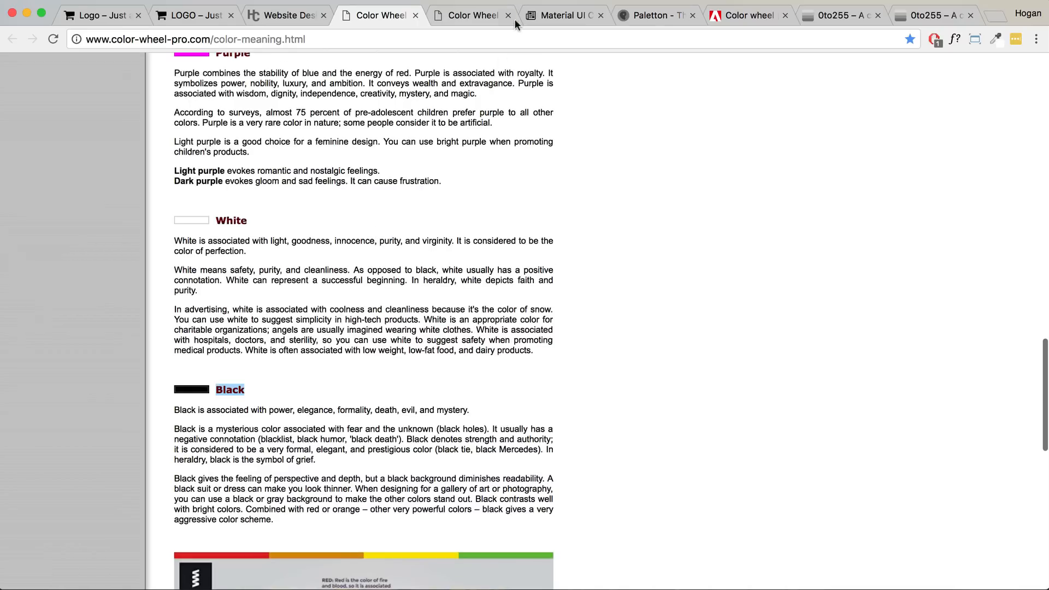
left_click(546, 17)
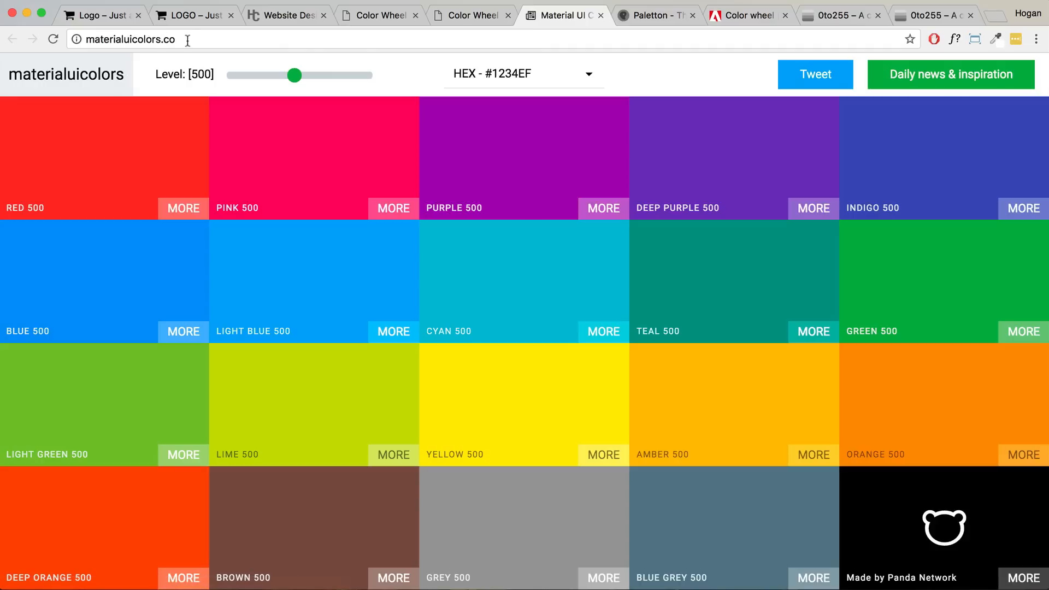
- Compare shade levels 900, 400, 500 and 600, then copy the Light Green 600 code
left_click(289, 16)
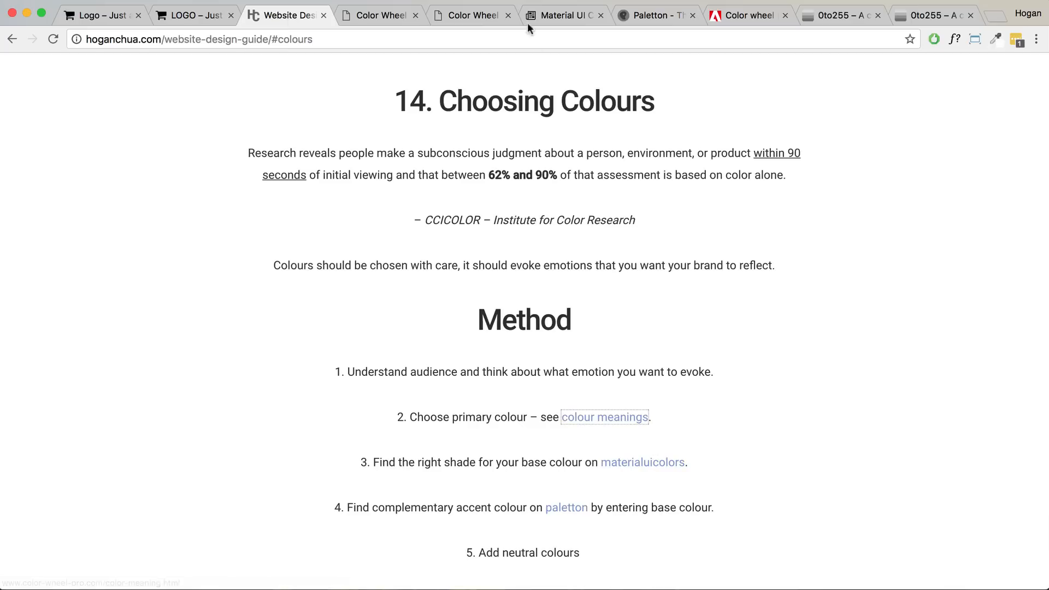
left_click(550, 17)
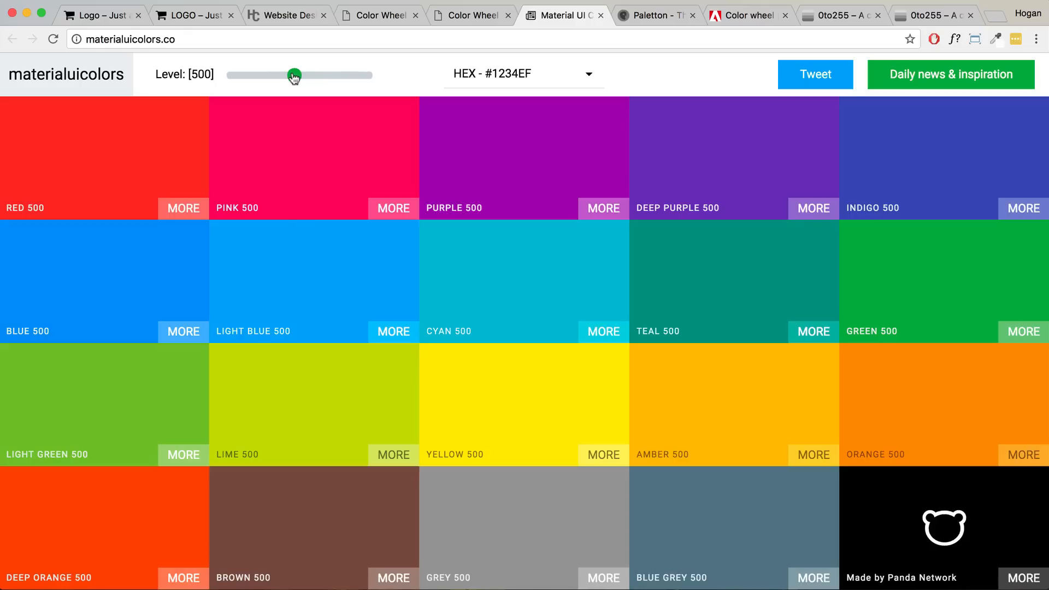
left_click_drag(294, 78, 379, 75)
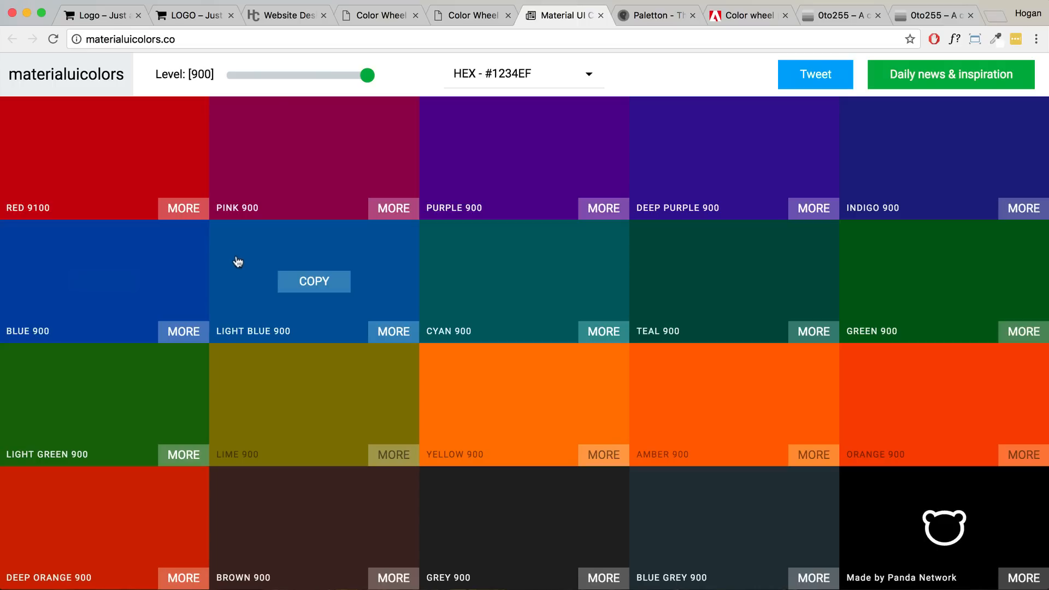
left_click(282, 76)
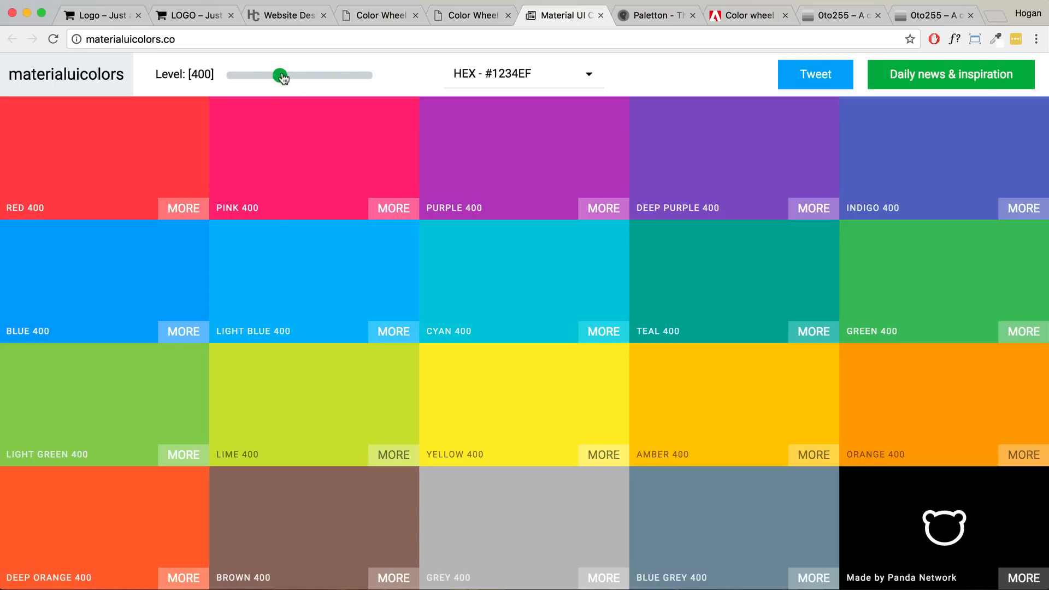
left_click_drag(283, 78, 295, 76)
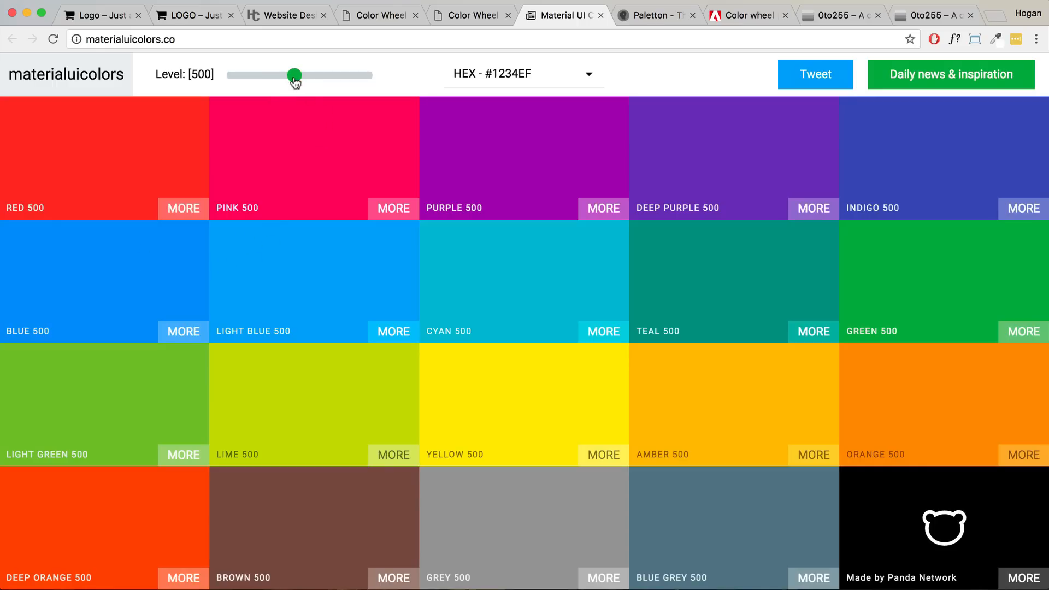
left_click_drag(295, 81, 309, 80)
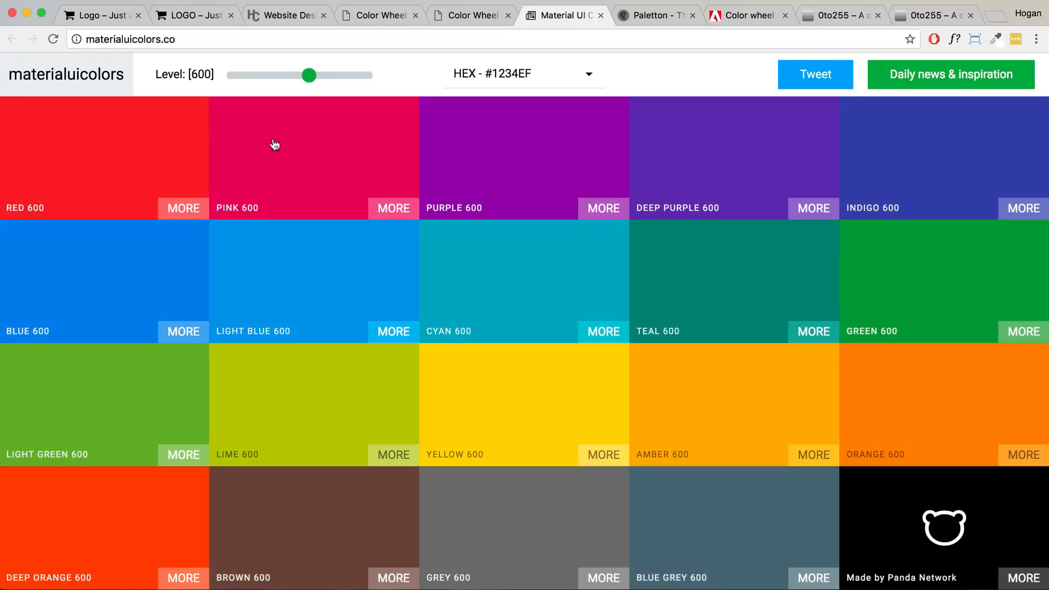
left_click(94, 404)
- Set the shade level to 900, copy Grey 900, and move to Paletton
left_click_drag(310, 78, 394, 83)
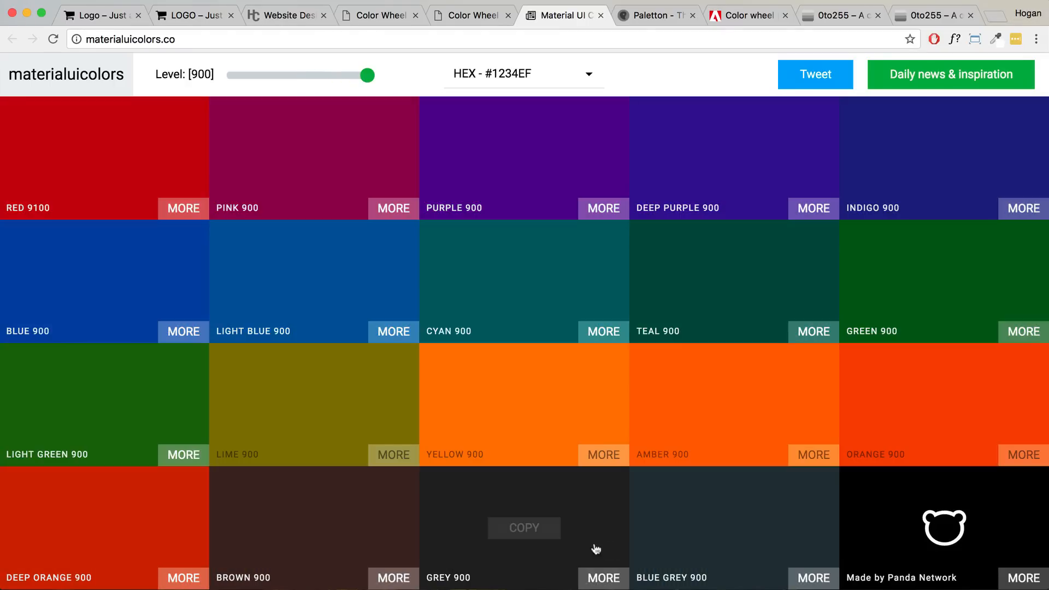
left_click(519, 527)
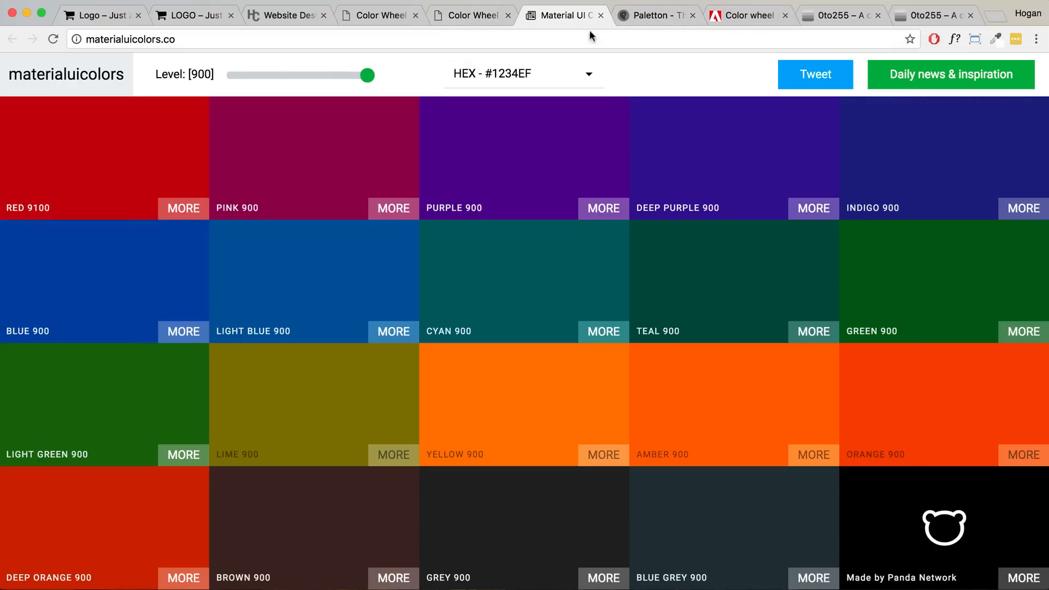
left_click(656, 16)
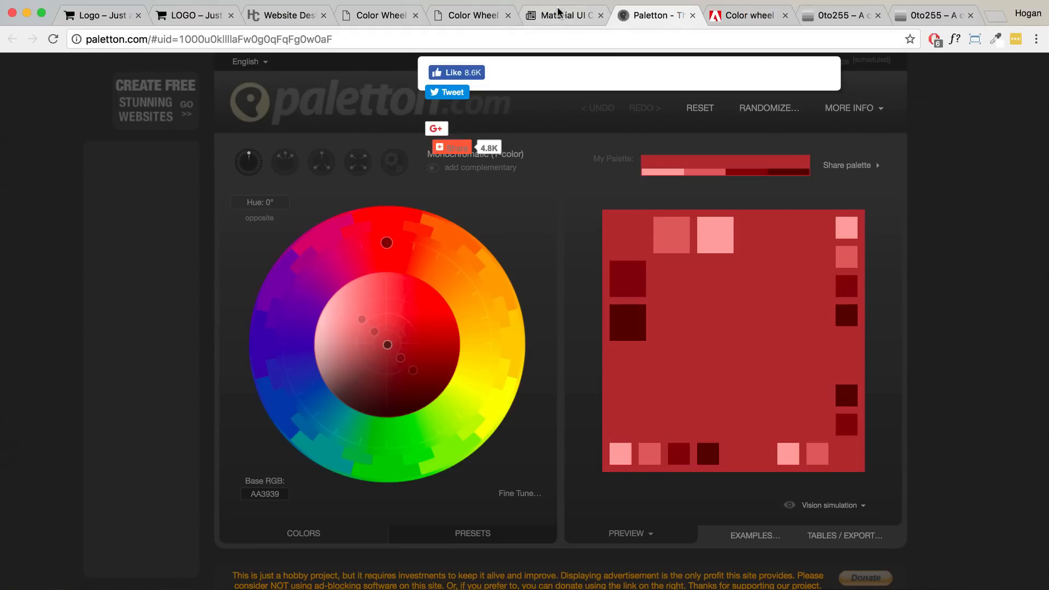
- Recopy Light Green 600 and set it as Paletton's base colour 7DB342
left_click(558, 15)
left_click_drag(367, 76, 310, 77)
left_click(109, 407)
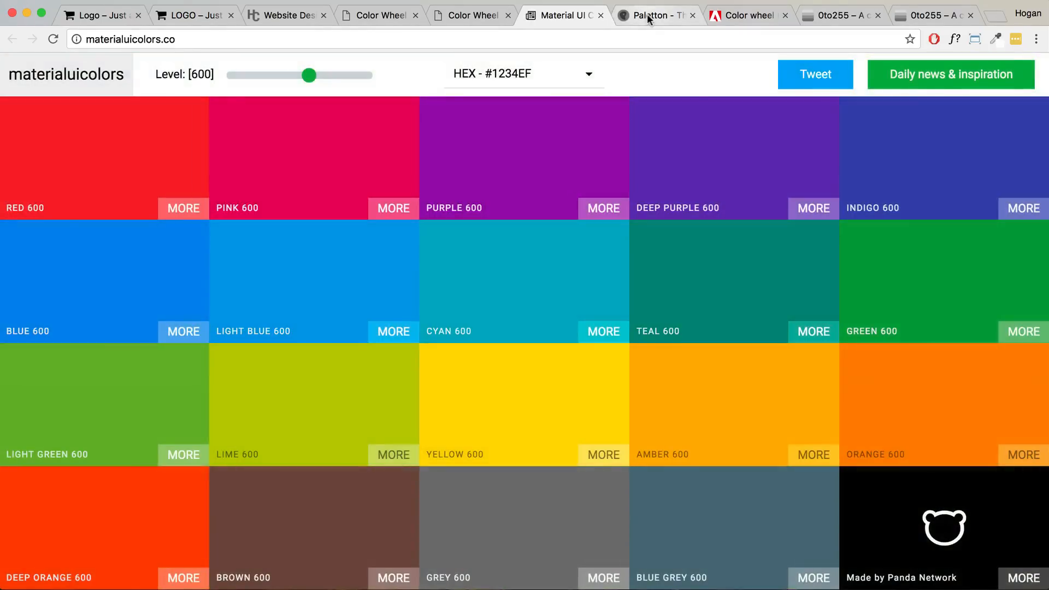
left_click(646, 16)
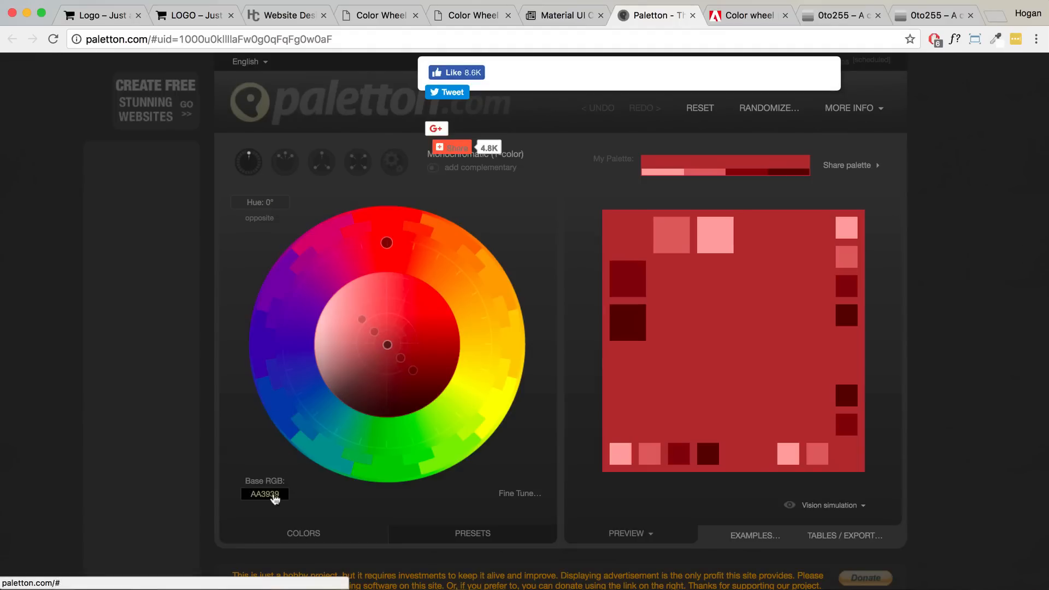
left_click(271, 495)
key("super+v")
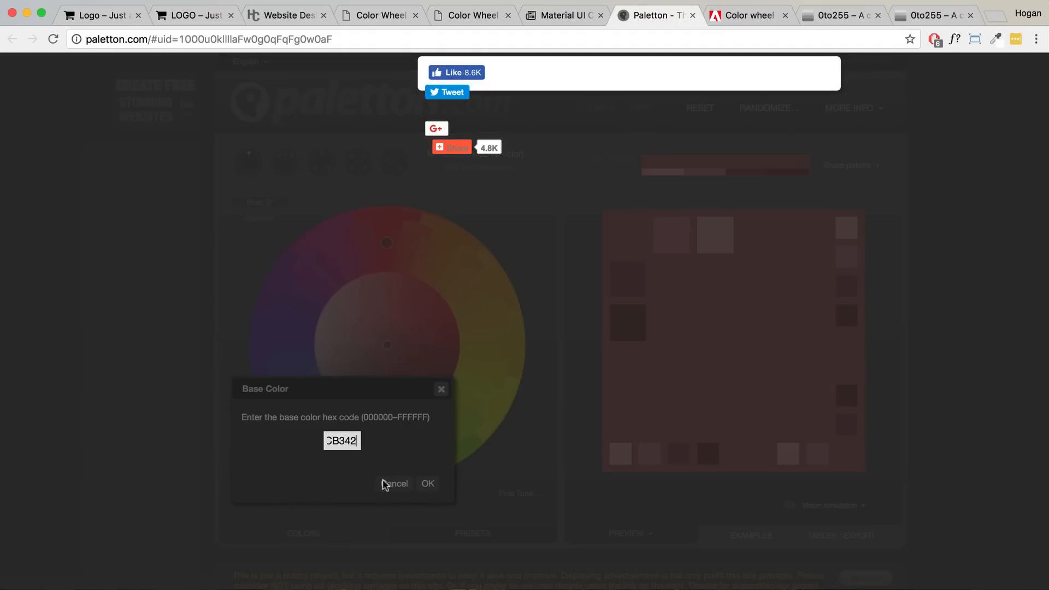
left_click(420, 484)
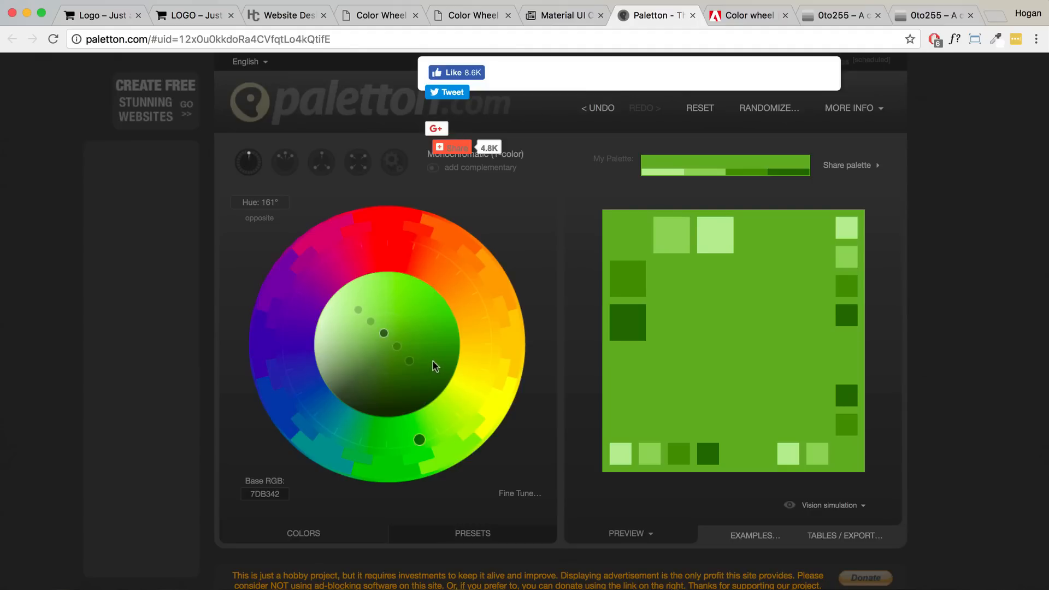
- Try the complementary, adjacent, triad, tetrad and free-style colour schemes
left_click(463, 171)
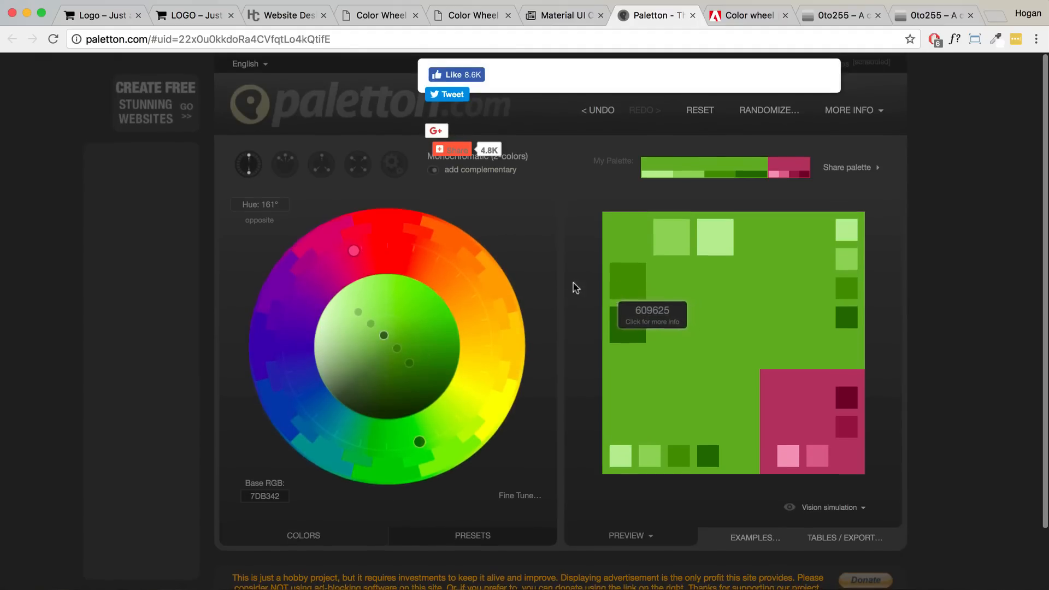
scroll(574, 284, "down", 1)
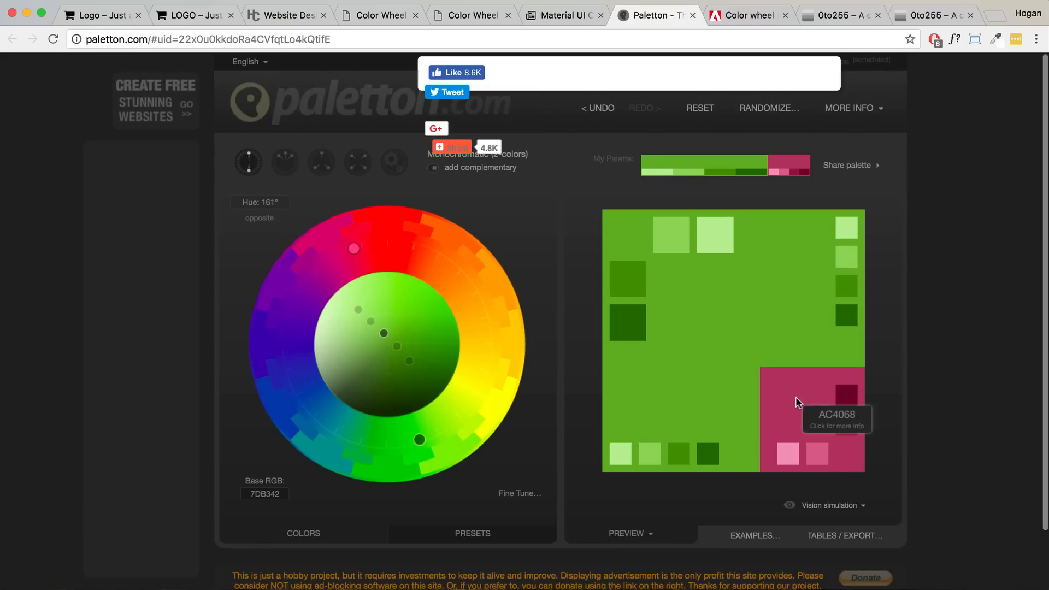
left_click(286, 163)
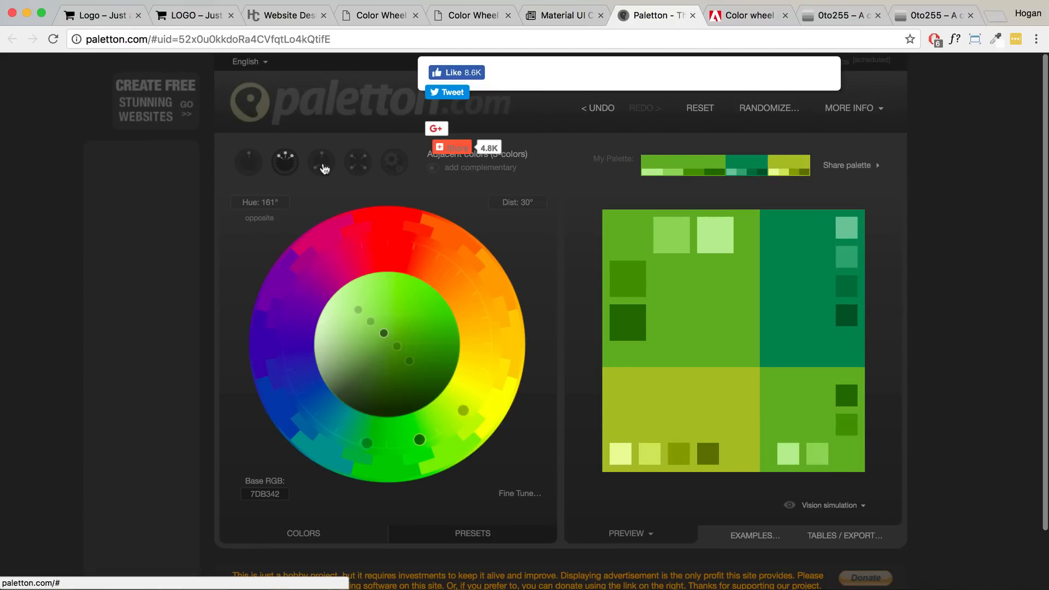
left_click(326, 166)
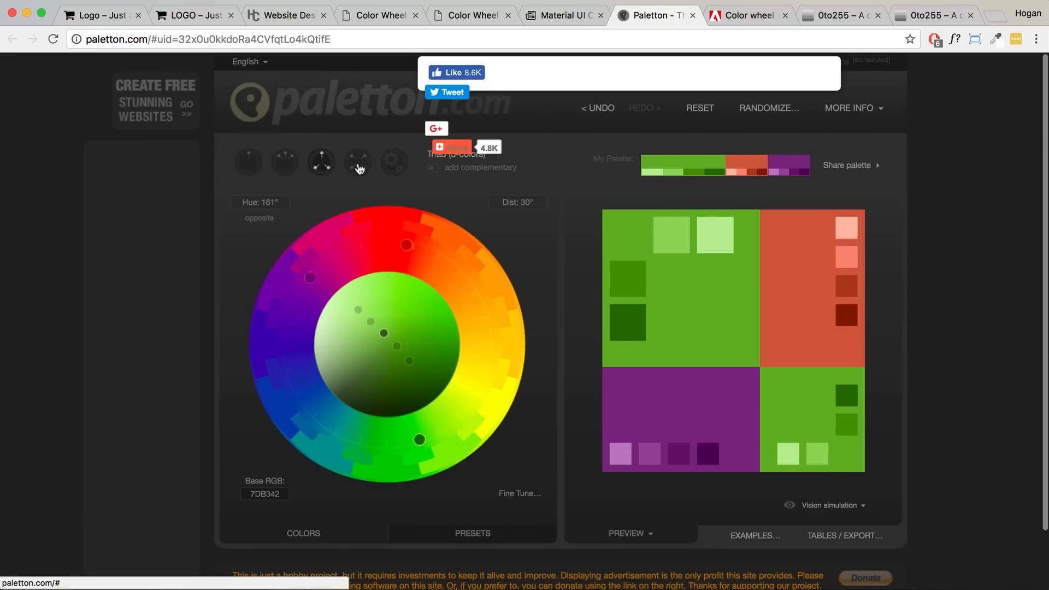
left_click(358, 163)
left_click(394, 165)
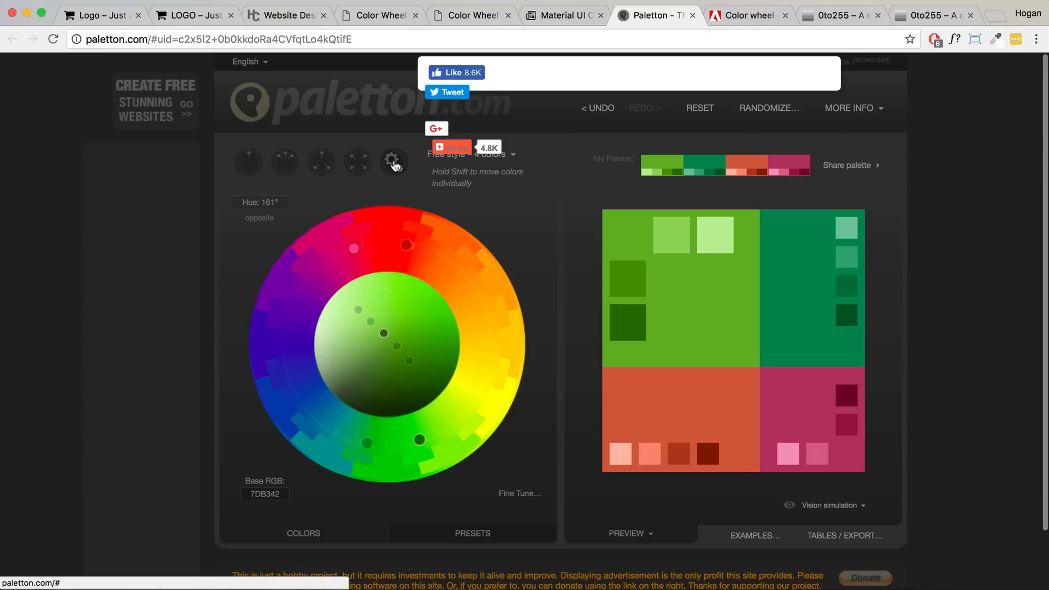
scroll(461, 173, "up", 1)
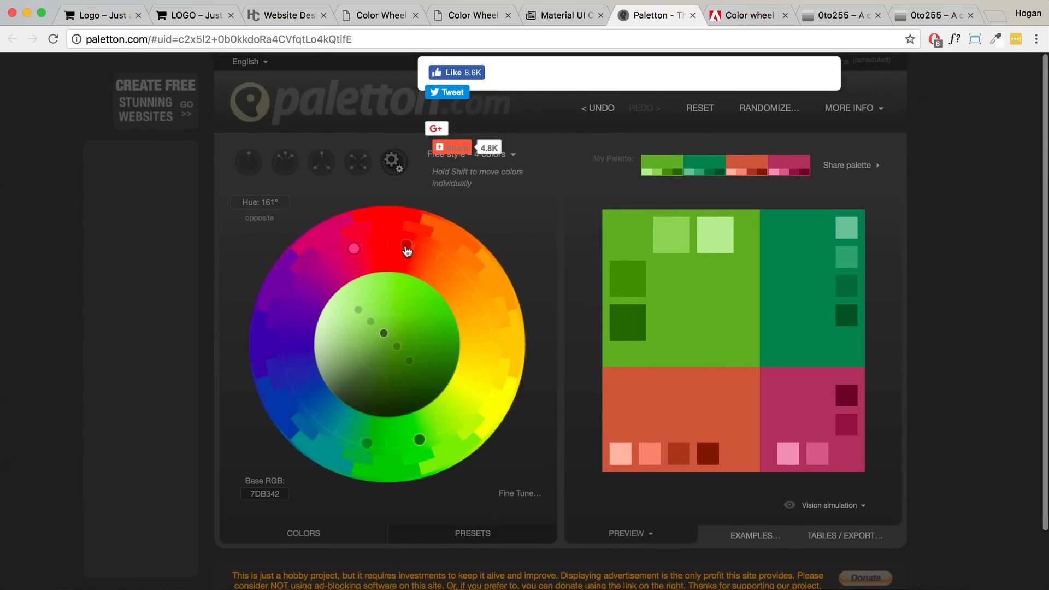
- Shift the red secondary hue, settle on a triad, and view the red colour's C66549 details
mouse_move(407, 250)
left_mouse_down()
mouse_move(447, 266)
mouse_move(405, 245)
mouse_move(446, 269)
mouse_move(410, 248)
mouse_move(448, 273)
mouse_move(426, 254)
mouse_move(473, 317)
mouse_move(409, 251)
left_mouse_up()
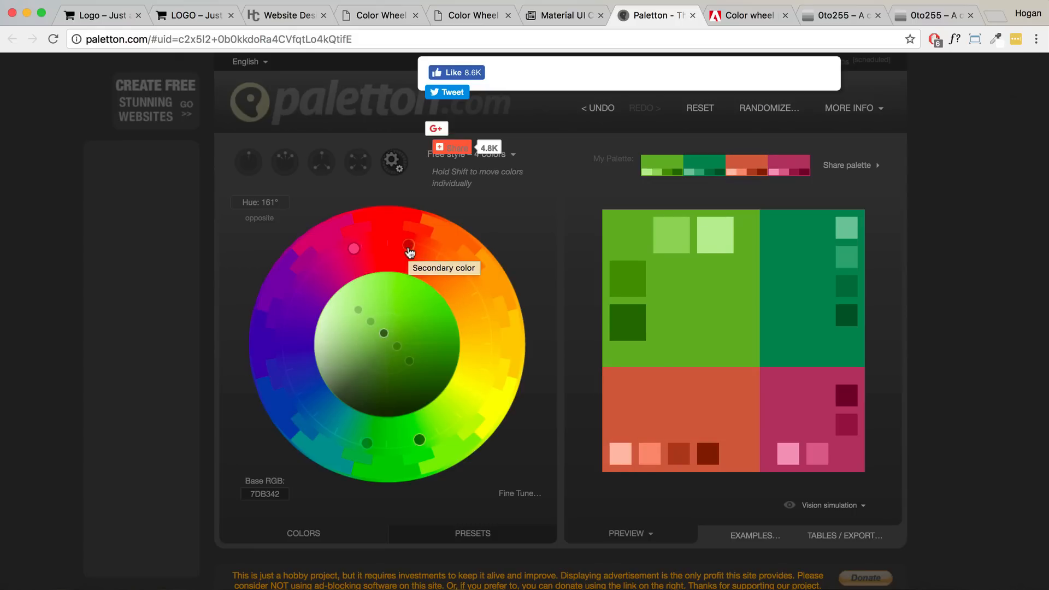
left_click(315, 173)
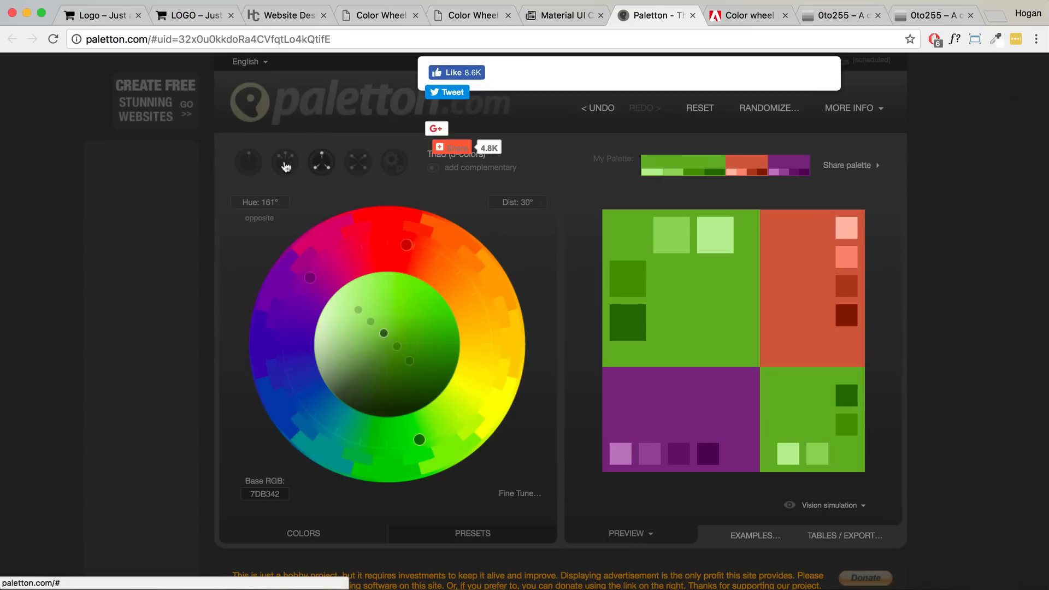
left_click(285, 164)
left_click(312, 166)
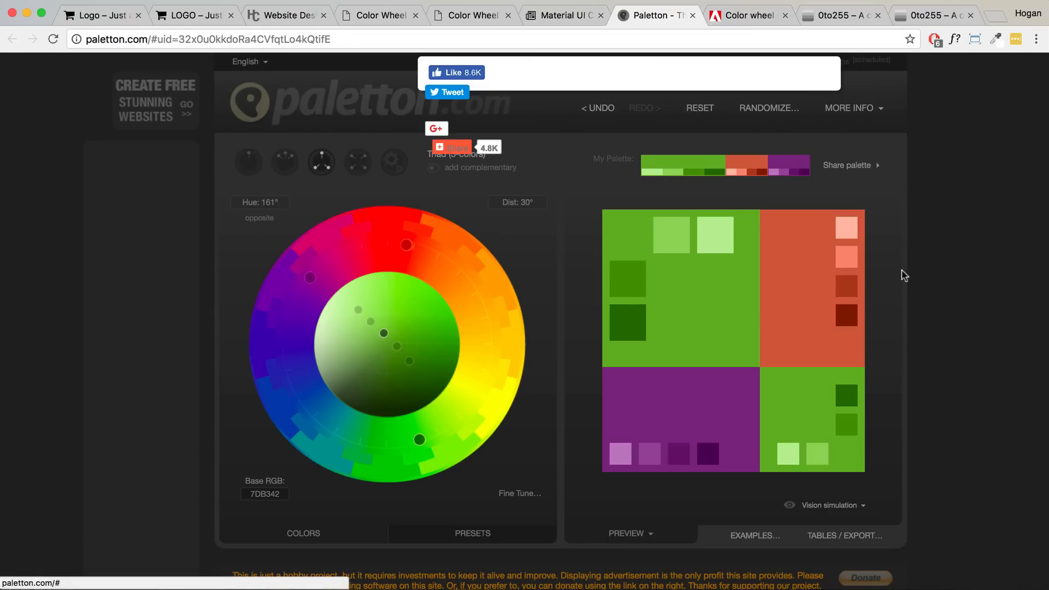
left_click(800, 293)
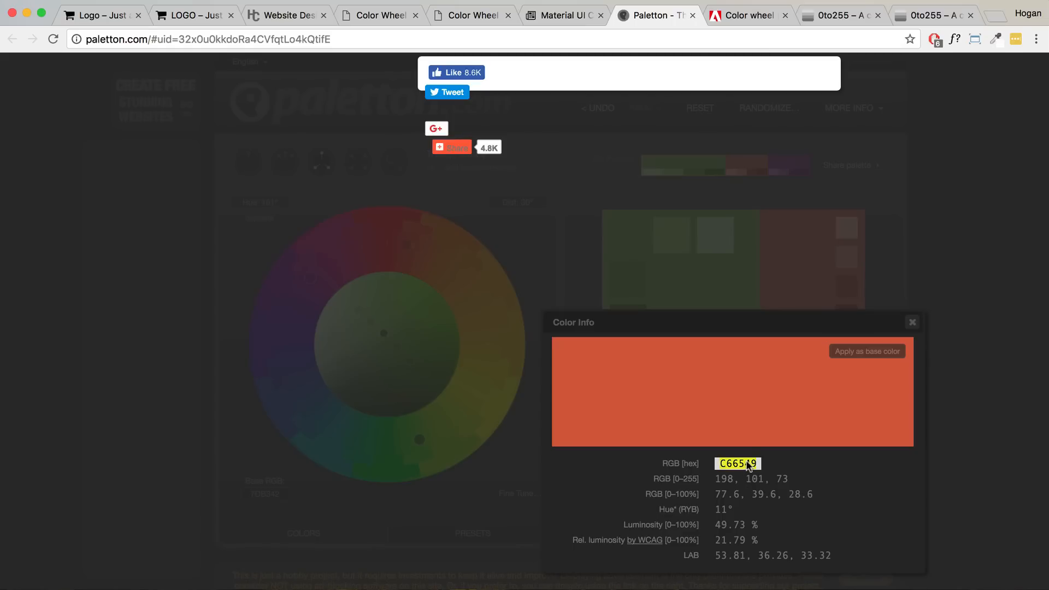
left_click(750, 15)
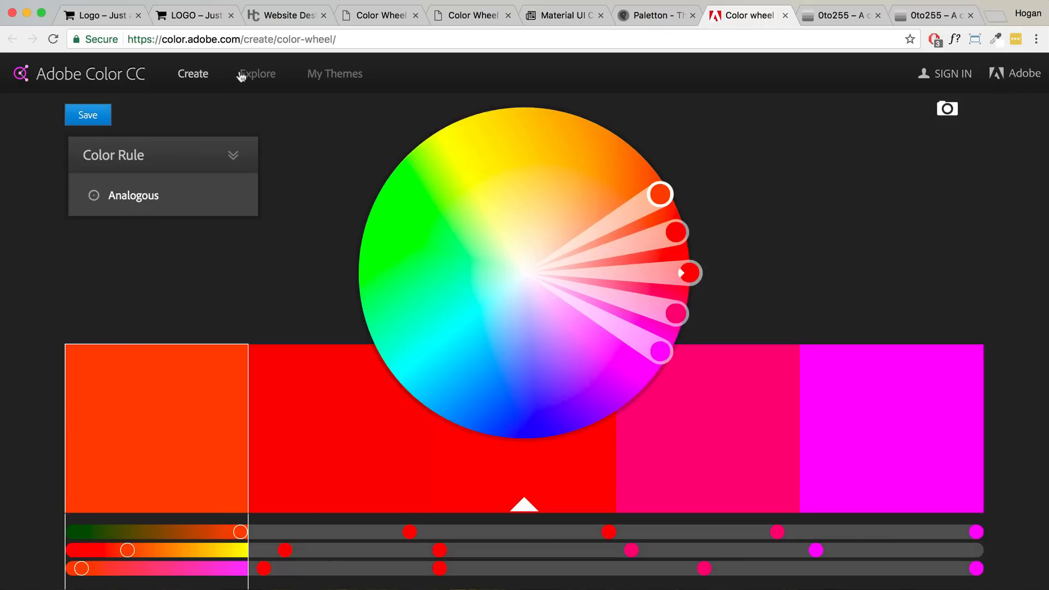
- Set Adobe Color's colour rule to Custom
mouse_move(126, 208)
left_click(131, 289)
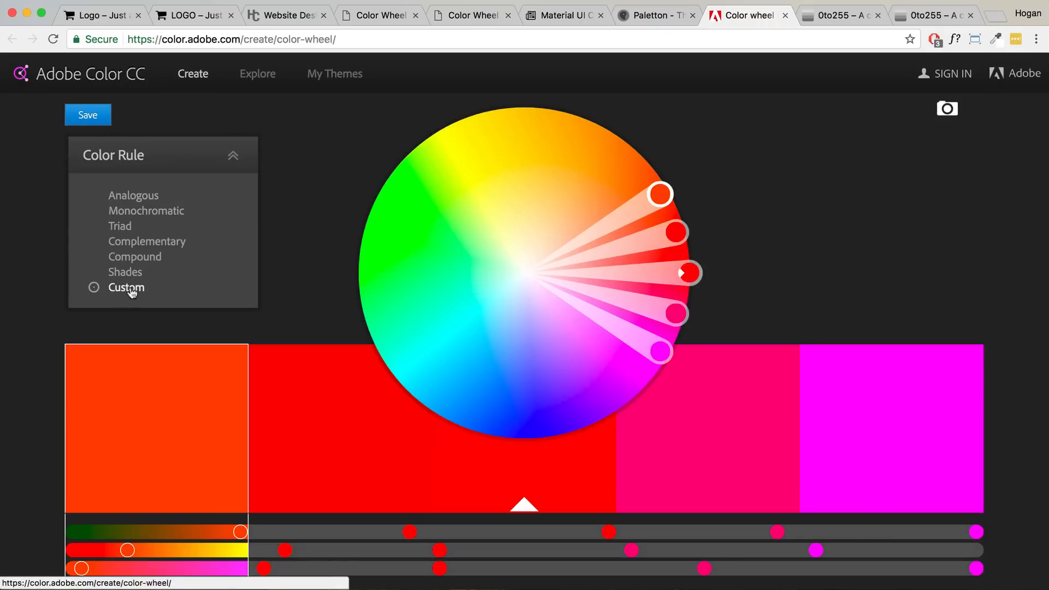
scroll(311, 235, "down", 4)
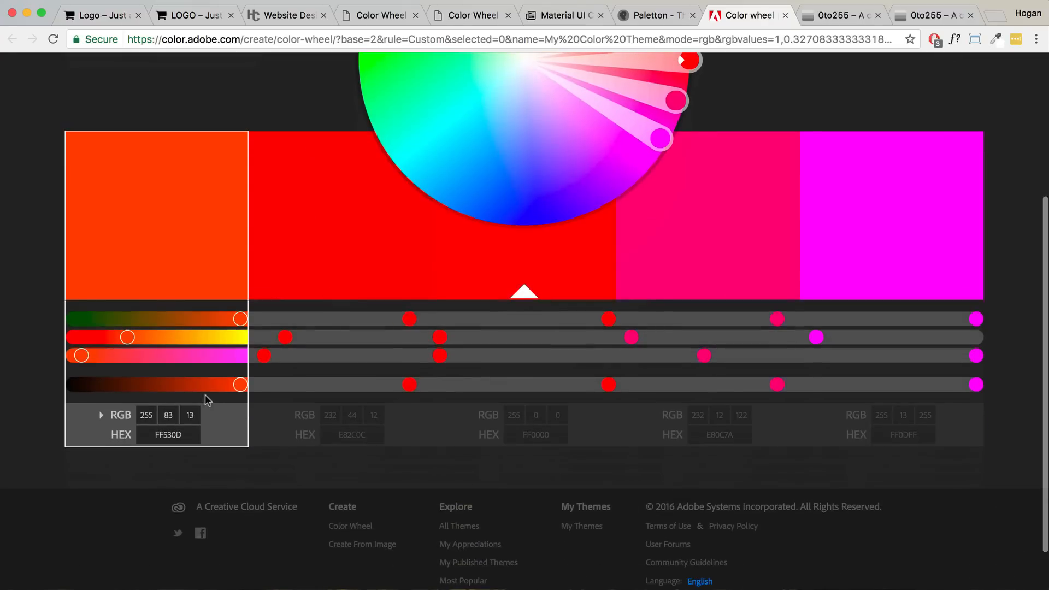
scroll(350, 437, "up", 2)
- Paste C66549 into the second swatch's hex value
left_click(372, 484)
left_click_drag(372, 484, 314, 475)
key("super+v")
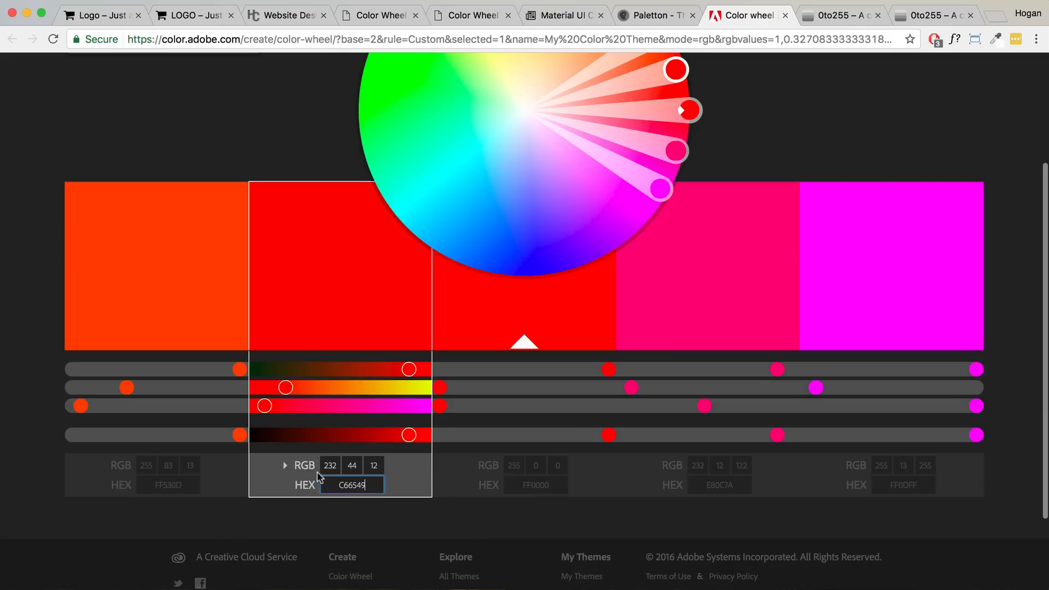
left_click(228, 480)
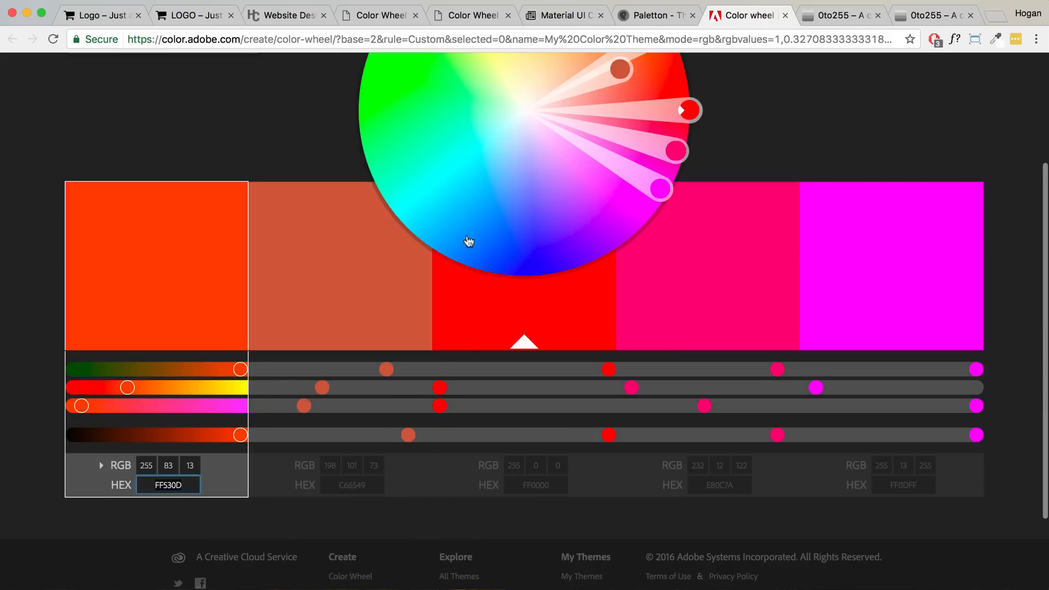
- Copy Light Green #7CB342 from Material UI Colors and apply it to the first swatch
left_click(561, 26)
left_click(108, 402)
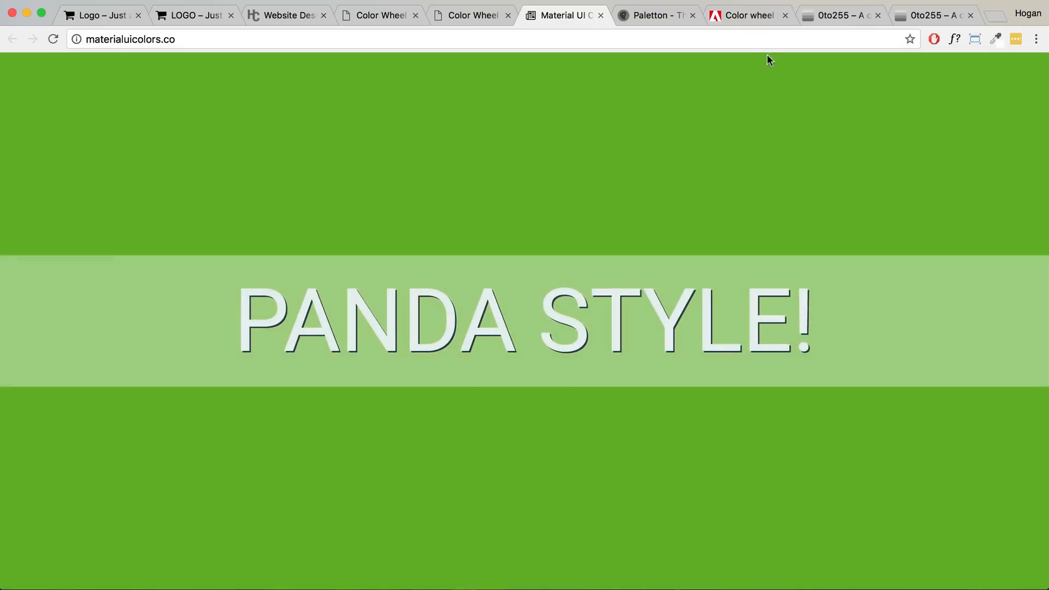
left_click(751, 16)
double_click(194, 483)
key("super+v")
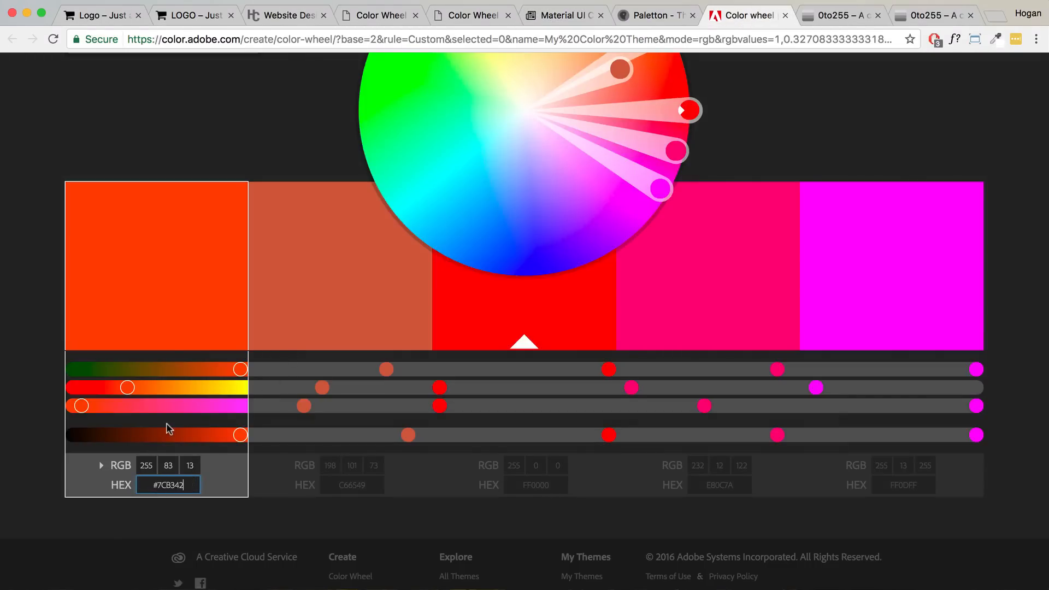
key("Return")
- Turn the third swatch white with hex FFFFFF
scroll(395, 355, "up", 1)
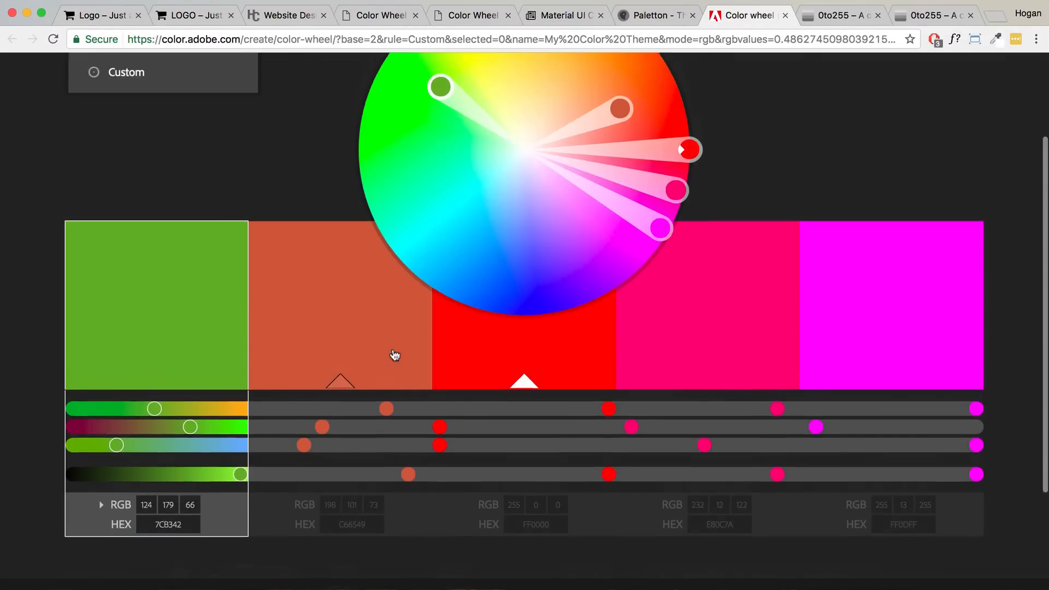
scroll(394, 355, "up", 1)
left_click(560, 555)
key("super+a")
type("fffff")
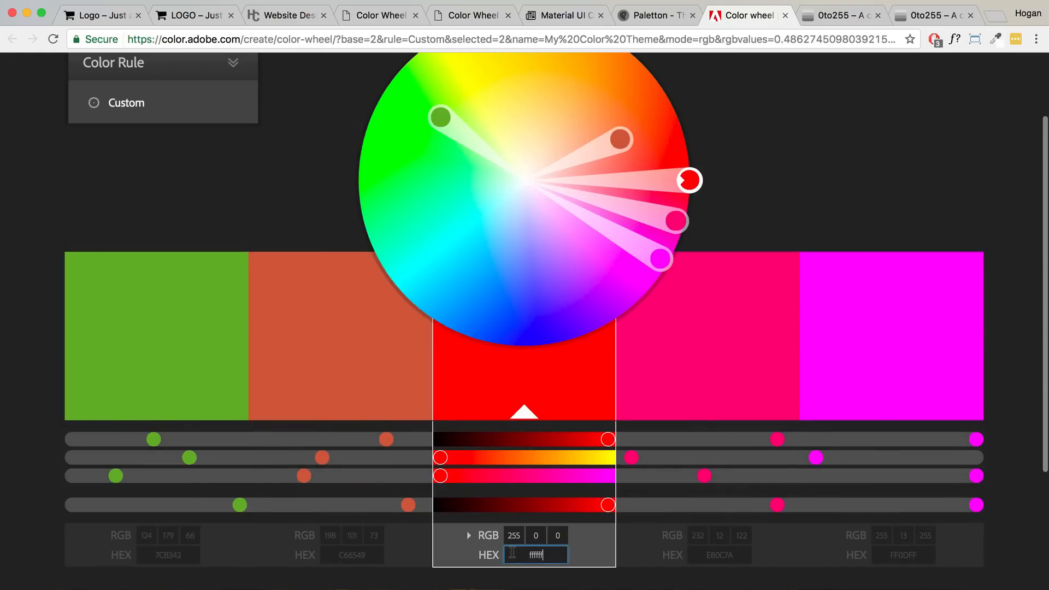
key("Return")
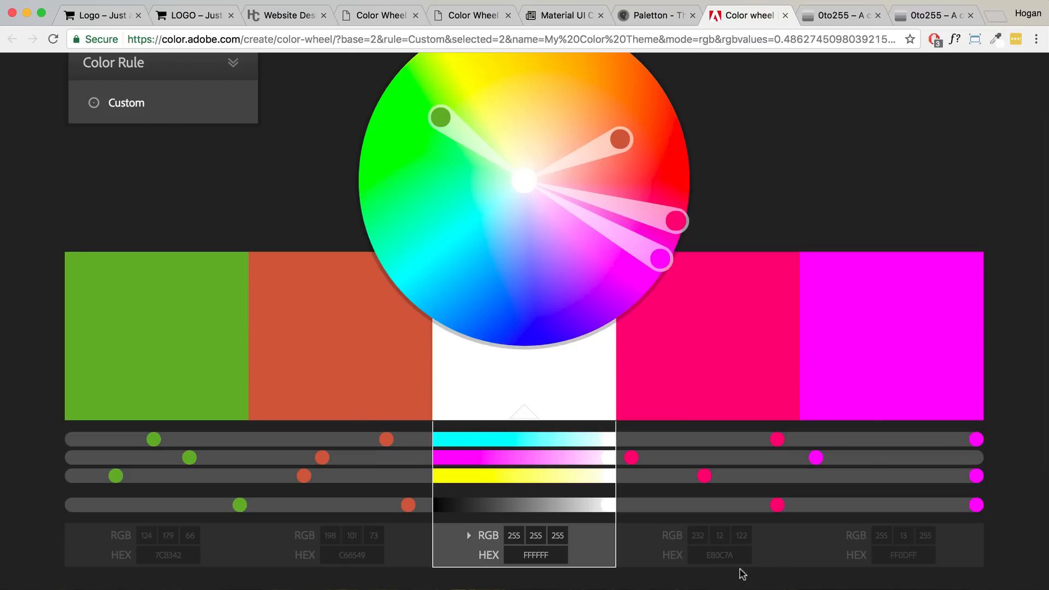
- Make swatch 4 light grey F6F6F6 and swatch 5 dark grey 3D3D3D
left_click(721, 555)
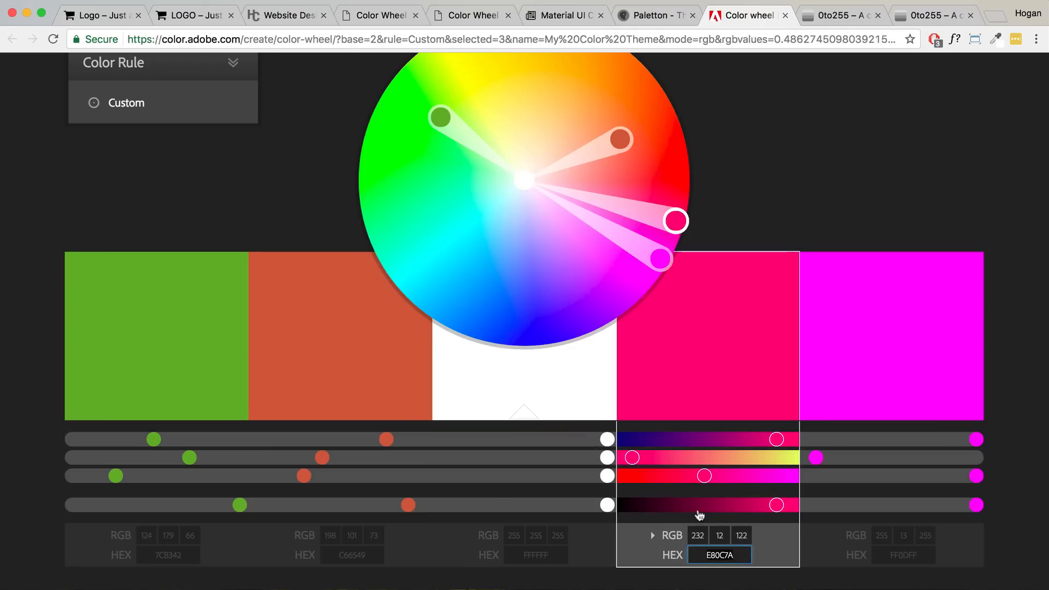
key("super+a")
type("f")
key("Return")
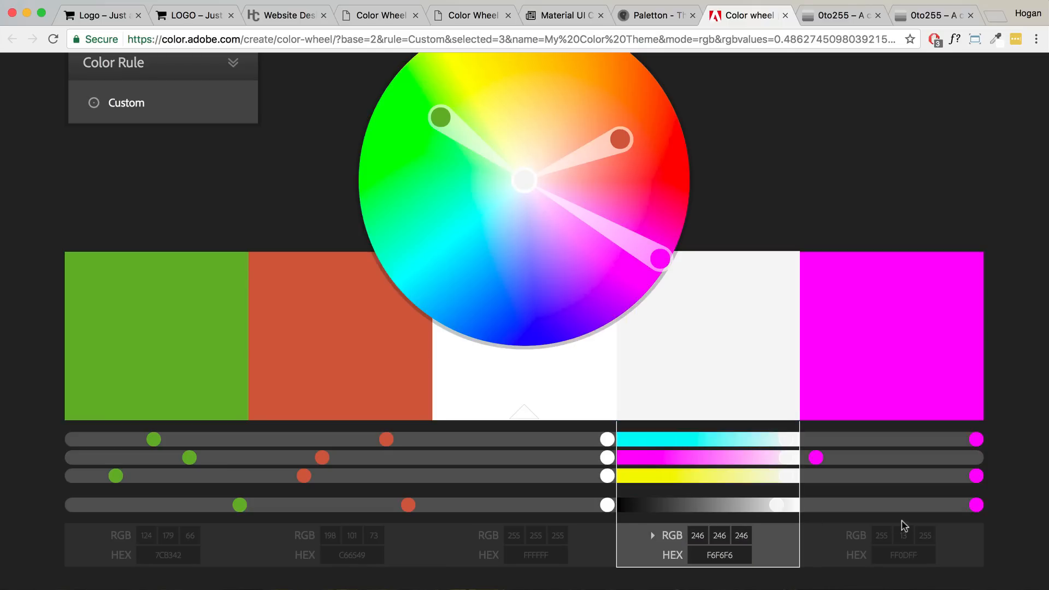
left_click(919, 557)
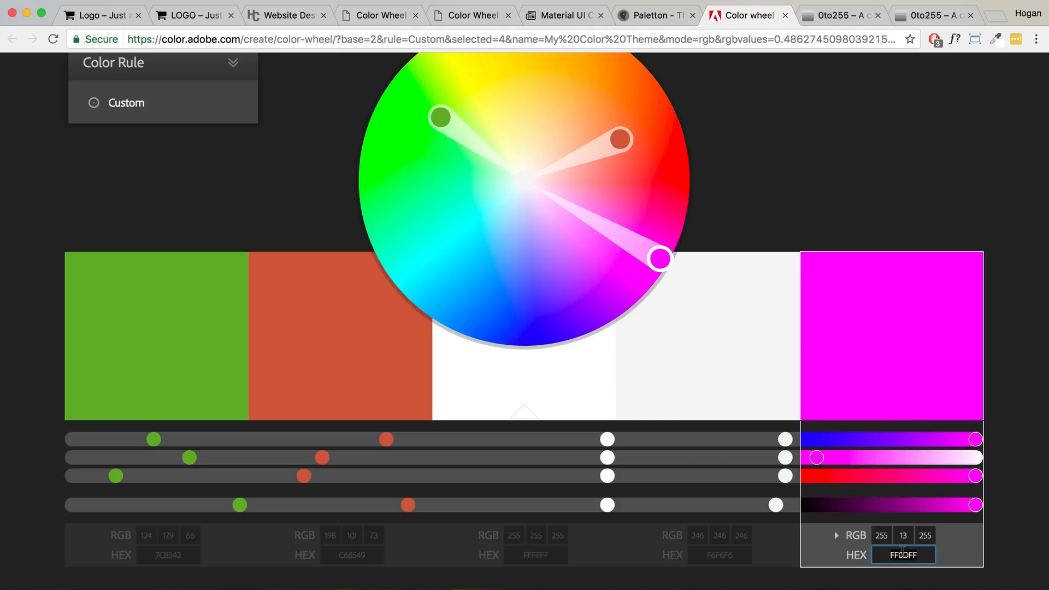
type("3d3d3d")
key("Return")
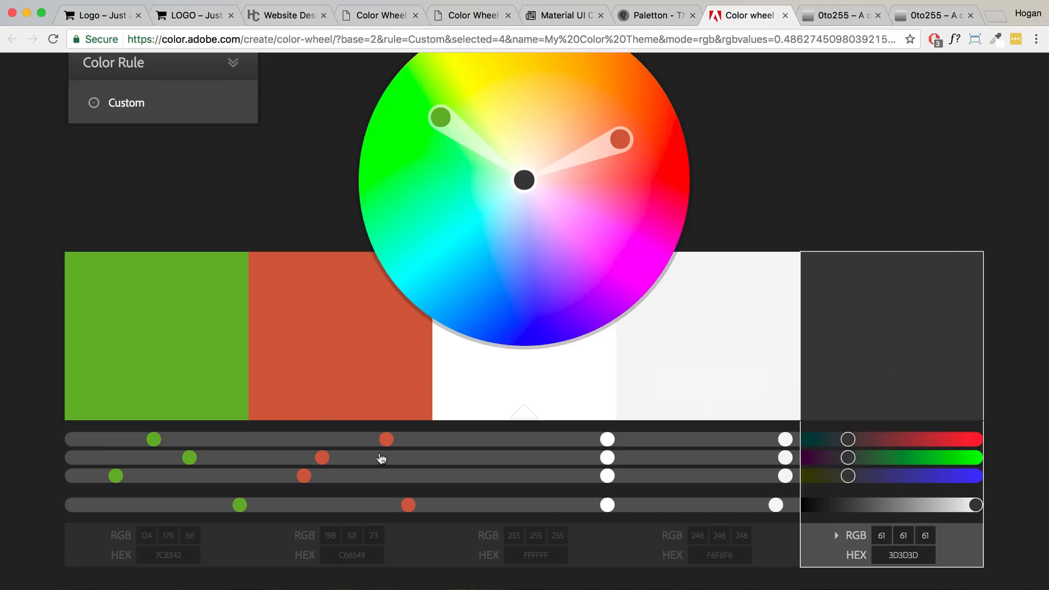
- Copy the green swatch's hex 7CB342 and go to the 0to255 shade tool
scroll(328, 492, "down", 3)
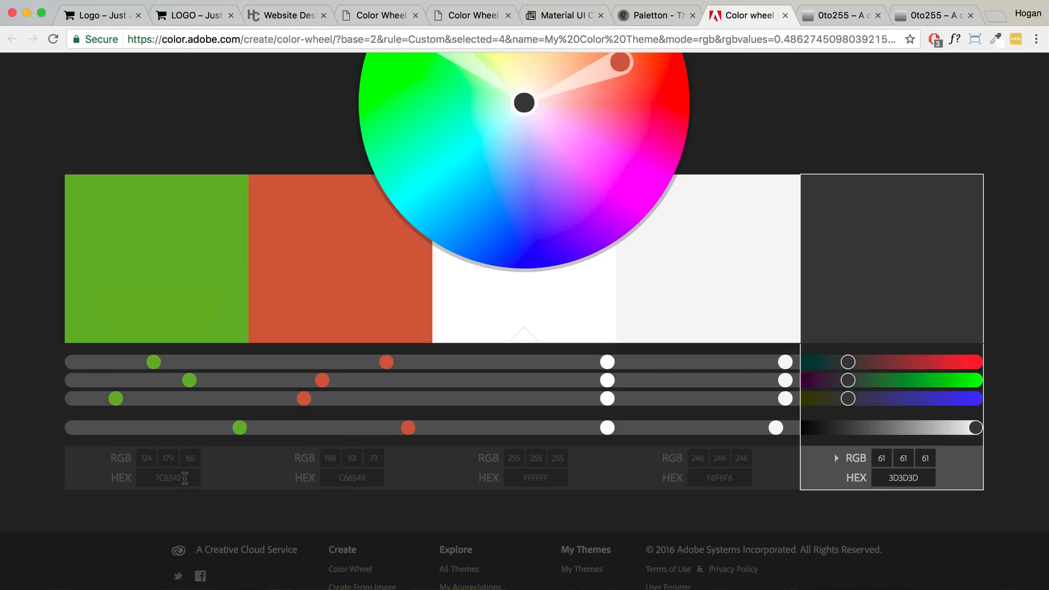
left_click(184, 478)
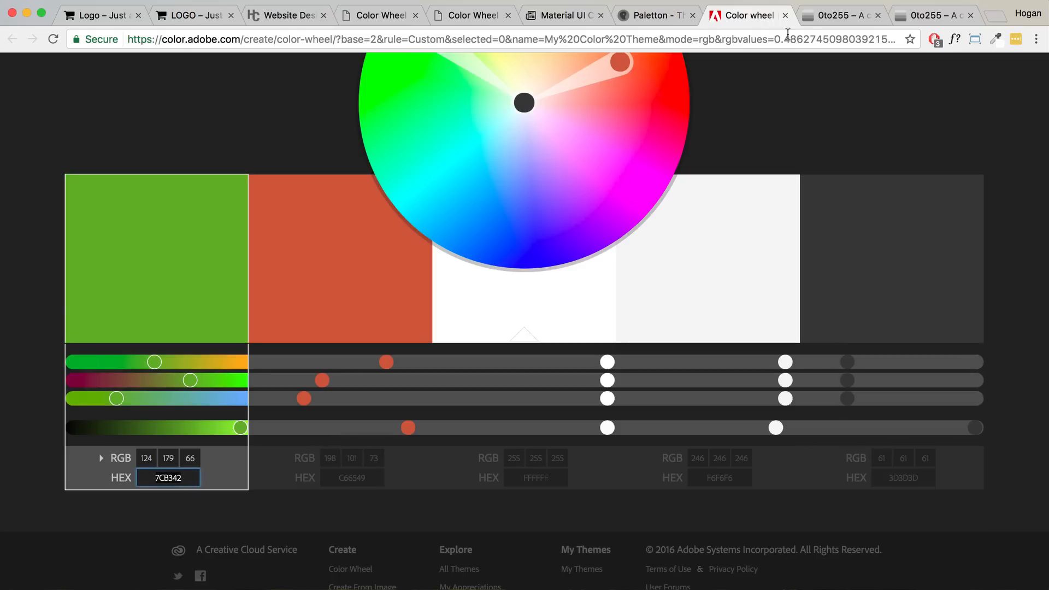
left_click(810, 24)
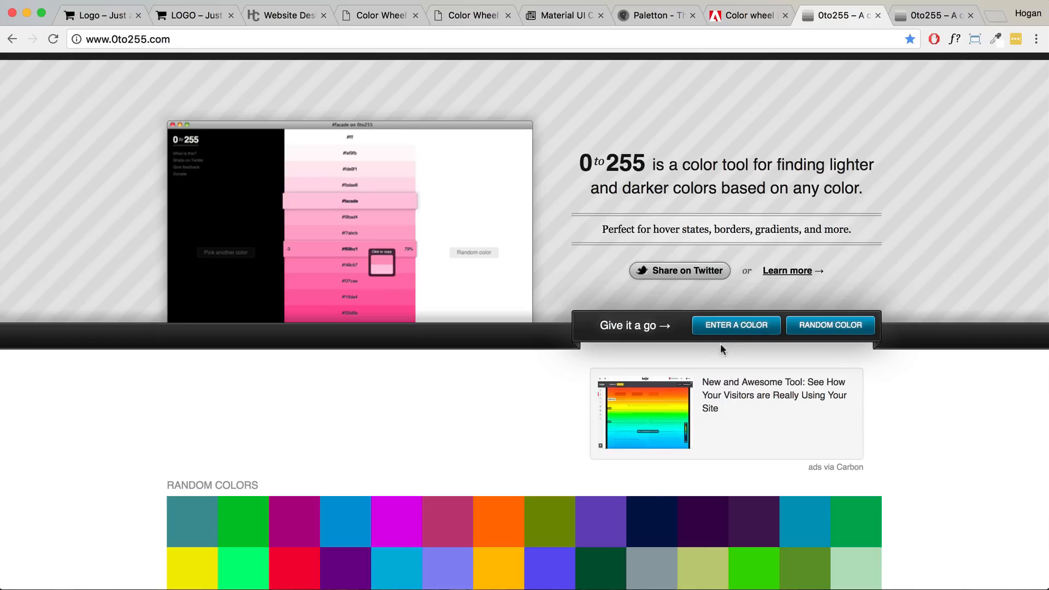
- Paste 7CB342 into 0to255 and load its lighter and darker shades
left_click(726, 327)
type("7CB342")
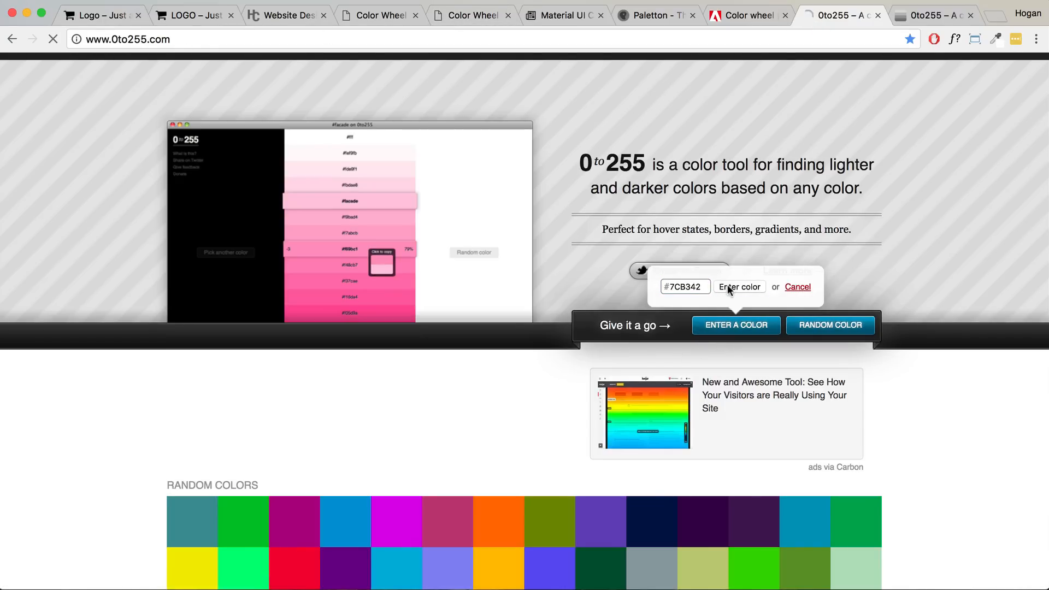
left_click(726, 288)
- Copy C66549 from Paletton and load its shades in 0to255
left_click(930, 17)
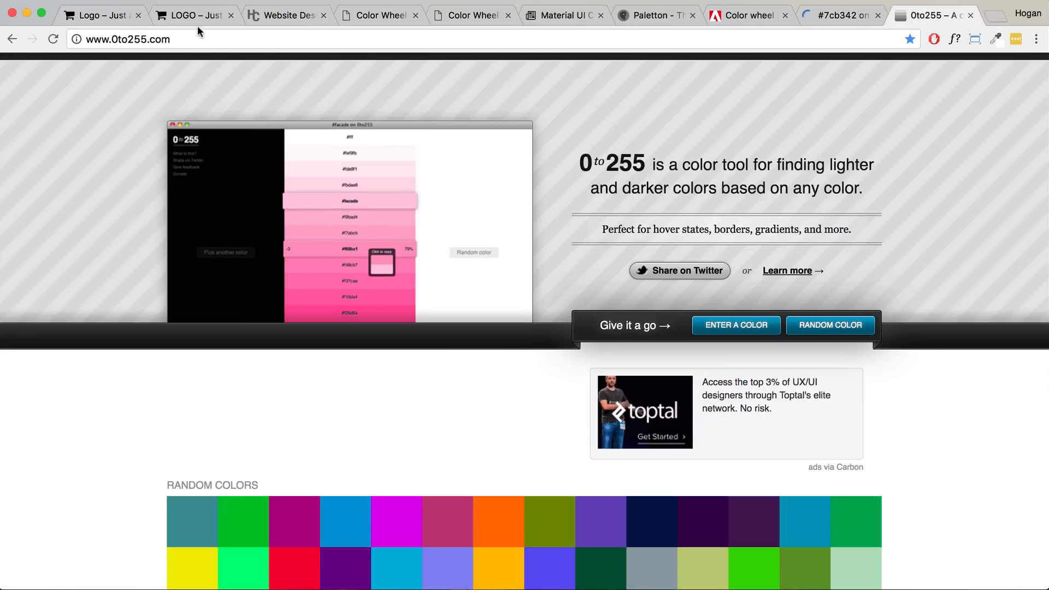
left_click(653, 15)
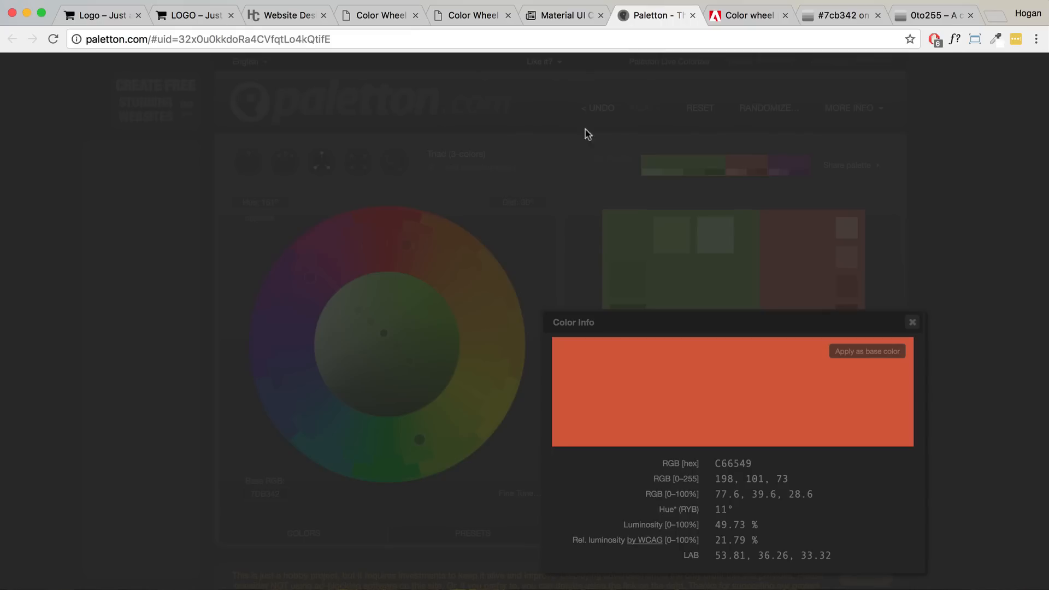
double_click(751, 463)
key("ctrl+c")
left_click(923, 16)
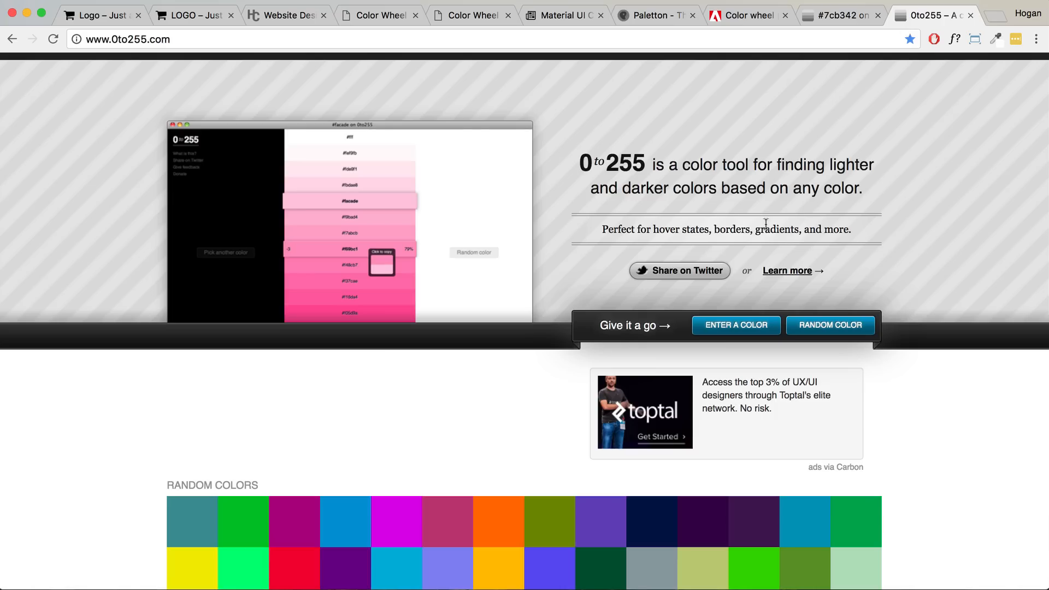
left_click(729, 331)
key("ctrl+v")
left_click(741, 285)
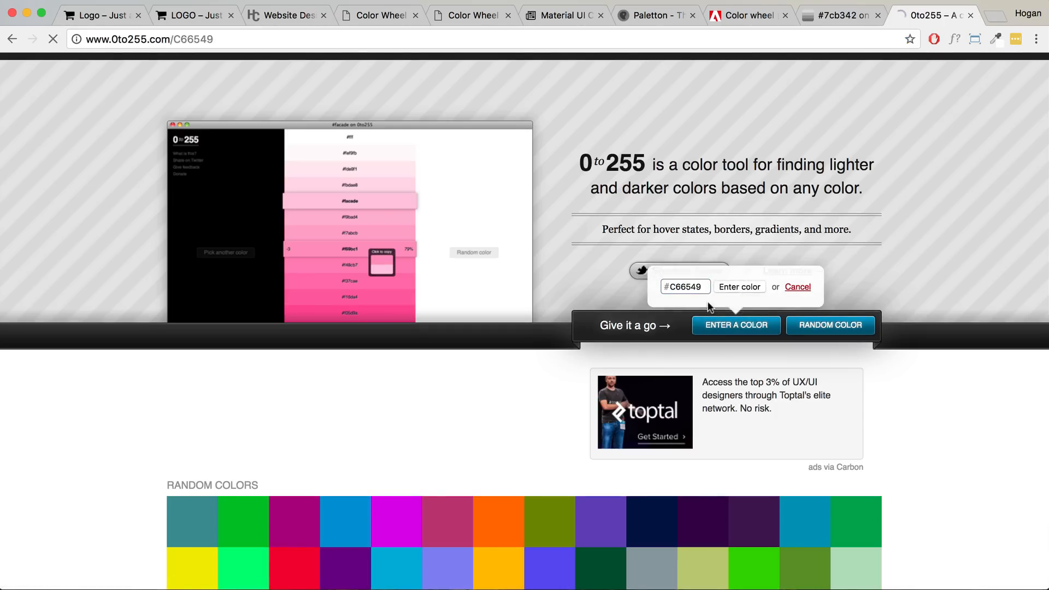
- Look over the shade lists, then return to the Fresh Foodz storefront
scroll(630, 391, "down", 3)
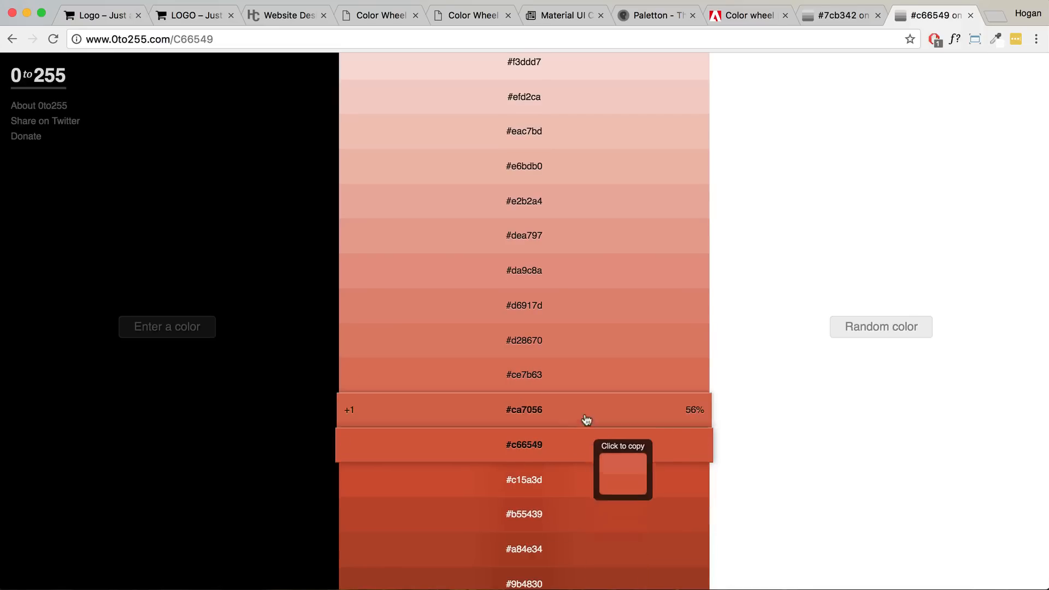
left_click(834, 18)
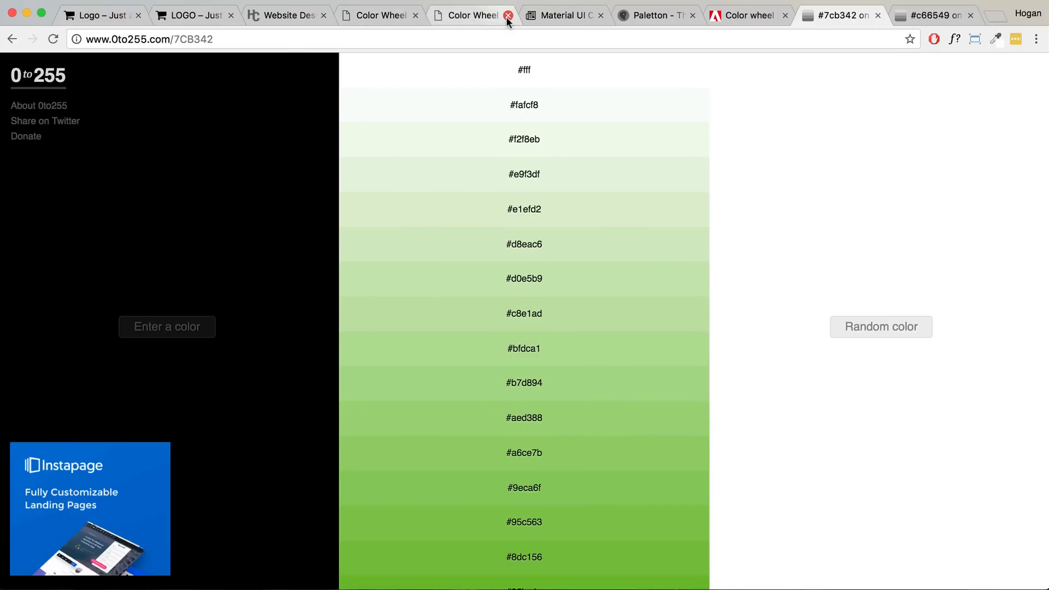
left_click(196, 16)
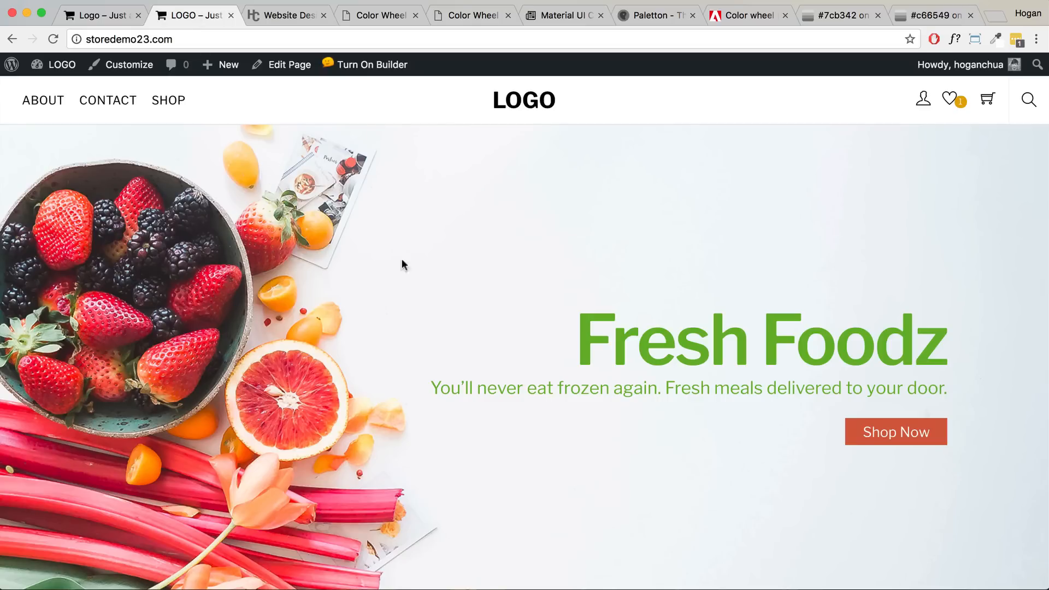
- Scroll through the Fresh Foodz storefront, then return to Paletton and close its Color Info panel
scroll(542, 244, "down", 10)
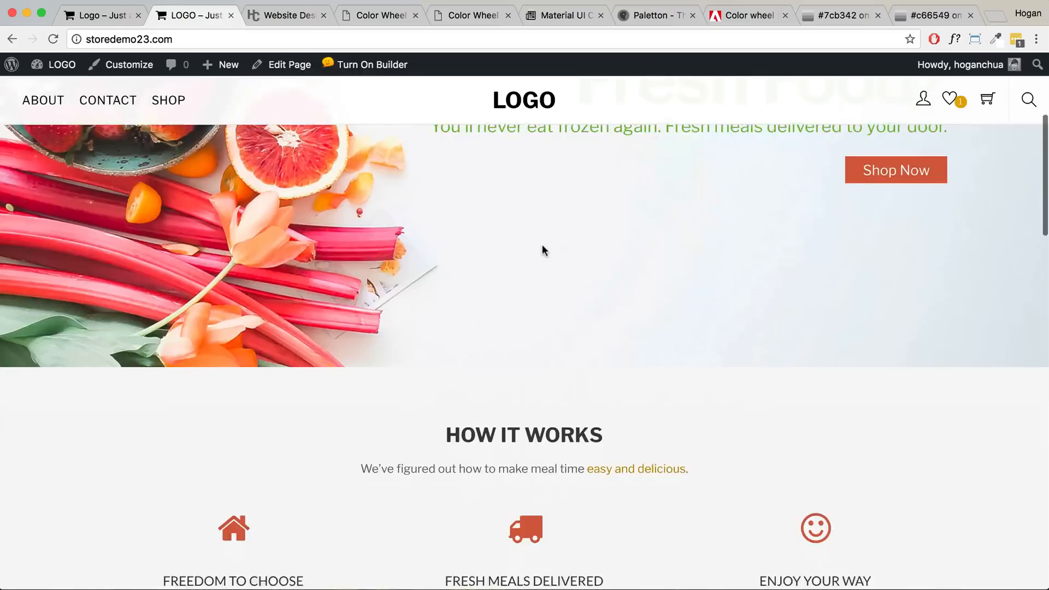
scroll(542, 245, "up", 3)
scroll(542, 245, "up", 8)
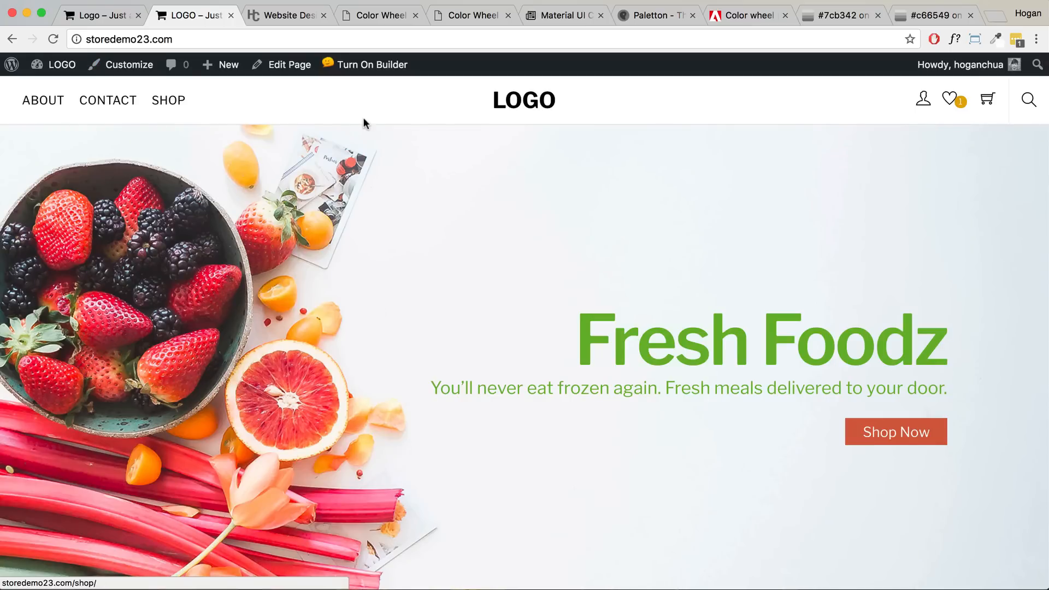
left_click(655, 15)
left_click(912, 322)
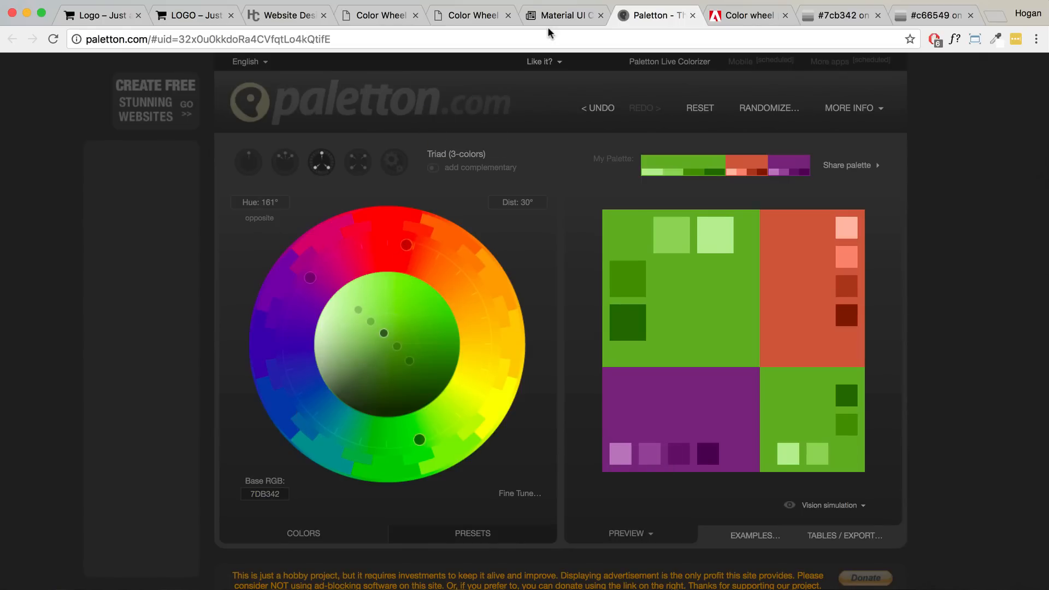
- Copy Pink 200 at Material UI level 200, compare level 400, then return to Adobe Color
left_click(558, 17)
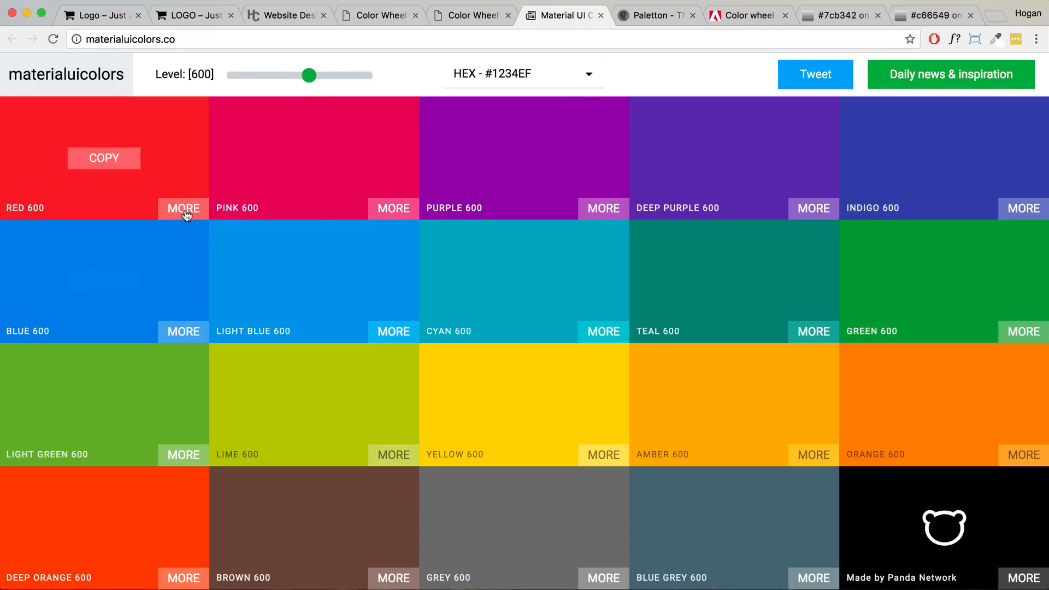
left_click(251, 76)
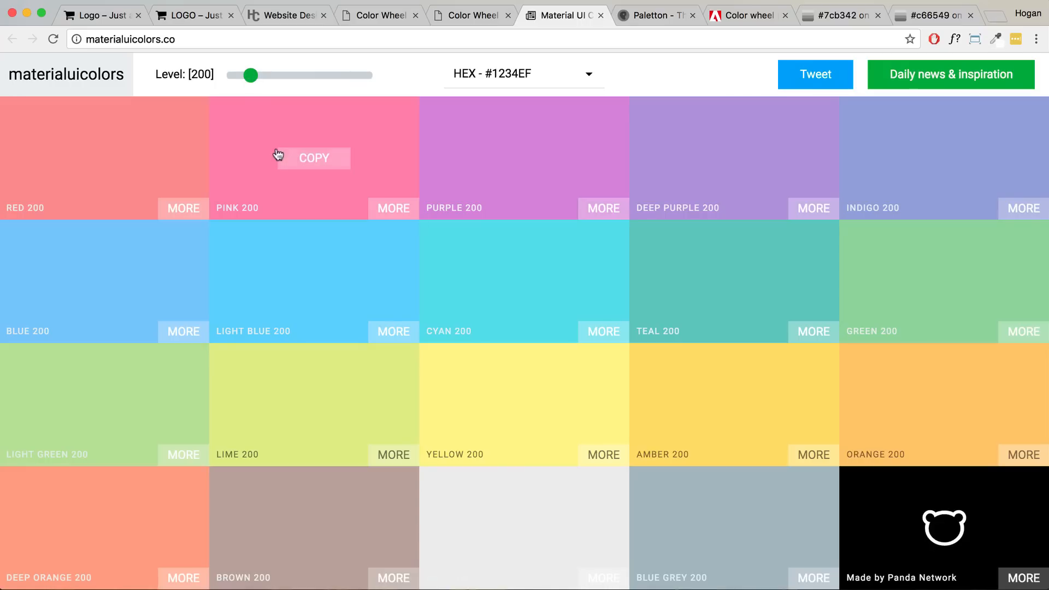
left_click(302, 160)
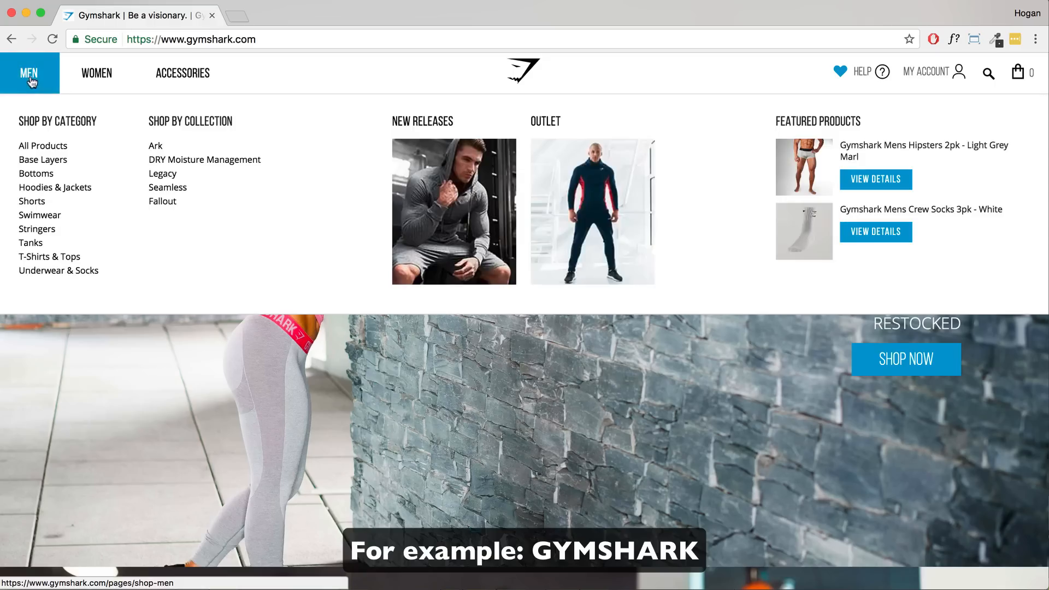
mouse_move(88, 89)
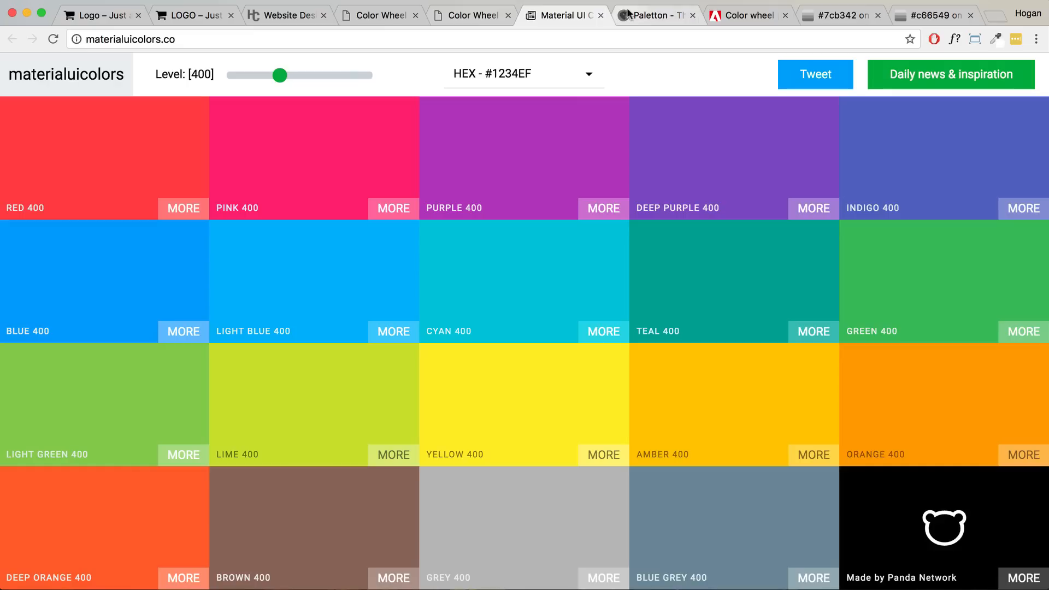
left_click(702, 18)
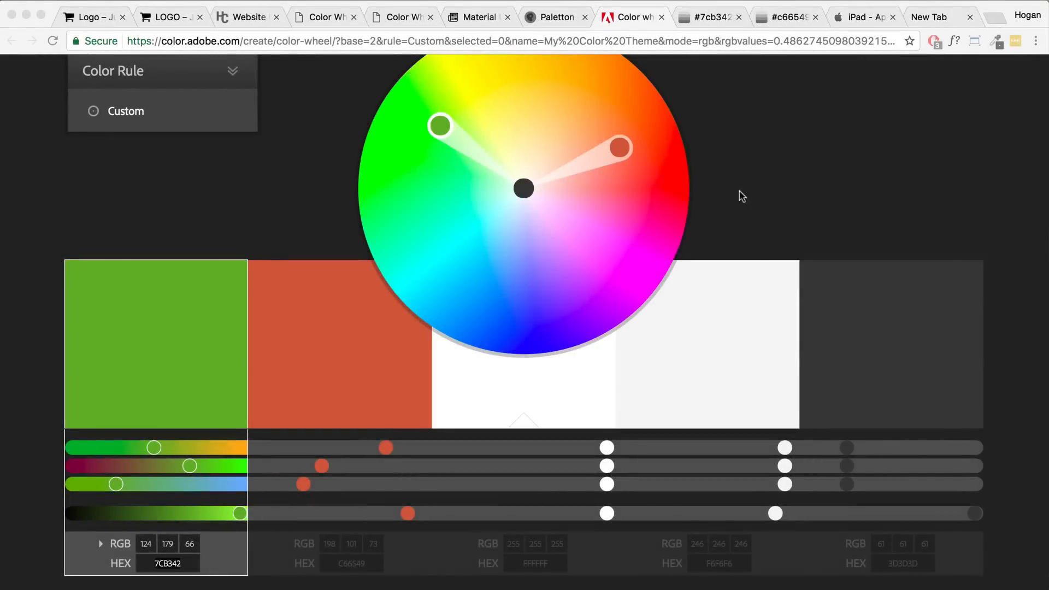
- Try saving the Adobe Color theme, then open the storedemo23 site's Themify customizer
scroll(327, 166, "up", 3)
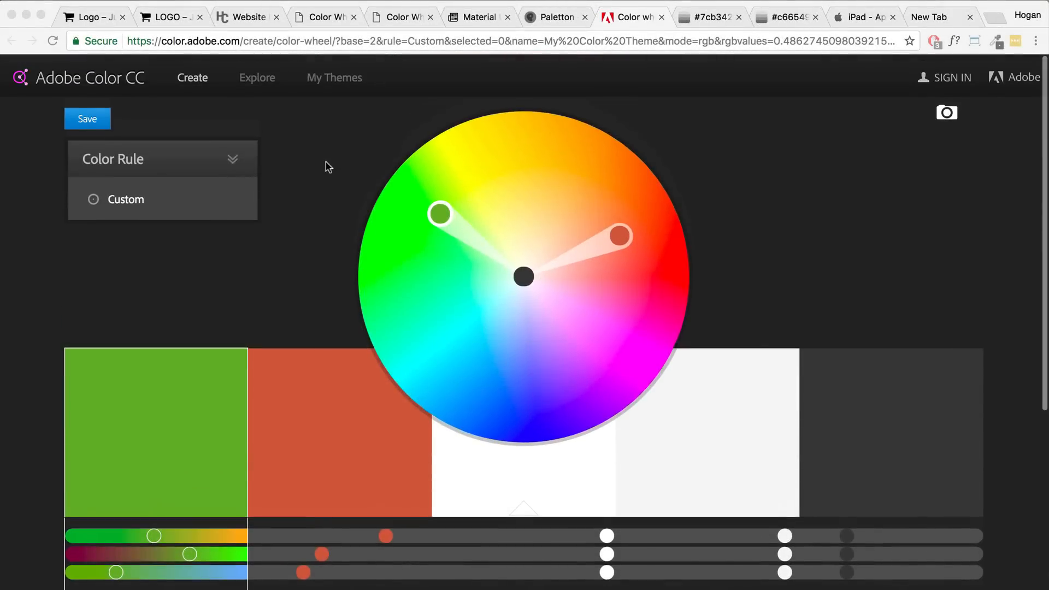
left_click(89, 120)
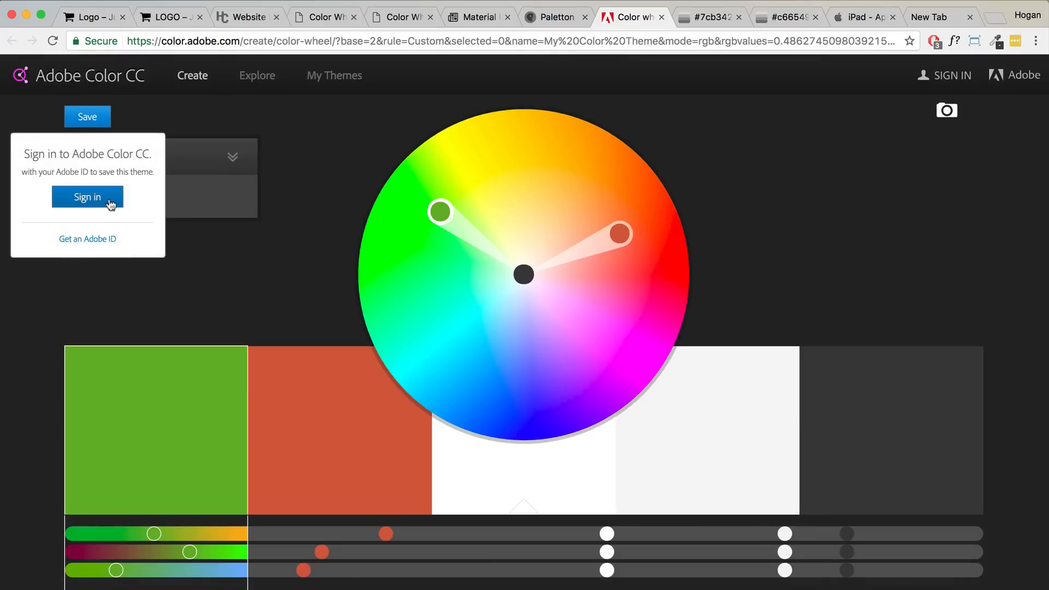
scroll(222, 224, "down", 3)
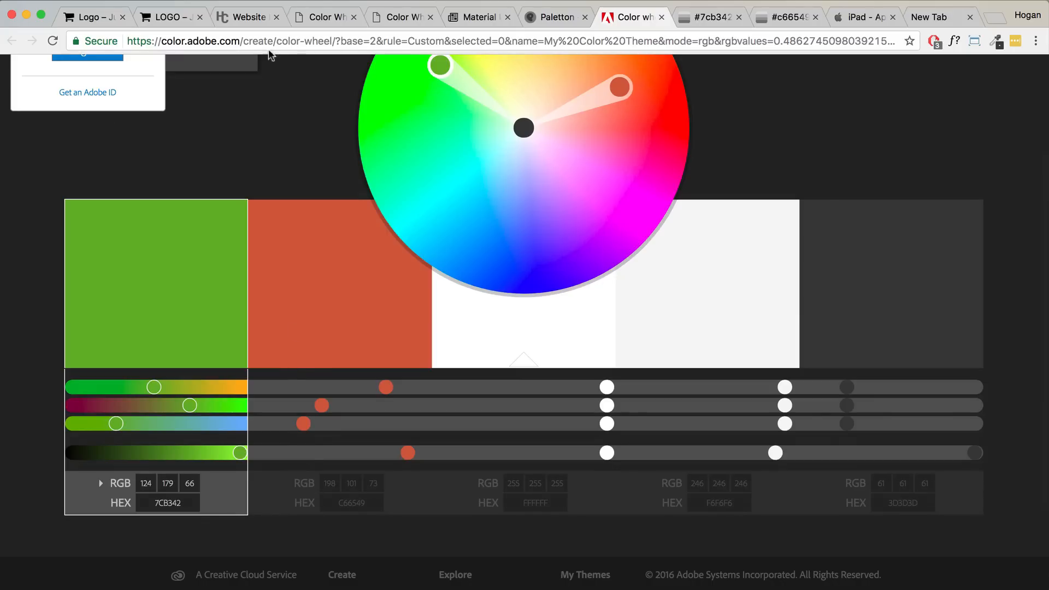
left_click(169, 17)
left_click(125, 67)
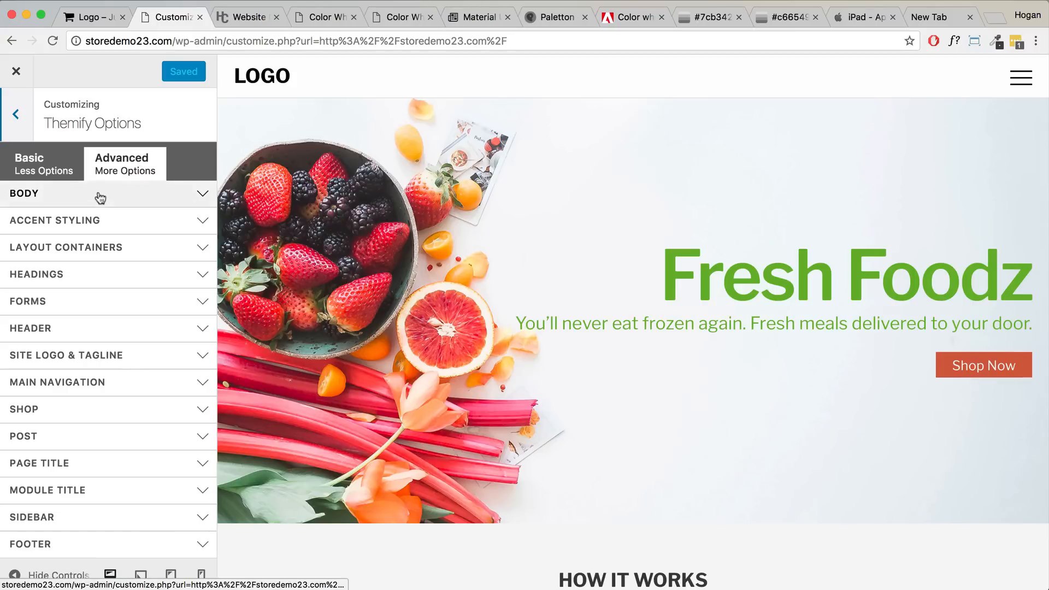
- Expand BODY in the Themify customizer, check Body Font, and open the Body Link colour picker
left_click(99, 195)
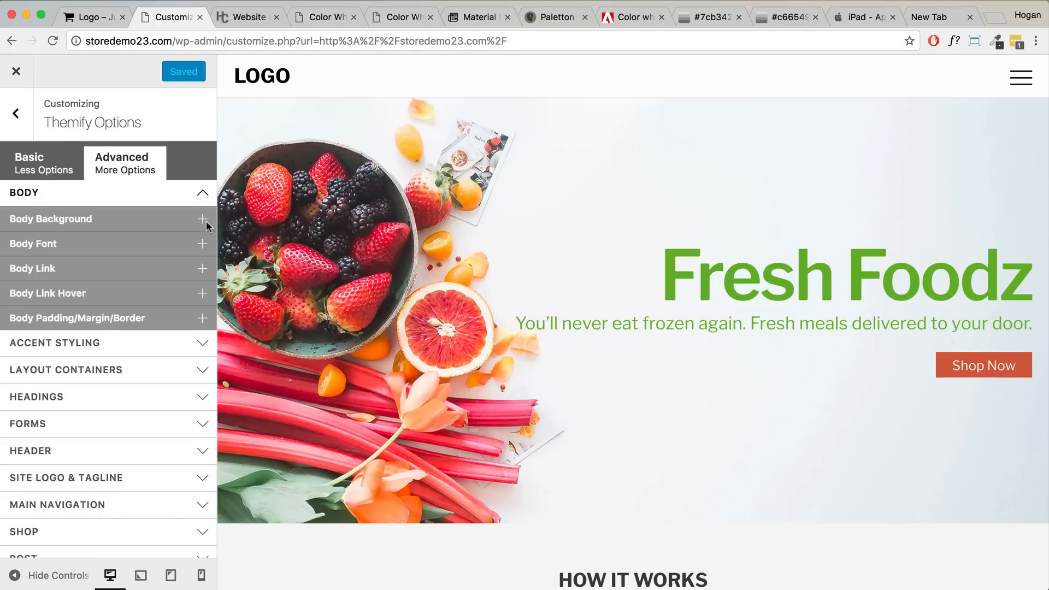
left_click(137, 244)
scroll(389, 372, "down", 6)
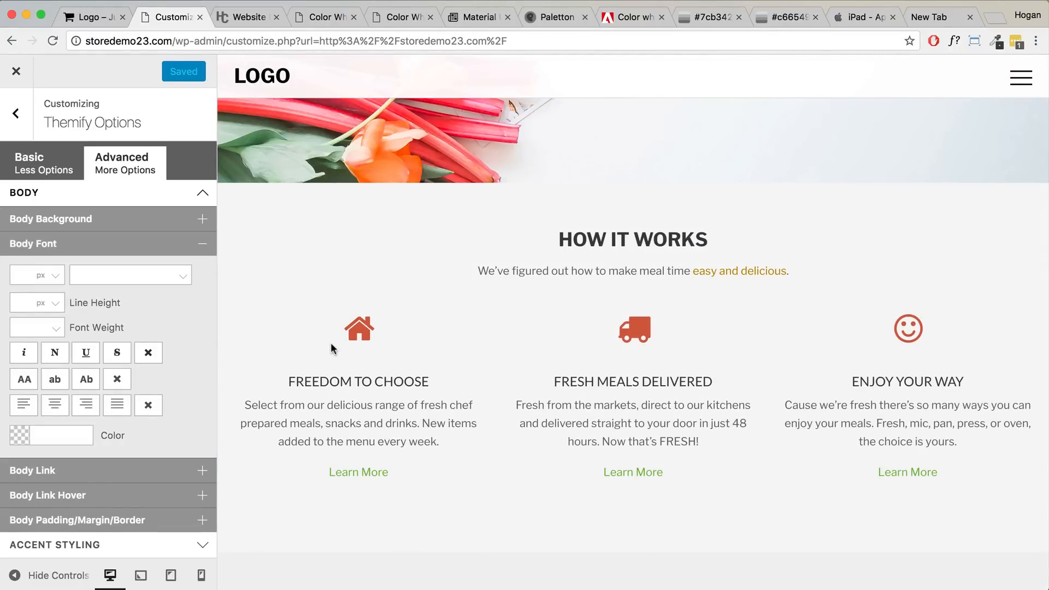
left_click_drag(444, 449, 288, 377)
left_click(328, 423)
left_click_drag(450, 448, 289, 382)
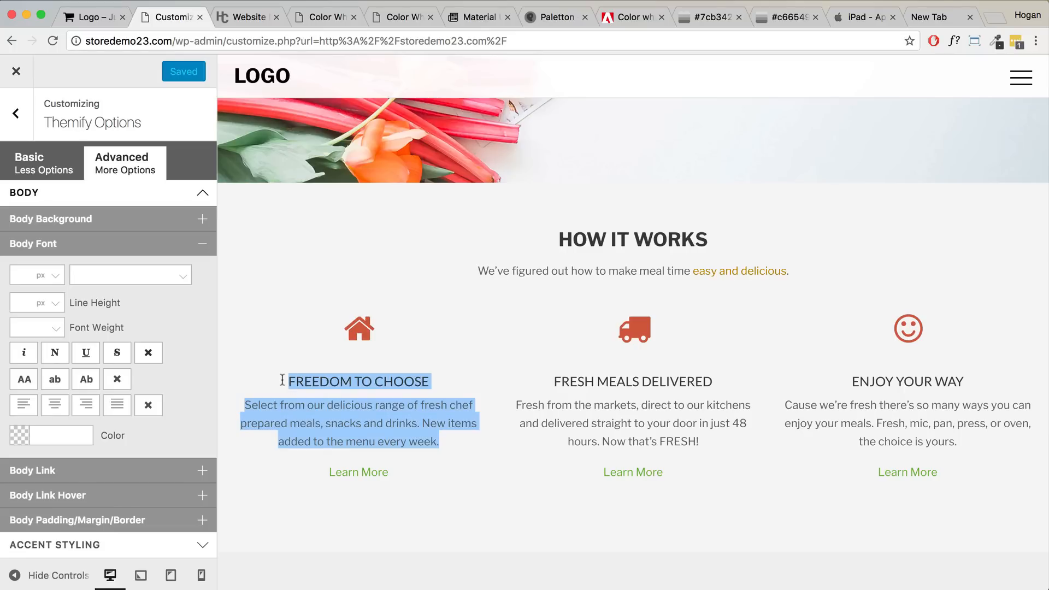
left_click(156, 247)
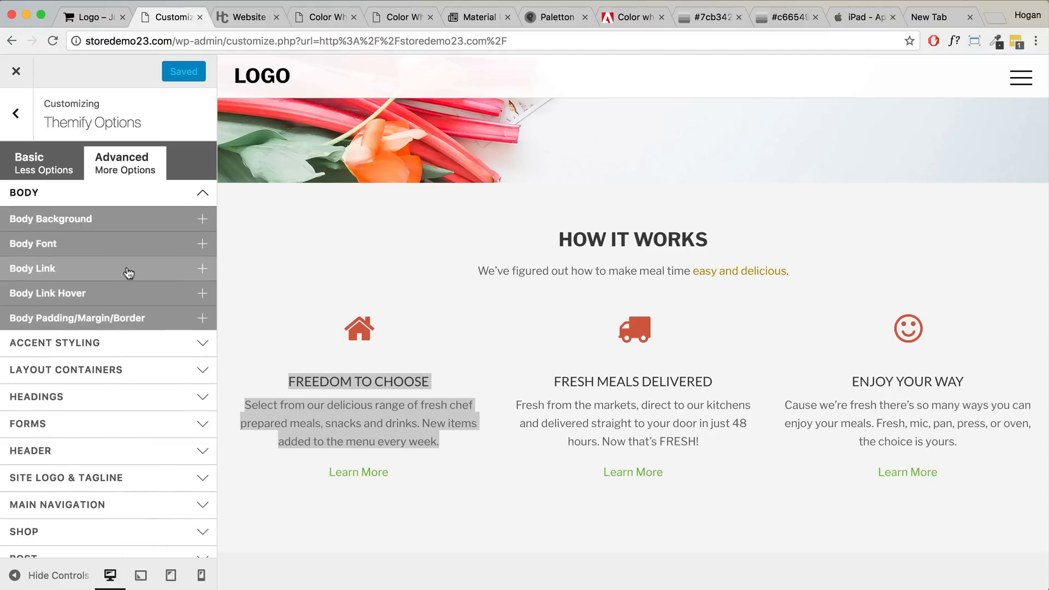
left_click(128, 272)
left_click(48, 327)
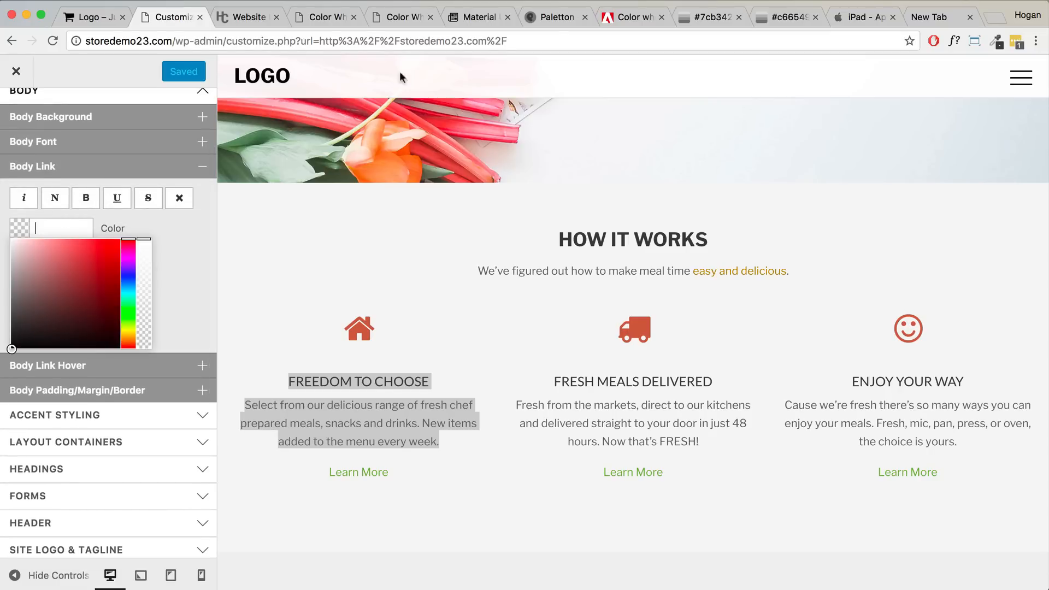
- Copy 7CB342 from Adobe Color and set it as the Body Link colour
left_click(634, 17)
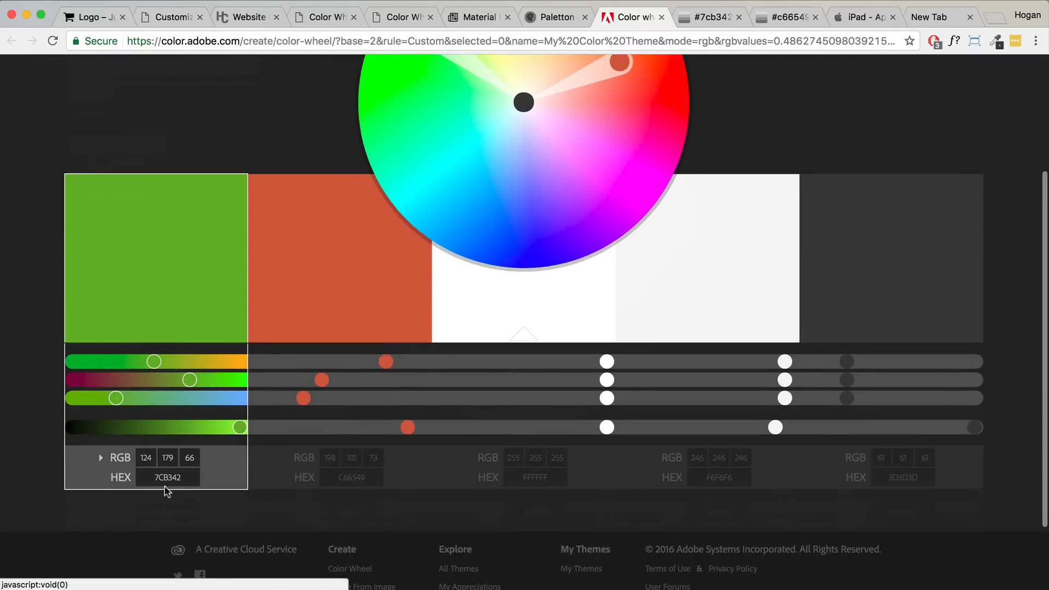
left_click(185, 479)
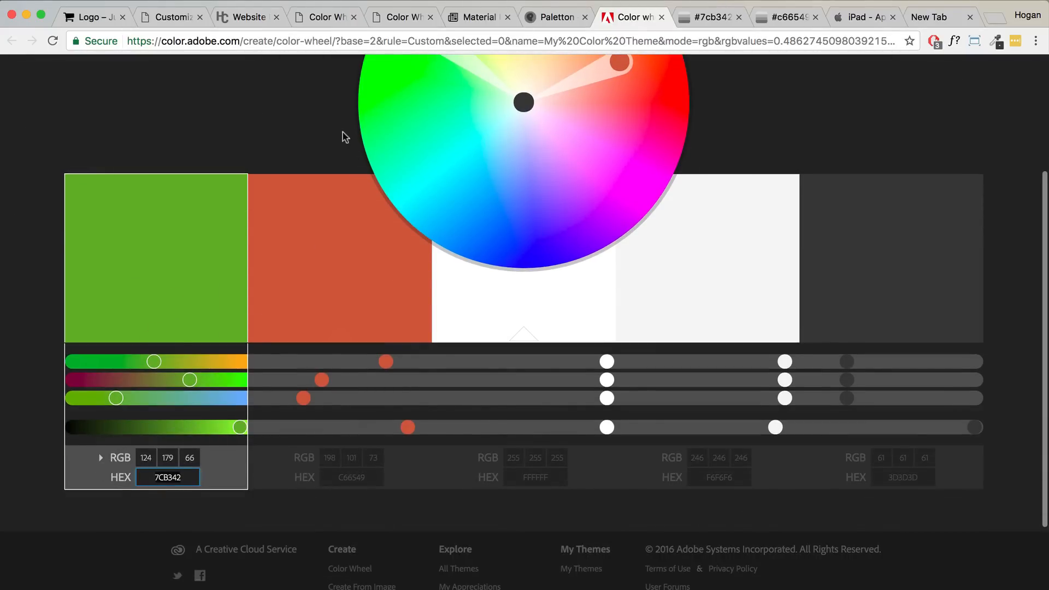
left_click(174, 17)
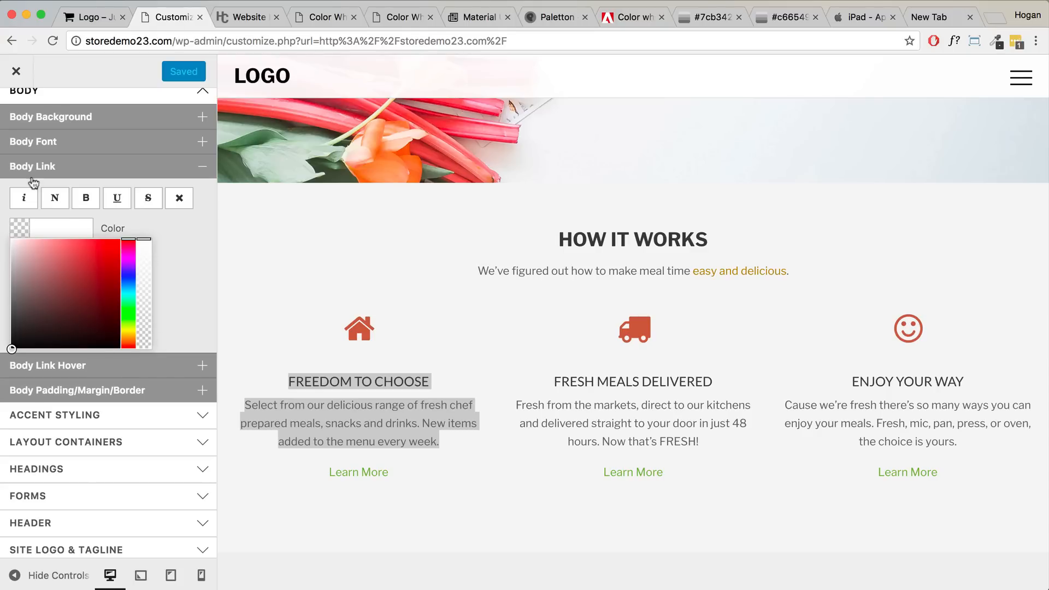
key("super+v")
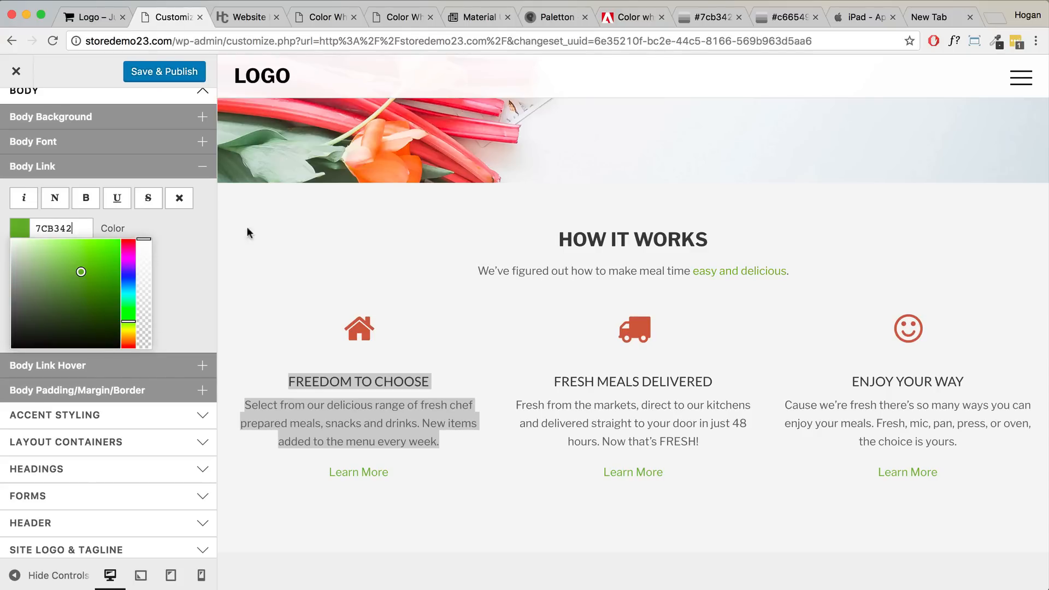
left_click(733, 284)
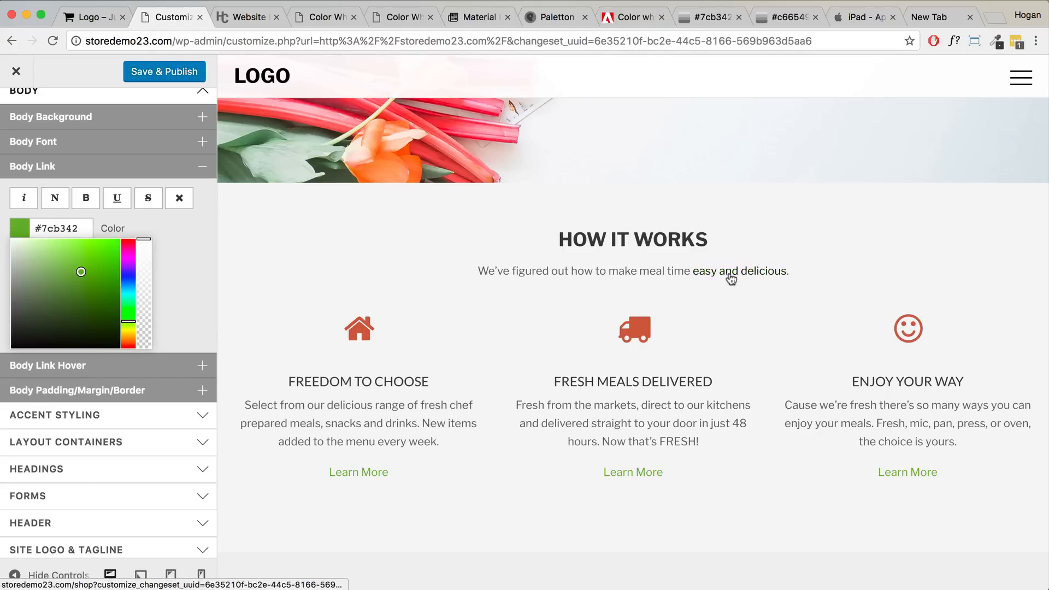
left_click(163, 217)
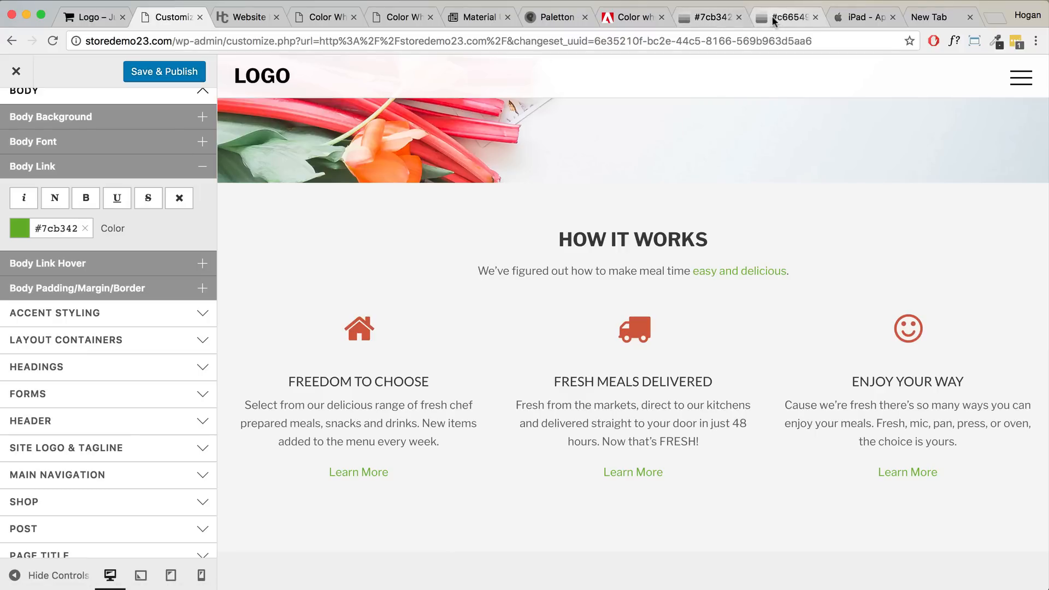
- Copy Yellow 100 from Material UI Colors at level 100, then return to the customizer
left_click(473, 17)
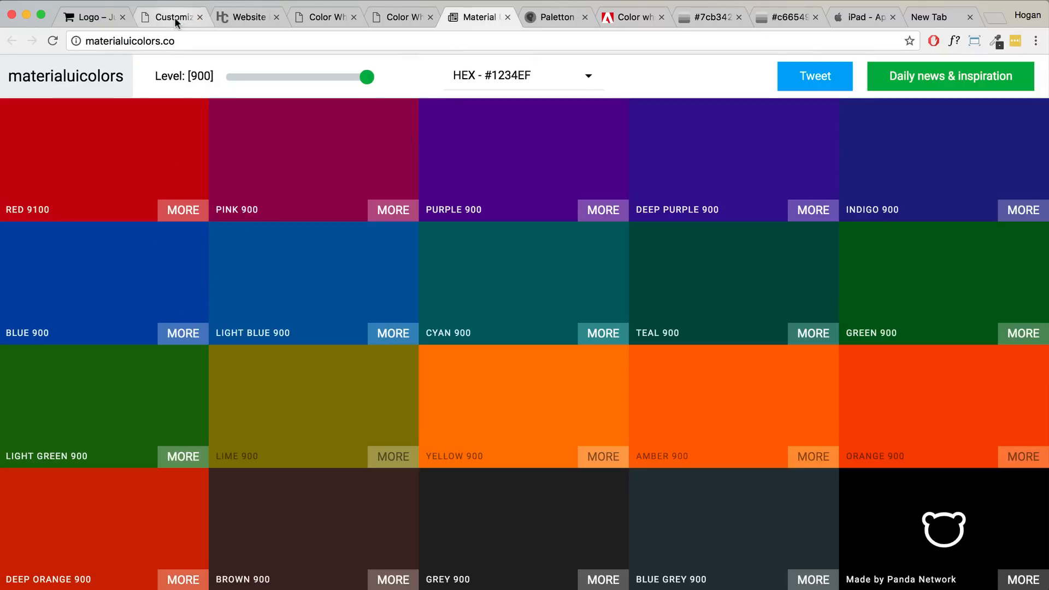
left_click(251, 77)
left_click_drag(251, 77, 235, 77)
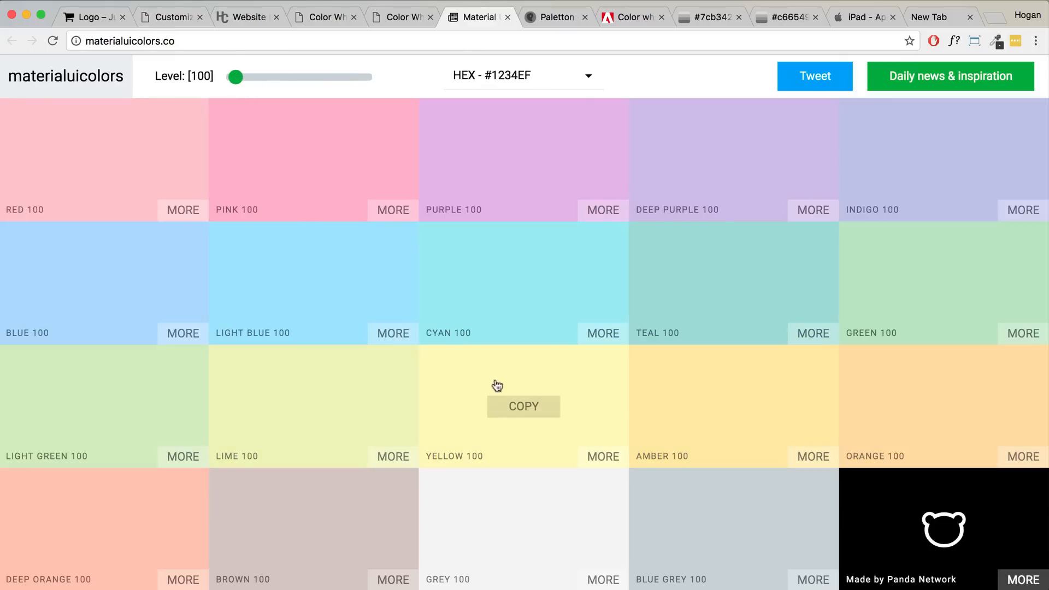
left_click(495, 384)
left_click(175, 18)
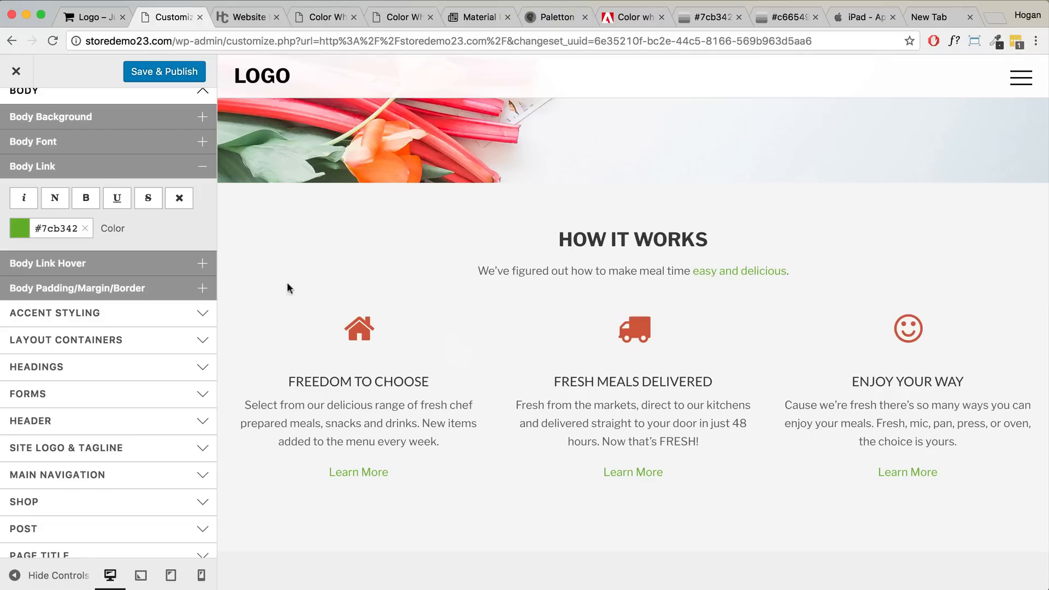
- Copy the darker shade #6b9a39 from 0to255 and set it as the Body Link Hover colour
left_click(162, 264)
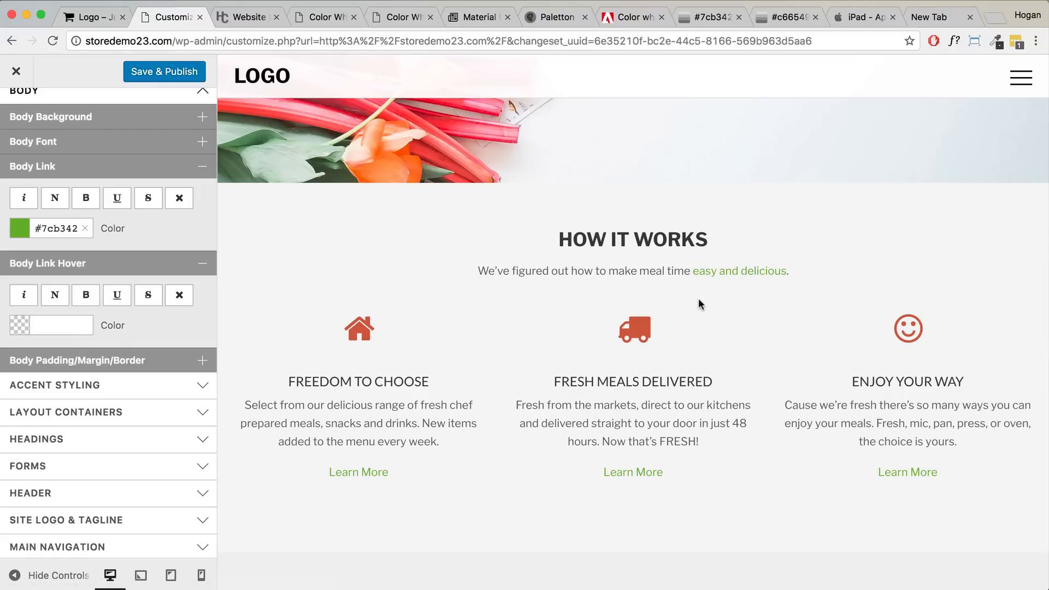
left_click(703, 18)
scroll(629, 301, "down", 5)
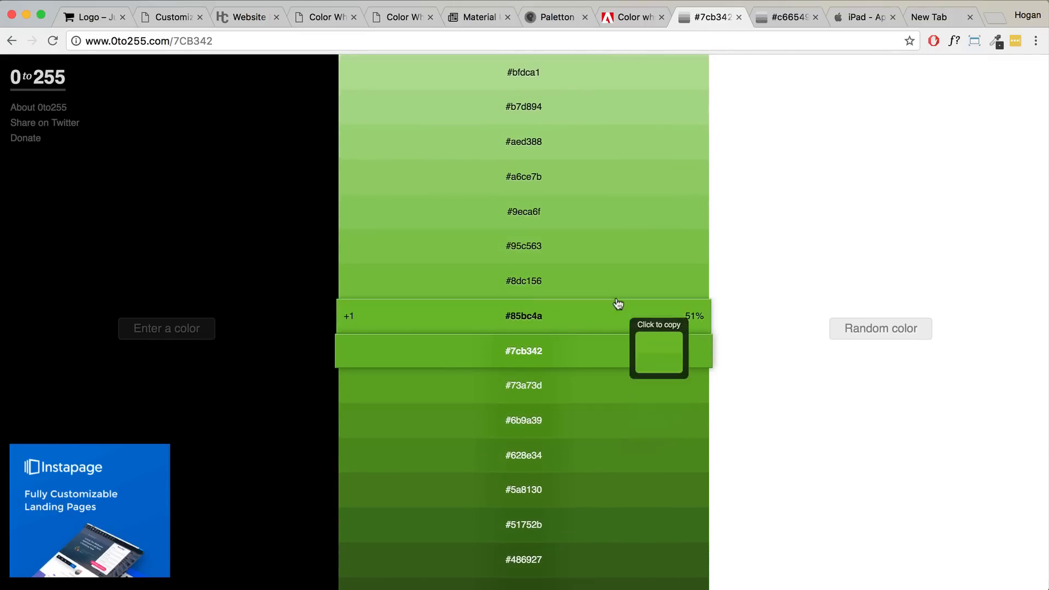
left_click(581, 422)
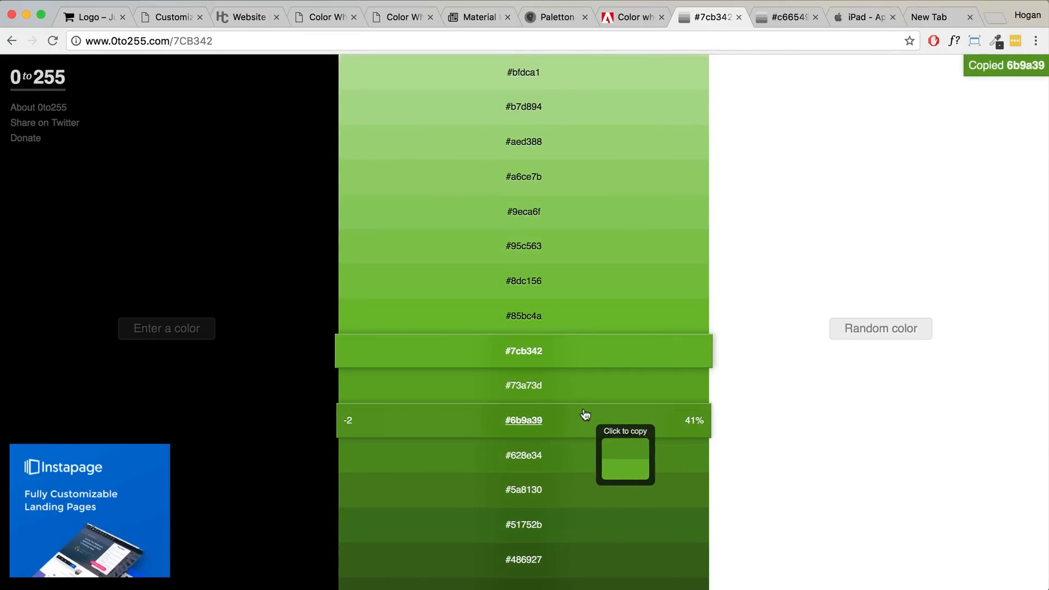
left_click(172, 17)
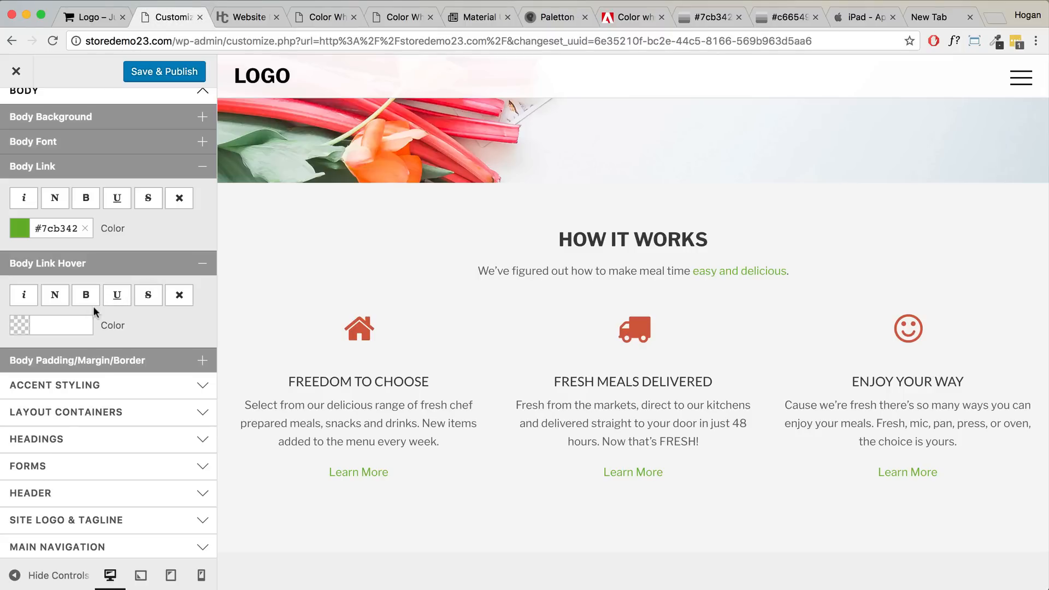
left_click(67, 316)
type("6b9a39")
key("Return")
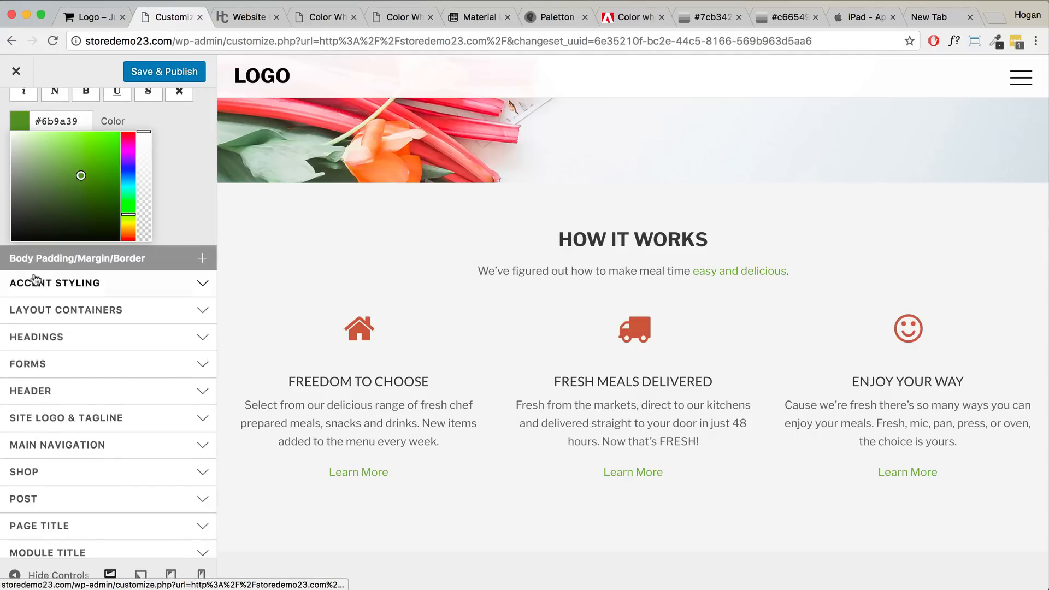
scroll(40, 275, "up", 3)
scroll(40, 274, "up", 2)
- Collapse the Body options, expand Header, and zoom the browser out to show the whole header
left_click(168, 295)
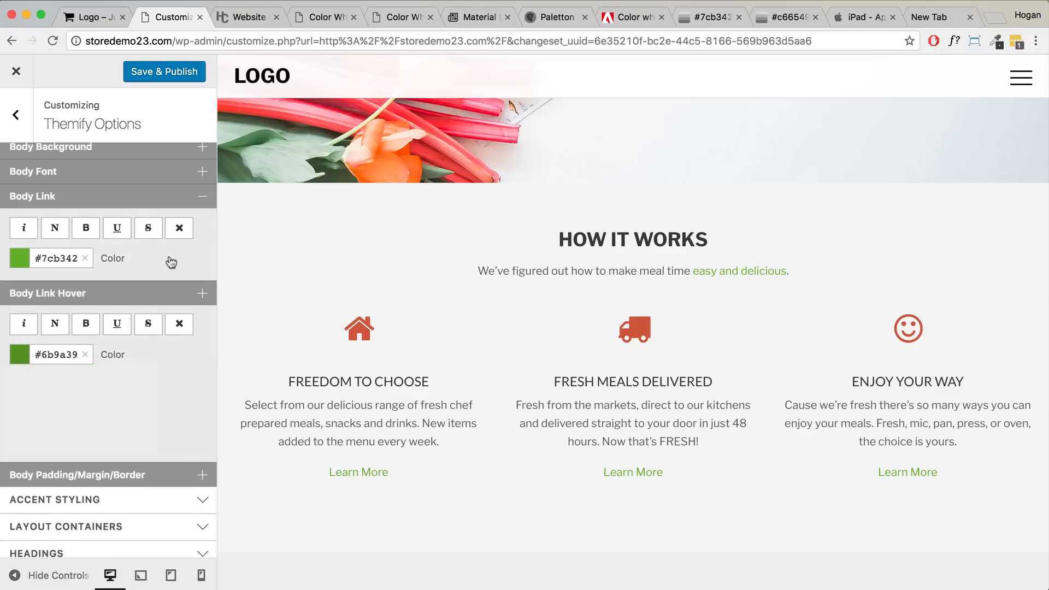
scroll(171, 247, "up", 2)
left_click(151, 205)
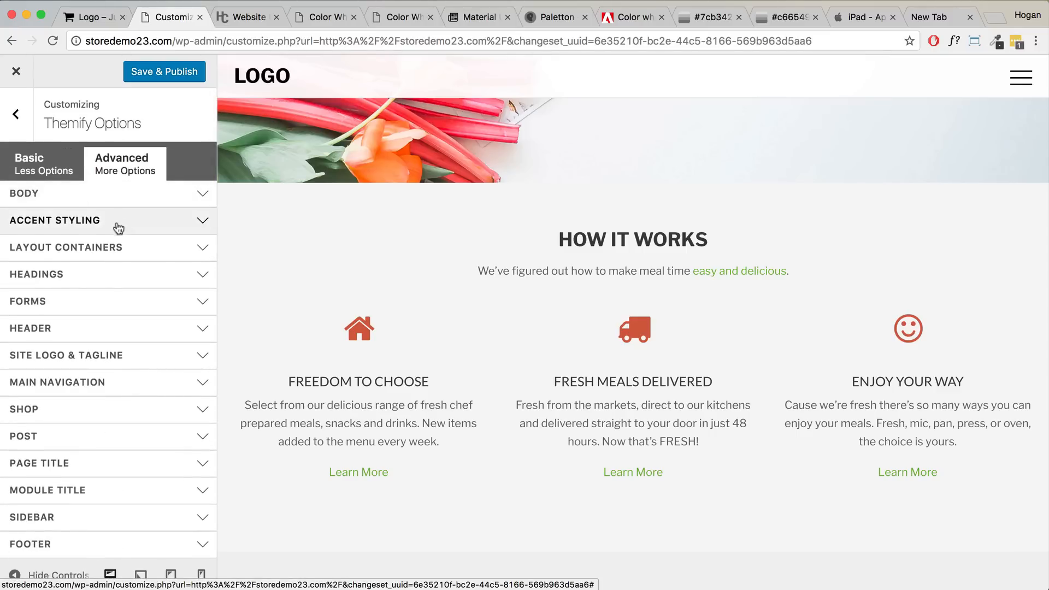
left_click(74, 329)
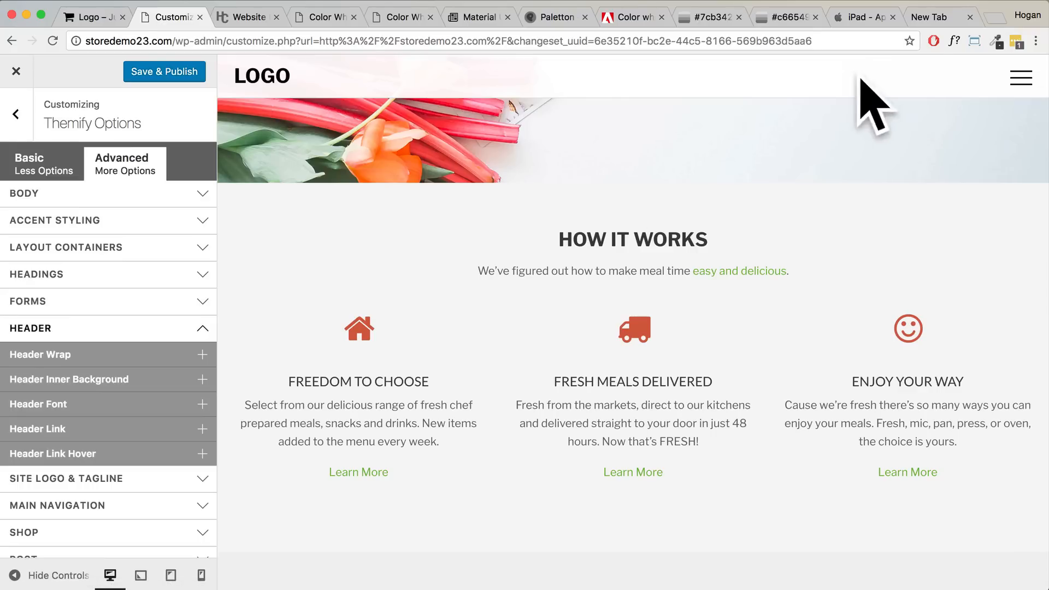
scroll(957, 73, "up", 1)
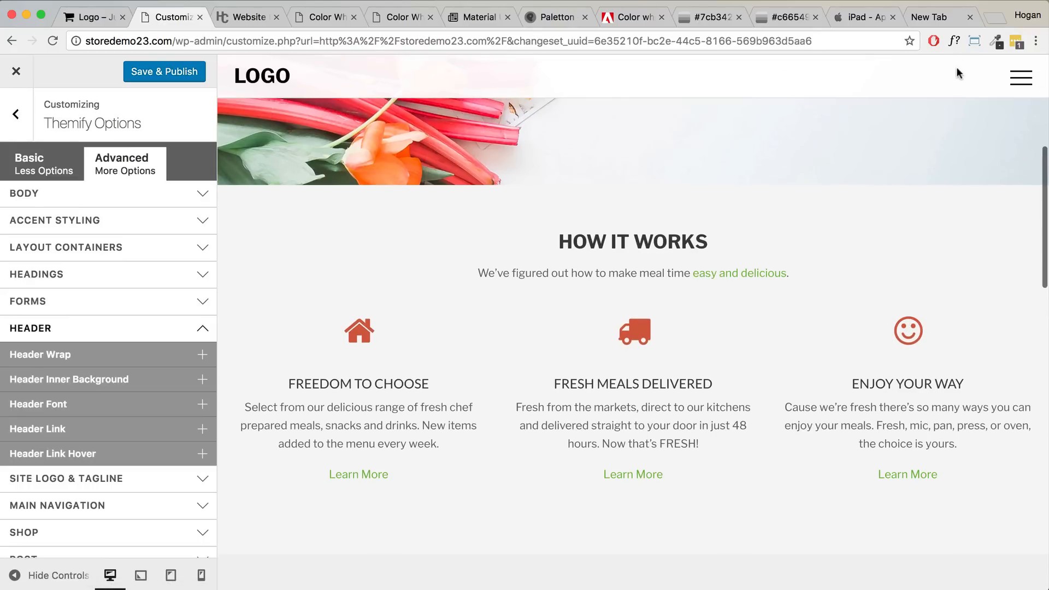
left_click(1035, 41)
key("ctrl+minus")
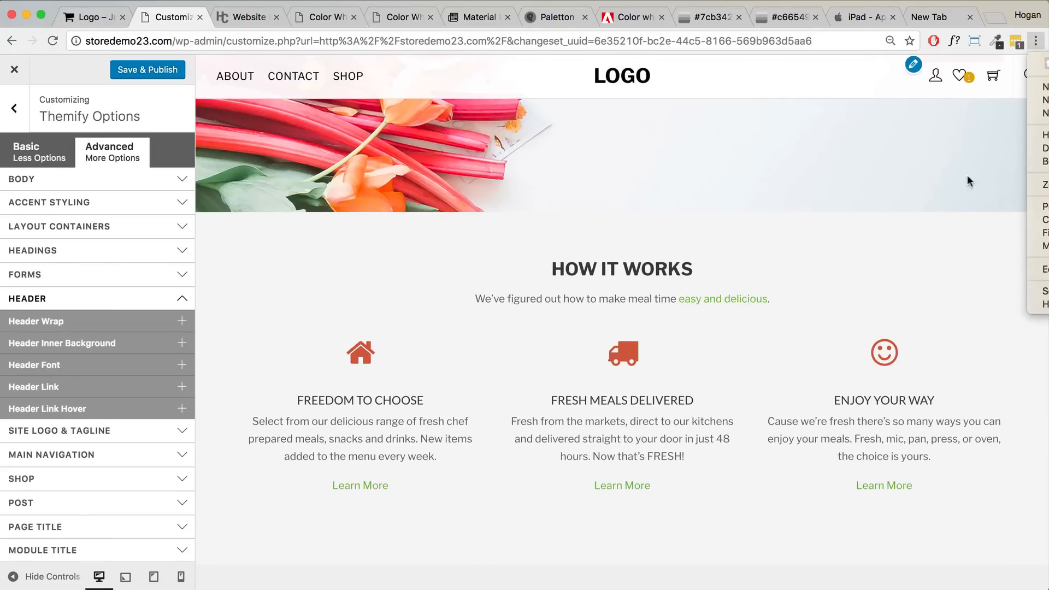
left_click(840, 262)
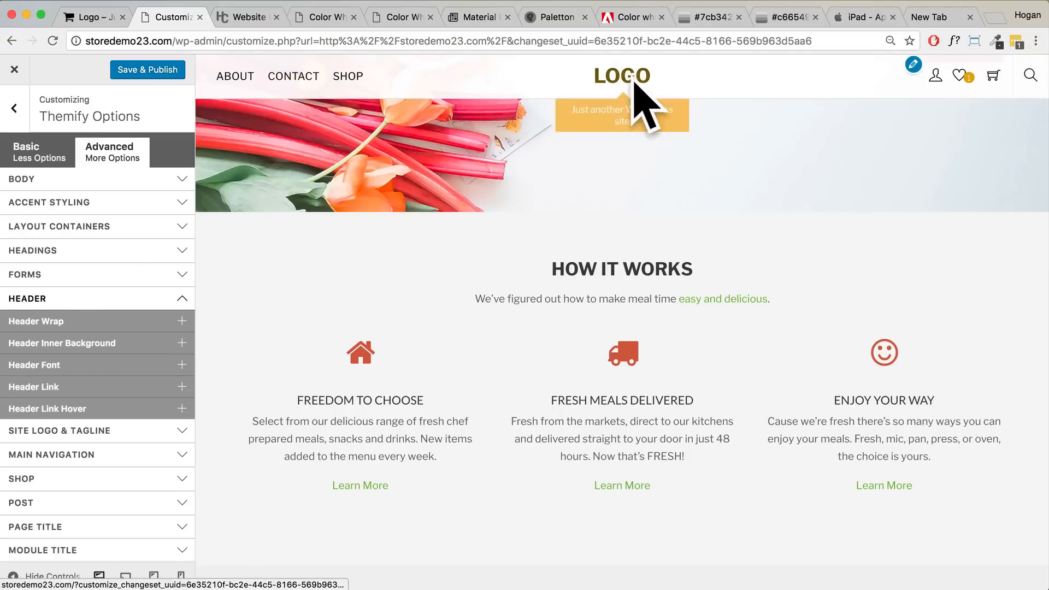
- Try a dark grey 3d3d3d Header Wrap background, then clear it
left_click(93, 322)
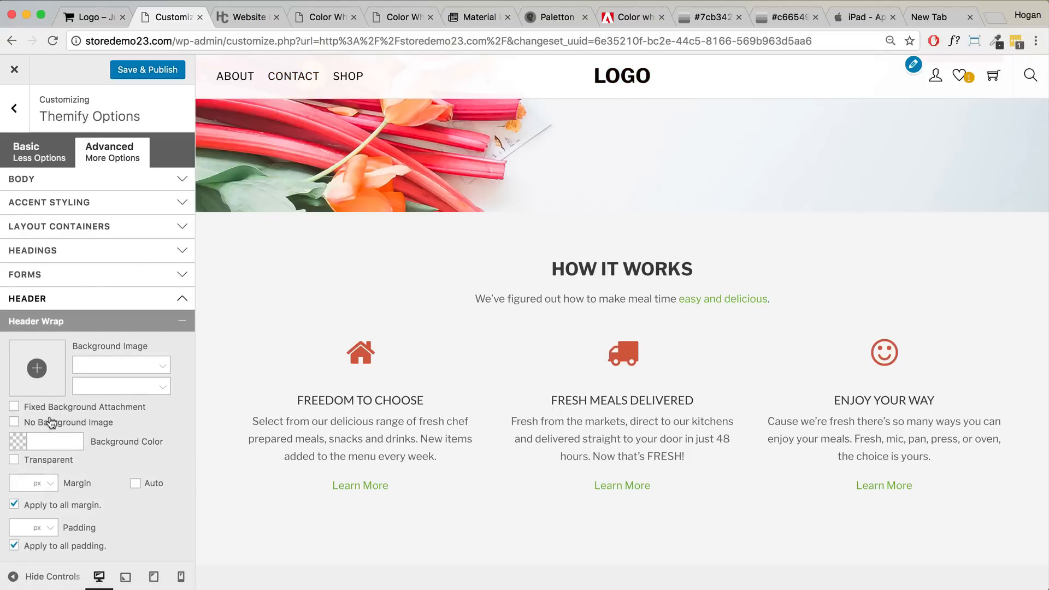
scroll(72, 427, "down", 2)
left_click(49, 387)
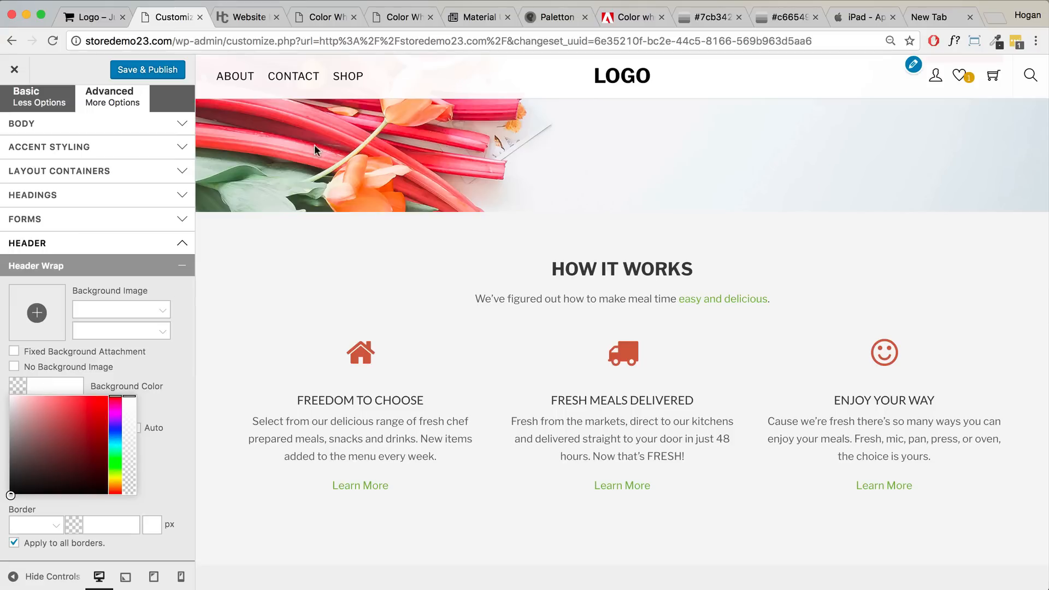
type("3d3d3d")
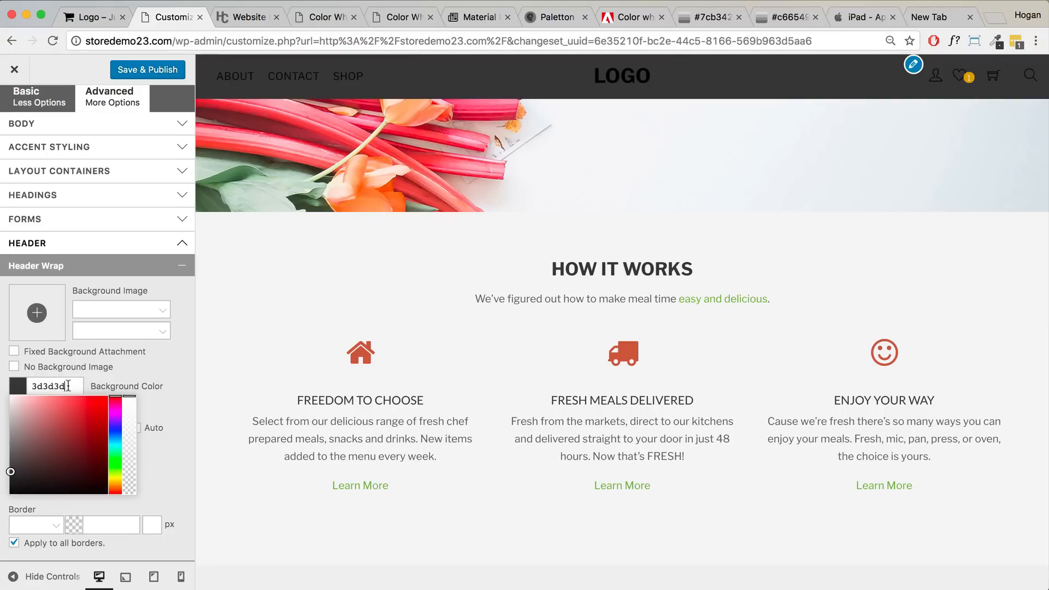
left_click_drag(69, 386, 23, 385)
key("BackSpace")
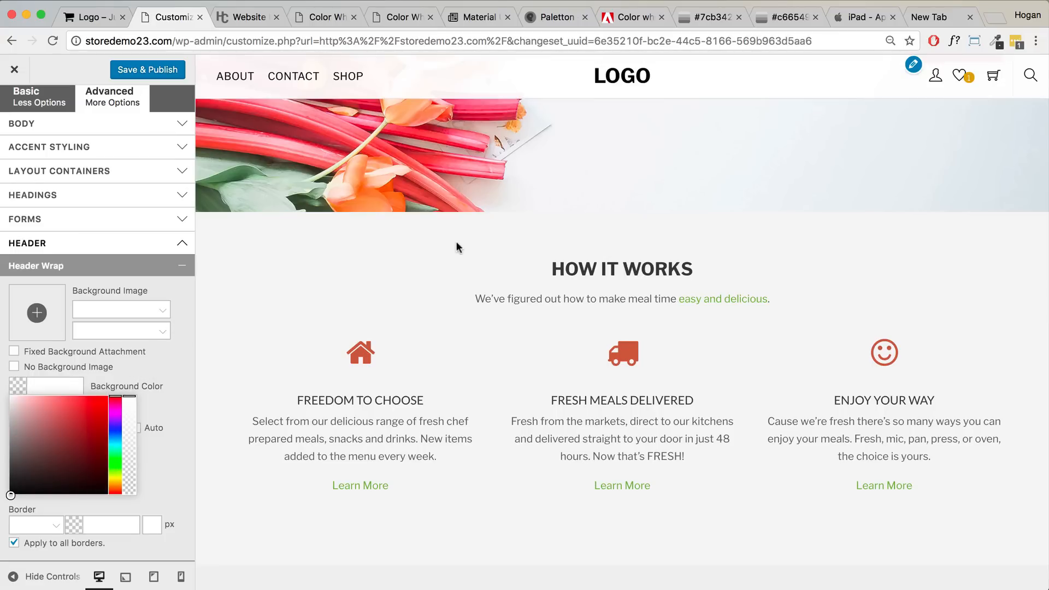
scroll(457, 241, "up", 4)
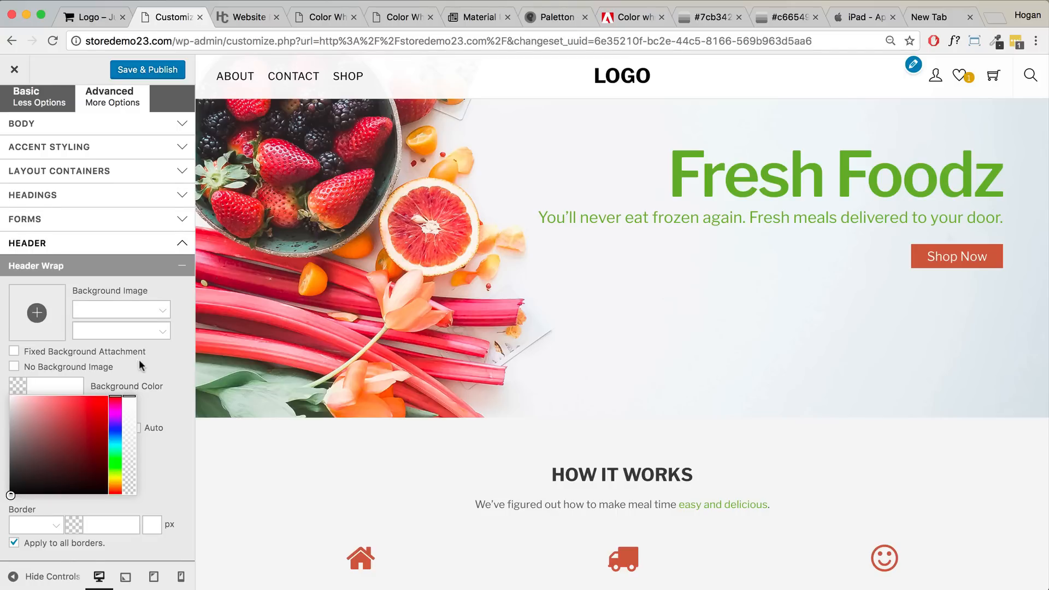
scroll(139, 359, "down", 3)
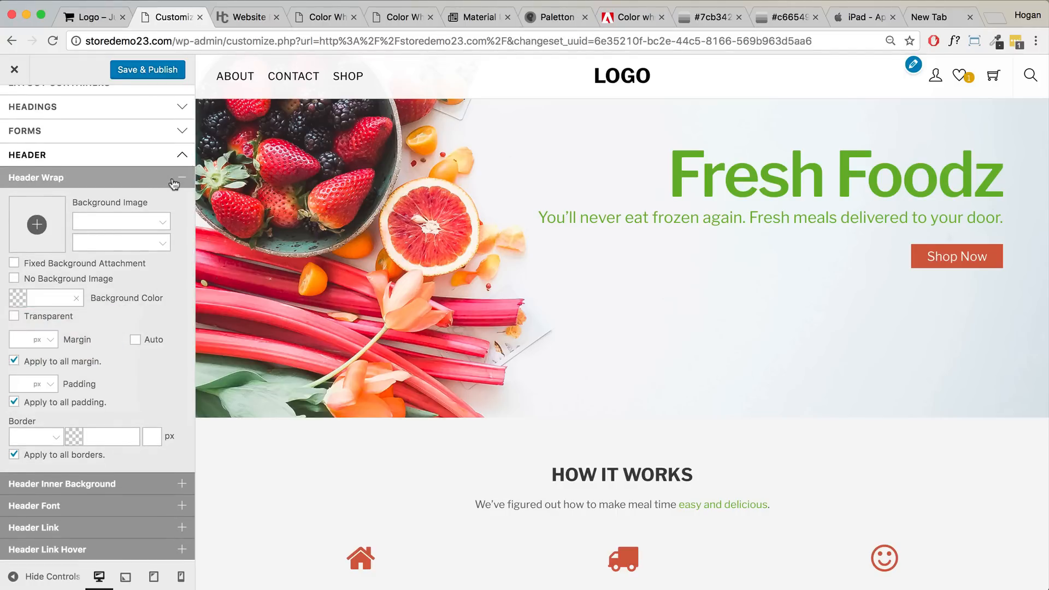
left_click(170, 182)
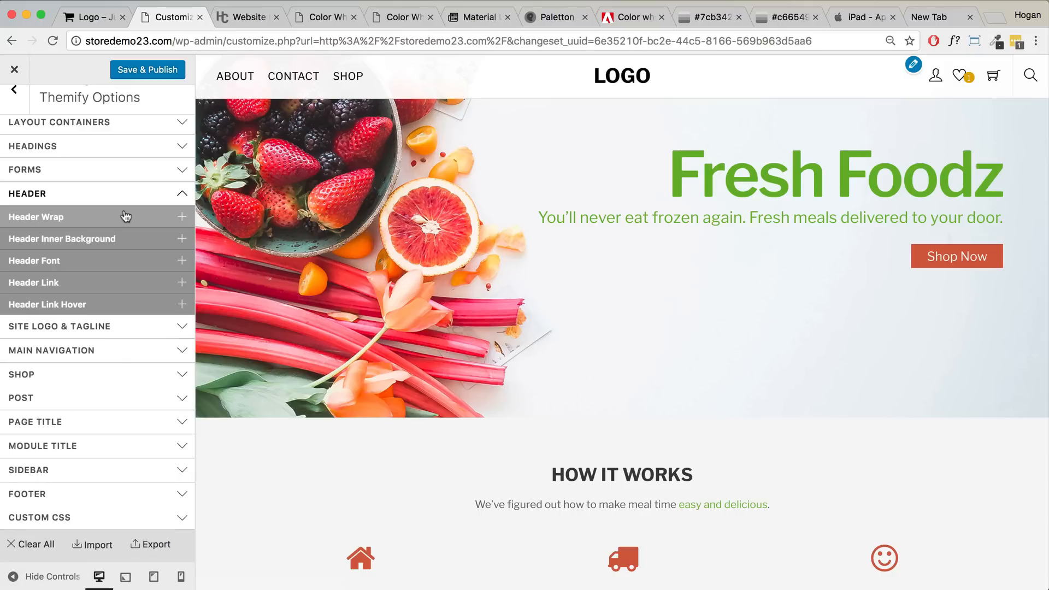
- Try the palette green 7CB342 as Header Wrap background, then clear it so the header stays white
left_click(122, 217)
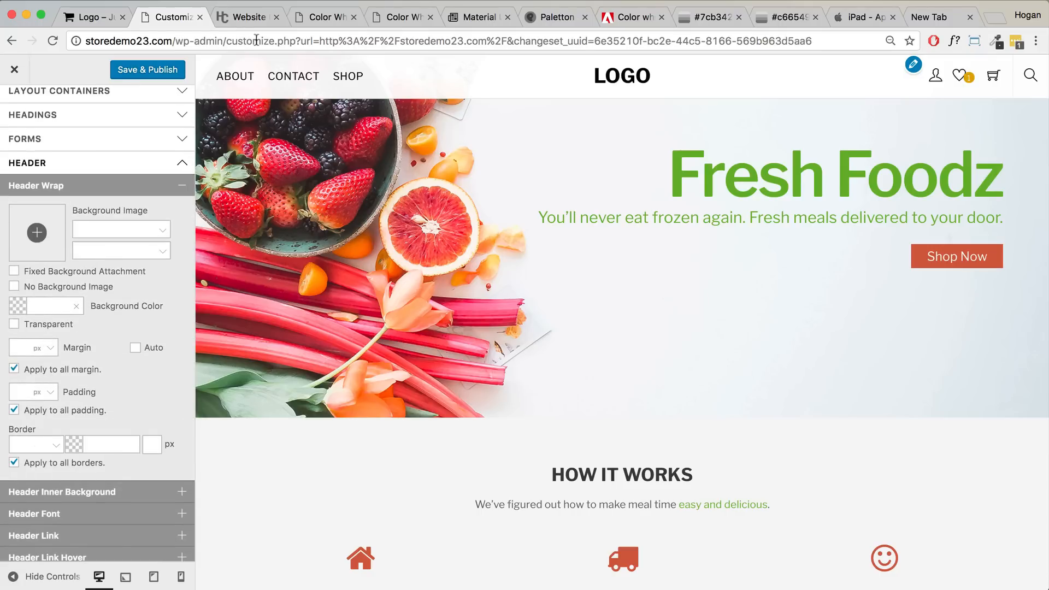
left_click(325, 17)
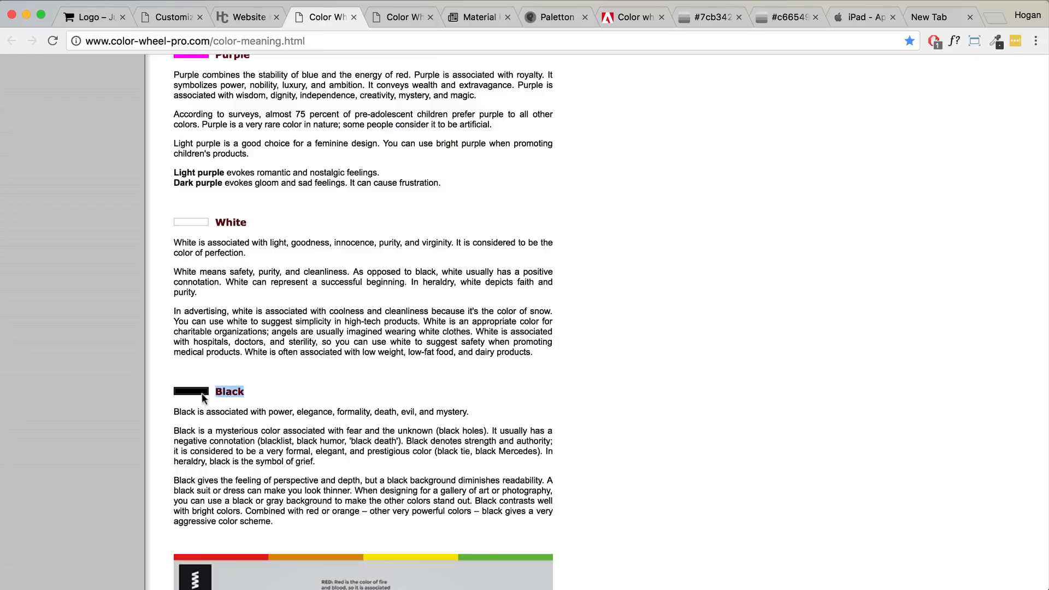
left_click(482, 17)
left_click(627, 16)
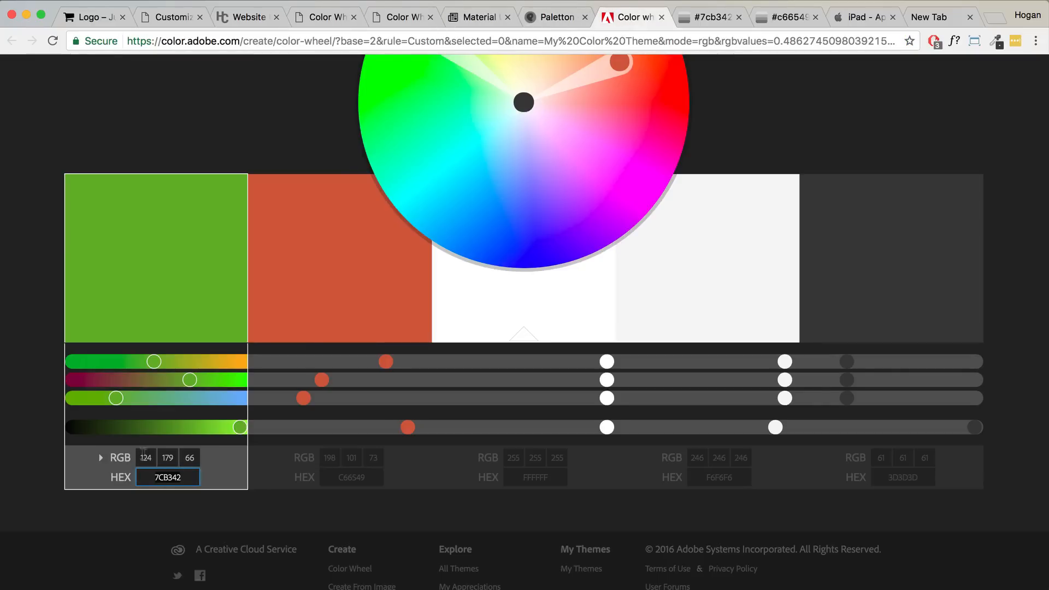
left_click(181, 23)
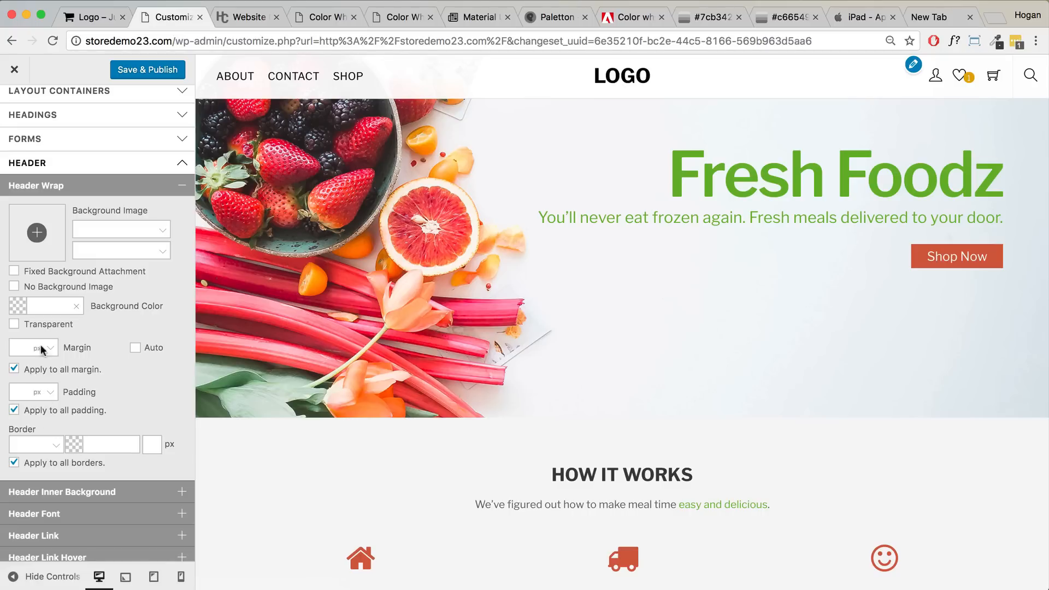
left_click(48, 302)
type("7CB342")
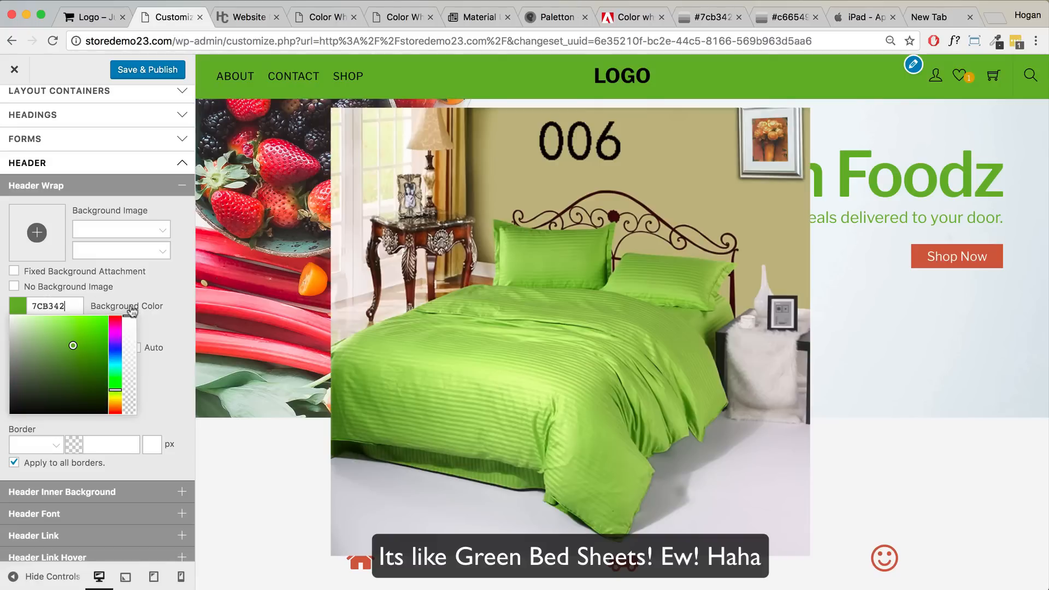
left_click(149, 343)
triple_click(82, 306)
key("BackSpace")
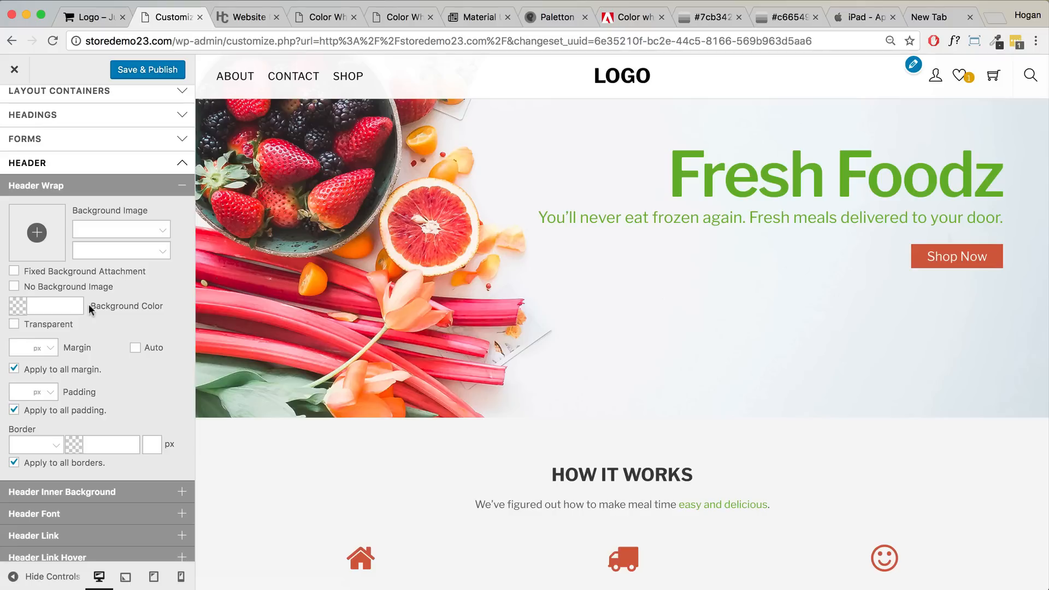
left_click(144, 188)
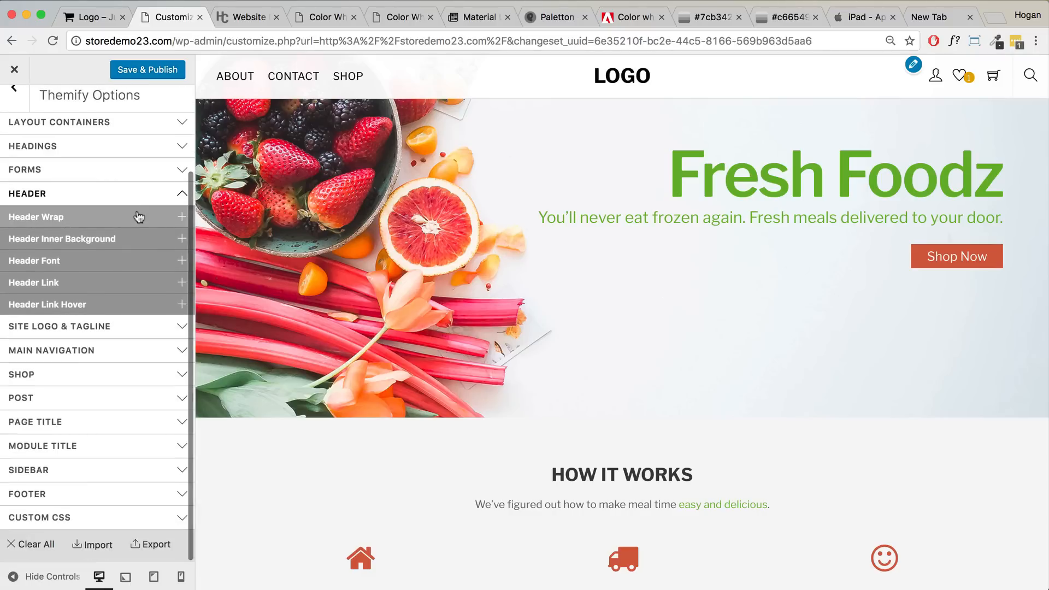
- Set the Header Link colour to dark grey 3D3D3D, copied from the Adobe Color palette
left_click(85, 265)
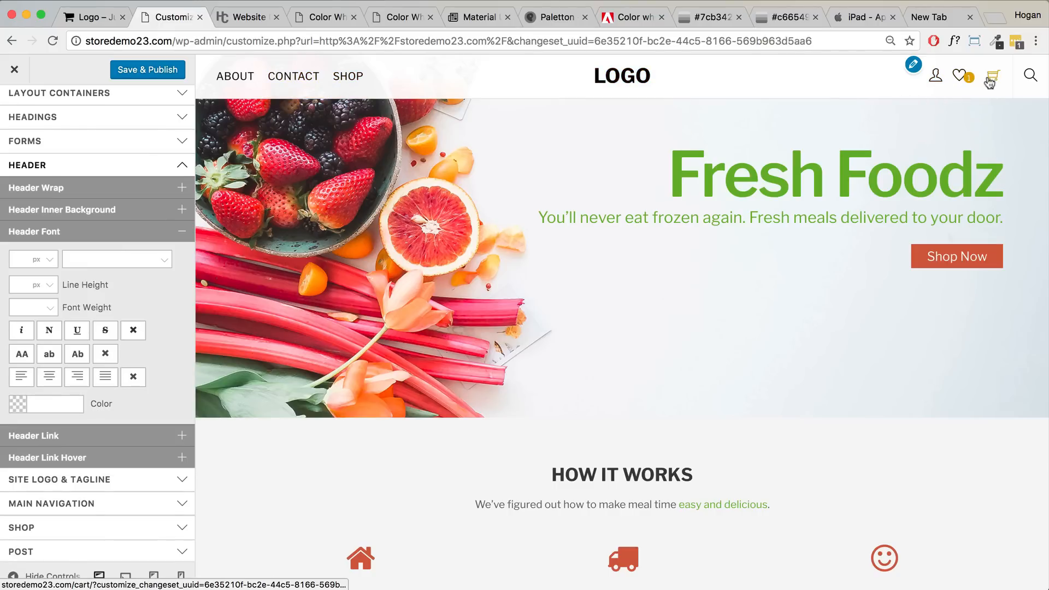
left_click(148, 237)
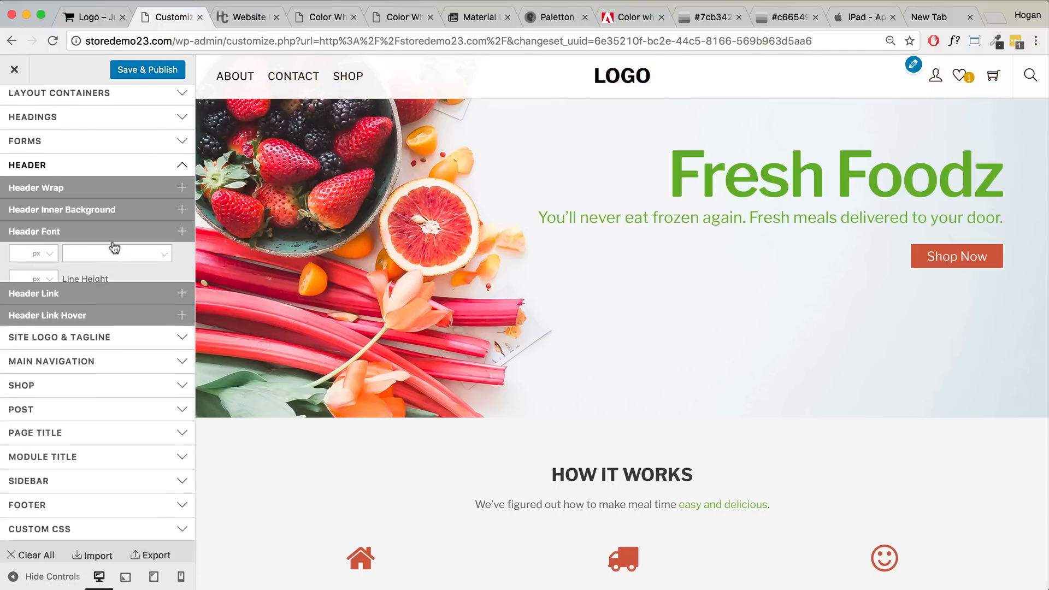
left_click(75, 283)
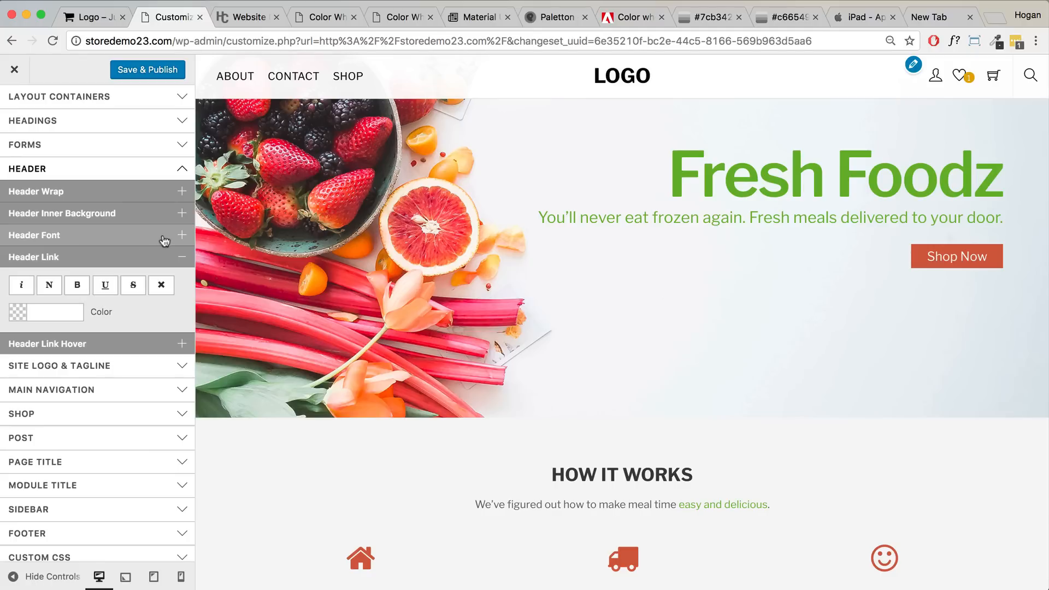
left_click(43, 313)
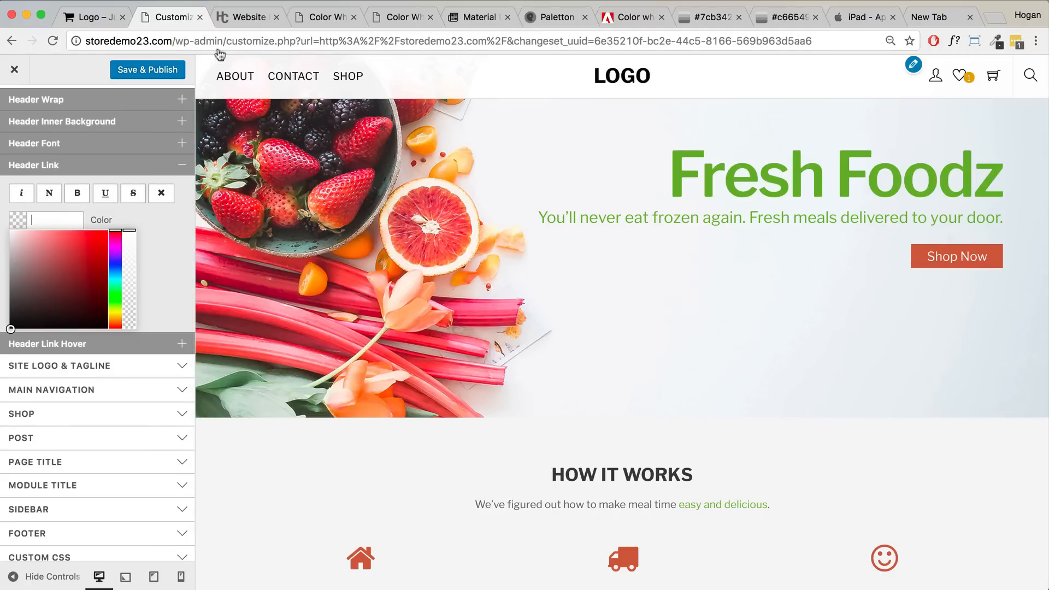
left_click(628, 21)
left_click(904, 474)
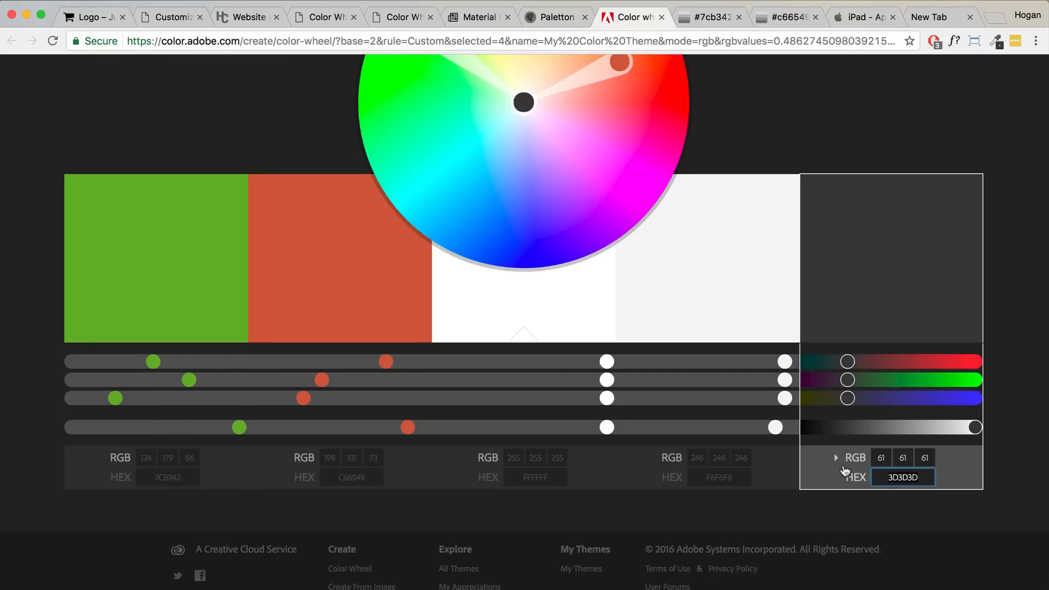
left_click(169, 16)
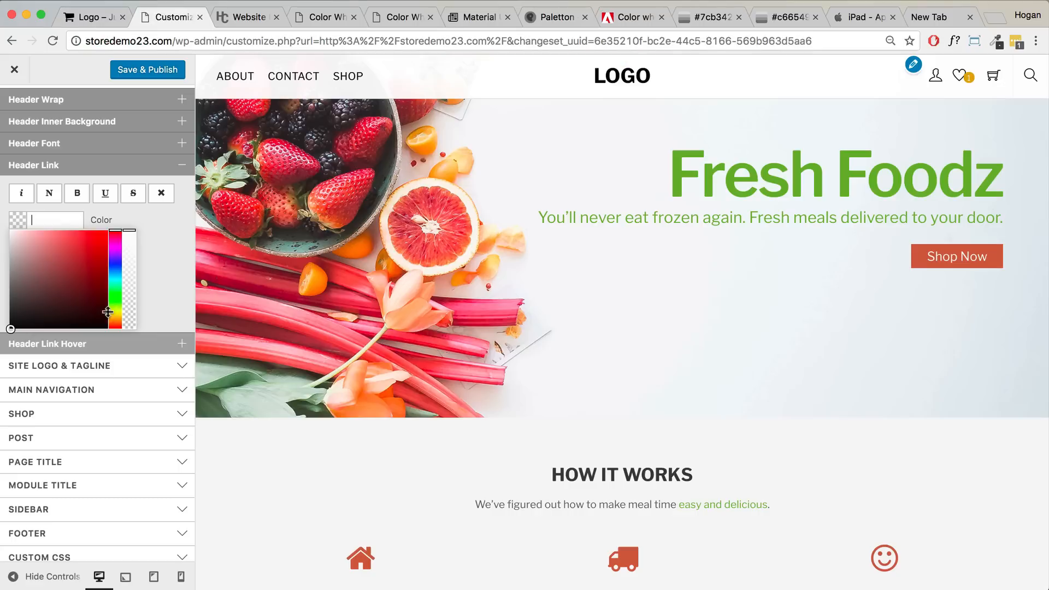
type("#3d3d3d")
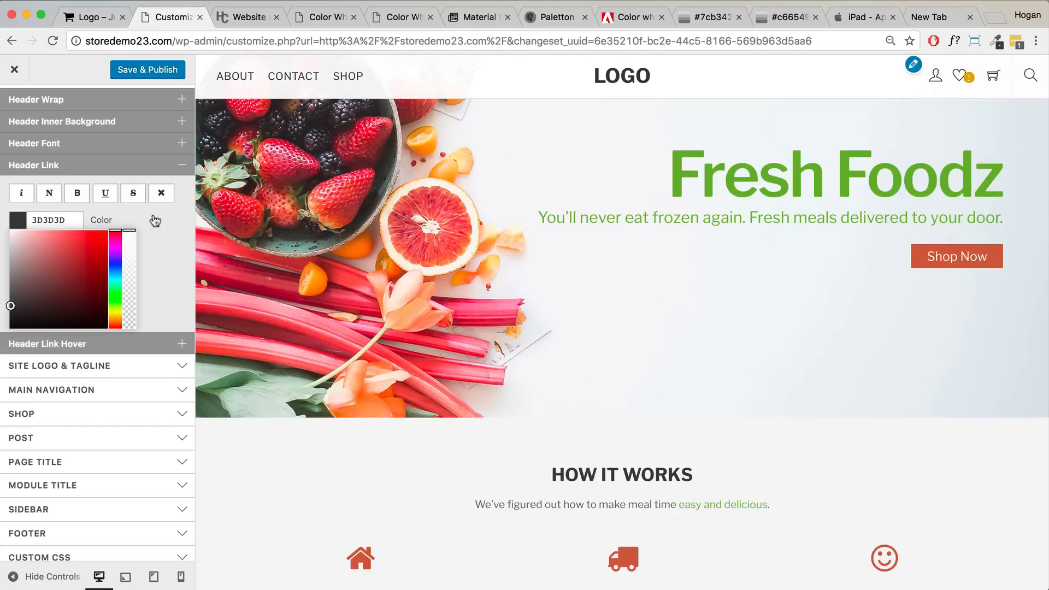
left_click(153, 221)
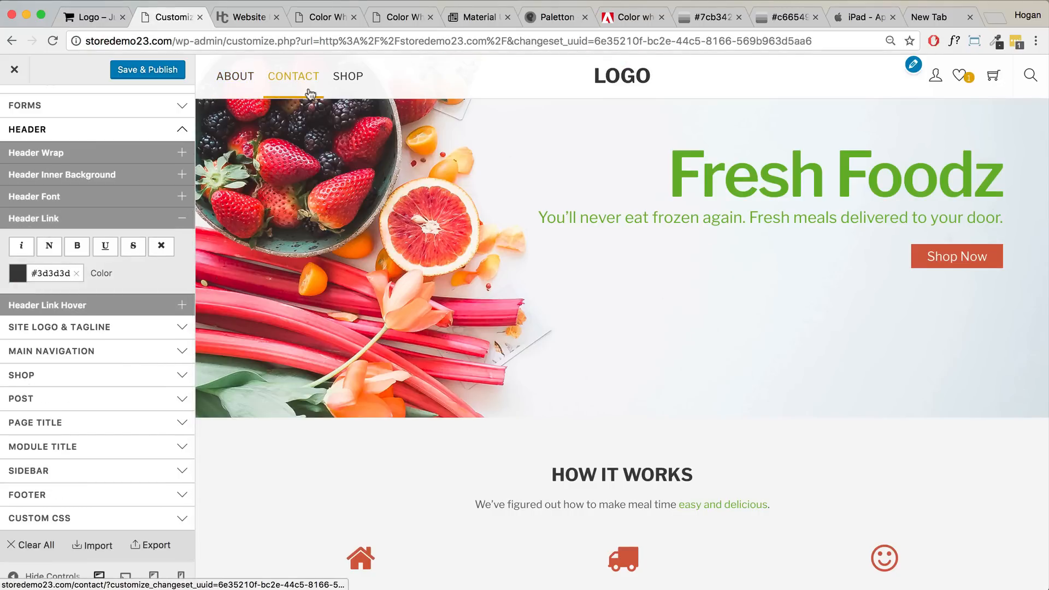
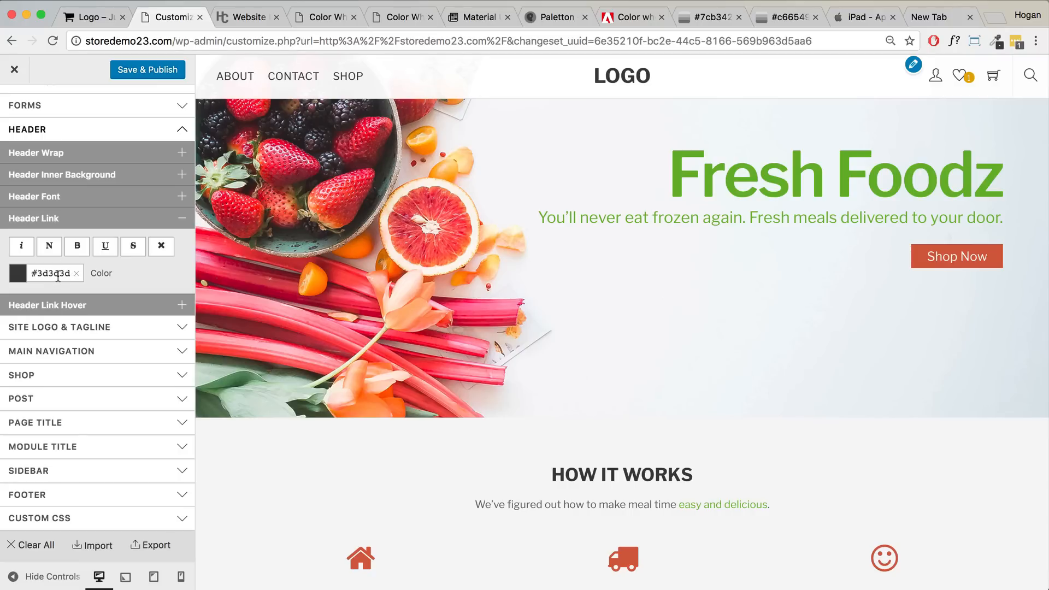
- Set the Header Link Hover colour to dark grey 5d5d5d
left_click(53, 309)
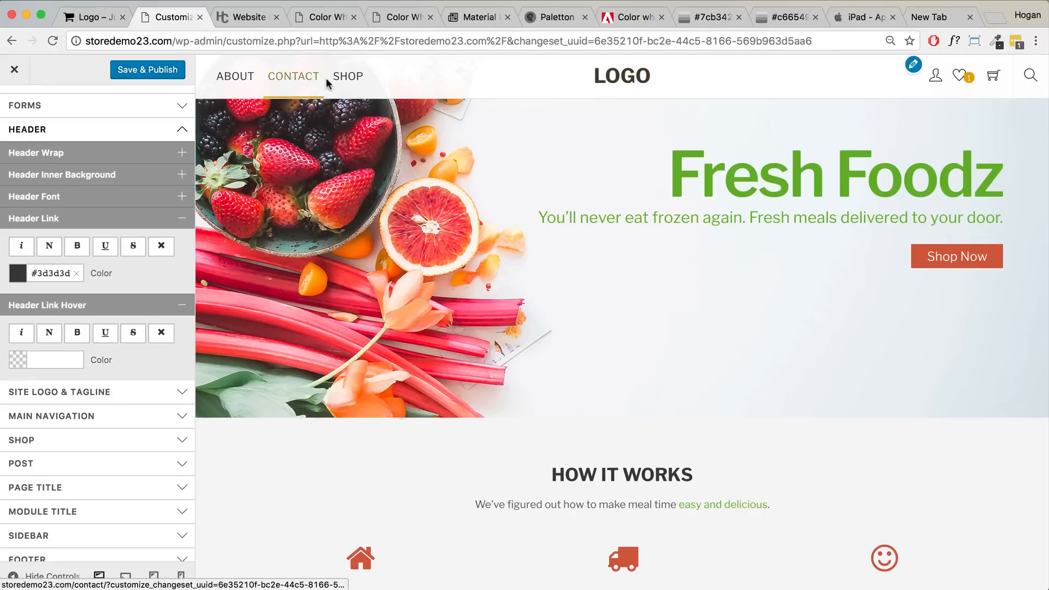
left_click(39, 358)
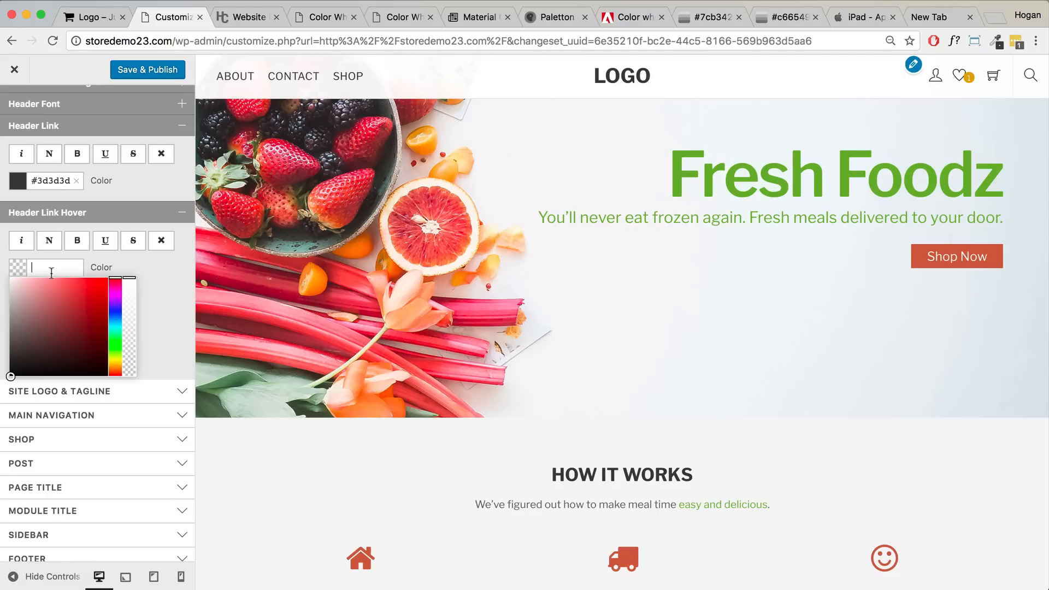
type("d5d5d")
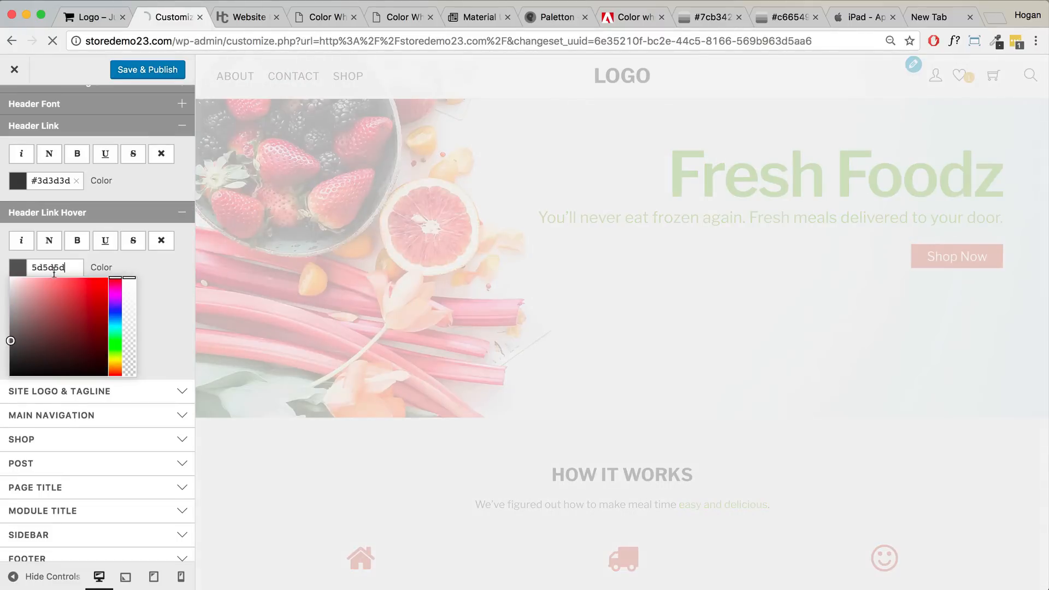
left_click(166, 265)
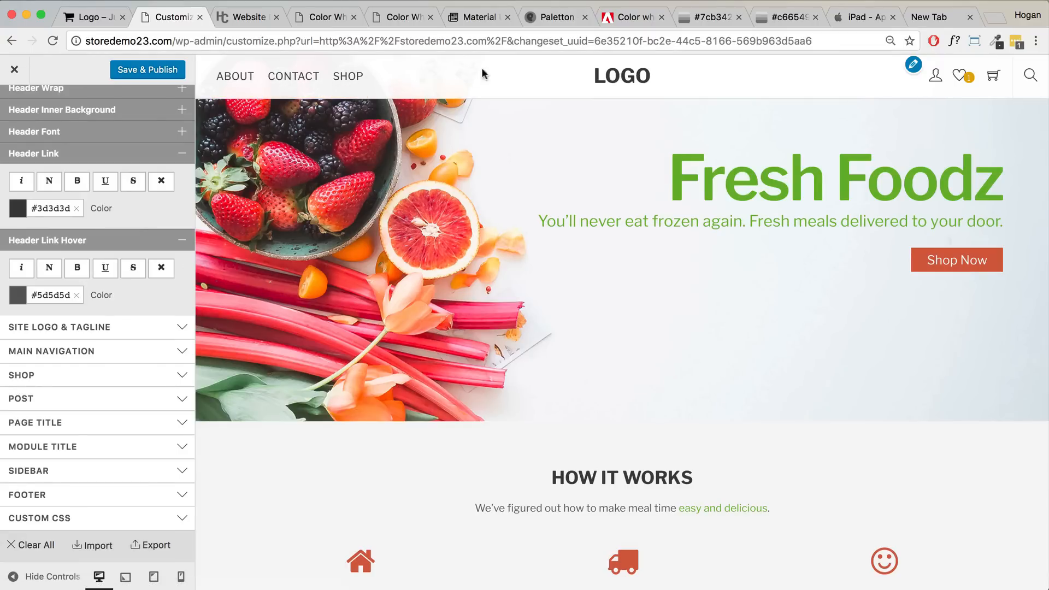
- Under Accent Styling, set the Accent Border Color to 5d5d5d
scroll(133, 196, "up", 5)
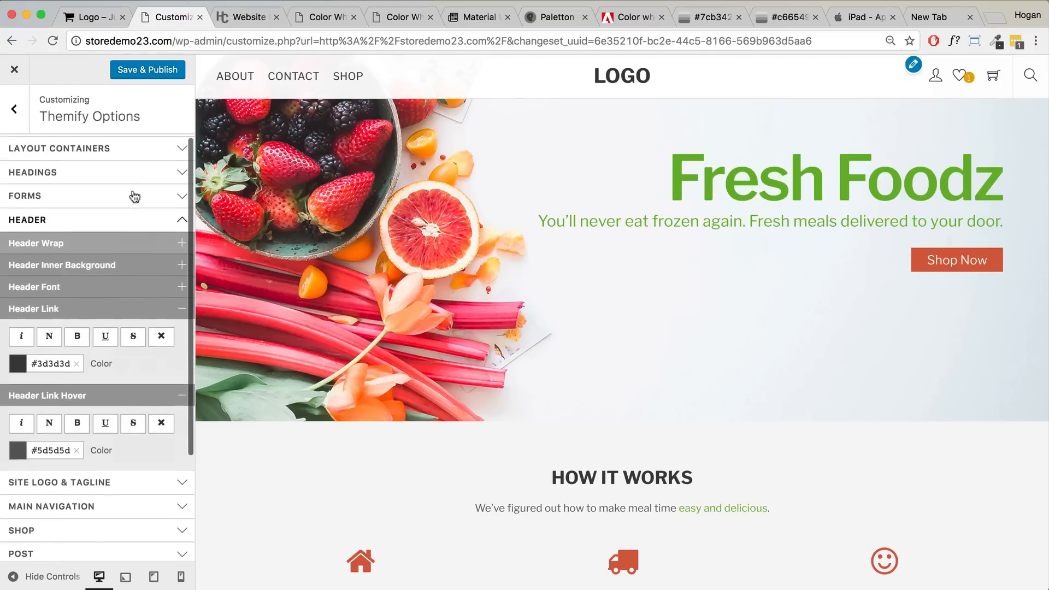
left_click(109, 203)
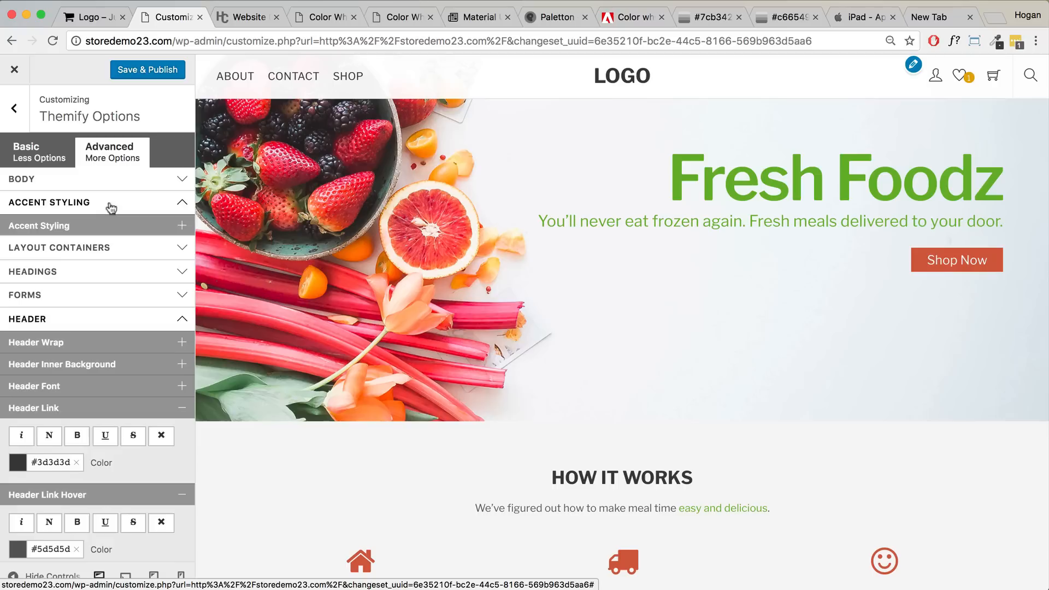
left_click(105, 229)
scroll(106, 234, "down", 1)
scroll(106, 232, "down", 2)
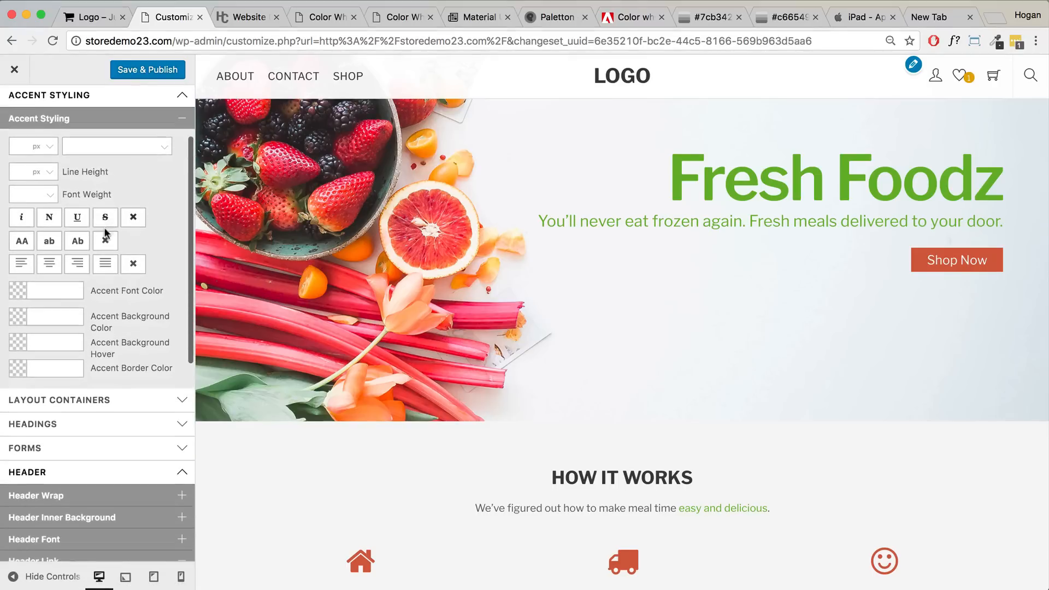
left_click(55, 366)
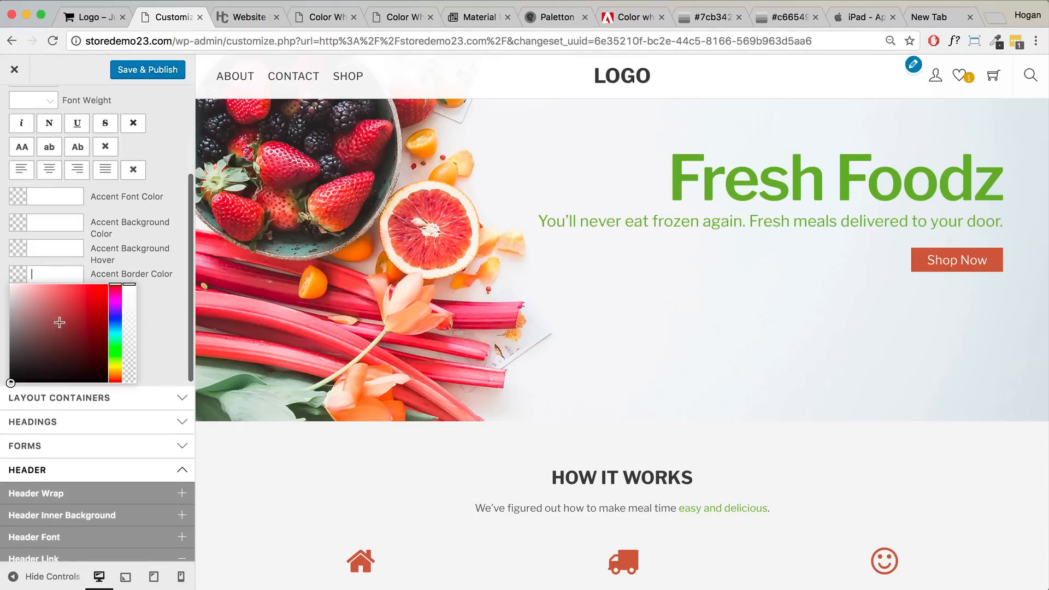
type("5d5d5d")
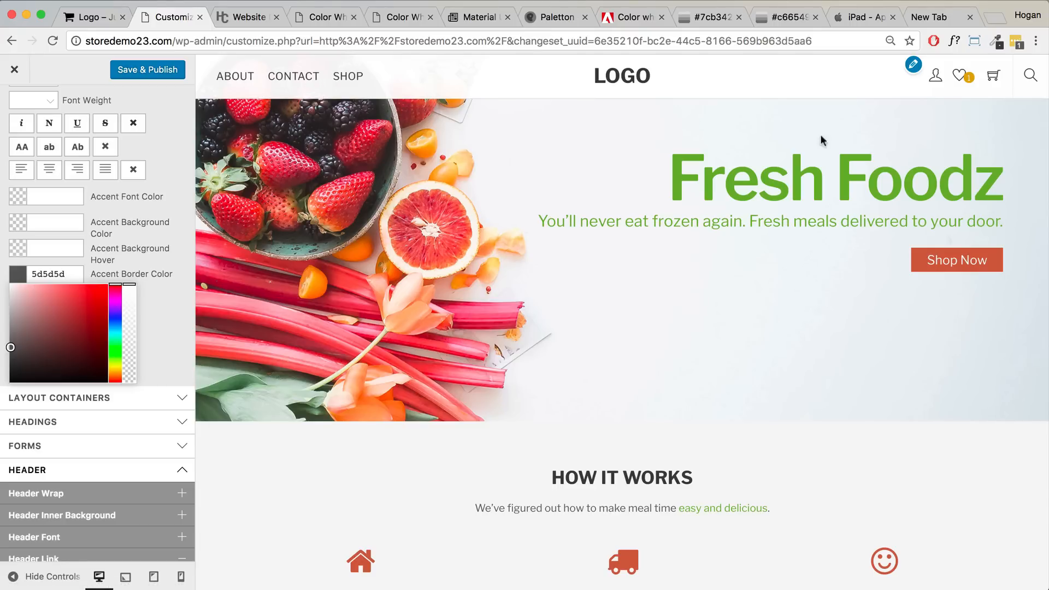
- Save & Publish all the customizer changes
left_click(166, 73)
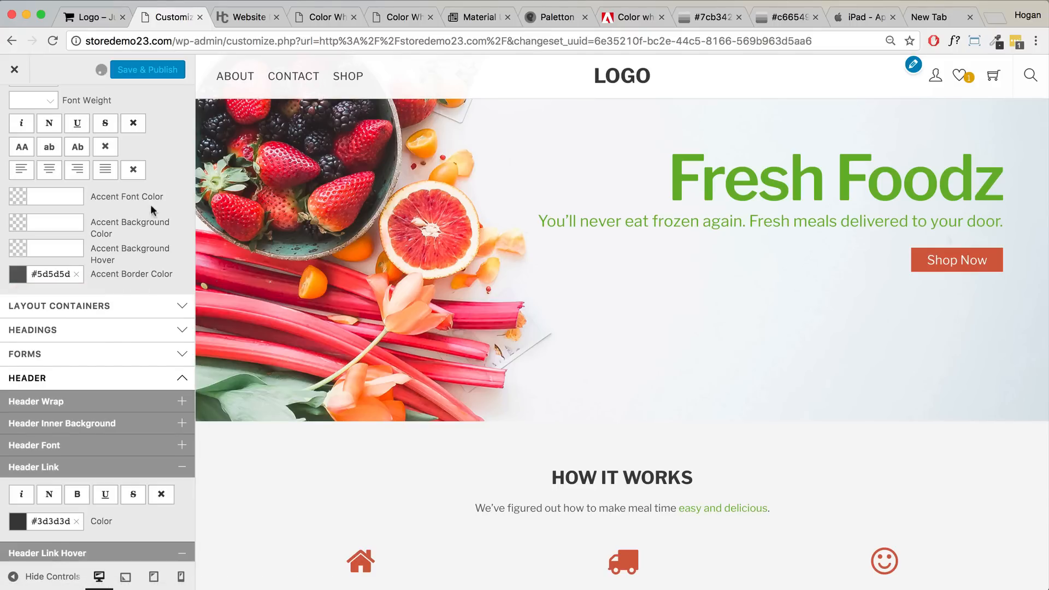
scroll(121, 344, "down", 1)
scroll(118, 342, "down", 5)
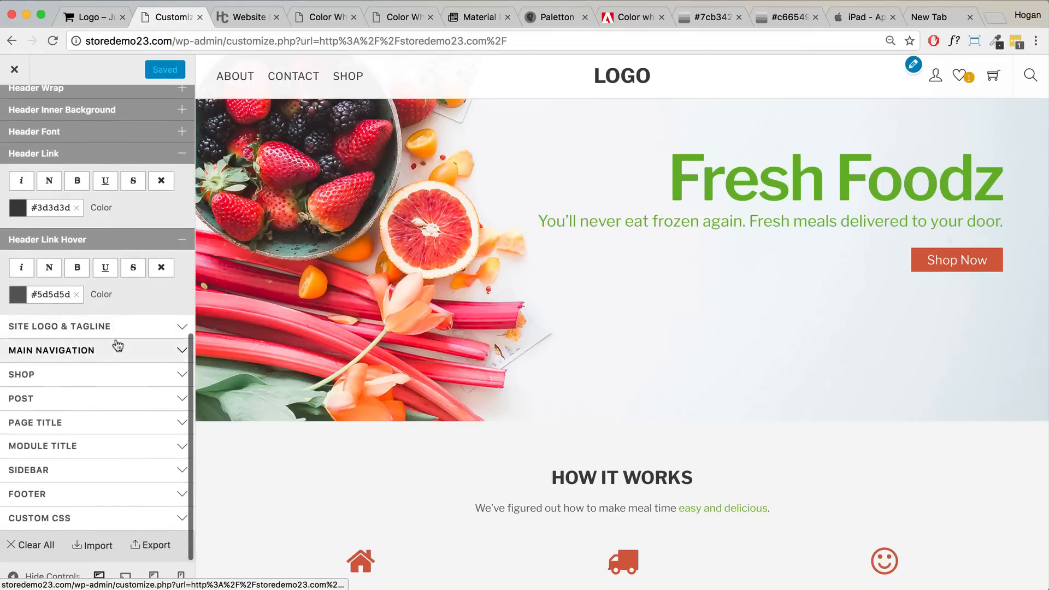
- Set Site Tagline to None to hide the tagline, and expand the Main Navigation settings
left_click(119, 326)
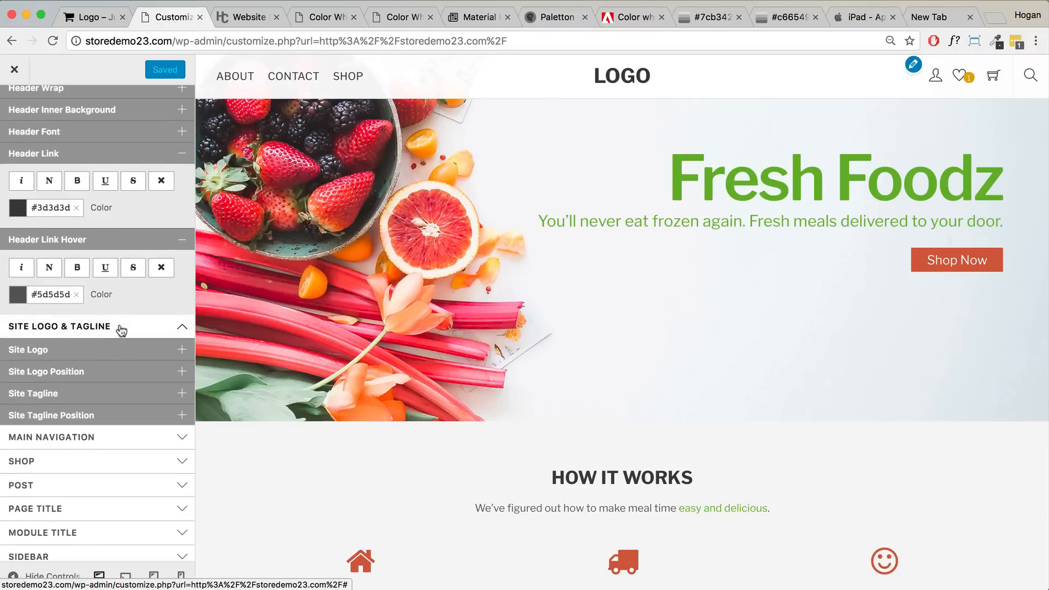
left_click(112, 395)
scroll(103, 359, "down", 2)
left_click(94, 355)
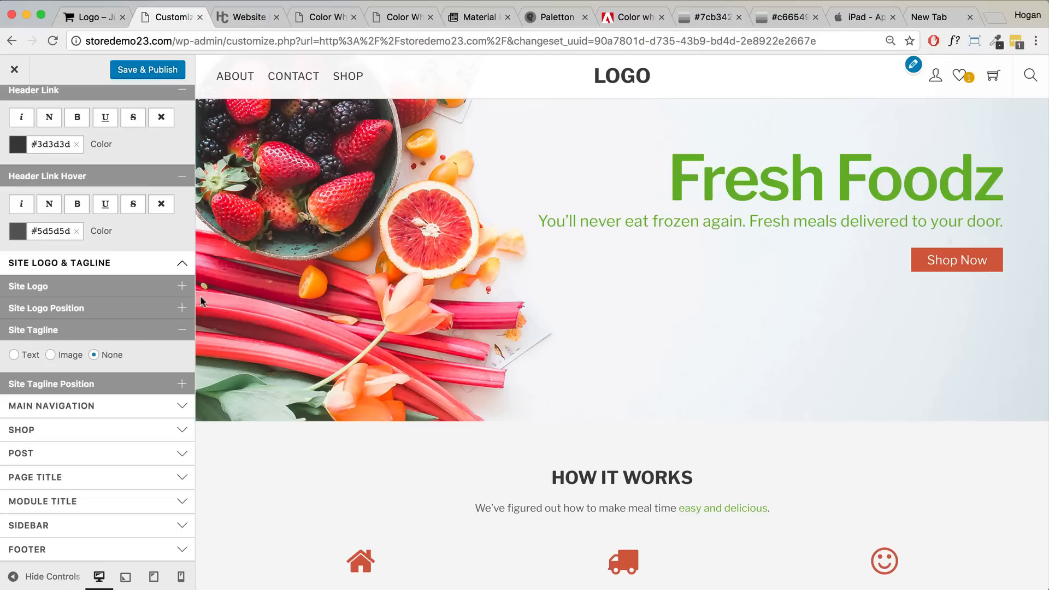
left_click(146, 331)
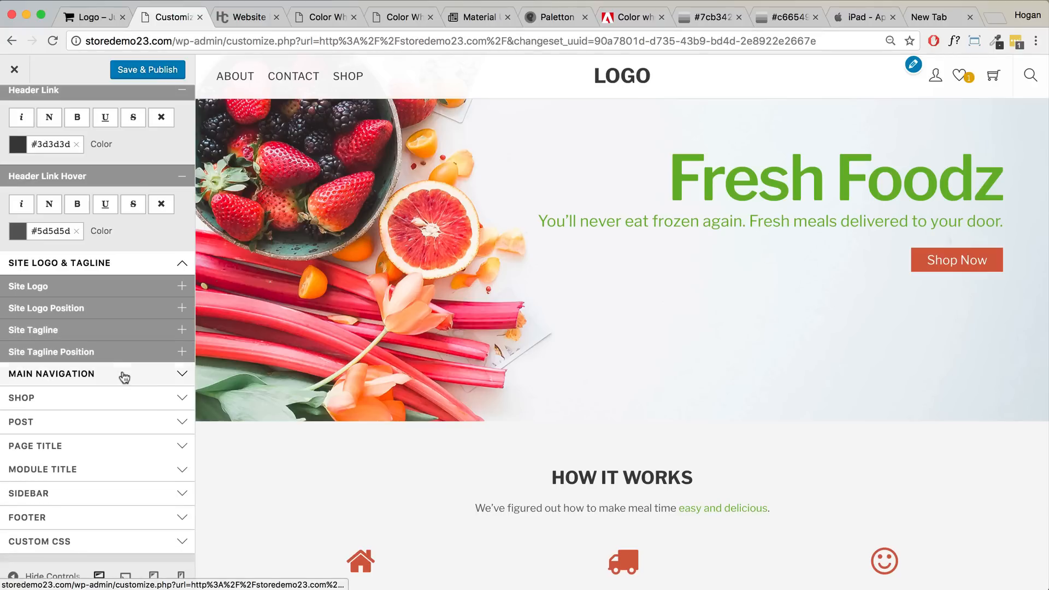
left_click(126, 375)
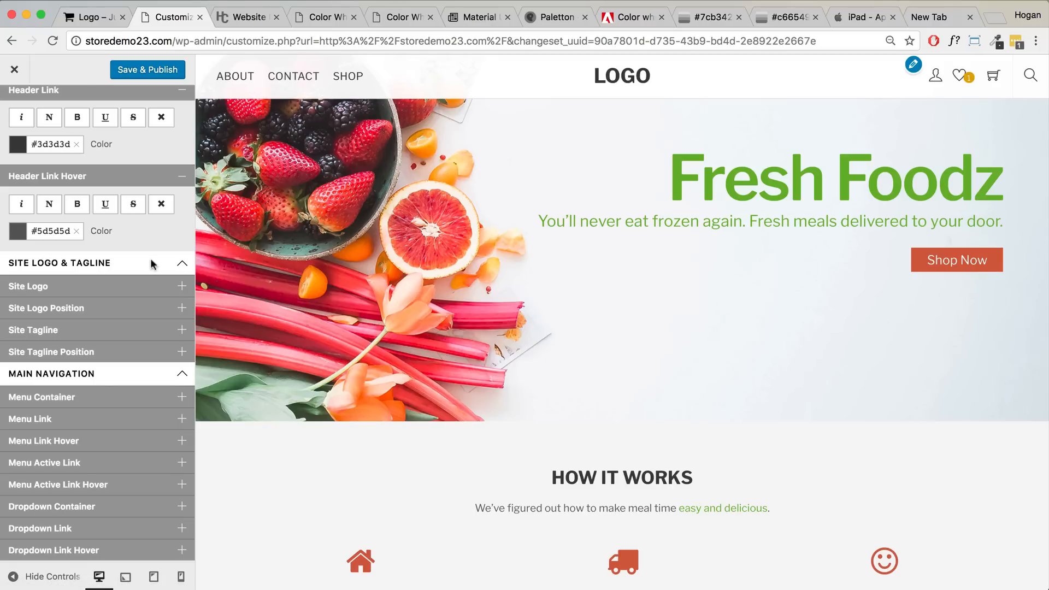
scroll(102, 444, "down", 3)
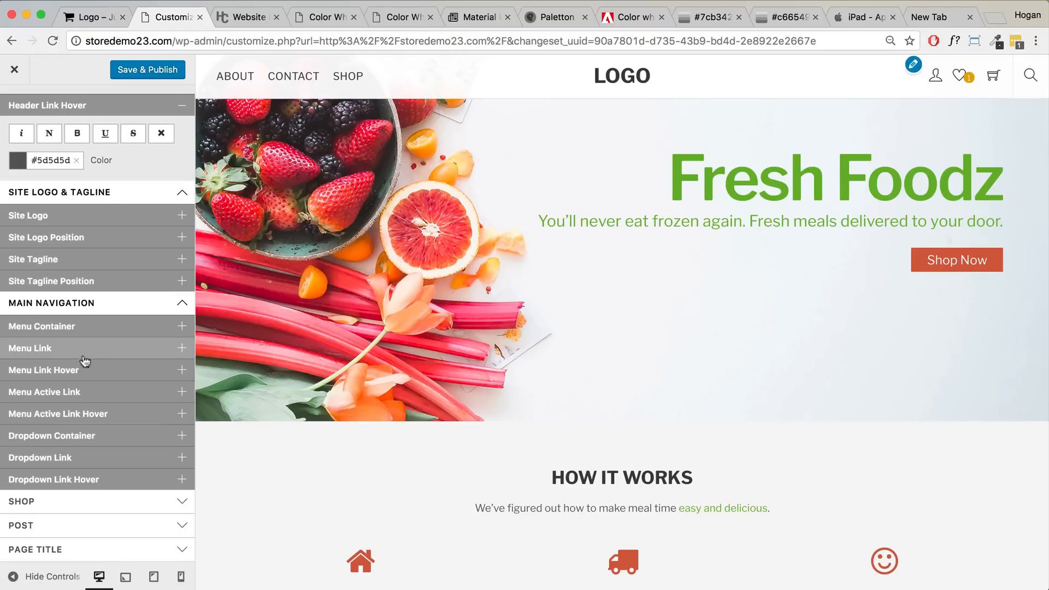
- Show the Shop page in the preview, then try red for Menu Active Link and clear it
left_click(345, 82)
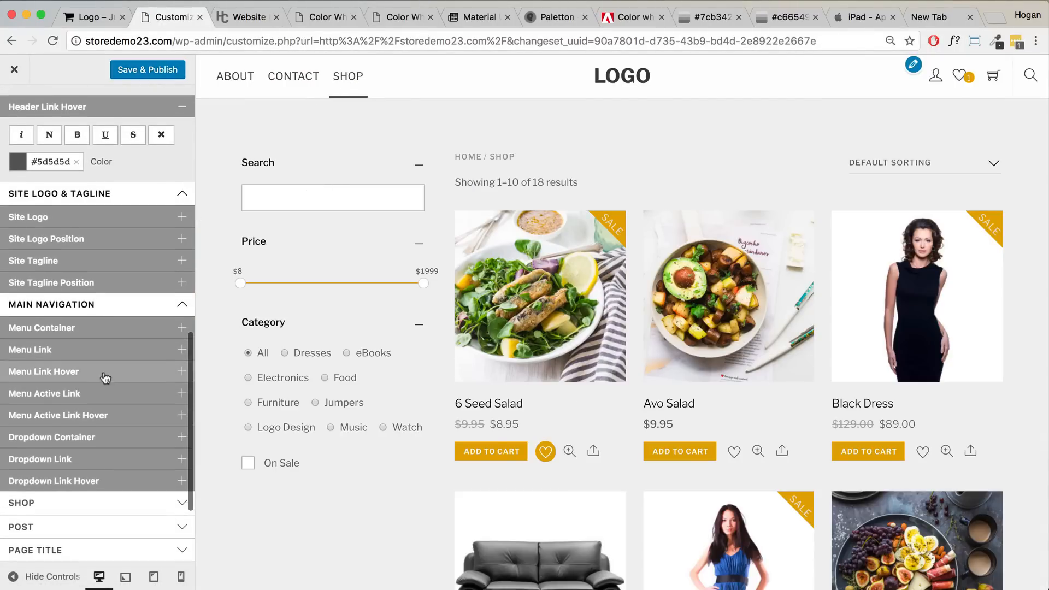
left_click(105, 393)
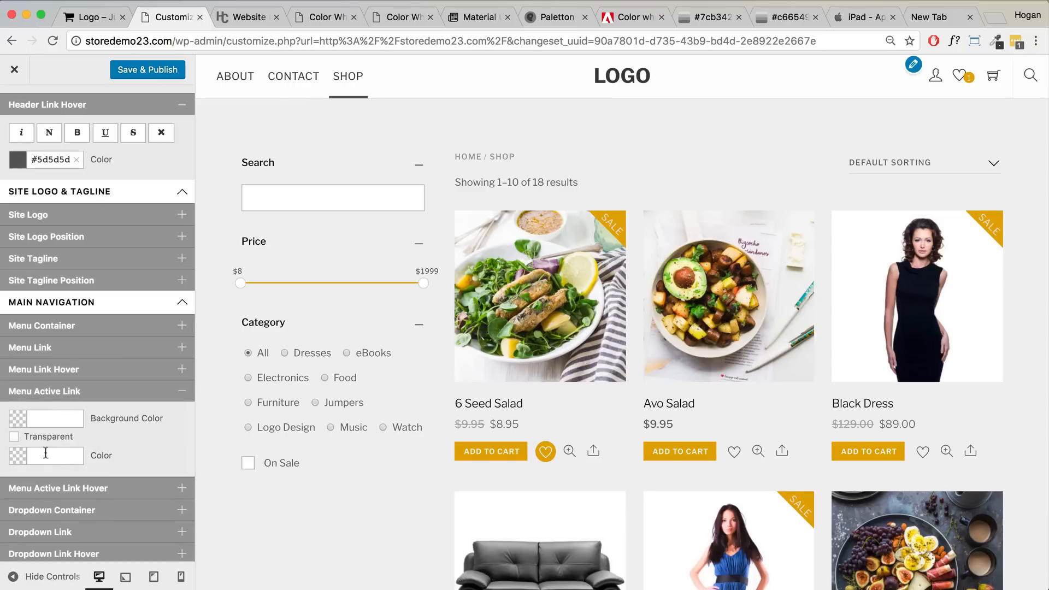
left_click(44, 455)
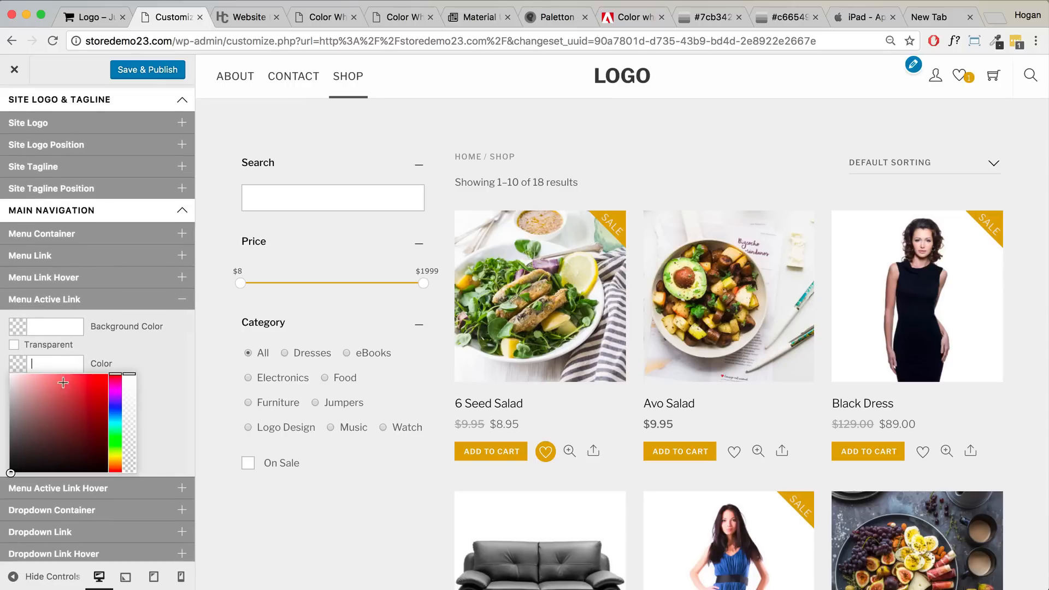
left_click(93, 375)
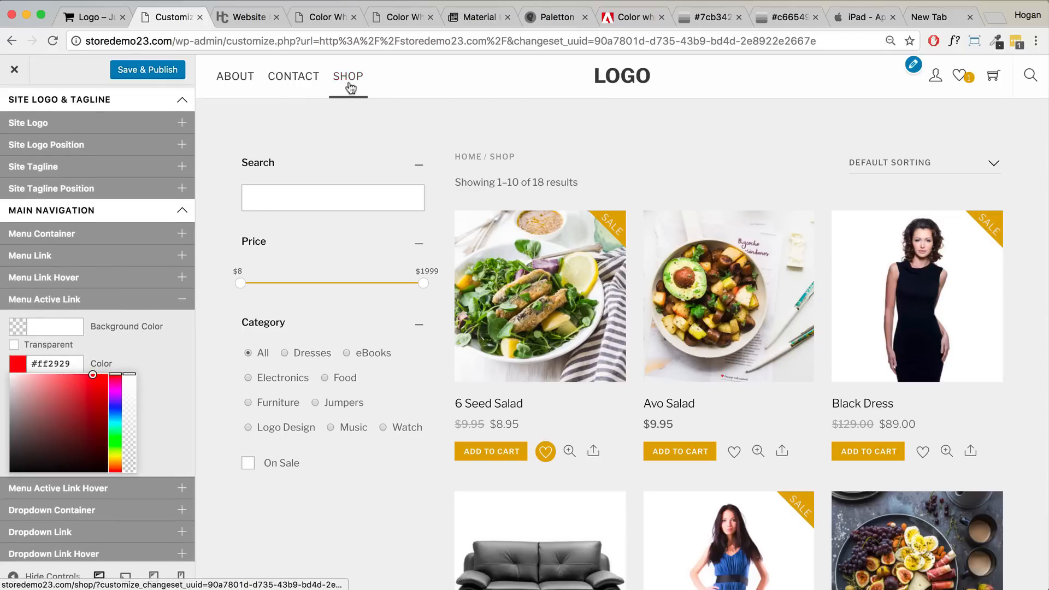
left_click(112, 368)
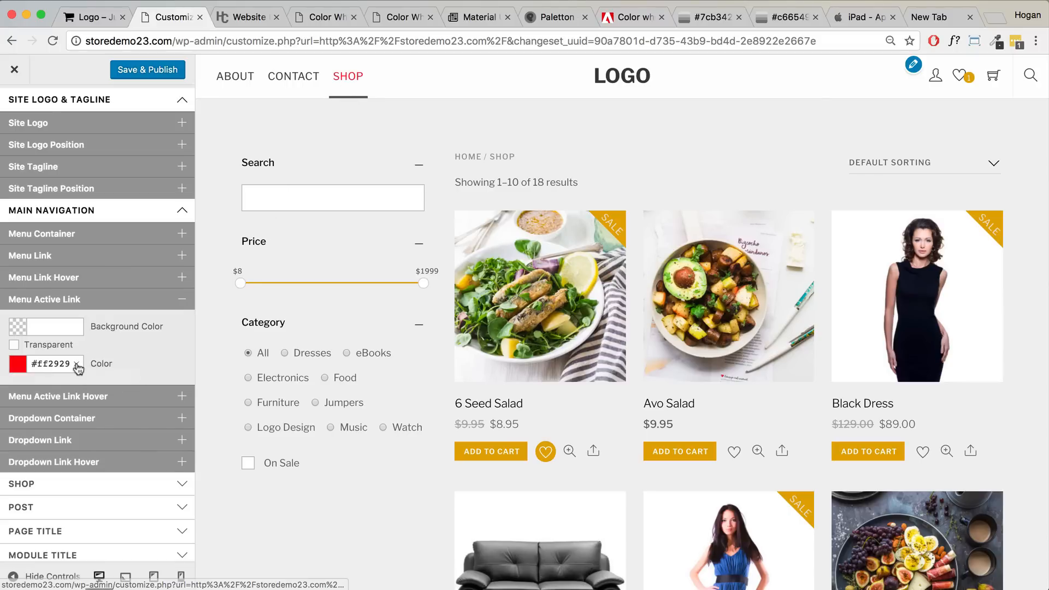
left_click(77, 364)
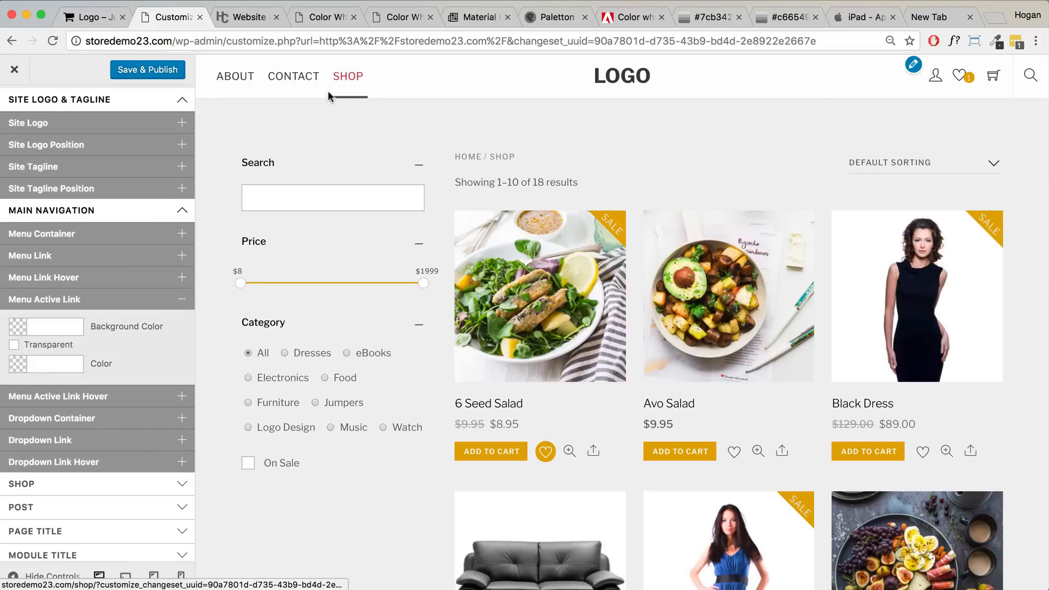
- Look at the Menu Active Link Hover settings, then collapse Main Navigation
left_click(129, 398)
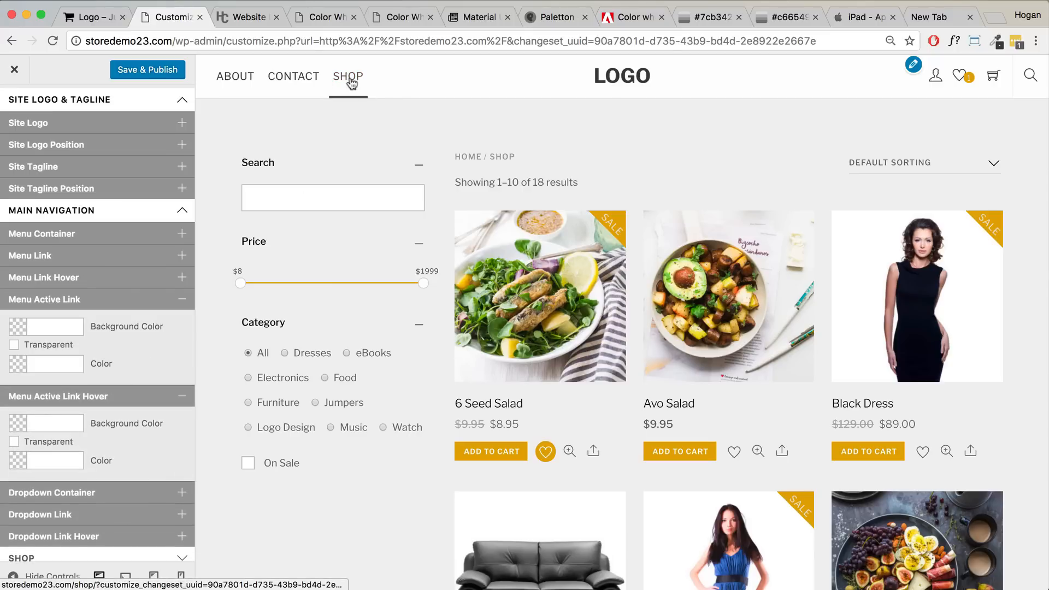
left_click(186, 398)
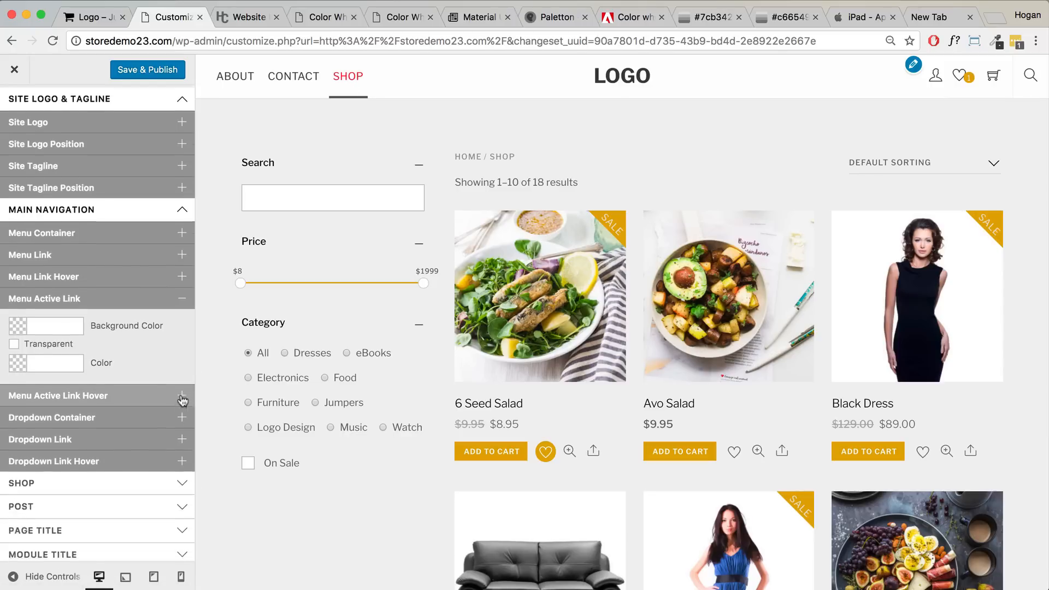
scroll(93, 404, "down", 2)
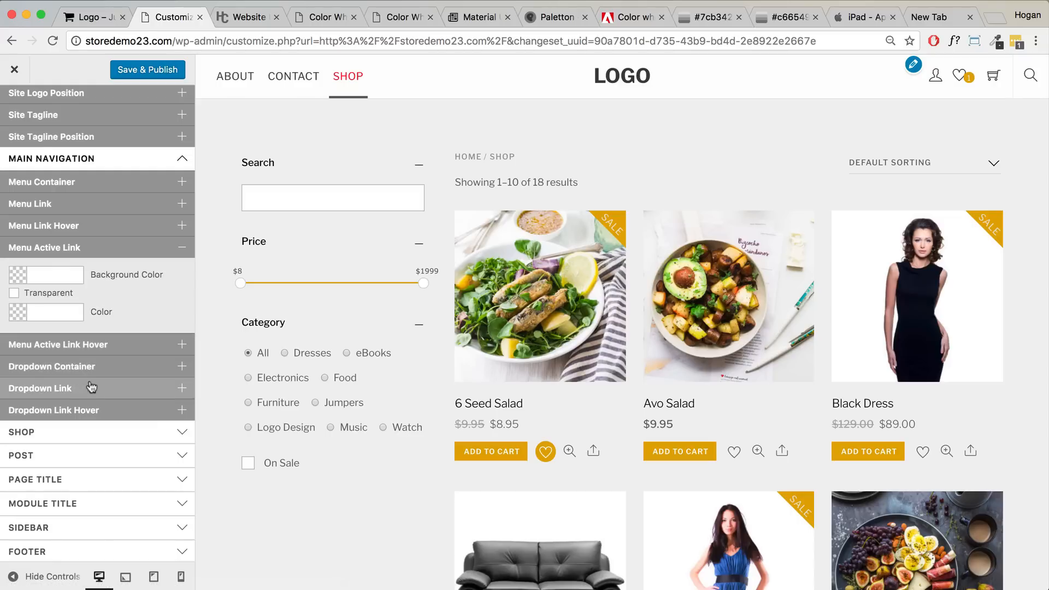
scroll(152, 171, "up", 1)
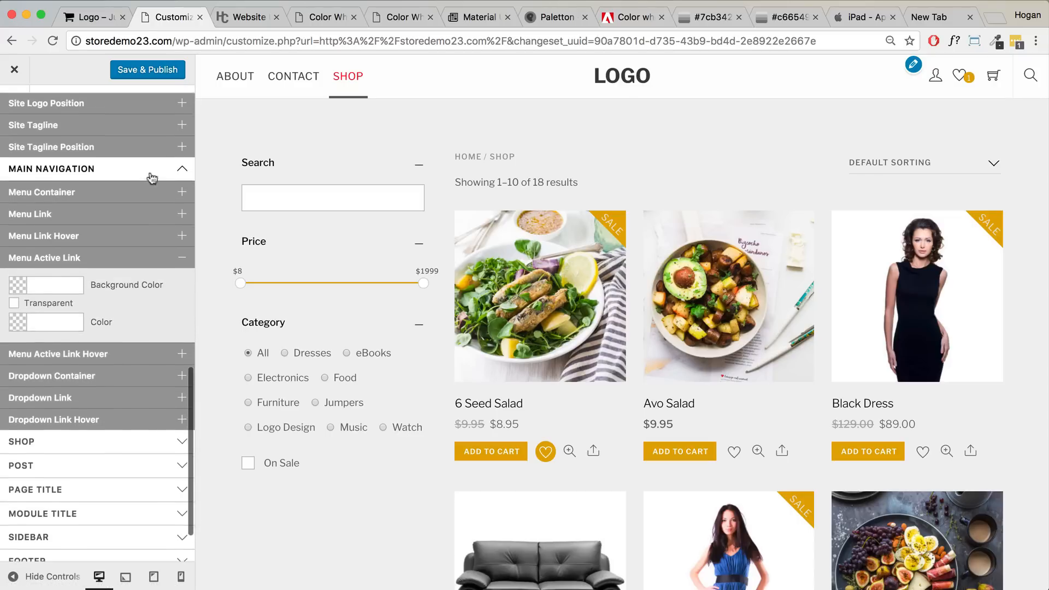
left_click(150, 171)
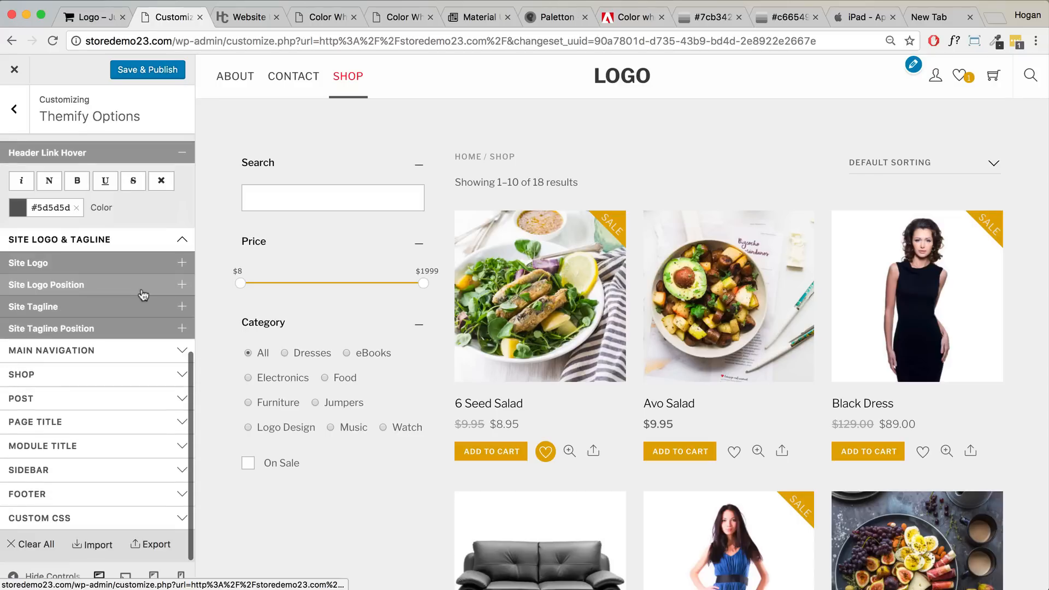
- Set the Add to Cart button background to brand green 7cb342 from the palette
left_click(80, 374)
scroll(103, 358, "down", 2)
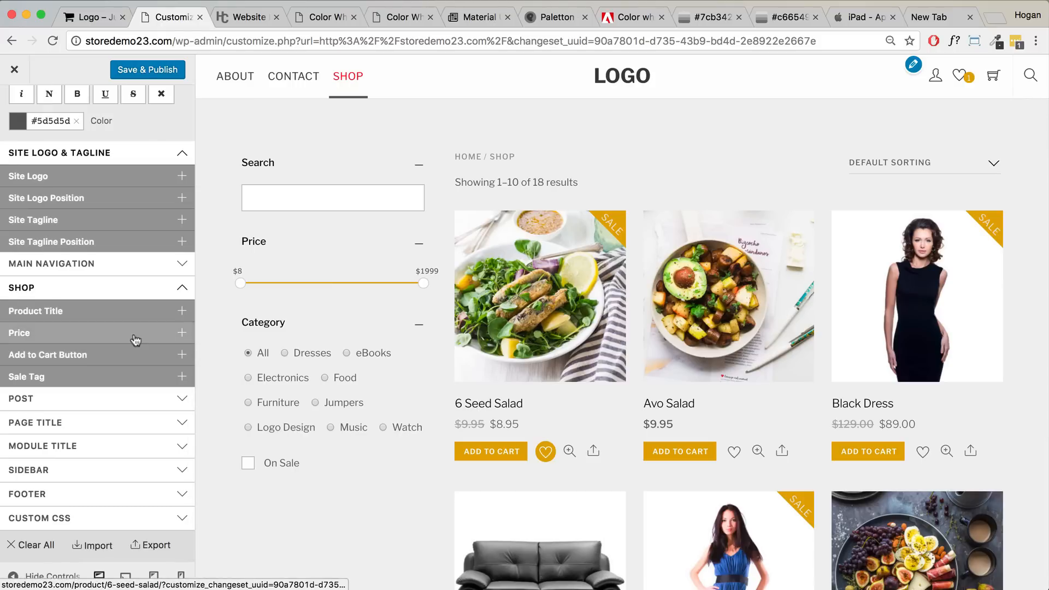
left_click(71, 355)
scroll(76, 371, "down", 3)
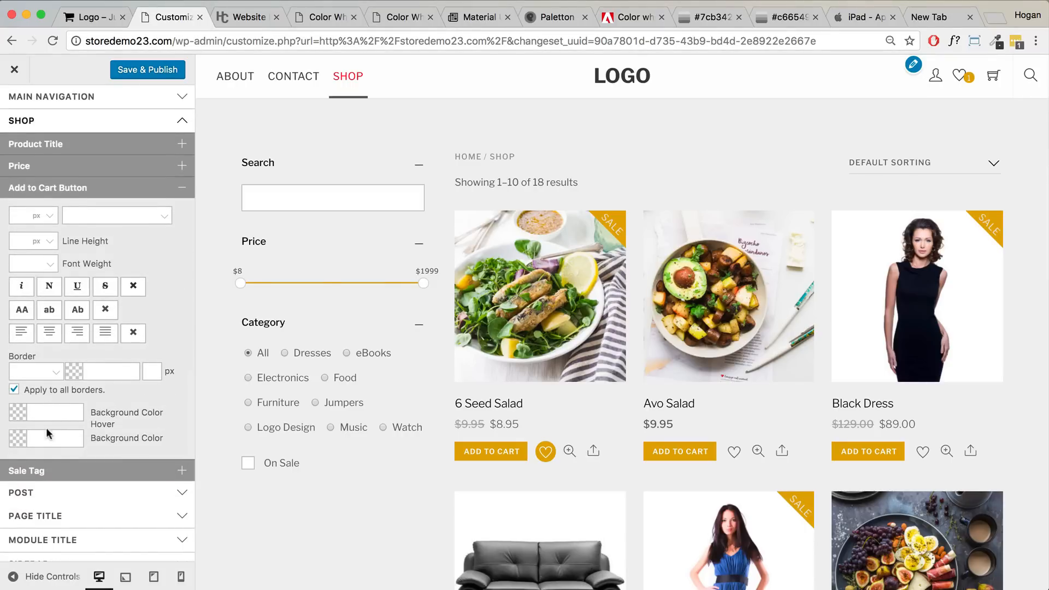
left_click(47, 437)
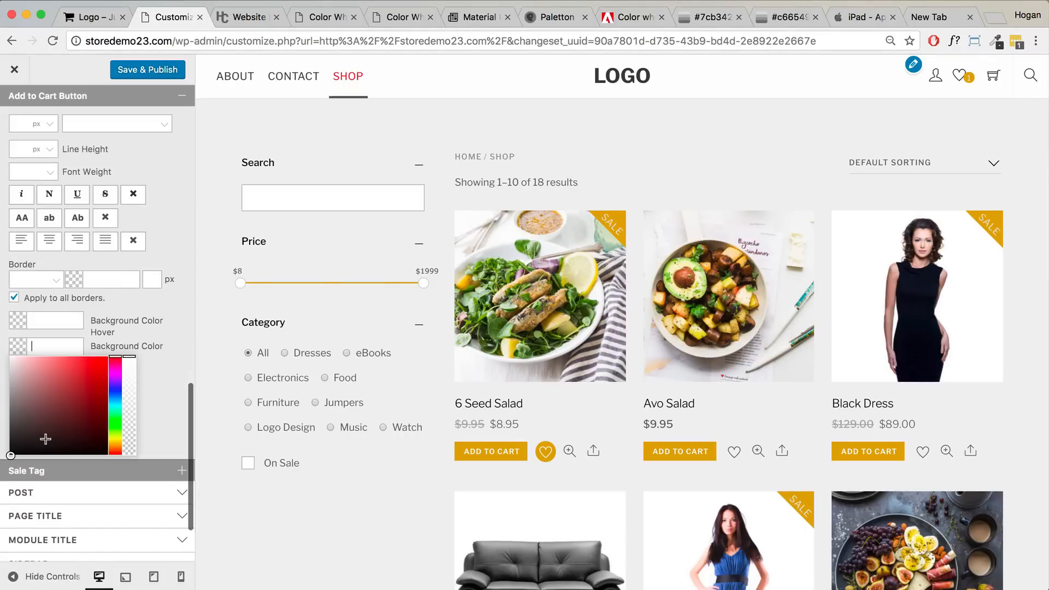
left_click(629, 17)
left_click(175, 478)
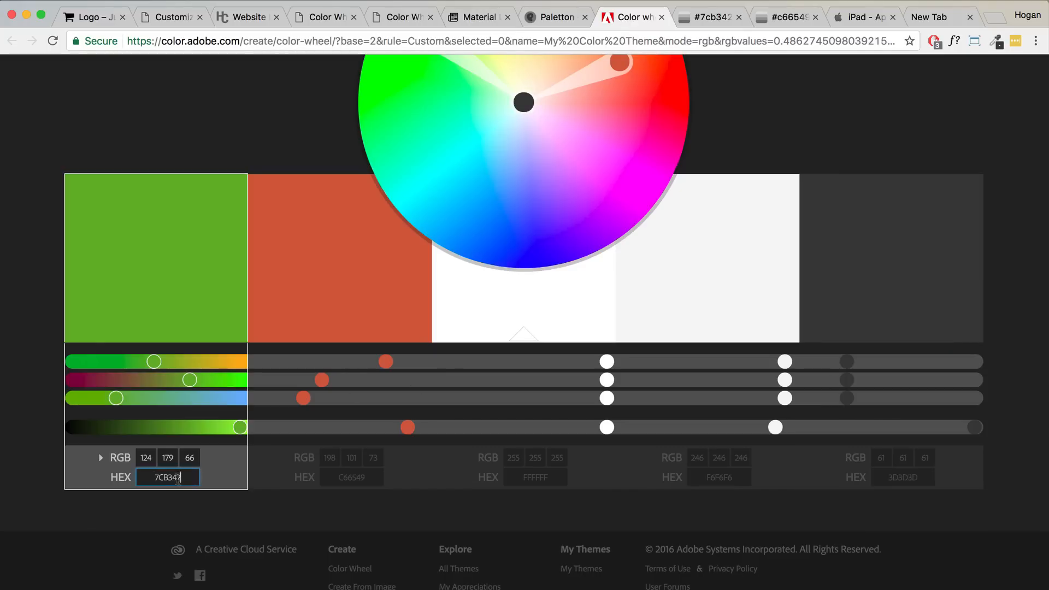
left_click(175, 20)
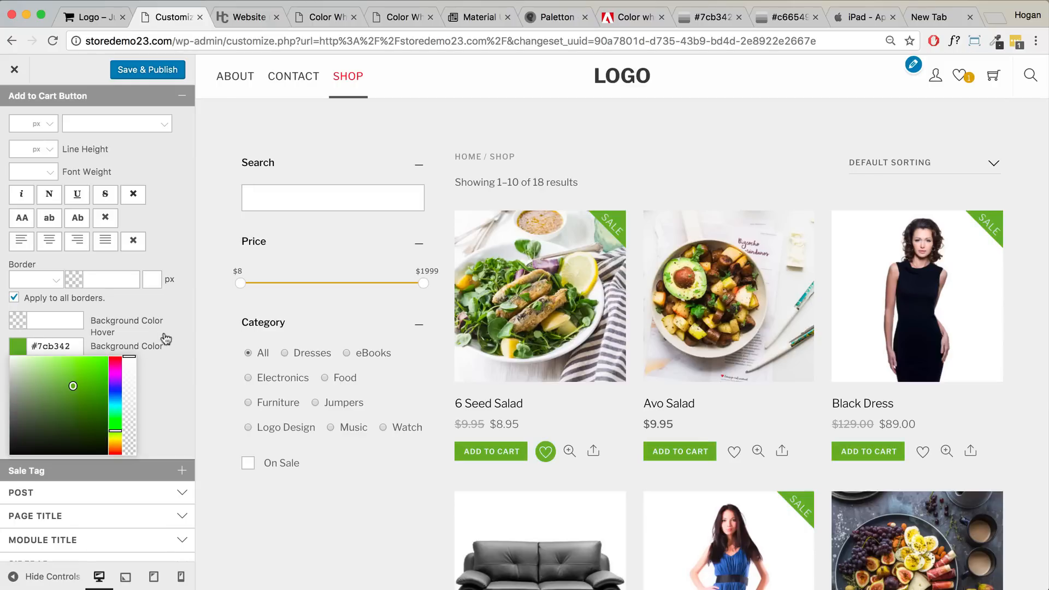
- Set the Add to Cart button hover background to darker green 6b9a39 copied from 0to255
left_click(49, 320)
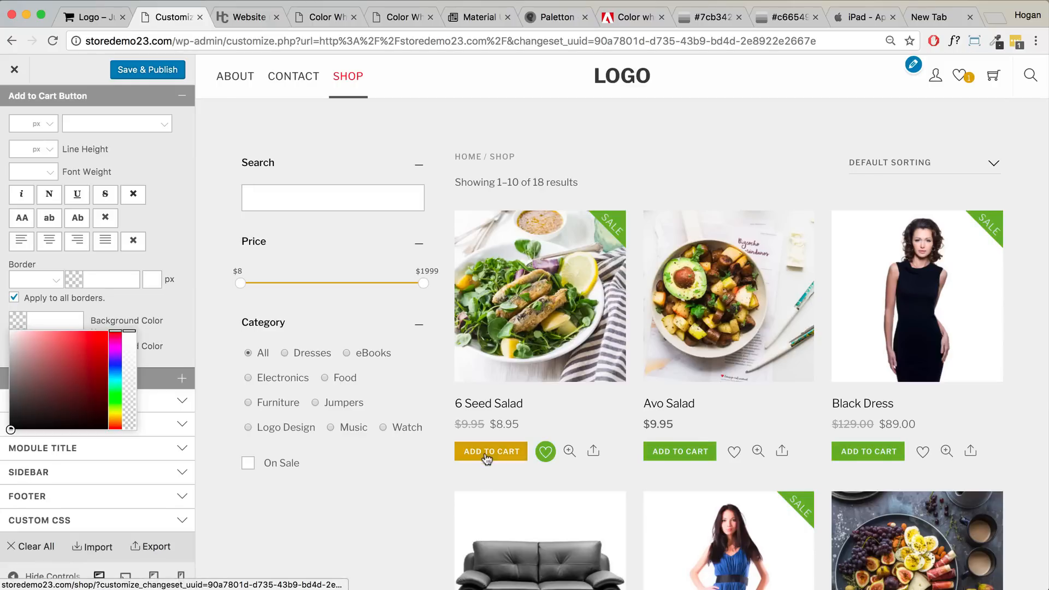
left_click(707, 17)
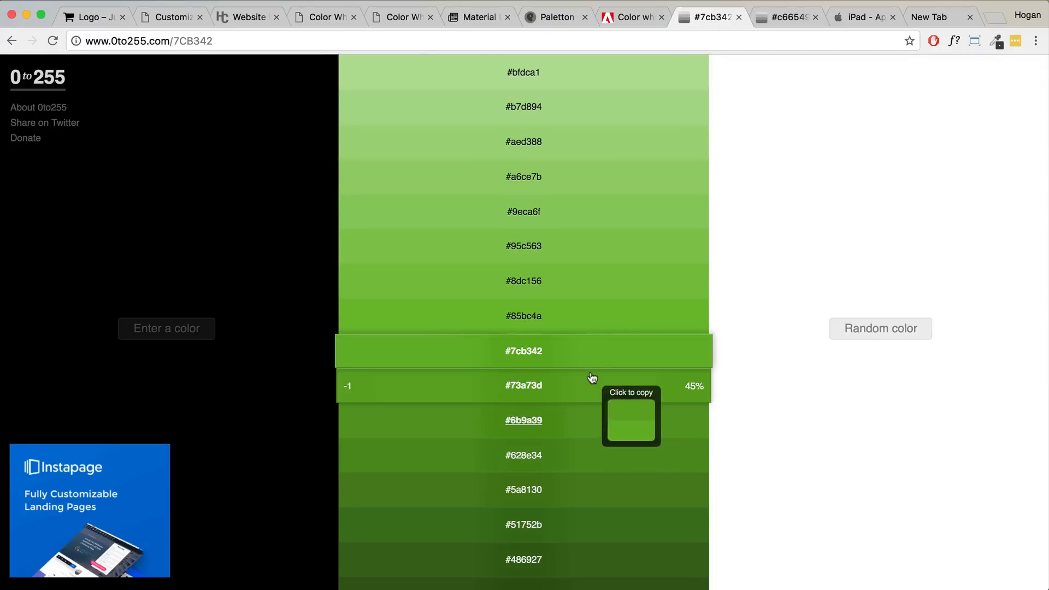
left_click(581, 420)
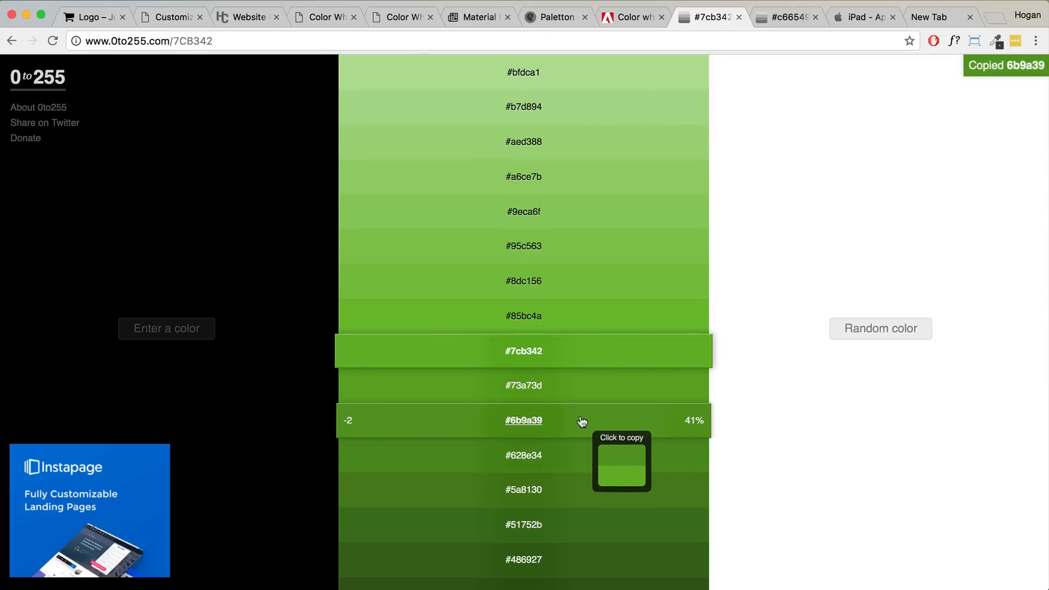
left_click(173, 17)
type("#6b9a39")
left_click(151, 302)
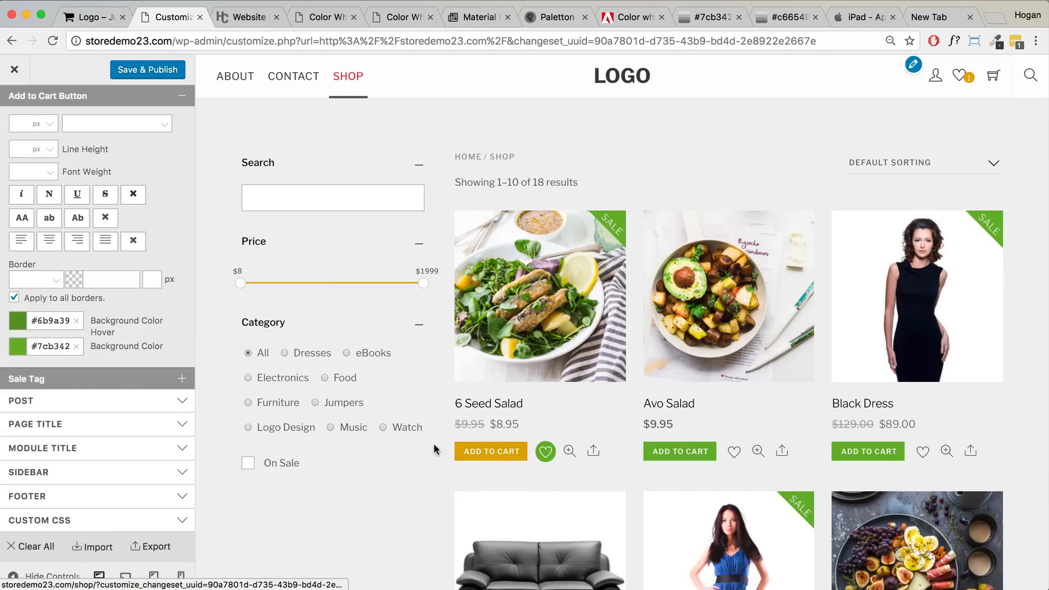
- Publish the Add to Cart button colour changes
left_click(141, 75)
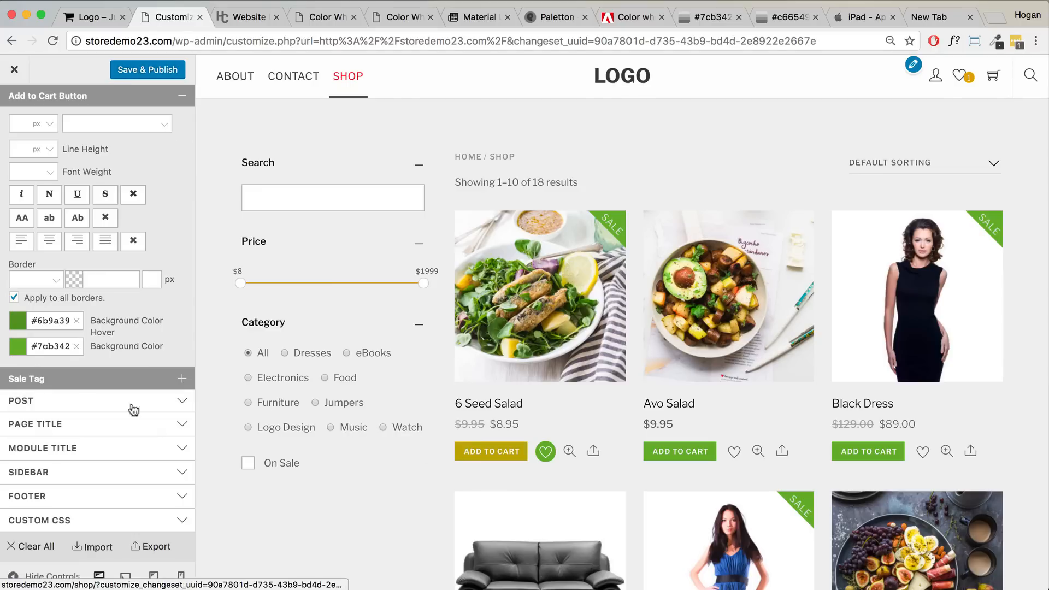
left_click(97, 384)
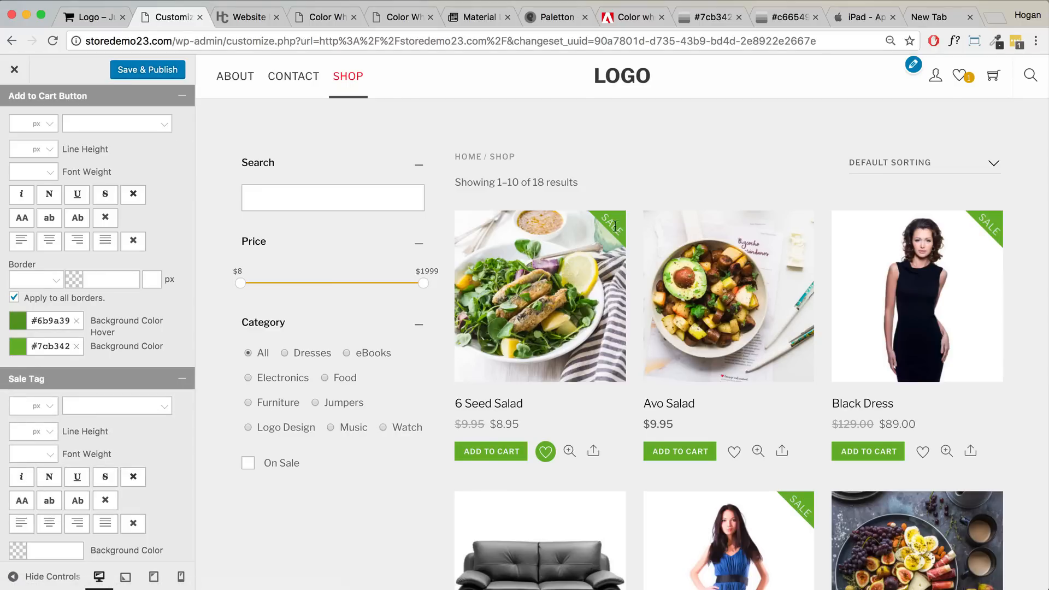
scroll(200, 448, "down", 3)
- Paste brand orange C66549 from the palette as the Sale Tag background colour
scroll(149, 451, "down", 3)
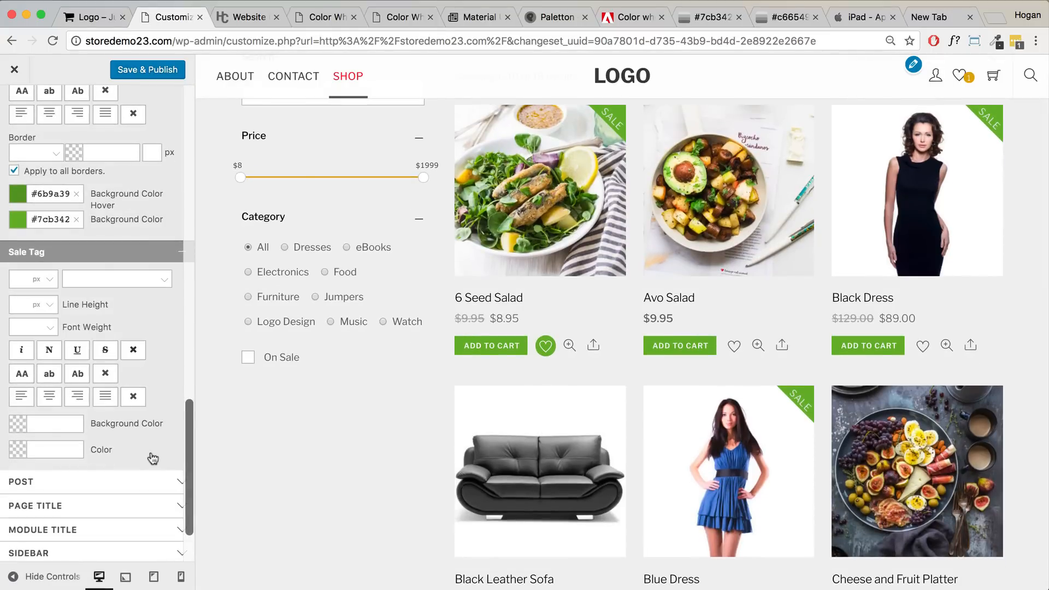
left_click(63, 451)
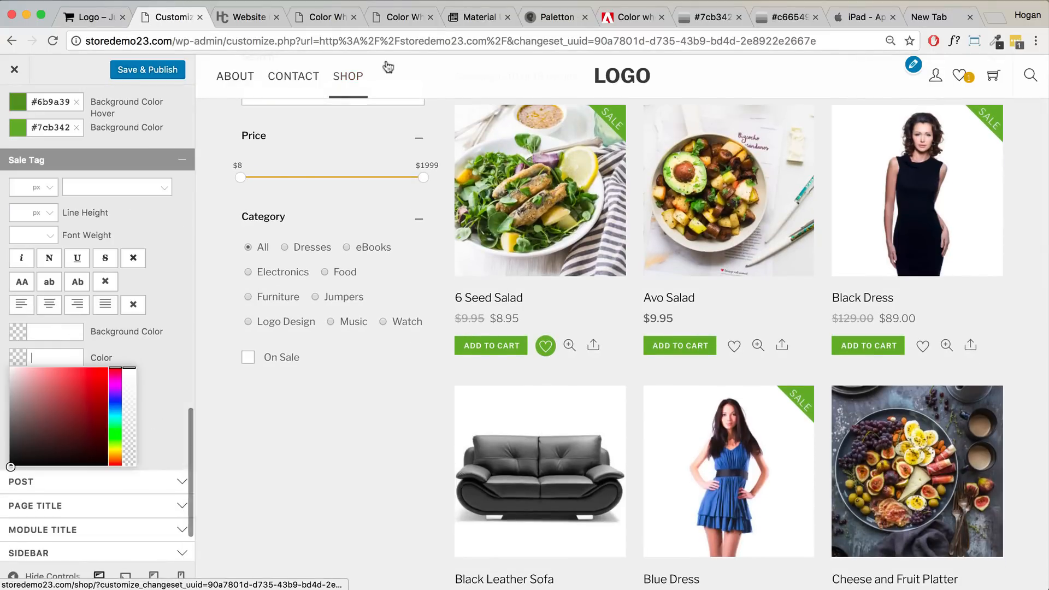
left_click(628, 17)
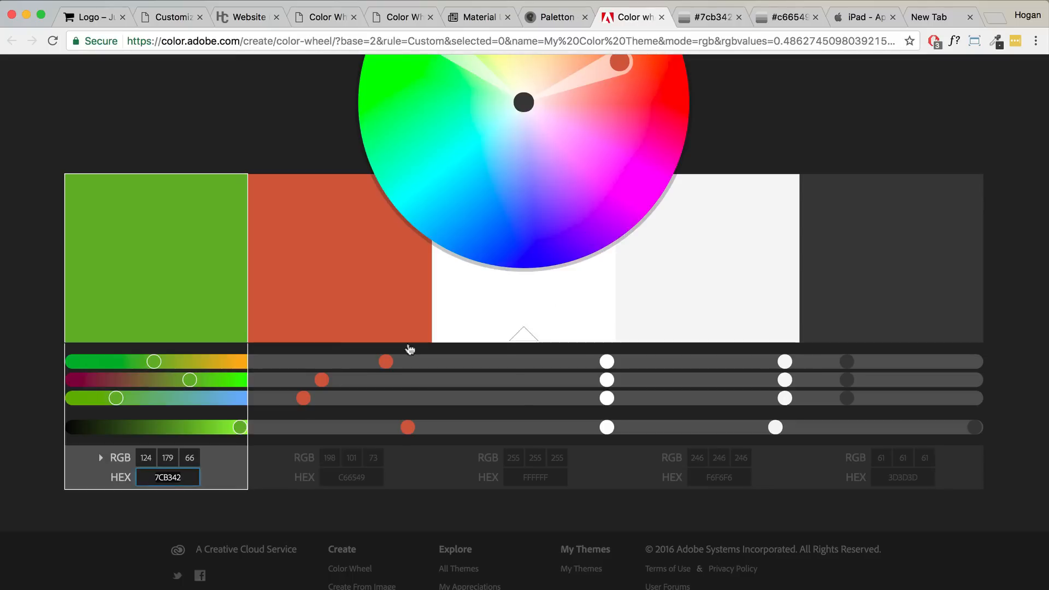
left_click(304, 470)
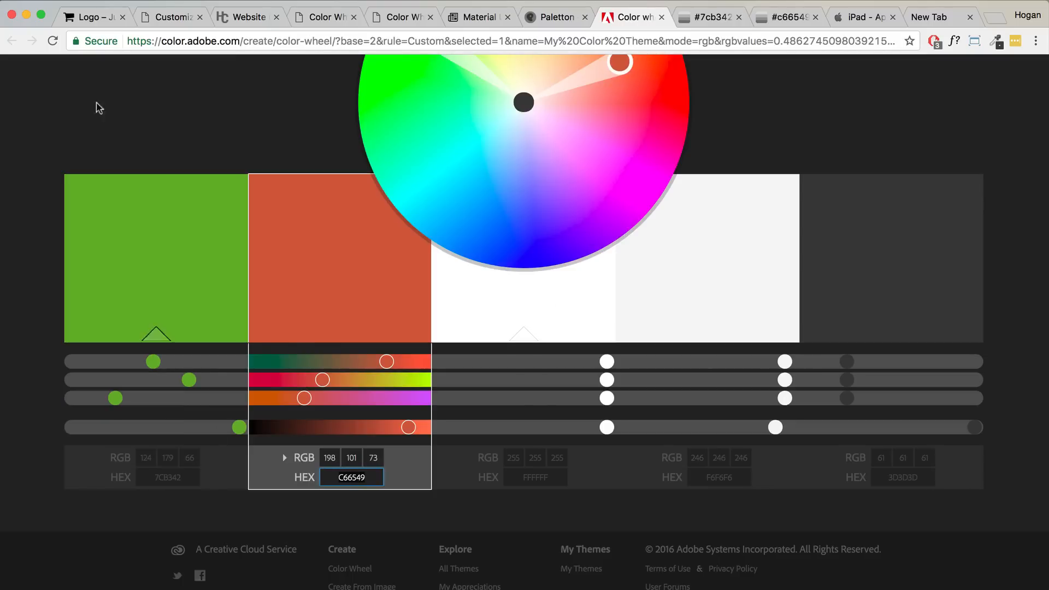
left_click(169, 17)
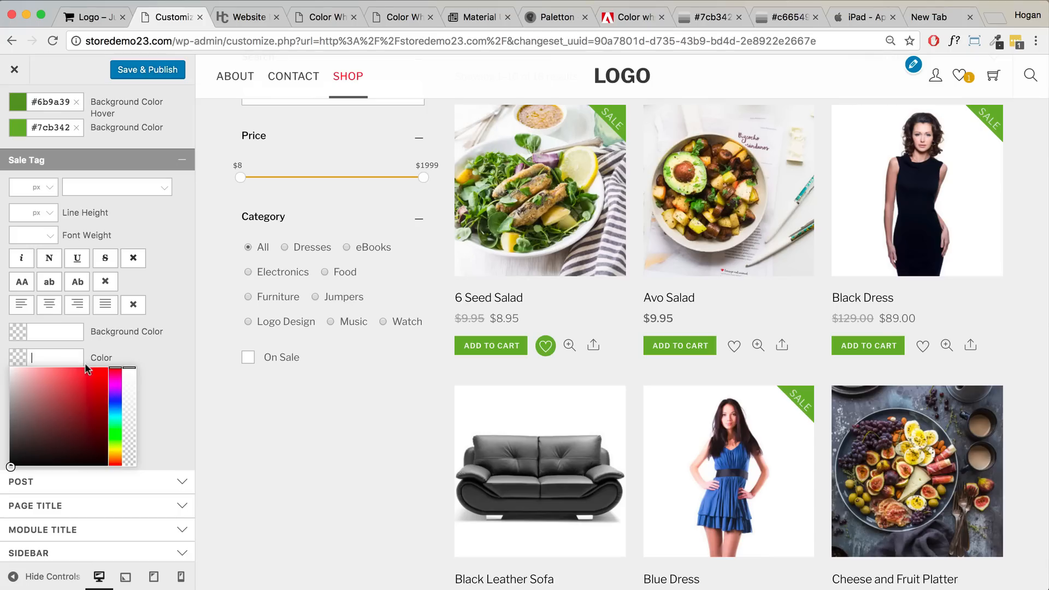
left_click(60, 334)
type("C66549")
left_click(140, 335)
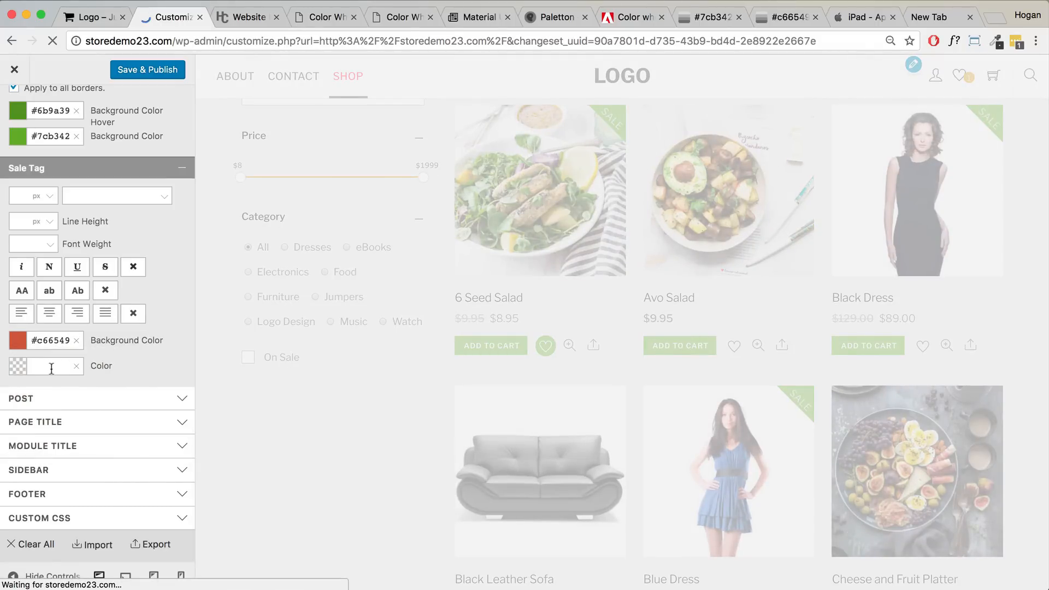
- Set the Sale Tag text colour to white #ffffff
left_click(30, 367)
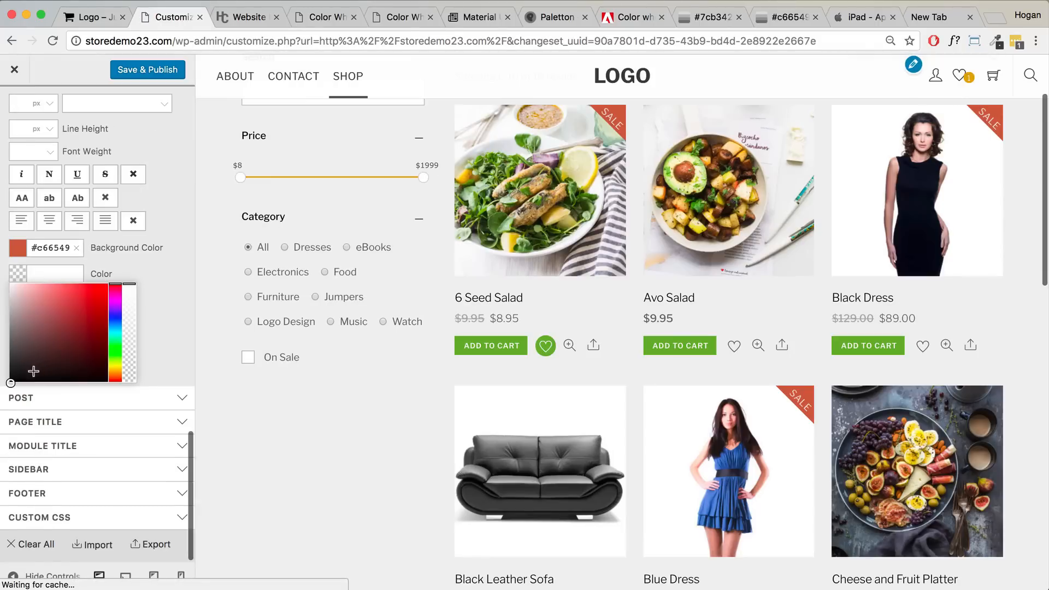
type("#ffffff")
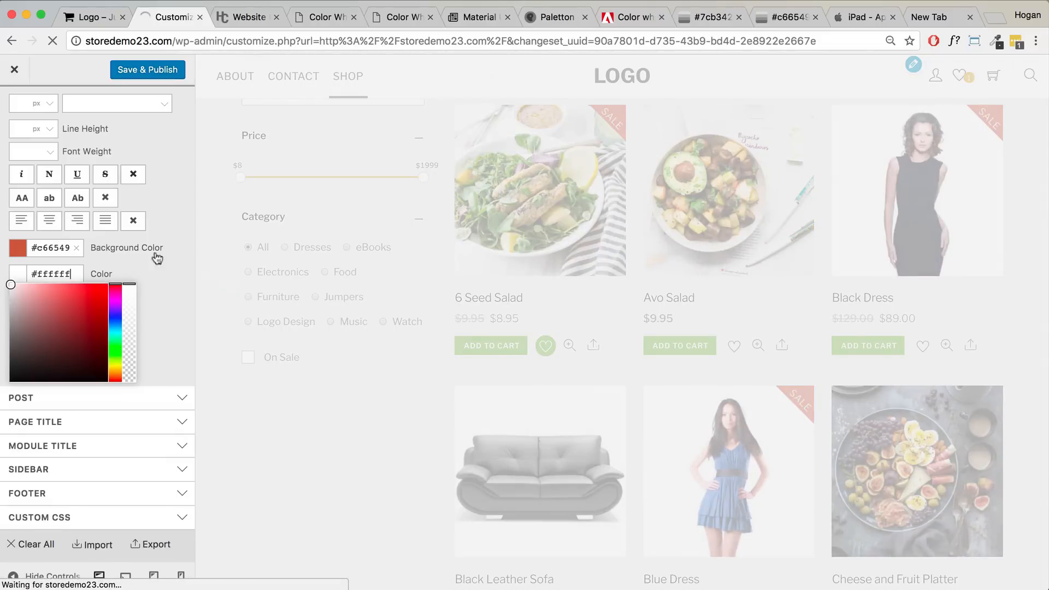
left_click(171, 262)
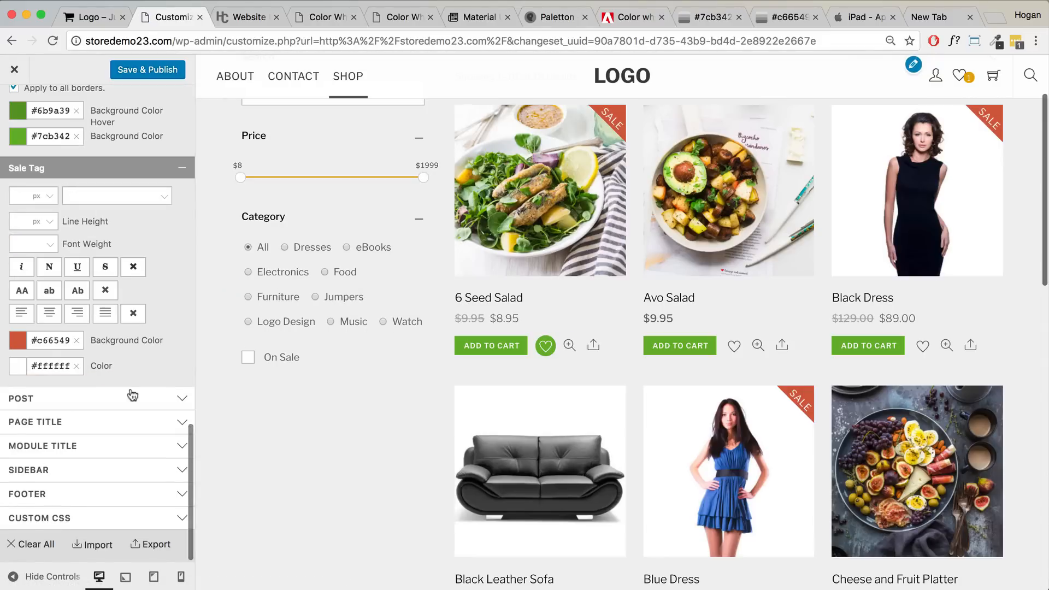
- Expand the sidebar styling settings and scroll the panel back up to Accent Styling
scroll(326, 310, "up", 2)
scroll(192, 381, "up", 2)
scroll(206, 377, "down", 2)
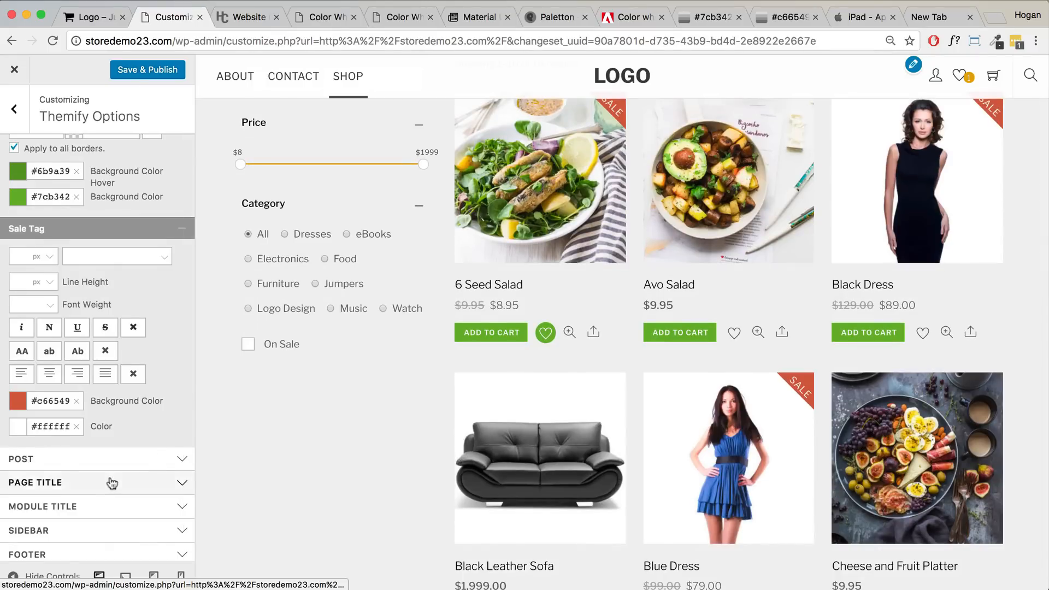
scroll(92, 479, "down", 2)
left_click(91, 473)
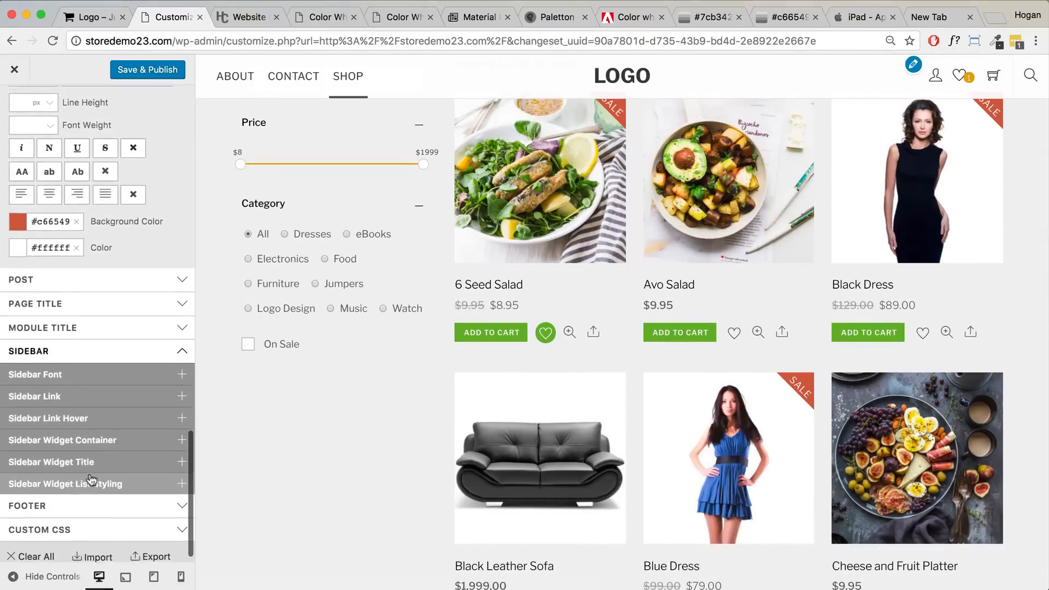
scroll(109, 475, "up", 2)
scroll(248, 419, "up", 2)
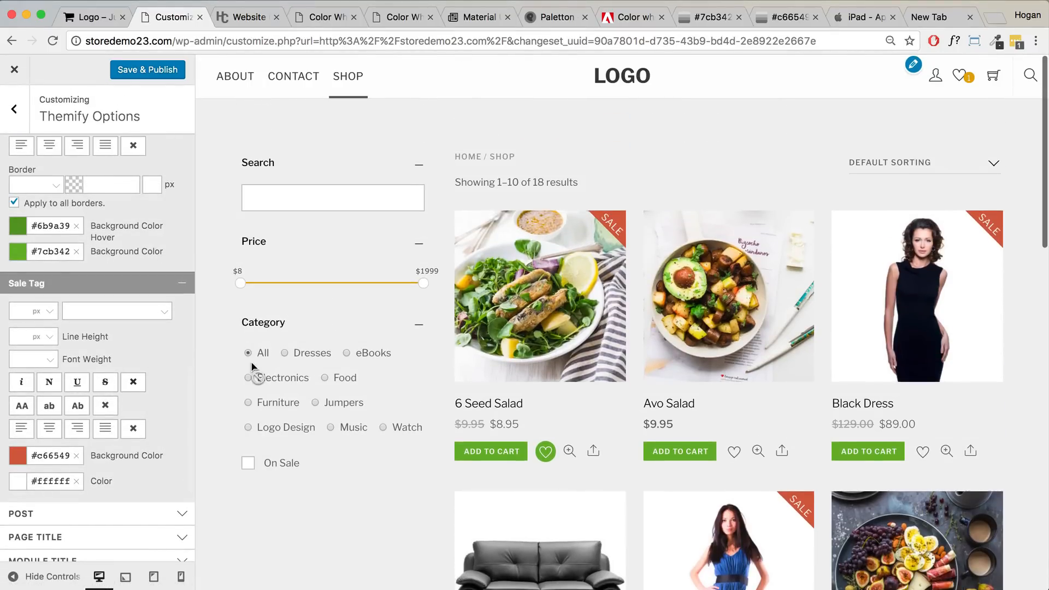
scroll(91, 297, "up", 8)
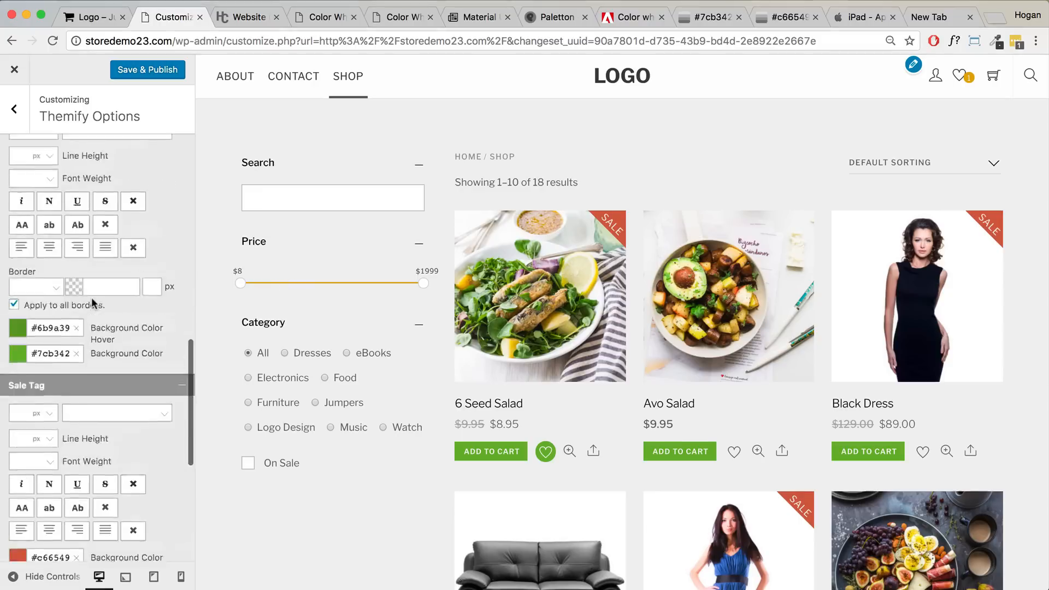
scroll(95, 302, "up", 15)
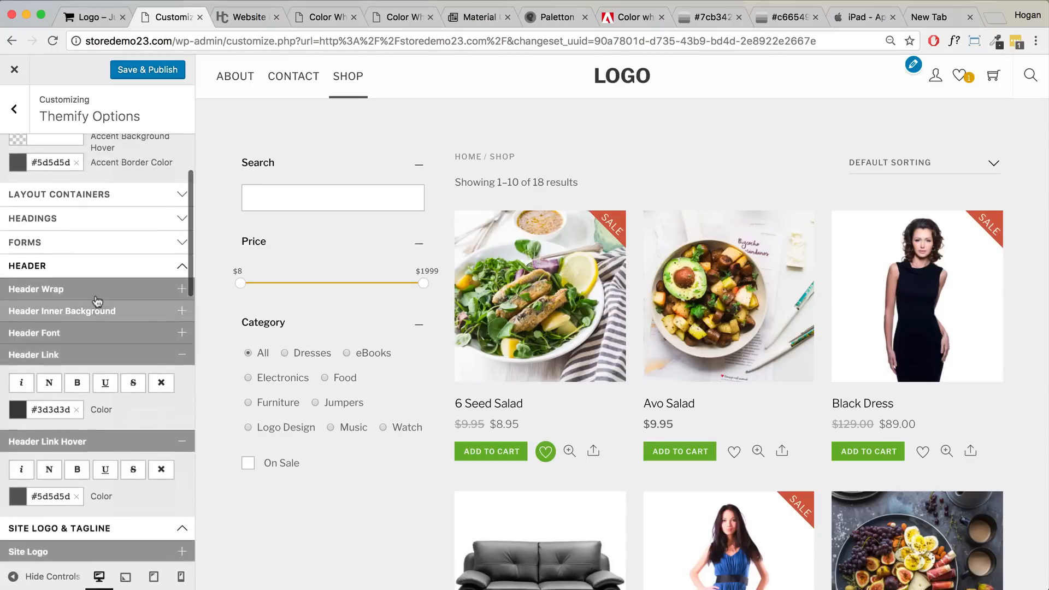
scroll(97, 301, "up", 2)
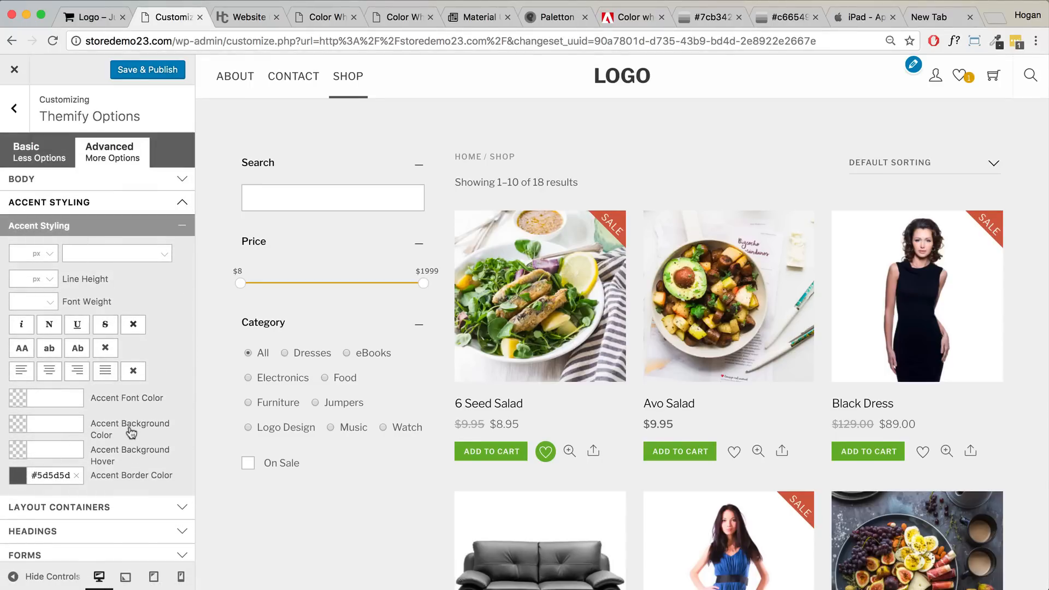
- Paste brand green 7CB342 from Adobe Color as the Accent Background Color
left_click(54, 425)
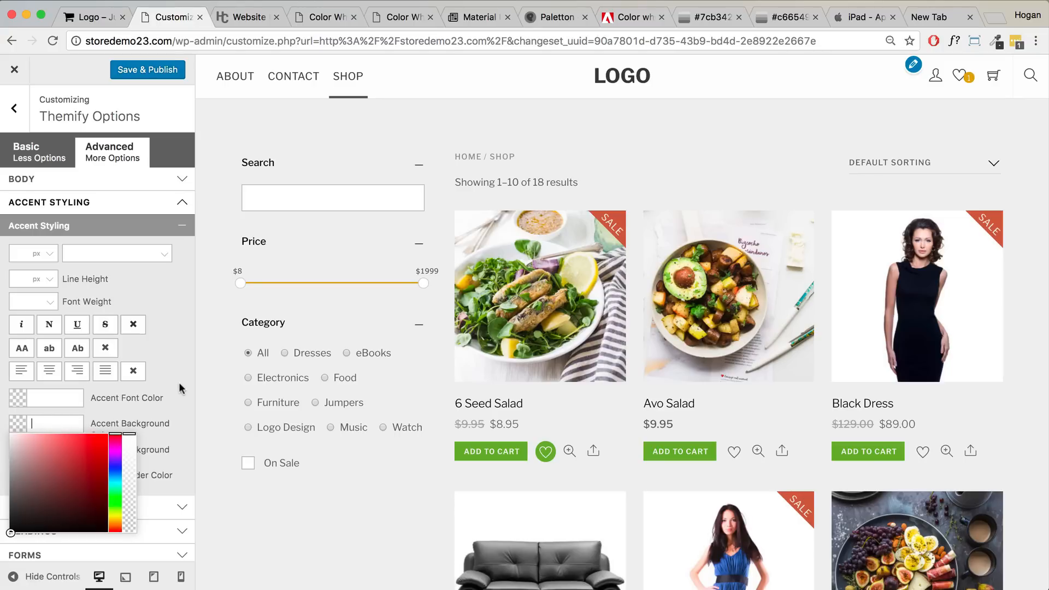
left_click(600, 8)
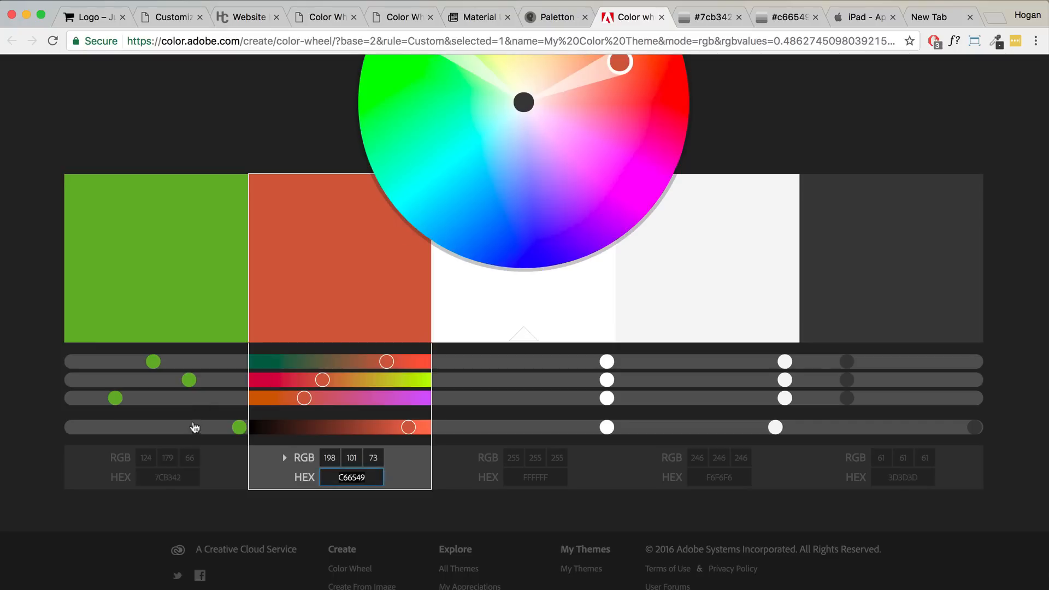
left_click(134, 476)
left_click(180, 25)
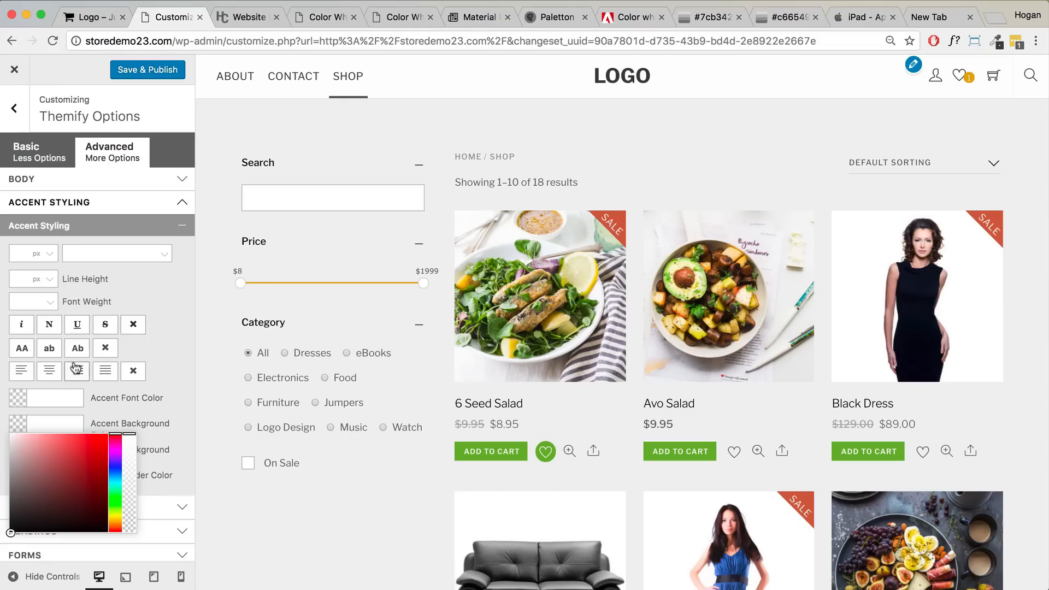
type("7CB342")
left_click(195, 376)
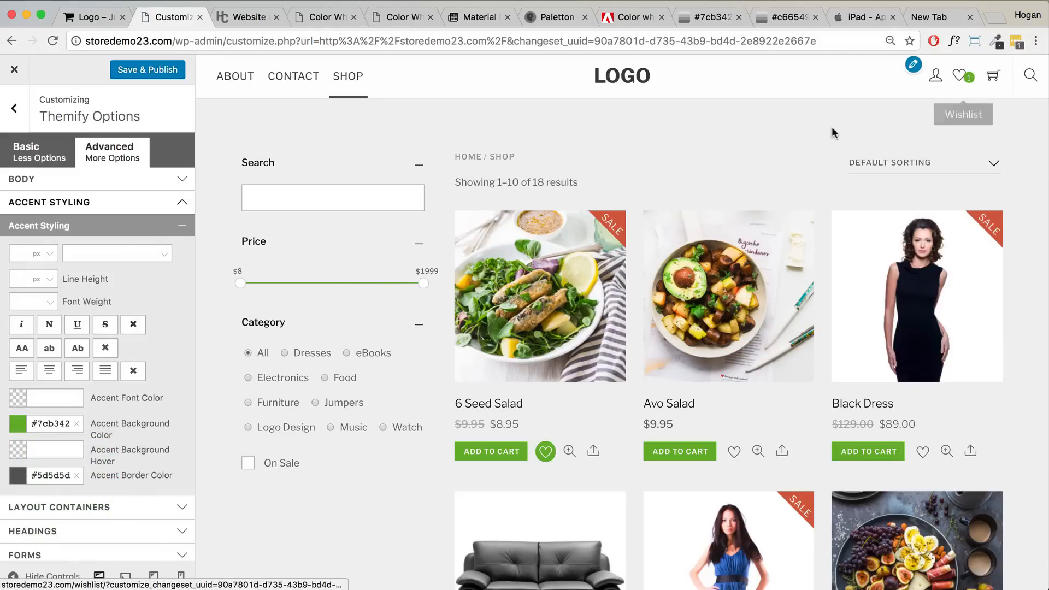
scroll(114, 433, "down", 6)
scroll(116, 432, "down", 15)
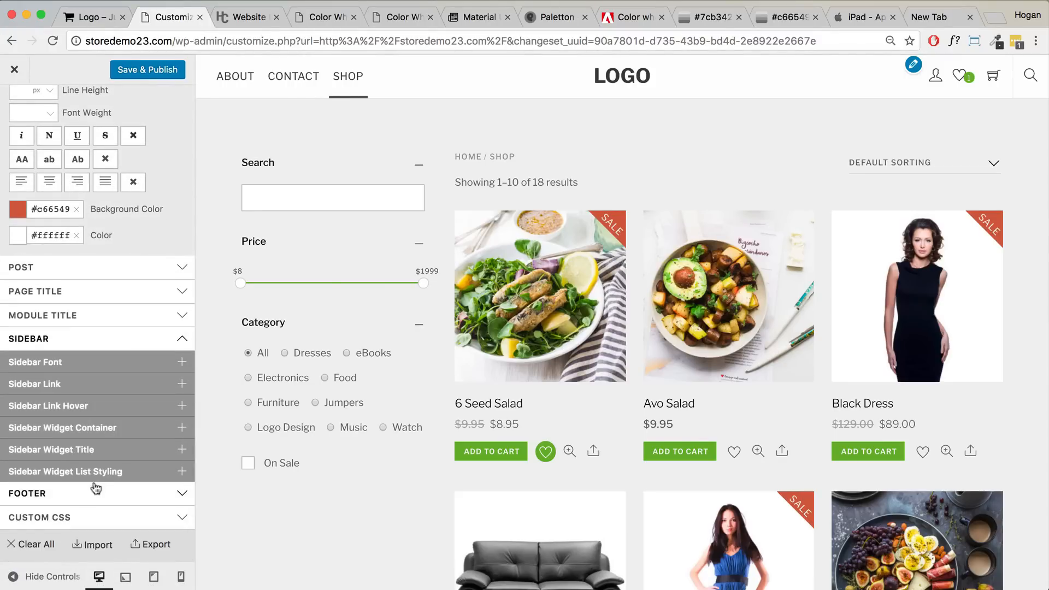
- Set the Footer > Footer Wrap background colour to light grey f6f6f6
left_click(80, 493)
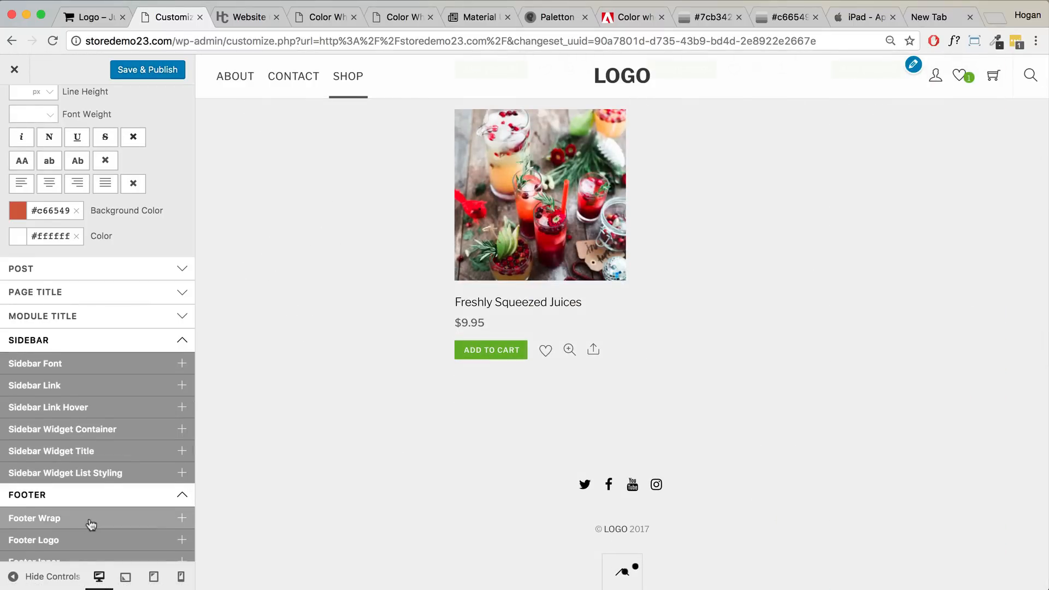
scroll(89, 524, "down", 3)
left_click(94, 431)
scroll(101, 436, "down", 4)
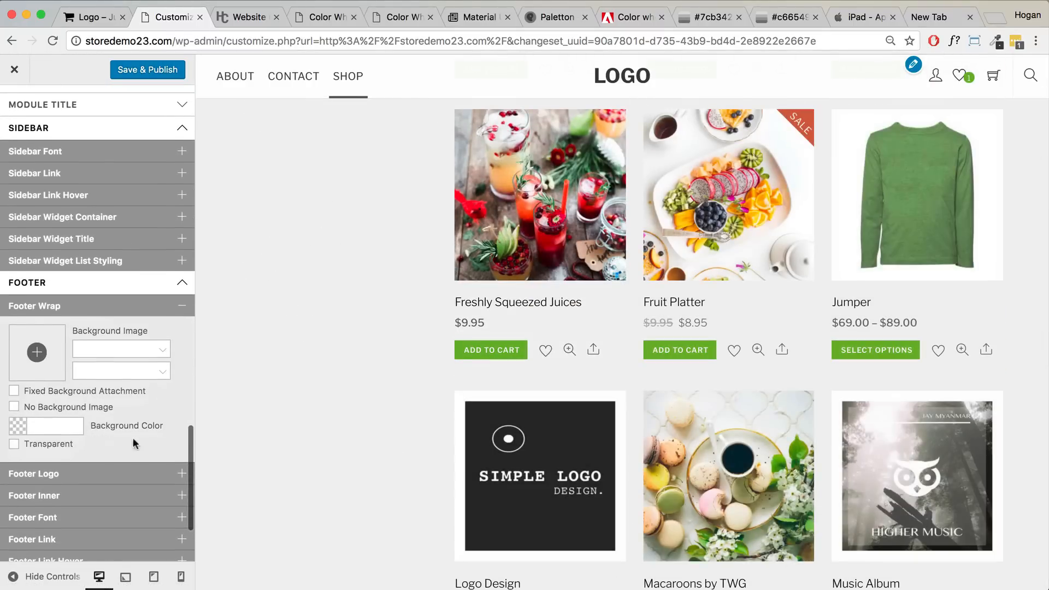
scroll(539, 436, "down", 10)
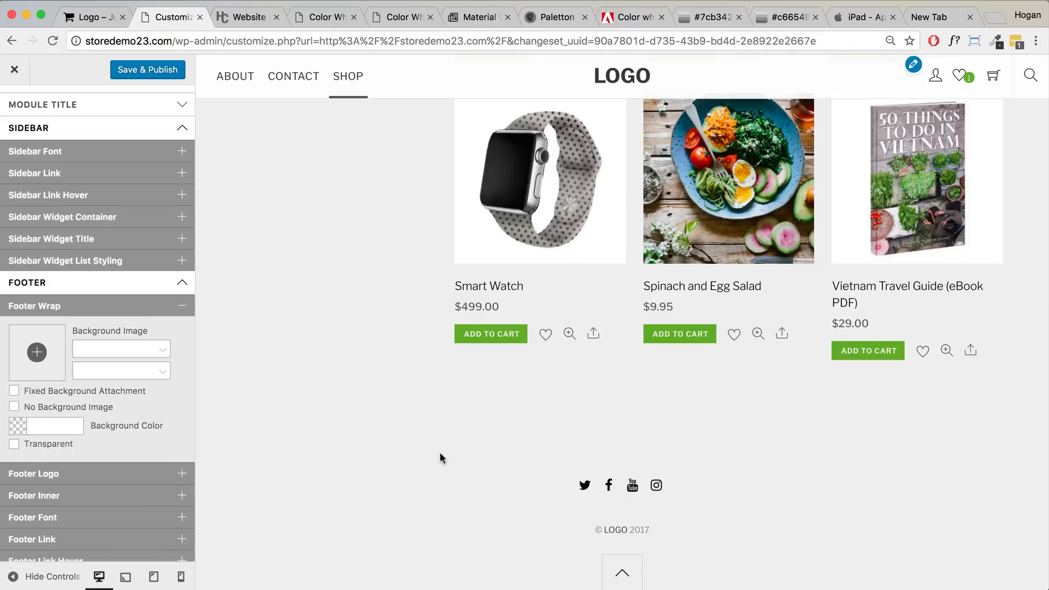
scroll(89, 494, "down", 3)
left_click(49, 329)
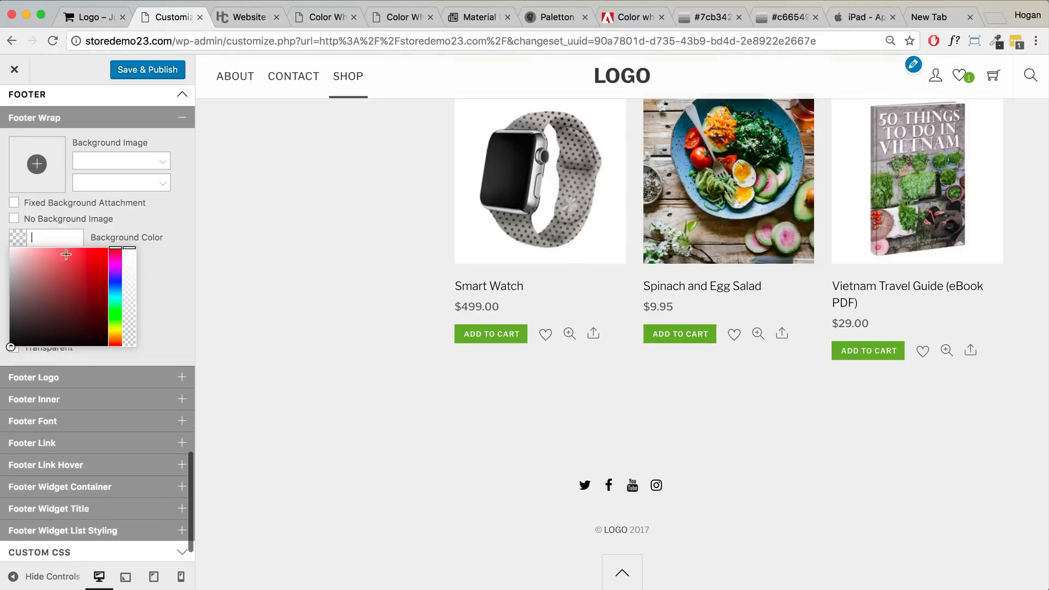
type("f6f6f6")
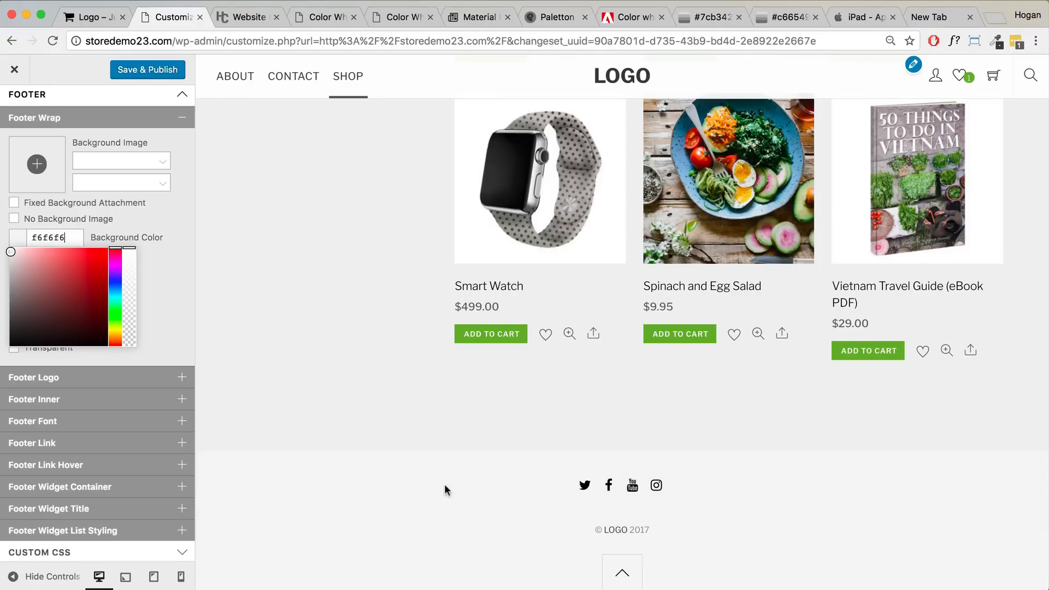
left_click(176, 364)
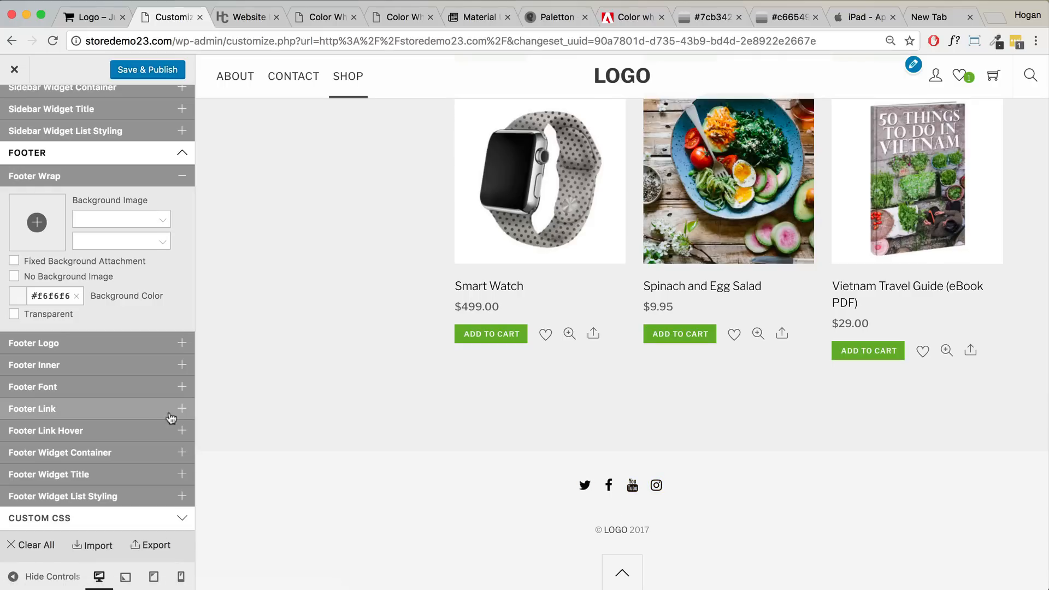
- Check the footer font settings and the copyright year in the preview footer
left_click(135, 393)
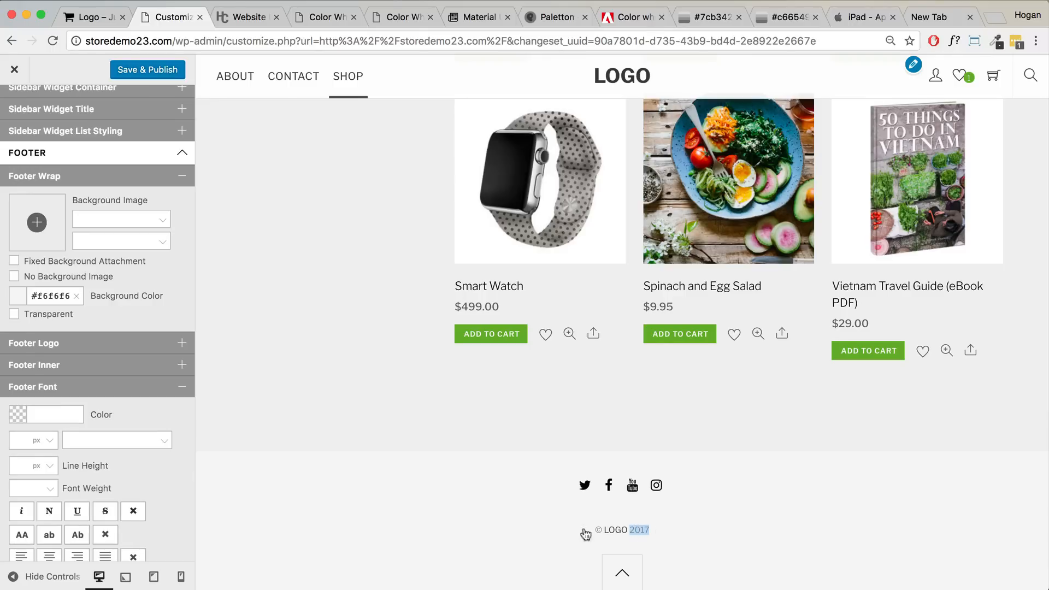
left_click_drag(650, 529, 633, 529)
left_click(93, 392)
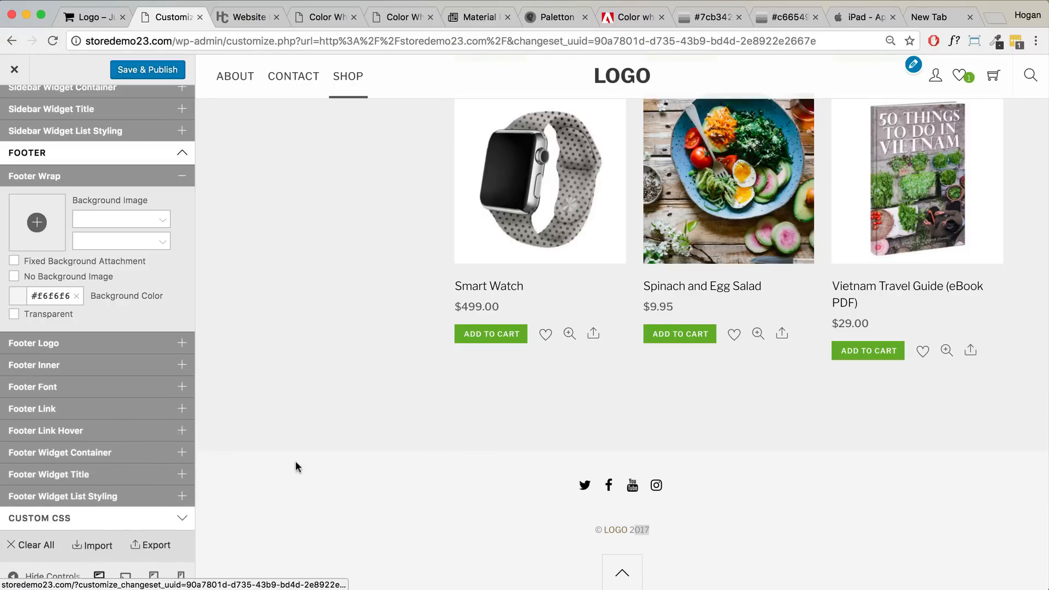
- Set the Footer Link colour to dark grey 5d5d5d
left_click(128, 415)
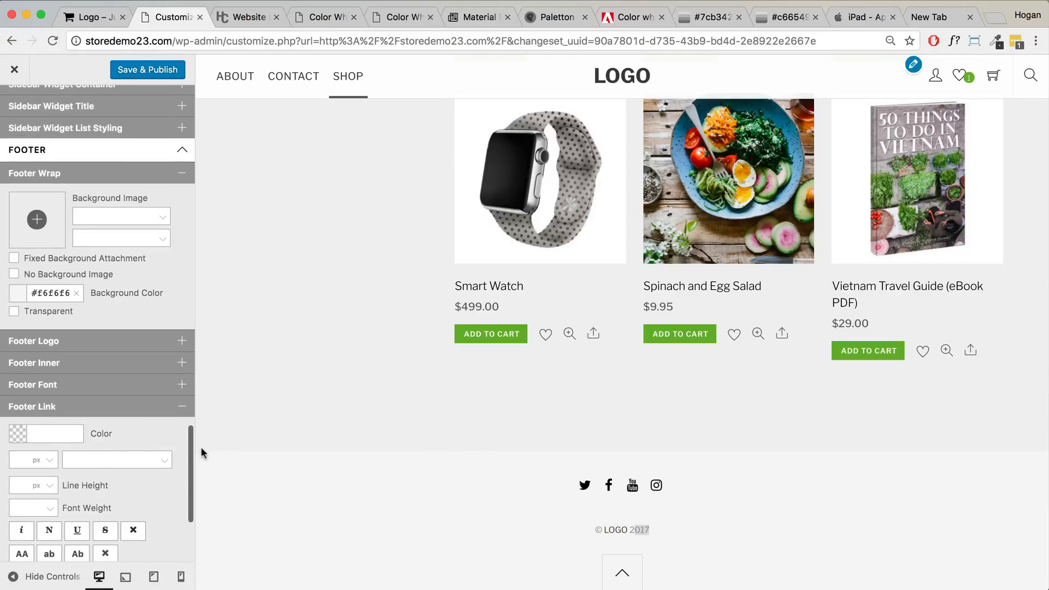
scroll(172, 446, "down", 3)
left_click(52, 350)
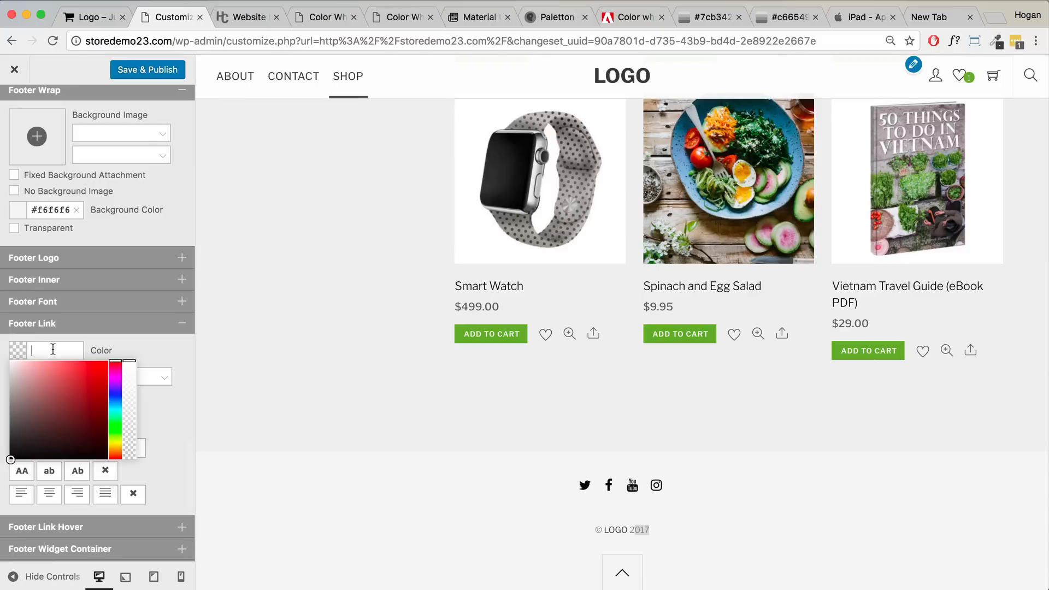
type("5d5d5d")
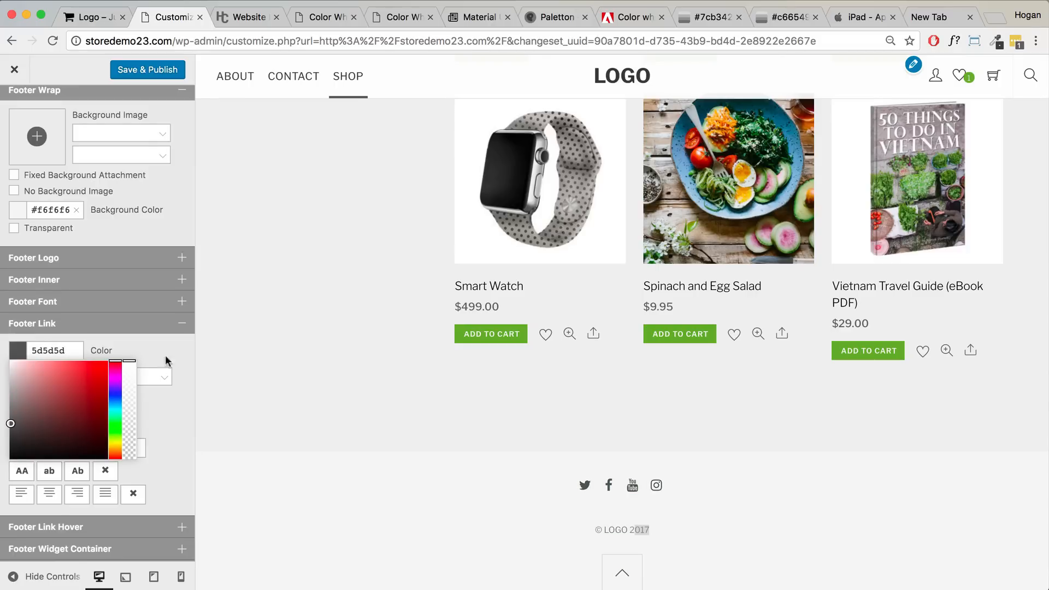
left_click(168, 353)
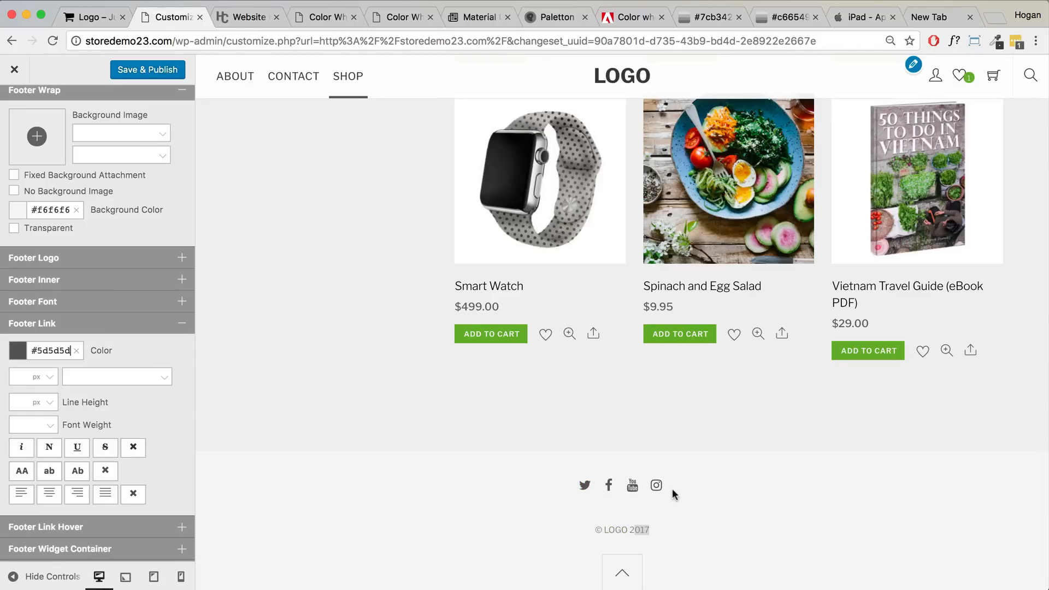
left_click(89, 327)
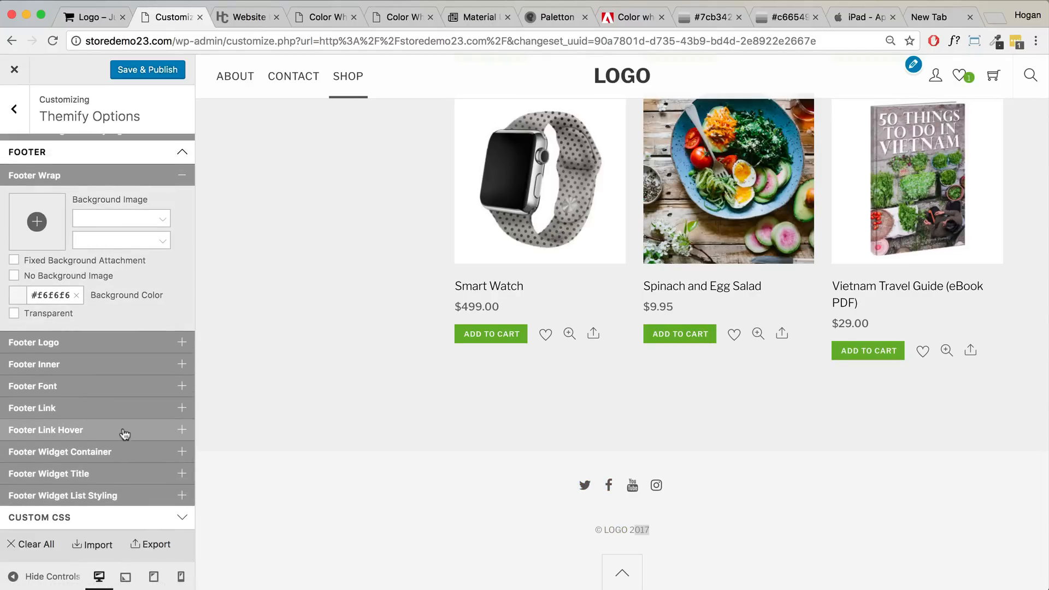
- Give Footer Link Hover a darker grey 3d3d3d and Save & Publish
left_click(121, 433)
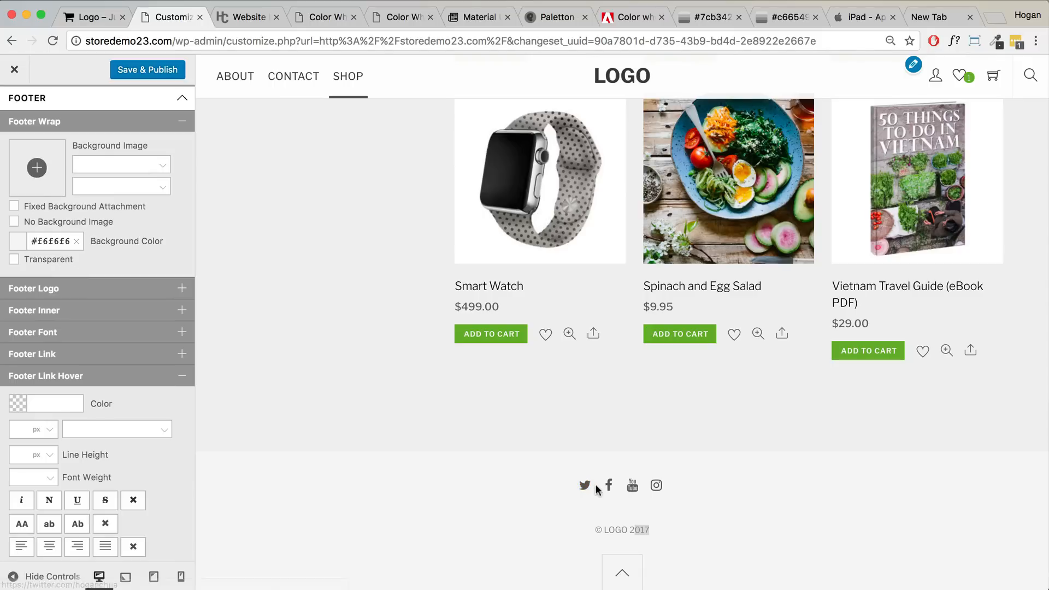
left_click(56, 403)
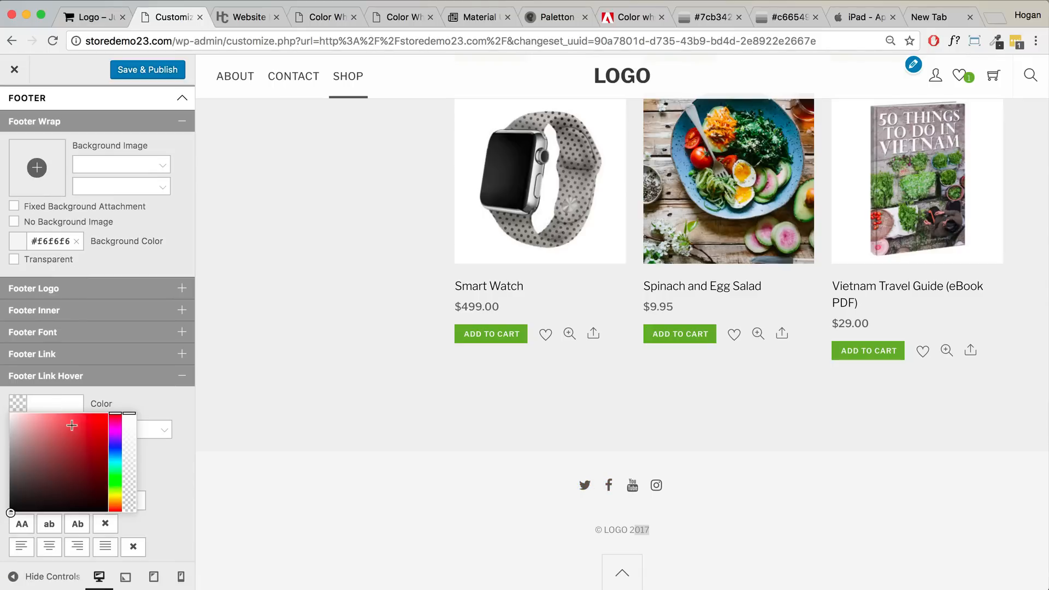
left_click_drag(15, 483, 10, 489)
left_click(178, 398)
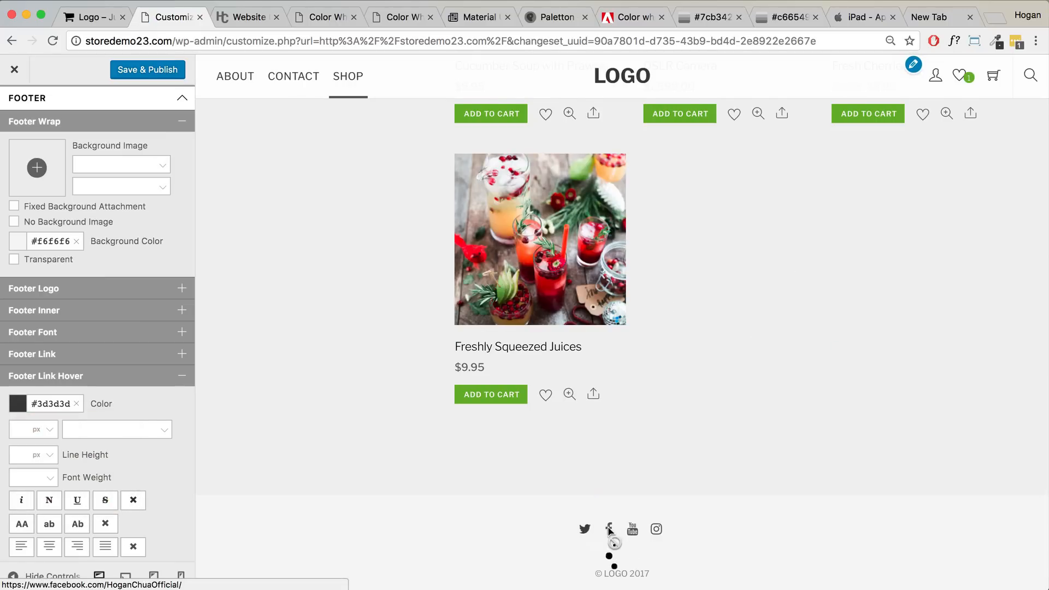
scroll(658, 535, "down", 11)
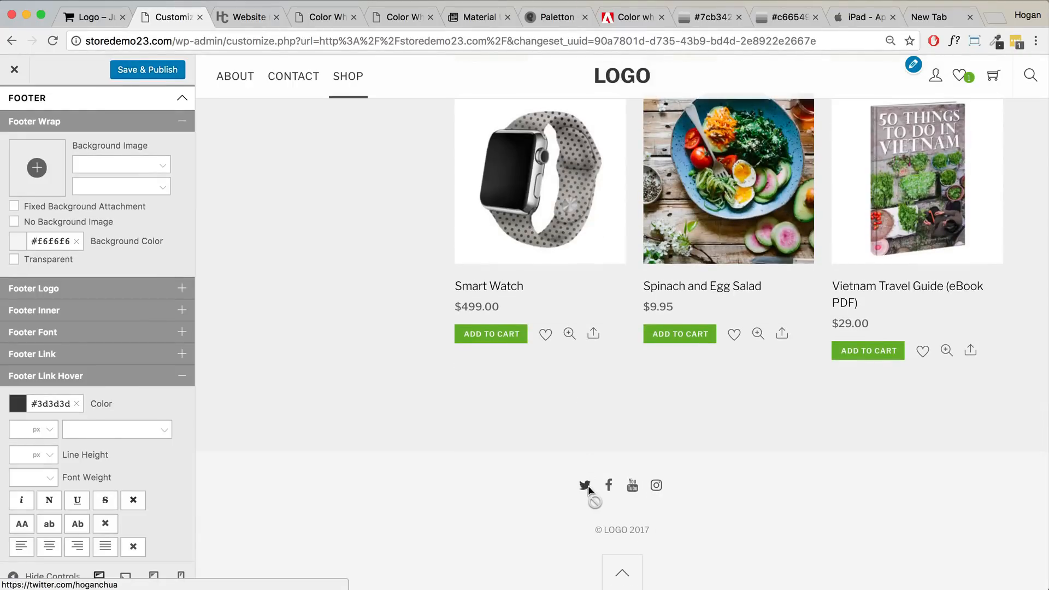
left_click(159, 382)
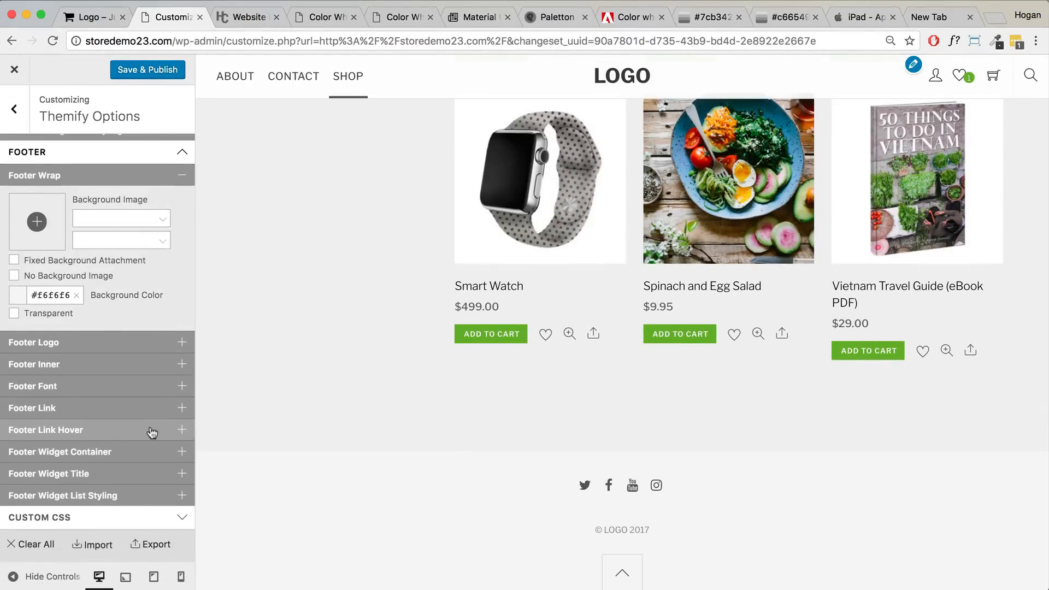
left_click(140, 72)
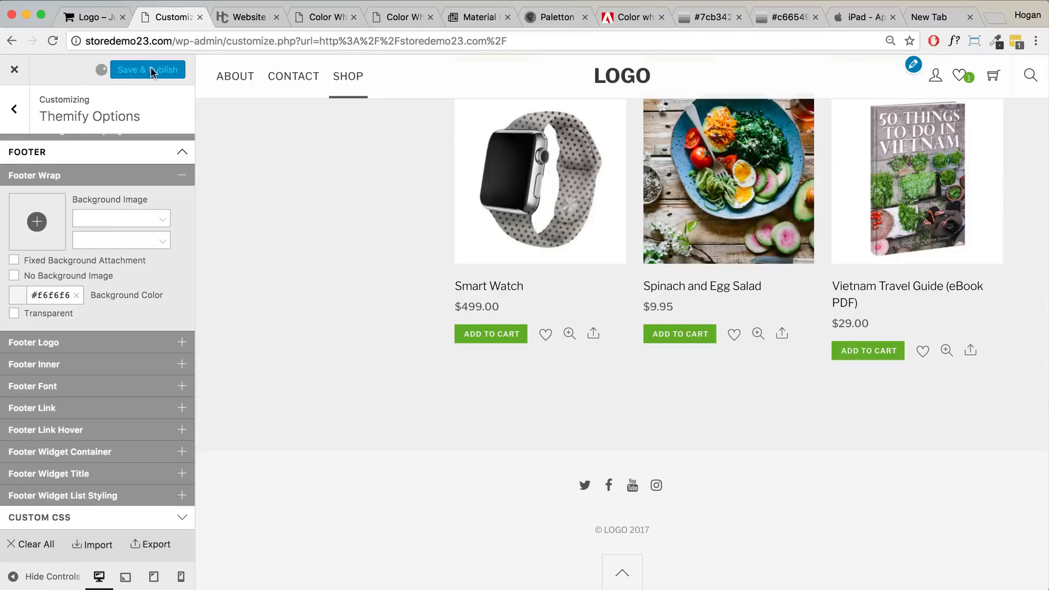
- Close the Customizer to view the live Fresh Foodz homepage
left_click(15, 71)
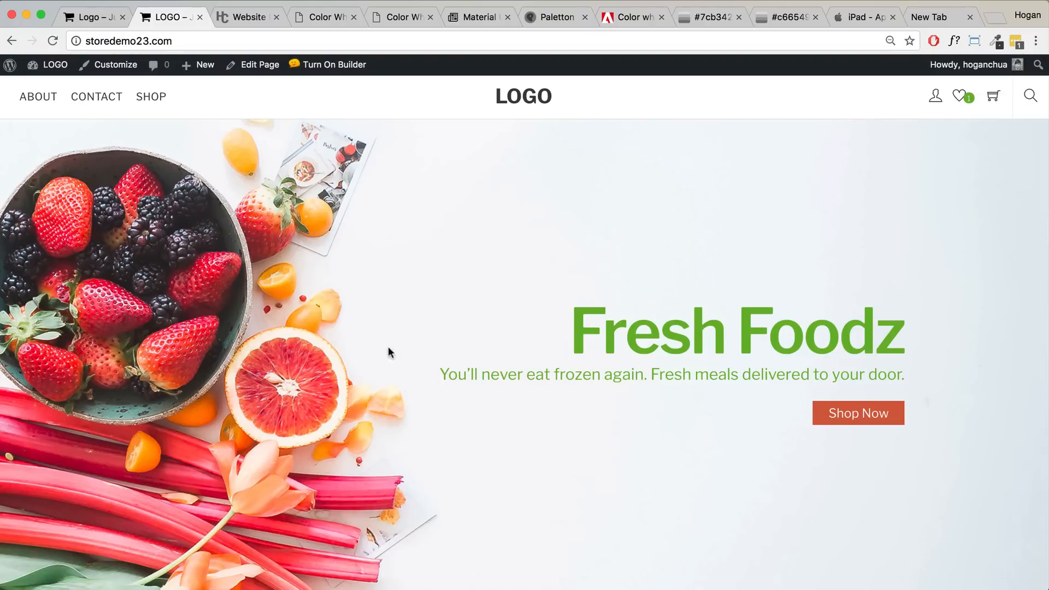
scroll(282, 290, "down", 5)
scroll(178, 324, "up", 3)
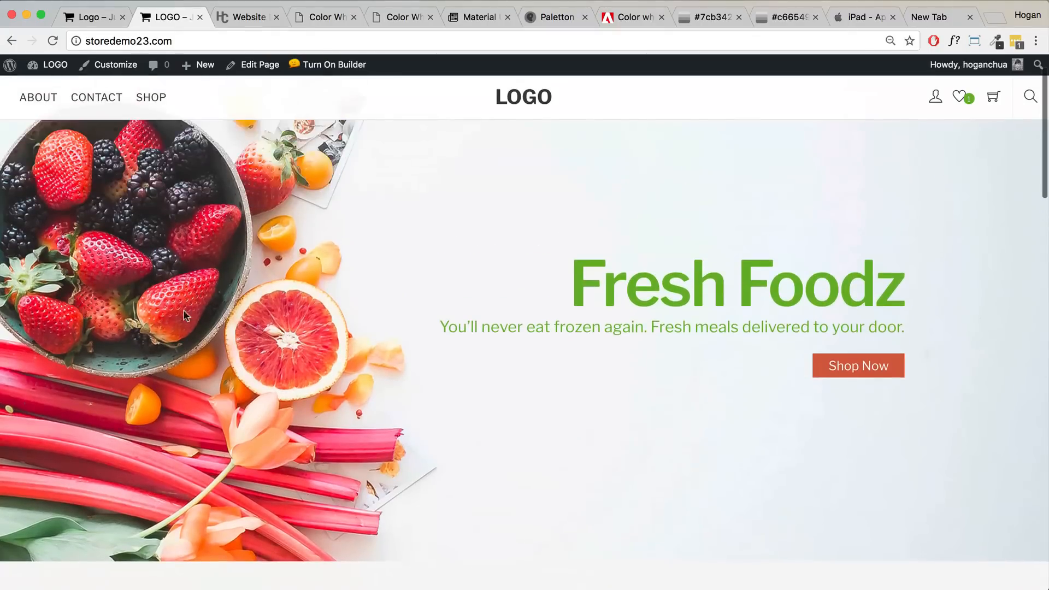
scroll(200, 306, "up", 2)
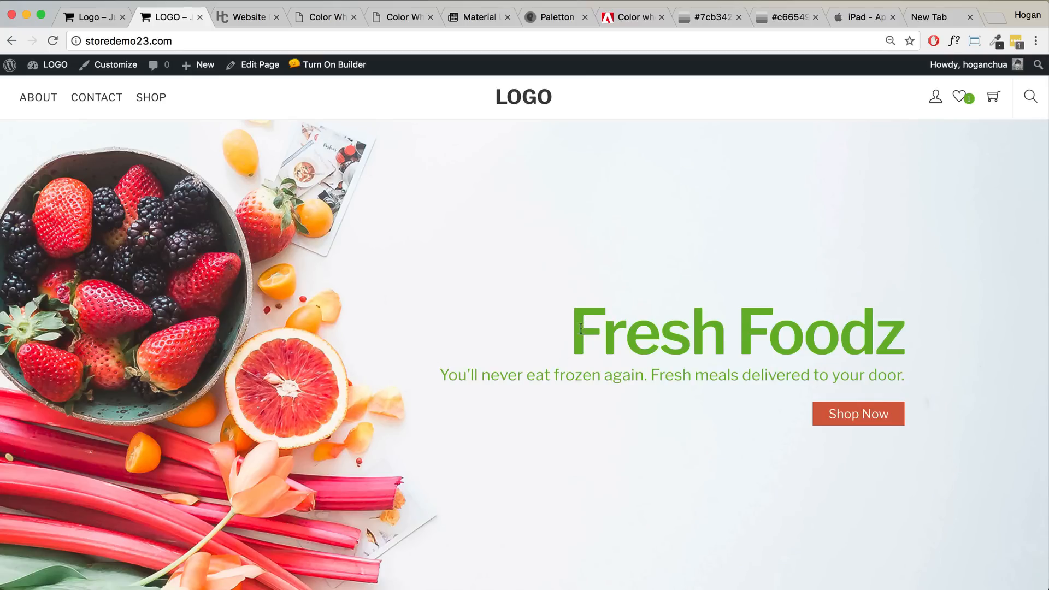
left_click_drag(611, 328, 911, 377)
scroll(692, 279, "down", 3)
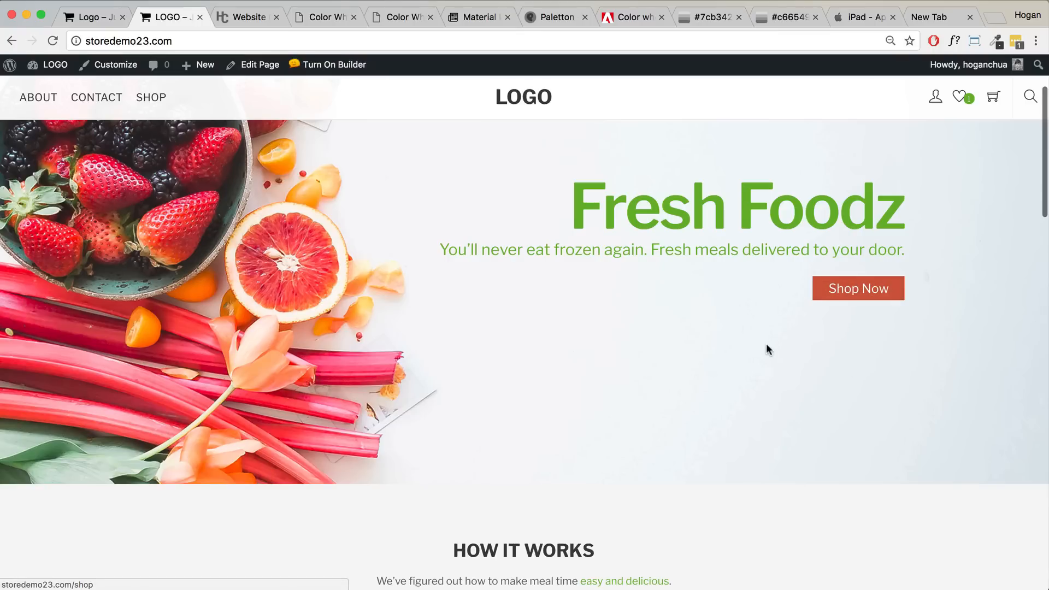
scroll(766, 345, "down", 5)
scroll(766, 343, "down", 2)
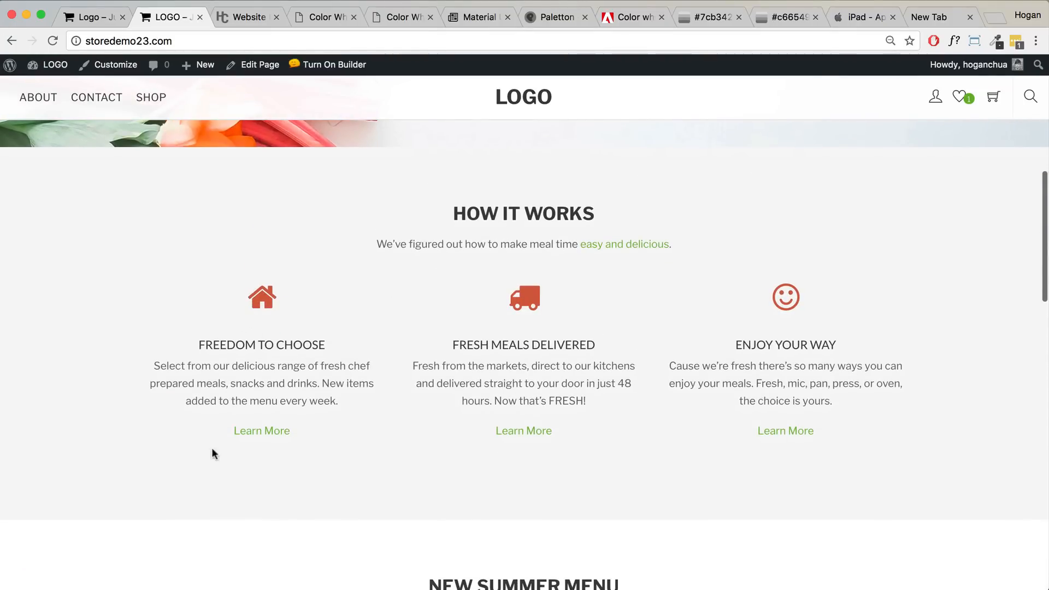
left_click_drag(289, 431, 228, 427)
left_click_drag(568, 433, 493, 431)
scroll(444, 459, "up", 2)
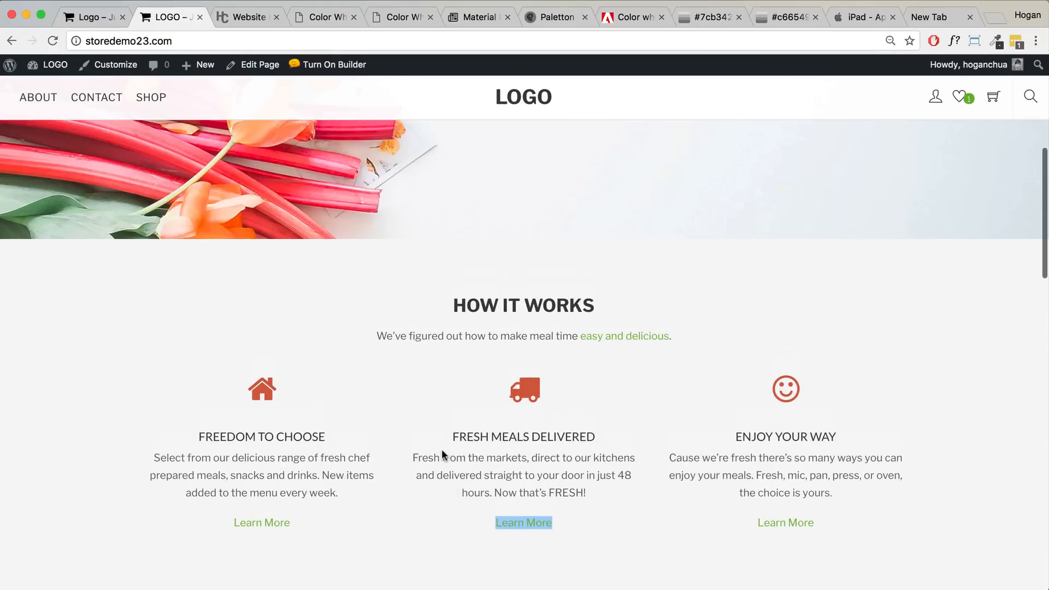
scroll(257, 344, "down", 3)
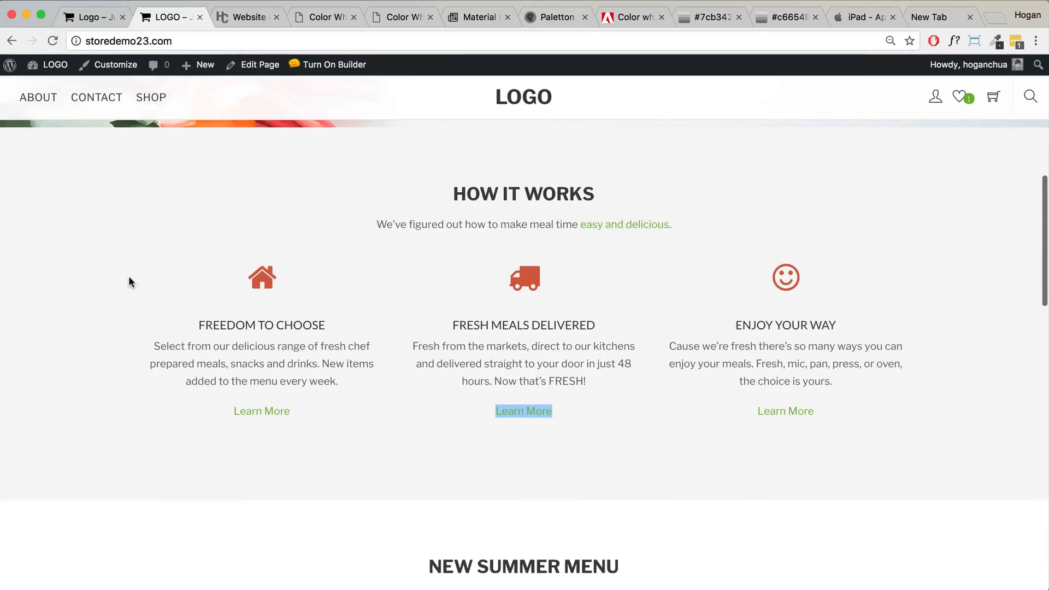
scroll(143, 328, "up", 1)
scroll(148, 281, "down", 1)
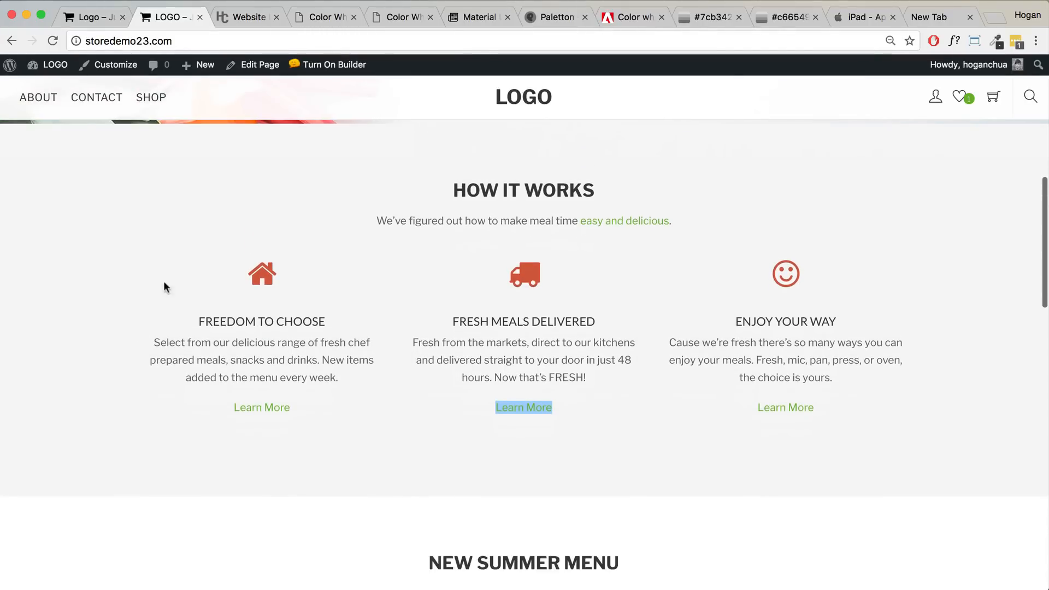
scroll(131, 327, "down", 3)
scroll(130, 326, "down", 5)
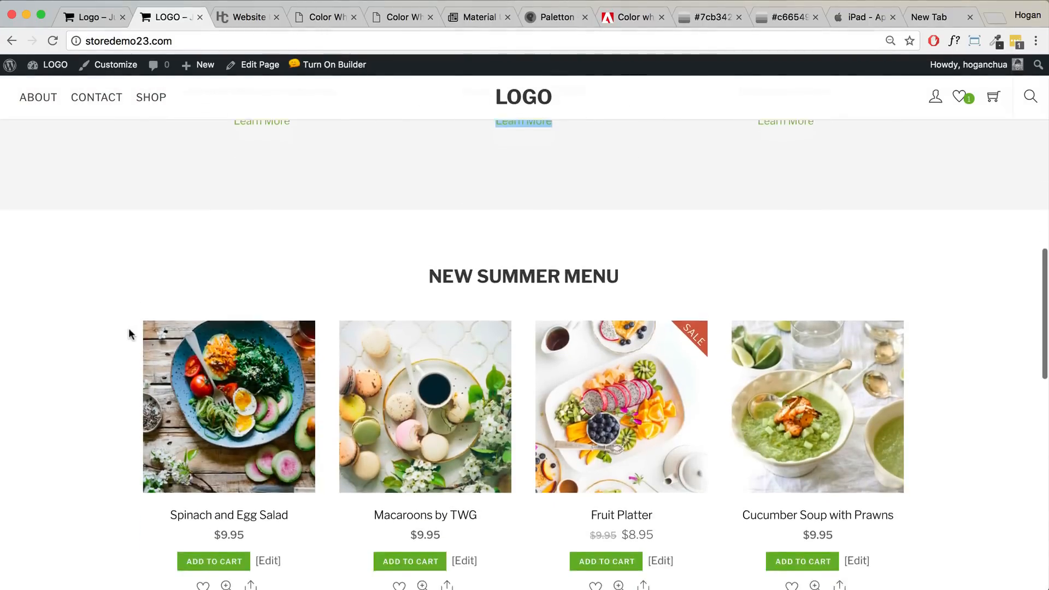
scroll(129, 327, "down", 3)
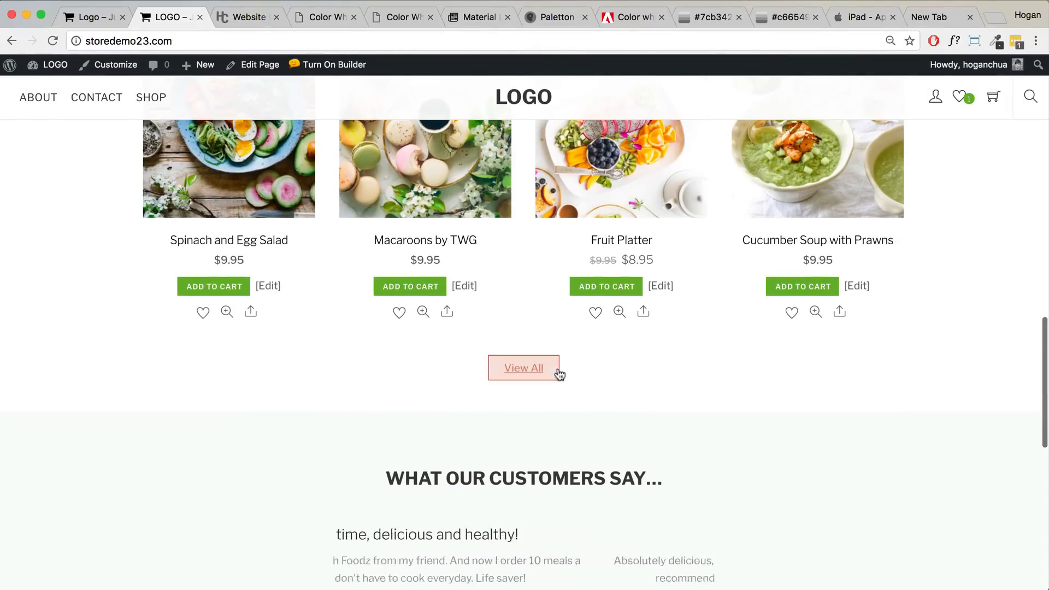
scroll(609, 362, "up", 2)
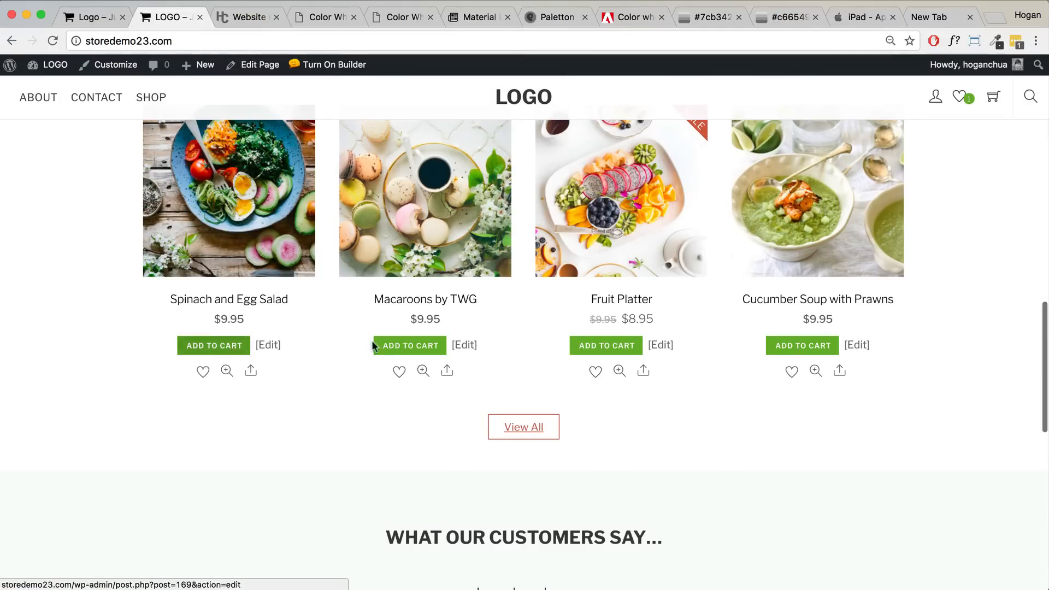
scroll(403, 348, "up", 1)
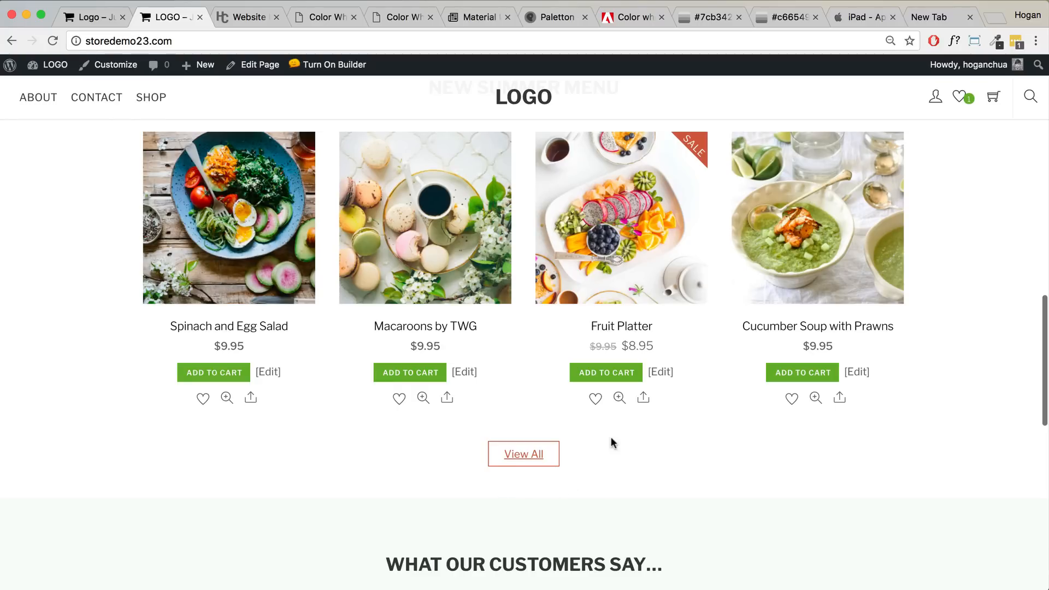
scroll(483, 431, "down", 2)
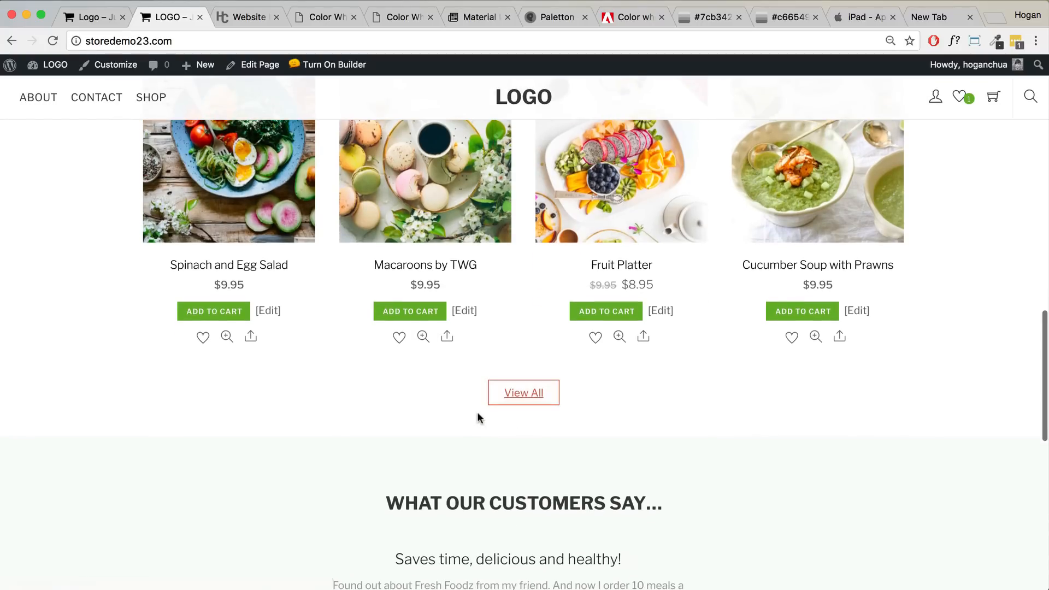
scroll(476, 404, "down", 3)
scroll(476, 404, "down", 4)
scroll(416, 382, "up", 2)
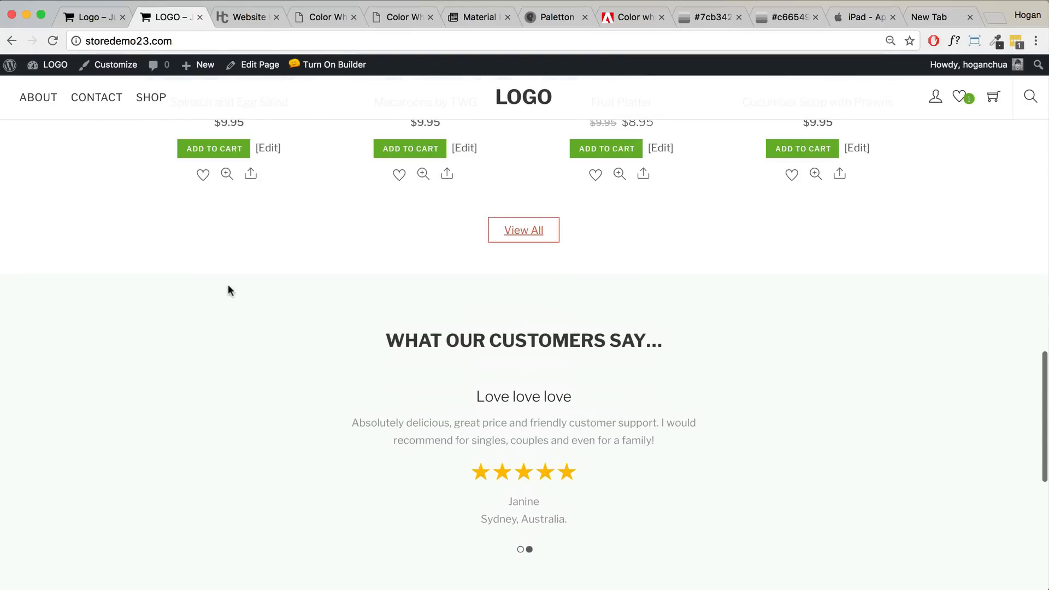
scroll(242, 443, "up", 1)
scroll(242, 431, "down", 2)
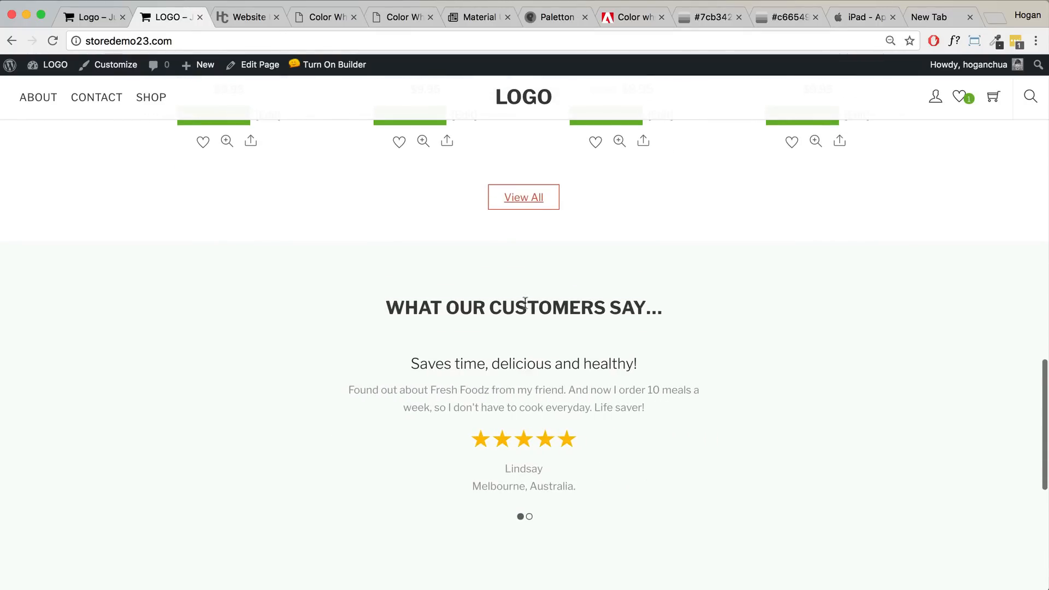
- Show the 0to255 tints and shades of #7cb342, such as #6b9a39, and scroll through them
left_click(708, 21)
scroll(683, 168, "up", 5)
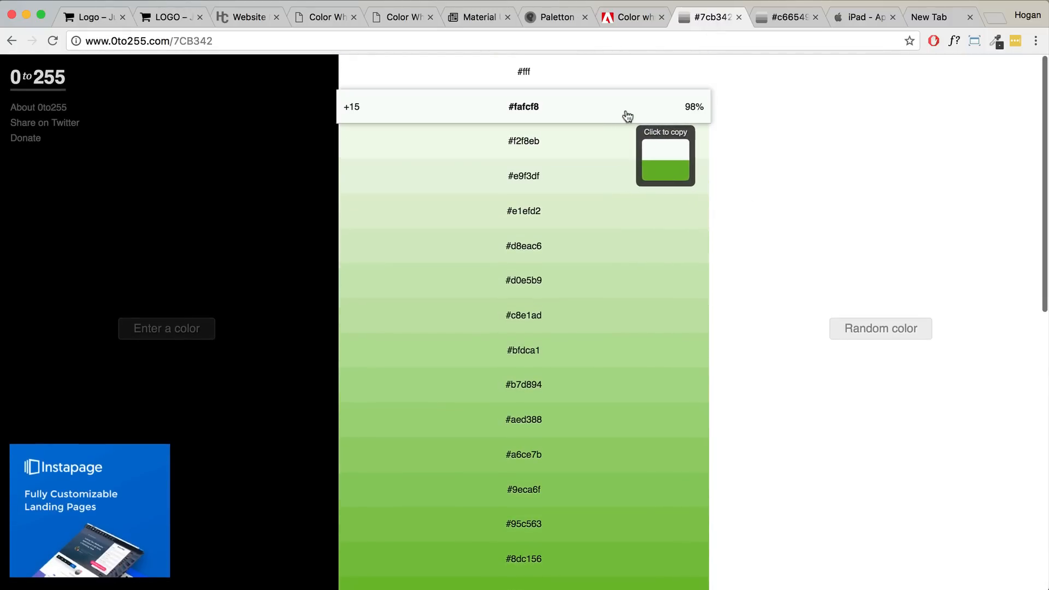
scroll(602, 159, "down", 10)
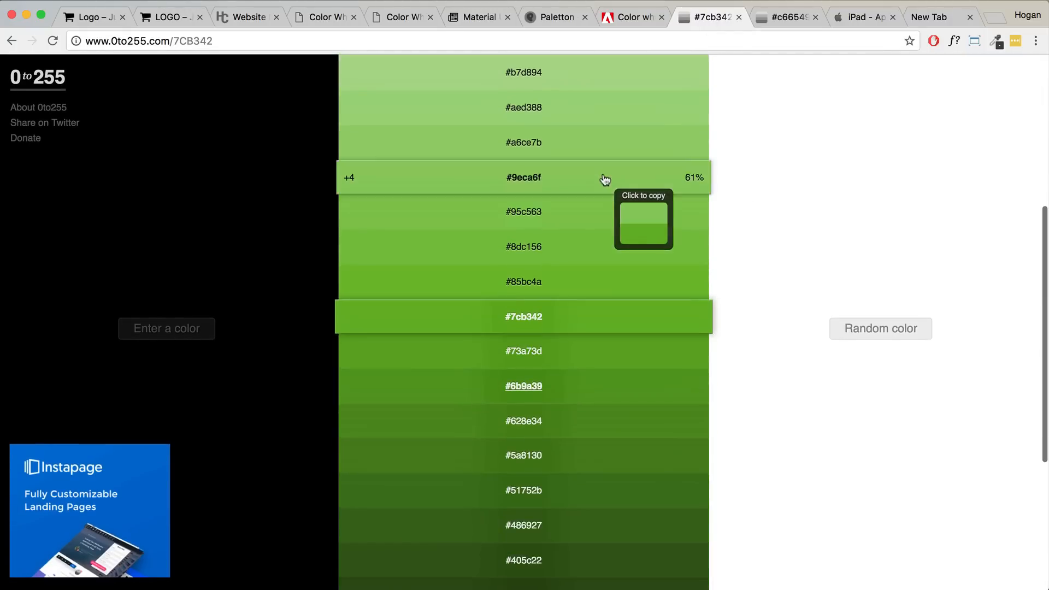
scroll(601, 188, "up", 10)
scroll(592, 230, "down", 6)
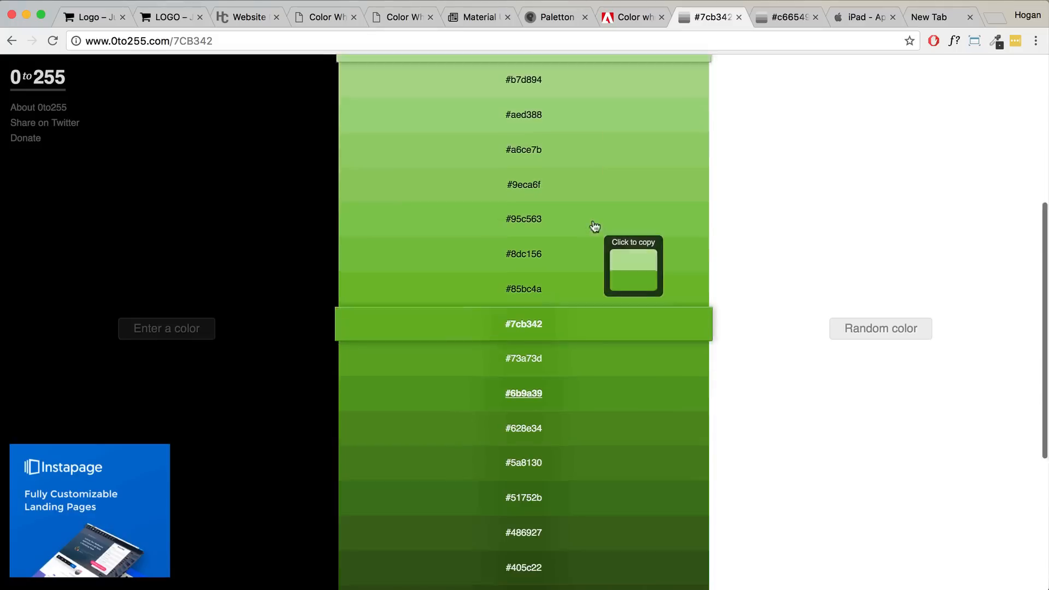
- Return to the Fresh Foodz homepage, scroll down to the footer, then back to the hero
left_click(172, 20)
scroll(404, 349, "down", 3)
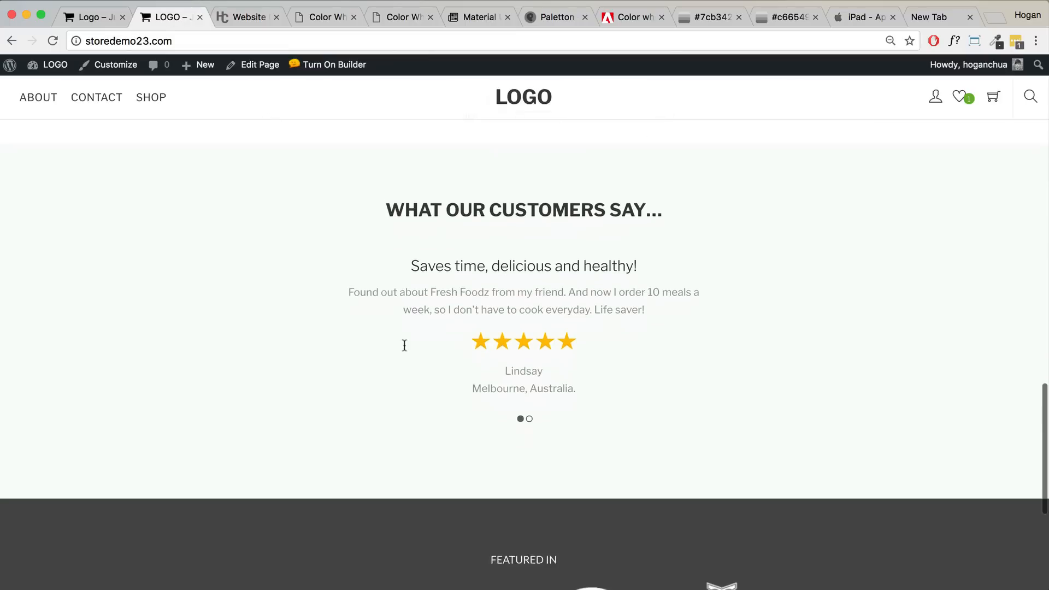
scroll(404, 348, "down", 4)
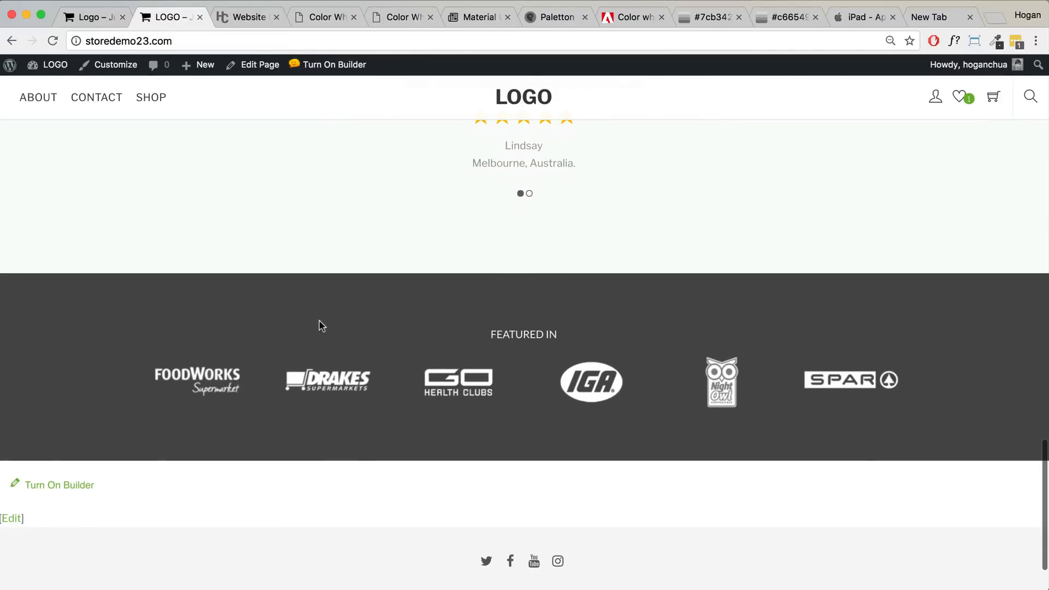
scroll(323, 320, "down", 2)
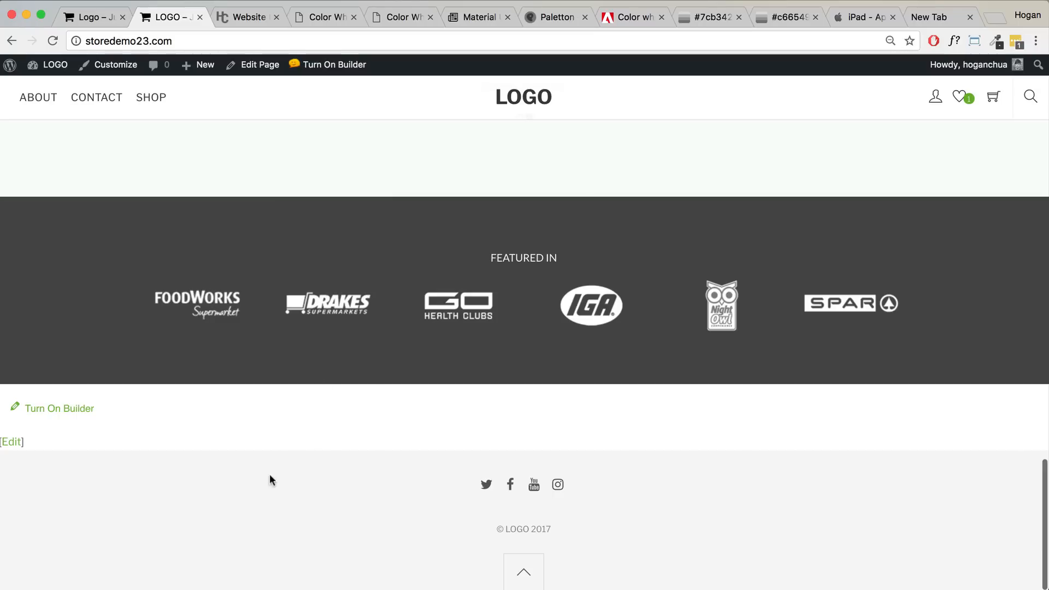
scroll(441, 409, "up", 10)
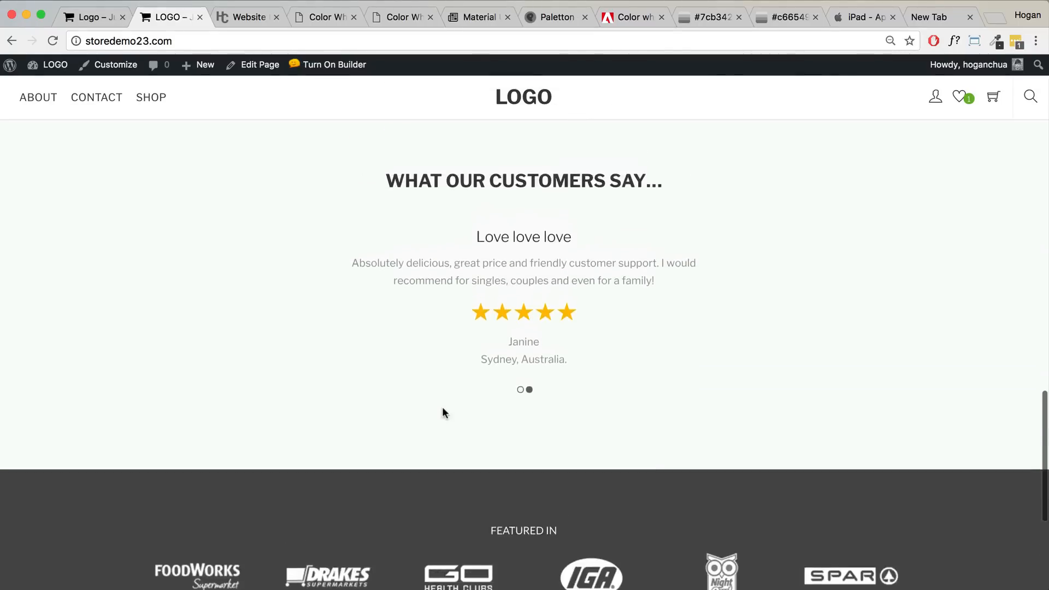
scroll(442, 406, "up", 10)
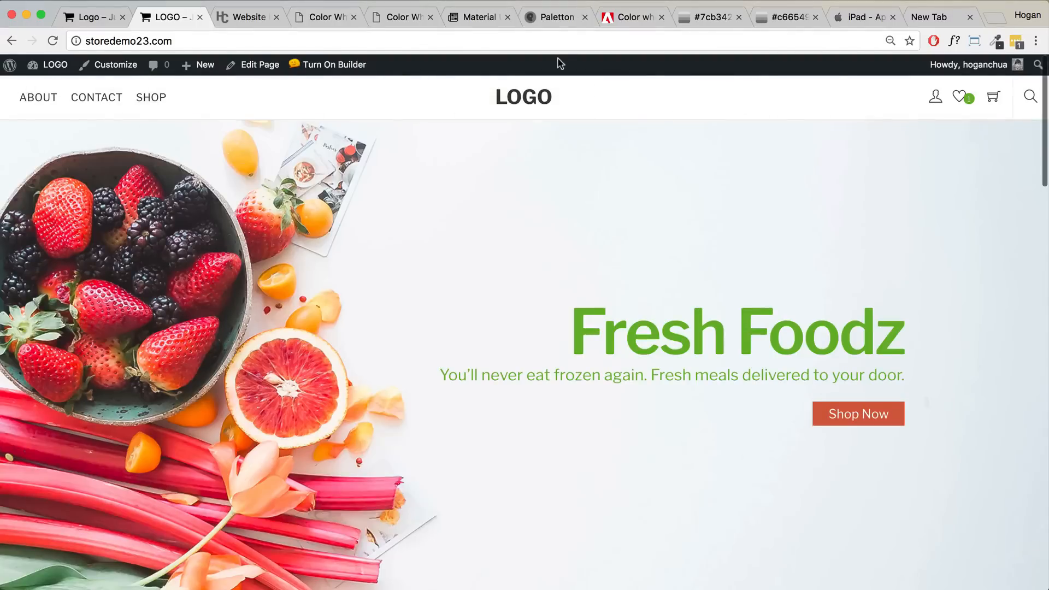
- View the brand palette in Adobe Color, then the 0to255 shade lists for #7cb342 and #c66549
left_click(617, 21)
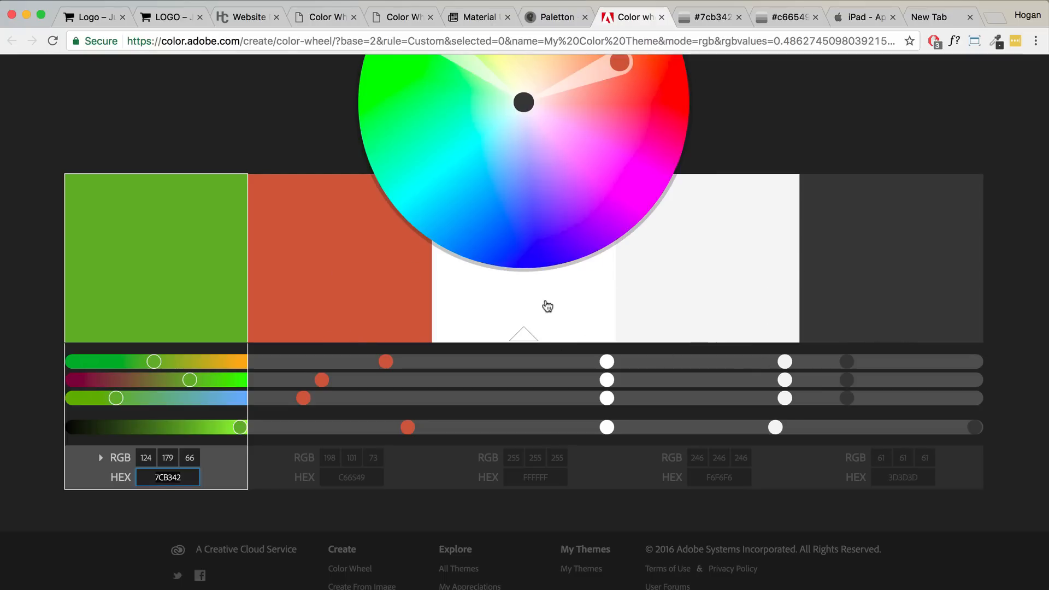
left_click(708, 17)
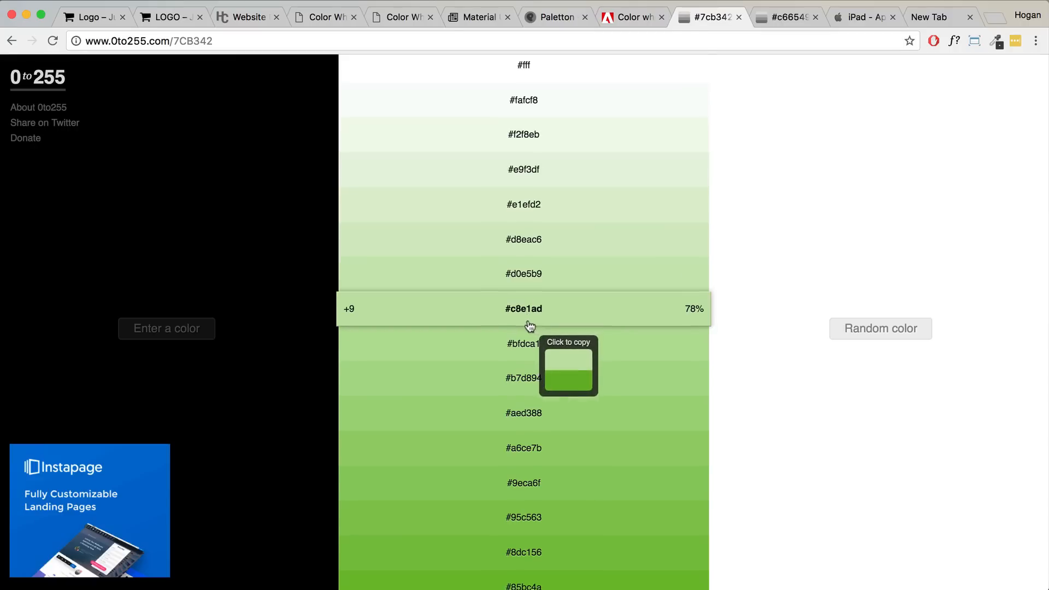
scroll(530, 327, "down", 5)
left_click(766, 25)
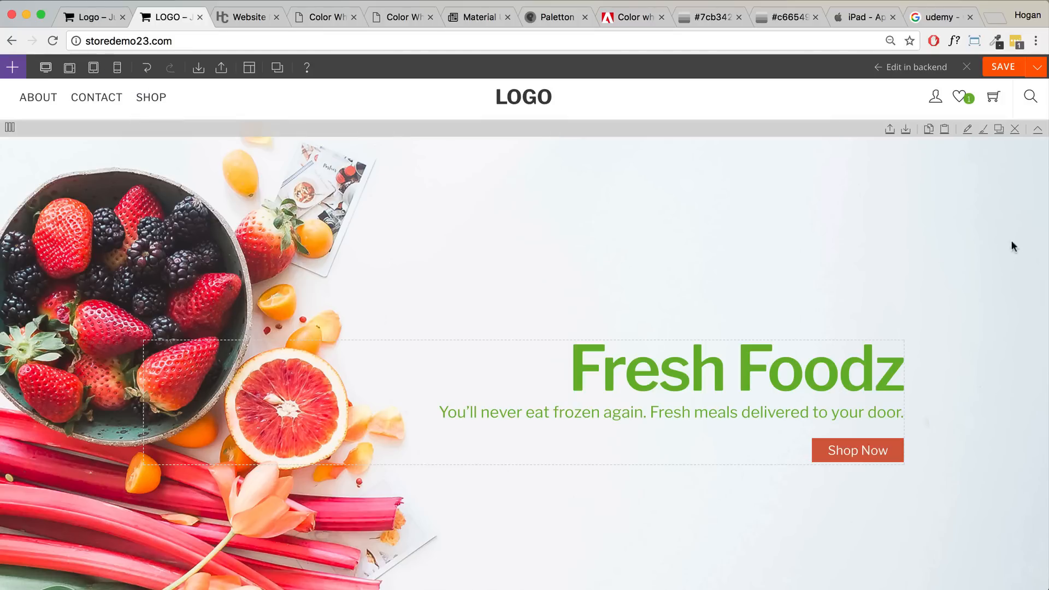
left_click_drag(1044, 231, 290, 230)
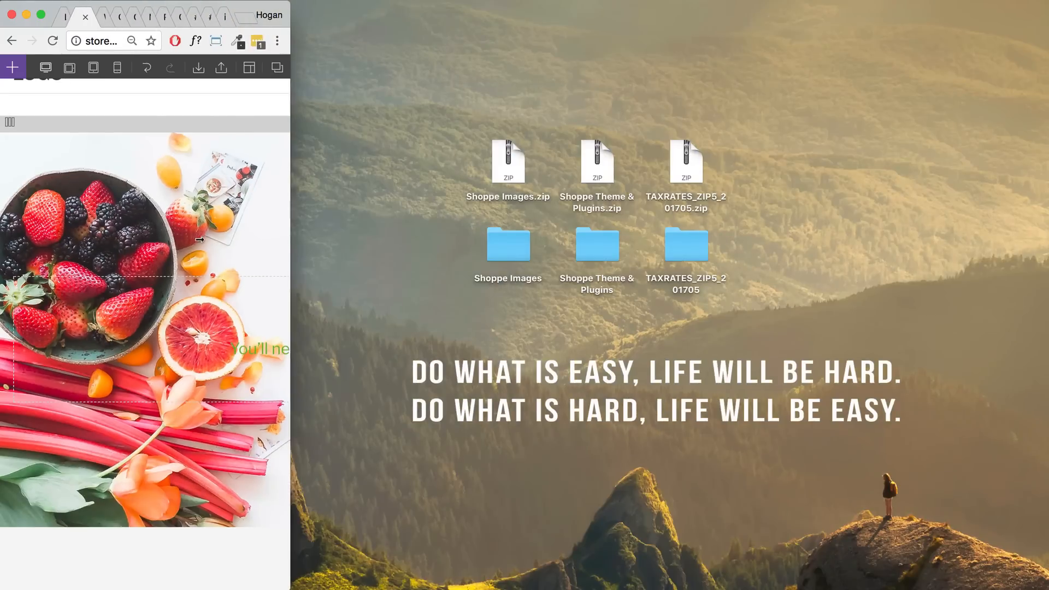
scroll(168, 279, "down", 15)
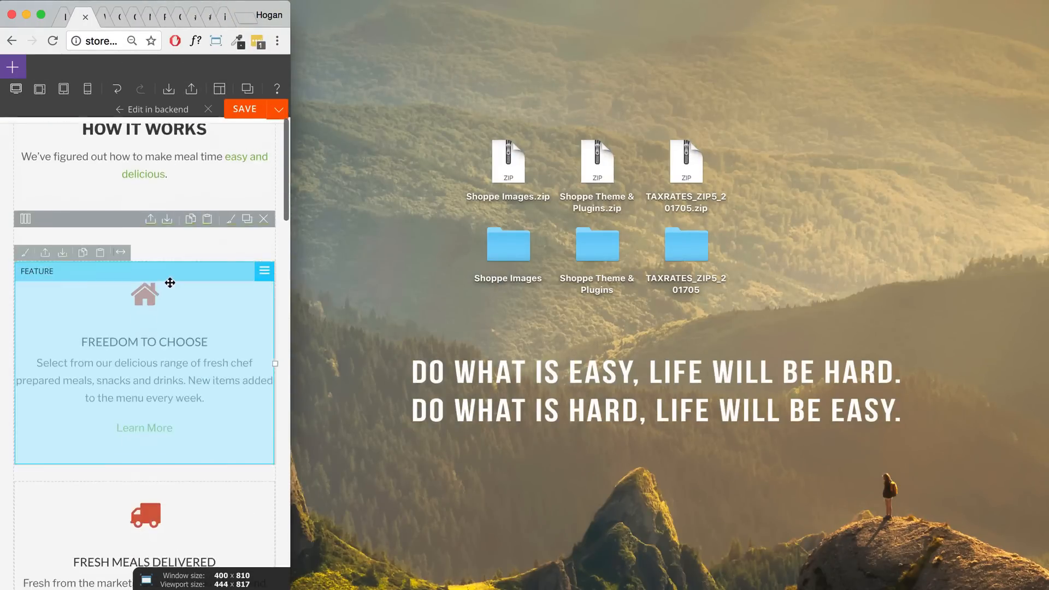
scroll(169, 281, "down", 15)
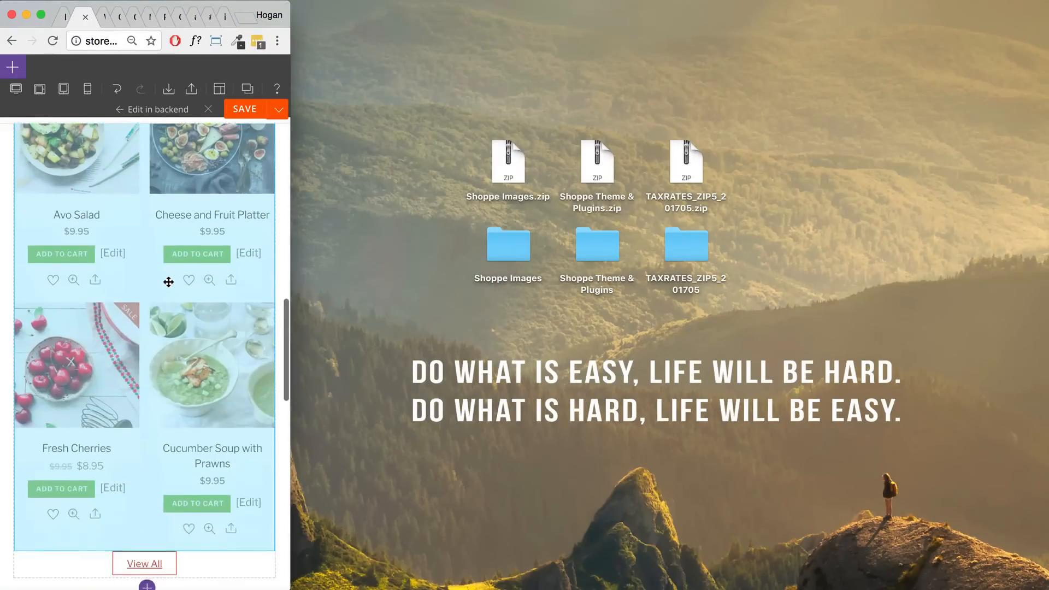
scroll(168, 283, "down", 5)
scroll(167, 277, "up", 20)
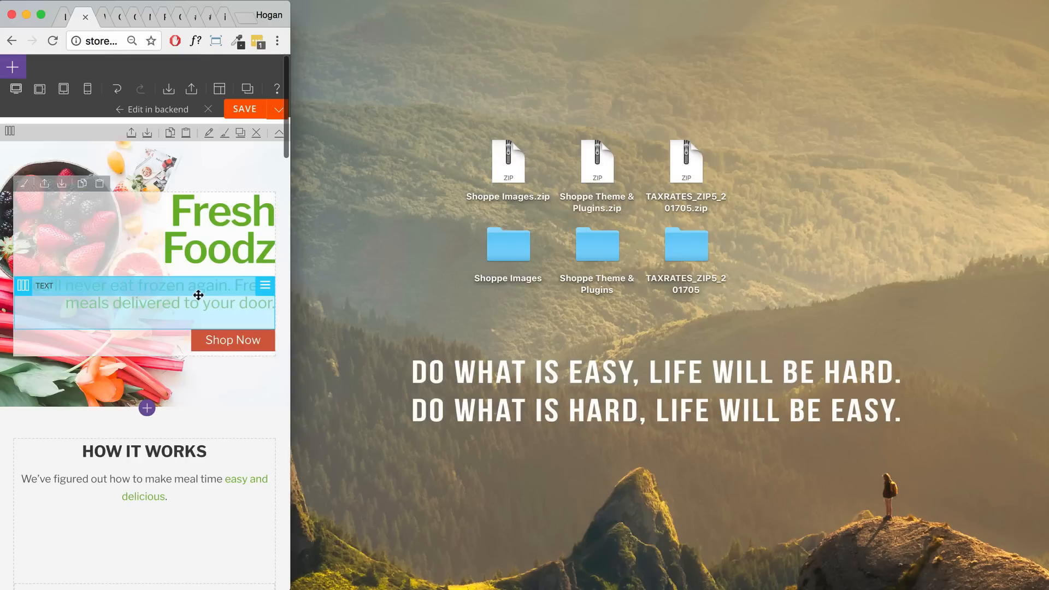
left_click(216, 42)
left_click(137, 410)
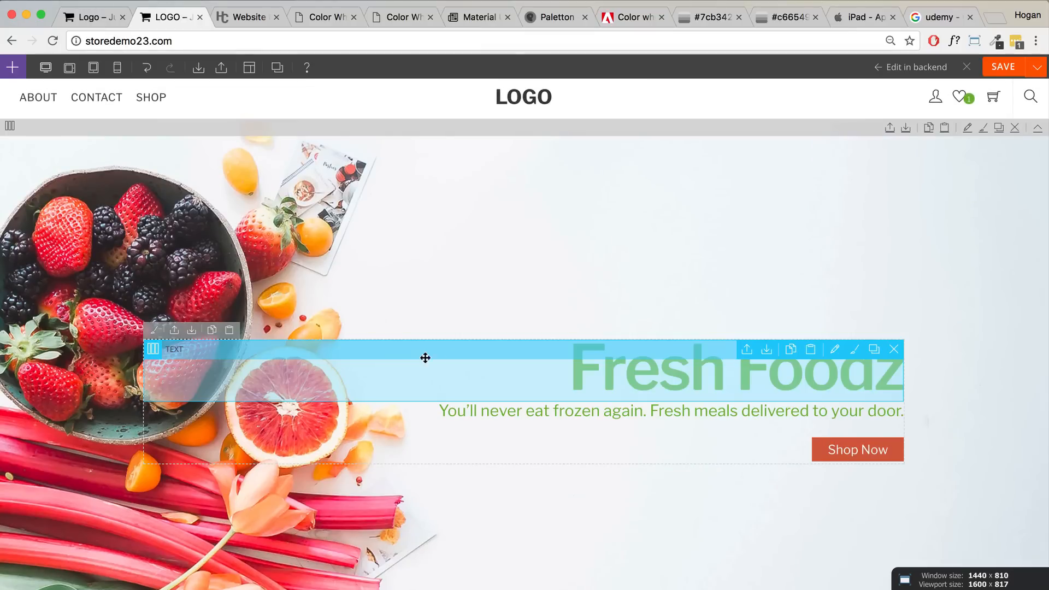
- Save the hero tagline's visibility settings and the homepage layout, then exit the builder
double_click(672, 410)
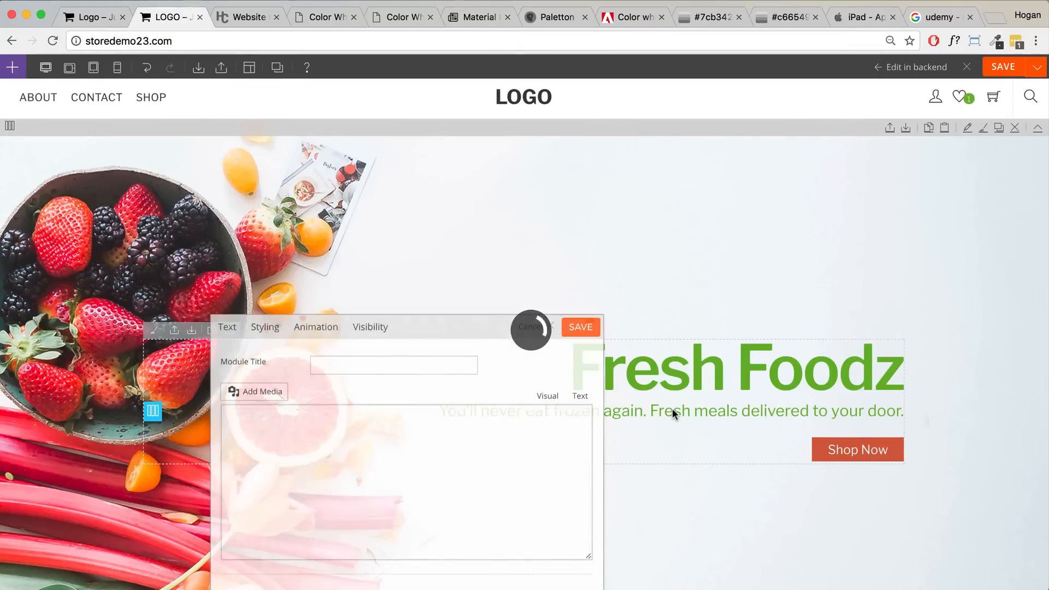
left_click_drag(445, 328, 530, 145)
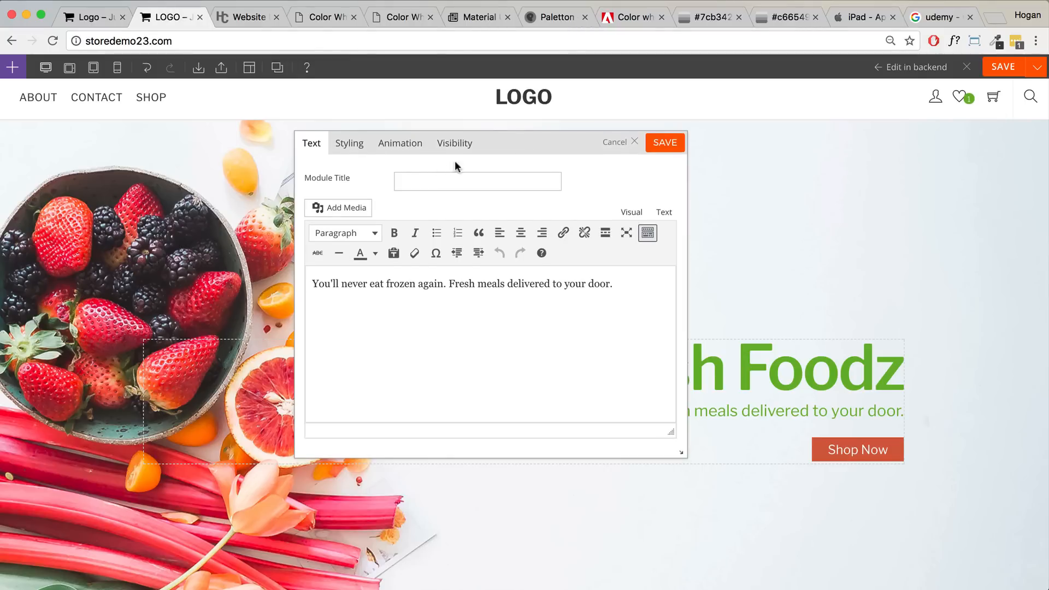
left_click(442, 143)
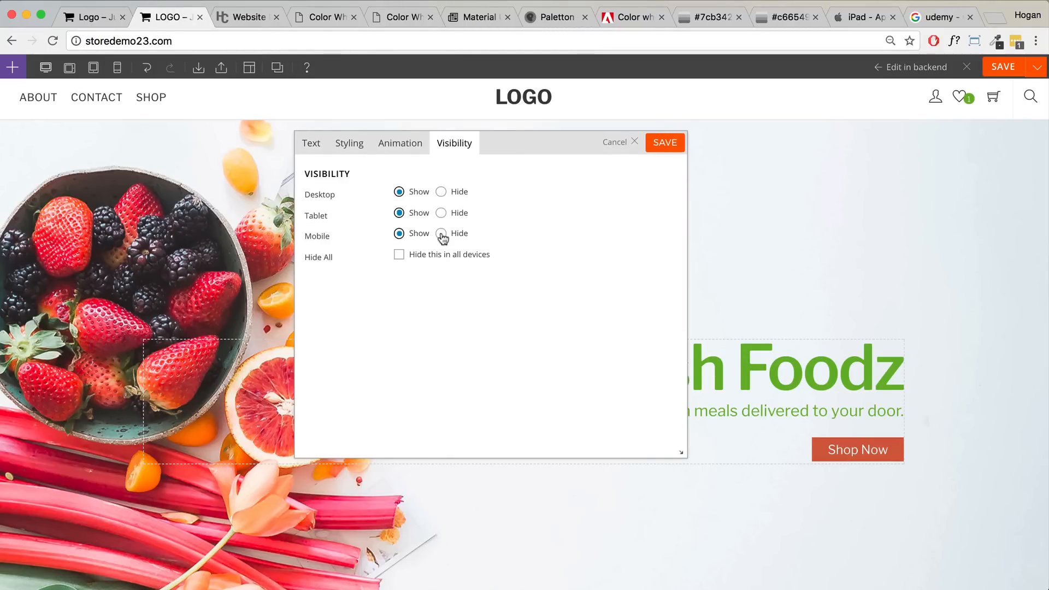
left_click(663, 144)
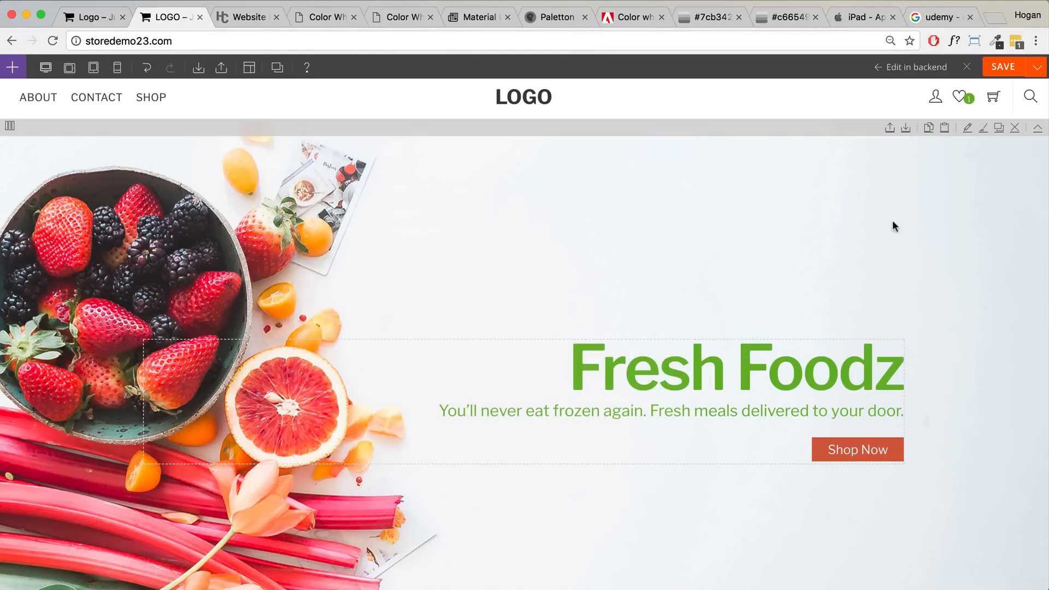
left_click(994, 70)
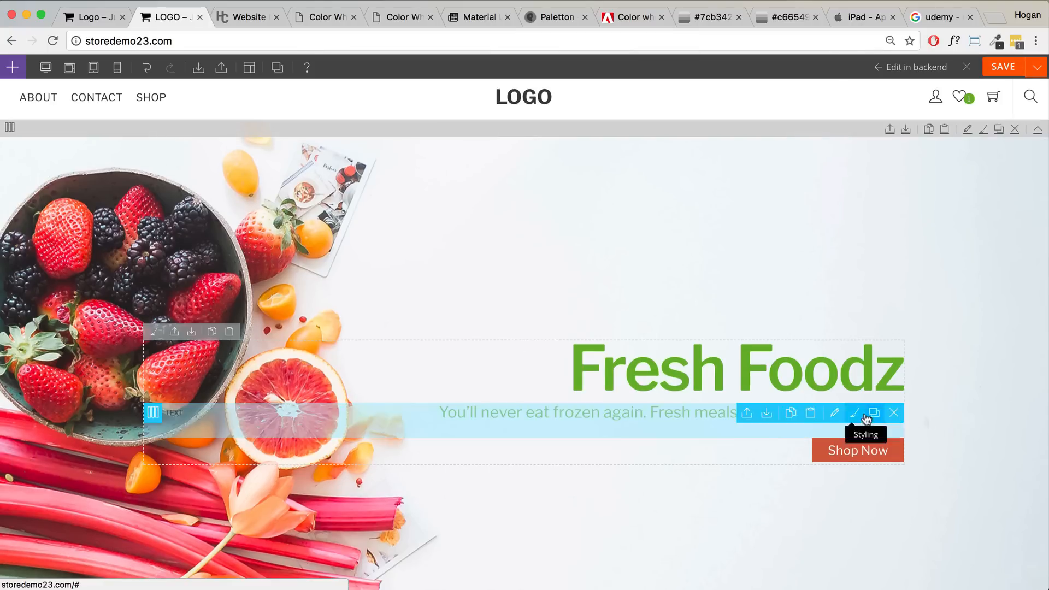
left_click(968, 68)
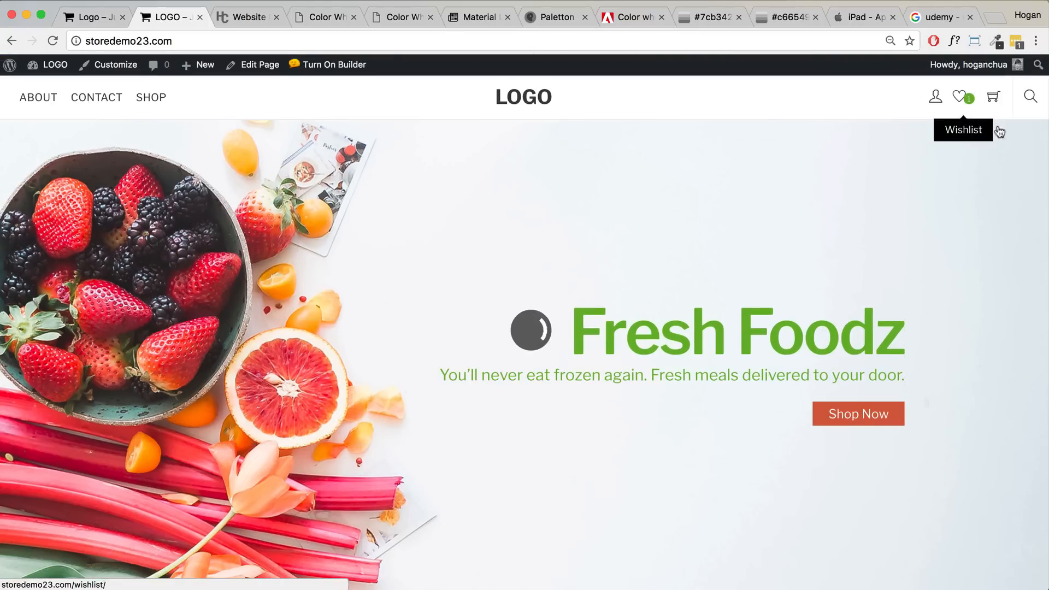
- Narrow the browser to check the mobile layout, then restore the 1440 x 810 window size
left_click_drag(1045, 140, 205, 134)
left_click_drag(326, 144, 1011, 189)
left_click(938, 40)
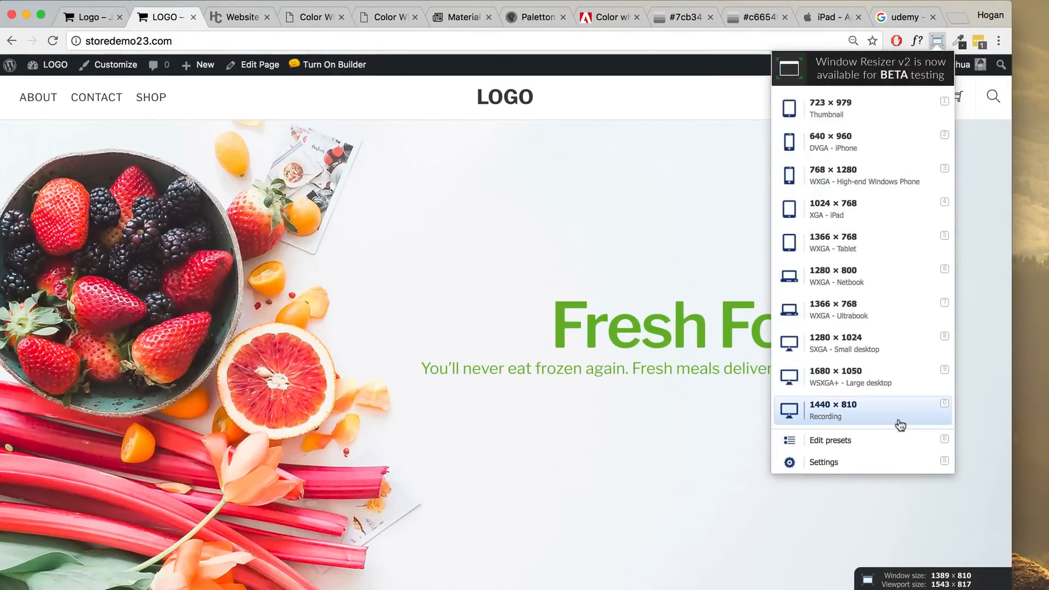
left_click(888, 418)
- Back in the builder, set the hero text module's Mobile visibility to Show and save
left_click(322, 64)
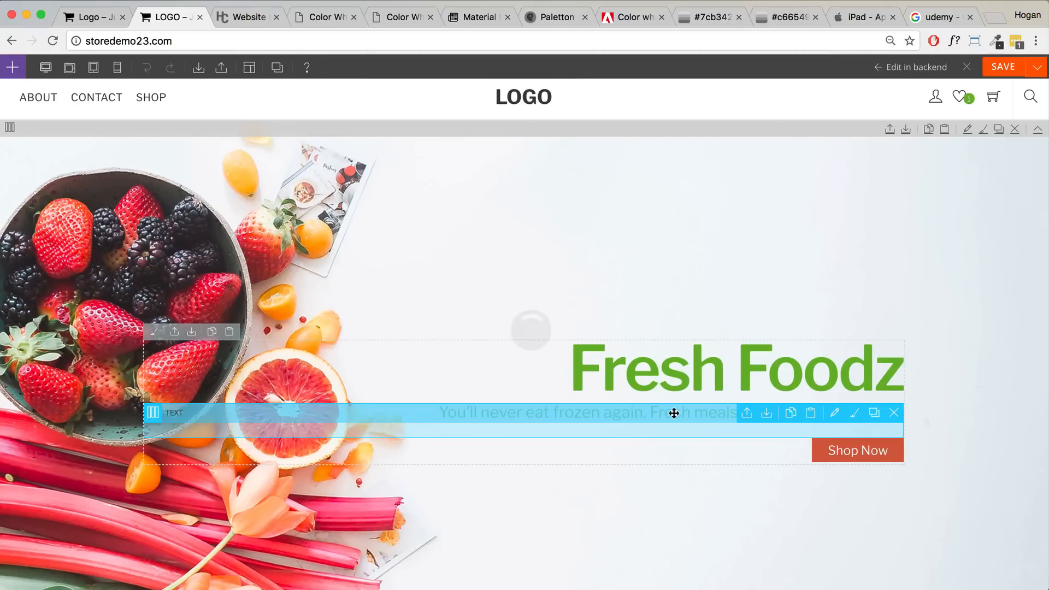
double_click(673, 414)
left_click(406, 142)
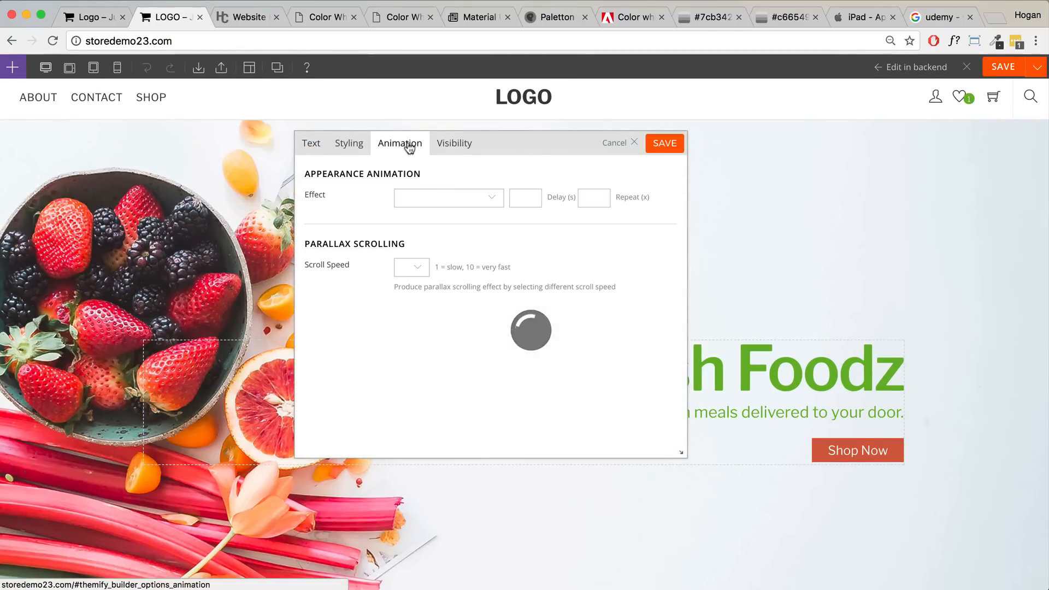
left_click(343, 151)
left_click(461, 145)
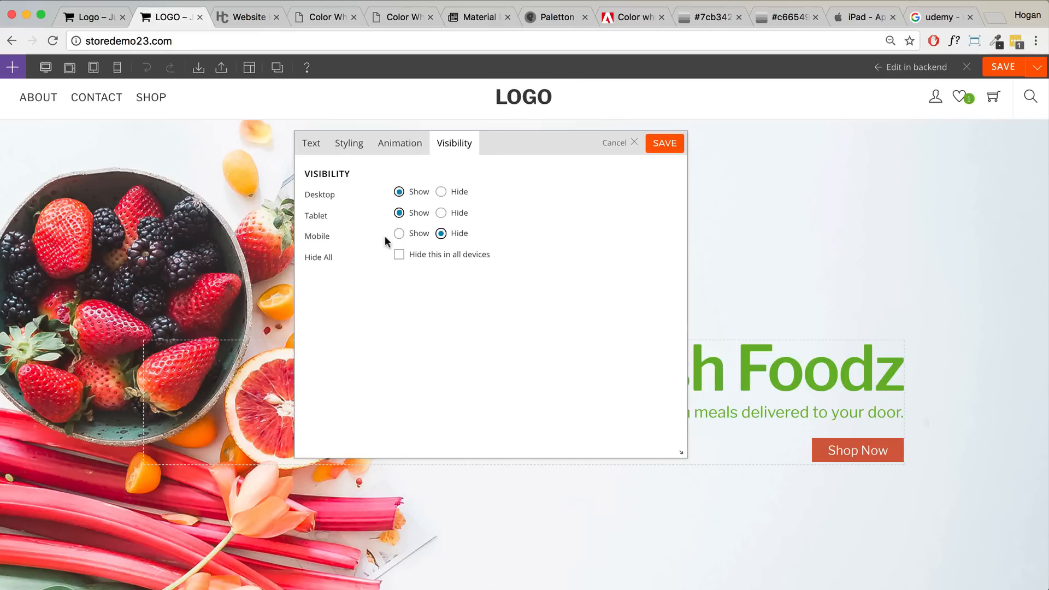
left_click(399, 233)
left_click(664, 143)
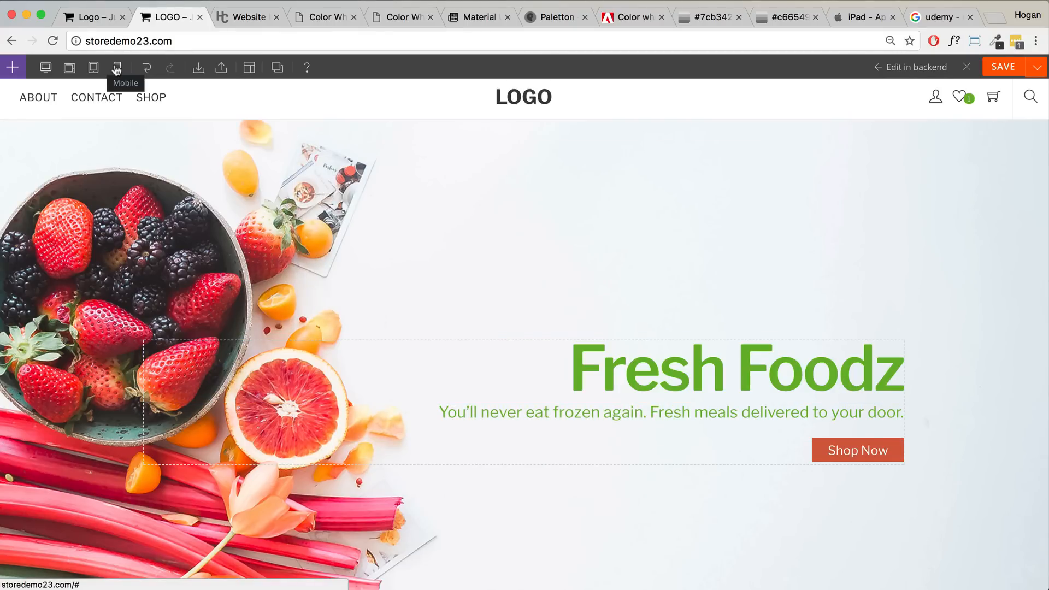
- In phone preview, give the hero column a near-black background at 0.44 opacity
left_click(116, 68)
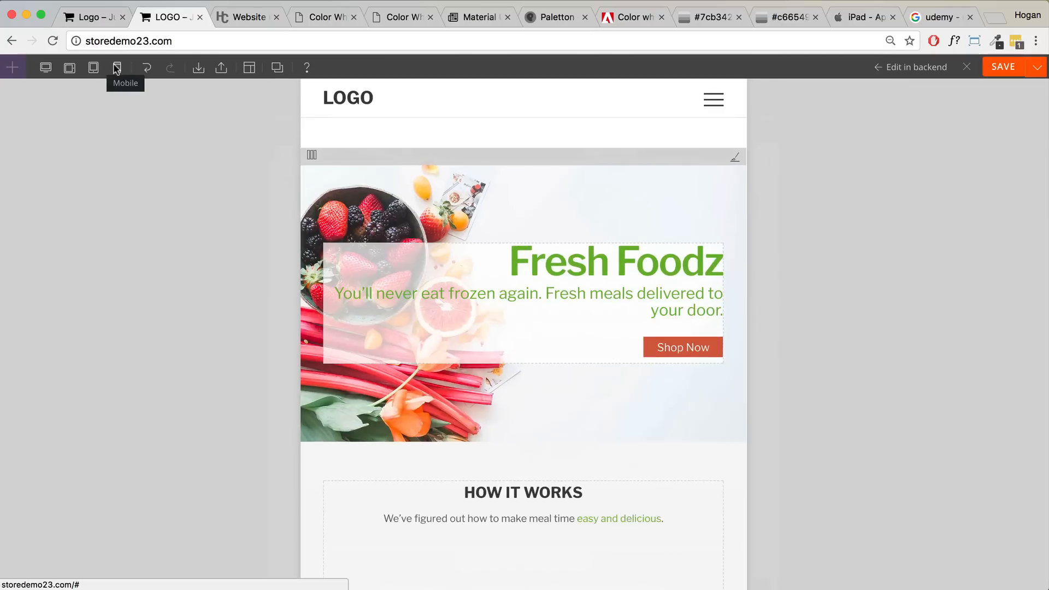
left_click(333, 235)
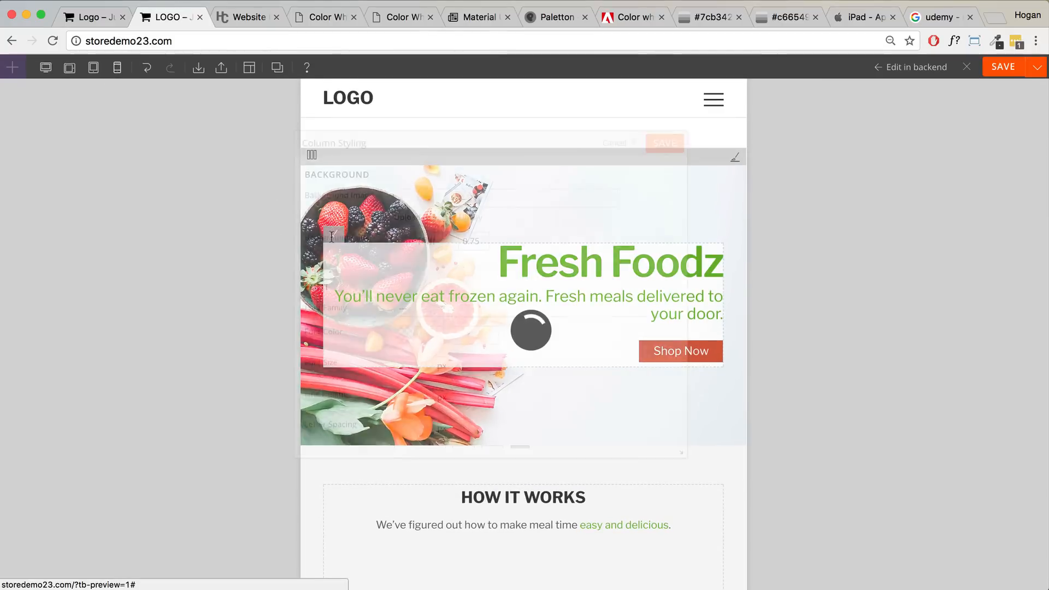
left_click(402, 241)
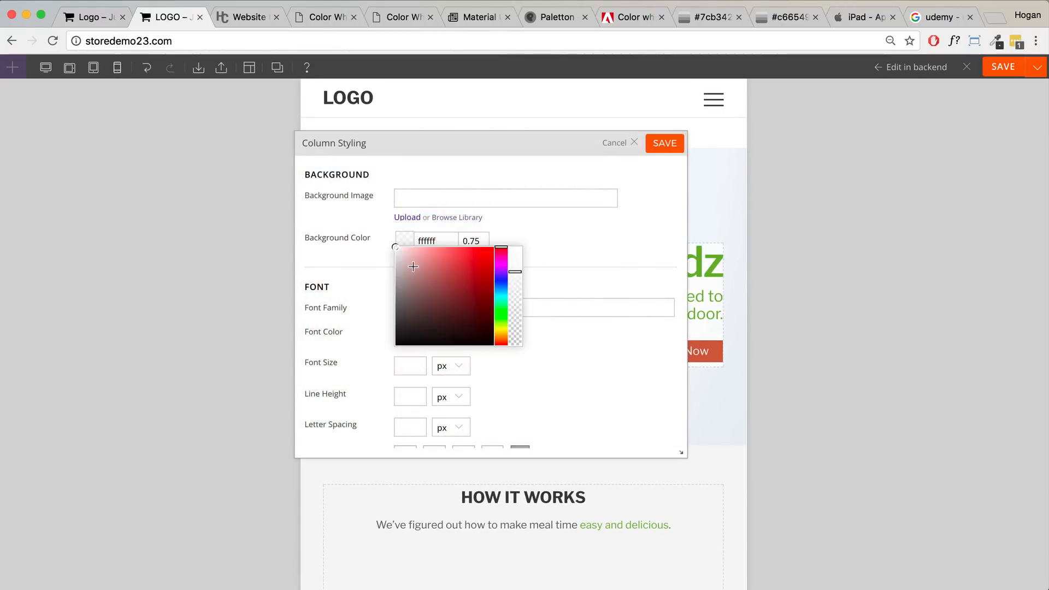
left_click(396, 344)
left_click_drag(506, 145, 754, 142)
left_click(631, 236)
left_click_drag(739, 270, 741, 311)
- Change the hero column background to #ffffff at 0.75 opacity and save the styling
left_click_drag(738, 155, 656, 403)
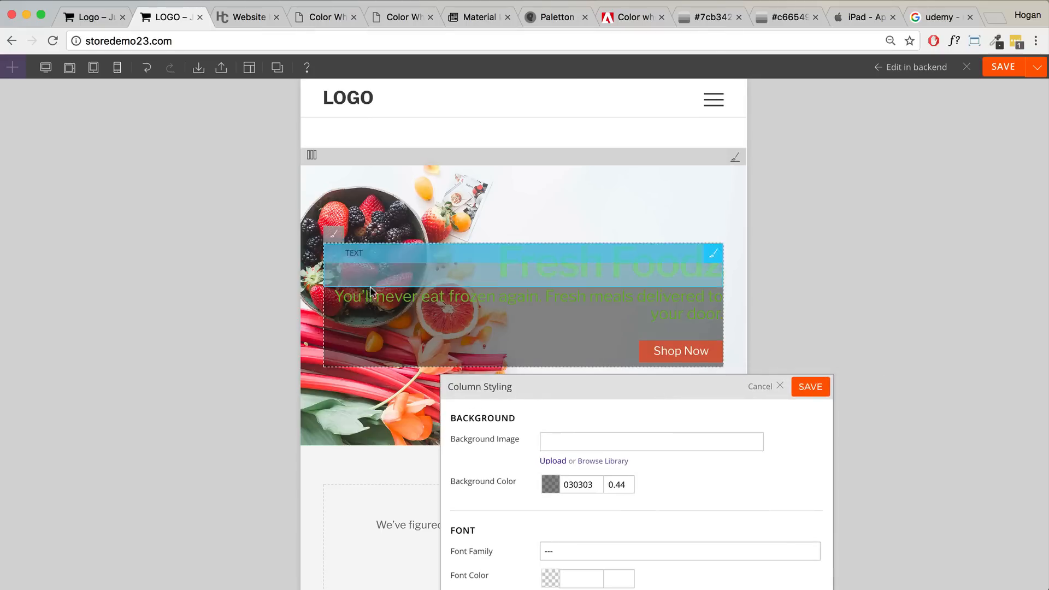
left_click_drag(590, 381, 837, 143)
left_click(798, 244)
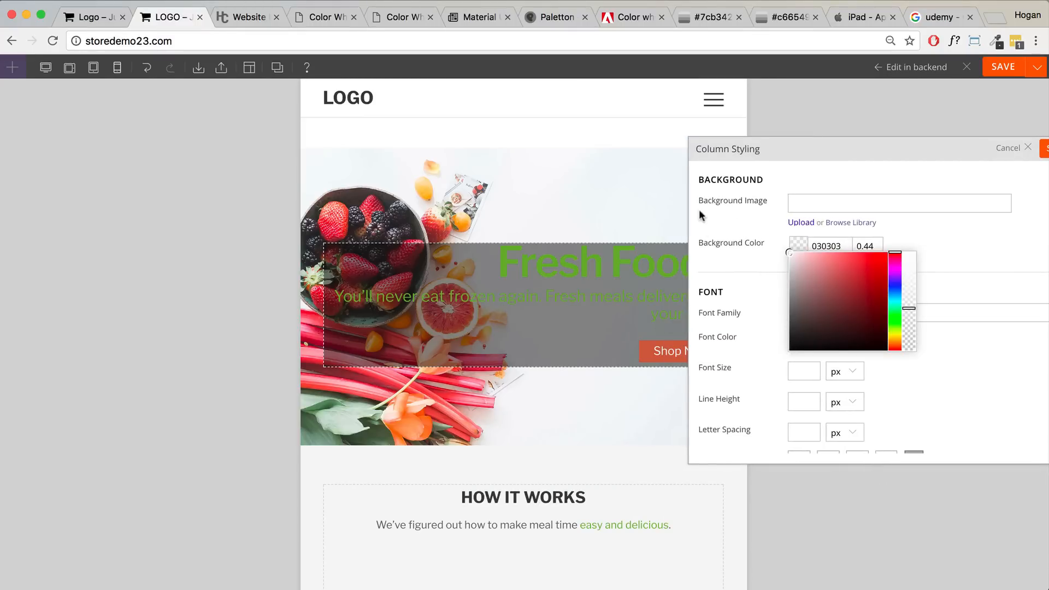
left_click(876, 245)
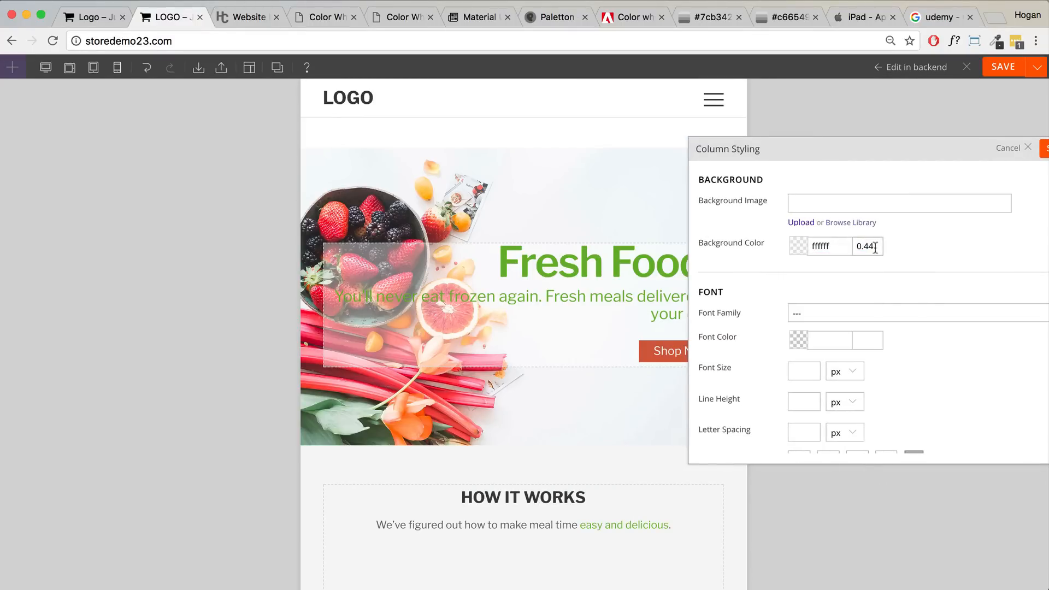
key("BackSpace")
left_click_drag(945, 147, 745, 148)
left_click(874, 154)
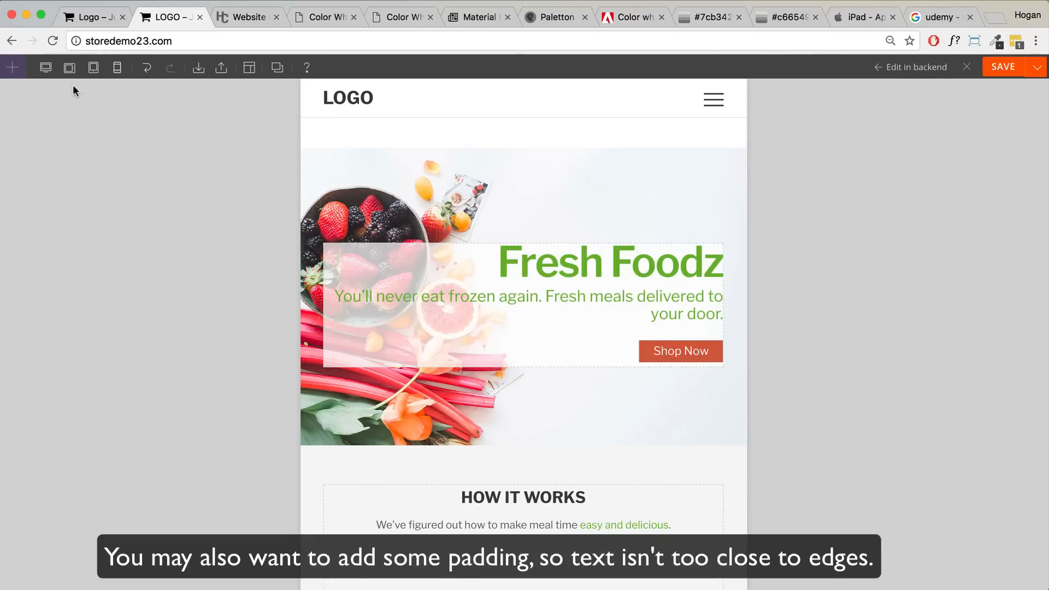
- Preview the page at tablet, tablet landscape and desktop widths
left_click(92, 69)
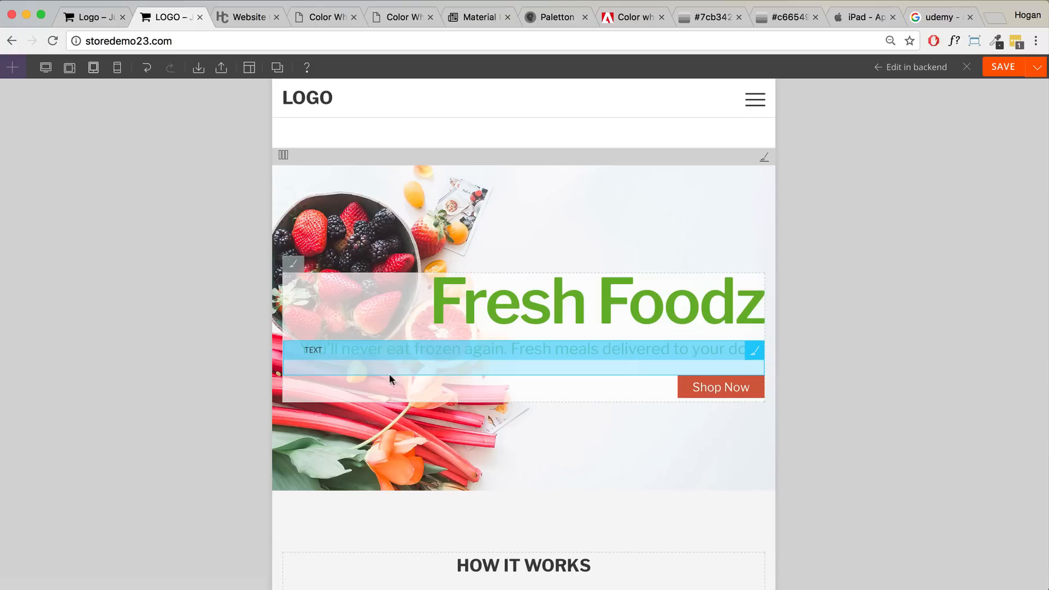
left_click(68, 71)
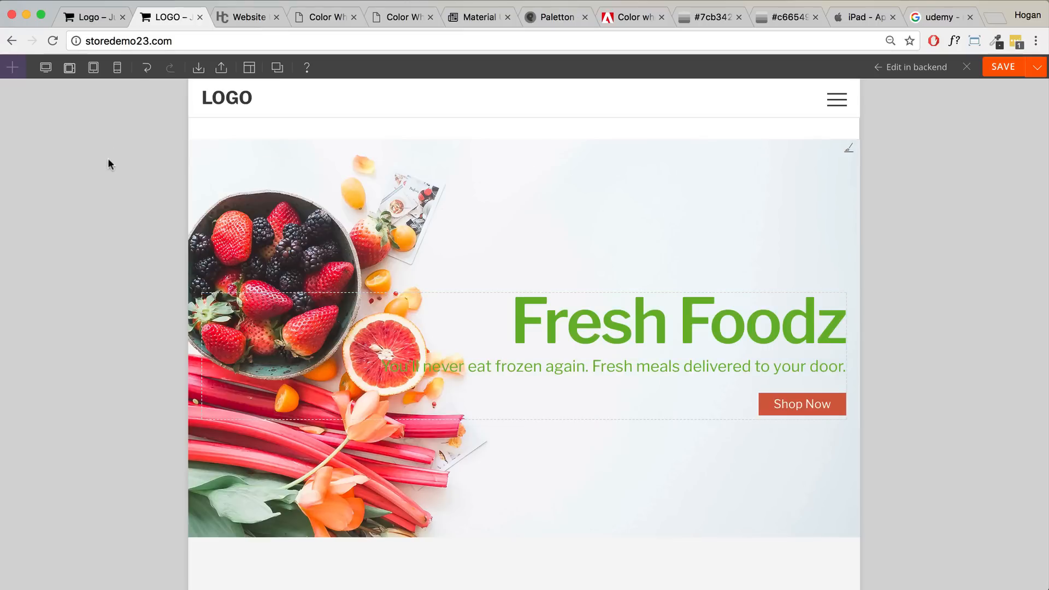
left_click(45, 67)
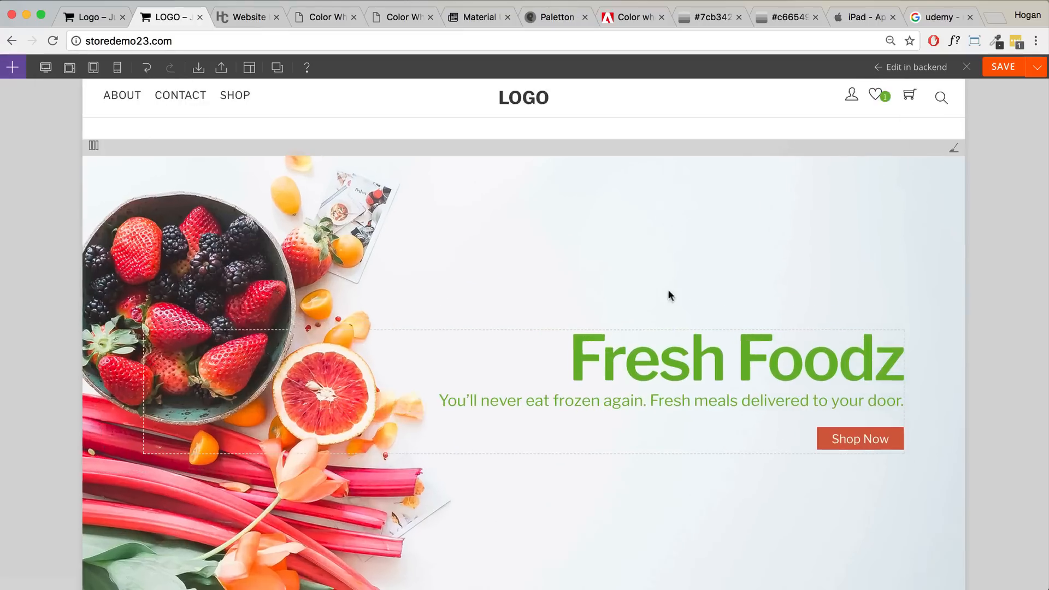
- Split the empty row below the Featured In logos into four columns and open the modules list
scroll(645, 354, "down", 10)
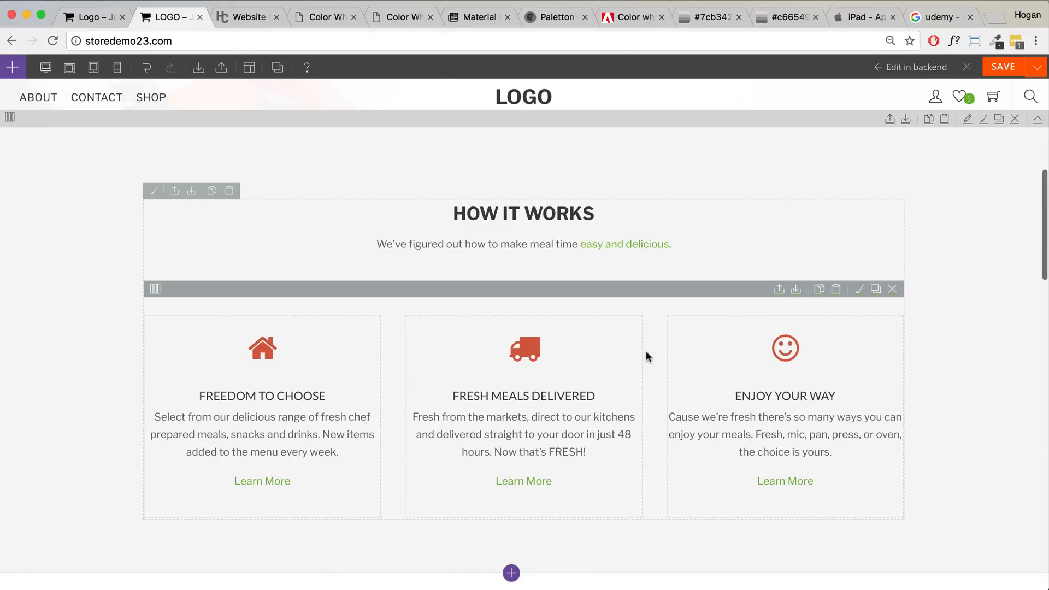
mouse_move(153, 290)
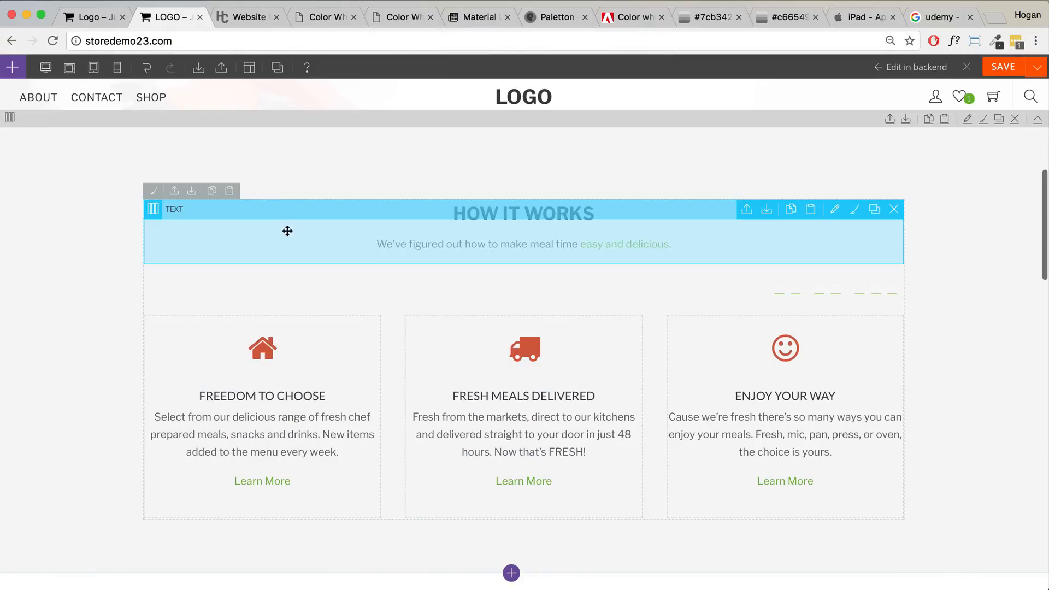
scroll(287, 231, "up", 2)
scroll(234, 245, "down", 20)
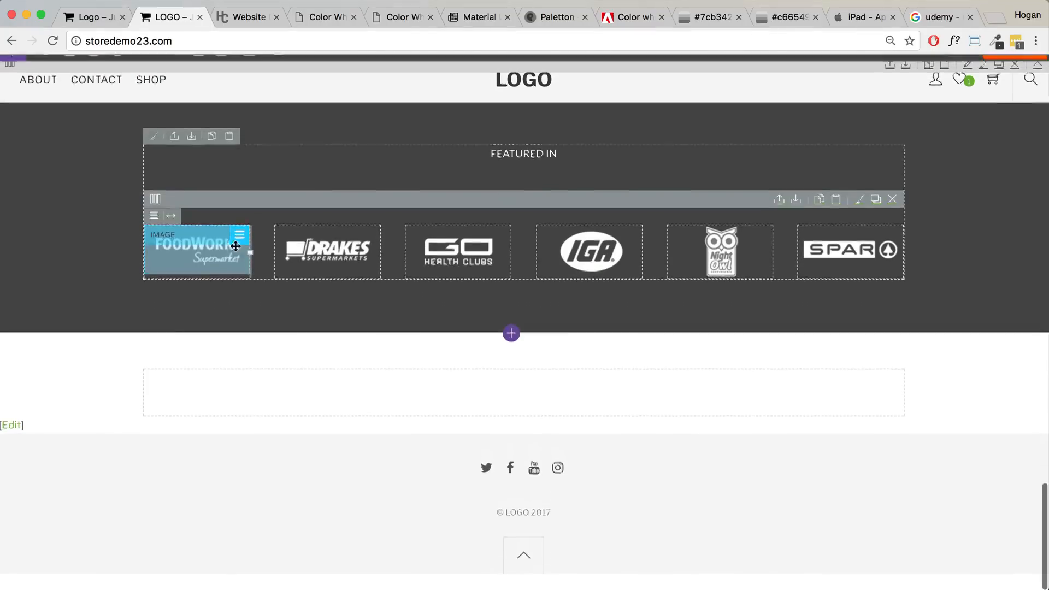
mouse_move(8, 361)
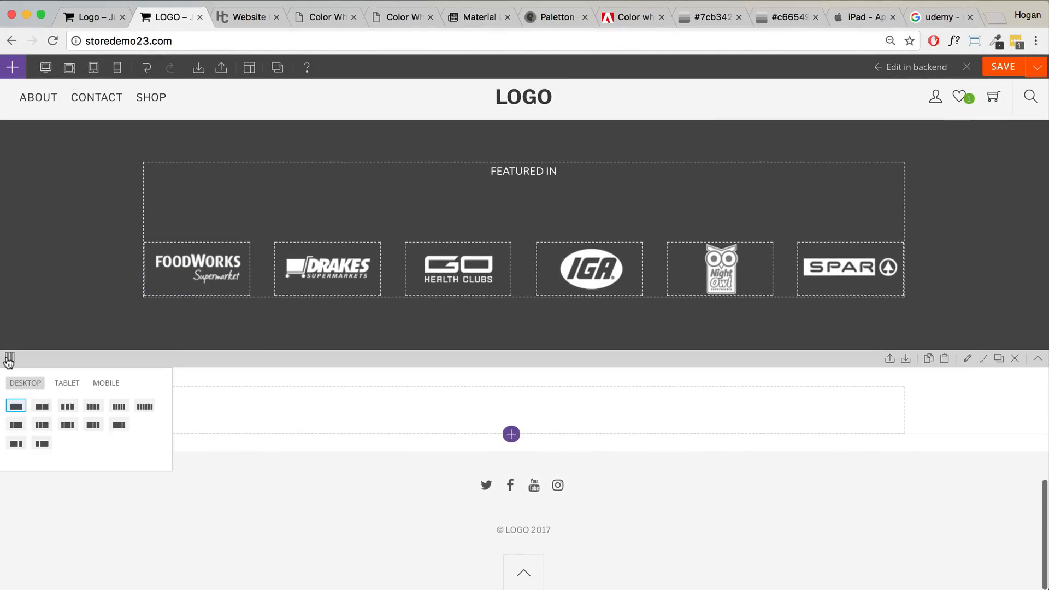
left_click(38, 404)
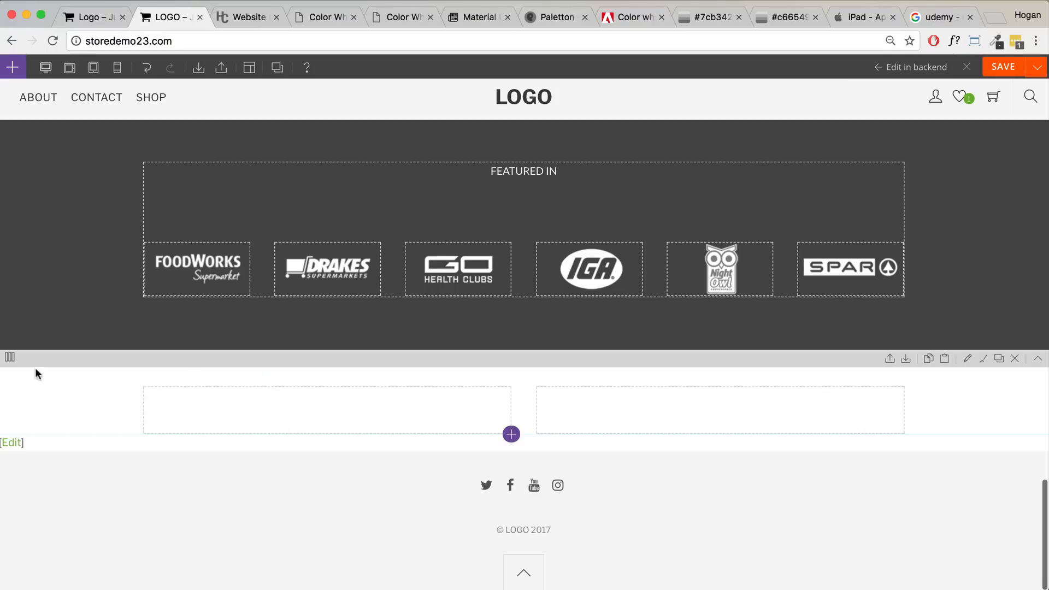
left_click(9, 357)
left_click(93, 407)
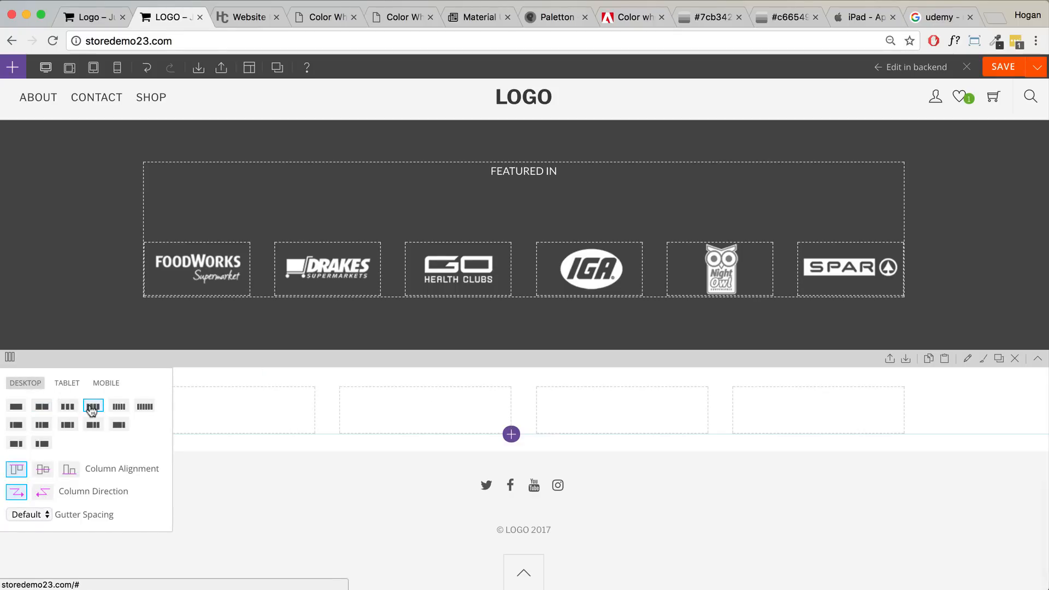
left_click(12, 67)
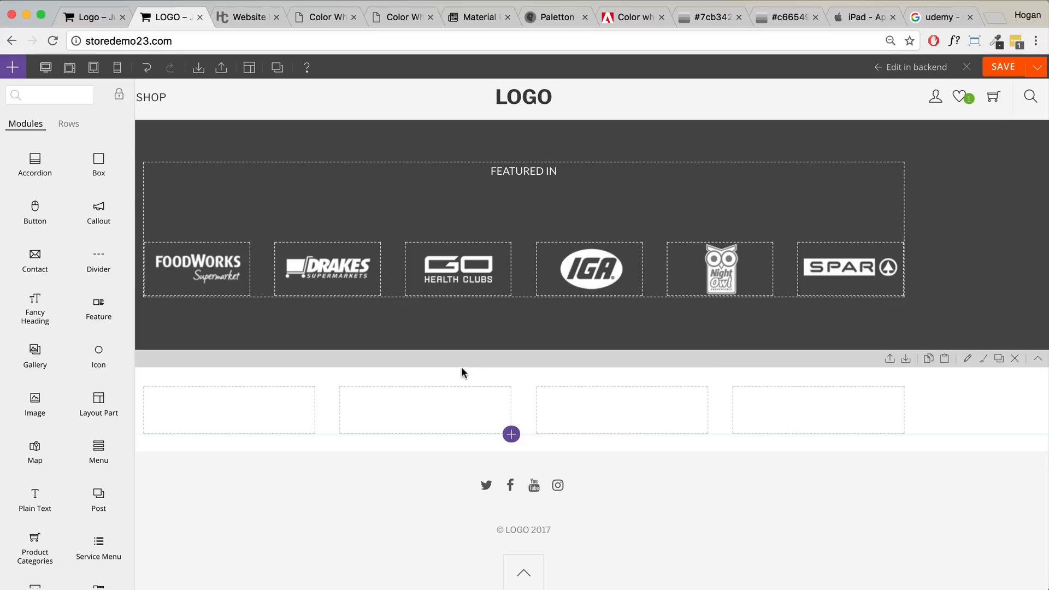
- Open udemy.com from the Google results and search its courses for the instructor's name
left_click(923, 21)
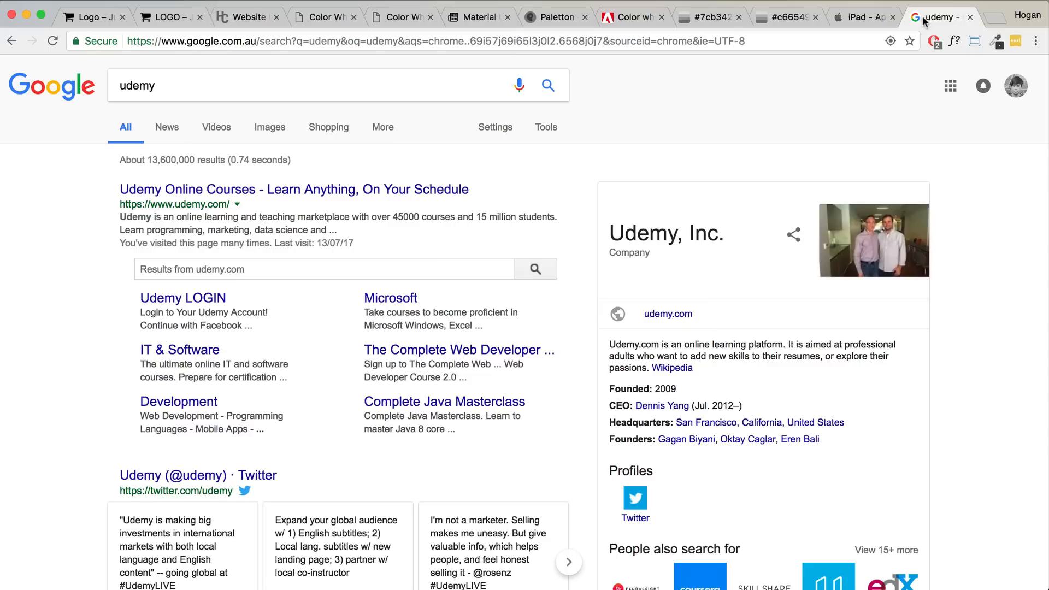
left_click(241, 192)
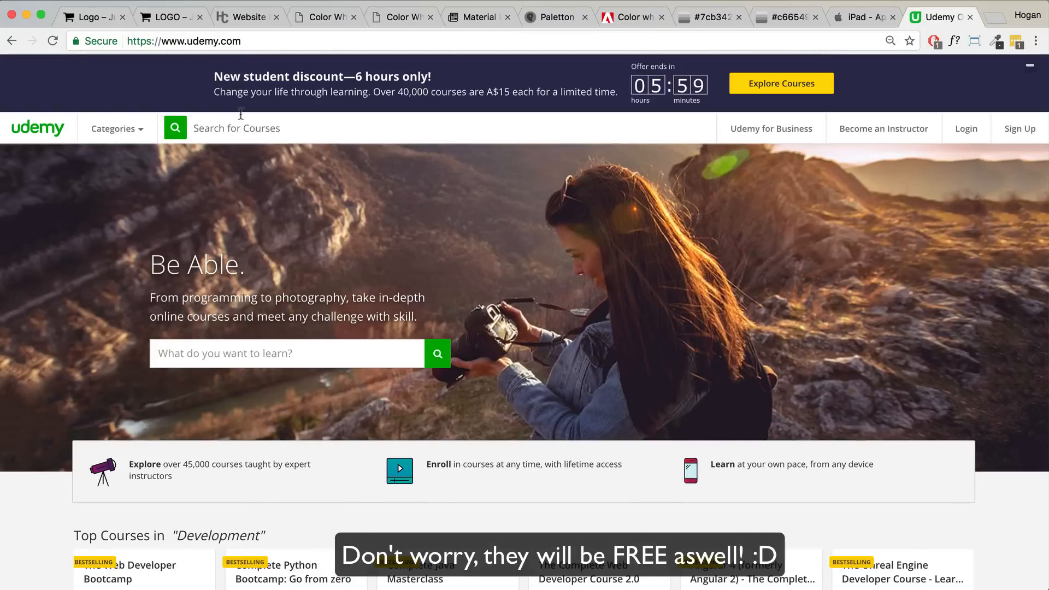
left_click(231, 128)
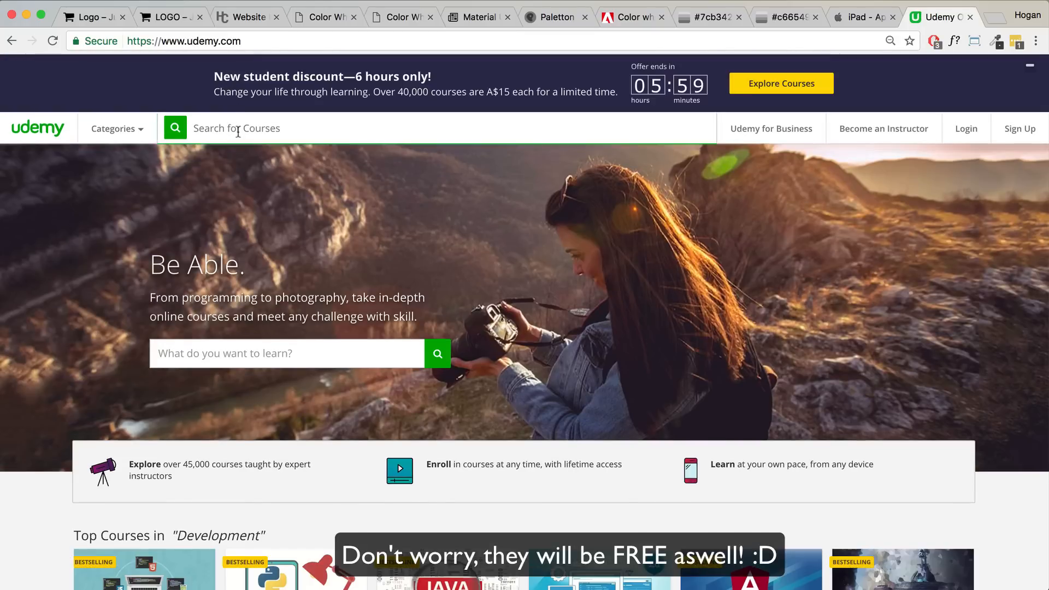
type("hogan chua")
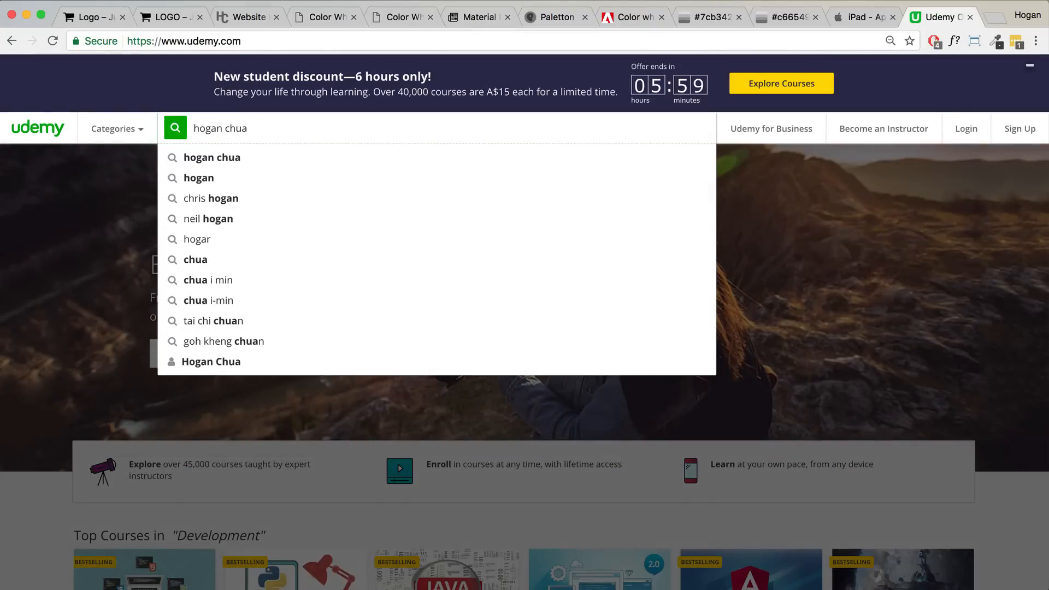
key("Return")
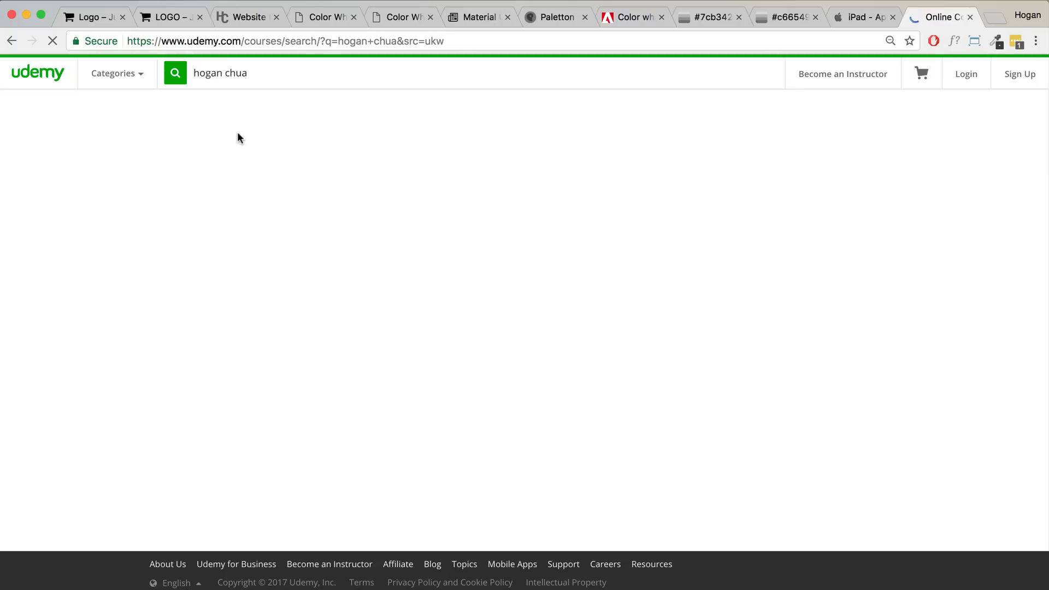